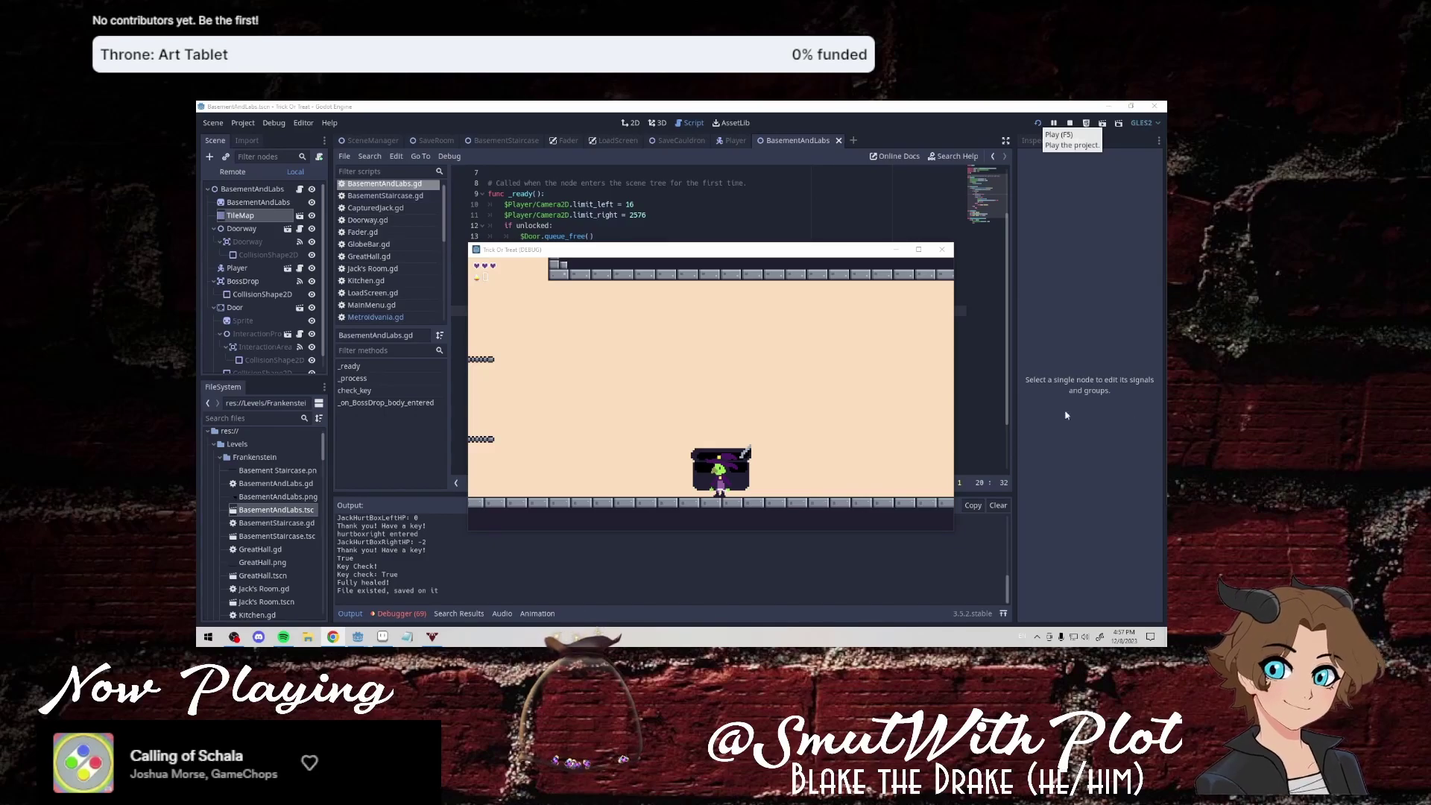
Bring Aseprite to the front from the Windows taskbar, leaving Godot behind.
{"action": "left_click", "coordinate": [382, 637]}
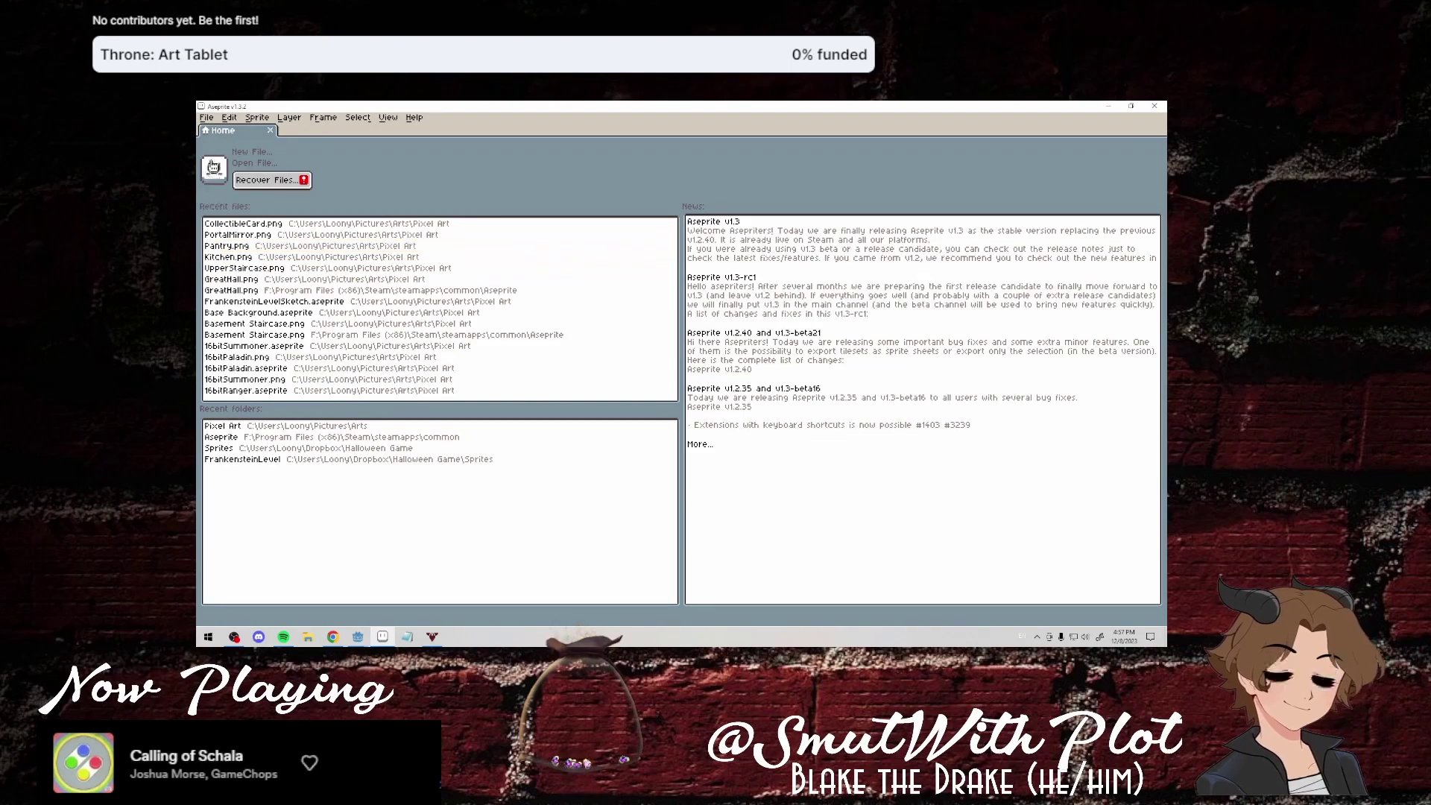
Start opening a file and limit the file list to .ase files.
{"action": "left_click", "coordinate": [208, 117]}
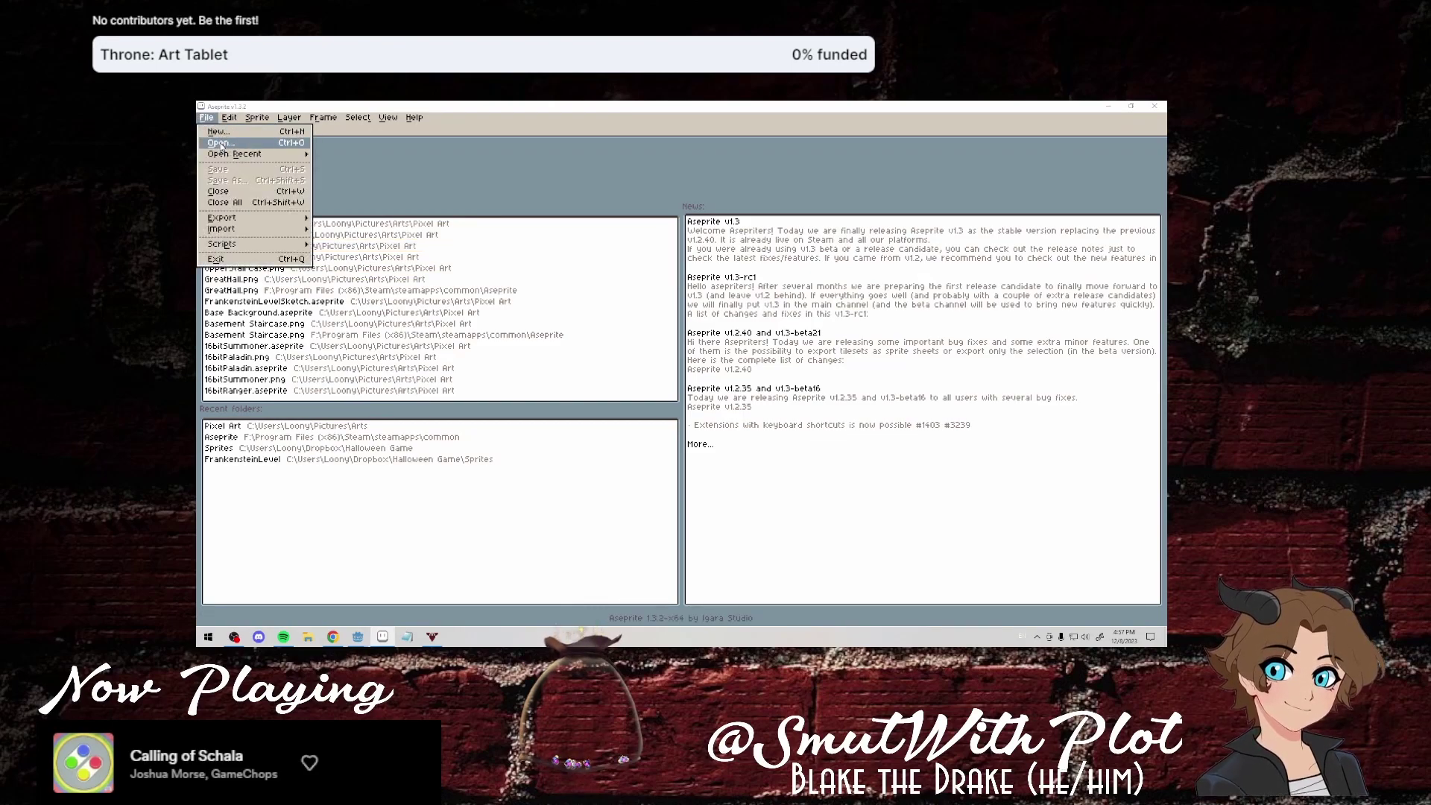
{"action": "left_click", "coordinate": [221, 144]}
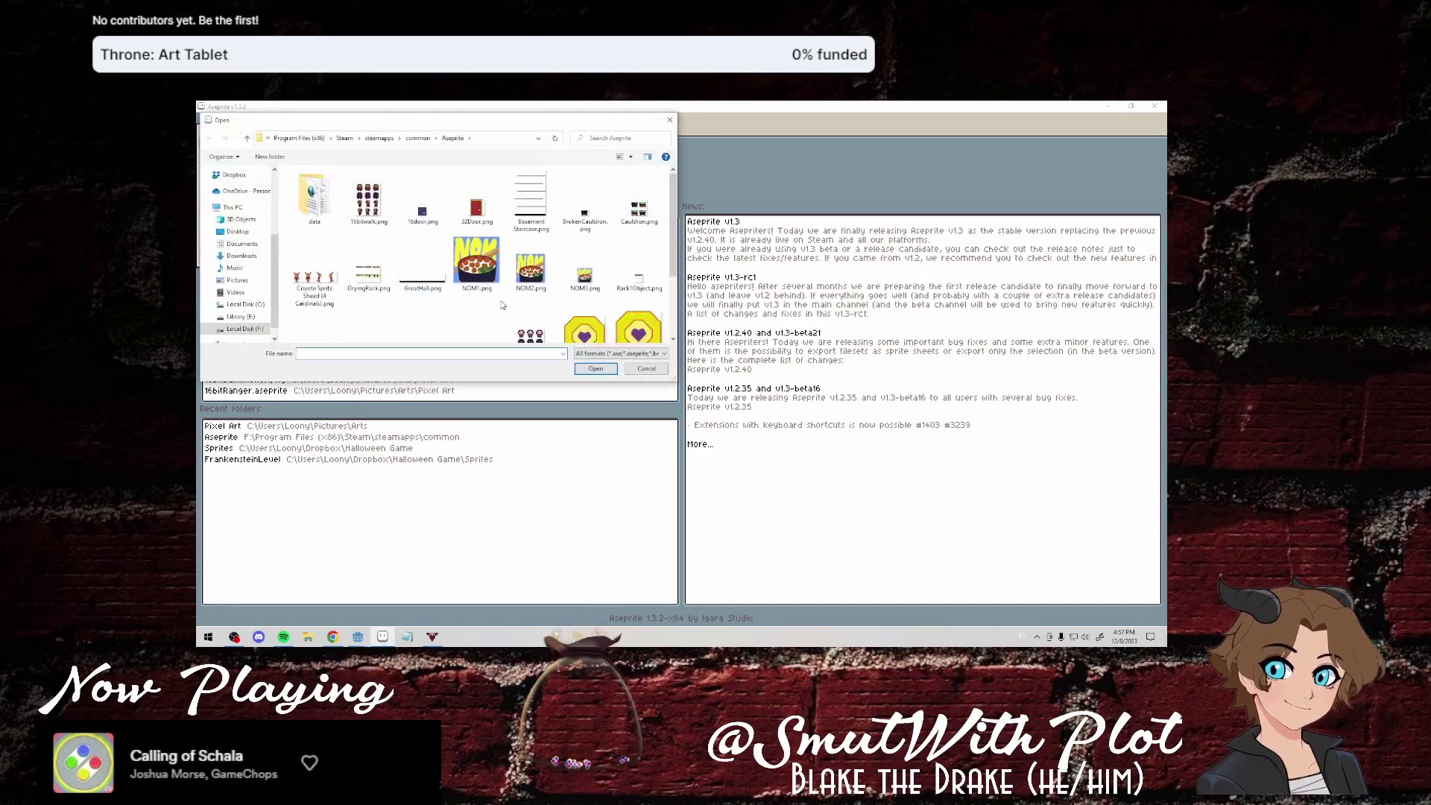
{"action": "scroll", "coordinate": [503, 305], "scroll_direction": "down", "scroll_amount": 2}
{"action": "scroll", "coordinate": [504, 305], "scroll_direction": "up", "scroll_amount": 2}
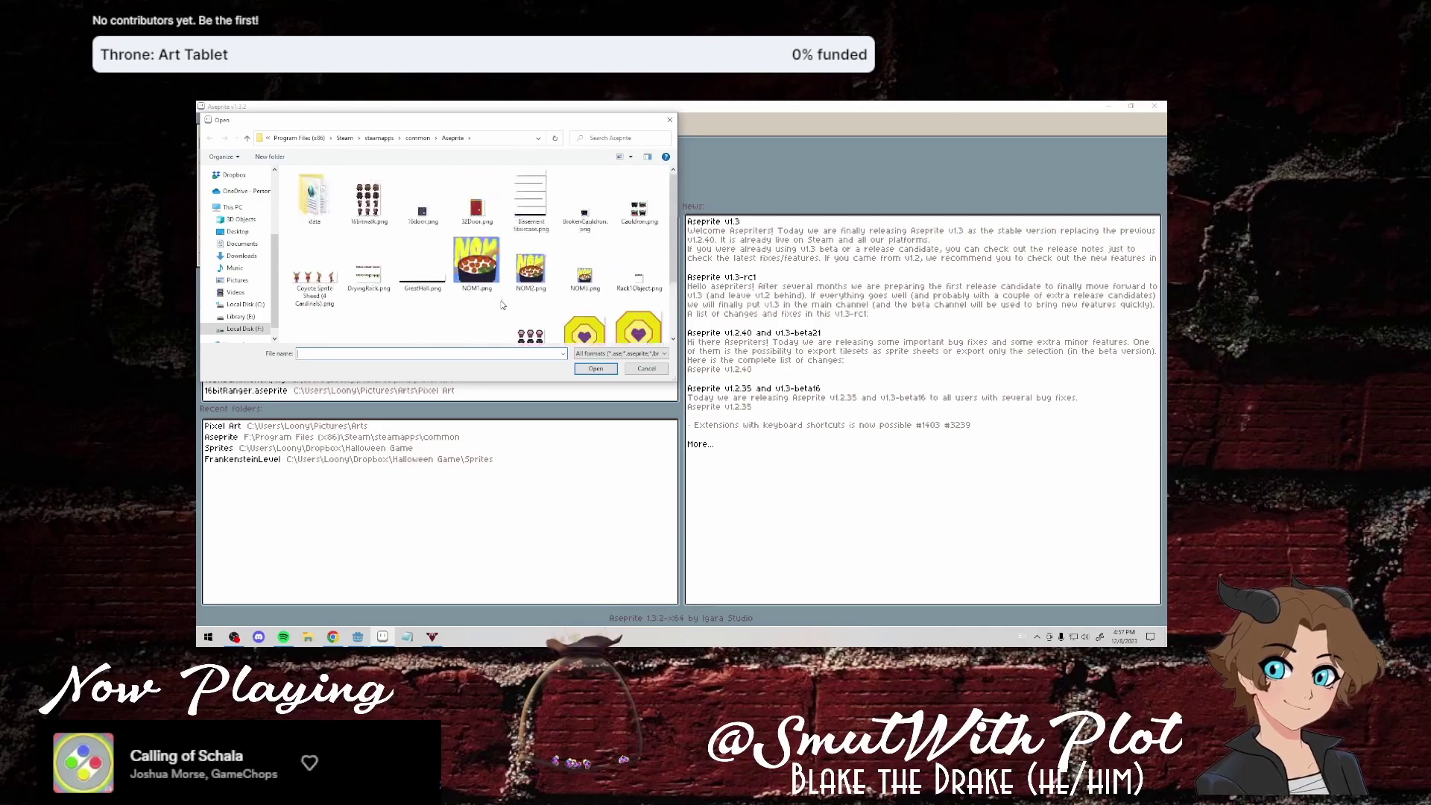
{"action": "left_click", "coordinate": [576, 357]}
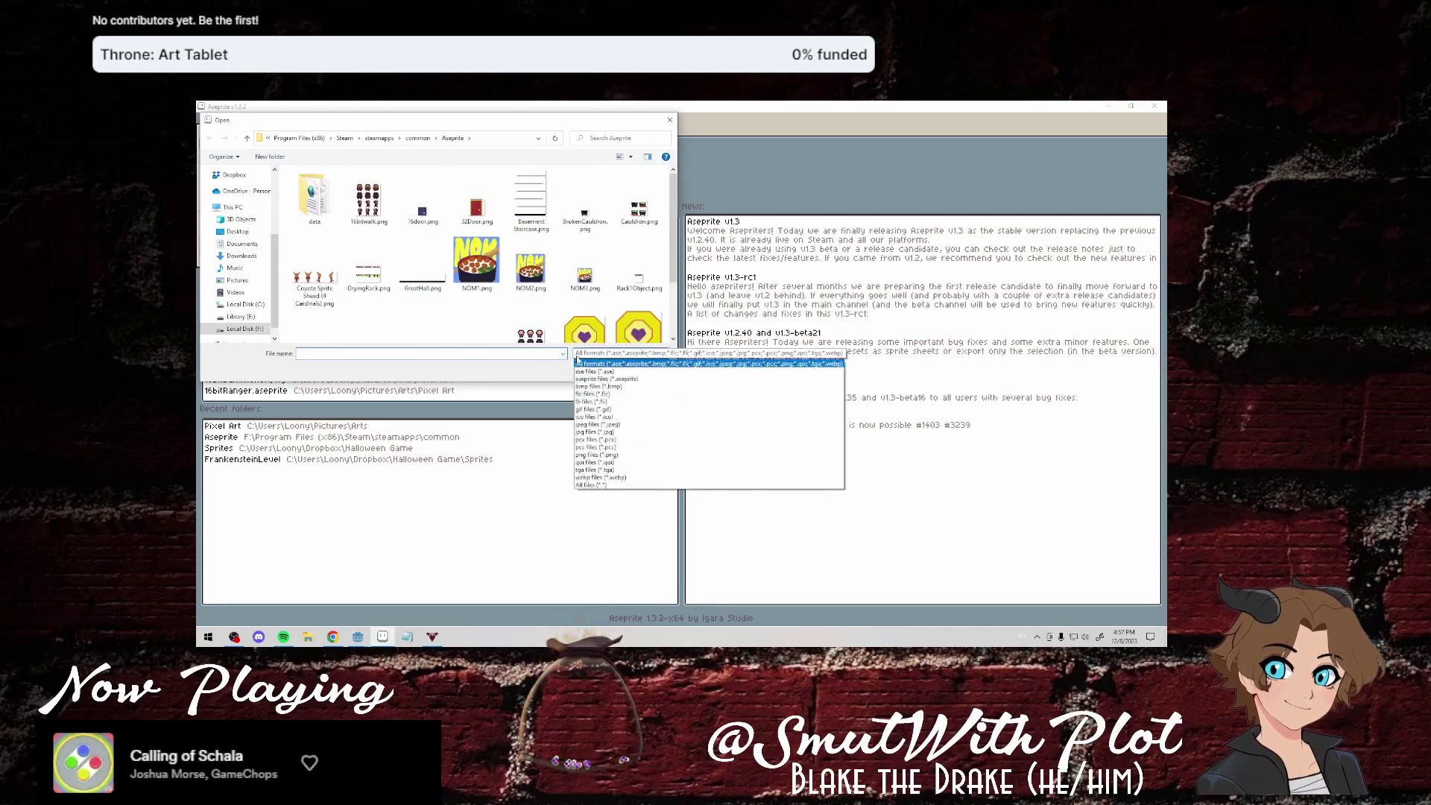
{"action": "left_click", "coordinate": [585, 371]}
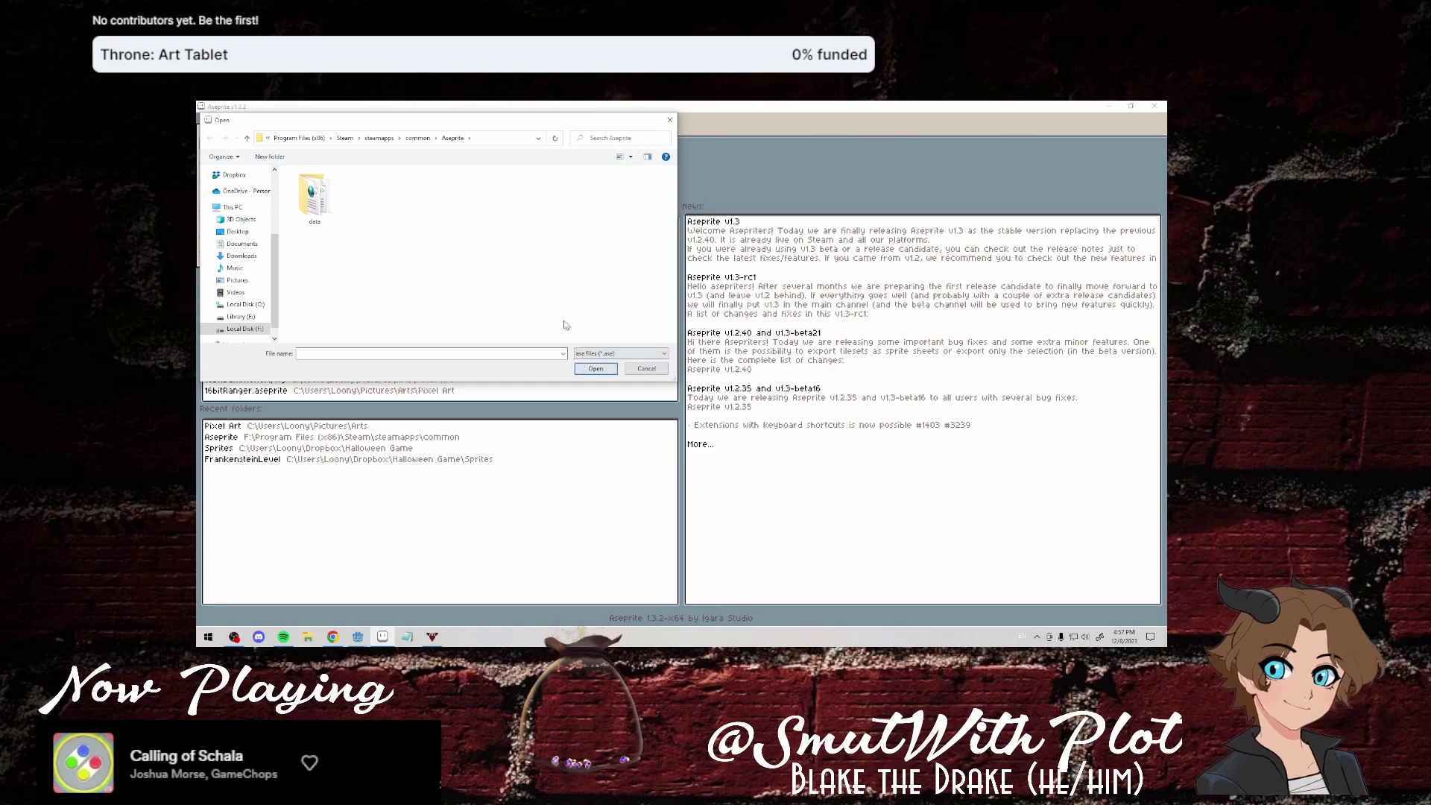
Browse to Pictures > Arts > Pixel Art, show All formats, and open BiggerCauldronSpriteSheet.png.
{"action": "left_click", "coordinate": [417, 138]}
{"action": "left_click", "coordinate": [237, 280]}
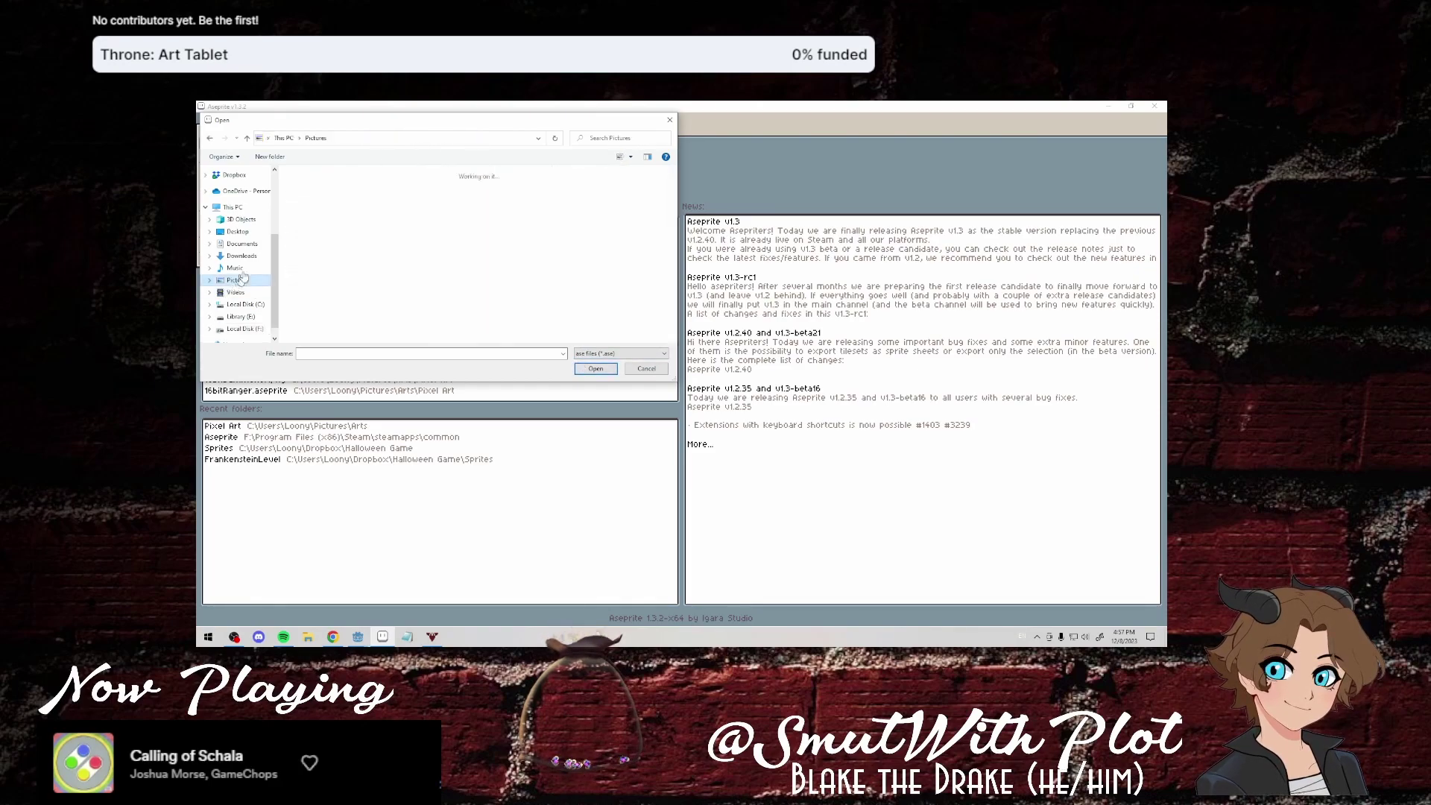
{"action": "double_click", "coordinate": [332, 213]}
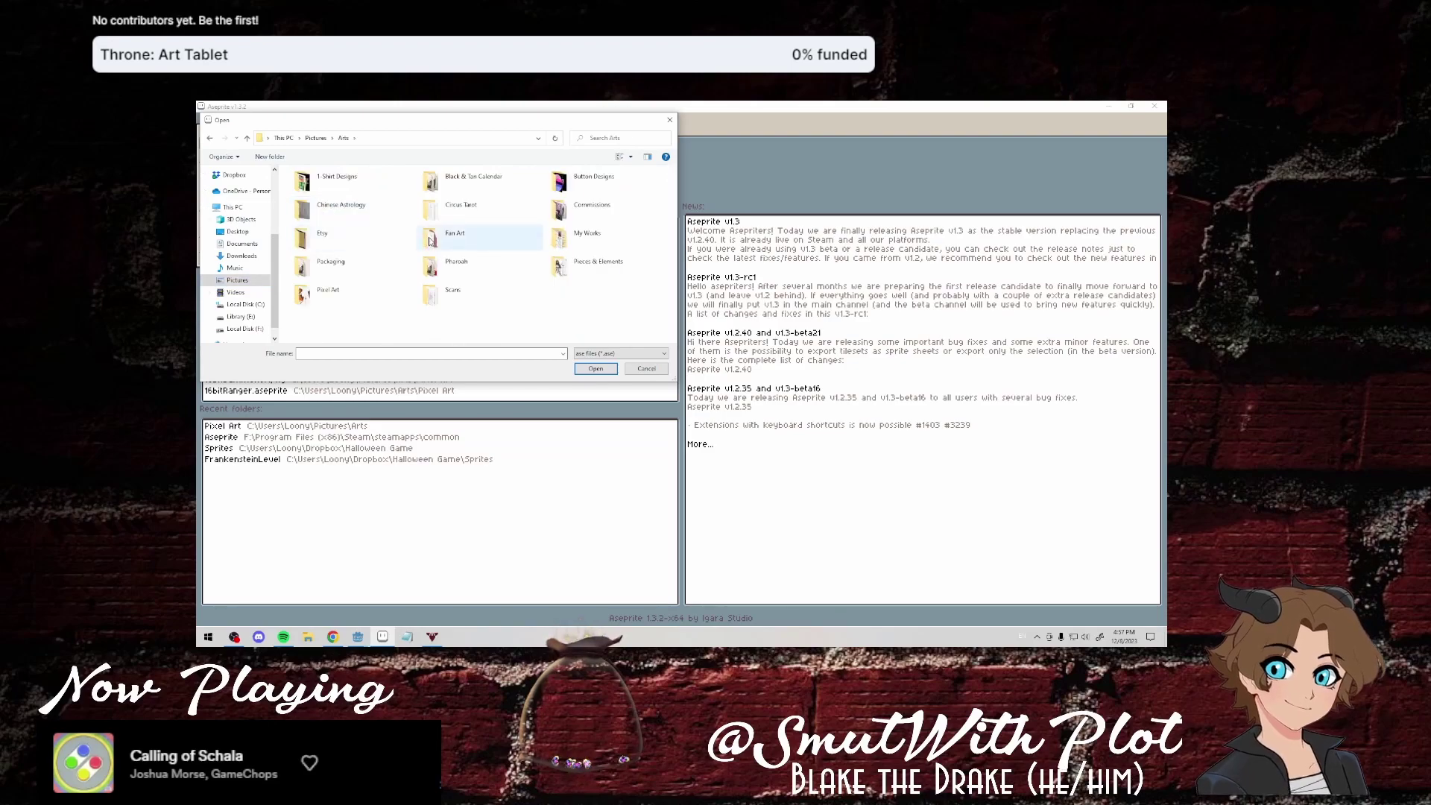
{"action": "left_click", "coordinate": [456, 234]}
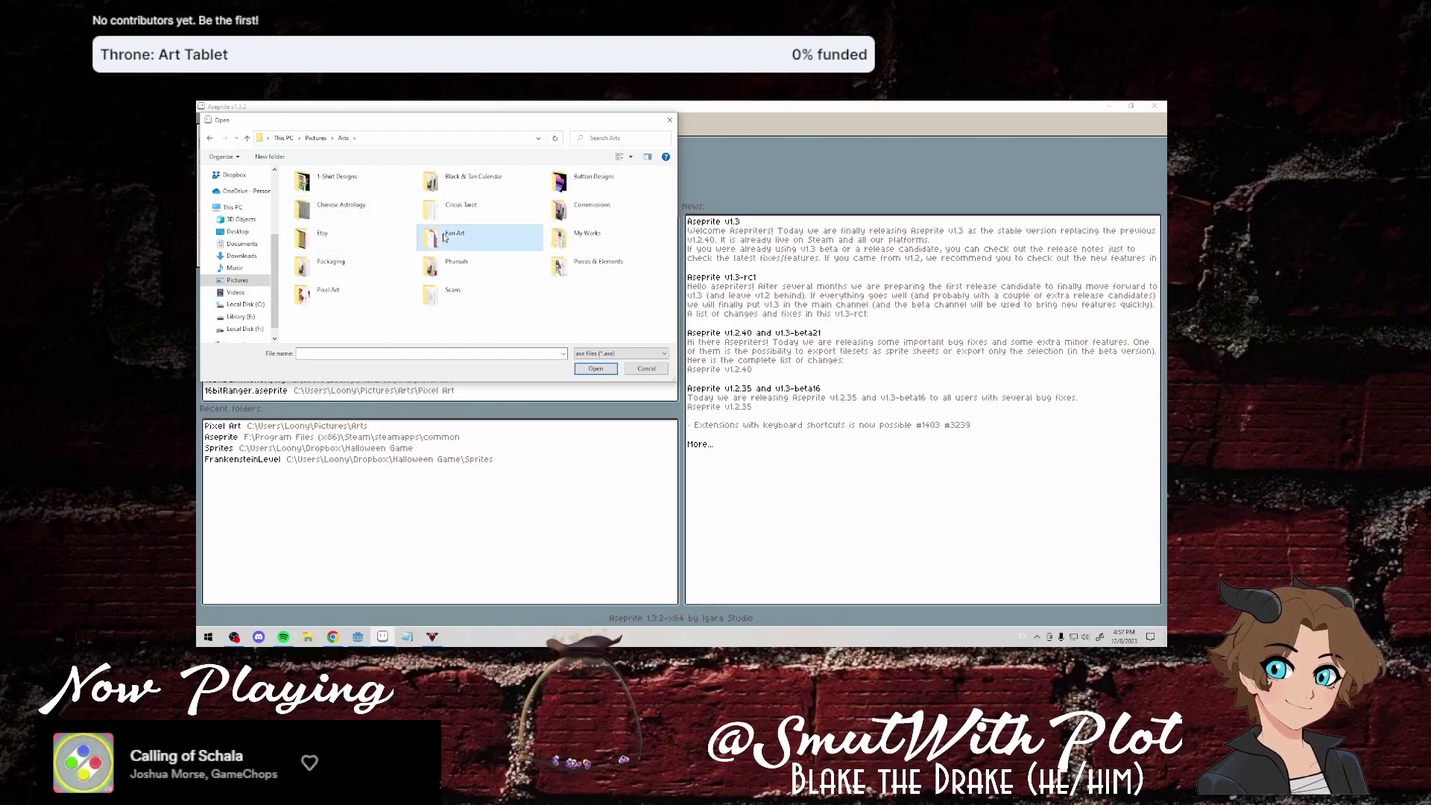
{"action": "double_click", "coordinate": [349, 292]}
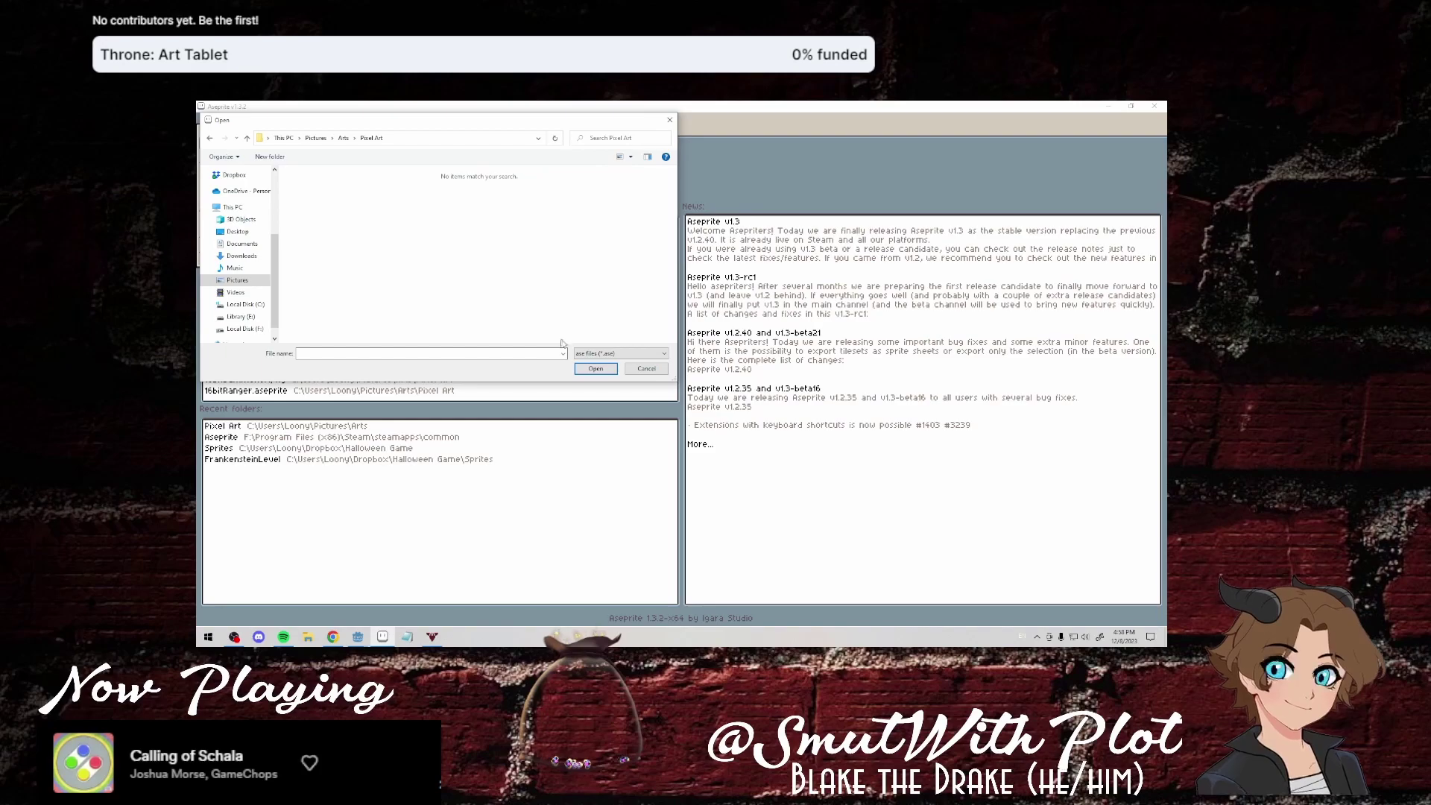
{"action": "left_click", "coordinate": [591, 354]}
{"action": "left_click", "coordinate": [592, 365]}
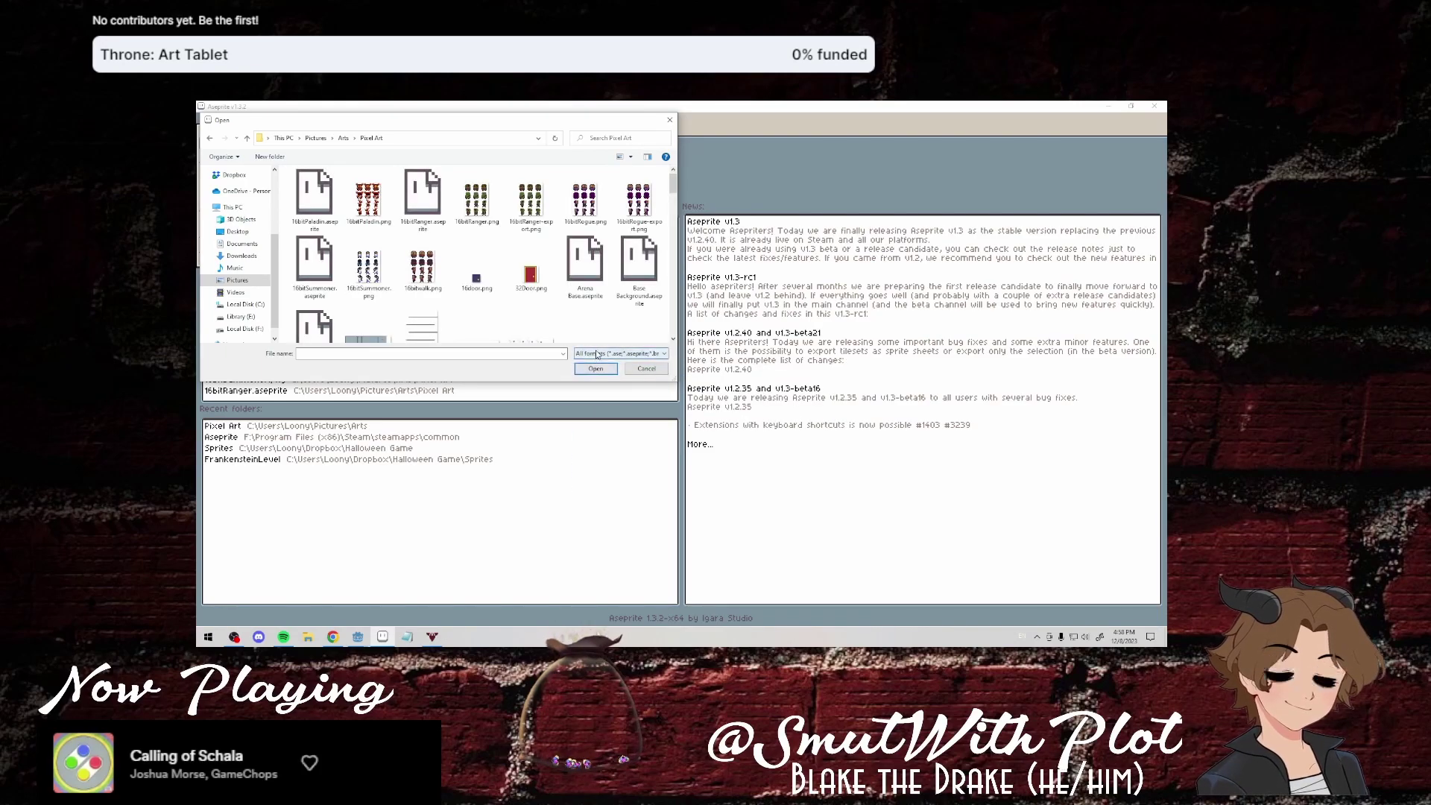
{"action": "scroll", "coordinate": [559, 302], "scroll_direction": "down", "scroll_amount": 2}
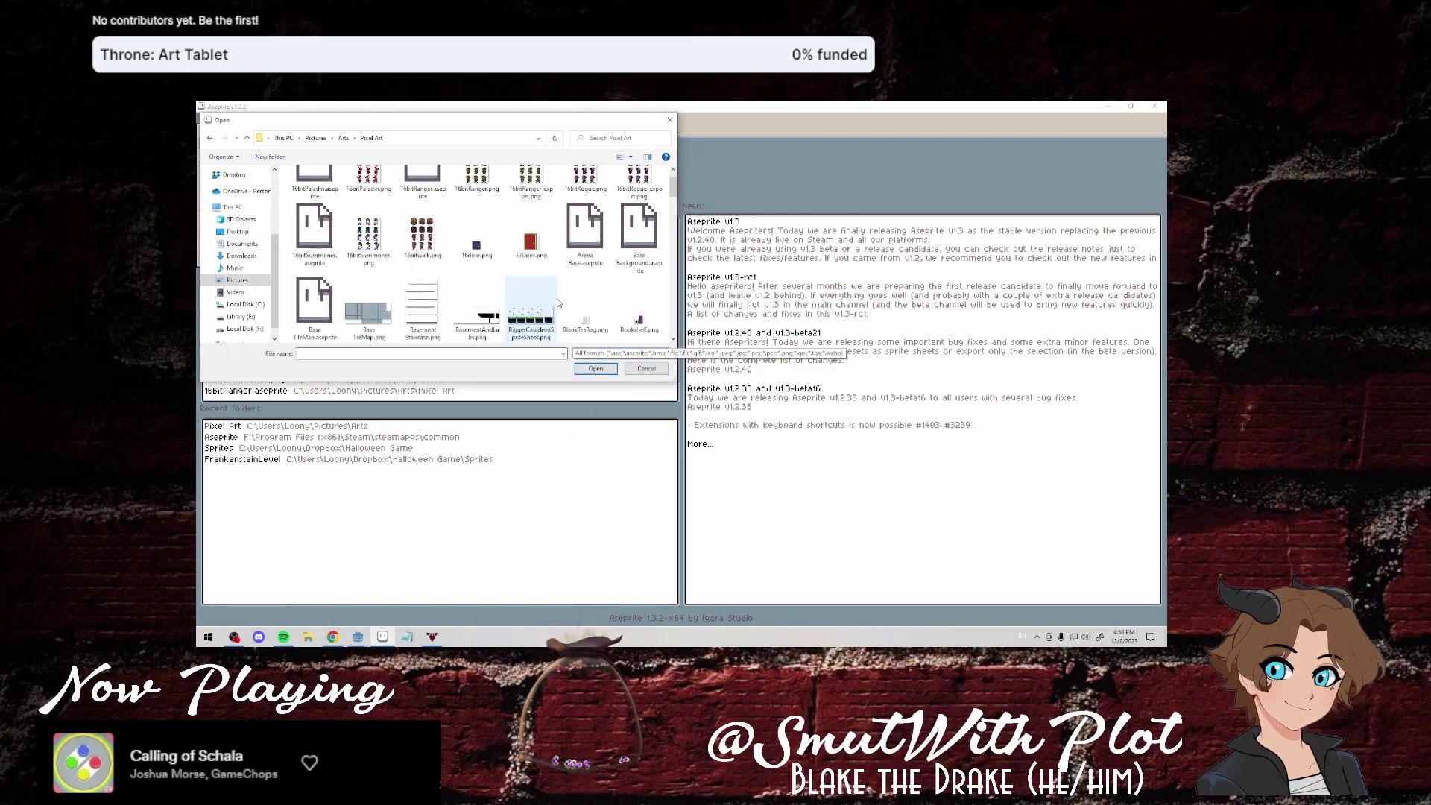
{"action": "left_click", "coordinate": [528, 270]}
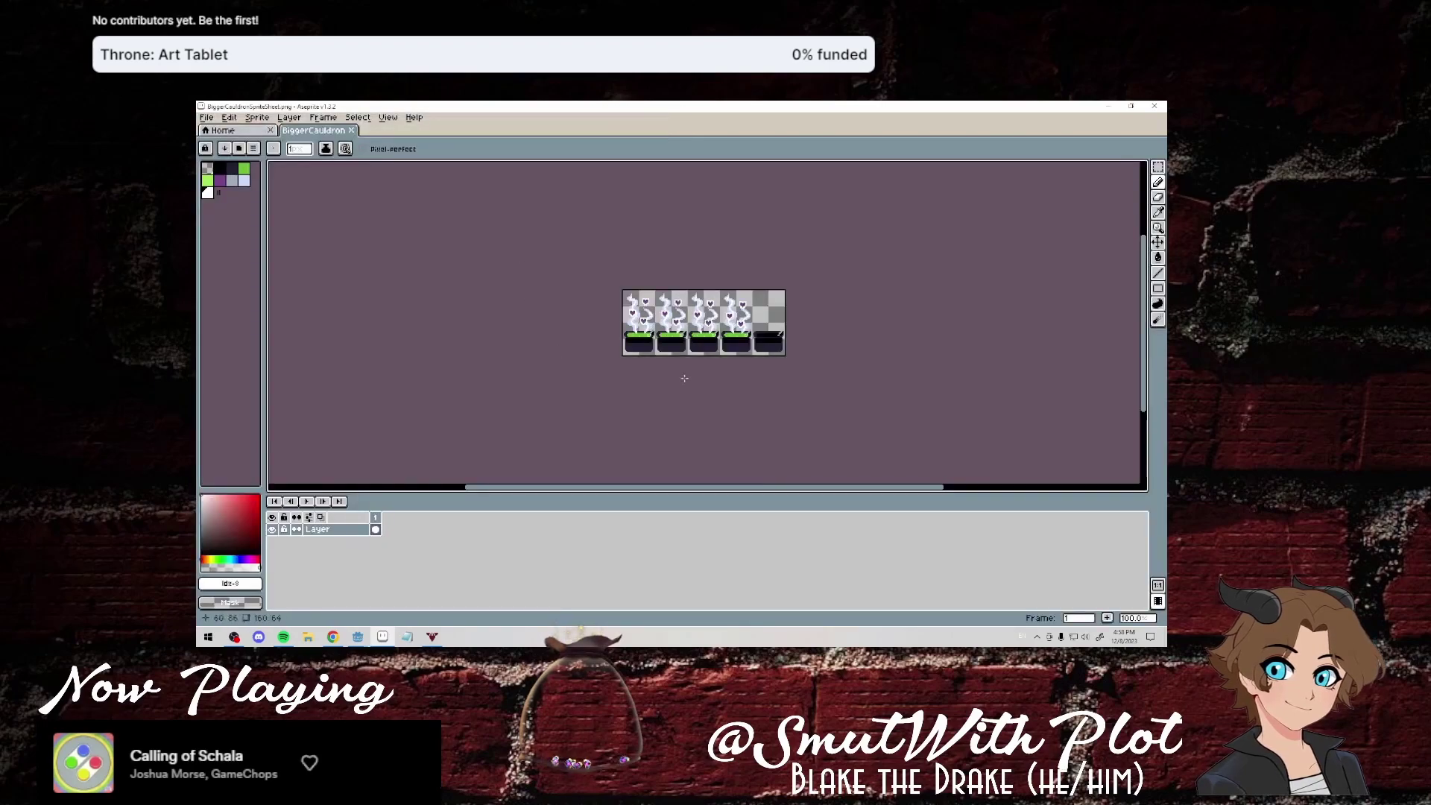
Zoom in on the sprite sheet and enlarge the palette to 15 swatches.
{"action": "scroll", "coordinate": [706, 380], "scroll_direction": "up", "scroll_amount": 2}
{"action": "scroll", "coordinate": [701, 381], "scroll_direction": "up", "scroll_amount": 1}
{"action": "scroll", "coordinate": [532, 350], "scroll_direction": "down", "scroll_amount": 1}
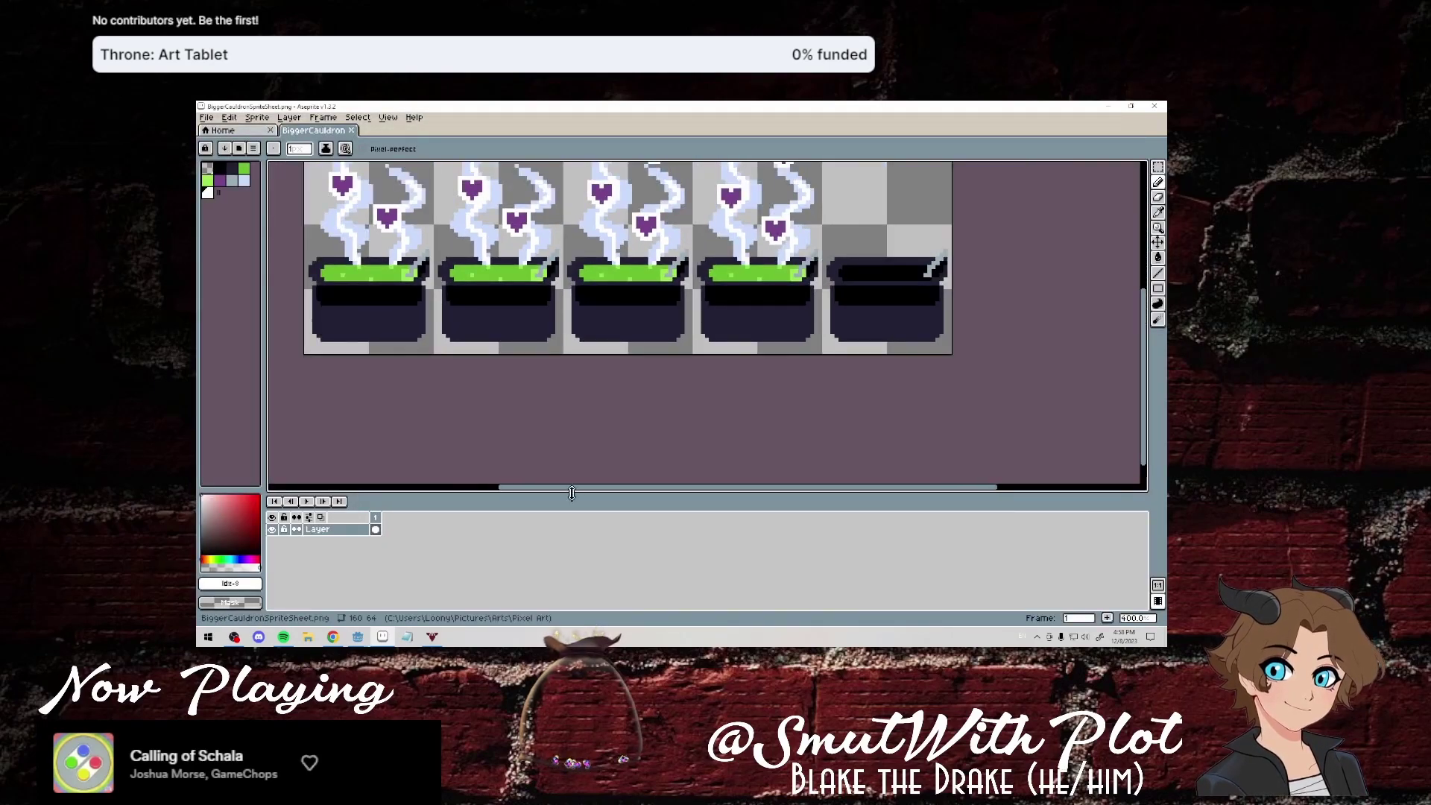
{"action": "scroll", "coordinate": [375, 319], "scroll_direction": "up", "scroll_amount": 1}
{"action": "scroll", "coordinate": [285, 306], "scroll_direction": "up", "scroll_amount": 1}
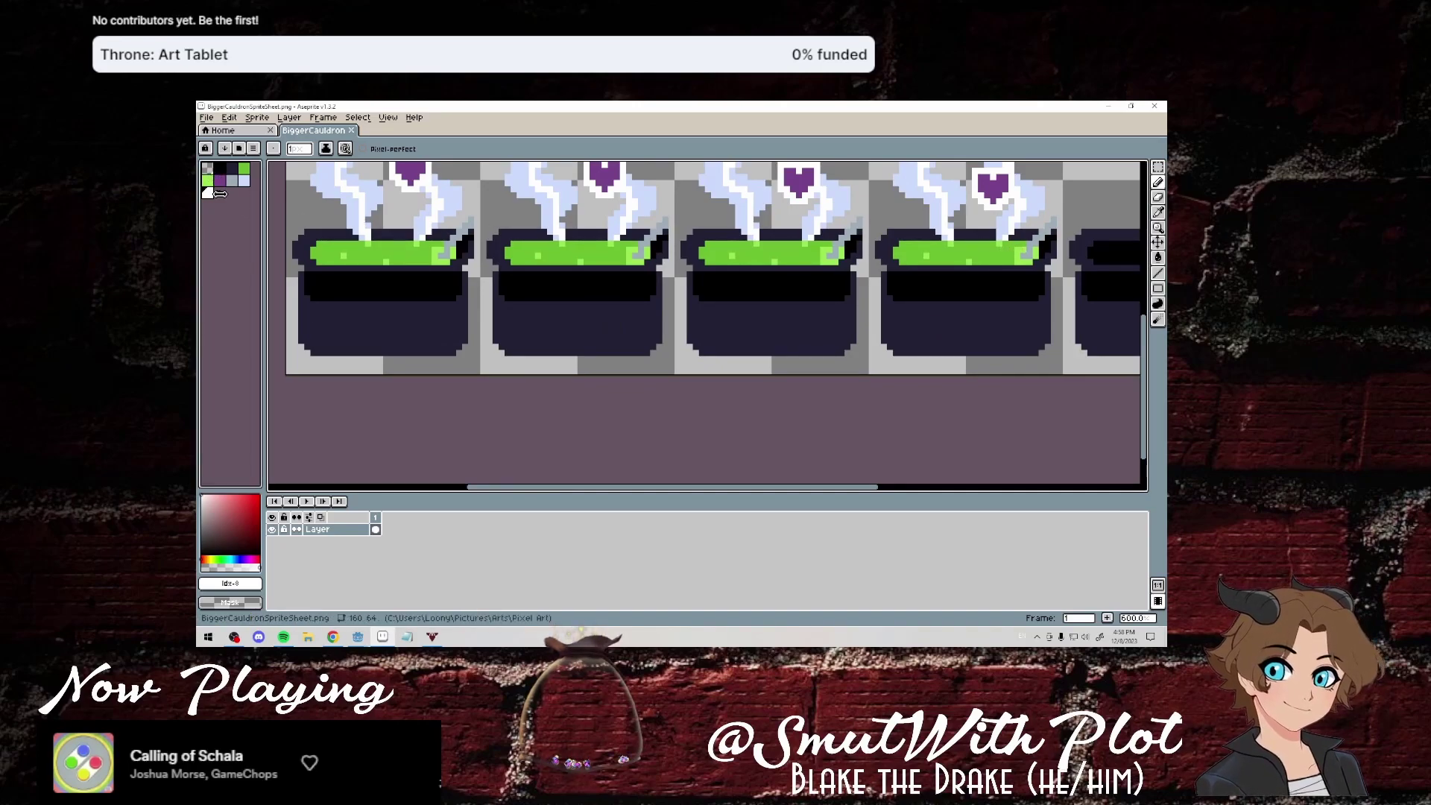
{"action": "left_click_drag", "start_coordinate": [218, 193], "coordinate": [247, 204]}
Mix a dark orange-brown and paint a brown line beneath the first cauldron.
{"action": "left_click", "coordinate": [239, 525]}
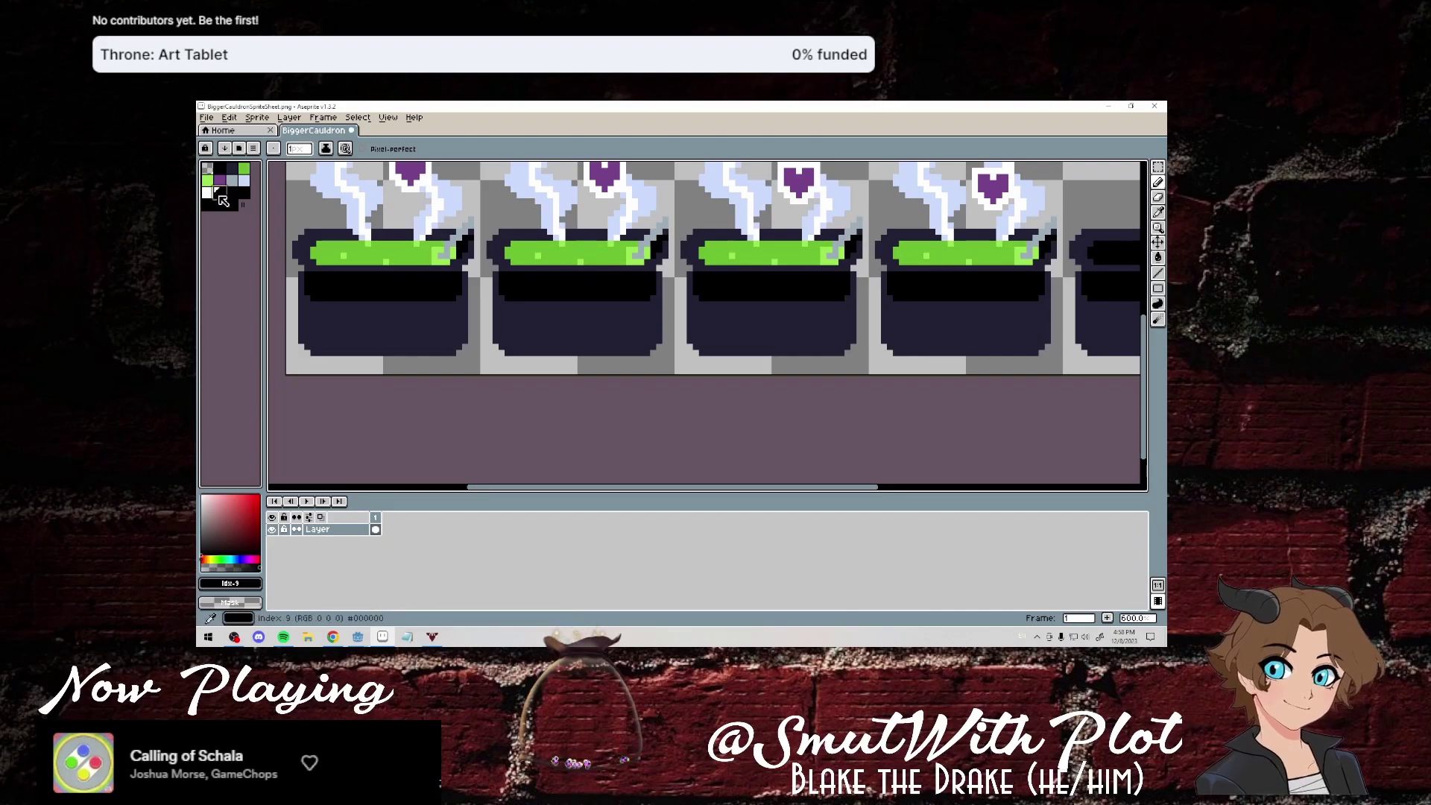
{"action": "left_click_drag", "start_coordinate": [240, 526], "coordinate": [251, 535]}
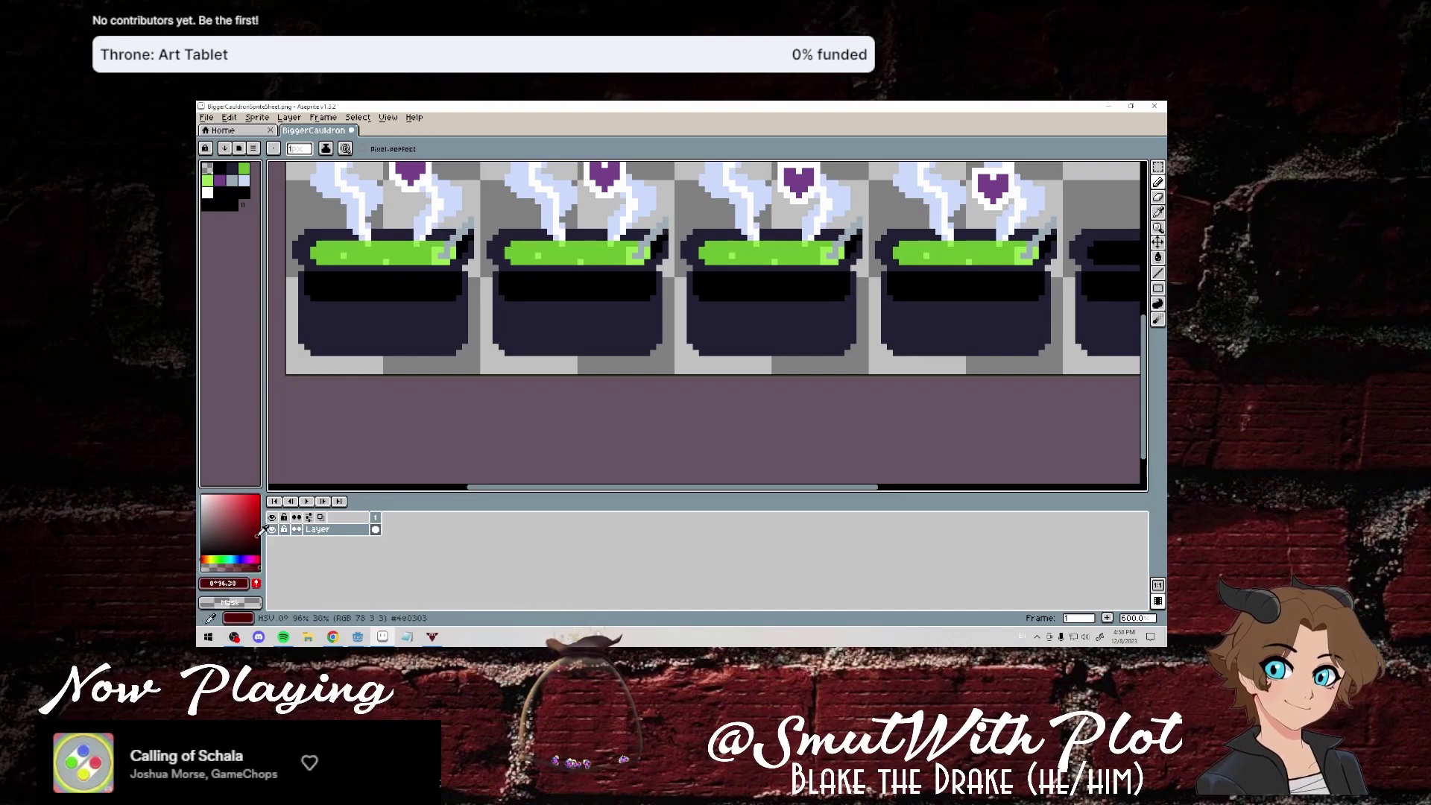
{"action": "left_click", "coordinate": [208, 559]}
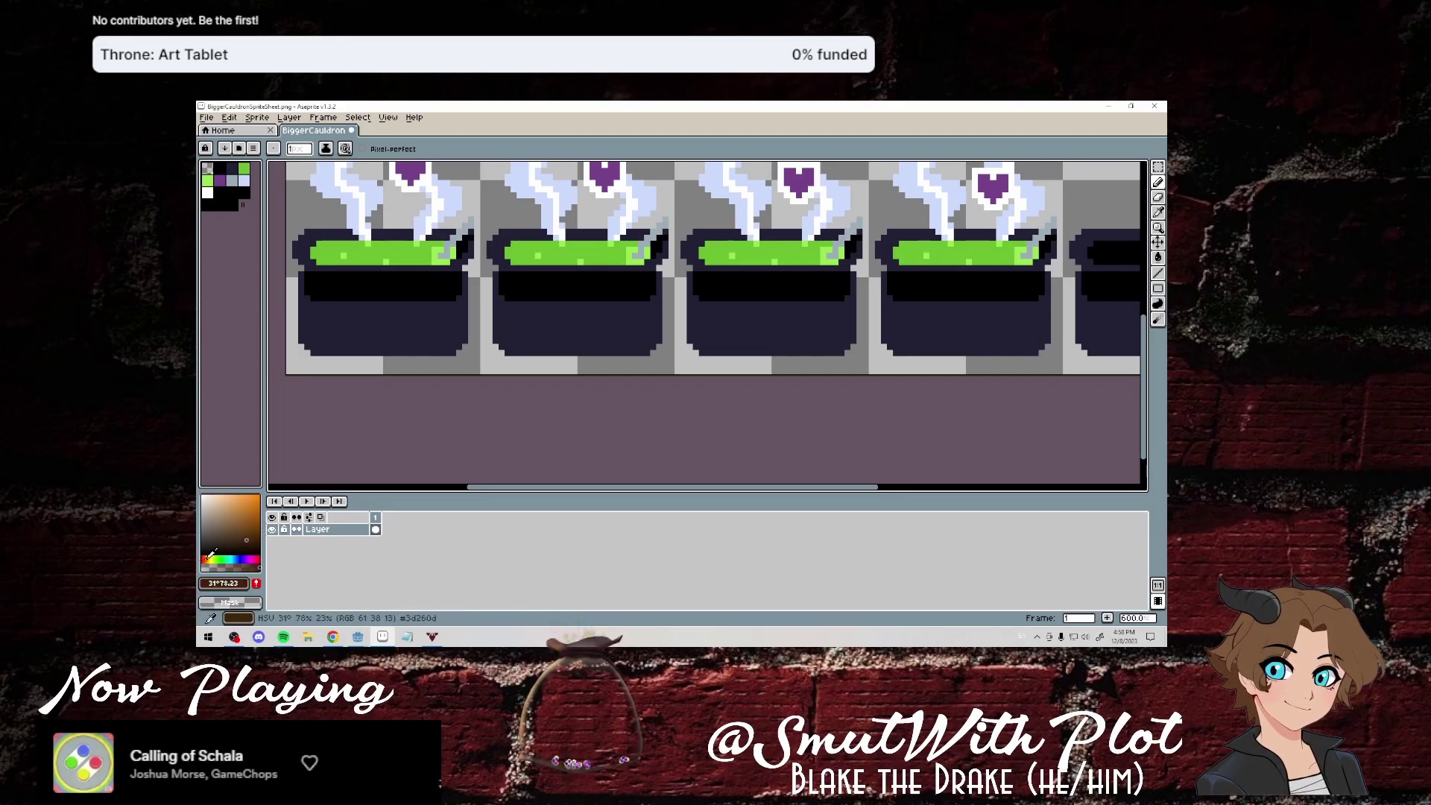
{"action": "left_click", "coordinate": [251, 530]}
{"action": "left_click", "coordinate": [248, 532]}
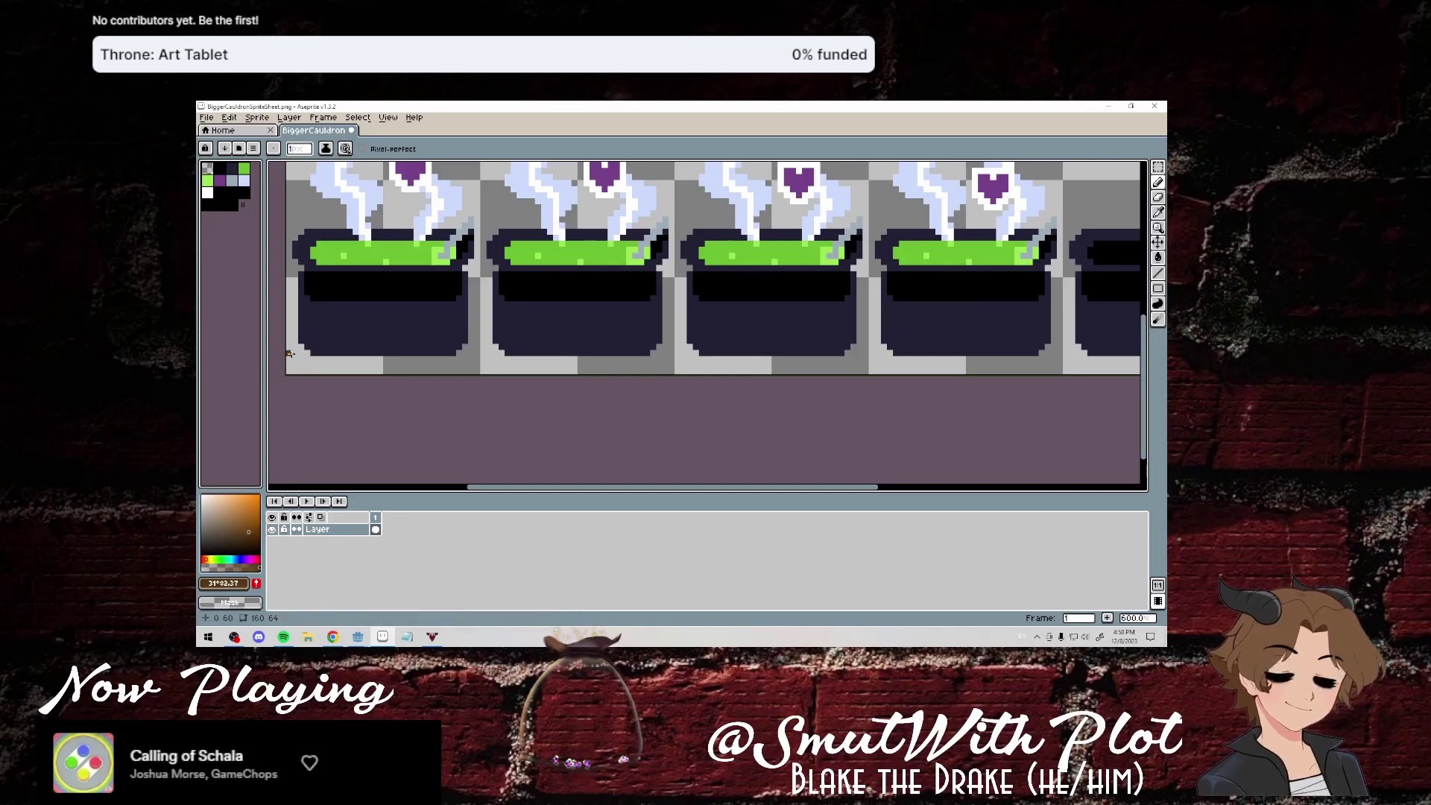
{"action": "left_click_drag", "start_coordinate": [289, 354], "coordinate": [299, 359]}
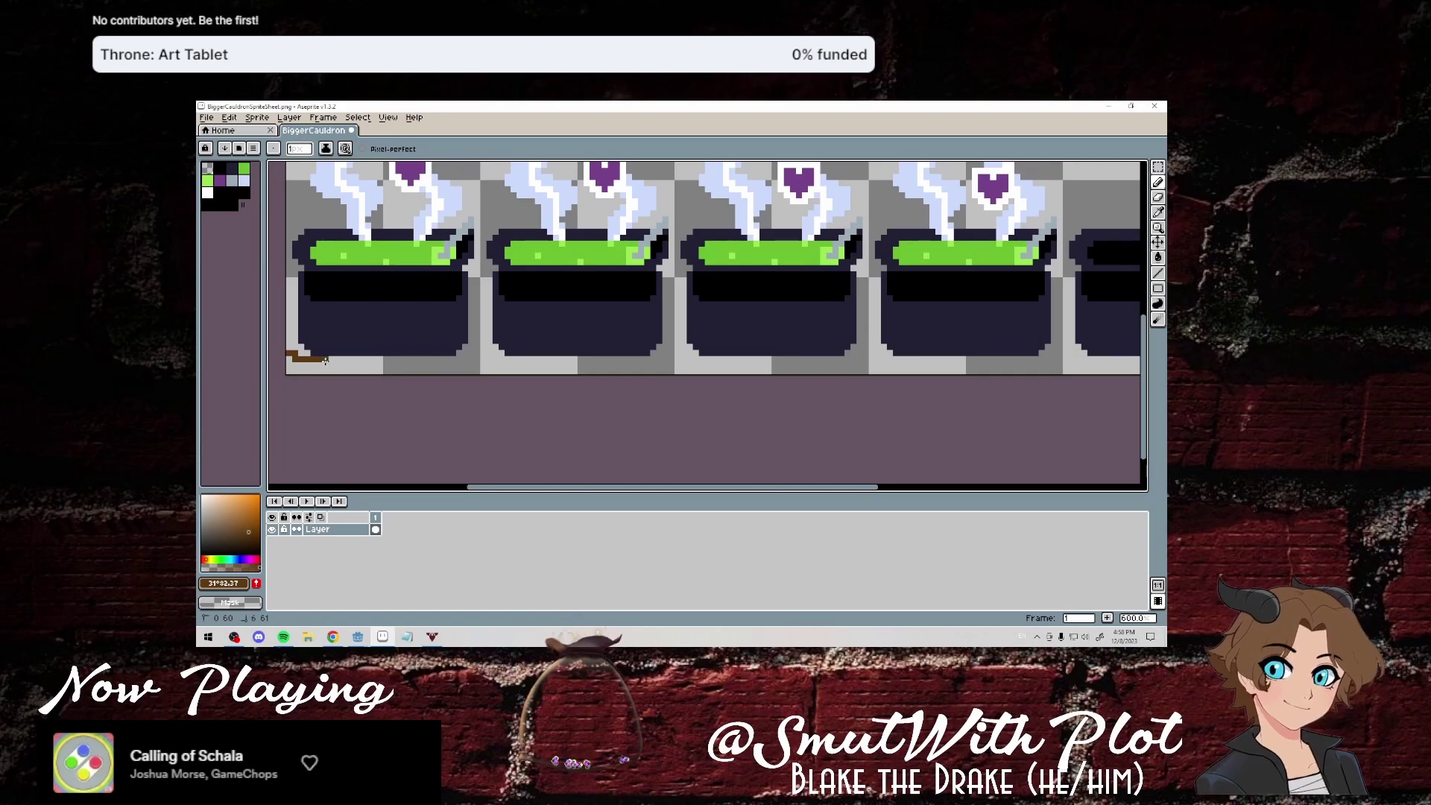
{"action": "mouse_move", "coordinate": [350, 360]}
{"action": "left_mouse_down"}
{"action": "mouse_move", "coordinate": [296, 368]}
{"action": "mouse_move", "coordinate": [440, 371]}
{"action": "mouse_move", "coordinate": [468, 355]}
{"action": "mouse_move", "coordinate": [363, 362]}
{"action": "mouse_move", "coordinate": [381, 358]}
{"action": "left_mouse_up"}
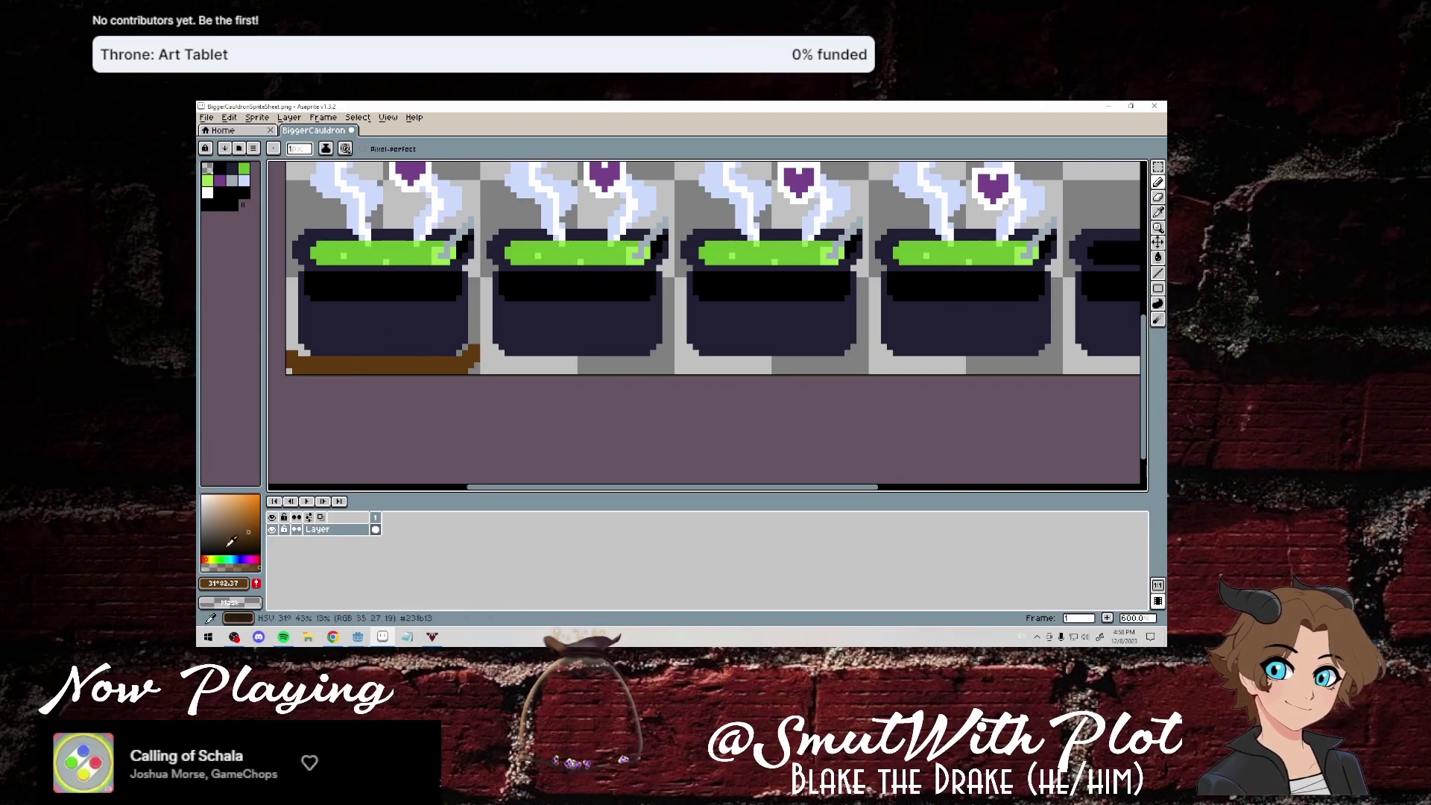
Choose a near-black brown and adjust its exact colour values.
{"action": "left_click", "coordinate": [219, 192]}
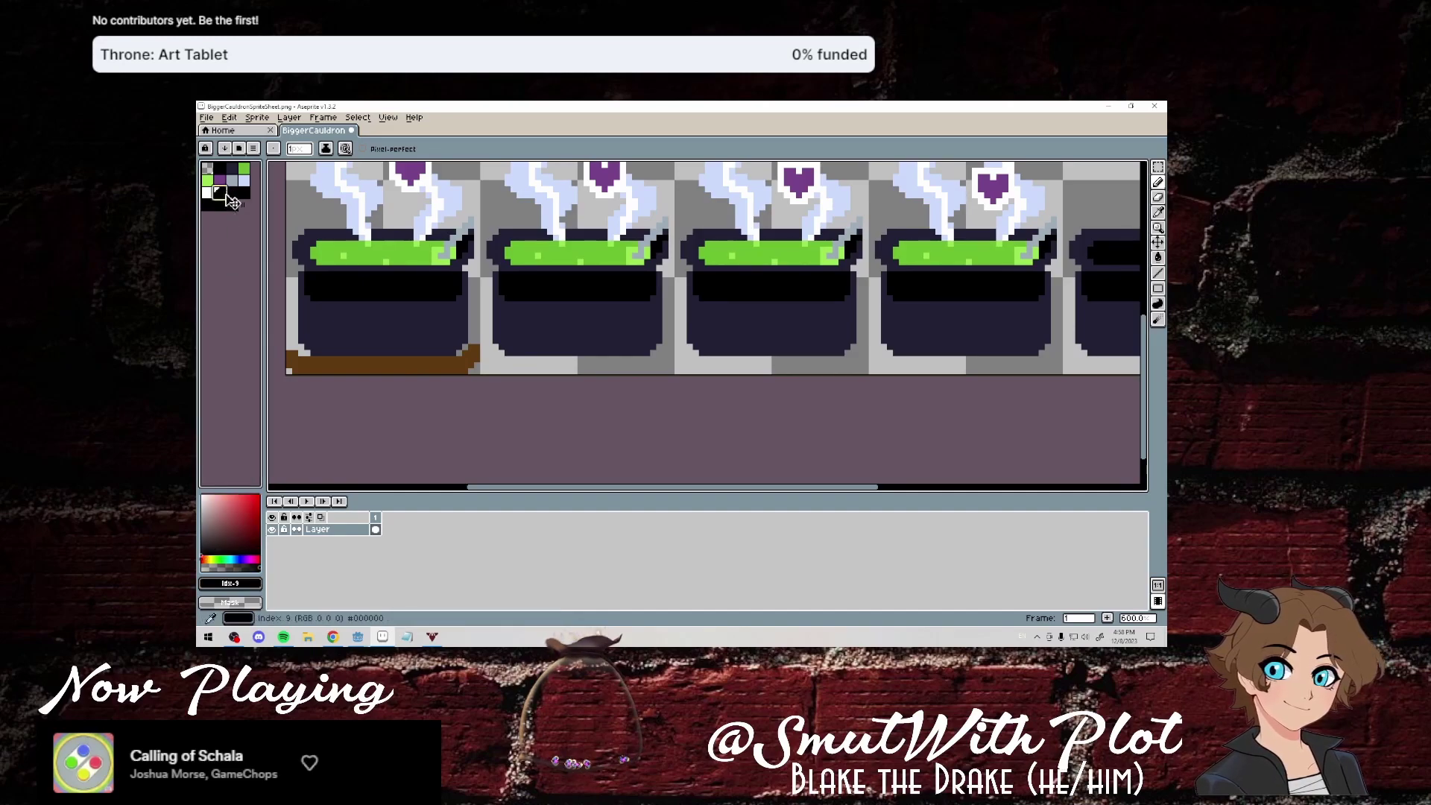
{"action": "left_click", "coordinate": [211, 550]}
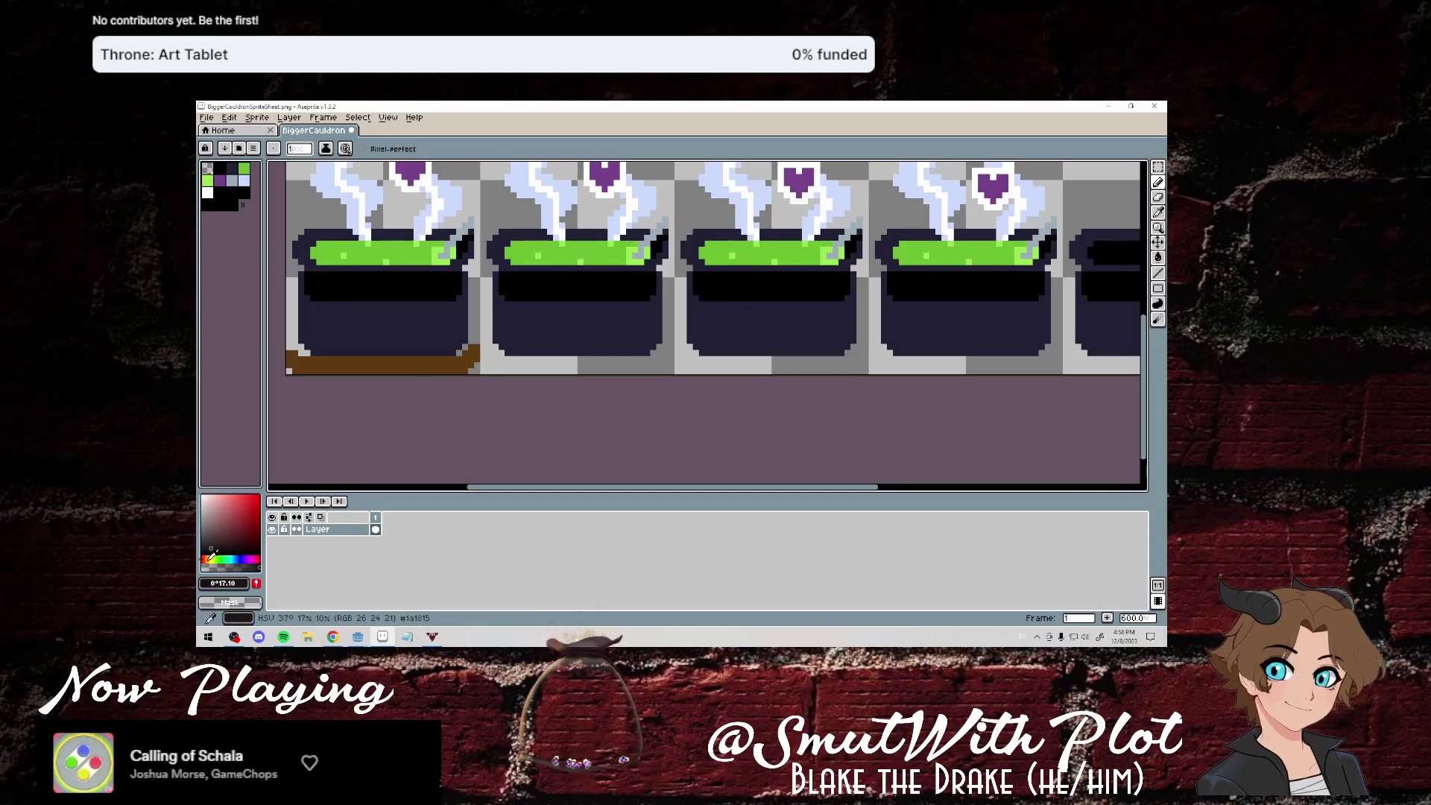
{"action": "left_click", "coordinate": [208, 559]}
{"action": "left_click", "coordinate": [239, 587]}
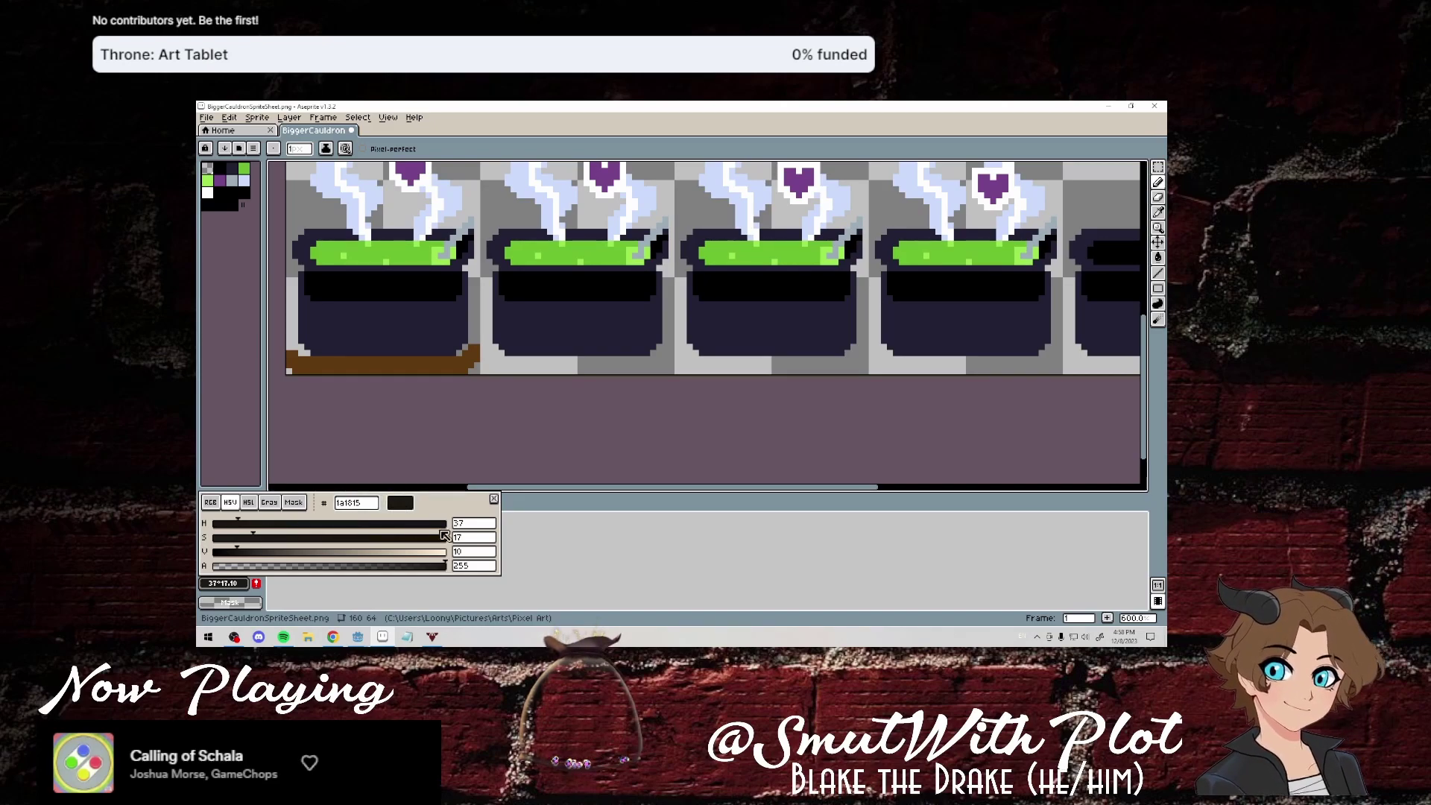
{"action": "left_click", "coordinate": [493, 499]}
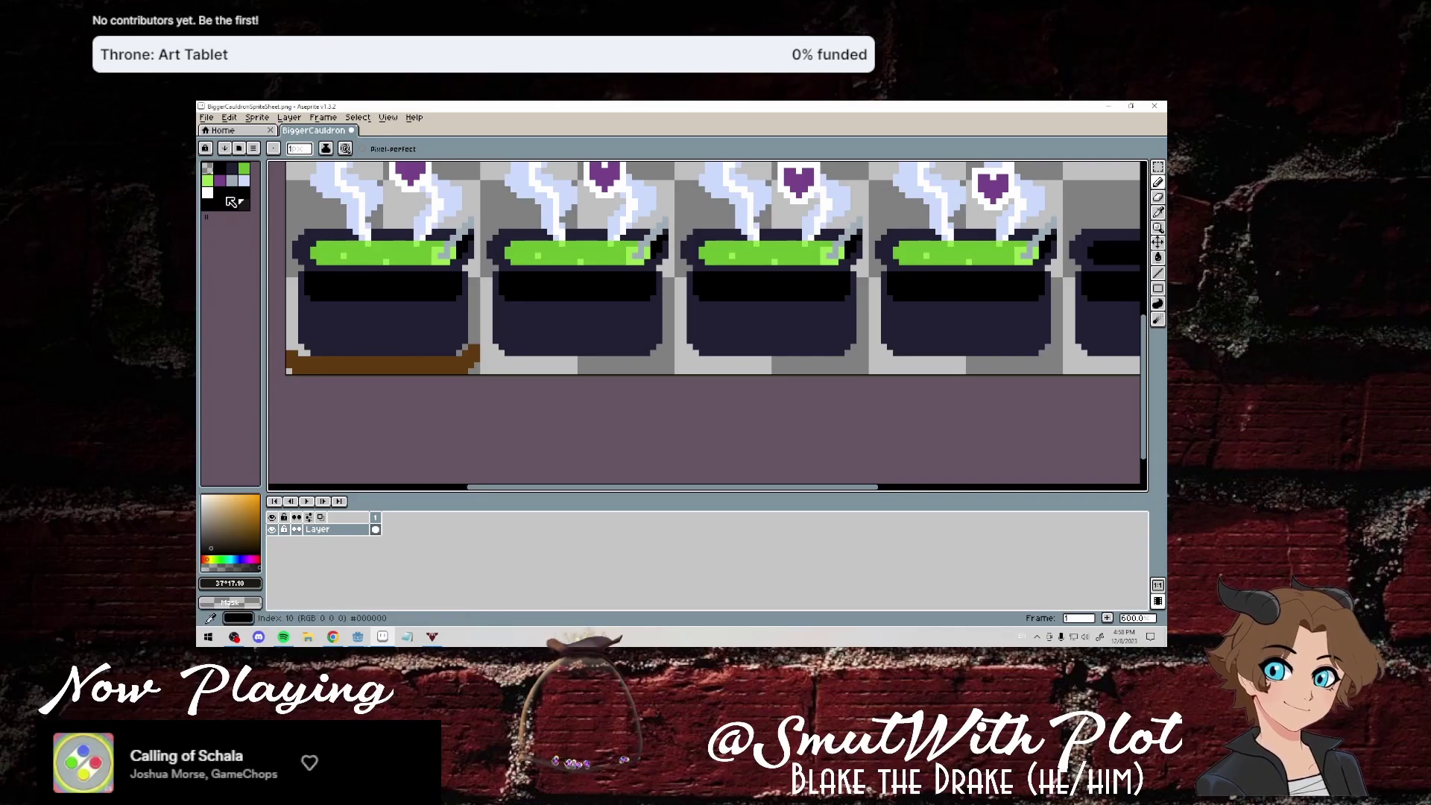
Set the drawing colour to a slightly darkened bright orange.
{"action": "left_click", "coordinate": [213, 558]}
{"action": "left_click", "coordinate": [205, 558]}
{"action": "left_click", "coordinate": [257, 508]}
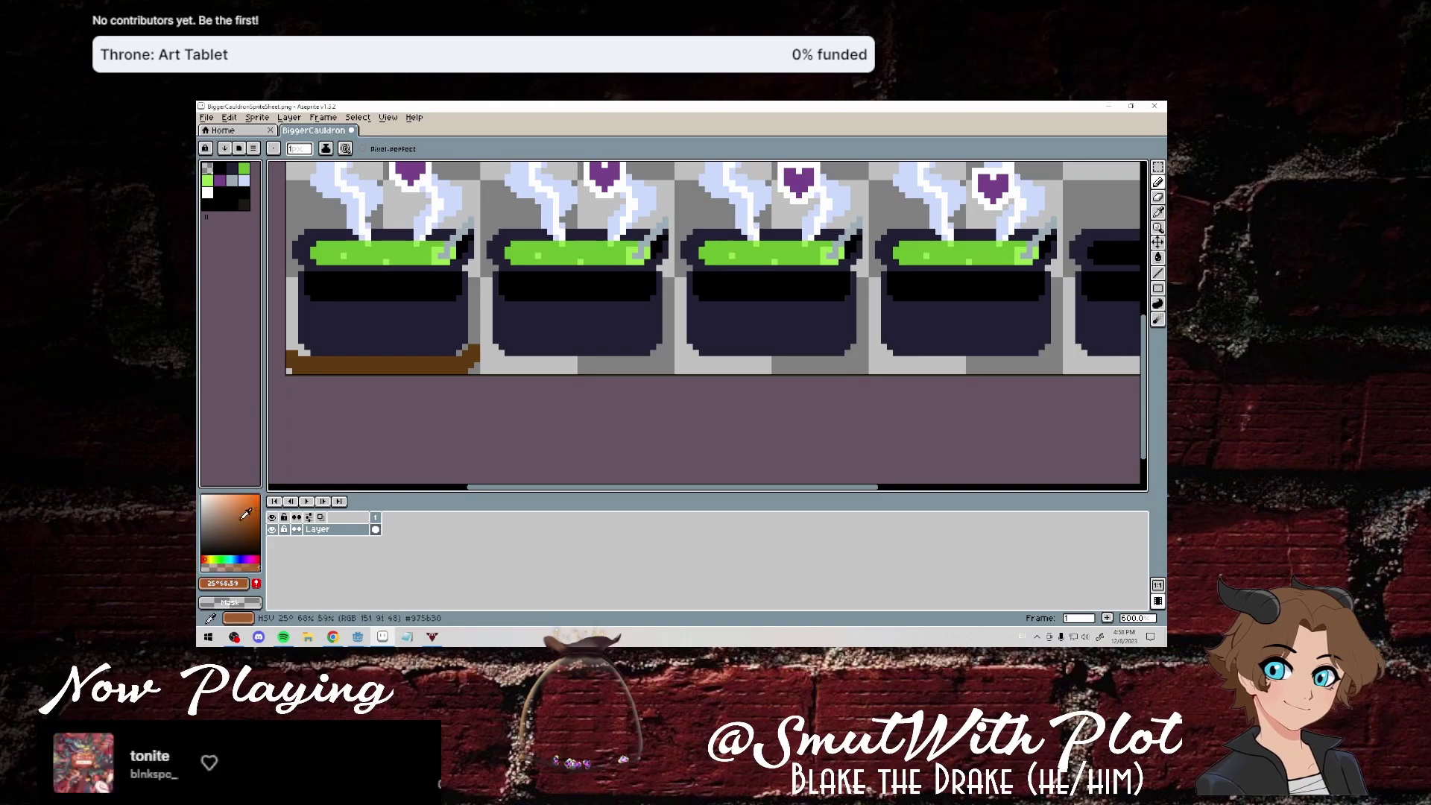
{"action": "left_click", "coordinate": [248, 512]}
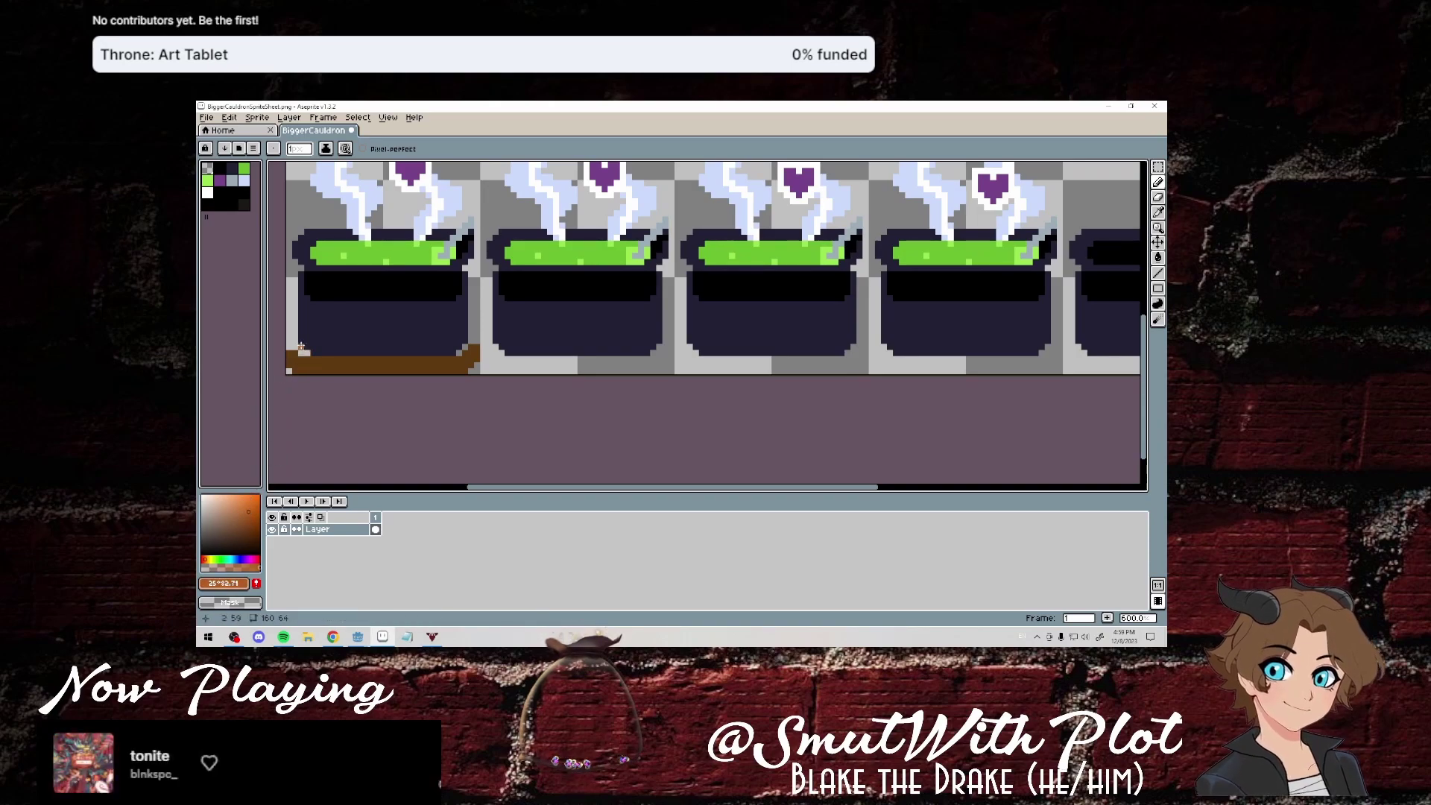
Paint an orange highlight along the first cauldron's bottom and up its right side.
{"action": "left_click_drag", "start_coordinate": [295, 340], "coordinate": [301, 346]}
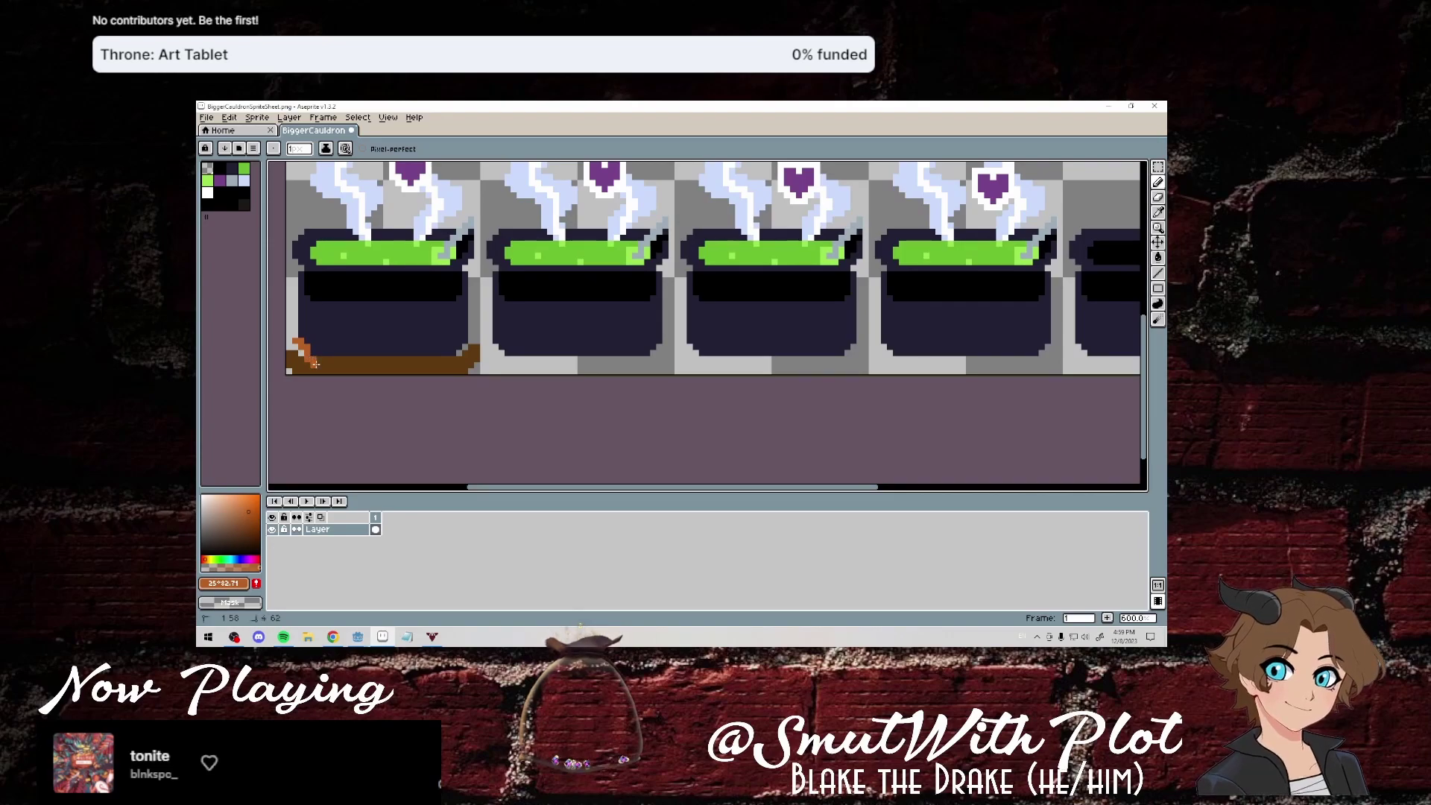
{"action": "left_click_drag", "start_coordinate": [345, 365], "coordinate": [450, 359]}
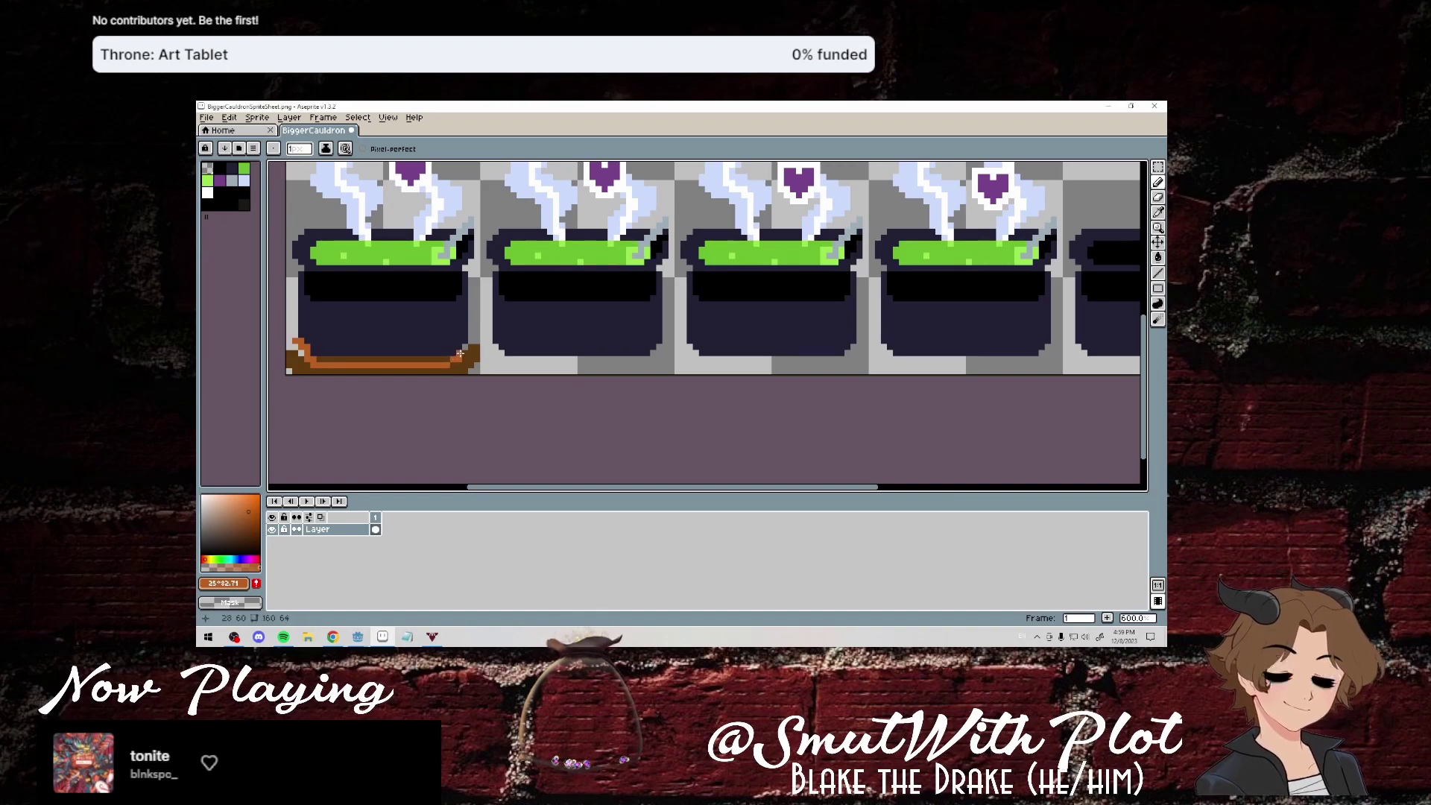
{"action": "left_click", "coordinate": [460, 348]}
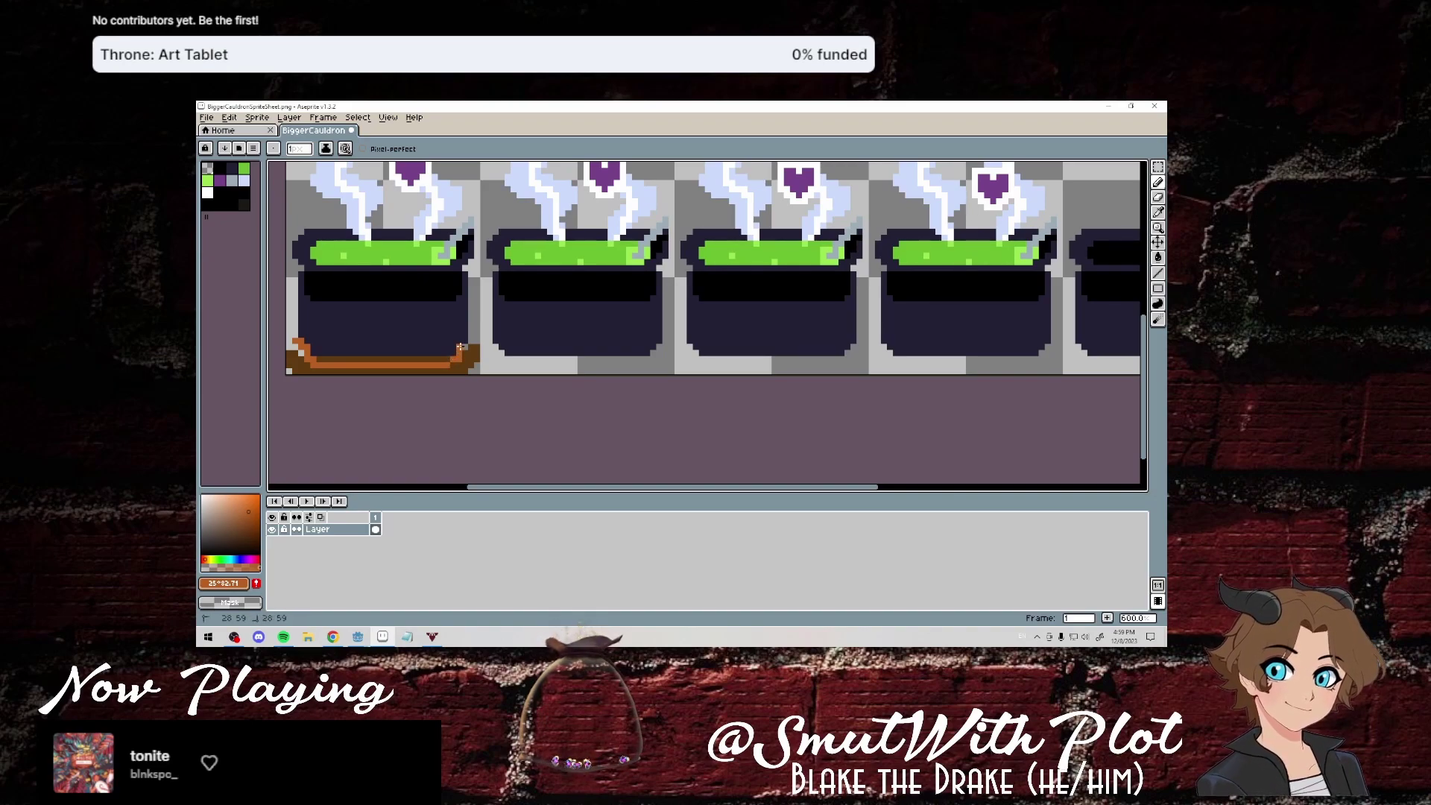
{"action": "left_click_drag", "start_coordinate": [460, 341], "coordinate": [470, 336]}
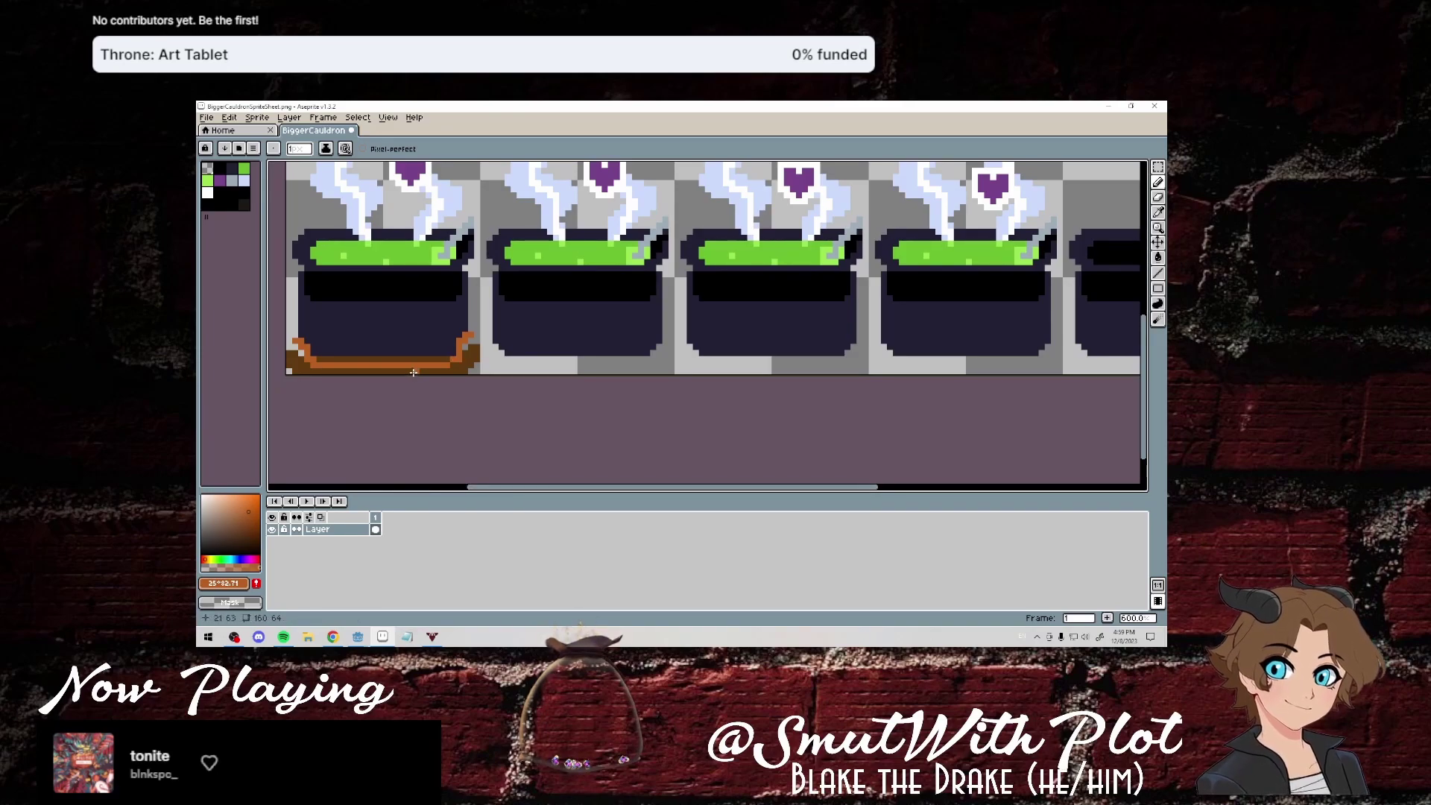
{"action": "left_click", "coordinate": [458, 358]}
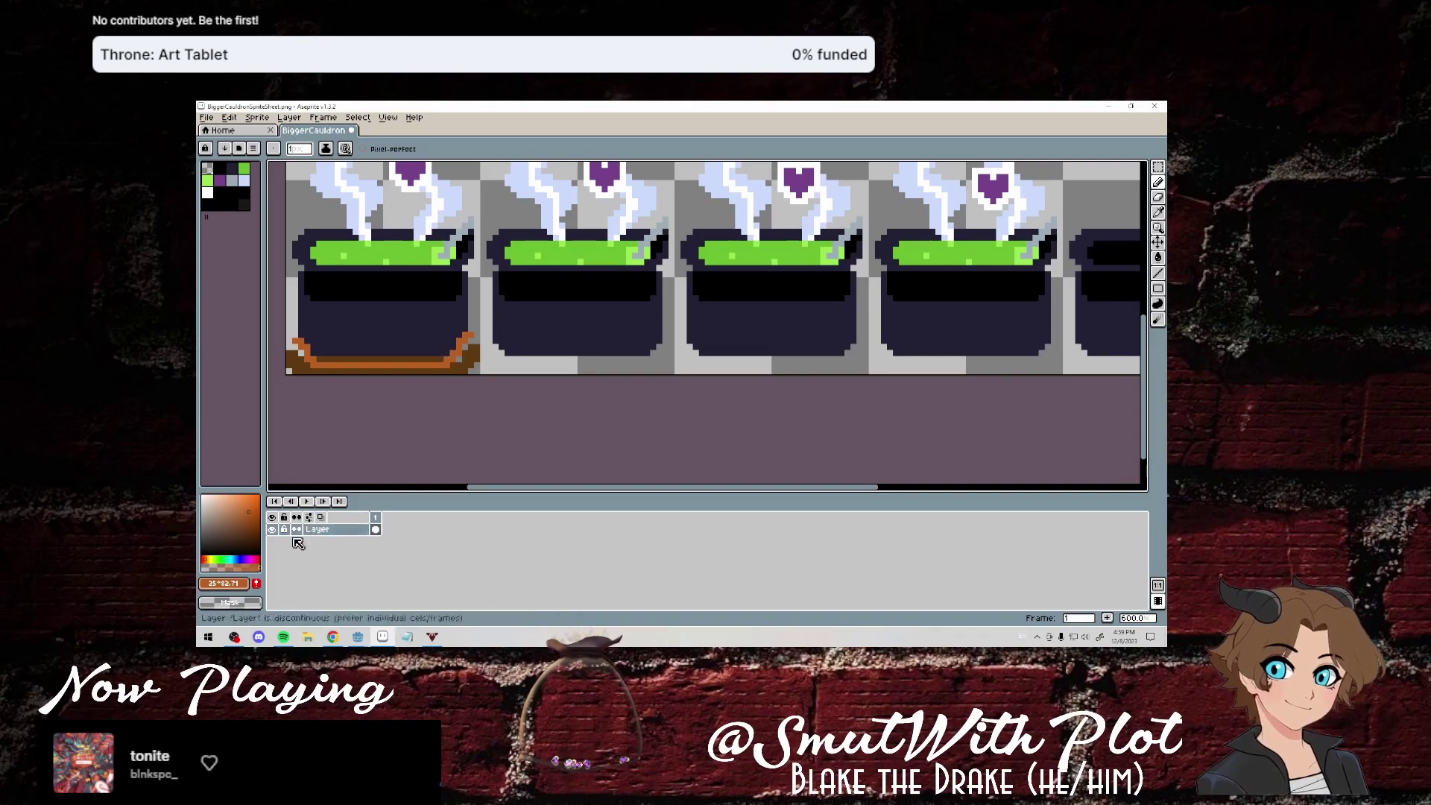
Eyedrop the dark brown and paint it along the first cauldron's bottom edge.
{"action": "key", "text": "i"}
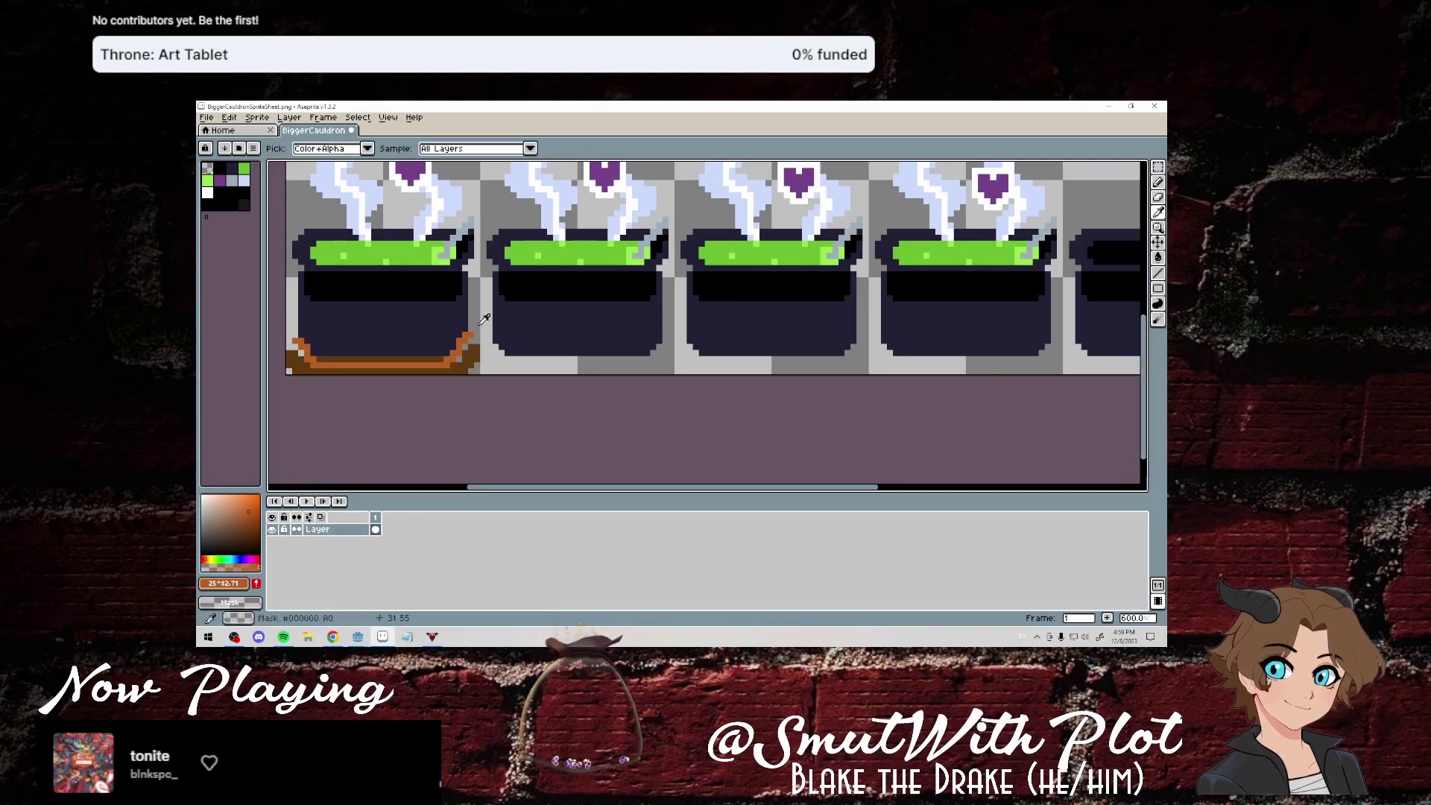
{"action": "left_click", "coordinate": [479, 326]}
{"action": "left_click", "coordinate": [1158, 182]}
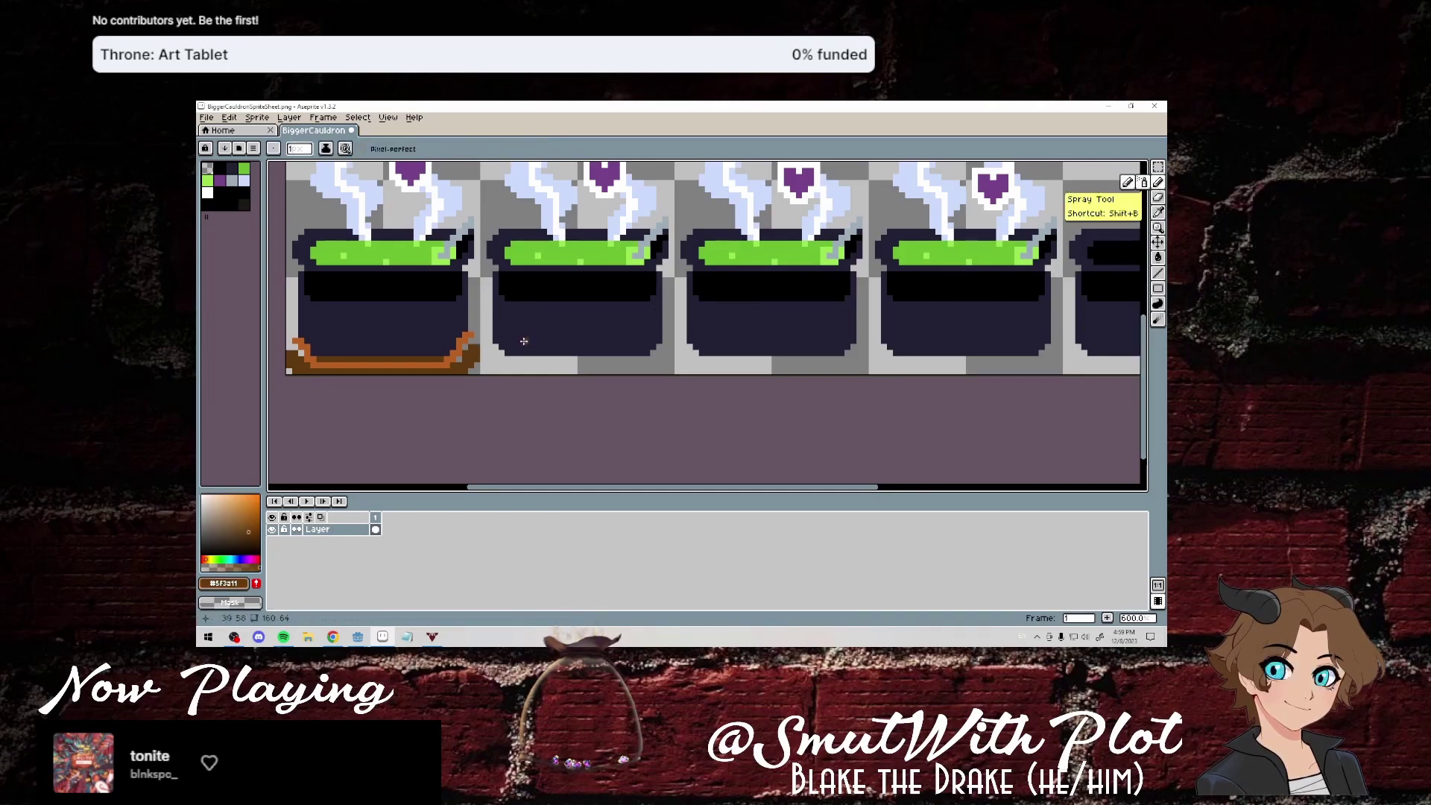
{"action": "left_click_drag", "start_coordinate": [380, 373], "coordinate": [395, 375]}
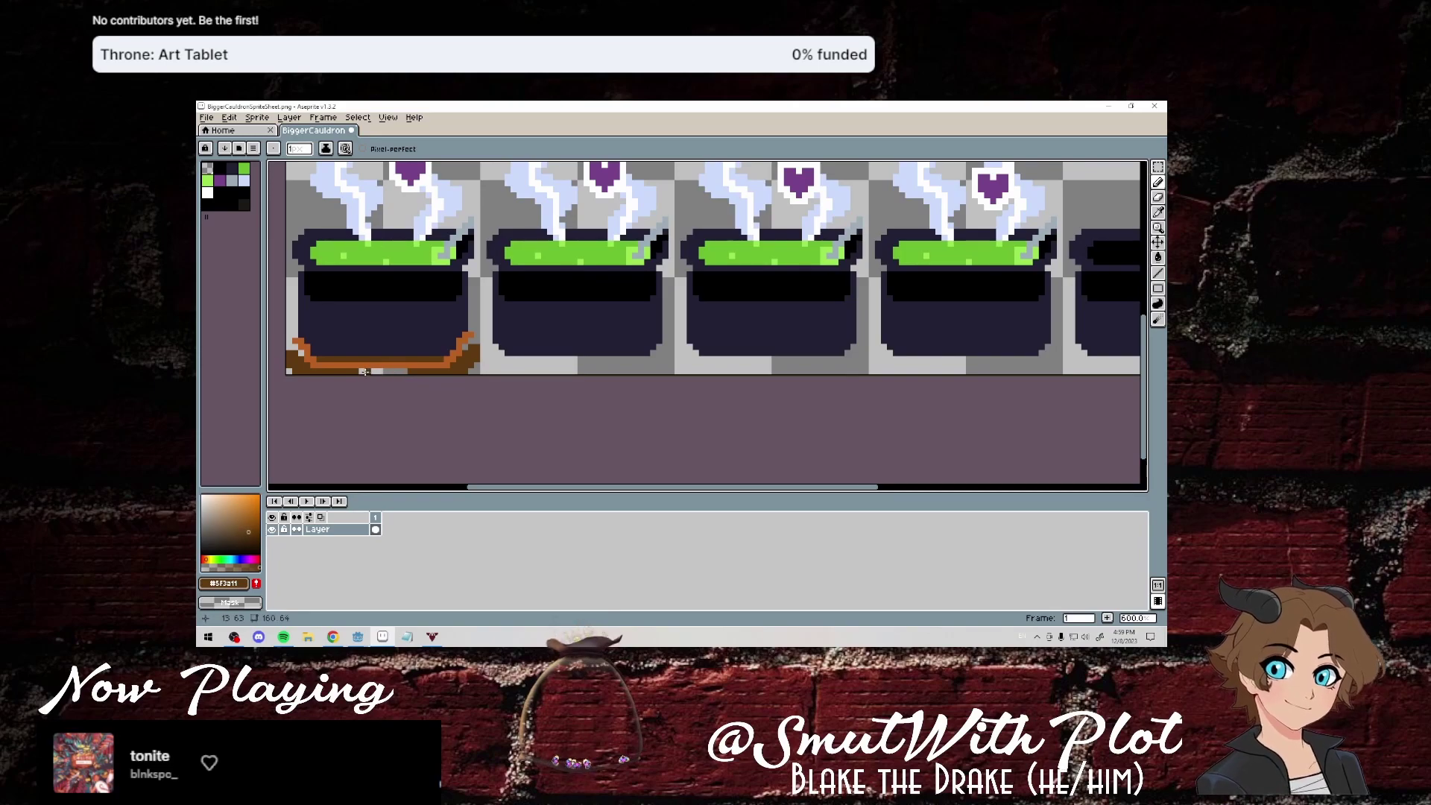
{"action": "left_click_drag", "start_coordinate": [364, 370], "coordinate": [400, 370]}
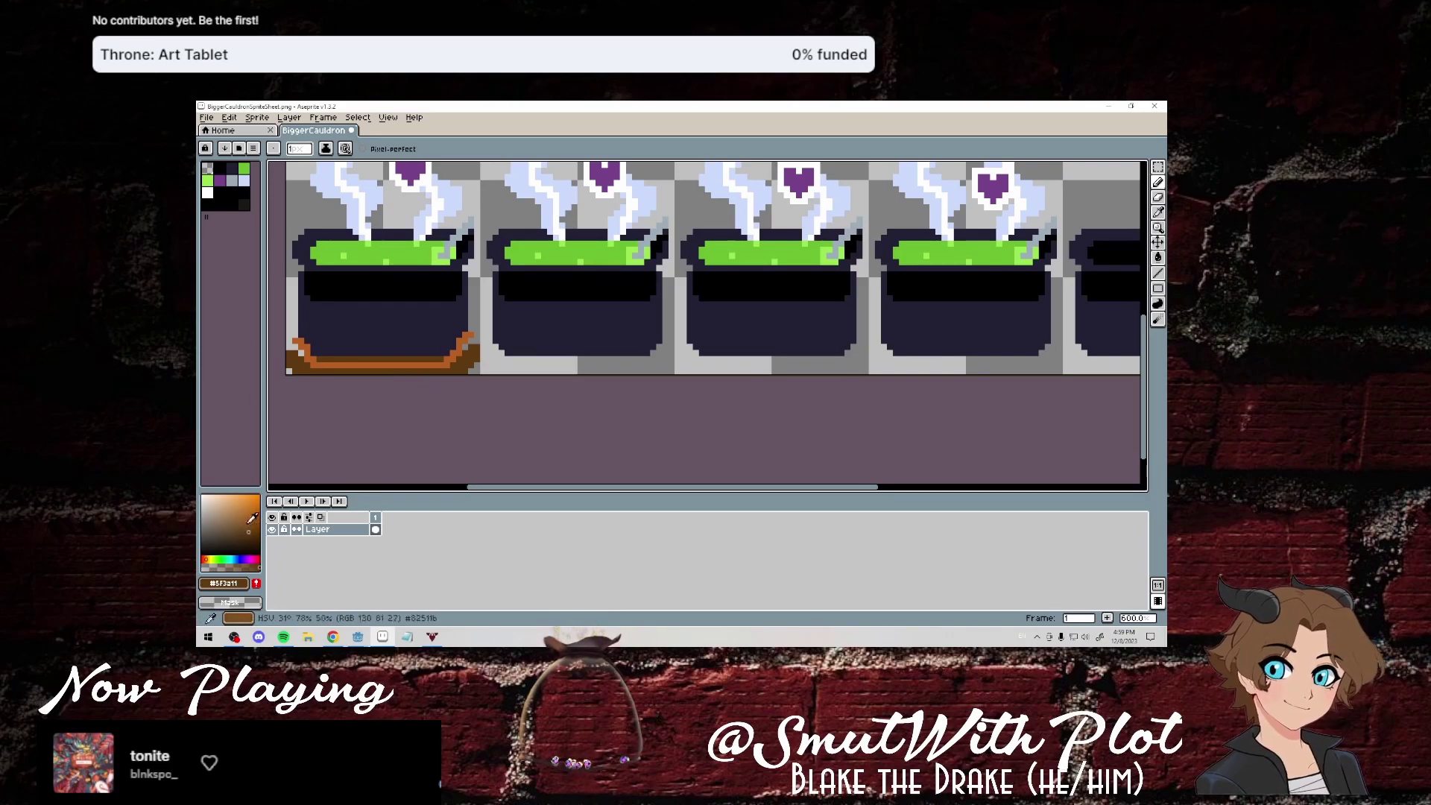
Mix a vivid golden yellow and draw zigzag yellow flames along the base.
{"action": "left_click", "coordinate": [250, 515]}
{"action": "left_click", "coordinate": [210, 559]}
{"action": "left_click", "coordinate": [255, 517]}
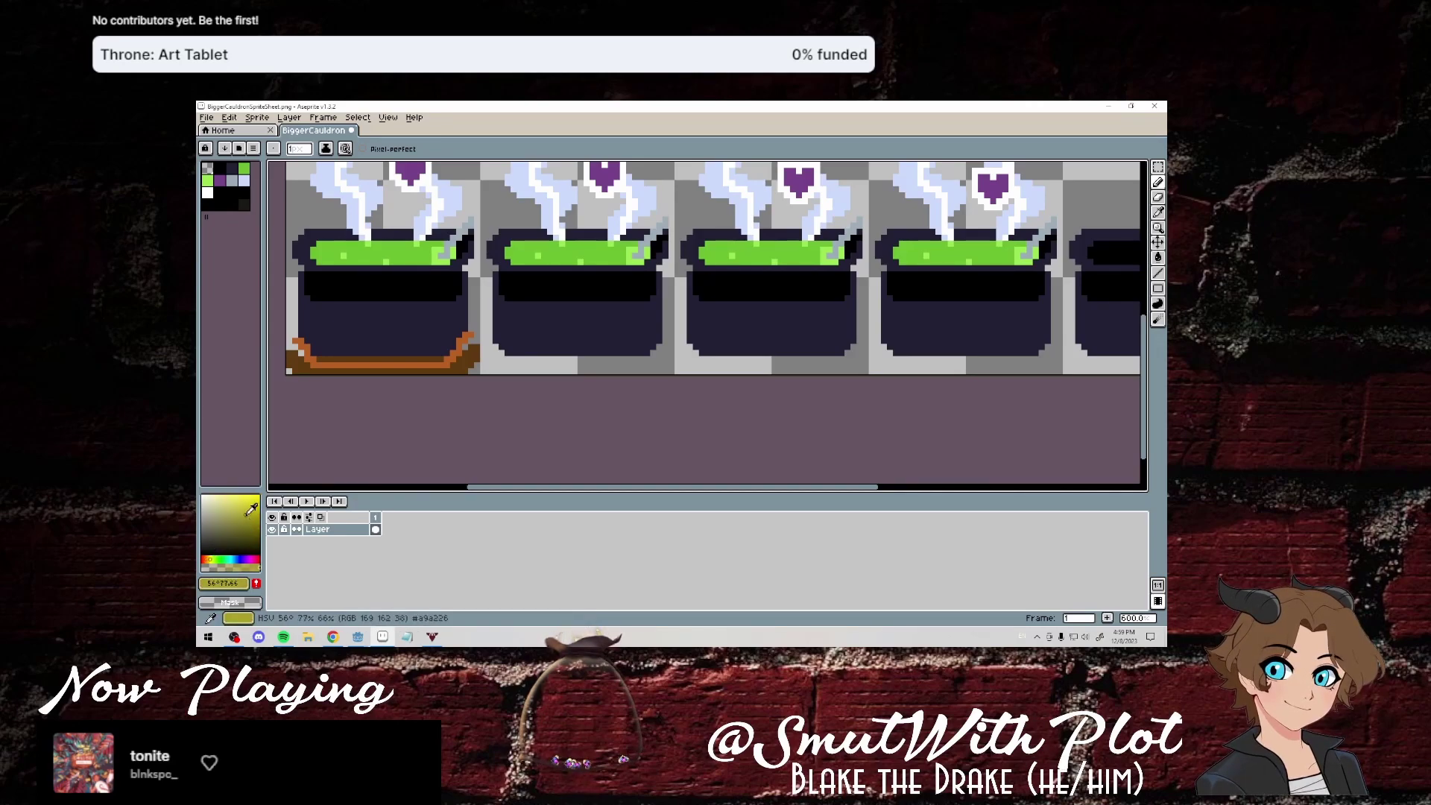
{"action": "left_click", "coordinate": [258, 513]}
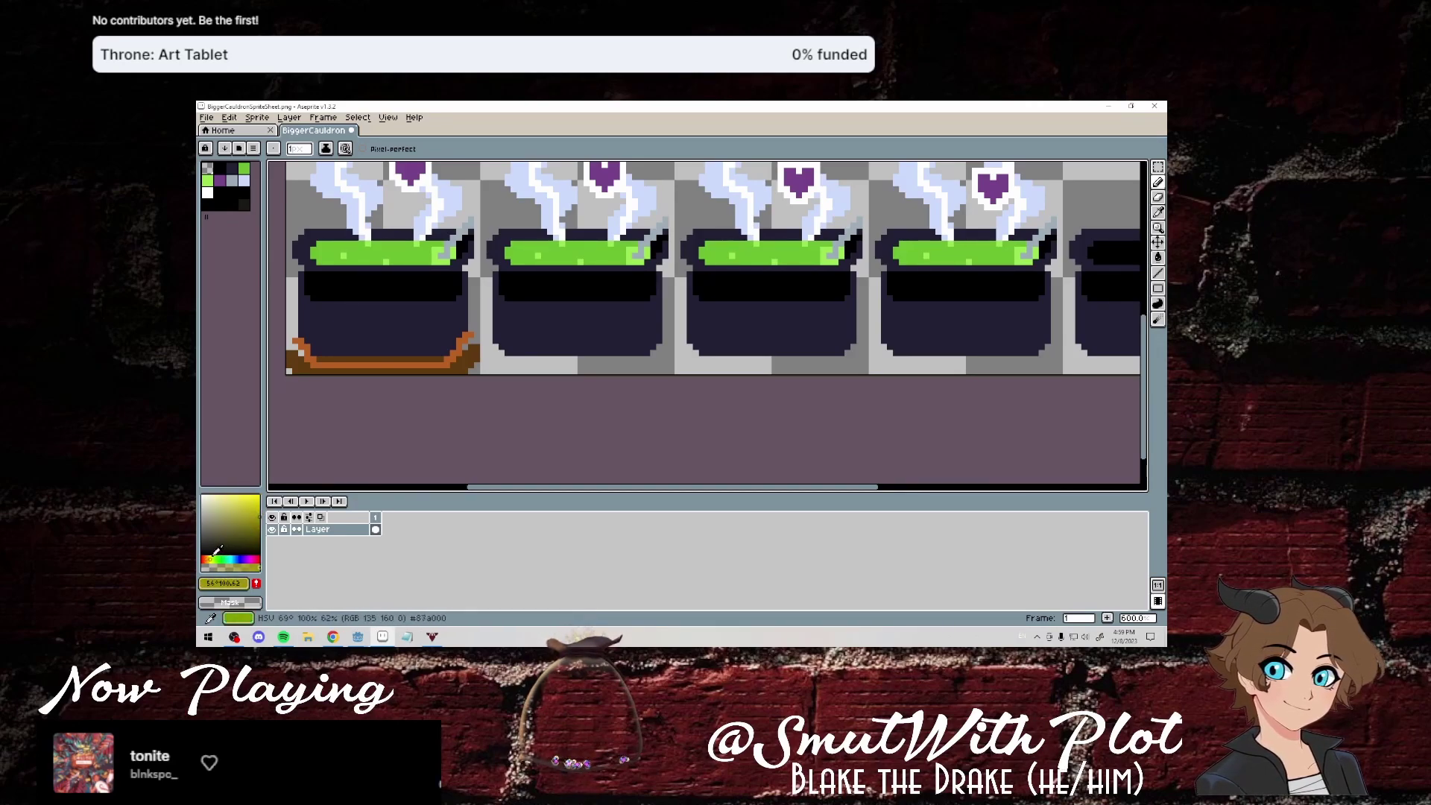
{"action": "left_click", "coordinate": [211, 559]}
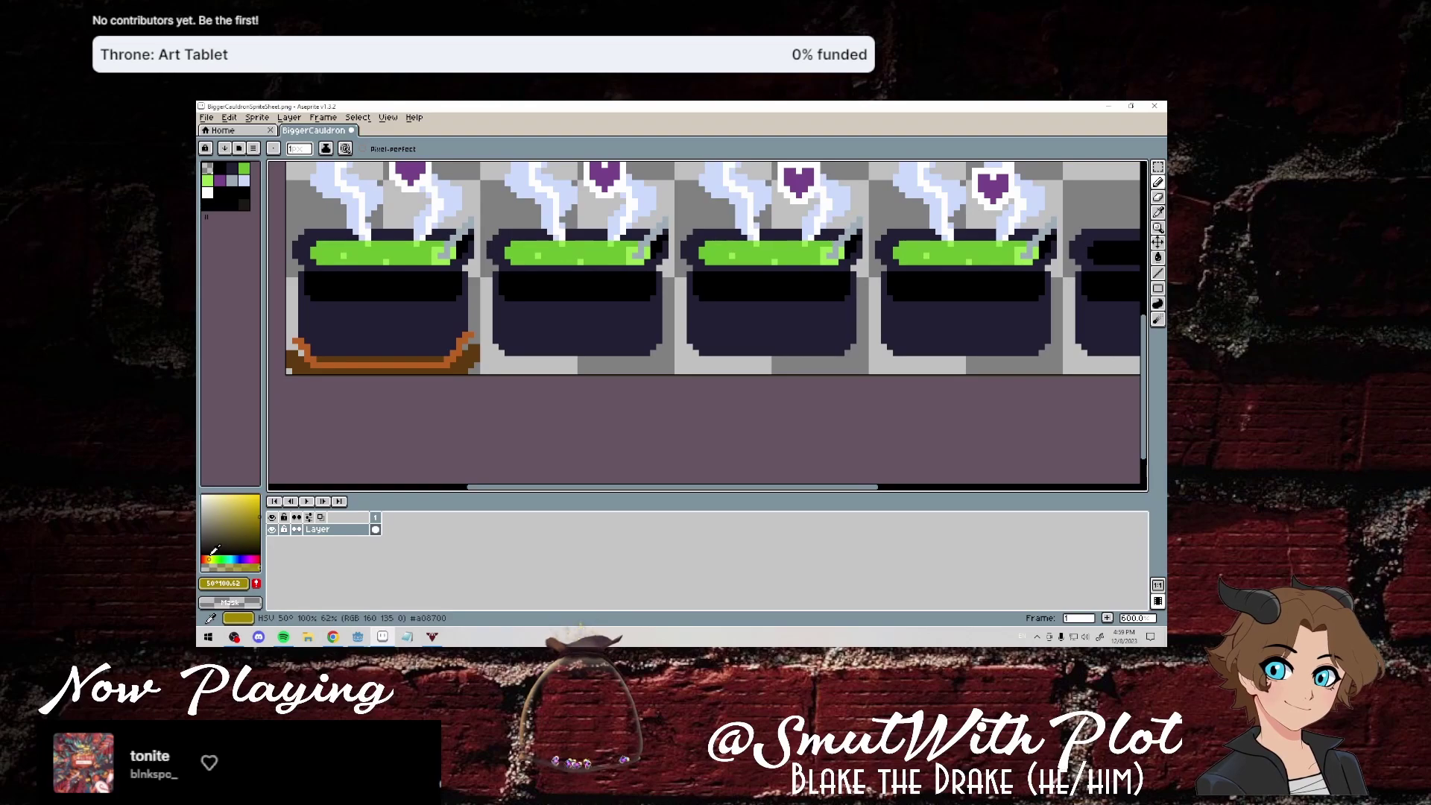
{"action": "left_click_drag", "start_coordinate": [214, 551], "coordinate": [246, 501]}
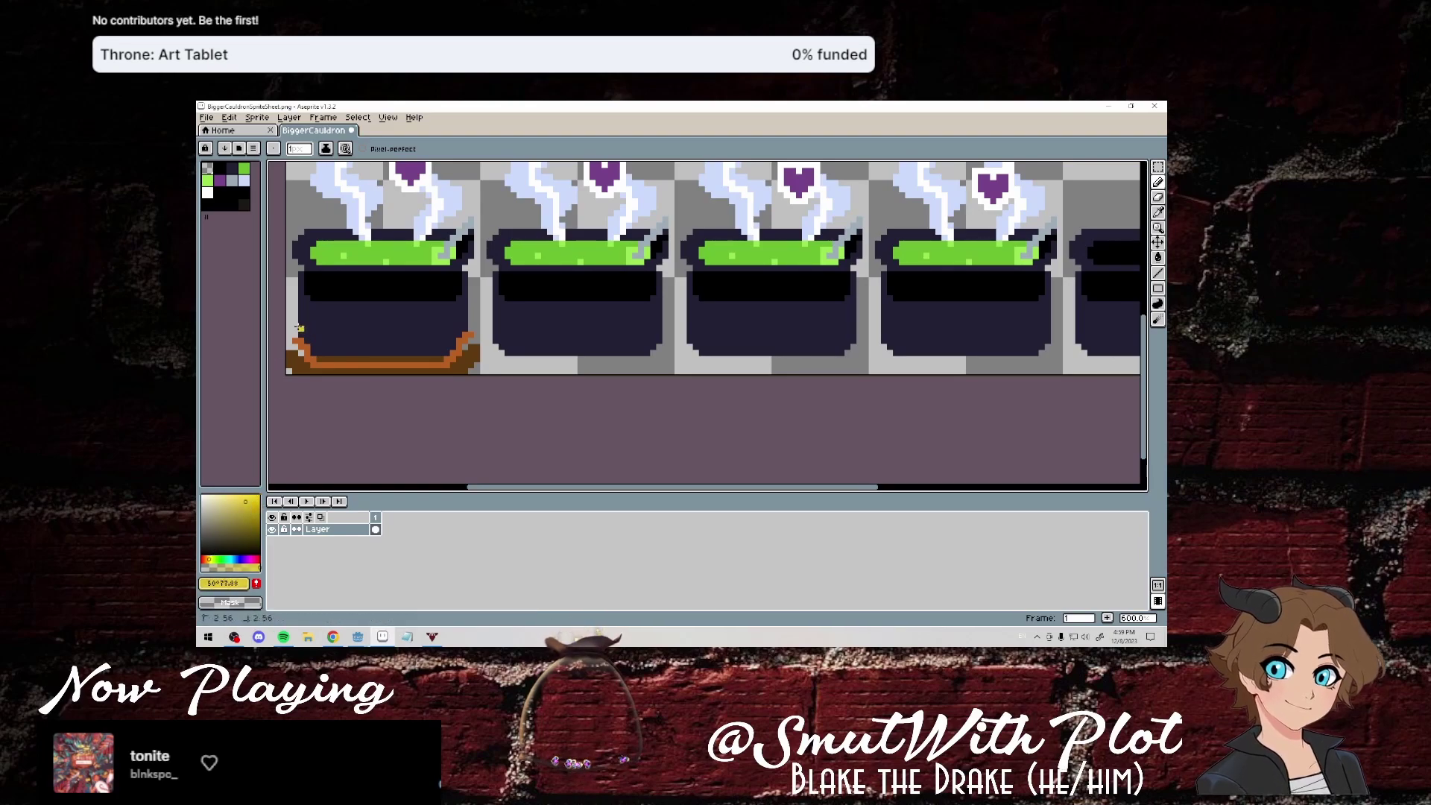
{"action": "mouse_move", "coordinate": [299, 328]}
{"action": "left_mouse_down"}
{"action": "mouse_move", "coordinate": [318, 351]}
{"action": "mouse_move", "coordinate": [352, 322]}
{"action": "mouse_move", "coordinate": [362, 345]}
{"action": "mouse_move", "coordinate": [459, 329]}
{"action": "left_mouse_up"}
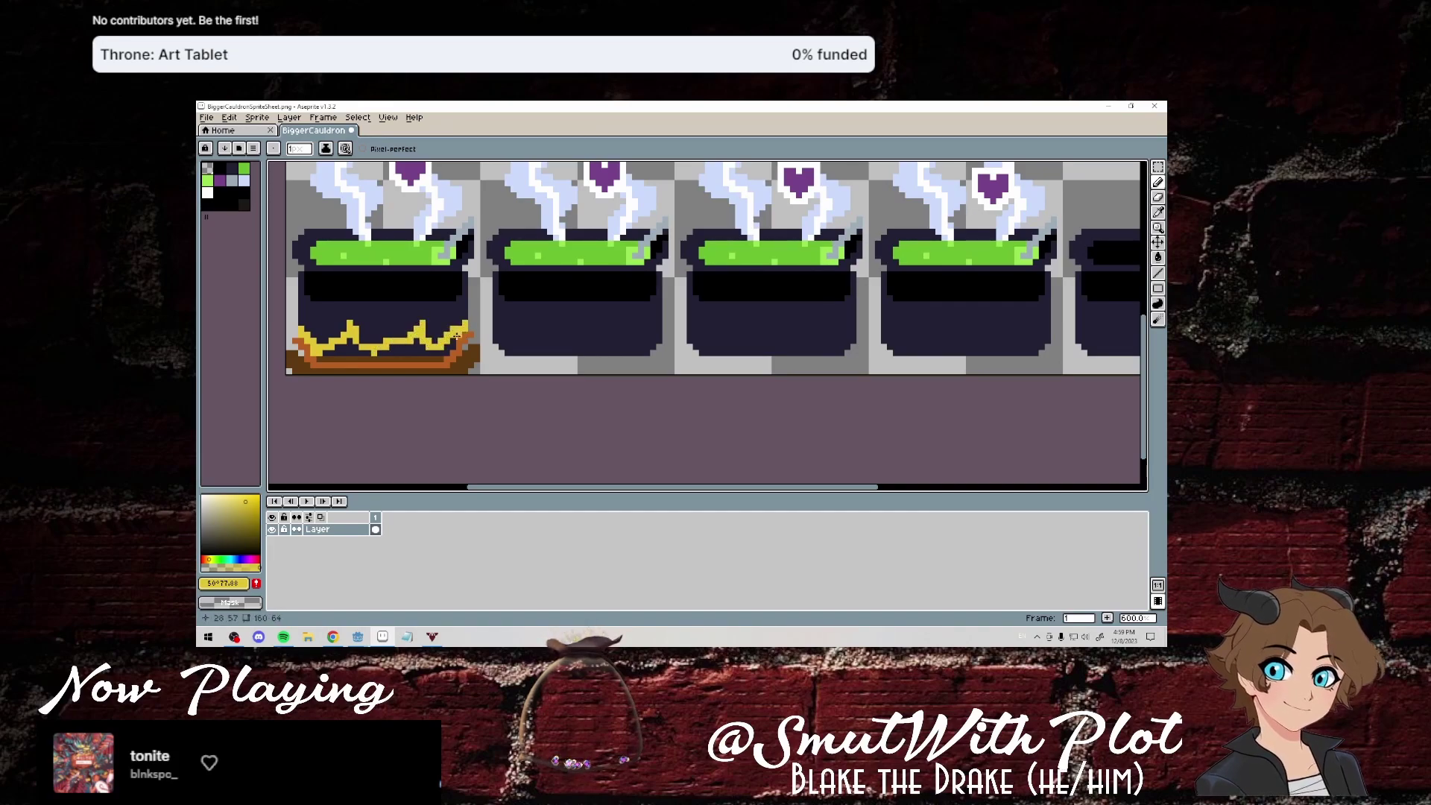
{"action": "left_click", "coordinate": [295, 323]}
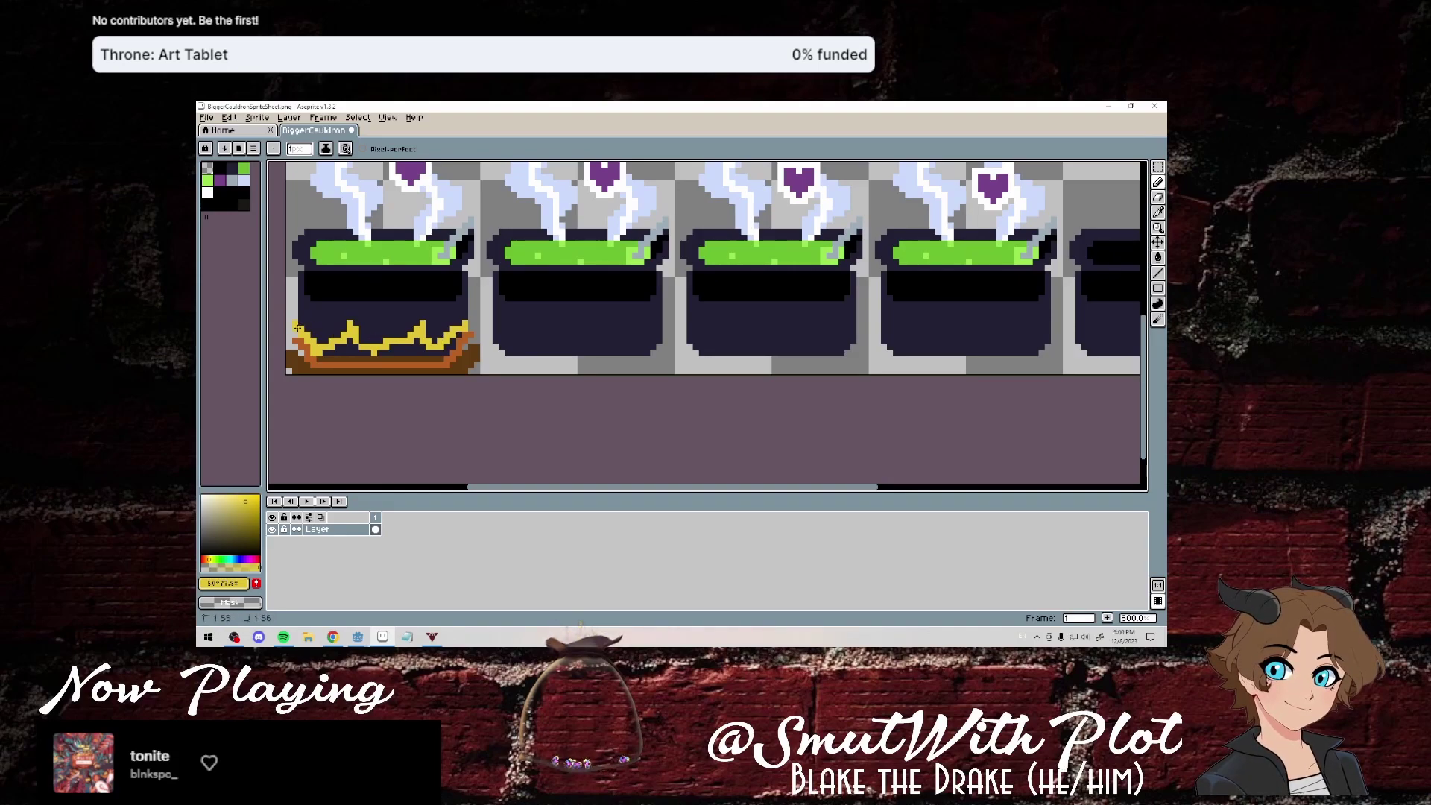
{"action": "mouse_move", "coordinate": [297, 328]}
{"action": "left_mouse_down"}
{"action": "mouse_move", "coordinate": [349, 348]}
{"action": "mouse_move", "coordinate": [418, 341]}
{"action": "left_mouse_up"}
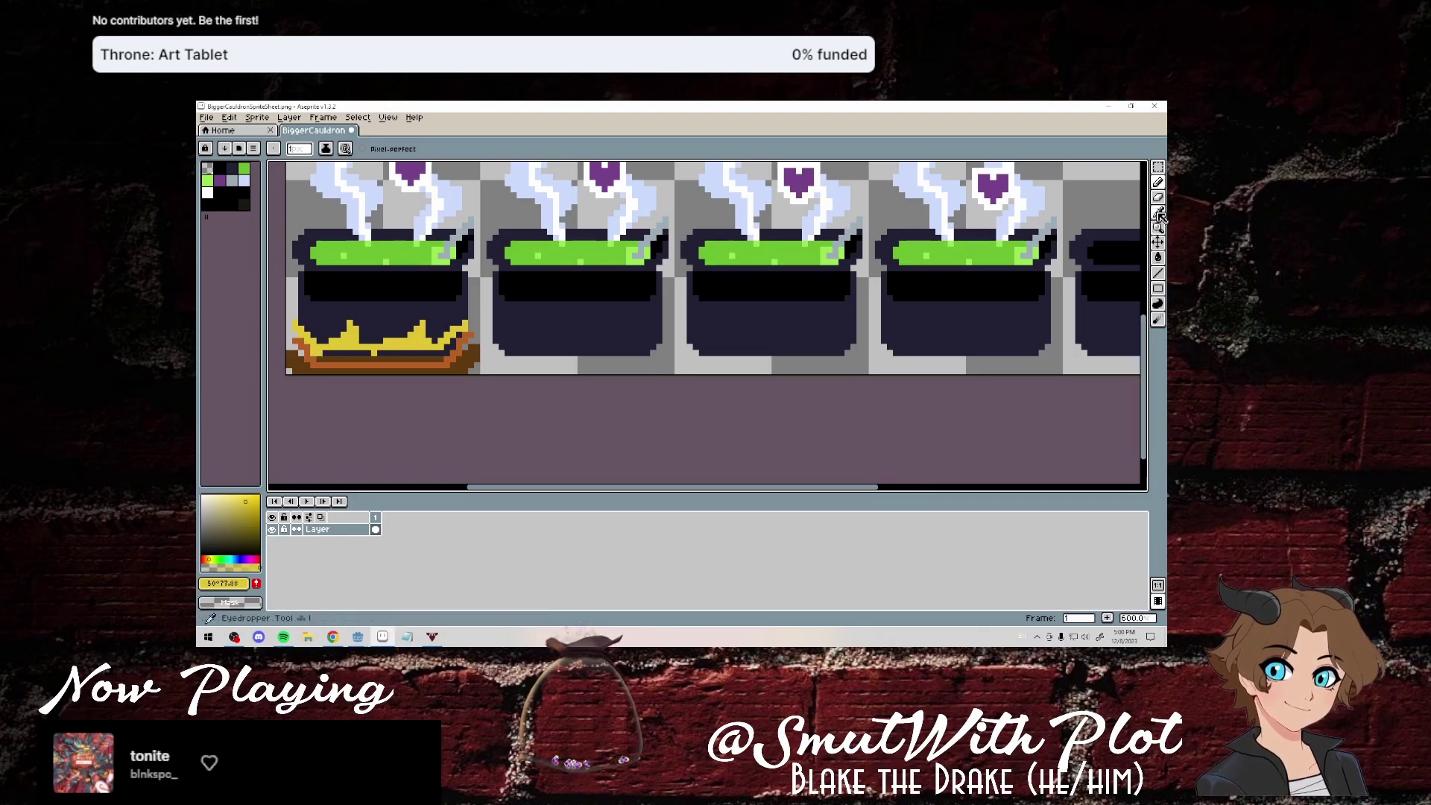
Eyedrop the base orange, switch to red, and paint a red band along the bottom.
{"action": "key", "text": "i"}
{"action": "left_click", "coordinate": [460, 341]}
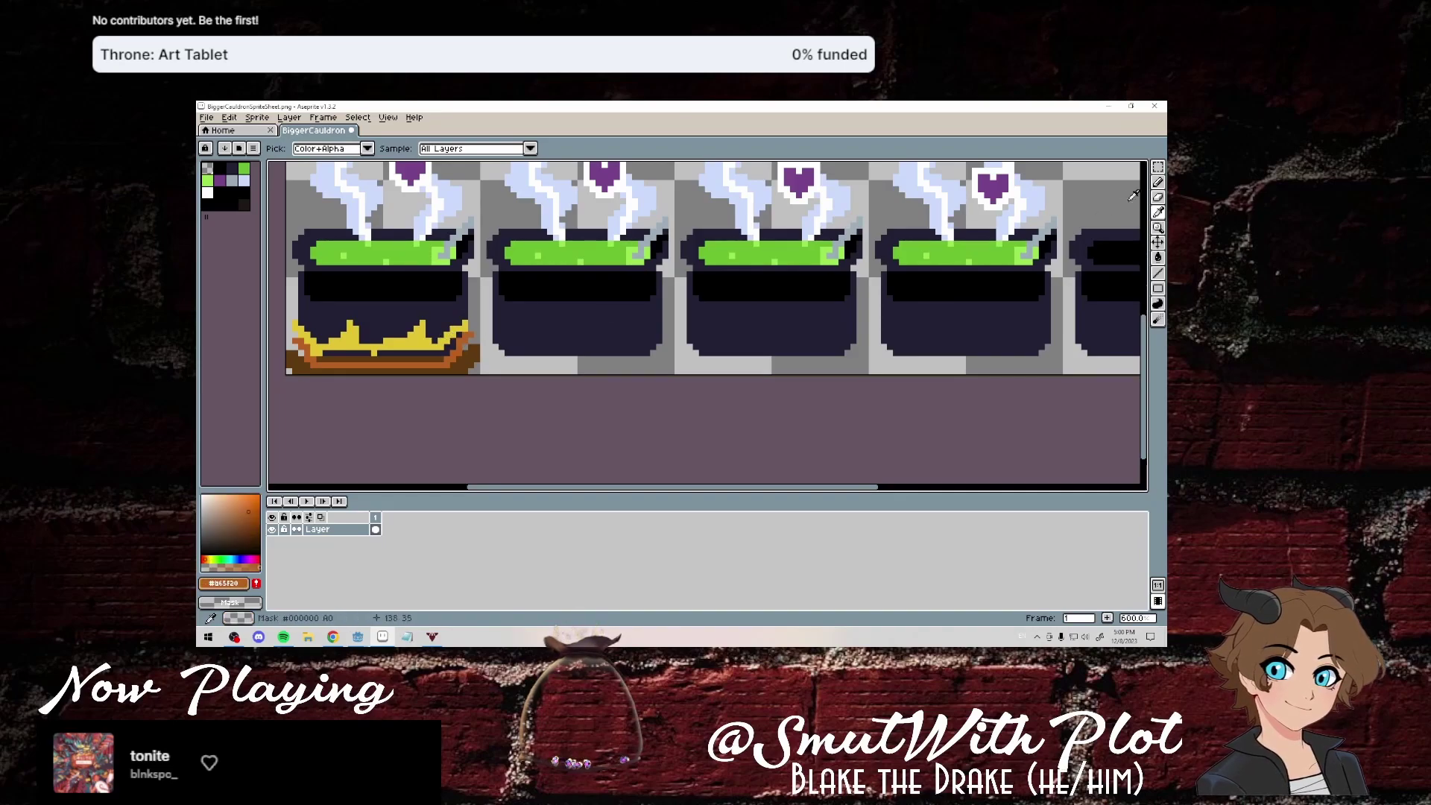
{"action": "left_click", "coordinate": [1158, 184]}
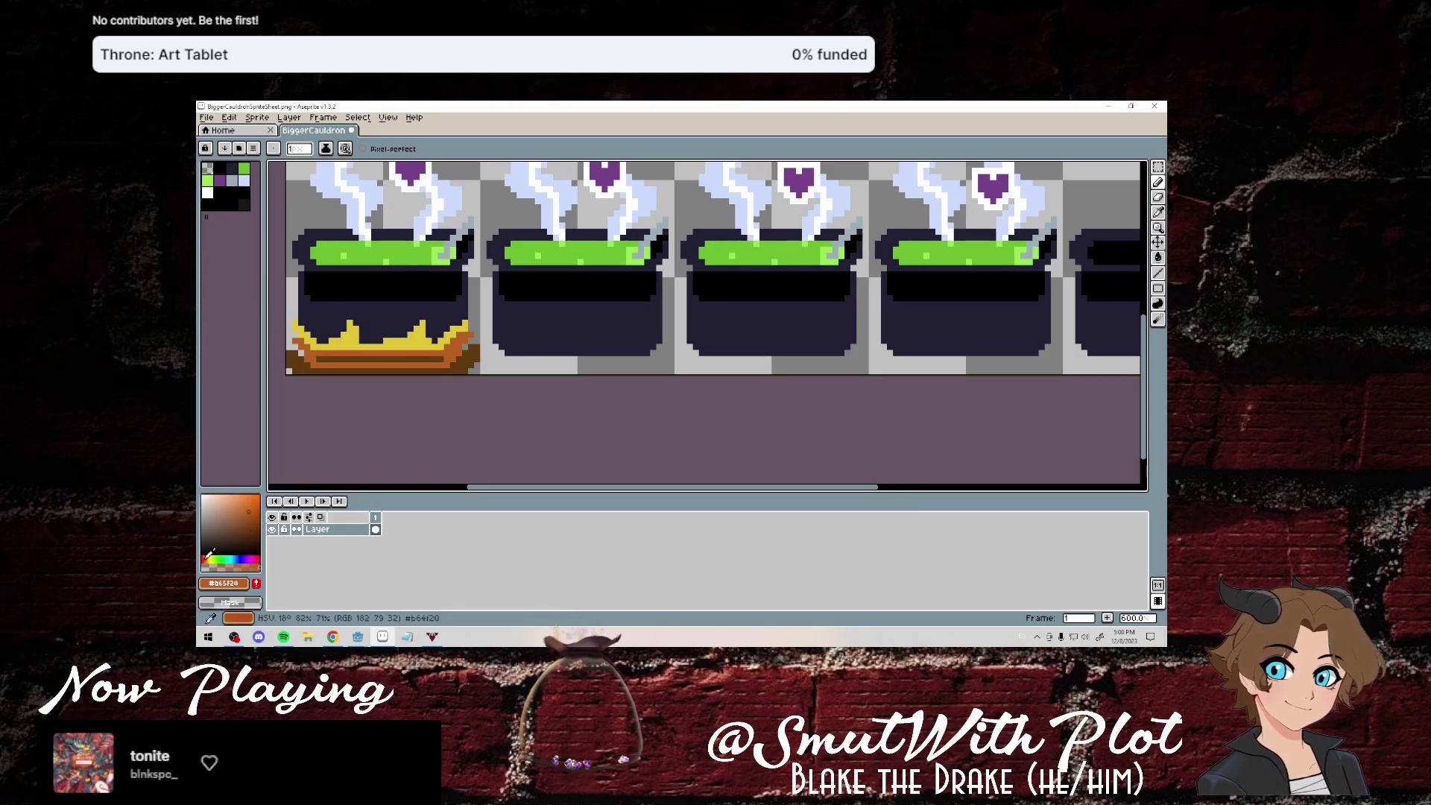
{"action": "left_click", "coordinate": [207, 558]}
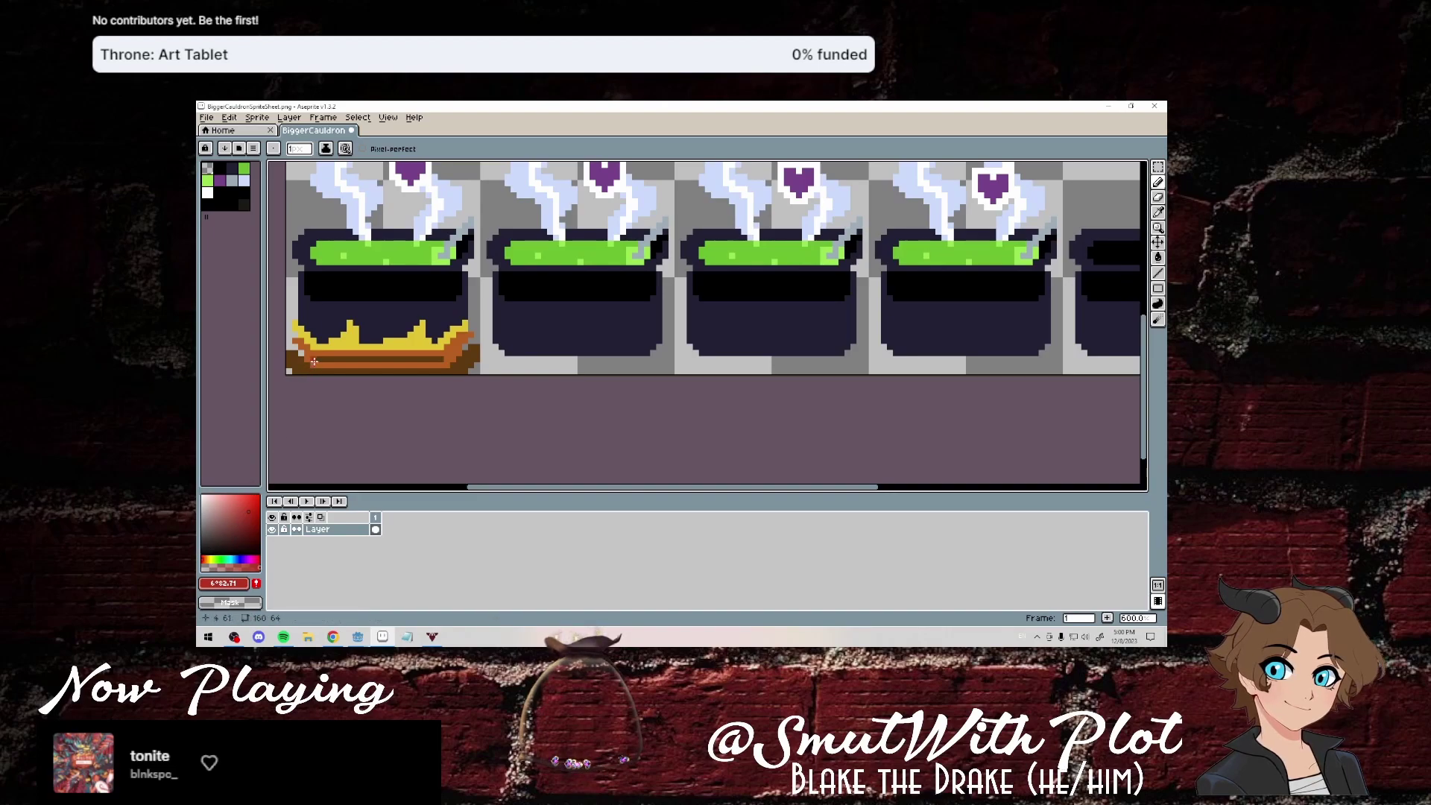
{"action": "mouse_move", "coordinate": [311, 358]}
{"action": "left_mouse_down"}
{"action": "mouse_move", "coordinate": [443, 364]}
{"action": "mouse_move", "coordinate": [320, 358]}
{"action": "left_mouse_up"}
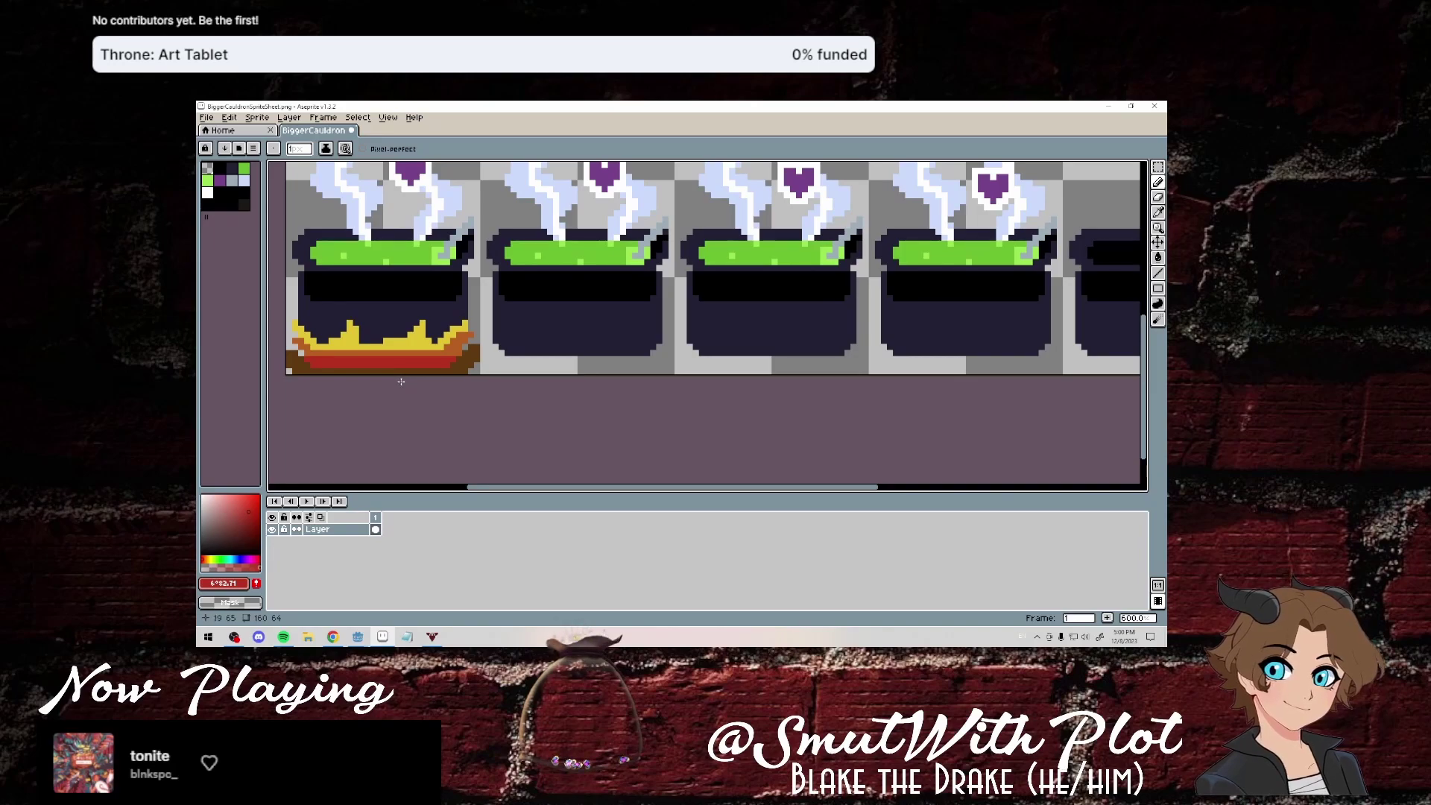
{"action": "scroll", "coordinate": [417, 369], "scroll_direction": "down", "scroll_amount": 3}
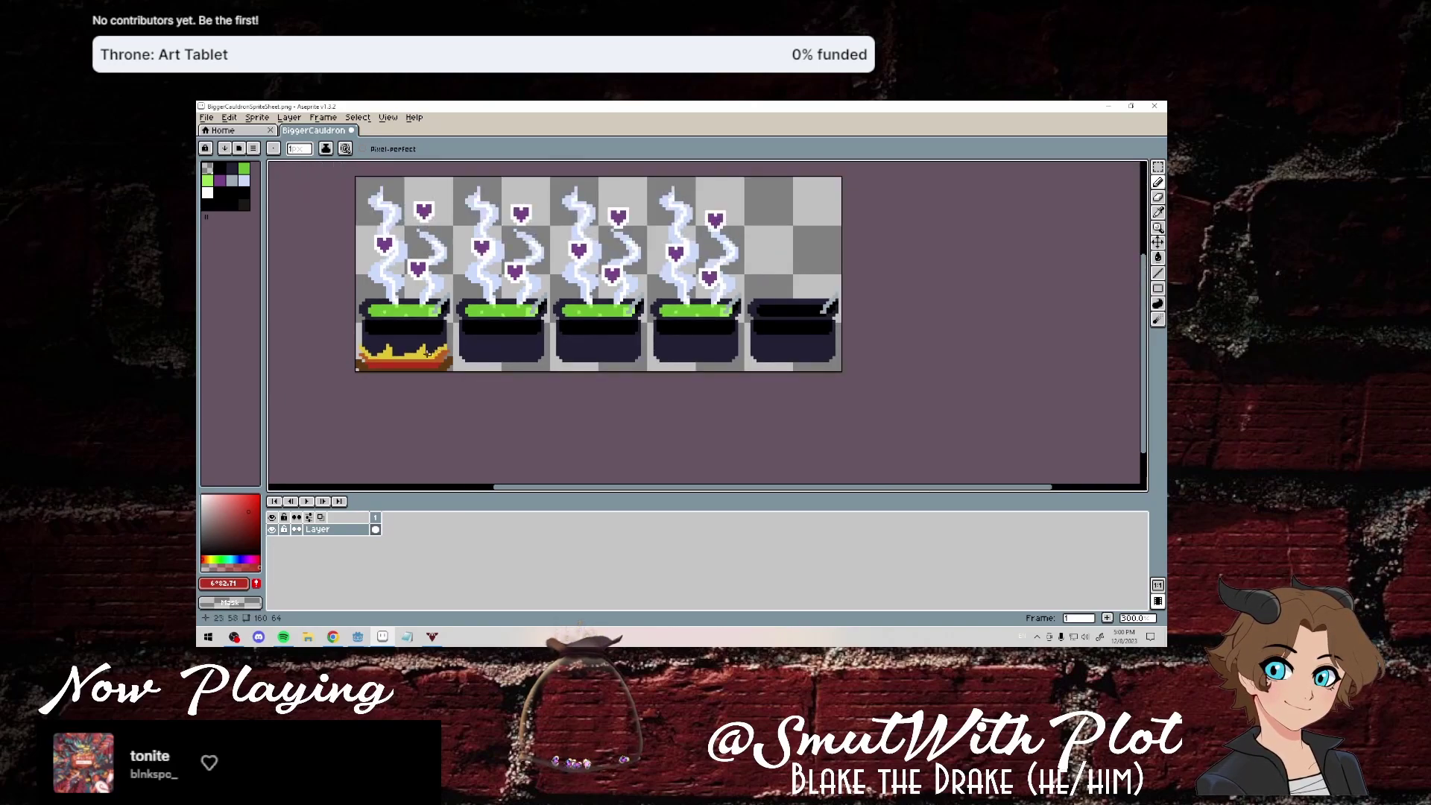
Select the first cauldron's fire and copy it.
{"action": "scroll", "coordinate": [495, 382], "scroll_direction": "up", "scroll_amount": 3}
{"action": "scroll", "coordinate": [495, 382], "scroll_direction": "down", "scroll_amount": 1}
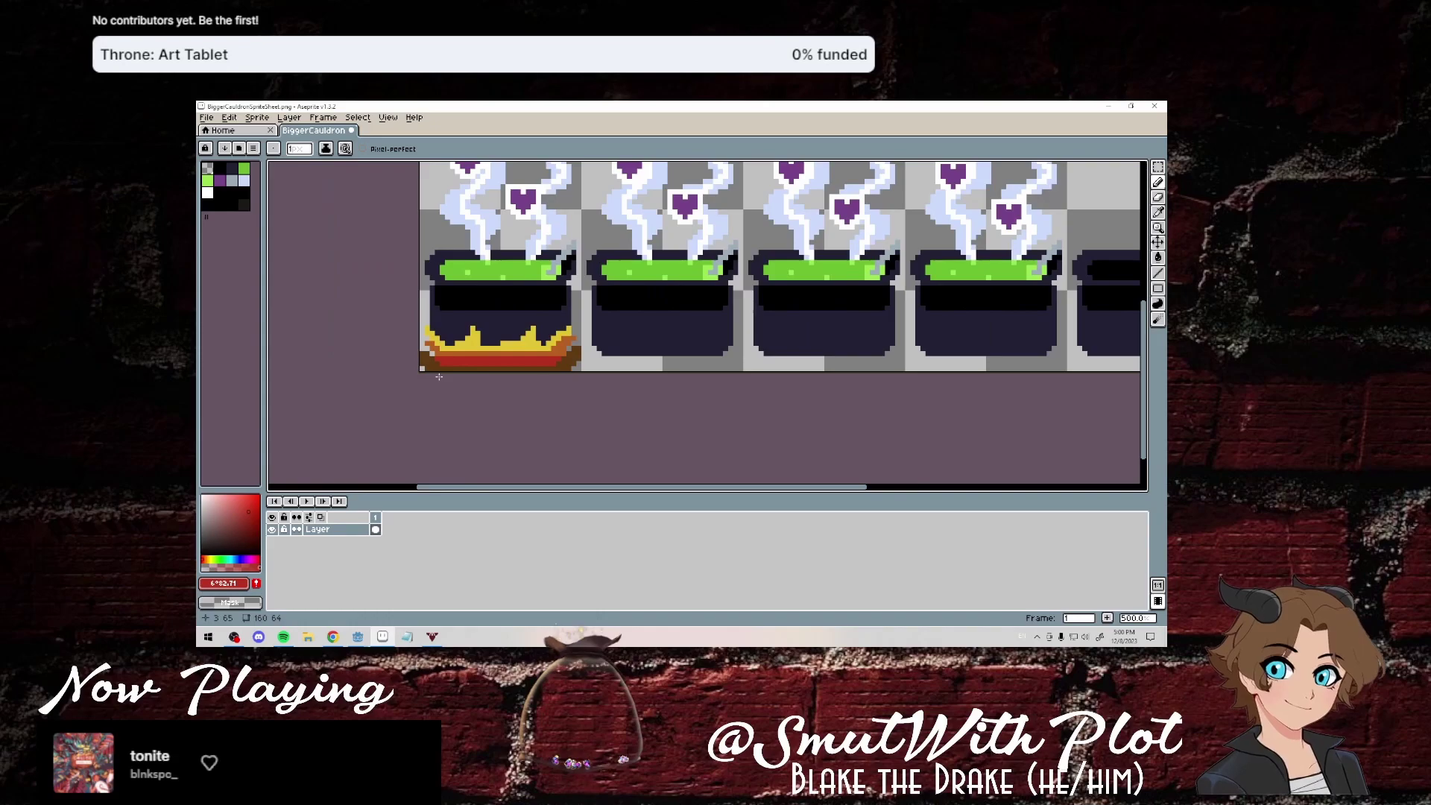
{"action": "scroll", "coordinate": [502, 377], "scroll_direction": "up", "scroll_amount": 1}
{"action": "key", "text": "w"}
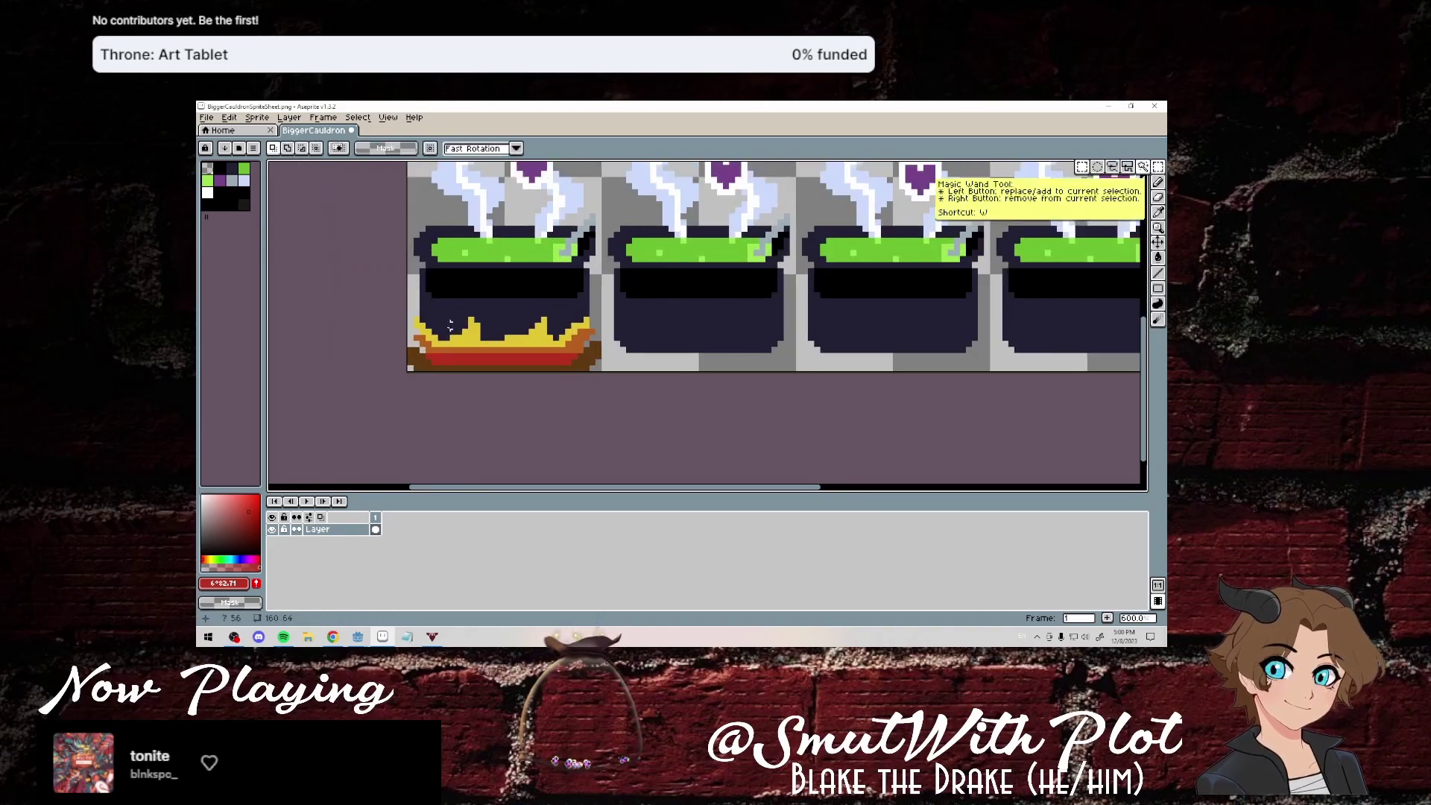
{"action": "mouse_move", "coordinate": [392, 314]}
{"action": "left_mouse_down"}
{"action": "mouse_move", "coordinate": [597, 386]}
{"action": "mouse_move", "coordinate": [766, 364]}
{"action": "left_mouse_up"}
{"action": "key", "text": "ctrl+c"}
Paste the fire under the second and third cauldron frames and commit it.
{"action": "key", "text": "ctrl+v"}
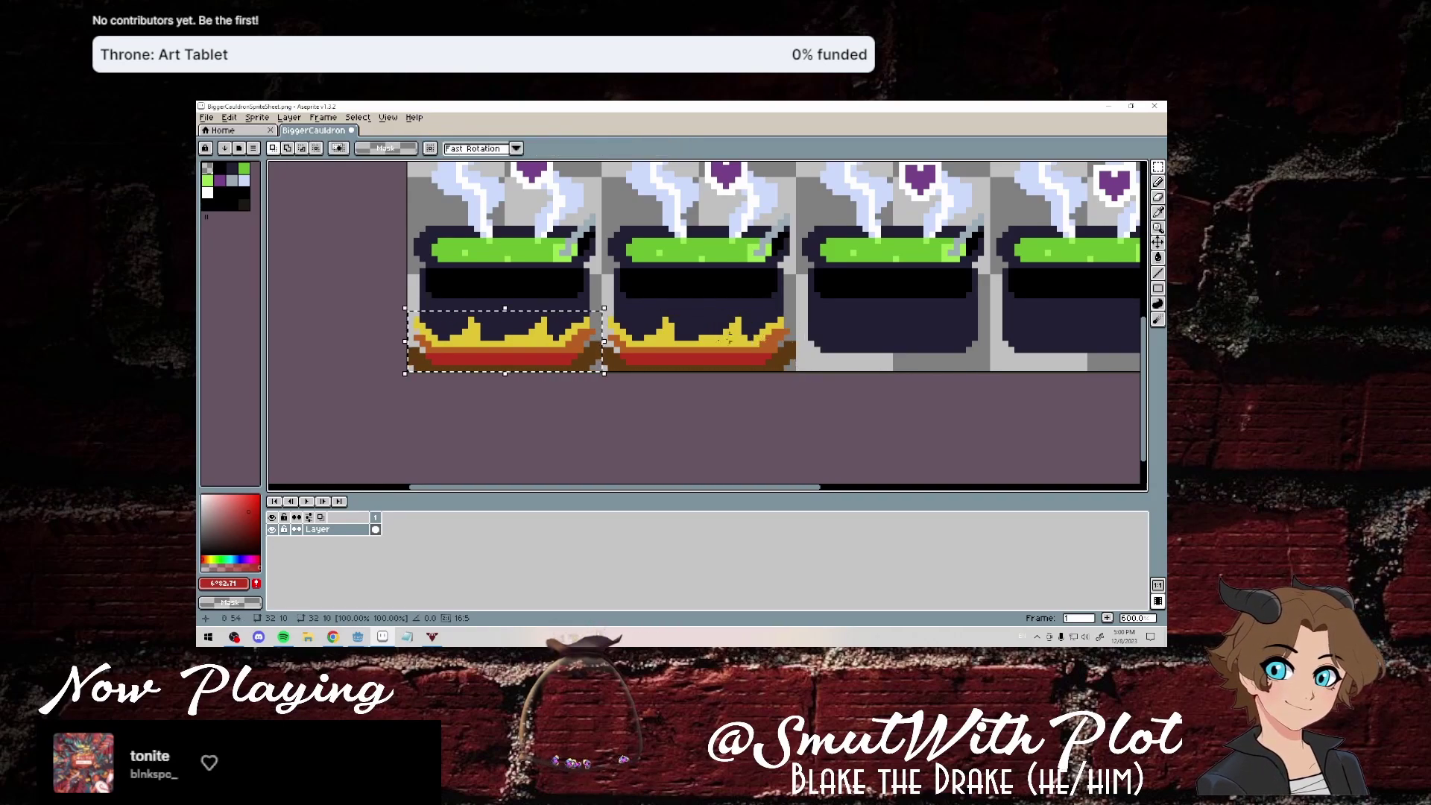
{"action": "left_click_drag", "start_coordinate": [597, 345], "coordinate": [953, 351]}
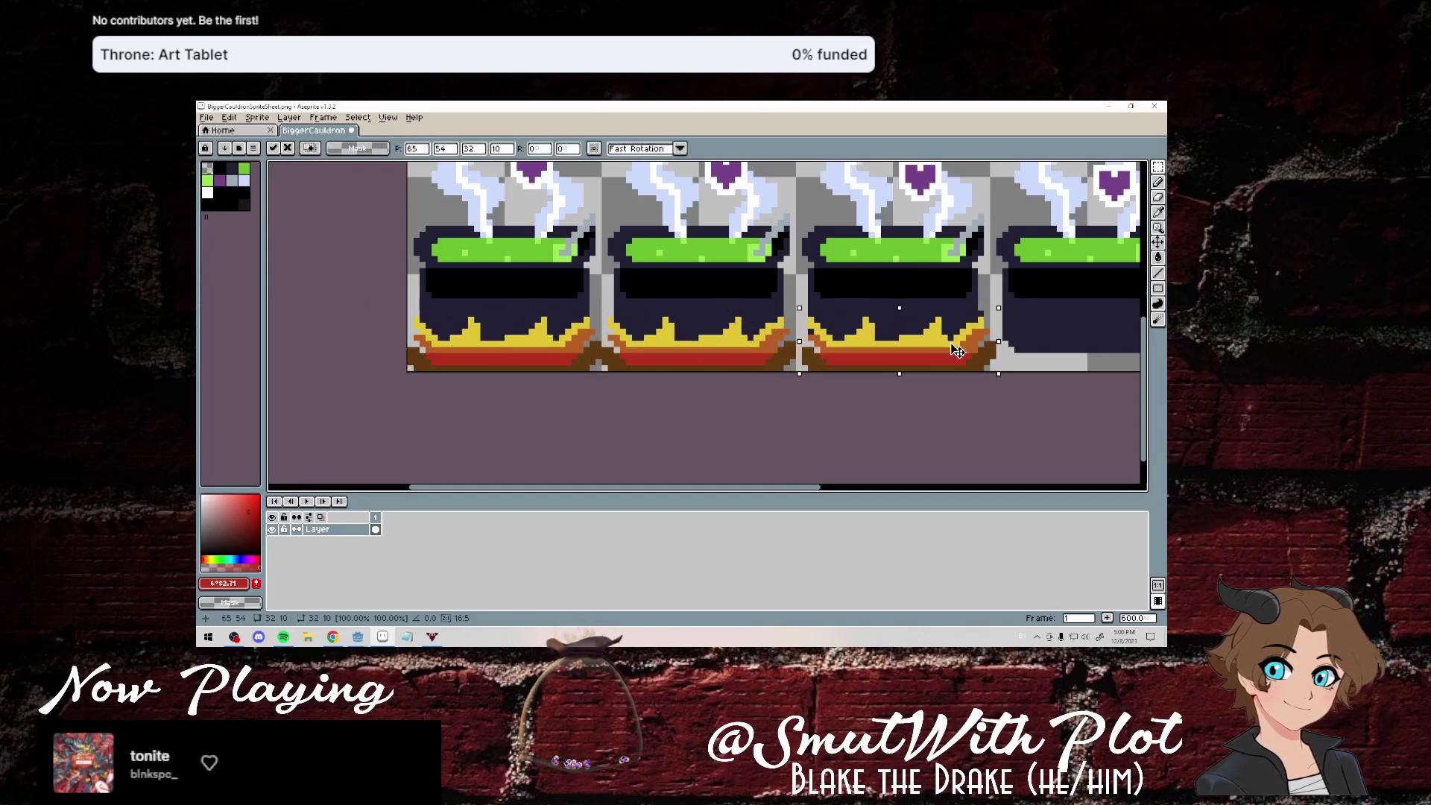
{"action": "key", "text": "Escape"}
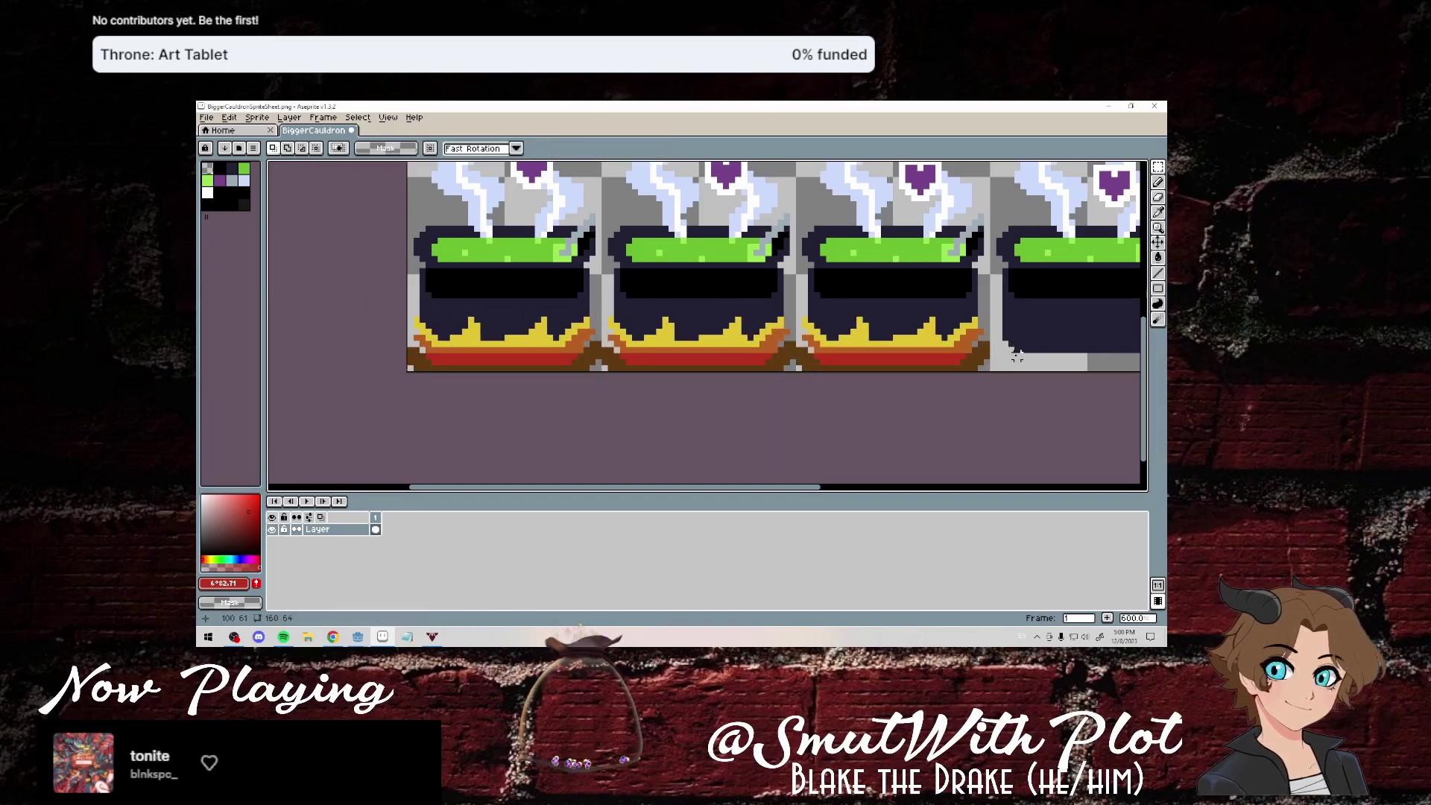
{"action": "scroll", "coordinate": [708, 328], "scroll_direction": "right", "scroll_amount": 5}
{"action": "key", "text": "ctrl+v"}
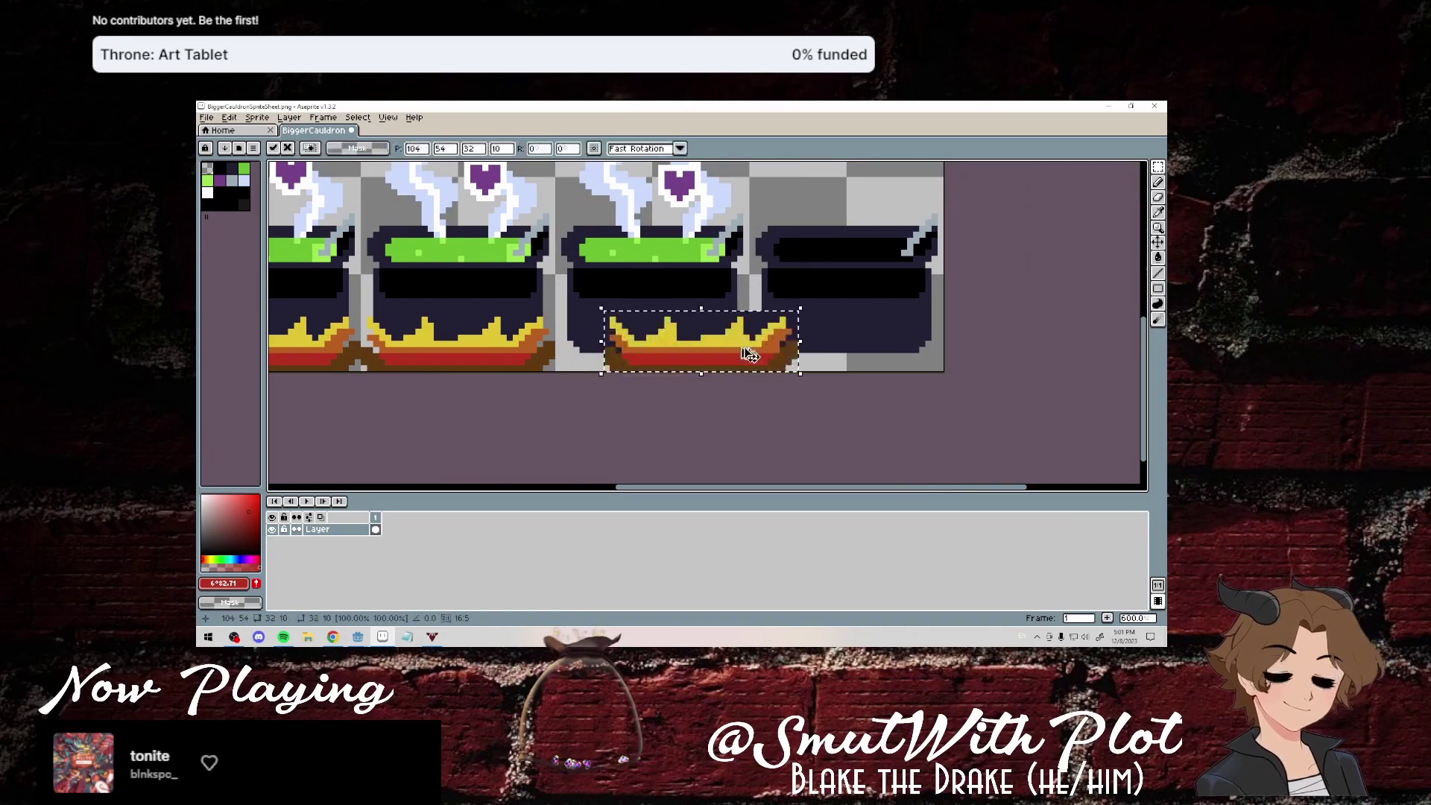
{"action": "left_click_drag", "start_coordinate": [673, 339], "coordinate": [627, 340]}
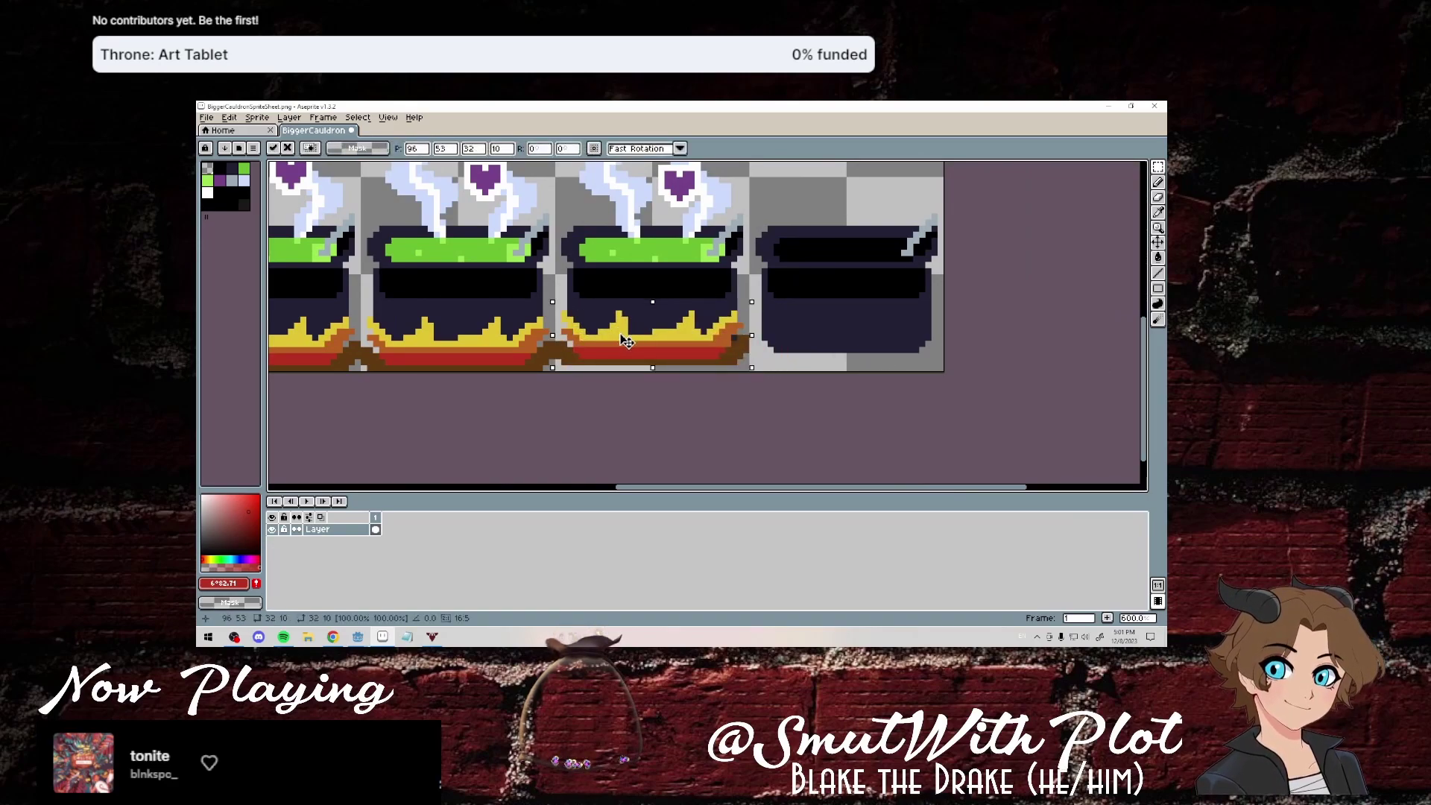
{"action": "left_click", "coordinate": [673, 404]}
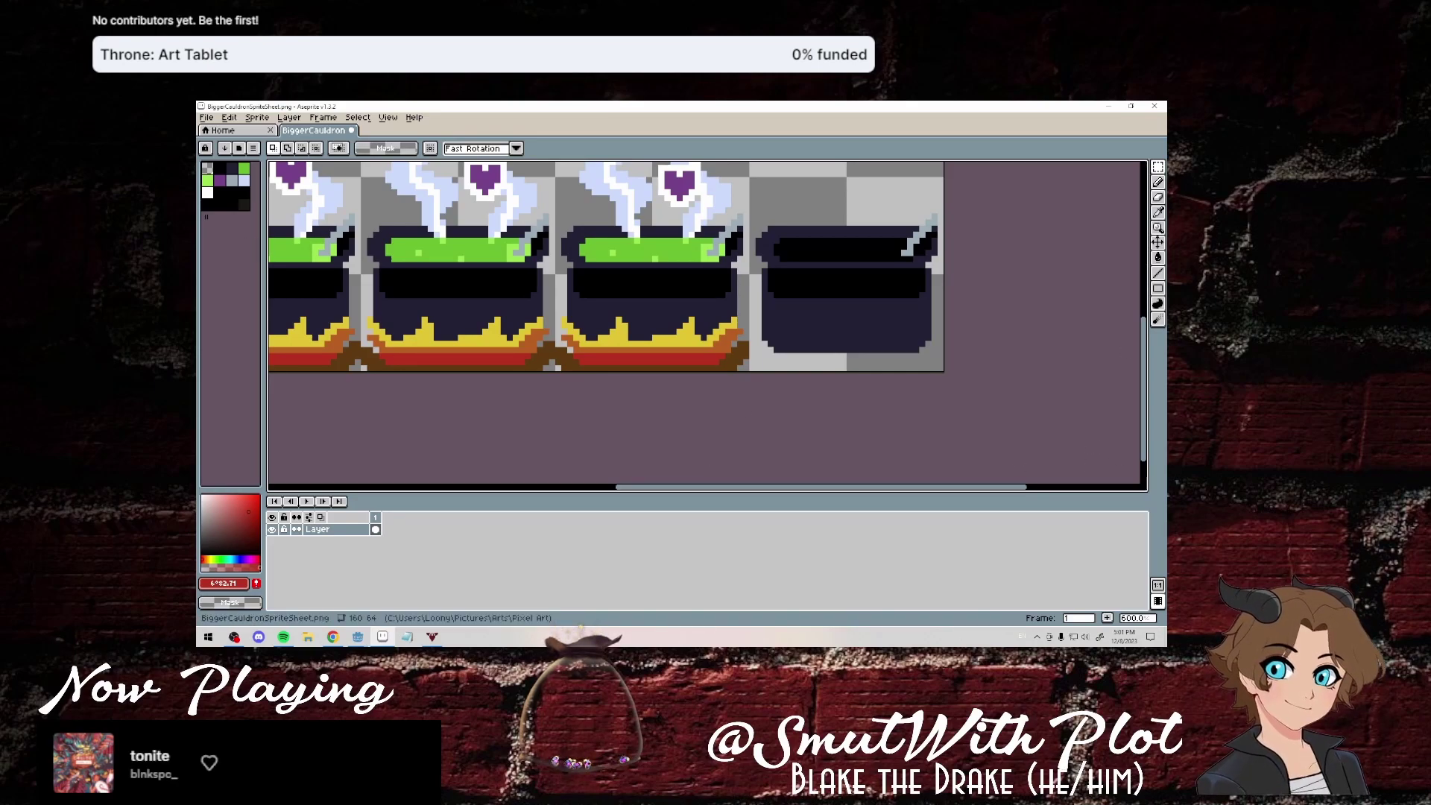
Eyedrop the brown from the cauldron base and return to the Pencil.
{"action": "left_click", "coordinate": [1158, 212]}
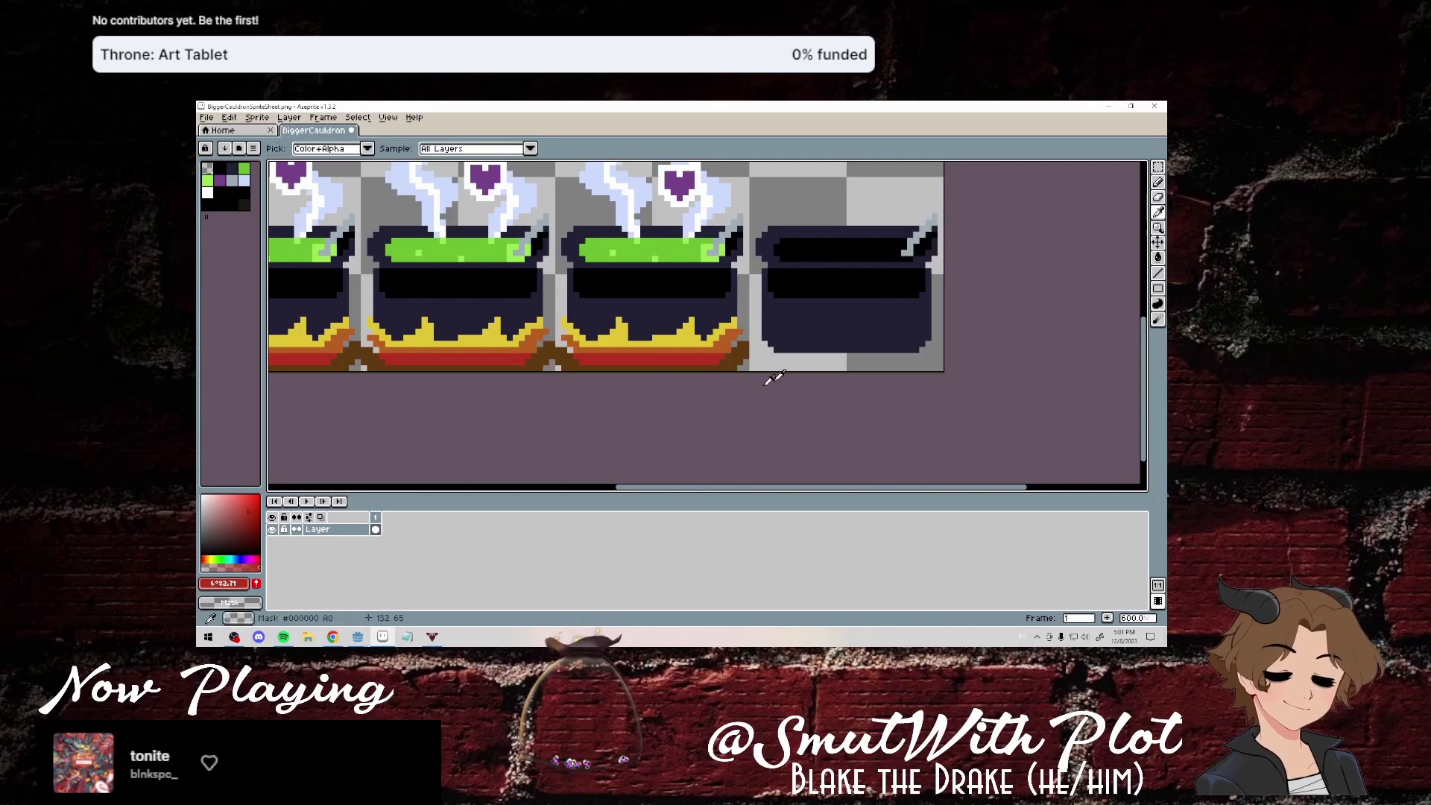
{"action": "left_click", "coordinate": [731, 365]}
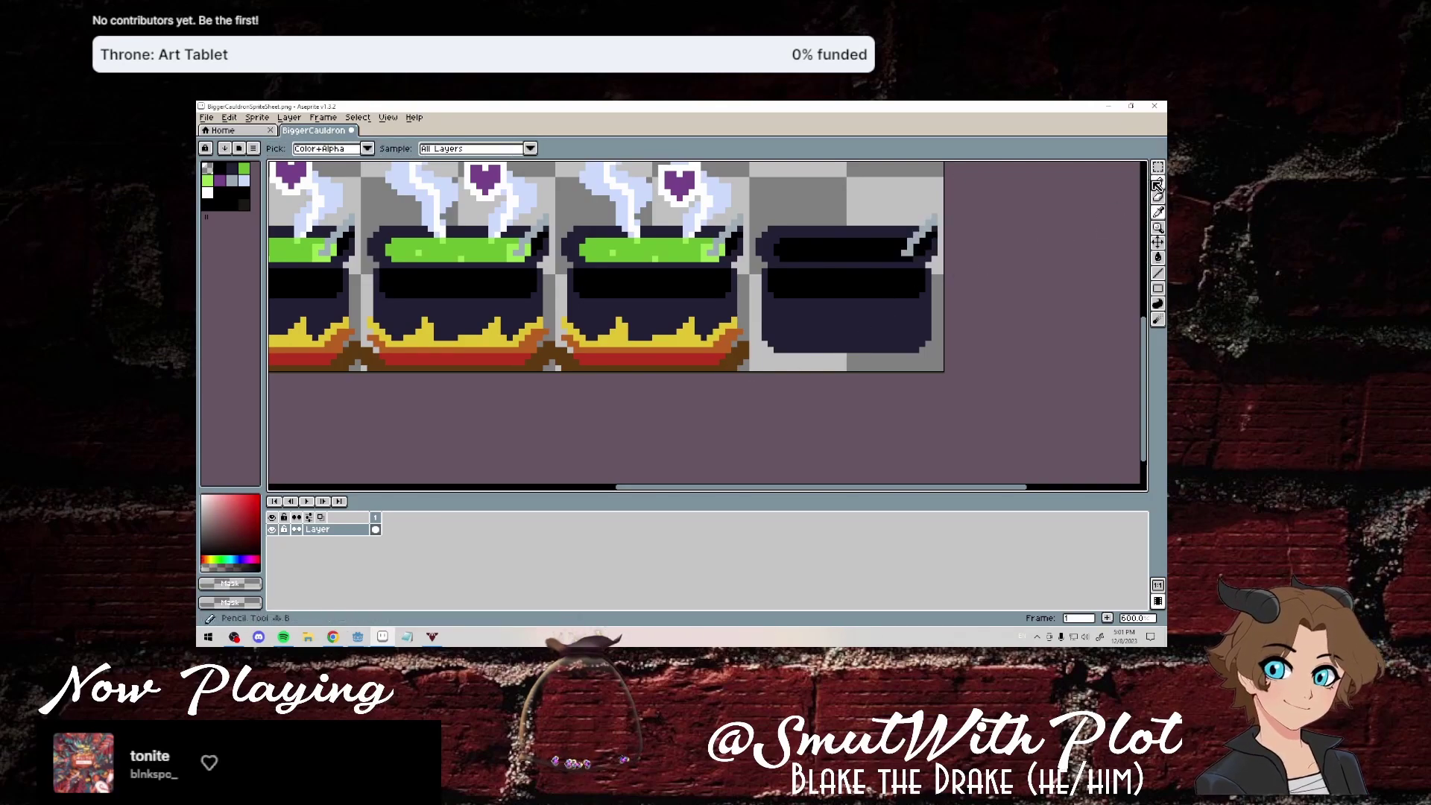
{"action": "left_click", "coordinate": [1158, 185]}
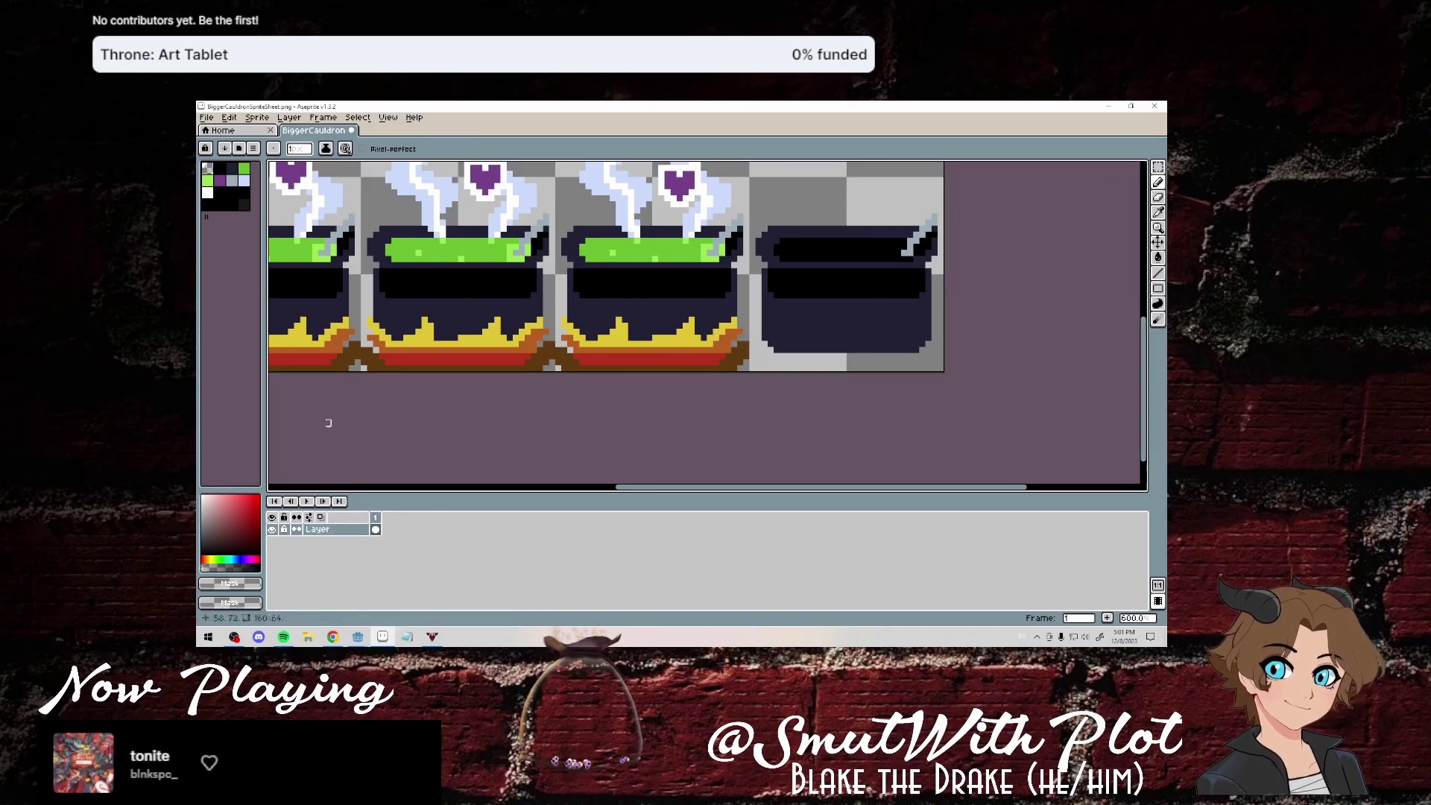
{"action": "key", "text": "i"}
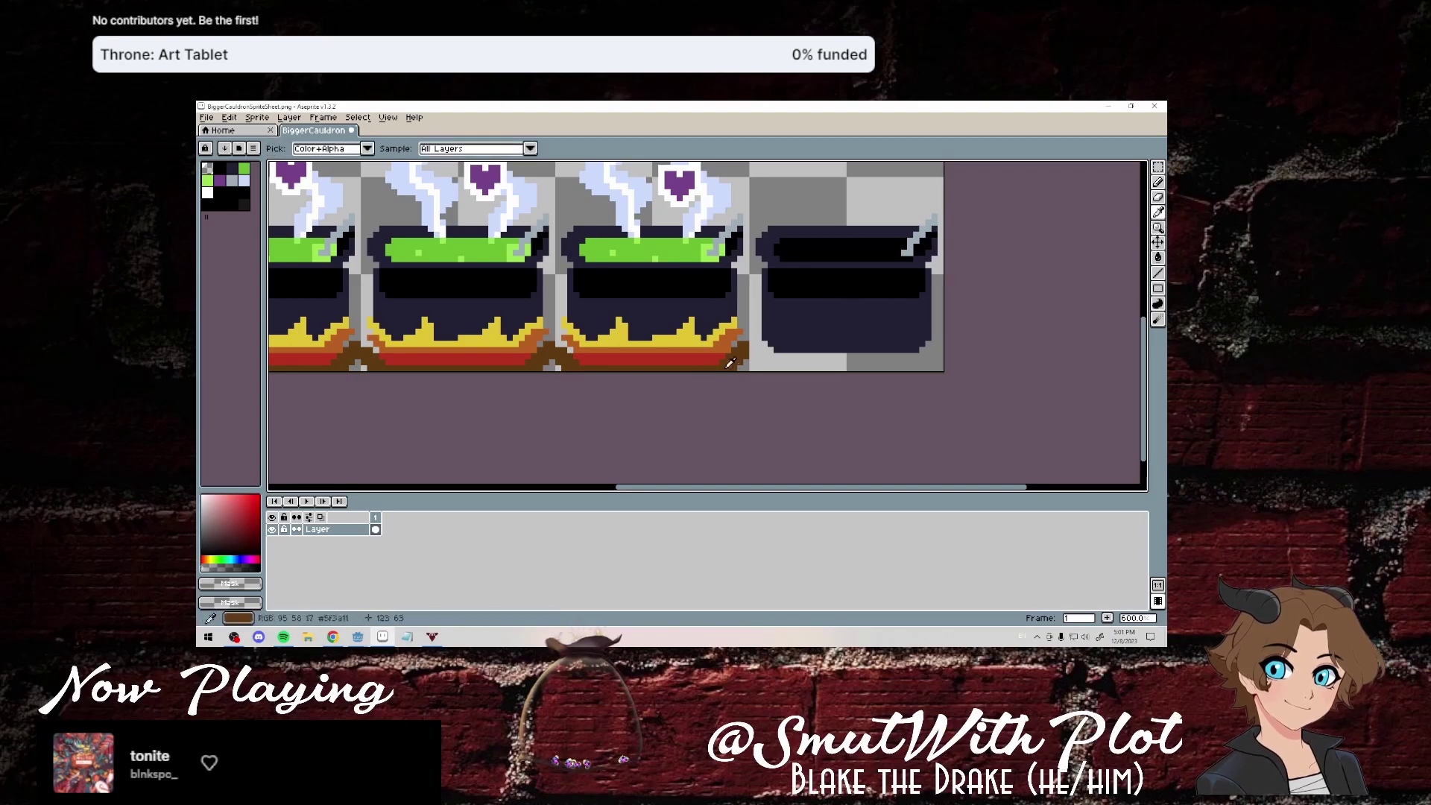
{"action": "left_click", "coordinate": [731, 363]}
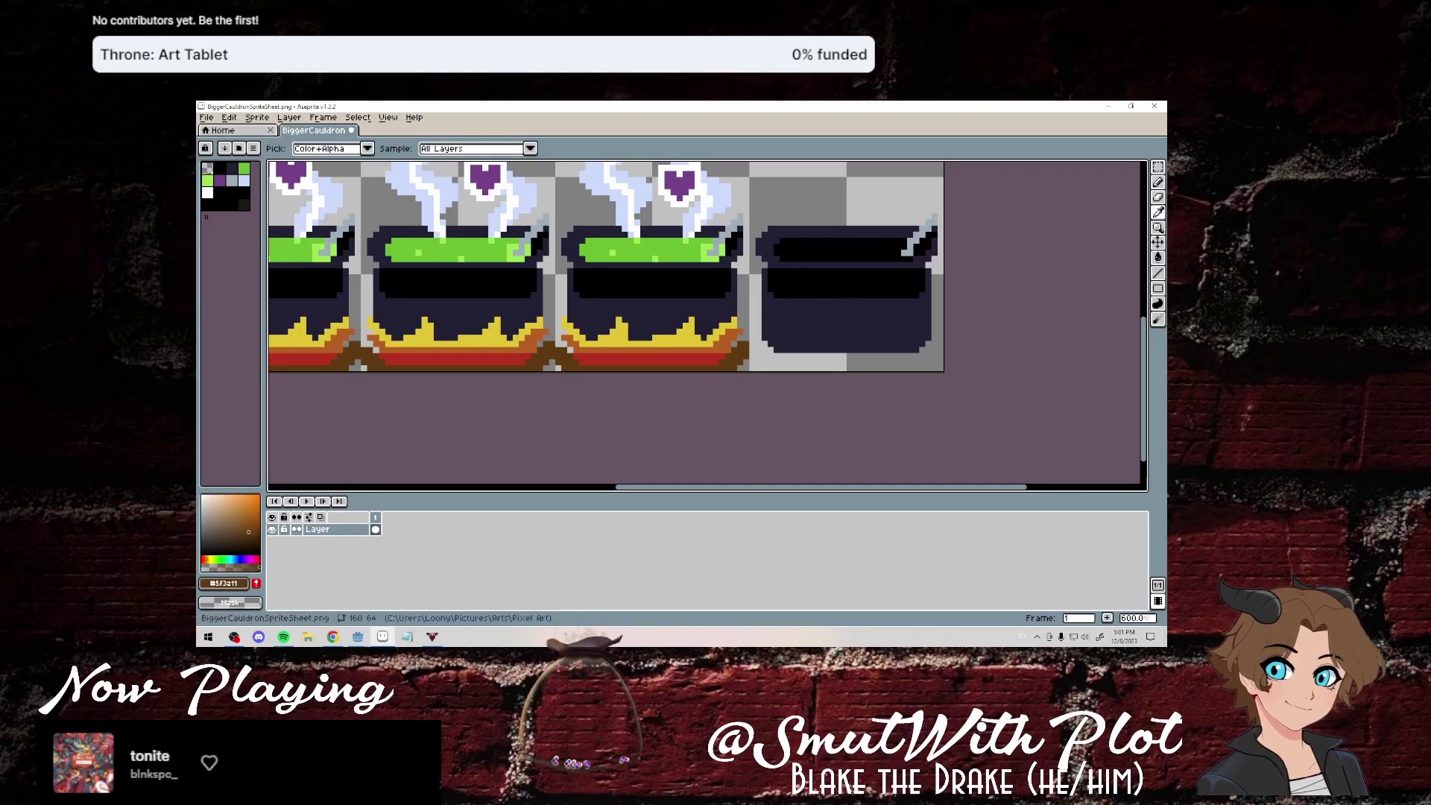
{"action": "key", "text": "b"}
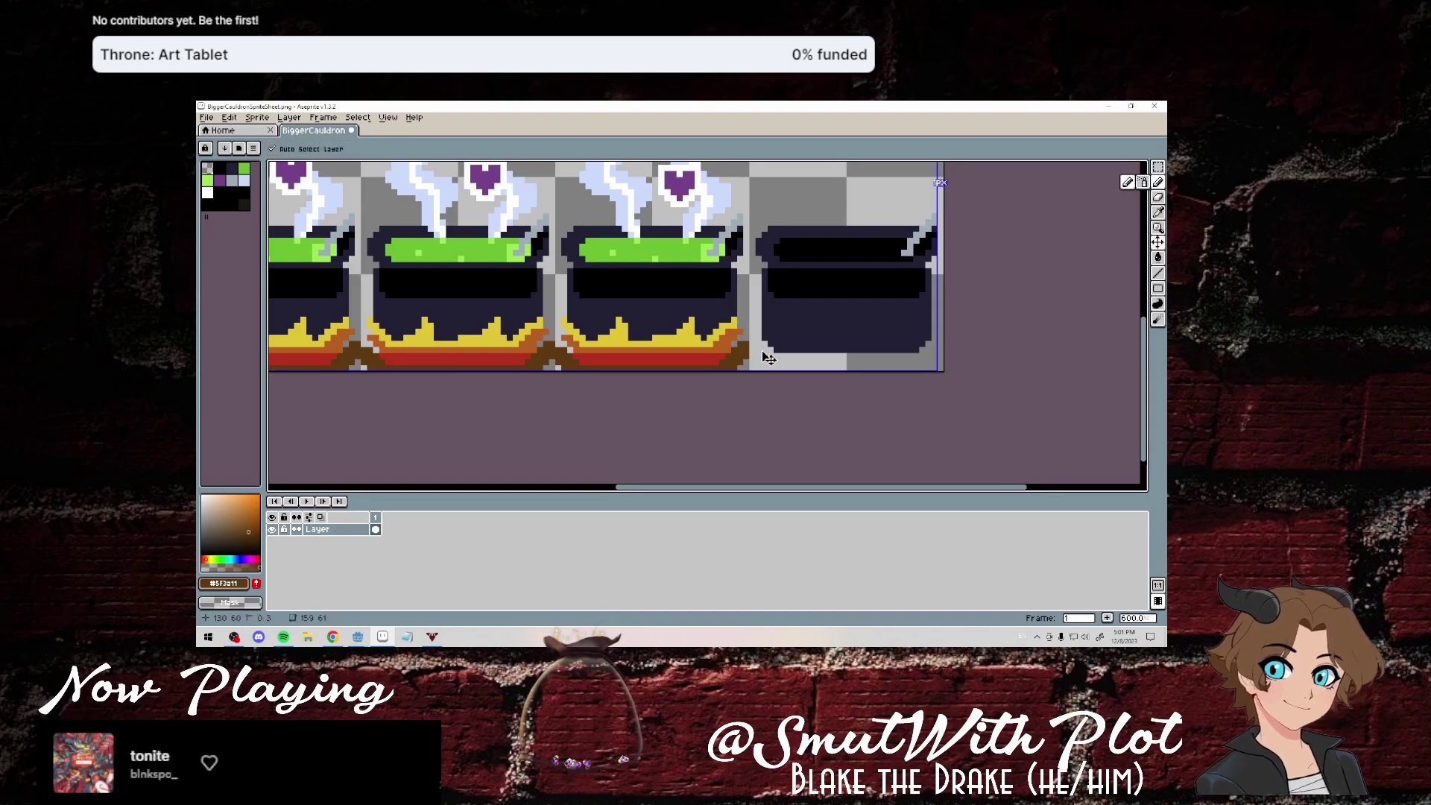
Paste the flame strip under the fourth cauldron and commit it.
{"action": "key", "text": "ctrl+v"}
{"action": "left_click_drag", "start_coordinate": [752, 354], "coordinate": [914, 356]}
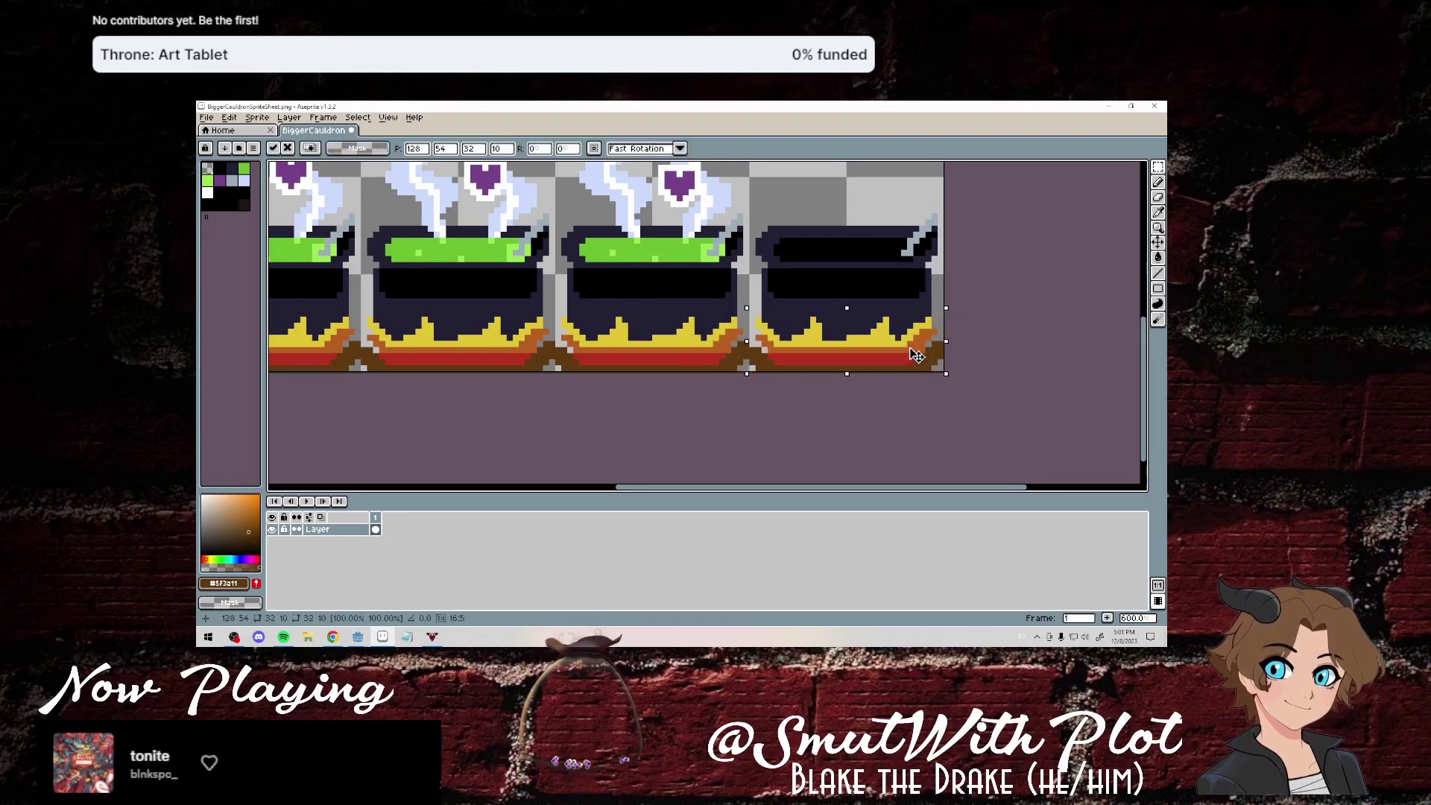
{"action": "left_click", "coordinate": [910, 381]}
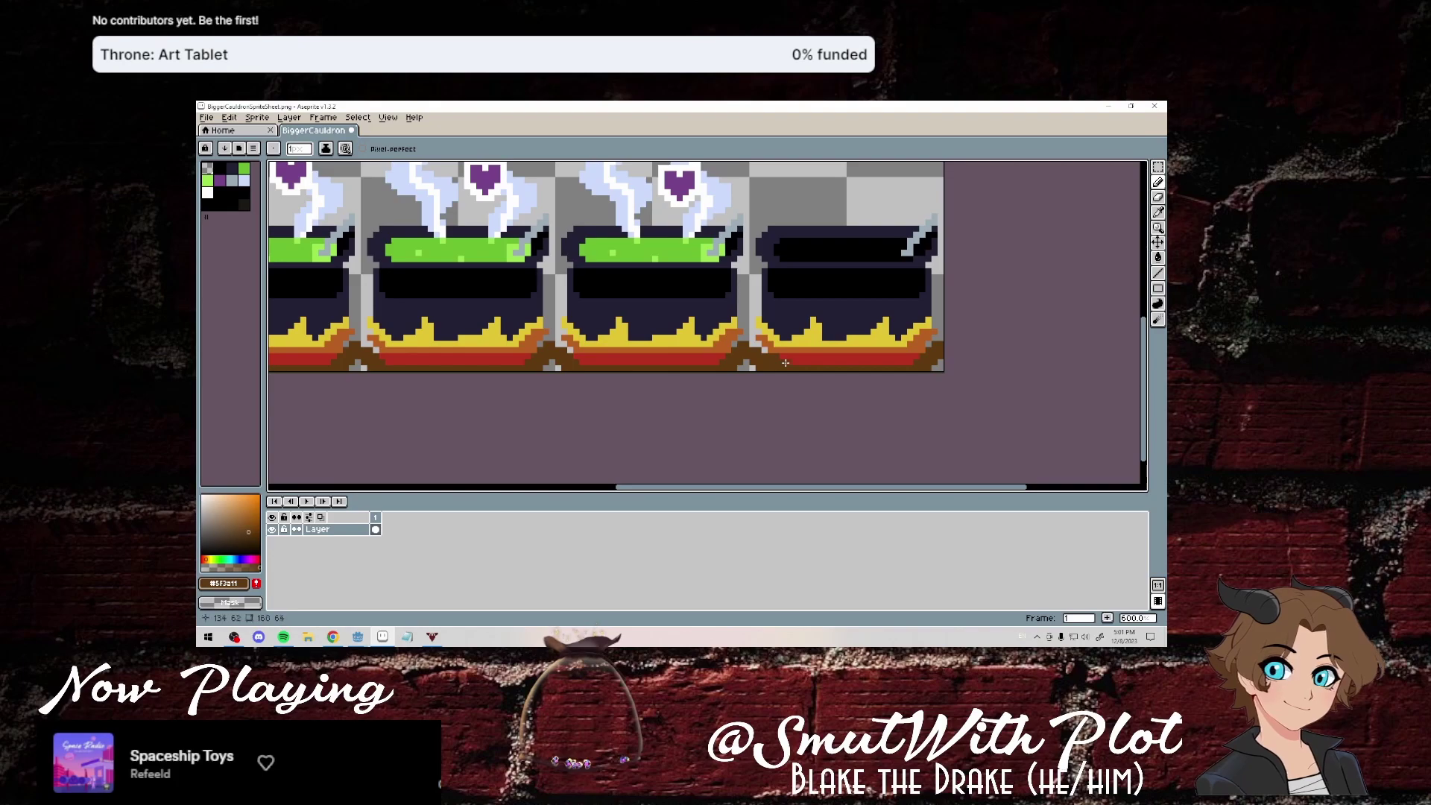
Undo the paste and draw brown pixels along the fourth cauldron's bottom.
{"action": "key", "text": "ctrl+z"}
{"action": "key", "text": "ctrl+z"}
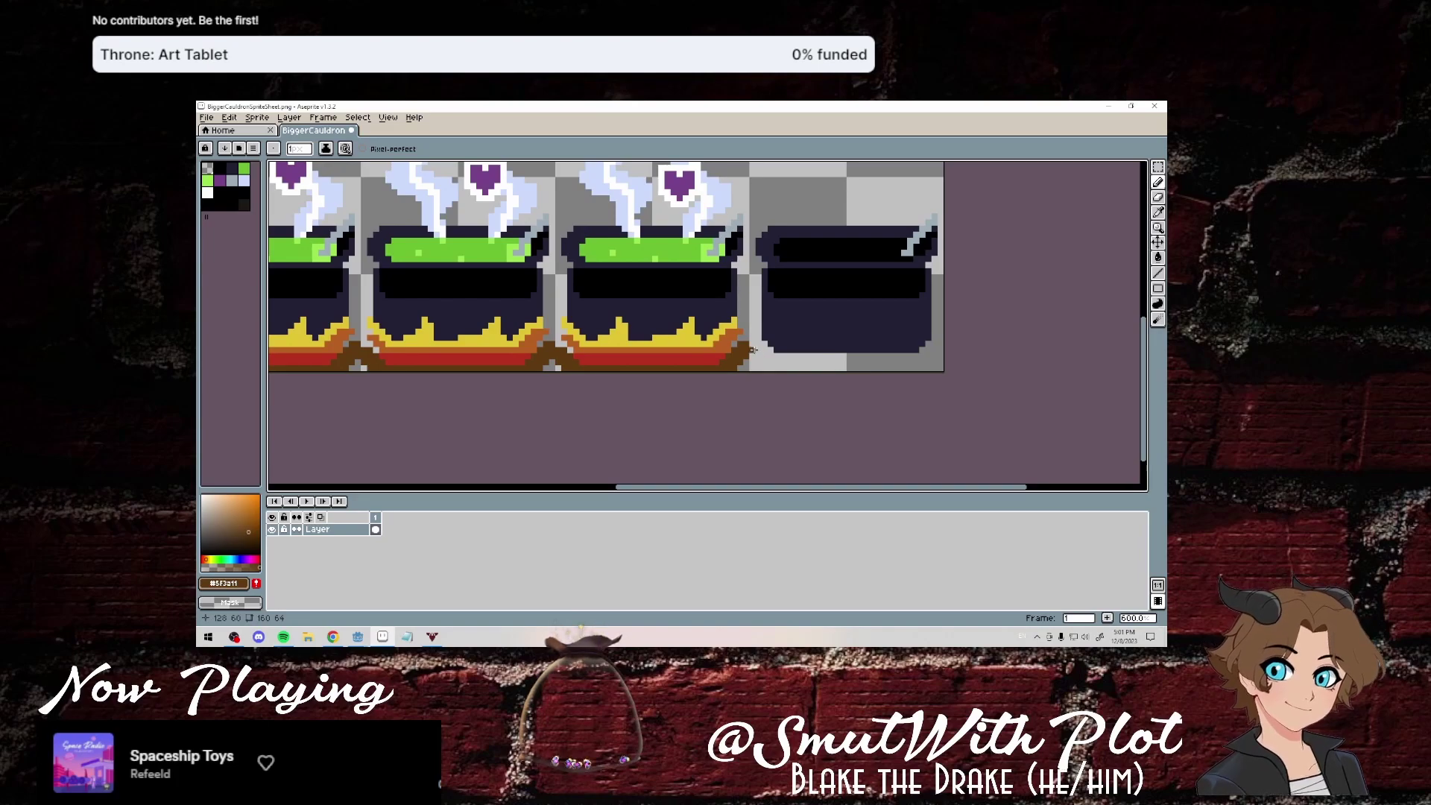
{"action": "left_click_drag", "start_coordinate": [758, 355], "coordinate": [760, 356]}
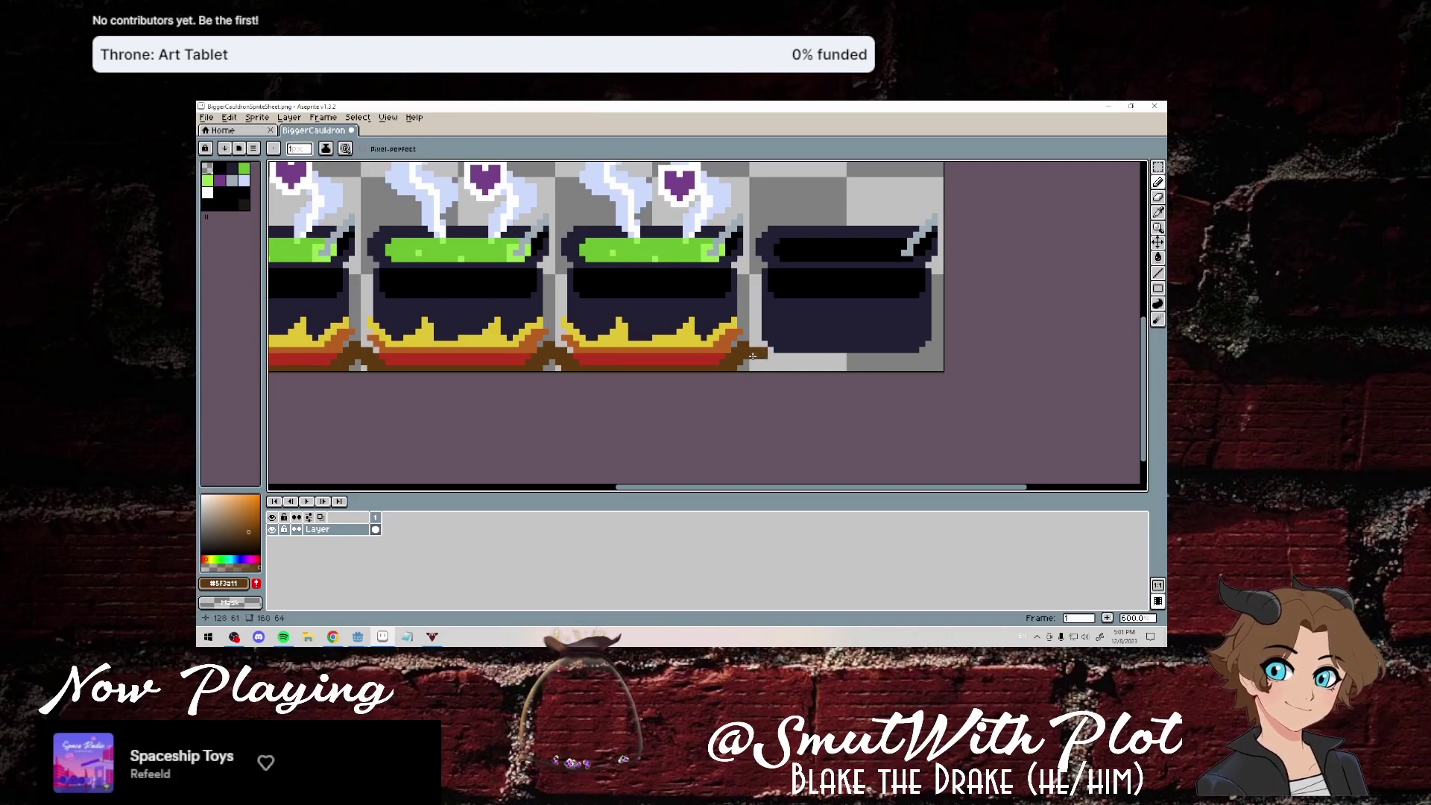
{"action": "left_click", "coordinate": [764, 352]}
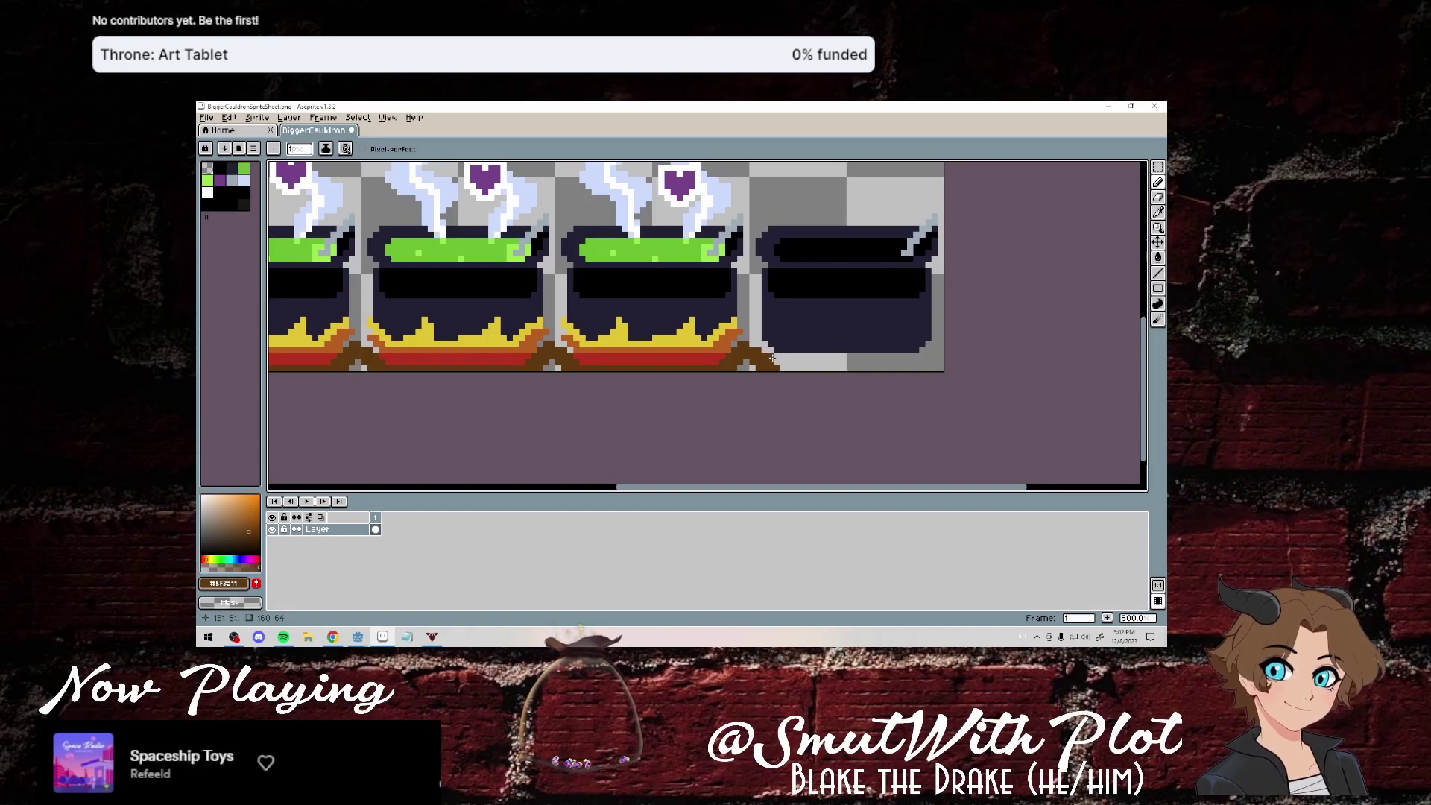
{"action": "left_click_drag", "start_coordinate": [772, 358], "coordinate": [789, 357]}
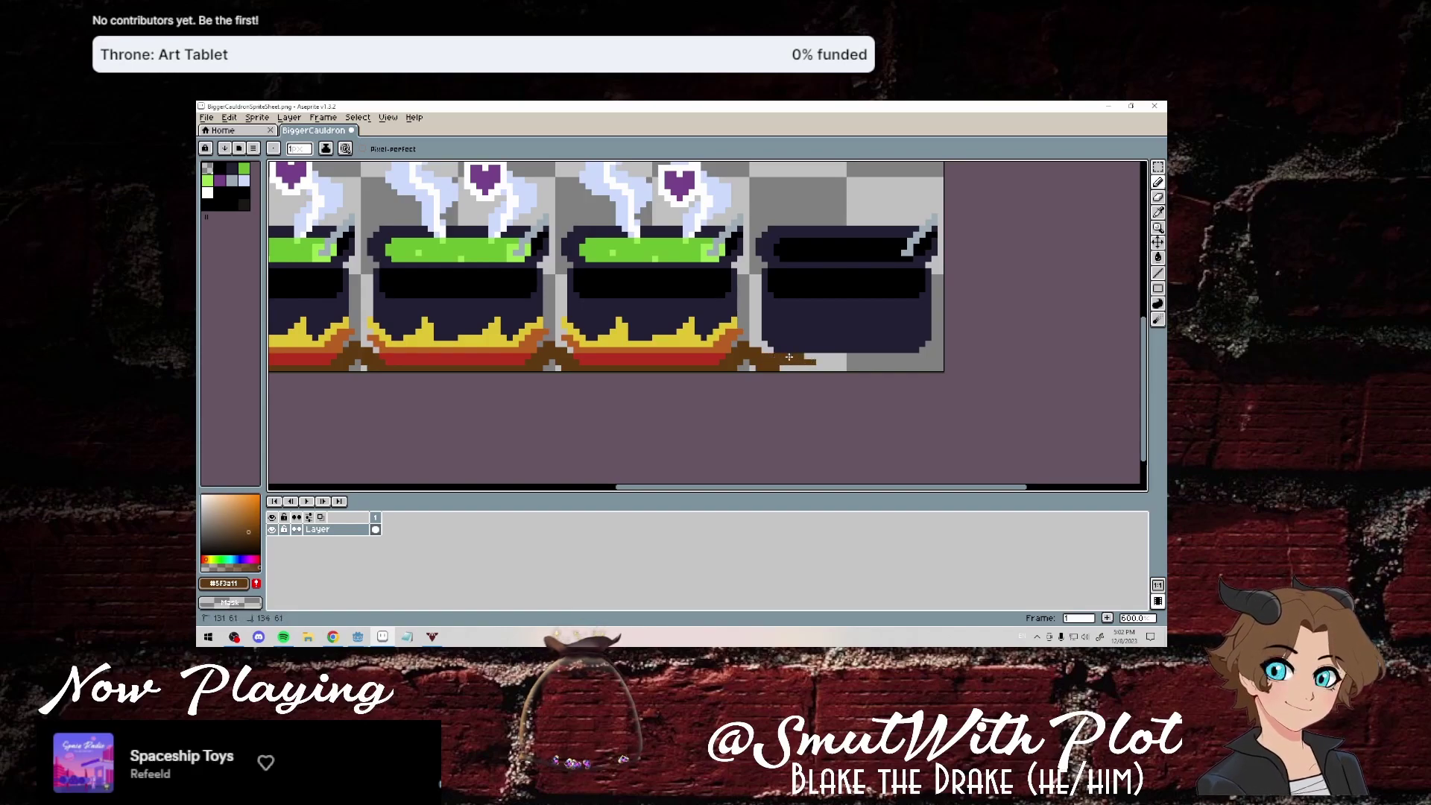
{"action": "left_click_drag", "start_coordinate": [807, 366], "coordinate": [828, 363]}
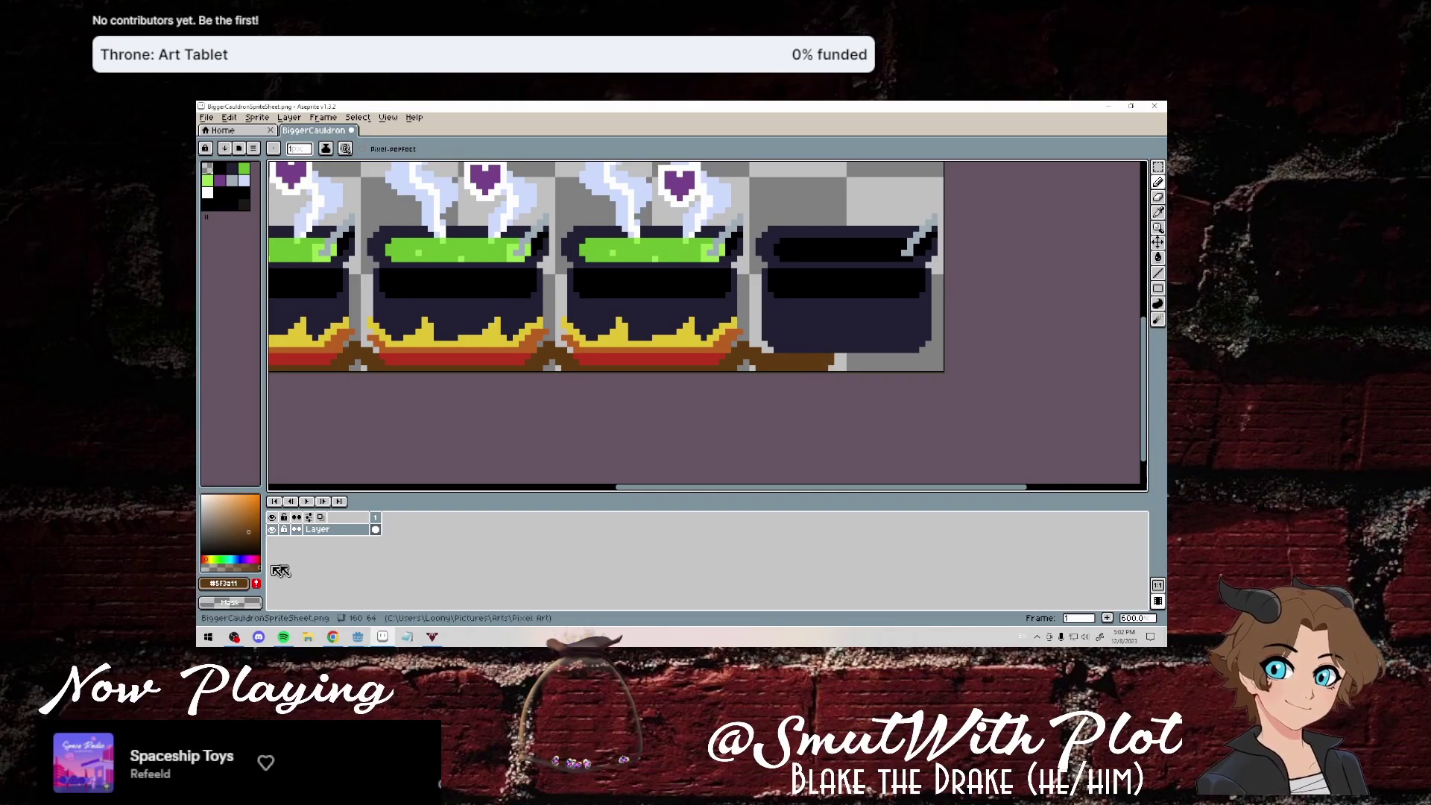
Undo the tan pixels and darken the drawing colour.
{"action": "left_click", "coordinate": [241, 522]}
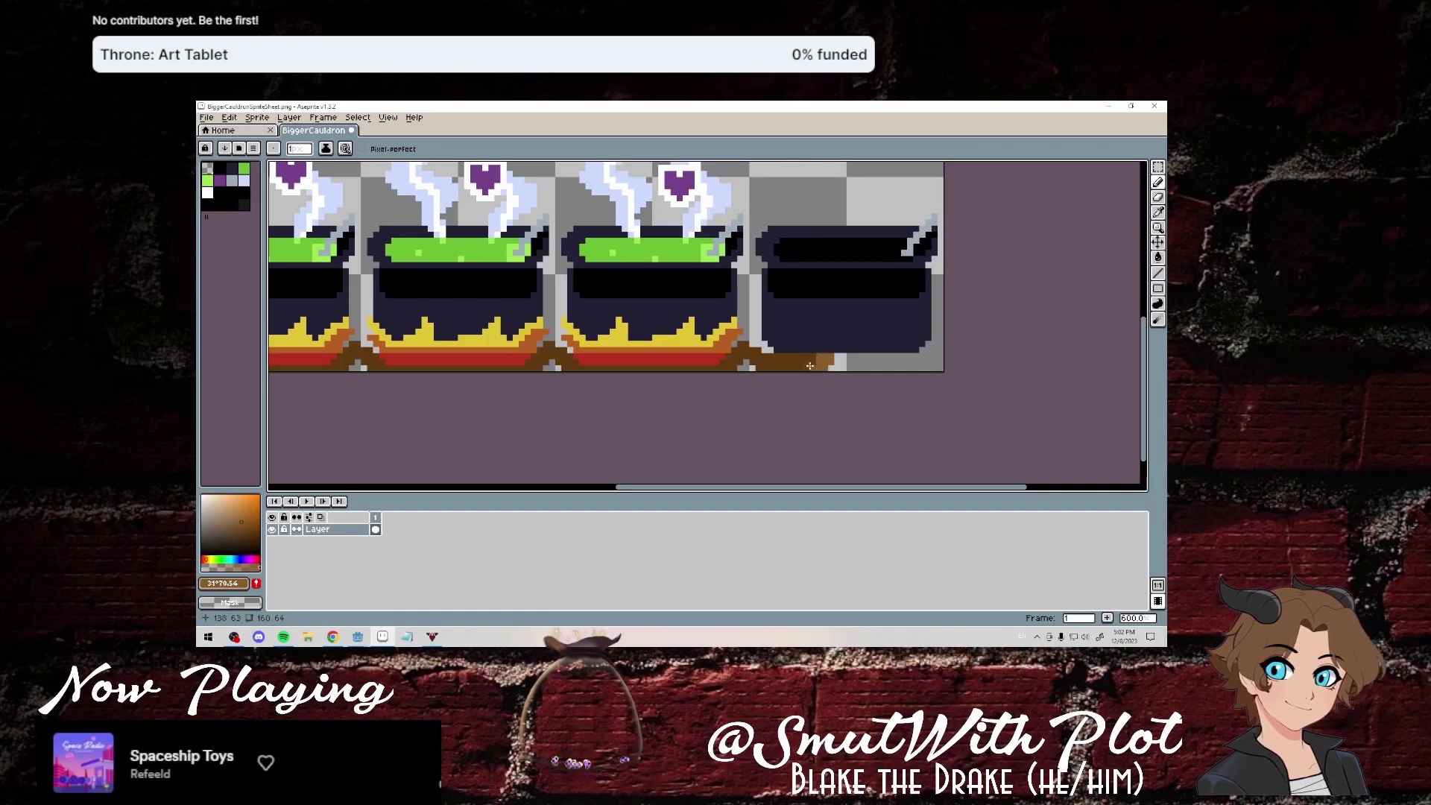
{"action": "key", "text": "ctrl+z"}
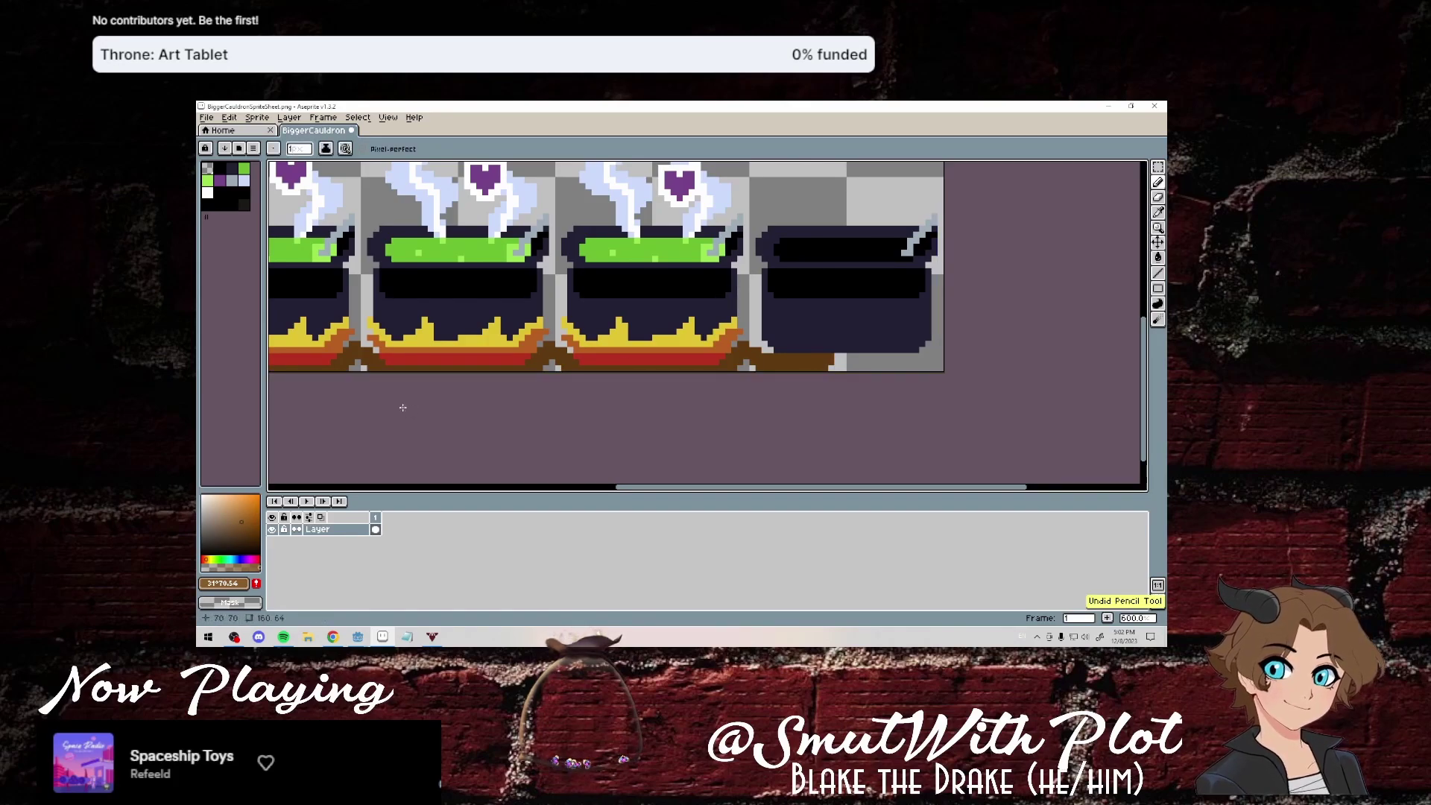
{"action": "left_click", "coordinate": [252, 531]}
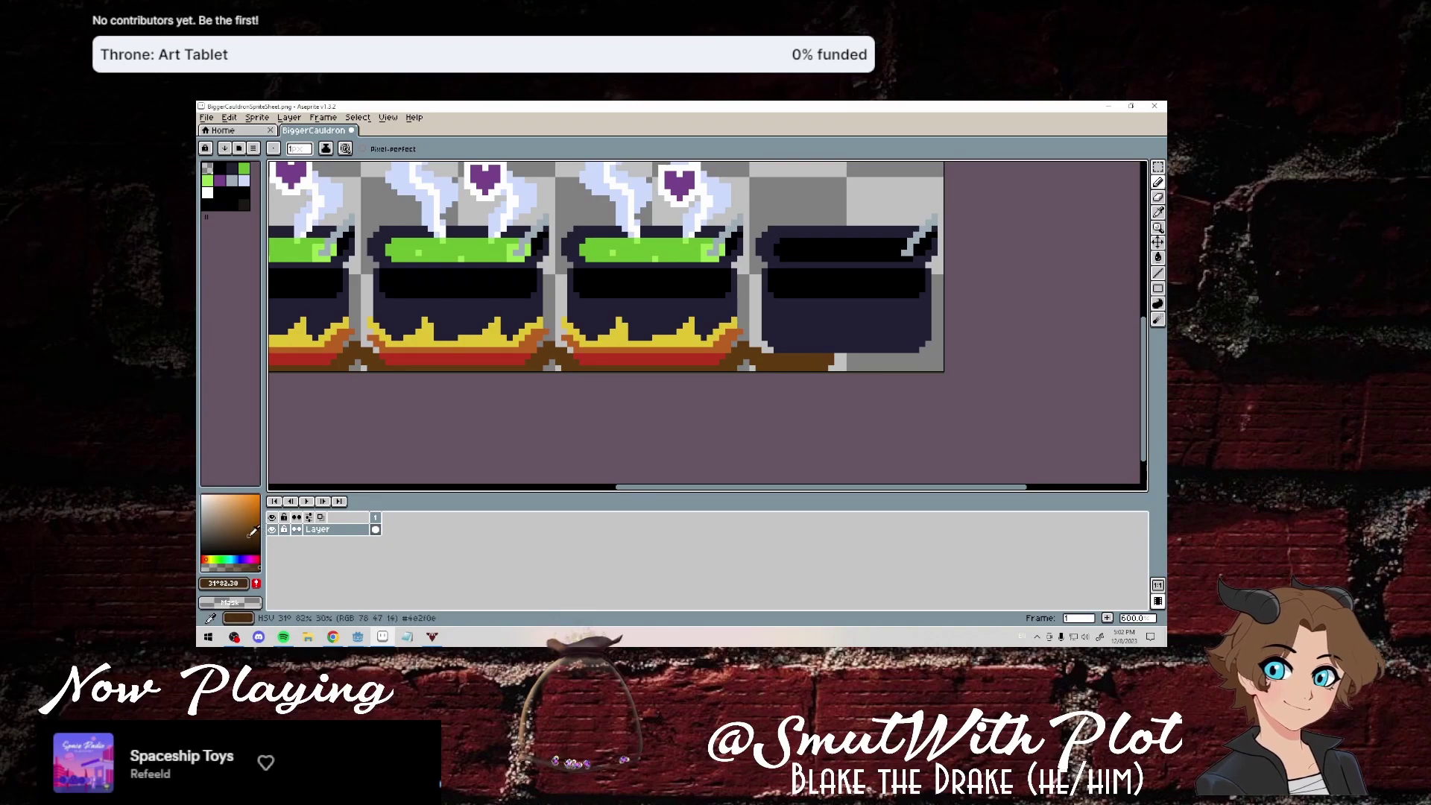
{"action": "left_click", "coordinate": [254, 537]}
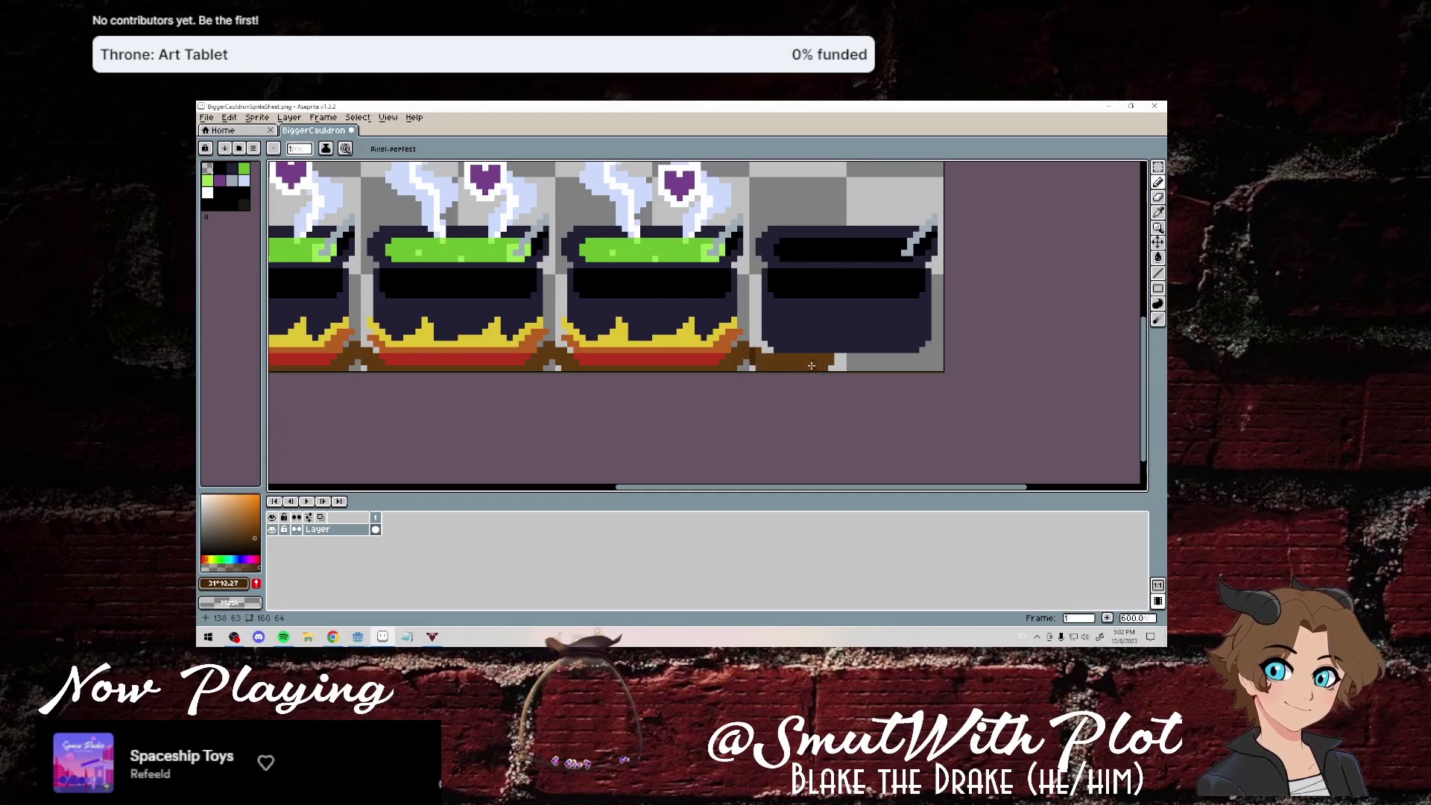
Undo the remaining brown strokes beneath the fourth cauldron.
{"action": "left_click", "coordinate": [1157, 259]}
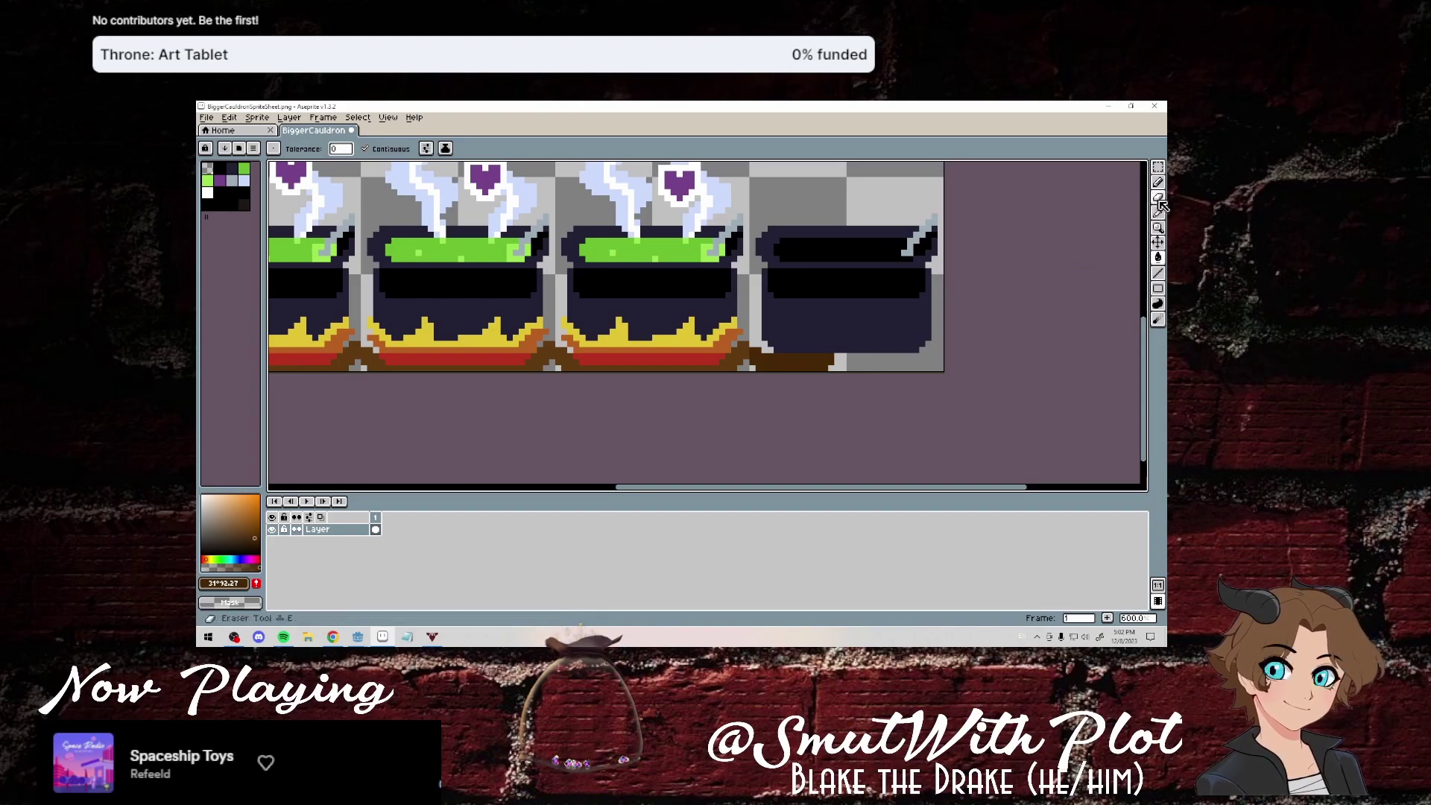
{"action": "key", "text": "ctrl+z"}
{"action": "key", "text": "ctrl+z"}
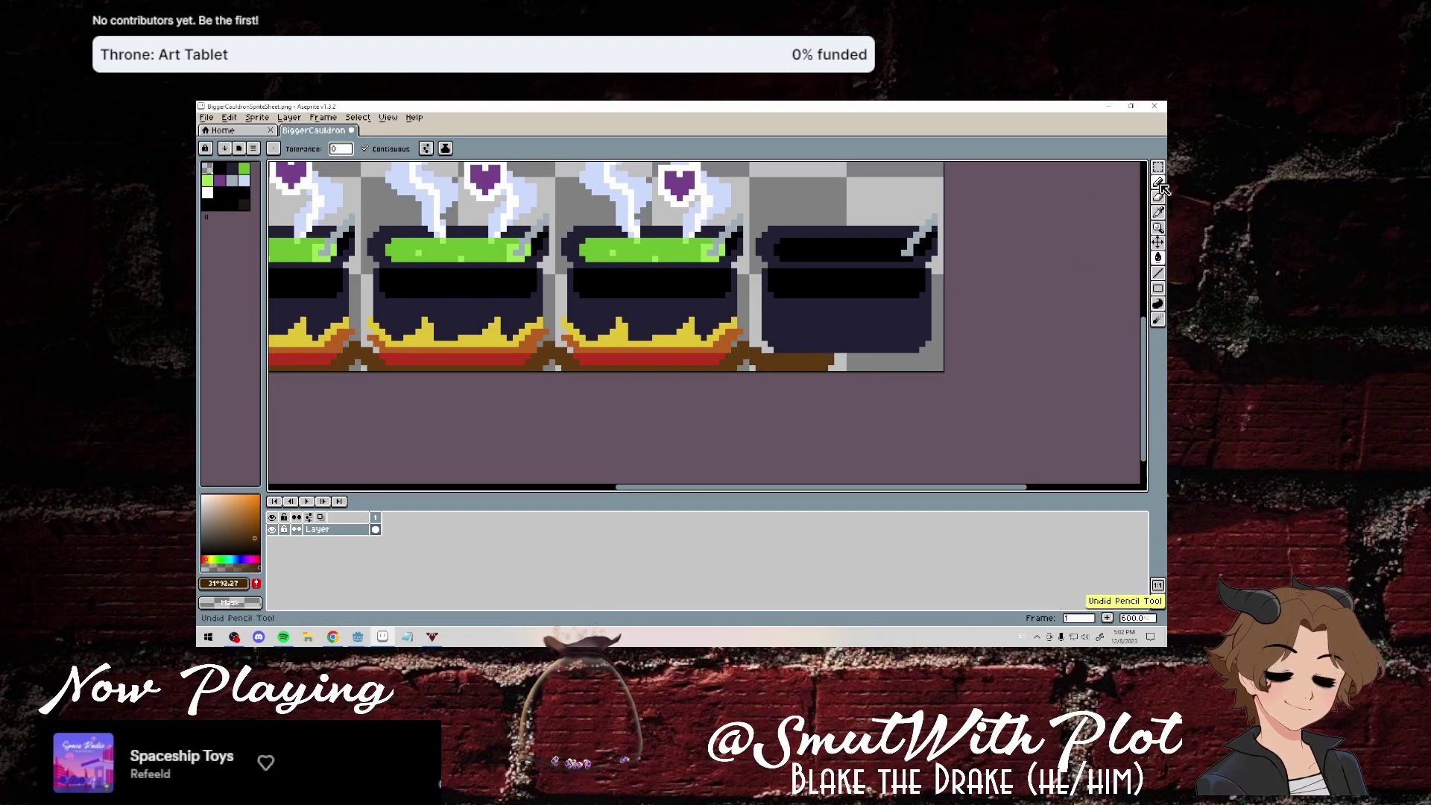
{"action": "key", "text": "ctrl+z"}
{"action": "key", "text": "ctrl+z"}
{"action": "key", "text": "ctrl+z"}
{"action": "key", "text": "ctrl+z"}
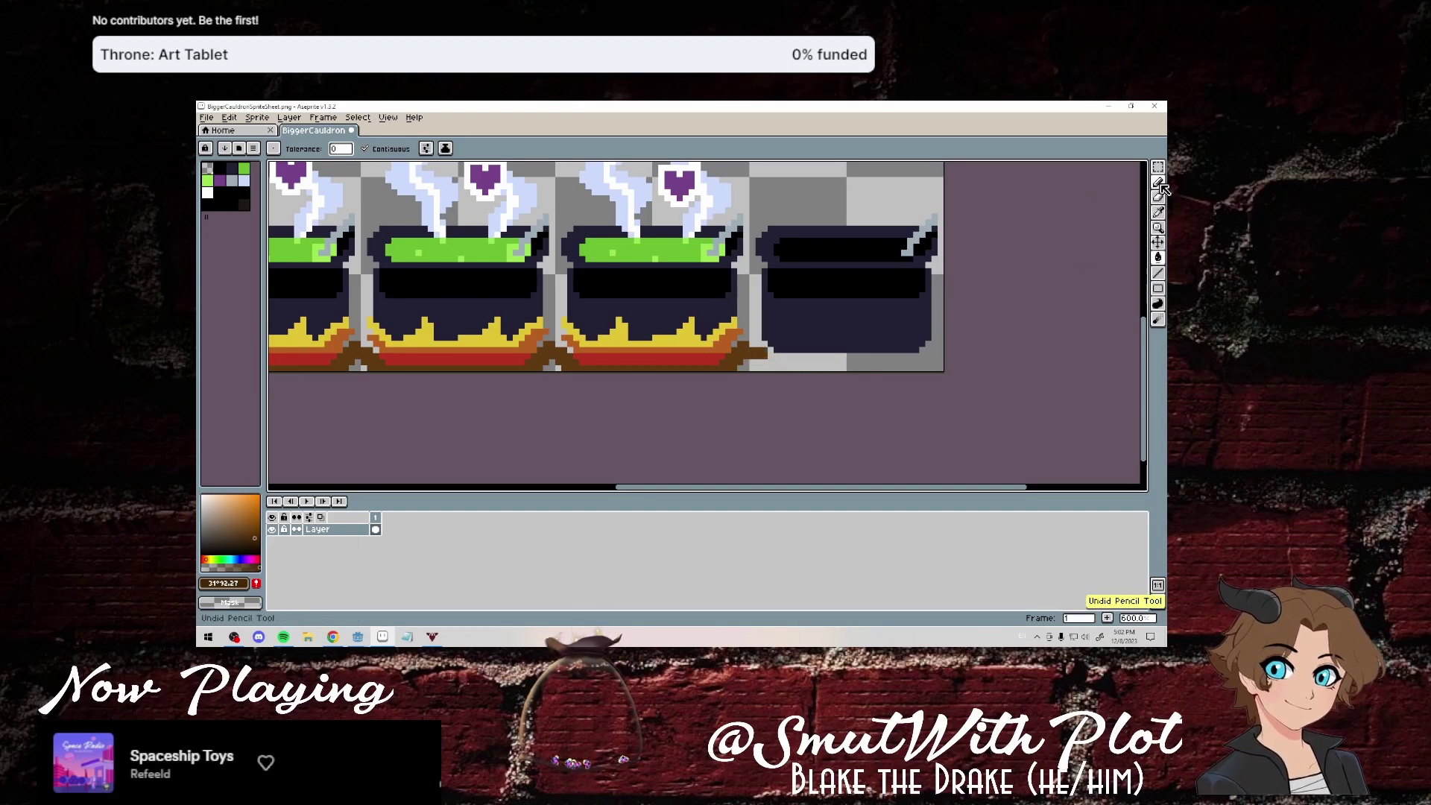
{"action": "key", "text": "ctrl+z"}
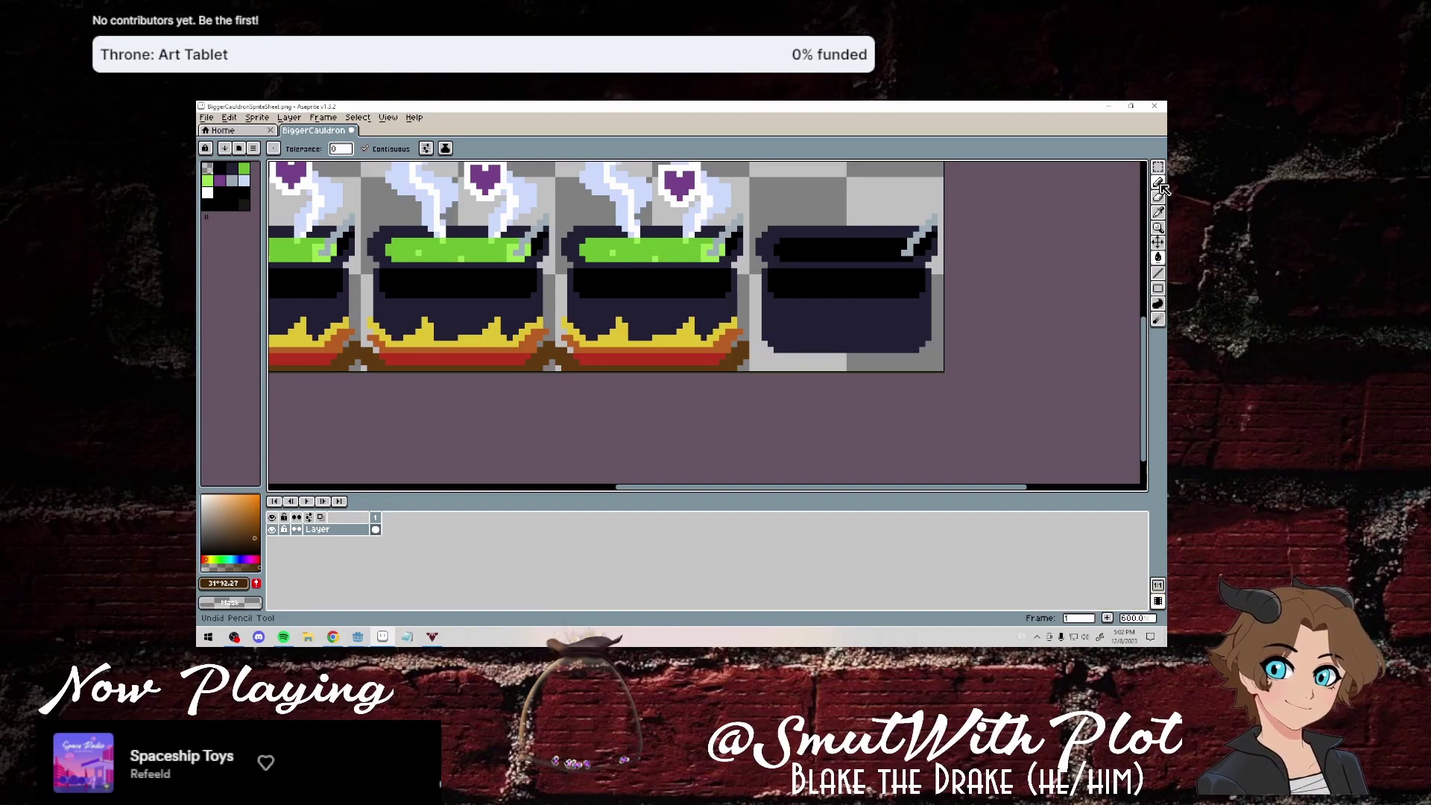
{"action": "left_click", "coordinate": [1158, 212]}
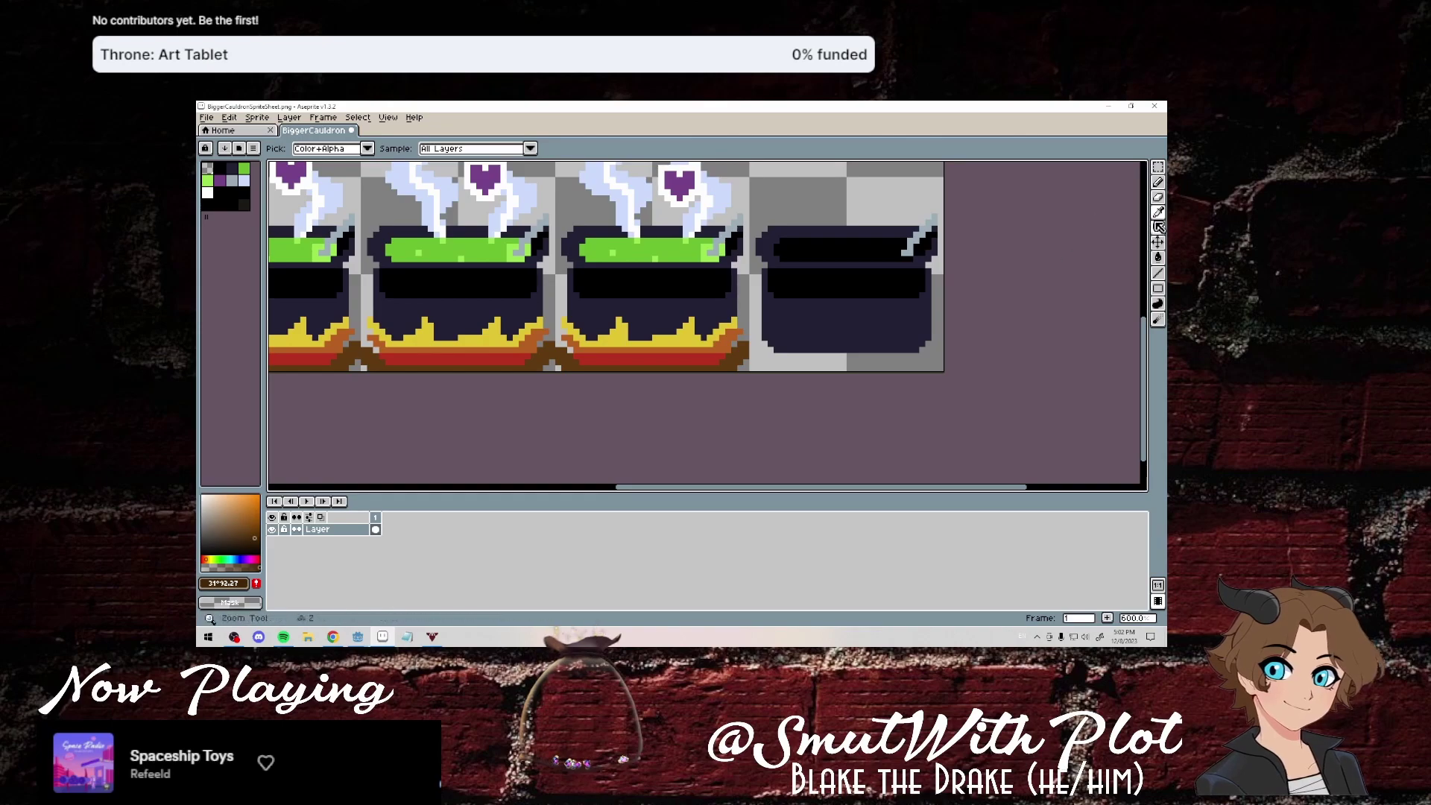
Eyedrop the base's dark brown #5F3A11 and return to the Pencil.
{"action": "left_click", "coordinate": [1158, 183]}
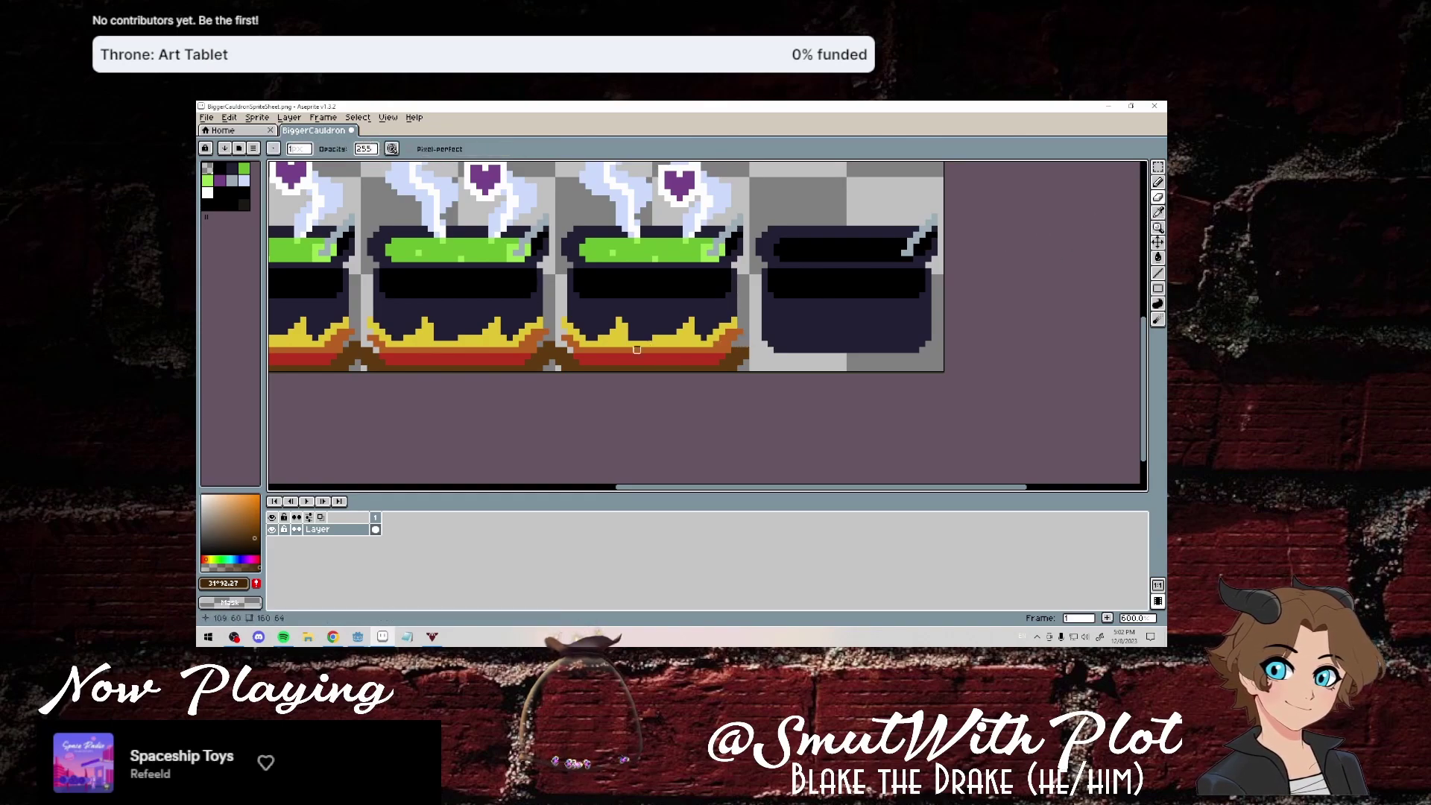
{"action": "middle_click_drag", "start_coordinate": [546, 345], "coordinate": [882, 351]}
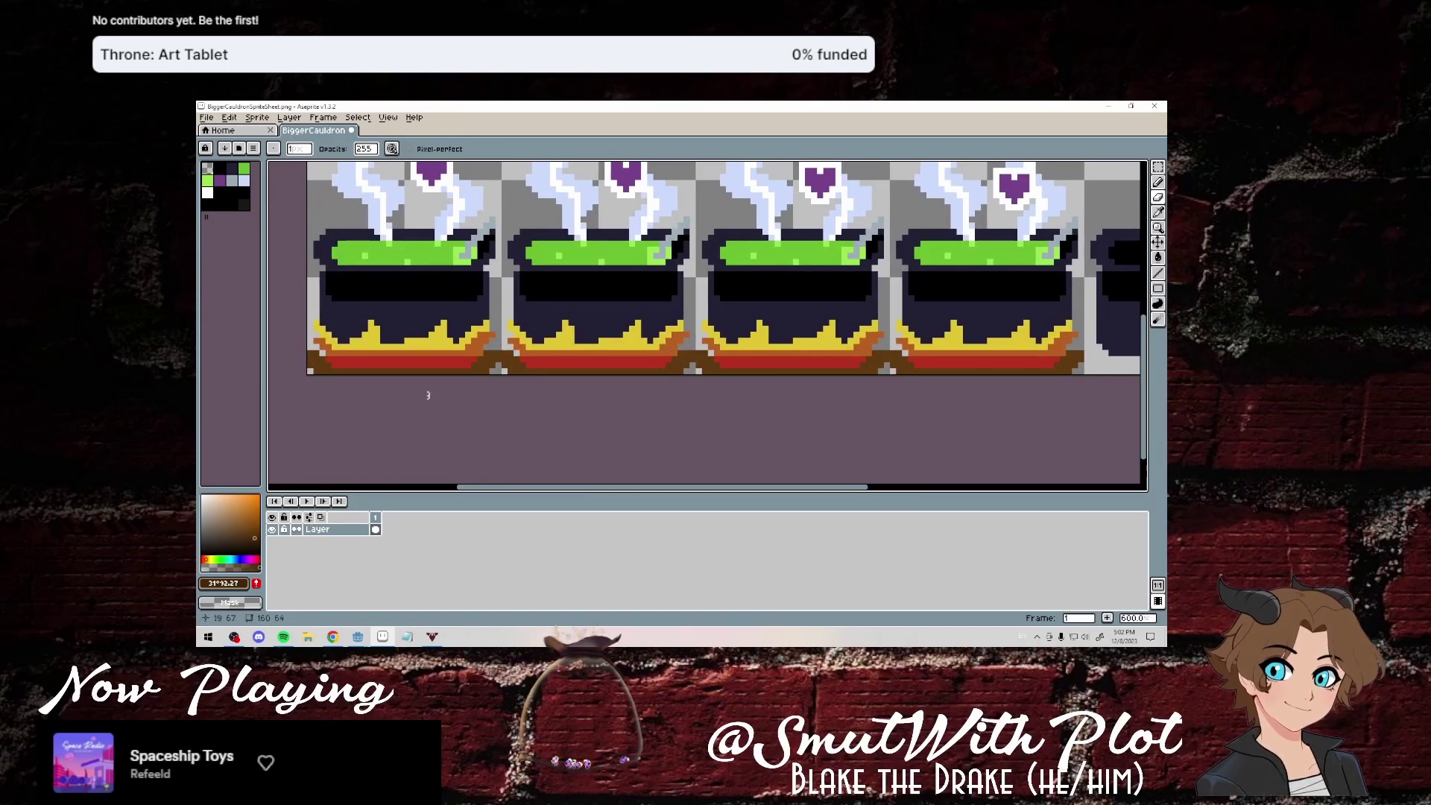
{"action": "left_click", "coordinate": [1158, 212]}
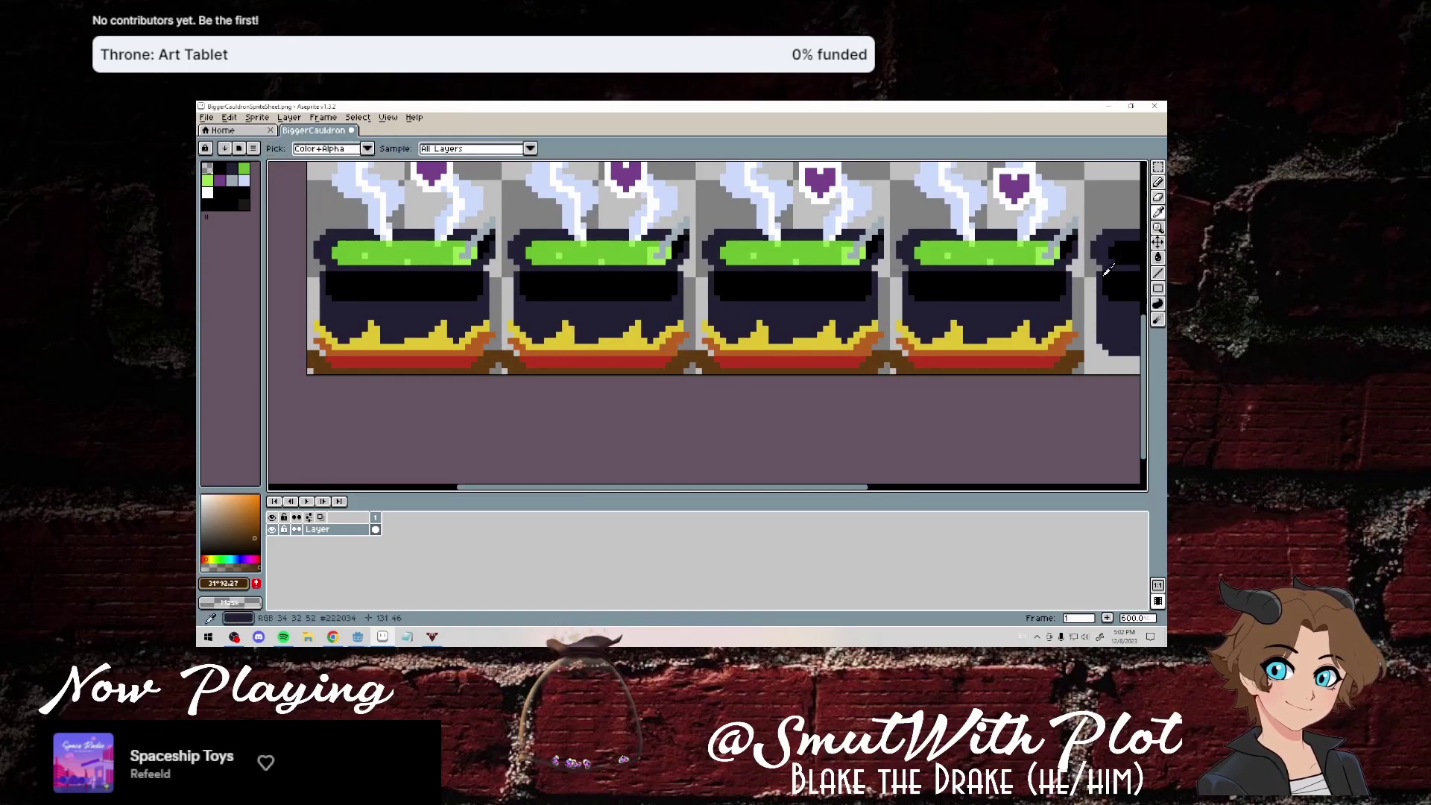
{"action": "left_click", "coordinate": [1078, 351]}
{"action": "key", "text": "b"}
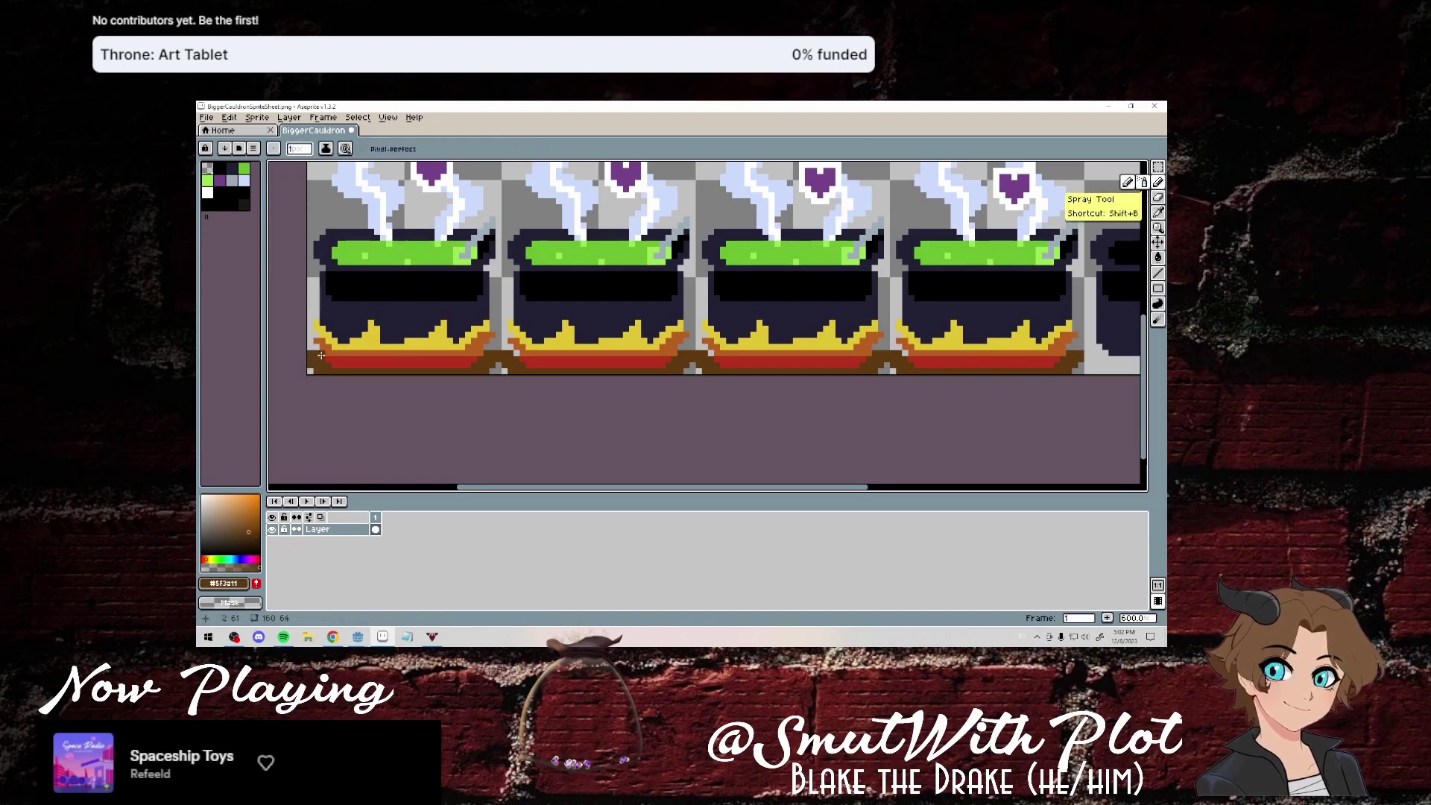
{"action": "scroll", "coordinate": [641, 360], "scroll_direction": "right", "scroll_amount": 2}
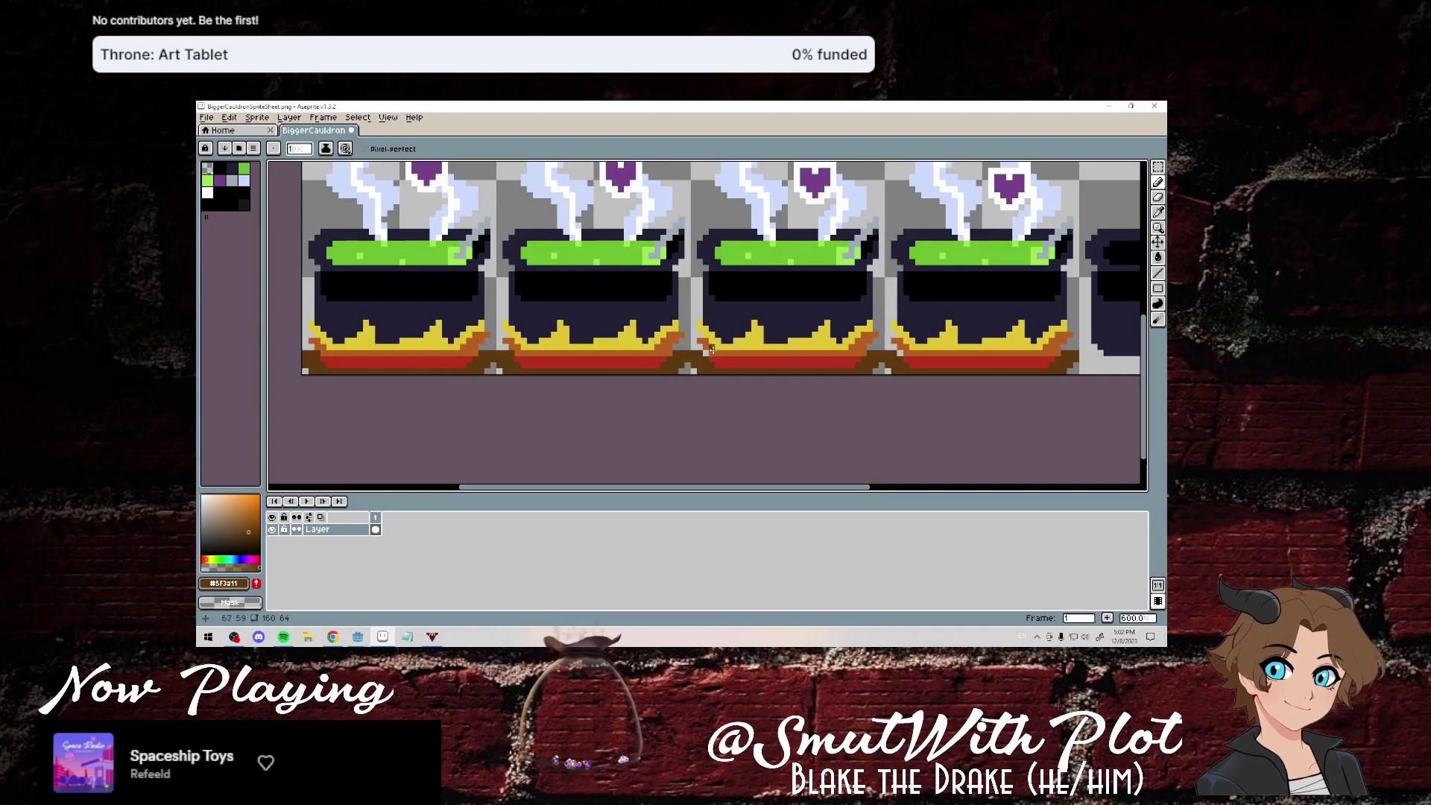
{"action": "scroll", "coordinate": [835, 362], "scroll_direction": "right", "scroll_amount": 5}
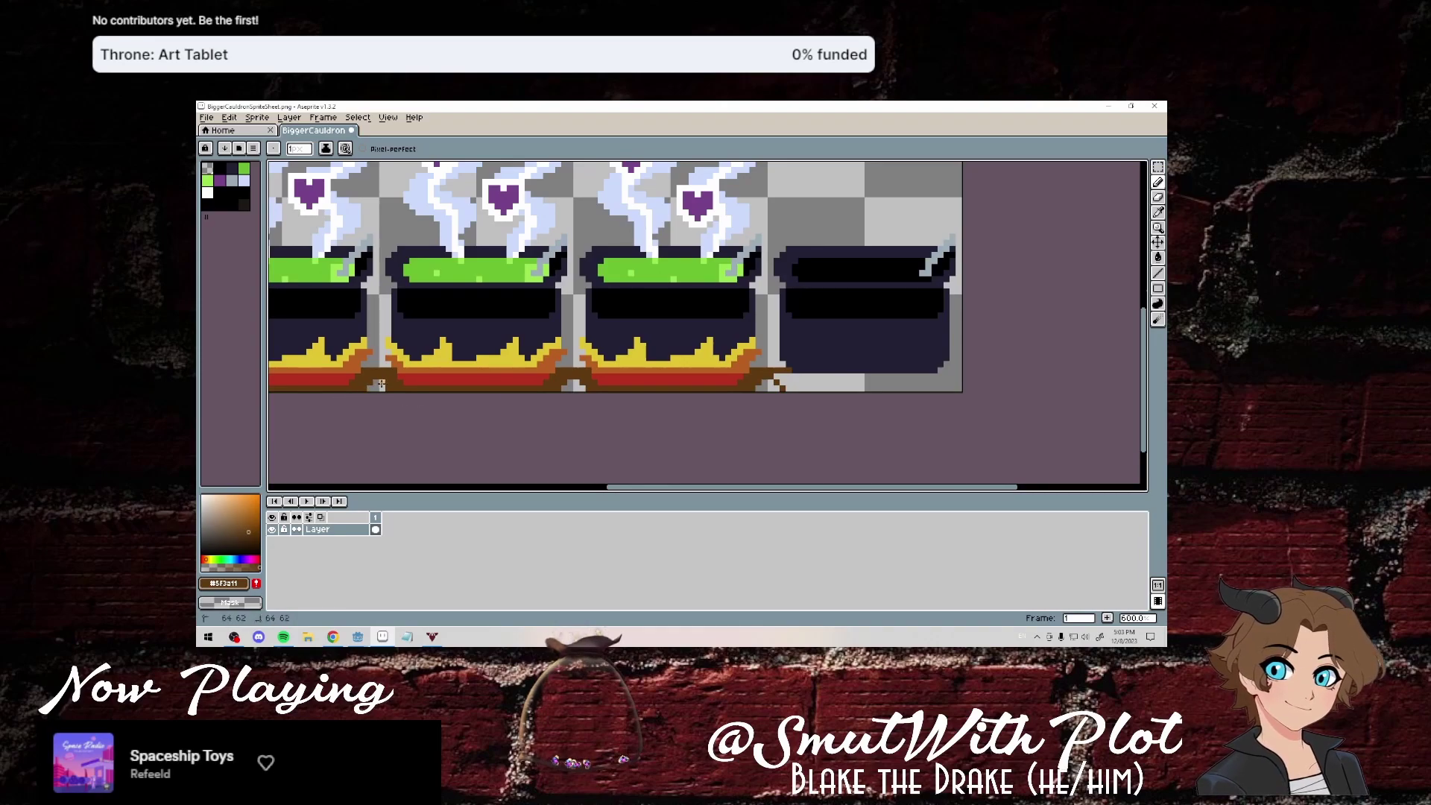
Draw a dark brown base band along the full bottom row of the fourth cauldron.
{"action": "scroll", "coordinate": [384, 386], "scroll_direction": "left", "scroll_amount": 5}
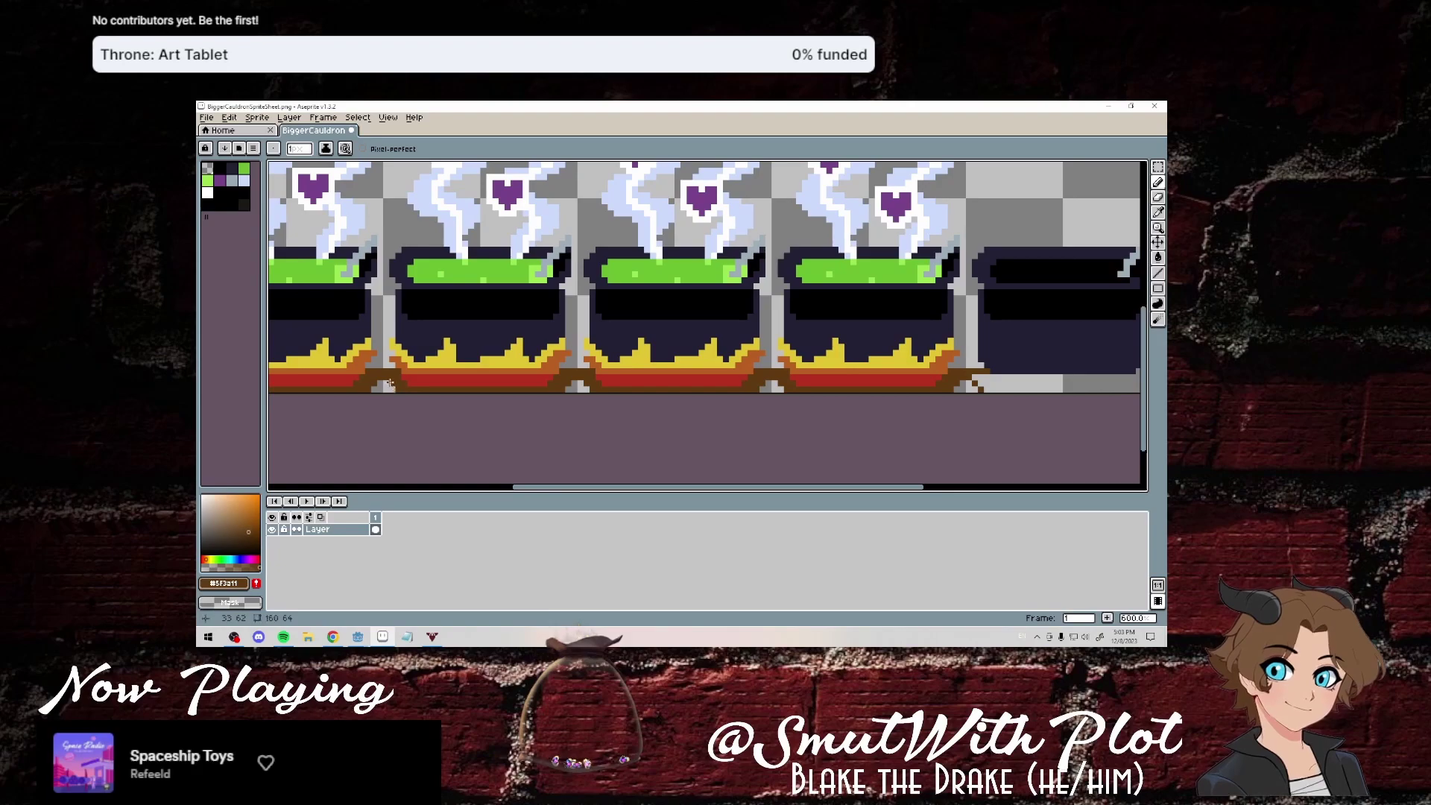
{"action": "middle_click_drag", "start_coordinate": [384, 386], "coordinate": [647, 381]}
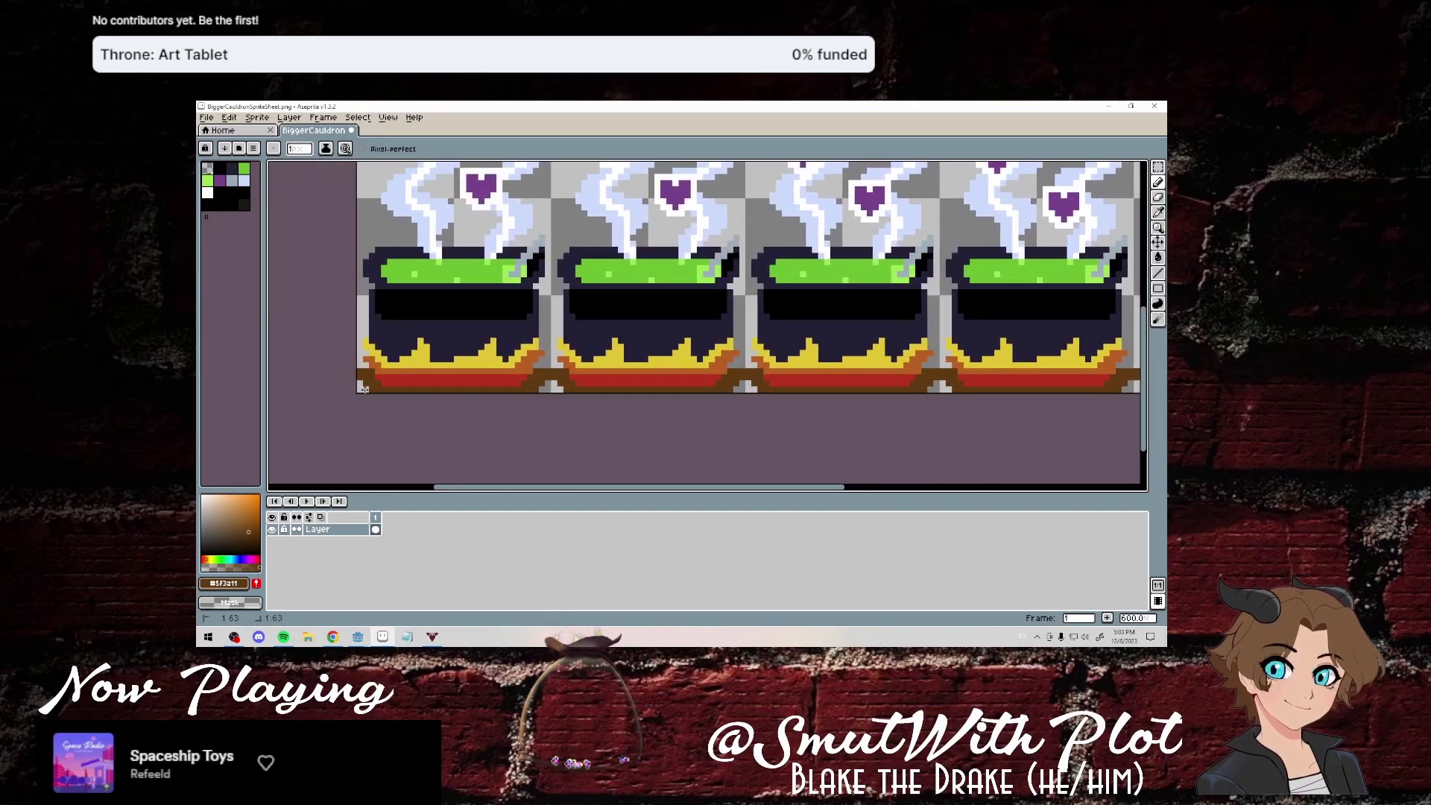
{"action": "middle_click_drag", "start_coordinate": [766, 411], "coordinate": [401, 413]}
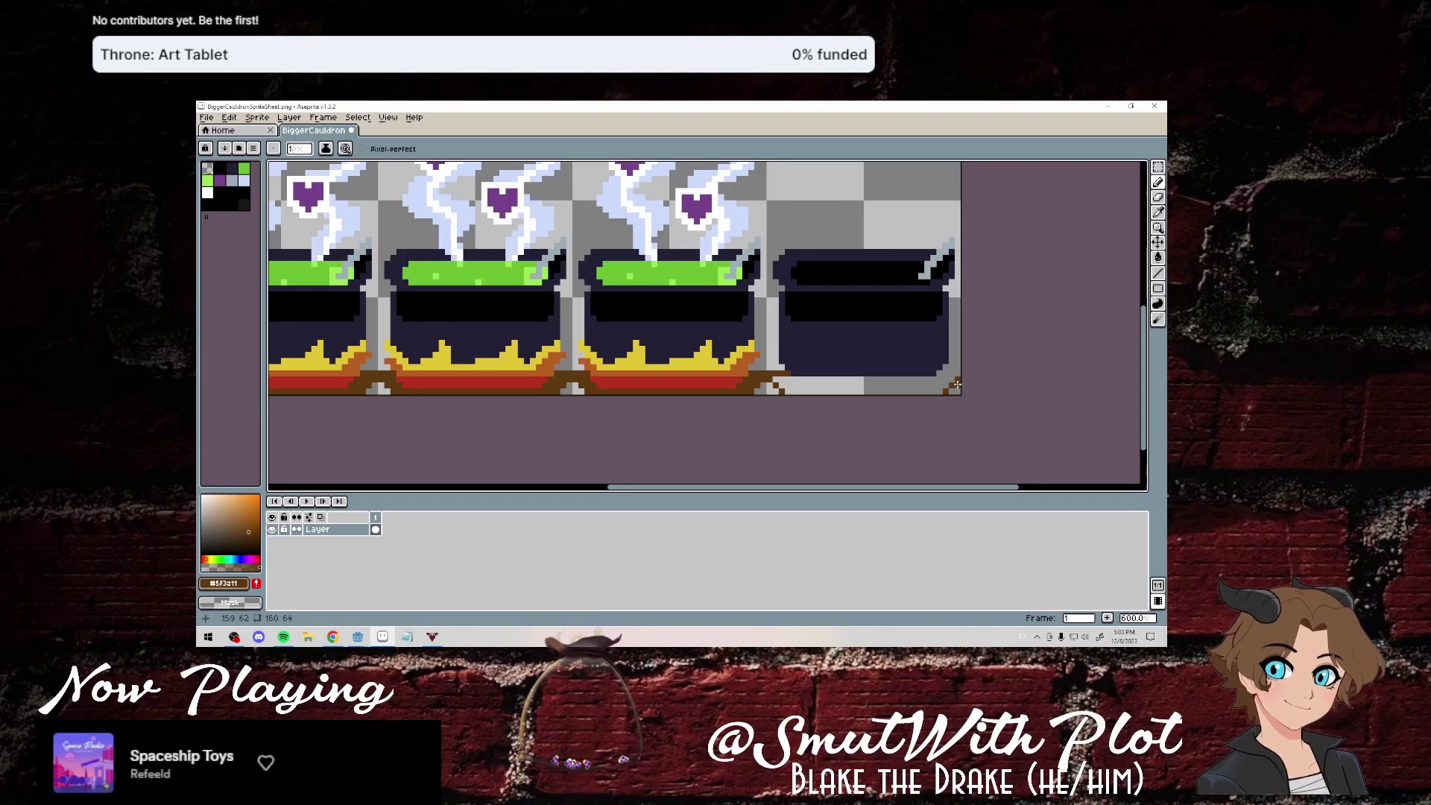
{"action": "left_click_drag", "start_coordinate": [957, 384], "coordinate": [775, 378]}
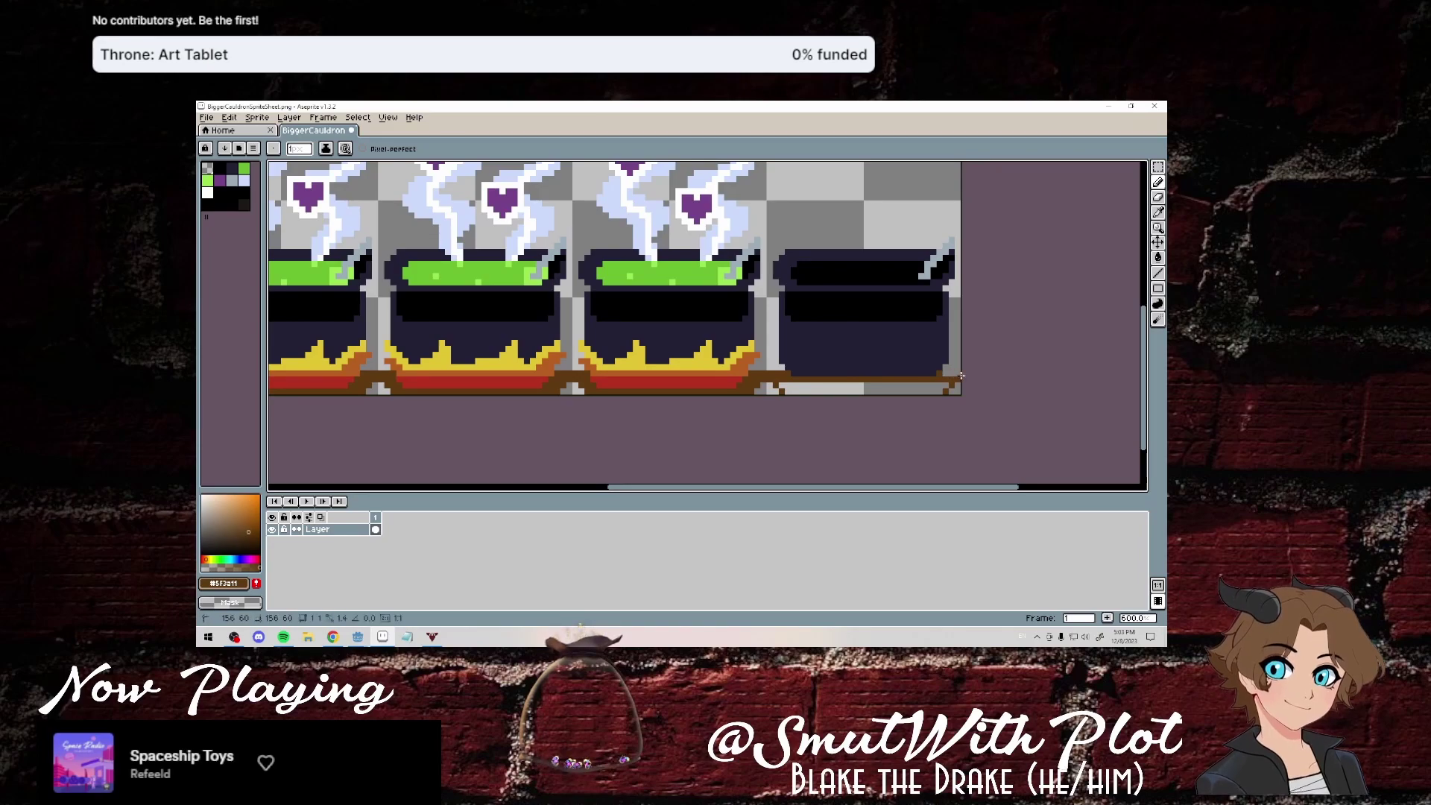
{"action": "mouse_move", "coordinate": [948, 388]}
{"action": "left_mouse_down"}
{"action": "mouse_move", "coordinate": [783, 388]}
{"action": "mouse_move", "coordinate": [922, 386]}
{"action": "left_mouse_up"}
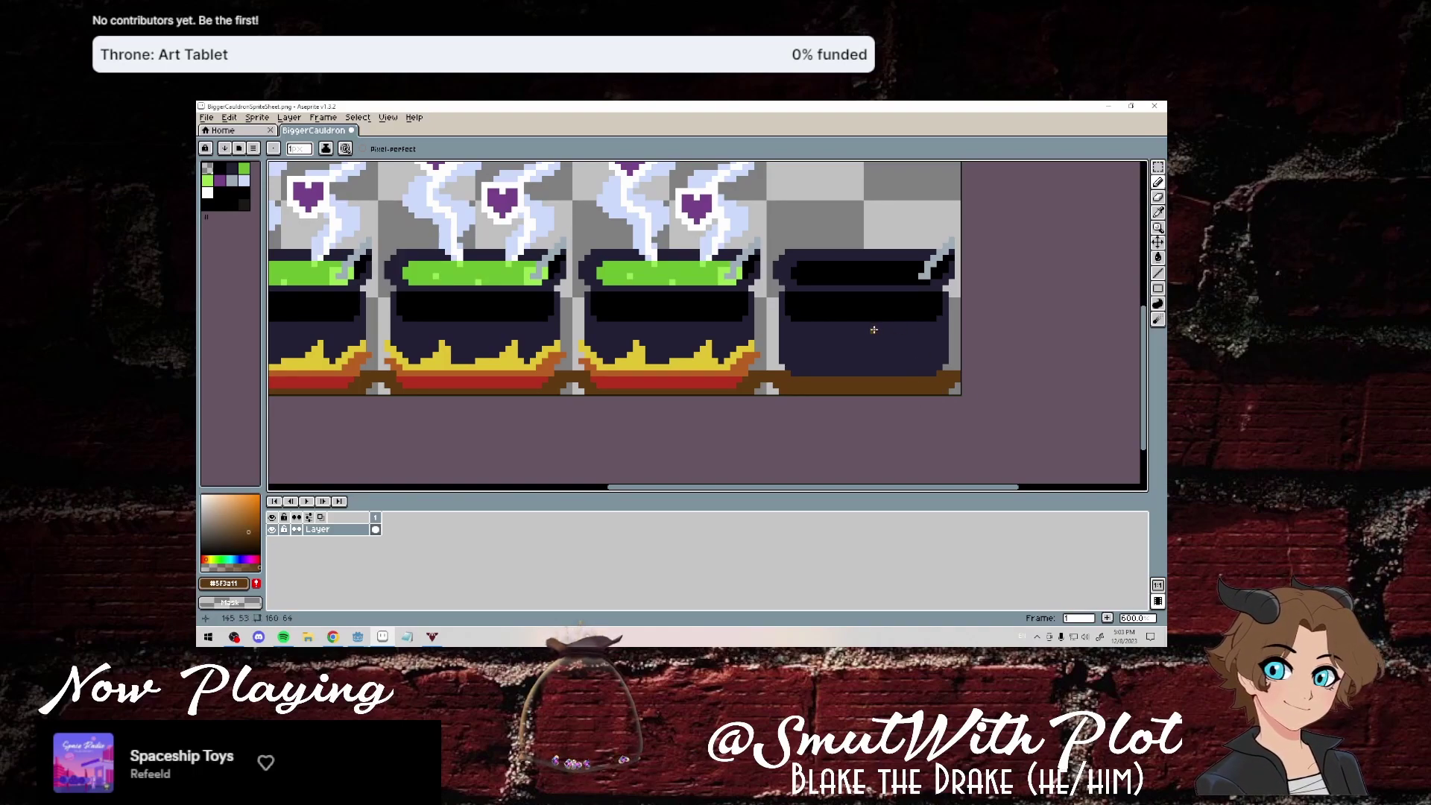
Export the cauldron animation from Aseprite as a sprite sheet with Output File enabled.
{"action": "scroll", "coordinate": [692, 270], "scroll_direction": "down", "scroll_amount": 4}
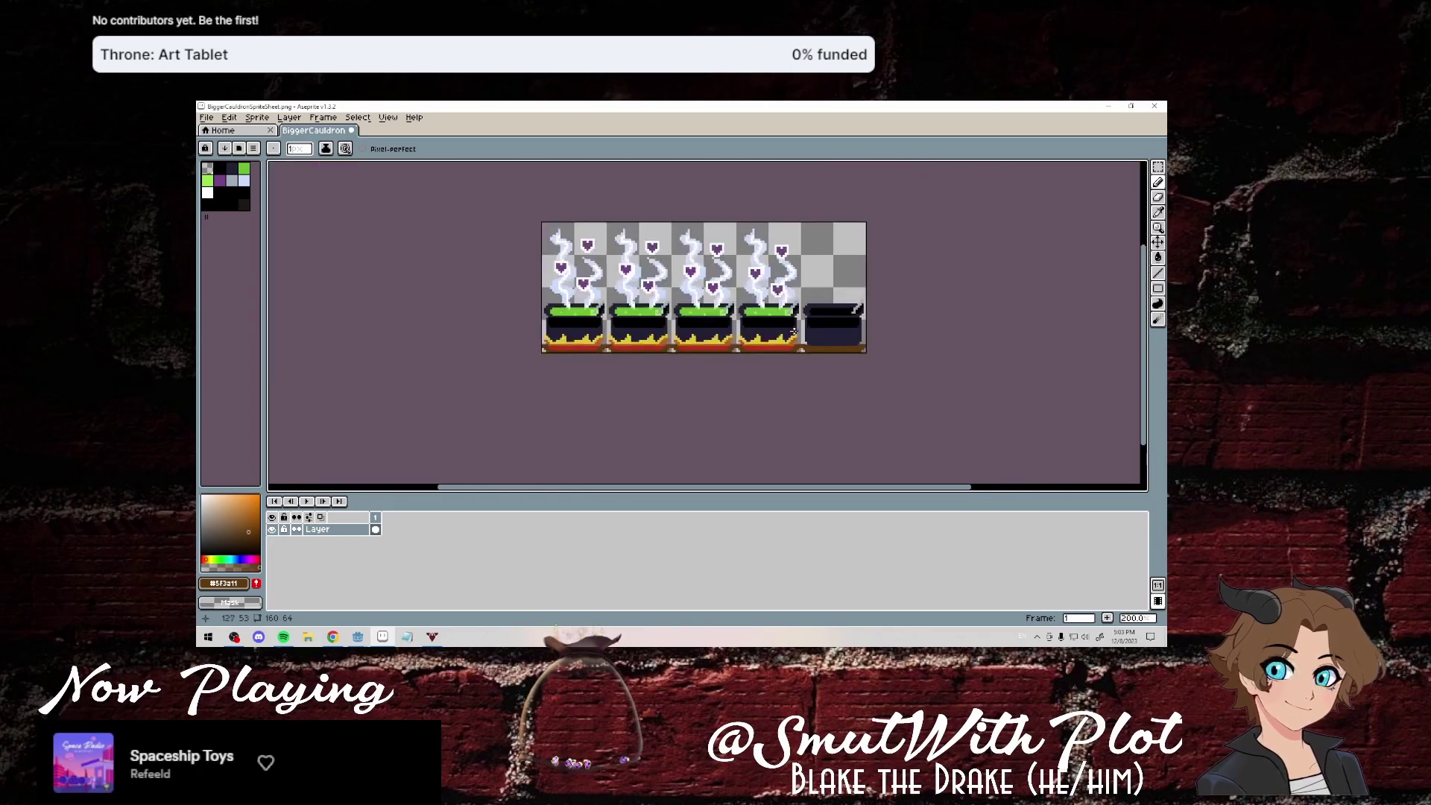
{"action": "scroll", "coordinate": [592, 250], "scroll_direction": "up", "scroll_amount": 1}
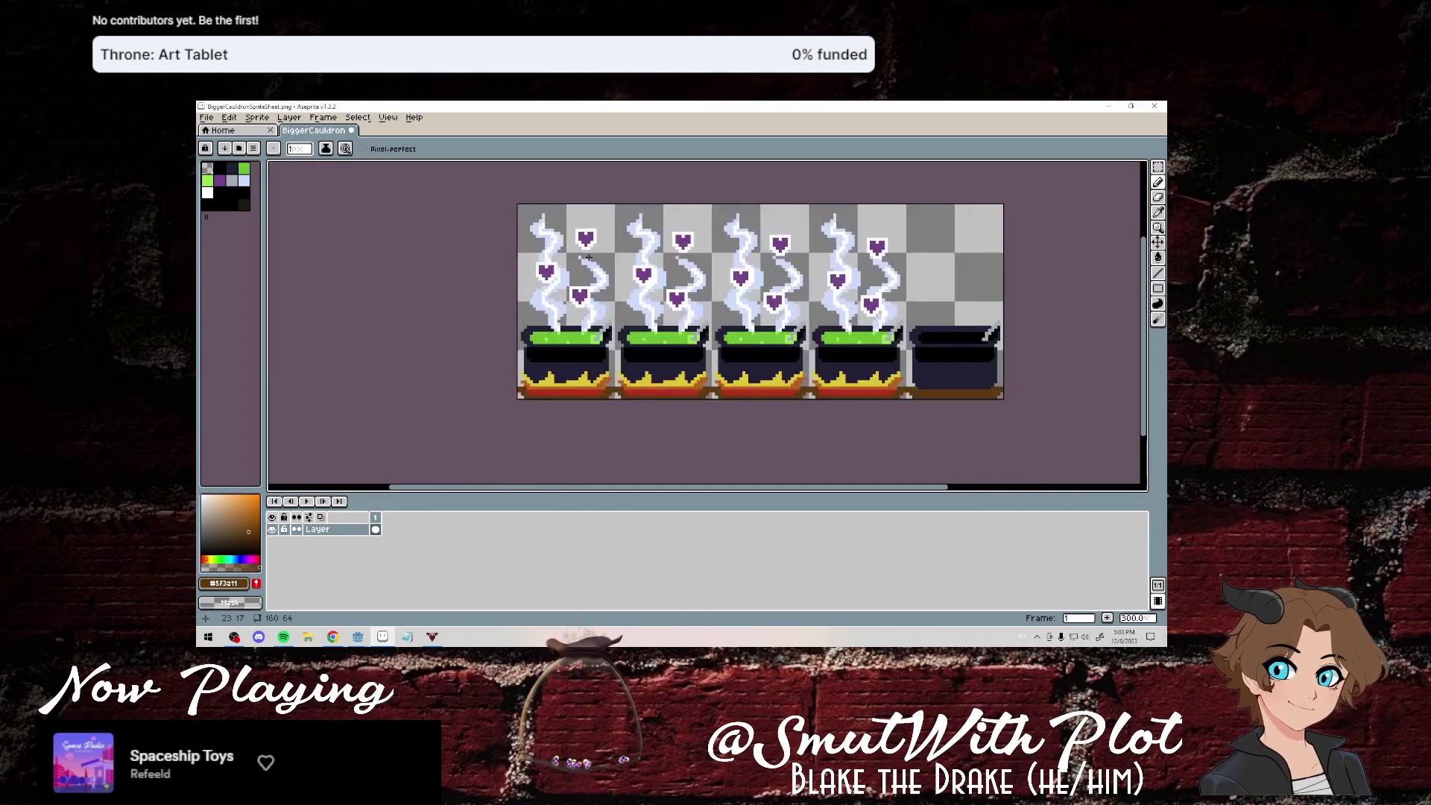
{"action": "left_click", "coordinate": [207, 117]}
{"action": "mouse_move", "coordinate": [257, 218]}
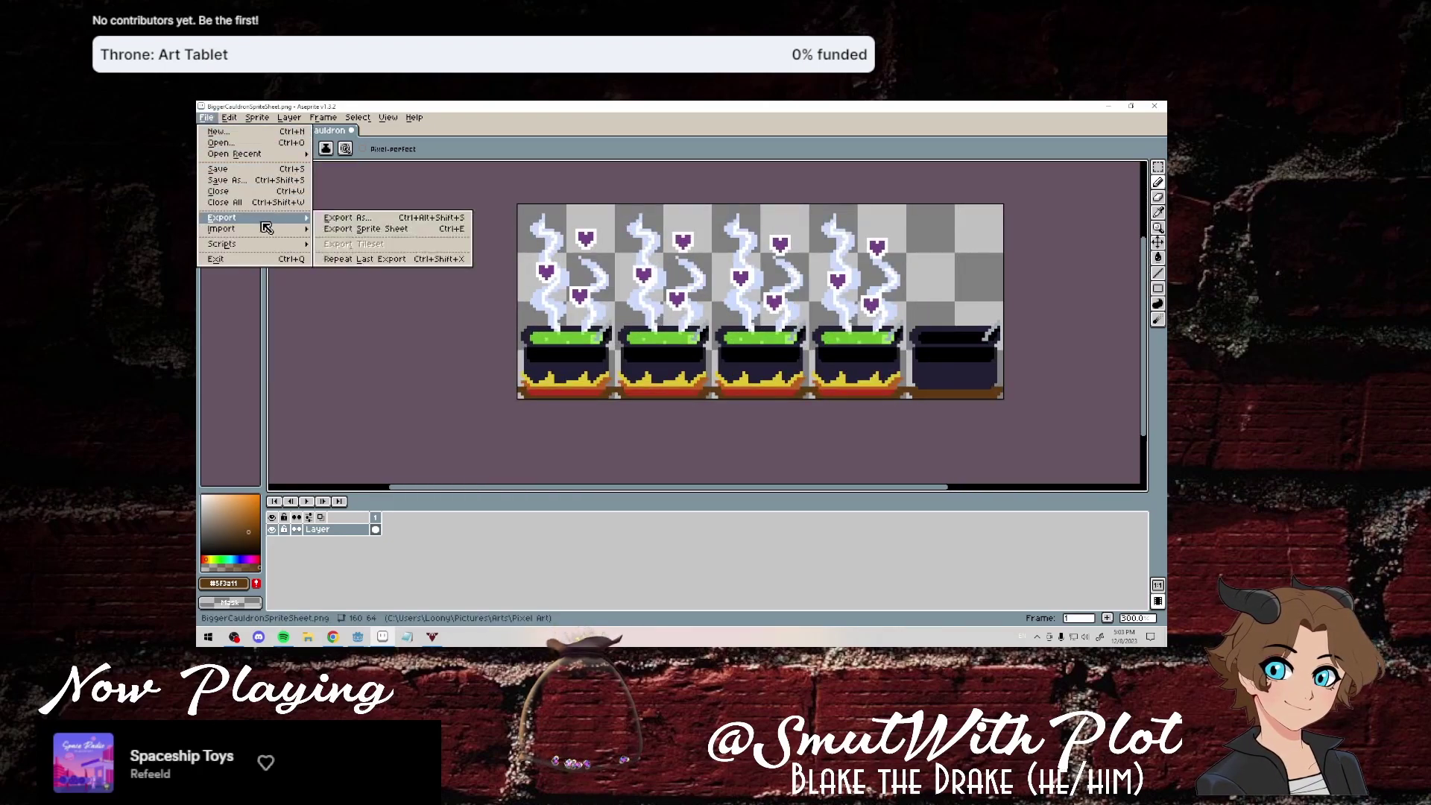
{"action": "left_click", "coordinate": [380, 229]}
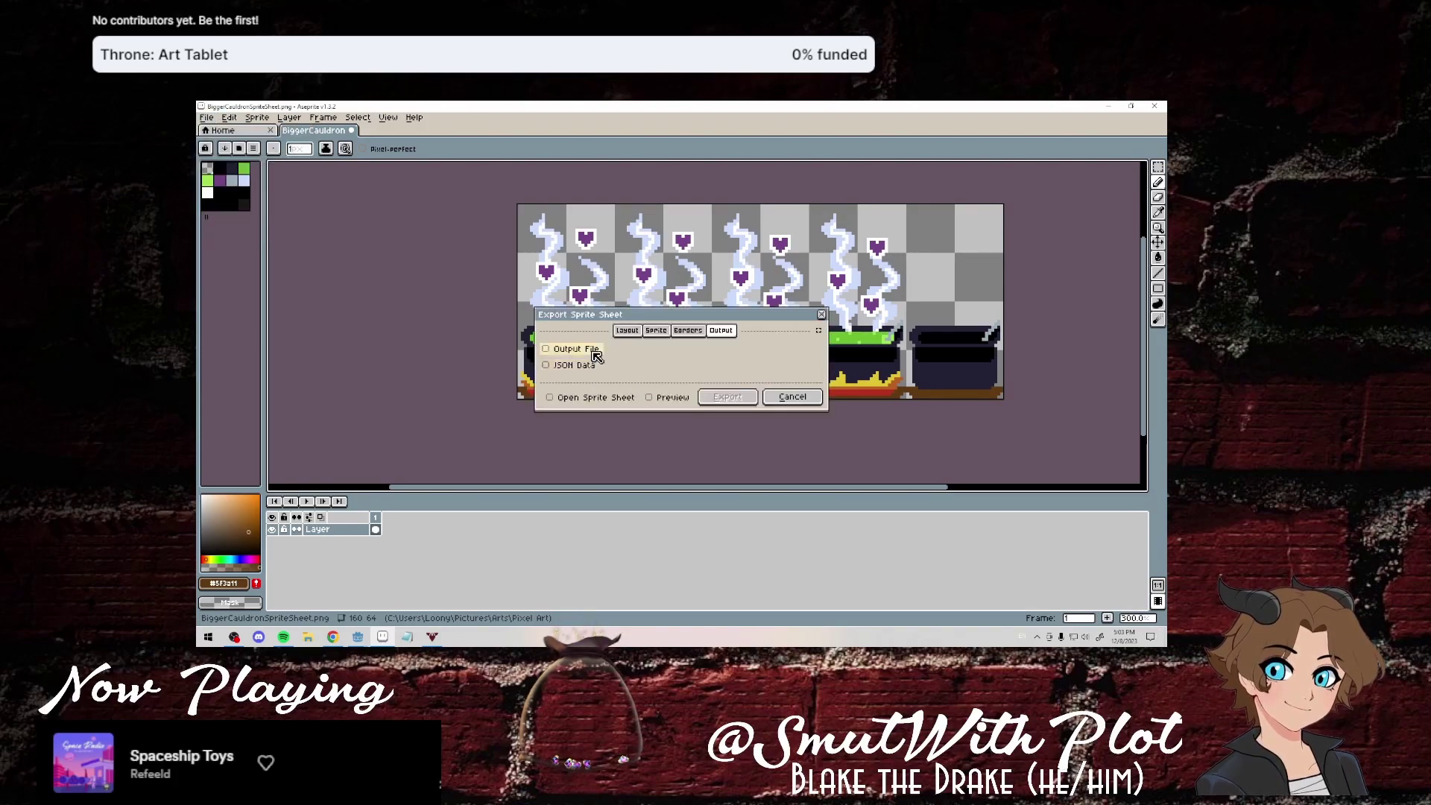
{"action": "left_click", "coordinate": [558, 350]}
{"action": "left_click", "coordinate": [747, 396]}
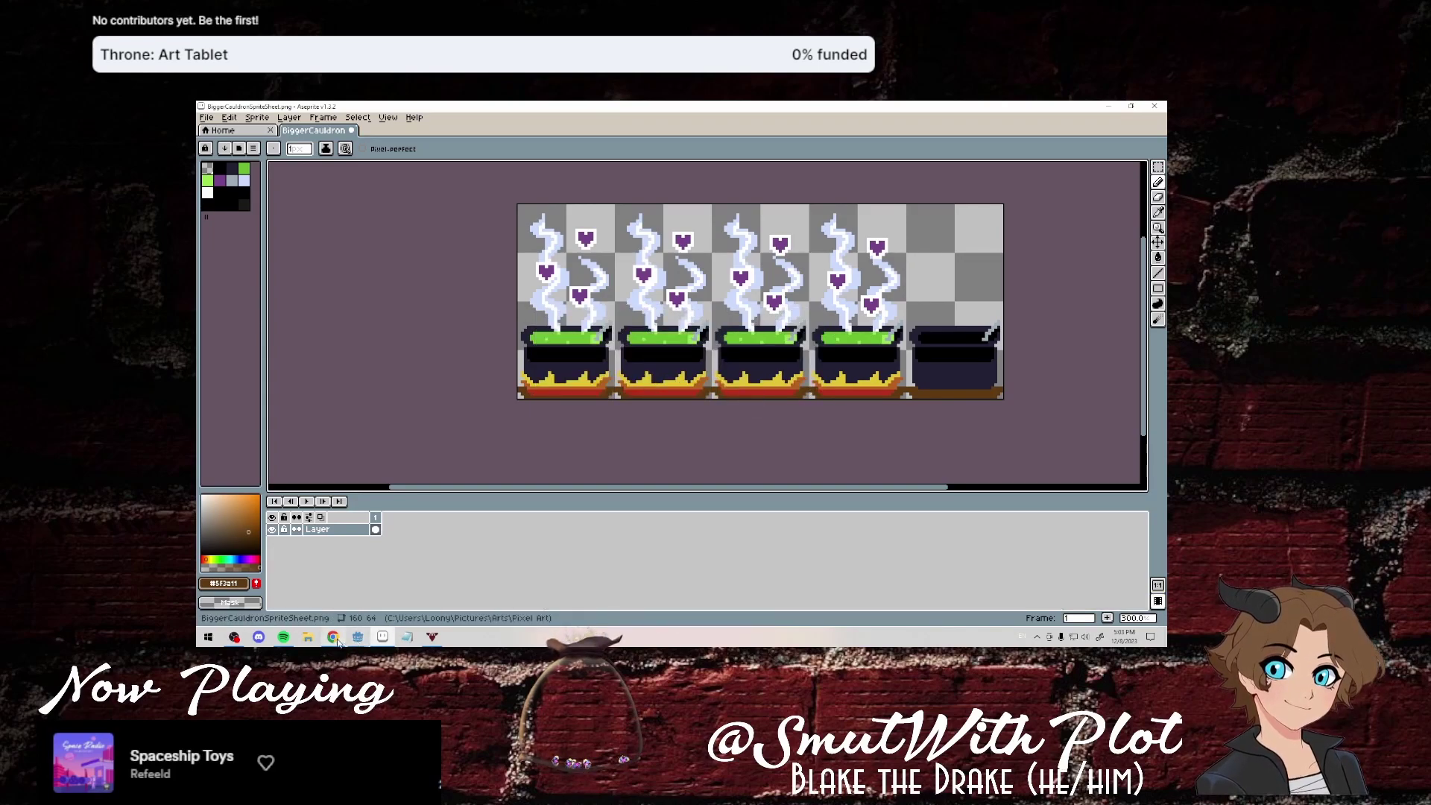
Close the running debug game window and return to the Godot editor.
{"action": "left_click", "coordinate": [377, 615]}
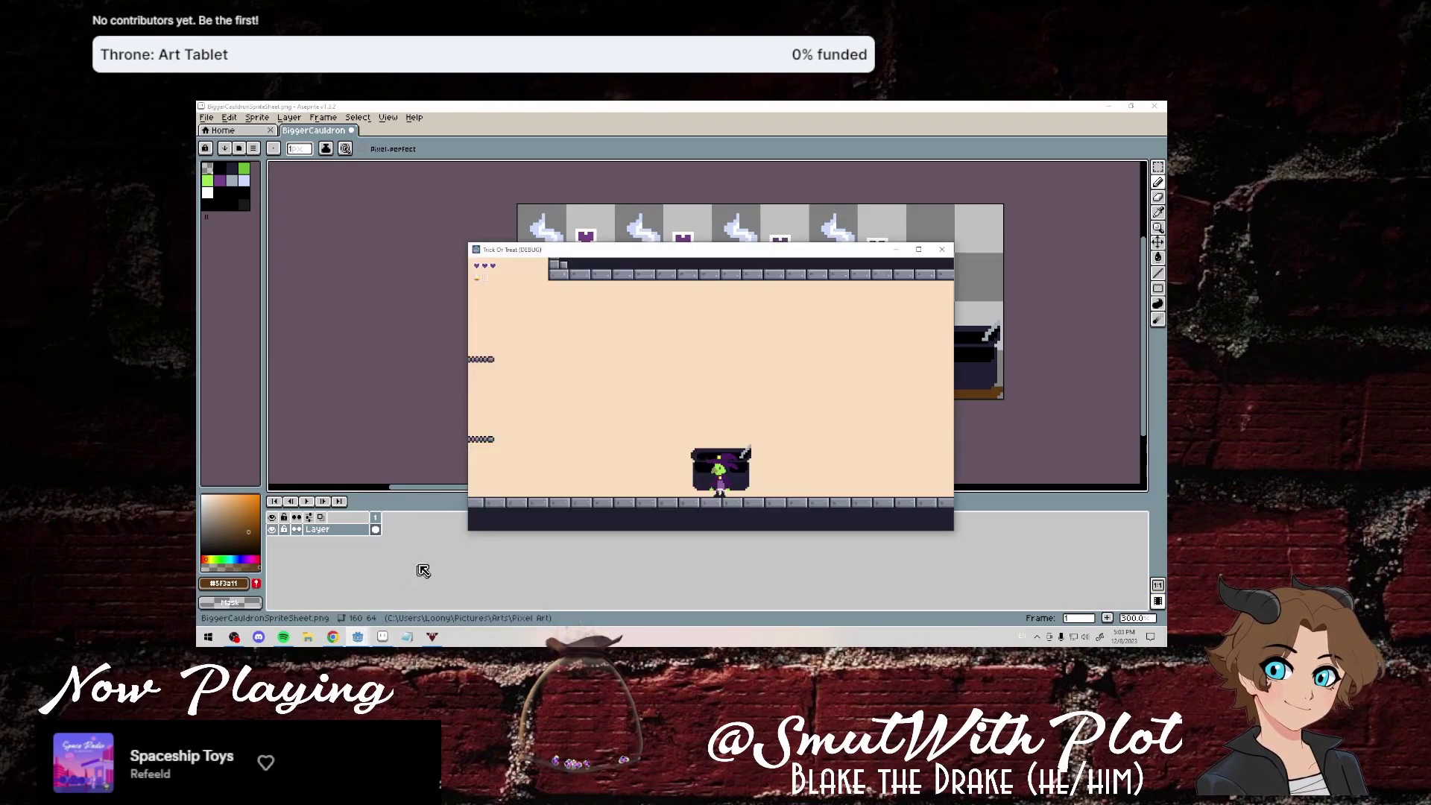
{"action": "left_click", "coordinate": [943, 249]}
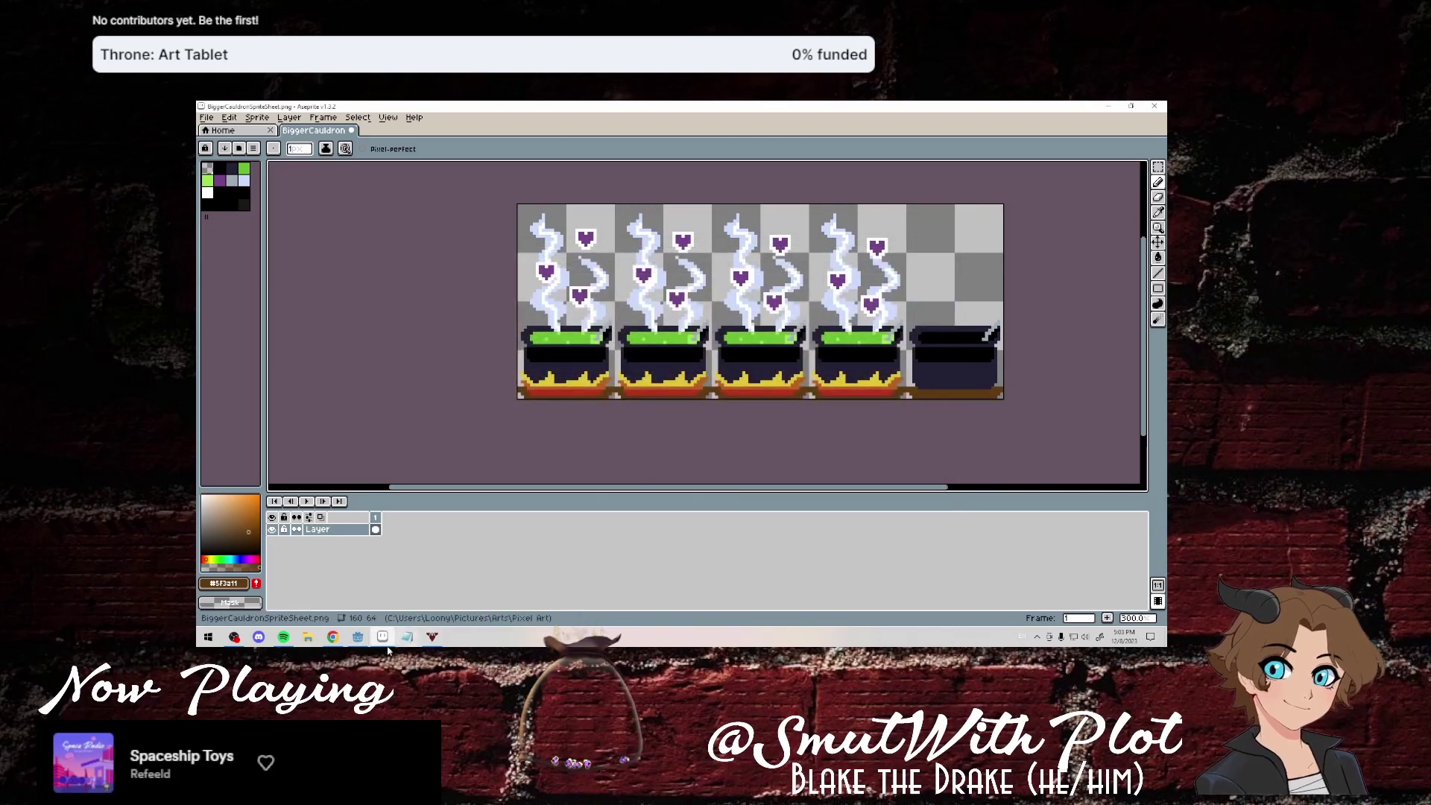
{"action": "left_click", "coordinate": [358, 635]}
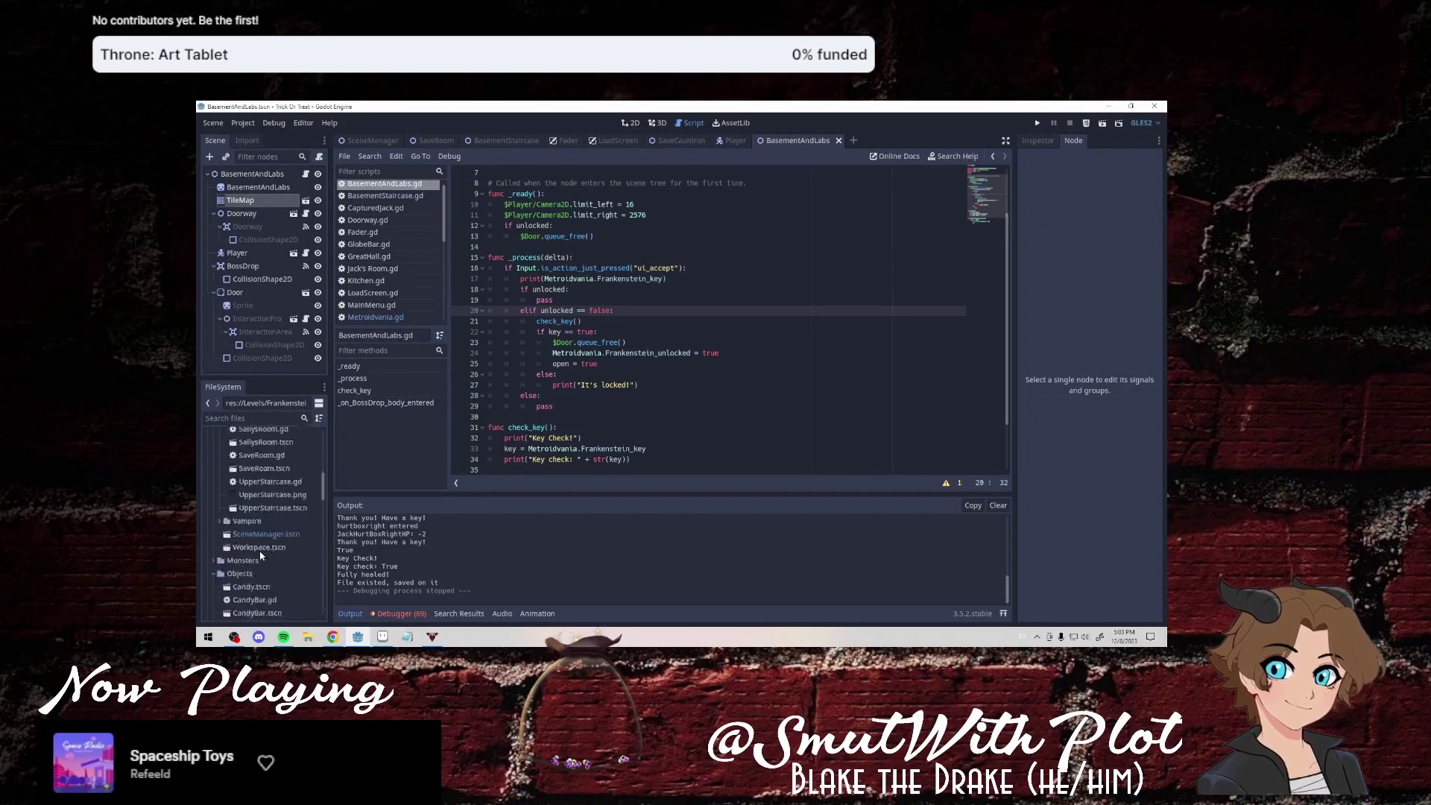
Scroll down the FileSystem dock and select the SaveCauldron.png sprite.
{"action": "scroll", "coordinate": [261, 556], "scroll_direction": "down", "scroll_amount": 3}
{"action": "scroll", "coordinate": [261, 556], "scroll_direction": "down", "scroll_amount": 3}
{"action": "scroll", "coordinate": [261, 555], "scroll_direction": "down", "scroll_amount": 3}
{"action": "scroll", "coordinate": [261, 556], "scroll_direction": "down", "scroll_amount": 3}
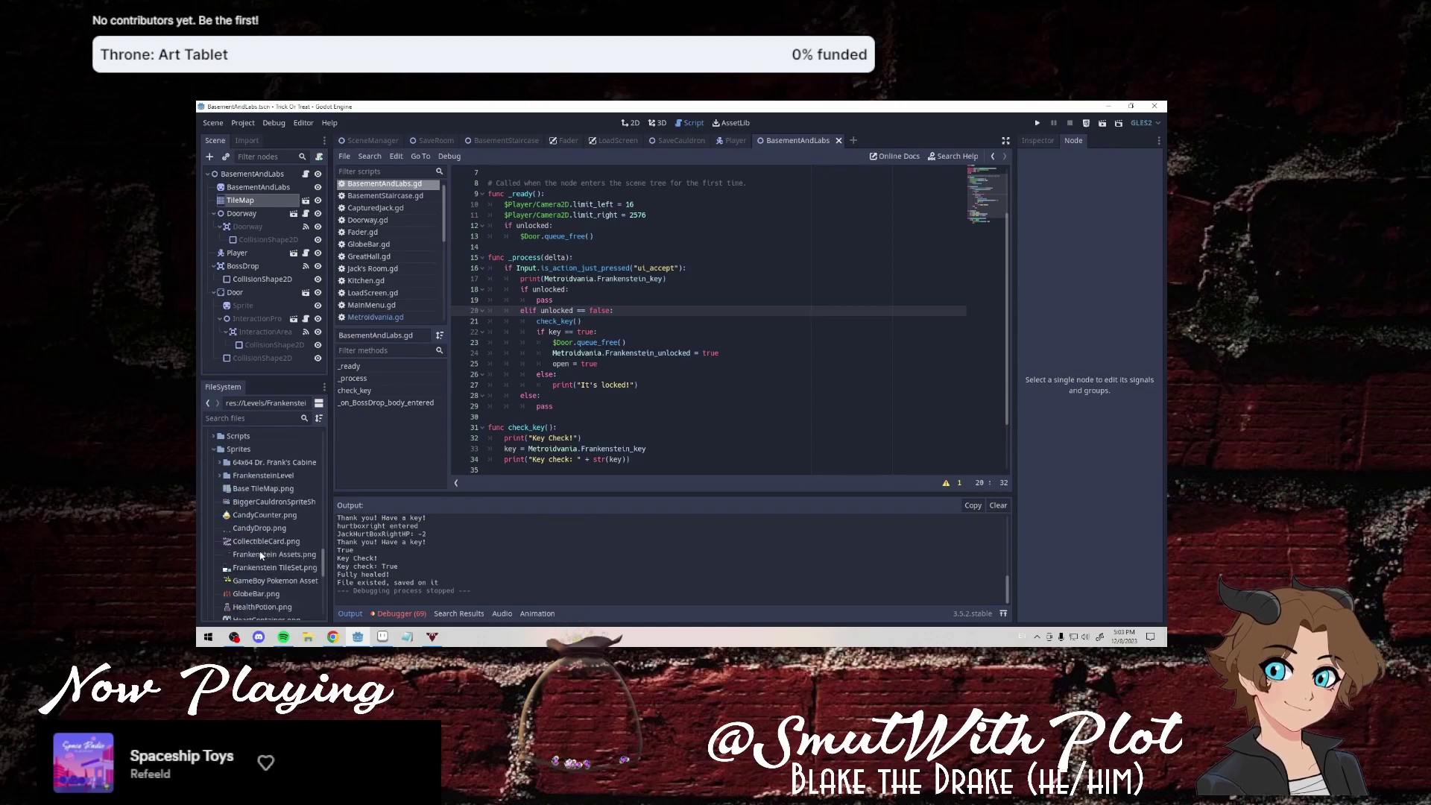
{"action": "scroll", "coordinate": [263, 557], "scroll_direction": "down", "scroll_amount": 2}
{"action": "scroll", "coordinate": [267, 560], "scroll_direction": "down", "scroll_amount": 2}
{"action": "scroll", "coordinate": [260, 505], "scroll_direction": "down", "scroll_amount": 1}
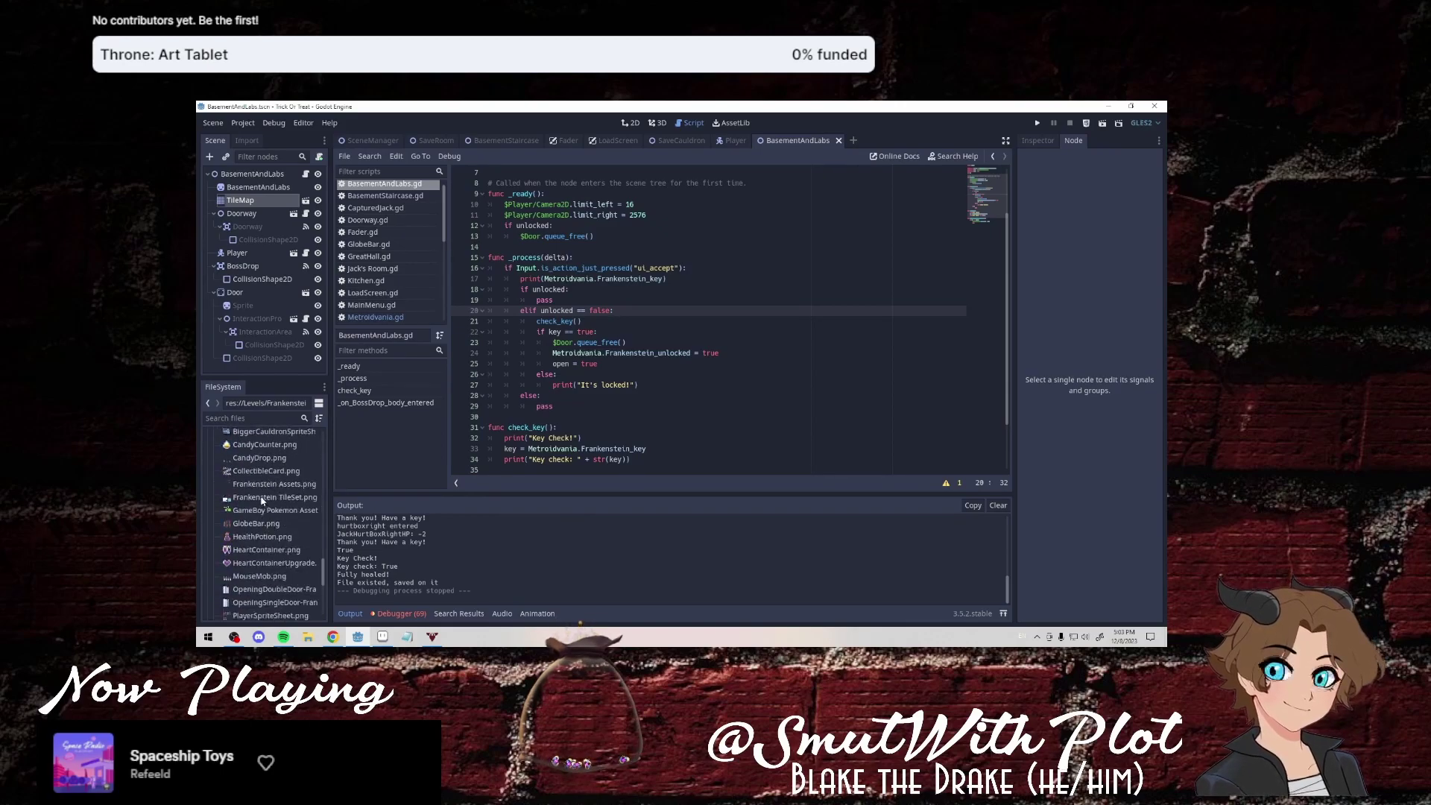
{"action": "scroll", "coordinate": [264, 507], "scroll_direction": "down", "scroll_amount": 2}
{"action": "scroll", "coordinate": [266, 510], "scroll_direction": "down", "scroll_amount": 1}
{"action": "left_click", "coordinate": [275, 565]}
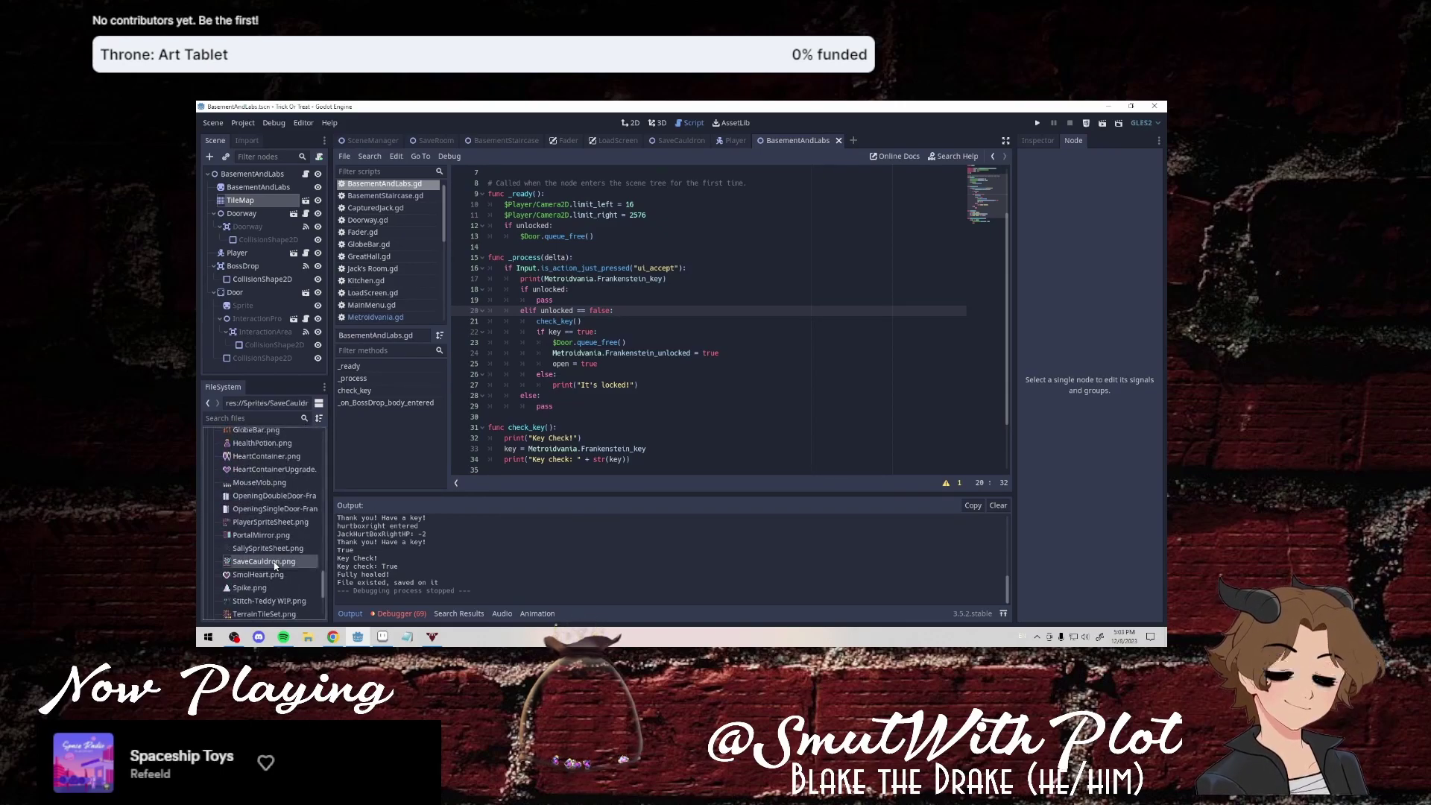
Bring up the context menu for BiggerCauldronSpriteSheet.png in FileSystem.
{"action": "scroll", "coordinate": [274, 565], "scroll_direction": "down", "scroll_amount": 1}
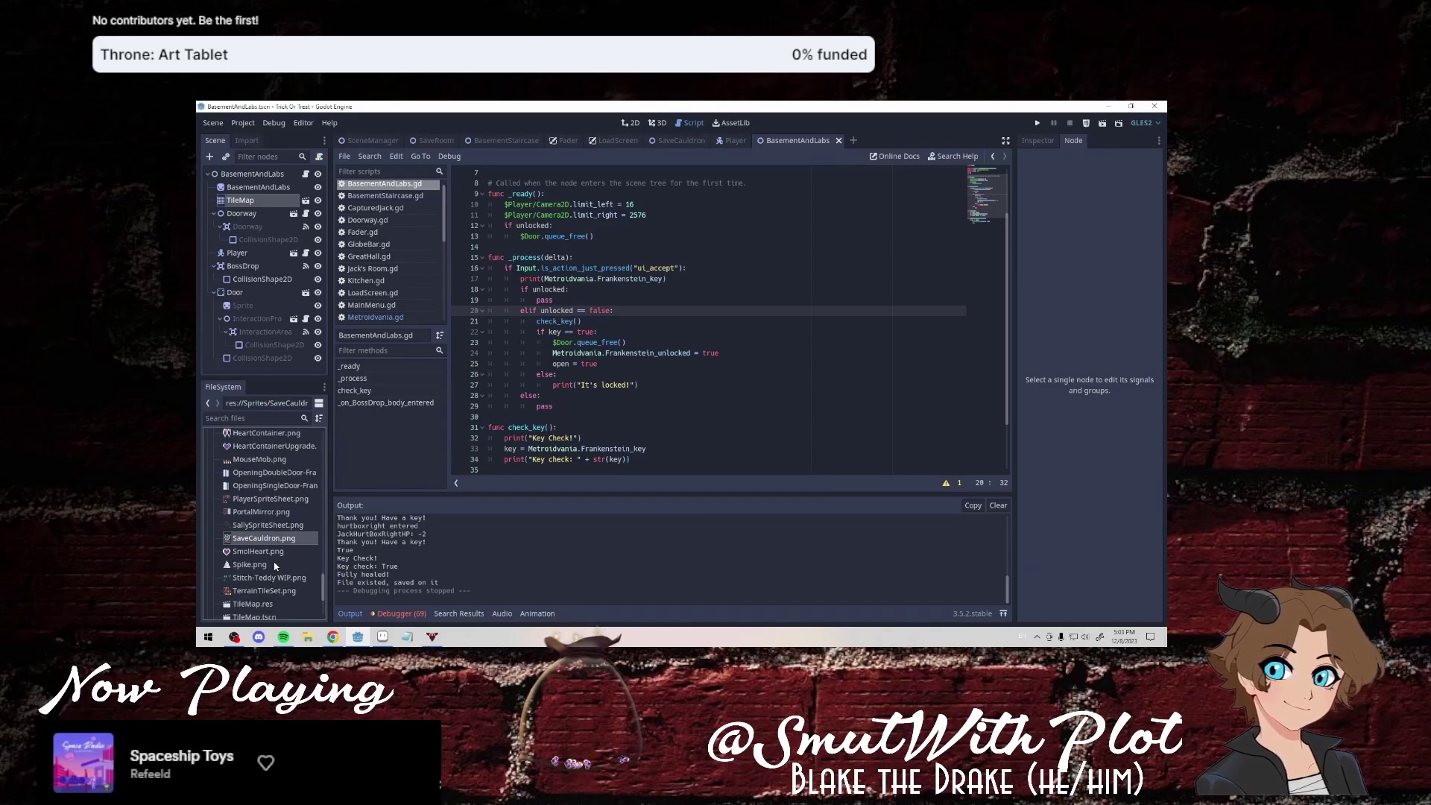
{"action": "scroll", "coordinate": [275, 565], "scroll_direction": "up", "scroll_amount": 1}
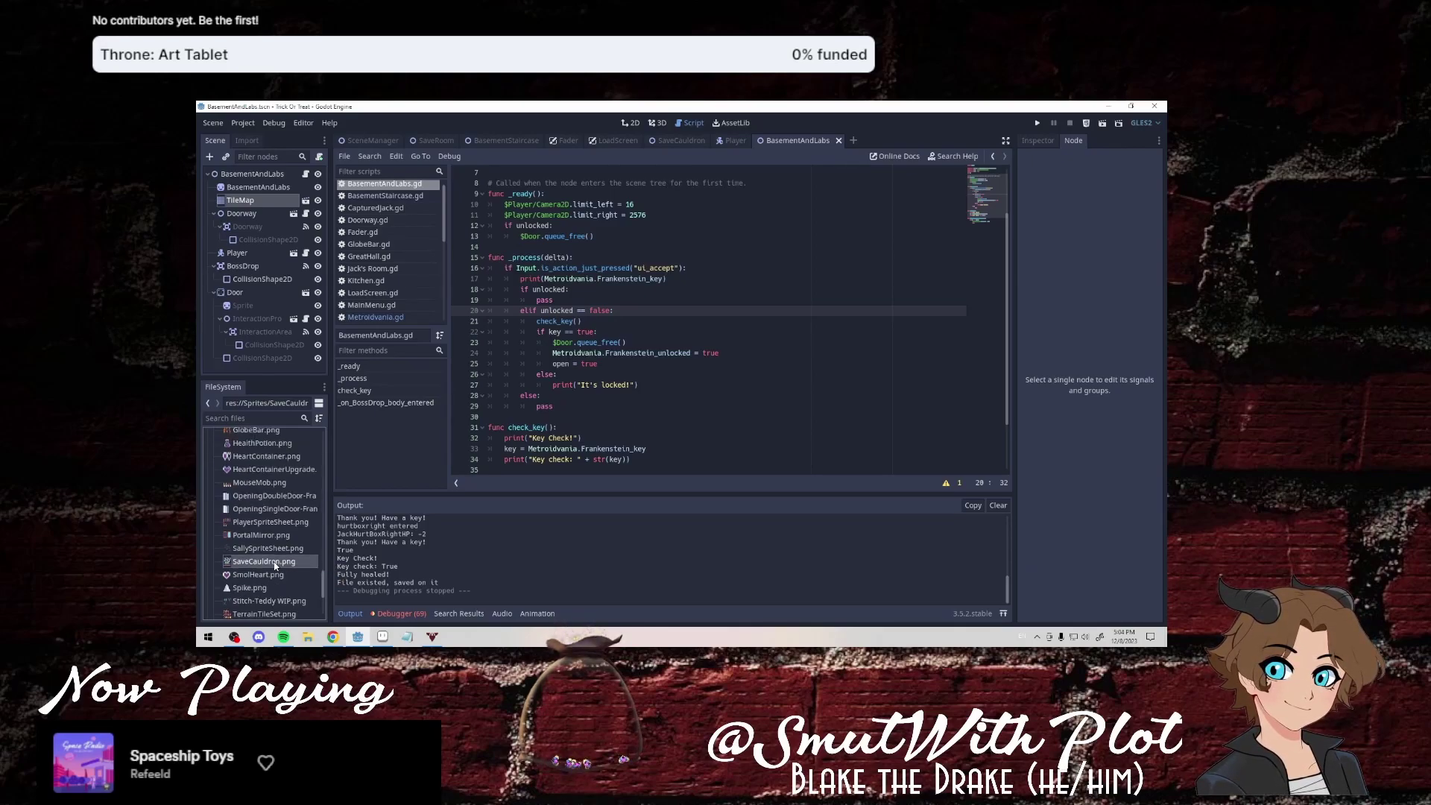
{"action": "scroll", "coordinate": [274, 566], "scroll_direction": "up", "scroll_amount": 2}
{"action": "scroll", "coordinate": [274, 565], "scroll_direction": "up", "scroll_amount": 1}
{"action": "scroll", "coordinate": [275, 565], "scroll_direction": "up", "scroll_amount": 2}
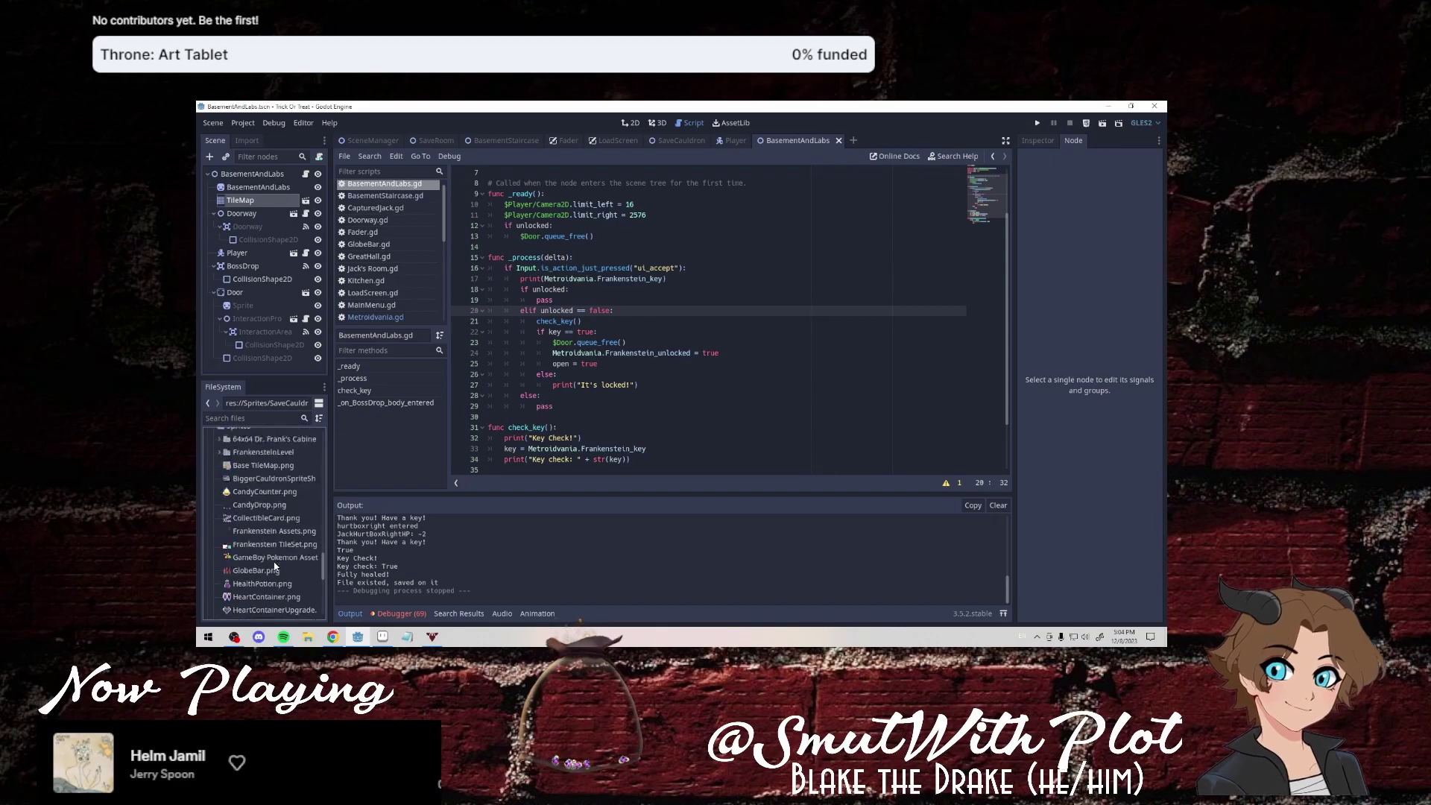
{"action": "right_click", "coordinate": [284, 481]}
{"action": "left_click", "coordinate": [256, 488]}
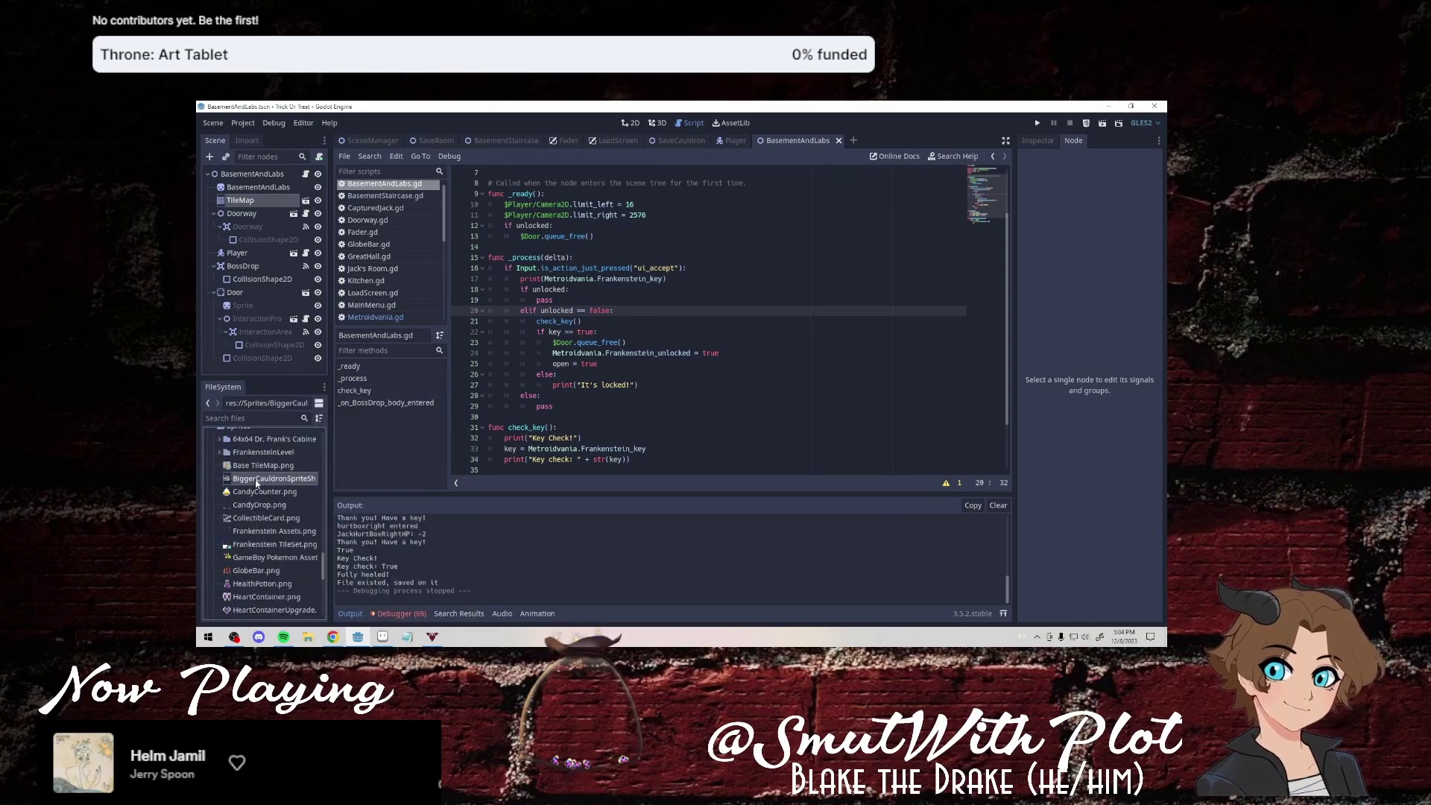
{"action": "right_click", "coordinate": [256, 488]}
{"action": "left_click", "coordinate": [259, 494]}
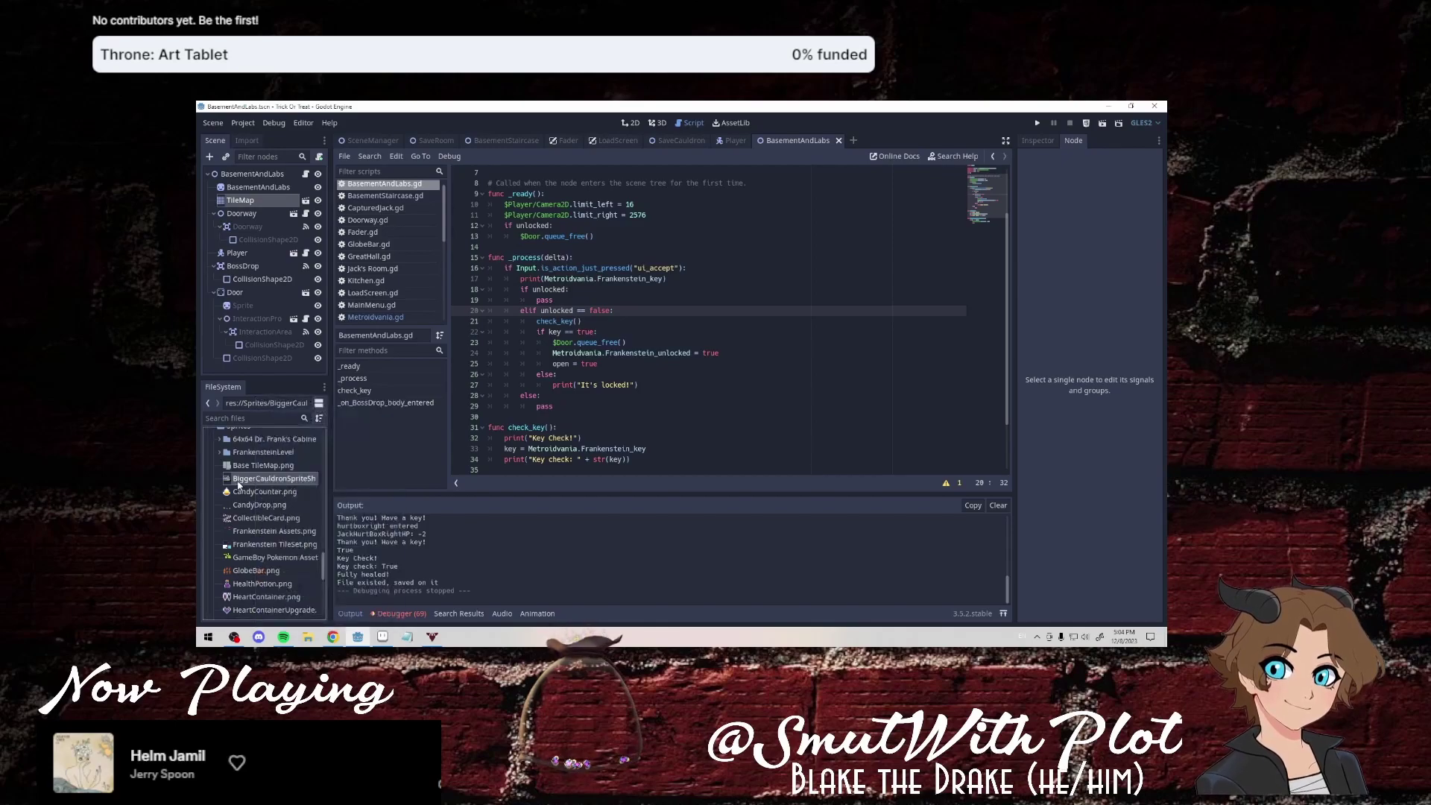
{"action": "right_click", "coordinate": [248, 489]}
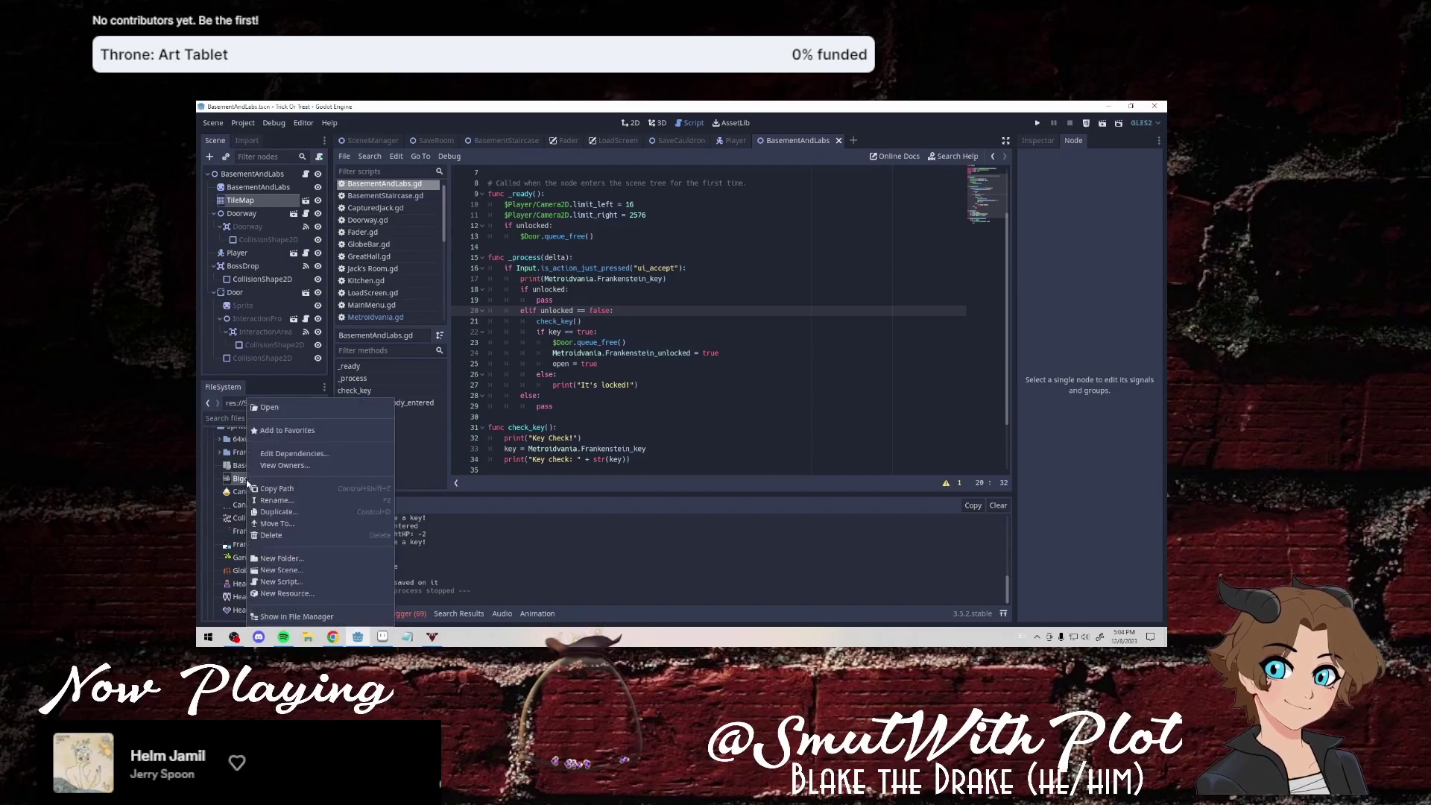
Inspect the BiggerCauldronSpriteSheet texture, revert its Load Path, and show it in File Manager.
{"action": "left_click", "coordinate": [898, 365]}
{"action": "left_click", "coordinate": [1038, 141]}
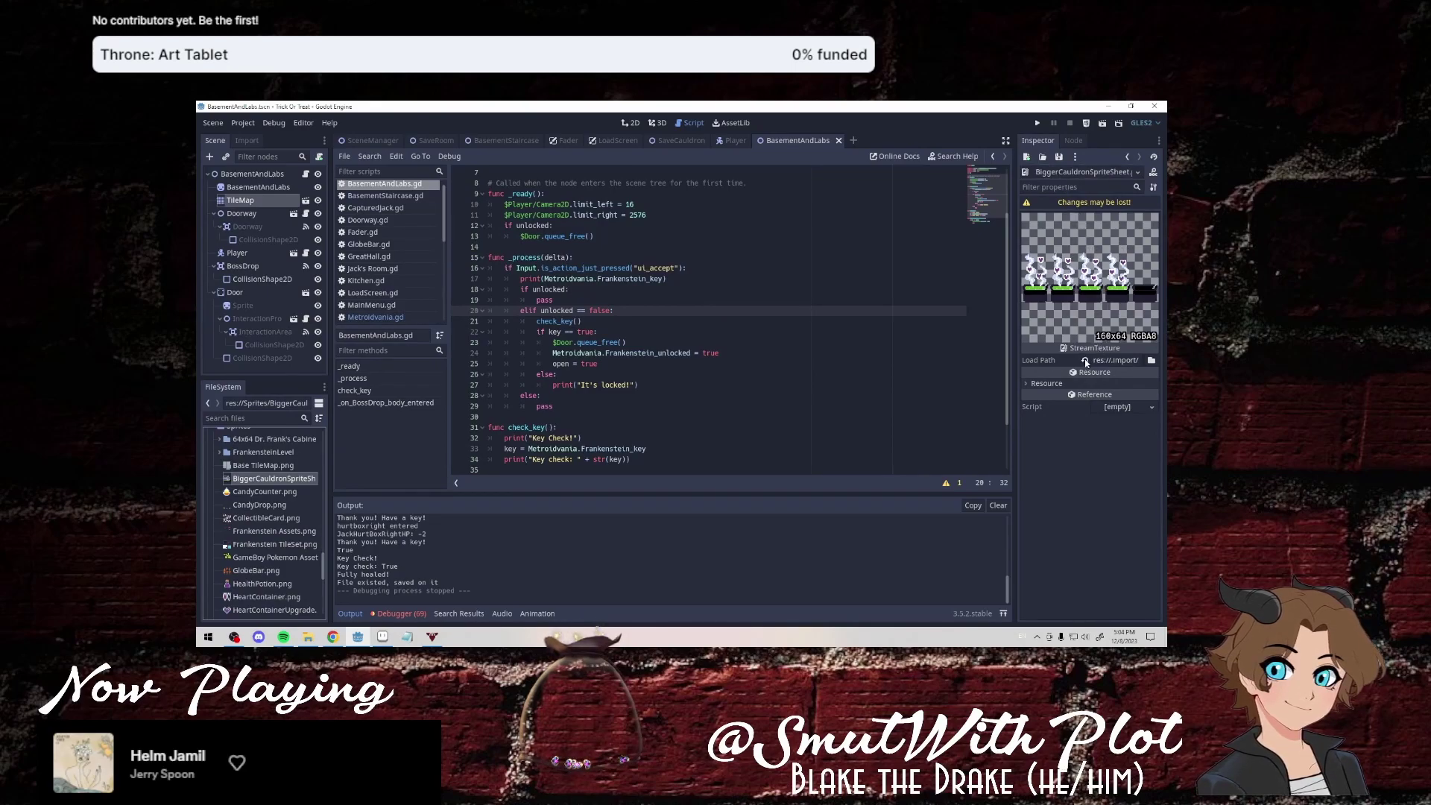
{"action": "left_click", "coordinate": [1085, 361]}
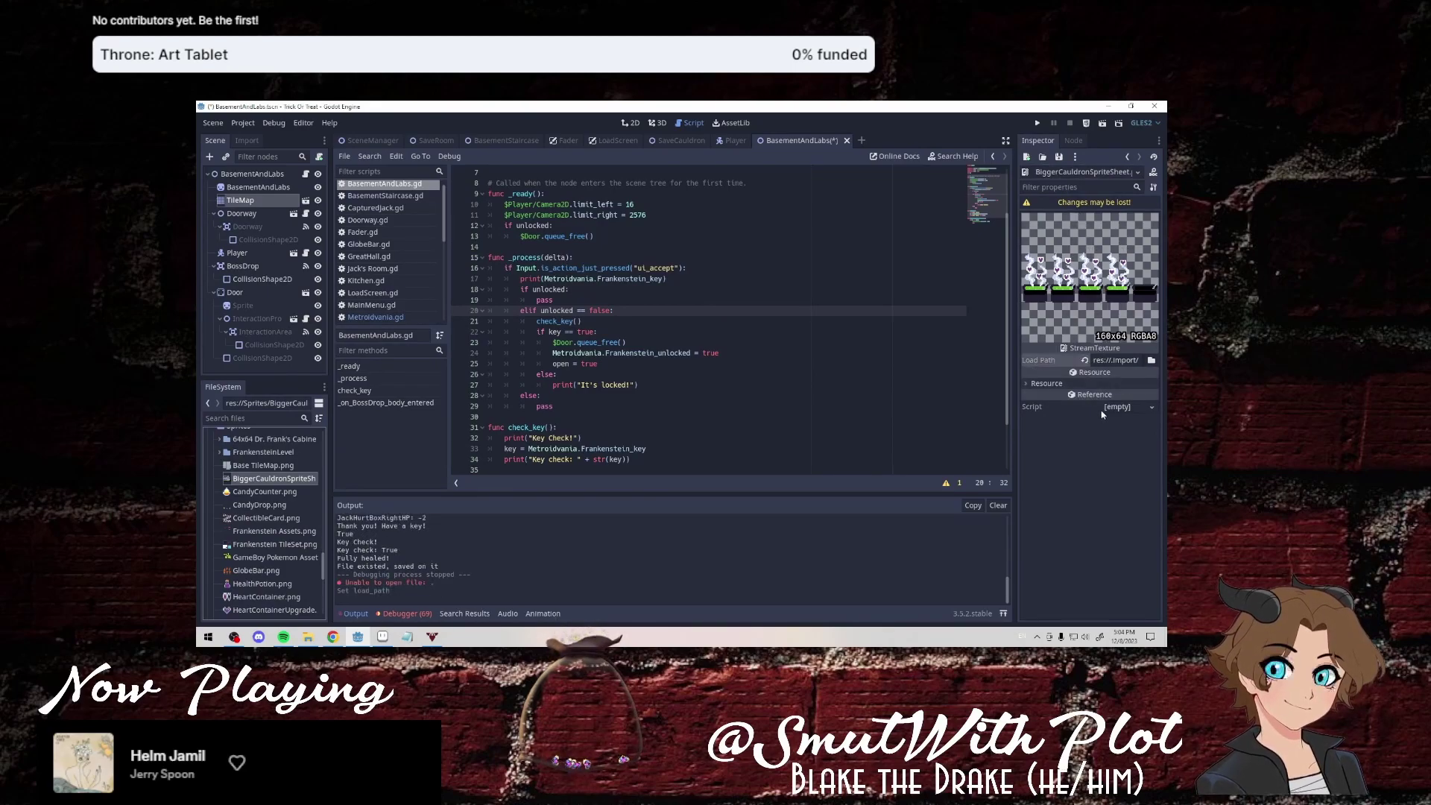
{"action": "right_click", "coordinate": [272, 480]}
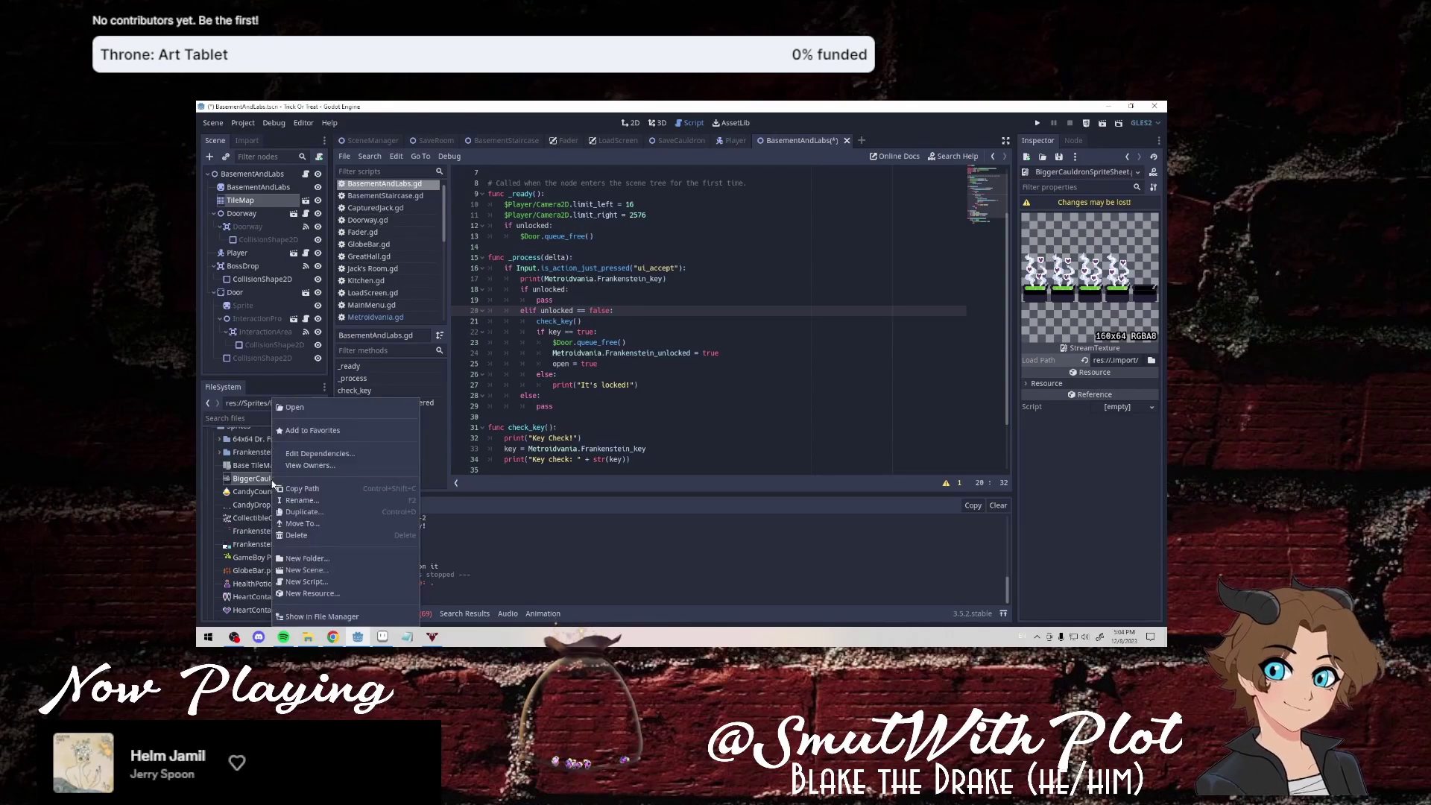
{"action": "left_click", "coordinate": [335, 617]}
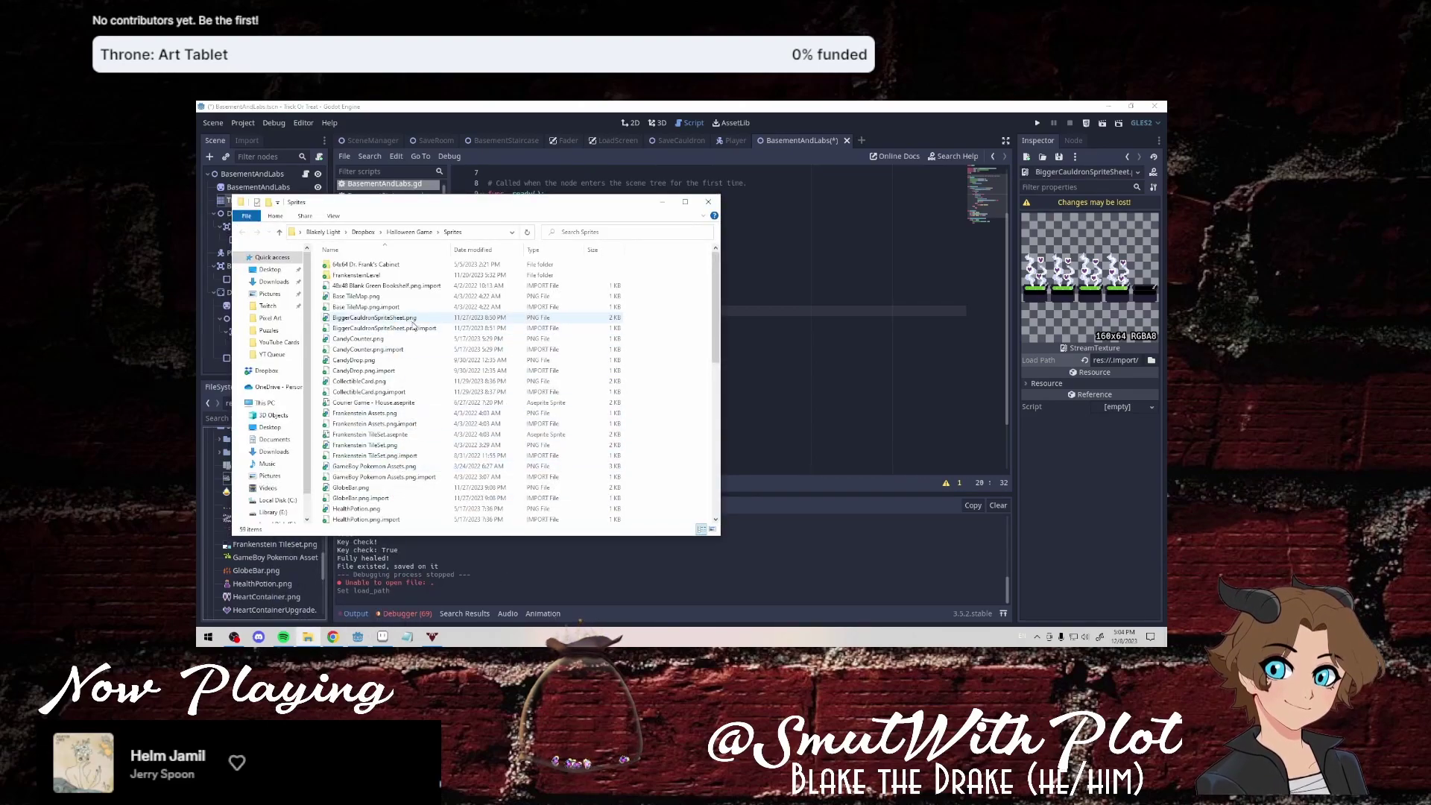
Drag the exported sheet into the project files, close Explorer, and dismiss the not-editable alert.
{"action": "left_click_drag", "start_coordinate": [403, 319], "coordinate": [229, 527]}
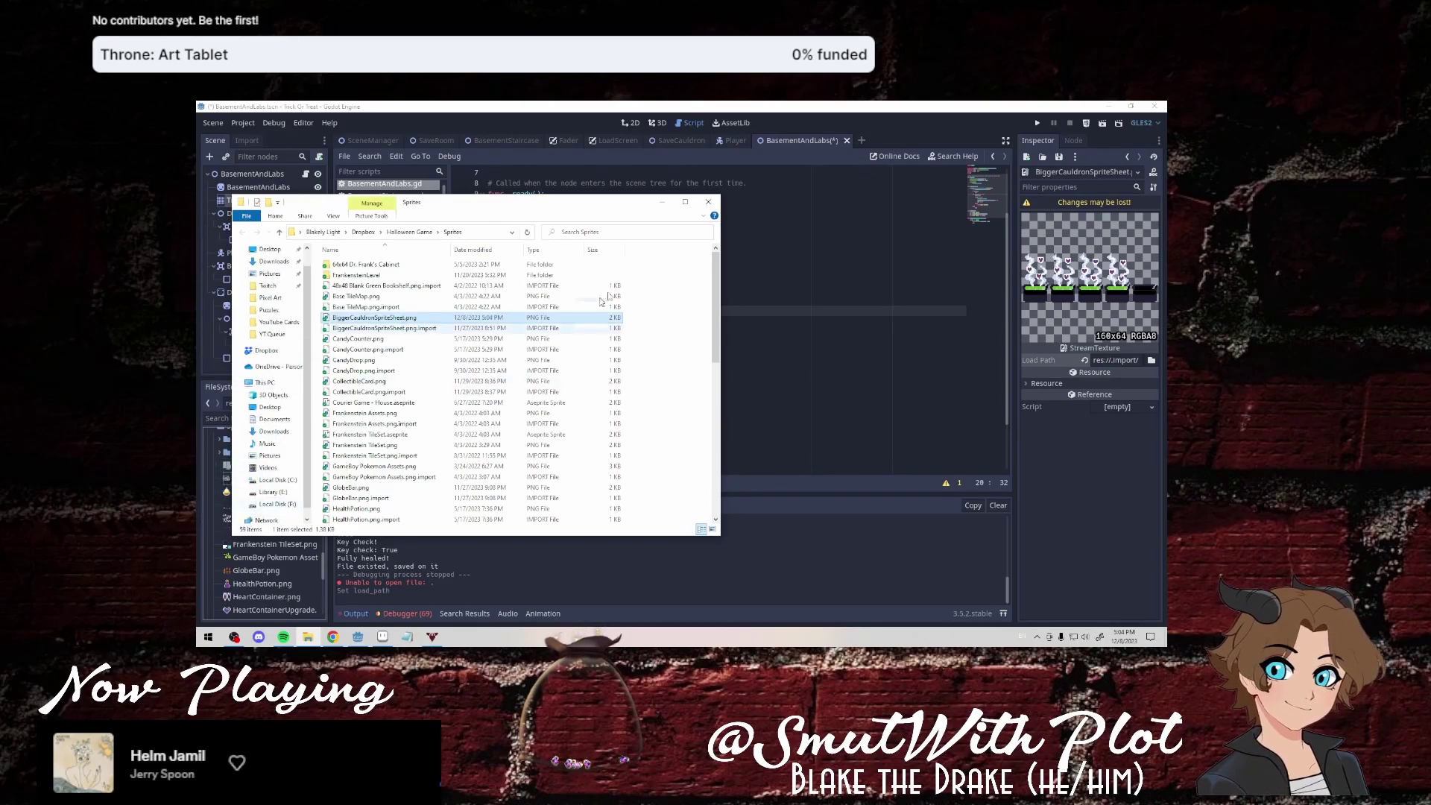
{"action": "left_click", "coordinate": [706, 206]}
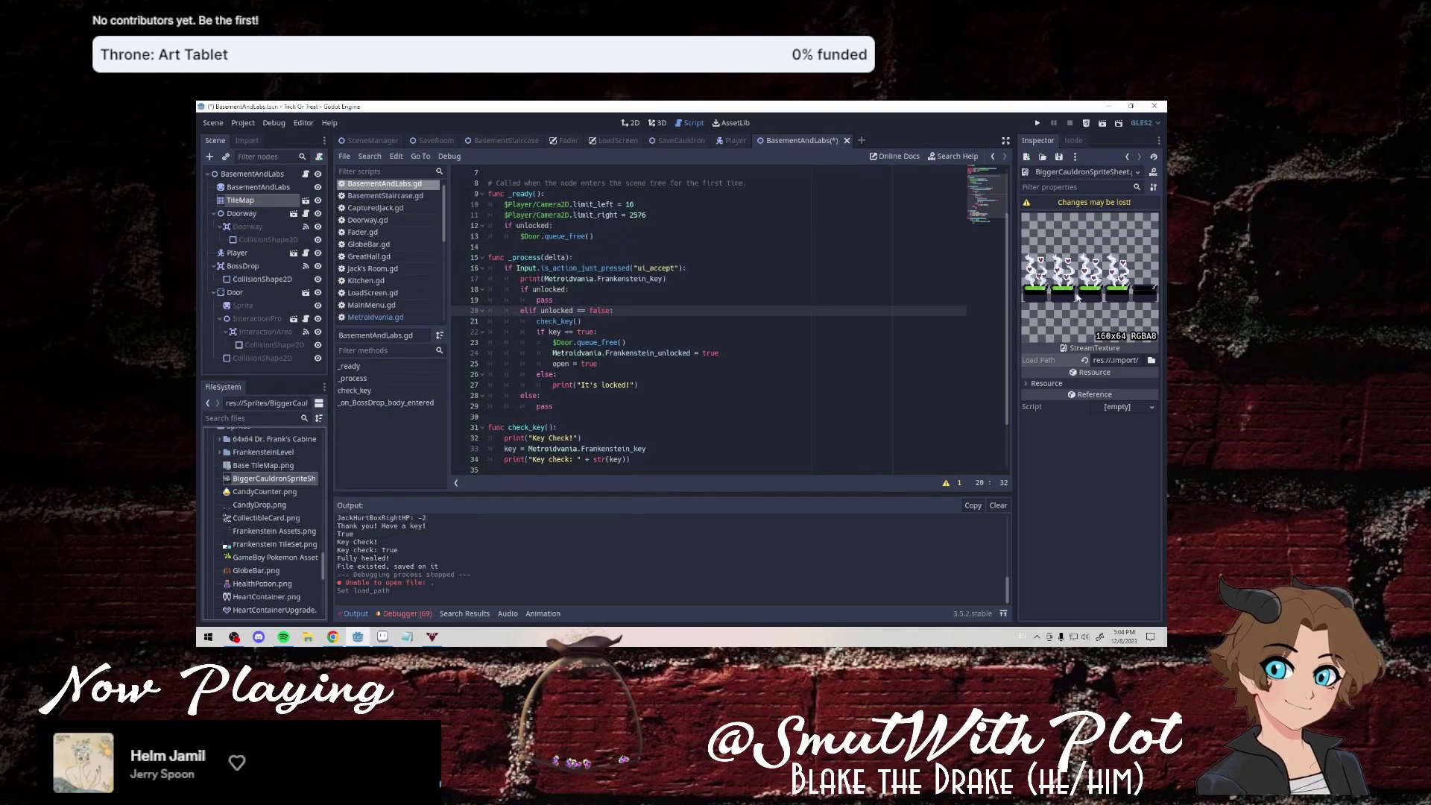
{"action": "left_click", "coordinate": [1099, 205]}
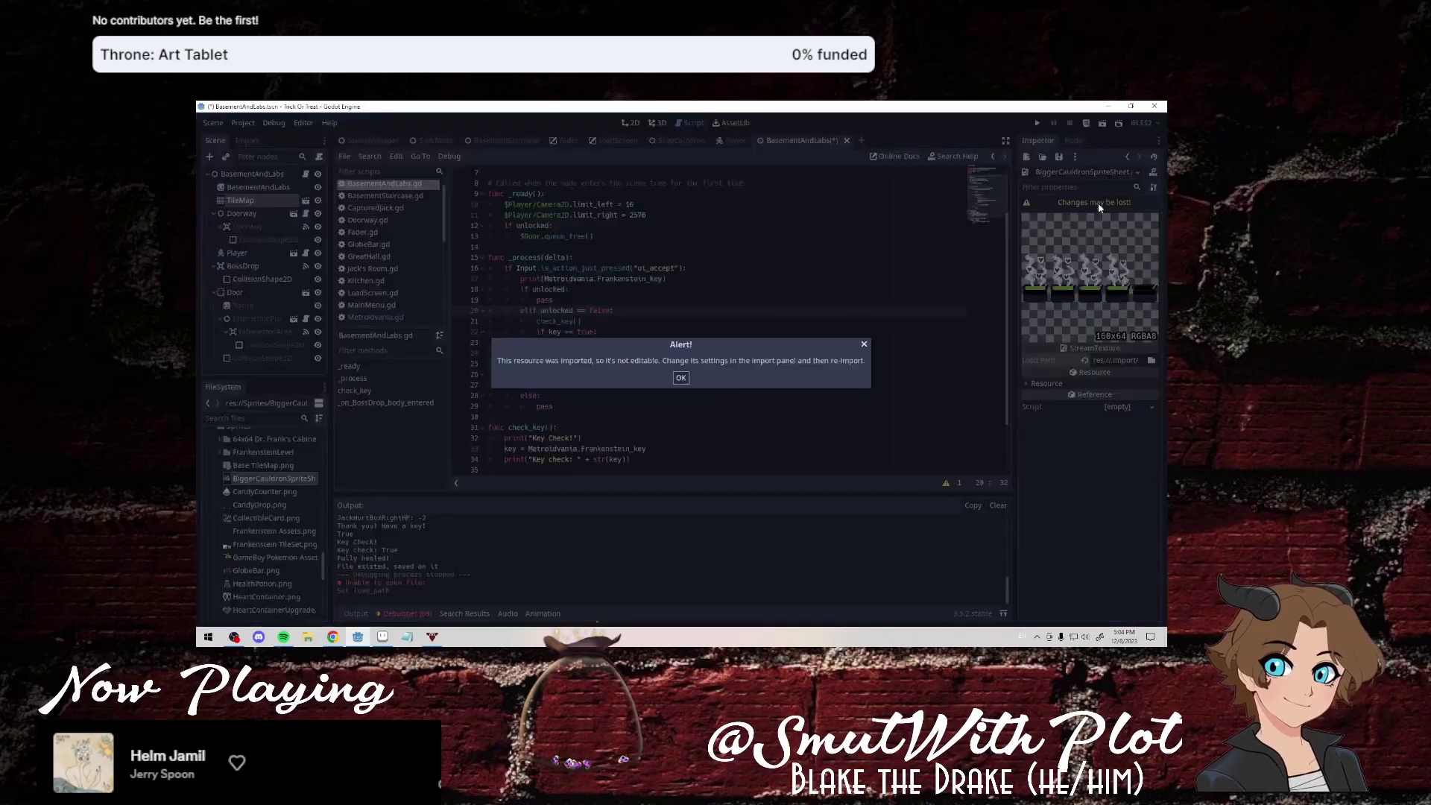
{"action": "left_click", "coordinate": [680, 377]}
Reimport BiggerCauldronSpriteSheet.png from the Import tab and move the new Explorer window aside.
{"action": "left_click", "coordinate": [250, 143]}
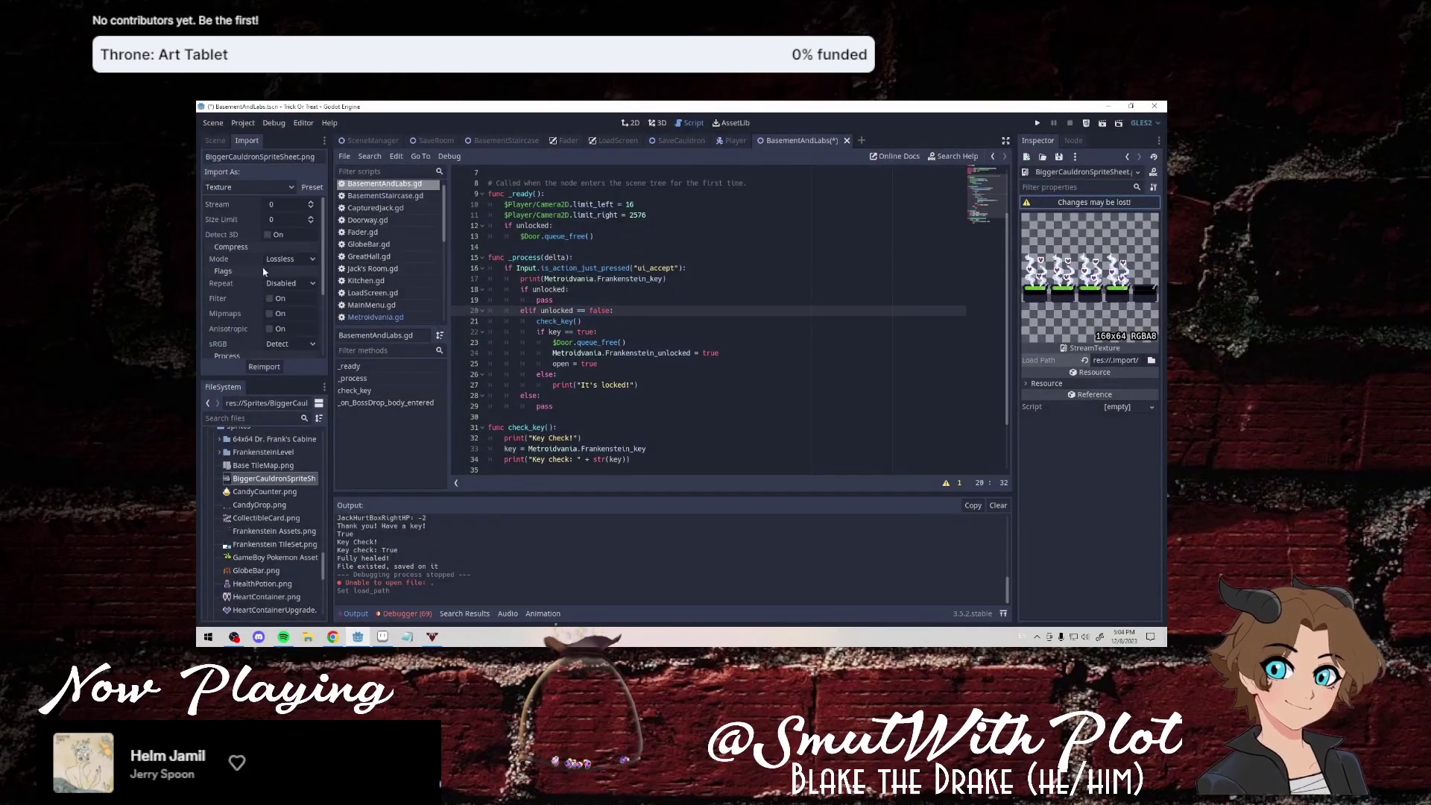
{"action": "left_click", "coordinate": [273, 367]}
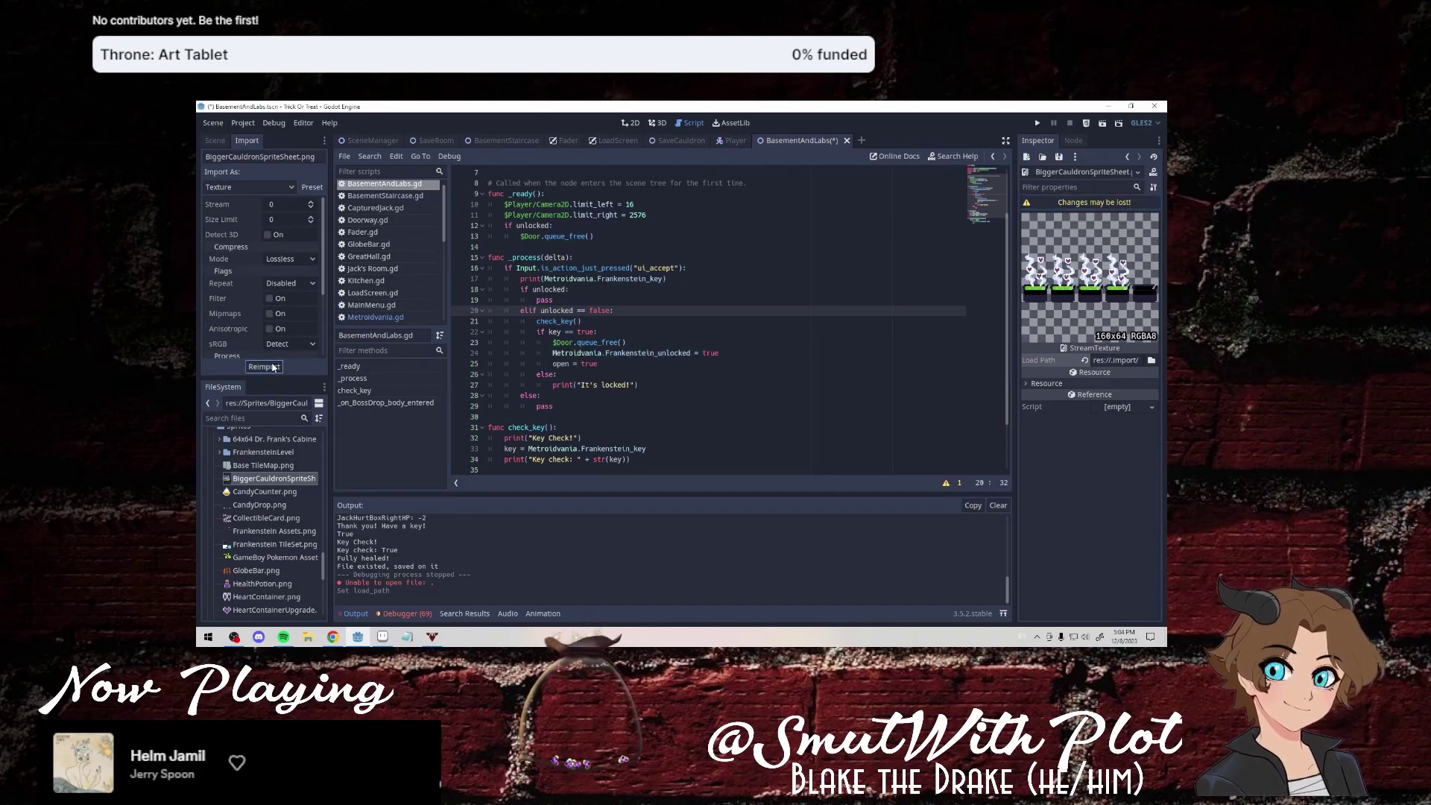
{"action": "left_click", "coordinate": [278, 481]}
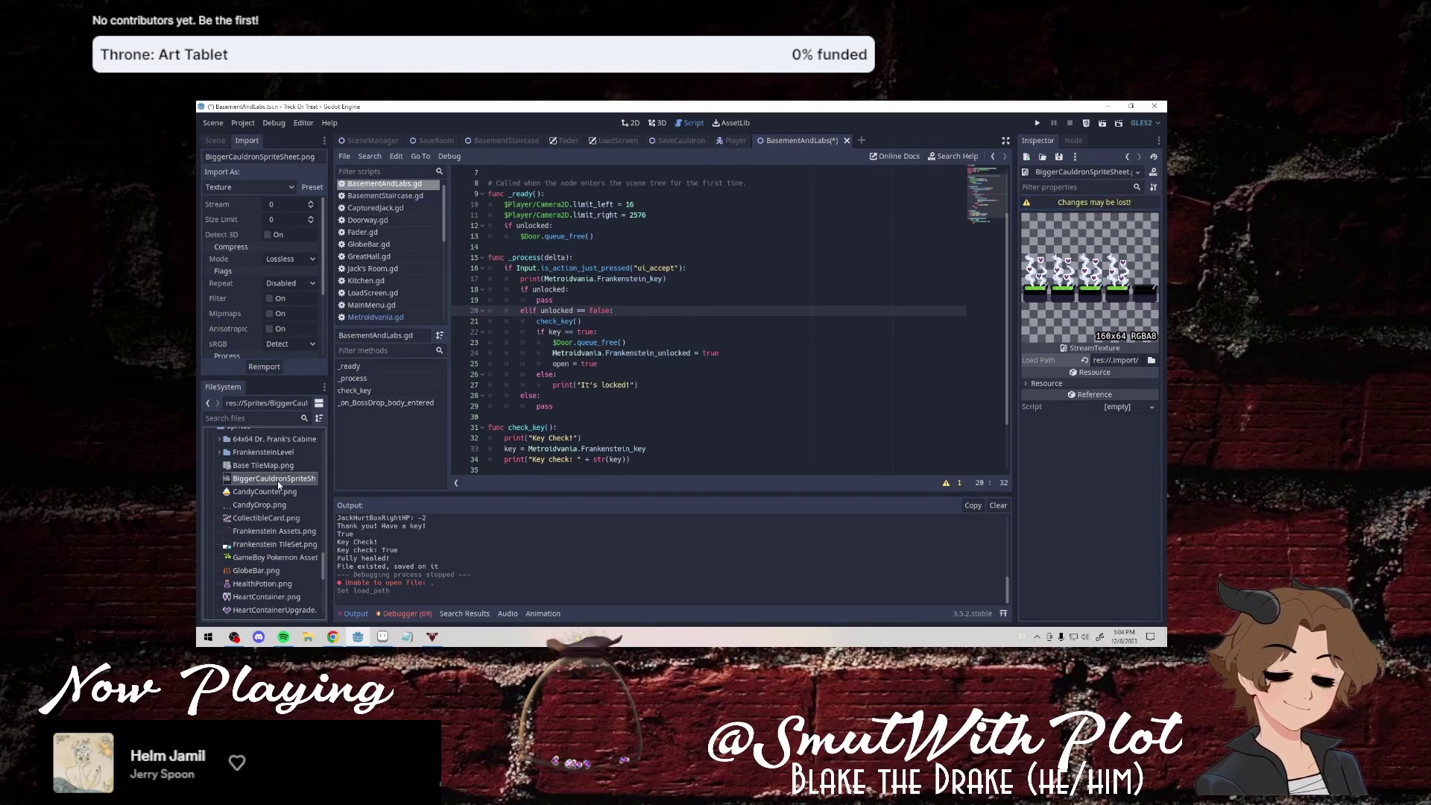
{"action": "left_click", "coordinate": [278, 367]}
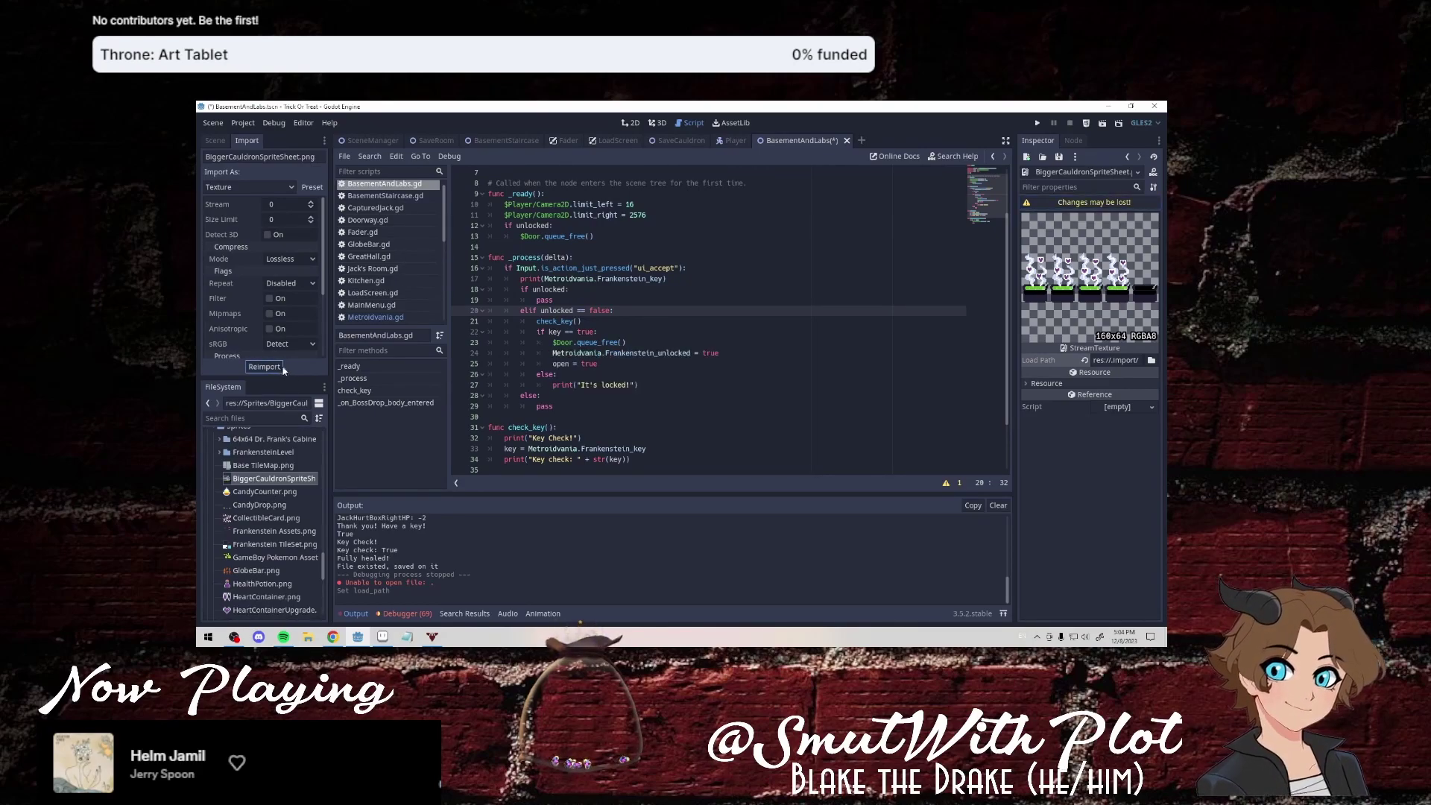
{"action": "left_click", "coordinate": [308, 637]}
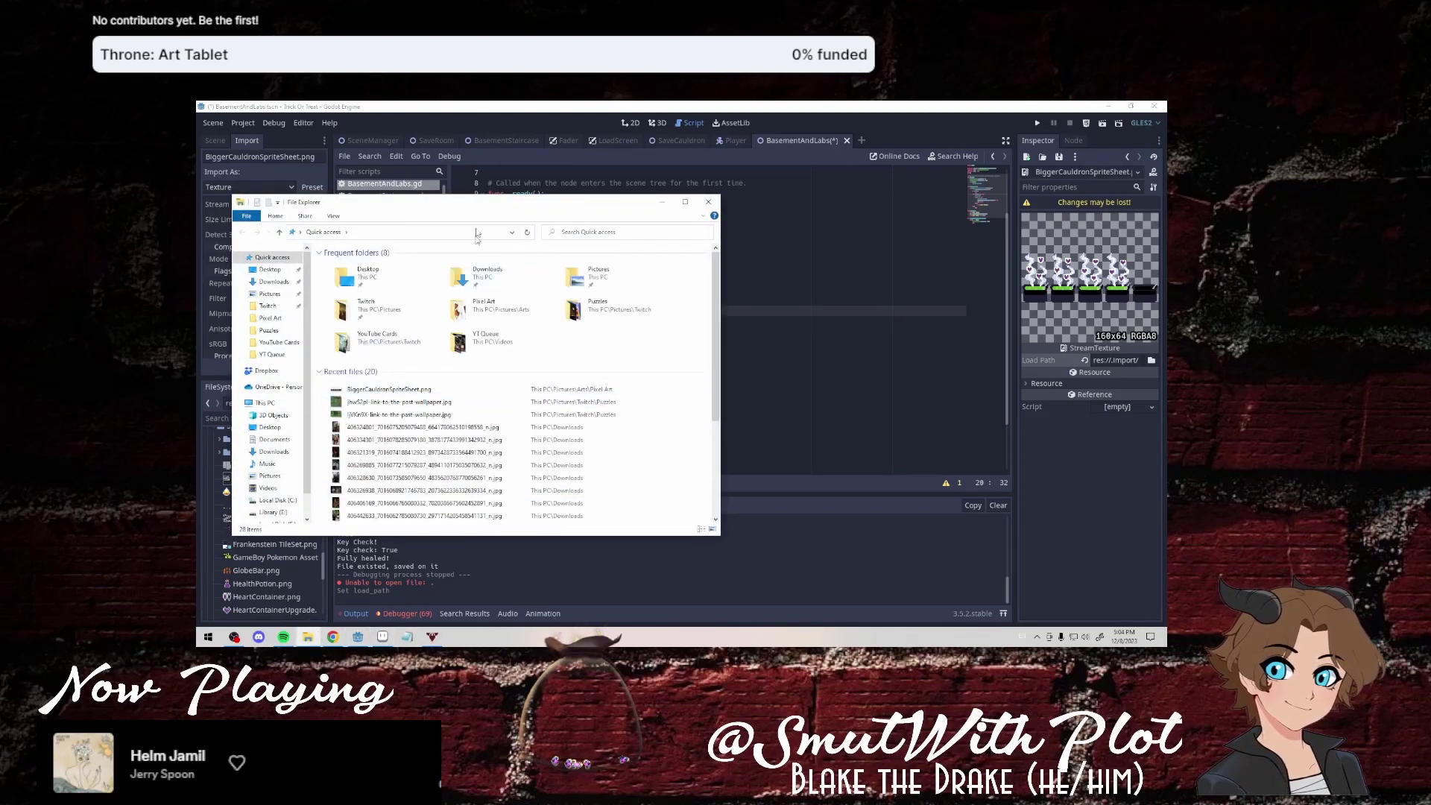
{"action": "left_click_drag", "start_coordinate": [477, 198], "coordinate": [1167, 199]}
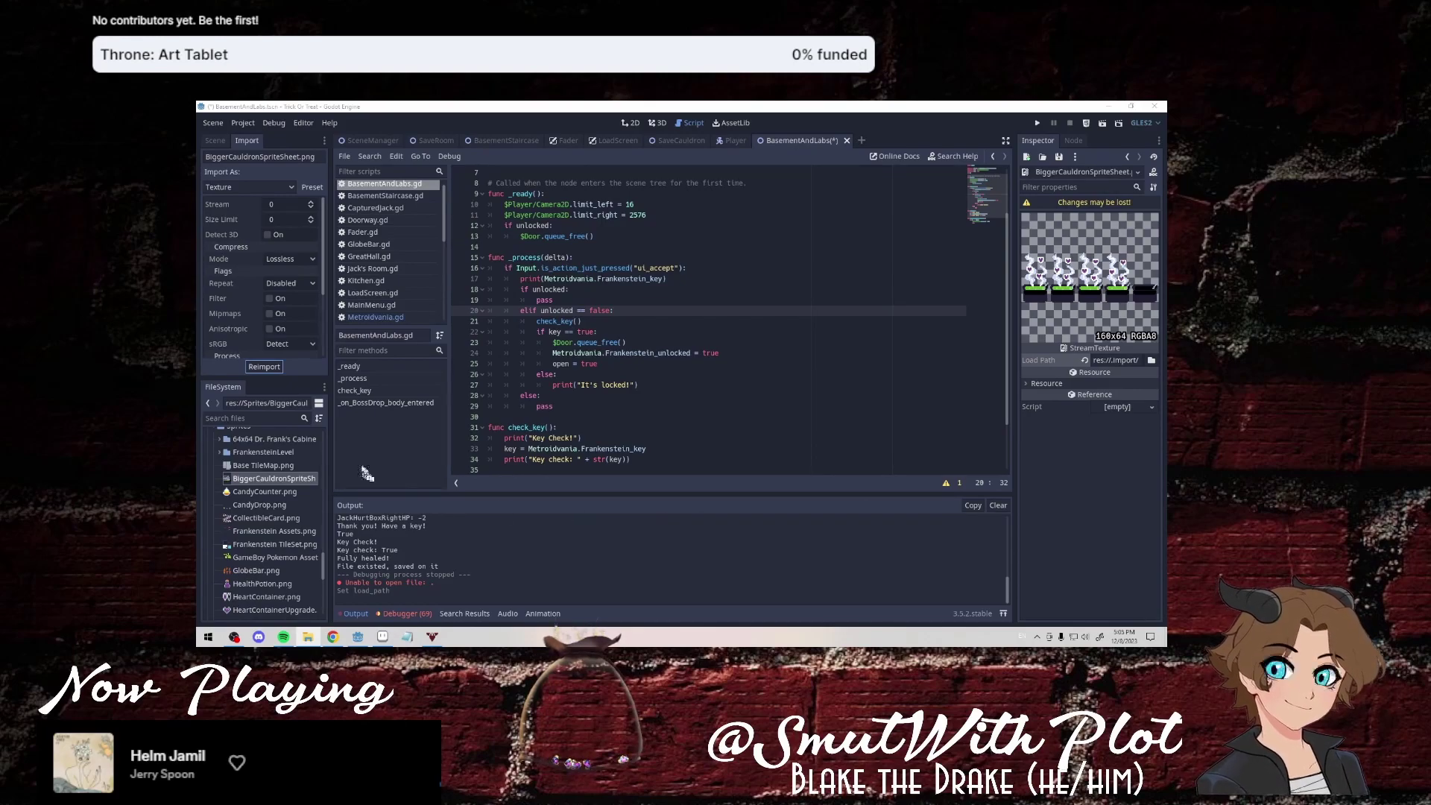
Delete the duplicate cauldron sprite sheet from FileSystem, confirming both prompts.
{"action": "left_click", "coordinate": [294, 481]}
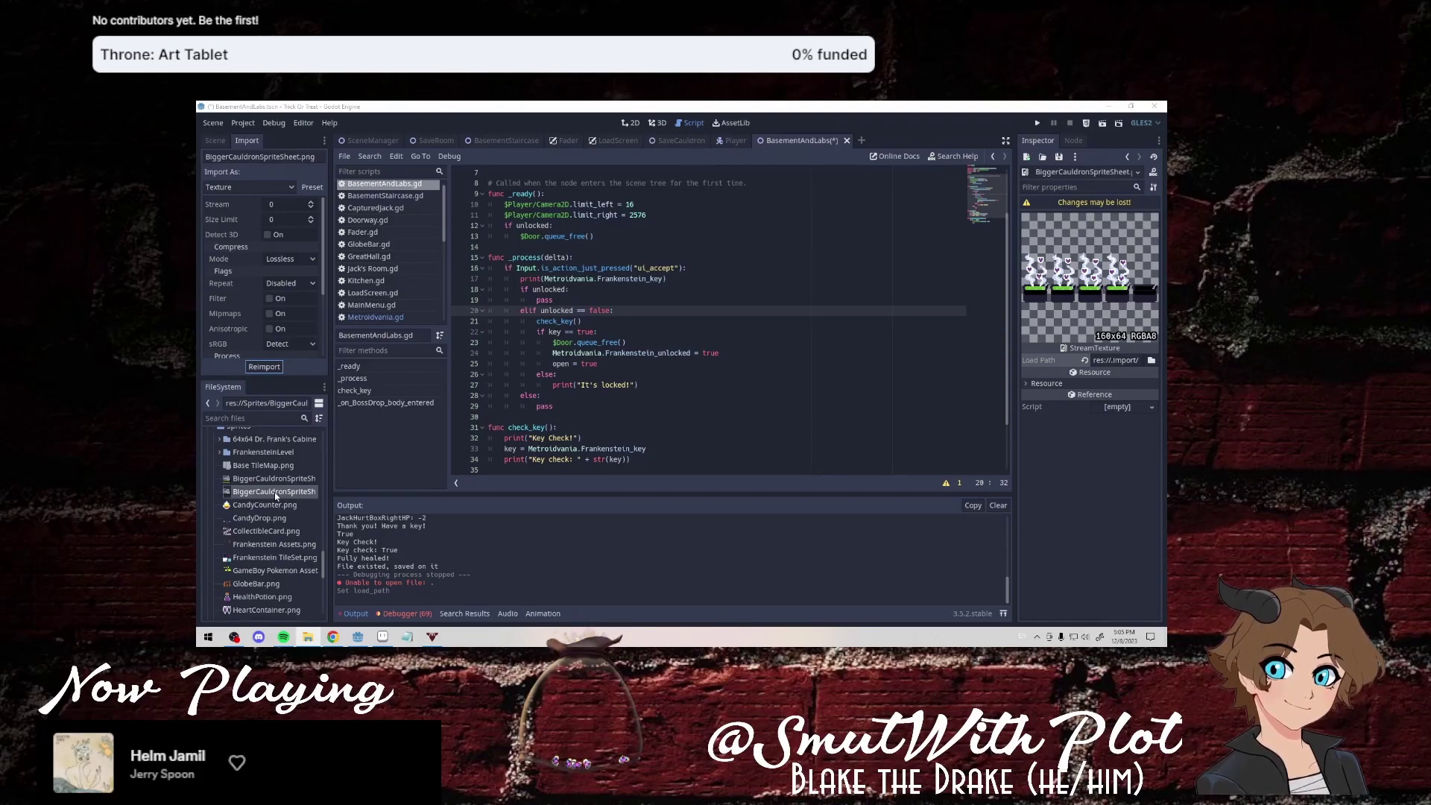
{"action": "right_click", "coordinate": [274, 492]}
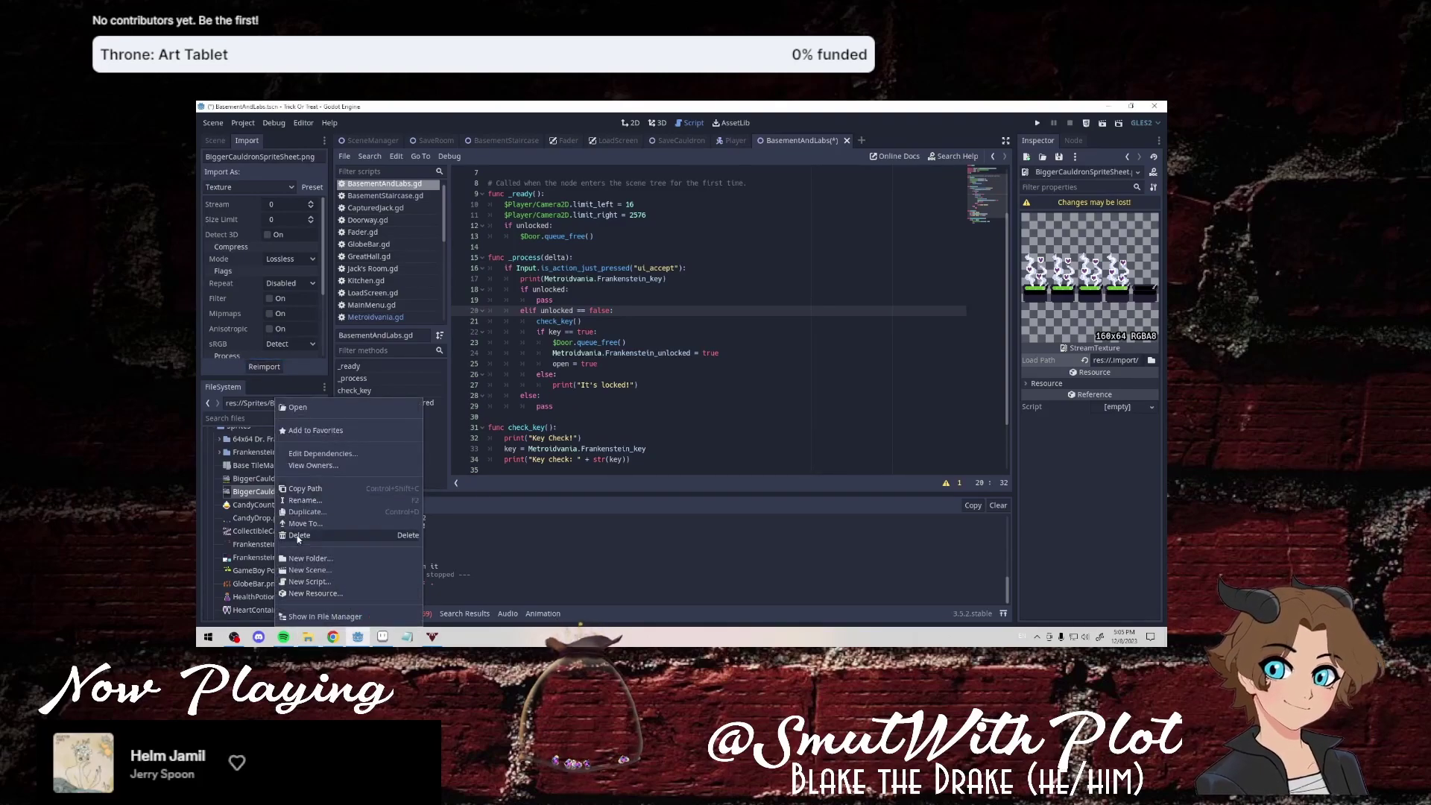
{"action": "left_click", "coordinate": [298, 536]}
{"action": "left_click", "coordinate": [600, 448]}
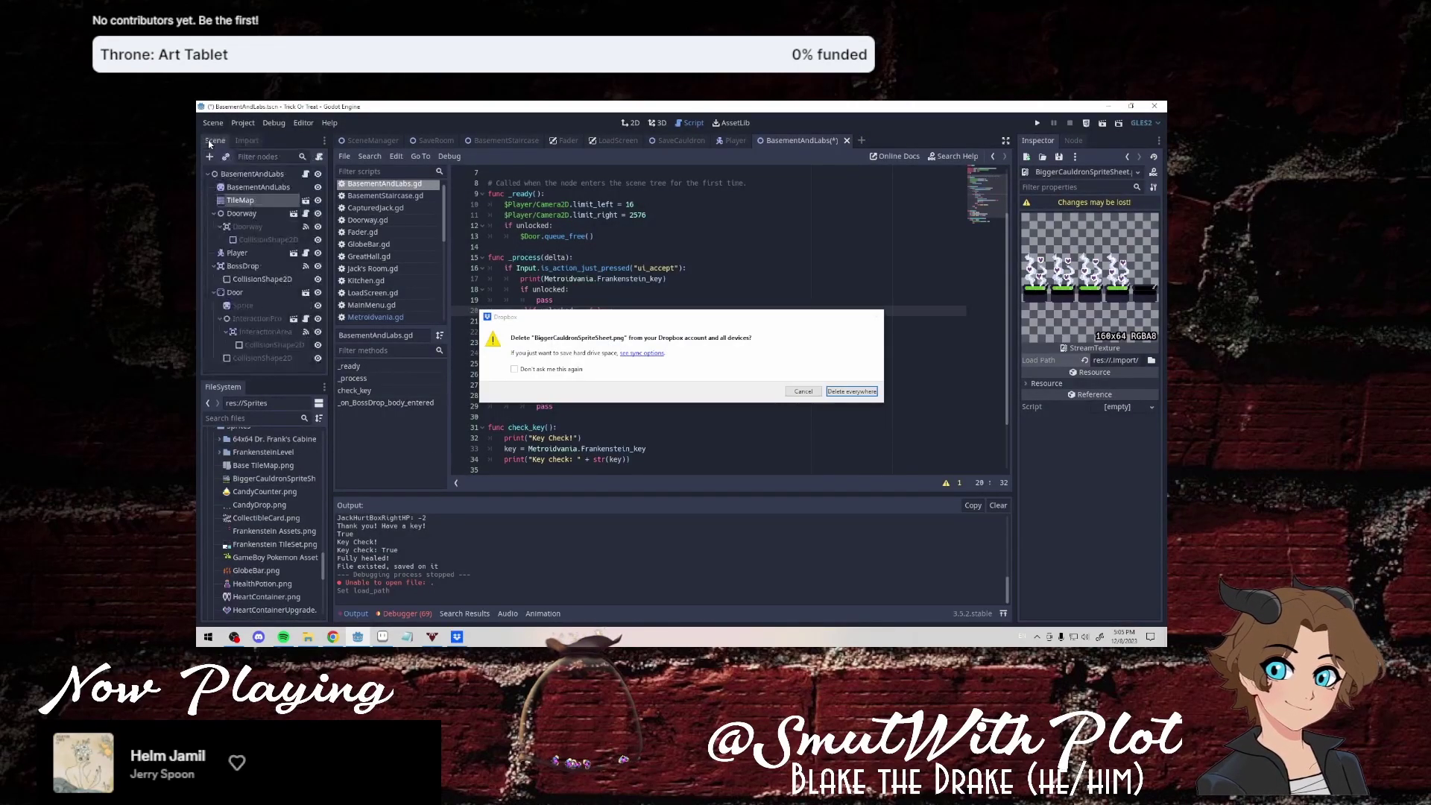
{"action": "left_click", "coordinate": [843, 392]}
Give the SaveCauldron sprite the BiggerCauldronSpriteSheet.png texture, test-run it, then go to SaveRoom.
{"action": "left_click", "coordinate": [679, 140]}
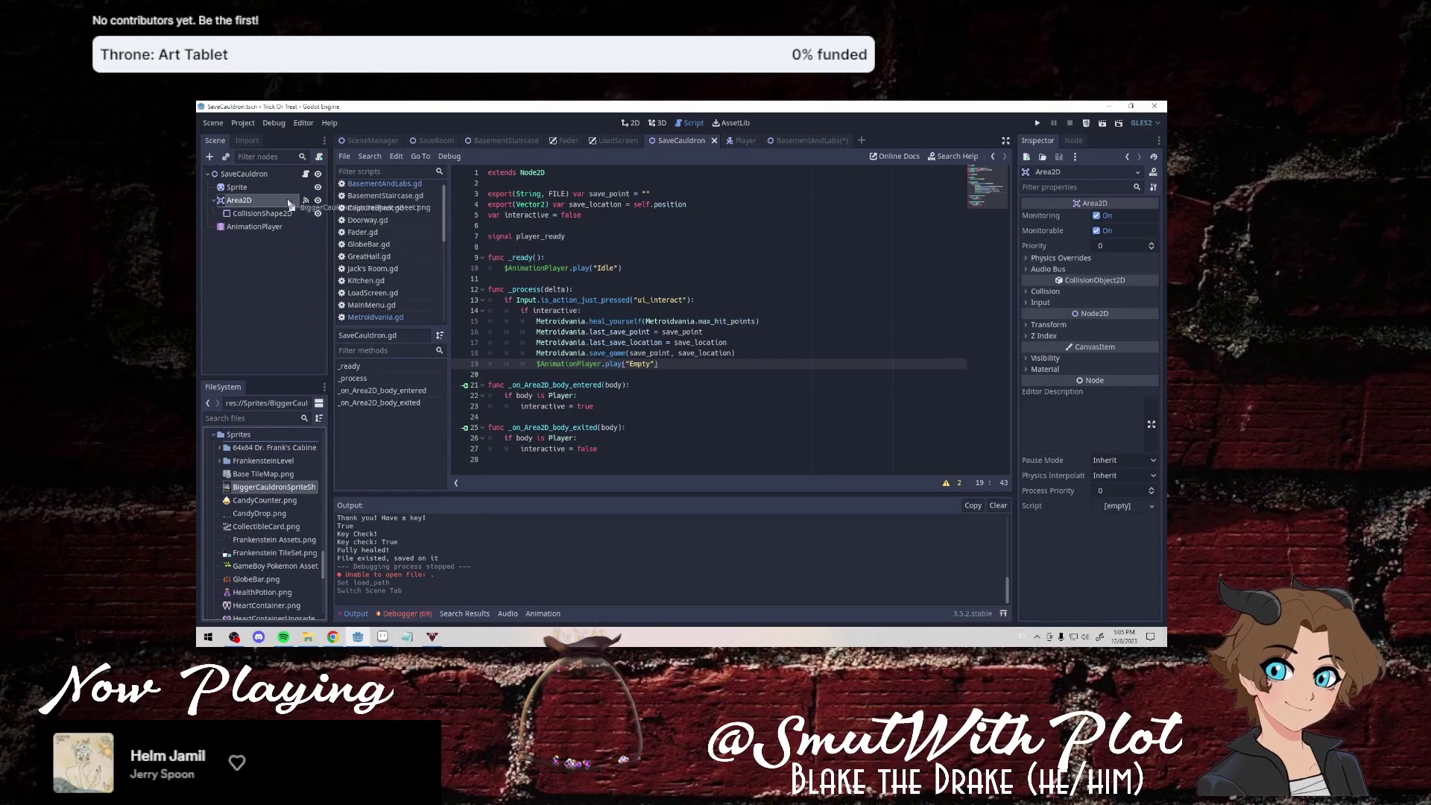
{"action": "left_click_drag", "start_coordinate": [269, 485], "coordinate": [283, 188]}
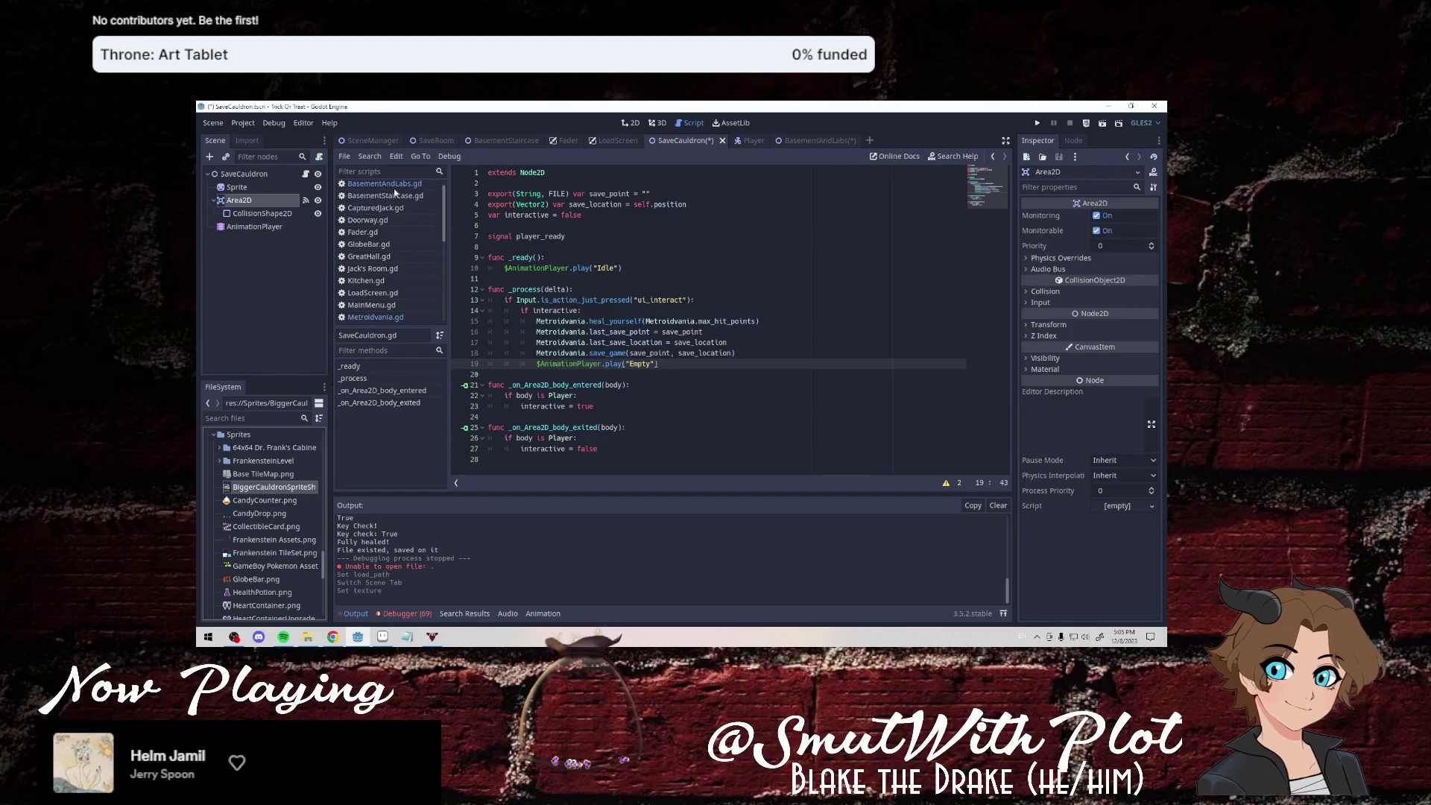
{"action": "left_click", "coordinate": [1103, 124]}
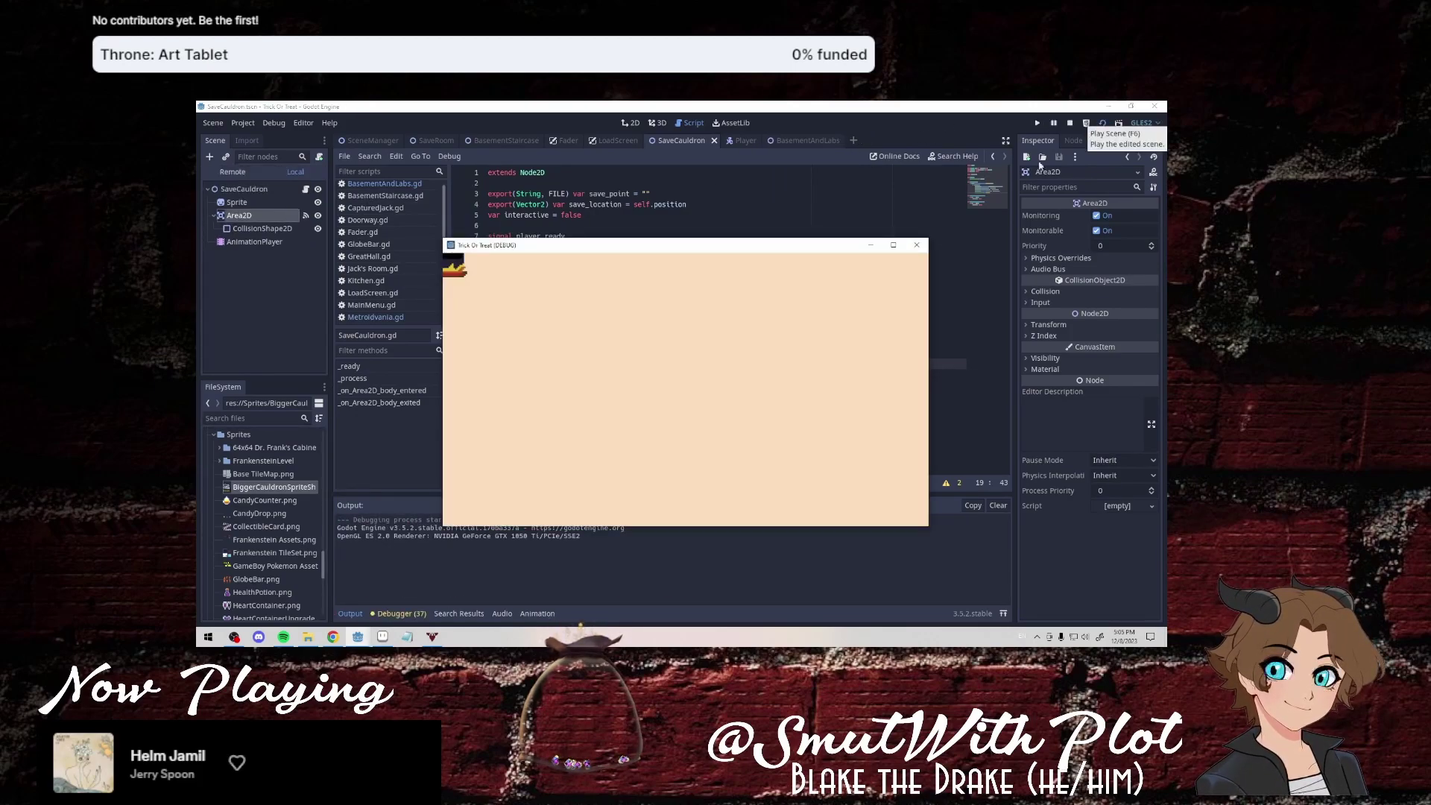
{"action": "left_click", "coordinate": [917, 244]}
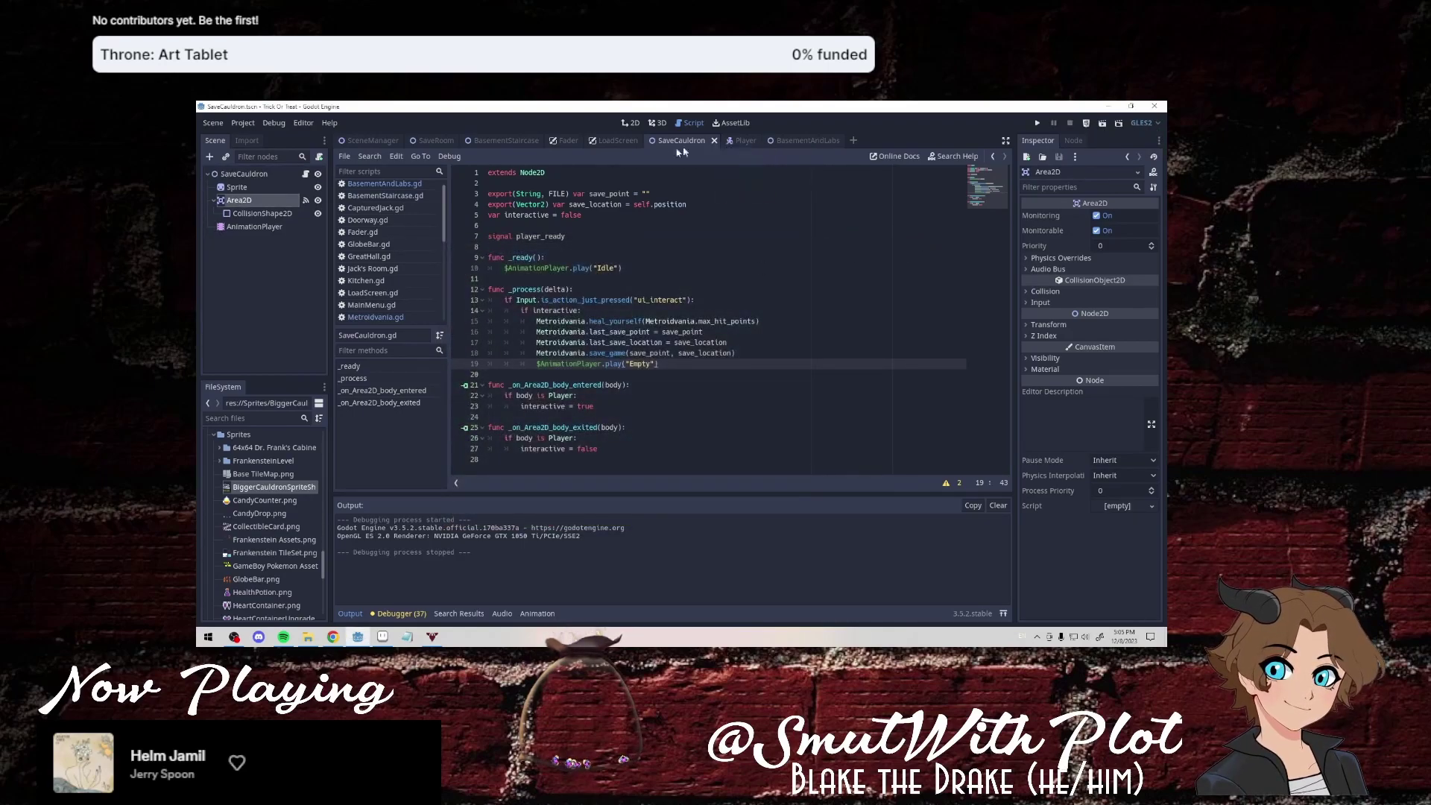
{"action": "left_click", "coordinate": [447, 143]}
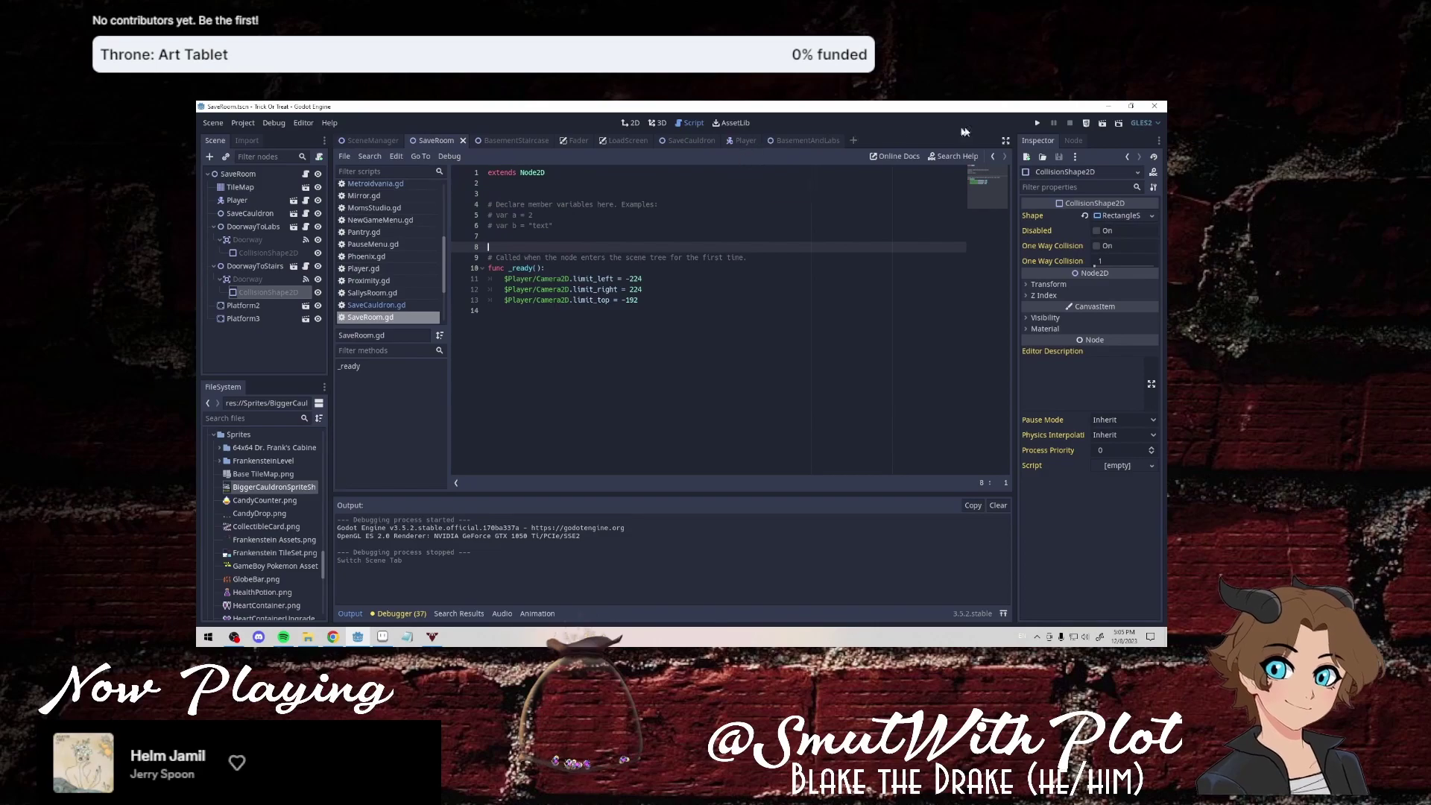
Test-run the SaveRoom scene, walk the witch left, then stop it.
{"action": "left_click", "coordinate": [1102, 123]}
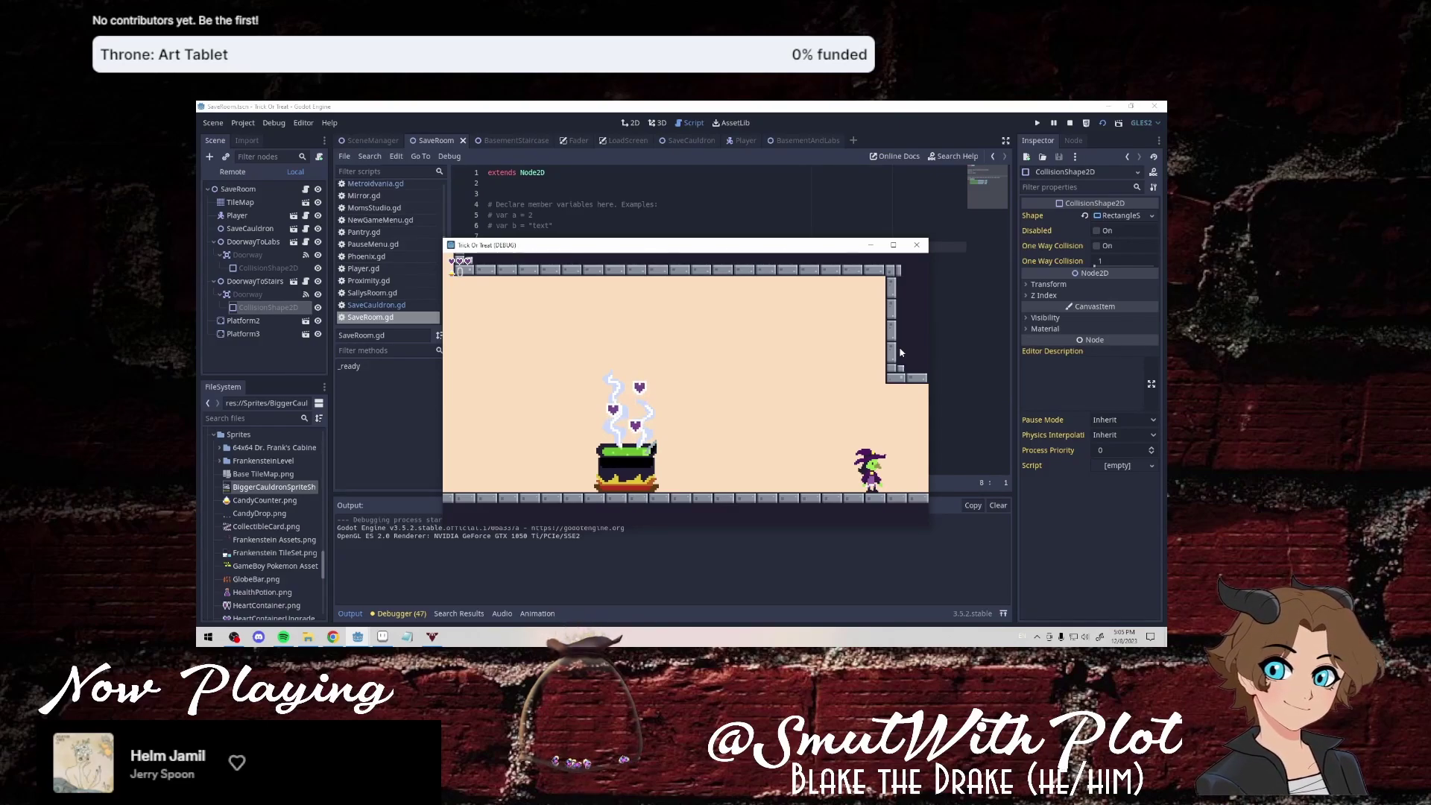
{"action": "key", "text": "alt+Tab"}
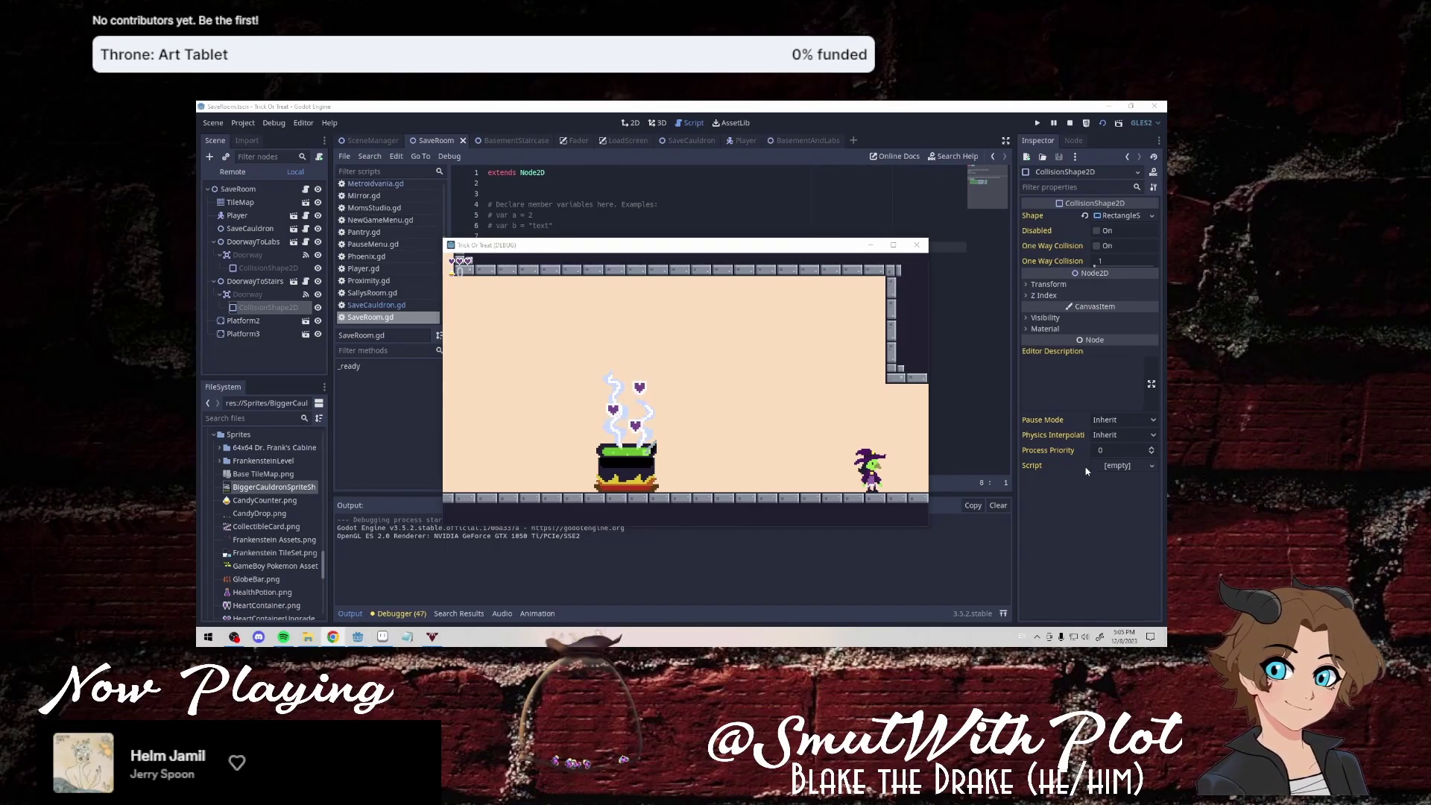
{"action": "left_click", "coordinate": [794, 473]}
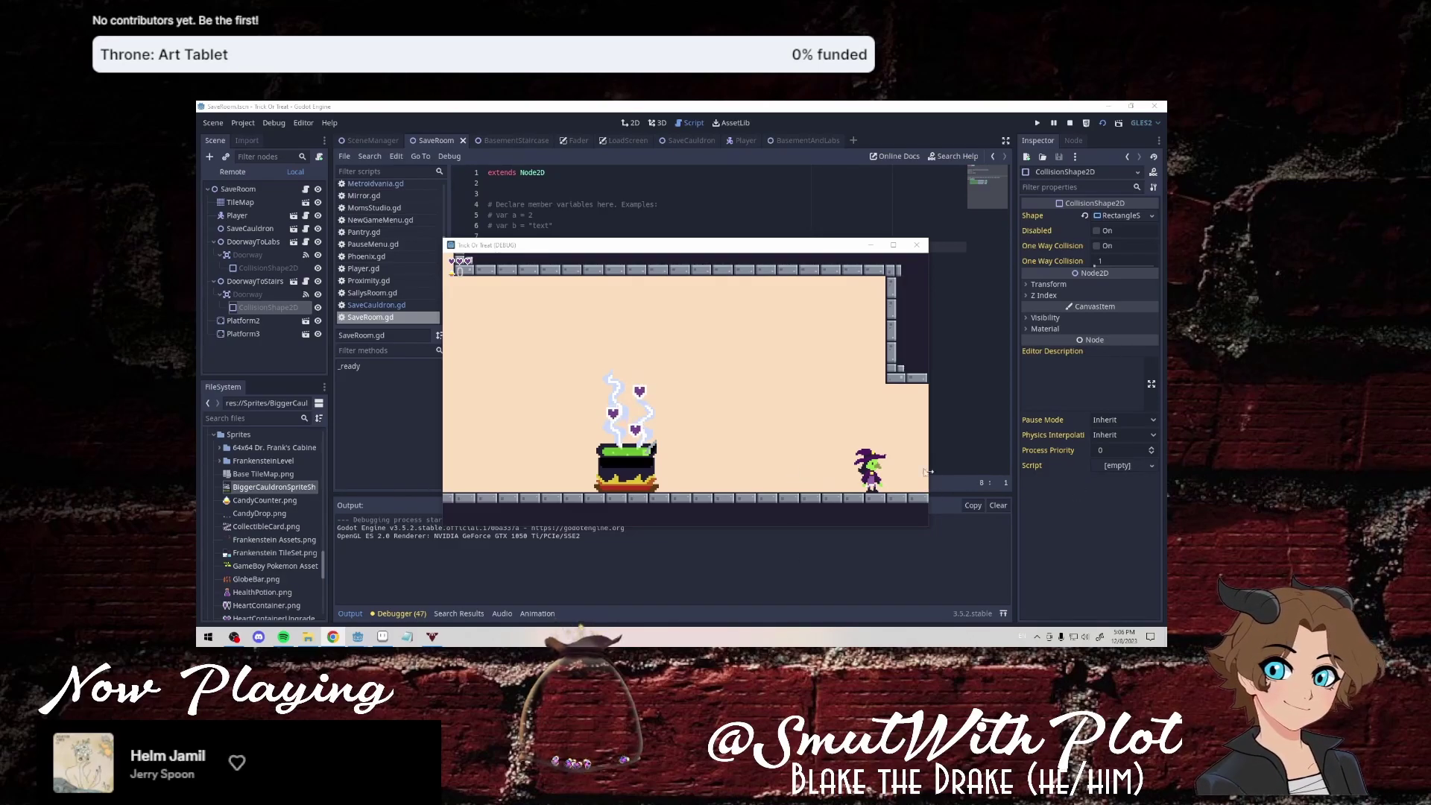
{"action": "key", "text": "Left"}
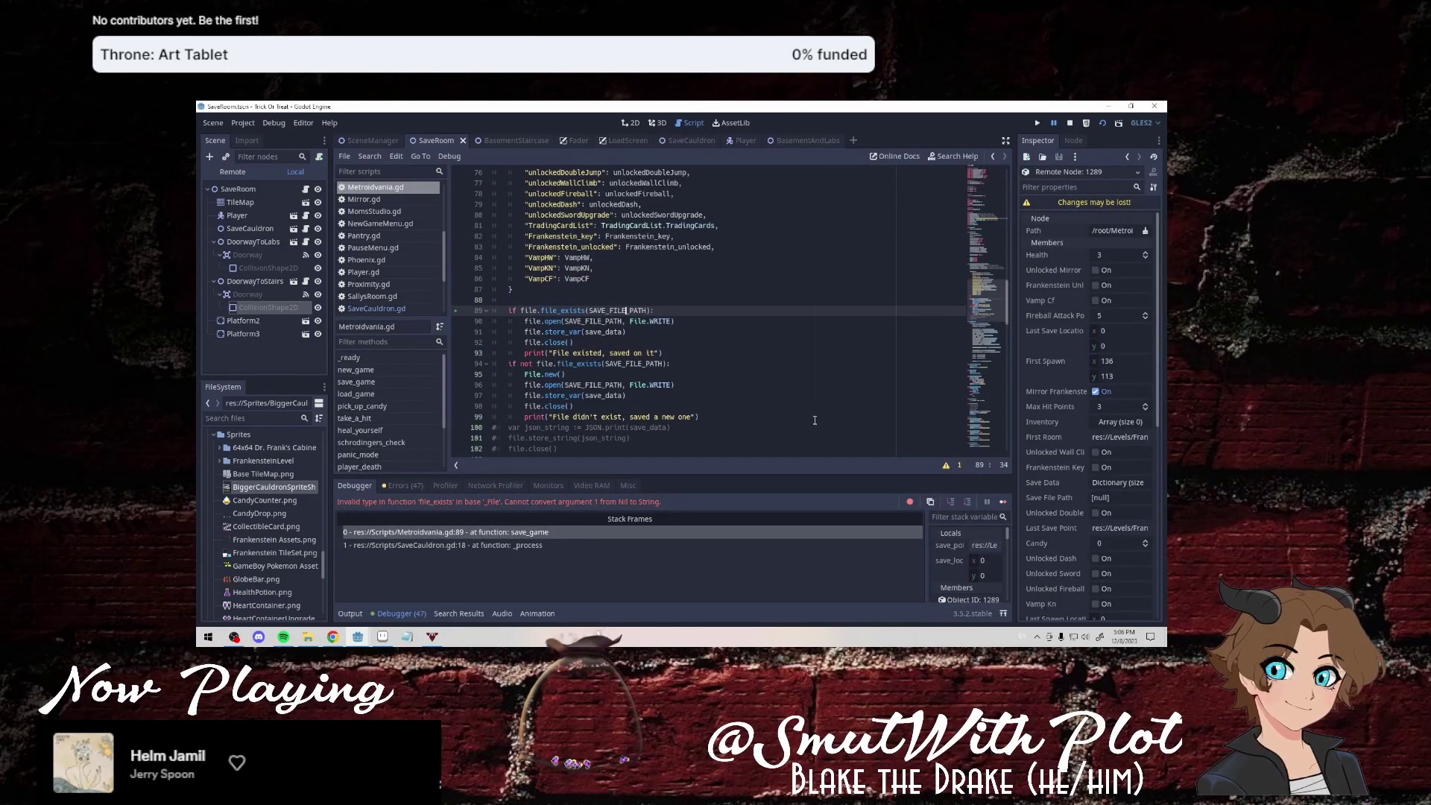
{"action": "left_click", "coordinate": [1070, 124]}
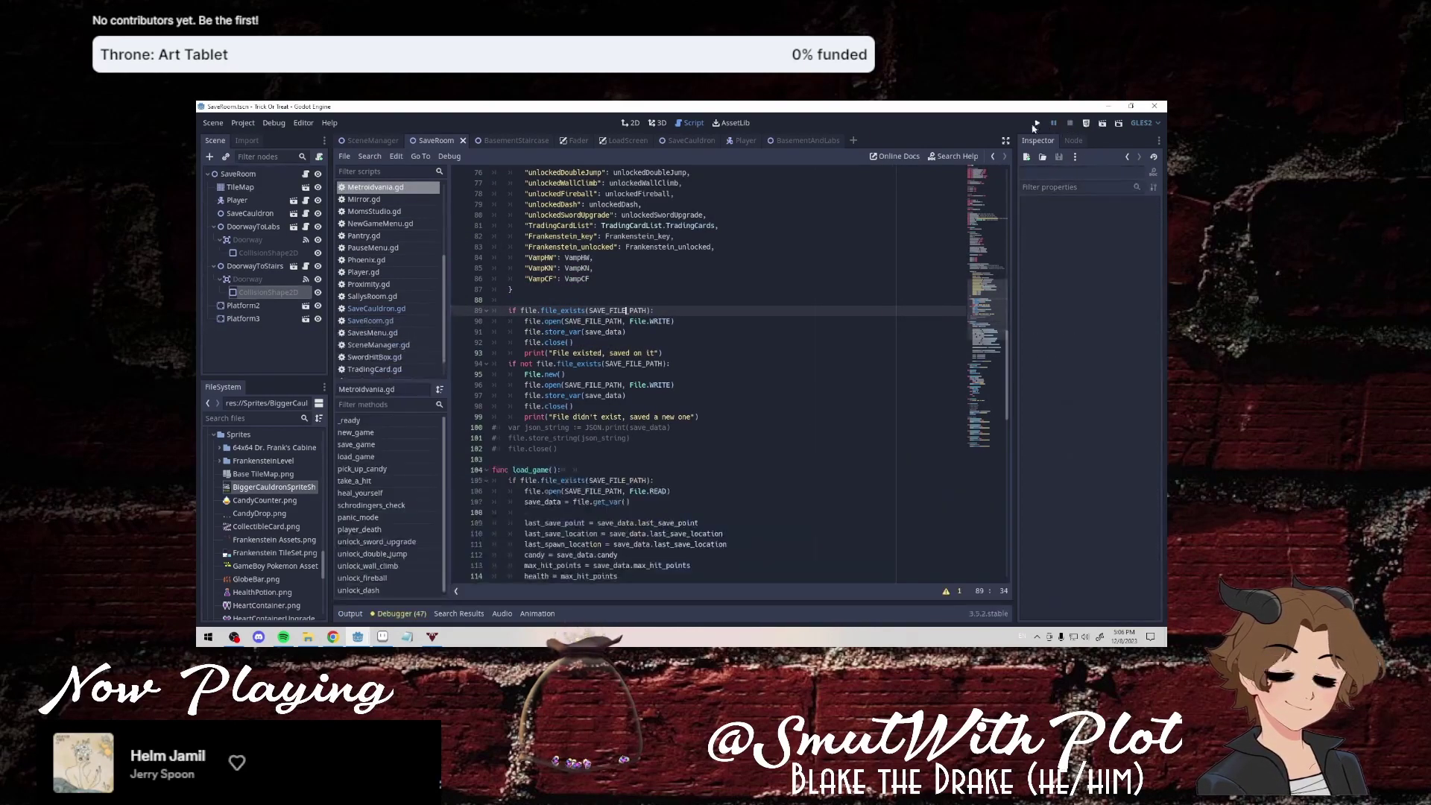
Play the full game from save slot 1, use the cauldron to heal and save, then close it.
{"action": "left_click", "coordinate": [1037, 123]}
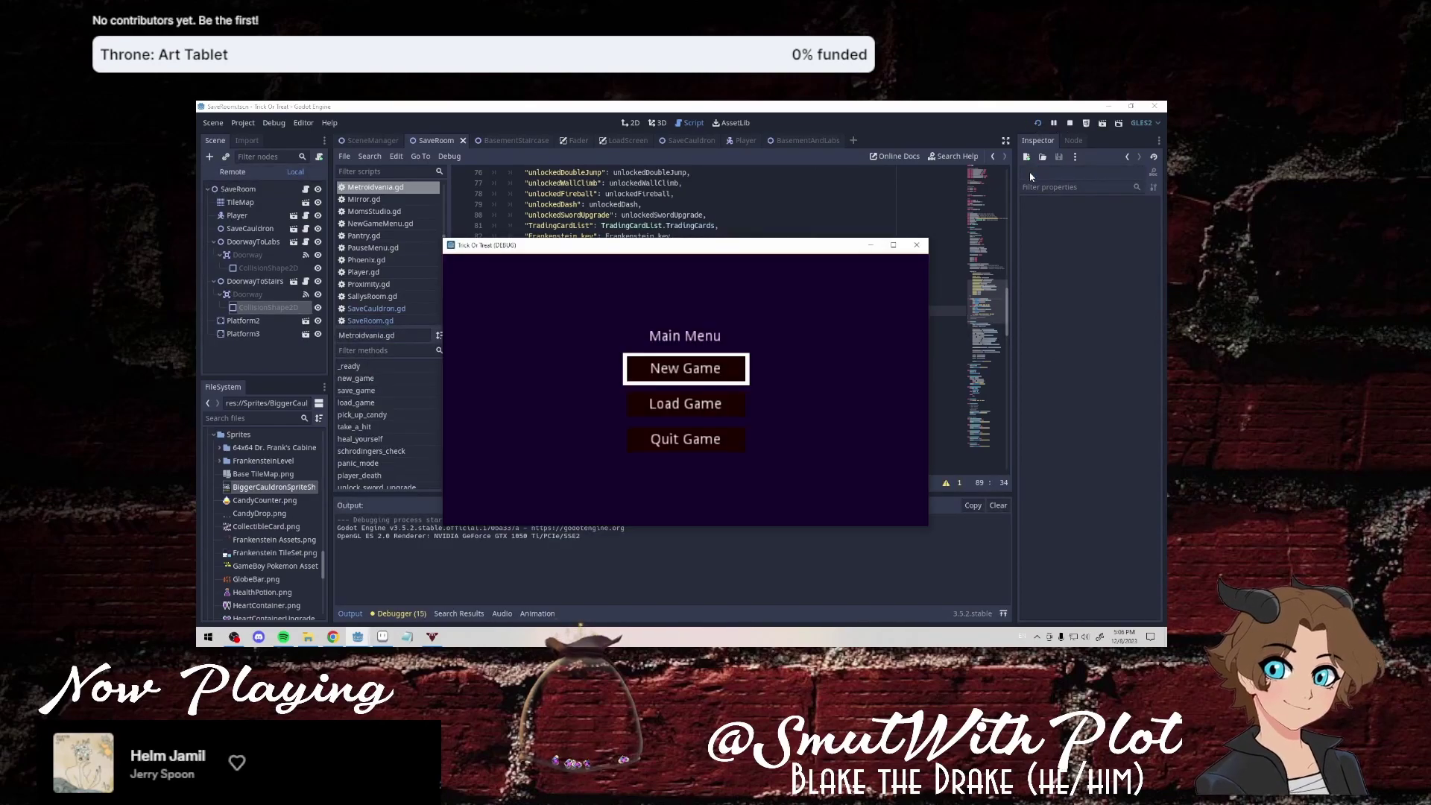
{"action": "key", "text": "Down"}
{"action": "key", "text": "Return"}
{"action": "key", "text": "Return"}
{"action": "key", "text": "Left"}
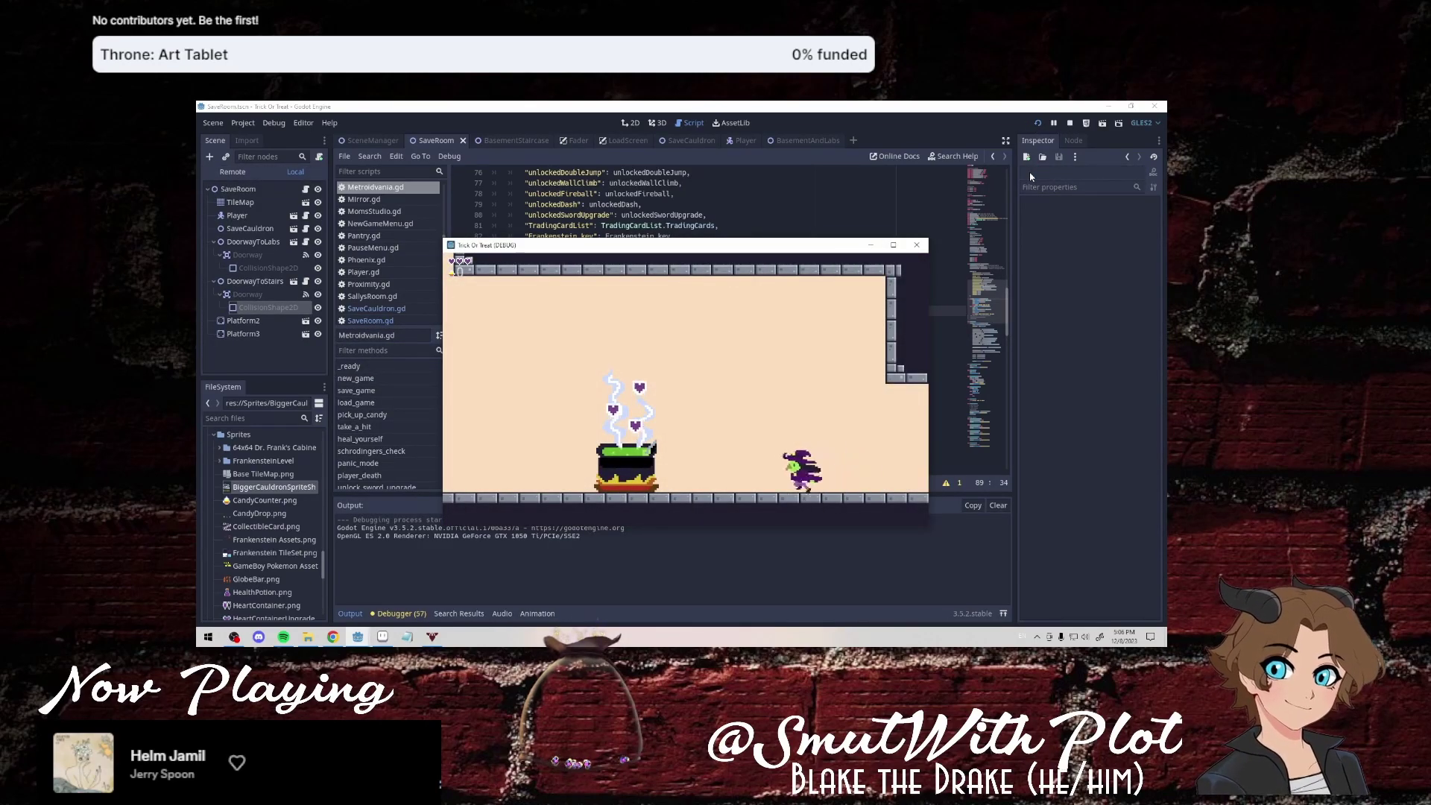
{"action": "key", "text": "Up"}
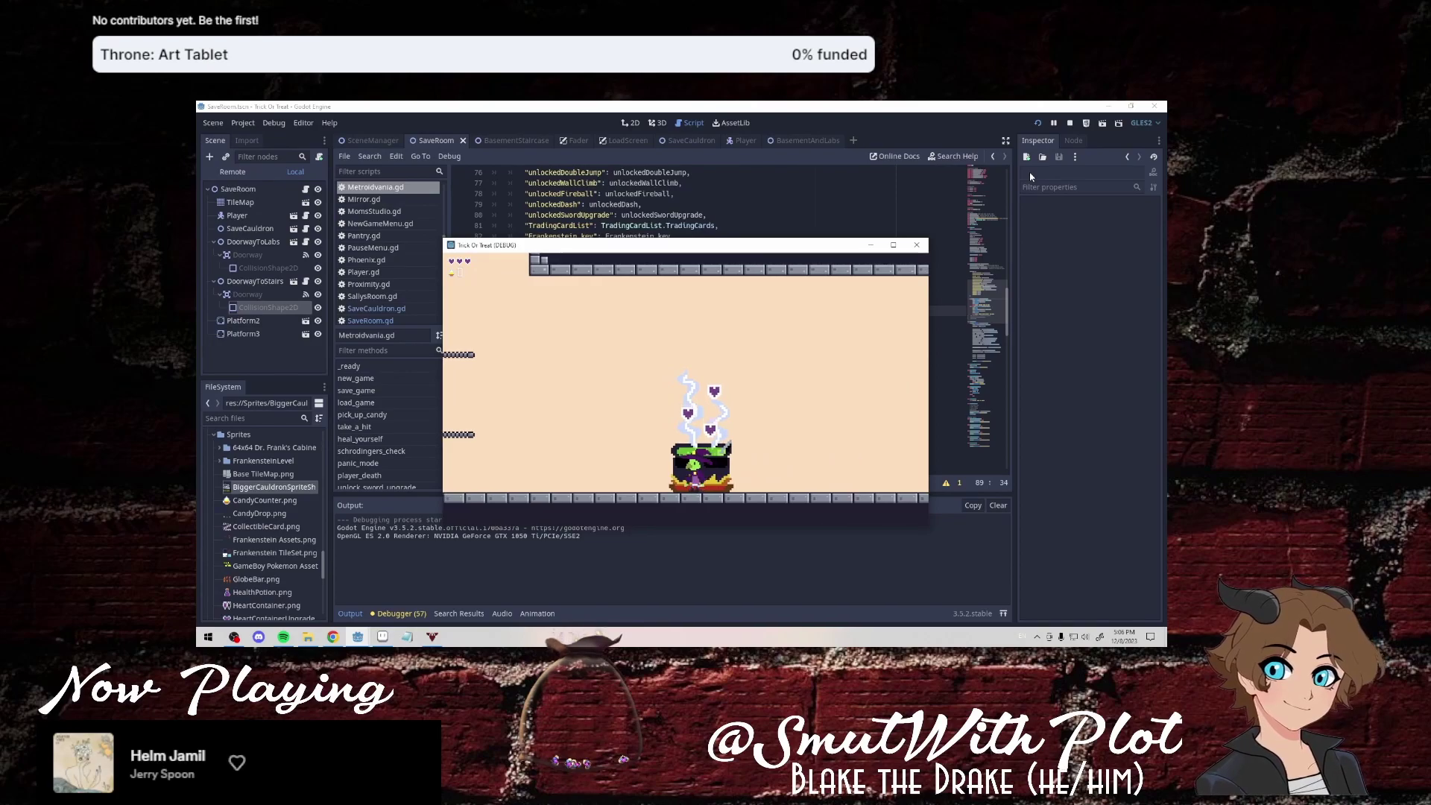
{"action": "key", "text": "Right"}
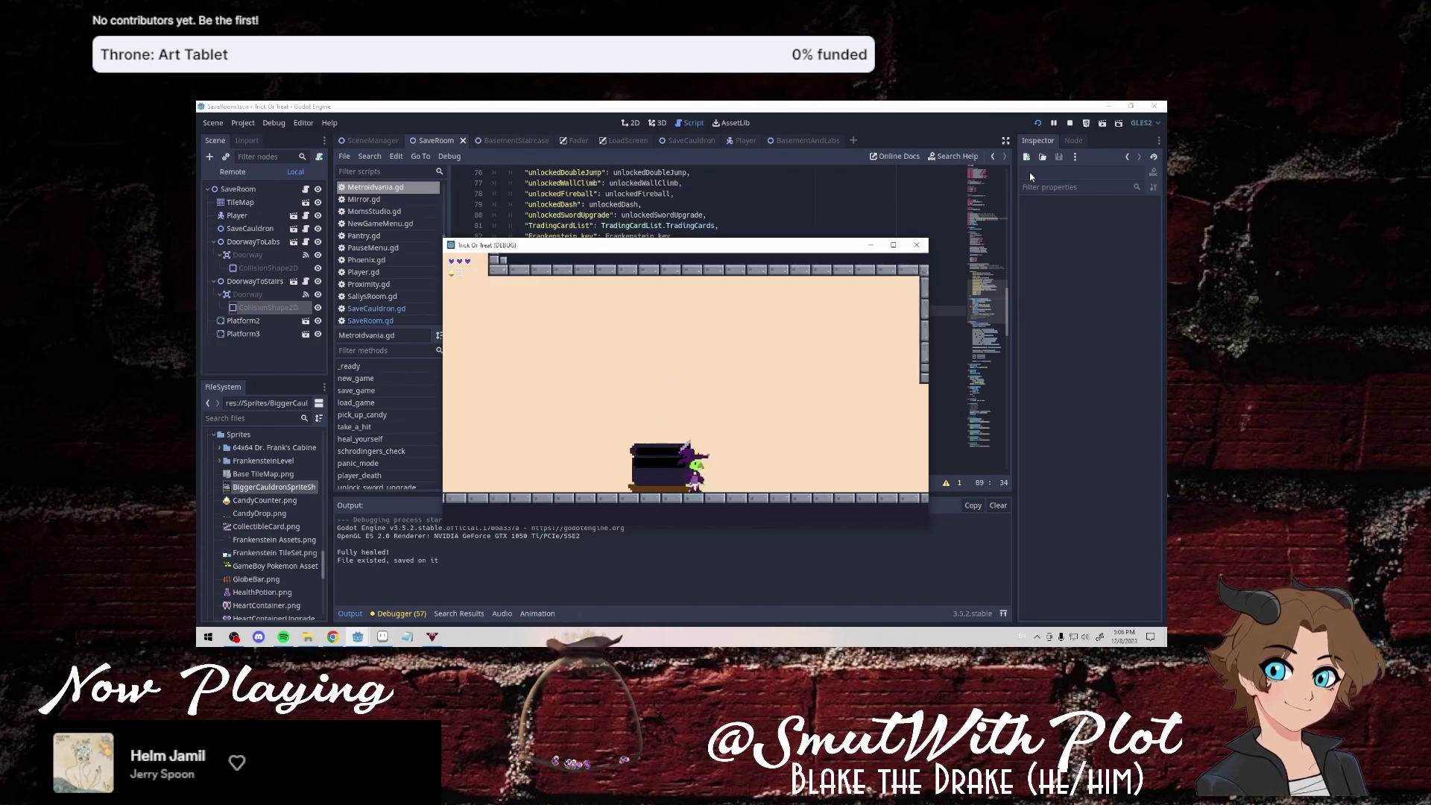
{"action": "left_click", "coordinate": [916, 244]}
Open the Input Map in Project Settings.
{"action": "left_click", "coordinate": [273, 122]}
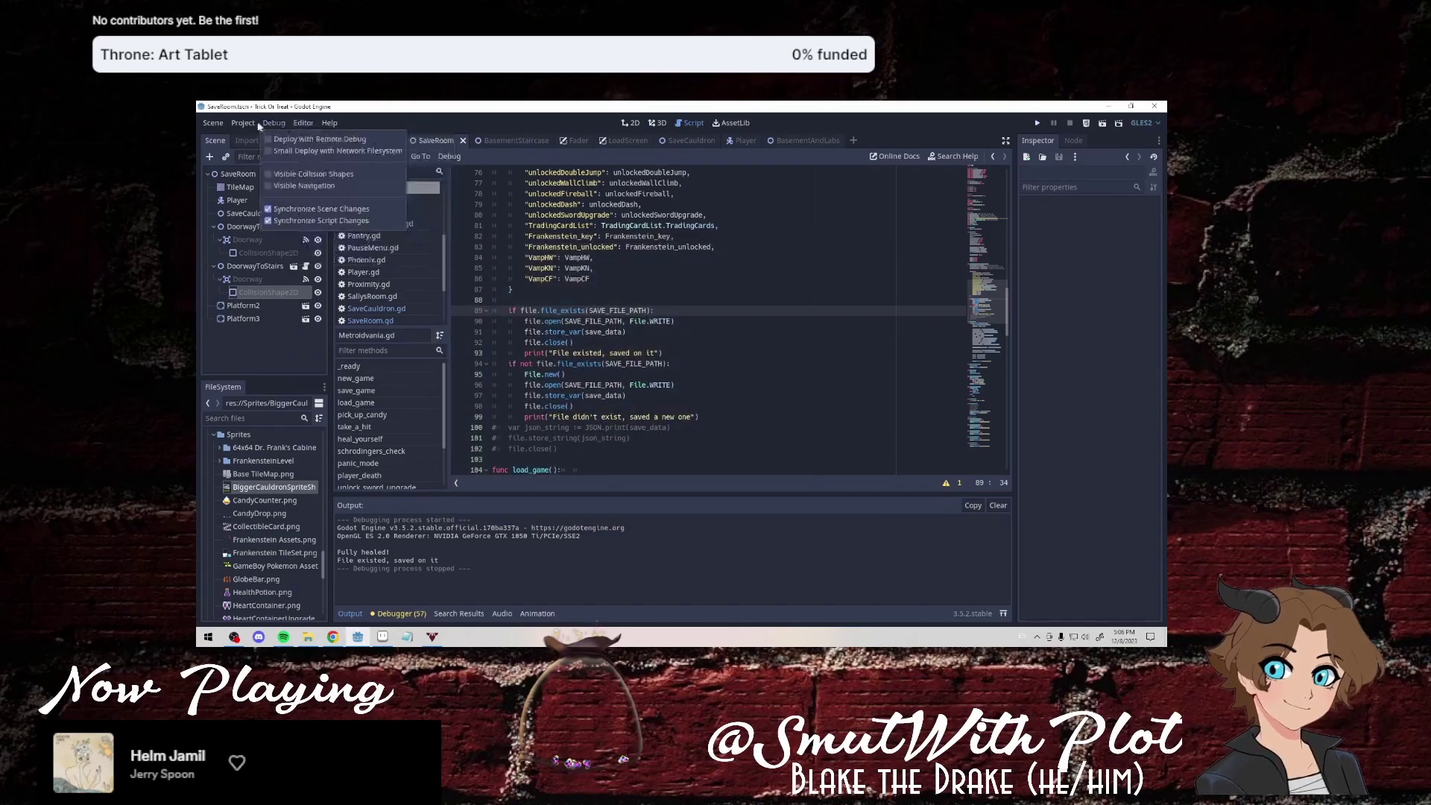
{"action": "left_click", "coordinate": [269, 148]}
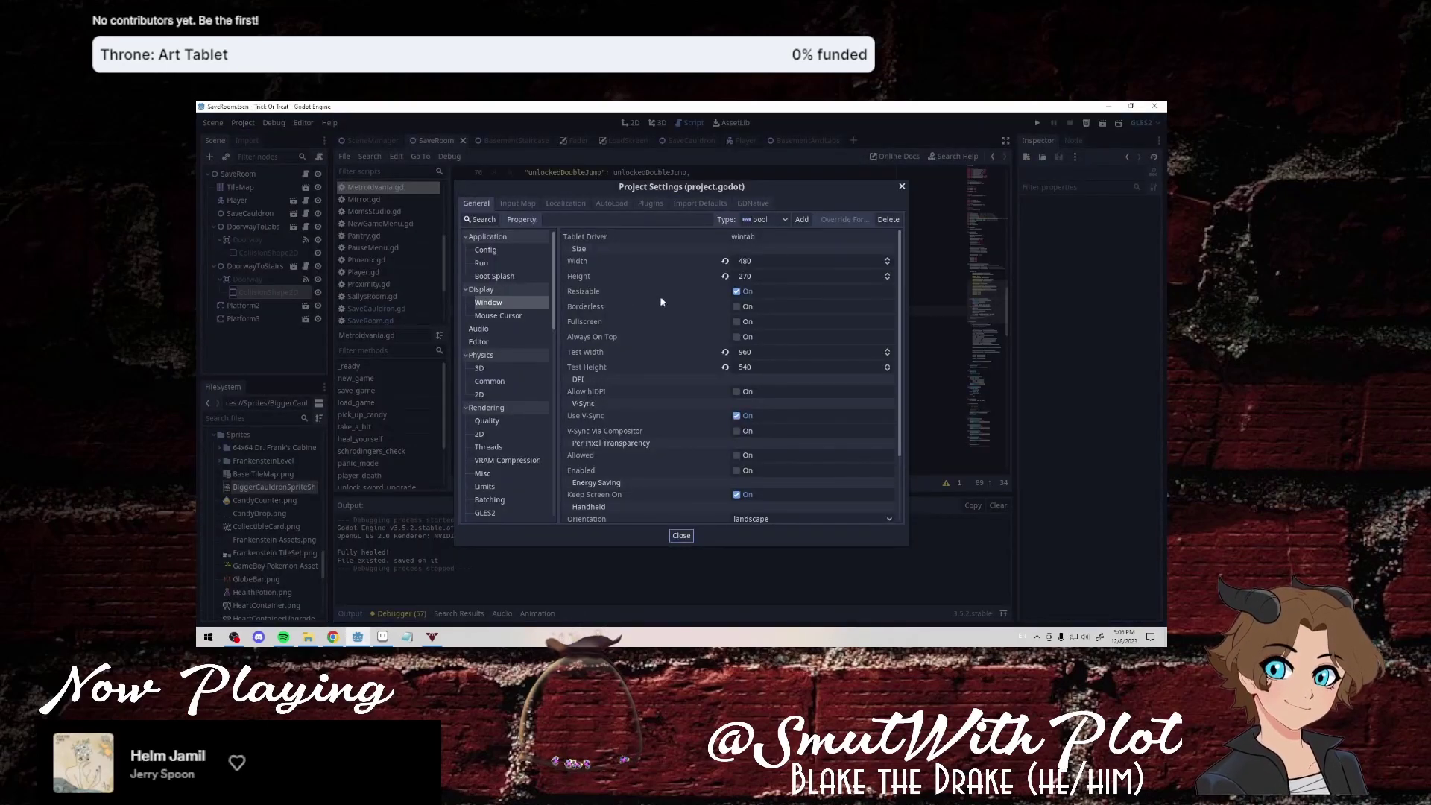
{"action": "mouse_move", "coordinate": [664, 302]}
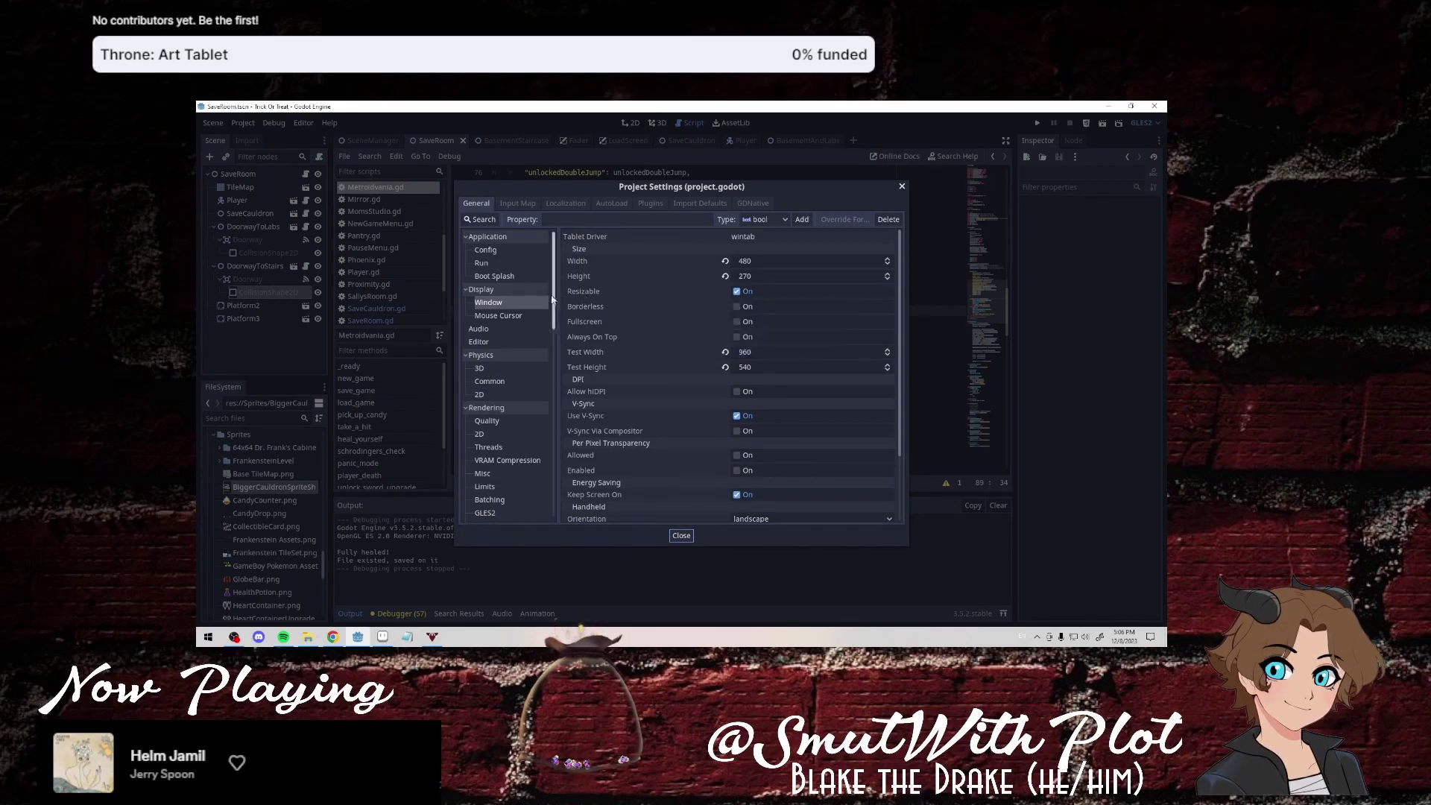
{"action": "scroll", "coordinate": [528, 327], "scroll_direction": "down", "scroll_amount": 2}
{"action": "scroll", "coordinate": [529, 327], "scroll_direction": "down", "scroll_amount": 3}
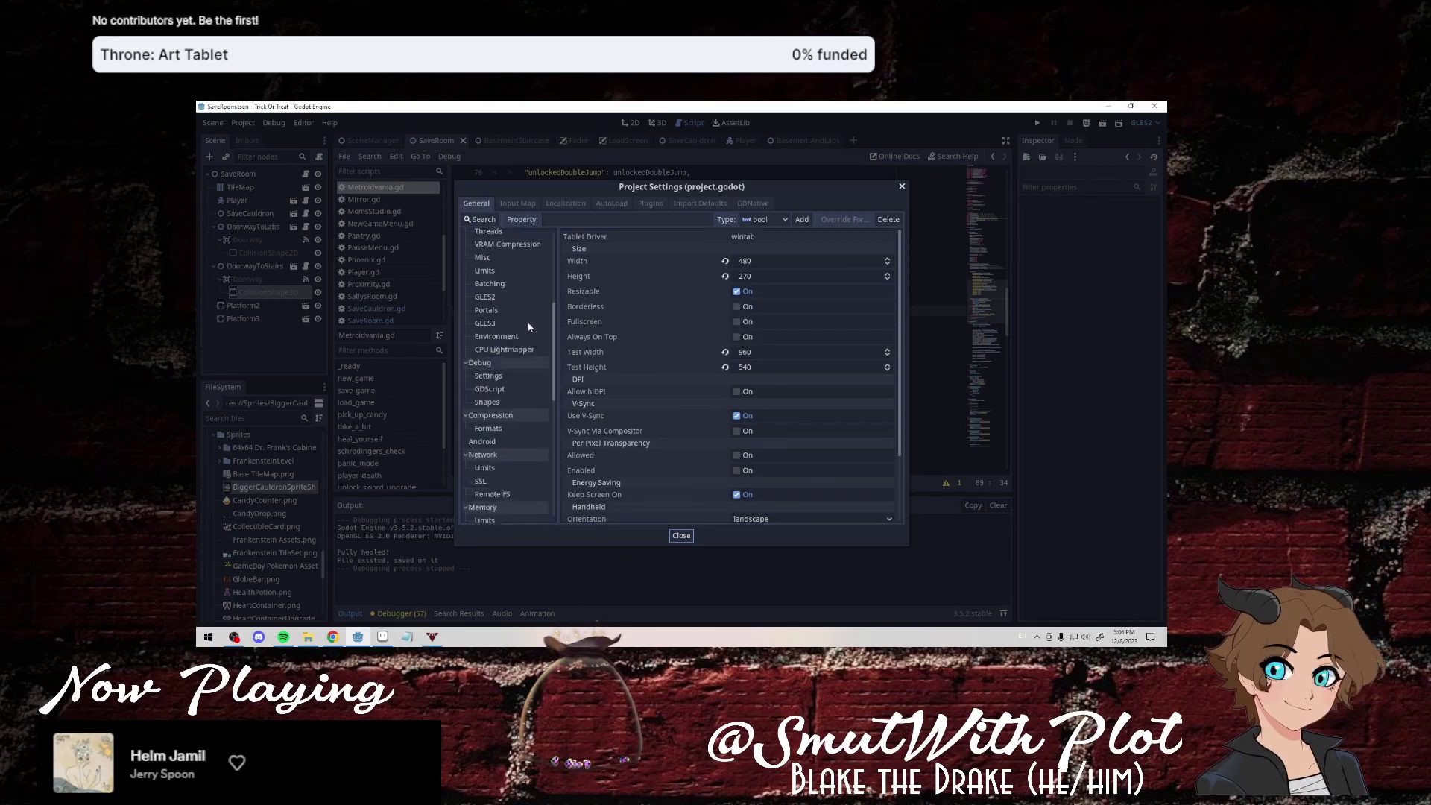
{"action": "scroll", "coordinate": [528, 327], "scroll_direction": "down", "scroll_amount": 2}
{"action": "scroll", "coordinate": [529, 327], "scroll_direction": "down", "scroll_amount": 2}
{"action": "scroll", "coordinate": [529, 327], "scroll_direction": "down", "scroll_amount": 3}
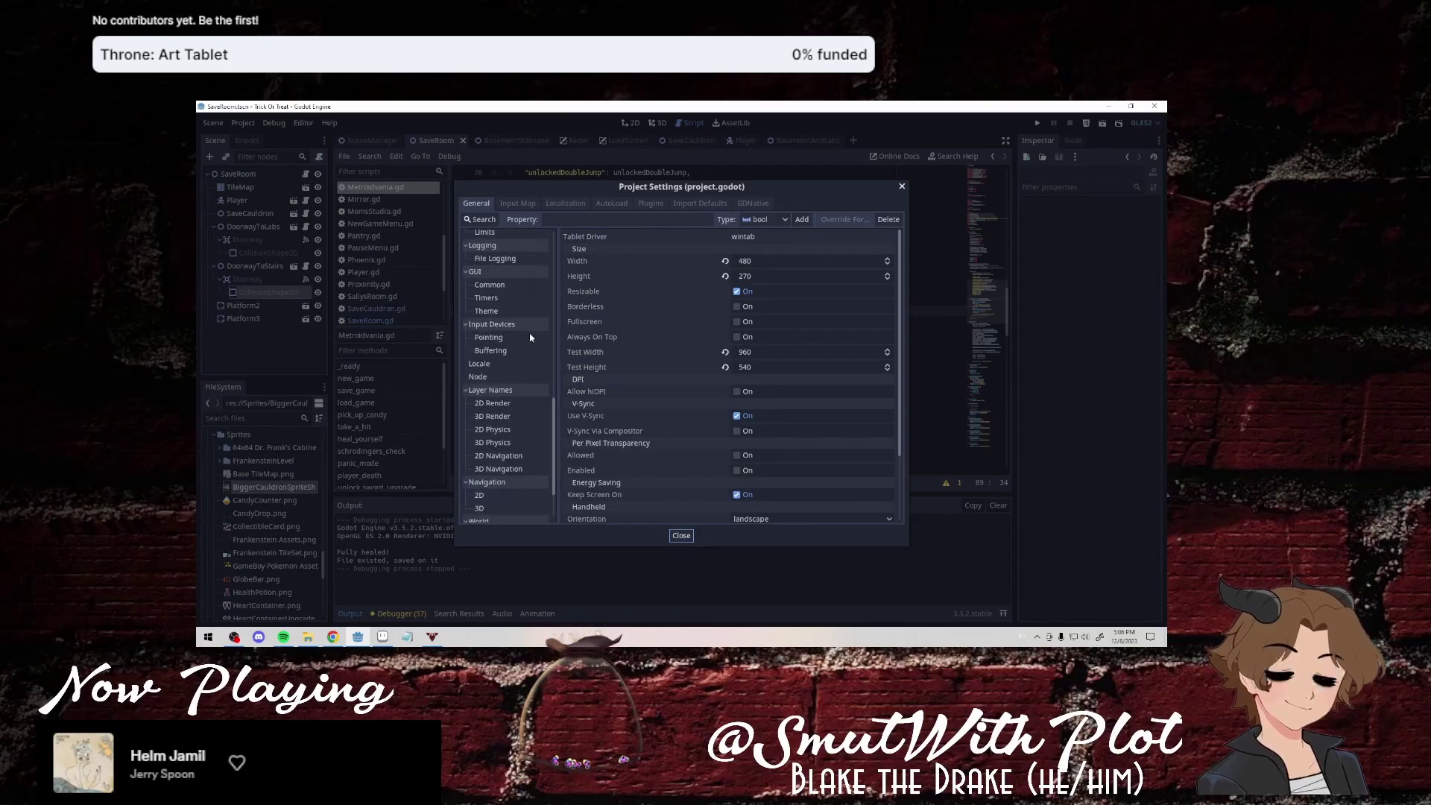
{"action": "scroll", "coordinate": [531, 340], "scroll_direction": "up", "scroll_amount": 5}
{"action": "scroll", "coordinate": [530, 343], "scroll_direction": "up", "scroll_amount": 7}
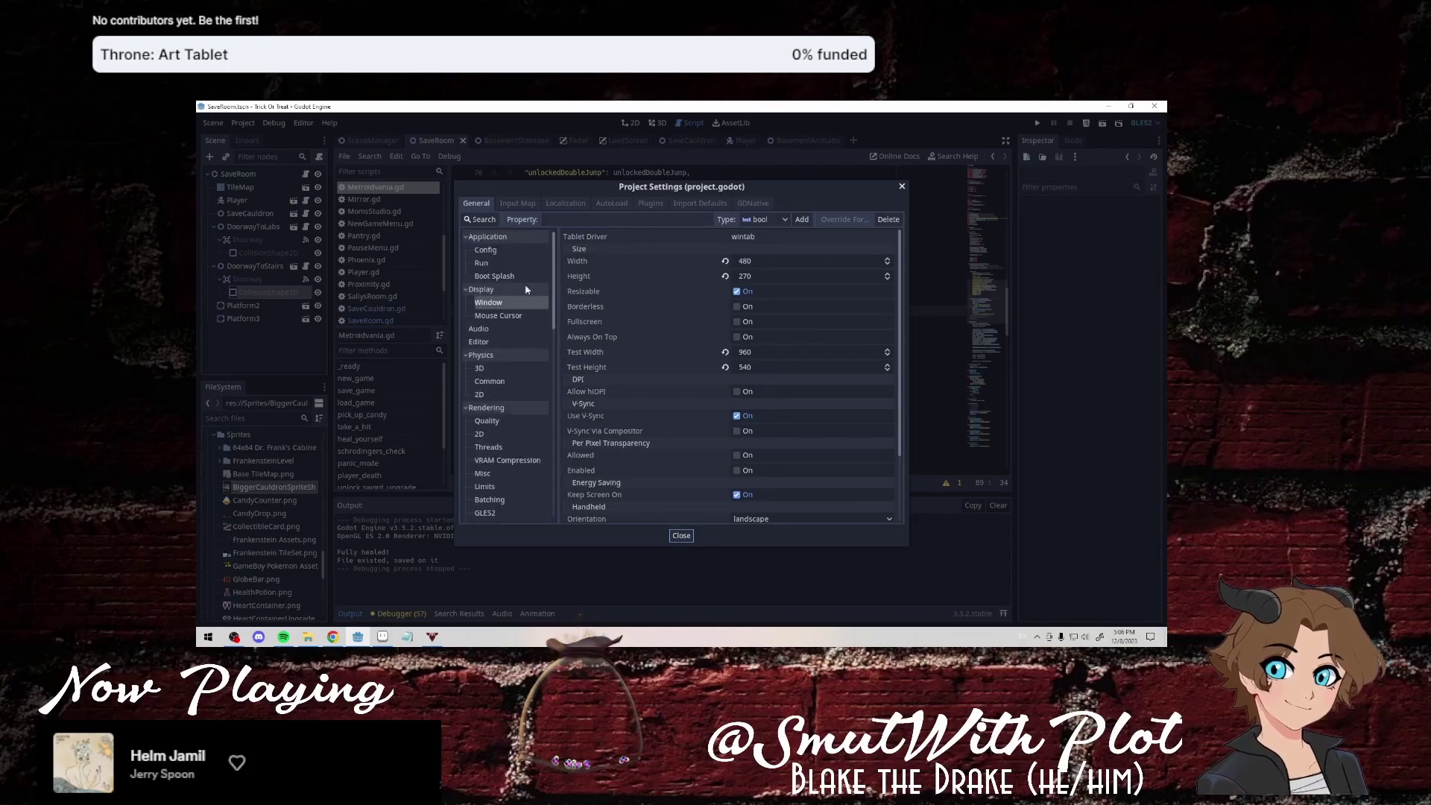
{"action": "left_click", "coordinate": [524, 204]}
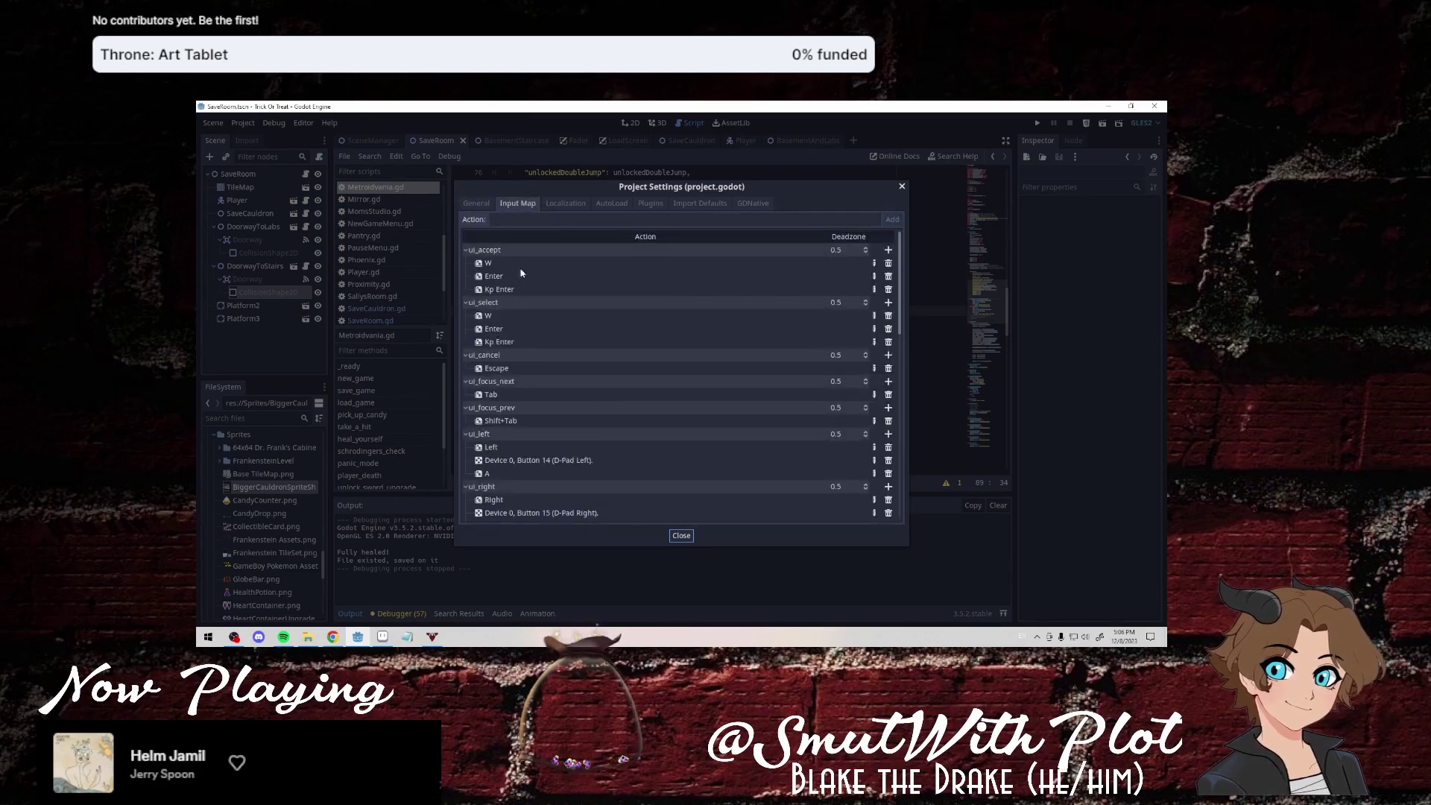
Add the Up key as an event for ui_accept and close the settings.
{"action": "left_click", "coordinate": [887, 251]}
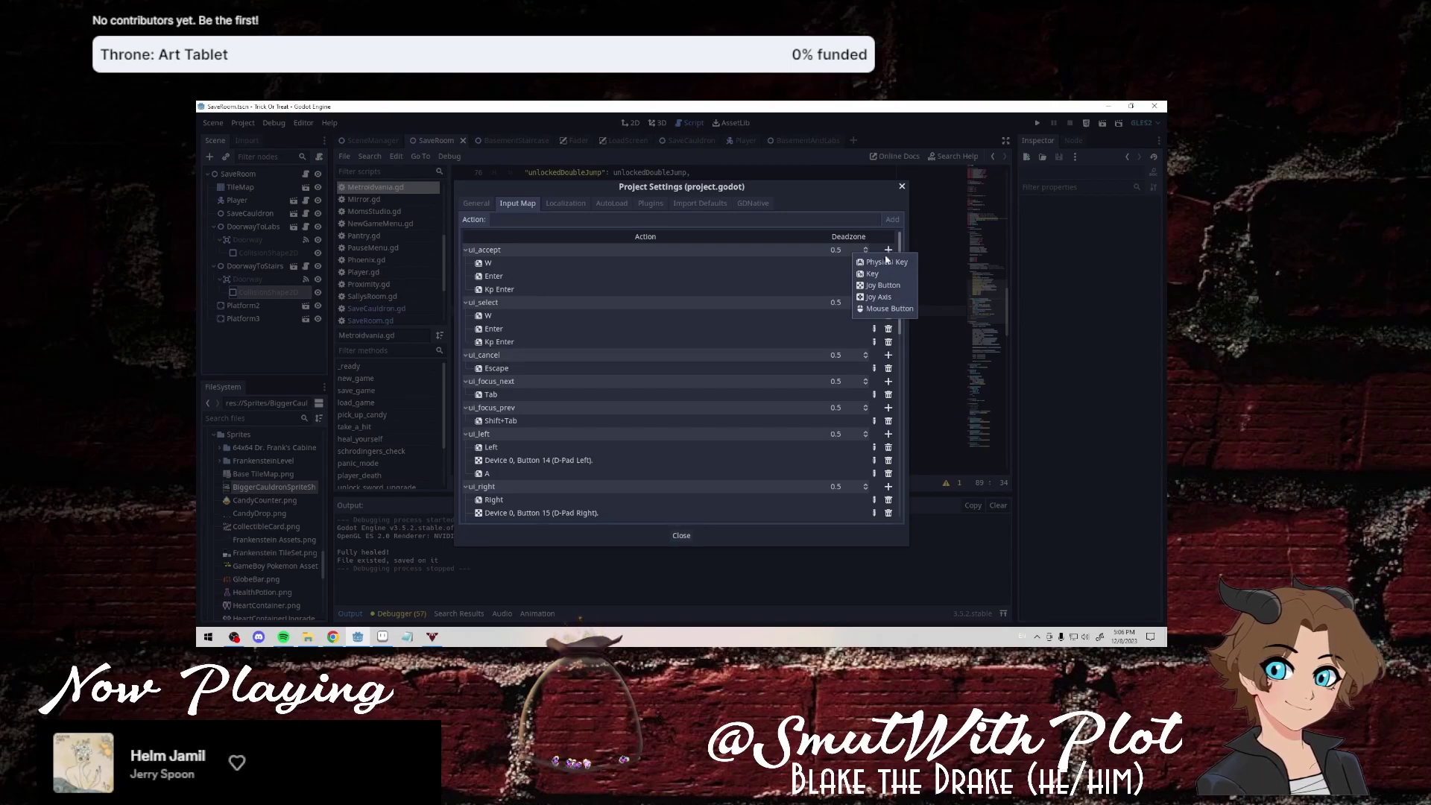
{"action": "left_click", "coordinate": [886, 275]}
{"action": "key", "text": "Up"}
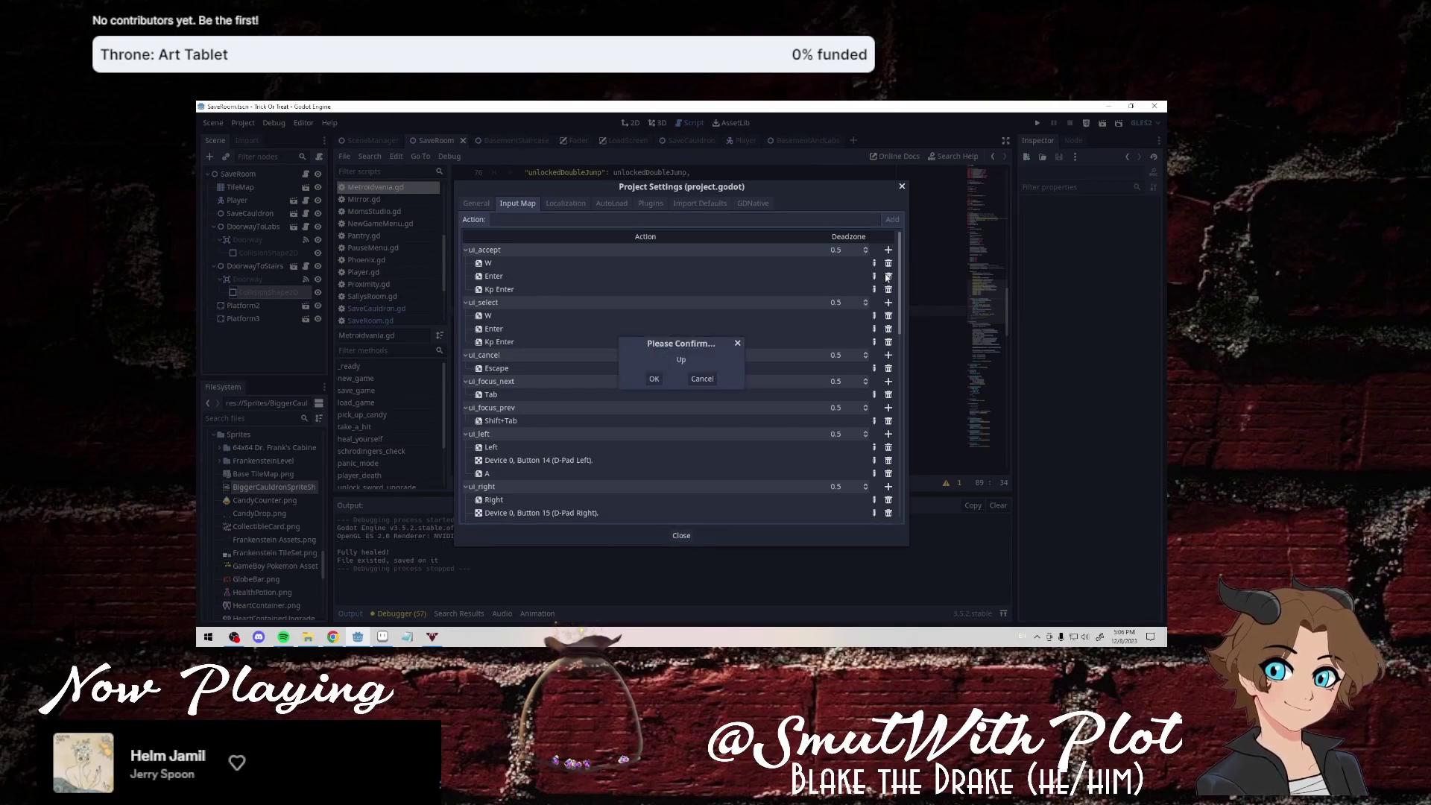
{"action": "left_click", "coordinate": [656, 380]}
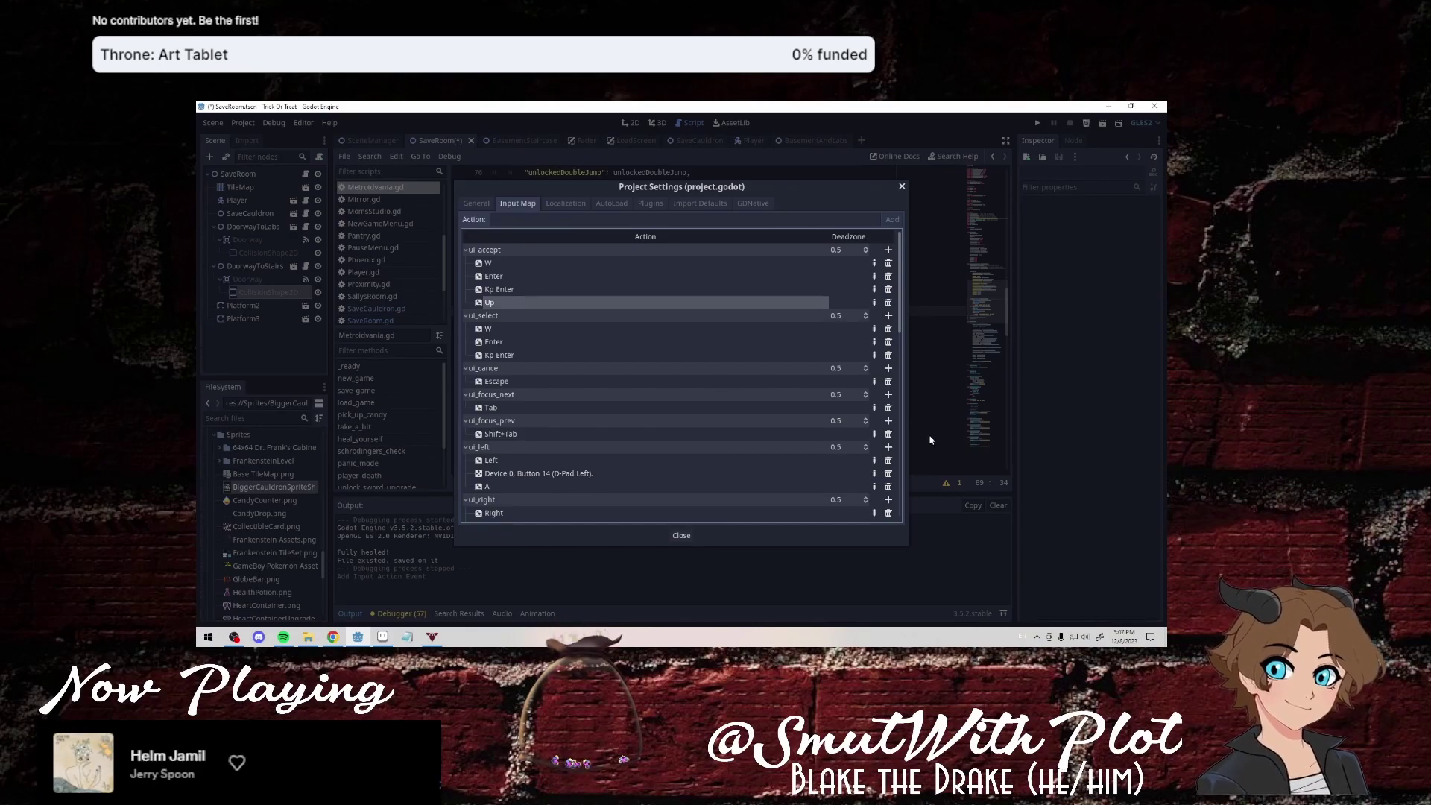
{"action": "left_click", "coordinate": [680, 536]}
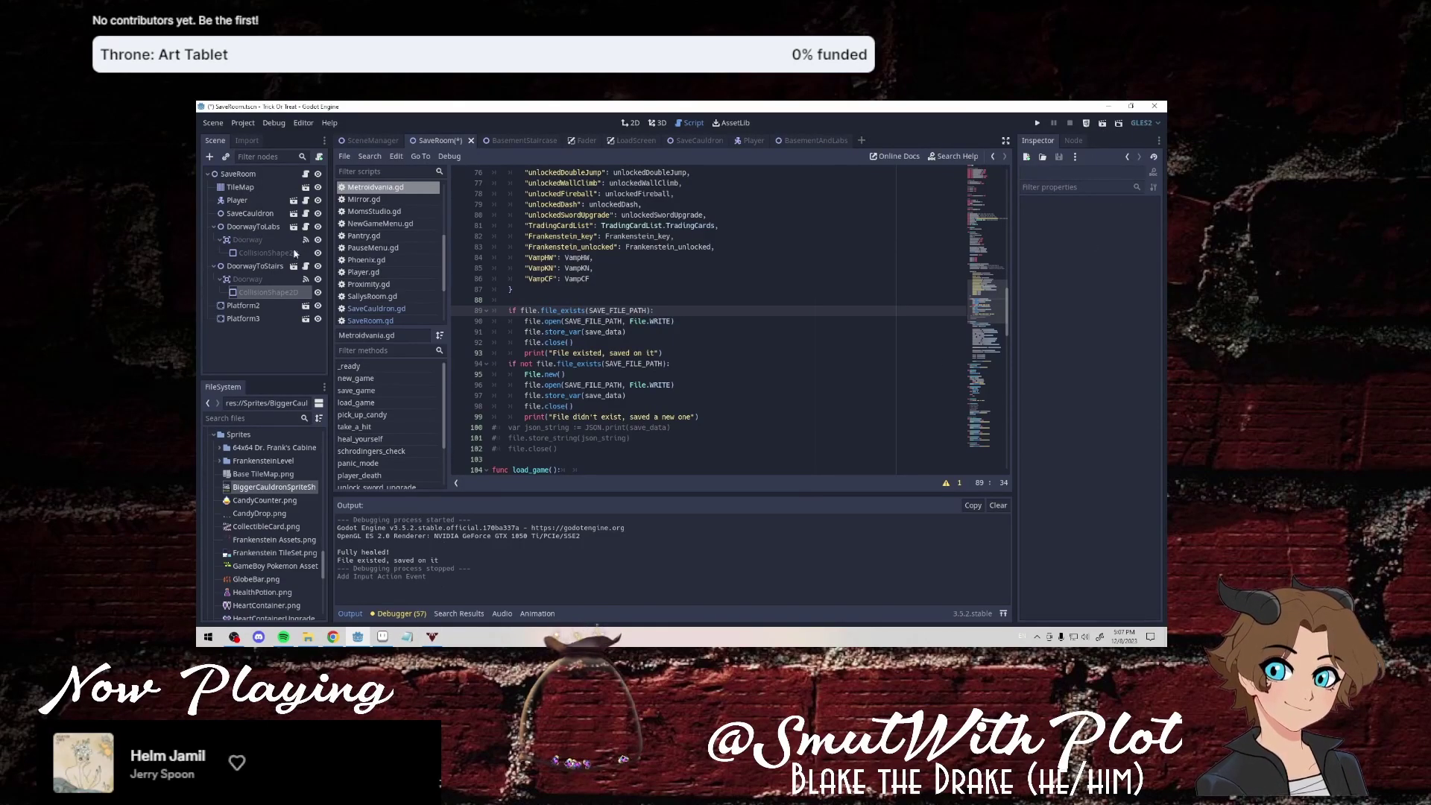
Close the SaveRoom and BasementStaircase tabs to bring up the LoadScreen scene.
{"action": "left_click", "coordinate": [472, 141]}
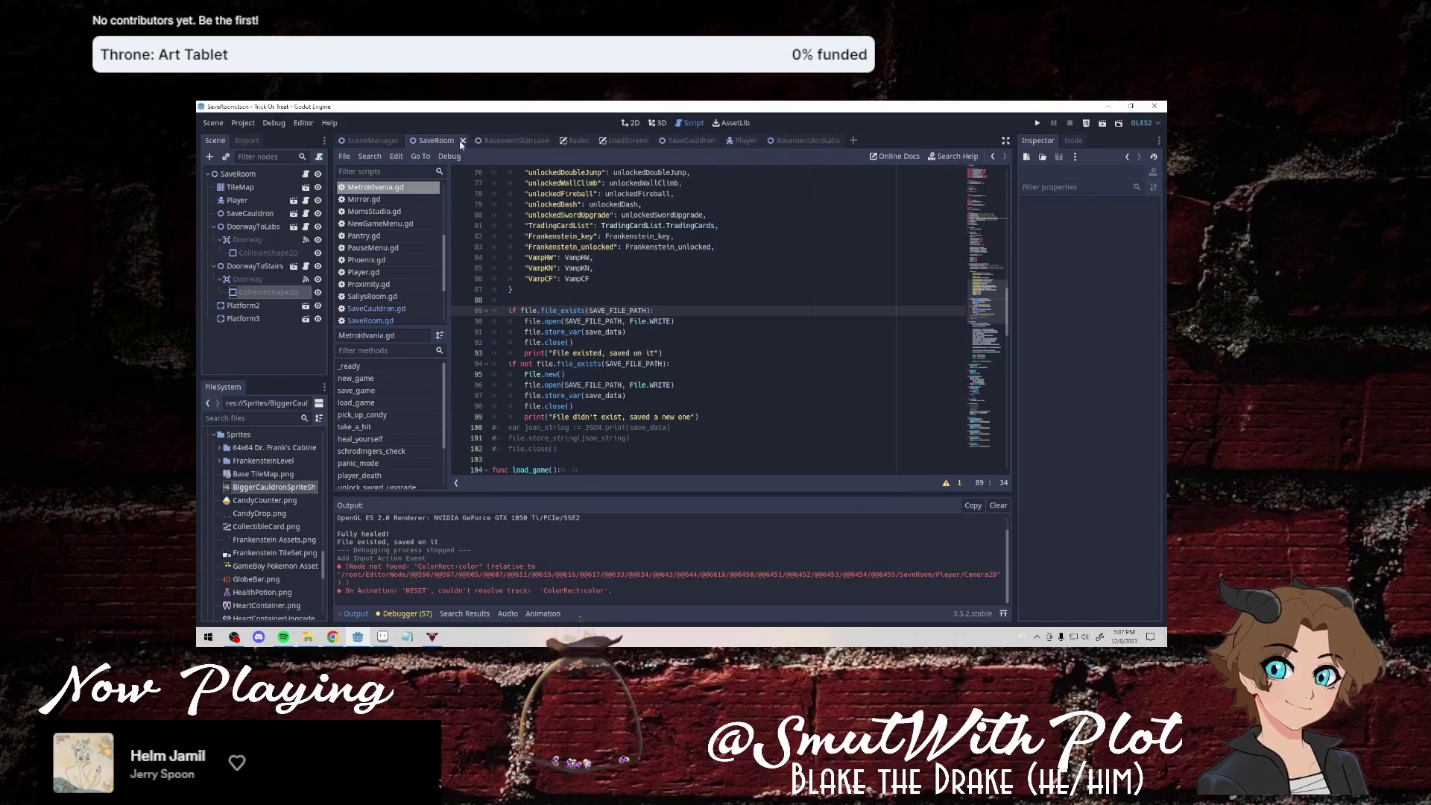
{"action": "left_click", "coordinate": [461, 145]}
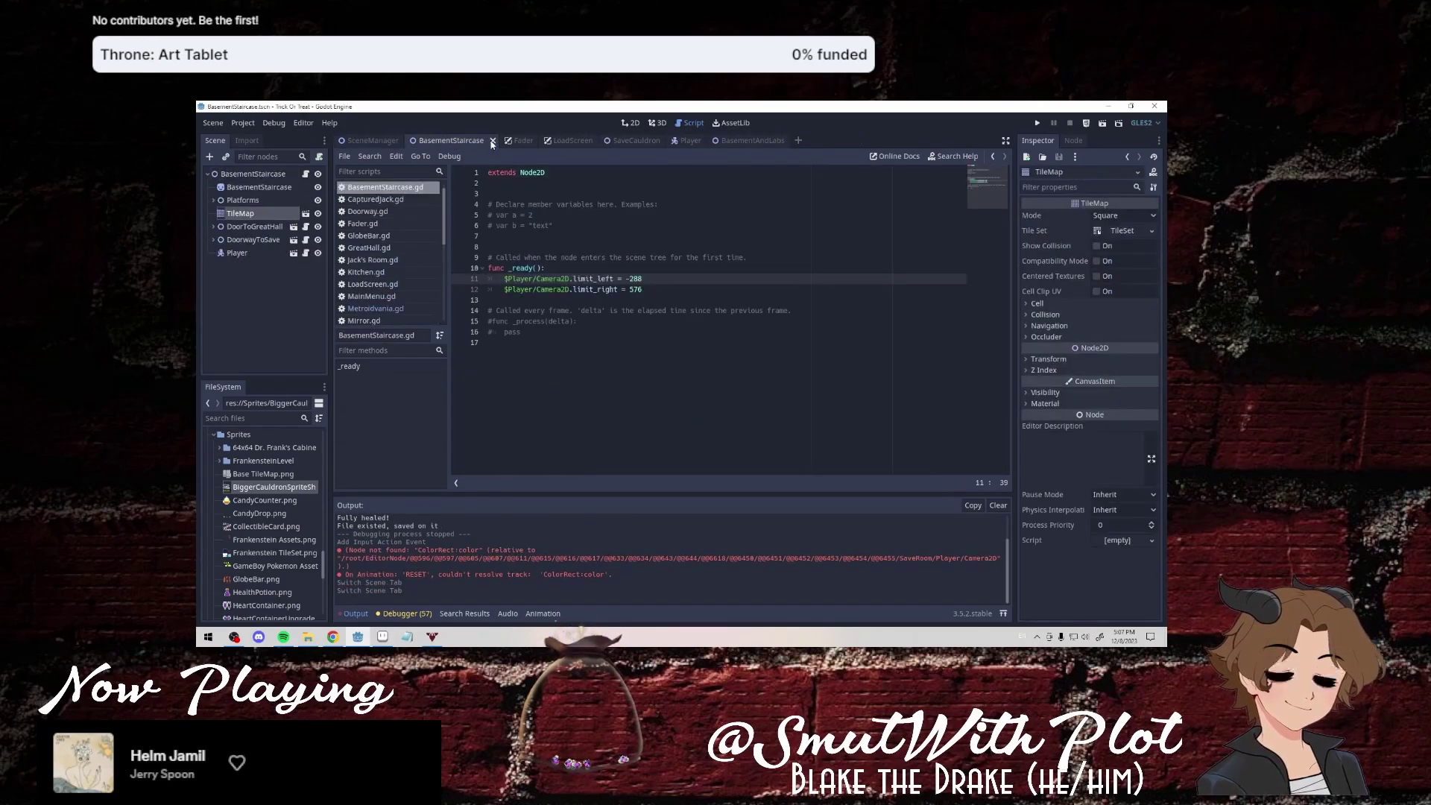
{"action": "left_click", "coordinate": [488, 141]}
{"action": "left_click", "coordinate": [492, 145]}
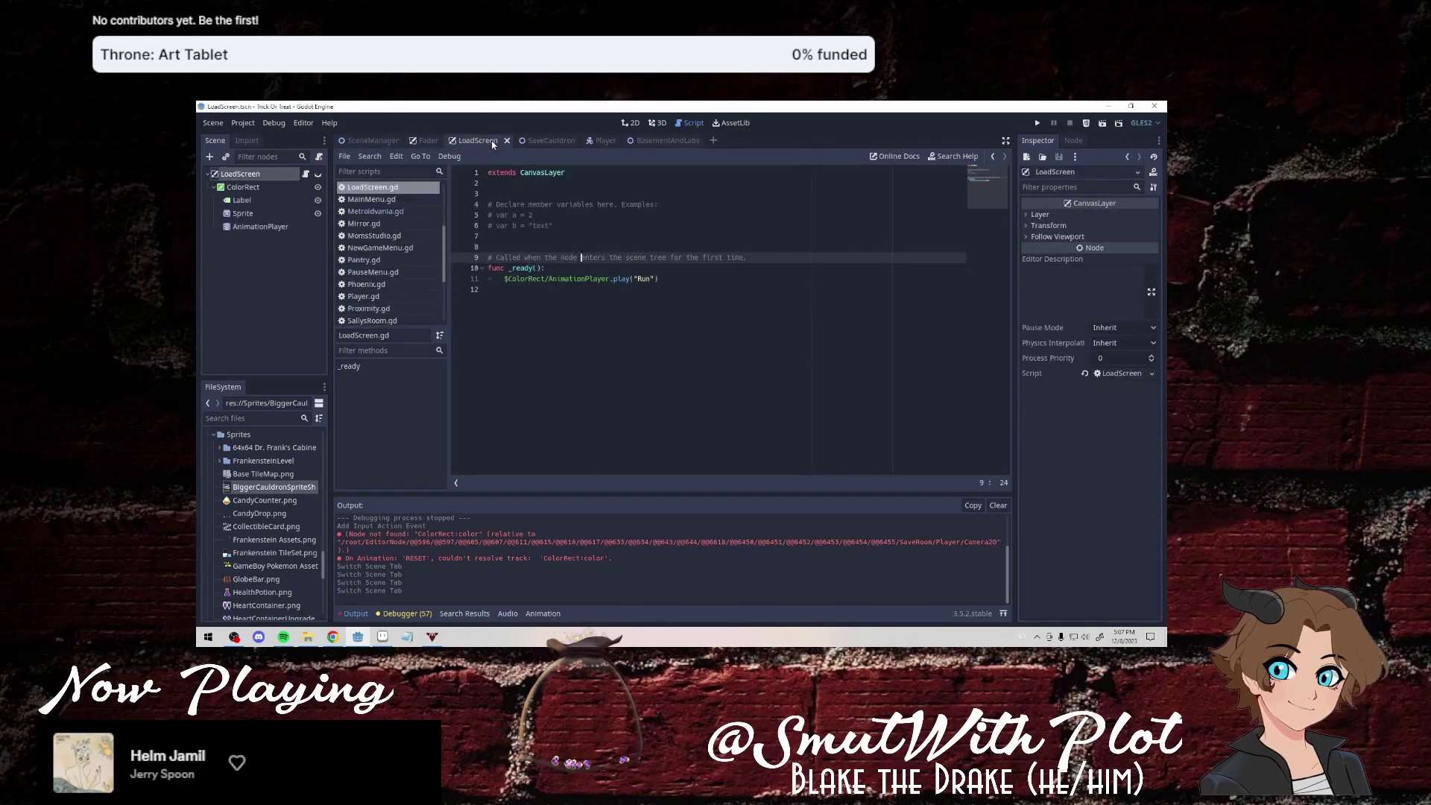
Make LoadScreen's black Loading... layer visible in 2D view and test-run the scene.
{"action": "left_click", "coordinate": [626, 123]}
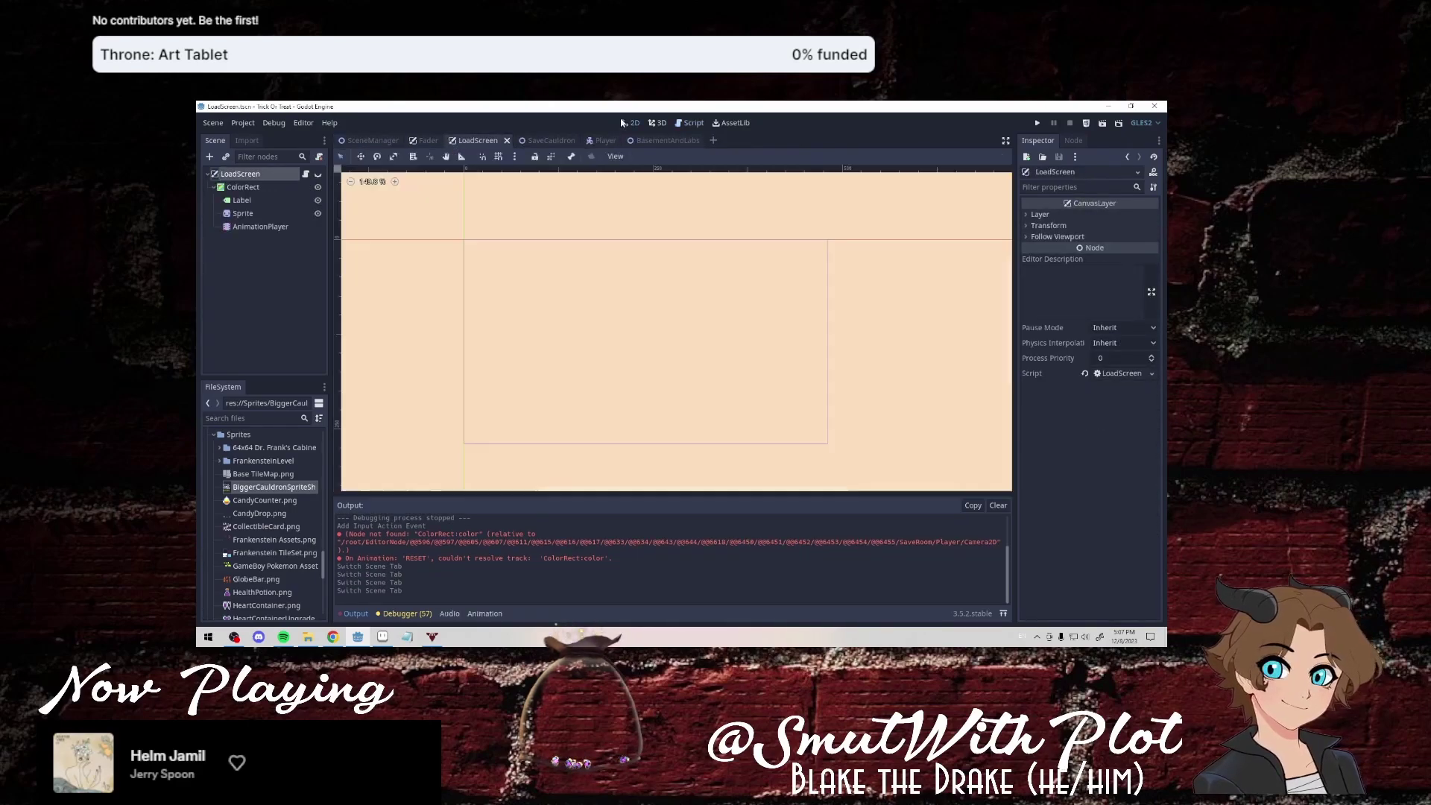
{"action": "left_click", "coordinate": [318, 174]}
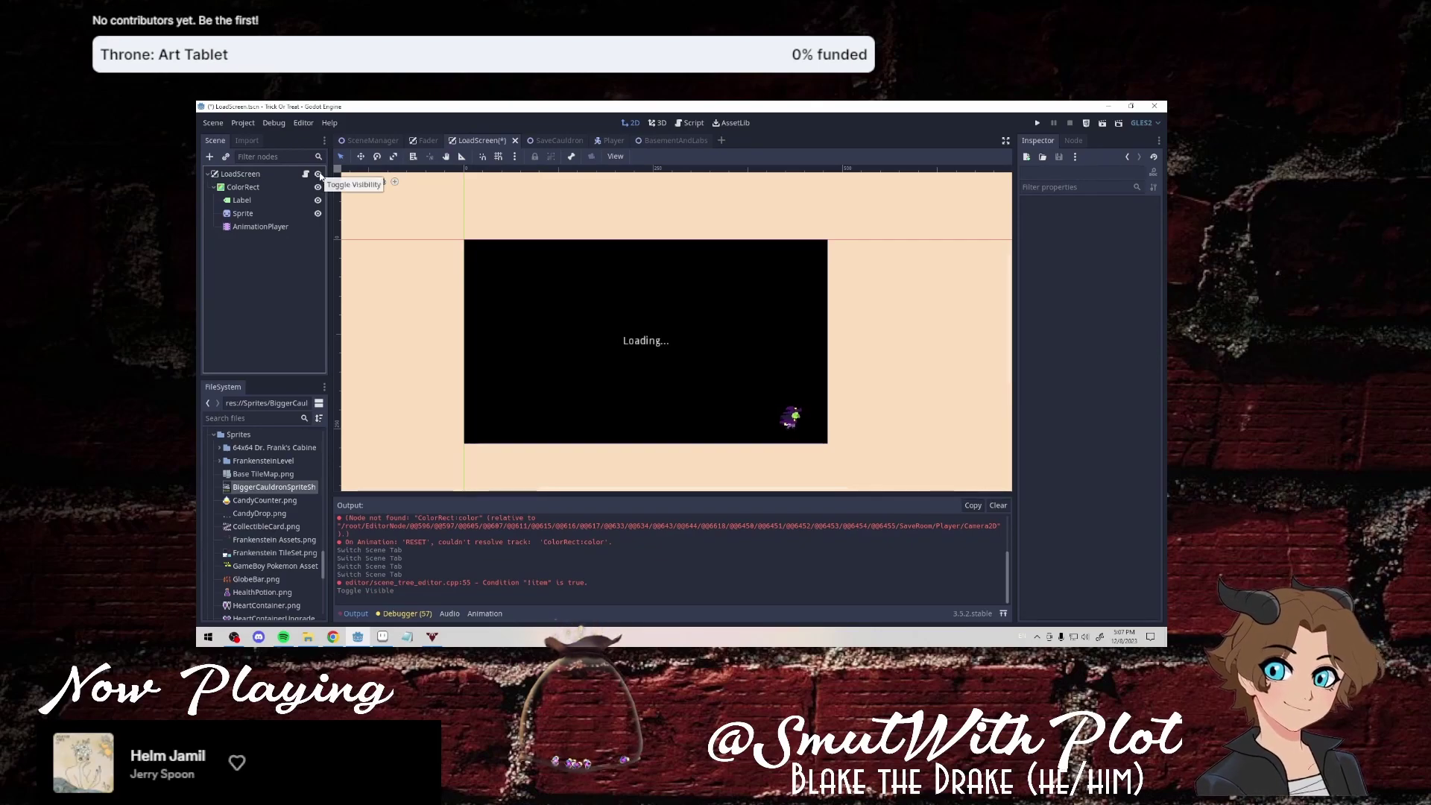
{"action": "left_click", "coordinate": [1102, 124]}
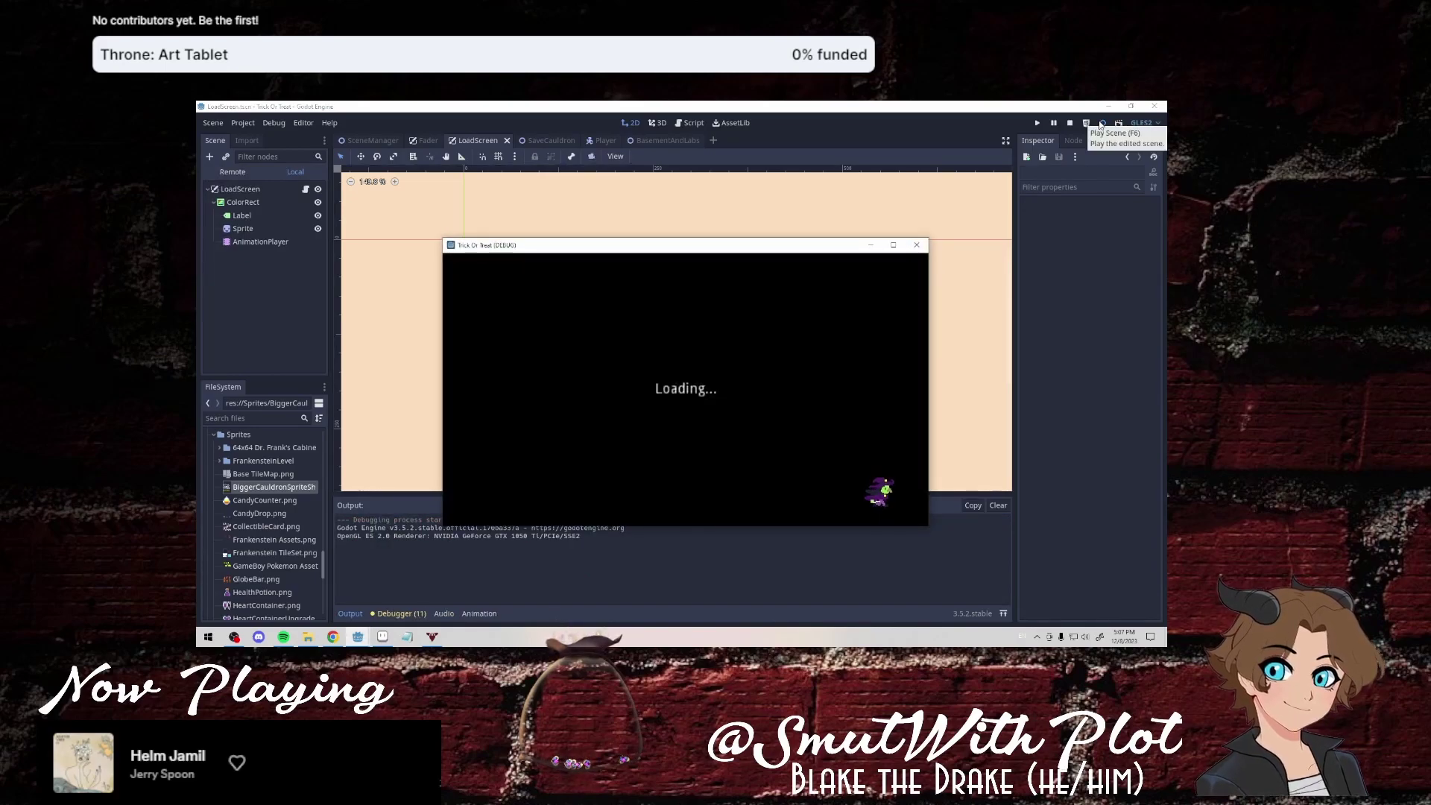
{"action": "left_click", "coordinate": [917, 244]}
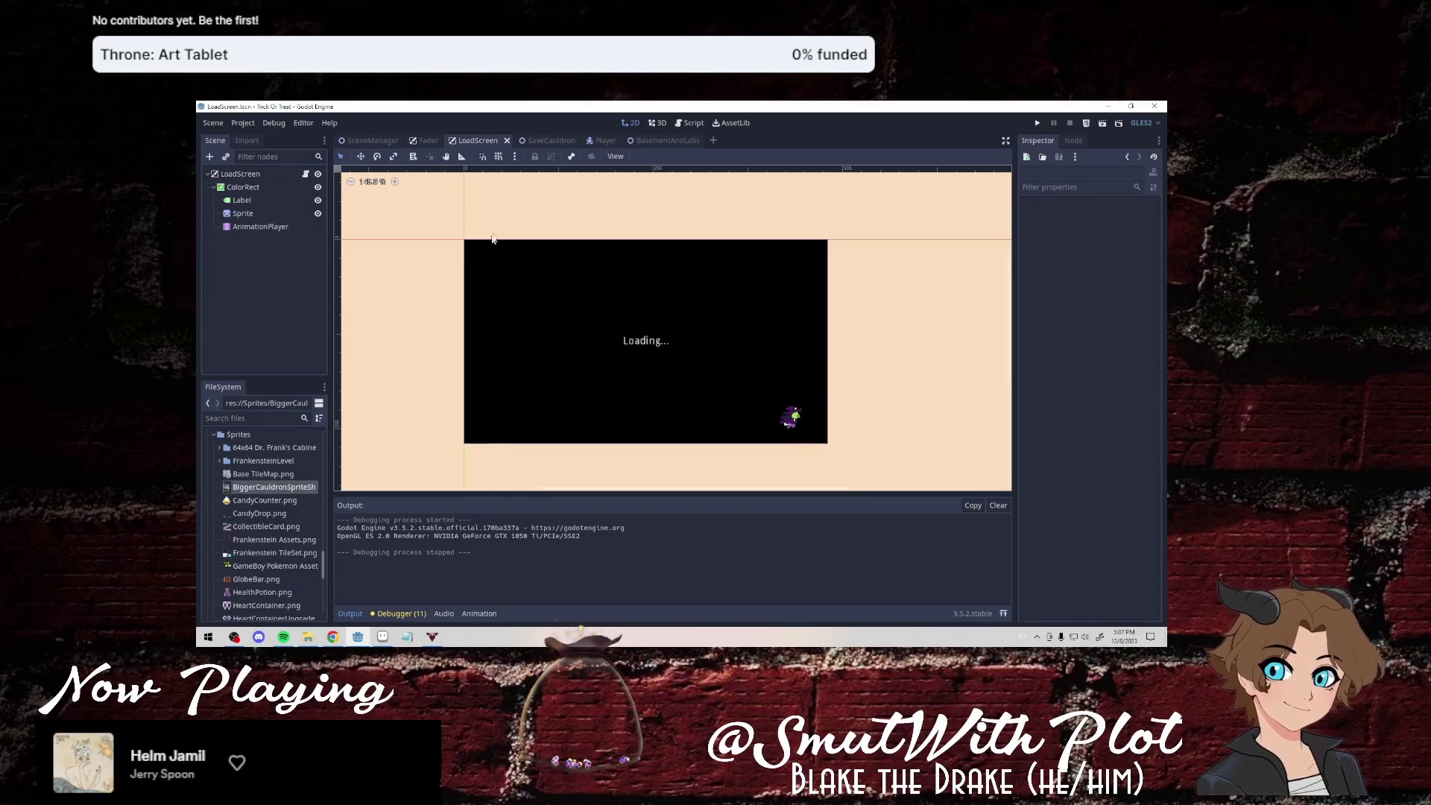
Close the LoadScreen, Fader, SaveCauldron and Player scene tabs.
{"action": "left_click", "coordinate": [507, 141]}
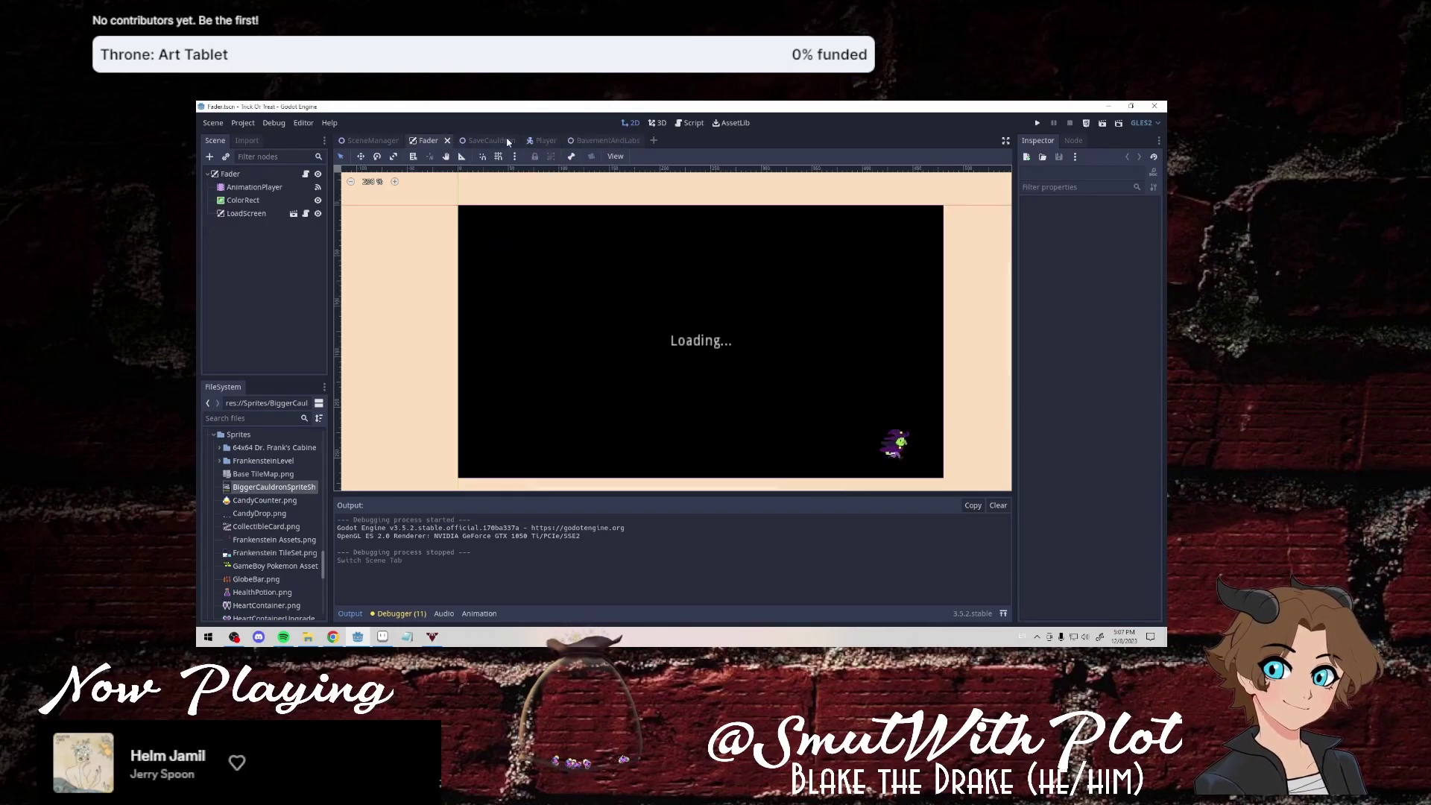
{"action": "left_click", "coordinate": [447, 141]}
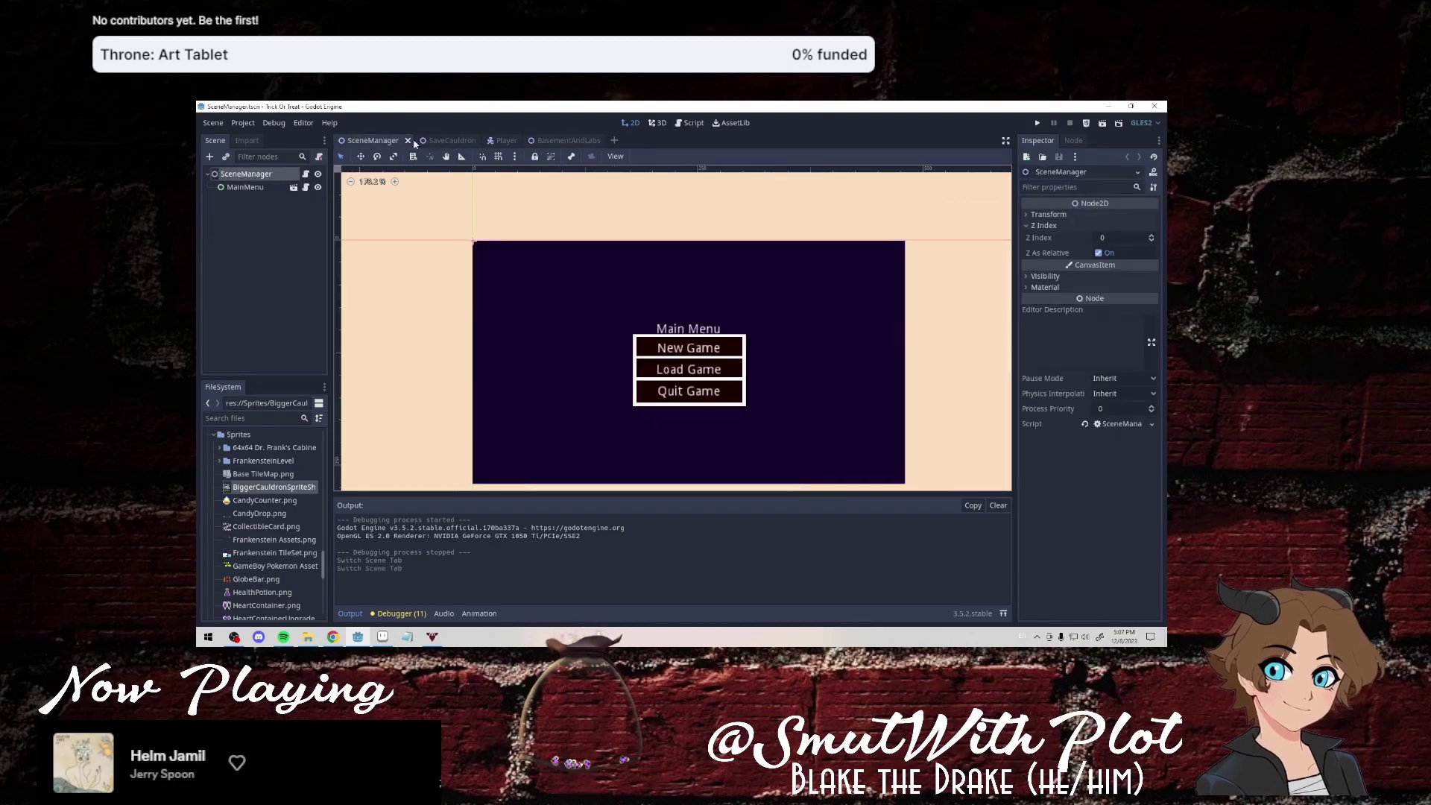
{"action": "left_click", "coordinate": [440, 141]}
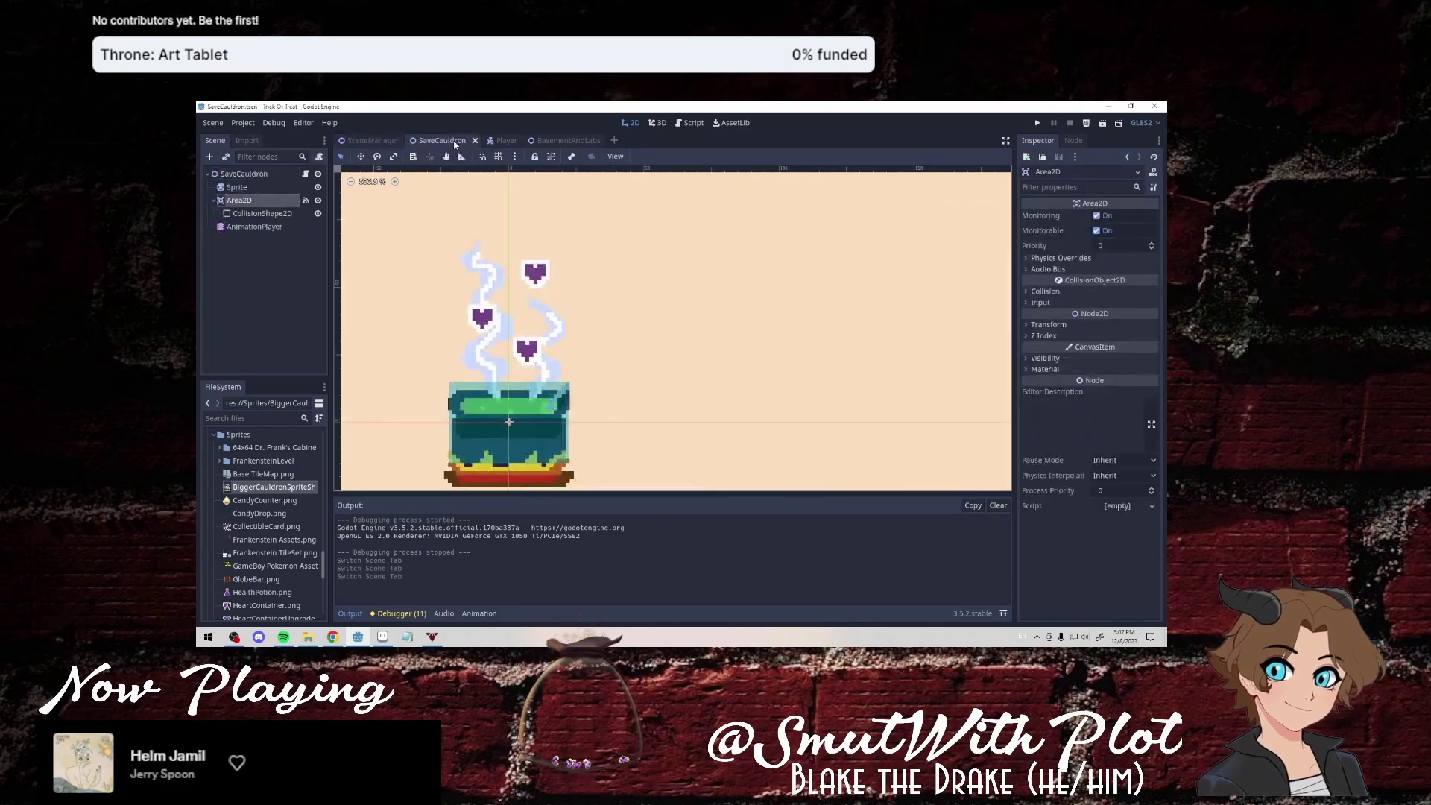
{"action": "left_click", "coordinate": [476, 142]}
{"action": "left_click", "coordinate": [436, 142]}
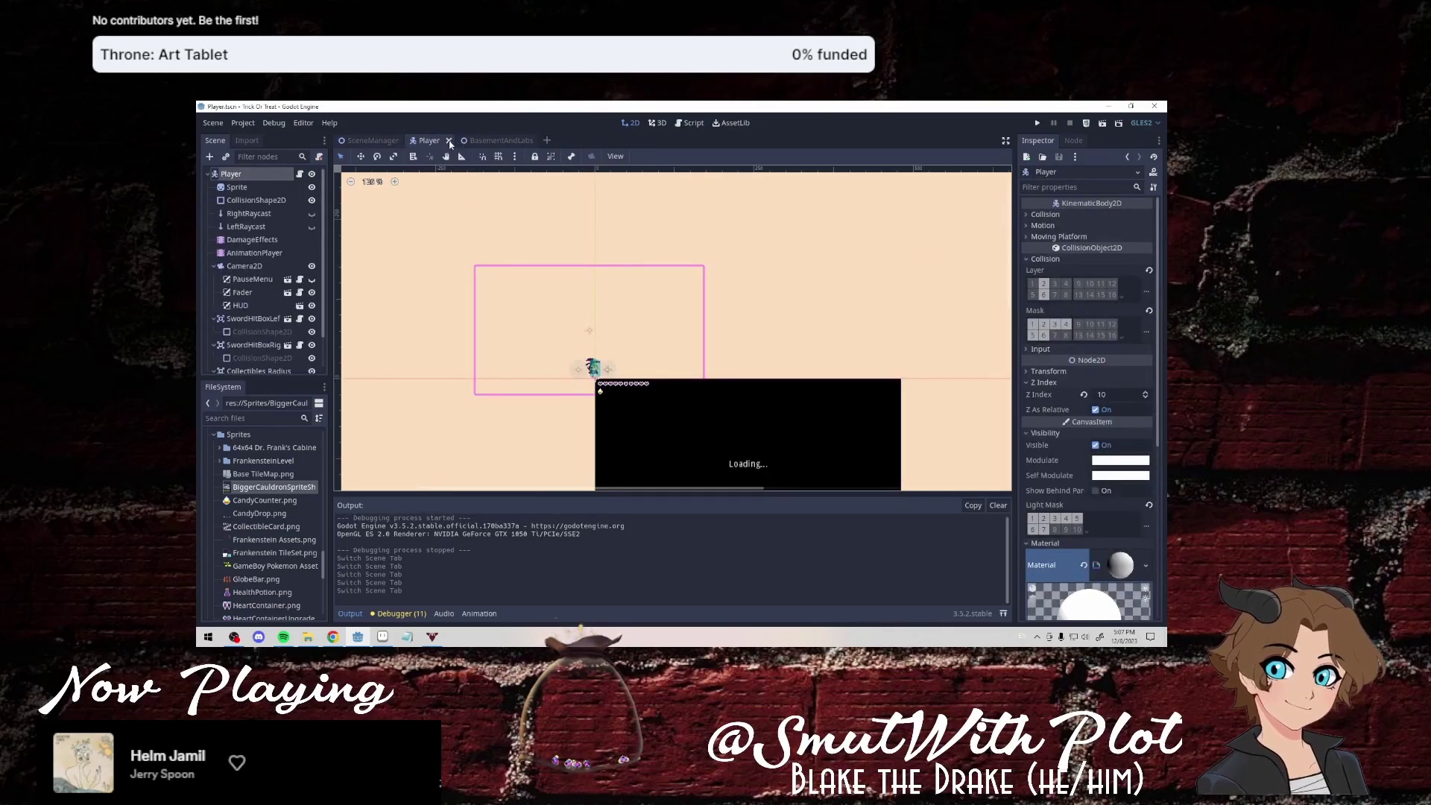
{"action": "left_click", "coordinate": [456, 142]}
{"action": "left_click", "coordinate": [489, 142]}
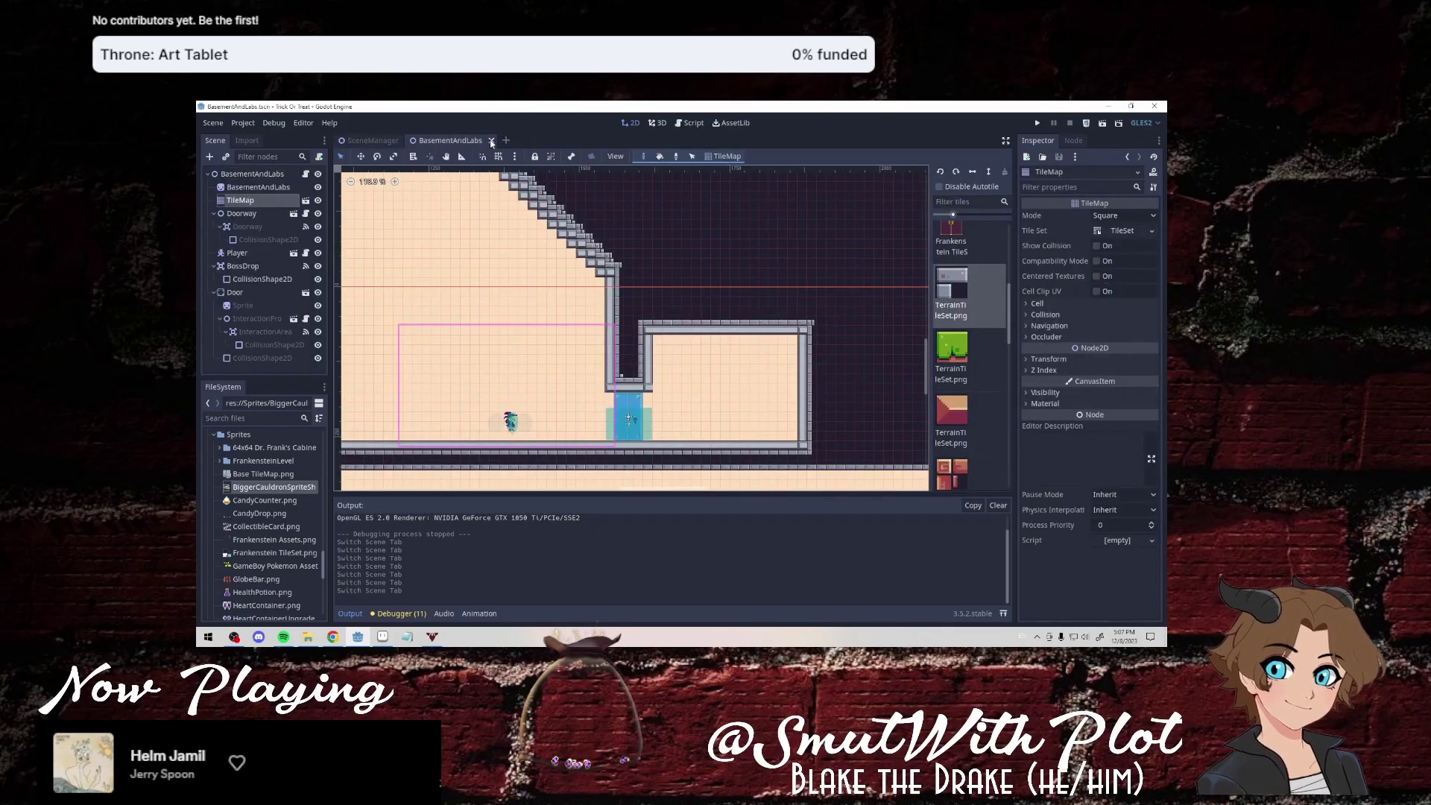
Pan across the BasementAndLabs lab rooms to its left end, then reopen the Player scene.
{"action": "scroll", "coordinate": [896, 344], "scroll_direction": "down", "scroll_amount": 4}
{"action": "scroll", "coordinate": [895, 348], "scroll_direction": "down", "scroll_amount": 1}
{"action": "scroll", "coordinate": [895, 349], "scroll_direction": "up", "scroll_amount": 2}
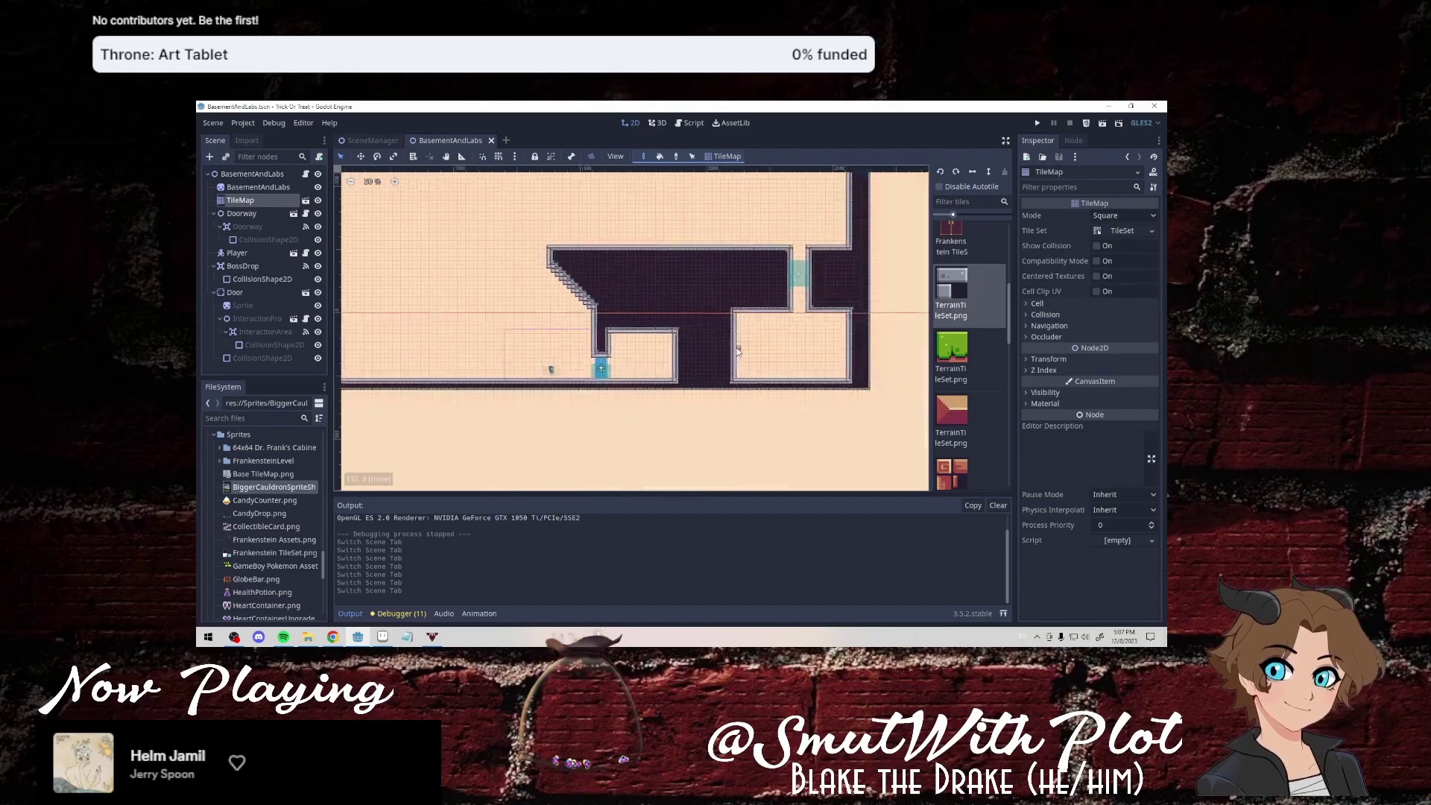
{"action": "middle_click_drag", "start_coordinate": [894, 349], "coordinate": [645, 355]}
{"action": "scroll", "coordinate": [703, 355], "scroll_direction": "down", "scroll_amount": 1}
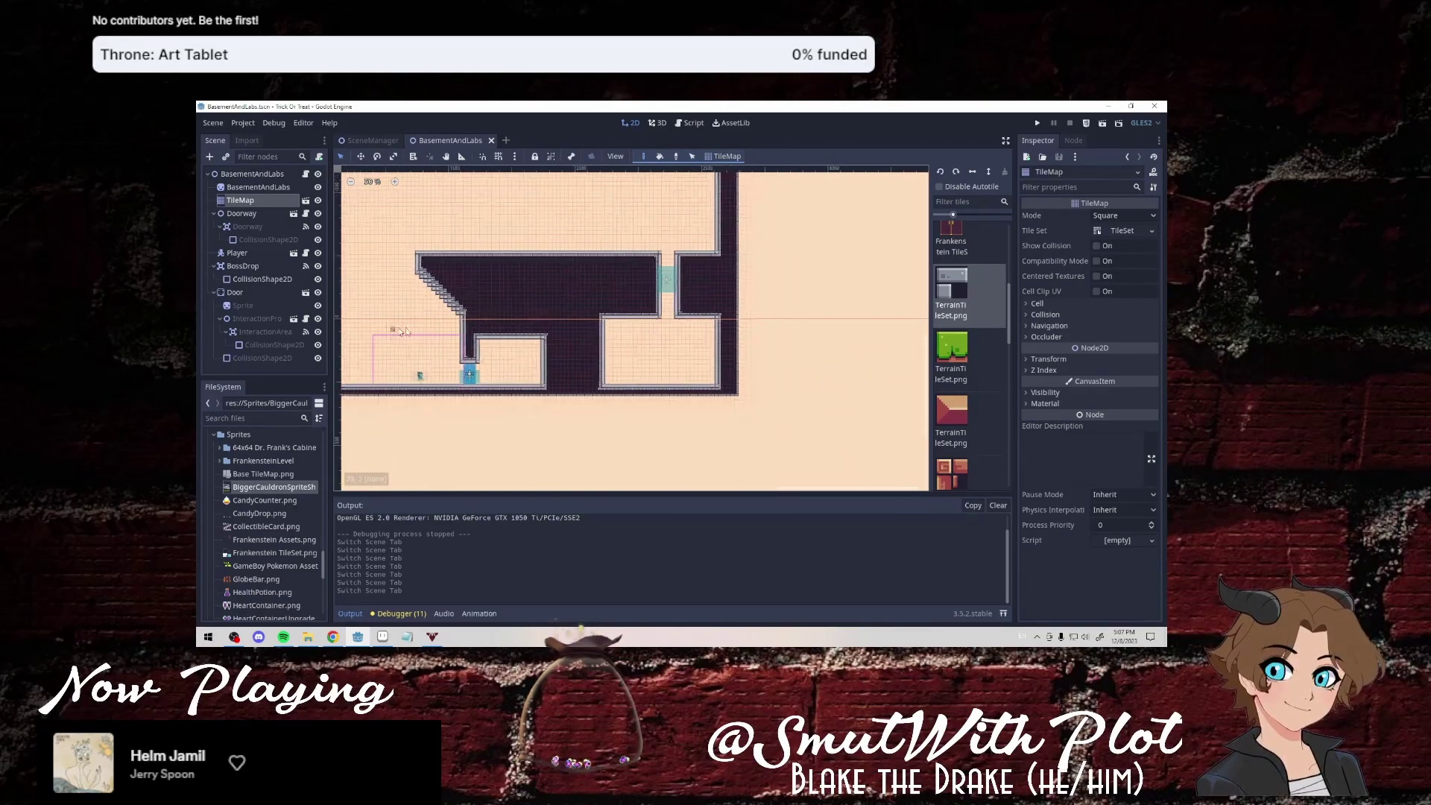
{"action": "middle_click_drag", "start_coordinate": [398, 339], "coordinate": [734, 361]}
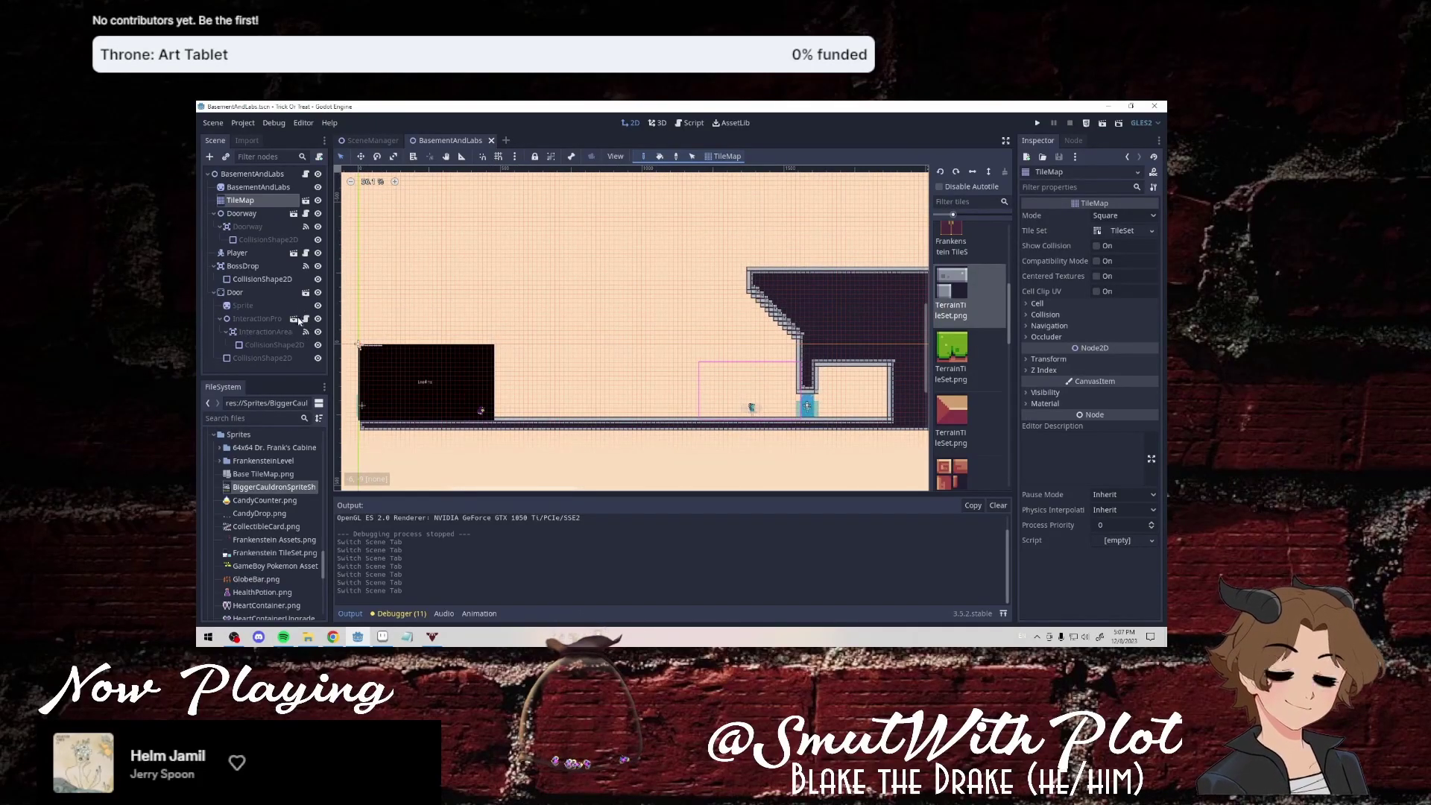
{"action": "left_click", "coordinate": [294, 254]}
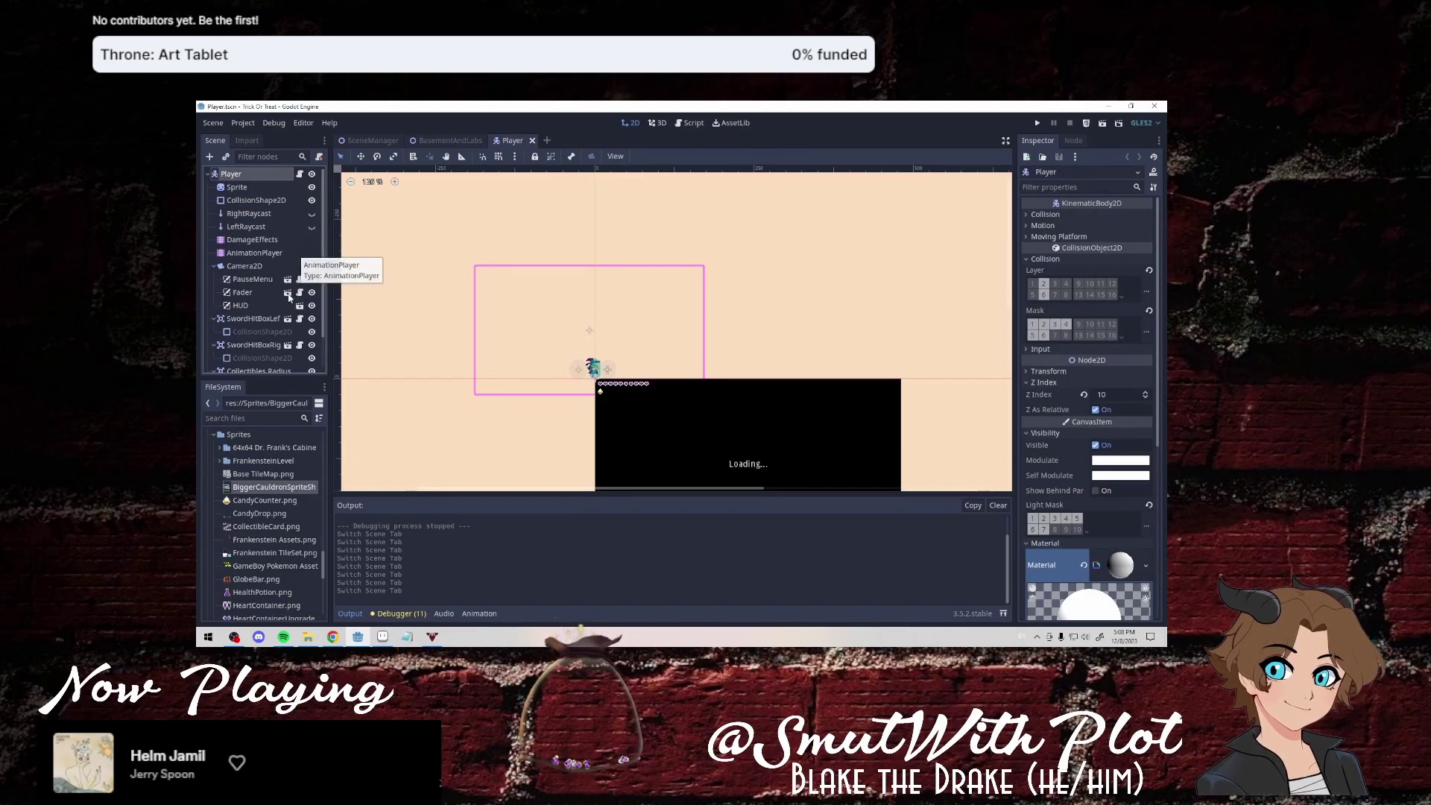
Hide LoadScreen inside the Fader scene and save it, then hide the Fader layer in Player.
{"action": "left_click", "coordinate": [287, 293]}
{"action": "left_click", "coordinate": [318, 200]}
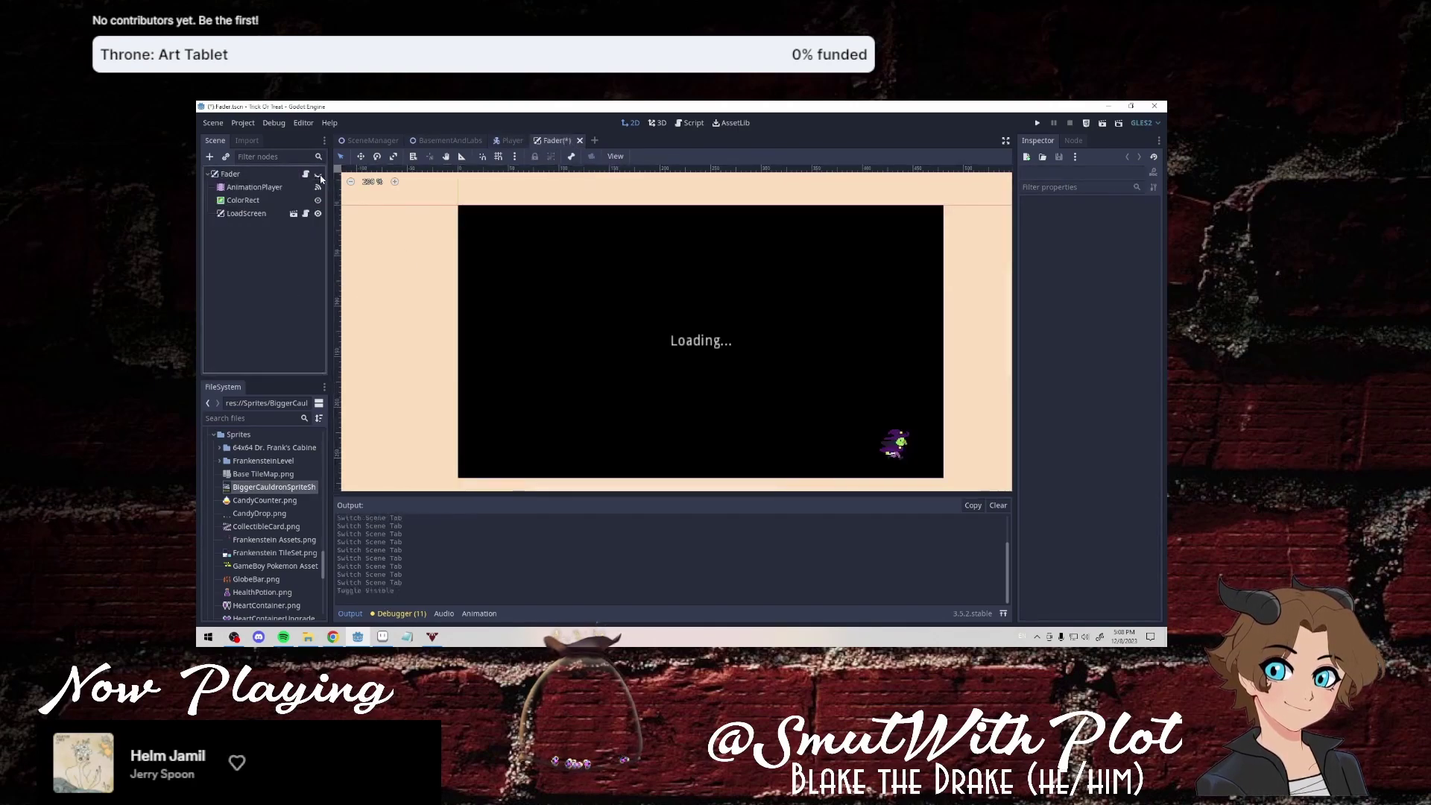
{"action": "left_click", "coordinate": [318, 213]}
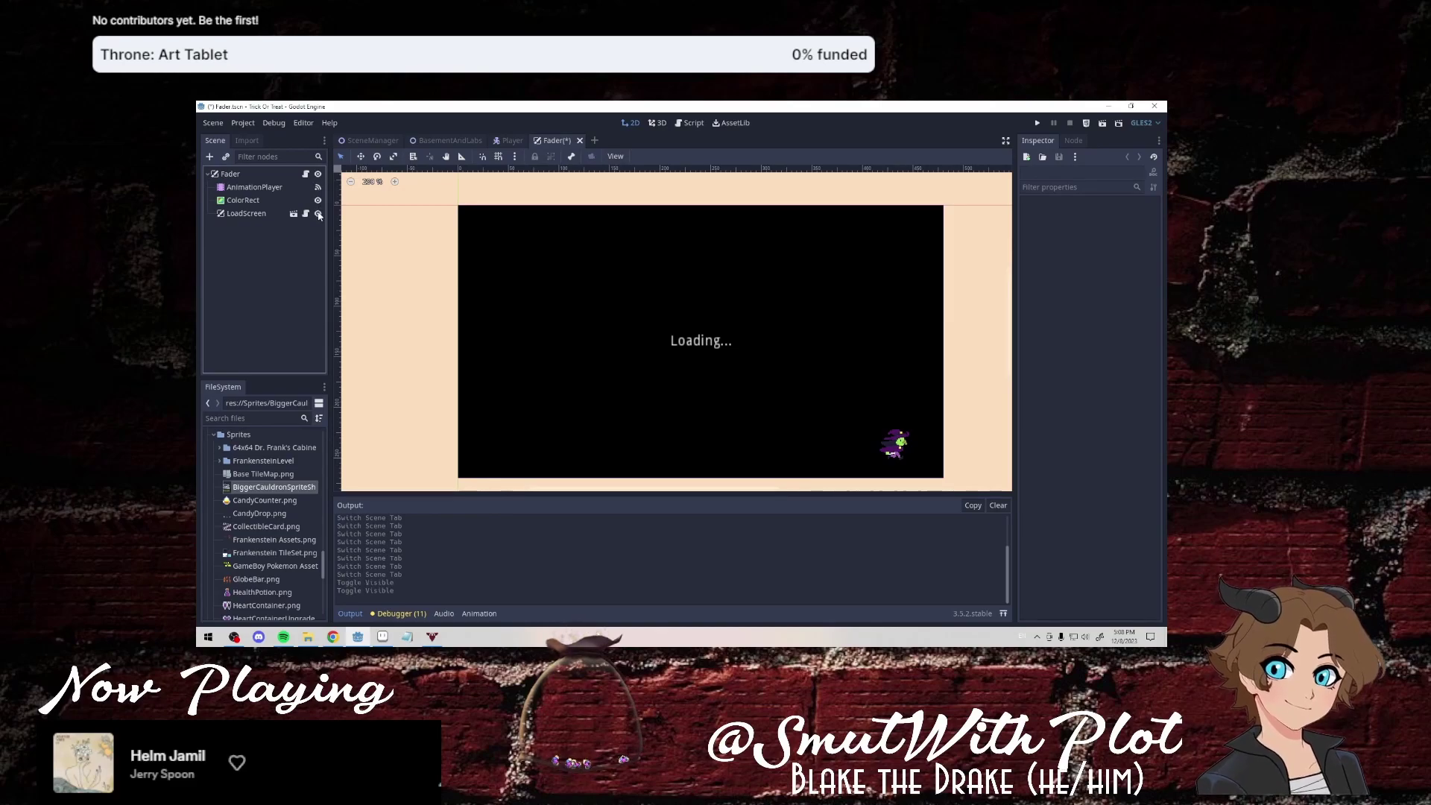
{"action": "left_click", "coordinate": [318, 214]}
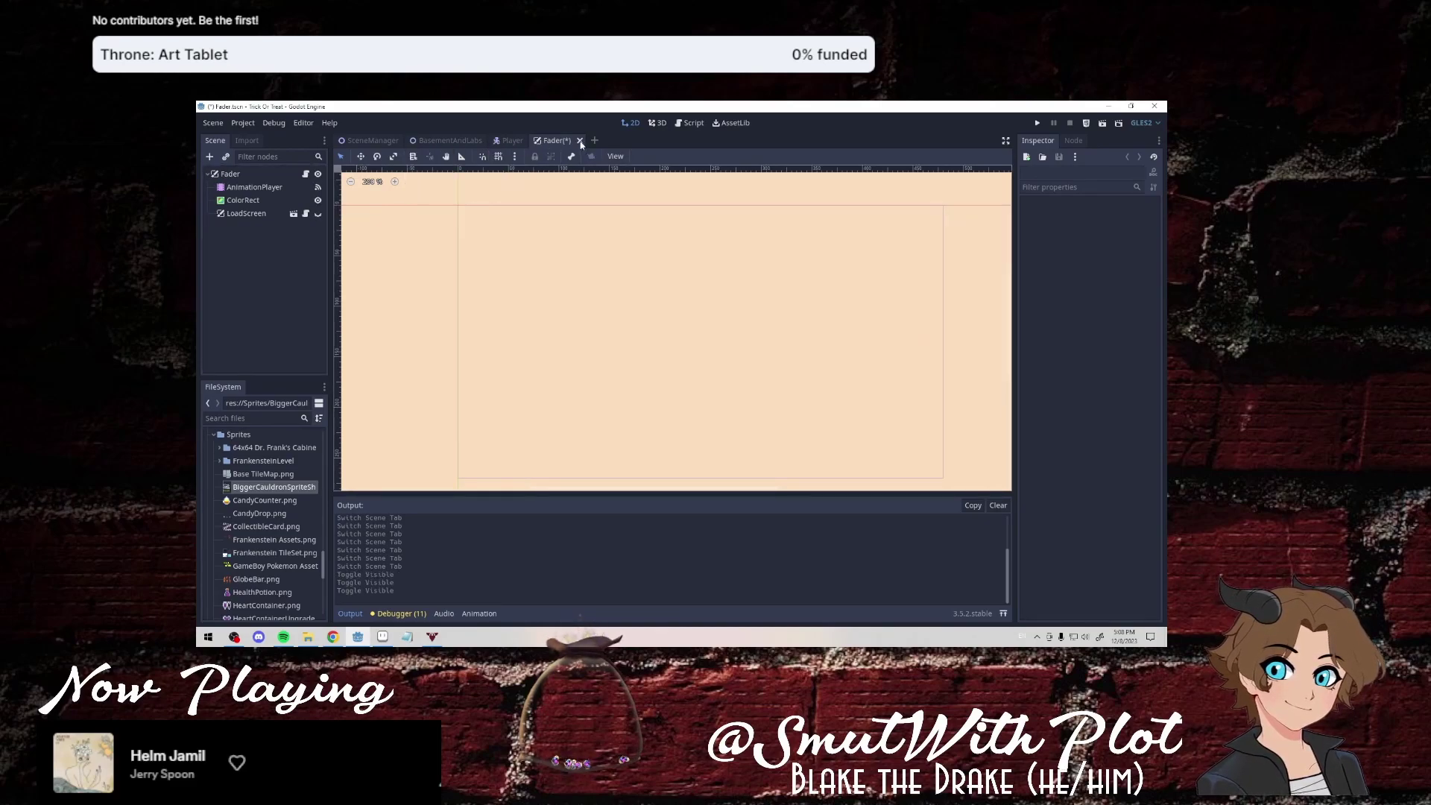
{"action": "left_click", "coordinate": [581, 144]}
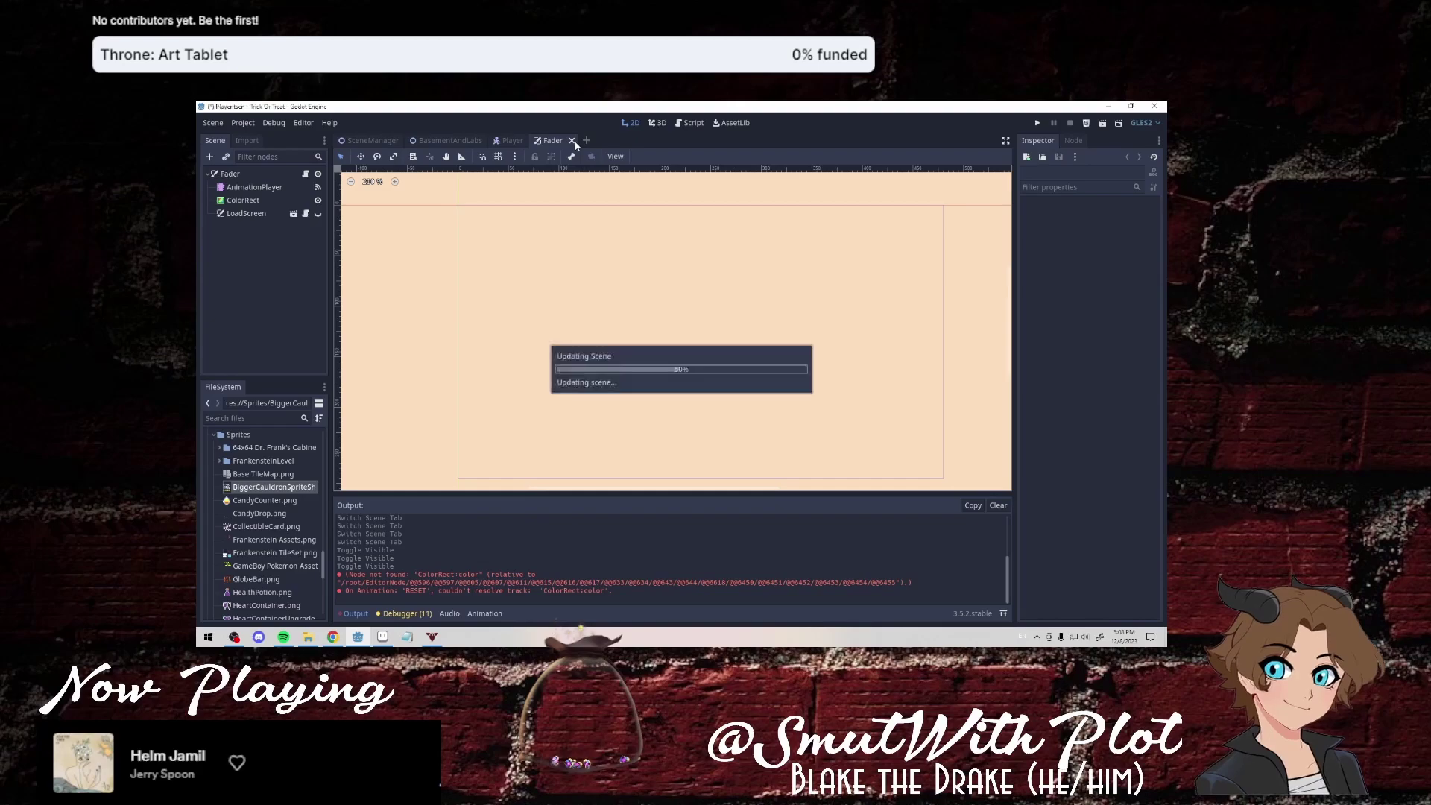
{"action": "key", "text": "Return"}
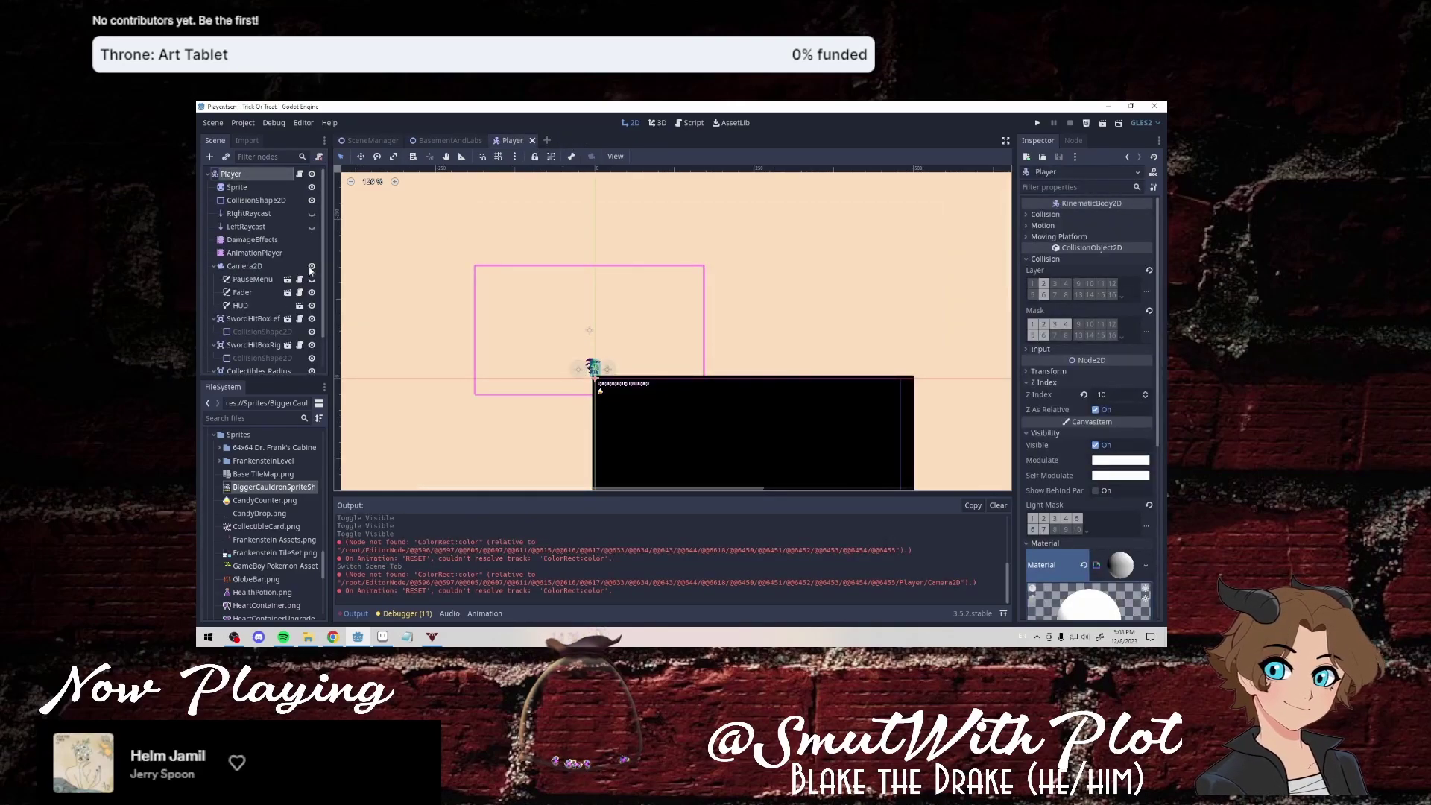
{"action": "left_click", "coordinate": [312, 293]}
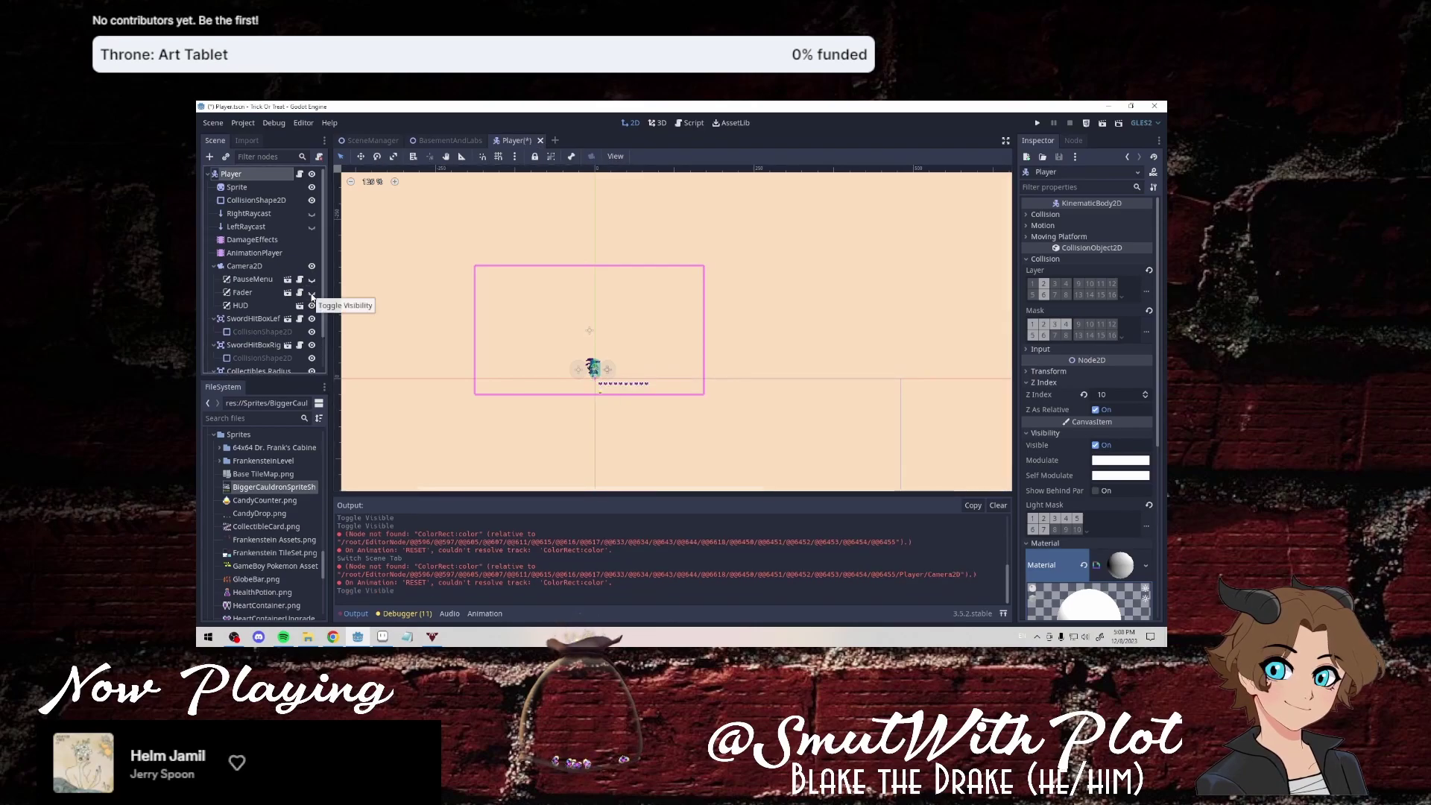
{"action": "left_click", "coordinate": [532, 140]}
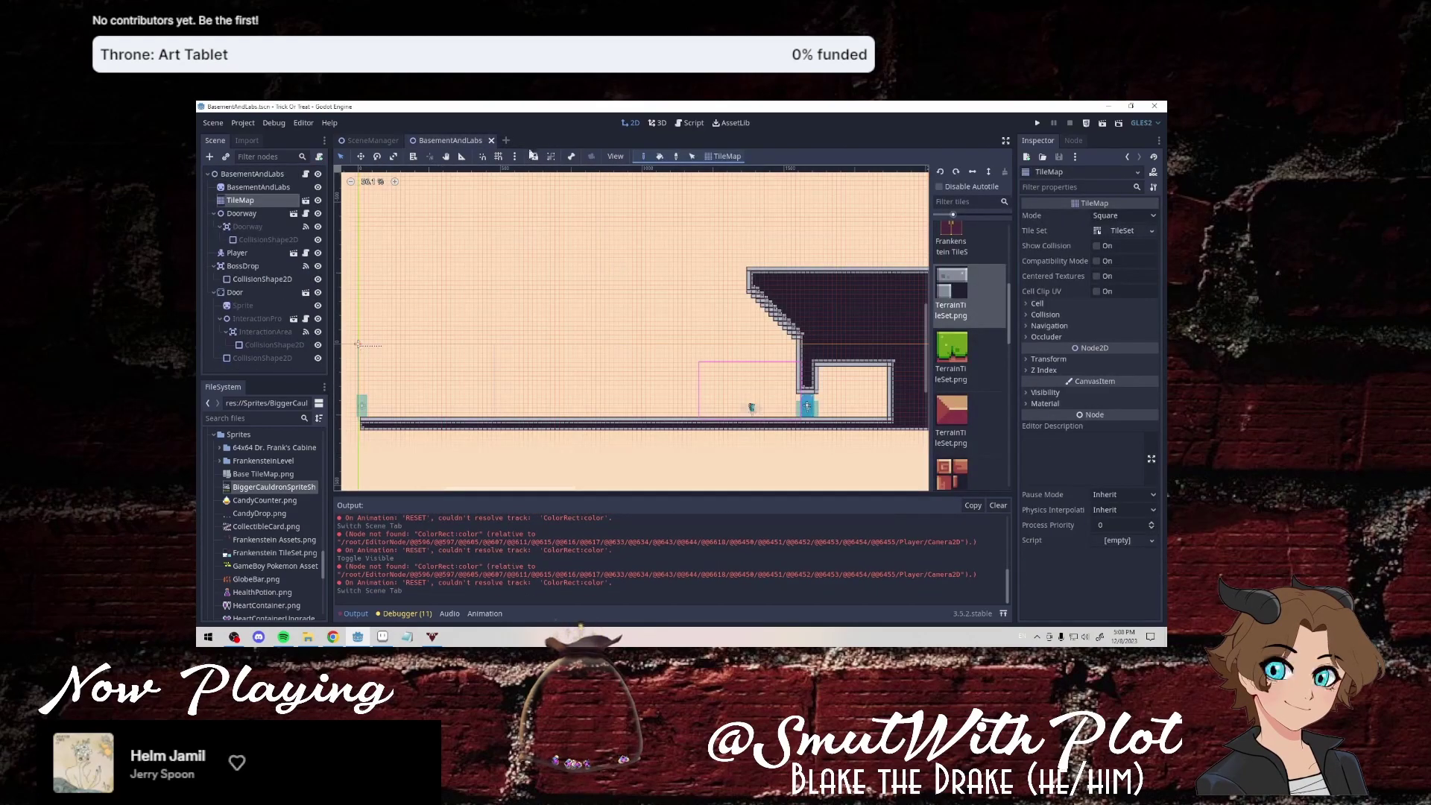
{"action": "scroll", "coordinate": [619, 399], "scroll_direction": "down", "scroll_amount": 1}
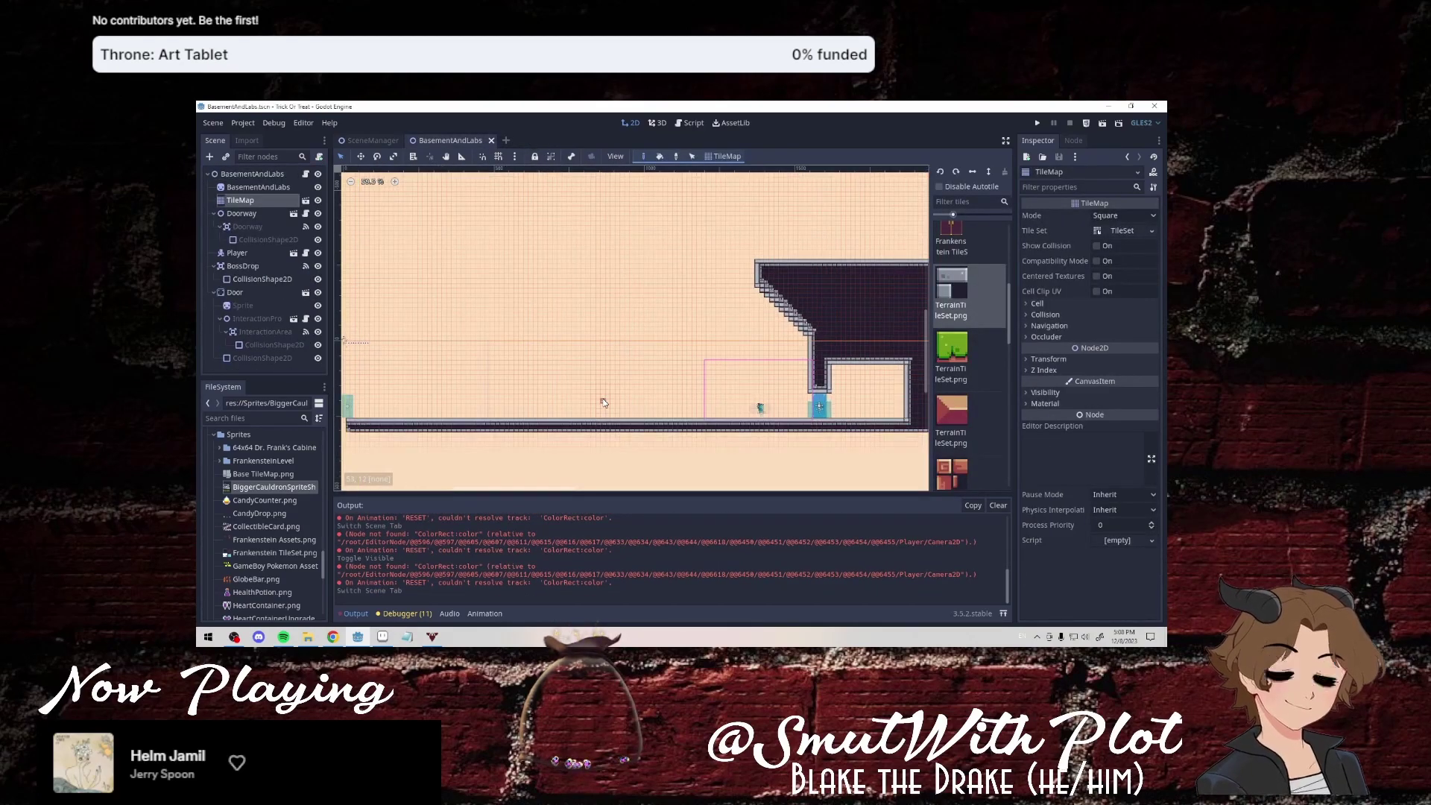
{"action": "scroll", "coordinate": [507, 395], "scroll_direction": "down", "scroll_amount": 1}
{"action": "scroll", "coordinate": [495, 383], "scroll_direction": "up", "scroll_amount": 1}
{"action": "scroll", "coordinate": [495, 383], "scroll_direction": "up", "scroll_amount": 1}
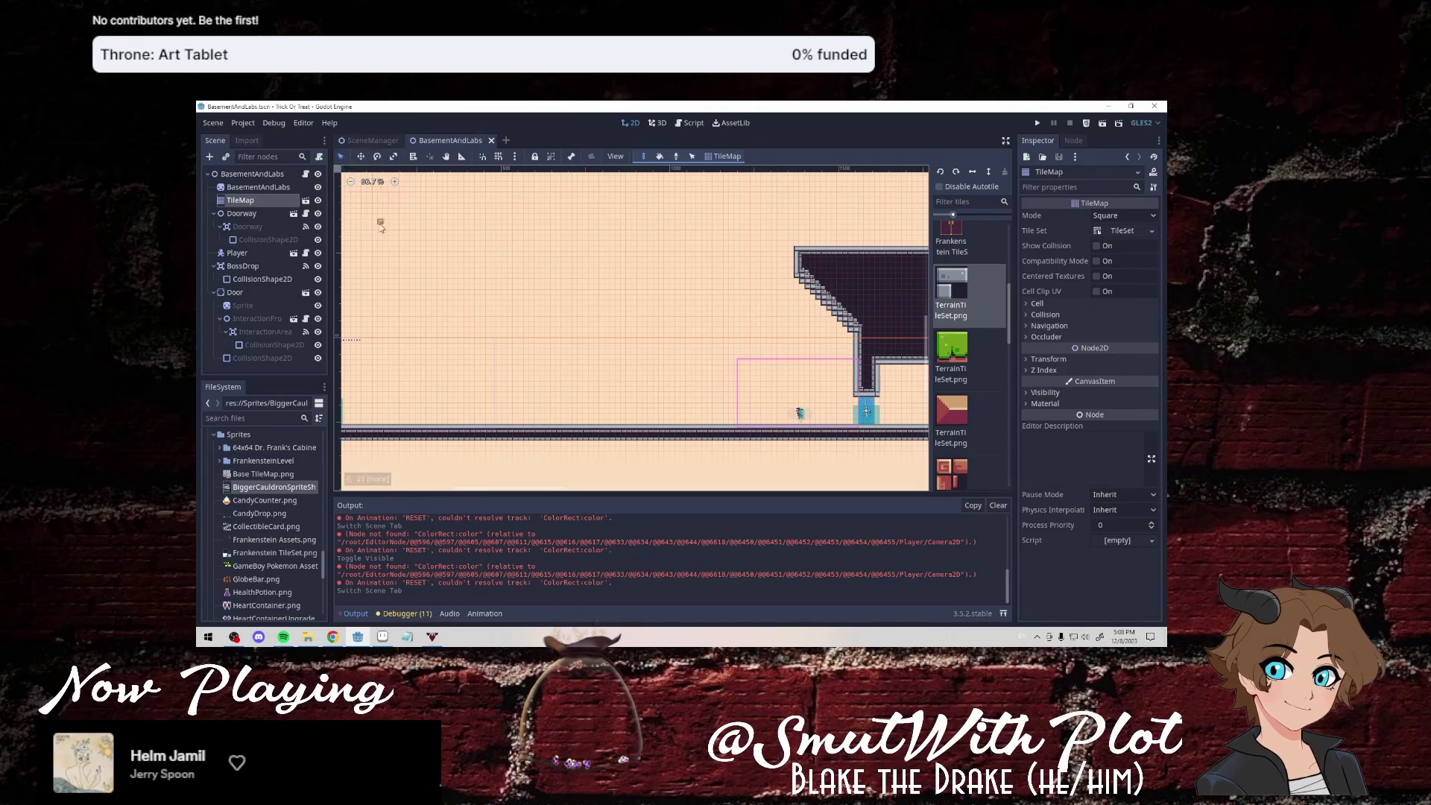
{"action": "scroll", "coordinate": [285, 547], "scroll_direction": "up", "scroll_amount": 3}
{"action": "scroll", "coordinate": [285, 546], "scroll_direction": "up", "scroll_amount": 2}
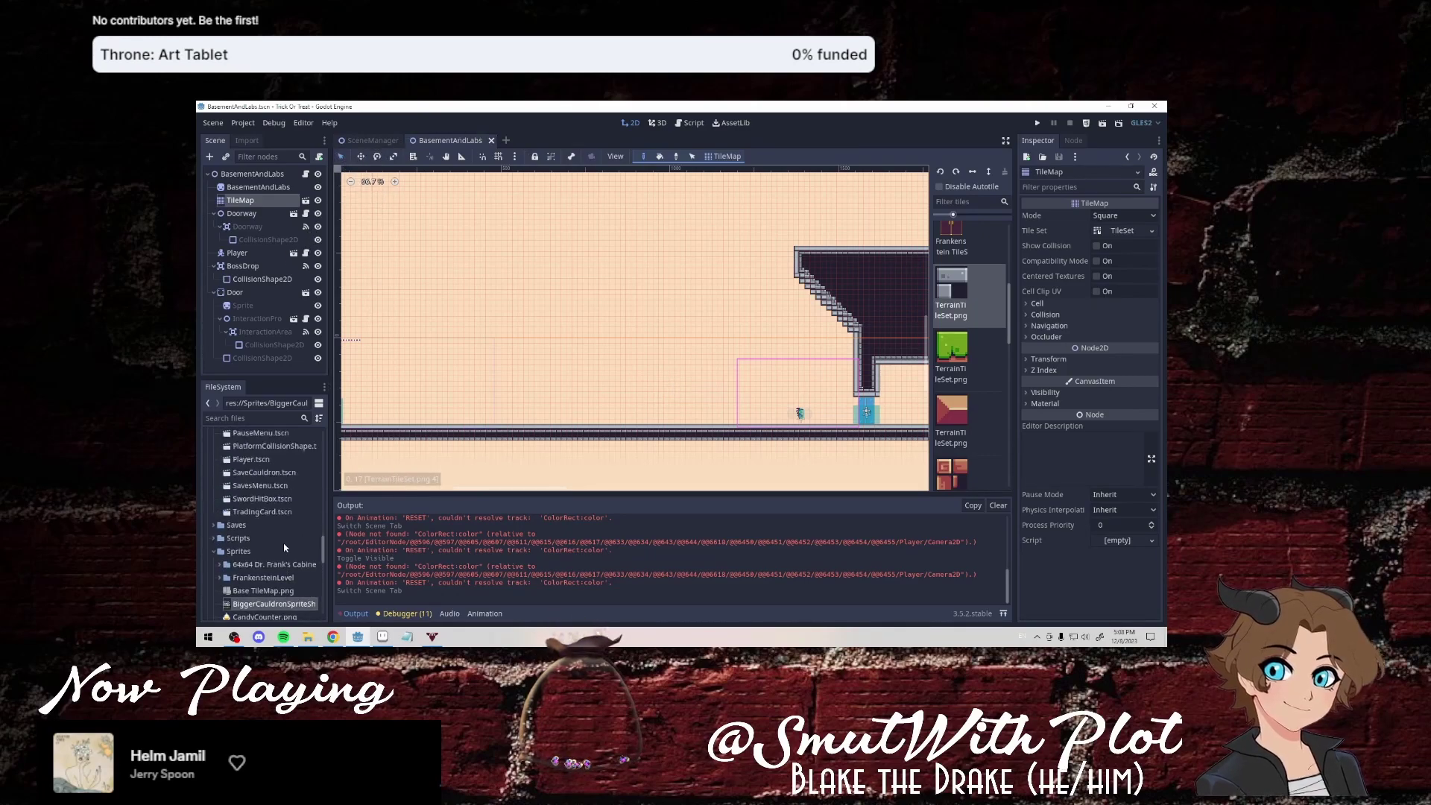
{"action": "scroll", "coordinate": [285, 546], "scroll_direction": "up", "scroll_amount": 2}
{"action": "scroll", "coordinate": [284, 547], "scroll_direction": "up", "scroll_amount": 2}
{"action": "scroll", "coordinate": [285, 548], "scroll_direction": "up", "scroll_amount": 2}
{"action": "scroll", "coordinate": [285, 547], "scroll_direction": "up", "scroll_amount": 3}
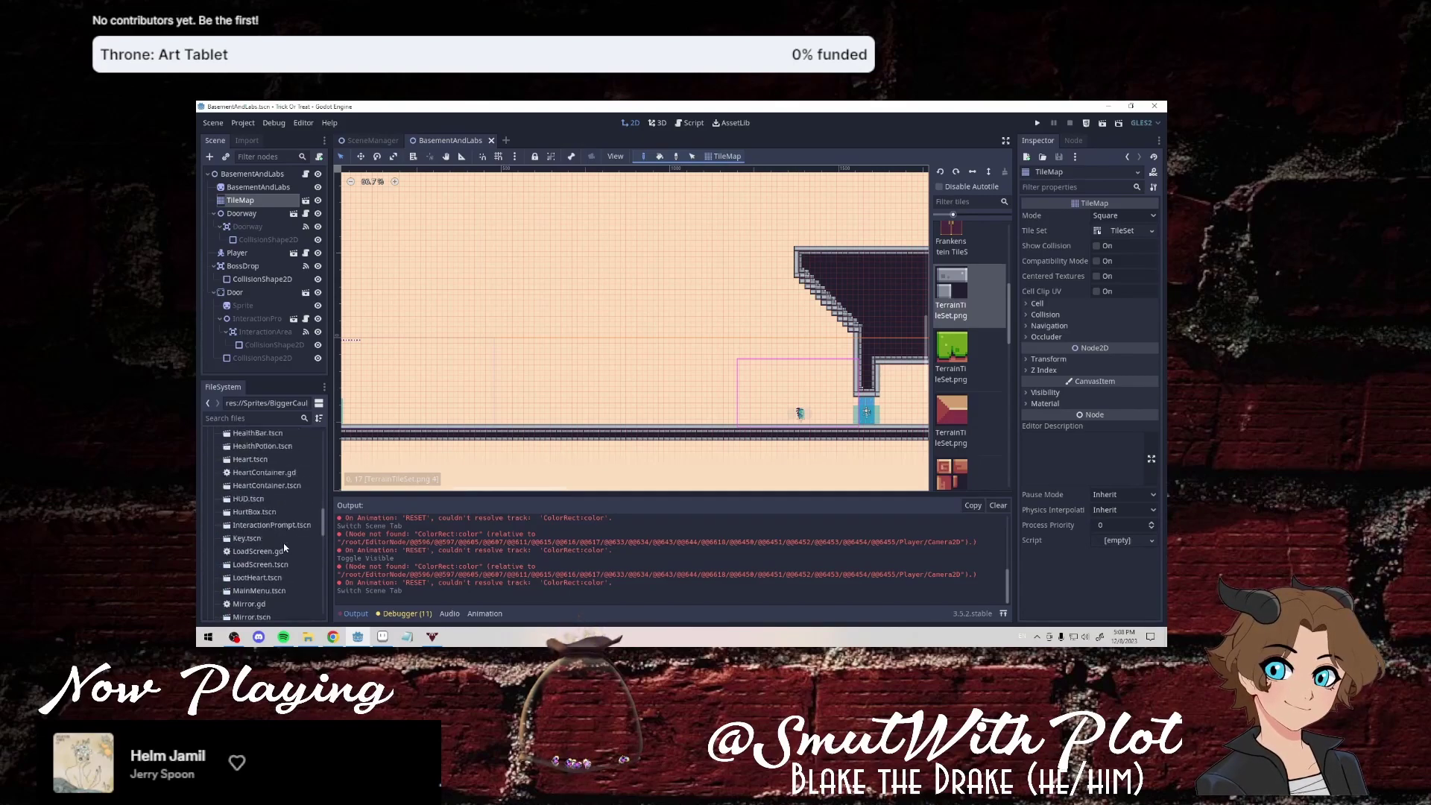
{"action": "scroll", "coordinate": [283, 548], "scroll_direction": "up", "scroll_amount": 3}
{"action": "scroll", "coordinate": [216, 578], "scroll_direction": "up", "scroll_amount": 3}
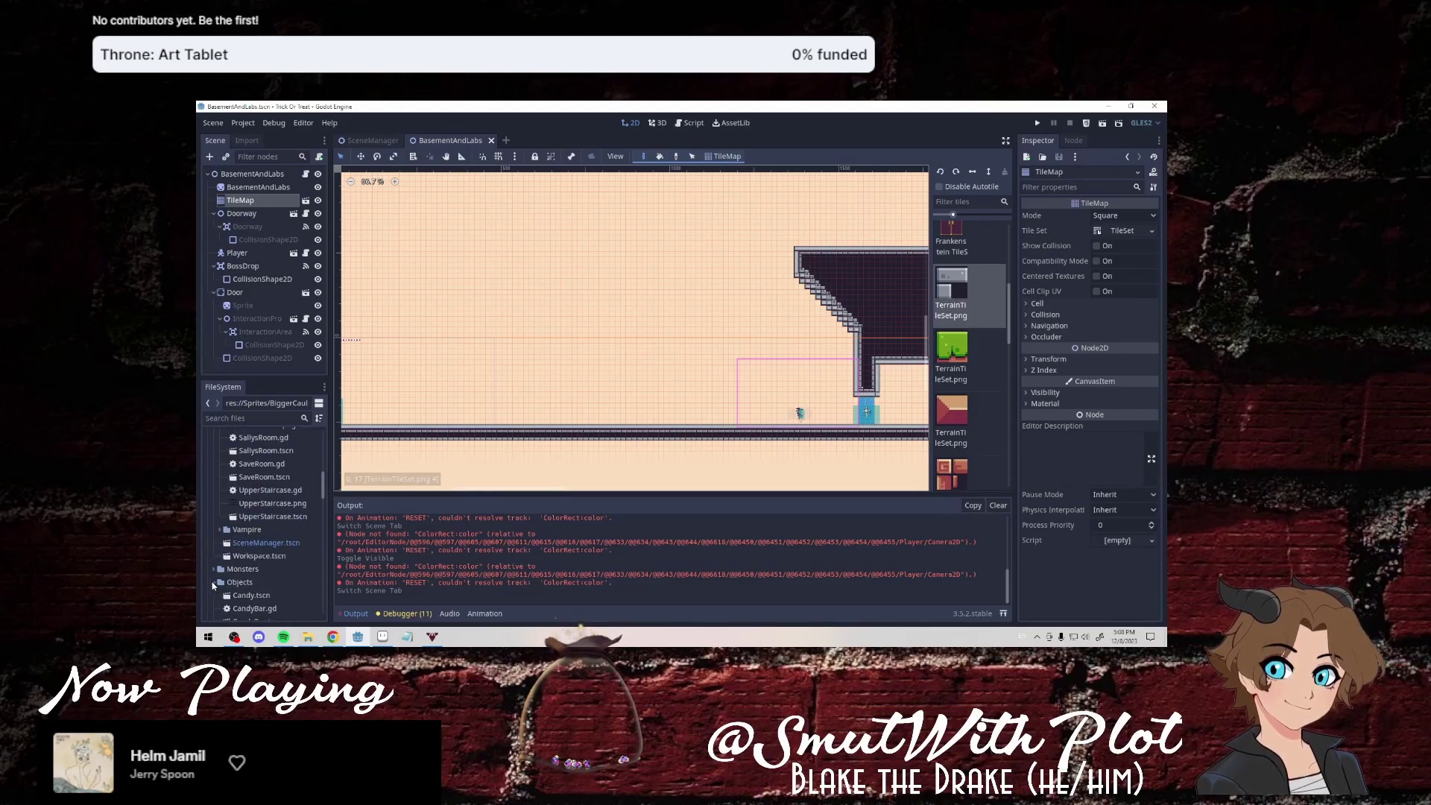
{"action": "left_click", "coordinate": [214, 583]}
{"action": "double_click", "coordinate": [273, 517]}
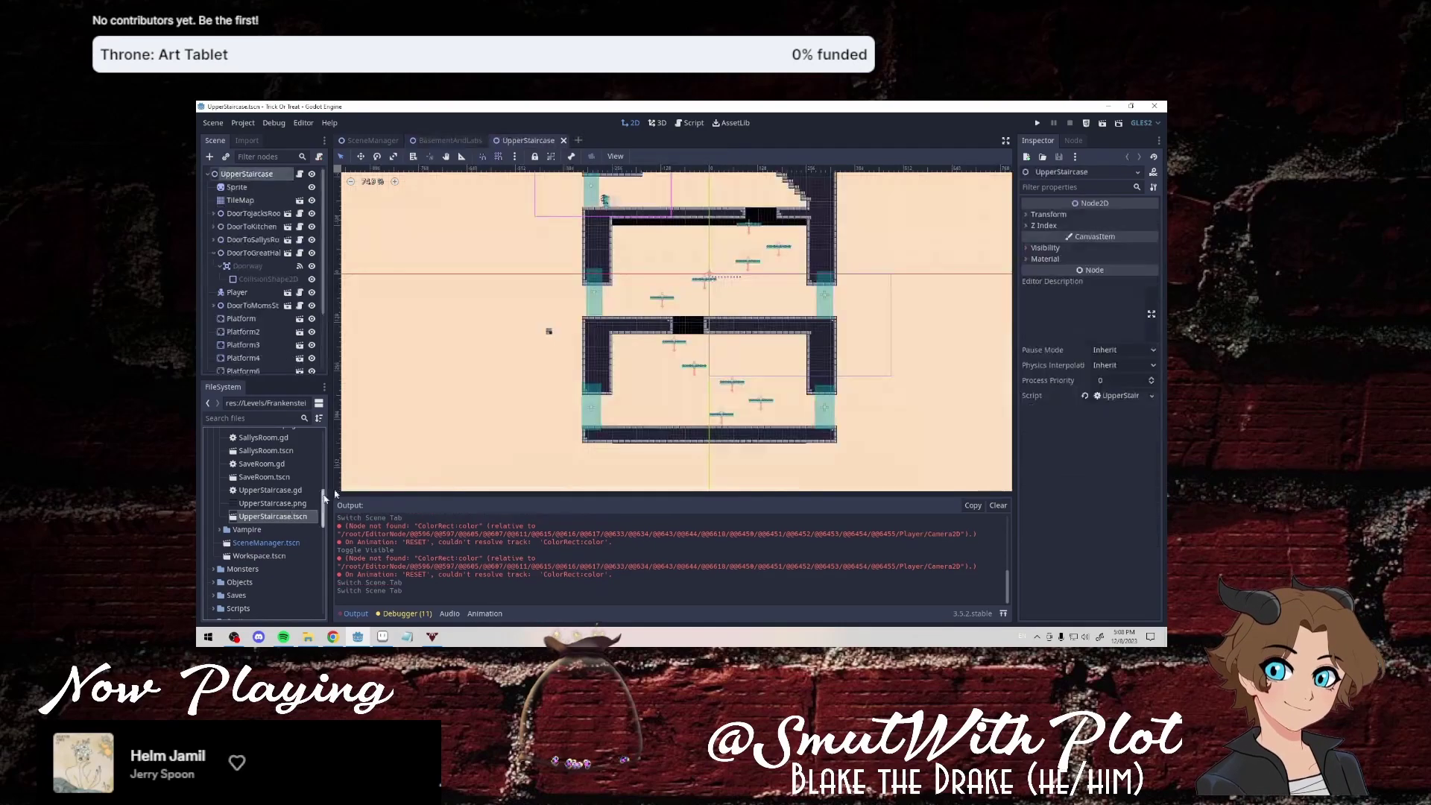
{"action": "scroll", "coordinate": [727, 433], "scroll_direction": "up", "scroll_amount": 1}
{"action": "scroll", "coordinate": [727, 433], "scroll_direction": "up", "scroll_amount": 2}
{"action": "scroll", "coordinate": [729, 434], "scroll_direction": "up", "scroll_amount": 1}
{"action": "scroll", "coordinate": [732, 437], "scroll_direction": "up", "scroll_amount": 1}
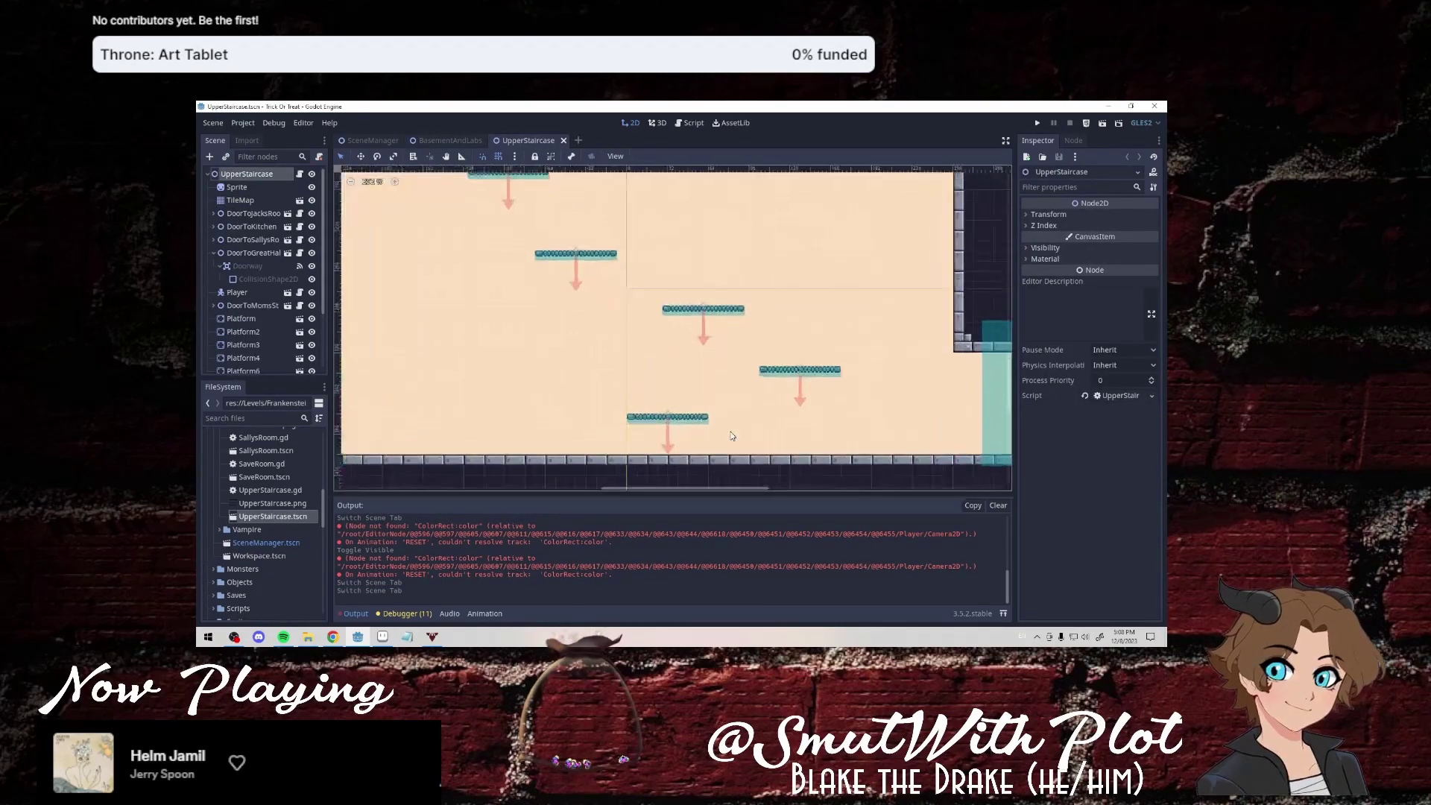
{"action": "scroll", "coordinate": [731, 436], "scroll_direction": "up", "scroll_amount": 1}
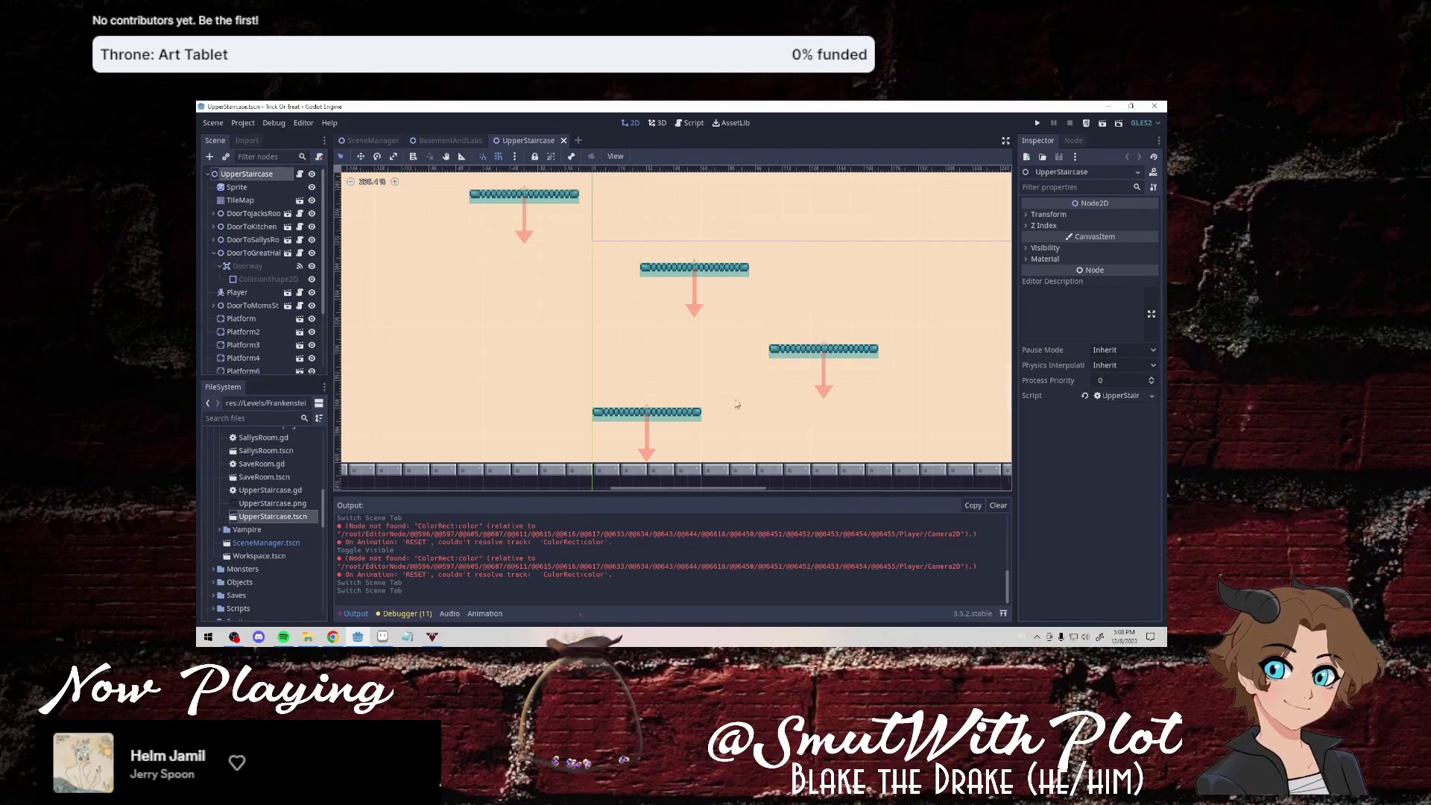
{"action": "left_click", "coordinate": [622, 419]}
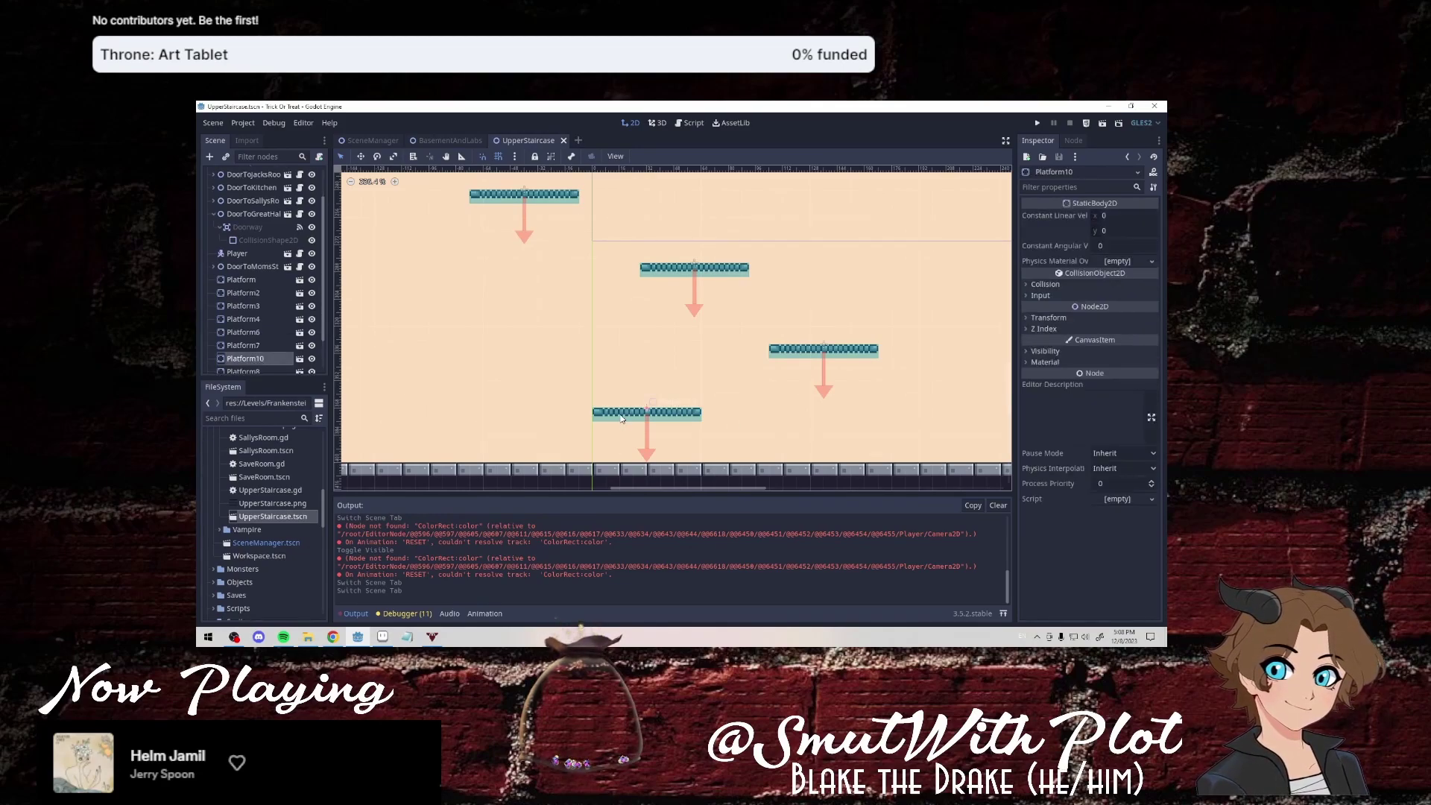
{"action": "scroll", "coordinate": [693, 410], "scroll_direction": "up", "scroll_amount": 2}
{"action": "scroll", "coordinate": [710, 406], "scroll_direction": "up", "scroll_amount": 1}
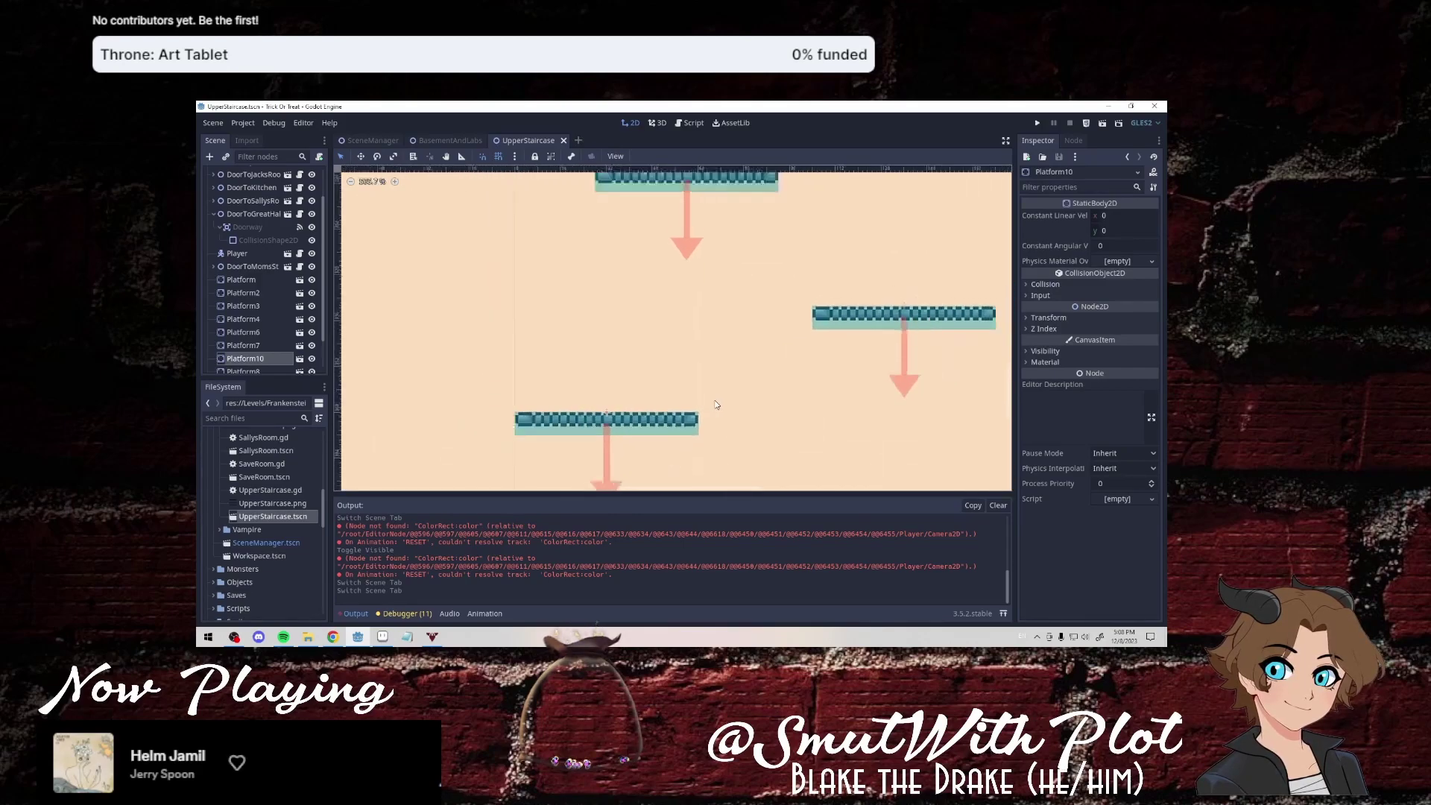
{"action": "scroll", "coordinate": [716, 405], "scroll_direction": "down", "scroll_amount": 2}
{"action": "scroll", "coordinate": [716, 405], "scroll_direction": "down", "scroll_amount": 2}
{"action": "scroll", "coordinate": [716, 405], "scroll_direction": "down", "scroll_amount": 1}
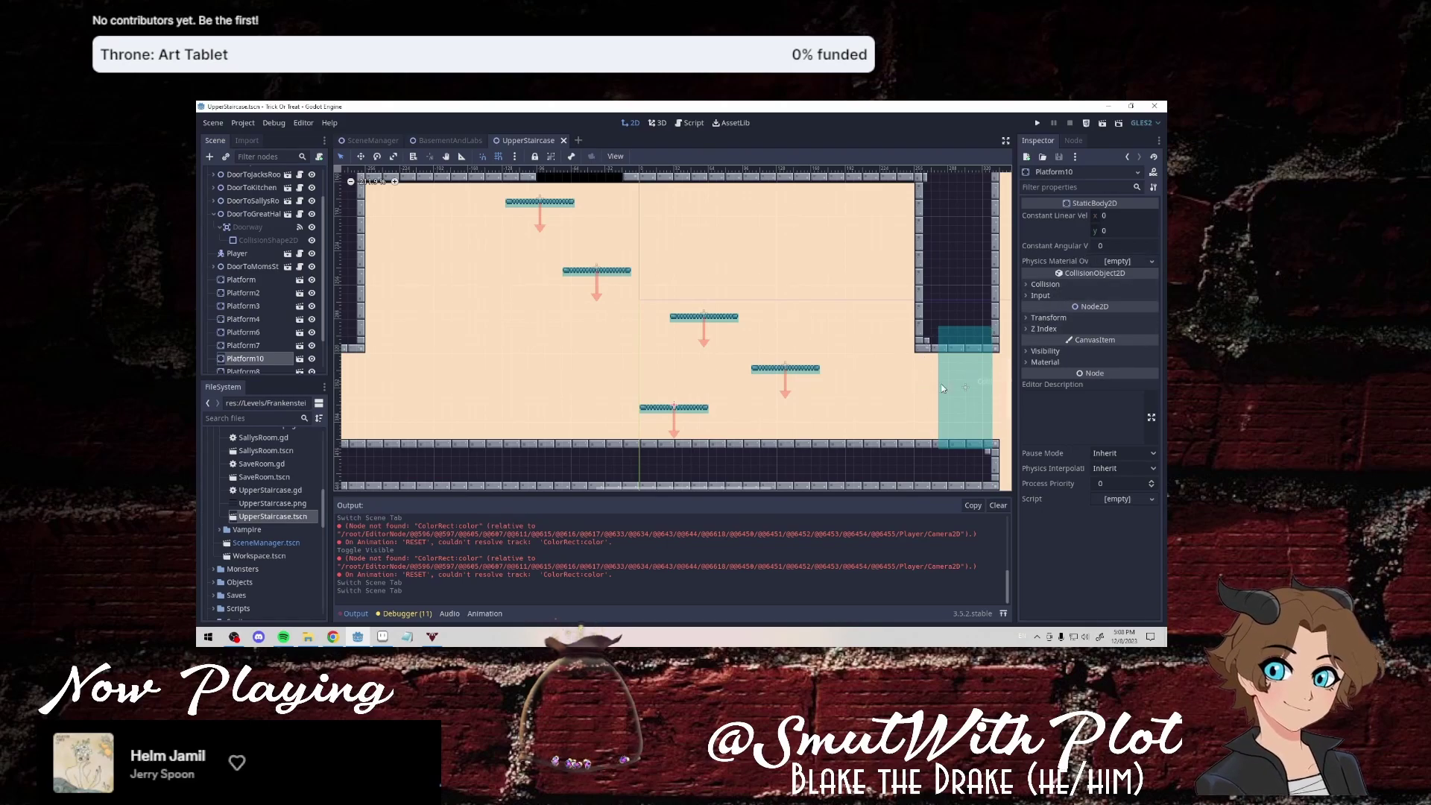
{"action": "scroll", "coordinate": [777, 333], "scroll_direction": "up", "scroll_amount": 2}
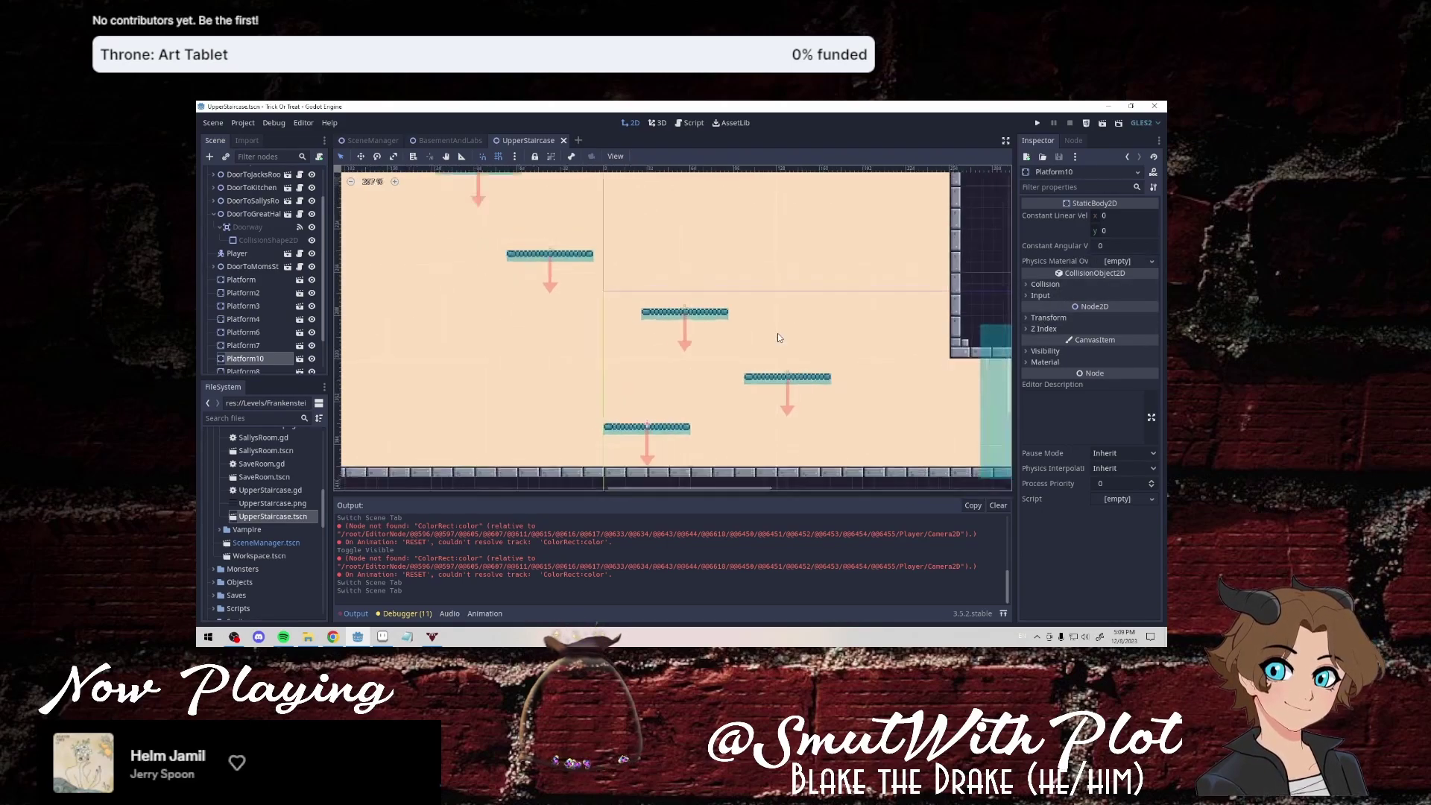
{"action": "scroll", "coordinate": [777, 333], "scroll_direction": "down", "scroll_amount": 1}
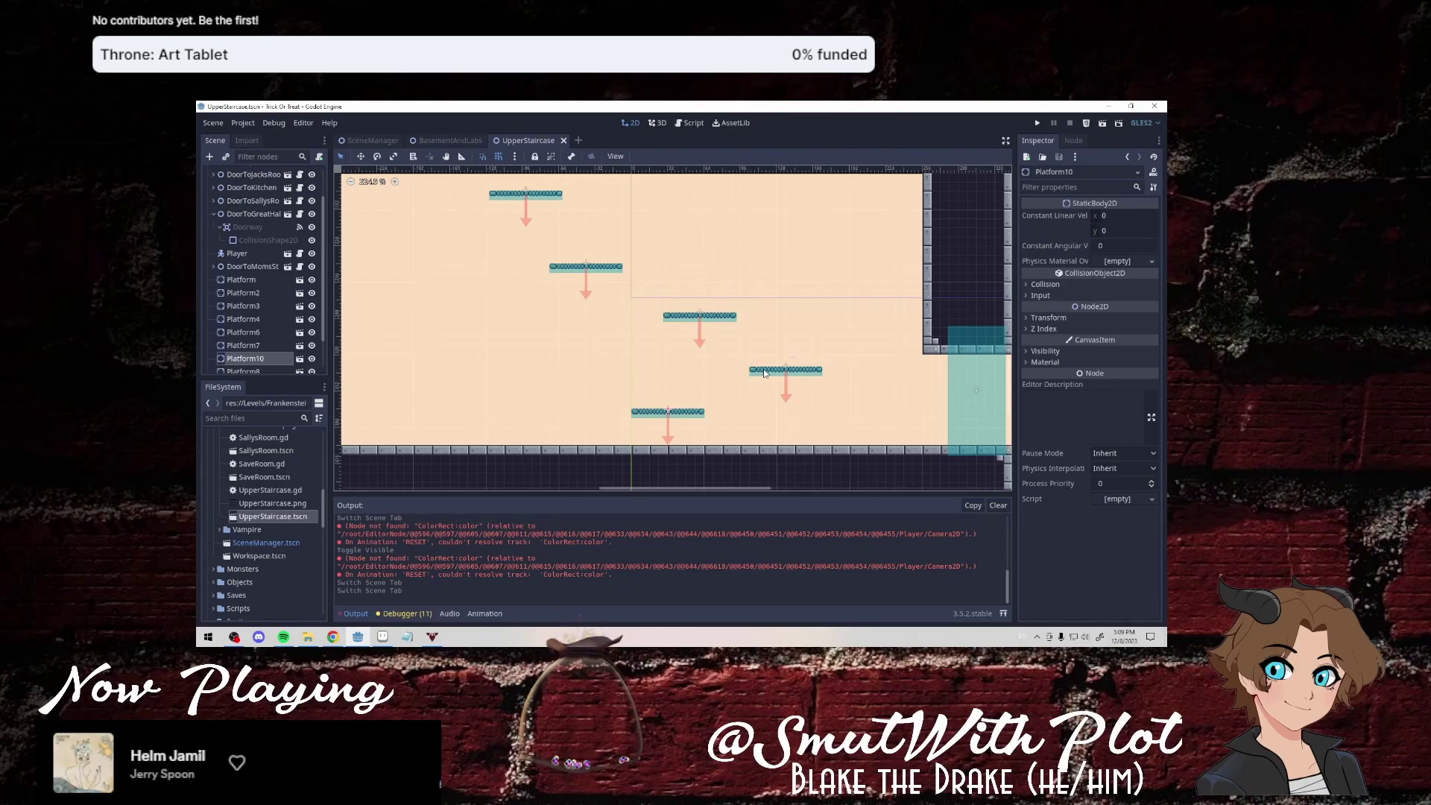
{"action": "scroll", "coordinate": [644, 274], "scroll_direction": "up", "scroll_amount": 2}
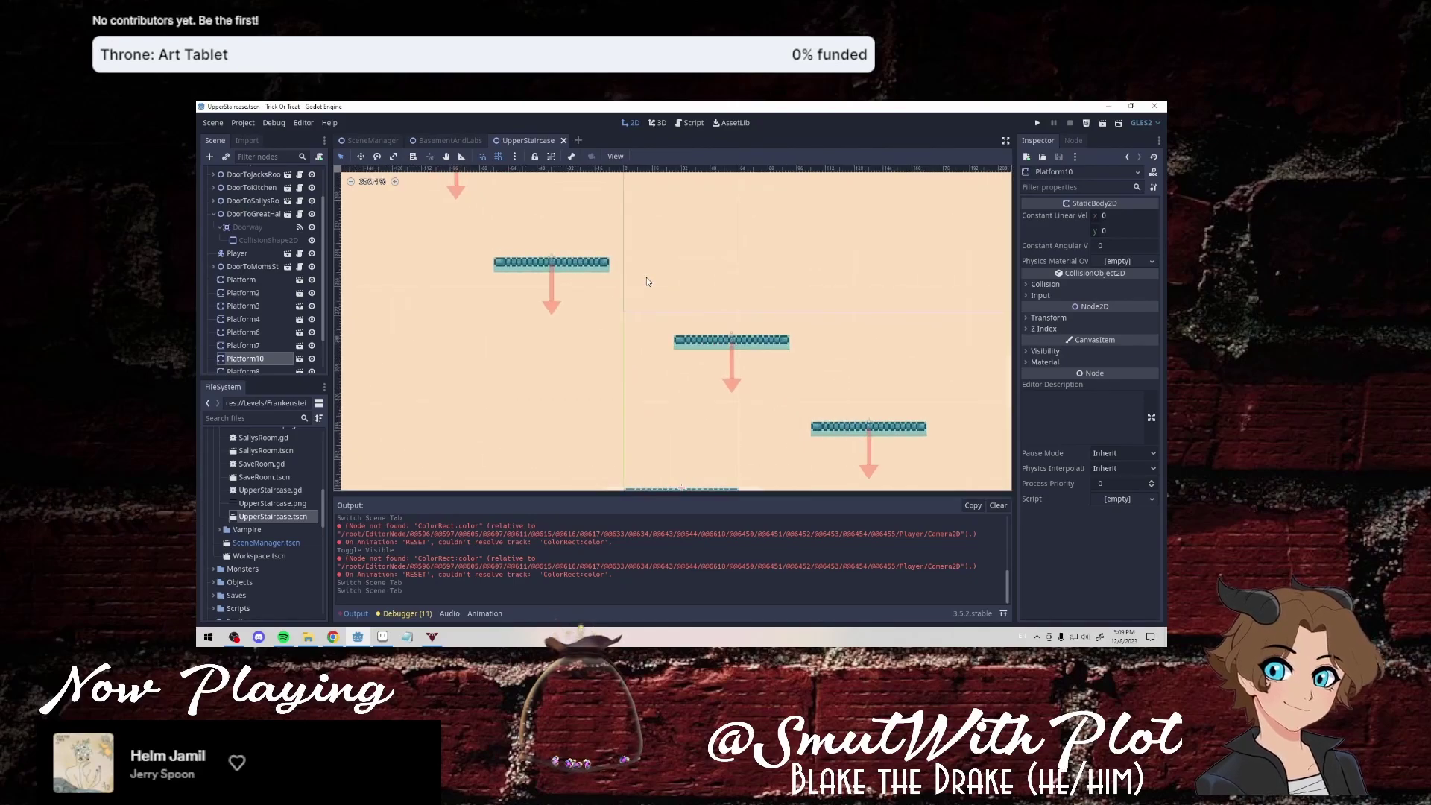
{"action": "scroll", "coordinate": [646, 279], "scroll_direction": "up", "scroll_amount": 2}
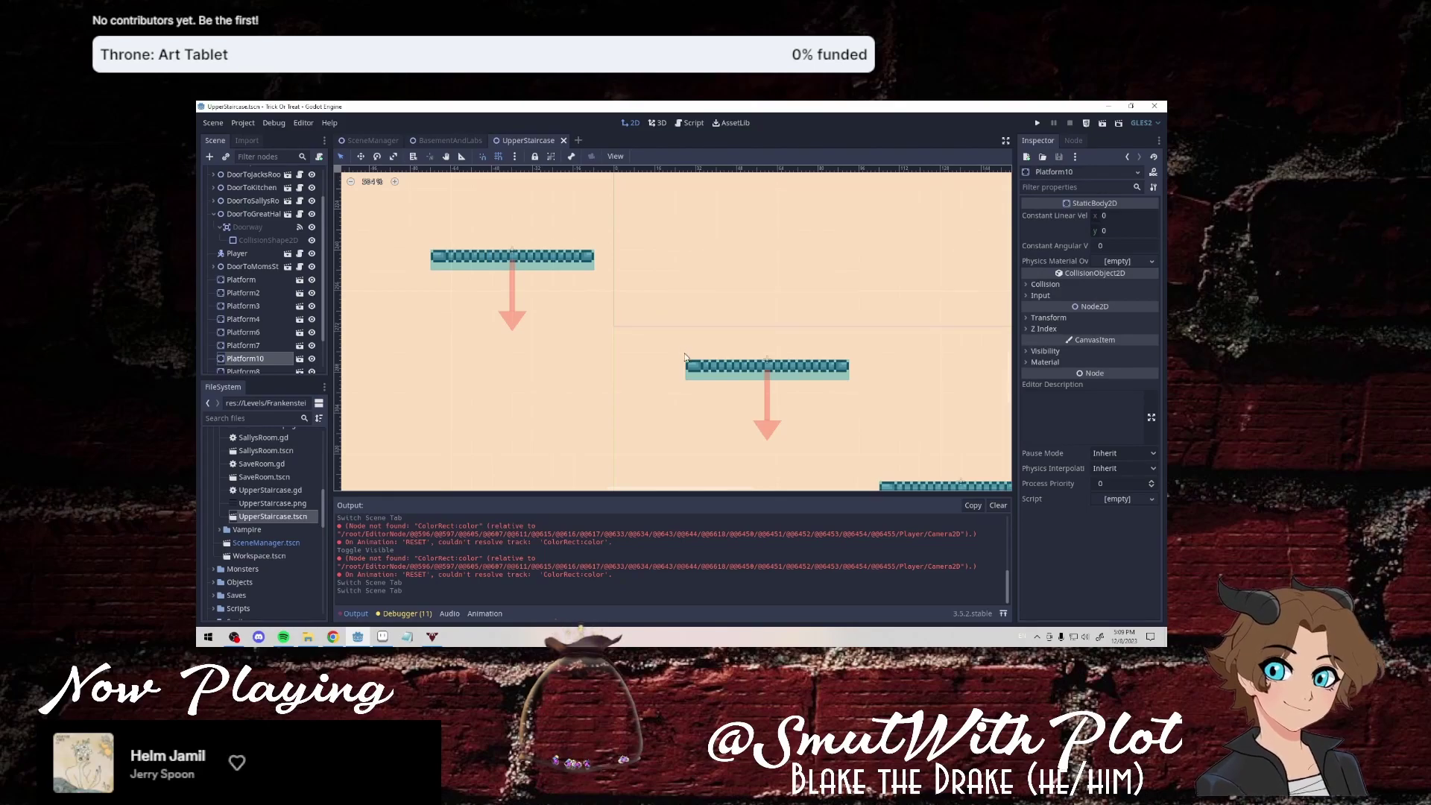
{"action": "left_click_drag", "start_coordinate": [686, 358], "coordinate": [691, 173]}
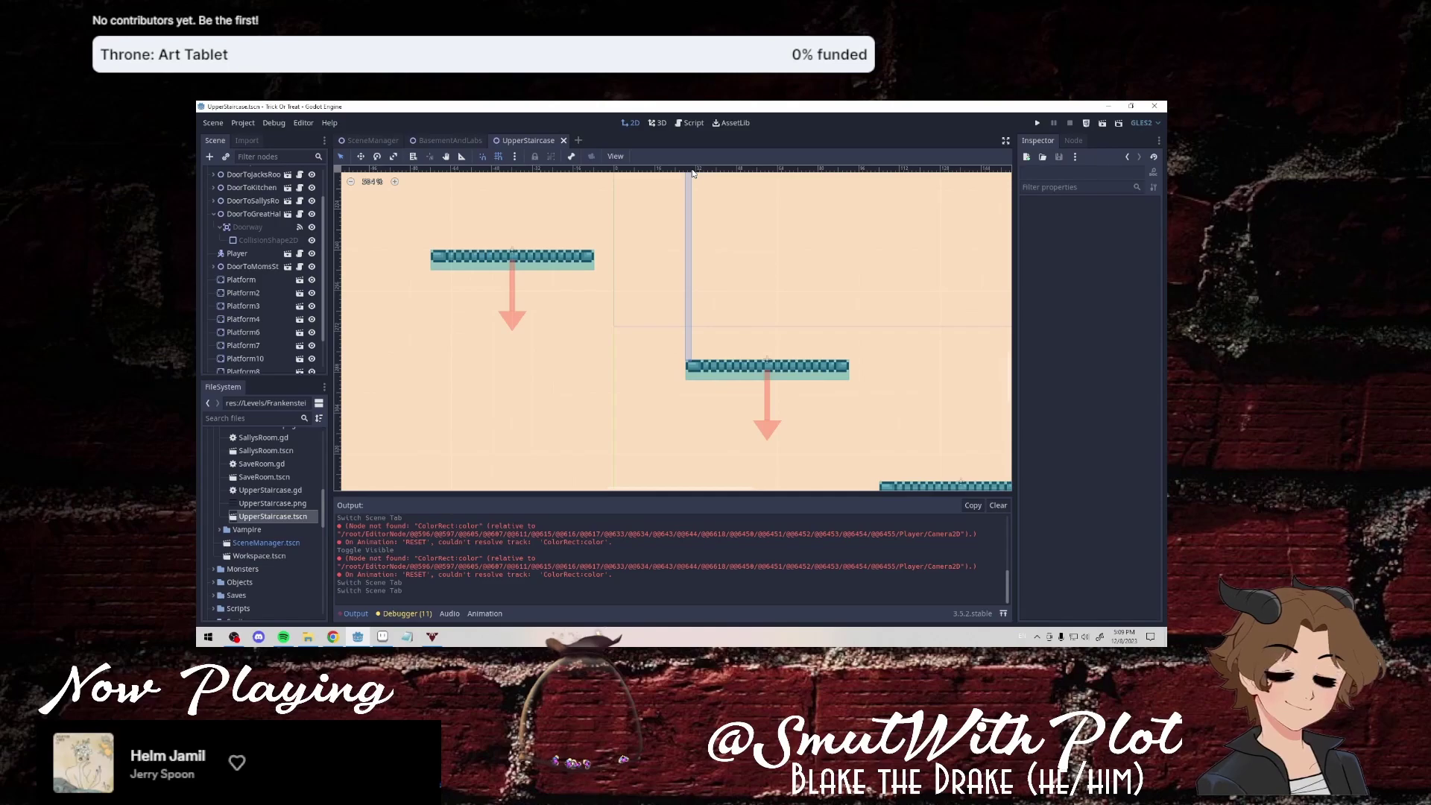
{"action": "scroll", "coordinate": [693, 183], "scroll_direction": "down", "scroll_amount": 1}
{"action": "scroll", "coordinate": [694, 197], "scroll_direction": "down", "scroll_amount": 2}
Move Platform5 up into the ceiling gap at (180, -152), then select Platform10.
{"action": "scroll", "coordinate": [673, 225], "scroll_direction": "down", "scroll_amount": 3}
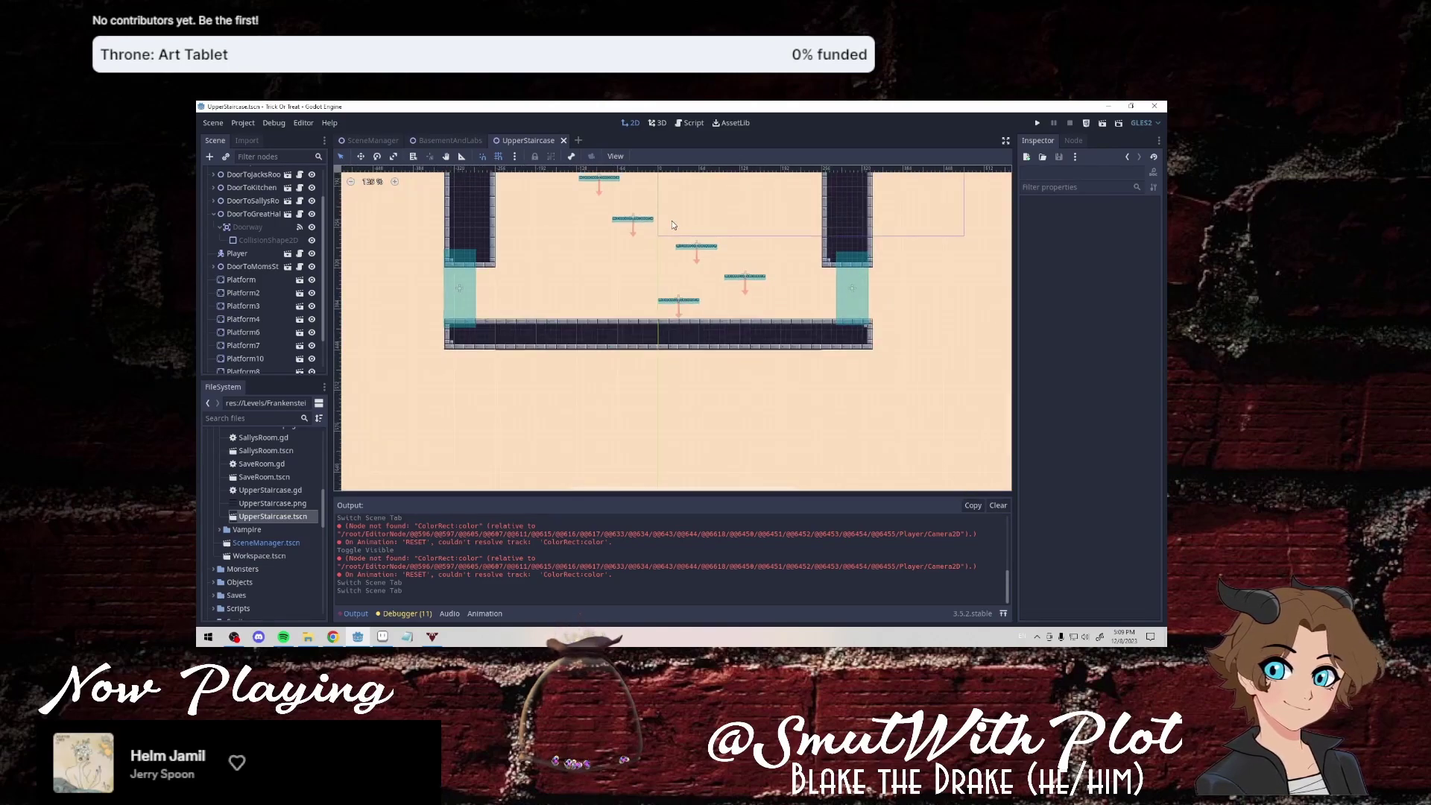
{"action": "middle_click_drag", "start_coordinate": [672, 225], "coordinate": [672, 318]}
{"action": "middle_click_drag", "start_coordinate": [635, 197], "coordinate": [776, 298]}
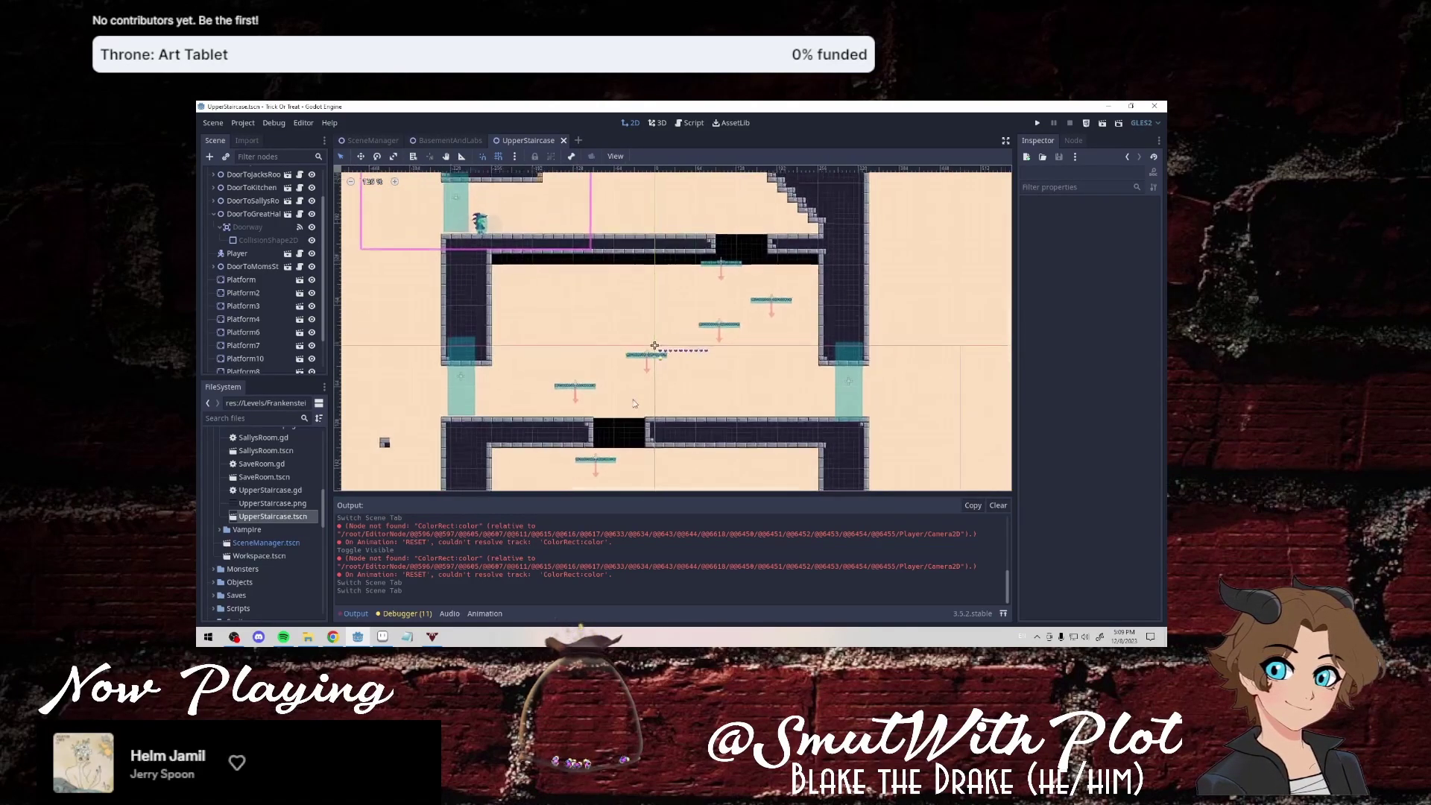
{"action": "scroll", "coordinate": [781, 297], "scroll_direction": "up", "scroll_amount": 2}
{"action": "scroll", "coordinate": [726, 309], "scroll_direction": "down", "scroll_amount": 1}
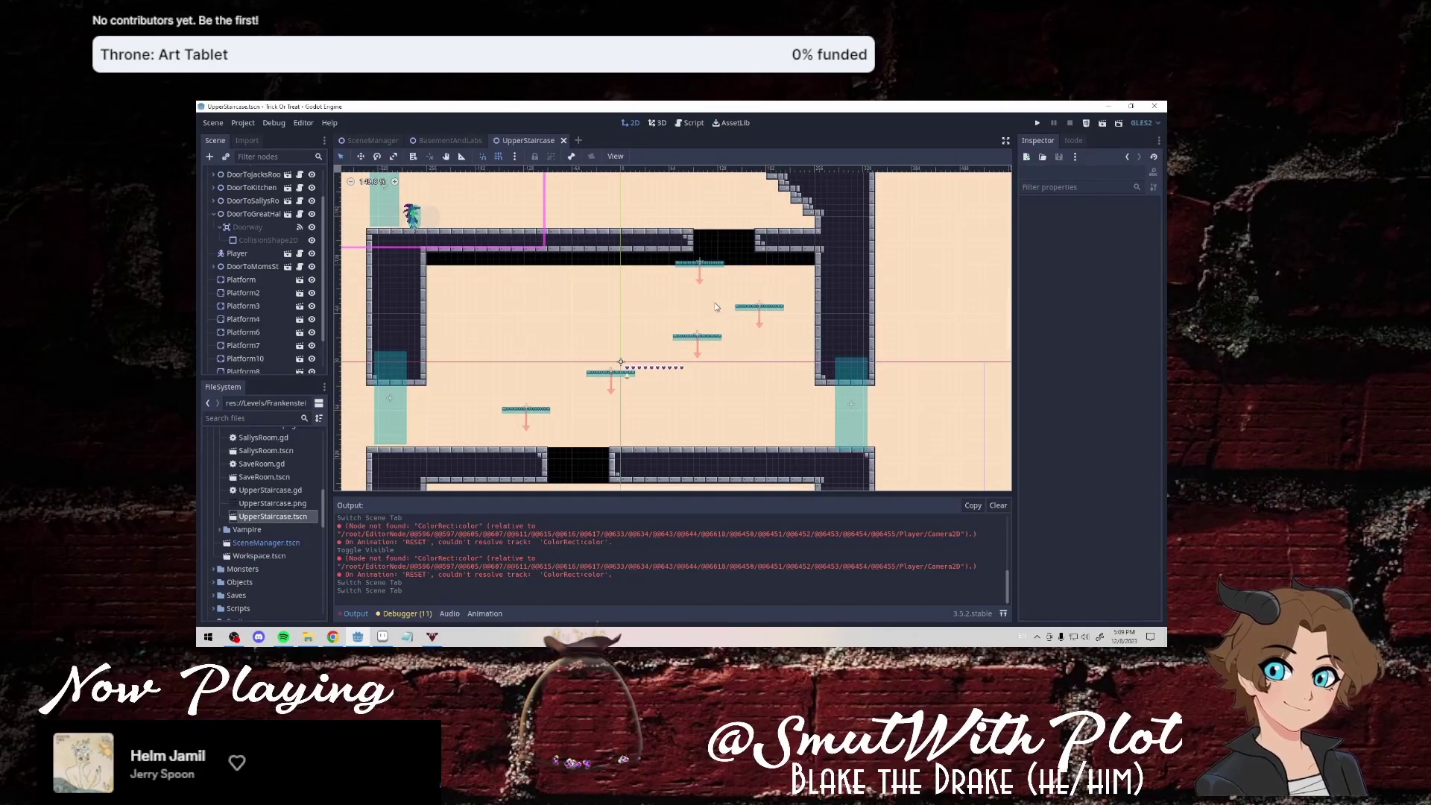
{"action": "scroll", "coordinate": [718, 308], "scroll_direction": "up", "scroll_amount": 2}
{"action": "left_click_drag", "start_coordinate": [699, 256], "coordinate": [690, 240]}
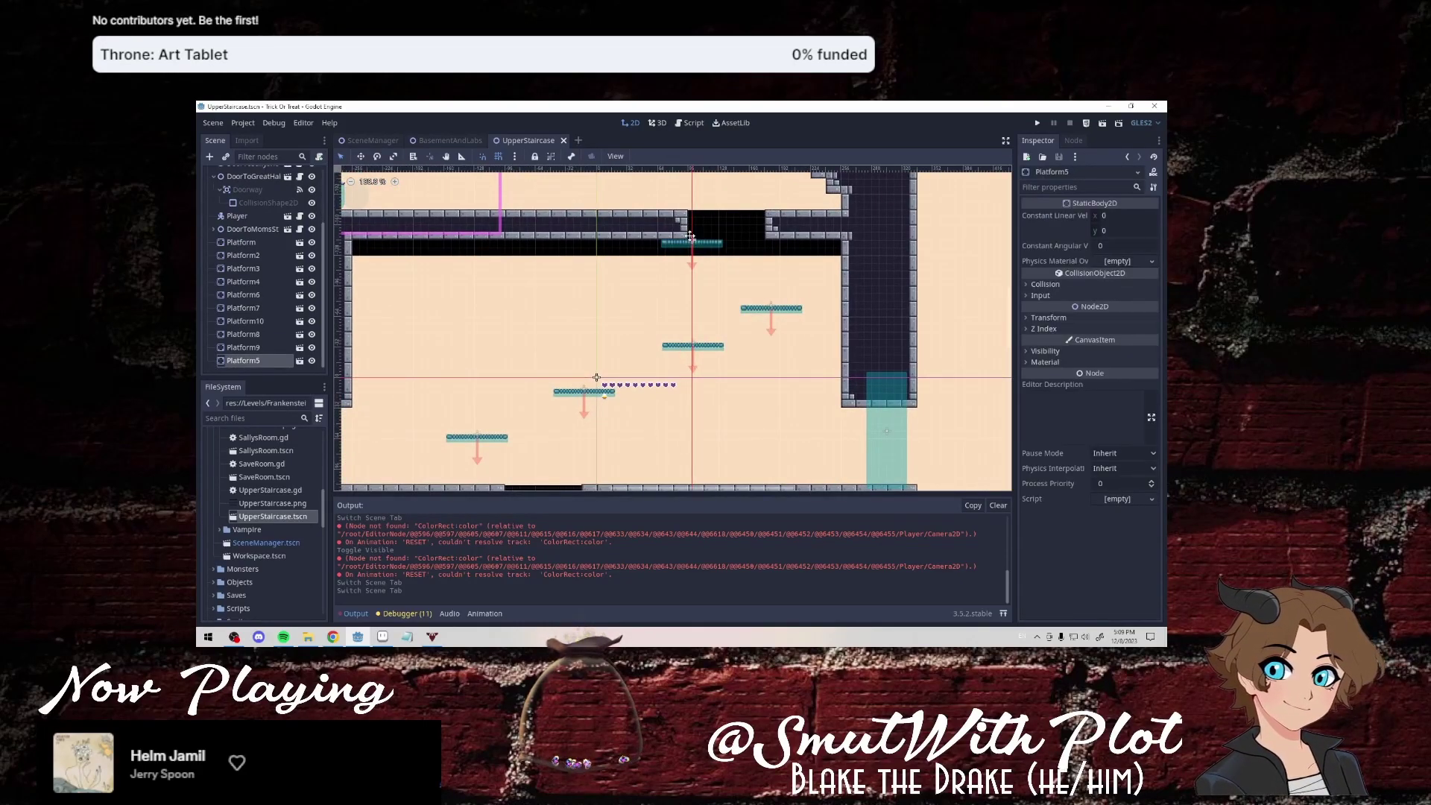
{"action": "left_click_drag", "start_coordinate": [690, 237], "coordinate": [690, 230]}
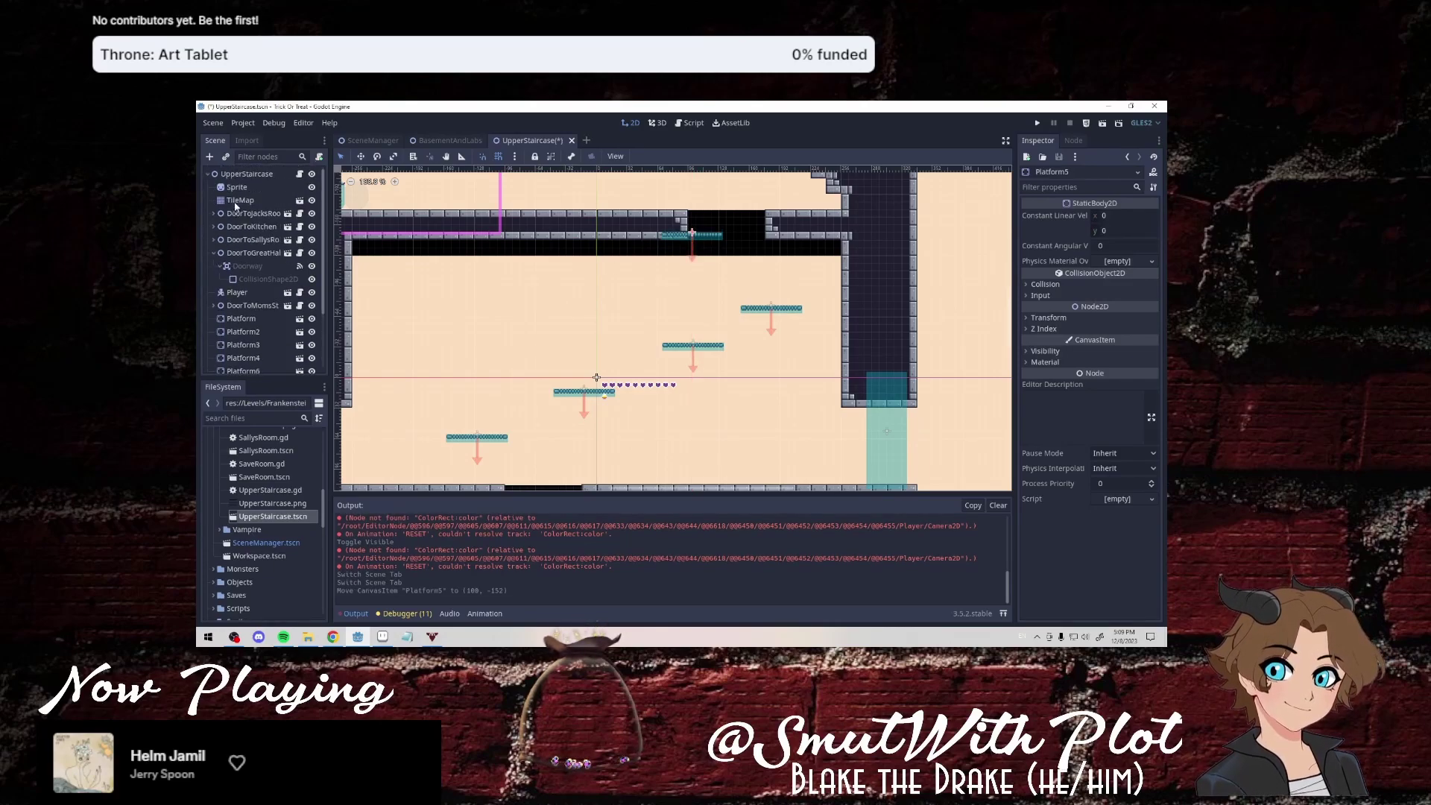
{"action": "right_click", "coordinate": [231, 229]}
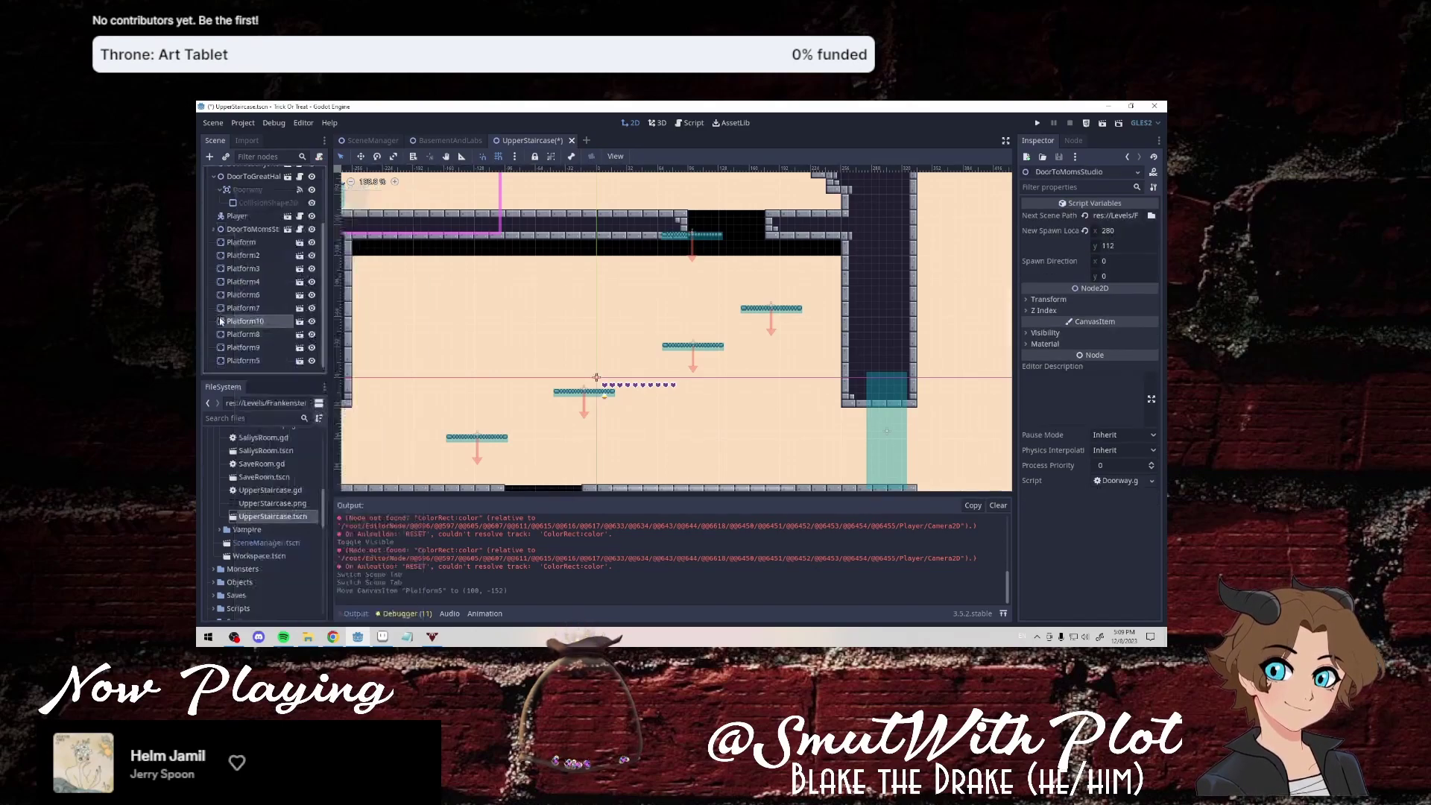
{"action": "left_click", "coordinate": [246, 320]}
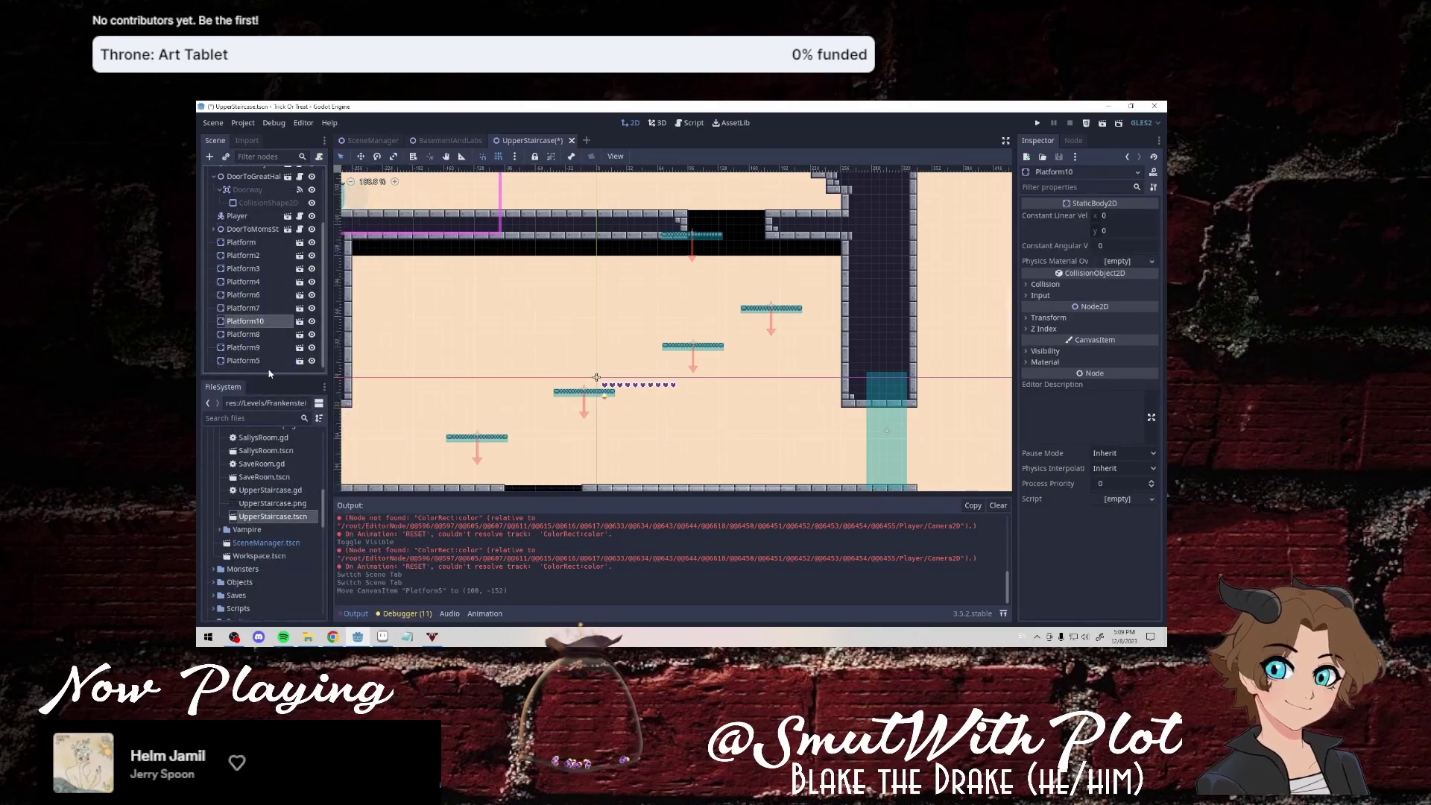
Add a Node2D child node, move it above the platform list, and rename it Platforms.
{"action": "right_click", "coordinate": [269, 361]}
{"action": "left_click", "coordinate": [329, 249]}
{"action": "type", "text": "coll"}
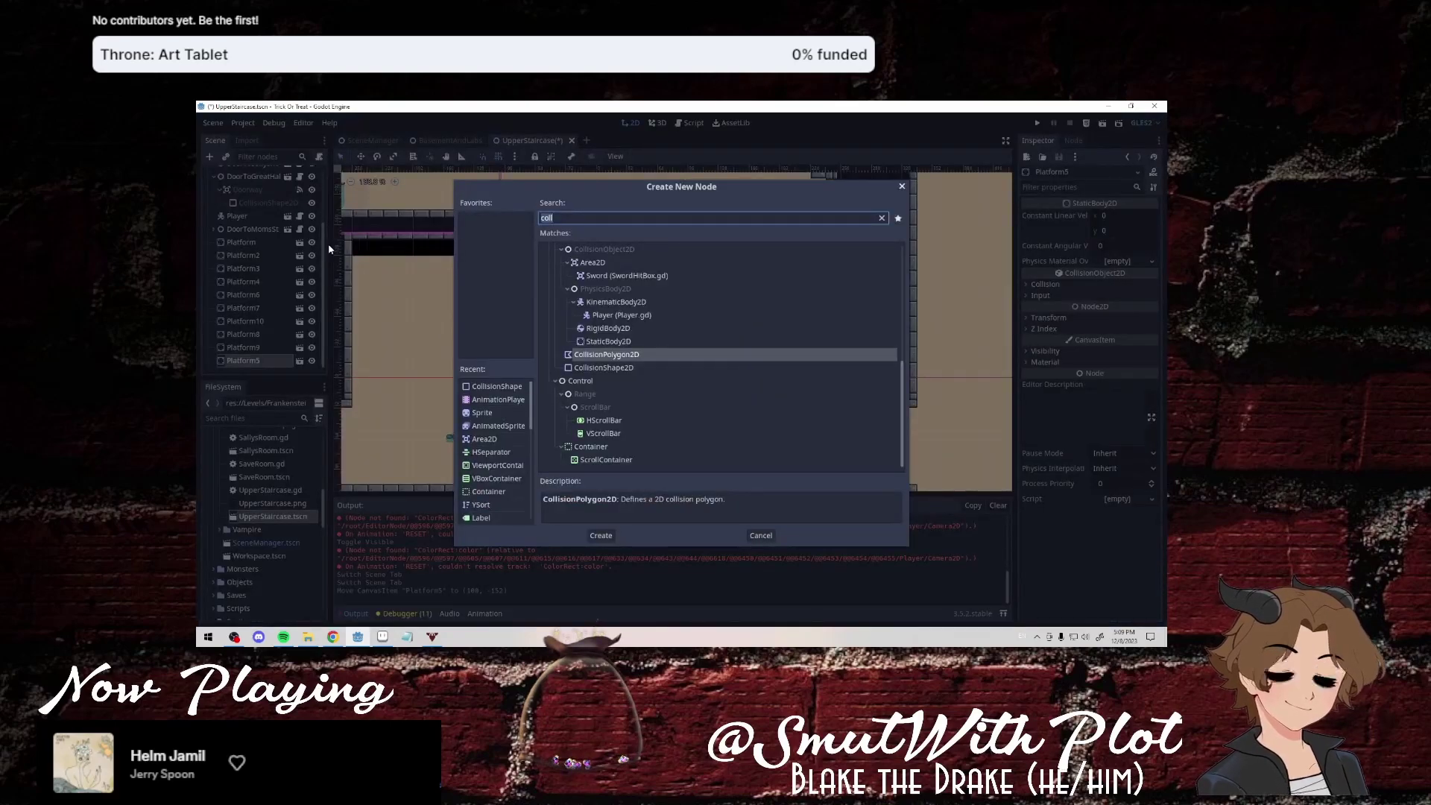
{"action": "key", "text": "BackSpace"}
{"action": "key", "text": "BackSpace"}
{"action": "key", "text": "BackSpace"}
{"action": "type", "text": "node2d"}
{"action": "key", "text": "Return"}
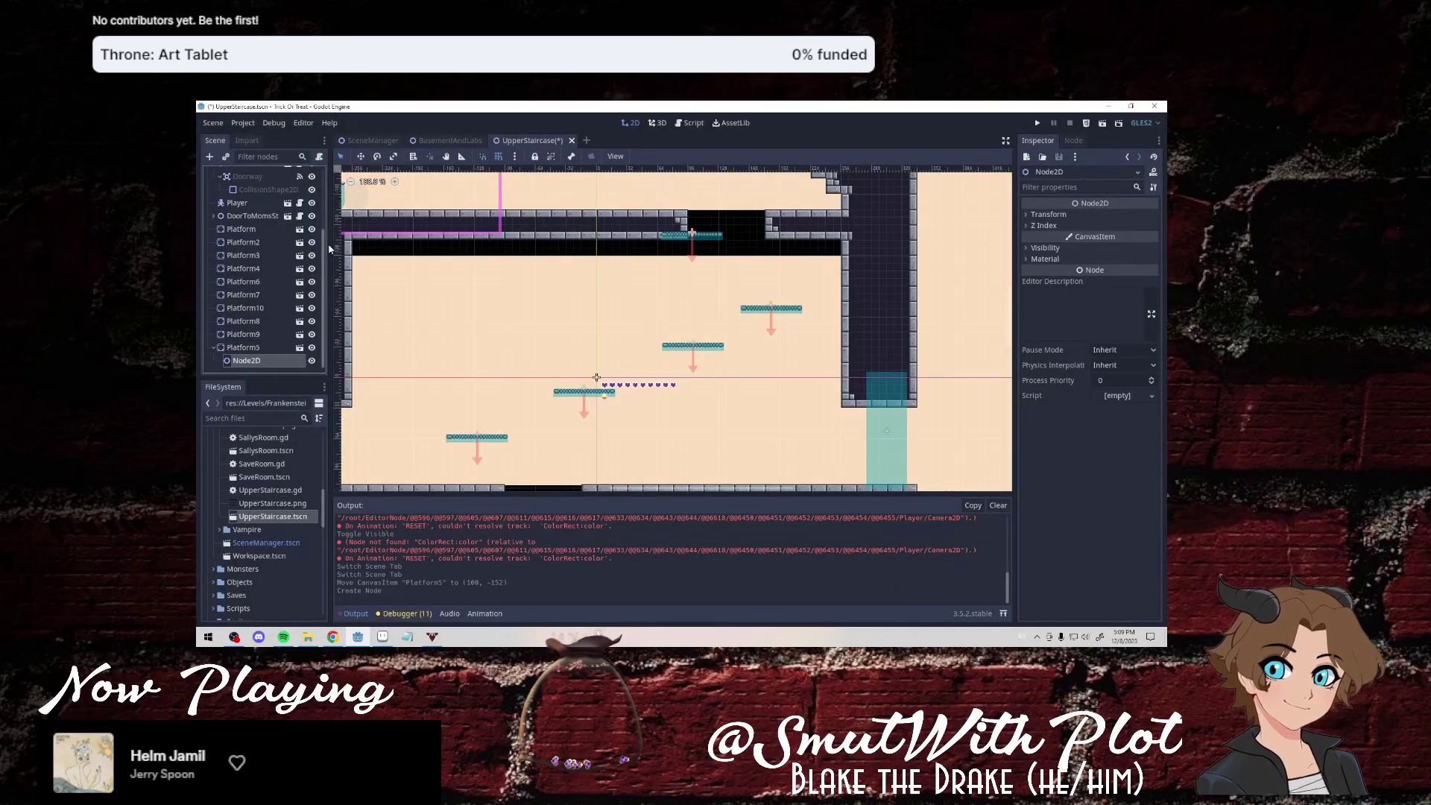
{"action": "left_click_drag", "start_coordinate": [246, 361], "coordinate": [243, 229]}
{"action": "type", "text": "P"}
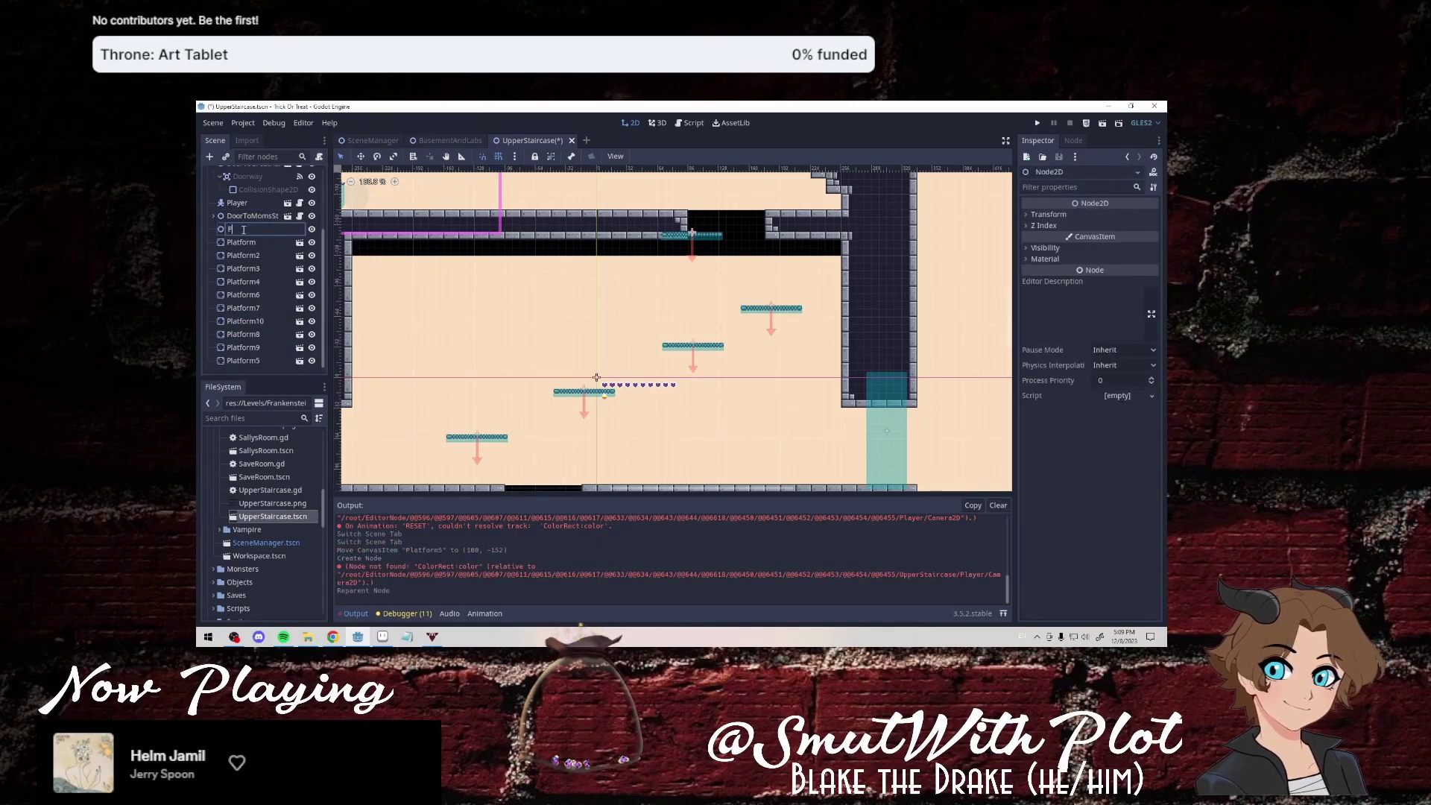
{"action": "type", "text": "latforms"}
{"action": "key", "text": "Return"}
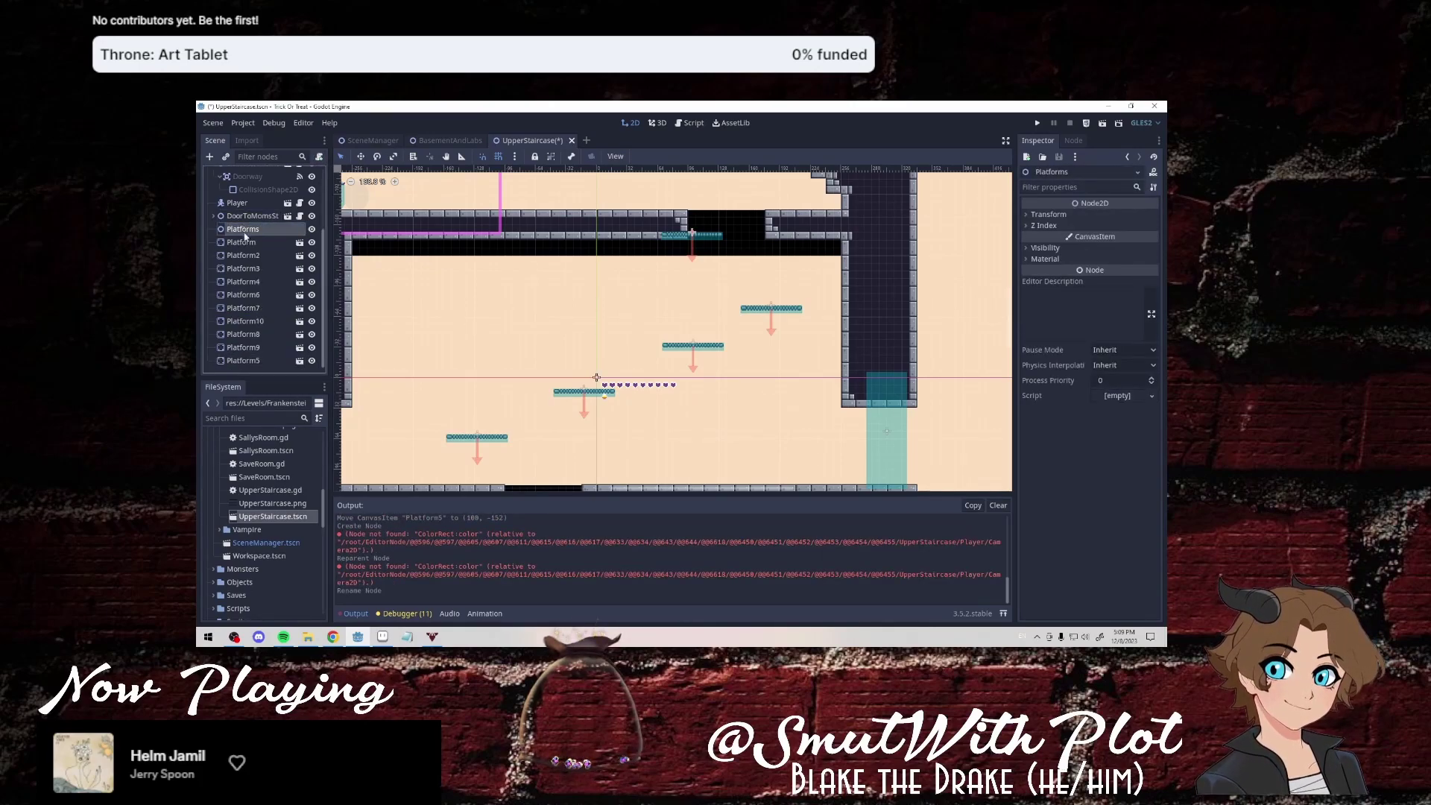
Put all Platform nodes inside Platforms, collapse it, and move it up below Sprite.
{"action": "left_click", "coordinate": [246, 243]}
{"action": "left_click", "coordinate": [246, 362], "text": "shift"}
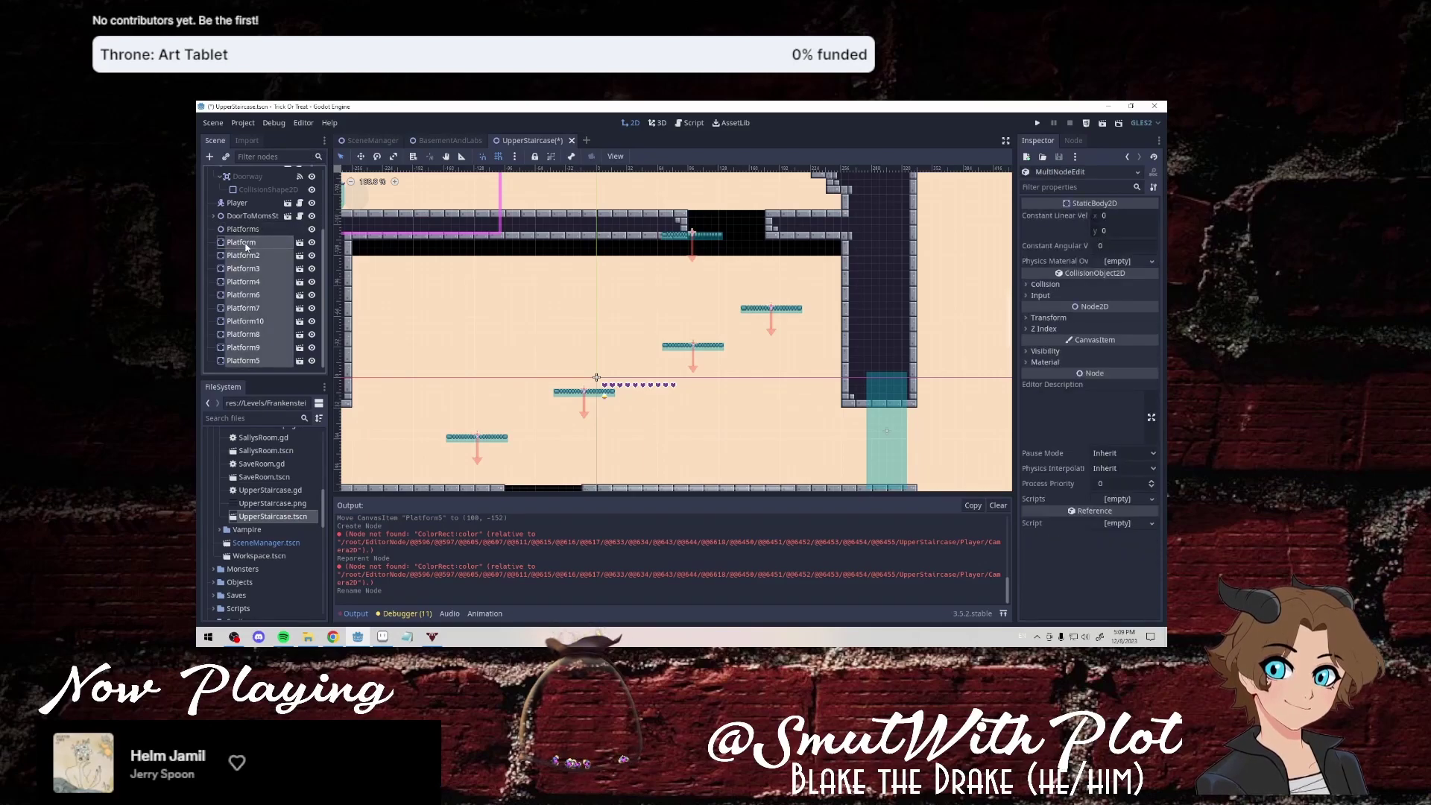
{"action": "left_click_drag", "start_coordinate": [246, 246], "coordinate": [246, 231]}
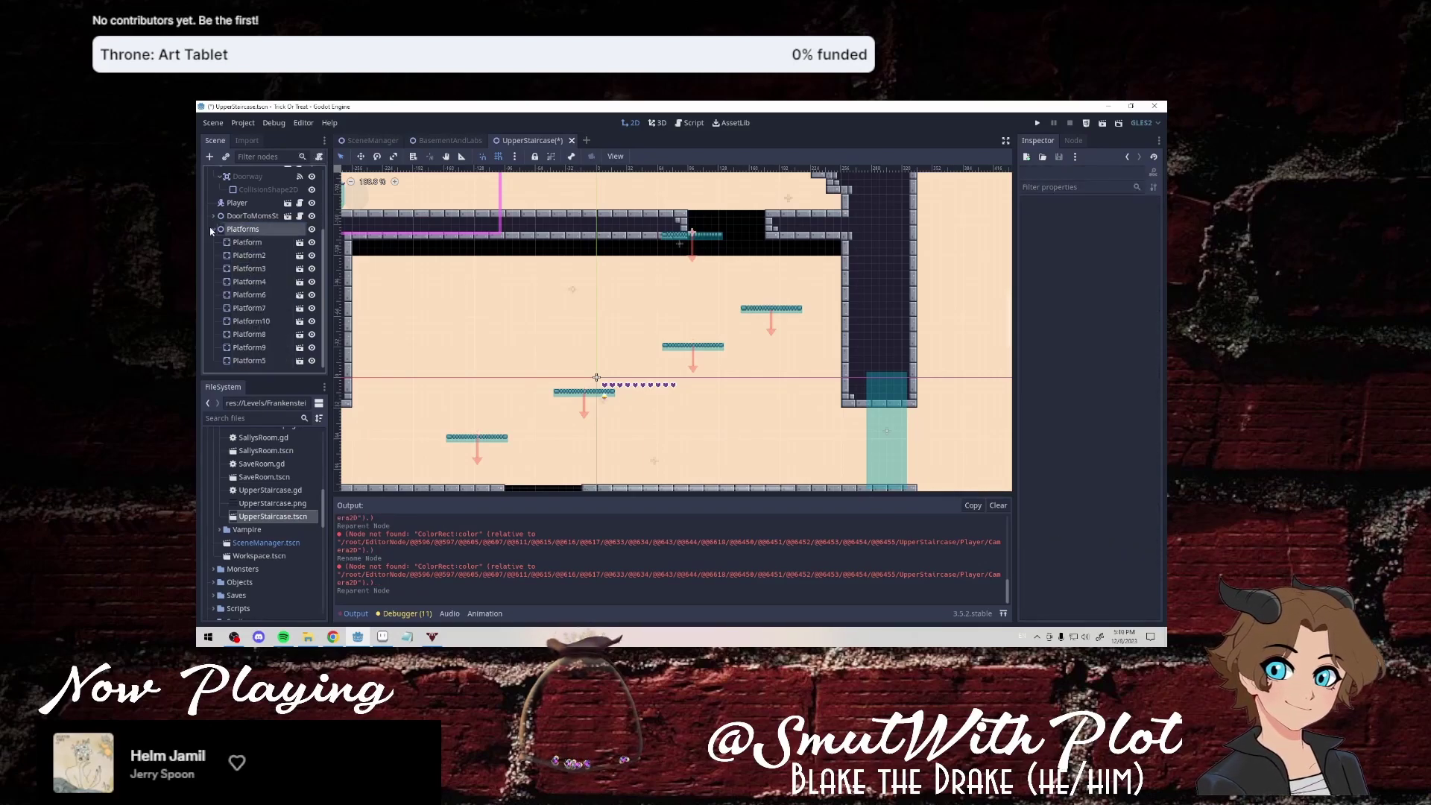
{"action": "left_click", "coordinate": [214, 229]}
{"action": "left_click_drag", "start_coordinate": [242, 318], "coordinate": [248, 200]}
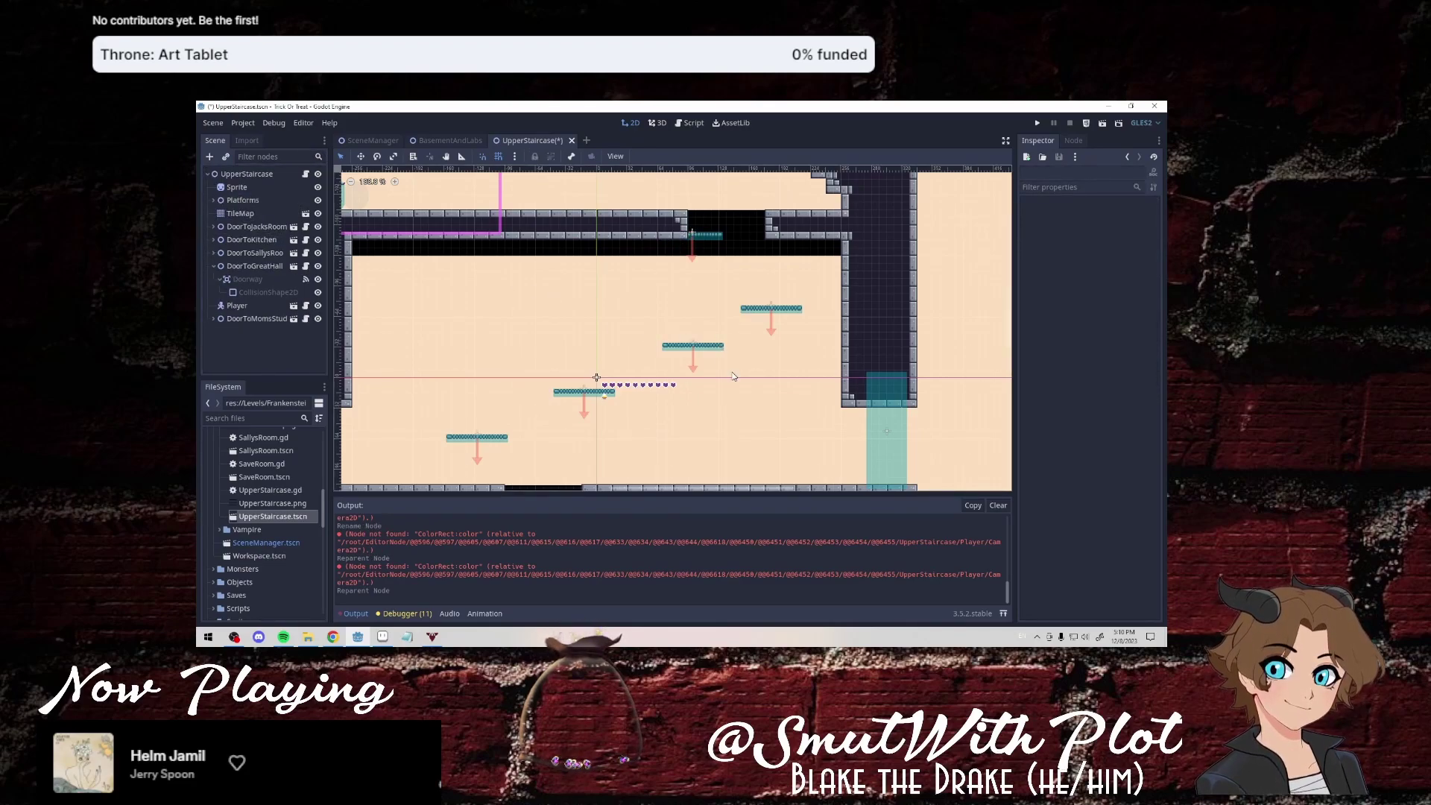
{"action": "scroll", "coordinate": [725, 388], "scroll_direction": "down", "scroll_amount": 1}
{"action": "scroll", "coordinate": [710, 400], "scroll_direction": "down", "scroll_amount": 1}
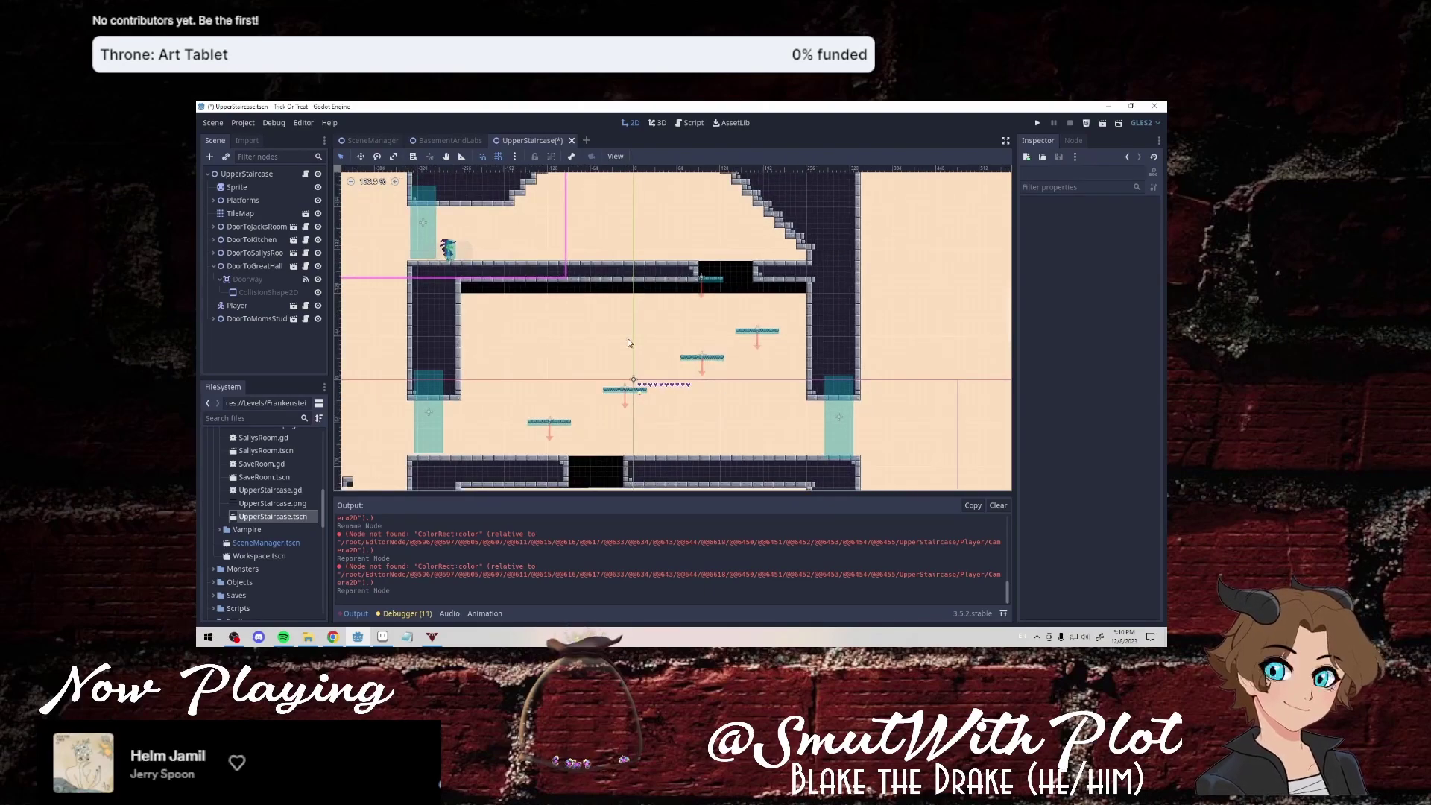
{"action": "scroll", "coordinate": [620, 333], "scroll_direction": "down", "scroll_amount": 2}
{"action": "scroll", "coordinate": [619, 328], "scroll_direction": "down", "scroll_amount": 1}
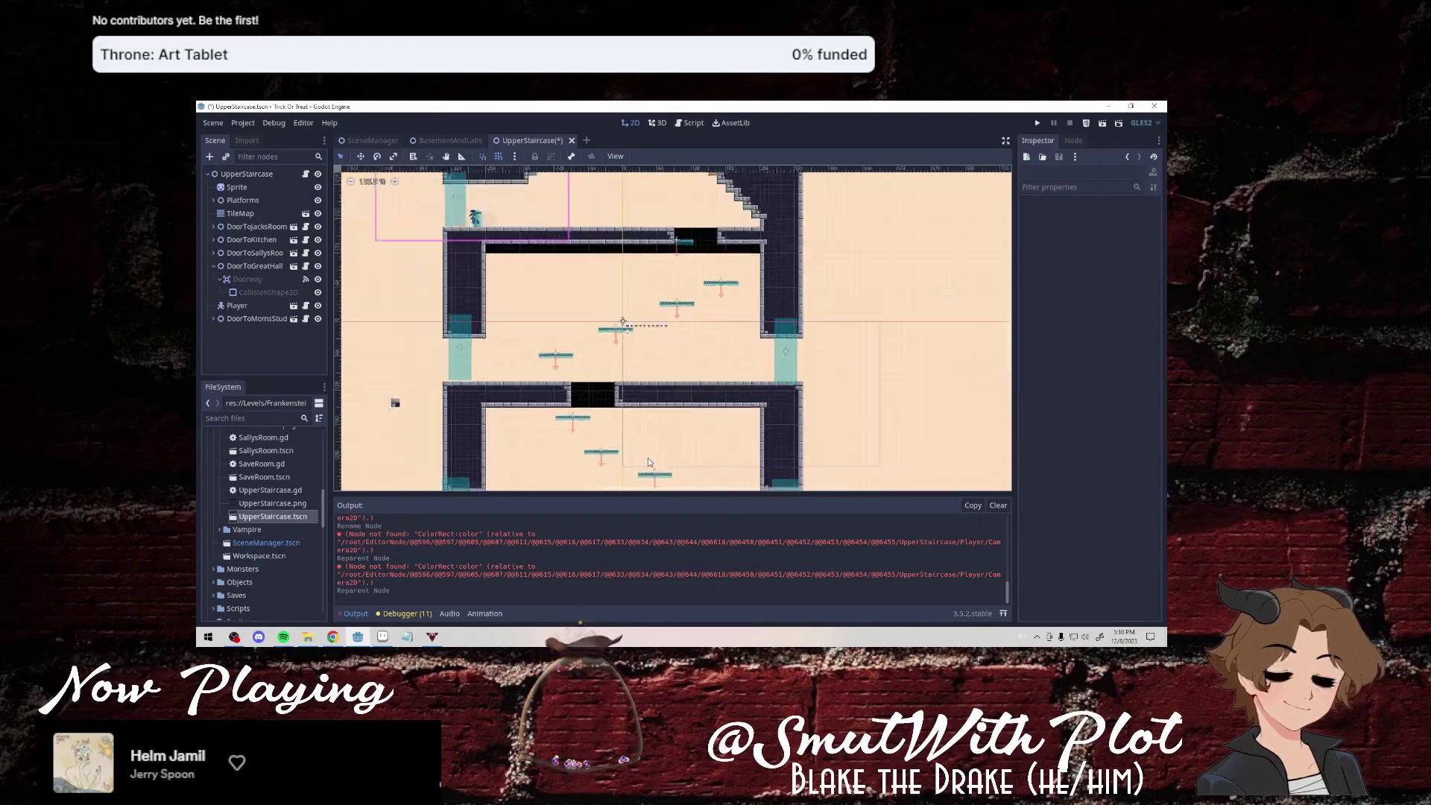
{"action": "middle_click_drag", "start_coordinate": [650, 457], "coordinate": [653, 375]}
{"action": "scroll", "coordinate": [664, 390], "scroll_direction": "up", "scroll_amount": 1}
{"action": "scroll", "coordinate": [685, 394], "scroll_direction": "up", "scroll_amount": 2}
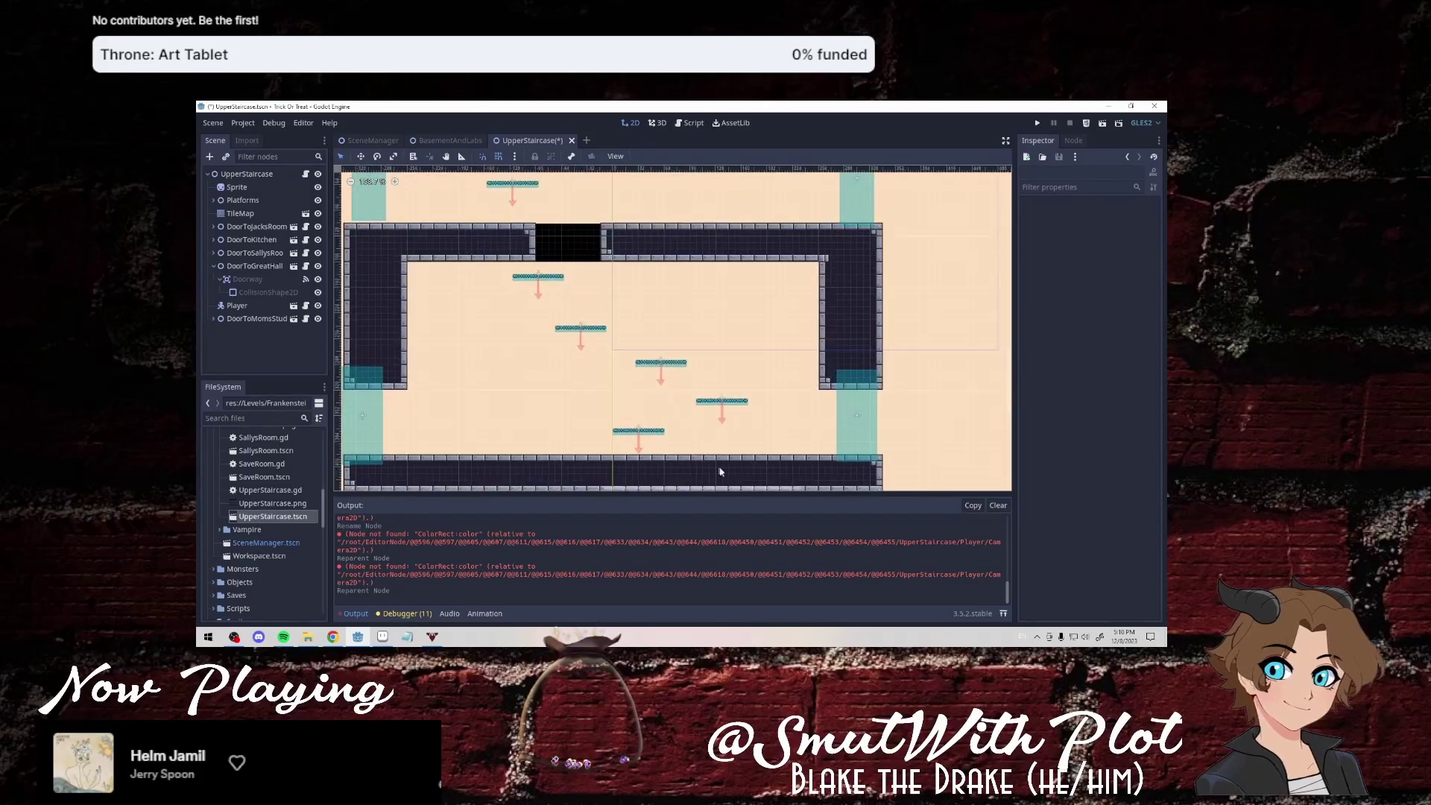
{"action": "scroll", "coordinate": [701, 395], "scroll_direction": "up", "scroll_amount": 2}
{"action": "scroll", "coordinate": [710, 397], "scroll_direction": "up", "scroll_amount": 1}
{"action": "scroll", "coordinate": [710, 397], "scroll_direction": "up", "scroll_amount": 1}
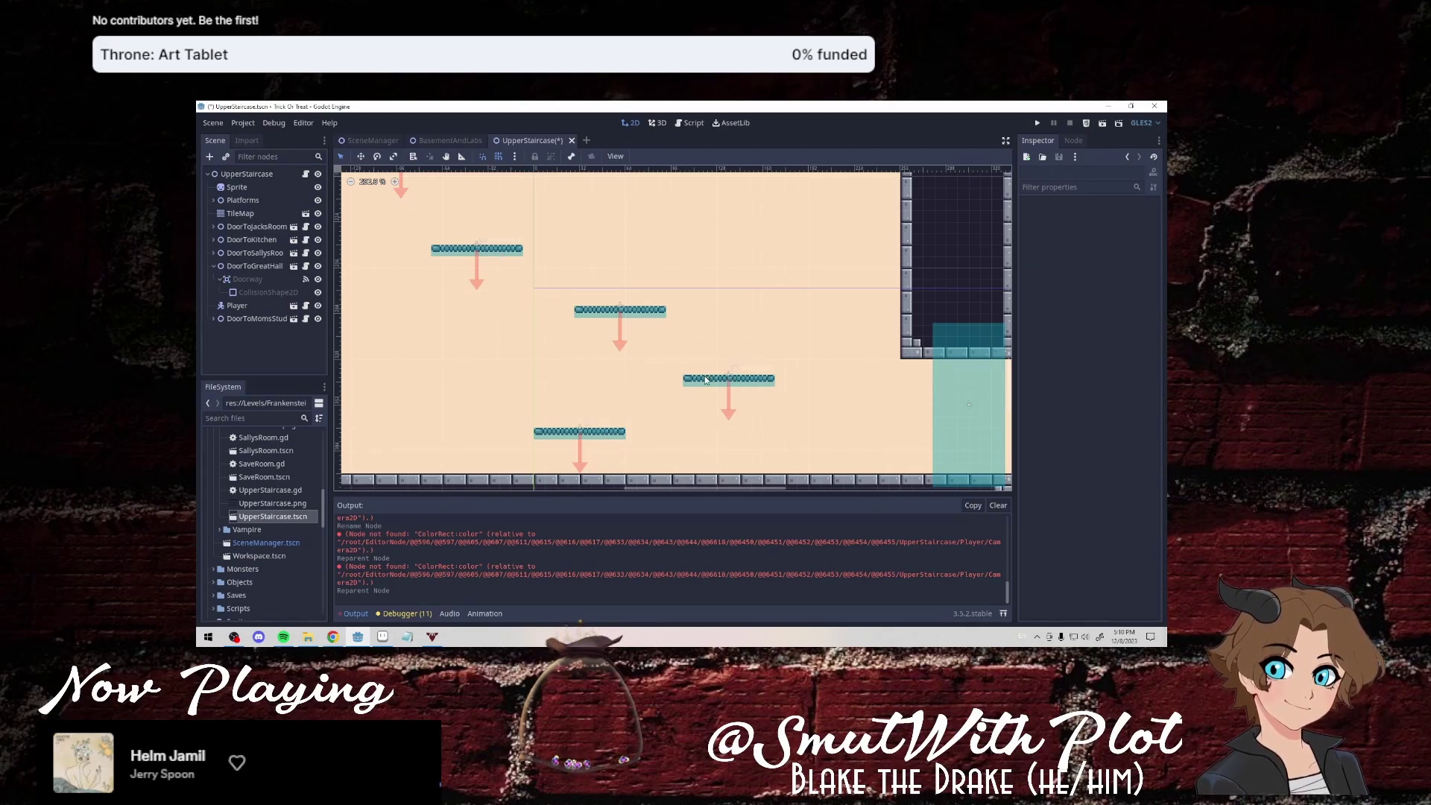
{"action": "left_click", "coordinate": [240, 213]}
Paint two stone wall columns upward from the floor, the second two tiles wide.
{"action": "mouse_move", "coordinate": [797, 463]}
{"action": "left_mouse_down"}
{"action": "mouse_move", "coordinate": [806, 306]}
{"action": "mouse_move", "coordinate": [820, 459]}
{"action": "left_mouse_up"}
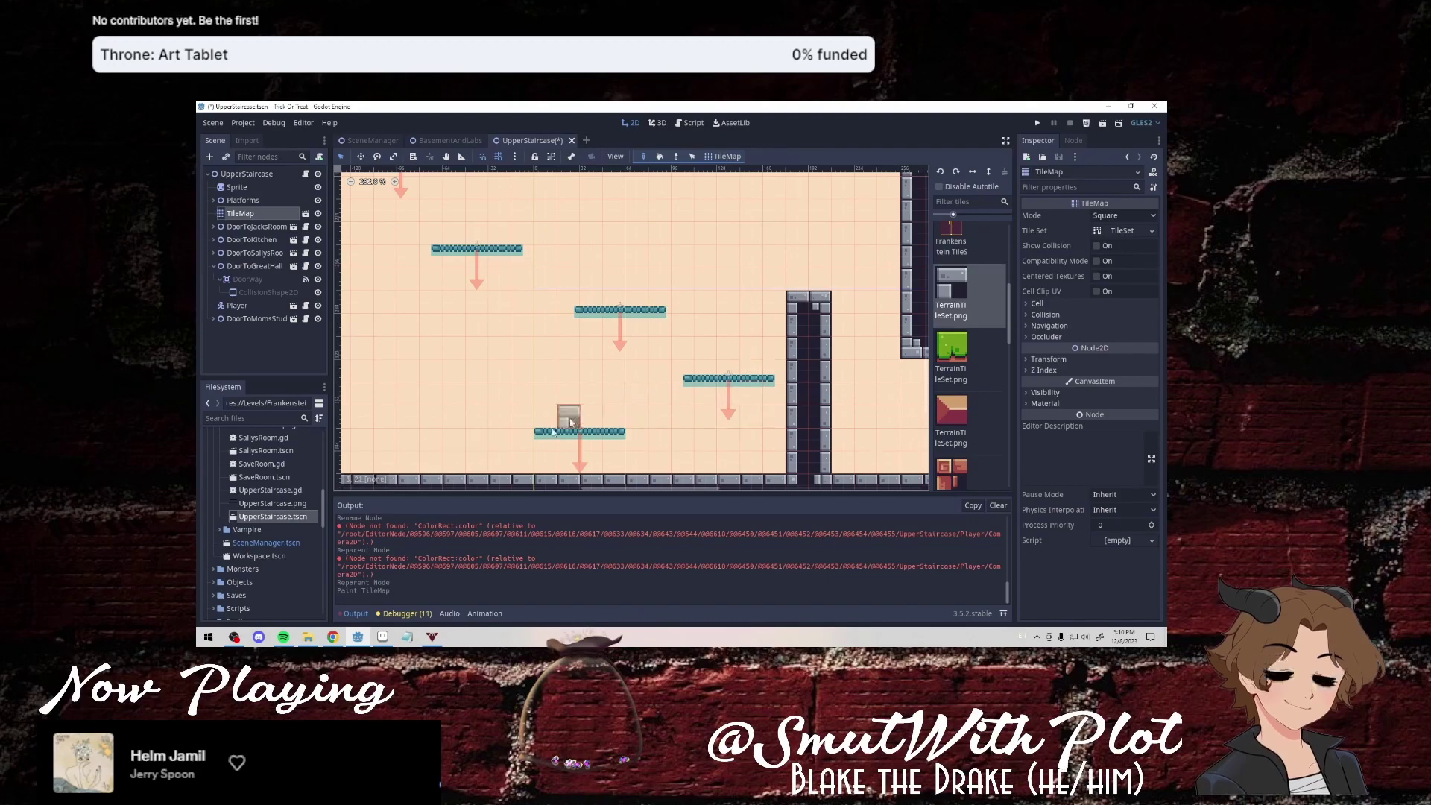
{"action": "mouse_move", "coordinate": [479, 463]}
{"action": "left_mouse_down"}
{"action": "mouse_move", "coordinate": [479, 325]}
{"action": "mouse_move", "coordinate": [488, 469]}
{"action": "left_mouse_up"}
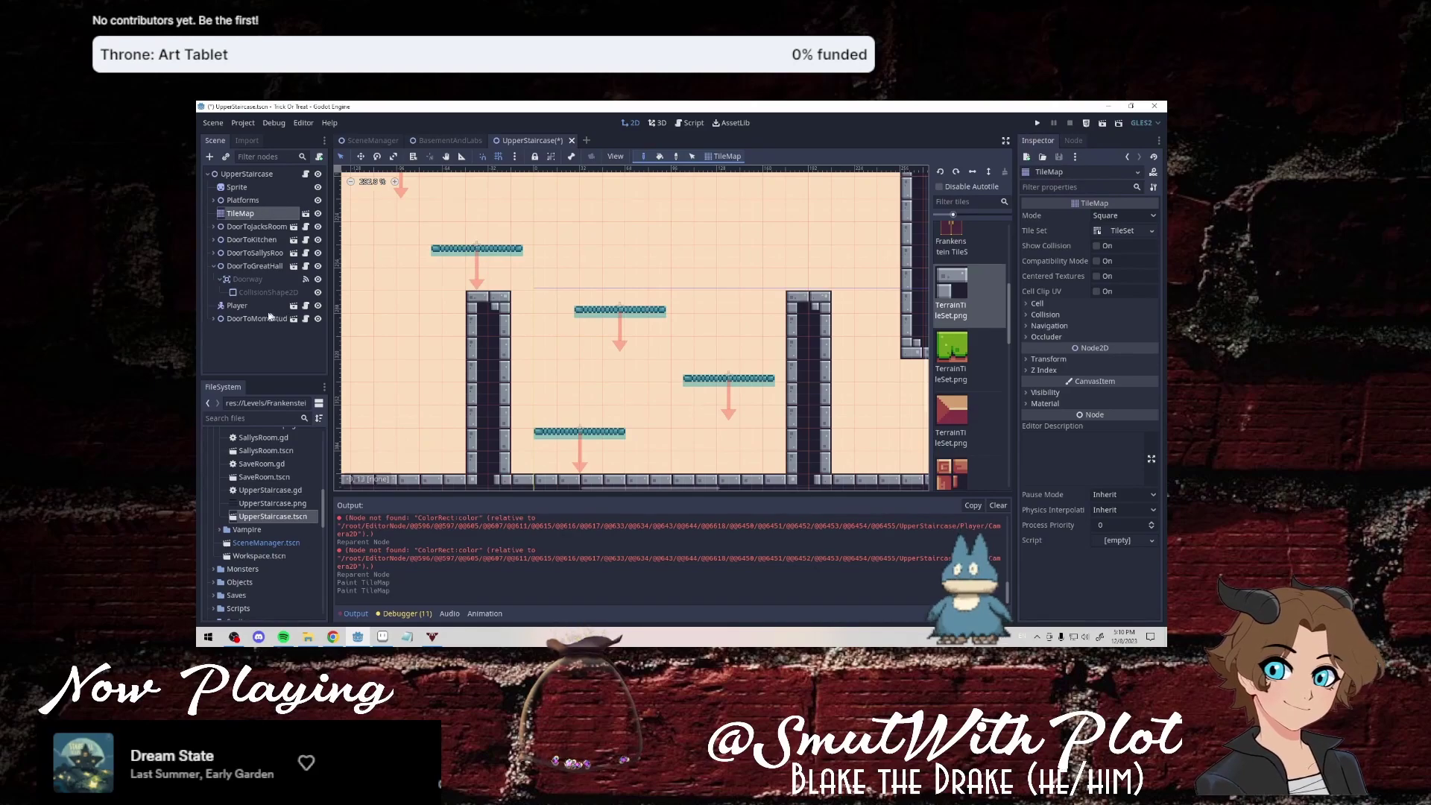
Expand Platforms and raise Platform6 by about 17 px.
{"action": "left_click", "coordinate": [214, 200]}
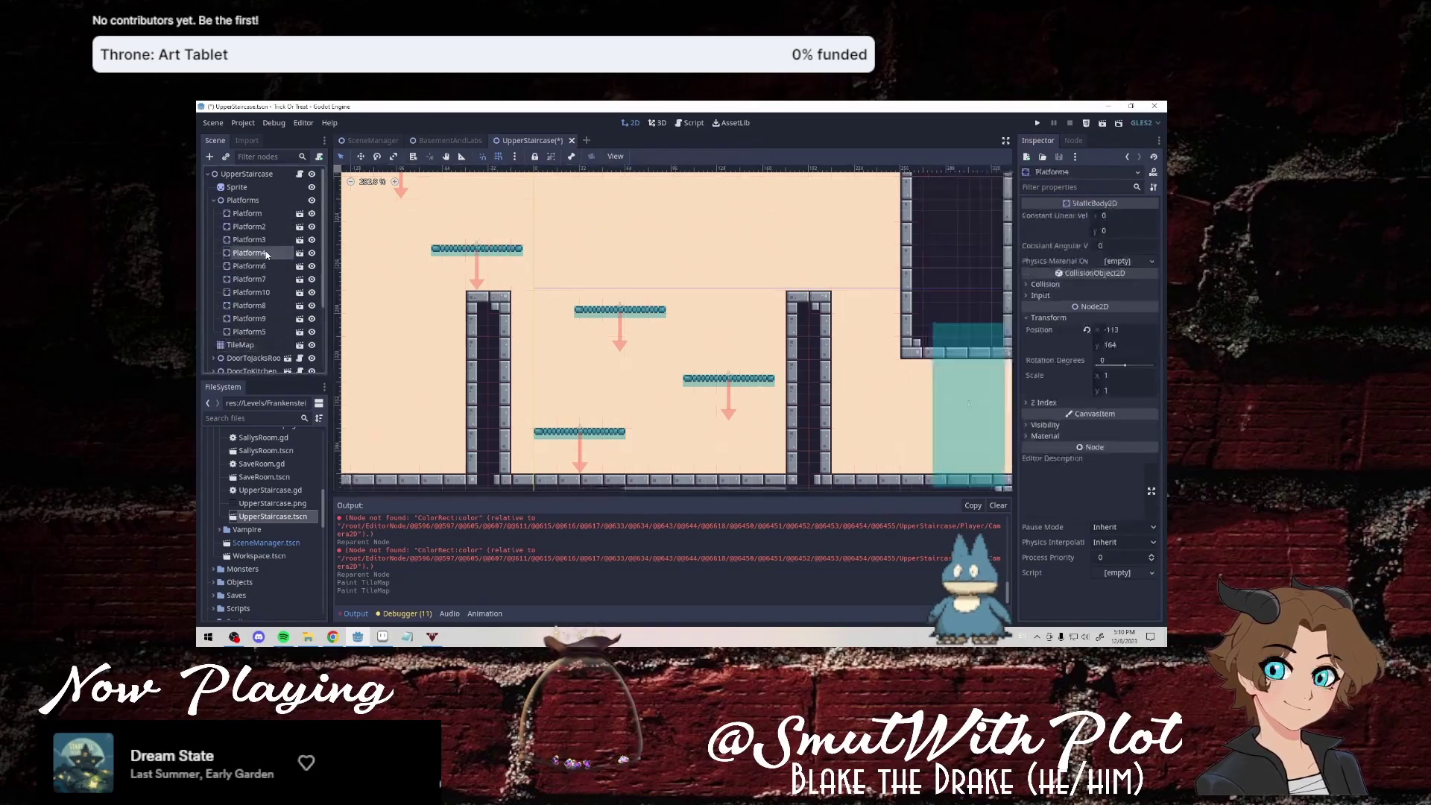
{"action": "left_click", "coordinate": [465, 251]}
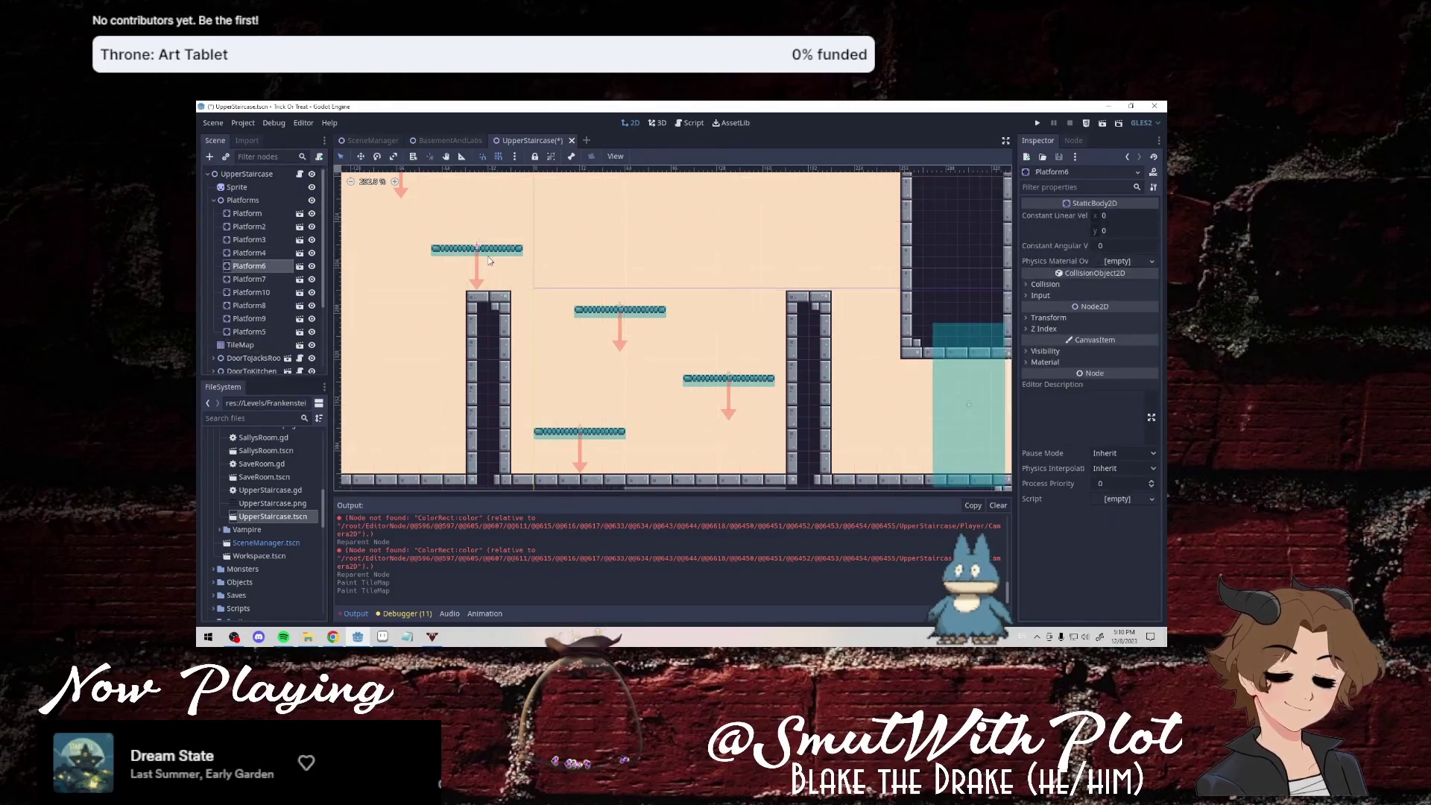
{"action": "scroll", "coordinate": [490, 260], "scroll_direction": "up", "scroll_amount": 1}
{"action": "middle_click_drag", "start_coordinate": [490, 260], "coordinate": [588, 296]}
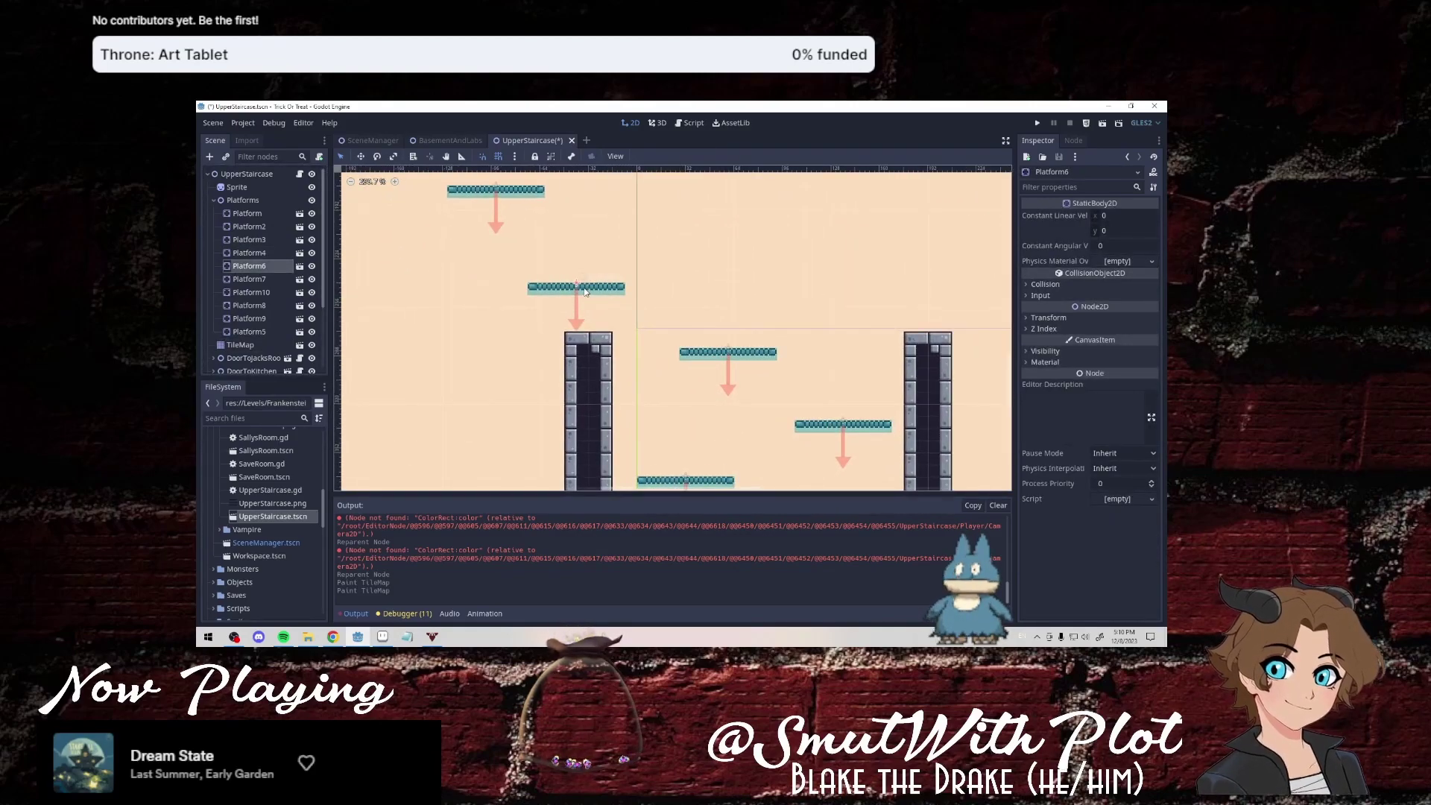
{"action": "left_click_drag", "start_coordinate": [585, 292], "coordinate": [586, 279]}
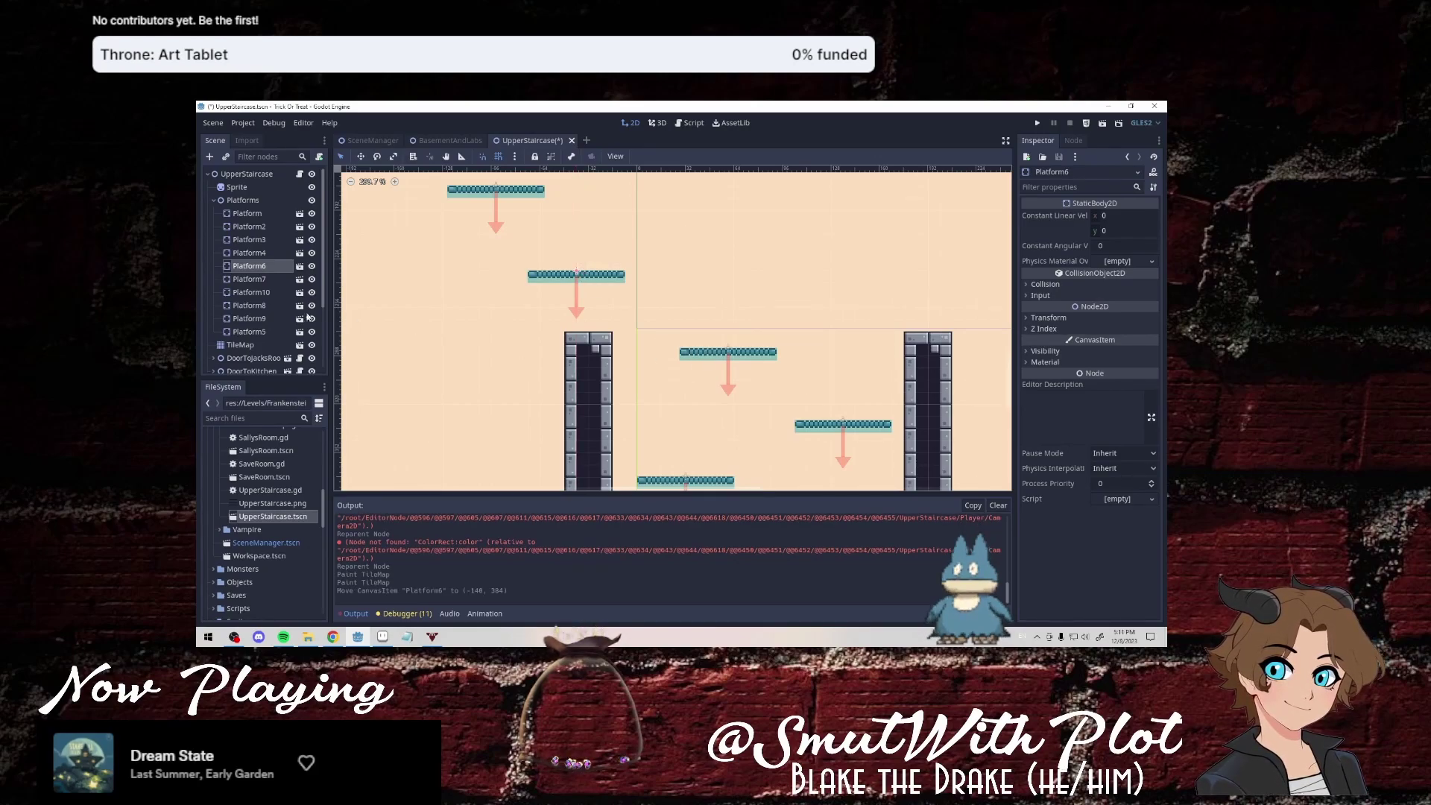
{"action": "scroll", "coordinate": [556, 282], "scroll_direction": "down", "scroll_amount": 3}
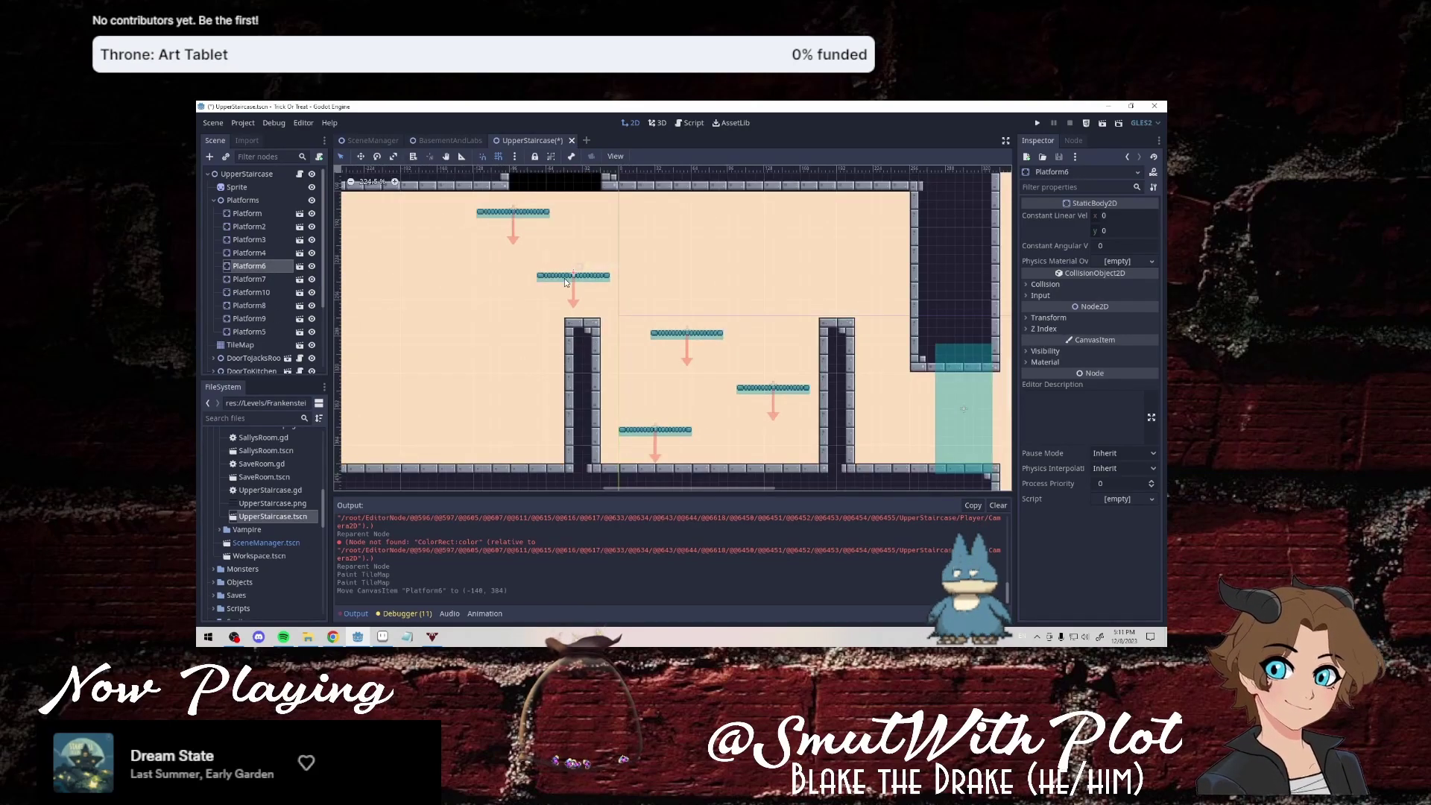
Shift Platform8 and Platform6 left, placing Platform6 at (-156, 384).
{"action": "left_click_drag", "start_coordinate": [630, 313], "coordinate": [624, 315]}
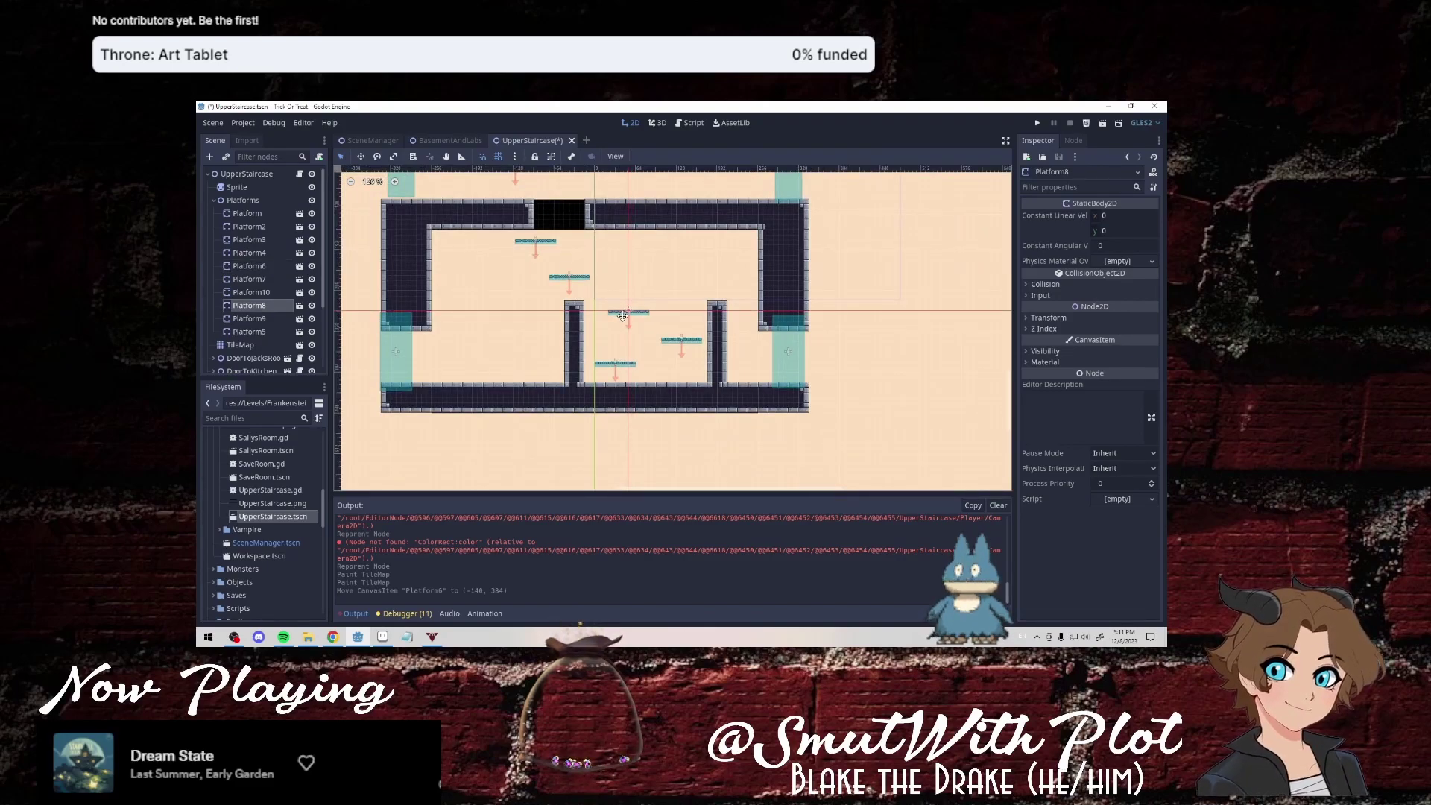
{"action": "left_click_drag", "start_coordinate": [623, 316], "coordinate": [610, 318]}
{"action": "left_click_drag", "start_coordinate": [565, 276], "coordinate": [555, 276]}
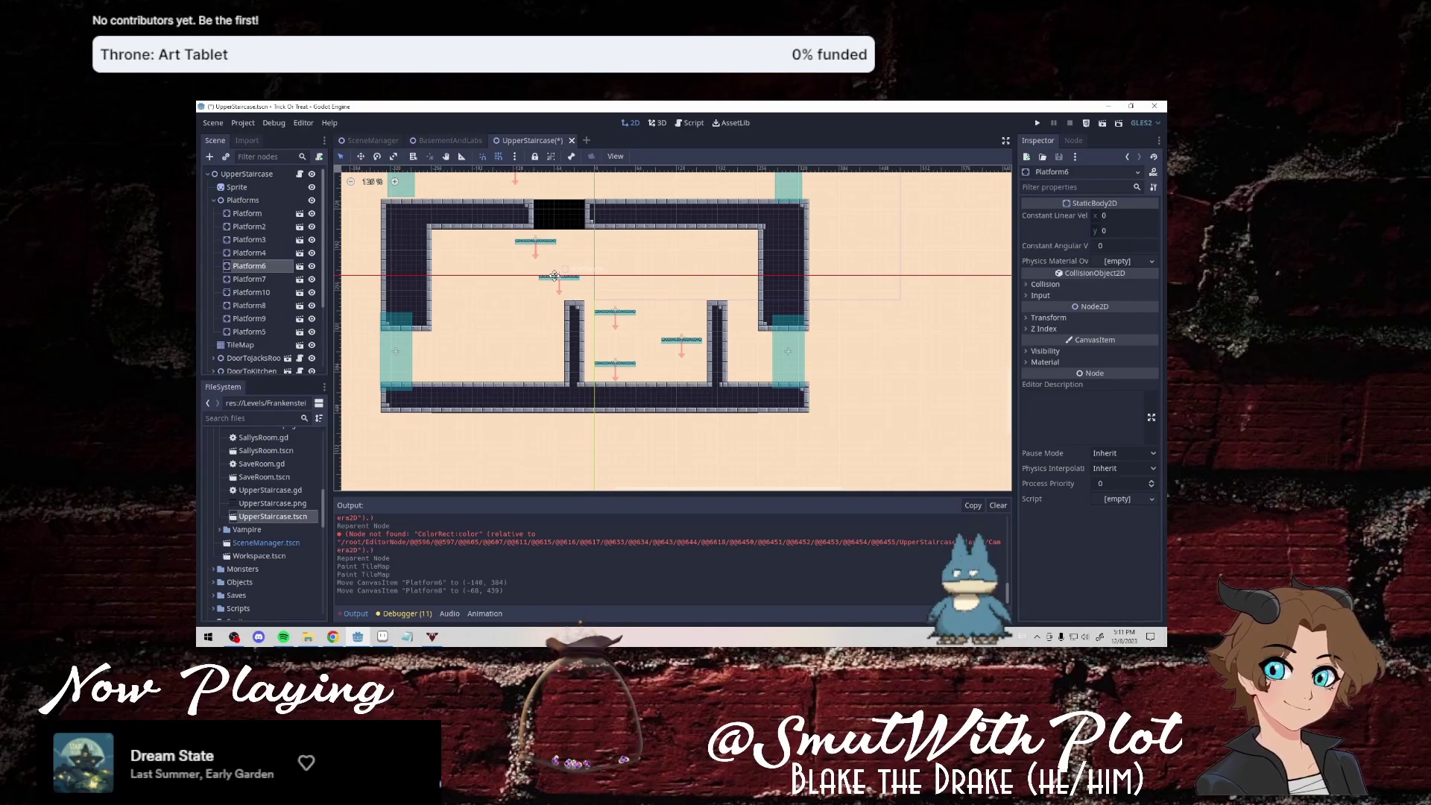
{"action": "left_click_drag", "start_coordinate": [555, 276], "coordinate": [556, 279]}
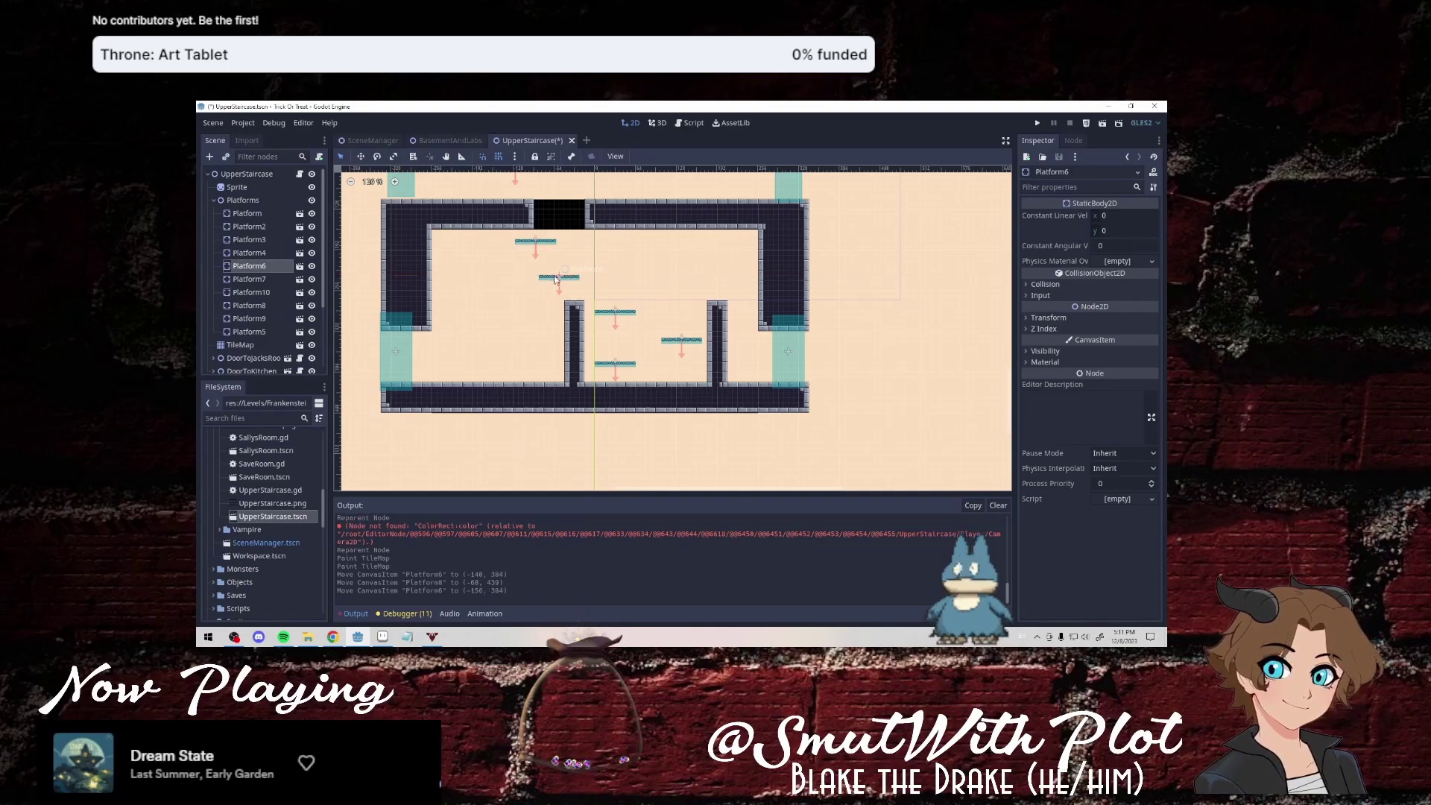
{"action": "left_click", "coordinate": [240, 344]}
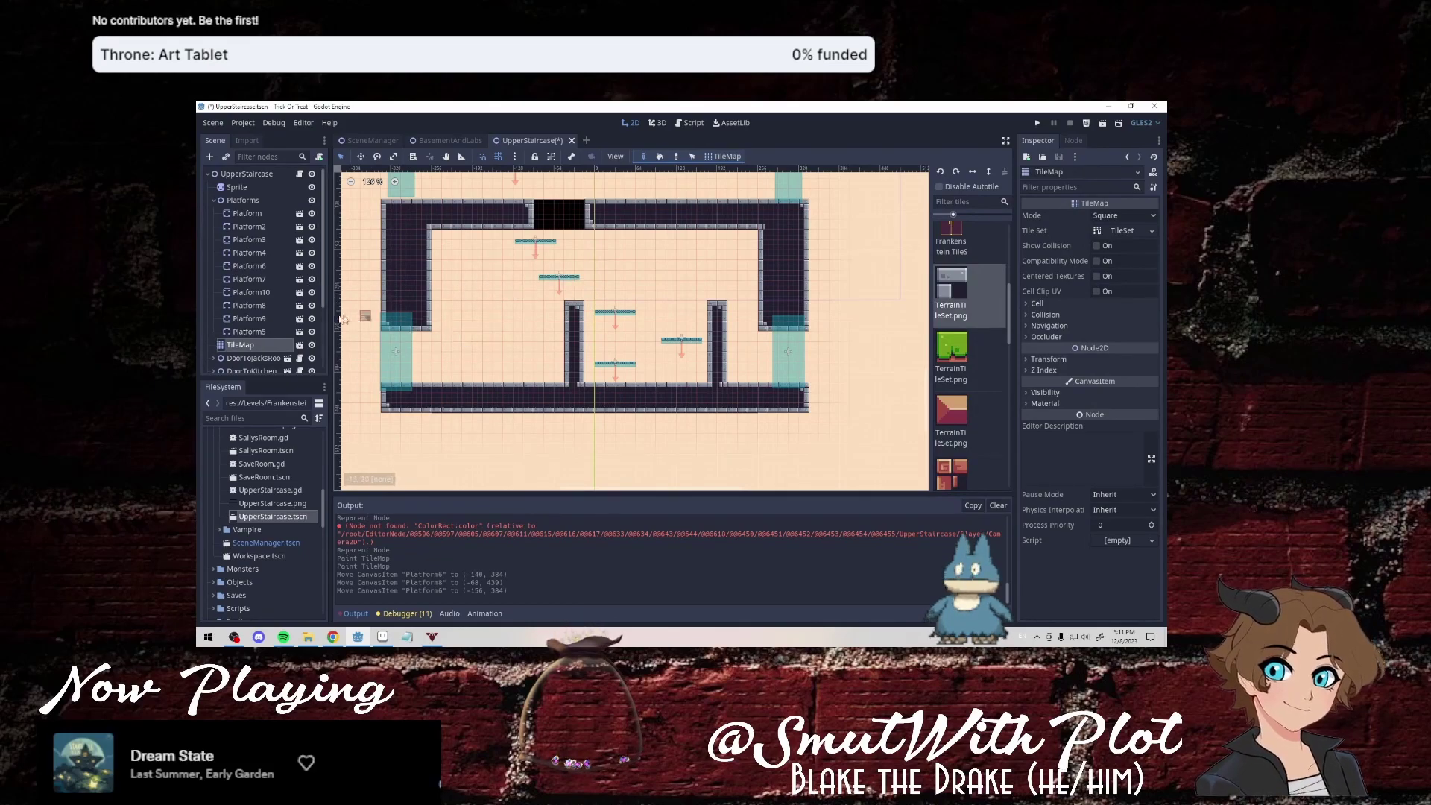
Nudge Platform6 slightly right and Platform7 slightly right and down.
{"action": "left_click", "coordinate": [253, 332]}
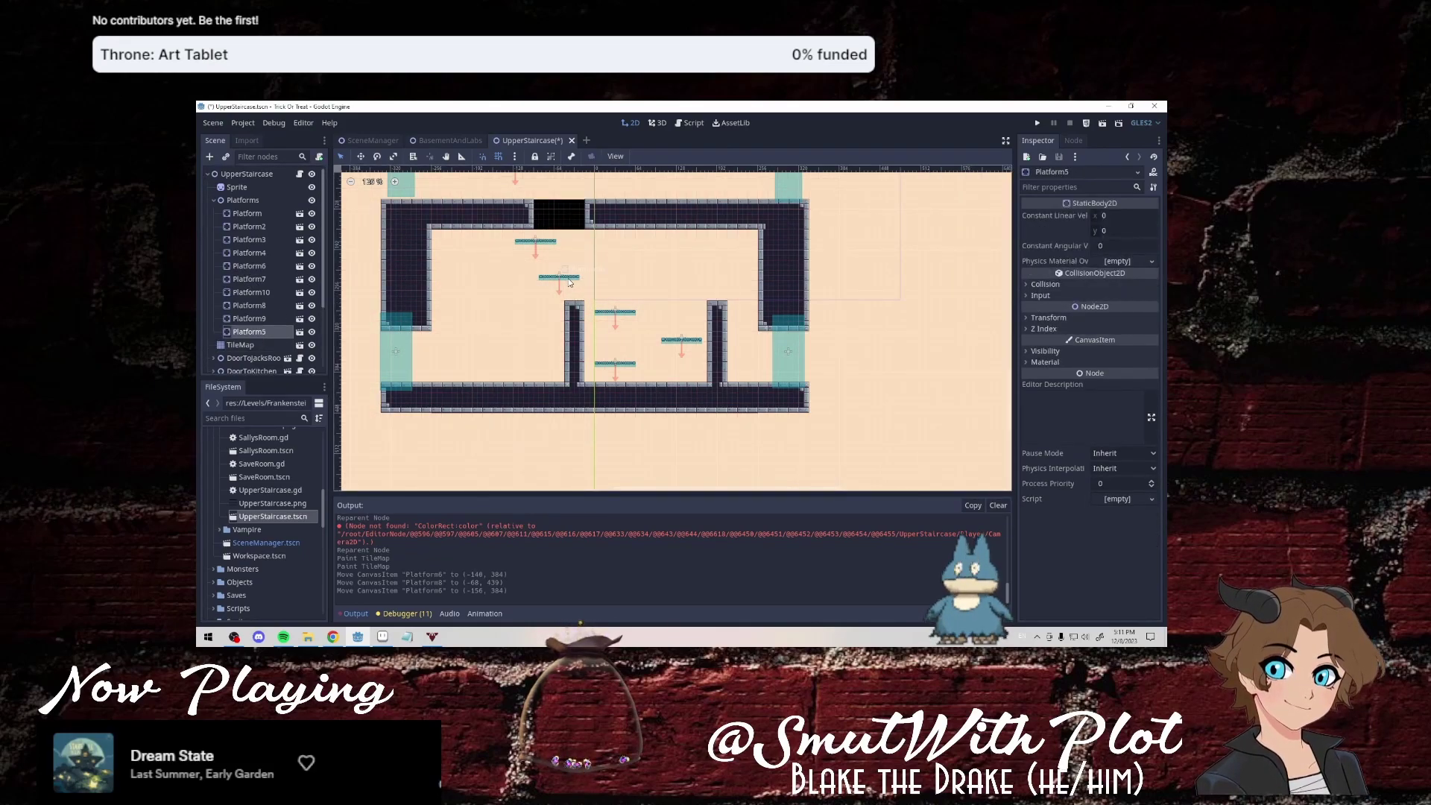
{"action": "left_click", "coordinate": [569, 282]}
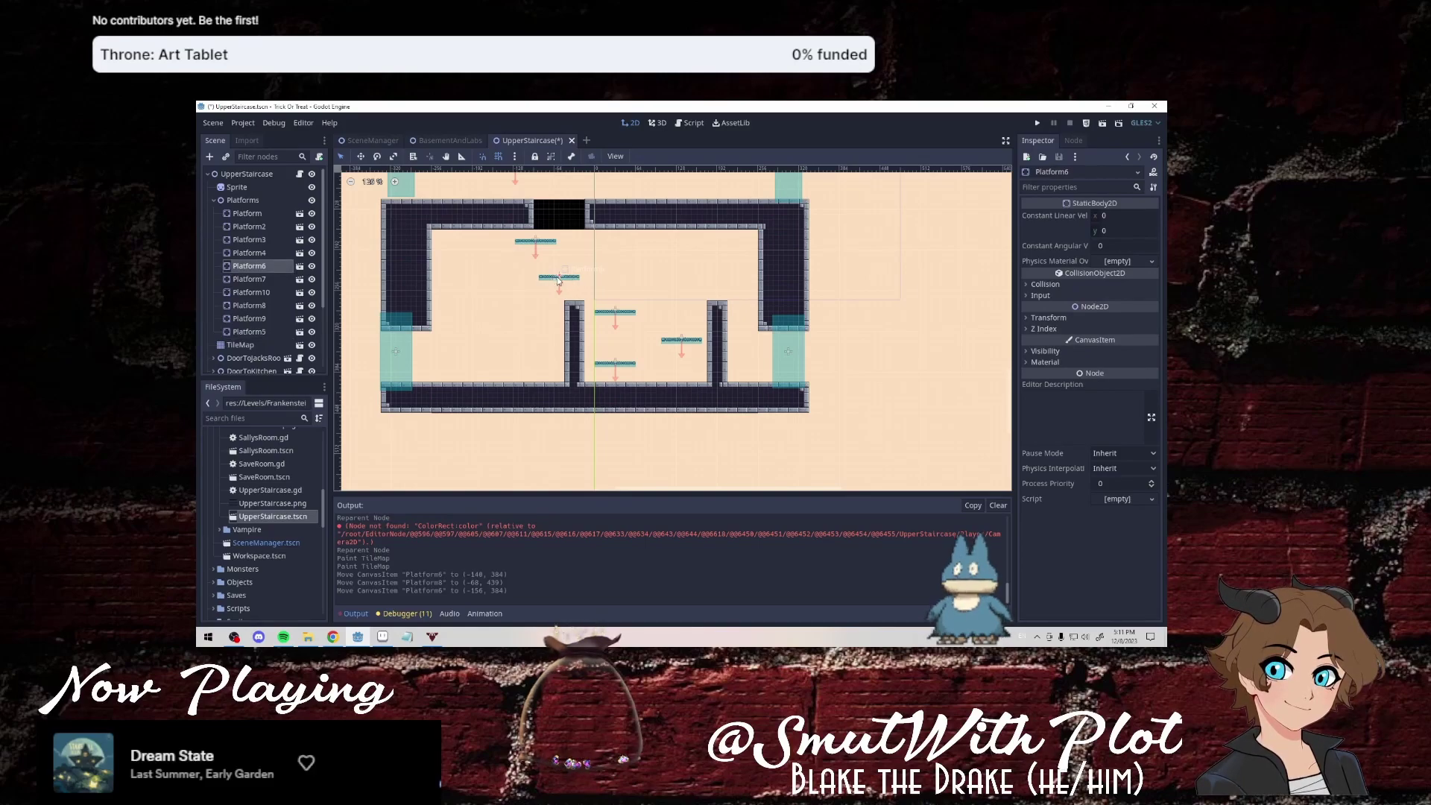
{"action": "left_click_drag", "start_coordinate": [565, 276], "coordinate": [567, 276]}
{"action": "left_click", "coordinate": [240, 344]}
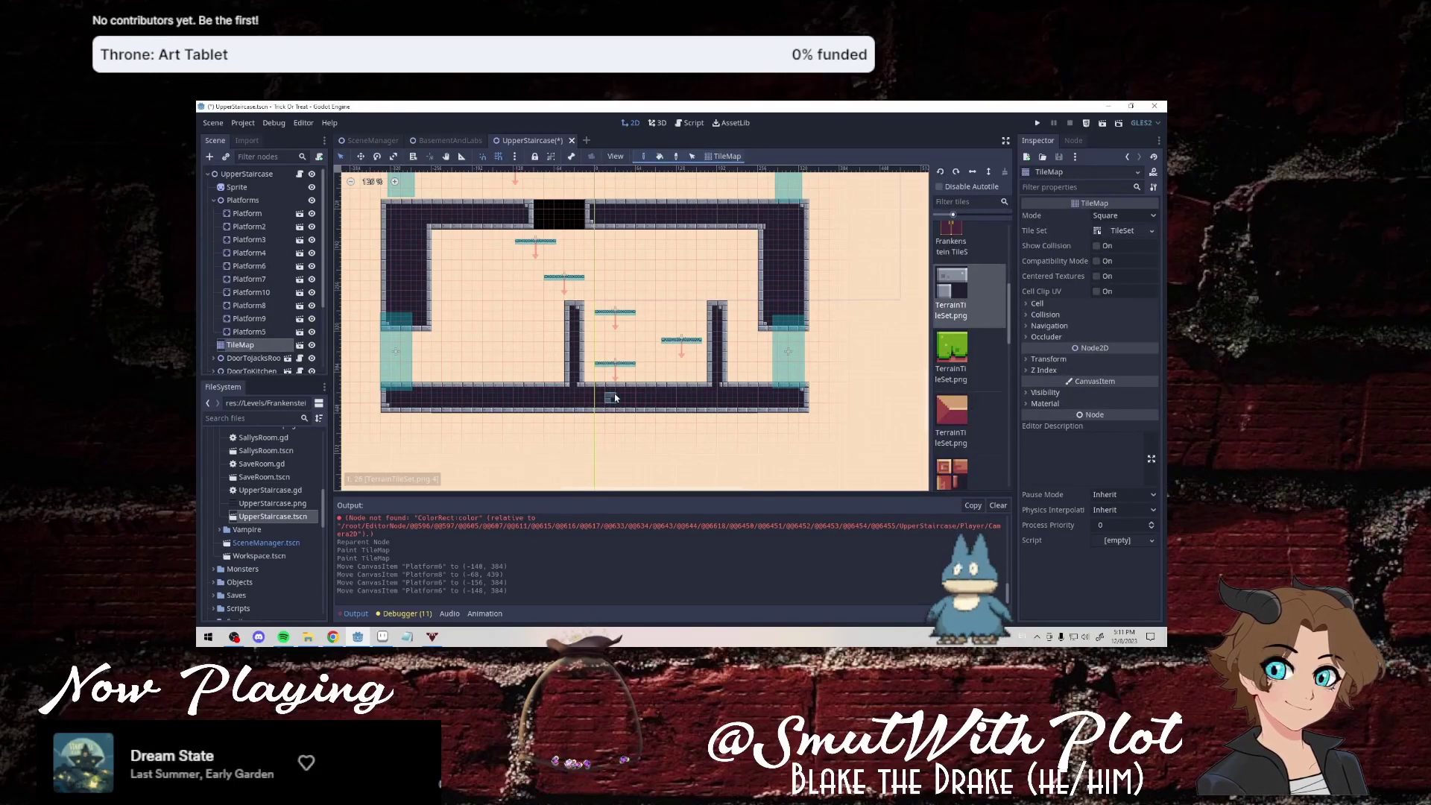
{"action": "left_click", "coordinate": [253, 332]}
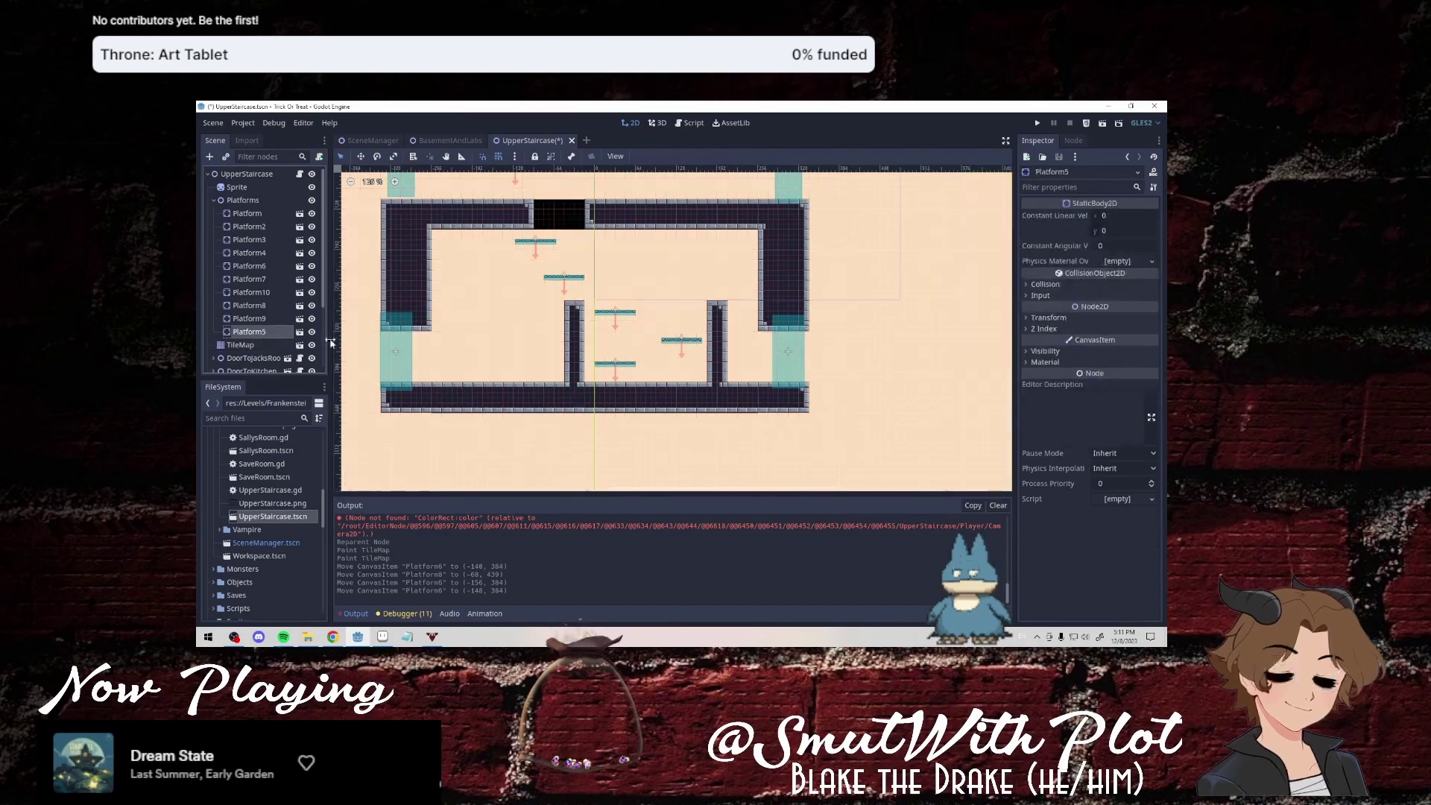
{"action": "left_click", "coordinate": [685, 339]}
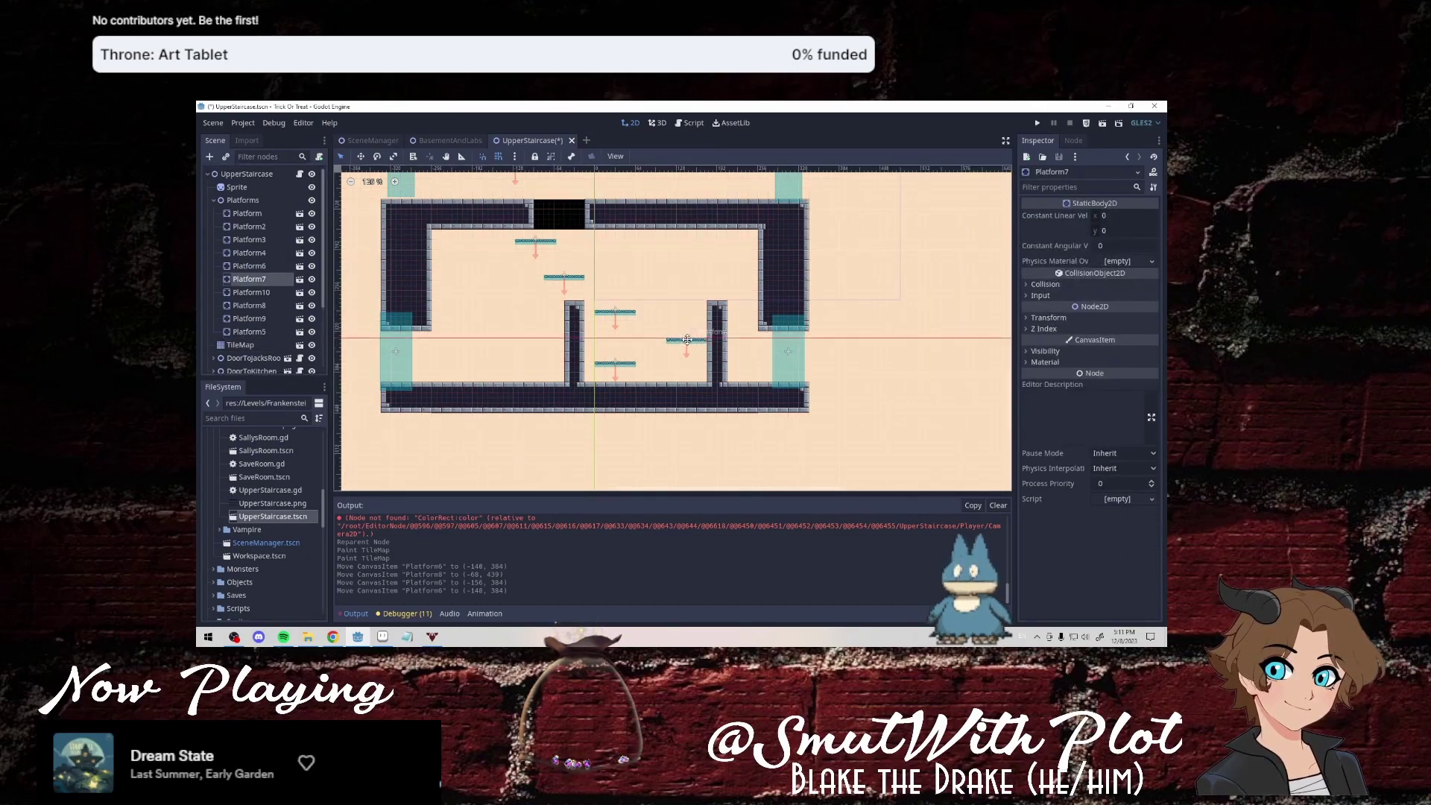
{"action": "left_click_drag", "start_coordinate": [685, 339], "coordinate": [689, 343]}
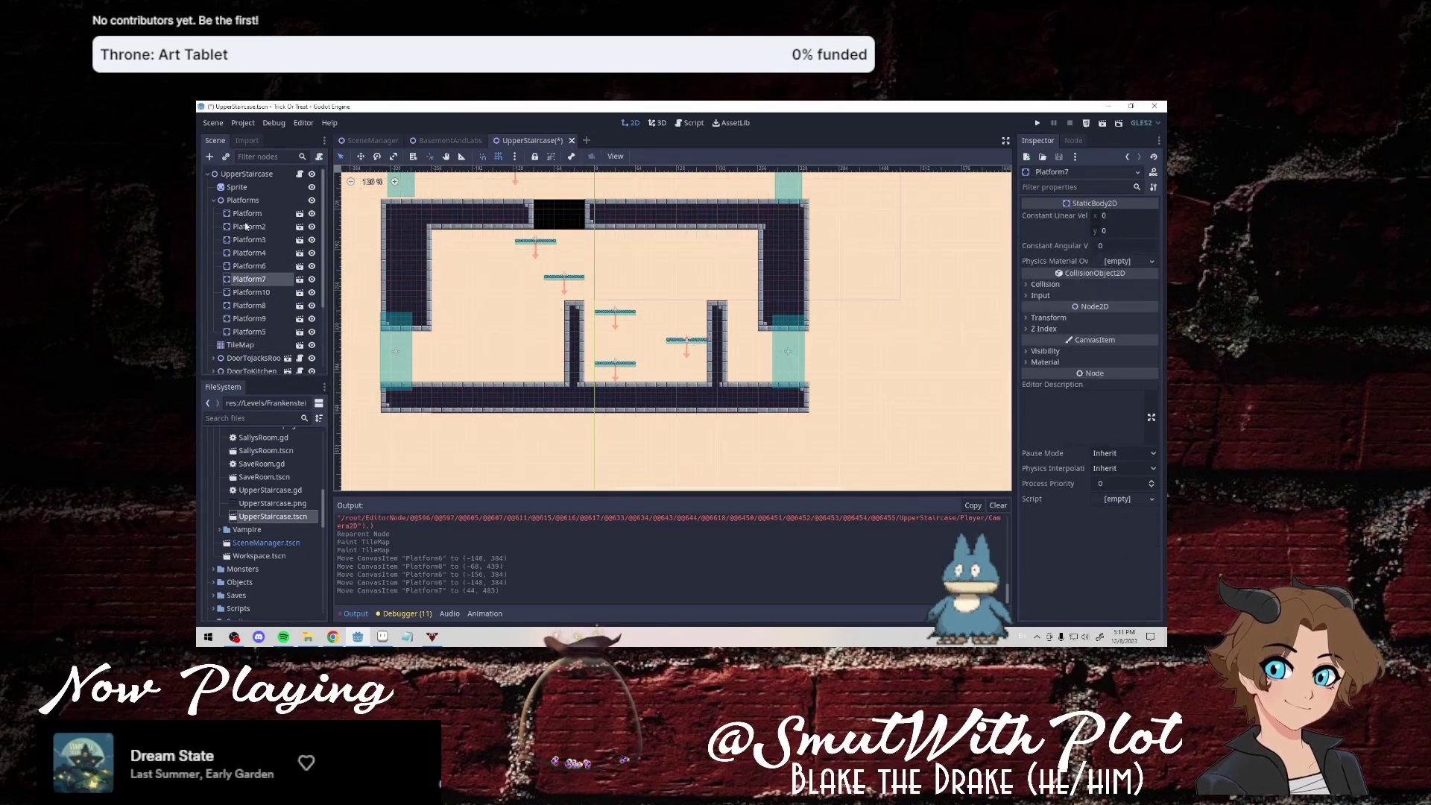
{"action": "left_click", "coordinate": [243, 345]}
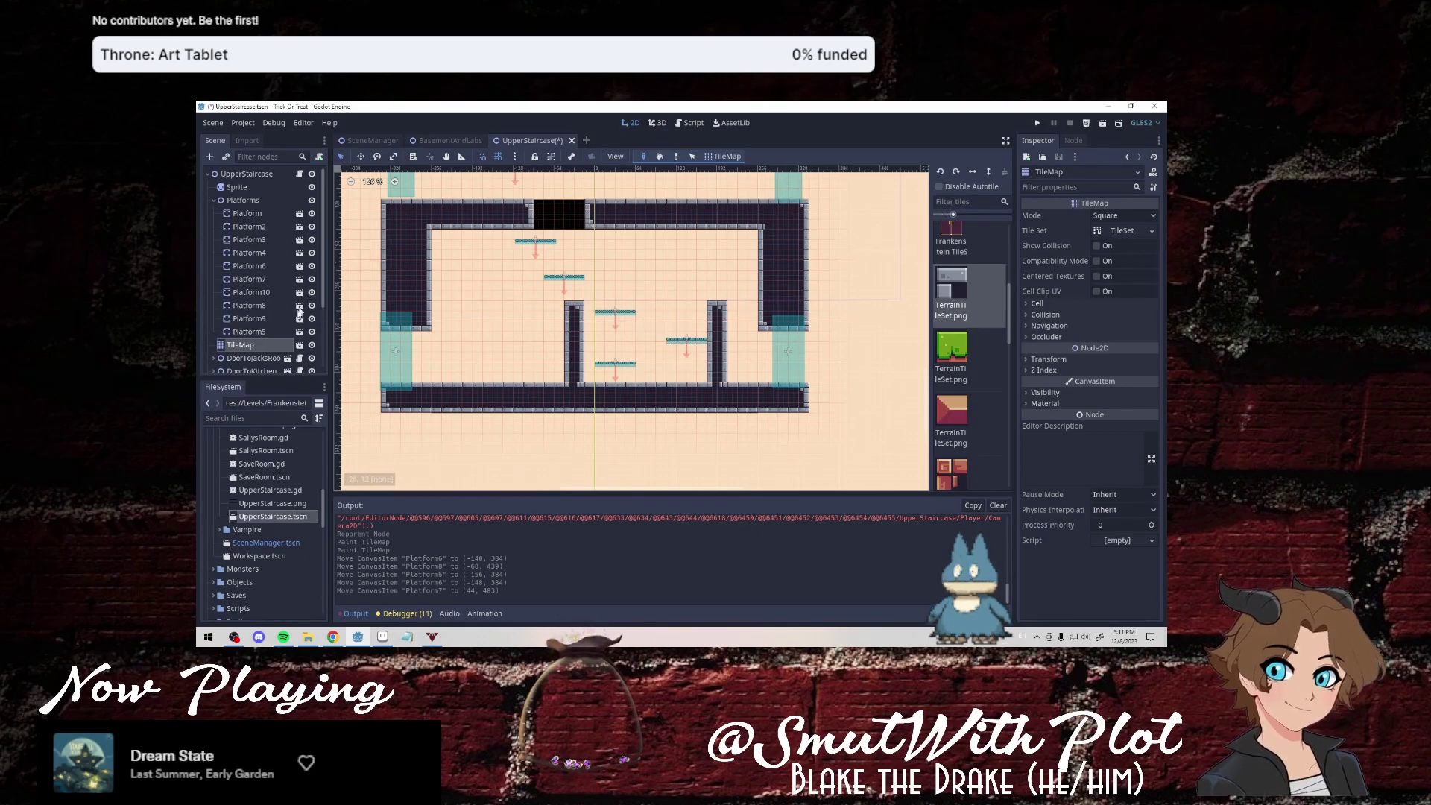
Move the Player into the bottom room at (112, 392), then save and run the scene.
{"action": "scroll", "coordinate": [276, 270], "scroll_direction": "down", "scroll_amount": 3}
{"action": "left_click", "coordinate": [240, 347]}
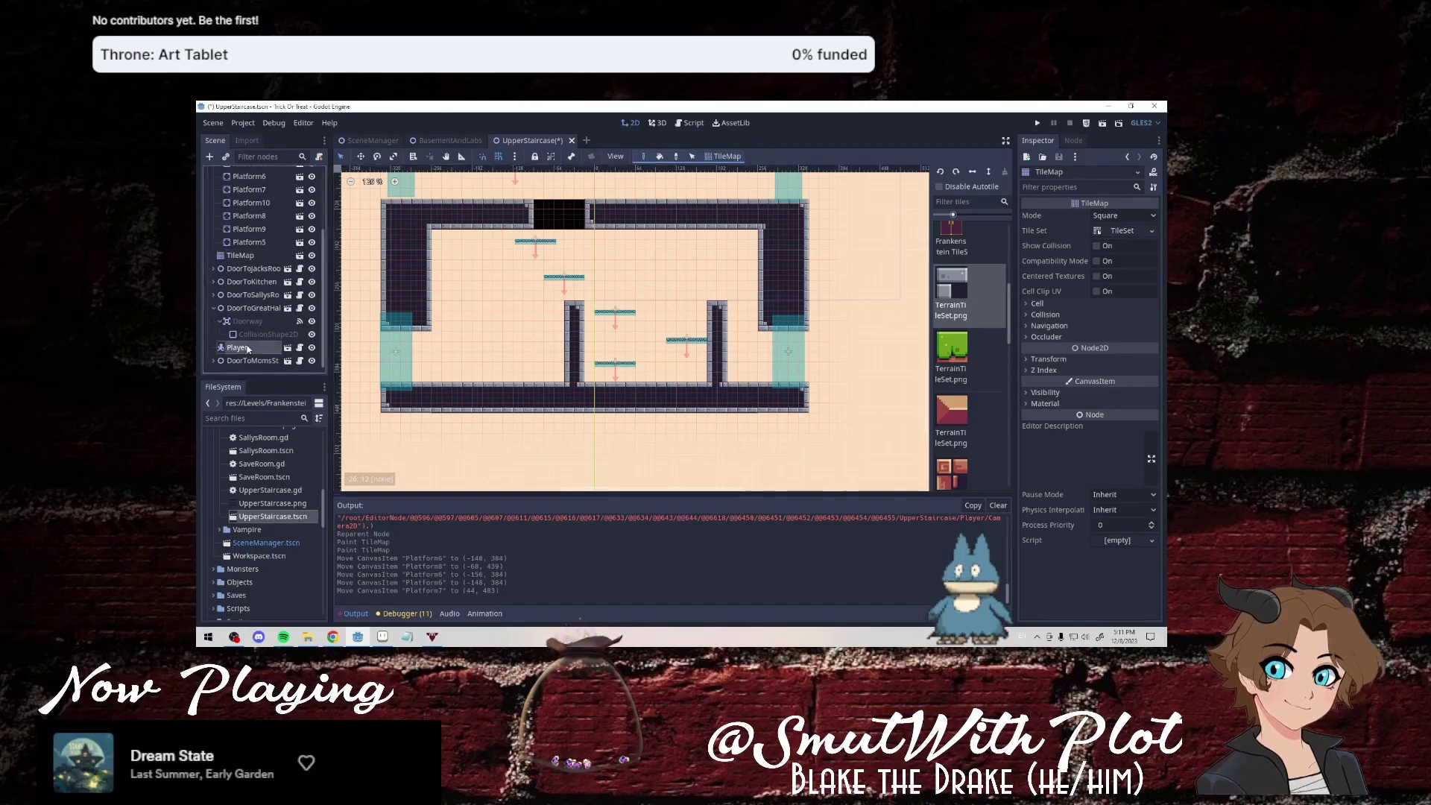
{"action": "scroll", "coordinate": [604, 229], "scroll_direction": "down", "scroll_amount": 3}
{"action": "scroll", "coordinate": [605, 230], "scroll_direction": "down", "scroll_amount": 2}
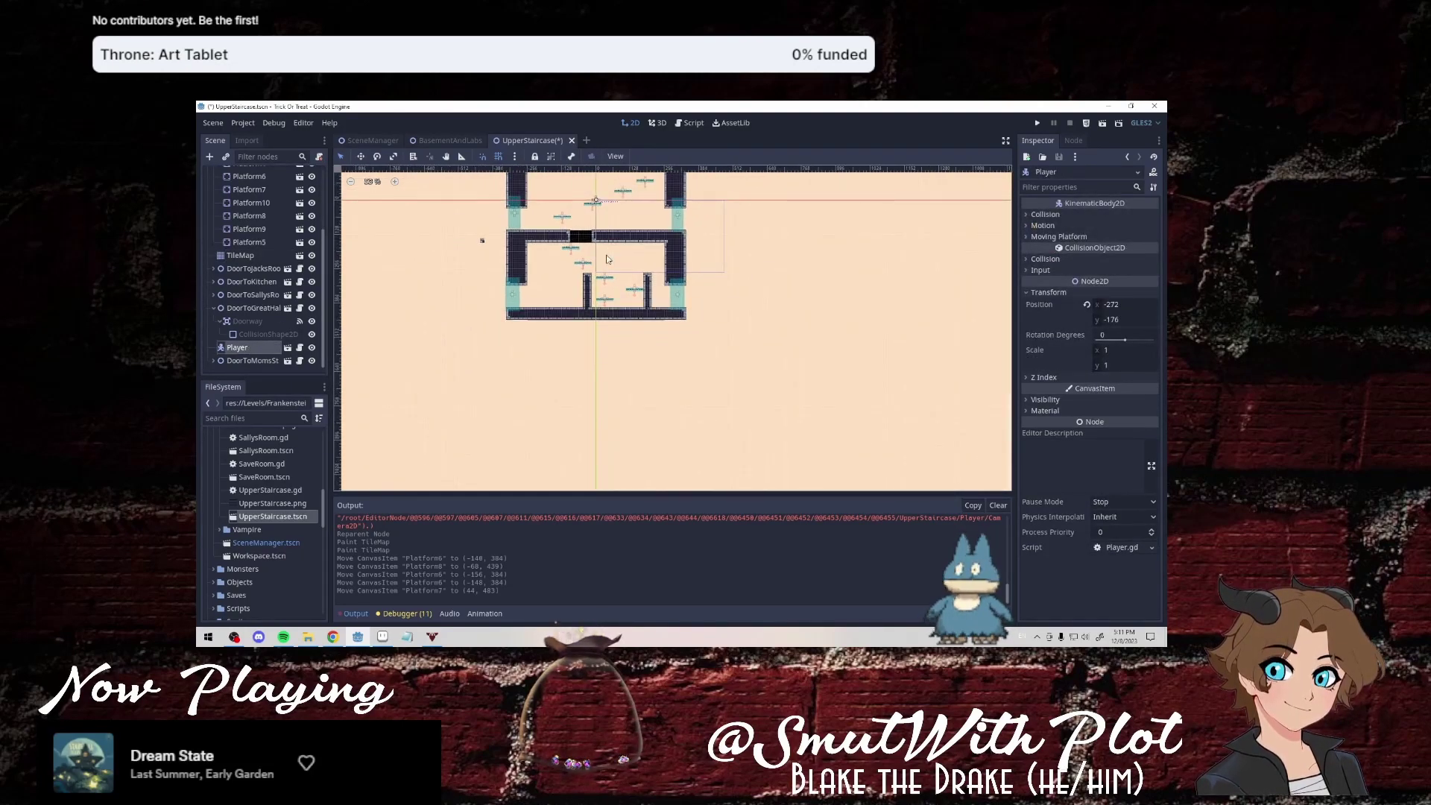
{"action": "middle_click_drag", "start_coordinate": [608, 253], "coordinate": [634, 343]}
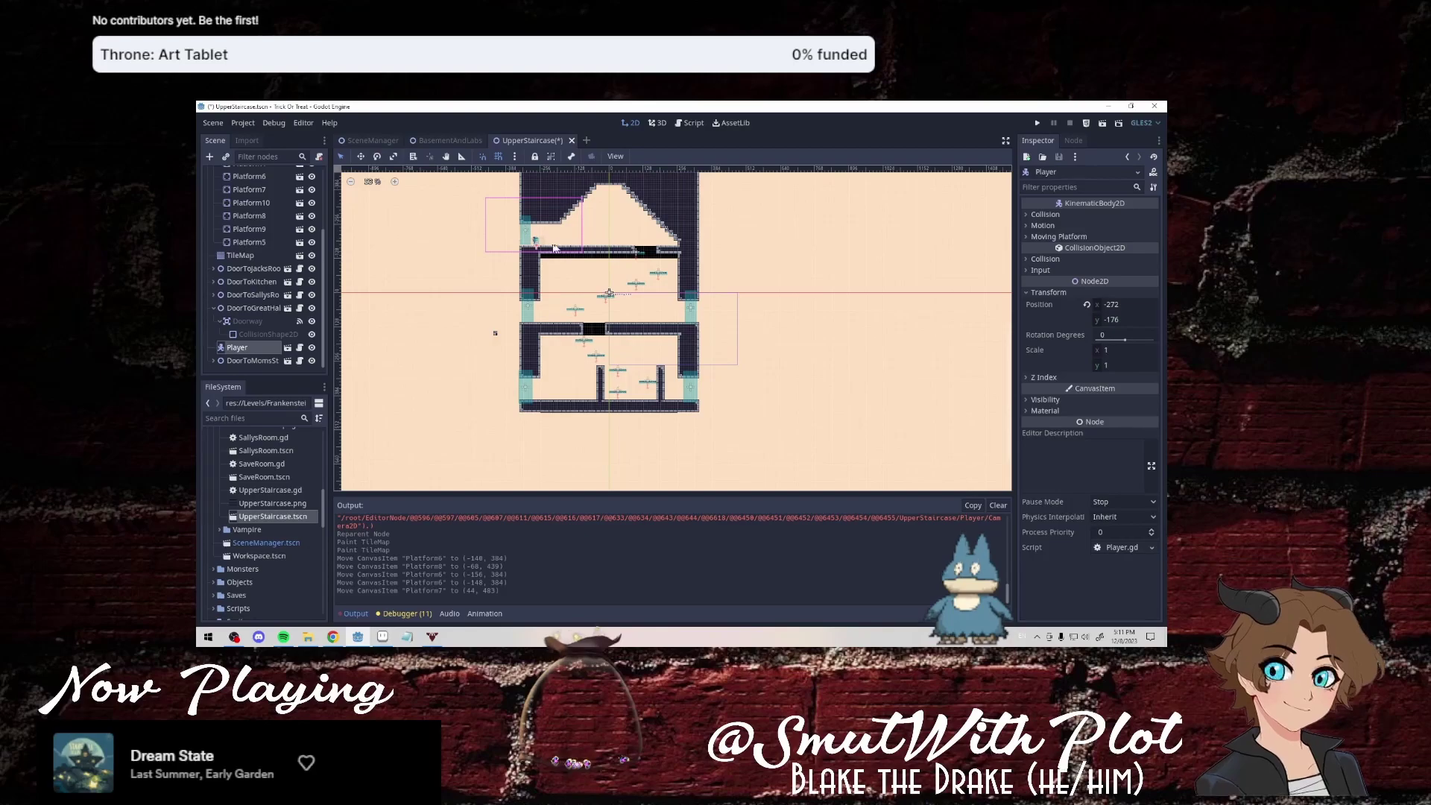
{"action": "left_click_drag", "start_coordinate": [554, 248], "coordinate": [642, 396]}
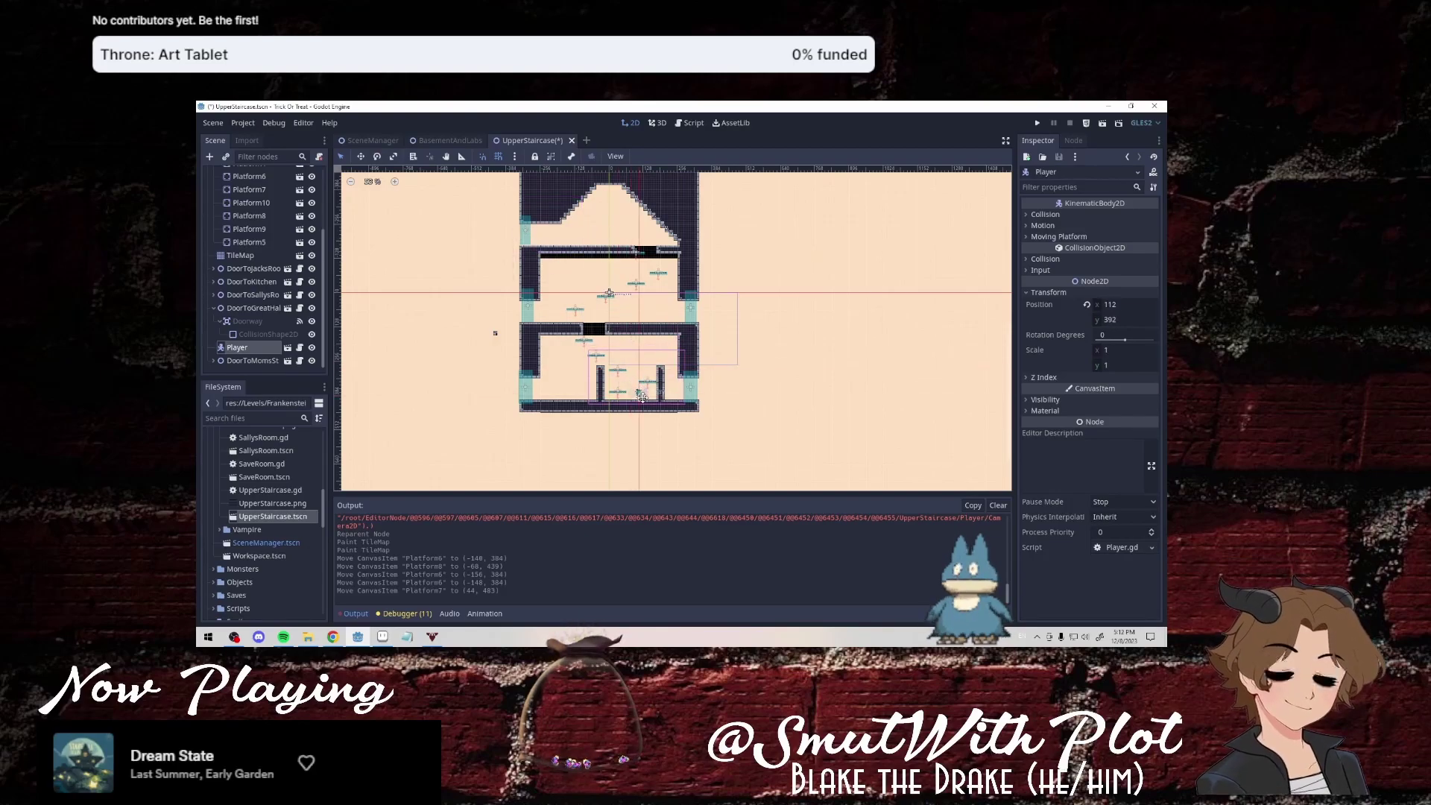
{"action": "scroll", "coordinate": [634, 396], "scroll_direction": "up", "scroll_amount": 1}
{"action": "scroll", "coordinate": [633, 396], "scroll_direction": "up", "scroll_amount": 1}
{"action": "scroll", "coordinate": [634, 396], "scroll_direction": "up", "scroll_amount": 2}
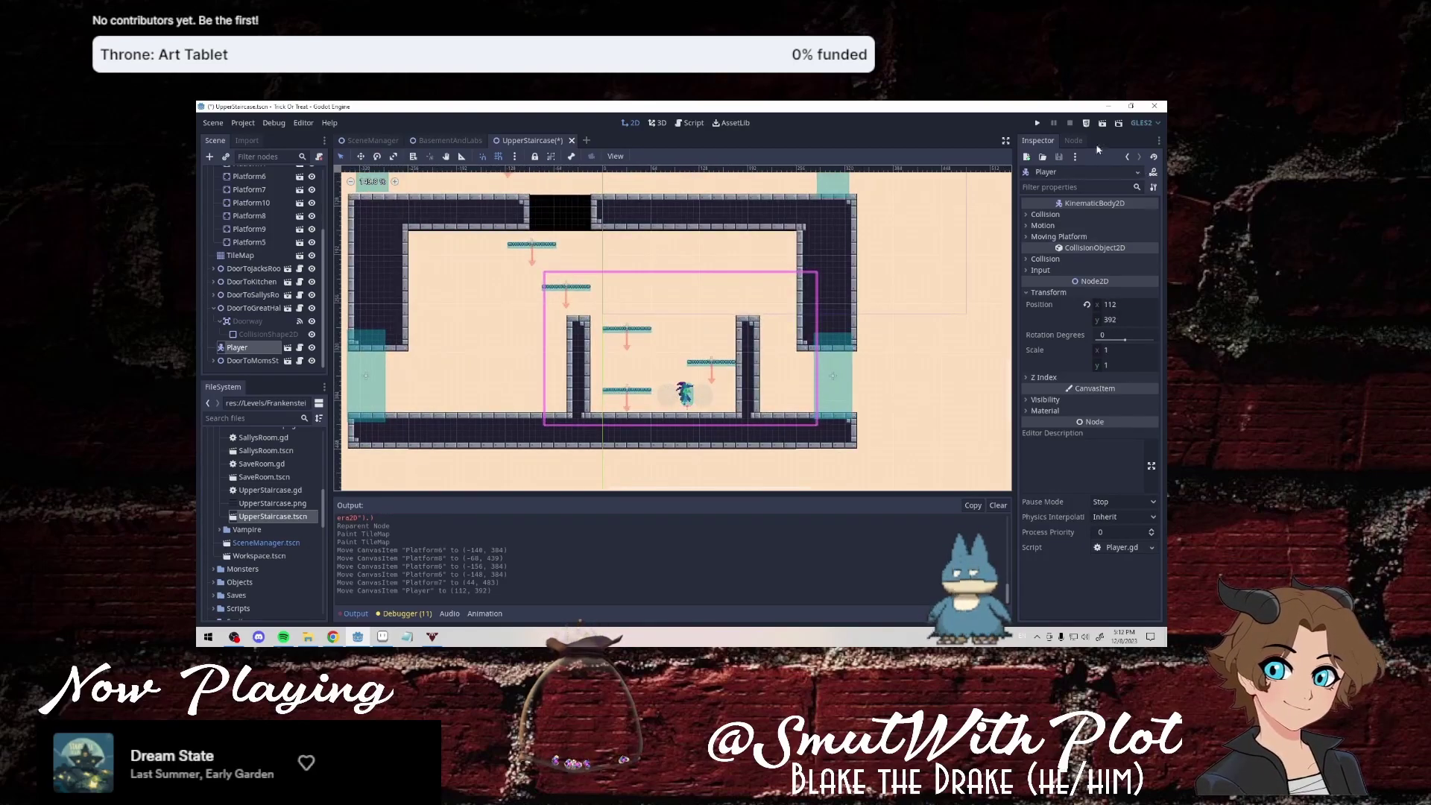
{"action": "left_click", "coordinate": [1103, 124]}
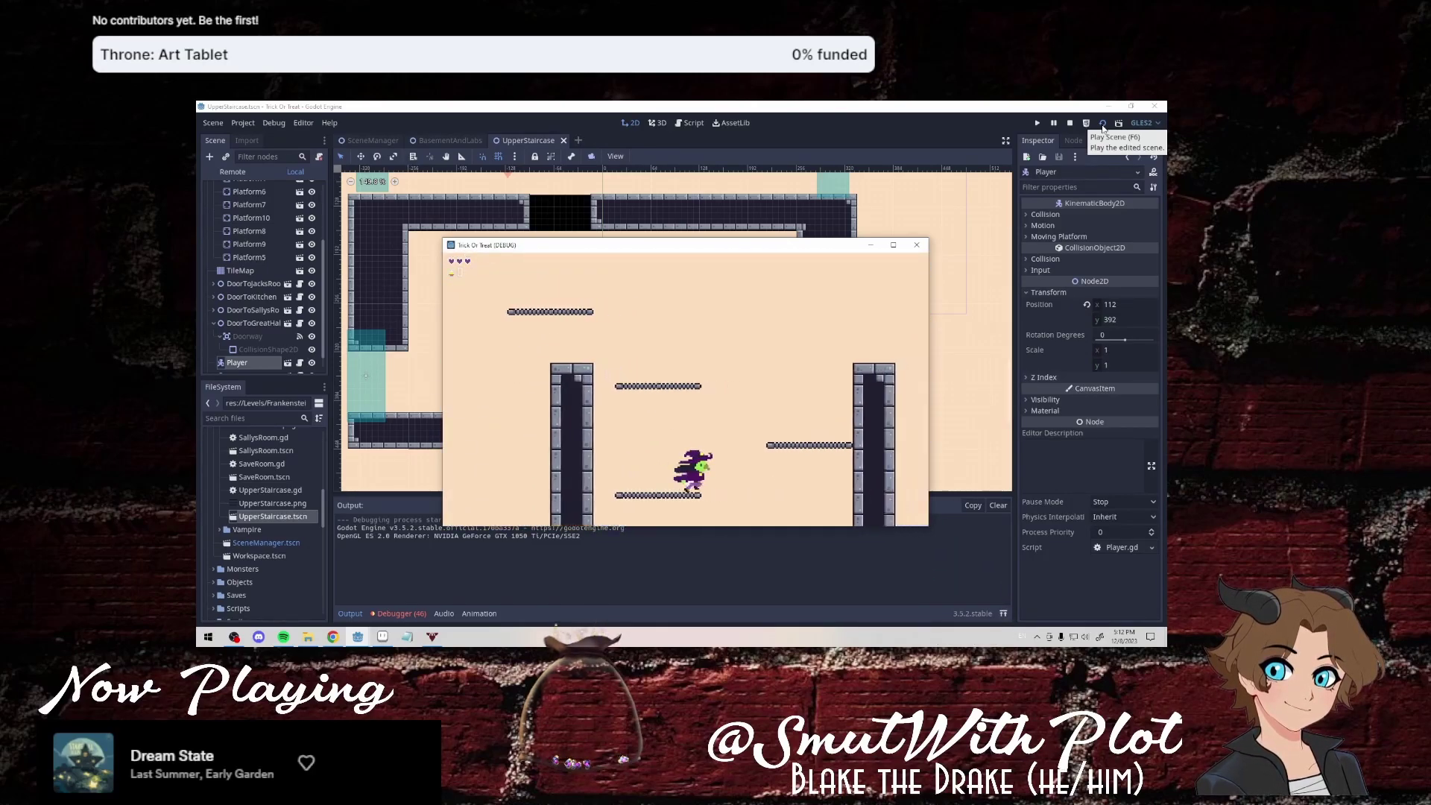
Close the playtest window and select TileMap in the UpperStaircase scene.
{"action": "left_click", "coordinate": [917, 245]}
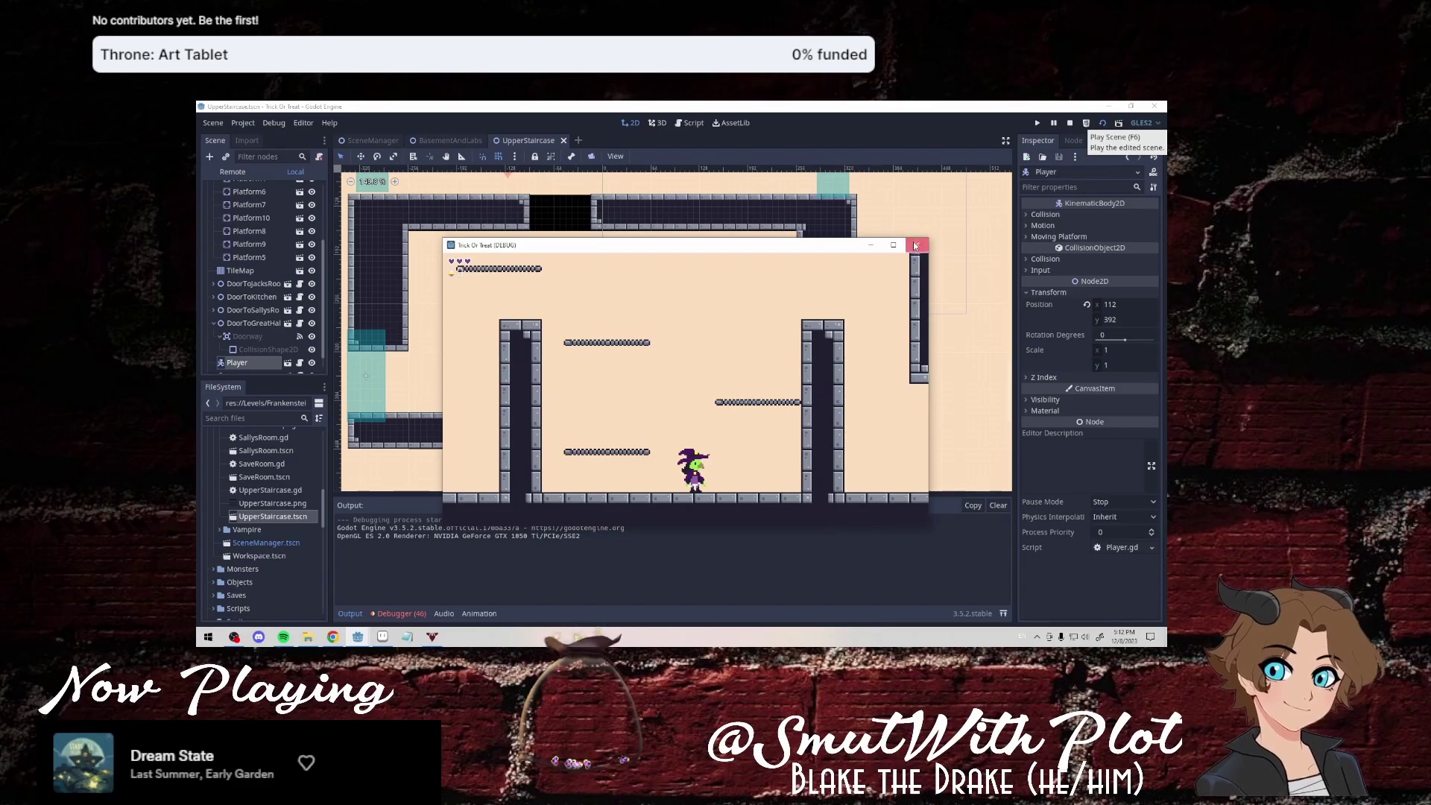
{"action": "scroll", "coordinate": [692, 380], "scroll_direction": "up", "scroll_amount": 3}
{"action": "scroll", "coordinate": [693, 379], "scroll_direction": "up", "scroll_amount": 2}
{"action": "scroll", "coordinate": [692, 380], "scroll_direction": "down", "scroll_amount": 2}
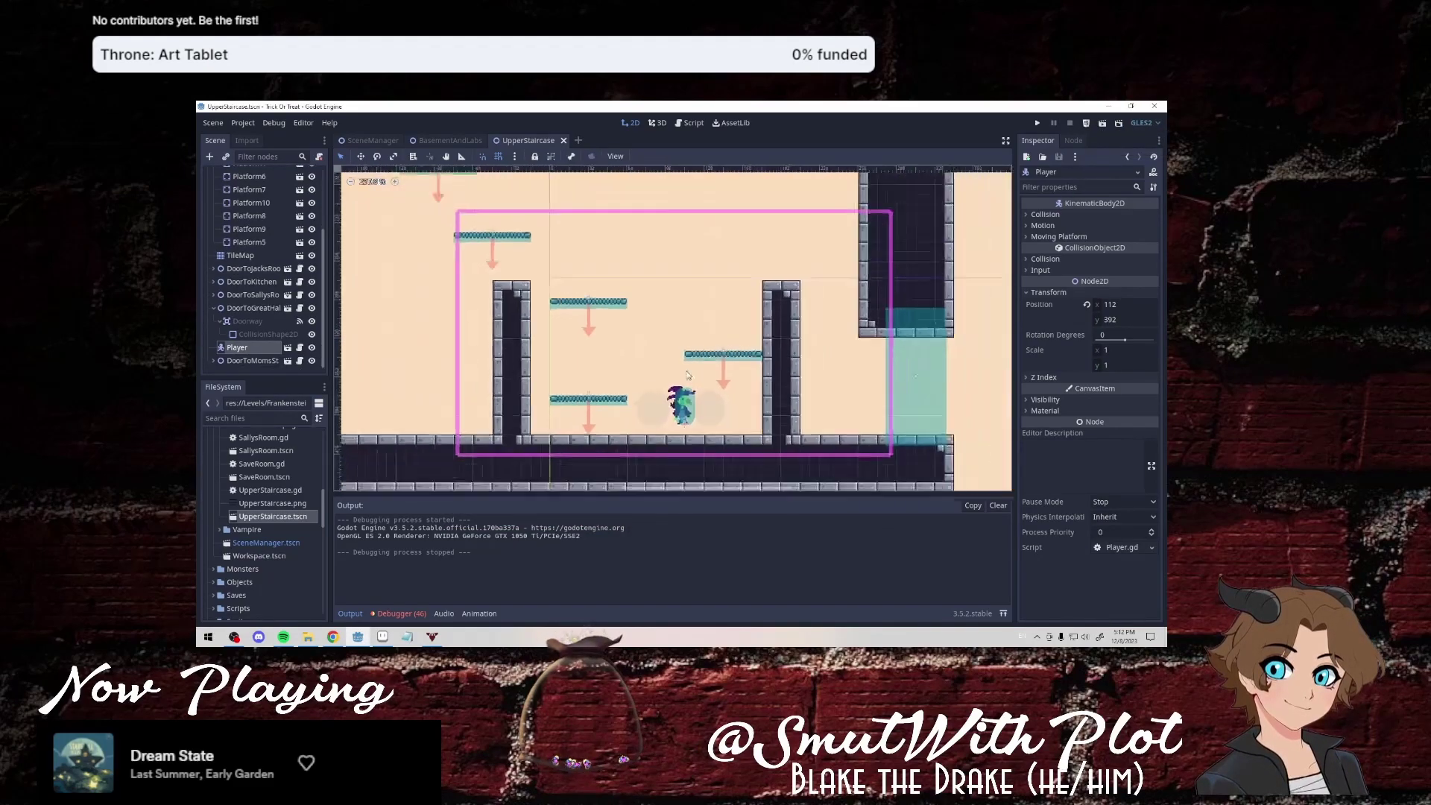
{"action": "left_click", "coordinate": [240, 255]}
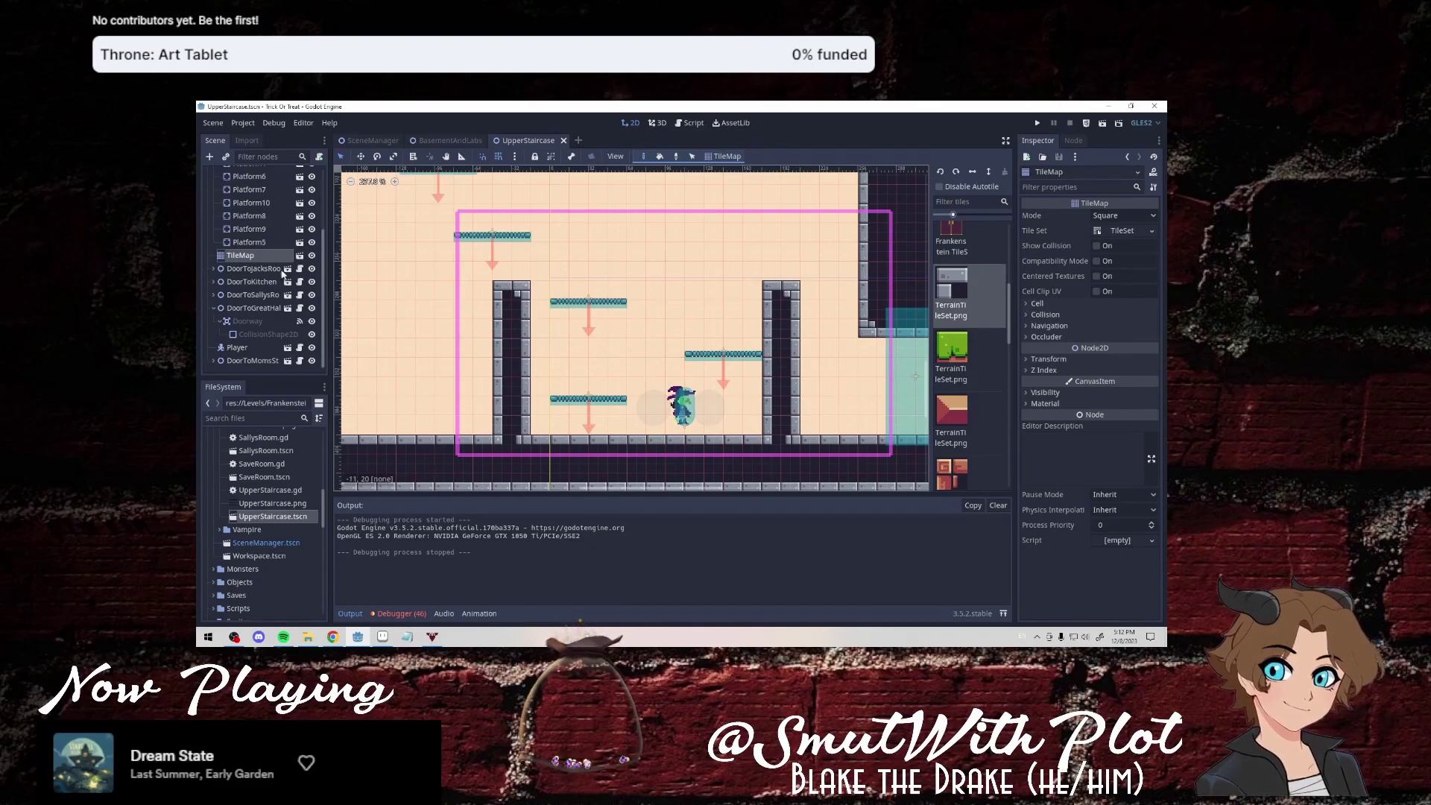
Repaint the left pillar one tile further left and slide Platform8 left.
{"action": "right_click_drag", "start_coordinate": [522, 287], "coordinate": [522, 436]}
{"action": "left_click_drag", "start_coordinate": [483, 287], "coordinate": [483, 429]}
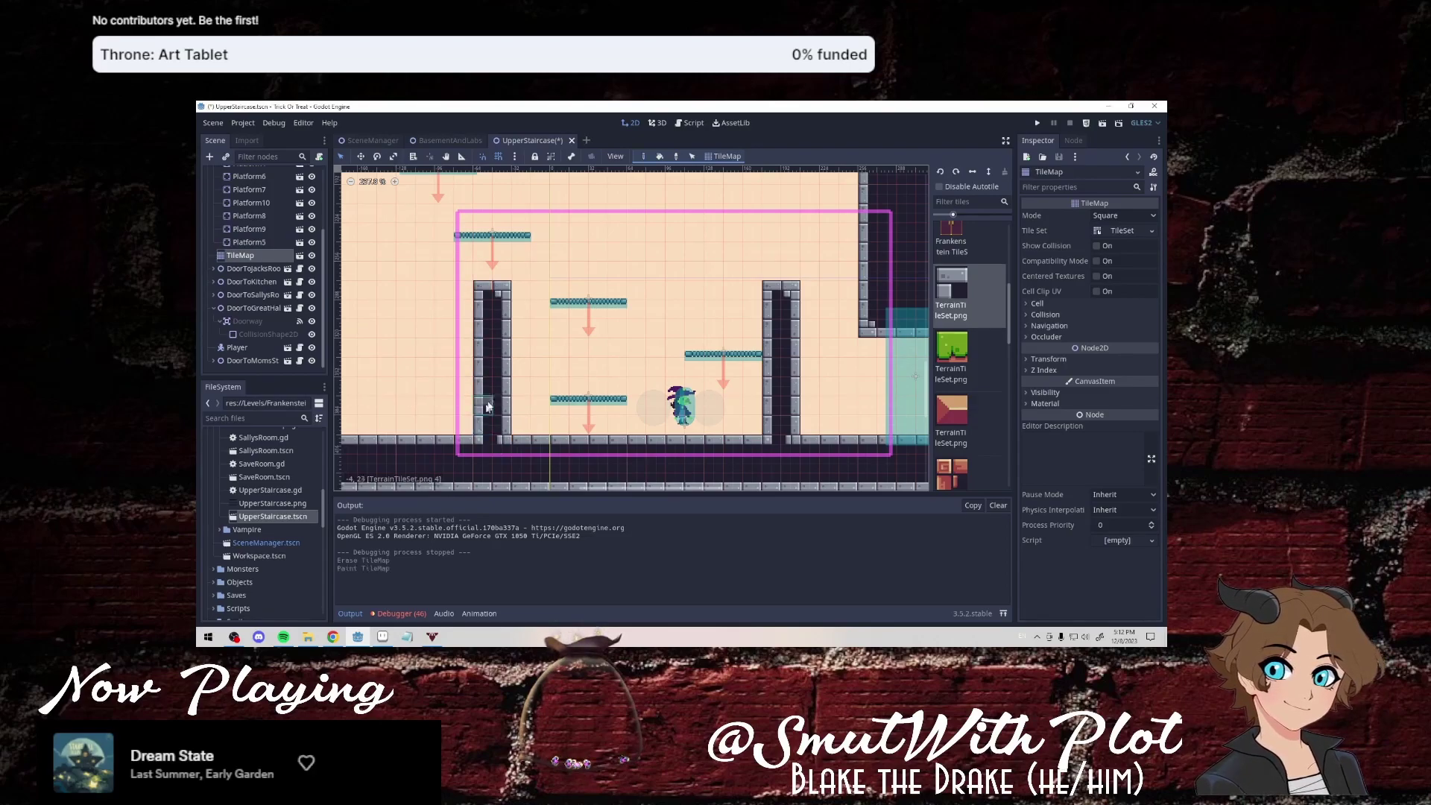
{"action": "left_click", "coordinate": [241, 243]}
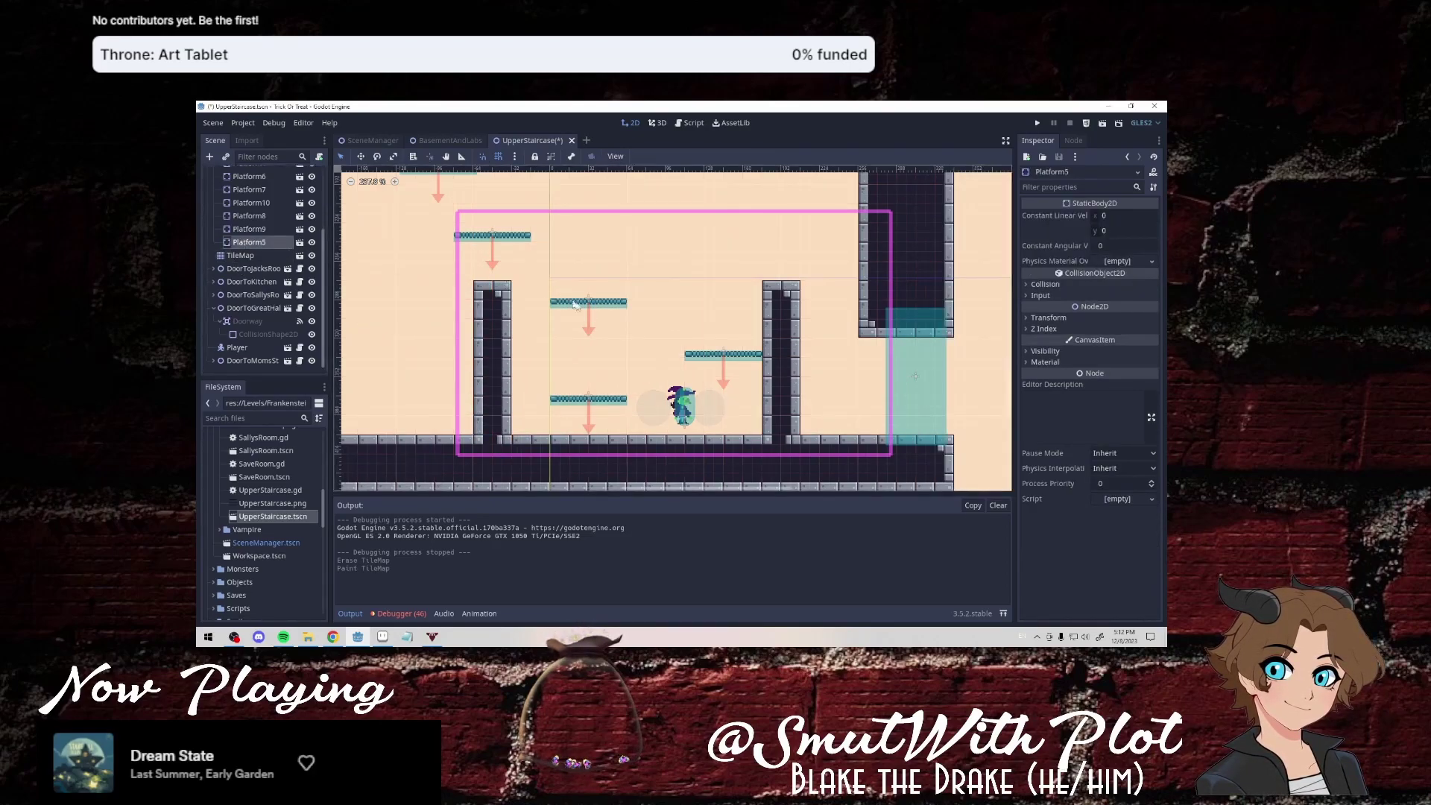
{"action": "left_click_drag", "start_coordinate": [595, 301], "coordinate": [549, 301]}
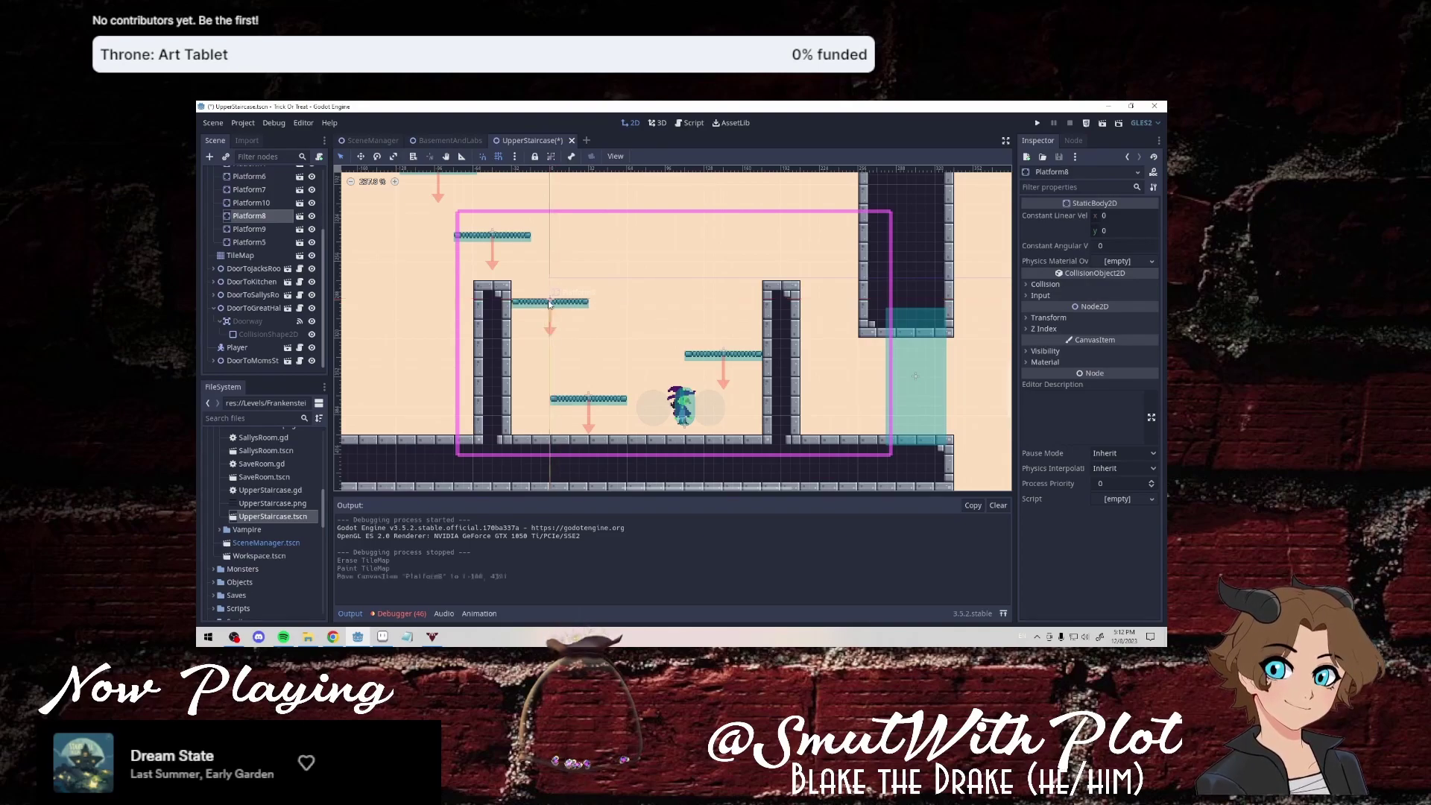
Paint a stone block under the platform, move Platform8 about 25 px right, then run the scene.
{"action": "left_click", "coordinate": [242, 255]}
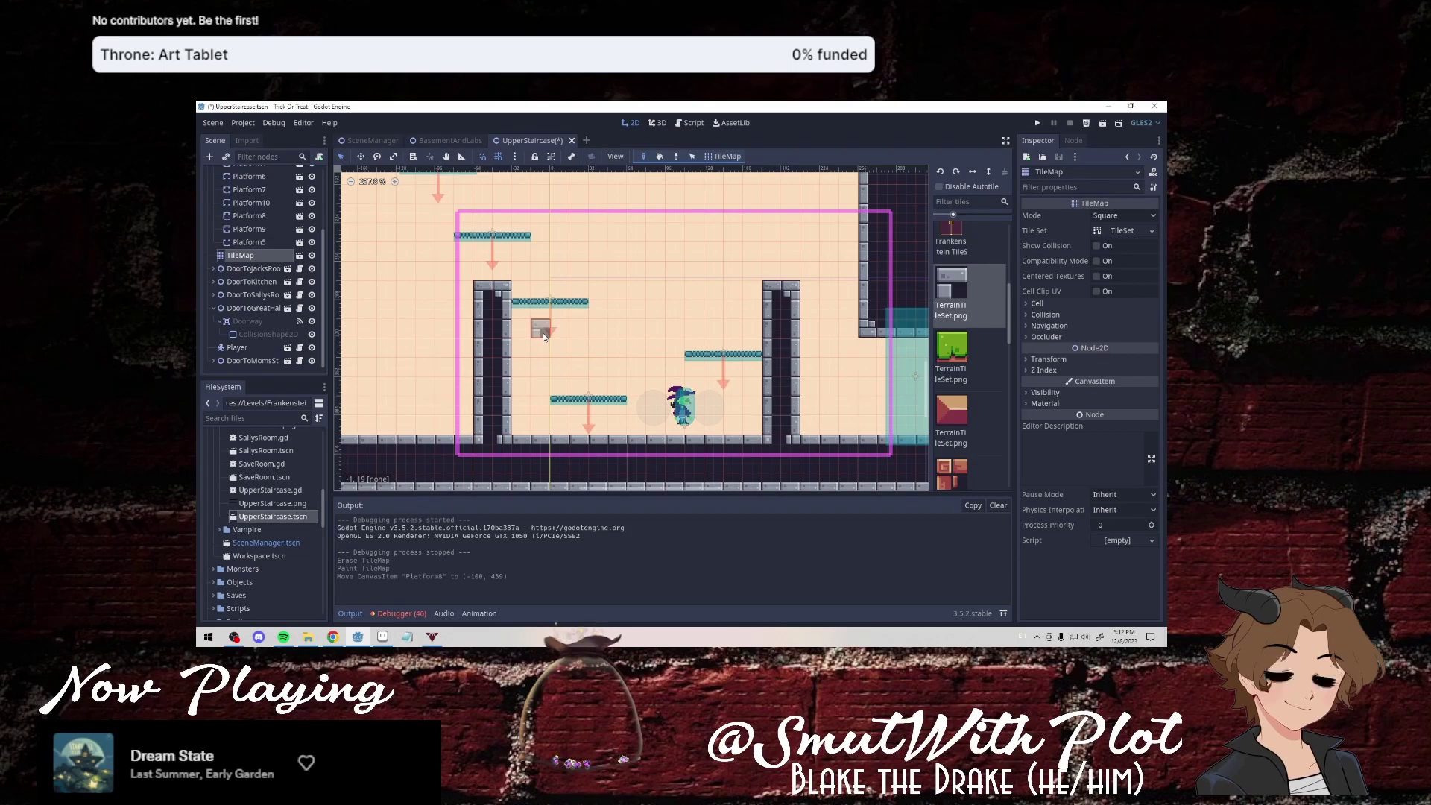
{"action": "left_click", "coordinate": [544, 337]}
{"action": "left_click", "coordinate": [249, 242]}
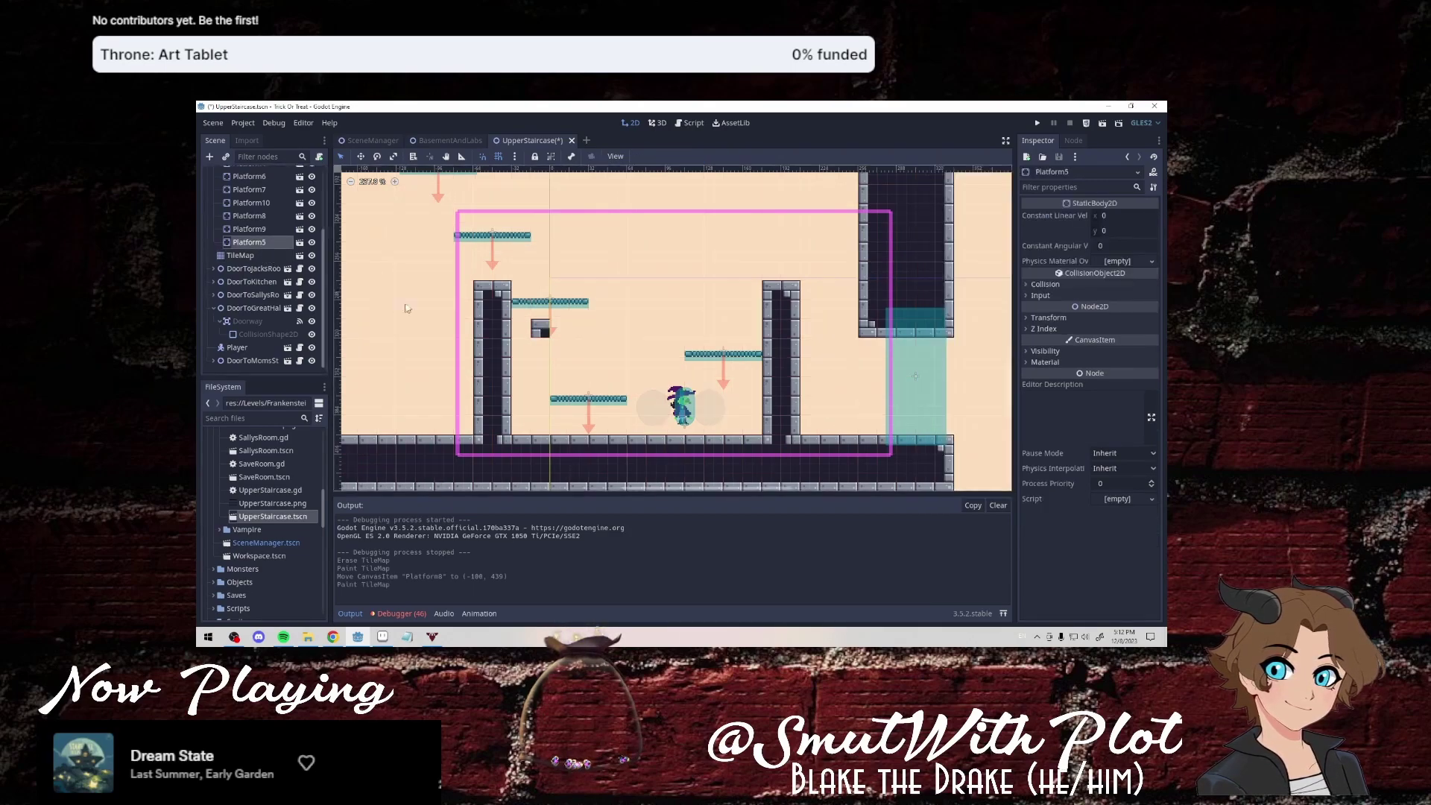
{"action": "left_click_drag", "start_coordinate": [522, 302], "coordinate": [541, 302]}
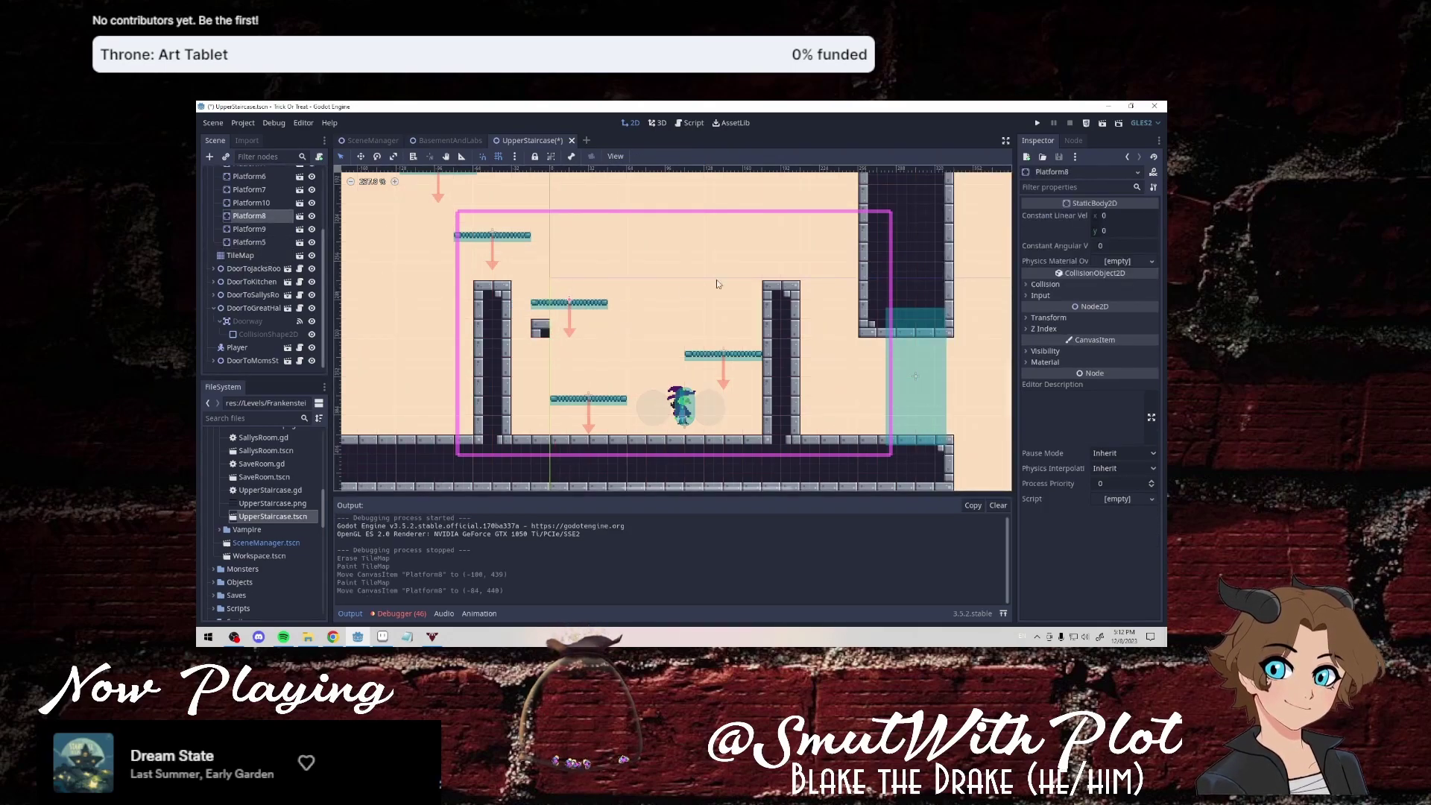
{"action": "left_click", "coordinate": [1106, 127]}
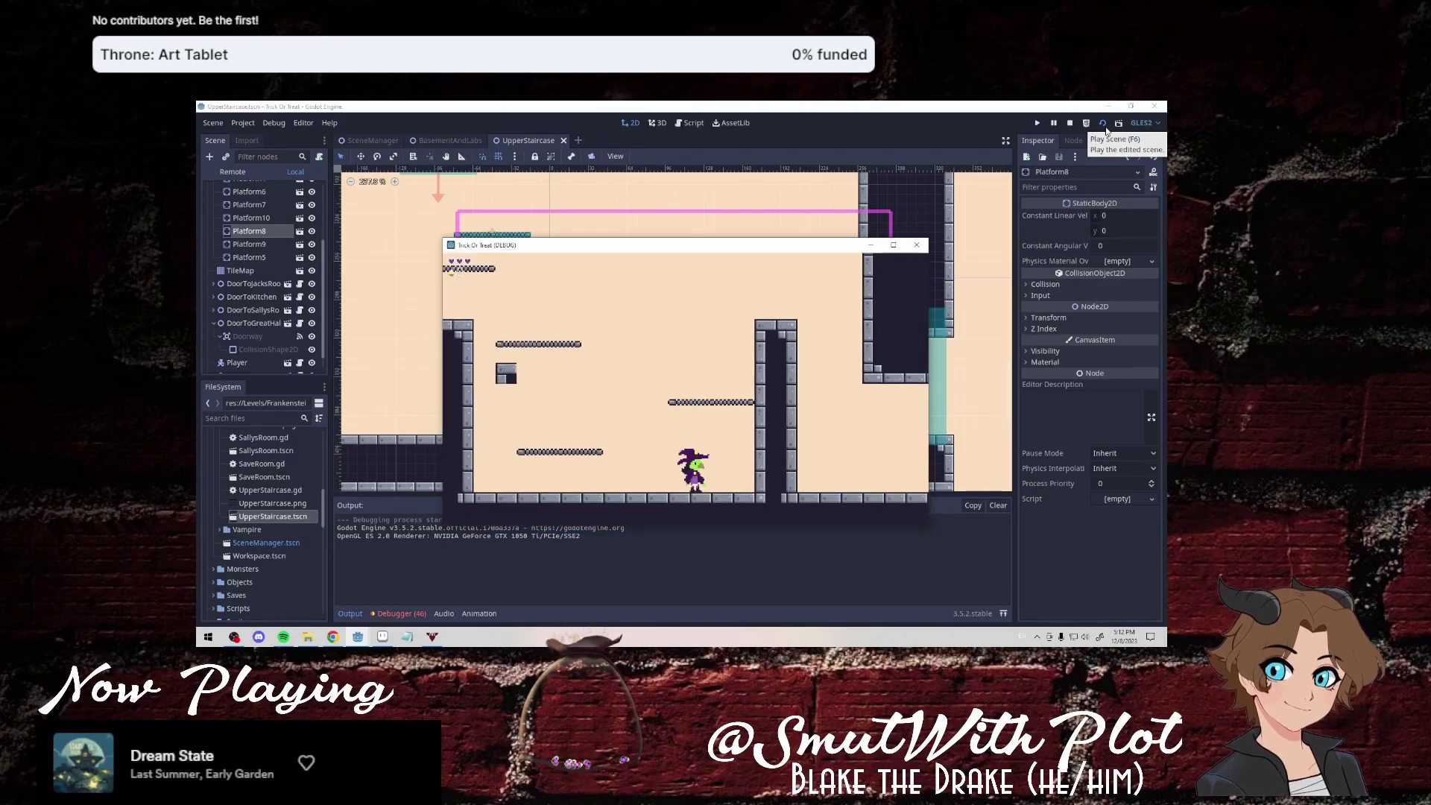
Shift Platform8 slightly left, then playtest the level and close the game window.
{"action": "left_click", "coordinate": [917, 245]}
{"action": "scroll", "coordinate": [595, 343], "scroll_direction": "up", "scroll_amount": 3}
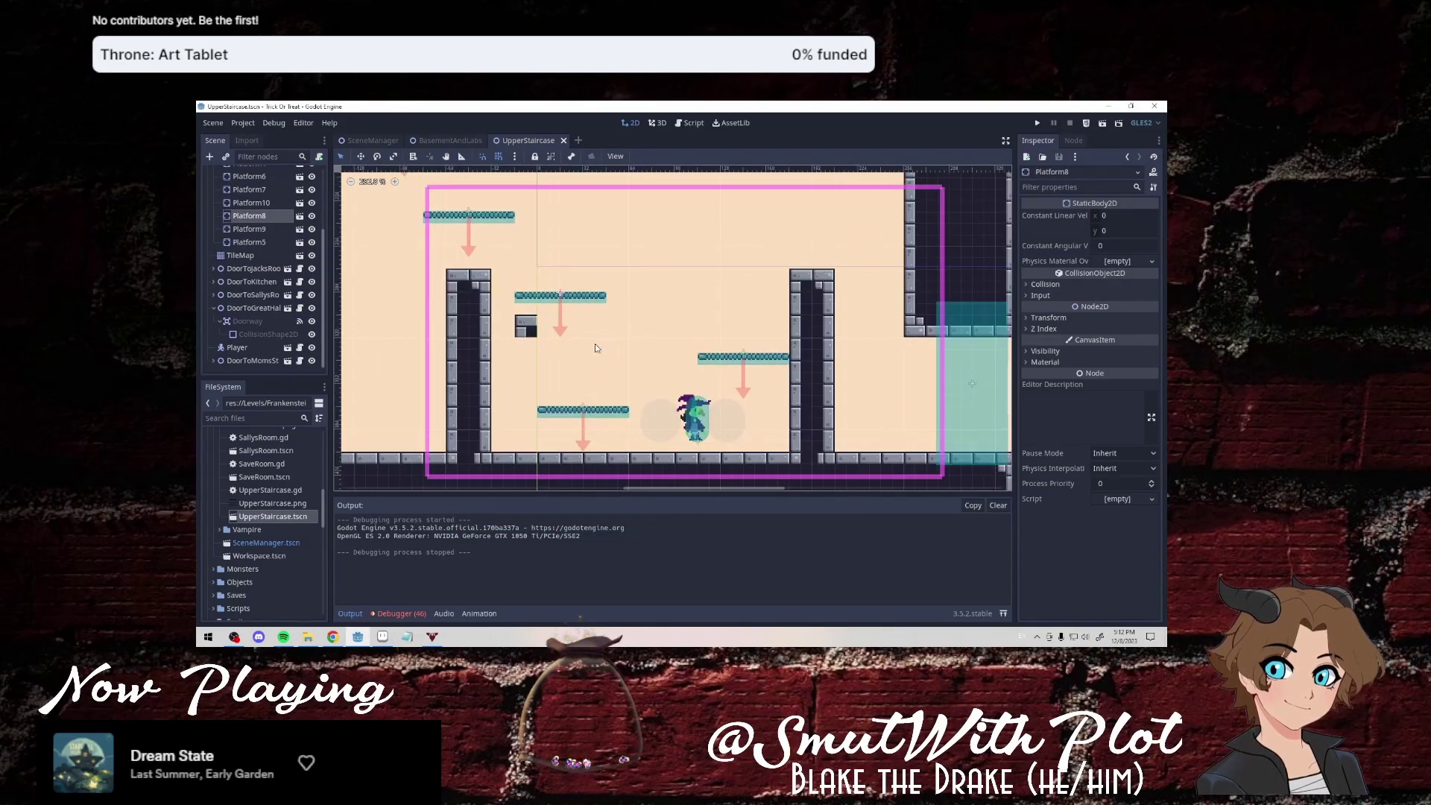
{"action": "left_click_drag", "start_coordinate": [561, 298], "coordinate": [536, 298]}
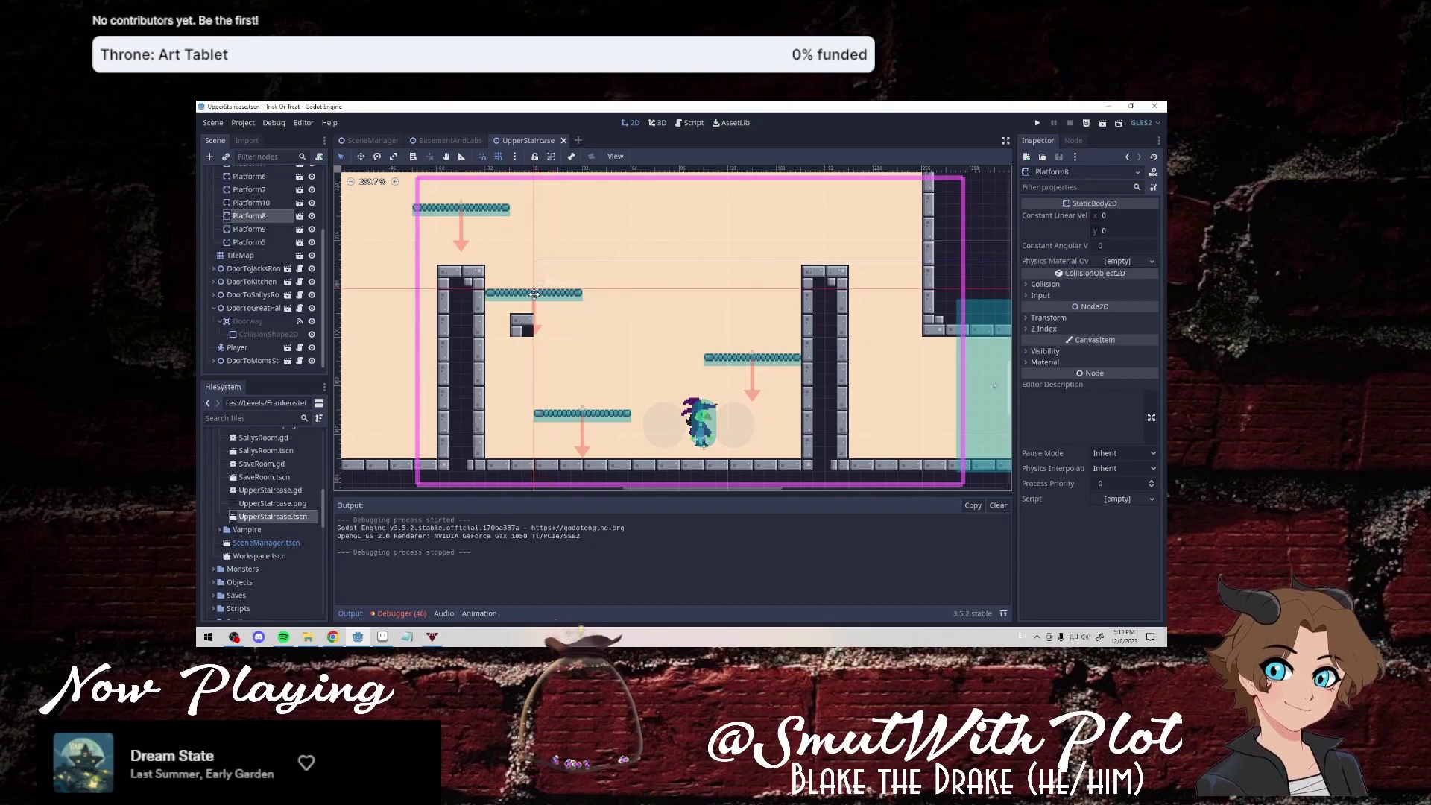
{"action": "left_click", "coordinate": [1104, 125]}
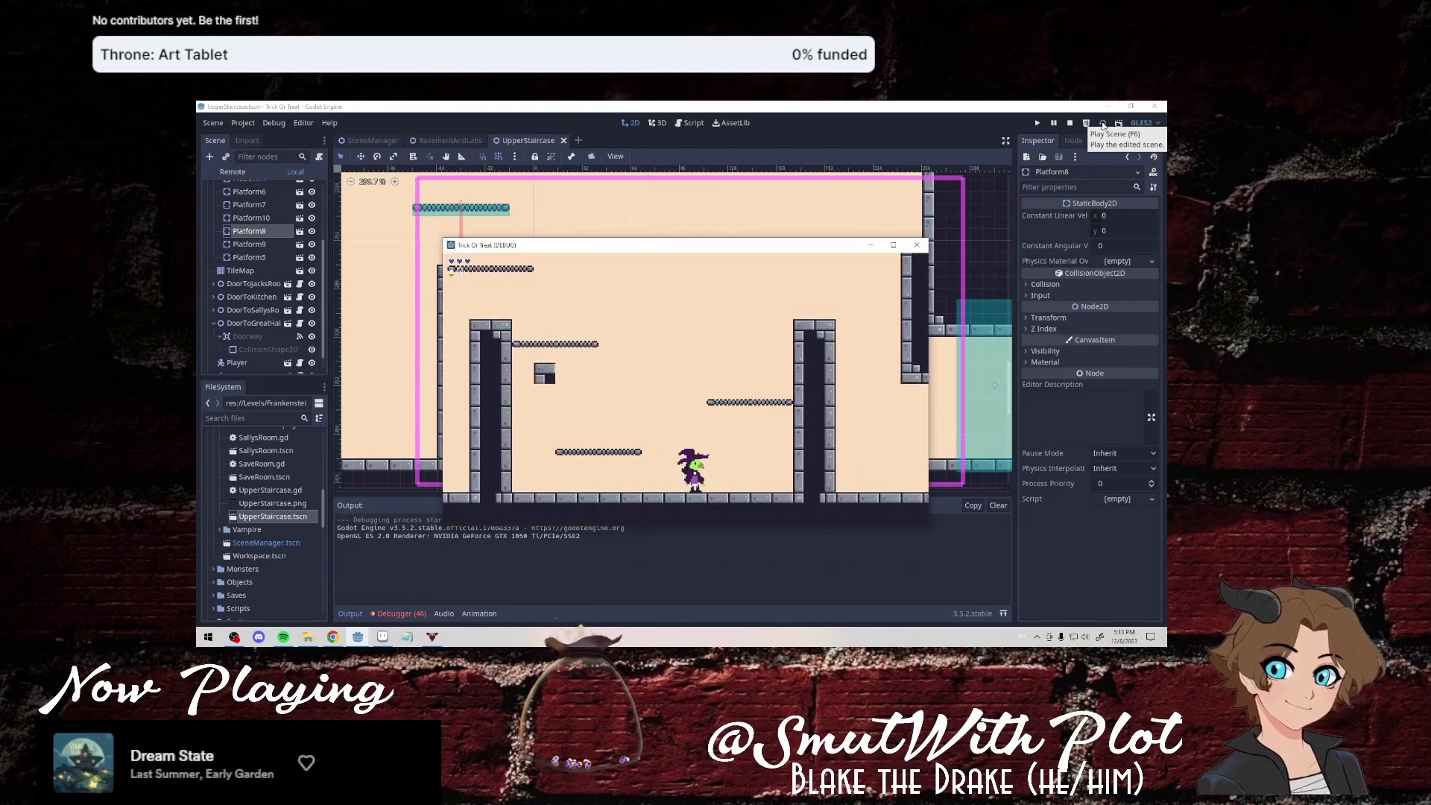
{"action": "left_click", "coordinate": [917, 245]}
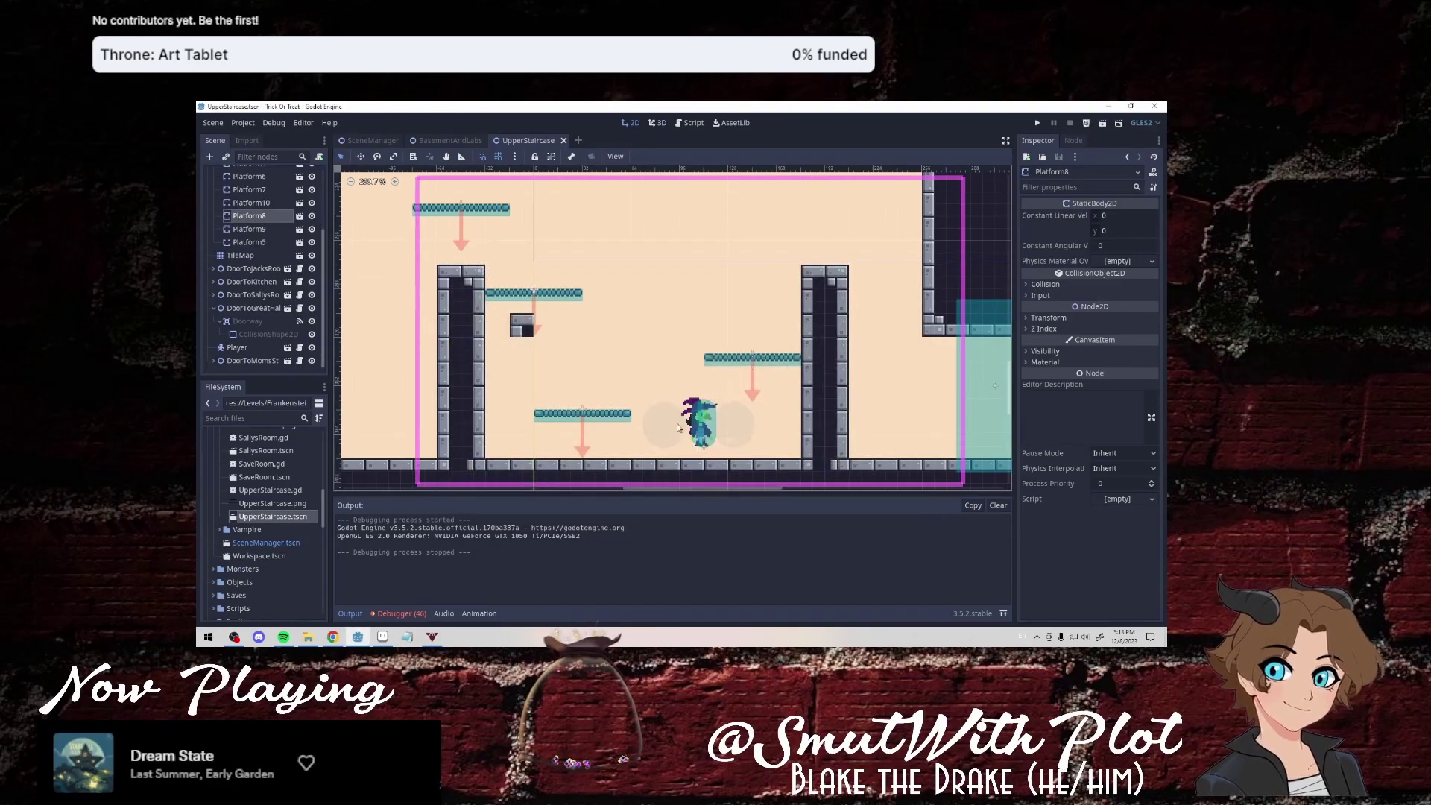
Paint a row of wall tiles mid-level plus one tile below its right end.
{"action": "scroll", "coordinate": [669, 391], "scroll_direction": "down", "scroll_amount": 1}
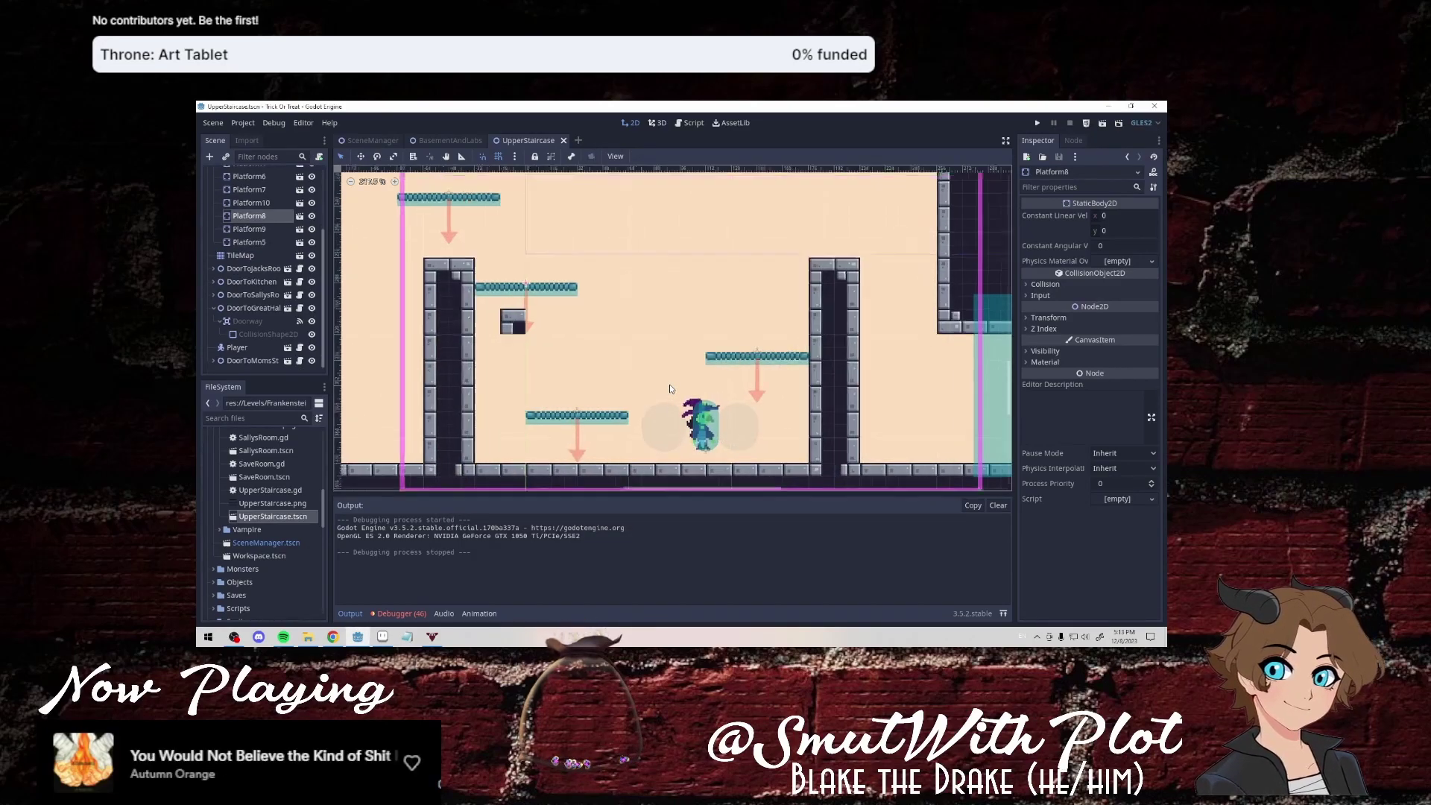
{"action": "scroll", "coordinate": [669, 389], "scroll_direction": "up", "scroll_amount": 2}
{"action": "scroll", "coordinate": [670, 389], "scroll_direction": "down", "scroll_amount": 2}
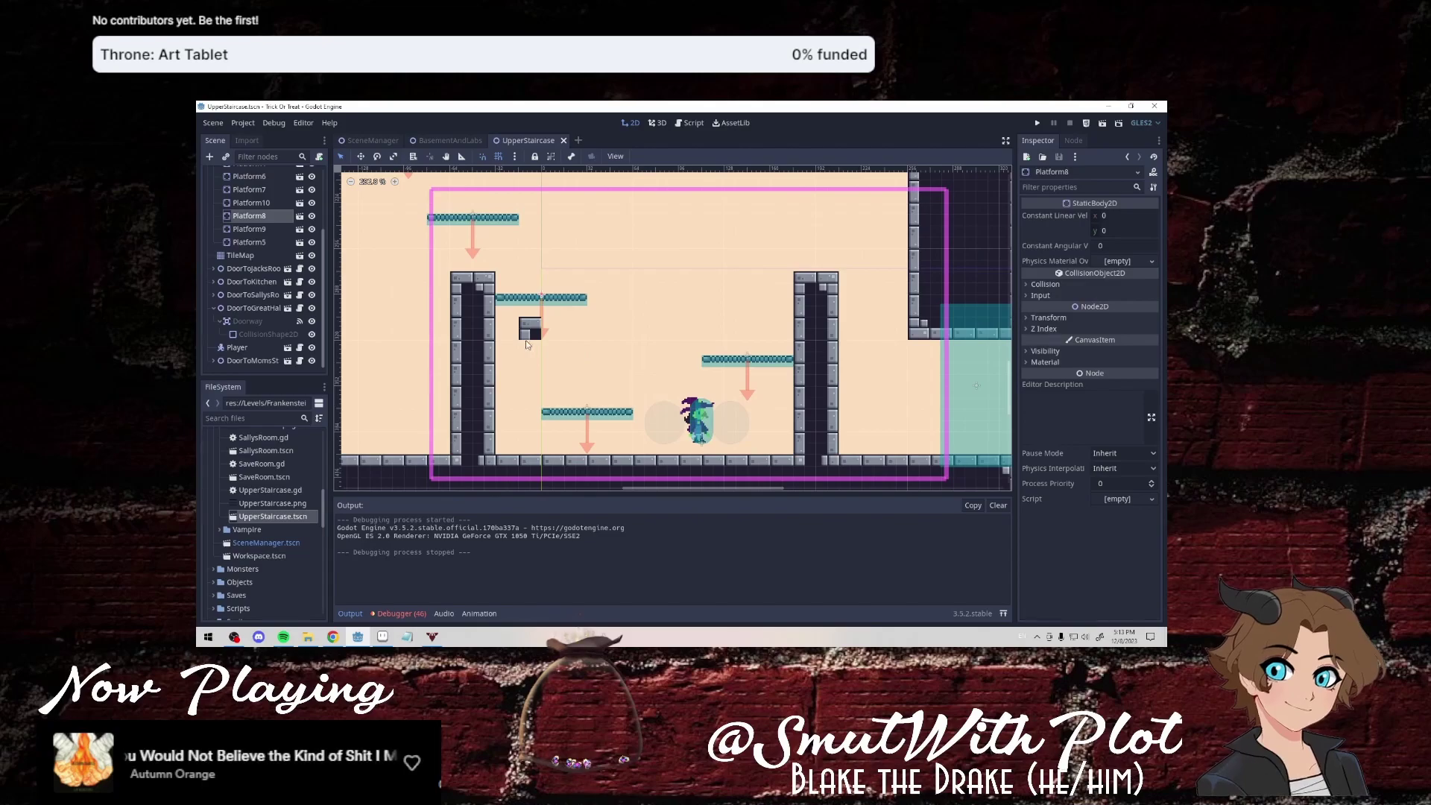
{"action": "left_click", "coordinate": [257, 254]}
{"action": "left_click_drag", "start_coordinate": [553, 352], "coordinate": [687, 348]}
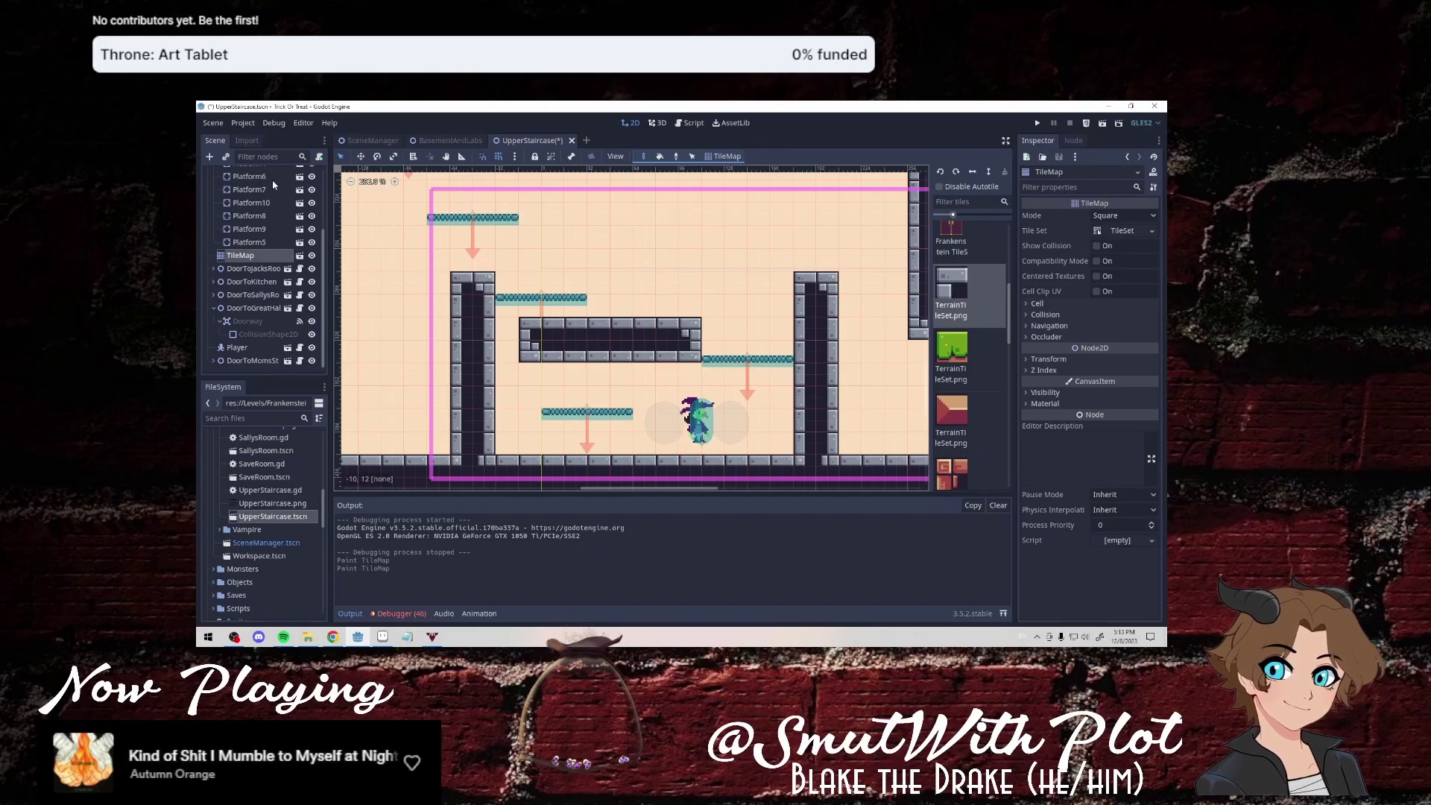
{"action": "left_click", "coordinate": [690, 375]}
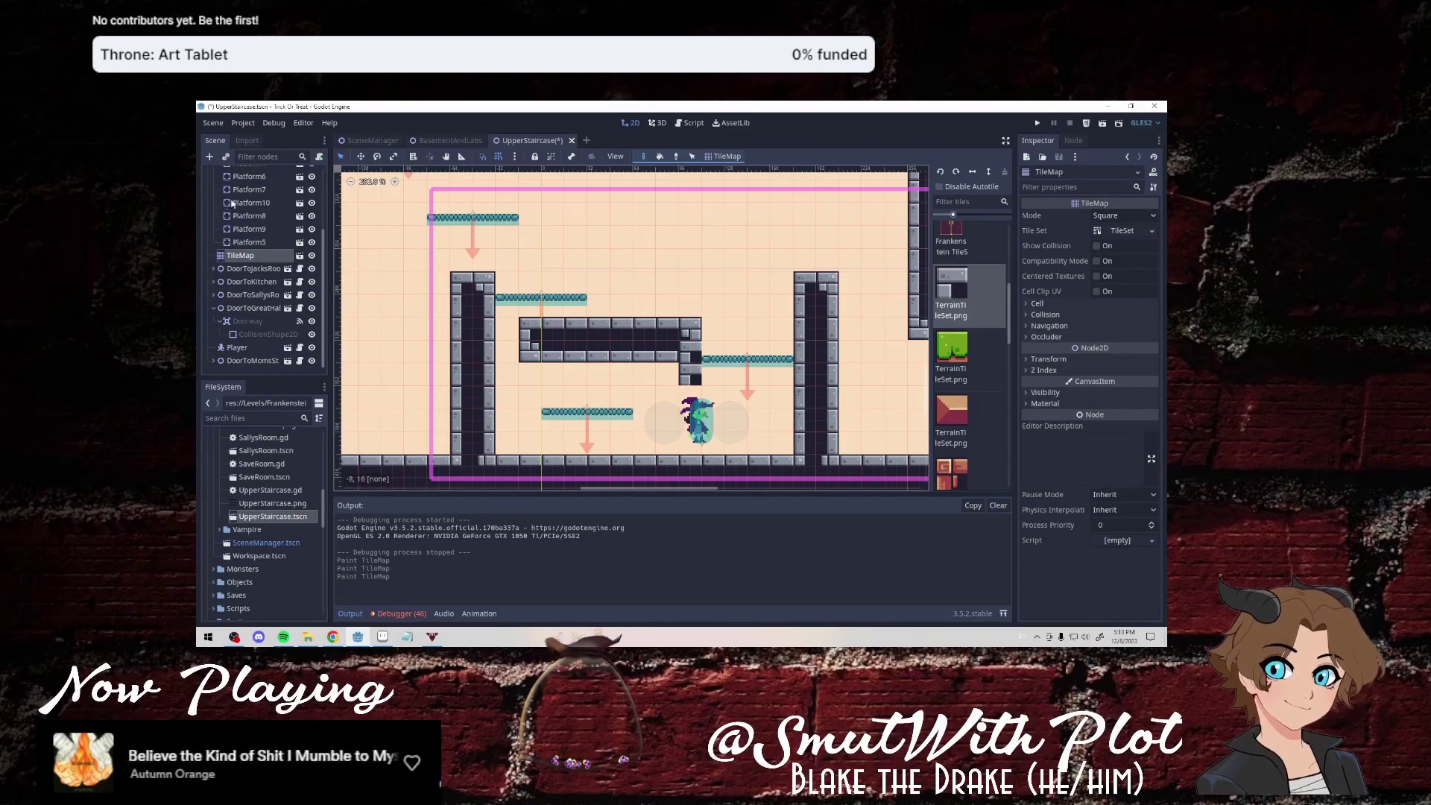
Lower Platform7 to (44, 406), fill the block's bottom row, and trim its right edge.
{"action": "left_click", "coordinate": [249, 229]}
{"action": "left_click_drag", "start_coordinate": [759, 365], "coordinate": [760, 383]}
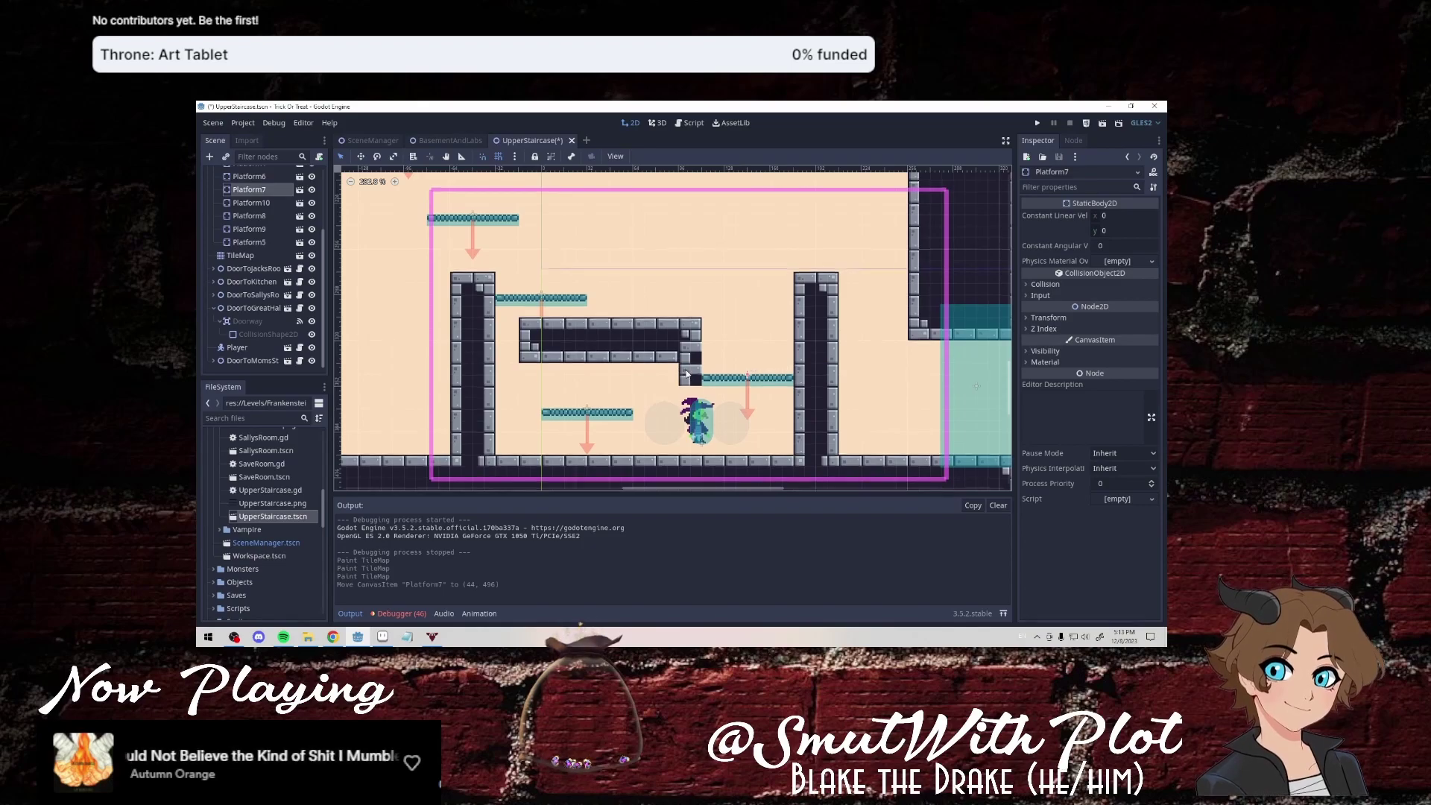
{"action": "left_click", "coordinate": [257, 255]}
{"action": "left_click_drag", "start_coordinate": [693, 377], "coordinate": [540, 382]}
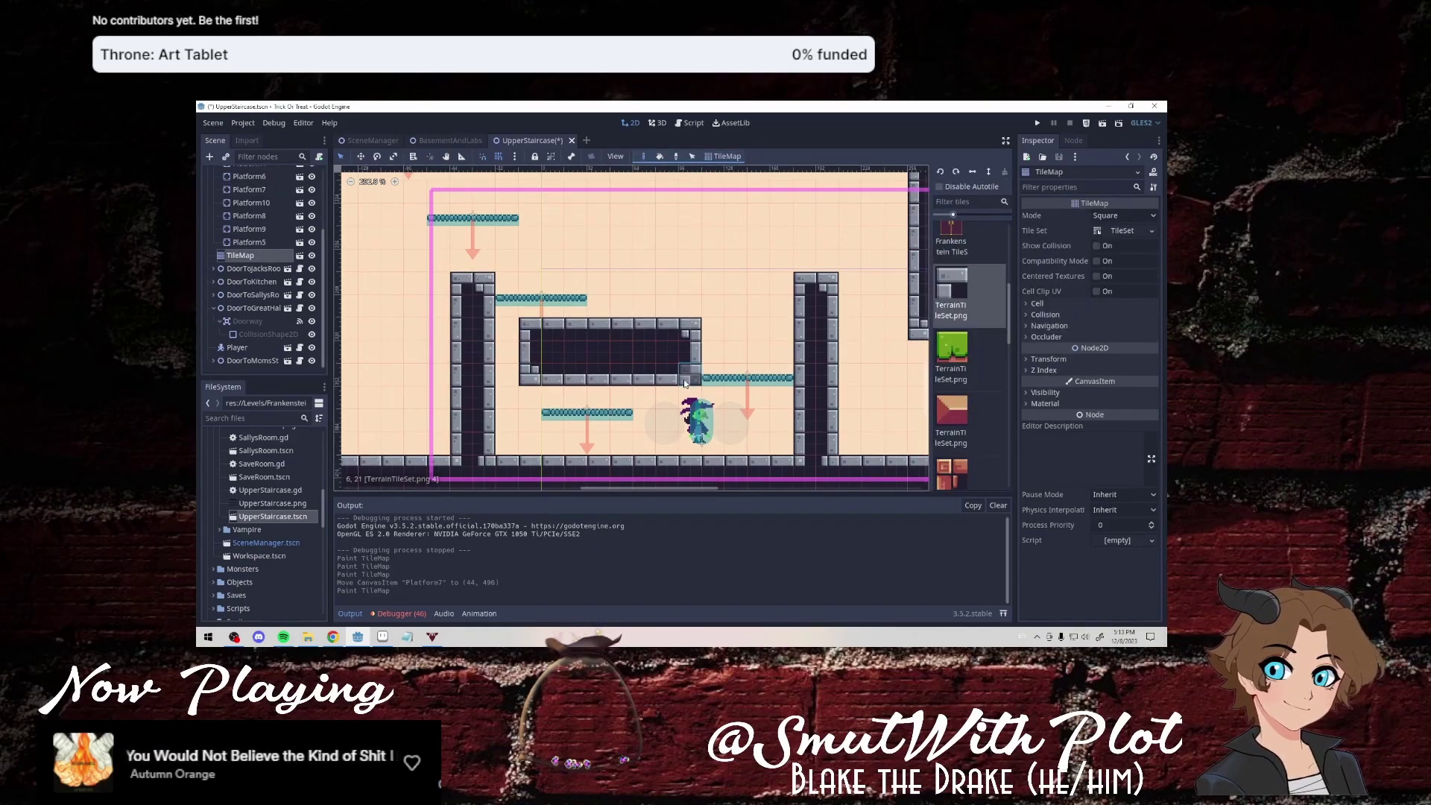
{"action": "mouse_move", "coordinate": [690, 382]}
{"action": "right_mouse_down"}
{"action": "mouse_move", "coordinate": [687, 343]}
{"action": "mouse_move", "coordinate": [626, 339]}
{"action": "right_mouse_up"}
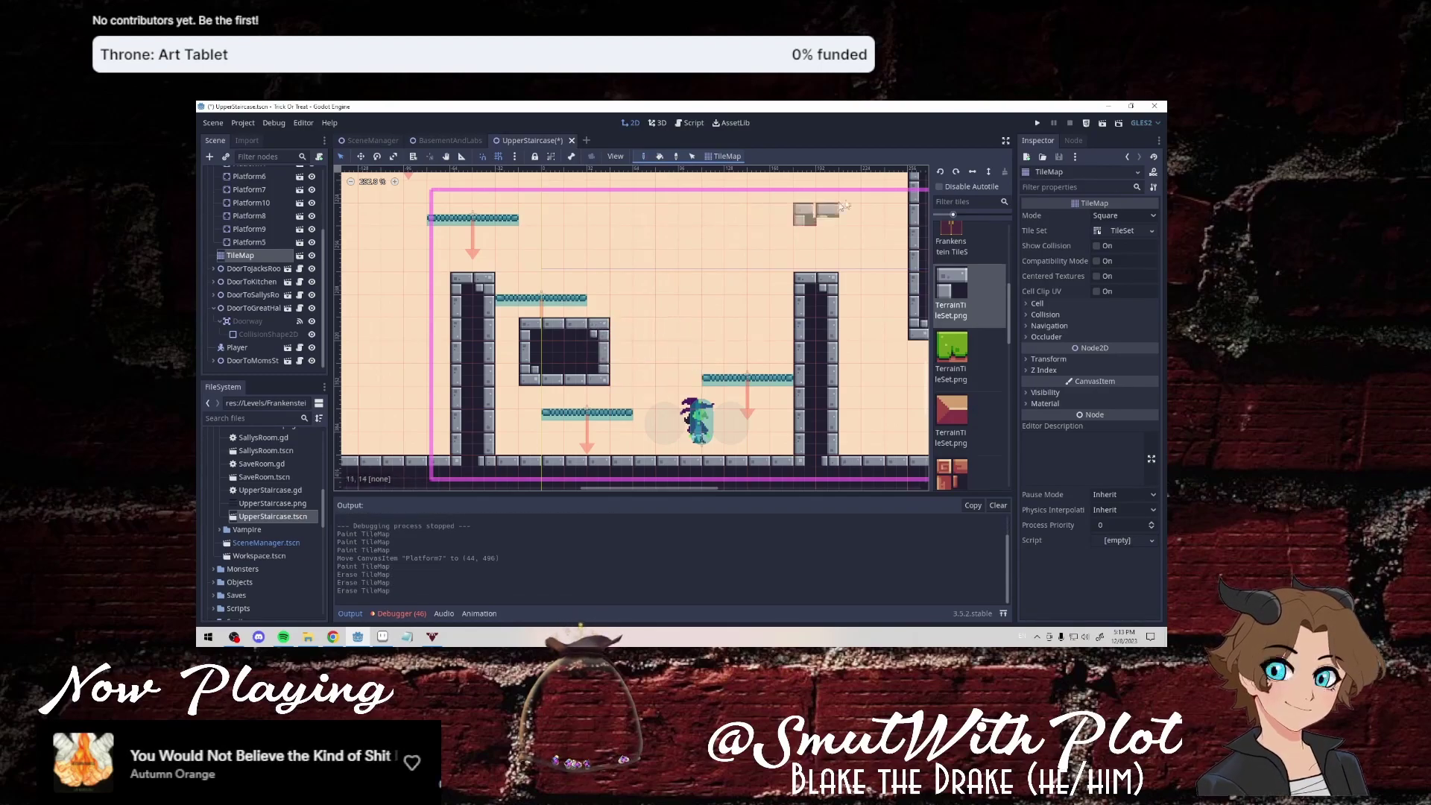
Run the level and test the hollow block by jumping and moving left.
{"action": "left_click", "coordinate": [1103, 125]}
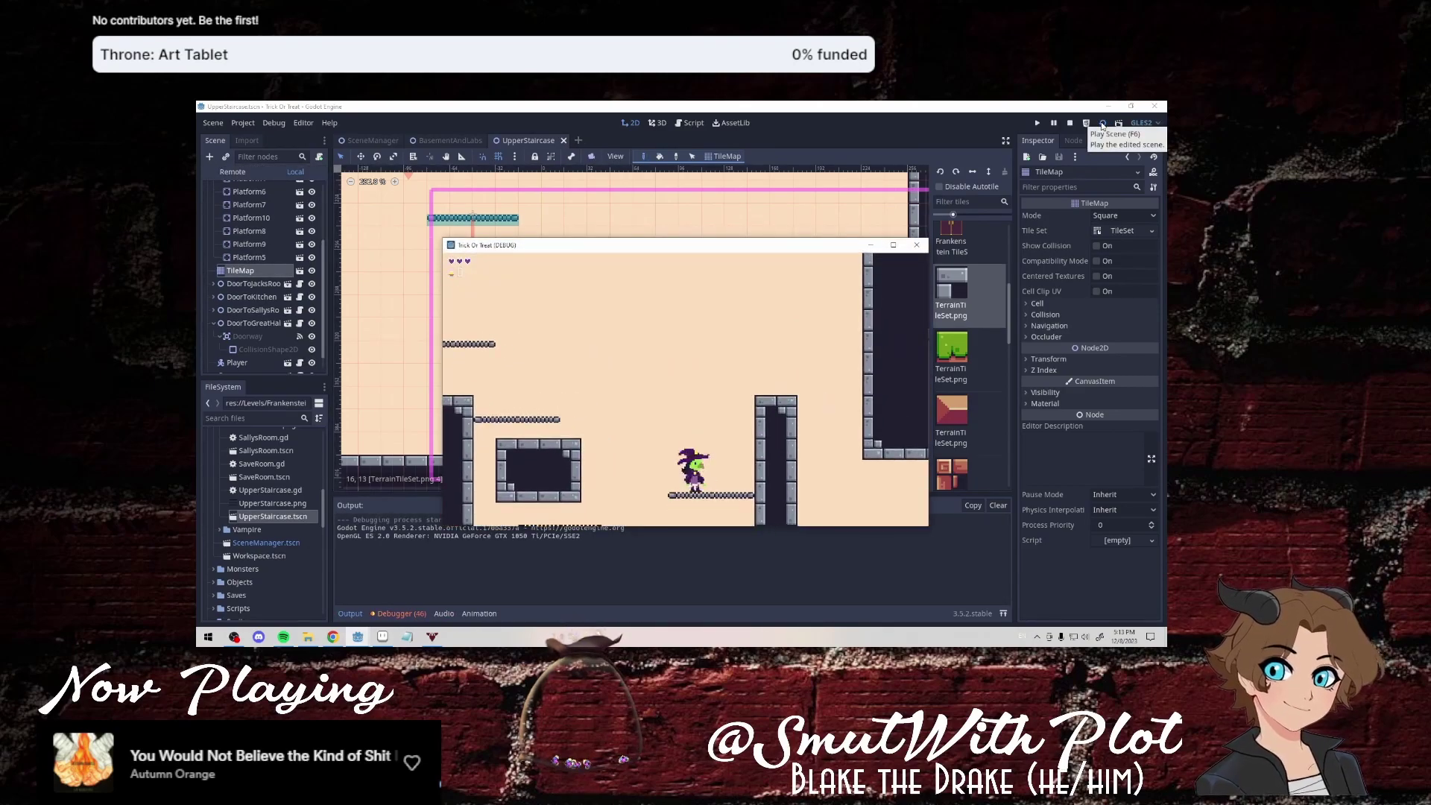
{"action": "key", "text": "space"}
{"action": "key", "text": "Left"}
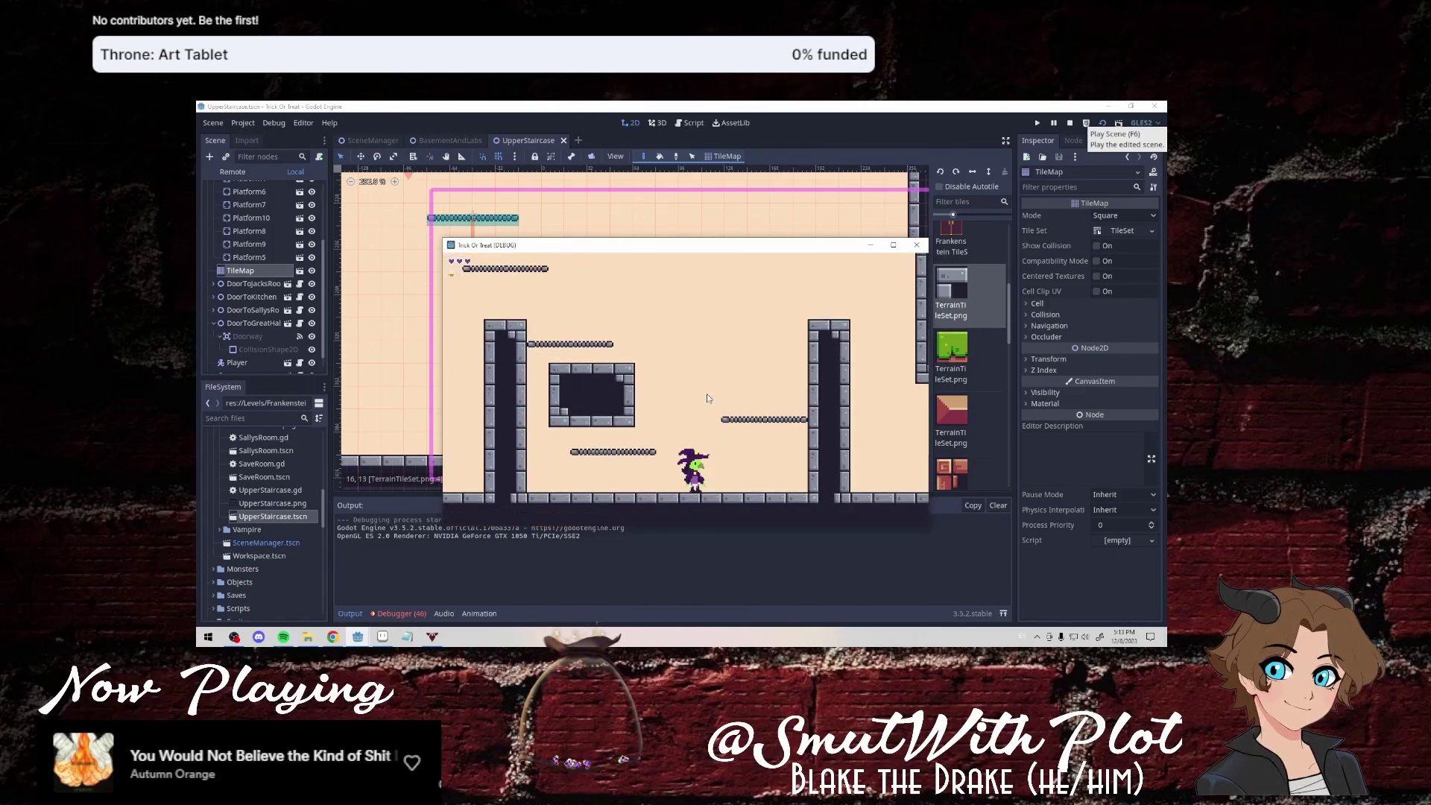
Close the game, nudge Platform7 by about 3 px, and run the level again.
{"action": "left_click", "coordinate": [917, 245]}
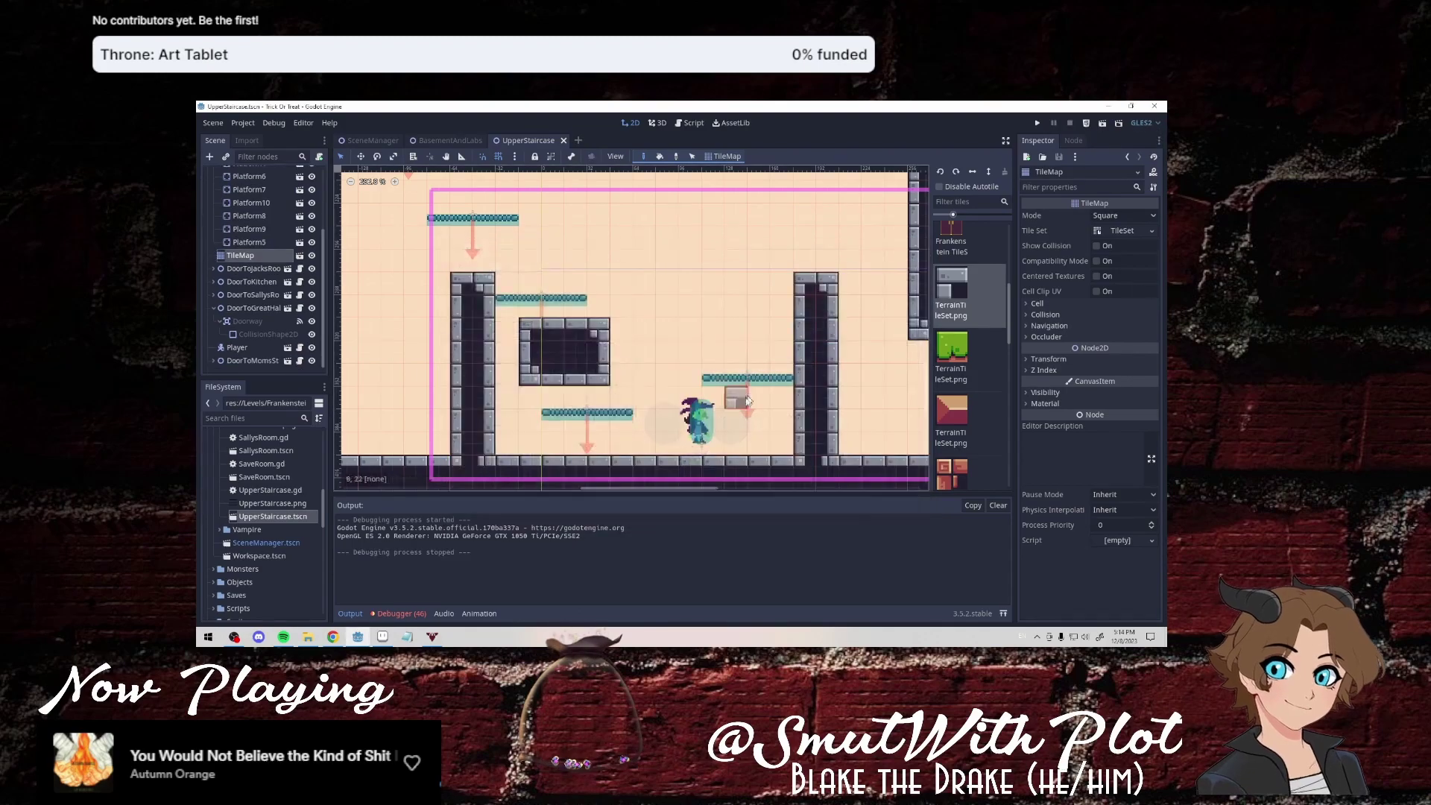
{"action": "scroll", "coordinate": [718, 416], "scroll_direction": "up", "scroll_amount": 1}
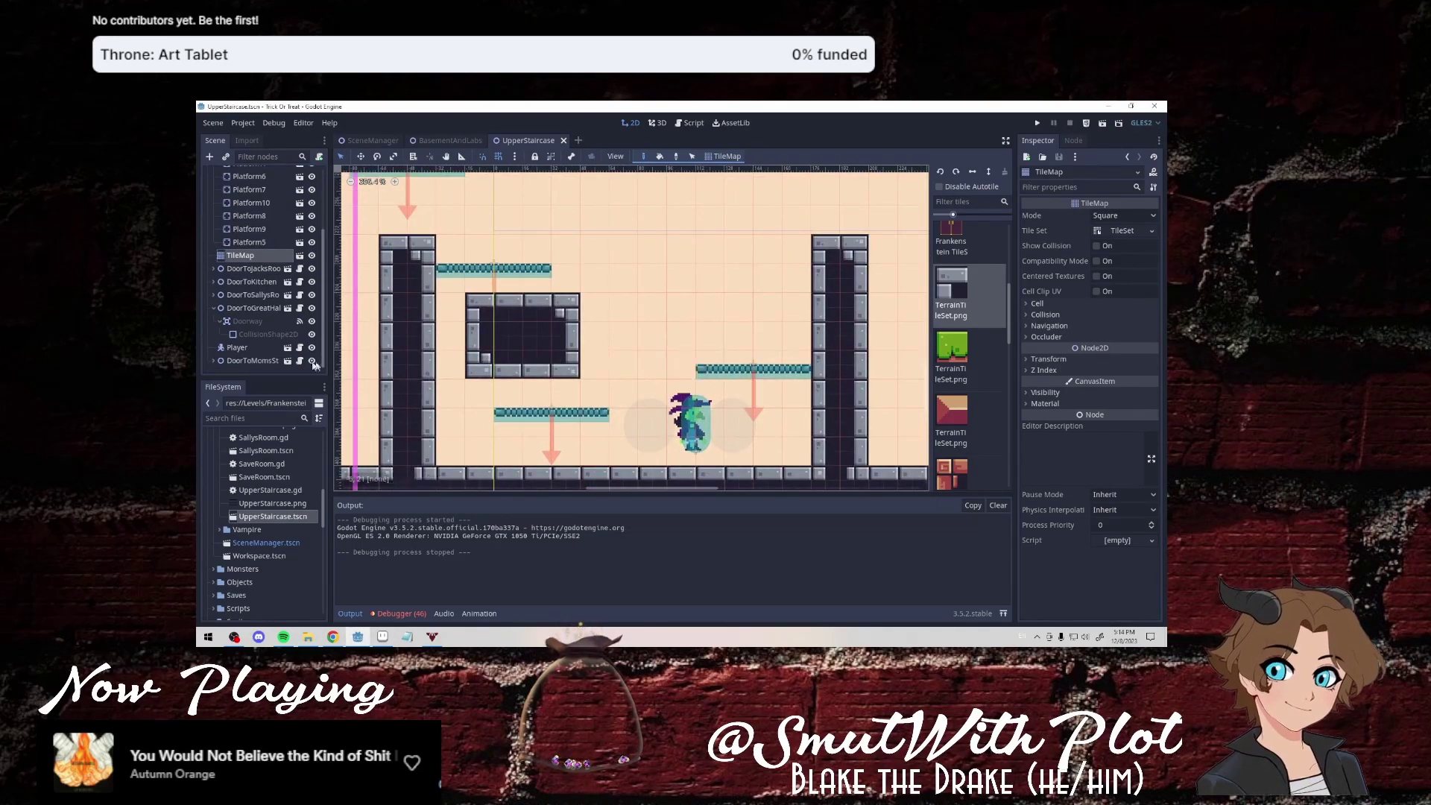
{"action": "left_click", "coordinate": [705, 371]}
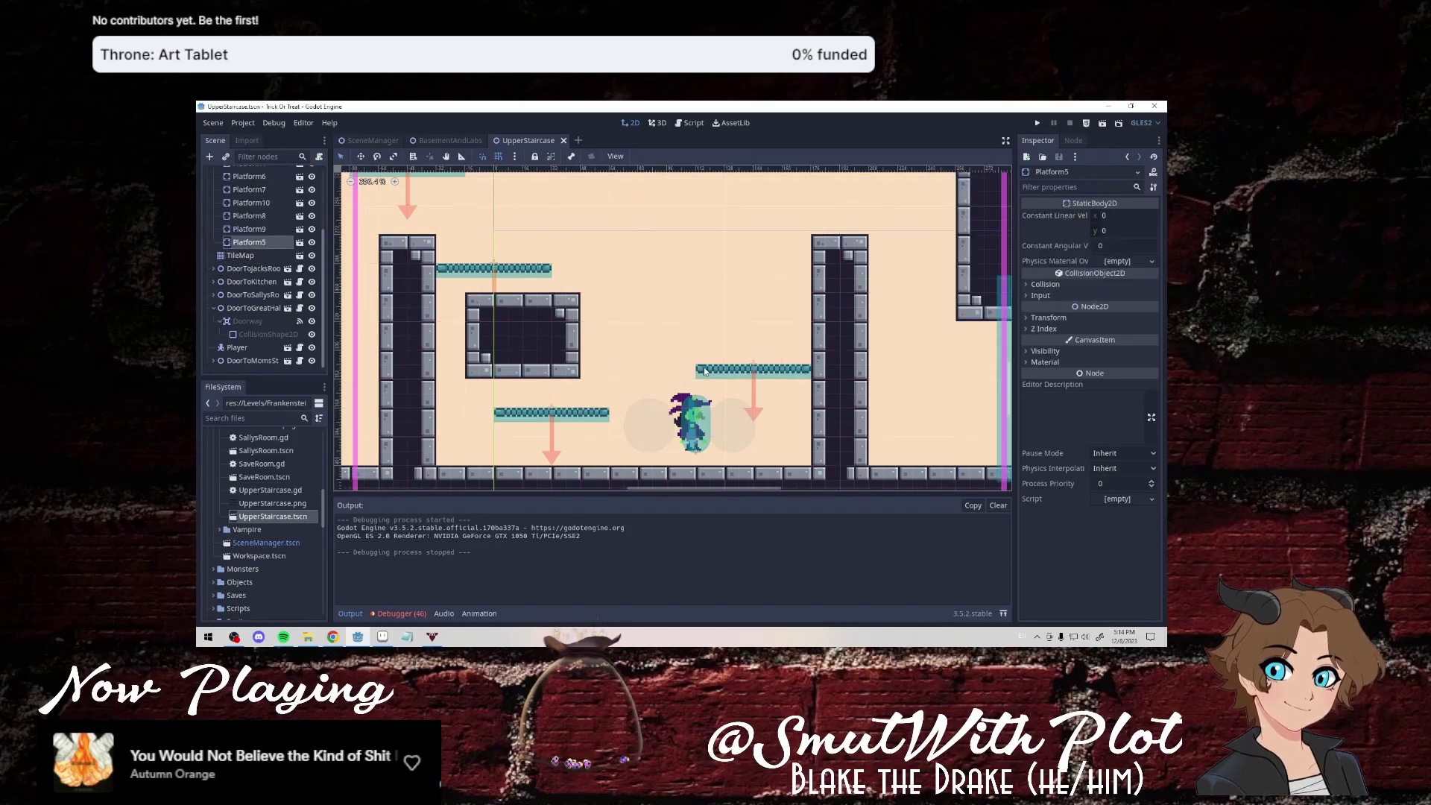
{"action": "left_click_drag", "start_coordinate": [704, 374], "coordinate": [704, 376]}
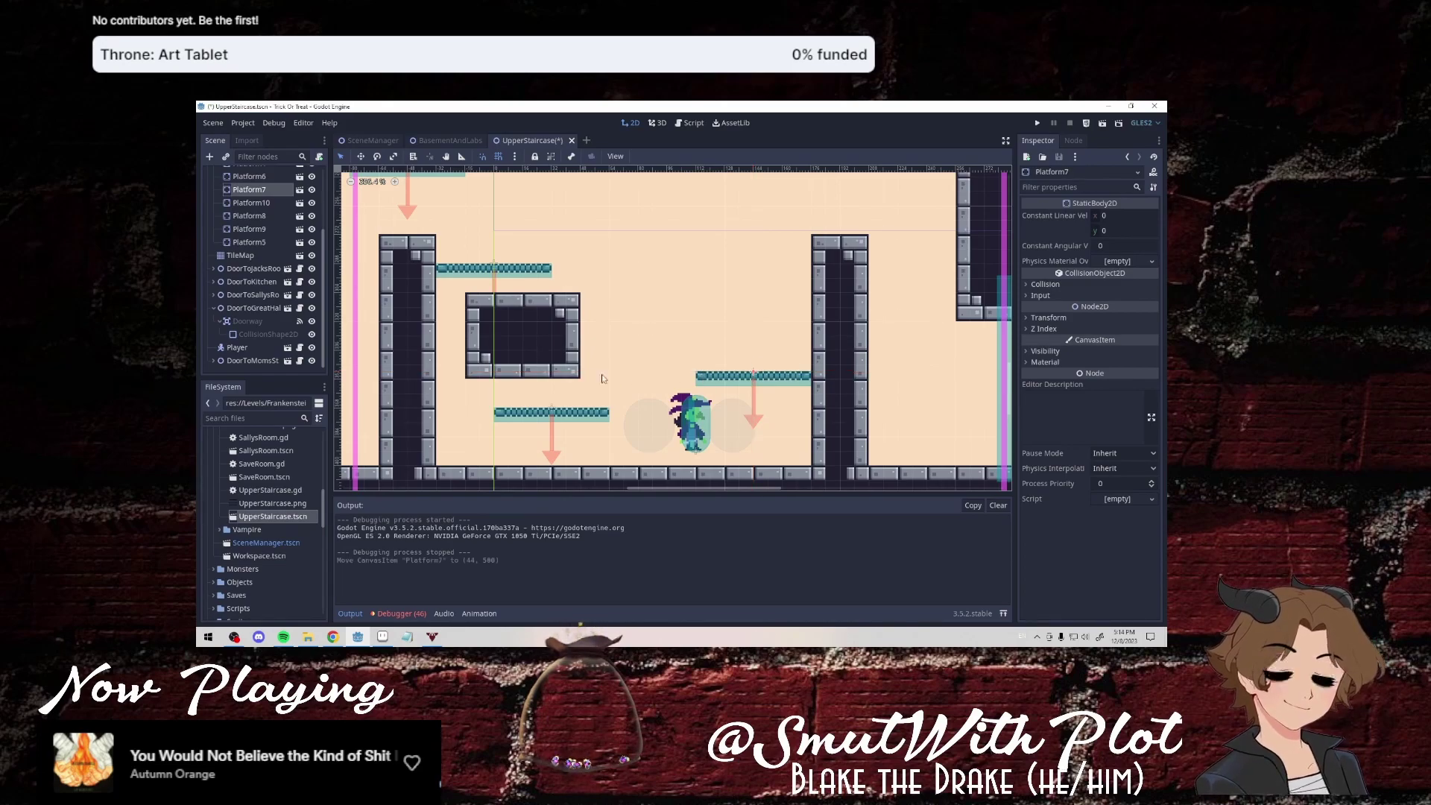
{"action": "left_click", "coordinate": [1103, 124]}
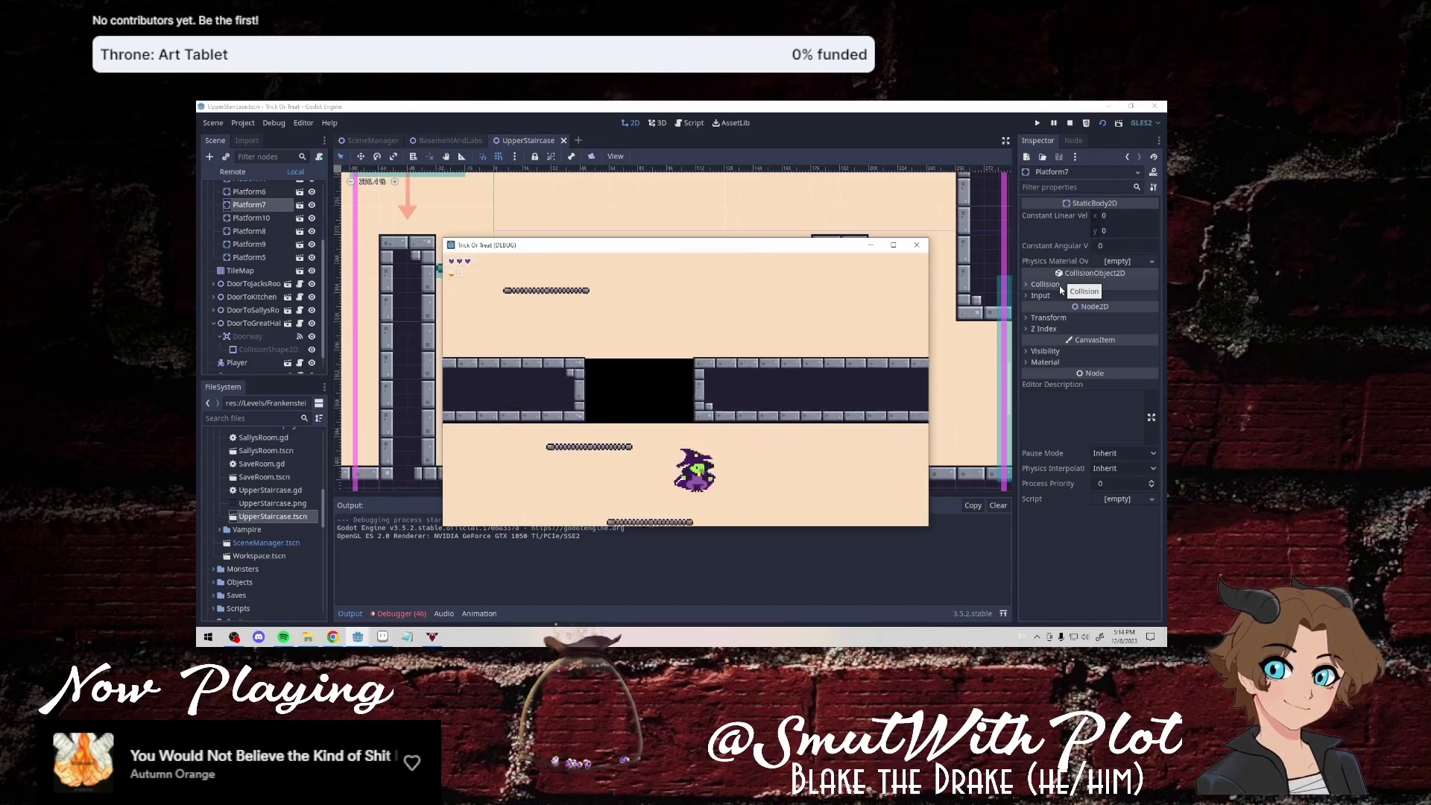
Stop the debug game, zoom in on the hollow block, and select the TileMap node.
{"action": "left_click", "coordinate": [916, 245]}
{"action": "scroll", "coordinate": [567, 361], "scroll_direction": "up", "scroll_amount": 4}
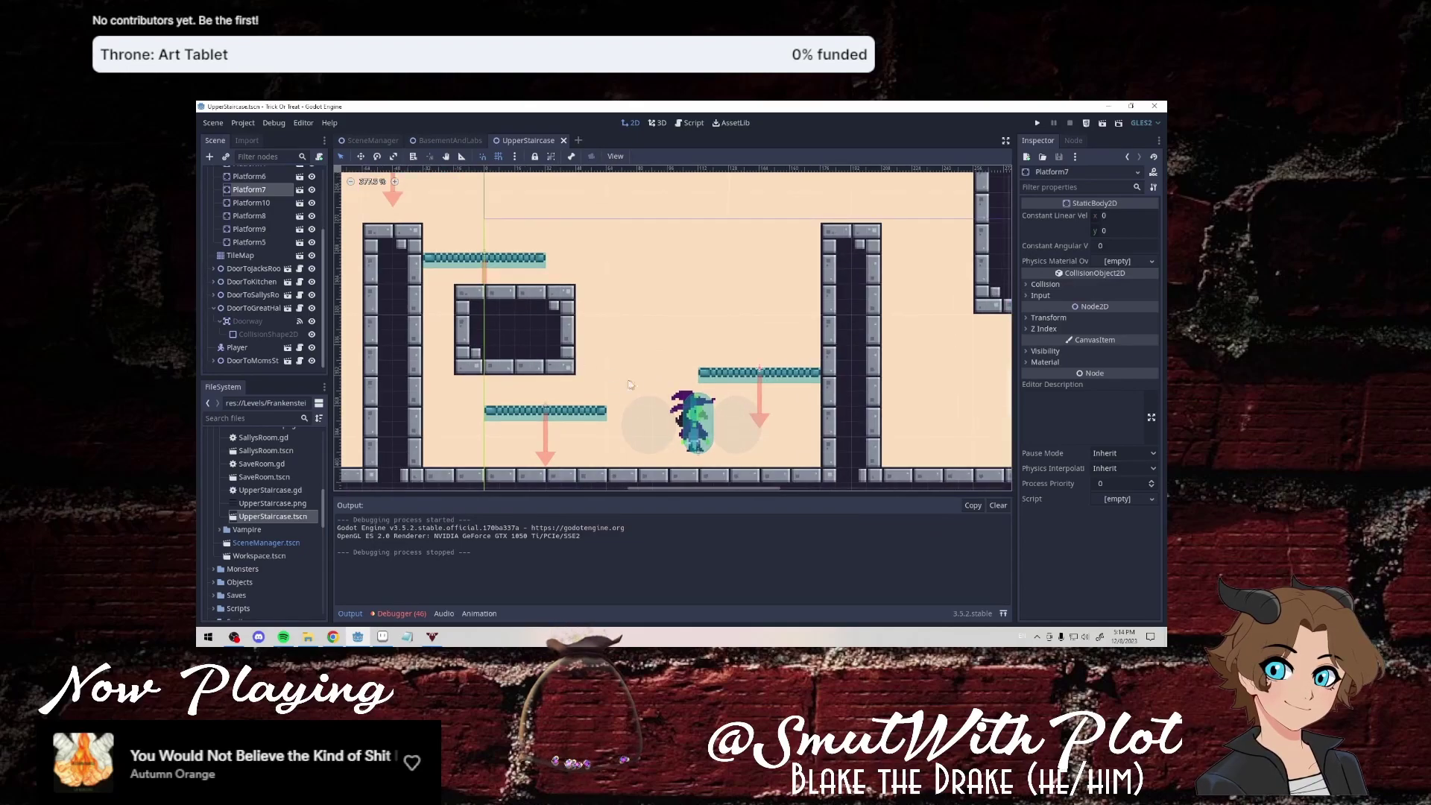
{"action": "middle_click_drag", "start_coordinate": [630, 384], "coordinate": [708, 409]}
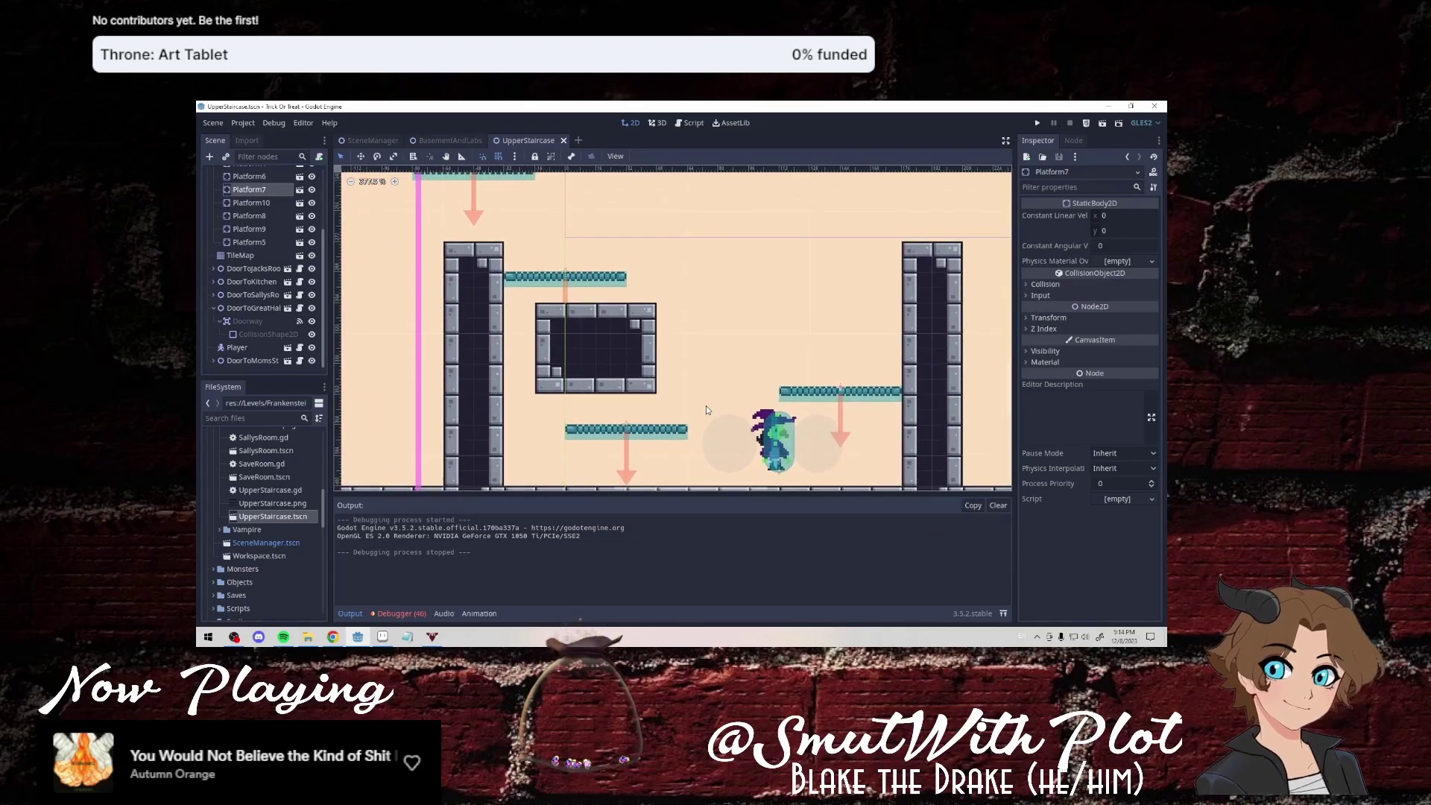
{"action": "scroll", "coordinate": [707, 409], "scroll_direction": "up", "scroll_amount": 2}
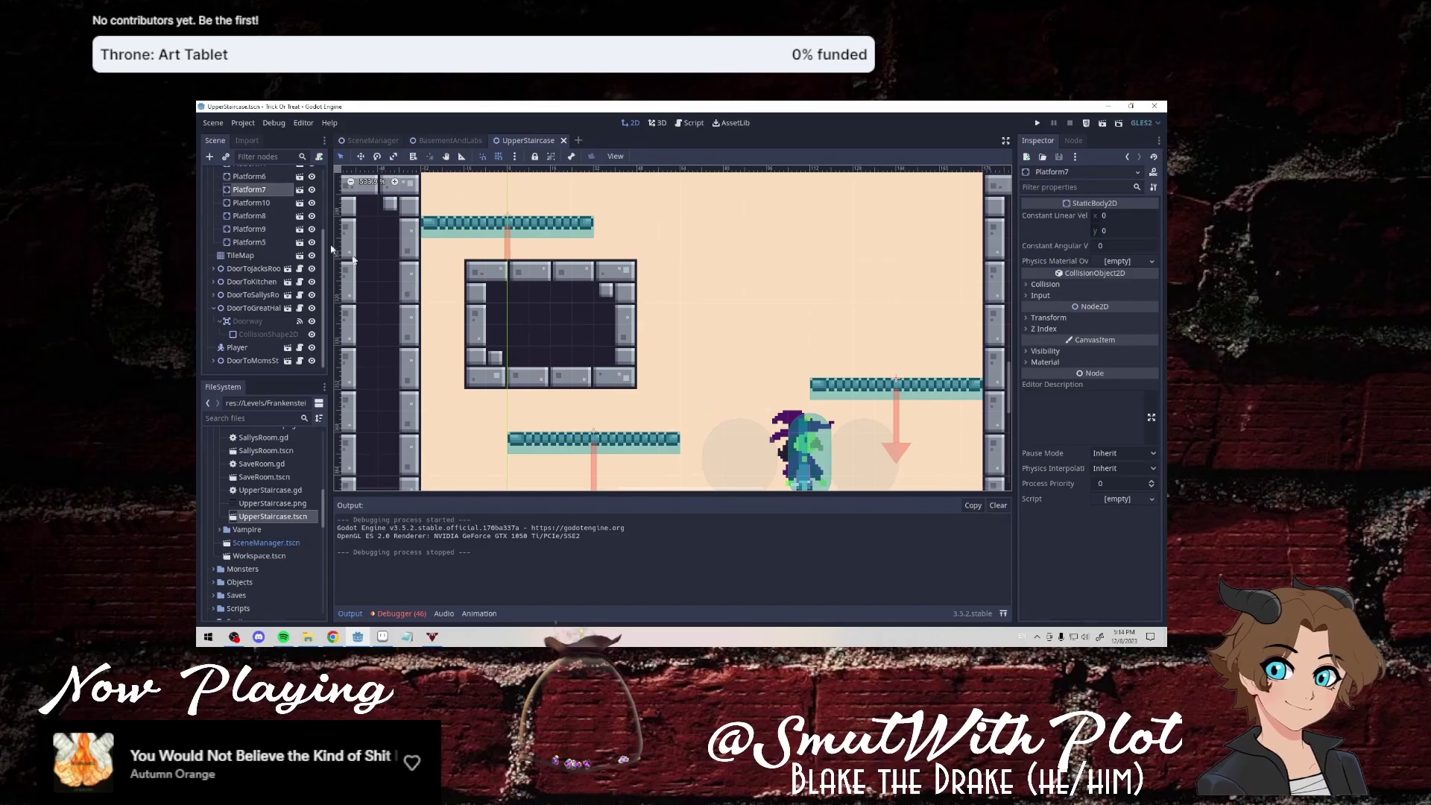
{"action": "left_click", "coordinate": [257, 255]}
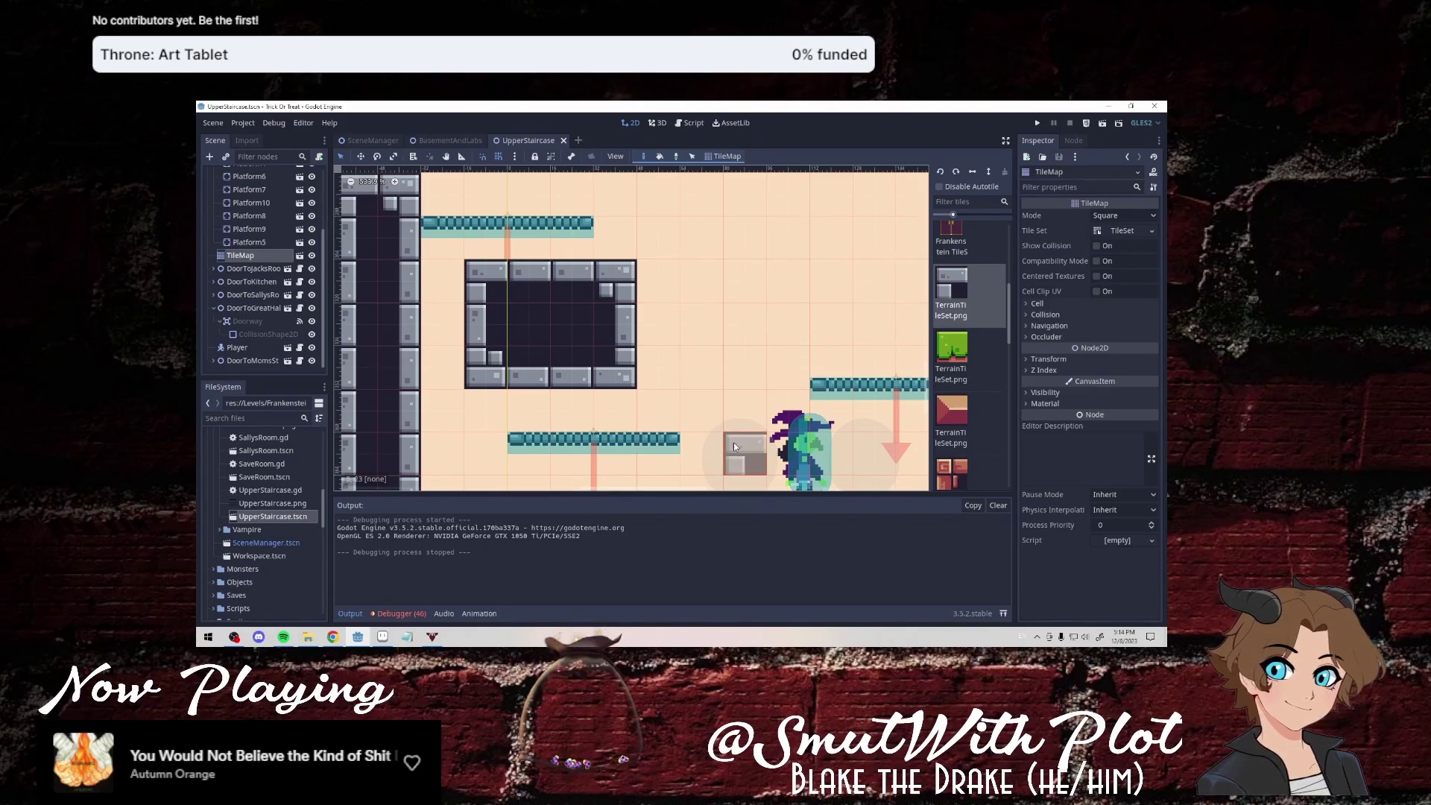
Raise the top platform, Platform8, slightly to (-180, 432).
{"action": "left_click", "coordinate": [481, 226]}
{"action": "left_click", "coordinate": [492, 227]}
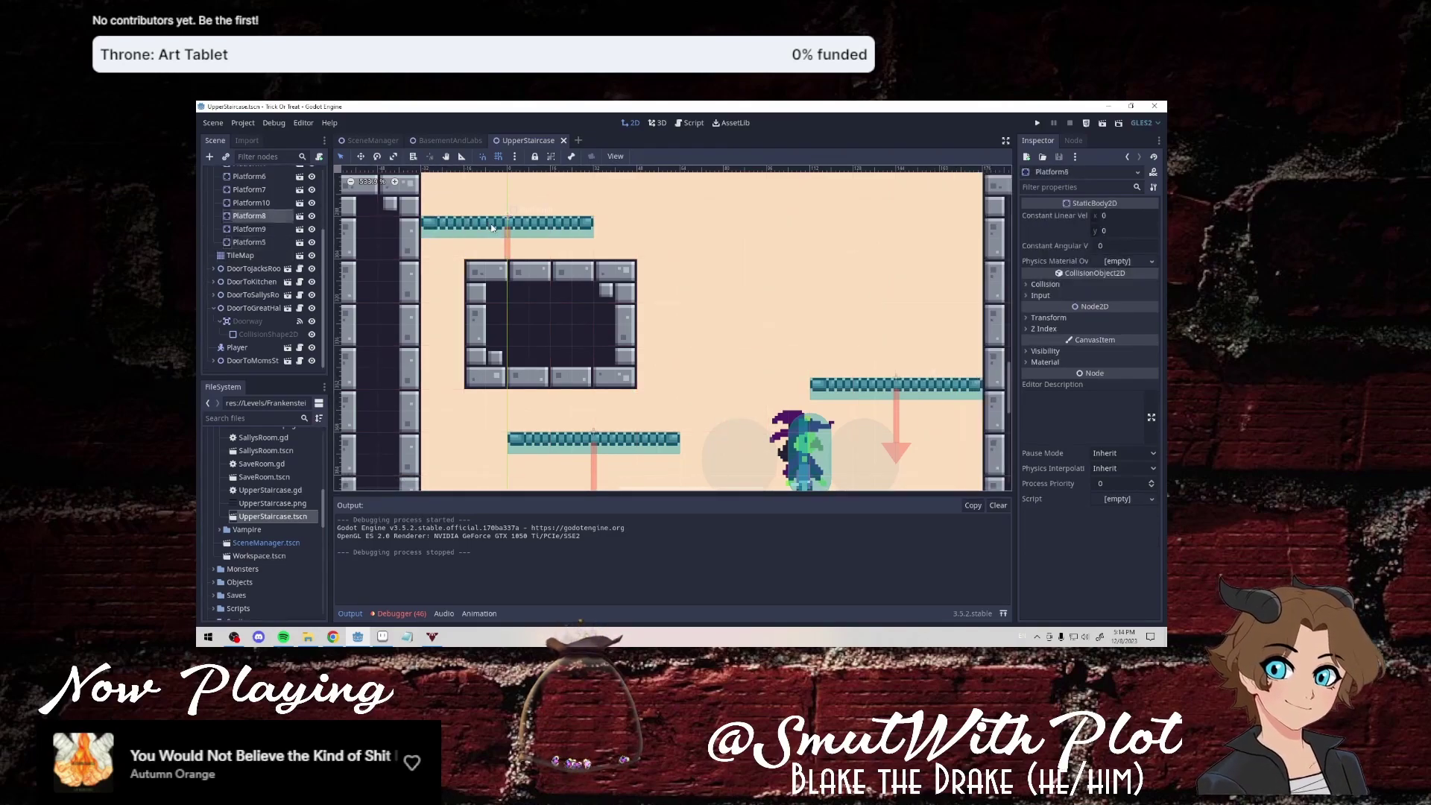
{"action": "left_click_drag", "start_coordinate": [492, 218], "coordinate": [494, 208]}
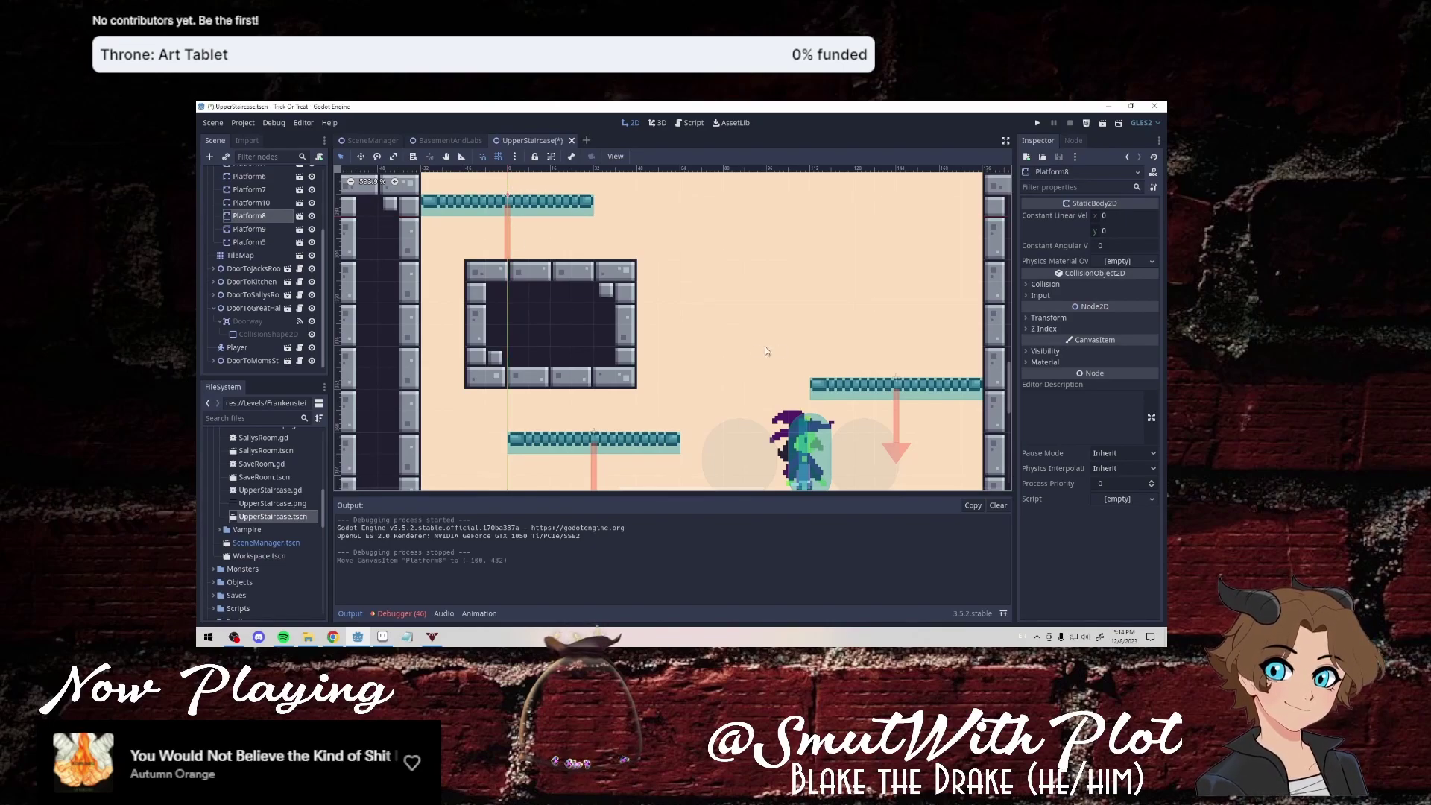
Raise the right-hand Platform7 a little to (44, 406).
{"action": "left_click", "coordinate": [278, 254]}
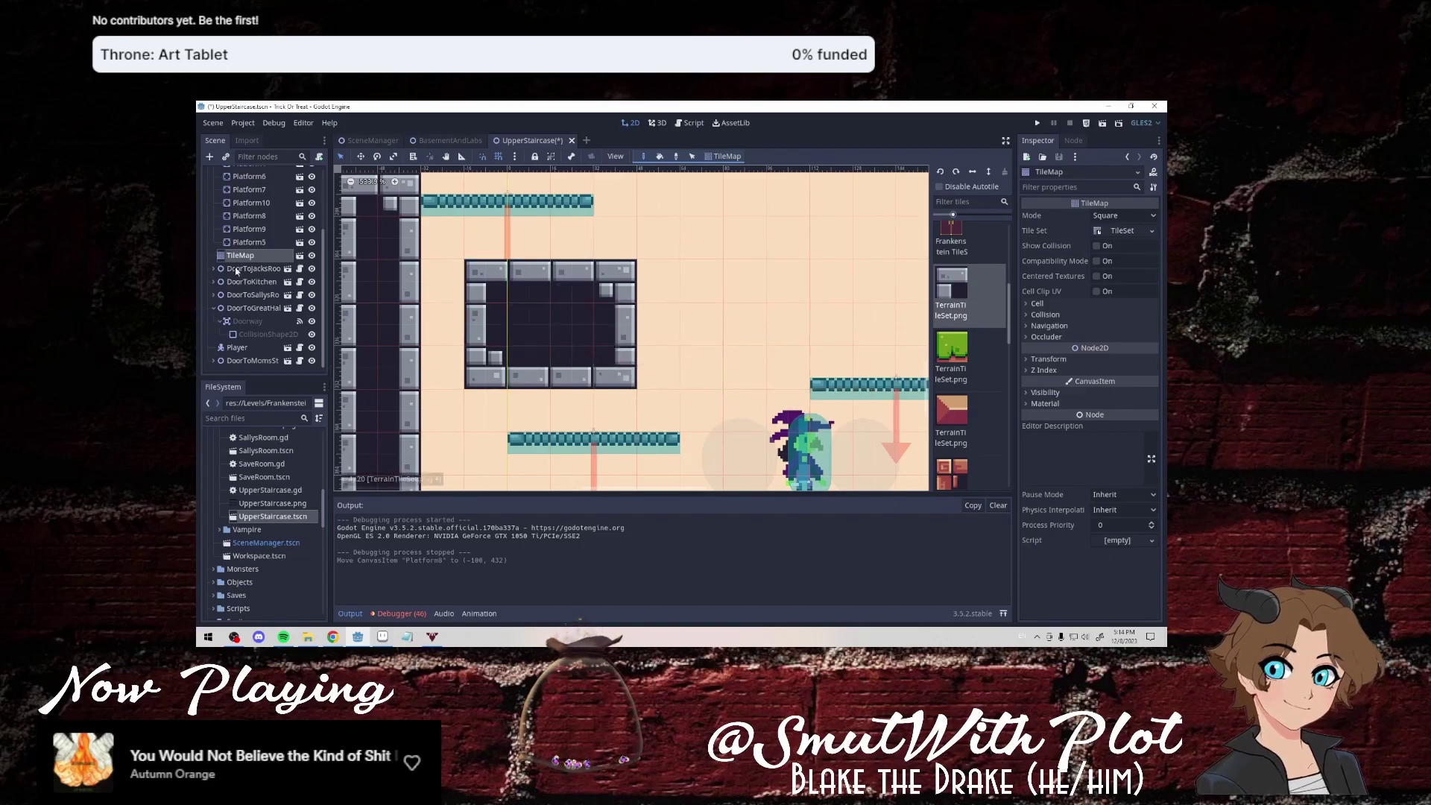
{"action": "left_click", "coordinate": [251, 243]}
{"action": "left_click", "coordinate": [853, 390]}
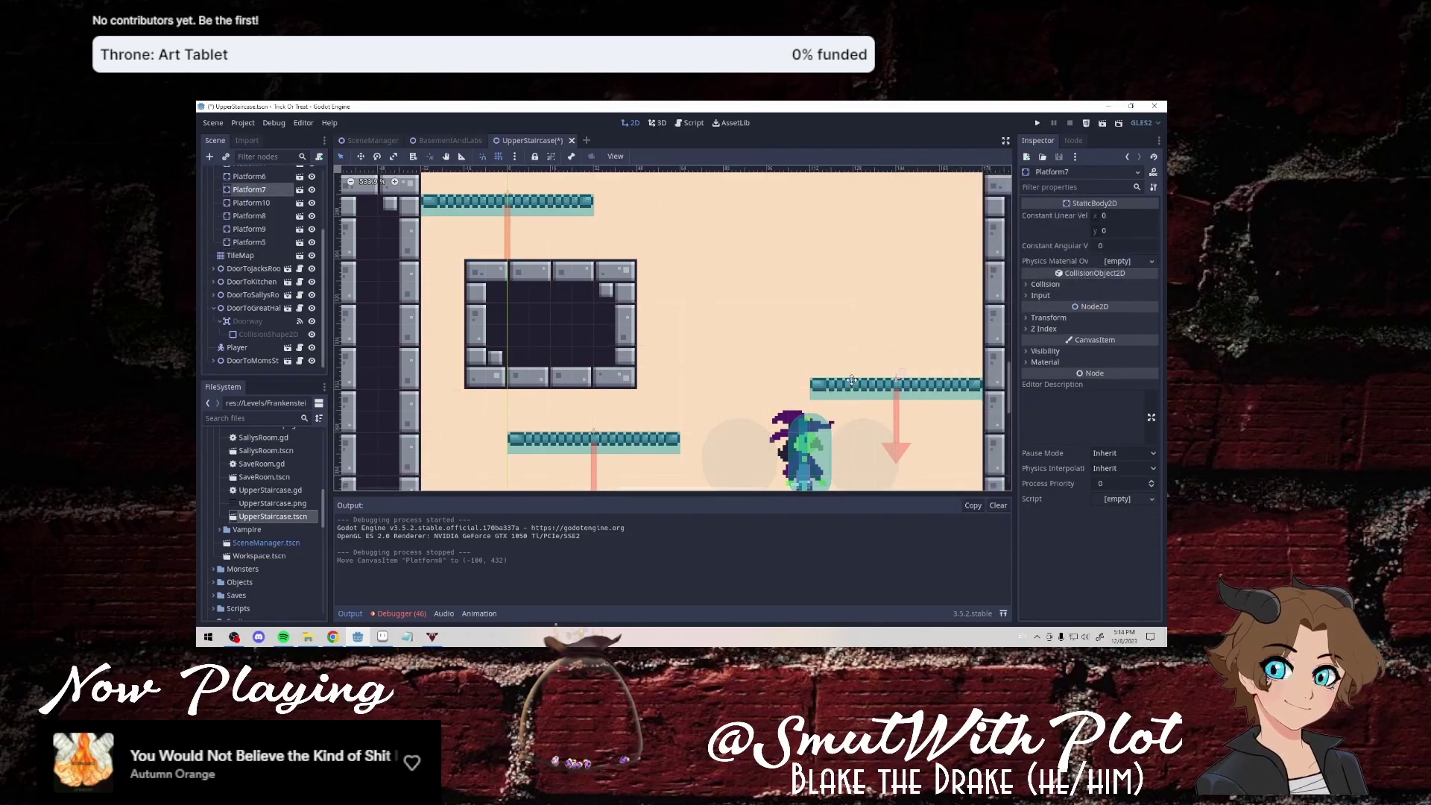
{"action": "left_click_drag", "start_coordinate": [852, 380], "coordinate": [852, 370]}
Save the UpperStaircase level and run it again with Play Scene.
{"action": "left_click", "coordinate": [273, 245]}
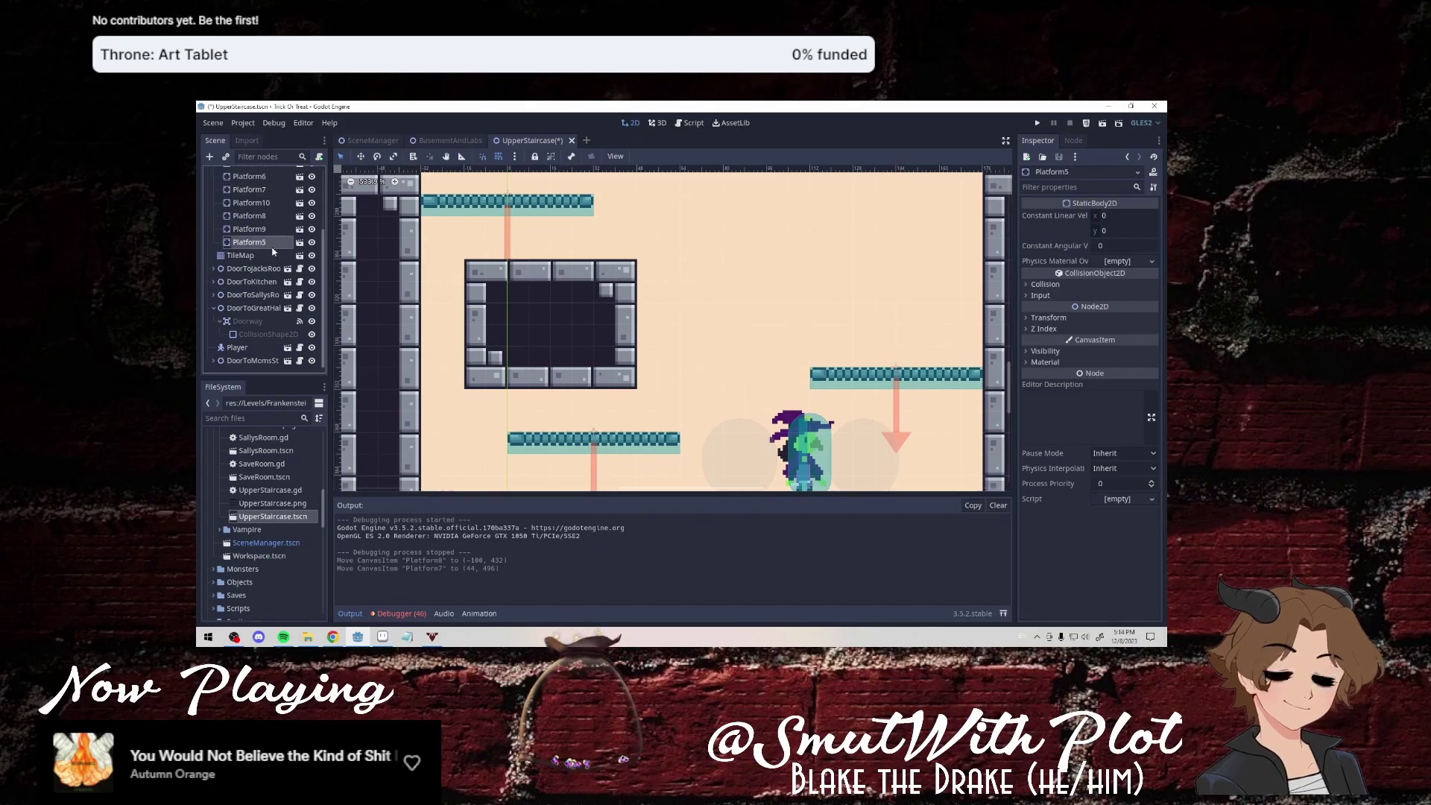
{"action": "left_click", "coordinate": [253, 256]}
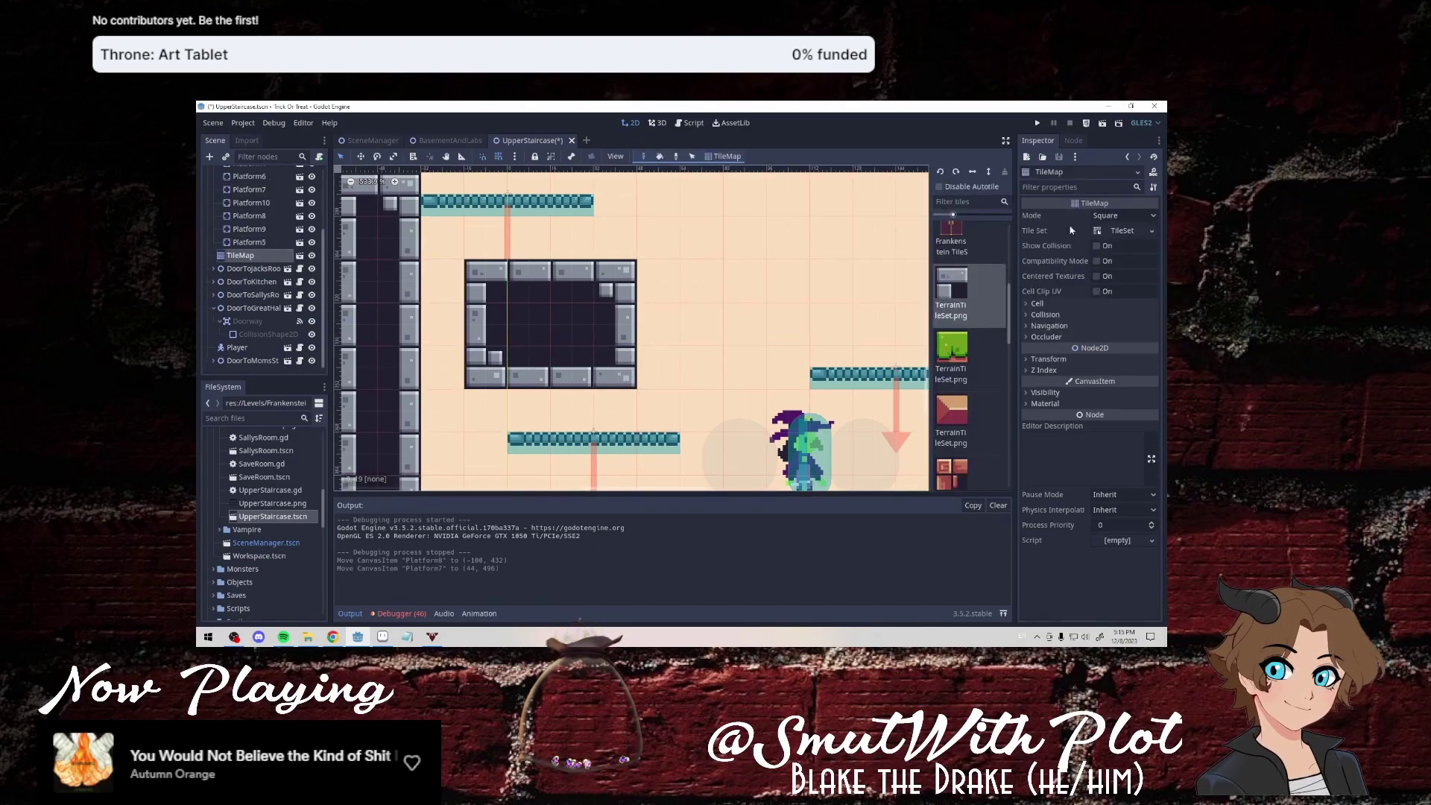
{"action": "left_click", "coordinate": [1103, 123]}
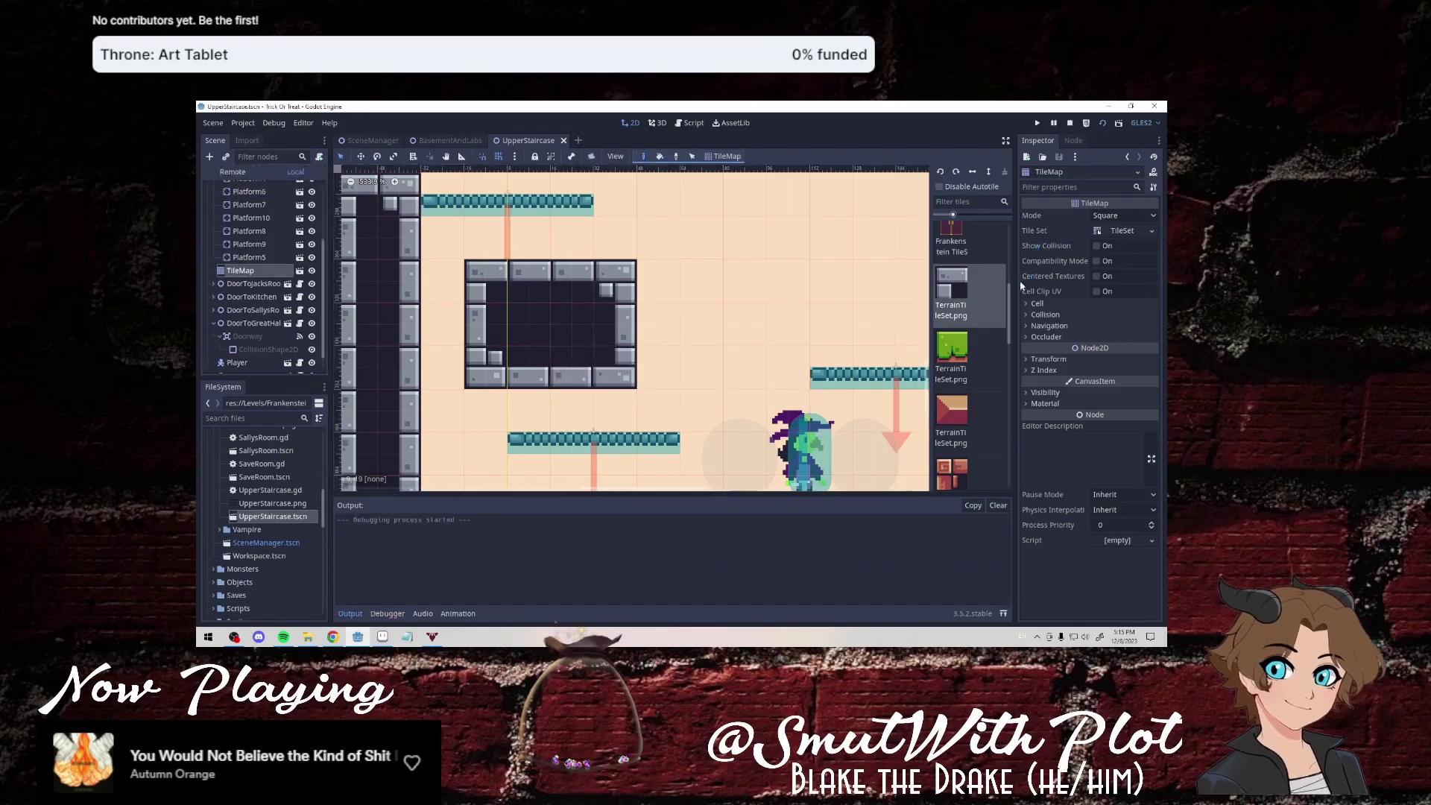
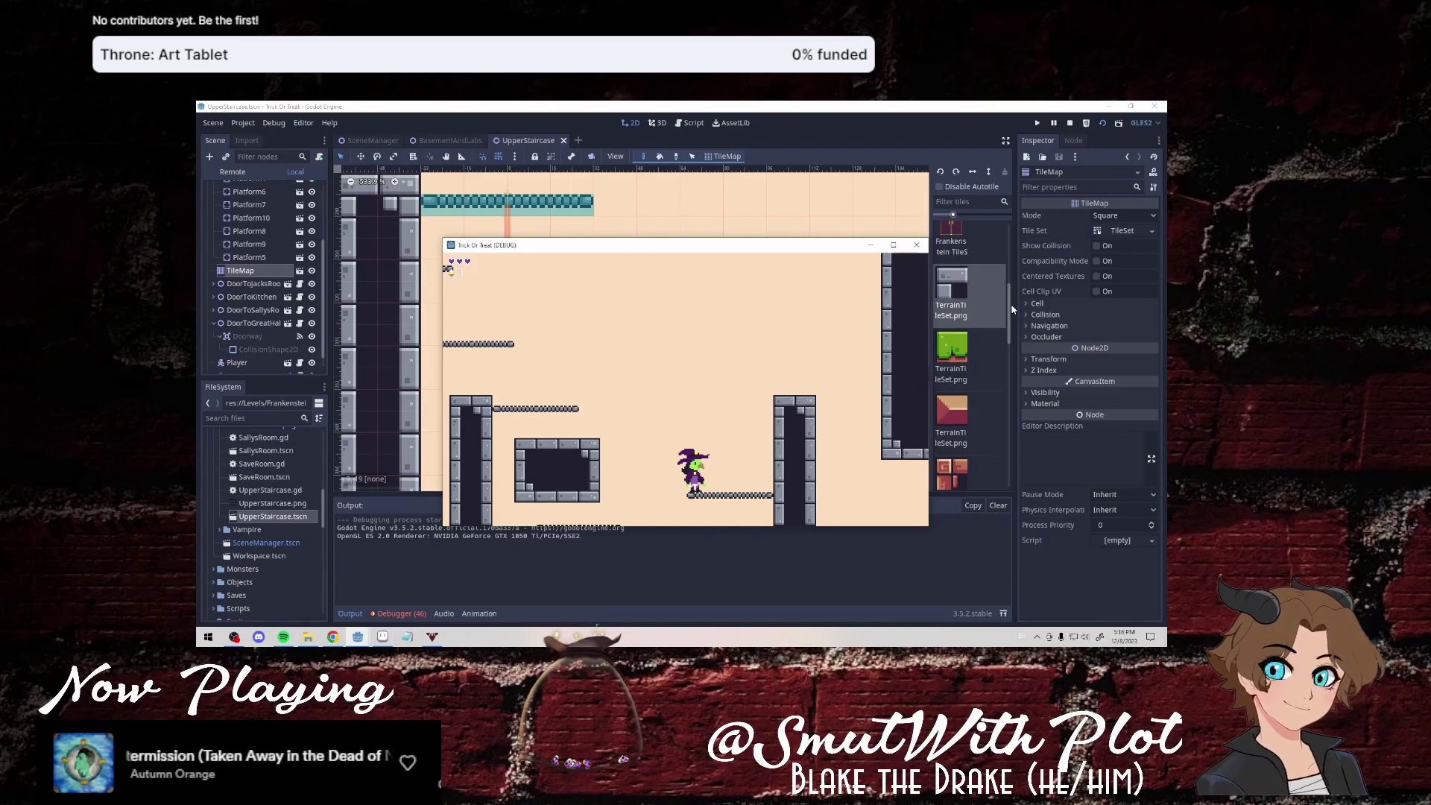
Rerun the scene with F6 and playtest the witch jumping and walking right along the platforms.
{"action": "left_click", "coordinate": [917, 245]}
{"action": "scroll", "coordinate": [702, 417], "scroll_direction": "up", "scroll_amount": 1}
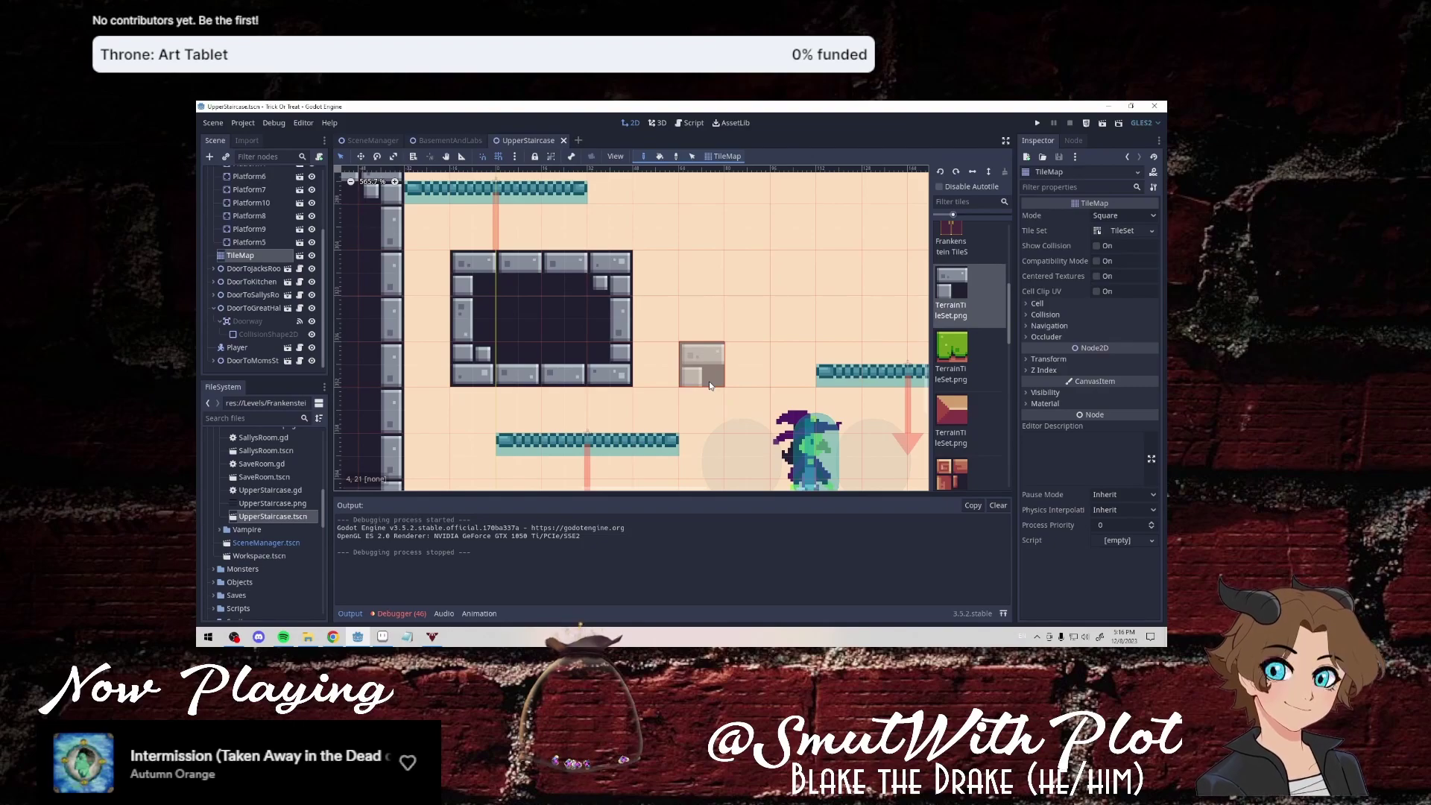
{"action": "scroll", "coordinate": [709, 381], "scroll_direction": "down", "scroll_amount": 1}
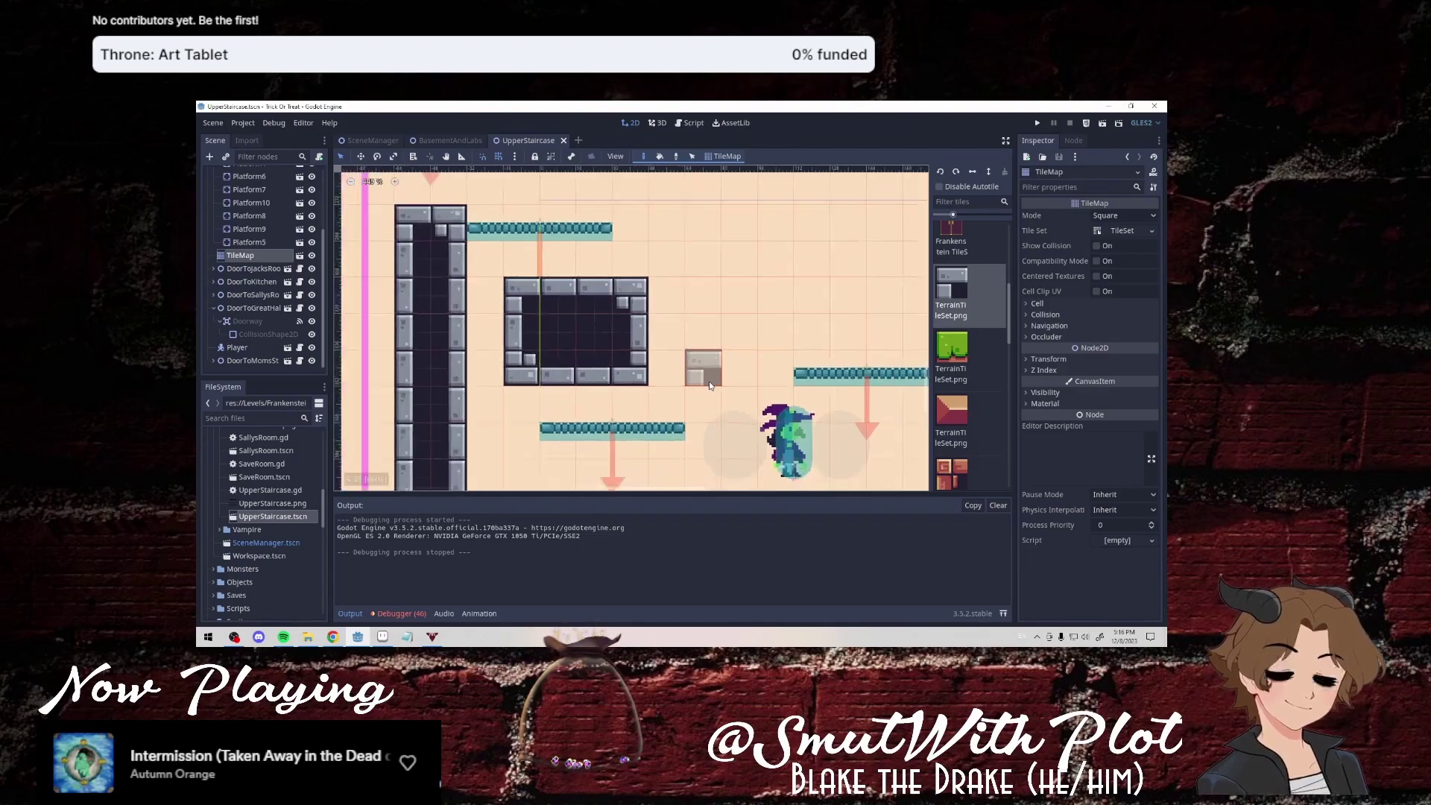
{"action": "scroll", "coordinate": [709, 382], "scroll_direction": "down", "scroll_amount": 1}
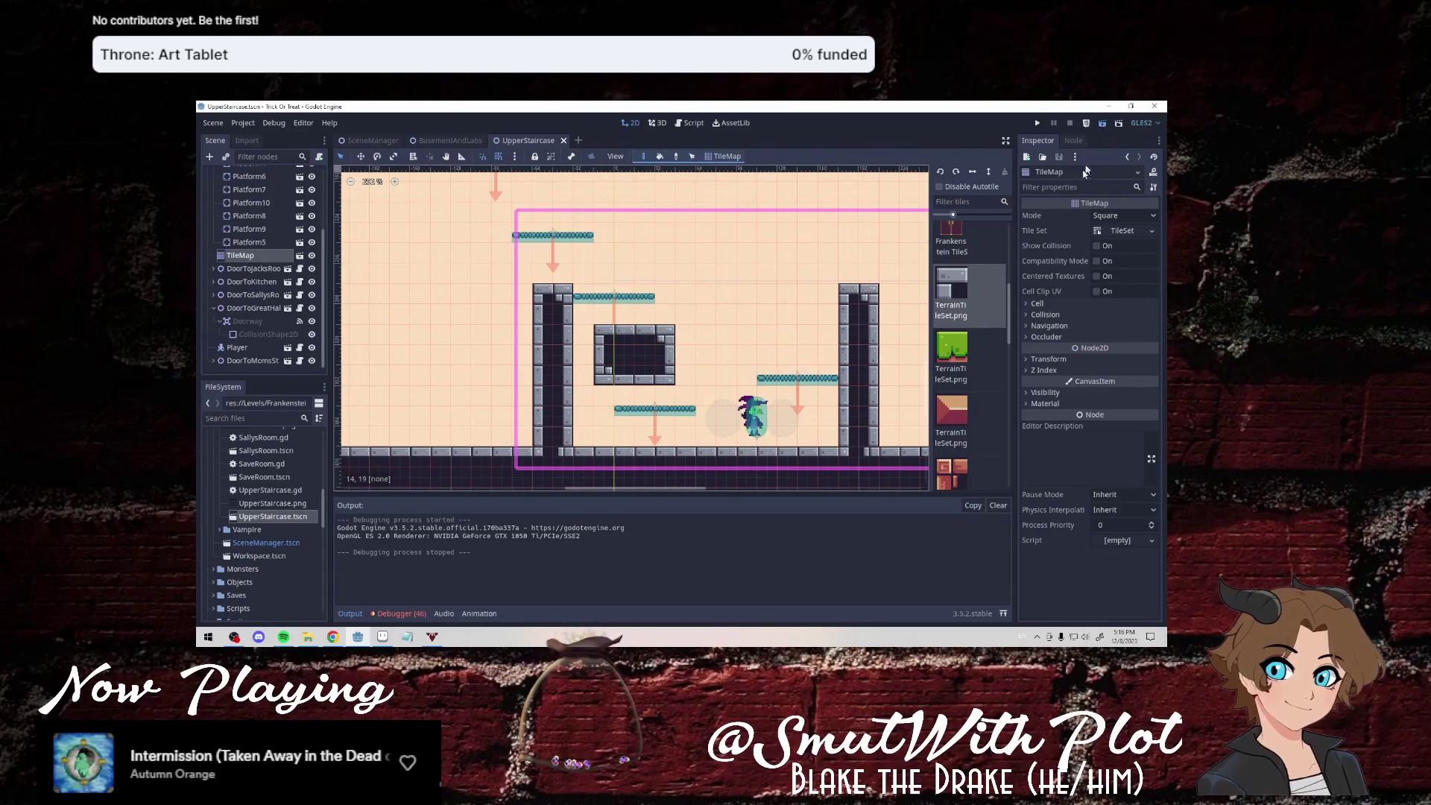
{"action": "key", "text": "F6"}
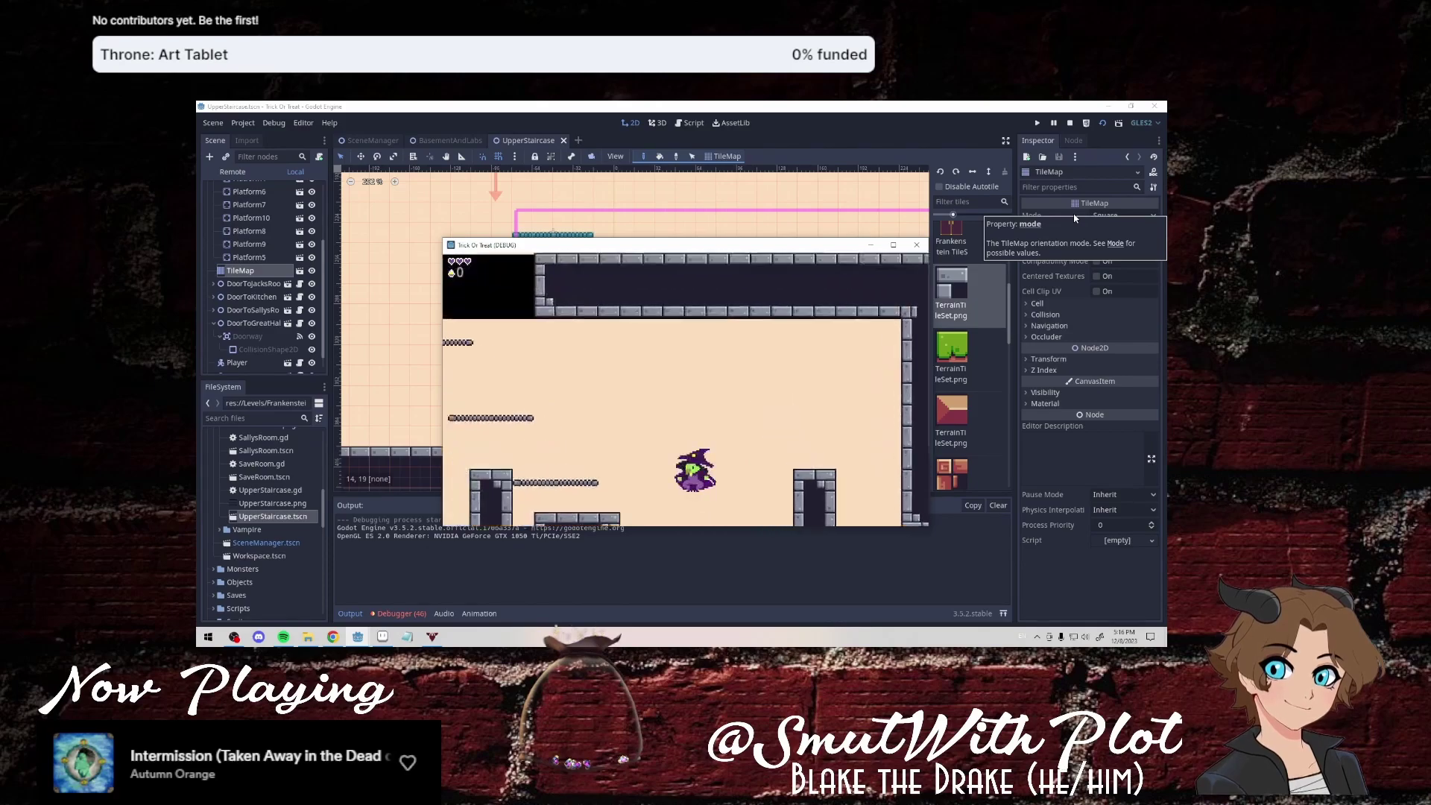
{"action": "key", "text": "space"}
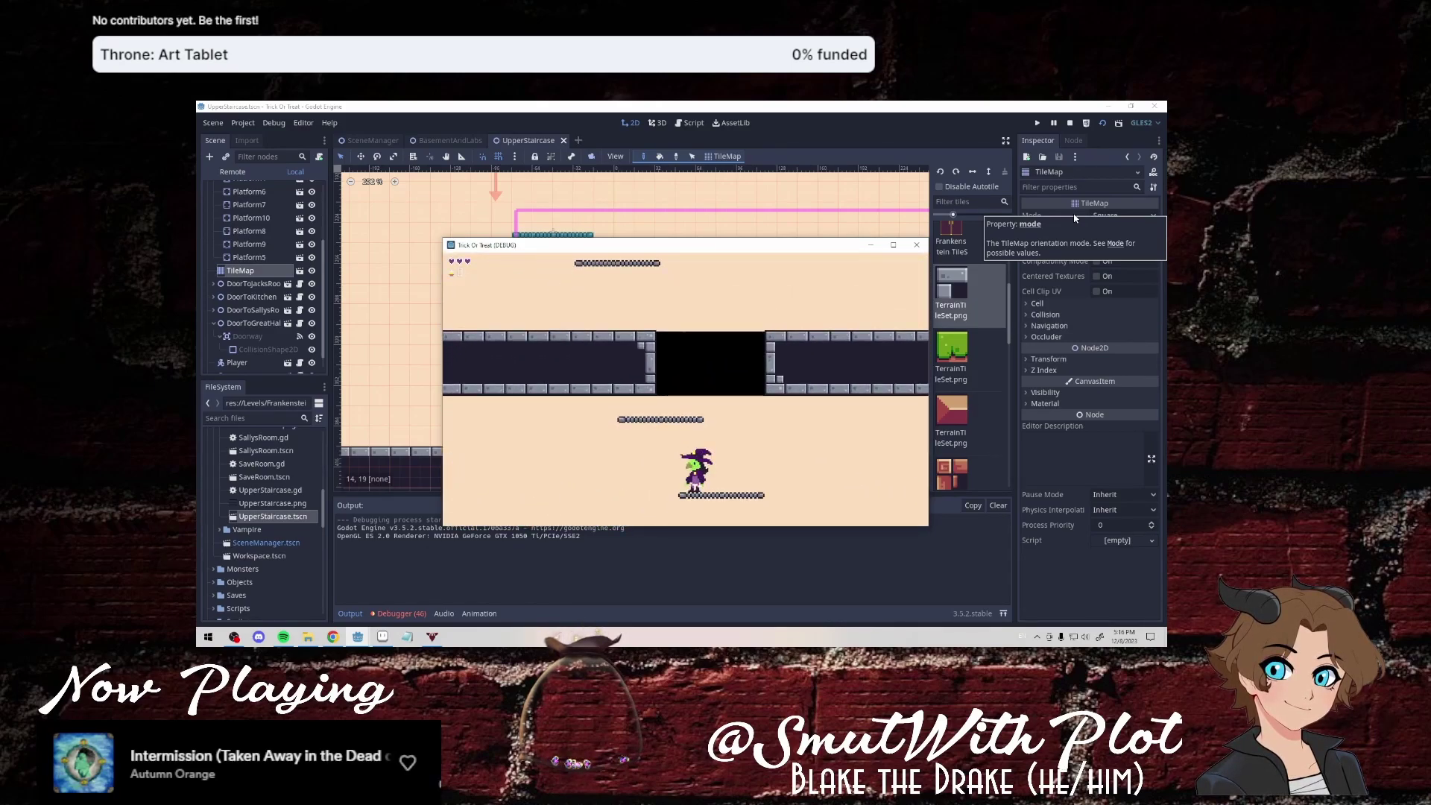
{"action": "key", "text": "Right"}
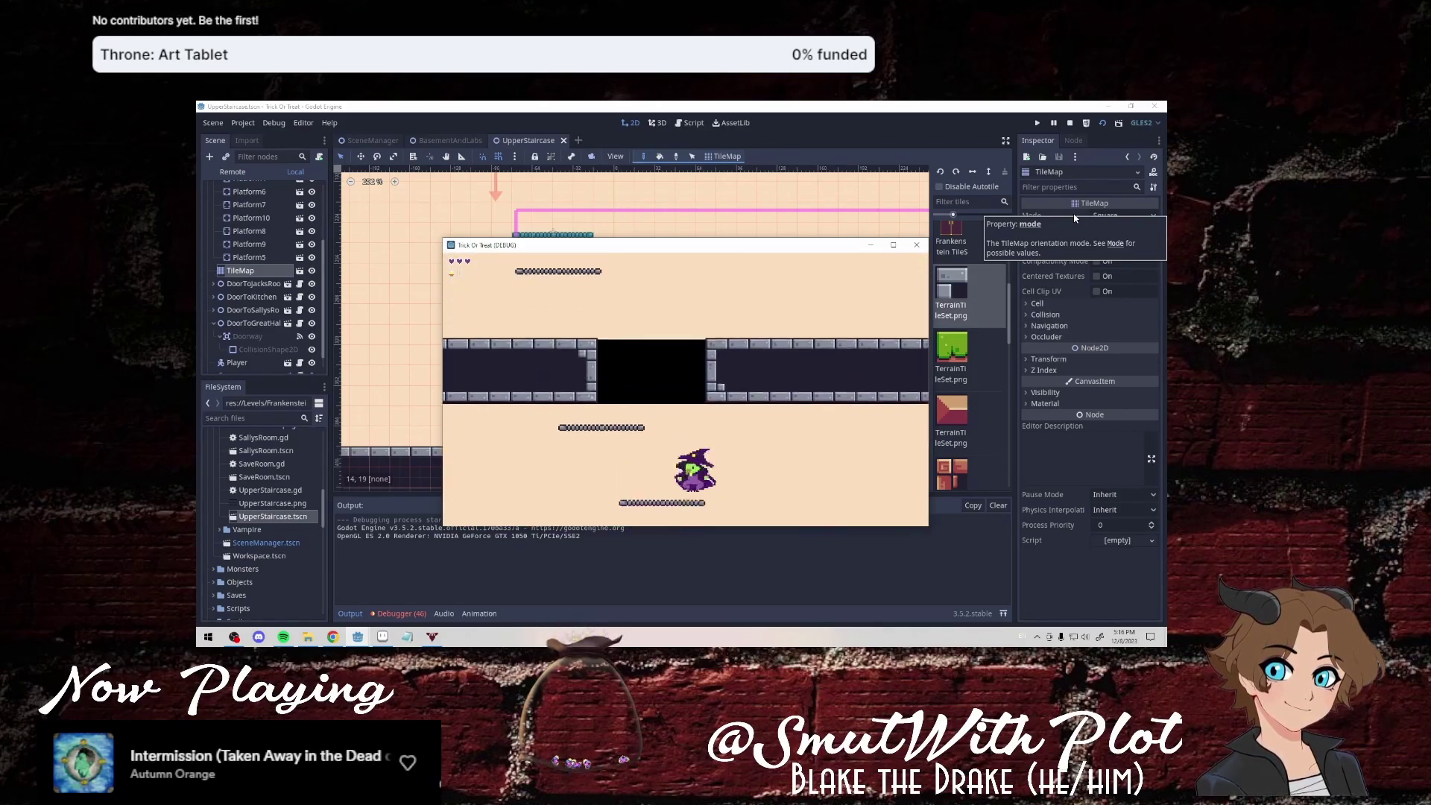
{"action": "key", "text": "space"}
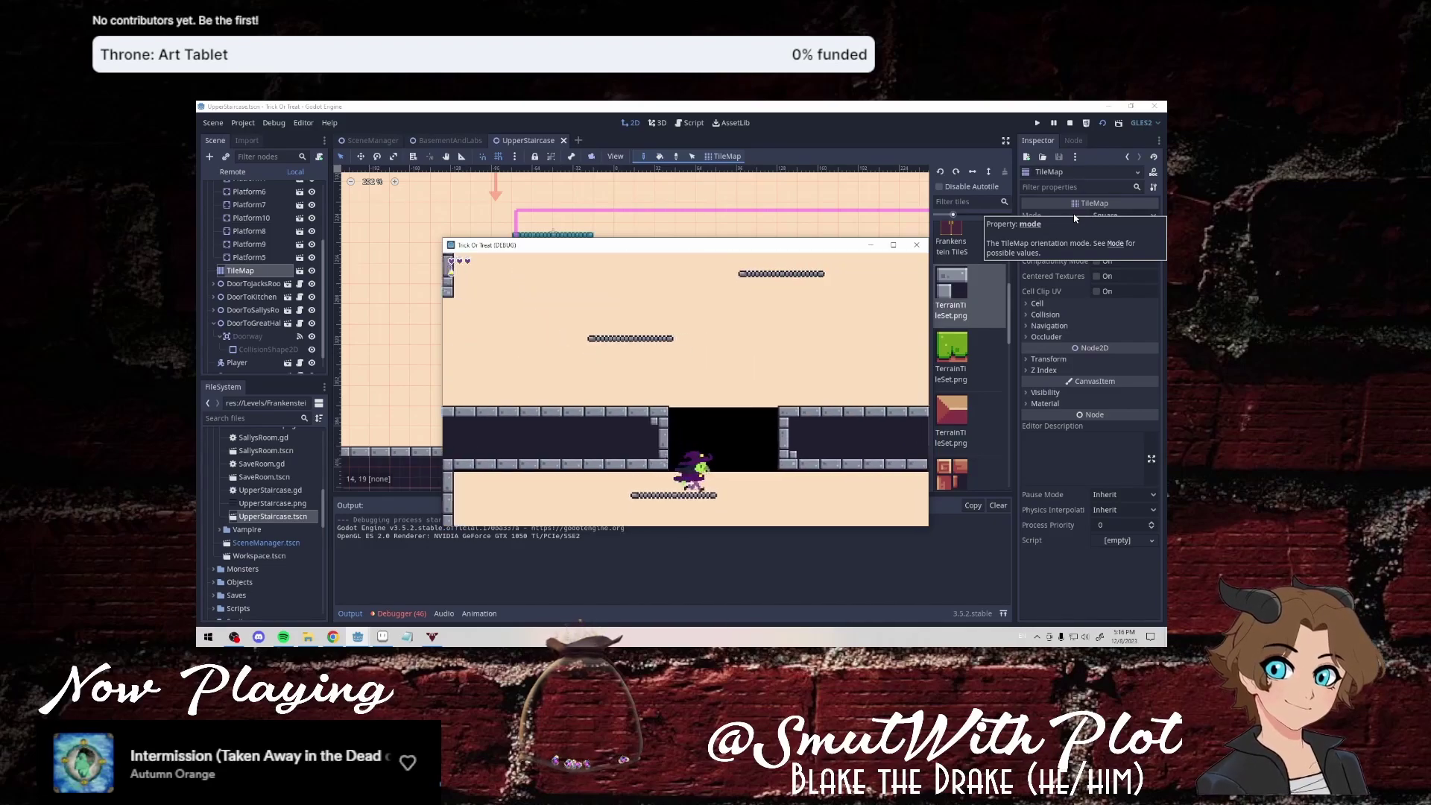
Stop the test and move Platform6 further down in the level.
{"action": "left_click", "coordinate": [917, 245]}
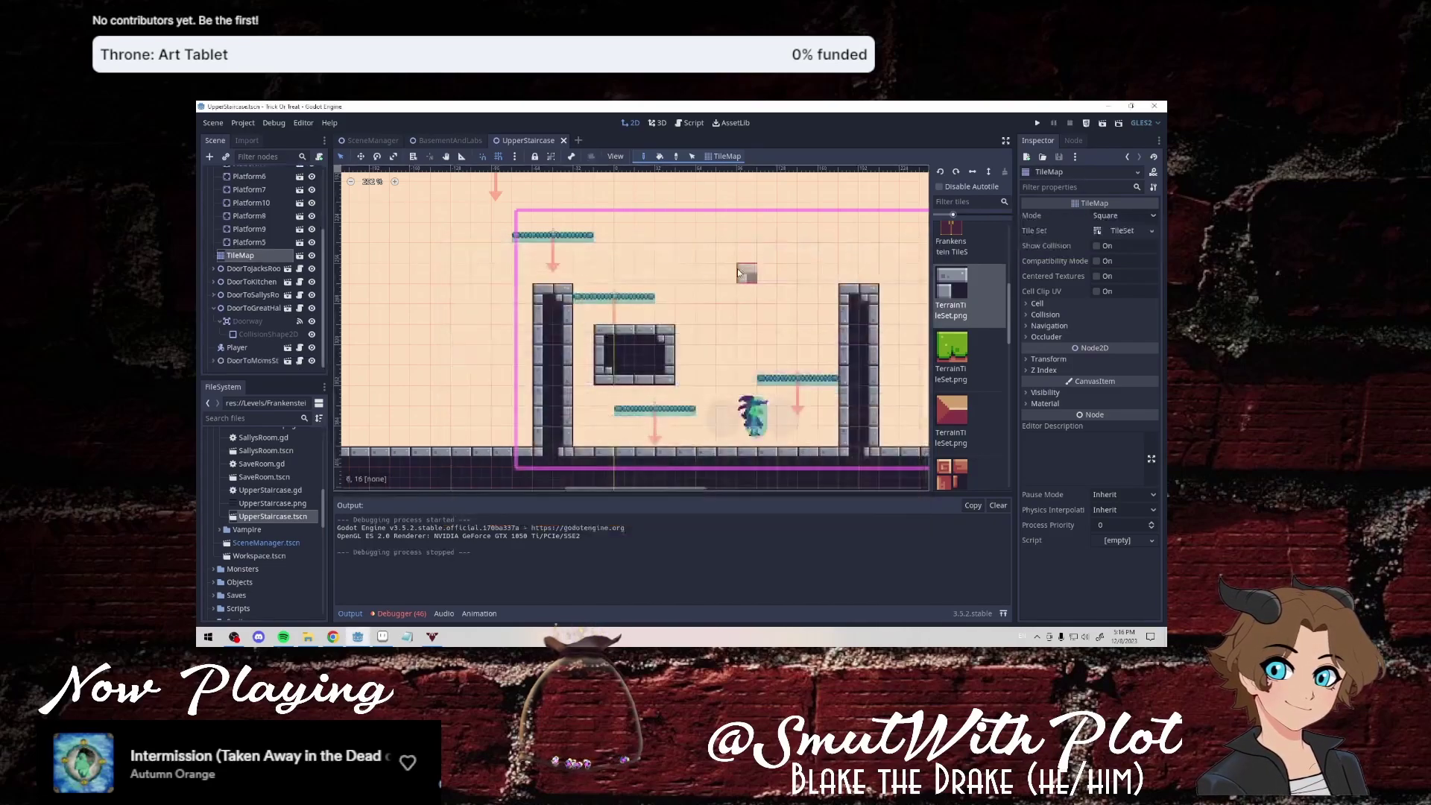
{"action": "scroll", "coordinate": [700, 366], "scroll_direction": "up", "scroll_amount": 1}
{"action": "scroll", "coordinate": [704, 373], "scroll_direction": "up", "scroll_amount": 2}
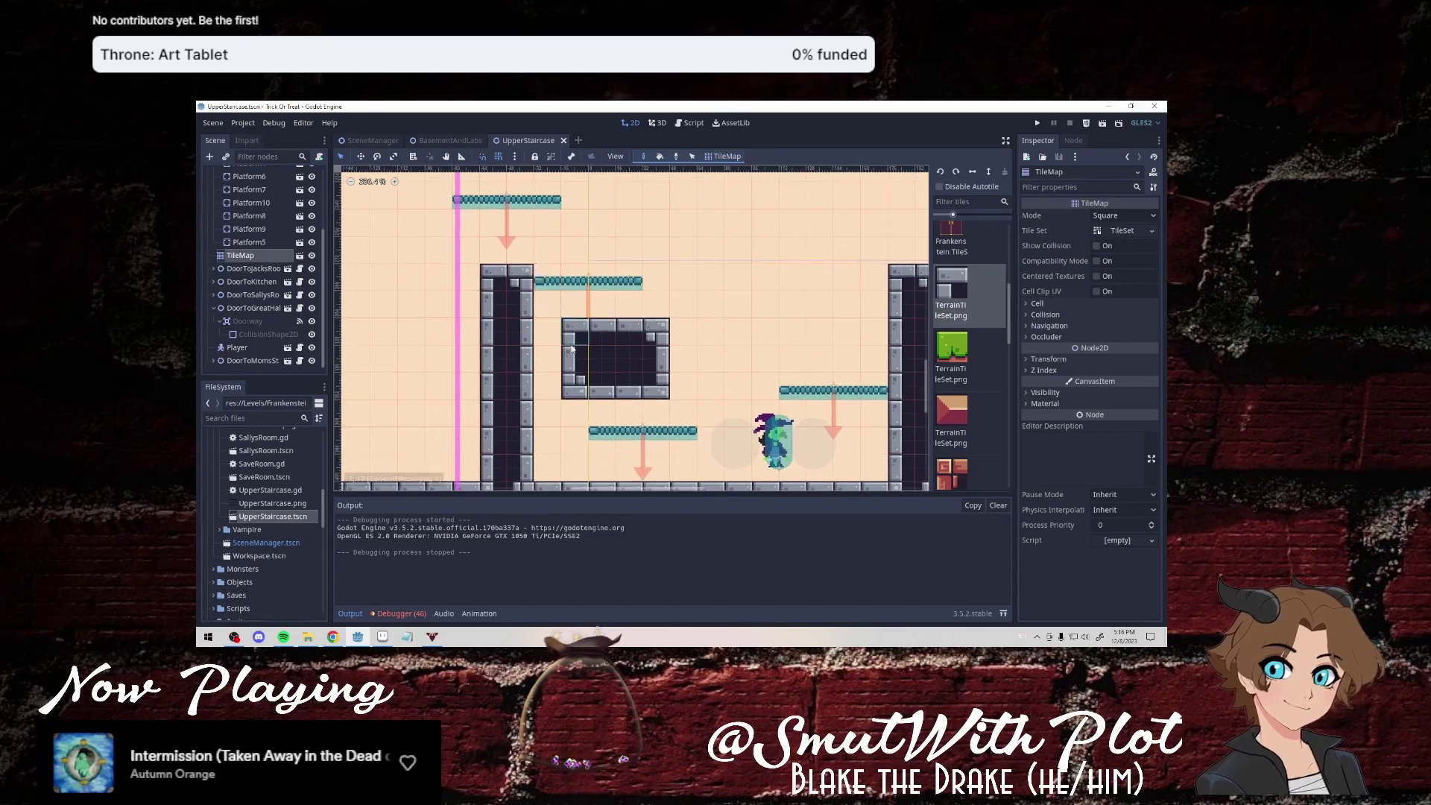
{"action": "middle_click_drag", "start_coordinate": [572, 349], "coordinate": [671, 484]}
{"action": "scroll", "coordinate": [376, 248], "scroll_direction": "up", "scroll_amount": 1}
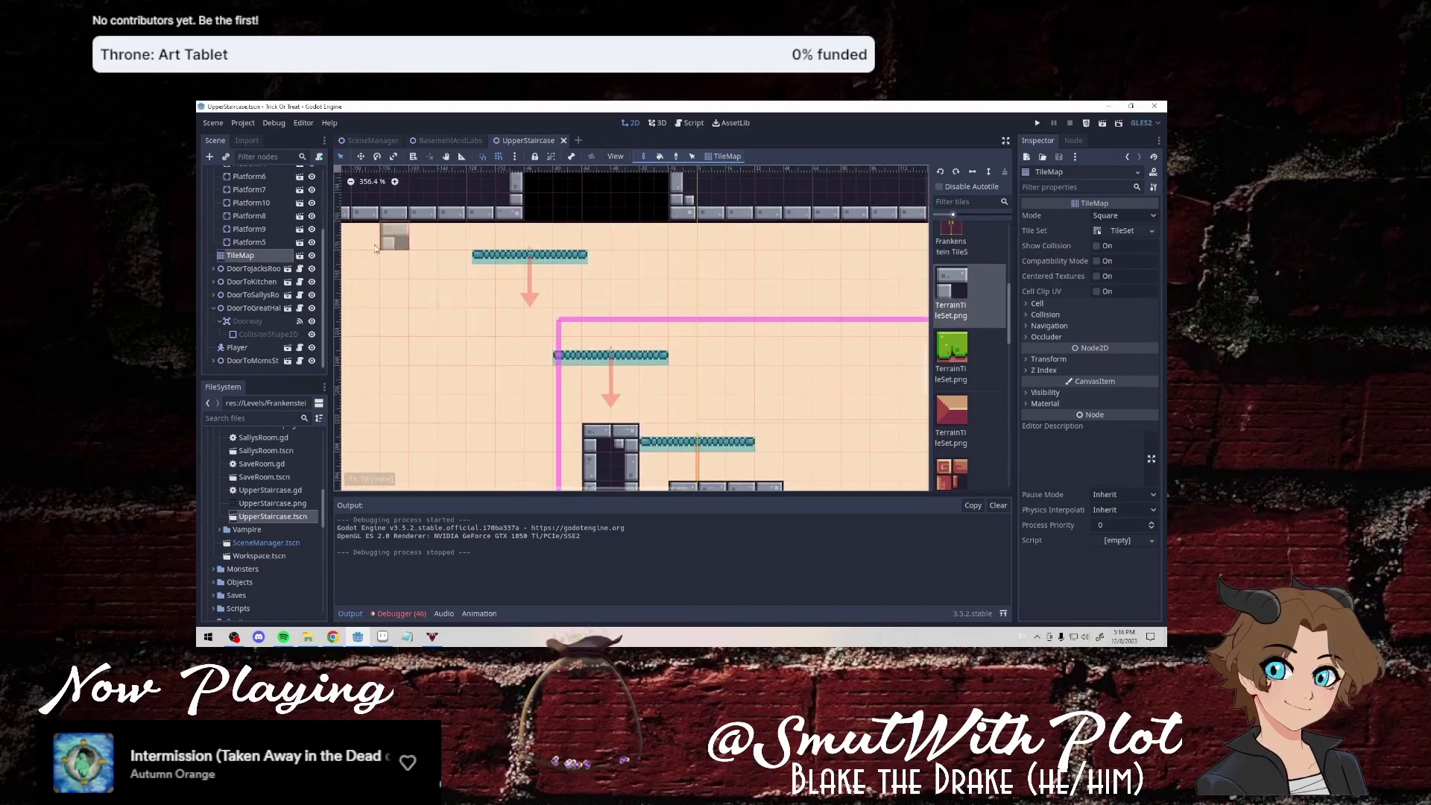
{"action": "left_click", "coordinate": [277, 243]}
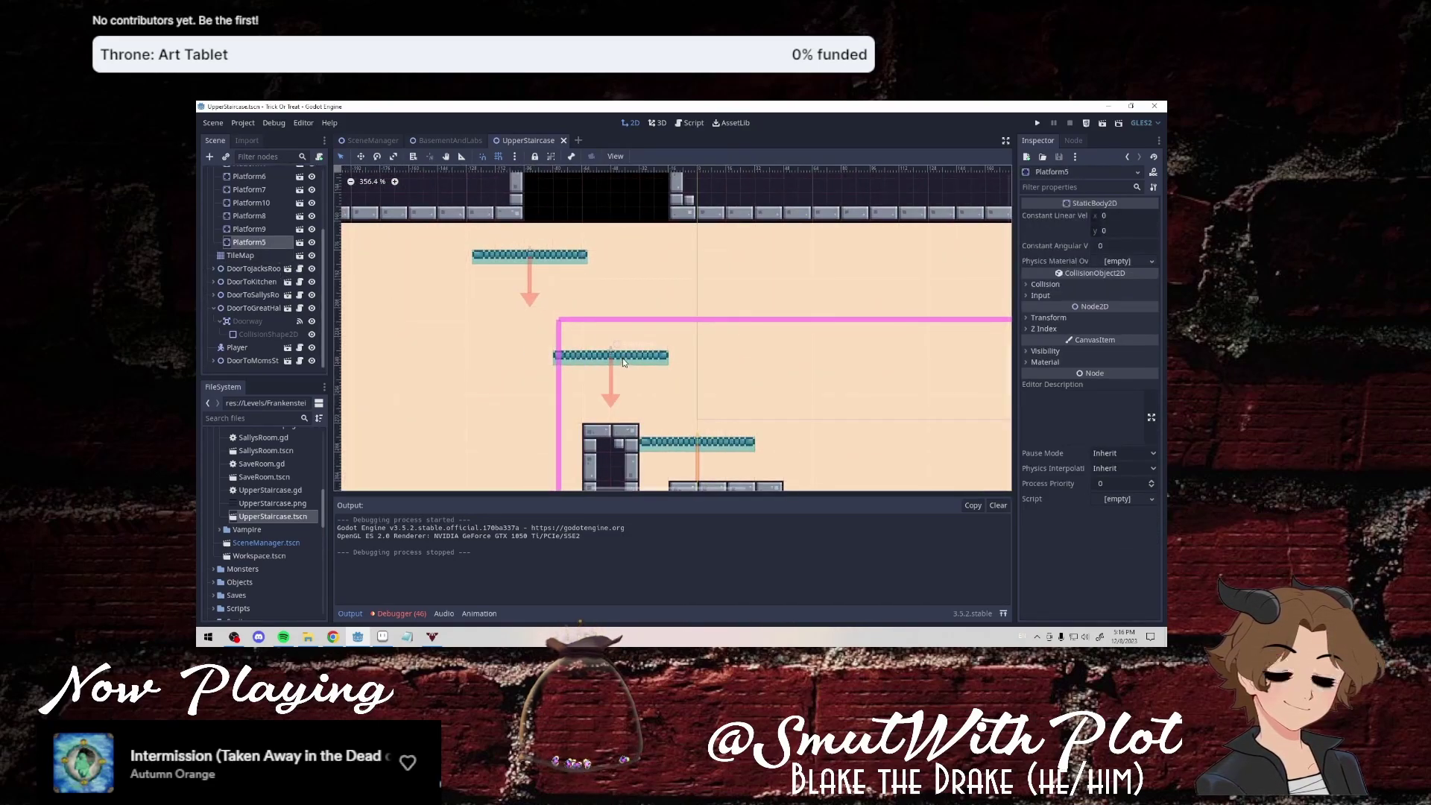
{"action": "left_click_drag", "start_coordinate": [624, 359], "coordinate": [638, 407]}
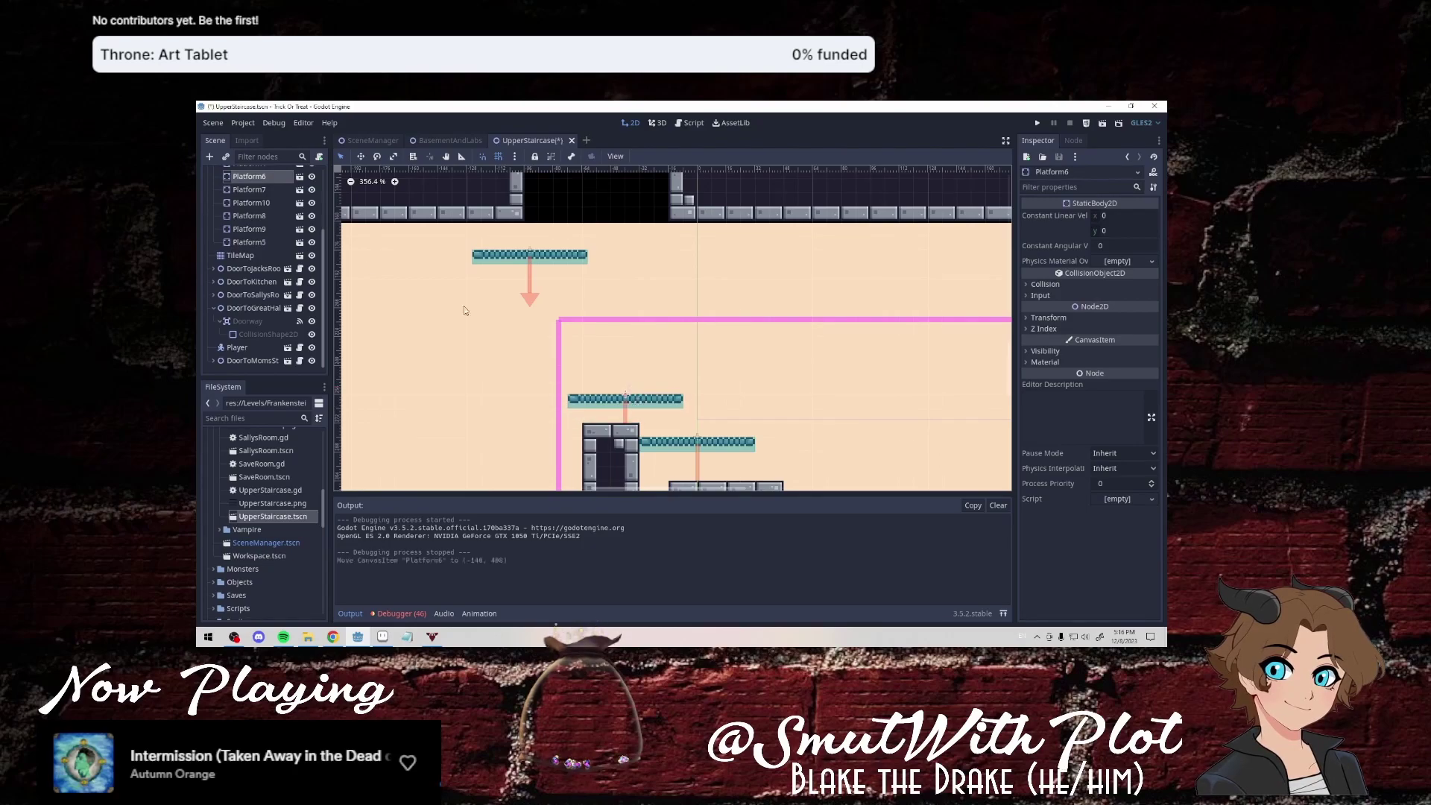
Paint a test stone tile, raise Platform6 above its earlier spot, and save and run the scene.
{"action": "left_click", "coordinate": [241, 255]}
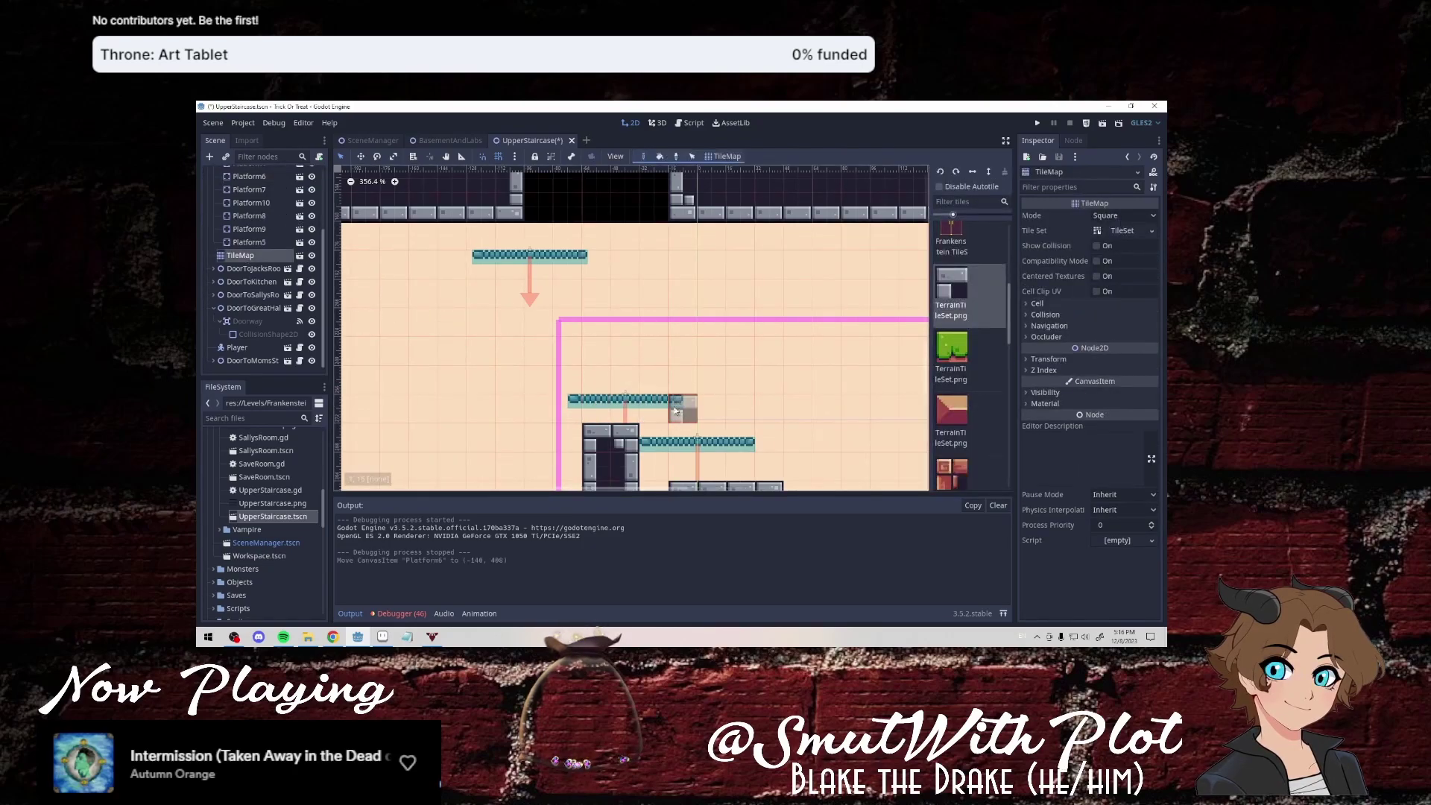
{"action": "left_click", "coordinate": [538, 350]}
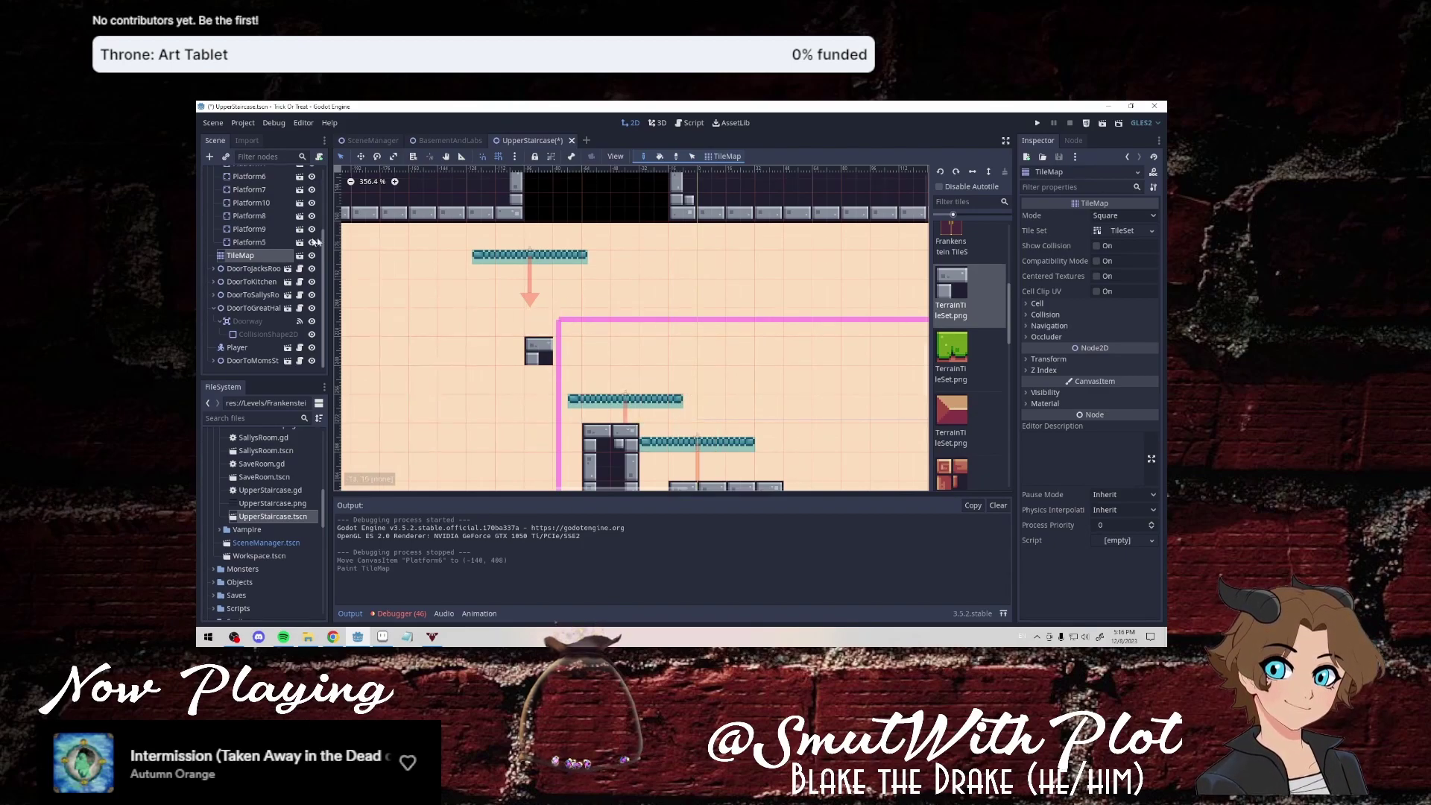
{"action": "left_click", "coordinate": [248, 176]}
{"action": "left_click_drag", "start_coordinate": [619, 395], "coordinate": [619, 325]}
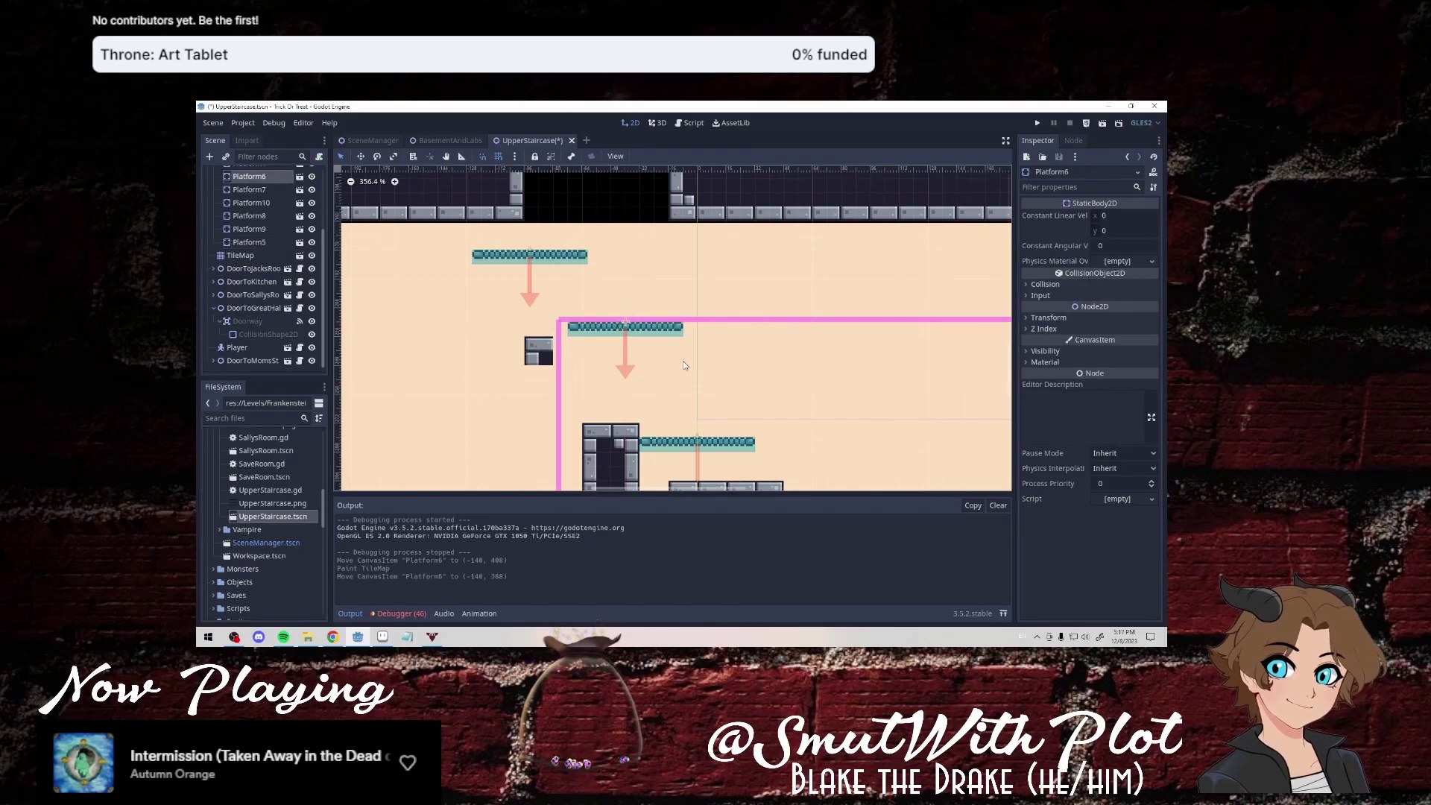
{"action": "left_click", "coordinate": [1101, 125]}
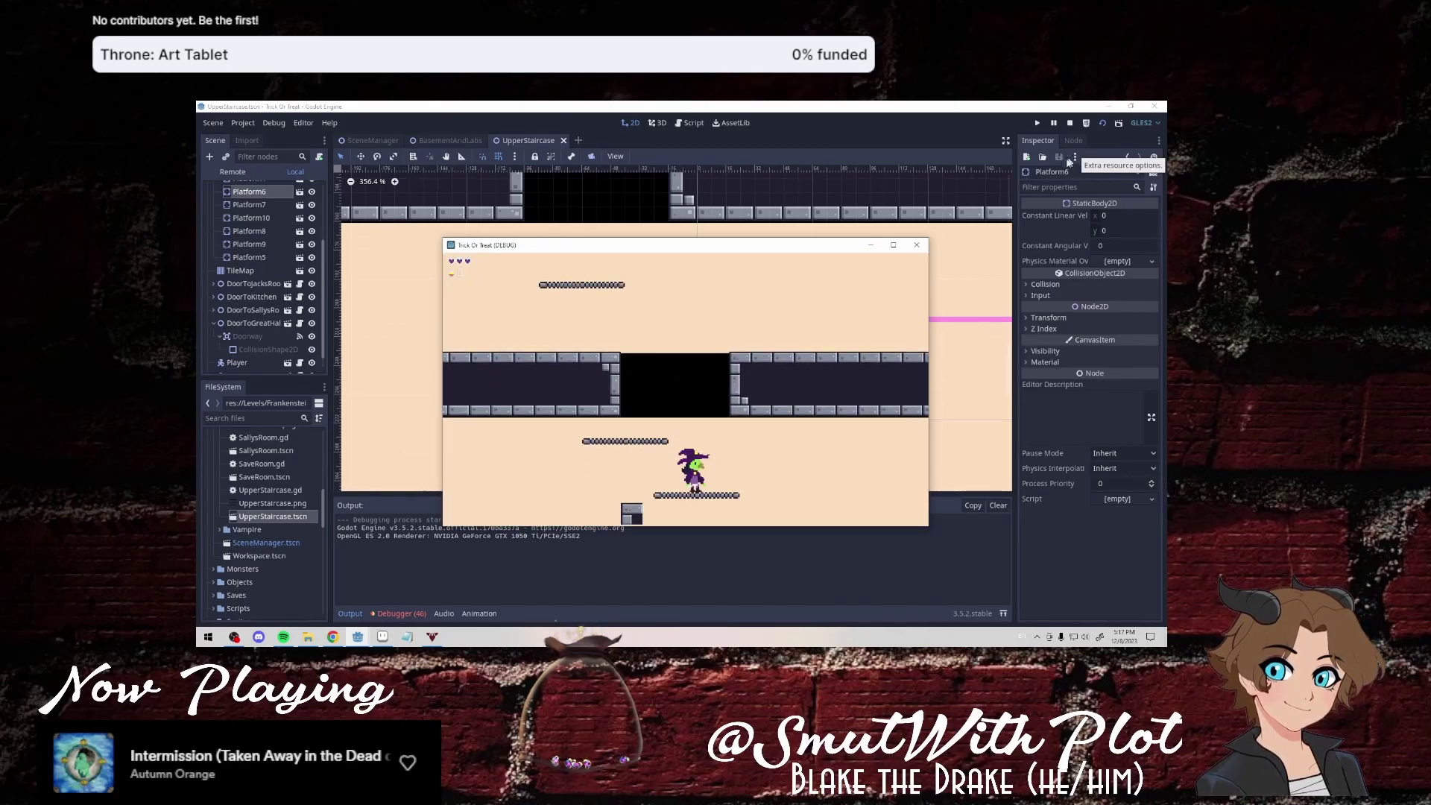
Erase the stray stone tile, move Platform9 up to the top wall's opening, and rerun.
{"action": "left_click", "coordinate": [917, 244]}
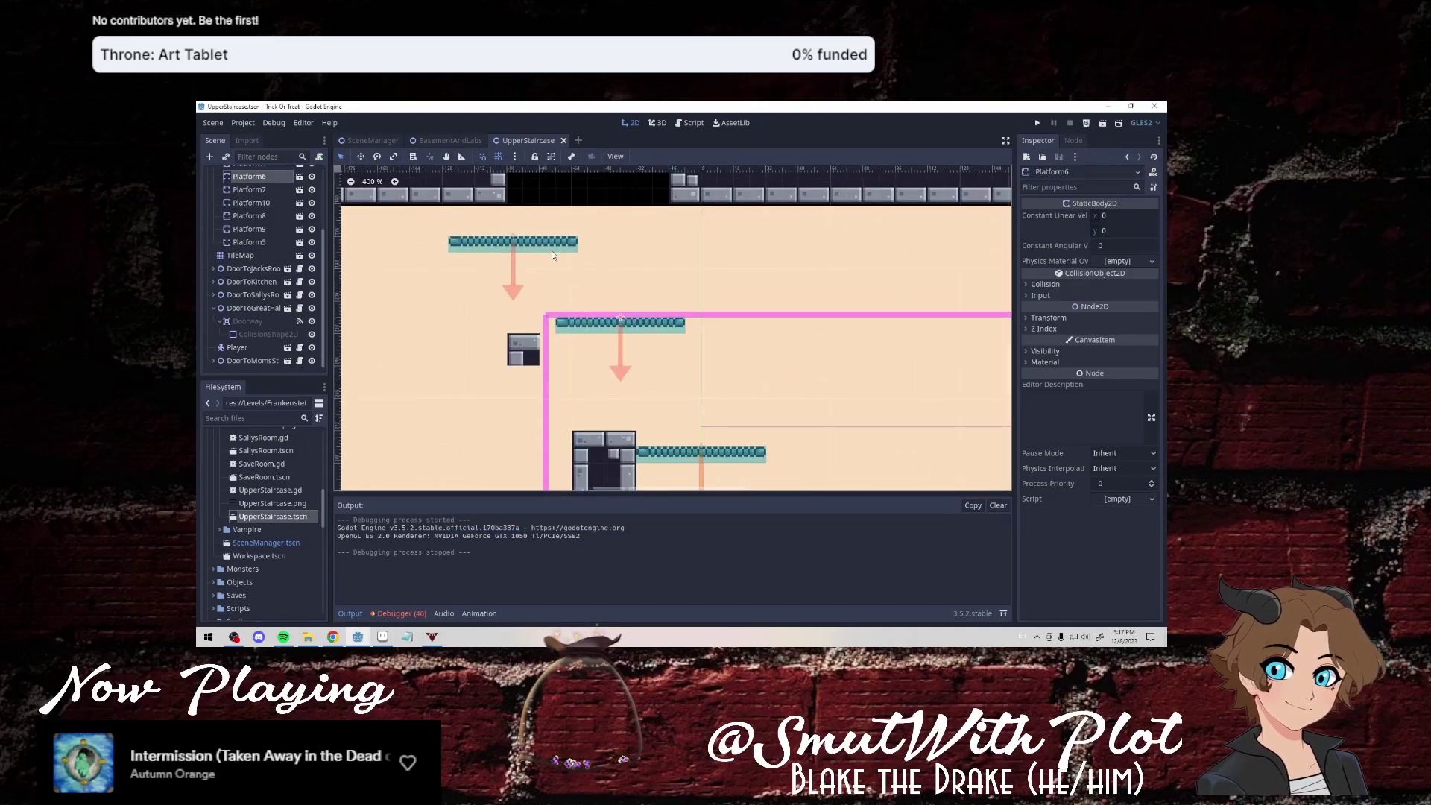
{"action": "scroll", "coordinate": [567, 298], "scroll_direction": "up", "scroll_amount": 1}
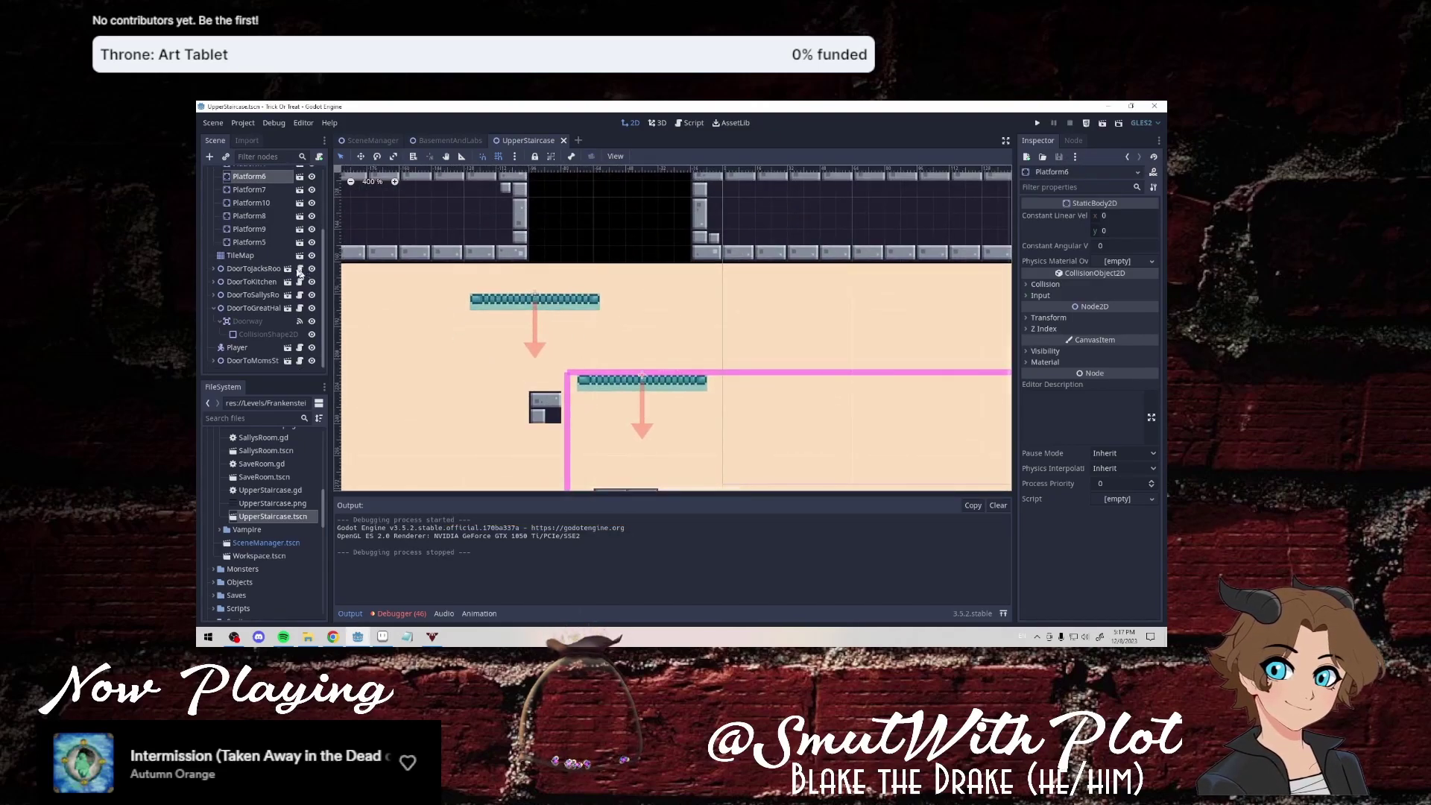
{"action": "left_click", "coordinate": [240, 255]}
{"action": "right_click", "coordinate": [545, 407]}
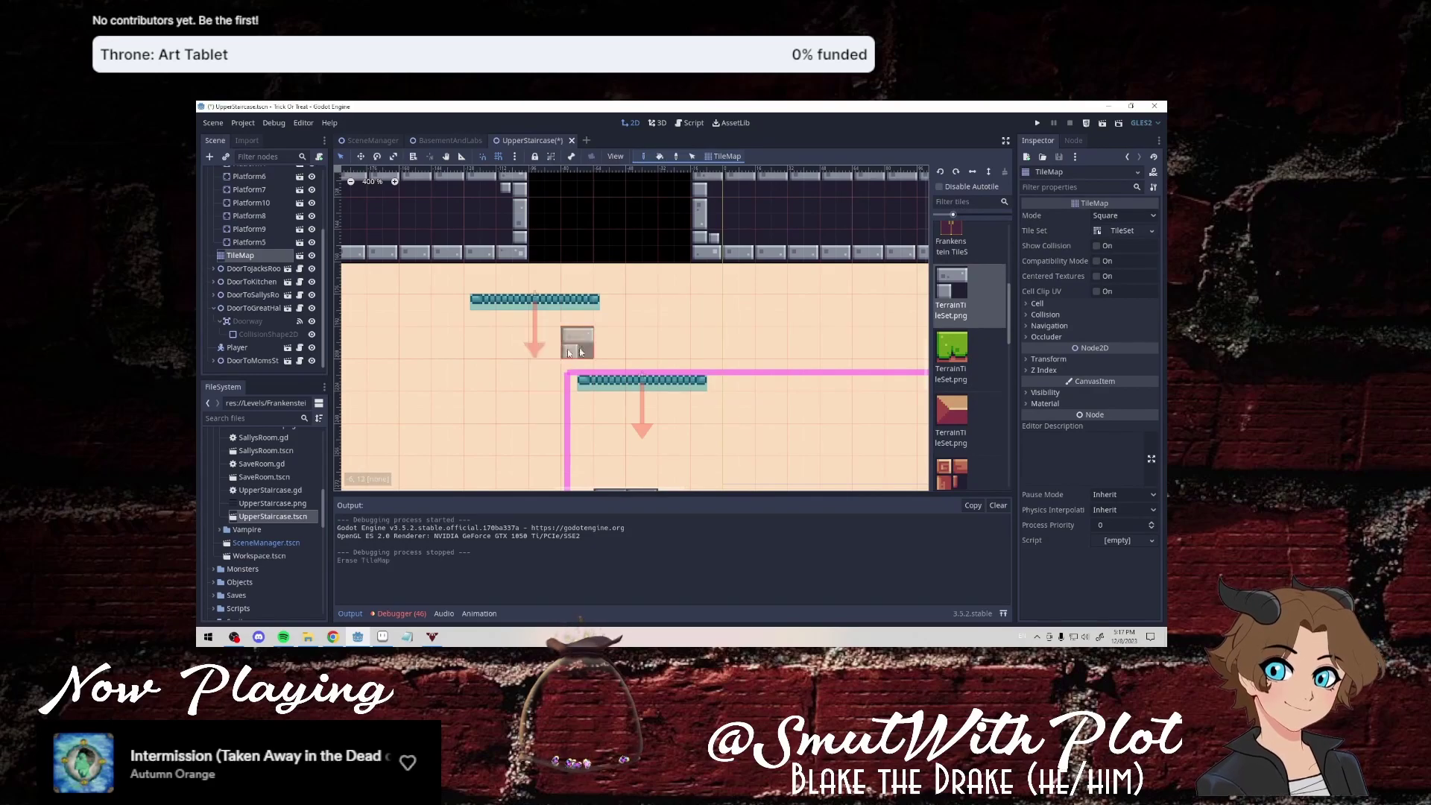
{"action": "left_click", "coordinate": [270, 245]}
{"action": "left_click_drag", "start_coordinate": [518, 304], "coordinate": [515, 256]}
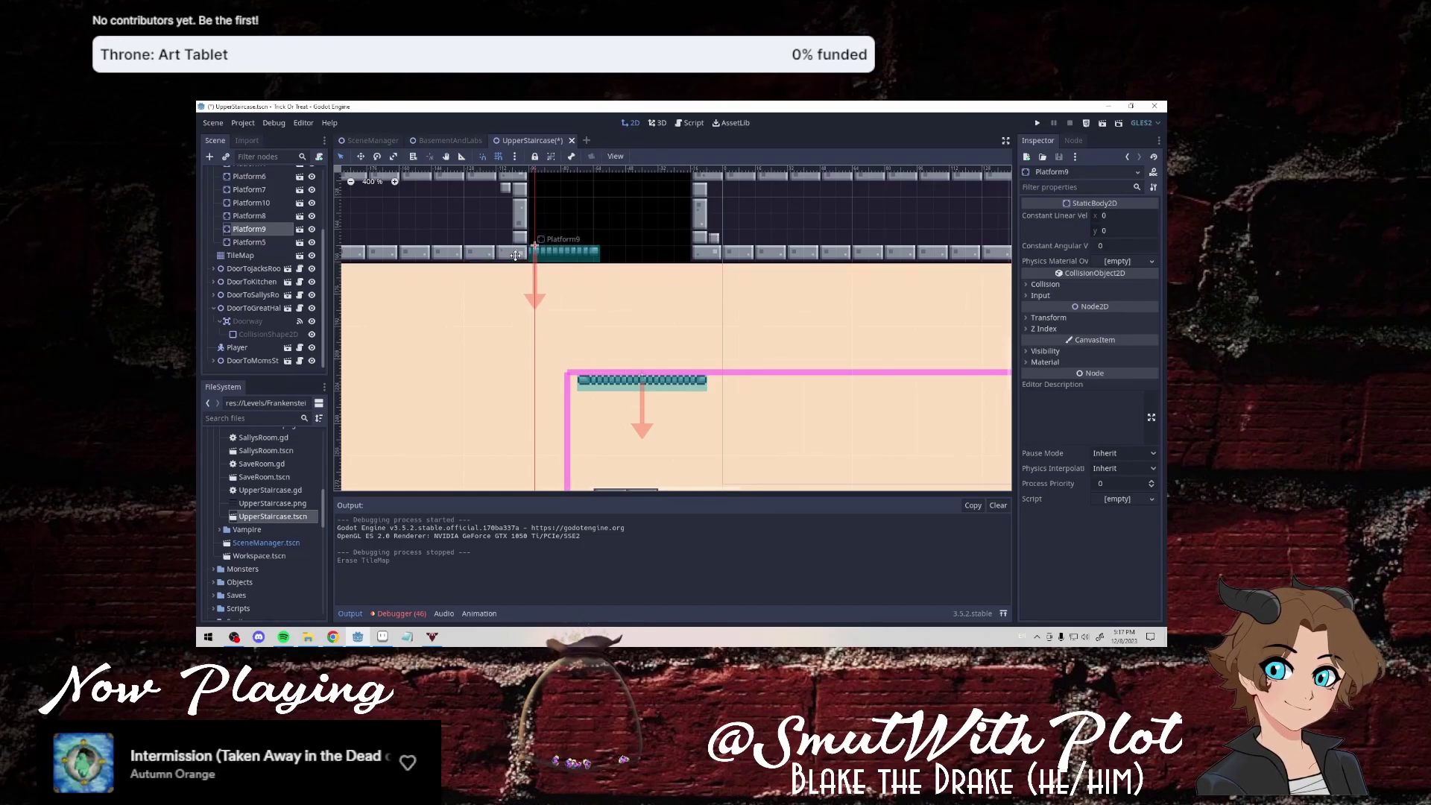
{"action": "left_click", "coordinate": [1102, 123]}
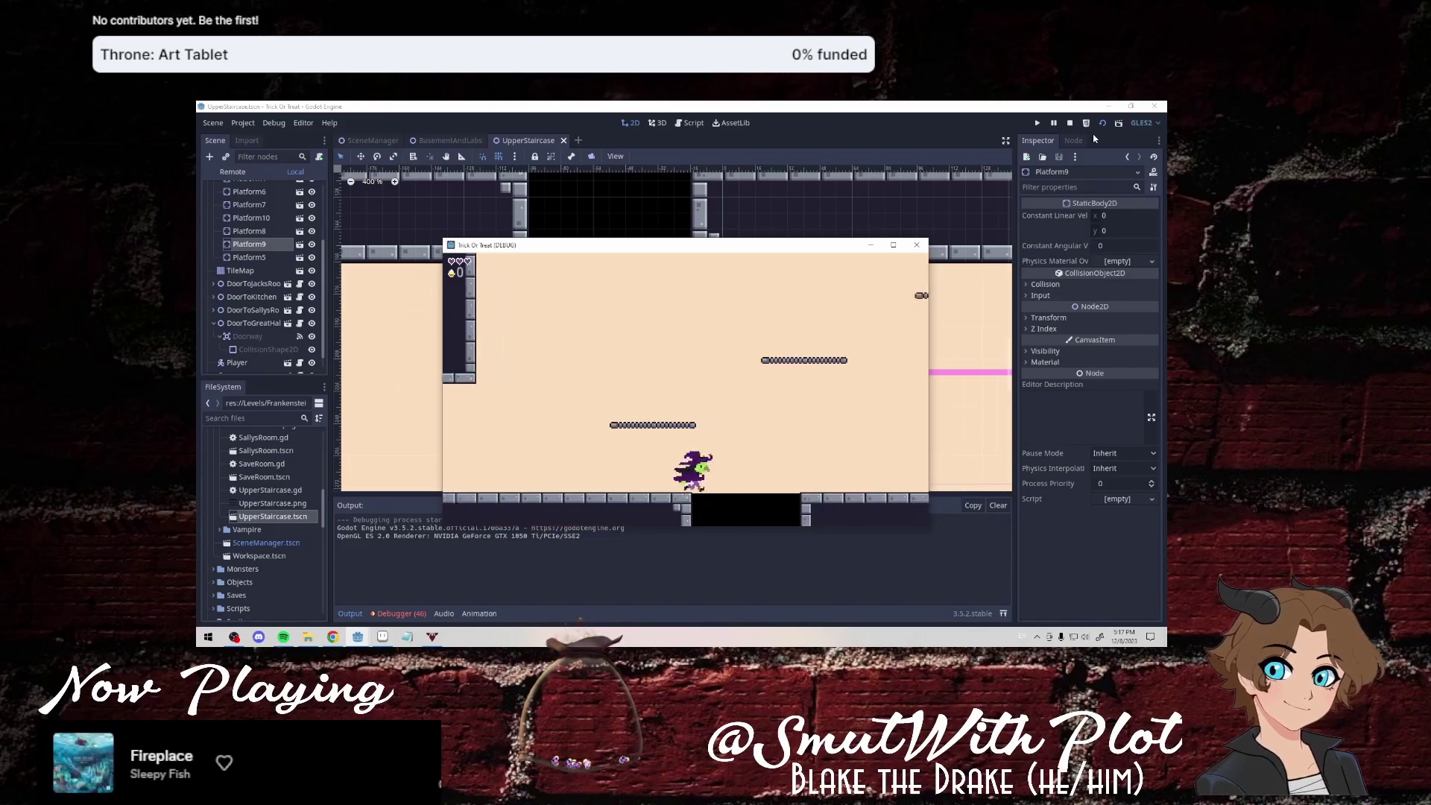
Stop the test and erase the bottom of the small wall block in the TileMap.
{"action": "left_click", "coordinate": [917, 246]}
{"action": "scroll", "coordinate": [714, 404], "scroll_direction": "down", "scroll_amount": 7}
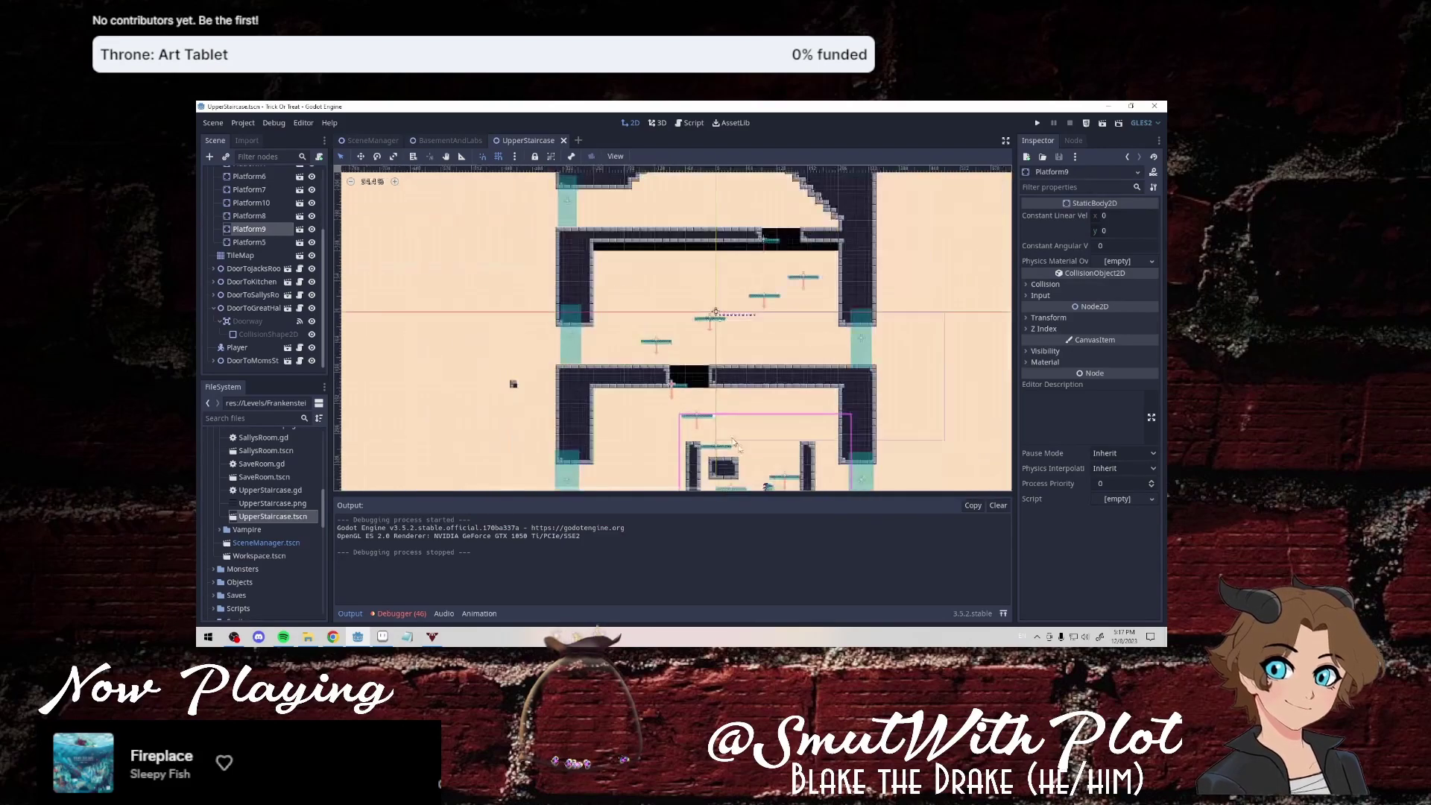
{"action": "left_click", "coordinate": [749, 465]}
{"action": "scroll", "coordinate": [753, 465], "scroll_direction": "up", "scroll_amount": 1}
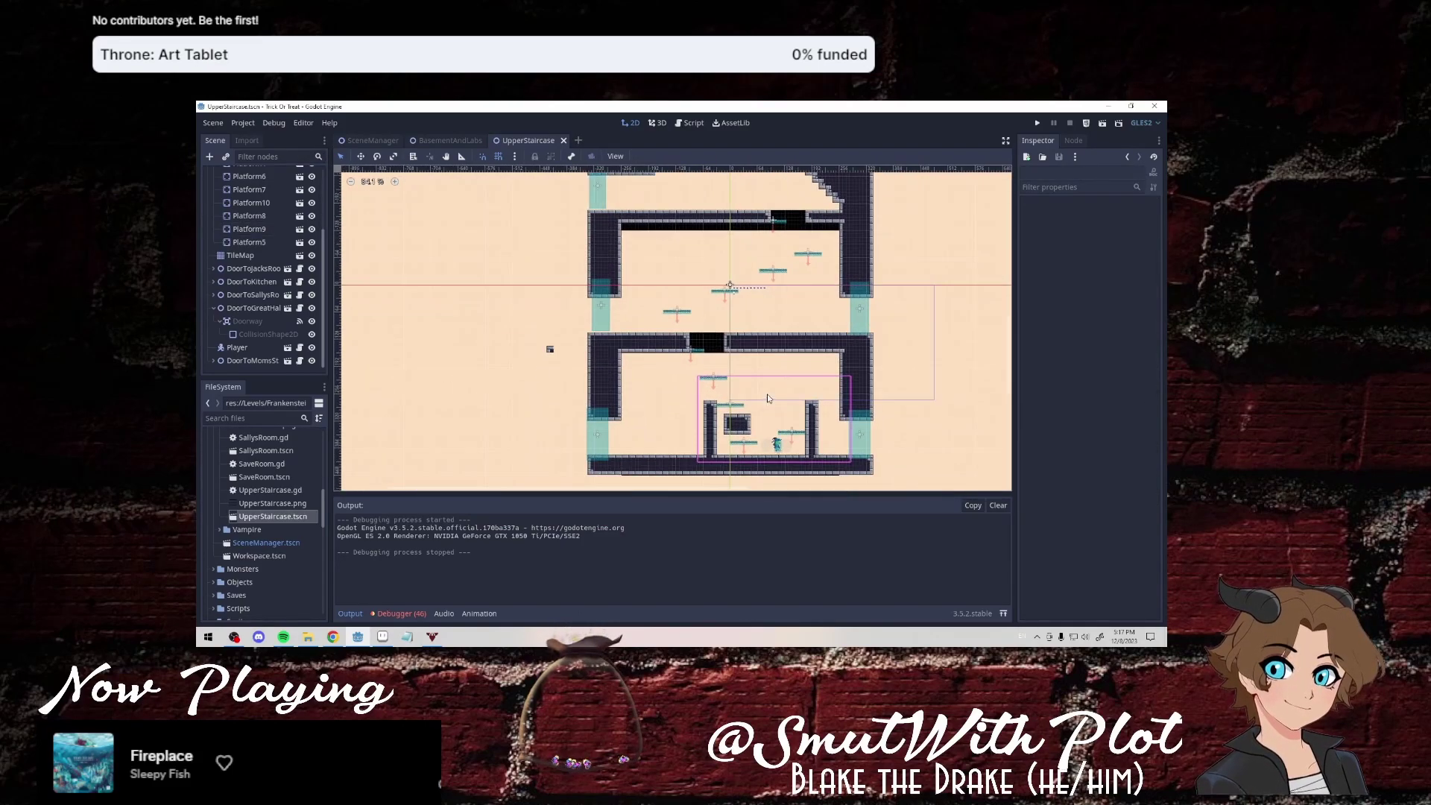
{"action": "scroll", "coordinate": [767, 393], "scroll_direction": "up", "scroll_amount": 1}
{"action": "scroll", "coordinate": [757, 425], "scroll_direction": "up", "scroll_amount": 1}
{"action": "scroll", "coordinate": [752, 445], "scroll_direction": "up", "scroll_amount": 1}
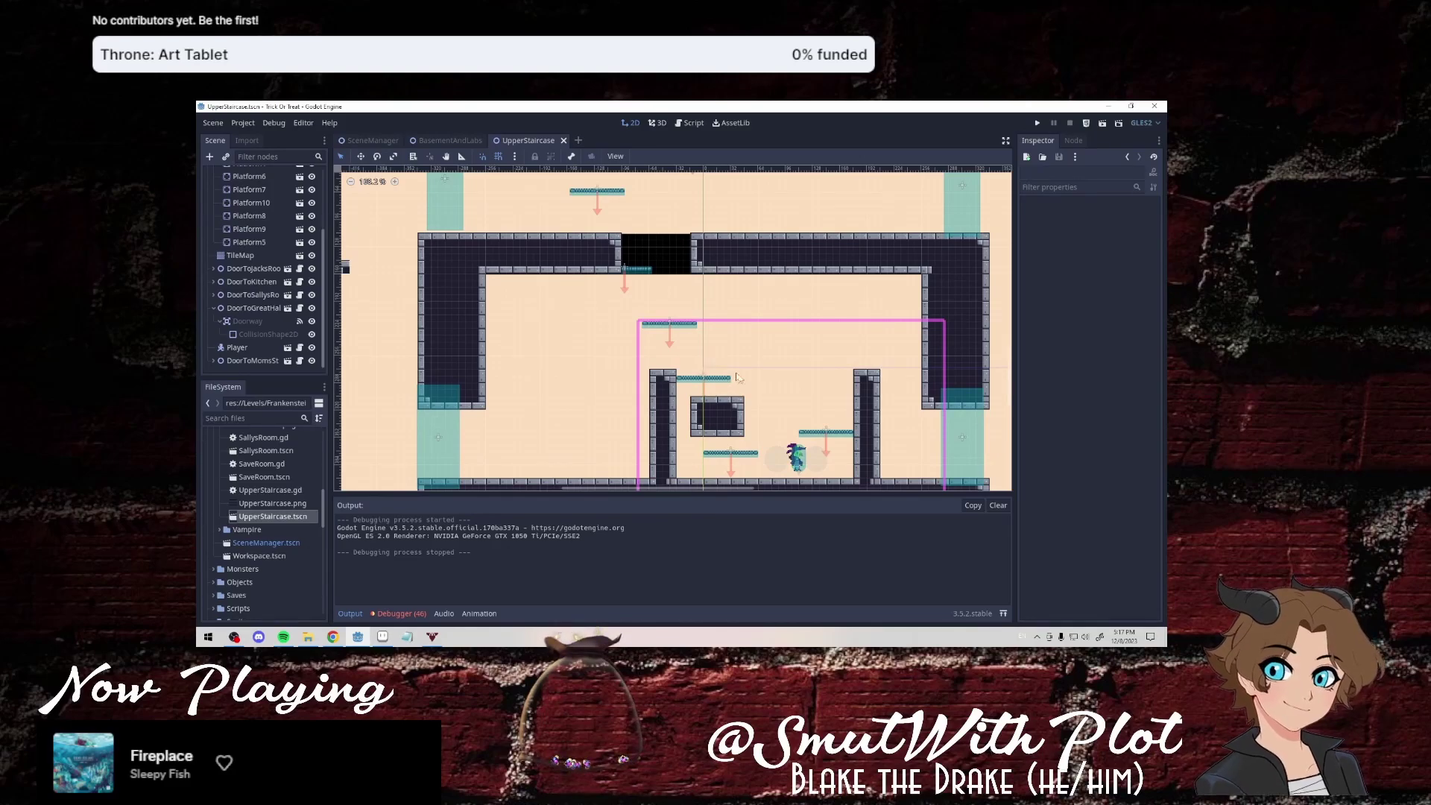
{"action": "scroll", "coordinate": [762, 451], "scroll_direction": "up", "scroll_amount": 2}
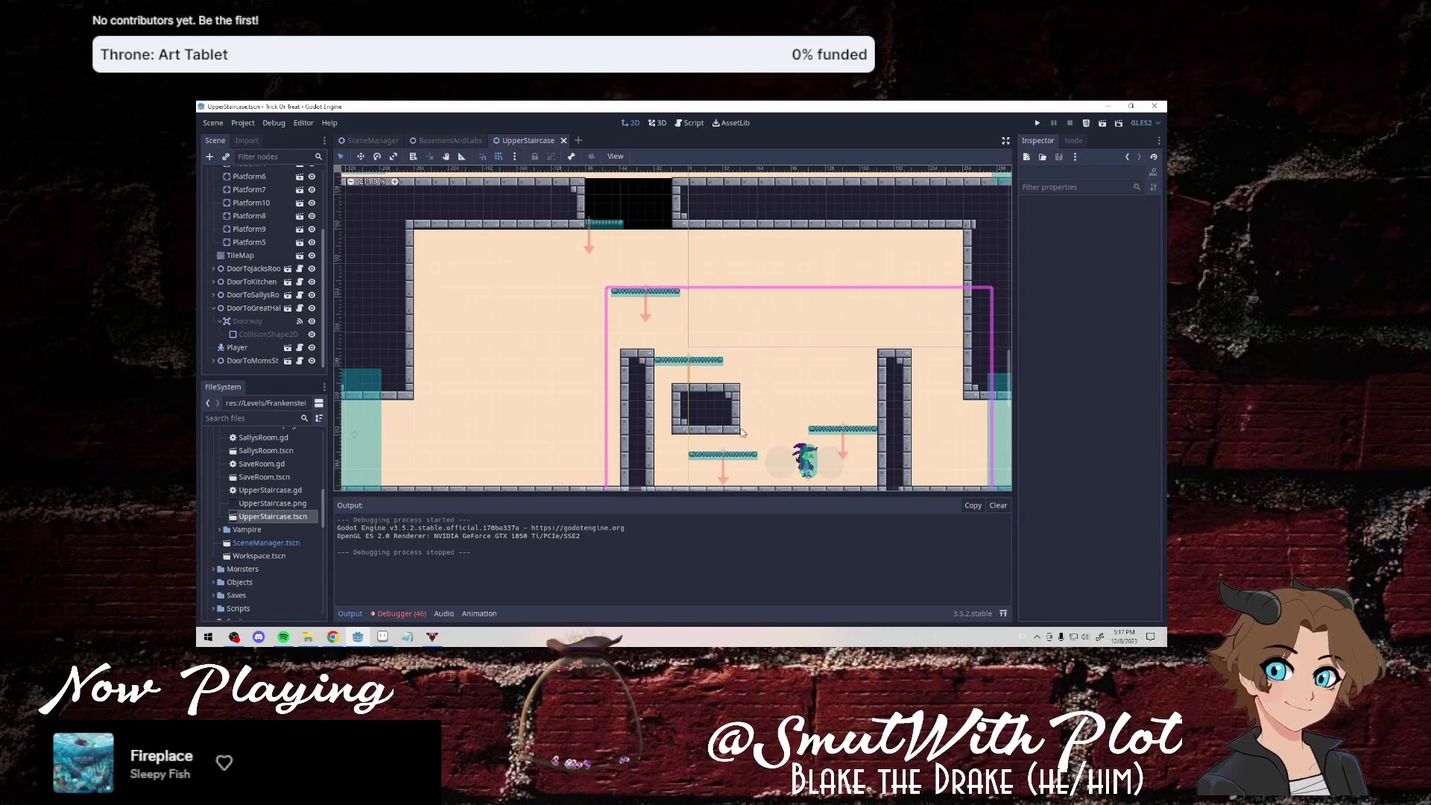
{"action": "left_click", "coordinate": [269, 255]}
{"action": "mouse_move", "coordinate": [723, 429]}
{"action": "right_mouse_down"}
{"action": "mouse_move", "coordinate": [626, 386]}
{"action": "mouse_move", "coordinate": [644, 394]}
{"action": "right_mouse_up"}
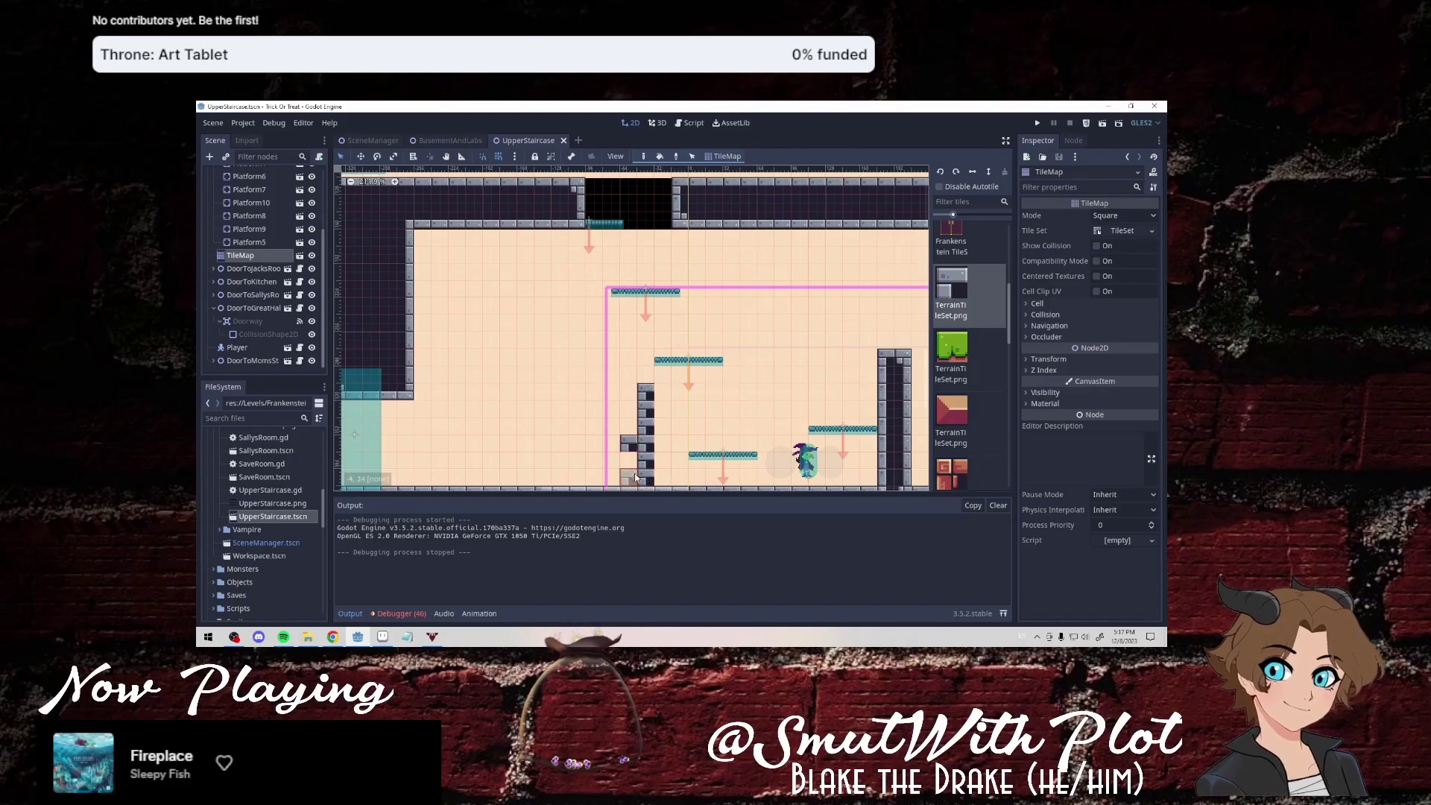
Delete Platform10 from the level.
{"action": "scroll", "coordinate": [644, 393], "scroll_direction": "down", "scroll_amount": 3}
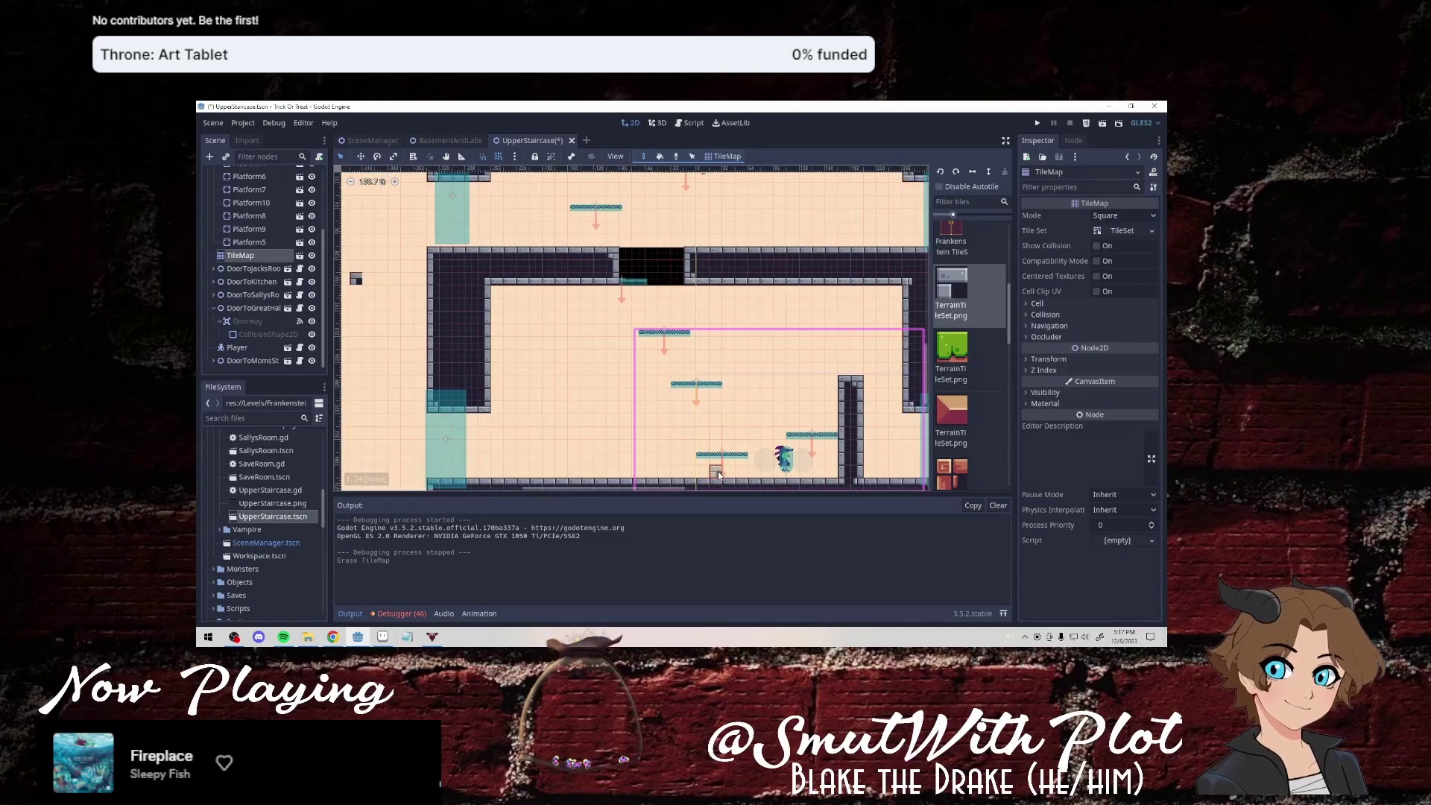
{"action": "scroll", "coordinate": [819, 475], "scroll_direction": "up", "scroll_amount": 1}
{"action": "scroll", "coordinate": [819, 476], "scroll_direction": "up", "scroll_amount": 1}
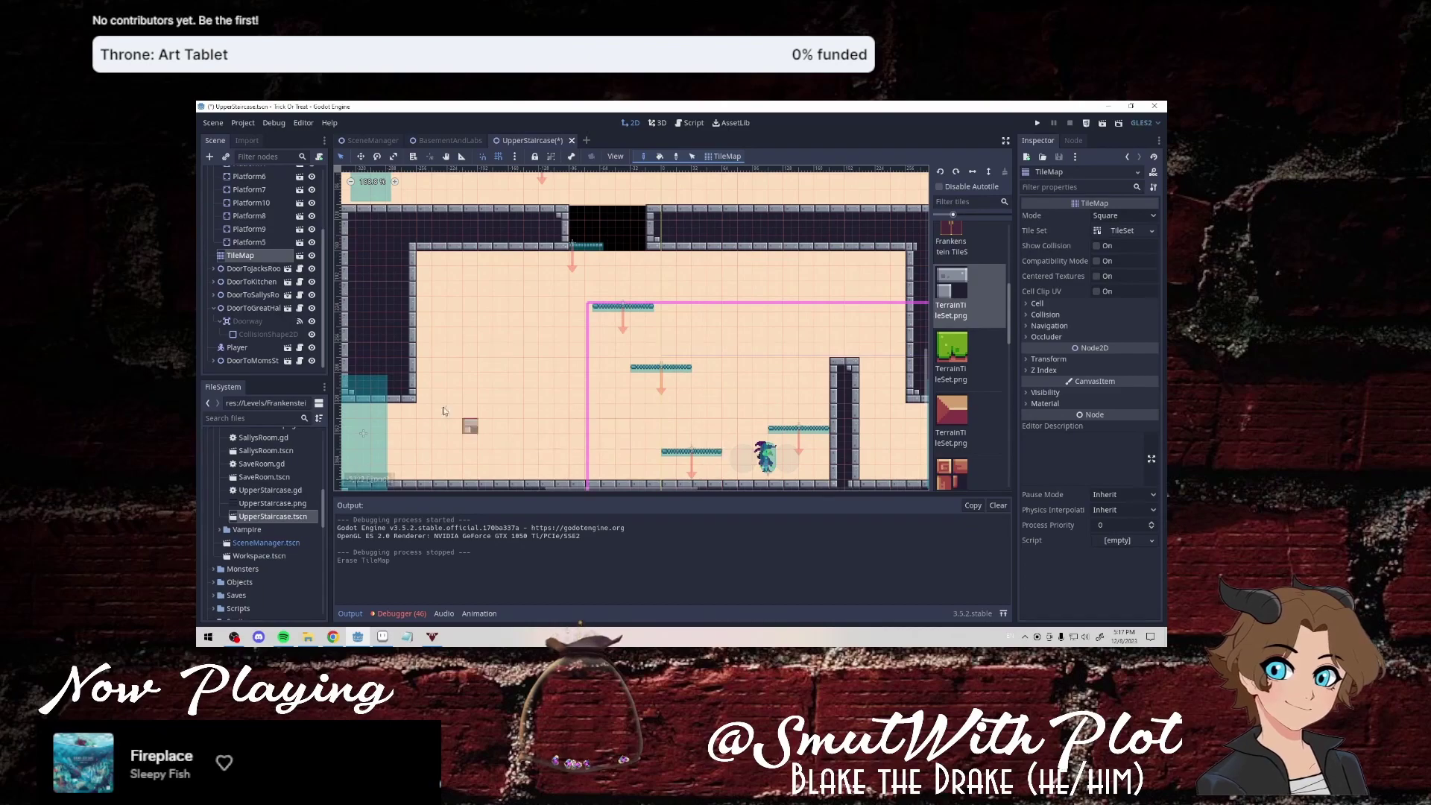
{"action": "left_click", "coordinate": [252, 230]}
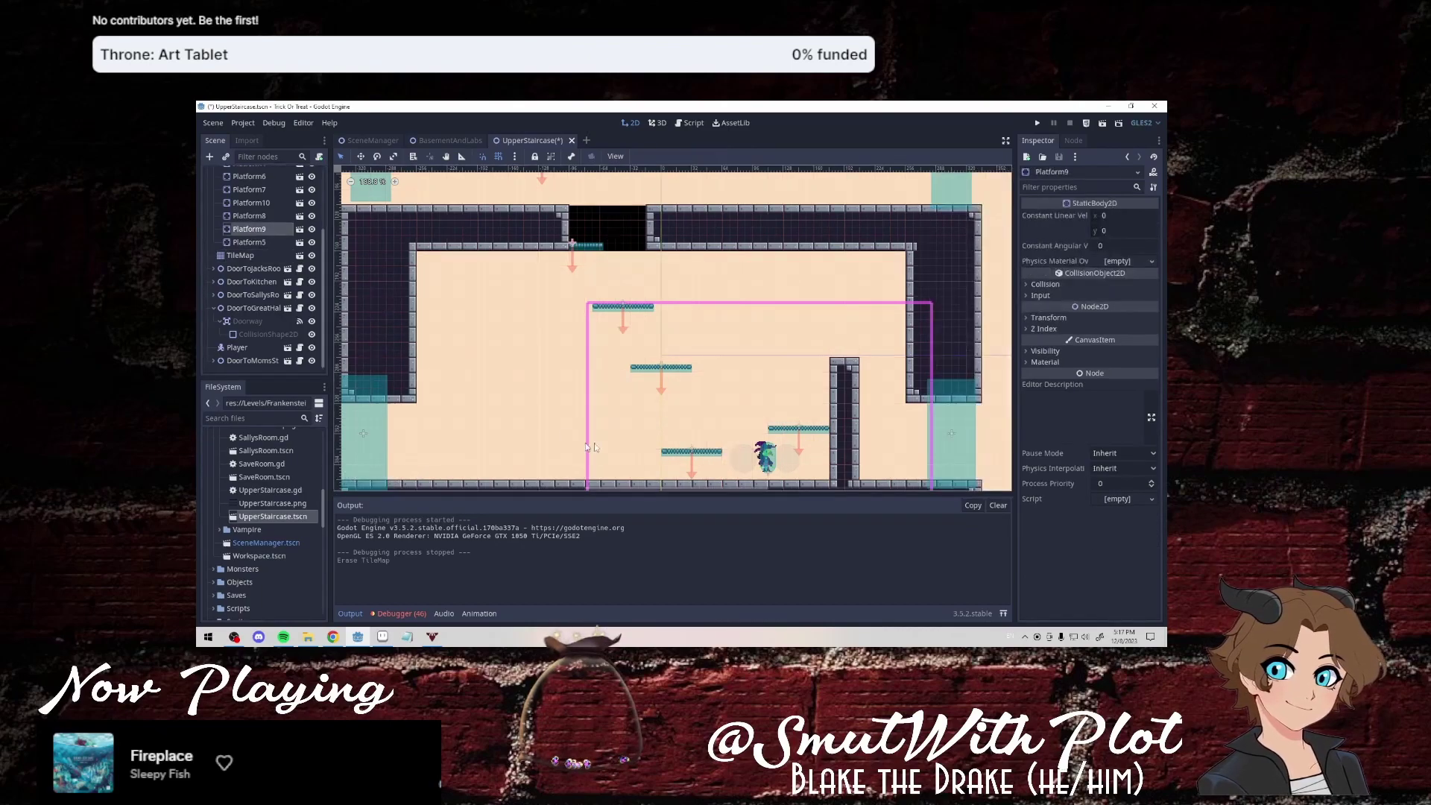
{"action": "left_click", "coordinate": [690, 454]}
{"action": "key", "text": "Delete"}
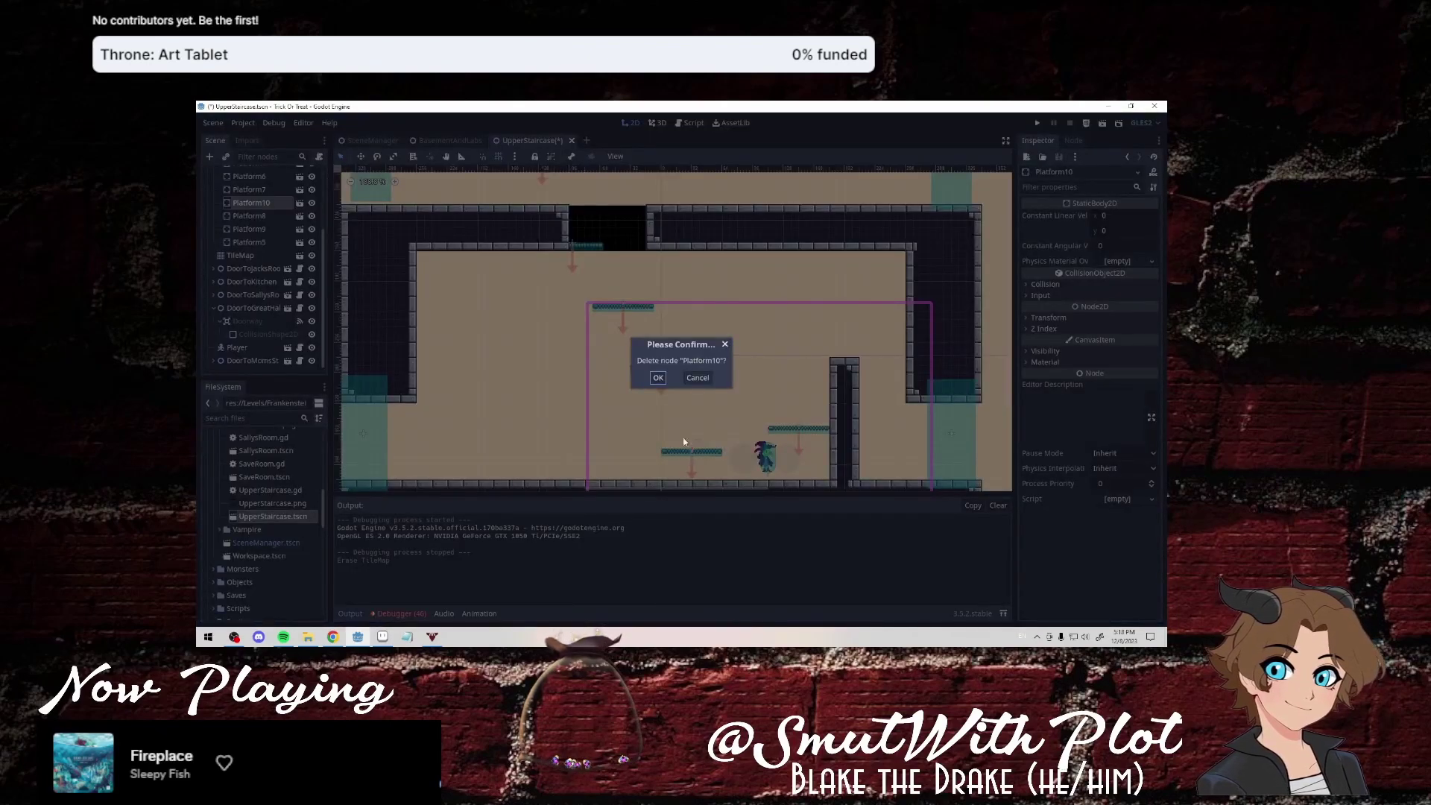
{"action": "left_click", "coordinate": [661, 381]}
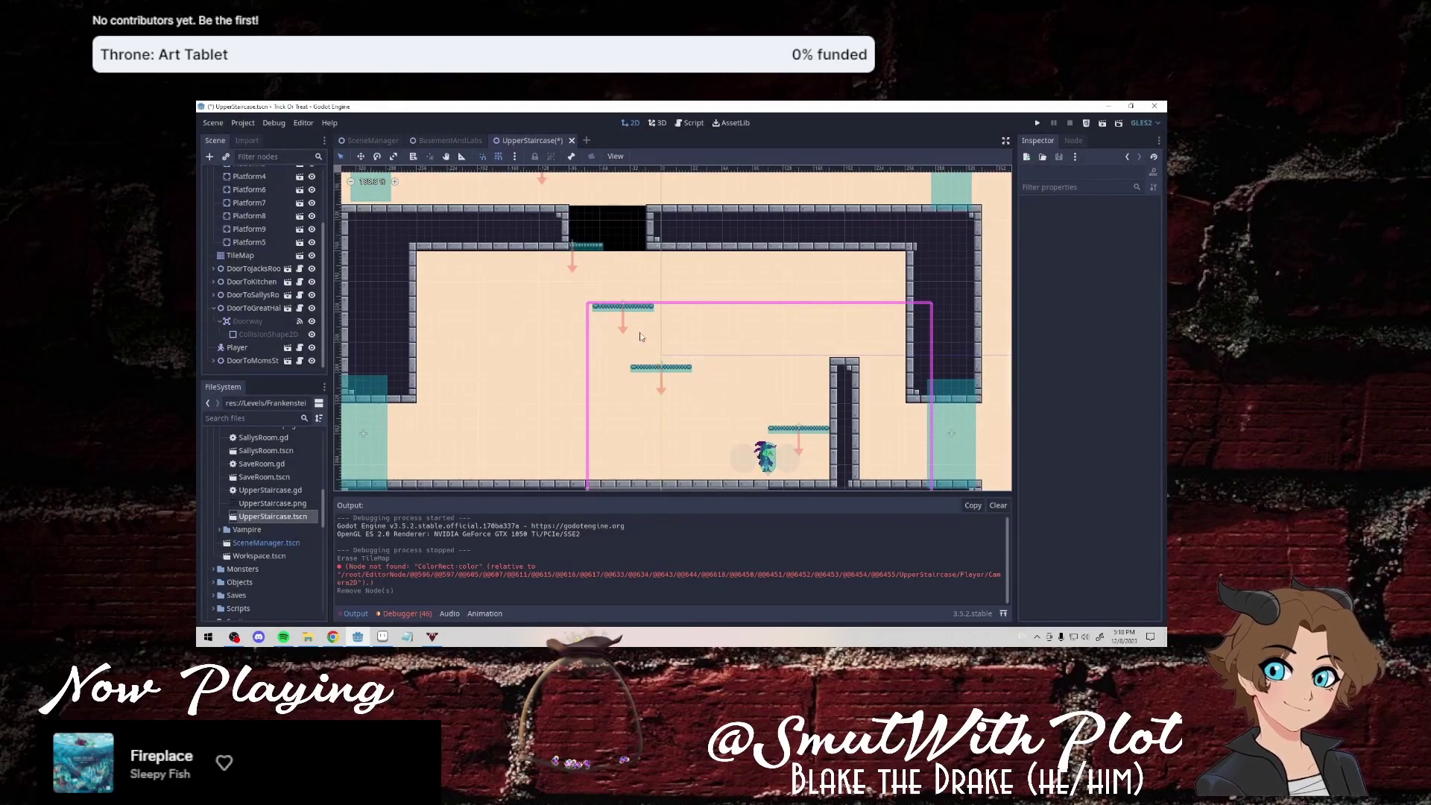
Shift Platform6 and Platform9 slightly left, then save and run the scene.
{"action": "left_click_drag", "start_coordinate": [636, 314], "coordinate": [580, 305]}
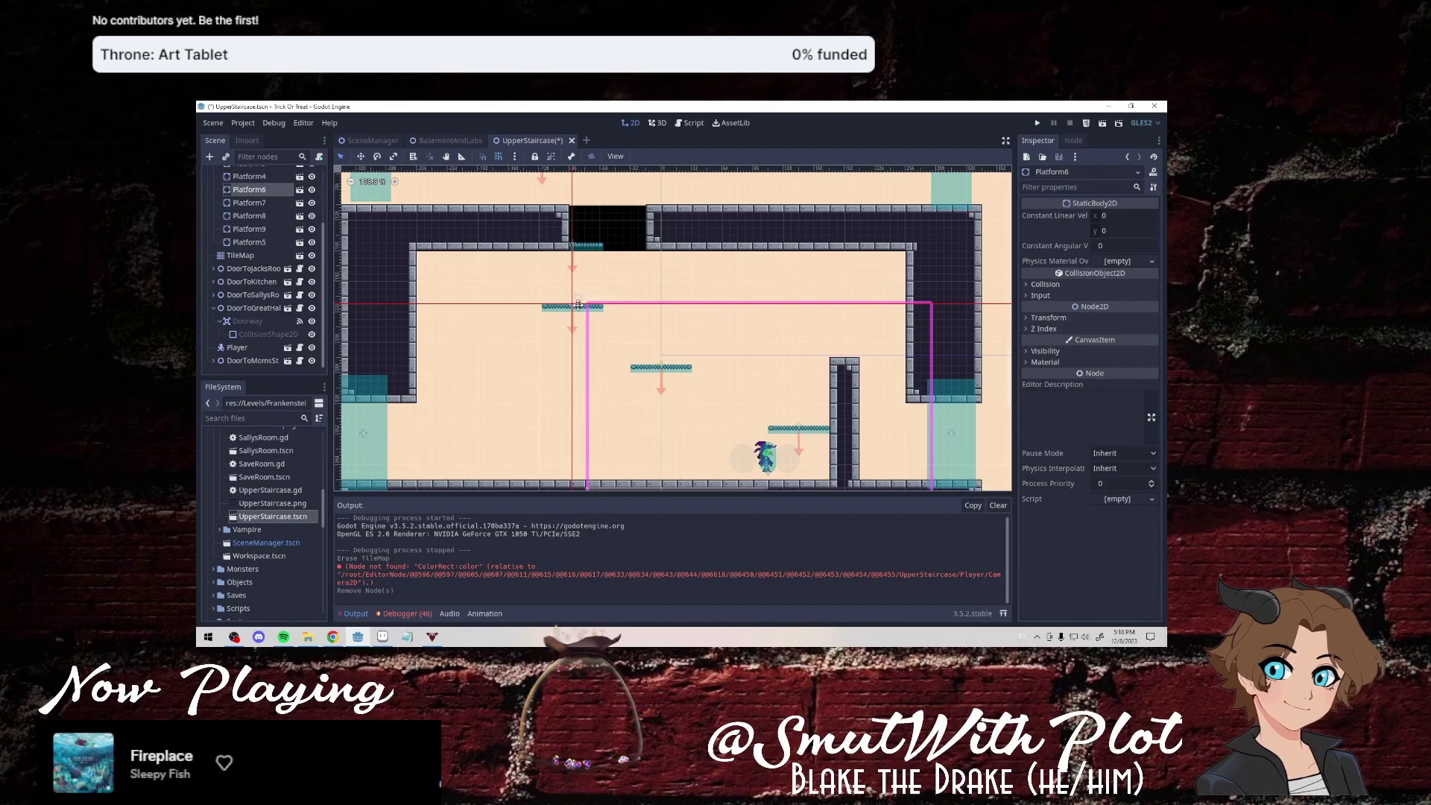
{"action": "left_click_drag", "start_coordinate": [578, 305], "coordinate": [576, 305]}
{"action": "left_click", "coordinate": [585, 252]}
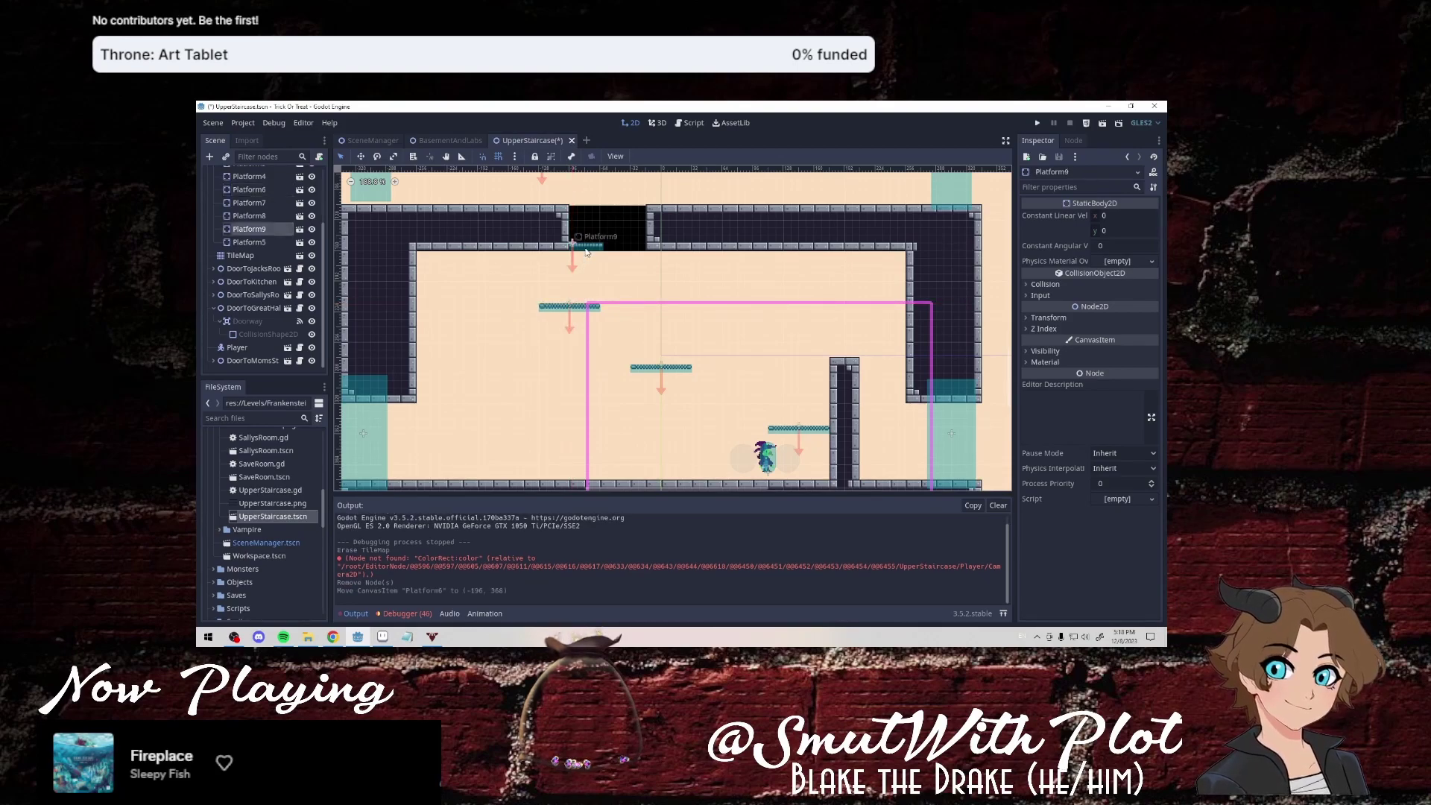
{"action": "left_click_drag", "start_coordinate": [580, 248], "coordinate": [575, 248]}
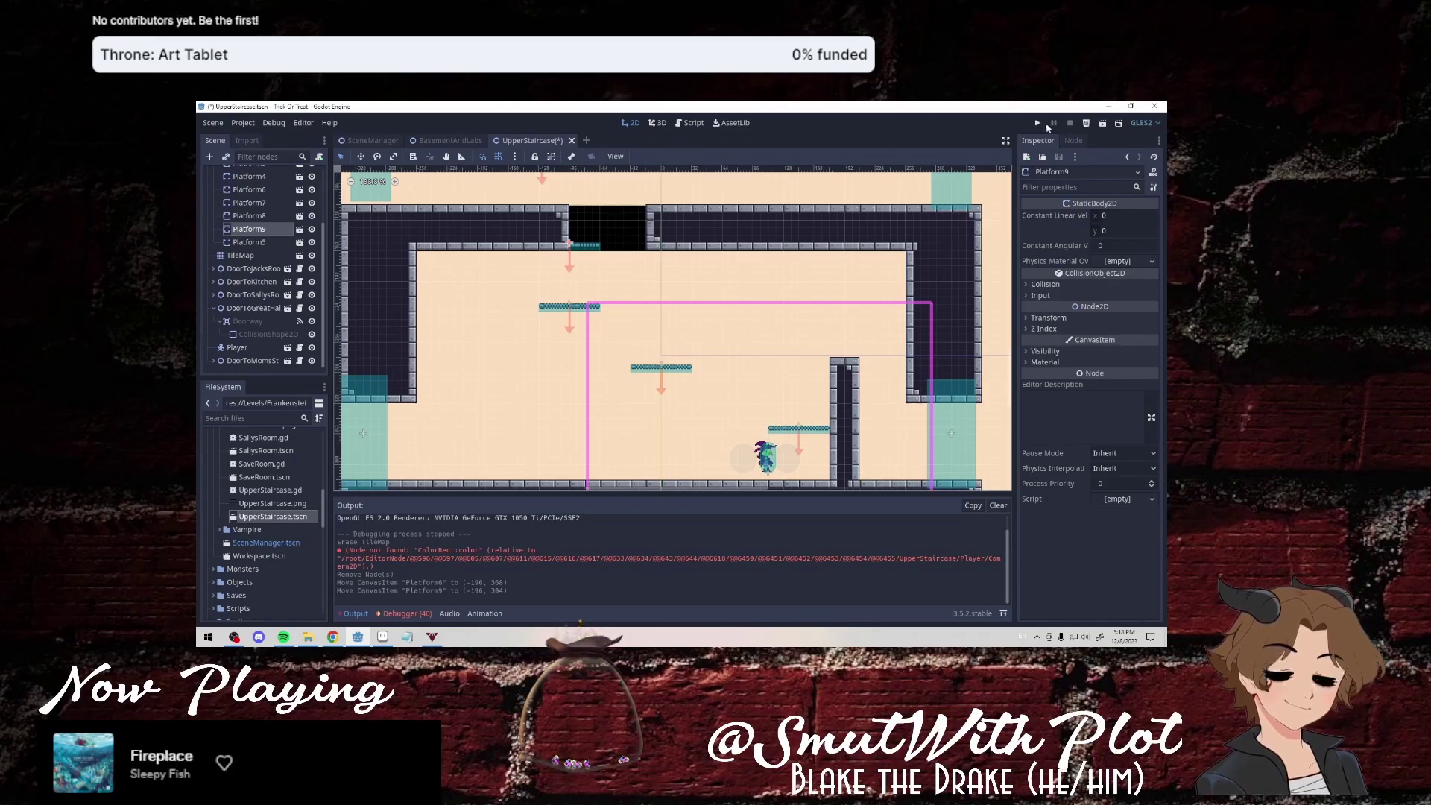
{"action": "left_click", "coordinate": [1102, 123]}
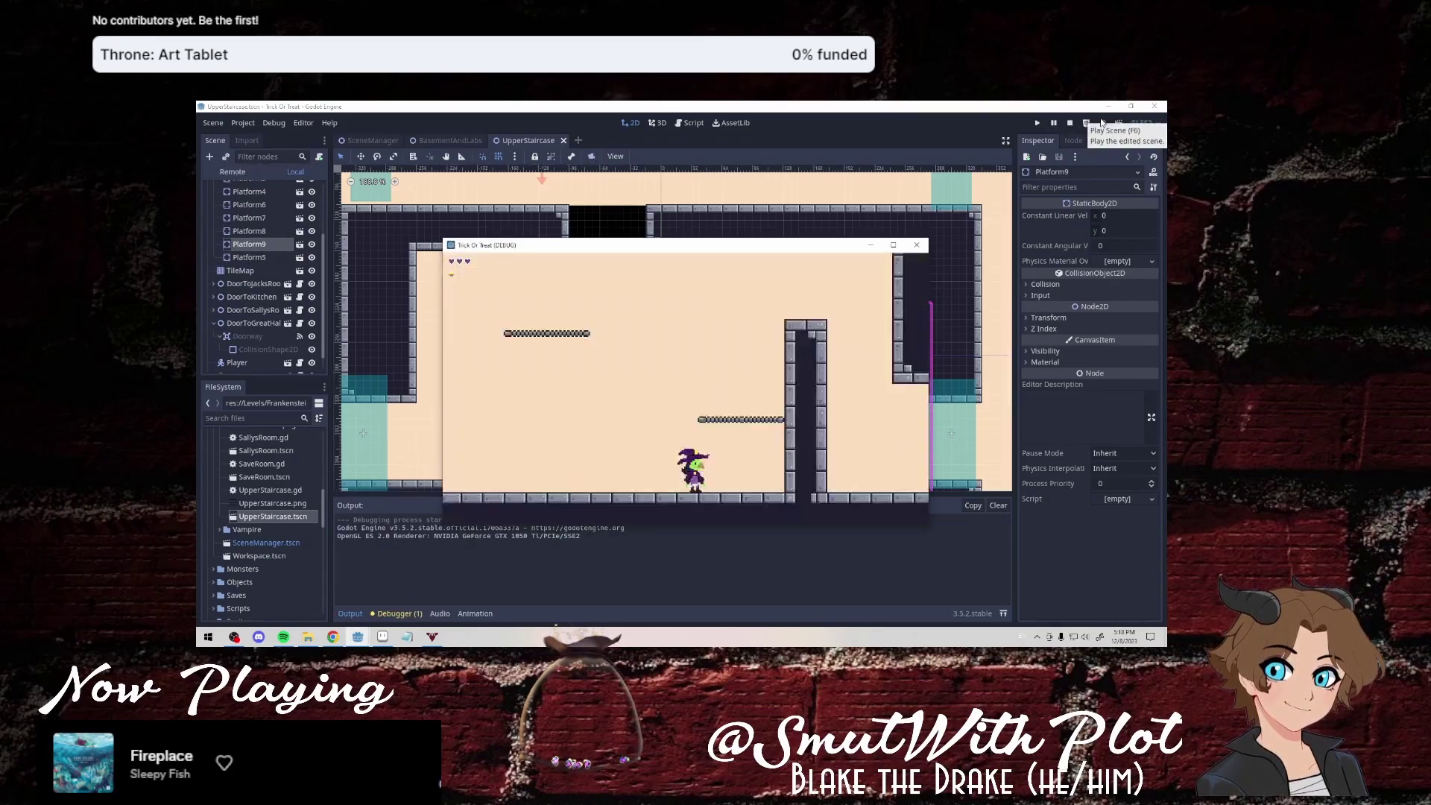
Playtest the witch jumping and walking left and right across the upper floor.
{"action": "key", "text": "space"}
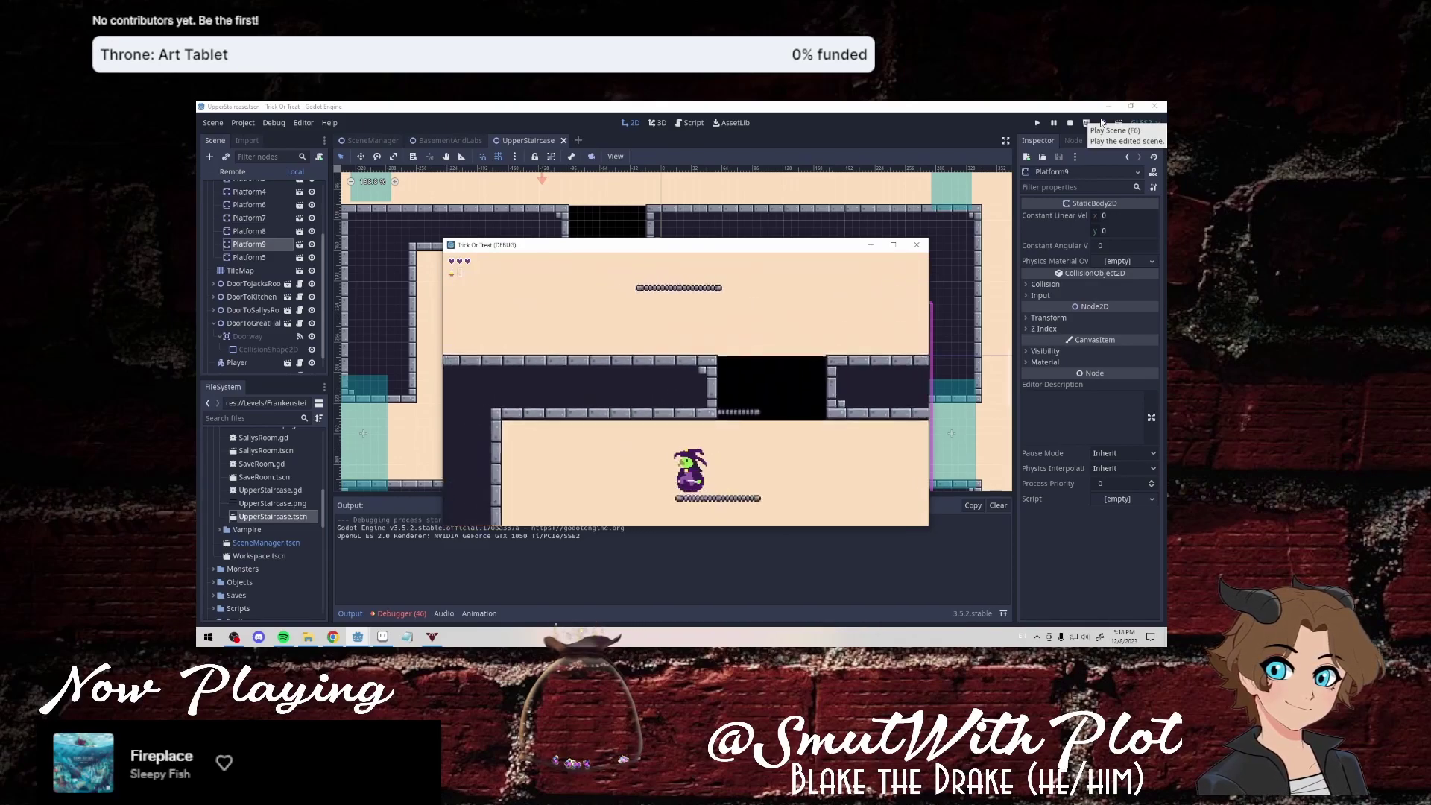
{"action": "key", "text": "Left"}
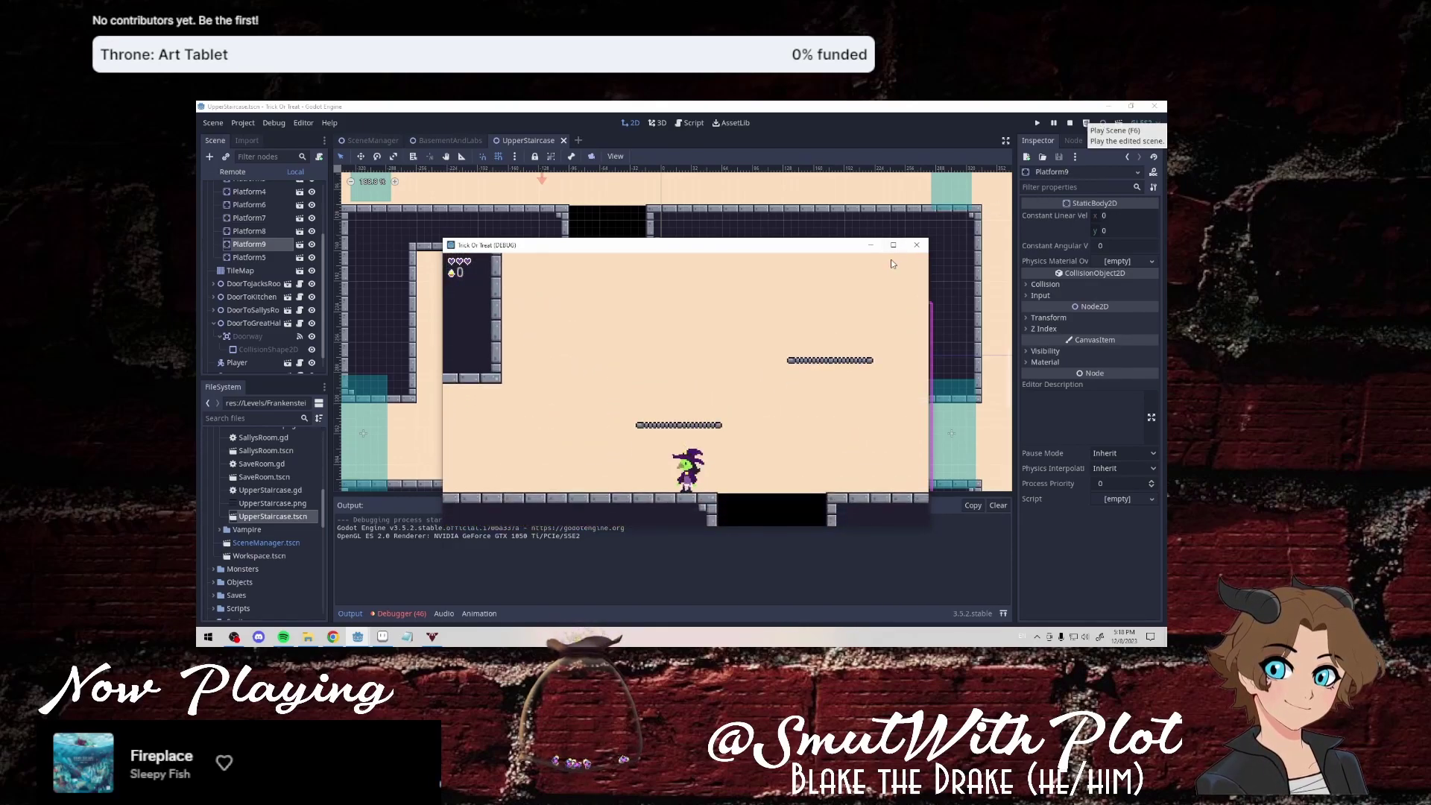
{"action": "key", "text": "Right"}
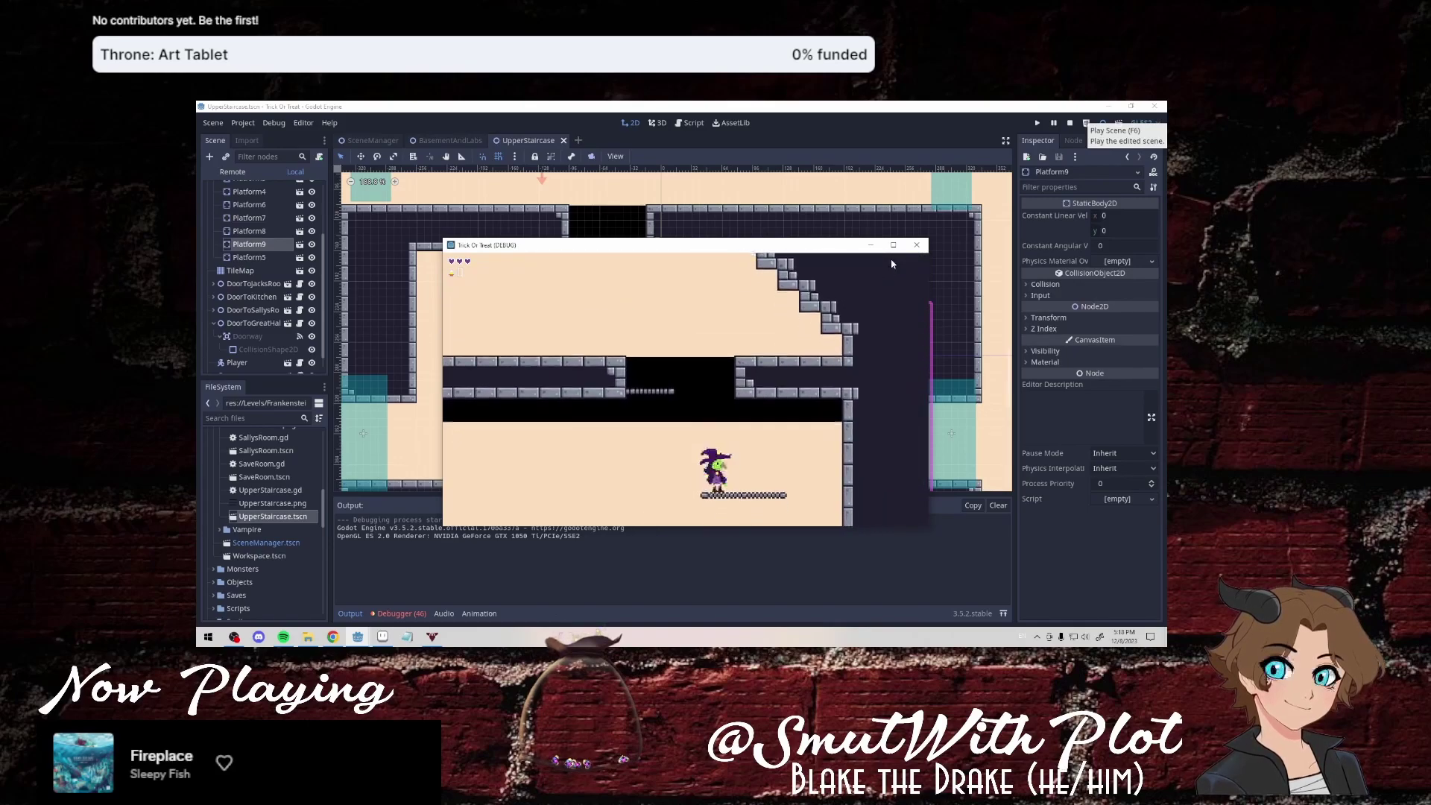
{"action": "key", "text": "Right"}
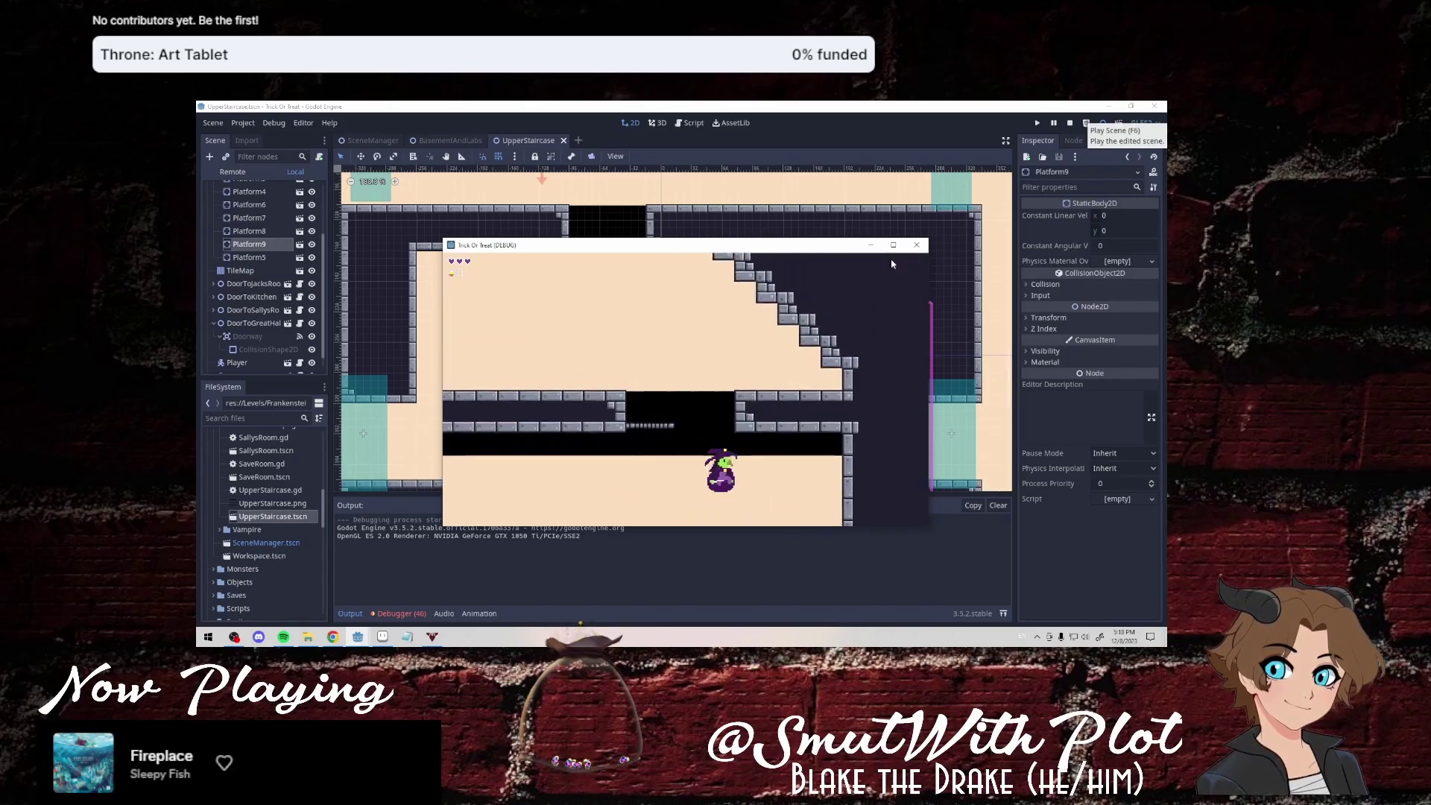
{"action": "key", "text": "Left"}
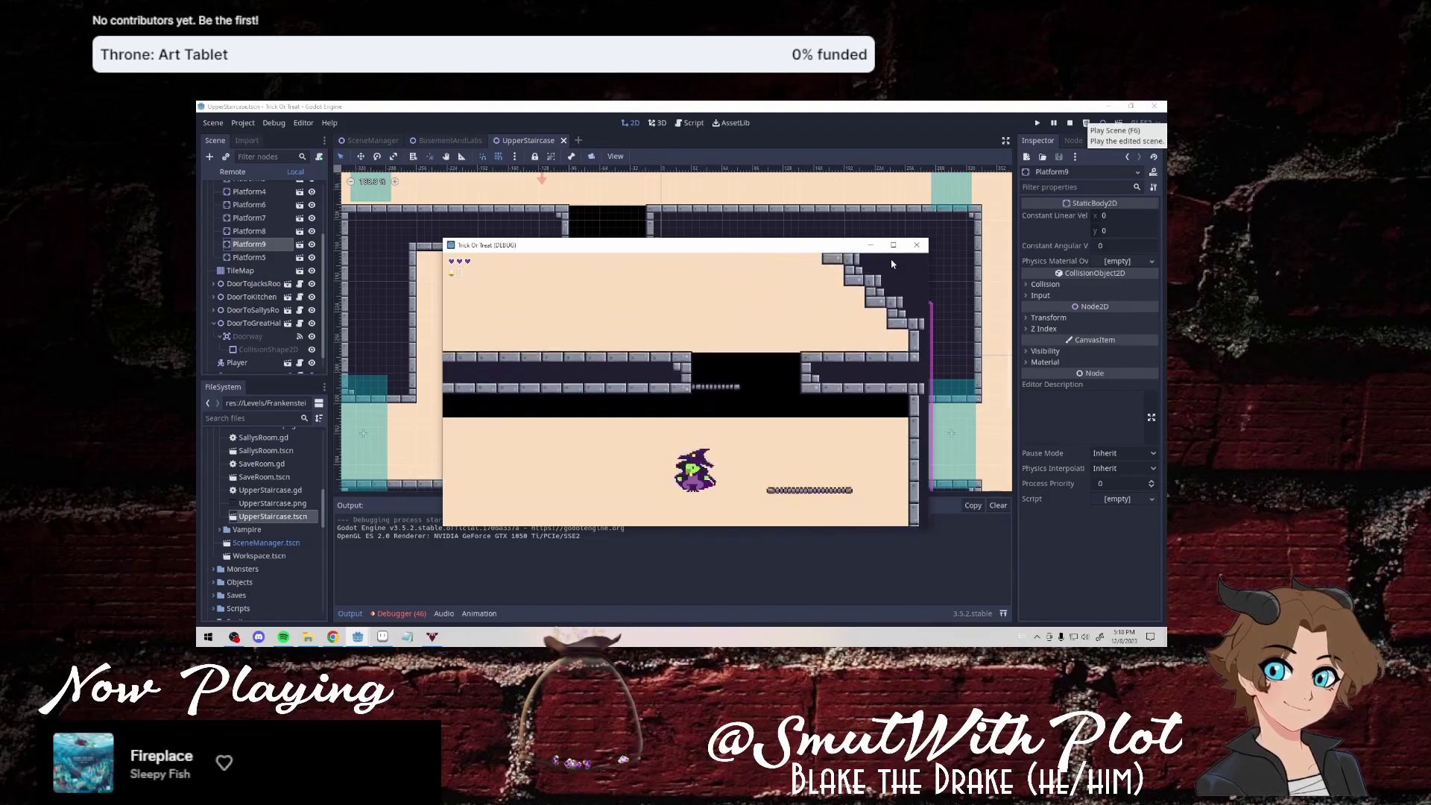
Close the test game and erase tiles from the right pillar's upper column.
{"action": "left_click", "coordinate": [917, 244]}
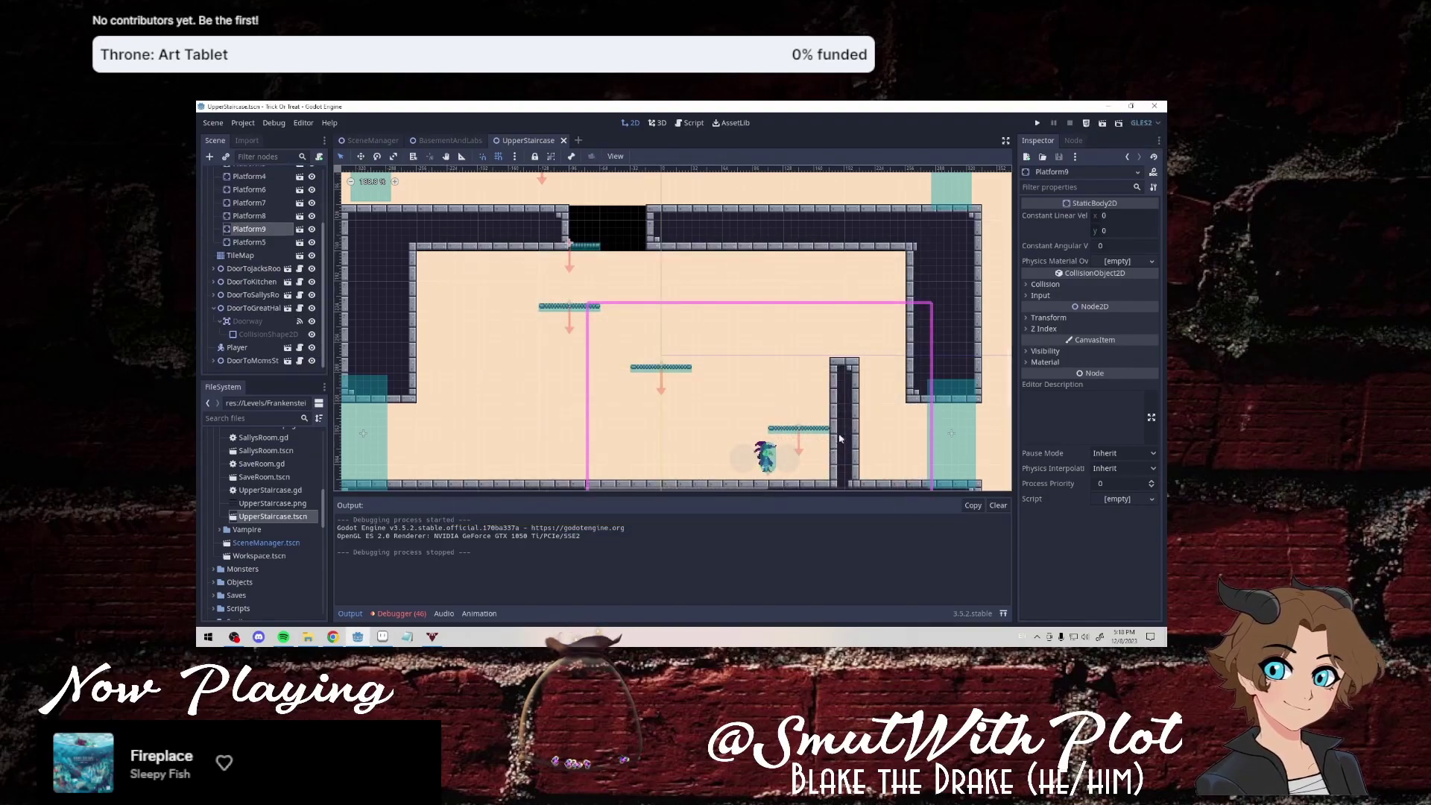
{"action": "left_click", "coordinate": [241, 255]}
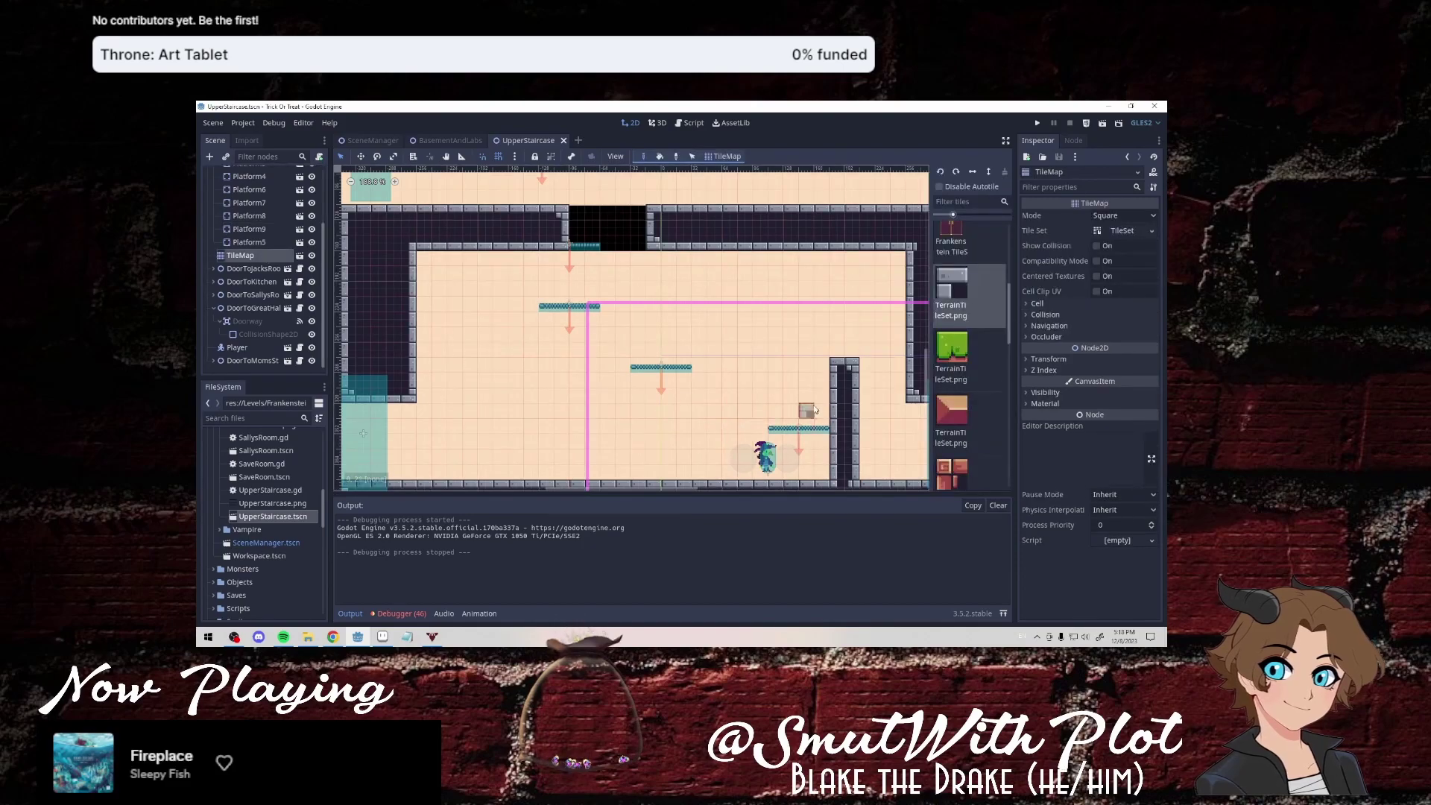
{"action": "mouse_move", "coordinate": [836, 363]}
{"action": "right_mouse_down"}
{"action": "mouse_move", "coordinate": [834, 447]}
{"action": "mouse_move", "coordinate": [849, 350]}
{"action": "right_mouse_up"}
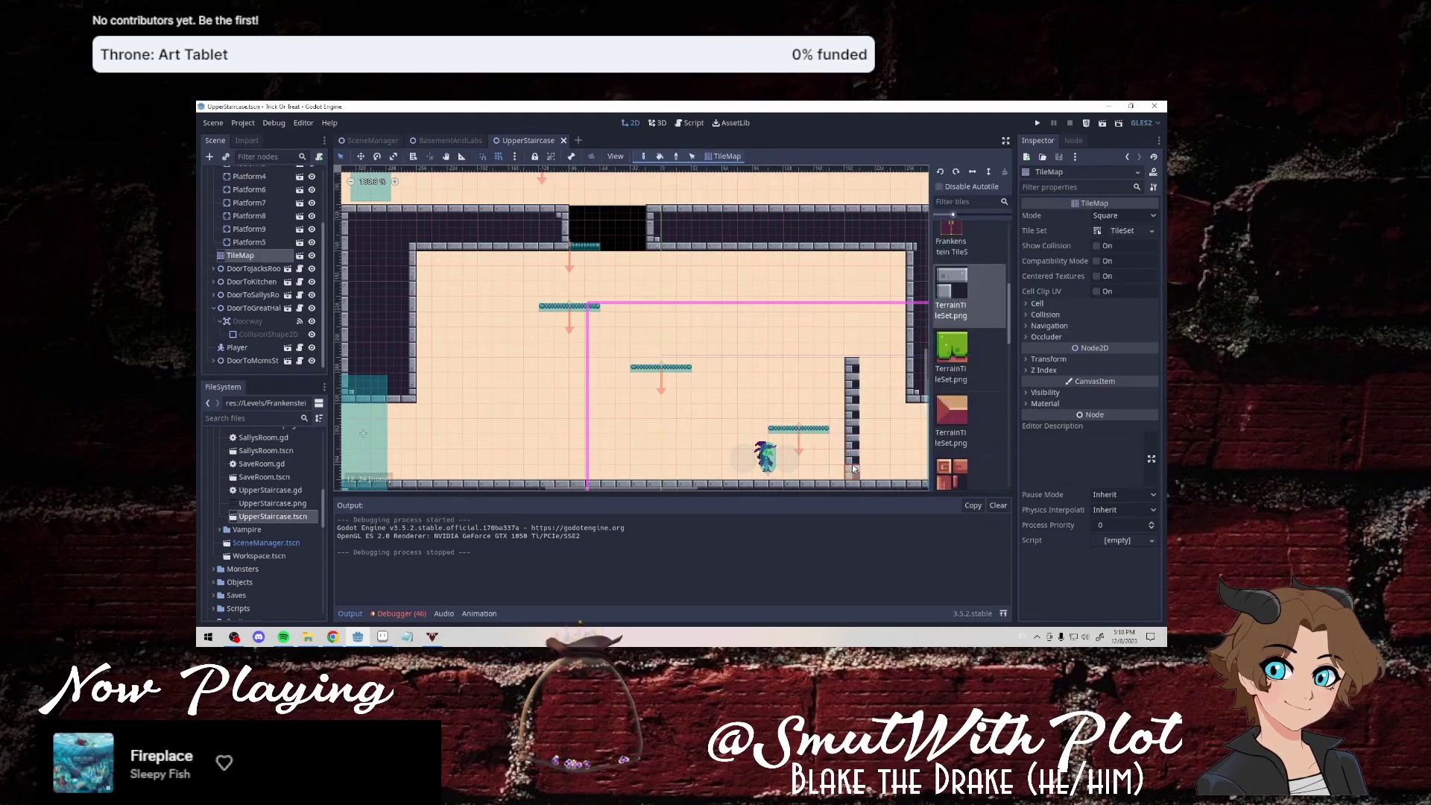
Paint a vertical tile wall upward to the ceiling on the TileMap.
{"action": "scroll", "coordinate": [675, 365], "scroll_direction": "up", "scroll_amount": 2}
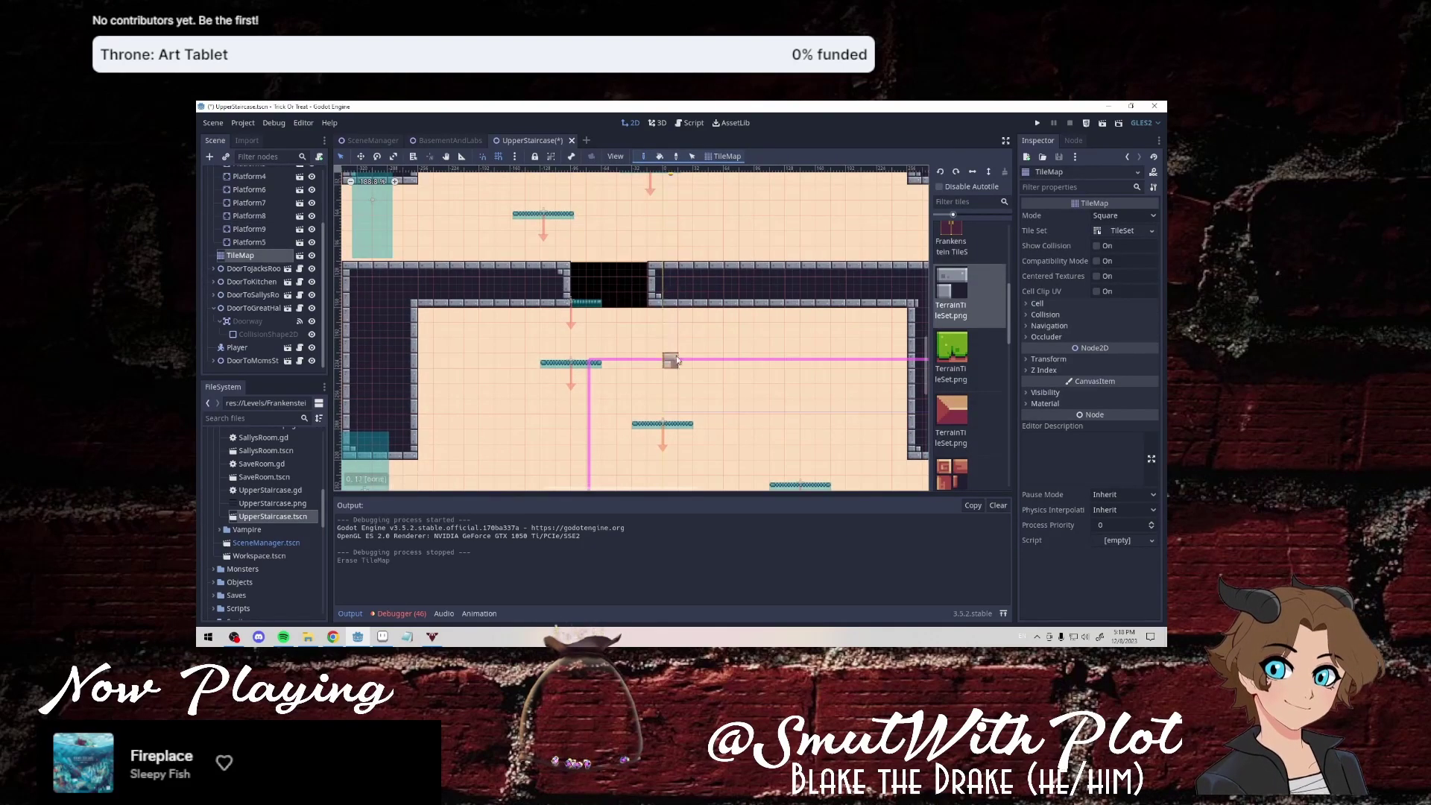
{"action": "scroll", "coordinate": [637, 319], "scroll_direction": "up", "scroll_amount": 2}
{"action": "scroll", "coordinate": [641, 388], "scroll_direction": "up", "scroll_amount": 3}
{"action": "scroll", "coordinate": [644, 446], "scroll_direction": "up", "scroll_amount": 1, "text": "ctrl"}
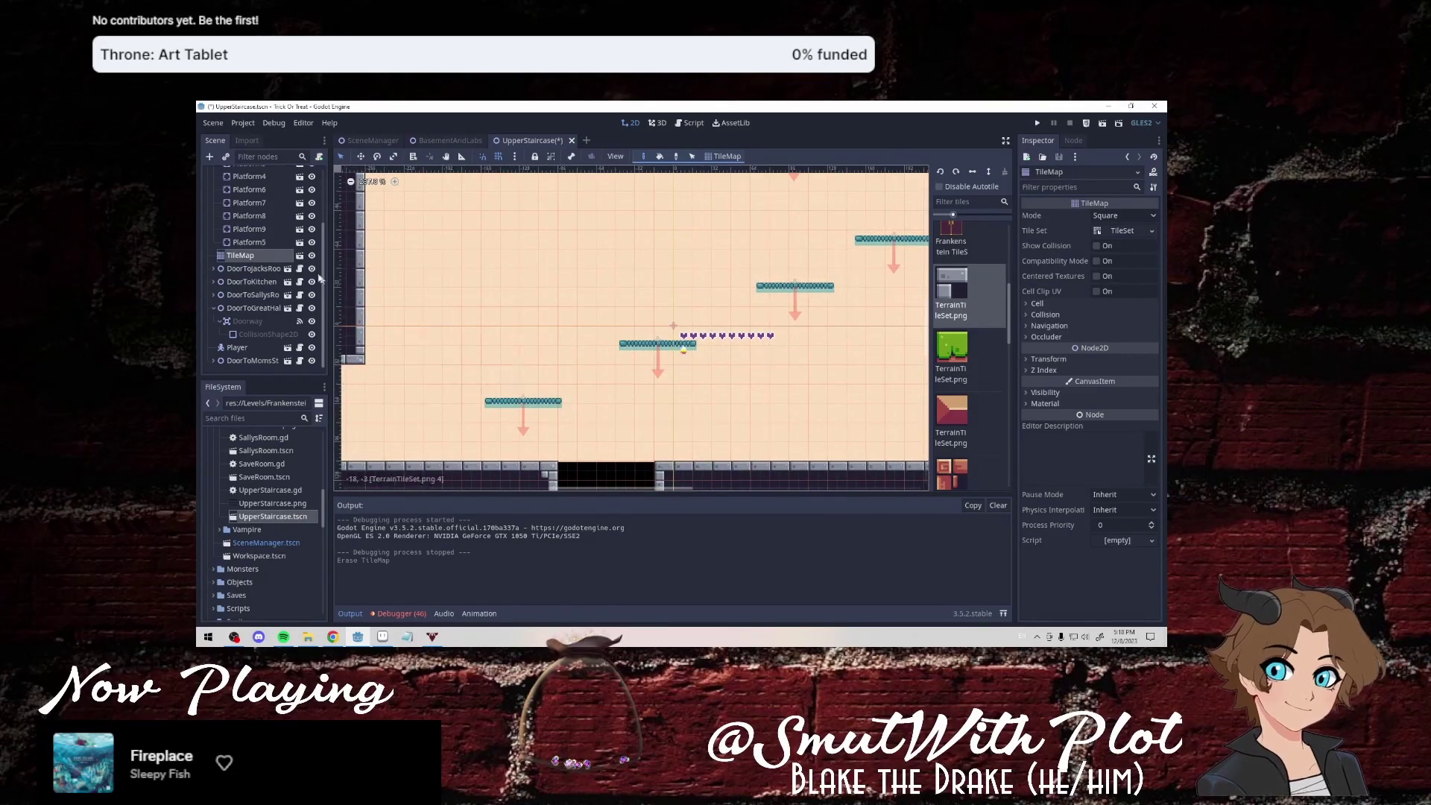
{"action": "left_click", "coordinate": [495, 409]}
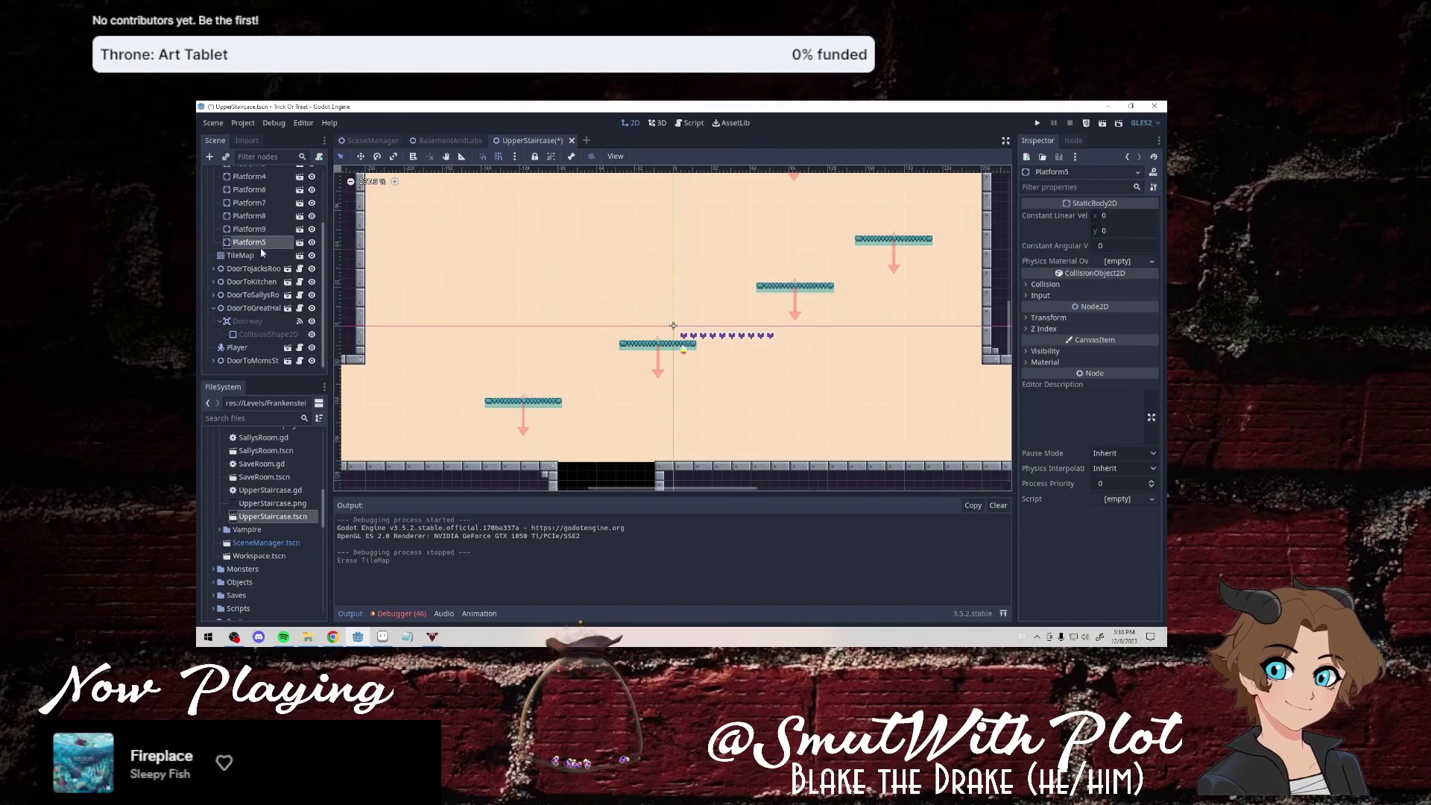
{"action": "left_click", "coordinate": [262, 255]}
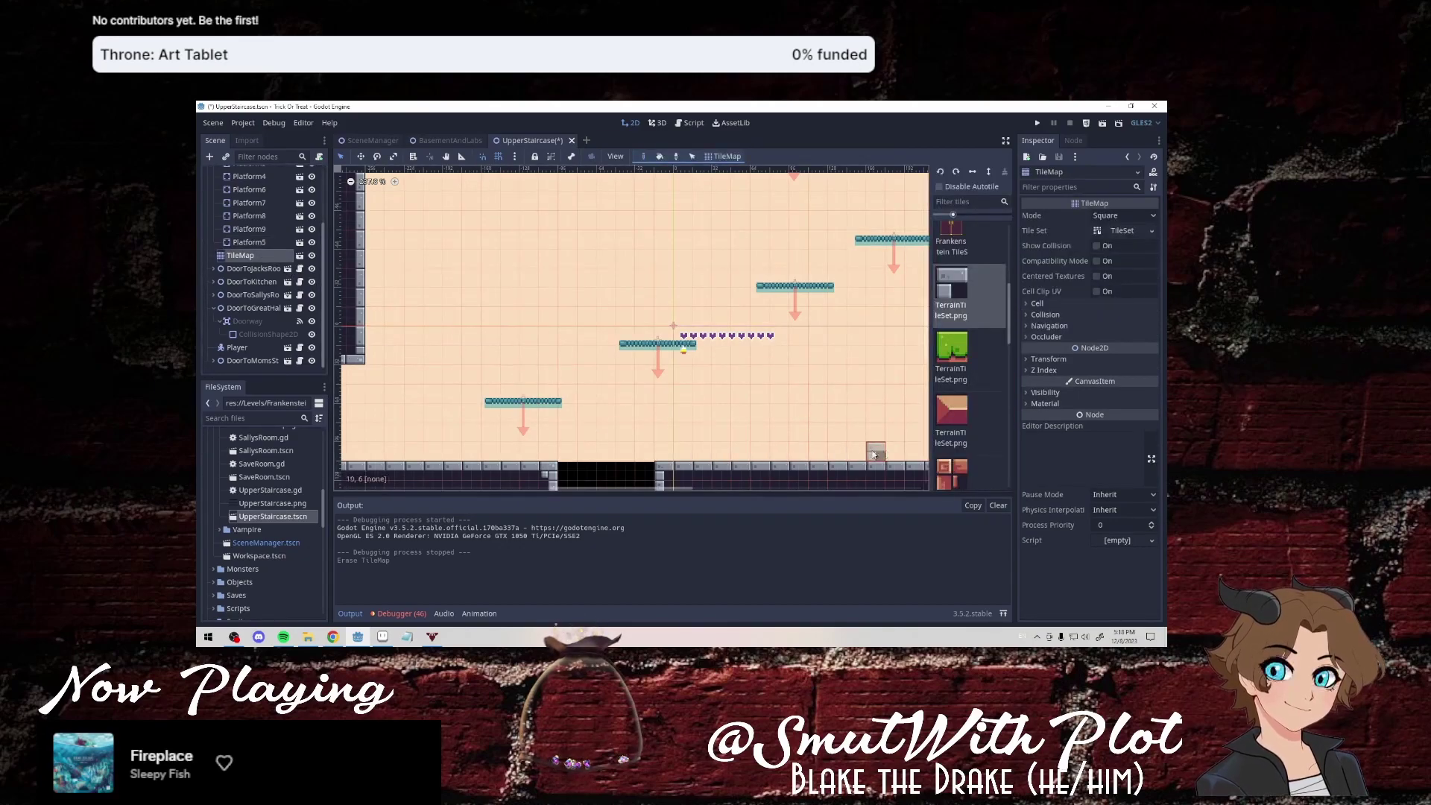
{"action": "left_click_drag", "start_coordinate": [873, 454], "coordinate": [874, 253]}
{"action": "scroll", "coordinate": [874, 280], "scroll_direction": "down", "scroll_amount": 1, "text": "ctrl"}
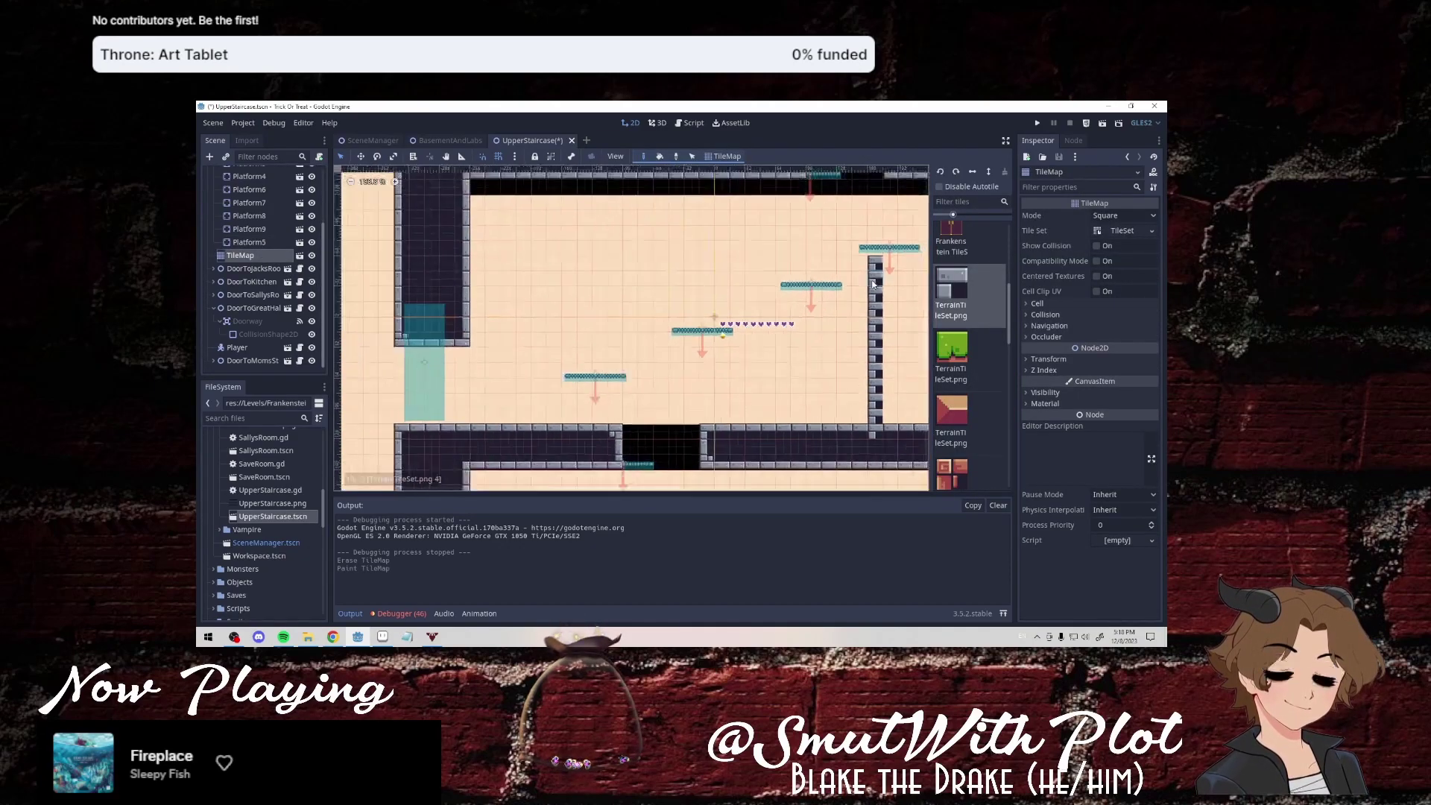
{"action": "scroll", "coordinate": [874, 283], "scroll_direction": "down", "scroll_amount": 1}
{"action": "left_click_drag", "start_coordinate": [878, 268], "coordinate": [876, 194]}
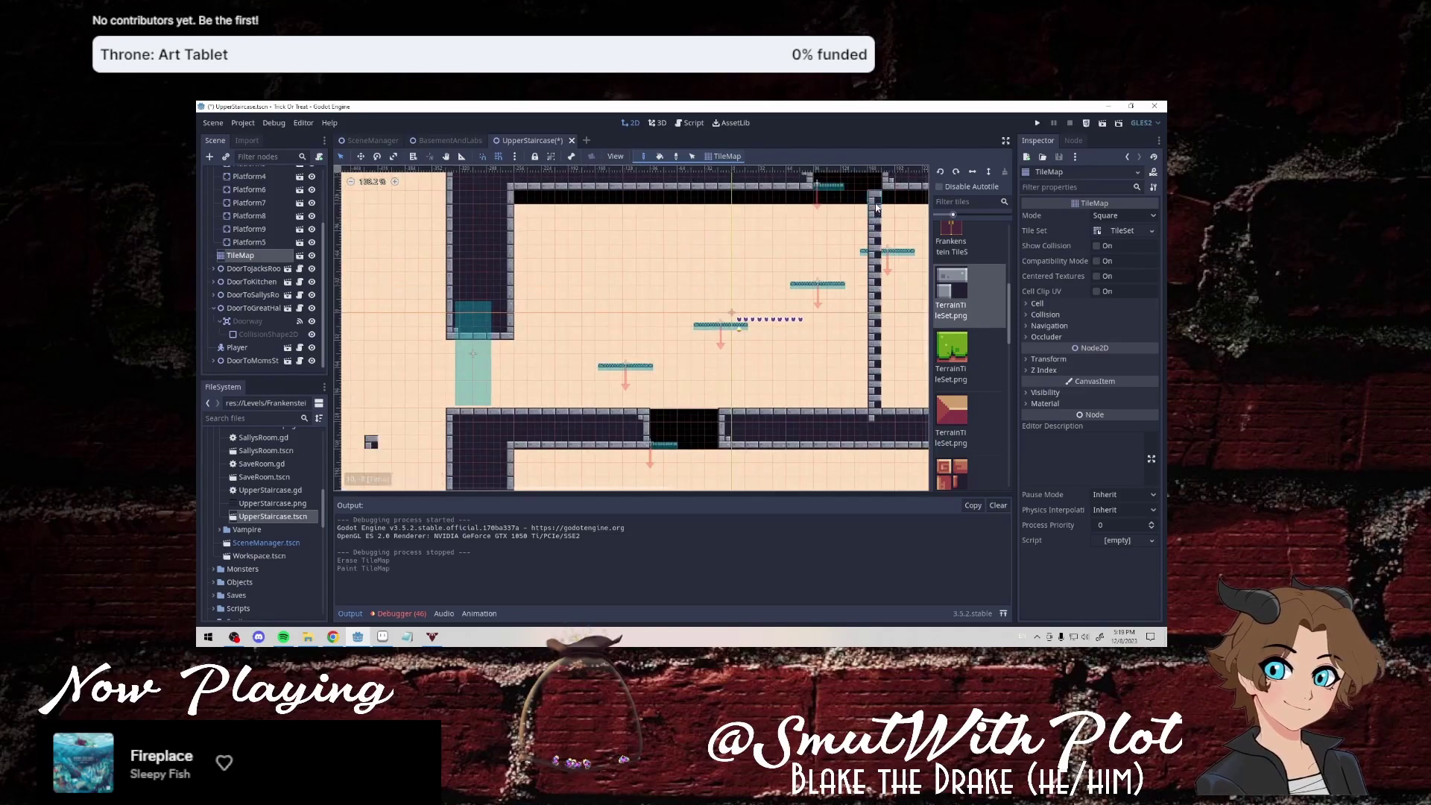
Nudge Platform5 slightly left and paint a new vertical wall in the room.
{"action": "left_click", "coordinate": [887, 251]}
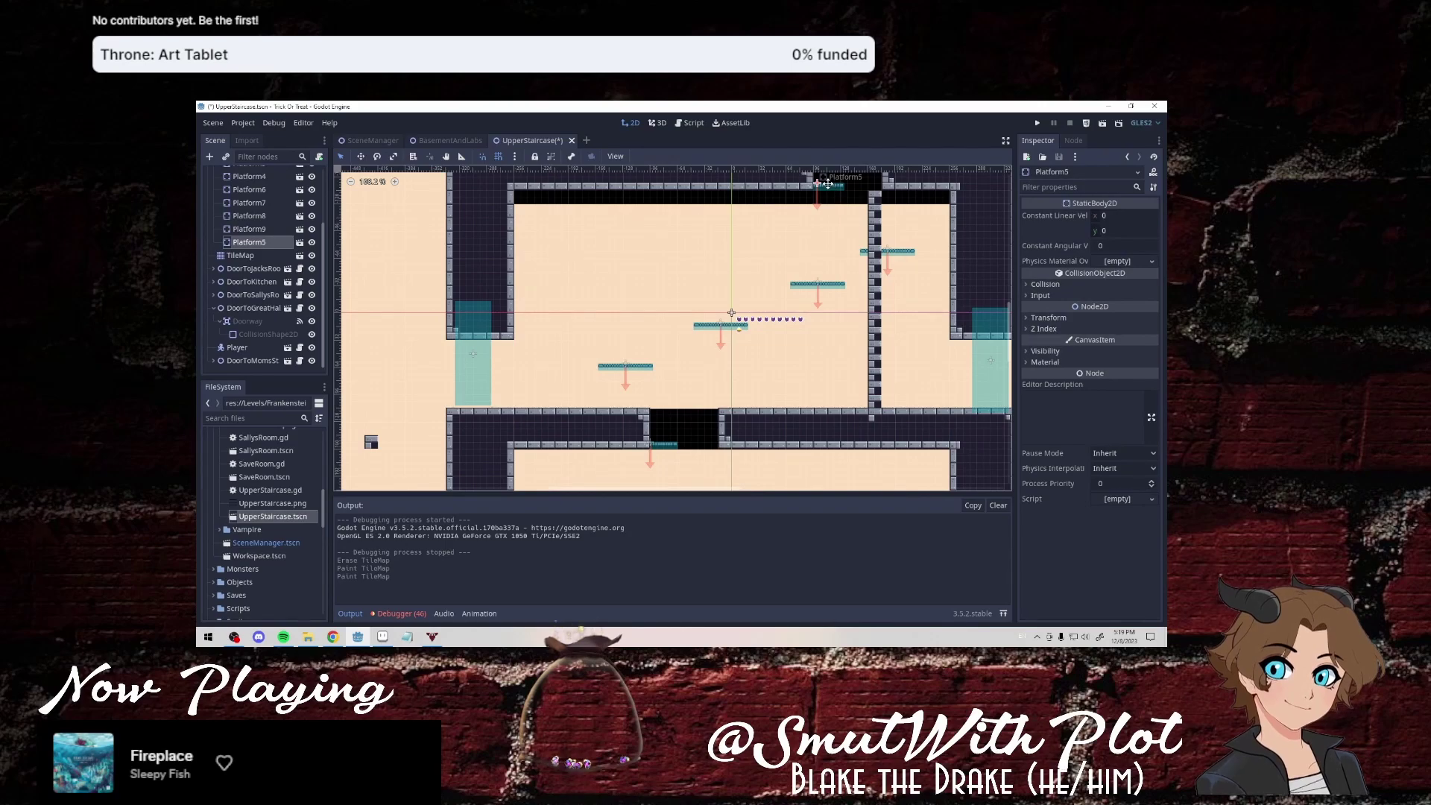
{"action": "left_click_drag", "start_coordinate": [825, 189], "coordinate": [813, 186]}
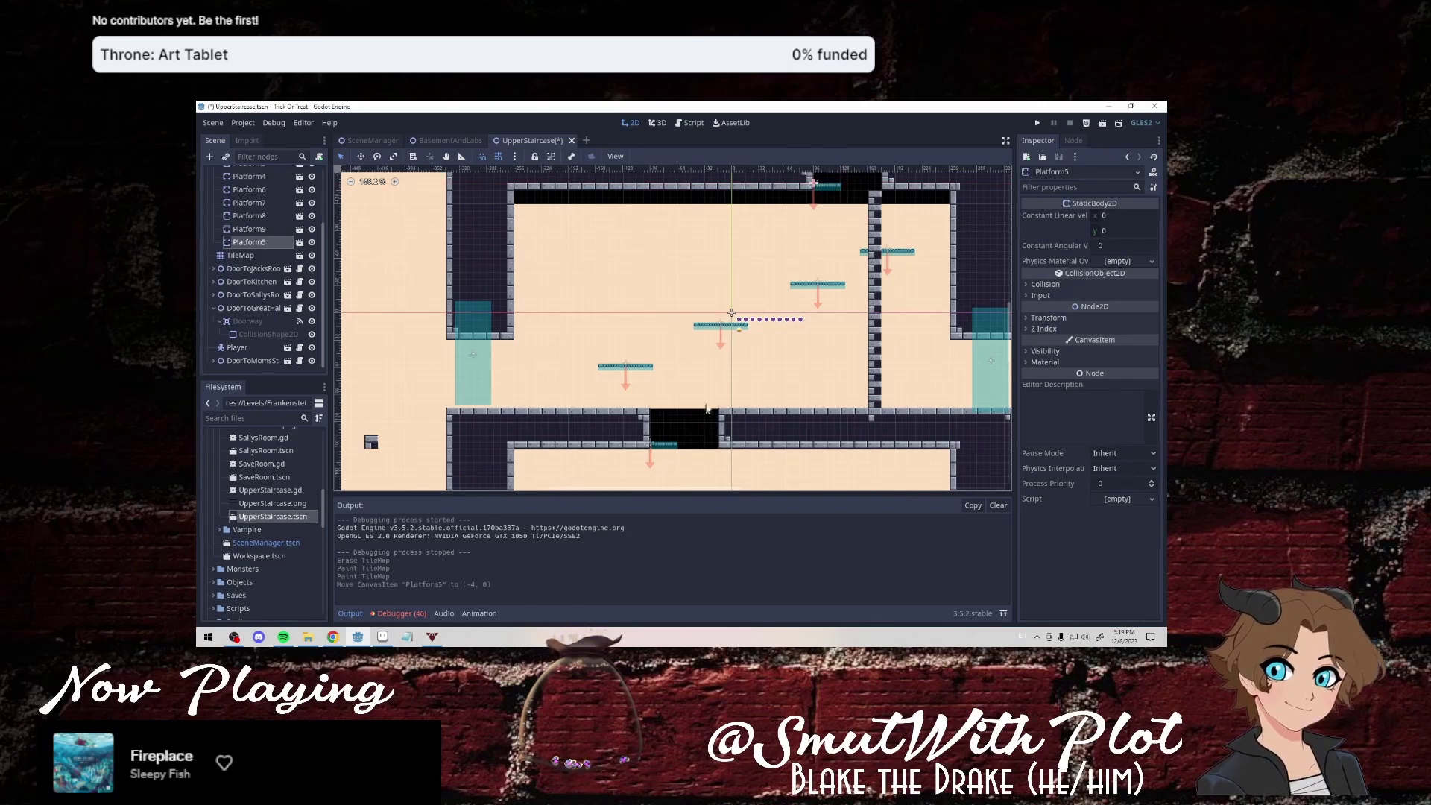
{"action": "scroll", "coordinate": [708, 407], "scroll_direction": "up", "scroll_amount": 2}
{"action": "scroll", "coordinate": [716, 400], "scroll_direction": "up", "scroll_amount": 1}
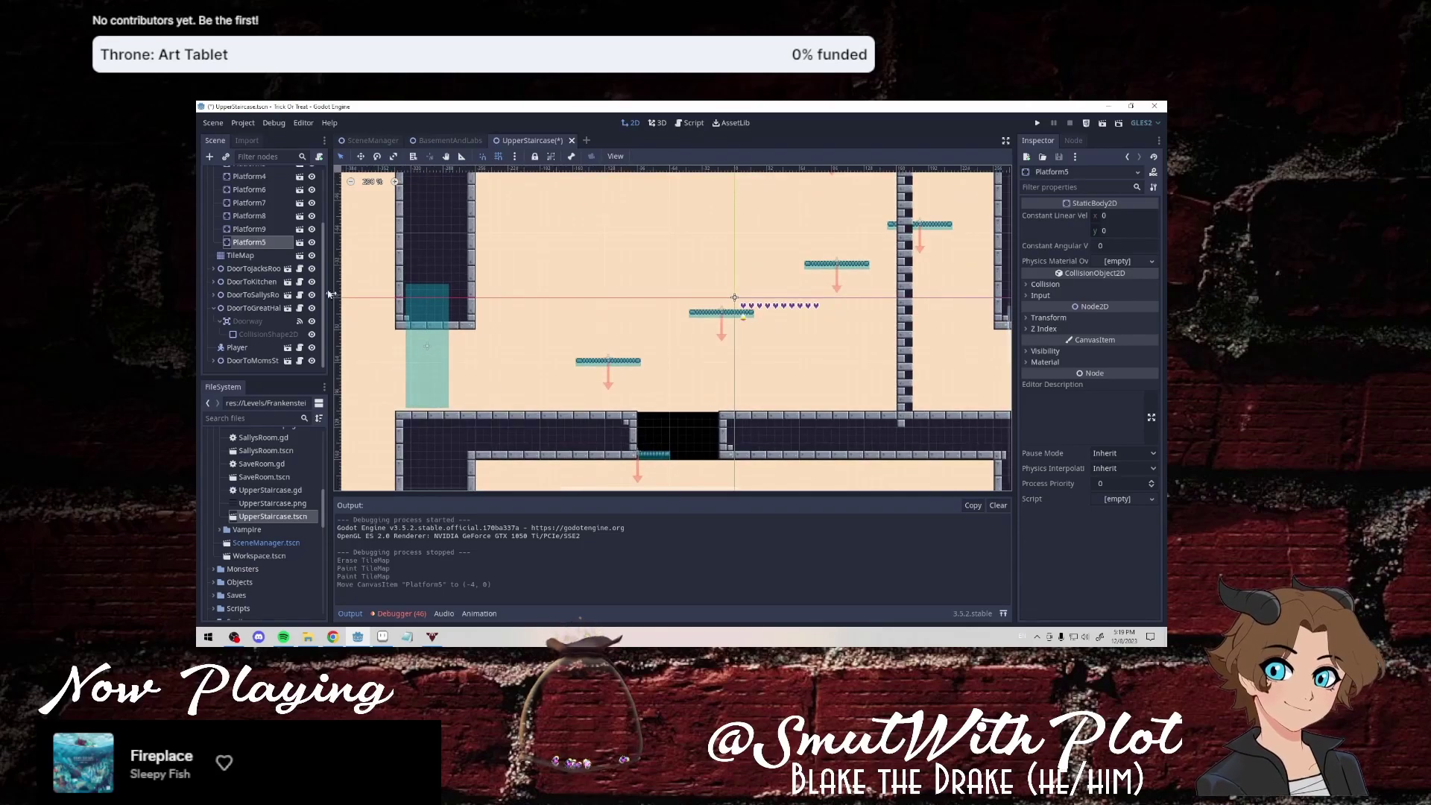
{"action": "left_click", "coordinate": [240, 255]}
{"action": "mouse_move", "coordinate": [548, 406]}
{"action": "left_mouse_down"}
{"action": "mouse_move", "coordinate": [559, 281]}
{"action": "mouse_move", "coordinate": [566, 407]}
{"action": "left_mouse_up"}
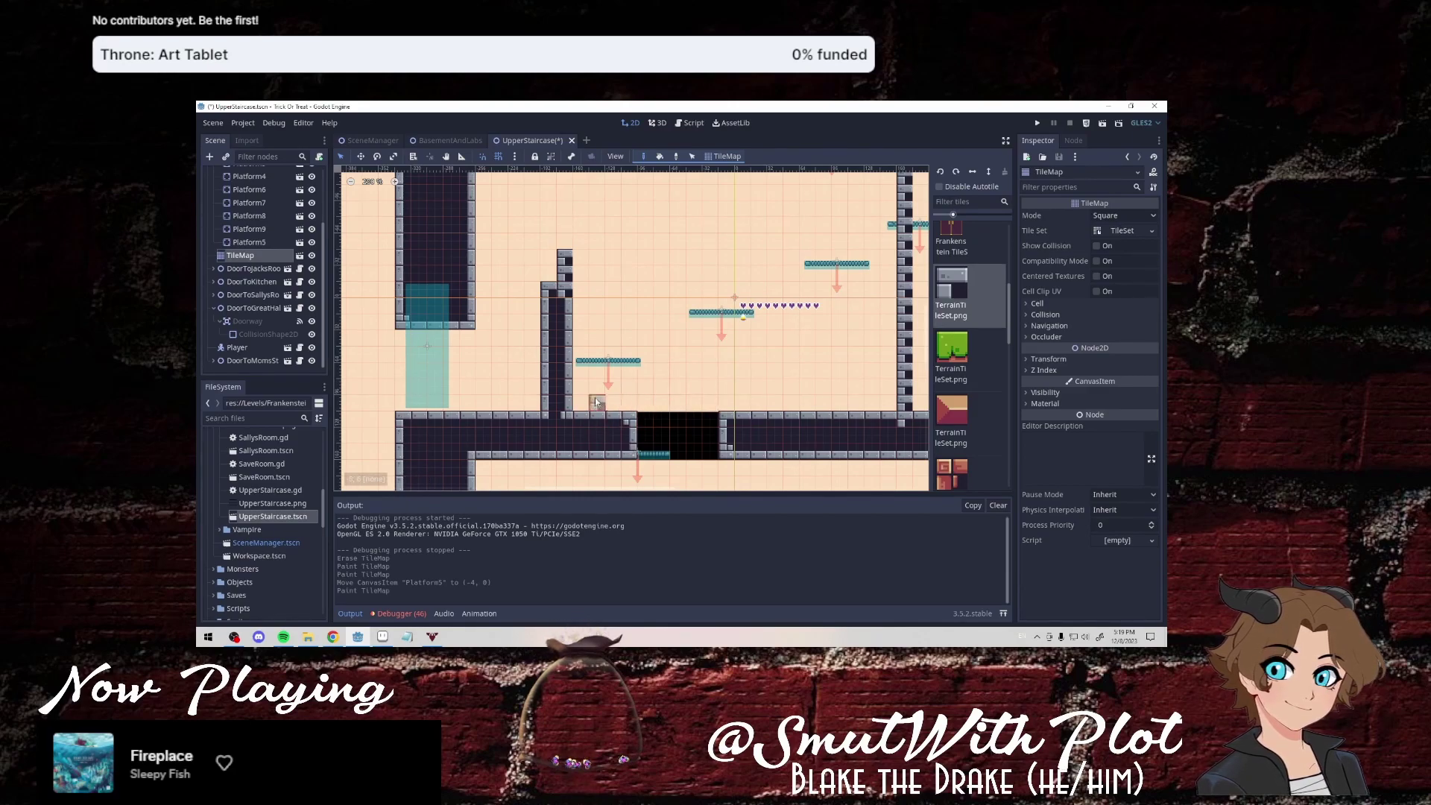
Shift Platform3 left to (-228, 212) and paint a horizontal row of wall tiles.
{"action": "left_click", "coordinate": [254, 242]}
{"action": "left_click", "coordinate": [606, 363]}
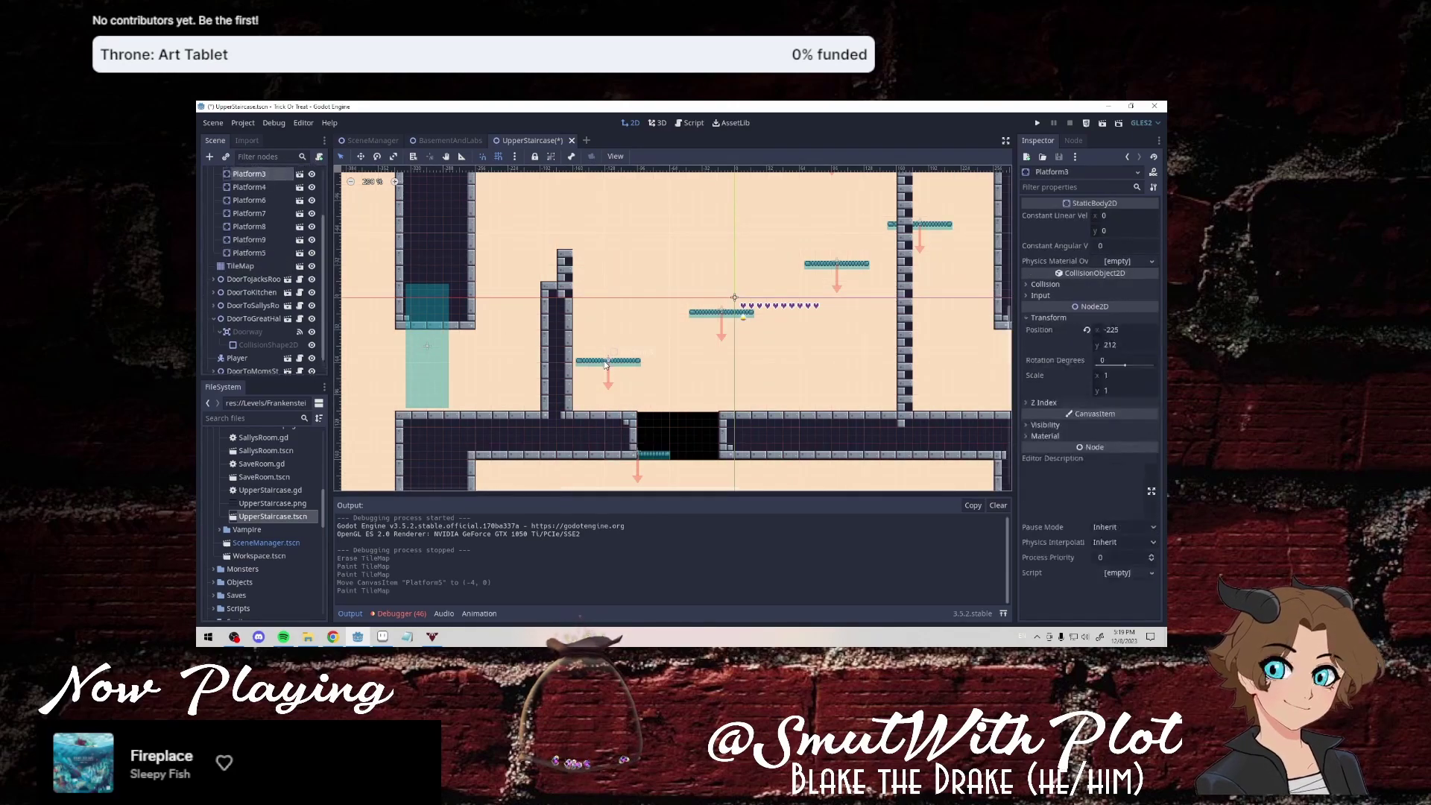
{"action": "left_click_drag", "start_coordinate": [599, 361], "coordinate": [595, 361]}
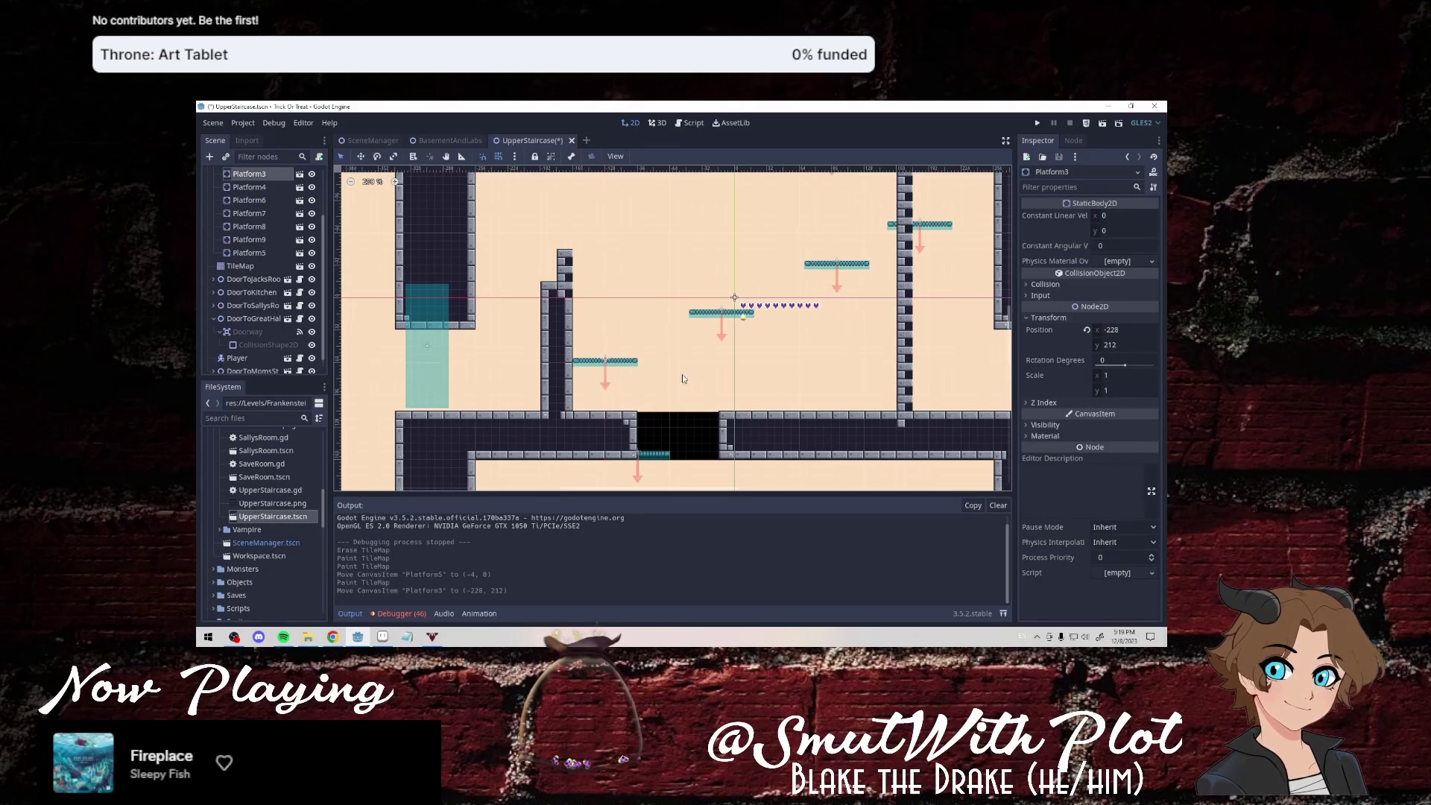
{"action": "left_click", "coordinate": [246, 266]}
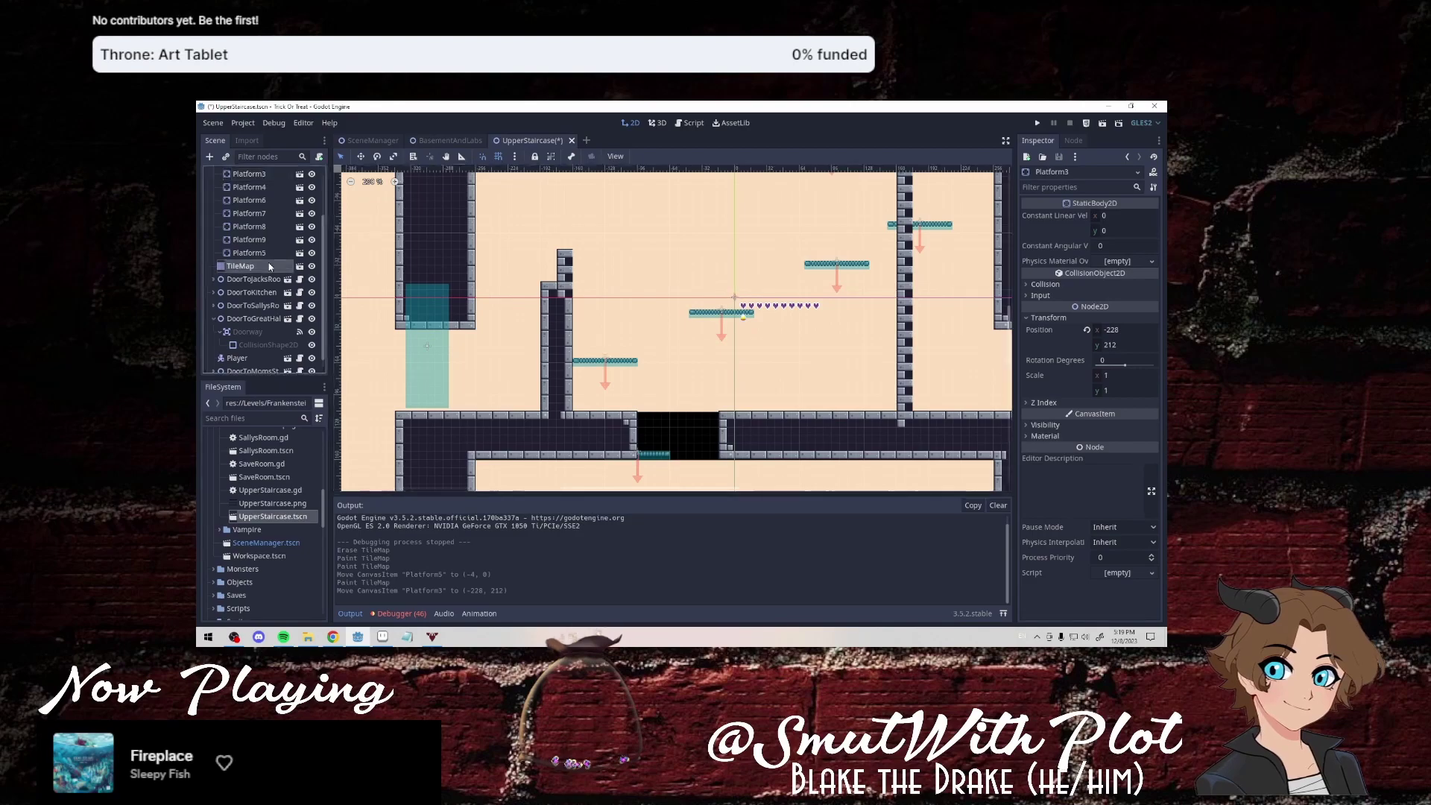
{"action": "mouse_move", "coordinate": [567, 276]}
{"action": "left_mouse_down"}
{"action": "mouse_move", "coordinate": [748, 276]}
{"action": "mouse_move", "coordinate": [564, 254]}
{"action": "mouse_move", "coordinate": [748, 292]}
{"action": "left_mouse_up"}
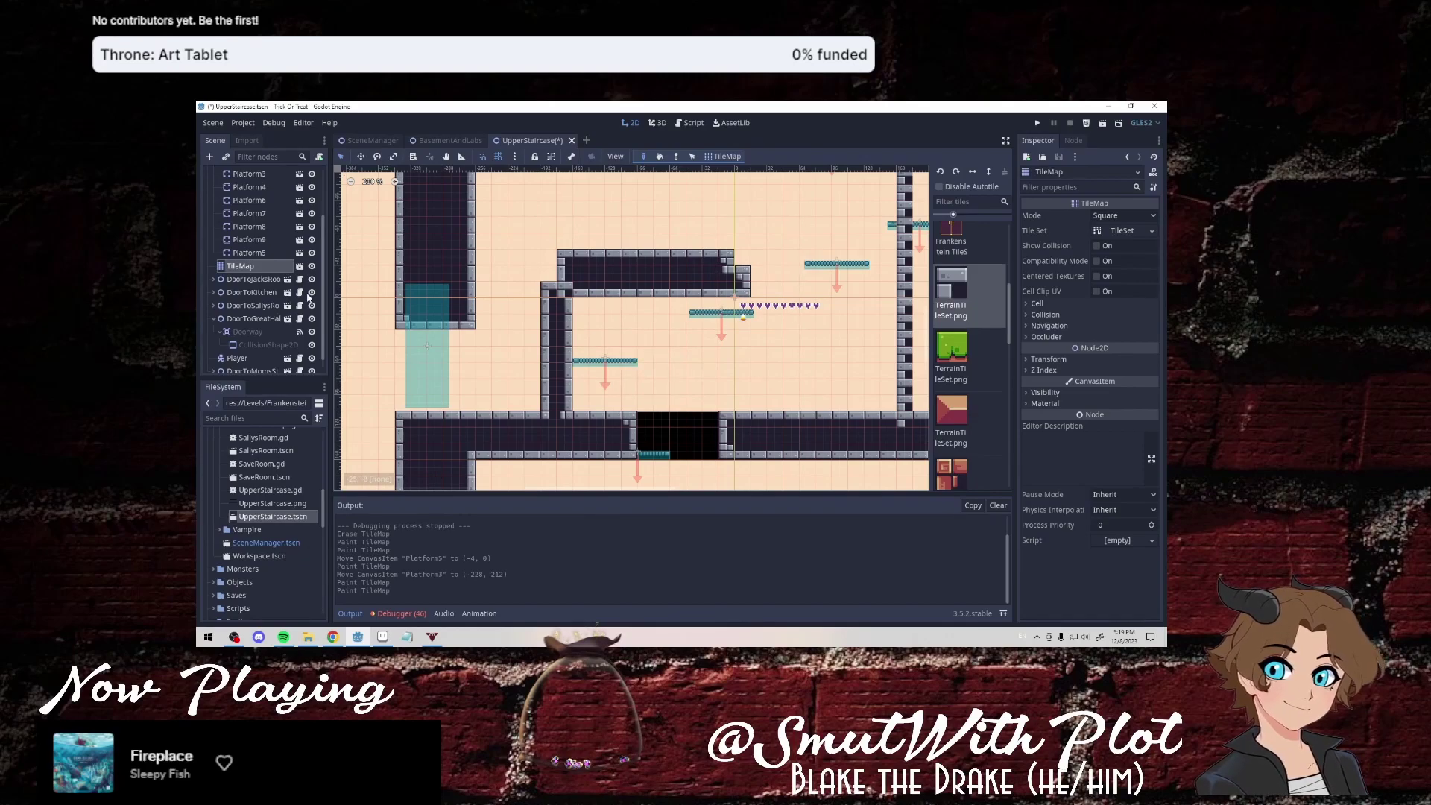
Move Platform4 right and down, and paint wall tiles beneath the upper wall row.
{"action": "left_click", "coordinate": [289, 253]}
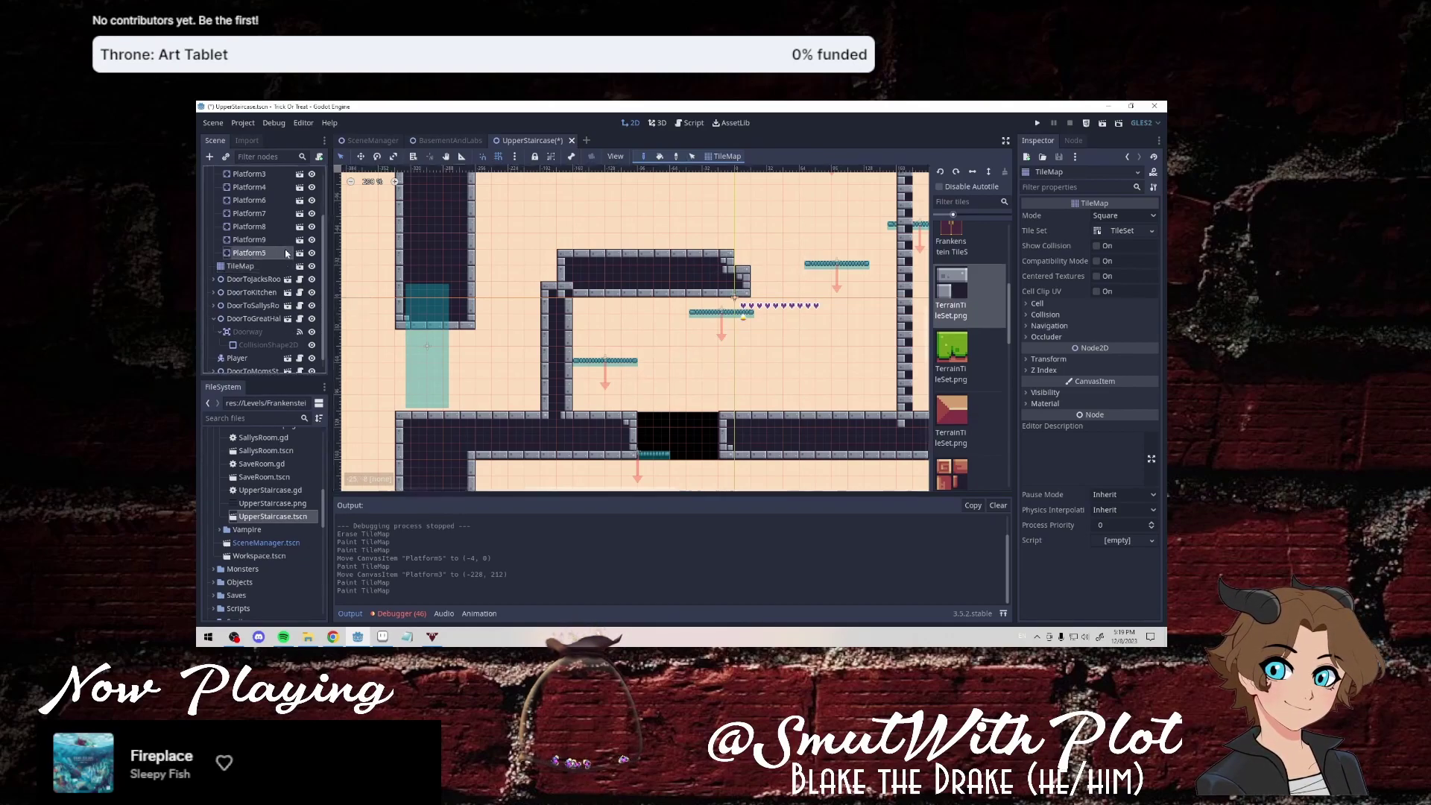
{"action": "left_click", "coordinate": [722, 318]}
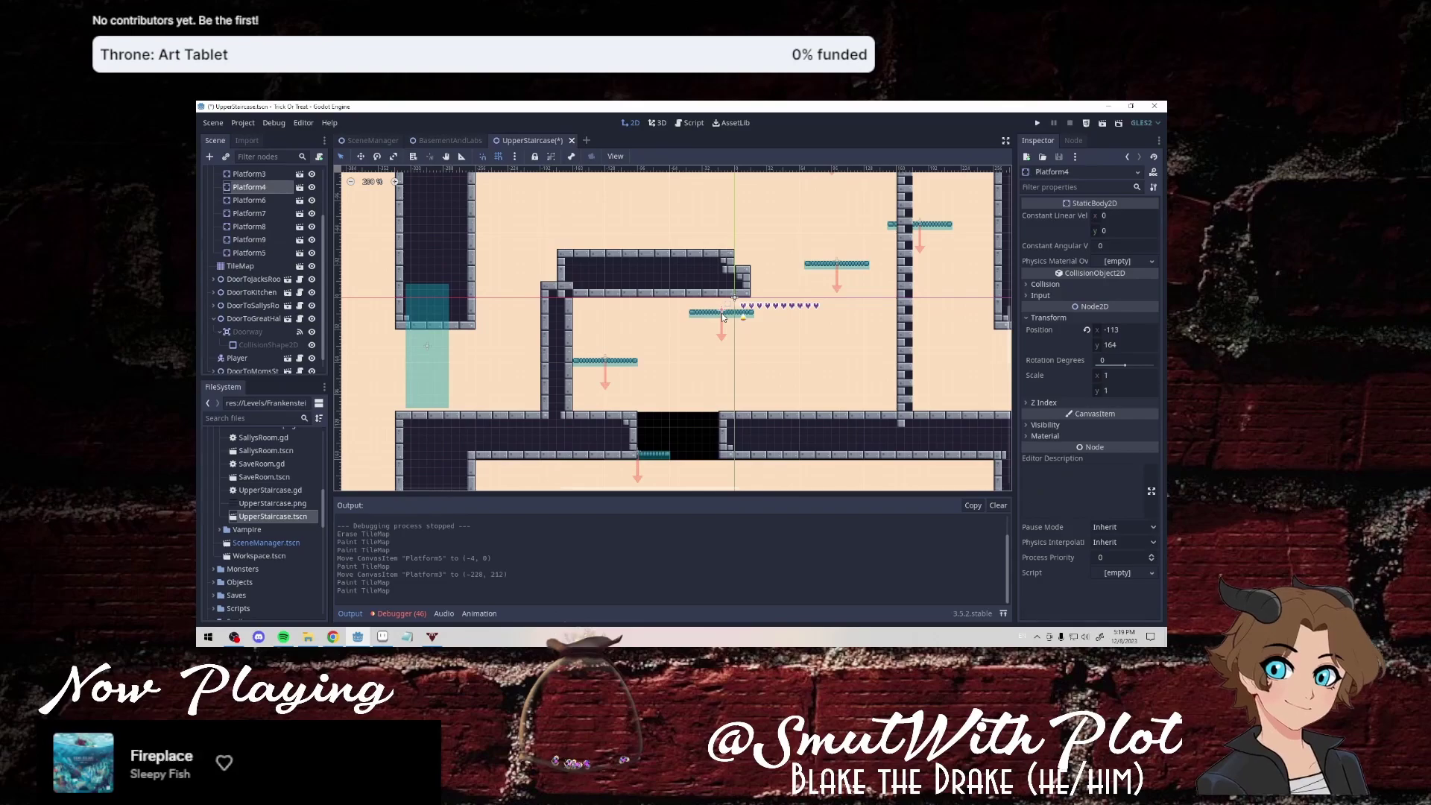
{"action": "left_click_drag", "start_coordinate": [721, 317], "coordinate": [779, 362]}
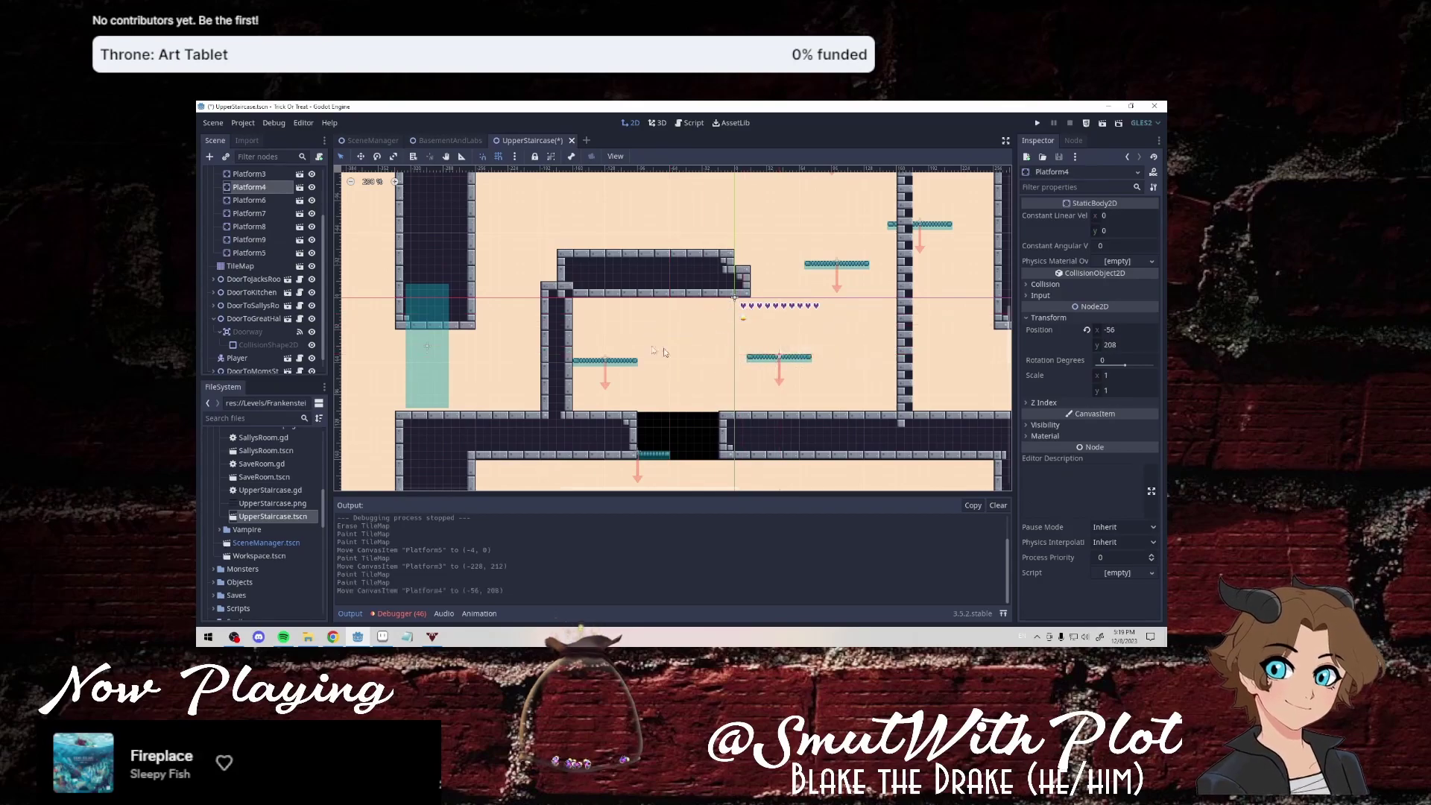
{"action": "left_click", "coordinate": [253, 265]}
{"action": "left_click", "coordinate": [596, 337]}
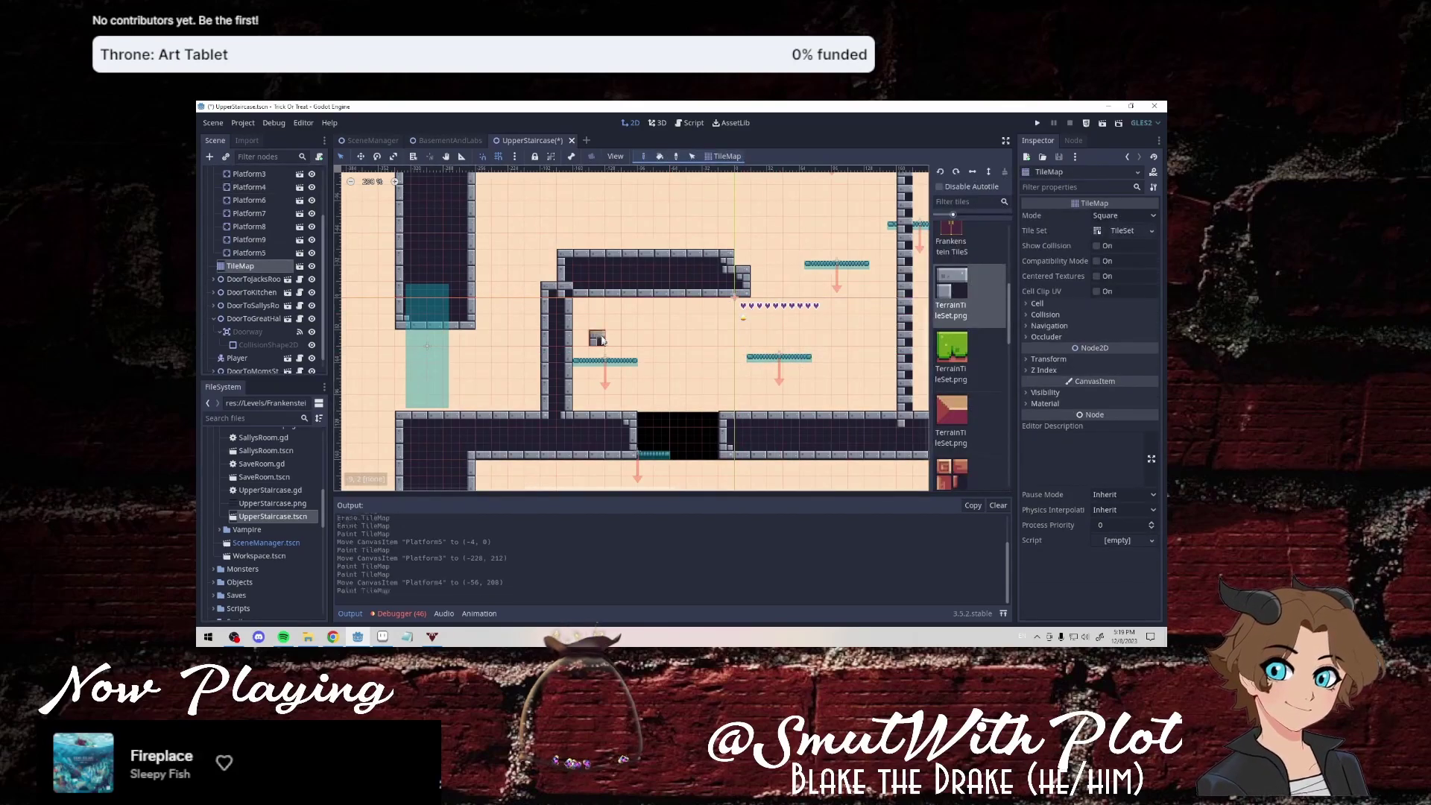
{"action": "left_click", "coordinate": [612, 314]}
{"action": "left_click_drag", "start_coordinate": [619, 318], "coordinate": [649, 288]}
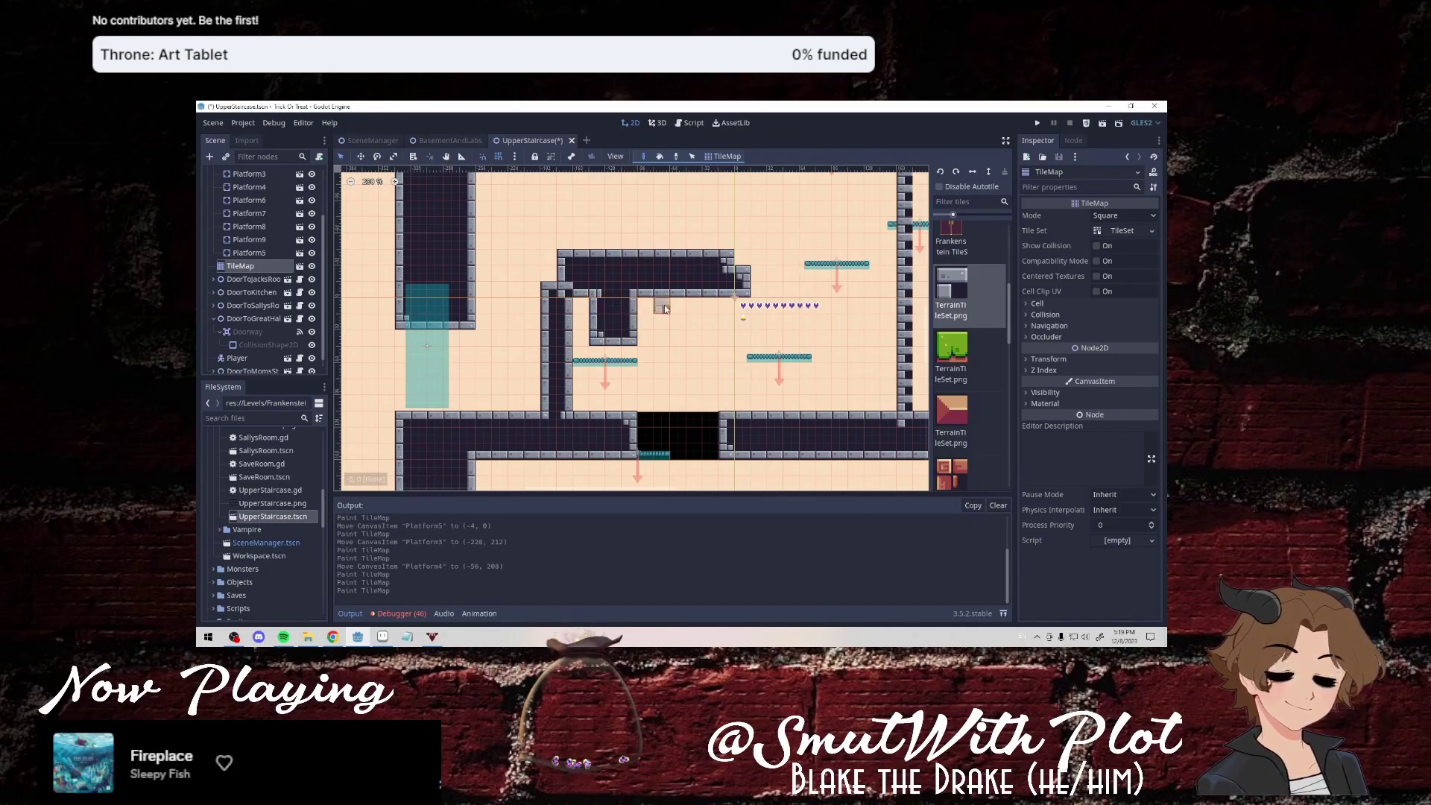
Erase part of the upper wall row, move Platform4 up-left, and erase the inner left column.
{"action": "right_click_drag", "start_coordinate": [676, 301], "coordinate": [757, 292]}
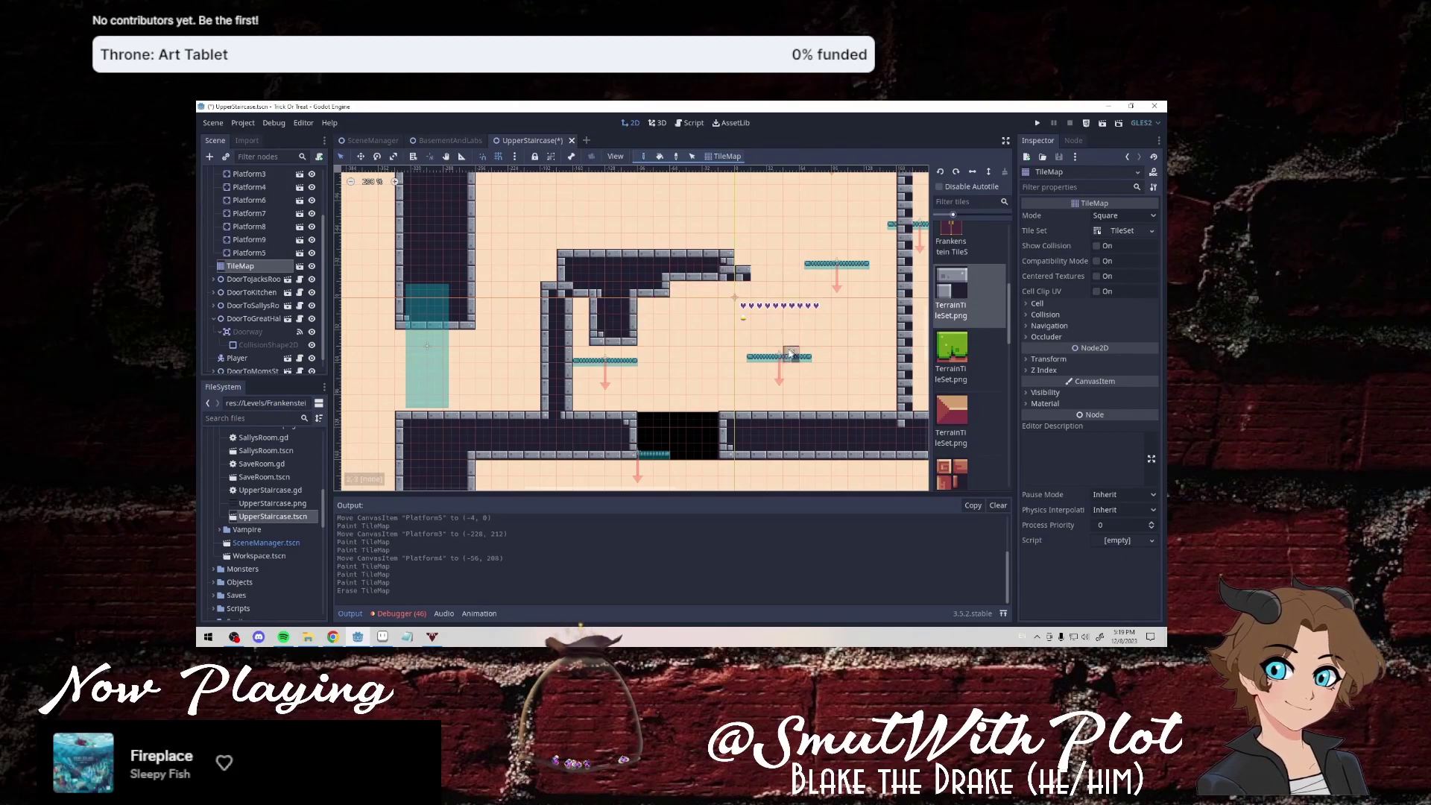
{"action": "left_click", "coordinate": [274, 255]}
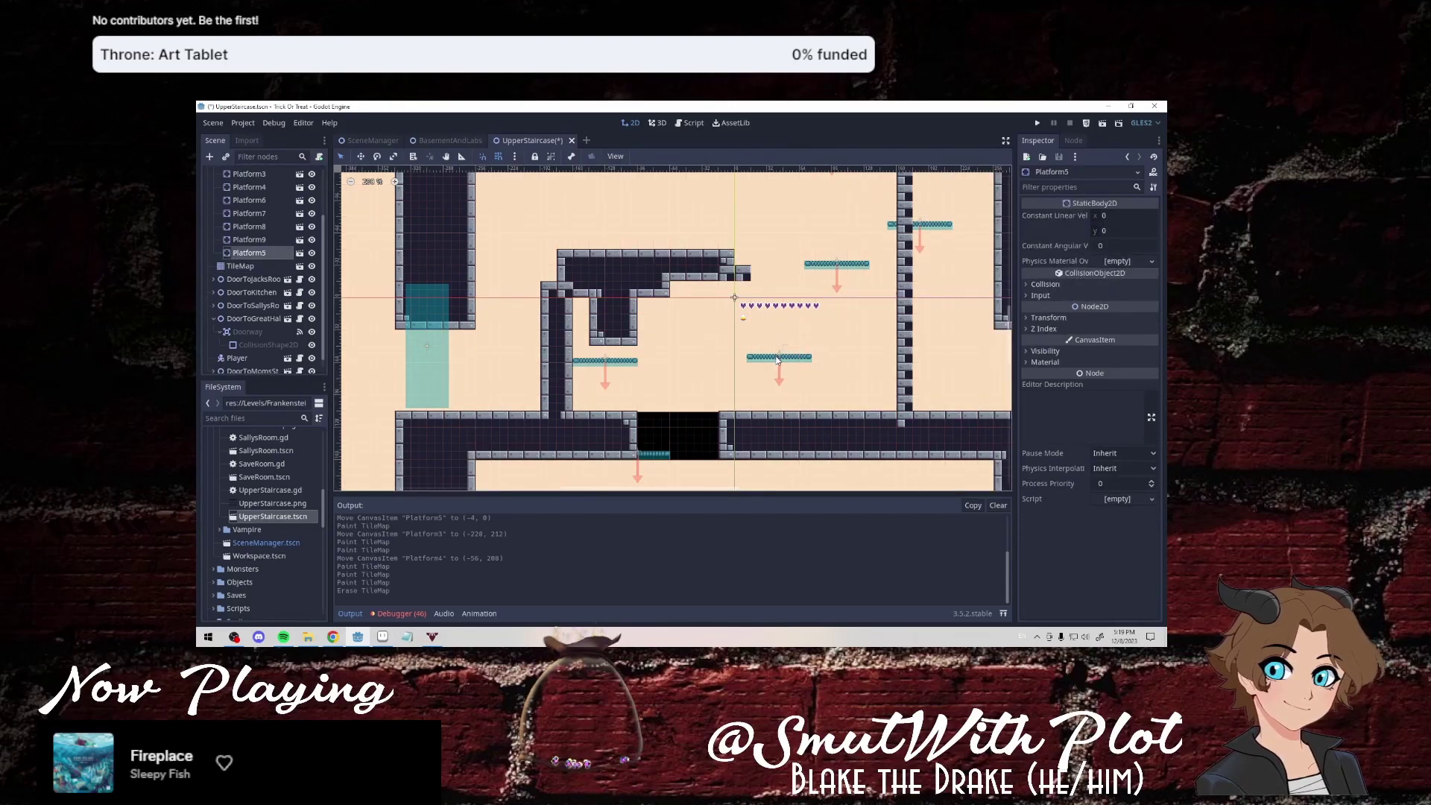
{"action": "left_click_drag", "start_coordinate": [777, 360], "coordinate": [701, 291]}
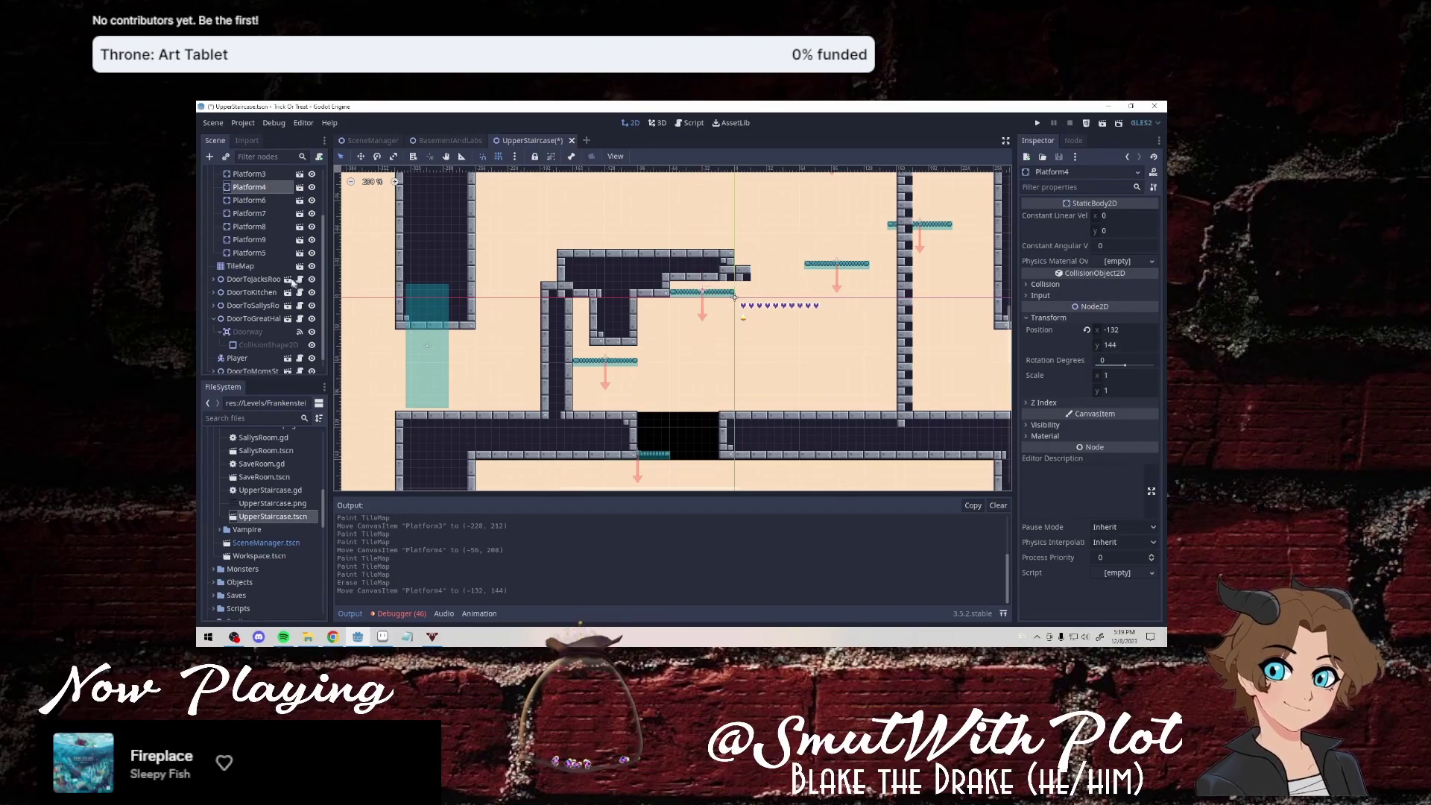
{"action": "left_click", "coordinate": [242, 266]}
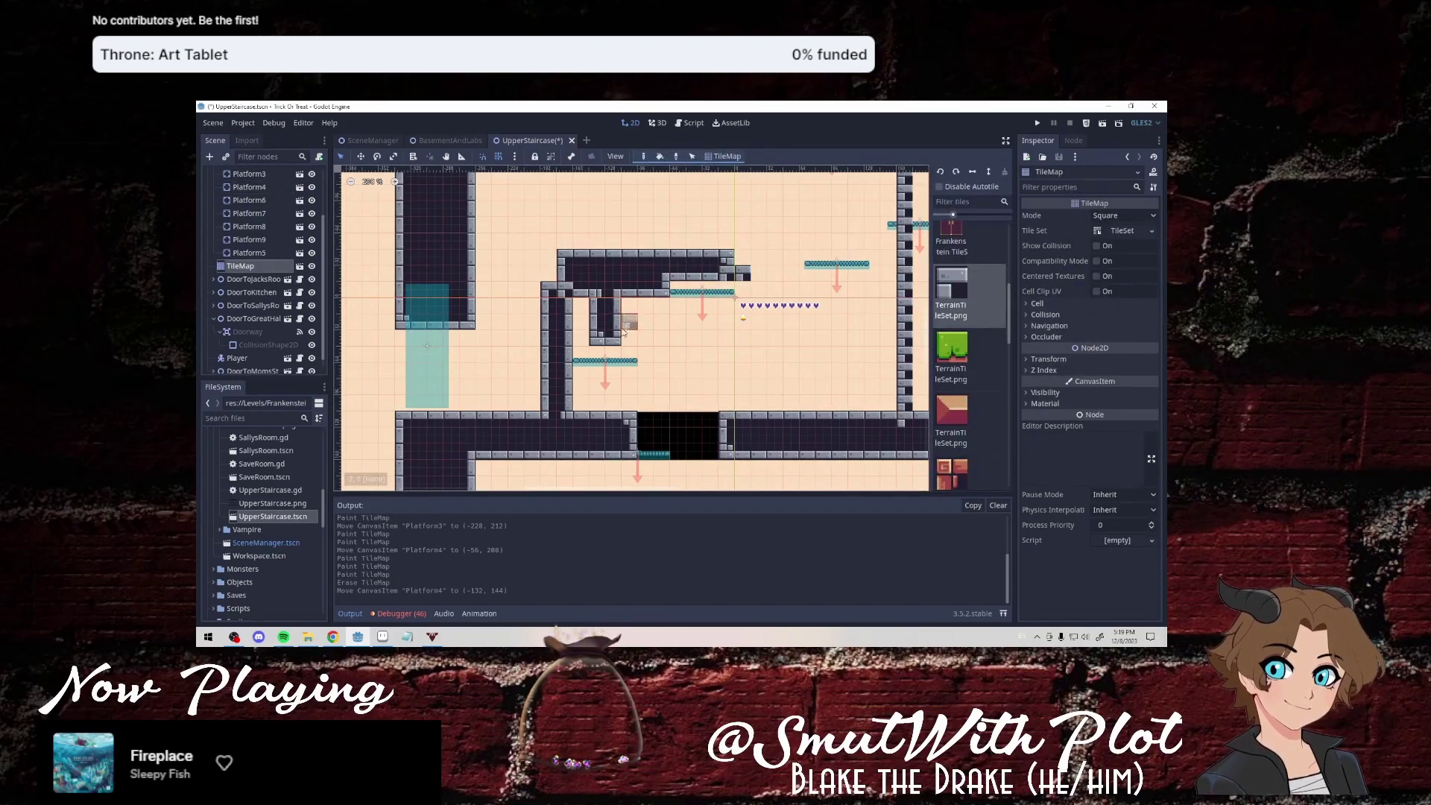
{"action": "mouse_move", "coordinate": [623, 332]}
{"action": "right_mouse_down"}
{"action": "mouse_move", "coordinate": [568, 345]}
{"action": "mouse_move", "coordinate": [551, 374]}
{"action": "right_mouse_up"}
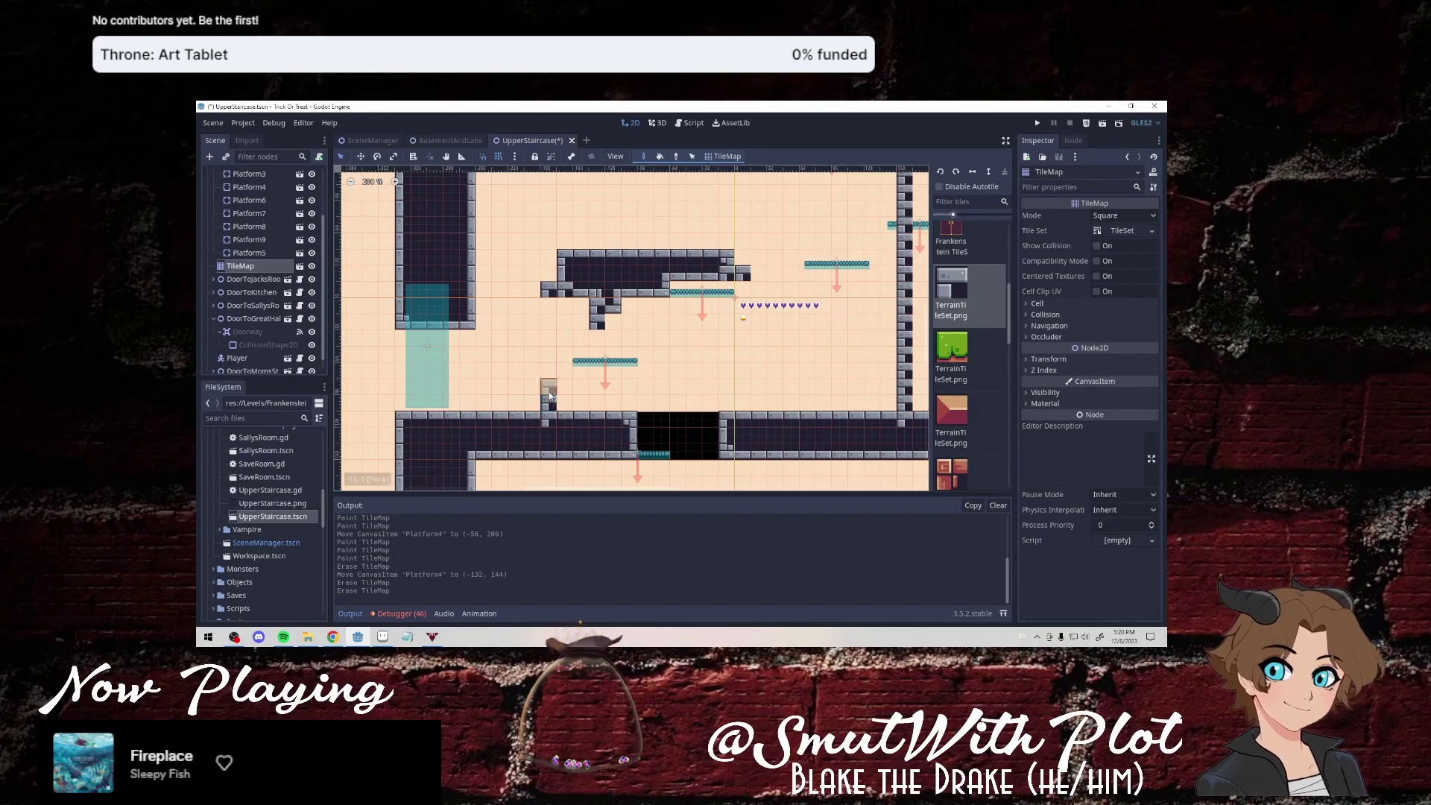
Raise Platform3 to (-228, 208) and erase the small wall tile and hanging wall block.
{"action": "left_click", "coordinate": [452, 336]}
{"action": "left_click", "coordinate": [607, 365]}
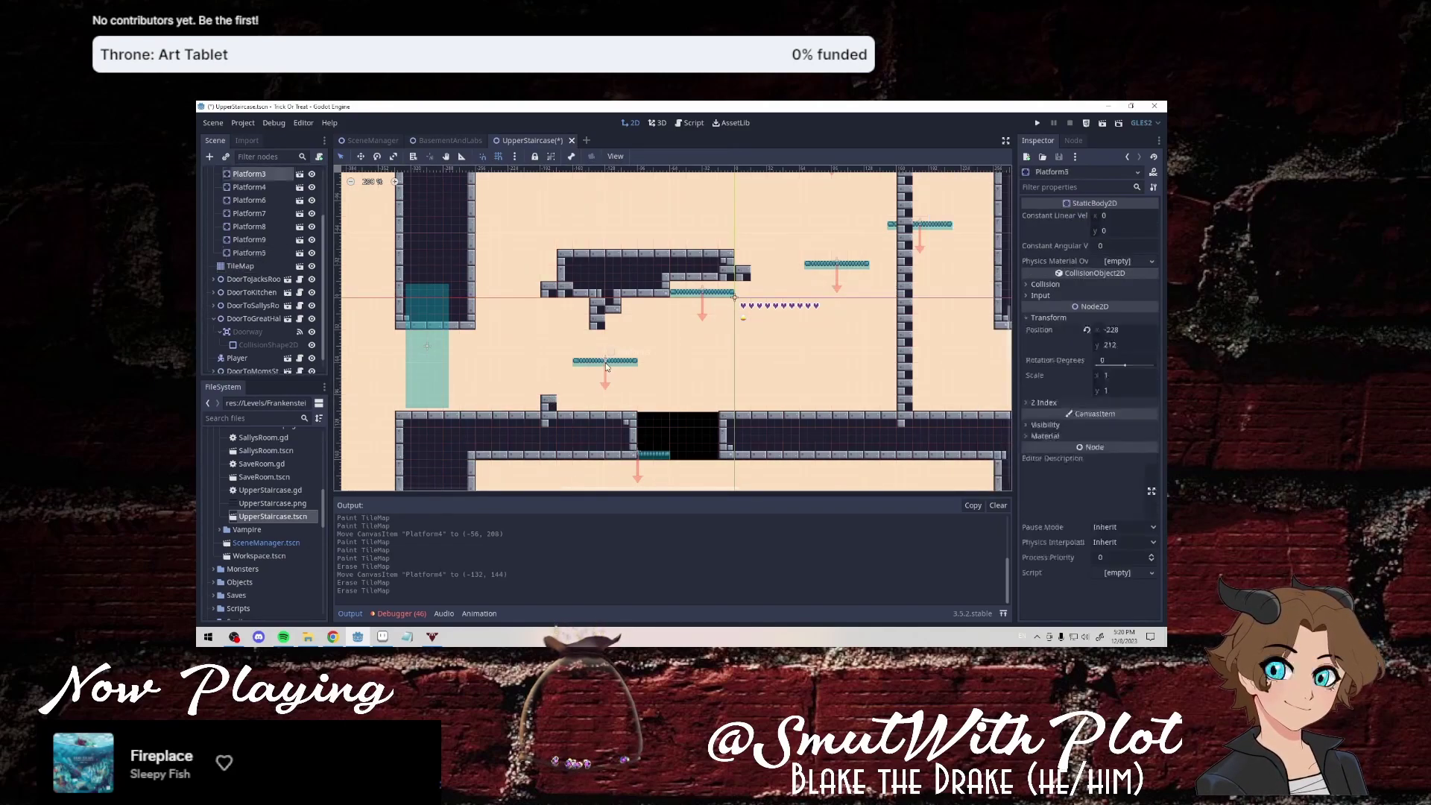
{"action": "left_click_drag", "start_coordinate": [605, 358], "coordinate": [608, 359]}
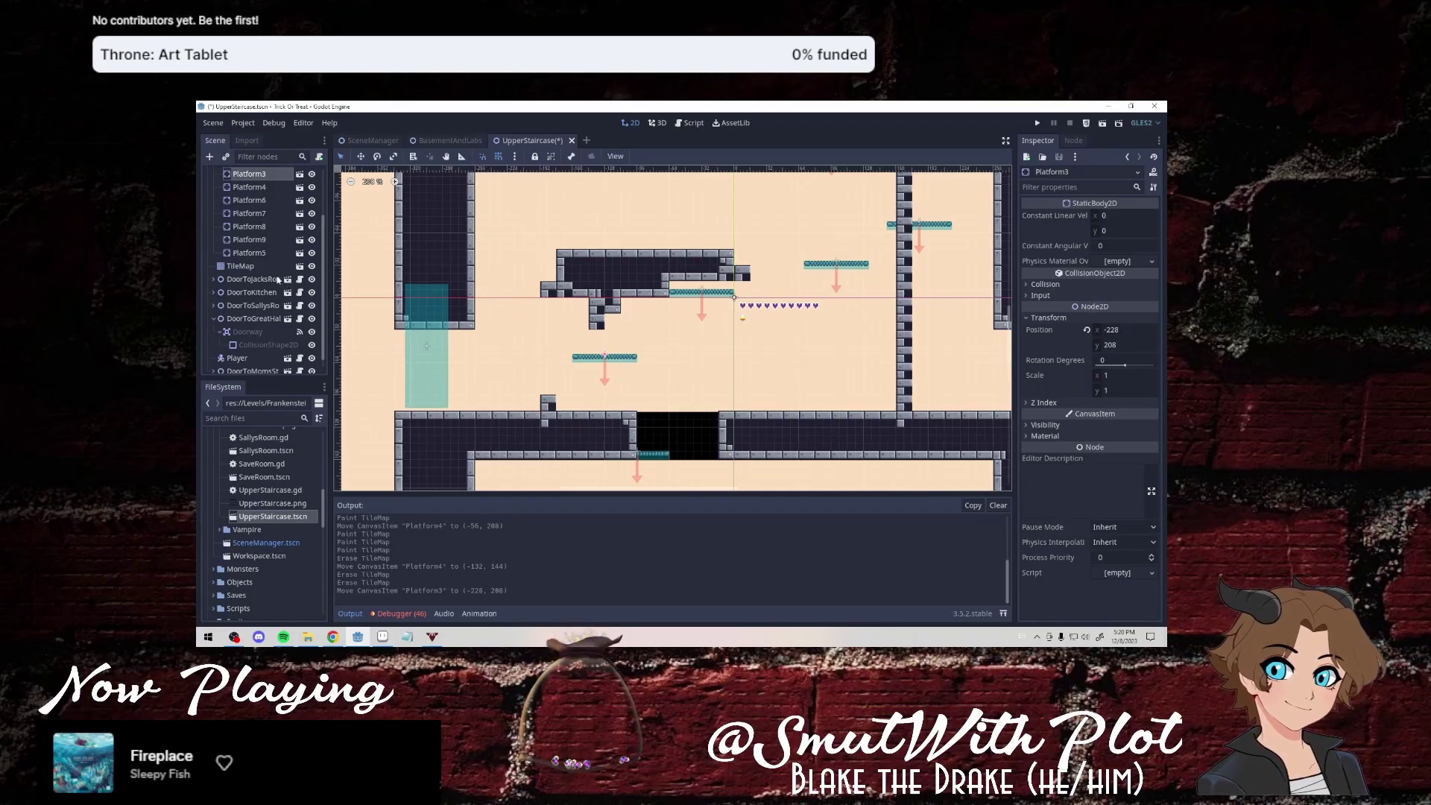
{"action": "left_click", "coordinate": [549, 403]}
{"action": "right_click", "coordinate": [547, 403]}
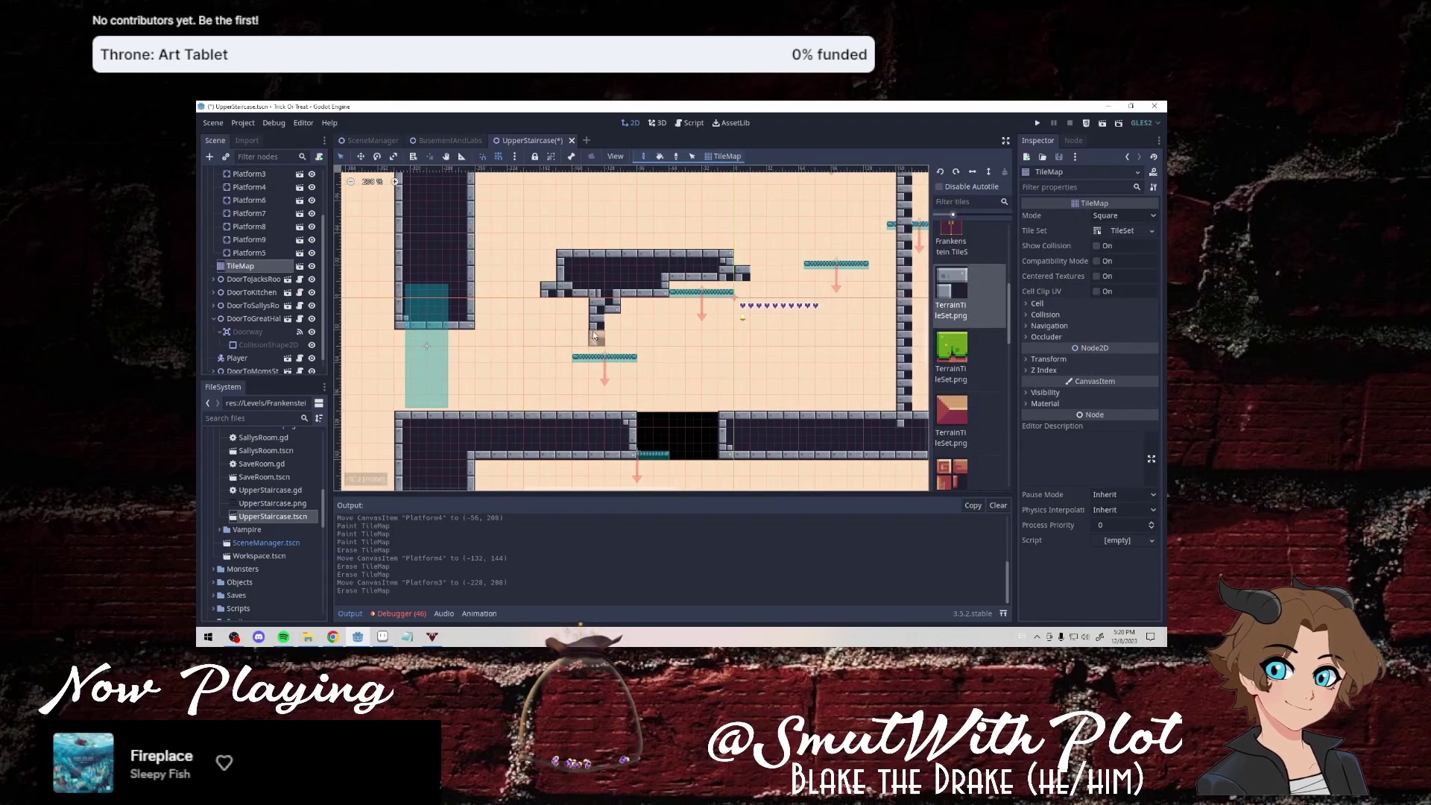
{"action": "mouse_move", "coordinate": [597, 326]}
{"action": "right_mouse_down"}
{"action": "mouse_move", "coordinate": [709, 280]}
{"action": "mouse_move", "coordinate": [621, 289]}
{"action": "mouse_move", "coordinate": [579, 271]}
{"action": "right_mouse_up"}
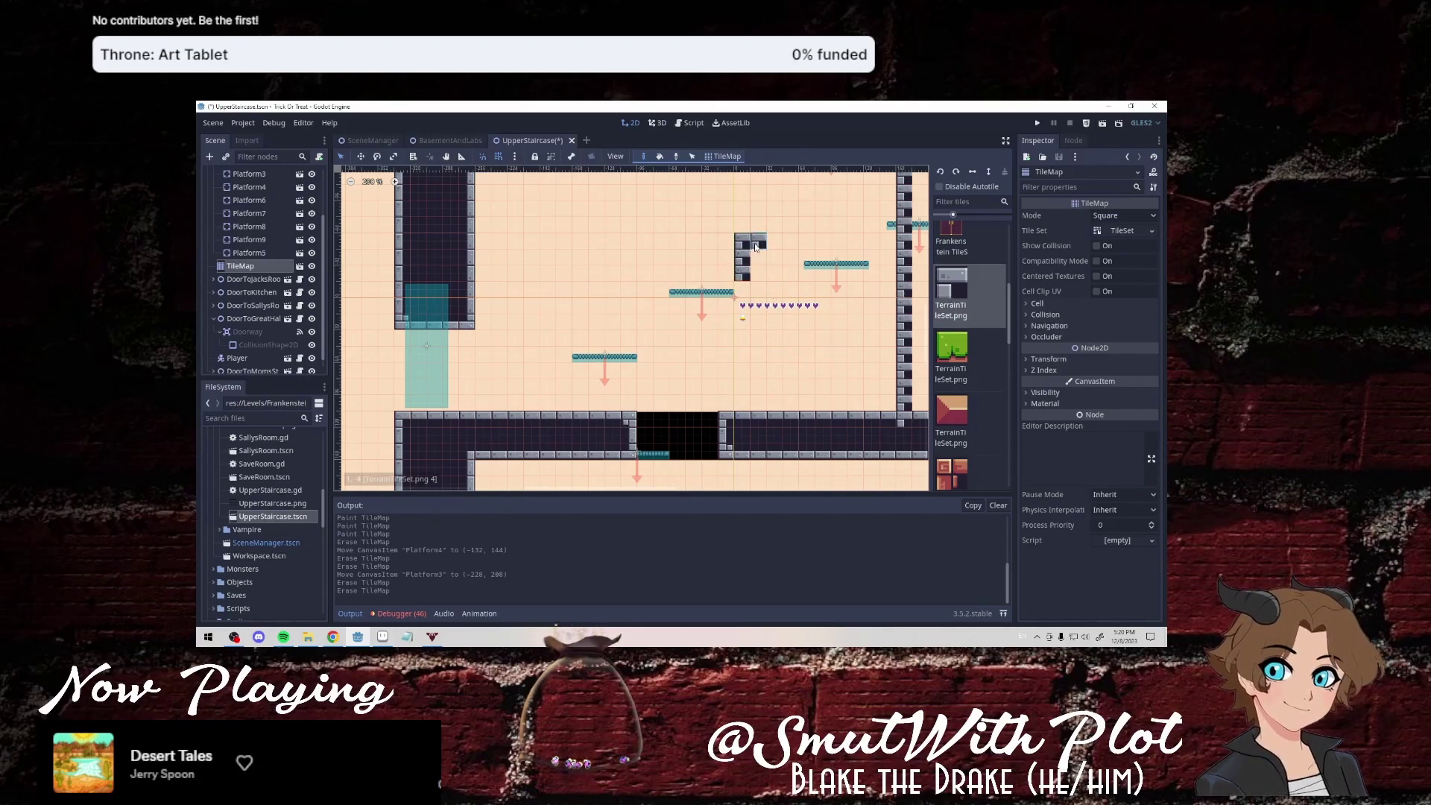
Paint wall tiles to close the small box and move Platform up-left to (-36, 81).
{"action": "left_click_drag", "start_coordinate": [756, 248], "coordinate": [759, 275]}
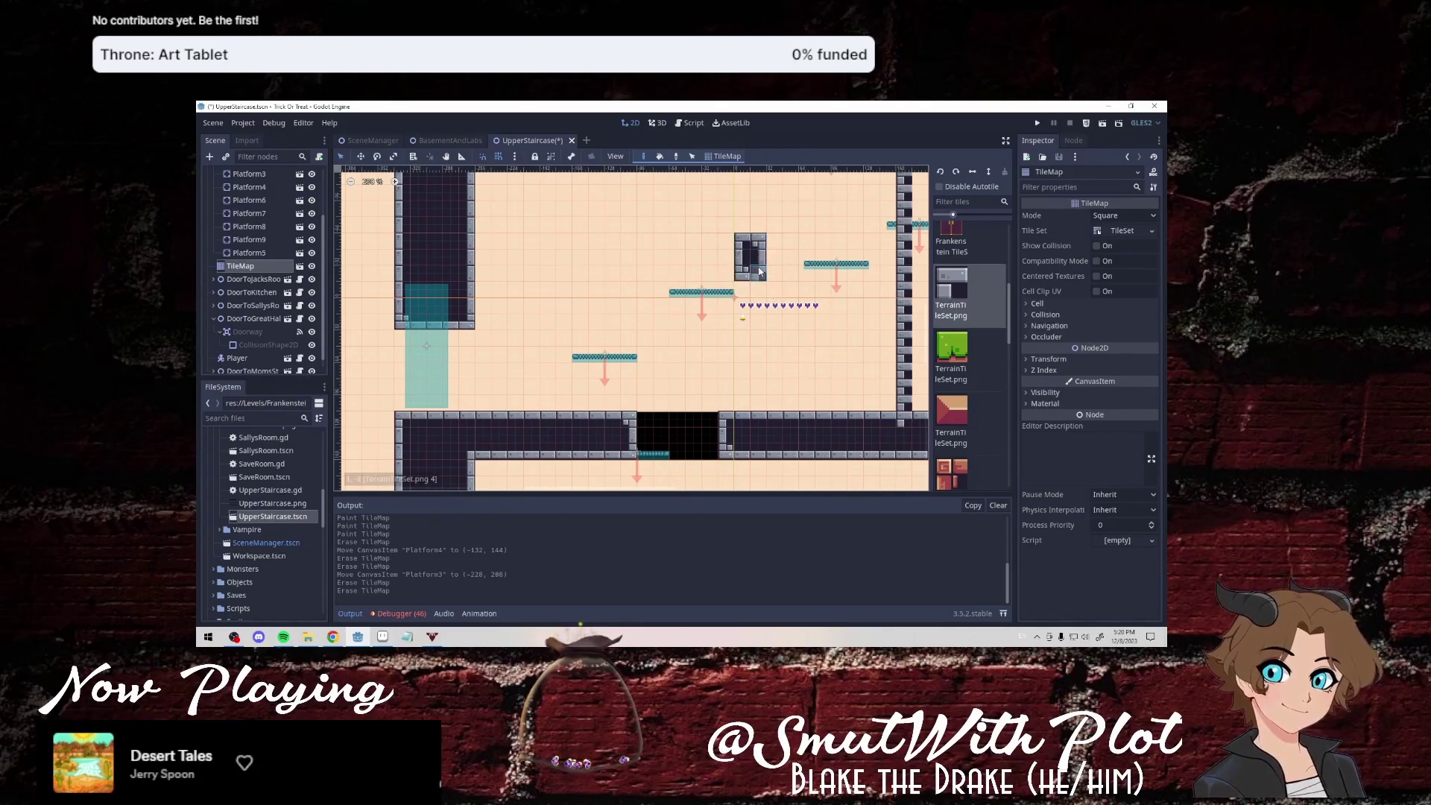
{"action": "left_click", "coordinate": [282, 256]}
{"action": "left_click_drag", "start_coordinate": [826, 267], "coordinate": [788, 224]}
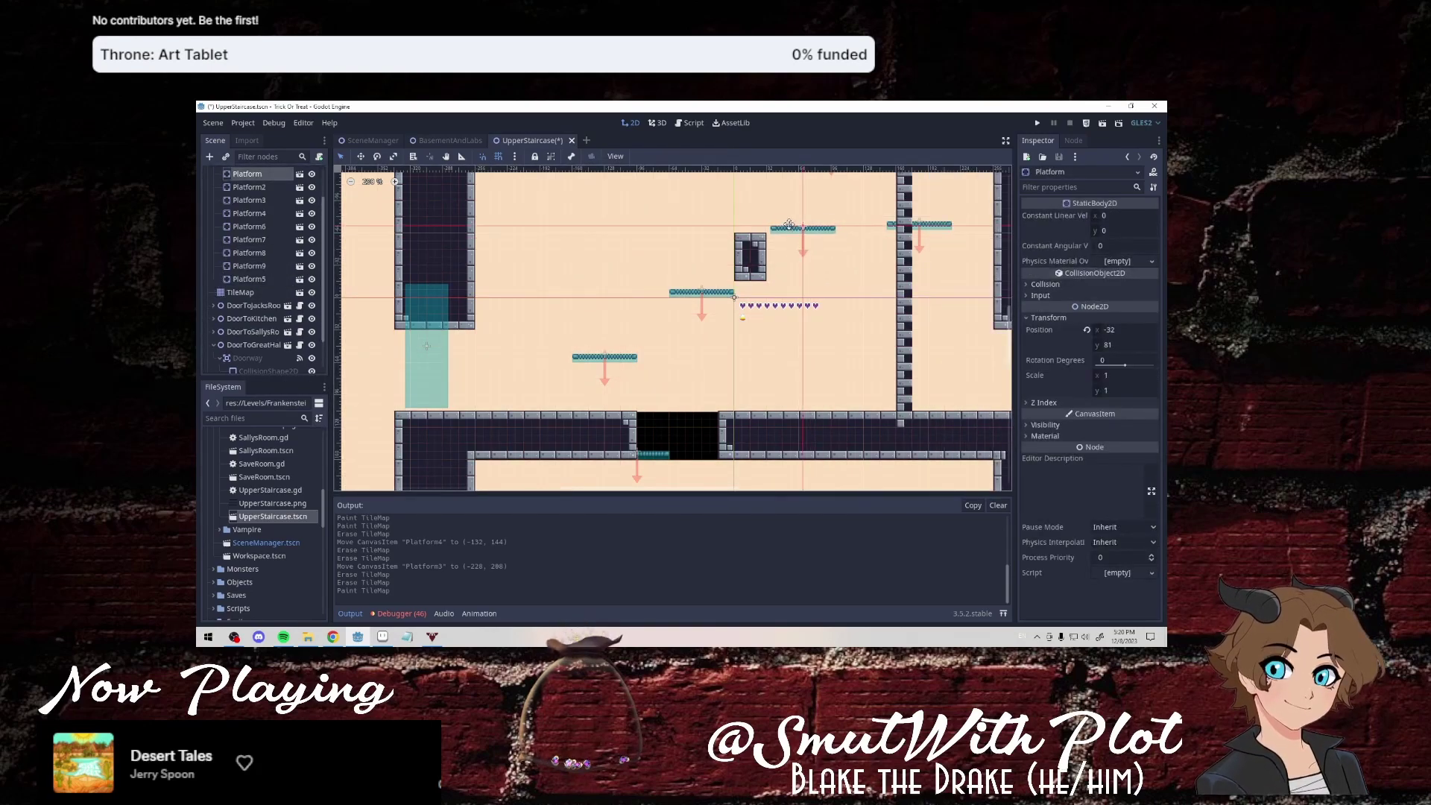
{"action": "scroll", "coordinate": [790, 222], "scroll_direction": "down", "scroll_amount": 3}
{"action": "scroll", "coordinate": [812, 215], "scroll_direction": "down", "scroll_amount": 2}
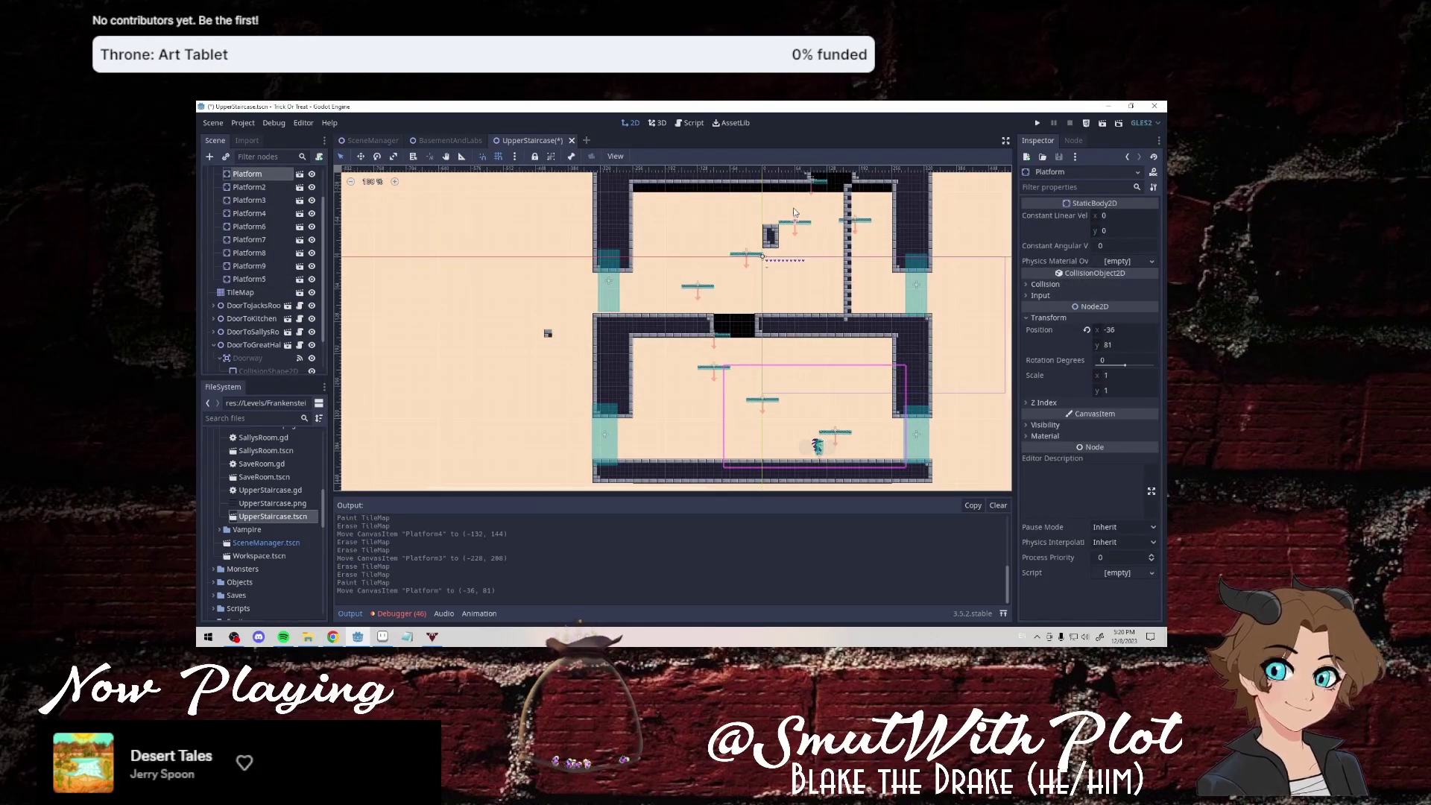
{"action": "scroll", "coordinate": [813, 251], "scroll_direction": "up", "scroll_amount": 4}
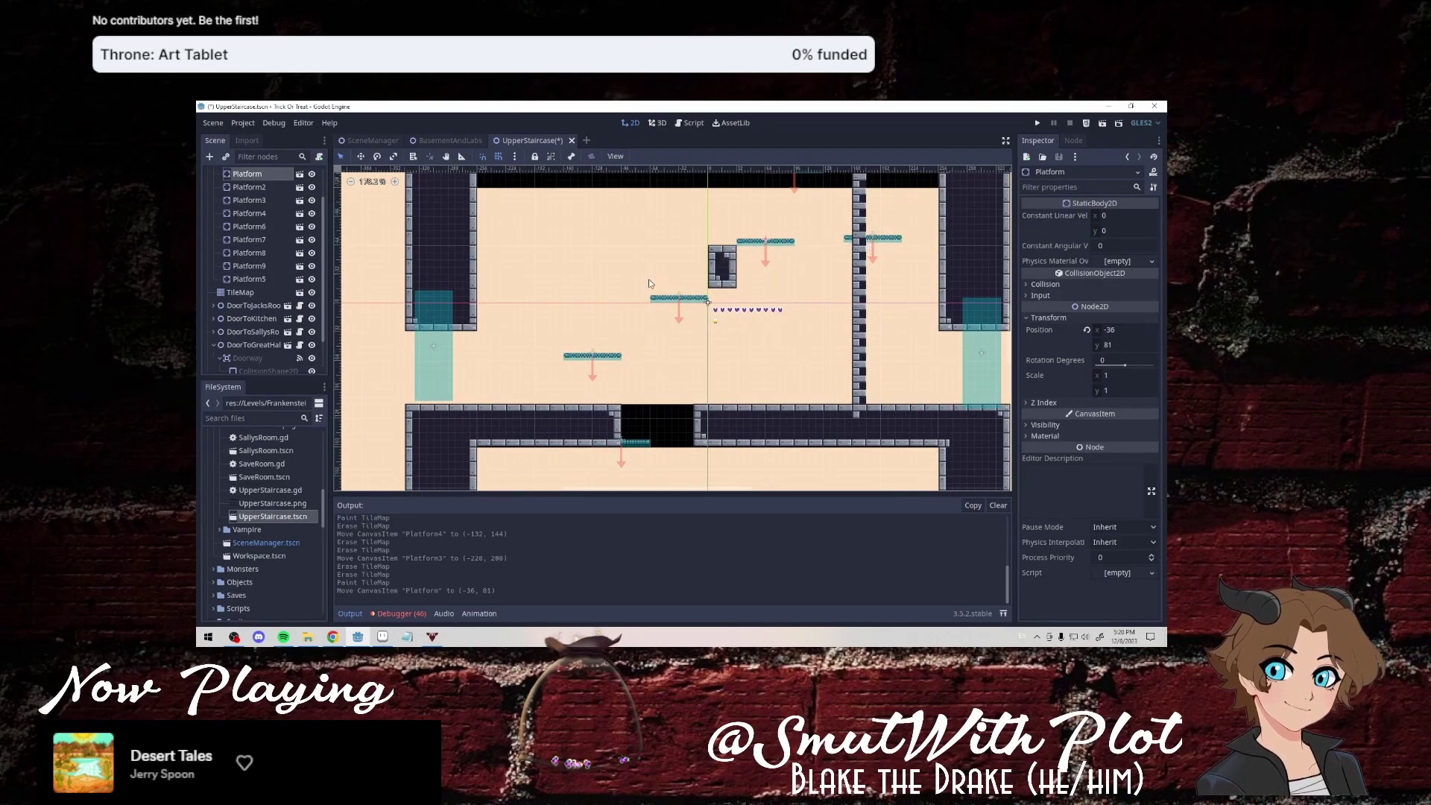
Erase the dark stone block, paint a column near the right wall, and raise Platform2 to (-4, 16).
{"action": "left_click", "coordinate": [251, 295]}
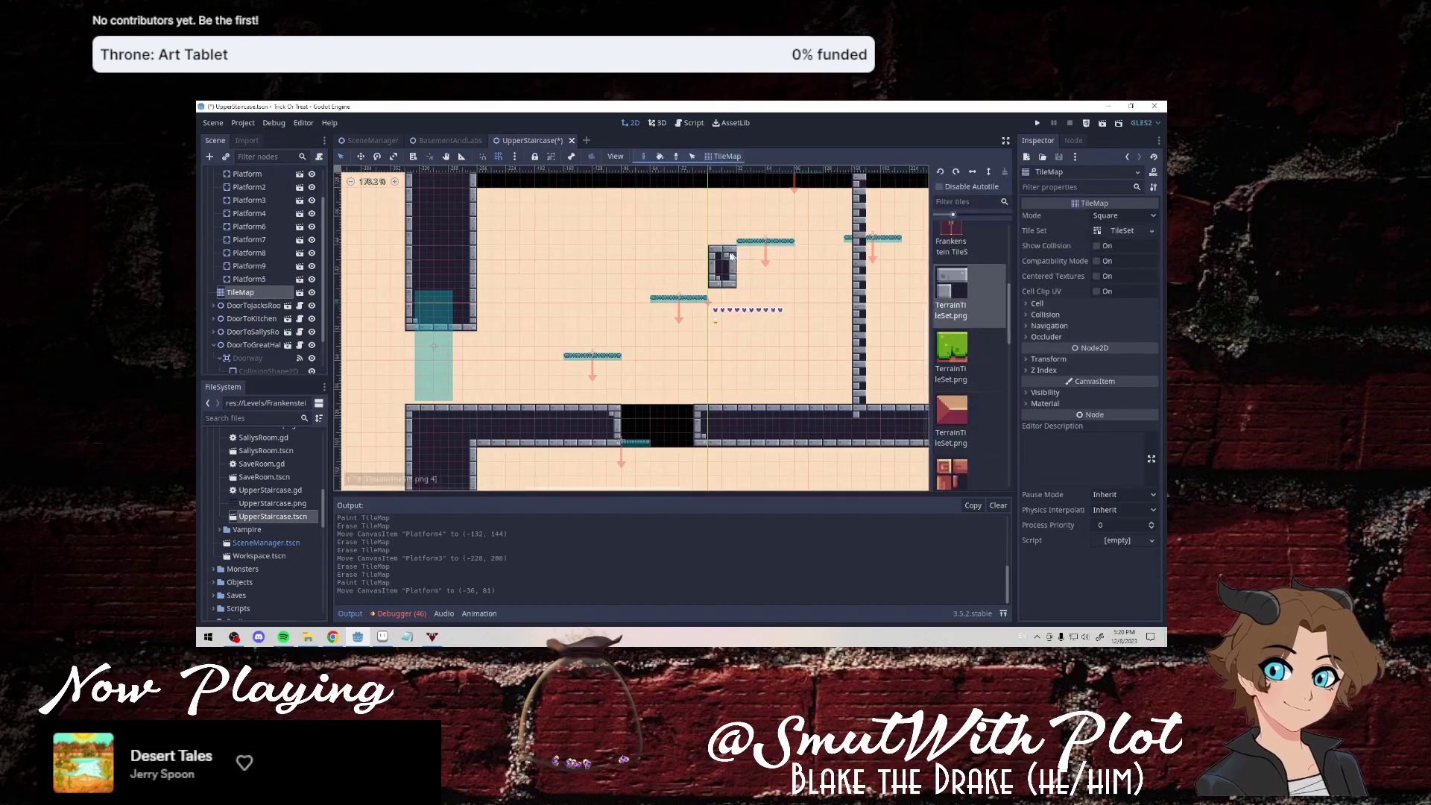
{"action": "right_click_drag", "start_coordinate": [723, 283], "coordinate": [725, 252]}
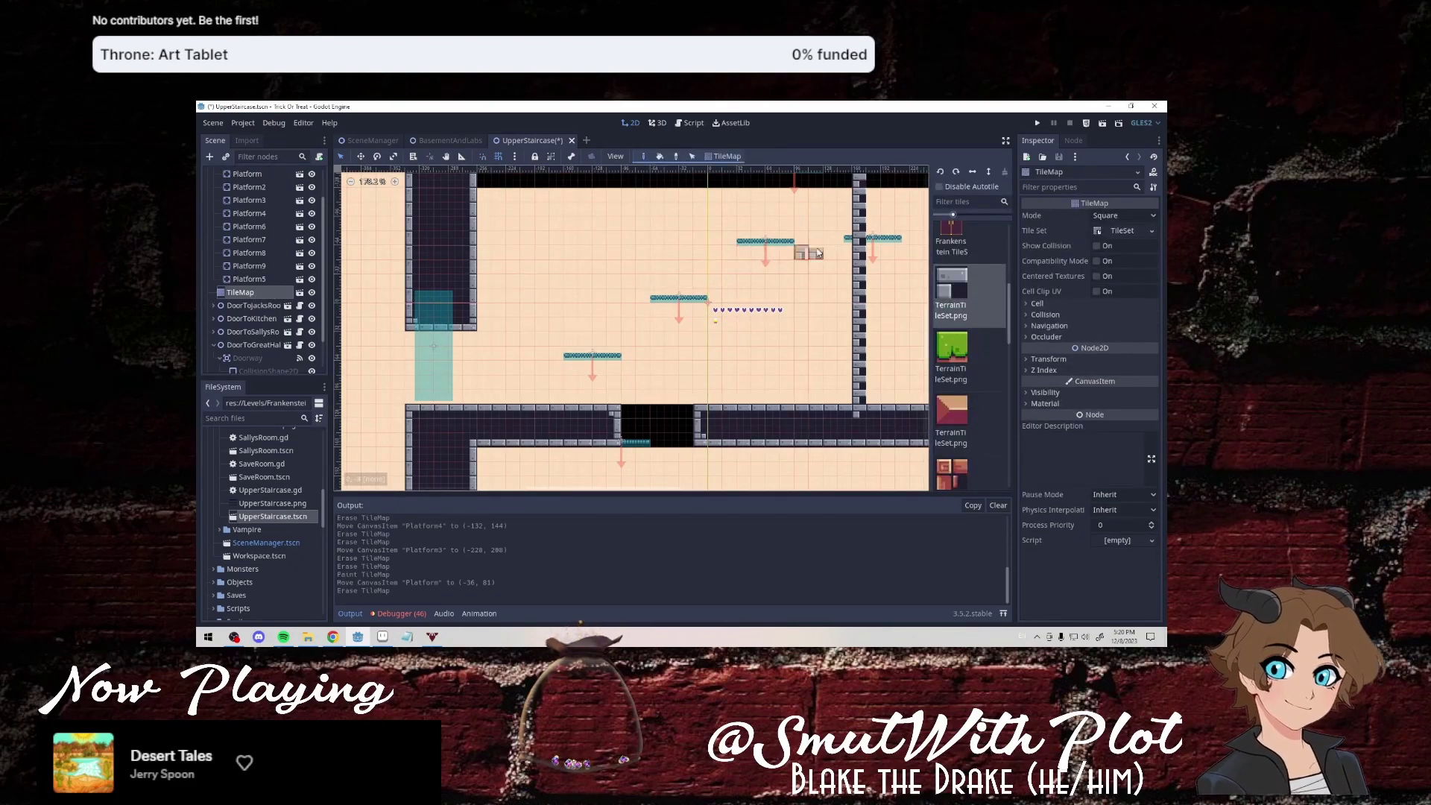
{"action": "mouse_move", "coordinate": [807, 228]}
{"action": "left_mouse_down"}
{"action": "mouse_move", "coordinate": [815, 203]}
{"action": "mouse_move", "coordinate": [799, 224]}
{"action": "left_mouse_up"}
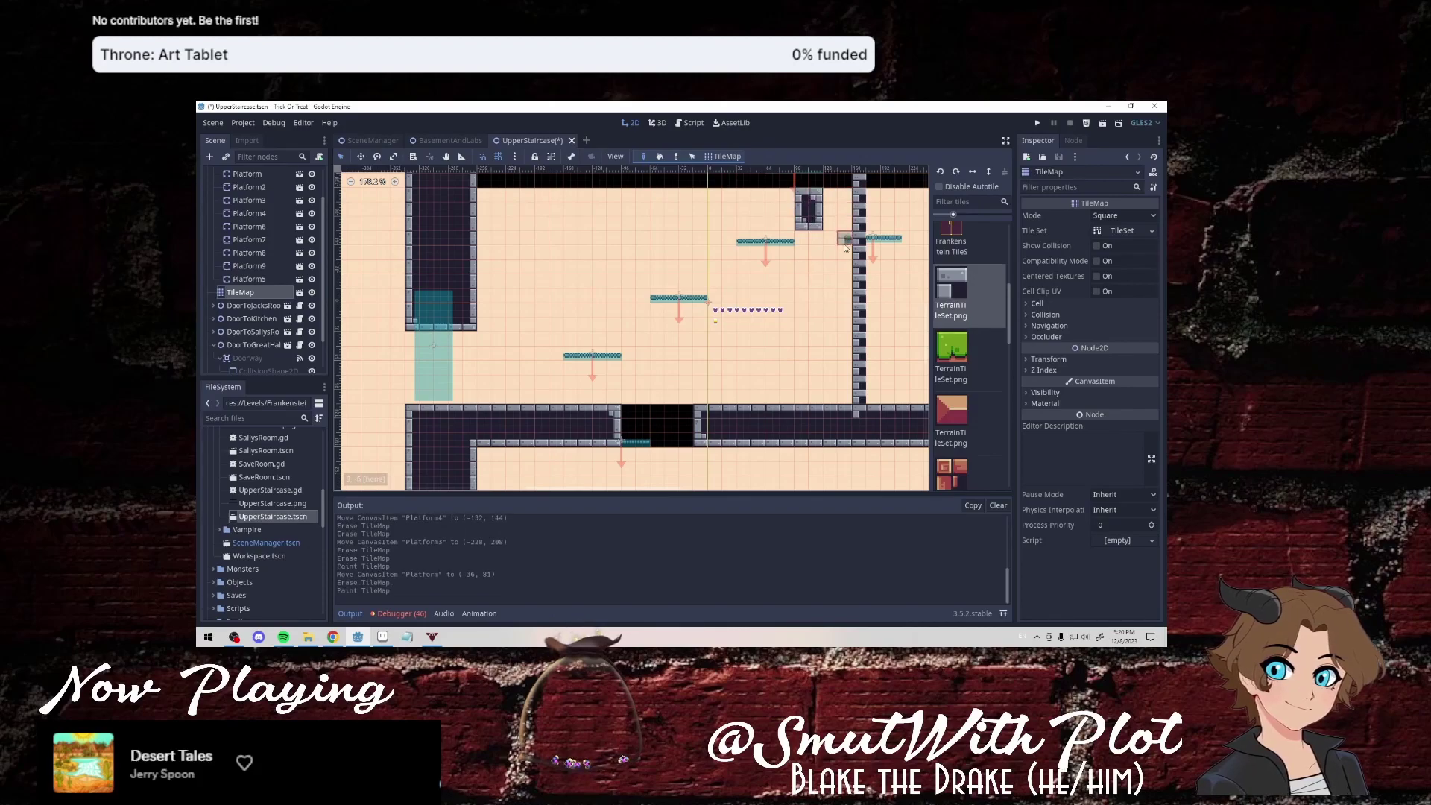
{"action": "scroll", "coordinate": [839, 313], "scroll_direction": "up", "scroll_amount": 2}
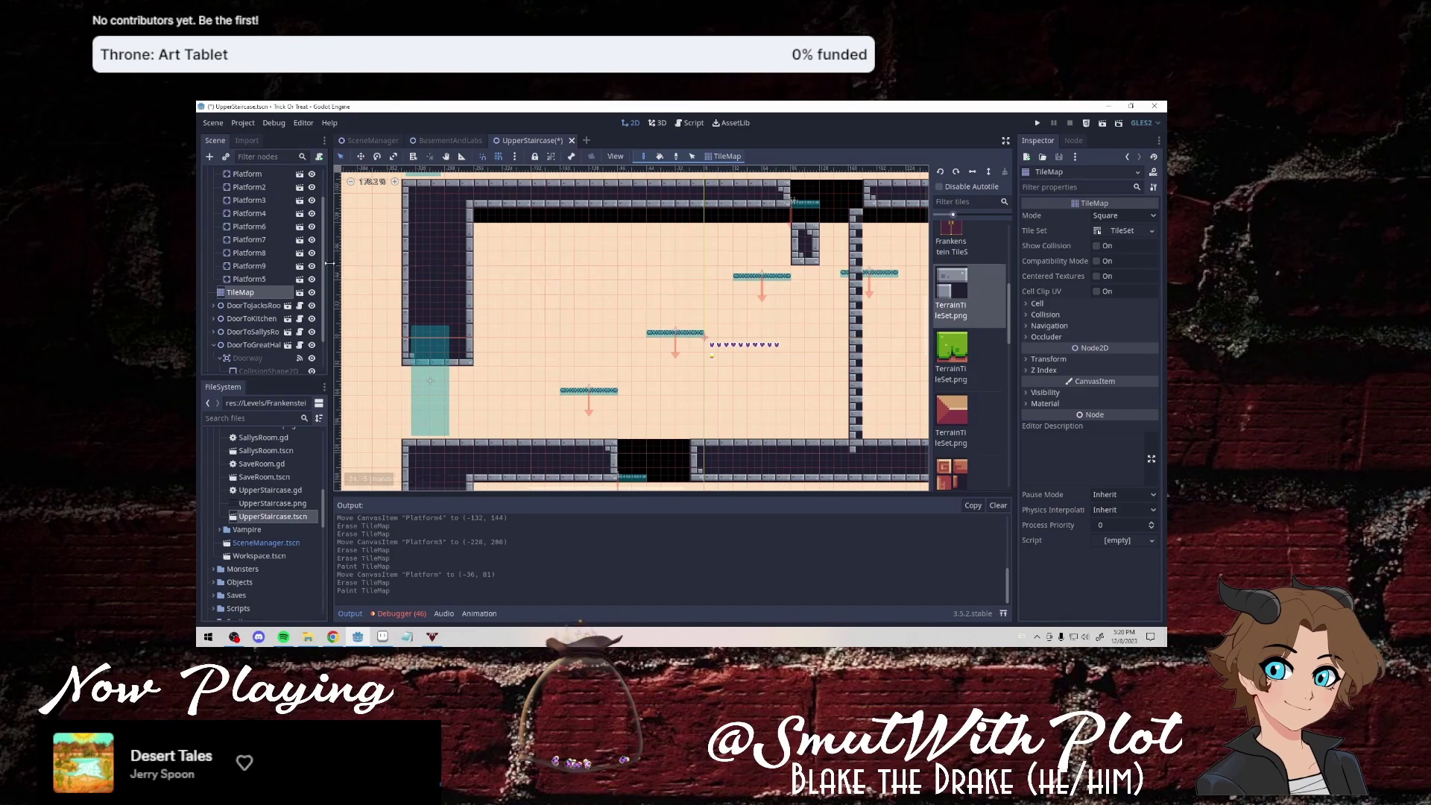
{"action": "left_click", "coordinate": [268, 240]}
{"action": "left_click_drag", "start_coordinate": [865, 275], "coordinate": [784, 222]}
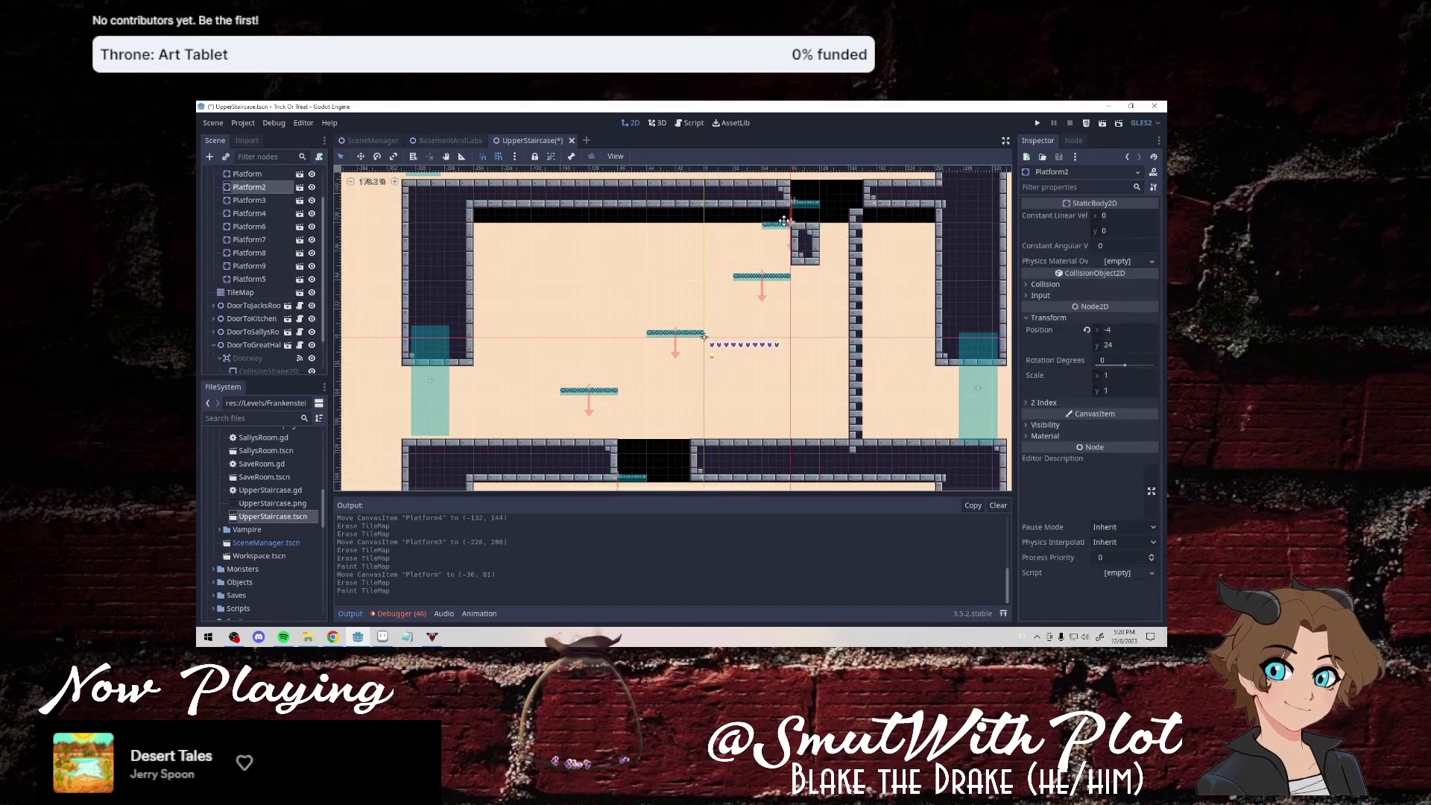
{"action": "left_click_drag", "start_coordinate": [784, 221], "coordinate": [788, 214]}
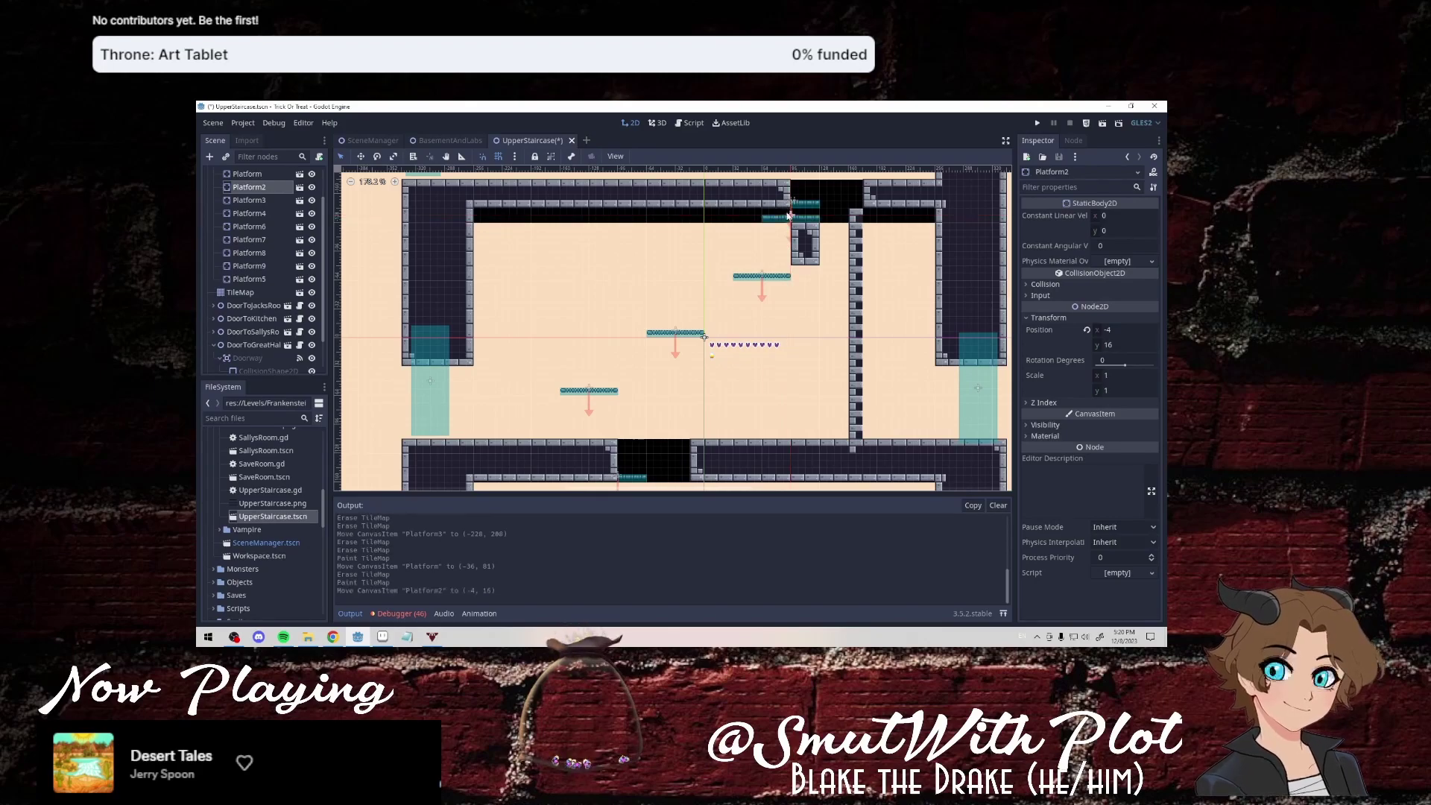
{"action": "middle_click_drag", "start_coordinate": [797, 263], "coordinate": [801, 316]}
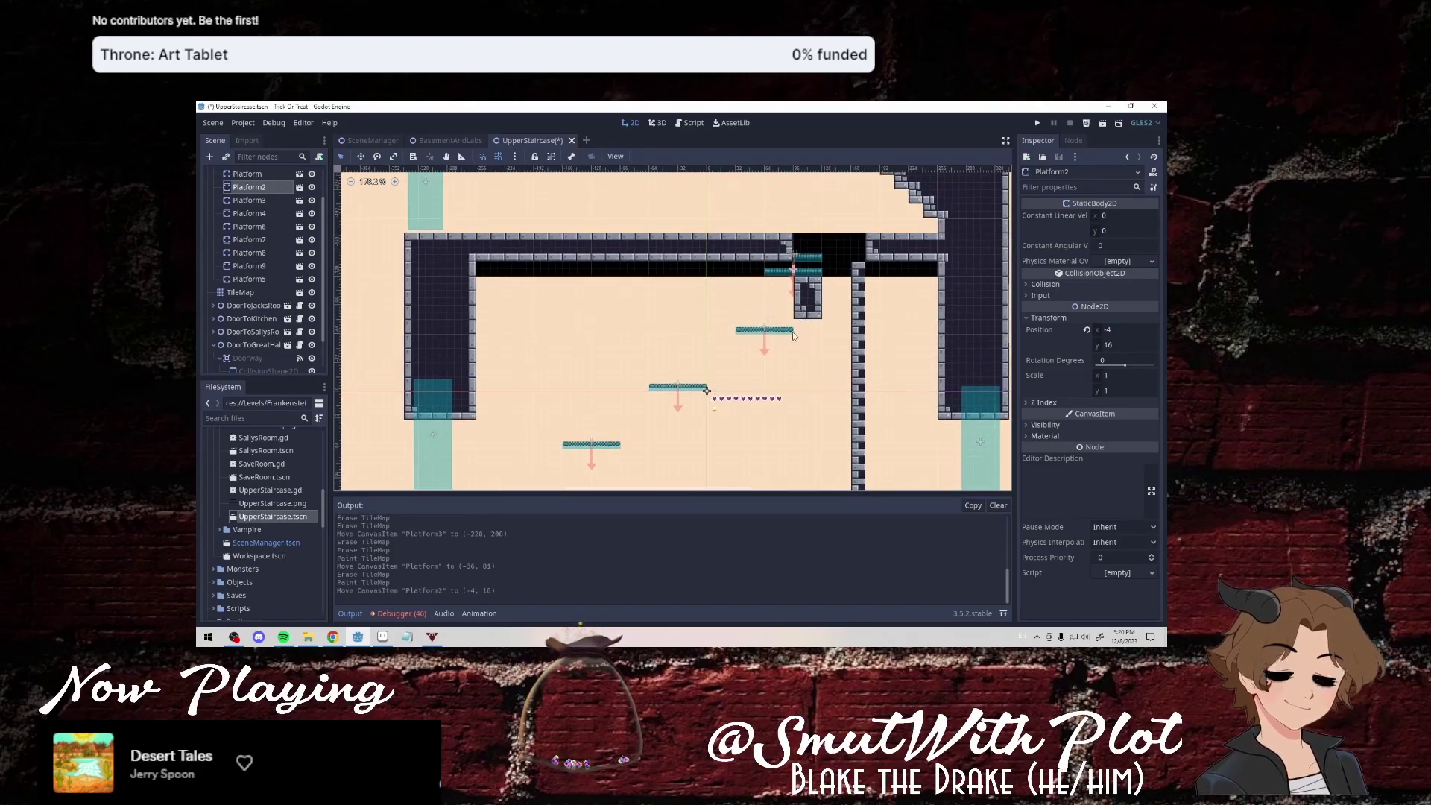
Erase the small stone column, the right wall tile column, and the short column above the corridor.
{"action": "left_click", "coordinate": [240, 292]}
{"action": "right_click_drag", "start_coordinate": [809, 314], "coordinate": [803, 302]}
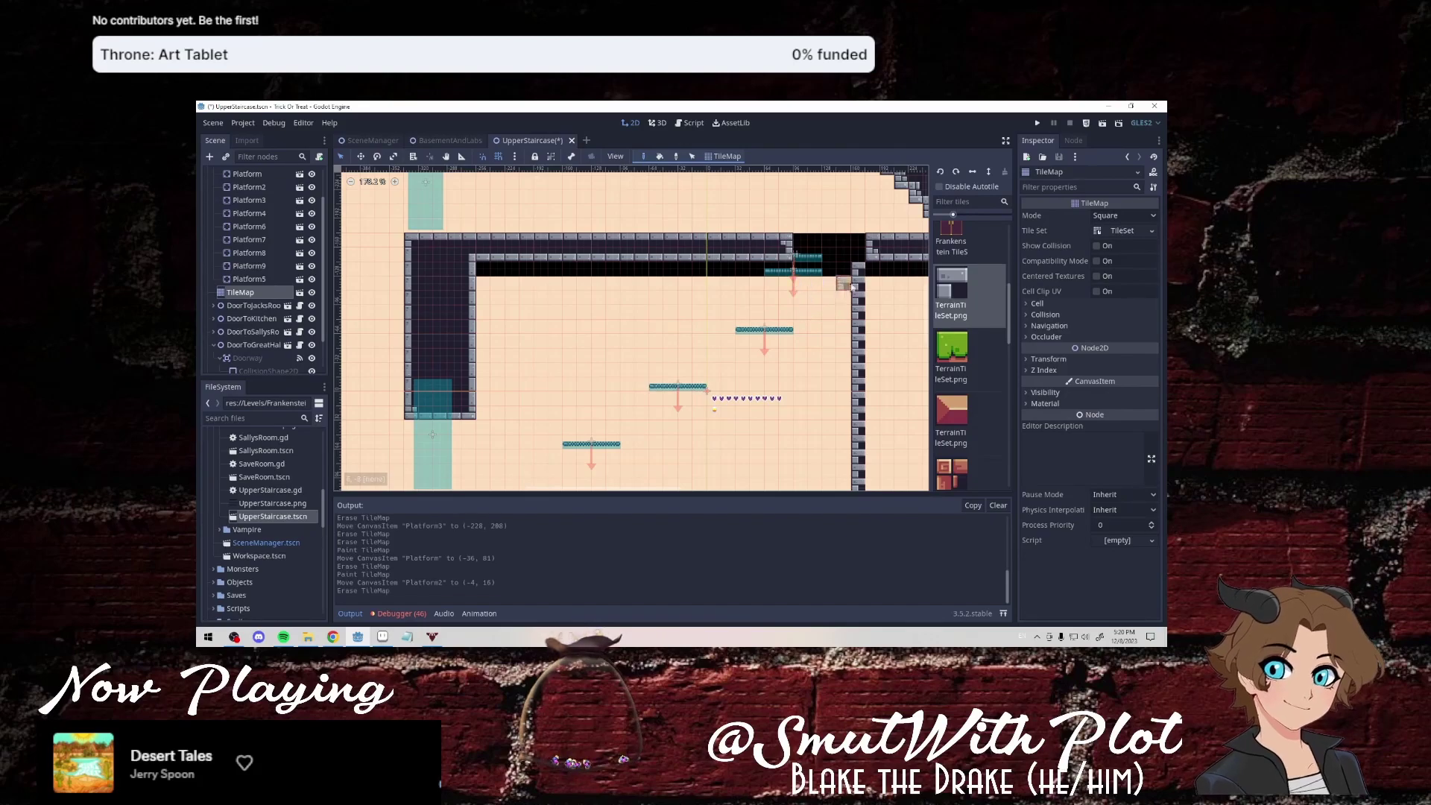
{"action": "right_click_drag", "start_coordinate": [855, 267], "coordinate": [855, 456]}
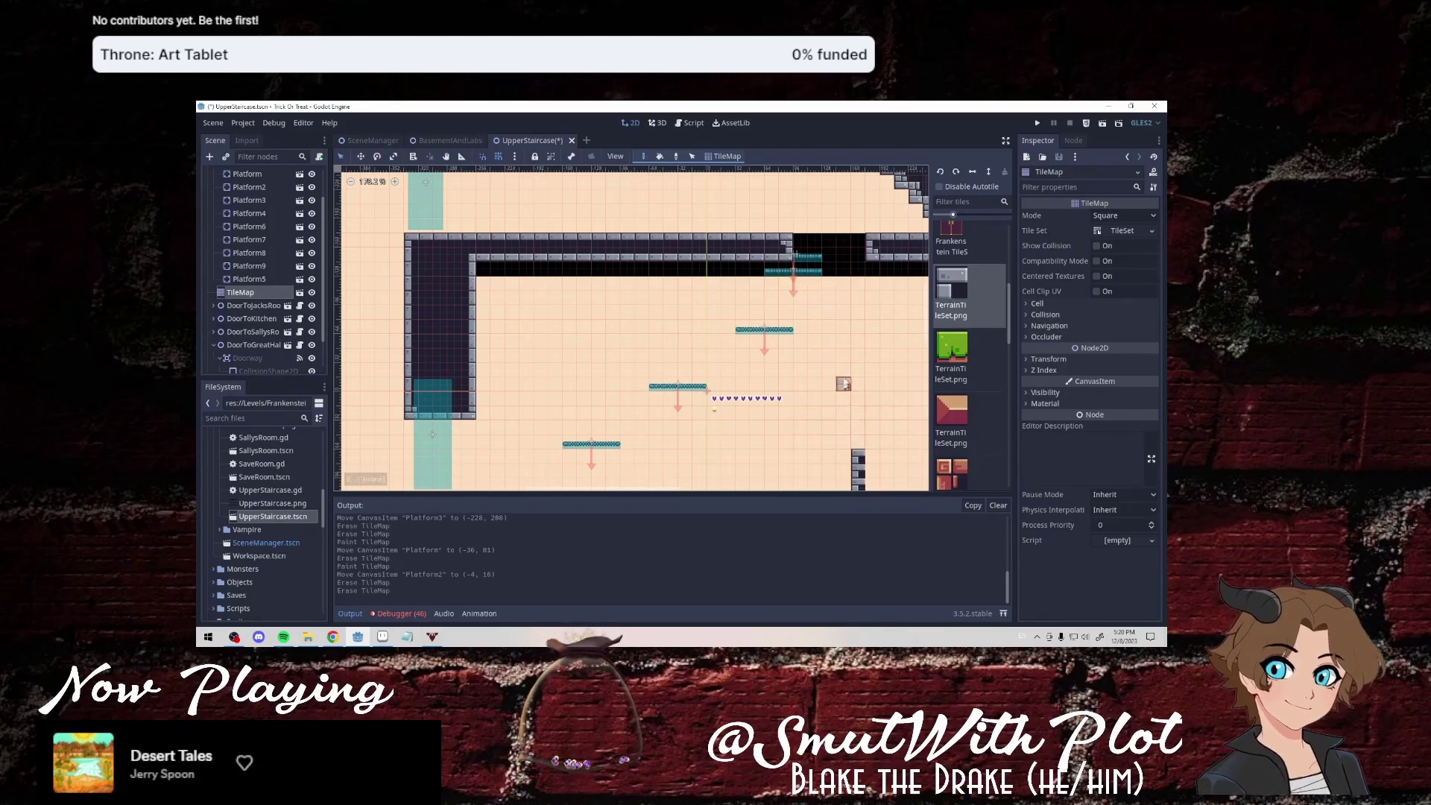
{"action": "scroll", "coordinate": [845, 298], "scroll_direction": "down", "scroll_amount": 2}
{"action": "scroll", "coordinate": [845, 294], "scroll_direction": "down", "scroll_amount": 1}
{"action": "scroll", "coordinate": [845, 294], "scroll_direction": "up", "scroll_amount": 1}
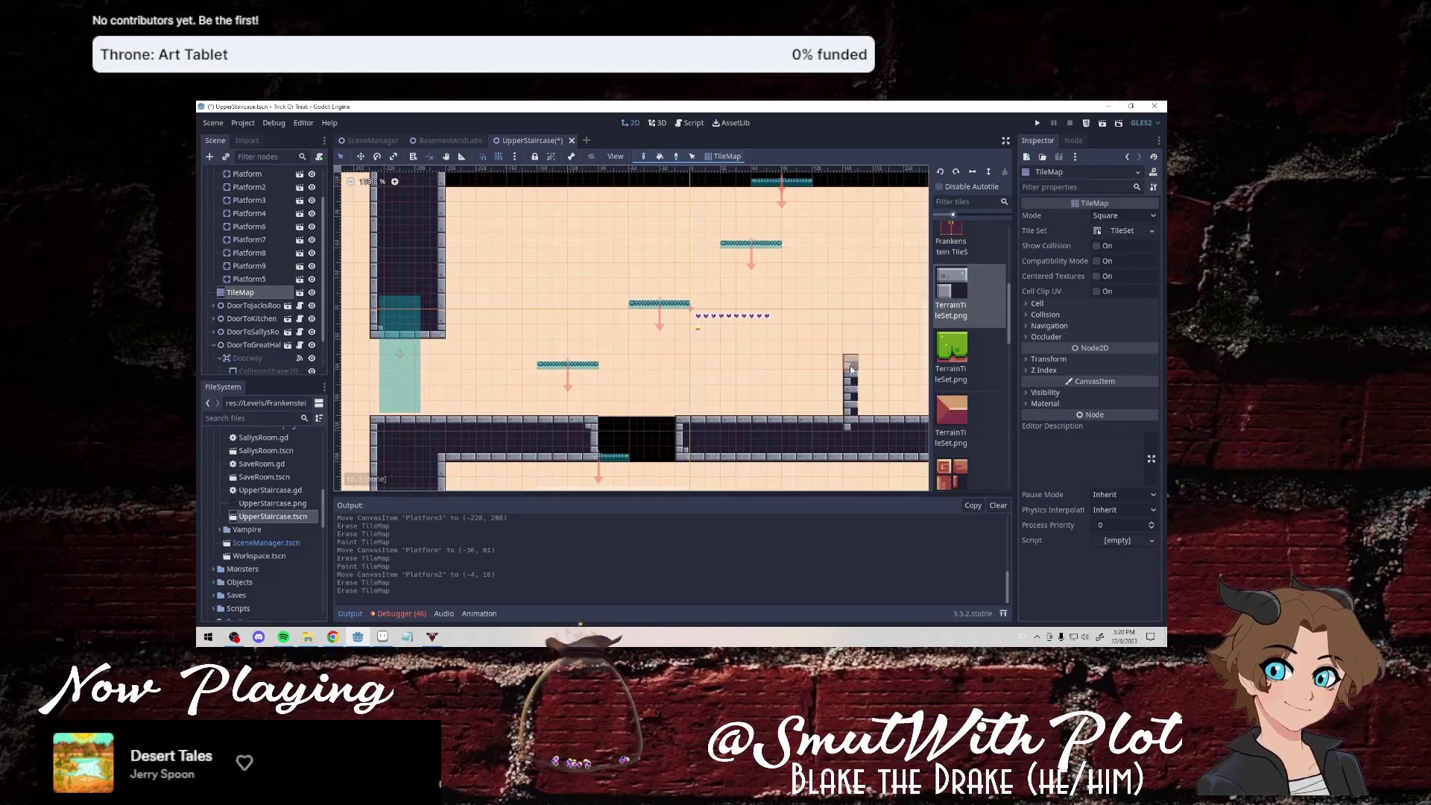
{"action": "right_click_drag", "start_coordinate": [850, 358], "coordinate": [850, 418]}
{"action": "left_click_drag", "start_coordinate": [836, 269], "coordinate": [836, 253]}
{"action": "scroll", "coordinate": [836, 257], "scroll_direction": "up", "scroll_amount": 2}
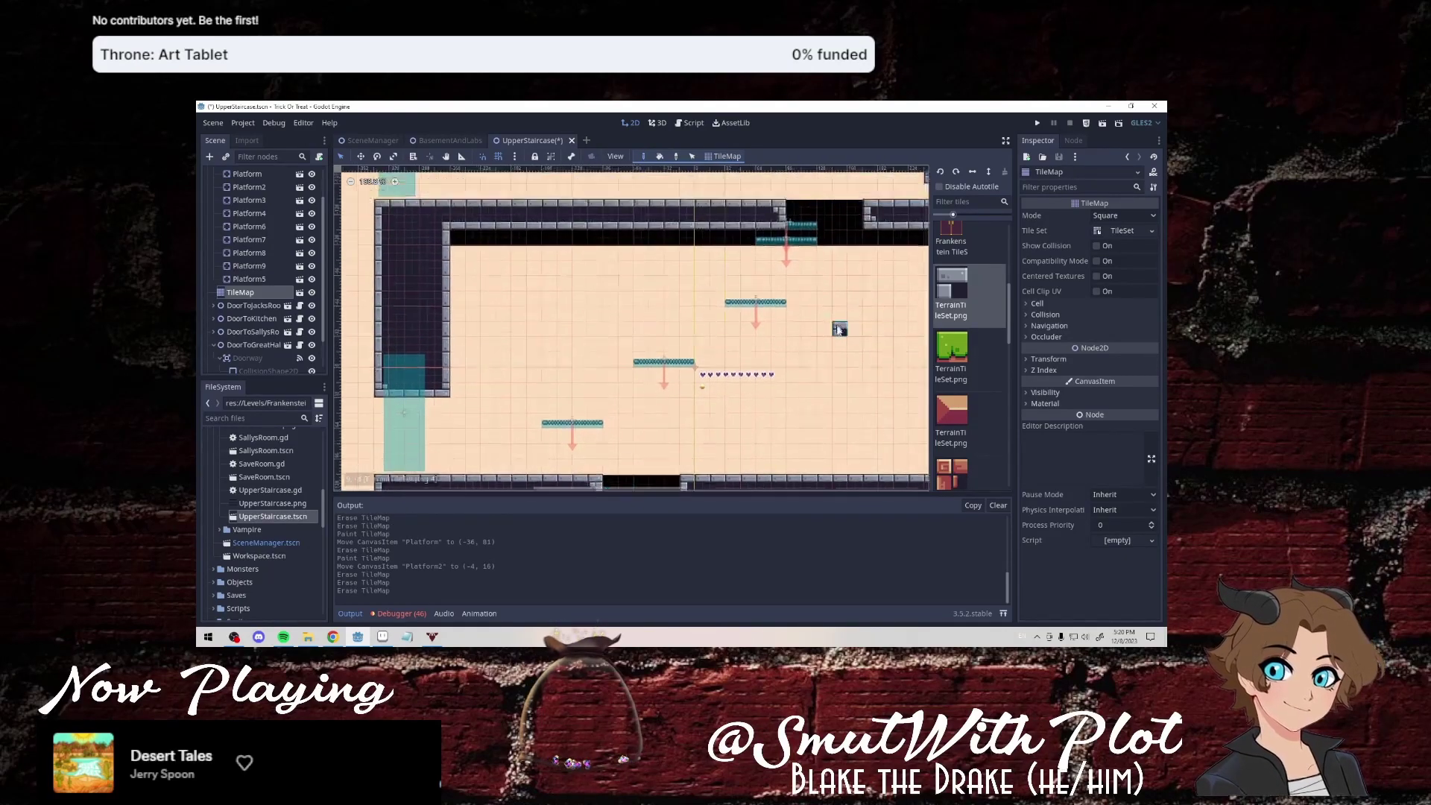
{"action": "scroll", "coordinate": [836, 257], "scroll_direction": "up", "scroll_amount": 1}
Erase the small wall block near Platform7, then save and run the scene.
{"action": "left_click", "coordinate": [295, 241]}
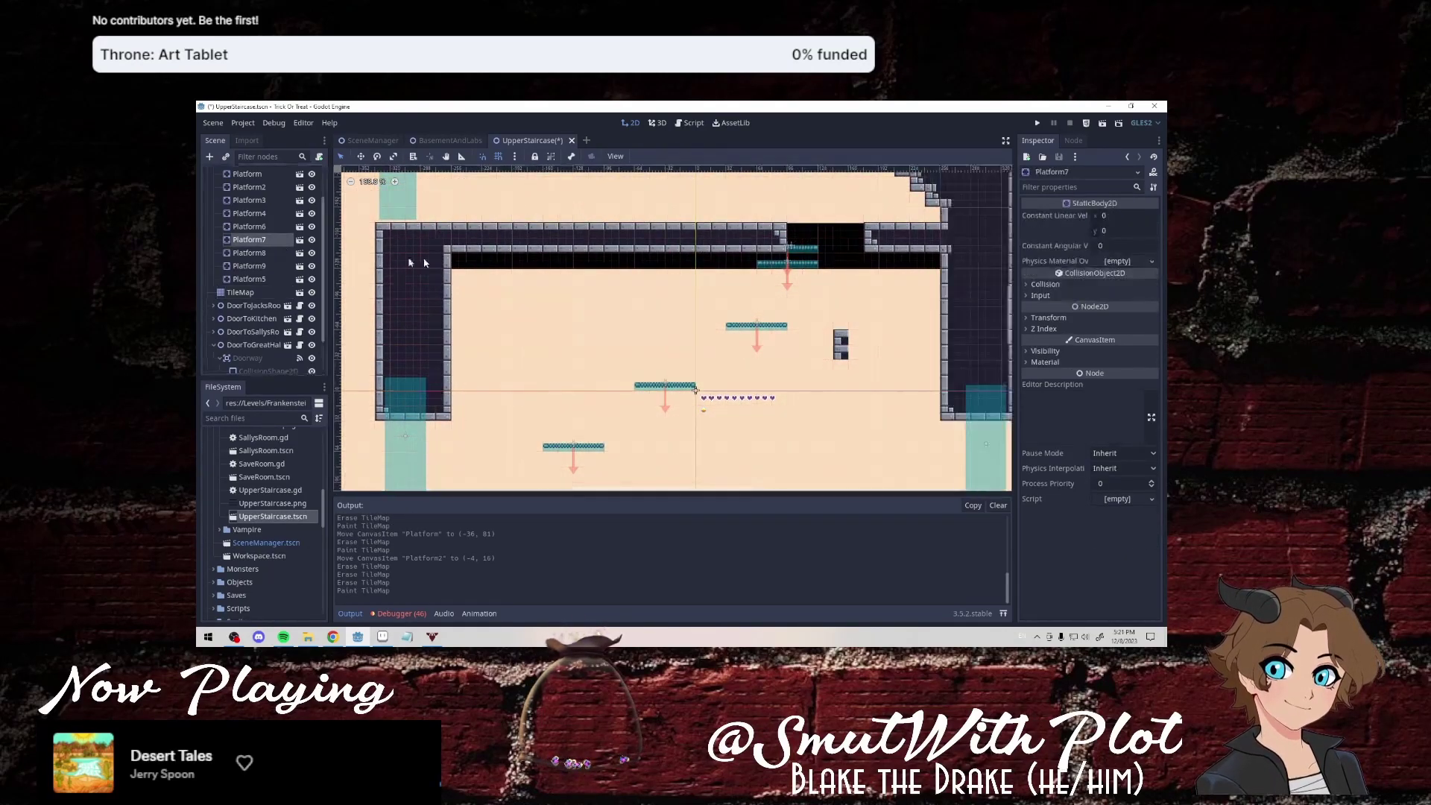
{"action": "left_click", "coordinate": [269, 293]}
{"action": "right_click_drag", "start_coordinate": [841, 331], "coordinate": [841, 365]}
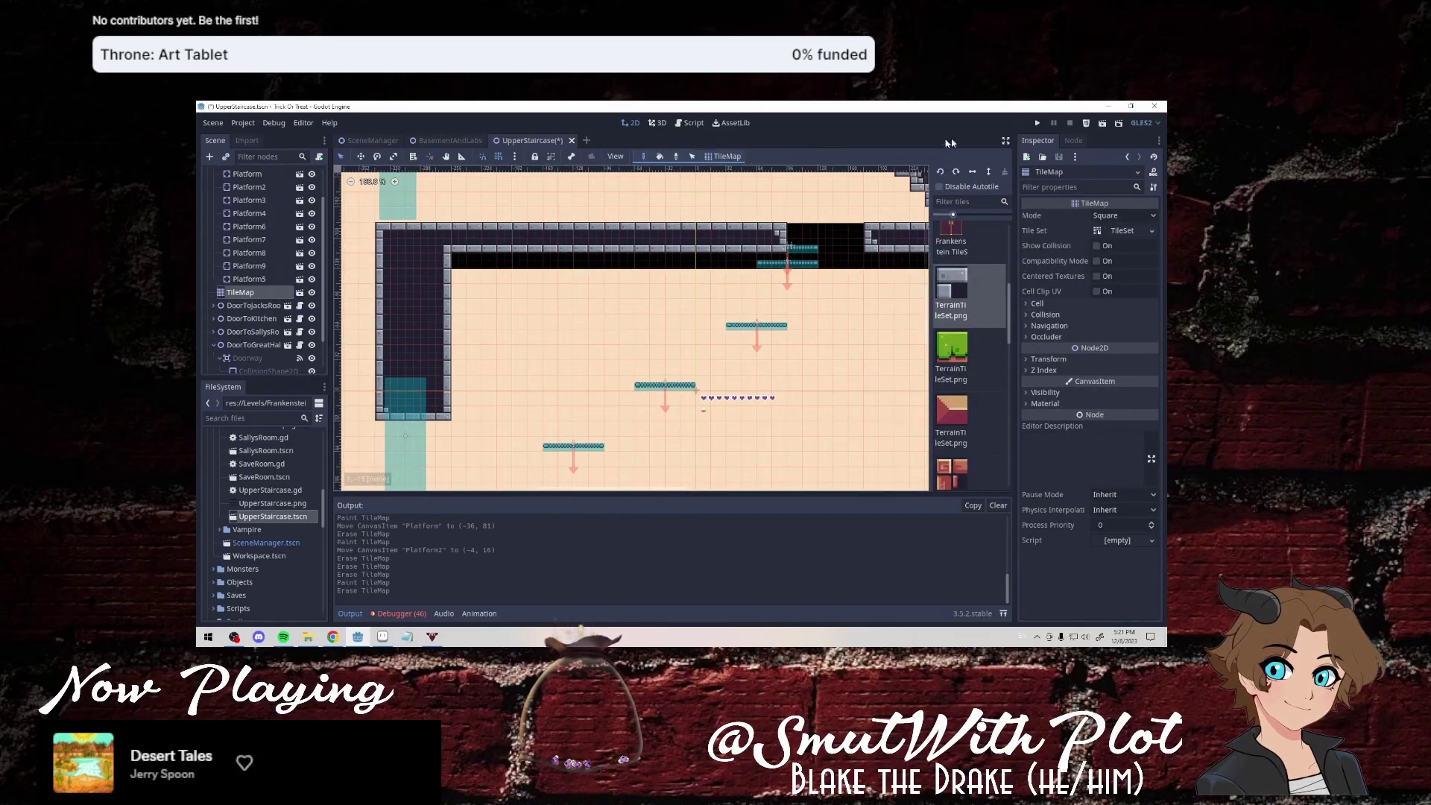
{"action": "left_click", "coordinate": [1103, 123]}
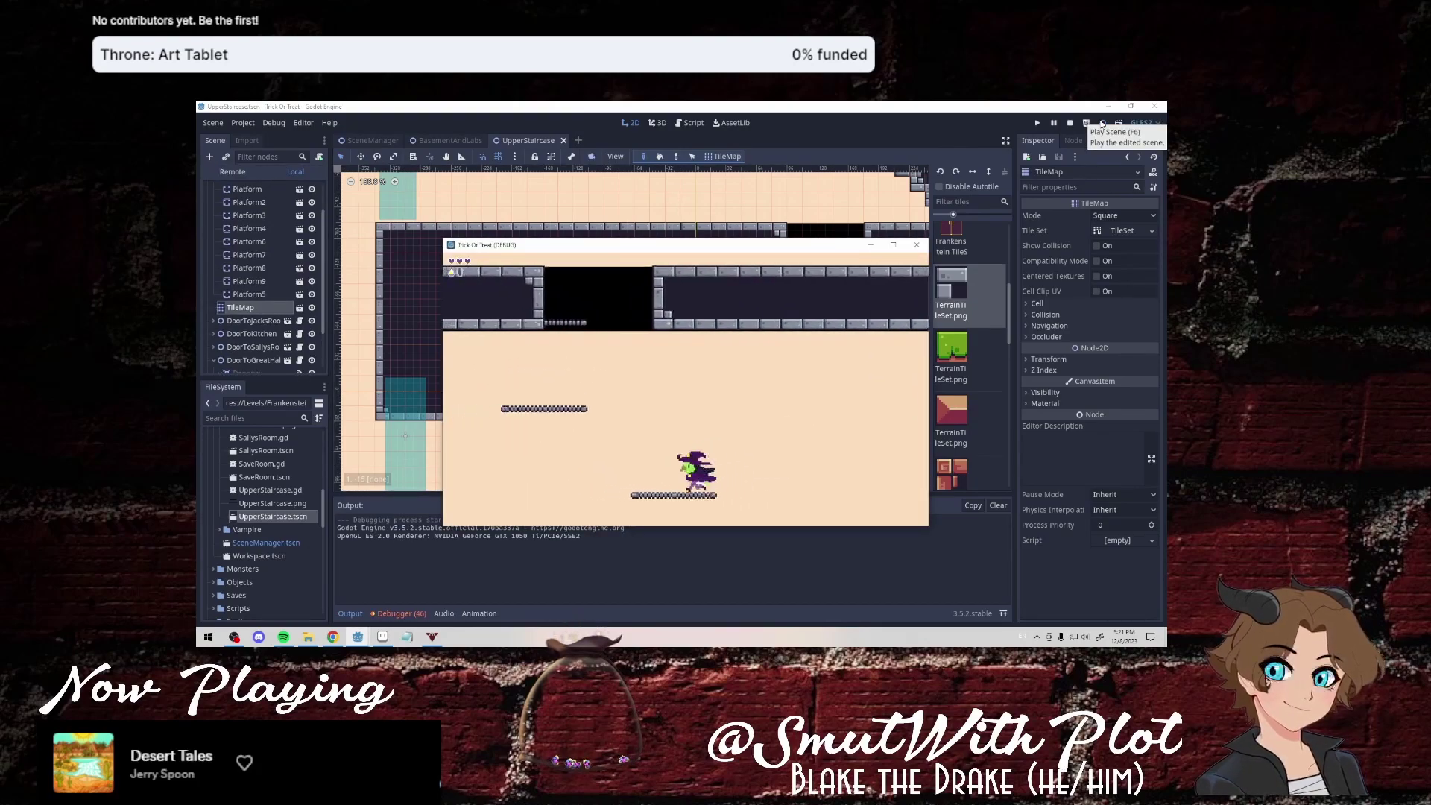
Run the witch across the floating platforms, drop through the floors, then stop the test.
{"action": "key", "text": "Left"}
{"action": "key", "text": "Left"}
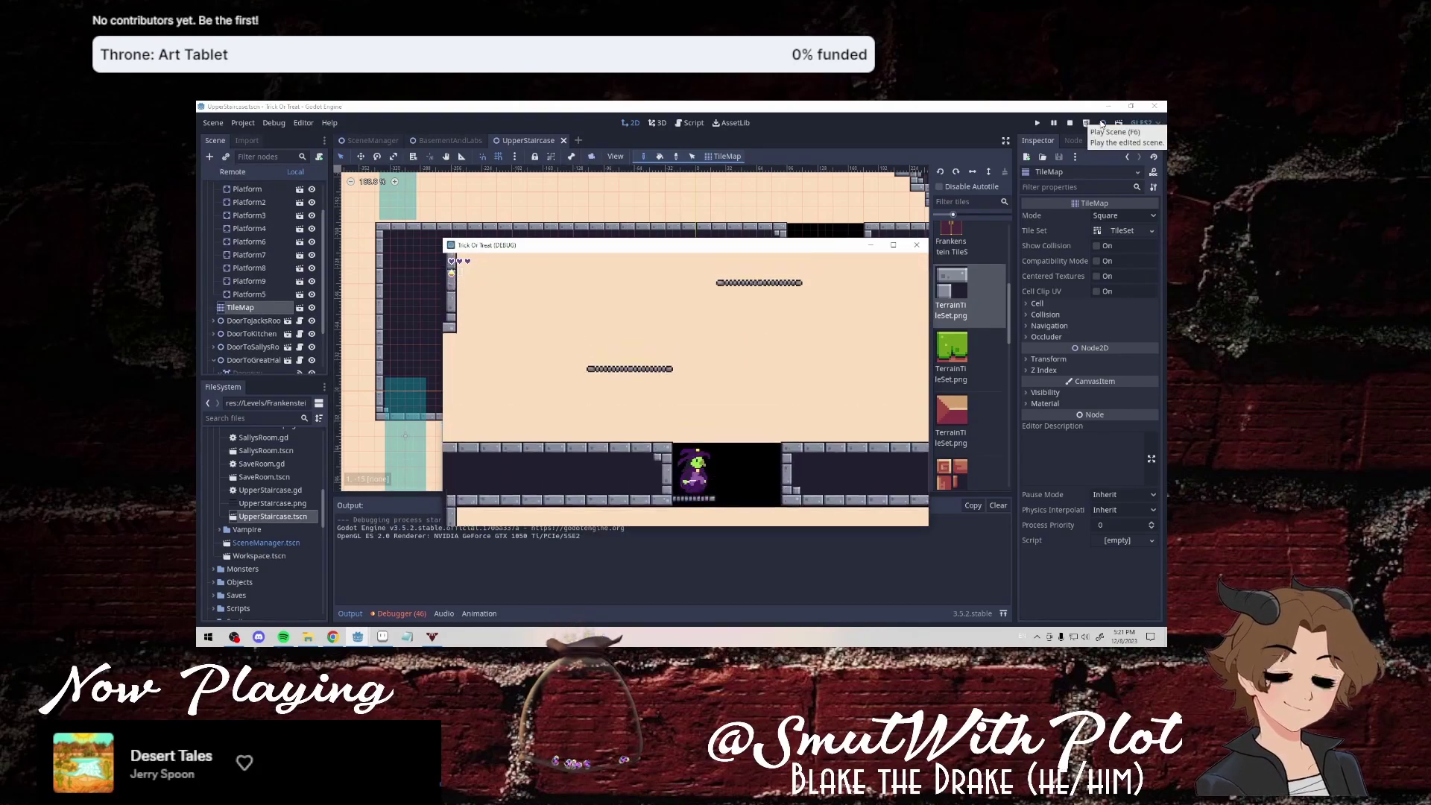
{"action": "key", "text": "Up"}
{"action": "key", "text": "Right"}
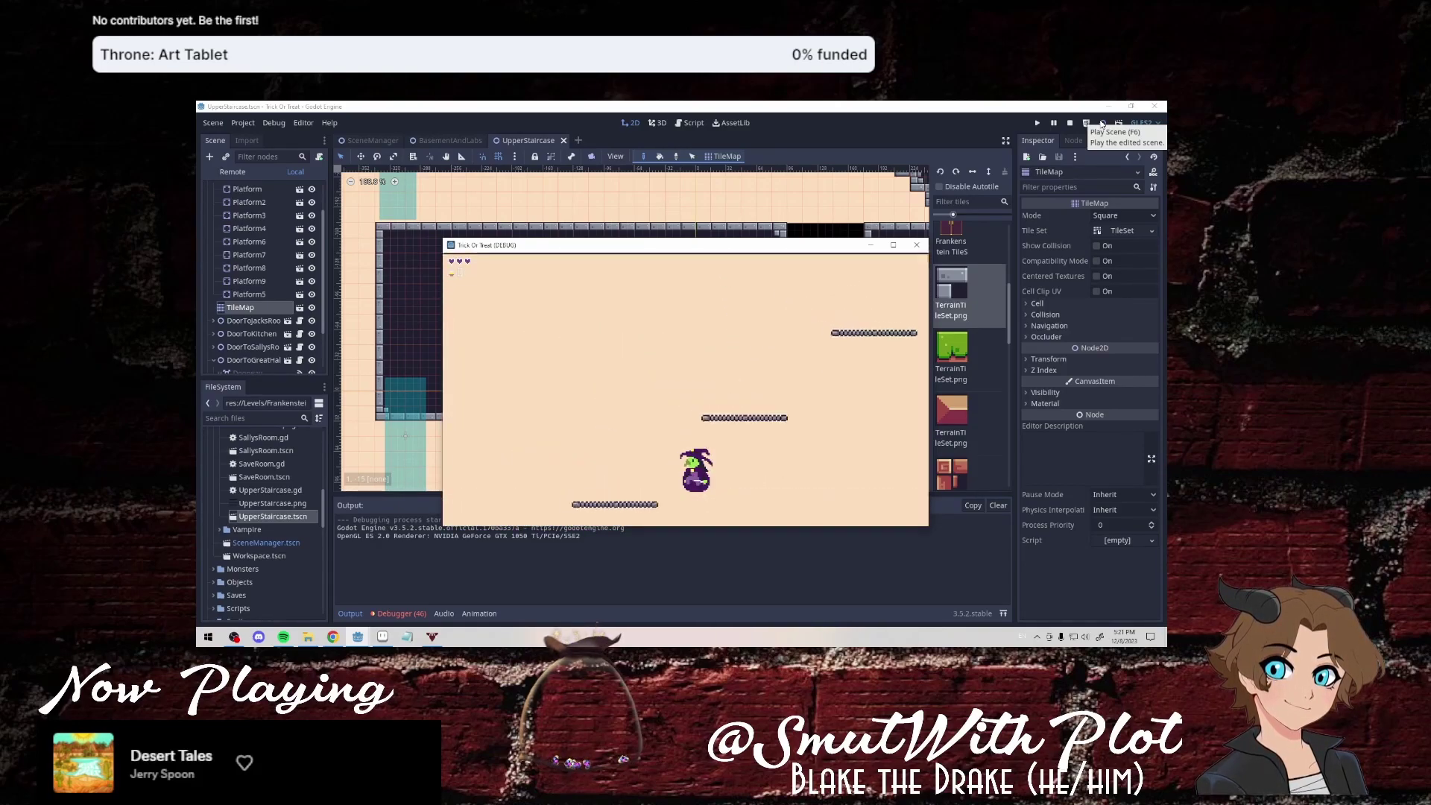
{"action": "key", "text": "Left"}
{"action": "key", "text": "Right"}
{"action": "key", "text": "Down"}
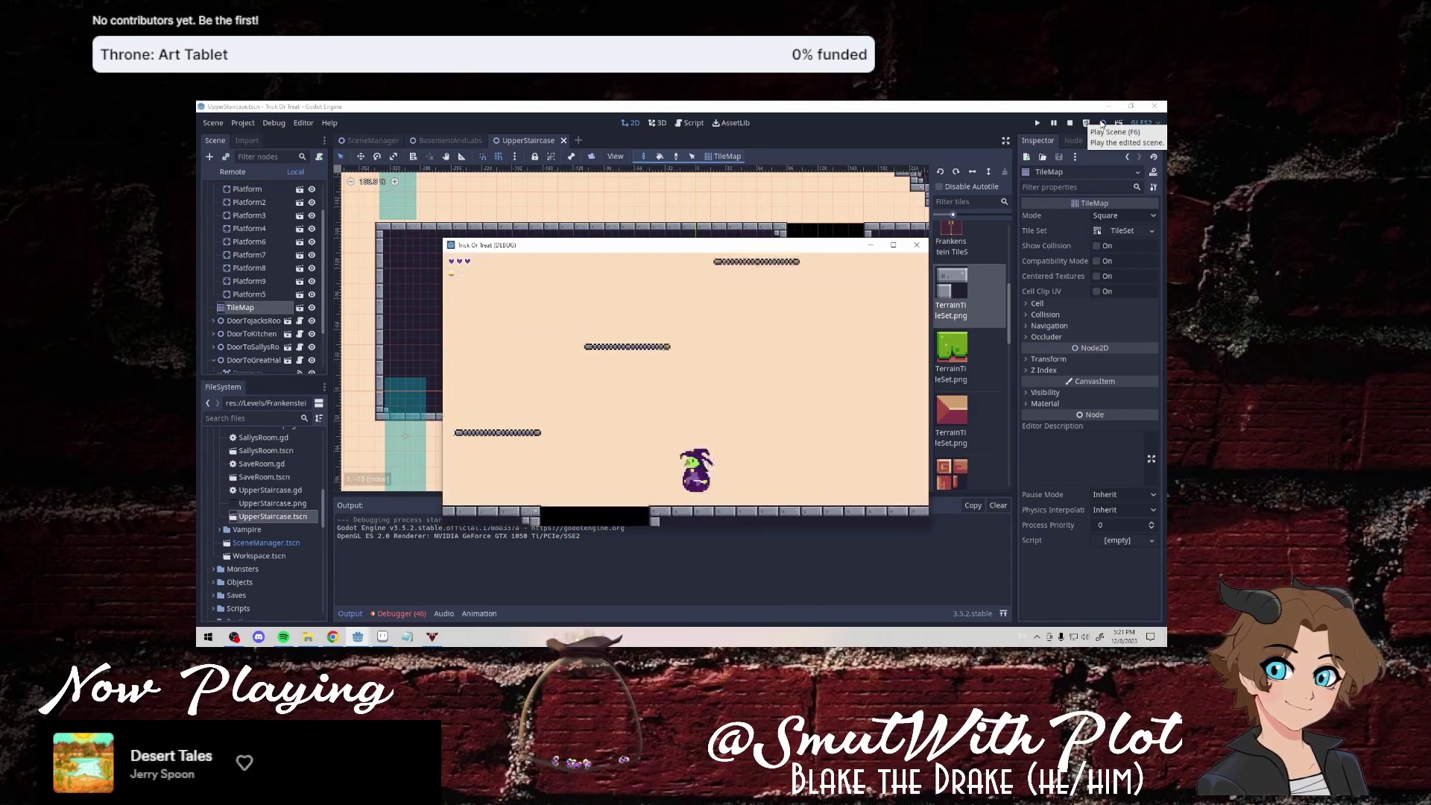
{"action": "key", "text": "Right"}
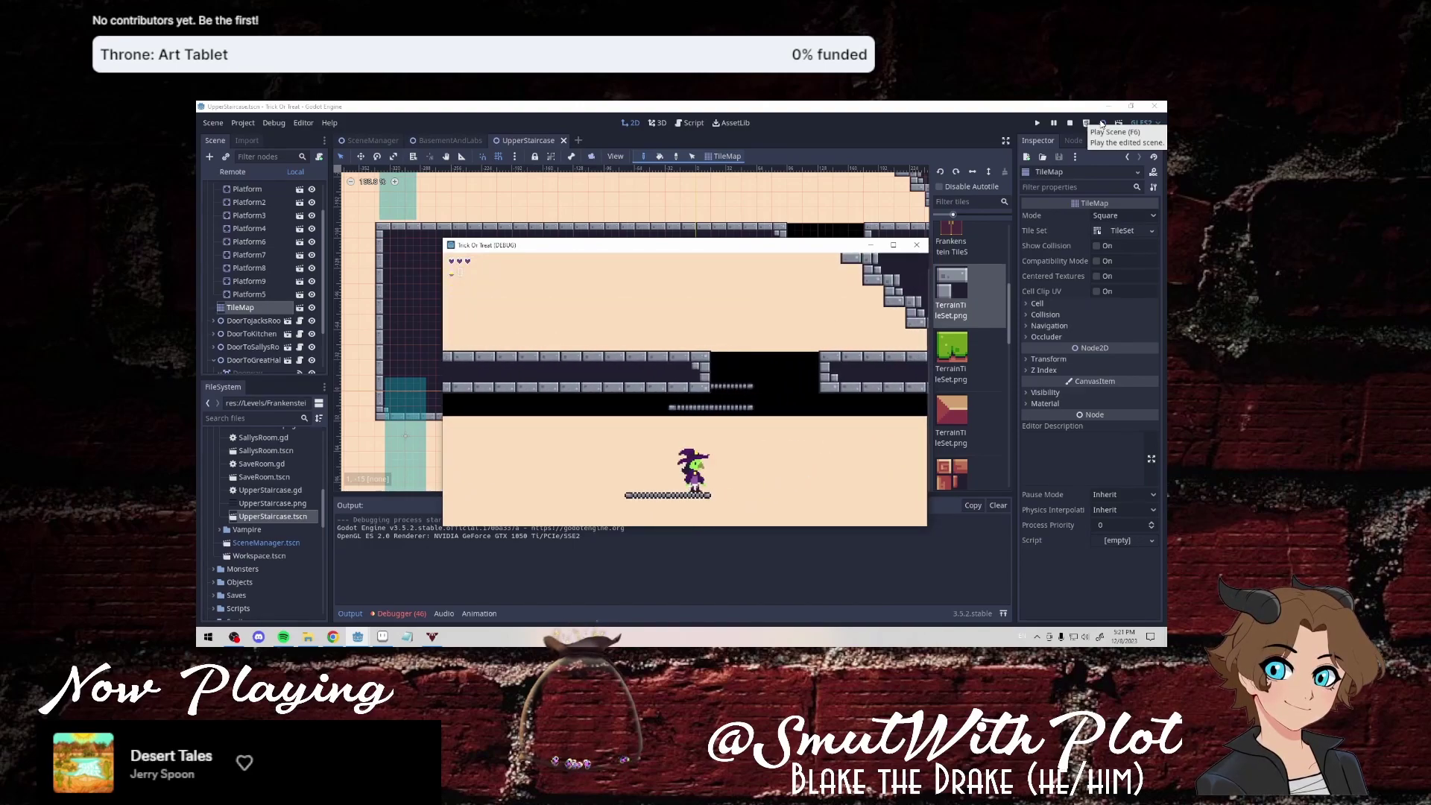
{"action": "key", "text": "Left"}
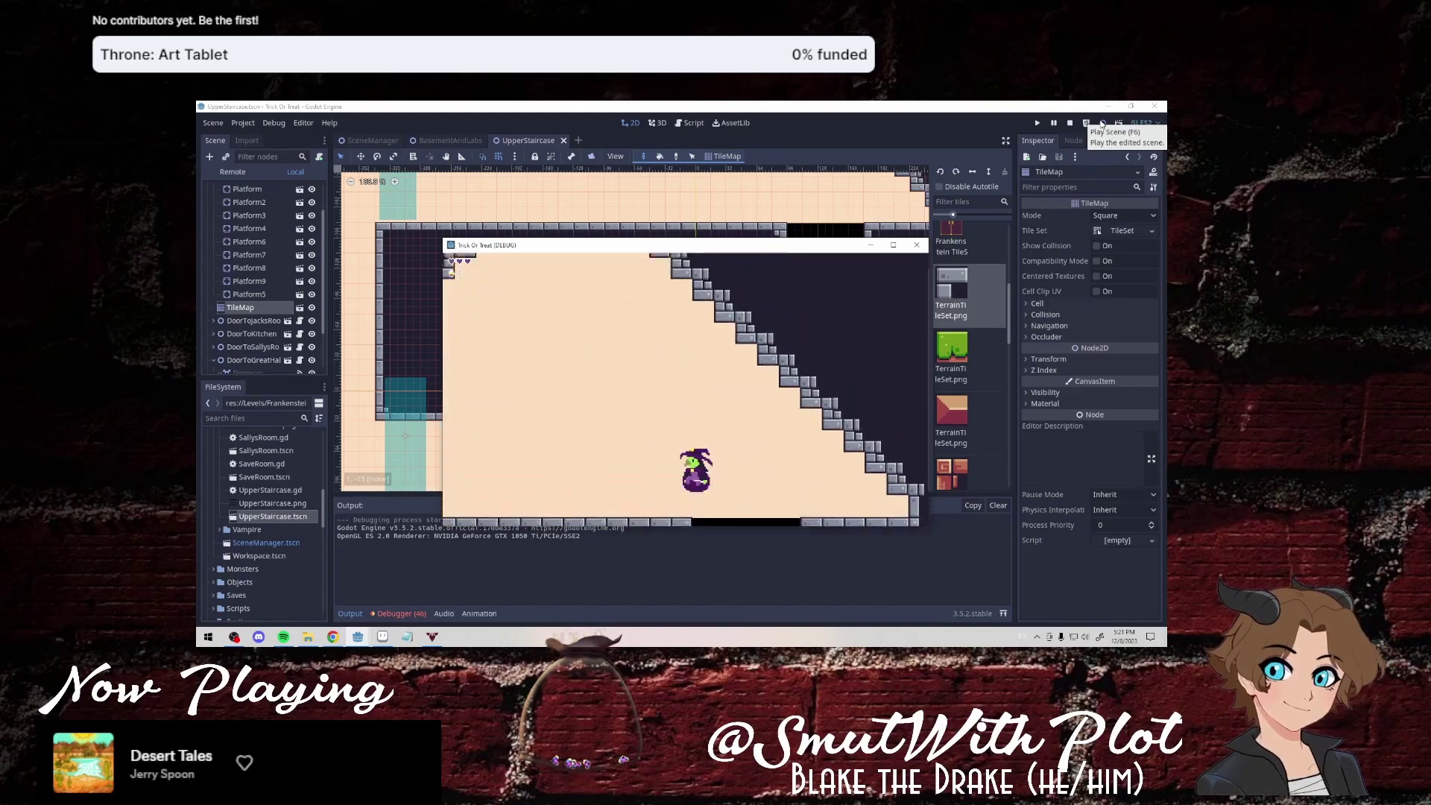
{"action": "key", "text": "Right"}
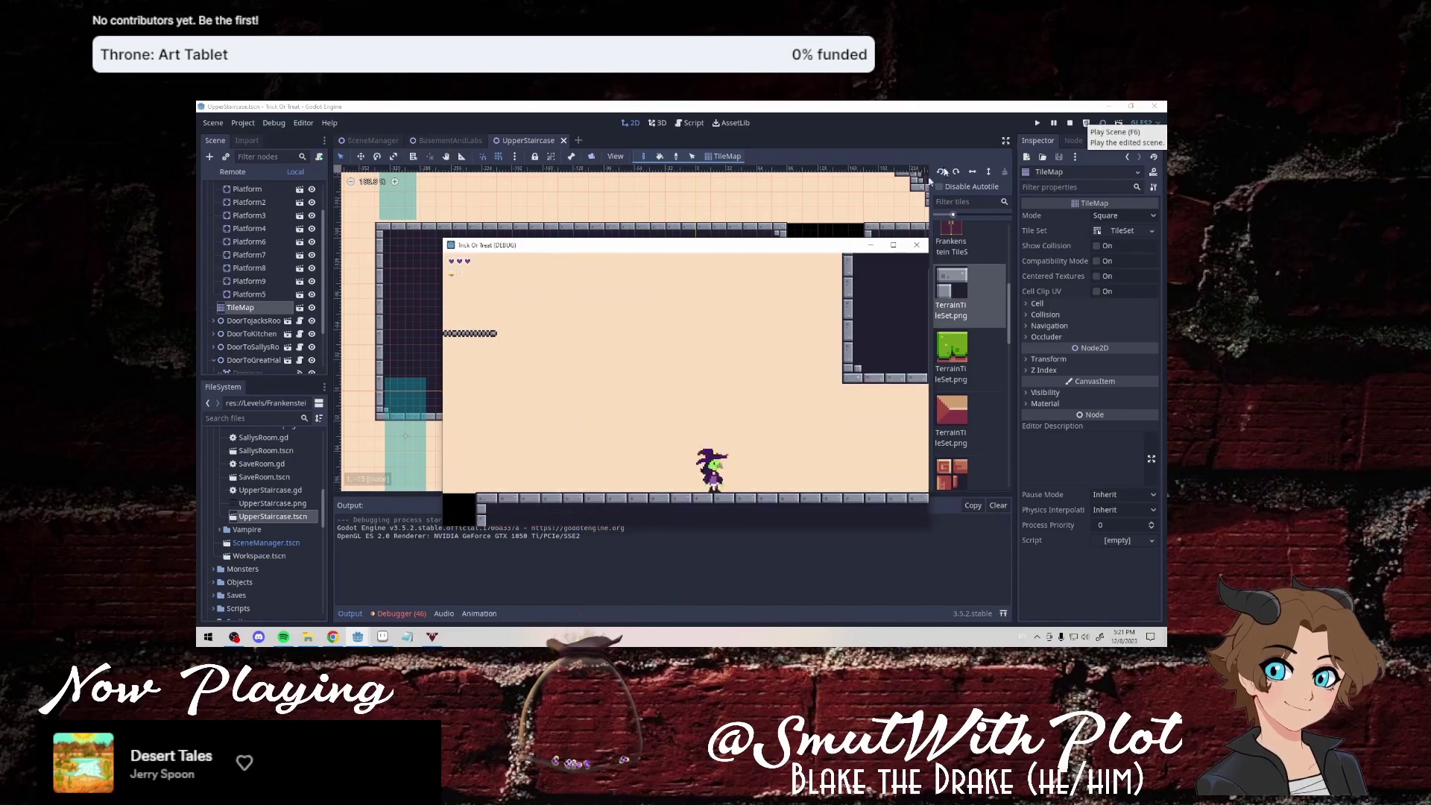
{"action": "left_click", "coordinate": [917, 244]}
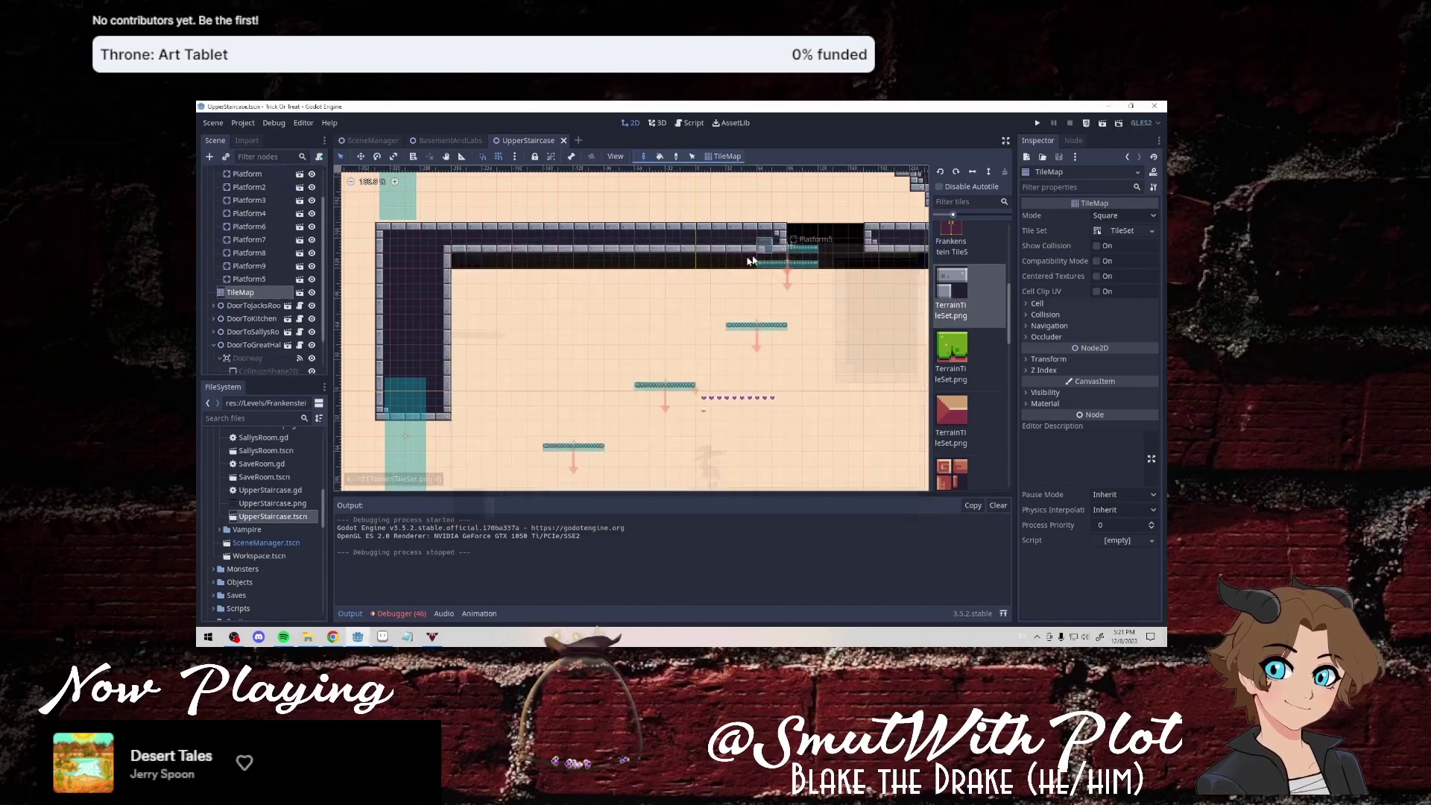
Delete the Platform5 node under the upper gap.
{"action": "left_click", "coordinate": [275, 266]}
{"action": "left_click", "coordinate": [804, 251]}
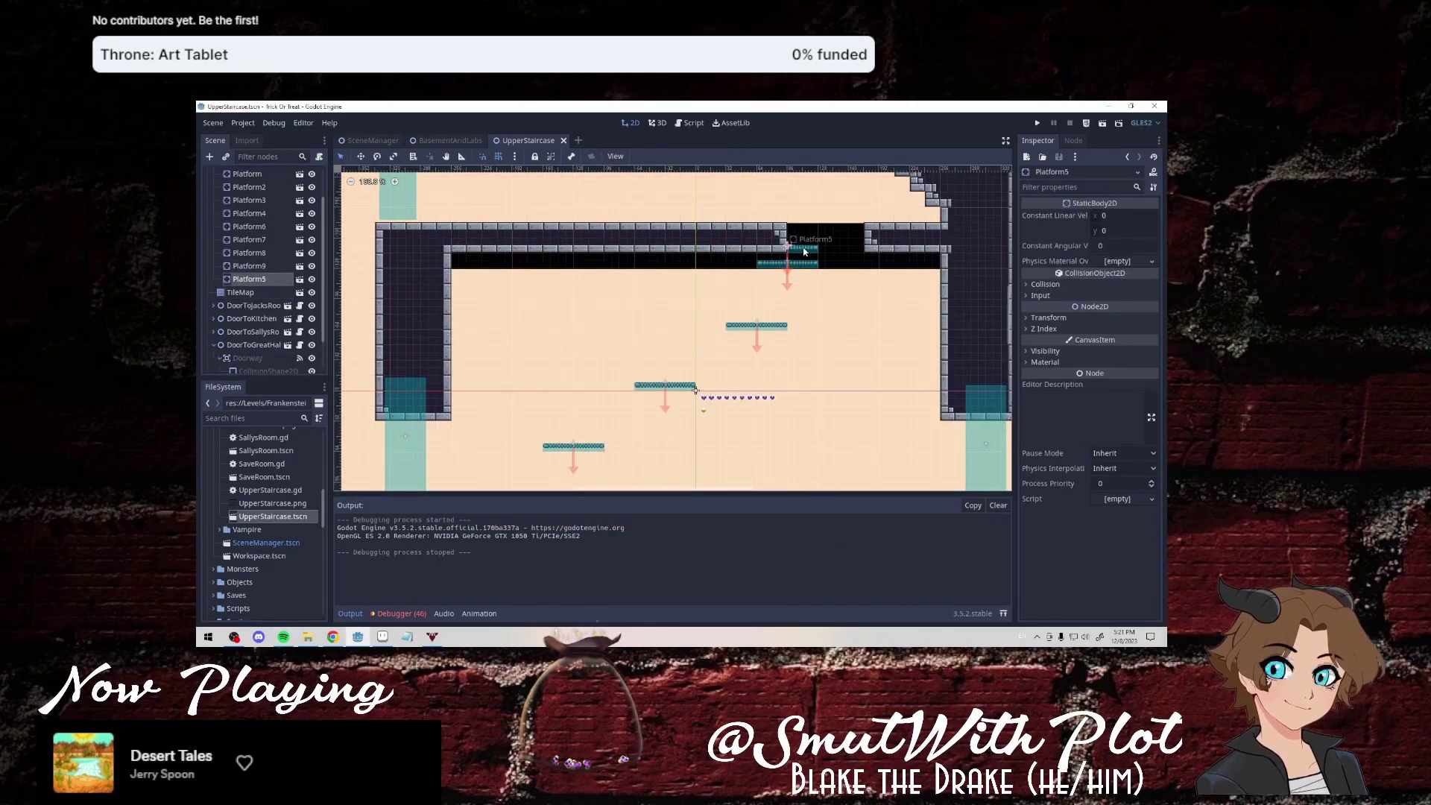
{"action": "key", "text": "Delete"}
{"action": "left_click", "coordinate": [659, 378]}
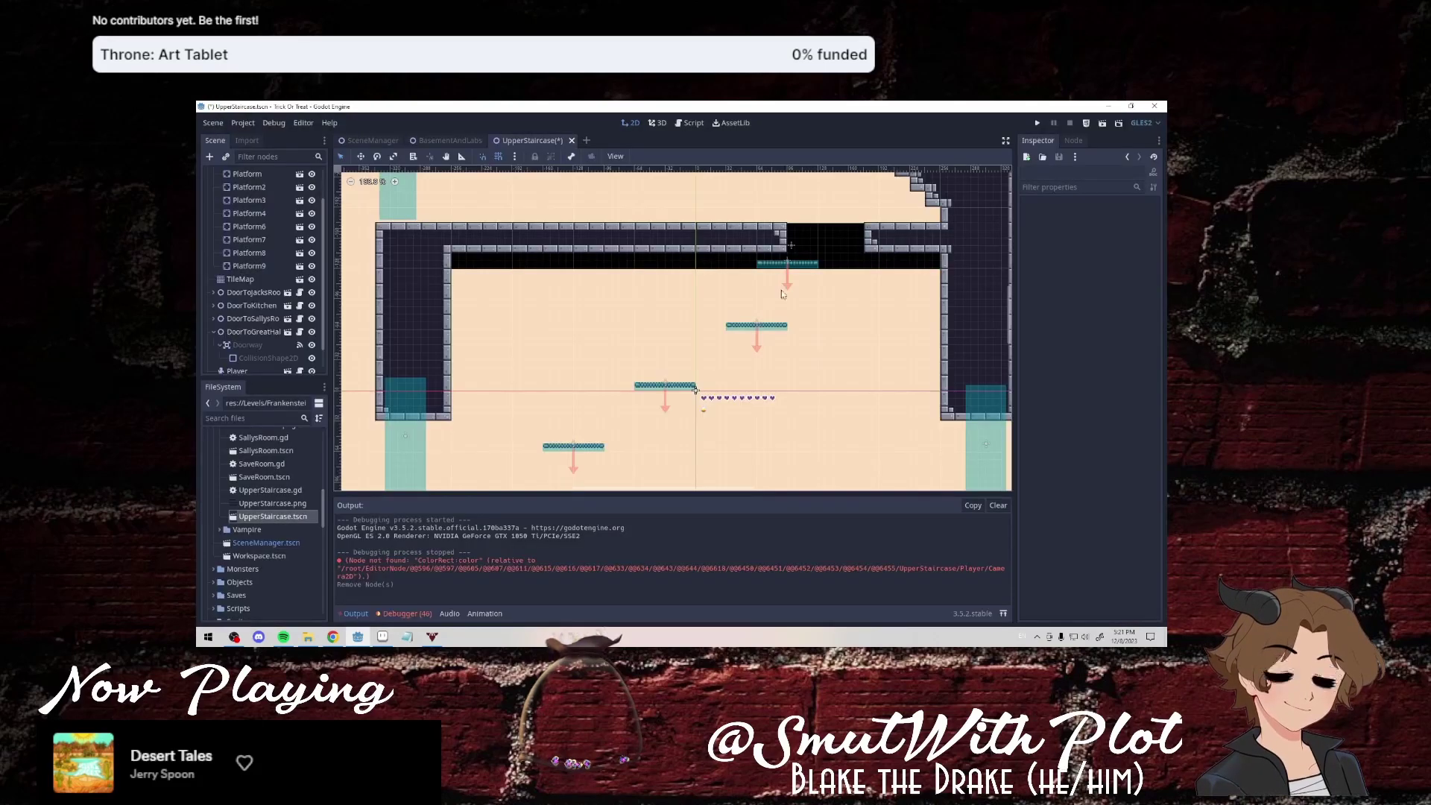
Nudge Platform, Platform2, Platform3 and Platform4 together to the right.
{"action": "left_click", "coordinate": [766, 326]}
{"action": "left_click", "coordinate": [703, 374], "text": "shift"}
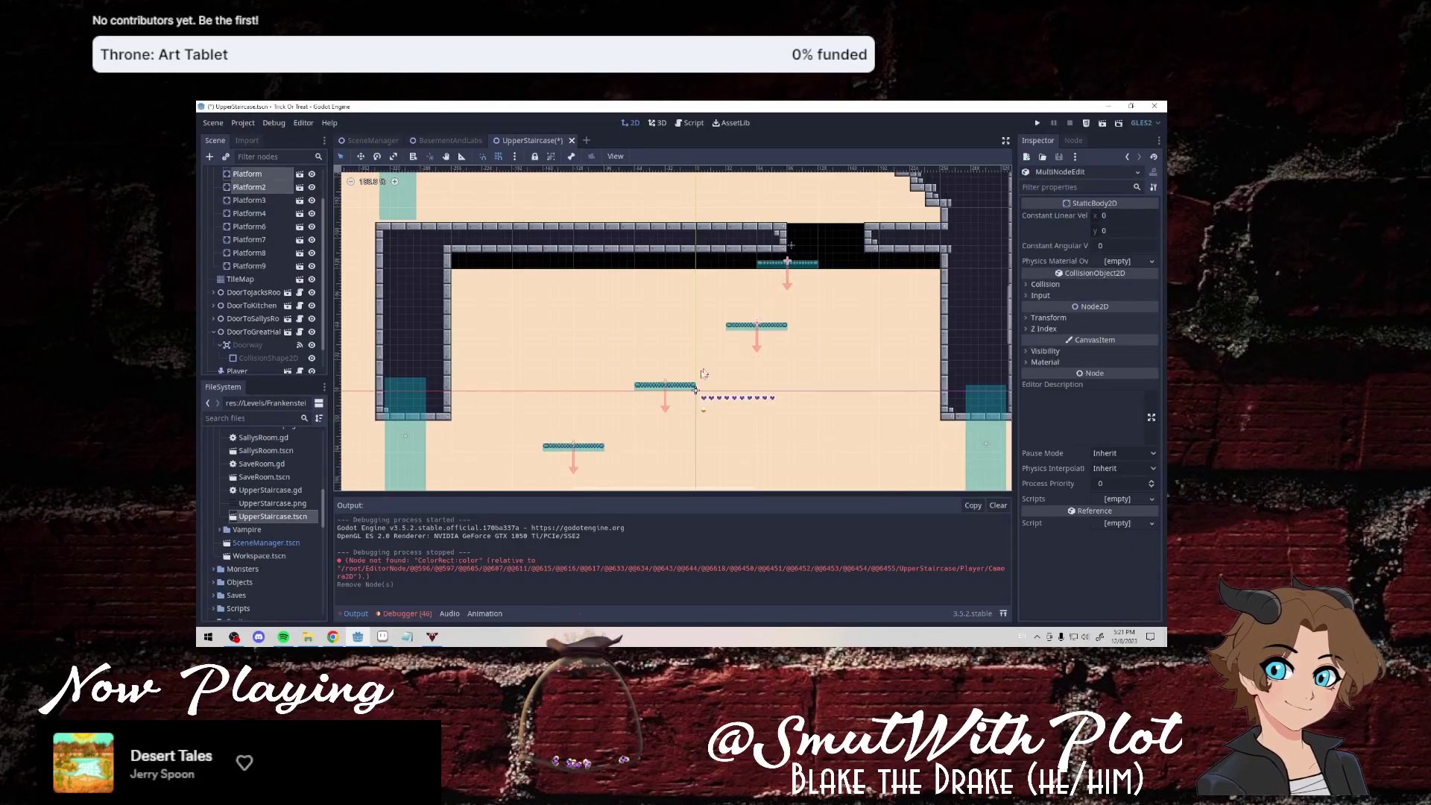
{"action": "left_click", "coordinate": [673, 388], "text": "shift"}
{"action": "left_click", "coordinate": [594, 448], "text": "shift"}
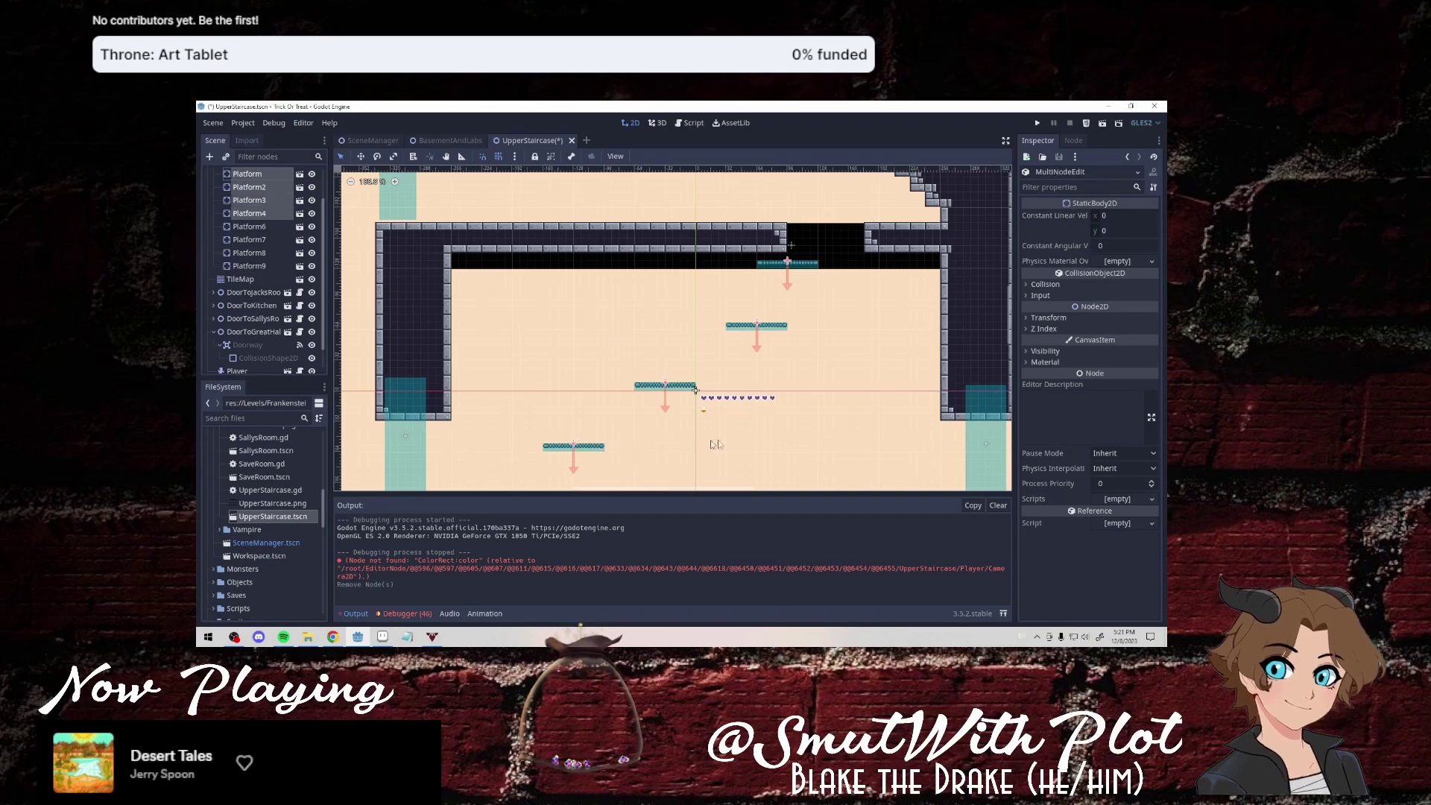
{"action": "key", "text": "Right"}
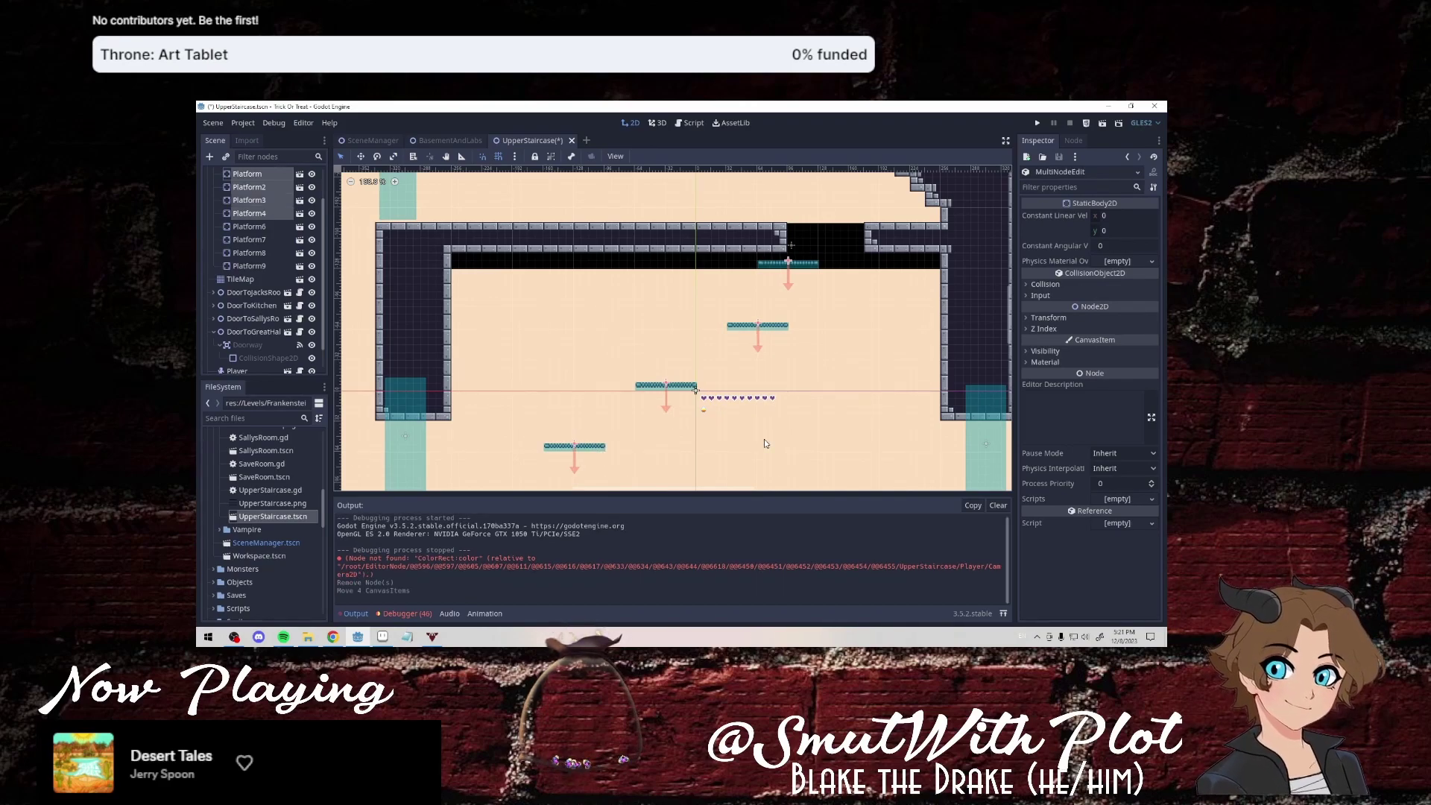
Move Platform2 alone to x 78, then save and run the scene.
{"action": "left_click", "coordinate": [793, 267]}
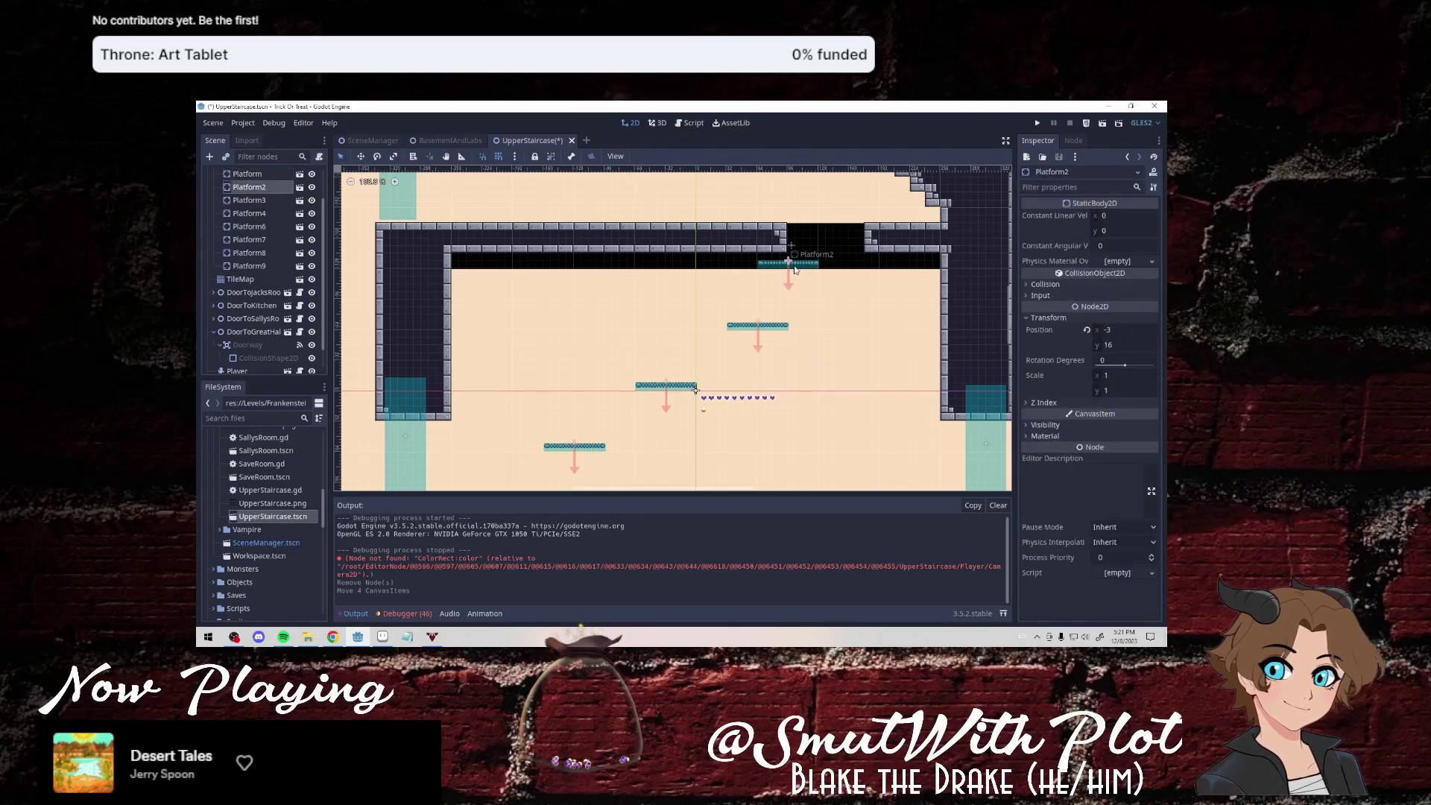
{"action": "key", "text": "Right"}
{"action": "key", "text": "Right"}
{"action": "key", "text": "Right"}
{"action": "key", "text": "Right"}
{"action": "key", "text": "Right"}
{"action": "key", "text": "Right"}
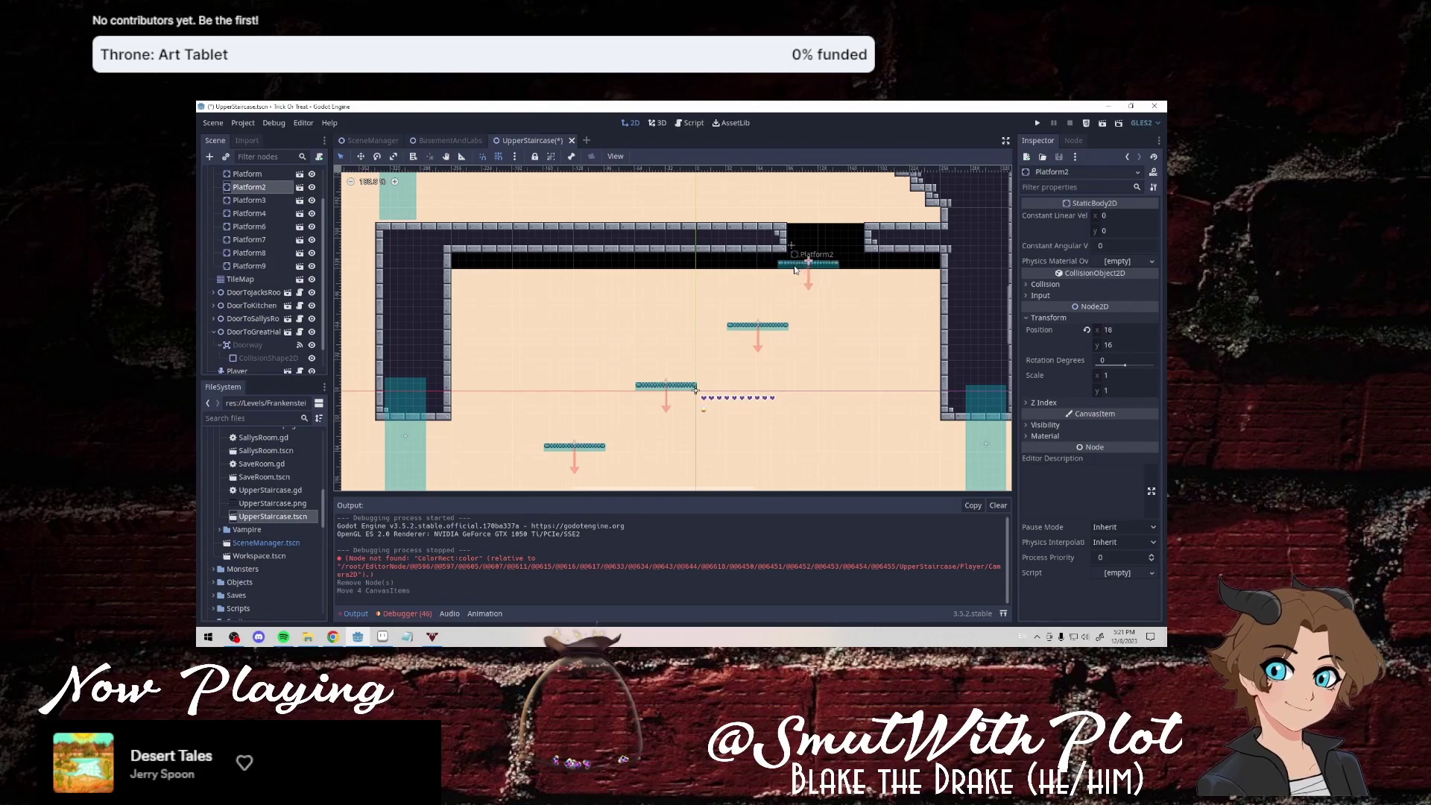
{"action": "key", "text": "Right"}
{"action": "key", "text": "Right"}
{"action": "key", "text": "Right"}
{"action": "key", "text": "Right"}
{"action": "key", "text": "Right"}
{"action": "key", "text": "Right"}
{"action": "key", "text": "Right"}
{"action": "key", "text": "Right"}
{"action": "key", "text": "Right"}
{"action": "key", "text": "Right"}
{"action": "key", "text": "Right"}
{"action": "key", "text": "Right"}
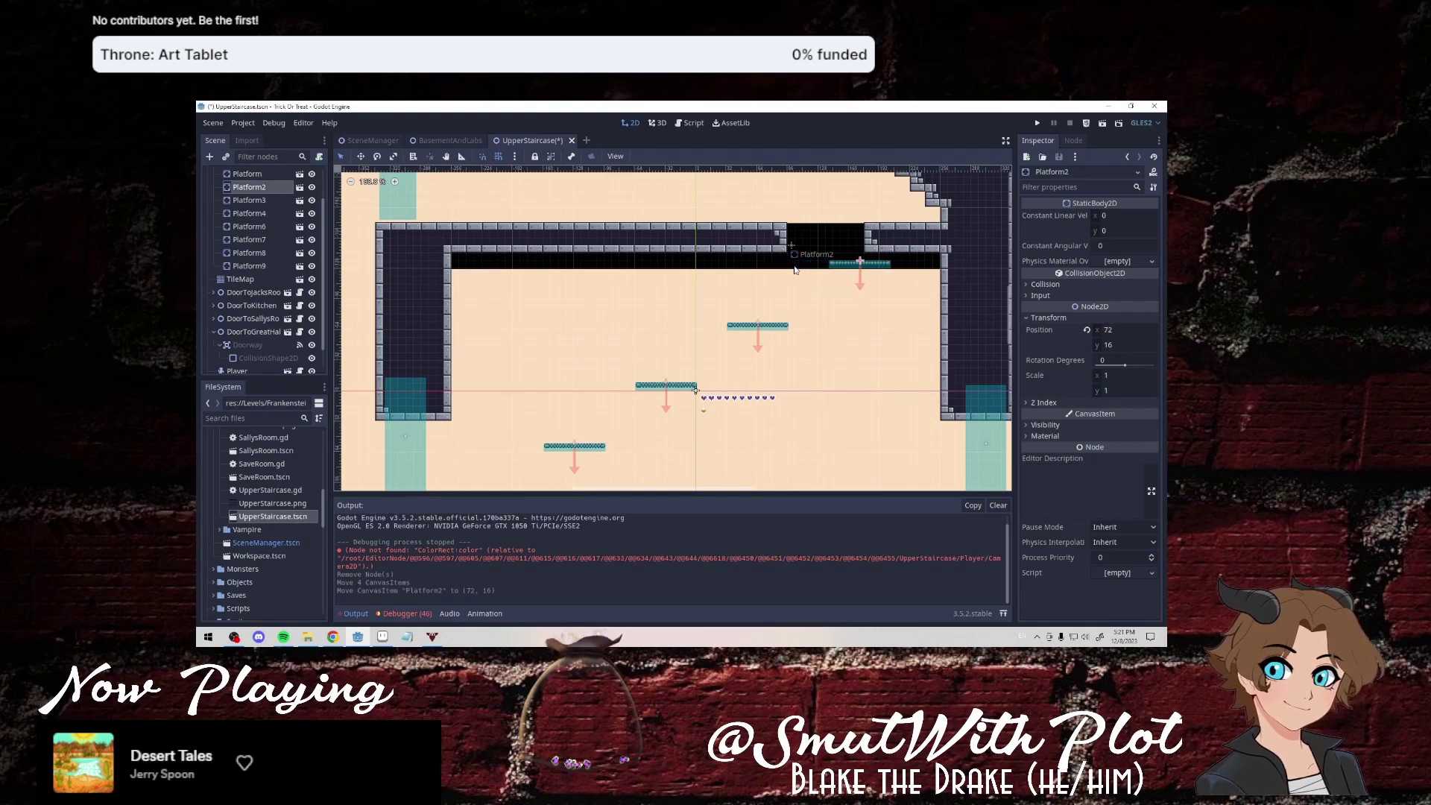
{"action": "key", "text": "Right"}
{"action": "key", "text": "Right"}
{"action": "key", "text": "Right"}
{"action": "key", "text": "Right"}
{"action": "key", "text": "Right"}
{"action": "key", "text": "Right"}
{"action": "key", "text": "Left"}
{"action": "key", "text": "Left"}
{"action": "key", "text": "Left"}
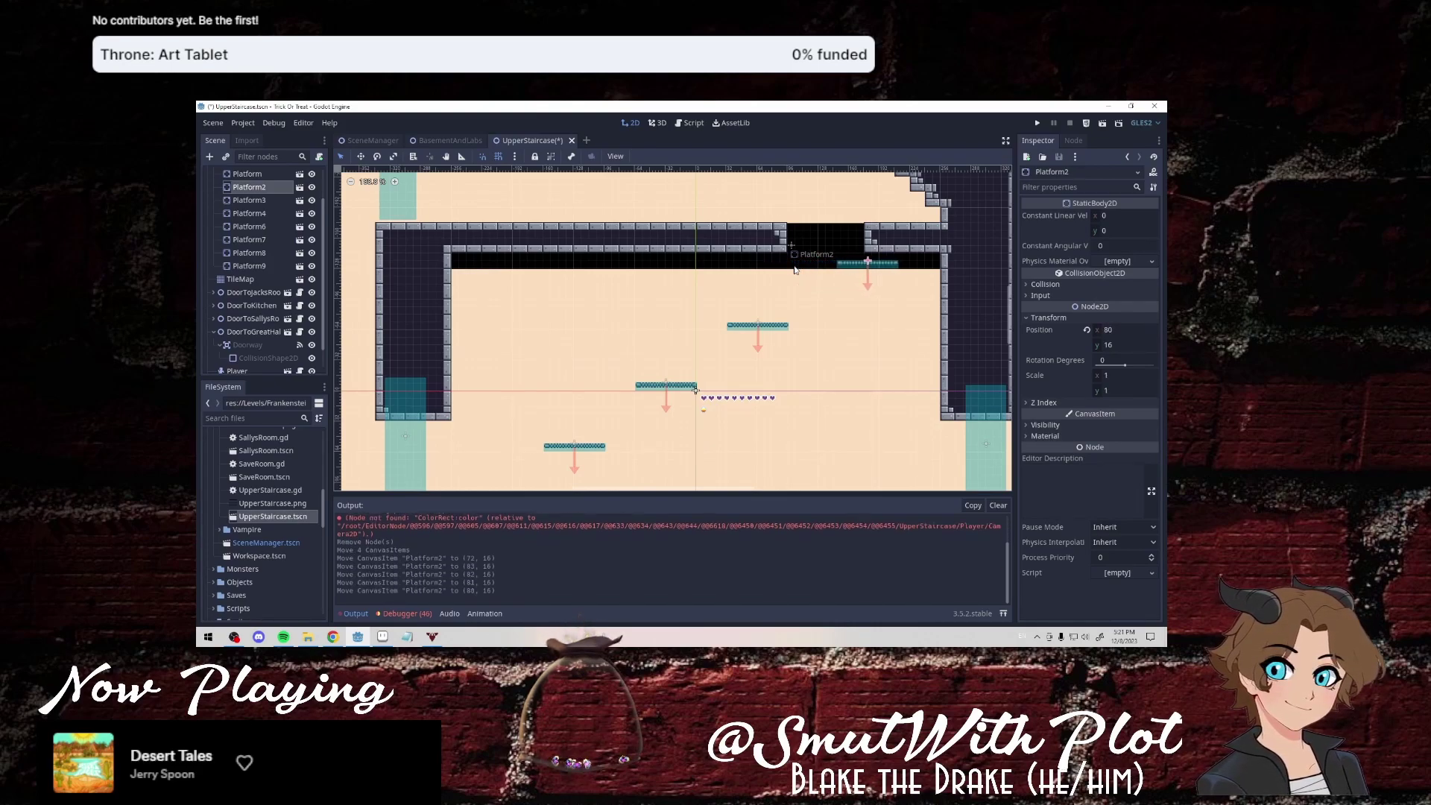
{"action": "key", "text": "Left"}
{"action": "key", "text": "Left"}
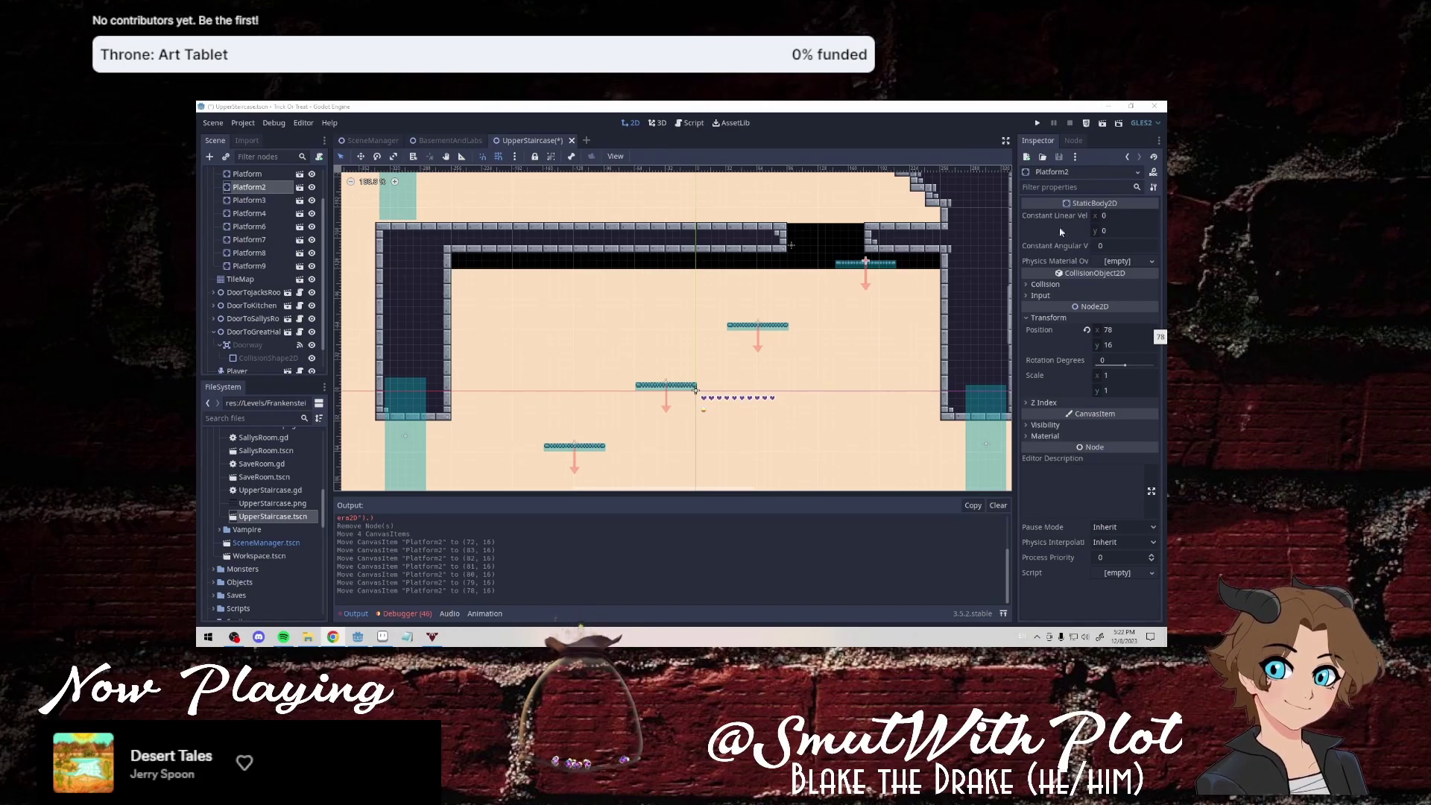
{"action": "left_click", "coordinate": [1103, 124]}
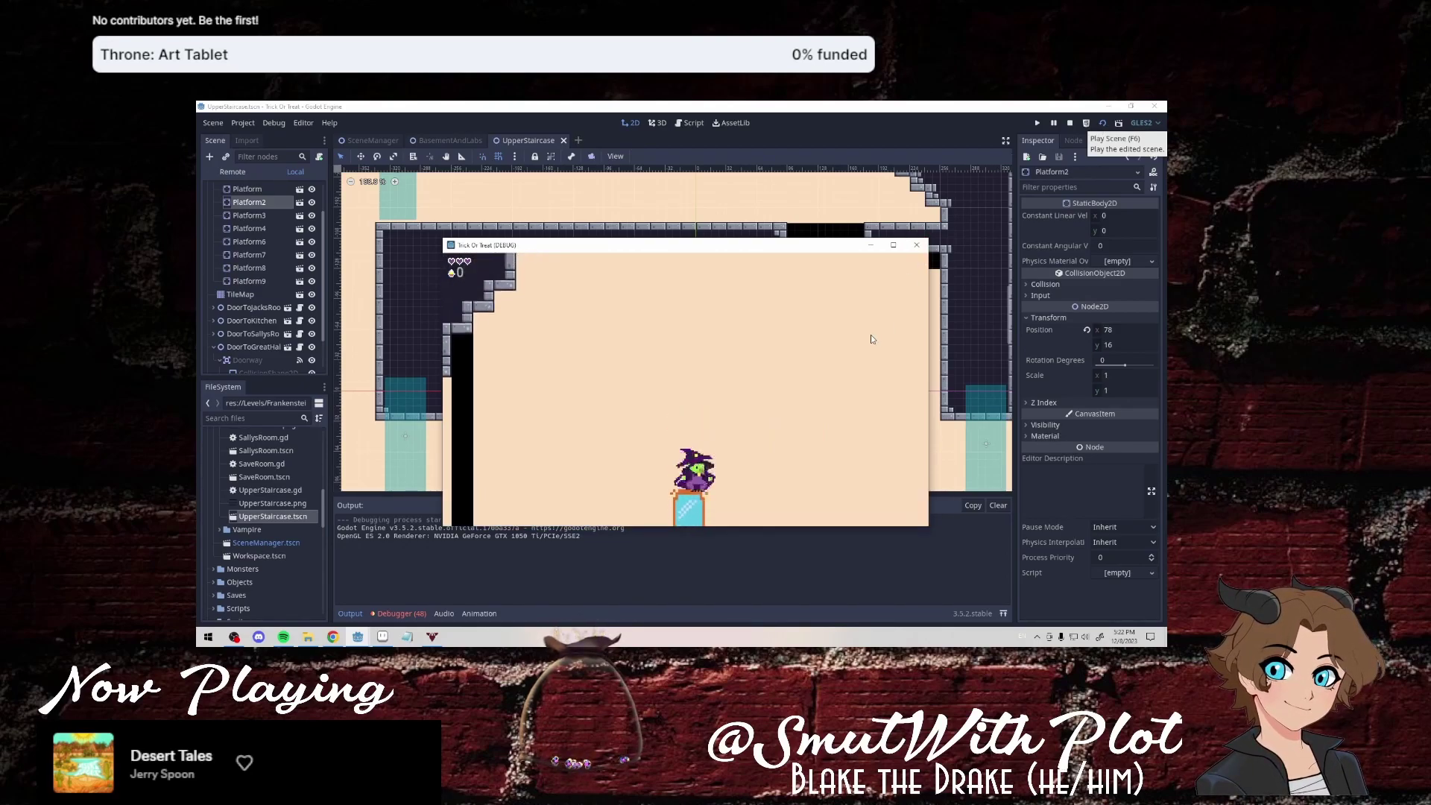
Stop the test game and zoom out to see the whole UpperStaircase room.
{"action": "left_click", "coordinate": [918, 249]}
{"action": "scroll", "coordinate": [718, 462], "scroll_direction": "up", "scroll_amount": 1}
{"action": "scroll", "coordinate": [718, 462], "scroll_direction": "up", "scroll_amount": 1}
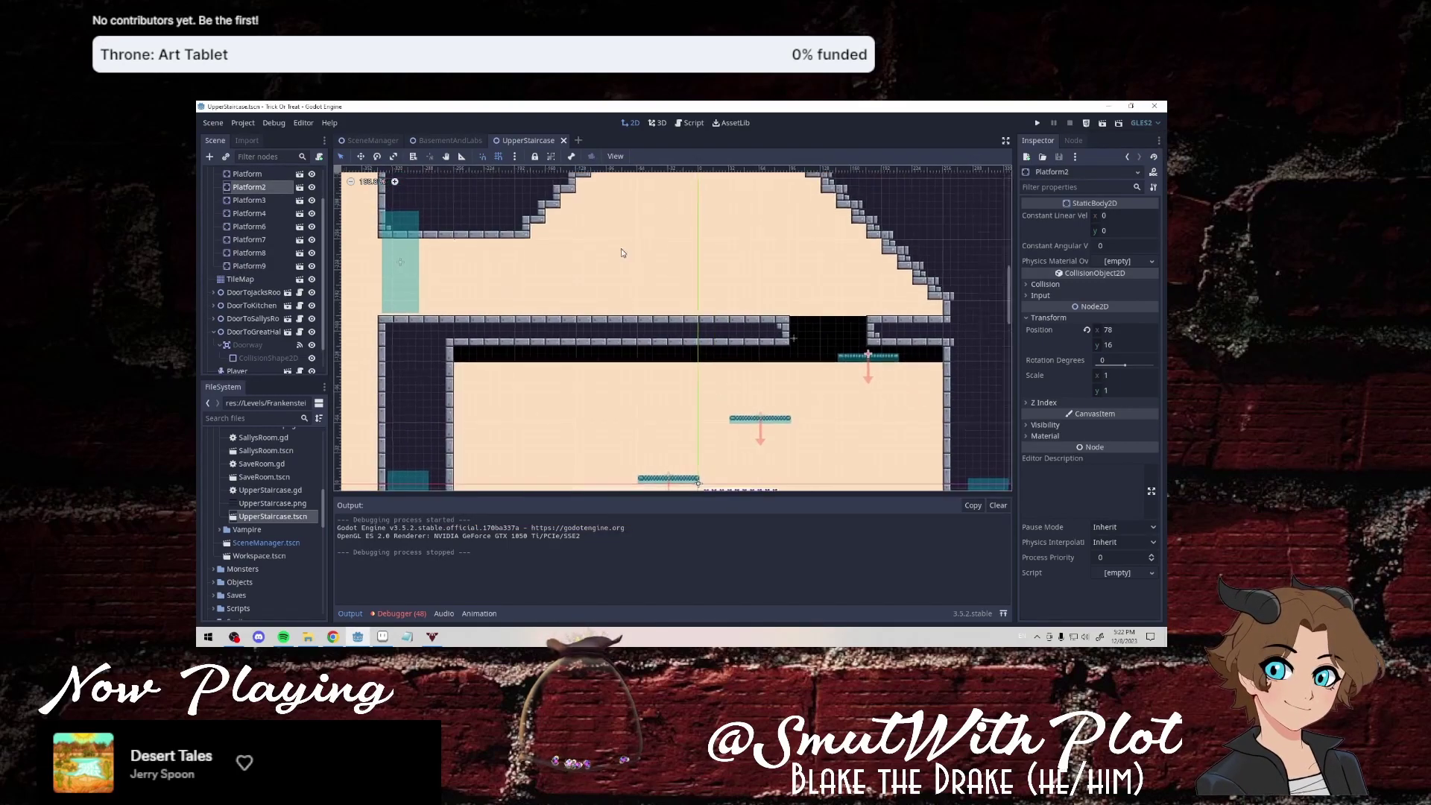
{"action": "scroll", "coordinate": [671, 403], "scroll_direction": "up", "scroll_amount": 3}
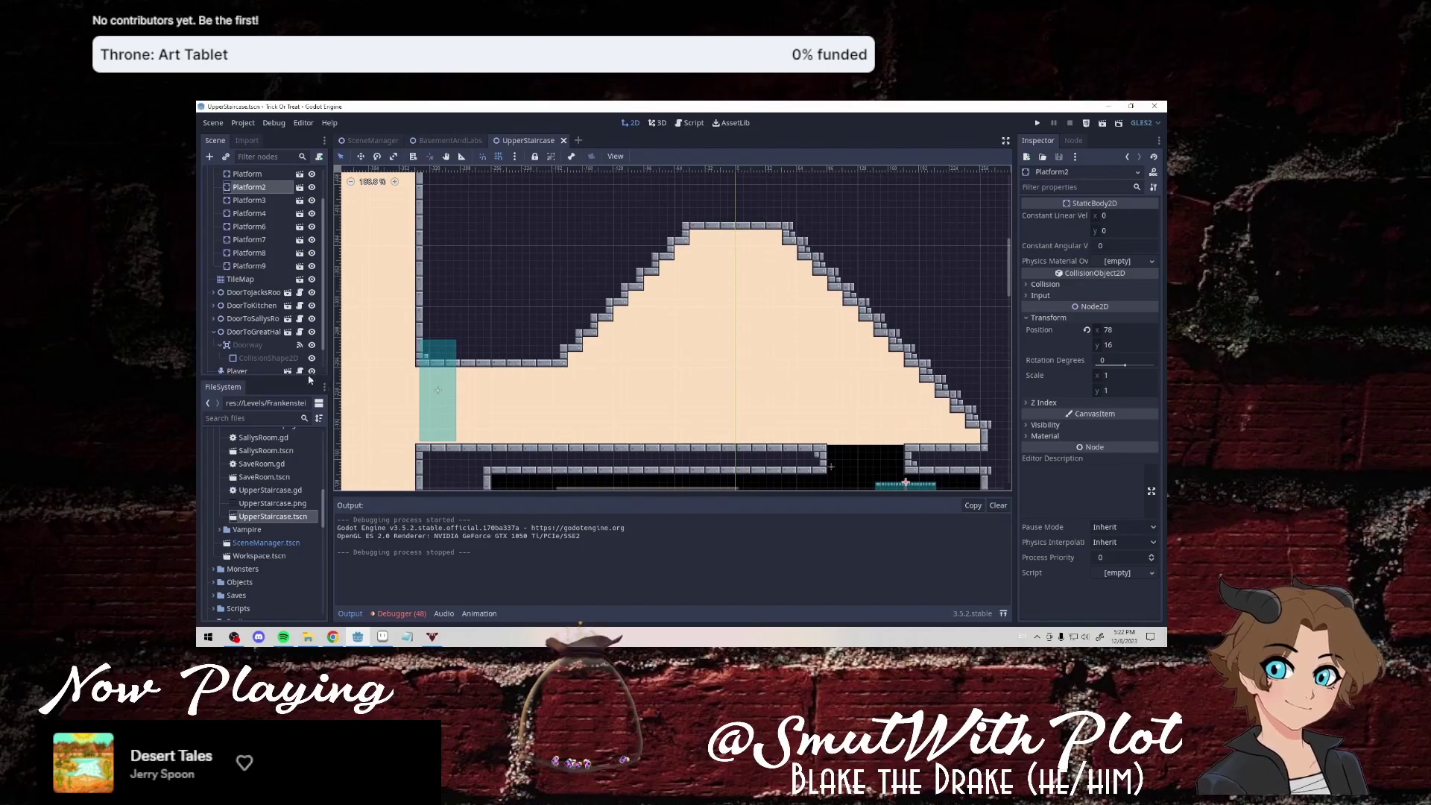
{"action": "scroll", "coordinate": [253, 325], "scroll_direction": "up", "scroll_amount": 1}
{"action": "scroll", "coordinate": [254, 325], "scroll_direction": "up", "scroll_amount": 1}
{"action": "scroll", "coordinate": [254, 328], "scroll_direction": "up", "scroll_amount": 1}
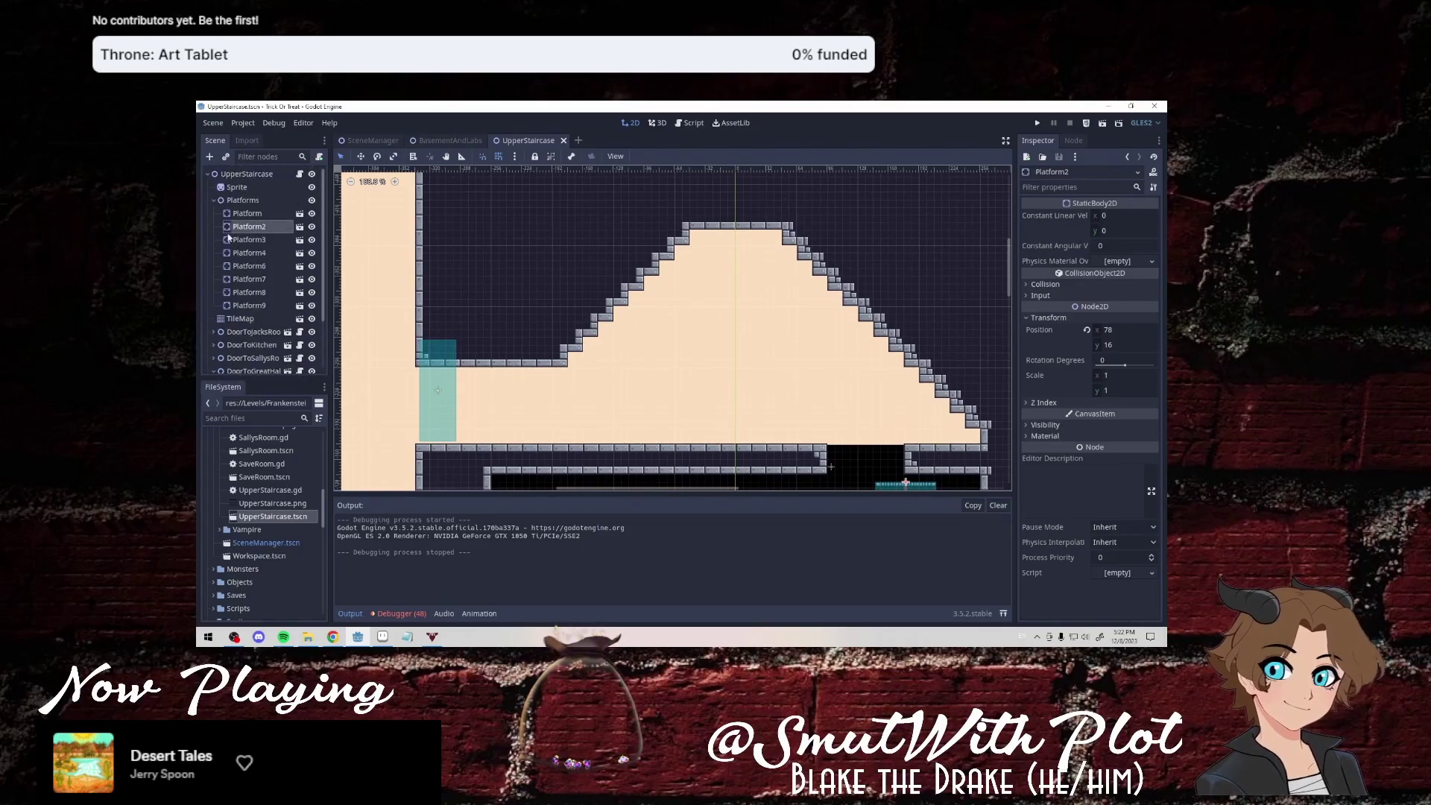
Collapse the Platforms group in the Scene tree and adjust the viewport zoom.
{"action": "left_click", "coordinate": [214, 201]}
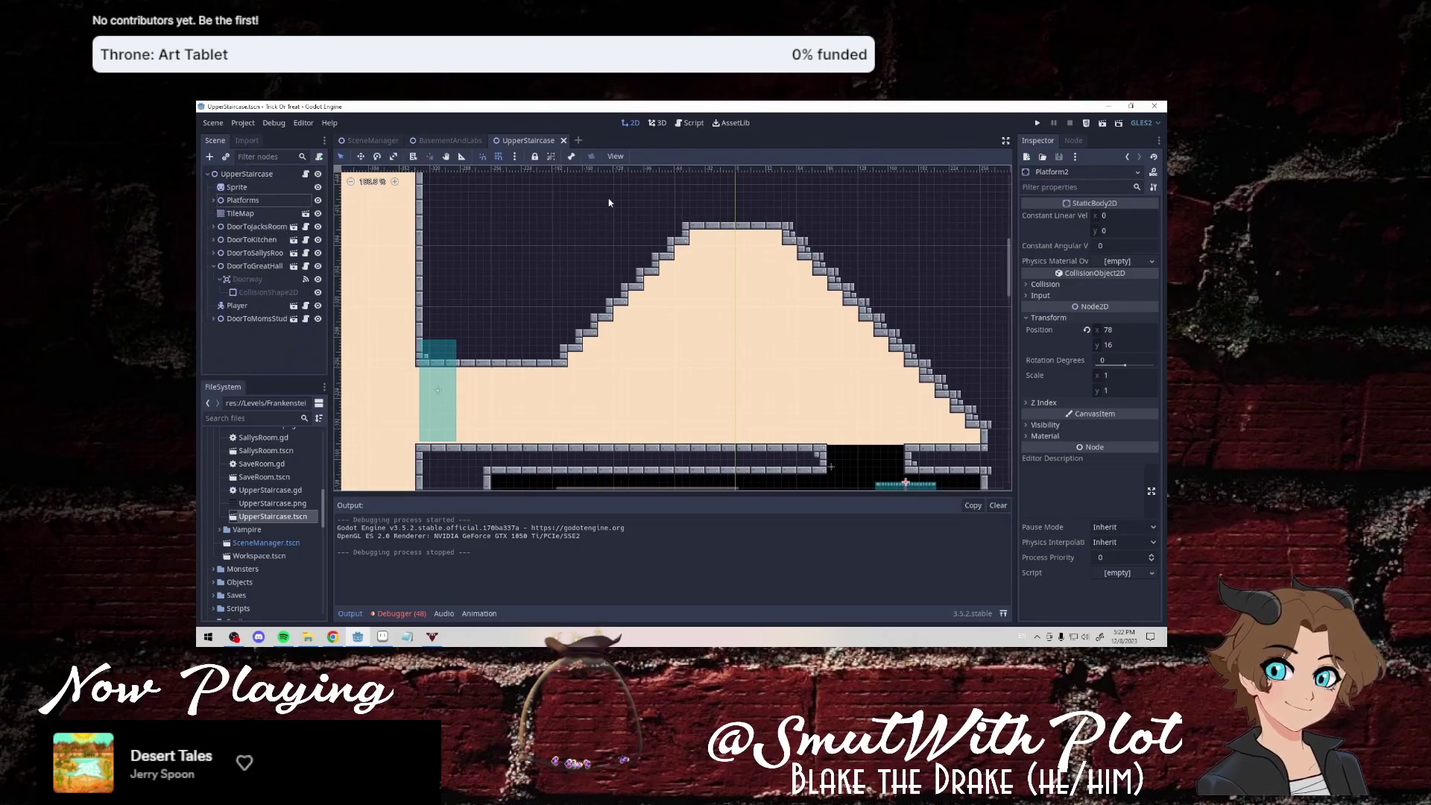
{"action": "scroll", "coordinate": [737, 250], "scroll_direction": "down", "scroll_amount": 2}
{"action": "scroll", "coordinate": [717, 439], "scroll_direction": "down", "scroll_amount": 2}
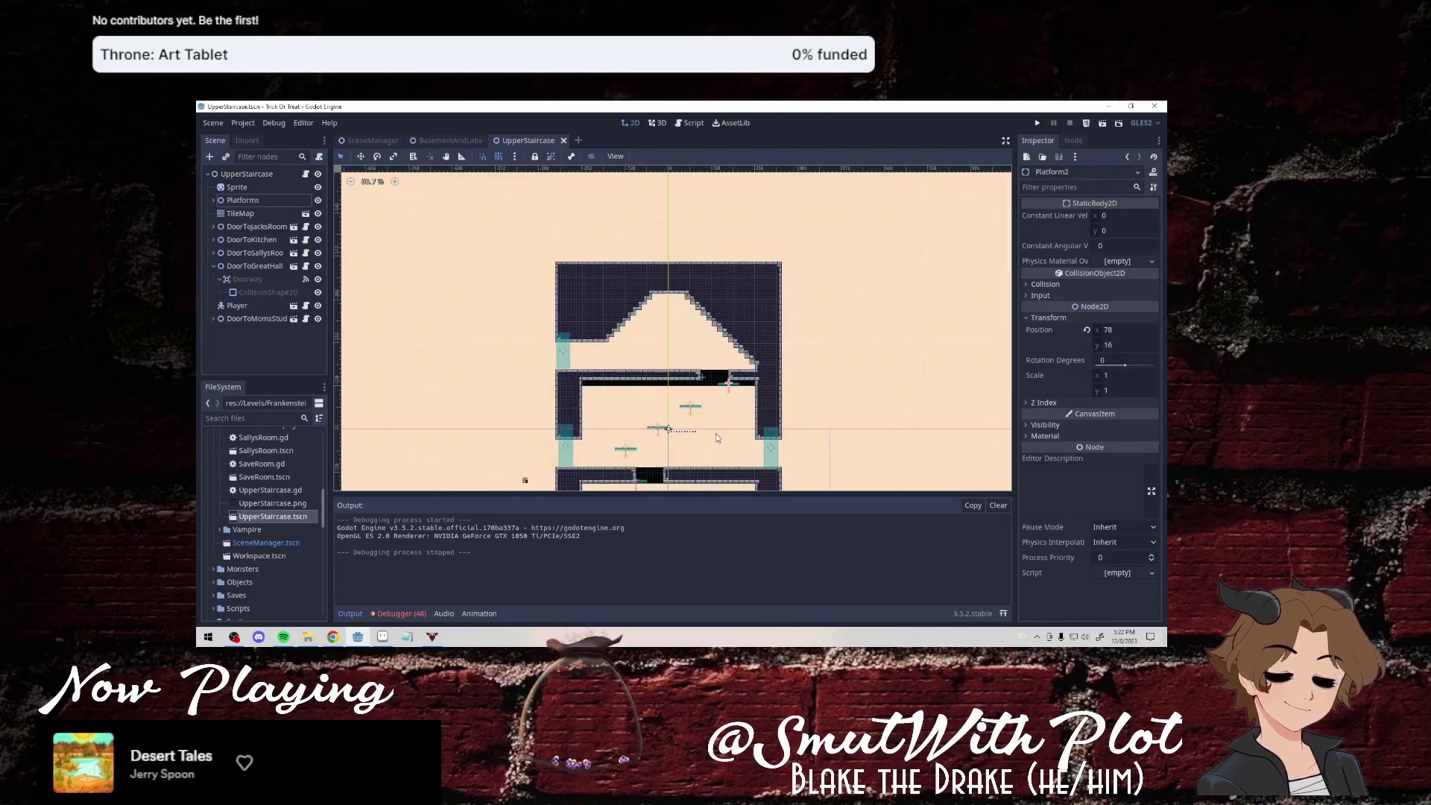
{"action": "scroll", "coordinate": [718, 471], "scroll_direction": "up", "scroll_amount": 1}
{"action": "scroll", "coordinate": [717, 478], "scroll_direction": "up", "scroll_amount": 1}
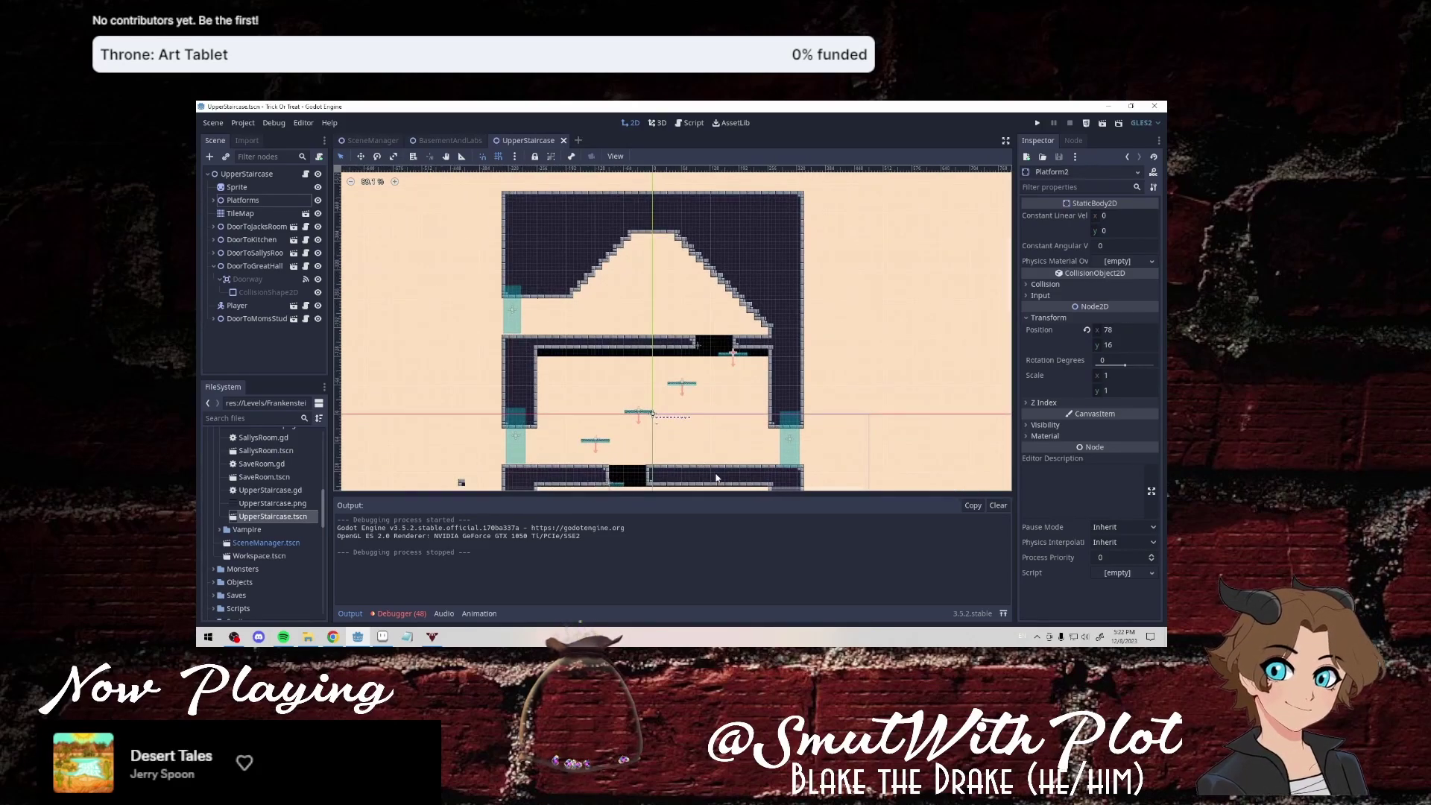
{"action": "scroll", "coordinate": [705, 439], "scroll_direction": "up", "scroll_amount": 2}
{"action": "scroll", "coordinate": [686, 403], "scroll_direction": "up", "scroll_amount": 1}
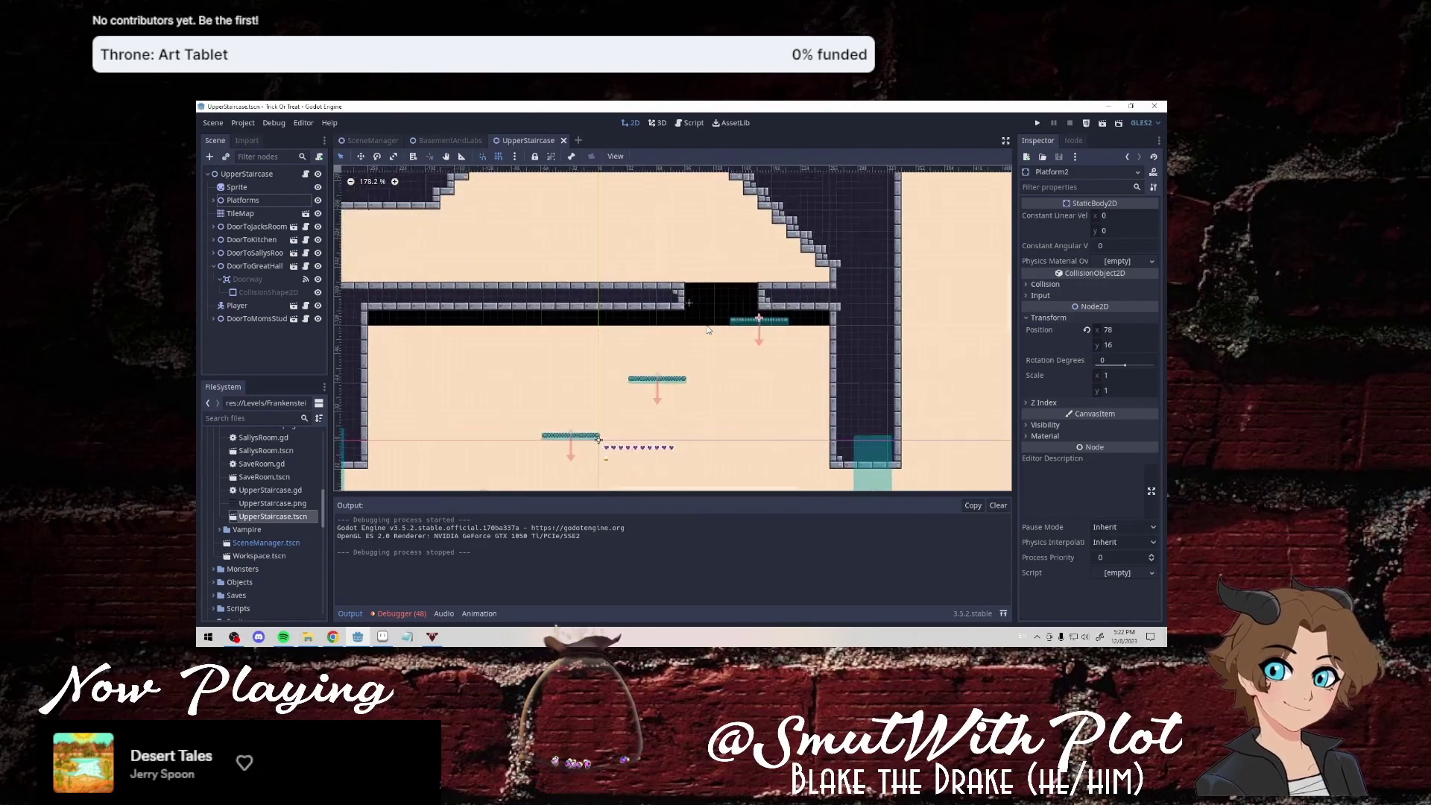
{"action": "scroll", "coordinate": [671, 373], "scroll_direction": "down", "scroll_amount": 1}
{"action": "scroll", "coordinate": [666, 363], "scroll_direction": "down", "scroll_amount": 1}
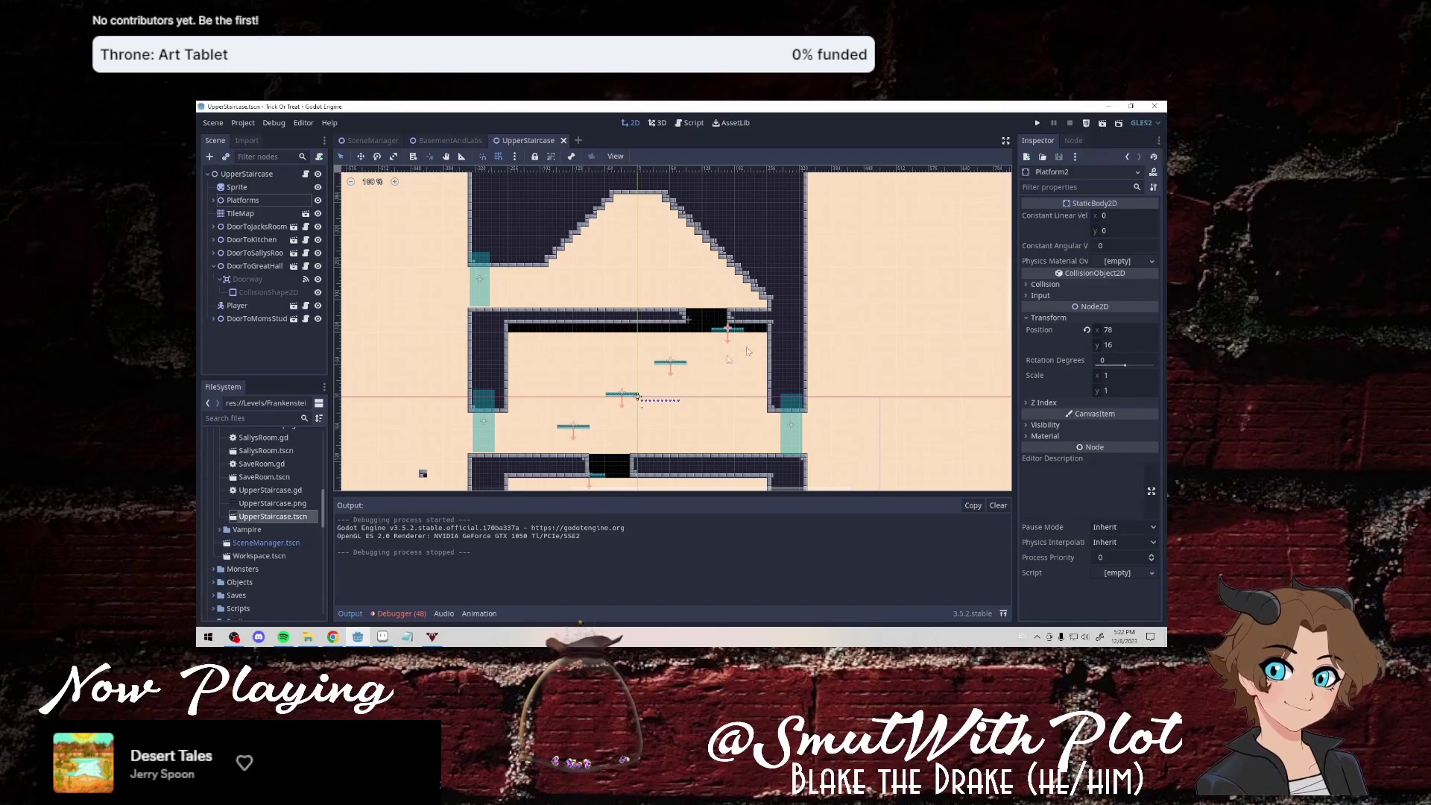
Select Platform through Platform4 and nudge them left and right, ending slightly further right.
{"action": "left_click", "coordinate": [670, 363], "text": "shift"}
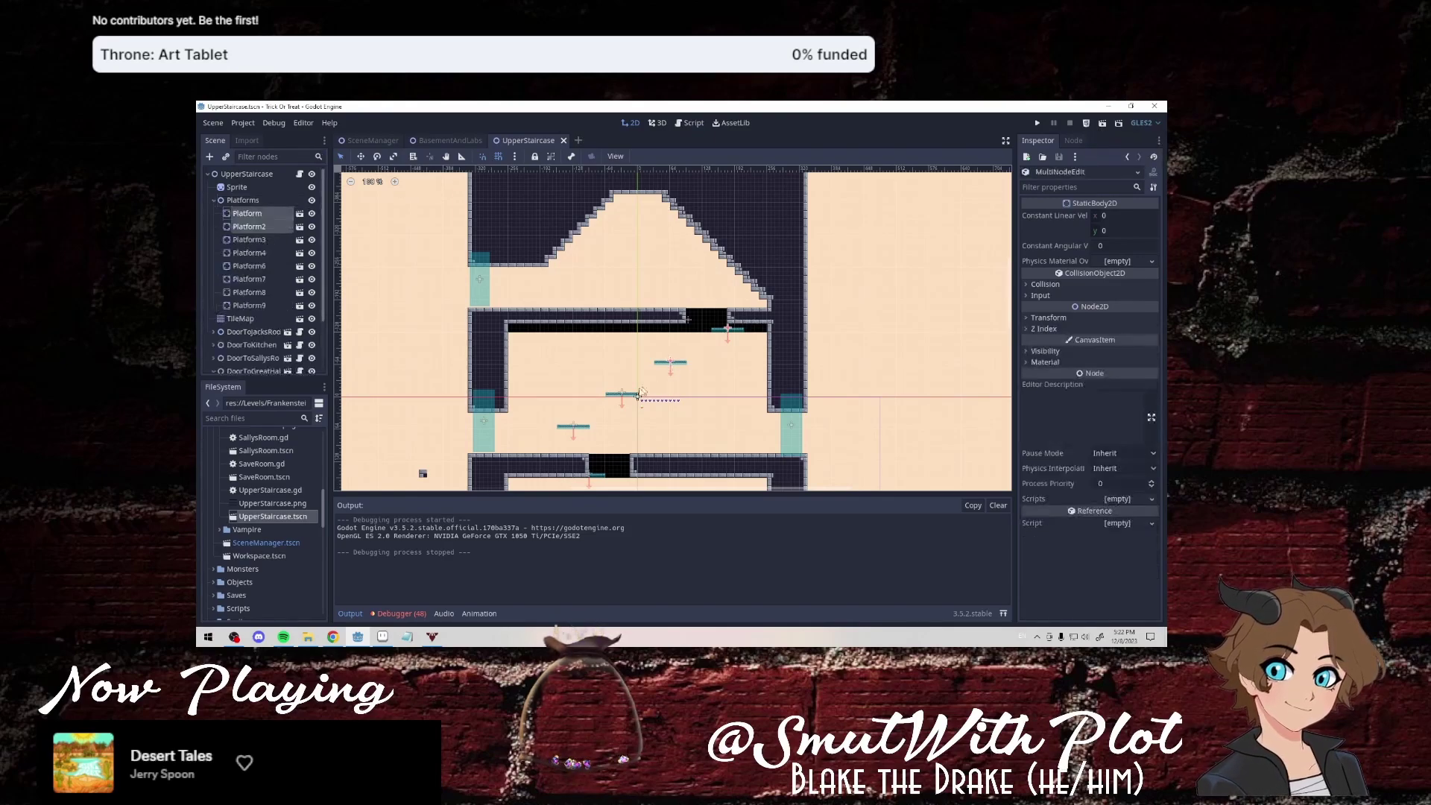
{"action": "left_click", "coordinate": [624, 395], "text": "shift"}
{"action": "left_click", "coordinate": [569, 428], "text": "shift"}
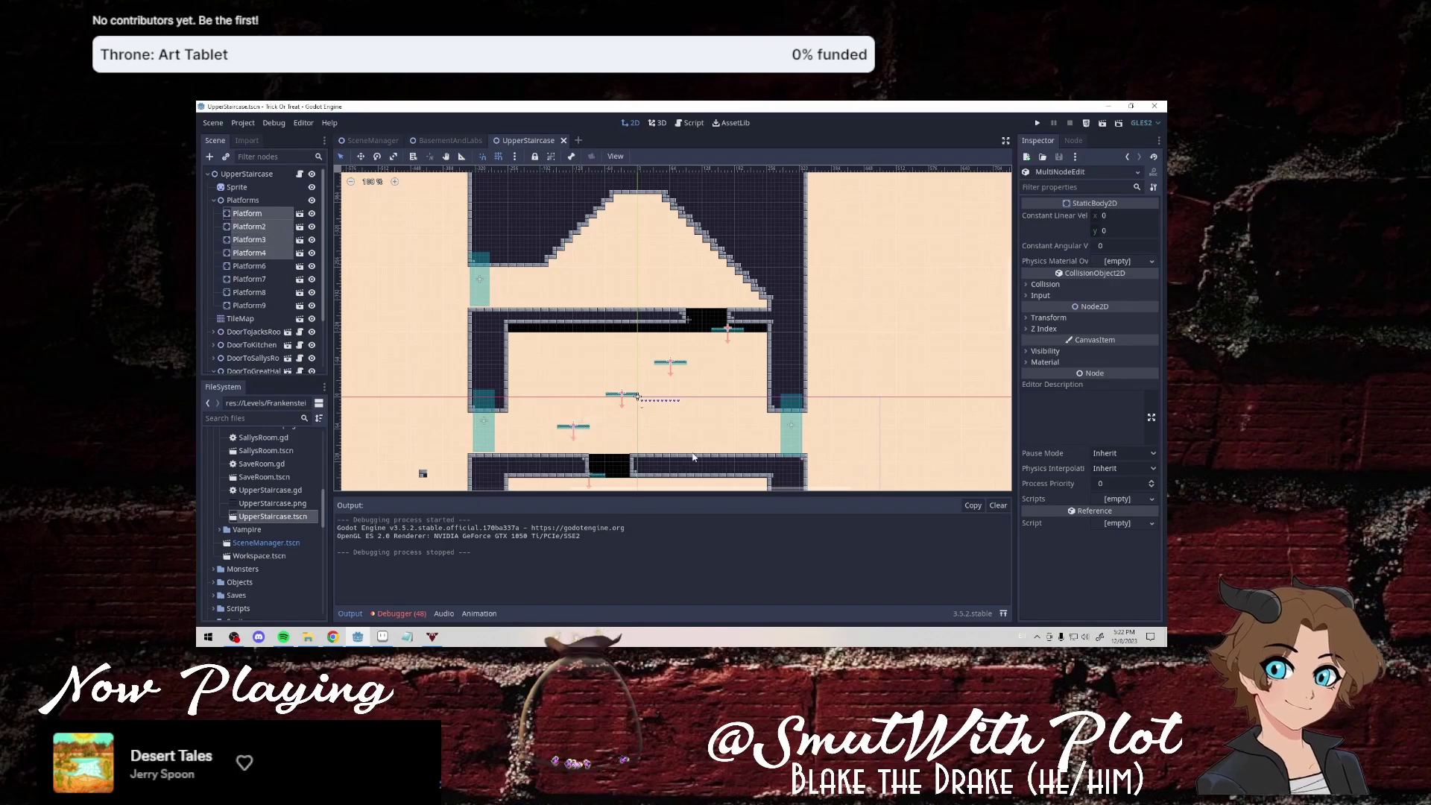
{"action": "key", "text": "shift+Right"}
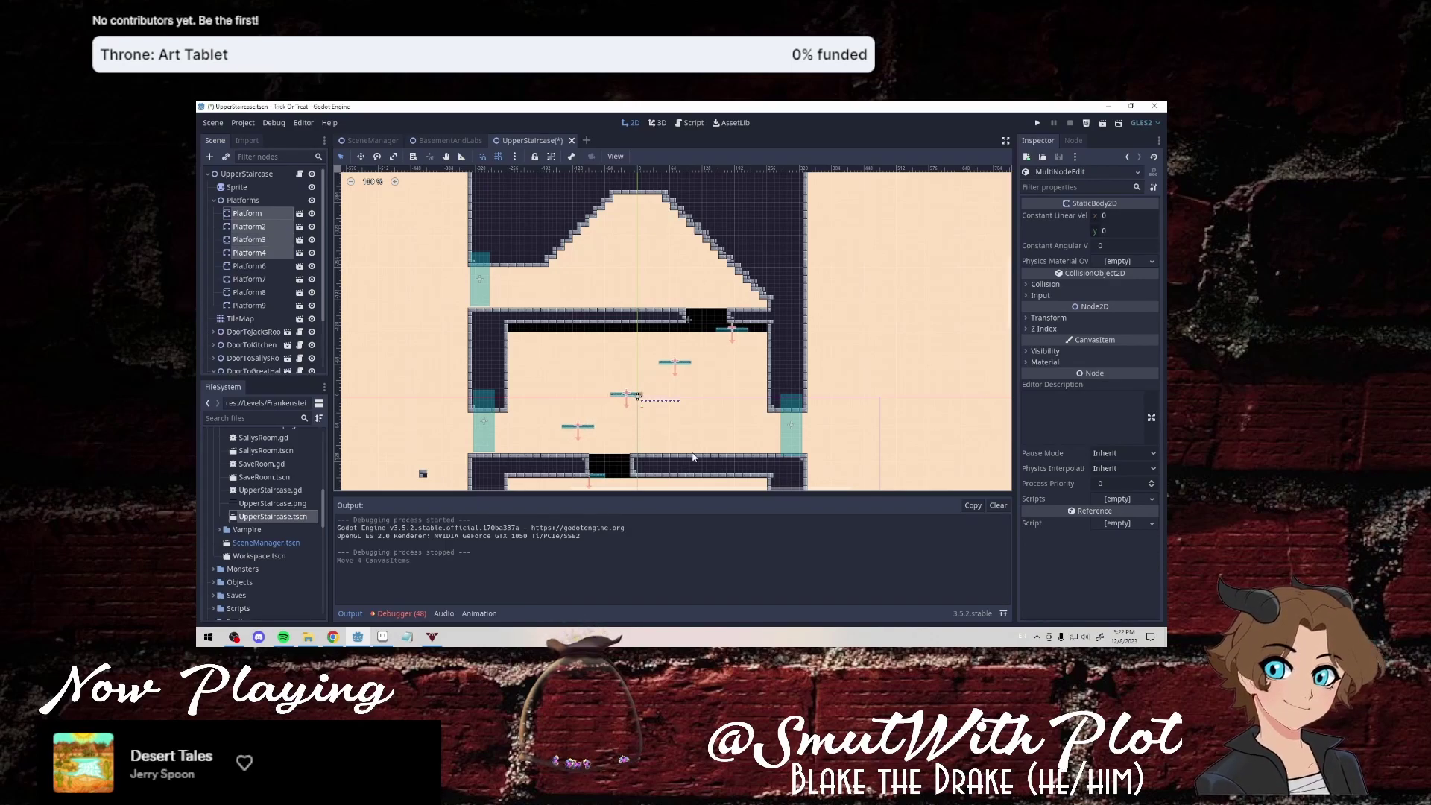
{"action": "key", "text": "shift+Right"}
{"action": "key", "text": "shift+Left"}
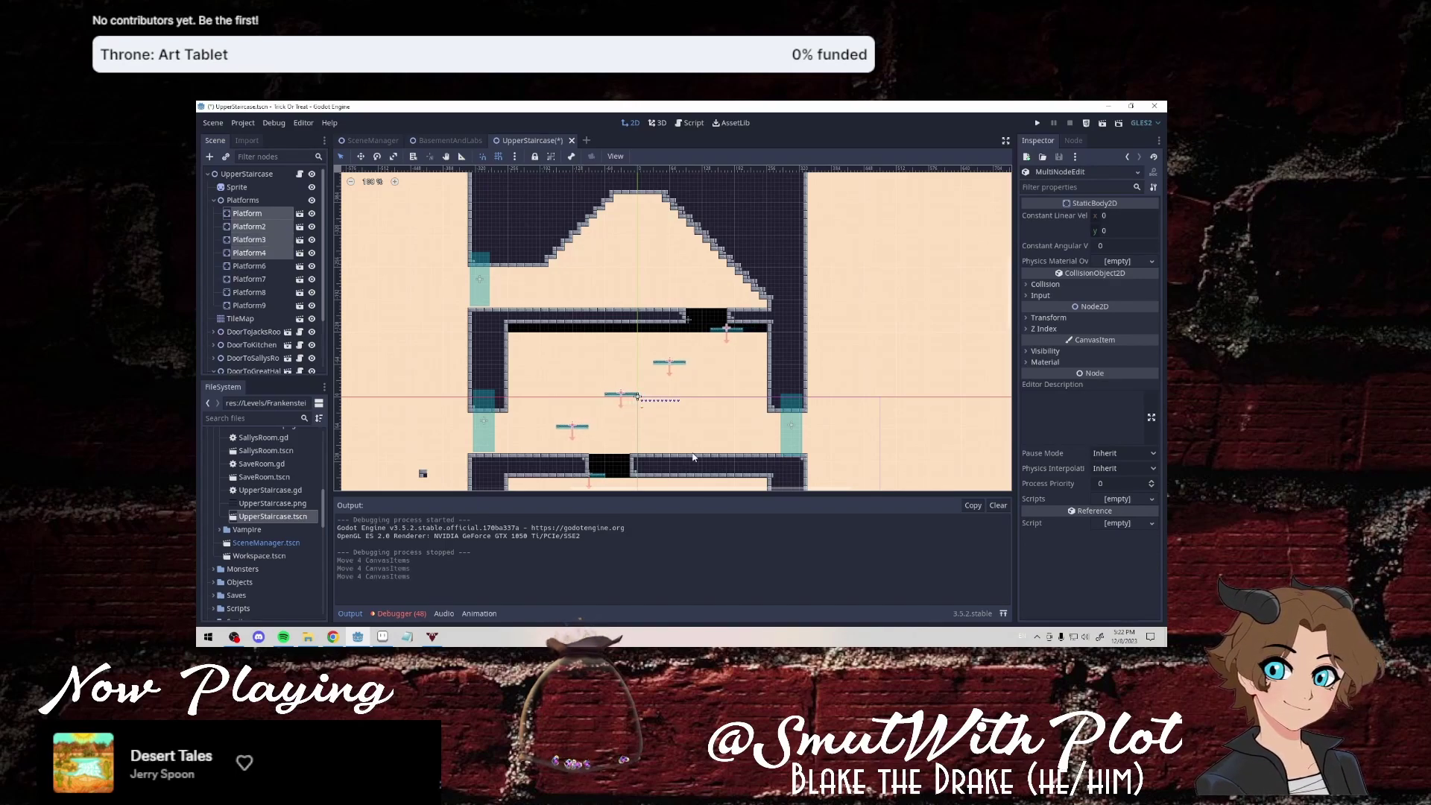
{"action": "key", "text": "shift+Left"}
{"action": "key", "text": "Left"}
{"action": "key", "text": "Left"}
{"action": "key", "text": "Left"}
{"action": "key", "text": "Left"}
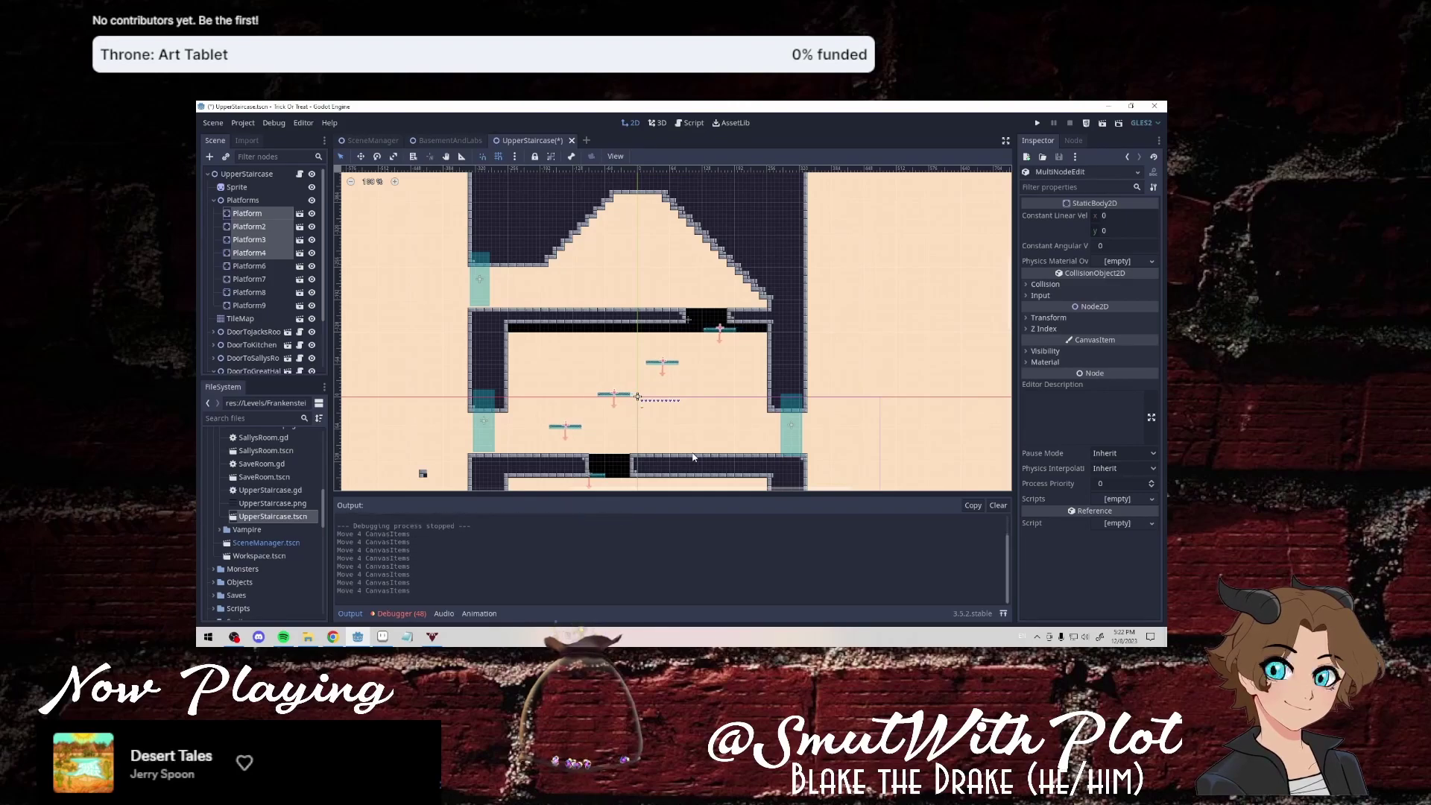
{"action": "key", "text": "Left"}
{"action": "key", "text": "Left"}
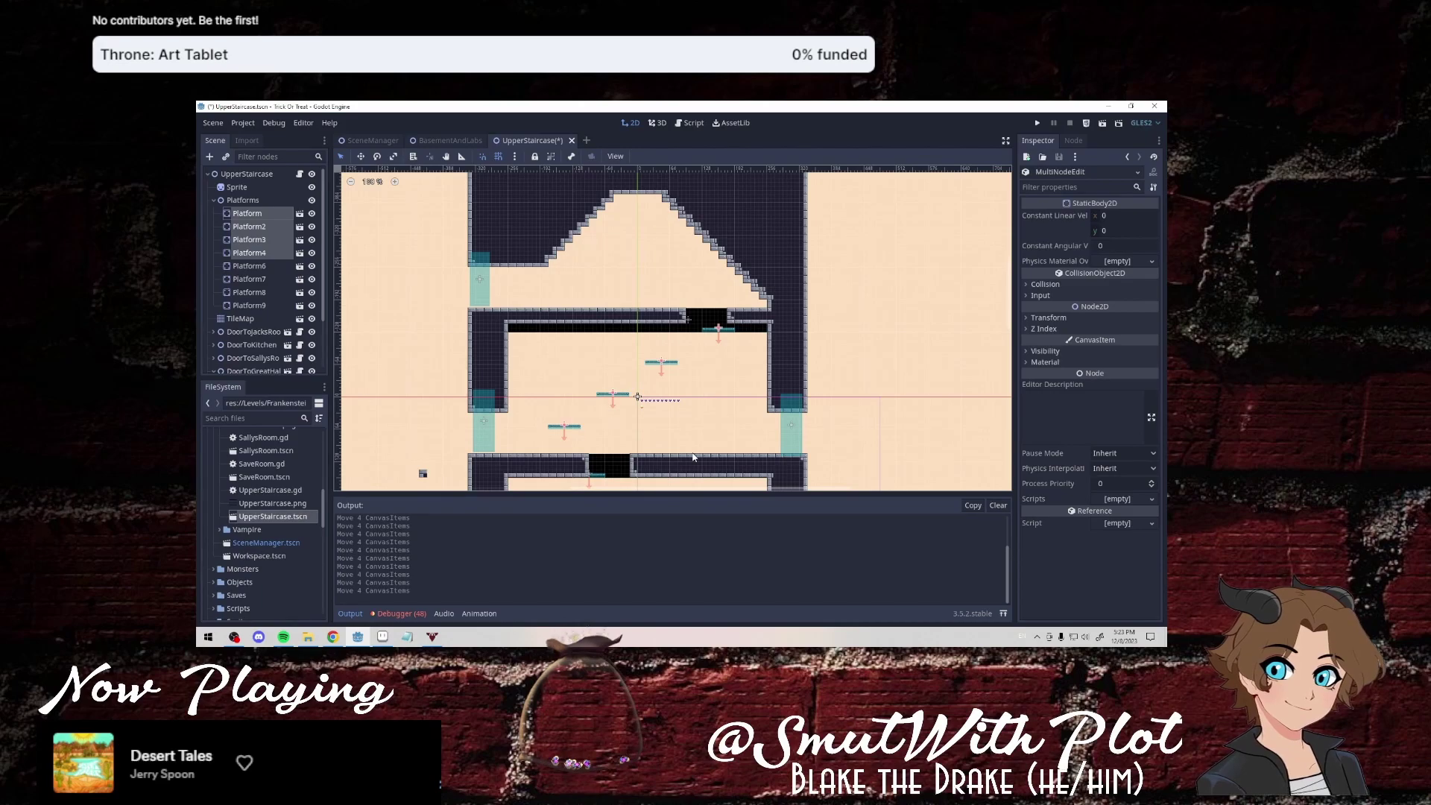
{"action": "key", "text": "Right"}
{"action": "key", "text": "Right"}
{"action": "key", "text": "Right"}
{"action": "key", "text": "Right"}
{"action": "key", "text": "Right"}
{"action": "key", "text": "Right"}
{"action": "key", "text": "Right"}
{"action": "key", "text": "Right"}
{"action": "key", "text": "Right"}
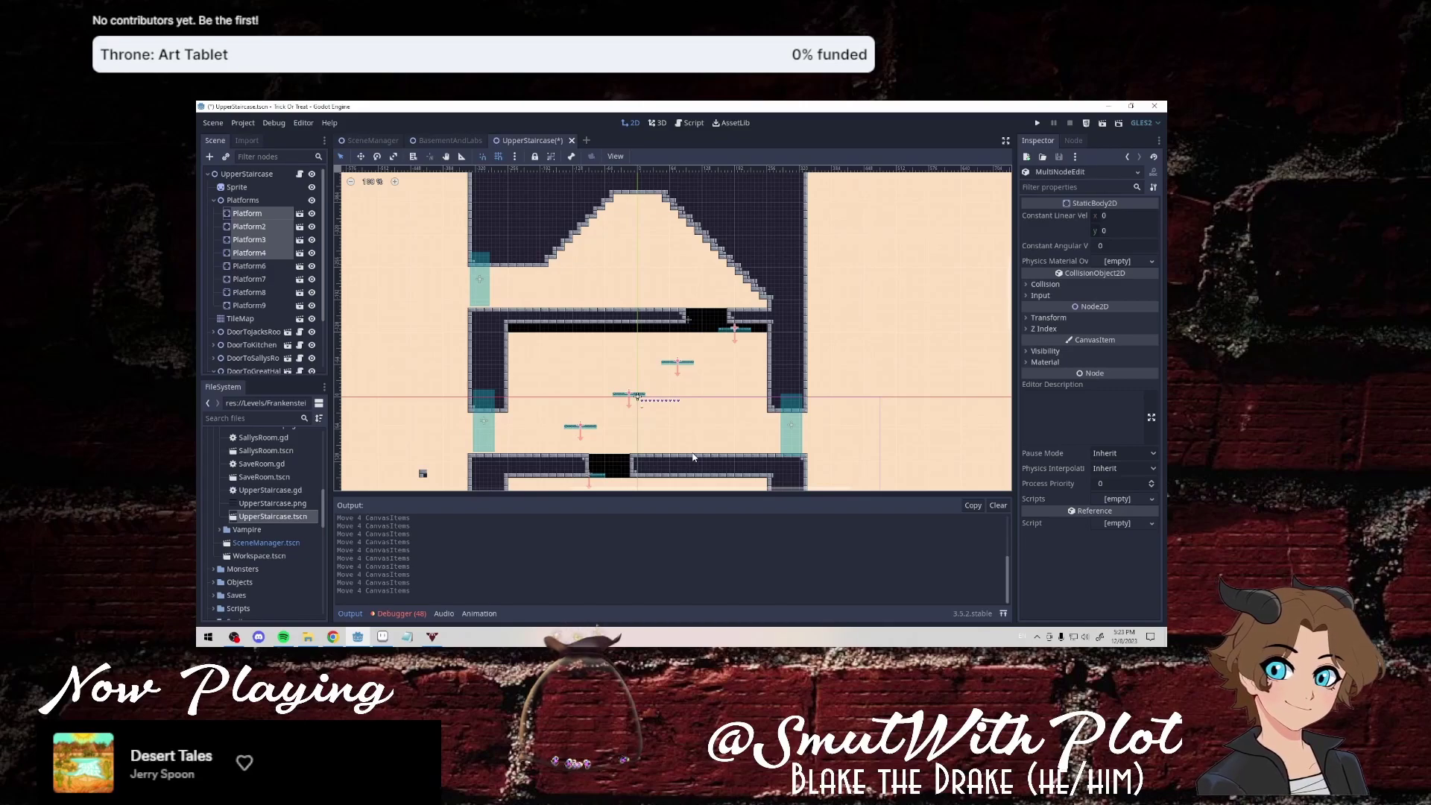
Paint a short stone column below the upper gap and move Platform2 left to x 76.
{"action": "scroll", "coordinate": [693, 457], "scroll_direction": "up", "scroll_amount": 3}
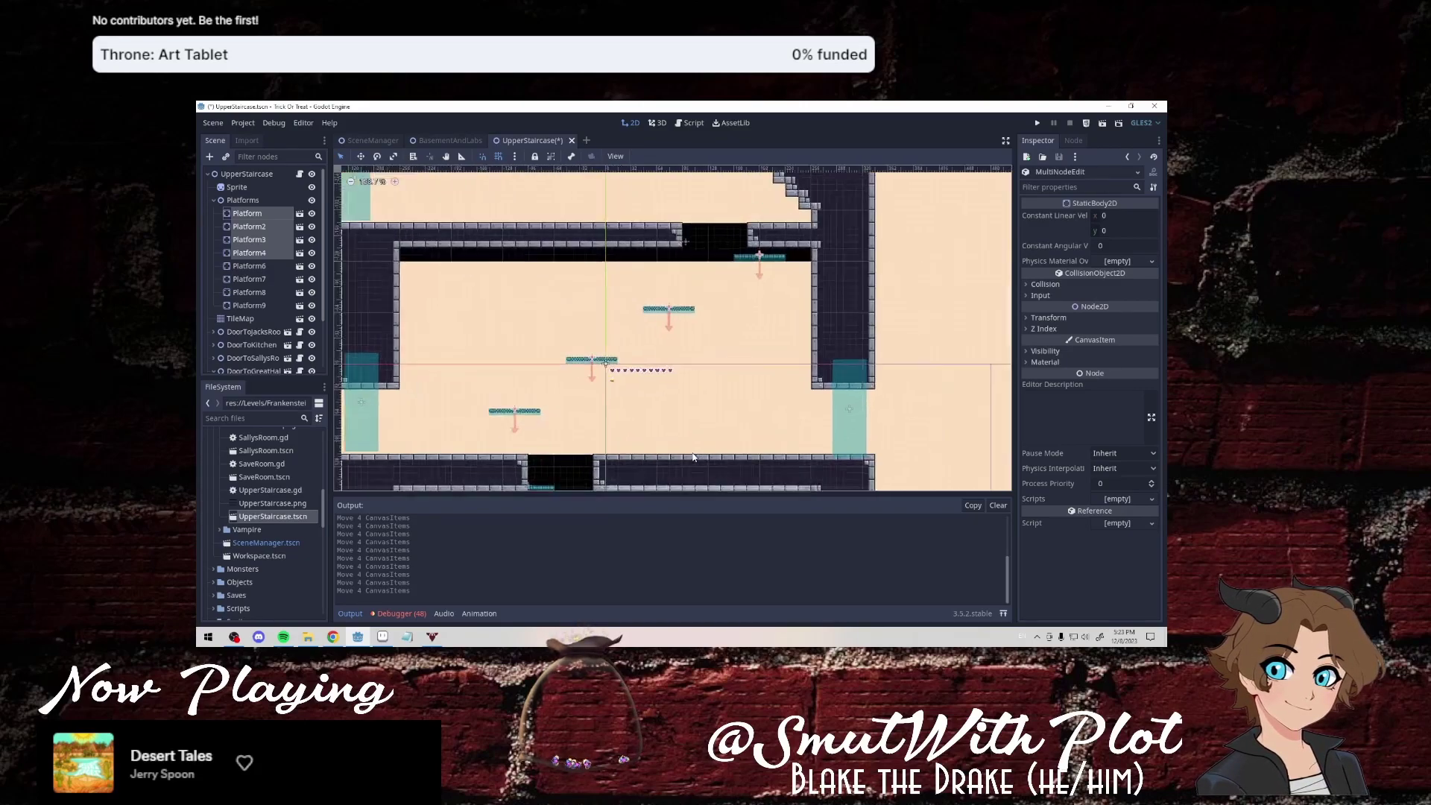
{"action": "left_click", "coordinate": [246, 320]}
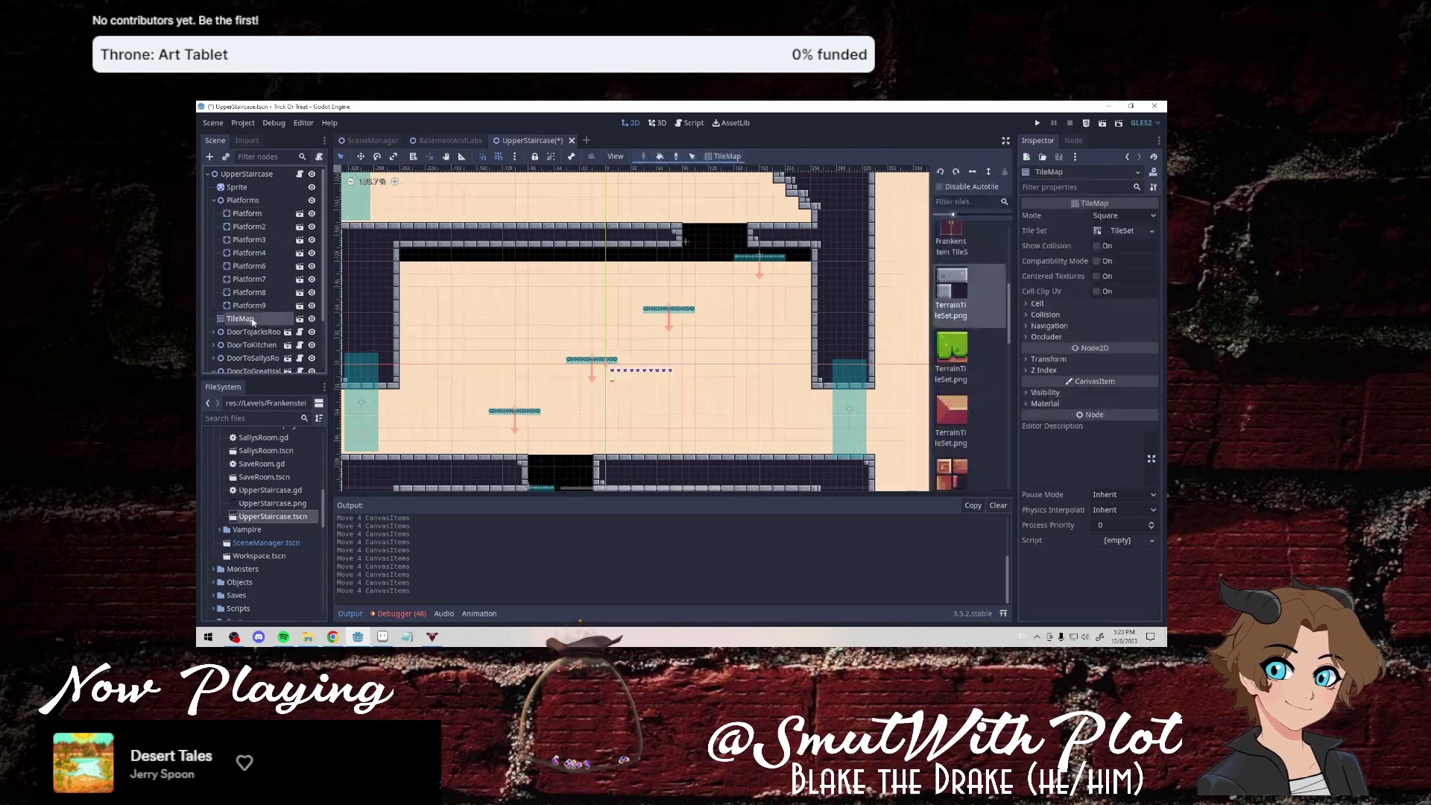
{"action": "left_click_drag", "start_coordinate": [702, 276], "coordinate": [705, 275]}
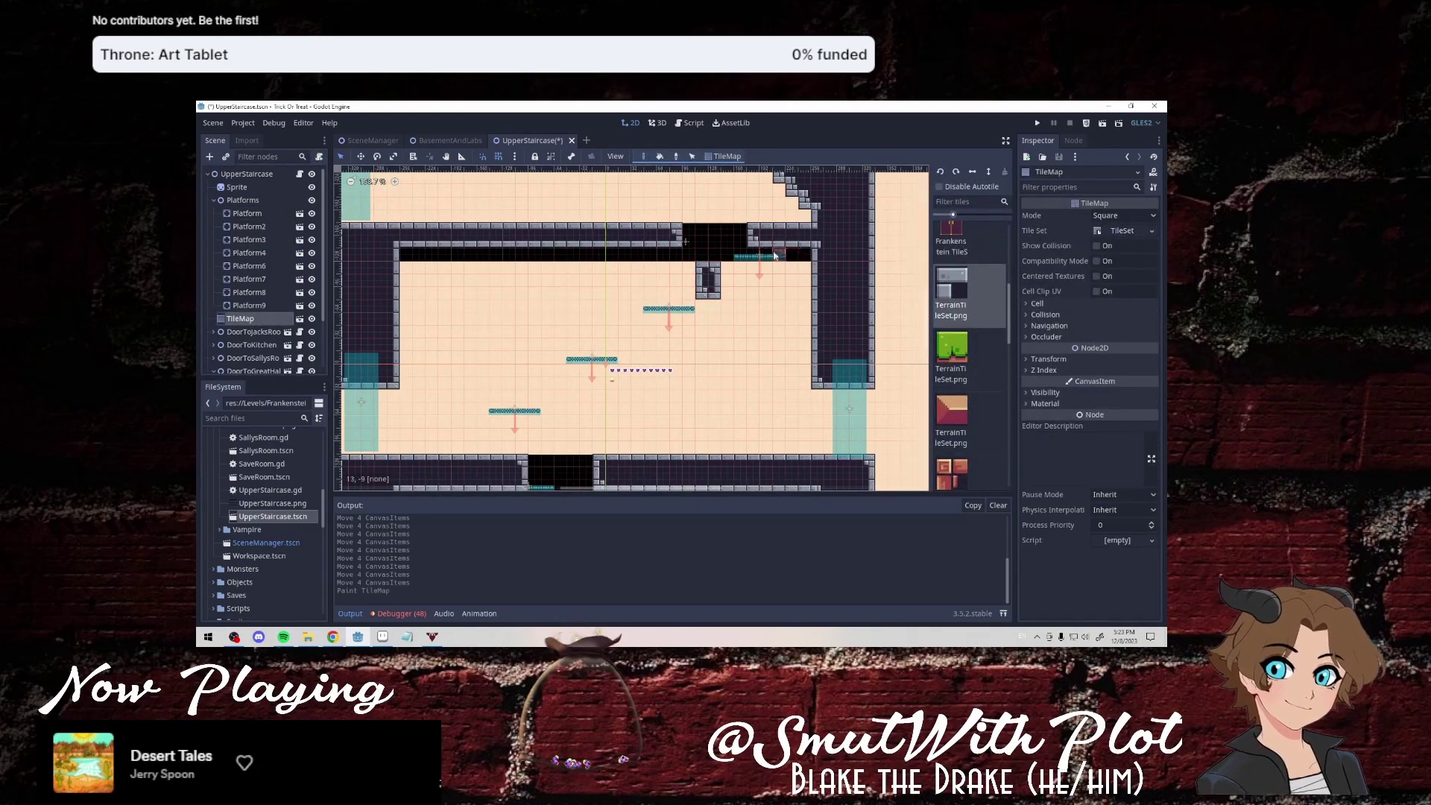
{"action": "left_click", "coordinate": [249, 226]}
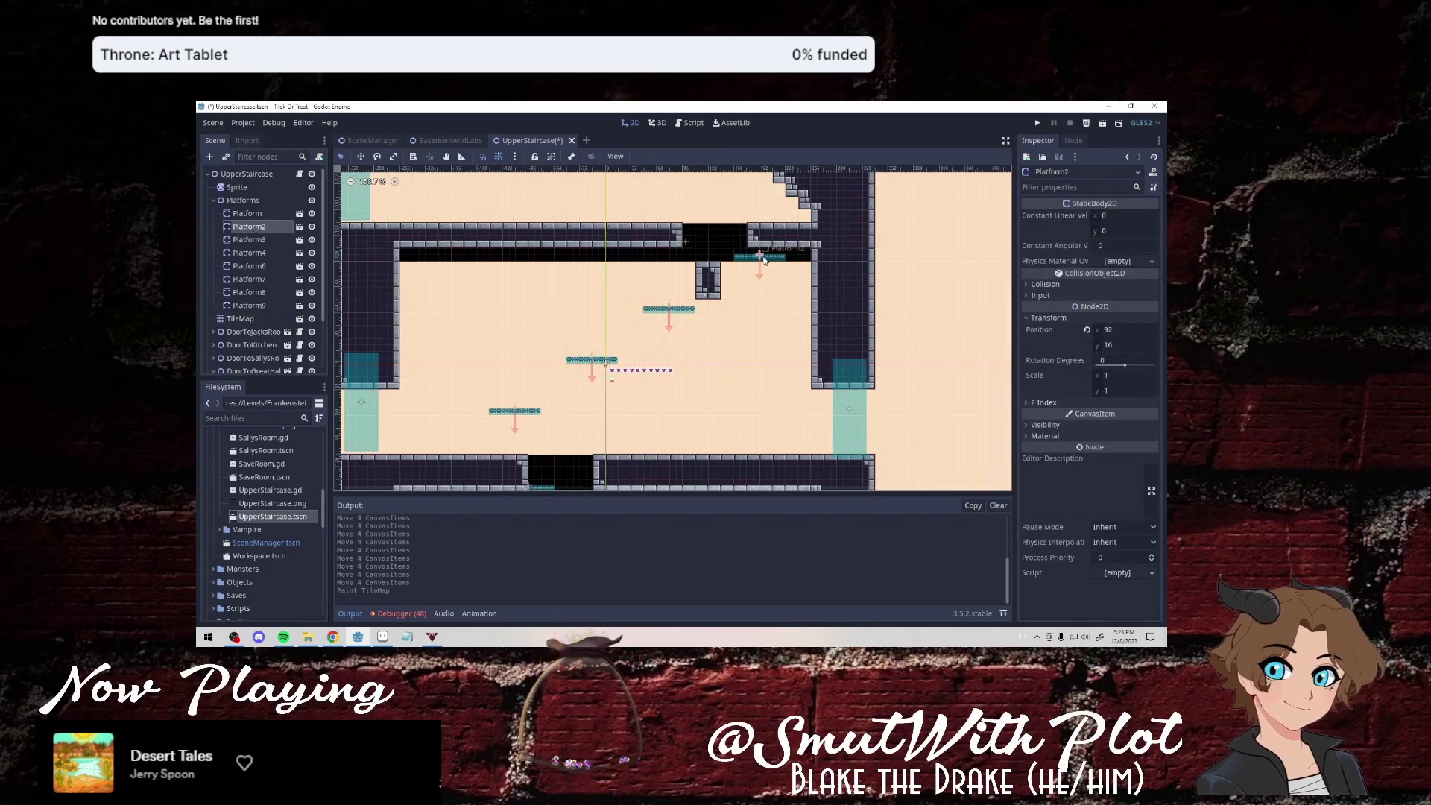
{"action": "left_click_drag", "start_coordinate": [755, 255], "coordinate": [743, 256]}
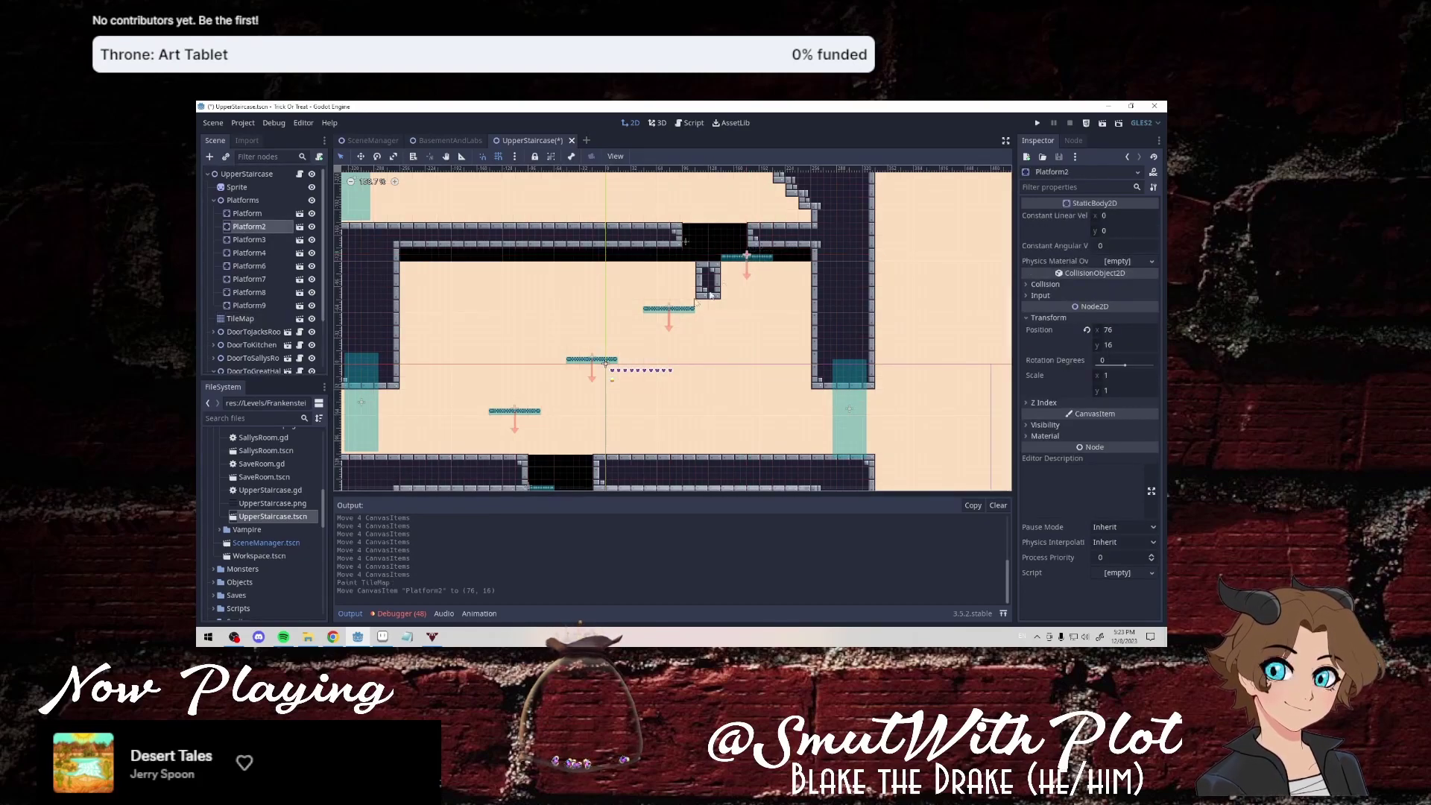
Erase the stray stone tiles under the ceiling gap.
{"action": "left_click", "coordinate": [240, 318]}
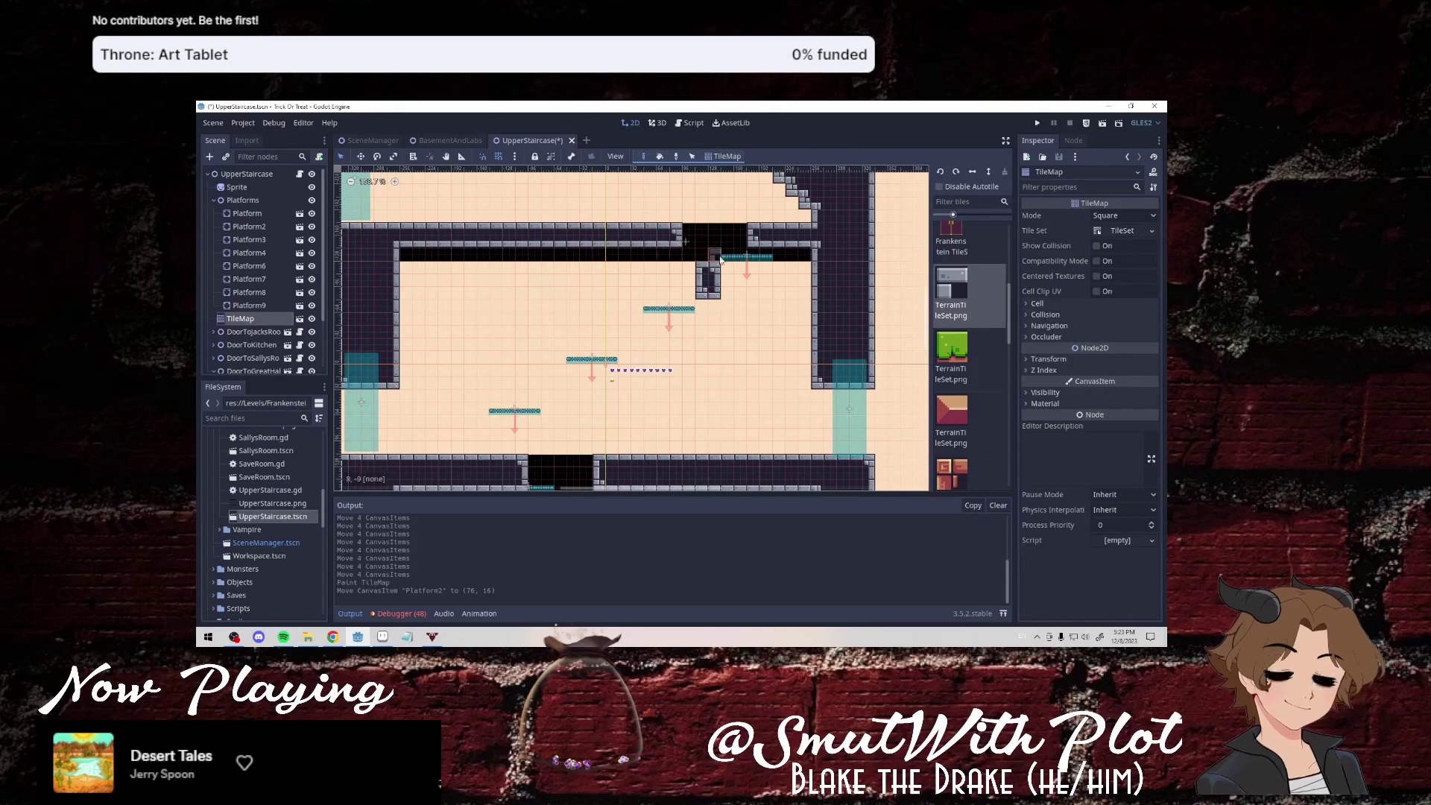
{"action": "right_click_drag", "start_coordinate": [716, 293], "coordinate": [698, 266]}
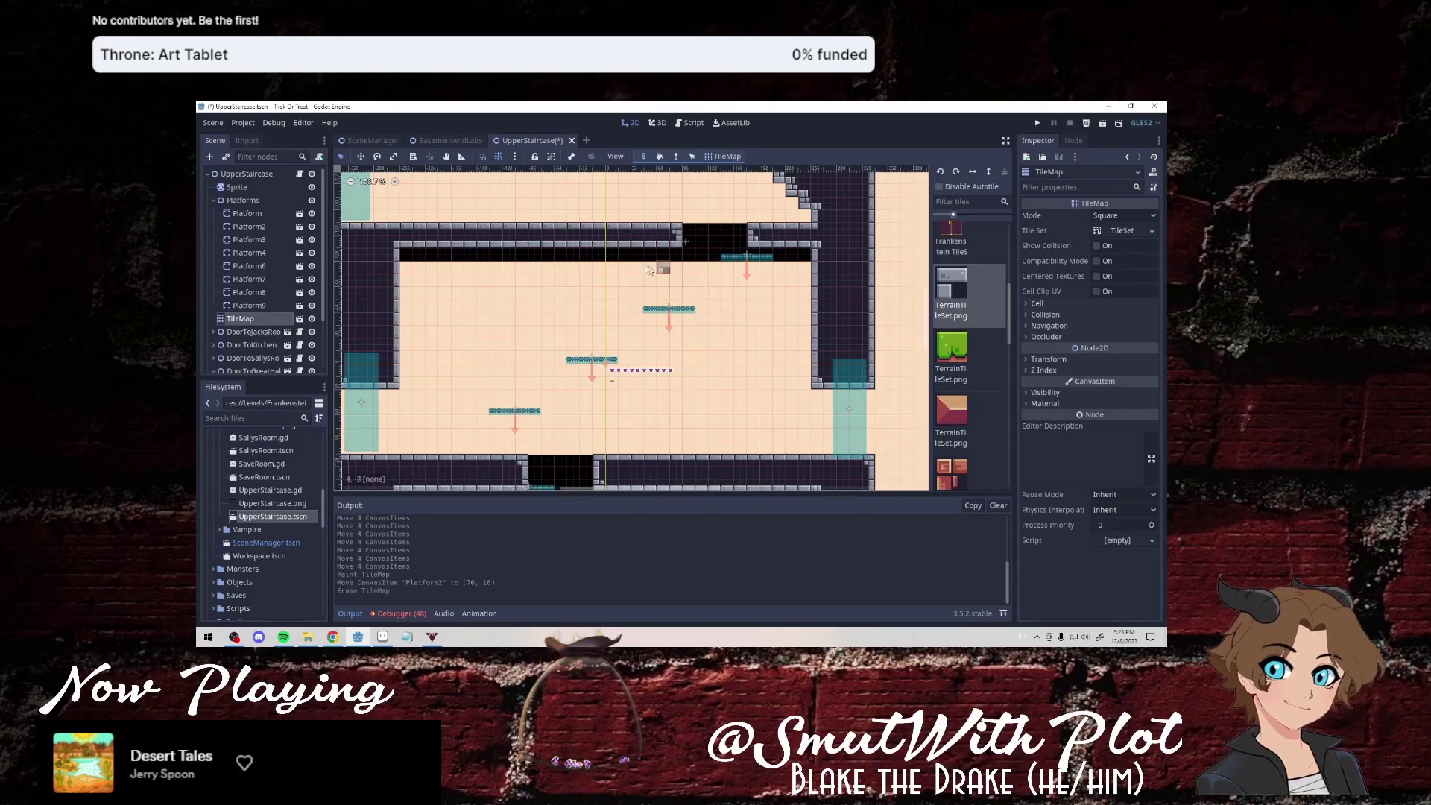
{"action": "left_click", "coordinate": [670, 270]}
Shift Platform, Platform2, Platform3 and Platform4 left together.
{"action": "left_click", "coordinate": [731, 258]}
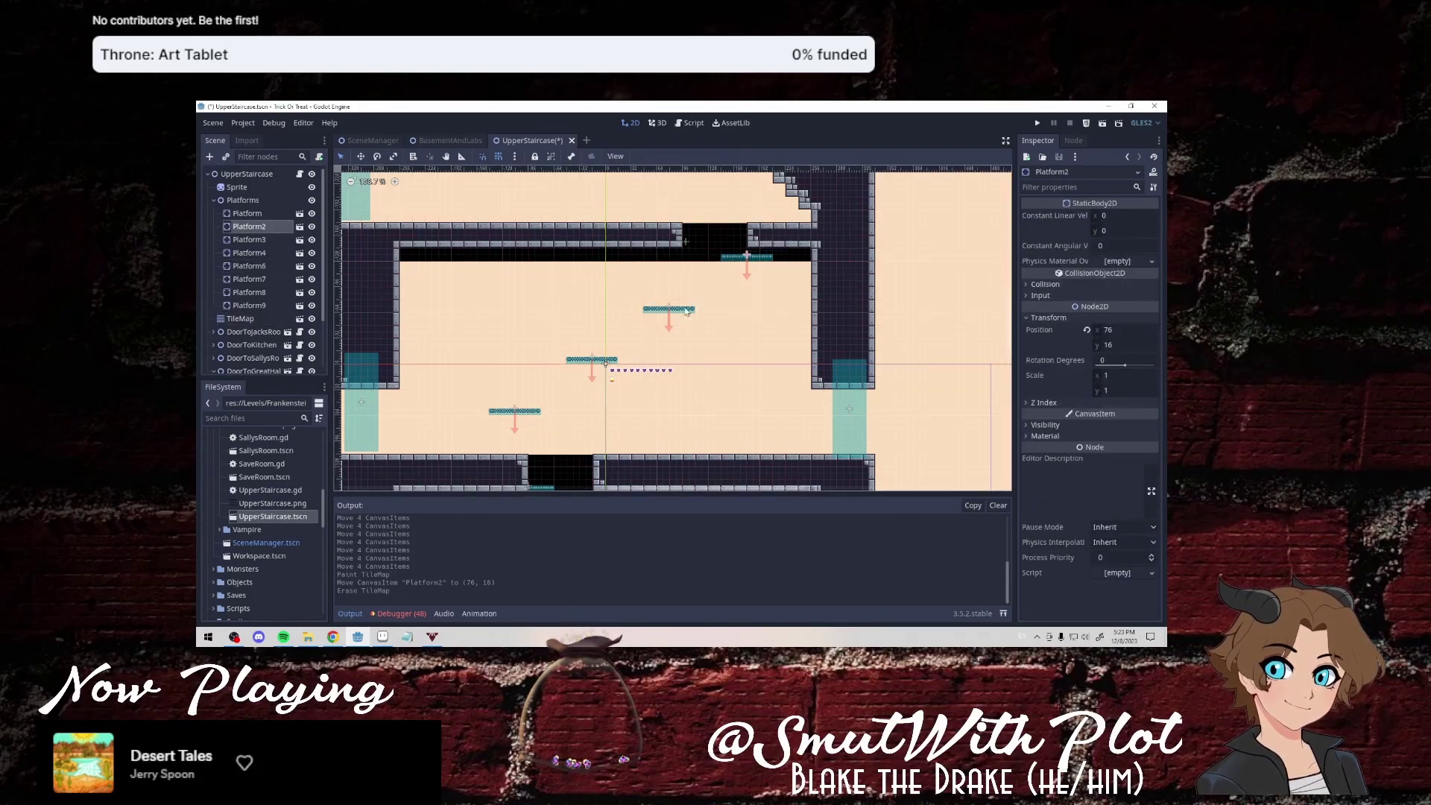
{"action": "left_click", "coordinate": [618, 360], "text": "shift"}
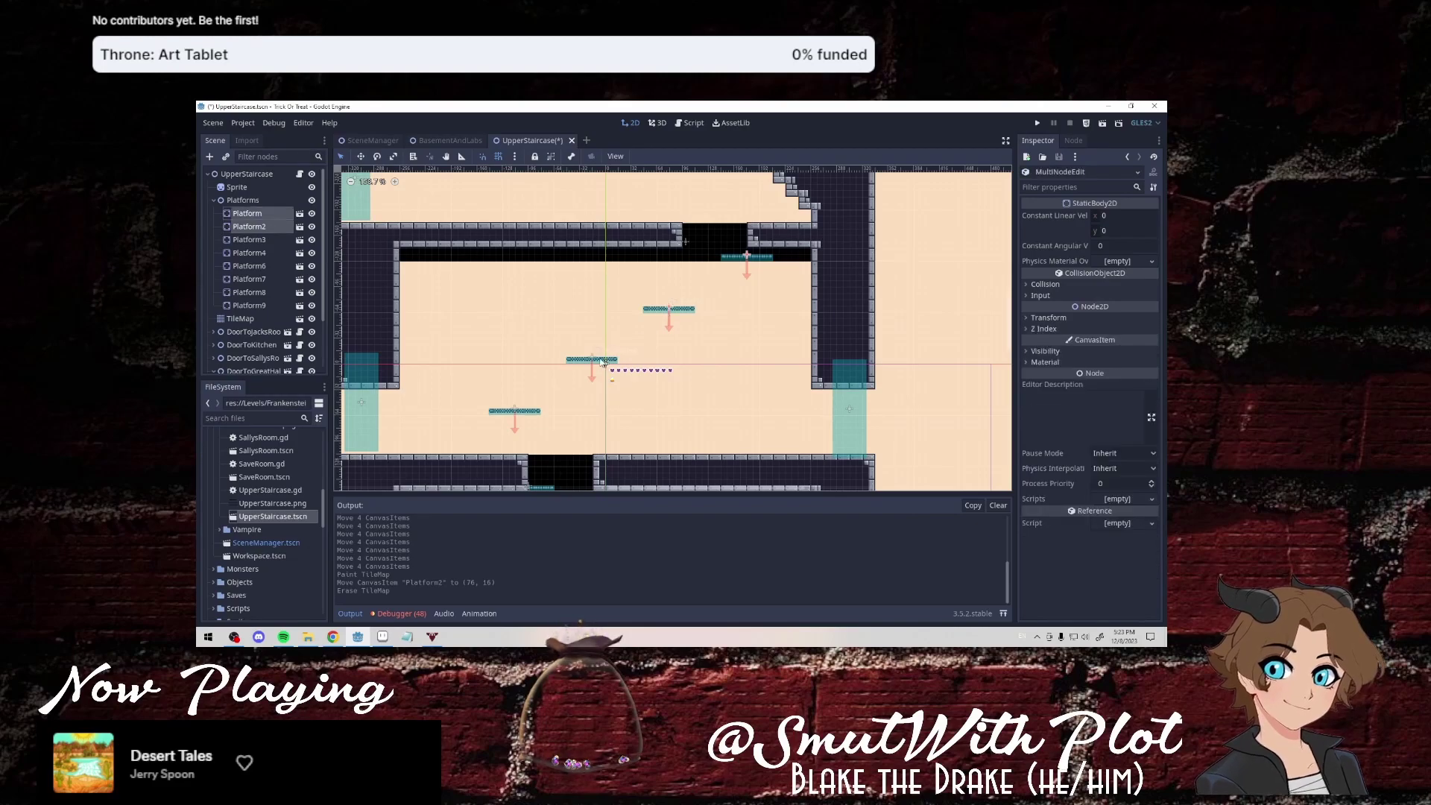
{"action": "left_click", "coordinate": [602, 363], "text": "shift"}
{"action": "left_click", "coordinate": [525, 414], "text": "shift"}
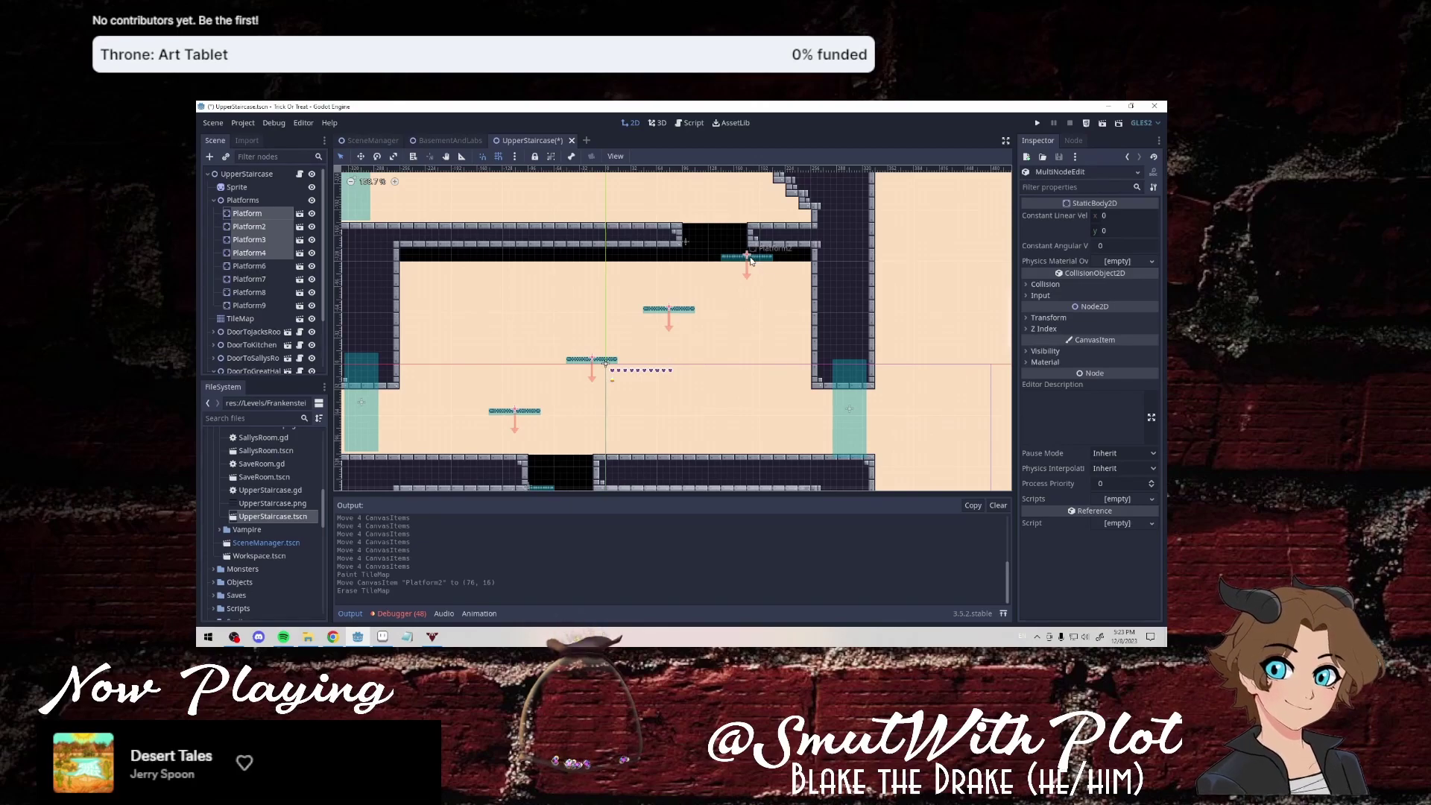
{"action": "left_click_drag", "start_coordinate": [751, 261], "coordinate": [554, 257]}
{"action": "left_click", "coordinate": [720, 271]}
Move the four platforms back right into a zigzag under the ceiling gap.
{"action": "left_click", "coordinate": [246, 318]}
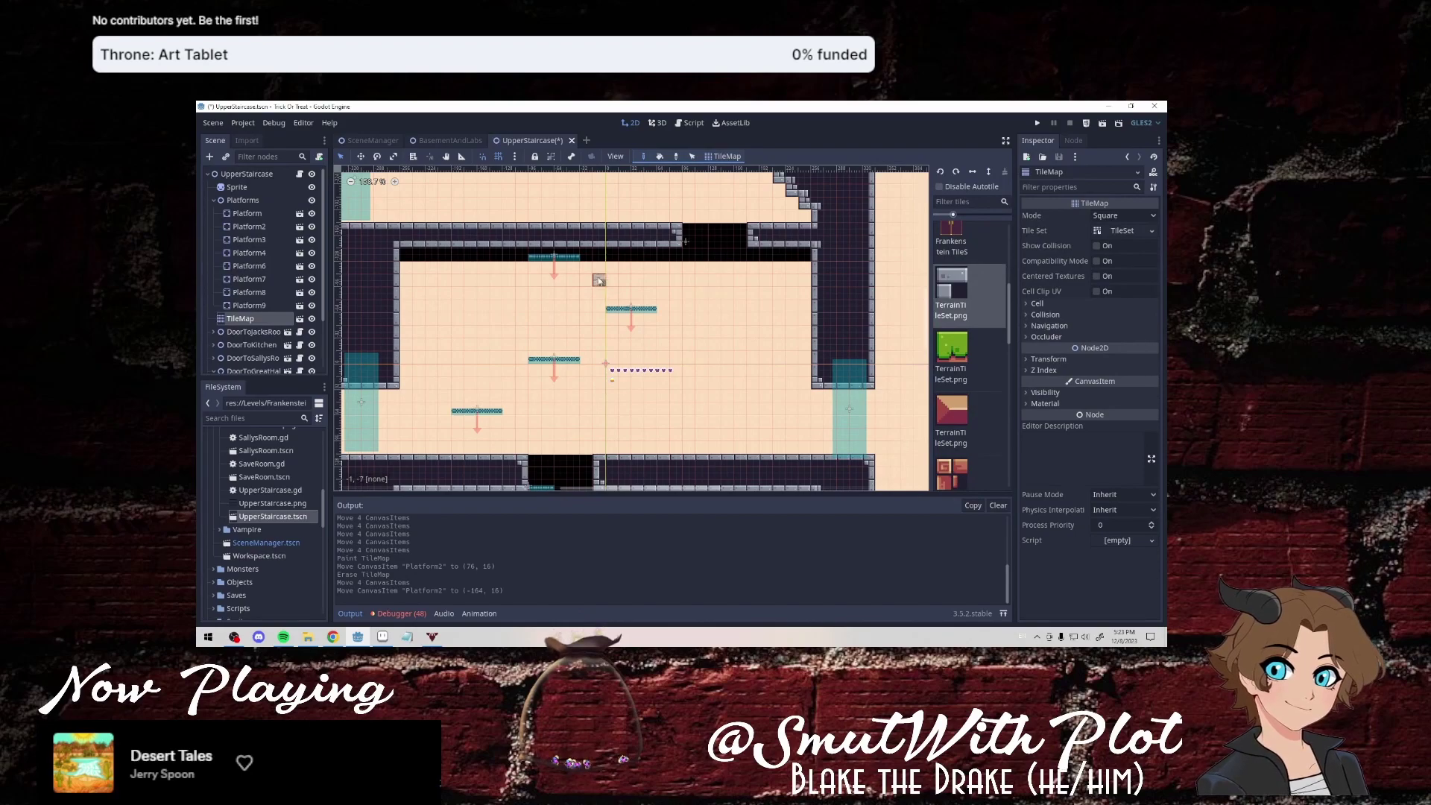
{"action": "left_click", "coordinate": [266, 214]}
{"action": "left_click", "coordinate": [560, 257]}
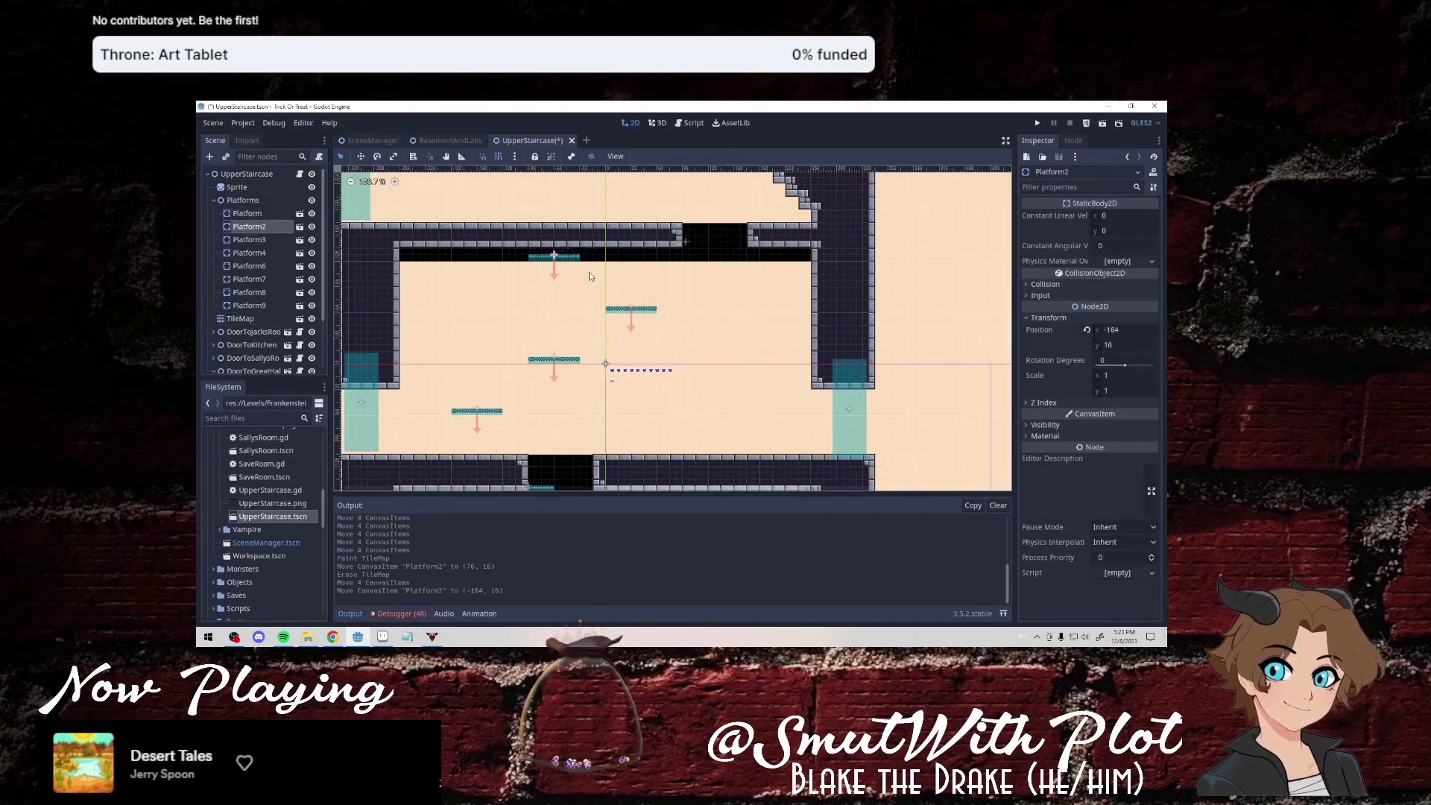
{"action": "left_click", "coordinate": [633, 311], "text": "shift"}
{"action": "left_click", "coordinate": [573, 364], "text": "shift"}
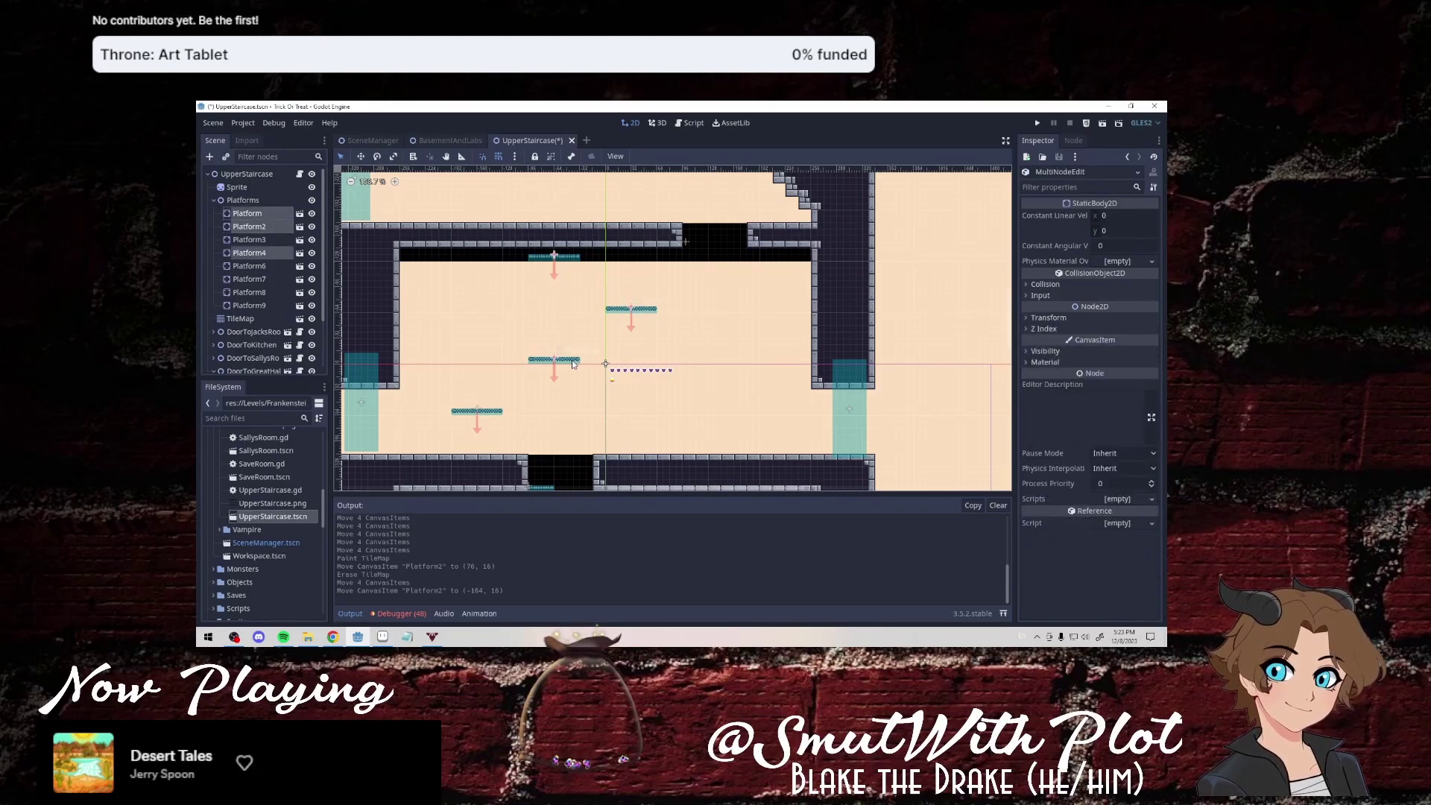
{"action": "left_click", "coordinate": [487, 416], "text": "shift"}
{"action": "left_click_drag", "start_coordinate": [486, 416], "coordinate": [641, 417]}
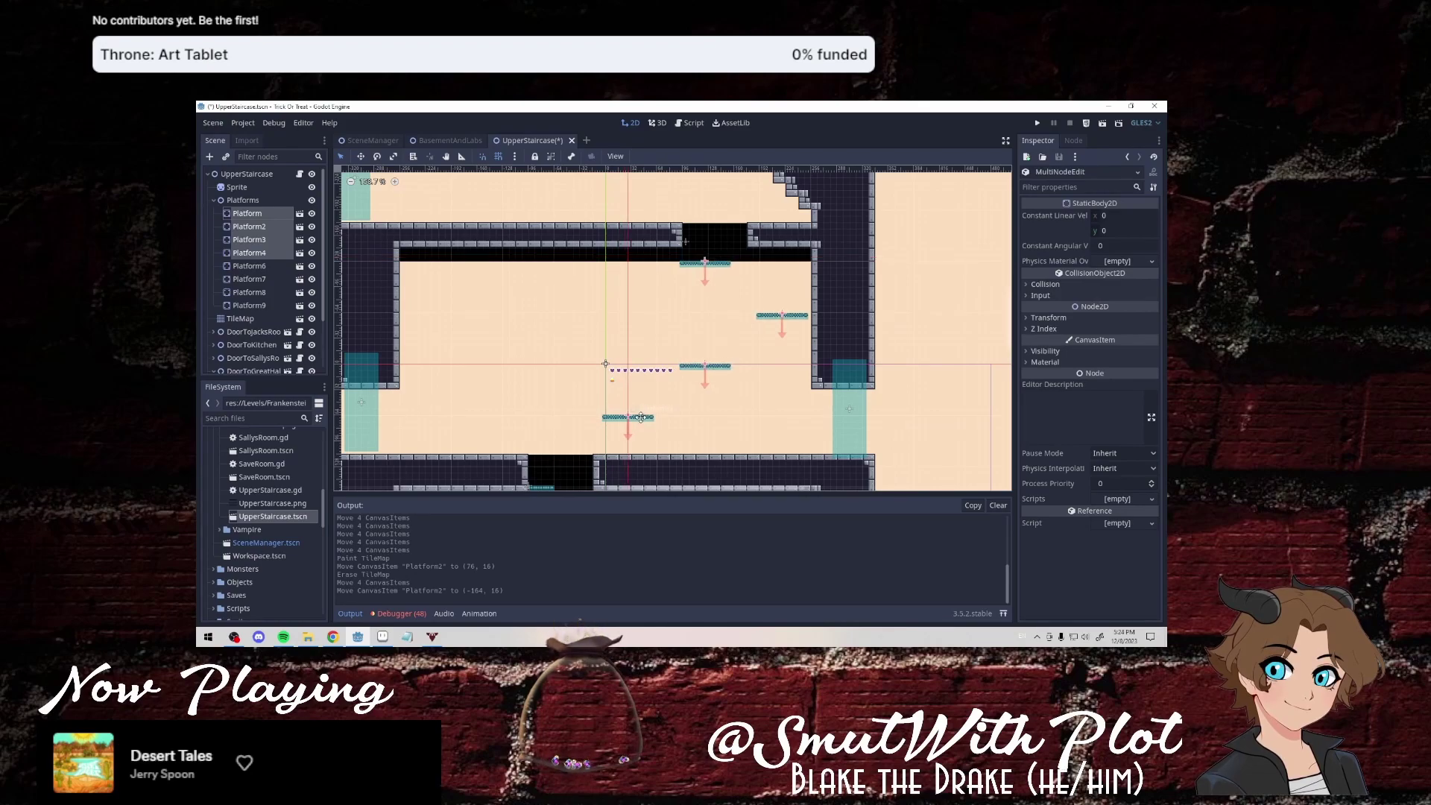
{"action": "left_click_drag", "start_coordinate": [641, 417], "coordinate": [621, 412]}
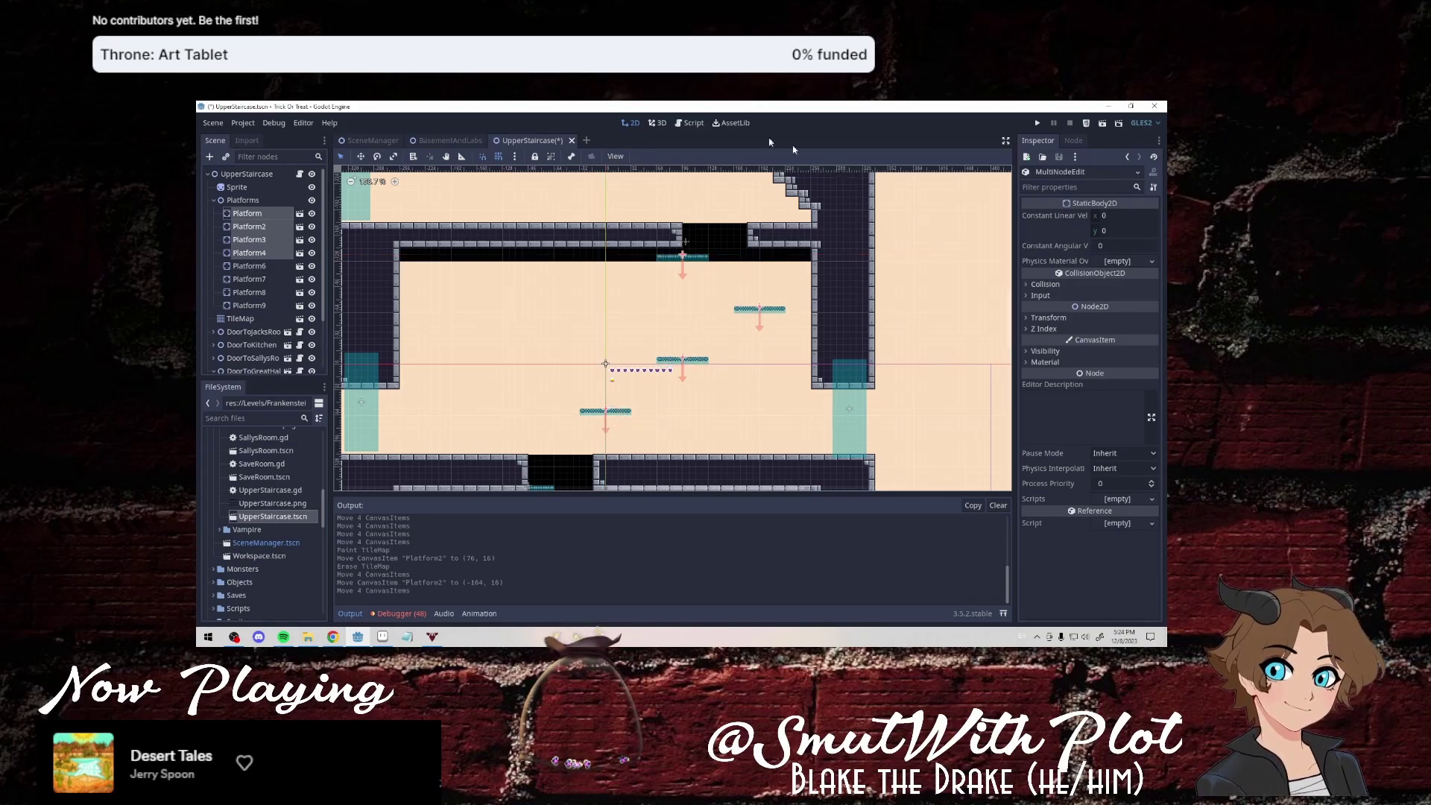
Save and play UpperStaircase, jumping the witch up the platforms through the gap into the next room.
{"action": "left_click", "coordinate": [1105, 125]}
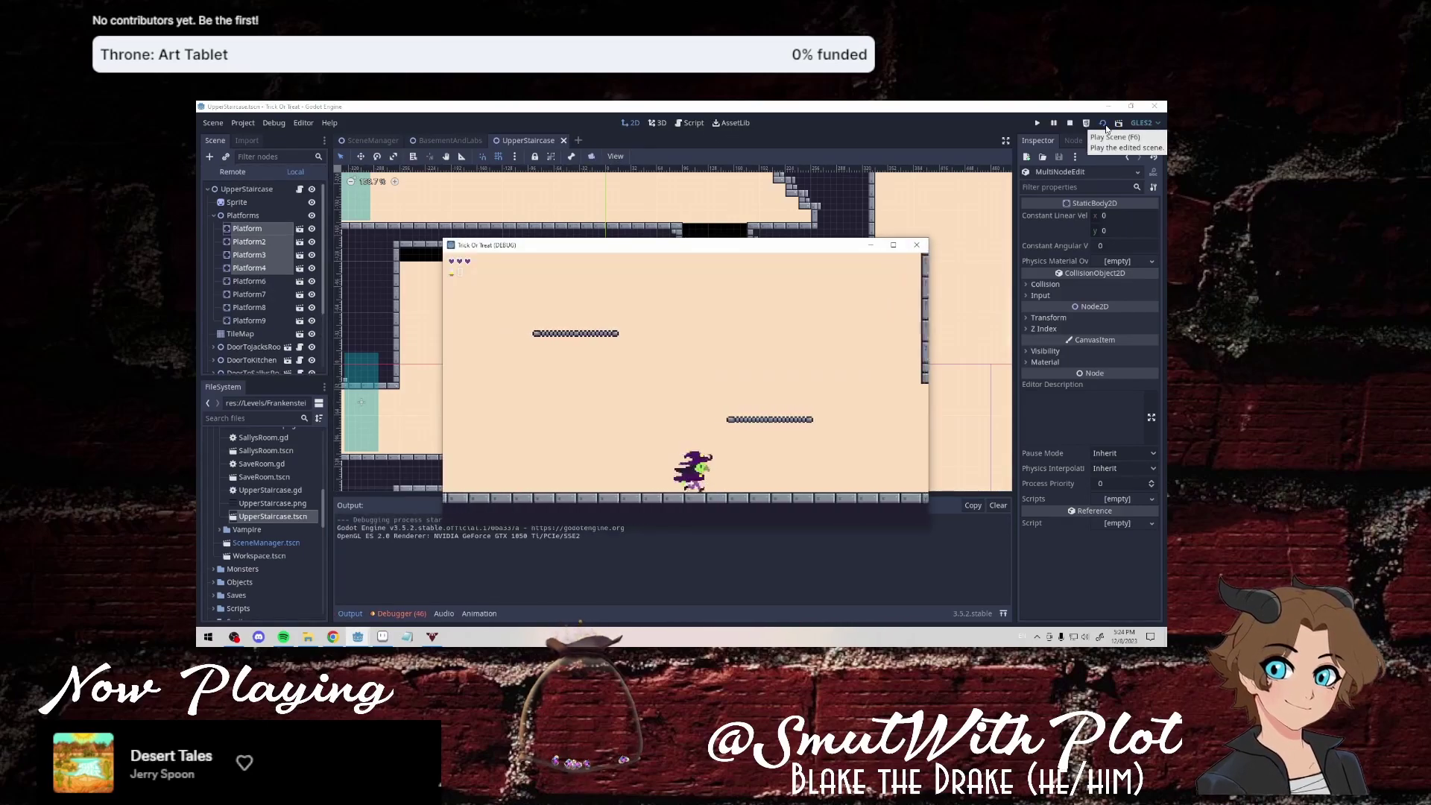
{"action": "key", "text": "space"}
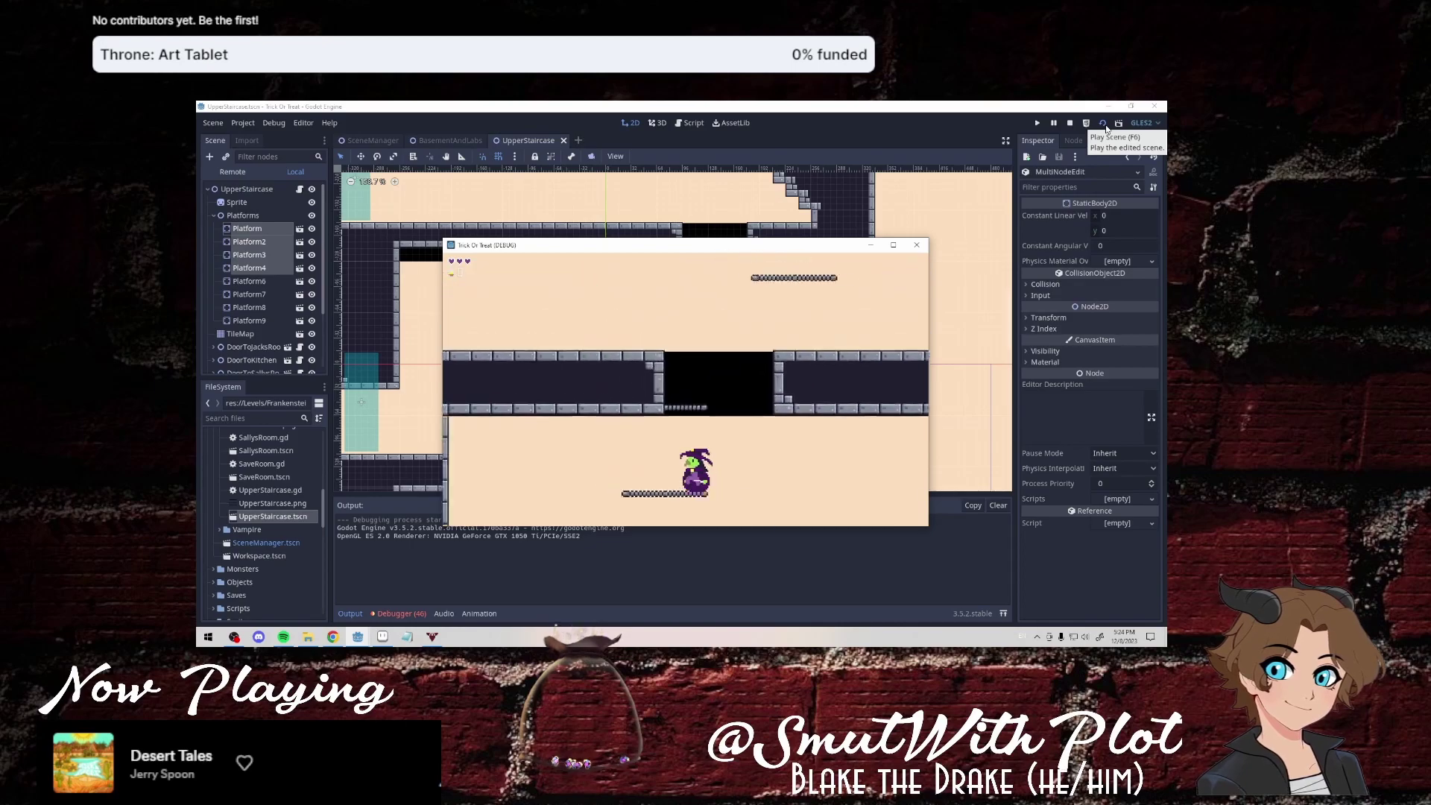
{"action": "key", "text": "space"}
{"action": "key", "text": "Left"}
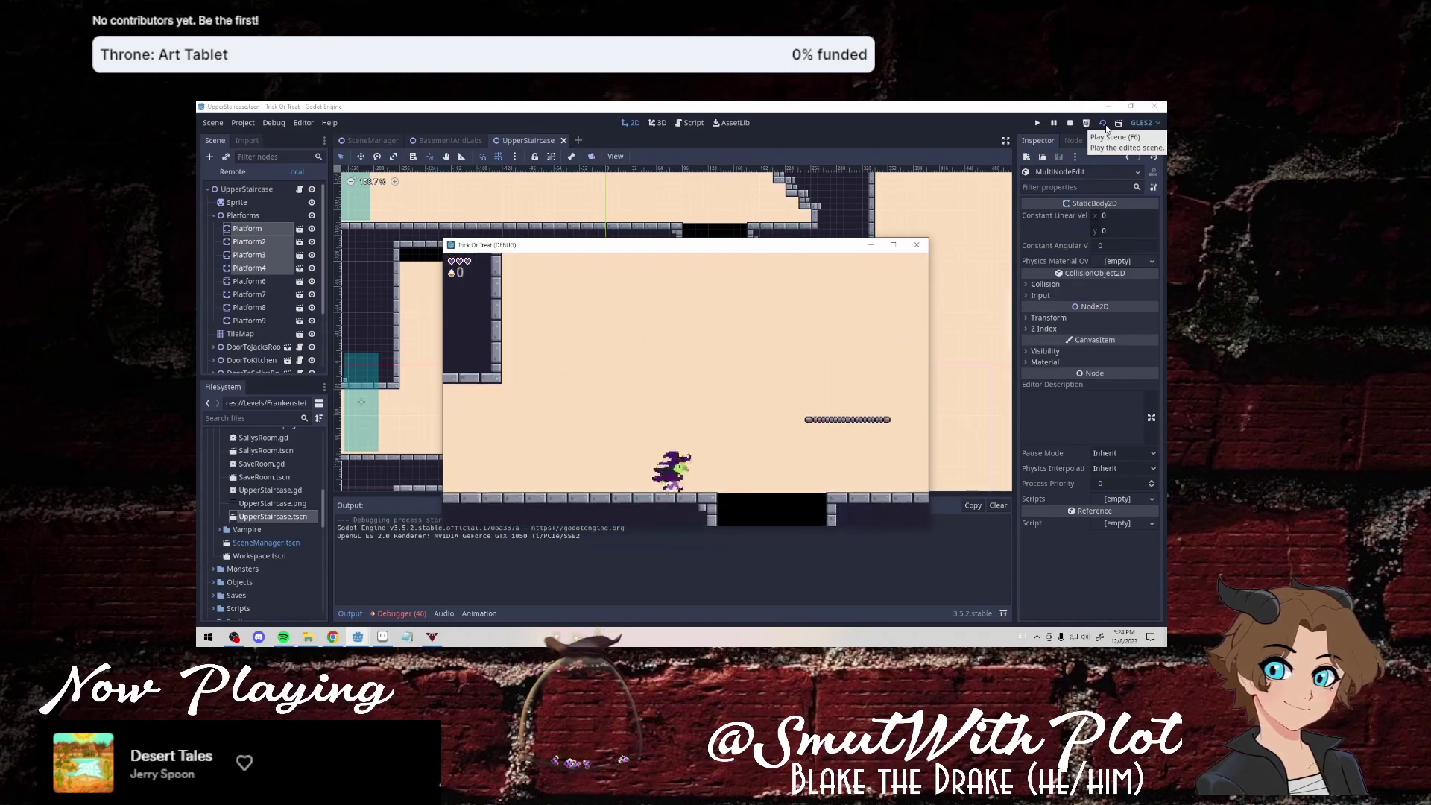
{"action": "key", "text": "space"}
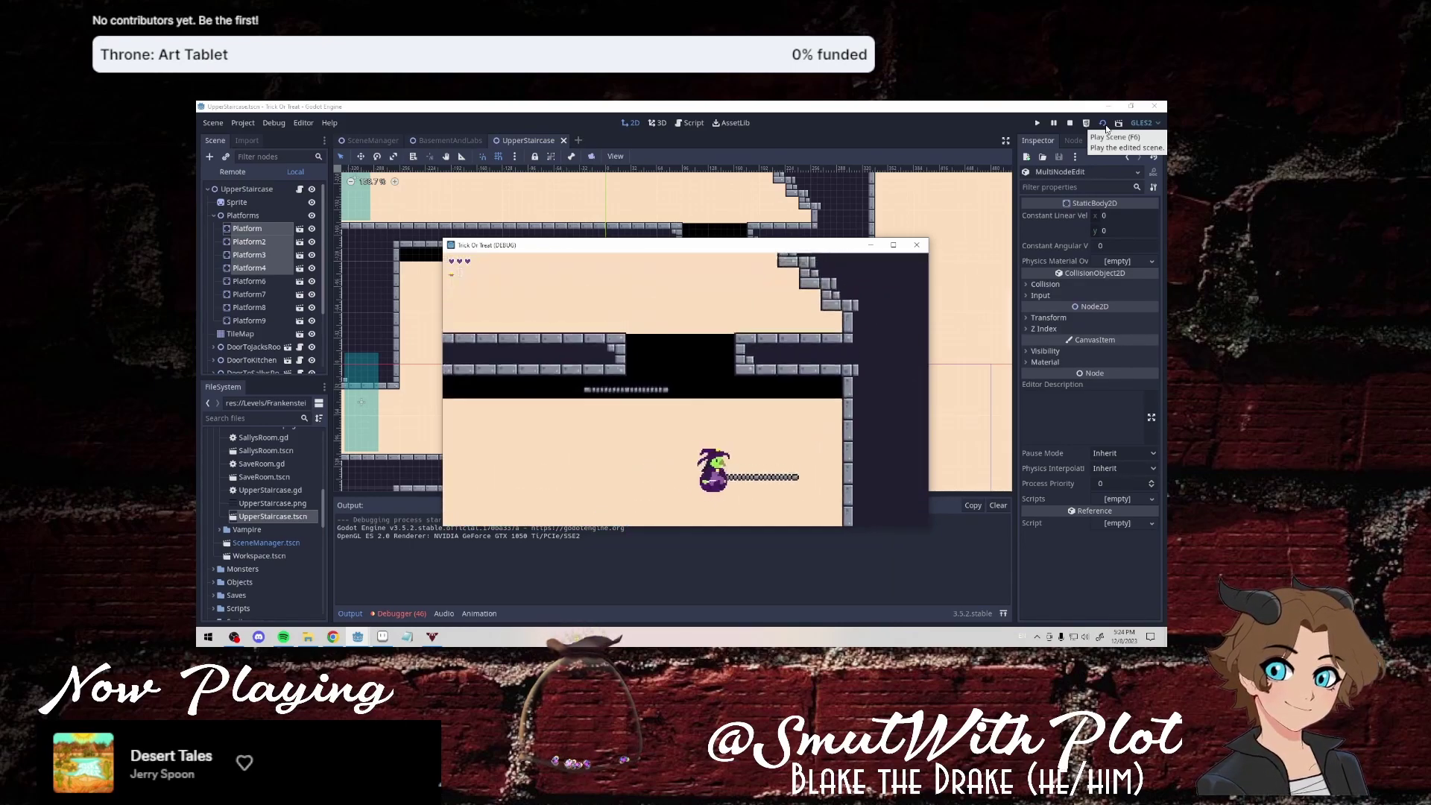
{"action": "key", "text": "space"}
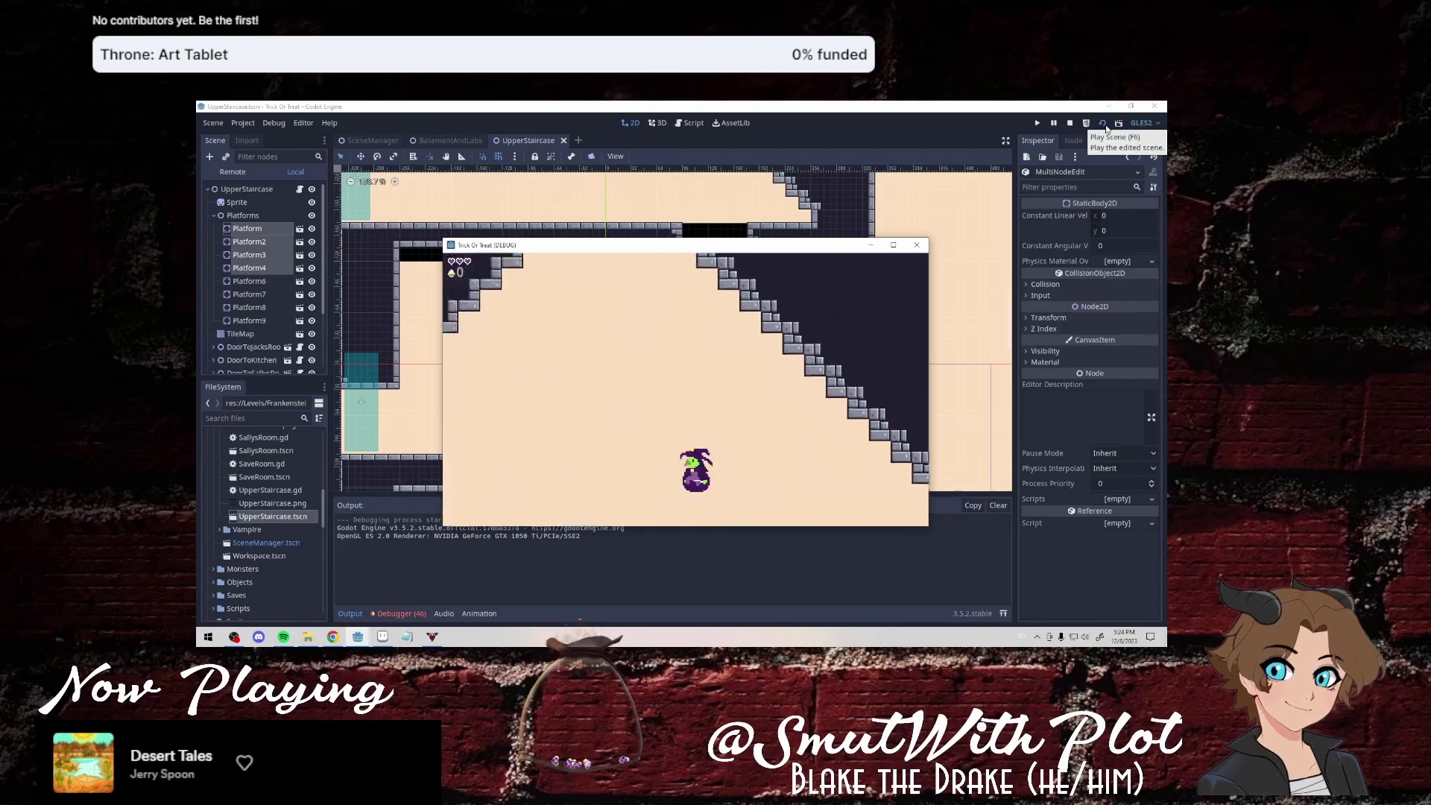
{"action": "key", "text": "Left"}
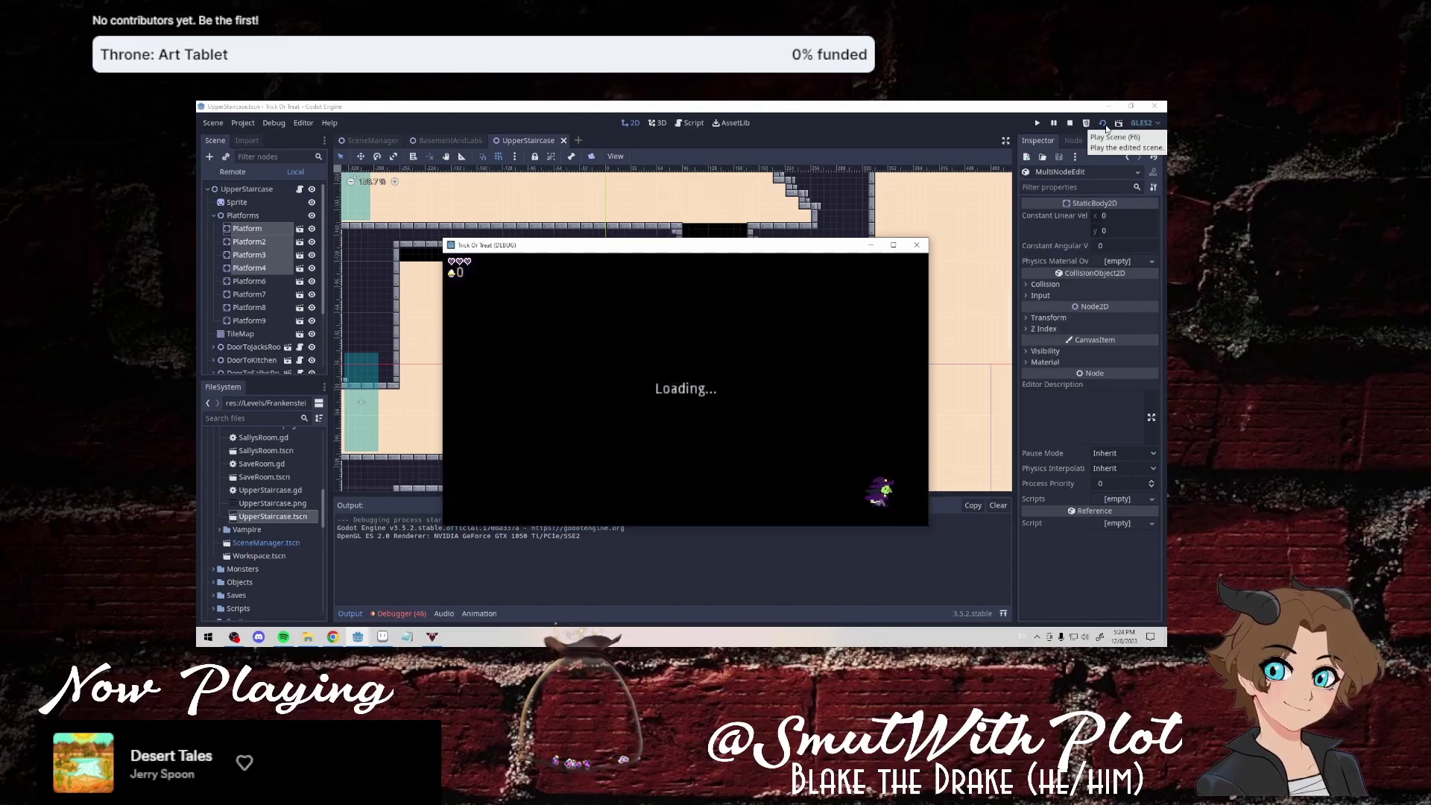
{"action": "key", "text": "Right"}
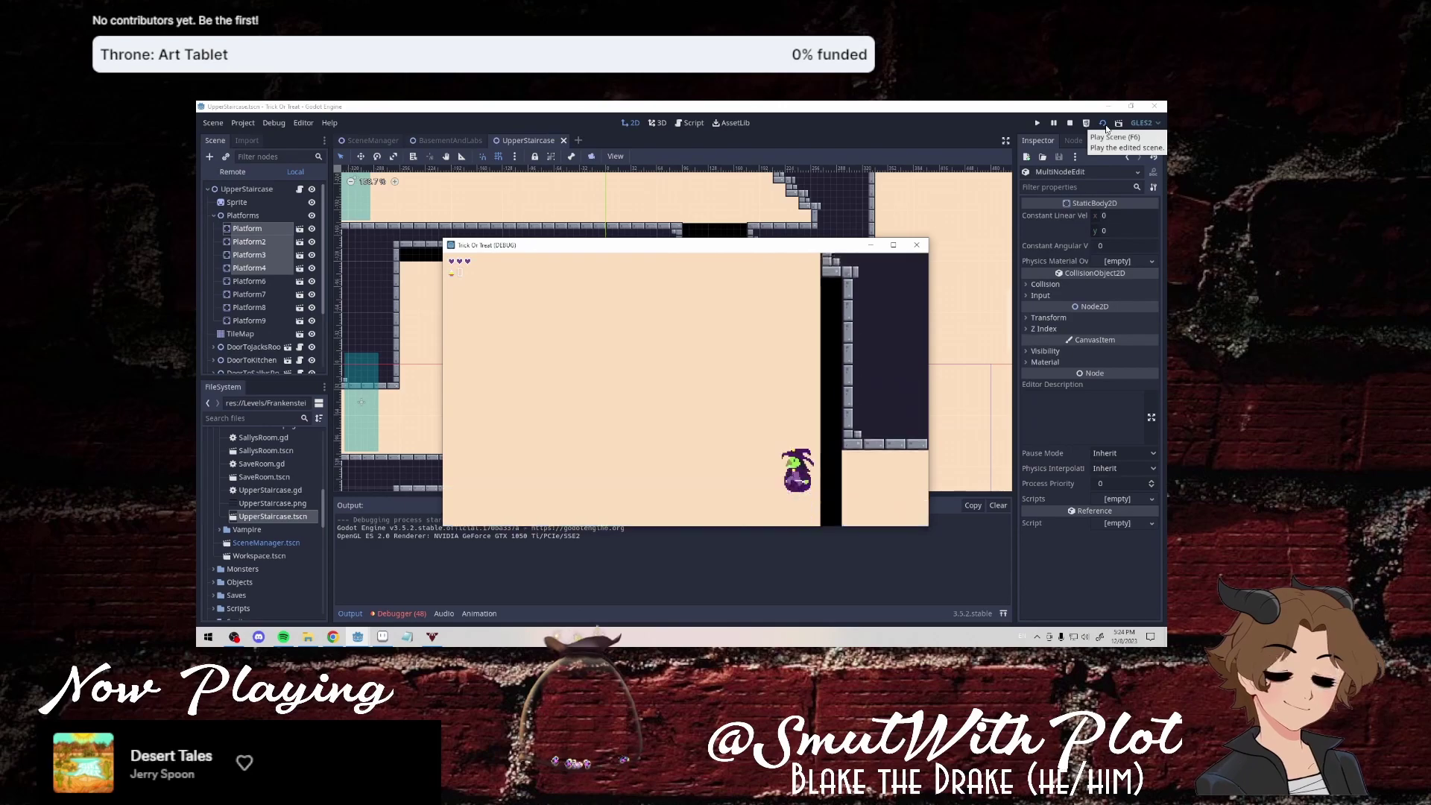
Stop the game, close the UpperStaircase scene, and open MomsStudio.tscn.
{"action": "left_click", "coordinate": [917, 245]}
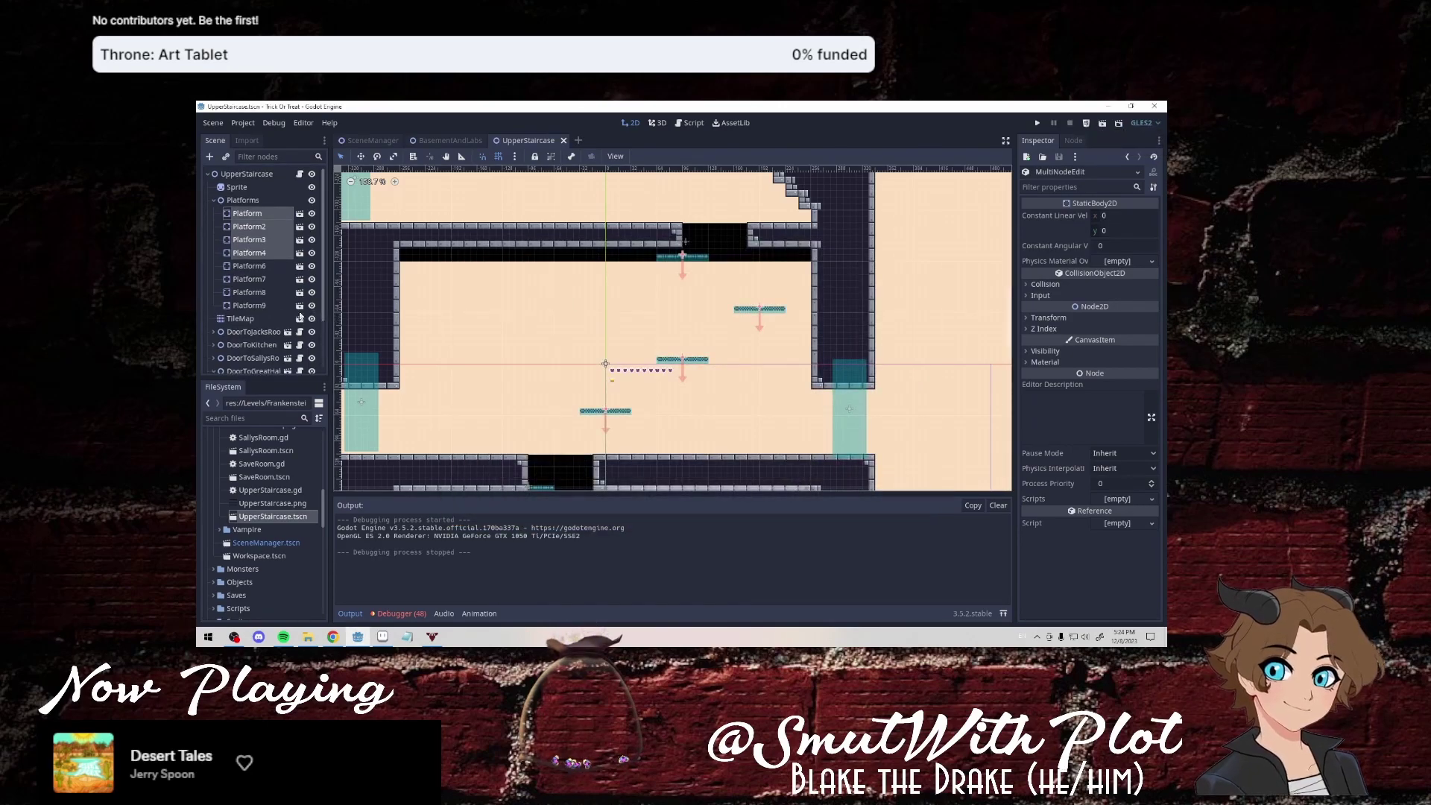
{"action": "left_click", "coordinate": [564, 141]}
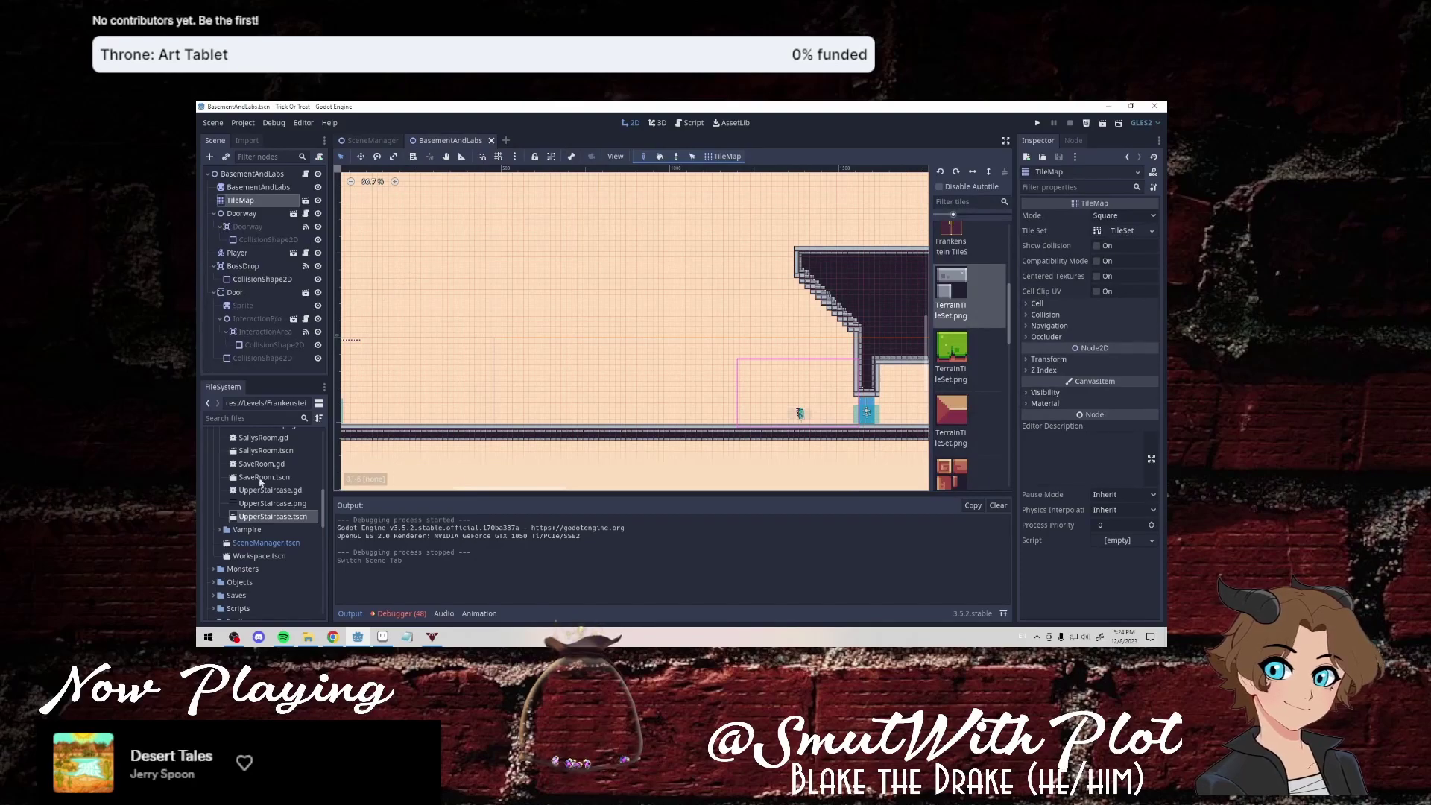
{"action": "scroll", "coordinate": [260, 485], "scroll_direction": "up", "scroll_amount": 2}
{"action": "scroll", "coordinate": [259, 507], "scroll_direction": "up", "scroll_amount": 2}
{"action": "double_click", "coordinate": [287, 489]}
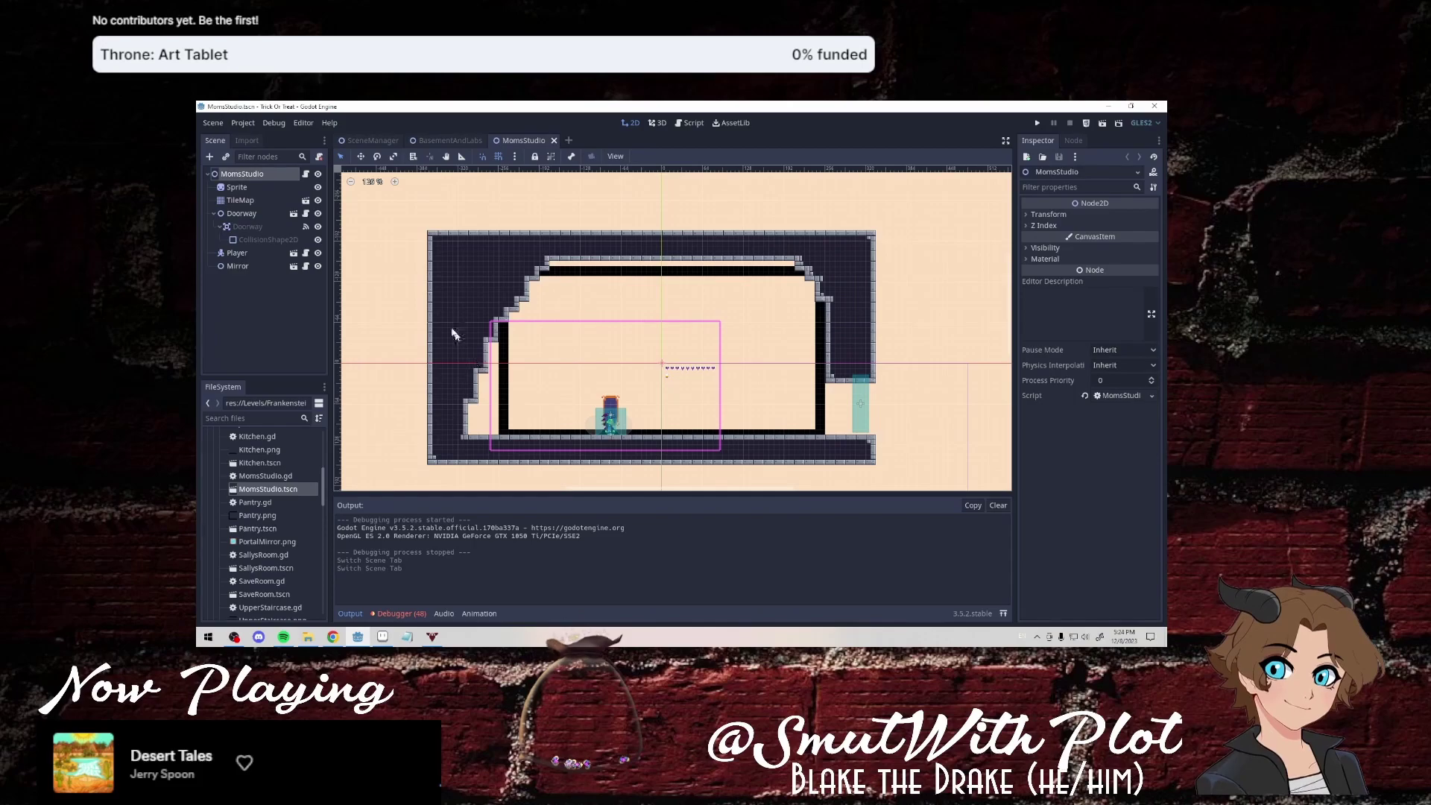
Paint a row of wall tiles into MomsStudio's TileMap and run the scene with F6.
{"action": "left_click", "coordinate": [261, 201]}
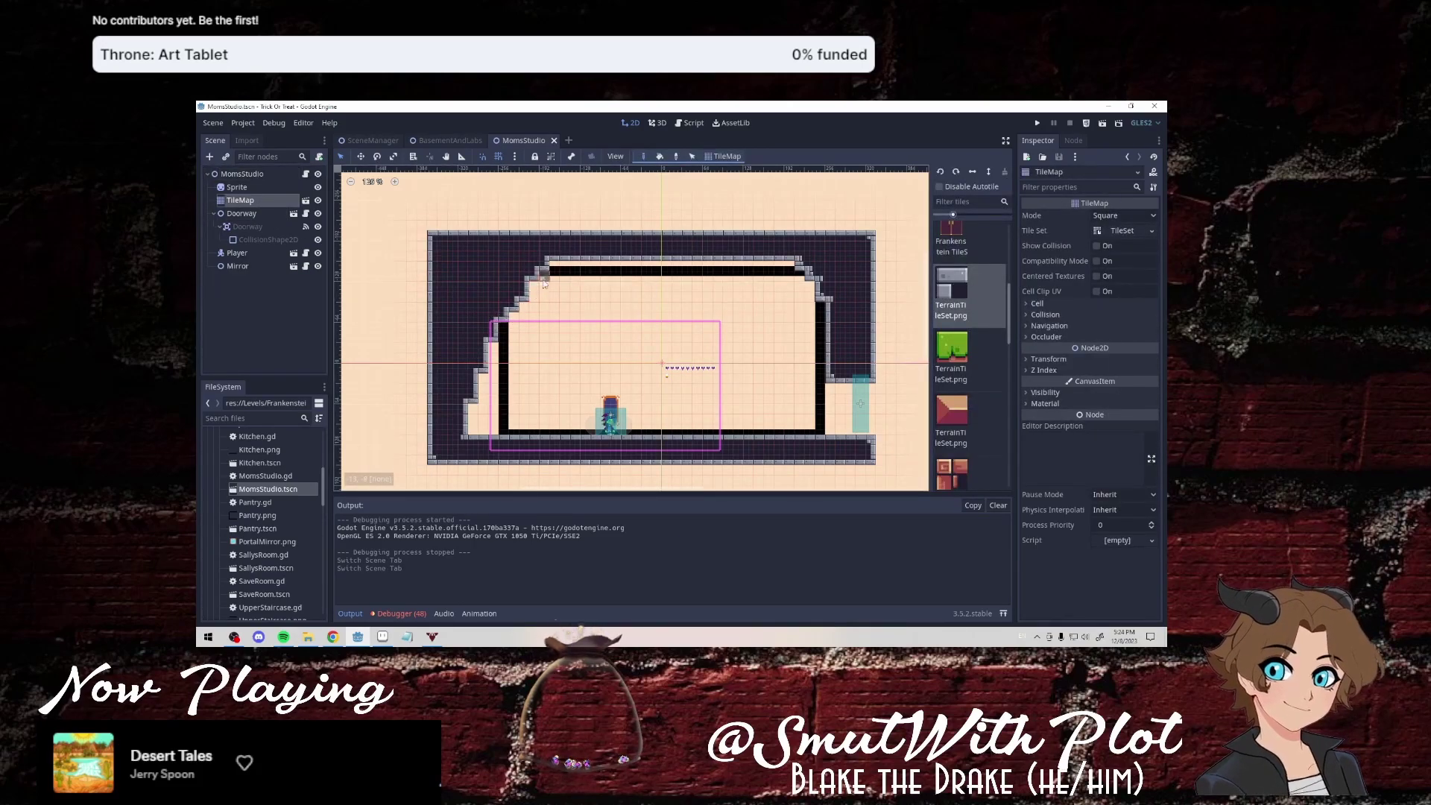
{"action": "mouse_move", "coordinate": [545, 279]}
{"action": "left_mouse_down"}
{"action": "mouse_move", "coordinate": [771, 281]}
{"action": "mouse_move", "coordinate": [529, 276]}
{"action": "left_mouse_up"}
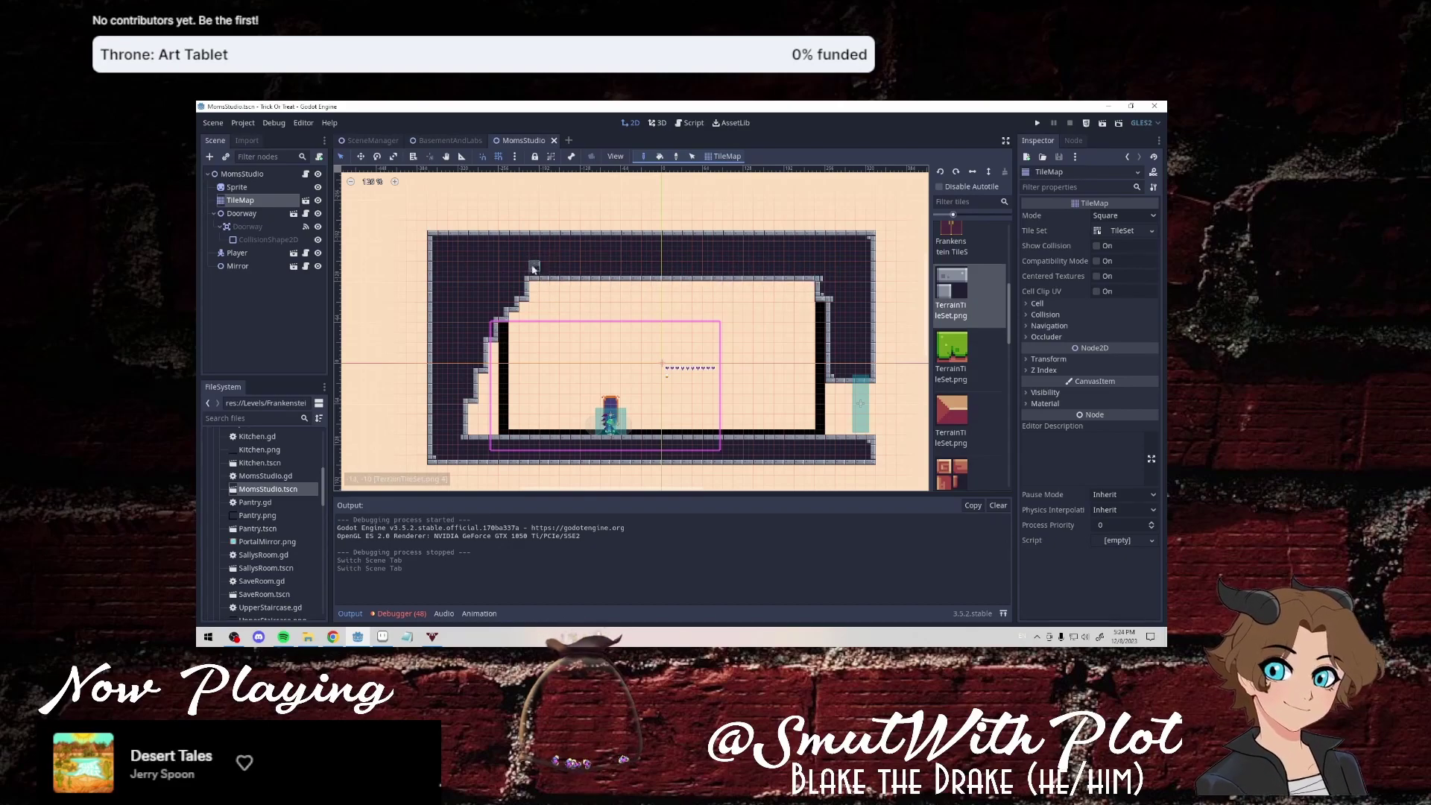
{"action": "key", "text": "F6"}
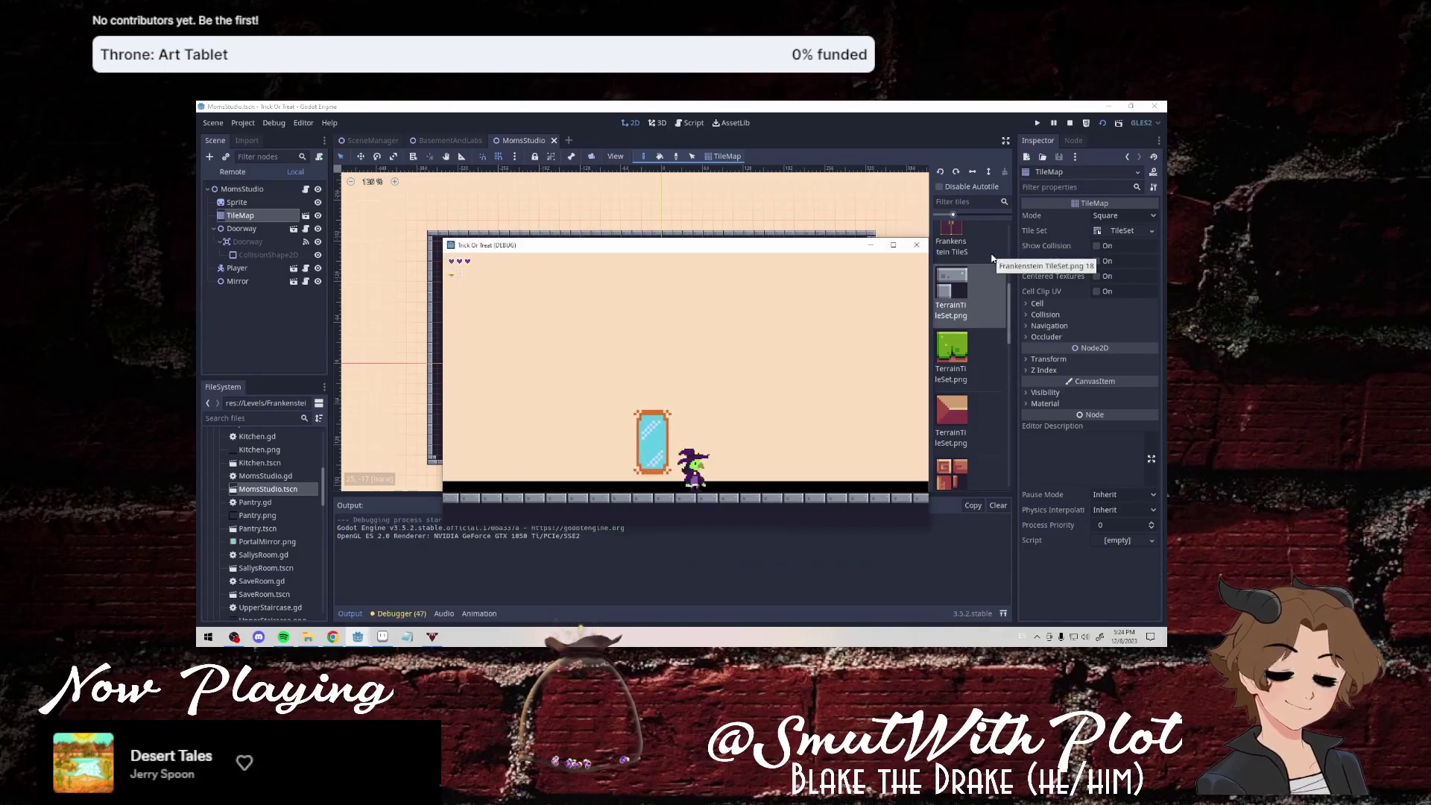
Walk the witch left and right around the mirror.
{"action": "key", "text": "Left"}
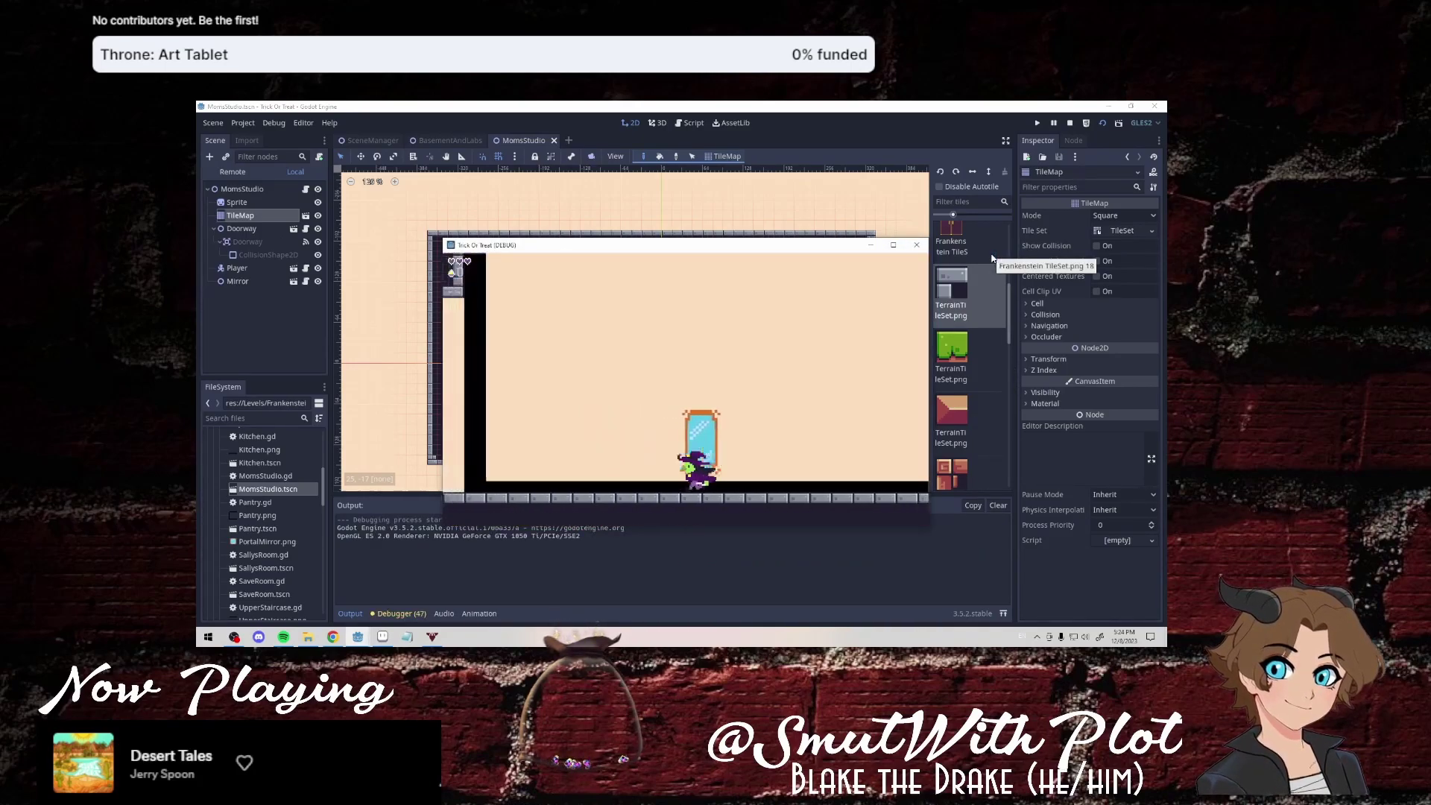
{"action": "key", "text": "Left"}
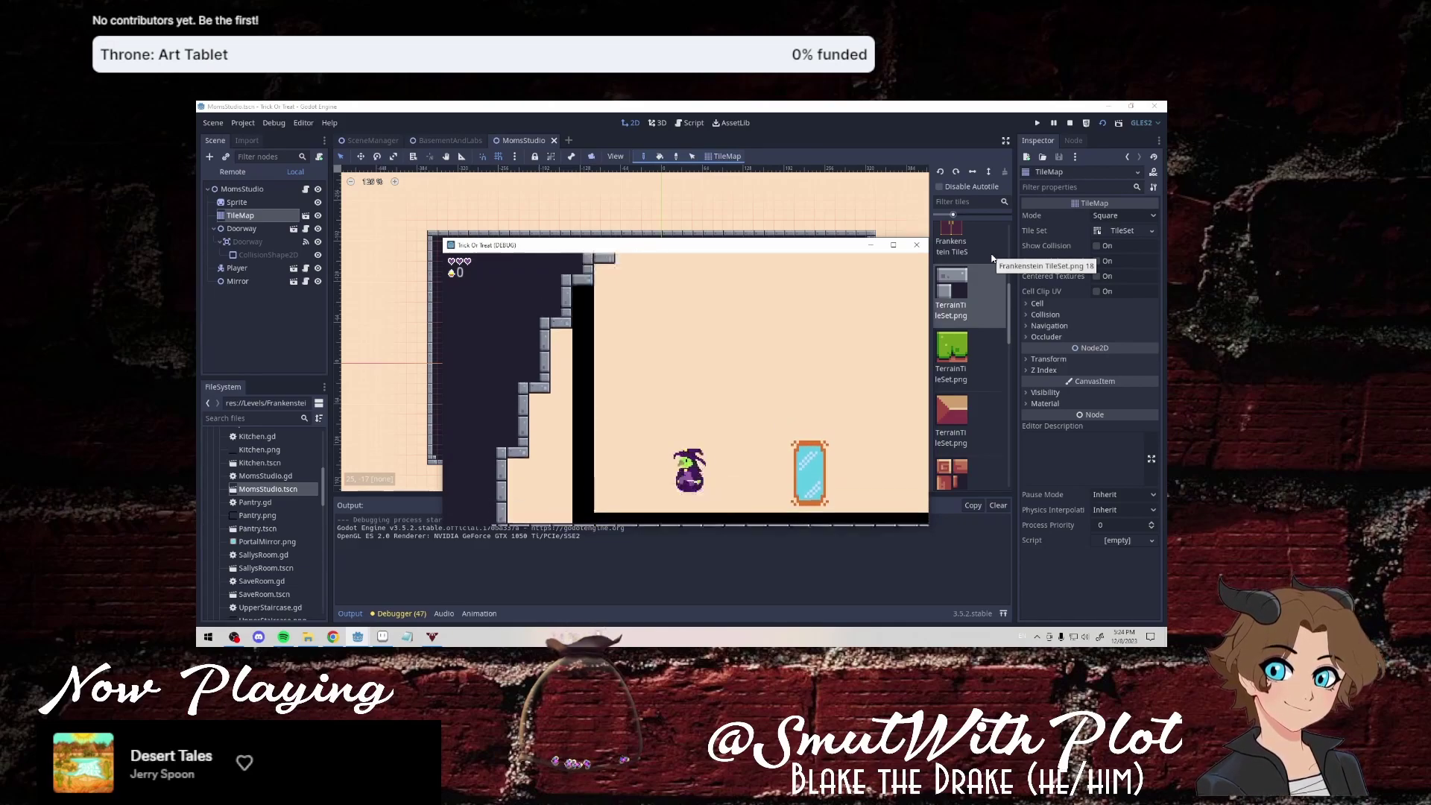
{"action": "key", "text": "Right"}
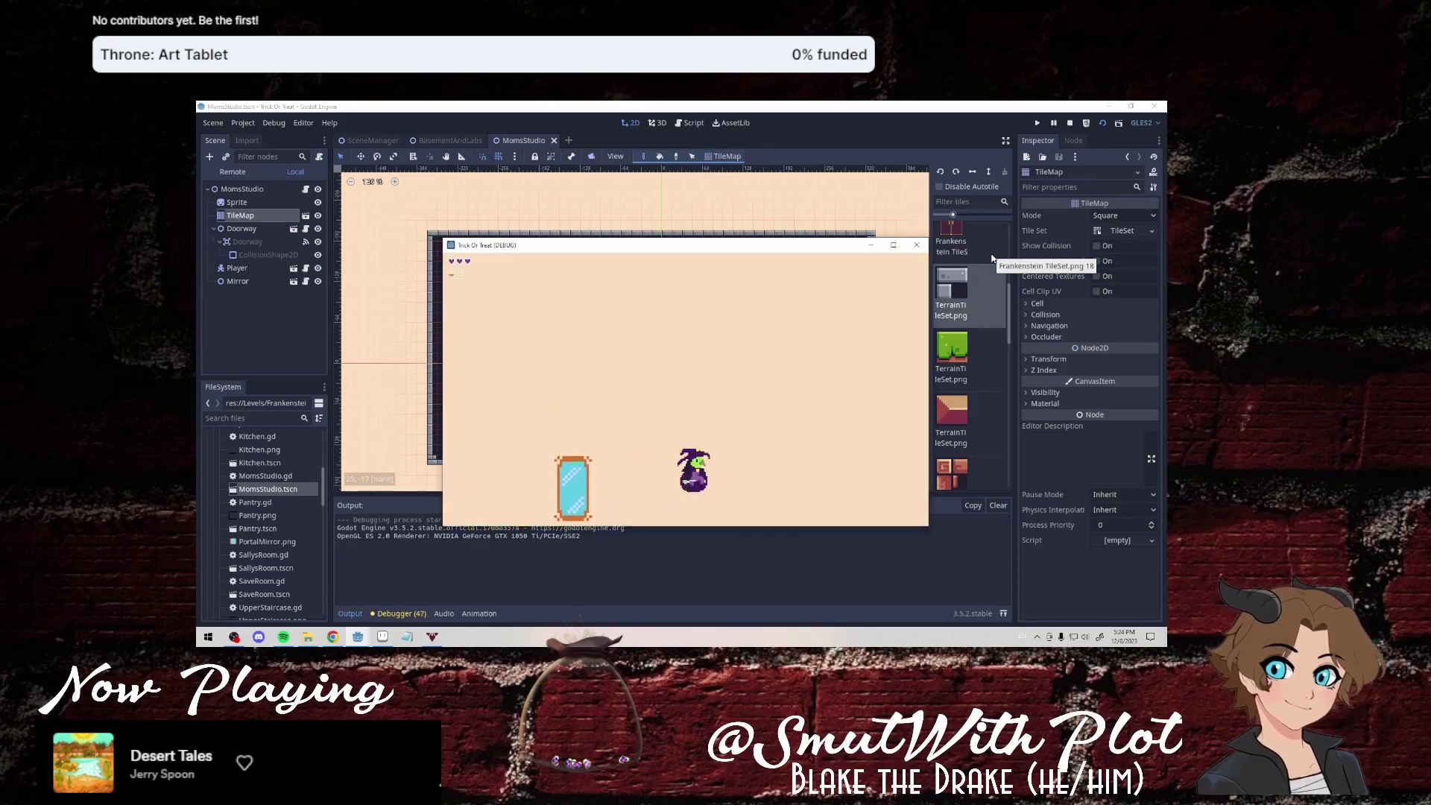
{"action": "key", "text": "Right"}
{"action": "key", "text": "Left"}
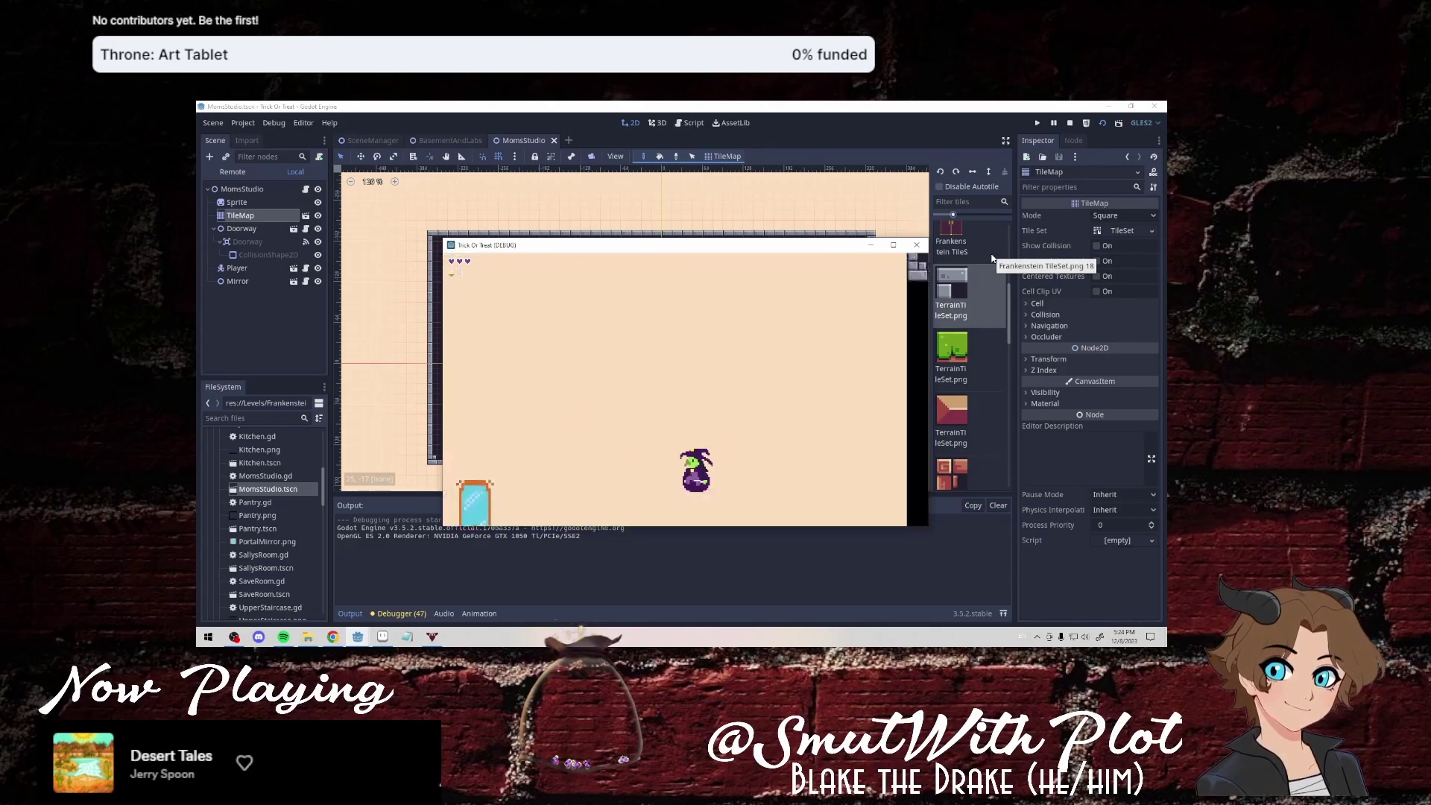
Stop the game, paint wall tiles along the room's top inner edge, and play again.
{"action": "left_click", "coordinate": [917, 245]}
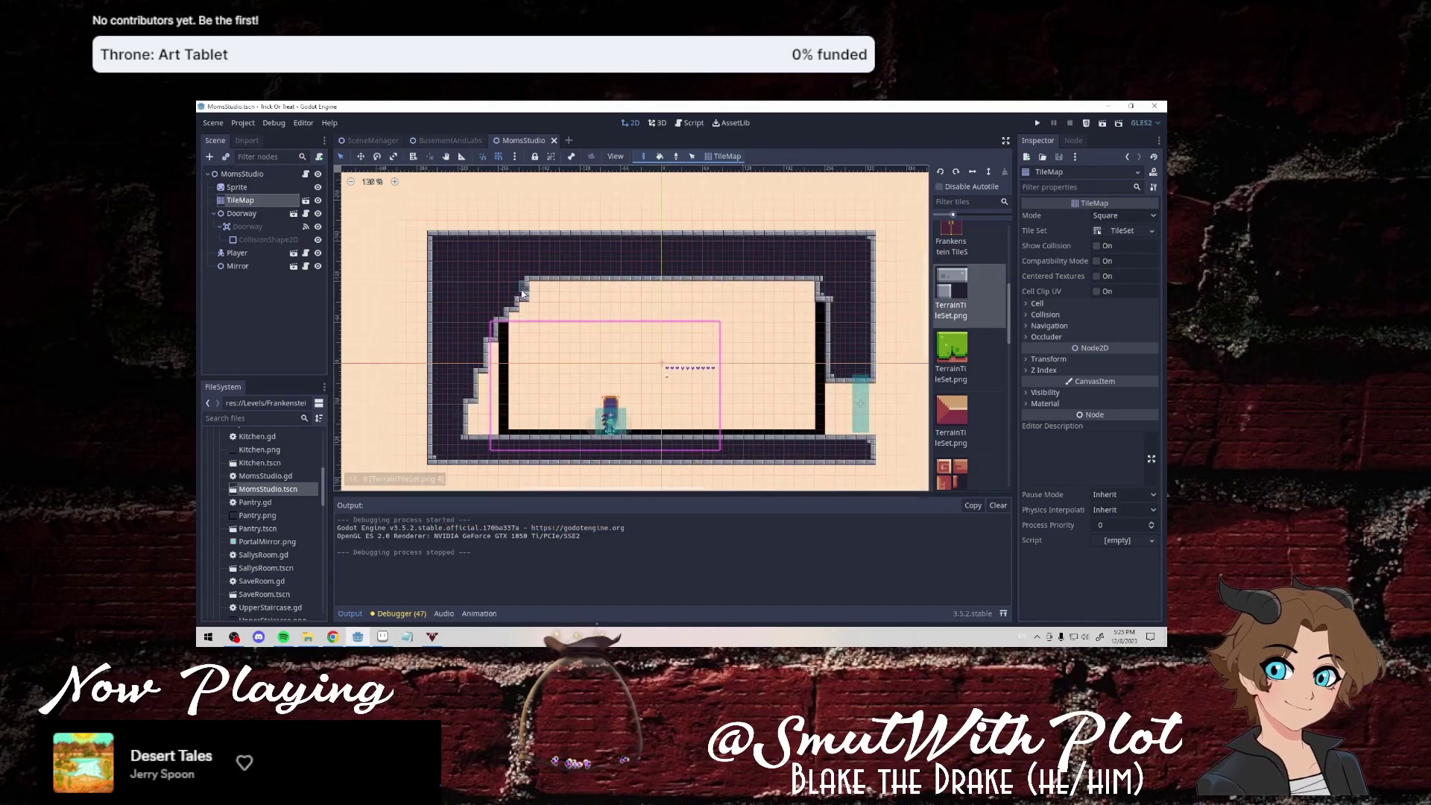
{"action": "left_click_drag", "start_coordinate": [651, 289], "coordinate": [821, 289]}
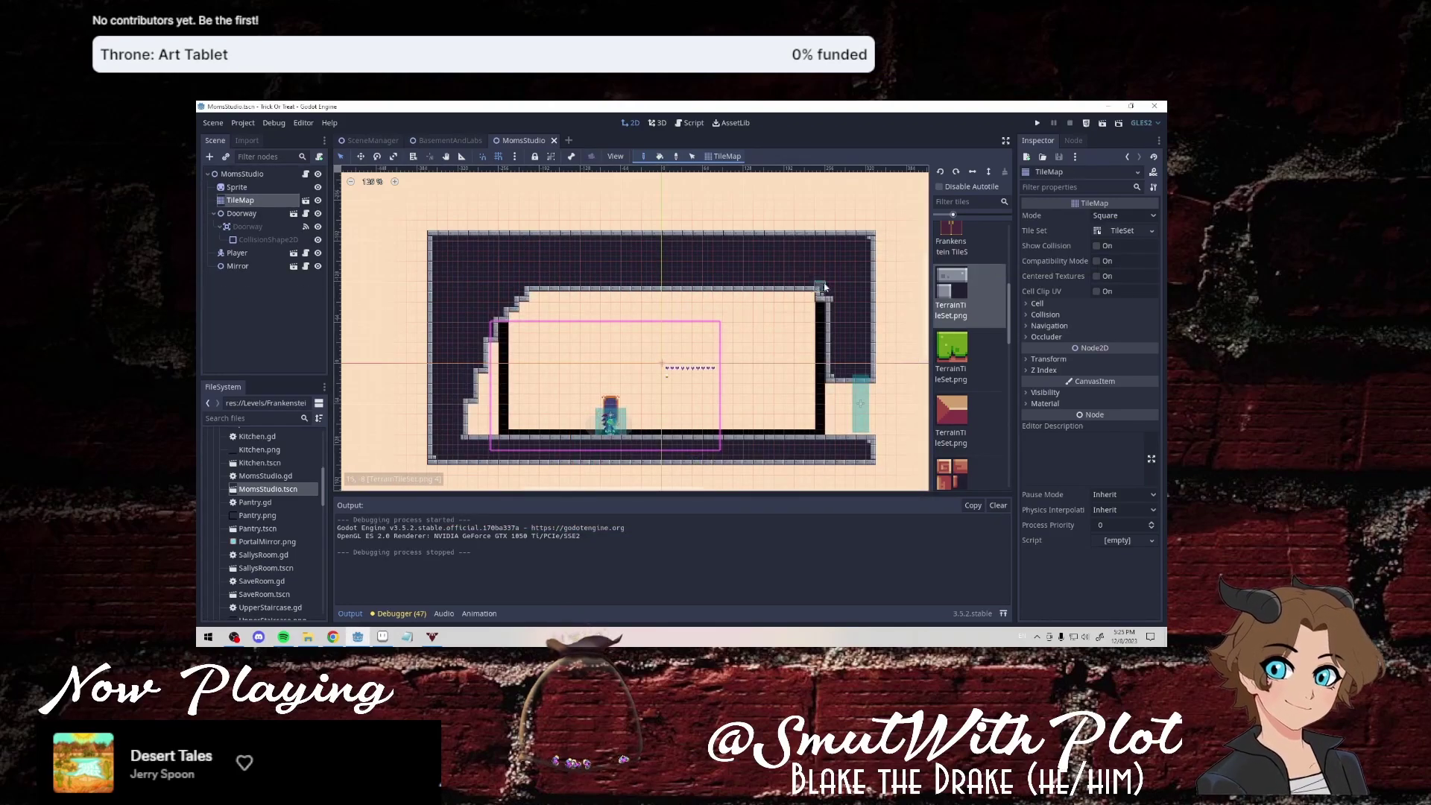
{"action": "left_click", "coordinate": [1101, 125]}
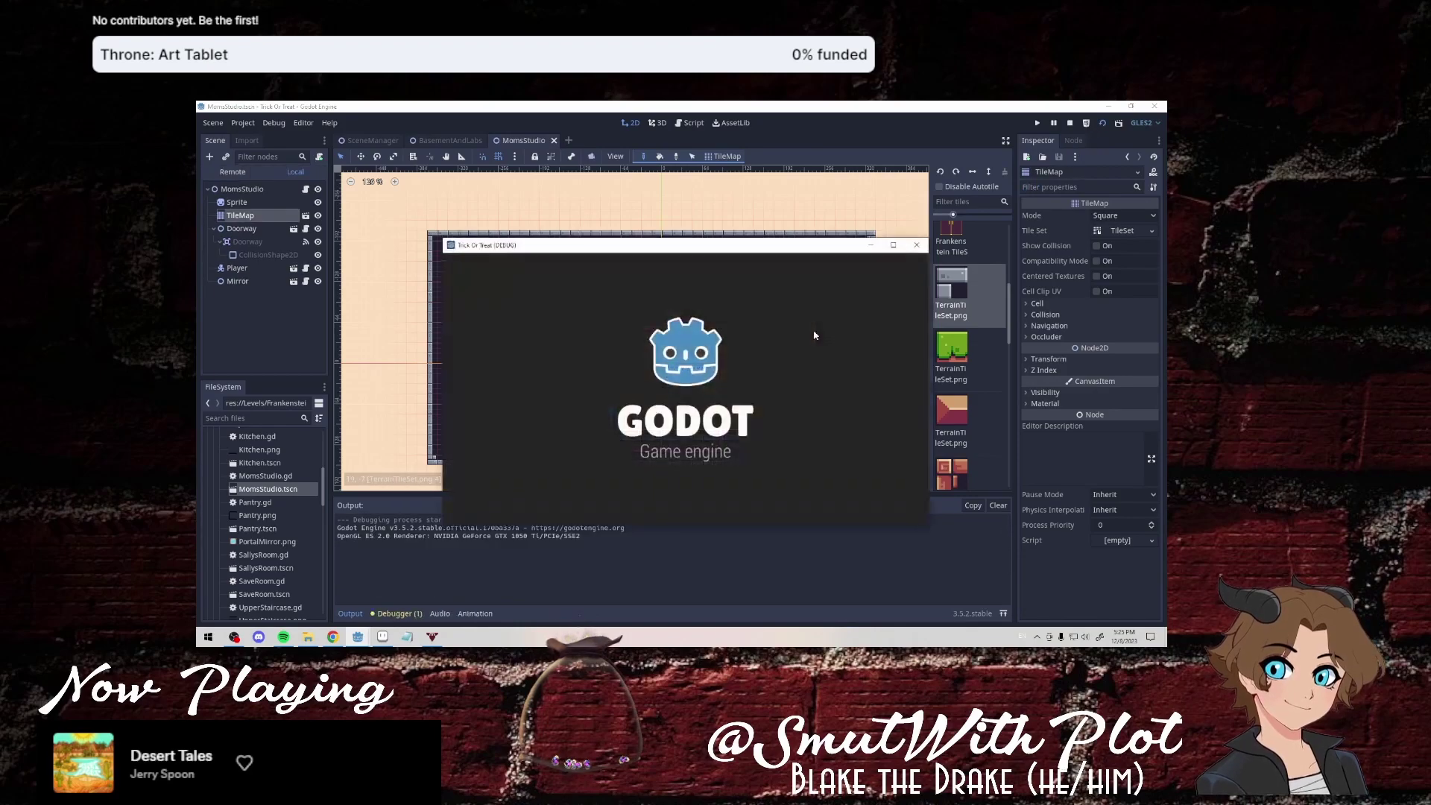
Walk the witch through the mirror, close the test game, and open MomsStudio.gd.
{"action": "key", "text": "Left"}
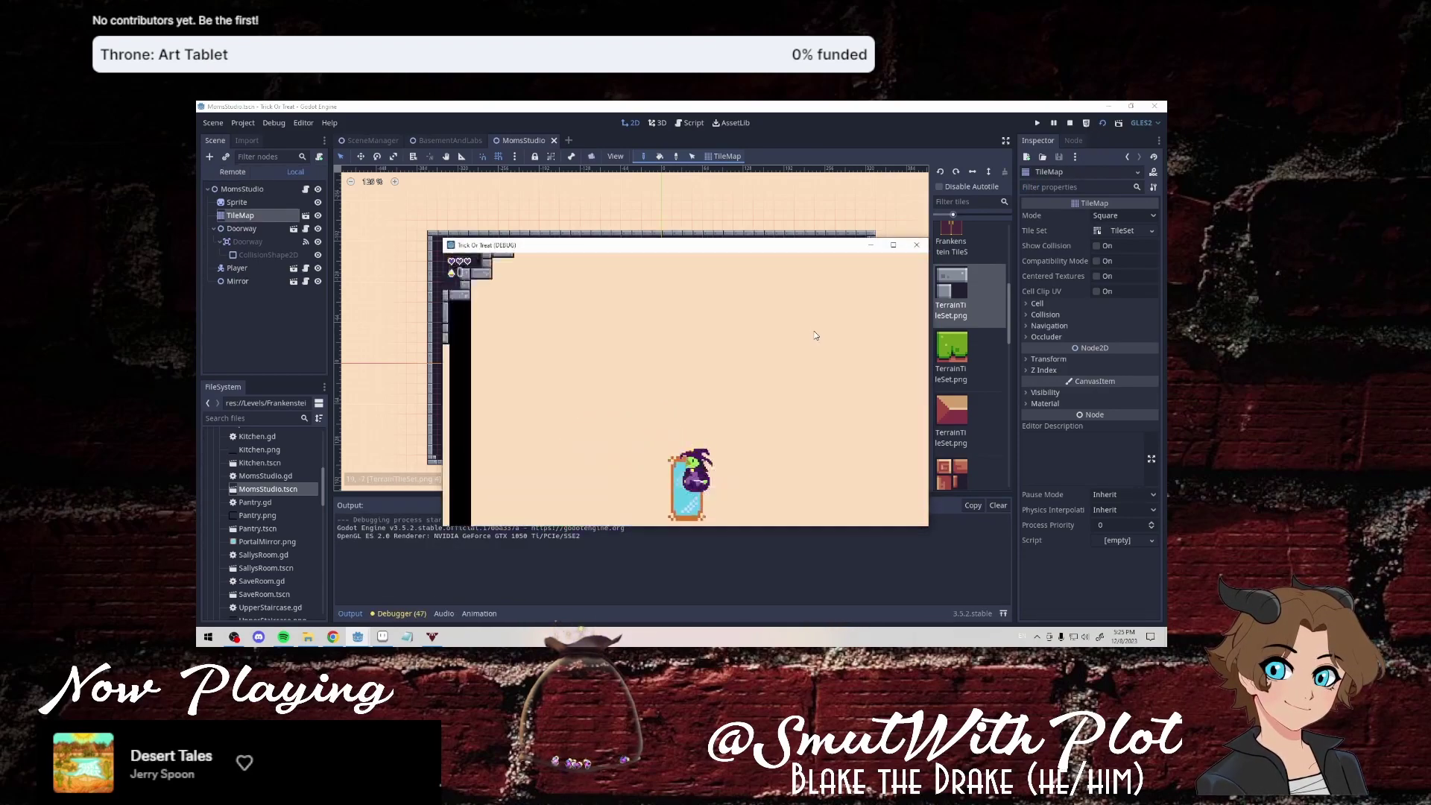
{"action": "key", "text": "Right"}
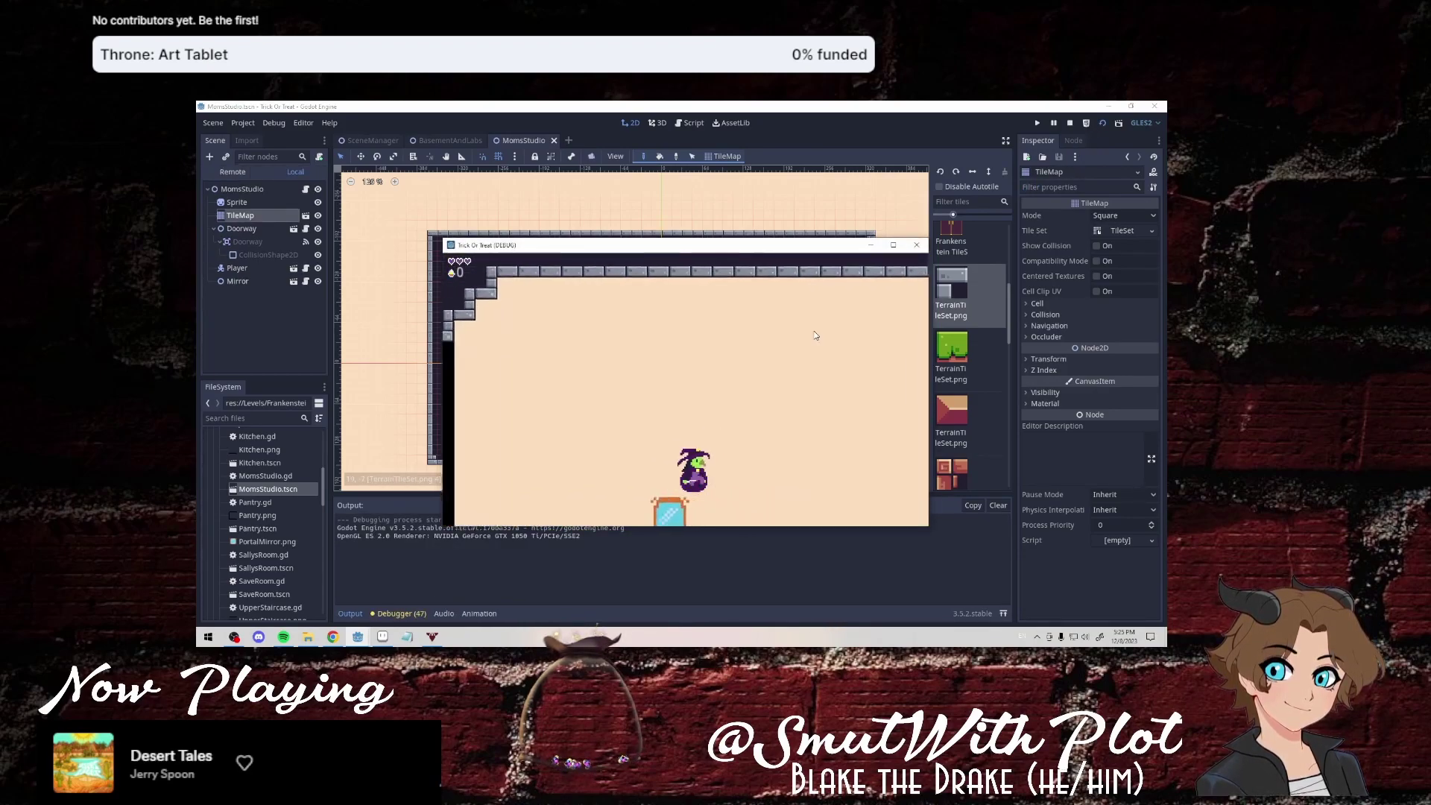
{"action": "key", "text": "Right"}
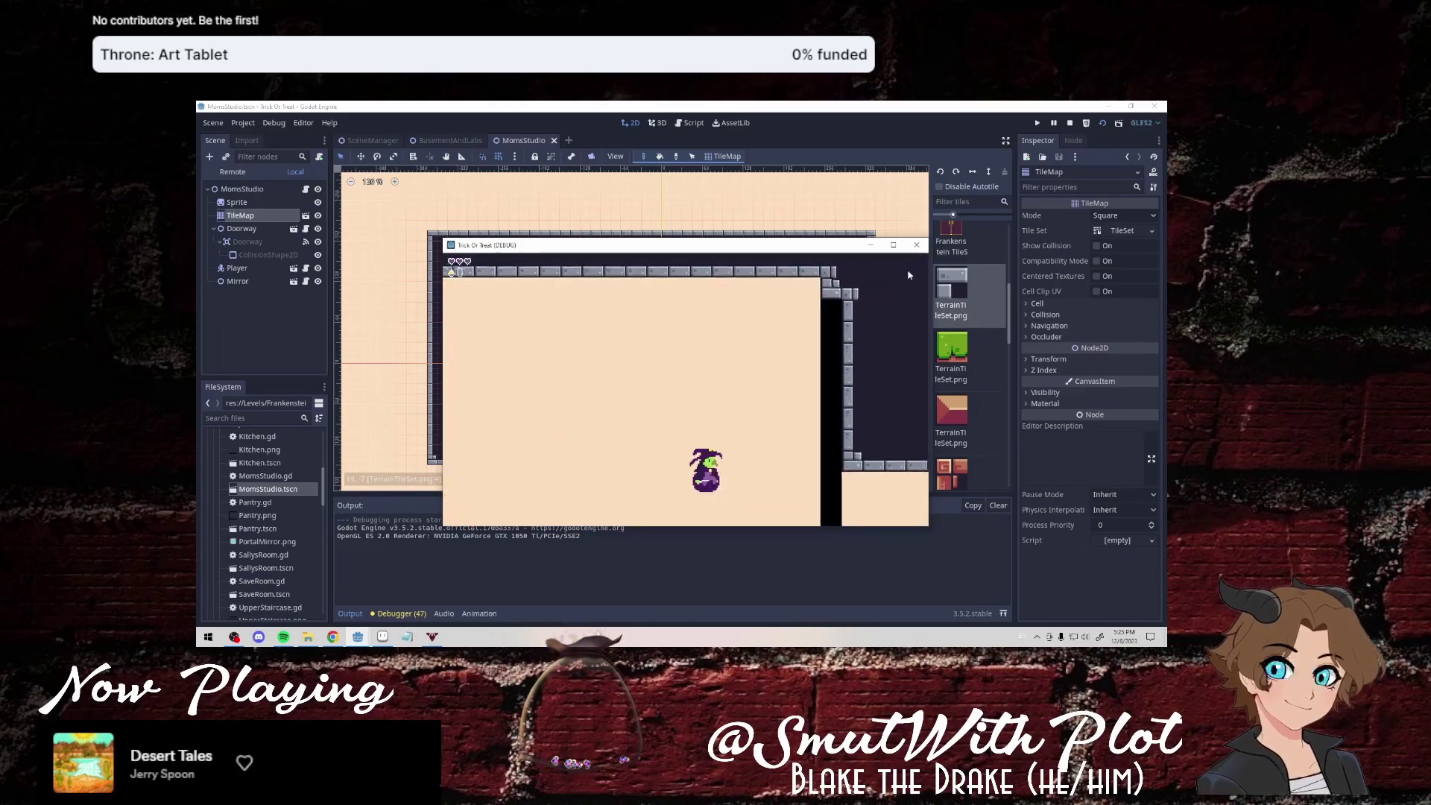
{"action": "left_click", "coordinate": [920, 254]}
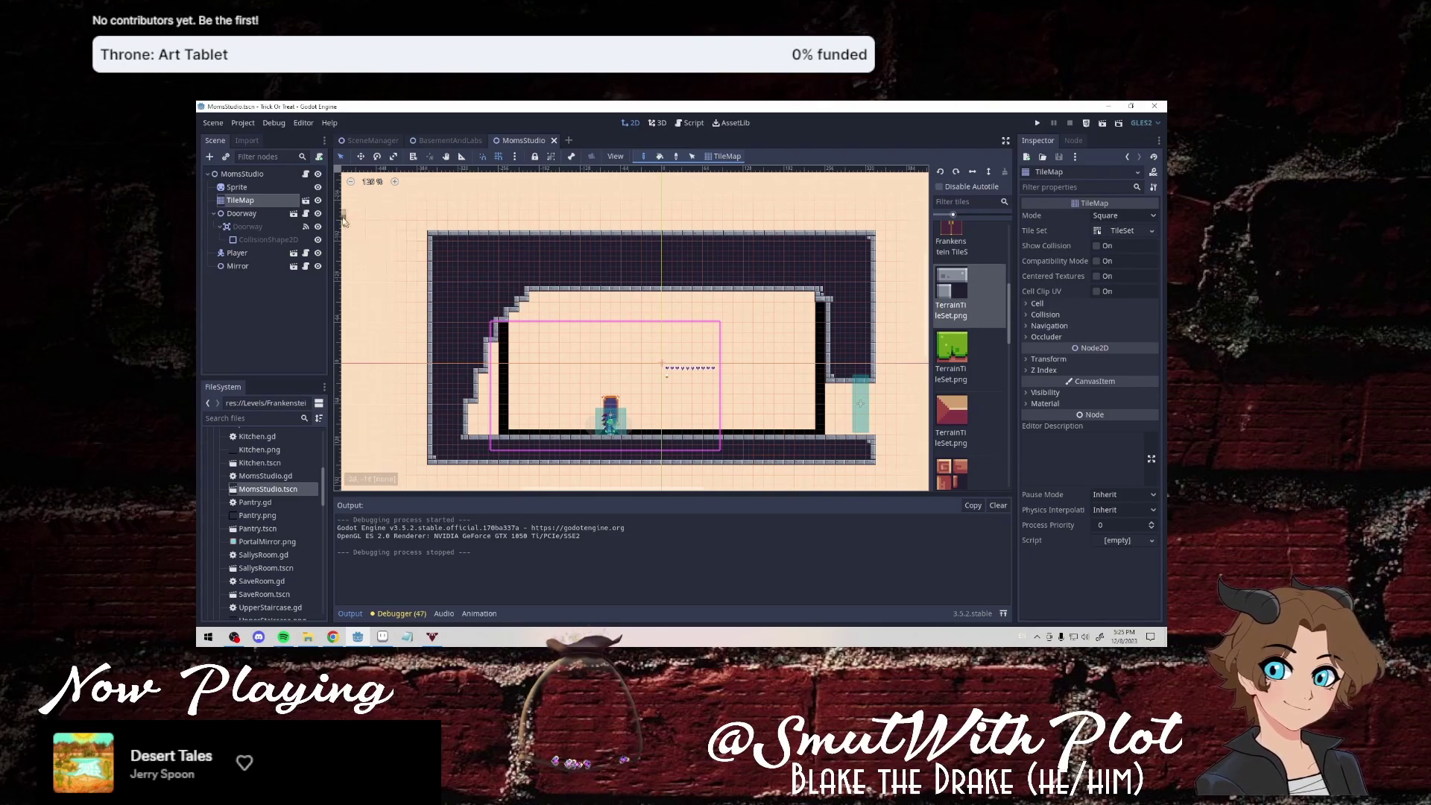
{"action": "left_click", "coordinate": [307, 175]}
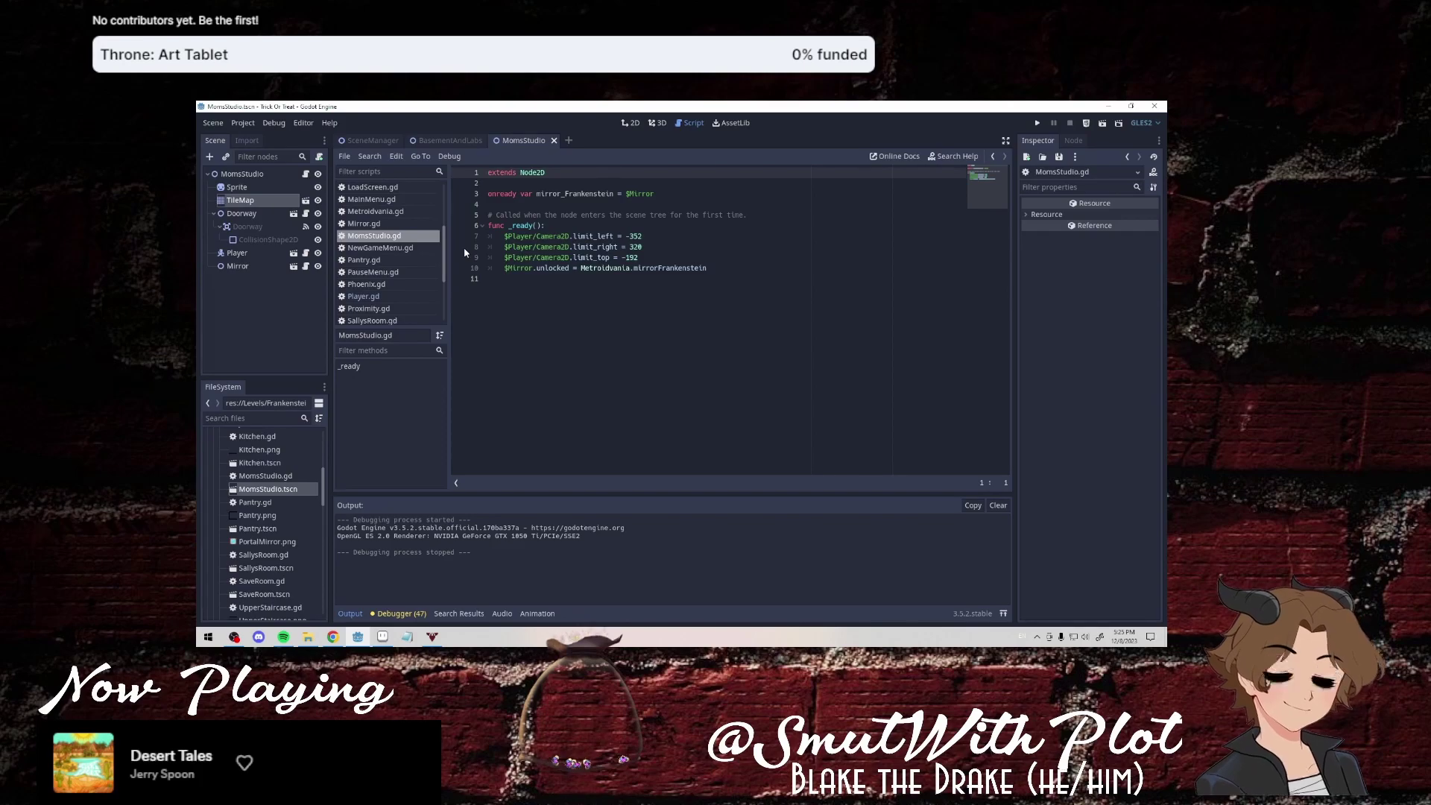
Add a _process(delta) function whose if $Mirror.unlocked branch prints "It's unlocked".
{"action": "left_click", "coordinate": [741, 271]}
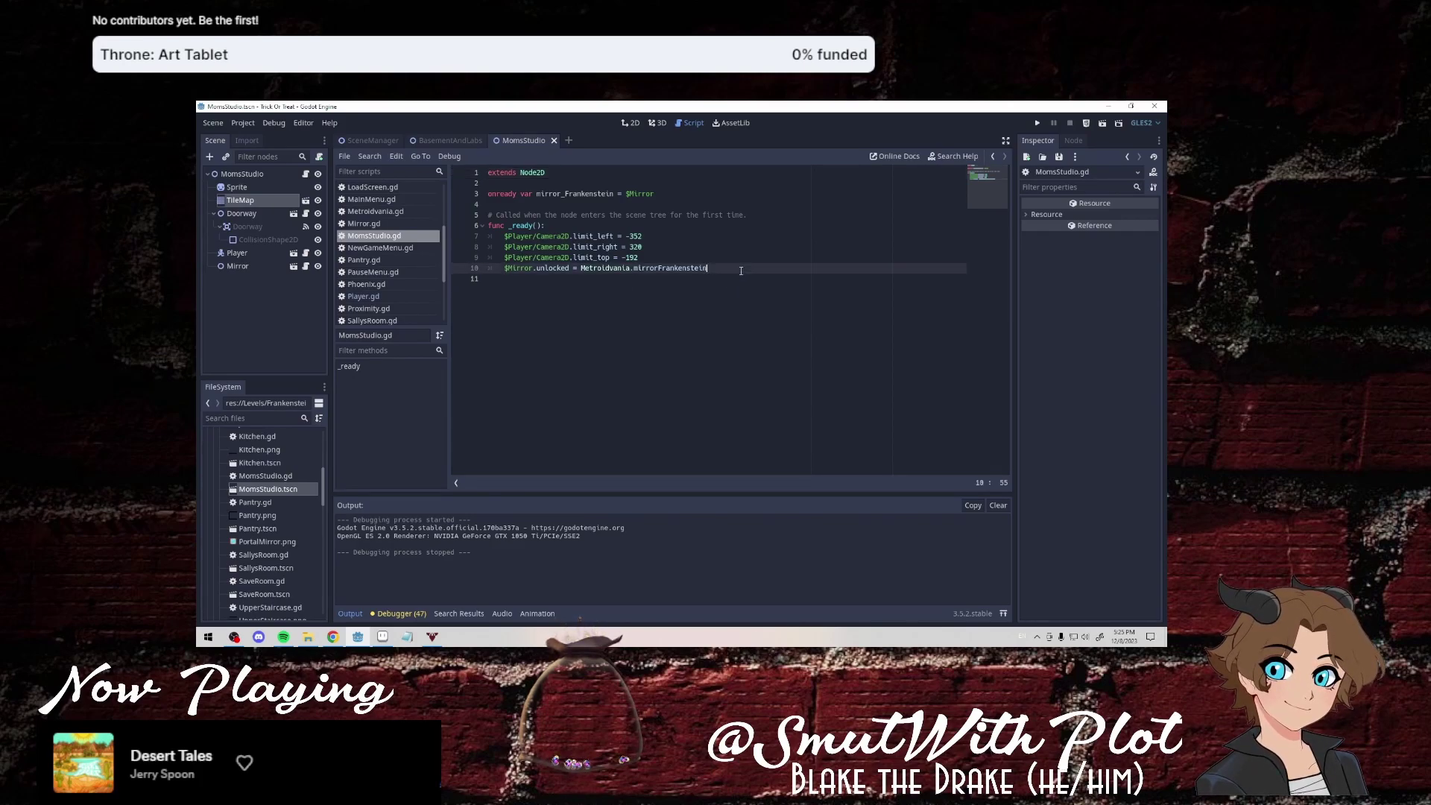
{"action": "key", "text": "Return"}
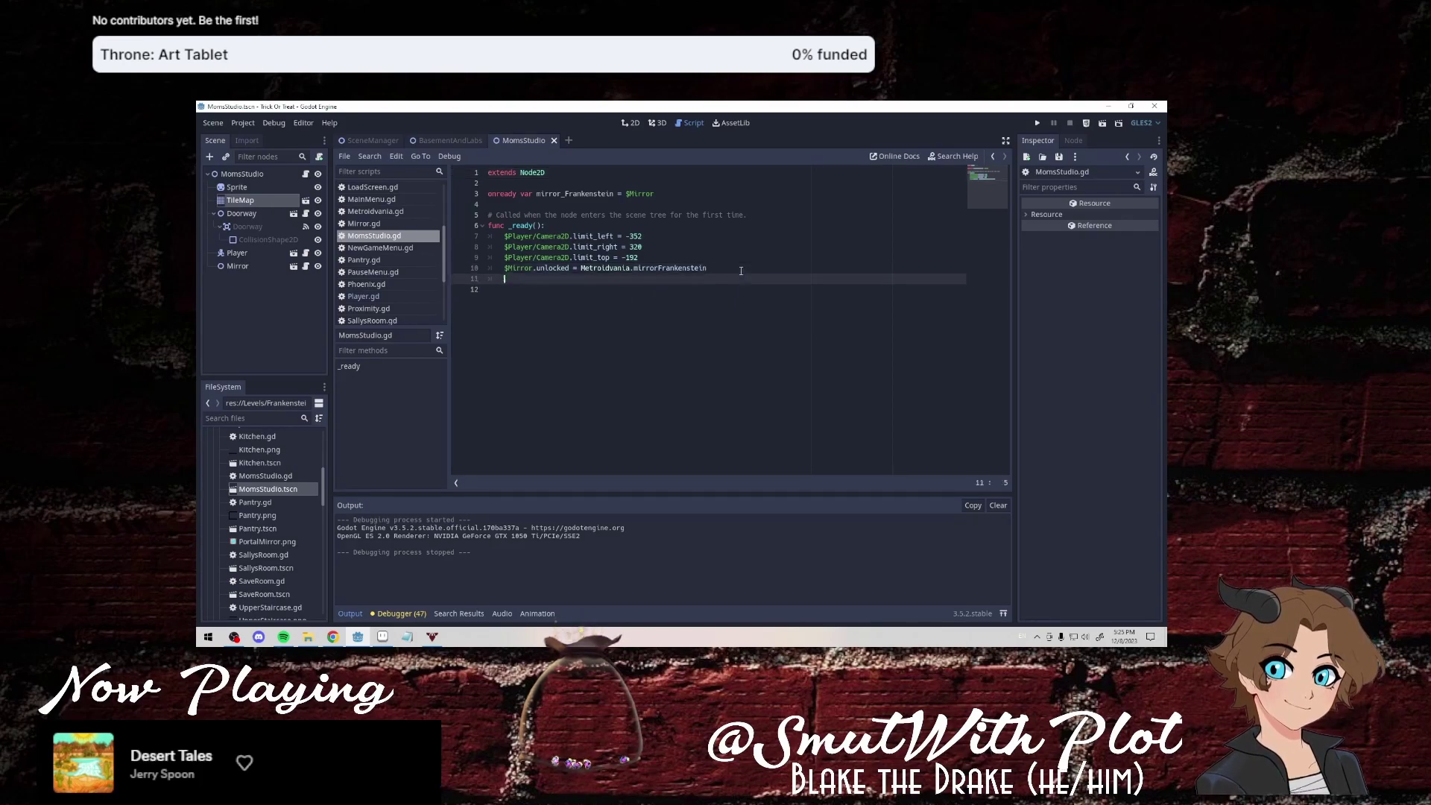
{"action": "key", "text": "Return"}
{"action": "type", "text": "func _proce"}
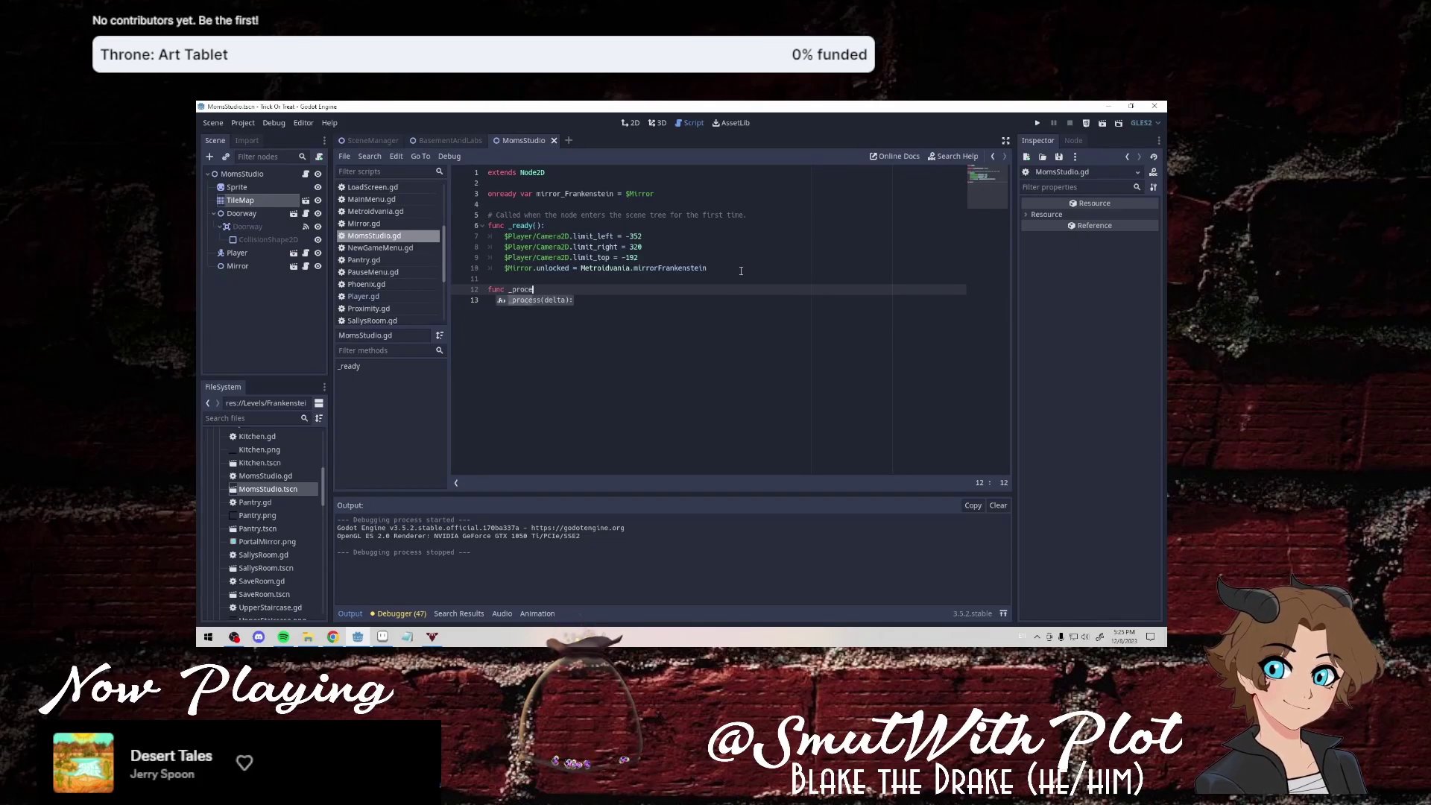
{"action": "key", "text": "Return"}
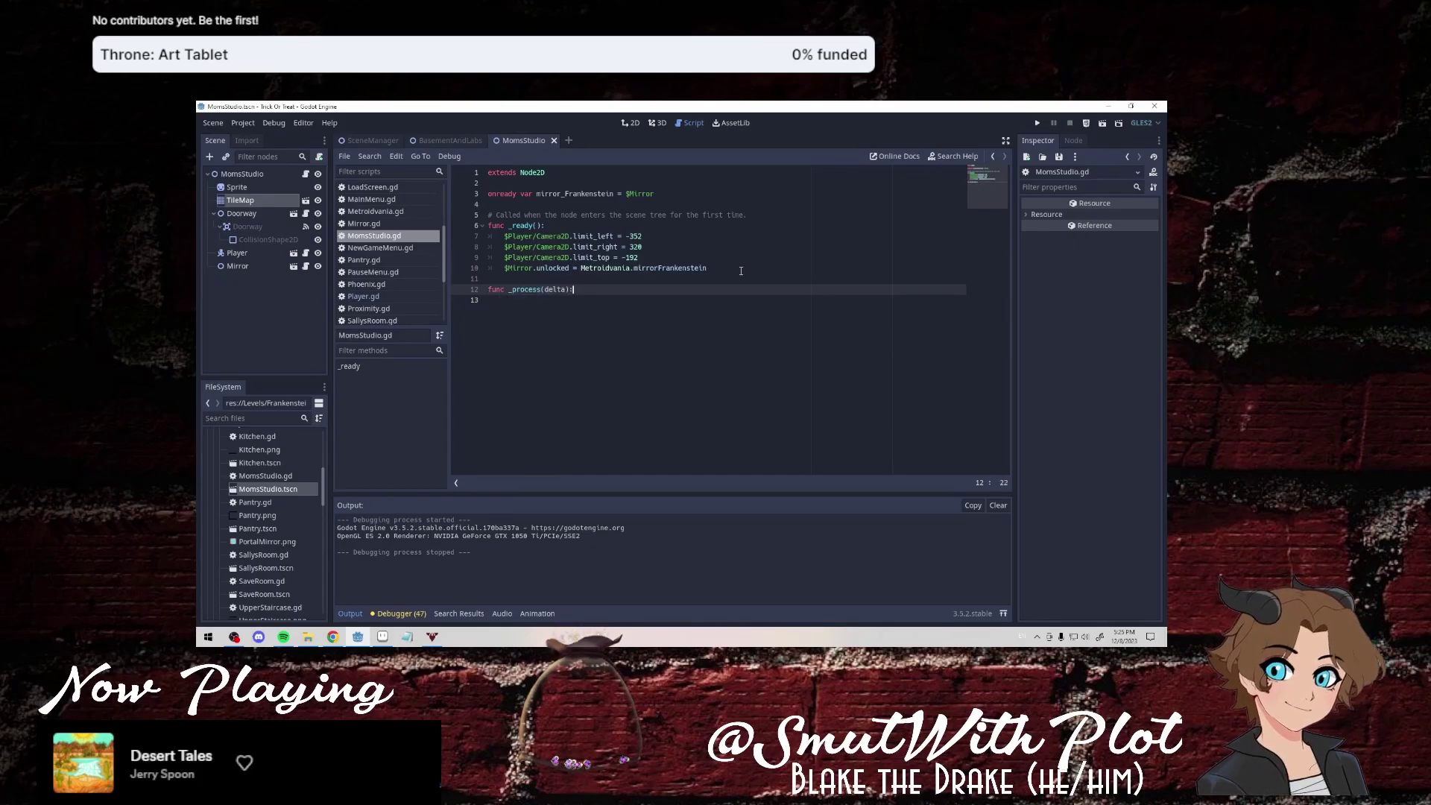
{"action": "key", "text": "Return"}
{"action": "type", "text": "if mirror_Frankenstein"}
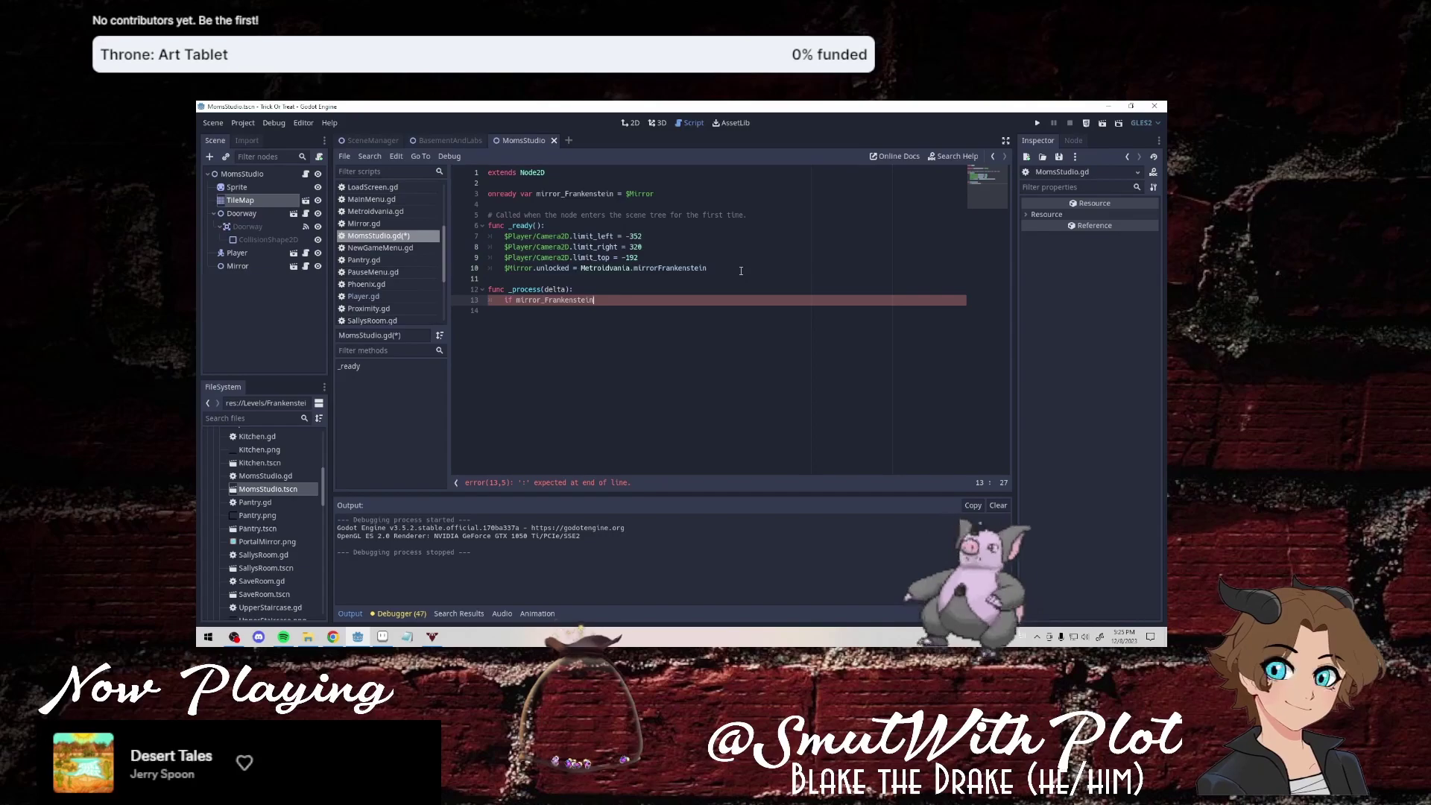
{"action": "key", "text": "BackSpace"}
{"action": "key", "text": "BackSpace"}
{"action": "key", "text": "BackSpace"}
{"action": "key", "text": "BackSpace"}
{"action": "key", "text": "BackSpace"}
{"action": "key", "text": "BackSpace"}
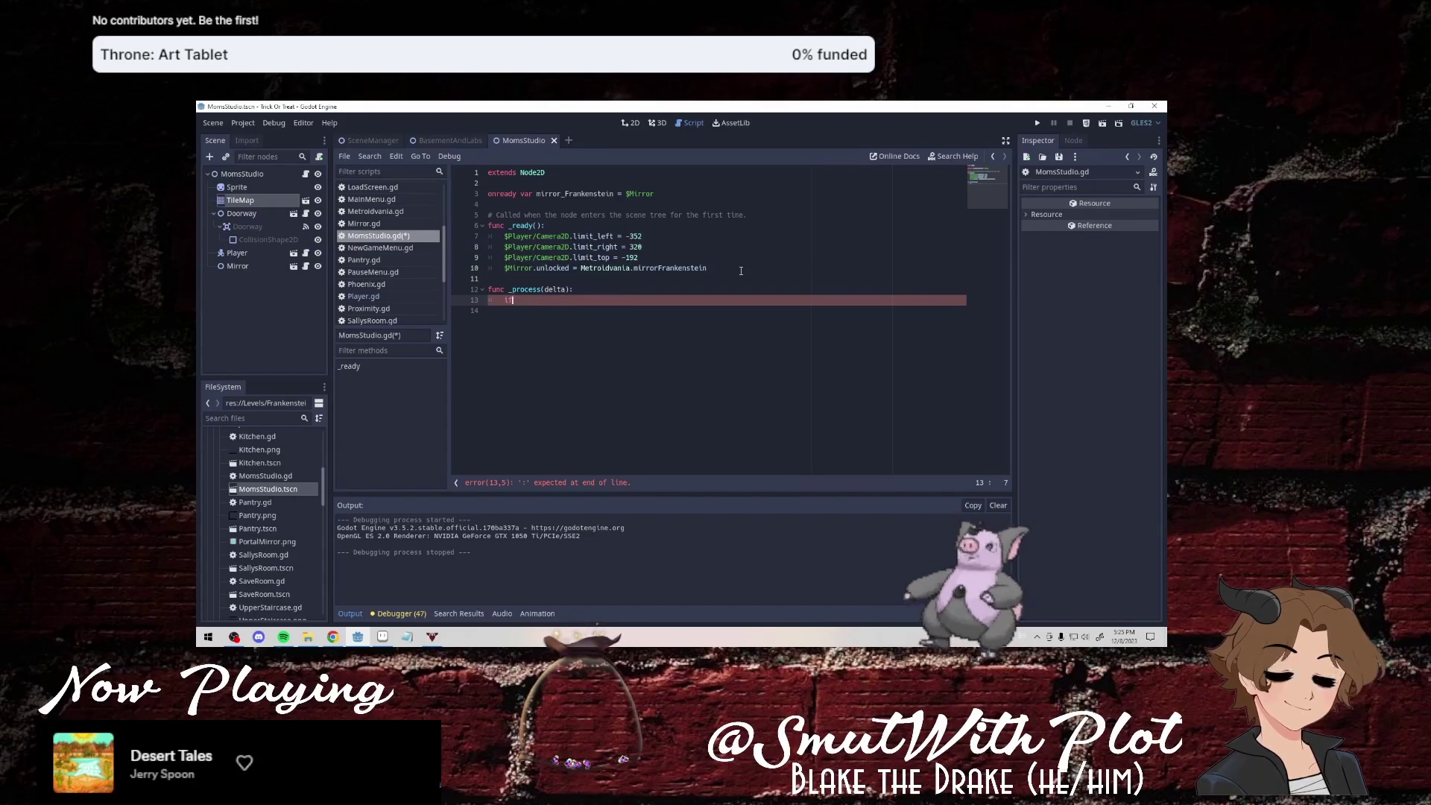
{"action": "type", "text": "!$"}
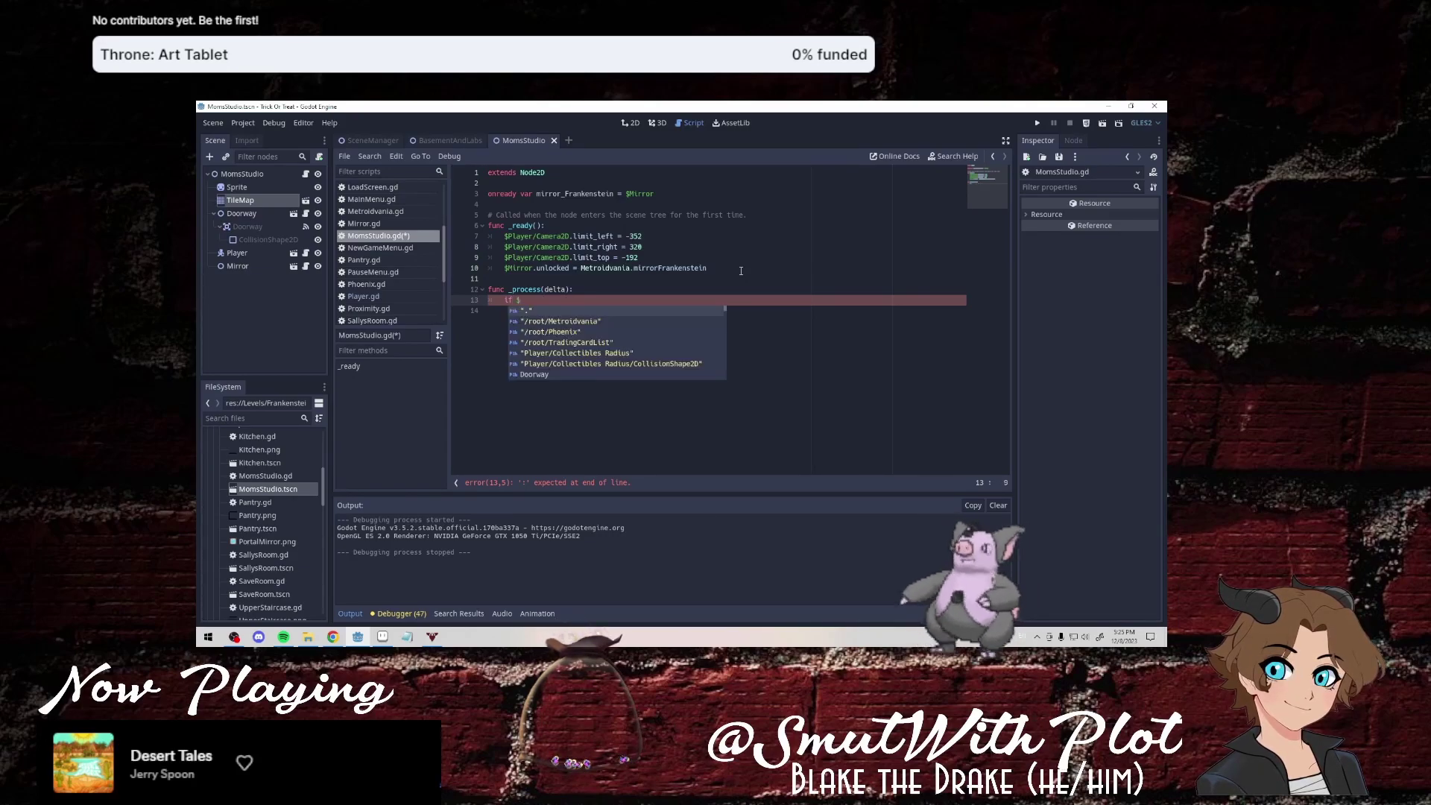
{"action": "type", "text": "mirro"}
{"action": "key", "text": "Return"}
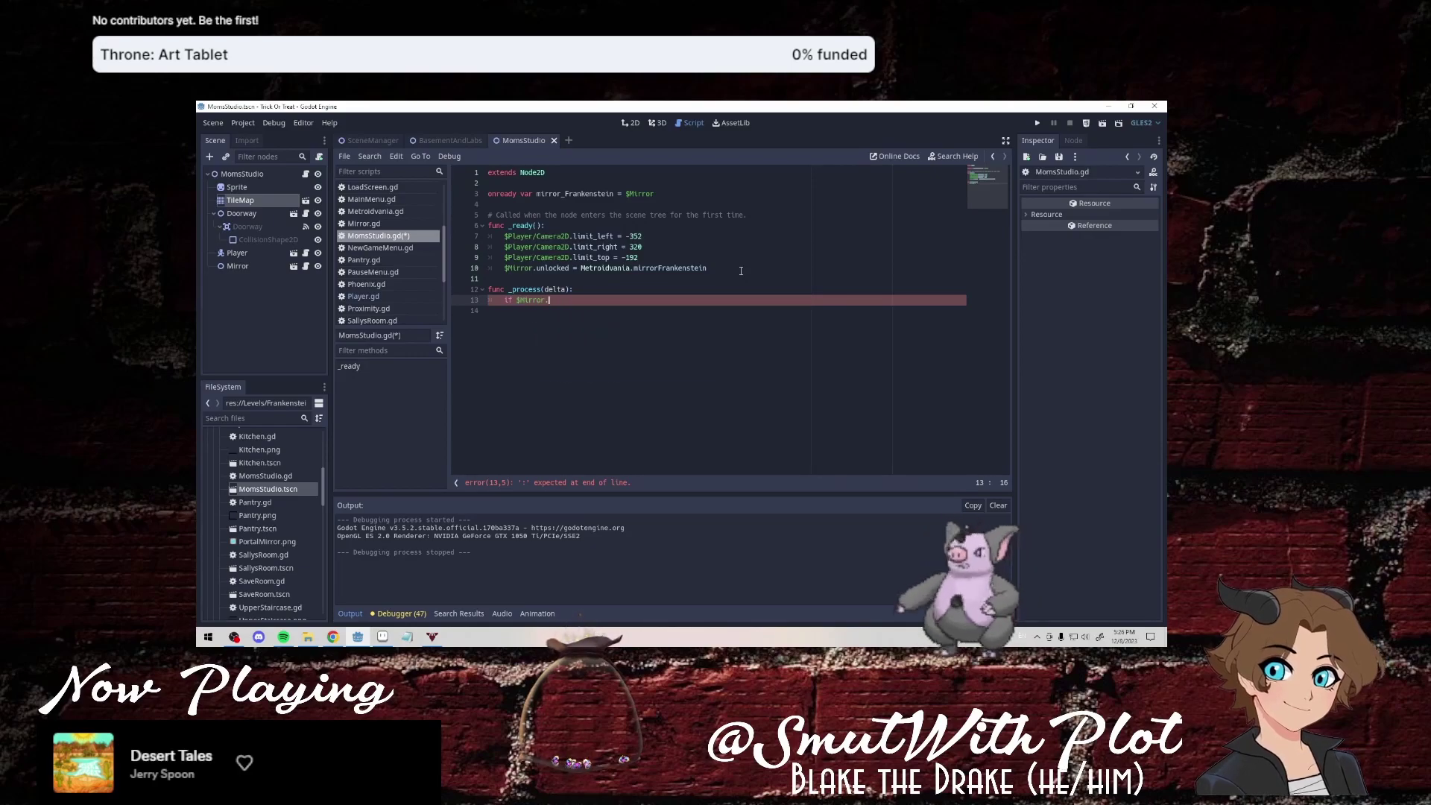
{"action": "type", "text": "unlocked"}
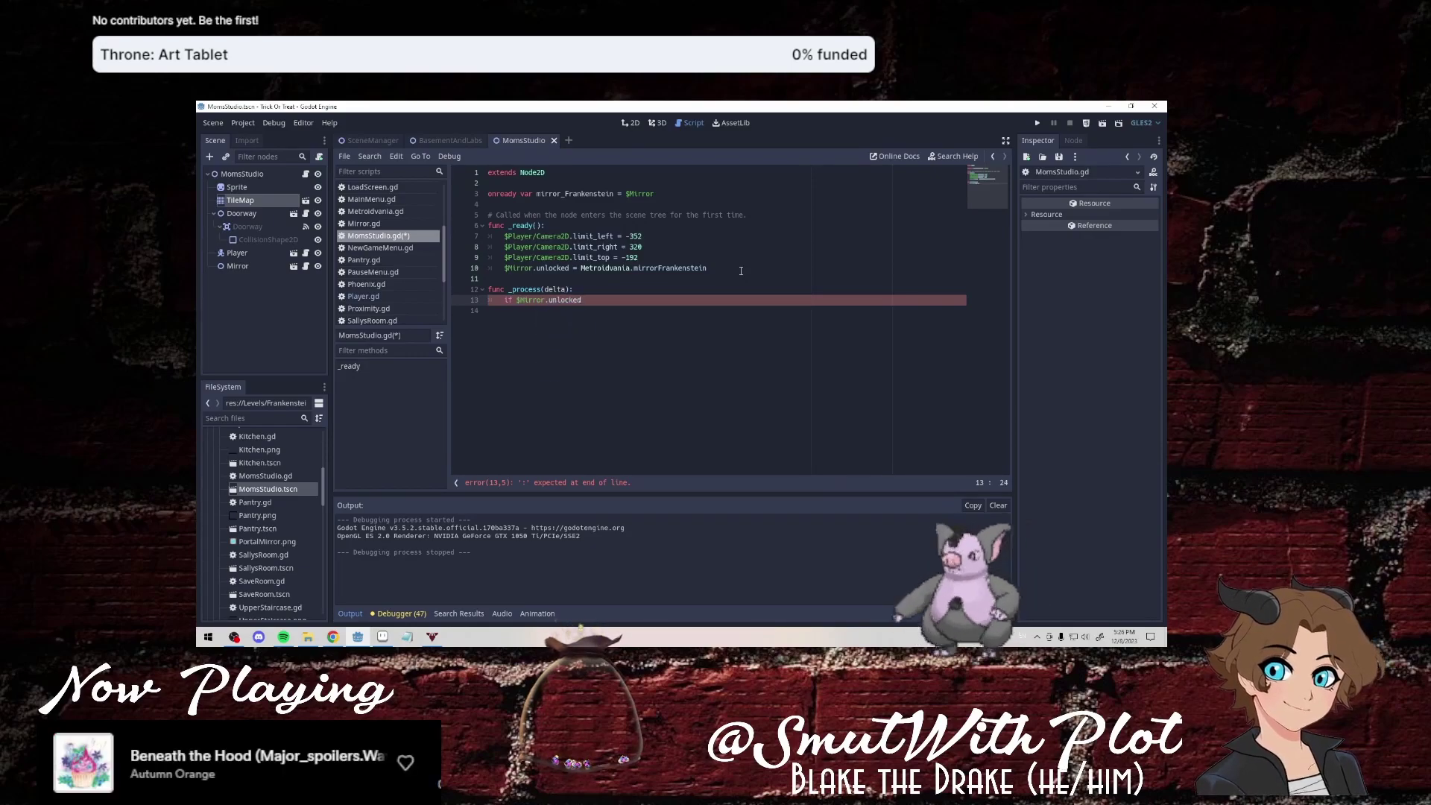
{"action": "type", "text": ":"}
{"action": "key", "text": "Return"}
{"action": "type", "text": "p"}
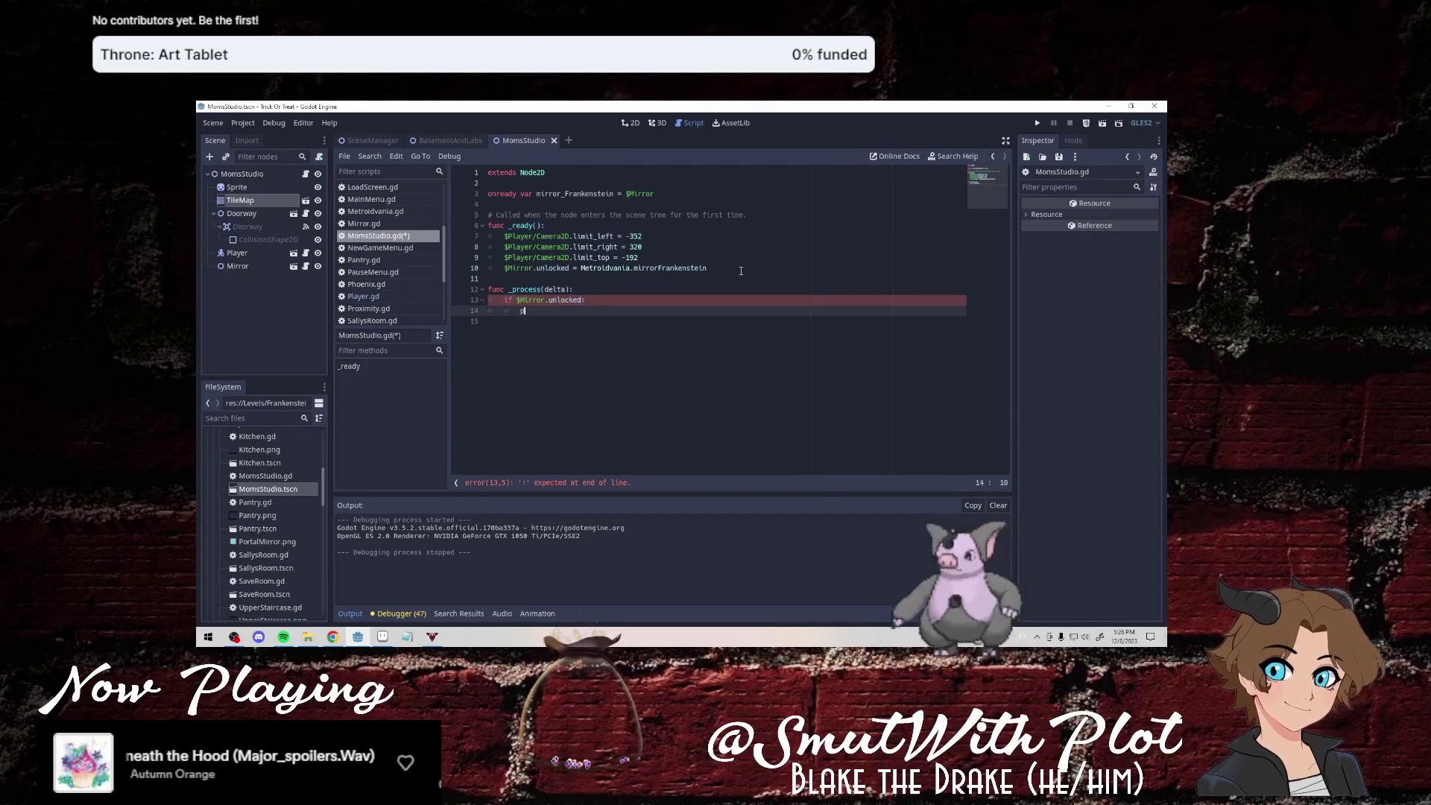
{"action": "type", "text": "rint(\"It's "}
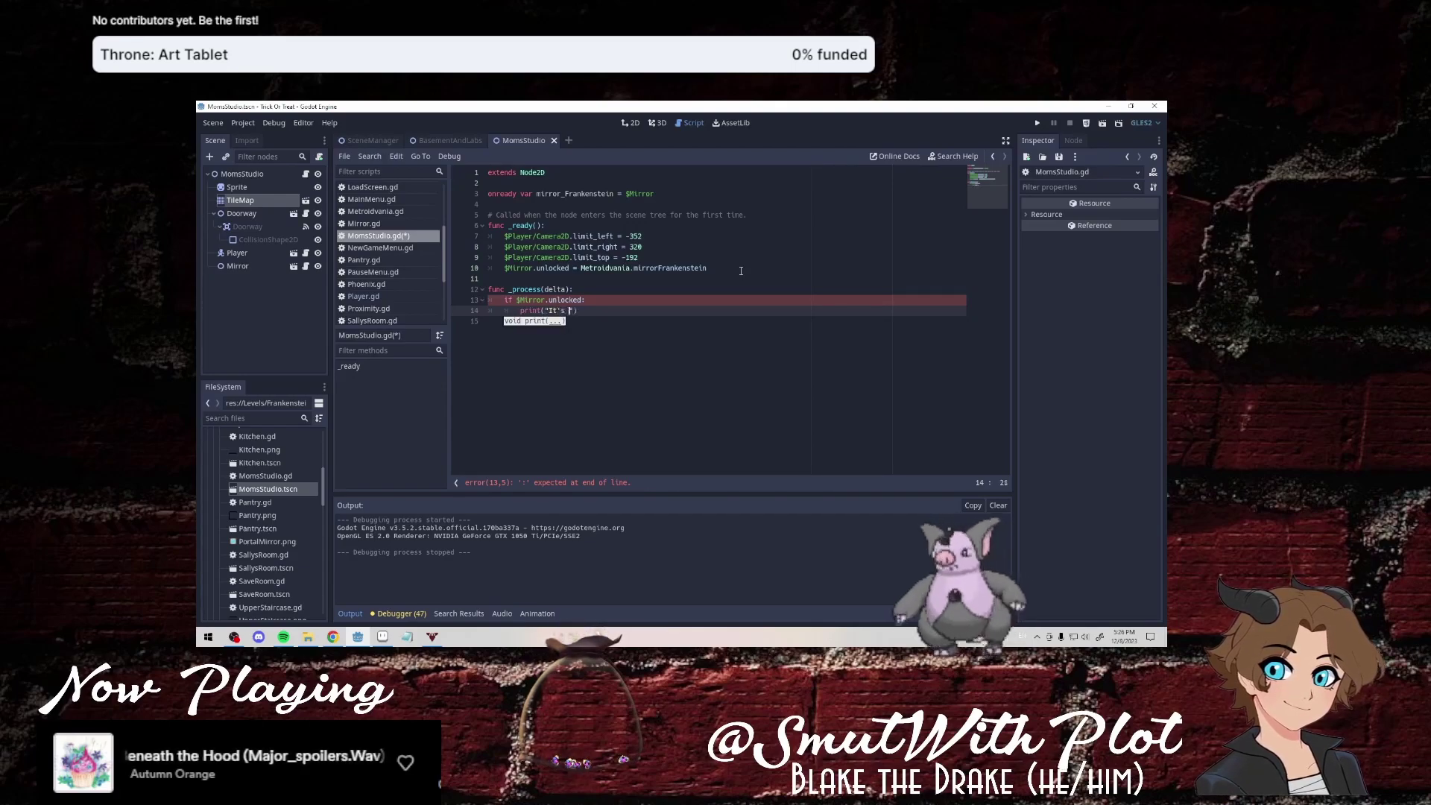
{"action": "type", "text": "unlocked\")"}
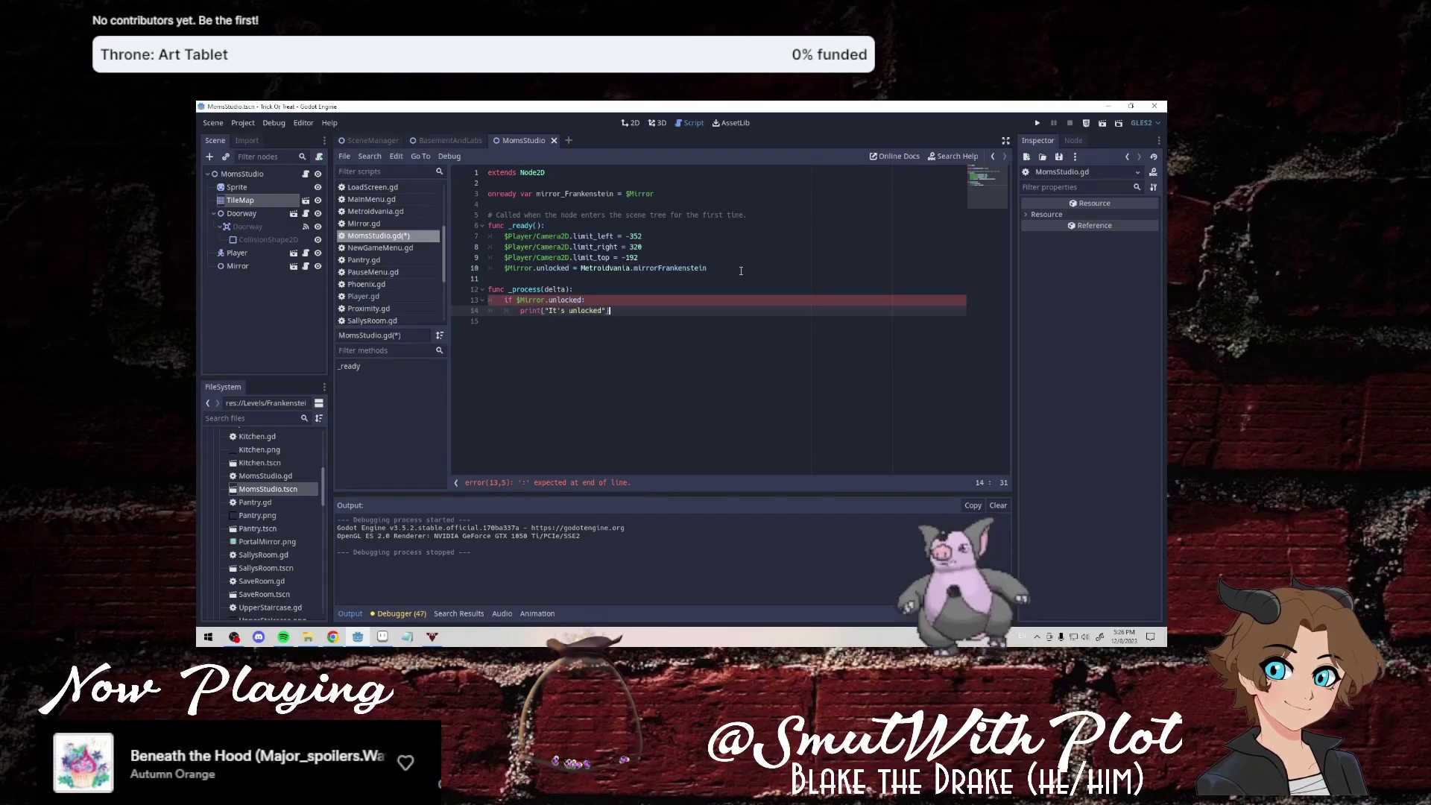
Add an elif printing "It's locked." and an else printing a no-idea message, then run the scene.
{"action": "key", "text": "Return"}
{"action": "type", "text": "$"}
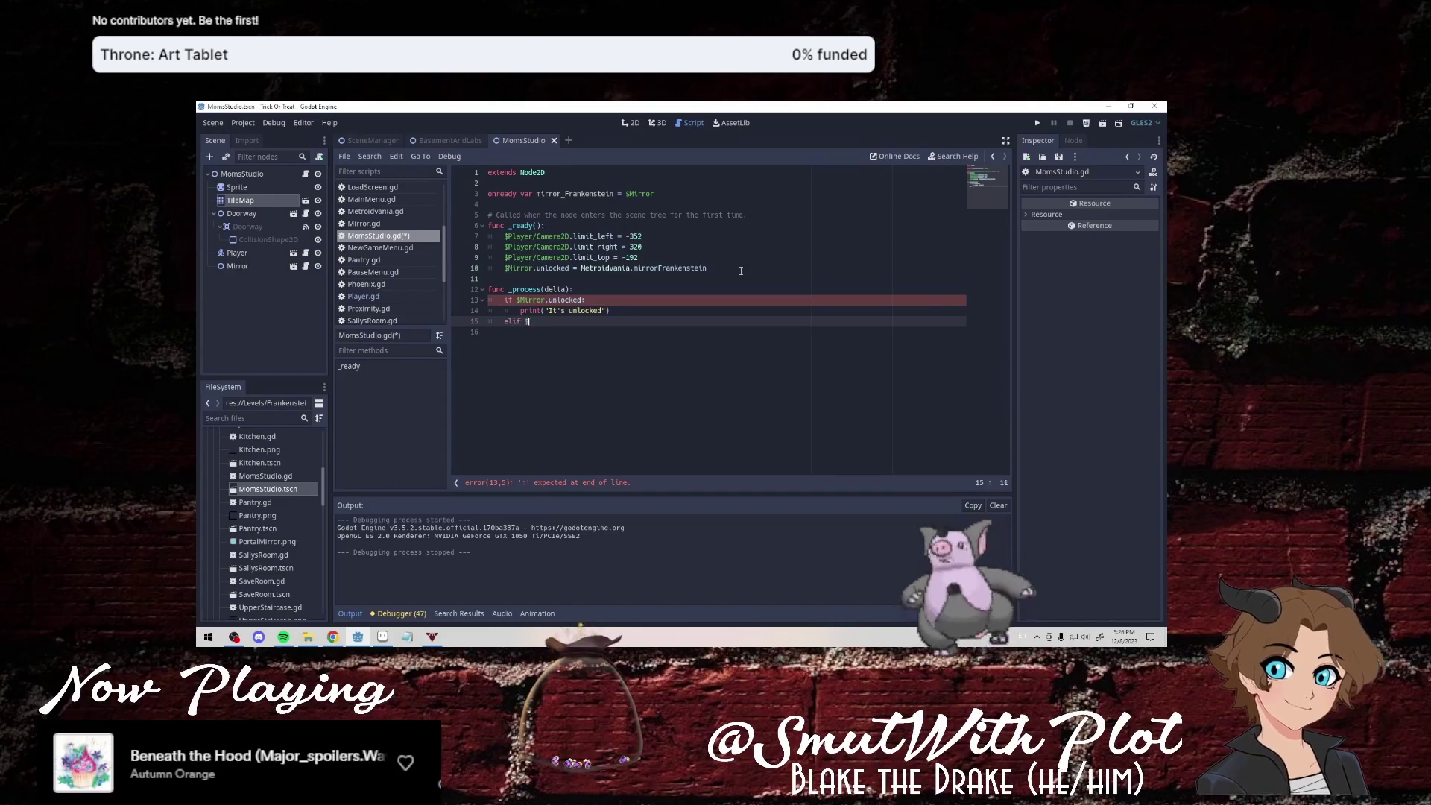
{"action": "type", "text": "Mirror.unlocked == false:\""}
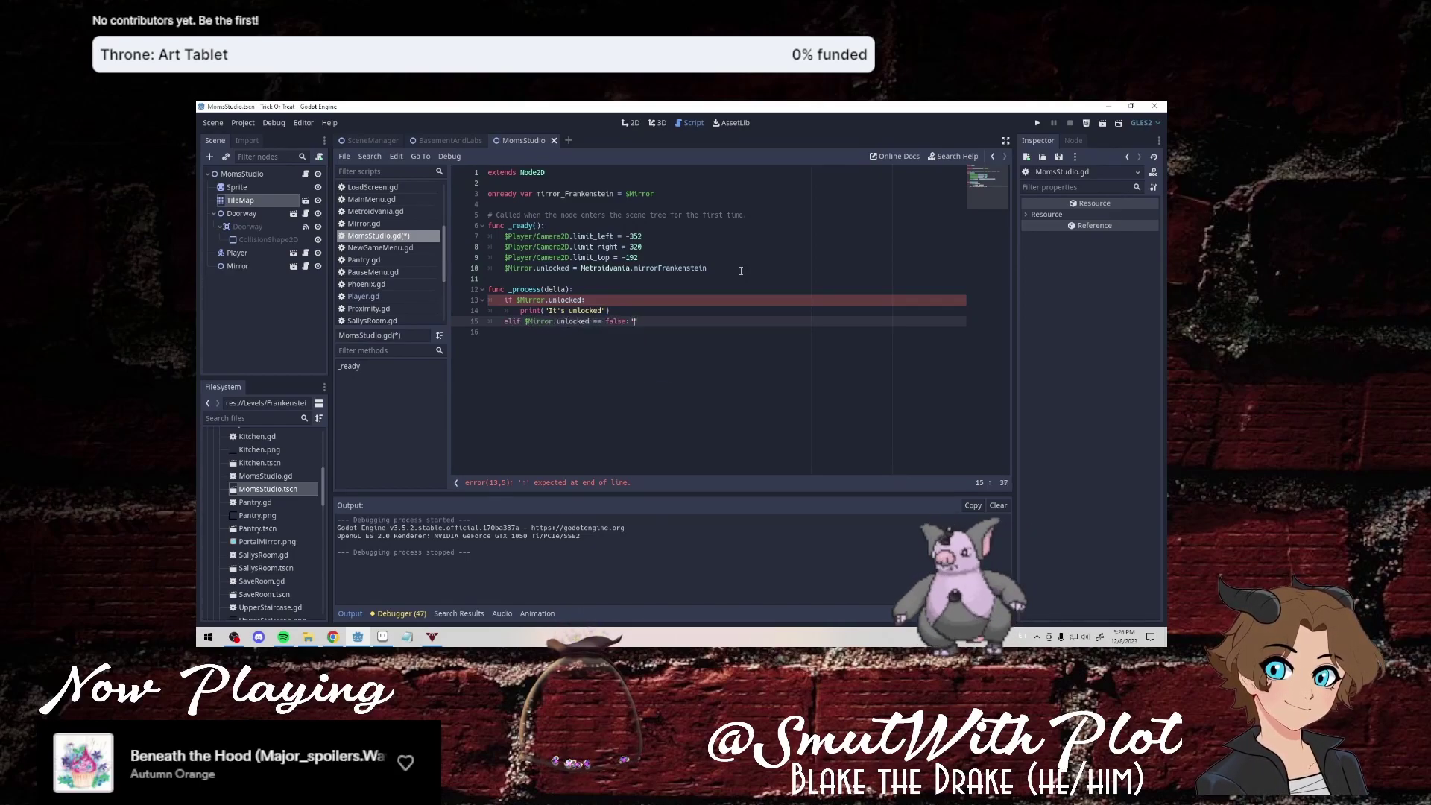
{"action": "key", "text": "Return"}
{"action": "type", "text": "pr"}
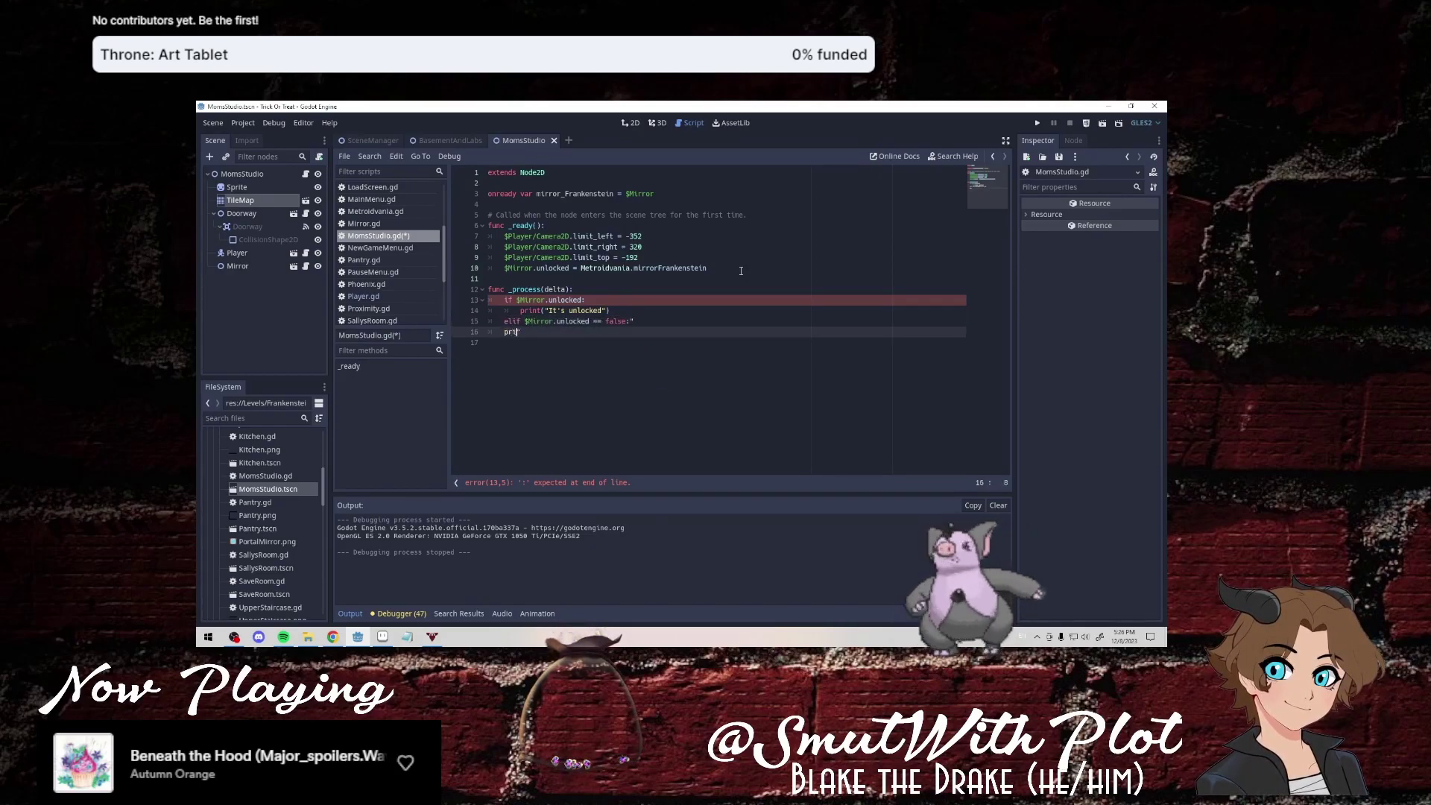
{"action": "type", "text": "i"}
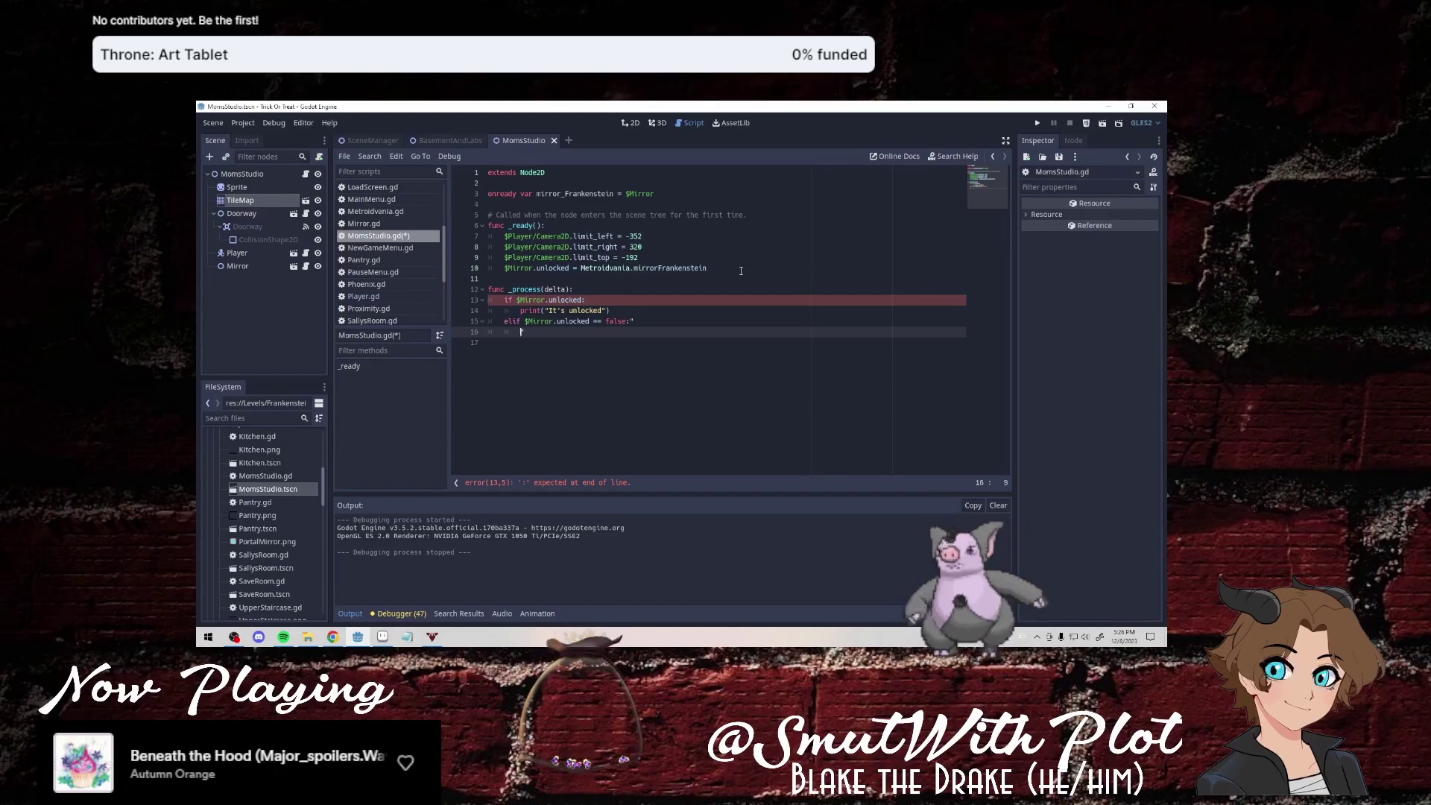
{"action": "key", "text": "ctrl+z"}
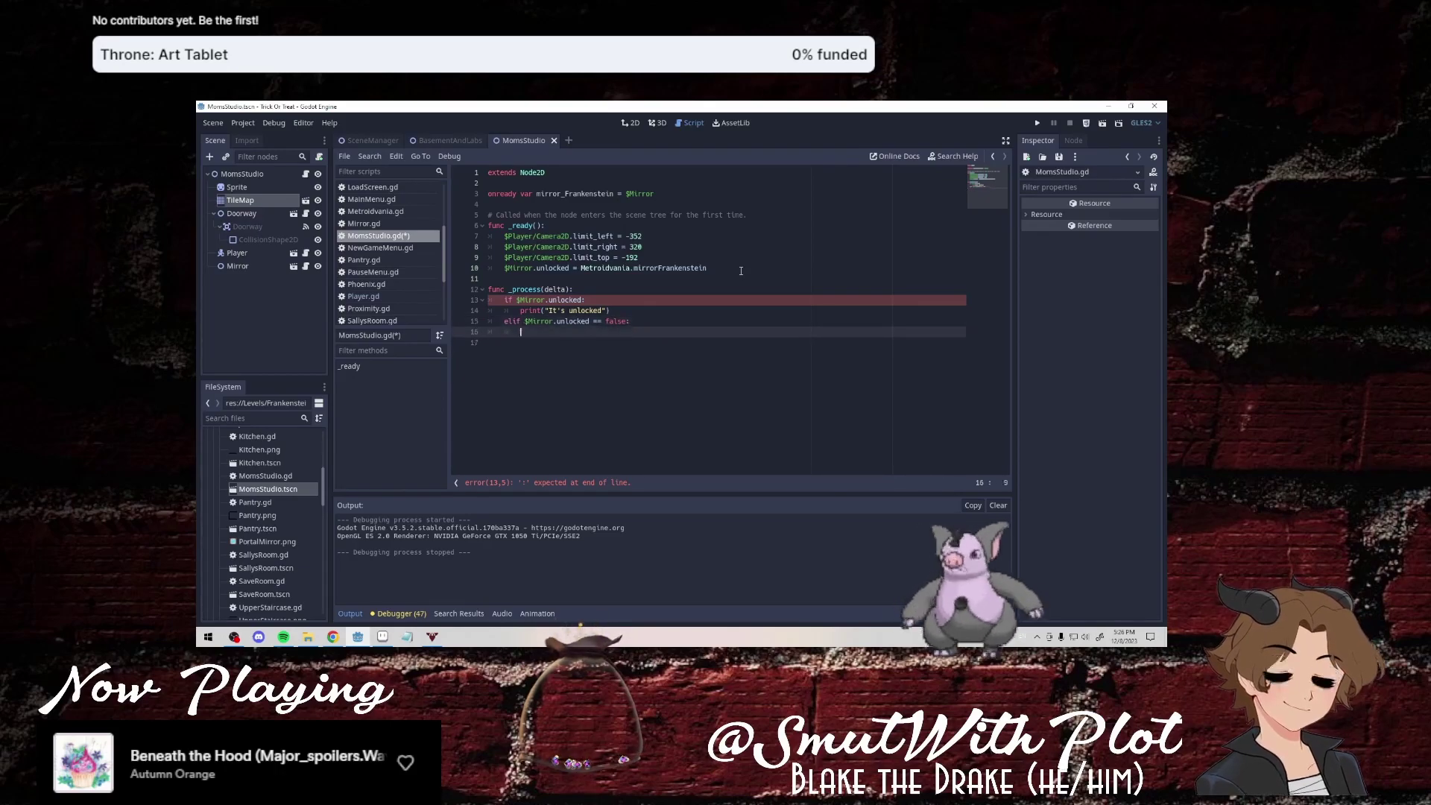
{"action": "type", "text": "print(\"(\"It's lo"}
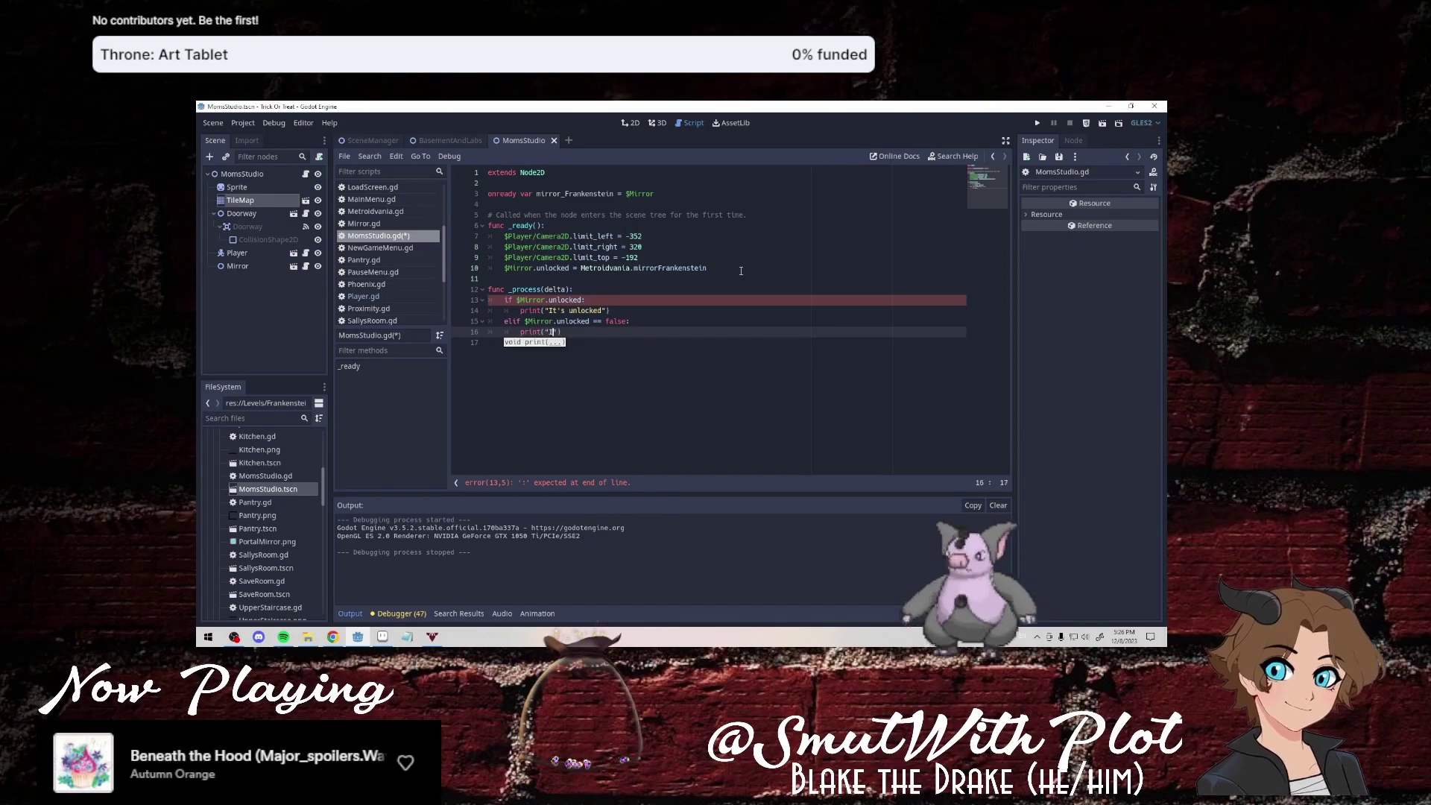
{"action": "type", "text": "cked."}
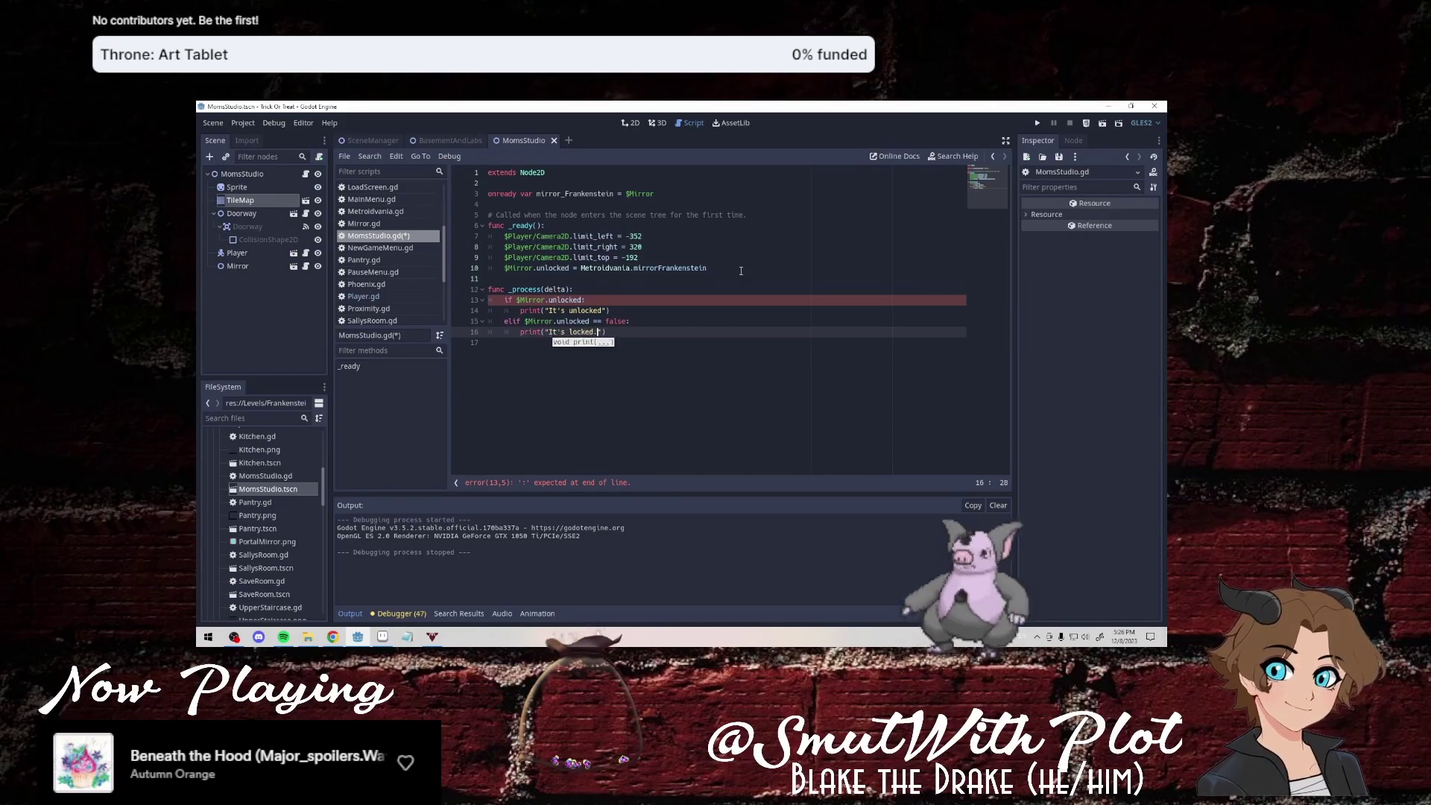
{"action": "type", "text": "\")"}
{"action": "key", "text": "Return"}
{"action": "type", "text": "el"}
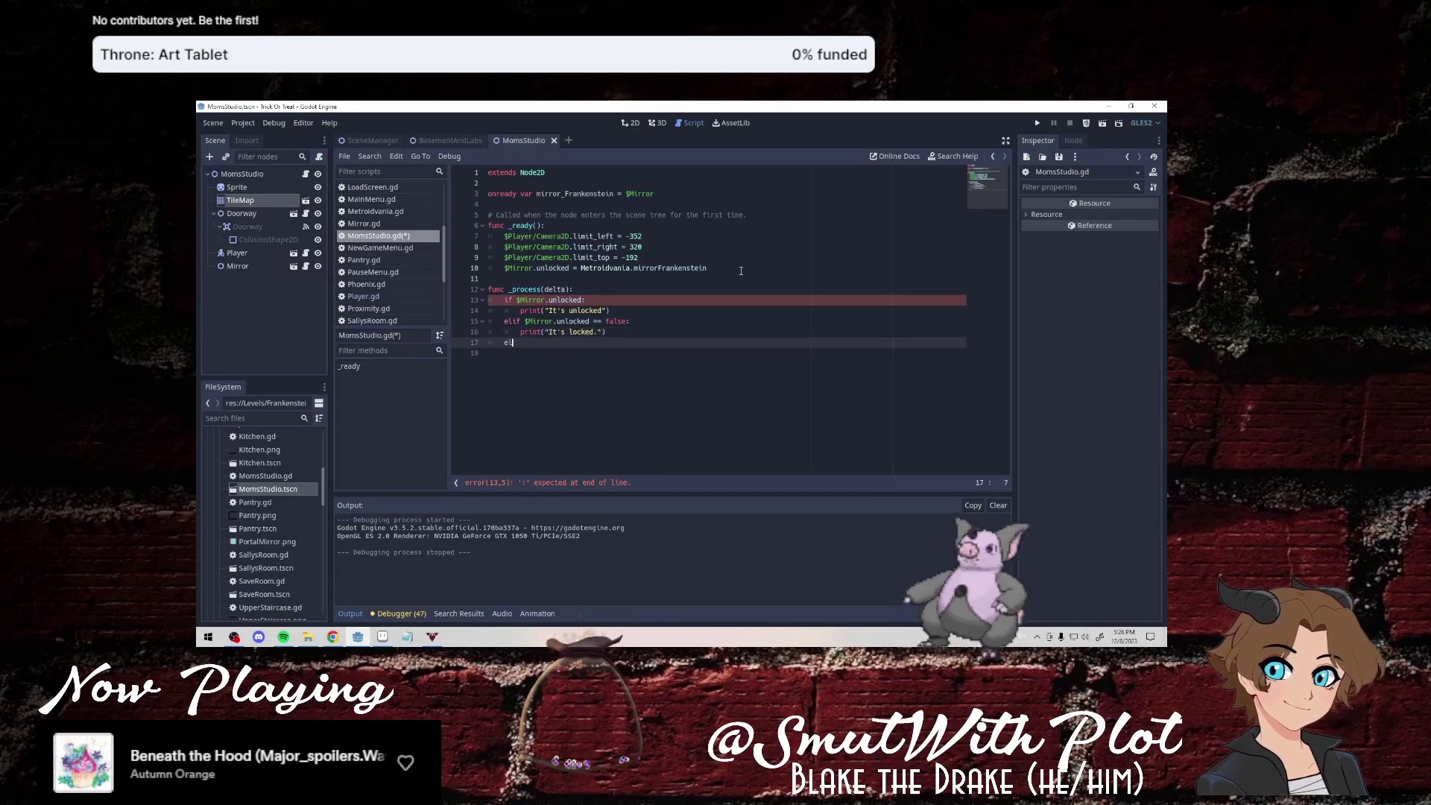
{"action": "type", "text": "se:"}
{"action": "key", "text": "Return"}
{"action": "type", "text": "print(:"}
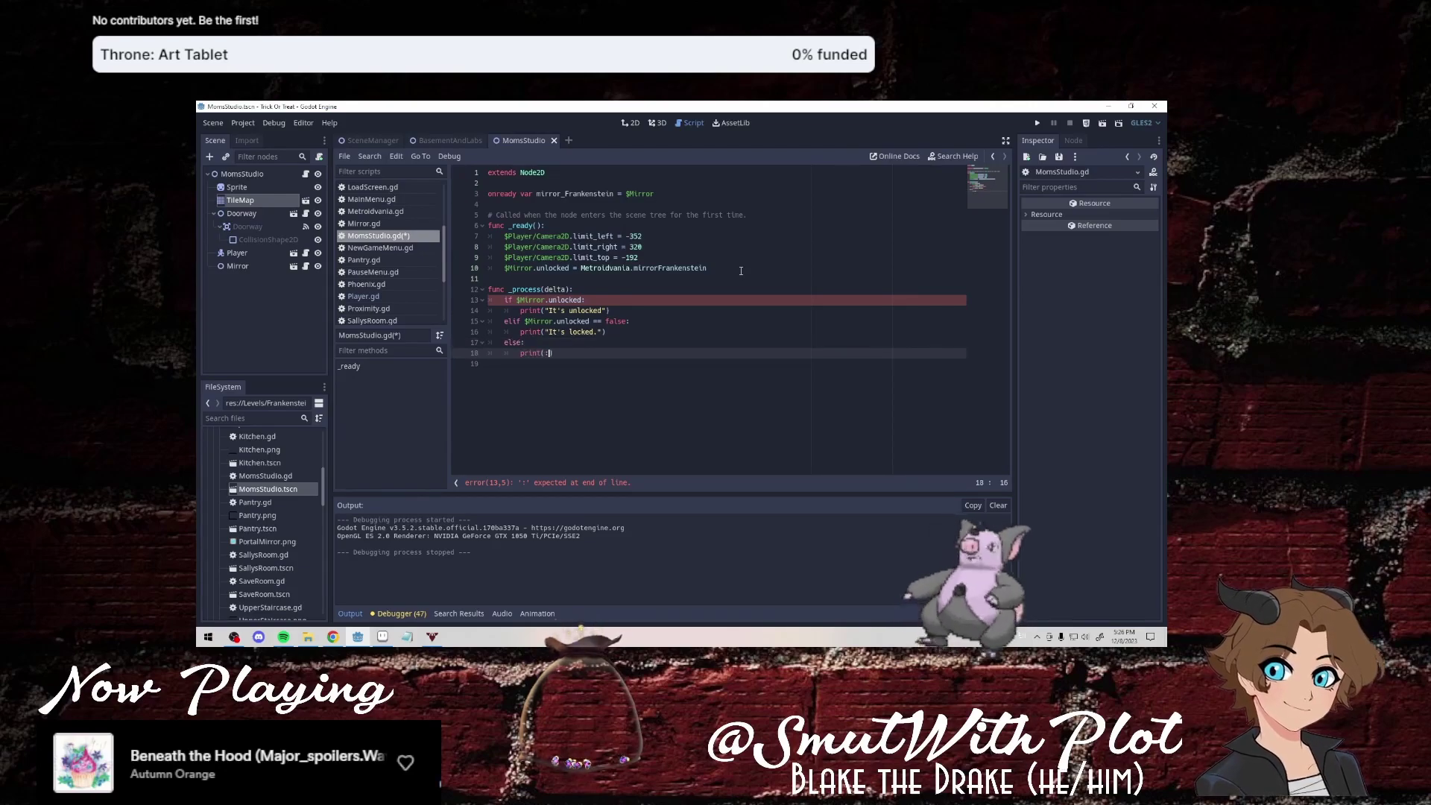
{"action": "type", "text": "Noi l"}
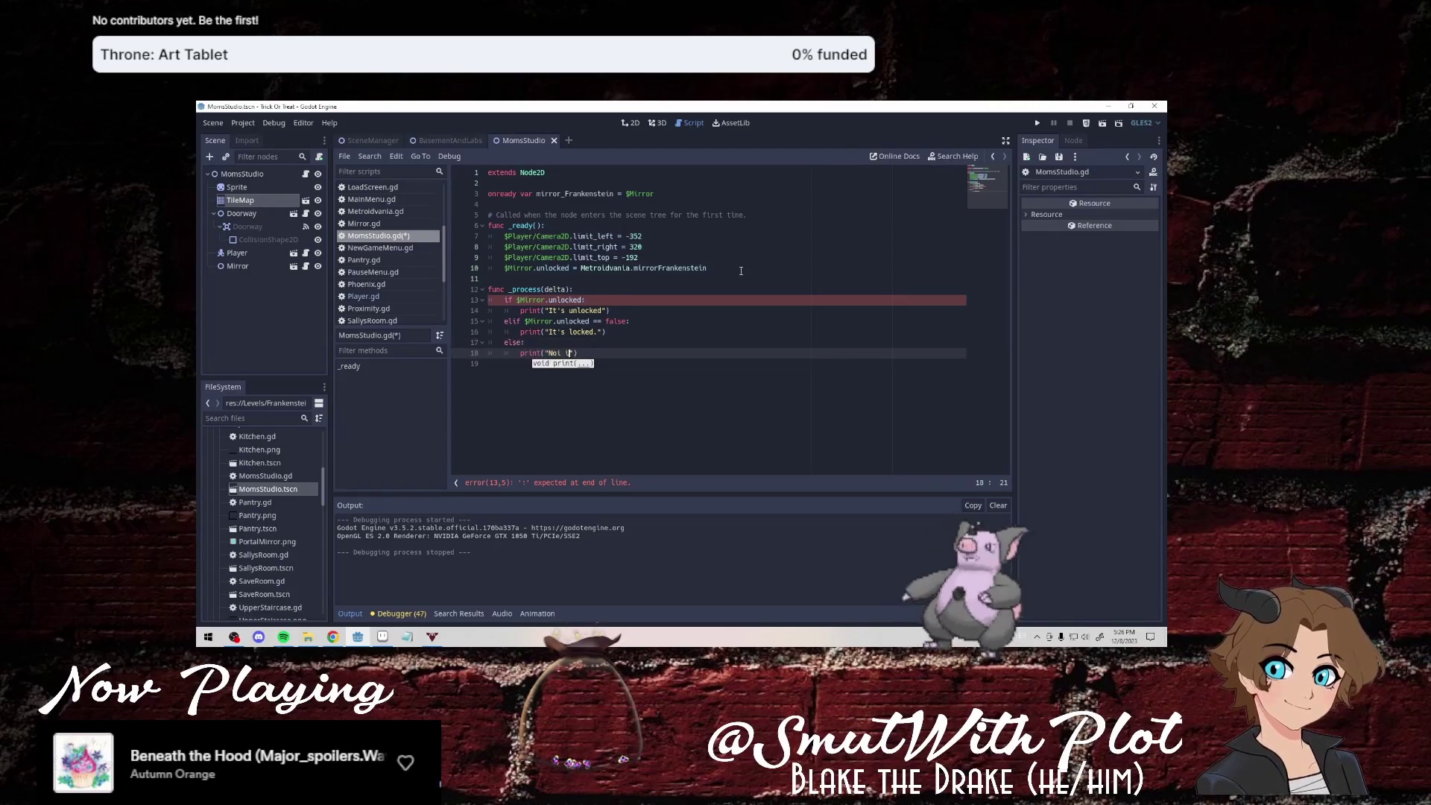
{"action": "type", "text": " idea."}
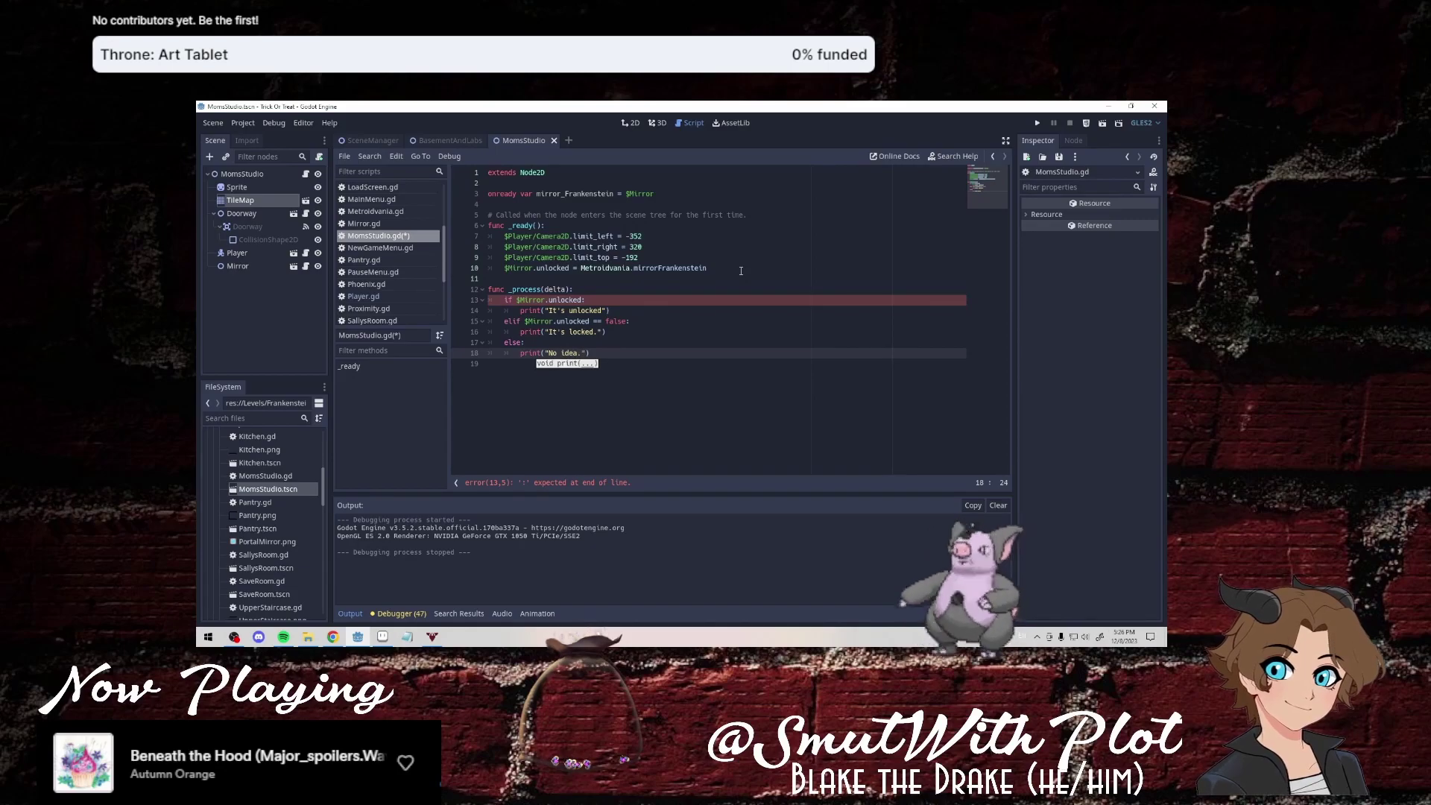
{"action": "left_click", "coordinate": [506, 300]}
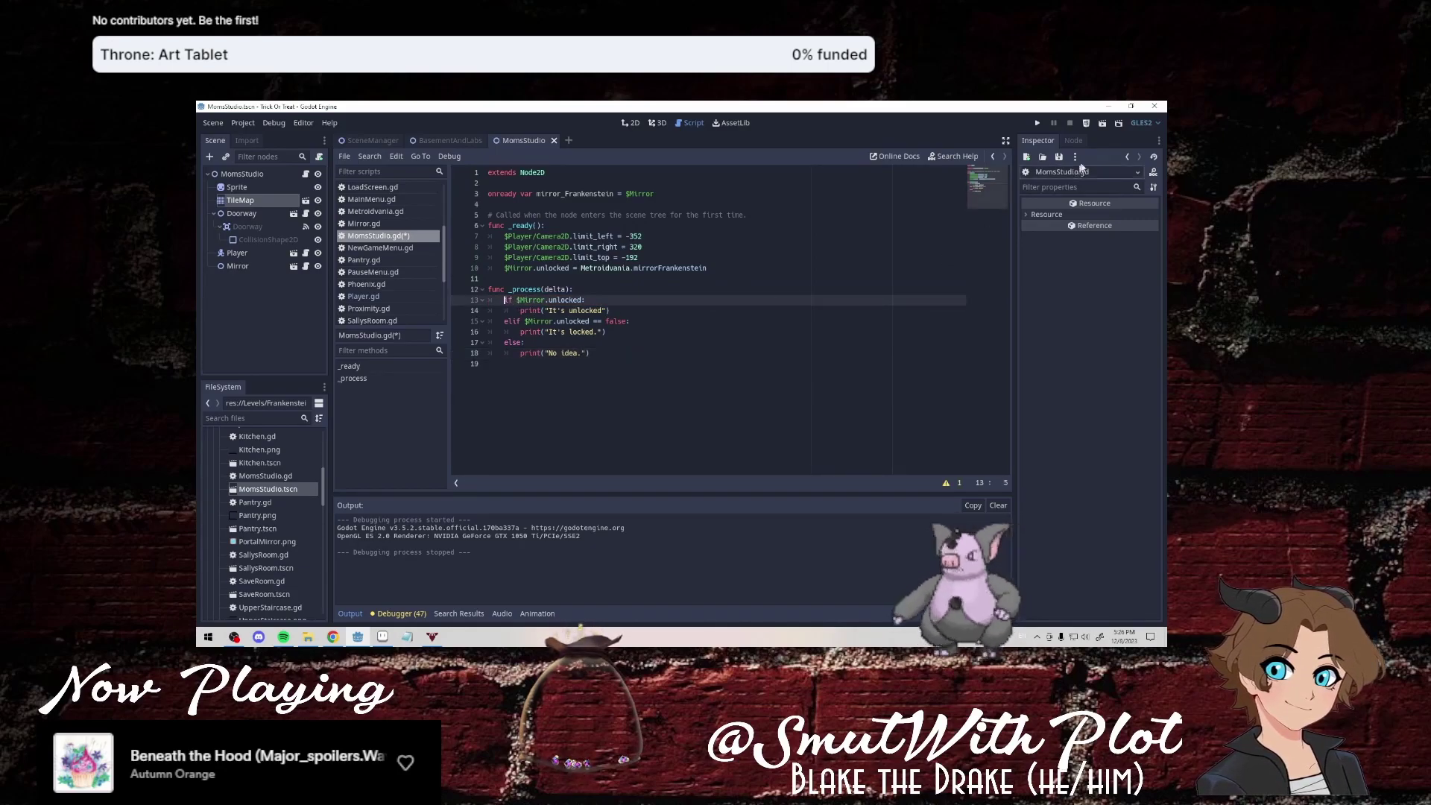
{"action": "left_click", "coordinate": [1103, 123]}
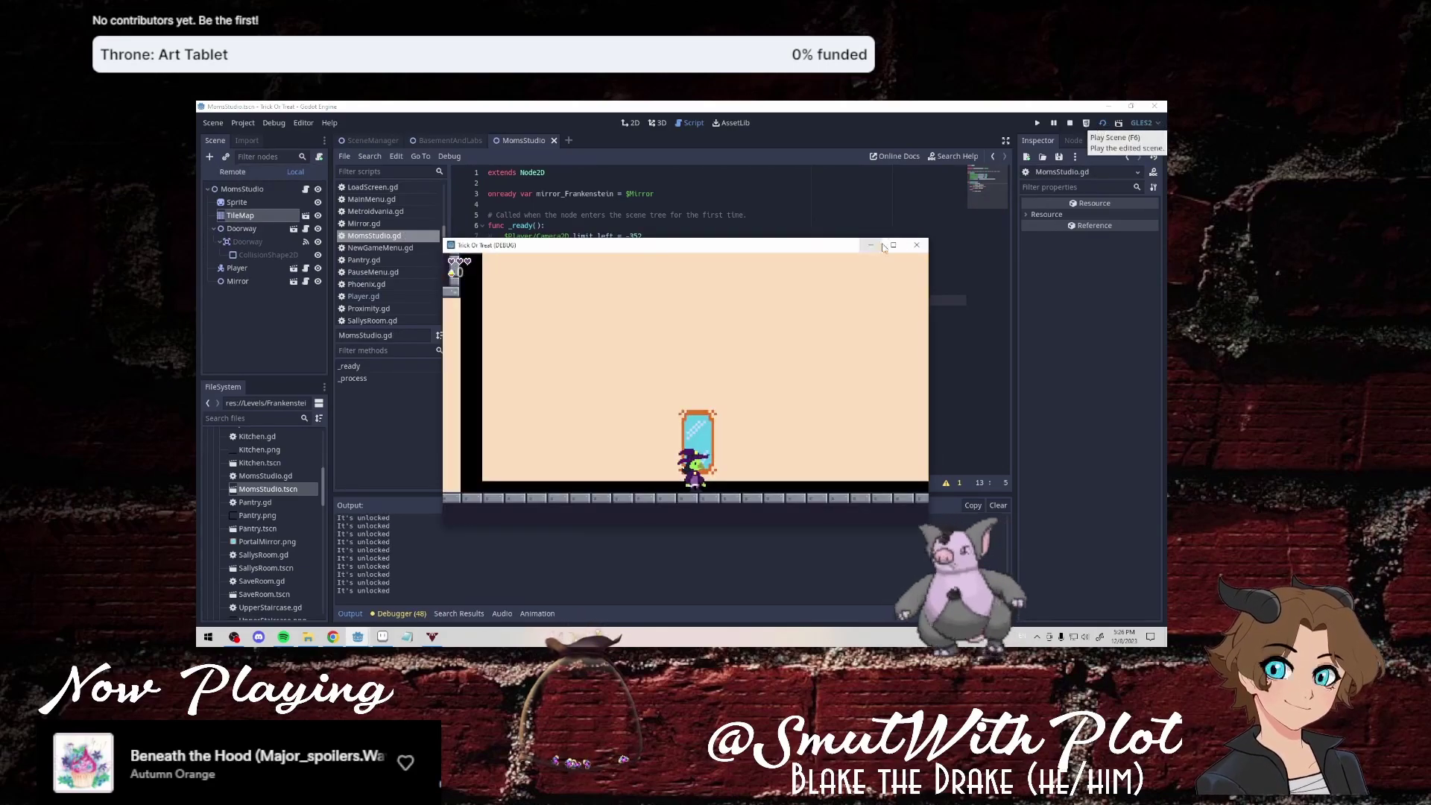
Close the debug game window to stop the MomsStudio test run.
{"action": "left_click", "coordinate": [917, 245]}
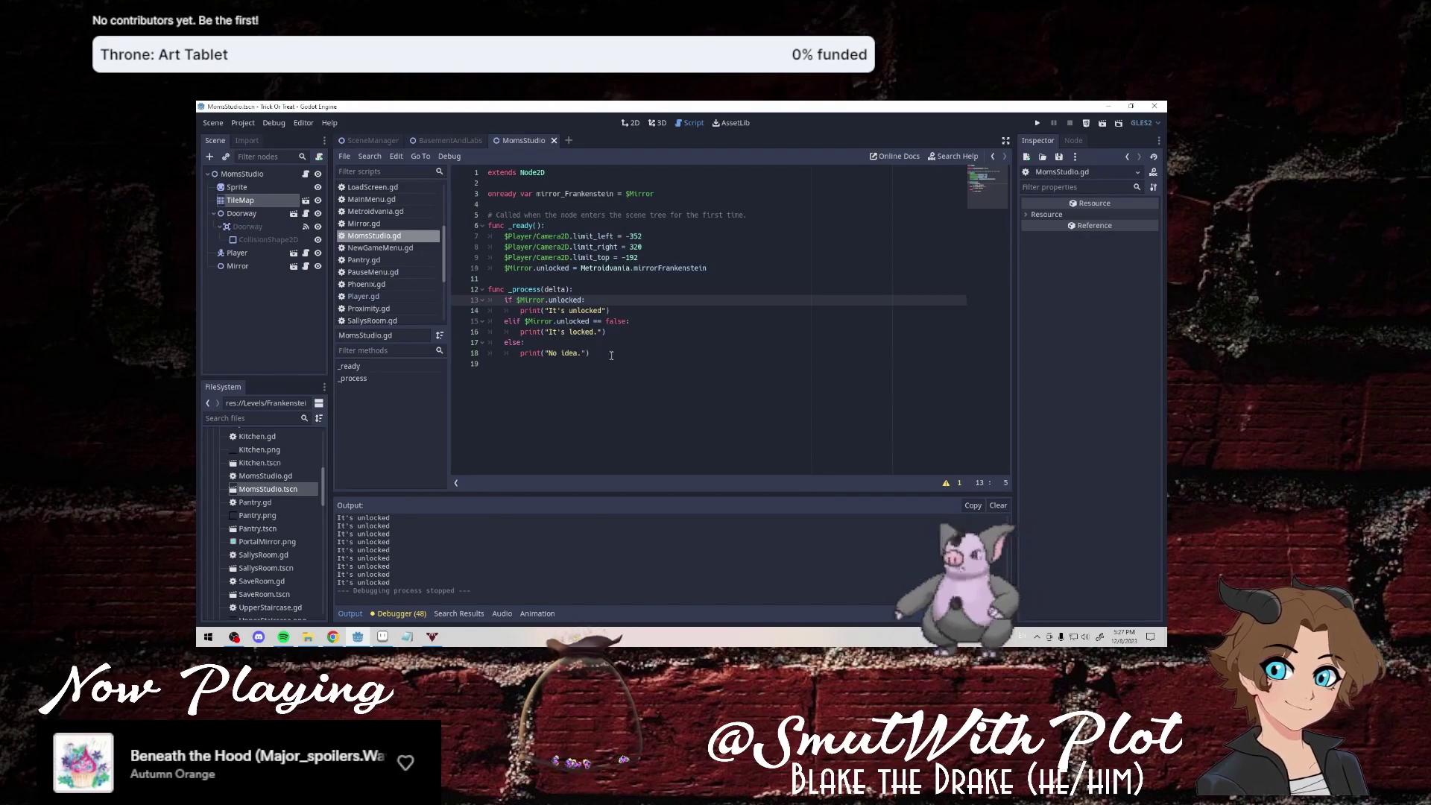
Delete the if/elif/else test lines from MomsStudio.gd's _process body, then switch to Metroidvania.gd.
{"action": "left_click_drag", "start_coordinate": [611, 356], "coordinate": [603, 291]}
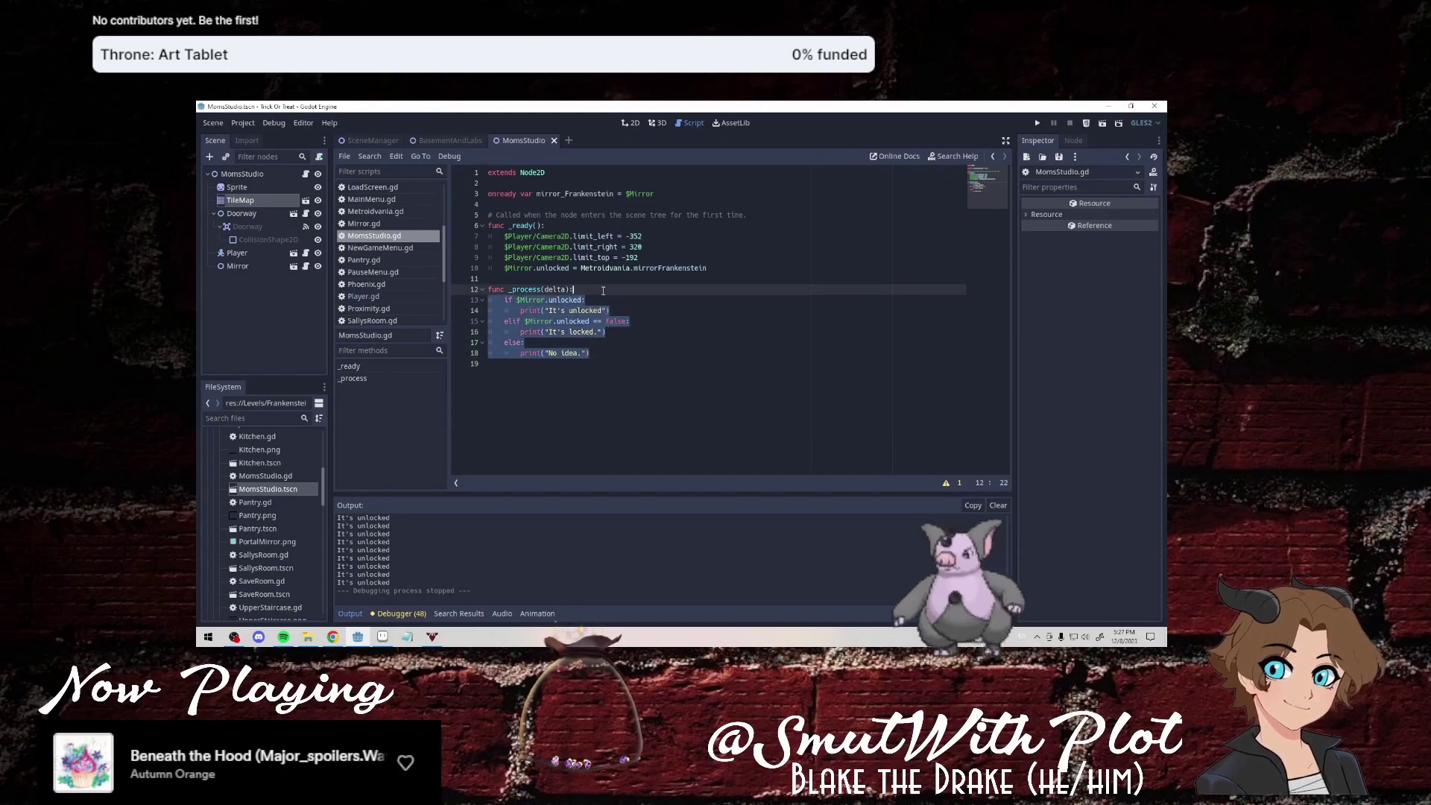
{"action": "key", "text": "BackSpace"}
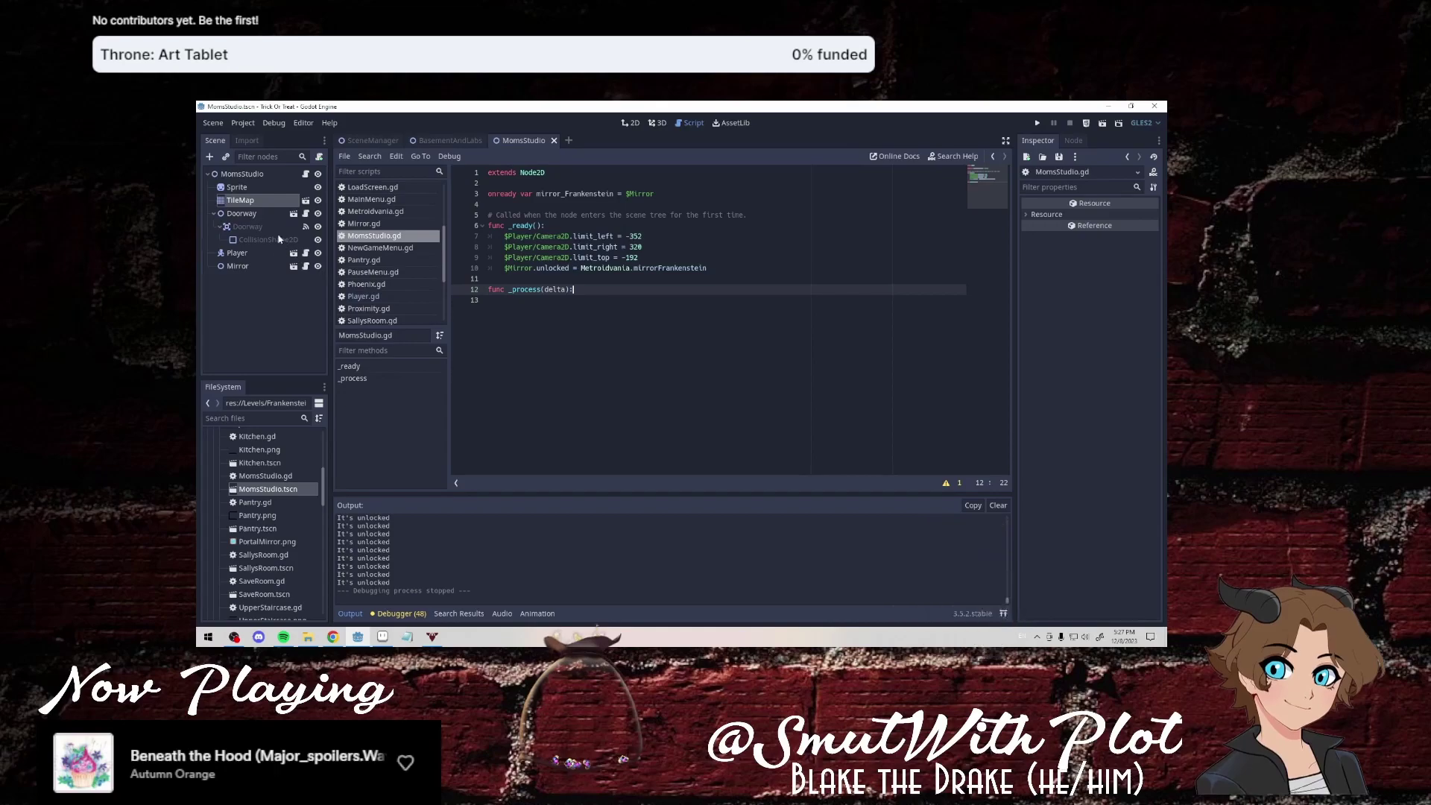
{"action": "left_click", "coordinate": [306, 268]}
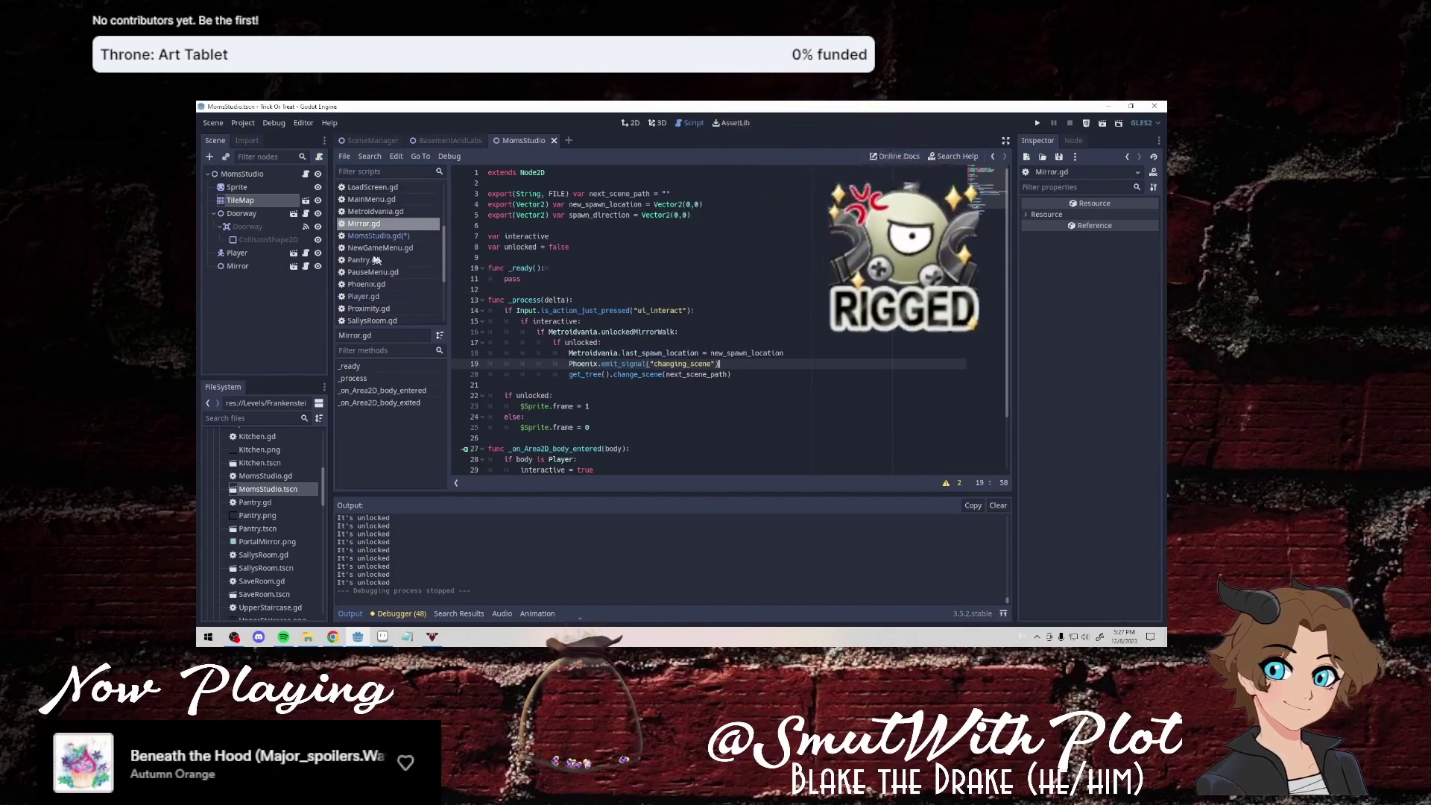
{"action": "left_click", "coordinate": [305, 174]}
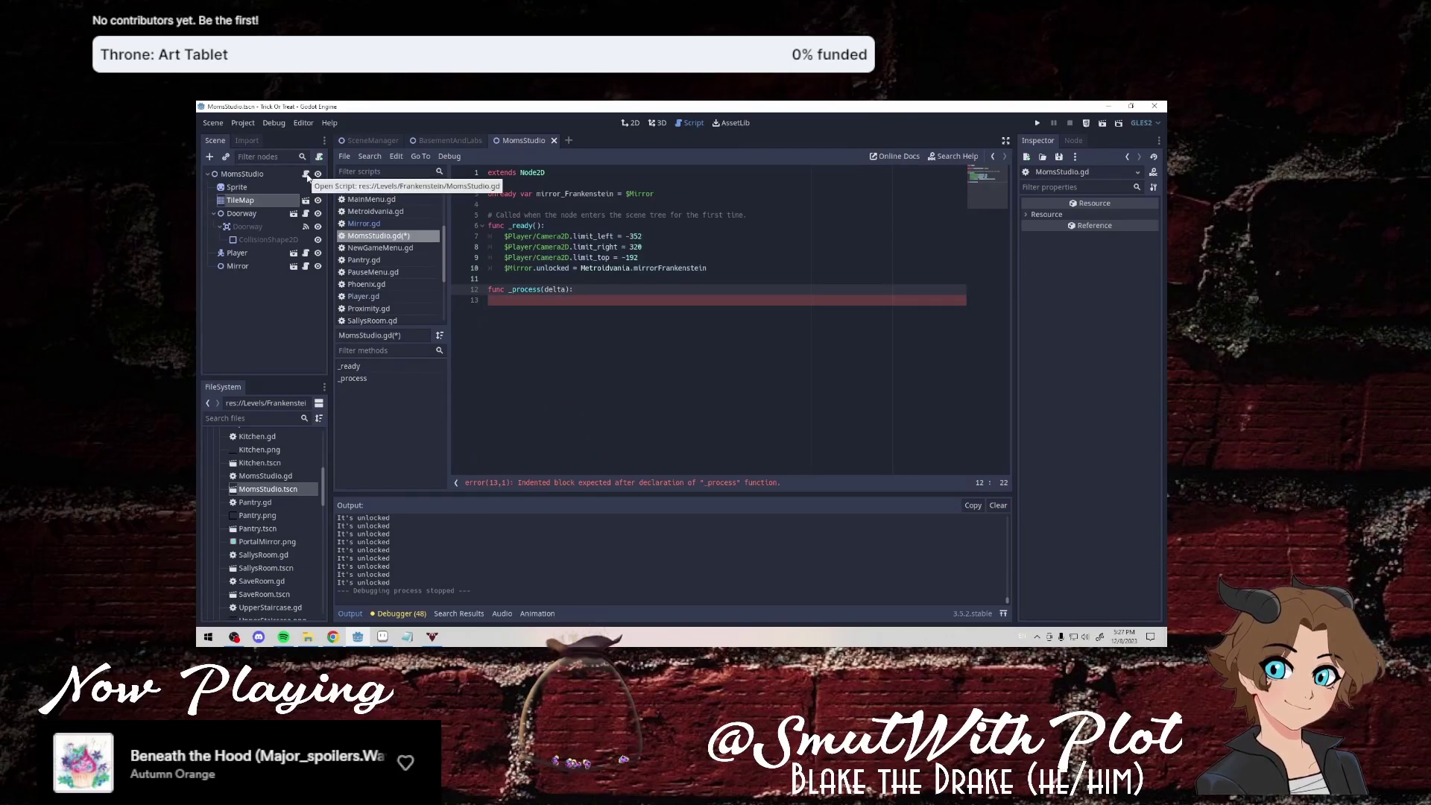
{"action": "left_click", "coordinate": [366, 213]}
Change mirrorFrankenstein's default from true to false in Metroidvania.gd, then open Doorway.gd.
{"action": "scroll", "coordinate": [665, 314], "scroll_direction": "up", "scroll_amount": 5}
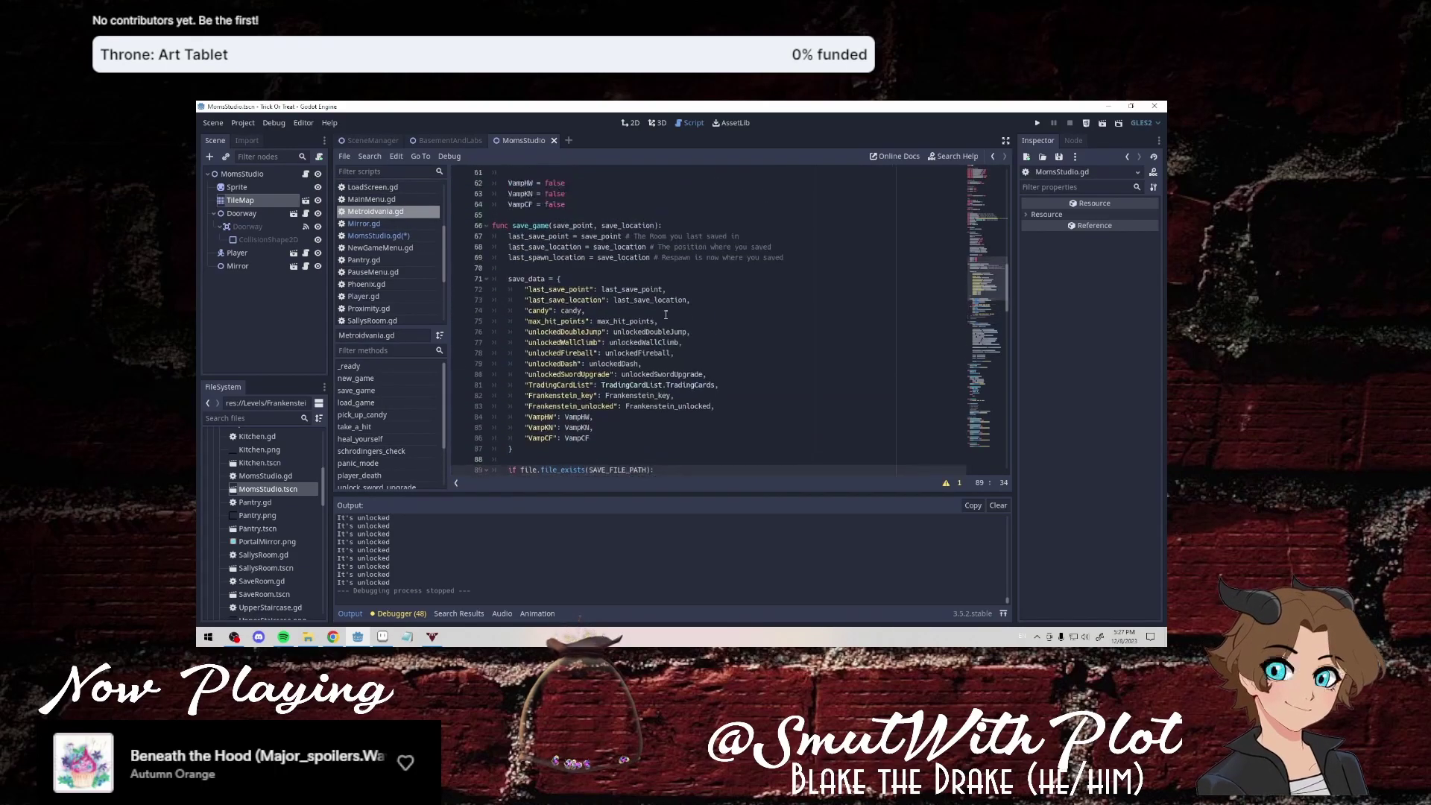
{"action": "scroll", "coordinate": [674, 360], "scroll_direction": "up", "scroll_amount": 7}
{"action": "scroll", "coordinate": [674, 363], "scroll_direction": "up", "scroll_amount": 7}
{"action": "scroll", "coordinate": [674, 368], "scroll_direction": "up", "scroll_amount": 6}
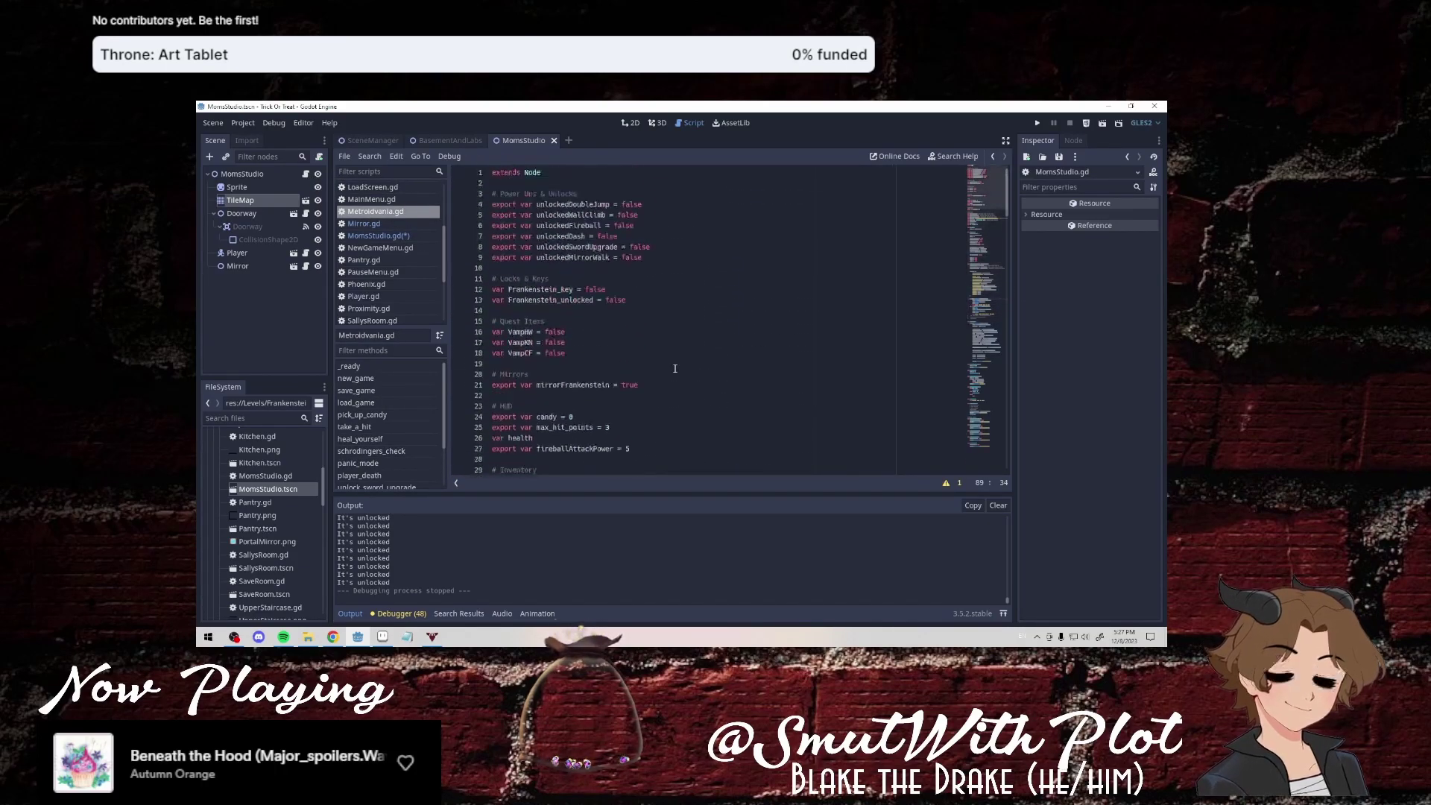
{"action": "scroll", "coordinate": [628, 261], "scroll_direction": "down", "scroll_amount": 1}
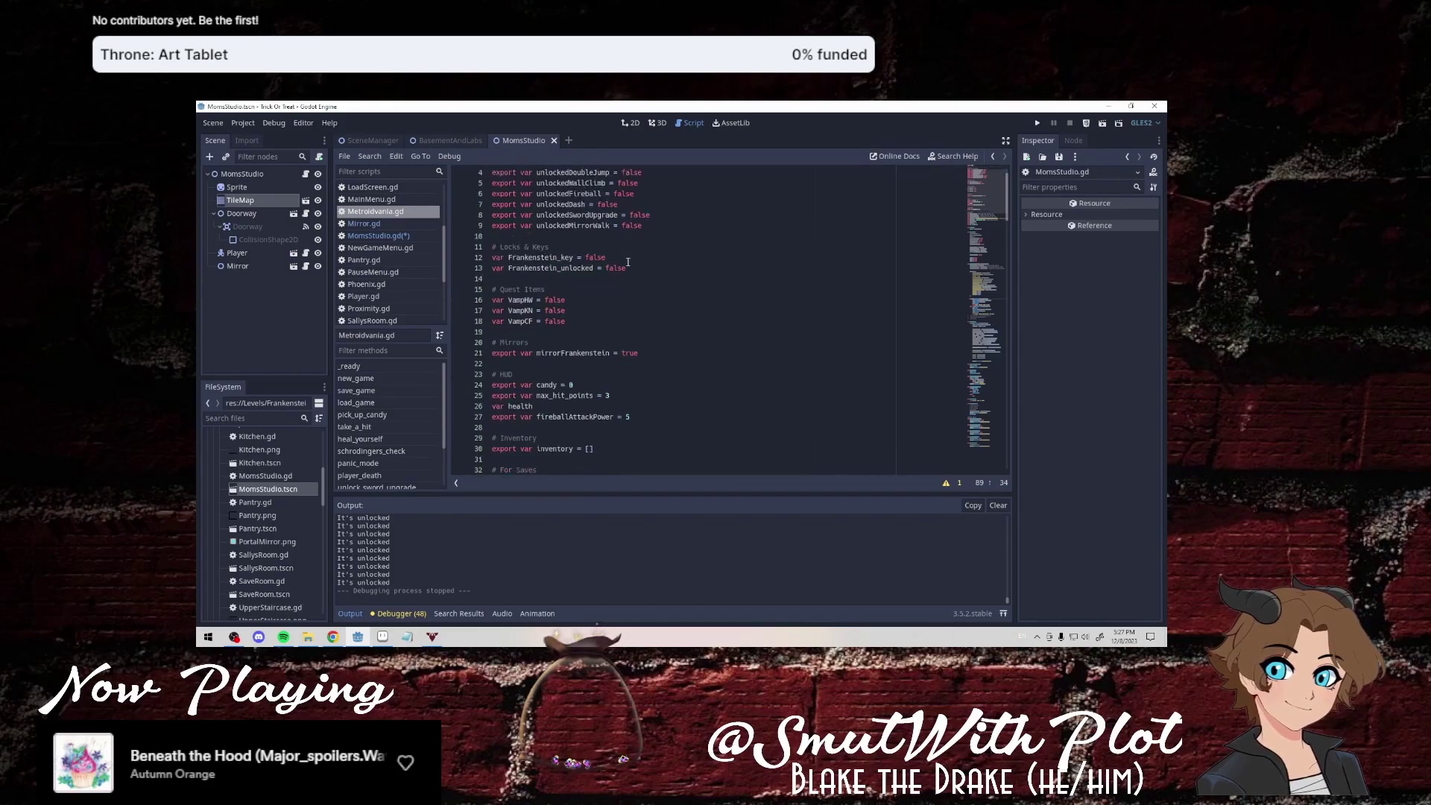
{"action": "double_click", "coordinate": [629, 354]}
{"action": "type", "text": "alse"}
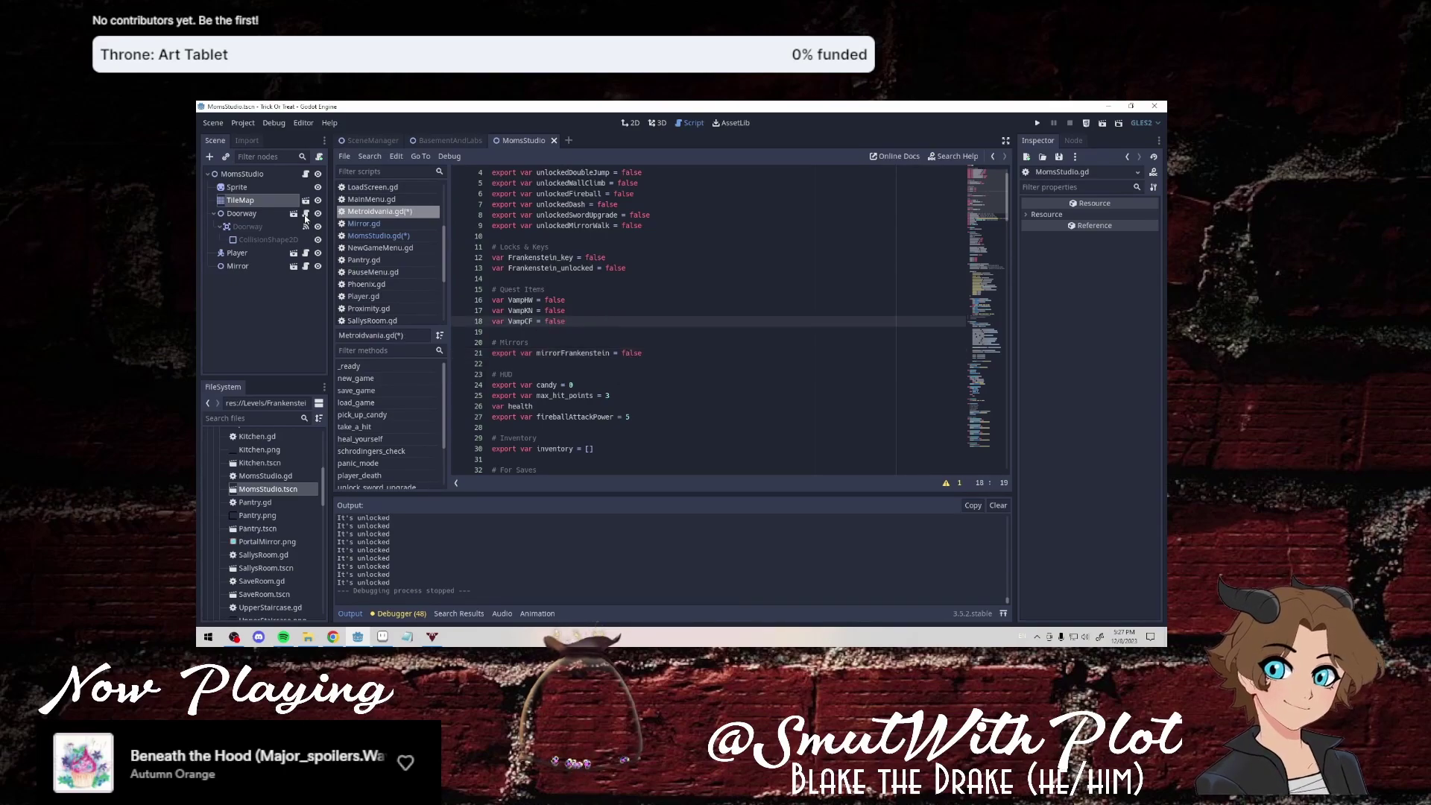
{"action": "left_click", "coordinate": [305, 213]}
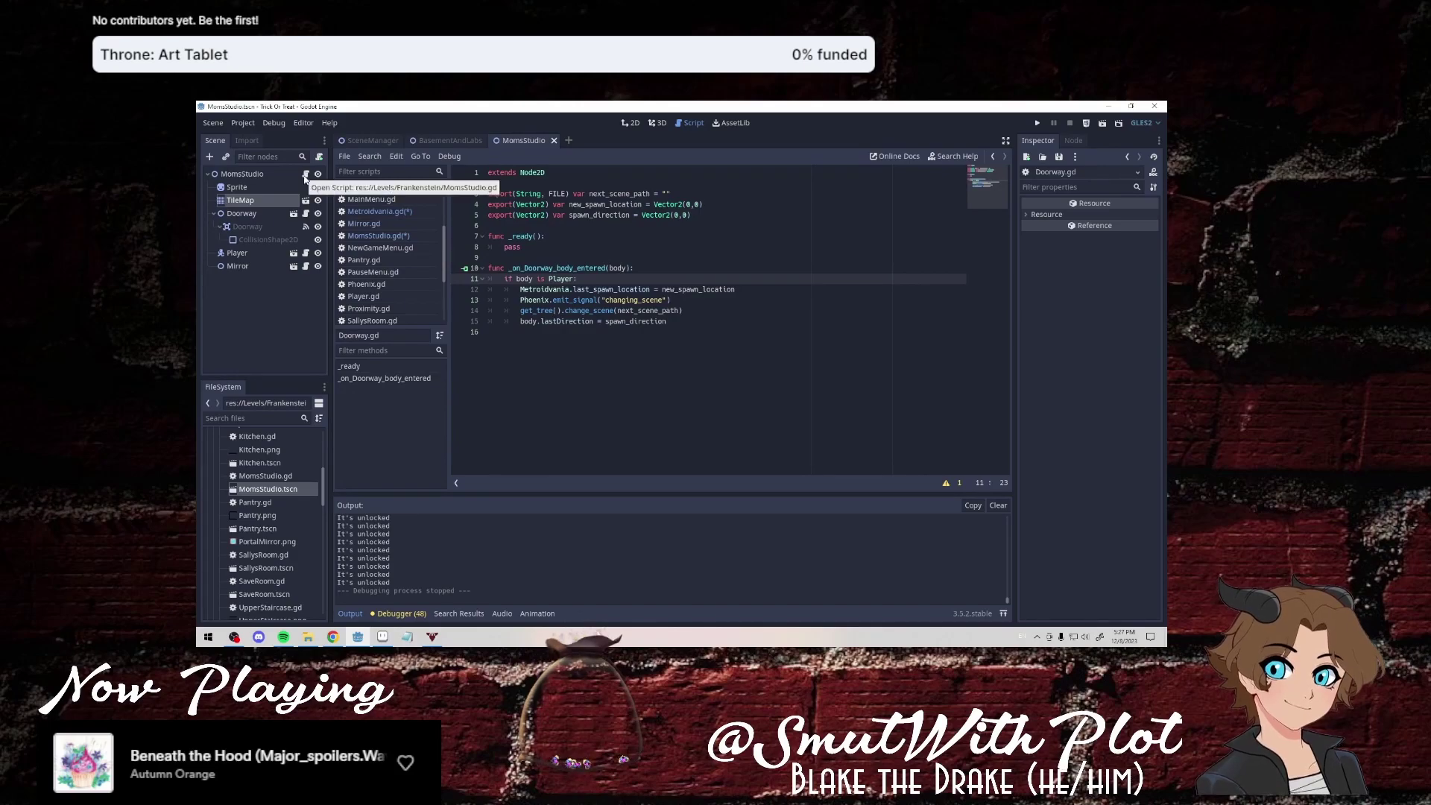
Remove the unfinished 'func _process(delta)' line from MomsStudio.gd, then open Mirror.gd.
{"action": "left_click", "coordinate": [305, 175]}
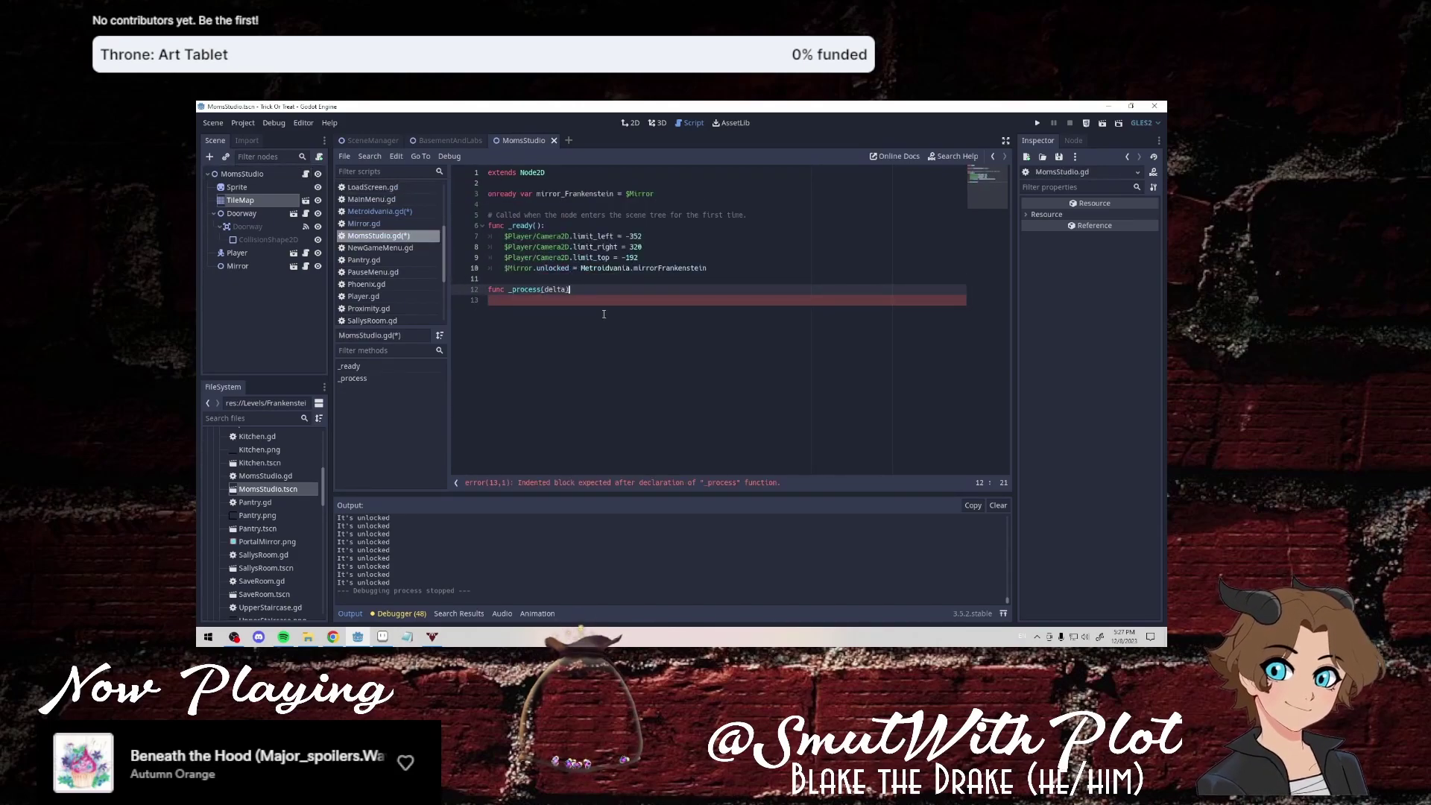
{"action": "key", "text": "BackSpace"}
{"action": "key", "text": "BackSpace"}
{"action": "key", "text": "BackSpace"}
{"action": "key", "text": "BackSpace"}
{"action": "key", "text": "BackSpace"}
{"action": "key", "text": "BackSpace"}
{"action": "key", "text": "BackSpace"}
{"action": "key", "text": "BackSpace"}
{"action": "key", "text": "BackSpace"}
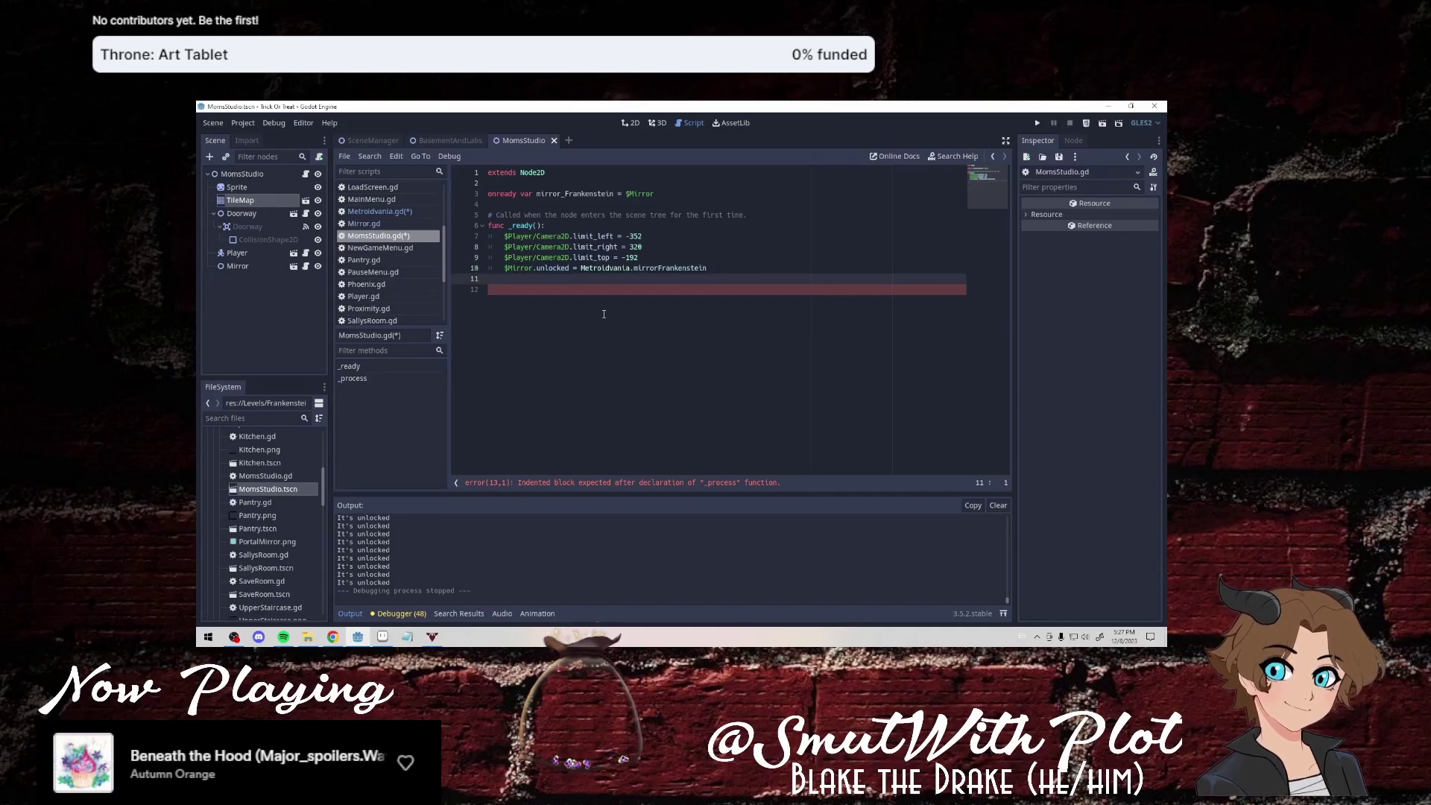
{"action": "key", "text": "BackSpace"}
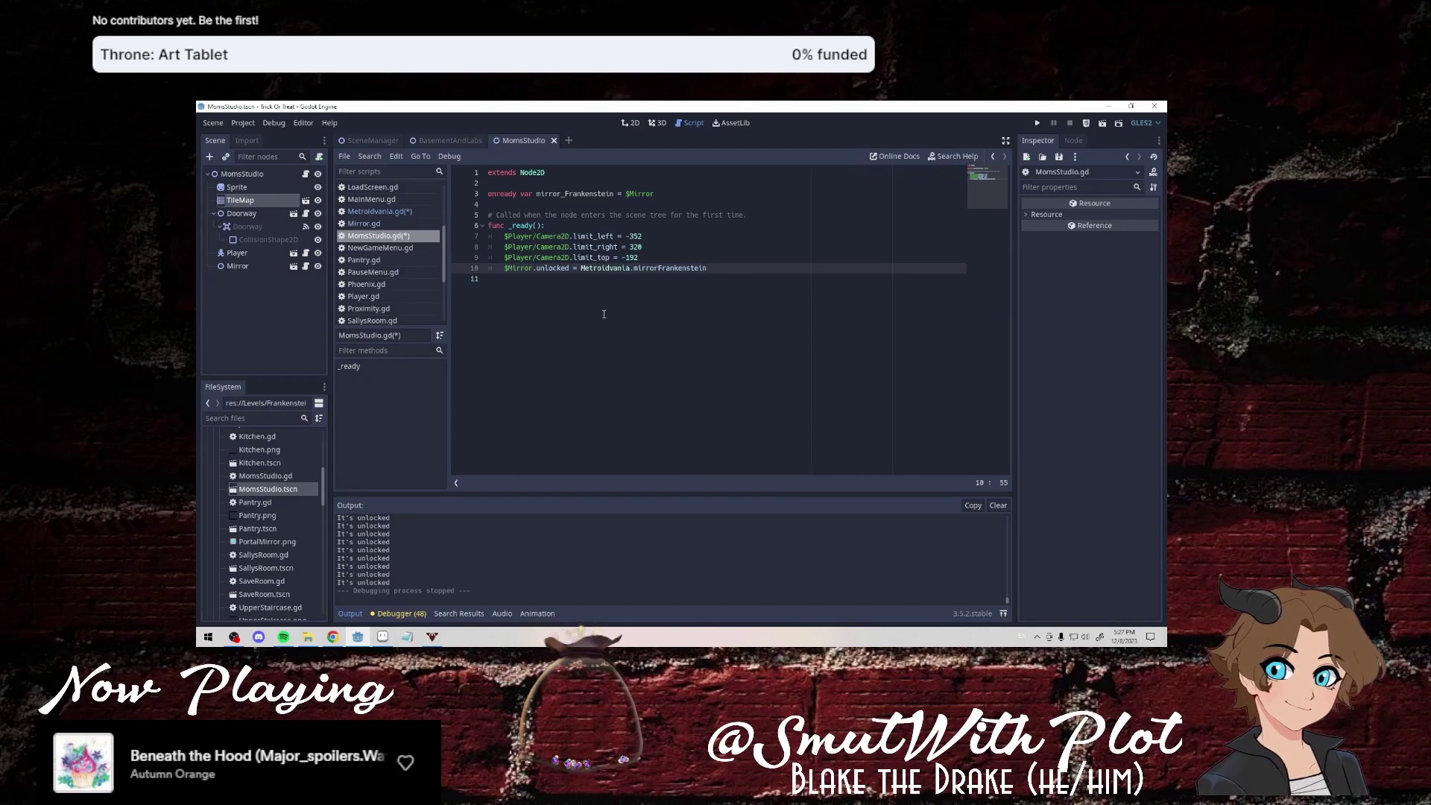
{"action": "left_click", "coordinate": [306, 253]}
{"action": "left_click", "coordinate": [307, 267]}
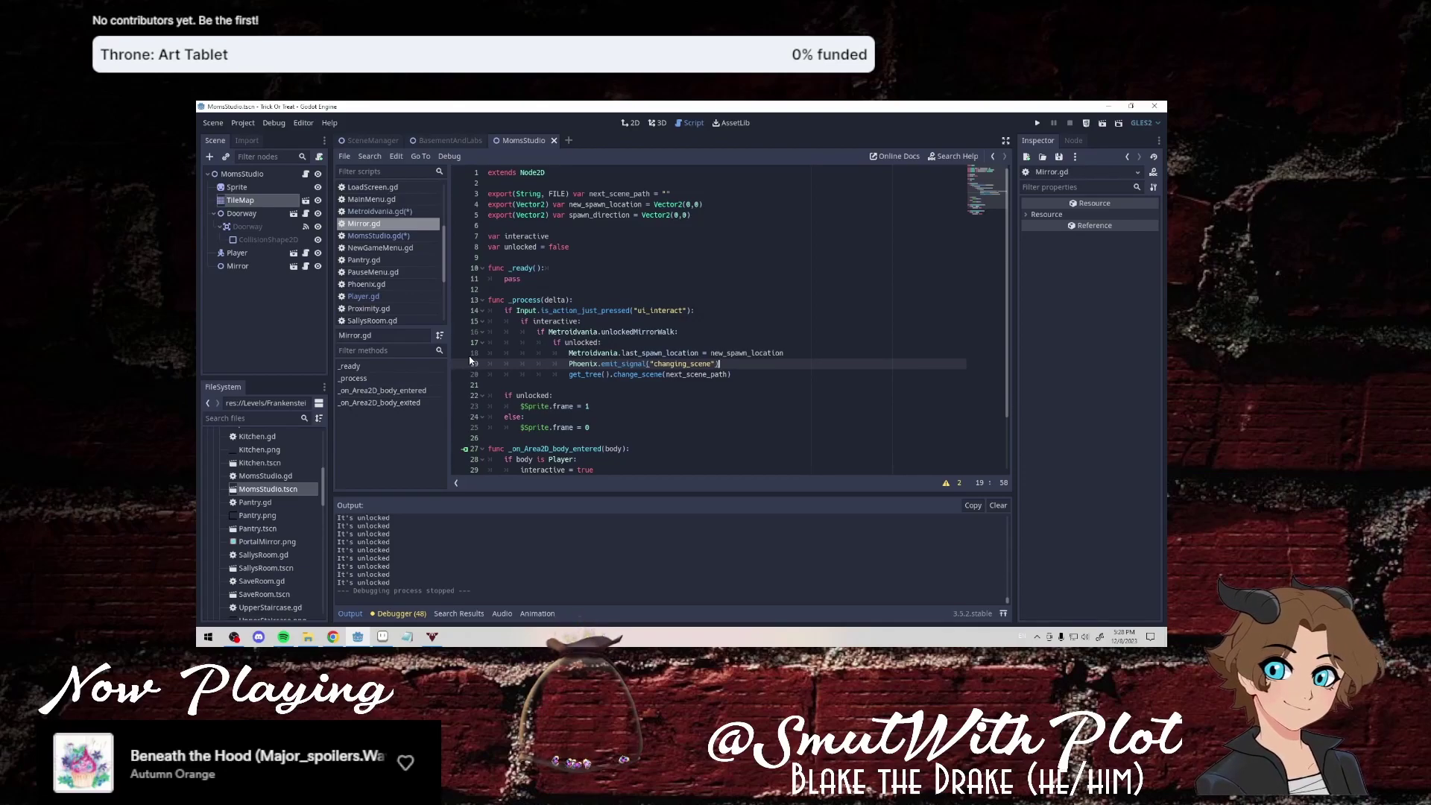
Review Mirror.gd's unlockedMirrorWalk interact code, then return to MomsStudio.gd.
{"action": "scroll", "coordinate": [582, 366], "scroll_direction": "down", "scroll_amount": 2}
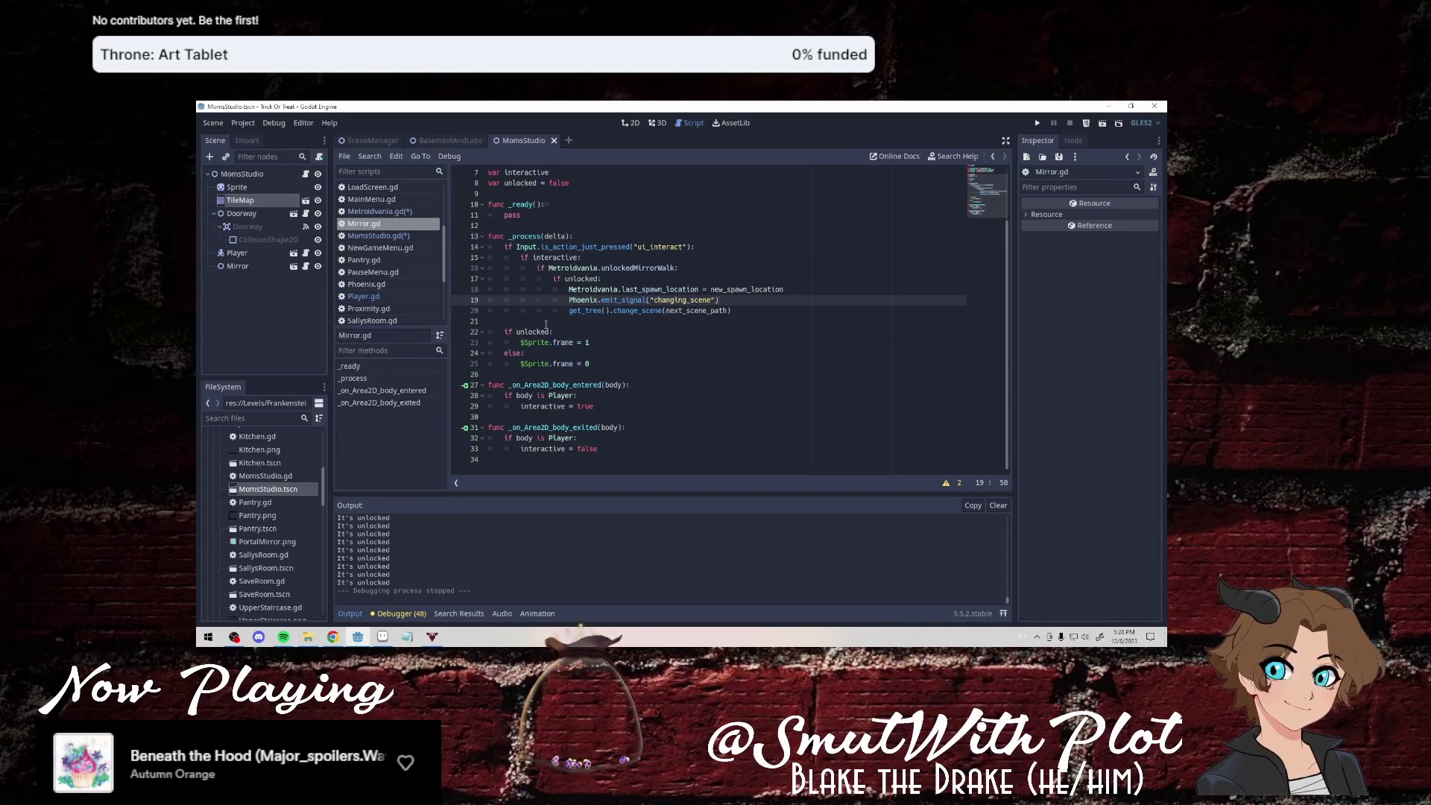
{"action": "left_click", "coordinate": [390, 236]}
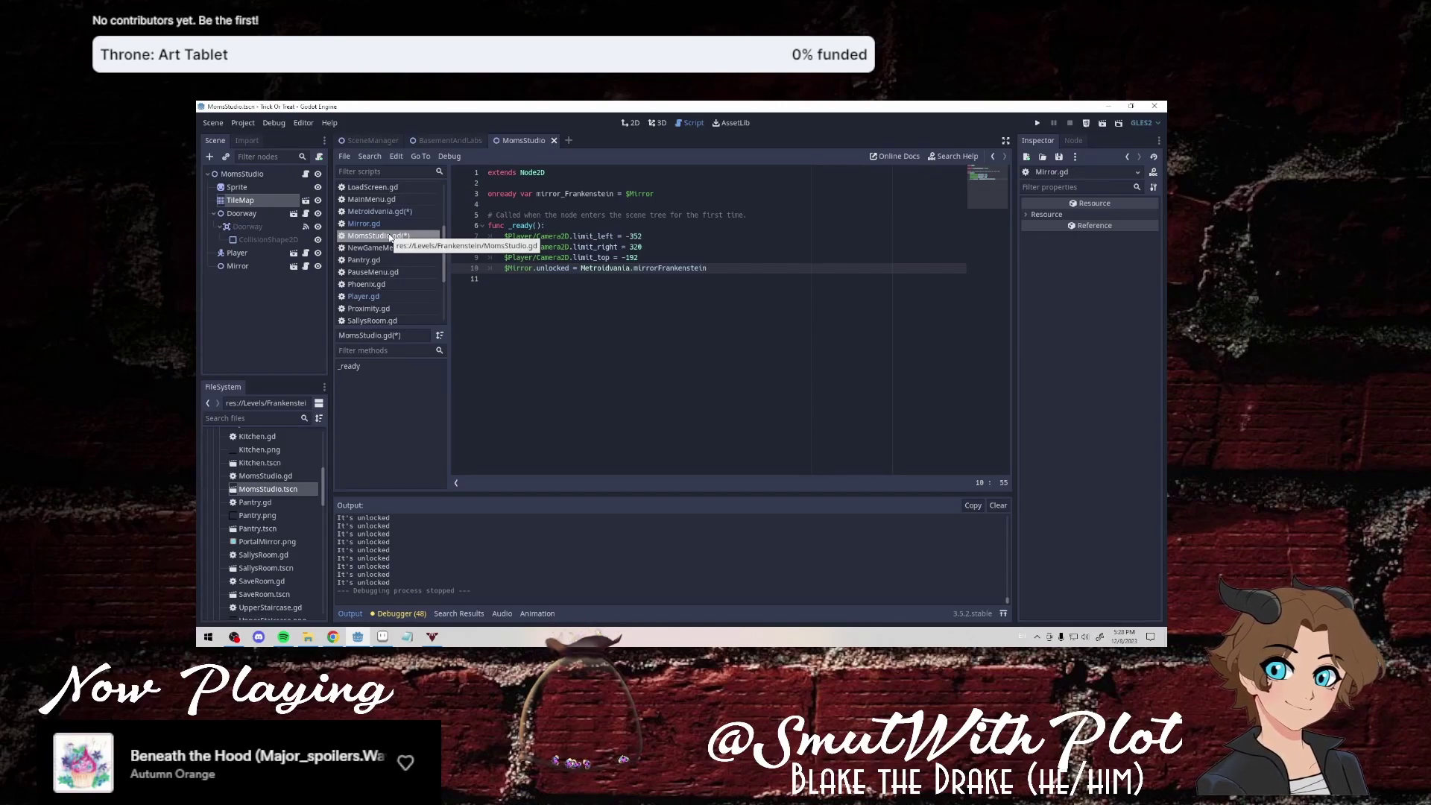
Save and test-run the MomsStudio scene, then close the game window.
{"action": "left_click", "coordinate": [1103, 125]}
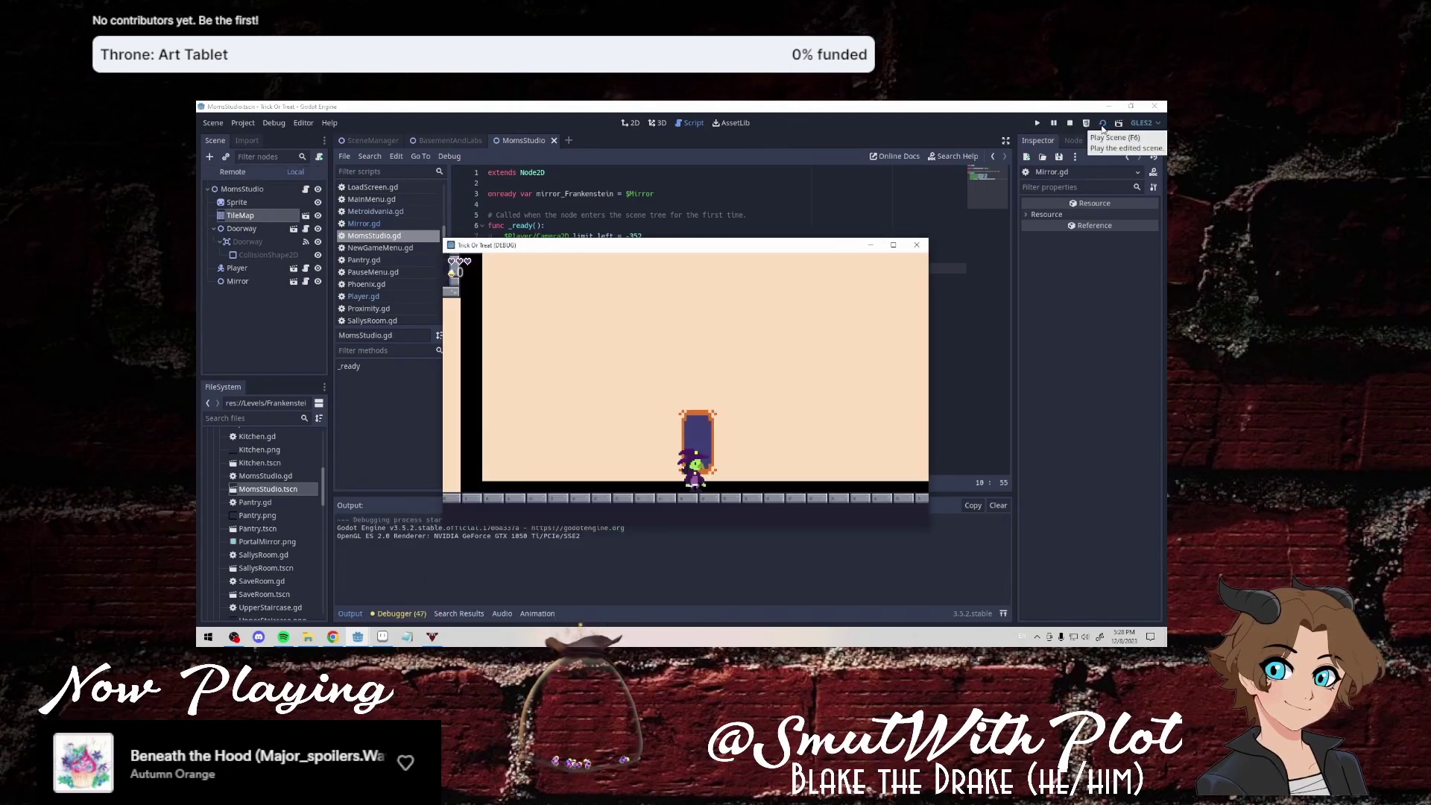
{"action": "left_click", "coordinate": [917, 244]}
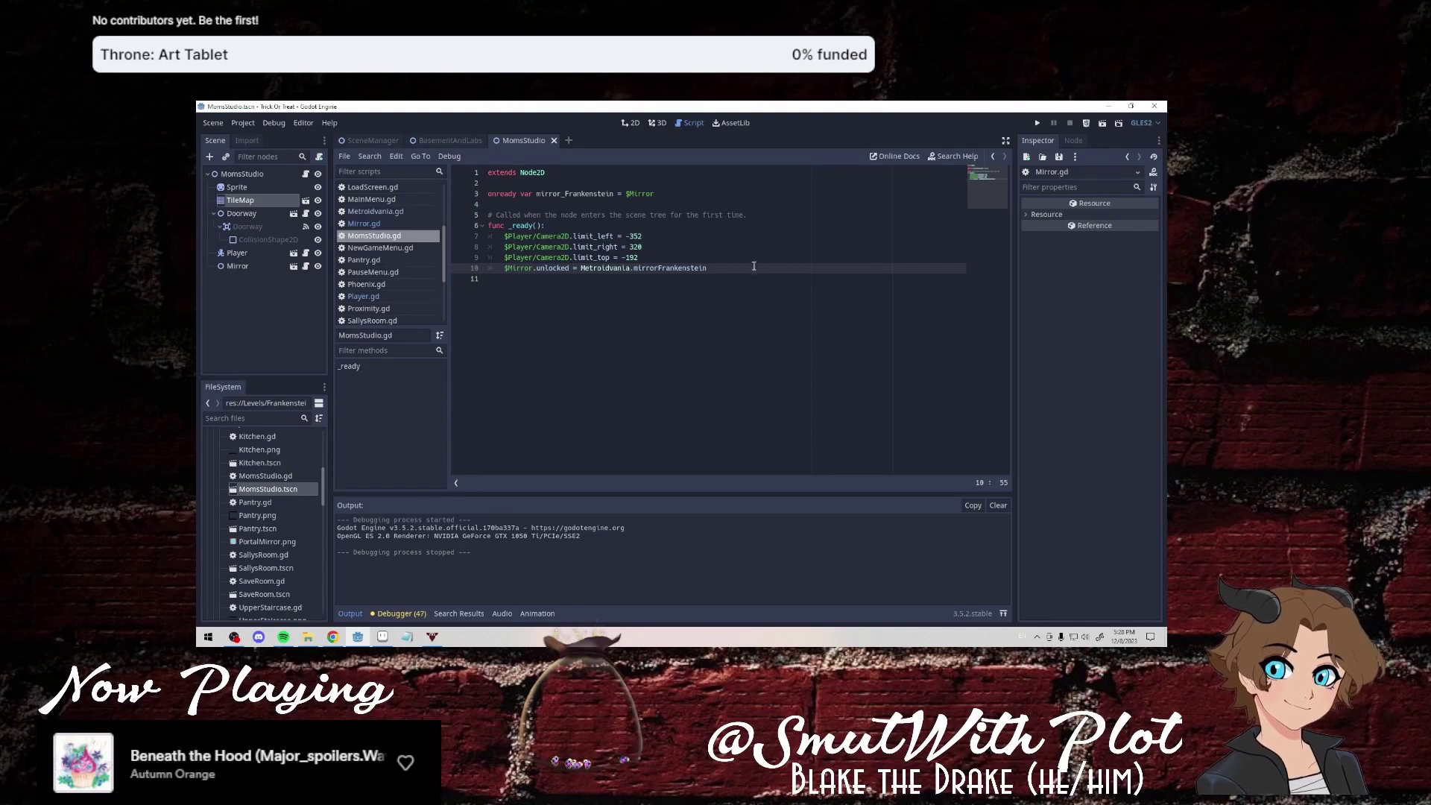
Add a _process(delta) function after _ready with an 'if $Mirror.unlocked:' check and a print call.
{"action": "key", "text": "Return"}
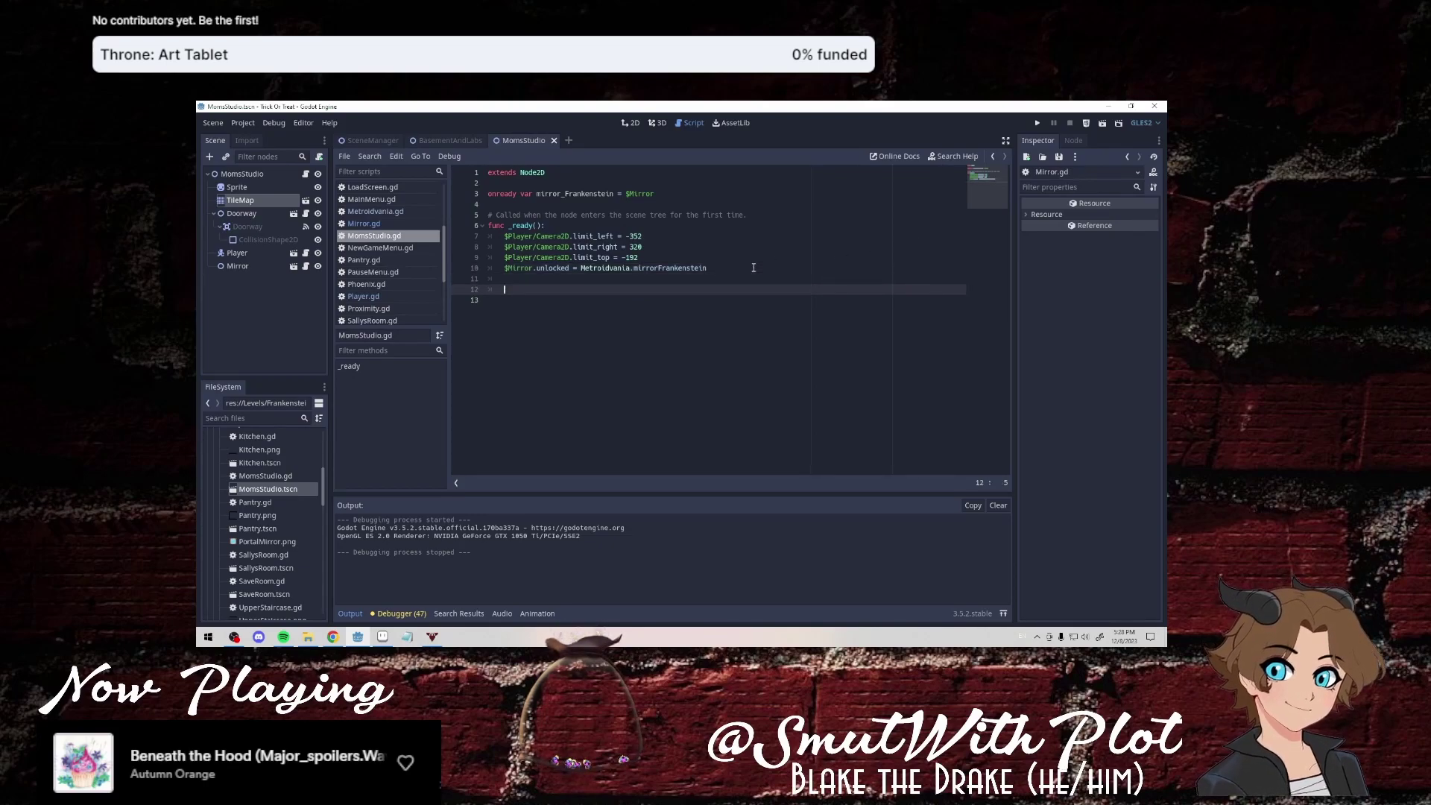
{"action": "key", "text": "BackSpace"}
{"action": "key", "text": "Return"}
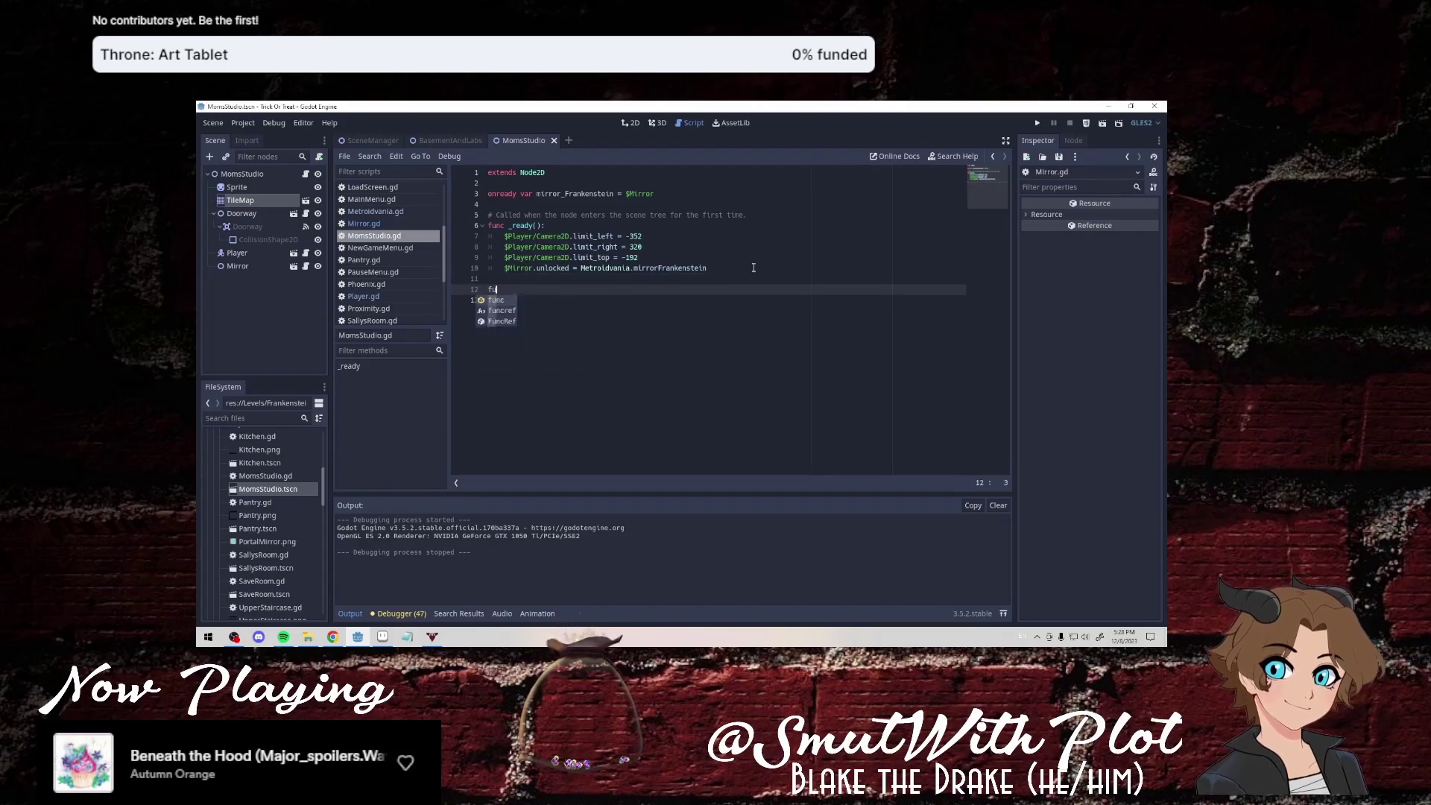
{"action": "type", "text": "func _proces"}
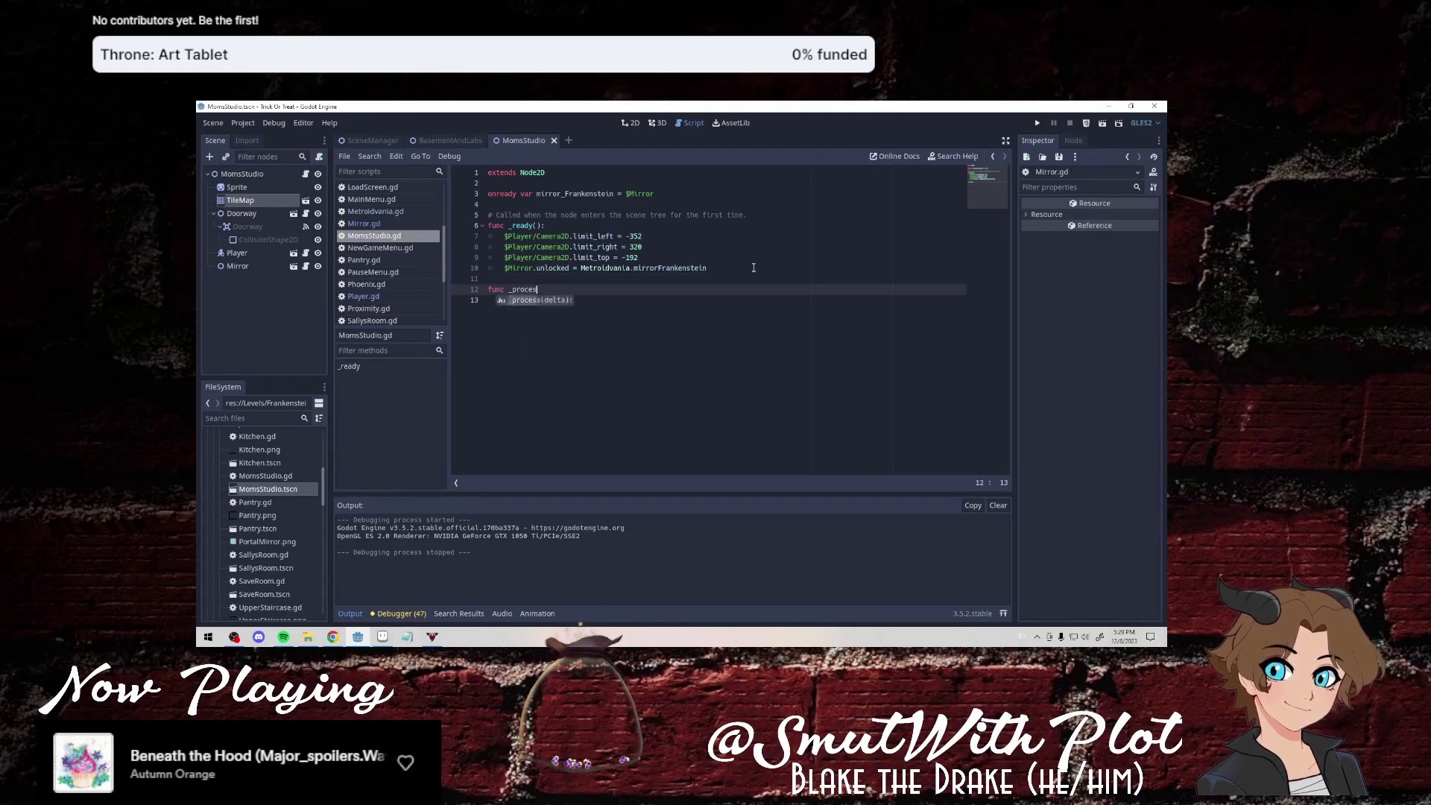
{"action": "key", "text": "Return"}
{"action": "key", "text": "Return"}
{"action": "type", "text": "f "}
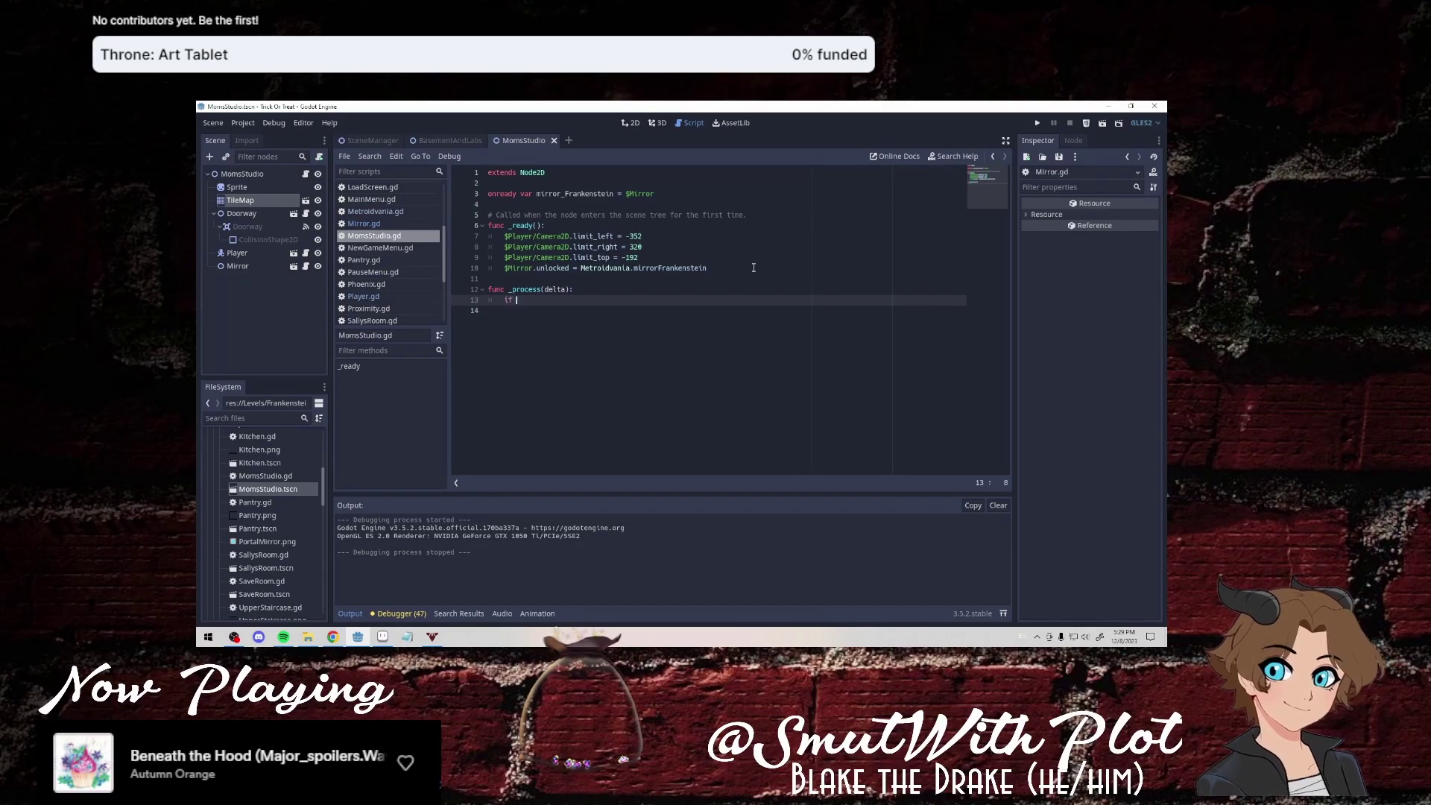
{"action": "type", "text": "$Mirror.u"}
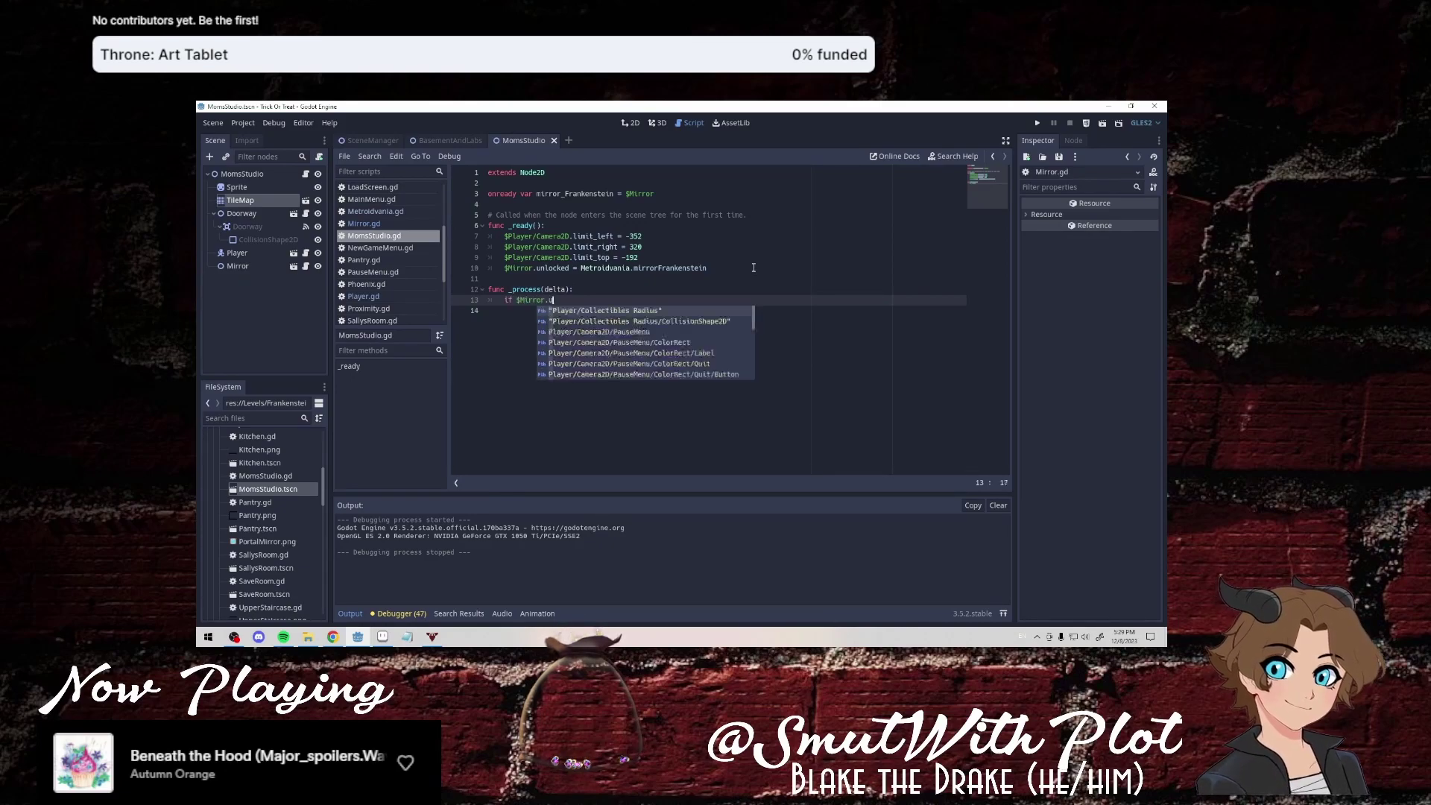
{"action": "type", "text": "nlocked:"}
{"action": "key", "text": "Return"}
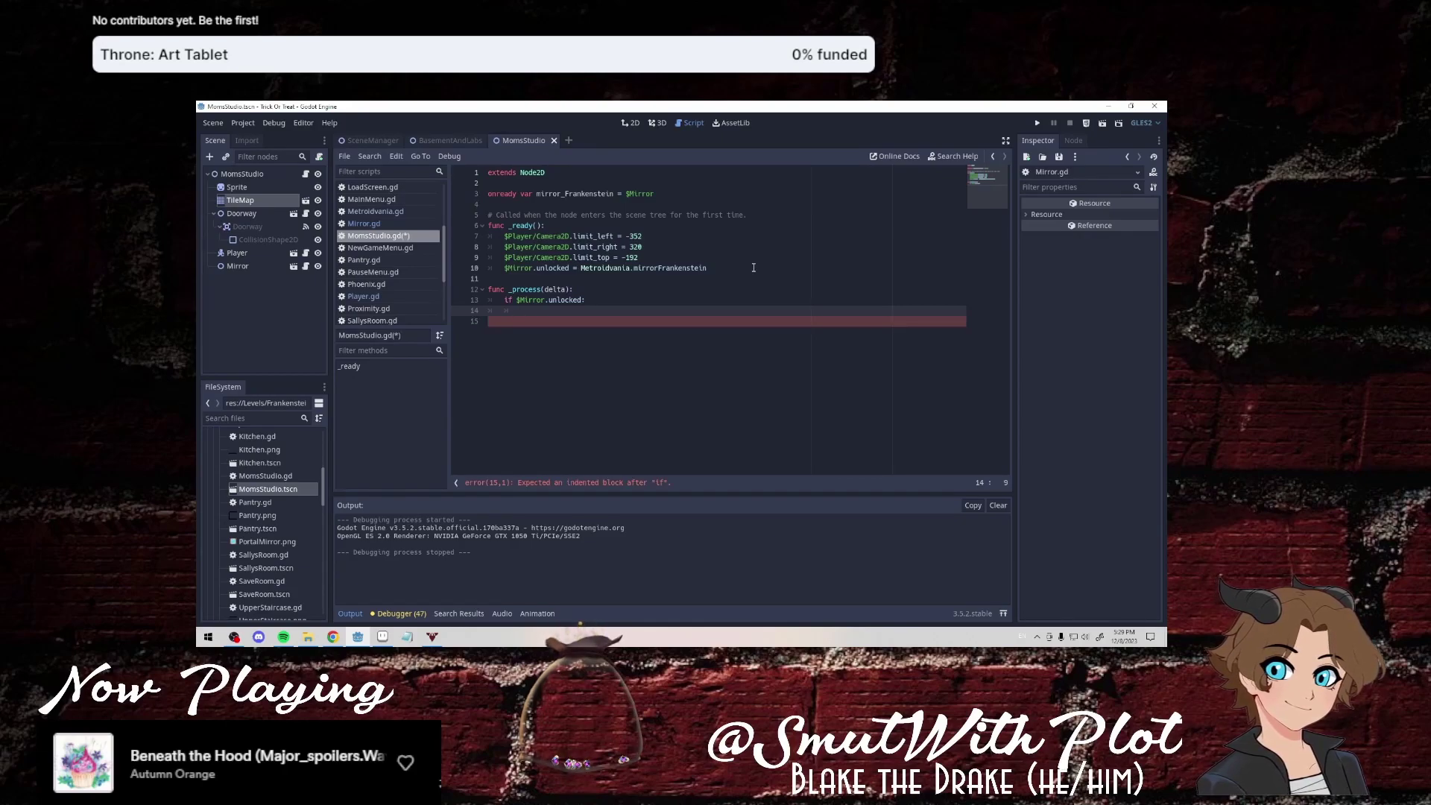
{"action": "type", "text": "prin"}
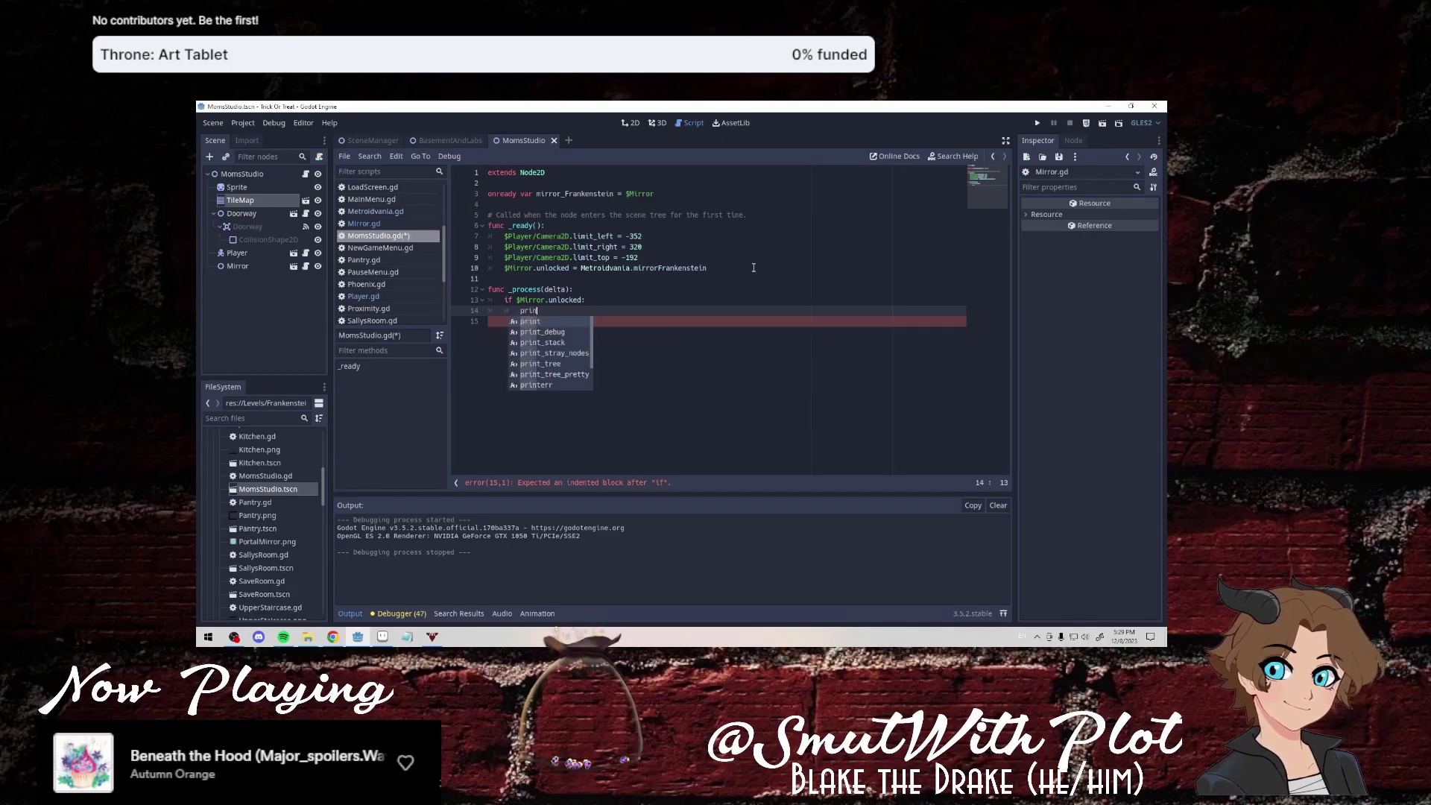
{"action": "type", "text": "t(\""}
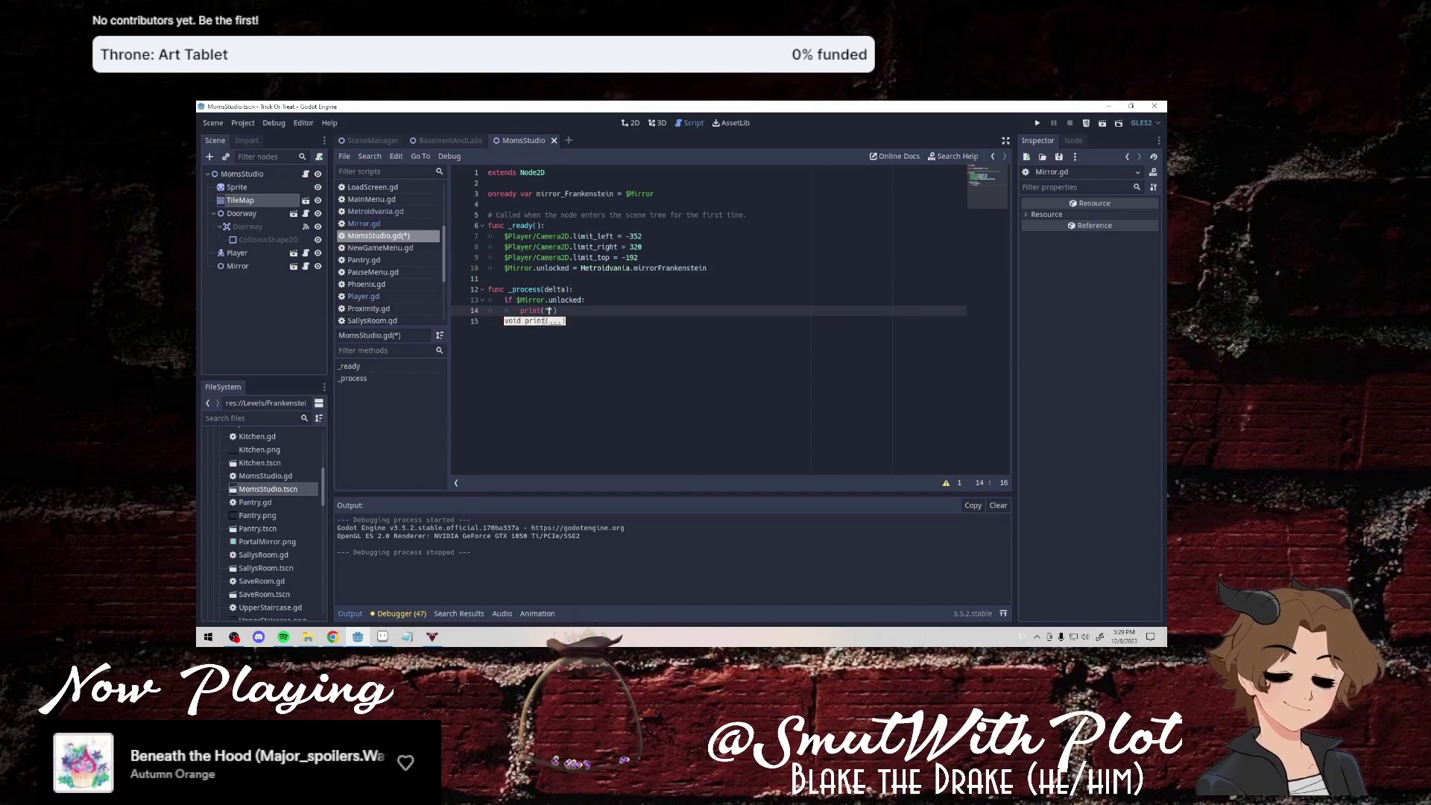
Wrap it in an Input.is_action_just_pressed("ui_interact") check, nesting the Mirror.unlocked test and print("WHISK AWAY").
{"action": "left_click_drag", "start_coordinate": [560, 312], "coordinate": [519, 301]}
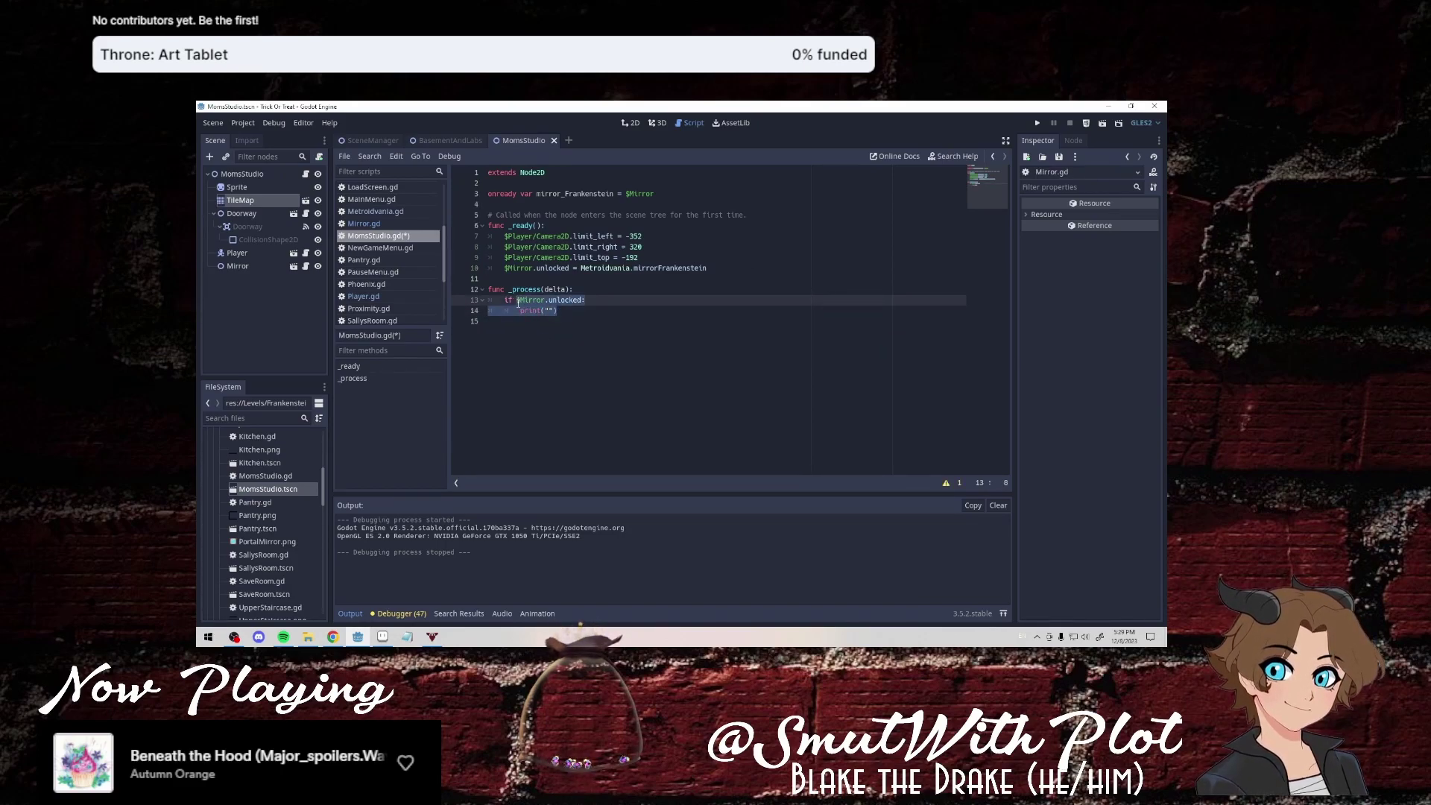
{"action": "type", "text": "Input.is"}
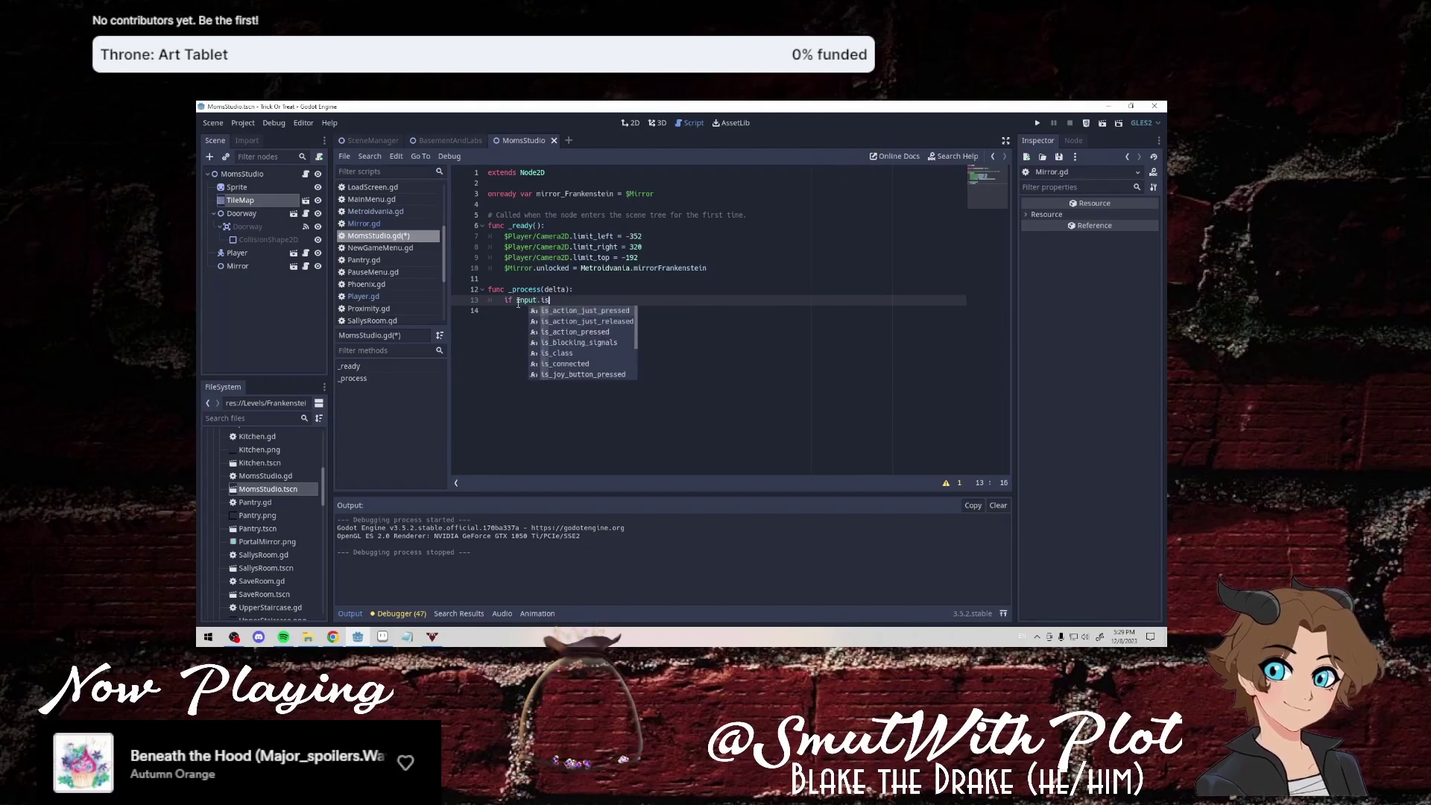
{"action": "key", "text": "Return"}
{"action": "type", "text": "\"ui"}
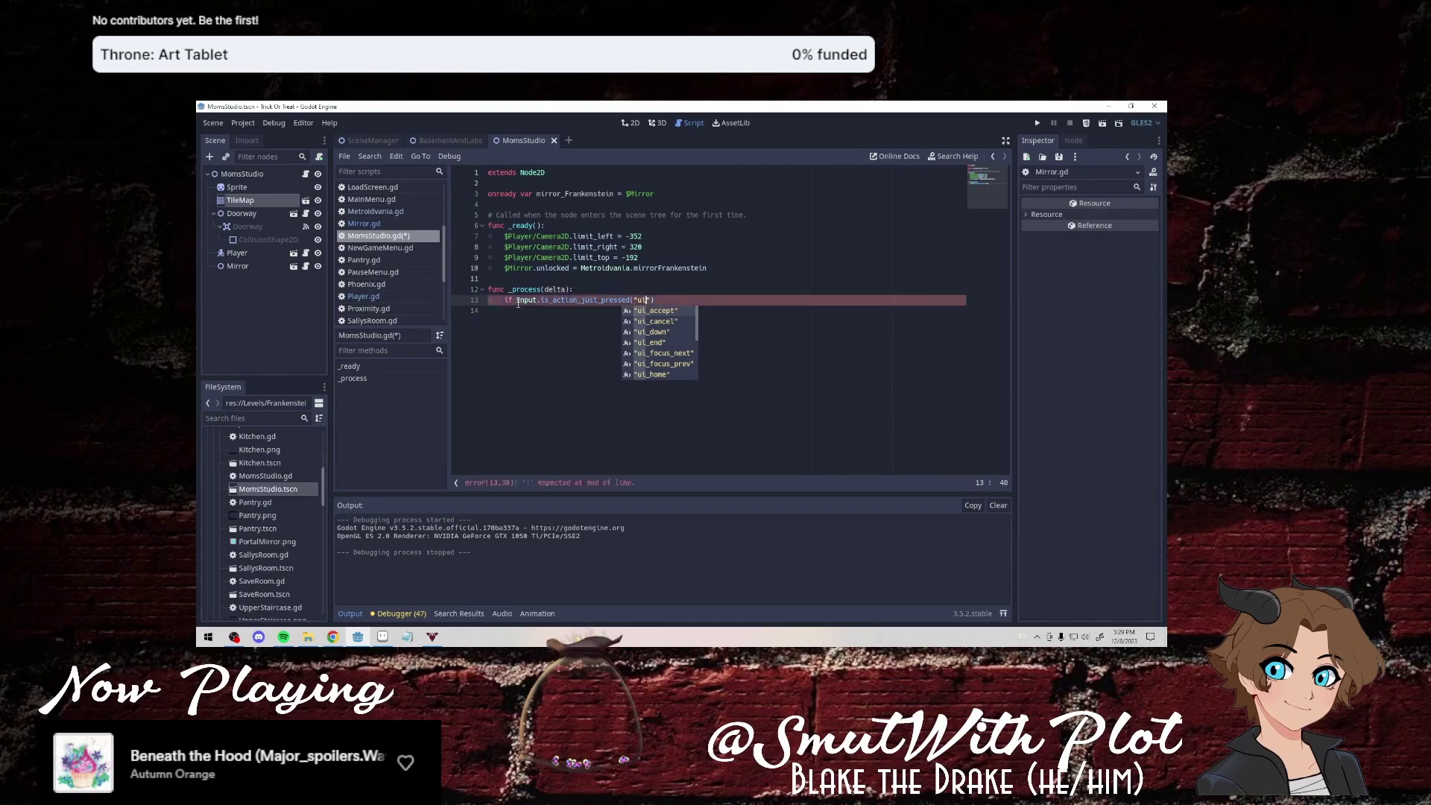
{"action": "type", "text": "_interact\""}
{"action": "key", "text": "Right"}
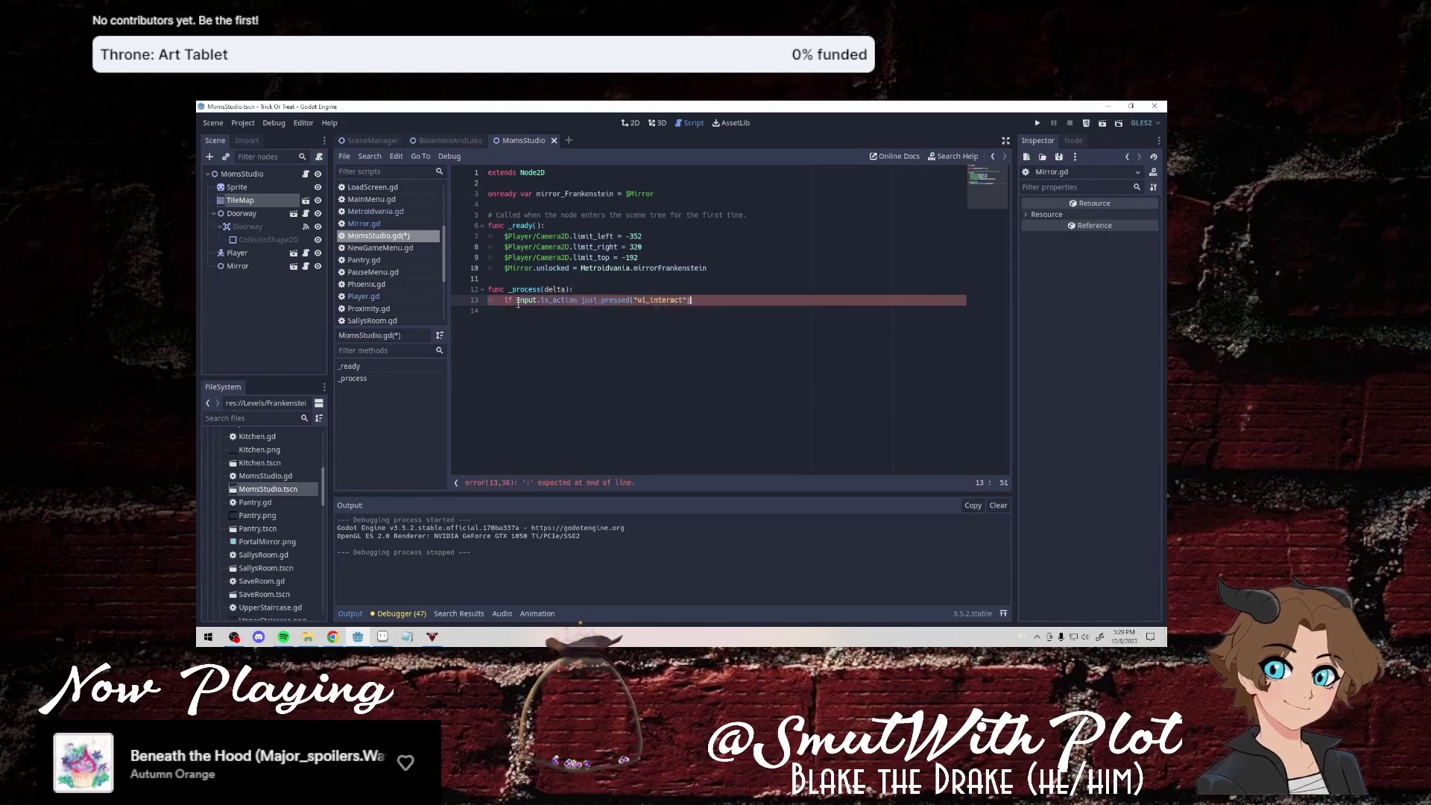
{"action": "type", "text": ":"}
{"action": "key", "text": "Return"}
{"action": "type", "text": "if $"}
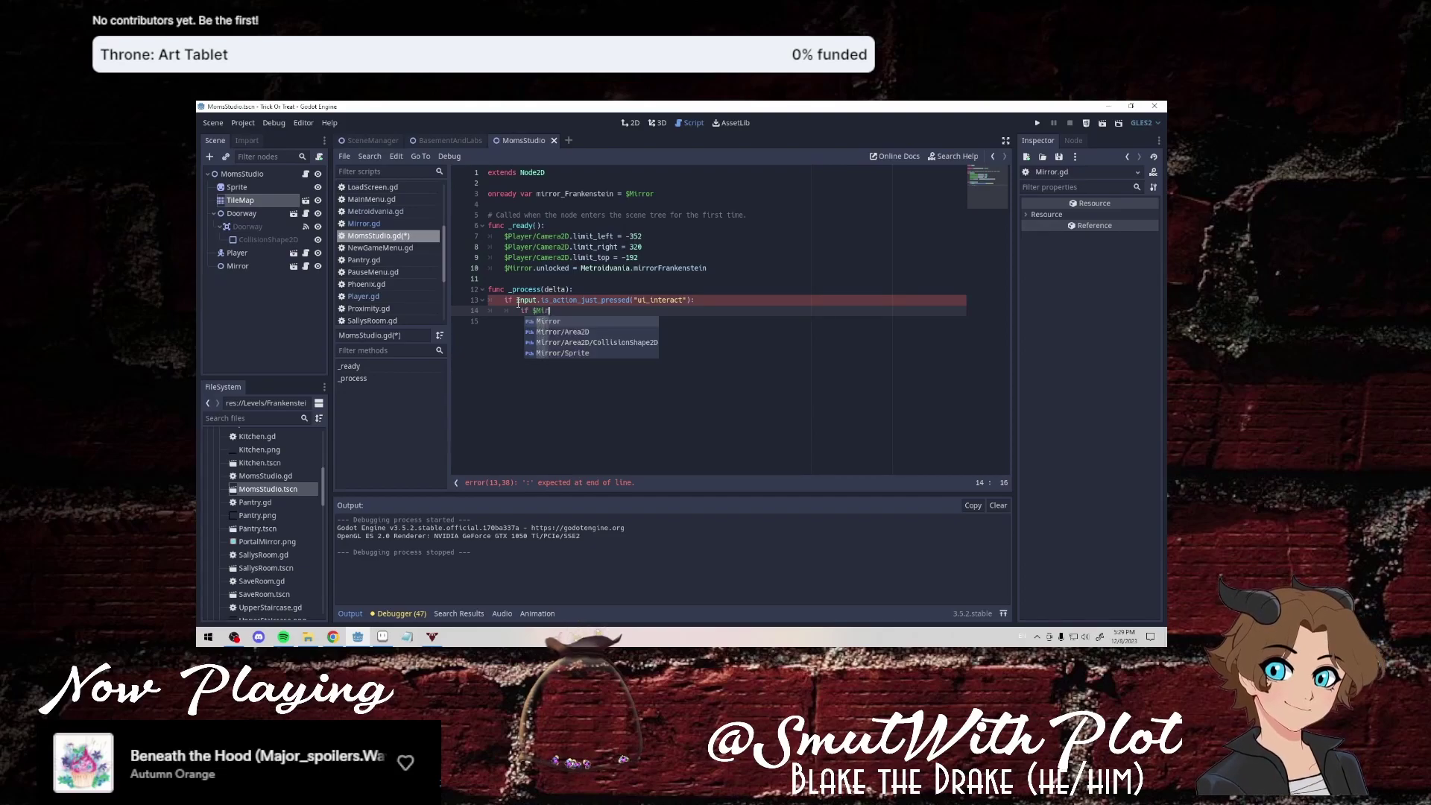
{"action": "type", "text": "Mirror.unlo"}
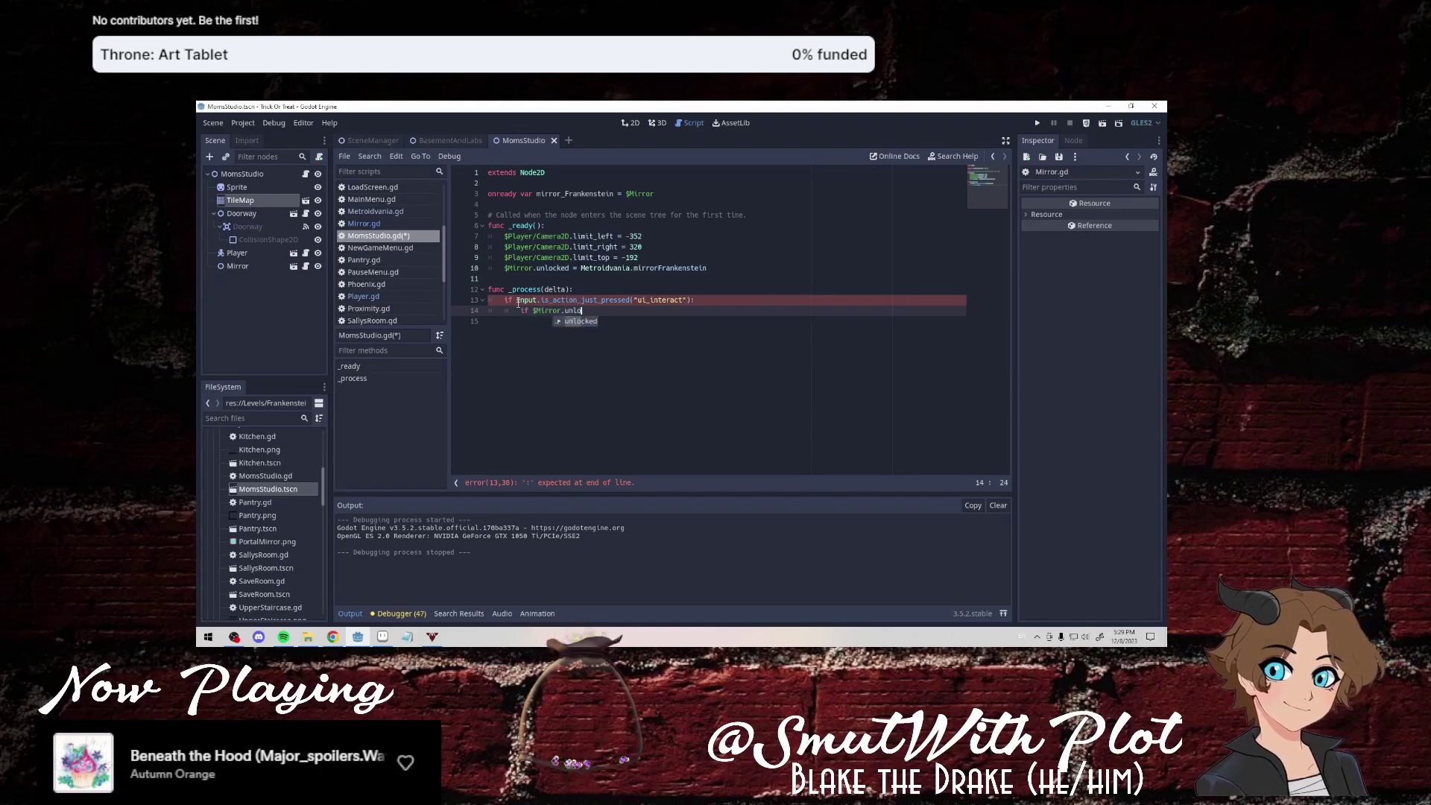
{"action": "type", "text": "cked:"}
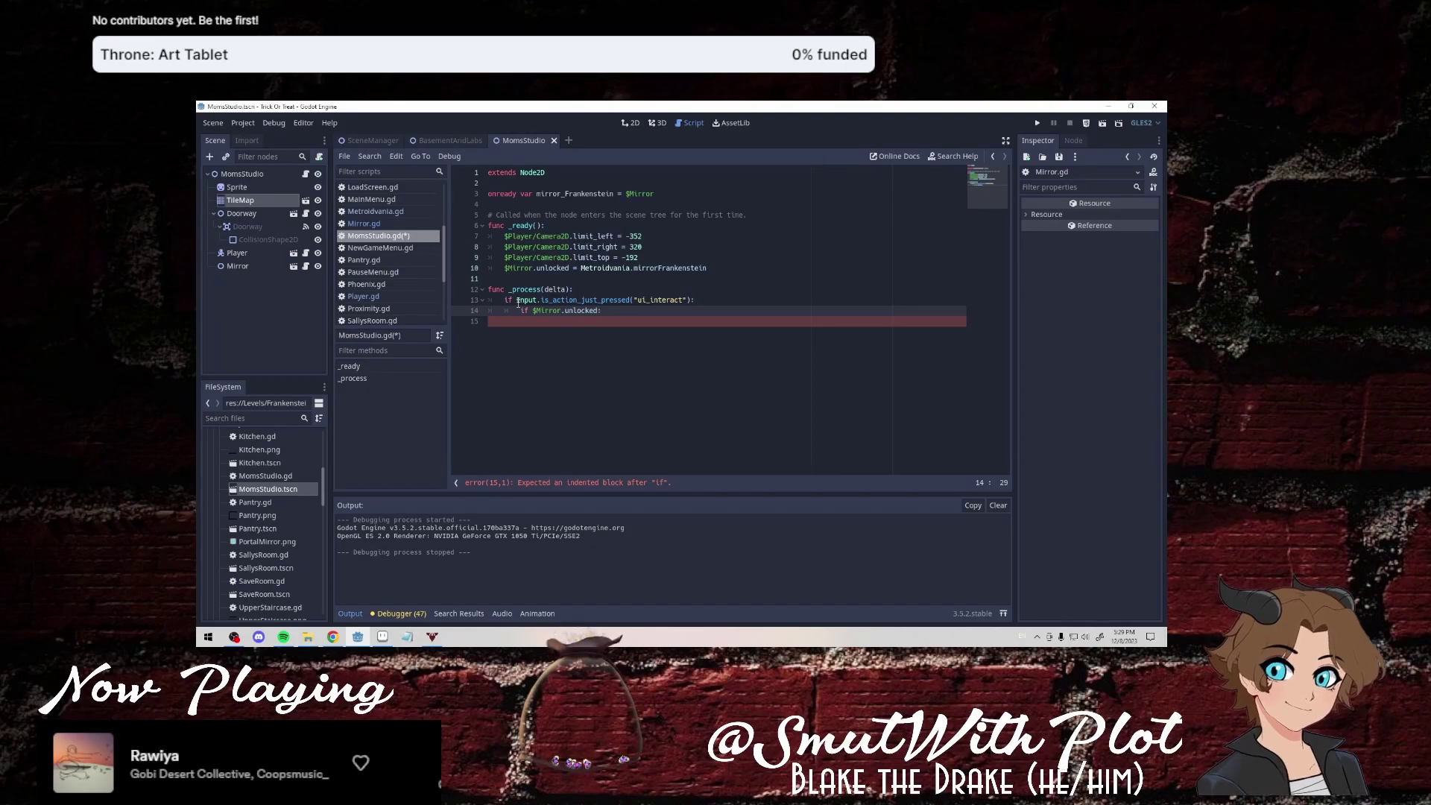
{"action": "key", "text": "Return"}
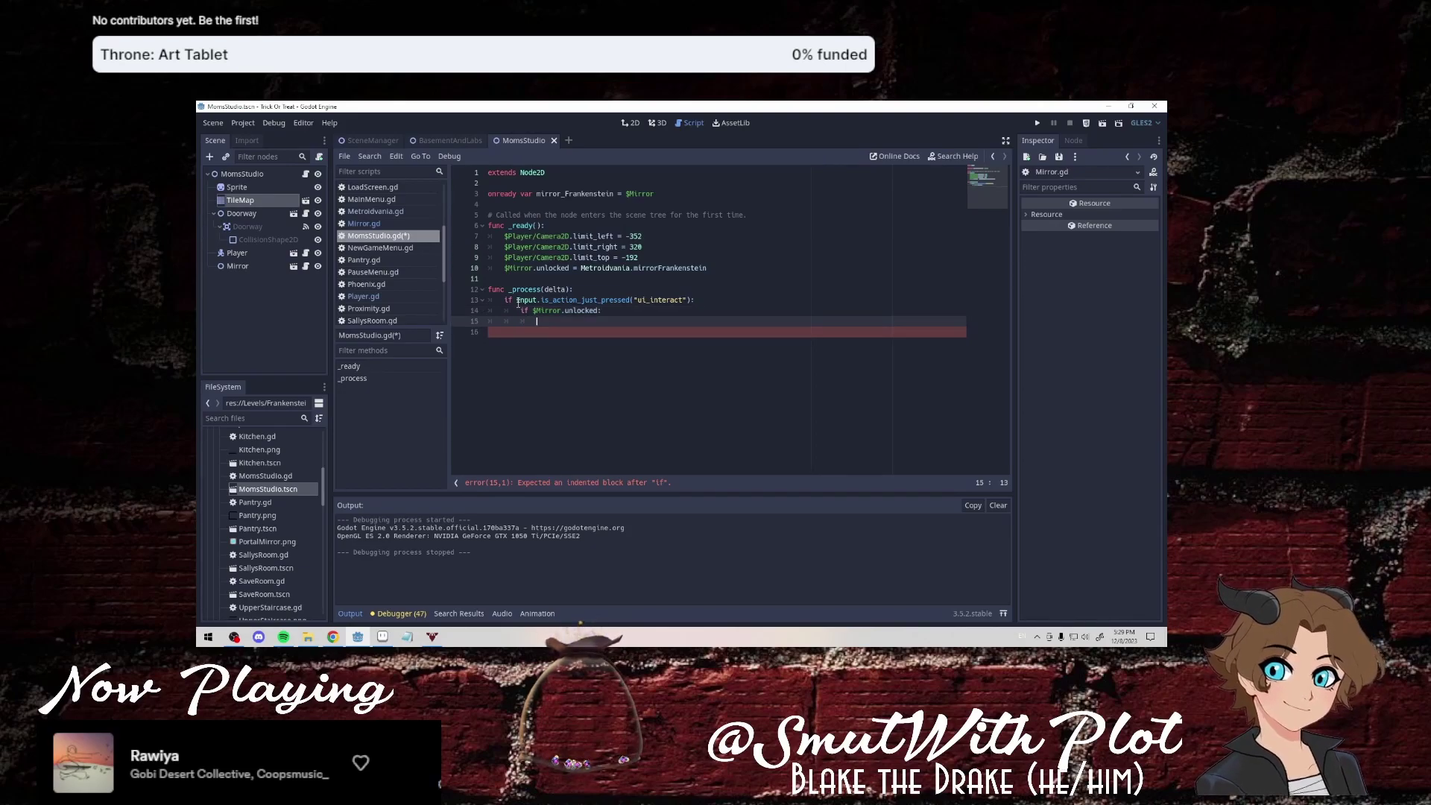
{"action": "type", "text": "print(\""}
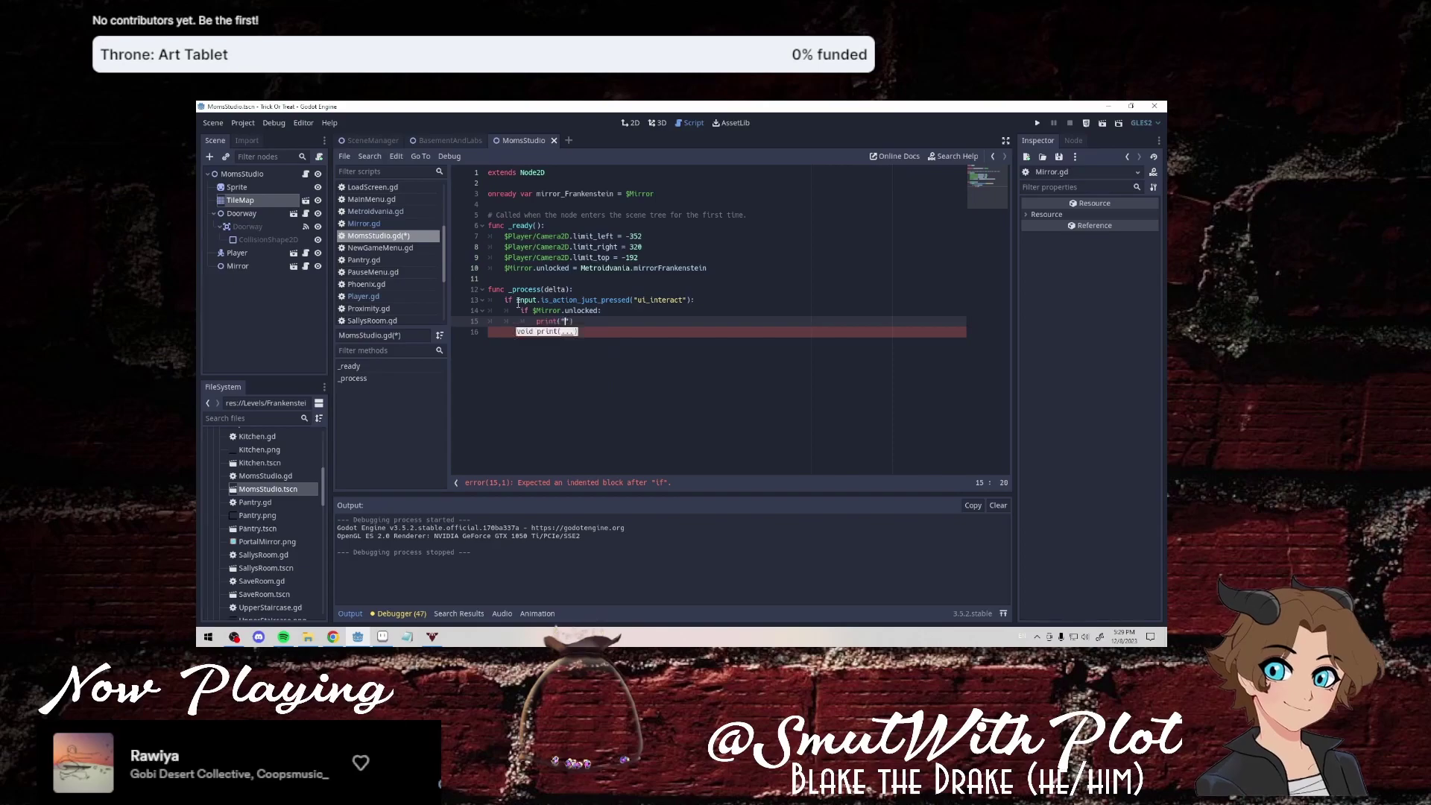
{"action": "type", "text": "WHISK "}
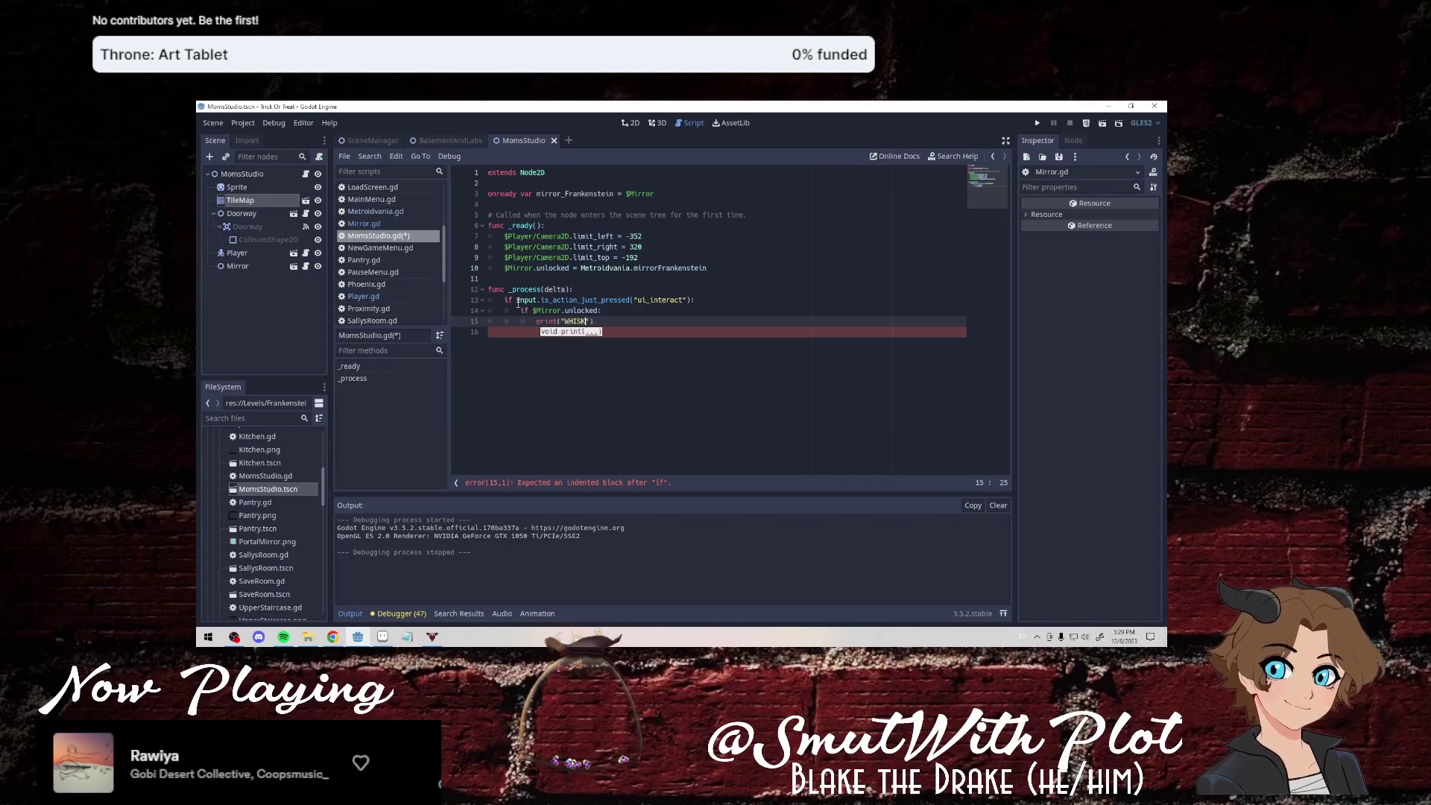
{"action": "type", "text": "AWAY"}
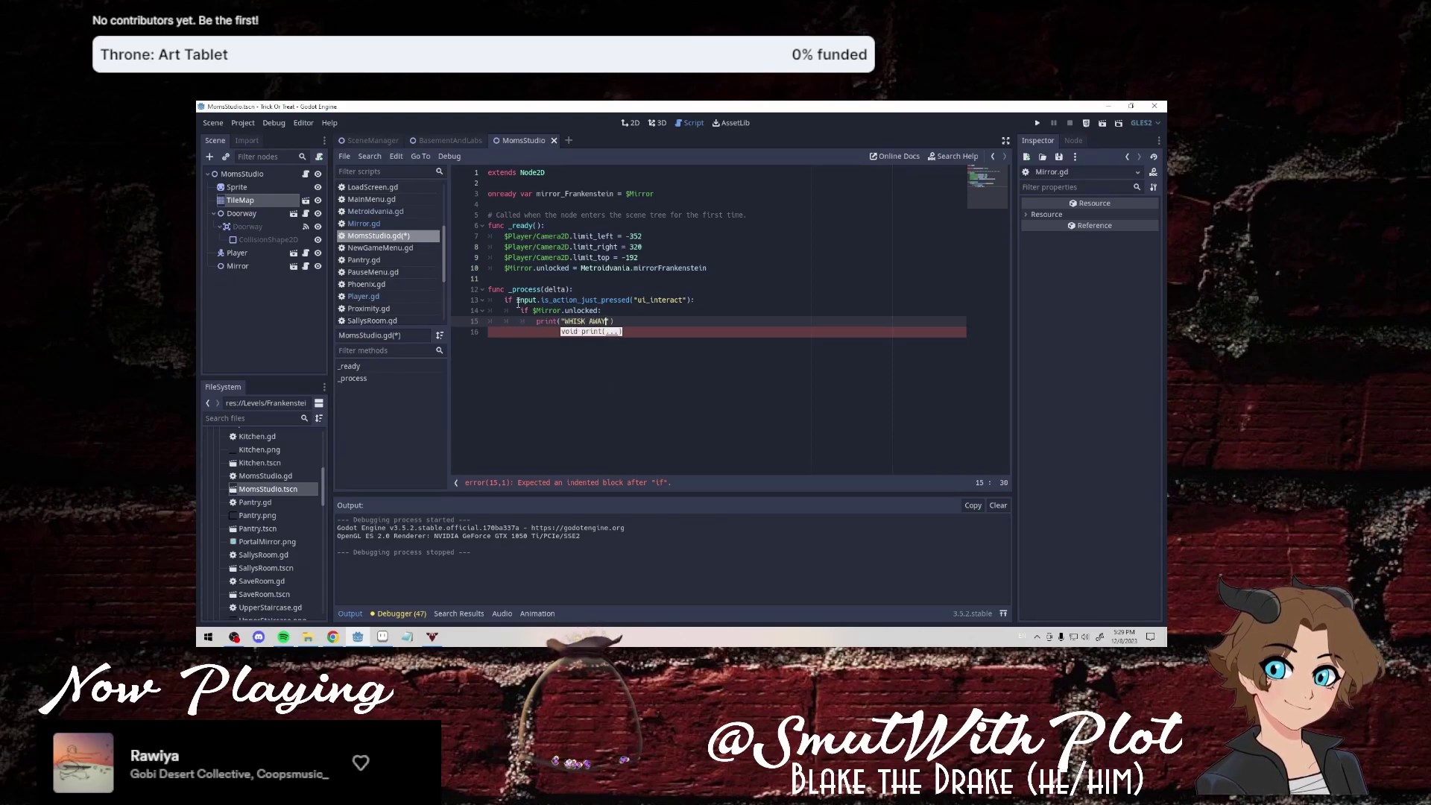
Replace the placeholder print with get_tree().change_scene().
{"action": "key", "text": "BackSpace"}
{"action": "key", "text": "BackSpace"}
{"action": "key", "text": "BackSpace"}
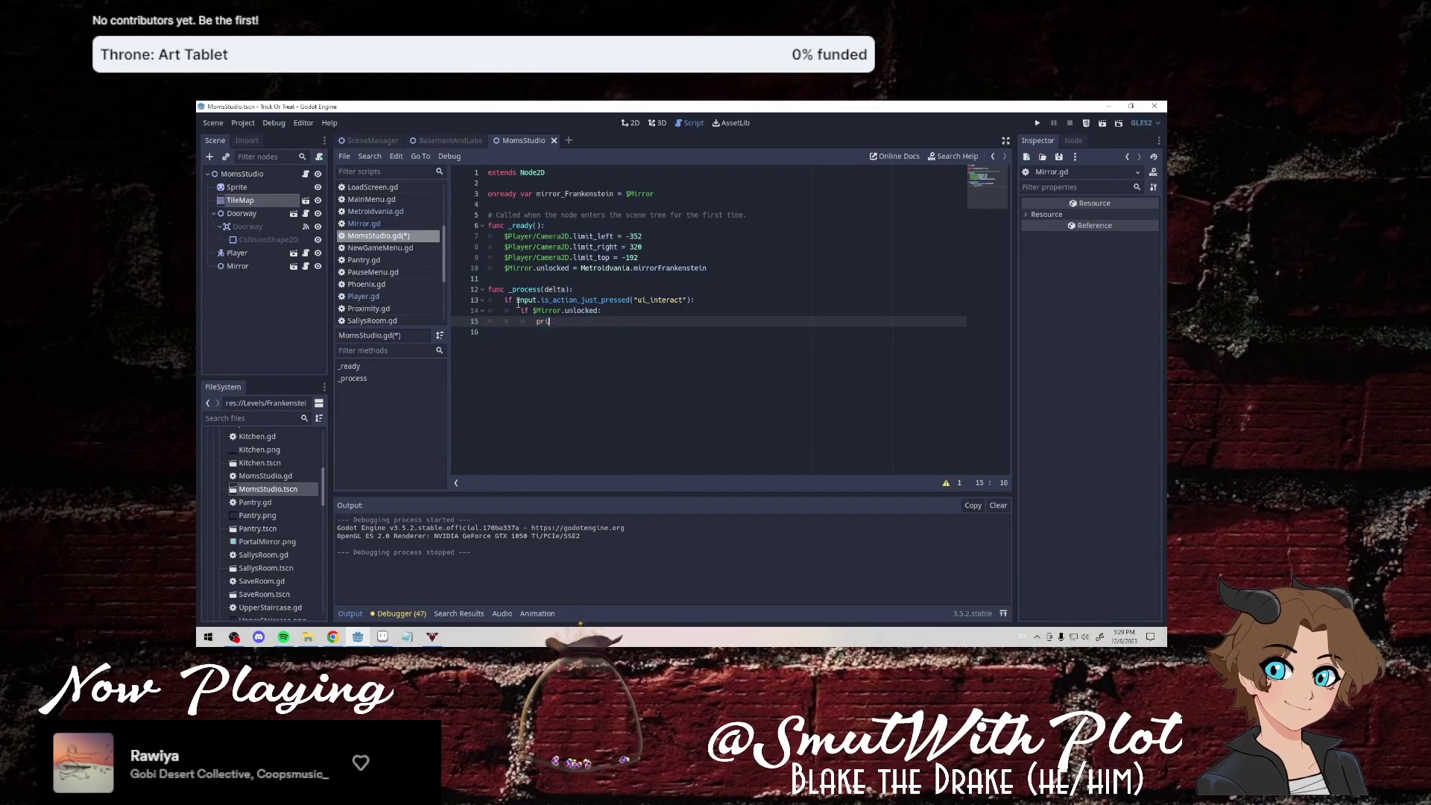
{"action": "key", "text": "BackSpace"}
{"action": "key", "text": "BackSpace"}
{"action": "key", "text": "BackSpace"}
{"action": "type", "text": "get_tree()."}
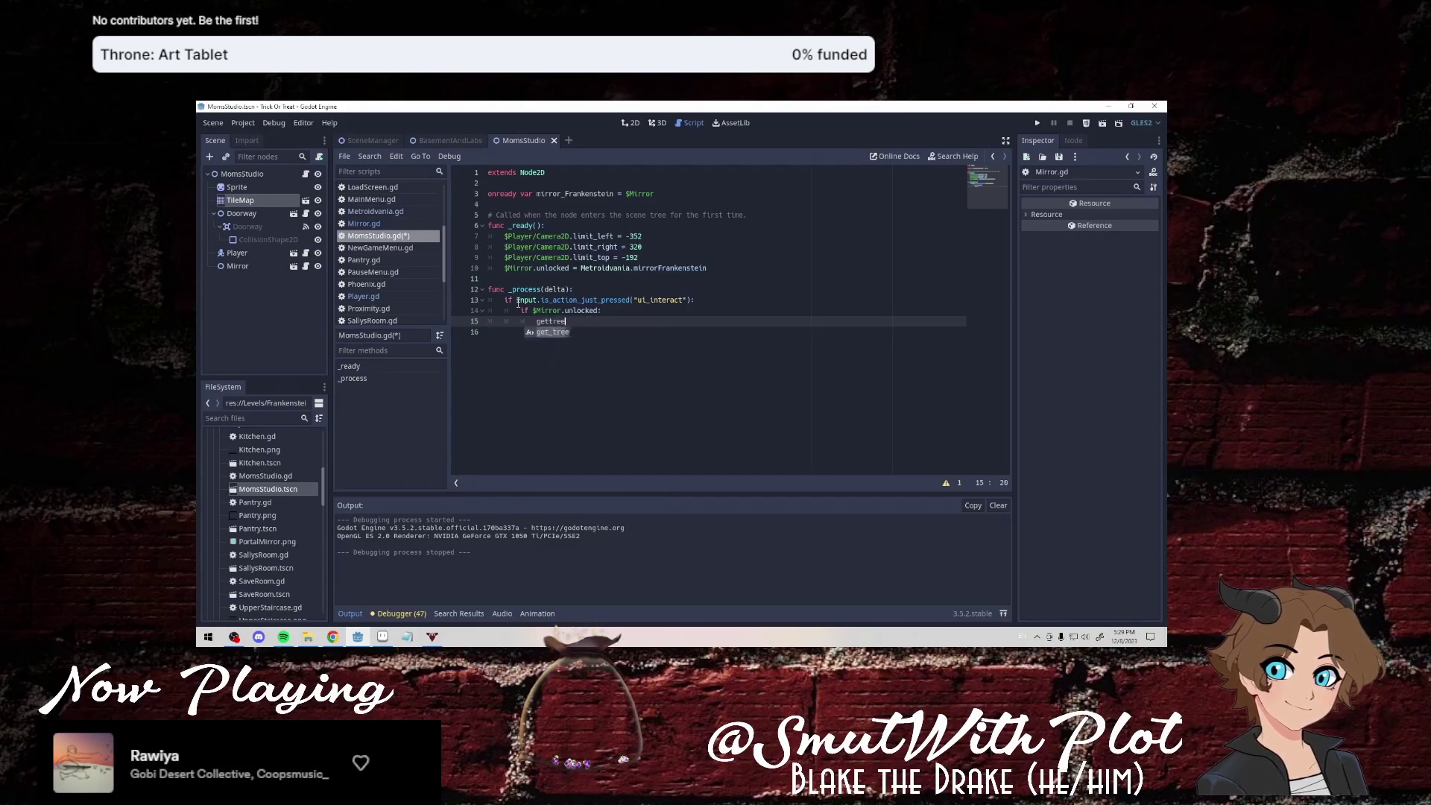
{"action": "type", "text": "change_scene("}
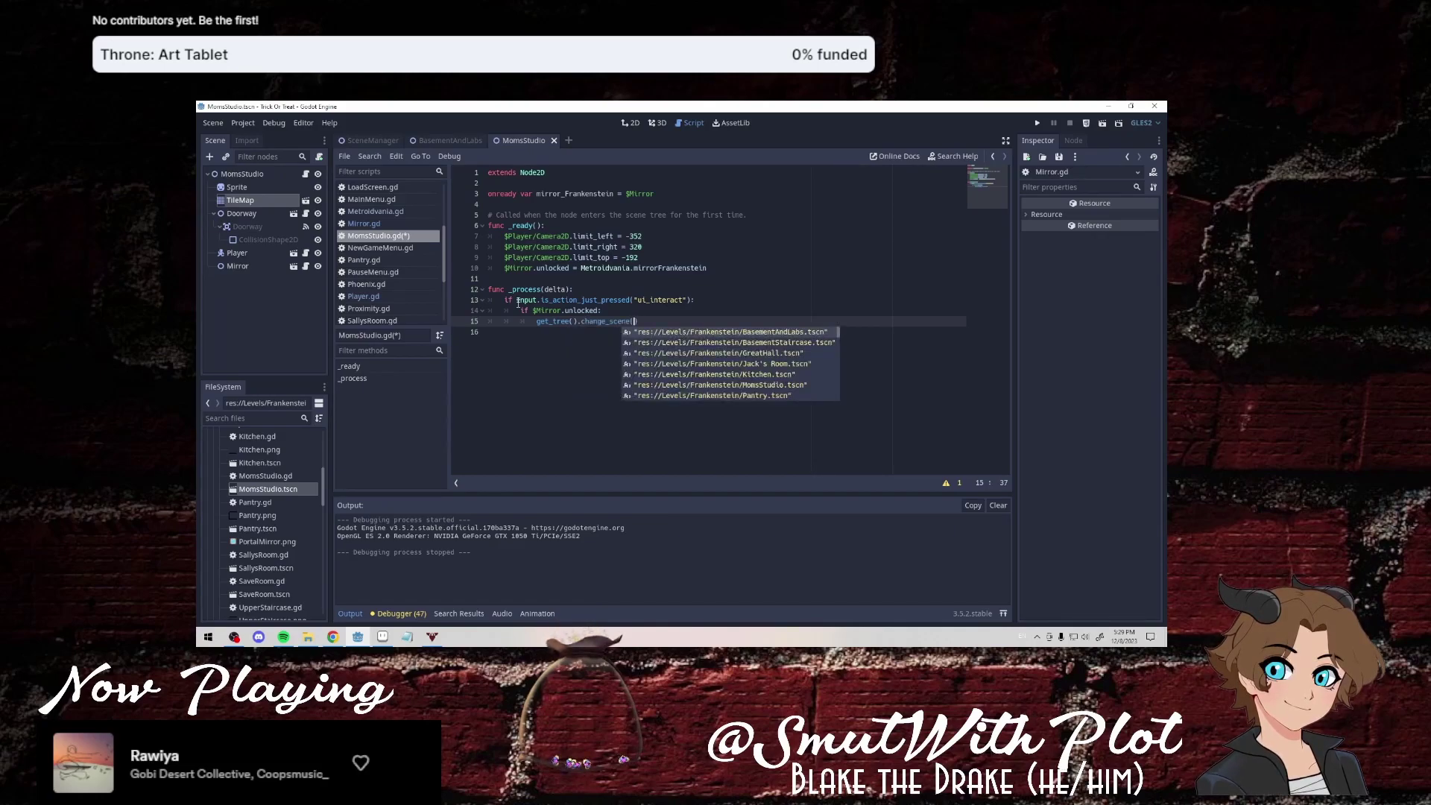
{"action": "type", "text": "m"}
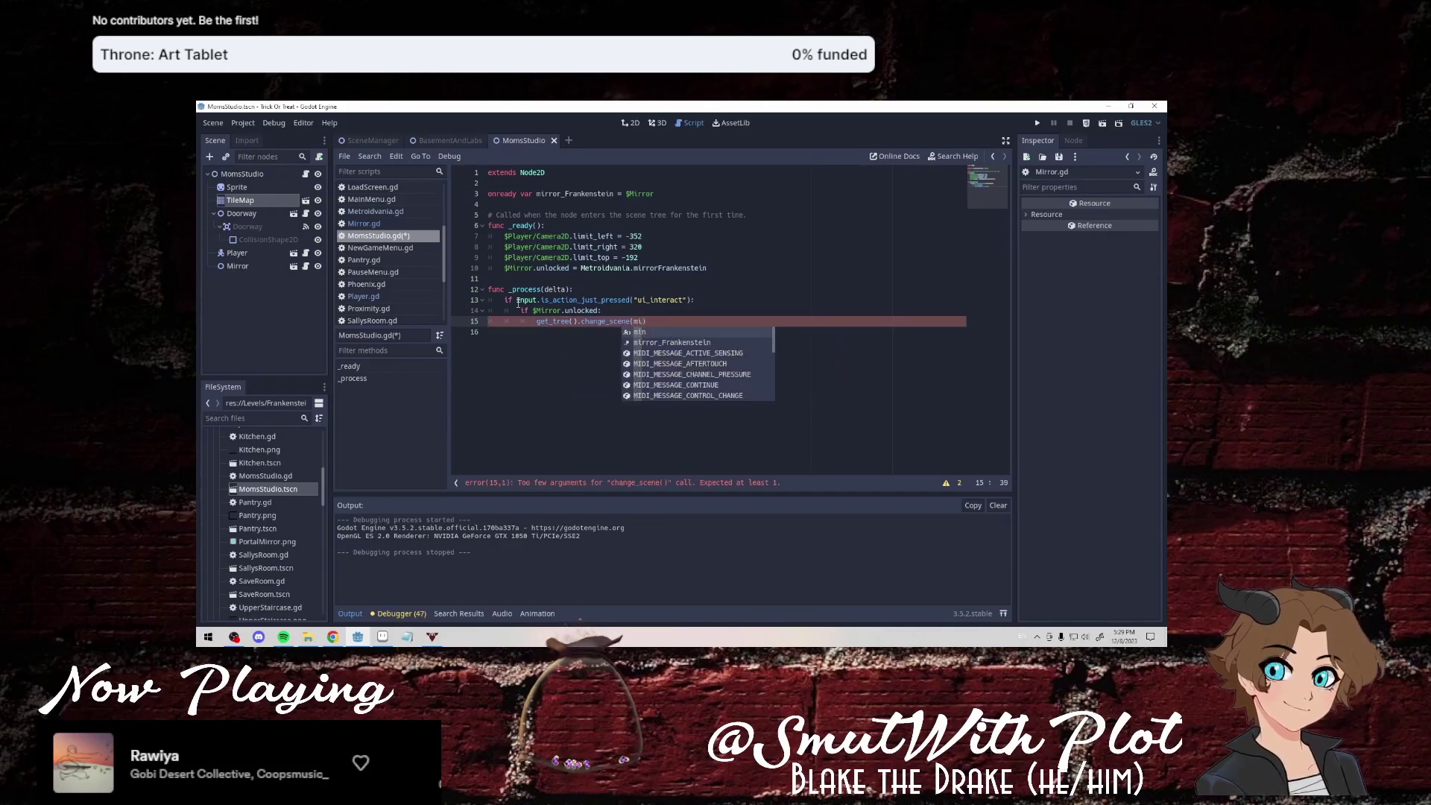
{"action": "key", "text": "BackSpace"}
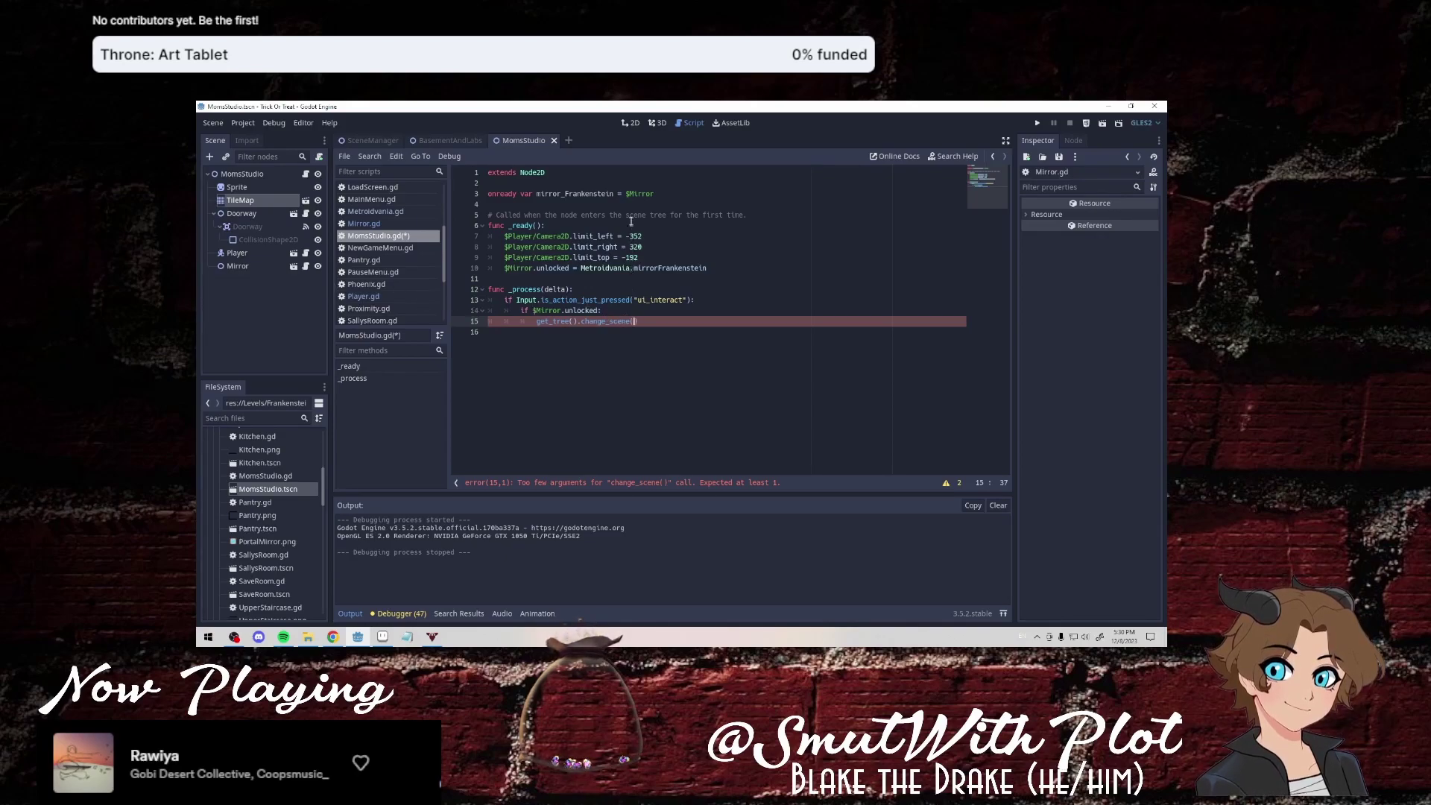
Draft a mirror_room variable on line 4 below the mirror_Frankenstein declaration, then remove it again.
{"action": "left_click", "coordinate": [652, 194]}
{"action": "key", "text": "Return"}
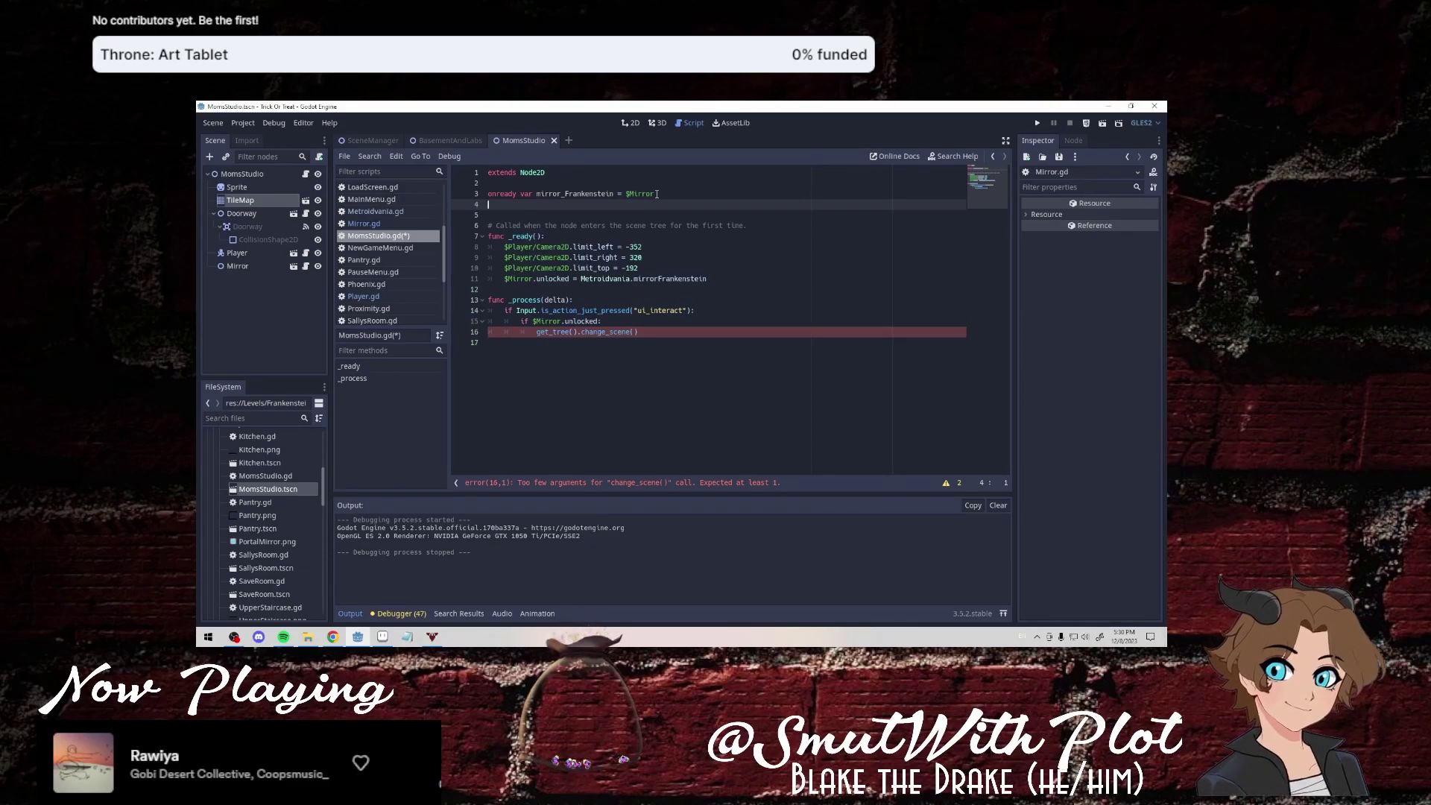
{"action": "type", "text": "onready v"}
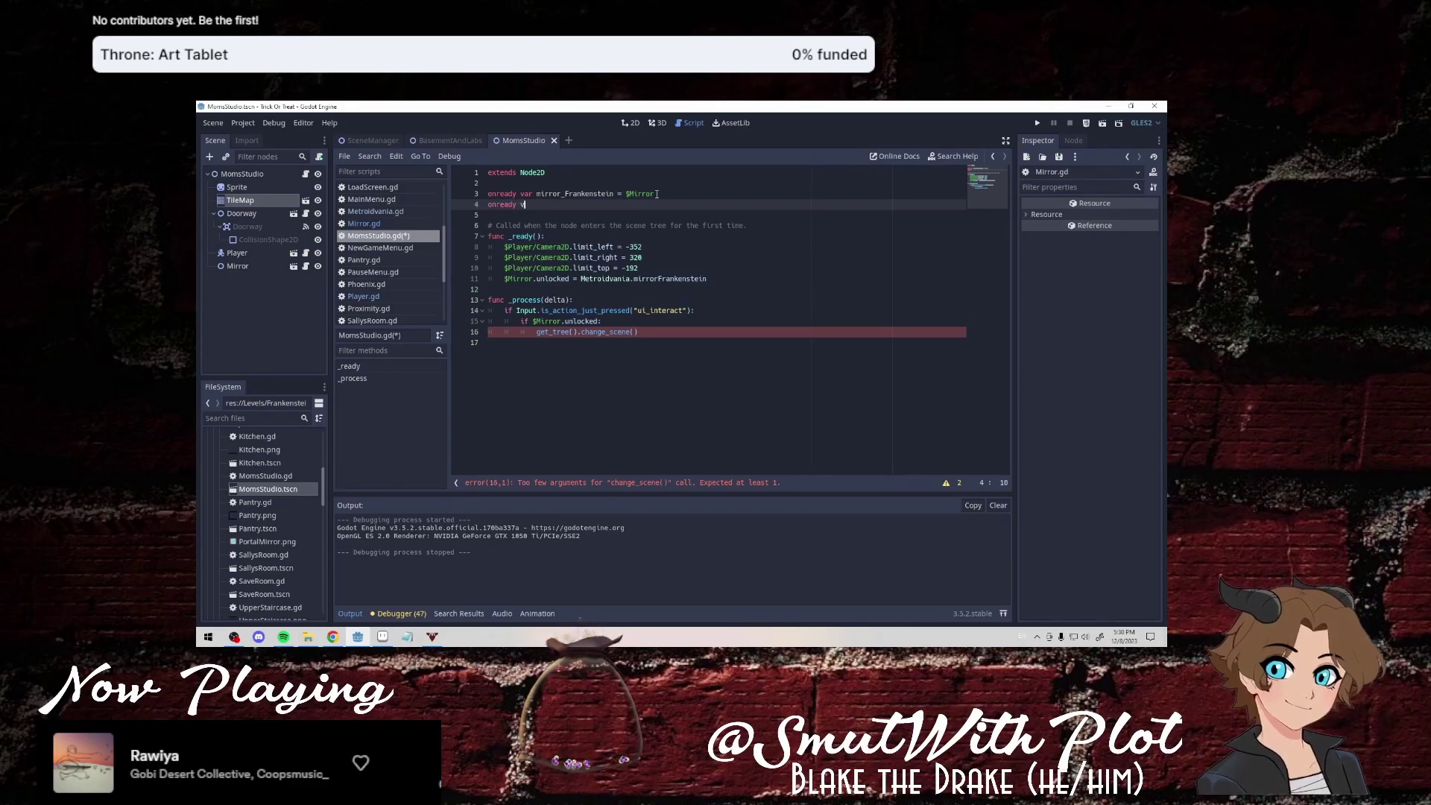
{"action": "key", "text": "BackSpace"}
{"action": "key", "text": "BackSpace"}
{"action": "key", "text": "BackSpace"}
{"action": "type", "text": "var m"}
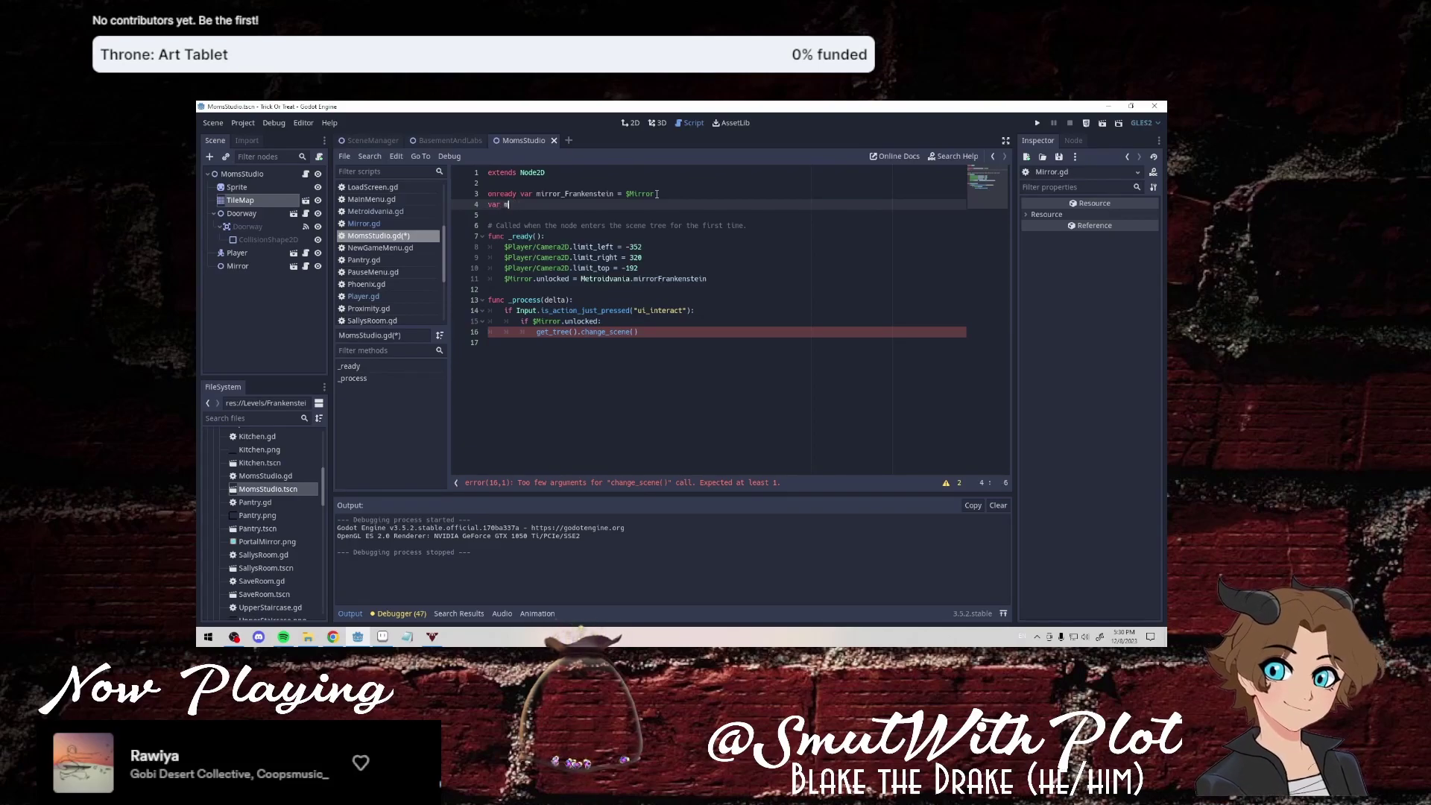
{"action": "type", "text": "irror_room"}
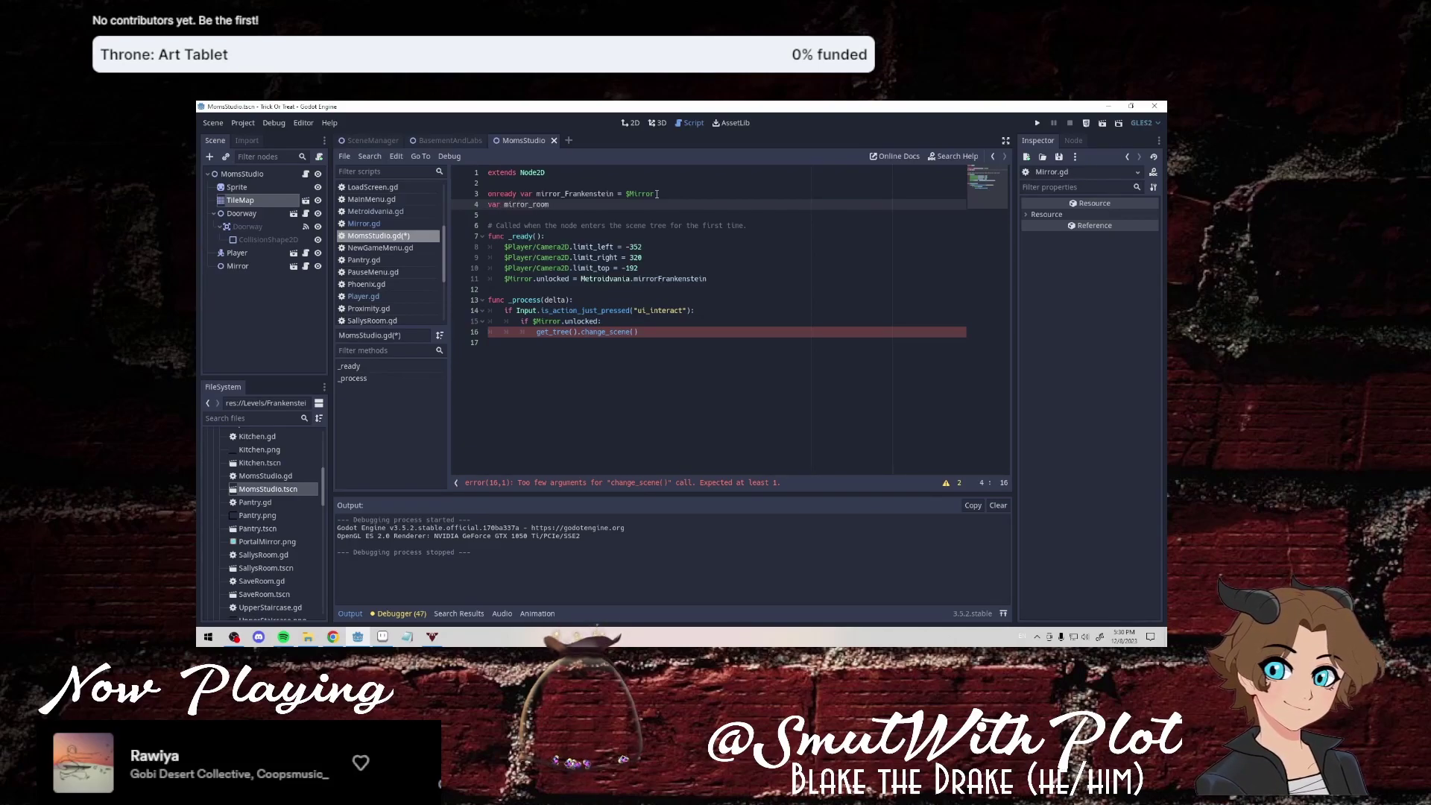
{"action": "key", "text": "BackSpace"}
{"action": "key", "text": "BackSpace"}
{"action": "key", "text": "BackSpace"}
{"action": "key", "text": "BackSpace"}
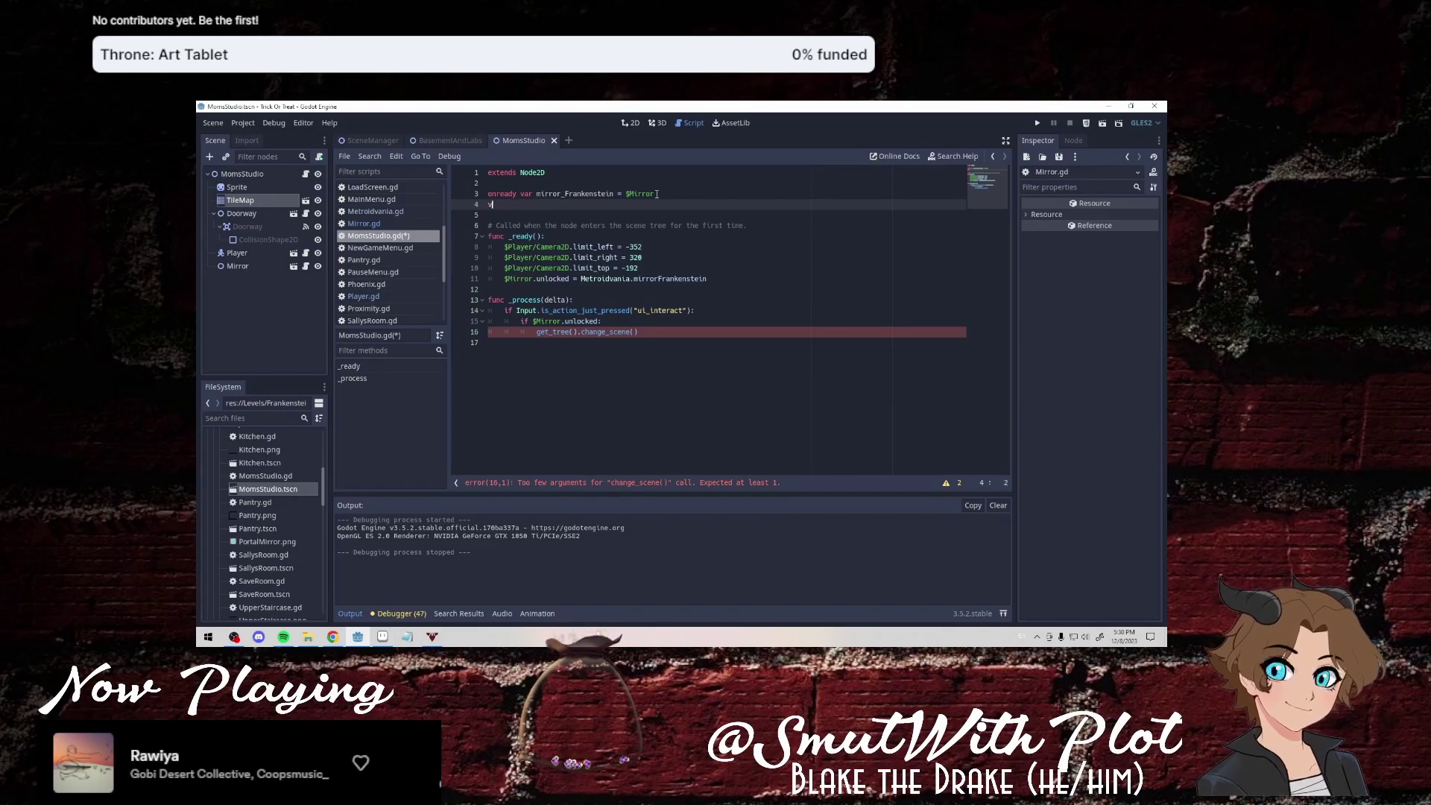
{"action": "key", "text": "BackSpace"}
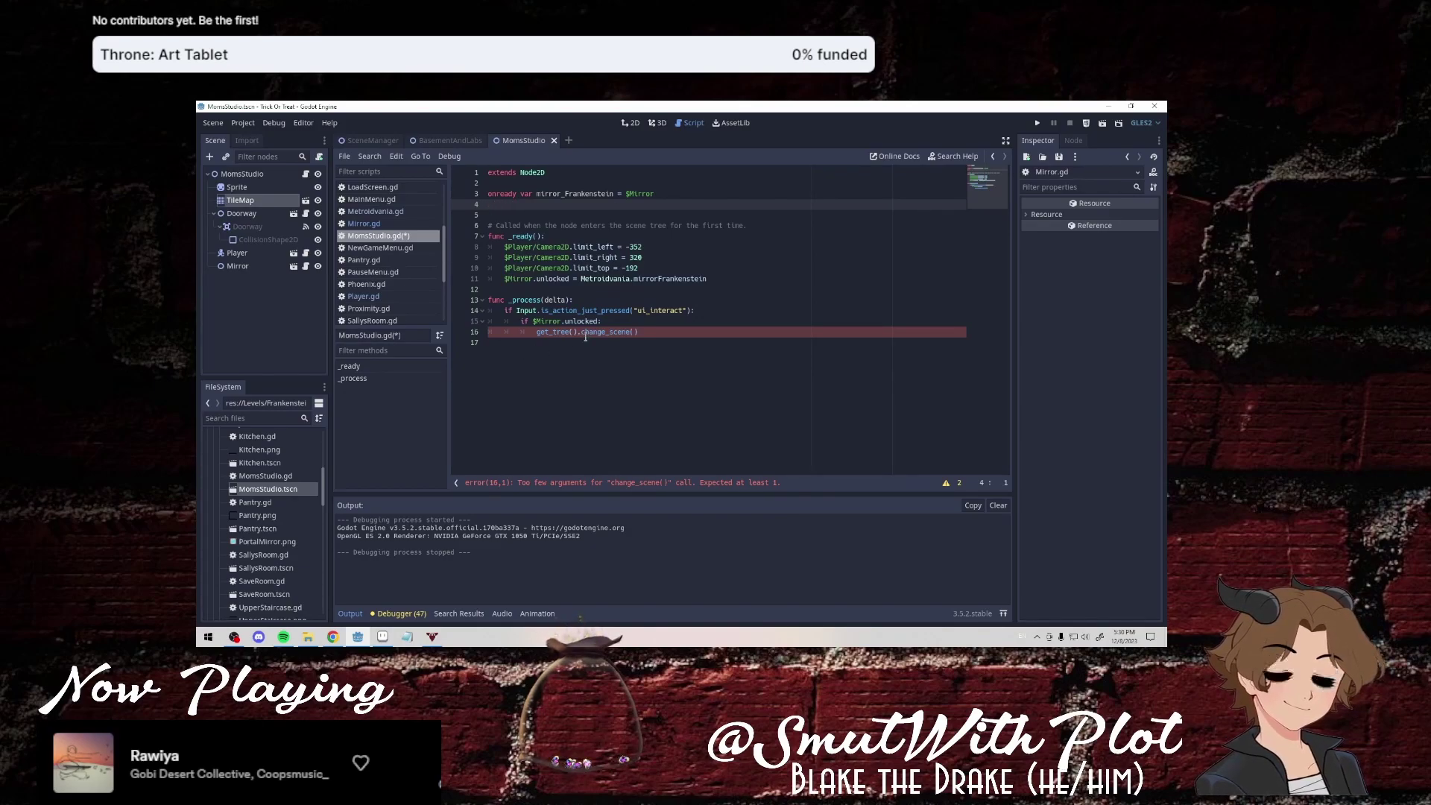
{"action": "left_click", "coordinate": [634, 332]}
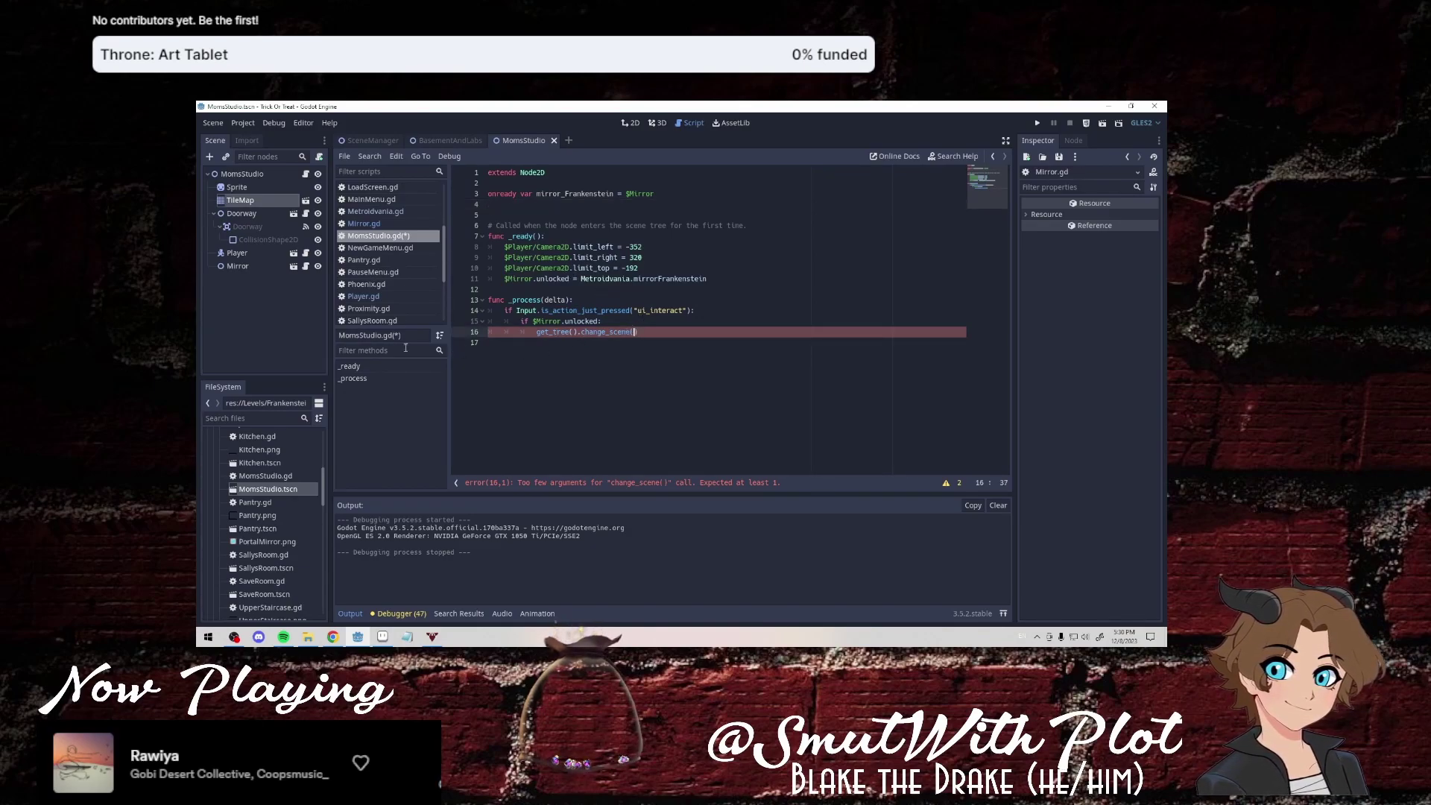
Add an 'export var MirrorRoom =' line under the # Mirrors comment in Metroidvania.gd.
{"action": "left_click", "coordinate": [380, 212]}
{"action": "scroll", "coordinate": [610, 337], "scroll_direction": "down", "scroll_amount": 2}
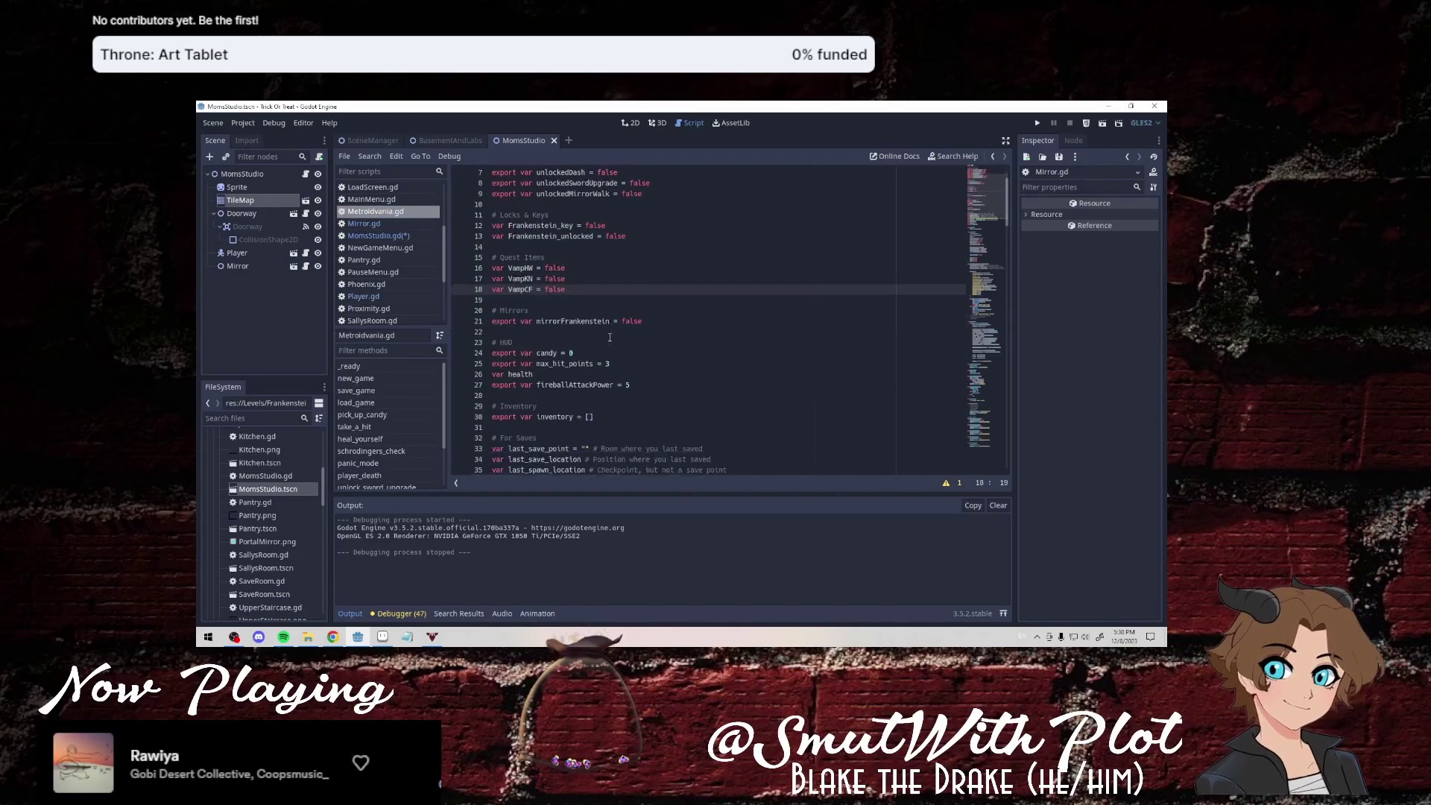
{"action": "left_click", "coordinate": [610, 312]}
{"action": "key", "text": "Return"}
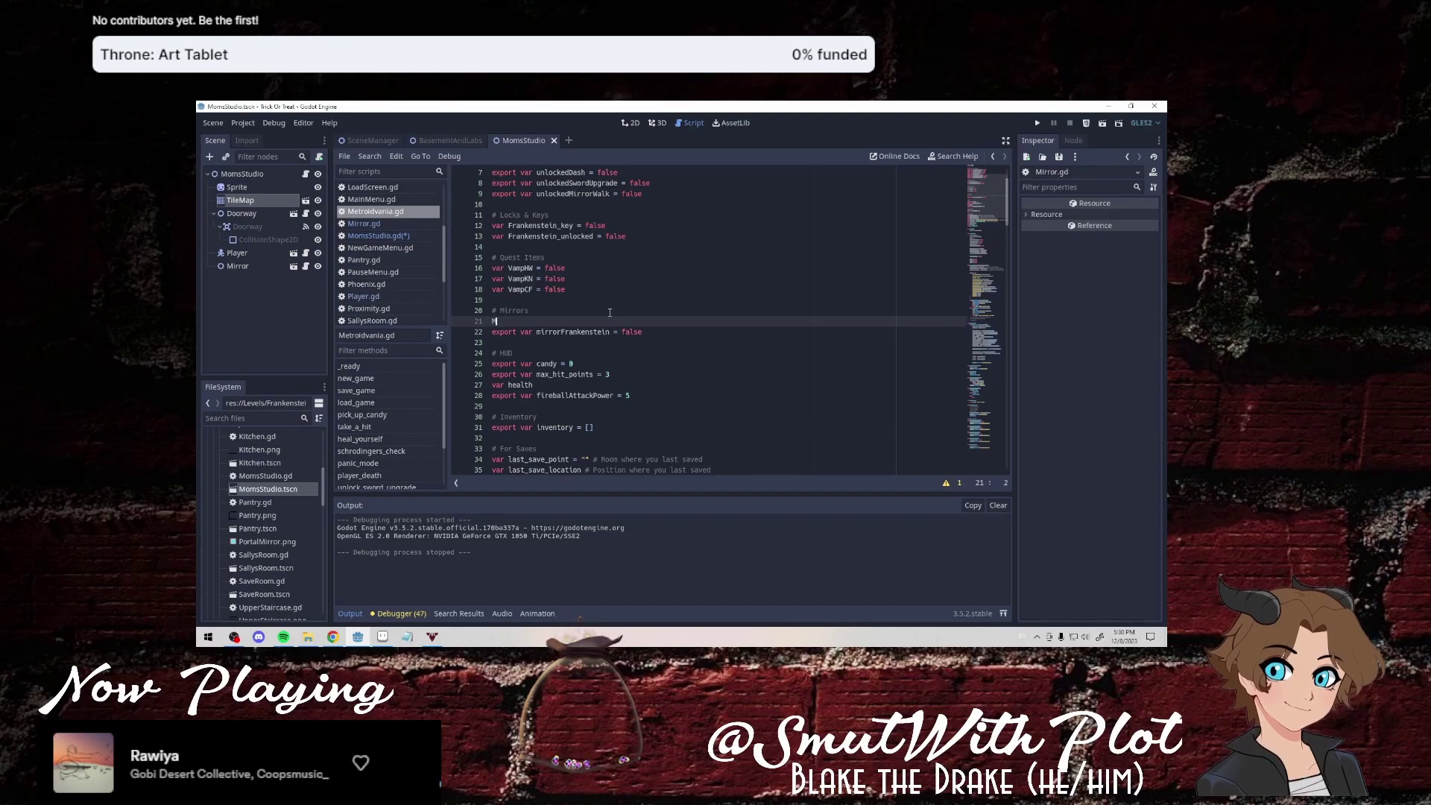
{"action": "type", "text": "irrorRoom ="}
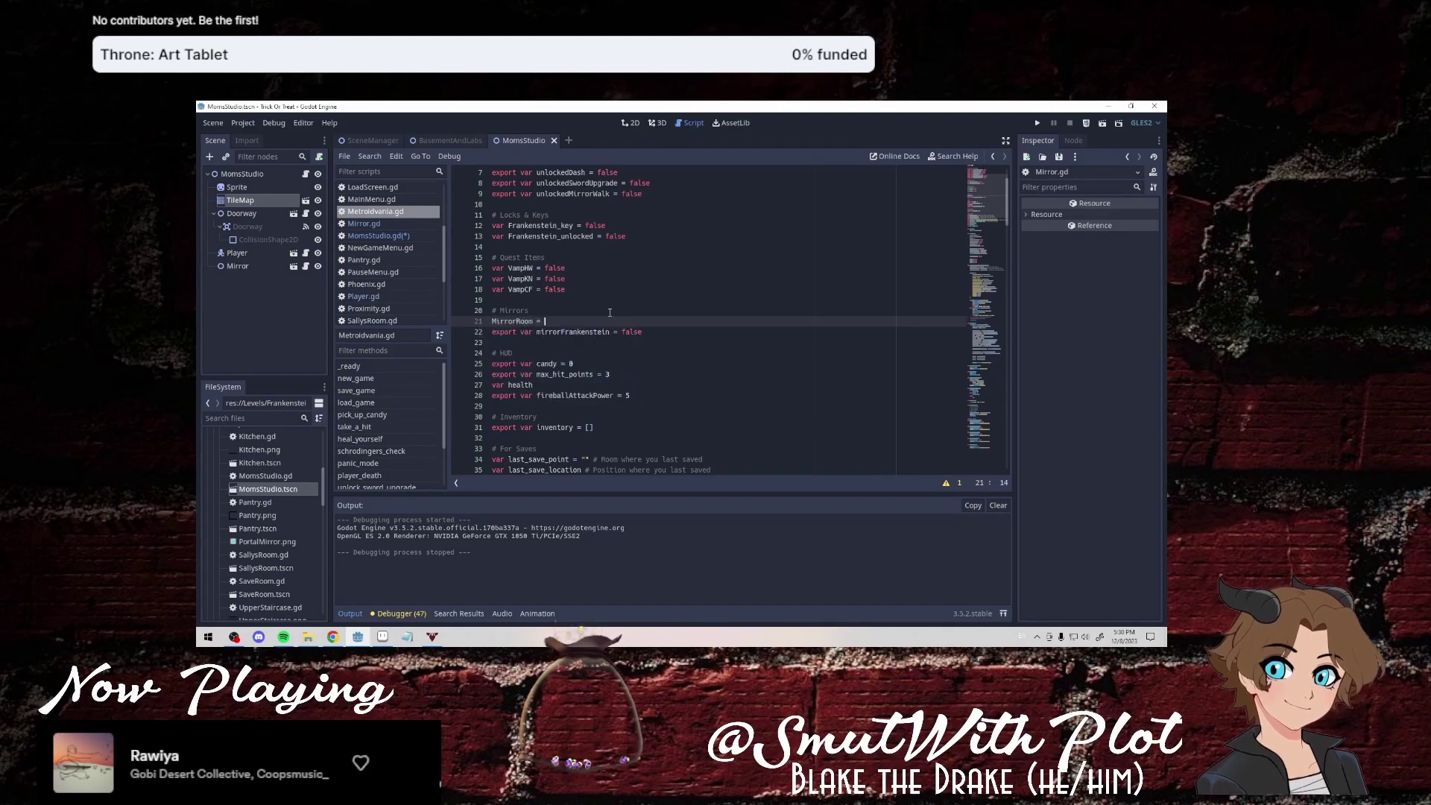
{"action": "left_click", "coordinate": [492, 321]}
{"action": "type", "text": "var"}
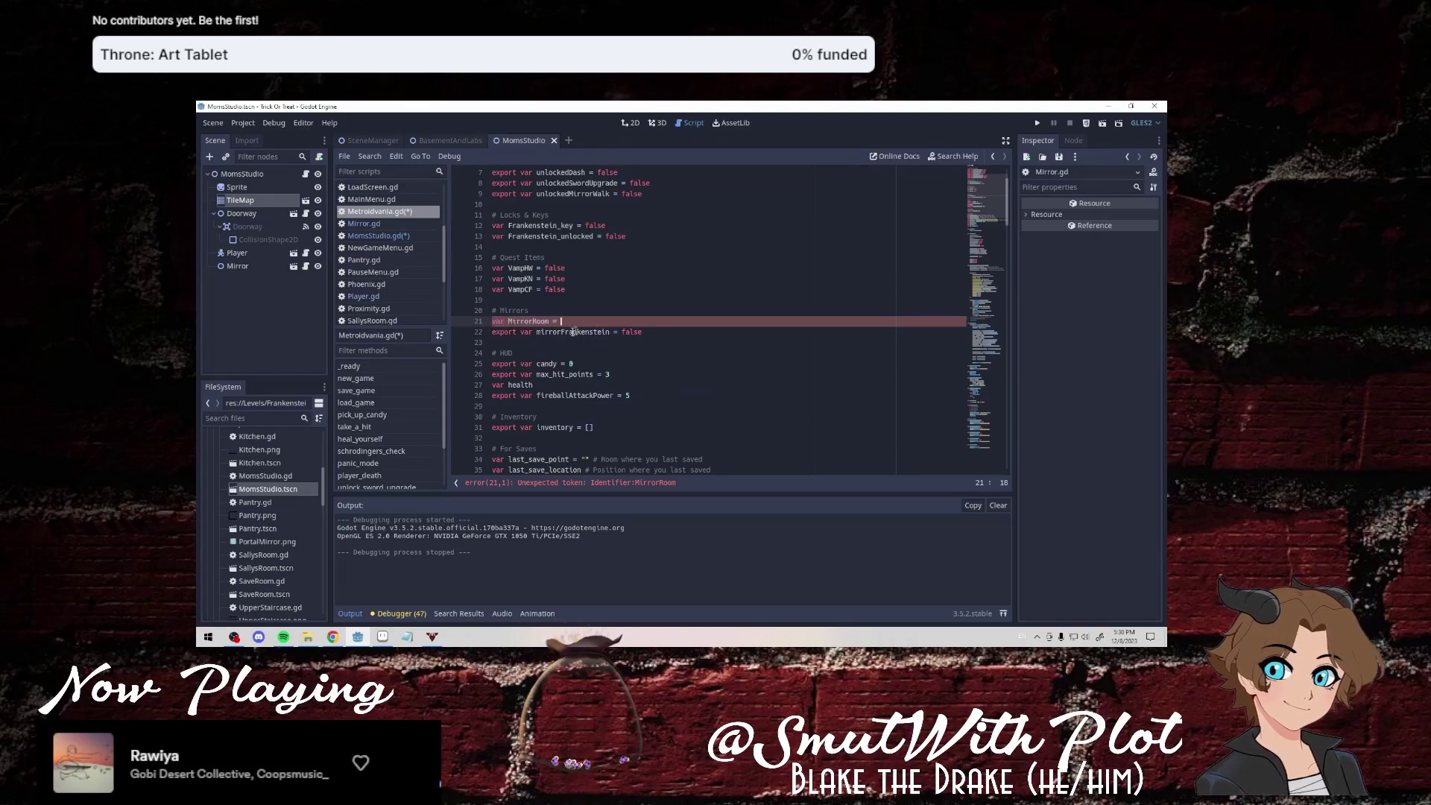
{"action": "left_click", "coordinate": [493, 321]}
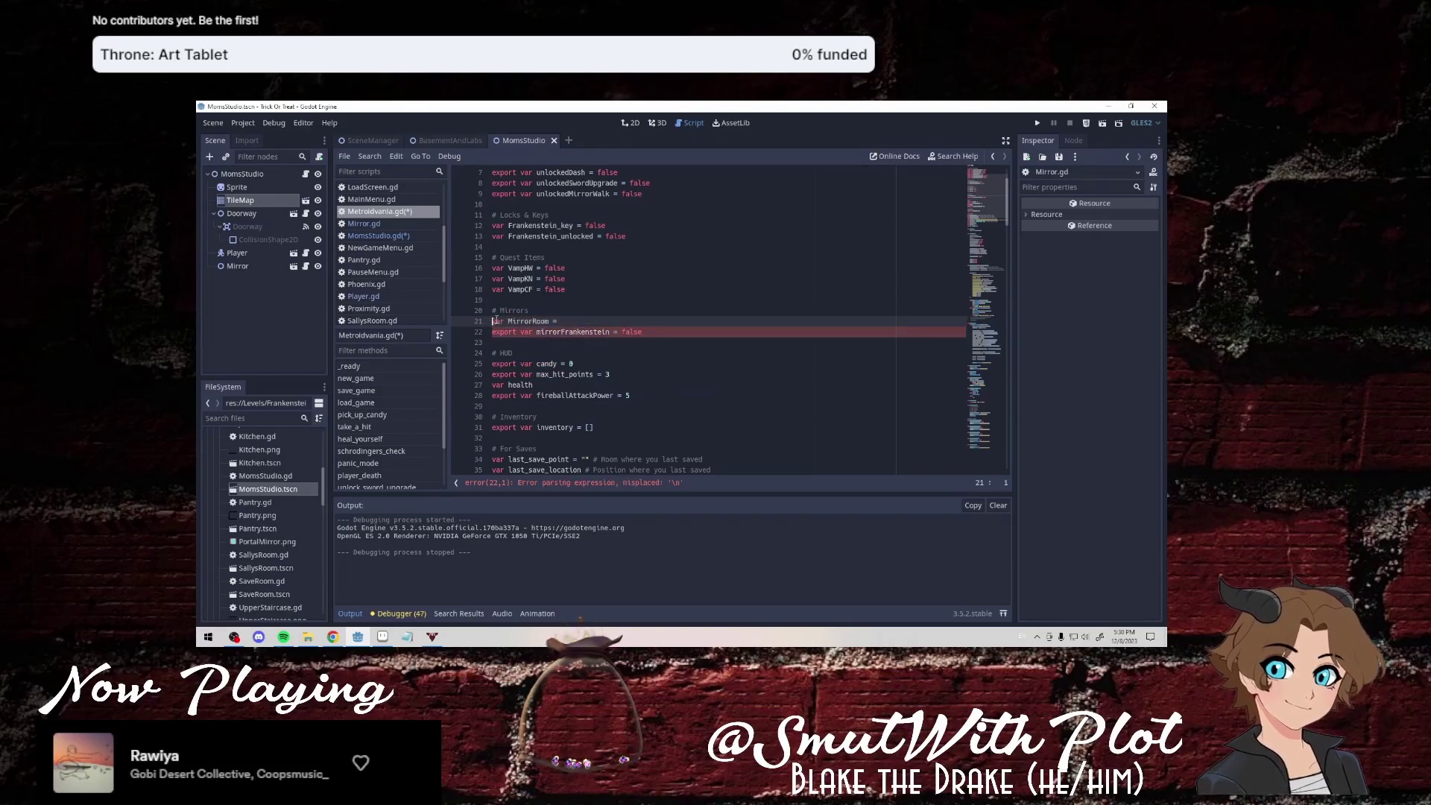
{"action": "type", "text": "export"}
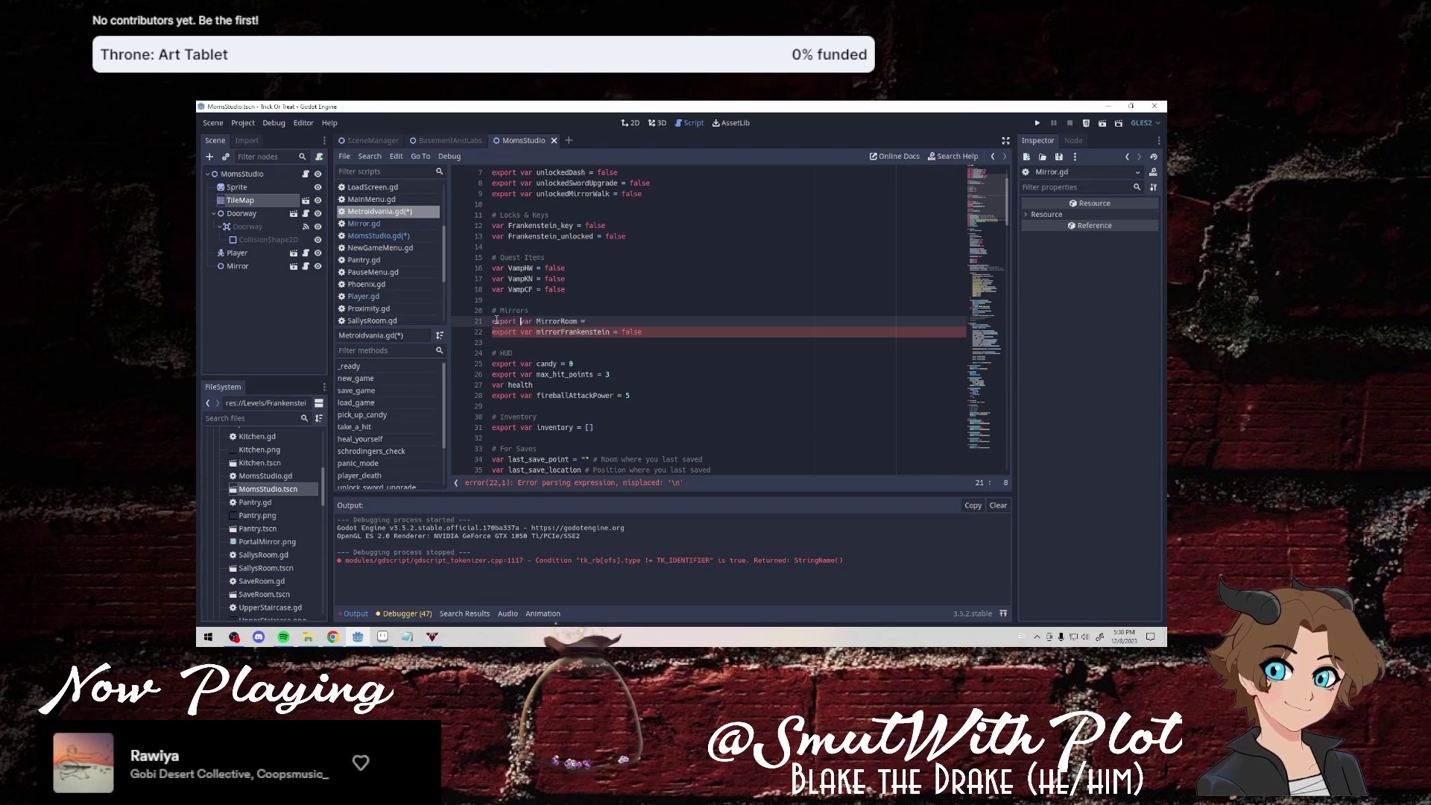
{"action": "key", "text": "End"}
{"action": "key", "text": "BackSpace"}
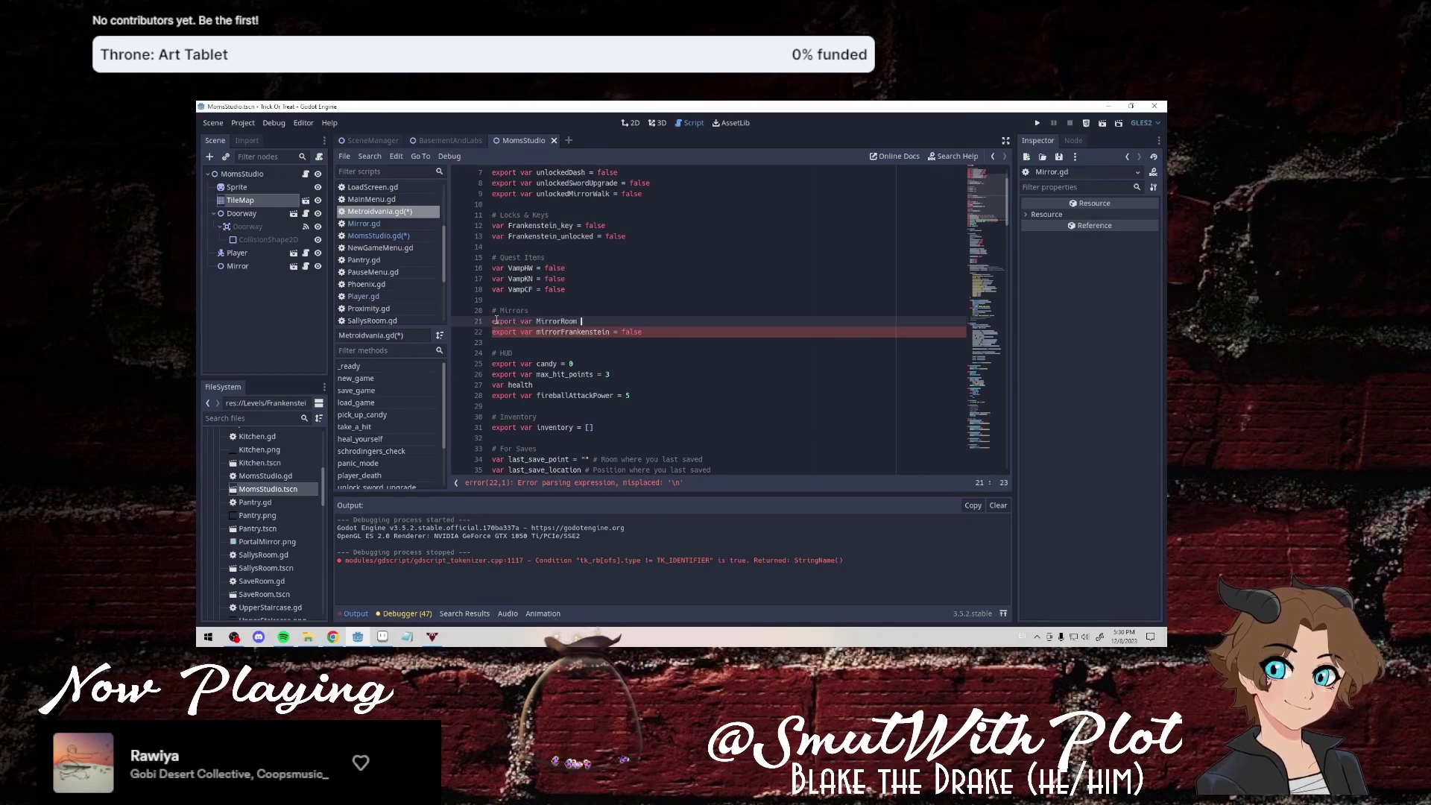
{"action": "type", "text": "="}
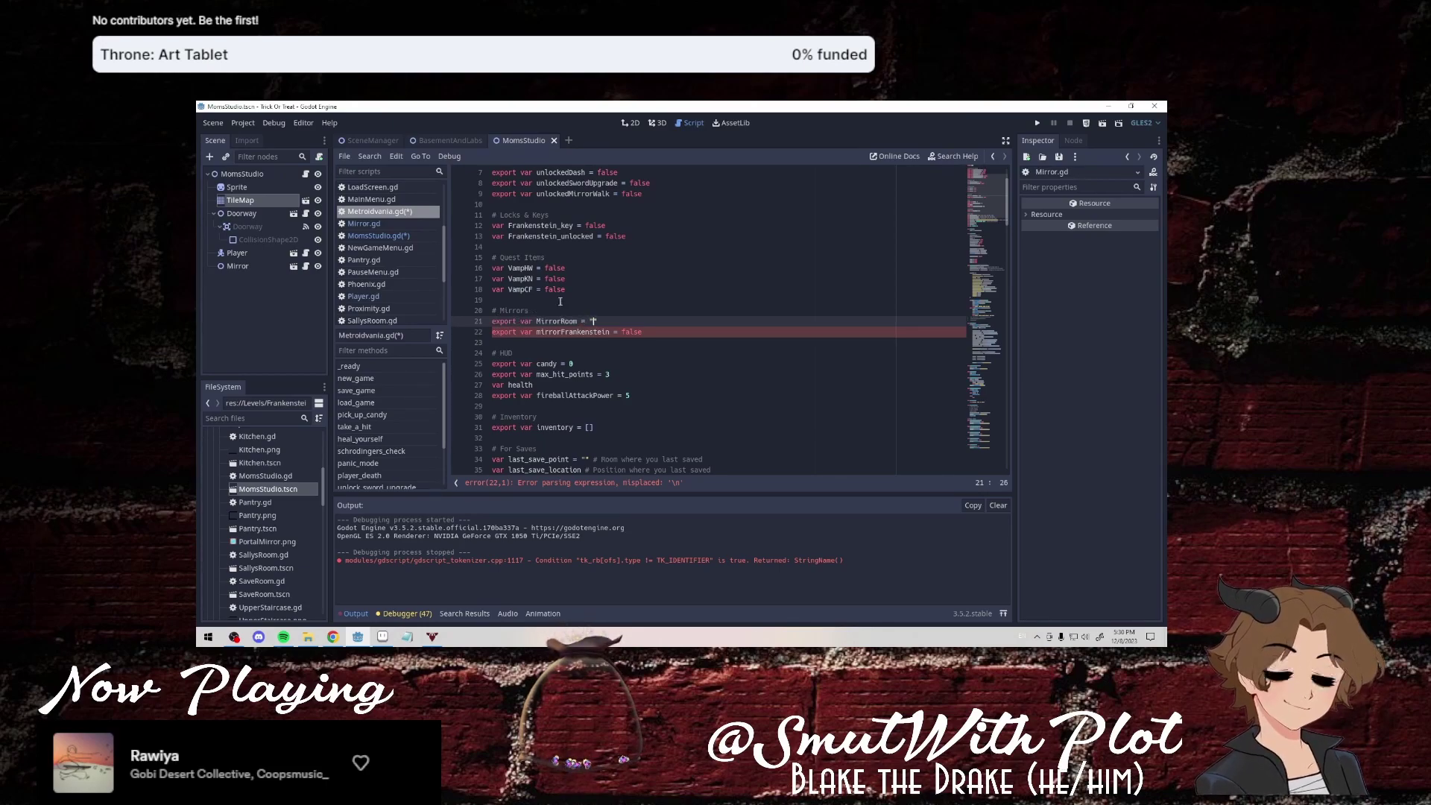
Drag PortalMirror.png into the Sprites folder, cancel the overwrite prompt, and preview the texture.
{"action": "scroll", "coordinate": [285, 547], "scroll_direction": "down", "scroll_amount": 2}
{"action": "scroll", "coordinate": [287, 550], "scroll_direction": "down", "scroll_amount": 3}
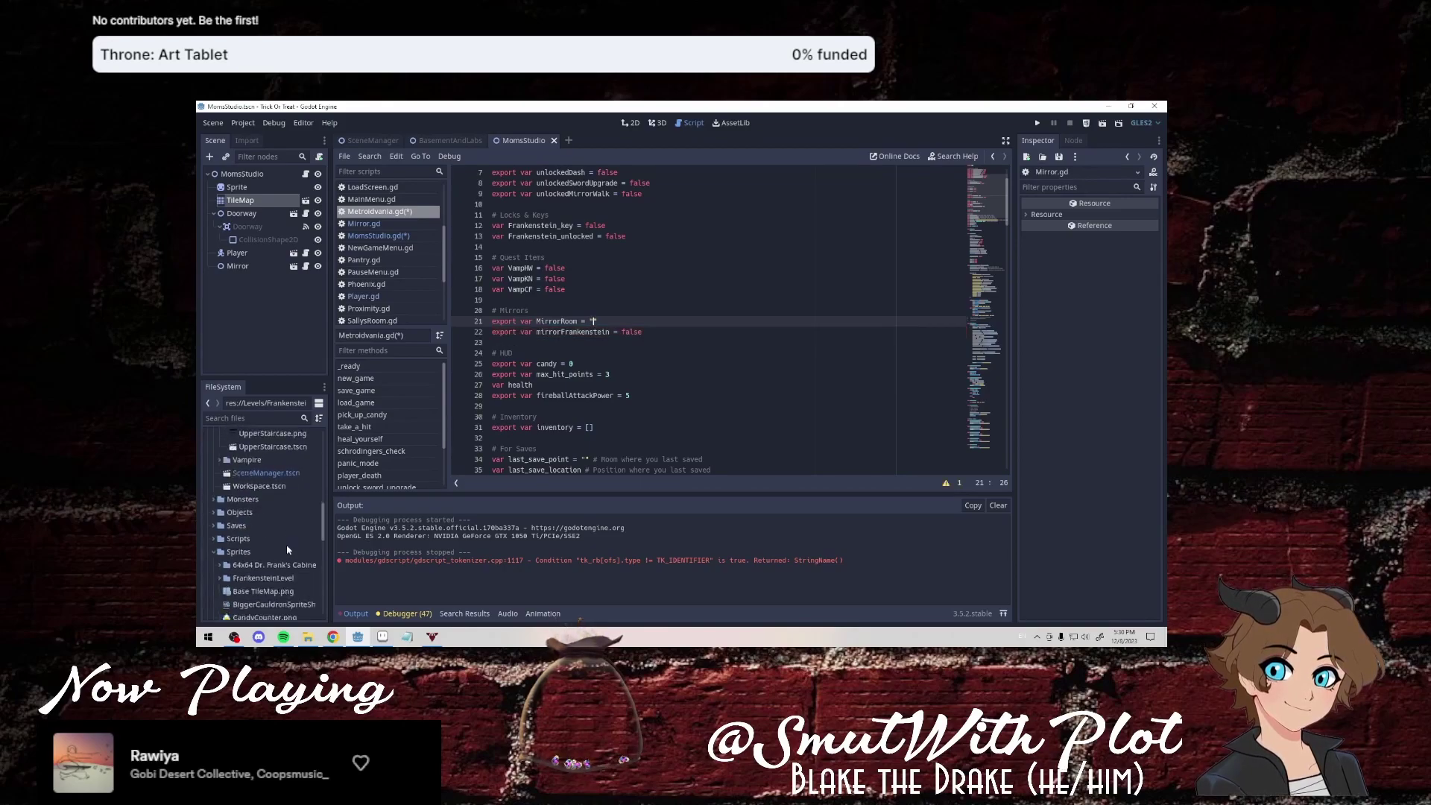
{"action": "scroll", "coordinate": [287, 549], "scroll_direction": "up", "scroll_amount": 3}
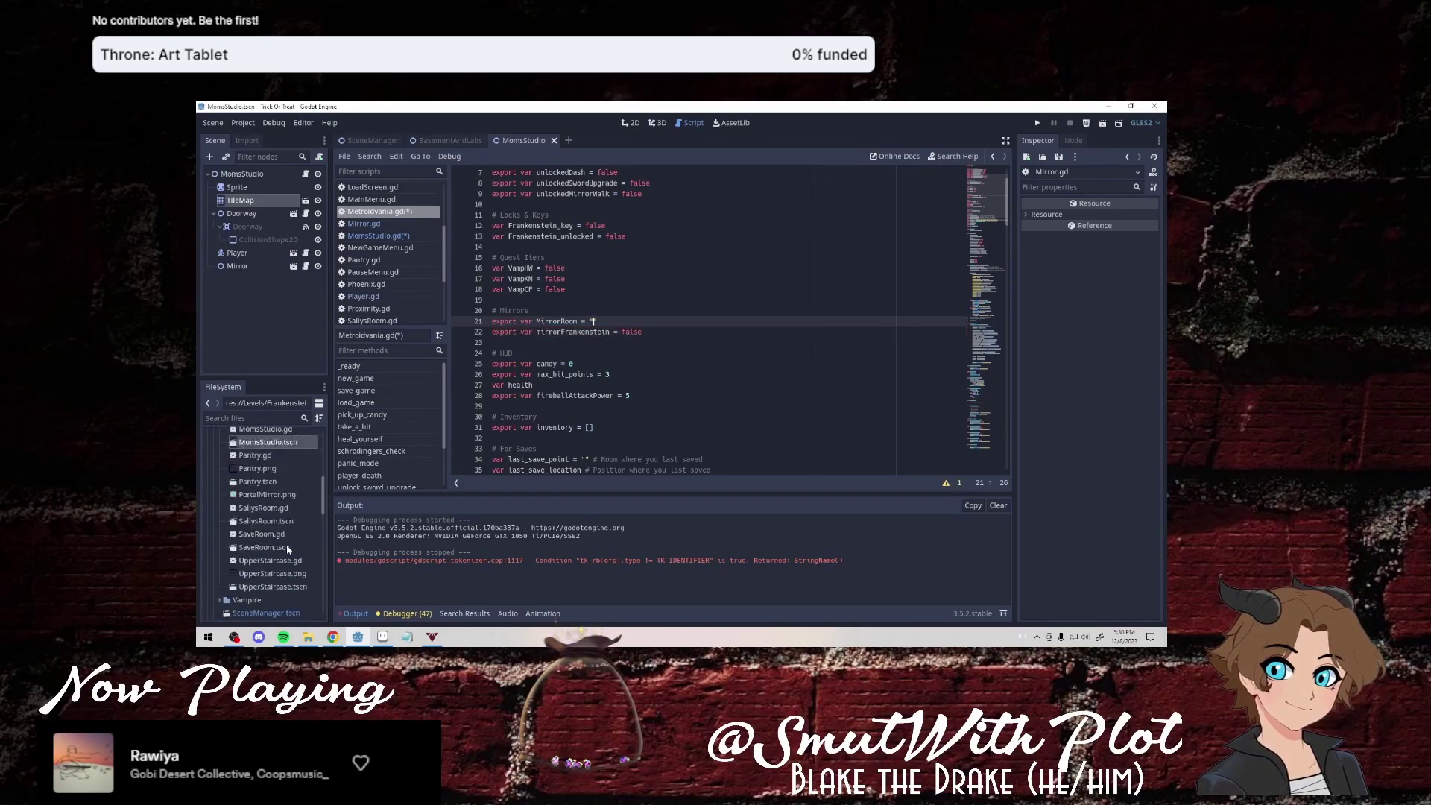
{"action": "left_click", "coordinate": [275, 496]}
{"action": "left_click_drag", "start_coordinate": [275, 502], "coordinate": [279, 589]}
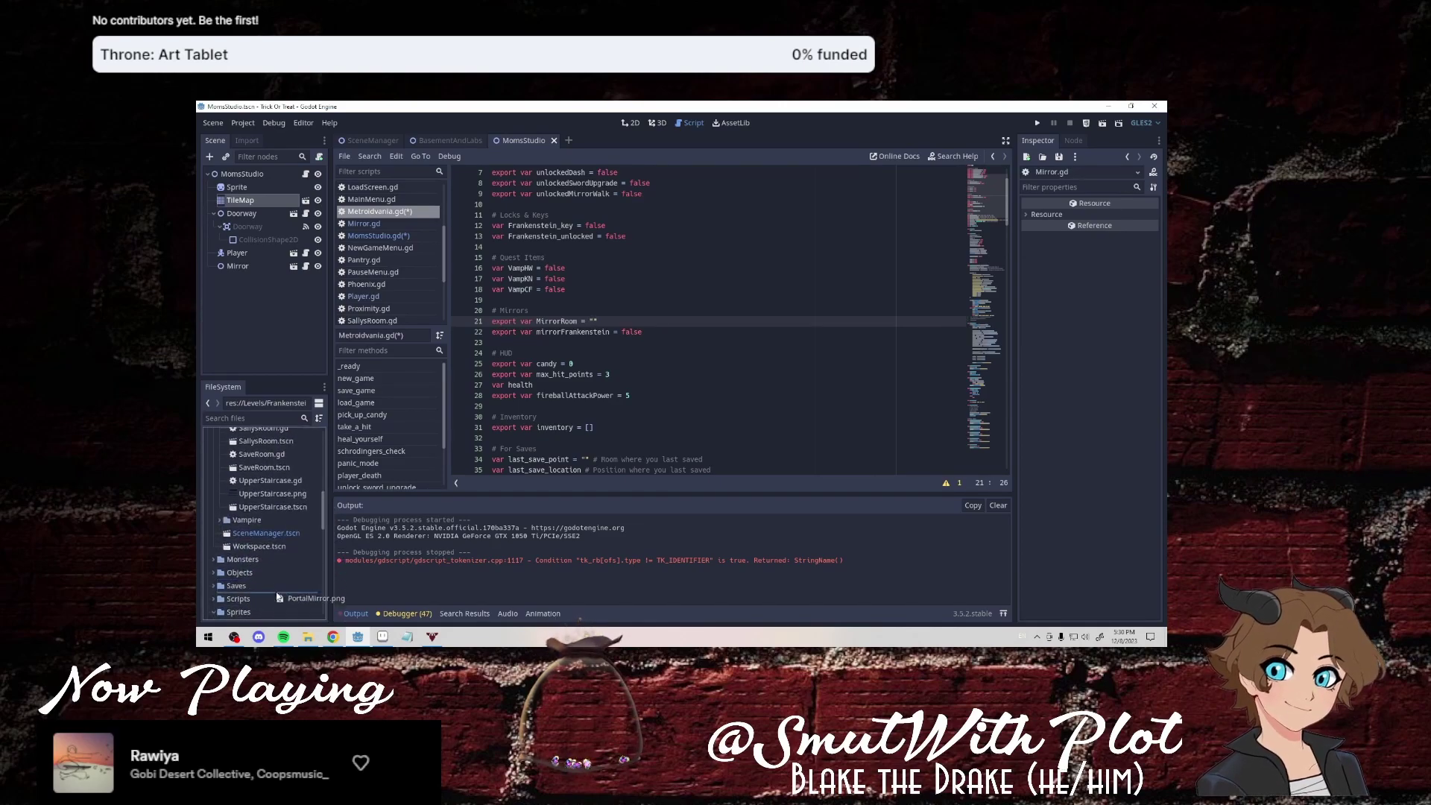
{"action": "left_click_drag", "start_coordinate": [278, 582], "coordinate": [272, 588]}
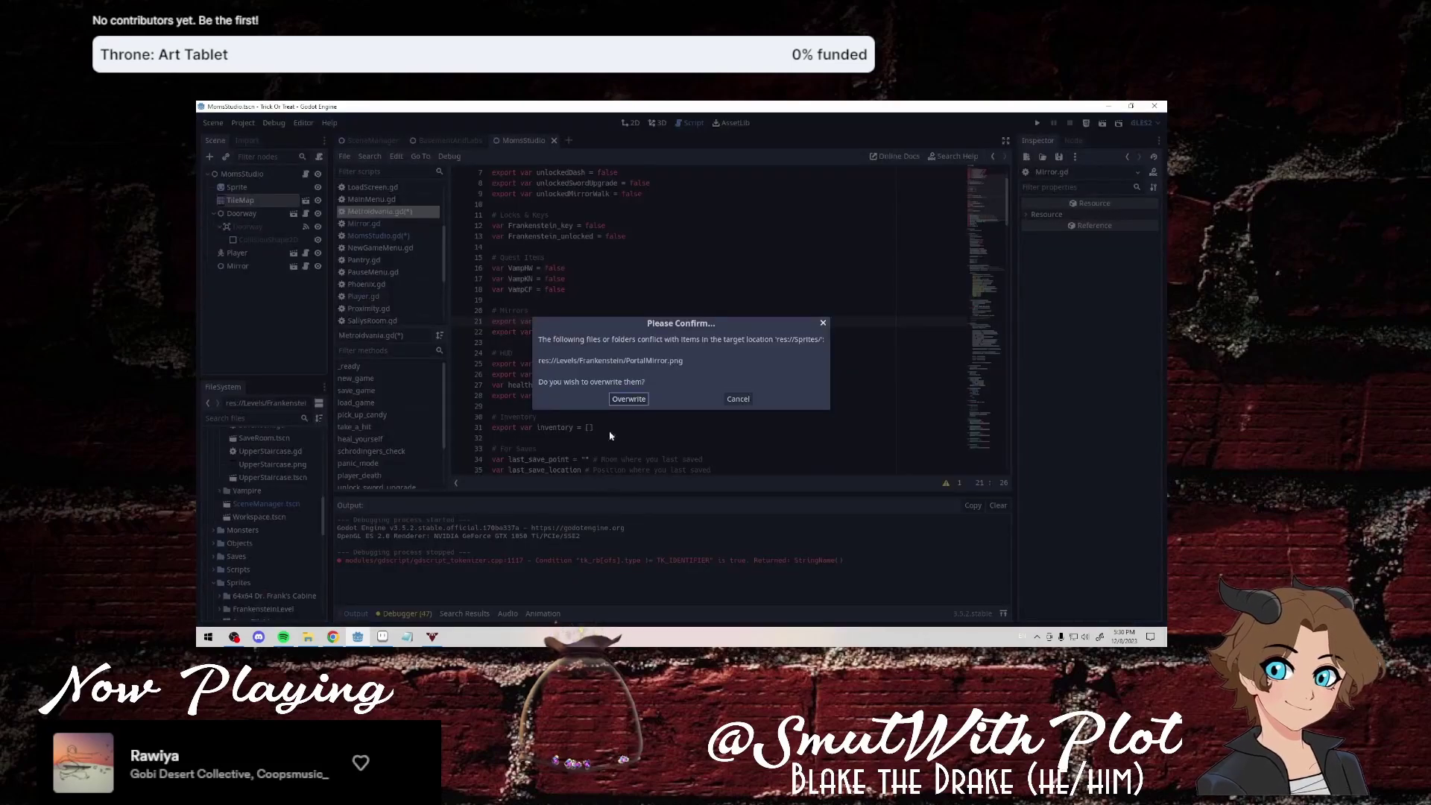
{"action": "left_click", "coordinate": [737, 399]}
{"action": "scroll", "coordinate": [275, 556], "scroll_direction": "up", "scroll_amount": 2}
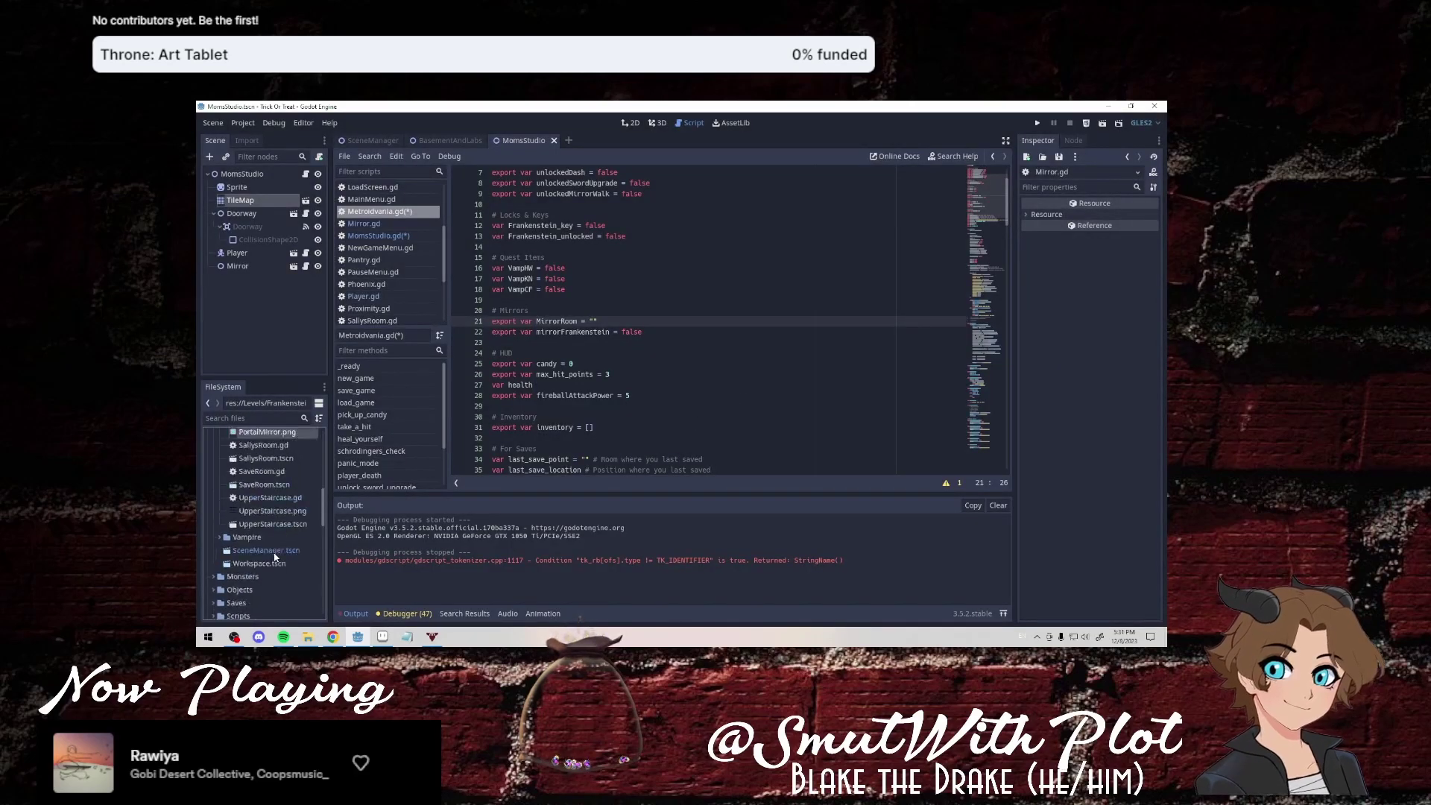
{"action": "scroll", "coordinate": [275, 556], "scroll_direction": "up", "scroll_amount": 2}
{"action": "left_click", "coordinate": [269, 505]}
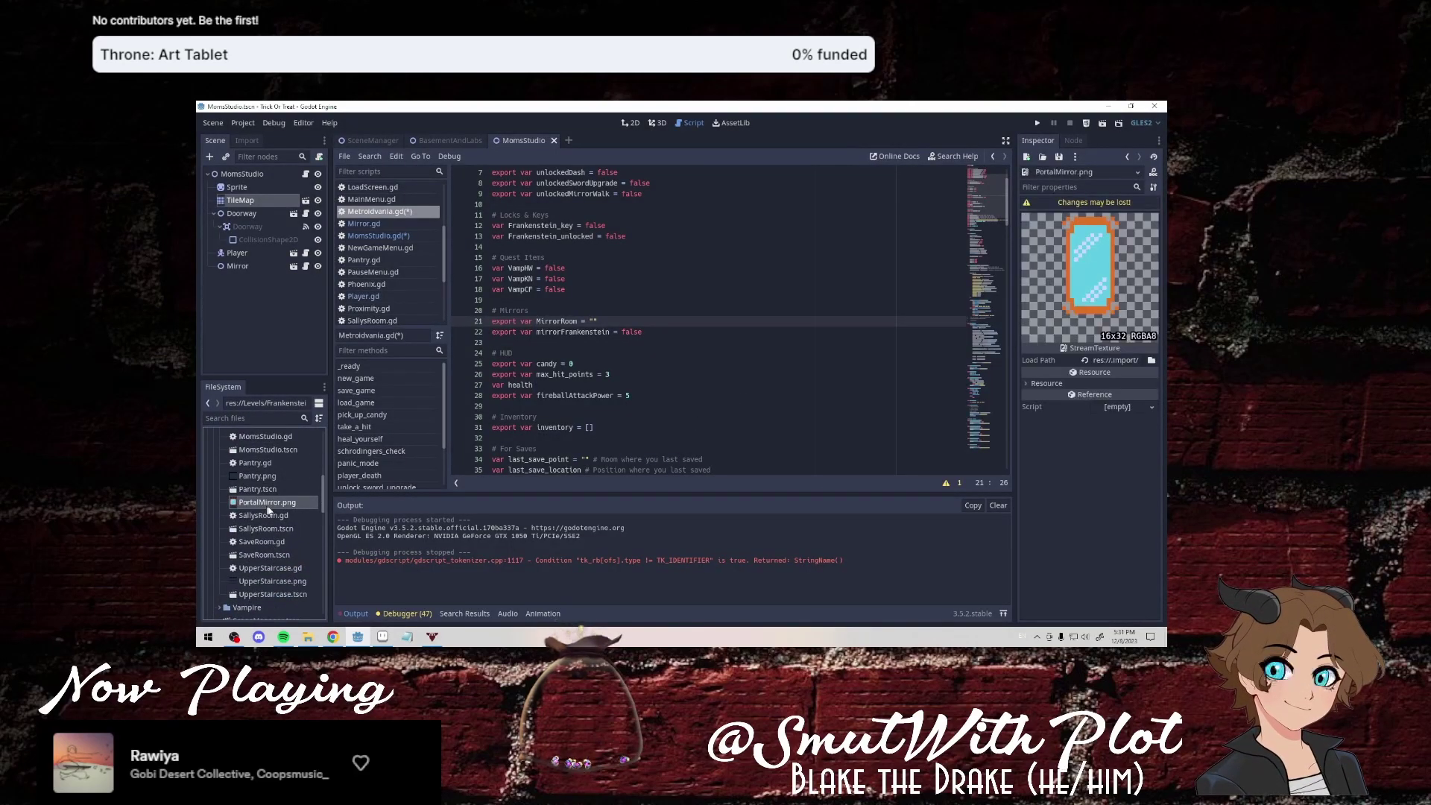
Expand the Objects folder in FileSystem and open the Hall of Mirrors scene.
{"action": "scroll", "coordinate": [254, 514], "scroll_direction": "down", "scroll_amount": 5}
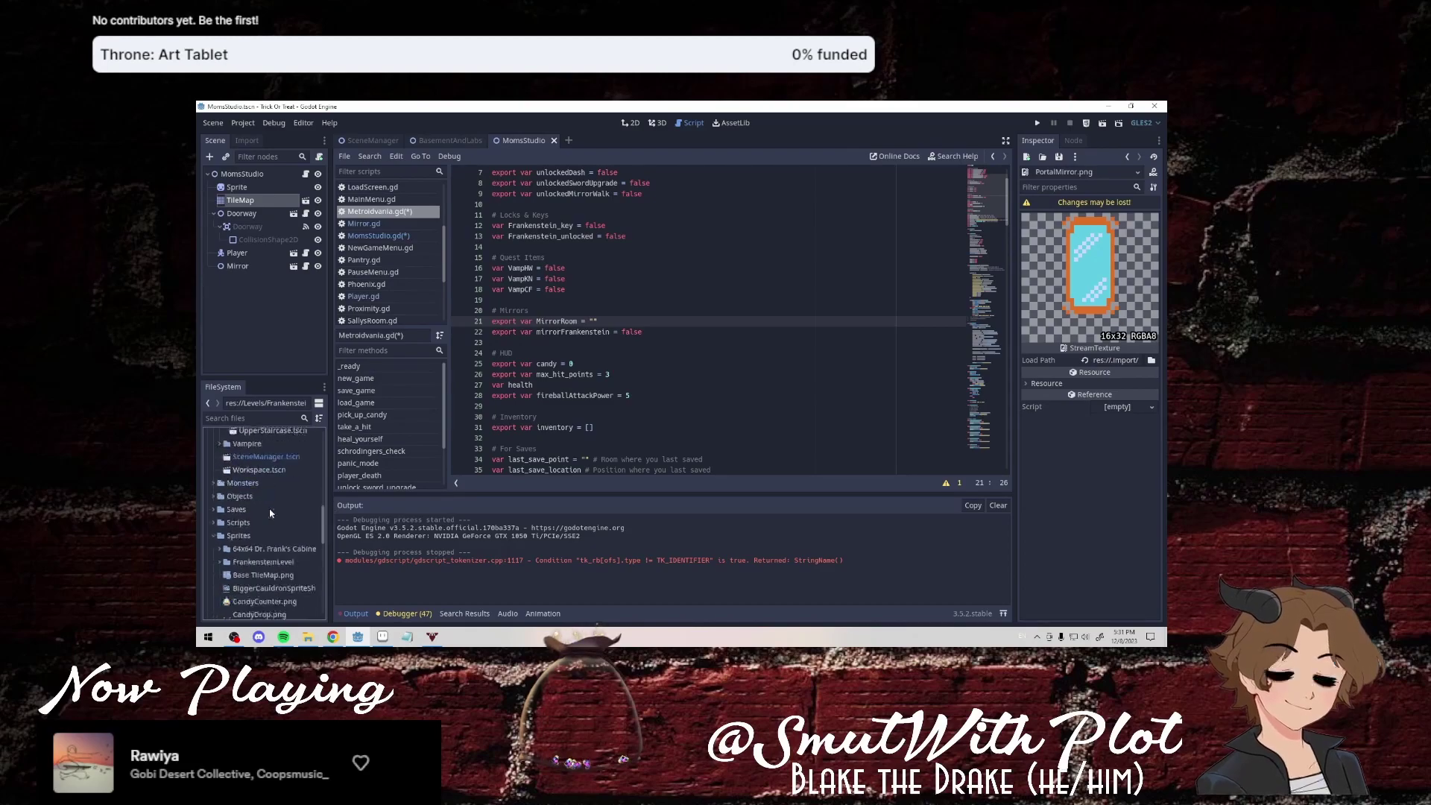
{"action": "left_click", "coordinate": [214, 472]}
{"action": "scroll", "coordinate": [260, 516], "scroll_direction": "down", "scroll_amount": 3}
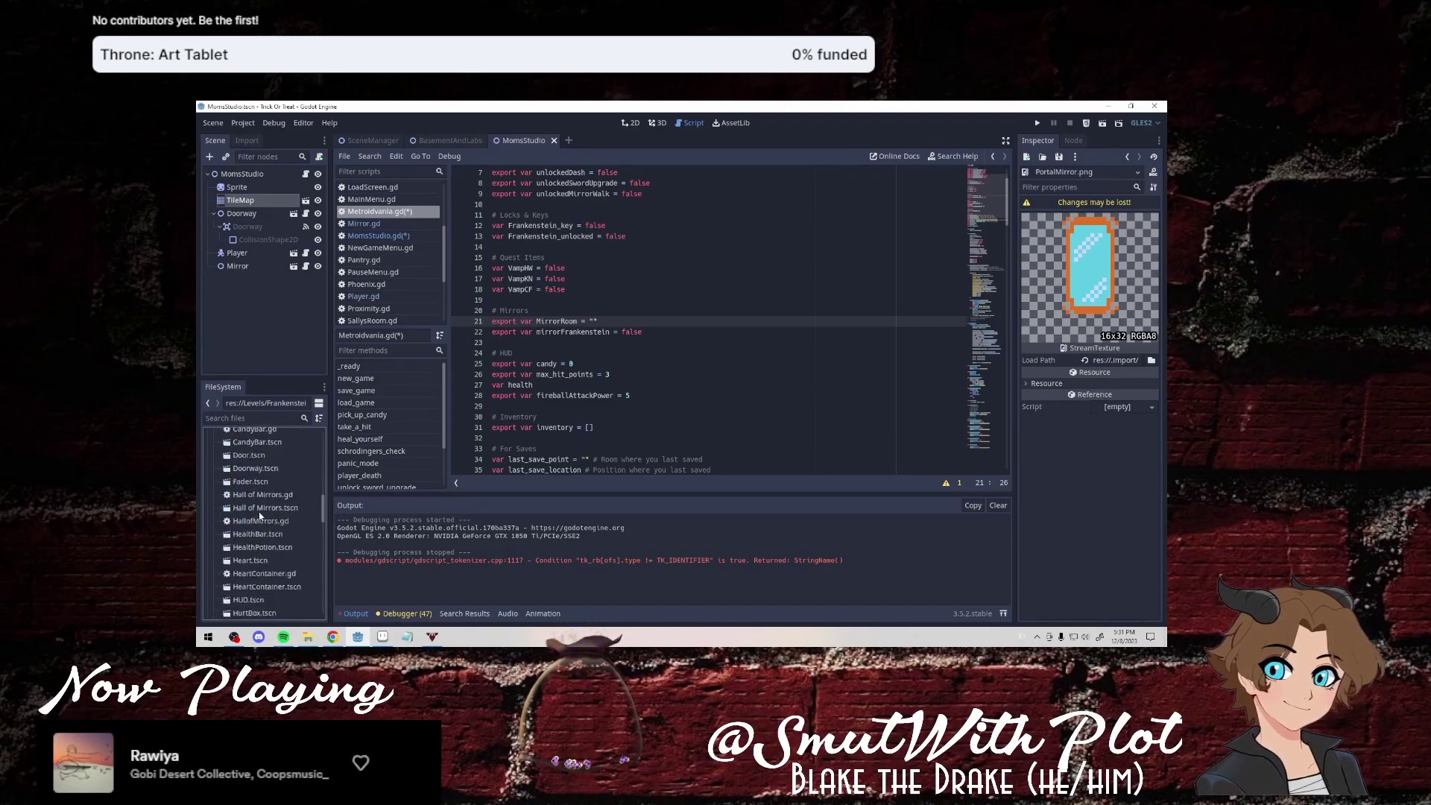
{"action": "scroll", "coordinate": [261, 515], "scroll_direction": "down", "scroll_amount": 3}
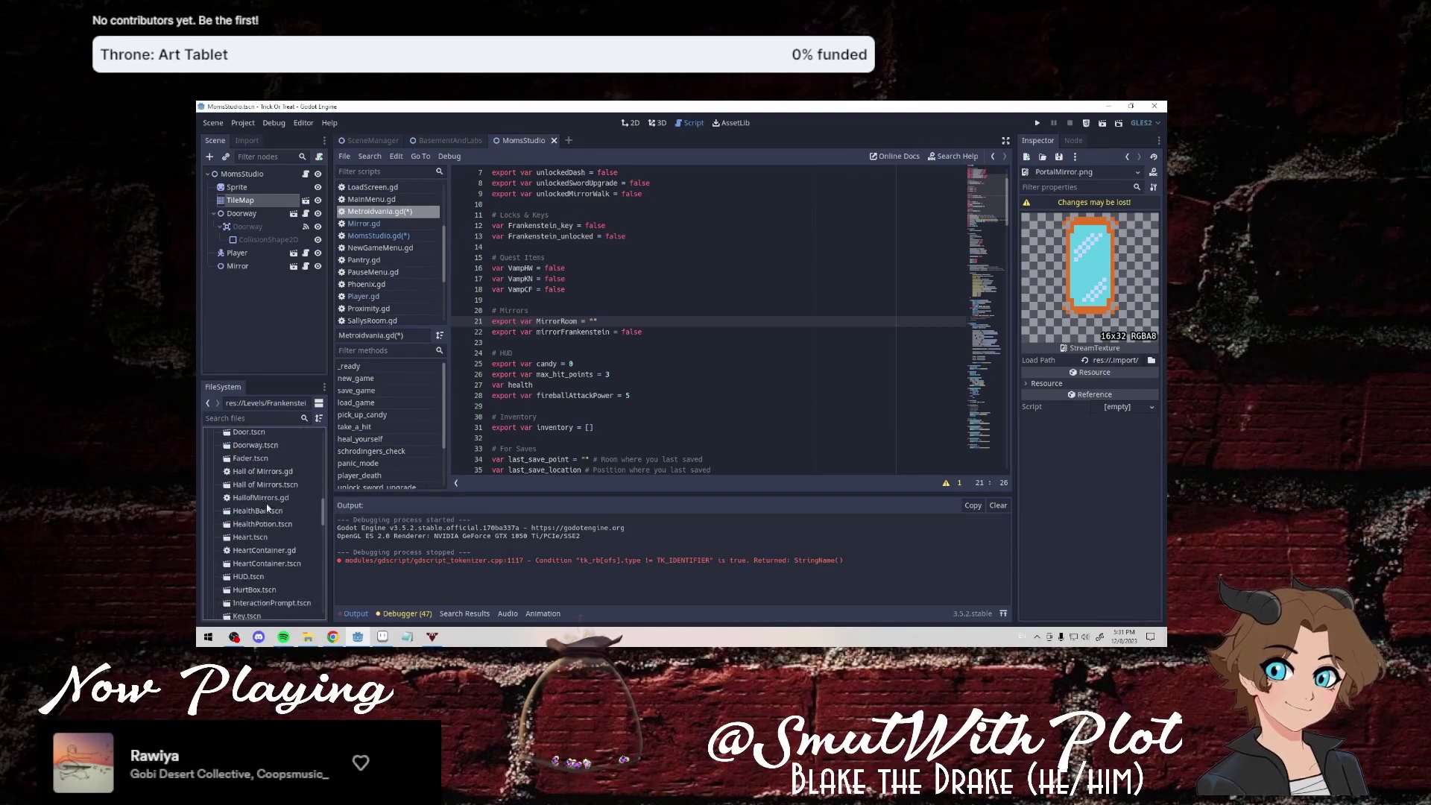
{"action": "left_click", "coordinate": [273, 486]}
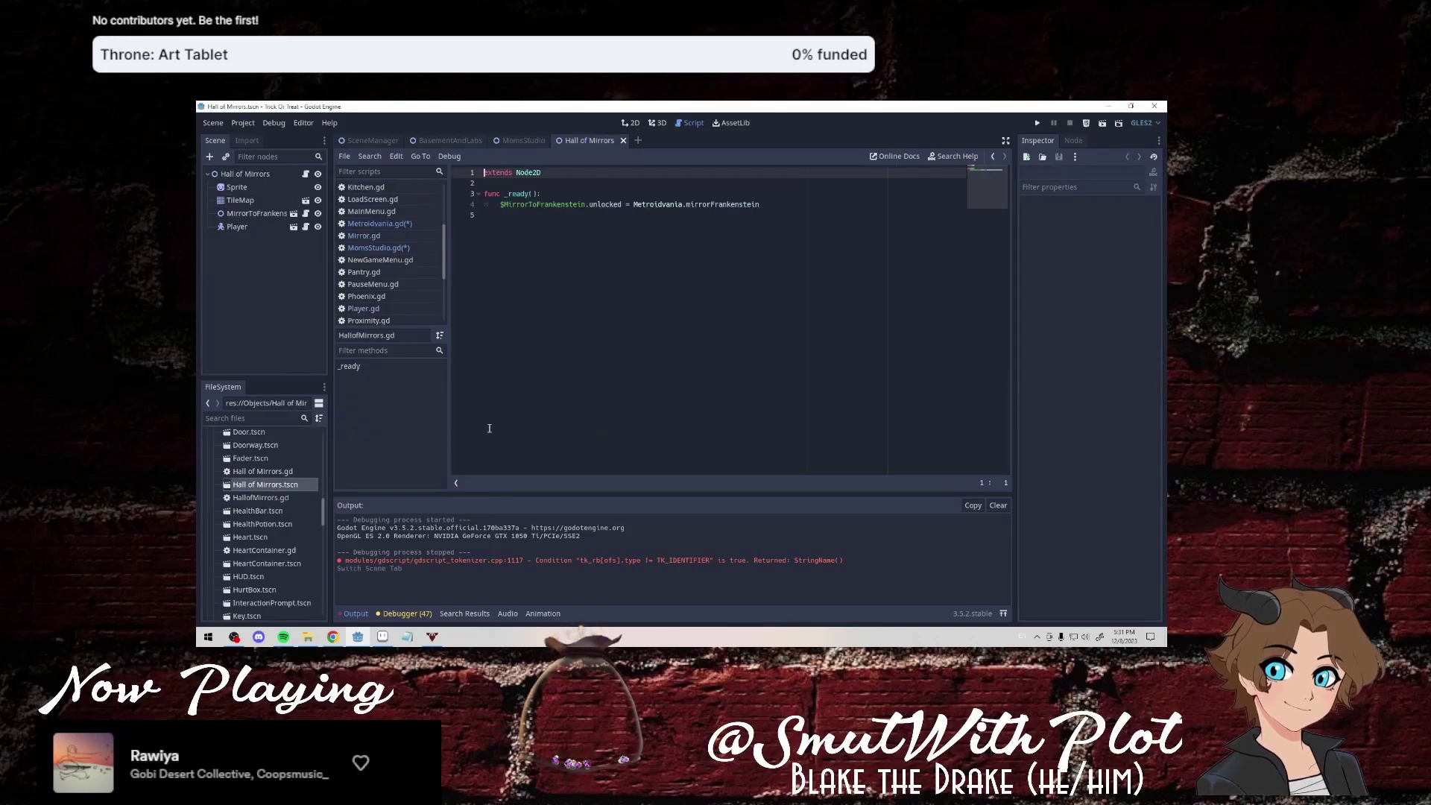
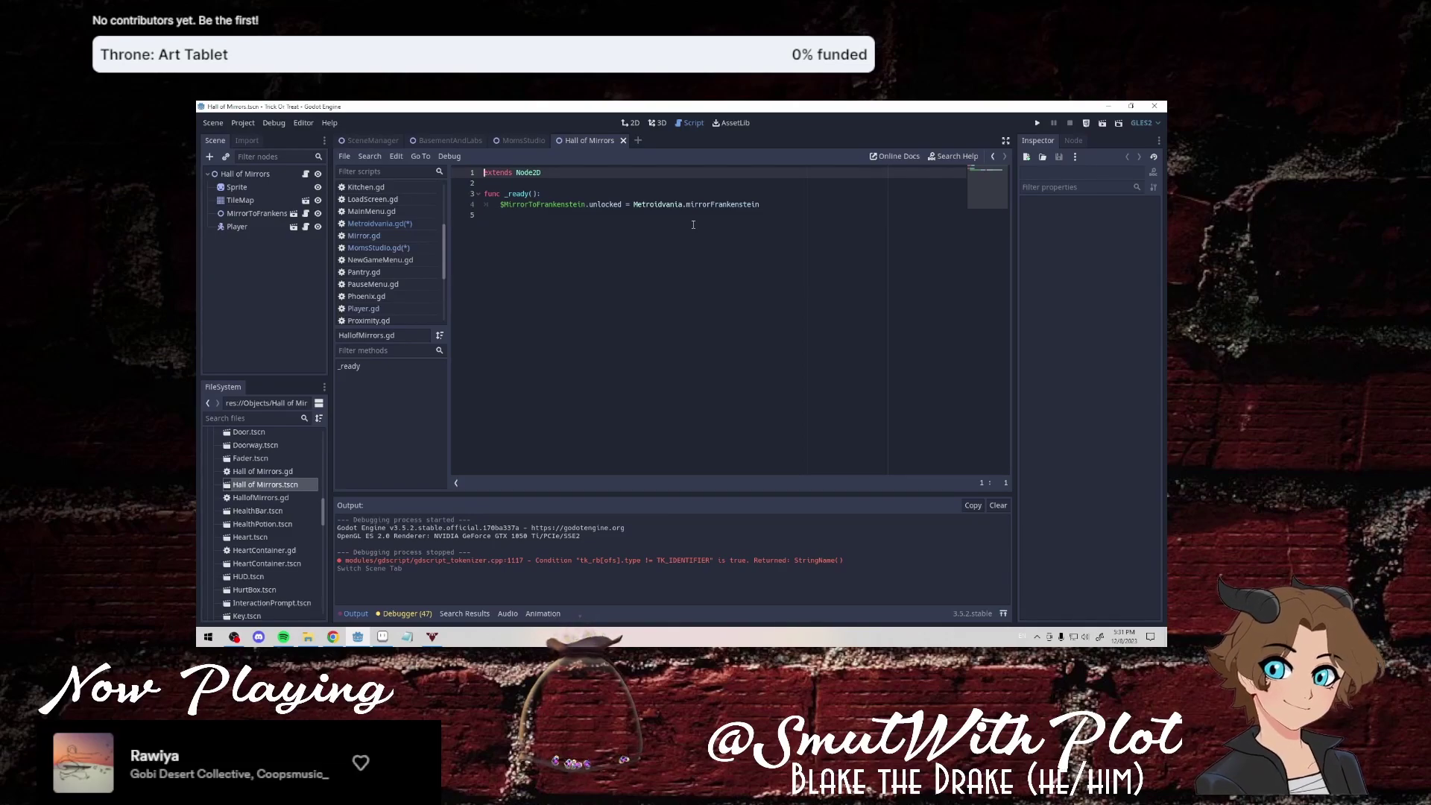
Look over the Hall of Mirrors 2D view and MomsStudio, then switch to the SceneManager scene.
{"action": "left_click", "coordinate": [630, 123]}
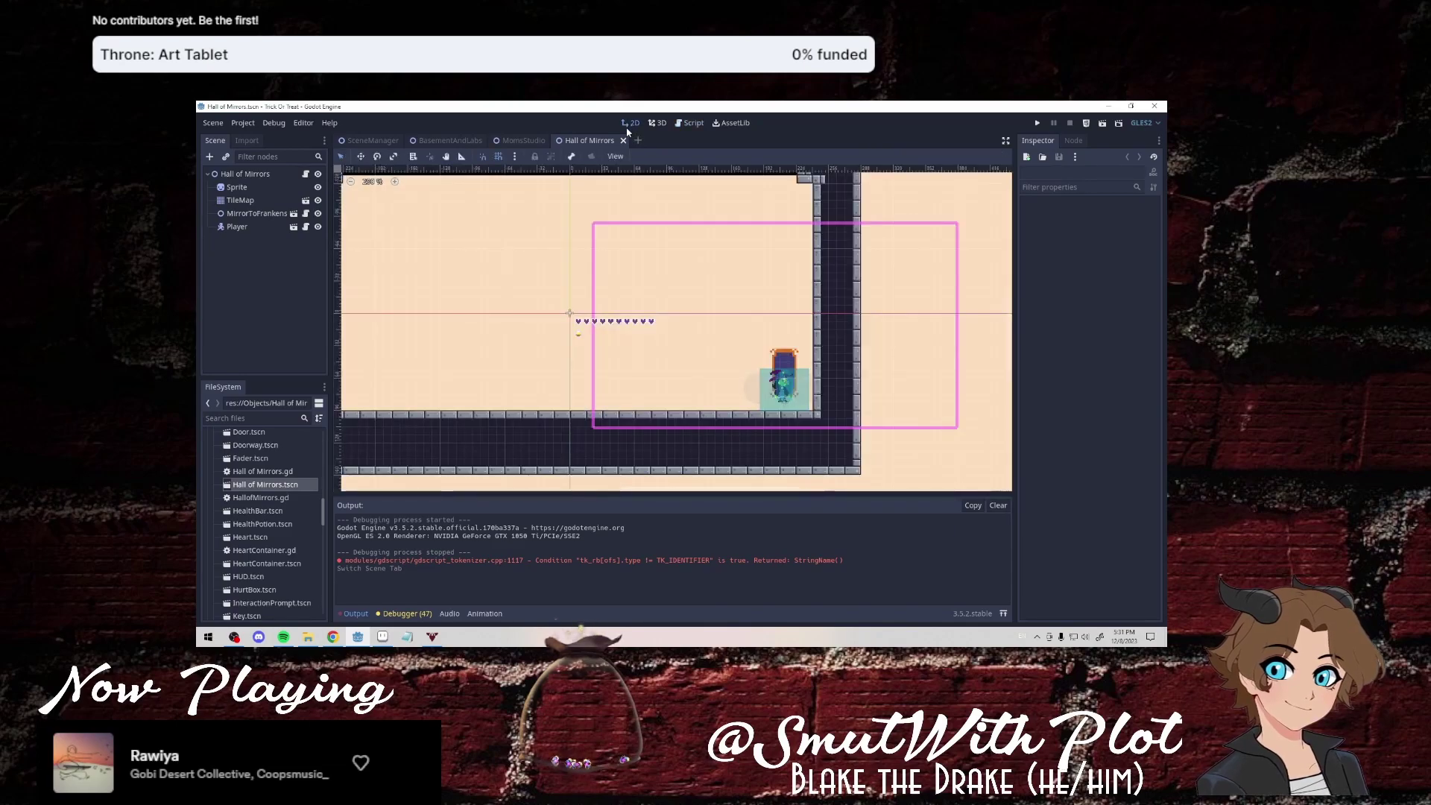
{"action": "scroll", "coordinate": [589, 306], "scroll_direction": "down", "scroll_amount": 2}
{"action": "scroll", "coordinate": [600, 294], "scroll_direction": "down", "scroll_amount": 2}
{"action": "scroll", "coordinate": [601, 295], "scroll_direction": "up", "scroll_amount": 2}
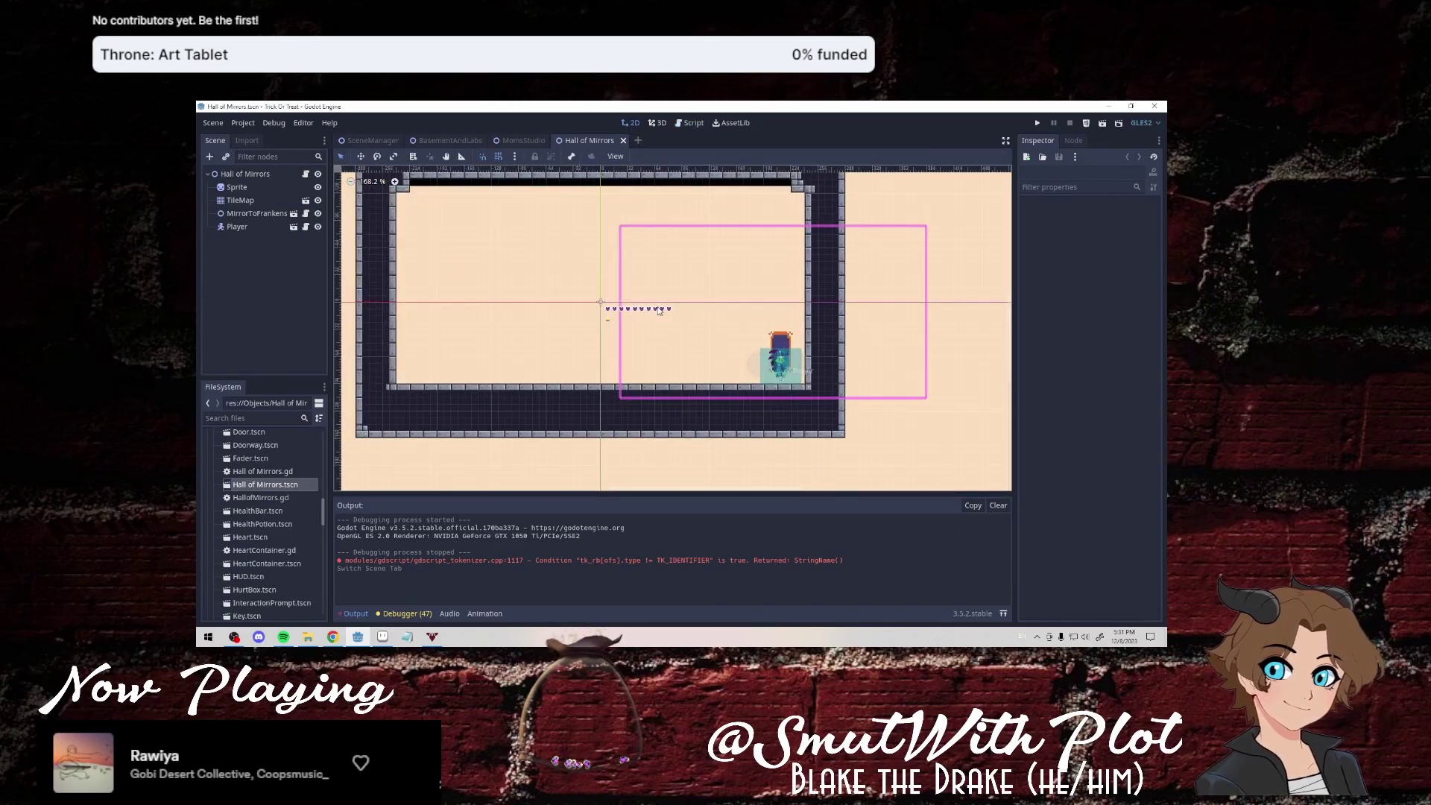
{"action": "left_click", "coordinate": [522, 141]}
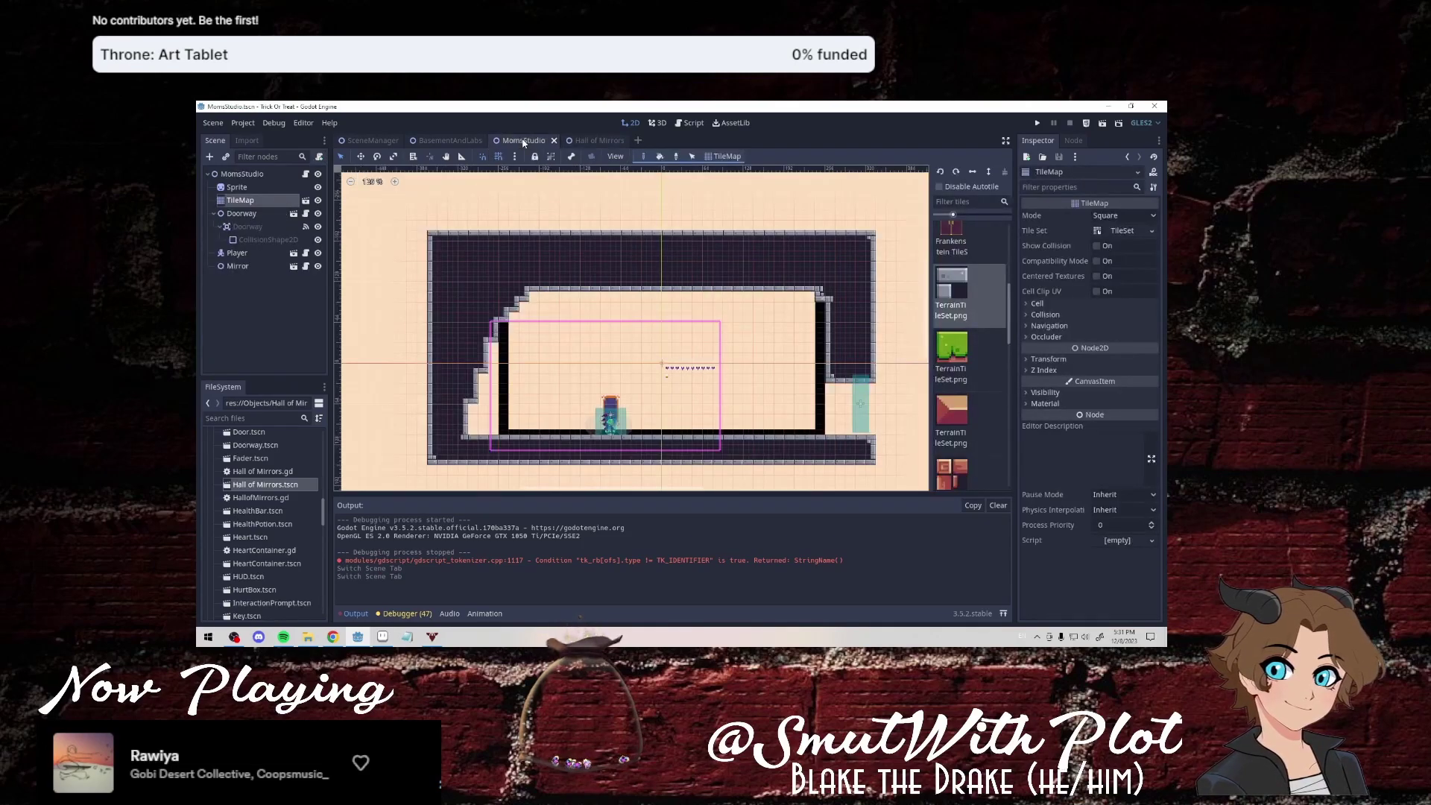
{"action": "left_click", "coordinate": [593, 141]}
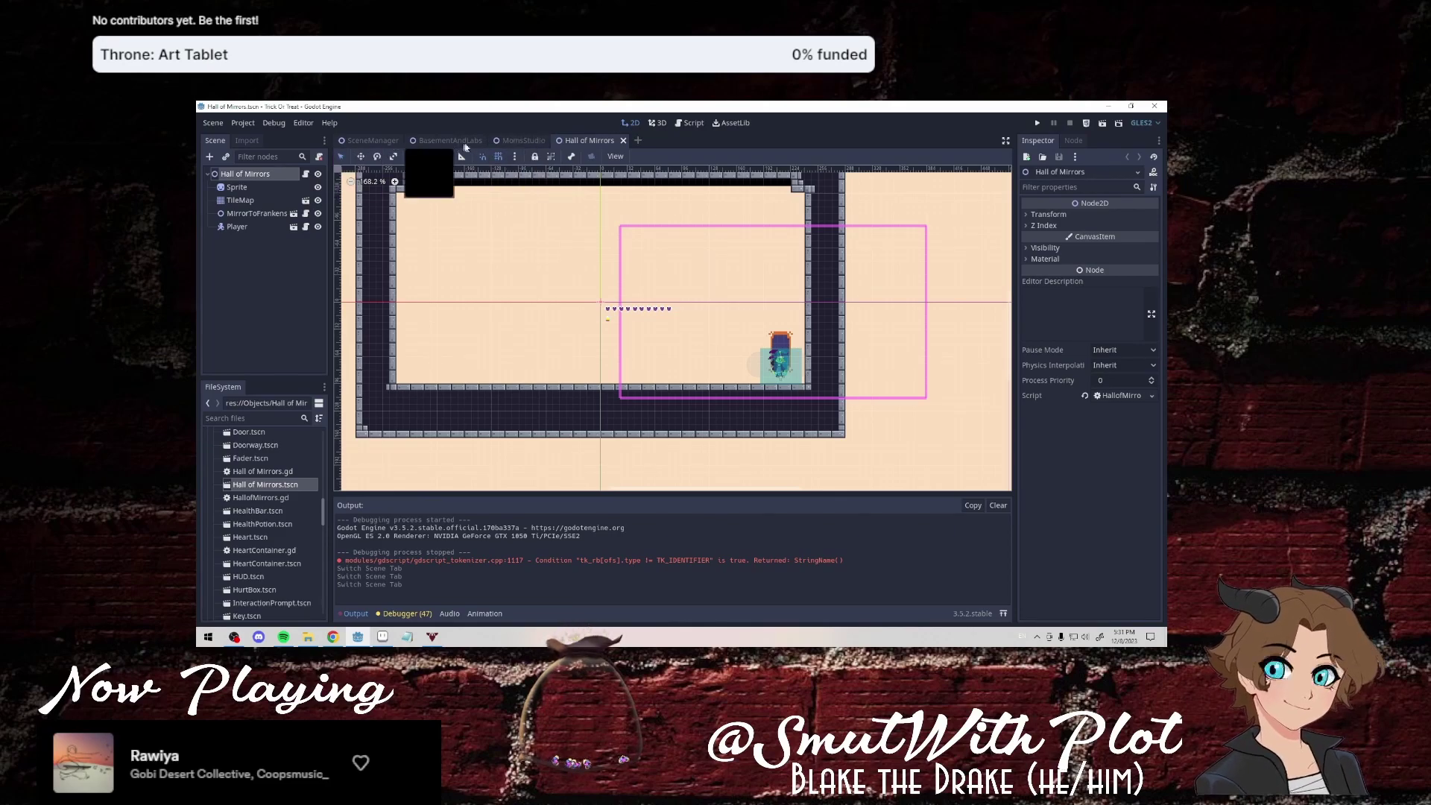
{"action": "left_click", "coordinate": [376, 142]}
Make line 21 of Metroidvania.gd a plain var MirrorRoom = "res://Objects/Hall of Mirrors.tscn".
{"action": "left_click", "coordinate": [306, 174]}
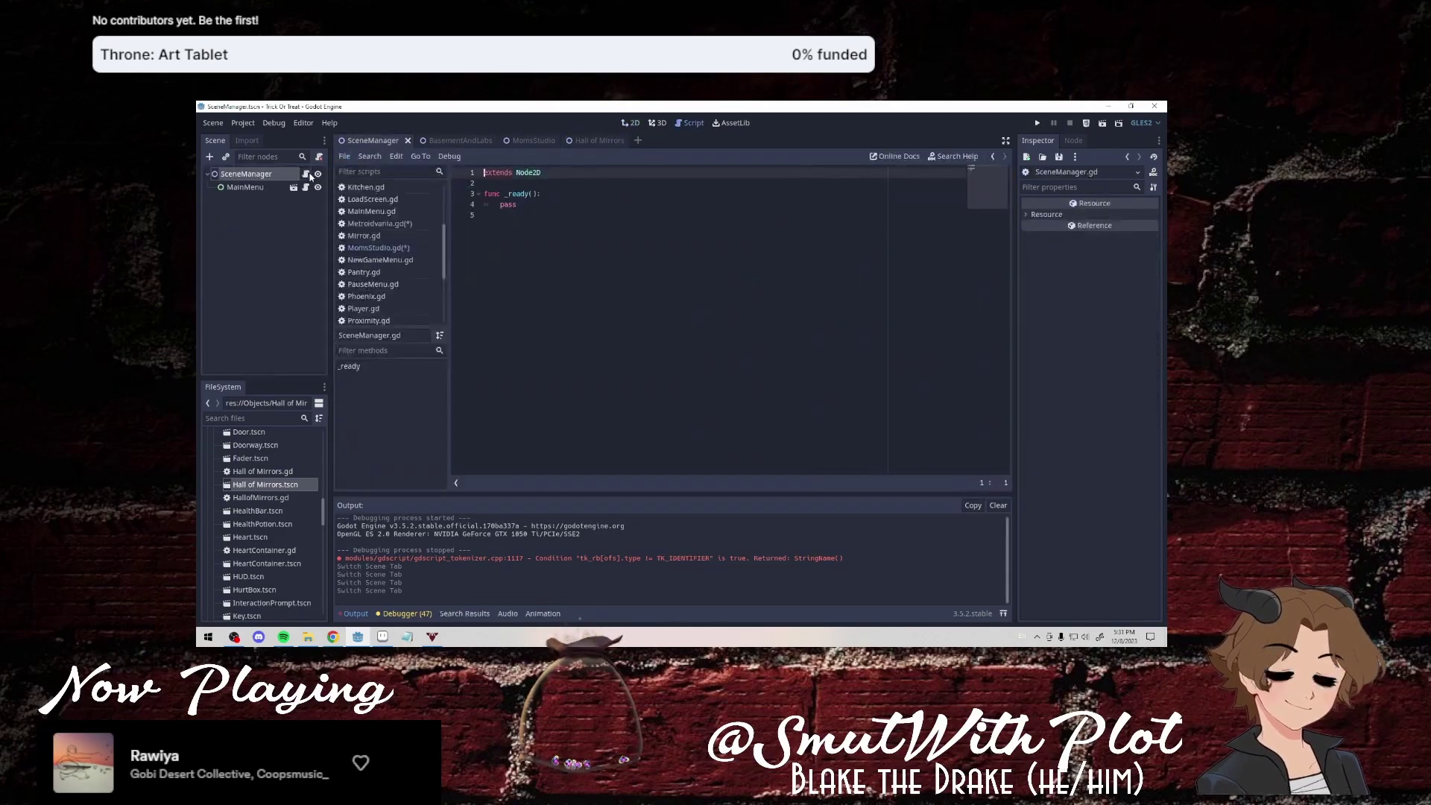
{"action": "left_click", "coordinate": [379, 224]}
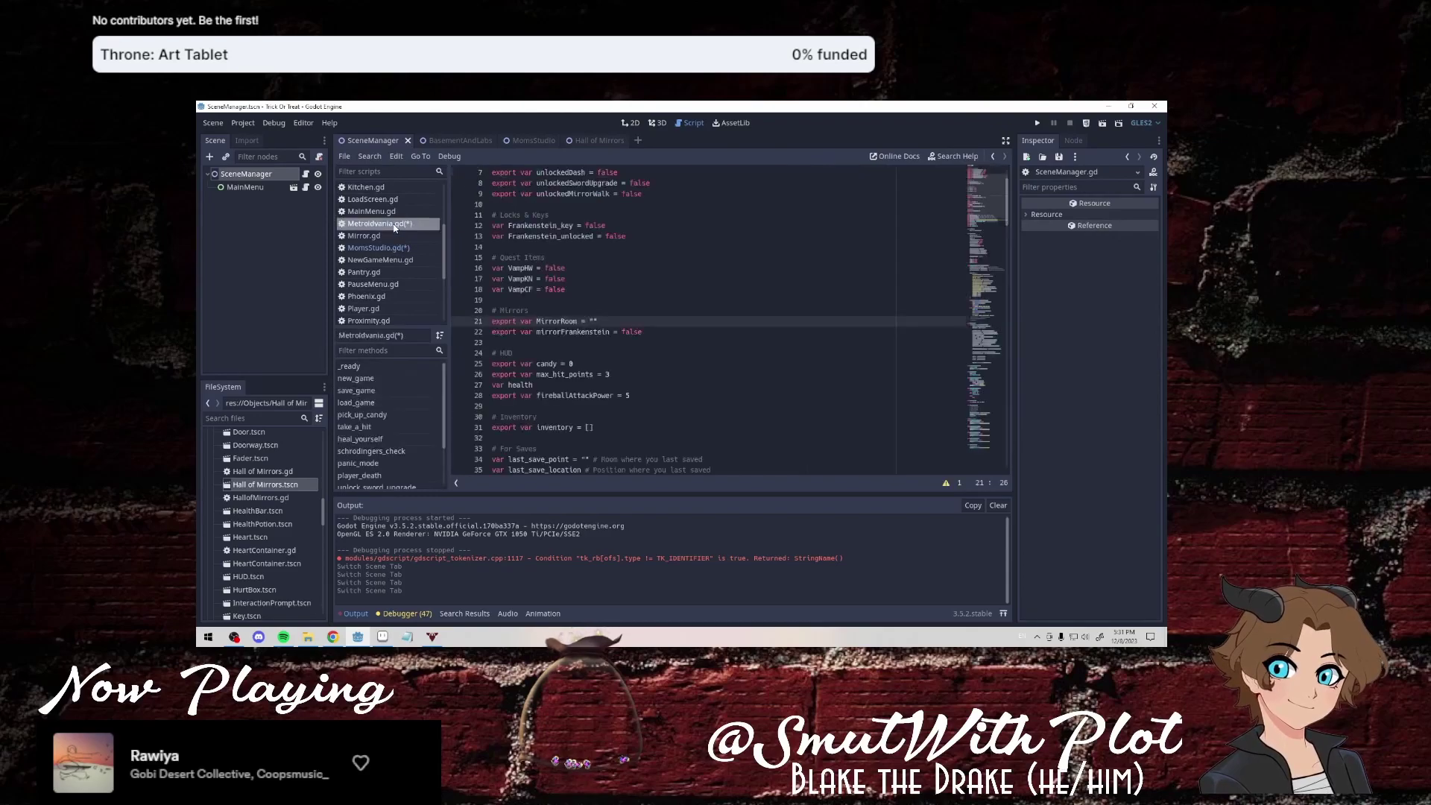
{"action": "left_click", "coordinate": [594, 322]}
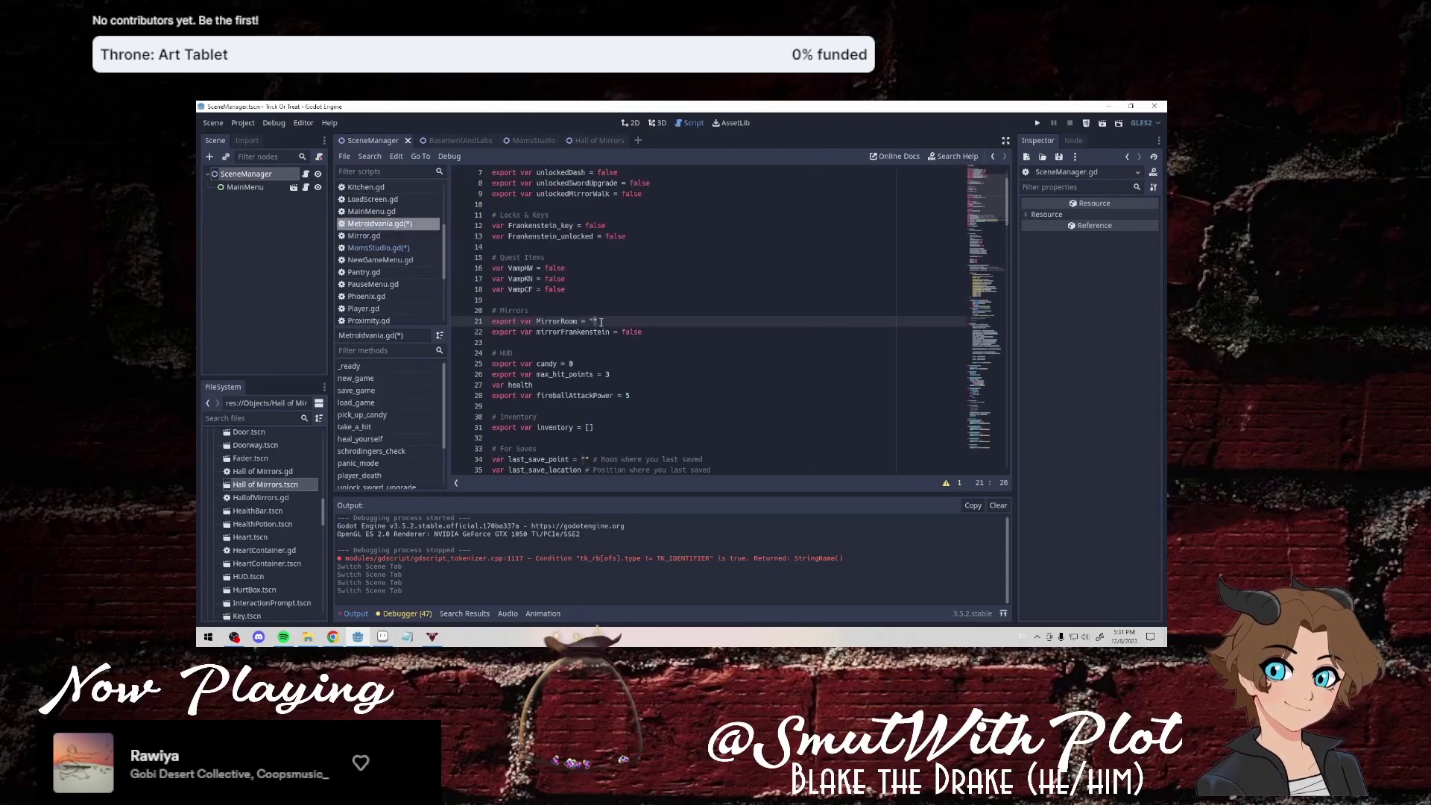
{"action": "key", "text": "BackSpace"}
{"action": "key", "text": "BackSpace"}
{"action": "key", "text": "BackSpace"}
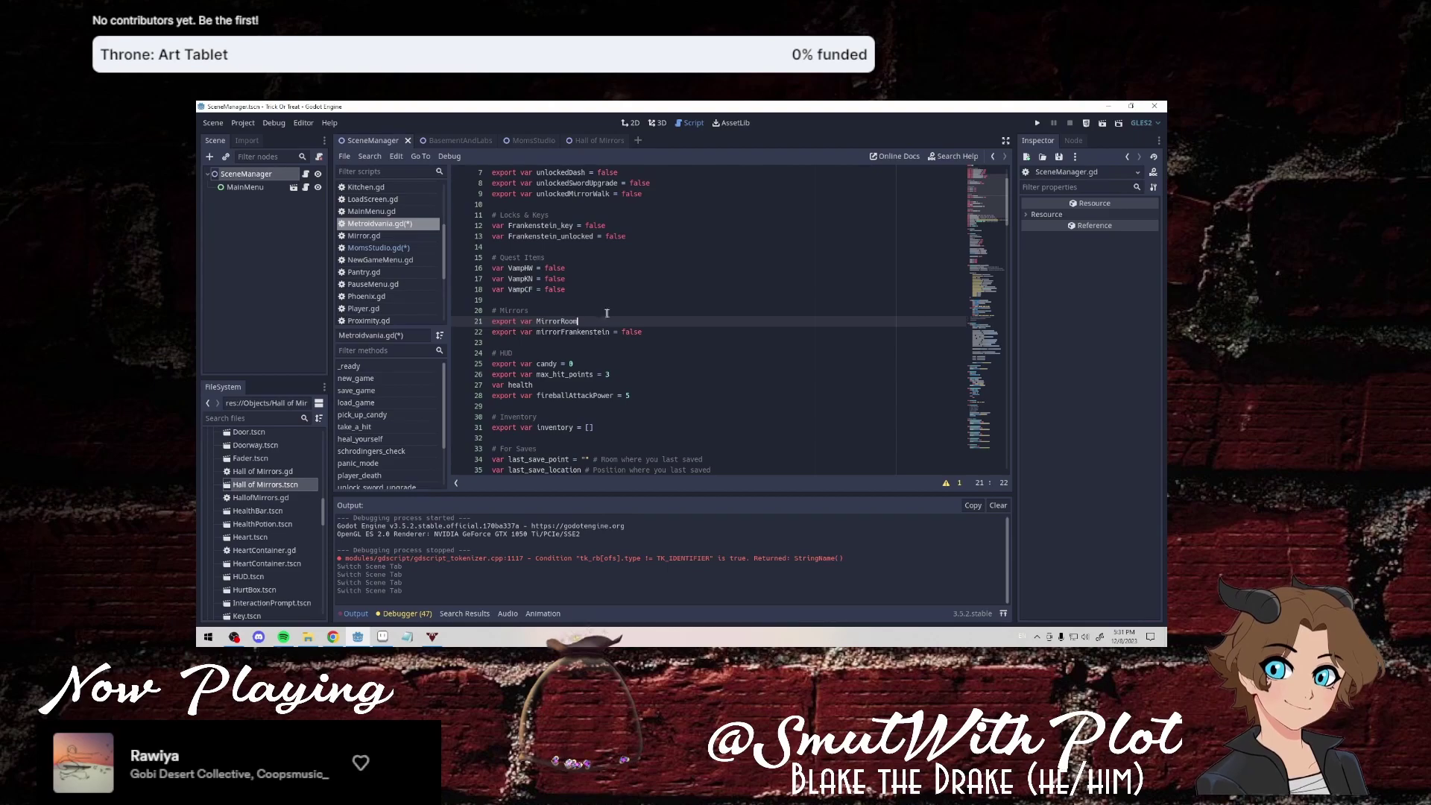
{"action": "double_click", "coordinate": [504, 321]}
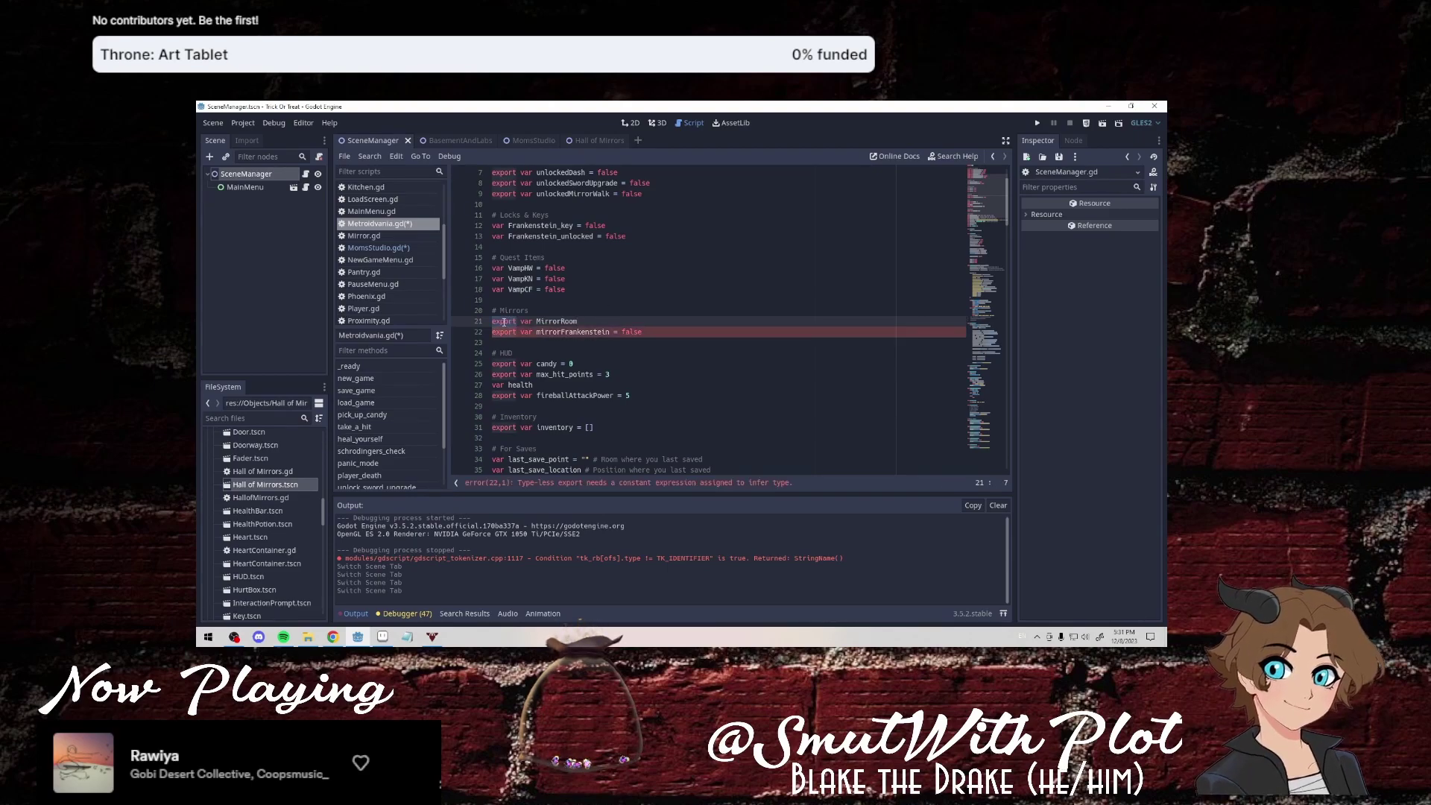
{"action": "key", "text": "Delete"}
{"action": "key", "text": "Delete"}
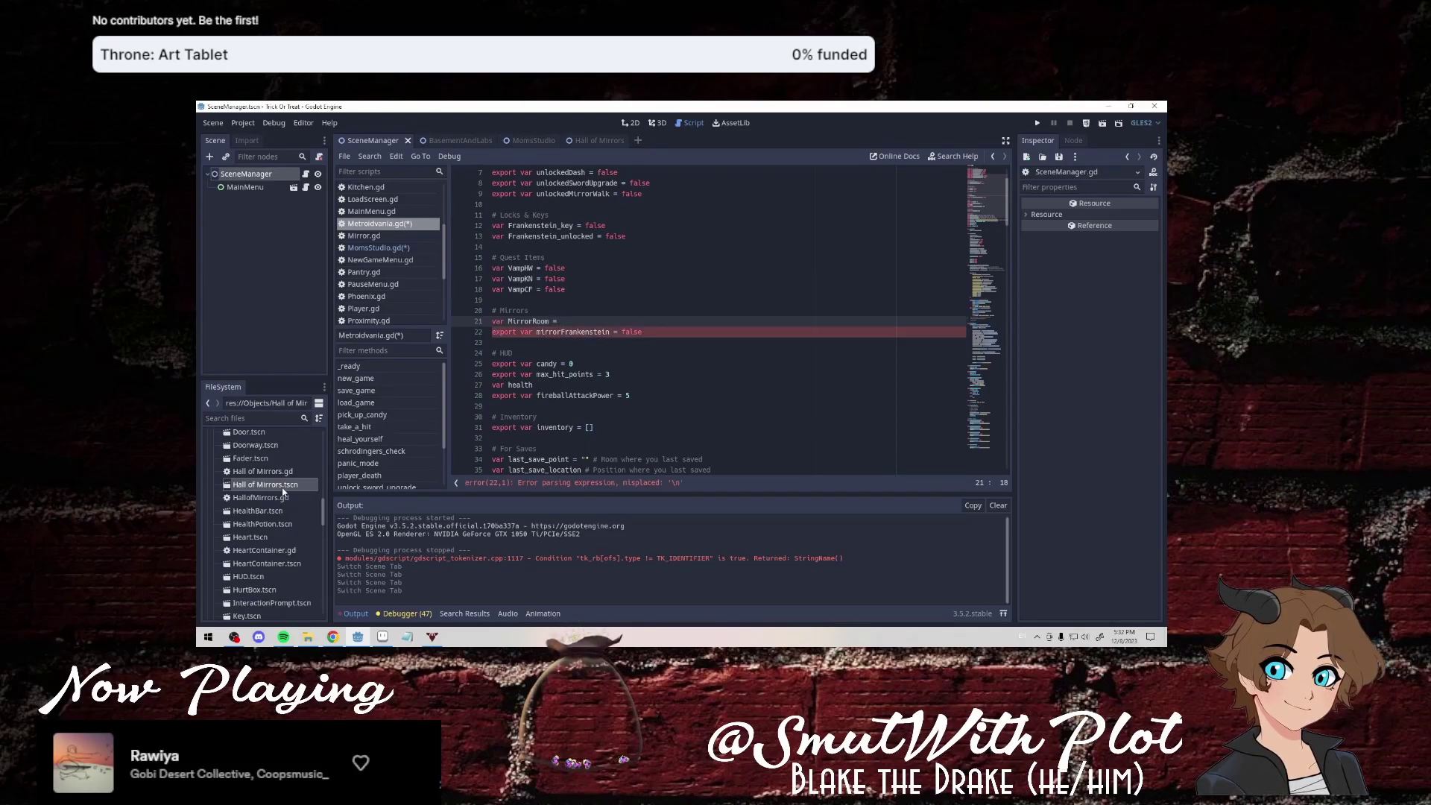
{"action": "left_click_drag", "start_coordinate": [283, 494], "coordinate": [586, 326]}
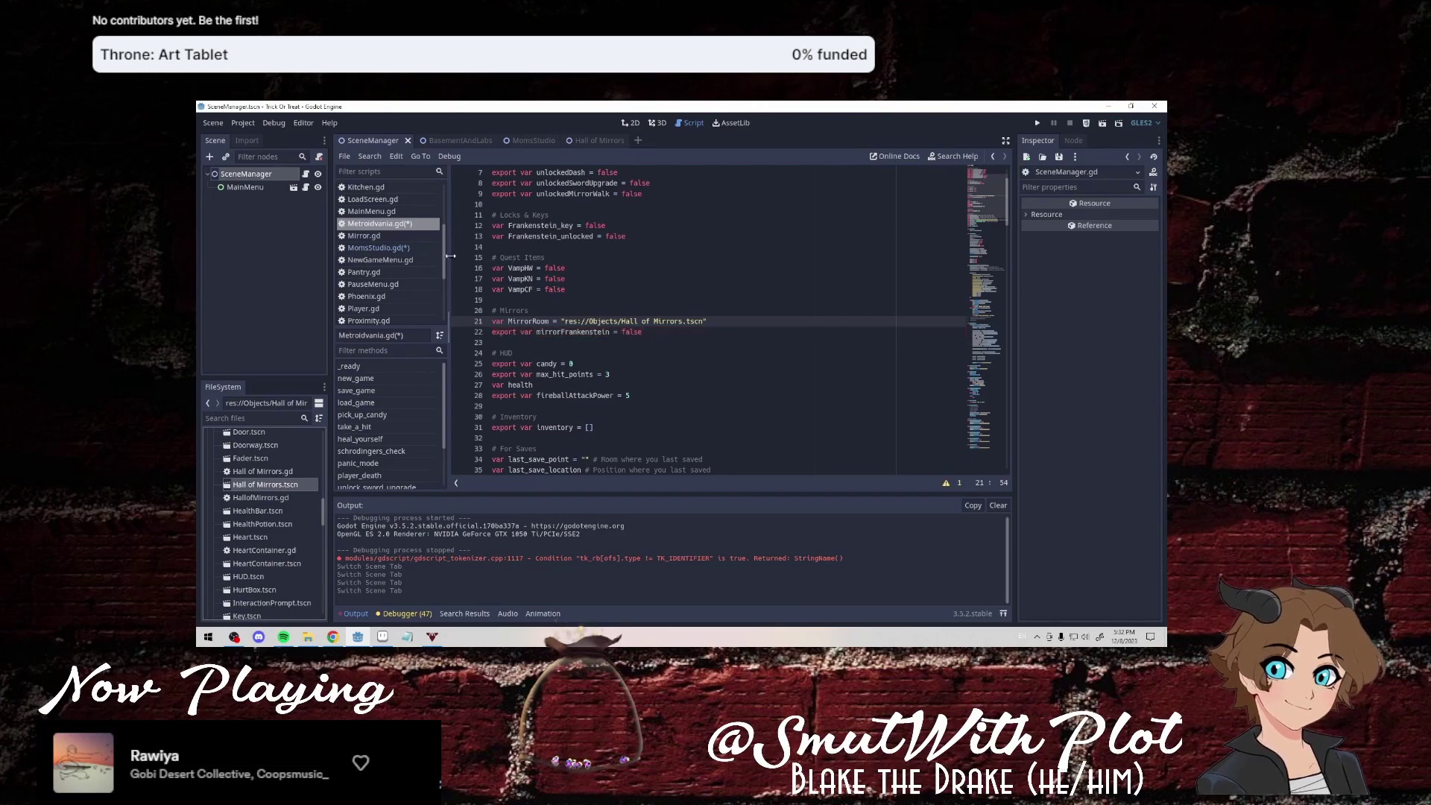
Start typing Metroidvania. inside change_scene() in MomsStudio.gd, check the variable name, and save.
{"action": "left_click", "coordinate": [526, 142]}
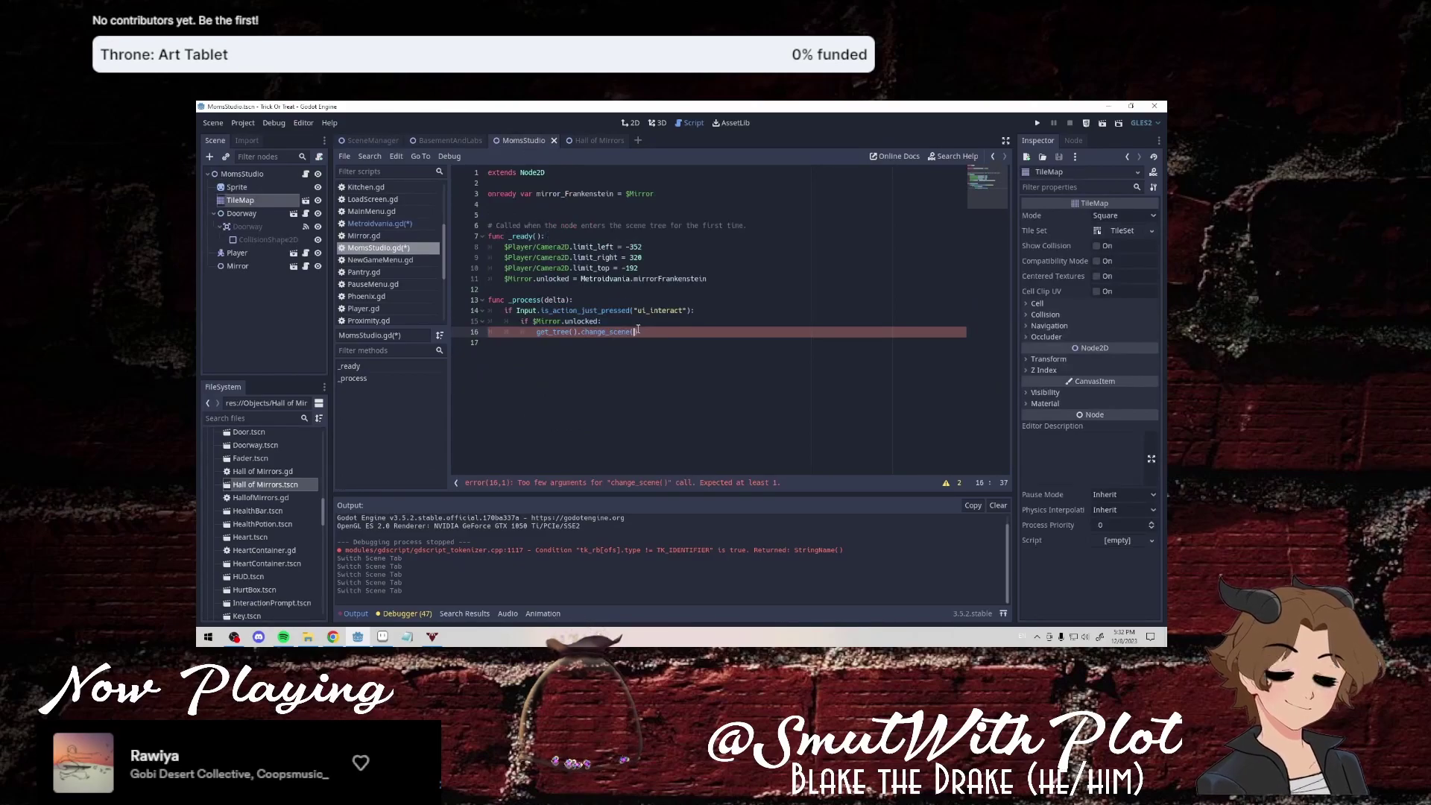
{"action": "type", "text": "Metroid"}
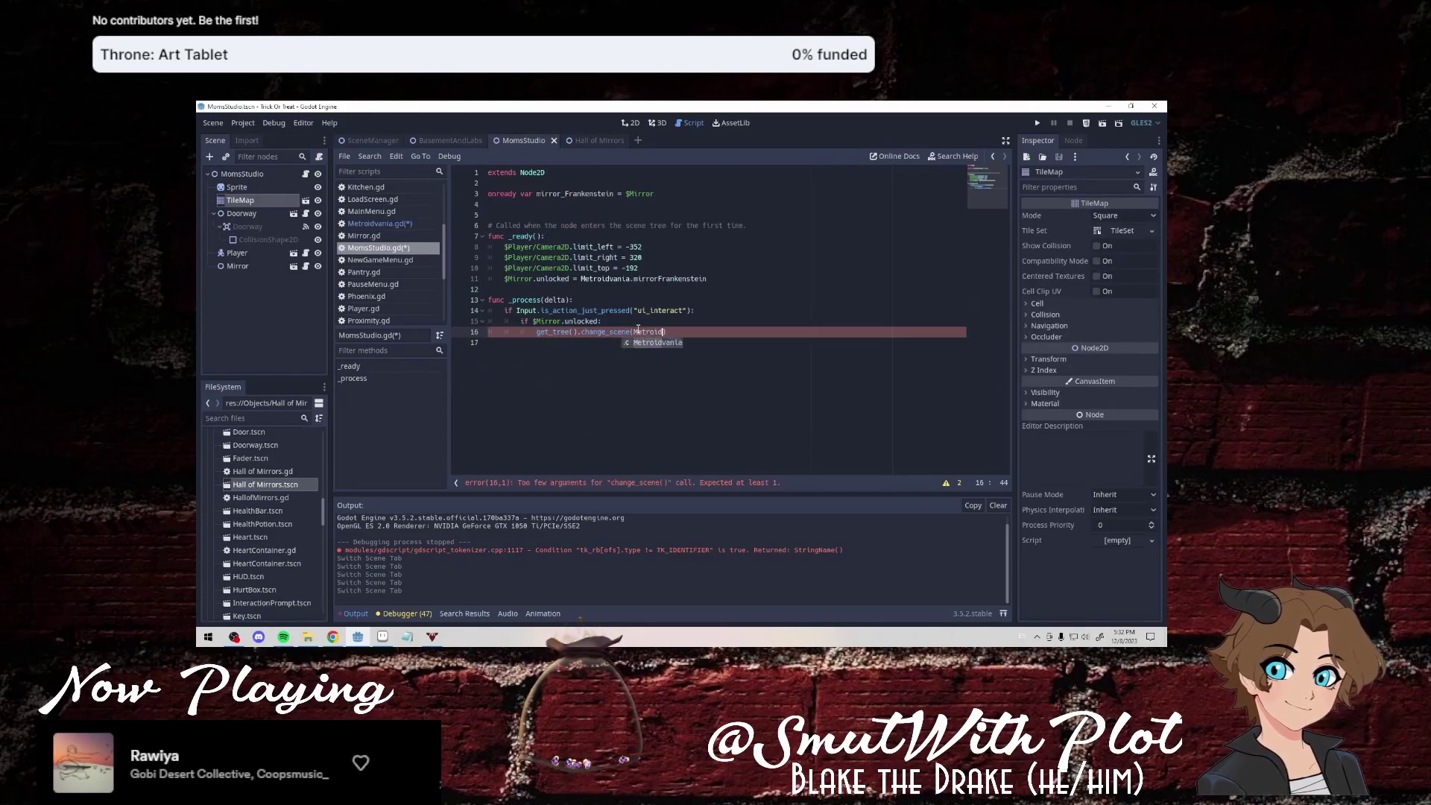
{"action": "key", "text": "Return"}
{"action": "type", "text": ".mirror"}
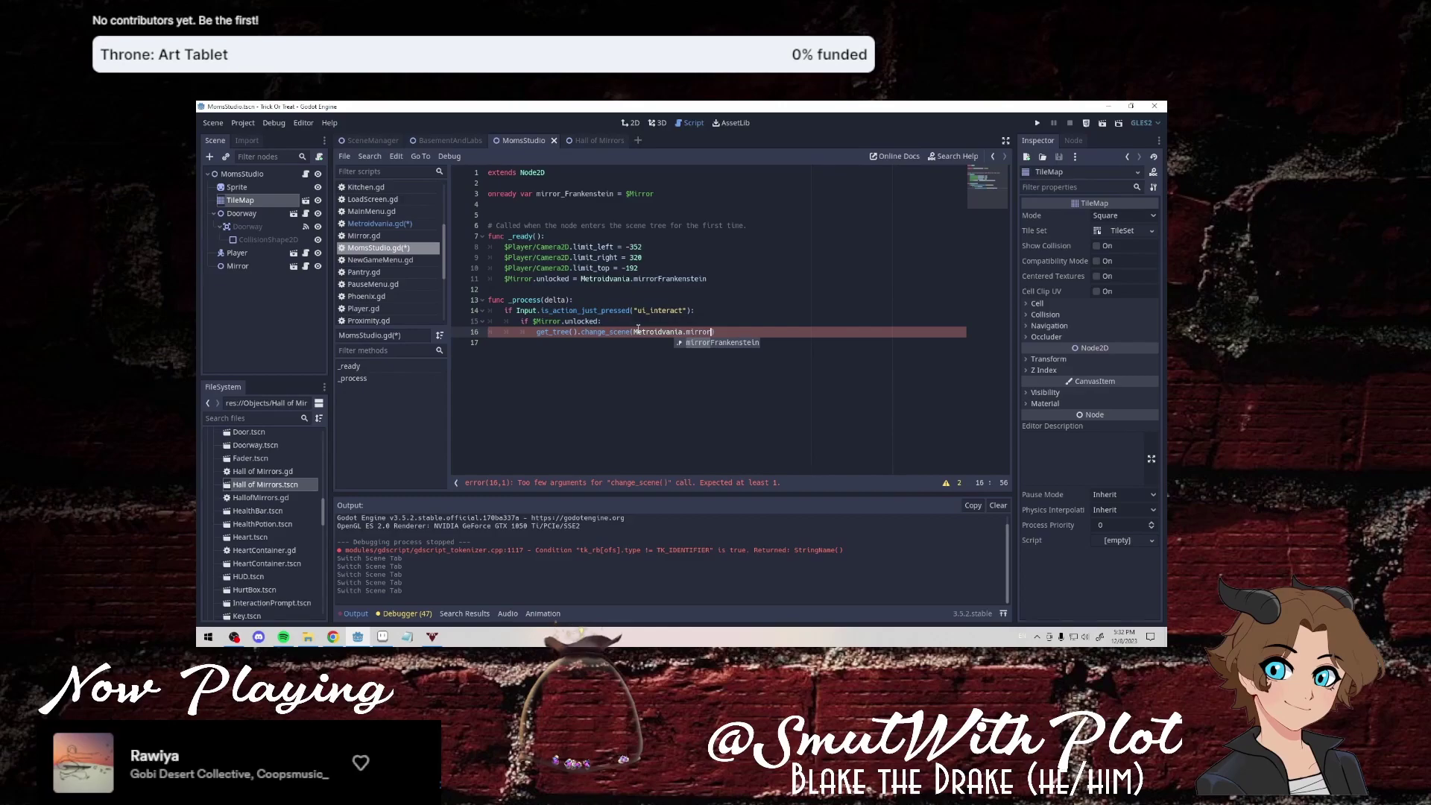
{"action": "type", "text": "roo"}
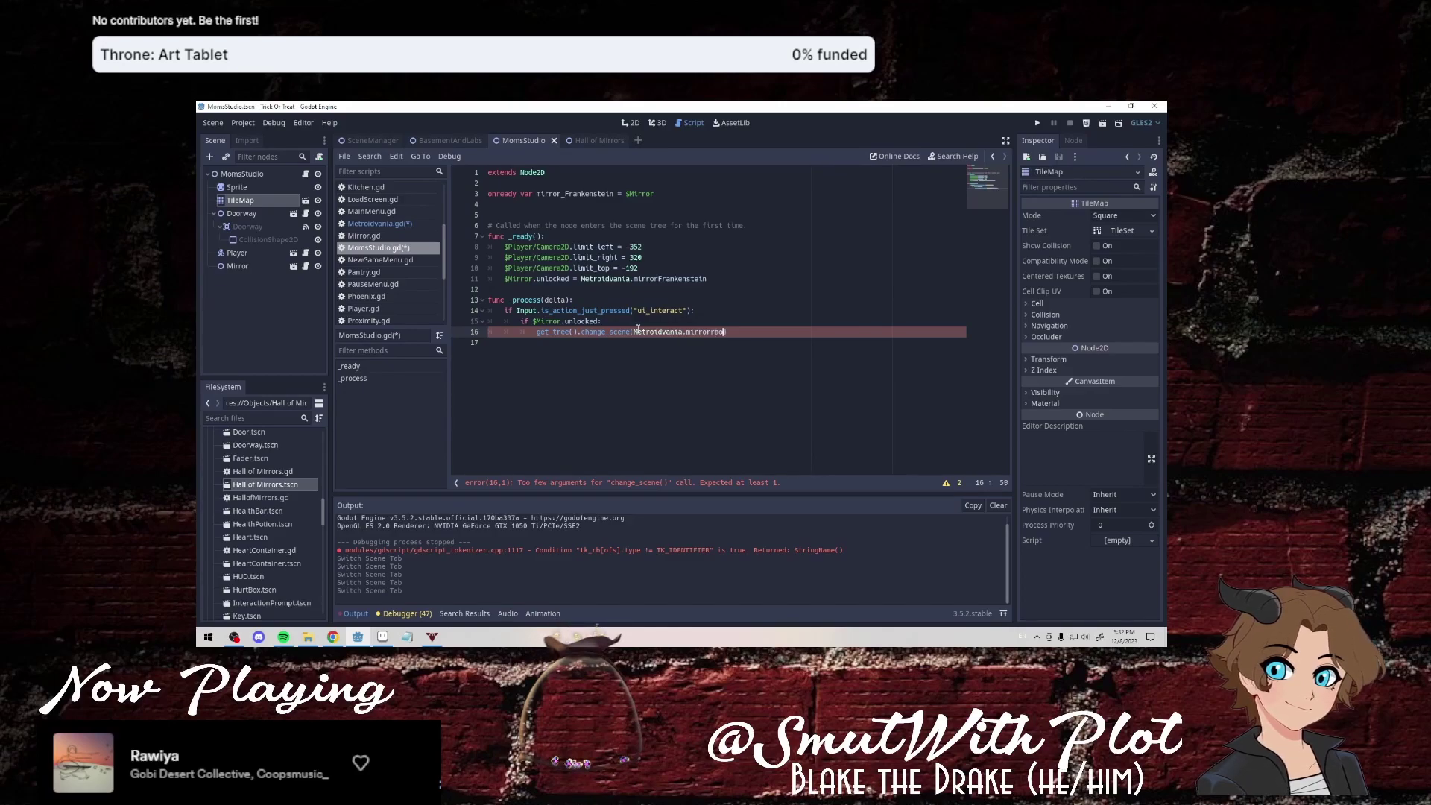
{"action": "type", "text": "m"}
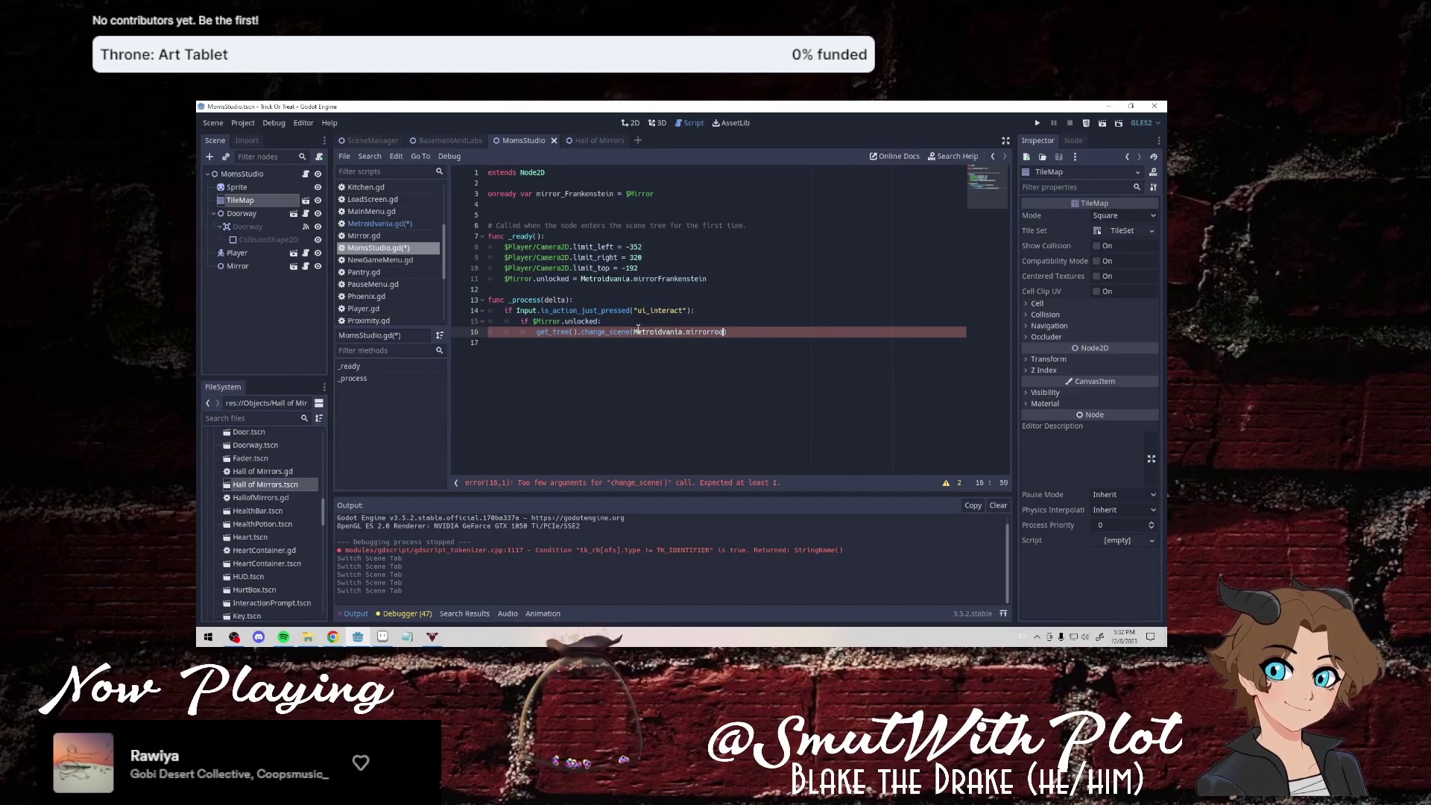
{"action": "key", "text": "BackSpace"}
{"action": "key", "text": "BackSpace"}
{"action": "key", "text": "BackSpace"}
{"action": "key", "text": "BackSpace"}
{"action": "key", "text": "BackSpace"}
{"action": "key", "text": "BackSpace"}
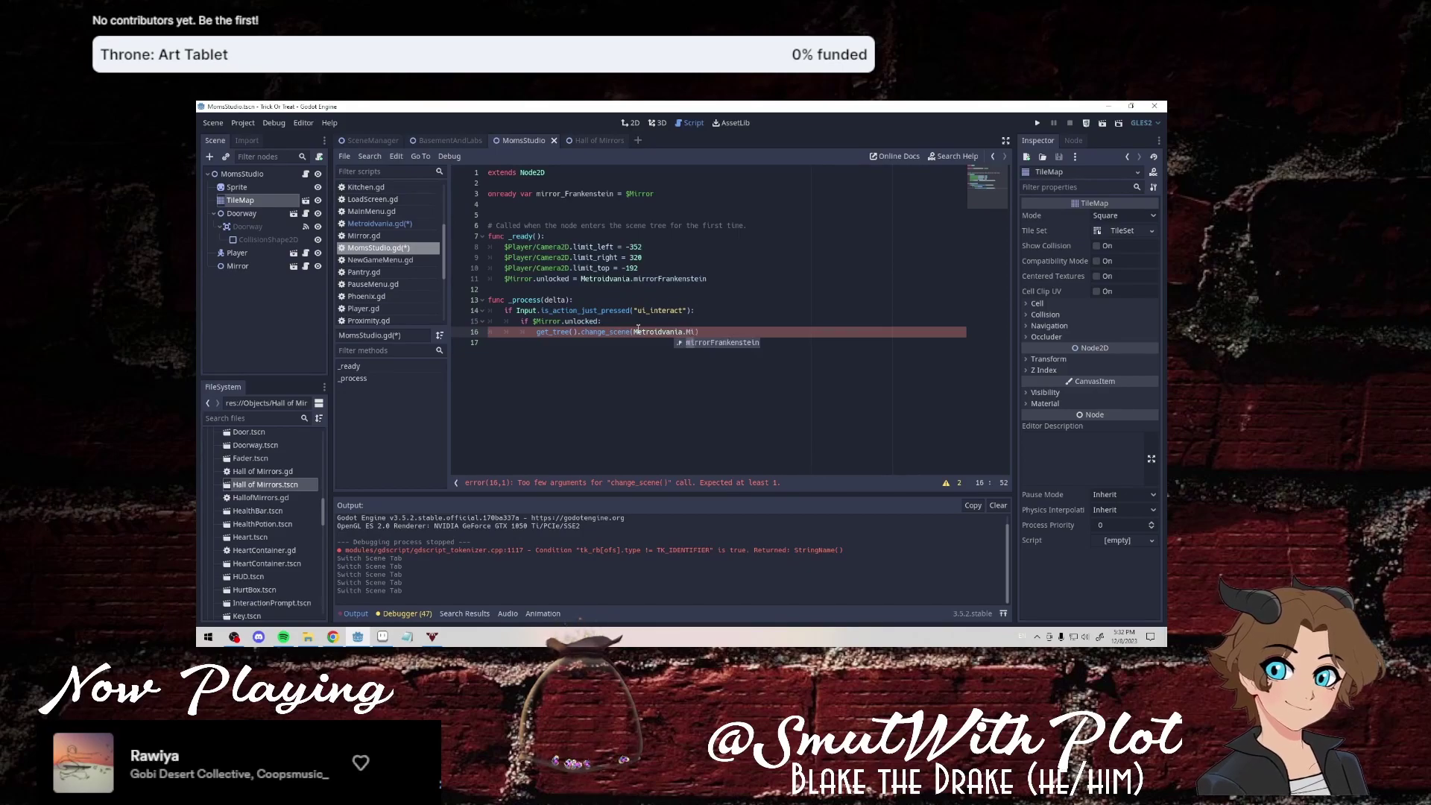
{"action": "key", "text": "BackSpace"}
{"action": "key", "text": "BackSpace"}
{"action": "key", "text": "BackSpace"}
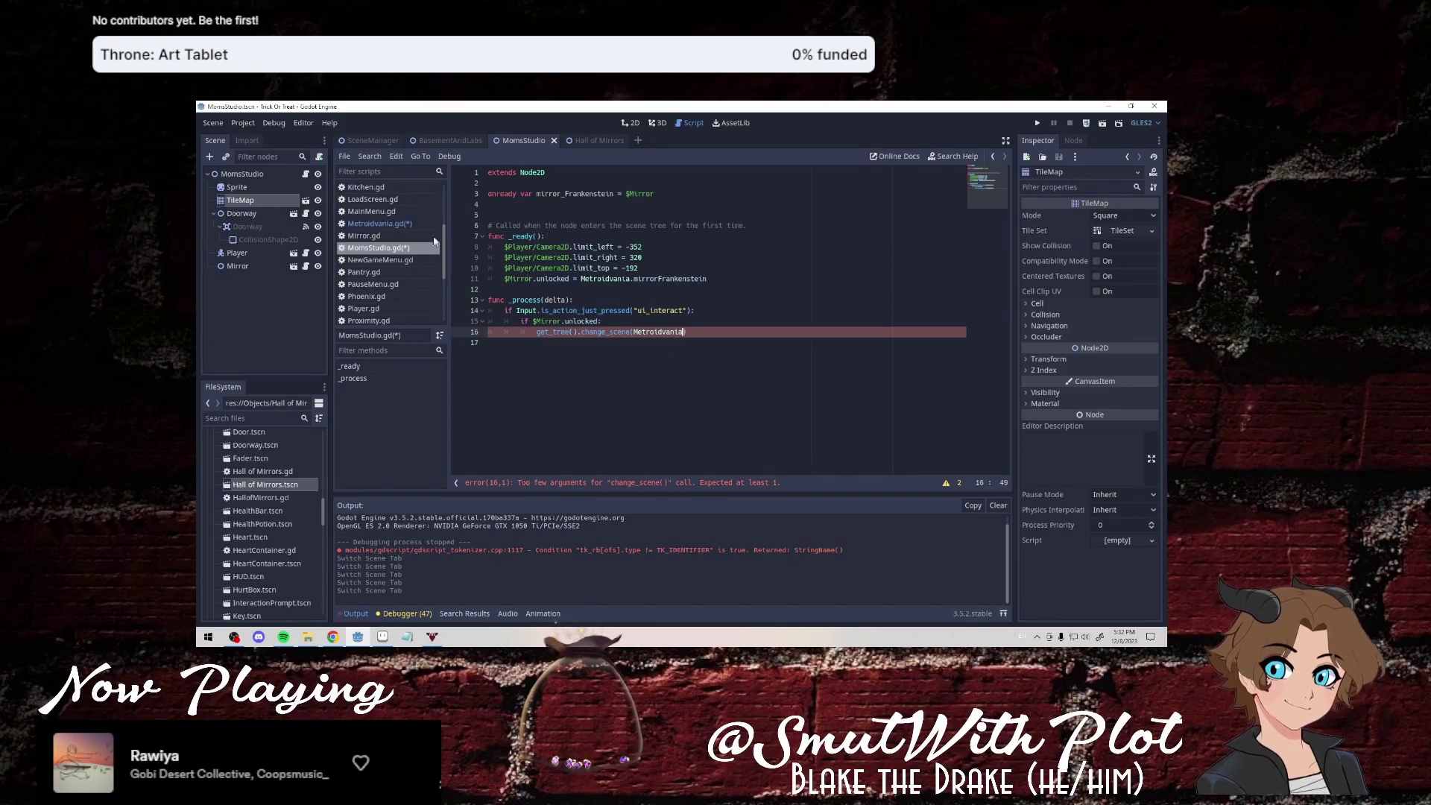
{"action": "left_click", "coordinate": [432, 224]}
{"action": "key", "text": "ctrl+s"}
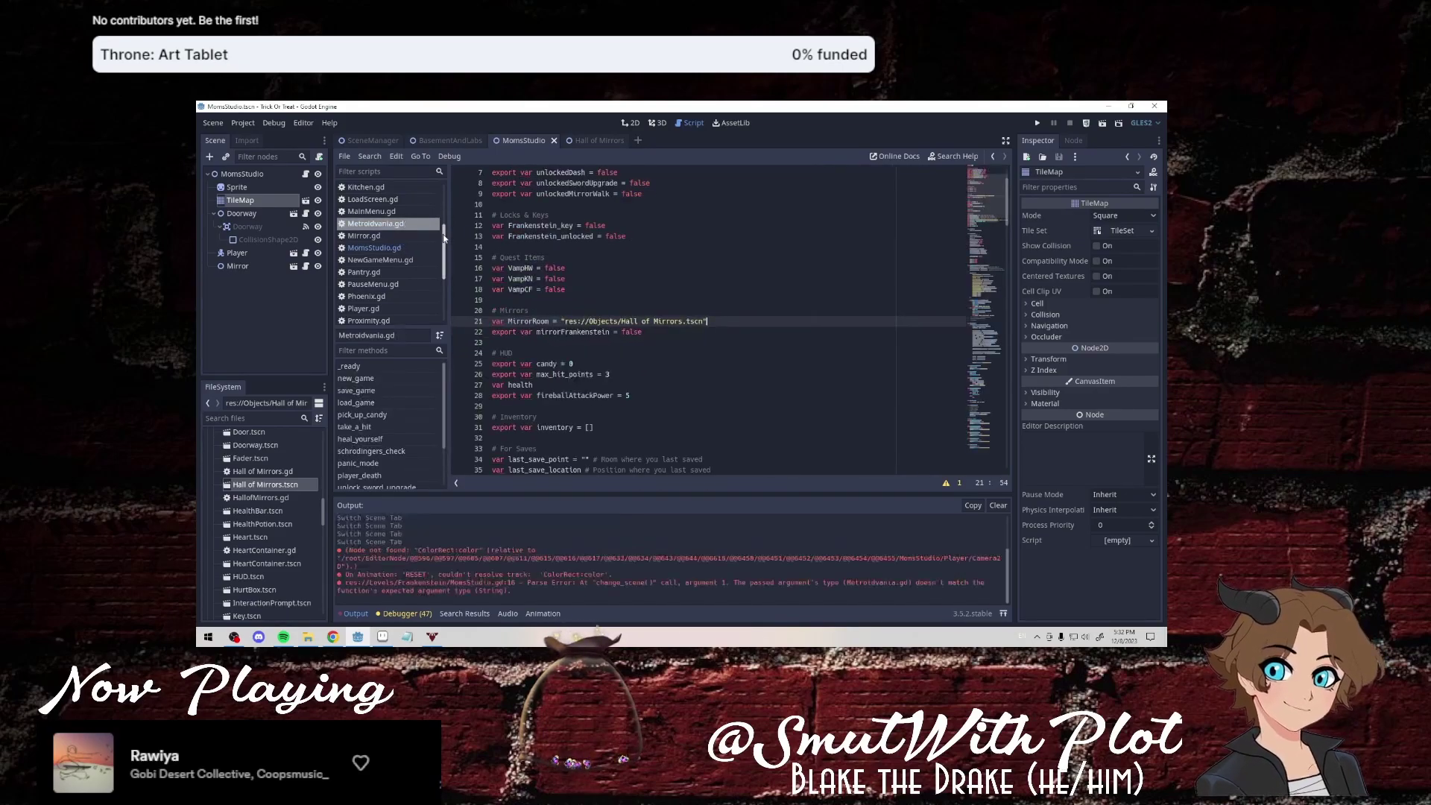
Complete change_scene(Metroidvania.MirrorRoom), remove the extra bracket, and open the Doorway scene.
{"action": "left_click", "coordinate": [405, 248]}
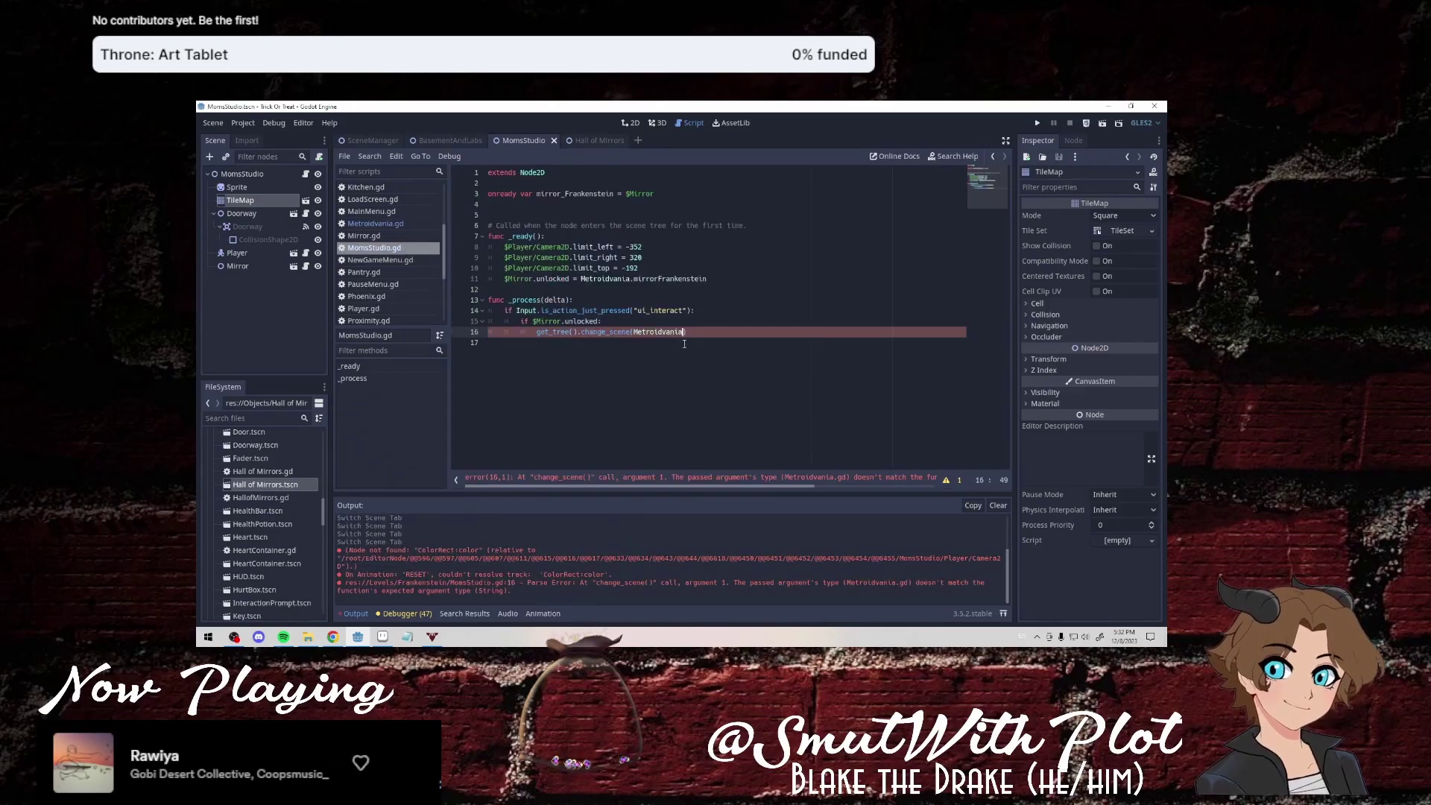
{"action": "type", "text": "MirrorR"}
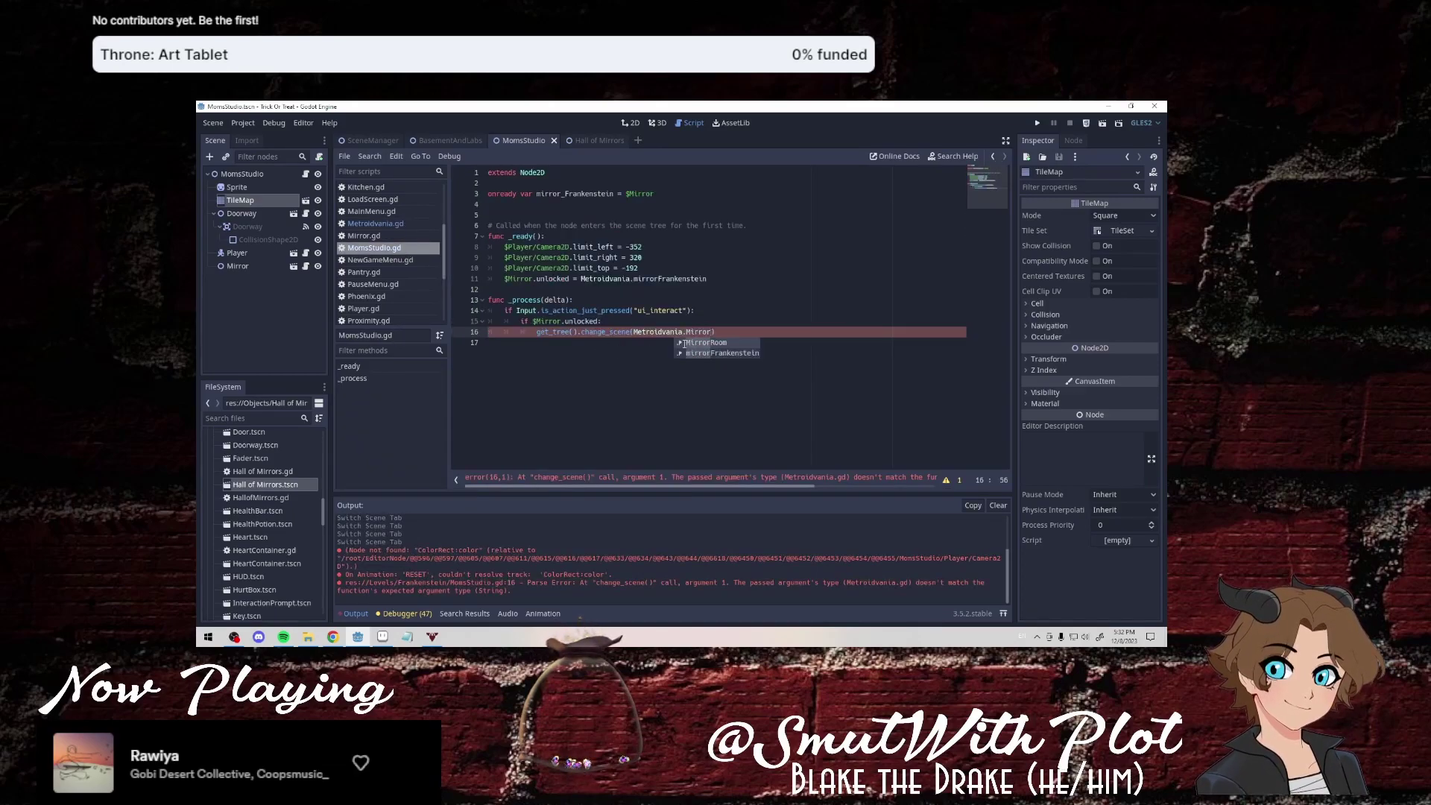
{"action": "key", "text": "Return"}
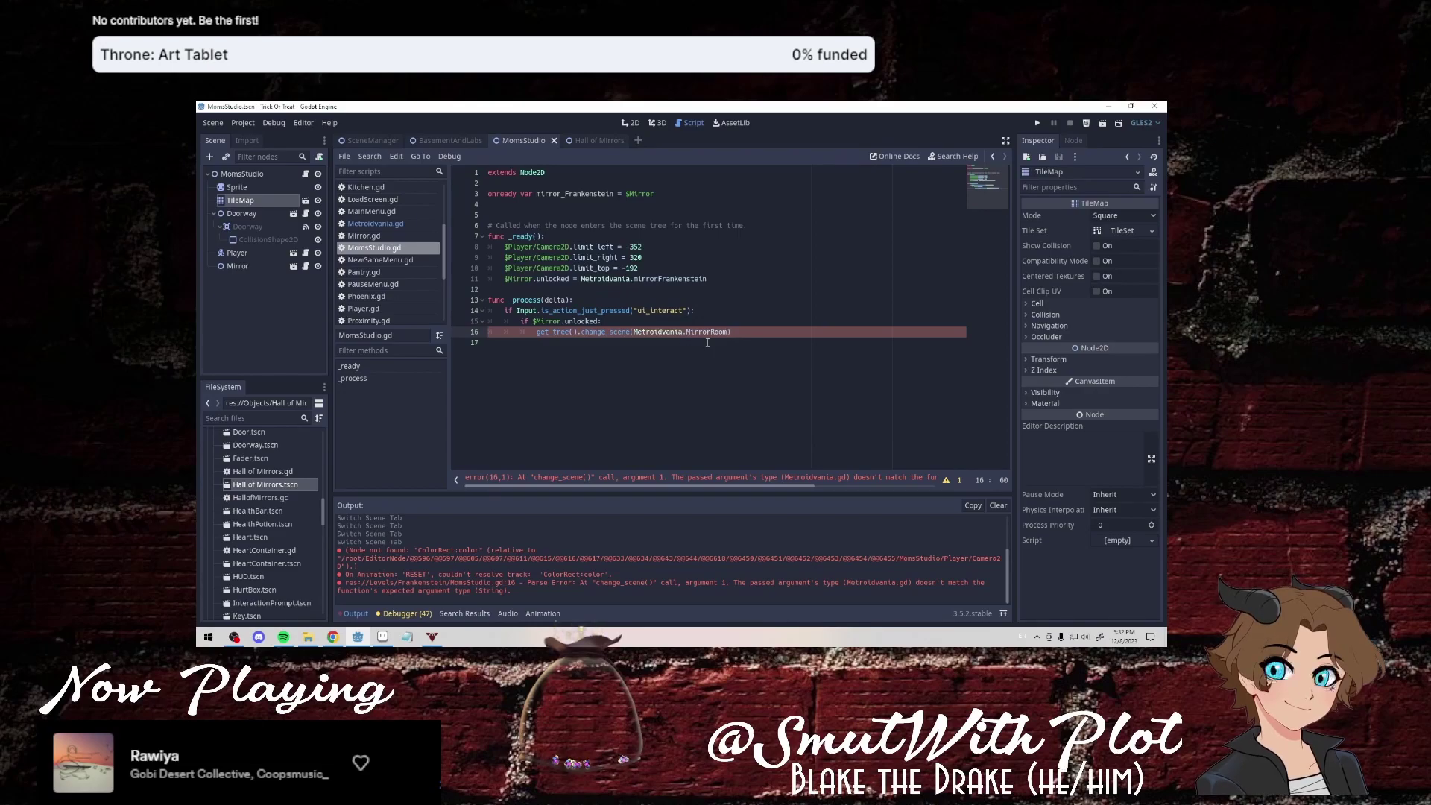
{"action": "key", "text": "Delete"}
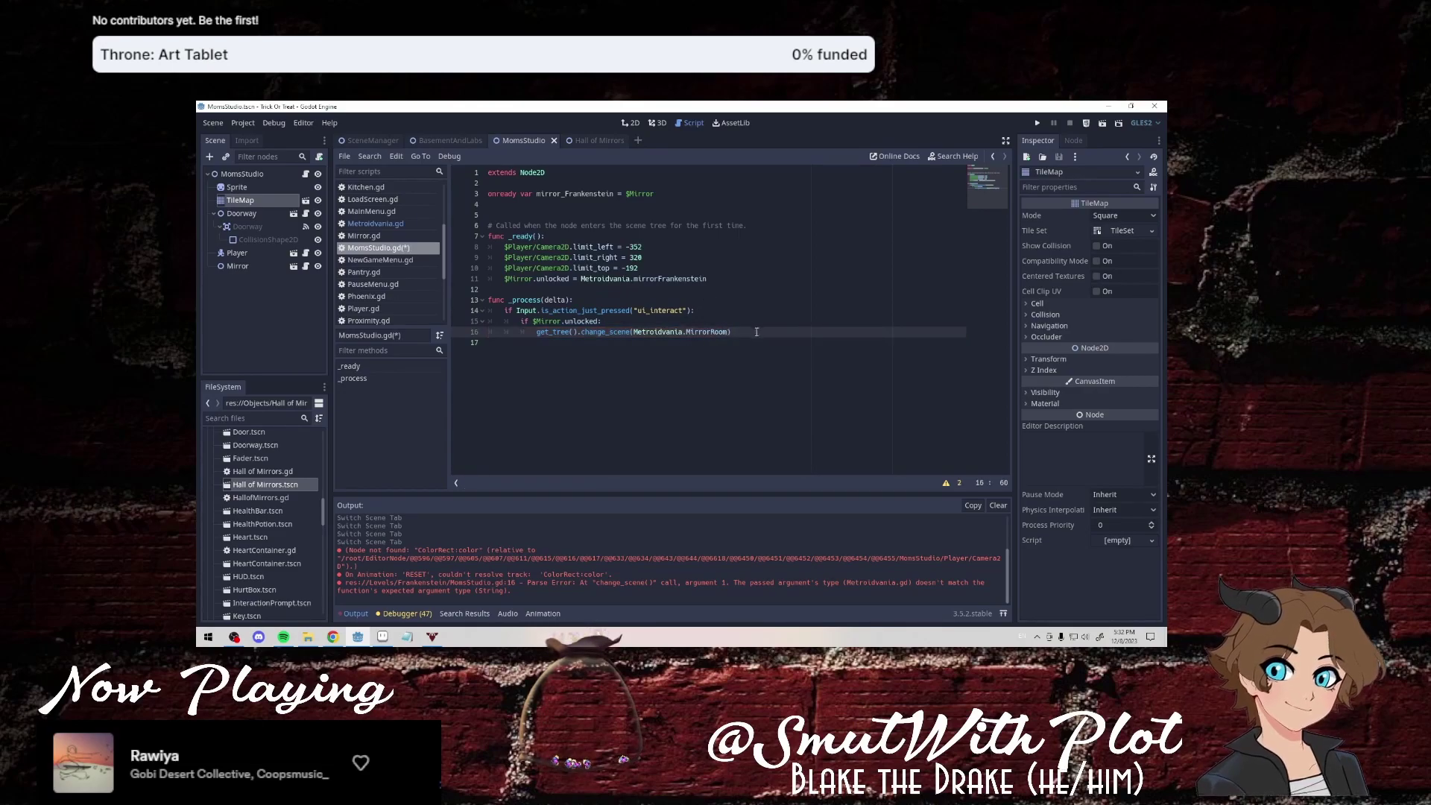
{"action": "key", "text": "Right"}
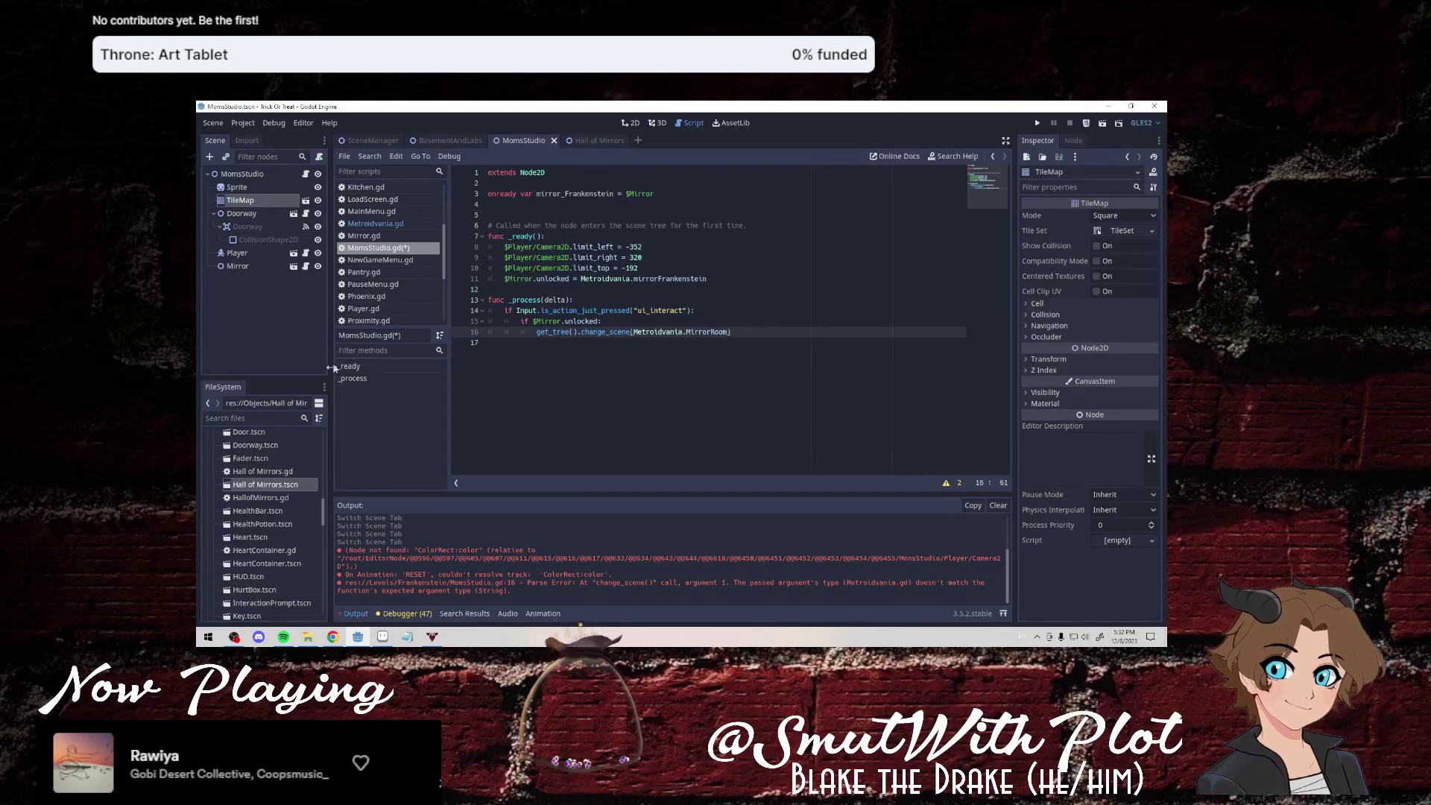
{"action": "scroll", "coordinate": [277, 475], "scroll_direction": "up", "scroll_amount": 2}
{"action": "double_click", "coordinate": [251, 493]}
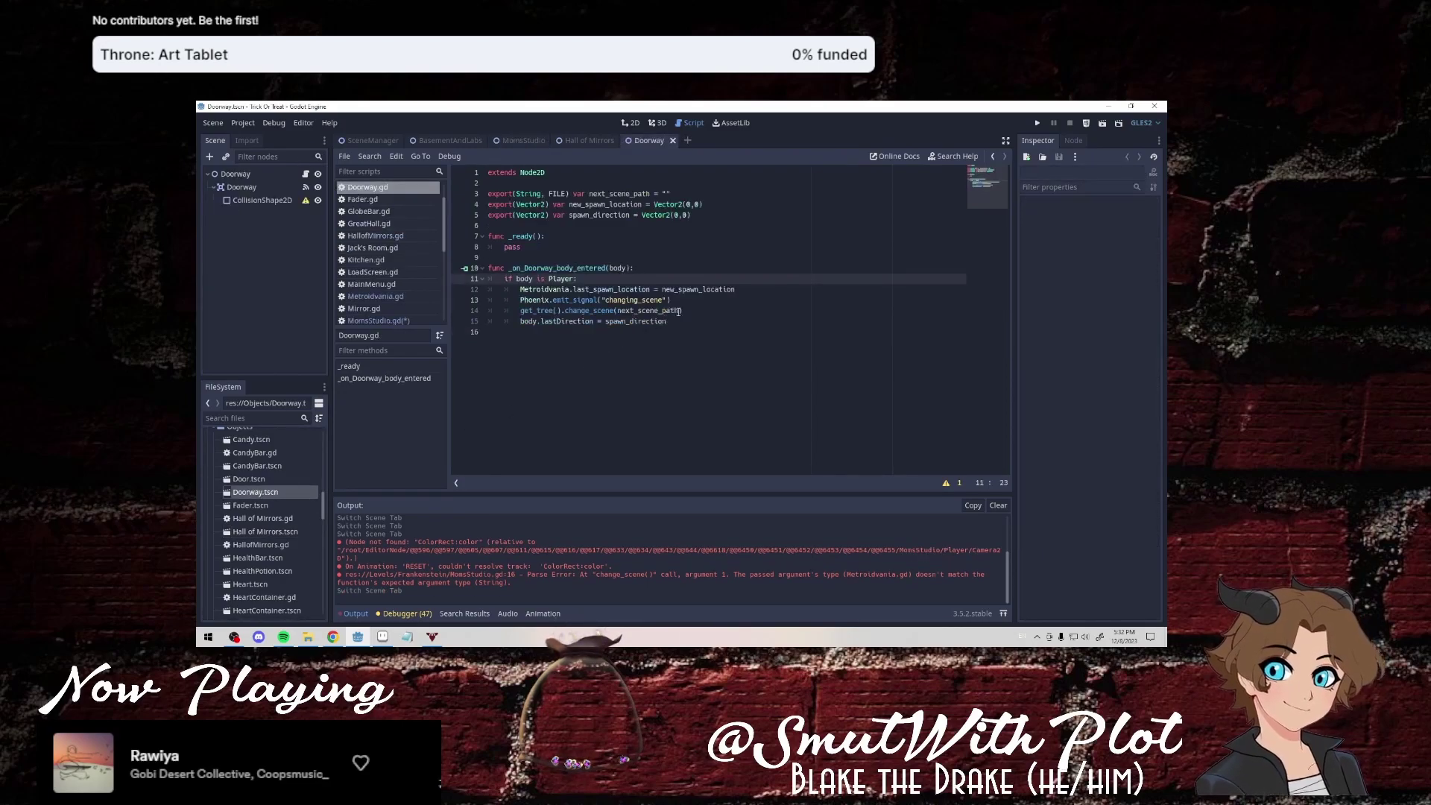
Review Doorway.gd lines 5–15, then view Mirror.gd from its top.
{"action": "left_click_drag", "start_coordinate": [667, 321], "coordinate": [521, 290]}
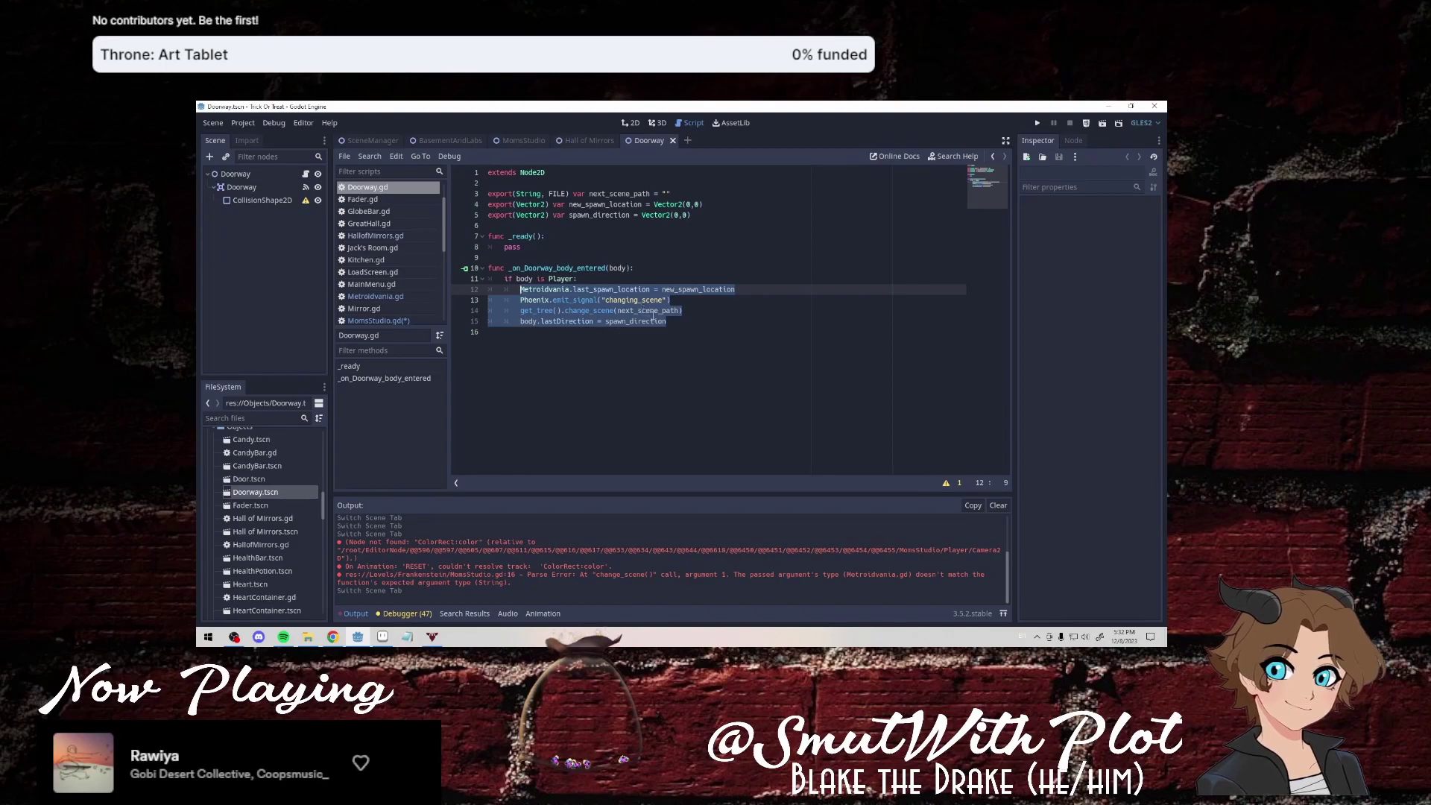
{"action": "mouse_move", "coordinate": [678, 322]}
{"action": "left_mouse_down"}
{"action": "mouse_move", "coordinate": [482, 213]}
{"action": "mouse_move", "coordinate": [485, 194]}
{"action": "left_mouse_up"}
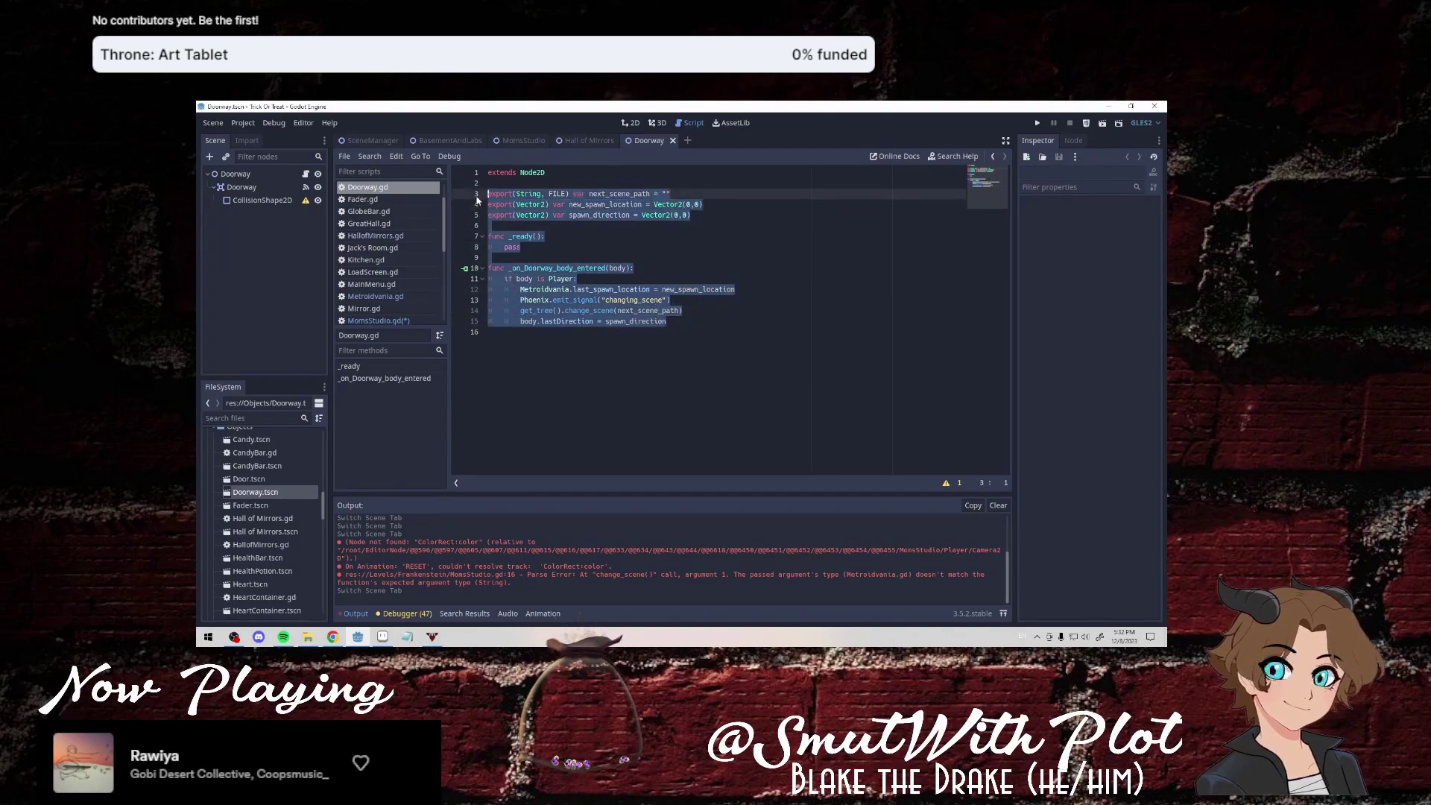
{"action": "left_click", "coordinate": [378, 313]}
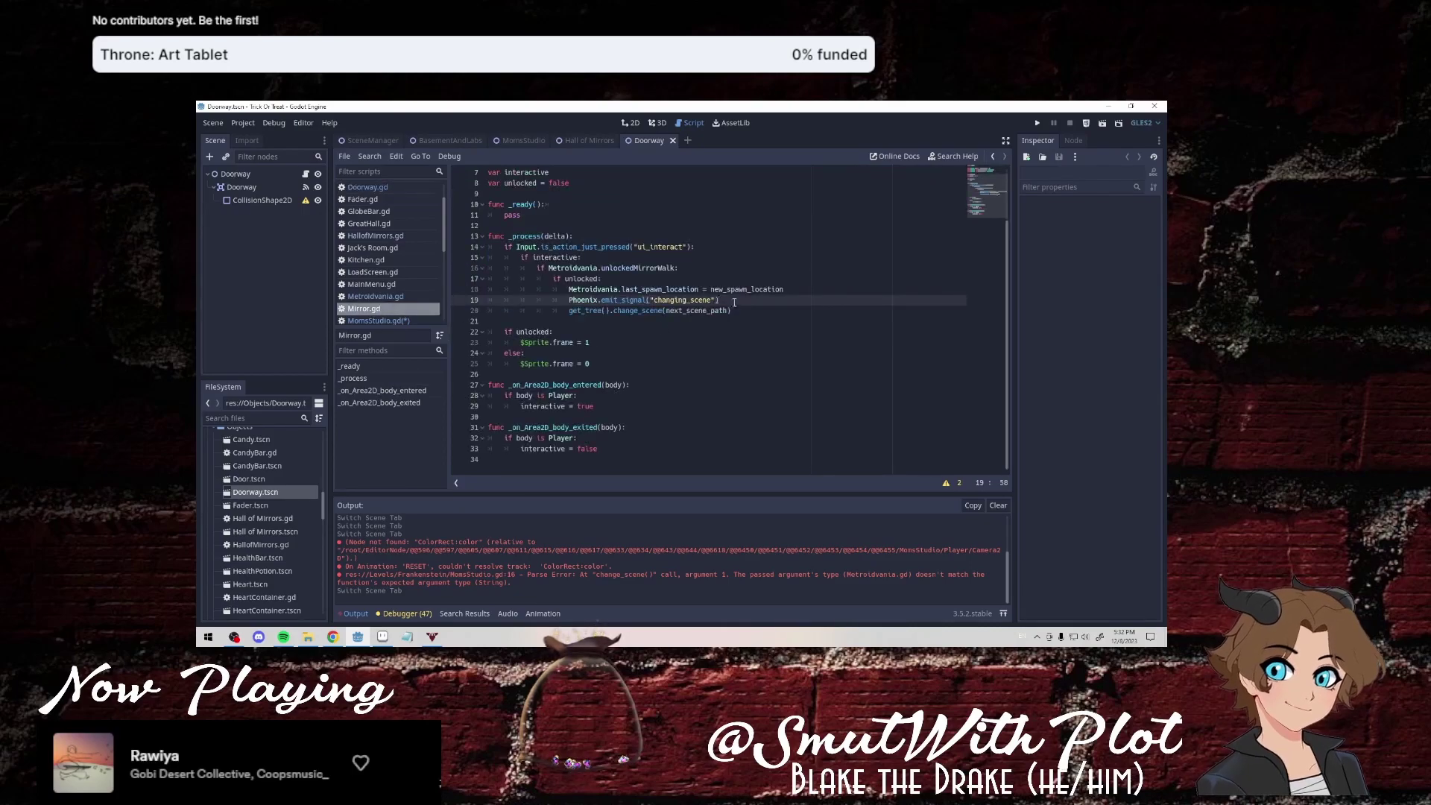
{"action": "scroll", "coordinate": [747, 302], "scroll_direction": "up", "scroll_amount": 2}
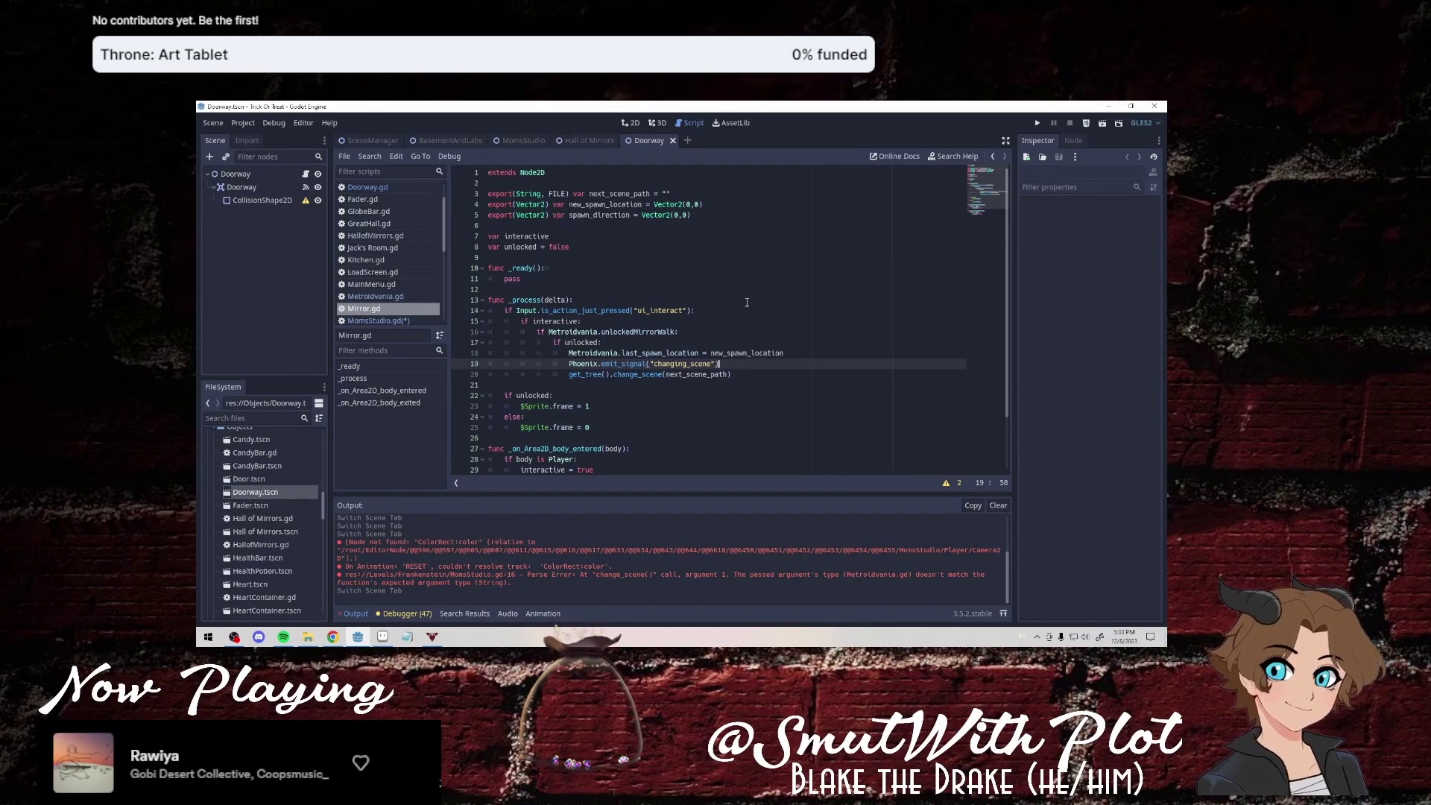
Delete the _process function (lines 12–16) from MomsStudio.gd.
{"action": "left_click", "coordinate": [397, 321]}
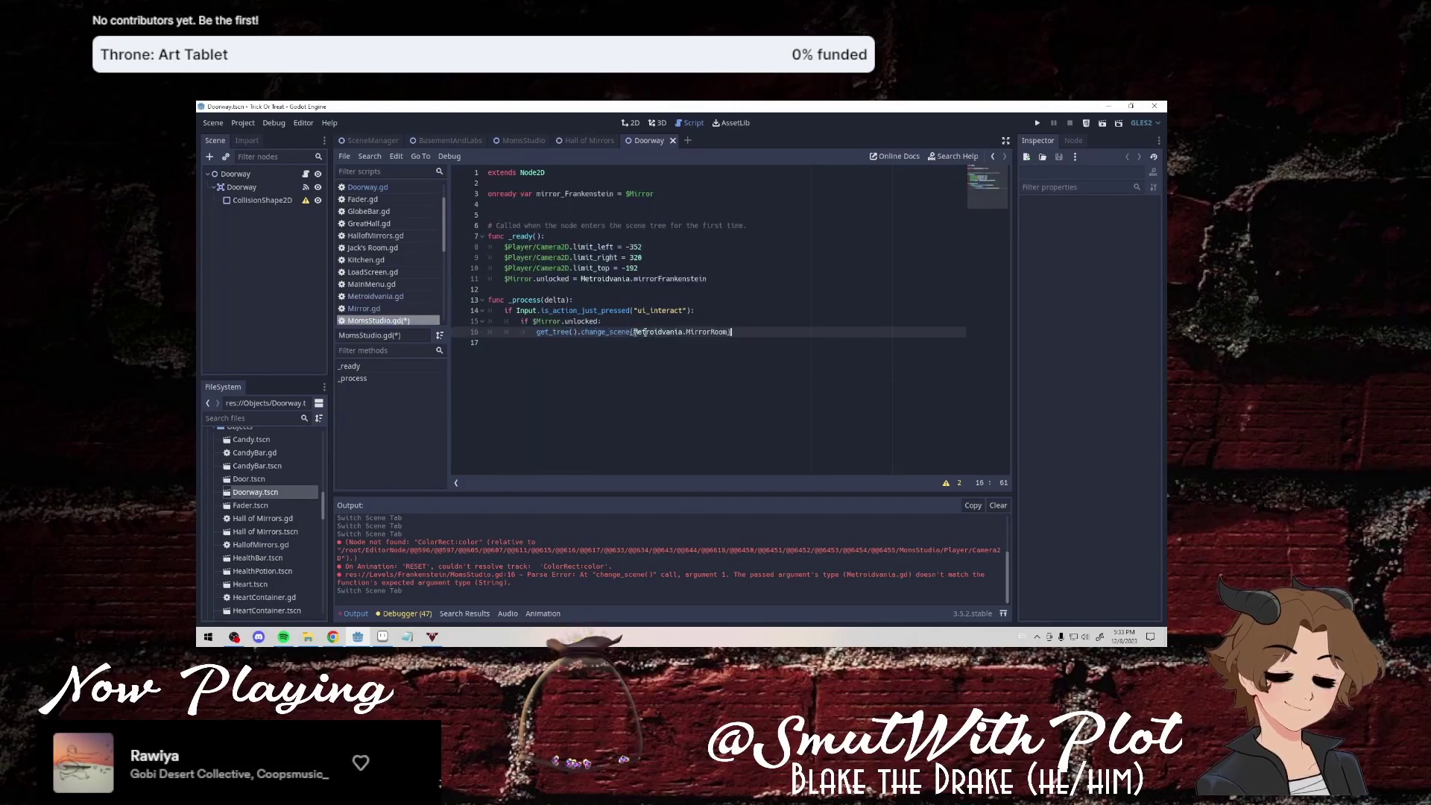
{"action": "left_click_drag", "start_coordinate": [728, 332], "coordinate": [728, 278]}
{"action": "key", "text": "BackSpace"}
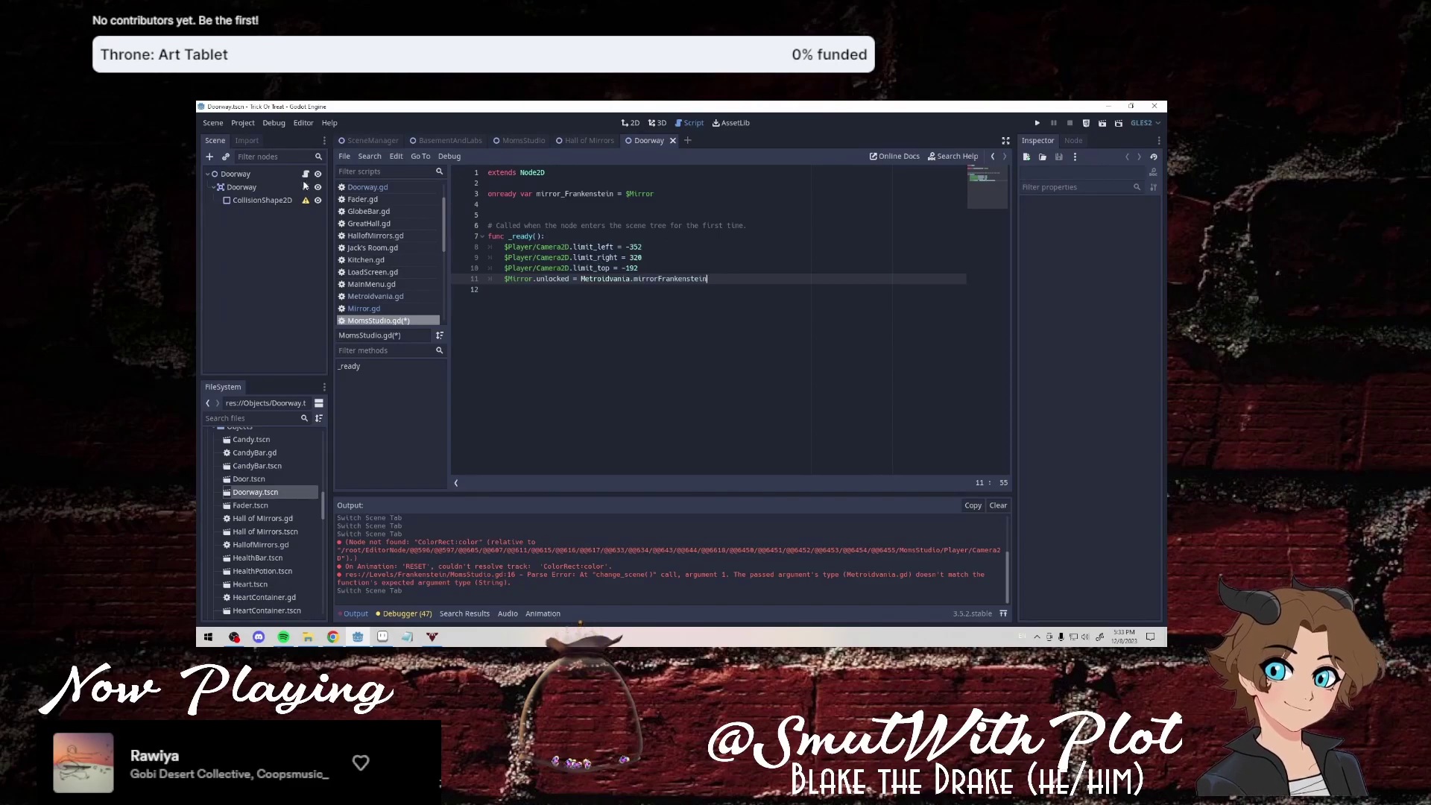
Switch to the MomsStudio scene and show Mirror.gd in the script editor.
{"action": "left_click", "coordinate": [672, 140]}
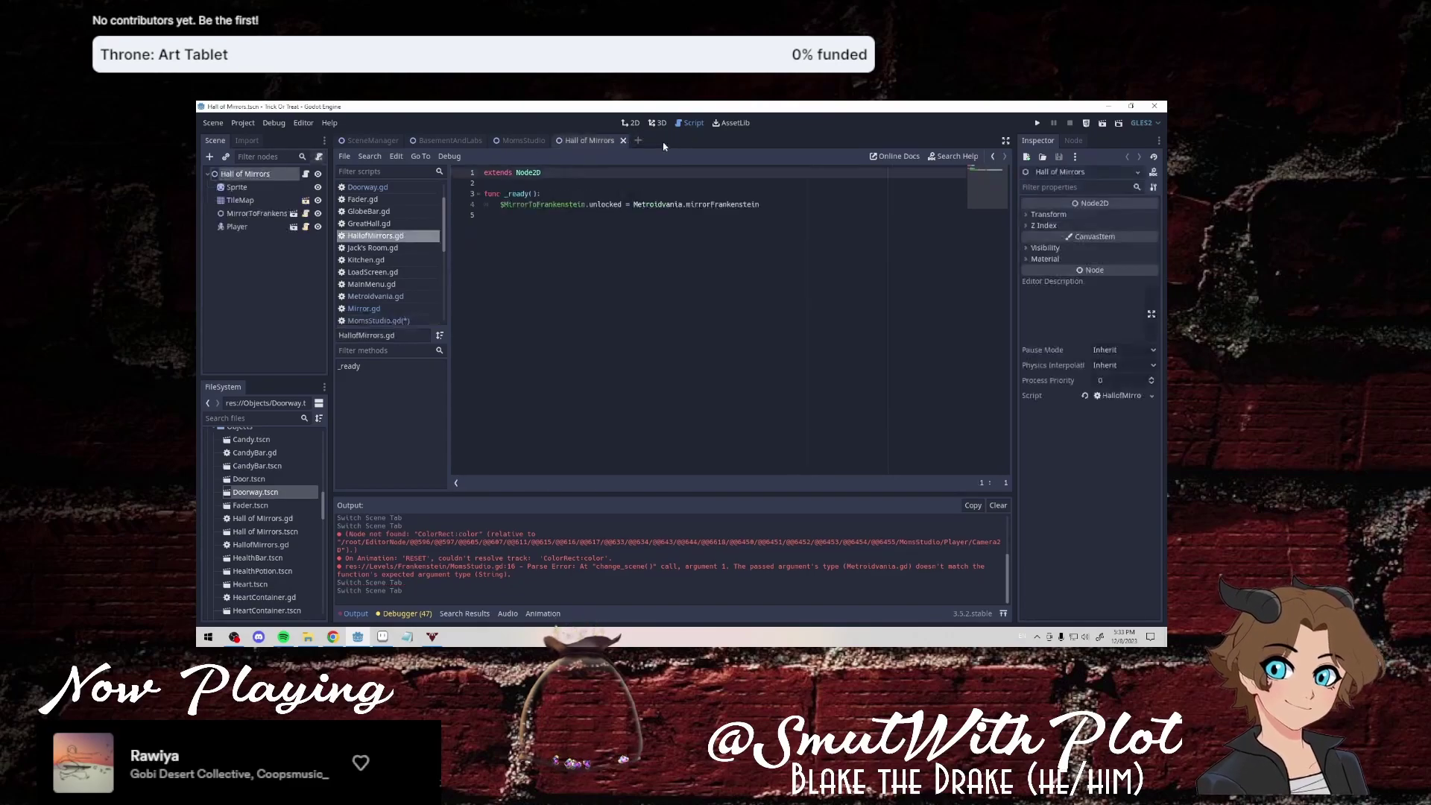
{"action": "left_click", "coordinate": [514, 144]}
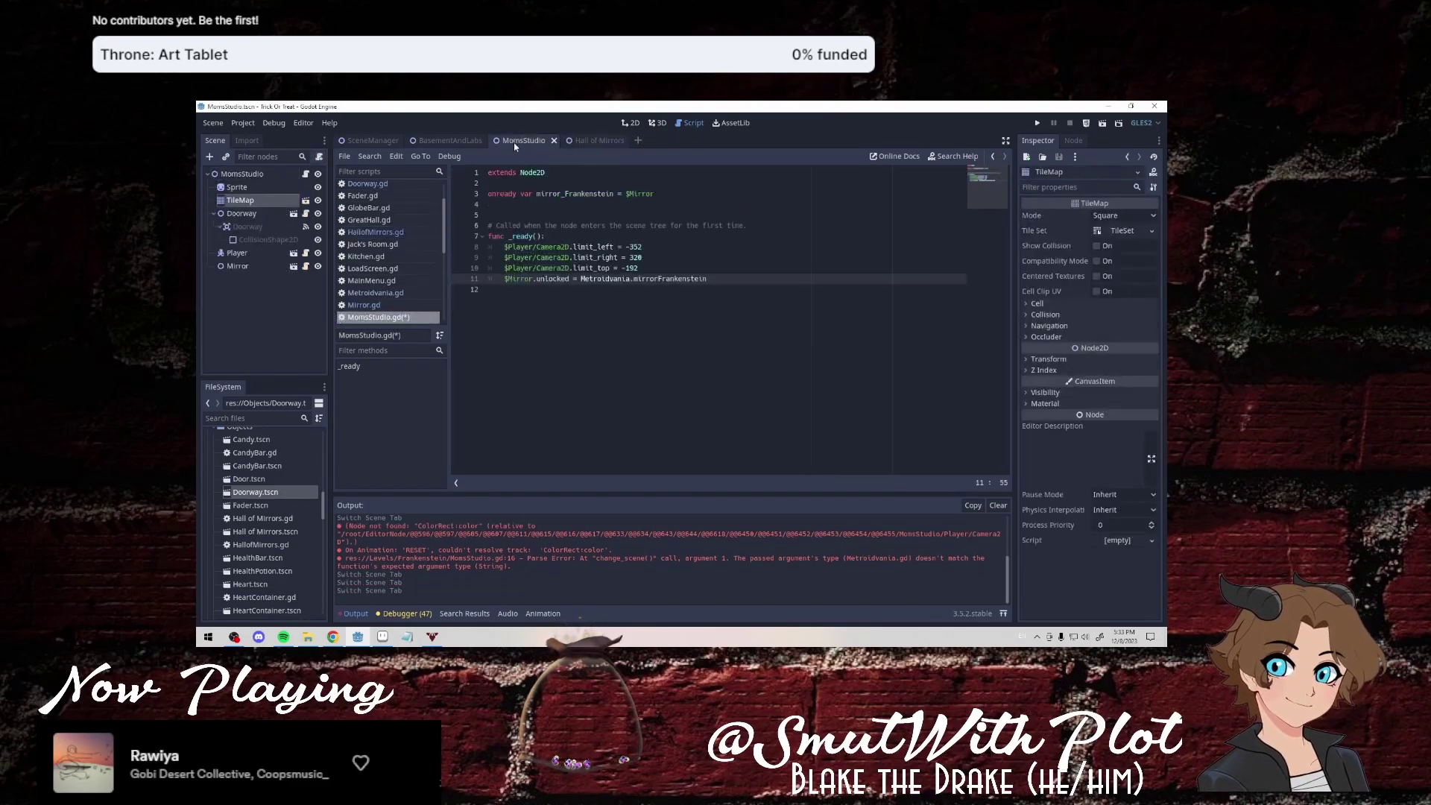
{"action": "left_click", "coordinate": [306, 266]}
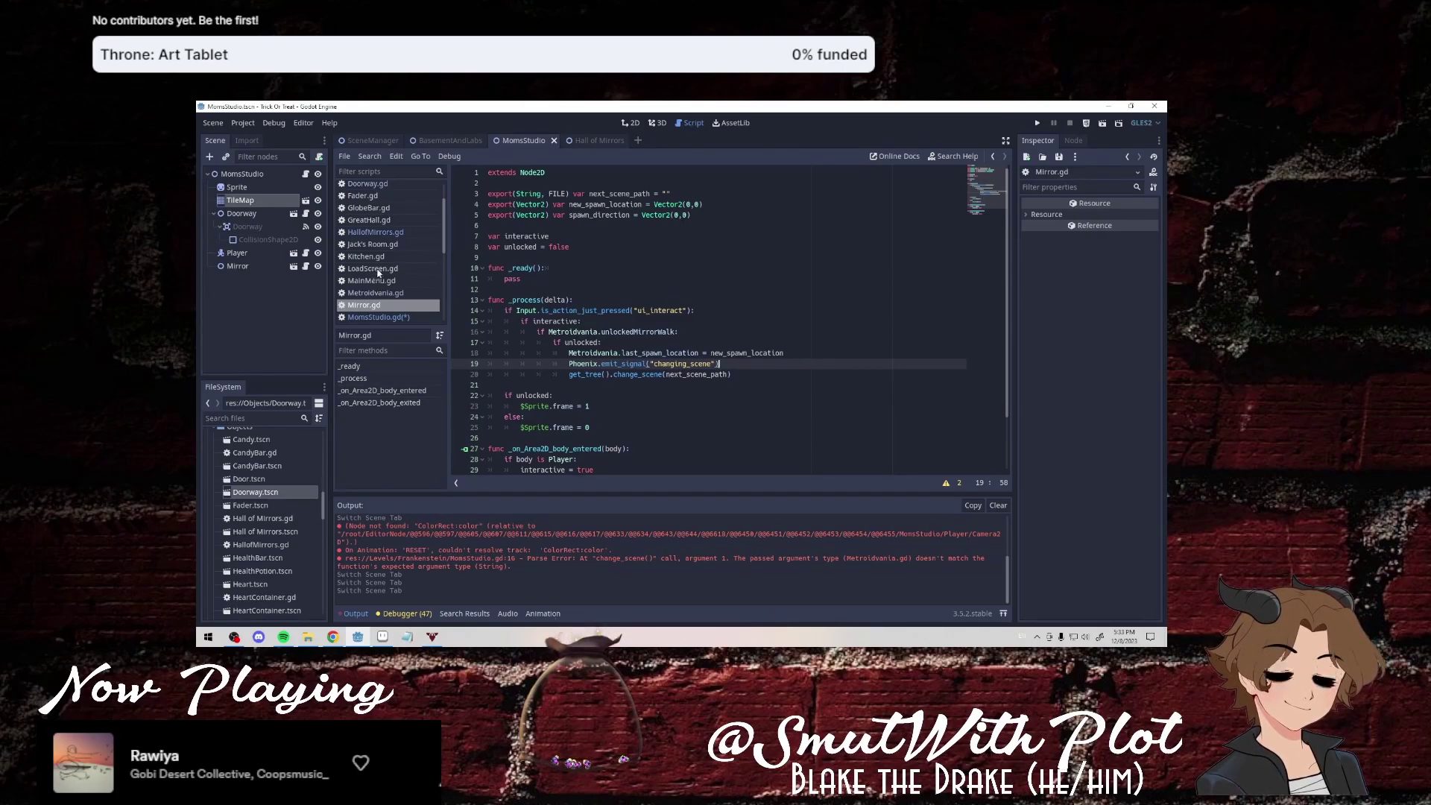
Set the Mirror node's Next Scene Path to Hall of Mirrors.tscn and show Metroidvania.gd.
{"action": "mouse_move", "coordinate": [587, 147]}
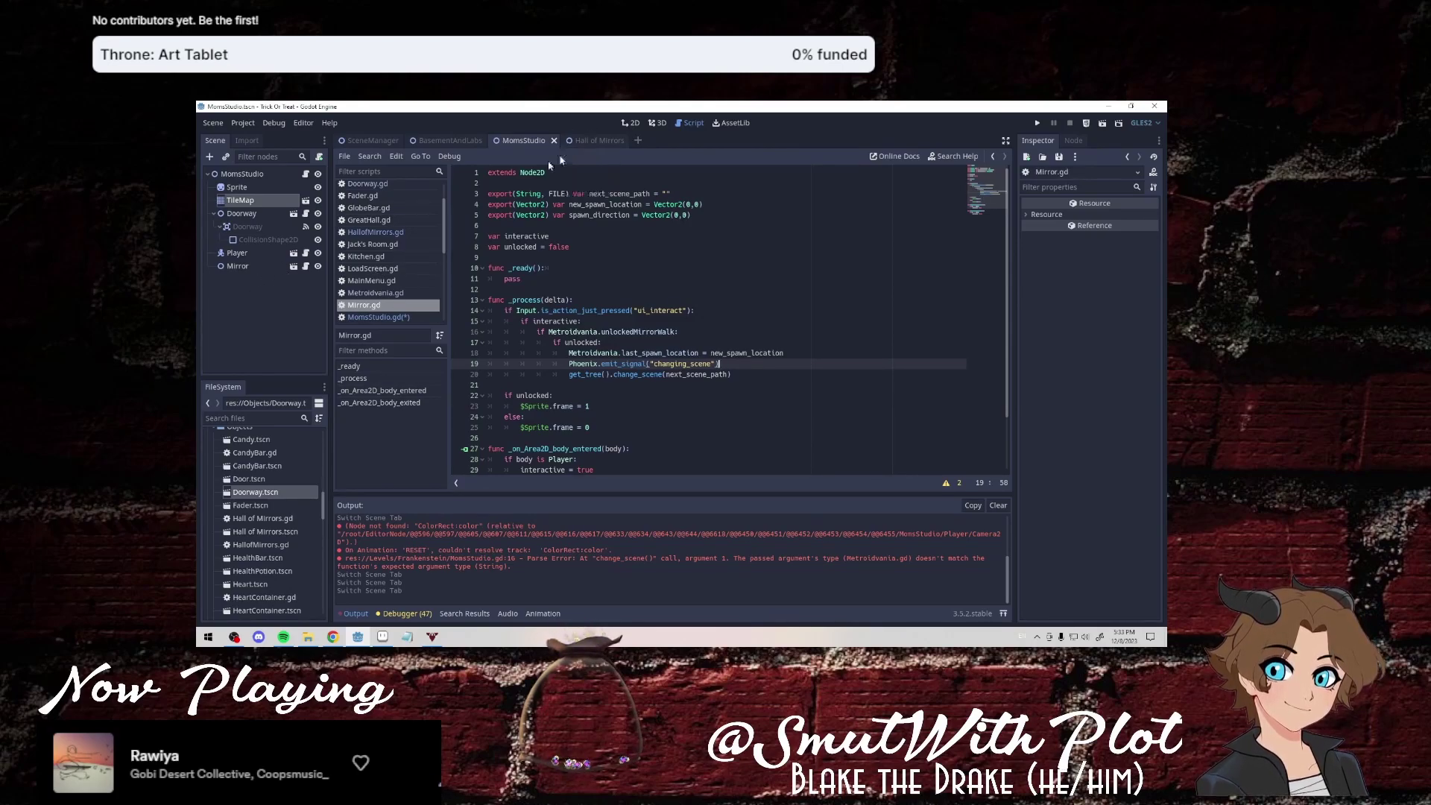
{"action": "left_click", "coordinate": [300, 269]}
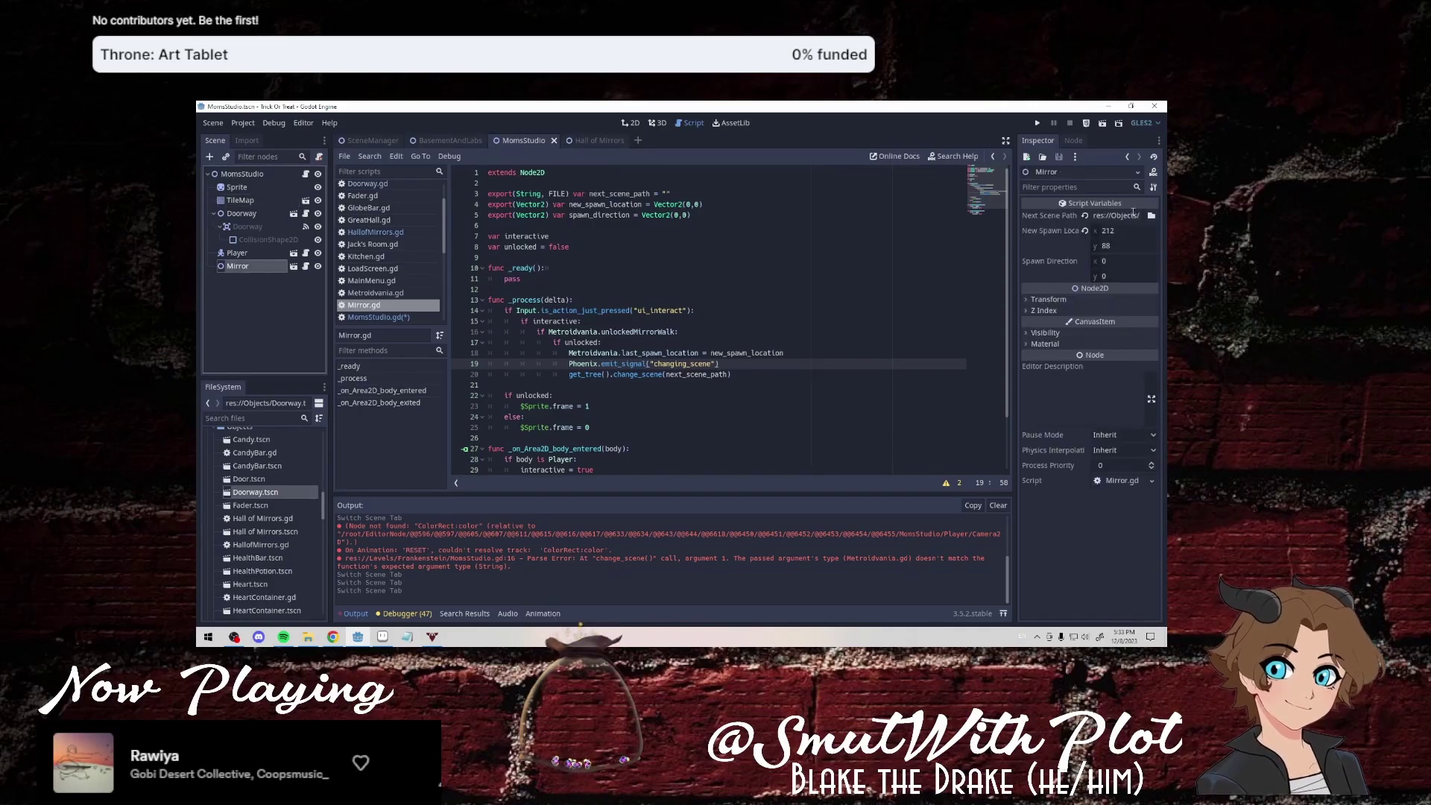
{"action": "left_click", "coordinate": [1150, 217]}
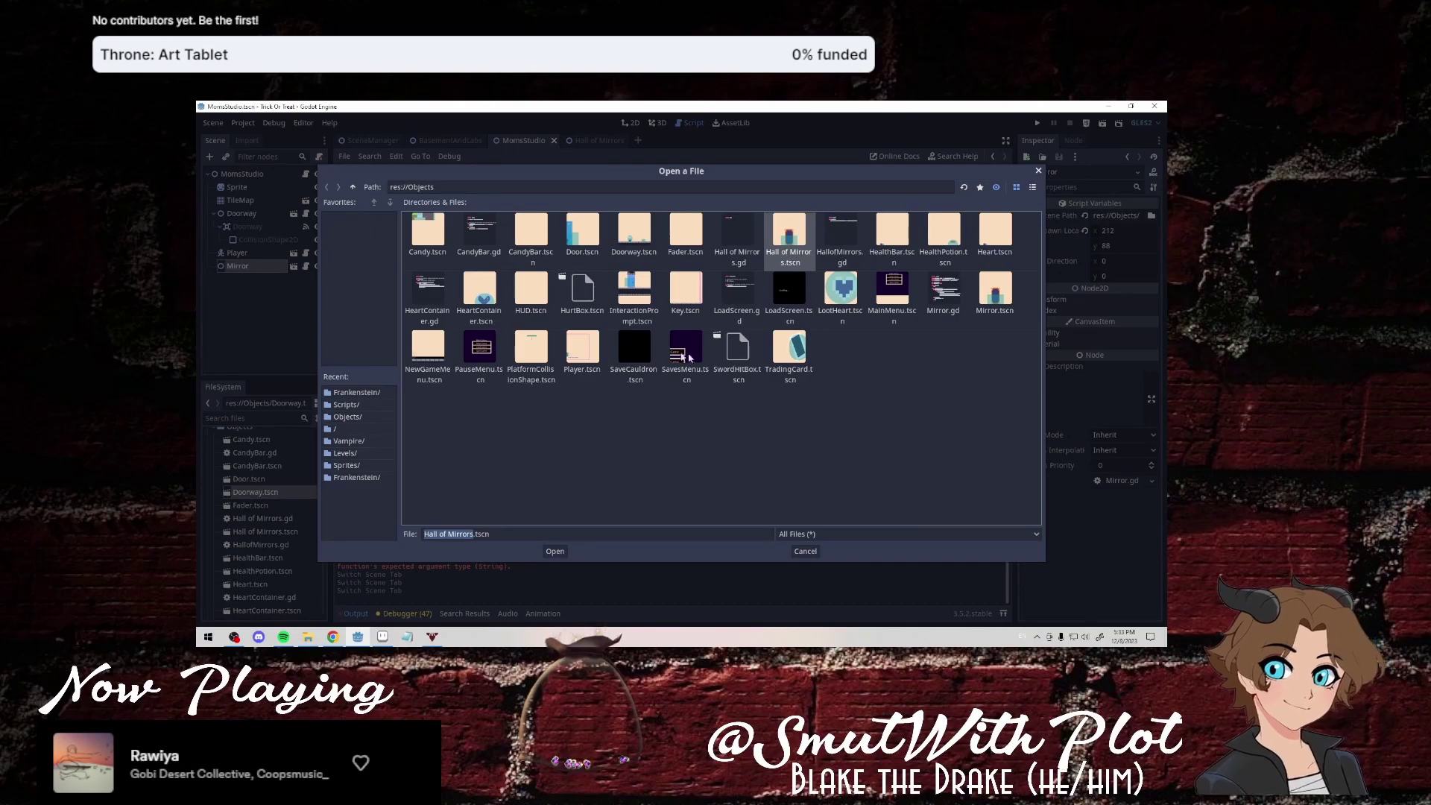
{"action": "double_click", "coordinate": [804, 243]}
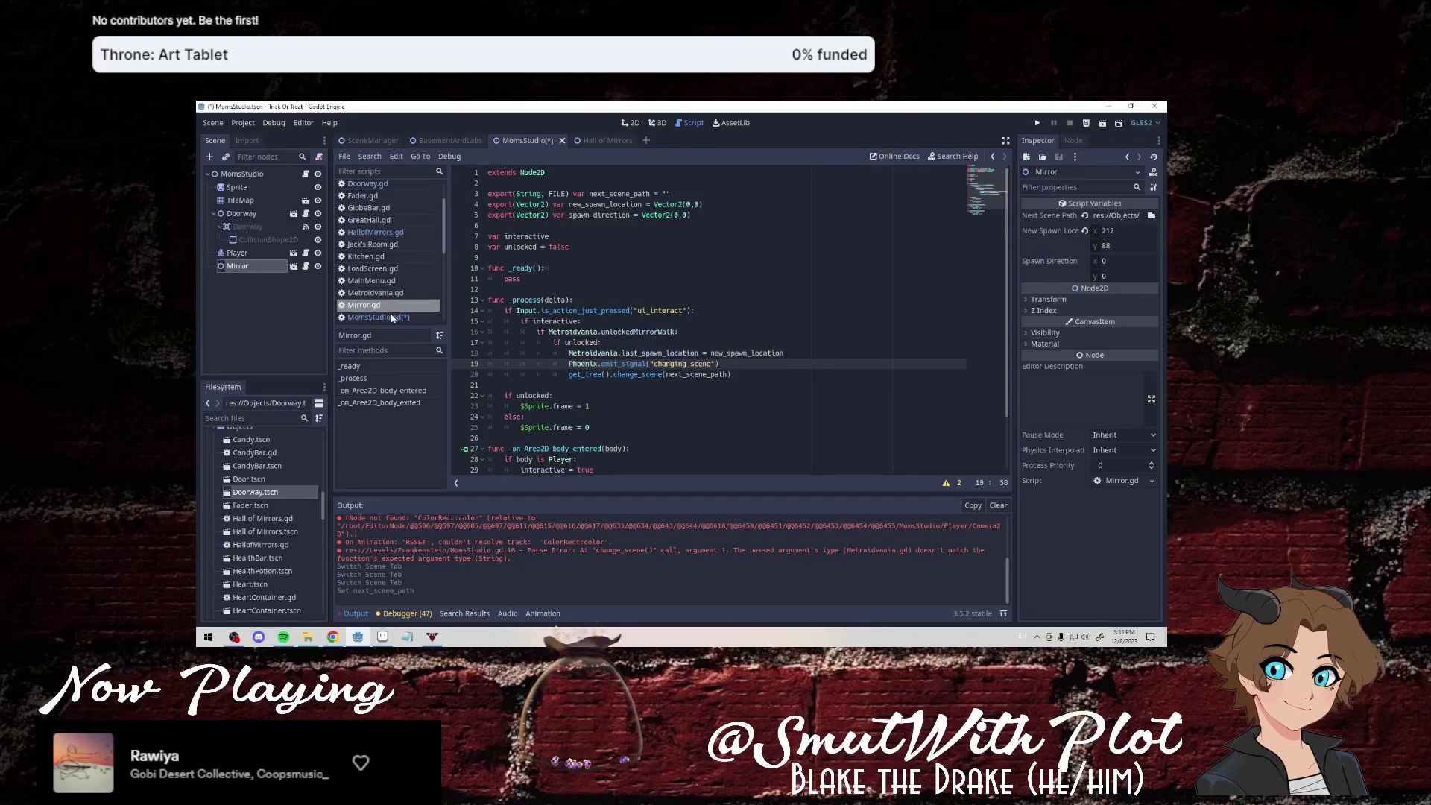
{"action": "left_click", "coordinate": [386, 294]}
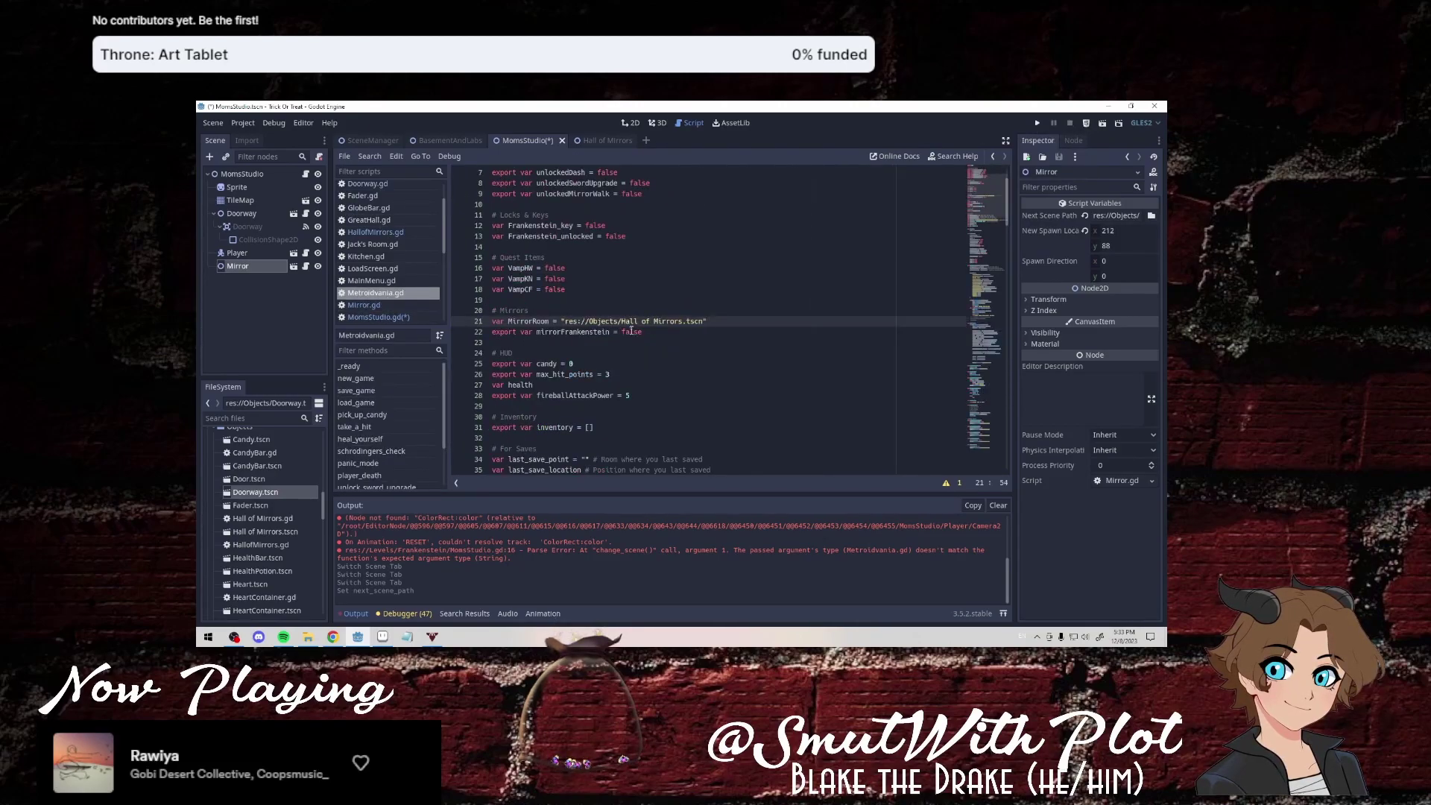
Set mirrorFrankenstein to true, delete the MirrorRoom line, and run the game with F5.
{"action": "double_click", "coordinate": [632, 332]}
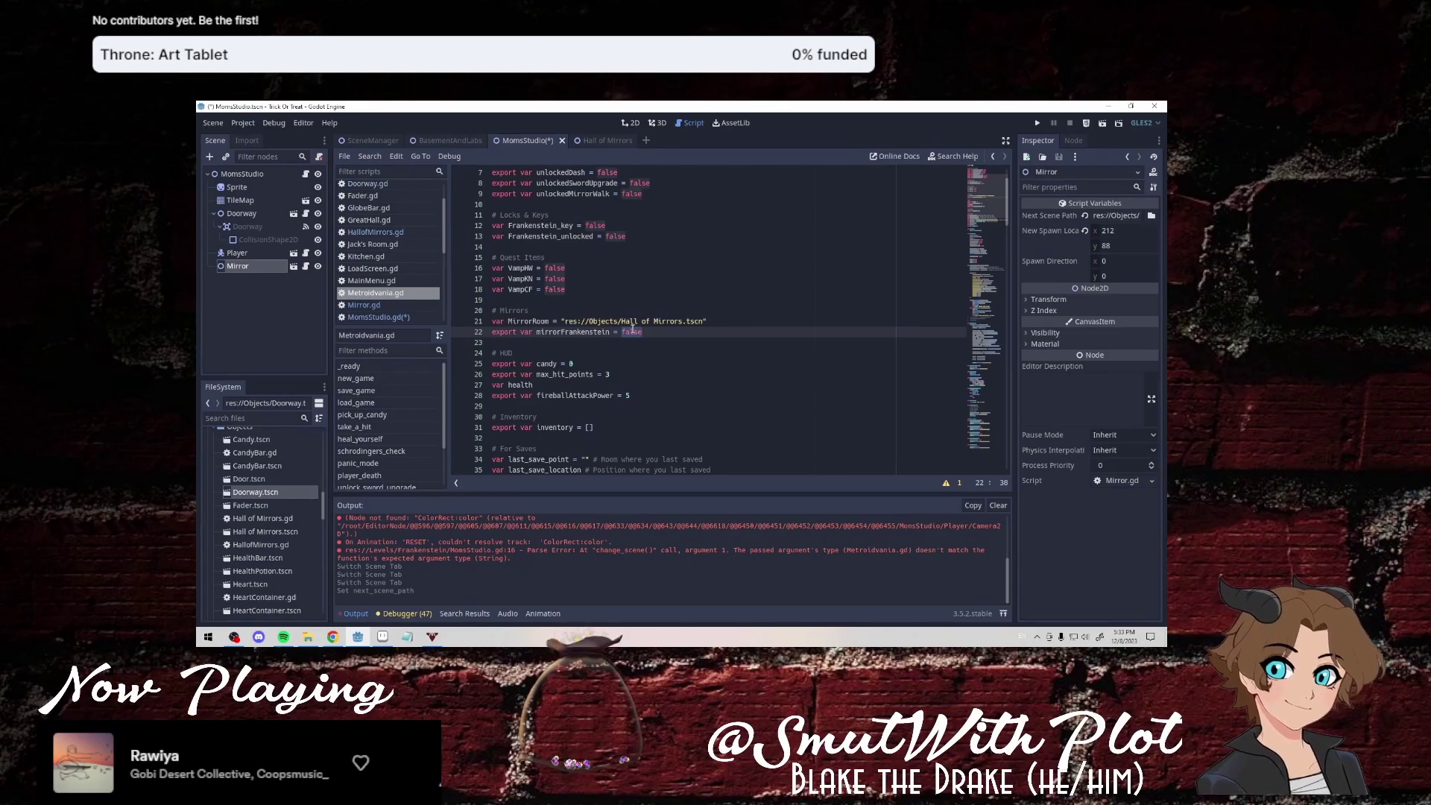
{"action": "type", "text": "tr"}
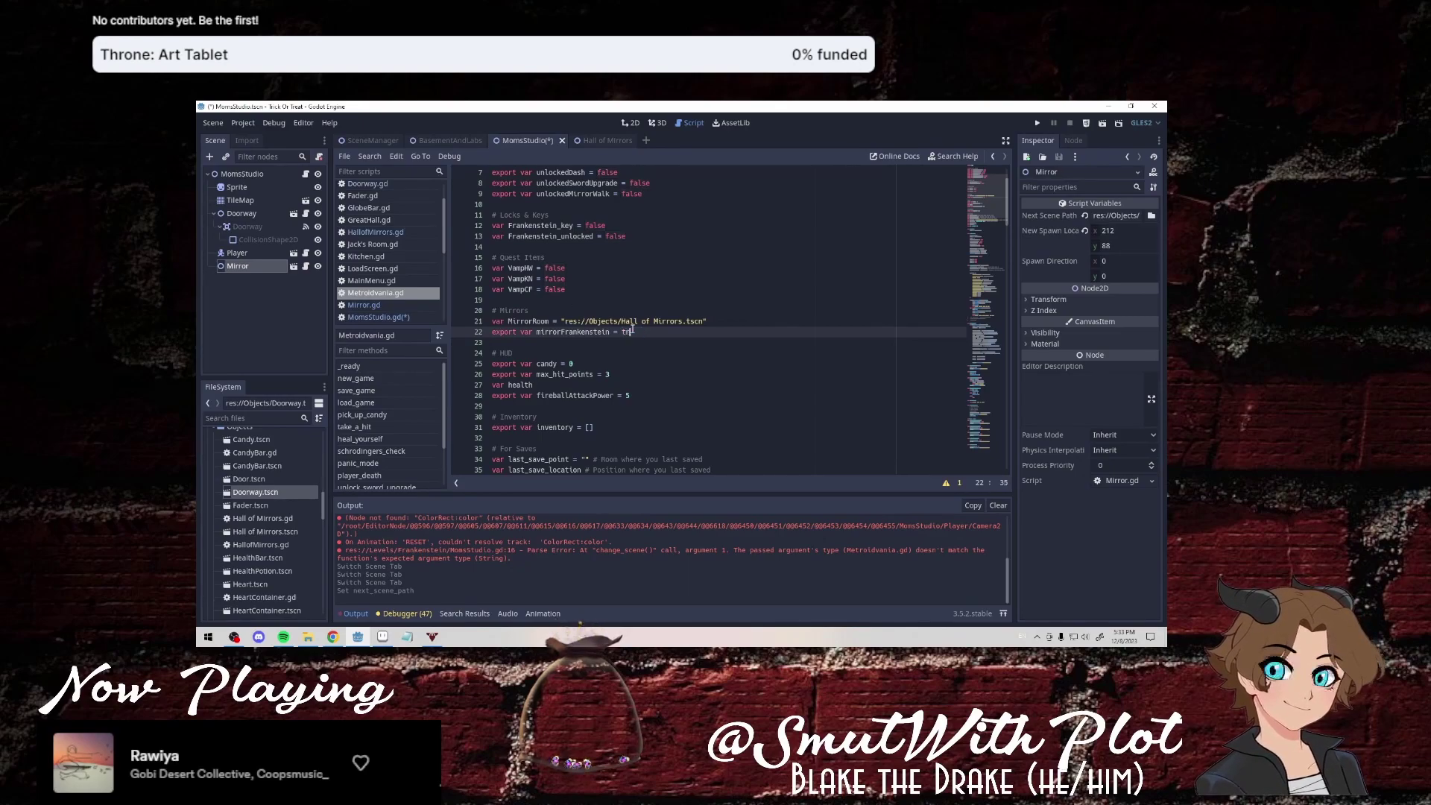
{"action": "type", "text": "ue"}
{"action": "key", "text": "Down"}
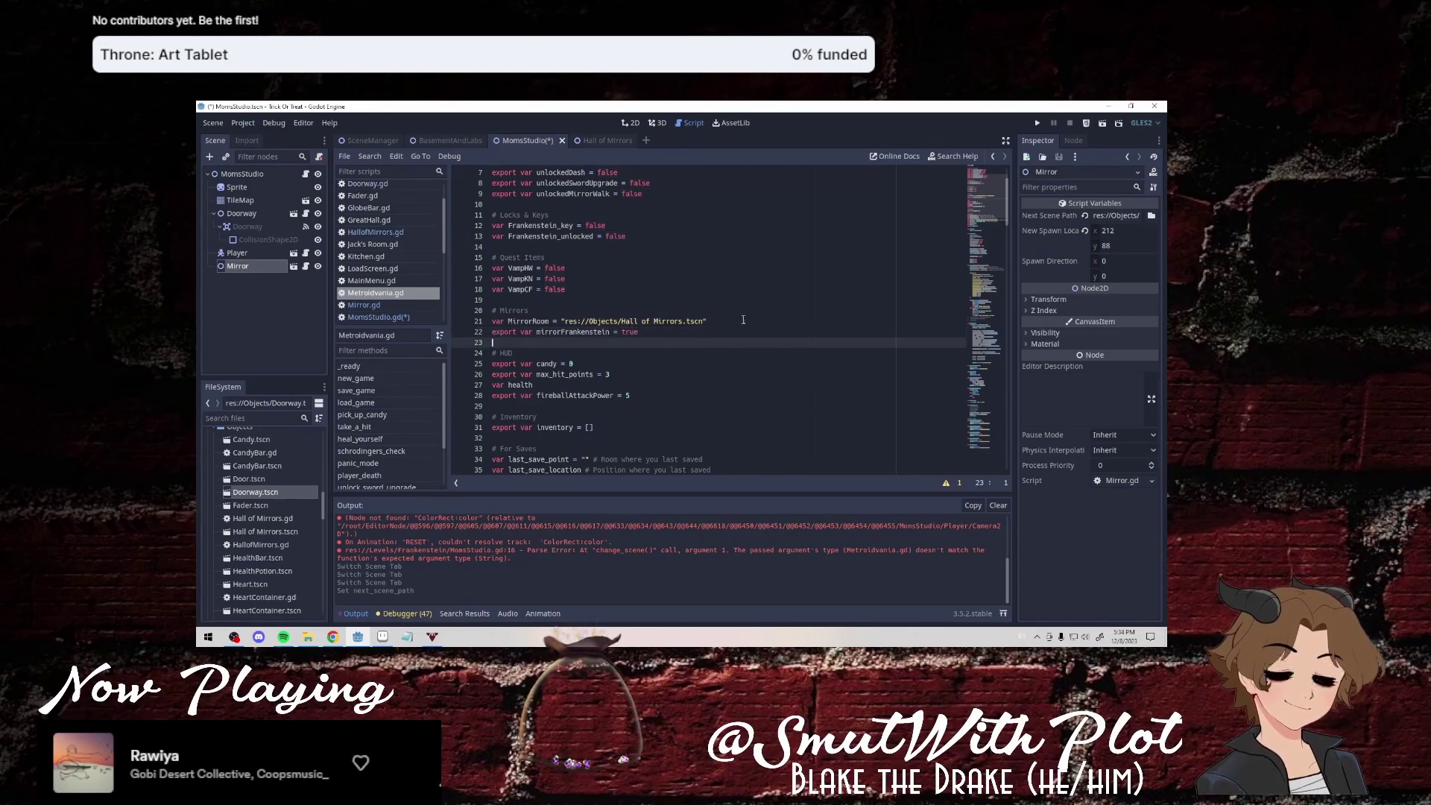
{"action": "left_click_drag", "start_coordinate": [743, 320], "coordinate": [739, 314]}
{"action": "key", "text": "BackSpace"}
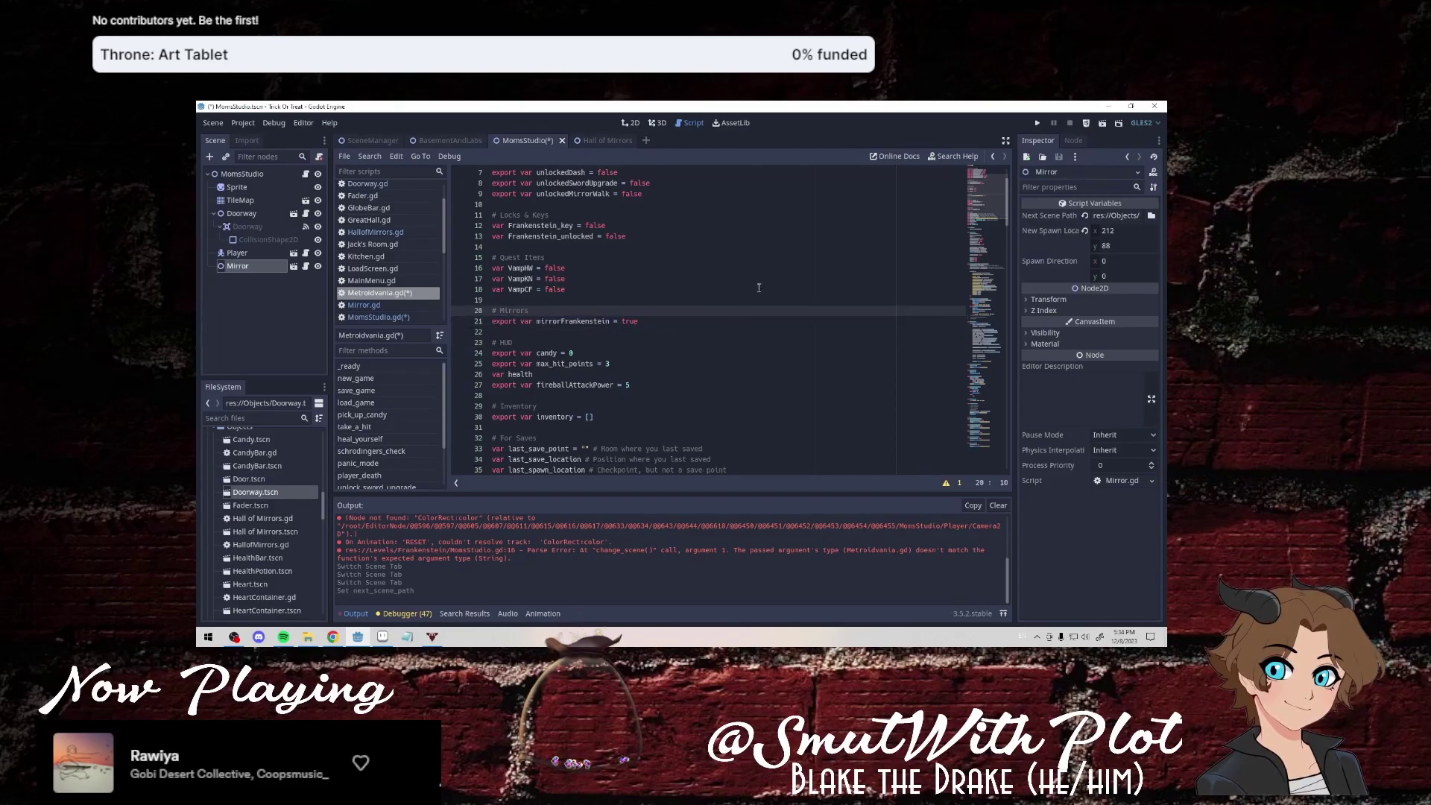
{"action": "key", "text": "F5"}
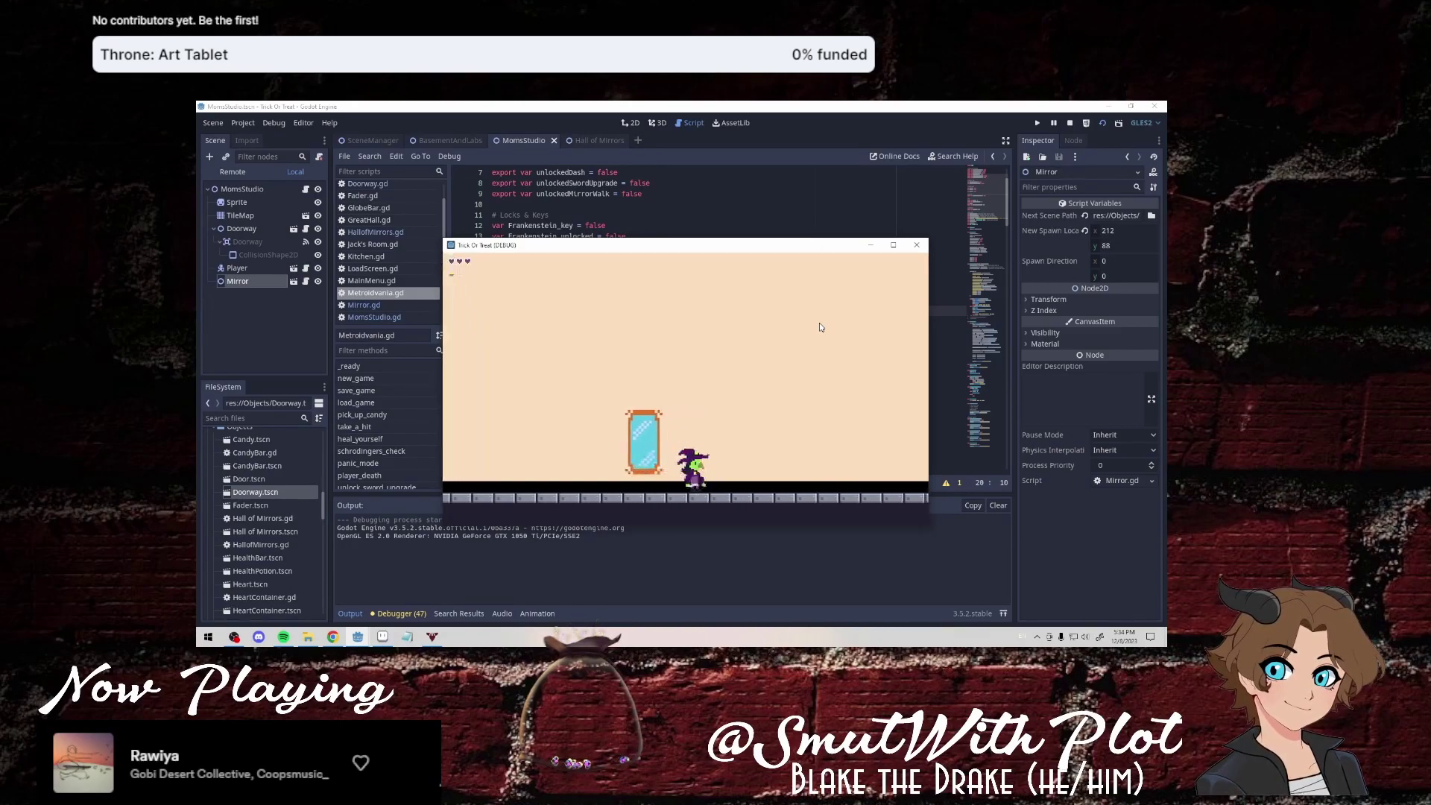
Close the debug game and open the Mirror scene, placing the cursor at line 14 of Mirror.gd.
{"action": "left_click", "coordinate": [917, 245]}
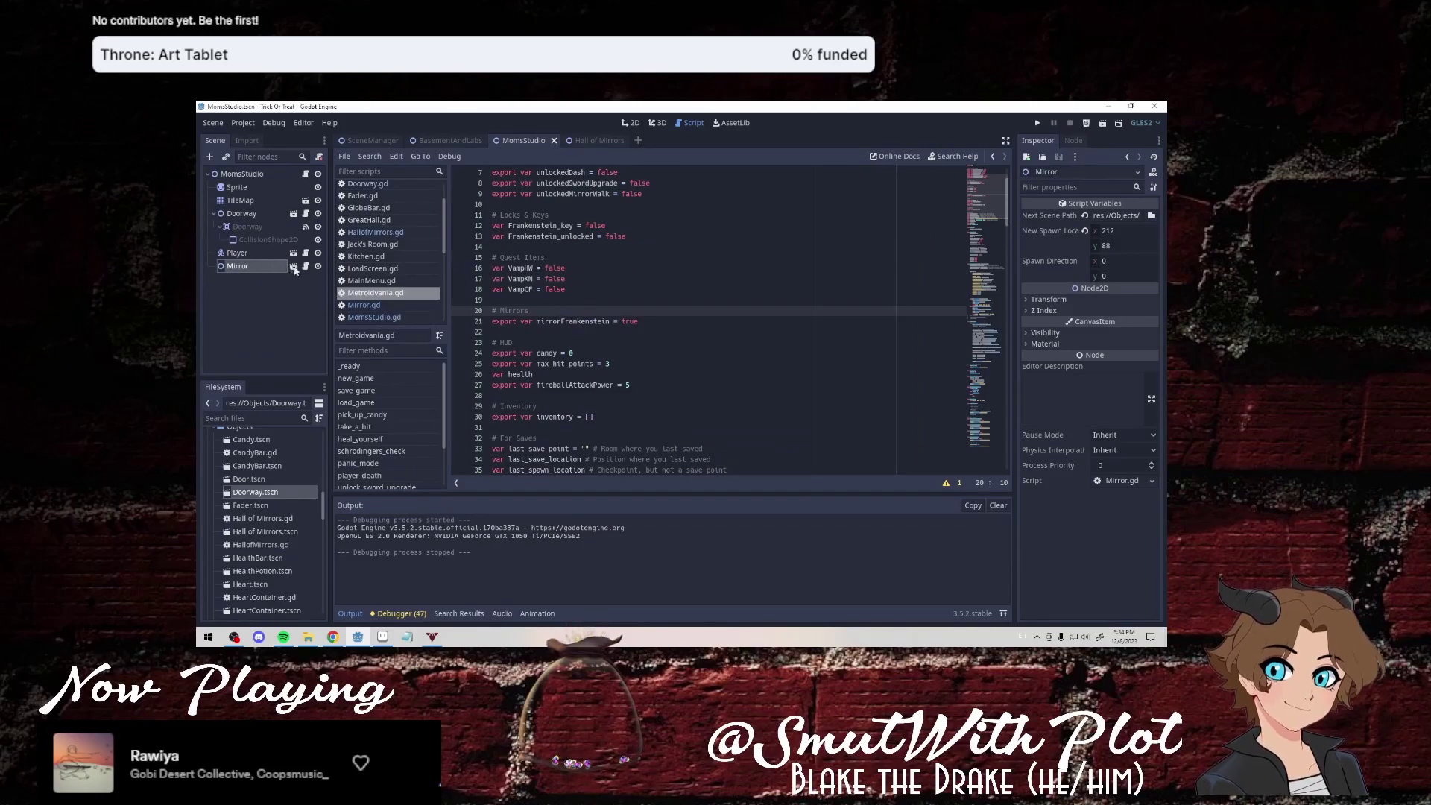
{"action": "left_click", "coordinate": [293, 267]}
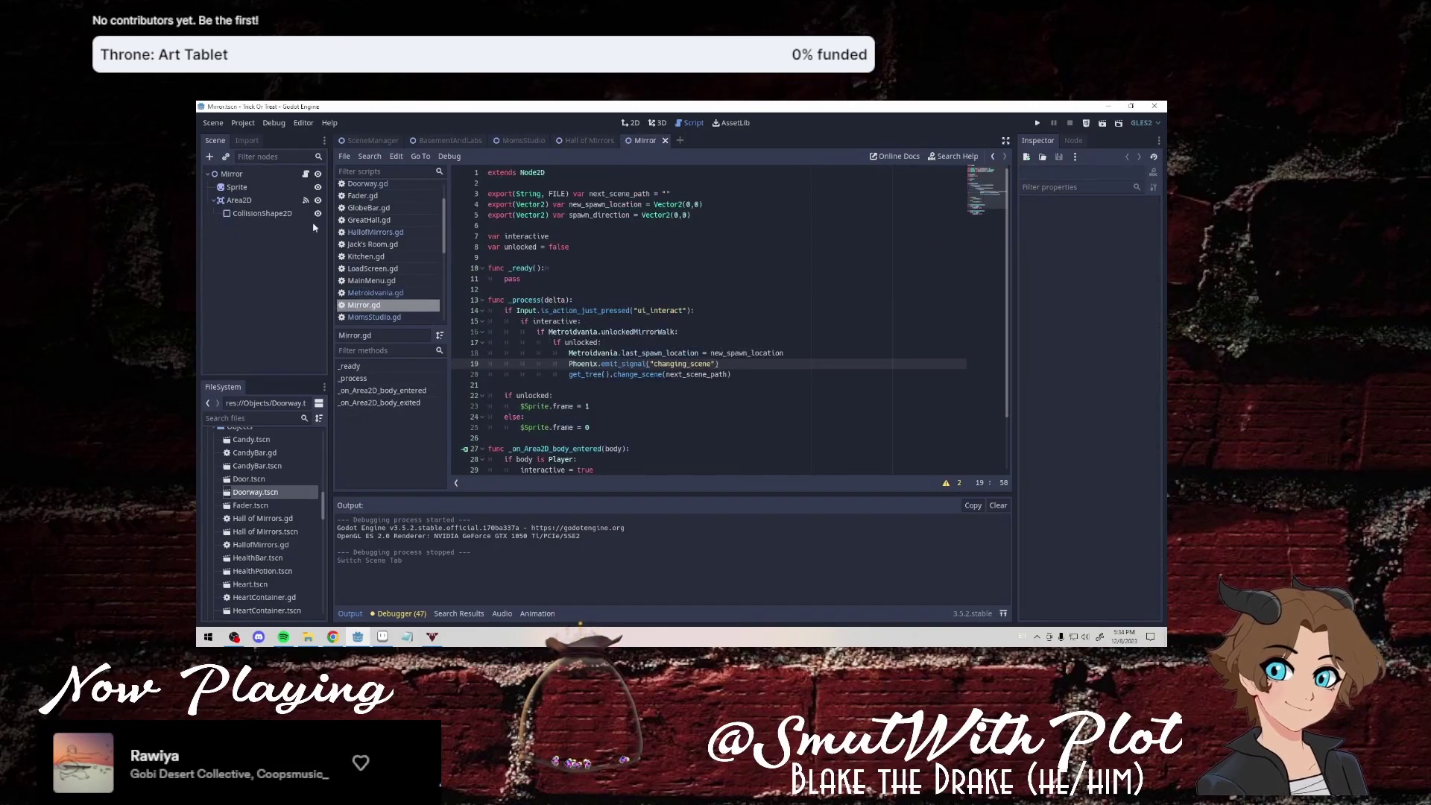
{"action": "scroll", "coordinate": [635, 313], "scroll_direction": "down", "scroll_amount": 2}
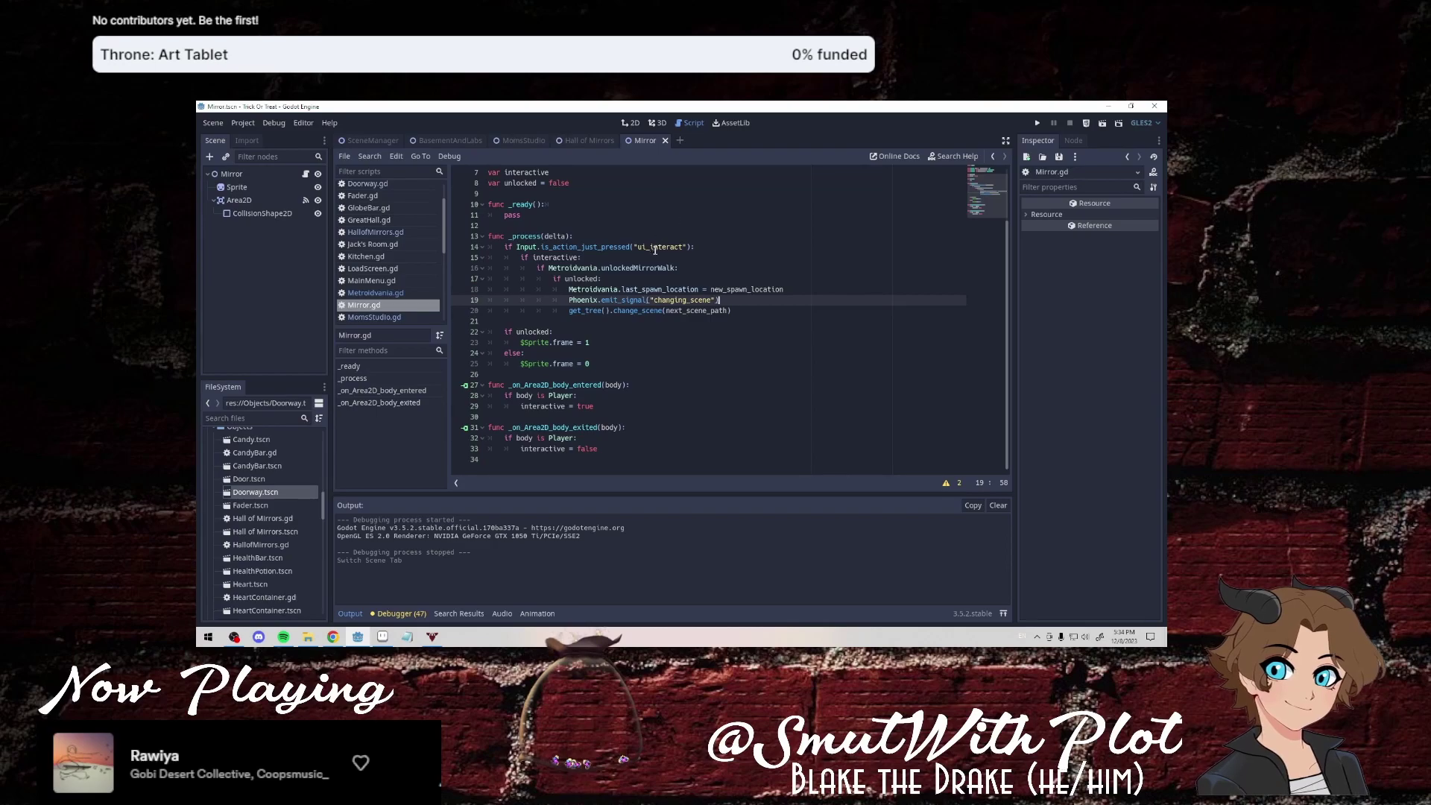
{"action": "left_click", "coordinate": [706, 250]}
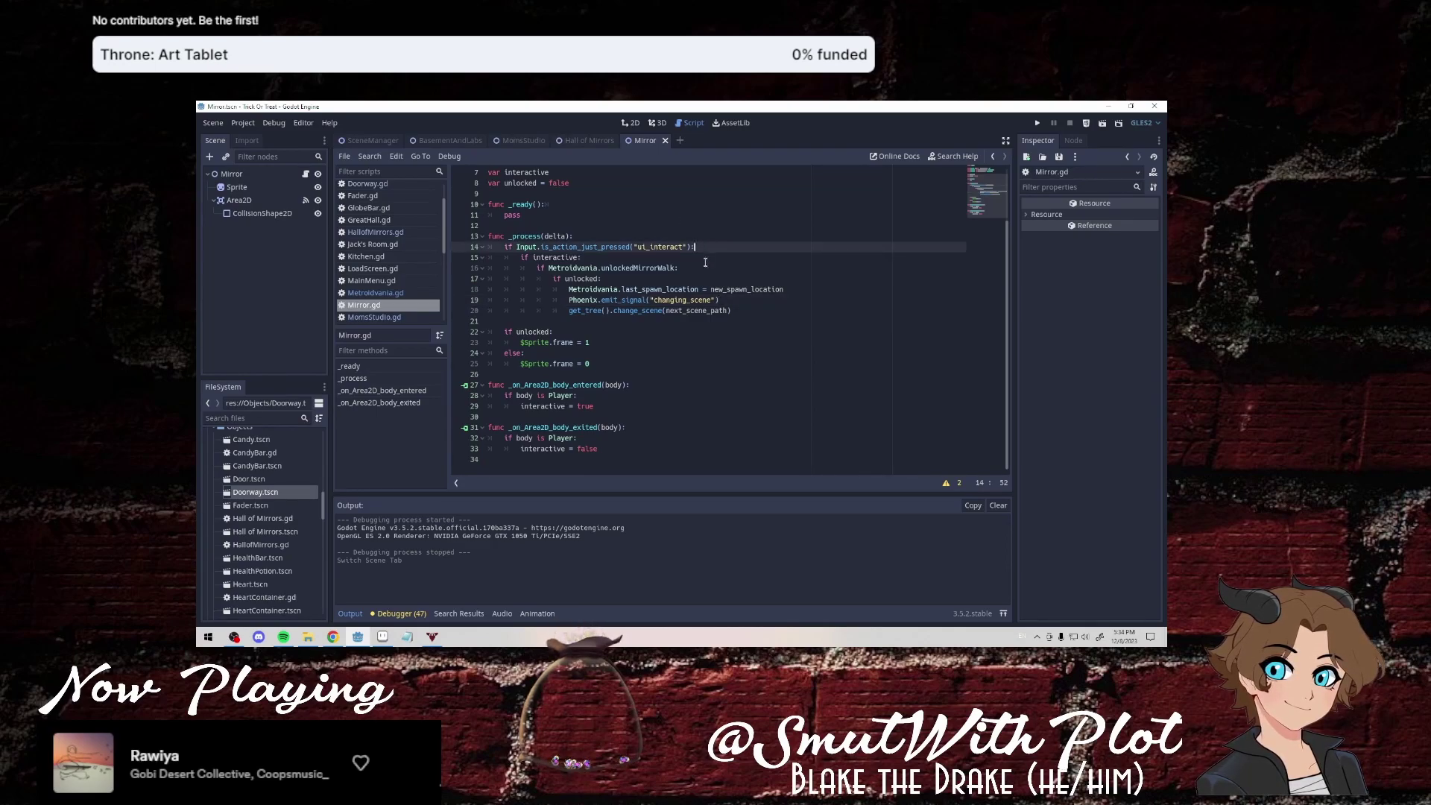
Add print("Trying to go") under the if unlocked line in Mirror.gd and run a test.
{"action": "left_click", "coordinate": [692, 277]}
{"action": "key", "text": "Return"}
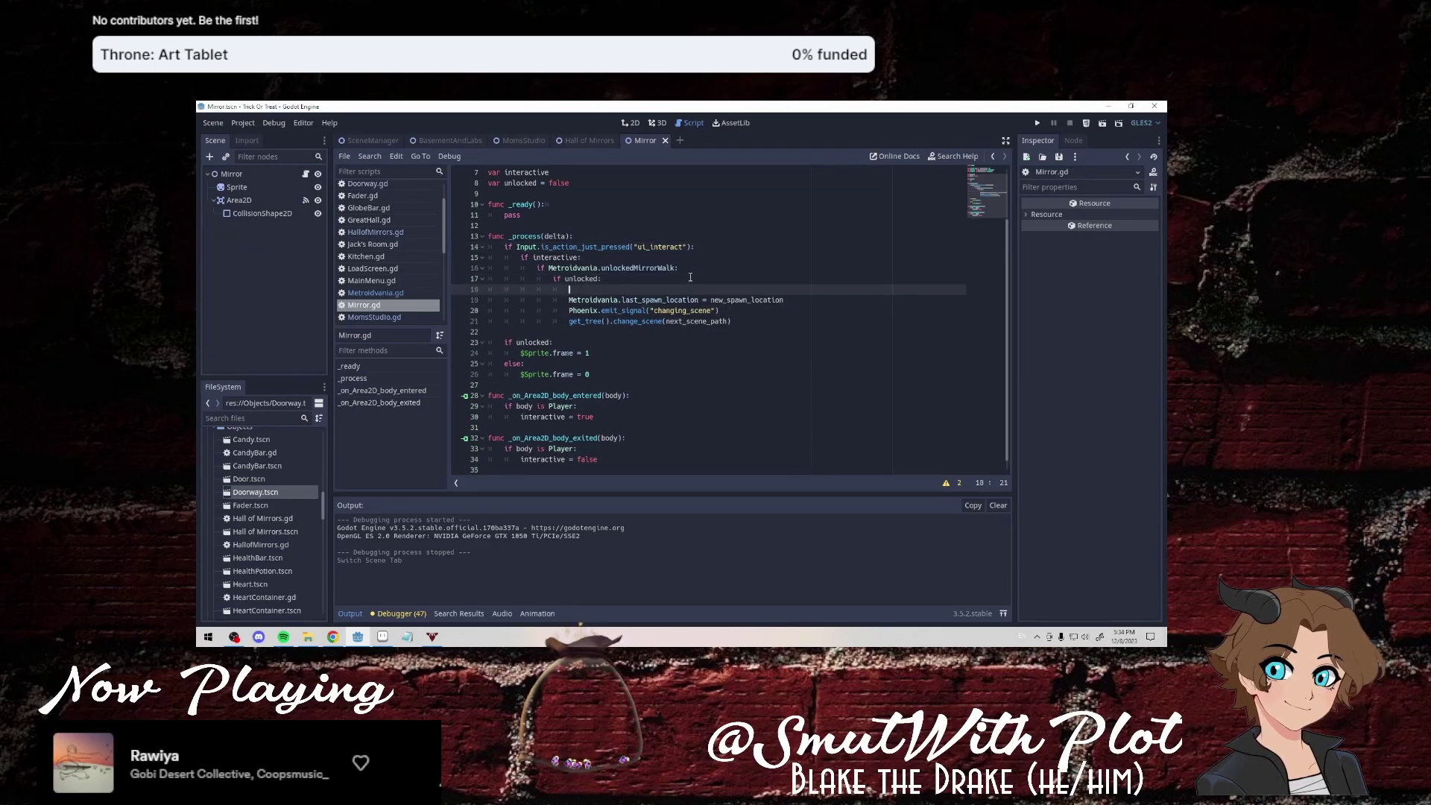
{"action": "type", "text": "print(\"Trying to go"}
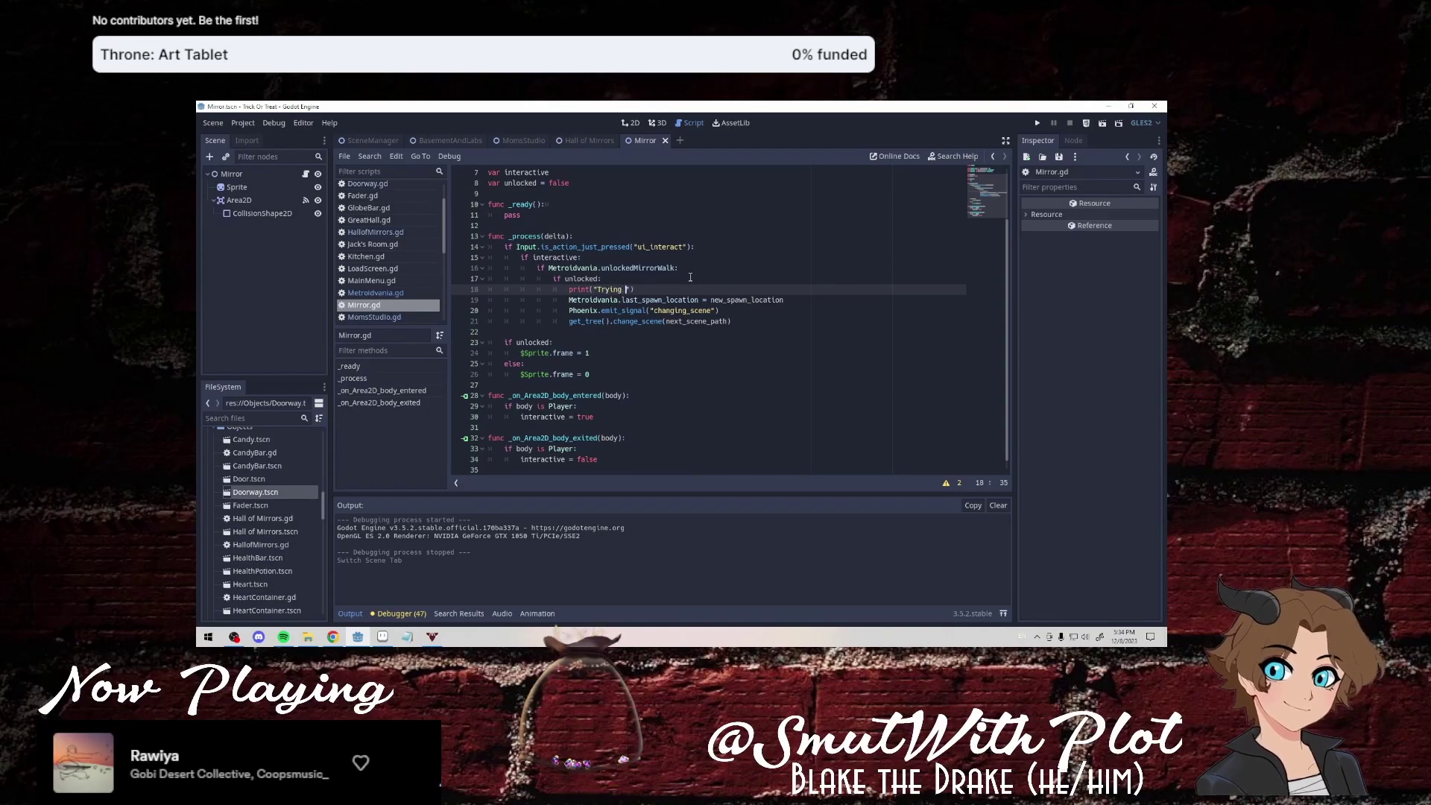
{"action": "key", "text": "F6"}
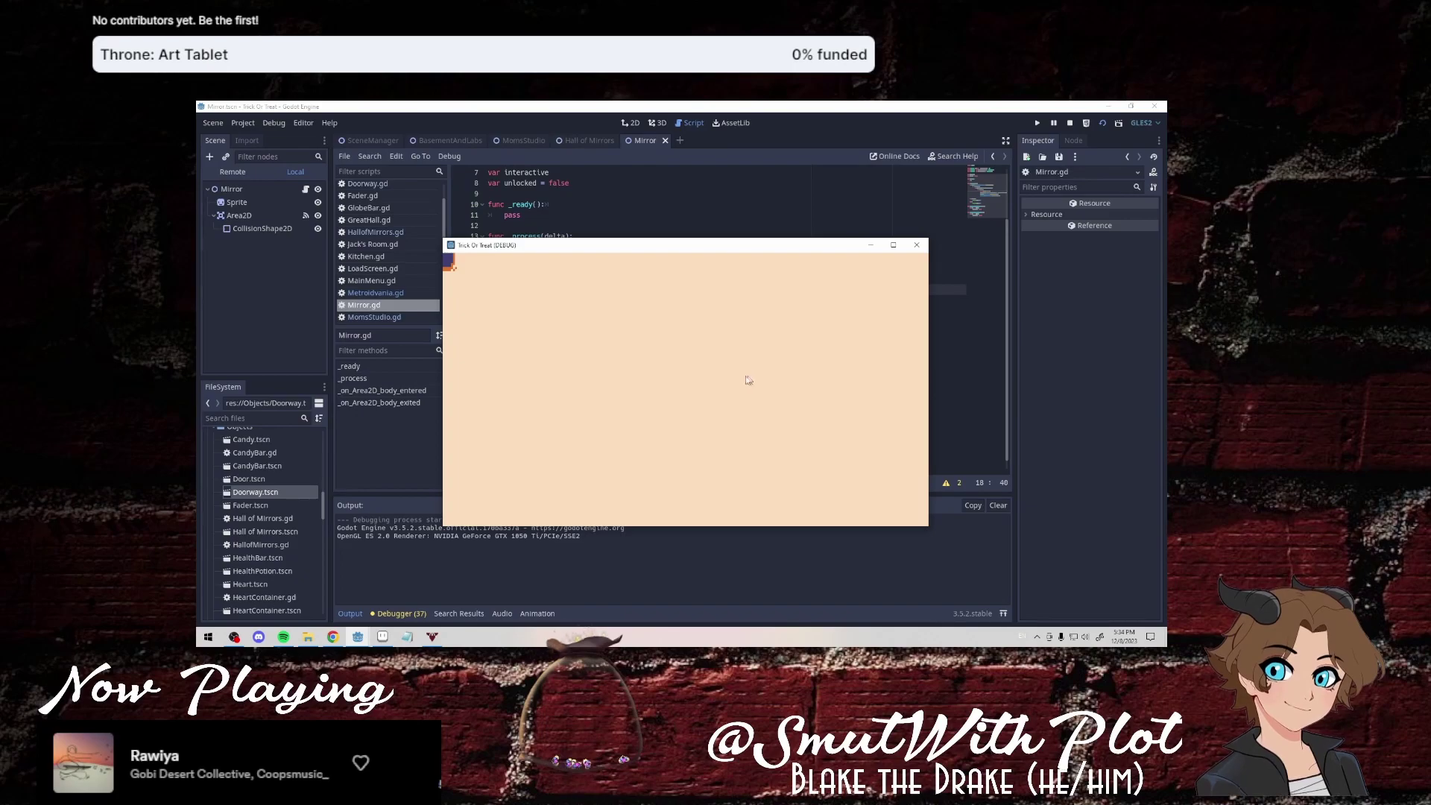
Close the game, then play the MomsStudio scene on its own and close it.
{"action": "left_click", "coordinate": [916, 244]}
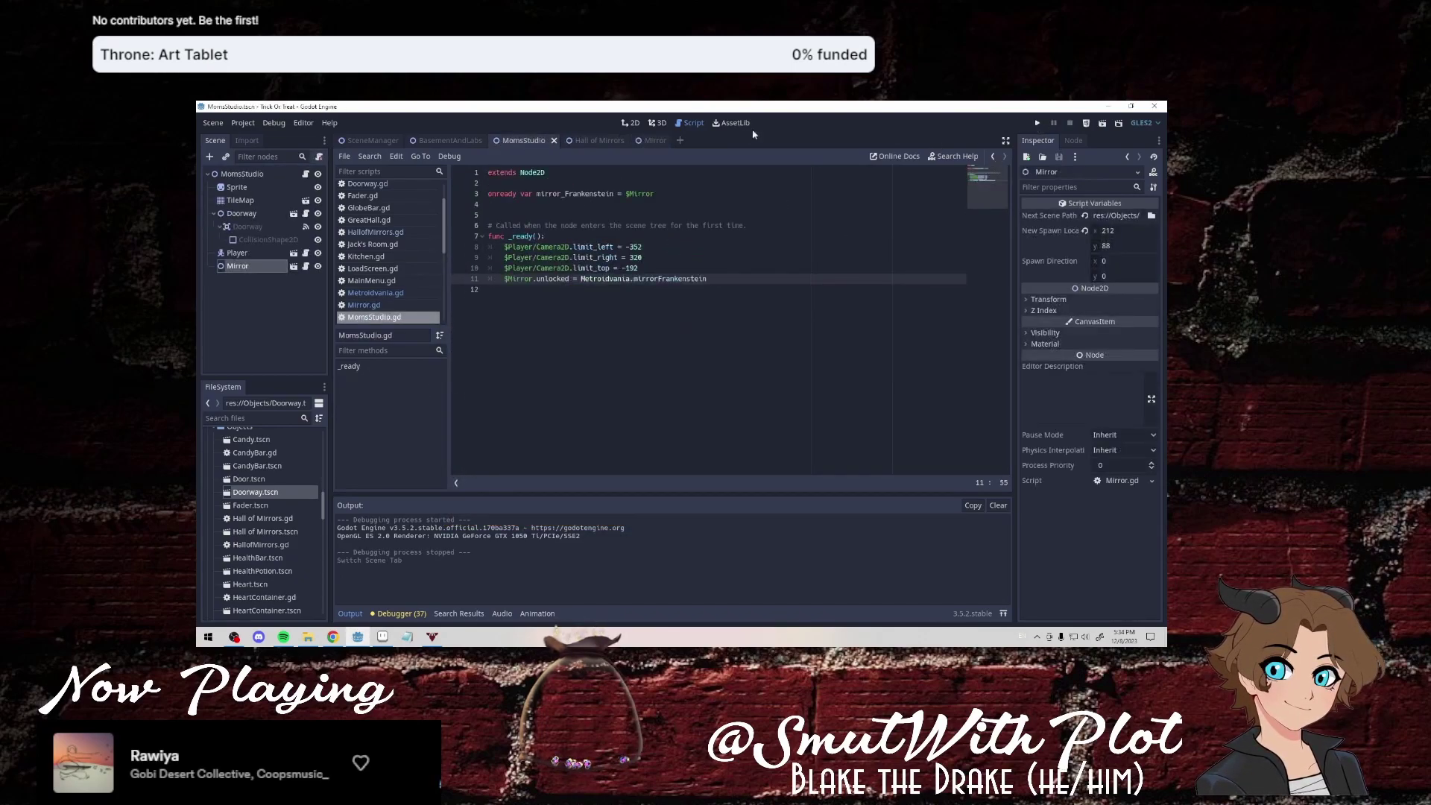
{"action": "left_click", "coordinate": [1101, 124]}
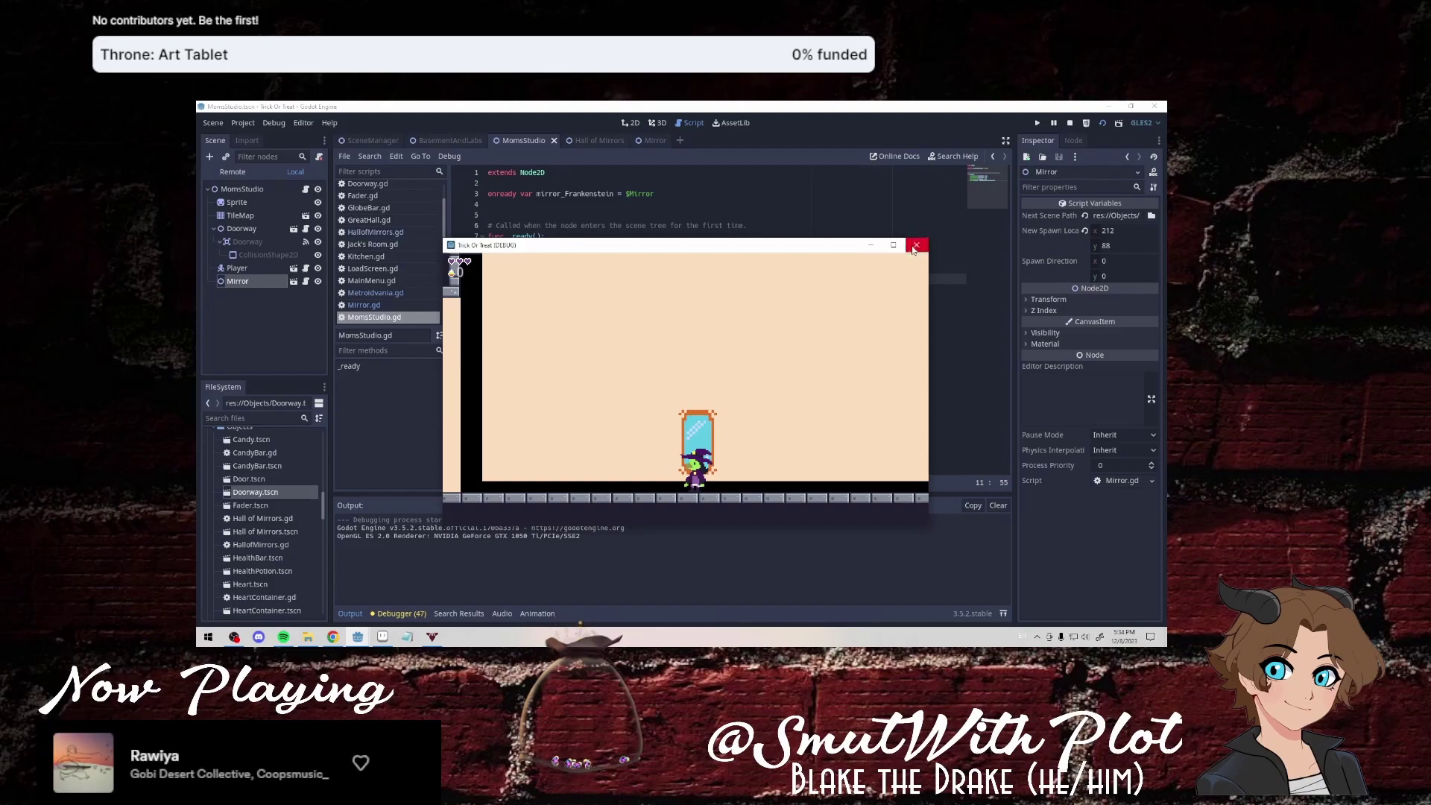
{"action": "left_click", "coordinate": [917, 246]}
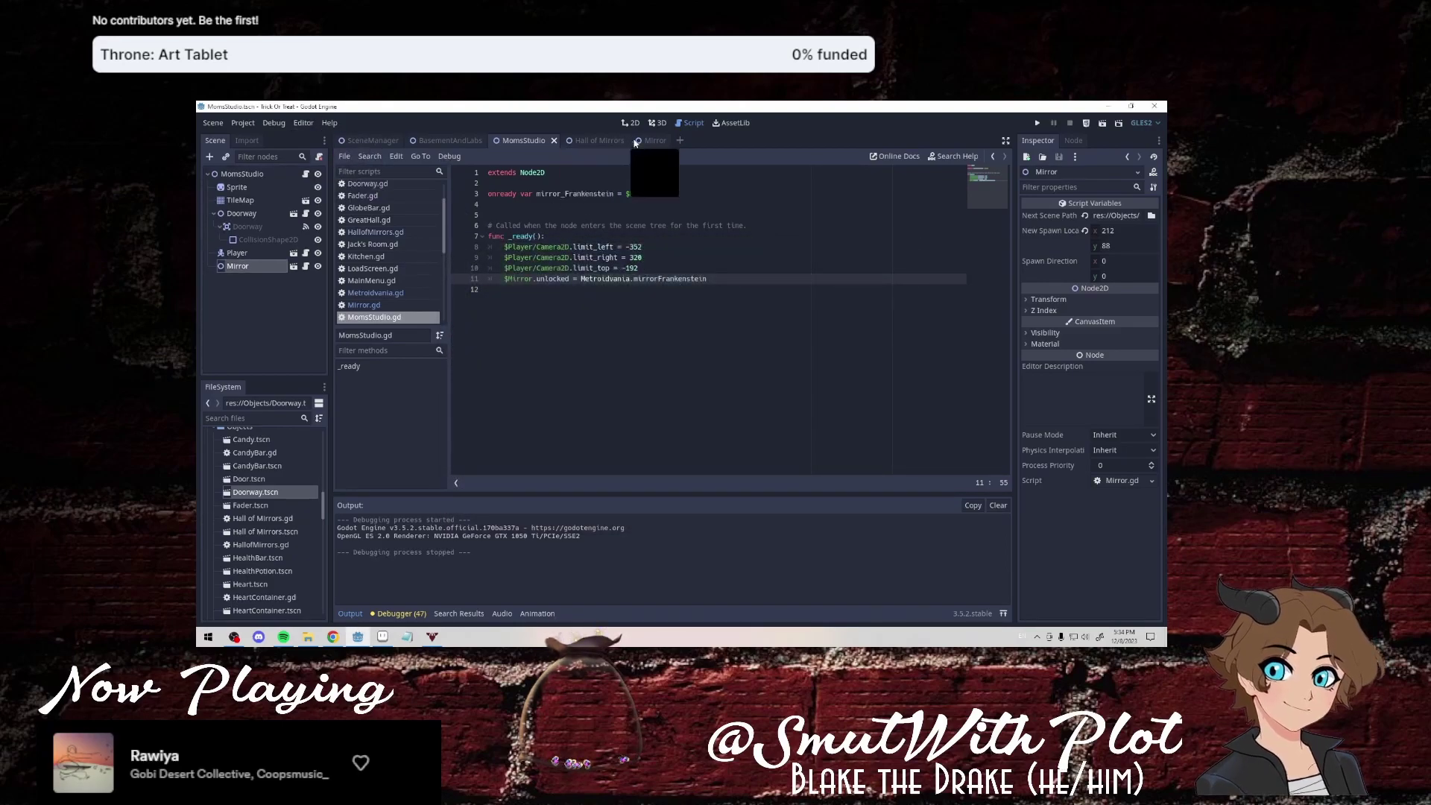
Open the Mirror node's script and delete the "Trying to go" print line.
{"action": "left_click", "coordinate": [291, 176]}
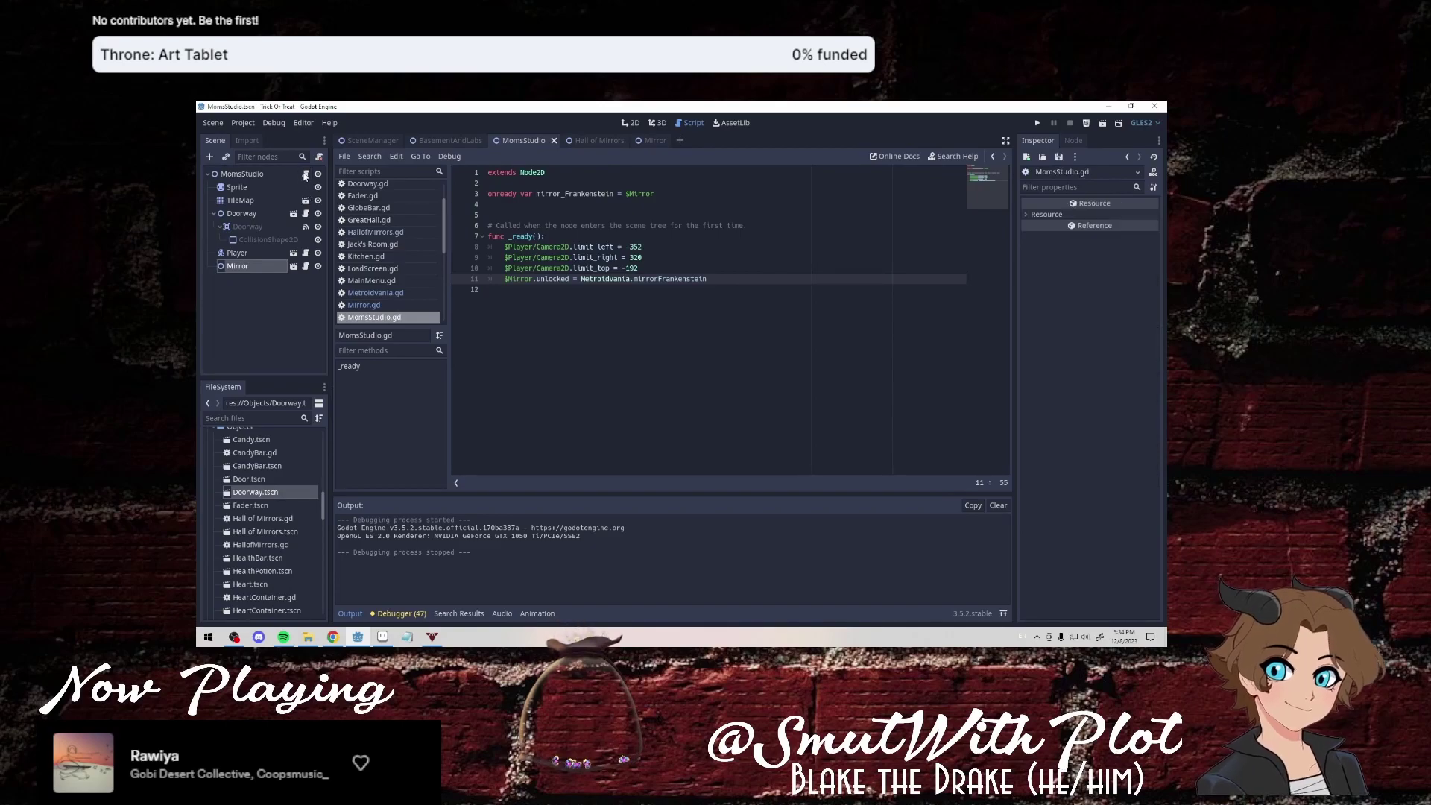
{"action": "left_click", "coordinate": [307, 268]}
{"action": "type", "text": "\")"}
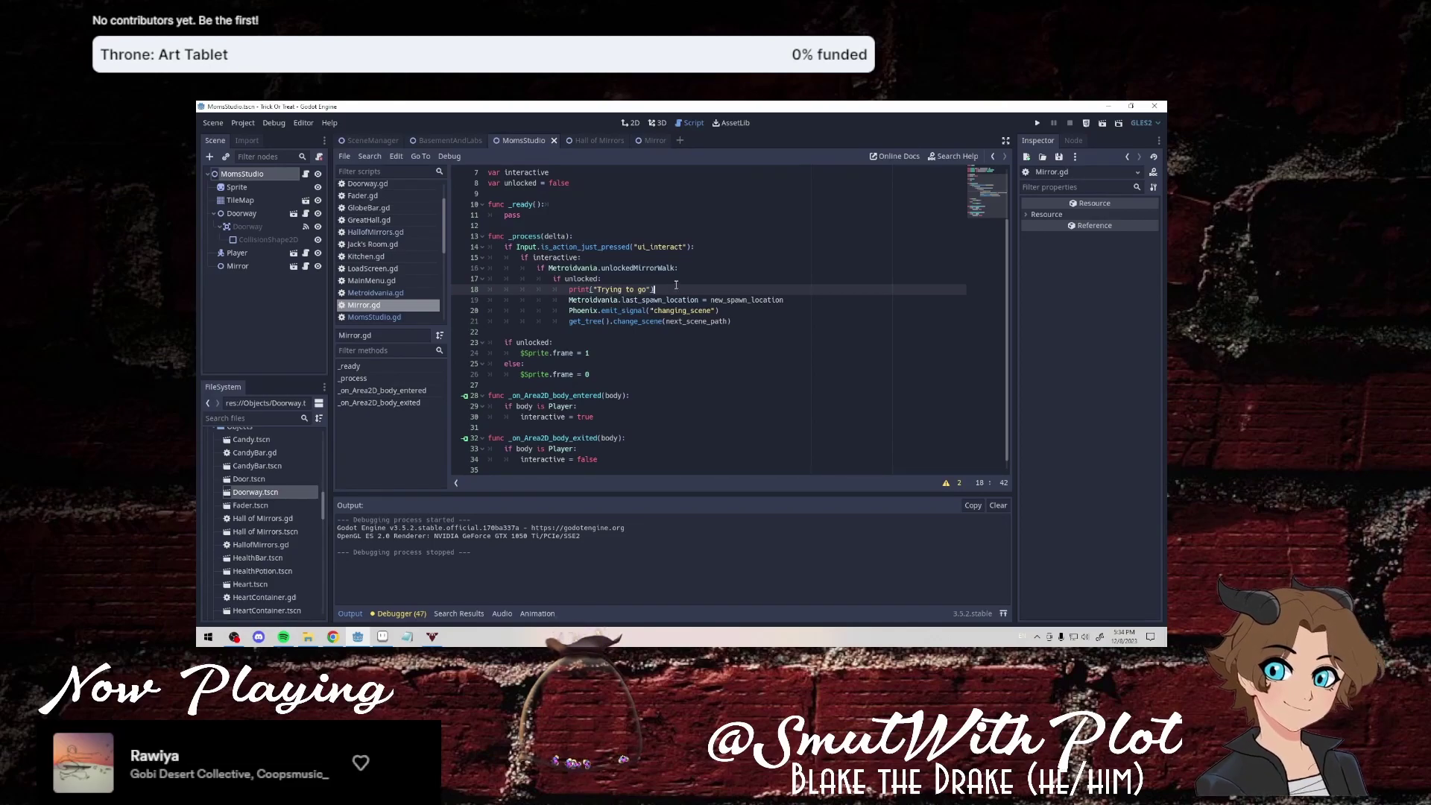
{"action": "key", "text": "ctrl+shift+k"}
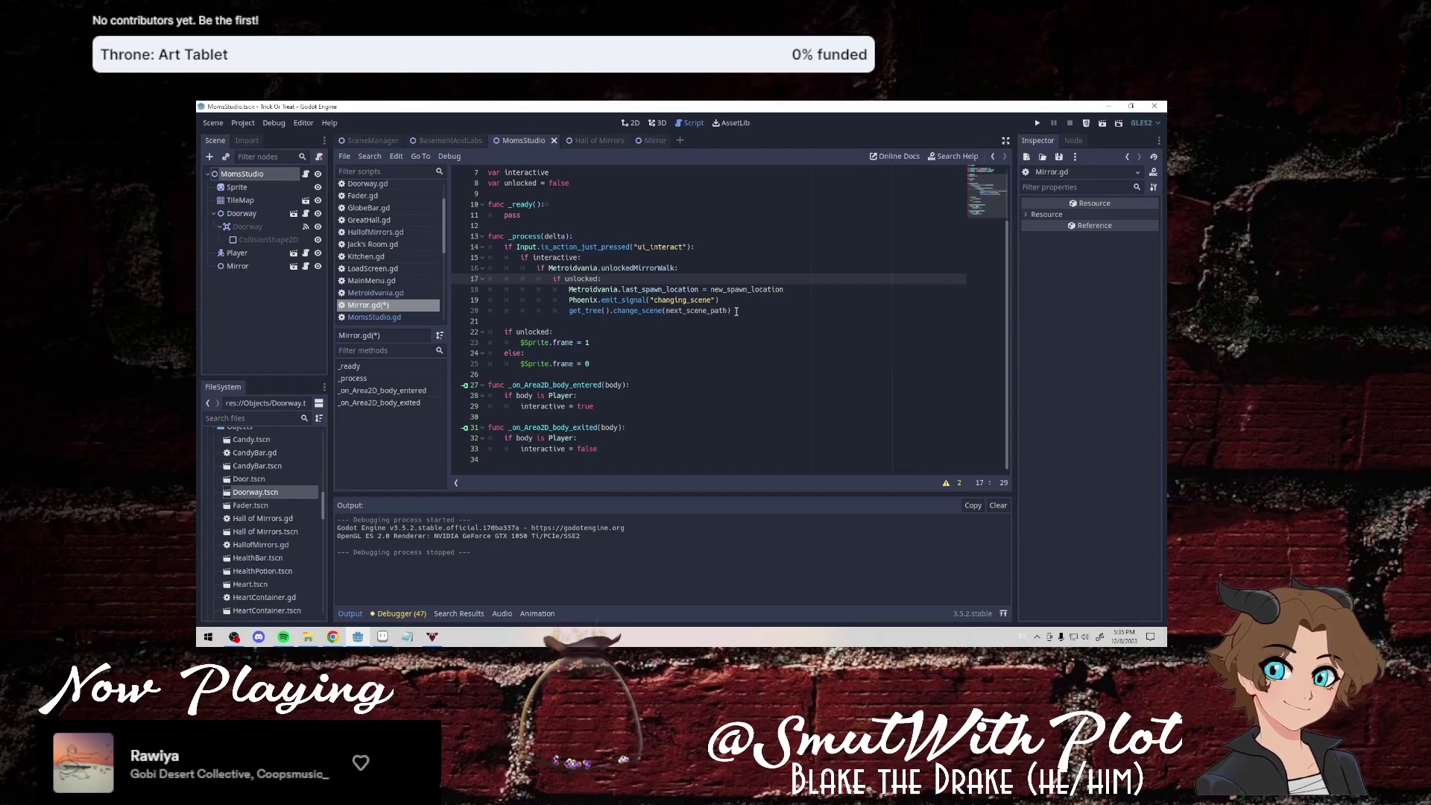
In Mirror.gd, change the unlocked variable's default on line 8 to '= false'.
{"action": "scroll", "coordinate": [647, 254], "scroll_direction": "up", "scroll_amount": 2}
{"action": "left_click", "coordinate": [558, 248]}
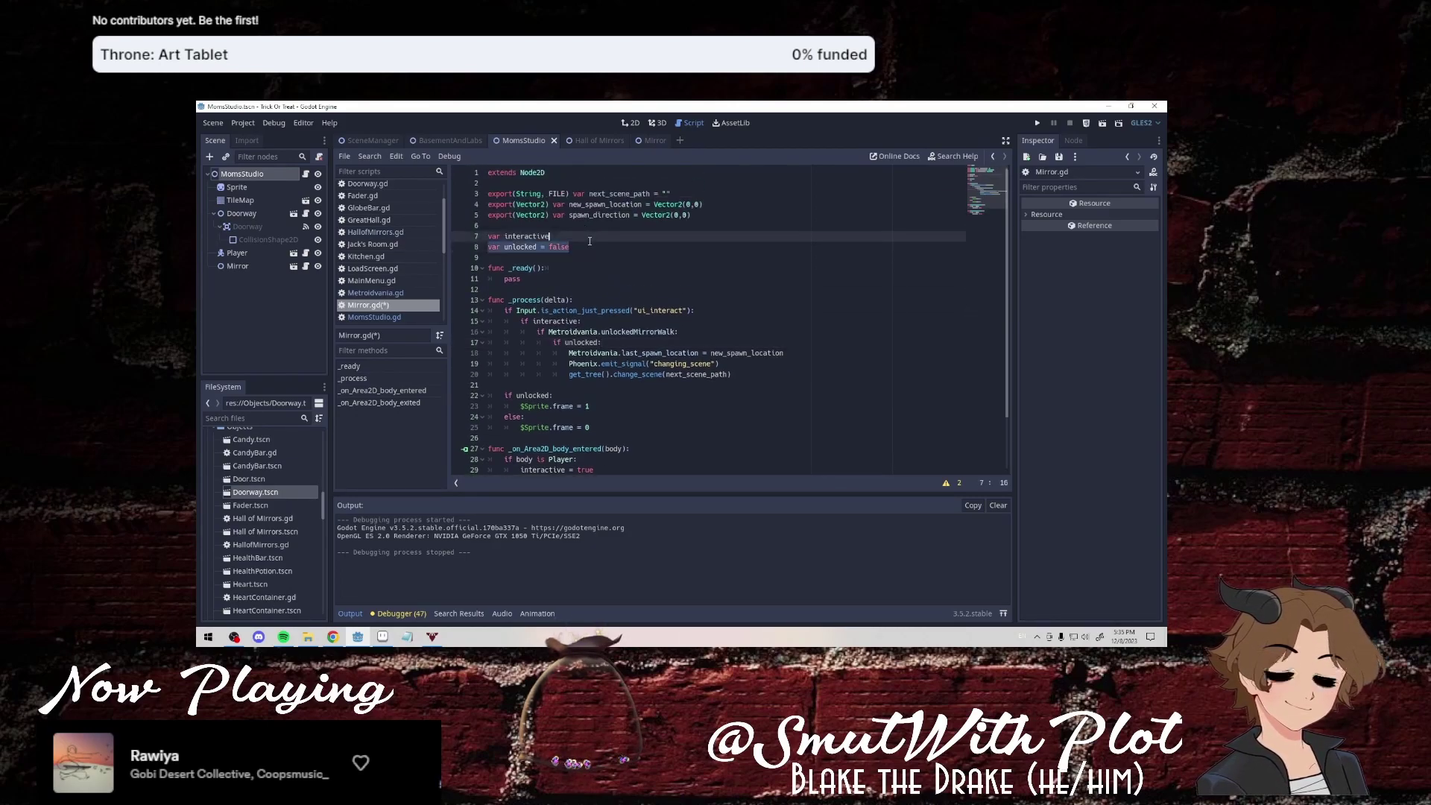
{"action": "left_click", "coordinate": [577, 246]}
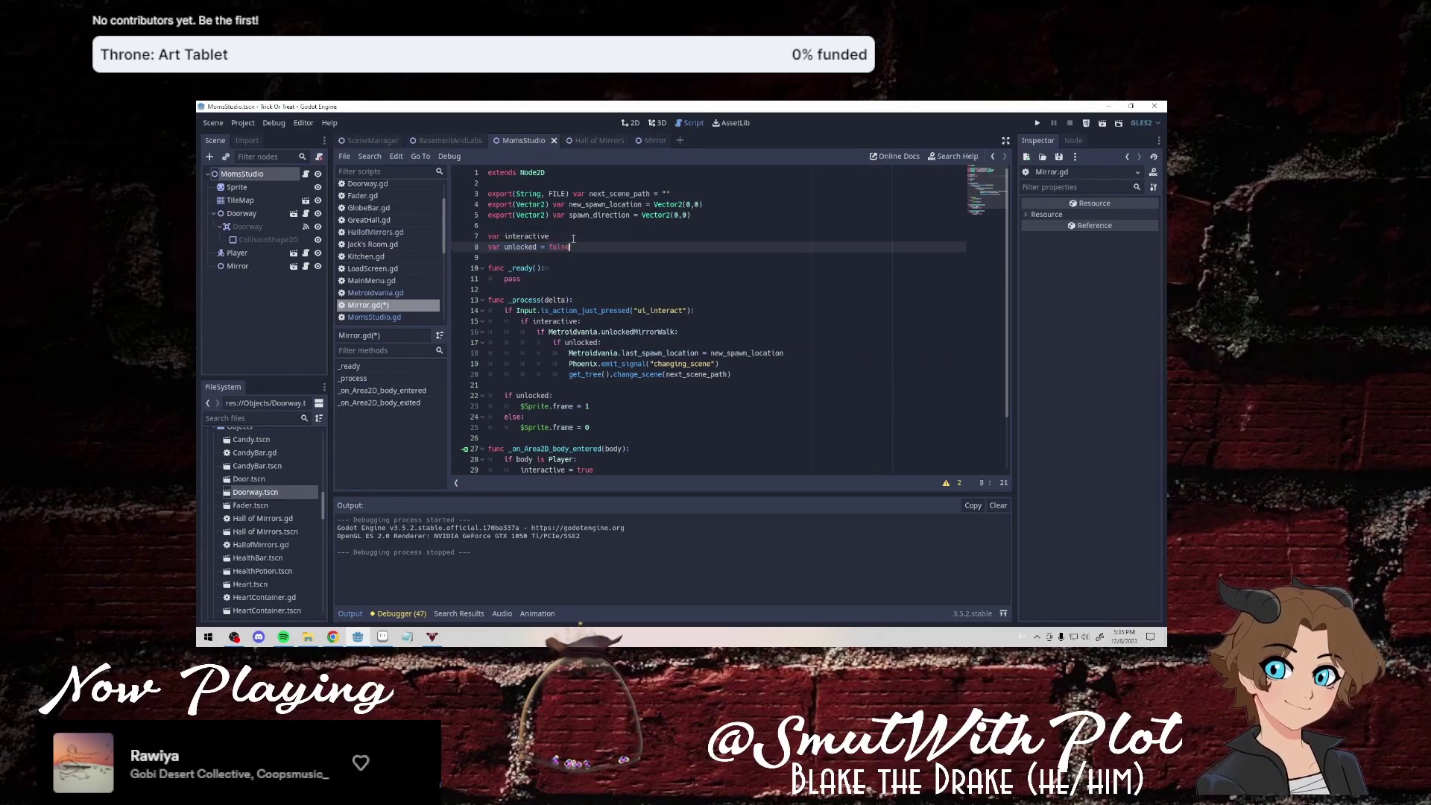
{"action": "key", "text": "BackSpace"}
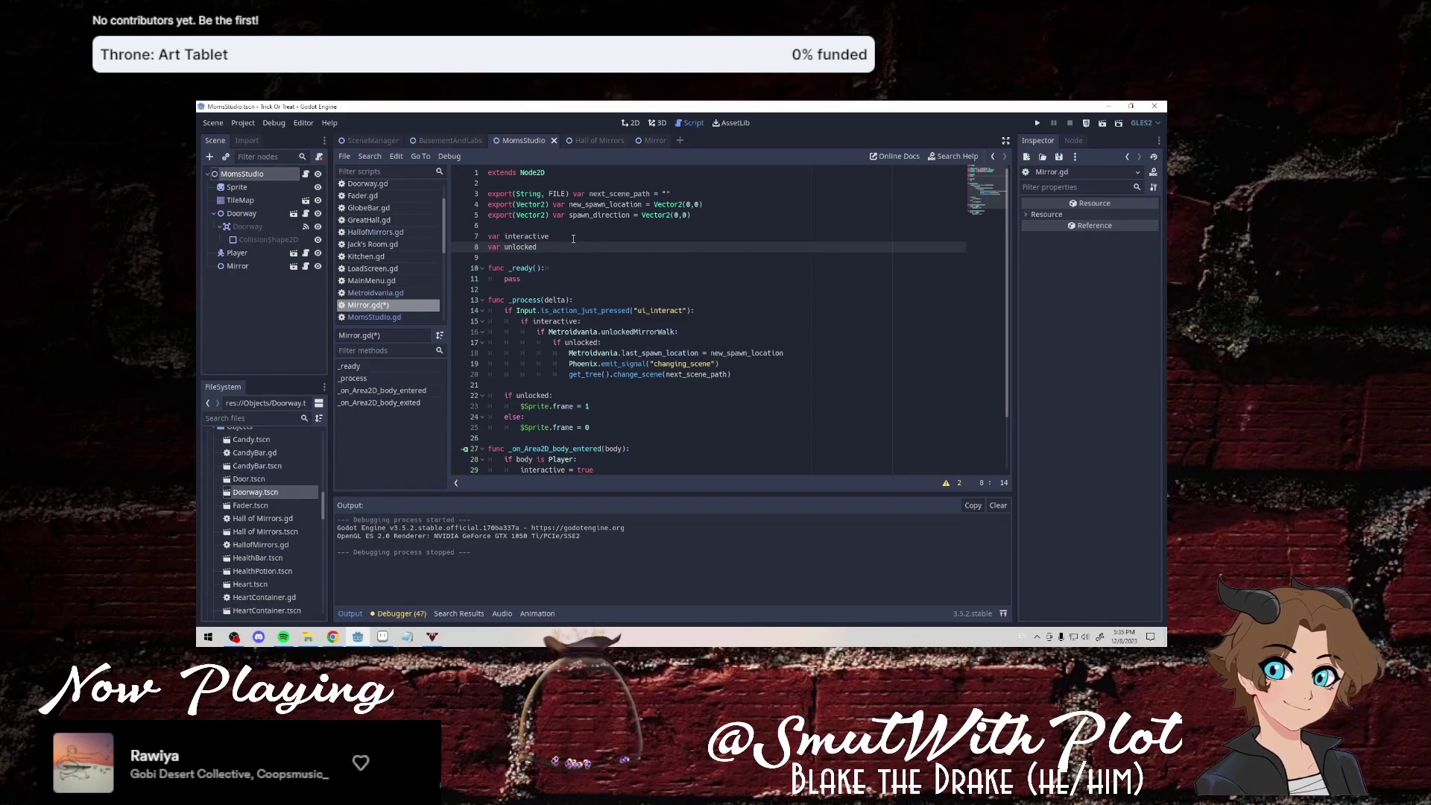
{"action": "type", "text": "= false"}
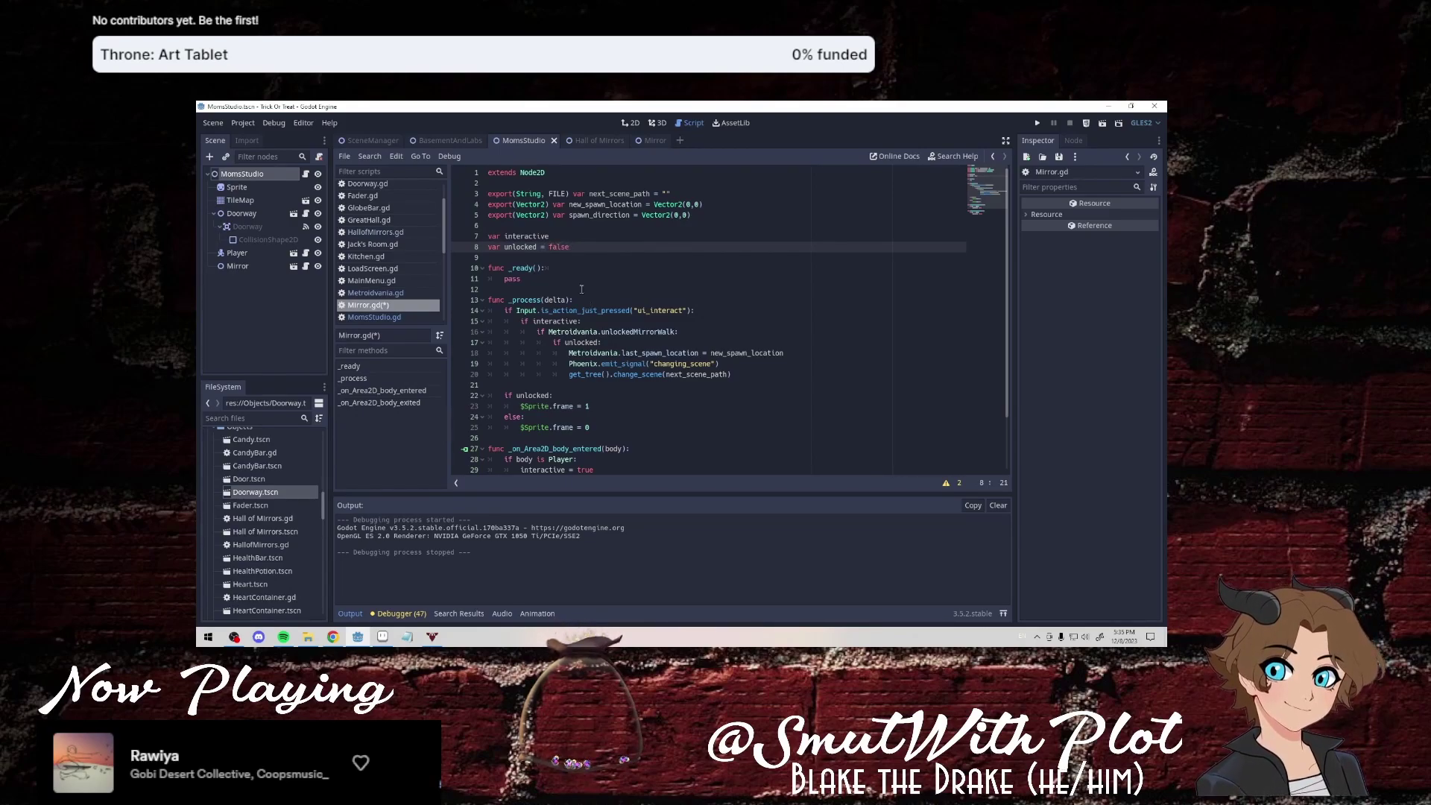
Replace the unfinished assignment in _ready with pass, then switch to MomsStudio.gd.
{"action": "double_click", "coordinate": [517, 279]}
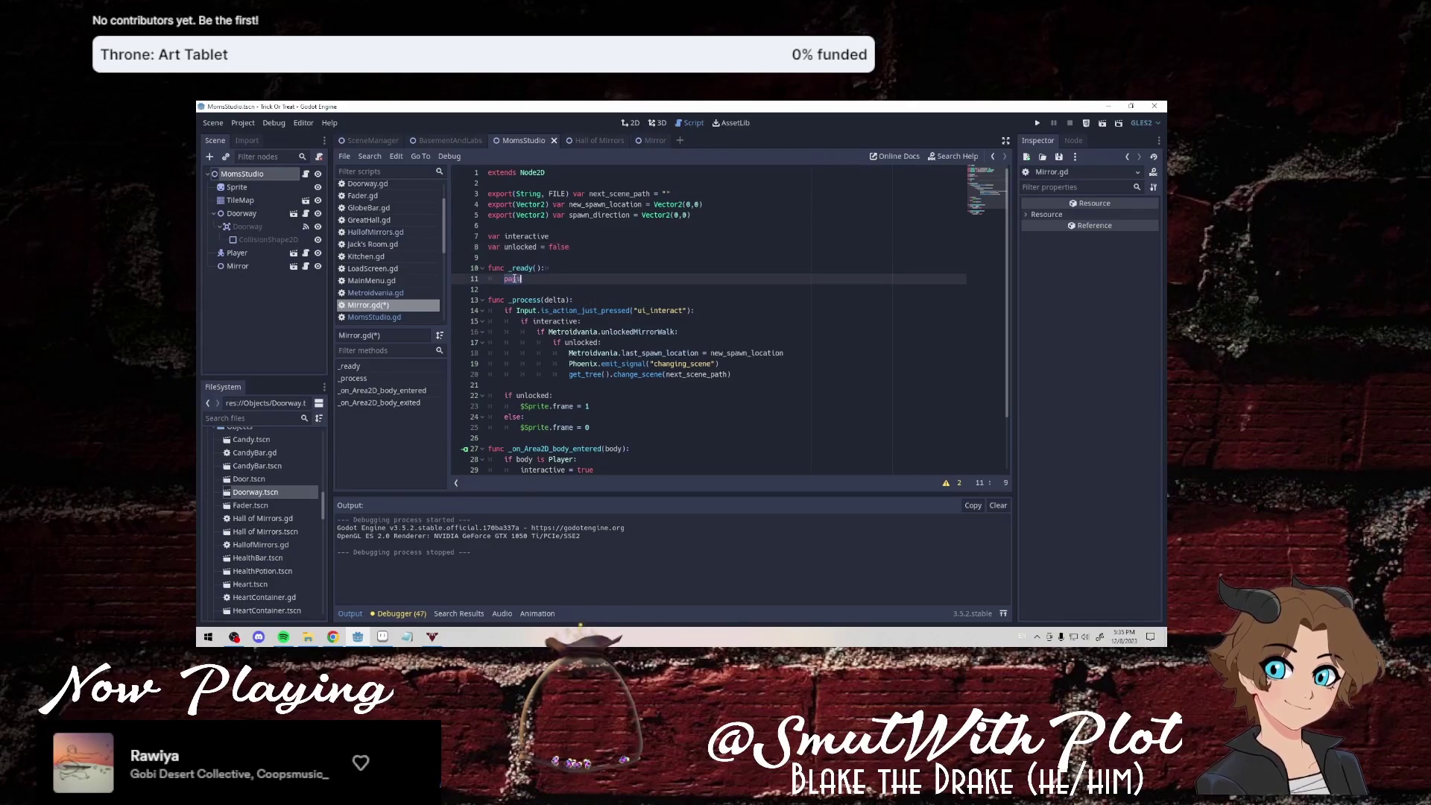
{"action": "type", "text": "unlocked= Me"}
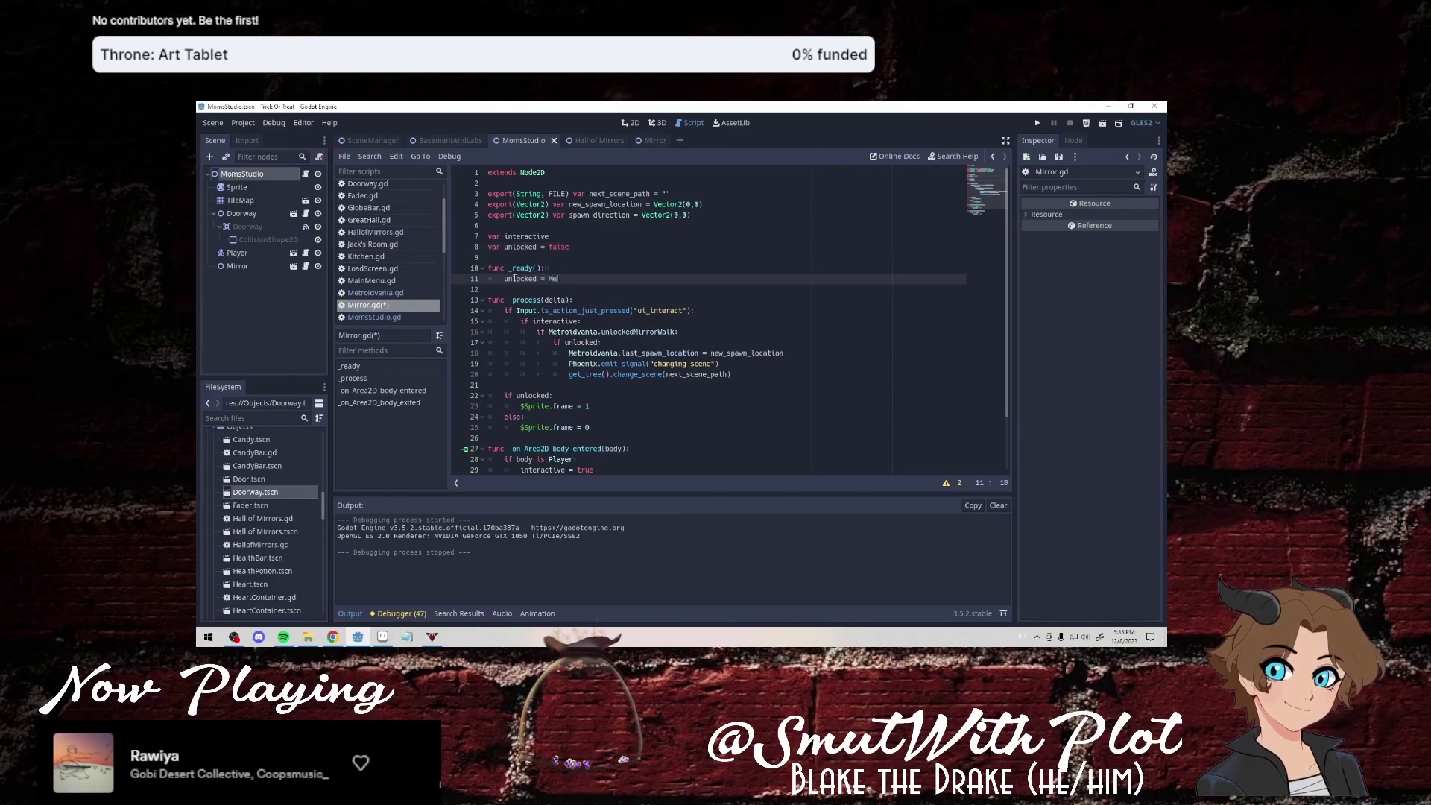
{"action": "type", "text": "tr"}
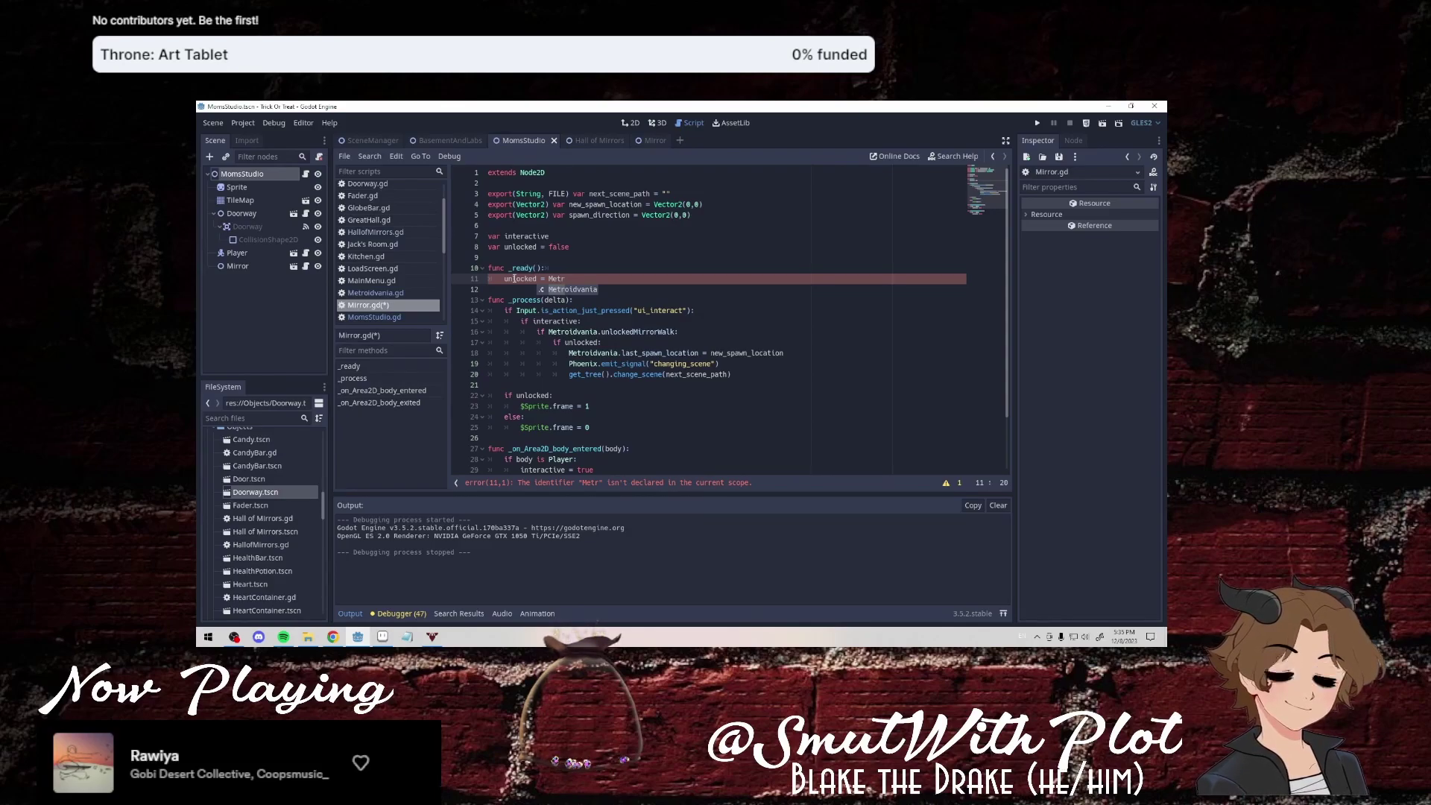
{"action": "left_click_drag", "start_coordinate": [568, 279], "coordinate": [573, 271]}
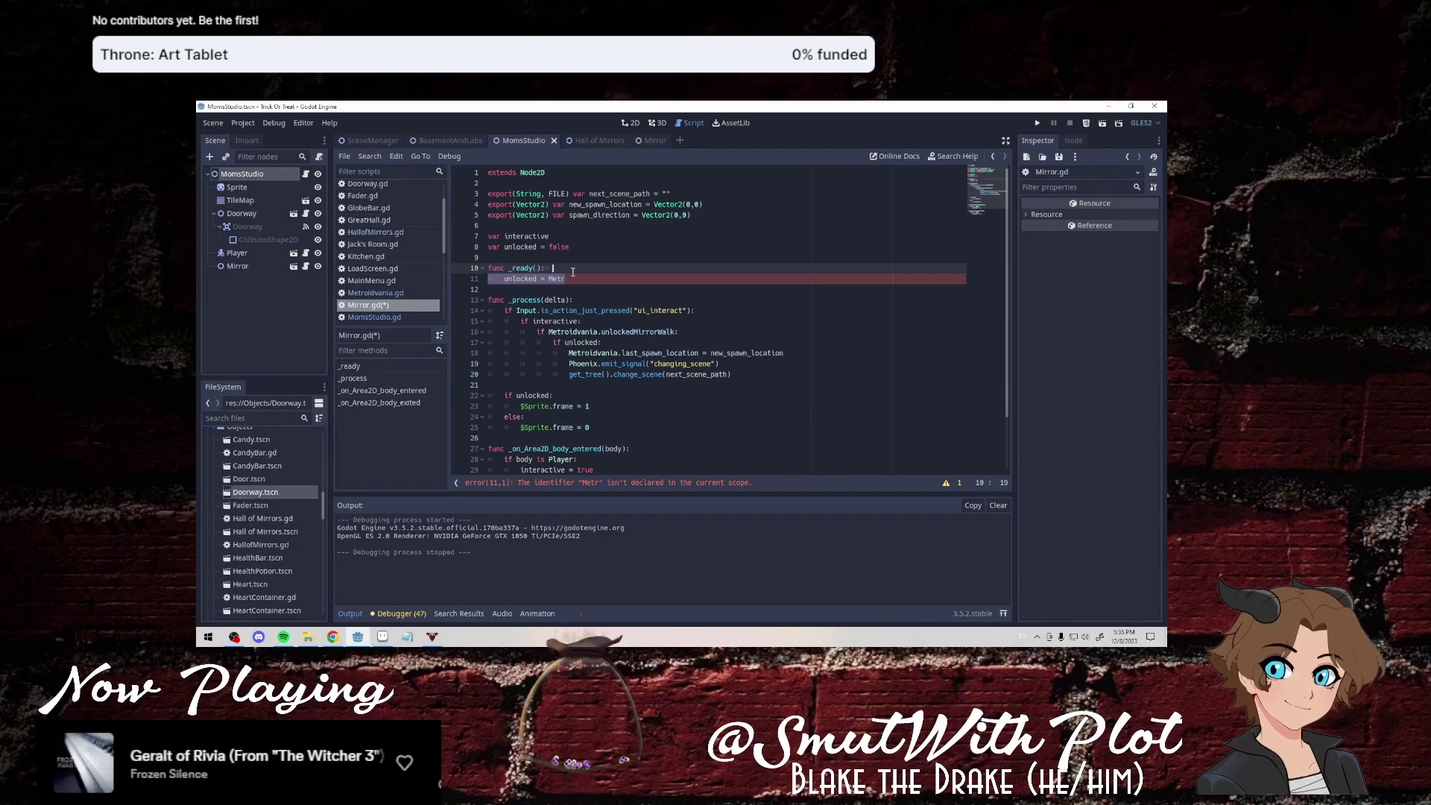
{"action": "key", "text": "Return"}
{"action": "type", "text": "pass"}
{"action": "left_click", "coordinate": [572, 271]}
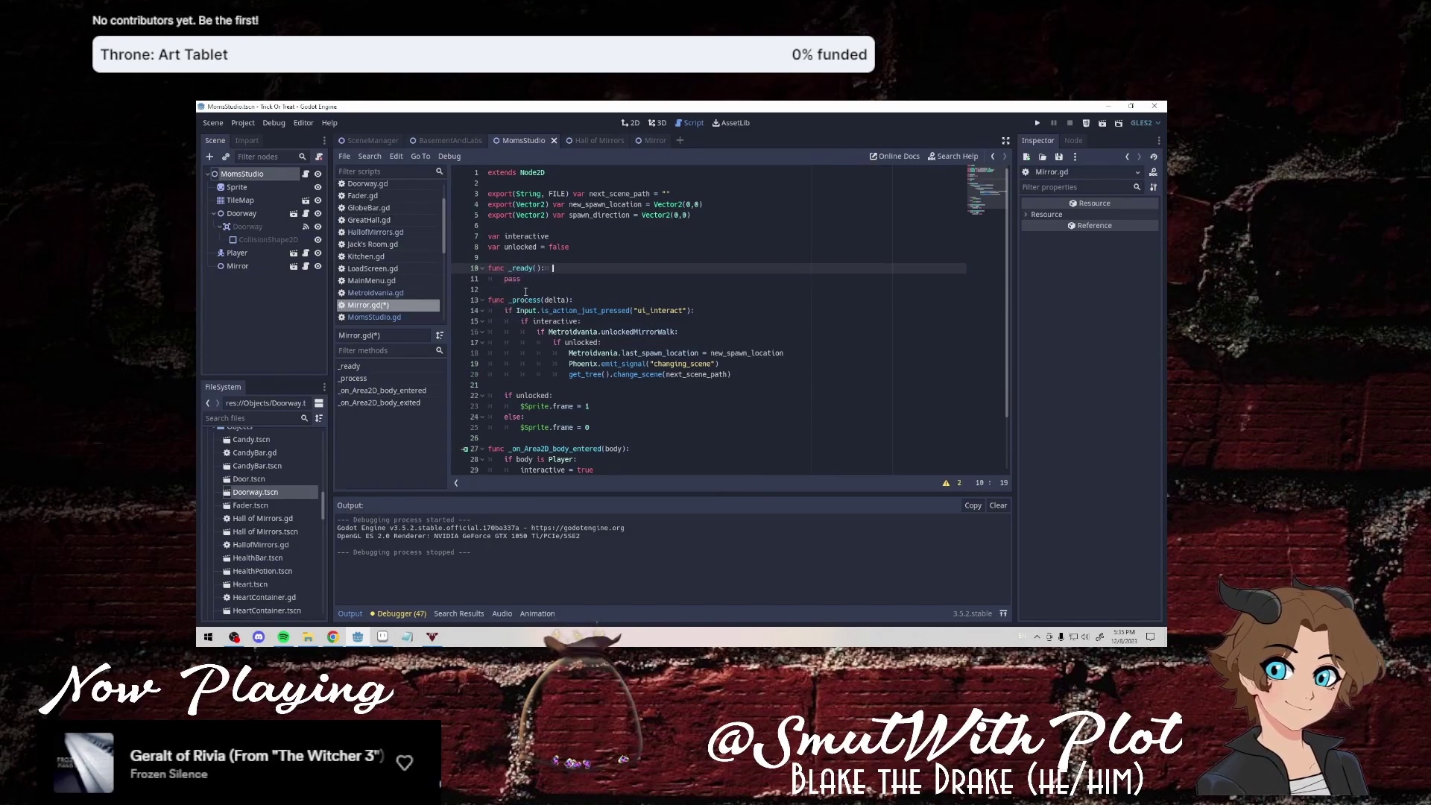
{"action": "left_click", "coordinate": [306, 174]}
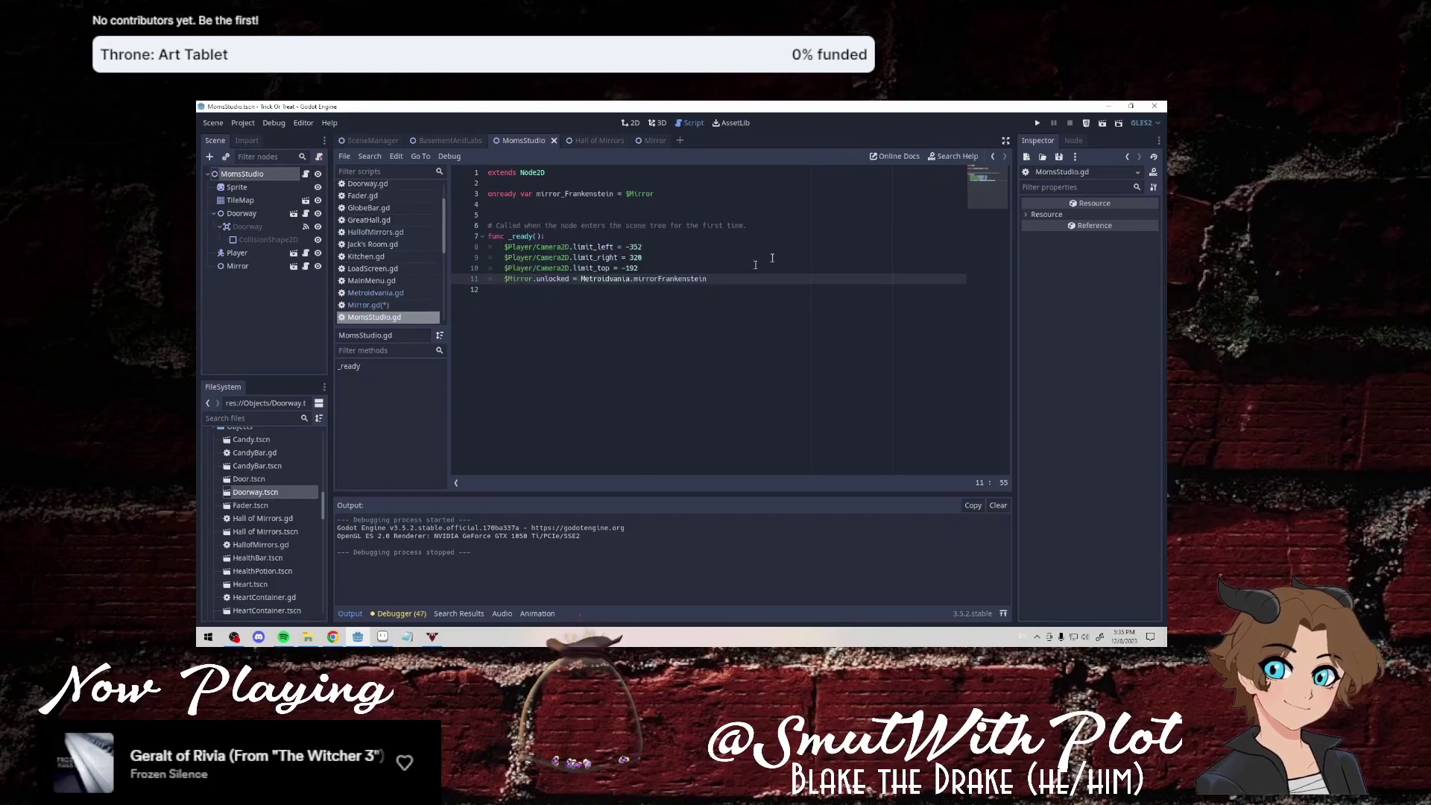
Save and test-run the scene, stop it, and select the Mirror node.
{"action": "left_click", "coordinate": [1102, 124]}
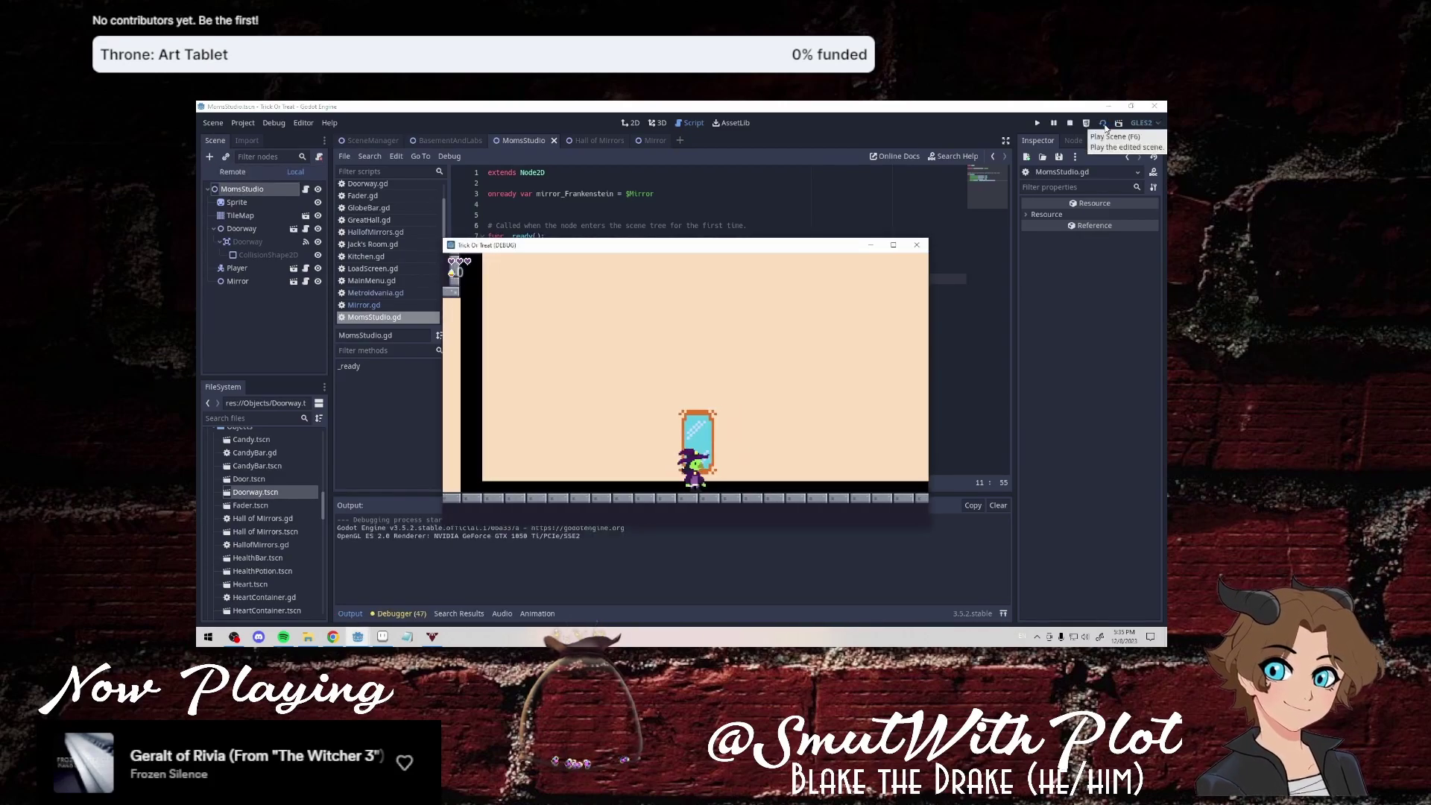
{"action": "left_click", "coordinate": [916, 245]}
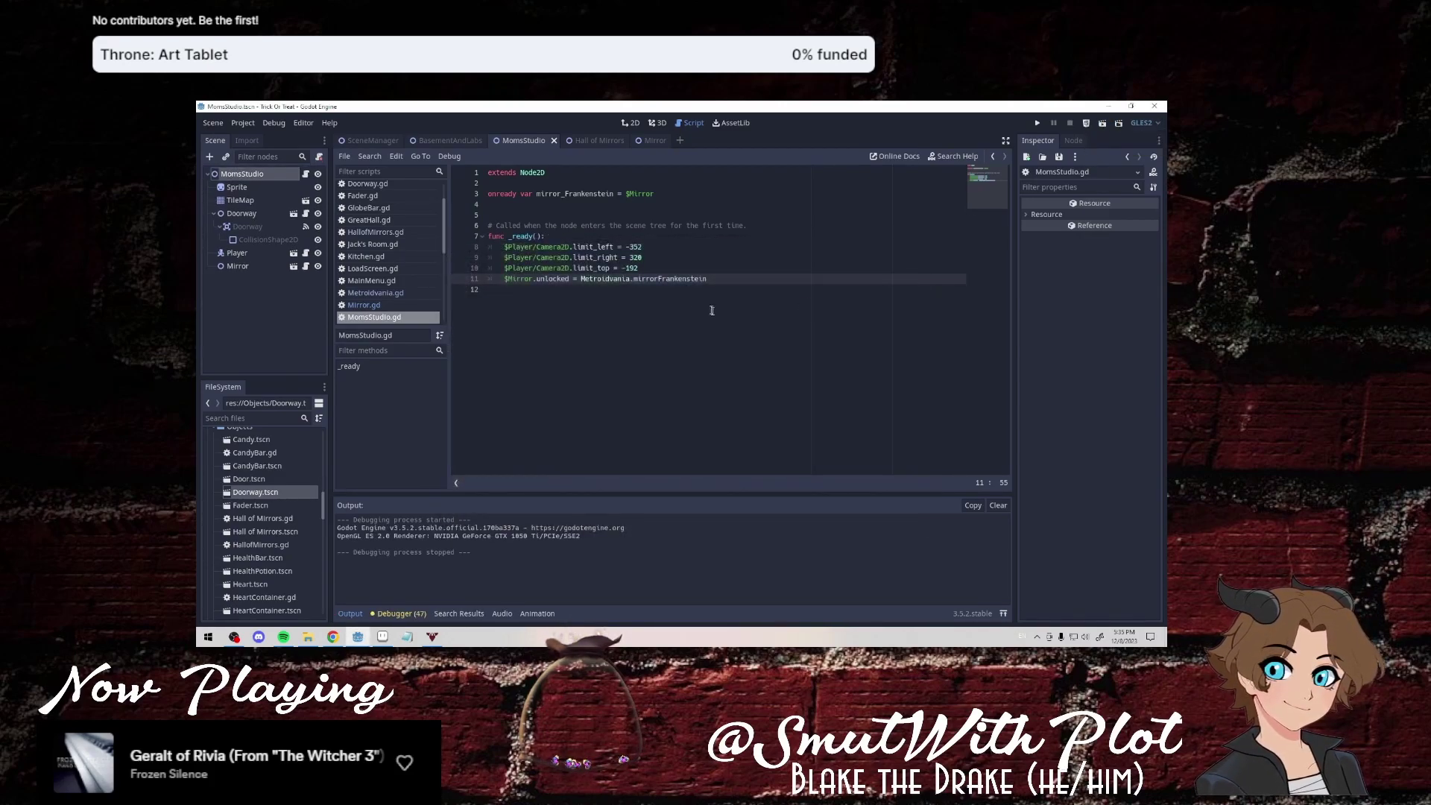
{"action": "left_click", "coordinate": [269, 269]}
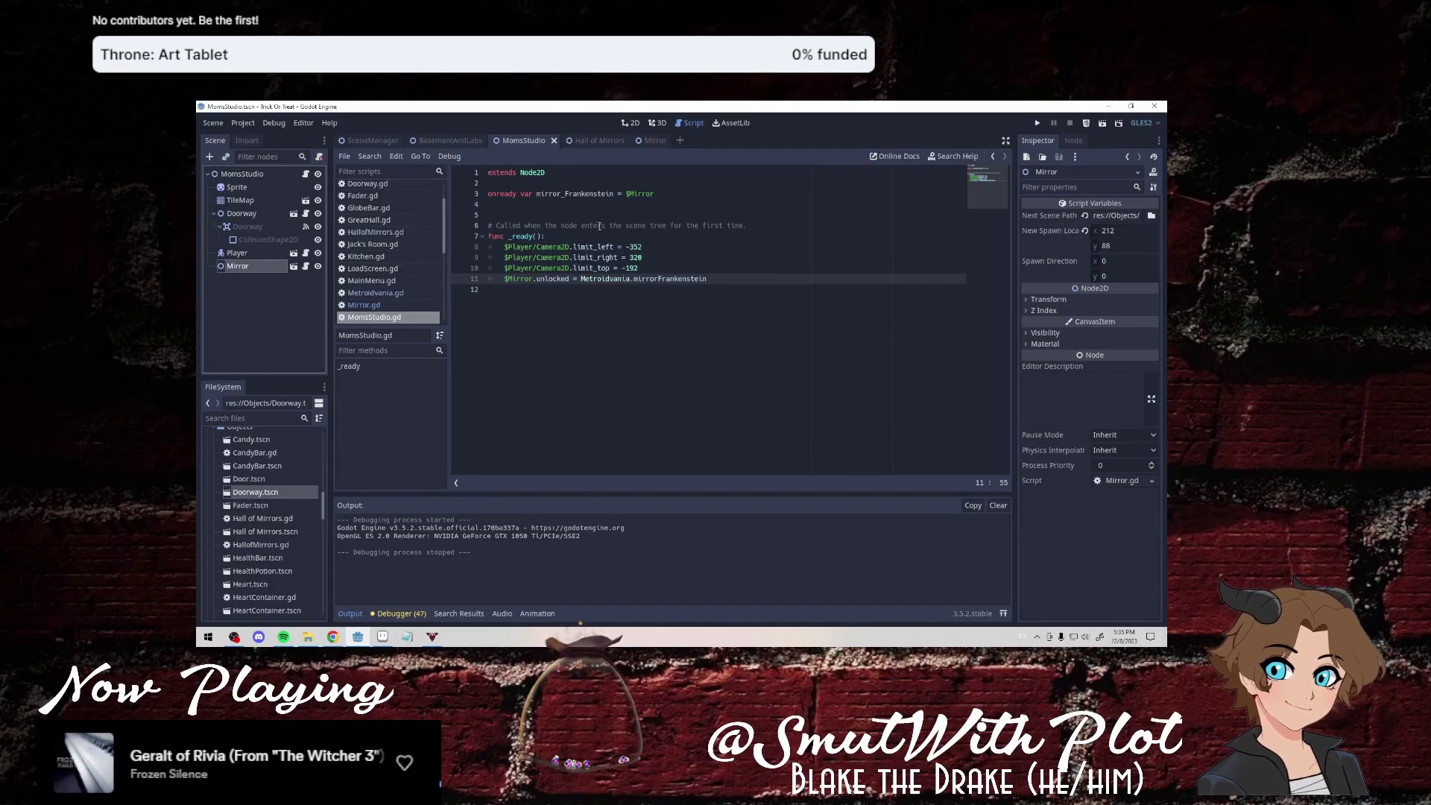
Delete the mirror_Frankenstein onready line from MomsStudio.gd and return to Mirror.gd.
{"action": "left_click_drag", "start_coordinate": [653, 197], "coordinate": [489, 197]}
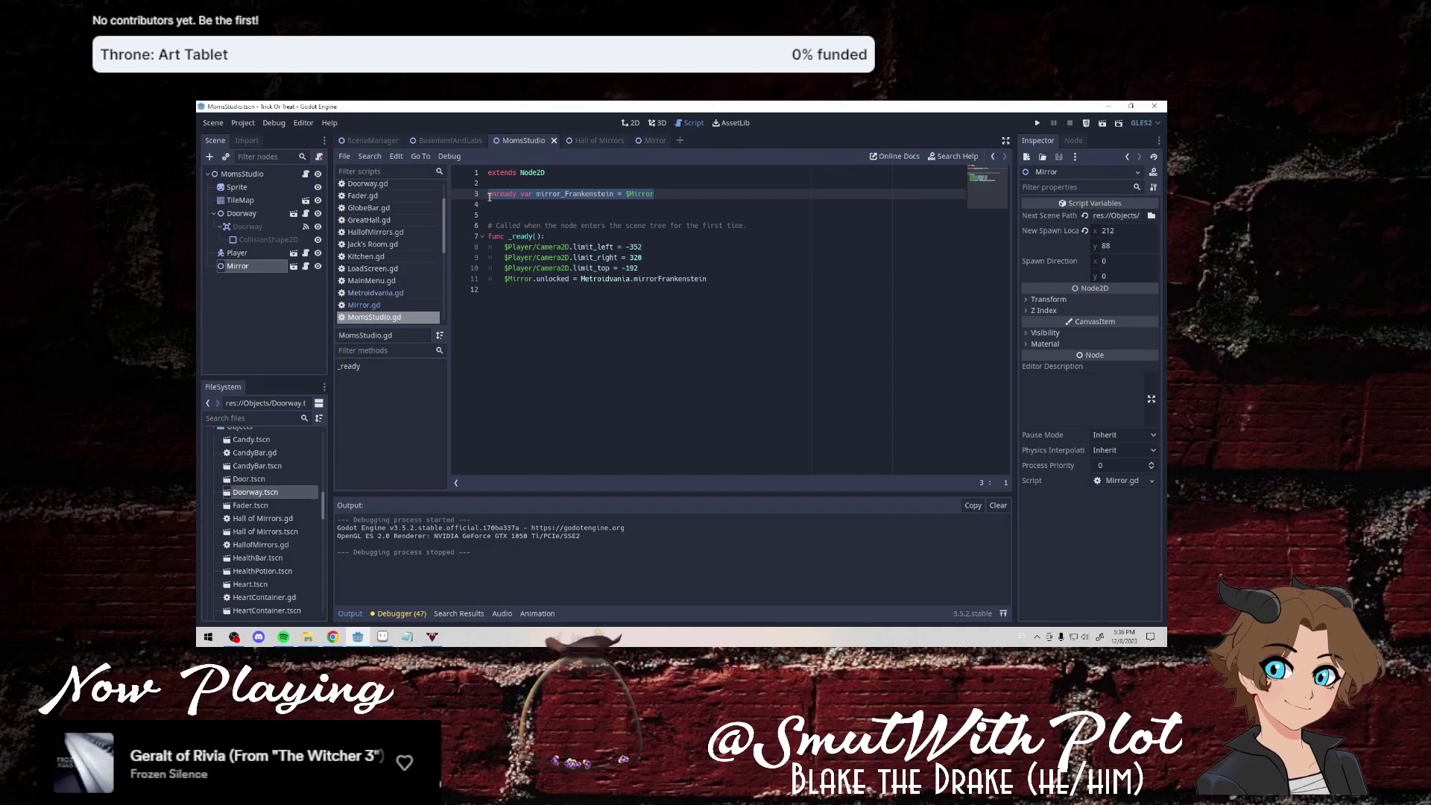
{"action": "key", "text": "BackSpace"}
{"action": "key", "text": "BackSpace"}
{"action": "key", "text": "BackSpace"}
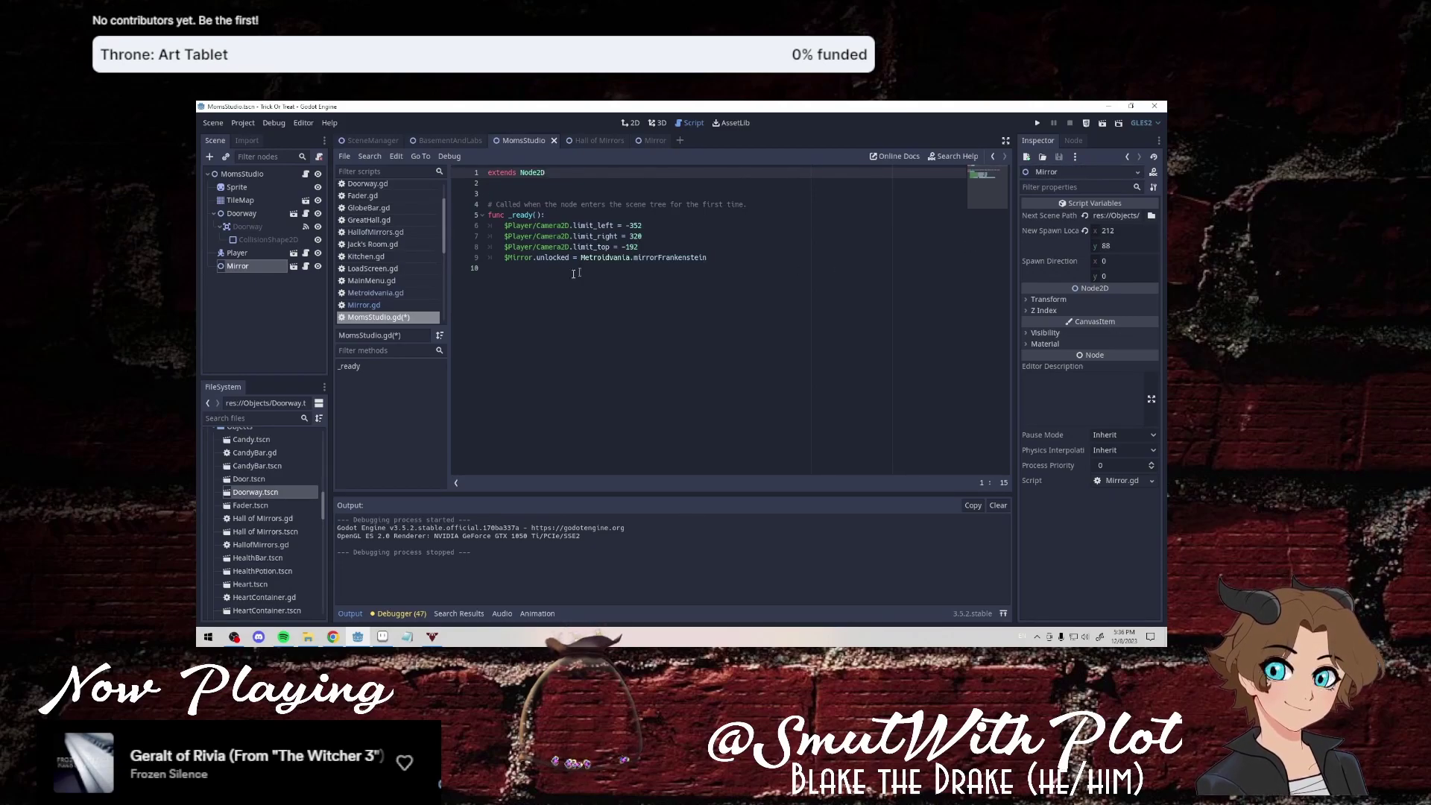
{"action": "left_click", "coordinate": [305, 268]}
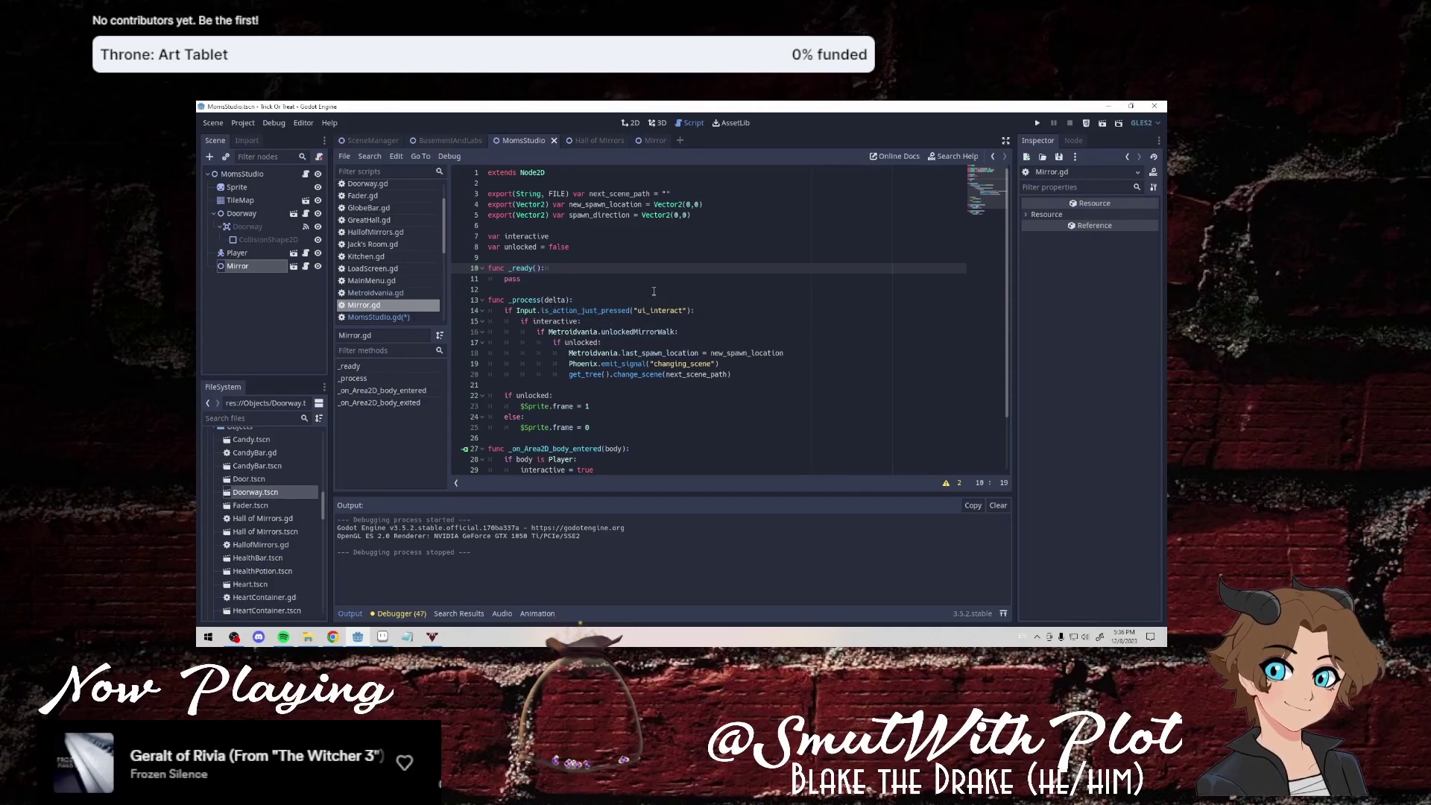
Set the Mirror node's Next Scene Path to Hall of Mirrors.tscn and test-run the scene.
{"action": "left_click", "coordinate": [286, 269]}
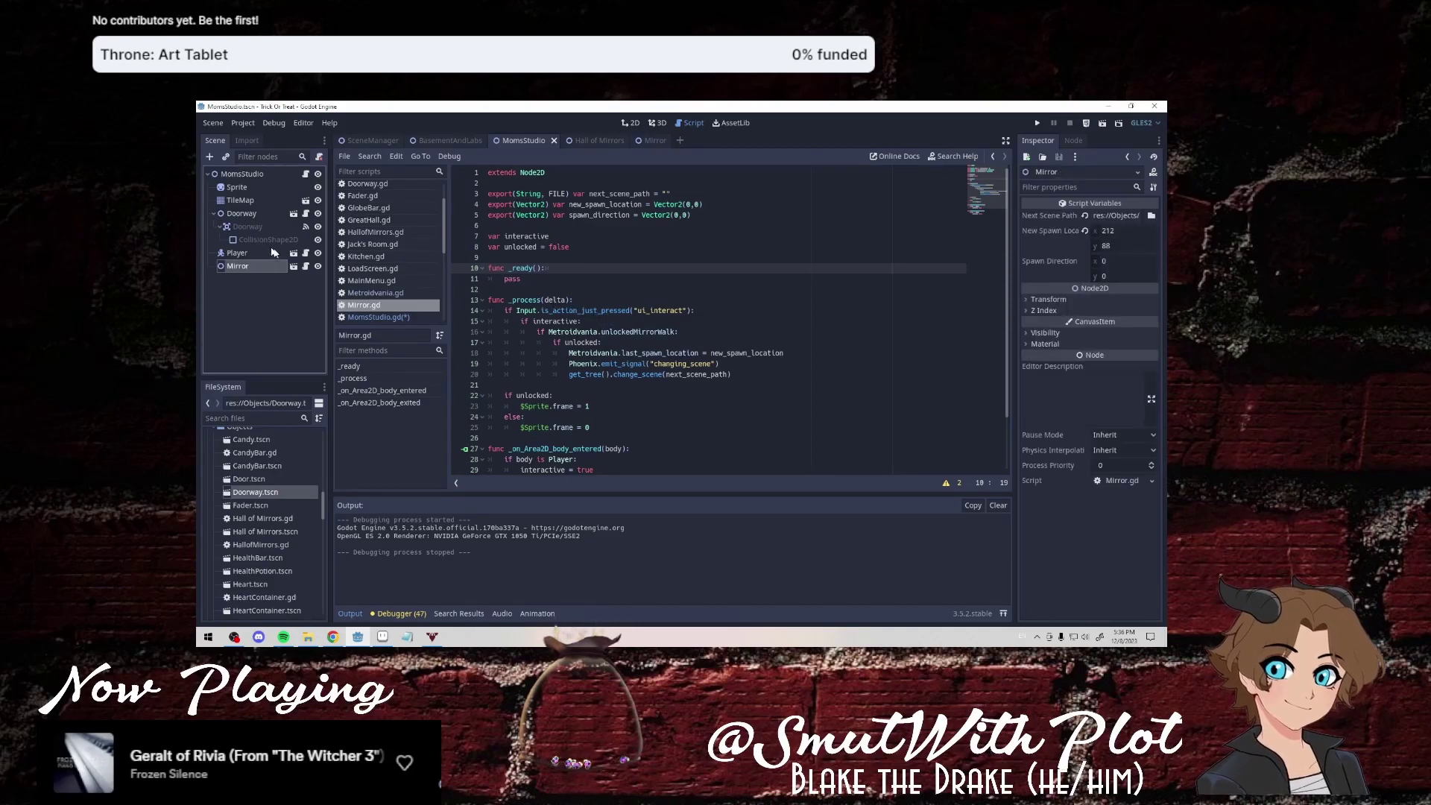
{"action": "left_click", "coordinate": [1152, 217]}
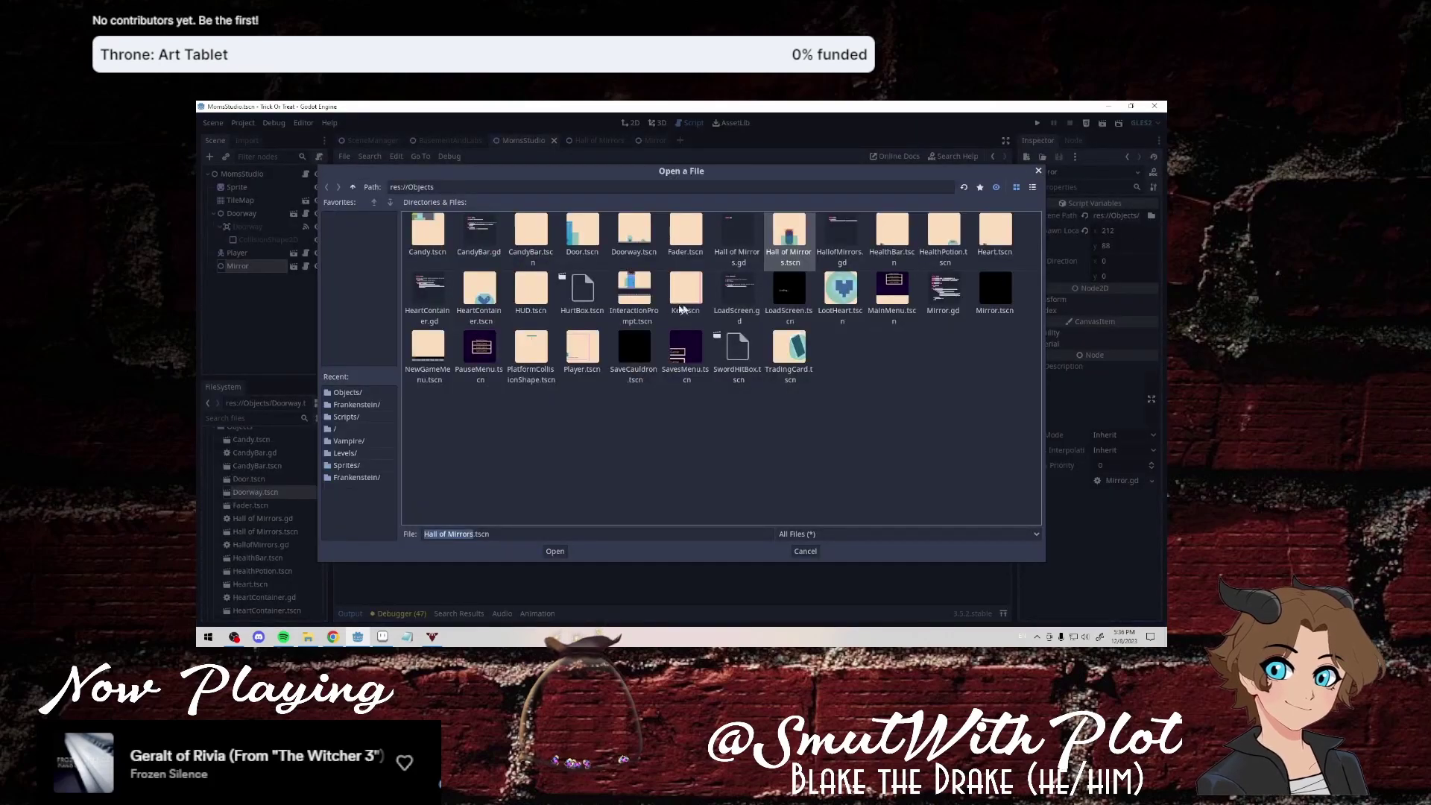
{"action": "double_click", "coordinate": [794, 240]}
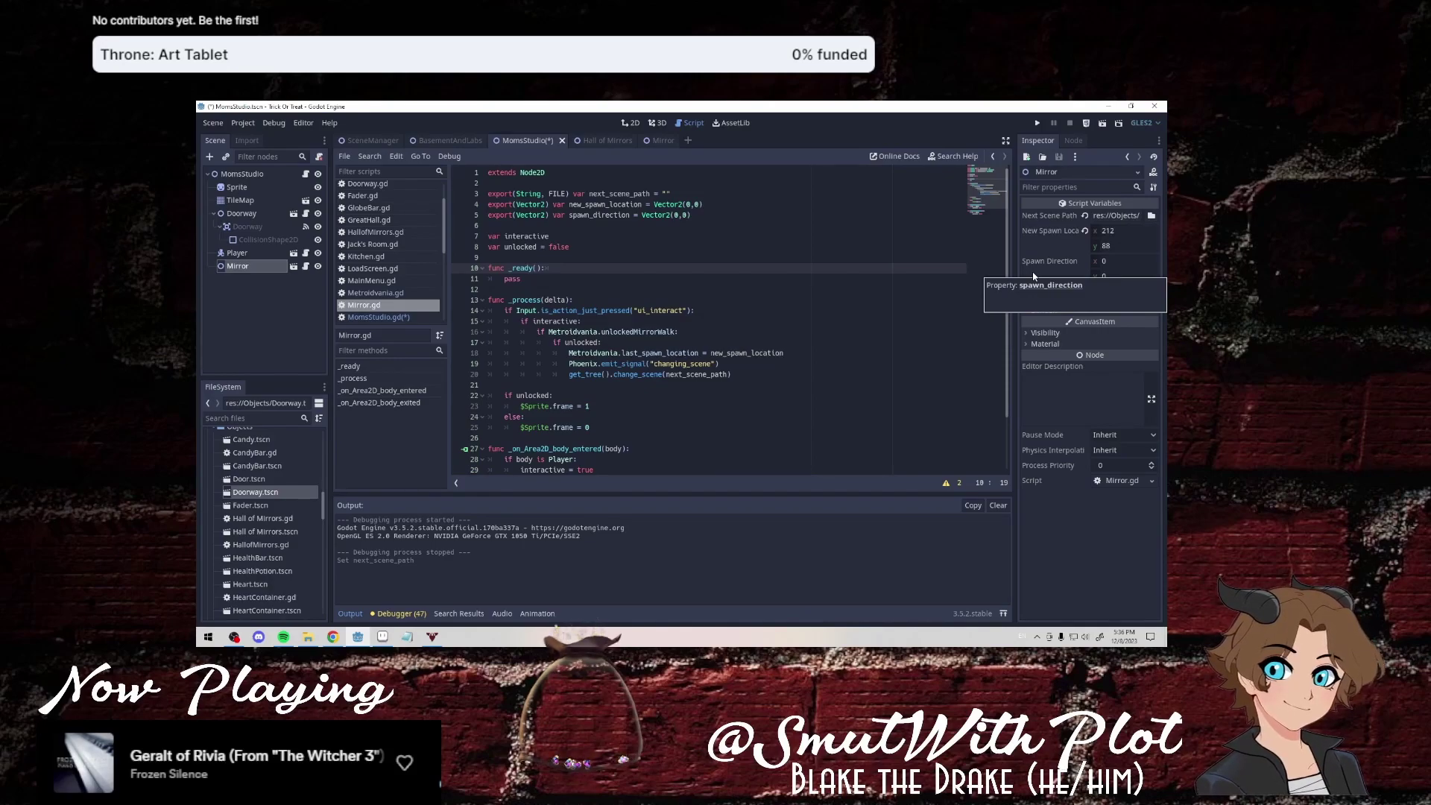
{"action": "left_click", "coordinate": [1103, 123]}
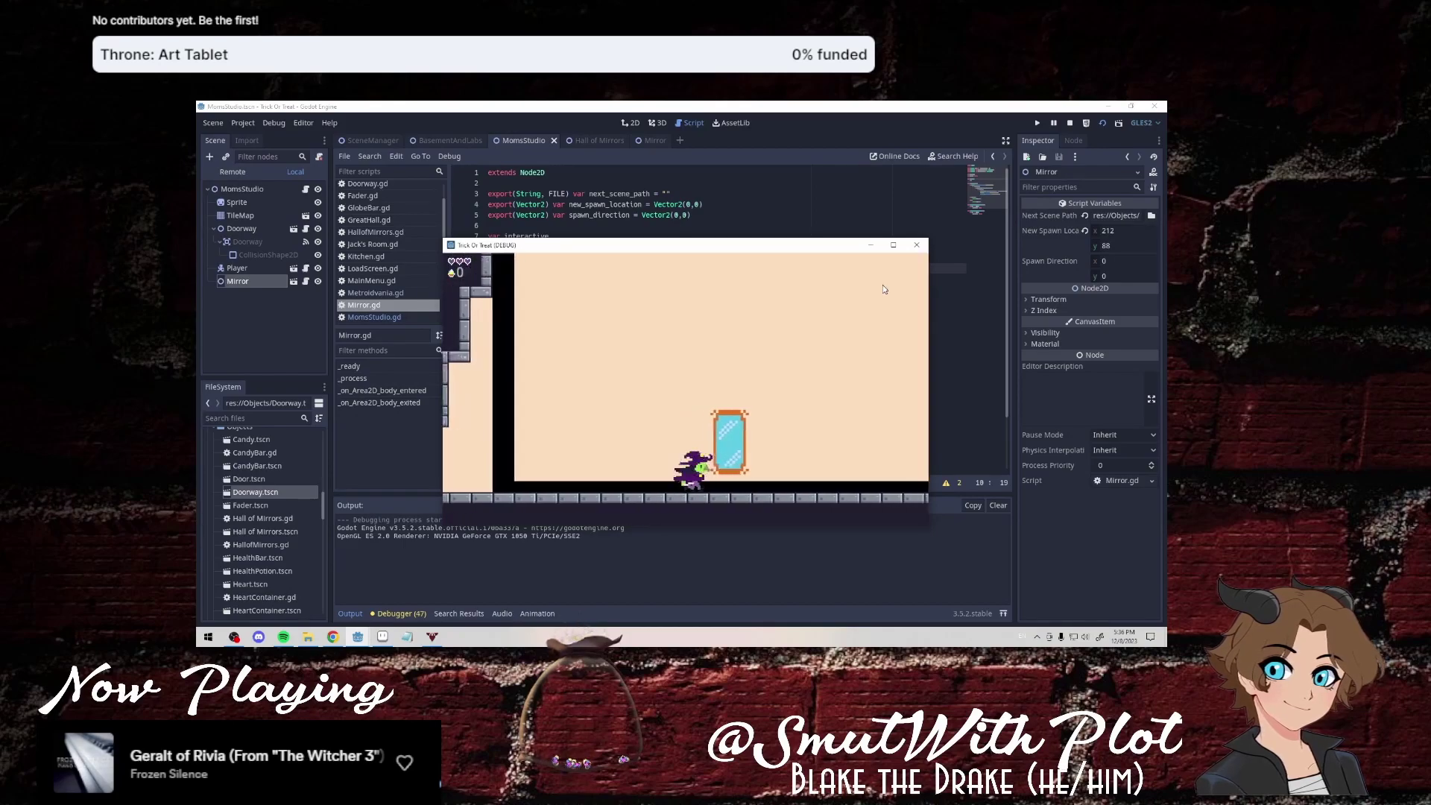
{"action": "left_click", "coordinate": [917, 245]}
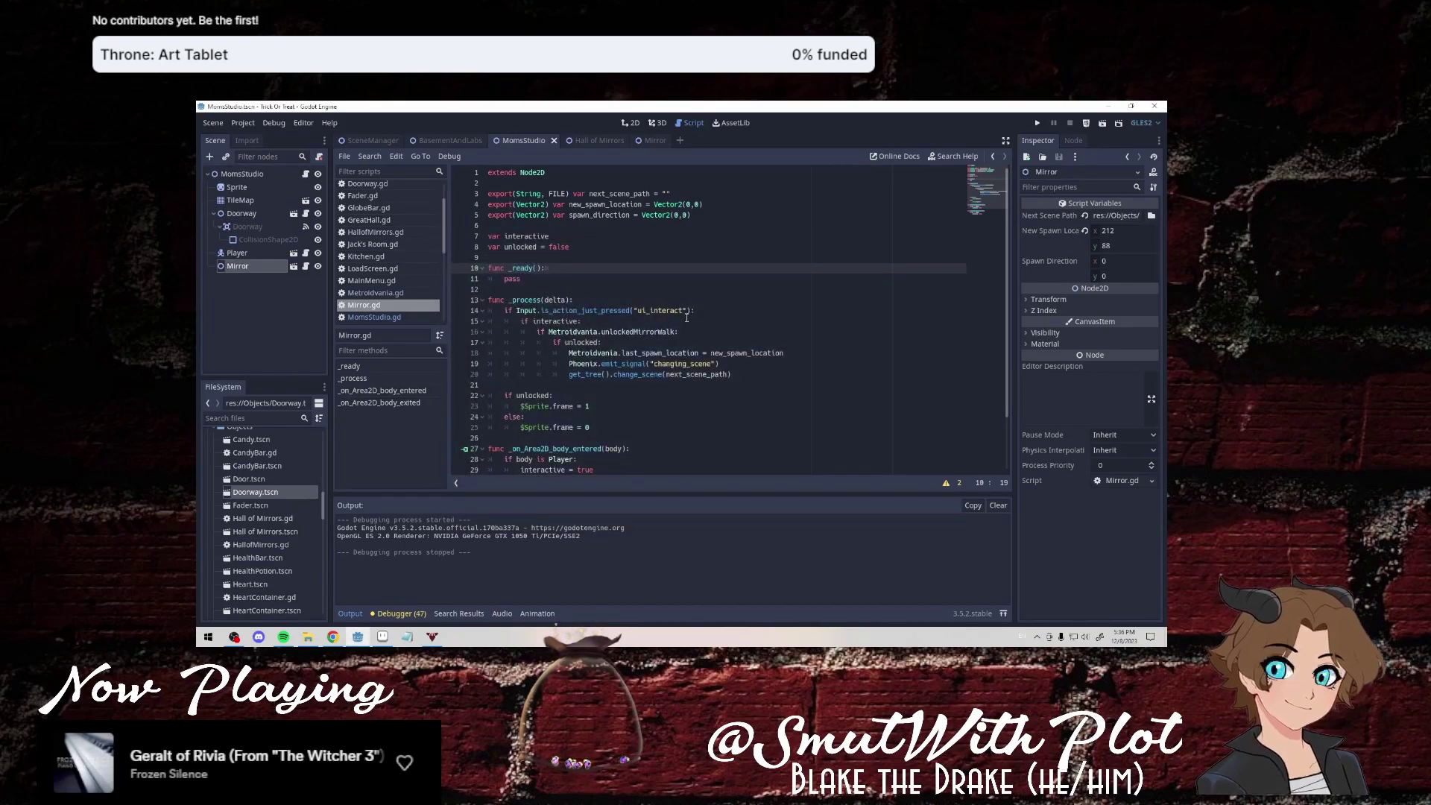
In Mirror.gd, add a print("interacted") debug line under the interact input check.
{"action": "left_click", "coordinate": [699, 330]}
{"action": "key", "text": "Return"}
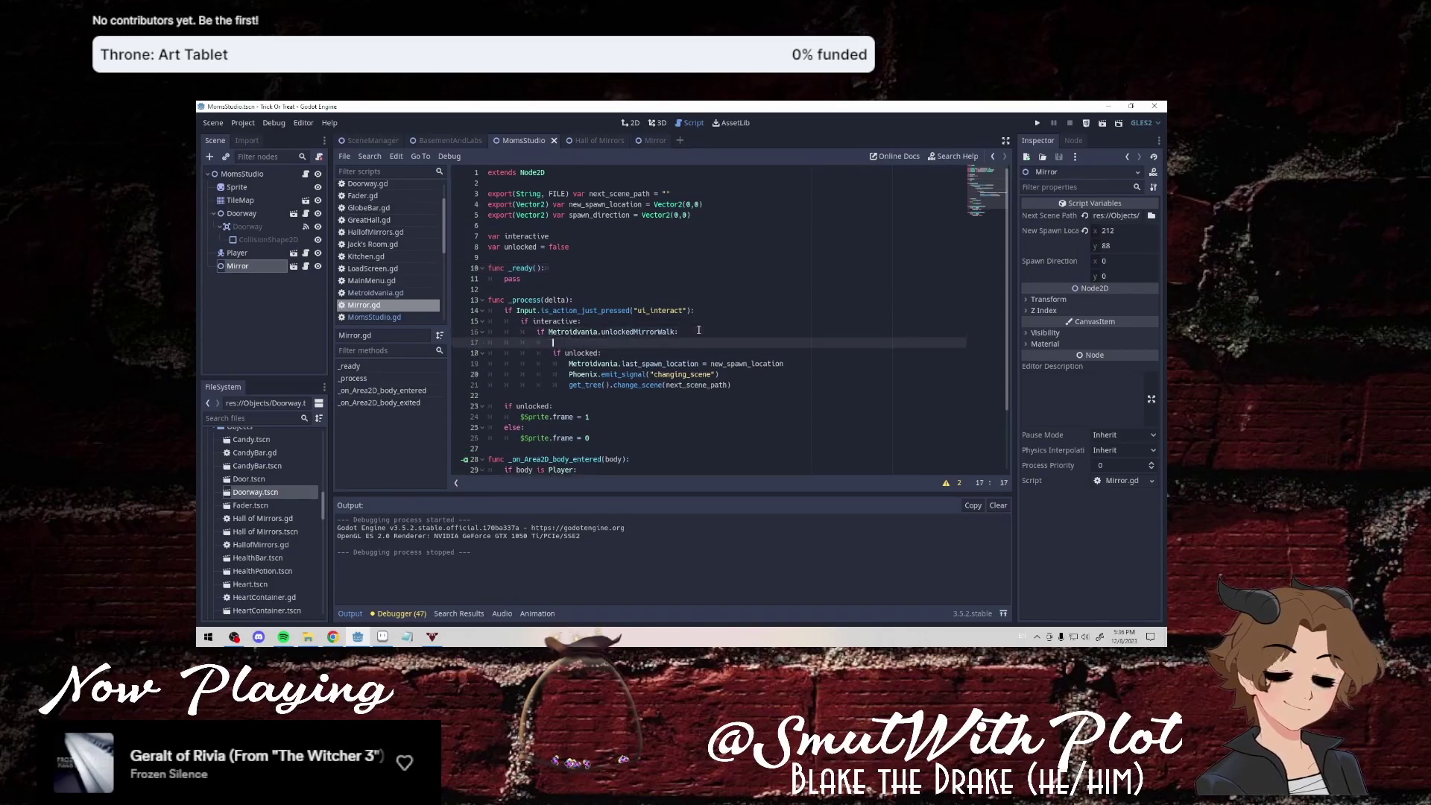
{"action": "type", "text": "print(:"}
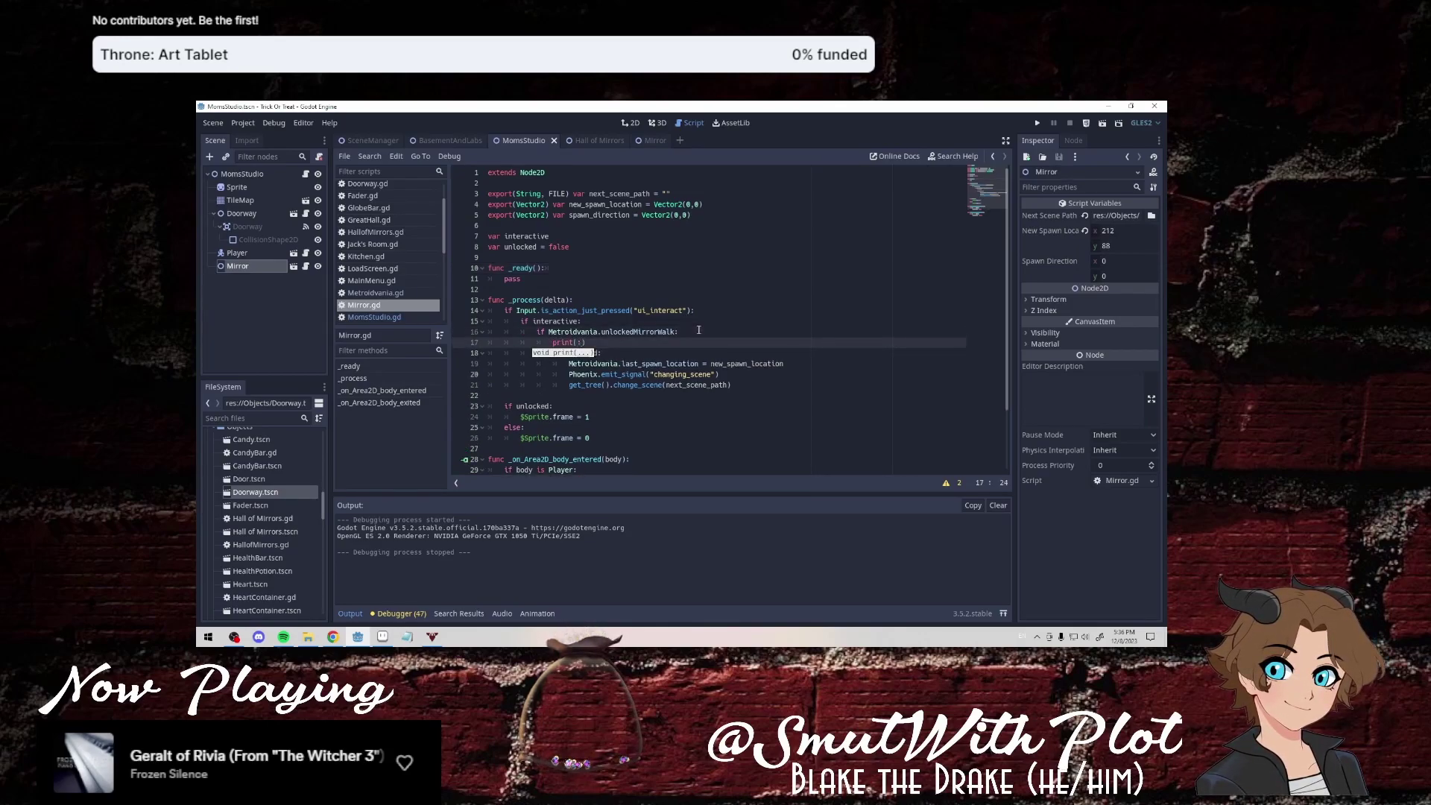
{"action": "key", "text": "BackSpace"}
{"action": "key", "text": "BackSpace"}
{"action": "key", "text": "BackSpace"}
{"action": "key", "text": "BackSpace"}
{"action": "key", "text": "BackSpace"}
{"action": "key", "text": "BackSpace"}
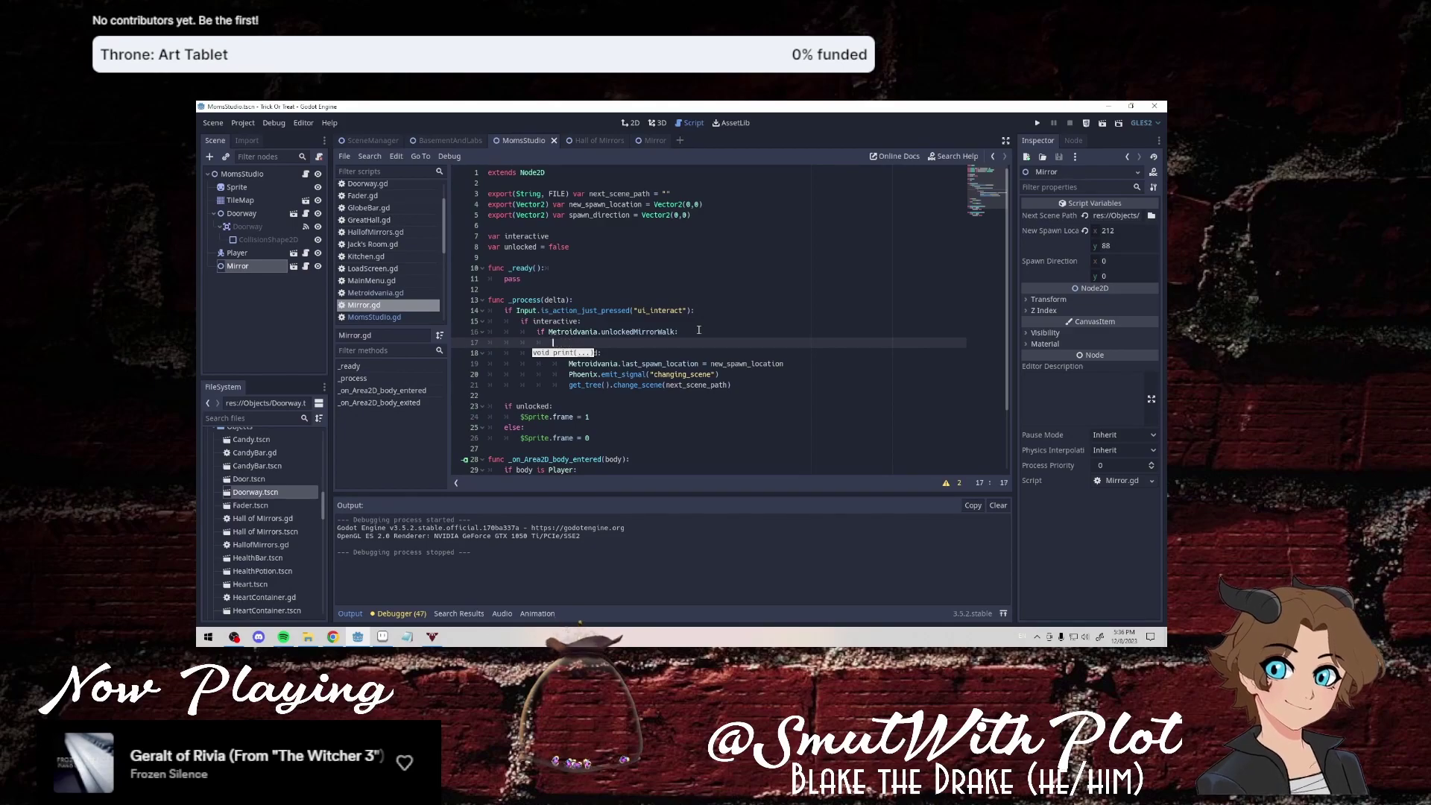
{"action": "key", "text": "alt+Up"}
{"action": "key", "text": "alt+Up"}
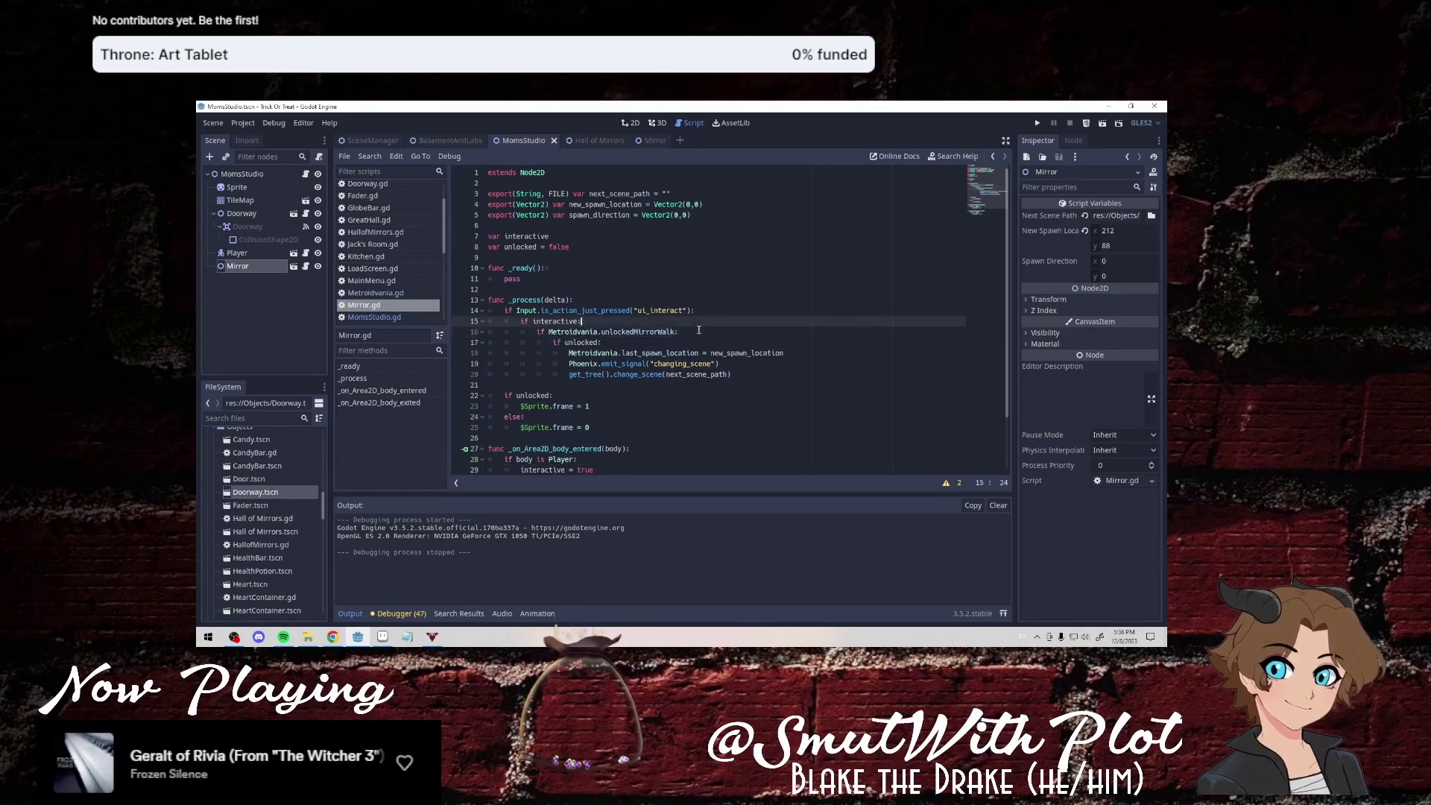
{"action": "key", "text": "Tab"}
{"action": "key", "text": "Tab"}
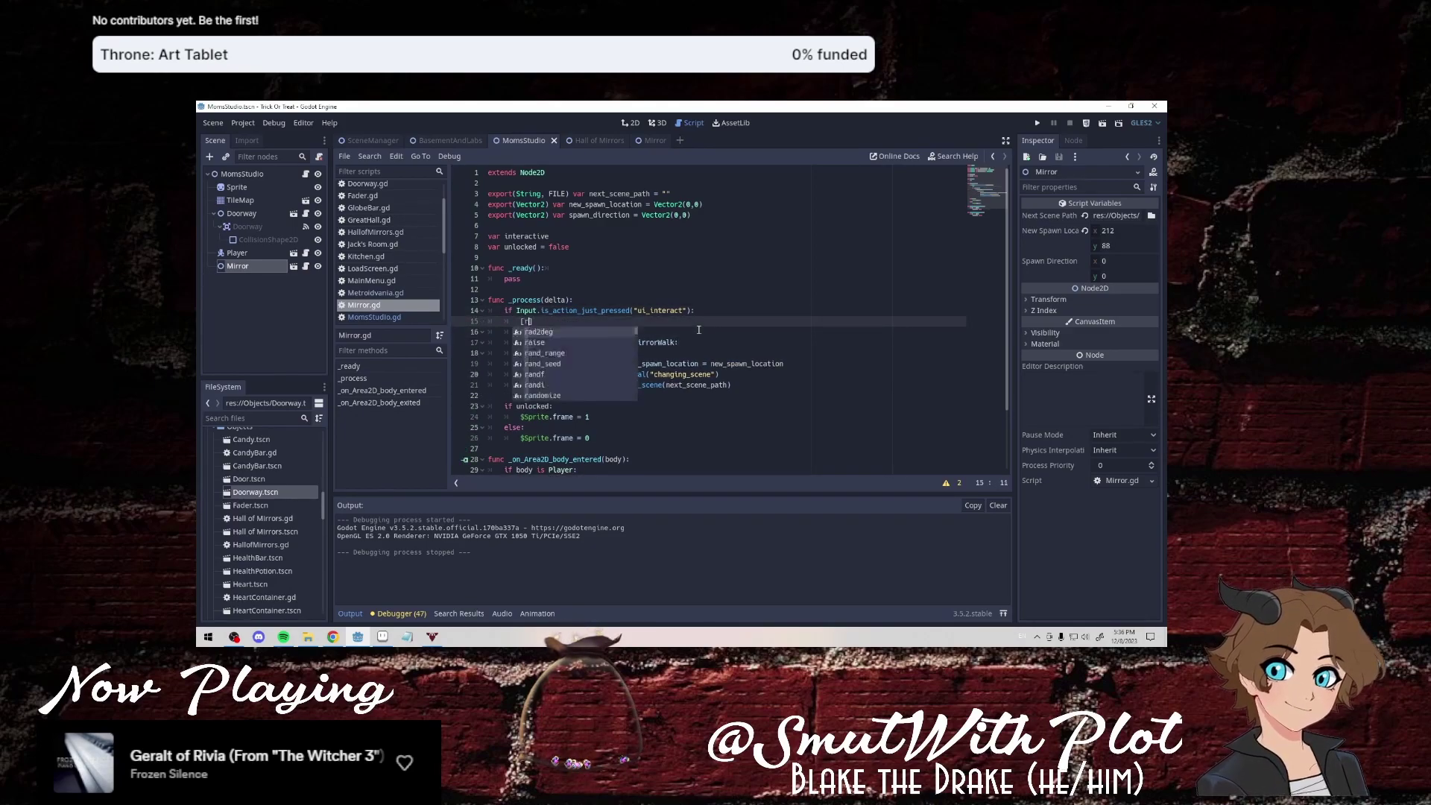
{"action": "key", "text": "BackSpace"}
{"action": "type", "text": "t("}
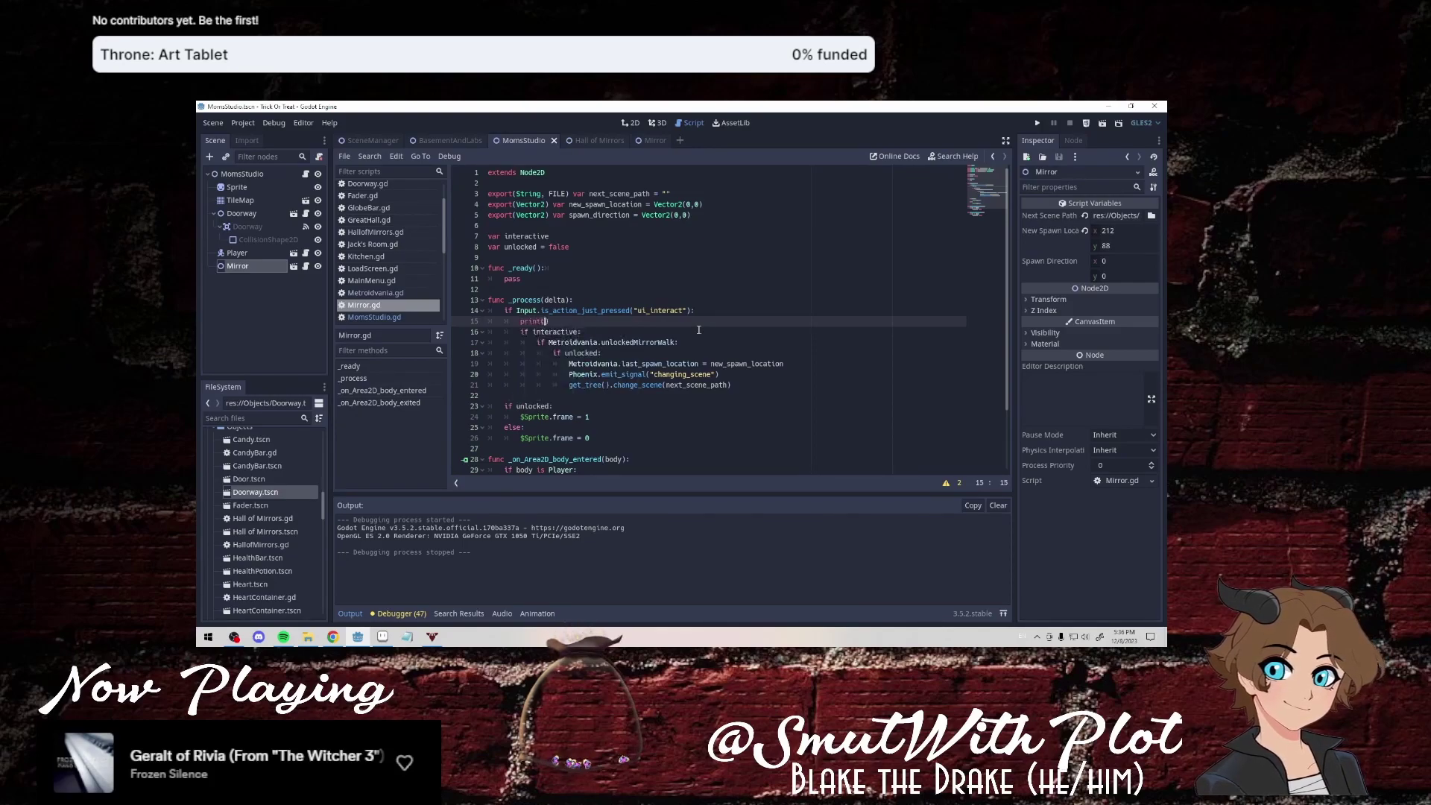
{"action": "type", "text": "\""}
{"action": "type", "text": "interacted"}
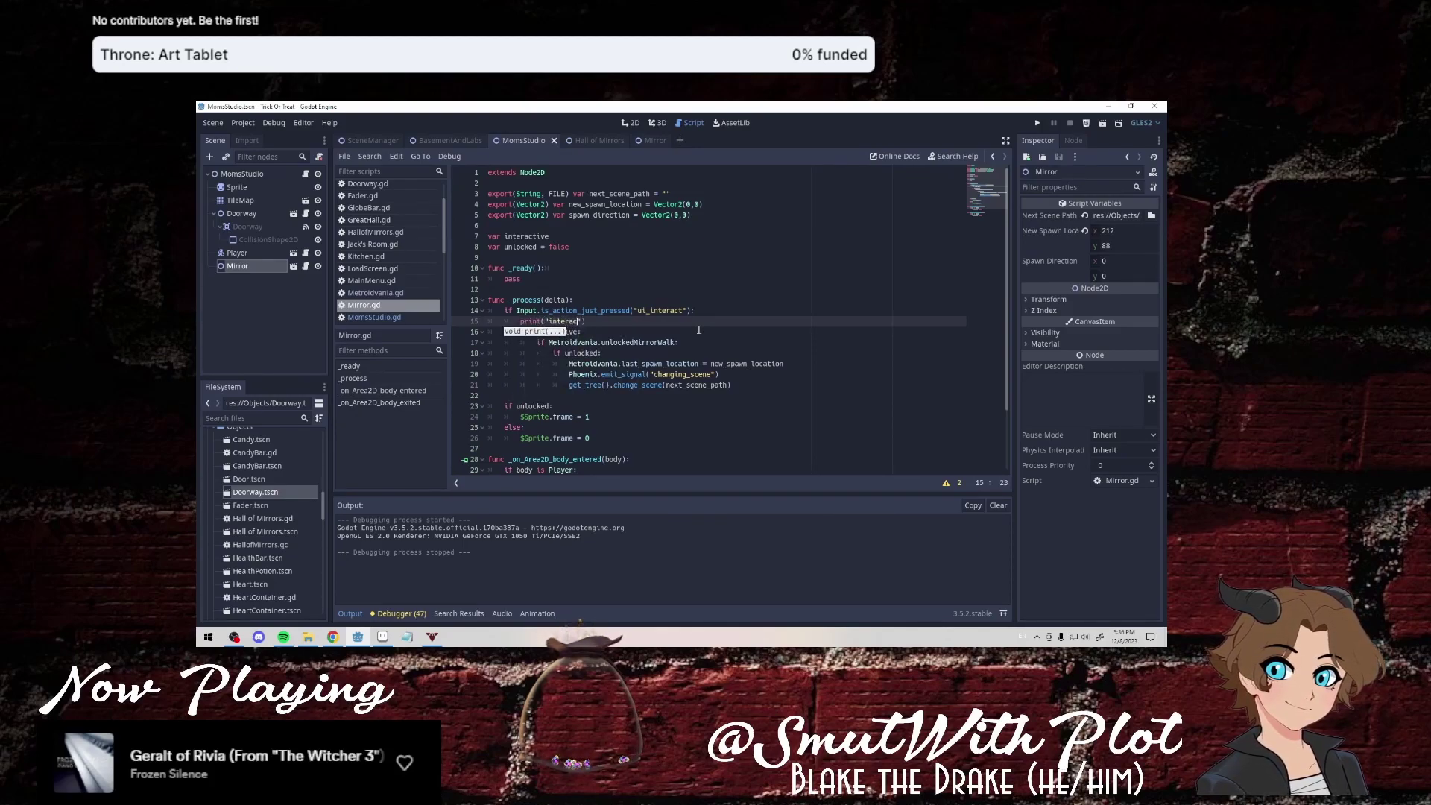
Add debug prints "interactive", "Metroidvania" and "unlock" under the following condition lines.
{"action": "key", "text": "Down"}
{"action": "key", "text": "Return"}
{"action": "type", "text": "pr"}
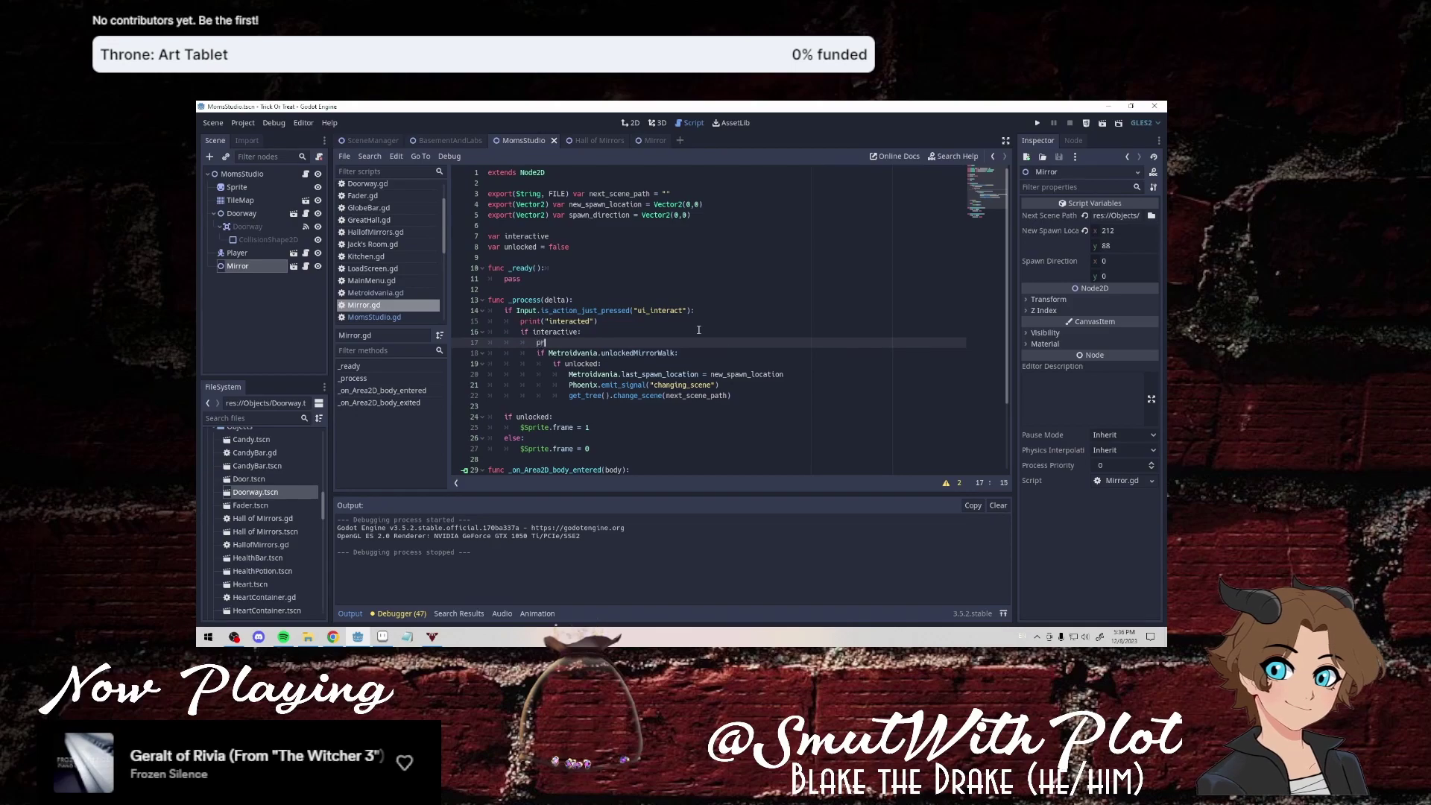
{"action": "type", "text": "int(\"interact"}
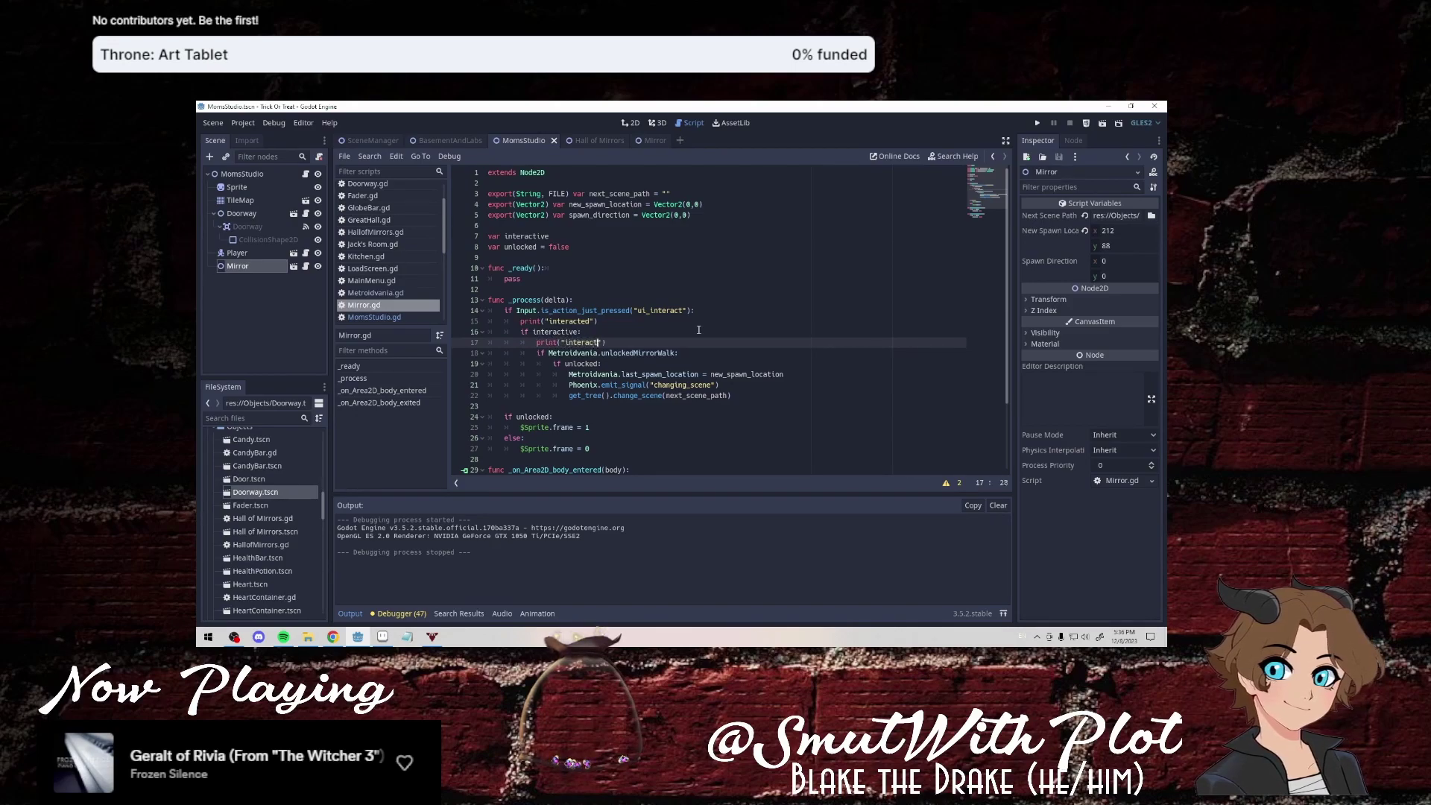
{"action": "type", "text": "ive"}
{"action": "key", "text": "Down"}
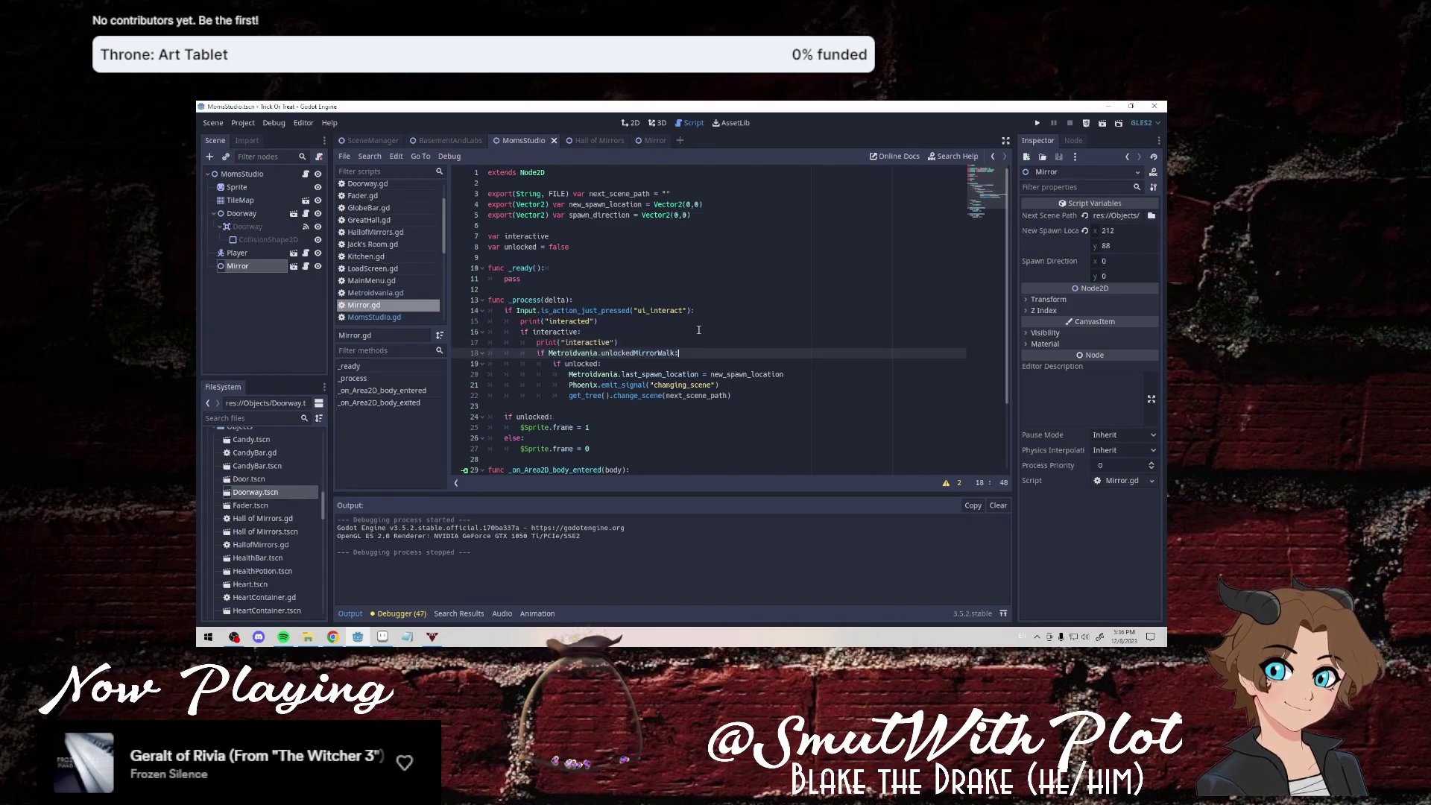
{"action": "key", "text": "Return"}
{"action": "type", "text": "print(\""}
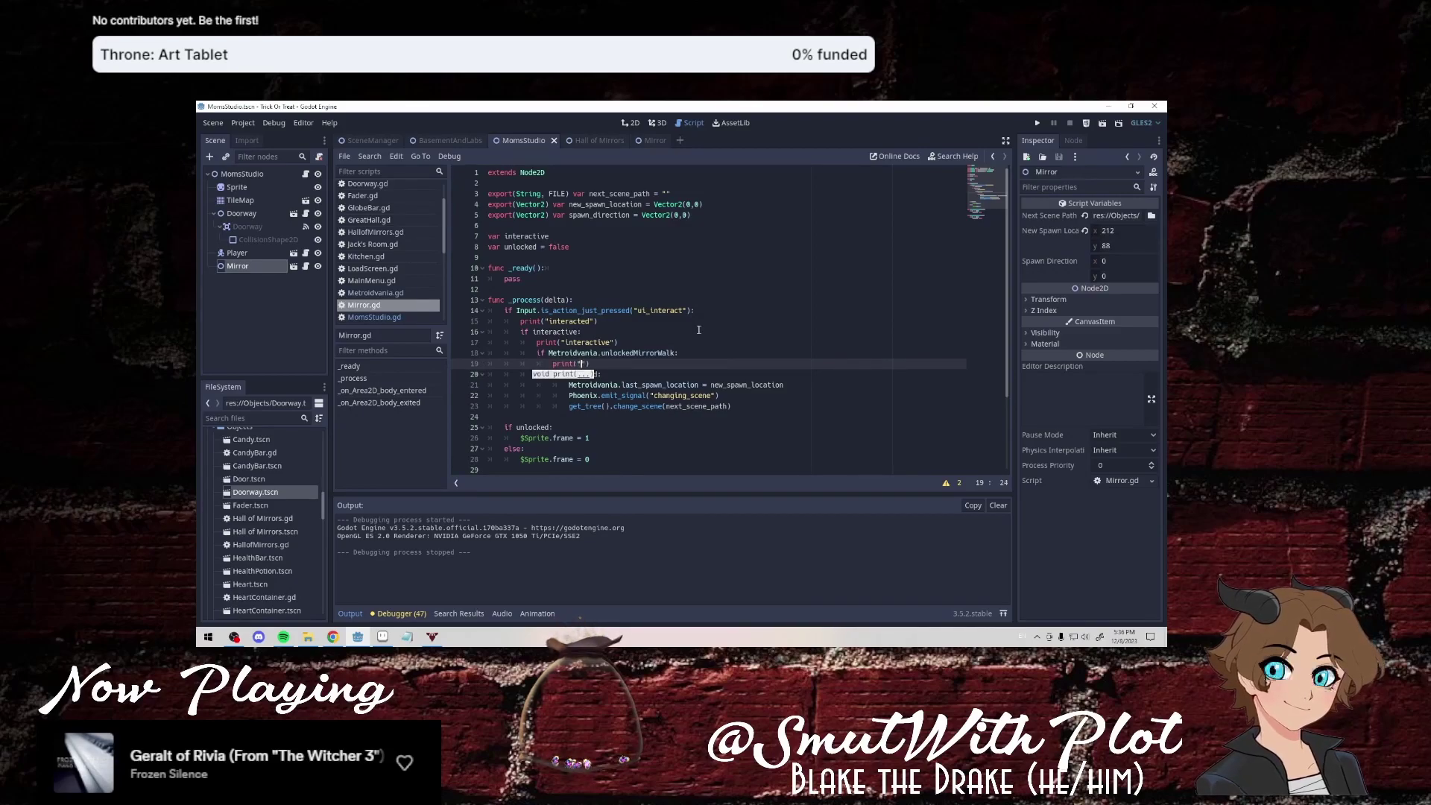
{"action": "type", "text": "Metroidvania"}
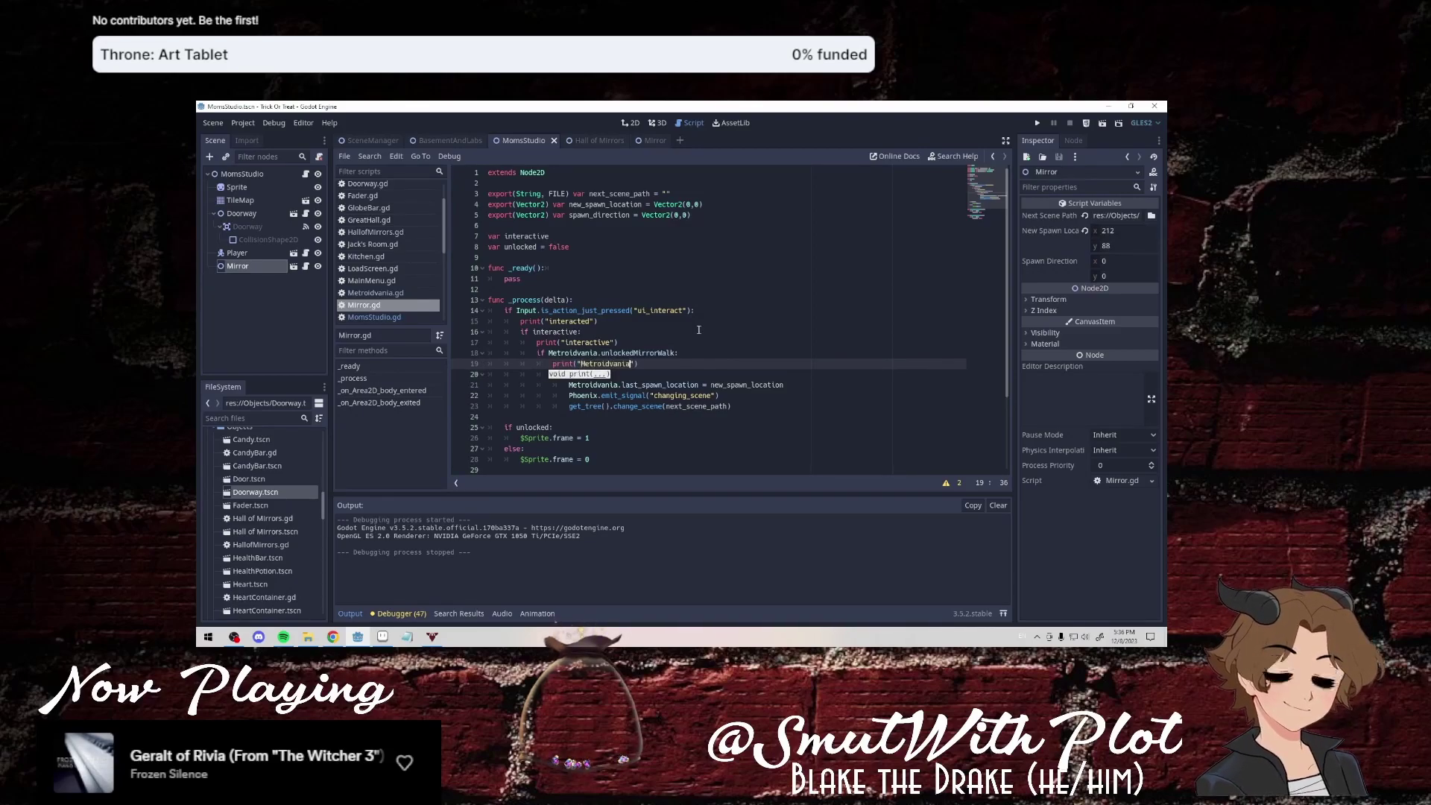
{"action": "key", "text": "Down"}
{"action": "key", "text": "Return"}
{"action": "type", "text": "pr"}
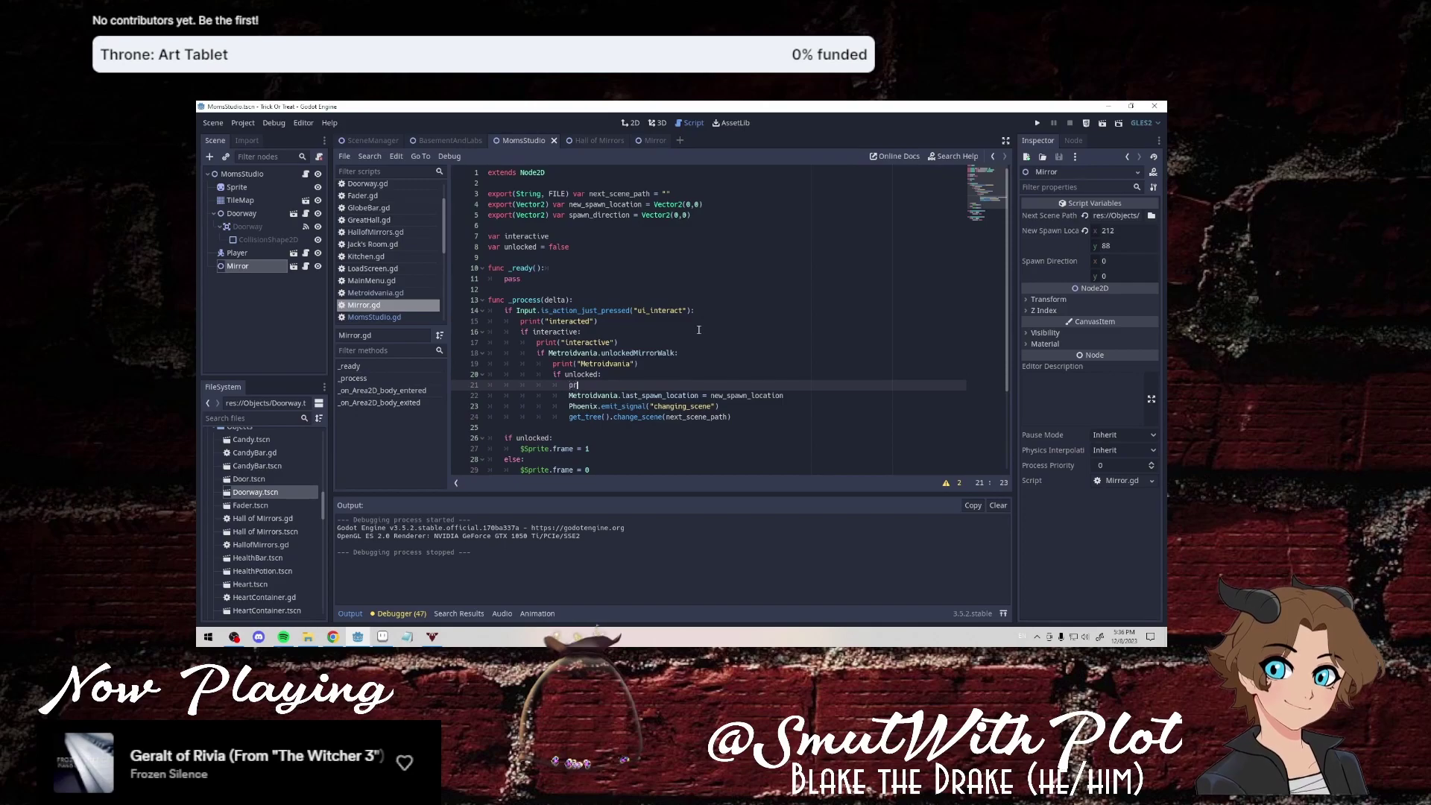
{"action": "type", "text": "int(\"un"}
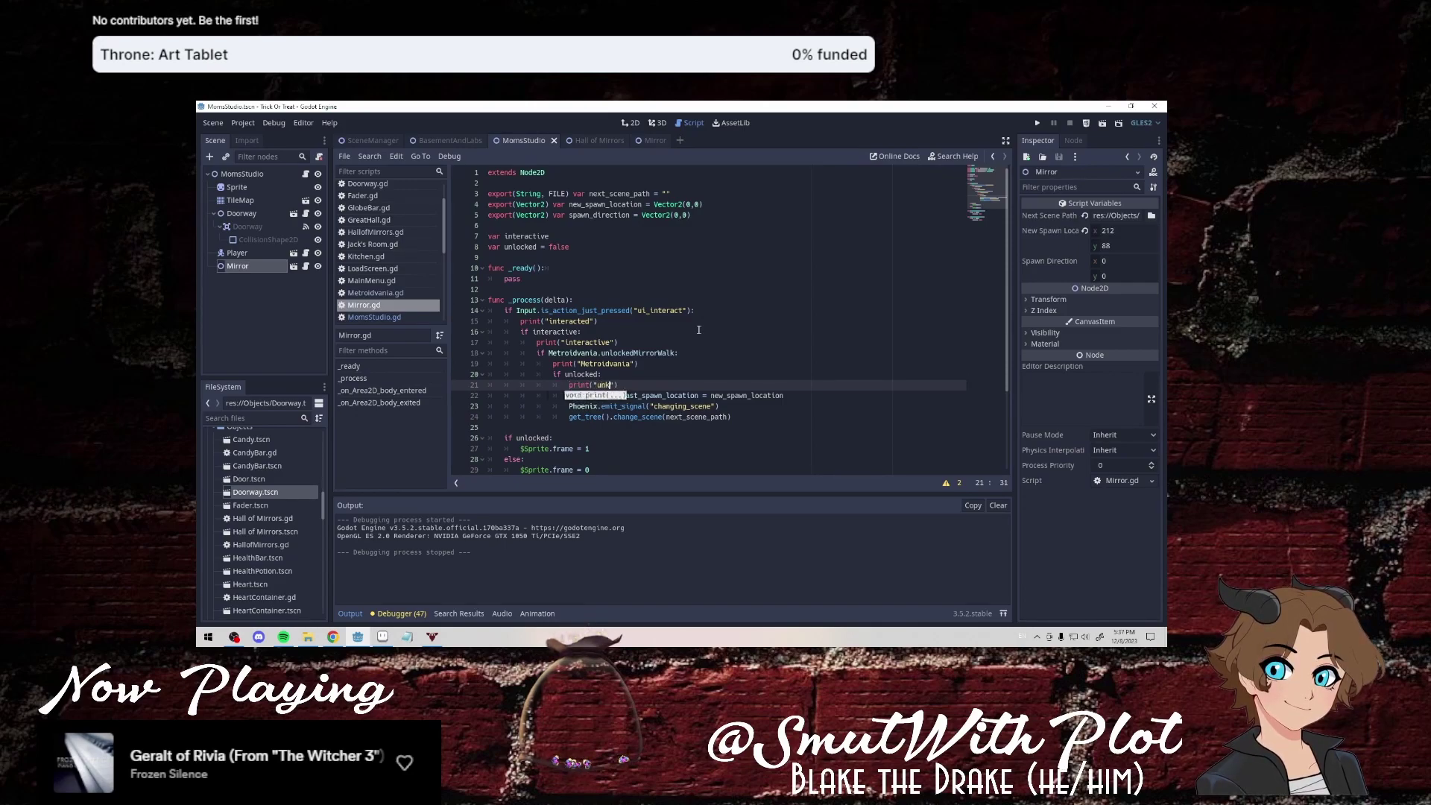
{"action": "type", "text": "lock"}
{"action": "left_click", "coordinate": [718, 337]}
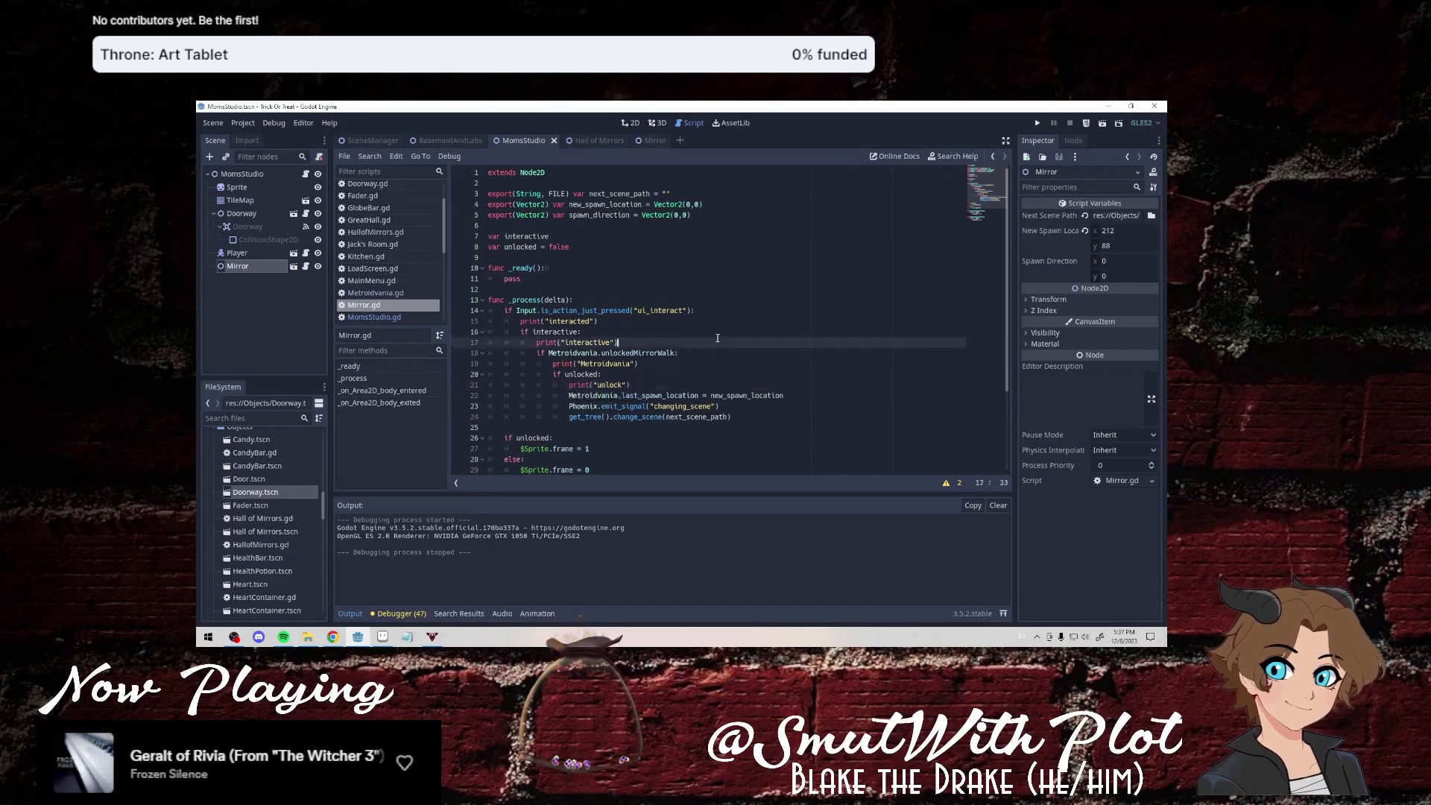
Test-run the scene, interacting with the mirror to check the debug prints.
{"action": "left_click", "coordinate": [1102, 123]}
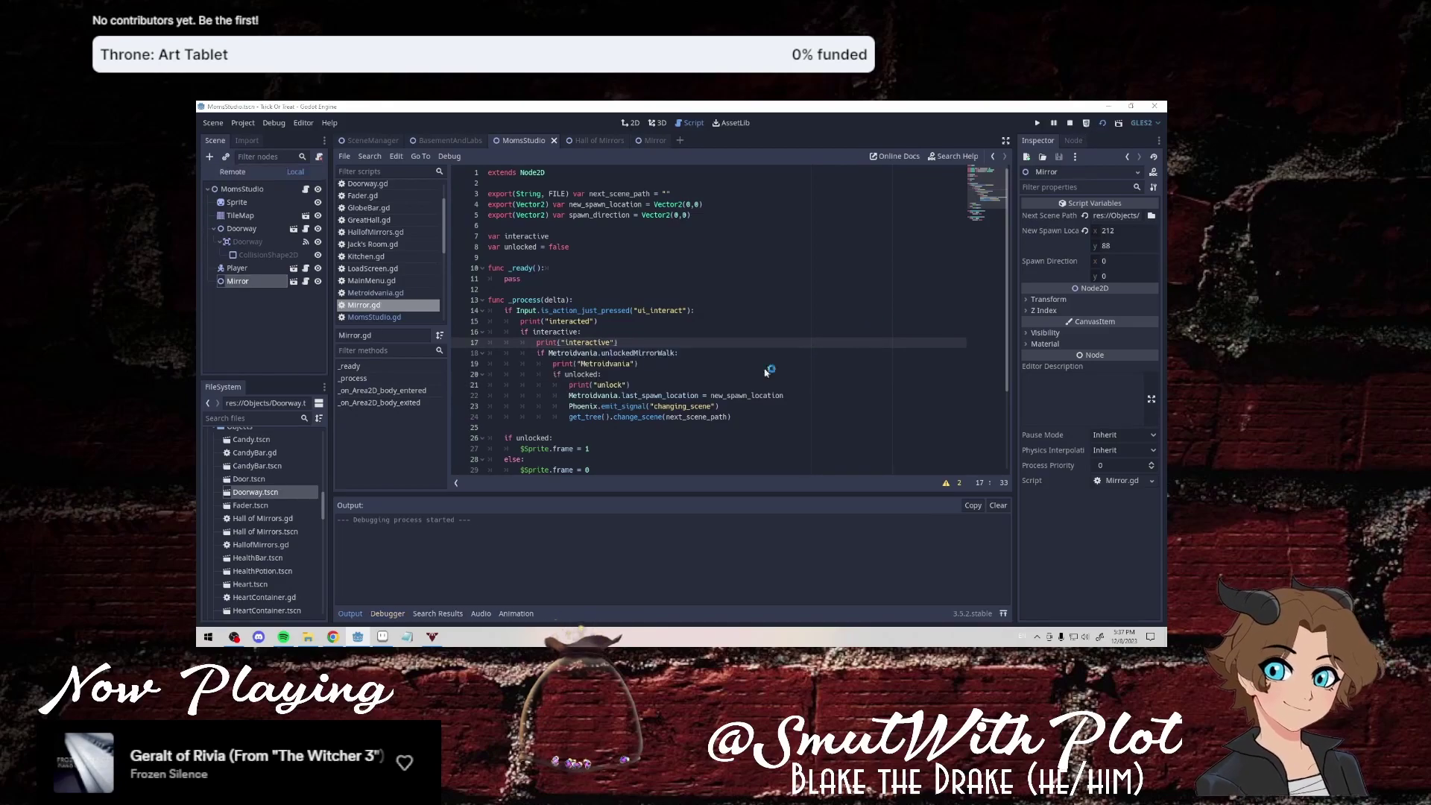
{"action": "key", "text": "Up"}
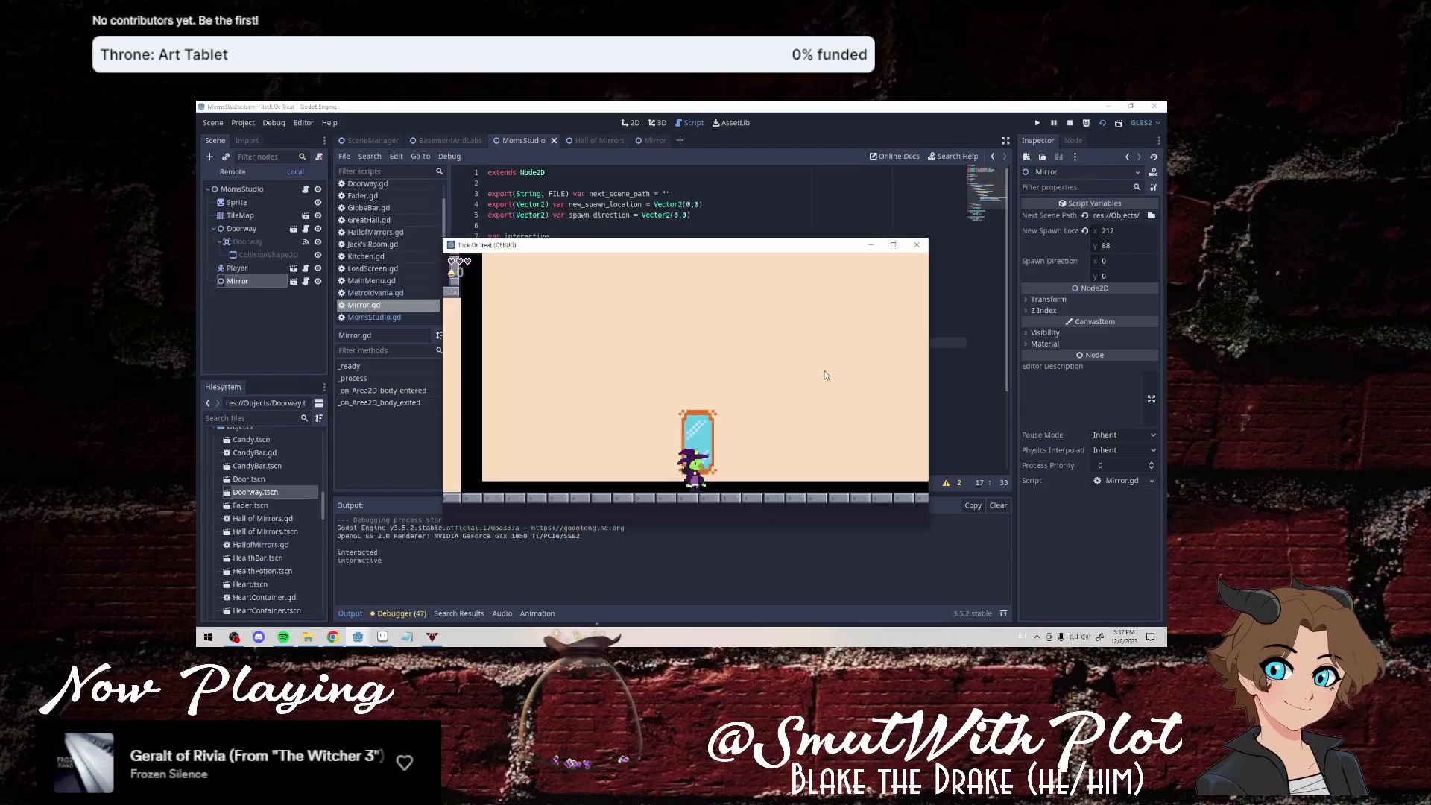
{"action": "key", "text": "Up"}
{"action": "left_click", "coordinate": [917, 245]}
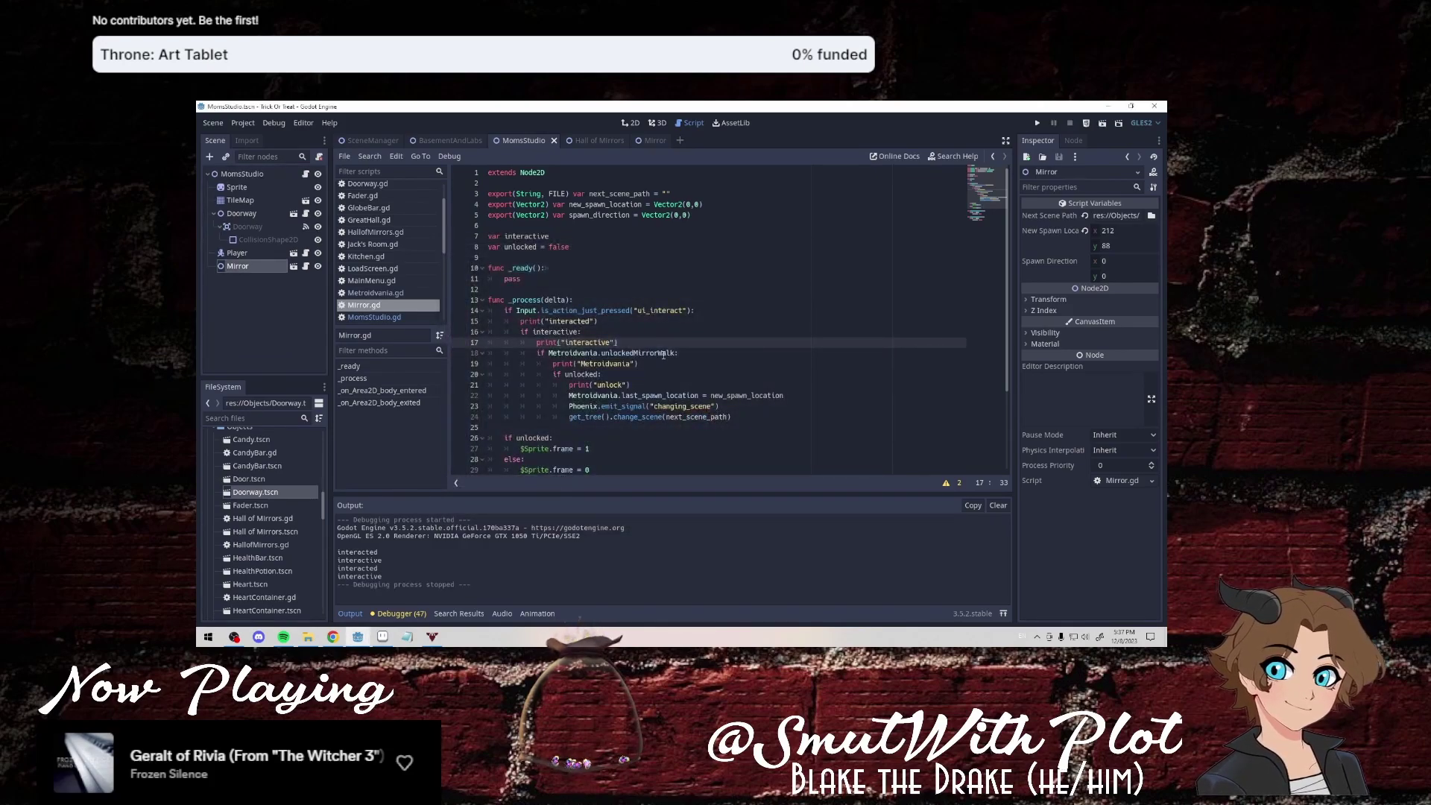
Review Metroidvania.gd and MomsStudio.gd, test-run the scene again, then open Doorway.gd.
{"action": "left_click", "coordinate": [406, 292]}
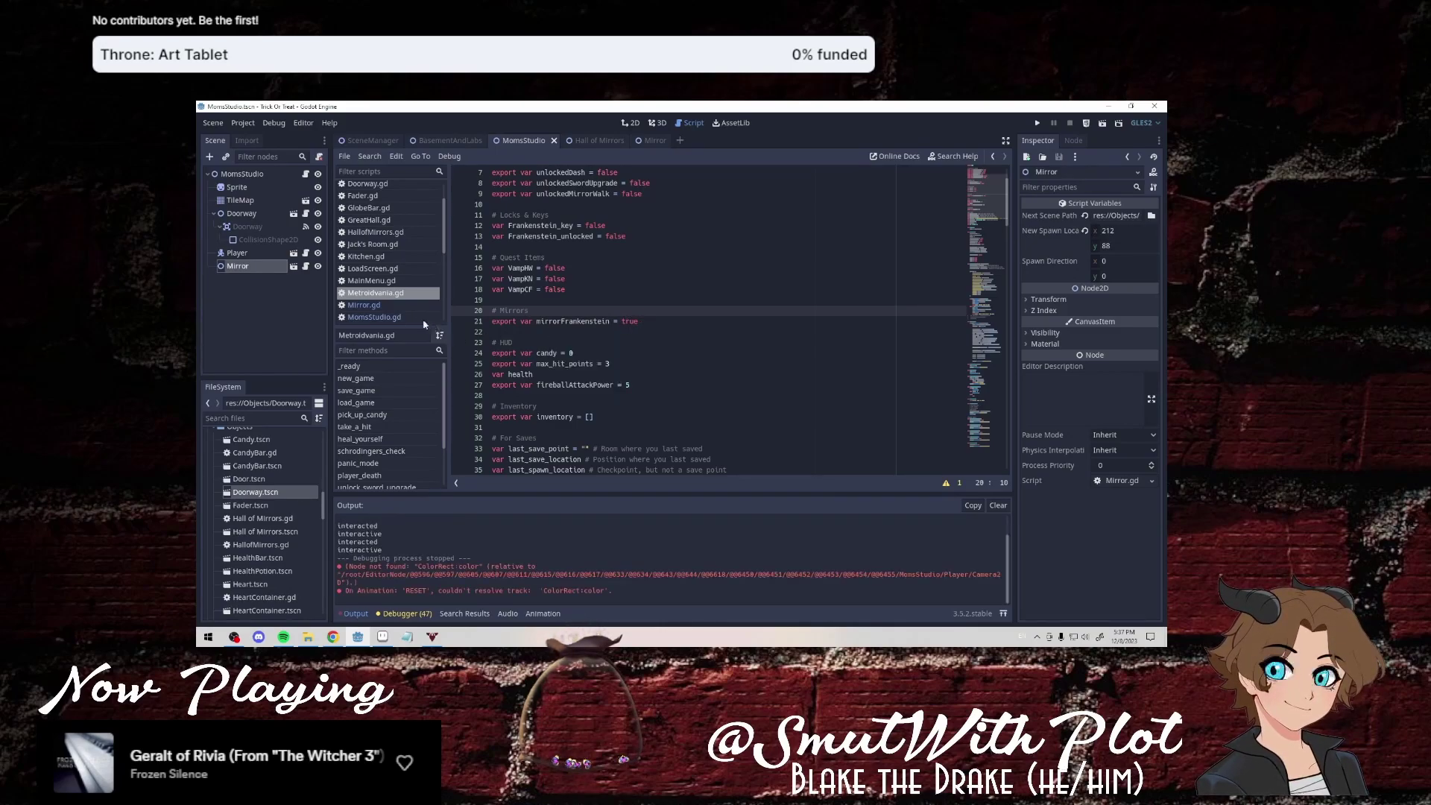
{"action": "left_click", "coordinate": [402, 318]}
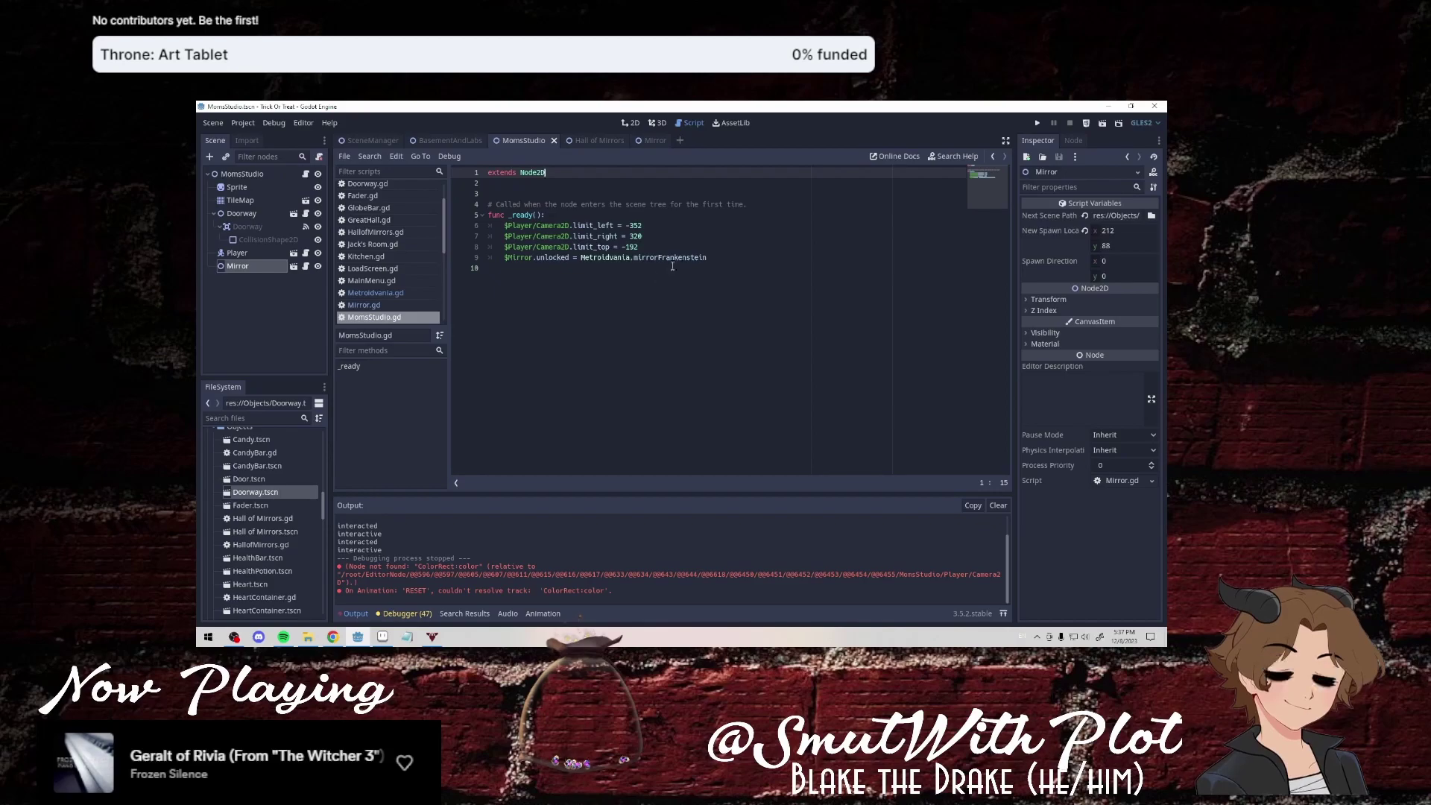
{"action": "left_click", "coordinate": [1107, 125]}
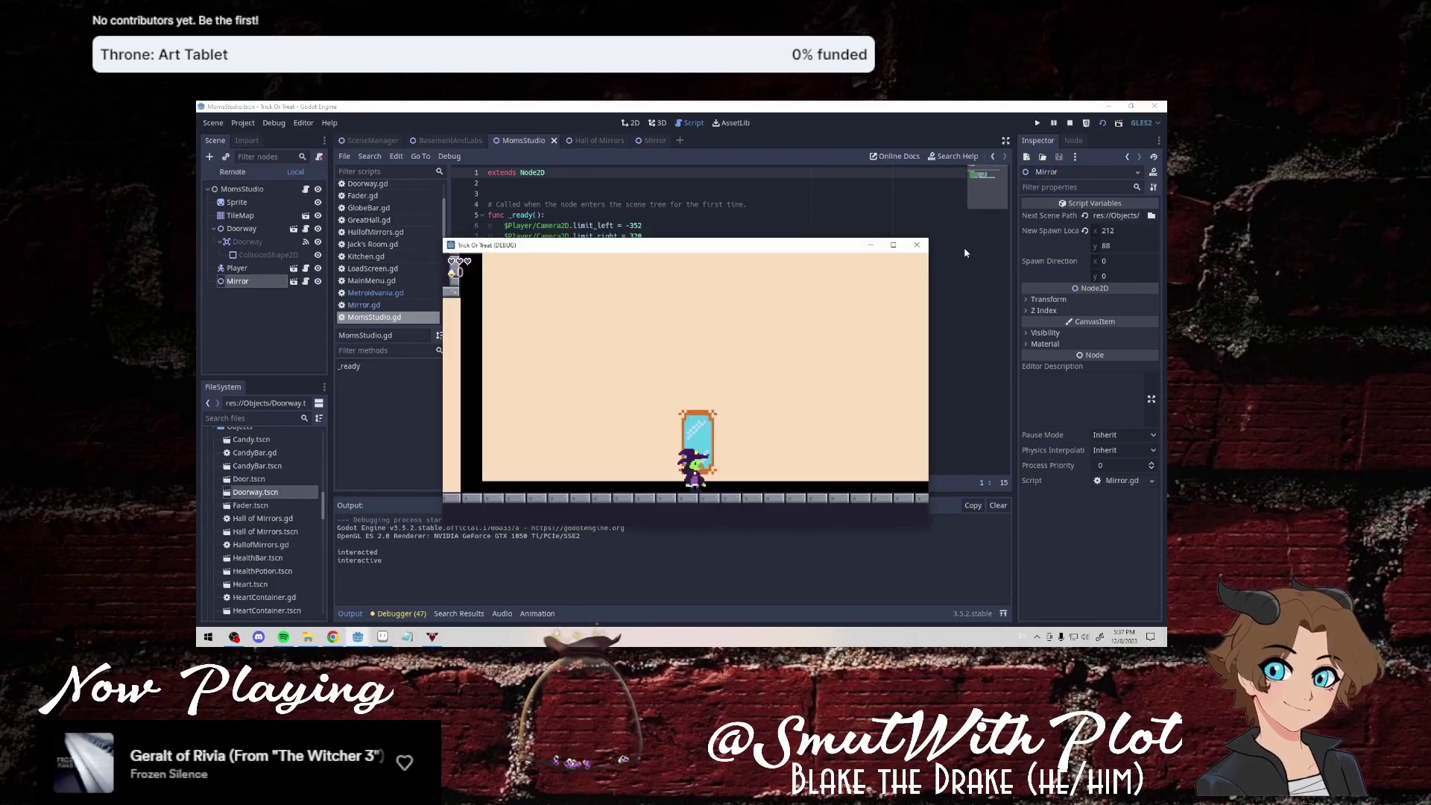
{"action": "left_click", "coordinate": [917, 245]}
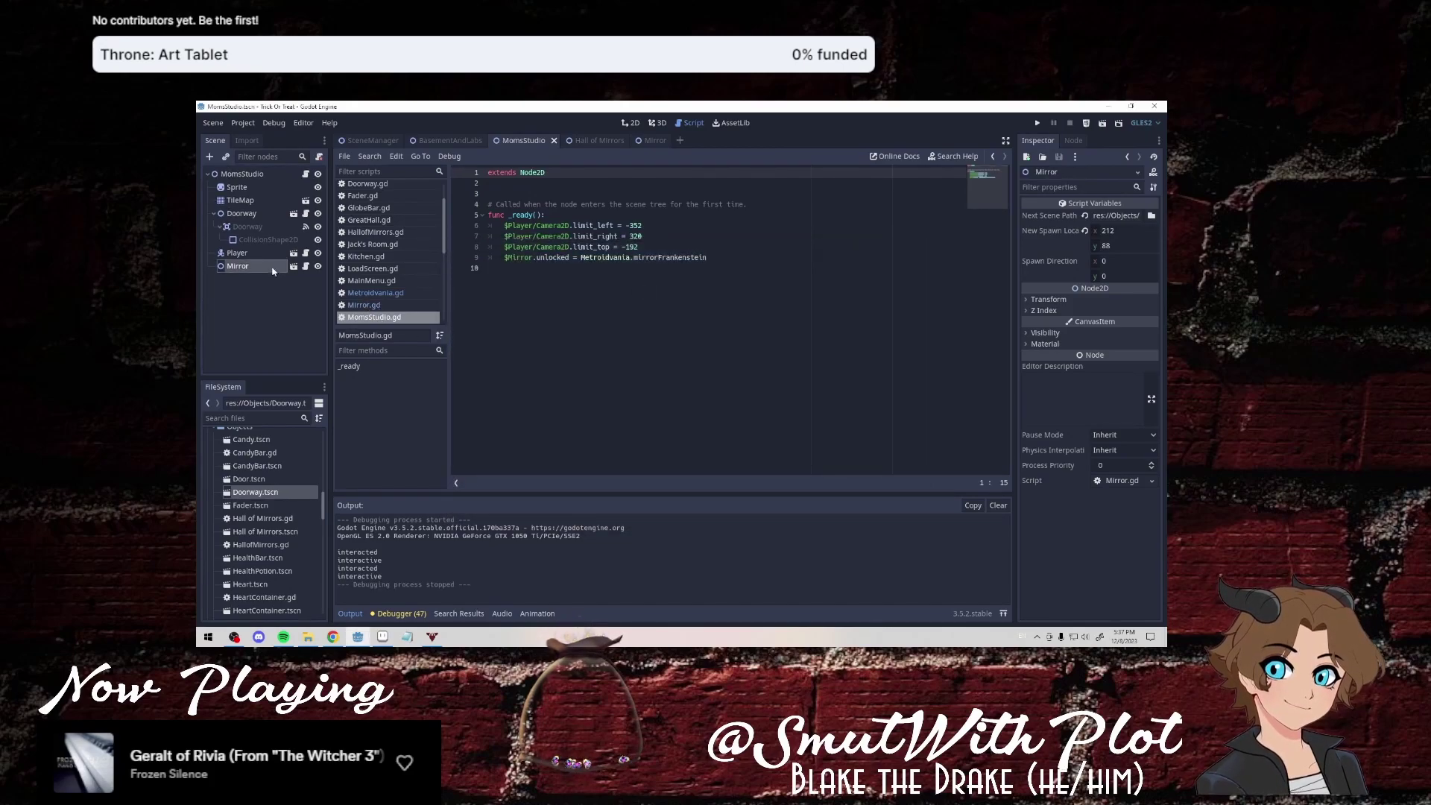
{"action": "left_click", "coordinate": [306, 174]}
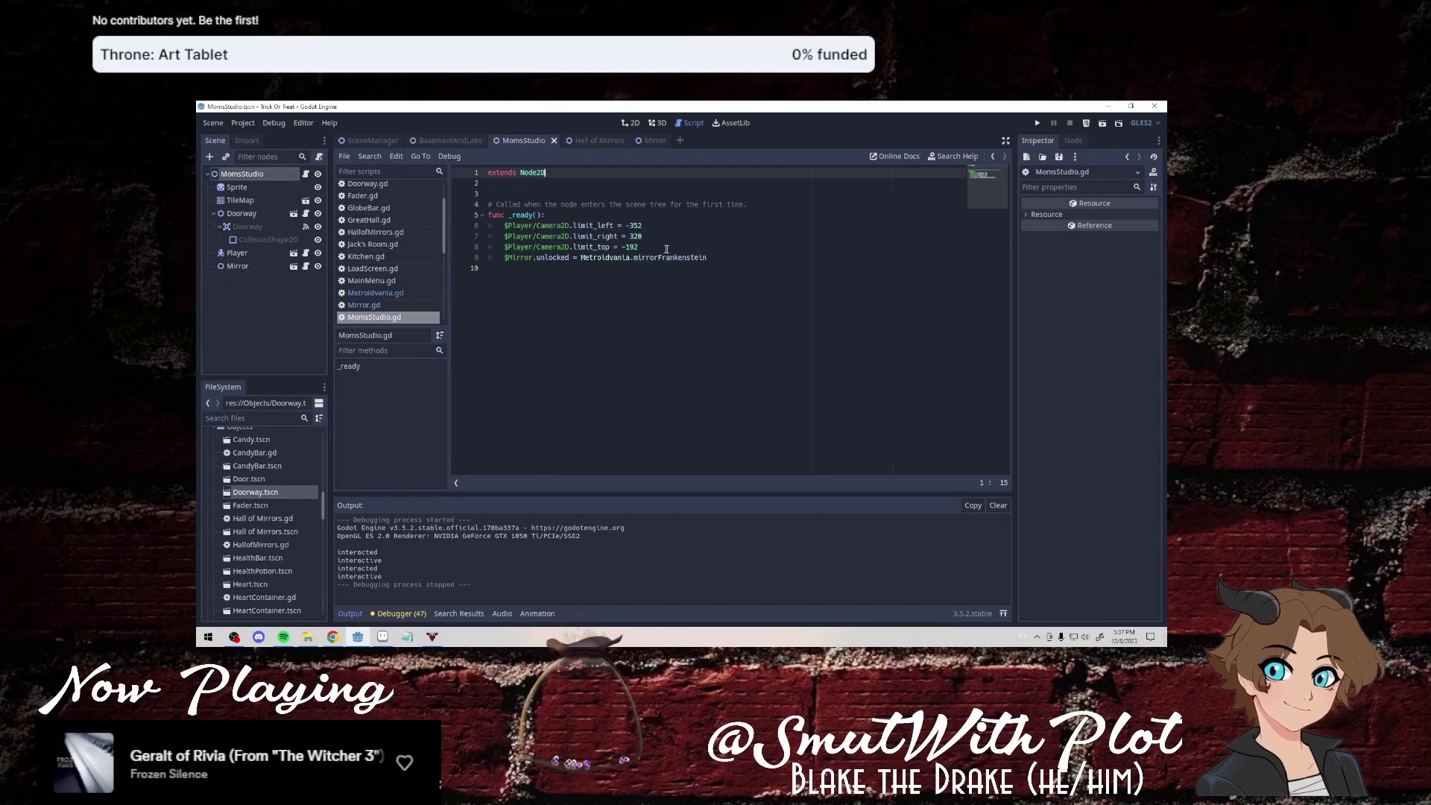
{"action": "left_click", "coordinate": [723, 263]}
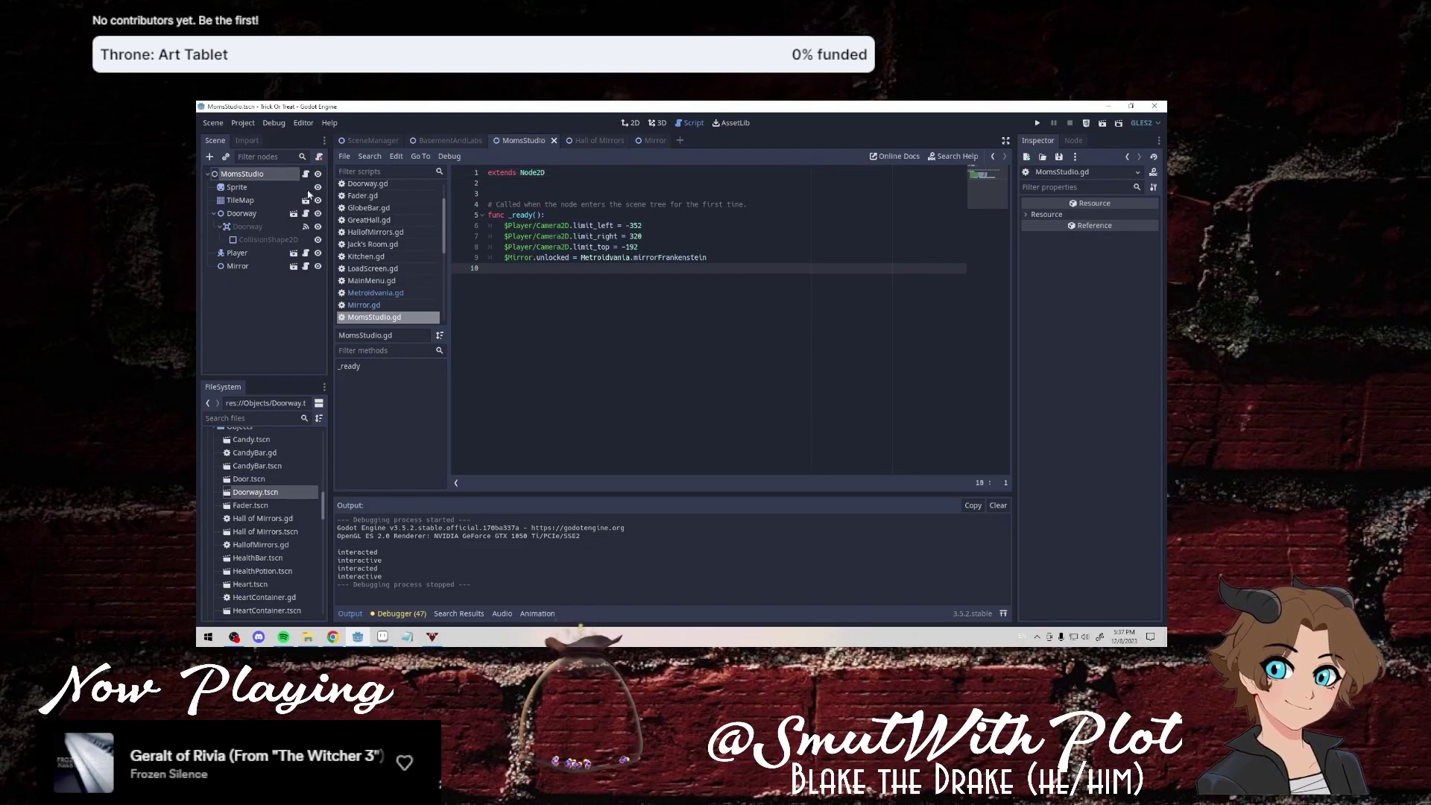
{"action": "left_click", "coordinate": [306, 215]}
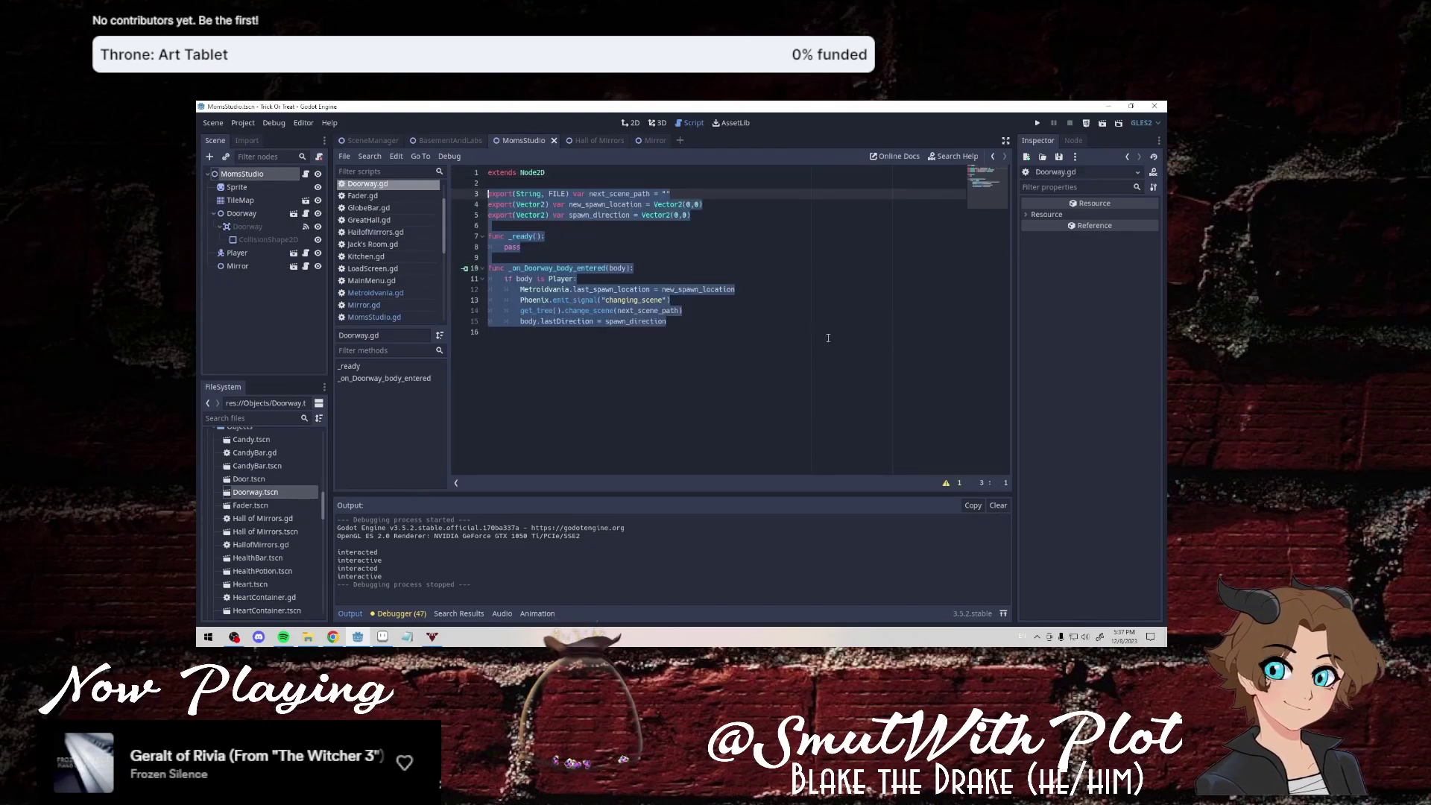
In Mirror.gd, delete the print("interactive") and print("interacted") debug lines.
{"action": "left_click", "coordinate": [724, 334]}
{"action": "left_click", "coordinate": [306, 266]}
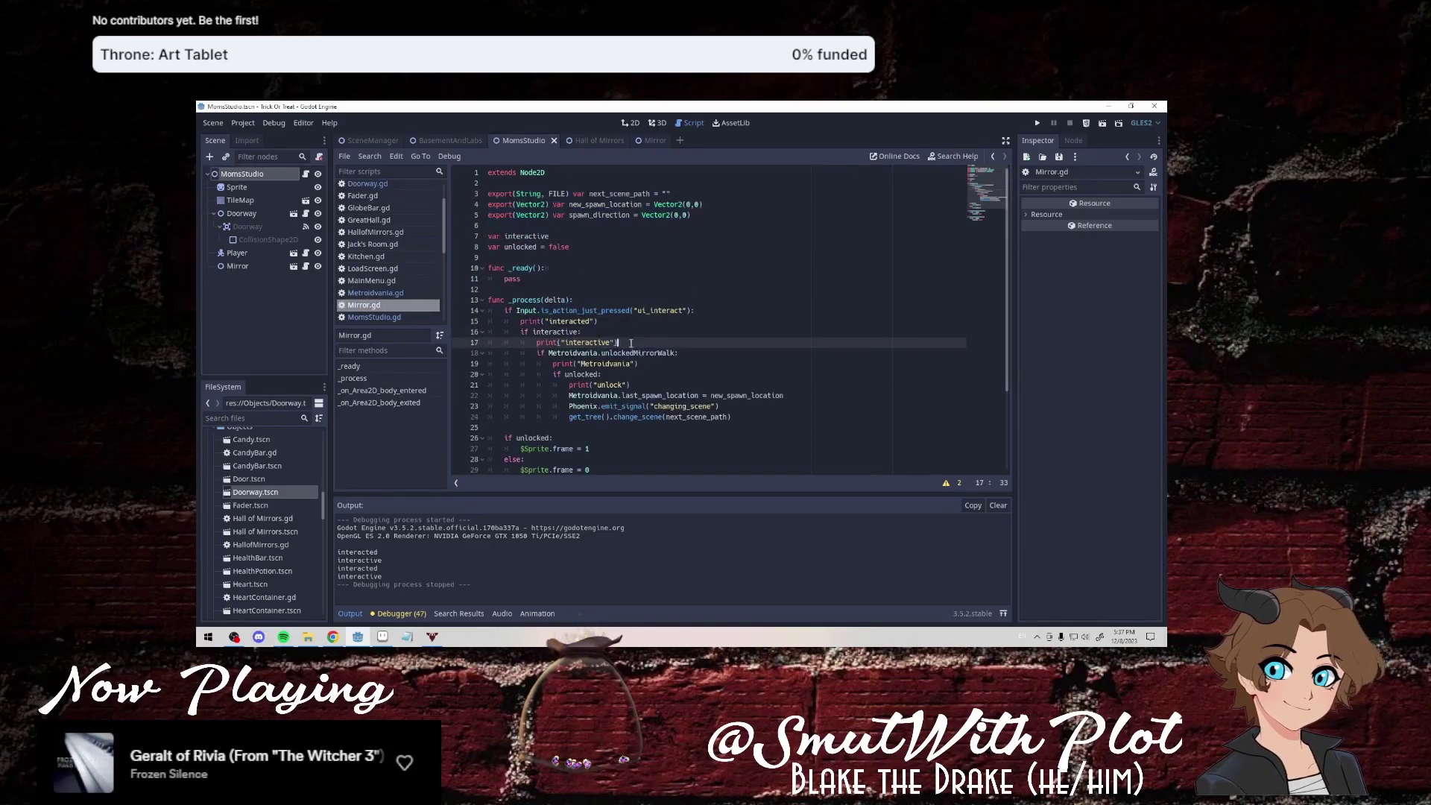
{"action": "triple_click", "coordinate": [627, 342]}
{"action": "key", "text": "BackSpace"}
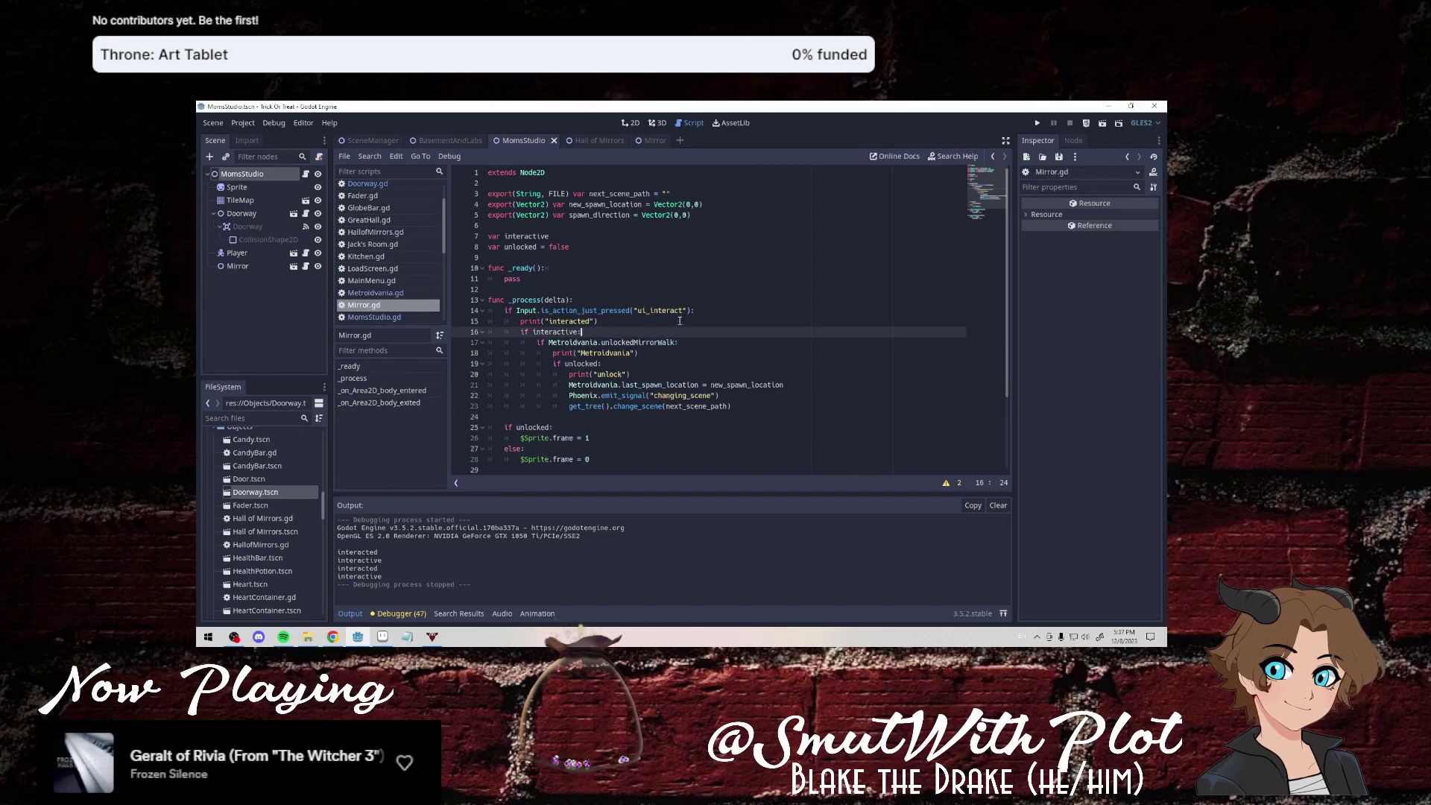
{"action": "left_click", "coordinate": [679, 322]}
{"action": "triple_click", "coordinate": [696, 315]}
{"action": "key", "text": "BackSpace"}
{"action": "key", "text": "BackSpace"}
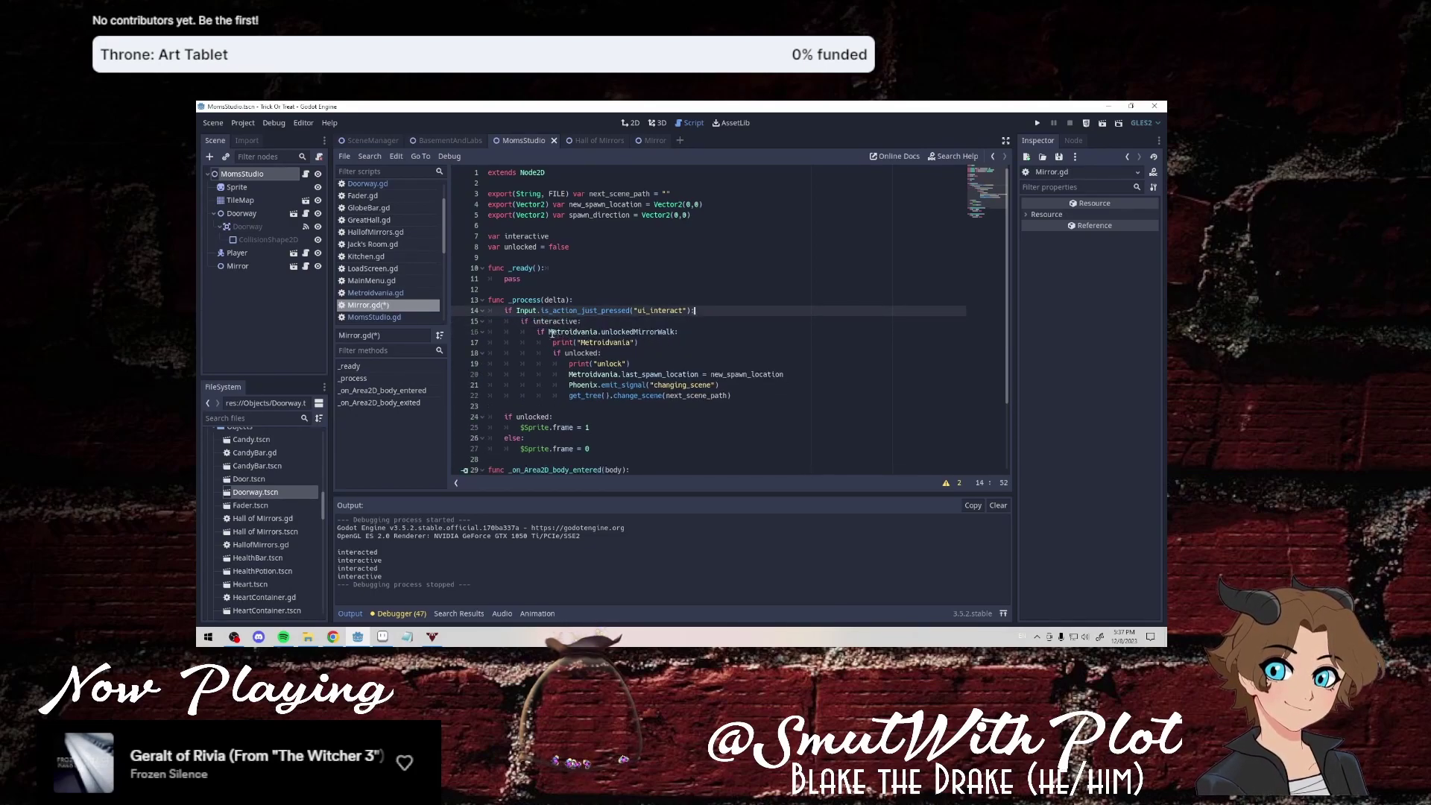
Delete the old mirror-walk check with its print line and outdent 'if unlocked:'.
{"action": "left_click_drag", "start_coordinate": [549, 332], "coordinate": [676, 333]}
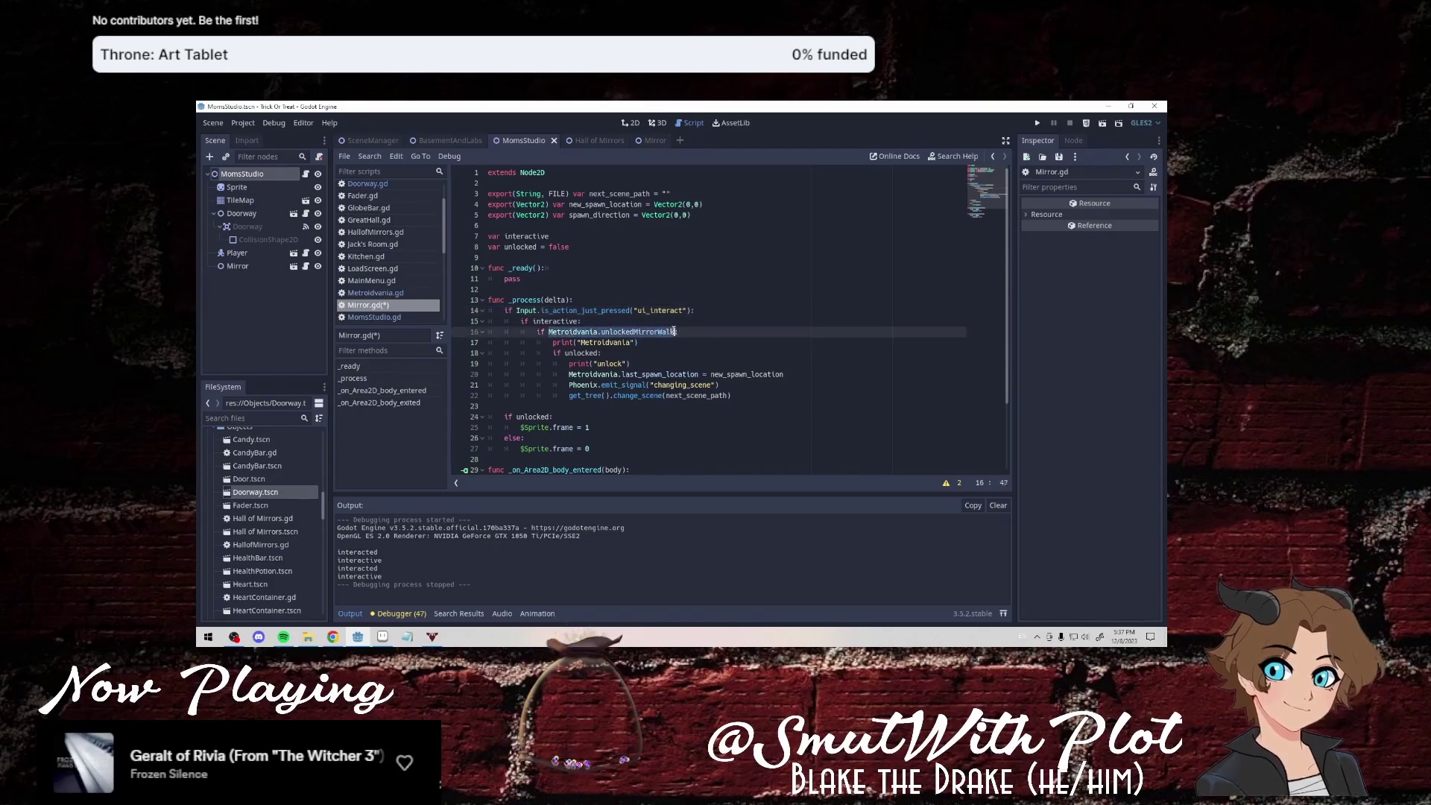
{"action": "double_click", "coordinate": [515, 280]}
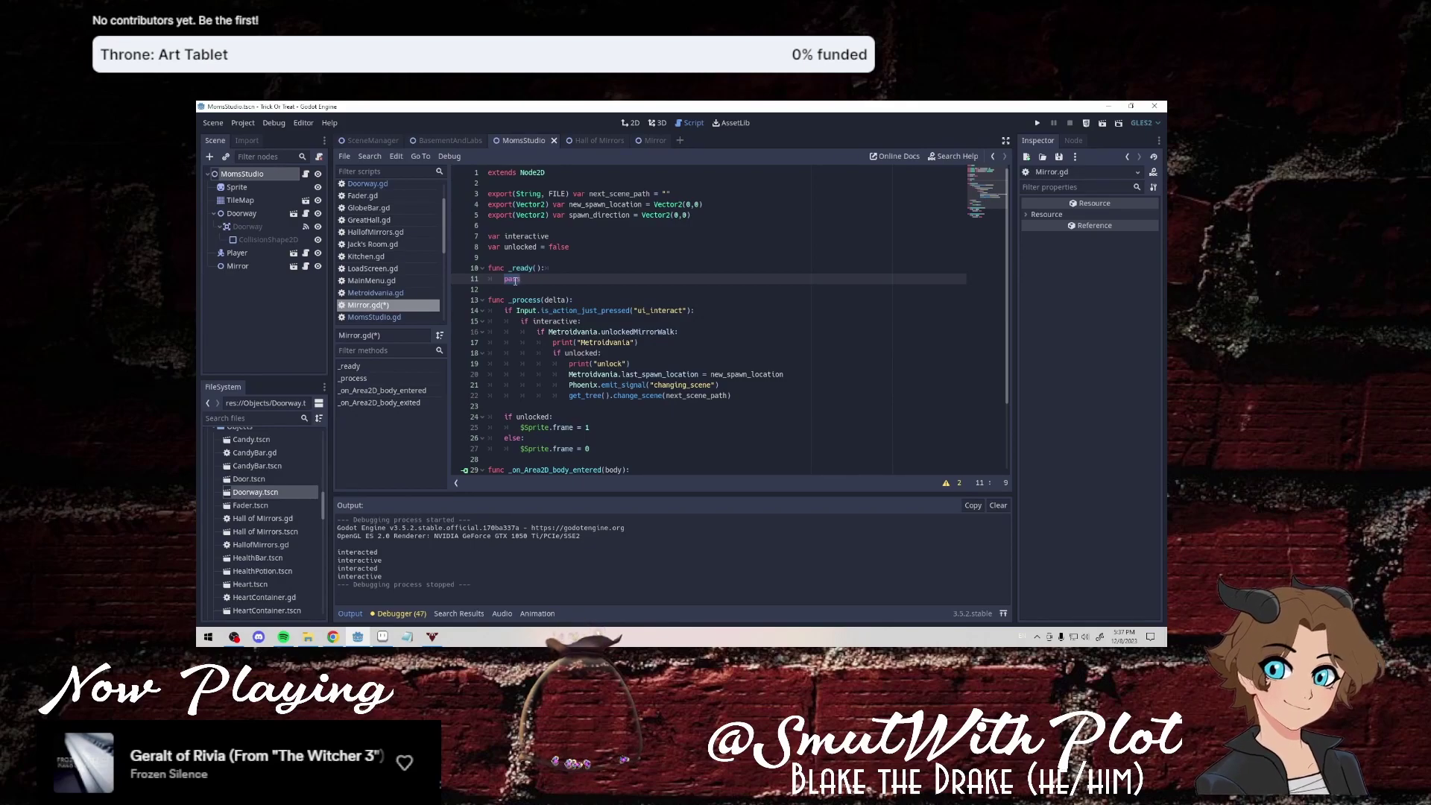
{"action": "left_click", "coordinate": [555, 288]}
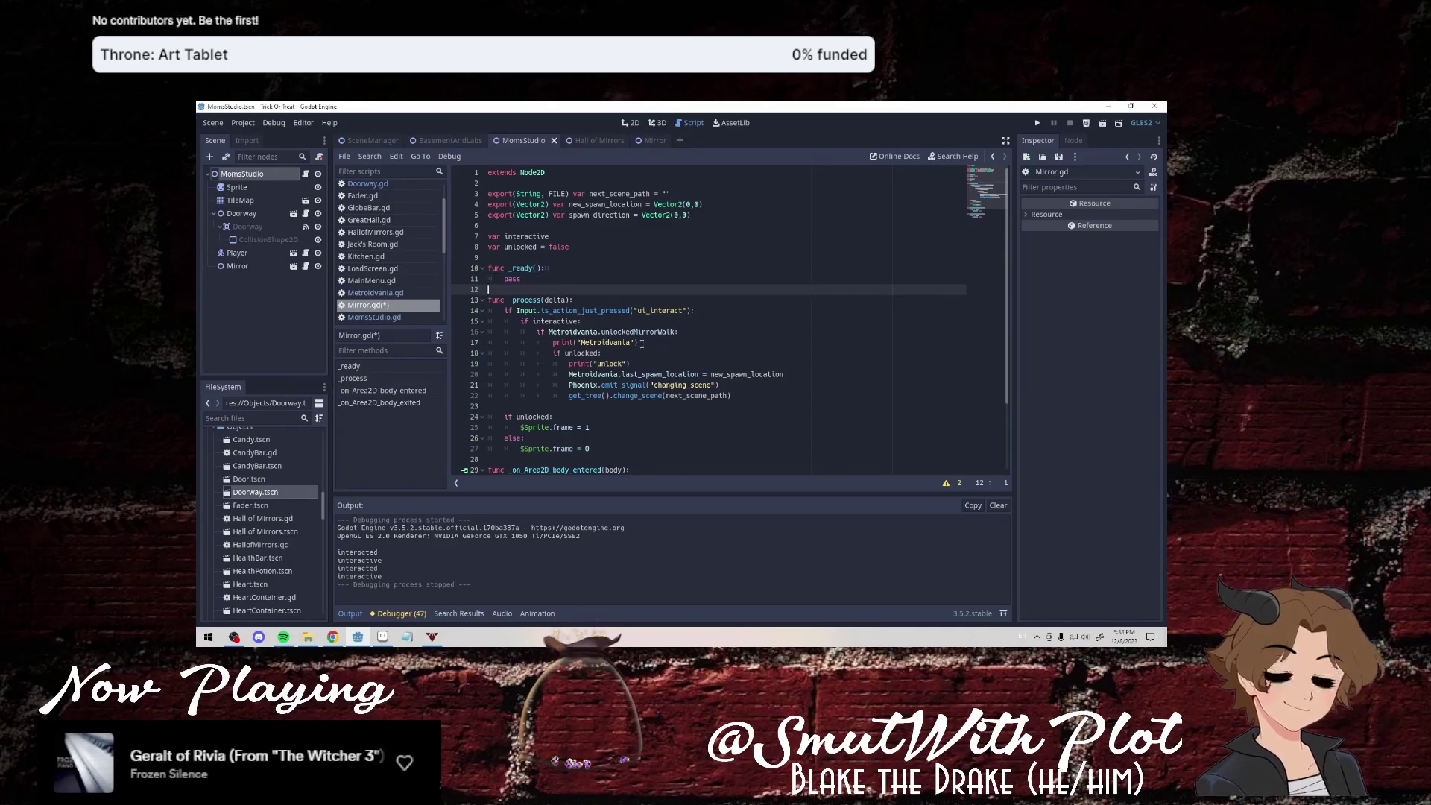
{"action": "mouse_move", "coordinate": [639, 343]}
{"action": "left_mouse_down"}
{"action": "mouse_move", "coordinate": [541, 332]}
{"action": "mouse_move", "coordinate": [596, 322]}
{"action": "left_mouse_up"}
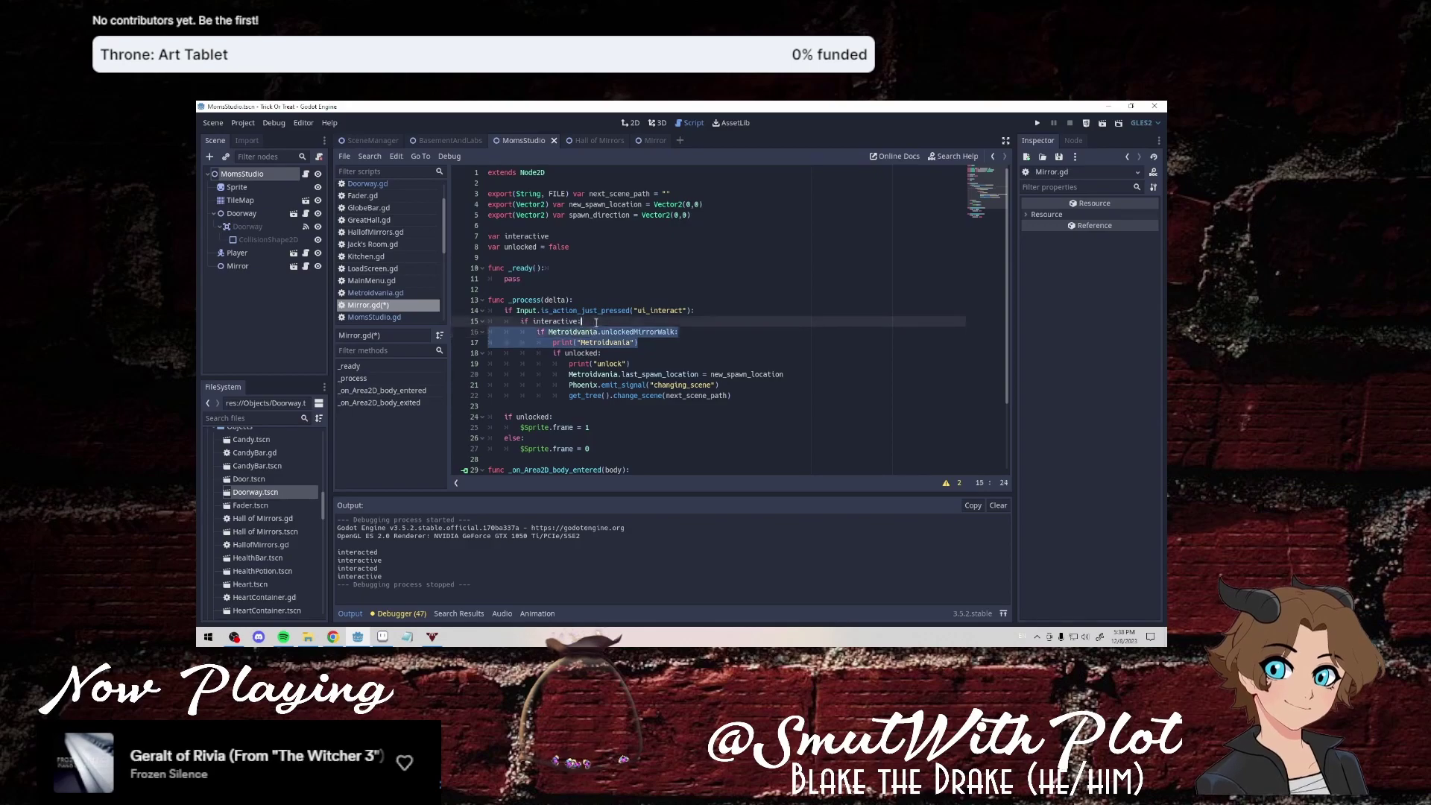
{"action": "key", "text": "BackSpace"}
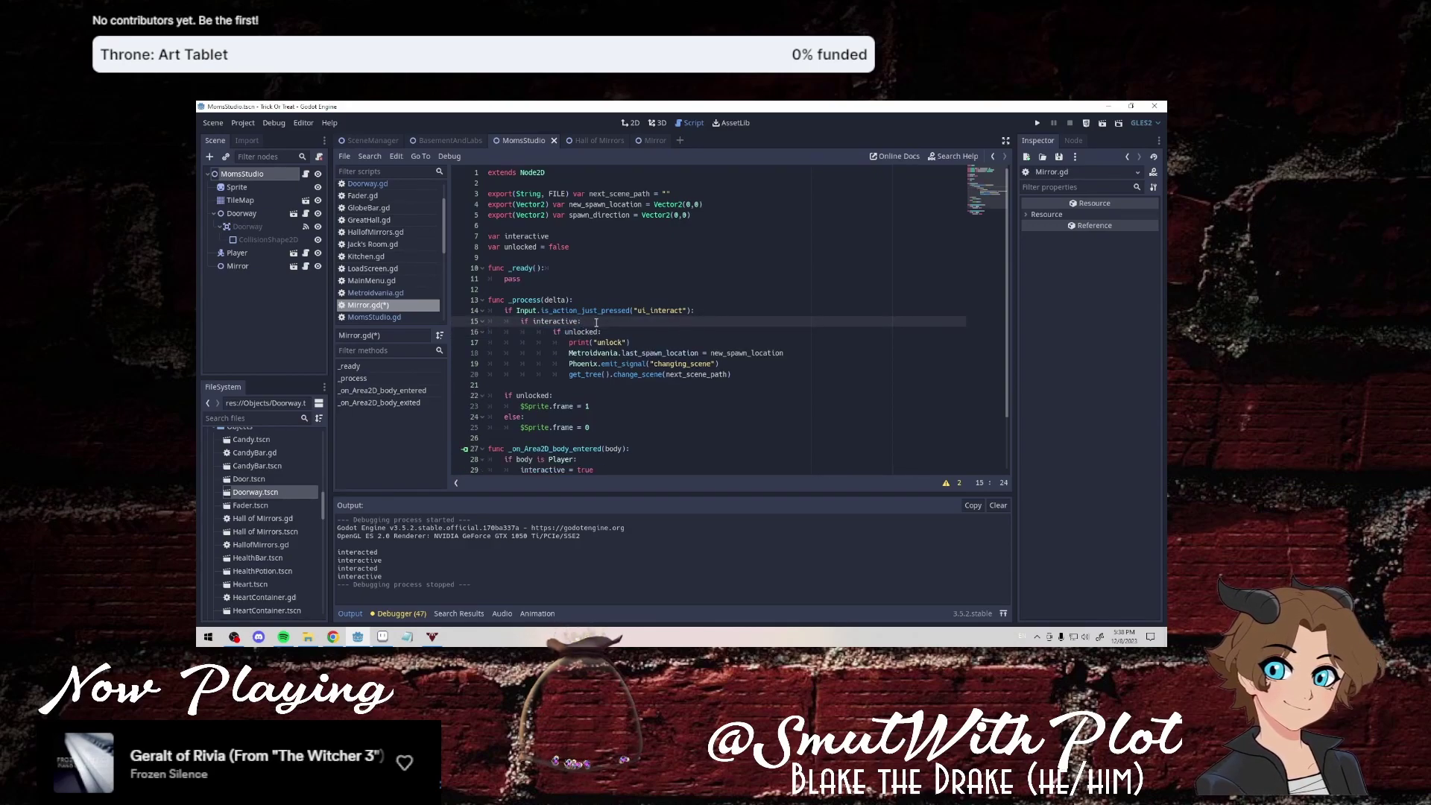
{"action": "key", "text": "Down"}
{"action": "key", "text": "shift+Tab"}
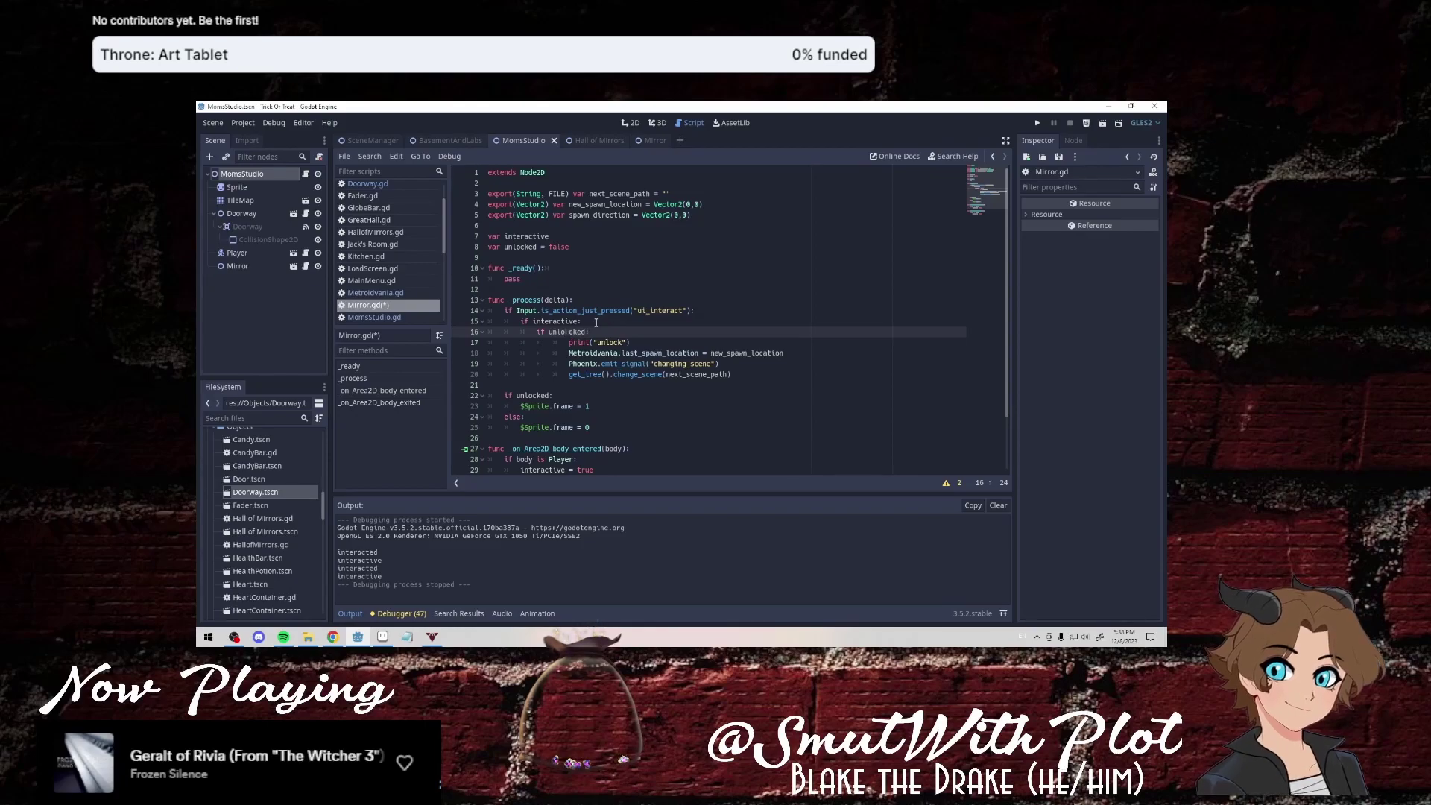
Insert 'if Metroidvania.unlockedMirrorWalk:' above 'if unlocked:' using autocomplete.
{"action": "key", "text": "Home"}
{"action": "key", "text": "Home"}
{"action": "key", "text": "Tab"}
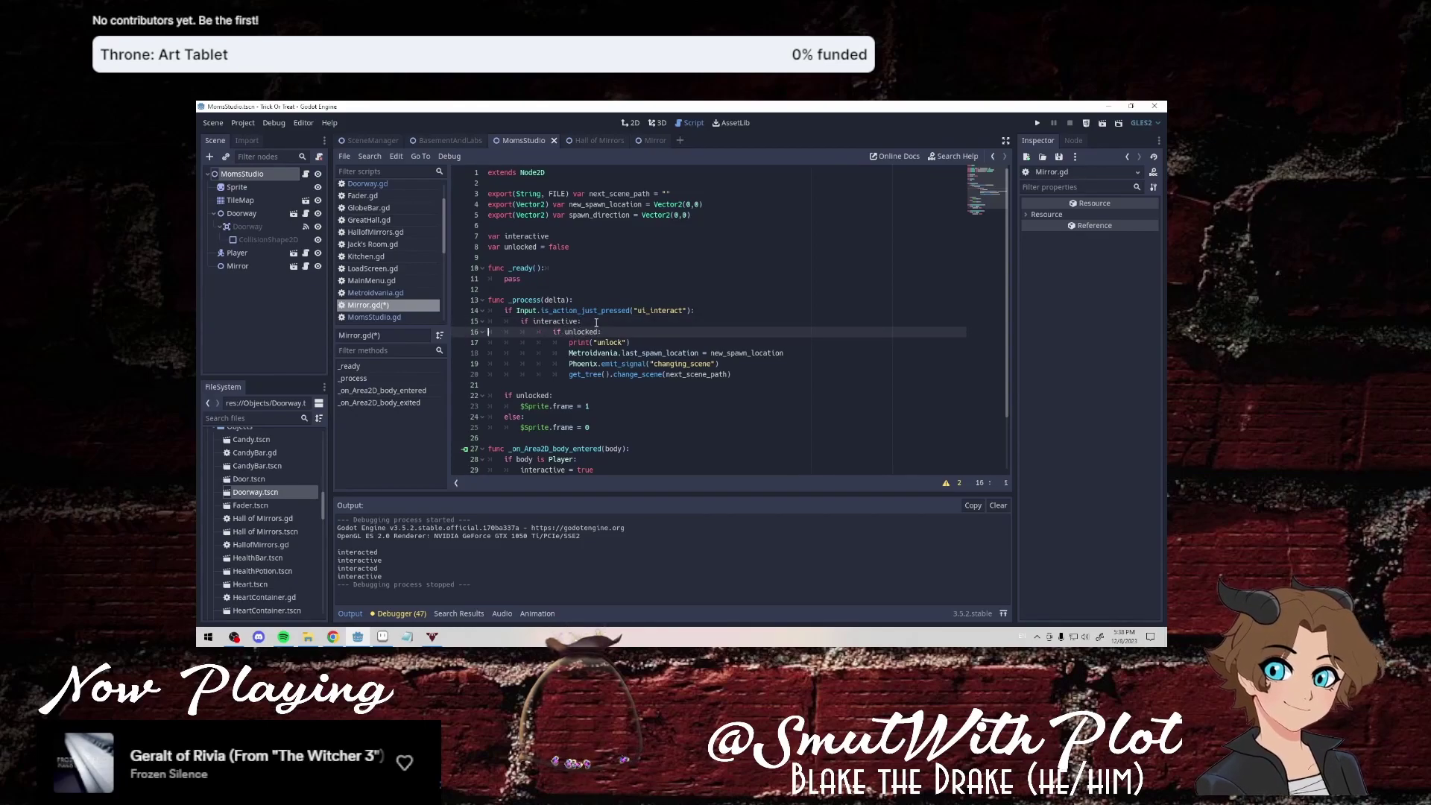
{"action": "key", "text": "Up"}
{"action": "key", "text": "End"}
{"action": "key", "text": "Return"}
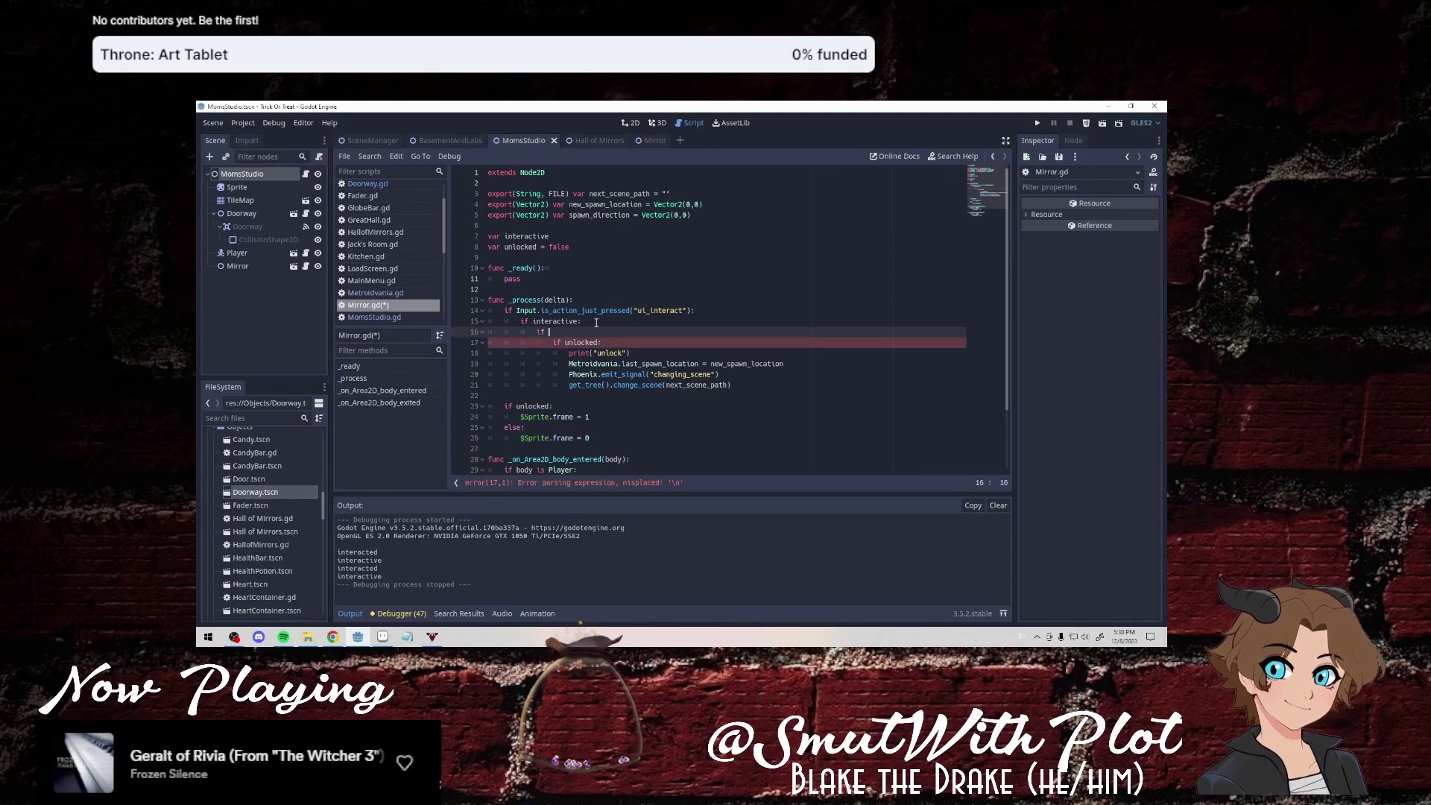
{"action": "type", "text": "Metroidvania"}
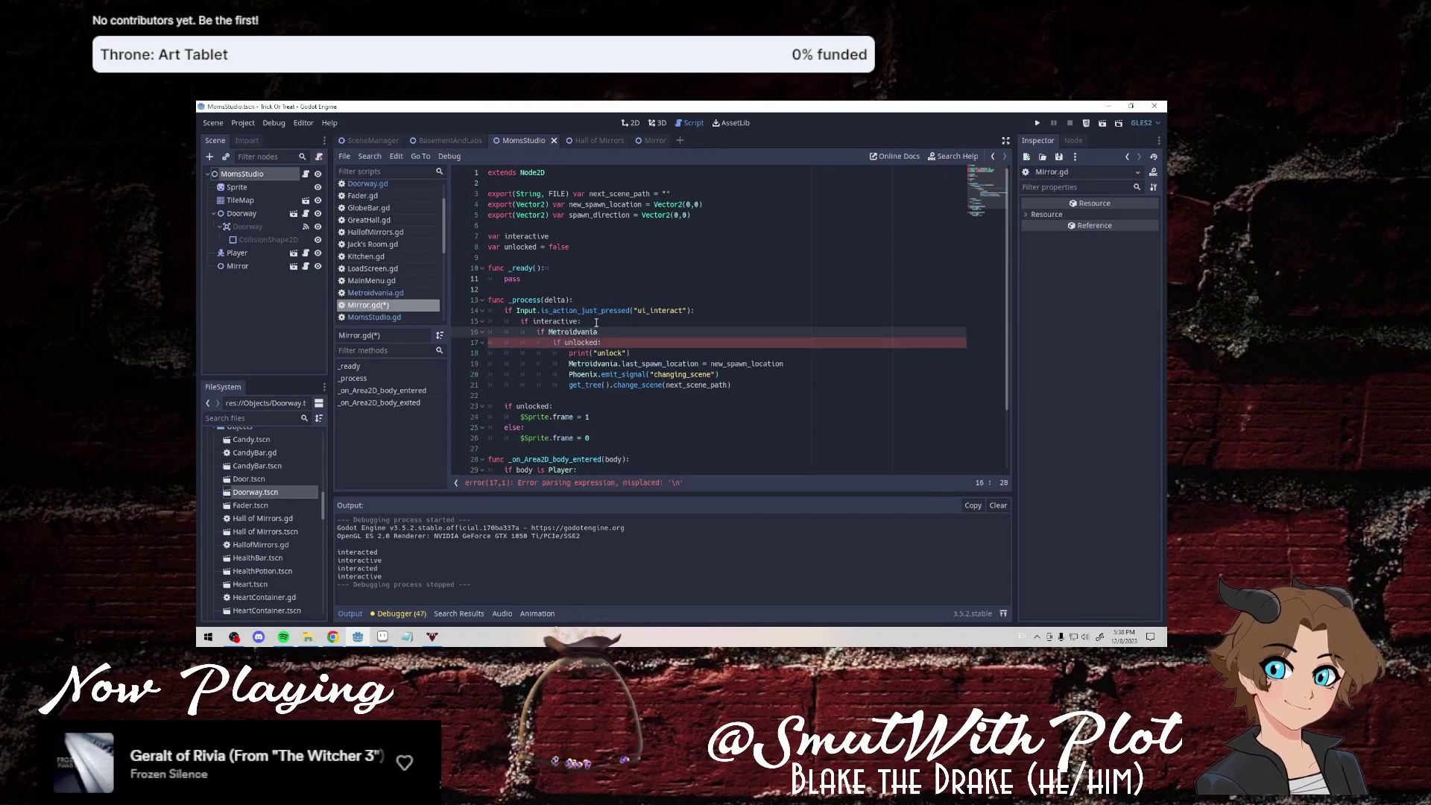
{"action": "type", "text": ".mirrorwal"}
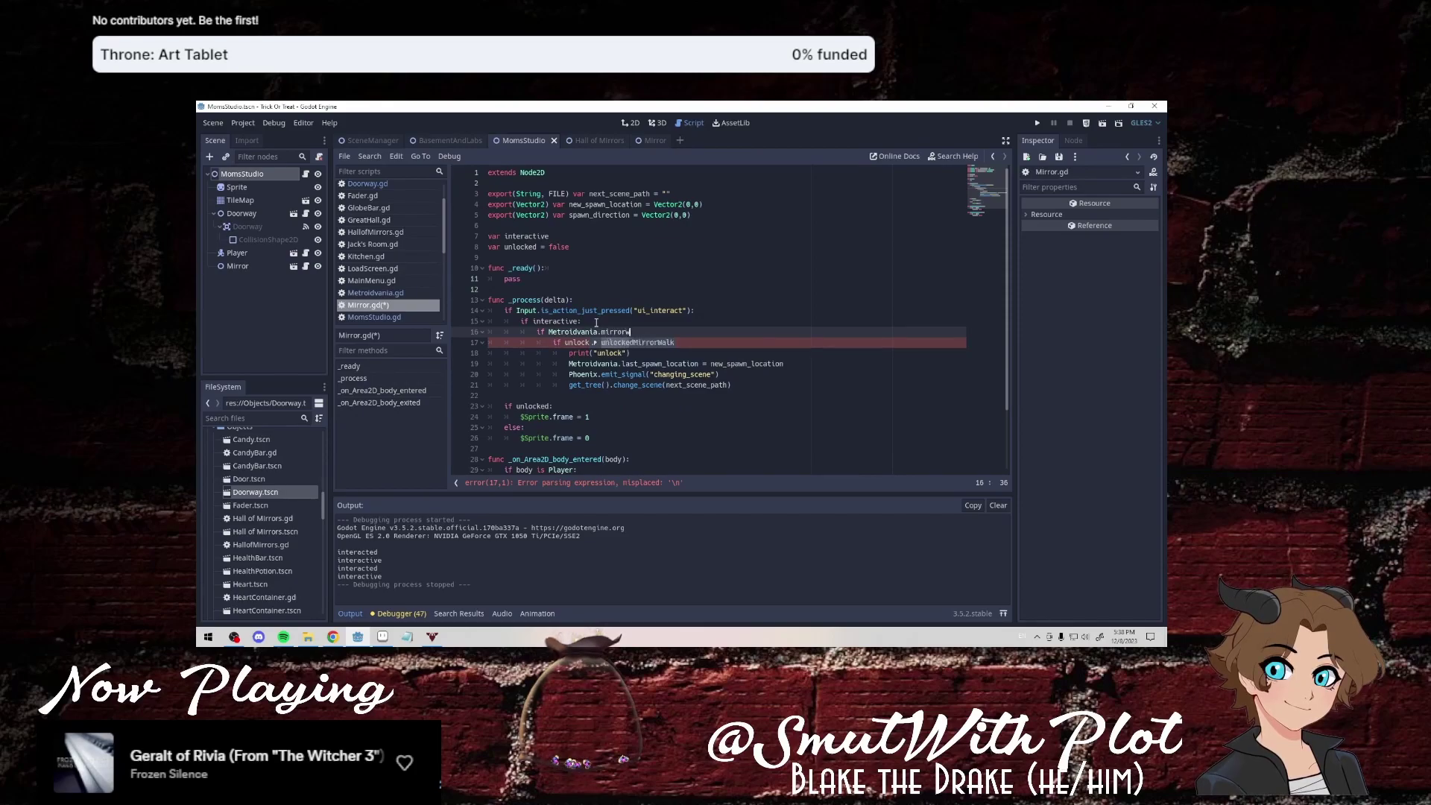
{"action": "key", "text": "Return"}
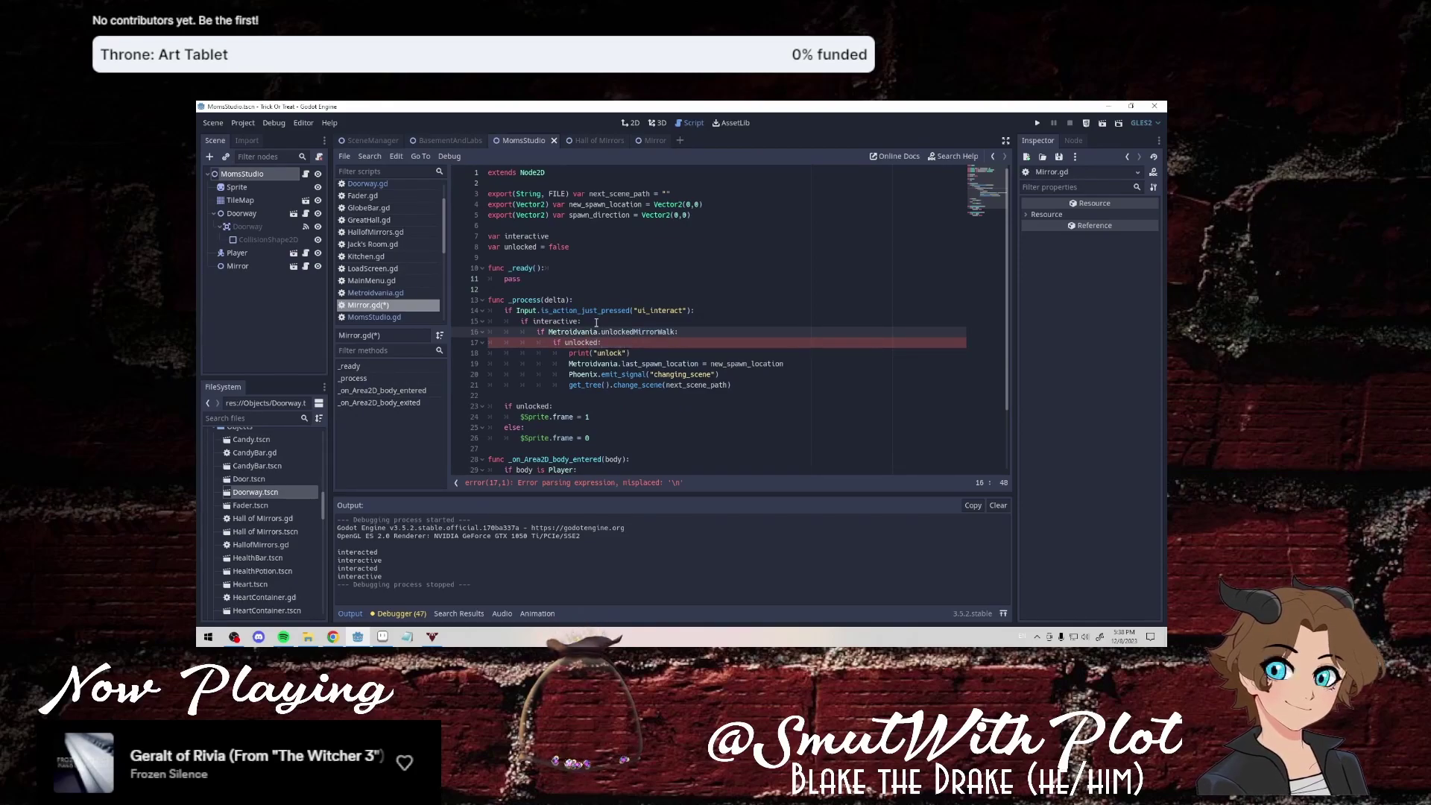
{"action": "left_click", "coordinate": [375, 293]}
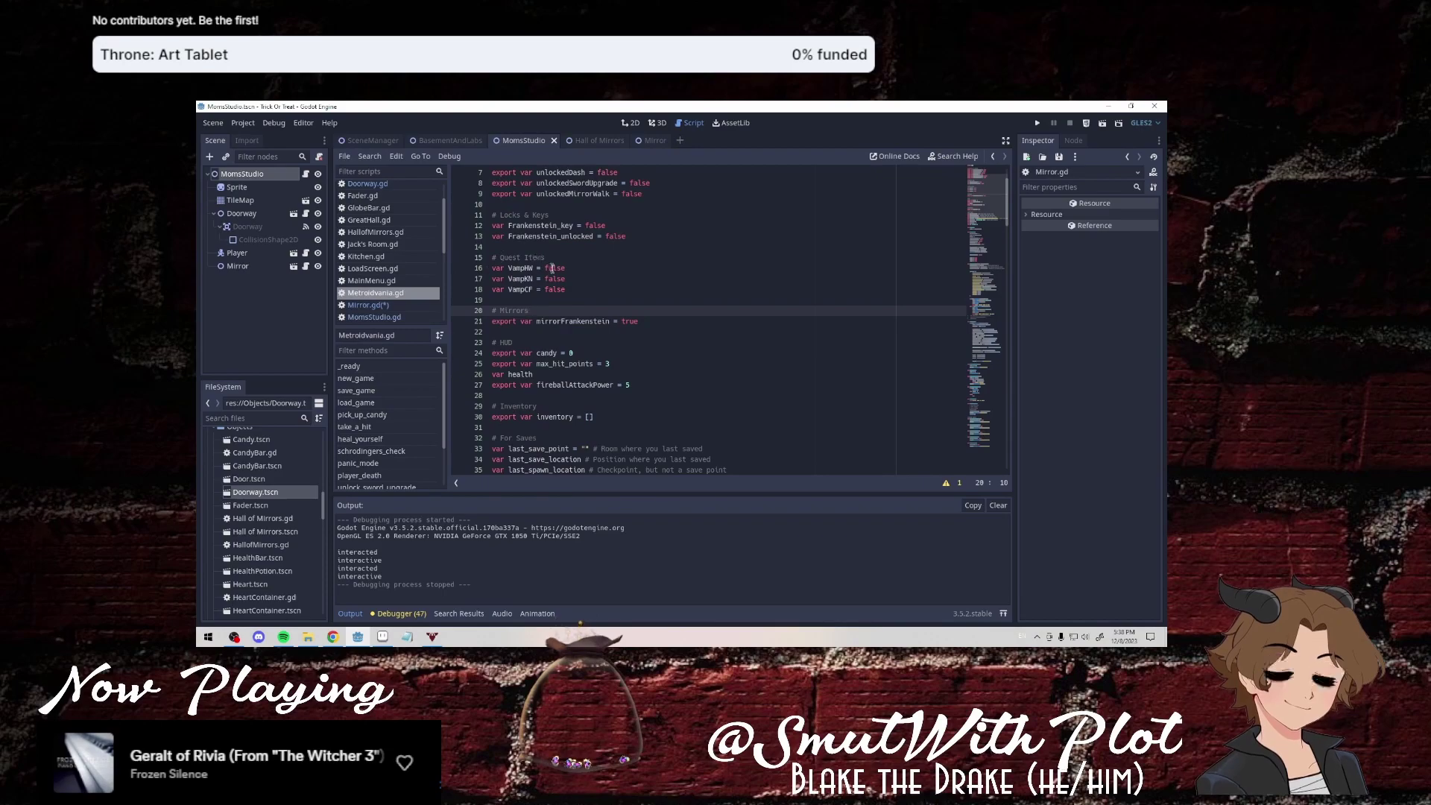
Set unlockedMirrorWalk to true, run the game, and walk the witch through the mirror.
{"action": "double_click", "coordinate": [631, 226]}
{"action": "type", "text": "true"}
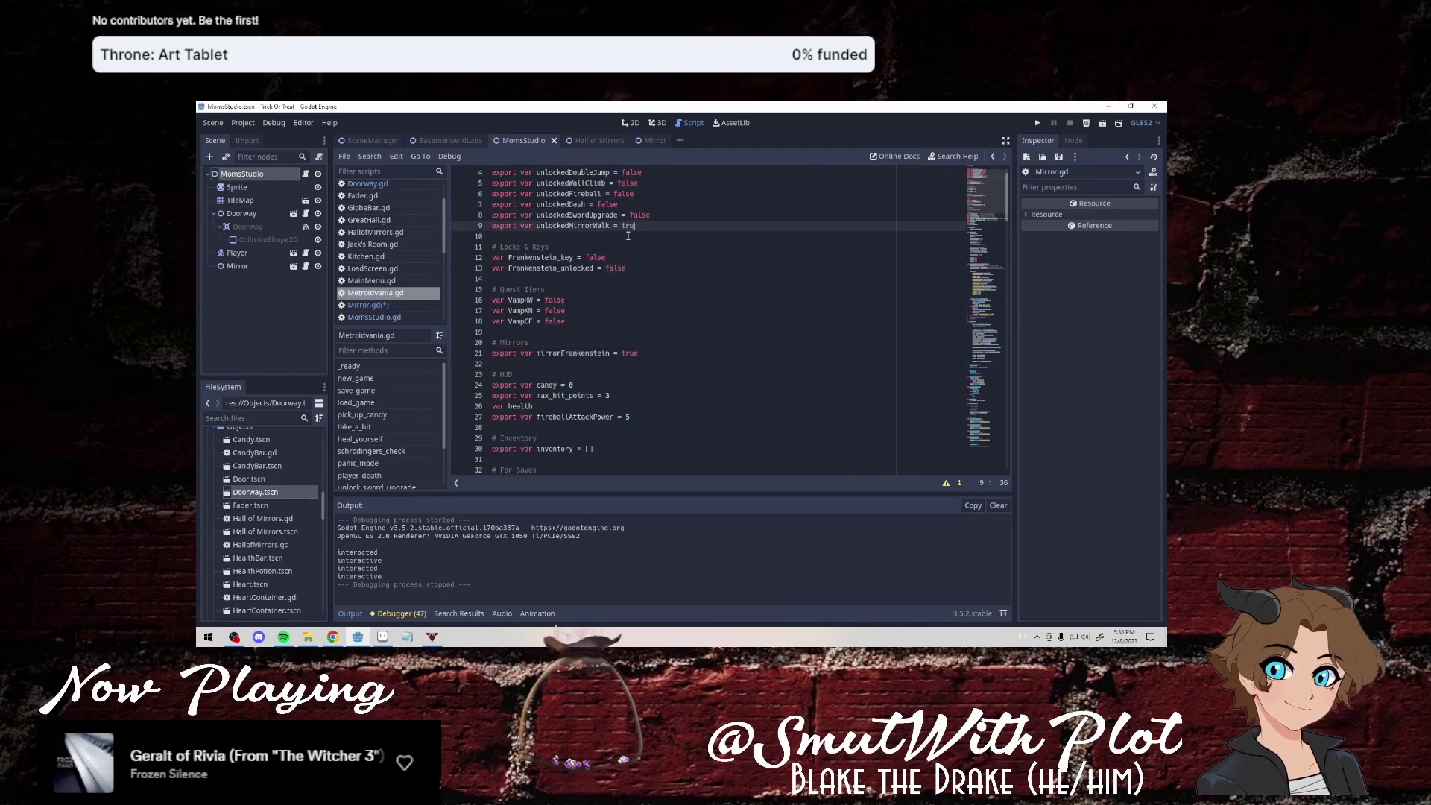
{"action": "key", "text": "F5"}
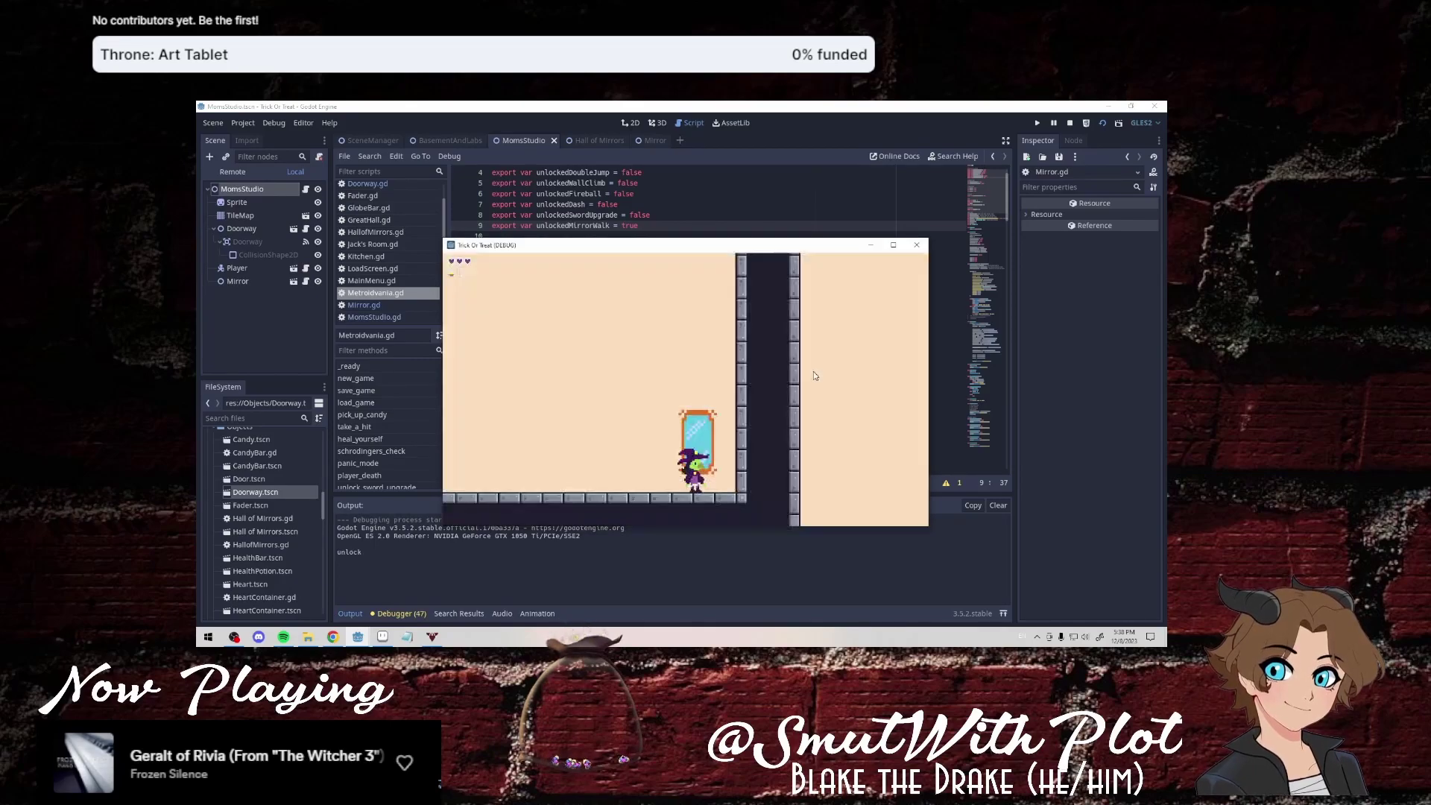
{"action": "key", "text": "Up"}
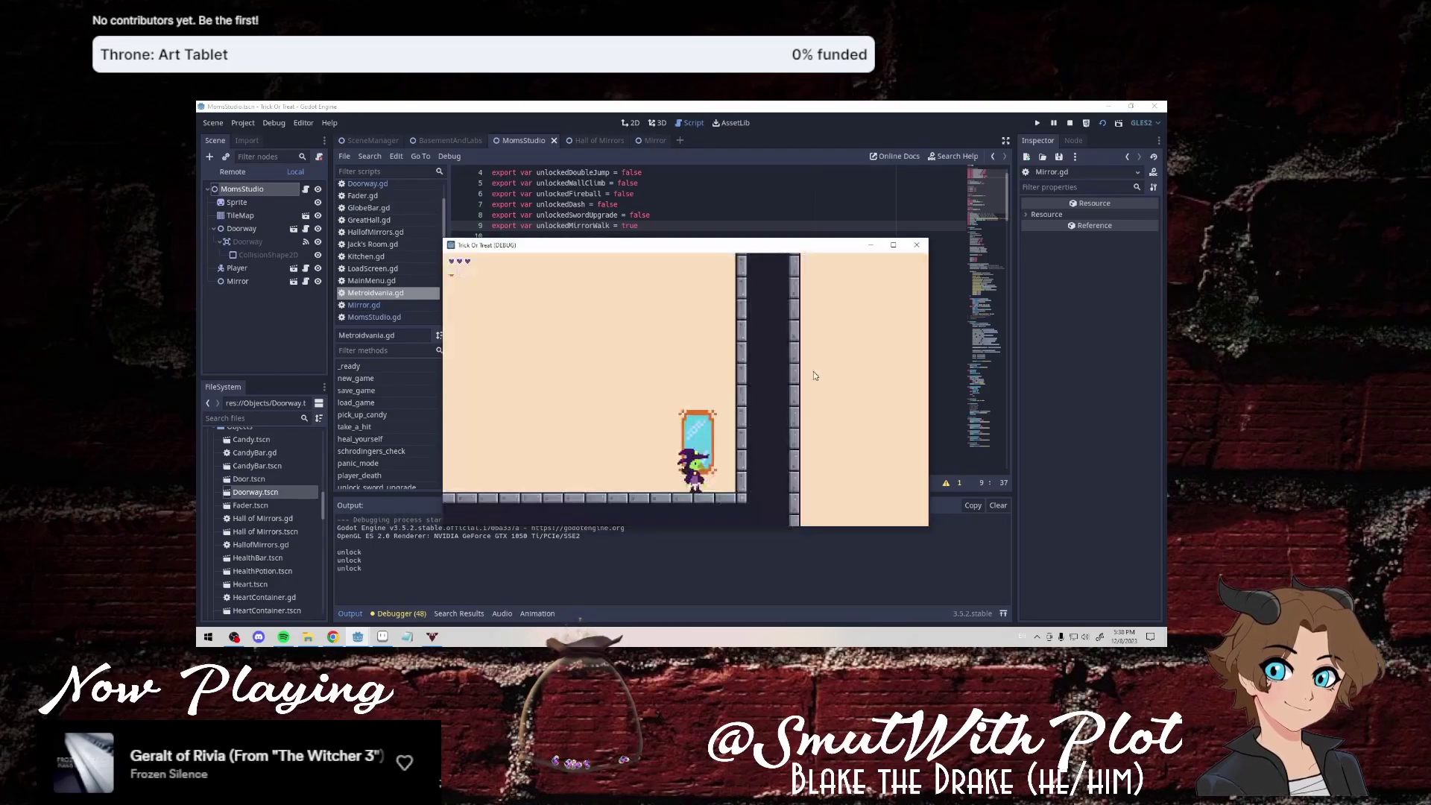
{"action": "key", "text": "Left"}
{"action": "key", "text": "Right"}
{"action": "key", "text": "Up"}
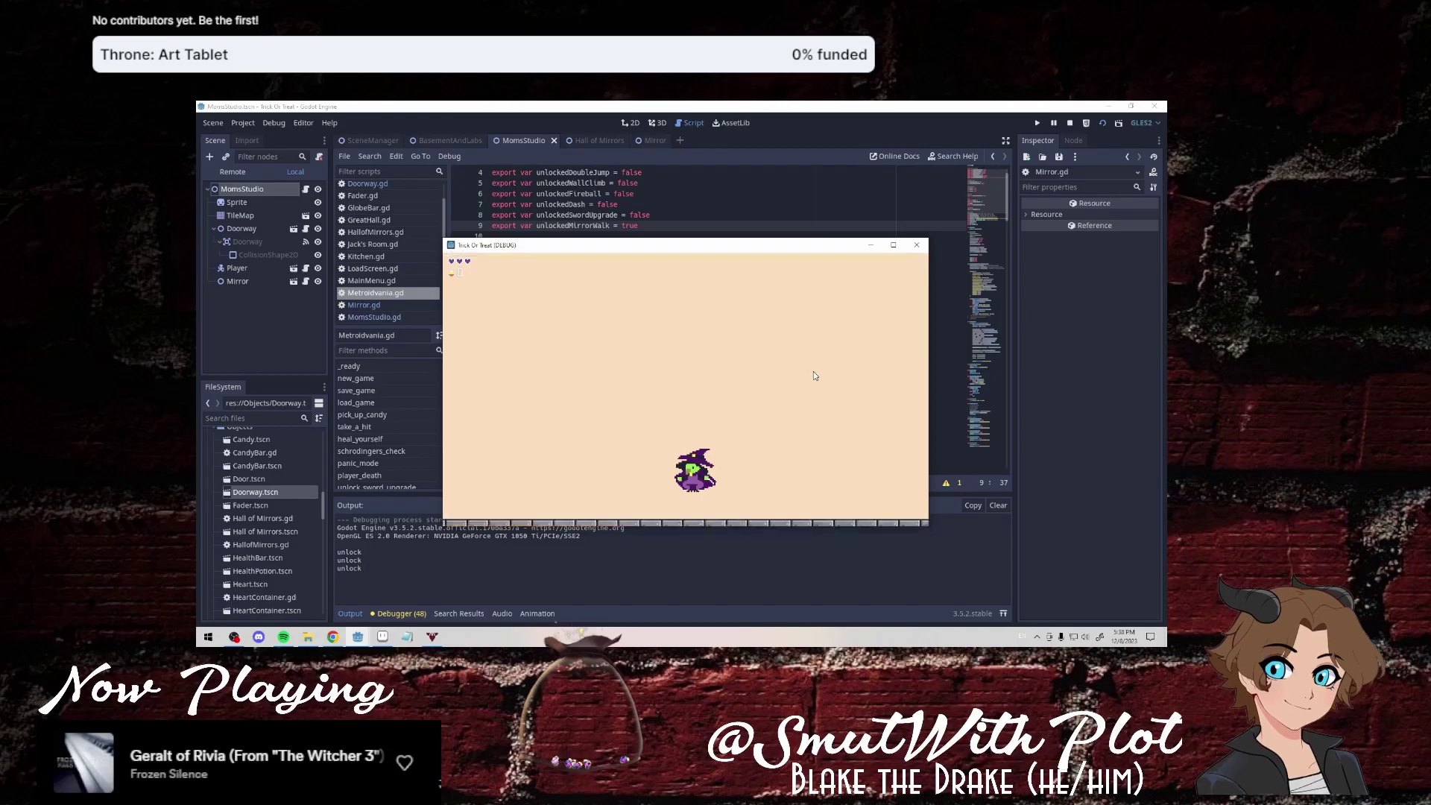
{"action": "key", "text": "Right"}
{"action": "key", "text": "Up"}
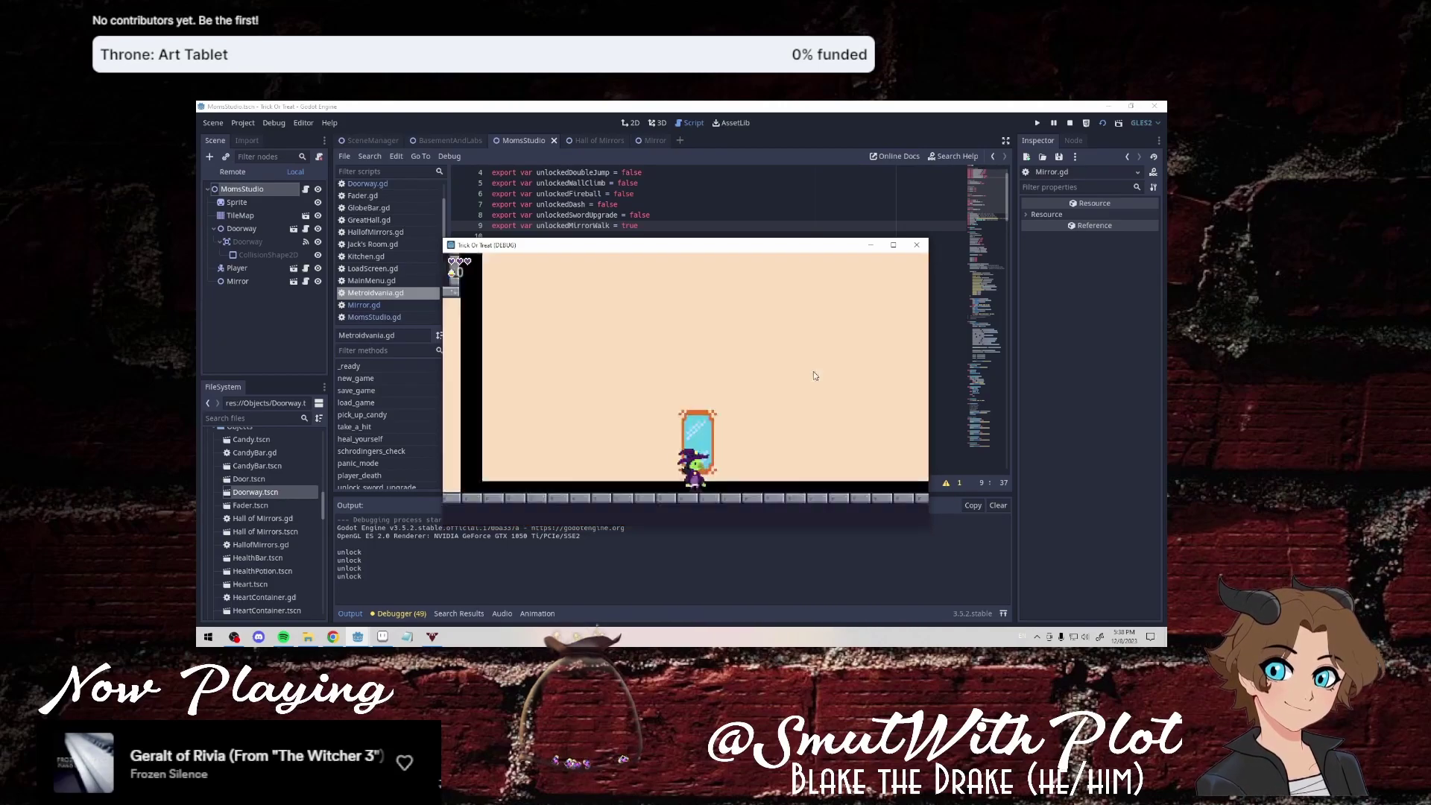
{"action": "left_click", "coordinate": [916, 246]}
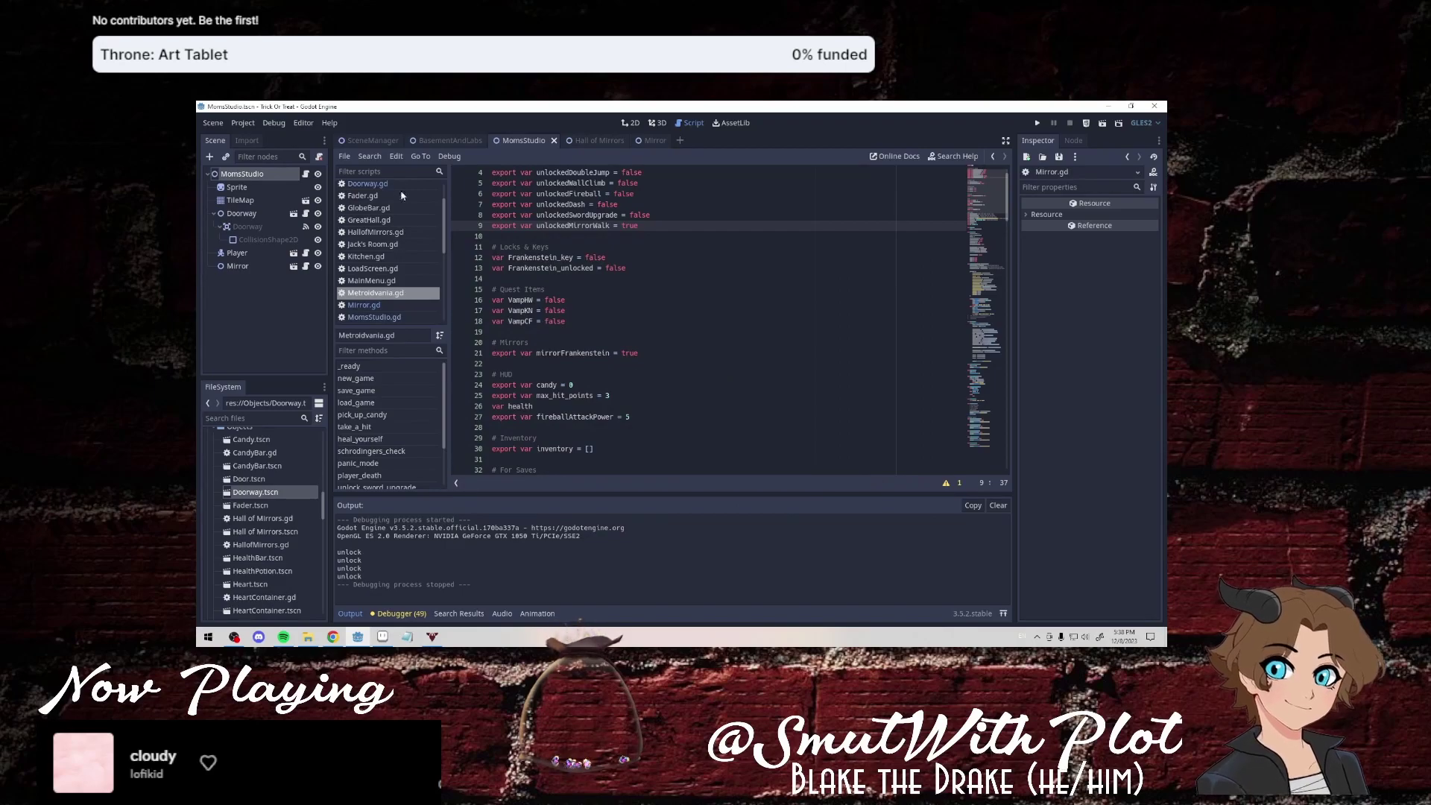
Delete the print("unlock") debug line from Mirror.gd and select the Mirror node.
{"action": "left_click", "coordinate": [306, 174]}
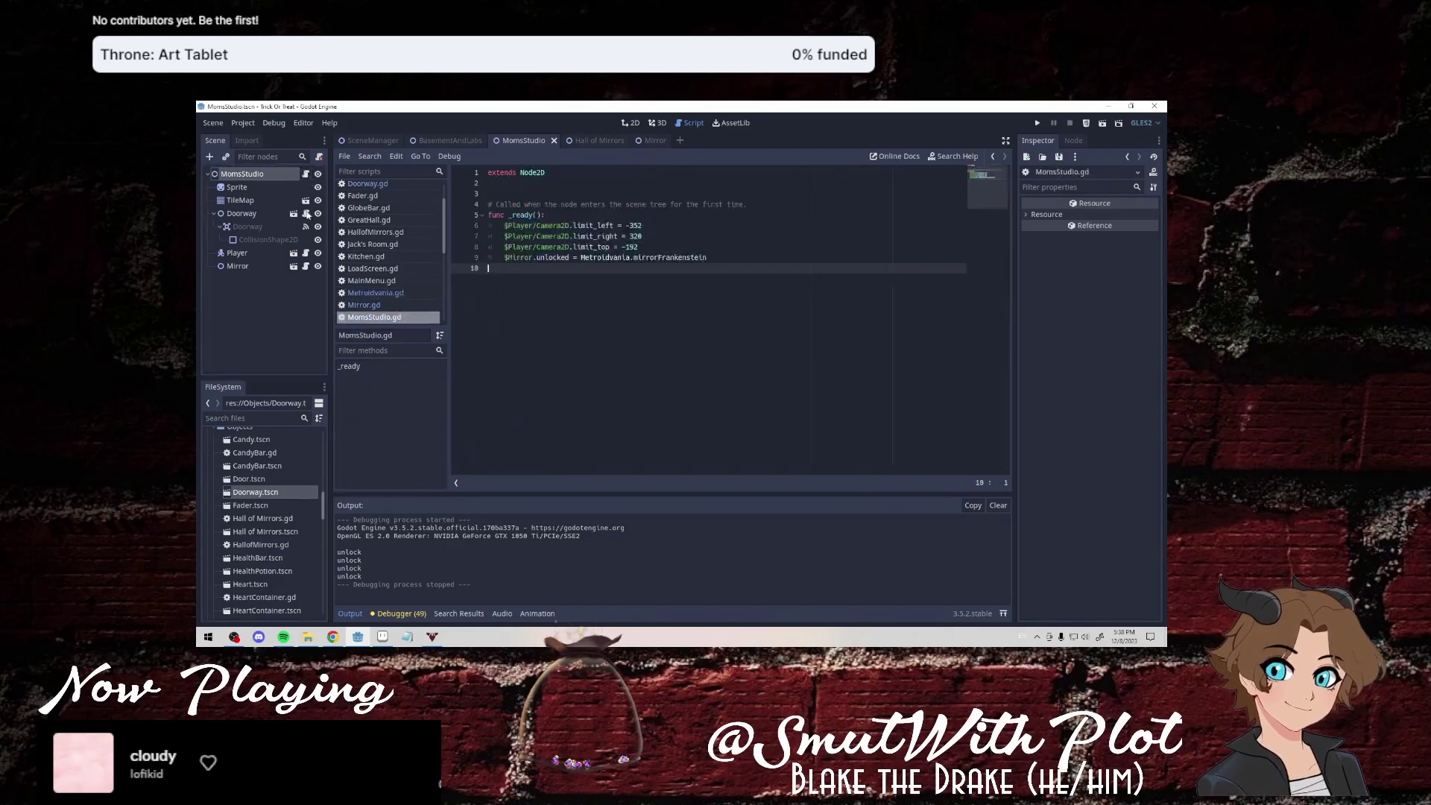
{"action": "left_click", "coordinate": [306, 267]}
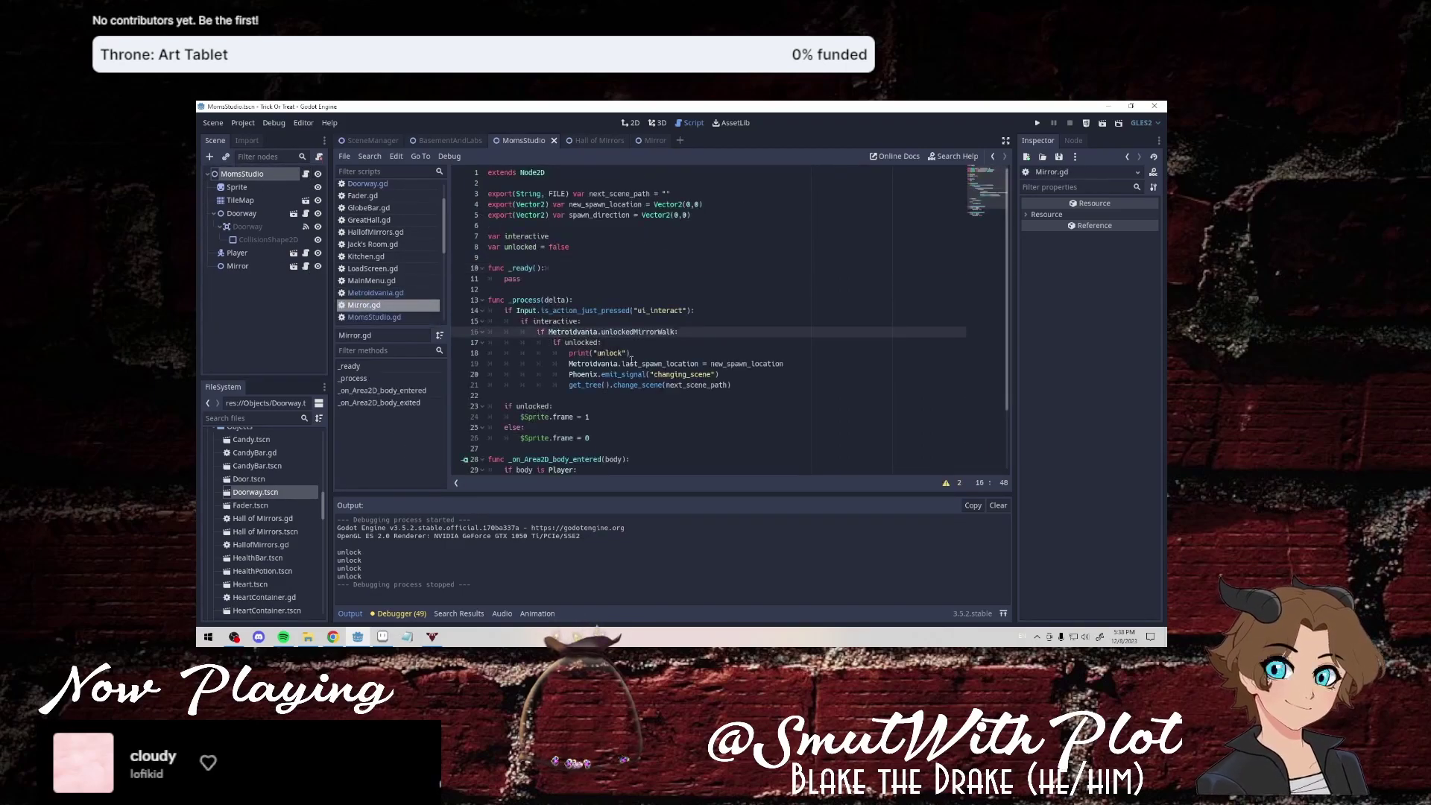
{"action": "left_click_drag", "start_coordinate": [653, 358], "coordinate": [653, 344]}
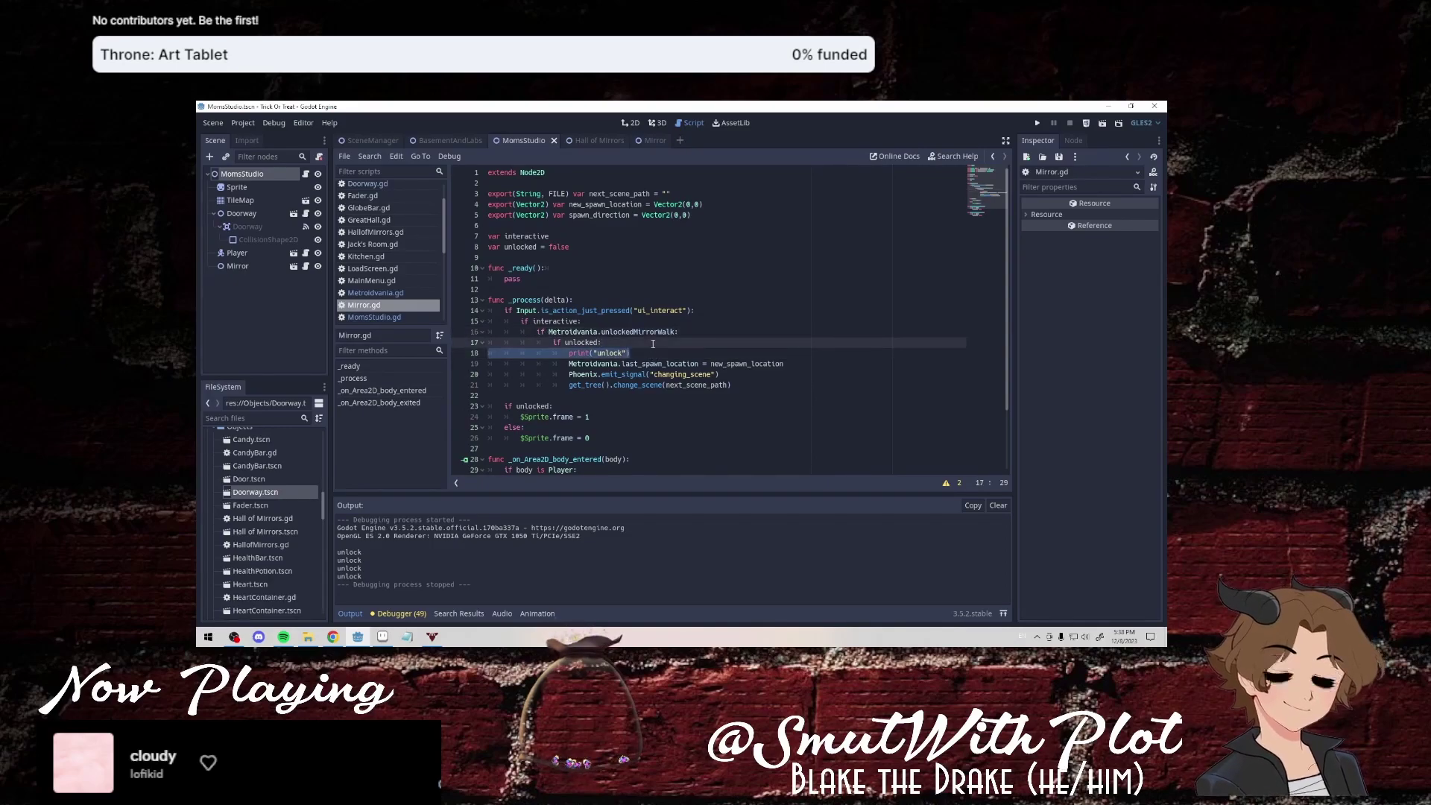
{"action": "key", "text": "BackSpace"}
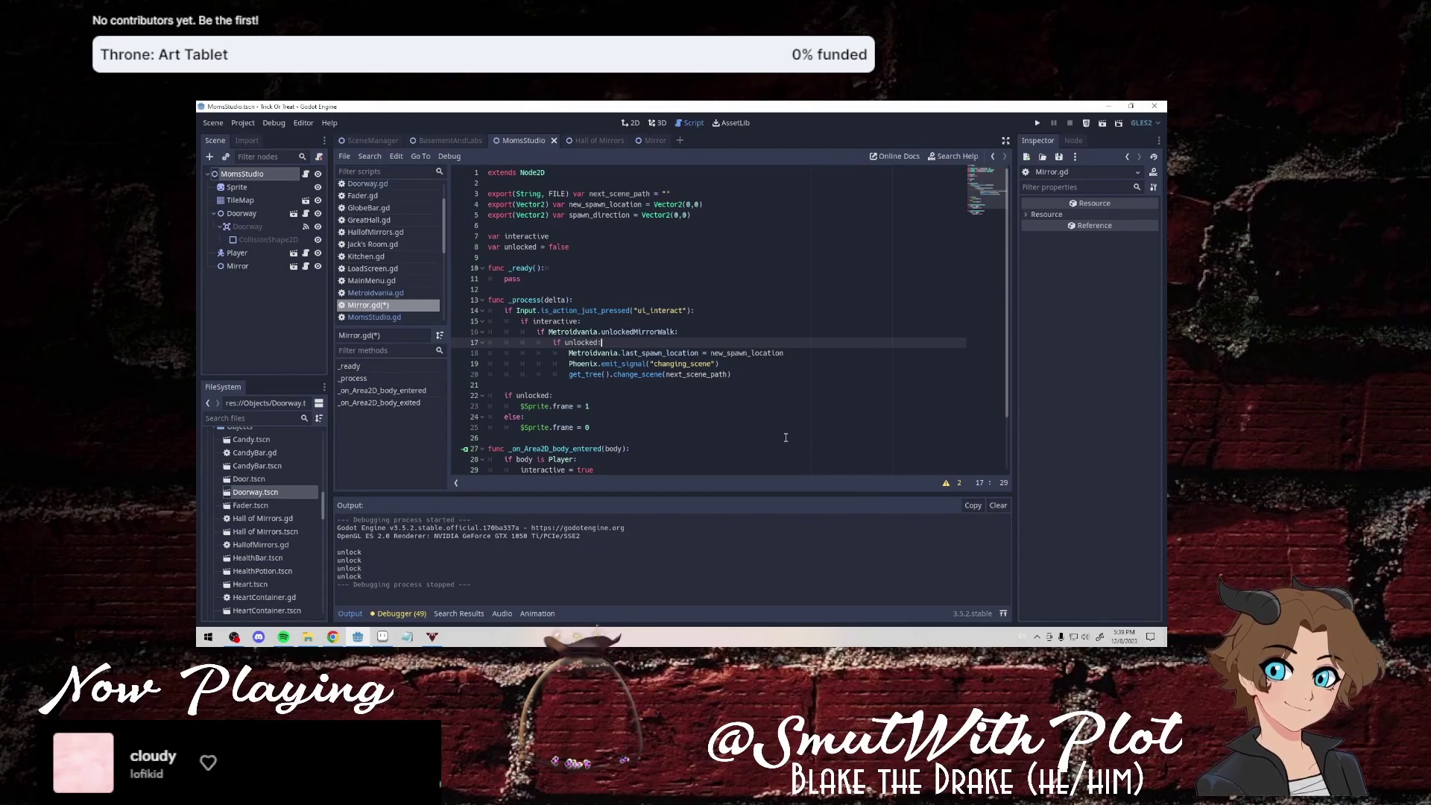
{"action": "left_click", "coordinate": [258, 270]}
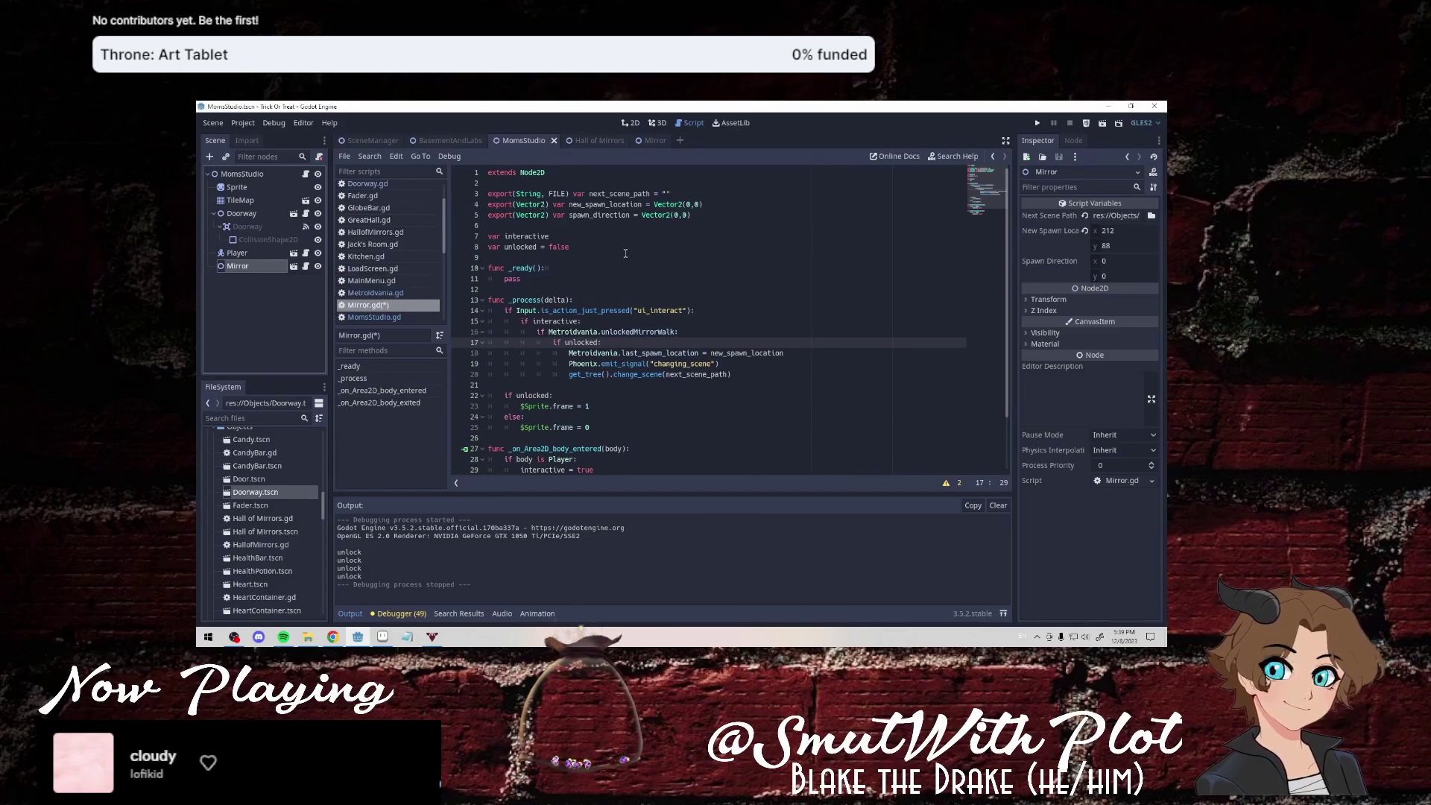
Inspect the Hall of Mirrors room zoomed in on the 2D view, then minimize Godot.
{"action": "left_click", "coordinate": [593, 140]}
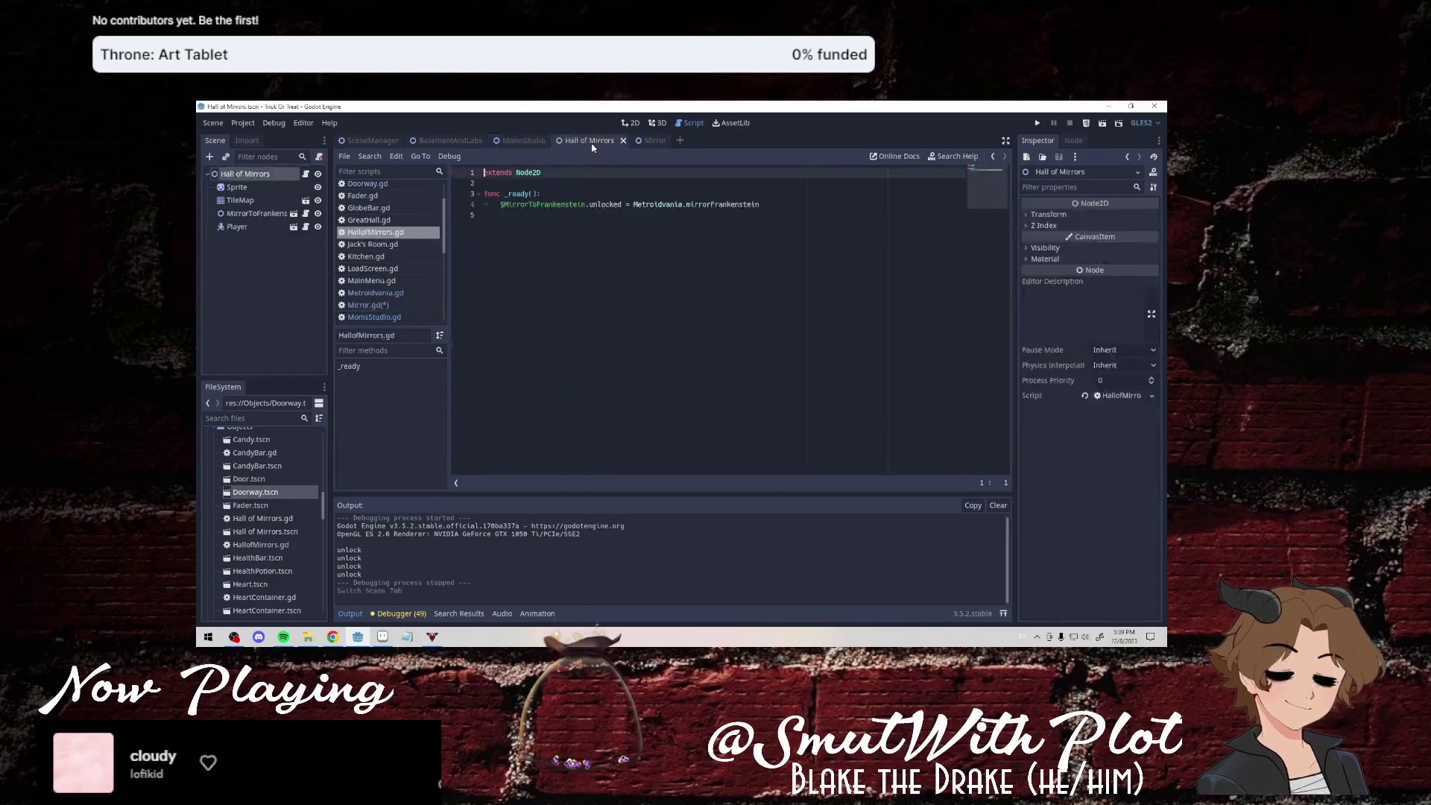
{"action": "left_click", "coordinate": [630, 123]}
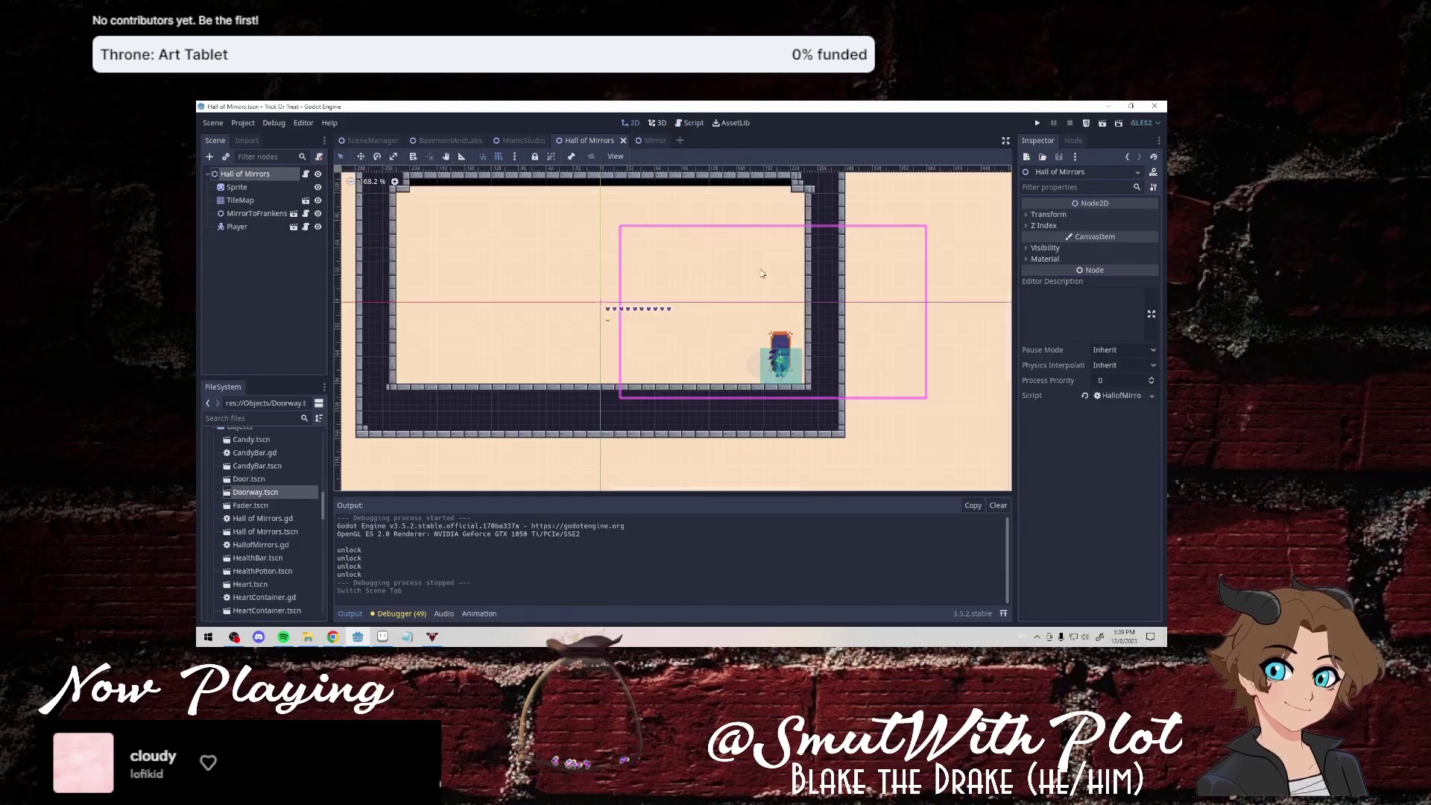
{"action": "scroll", "coordinate": [779, 390], "scroll_direction": "up", "scroll_amount": 2}
{"action": "scroll", "coordinate": [779, 391], "scroll_direction": "up", "scroll_amount": 2}
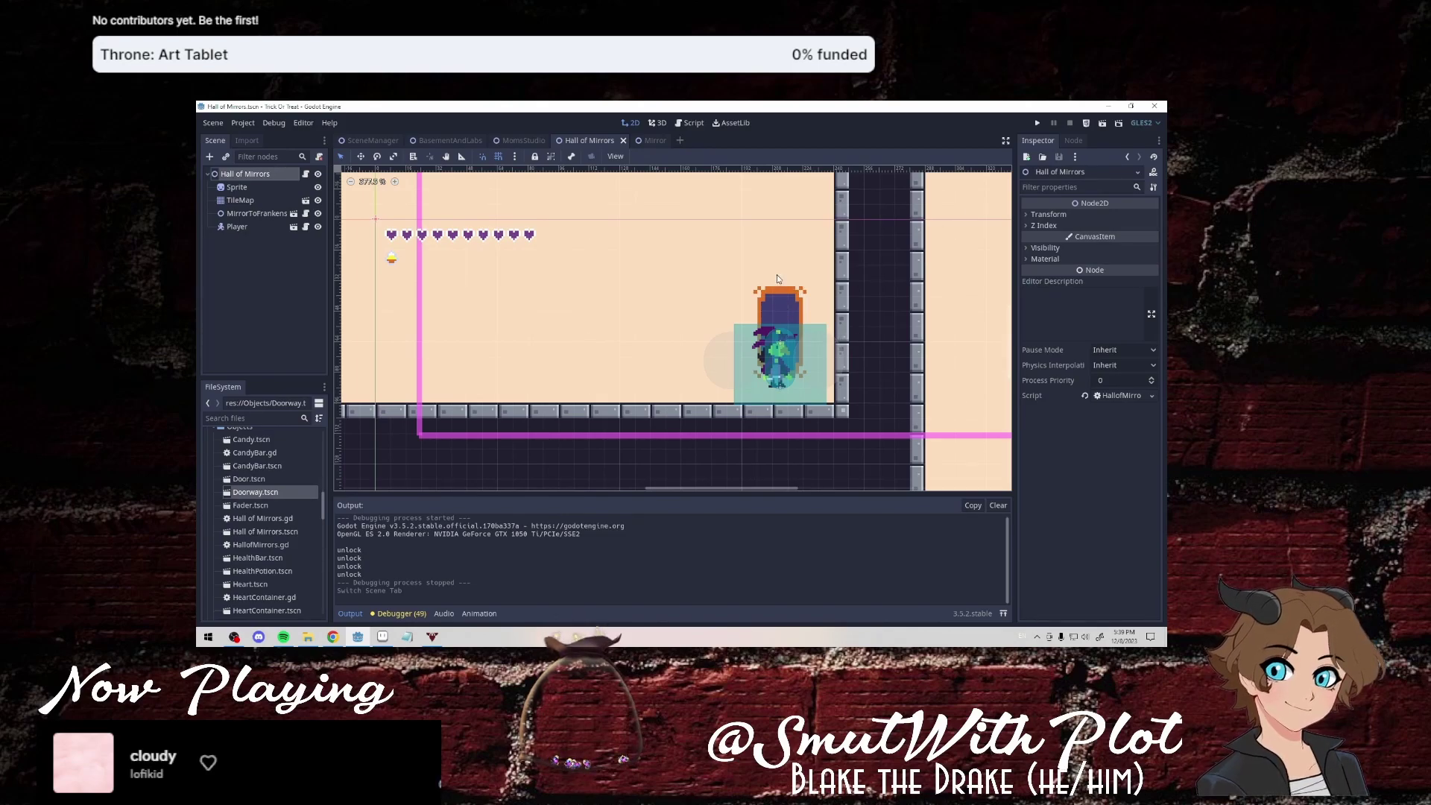
{"action": "left_click", "coordinate": [1106, 108]}
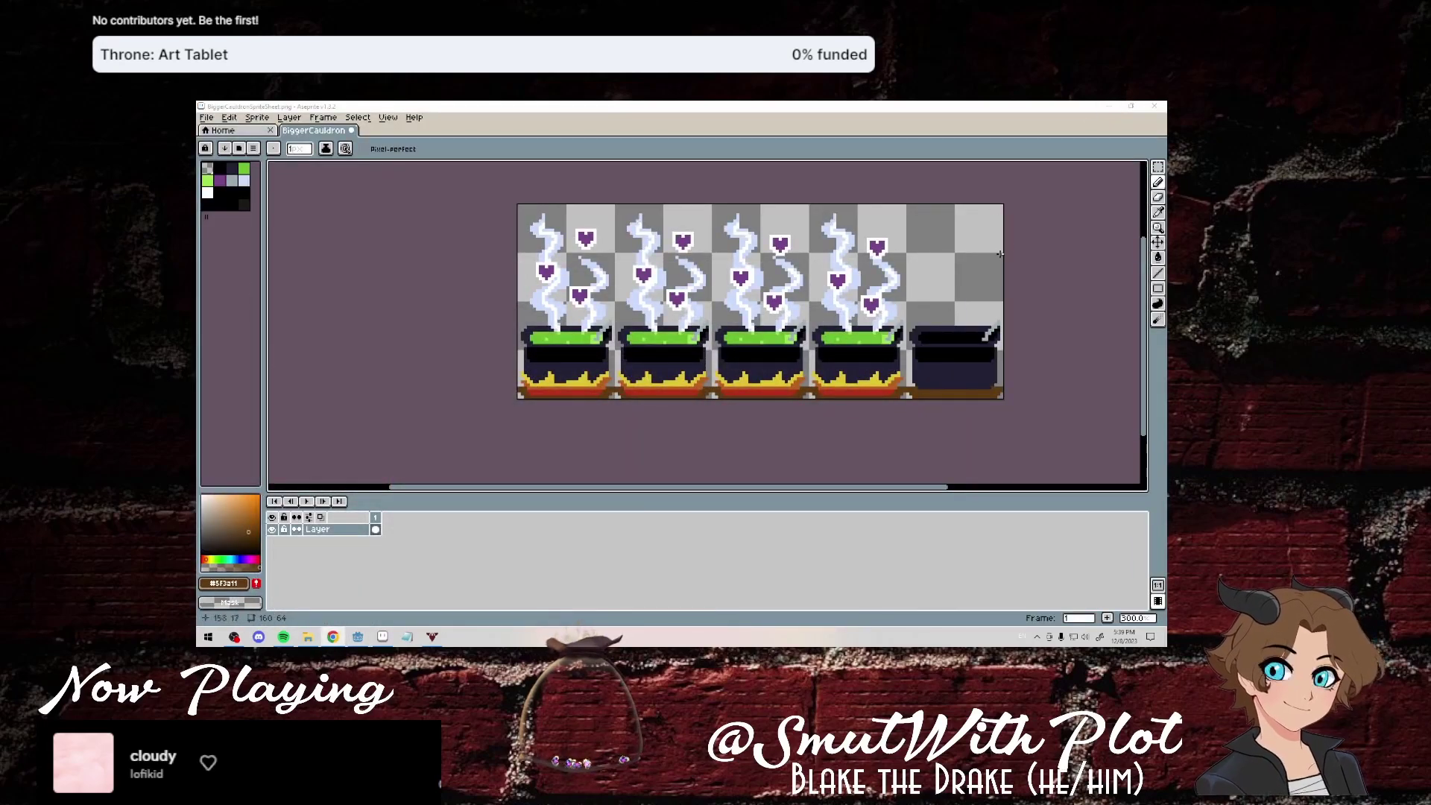
Close BiggerCauldron without saving and set a new sprite to 16×16, then bring up Start.
{"action": "left_click", "coordinate": [351, 130]}
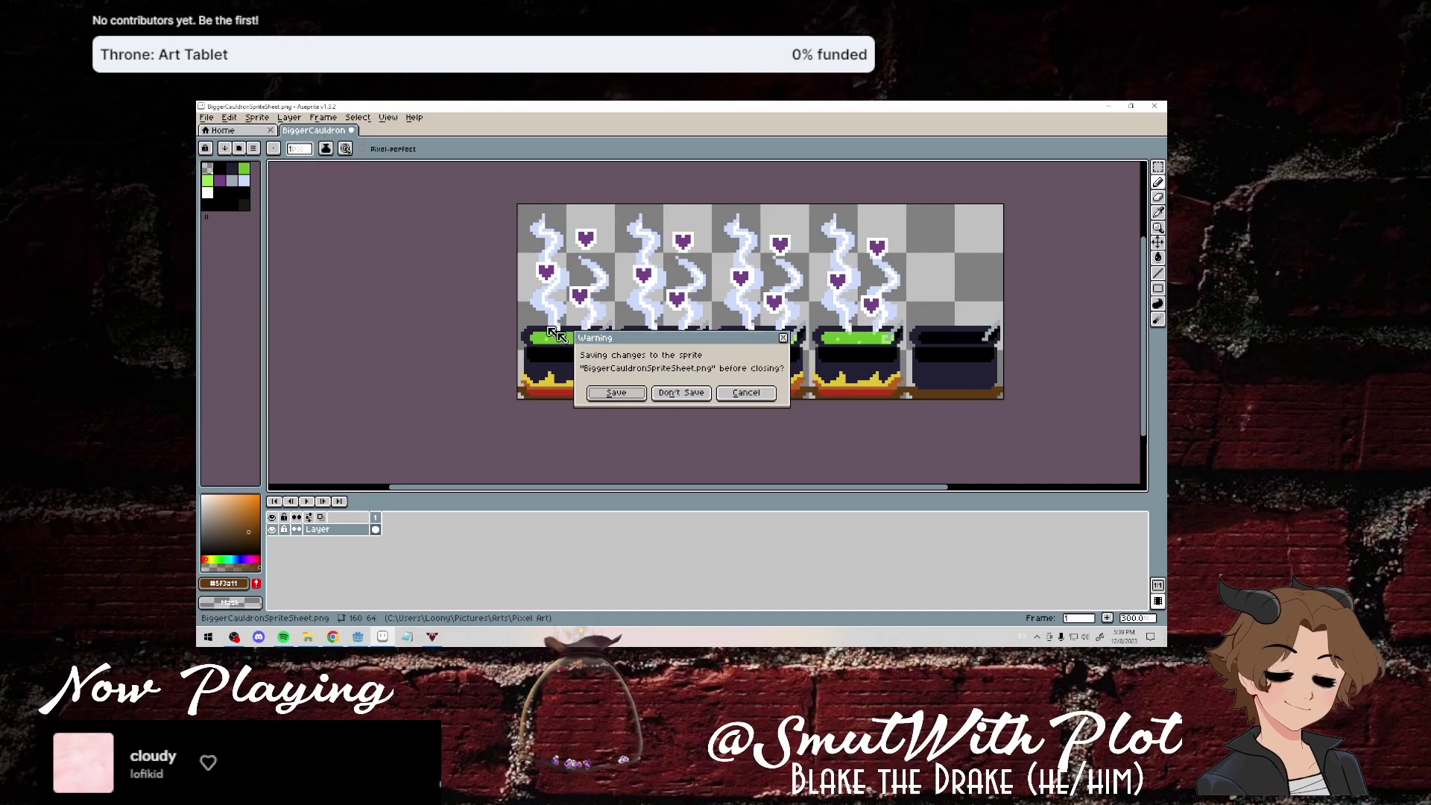
{"action": "left_click", "coordinate": [659, 396]}
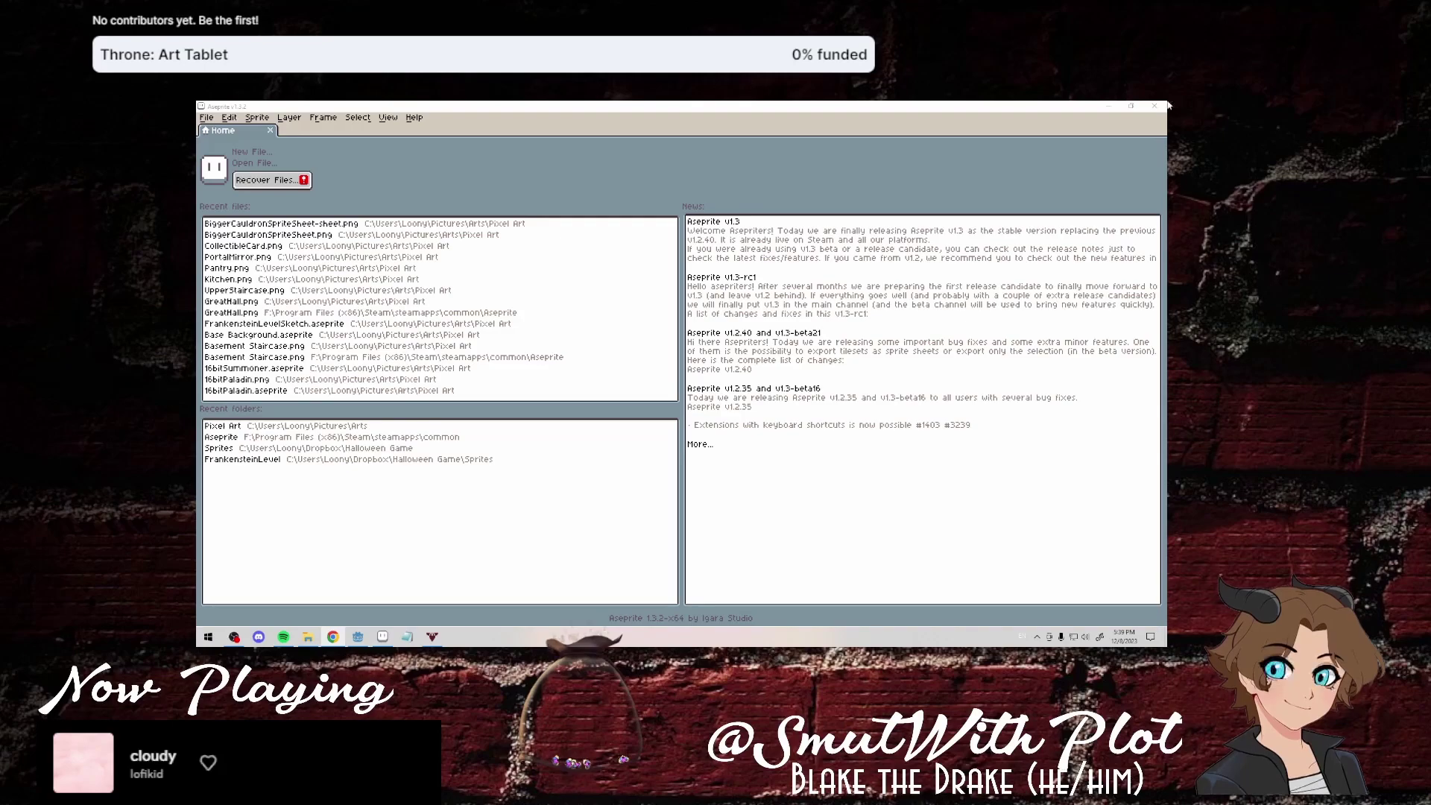
{"action": "left_click", "coordinate": [261, 153]}
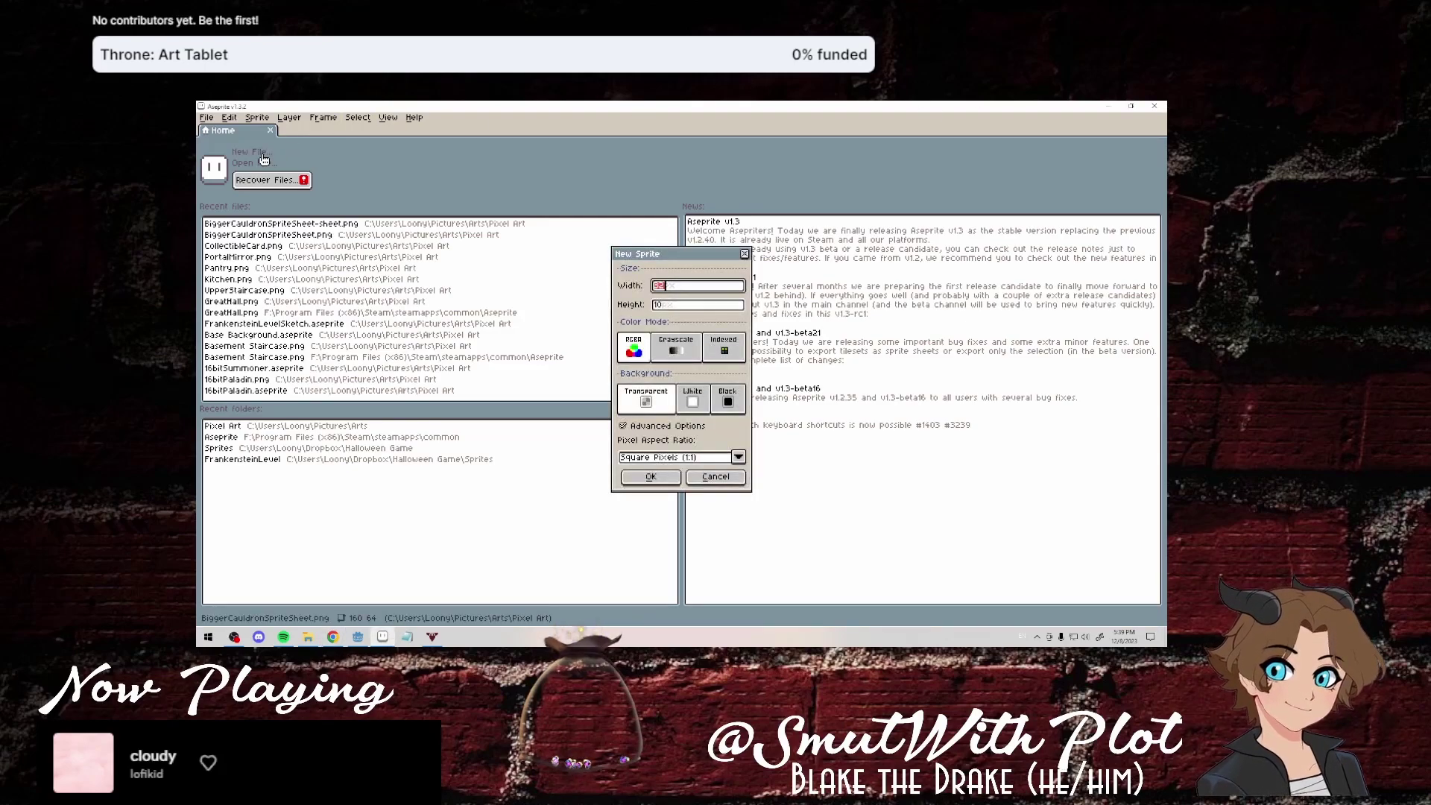
{"action": "type", "text": "16"}
{"action": "key", "text": "Tab"}
{"action": "type", "text": "16"}
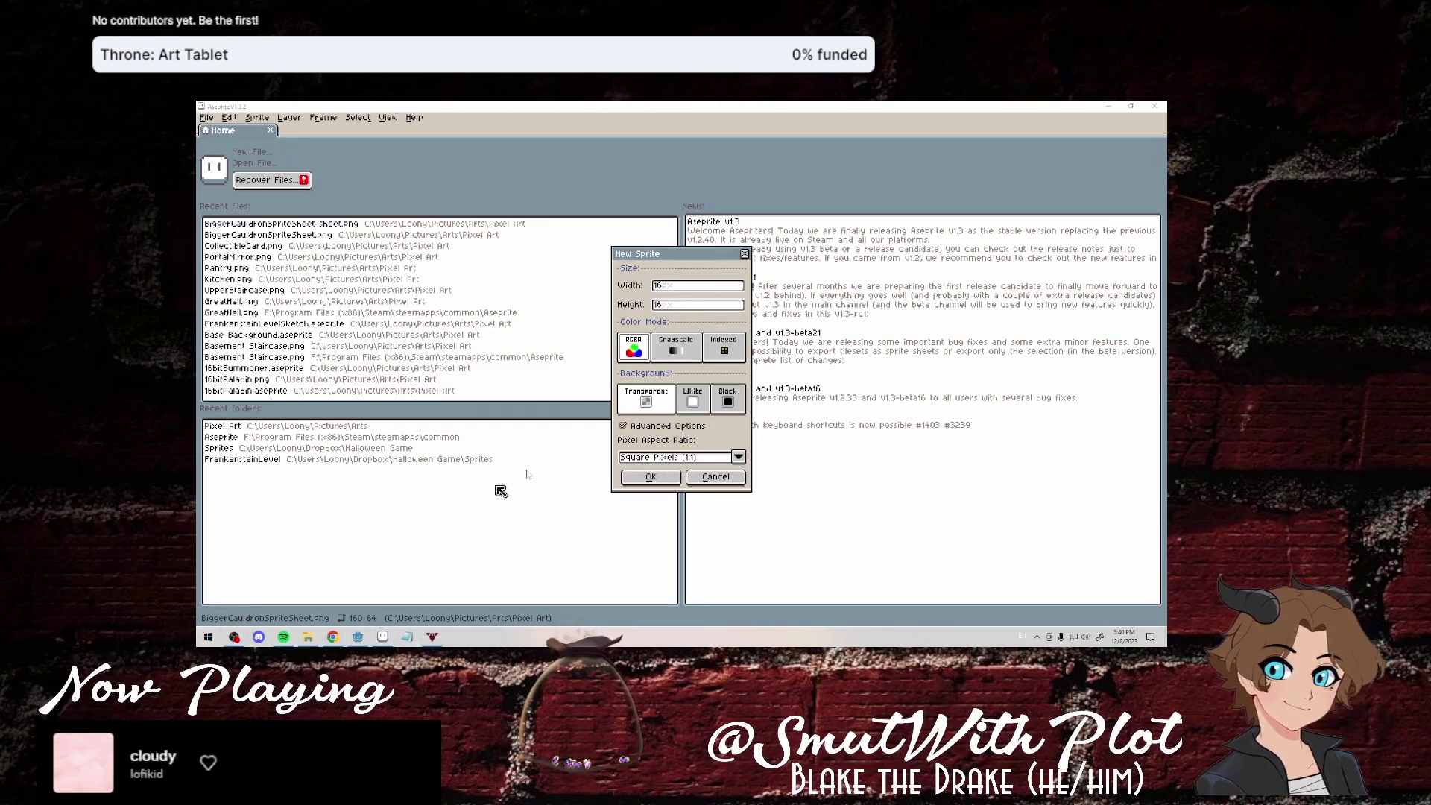
{"action": "key", "text": "super"}
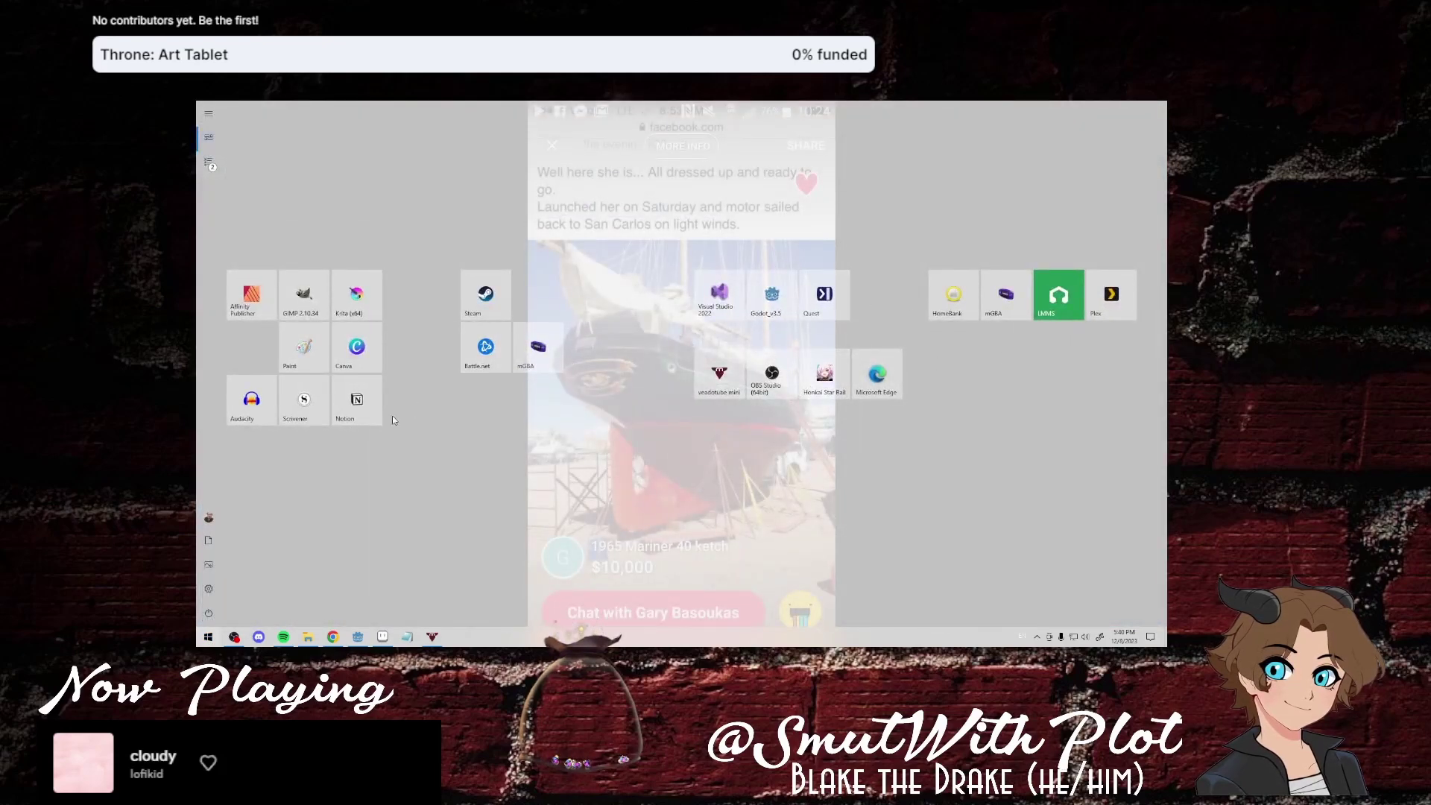
Dismiss the Windows Start menu to return to the New Sprite dialog.
{"action": "left_click", "coordinate": [208, 637]}
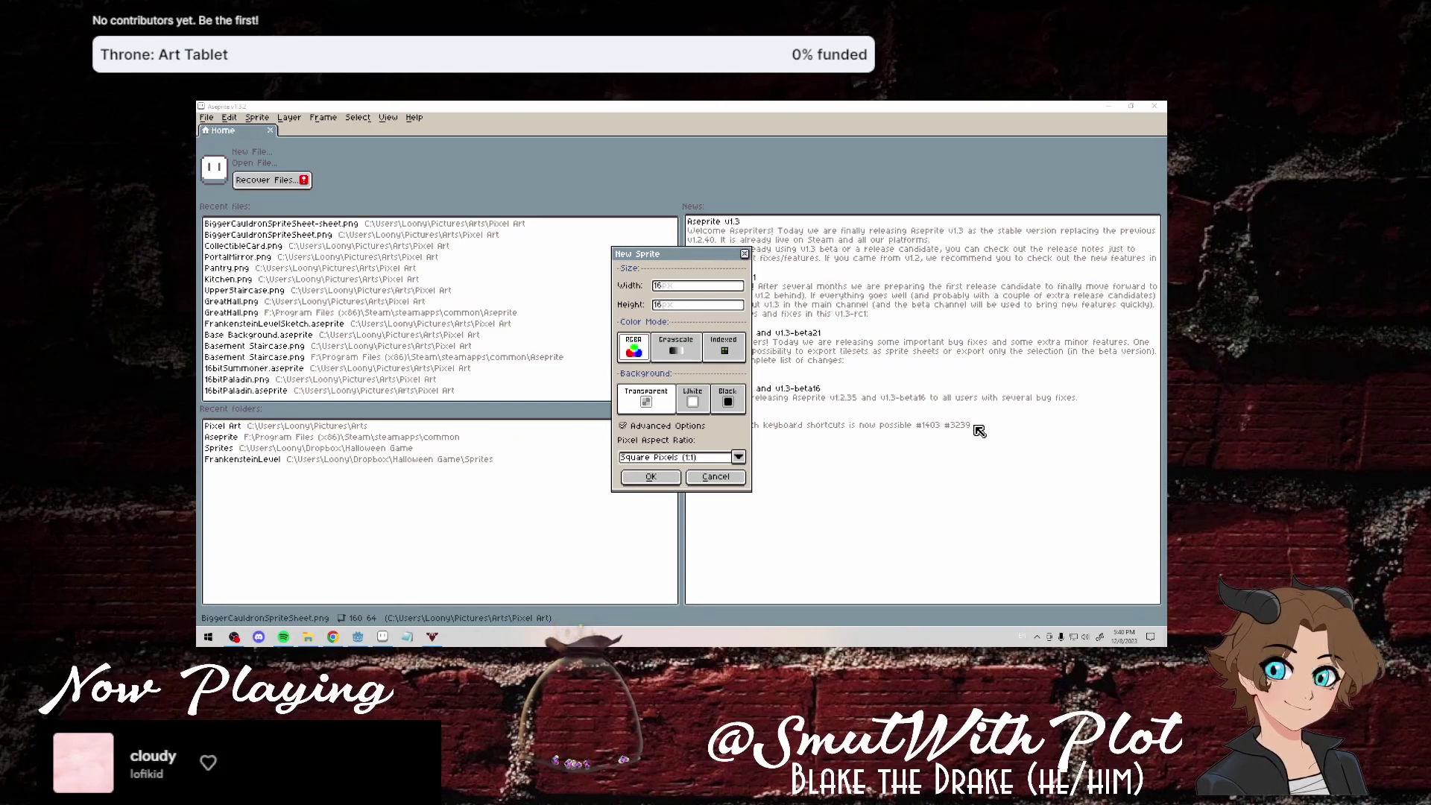
Create a new sprite with width 64 and height 32 pixels.
{"action": "left_click", "coordinate": [653, 288]}
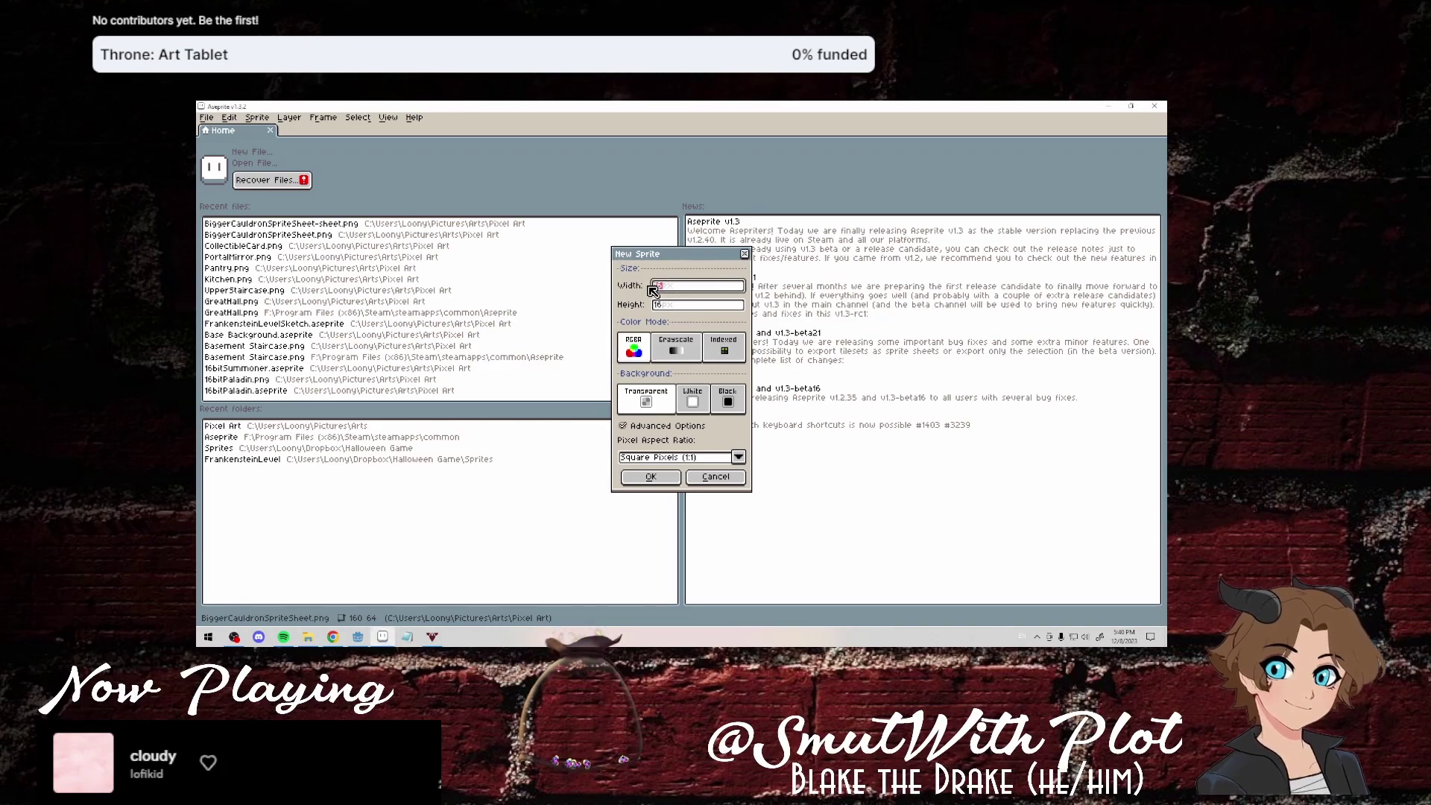
{"action": "type", "text": "48"}
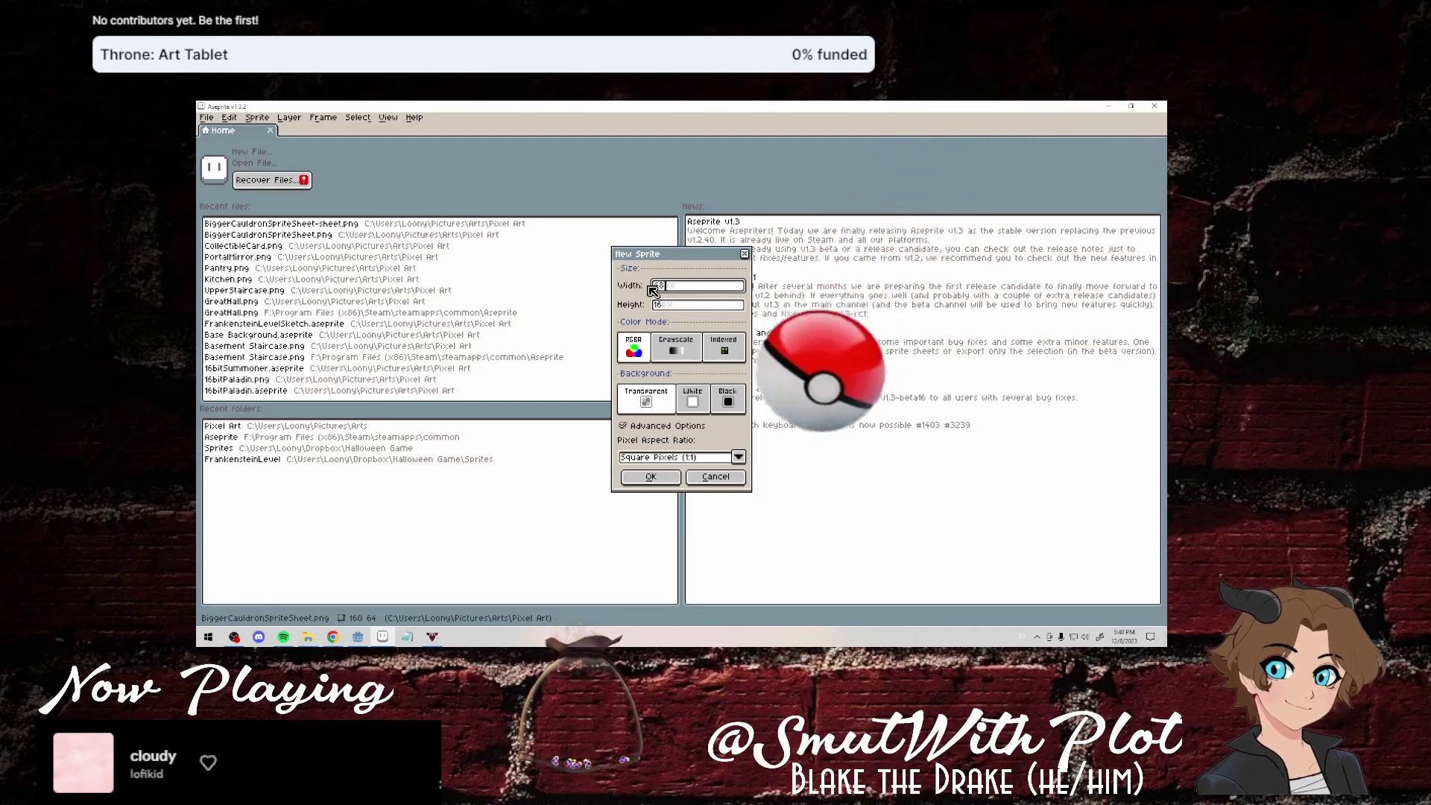
{"action": "key", "text": "BackSpace"}
{"action": "key", "text": "BackSpace"}
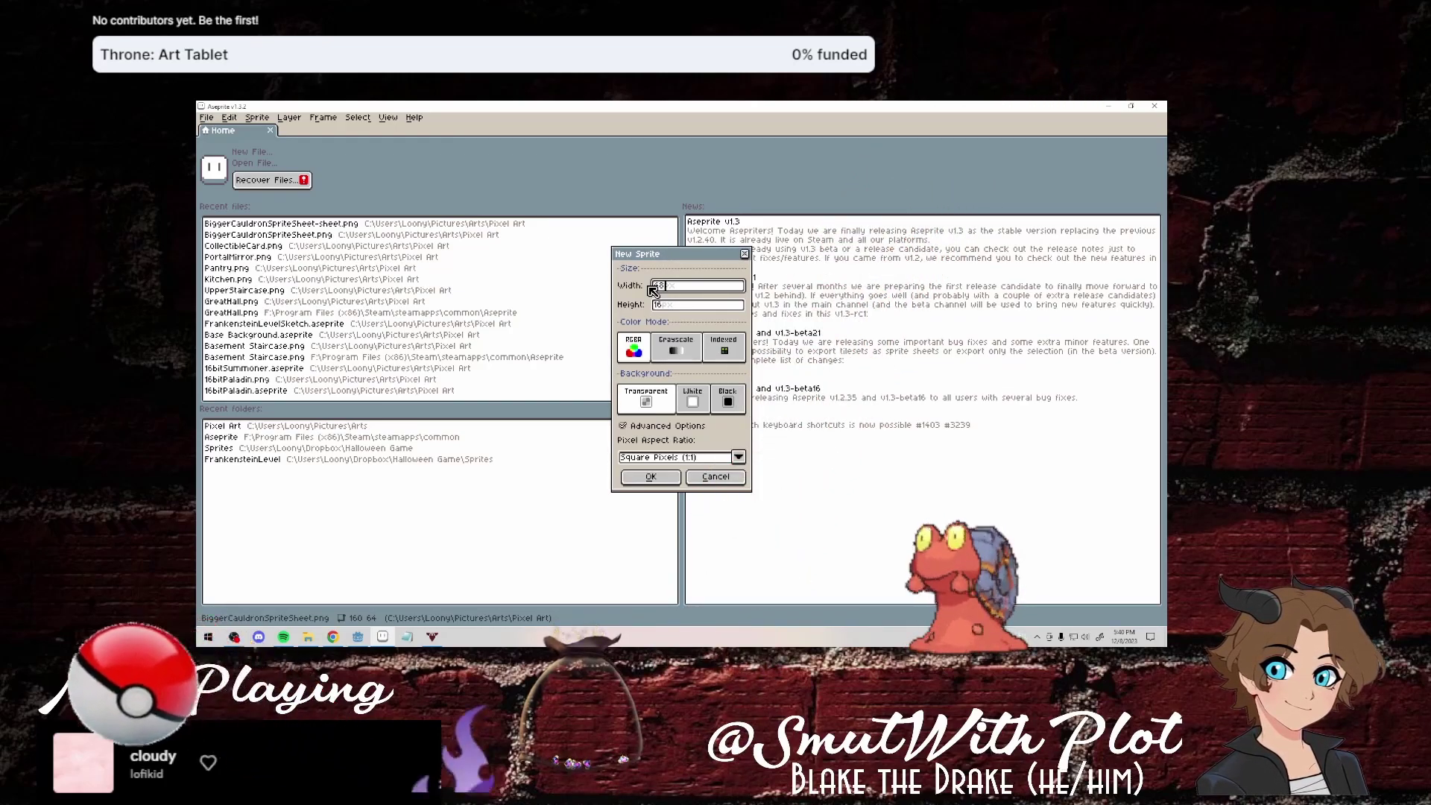
{"action": "type", "text": "64"}
{"action": "key", "text": "Tab"}
{"action": "type", "text": "32"}
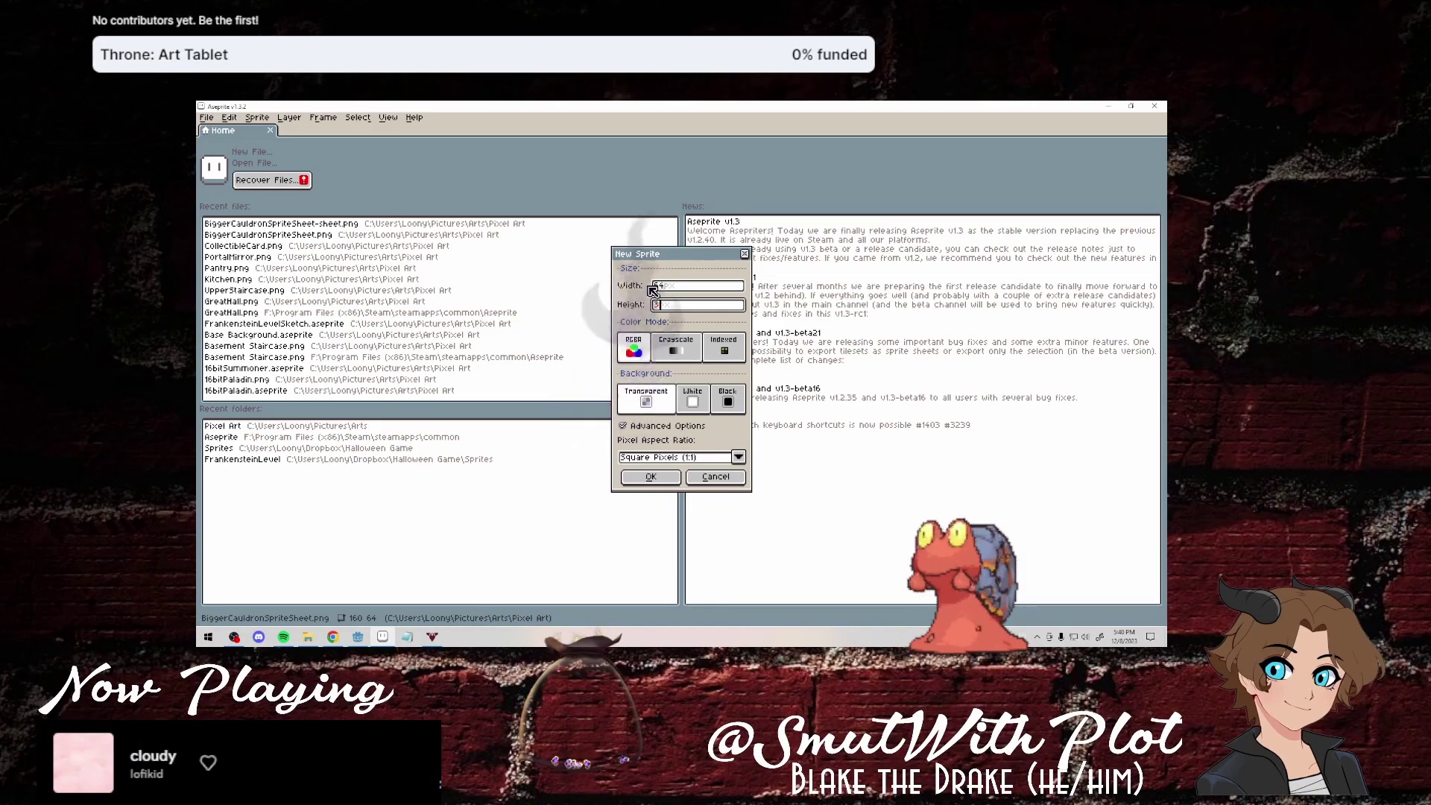
{"action": "left_click", "coordinate": [671, 482]}
Pencil the pale-blue pedestal's top block, stem and stepped base.
{"action": "scroll", "coordinate": [704, 411], "scroll_direction": "up", "scroll_amount": 2}
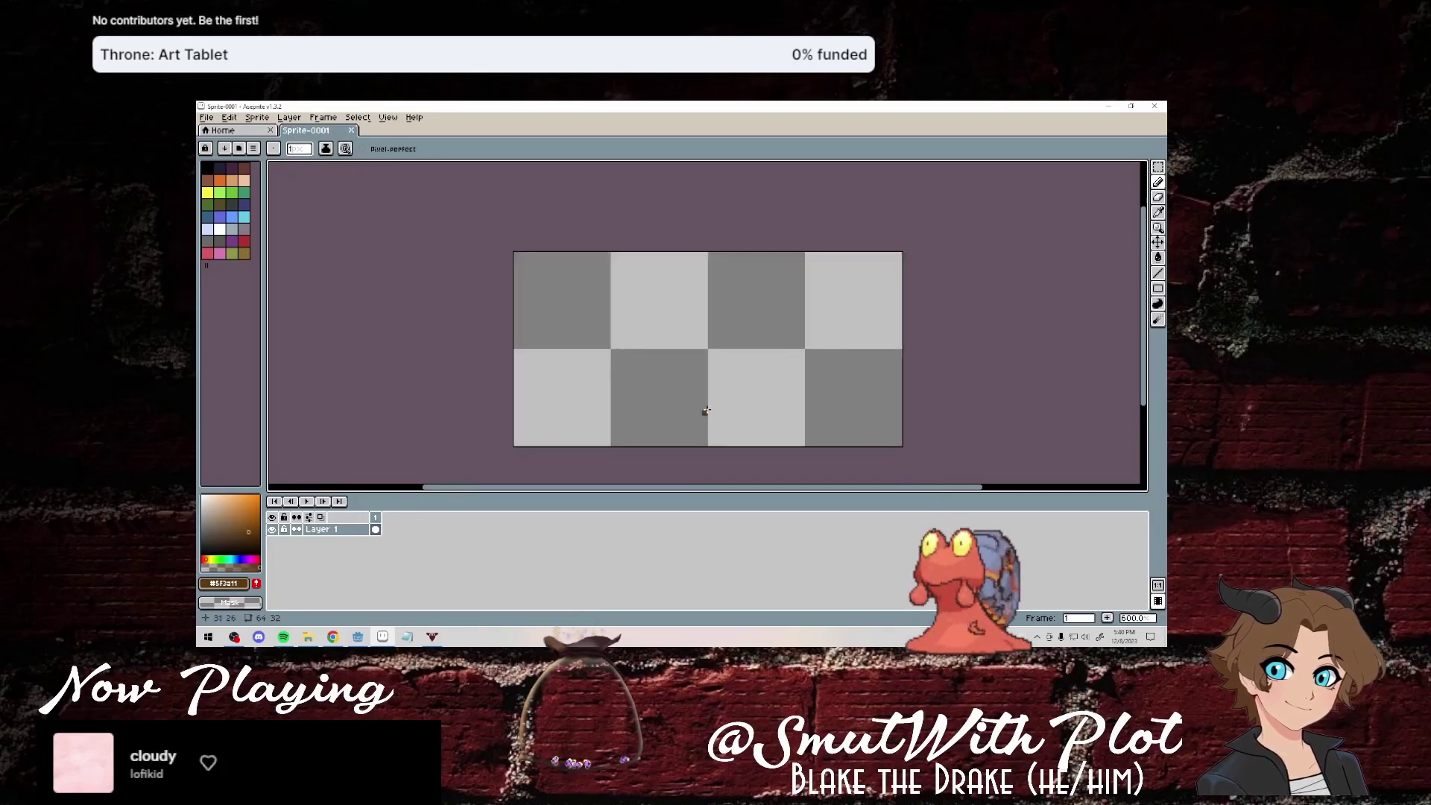
{"action": "scroll", "coordinate": [705, 412], "scroll_direction": "up", "scroll_amount": 1}
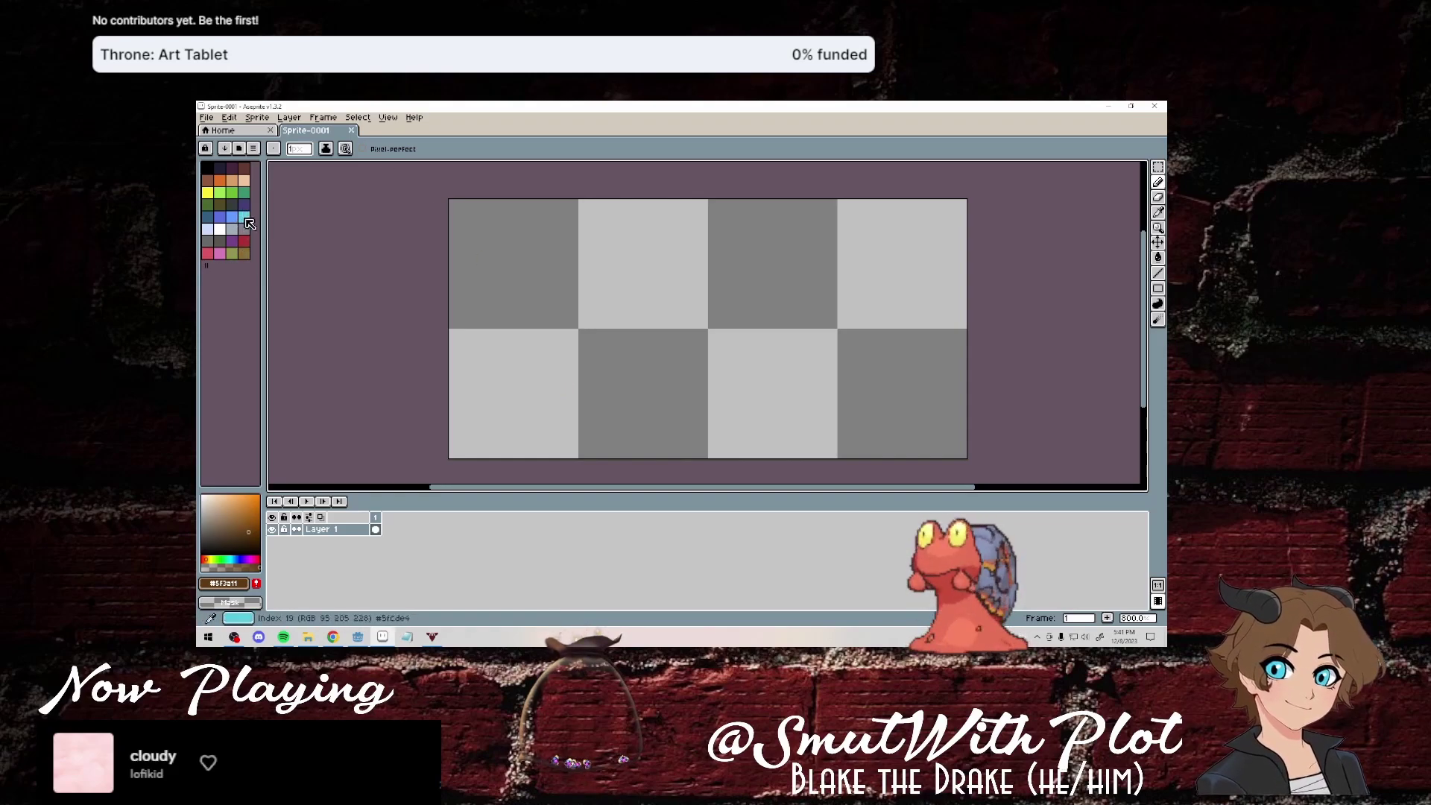
{"action": "left_click", "coordinate": [208, 229]}
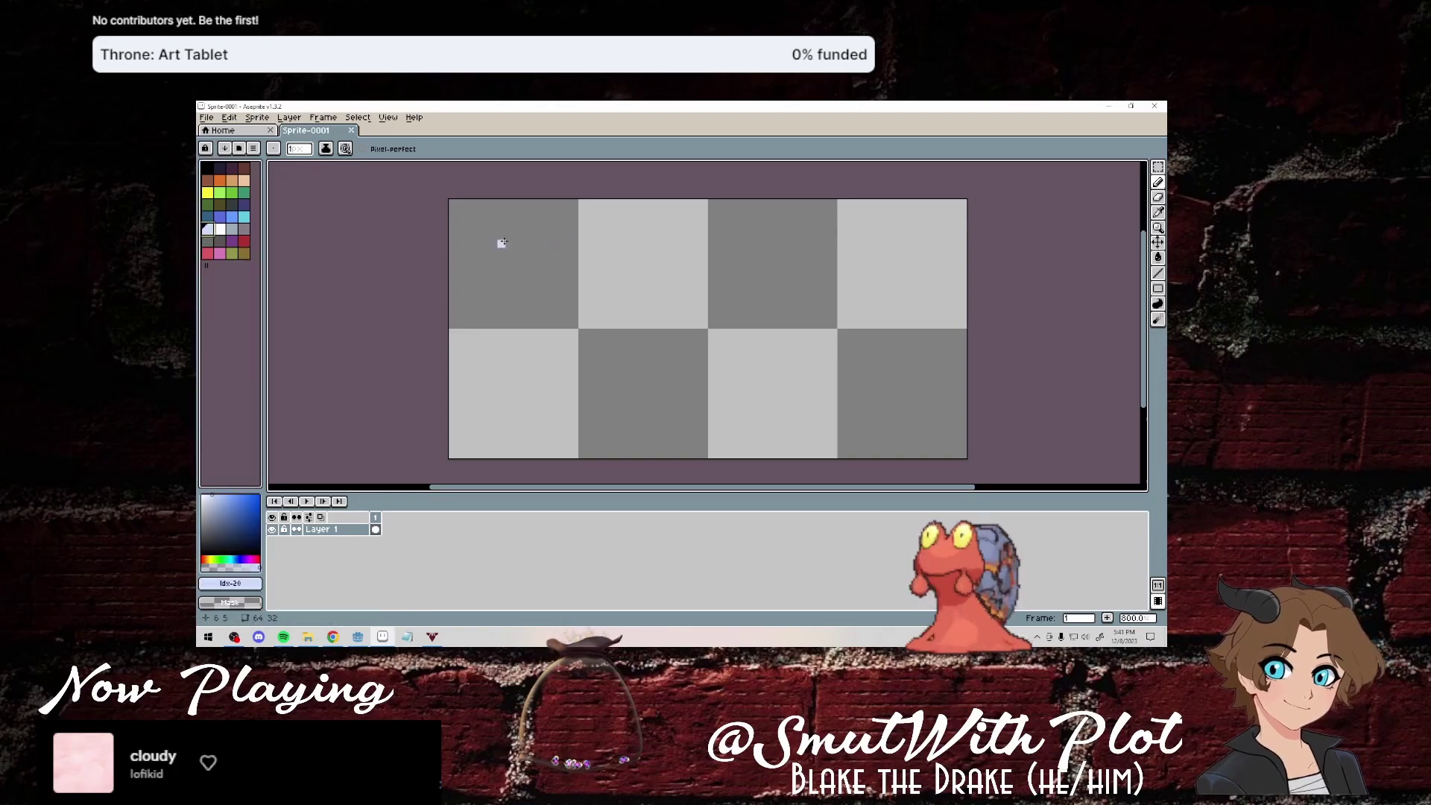
{"action": "left_click_drag", "start_coordinate": [501, 235], "coordinate": [512, 247]}
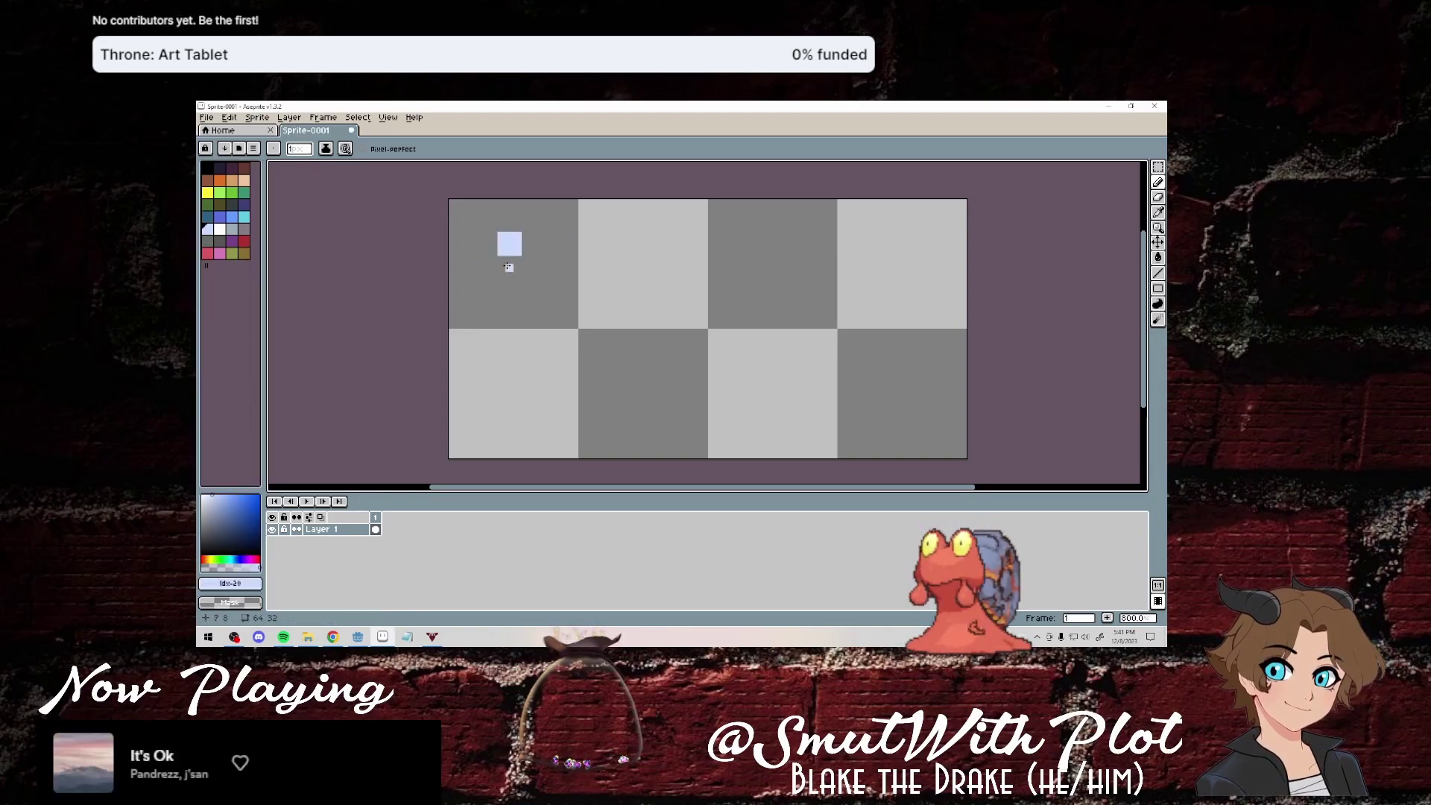
{"action": "left_click_drag", "start_coordinate": [507, 259], "coordinate": [538, 318]}
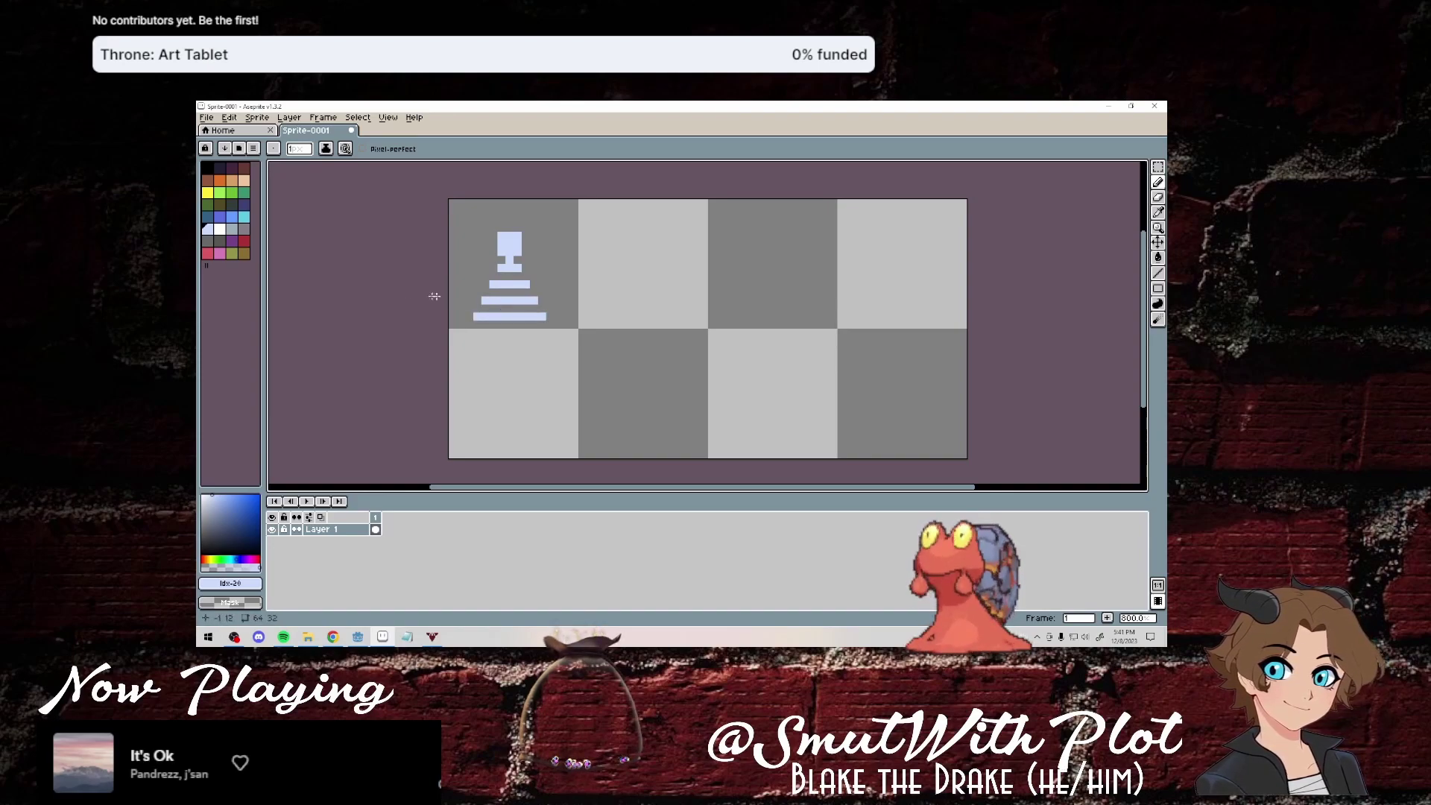
Outline the pedestal's top and right edge in yellow and scatter yellow glow pixels around it.
{"action": "left_click", "coordinate": [208, 192]}
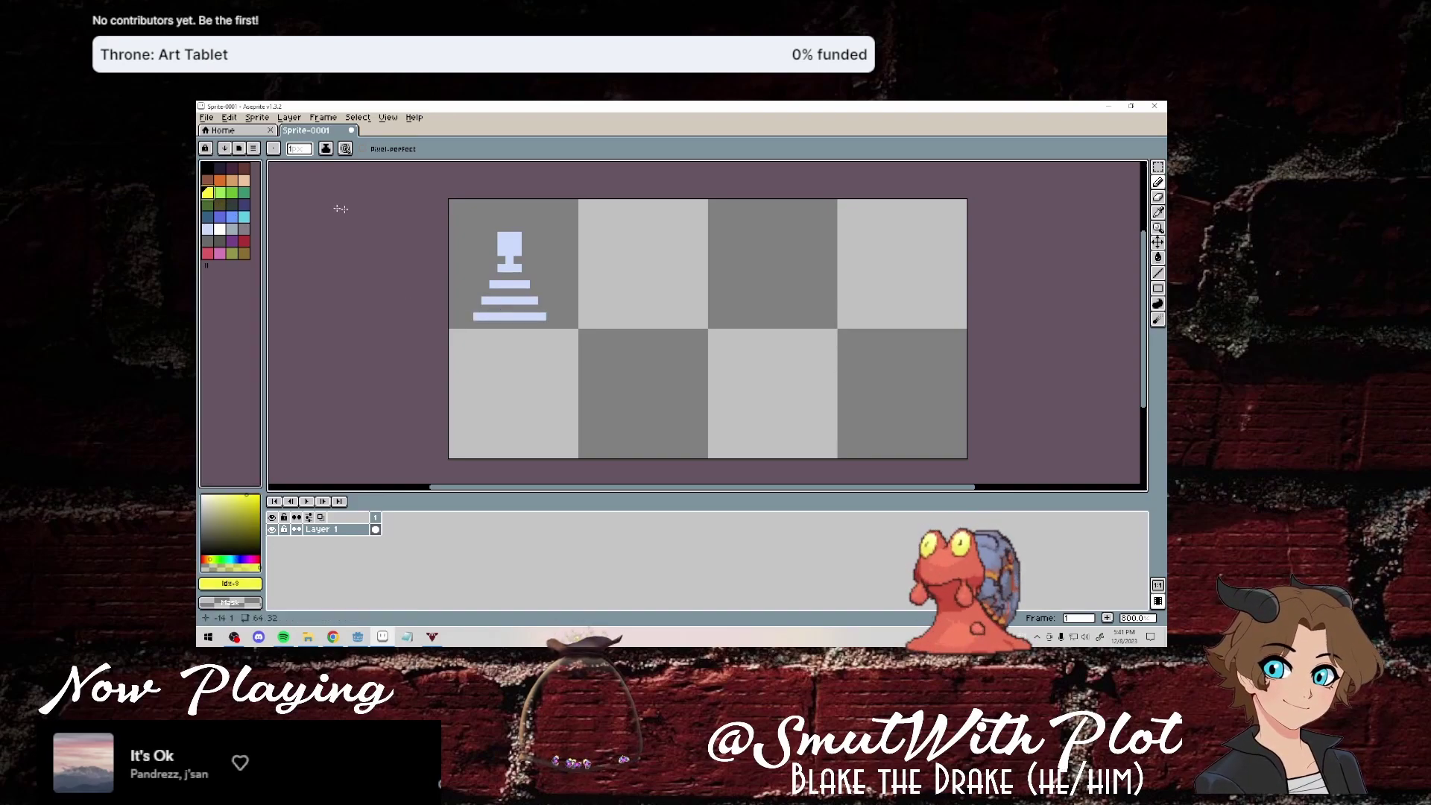
{"action": "left_click", "coordinate": [485, 219]}
{"action": "left_click", "coordinate": [493, 227]}
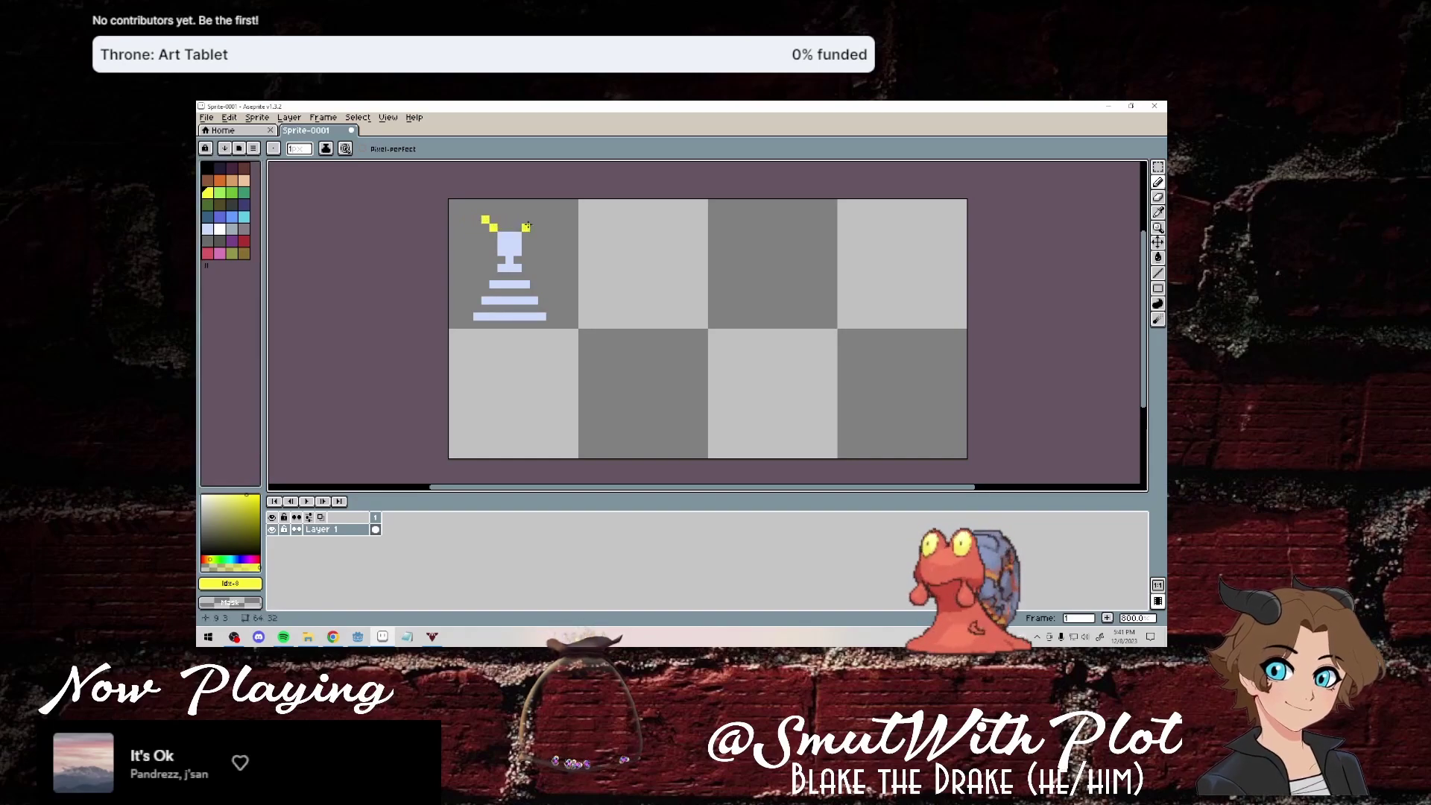
{"action": "mouse_move", "coordinate": [515, 228]}
{"action": "left_mouse_down"}
{"action": "mouse_move", "coordinate": [492, 229]}
{"action": "mouse_move", "coordinate": [536, 259]}
{"action": "mouse_move", "coordinate": [530, 281]}
{"action": "mouse_move", "coordinate": [550, 324]}
{"action": "mouse_move", "coordinate": [477, 323]}
{"action": "mouse_move", "coordinate": [499, 259]}
{"action": "left_mouse_up"}
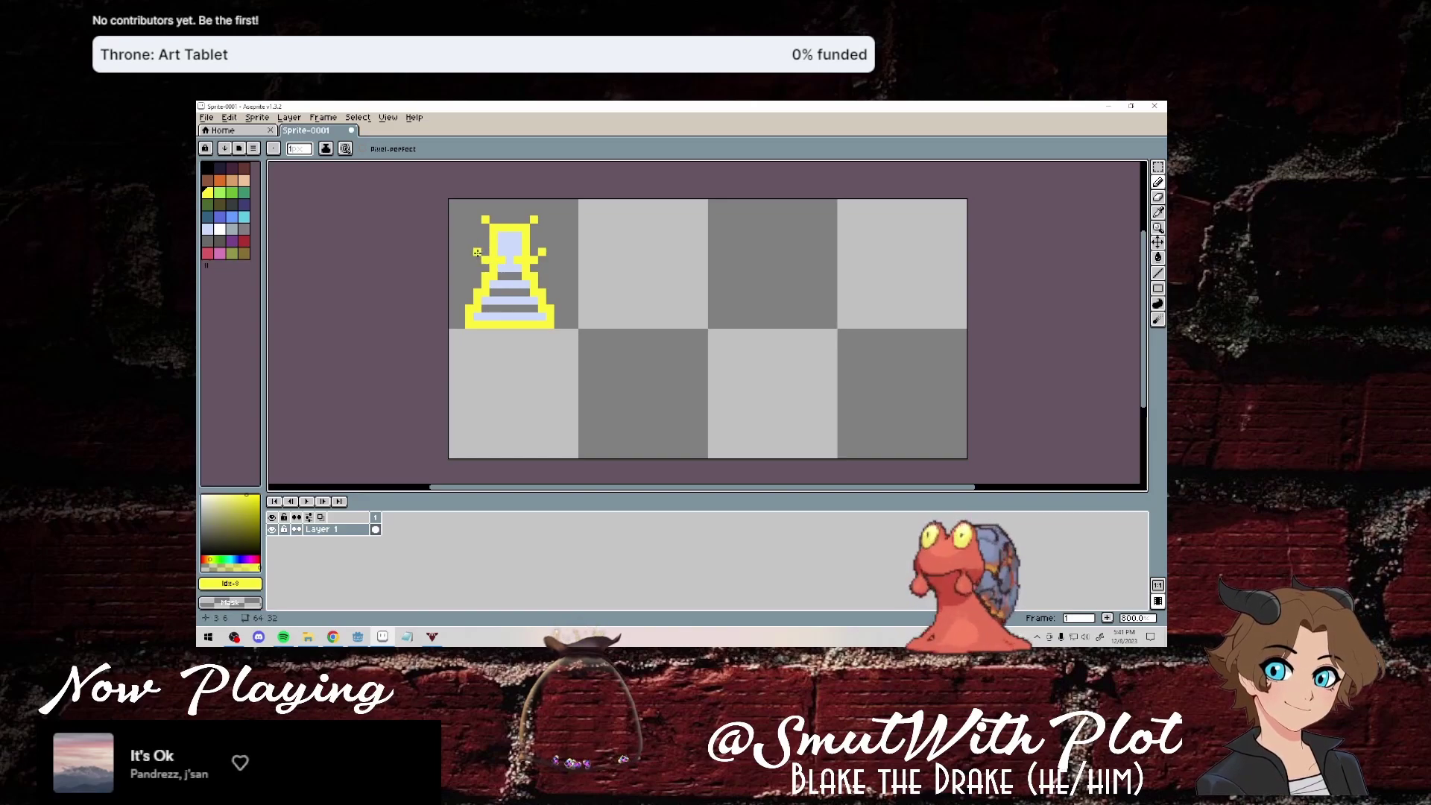
{"action": "left_click", "coordinate": [461, 292]}
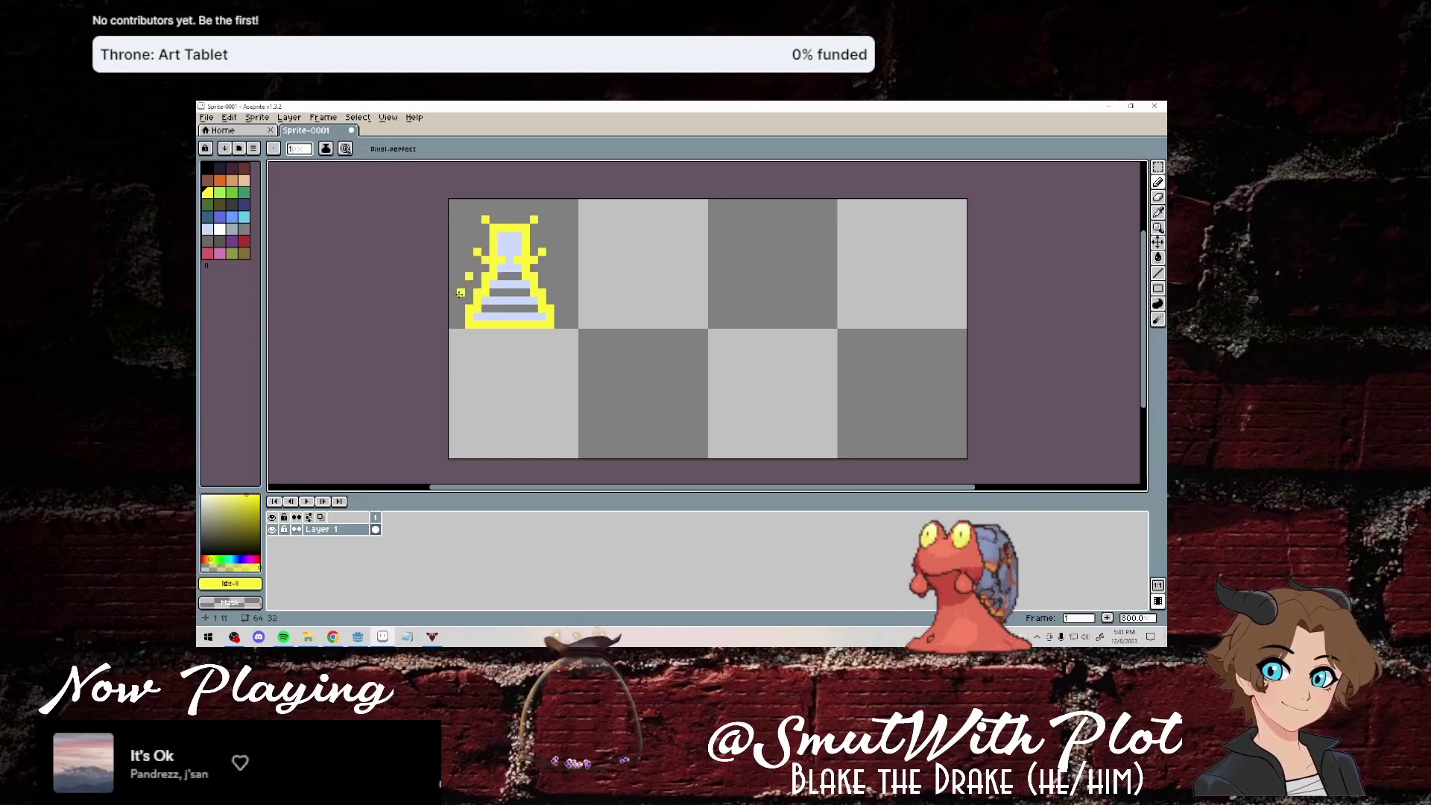
{"action": "left_click", "coordinate": [558, 293]}
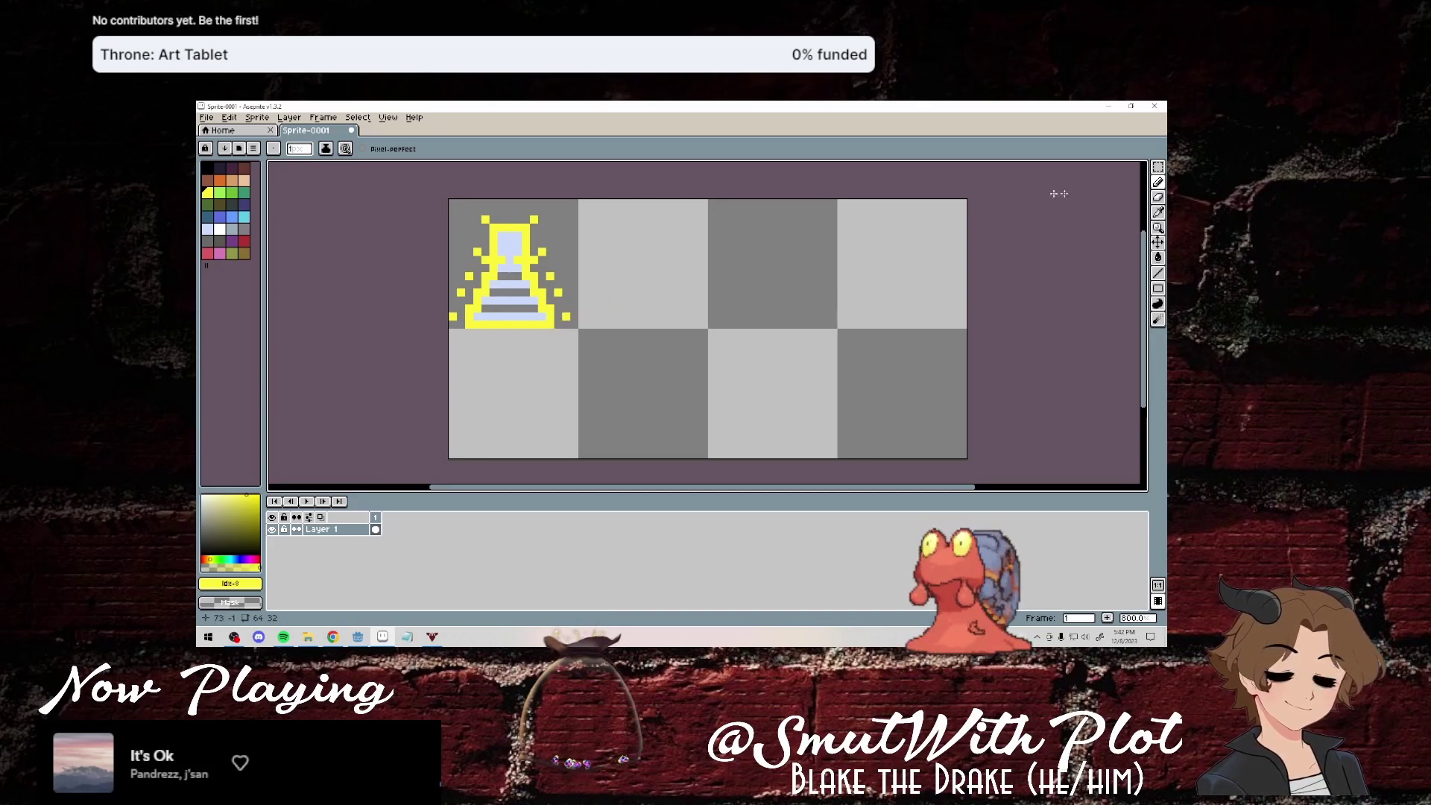
Select the pedestal's right half and nudge it one pixel right.
{"action": "key", "text": "m"}
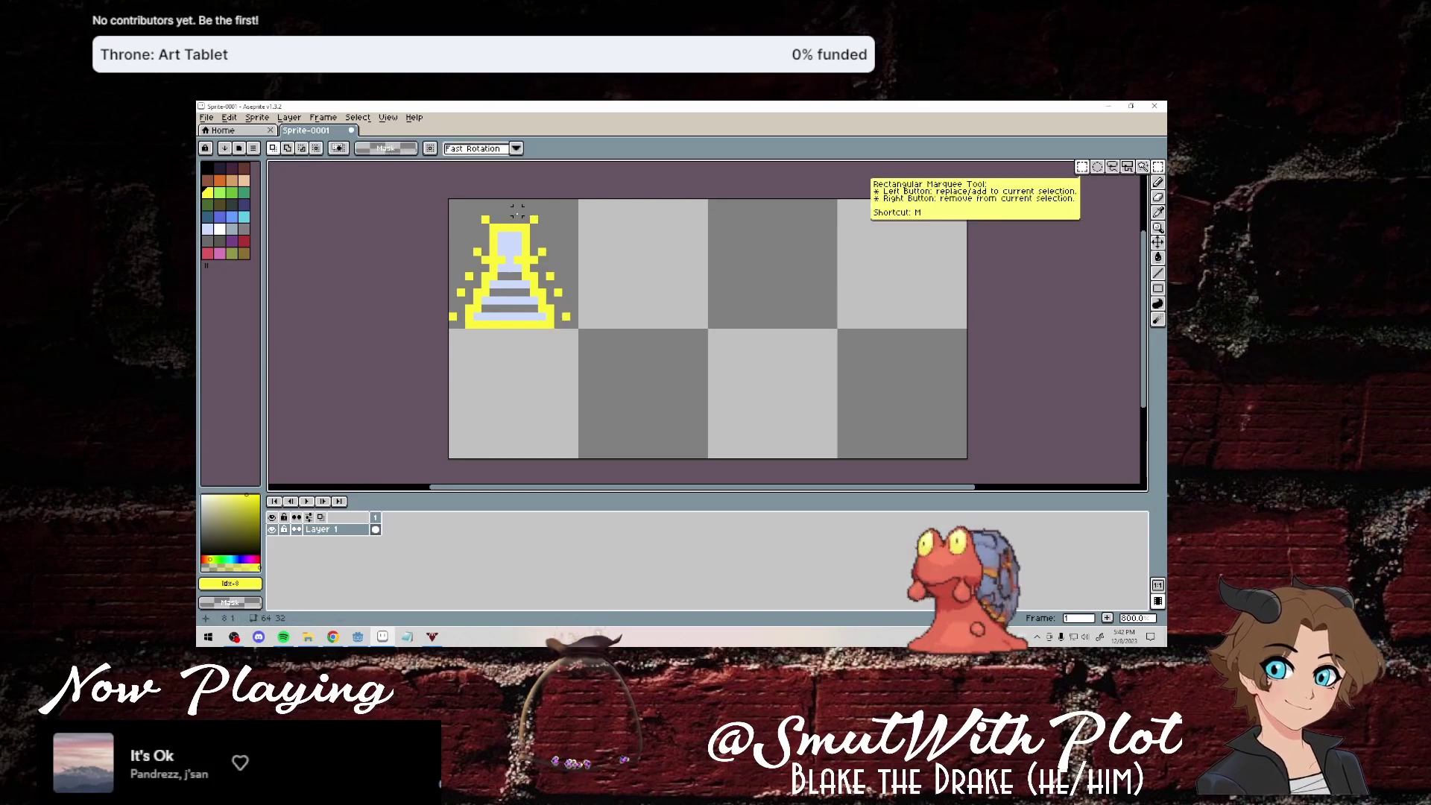
{"action": "left_click_drag", "start_coordinate": [515, 207], "coordinate": [575, 329]}
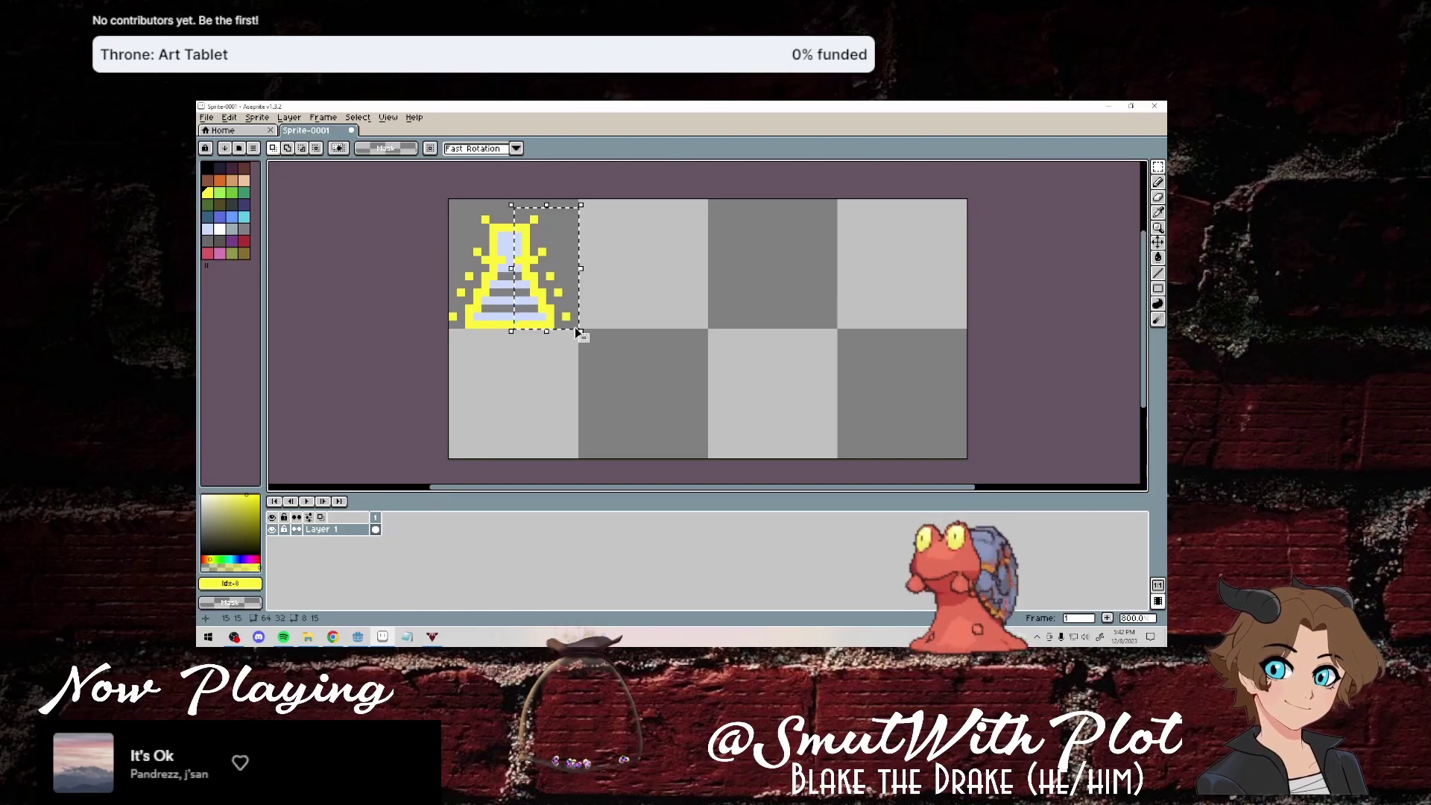
{"action": "key", "text": "Right"}
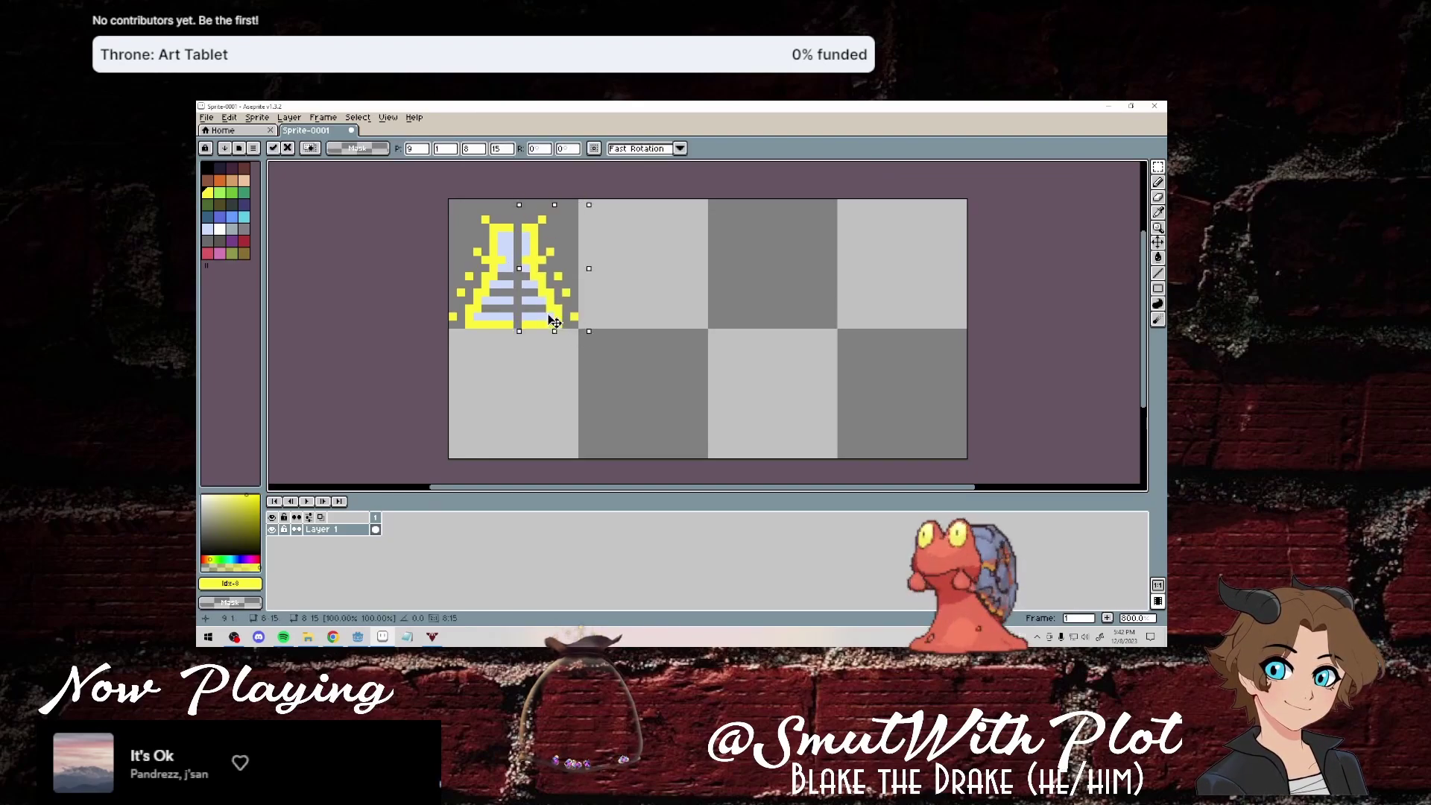
{"action": "left_click", "coordinate": [517, 349]}
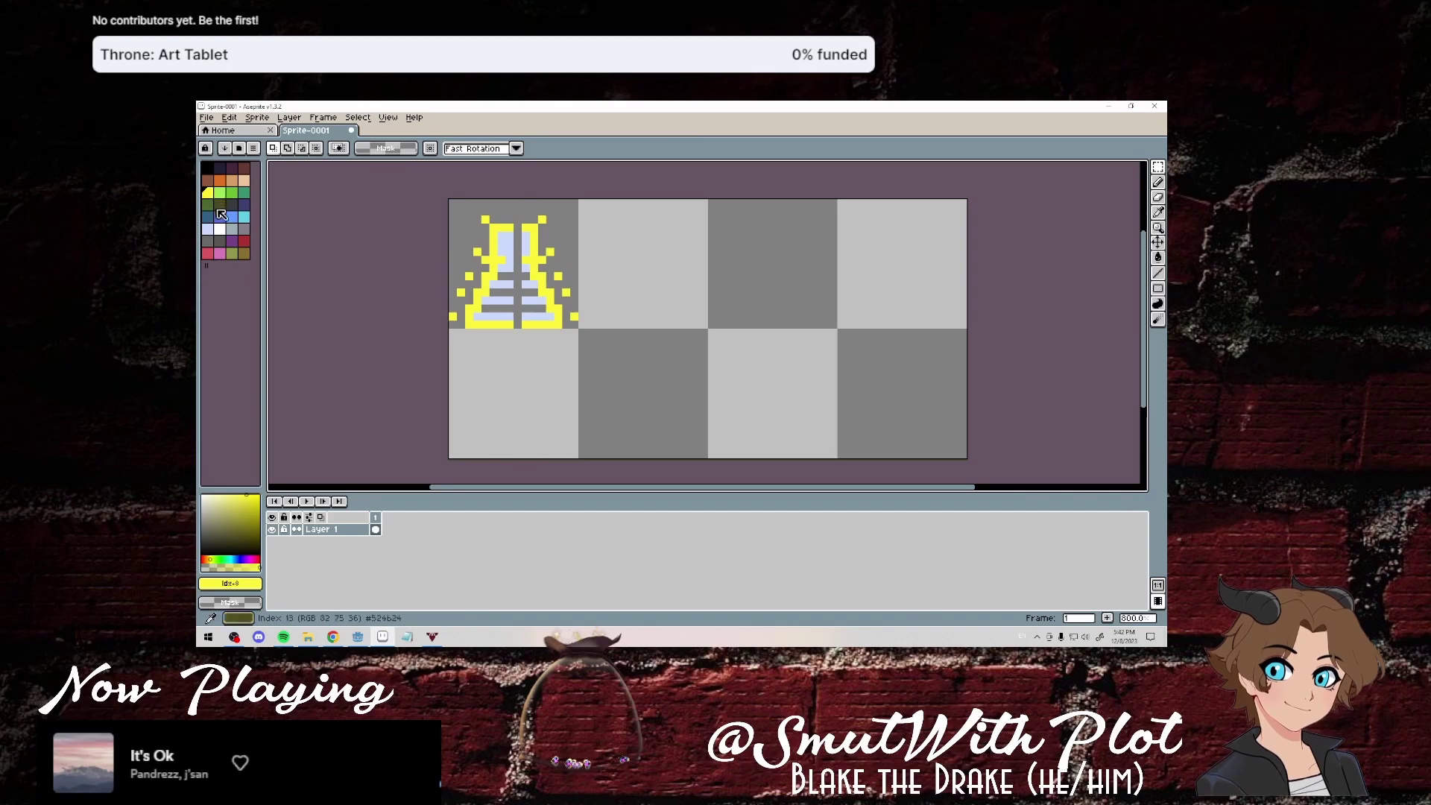
Fill the pedestal's widened centre gap with pale blue.
{"action": "left_click", "coordinate": [506, 257], "text": "alt"}
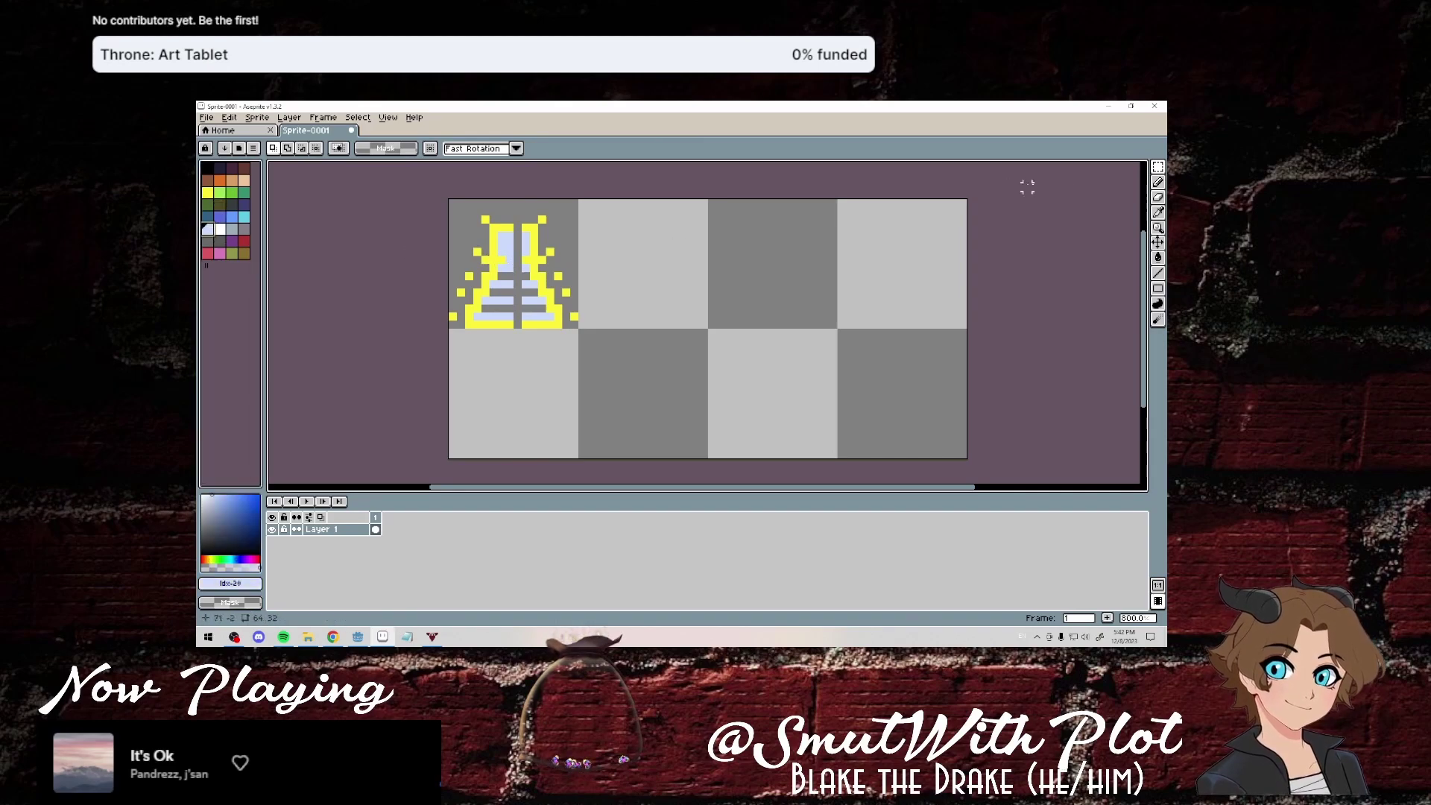
{"action": "left_click", "coordinate": [1158, 182]}
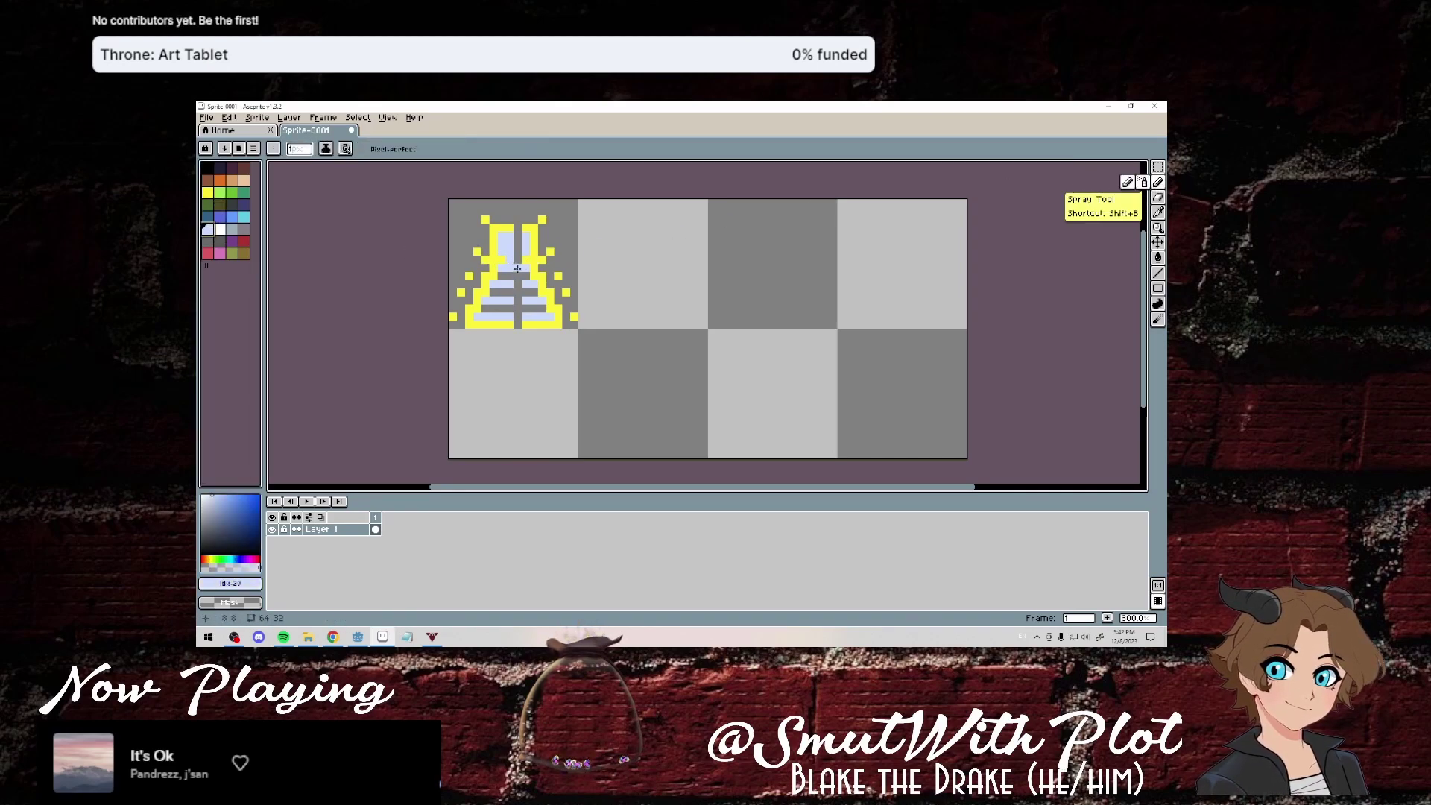
{"action": "left_click_drag", "start_coordinate": [517, 258], "coordinate": [518, 319]}
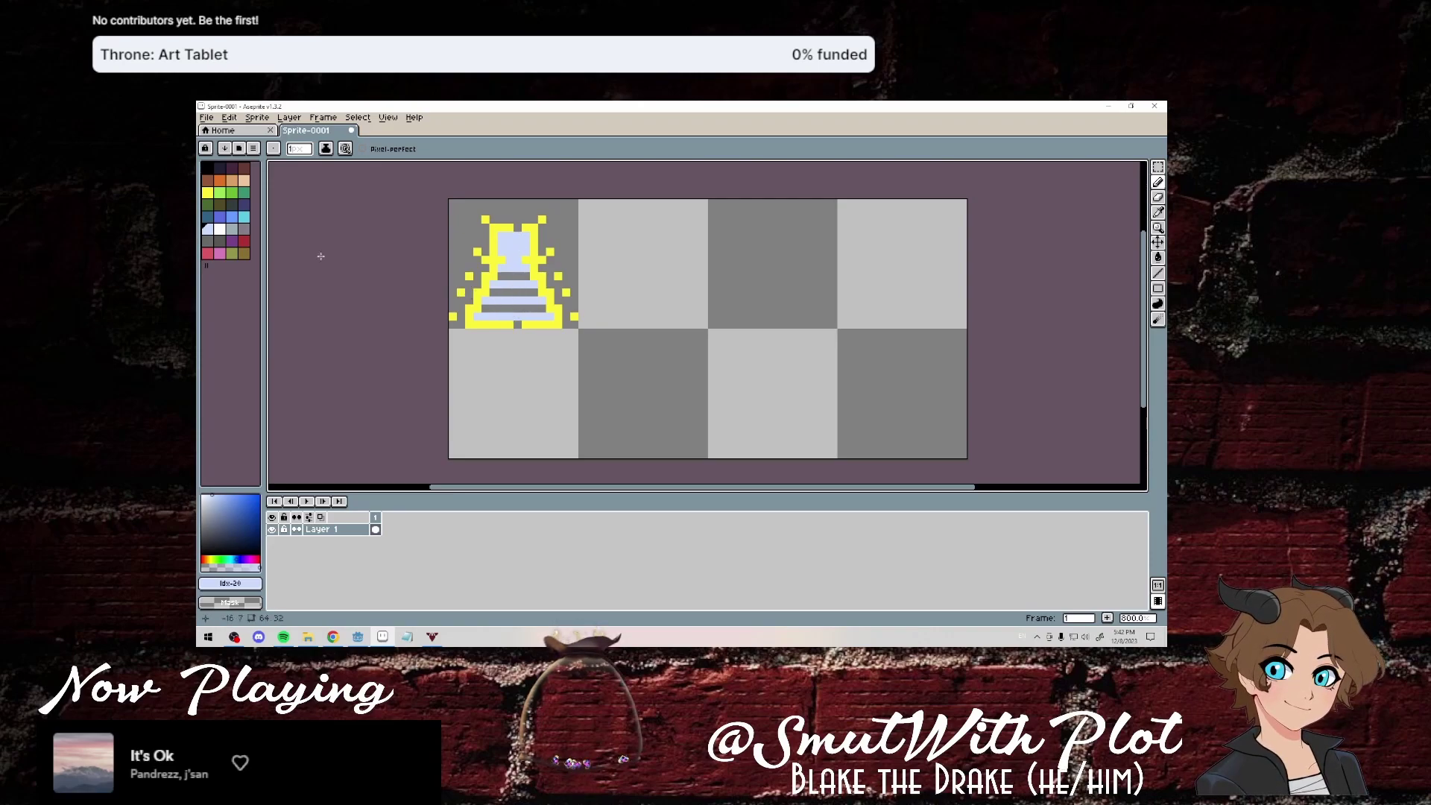
Fill the bottom notch and a row across the pedestal in yellow.
{"action": "left_click", "coordinate": [207, 192]}
{"action": "left_click", "coordinate": [517, 325]}
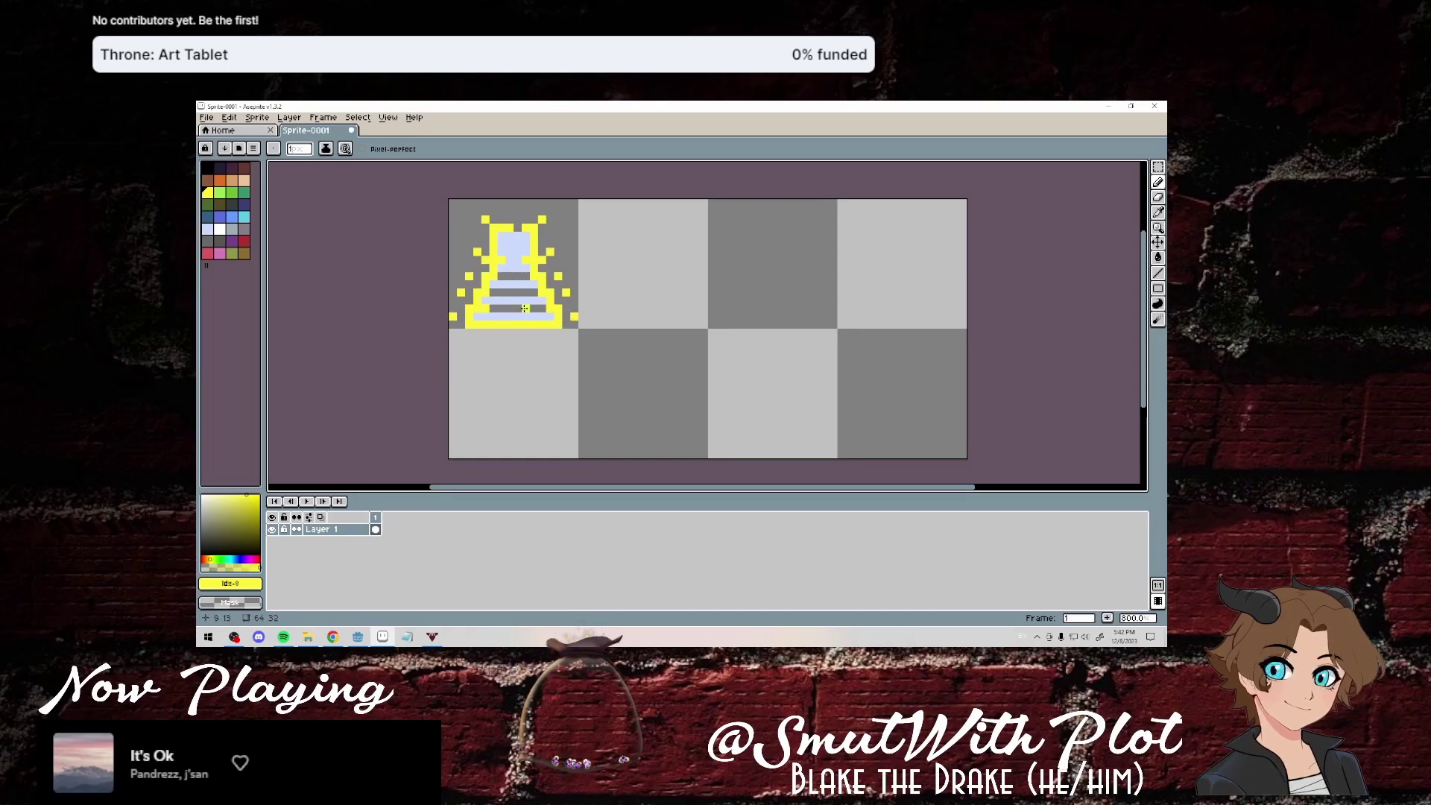
{"action": "left_click_drag", "start_coordinate": [538, 293], "coordinate": [495, 290]}
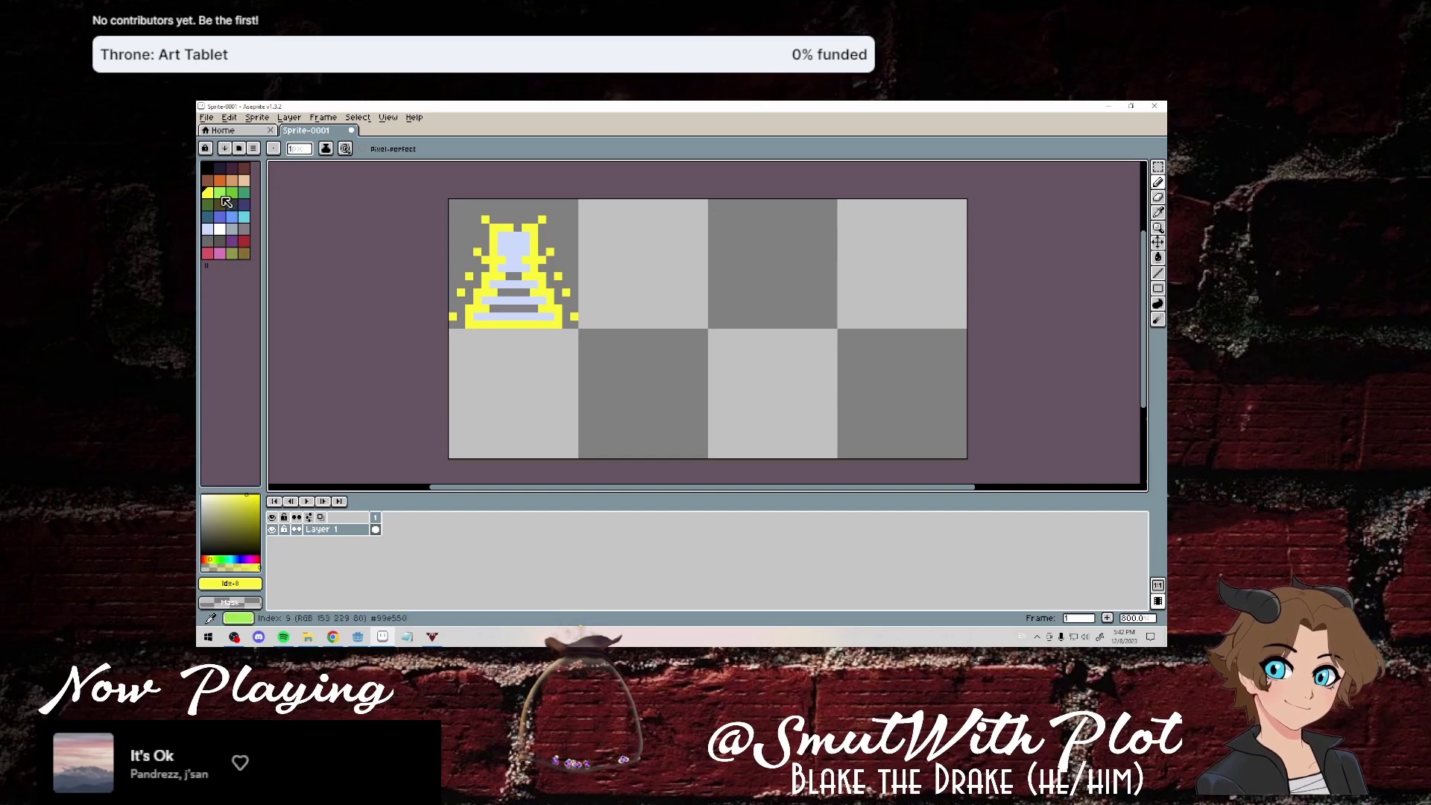
Draw the grey goblet's base line and mirrored lower curve.
{"action": "left_click", "coordinate": [244, 230]}
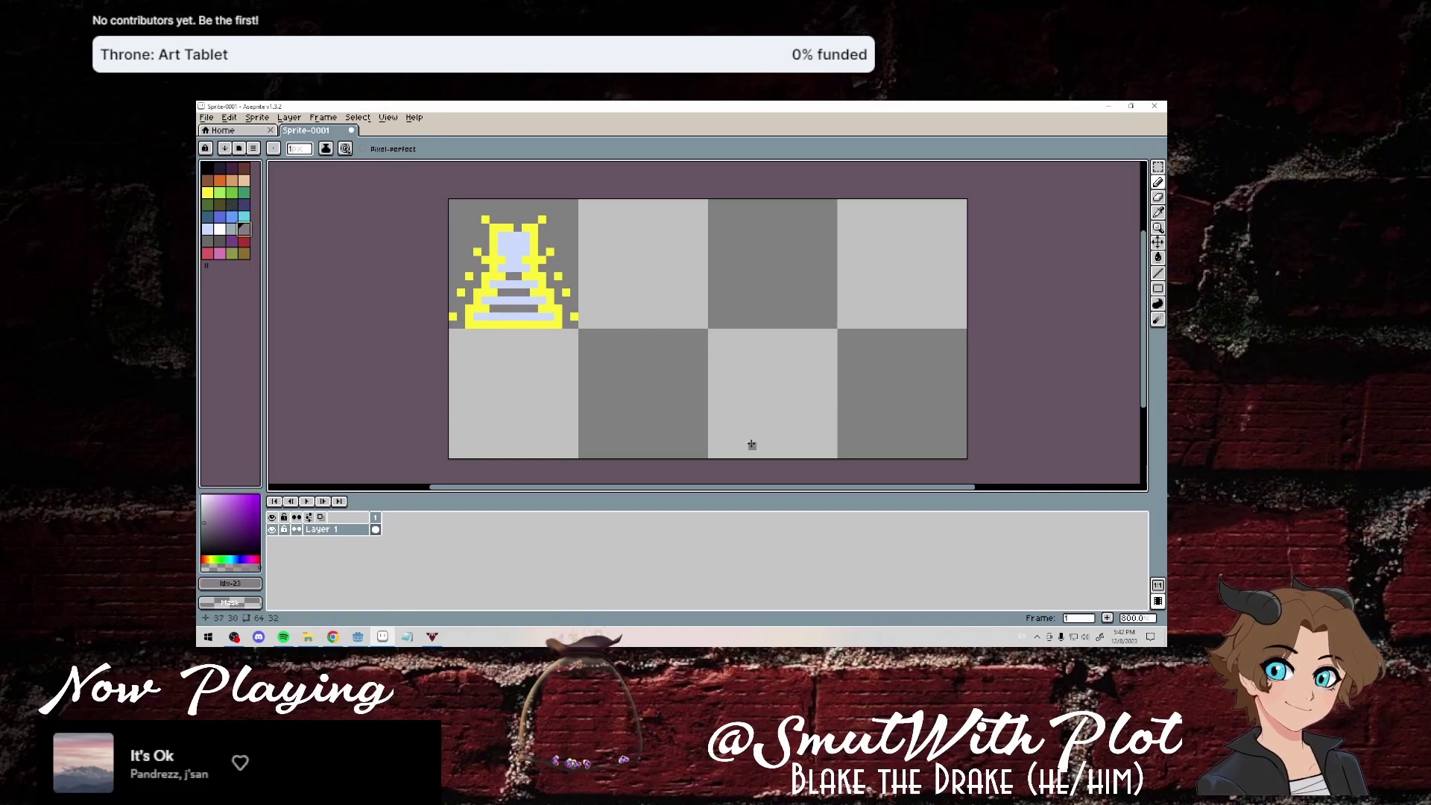
{"action": "left_click_drag", "start_coordinate": [721, 445], "coordinate": [817, 445], "text": "shift"}
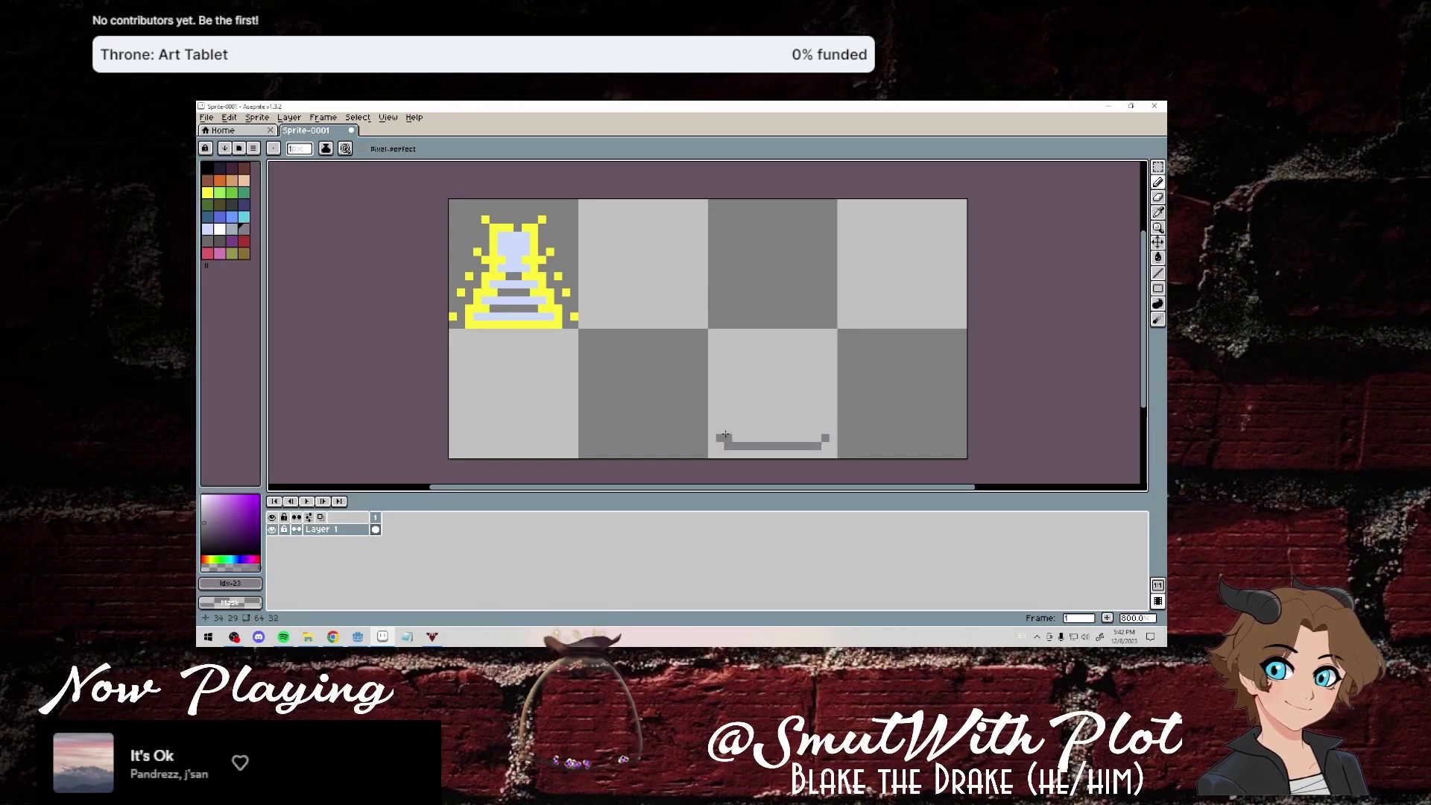
{"action": "left_click_drag", "start_coordinate": [729, 420], "coordinate": [729, 429]}
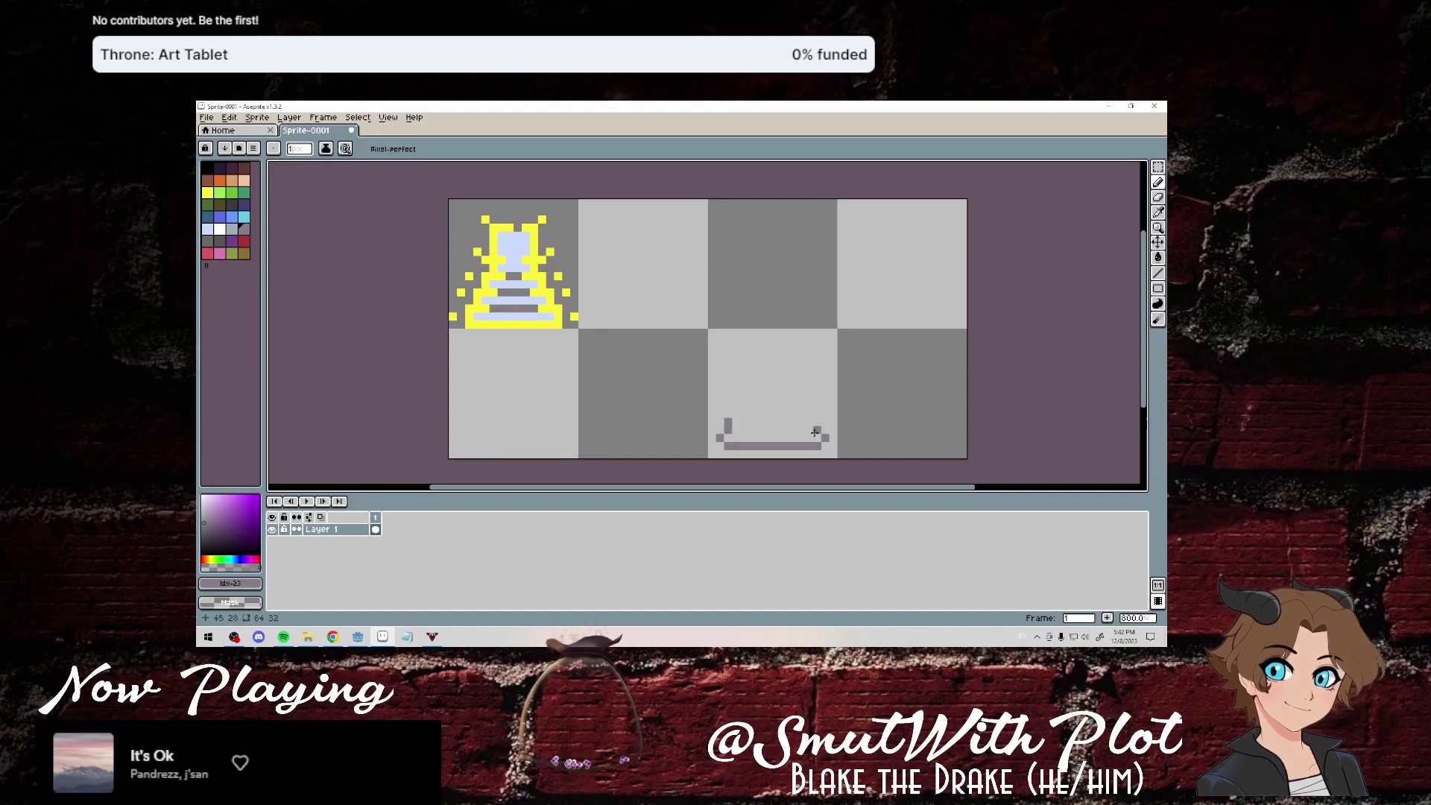
{"action": "left_click_drag", "start_coordinate": [818, 421], "coordinate": [818, 429]}
{"action": "left_click", "coordinate": [736, 413]}
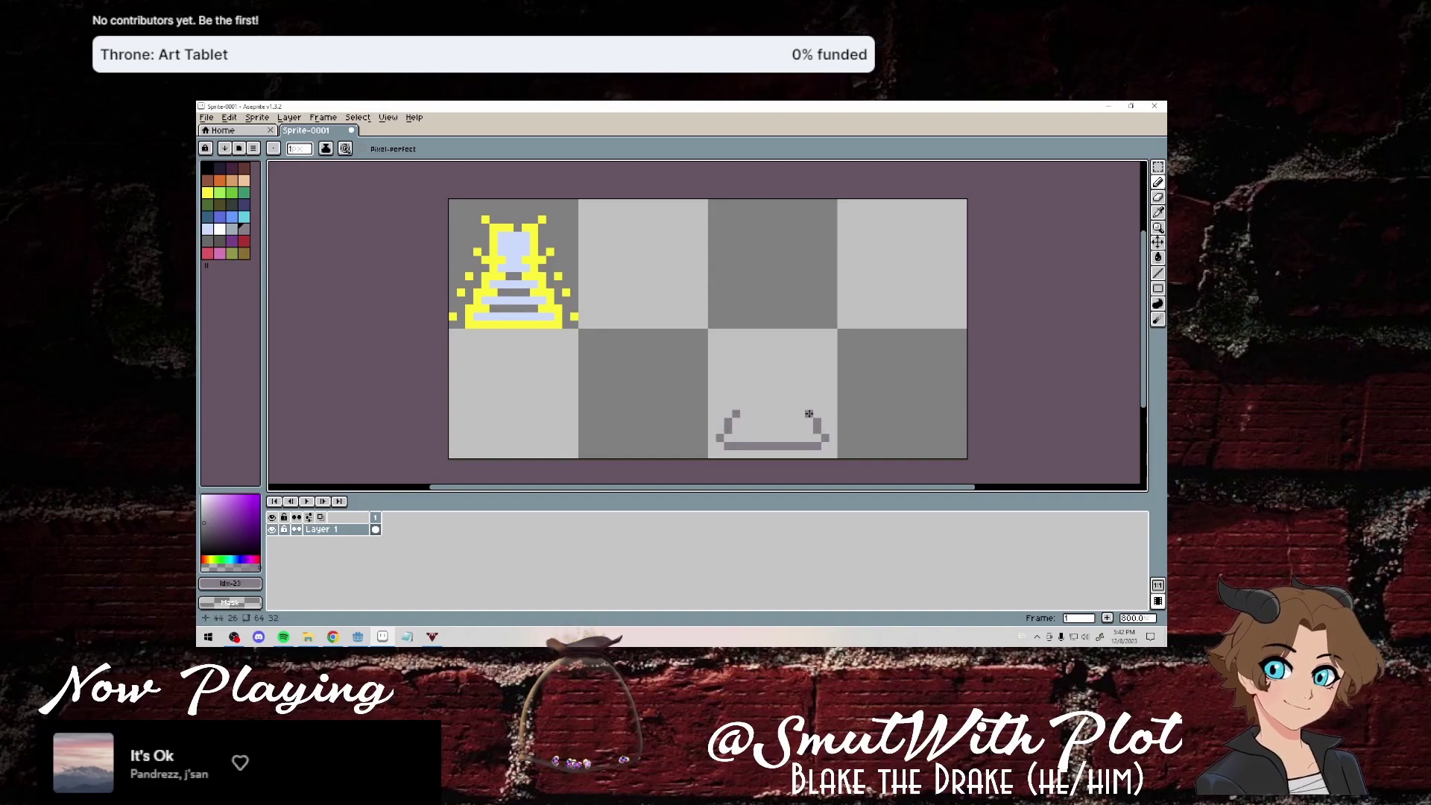
{"action": "left_click", "coordinate": [745, 405]}
{"action": "left_click", "coordinate": [800, 406]}
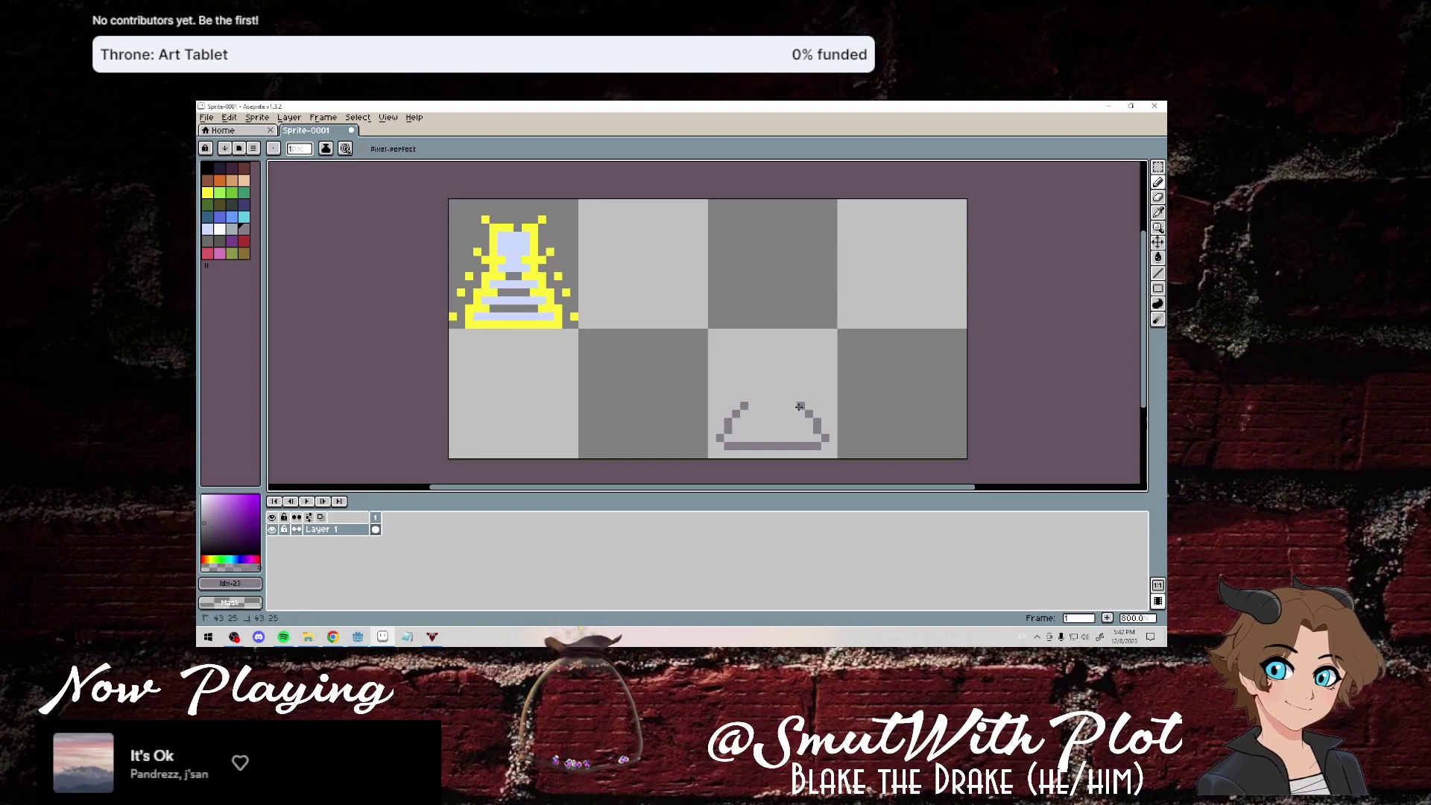
Draw the goblet's rising sides, top corner and lower rim in grey.
{"action": "left_click_drag", "start_coordinate": [731, 393], "coordinate": [720, 340]}
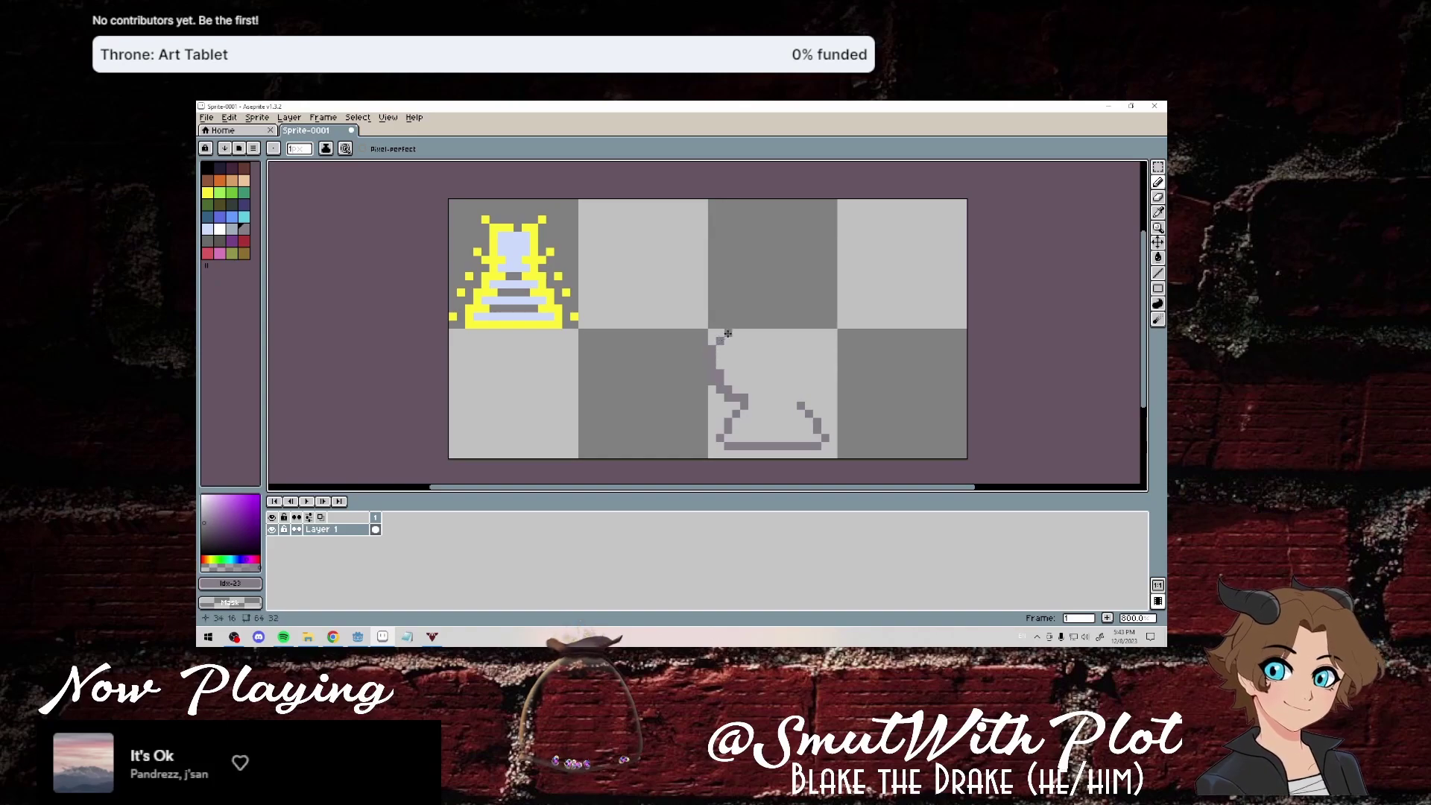
{"action": "left_click_drag", "start_coordinate": [827, 341], "coordinate": [824, 330]}
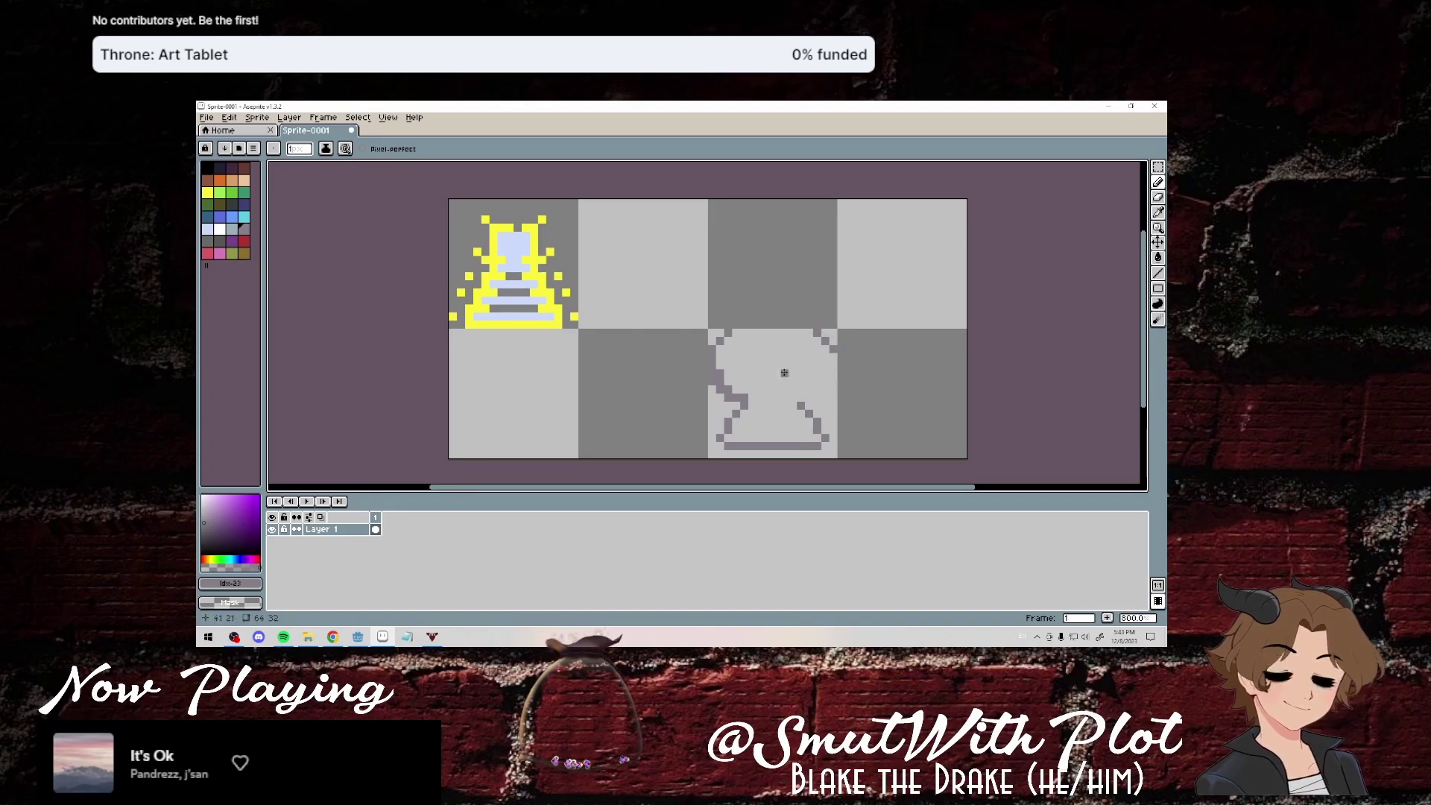
{"action": "left_click_drag", "start_coordinate": [734, 381], "coordinate": [833, 362]}
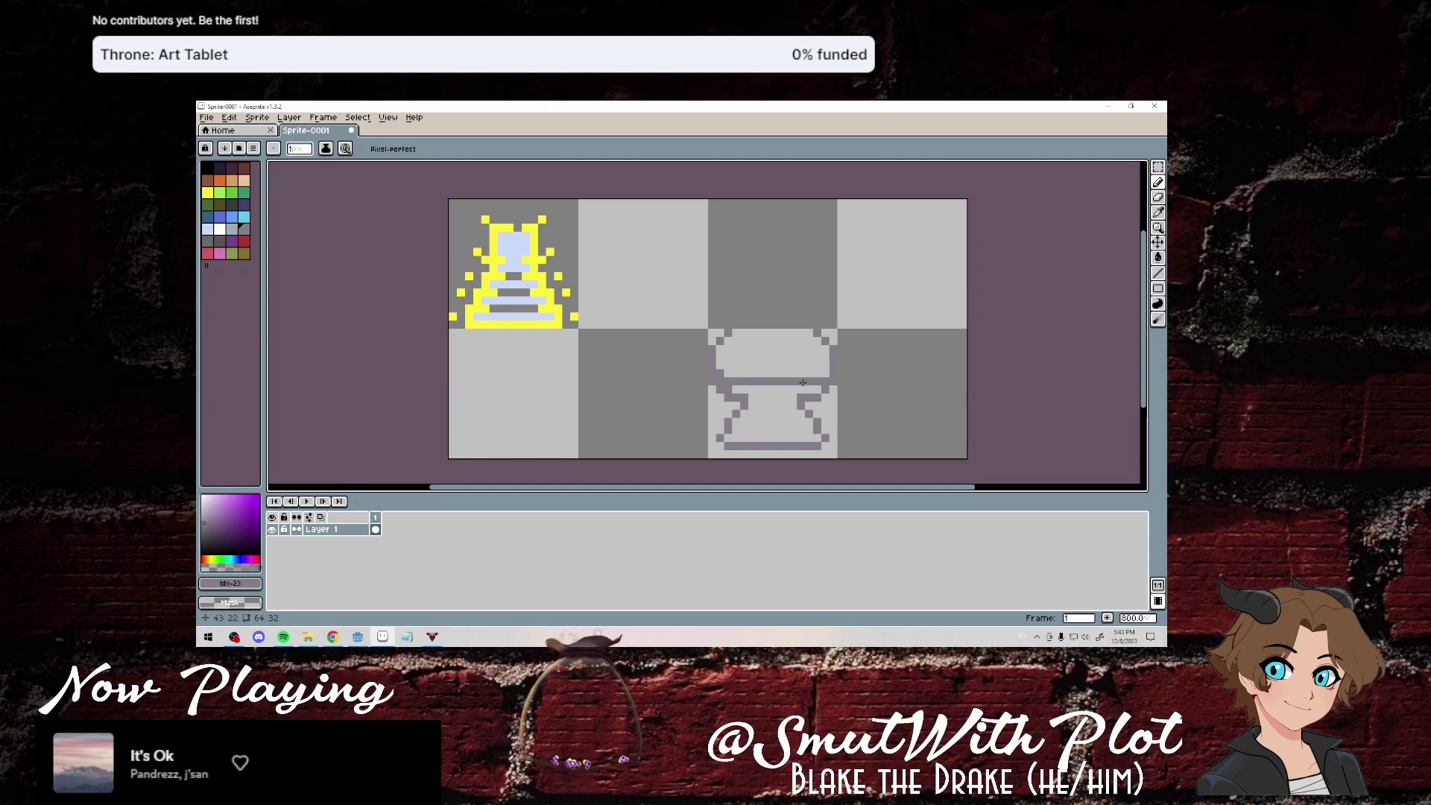
{"action": "left_click", "coordinate": [1158, 258]}
Undo the accidental background fill and erase the outline's top row.
{"action": "left_click", "coordinate": [817, 369]}
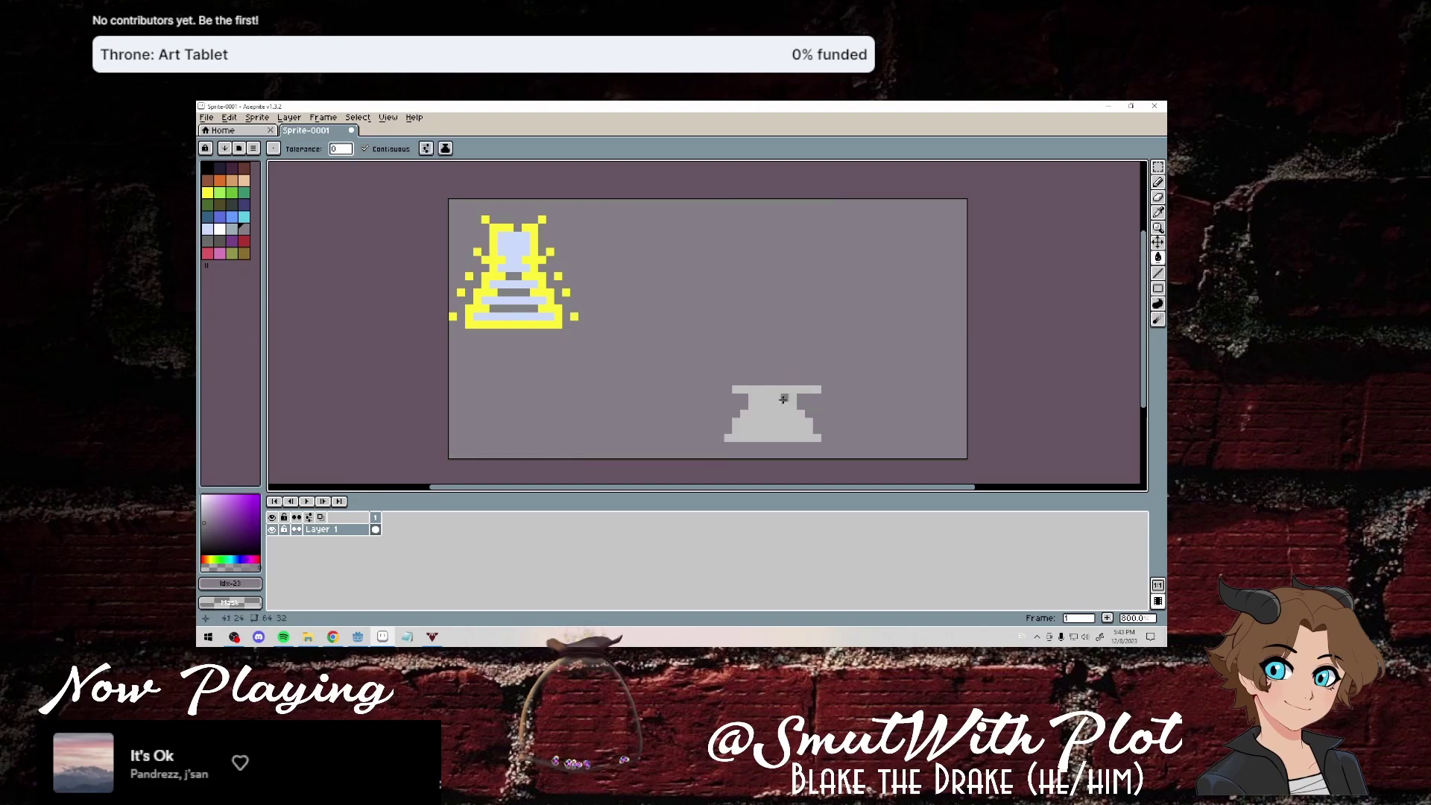
{"action": "key", "text": "ctrl+z"}
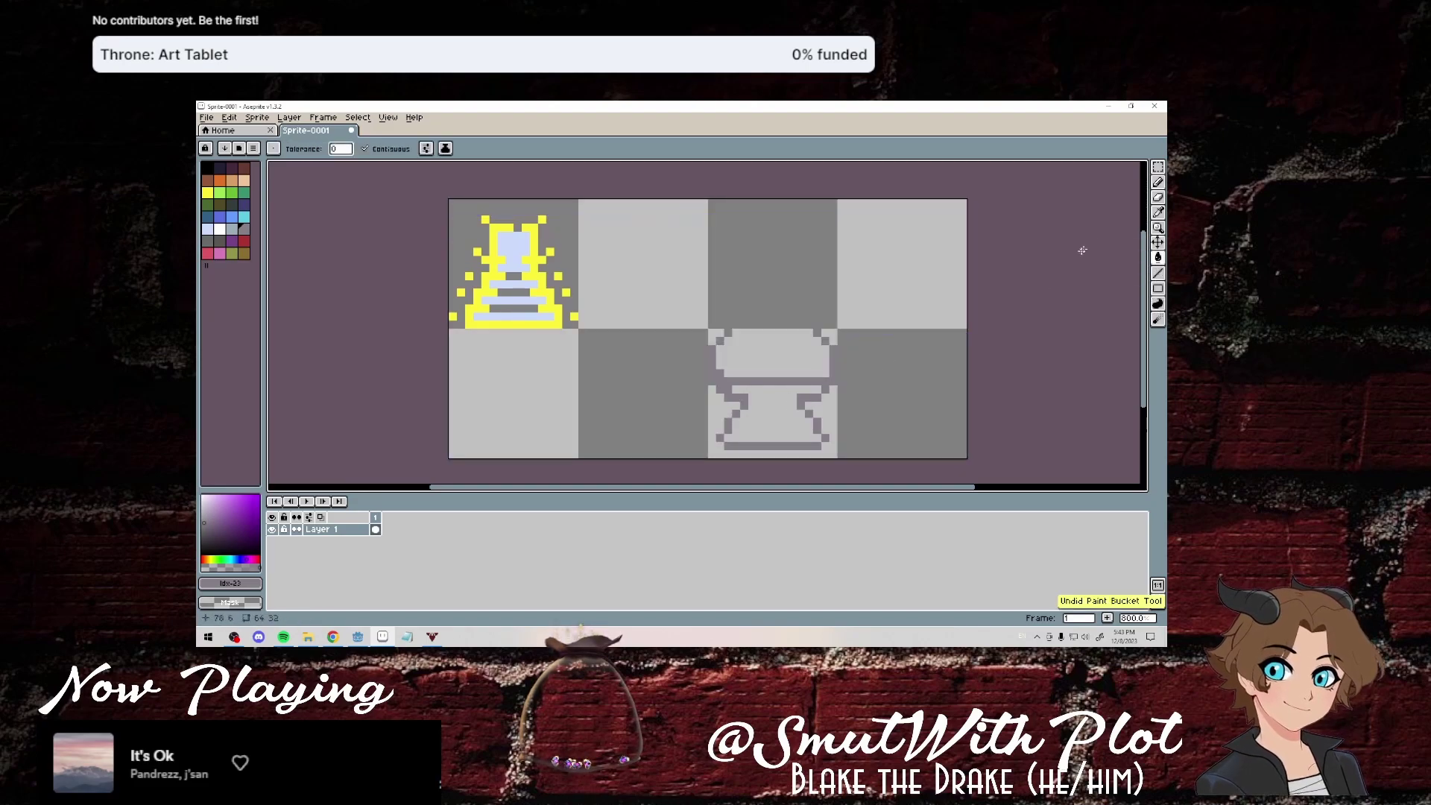
{"action": "left_click", "coordinate": [1159, 200]}
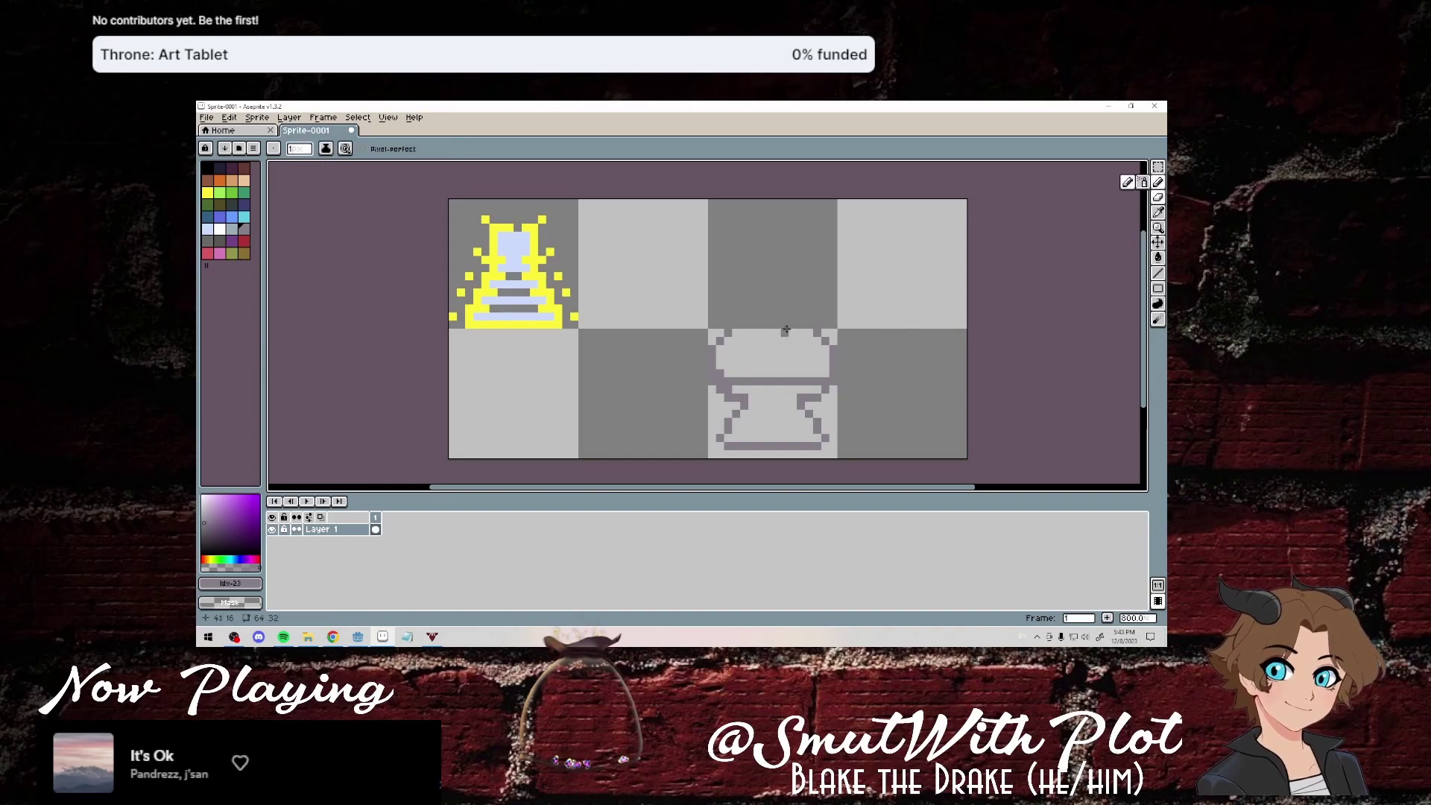
{"action": "left_click_drag", "start_coordinate": [744, 334], "coordinate": [808, 332]}
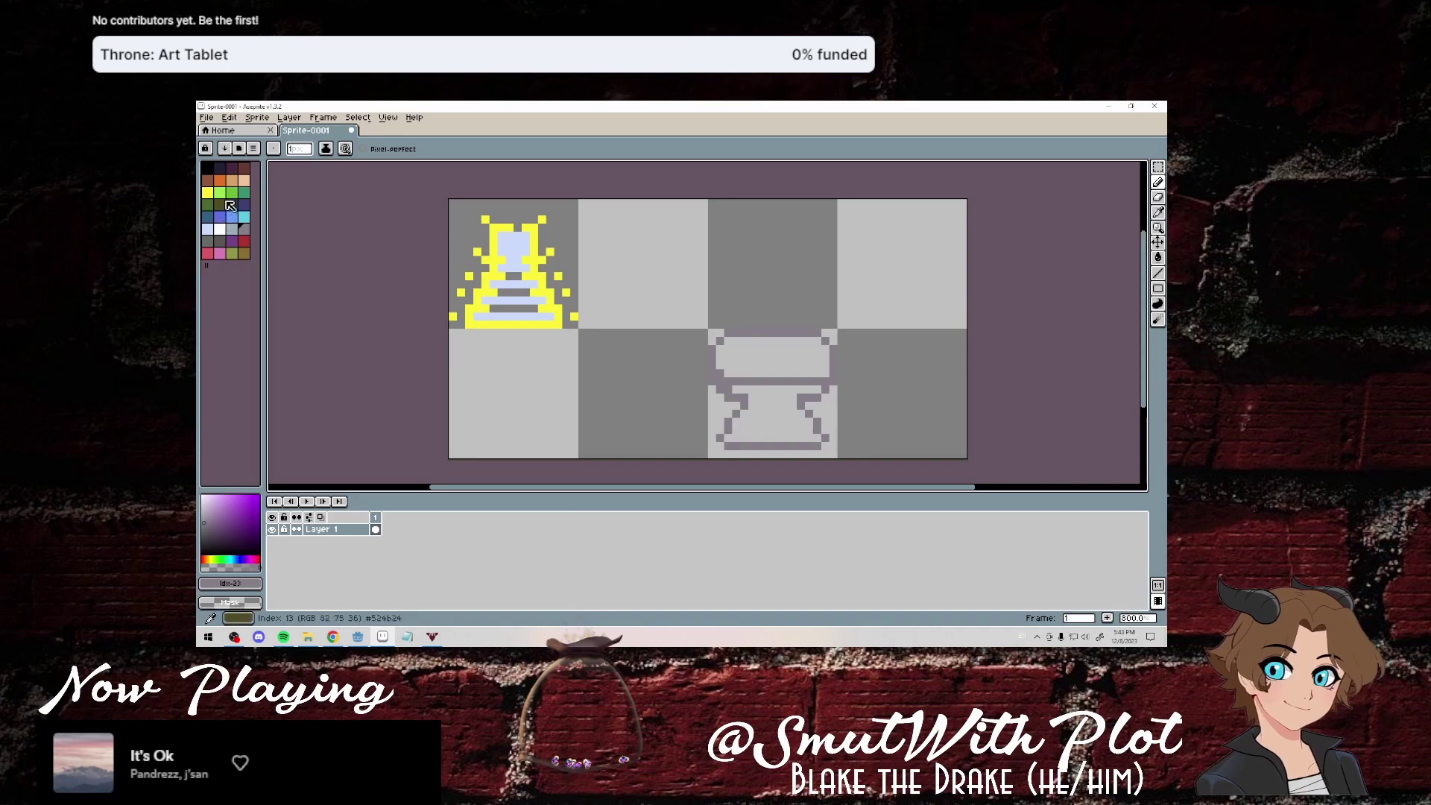
Retrace the goblet's outline in bright green.
{"action": "left_click", "coordinate": [220, 192]}
{"action": "mouse_move", "coordinate": [727, 332]}
{"action": "left_mouse_down"}
{"action": "mouse_move", "coordinate": [835, 366]}
{"action": "mouse_move", "coordinate": [835, 380]}
{"action": "mouse_move", "coordinate": [816, 419]}
{"action": "mouse_move", "coordinate": [730, 446]}
{"action": "left_mouse_up"}
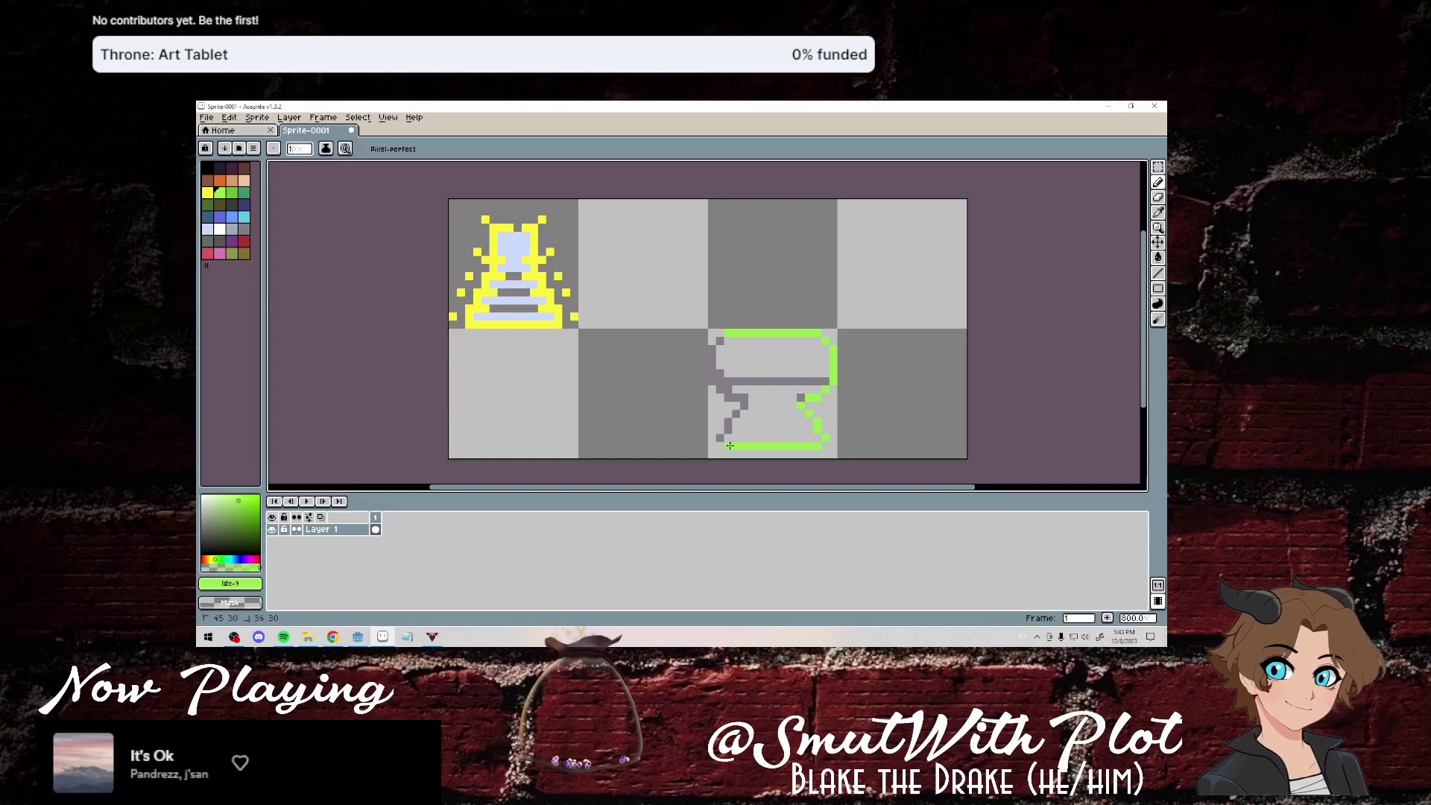
{"action": "mouse_move", "coordinate": [721, 431]}
{"action": "left_mouse_down"}
{"action": "mouse_move", "coordinate": [743, 406]}
{"action": "mouse_move", "coordinate": [718, 376]}
{"action": "mouse_move", "coordinate": [716, 343]}
{"action": "left_mouse_up"}
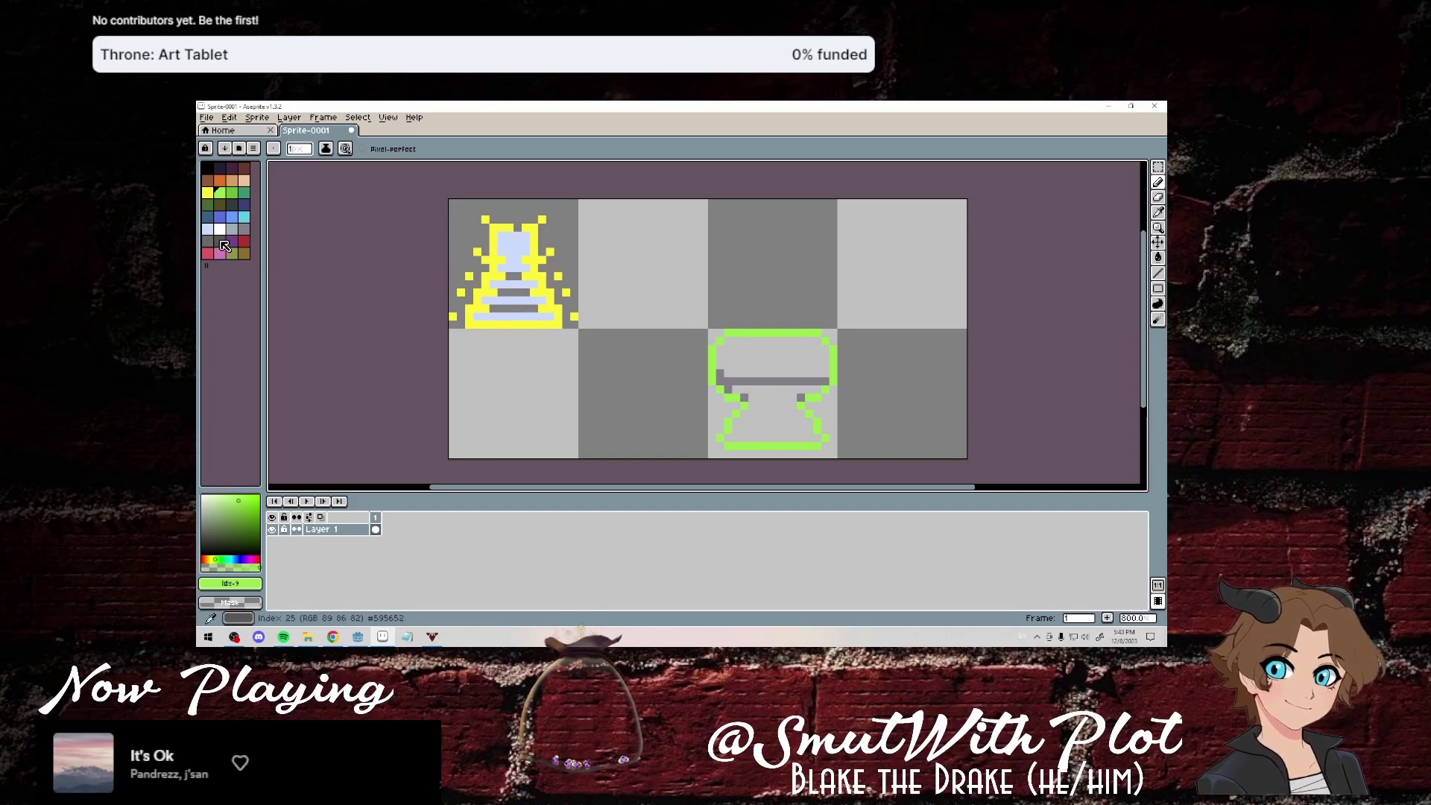
Flood-fill the goblet's lower and upper interior with grey.
{"action": "left_click", "coordinate": [243, 230]}
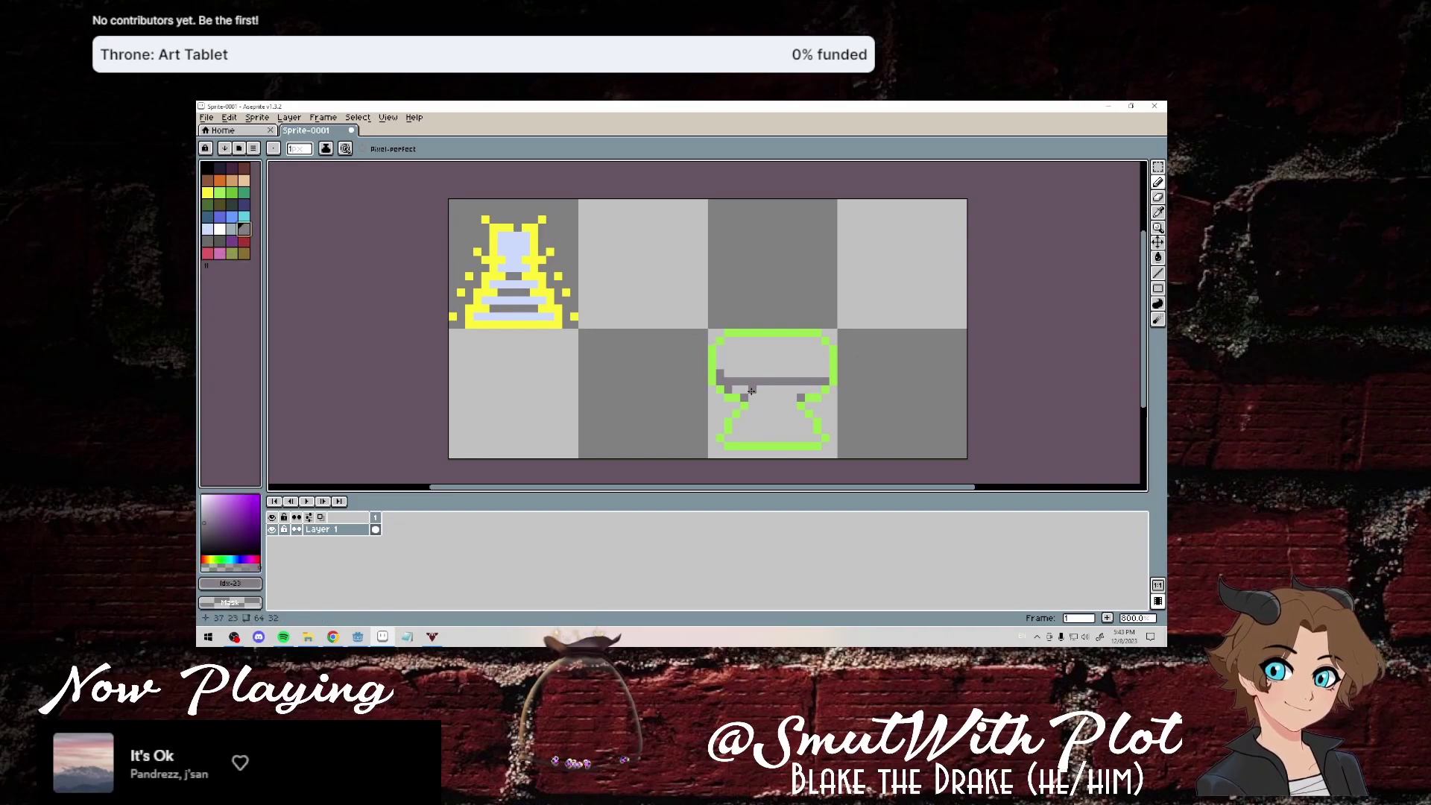
{"action": "left_click", "coordinate": [1158, 257]}
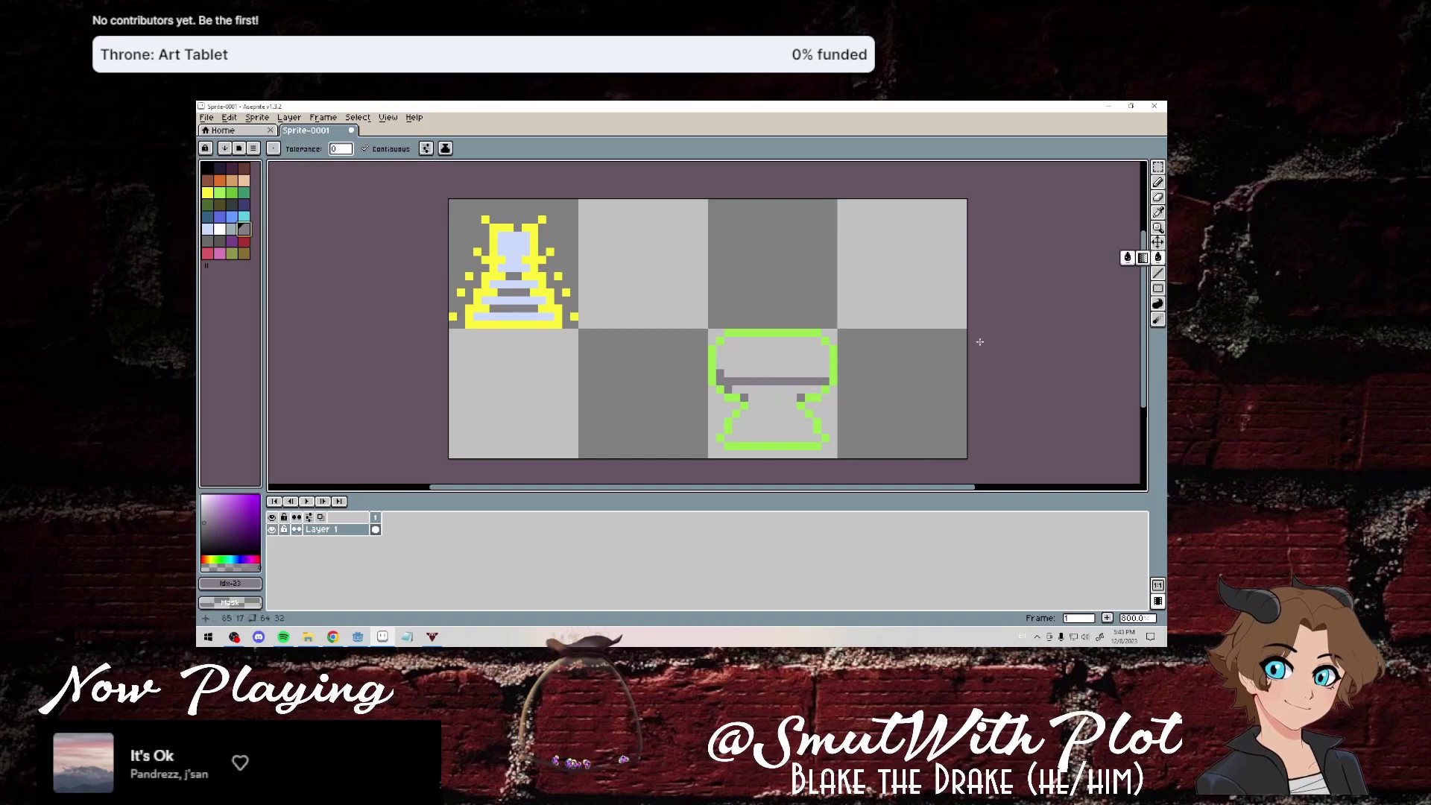
{"action": "left_click", "coordinate": [768, 421]}
{"action": "left_click", "coordinate": [773, 372]}
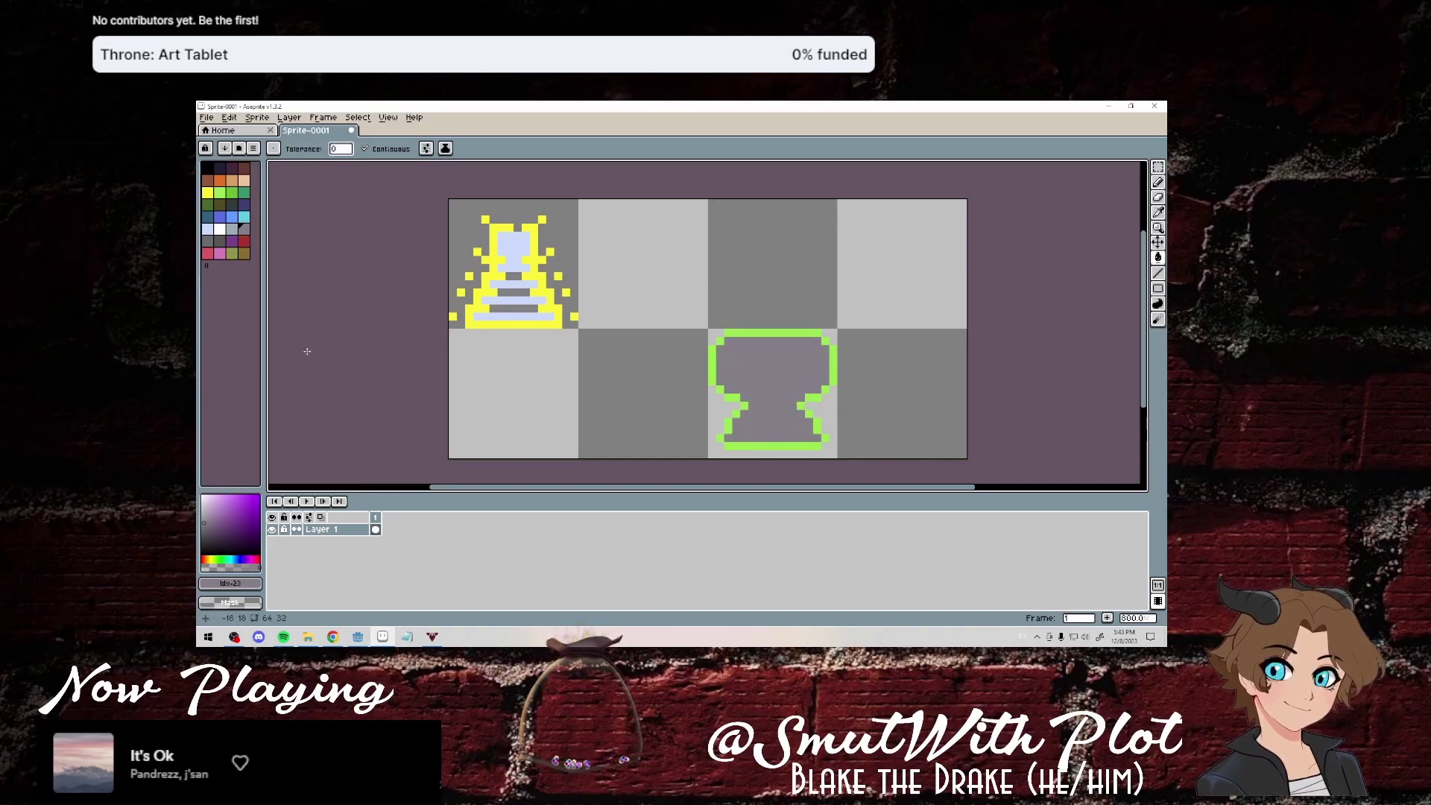
{"action": "left_click", "coordinate": [220, 180]}
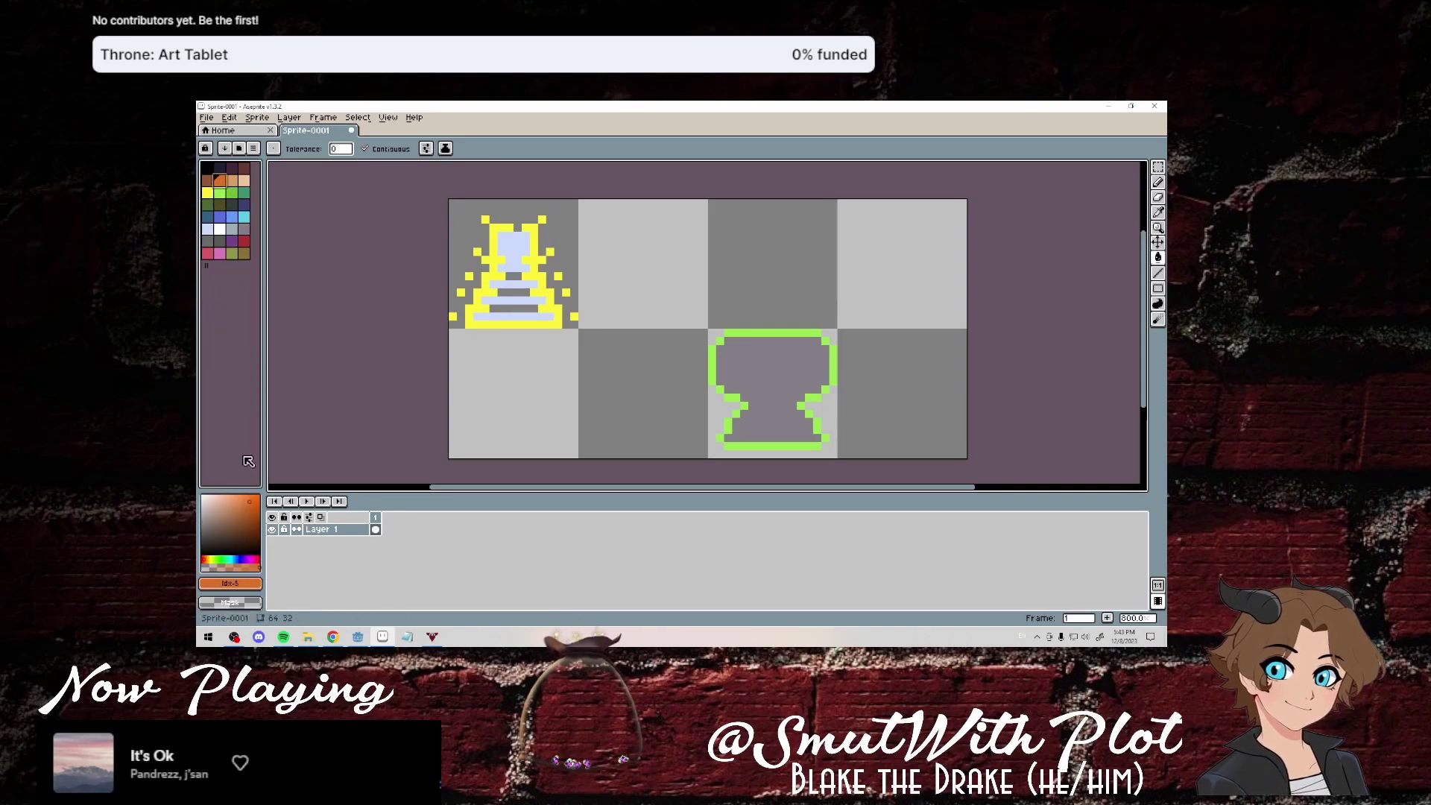
Mix a brighter, more saturated olive-yellow and fill the goblet's interior with it.
{"action": "left_click_drag", "start_coordinate": [230, 491], "coordinate": [230, 494]}
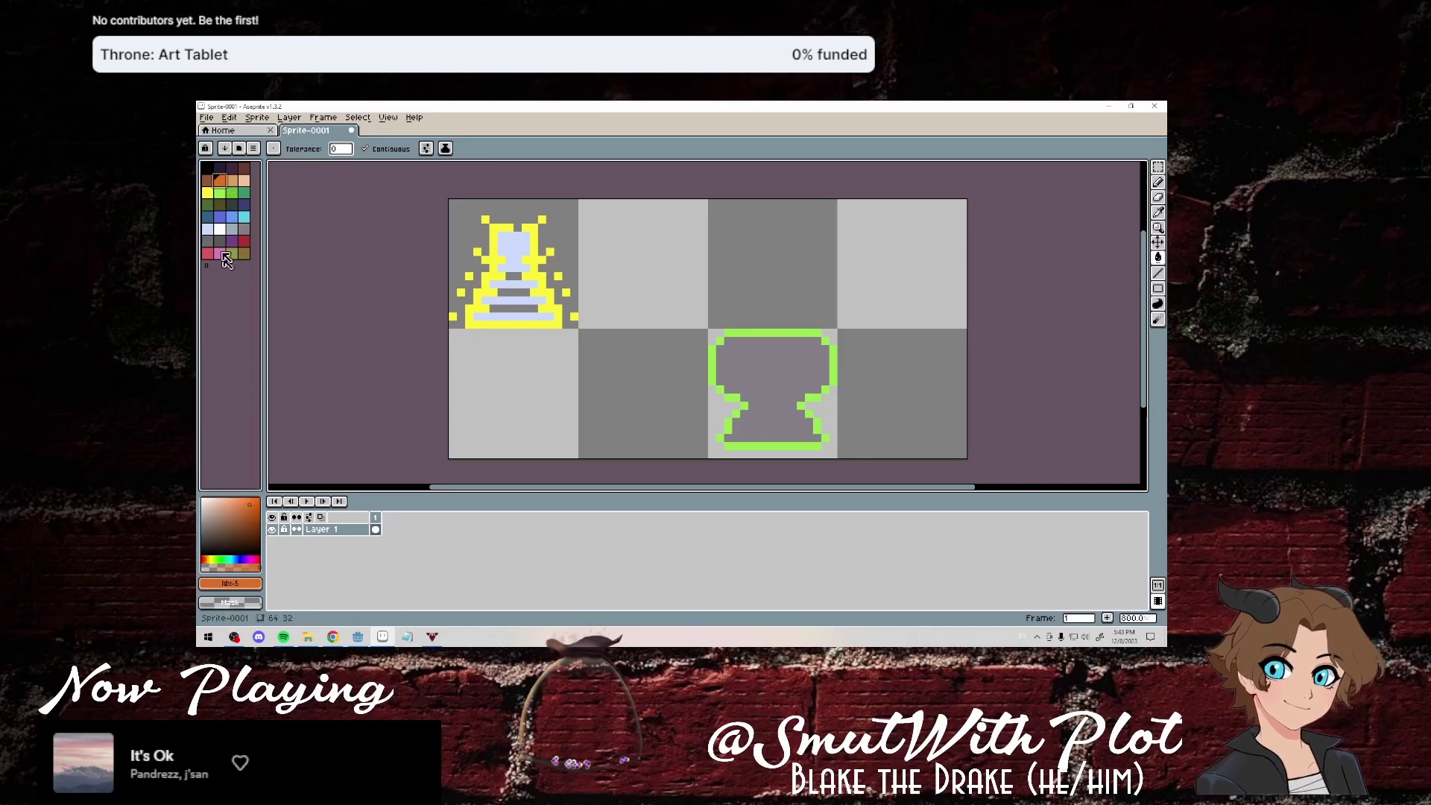
{"action": "left_click", "coordinate": [209, 560]}
{"action": "left_click", "coordinate": [253, 519]}
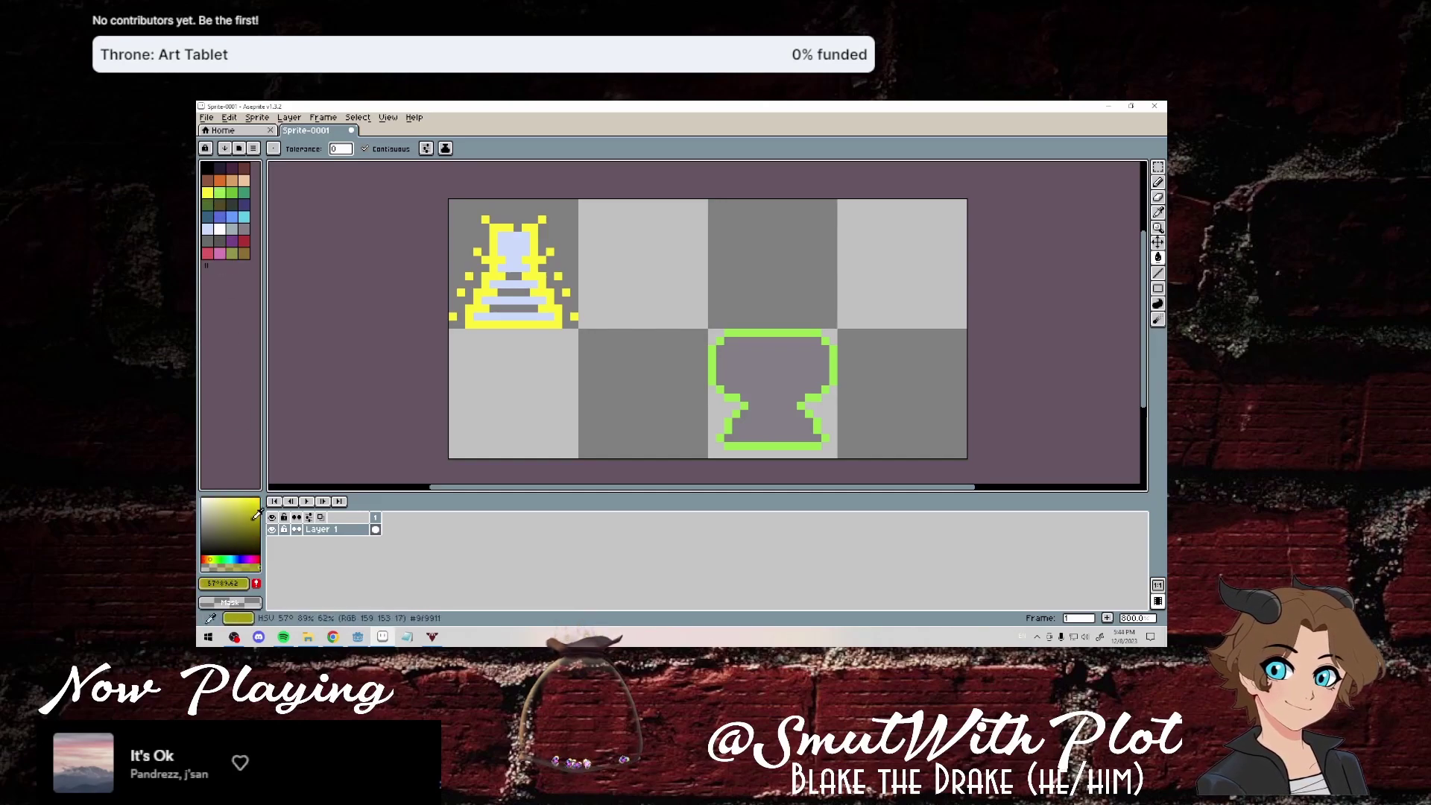
{"action": "left_click_drag", "start_coordinate": [257, 515], "coordinate": [261, 505]}
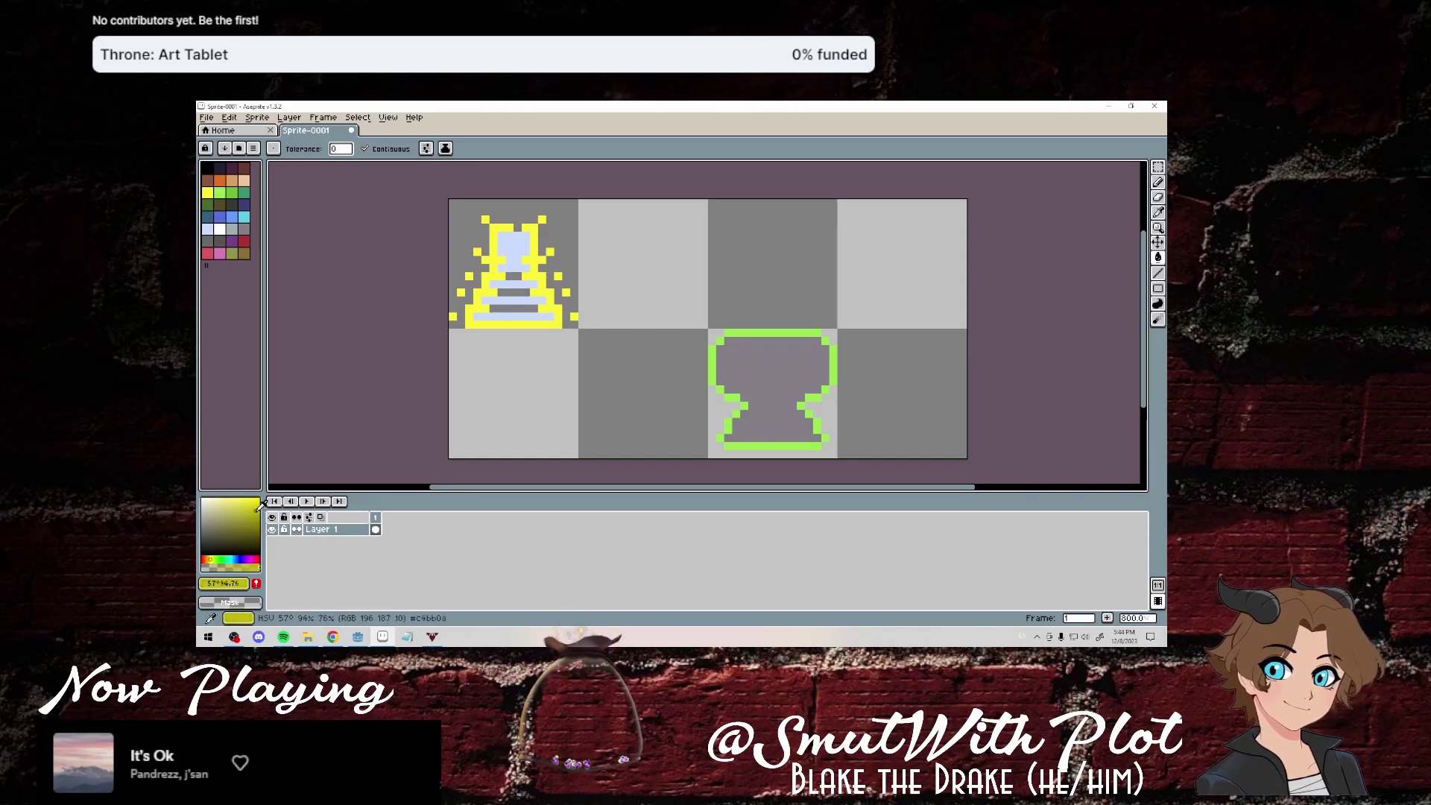
{"action": "left_click_drag", "start_coordinate": [259, 505], "coordinate": [261, 507]}
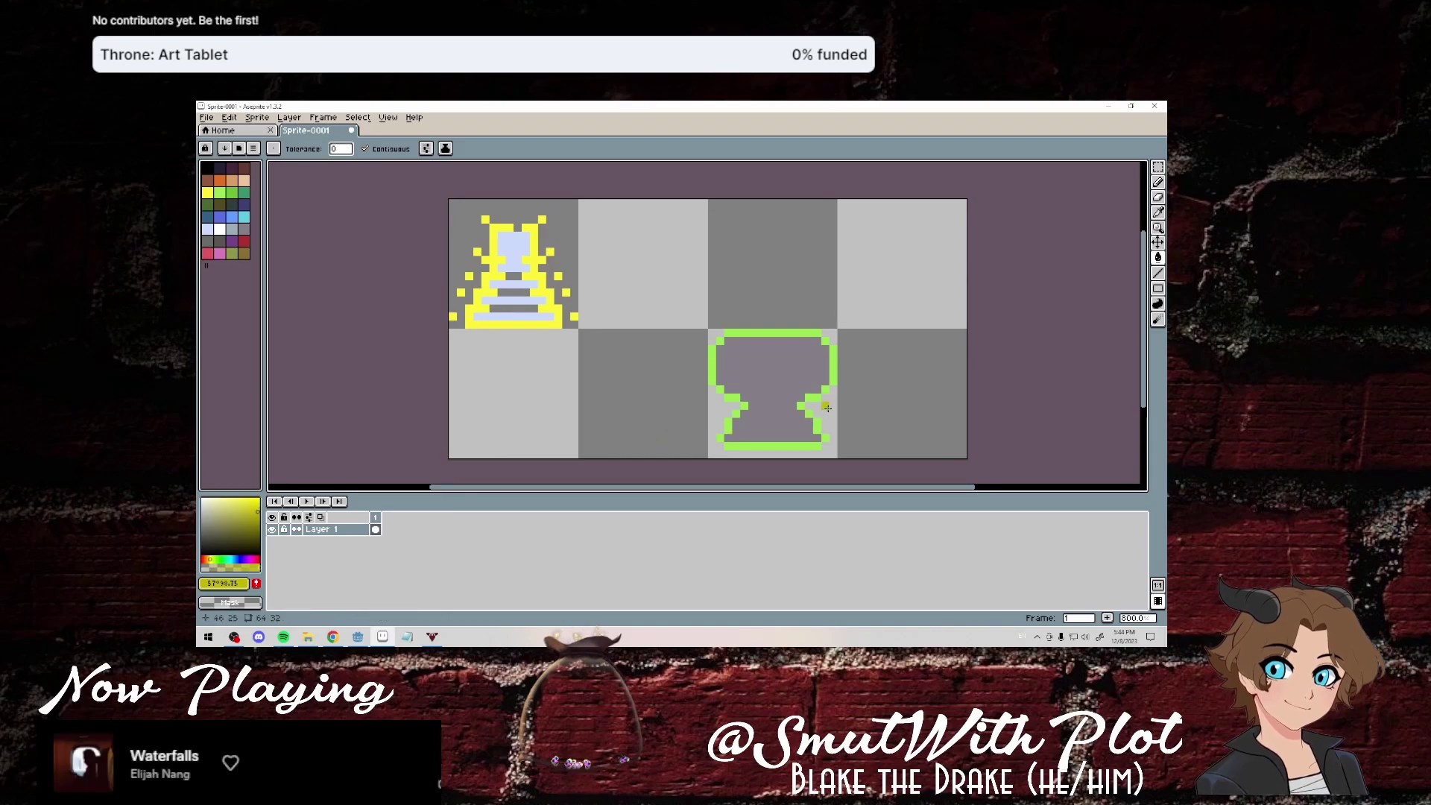
{"action": "left_click", "coordinate": [755, 417]}
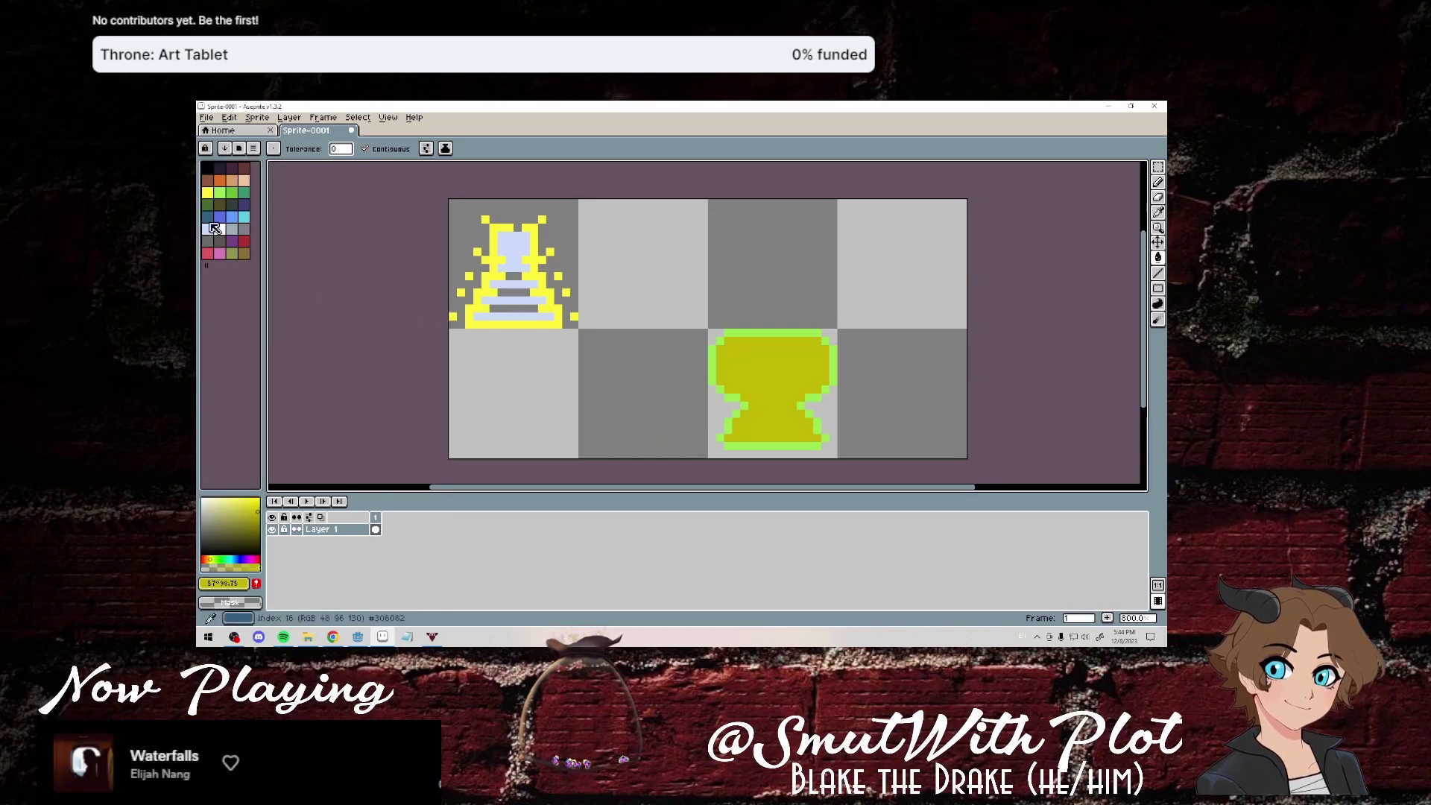
{"action": "left_click", "coordinate": [231, 207]}
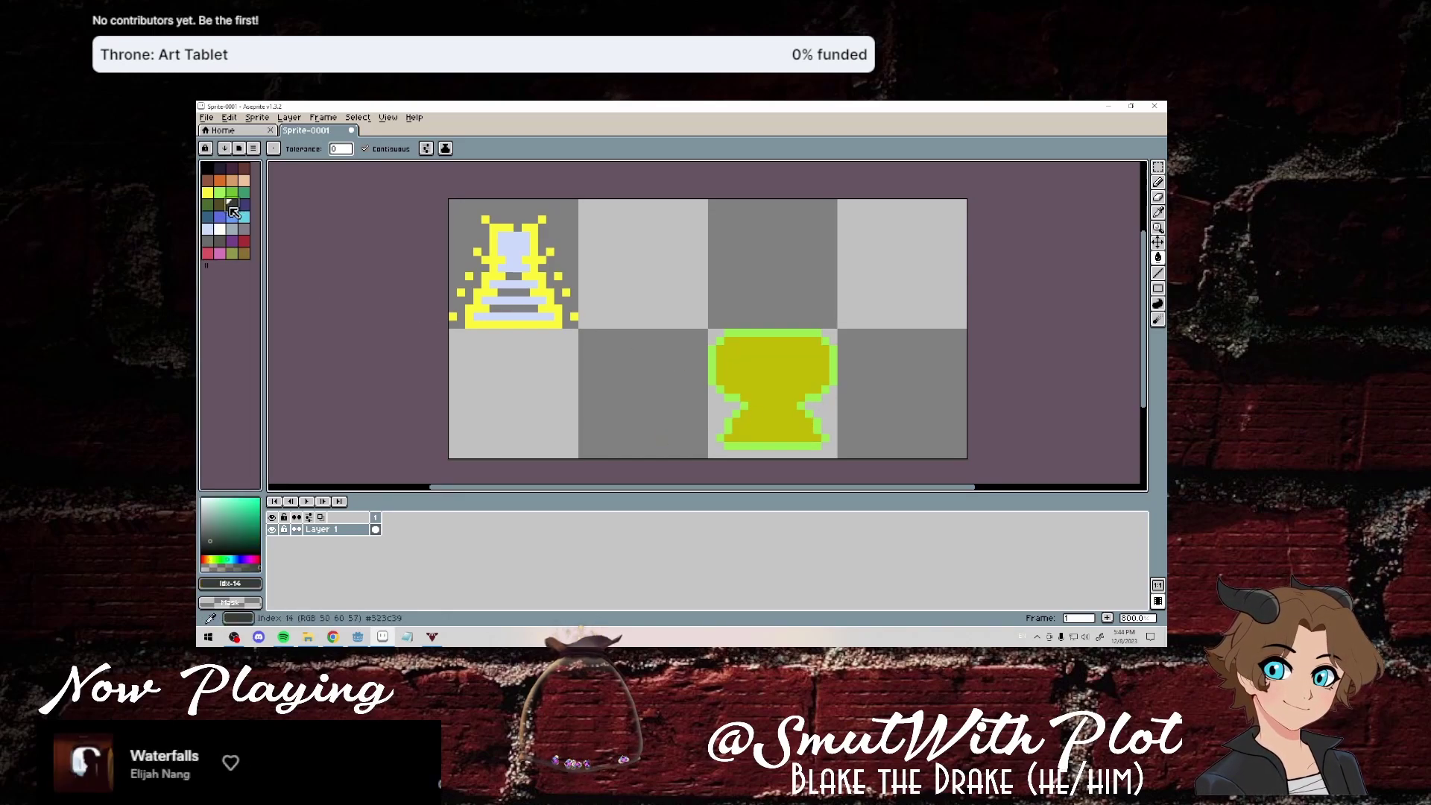
{"action": "left_click", "coordinate": [207, 168]}
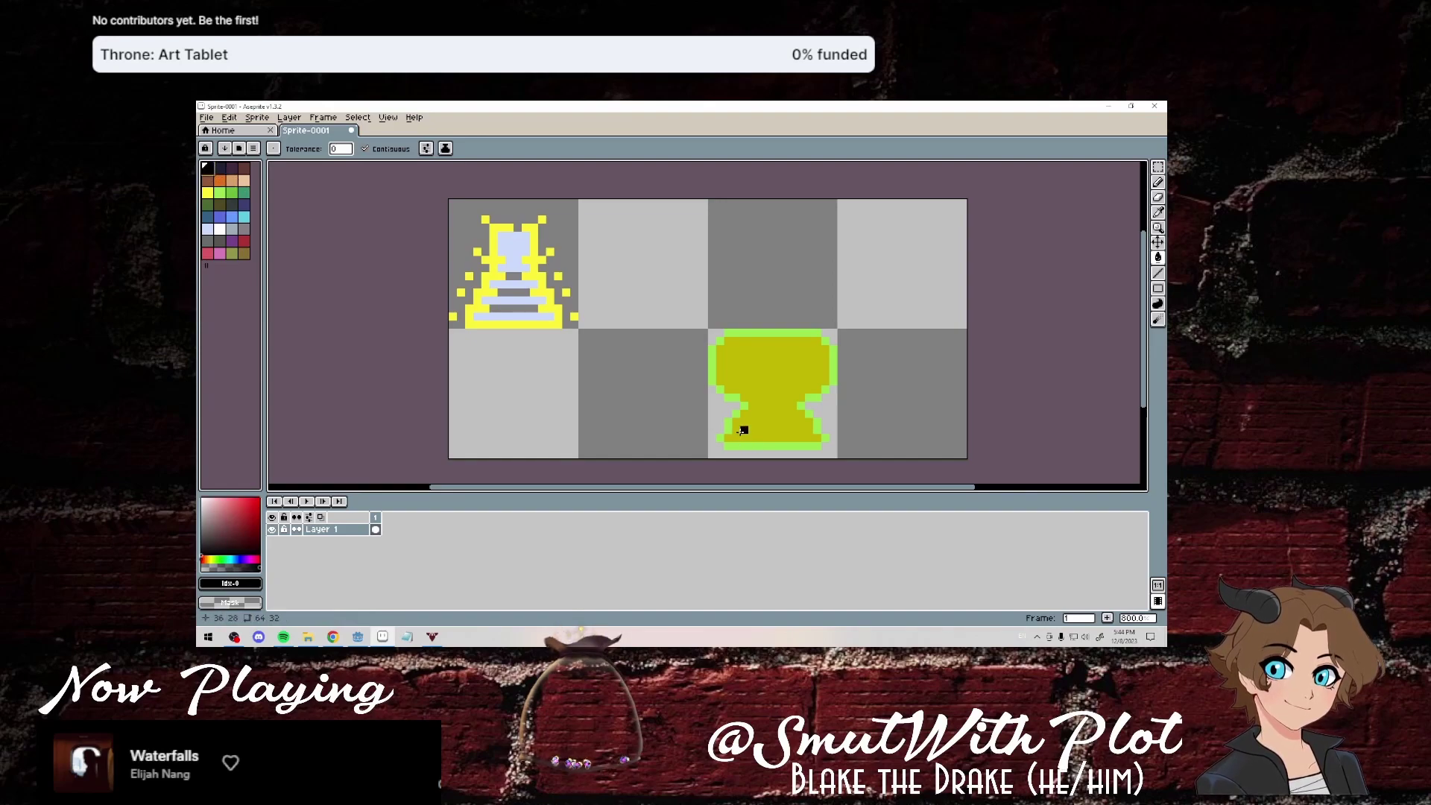
{"action": "left_click", "coordinate": [744, 431]}
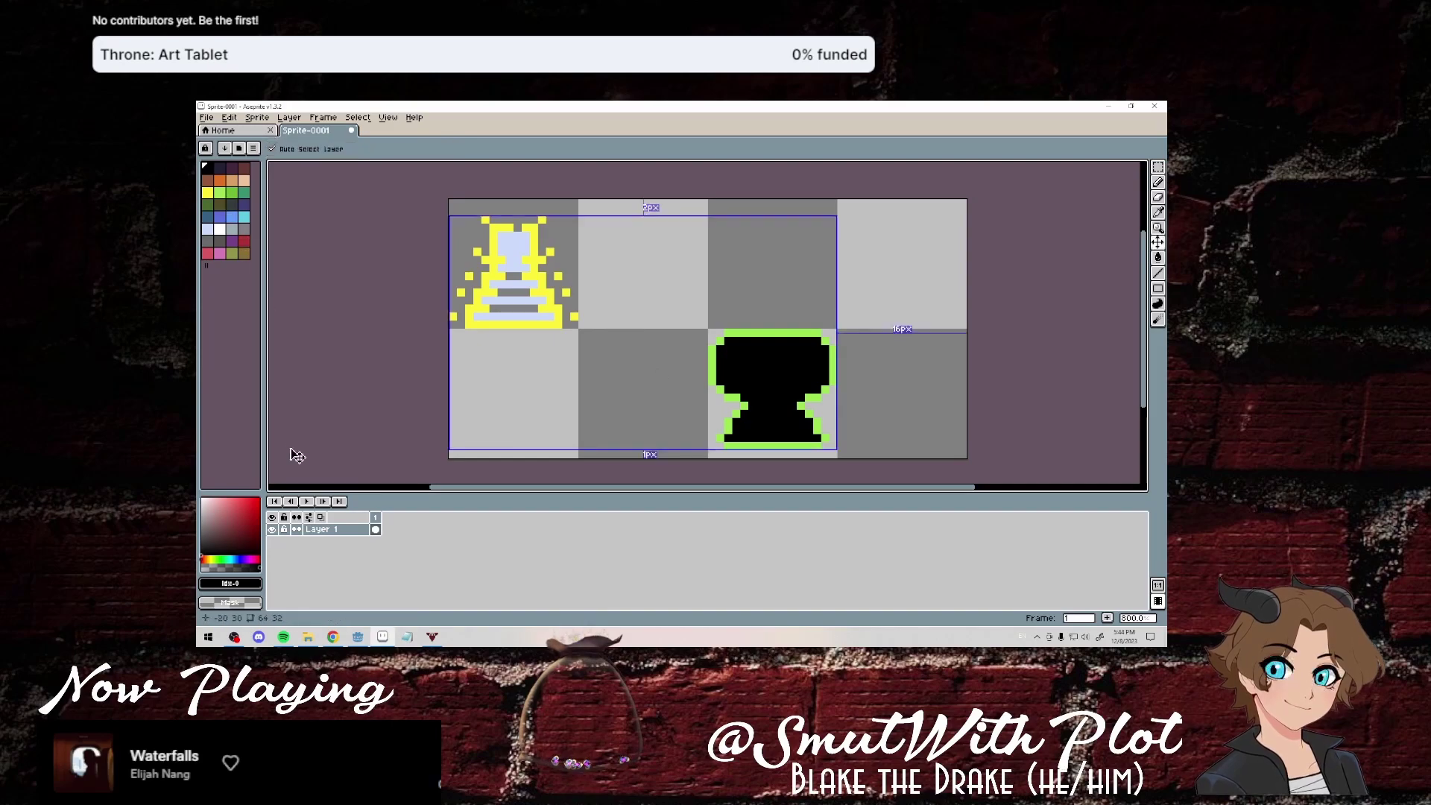
{"action": "left_click", "coordinate": [773, 388]}
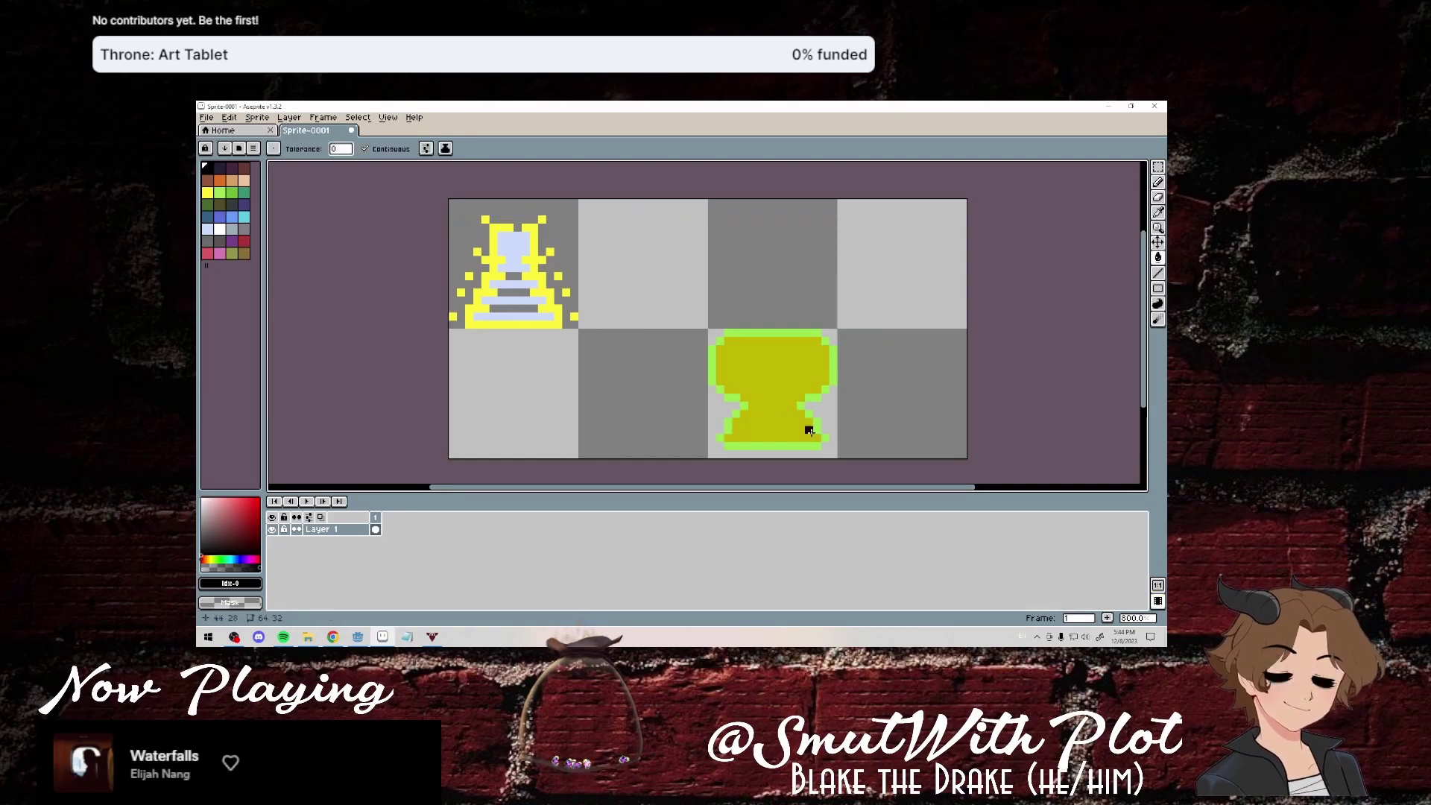
Add black marks along the goblet's lower area, undoing the last pencil stroke.
{"action": "mouse_move", "coordinate": [744, 406]}
{"action": "left_mouse_down"}
{"action": "mouse_move", "coordinate": [720, 438]}
{"action": "mouse_move", "coordinate": [757, 446]}
{"action": "mouse_move", "coordinate": [809, 398]}
{"action": "mouse_move", "coordinate": [825, 340]}
{"action": "mouse_move", "coordinate": [725, 334]}
{"action": "mouse_move", "coordinate": [728, 397]}
{"action": "left_mouse_up"}
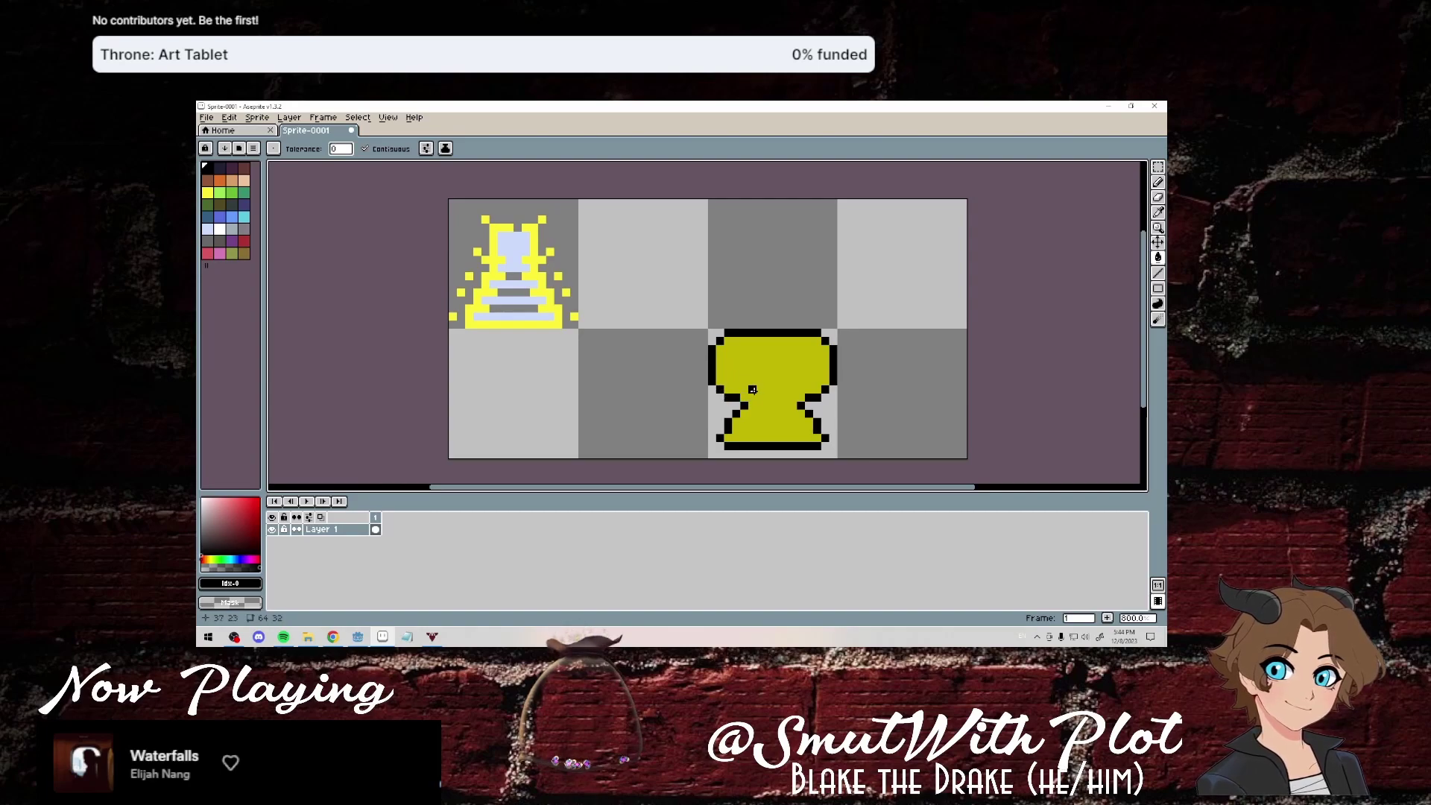
{"action": "left_click", "coordinate": [1158, 182]}
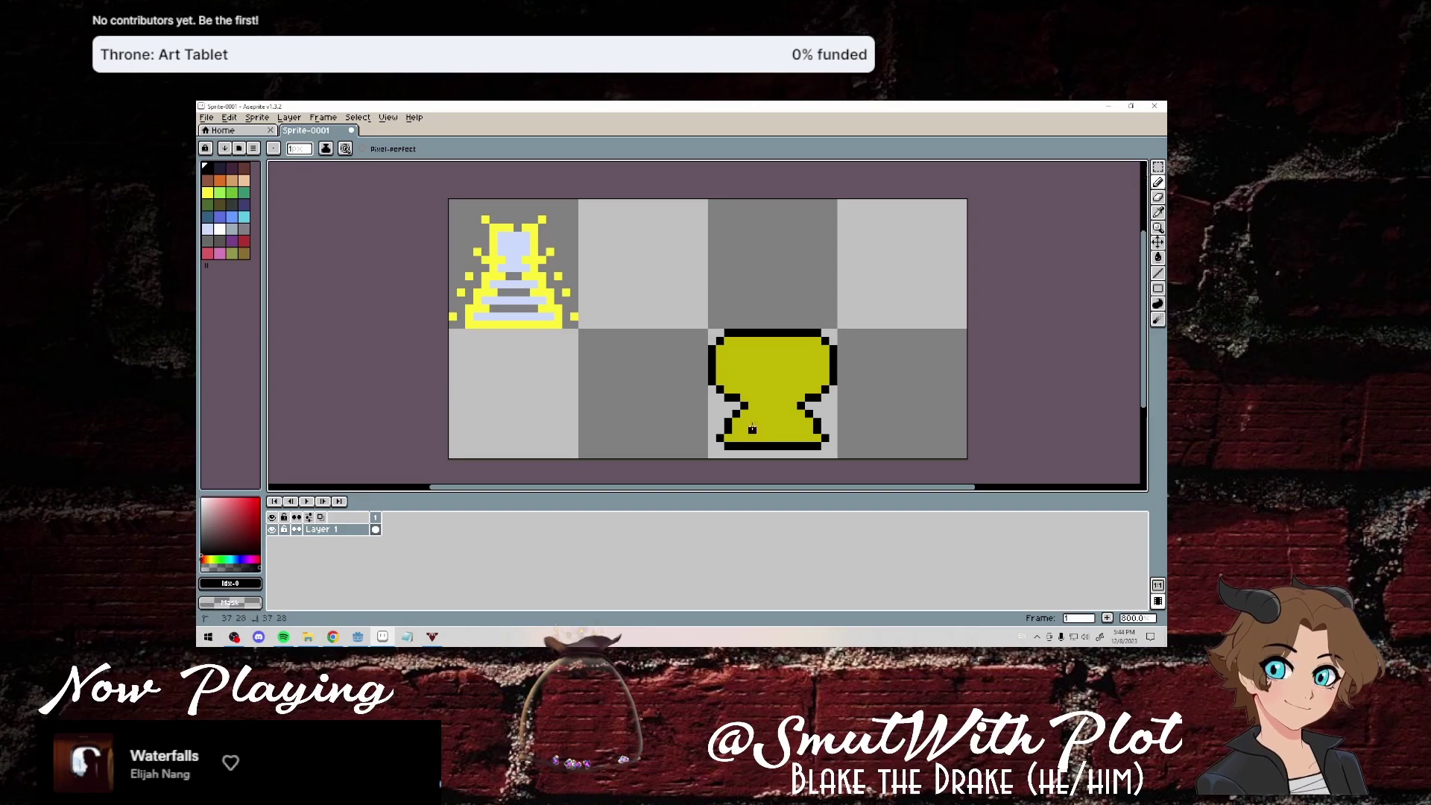
{"action": "left_click_drag", "start_coordinate": [752, 430], "coordinate": [791, 440]}
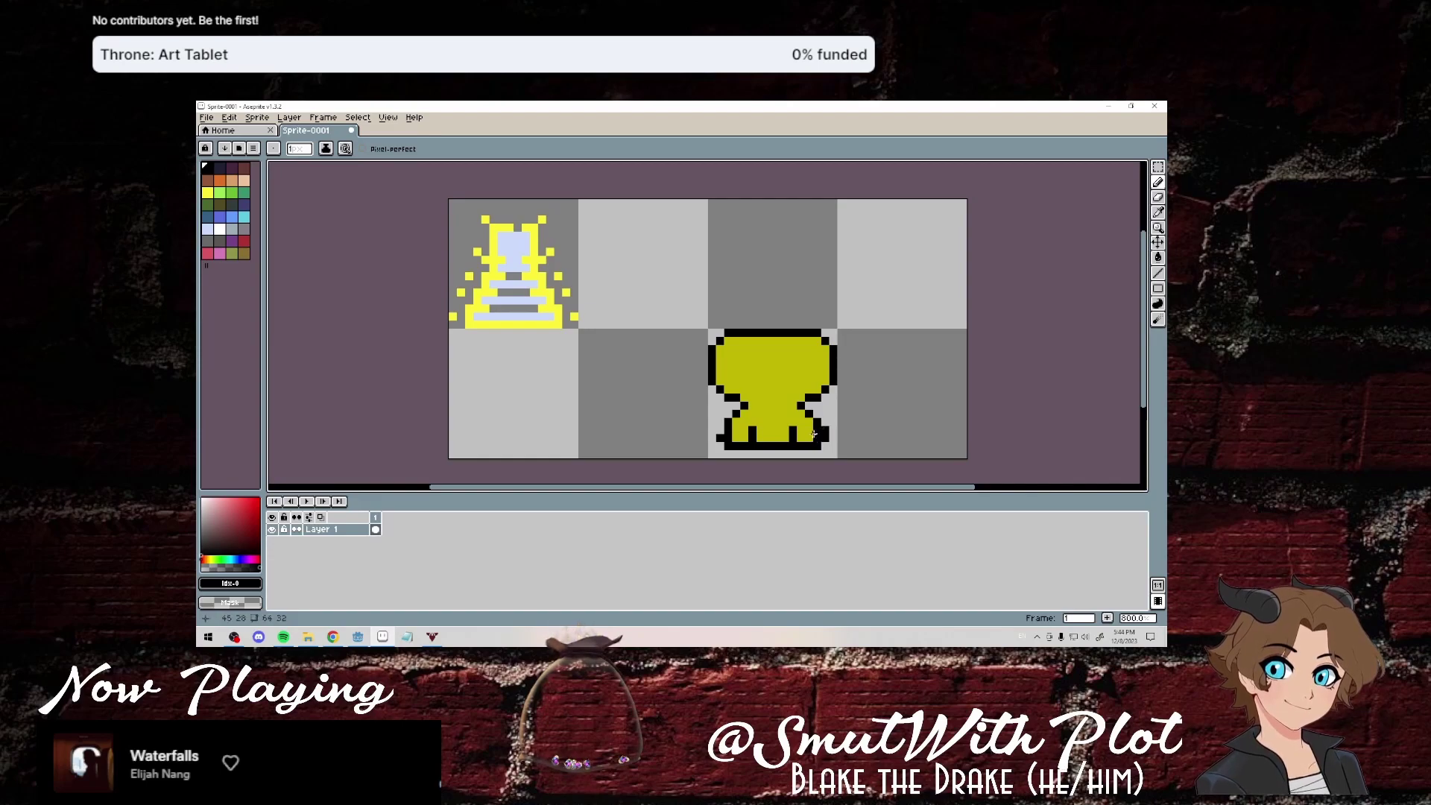
{"action": "left_click", "coordinate": [761, 414]}
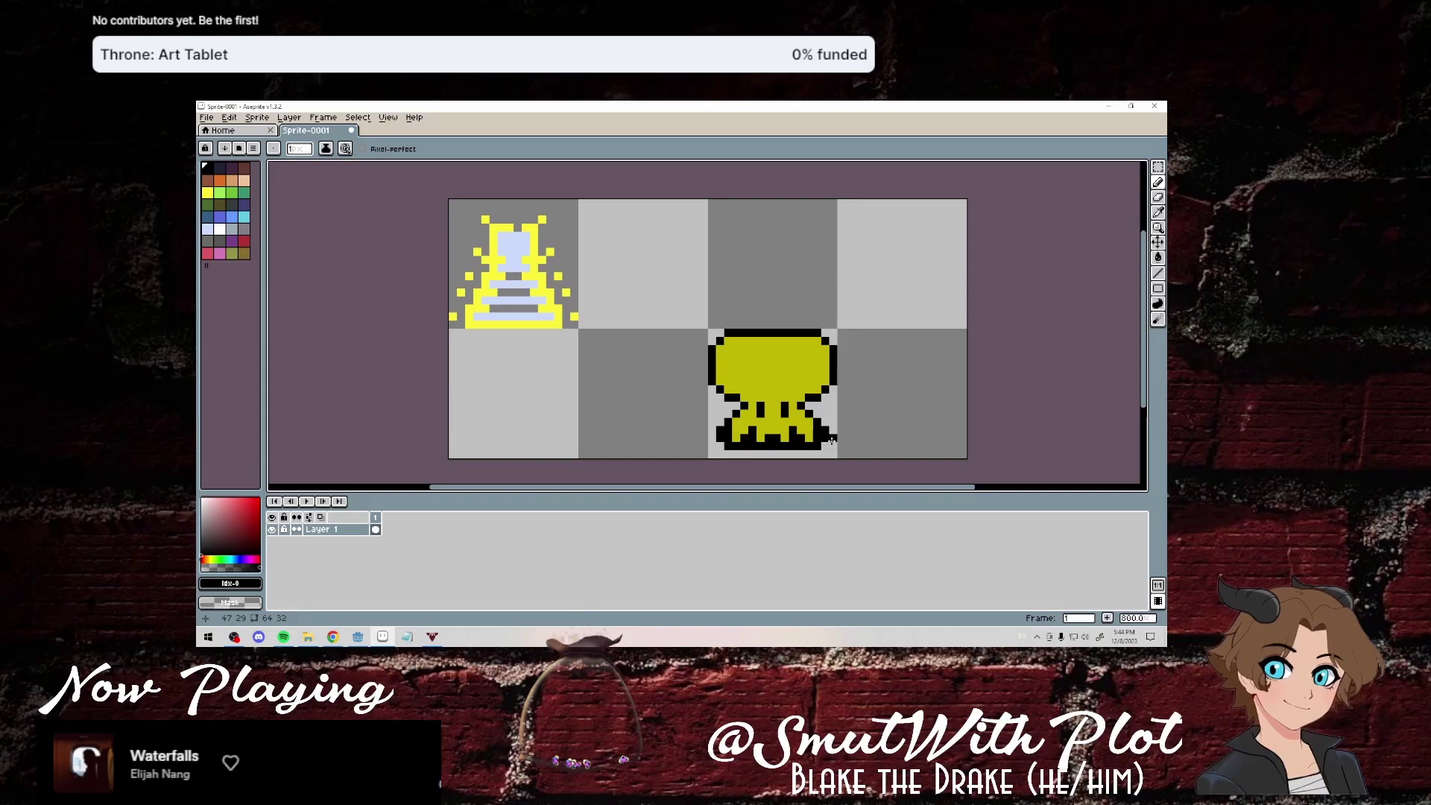
{"action": "key", "text": "v"}
{"action": "key", "text": "ctrl+z"}
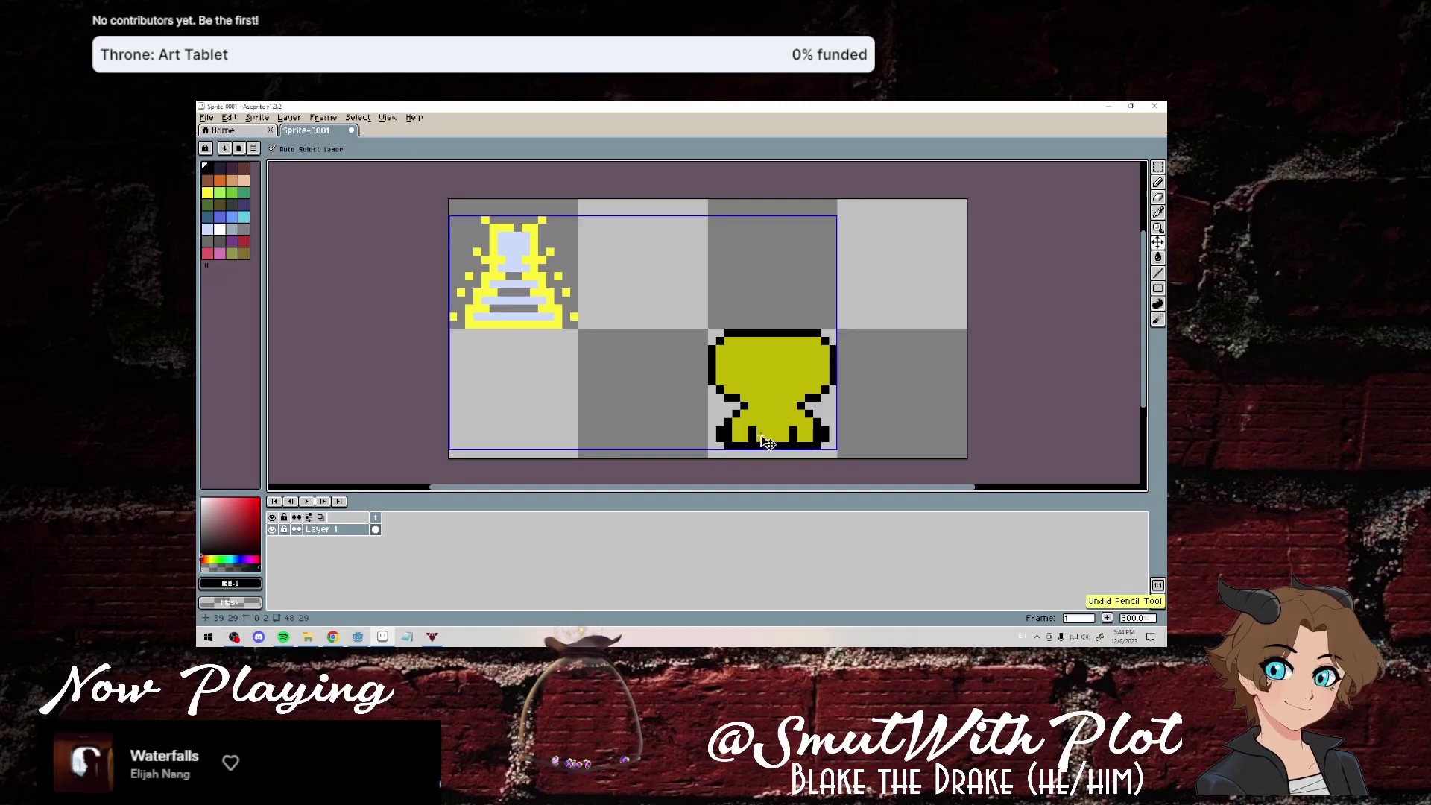
{"action": "key", "text": "b"}
Eyedrop the skull's yellow and paint over the stray dark pixels at its bottom.
{"action": "key", "text": "i"}
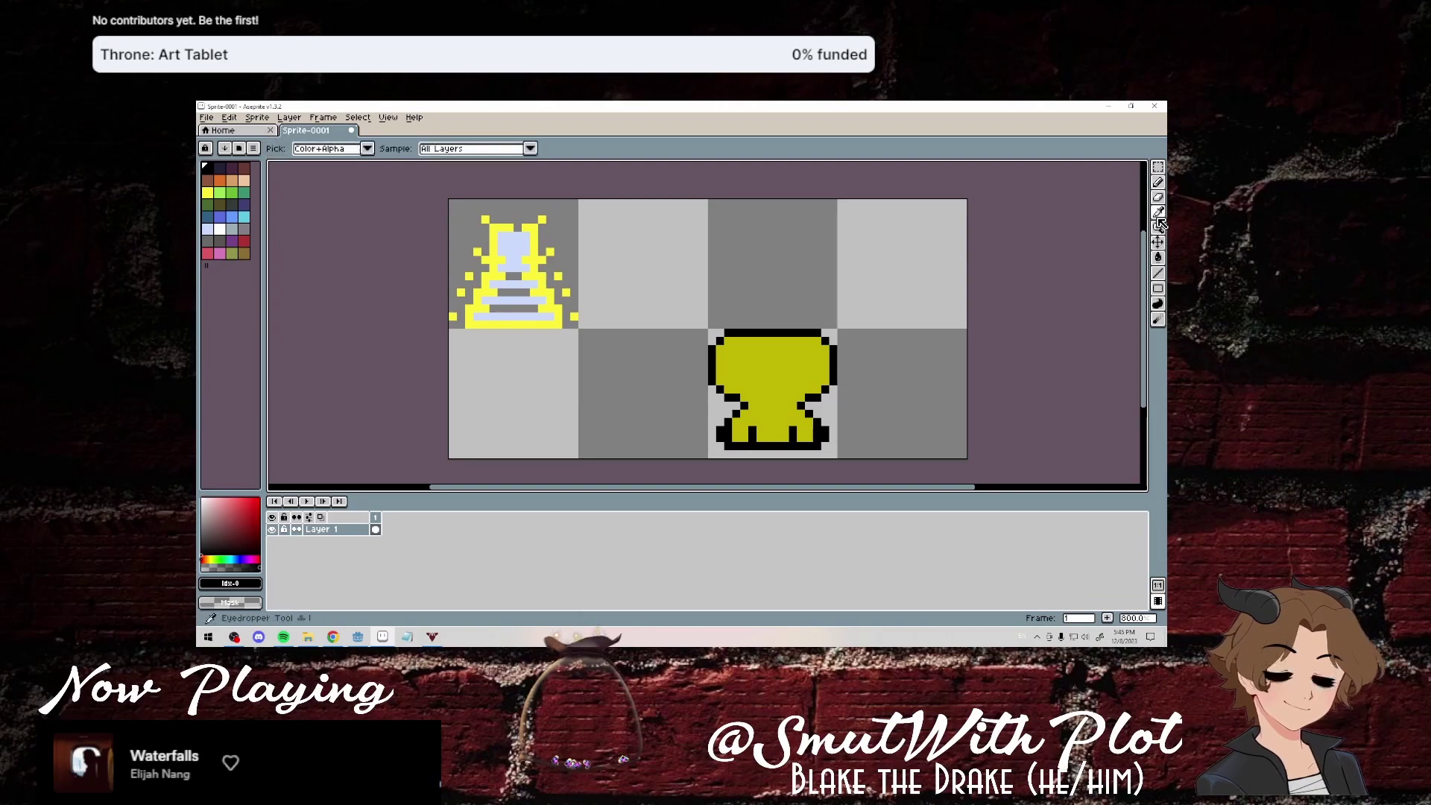
{"action": "left_click", "coordinate": [768, 382]}
{"action": "key", "text": "b"}
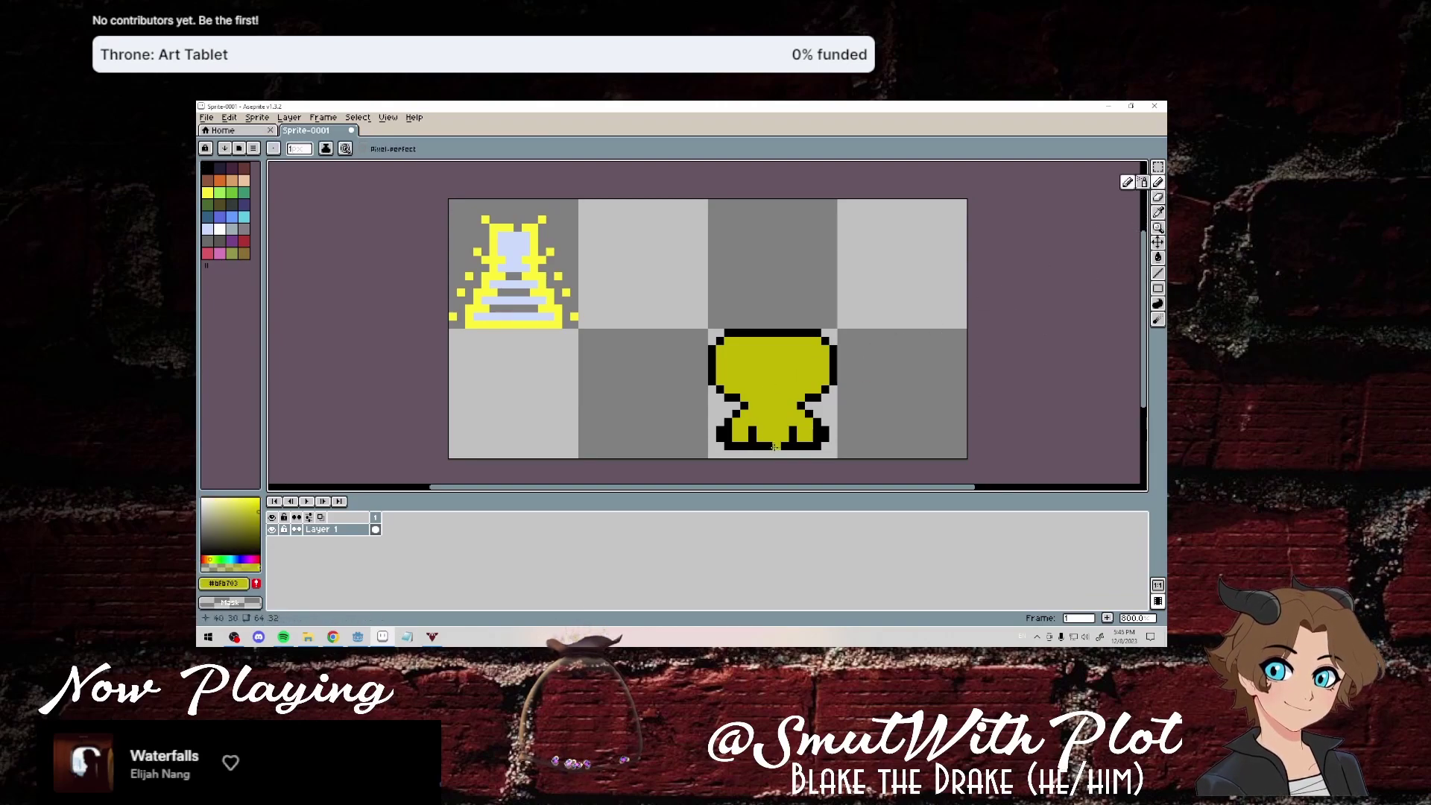
{"action": "left_click", "coordinate": [754, 434]}
{"action": "left_click", "coordinate": [793, 434]}
{"action": "left_click", "coordinate": [750, 430]}
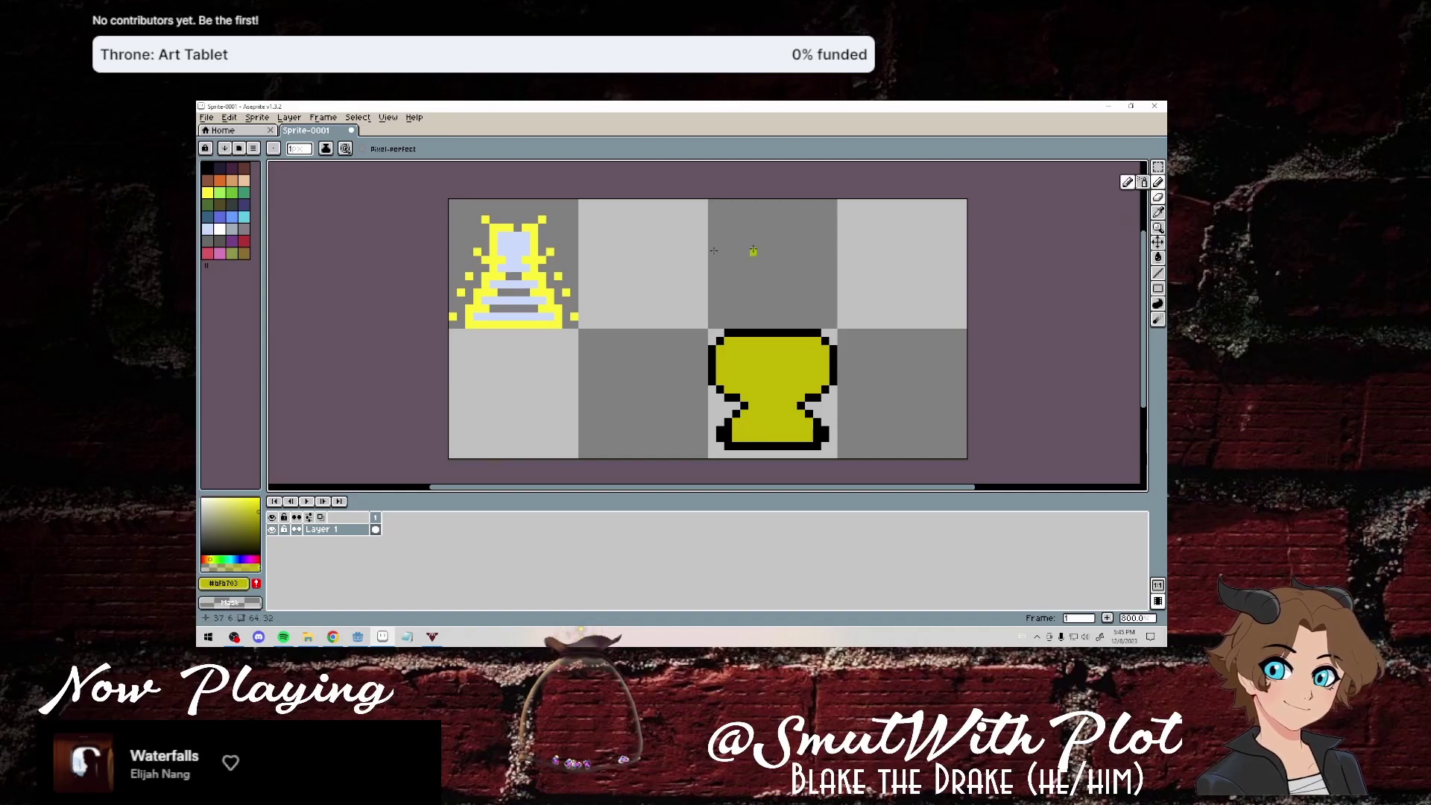
Add black tooth pixels along the skull's bottom edge, correcting one with yellow.
{"action": "left_click", "coordinate": [207, 168]}
{"action": "left_click", "coordinate": [744, 438]}
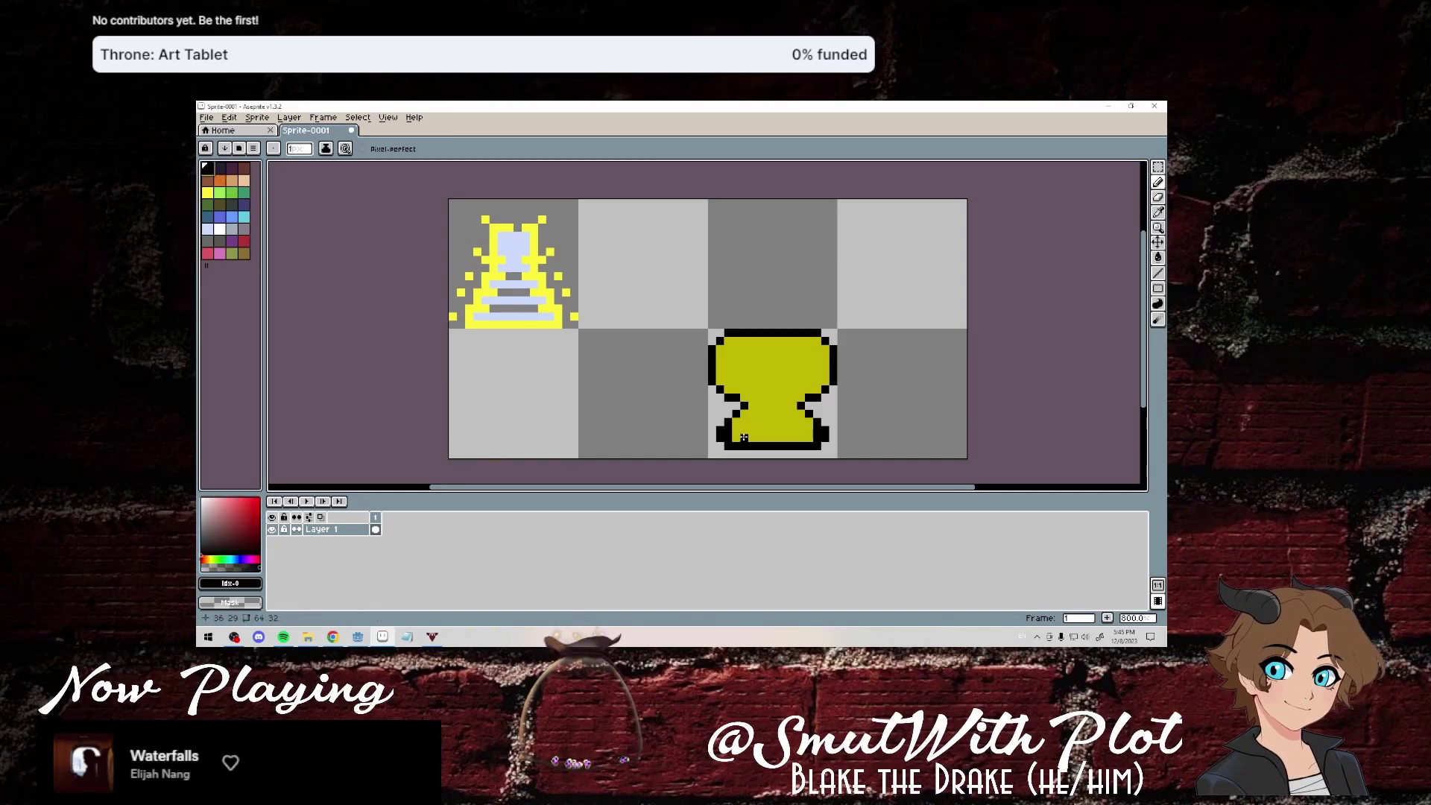
{"action": "left_click", "coordinate": [777, 438]}
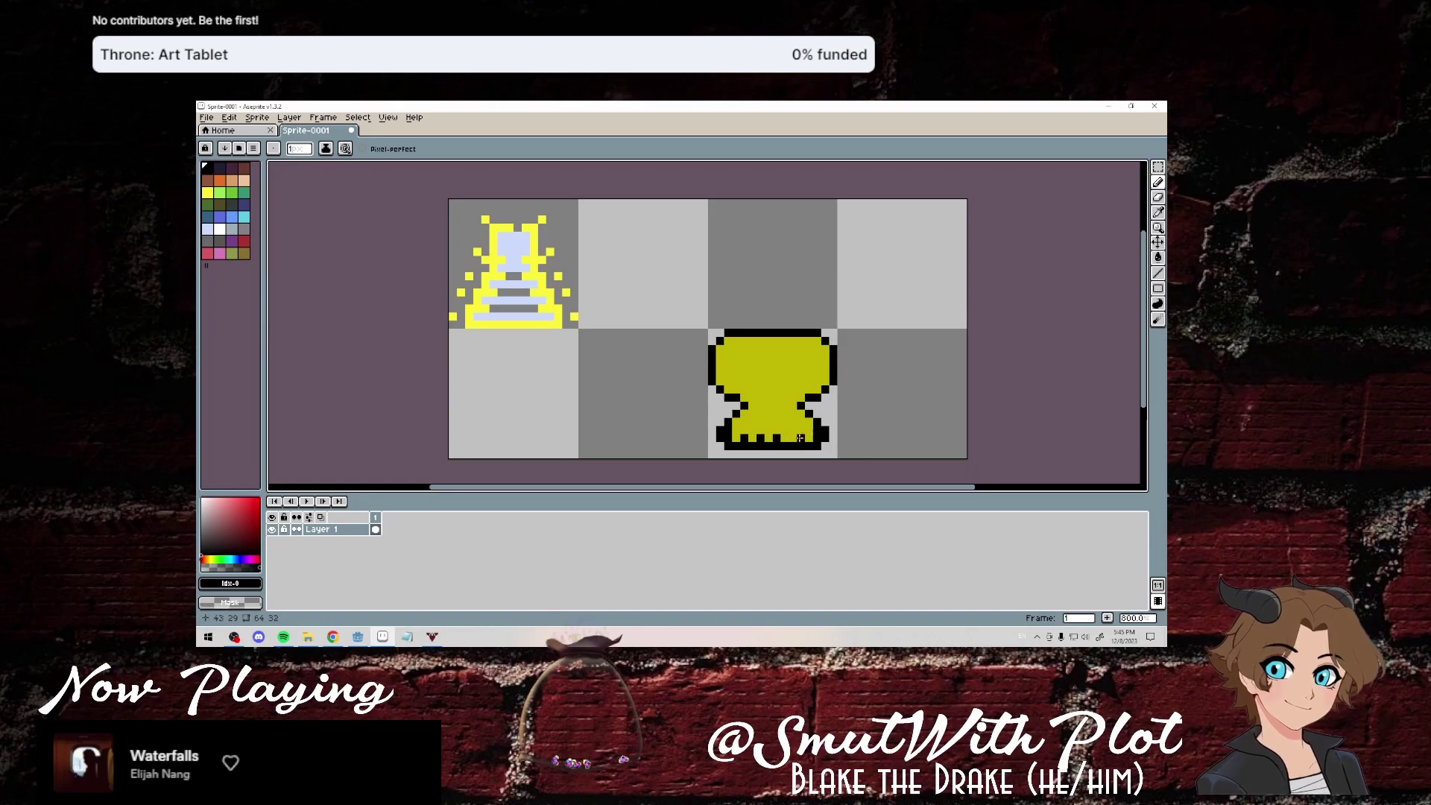
{"action": "left_click", "coordinate": [793, 438]}
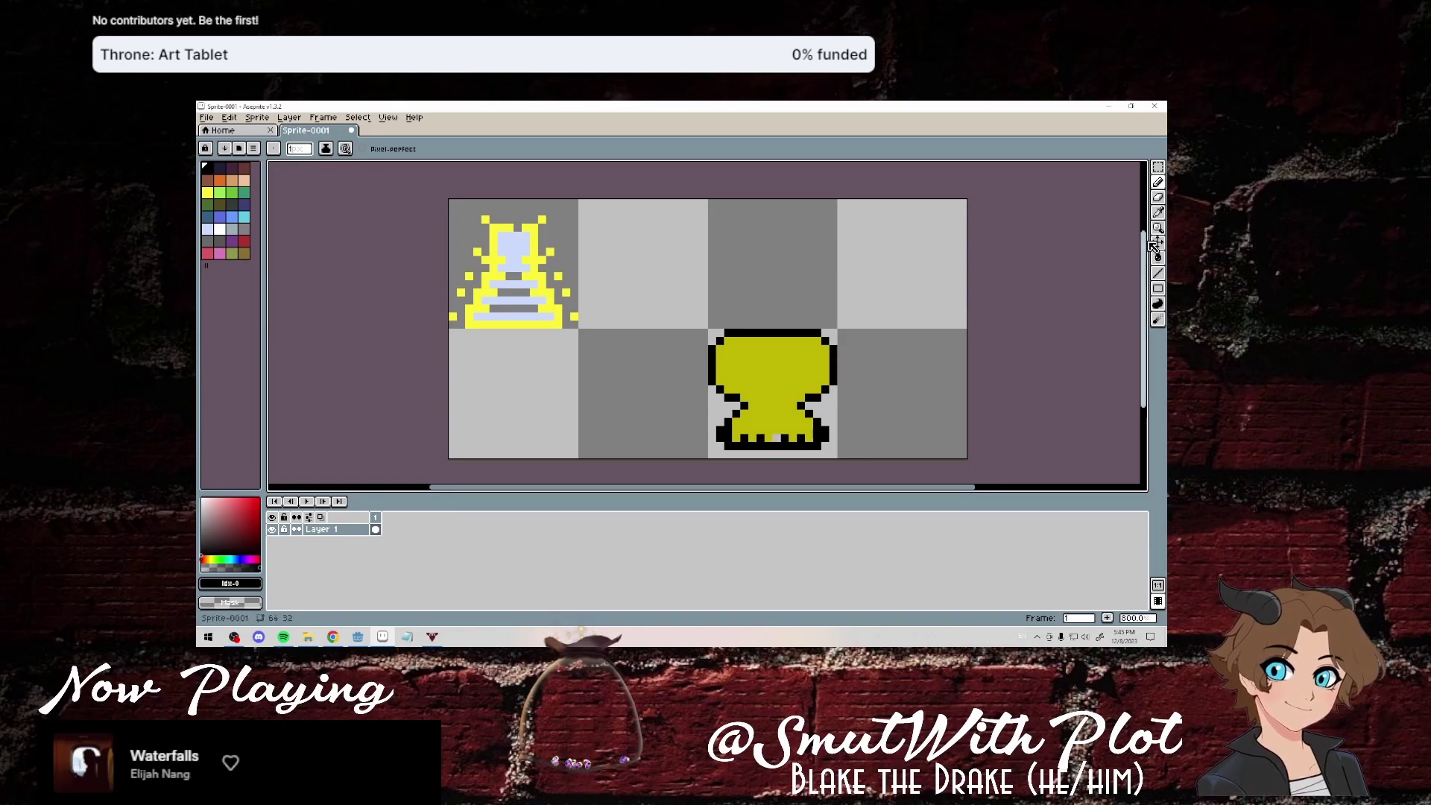
{"action": "left_click", "coordinate": [1157, 213]}
{"action": "left_click", "coordinate": [772, 376]}
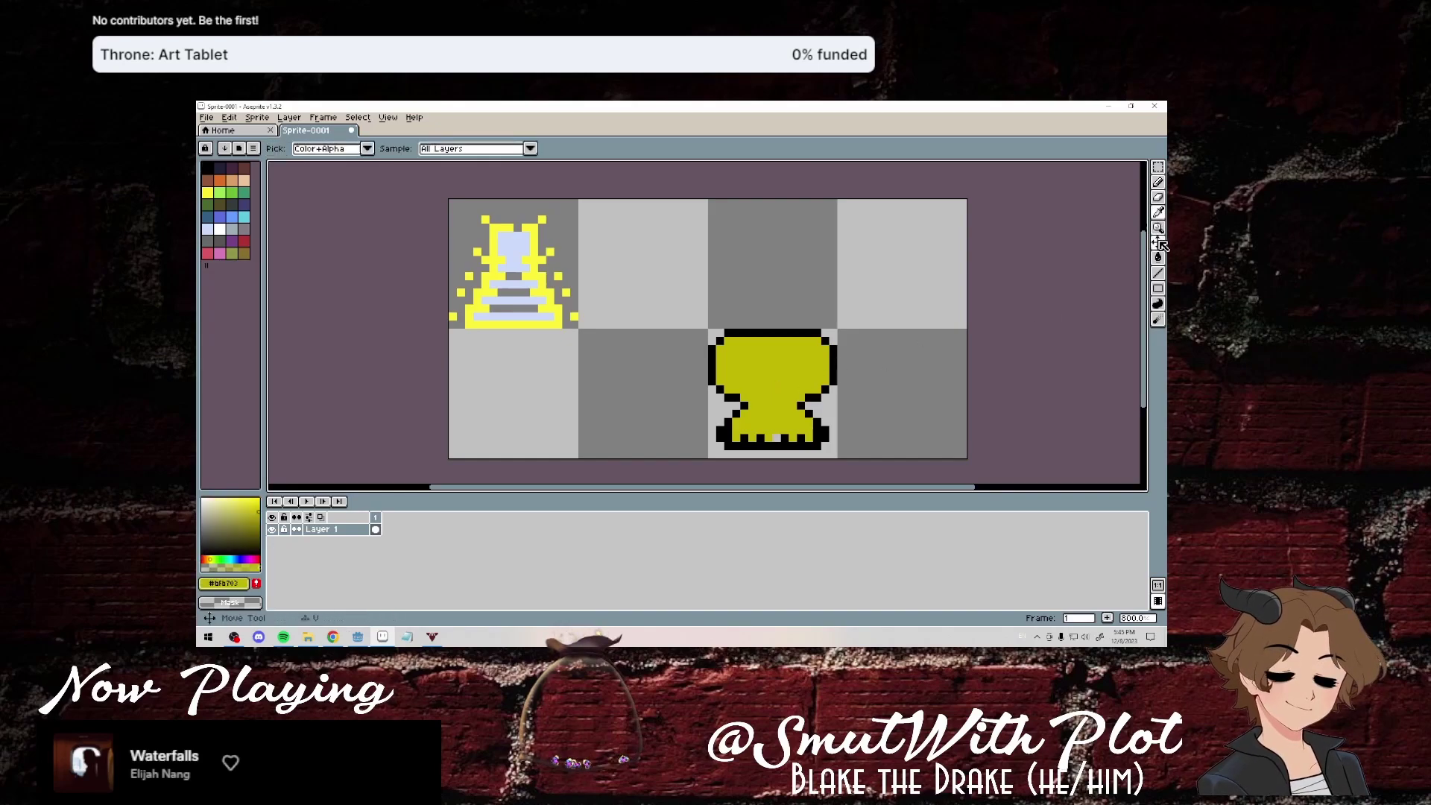
{"action": "left_click", "coordinate": [1158, 186]}
{"action": "left_click", "coordinate": [779, 439]}
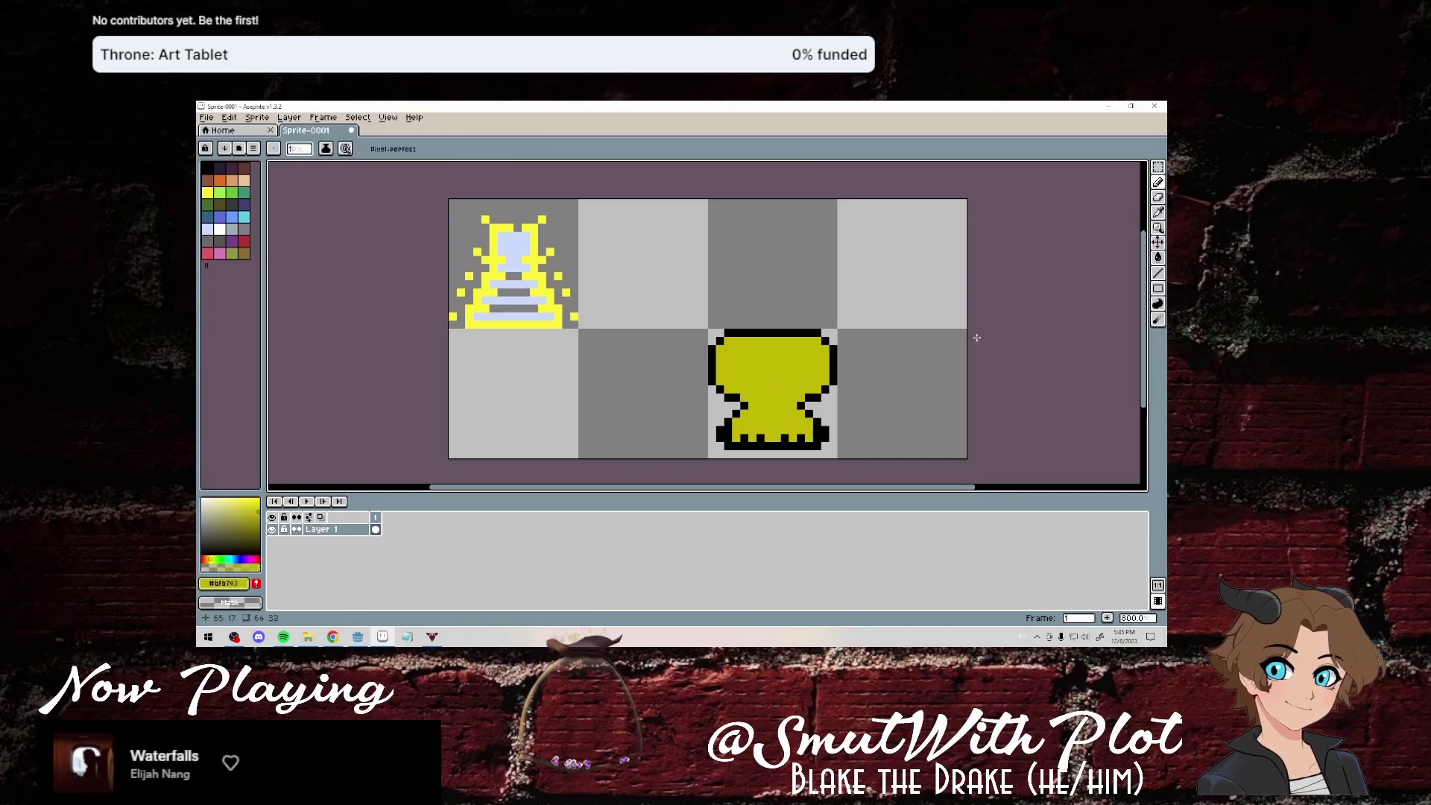
{"action": "left_click", "coordinate": [1160, 223]}
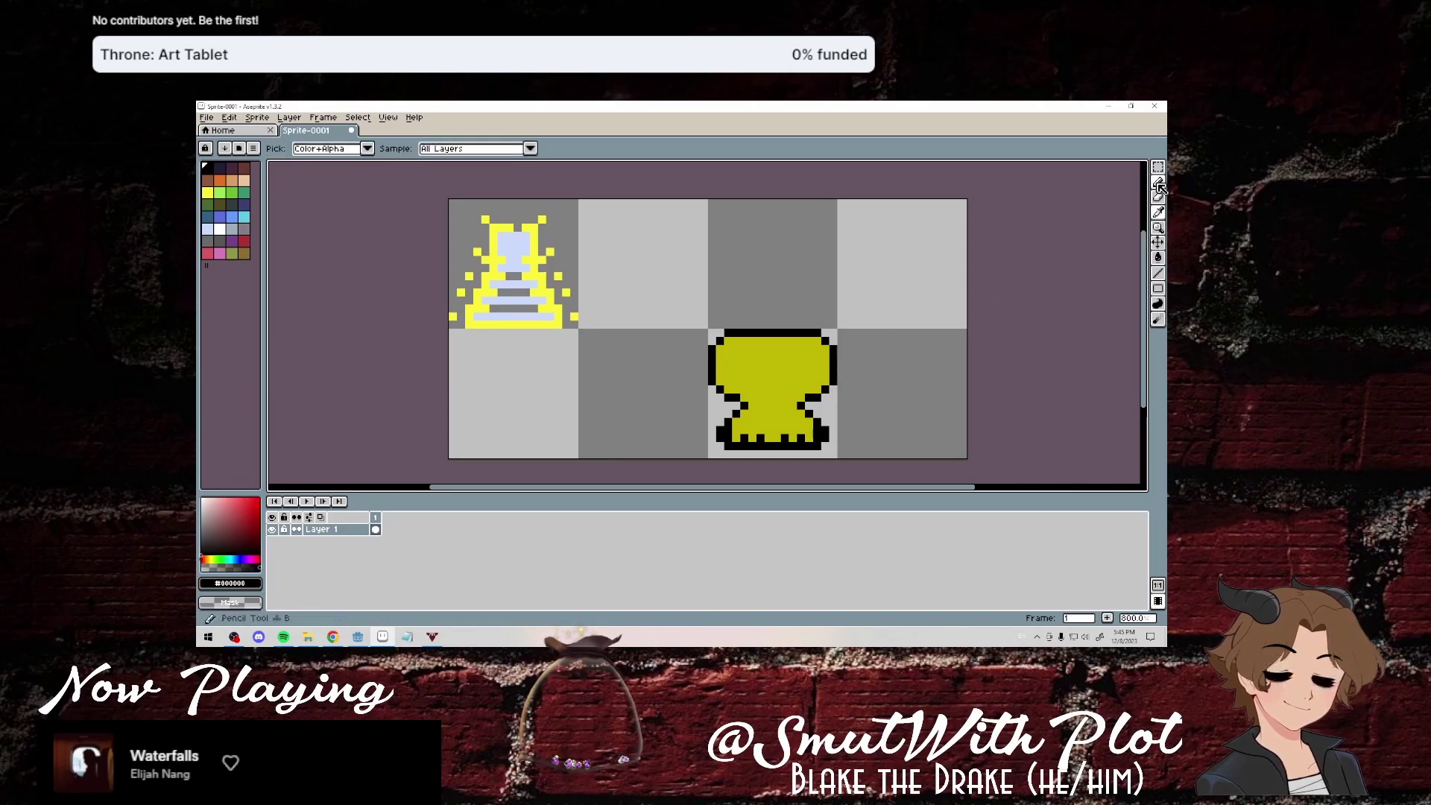
Pencil two slanted black eye sockets and two small nostrils on the skull.
{"action": "left_click", "coordinate": [1159, 184]}
{"action": "left_click_drag", "start_coordinate": [744, 373], "coordinate": [745, 367]}
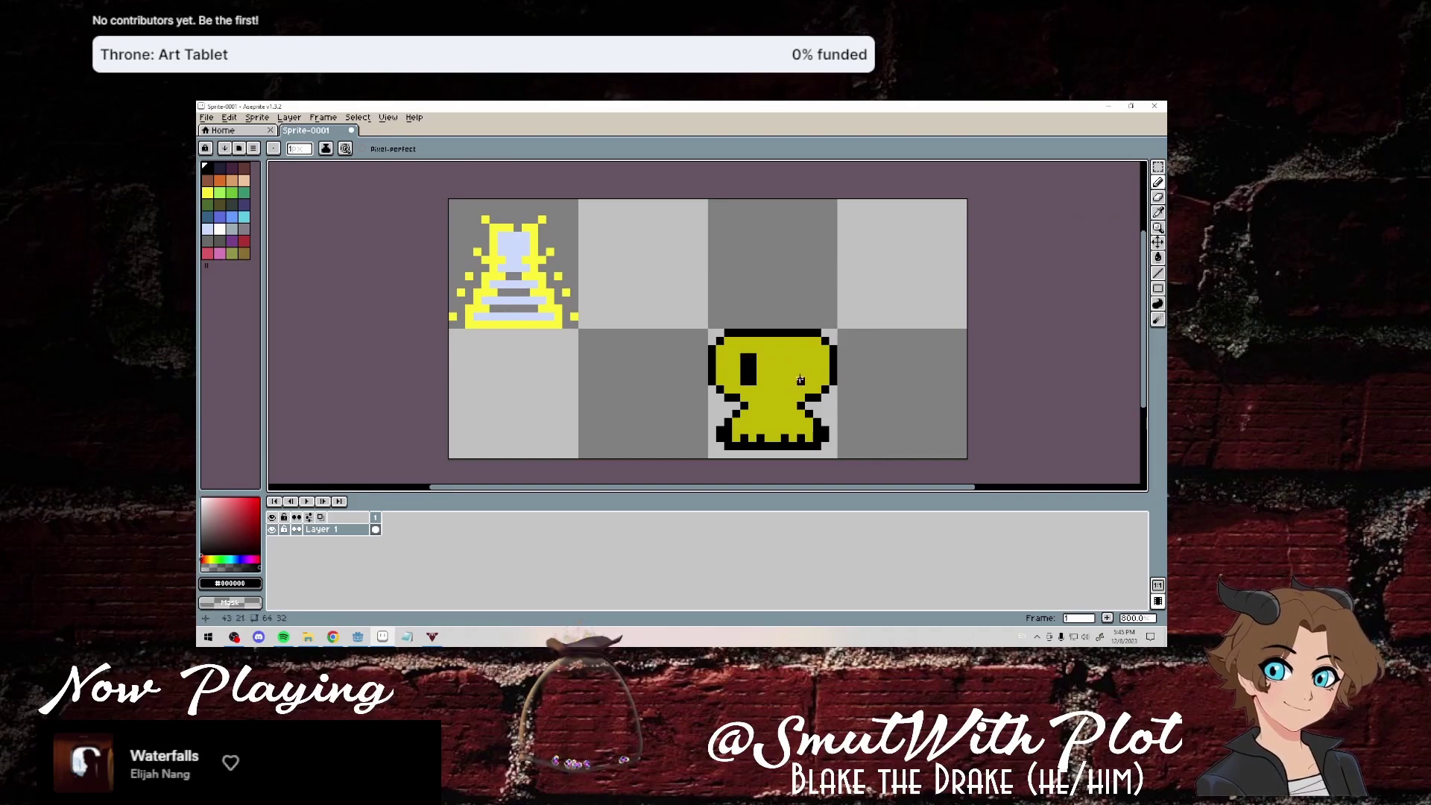
{"action": "left_click_drag", "start_coordinate": [800, 382], "coordinate": [783, 361]}
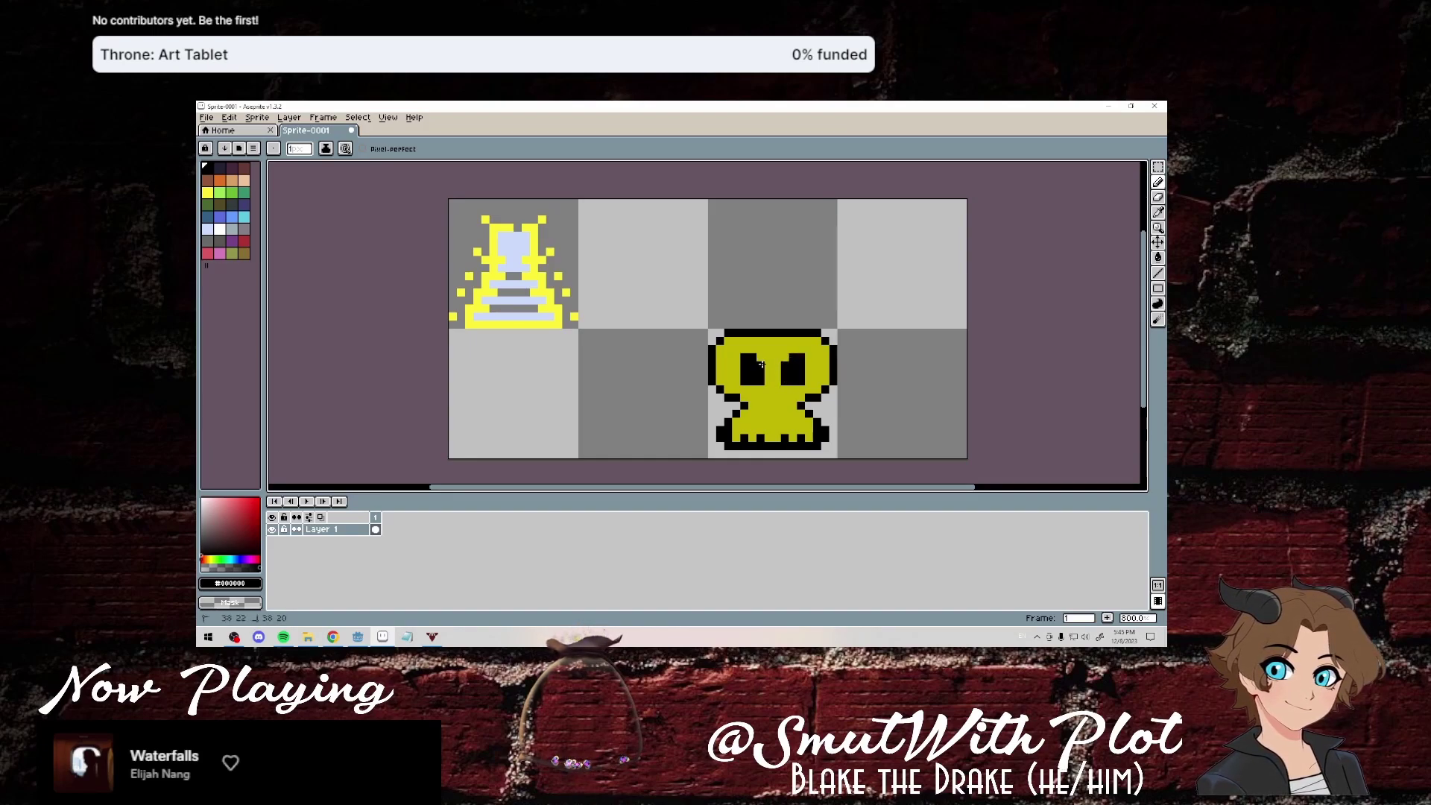
{"action": "left_click_drag", "start_coordinate": [761, 406], "coordinate": [781, 411]}
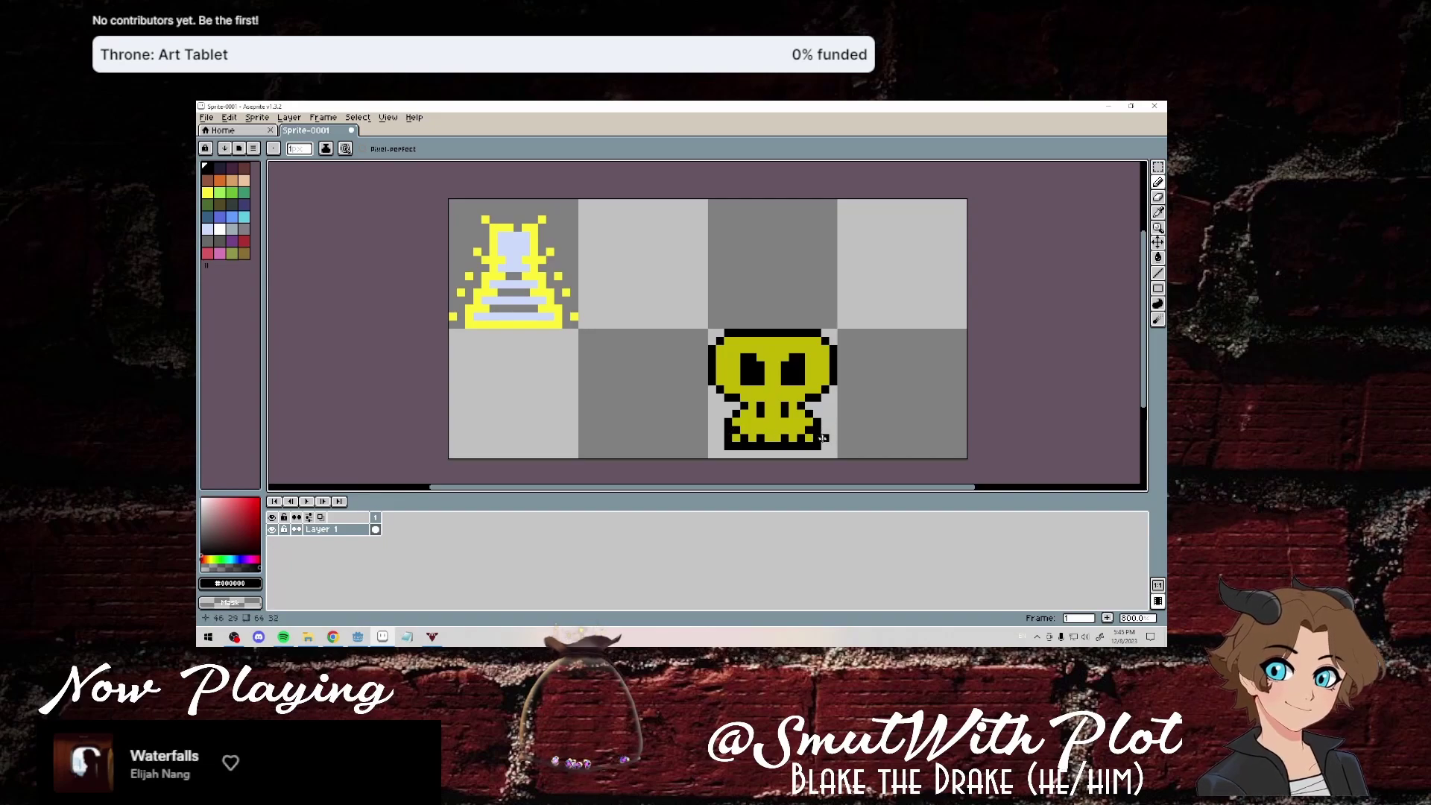
Draw light green along the skull's lower-left and lower-right edges and the row beneath it.
{"action": "left_click", "coordinate": [727, 431]}
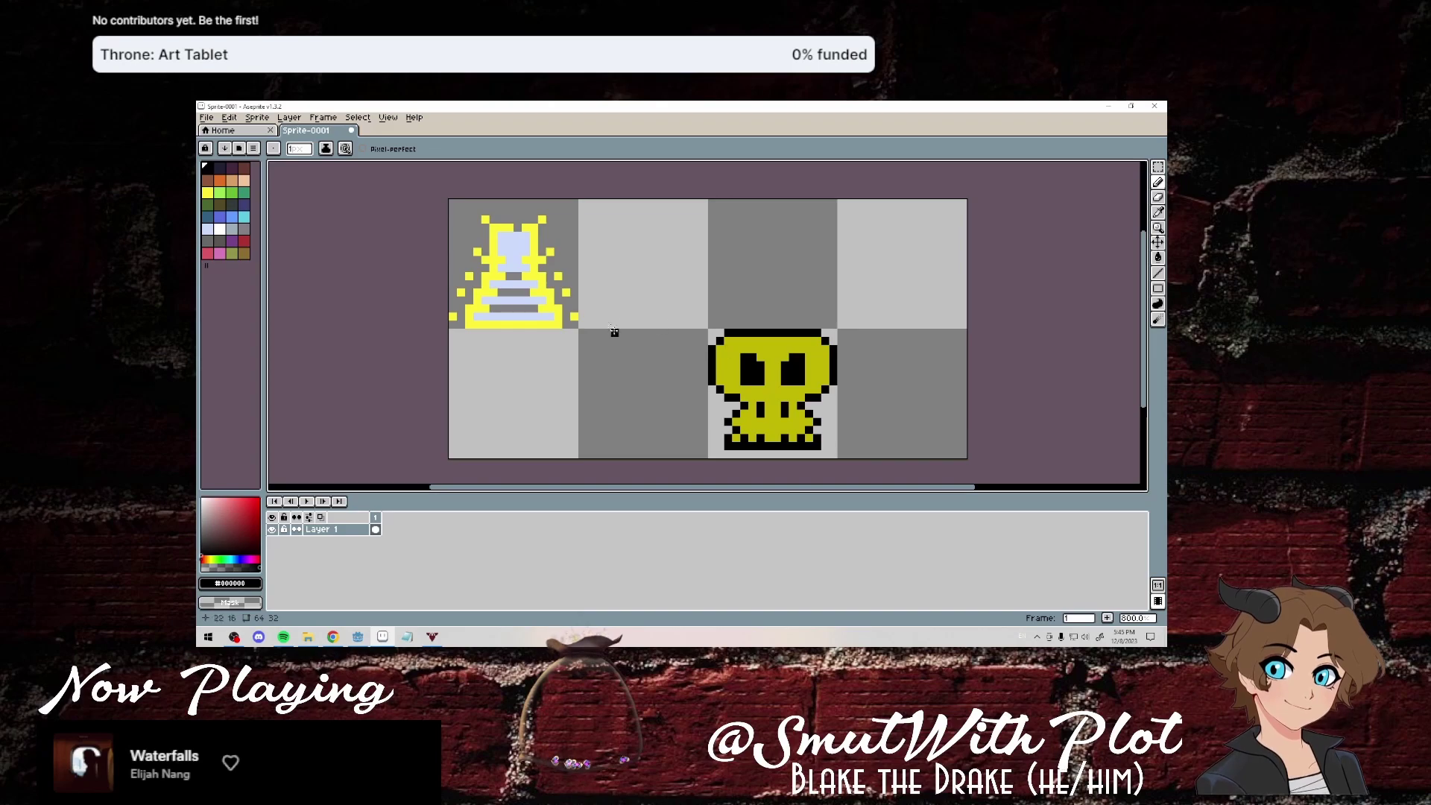
{"action": "left_click", "coordinate": [226, 193]}
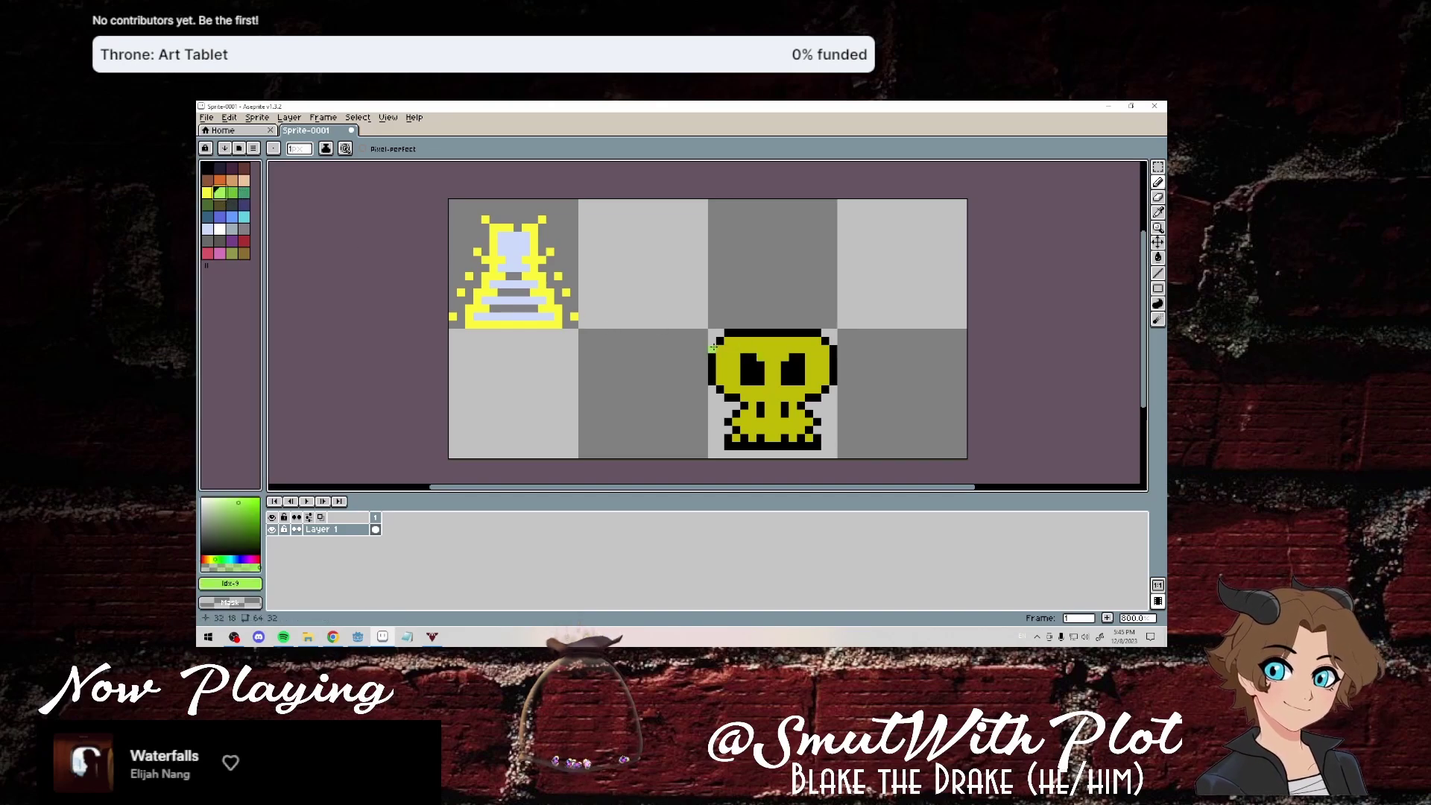
{"action": "left_click", "coordinate": [712, 399]}
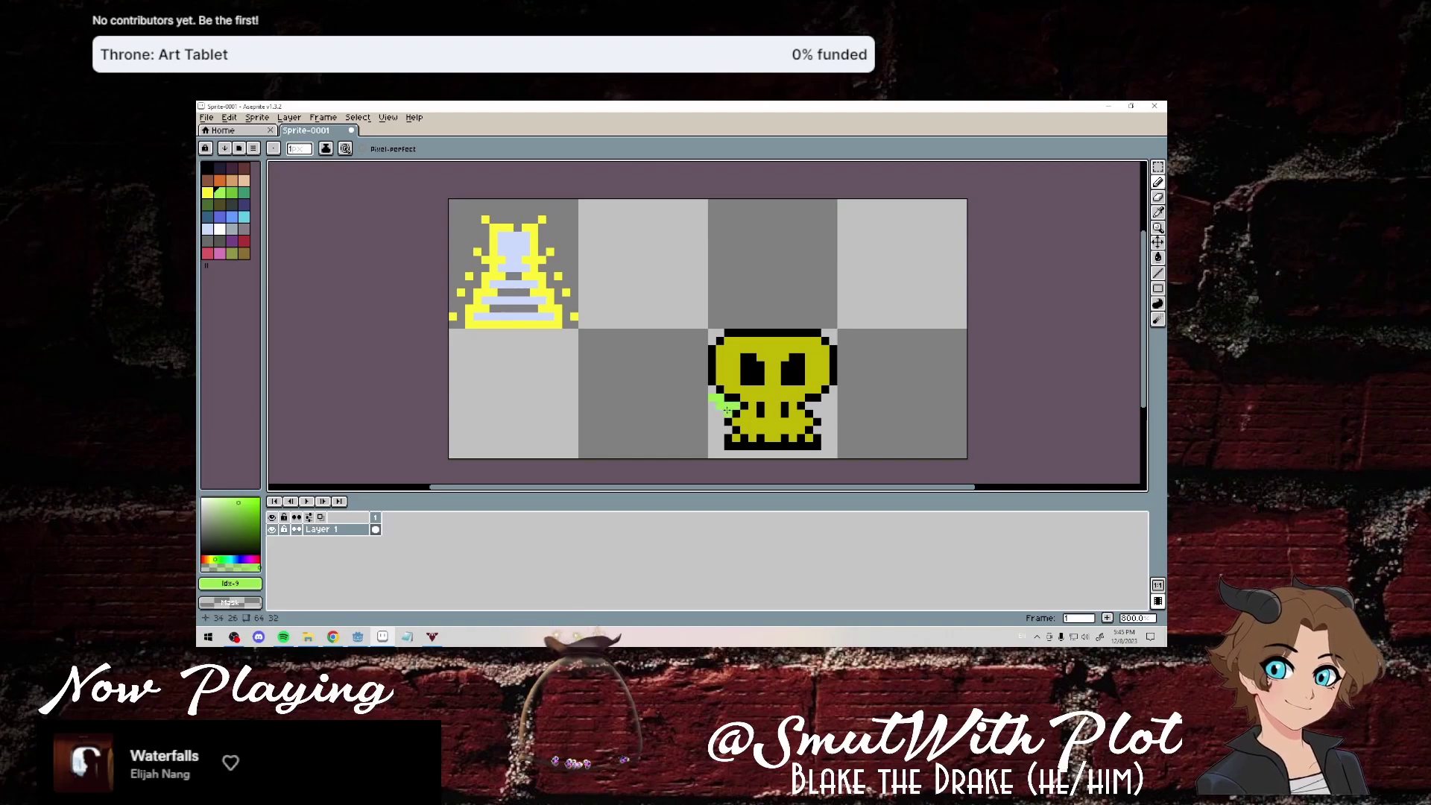
{"action": "left_click", "coordinate": [734, 405], "text": "shift"}
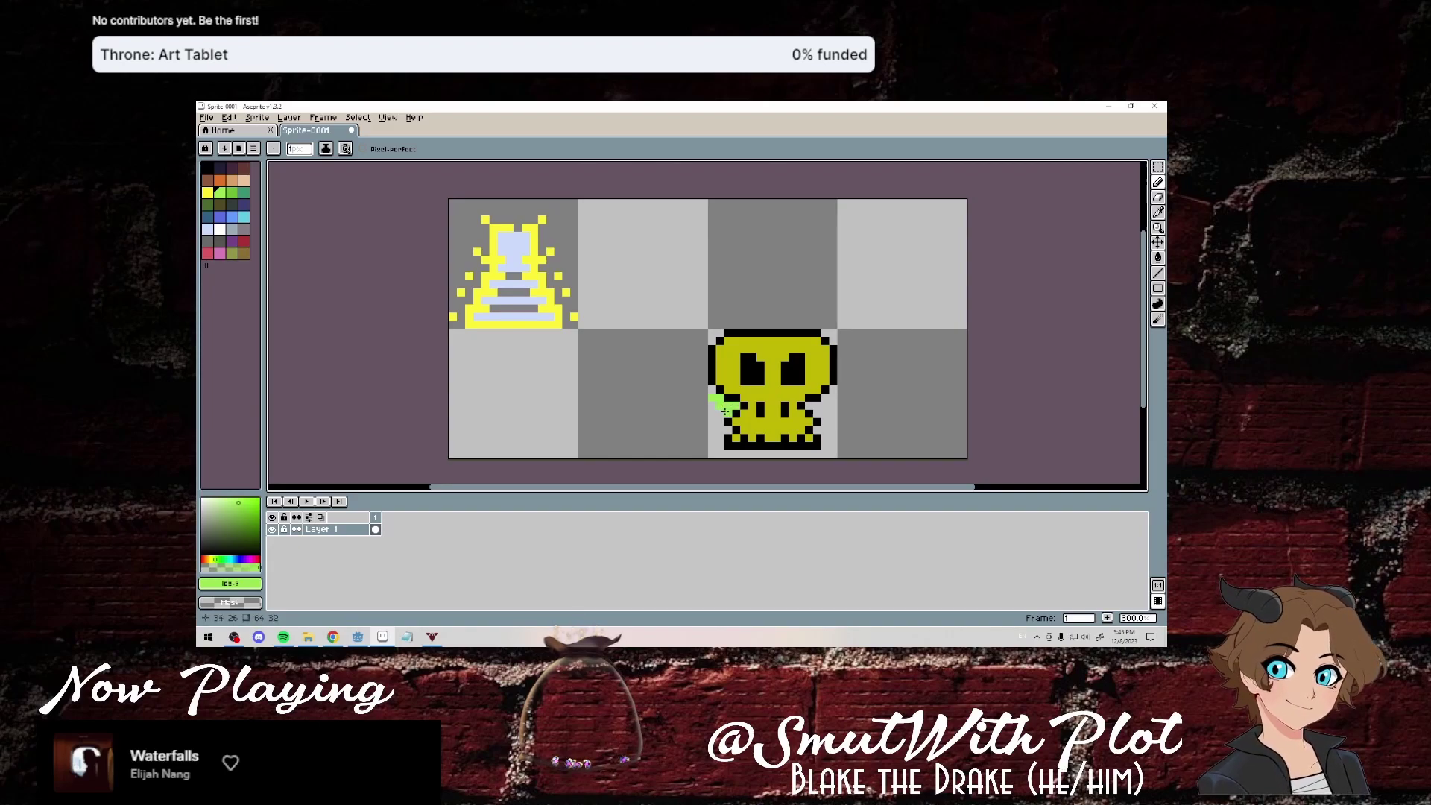
{"action": "left_click", "coordinate": [833, 397]}
{"action": "left_click", "coordinate": [809, 407], "text": "shift"}
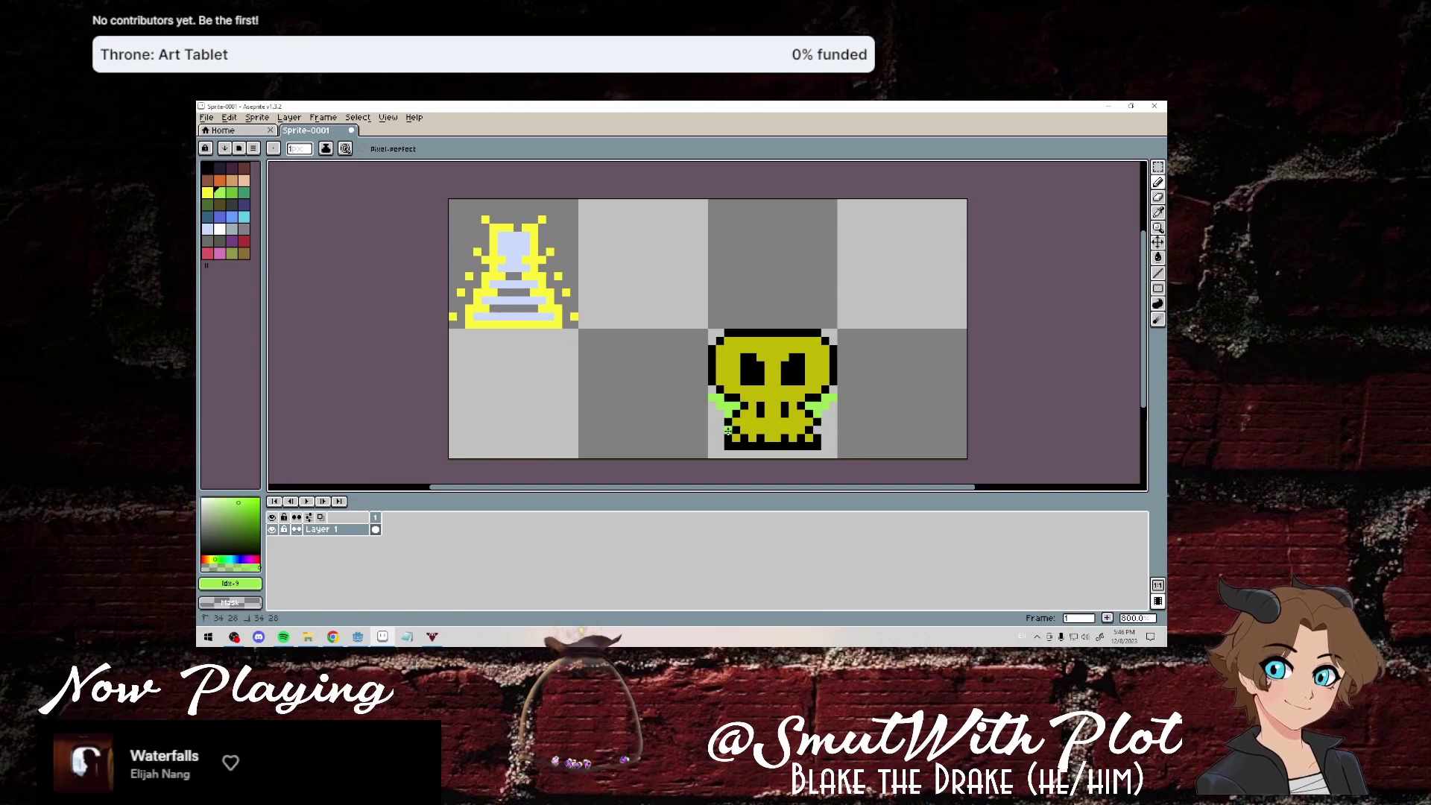
{"action": "left_click_drag", "start_coordinate": [713, 446], "coordinate": [821, 457]}
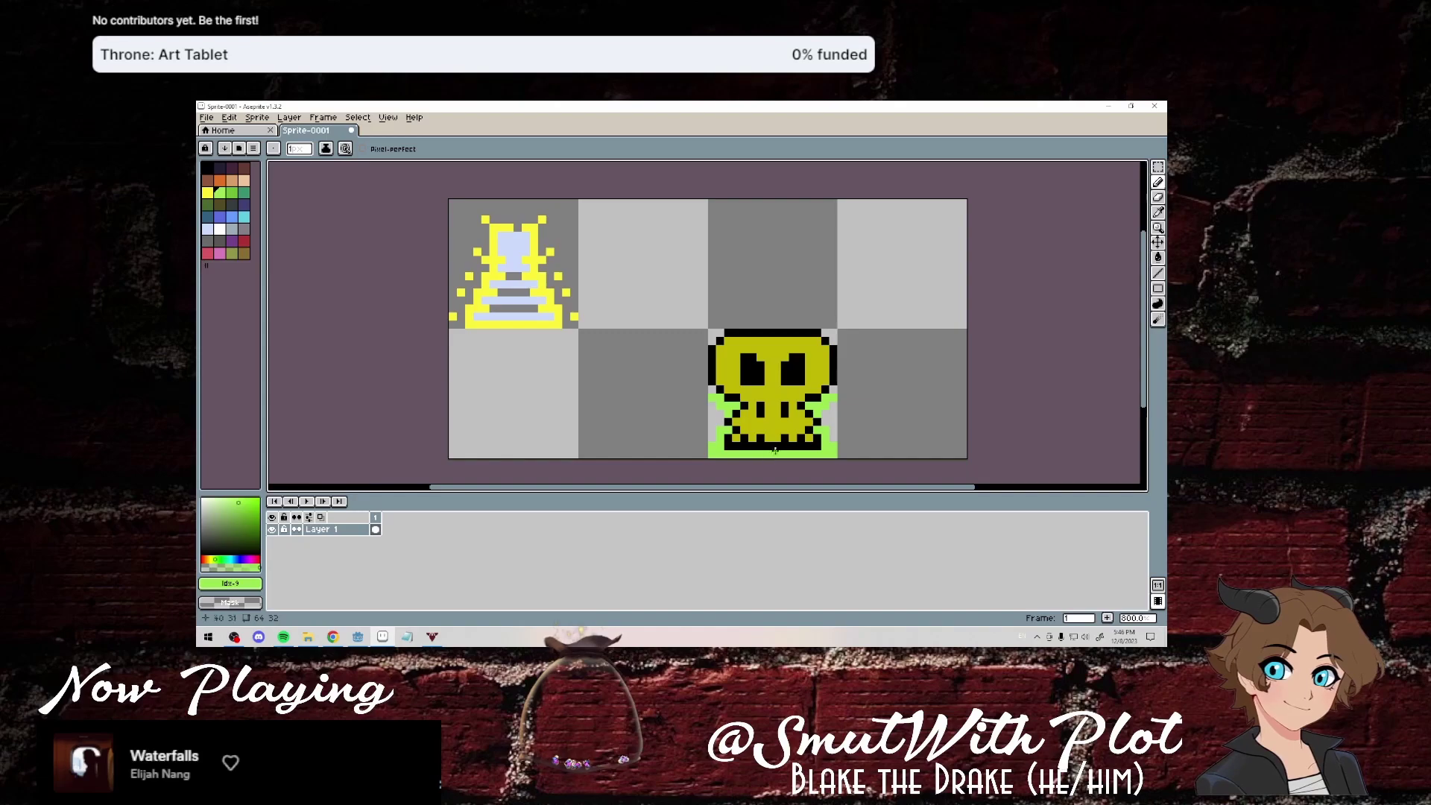
{"action": "scroll", "coordinate": [843, 362], "scroll_direction": "left", "scroll_amount": 3}
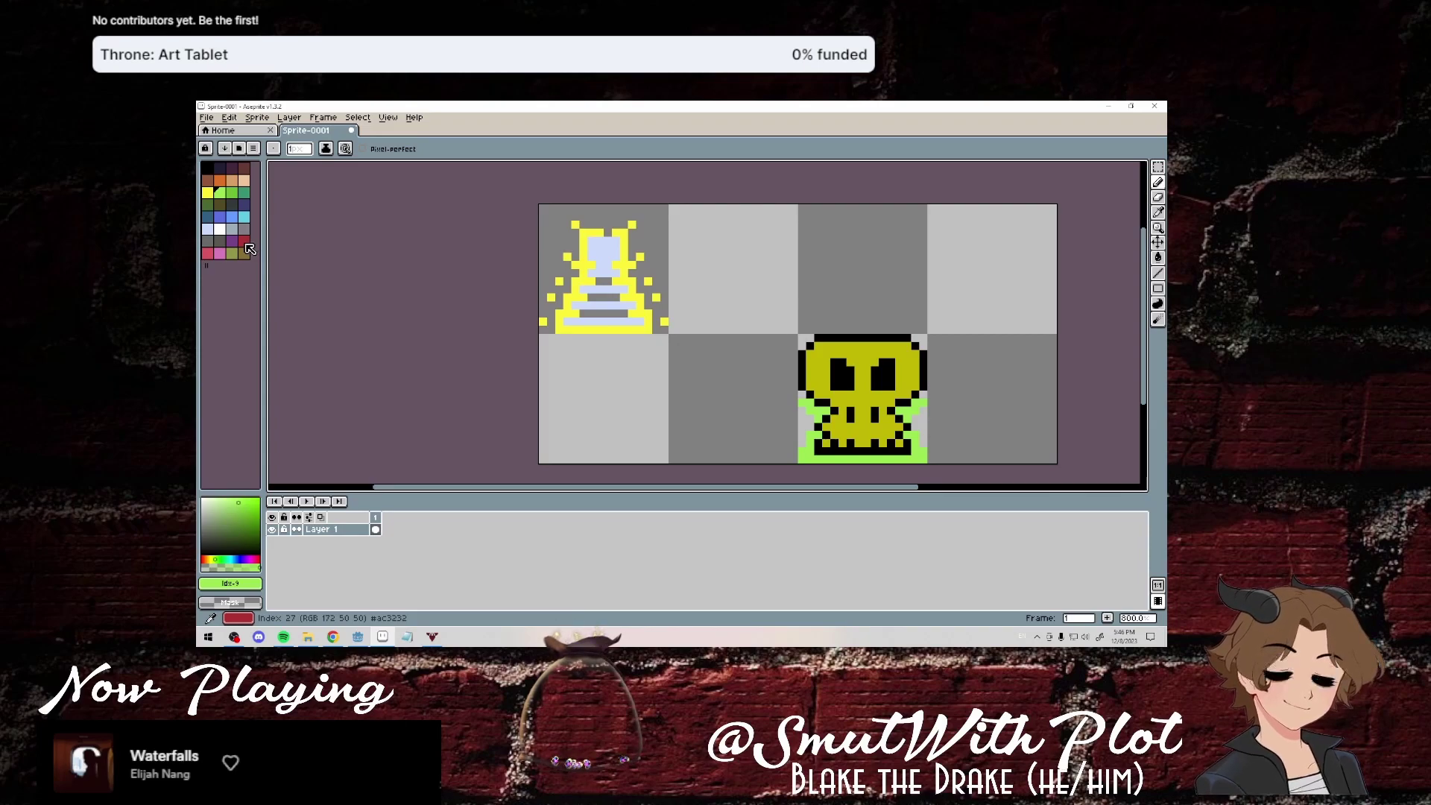
Draw a white notched top bar with two short footed legs beside the pedestal.
{"action": "left_click", "coordinate": [220, 236]}
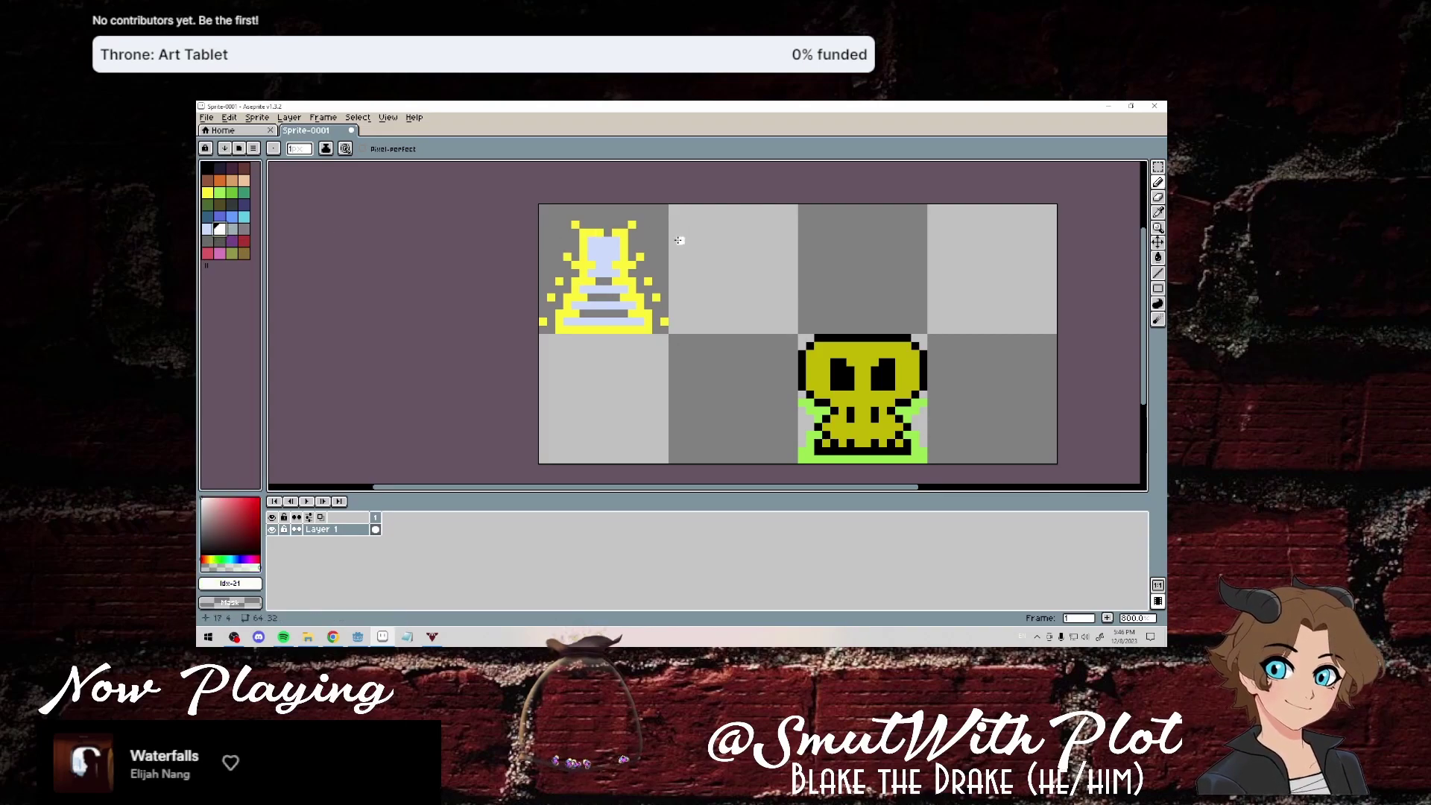
{"action": "left_click_drag", "start_coordinate": [680, 240], "coordinate": [688, 264]}
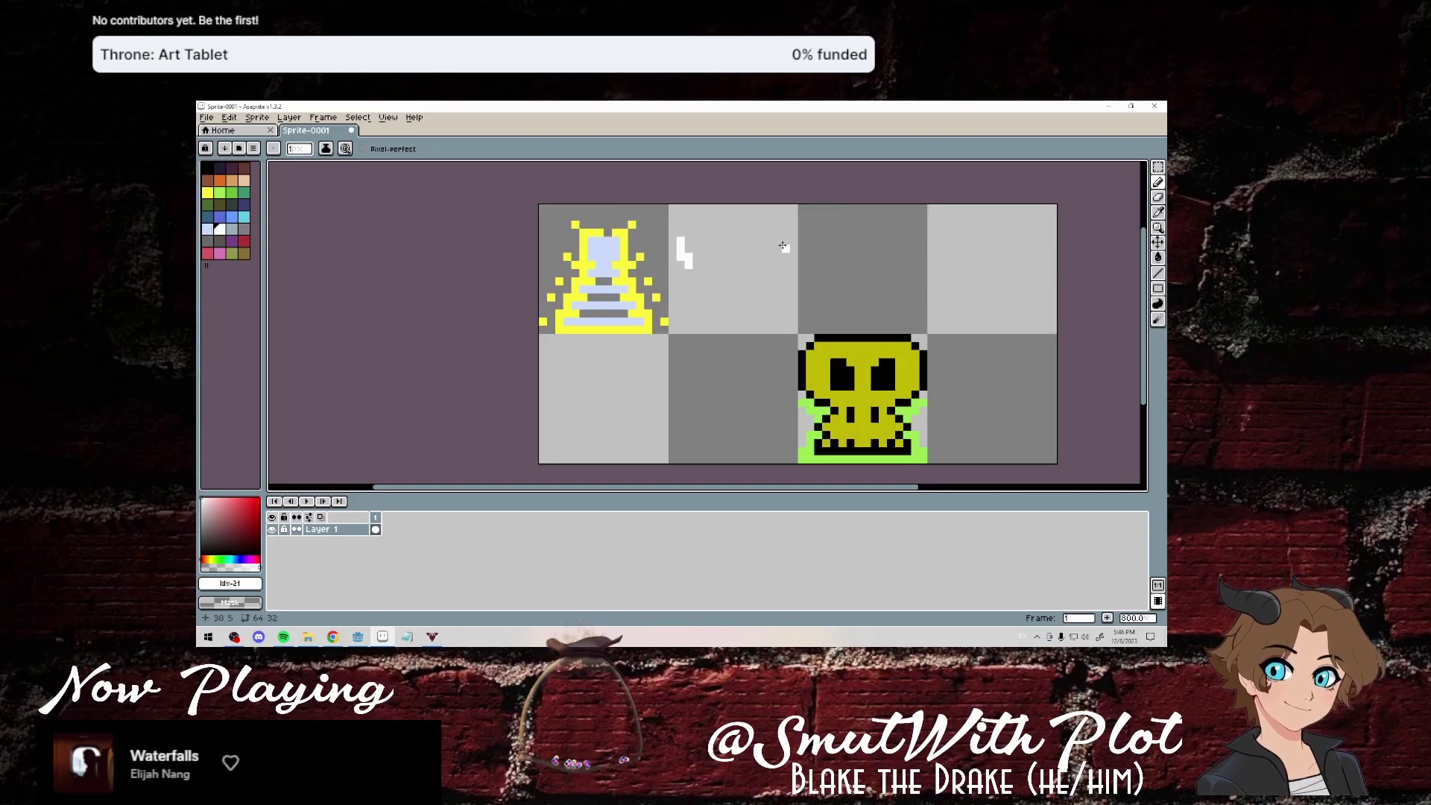
{"action": "left_click_drag", "start_coordinate": [784, 246], "coordinate": [778, 266]}
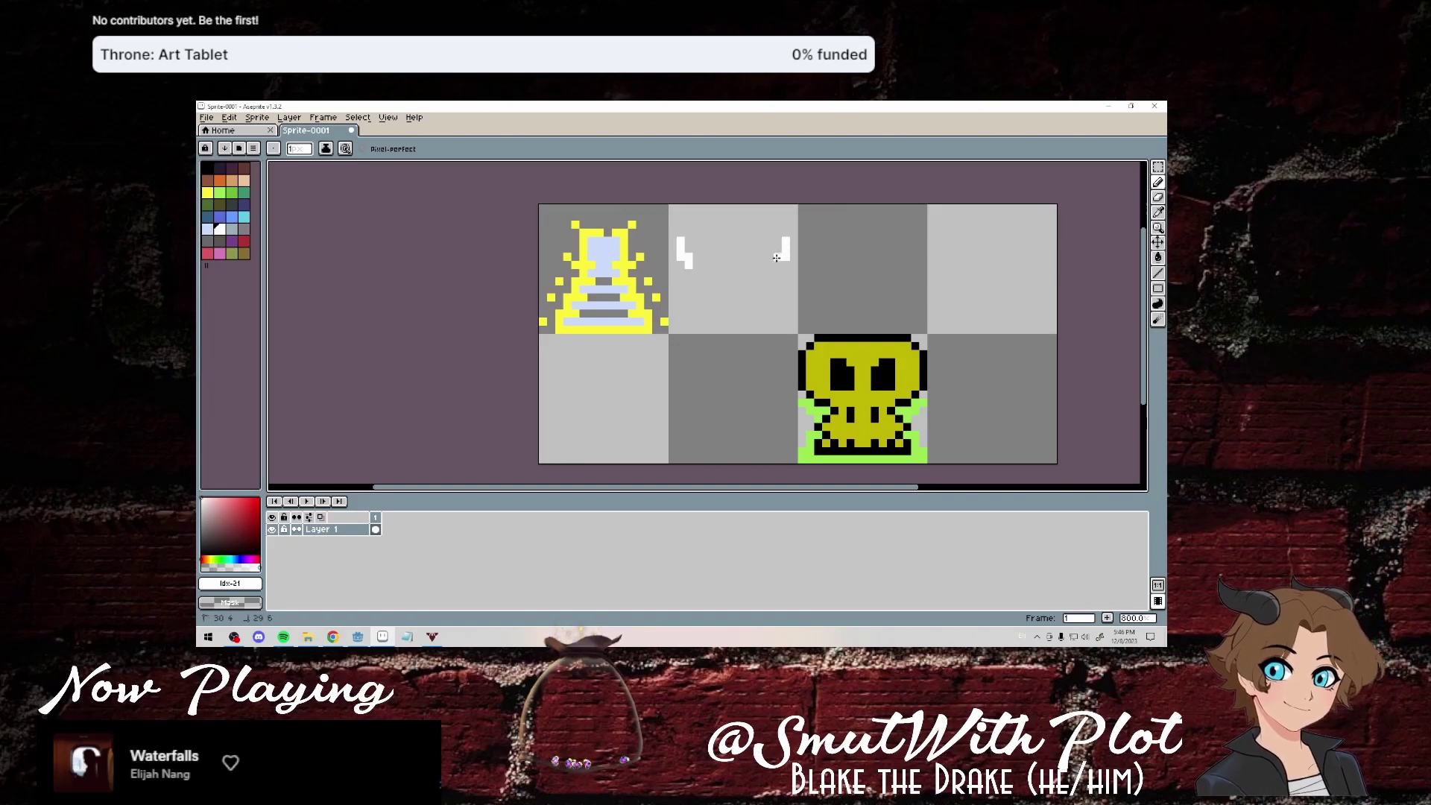
{"action": "left_click_drag", "start_coordinate": [702, 243], "coordinate": [691, 240]}
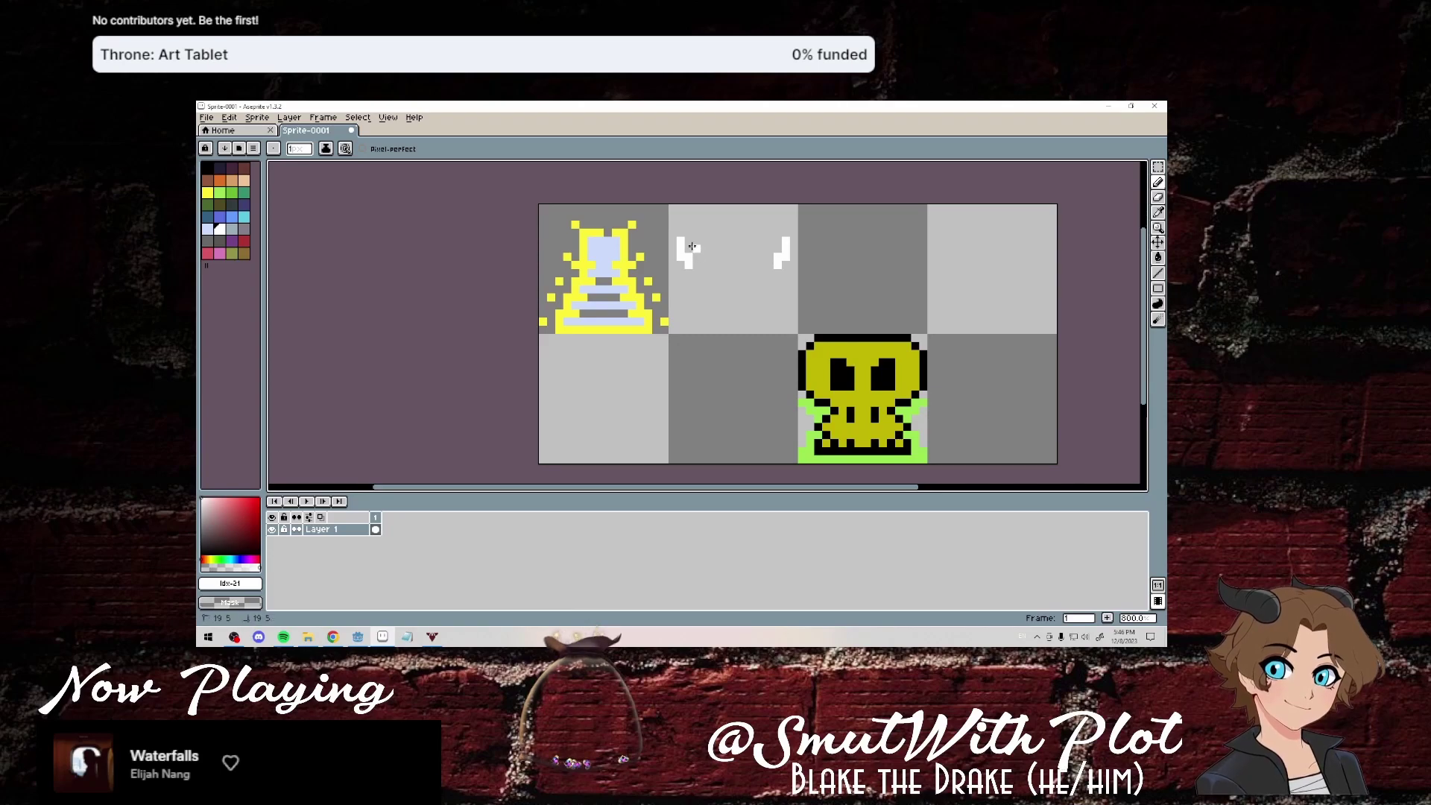
{"action": "left_click_drag", "start_coordinate": [778, 259], "coordinate": [767, 244]}
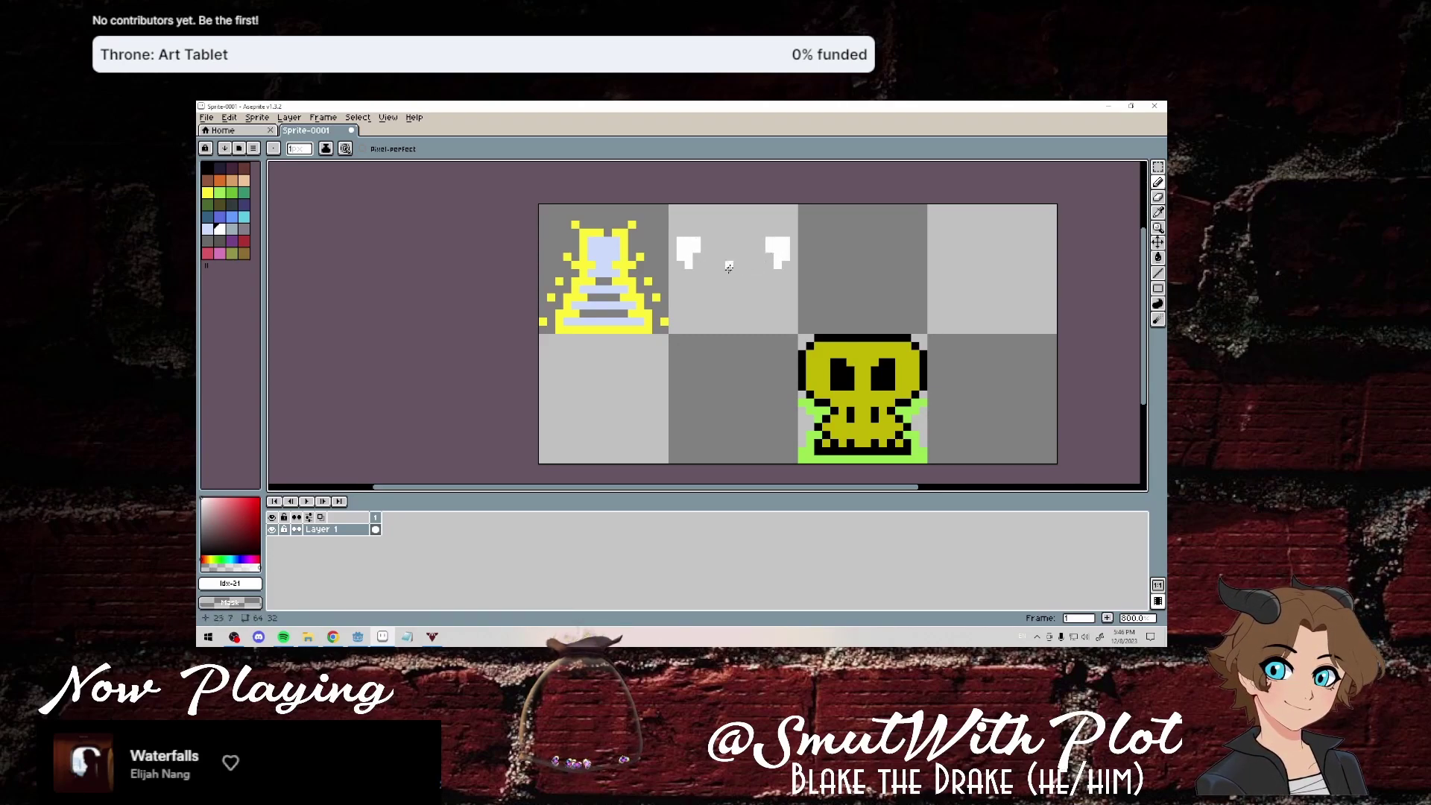
{"action": "left_click_drag", "start_coordinate": [712, 248], "coordinate": [752, 241]}
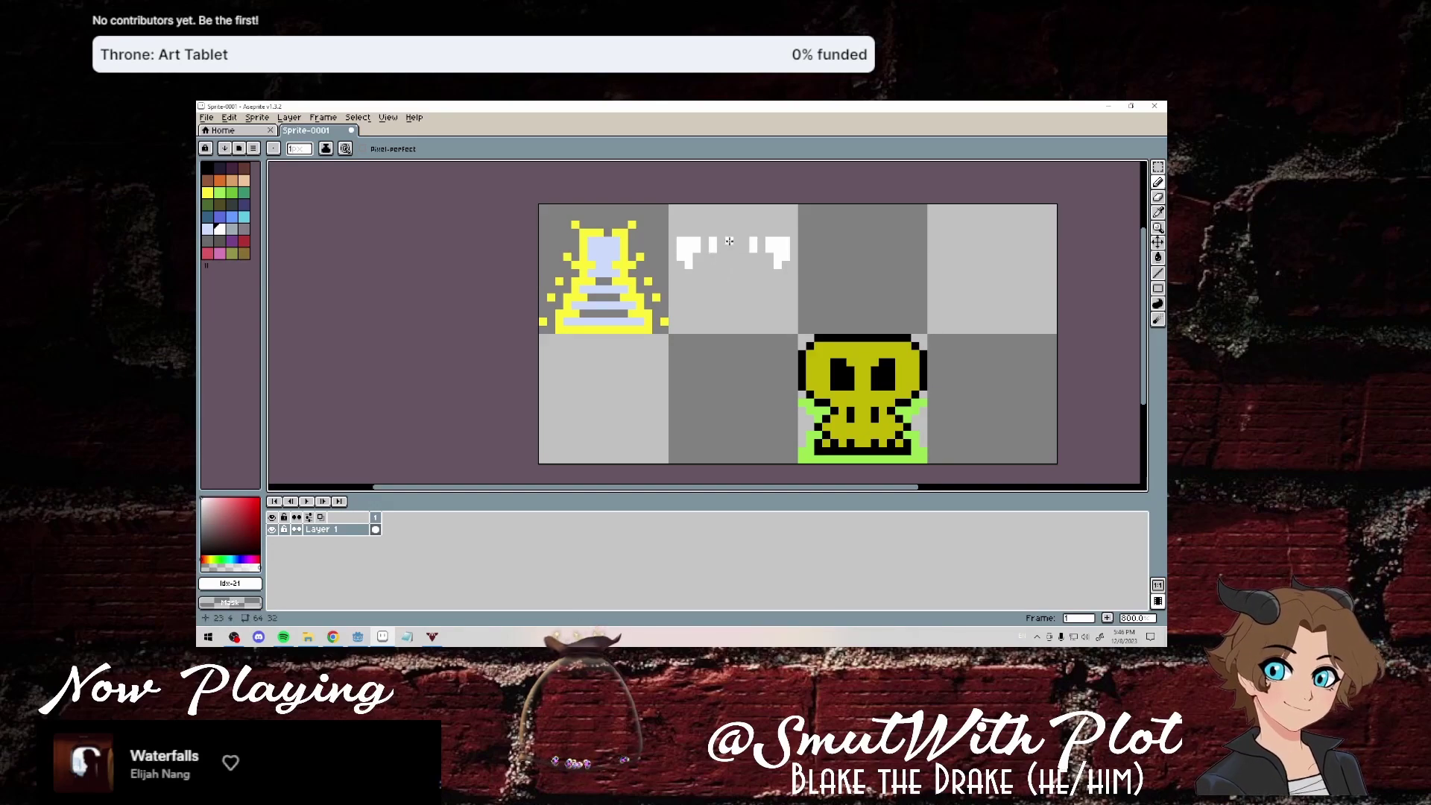
{"action": "left_click", "coordinate": [738, 241]}
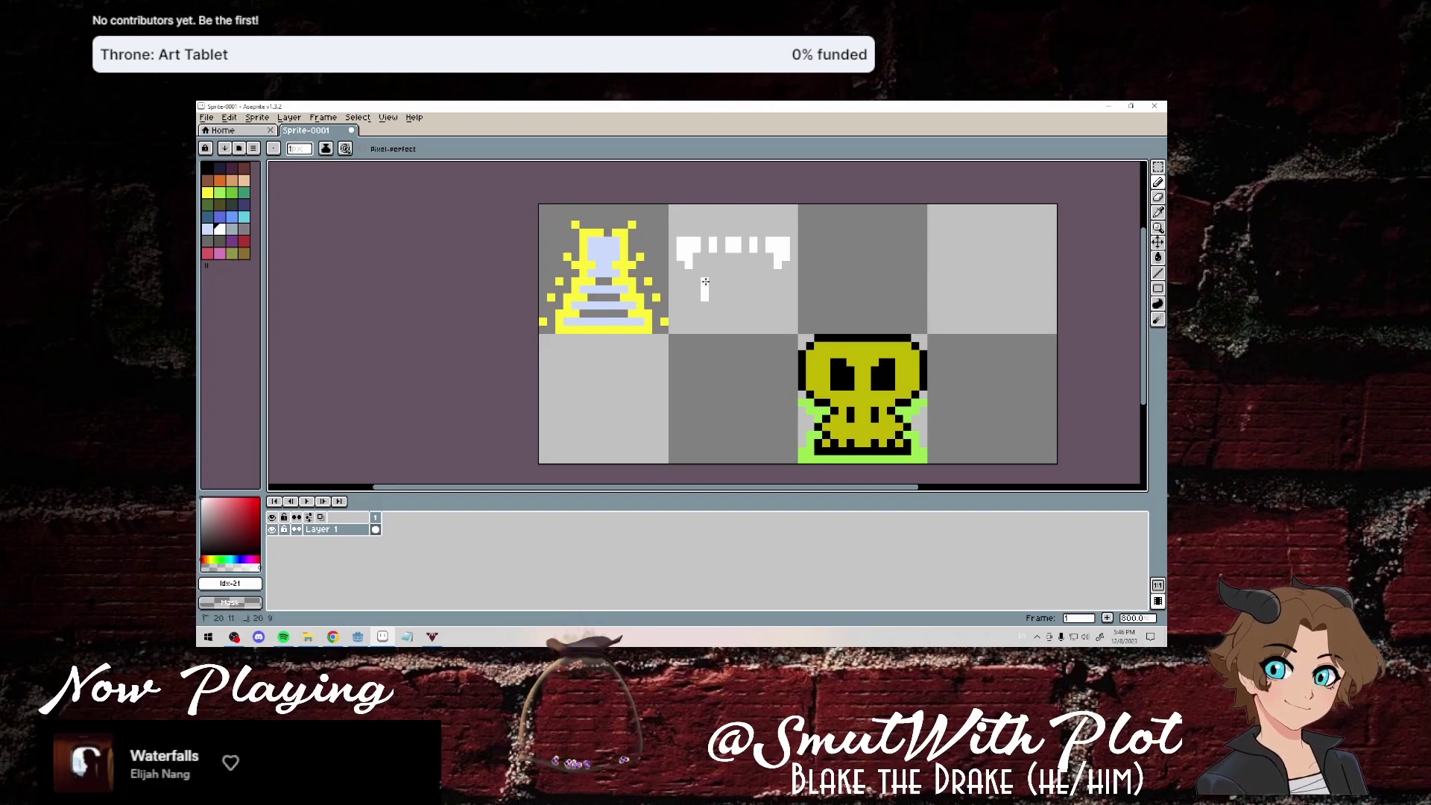
{"action": "left_click_drag", "start_coordinate": [706, 282], "coordinate": [710, 300]}
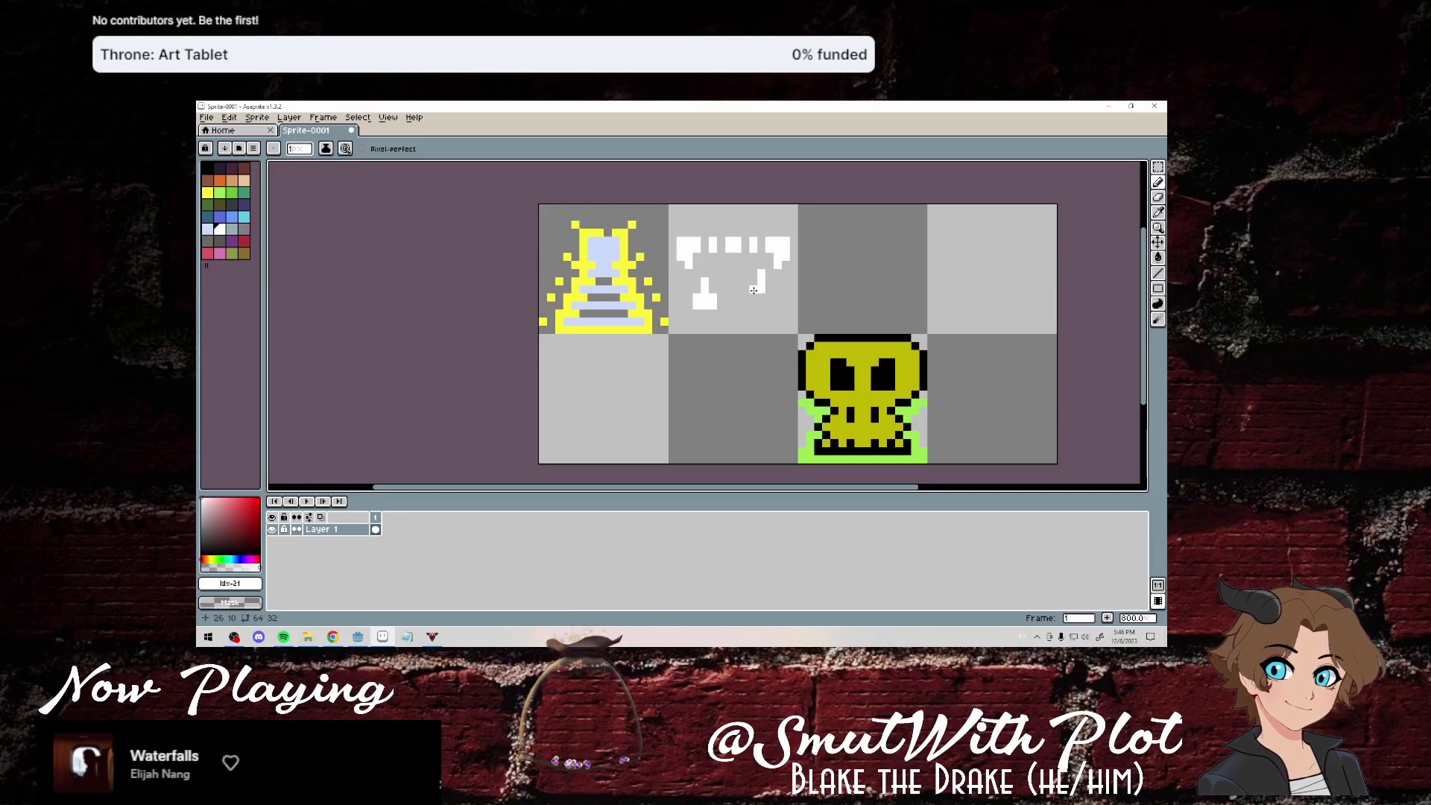
{"action": "left_click_drag", "start_coordinate": [752, 296], "coordinate": [757, 301]}
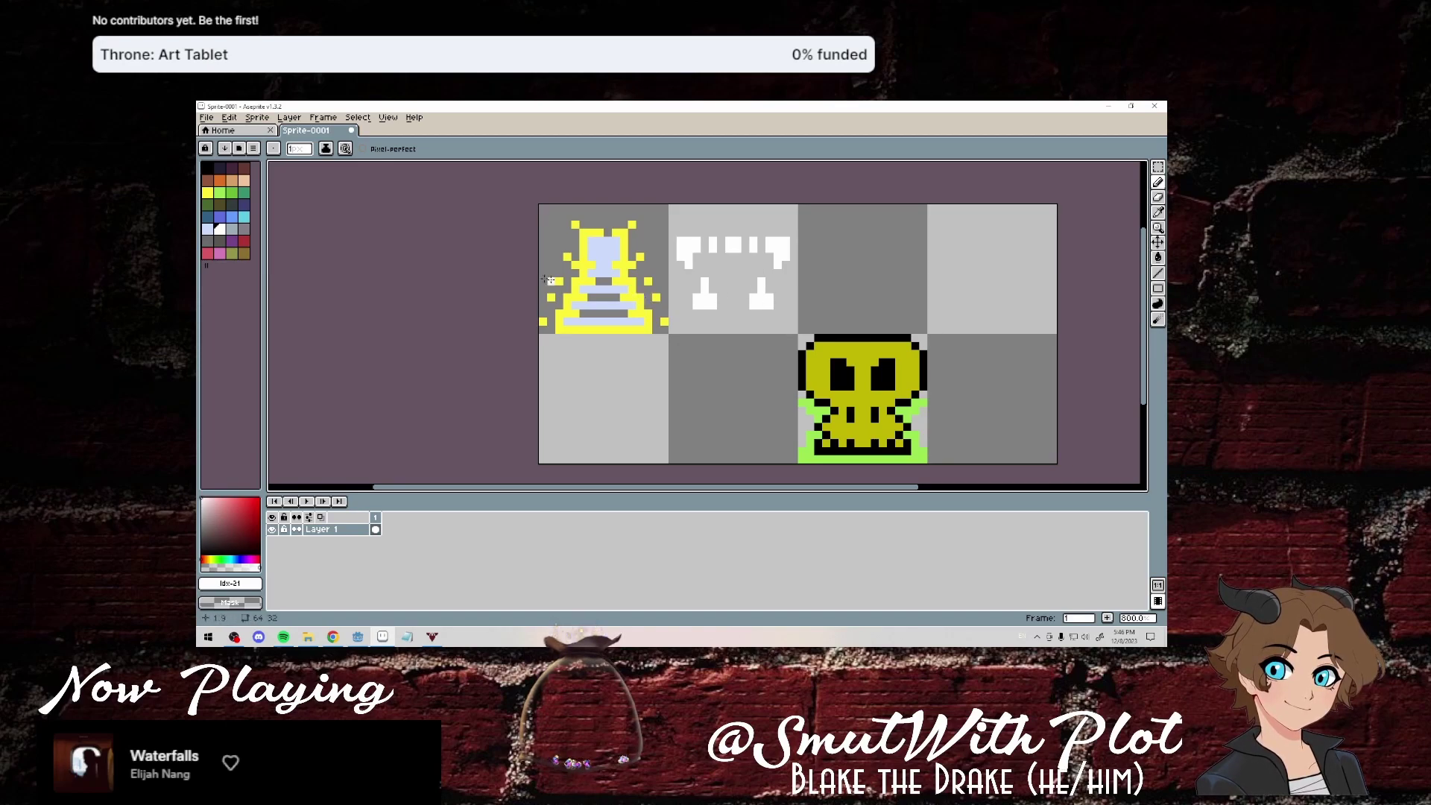
Paint red strokes inside the white emblem.
{"action": "left_click", "coordinate": [249, 245]}
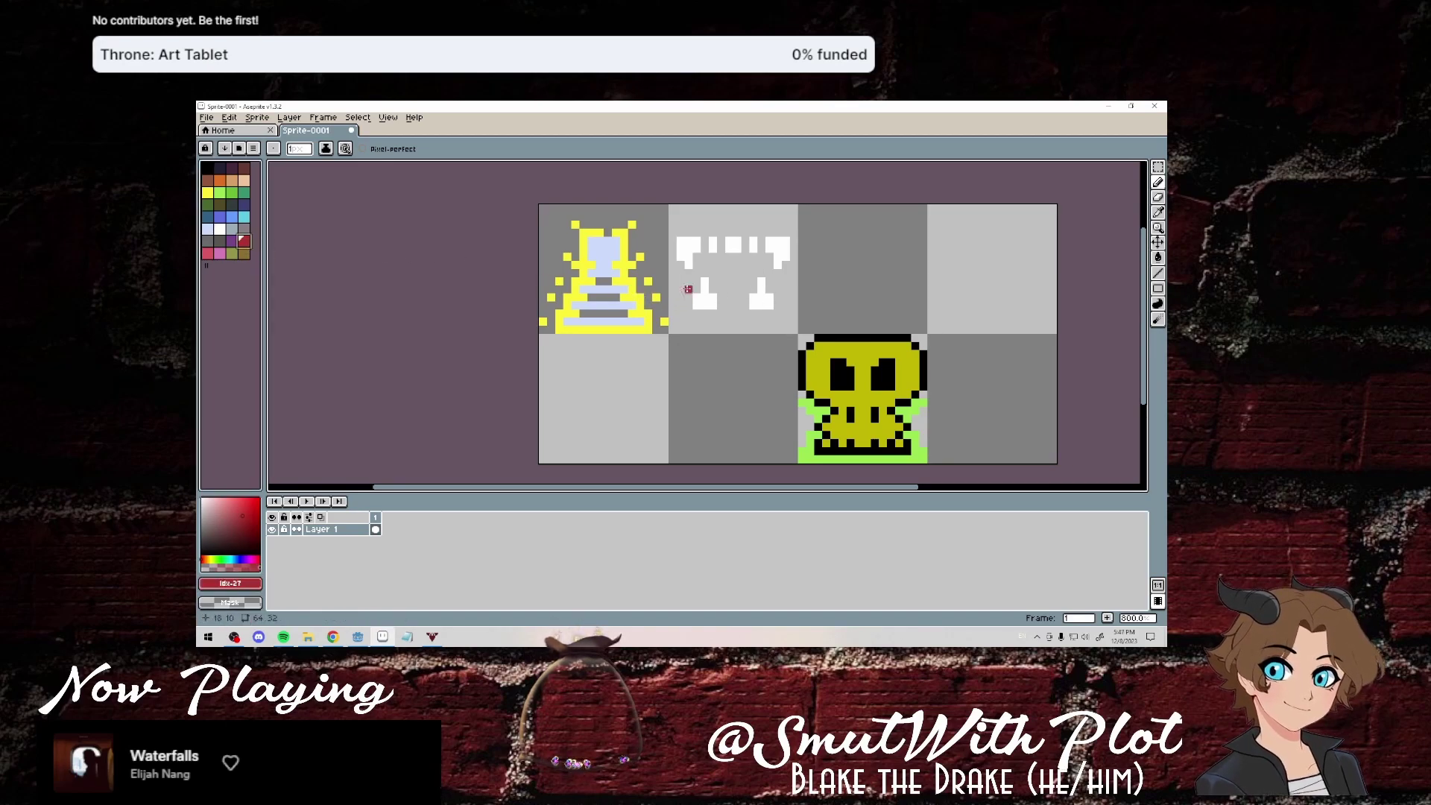
{"action": "mouse_move", "coordinate": [696, 289]}
{"action": "left_mouse_down"}
{"action": "mouse_move", "coordinate": [721, 240]}
{"action": "mouse_move", "coordinate": [744, 258]}
{"action": "left_mouse_up"}
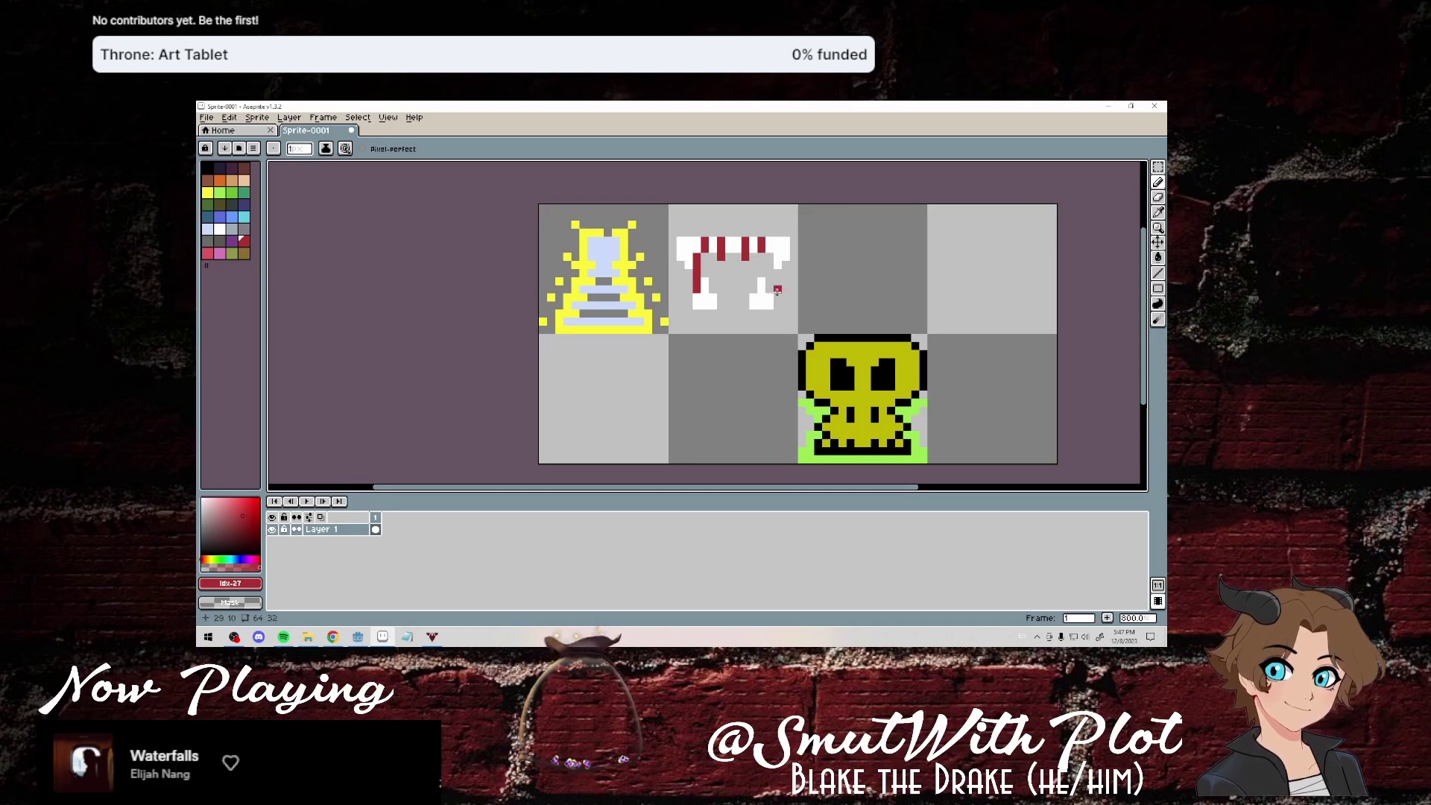
{"action": "left_click_drag", "start_coordinate": [769, 291], "coordinate": [769, 260]}
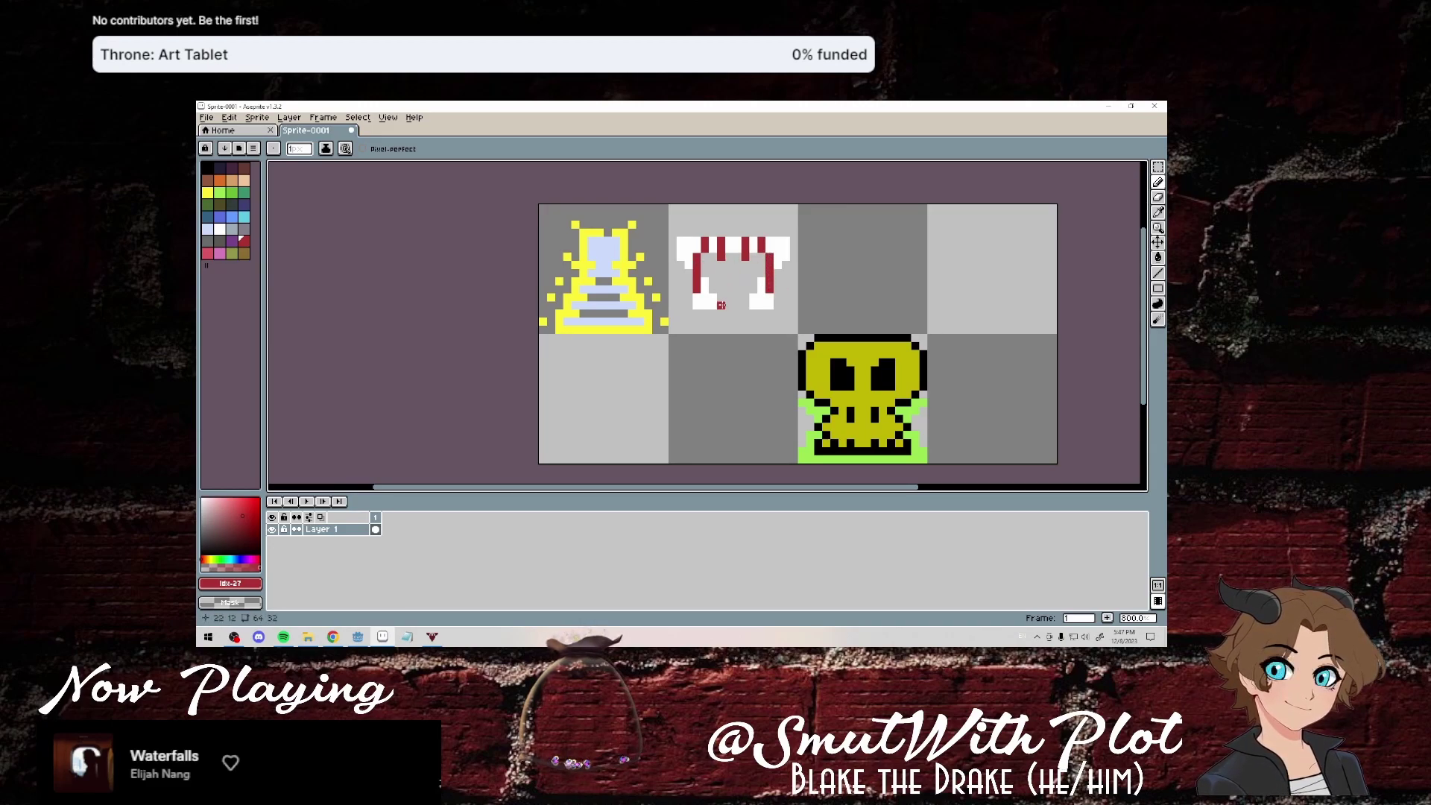
Fill the gap between the emblem's feet with a solid white bar.
{"action": "left_click", "coordinate": [220, 229]}
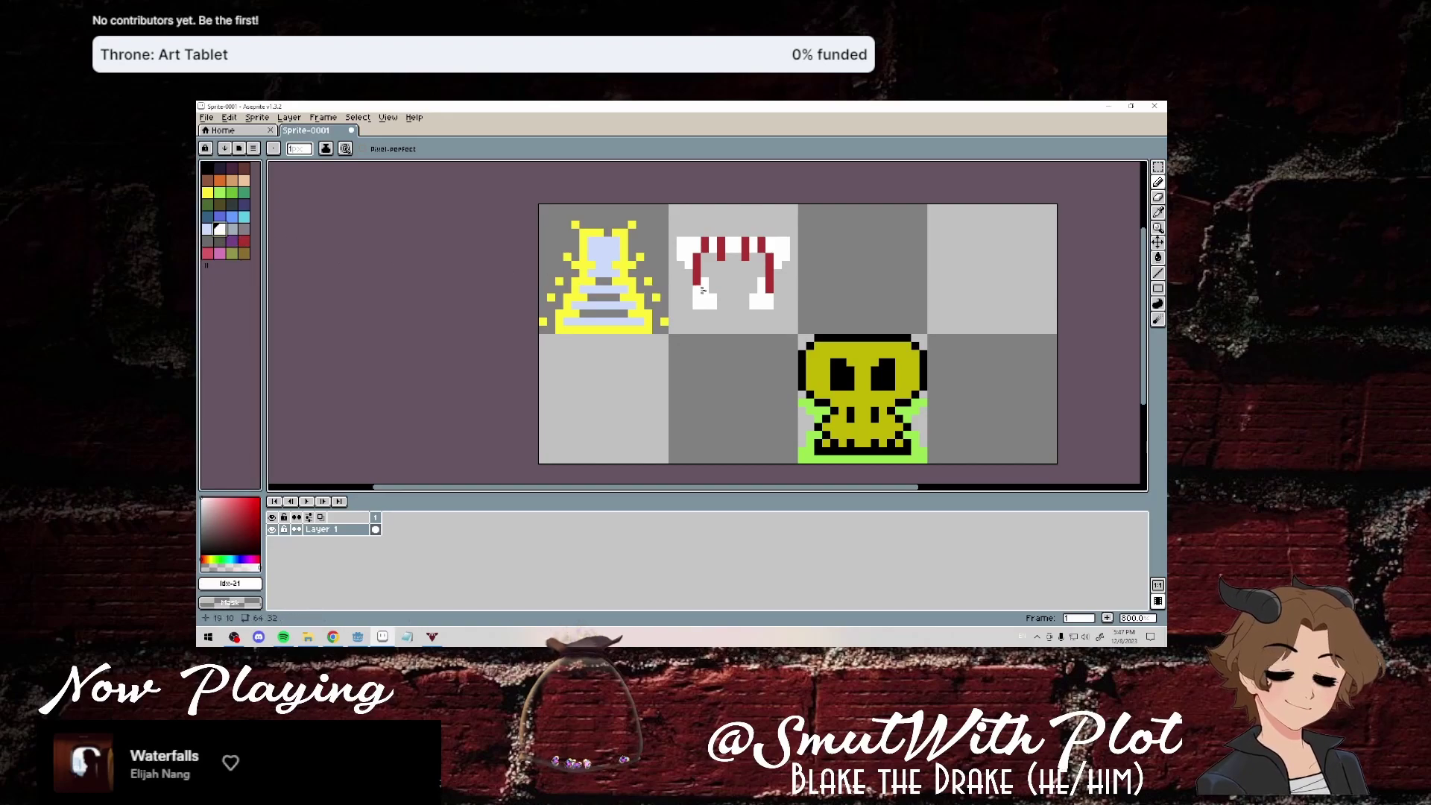
{"action": "left_click", "coordinate": [723, 305]}
{"action": "left_click_drag", "start_coordinate": [720, 302], "coordinate": [749, 303]}
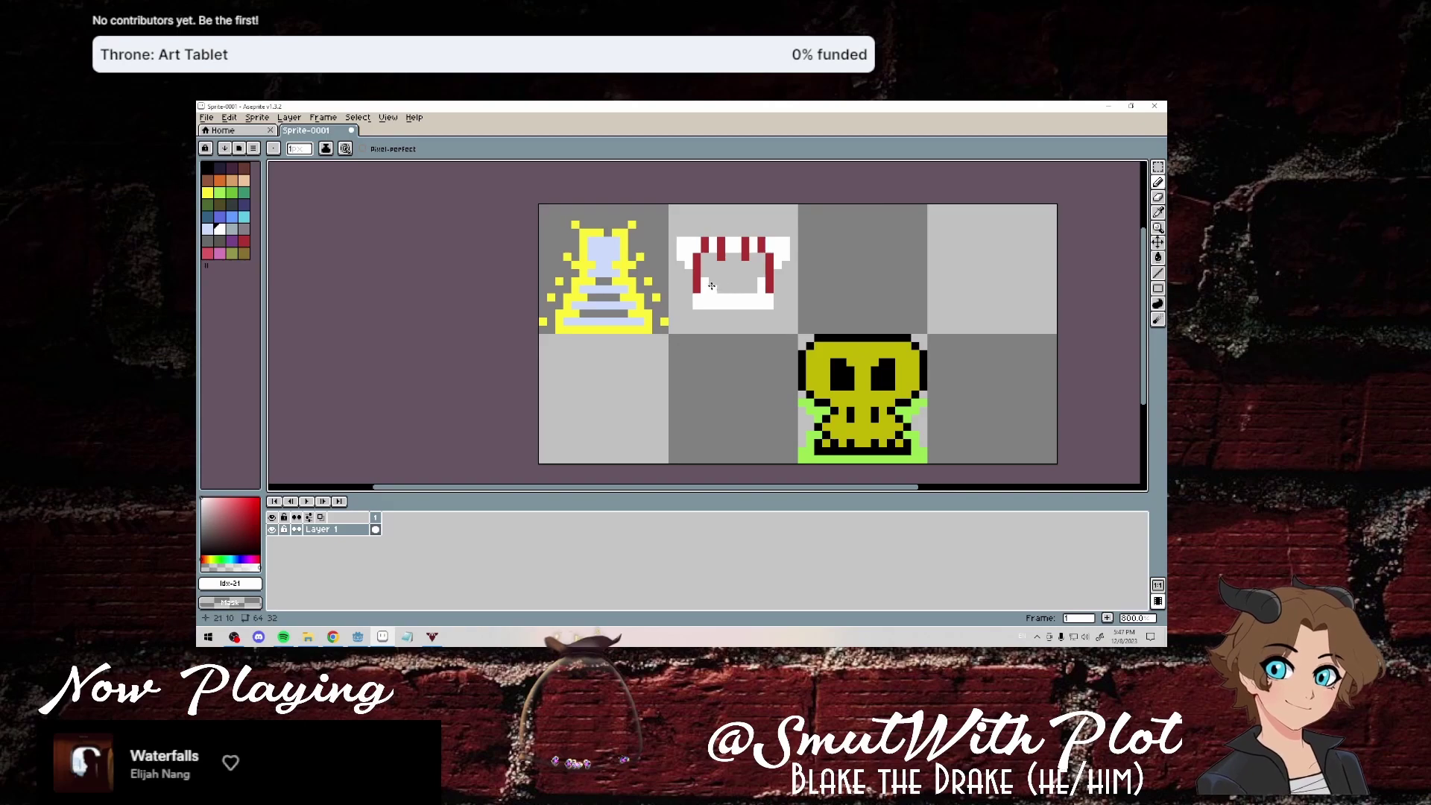
Complete the crimson dome's remaining pixels and lower edges in red.
{"action": "left_click", "coordinate": [245, 240]}
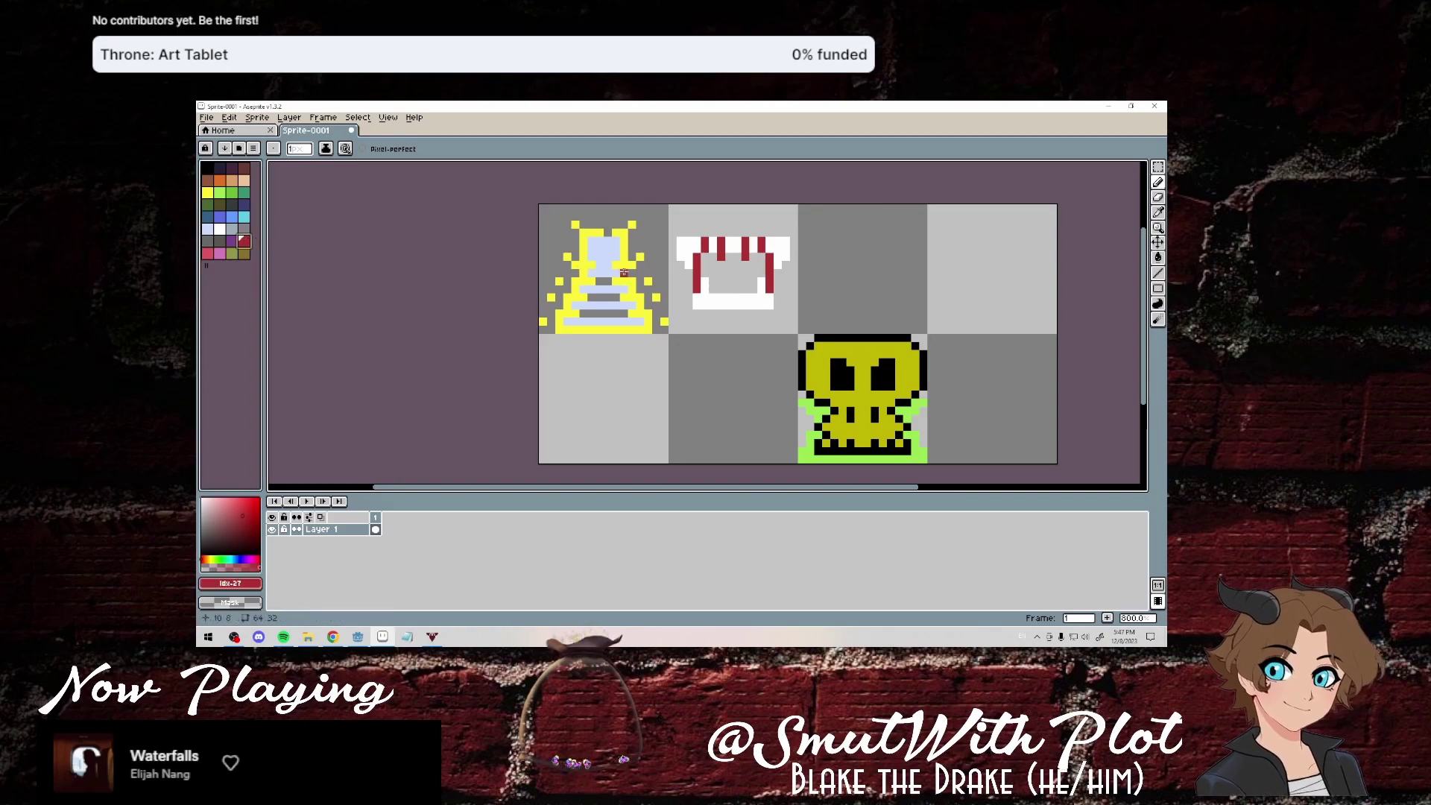
{"action": "mouse_move", "coordinate": [713, 282]}
{"action": "left_mouse_down"}
{"action": "mouse_move", "coordinate": [705, 258]}
{"action": "mouse_move", "coordinate": [762, 268]}
{"action": "mouse_move", "coordinate": [751, 289]}
{"action": "mouse_move", "coordinate": [718, 290]}
{"action": "mouse_move", "coordinate": [708, 282]}
{"action": "mouse_move", "coordinate": [732, 276]}
{"action": "mouse_move", "coordinate": [697, 275]}
{"action": "mouse_move", "coordinate": [756, 264]}
{"action": "mouse_move", "coordinate": [681, 266]}
{"action": "mouse_move", "coordinate": [689, 284]}
{"action": "left_mouse_up"}
{"action": "left_click", "coordinate": [767, 284]}
{"action": "left_click_drag", "start_coordinate": [776, 279], "coordinate": [778, 282]}
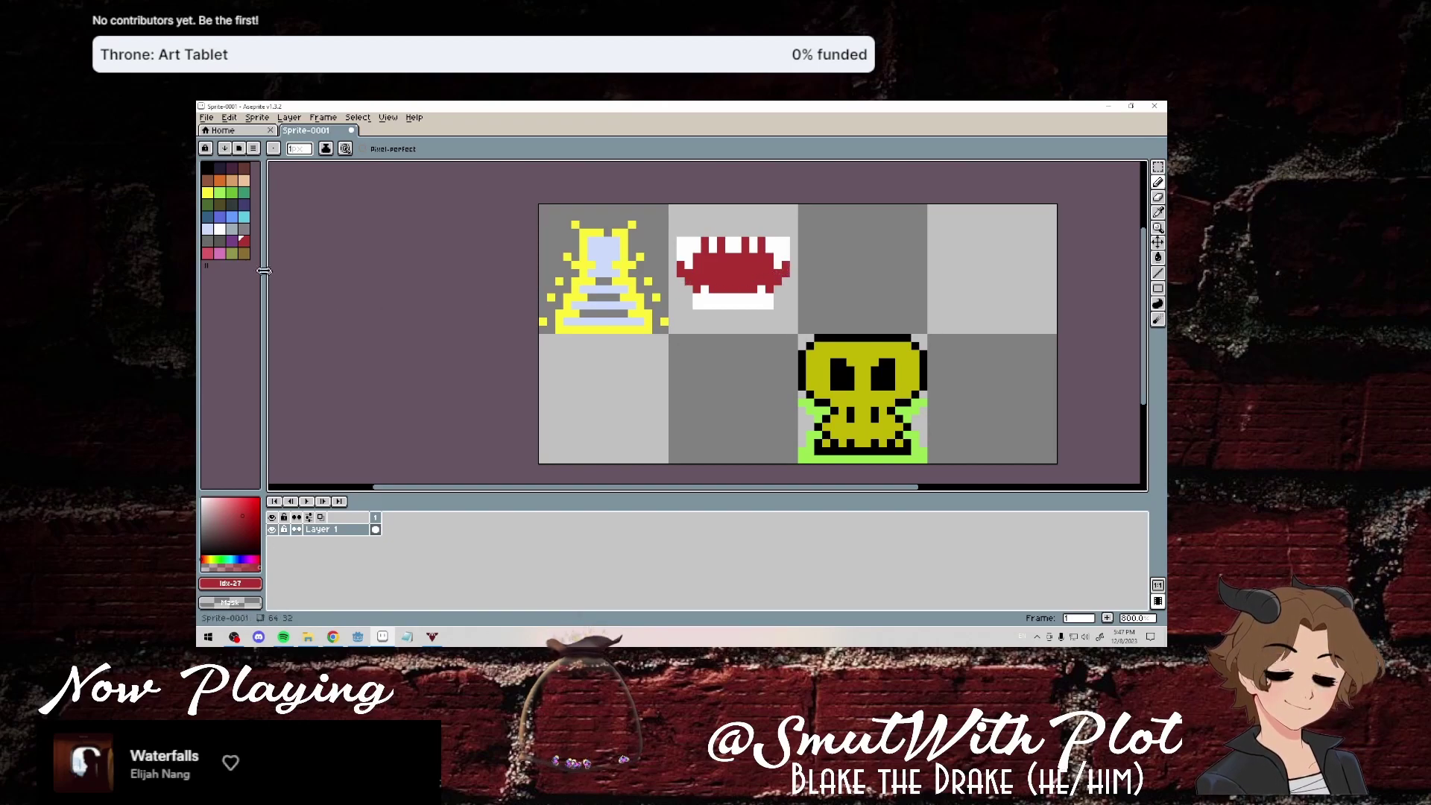
{"action": "left_click", "coordinate": [243, 184]}
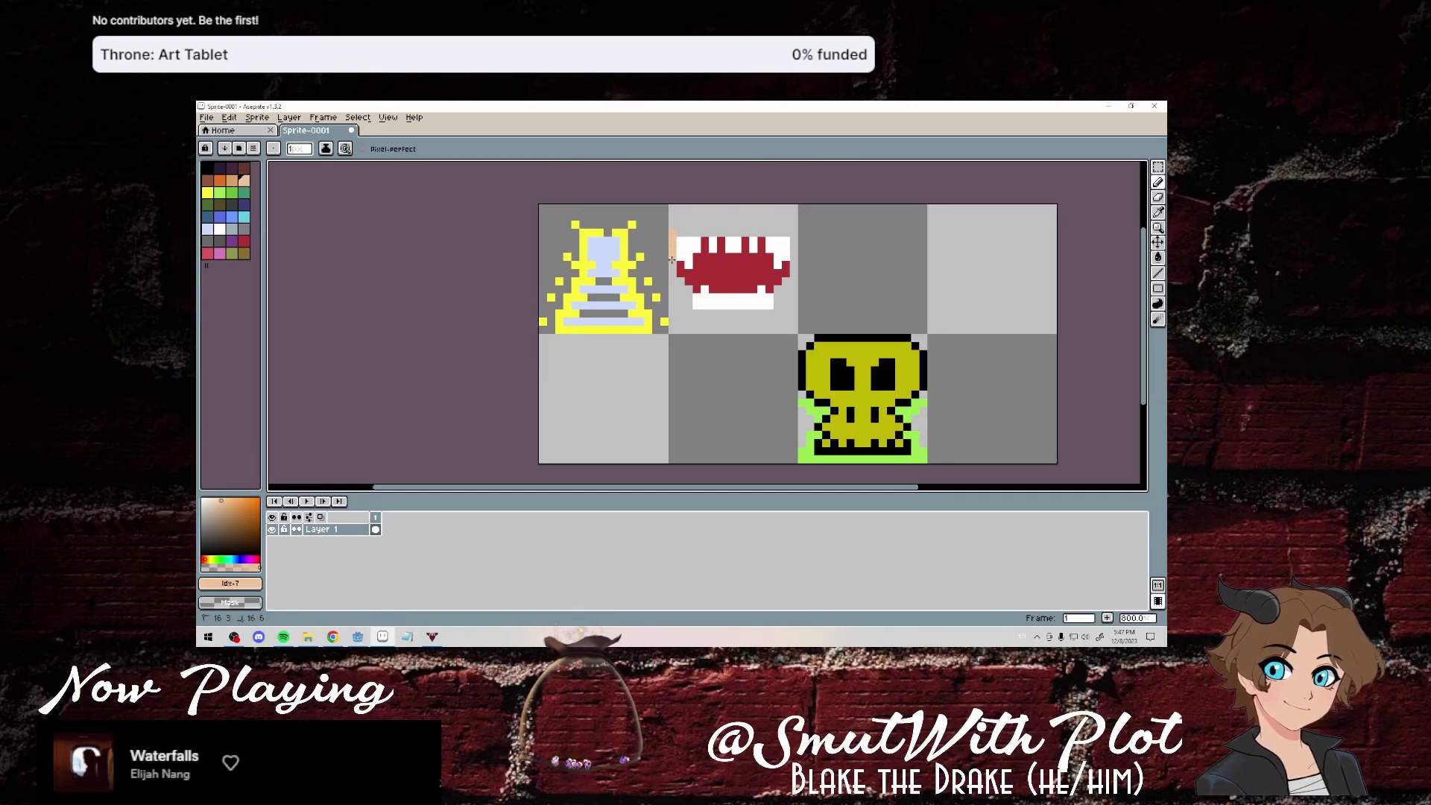
Outline the mouth sprite's left, bottom, right and top edges in peach, redoing one bad stroke.
{"action": "left_click_drag", "start_coordinate": [673, 230], "coordinate": [673, 272]}
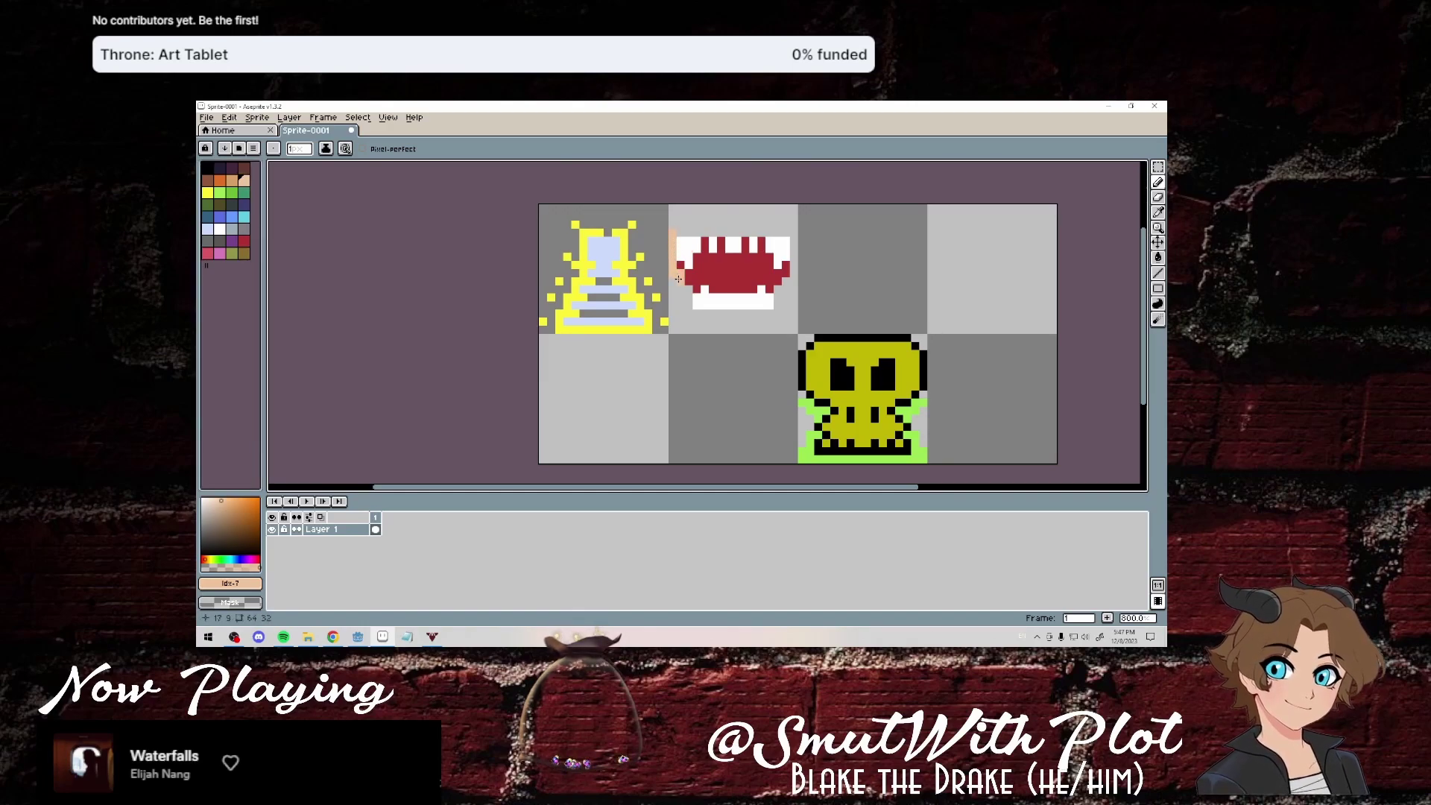
{"action": "key", "text": "ctrl+z"}
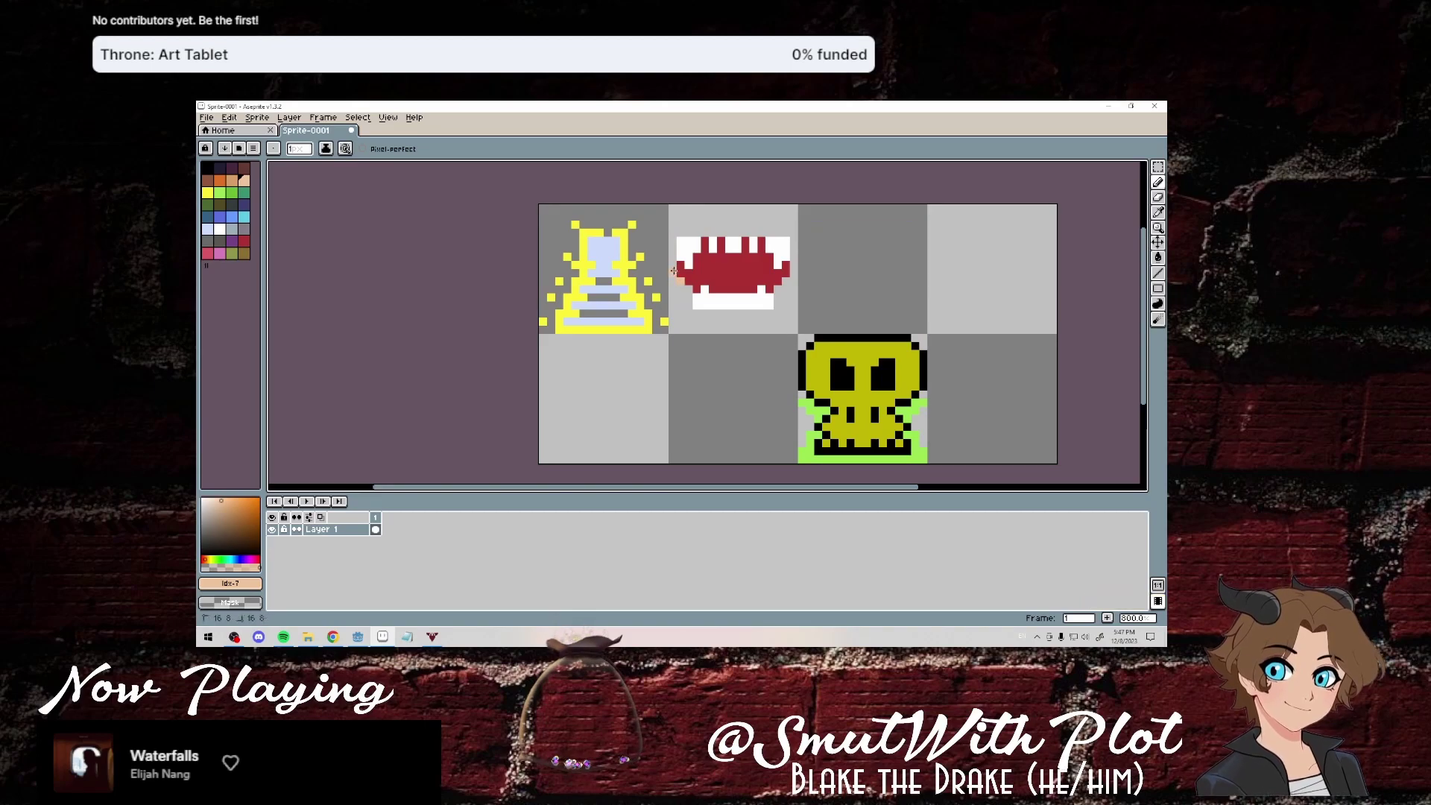
{"action": "left_click_drag", "start_coordinate": [672, 246], "coordinate": [689, 299]}
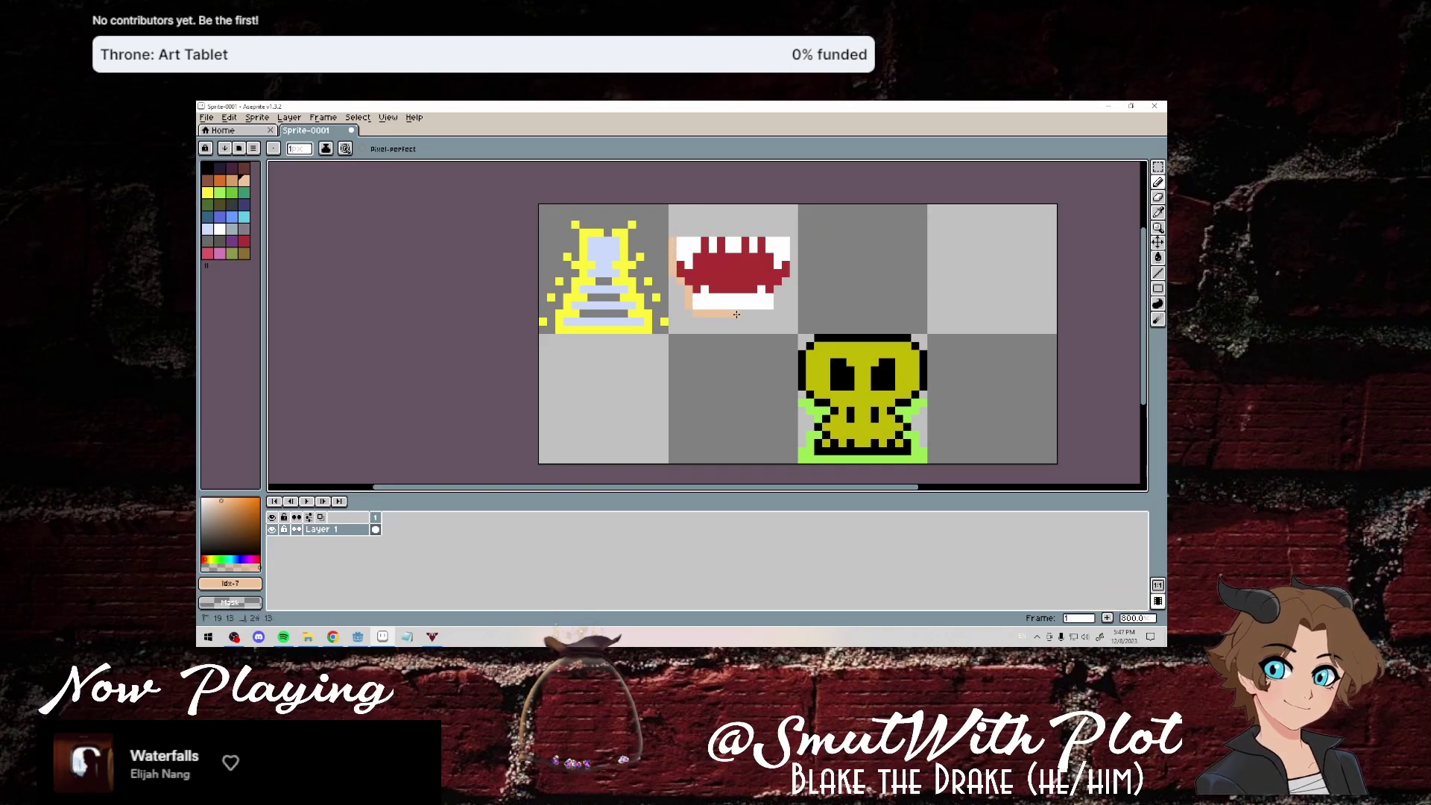
{"action": "left_click_drag", "start_coordinate": [736, 314], "coordinate": [779, 296]}
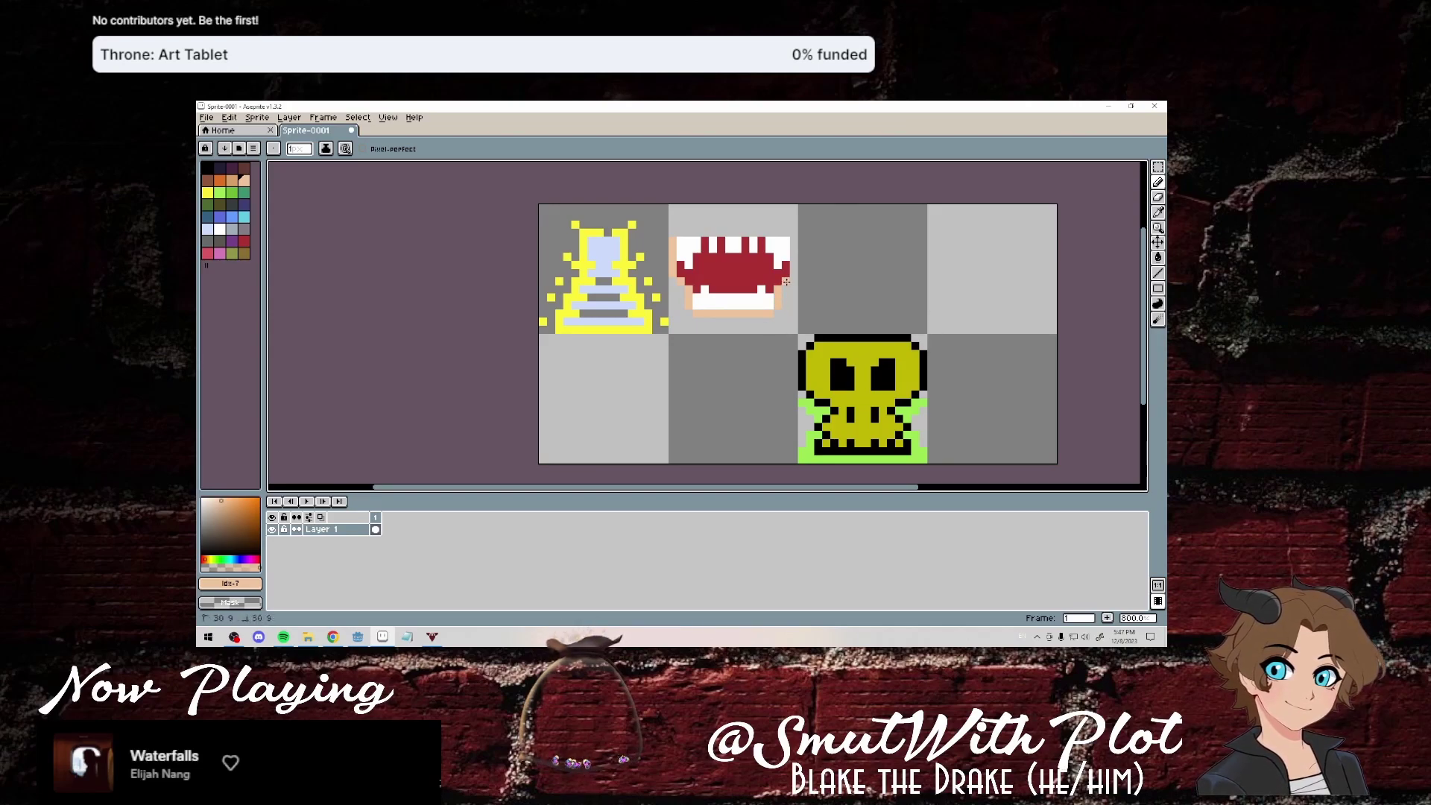
{"action": "left_click_drag", "start_coordinate": [794, 274], "coordinate": [794, 238]}
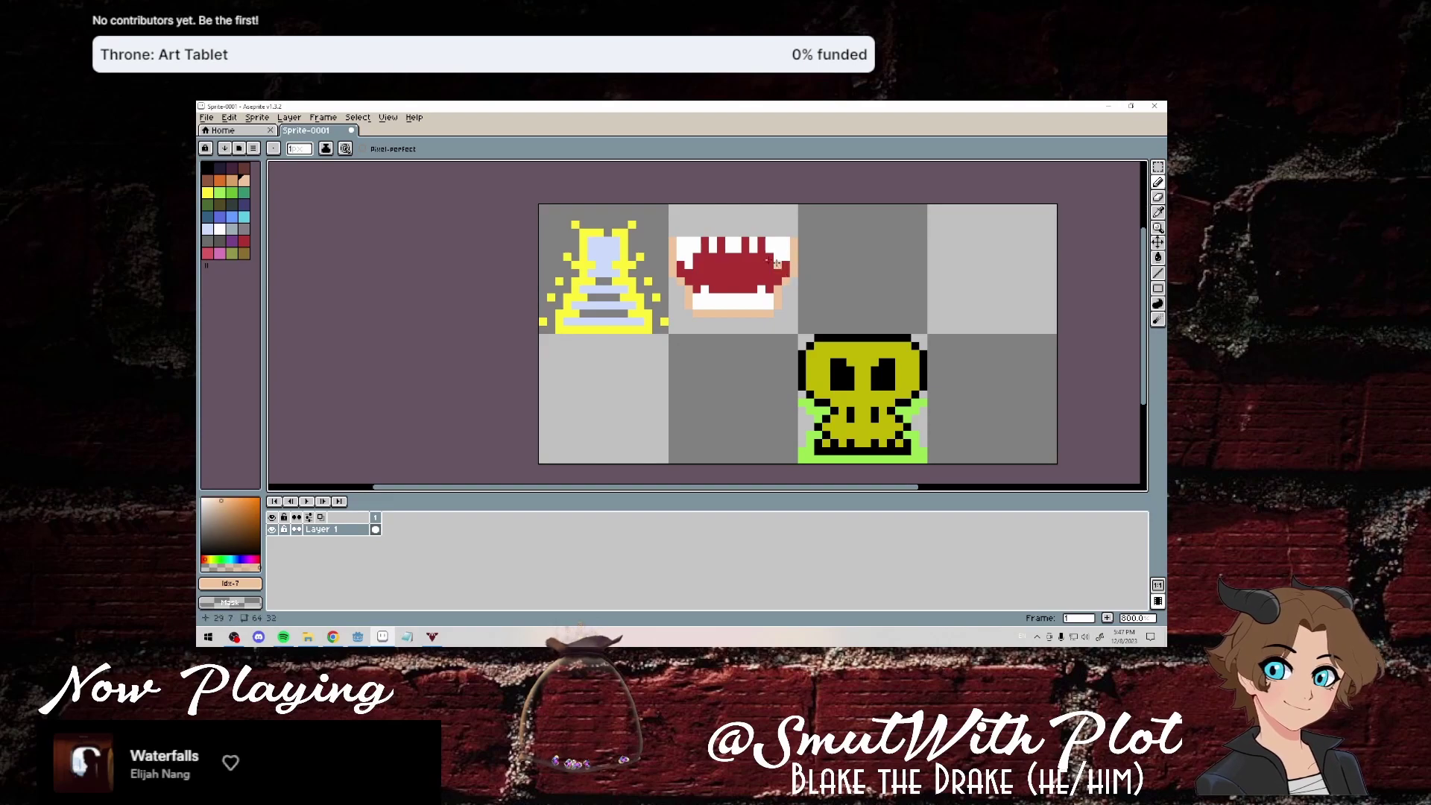
{"action": "left_click_drag", "start_coordinate": [676, 233], "coordinate": [795, 233]}
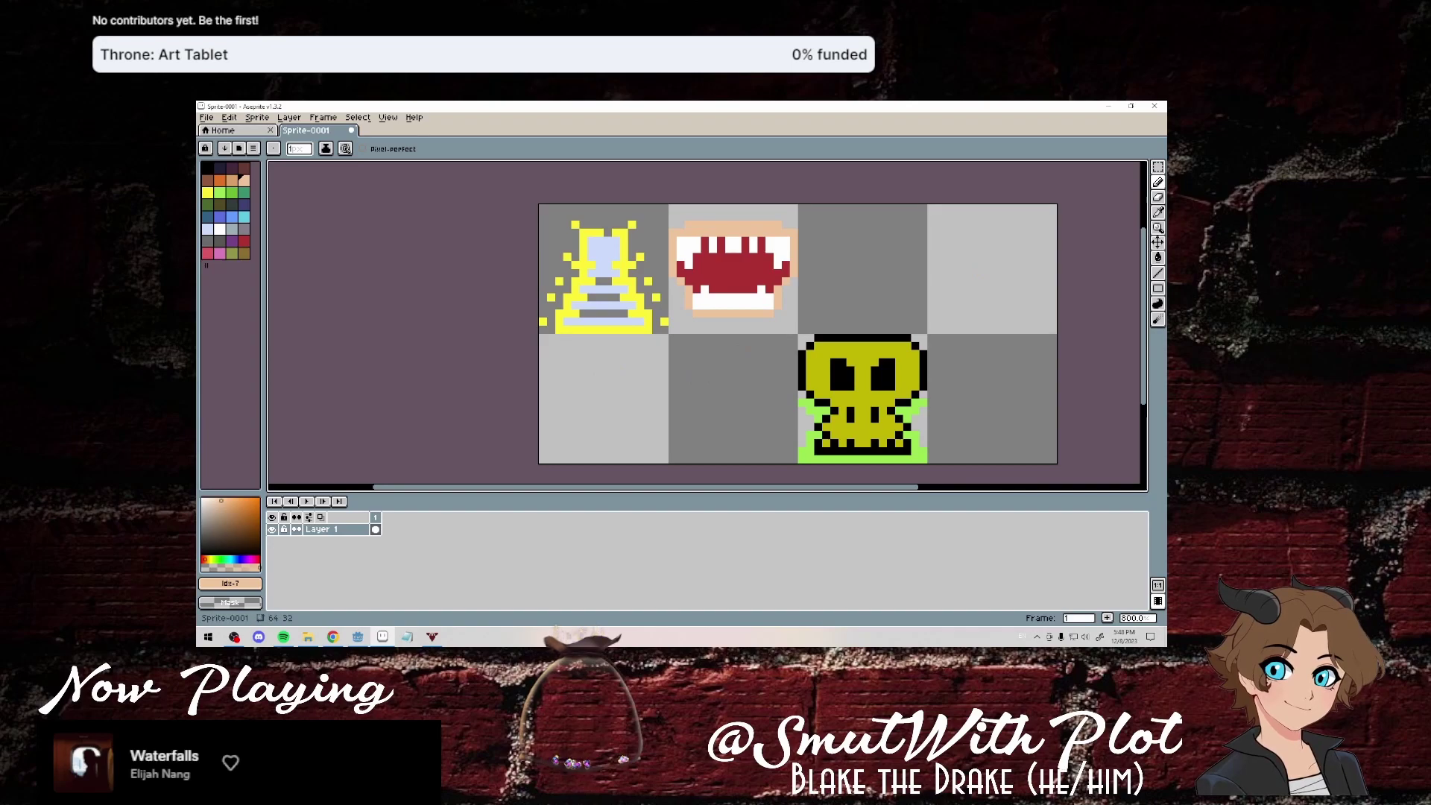
Marquee-select the whole mouth tile and delete it.
{"action": "left_click", "coordinate": [1158, 168]}
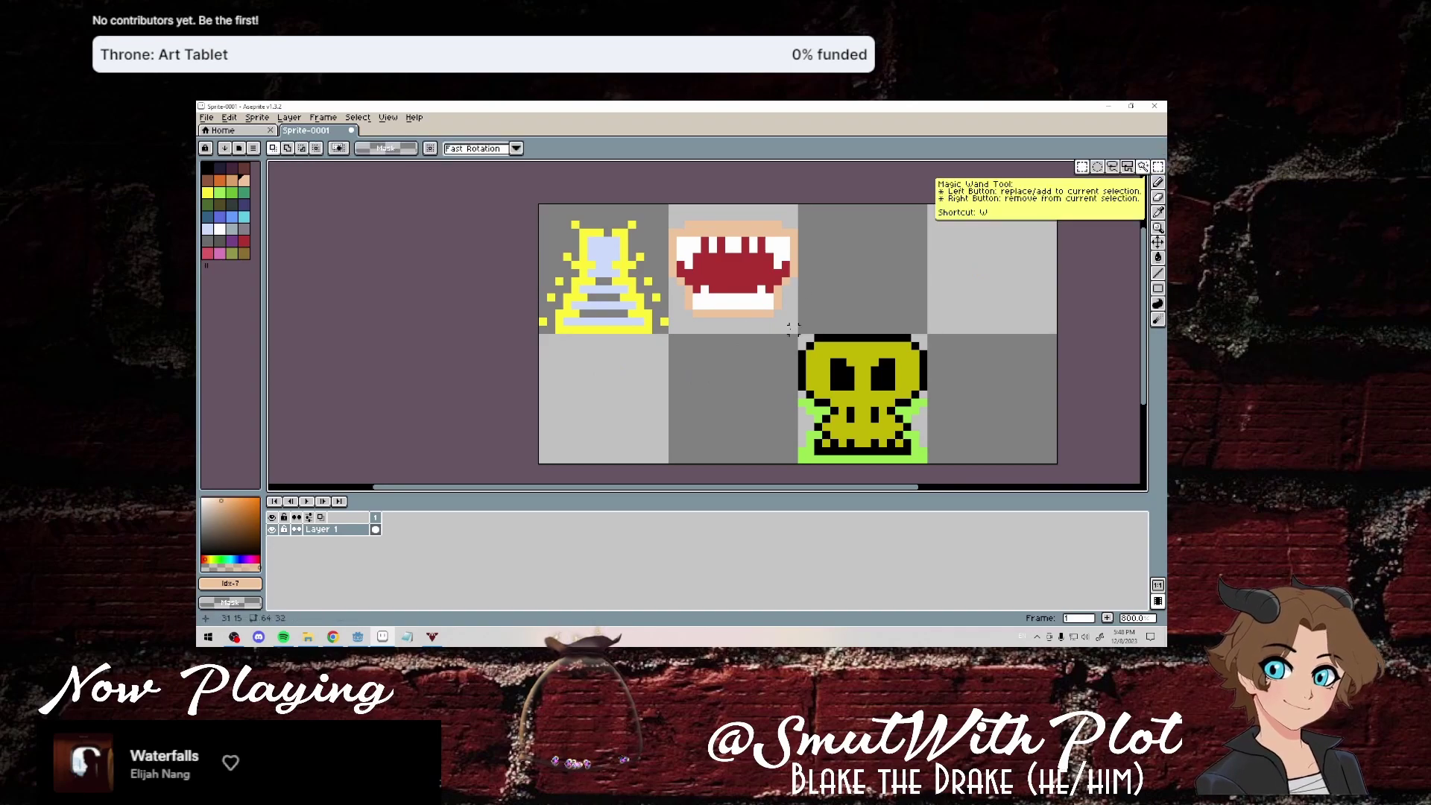
{"action": "left_click_drag", "start_coordinate": [800, 335], "coordinate": [666, 210]}
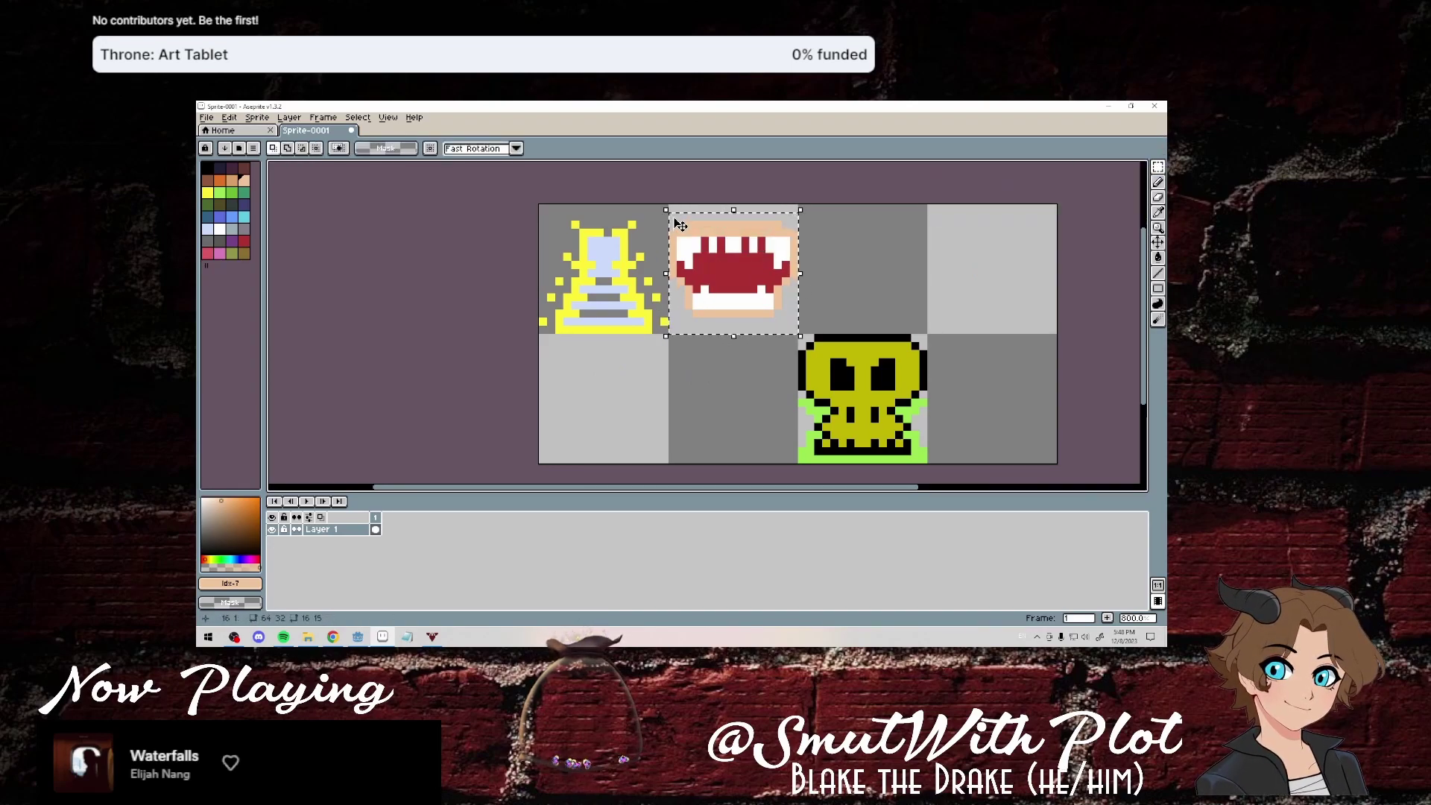
{"action": "key", "text": "Delete"}
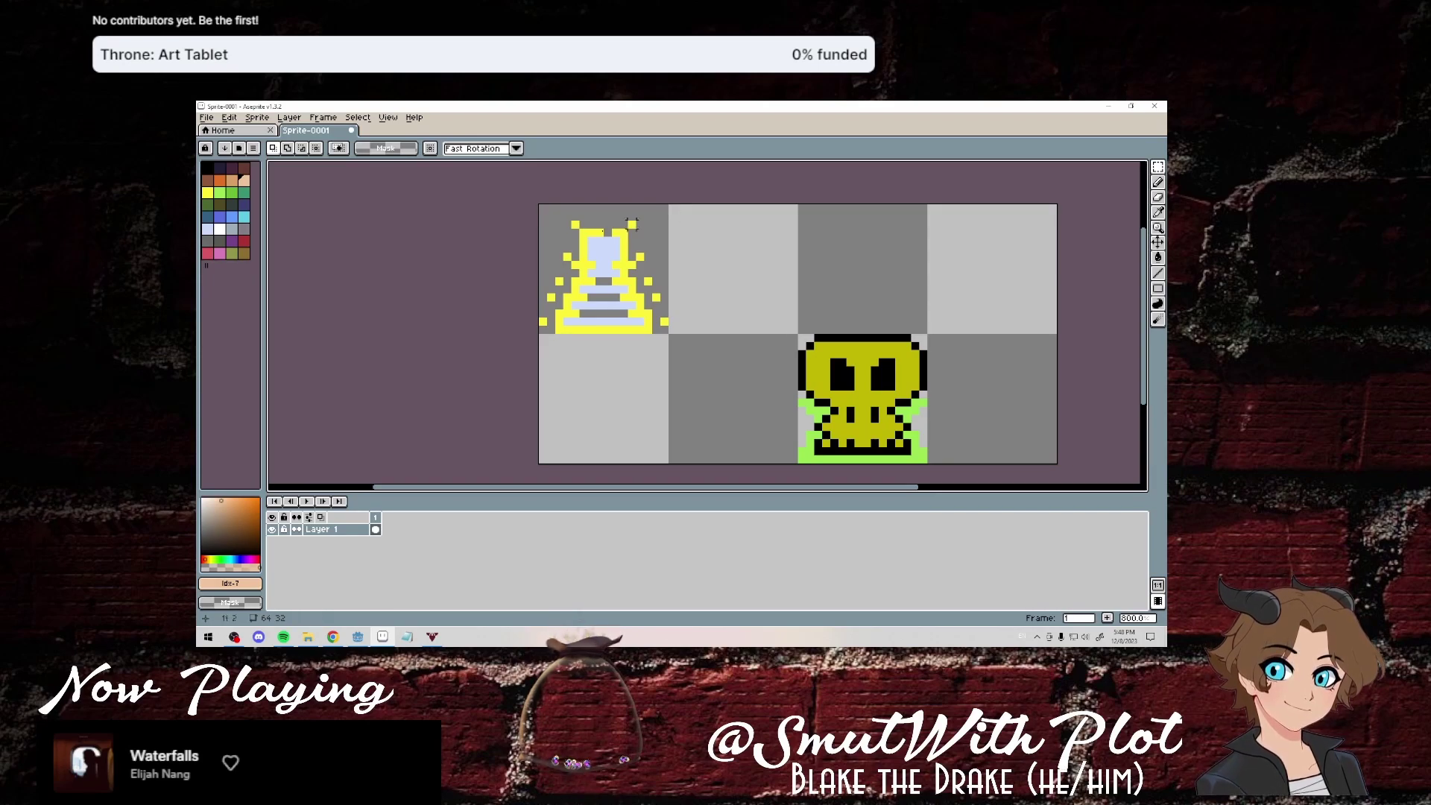
With a white Pencil, draw the emblem's central spike and a block on the left arm.
{"action": "left_click", "coordinate": [216, 194]}
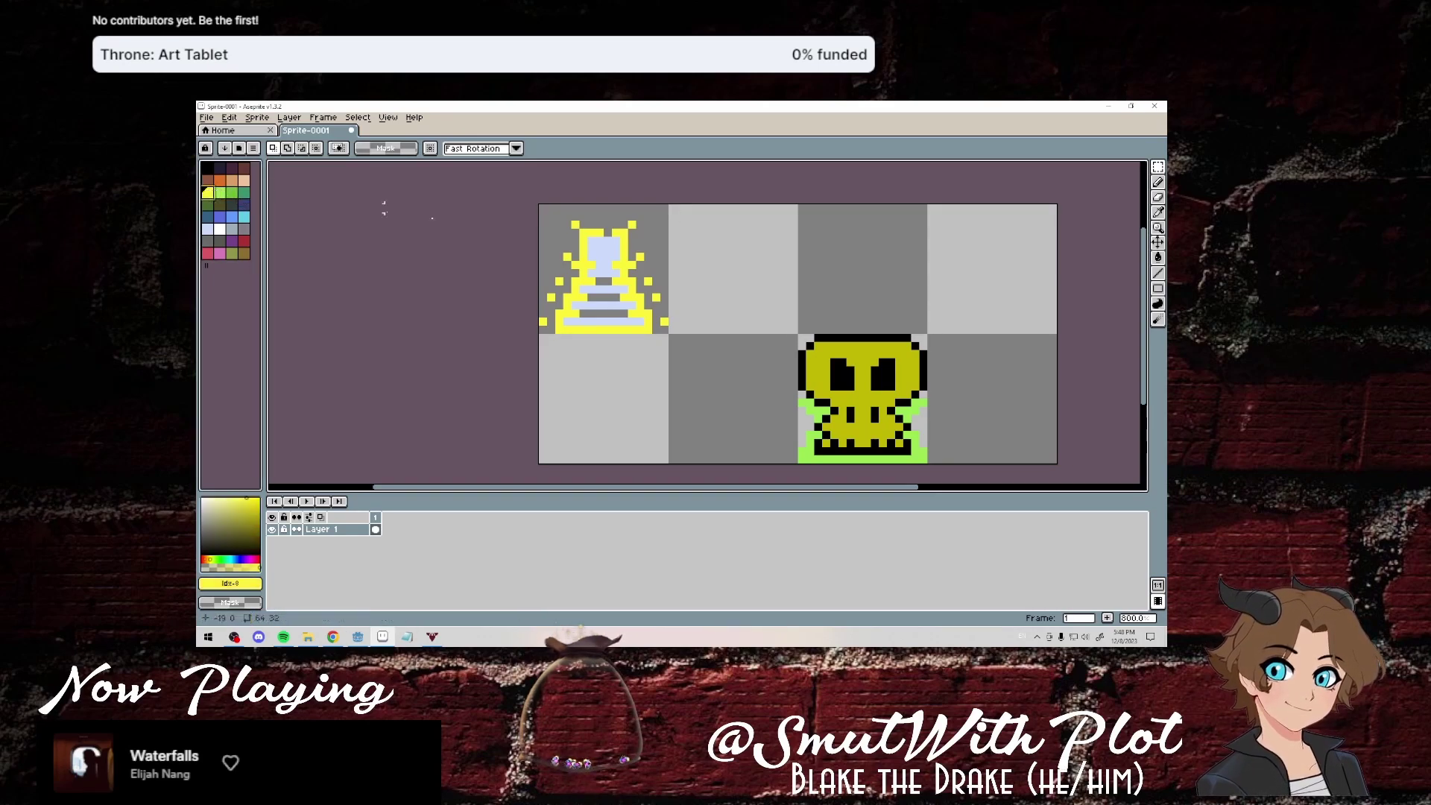
{"action": "left_click", "coordinate": [244, 241]}
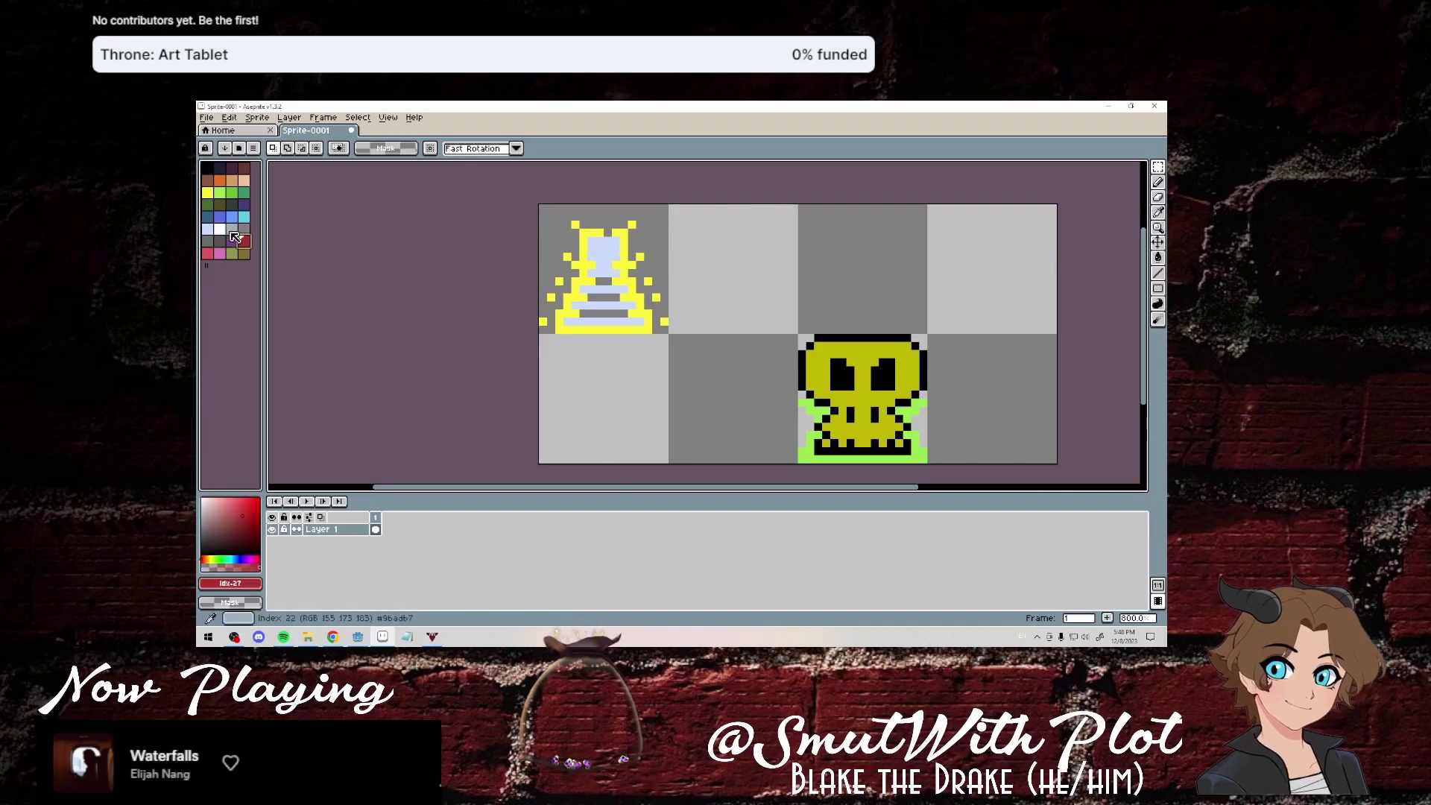
{"action": "left_click", "coordinate": [219, 229]}
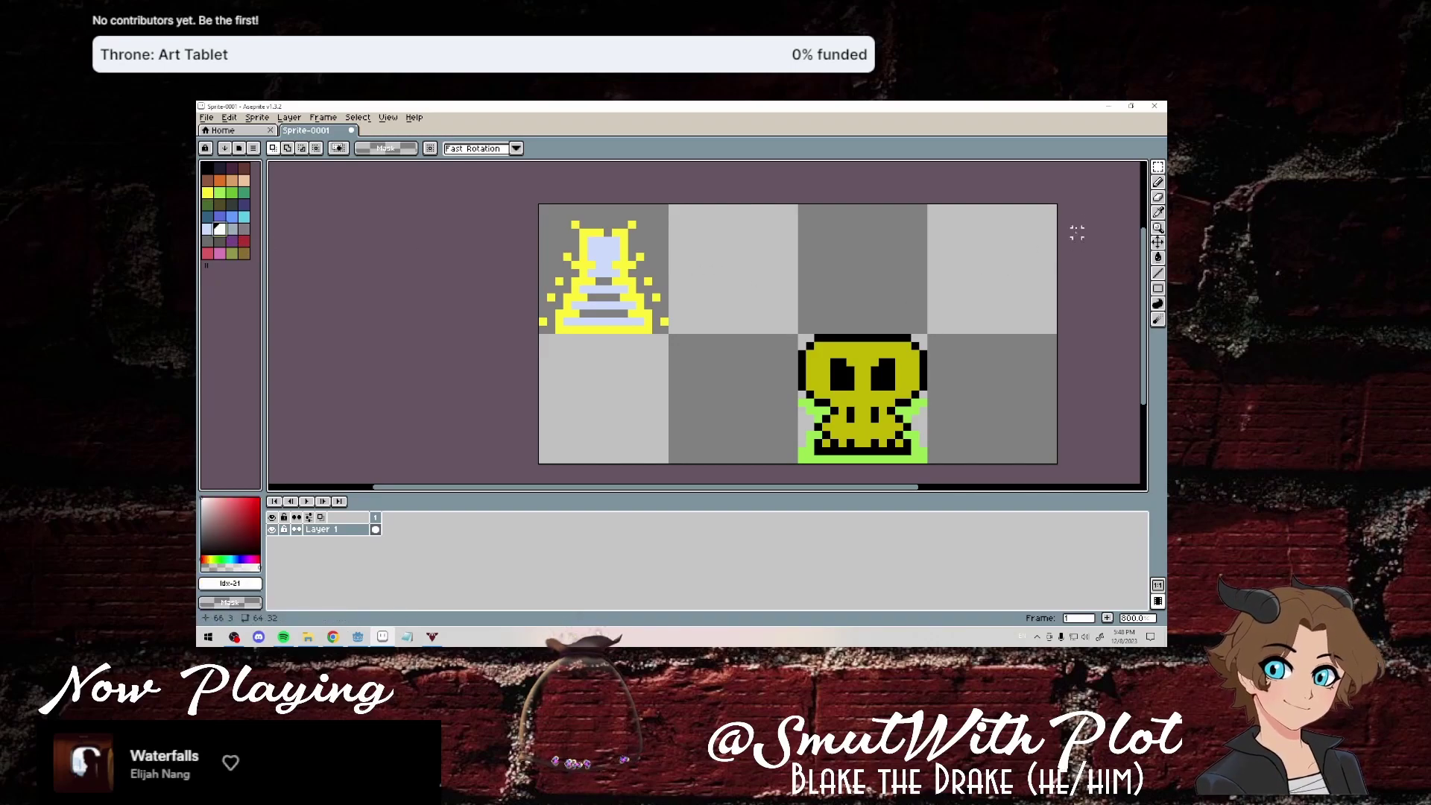
{"action": "left_click", "coordinate": [1158, 182]}
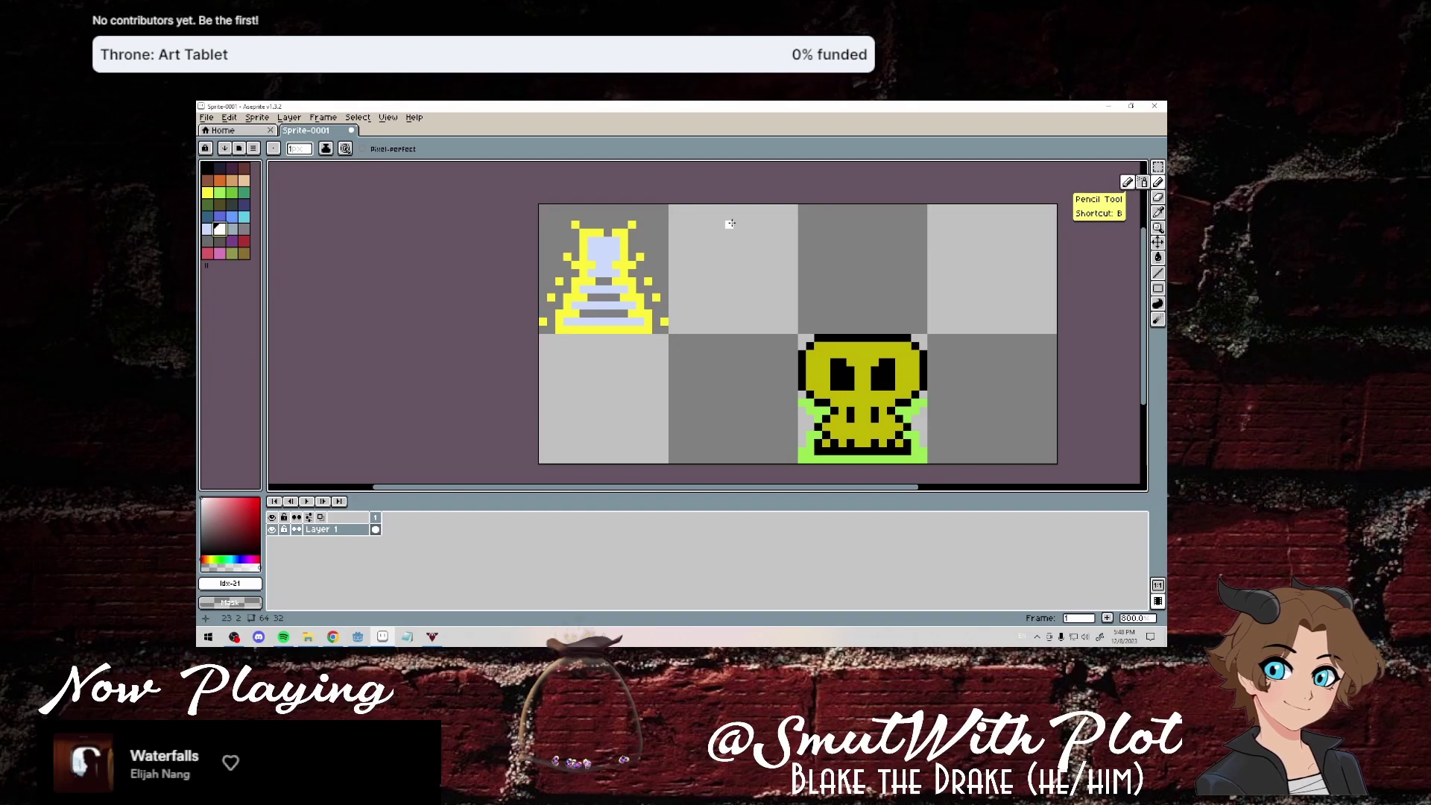
{"action": "mouse_move", "coordinate": [735, 222]}
{"action": "left_mouse_down"}
{"action": "mouse_move", "coordinate": [735, 255]}
{"action": "mouse_move", "coordinate": [721, 257]}
{"action": "mouse_move", "coordinate": [746, 257]}
{"action": "mouse_move", "coordinate": [701, 264]}
{"action": "mouse_move", "coordinate": [704, 276]}
{"action": "mouse_move", "coordinate": [787, 262]}
{"action": "left_mouse_up"}
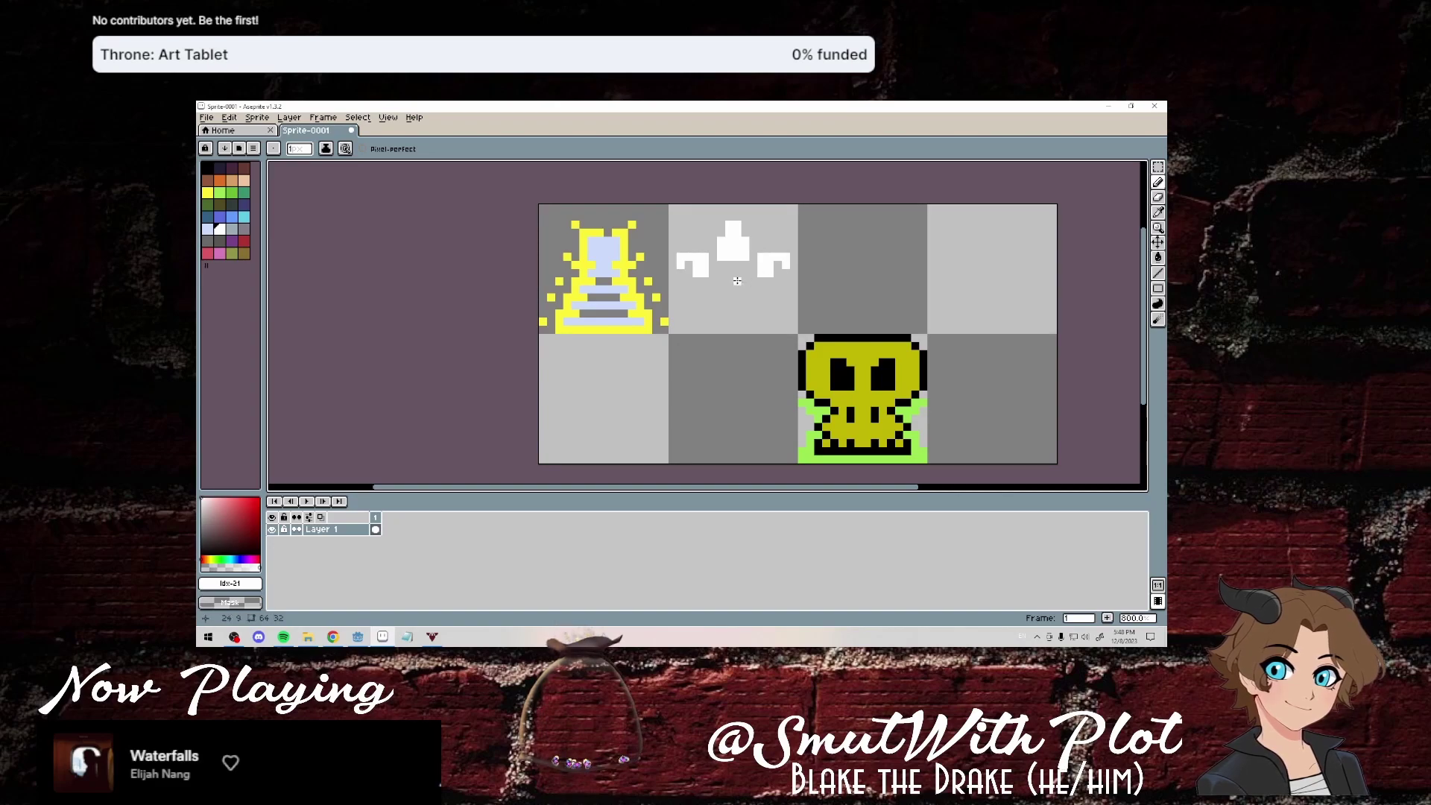
{"action": "left_click", "coordinate": [714, 273]}
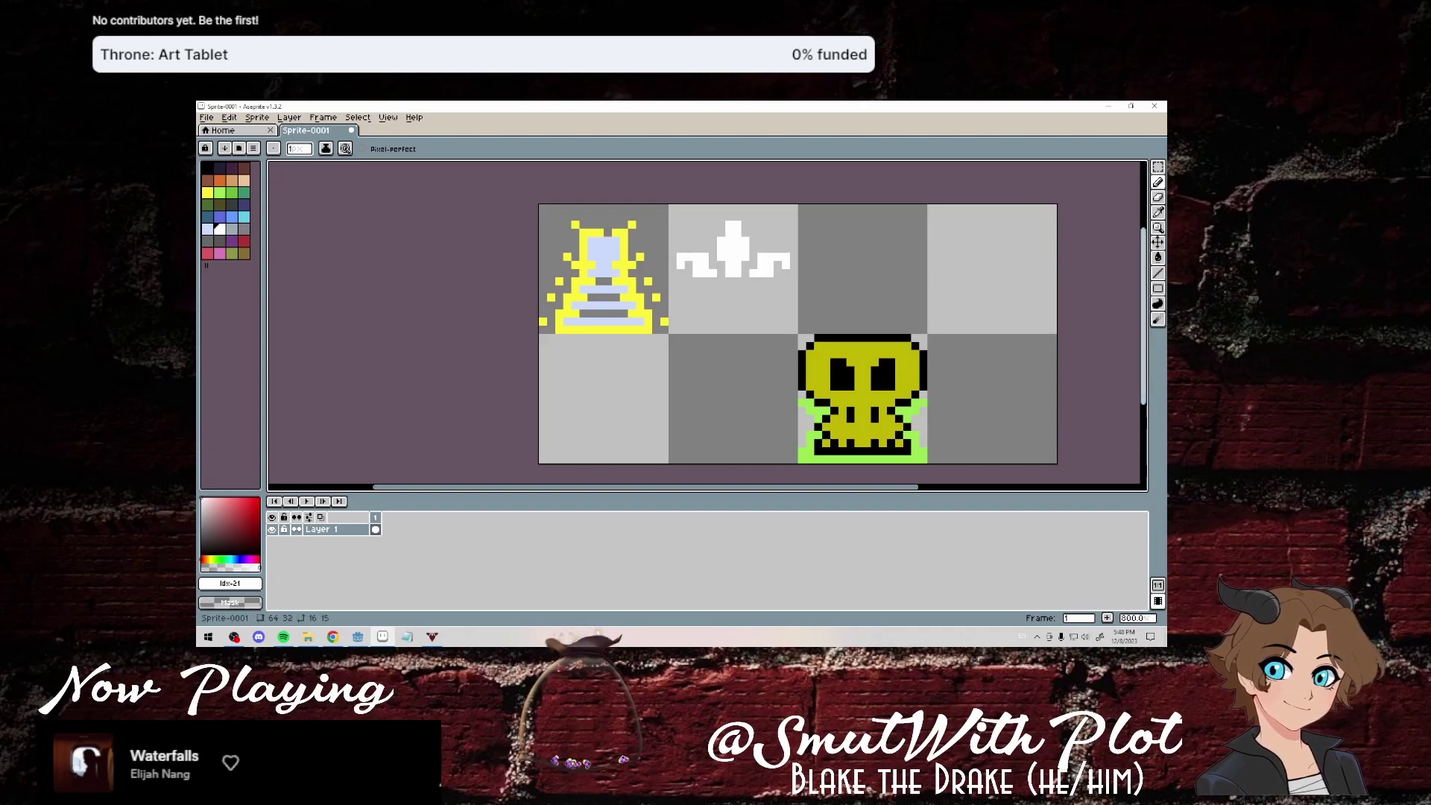
Draw a white crossbar and a stem reaching the tile's bottom edge.
{"action": "key", "text": "alt+Tab"}
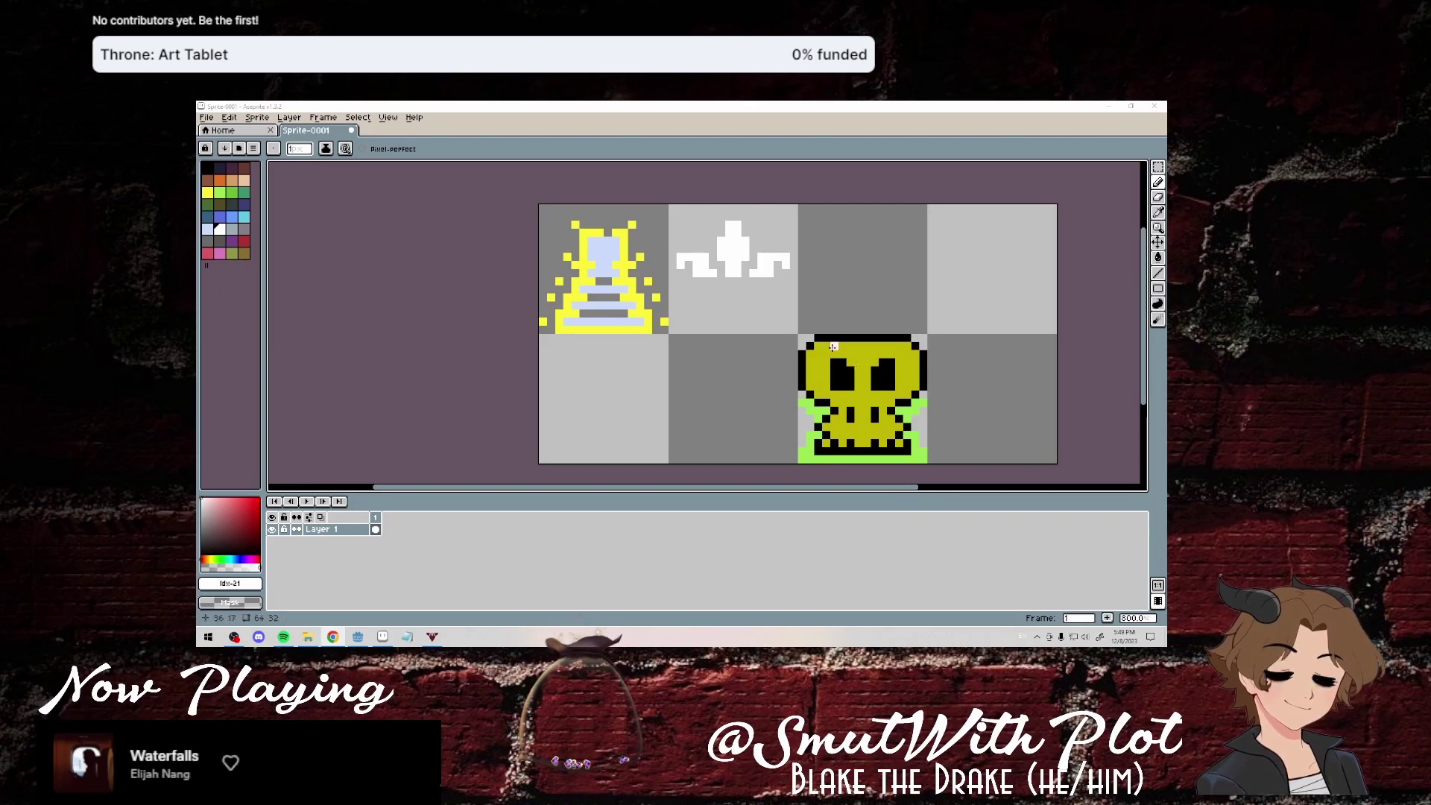
{"action": "left_click_drag", "start_coordinate": [707, 291], "coordinate": [760, 290]}
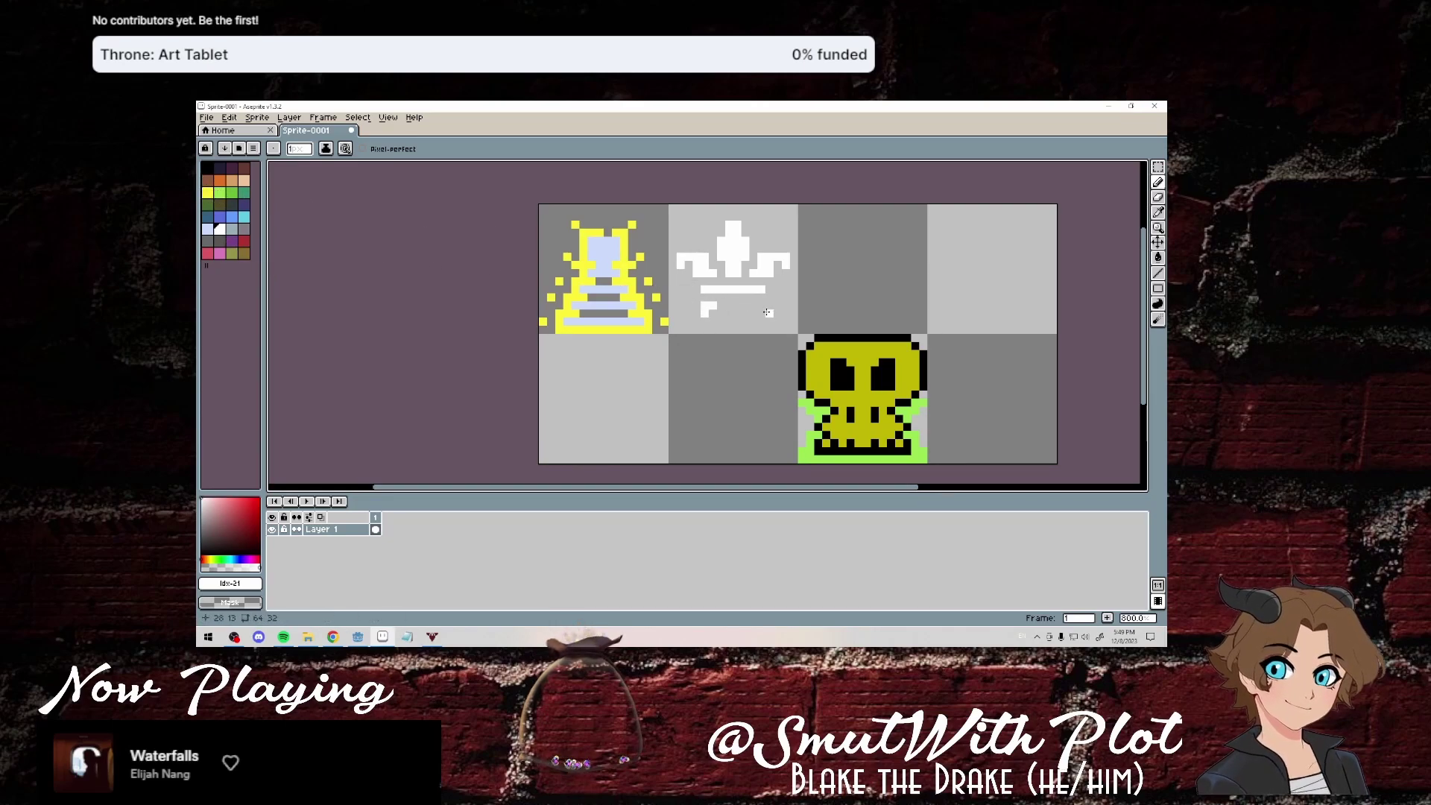
{"action": "left_click_drag", "start_coordinate": [762, 311], "coordinate": [762, 305]}
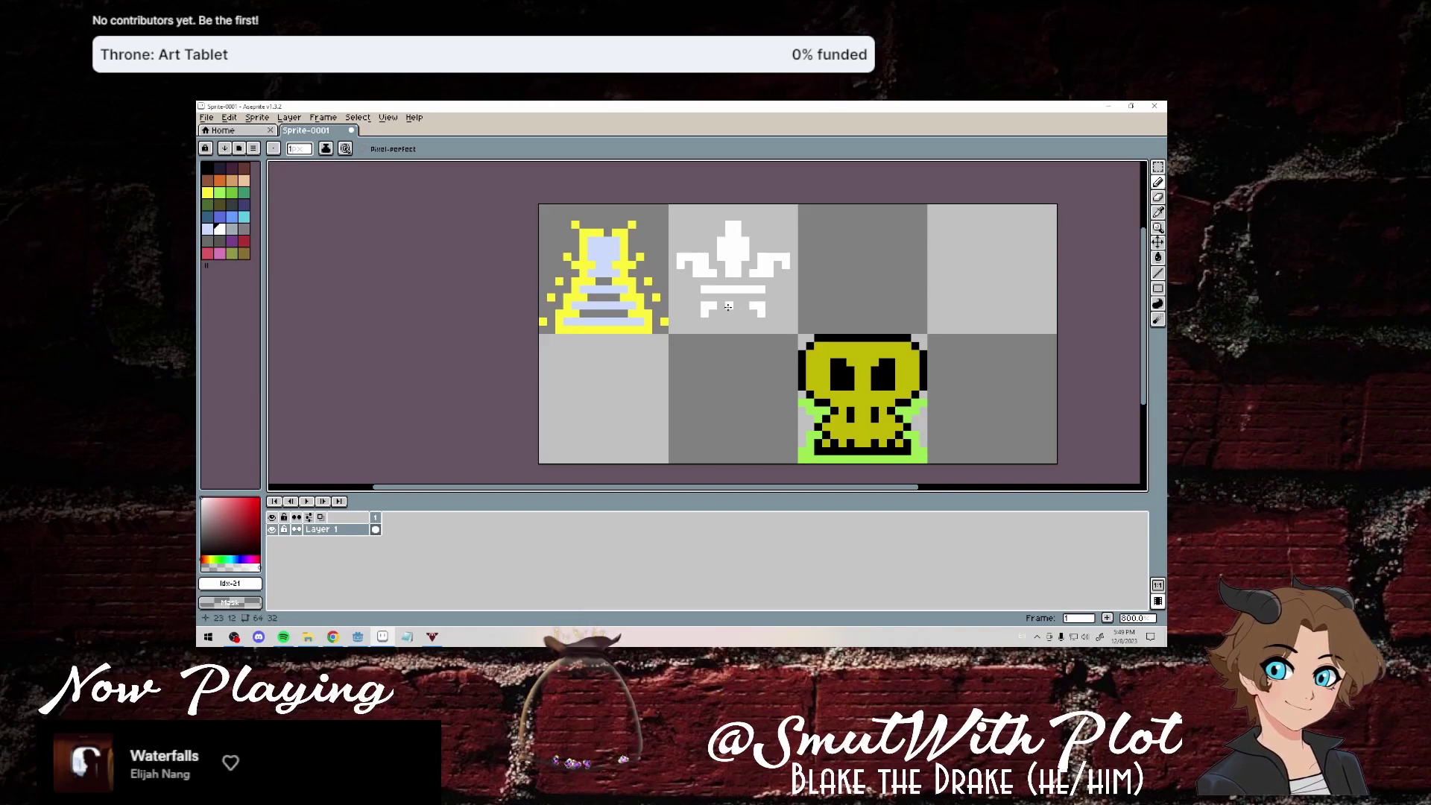
{"action": "left_click_drag", "start_coordinate": [733, 306], "coordinate": [737, 321]}
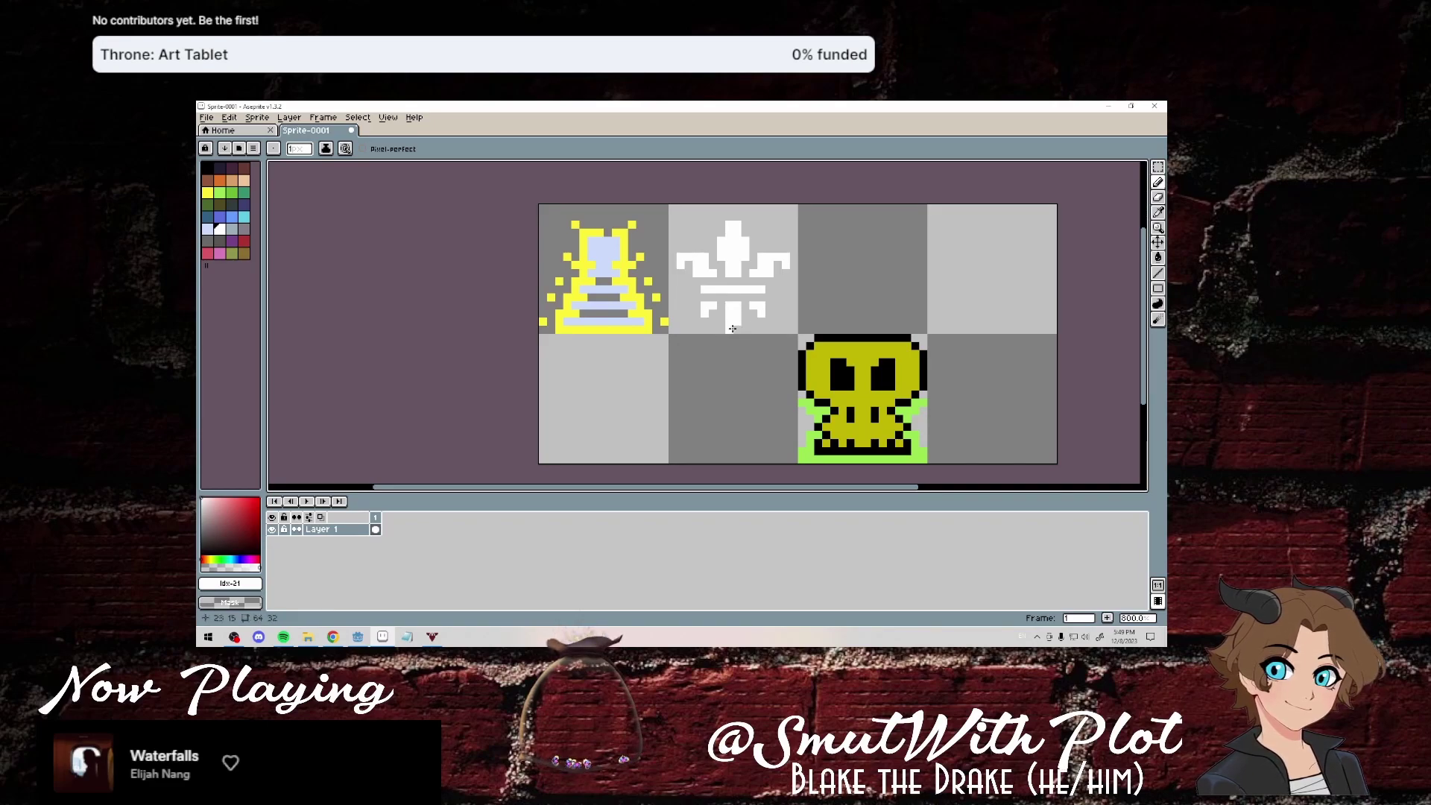
{"action": "left_click", "coordinate": [735, 329]}
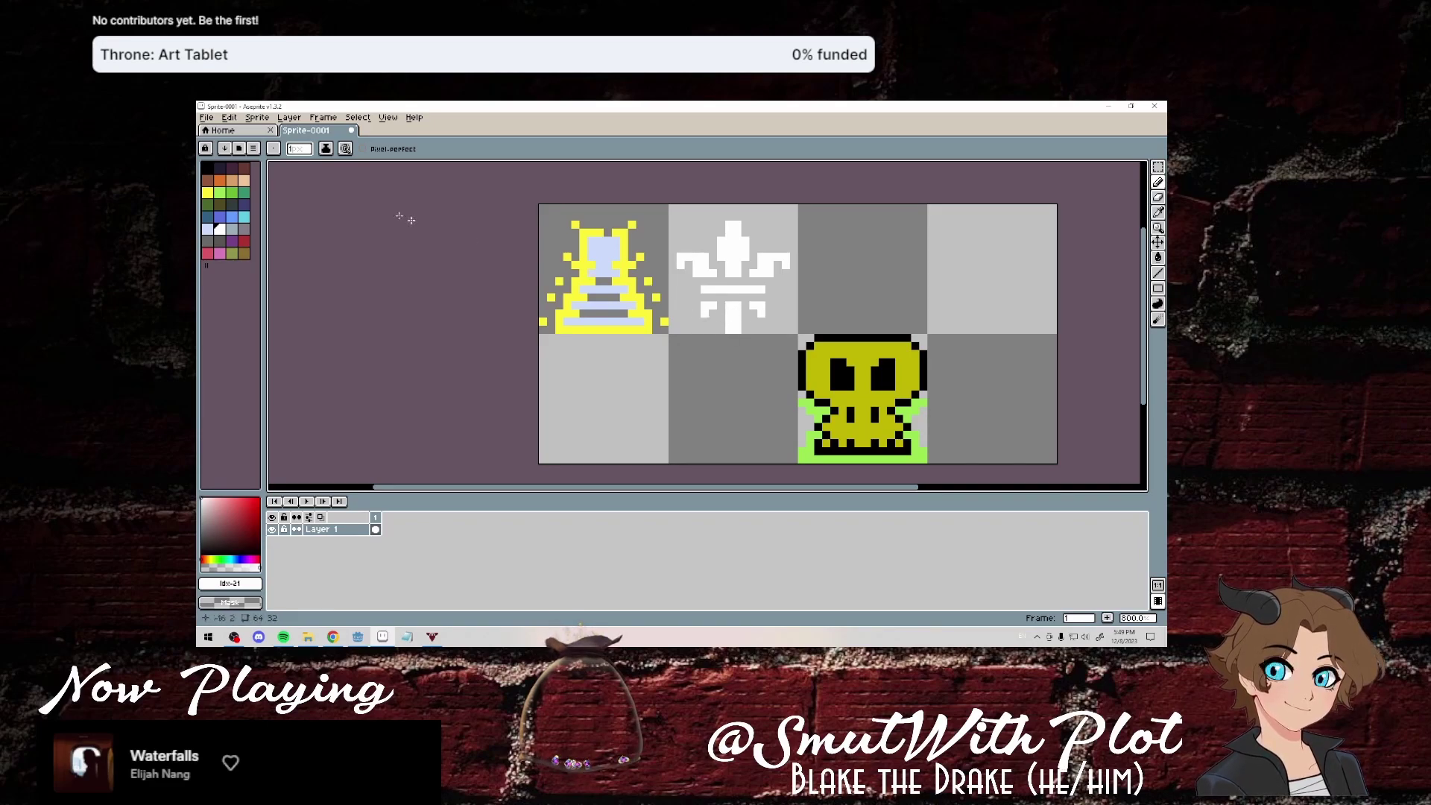
Paint a red outline around the emblem's base, right side, left side and top.
{"action": "left_click", "coordinate": [244, 241]}
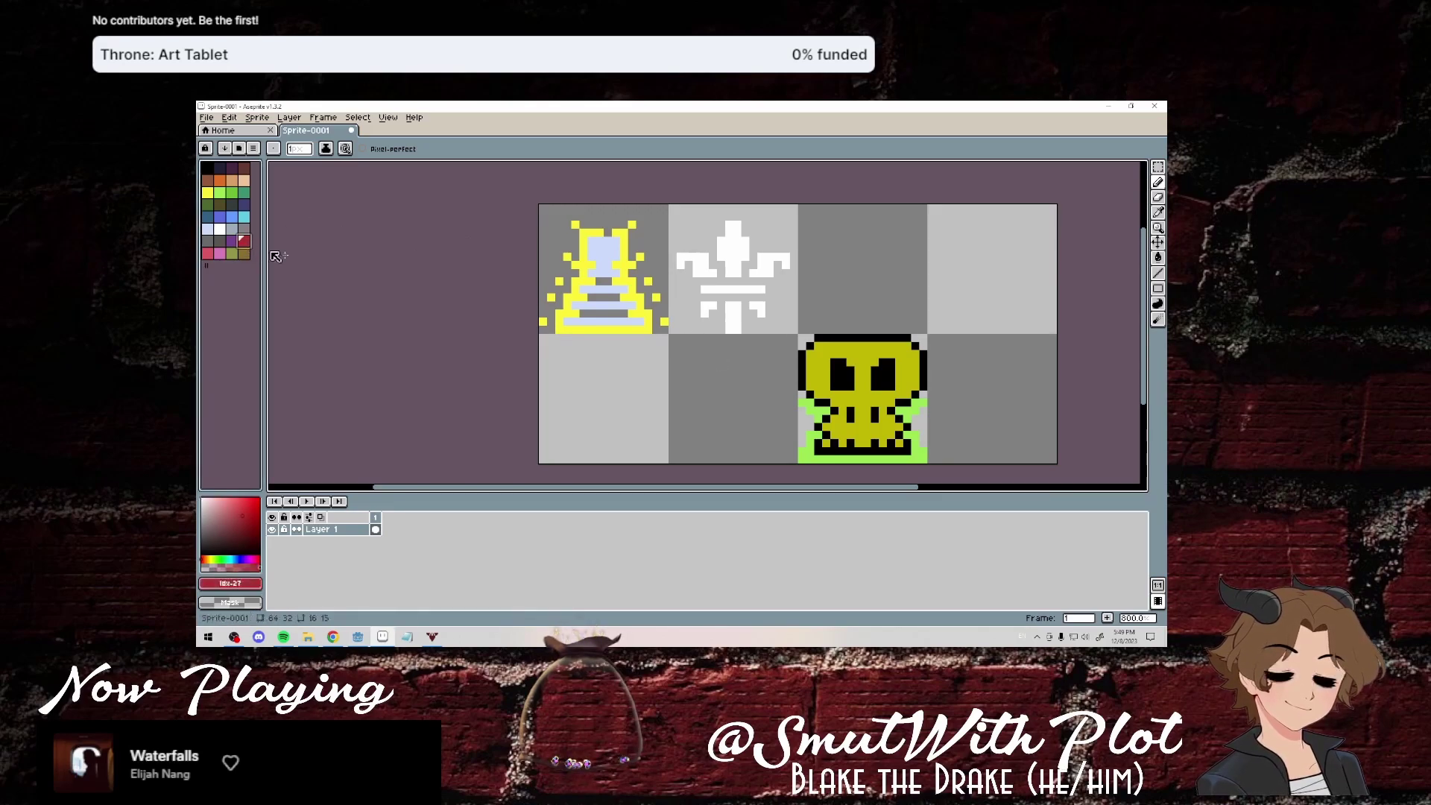
{"action": "left_click", "coordinate": [729, 330]}
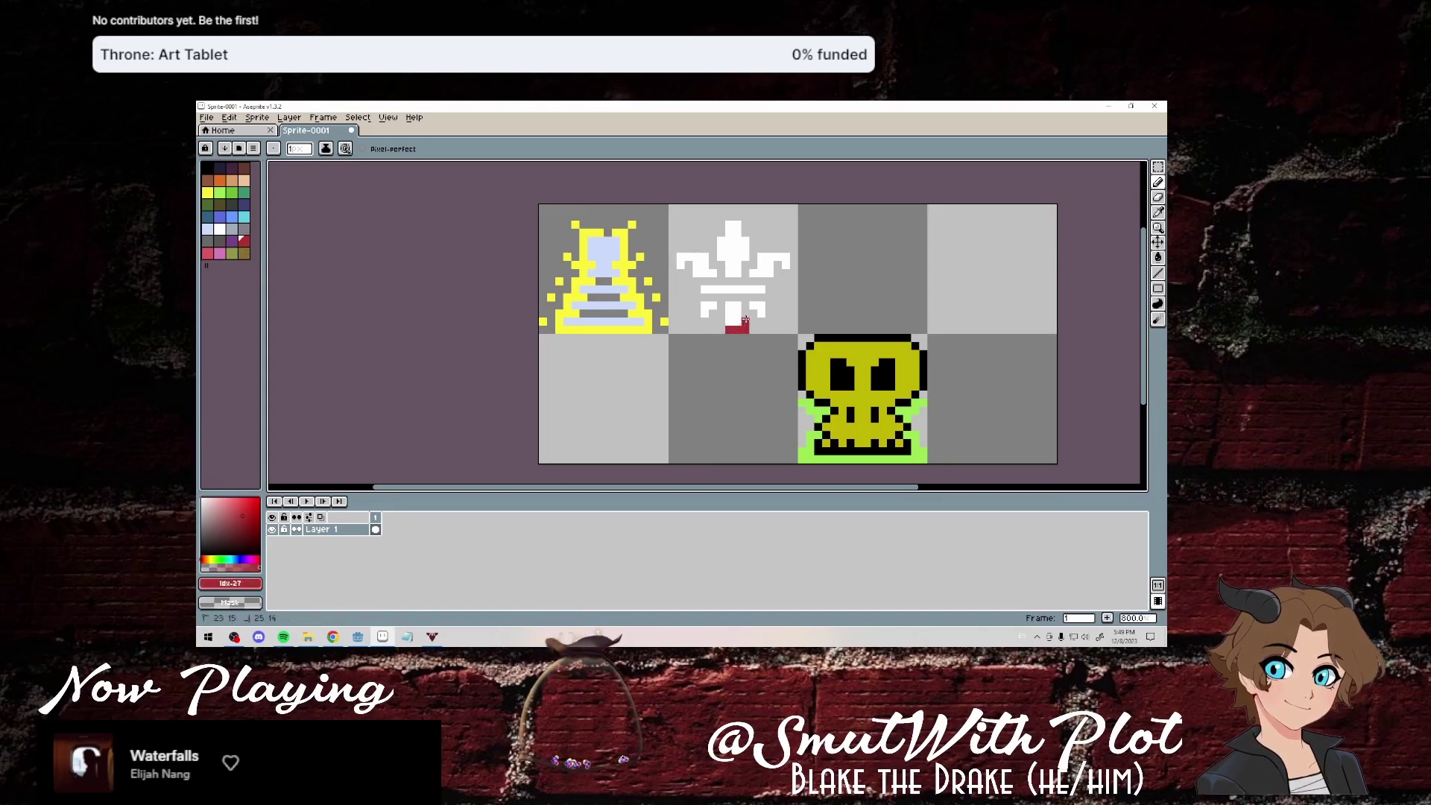
{"action": "mouse_move", "coordinate": [745, 320]}
{"action": "left_mouse_down"}
{"action": "mouse_move", "coordinate": [766, 320]}
{"action": "mouse_move", "coordinate": [704, 322]}
{"action": "left_mouse_up"}
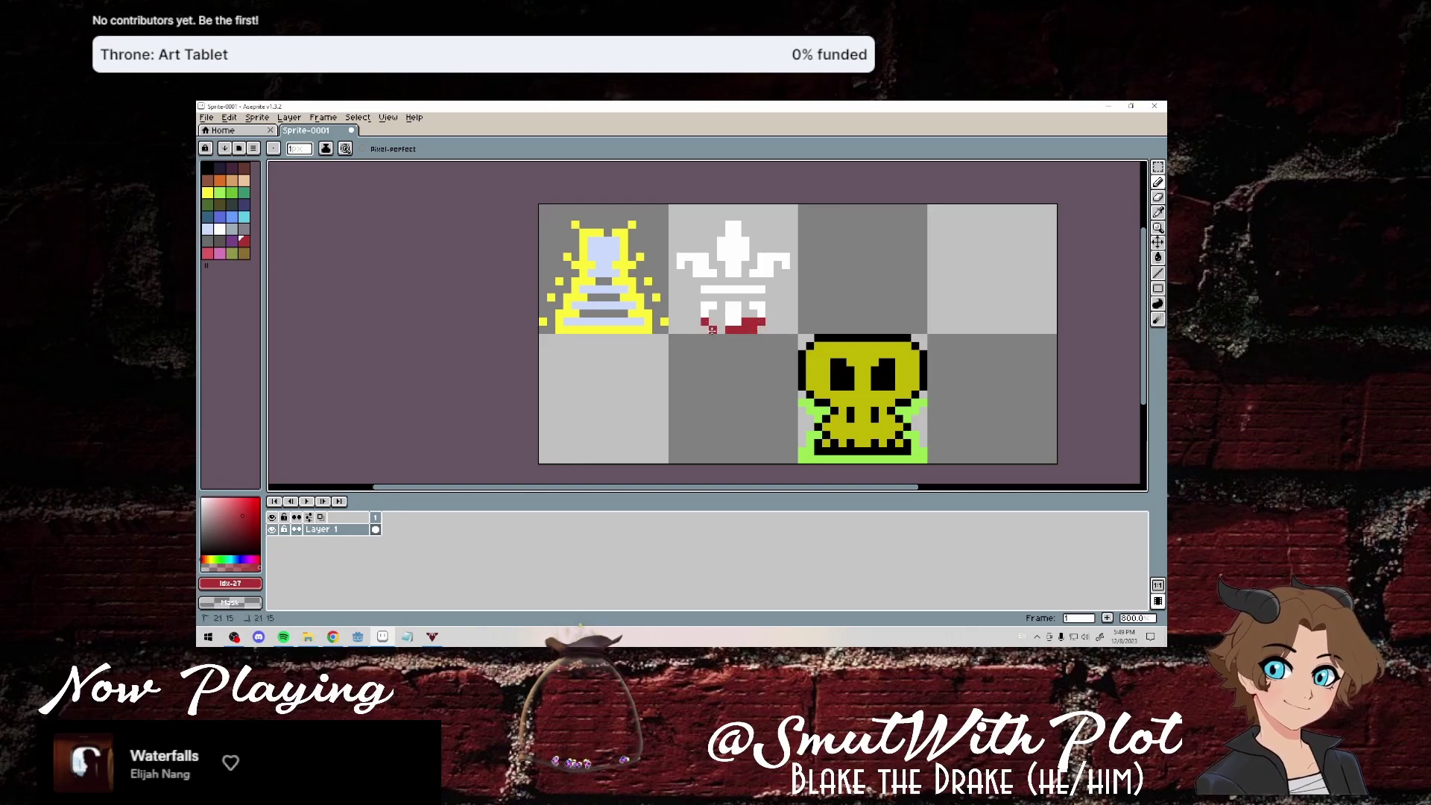
{"action": "left_click_drag", "start_coordinate": [718, 323], "coordinate": [714, 314]}
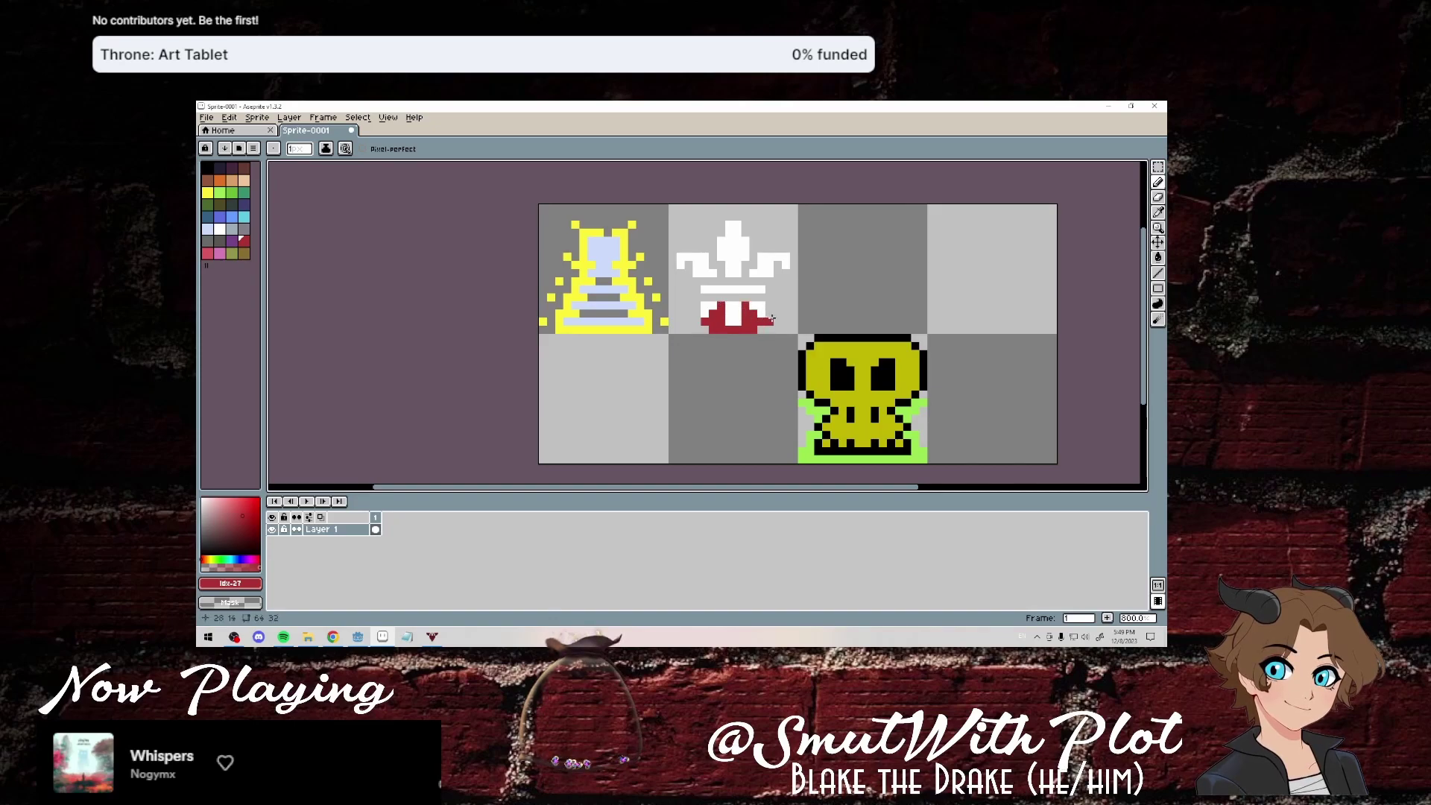
{"action": "left_click_drag", "start_coordinate": [770, 322], "coordinate": [776, 281]}
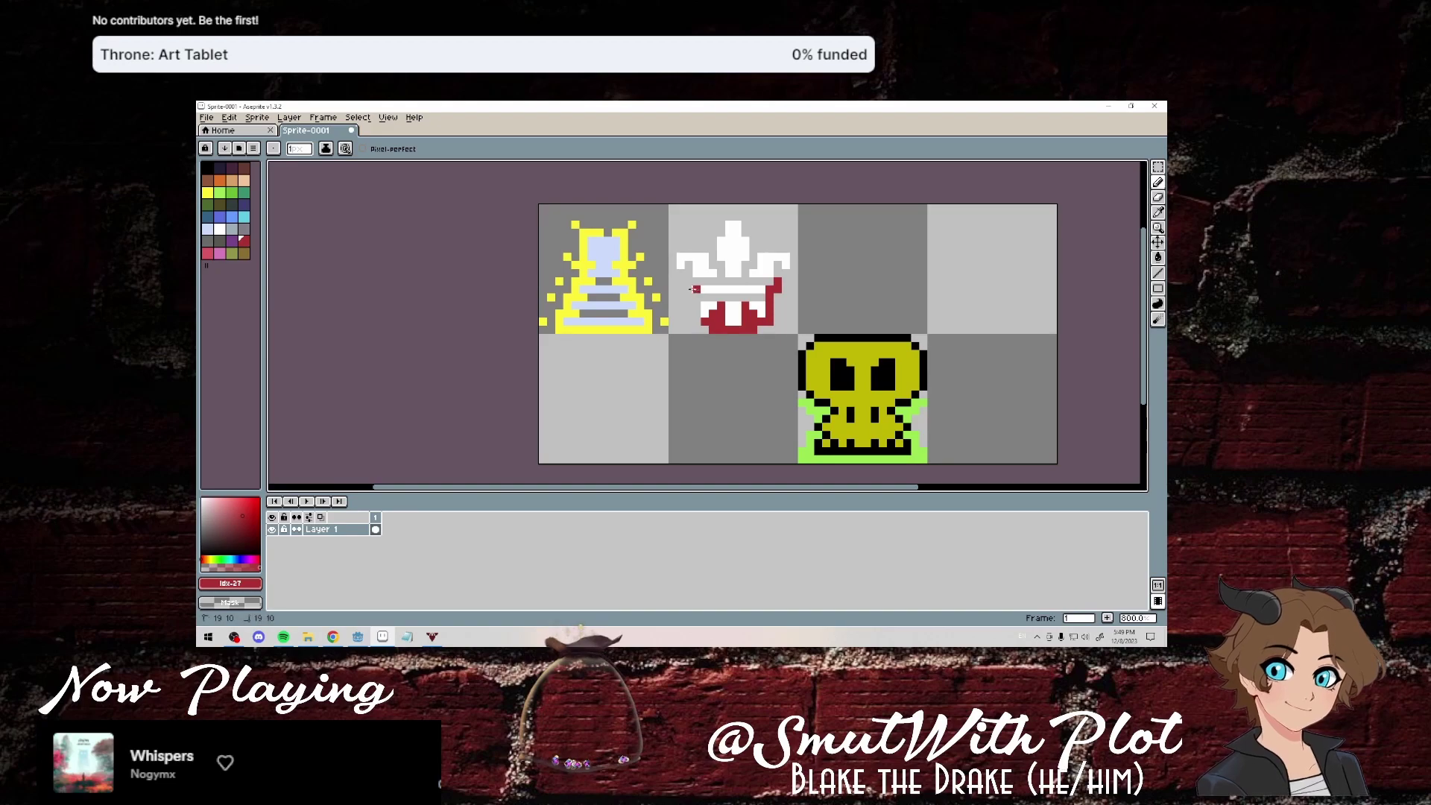
{"action": "mouse_move", "coordinate": [695, 289]}
{"action": "left_mouse_down"}
{"action": "mouse_move", "coordinate": [697, 311]}
{"action": "mouse_move", "coordinate": [708, 293]}
{"action": "mouse_move", "coordinate": [773, 288]}
{"action": "mouse_move", "coordinate": [795, 260]}
{"action": "left_mouse_up"}
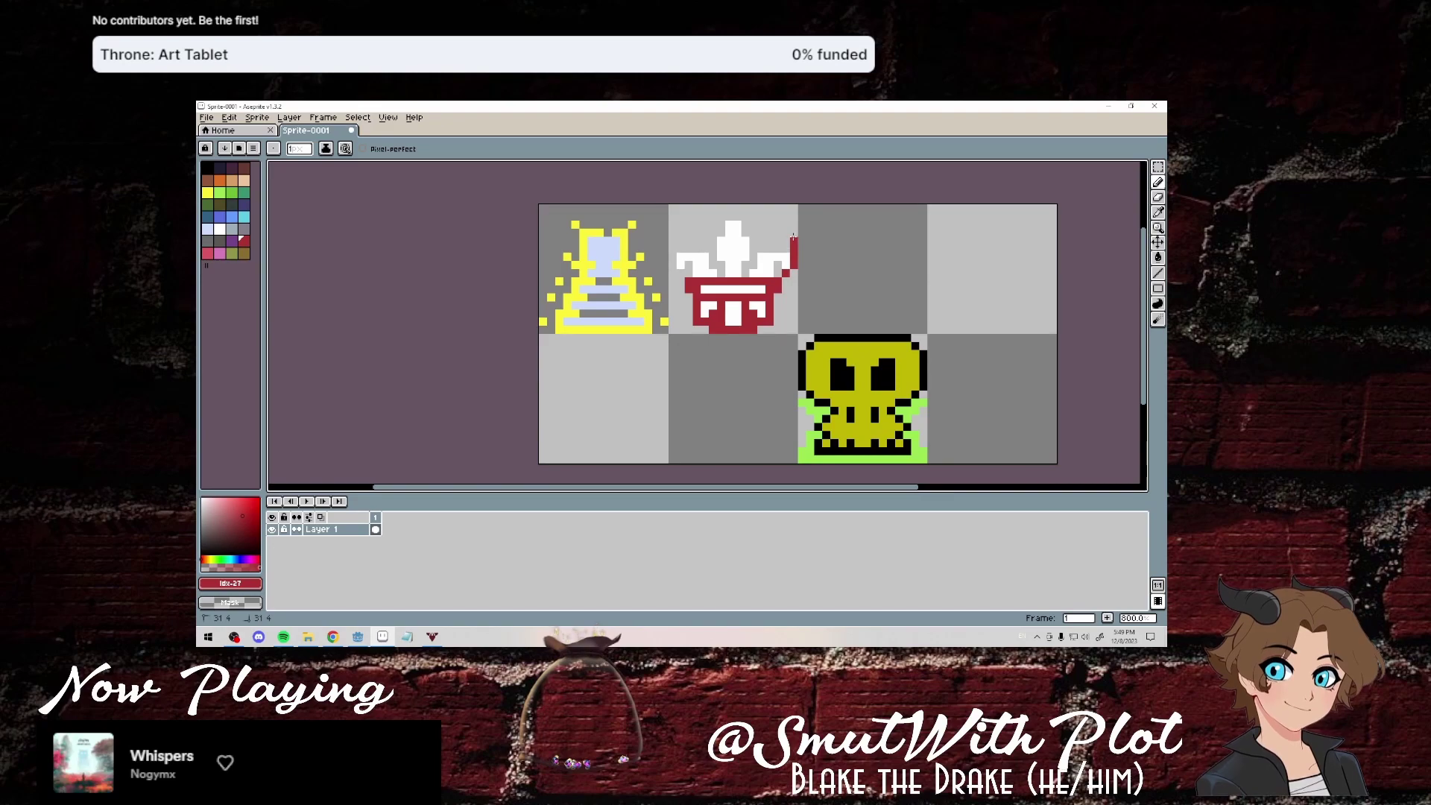
{"action": "mouse_move", "coordinate": [794, 240]}
{"action": "left_mouse_down"}
{"action": "mouse_move", "coordinate": [794, 224]}
{"action": "mouse_move", "coordinate": [705, 225]}
{"action": "left_mouse_up"}
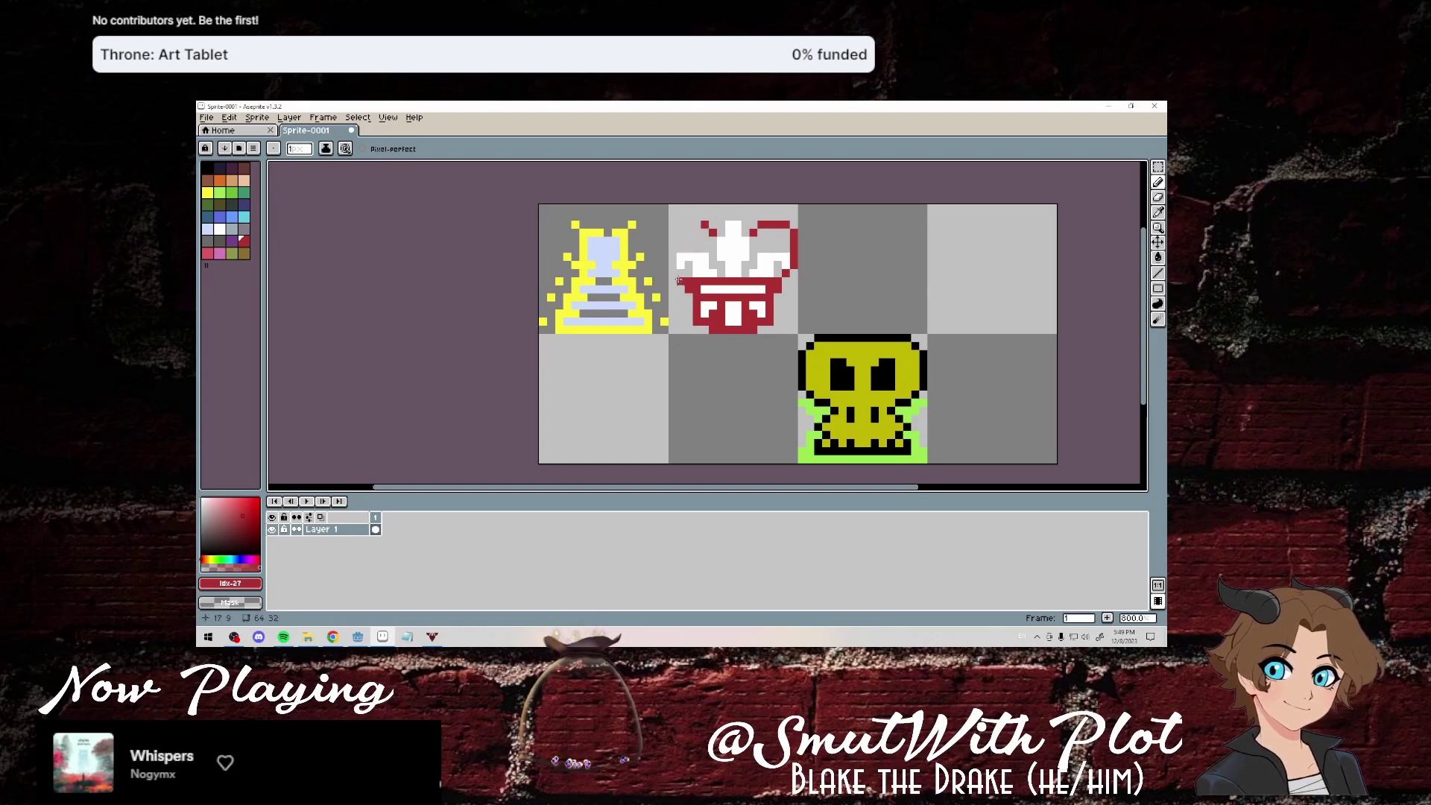
{"action": "left_click_drag", "start_coordinate": [670, 258], "coordinate": [669, 229]}
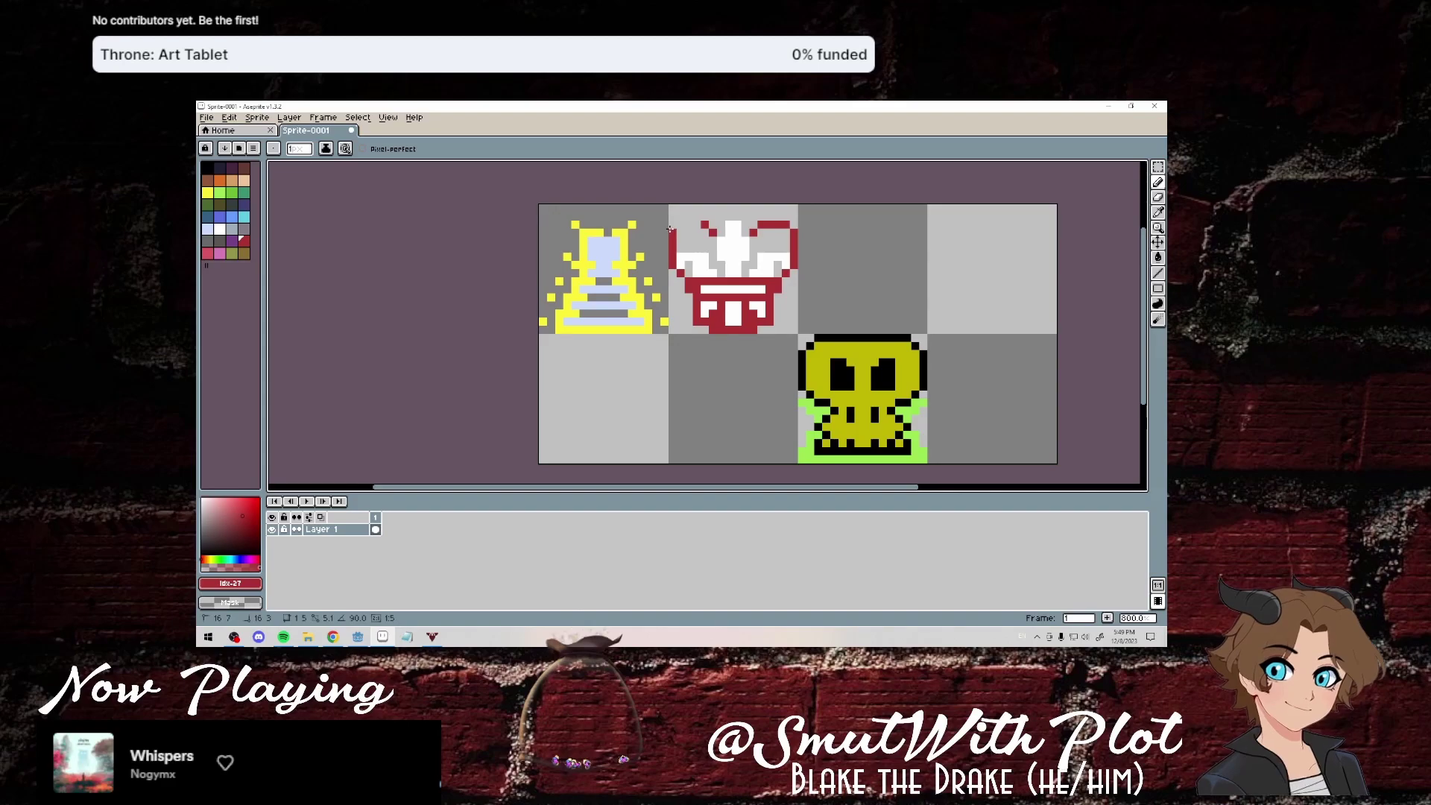
{"action": "left_click", "coordinate": [685, 224]}
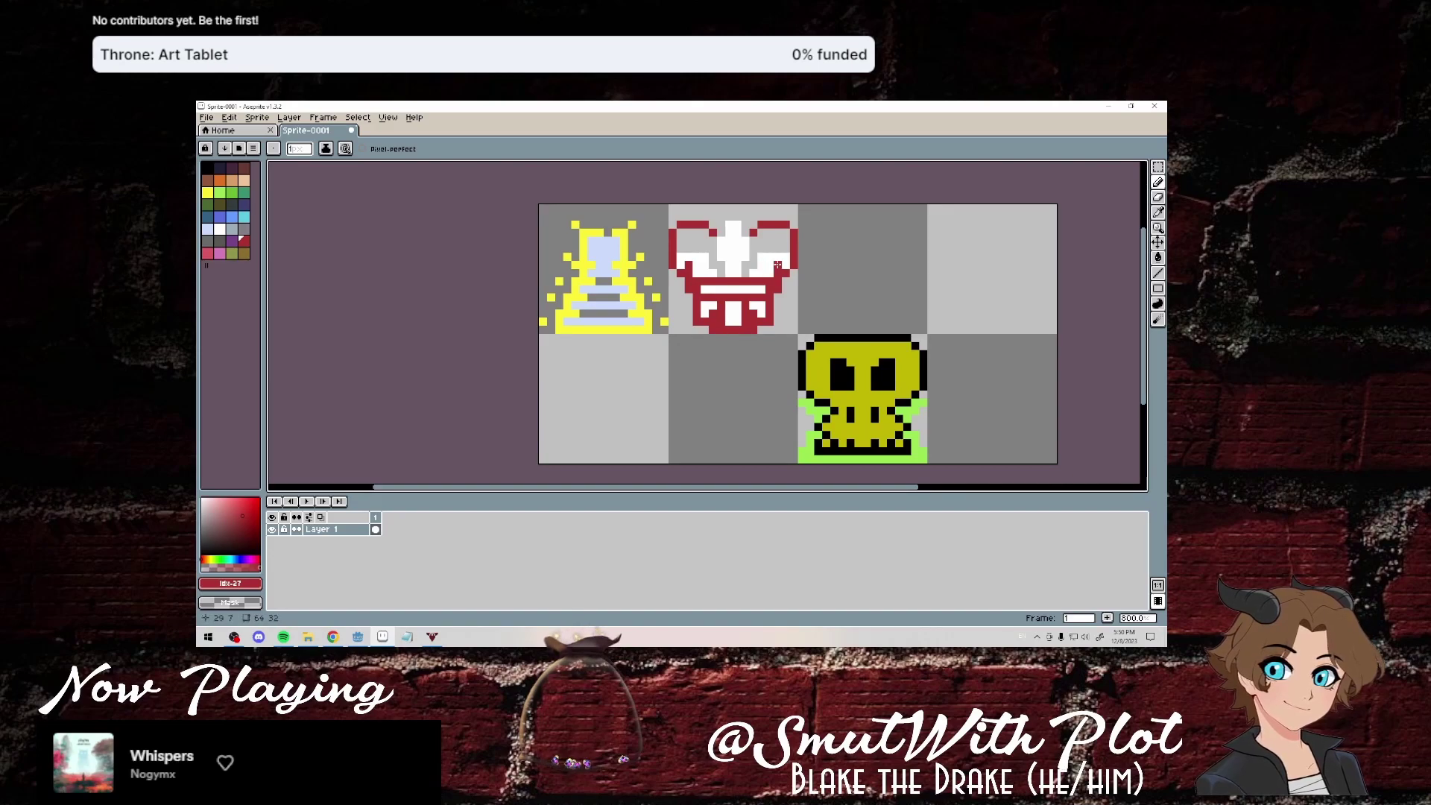
Paint Bucket both white top lobes of the emblem red.
{"action": "left_click", "coordinate": [1158, 257]}
{"action": "left_click", "coordinate": [763, 242]}
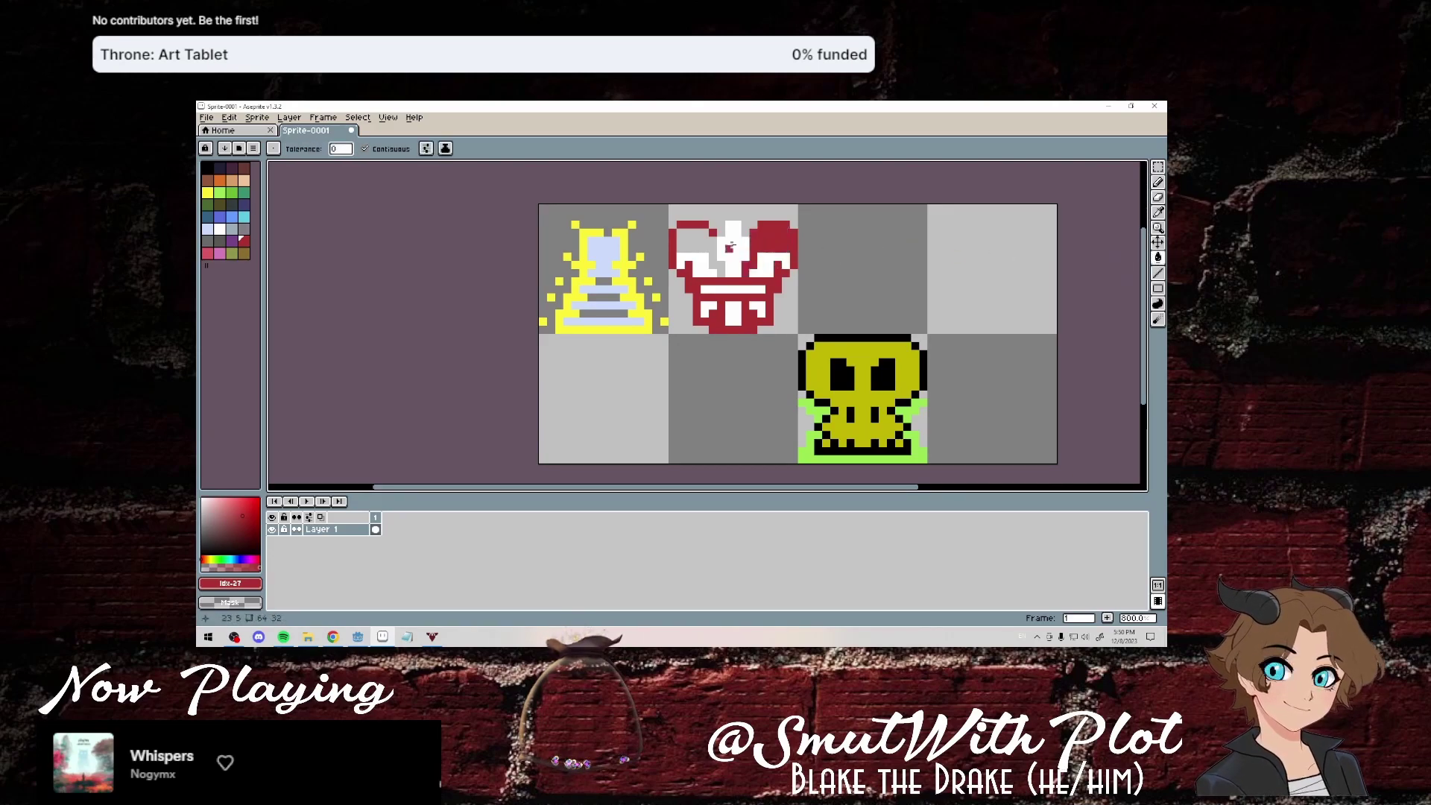
{"action": "left_click", "coordinate": [707, 244]}
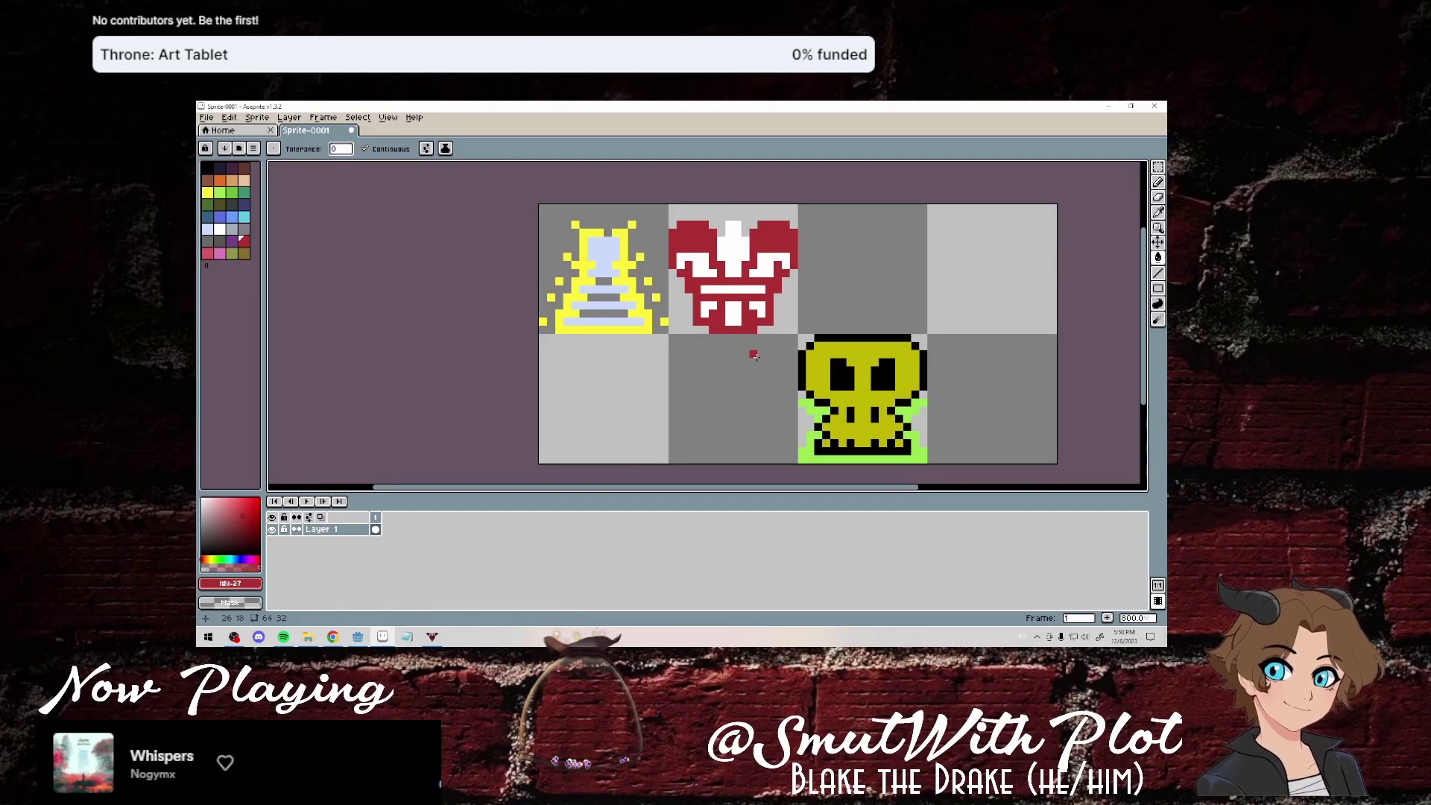
Switch to purple and draw the hat's left diagonal edge up to its apex.
{"action": "key", "text": "i"}
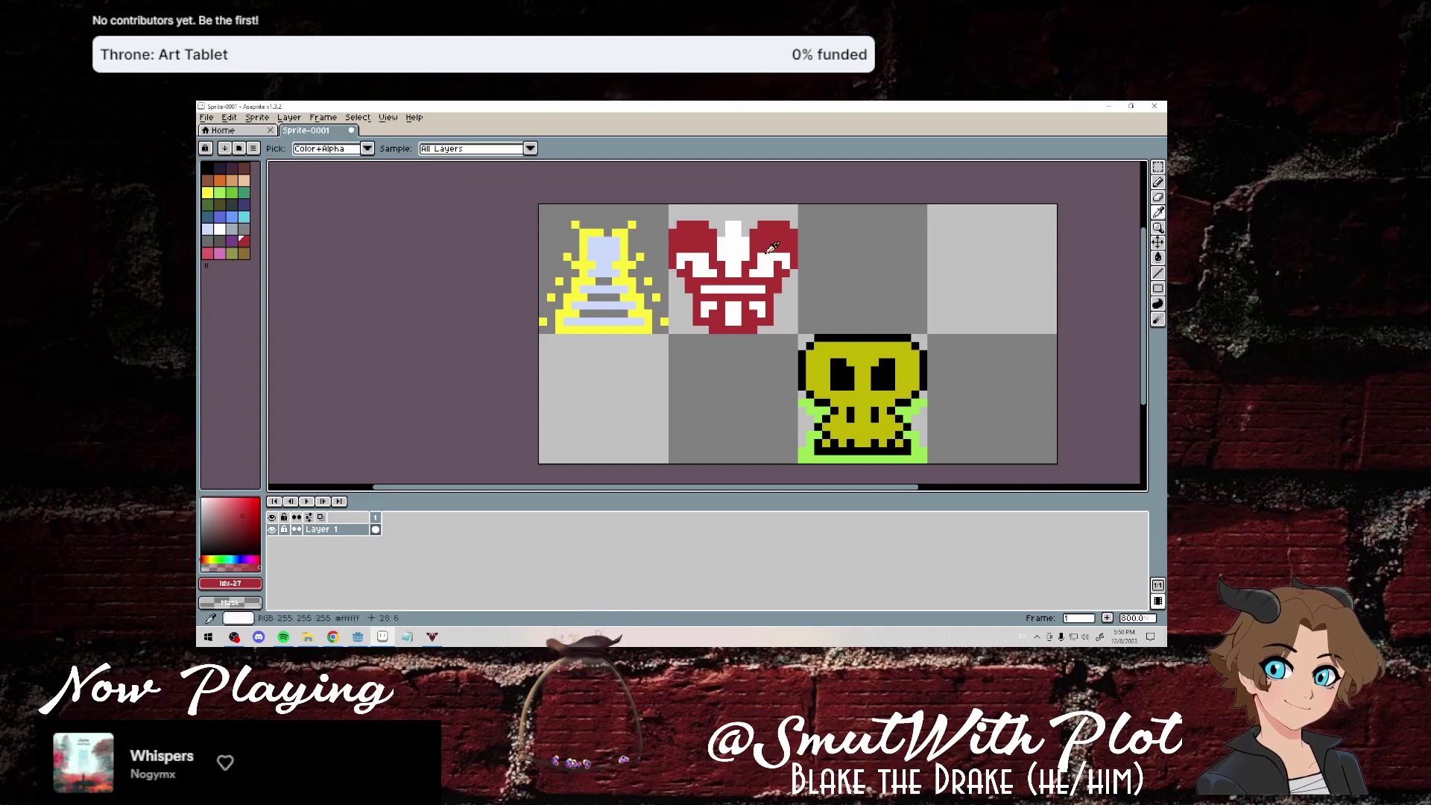
{"action": "left_click", "coordinate": [638, 275]}
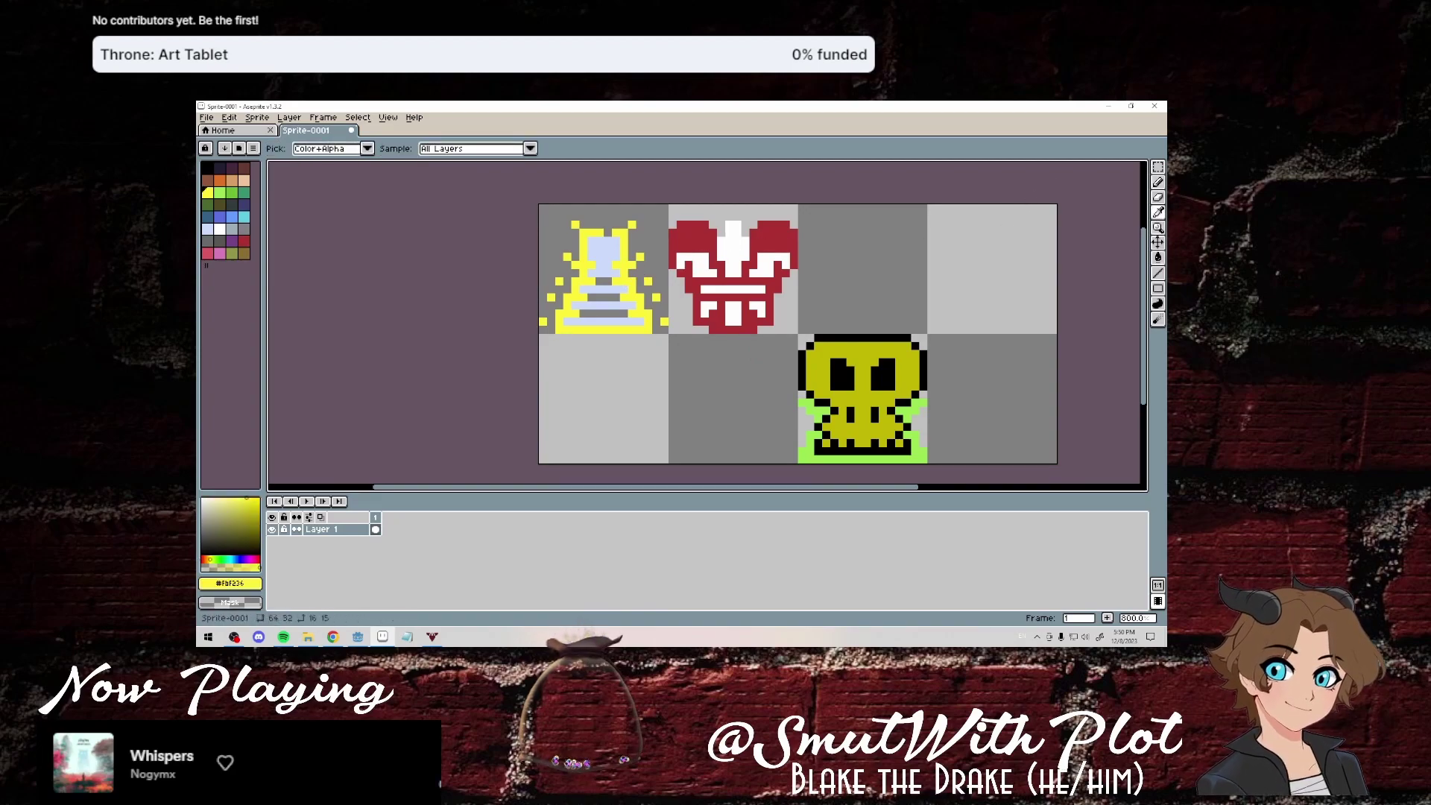
{"action": "left_click", "coordinate": [1158, 182]}
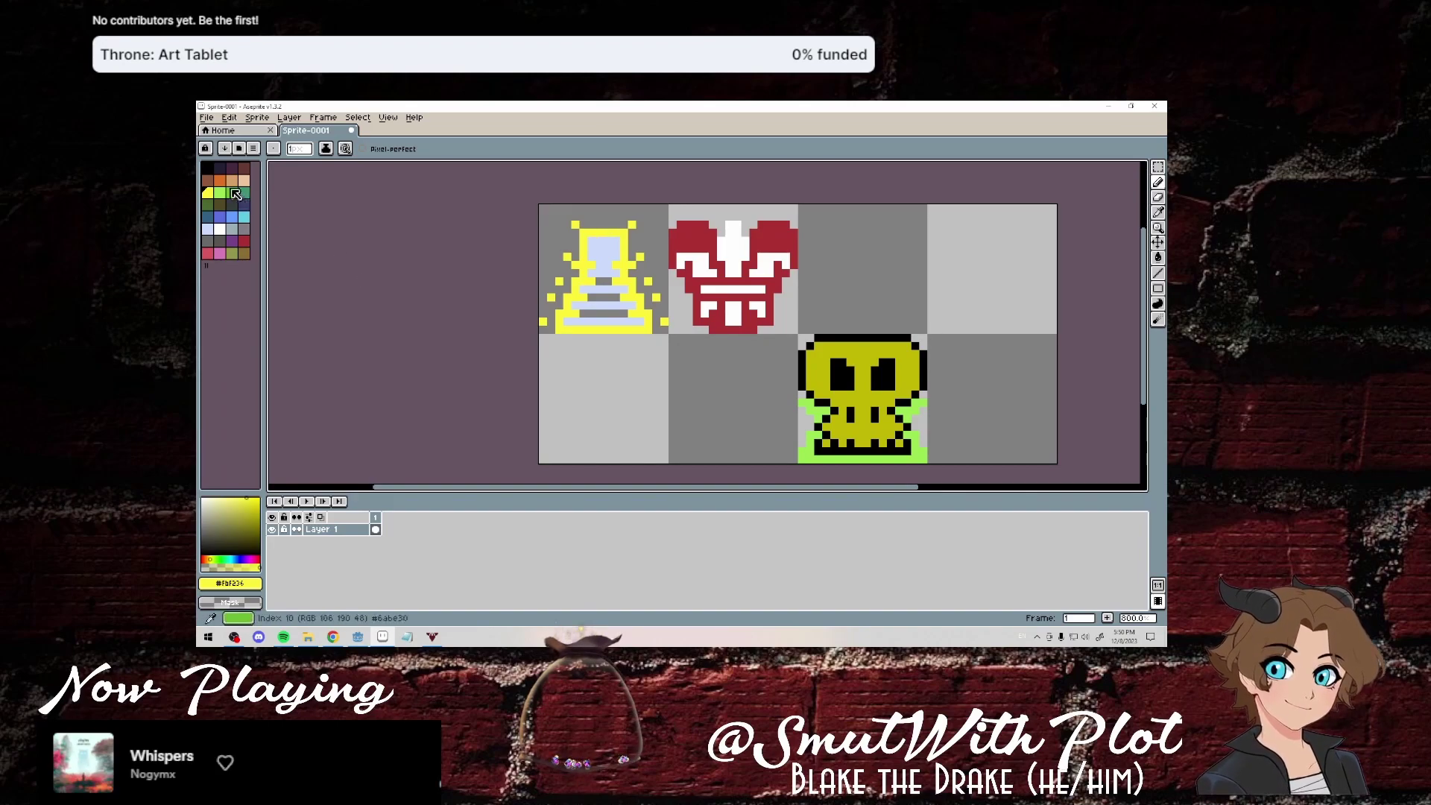
{"action": "left_click", "coordinate": [244, 240]}
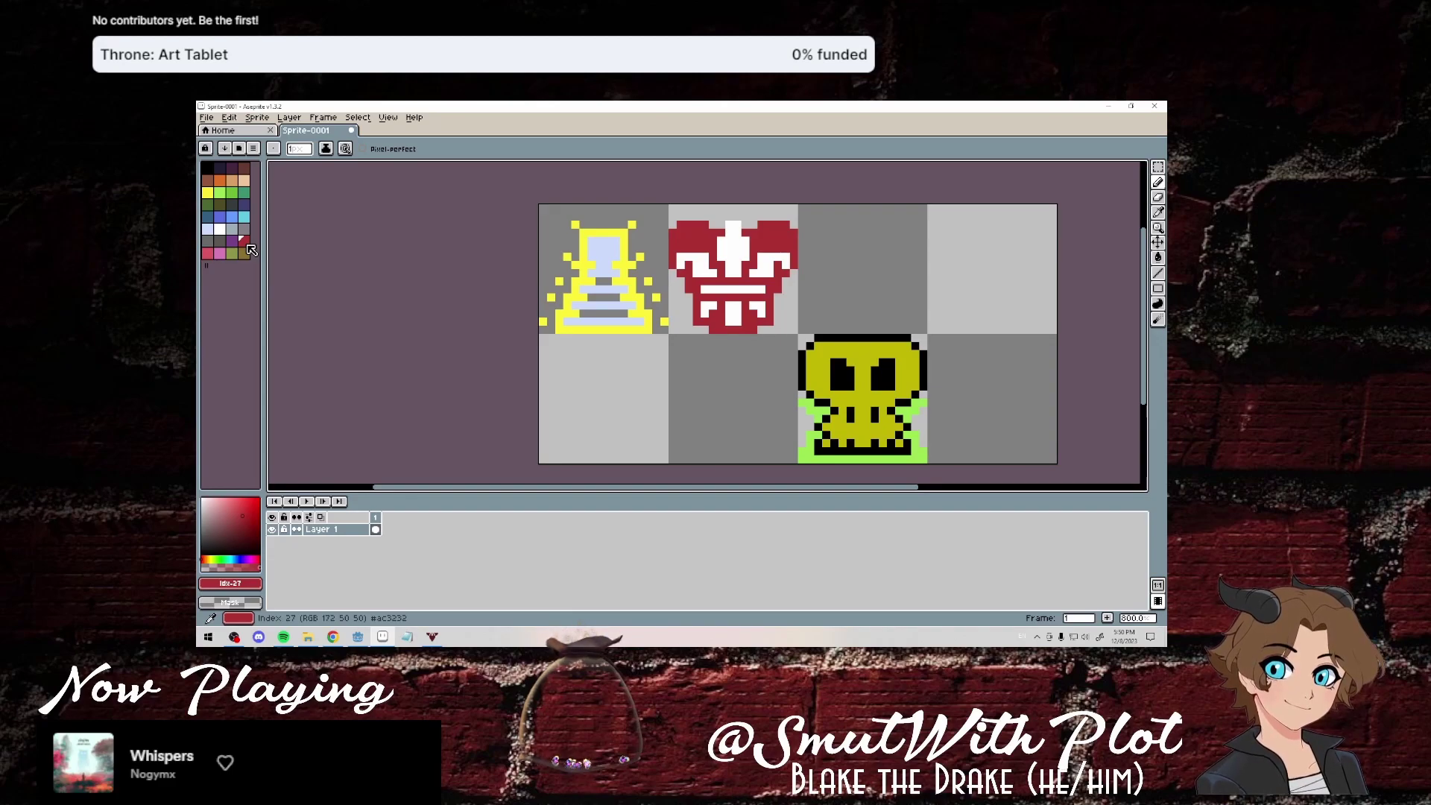
{"action": "left_click", "coordinate": [232, 240]}
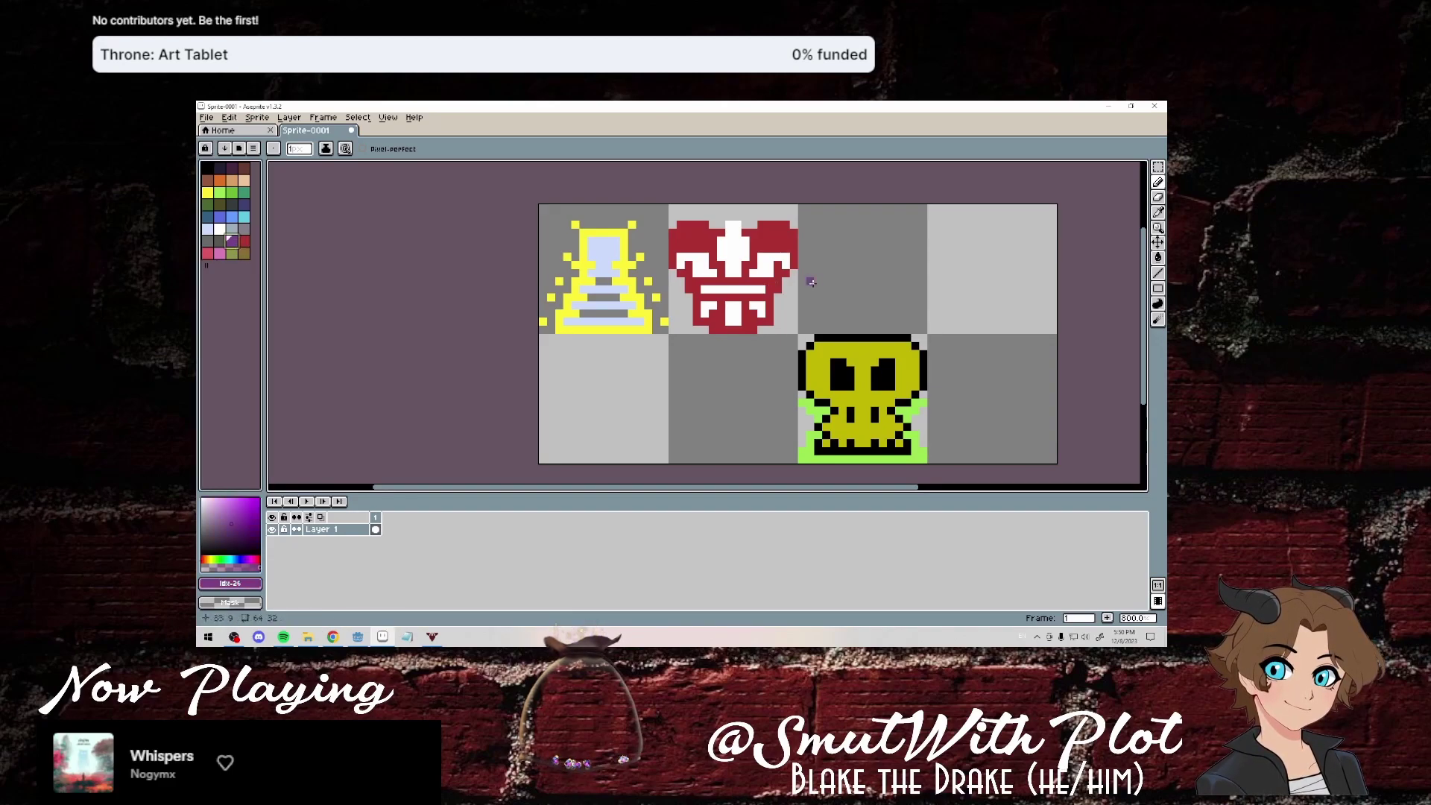
{"action": "left_click_drag", "start_coordinate": [803, 312], "coordinate": [824, 285]}
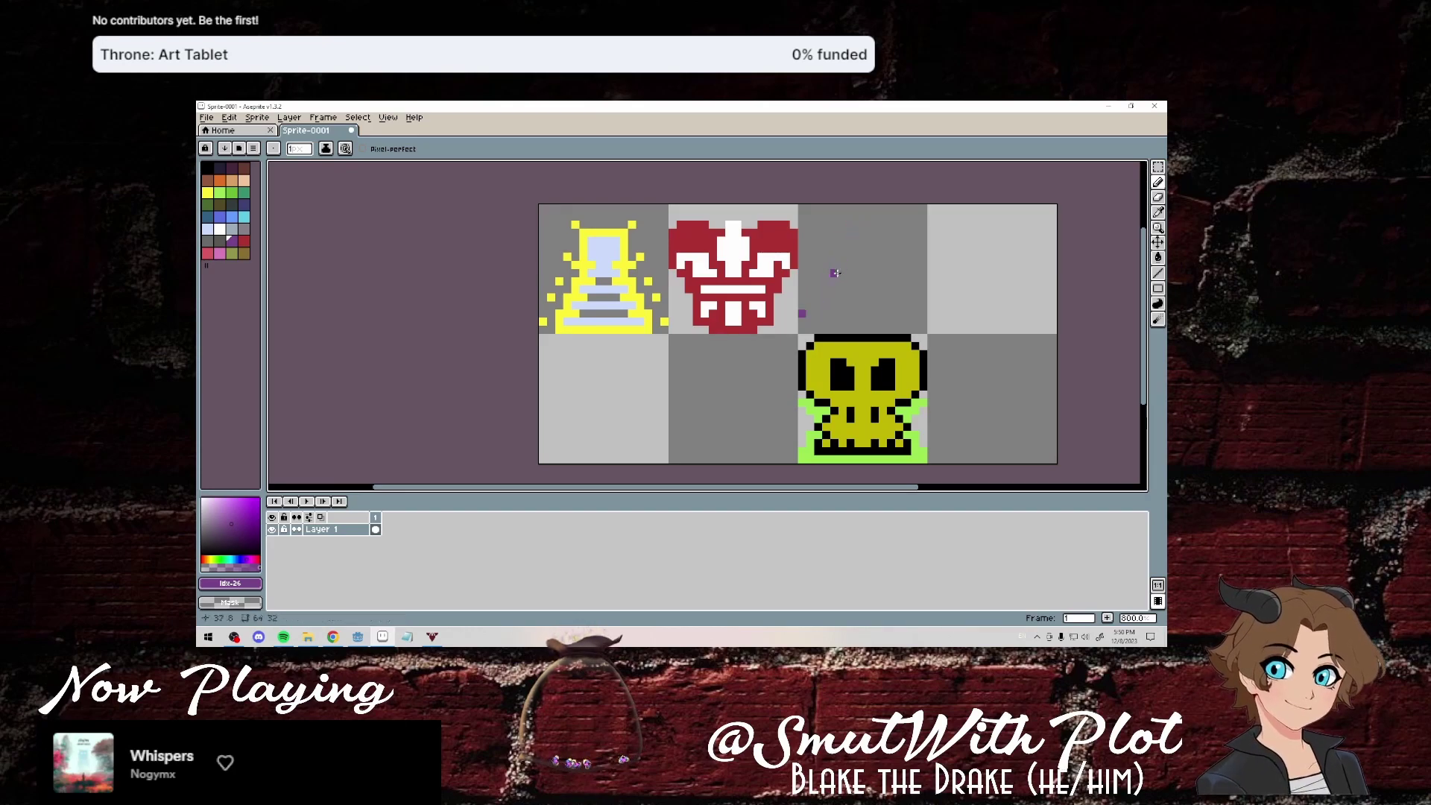
{"action": "left_click", "coordinate": [824, 288], "text": "shift"}
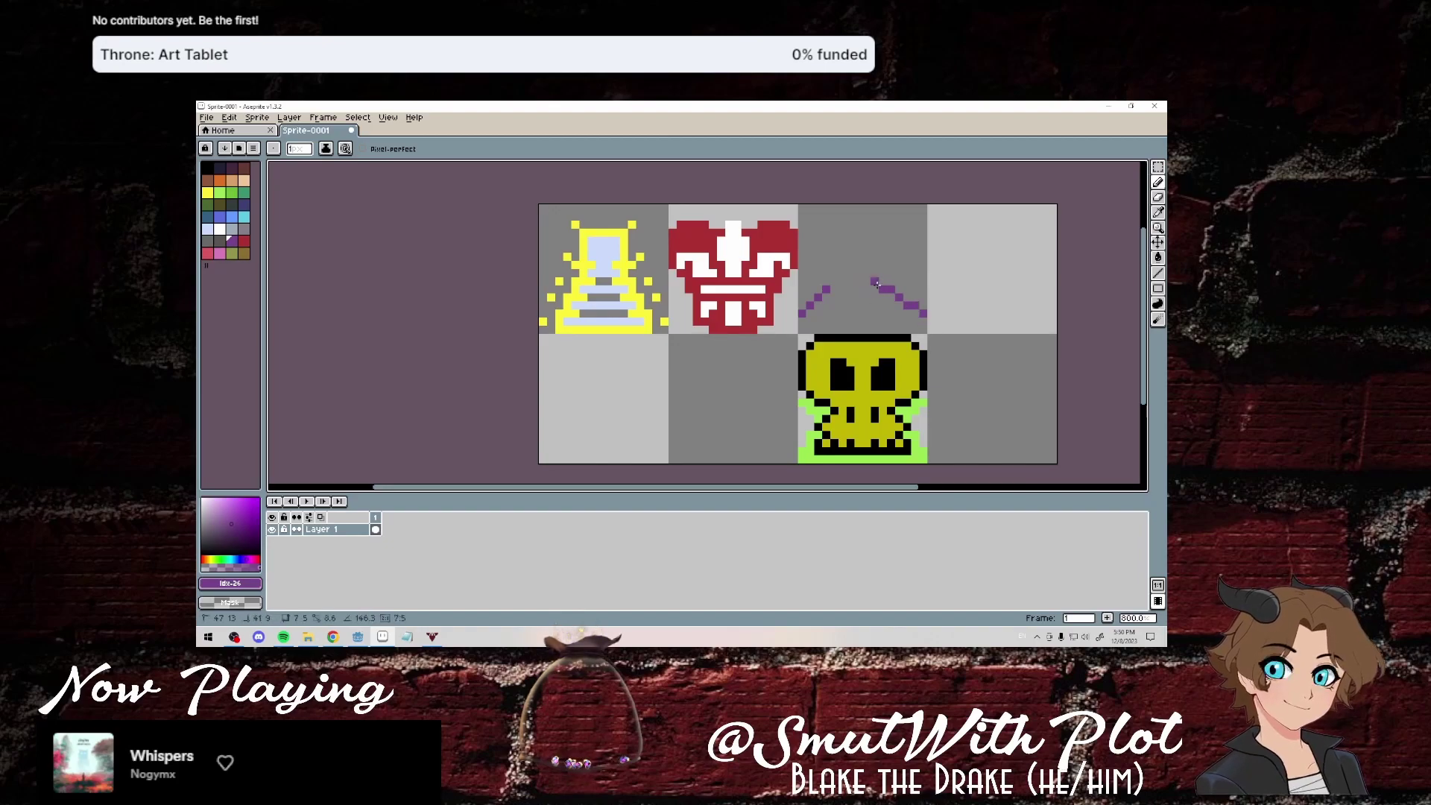
{"action": "mouse_move", "coordinate": [883, 266]}
{"action": "left_mouse_down"}
{"action": "mouse_move", "coordinate": [896, 287]}
{"action": "mouse_move", "coordinate": [848, 252]}
{"action": "left_mouse_up"}
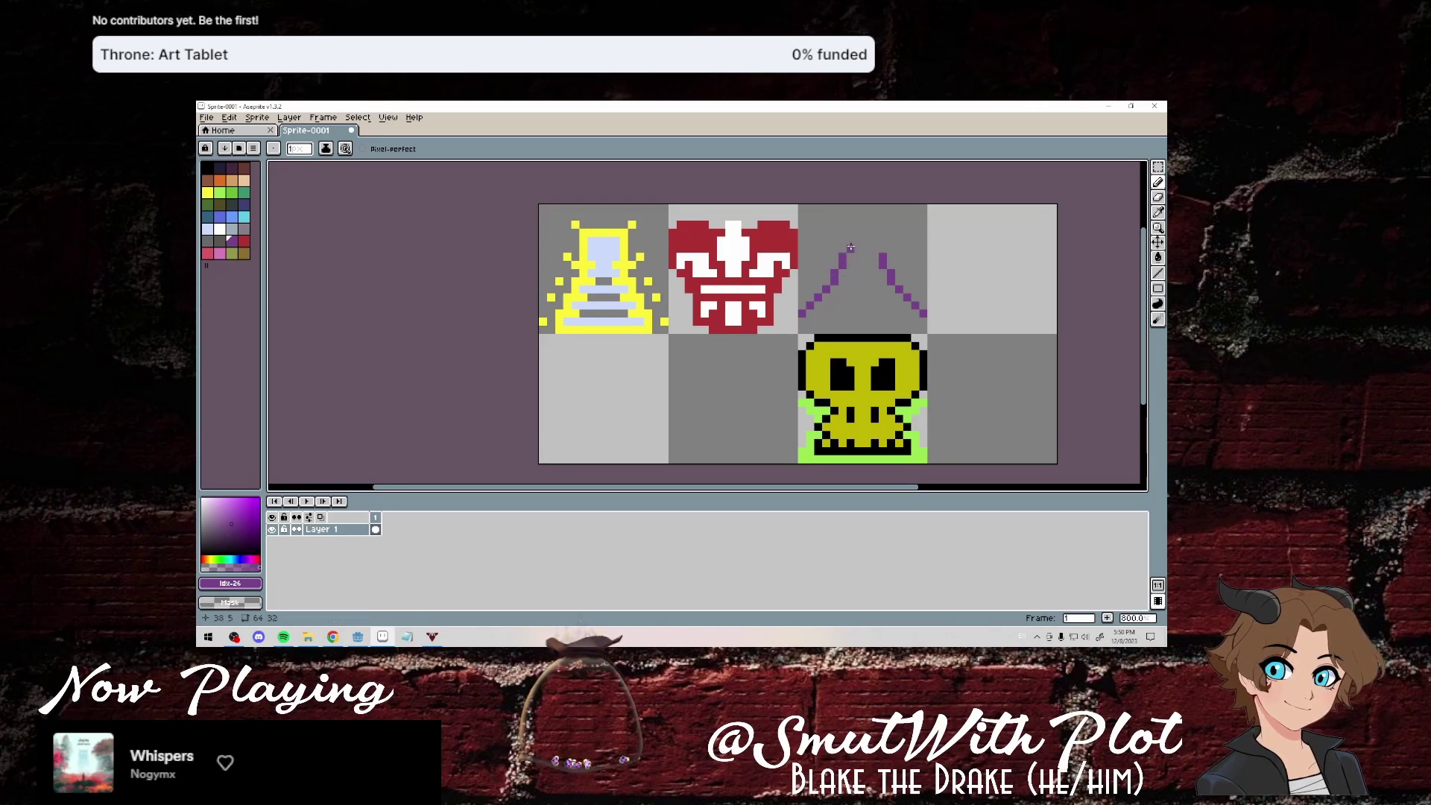
{"action": "left_click_drag", "start_coordinate": [852, 245], "coordinate": [865, 232]}
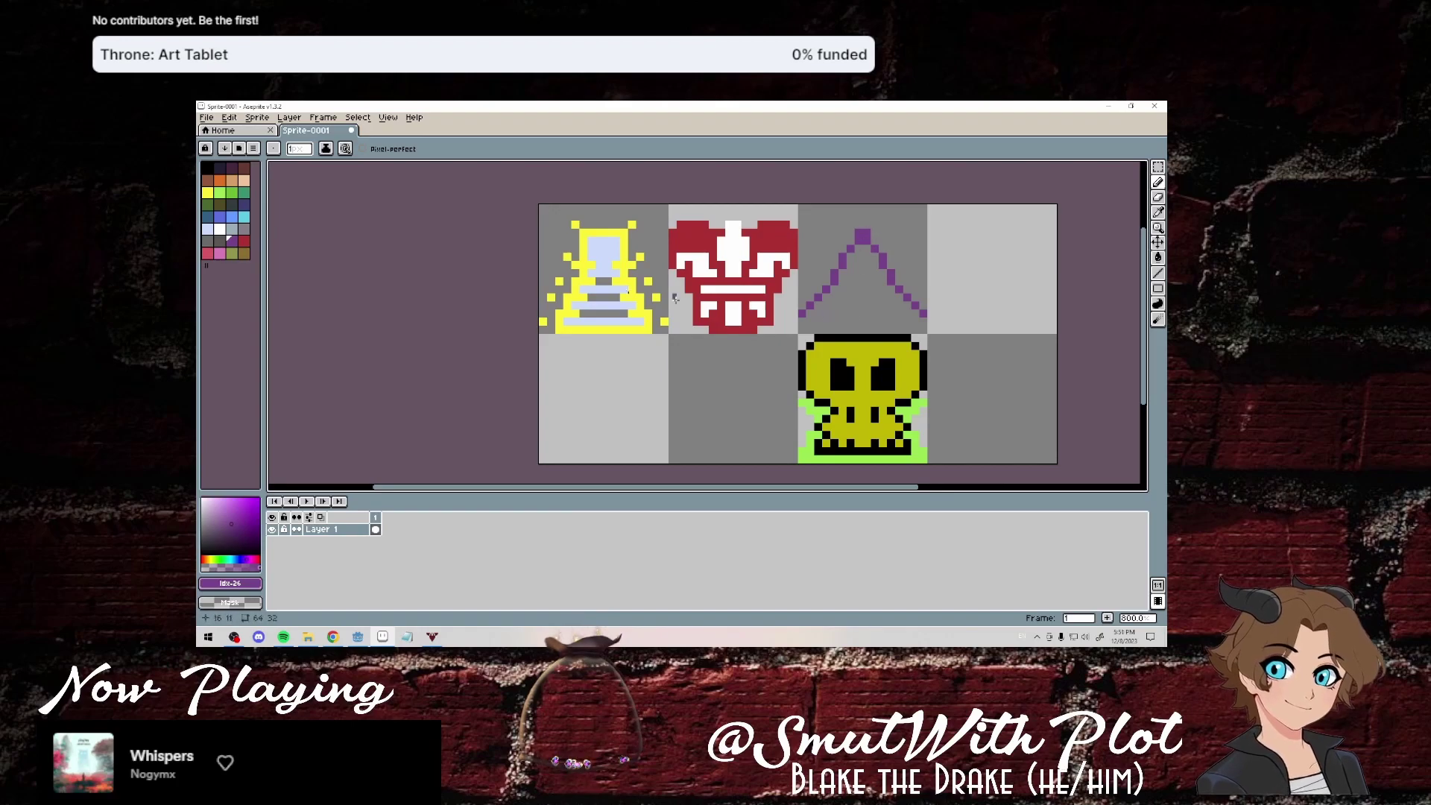
Thicken the hat's left side and draw its right edge, undoing two bad lines.
{"action": "left_click_drag", "start_coordinate": [818, 328], "coordinate": [858, 247]}
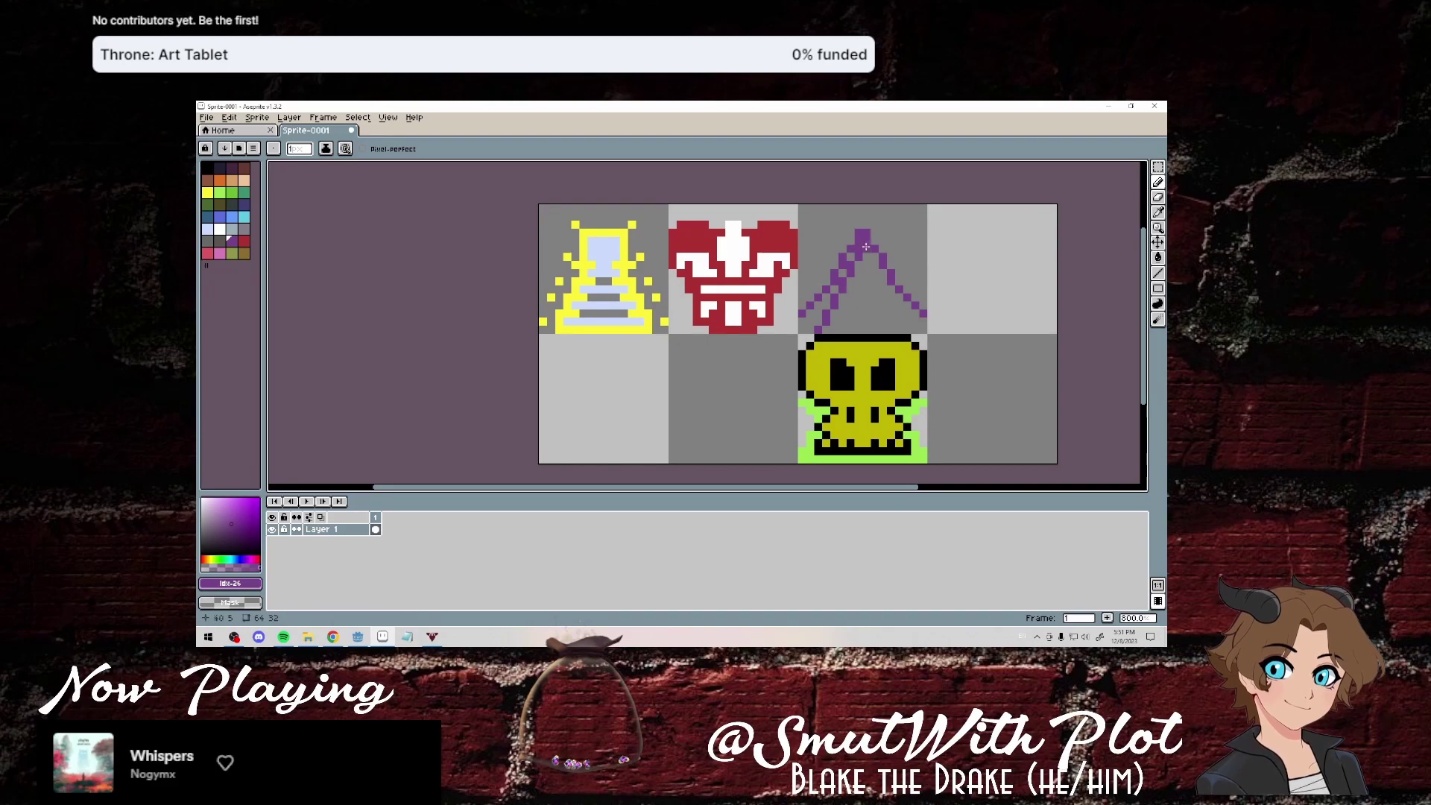
{"action": "left_click_drag", "start_coordinate": [865, 246], "coordinate": [900, 328]}
{"action": "key", "text": "ctrl+z"}
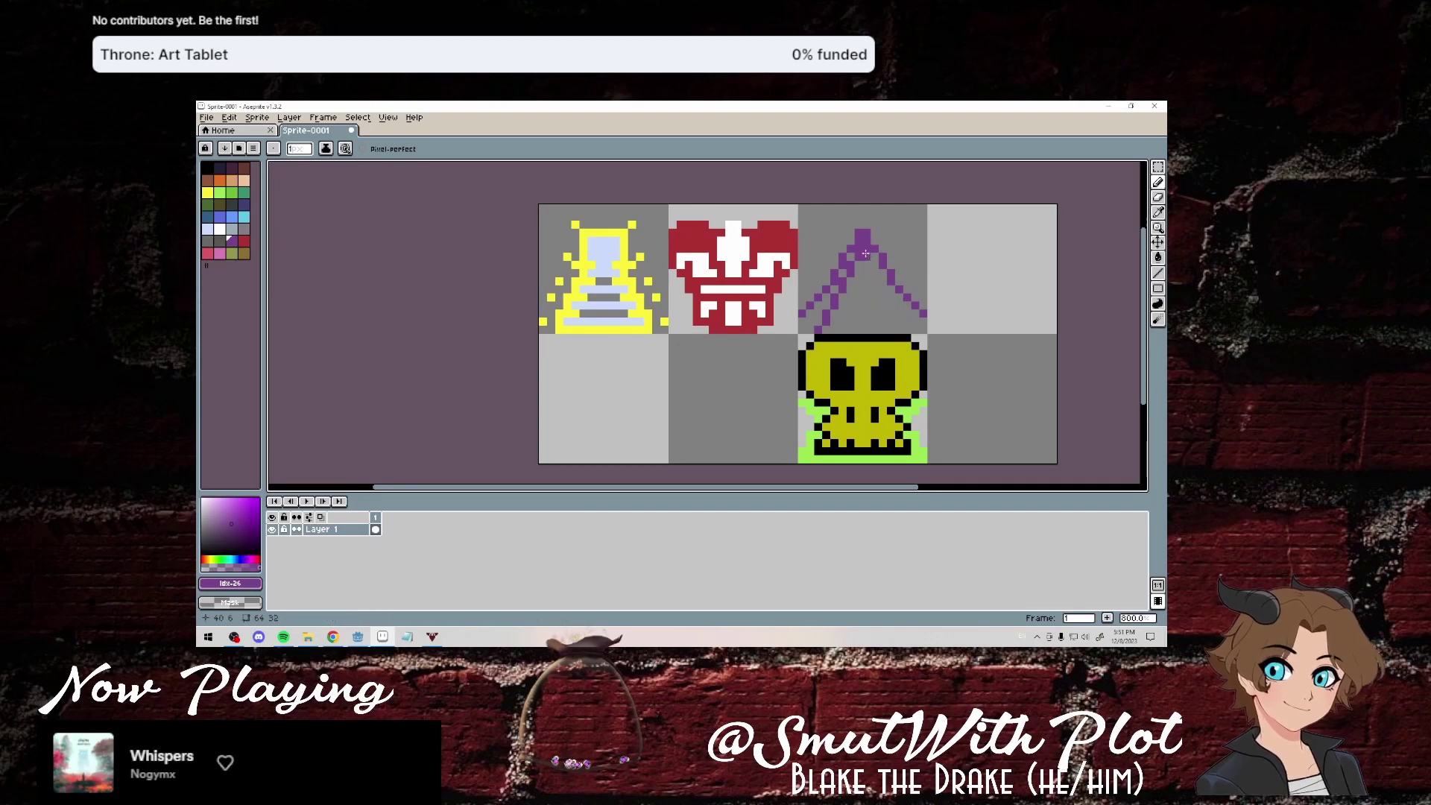
{"action": "mouse_move", "coordinate": [866, 248]}
{"action": "left_mouse_down"}
{"action": "mouse_move", "coordinate": [902, 353]}
{"action": "mouse_move", "coordinate": [897, 327]}
{"action": "left_mouse_up"}
{"action": "key", "text": "ctrl+z"}
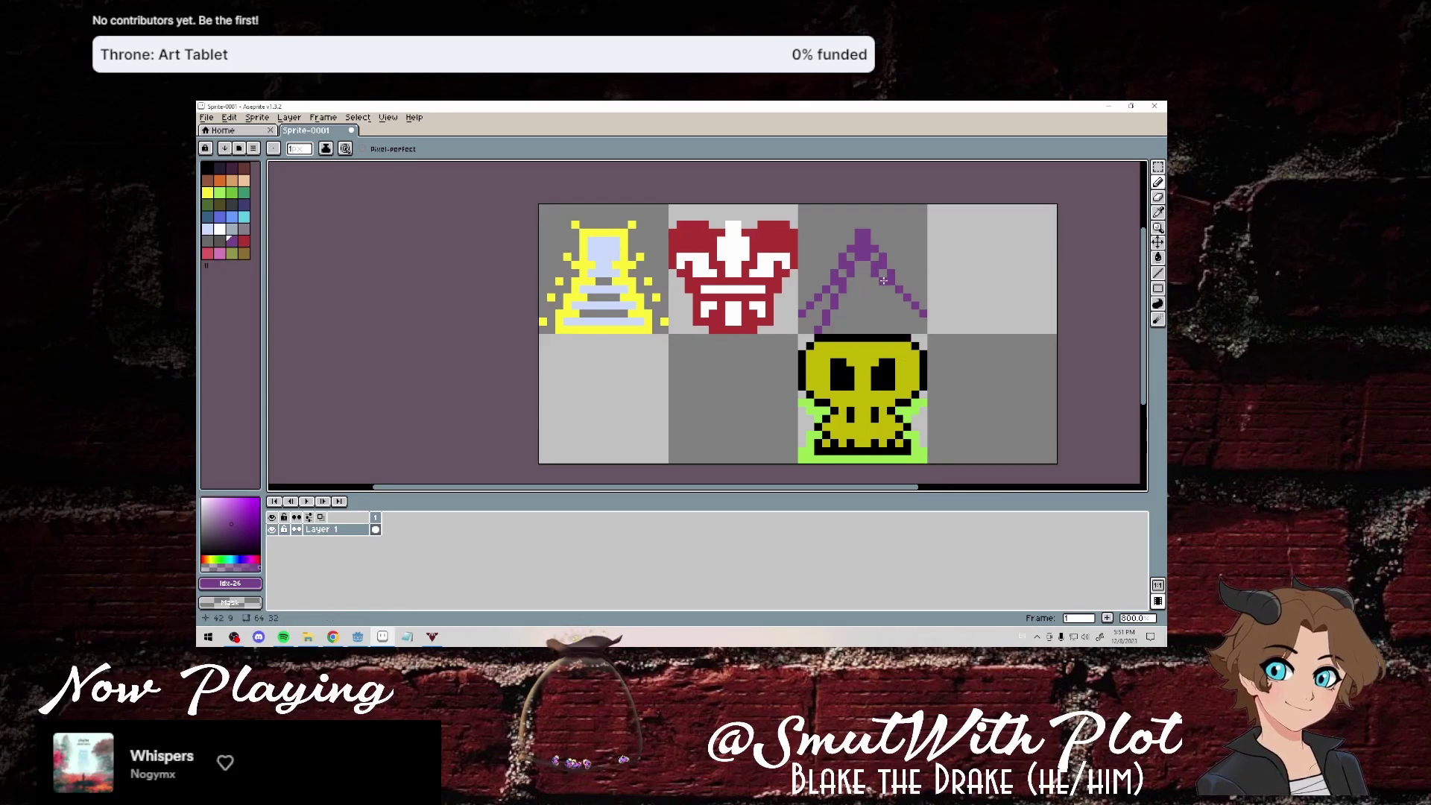
{"action": "left_click_drag", "start_coordinate": [884, 289], "coordinate": [899, 314]}
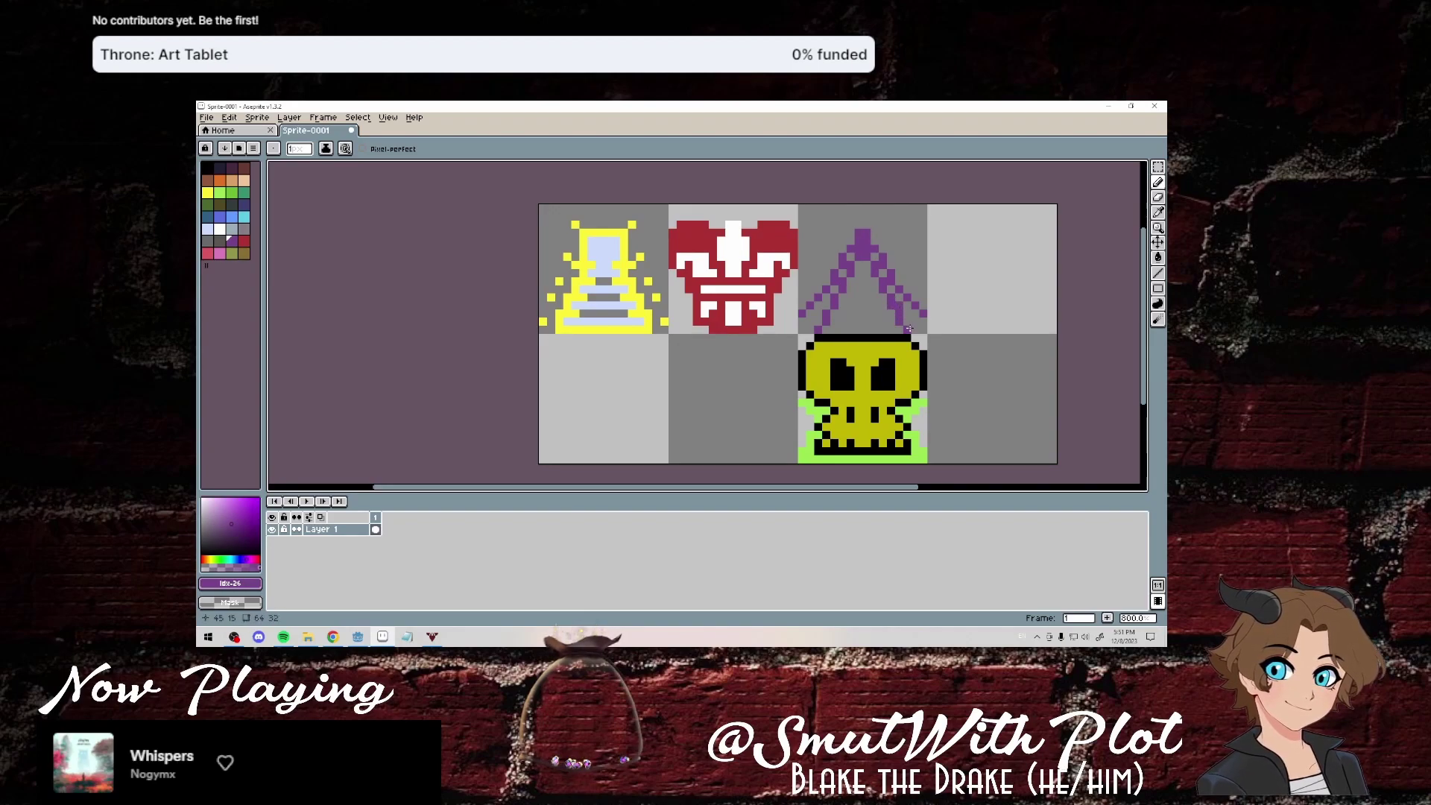
{"action": "left_click_drag", "start_coordinate": [922, 322], "coordinate": [905, 305]}
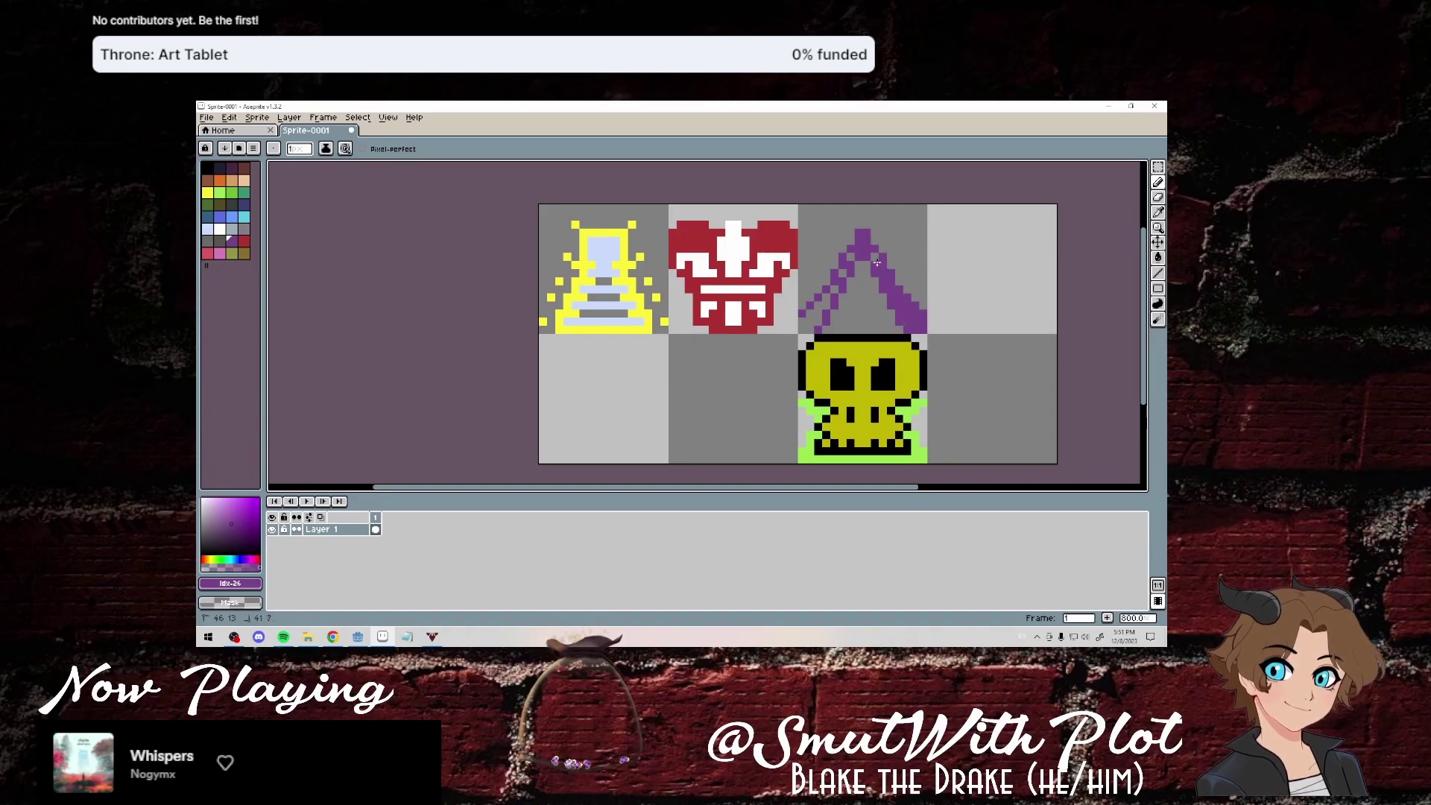
{"action": "left_click_drag", "start_coordinate": [845, 270], "coordinate": [805, 314]}
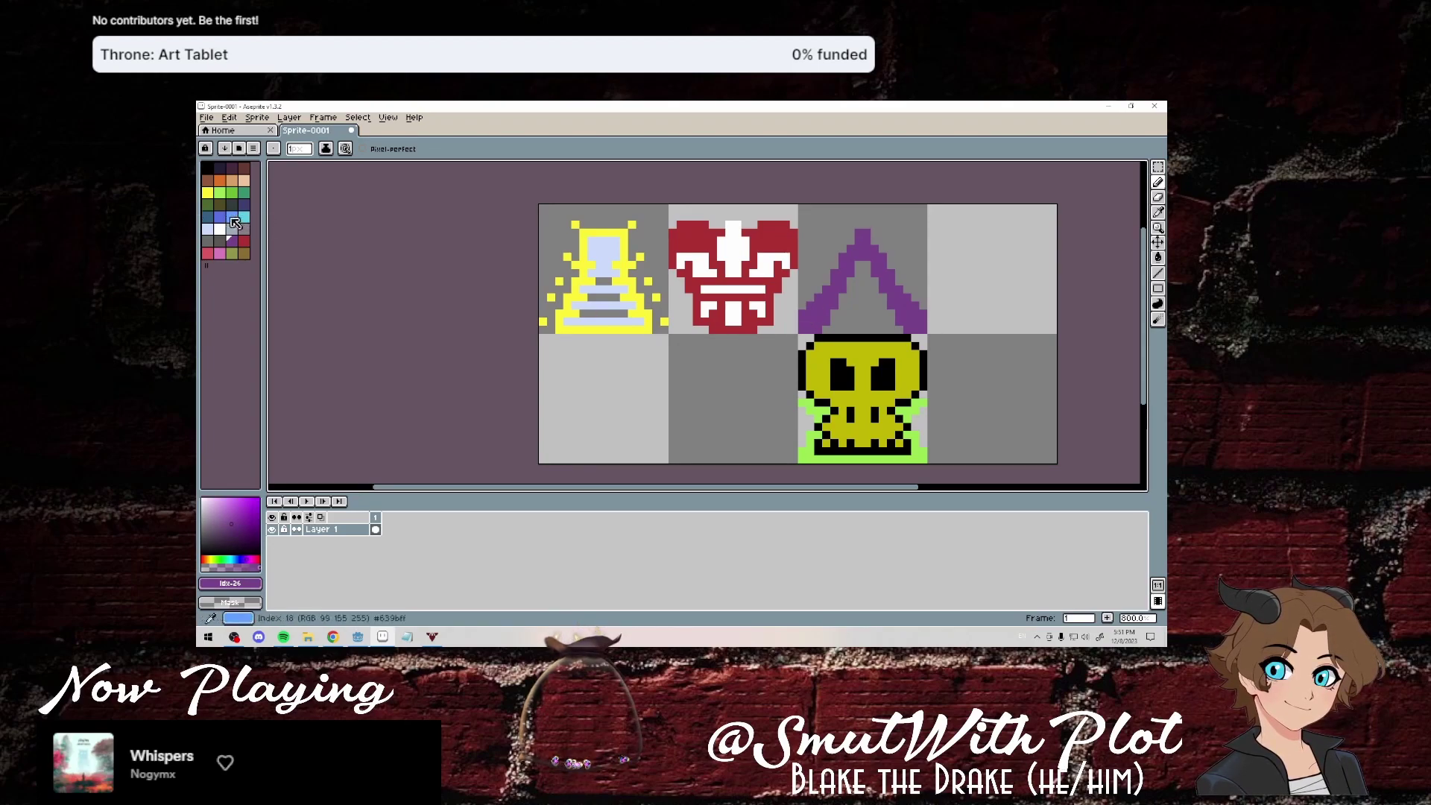
Bucket-fill the hat interior blue, undoing an accidental dark fill.
{"action": "left_click", "coordinate": [220, 217]}
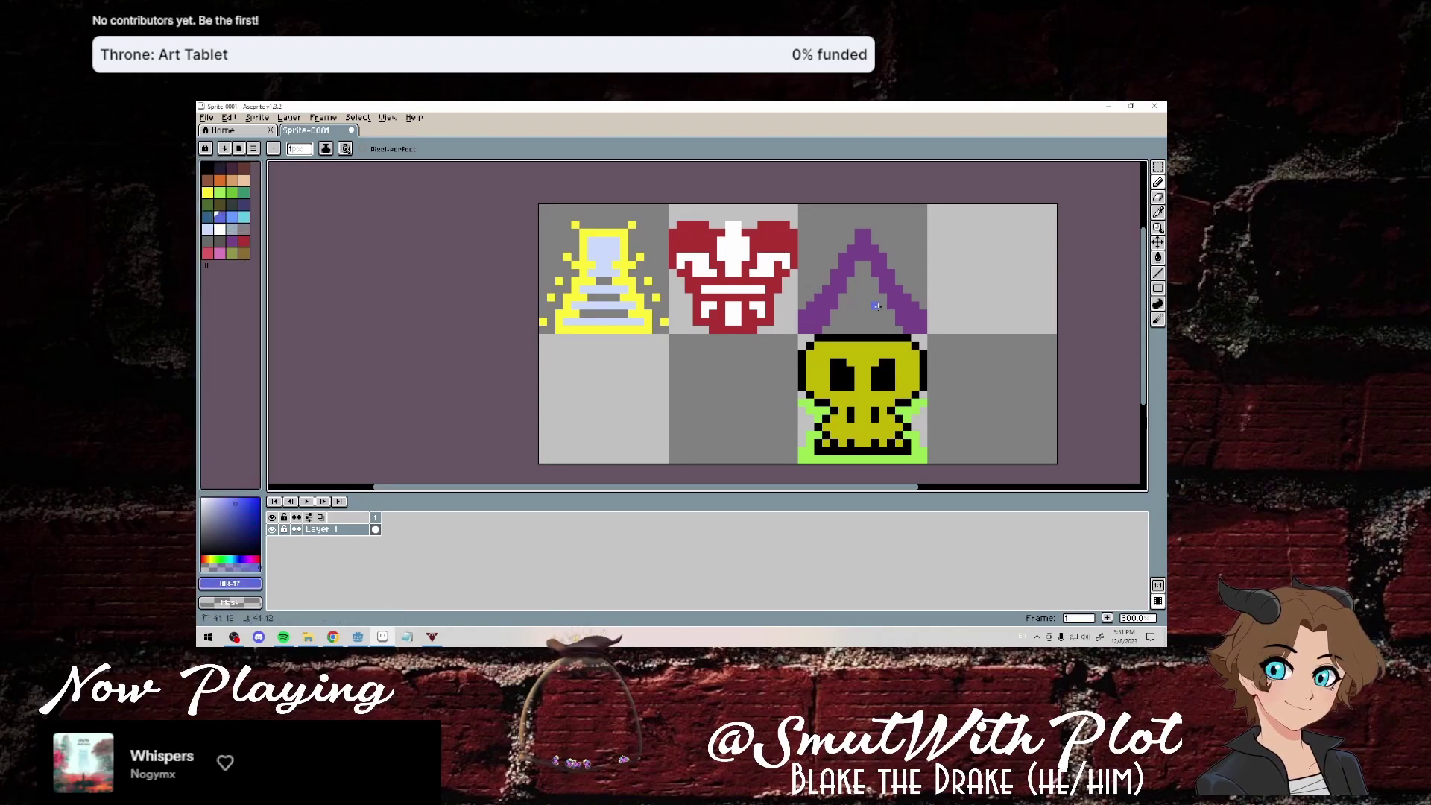
{"action": "left_click", "coordinate": [1157, 257]}
{"action": "left_click", "coordinate": [863, 298]}
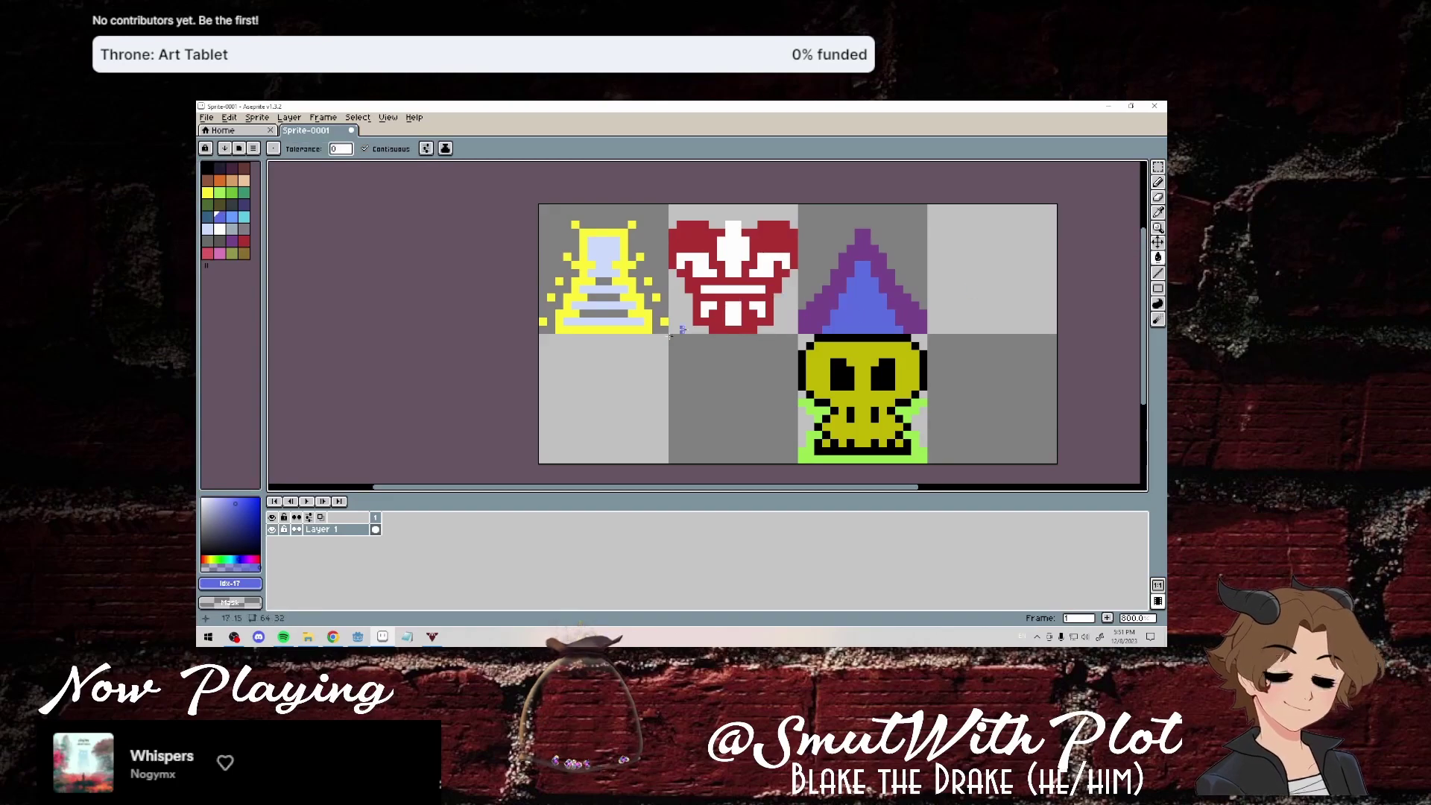
{"action": "left_click", "coordinate": [220, 169]}
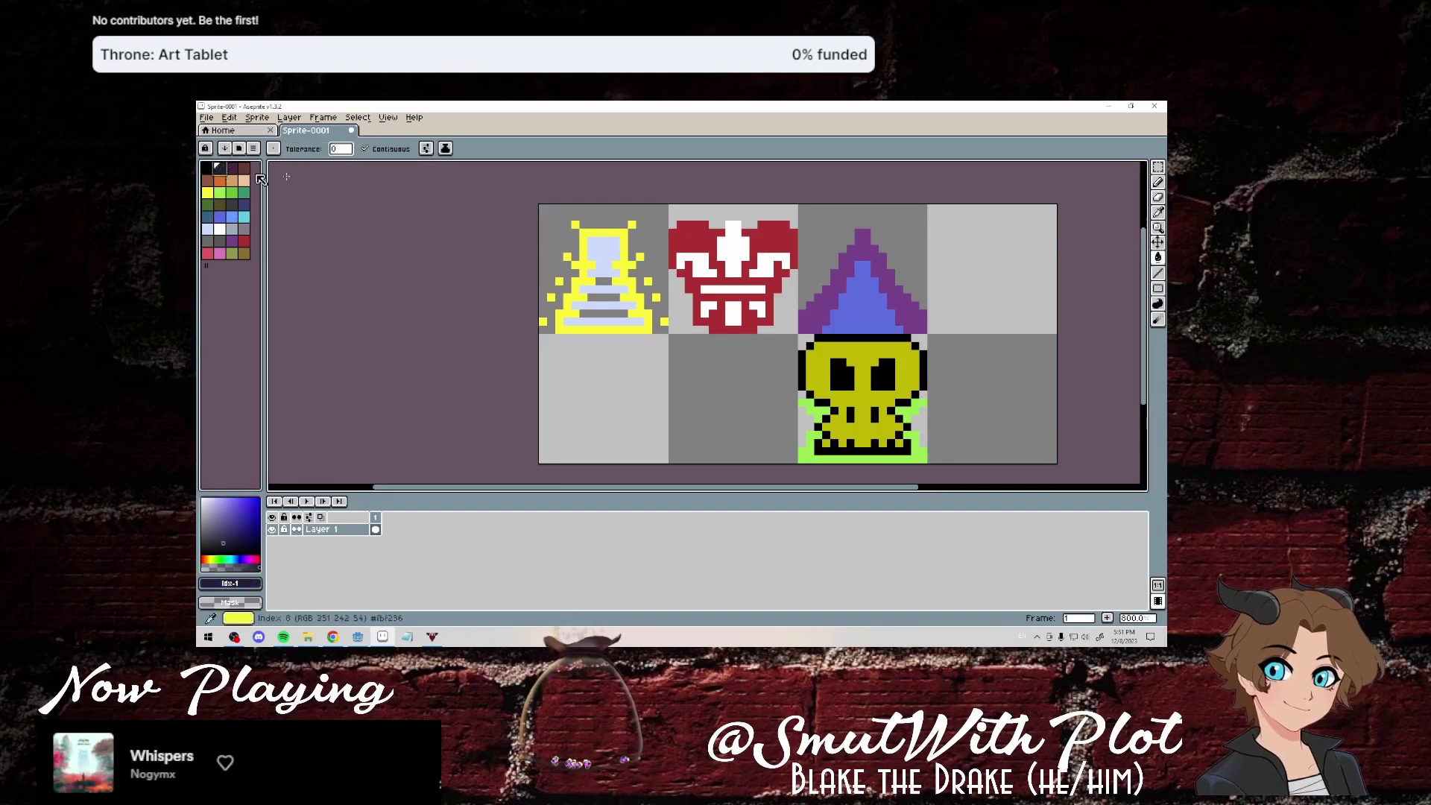
{"action": "left_click", "coordinate": [870, 321]}
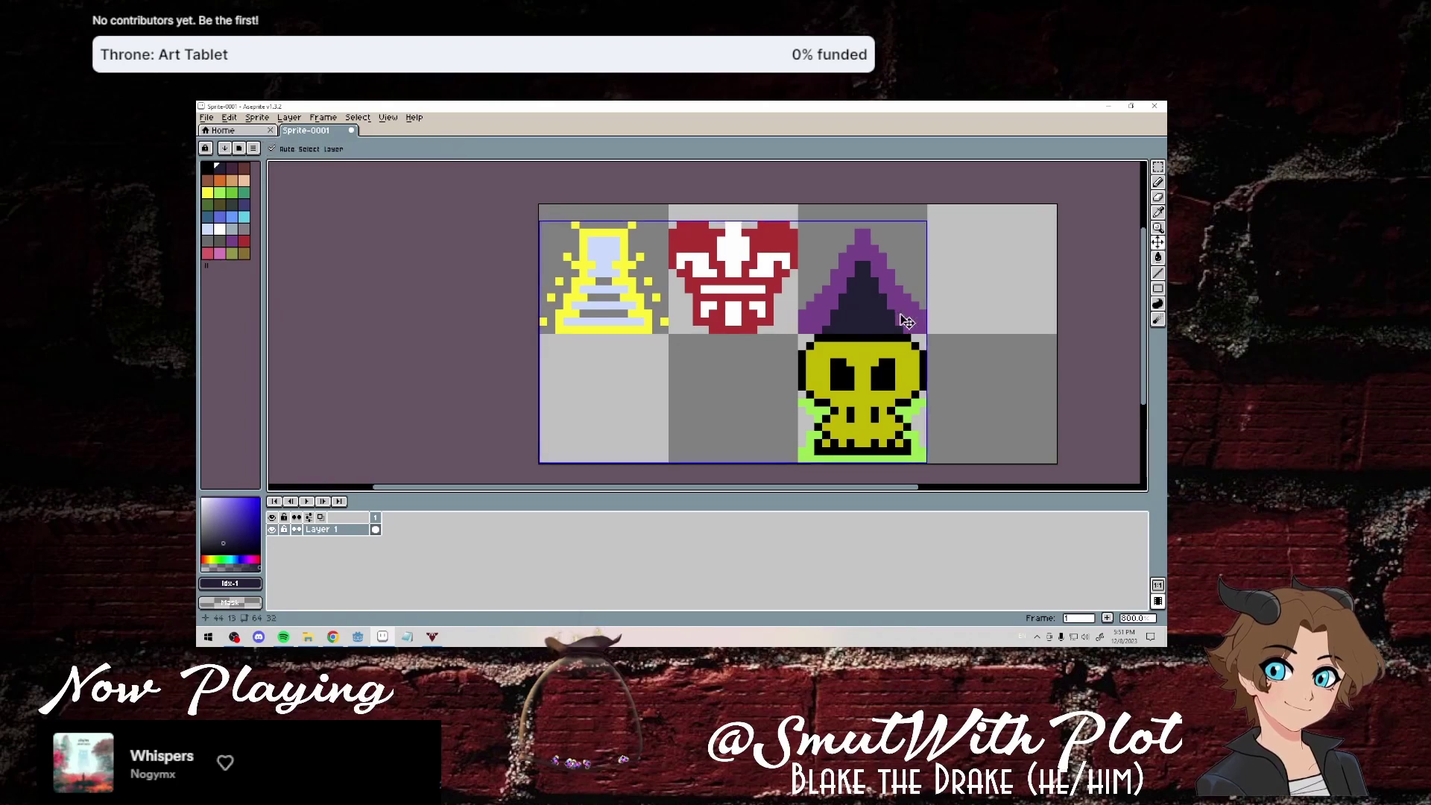
{"action": "key", "text": "ctrl+z"}
Pencil a dark block at the hat's base centre and a yellow flag at its tip.
{"action": "left_click", "coordinate": [1158, 182]}
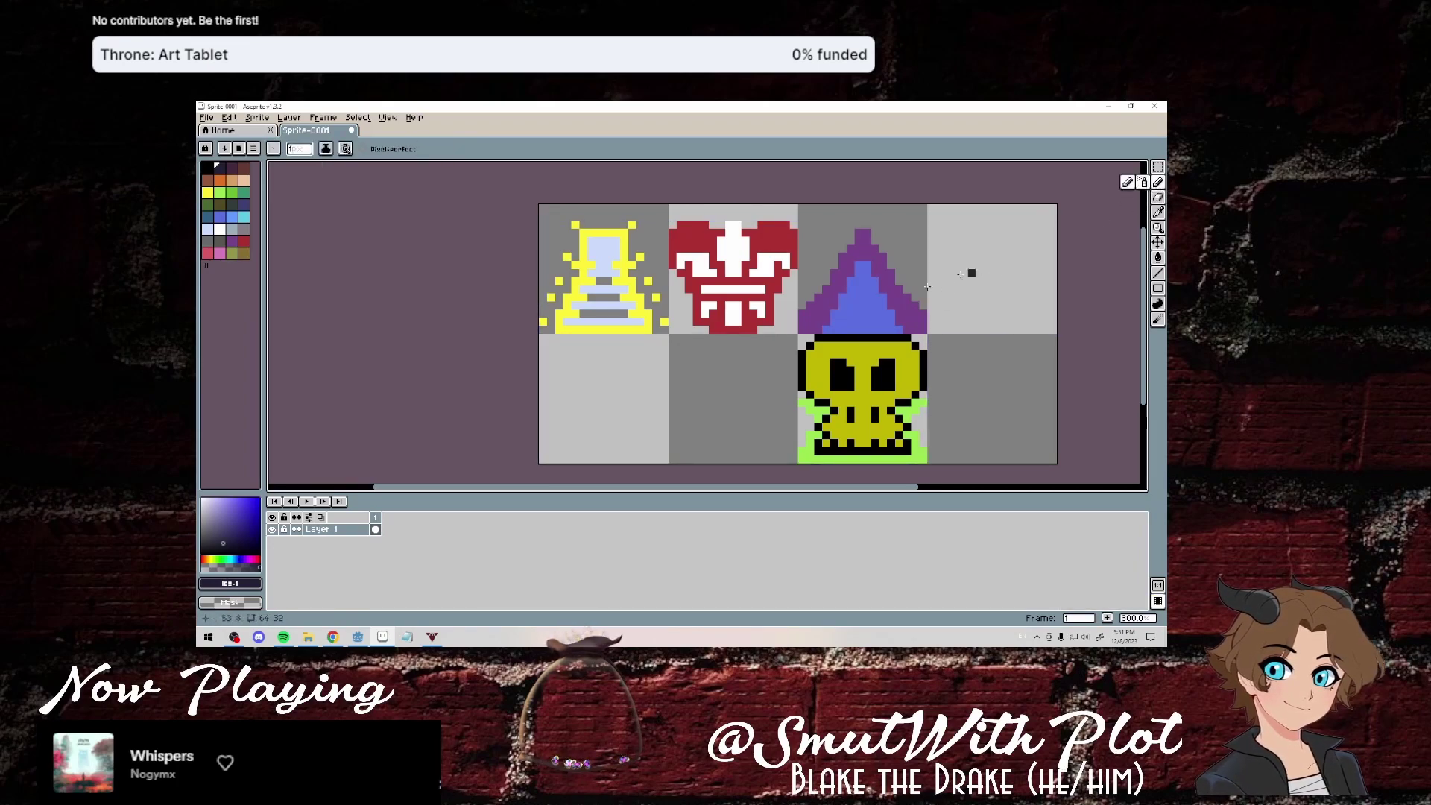
{"action": "left_click_drag", "start_coordinate": [858, 329], "coordinate": [867, 313]}
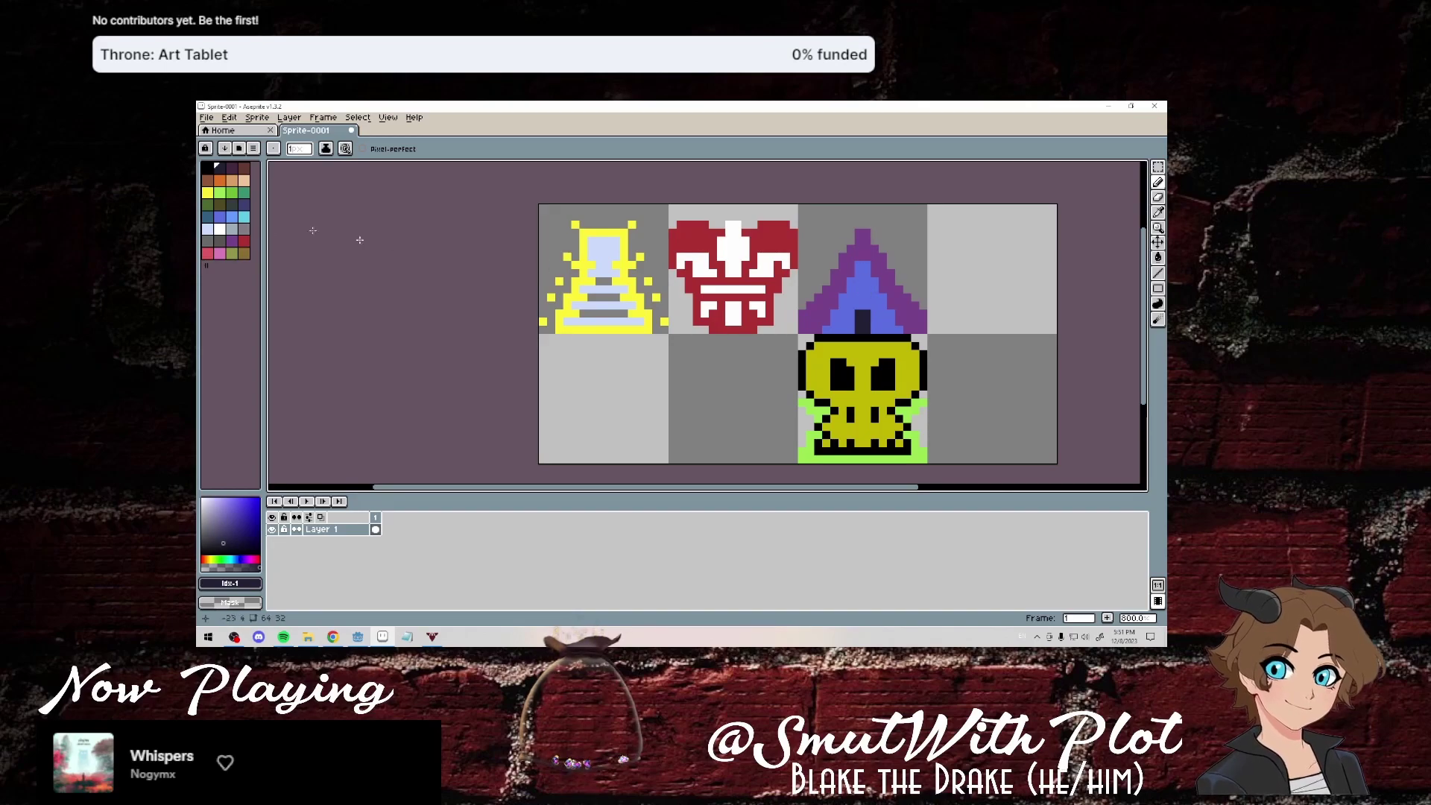
{"action": "left_click", "coordinate": [209, 194]}
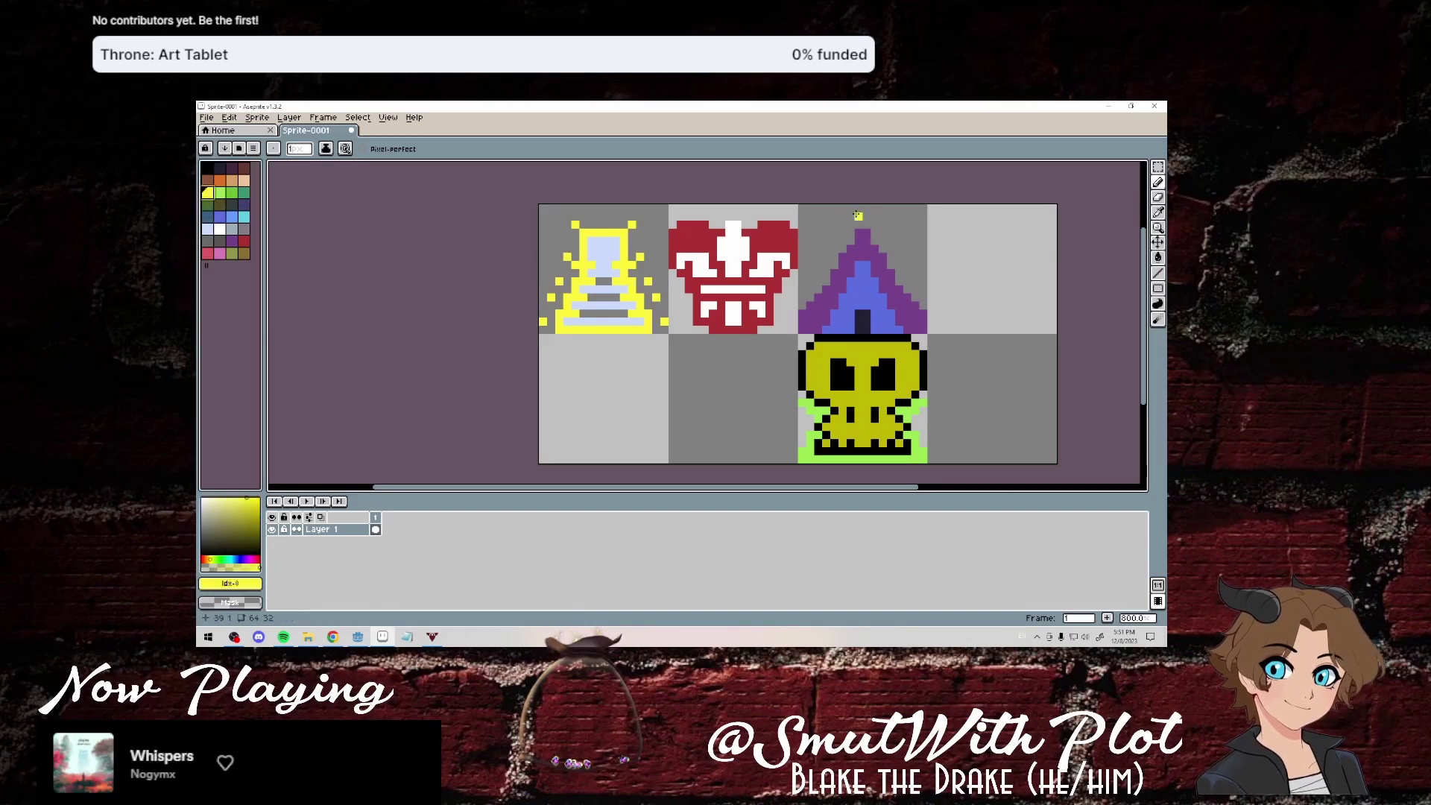
{"action": "mouse_move", "coordinate": [867, 208]}
{"action": "left_mouse_down"}
{"action": "mouse_move", "coordinate": [867, 236]}
{"action": "mouse_move", "coordinate": [890, 224]}
{"action": "left_mouse_up"}
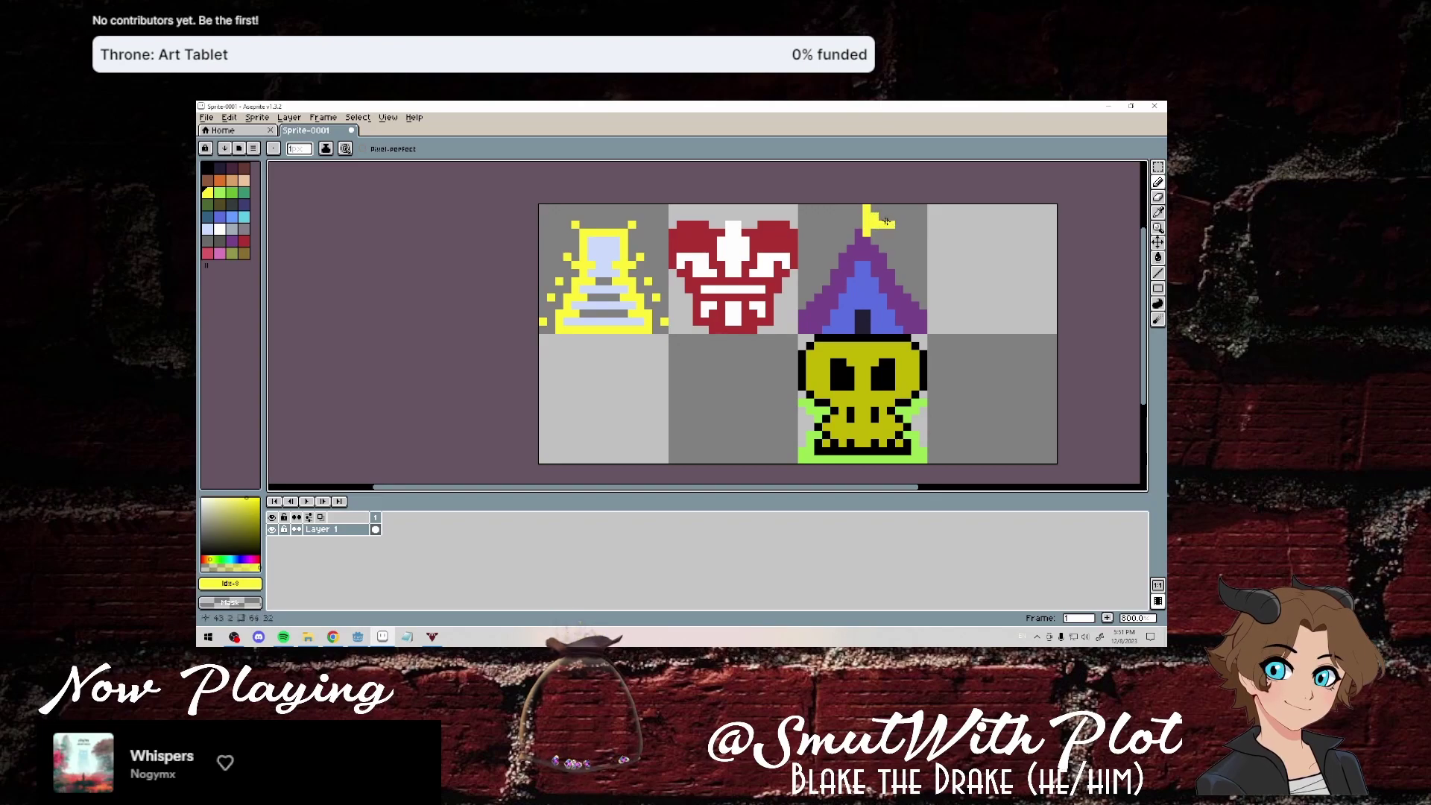
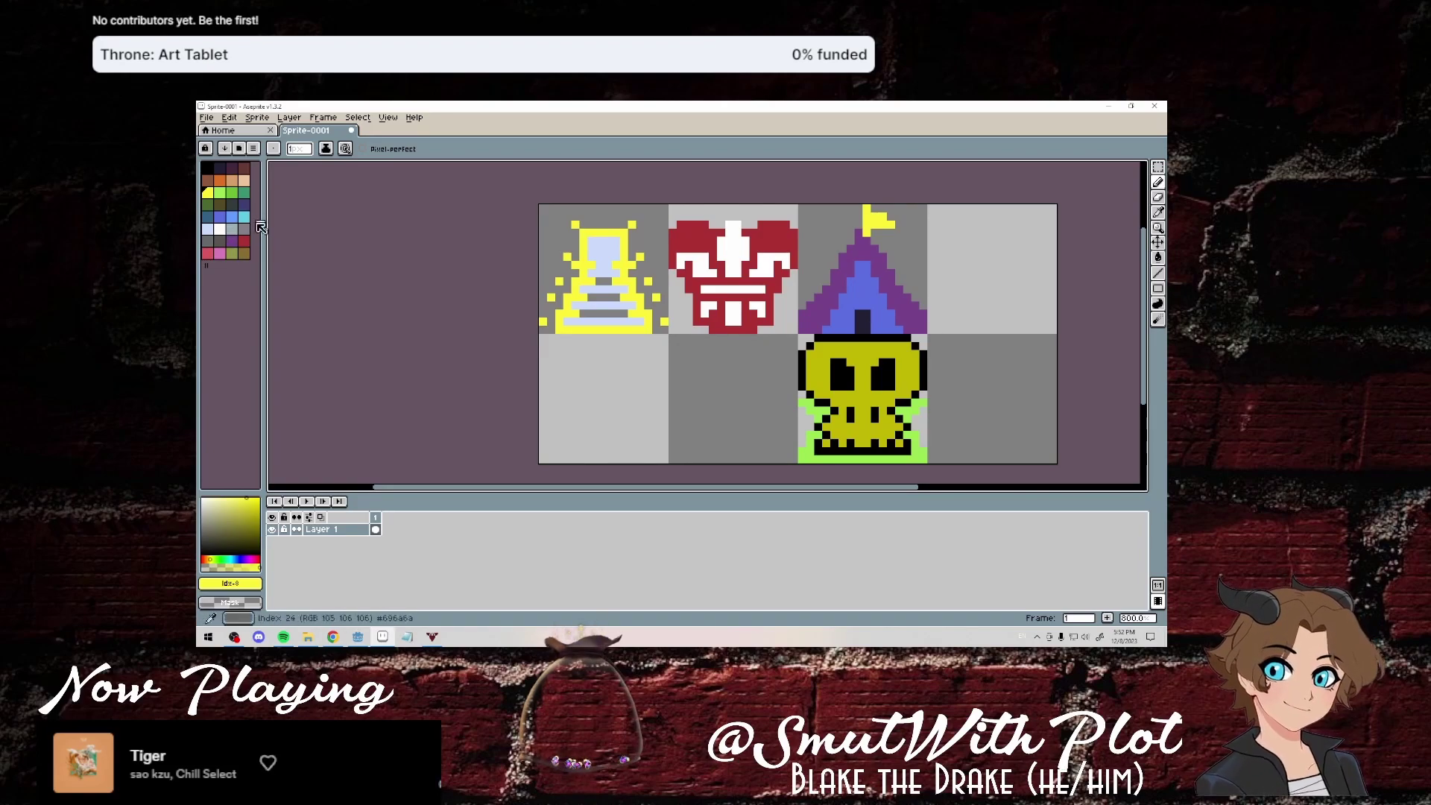
Draw a brown ship hull and mast in the top-right tile, then a red sail right of the mast.
{"action": "left_click", "coordinate": [208, 180]}
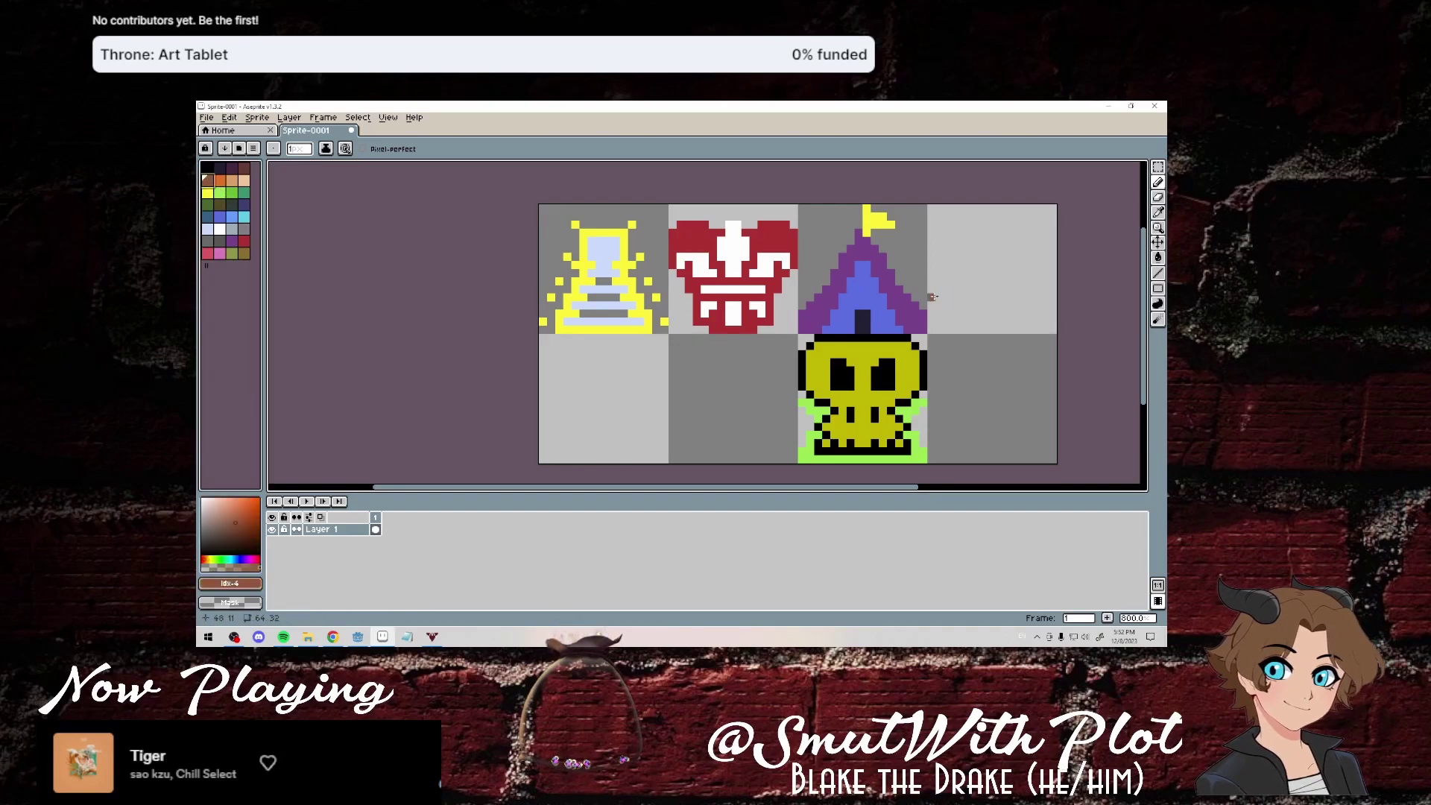
{"action": "mouse_move", "coordinate": [930, 288]}
{"action": "left_mouse_down"}
{"action": "mouse_move", "coordinate": [1048, 311]}
{"action": "mouse_move", "coordinate": [988, 330]}
{"action": "mouse_move", "coordinate": [941, 304]}
{"action": "mouse_move", "coordinate": [1014, 308]}
{"action": "mouse_move", "coordinate": [989, 221]}
{"action": "left_mouse_up"}
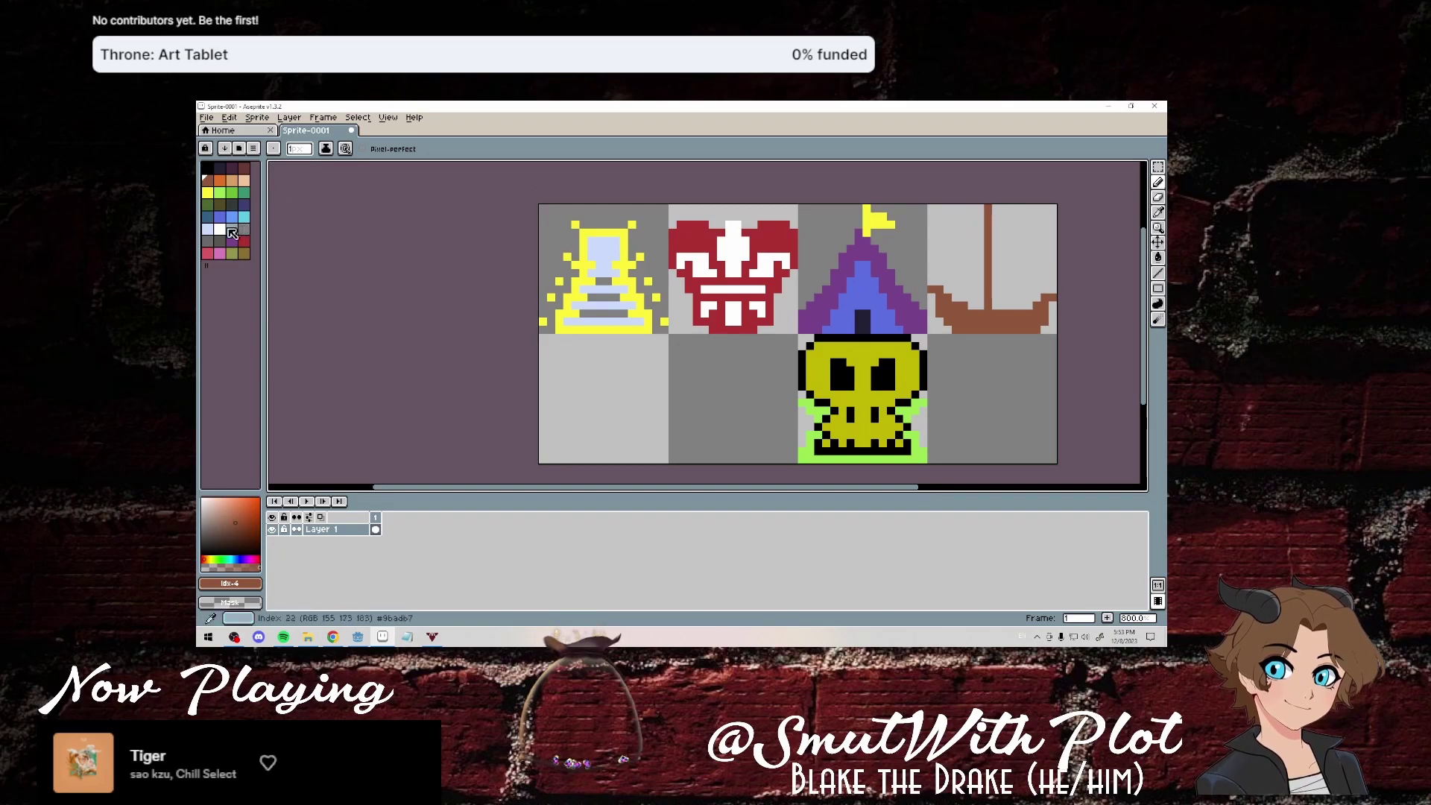
{"action": "left_click", "coordinate": [220, 229]}
{"action": "left_click", "coordinate": [247, 242]}
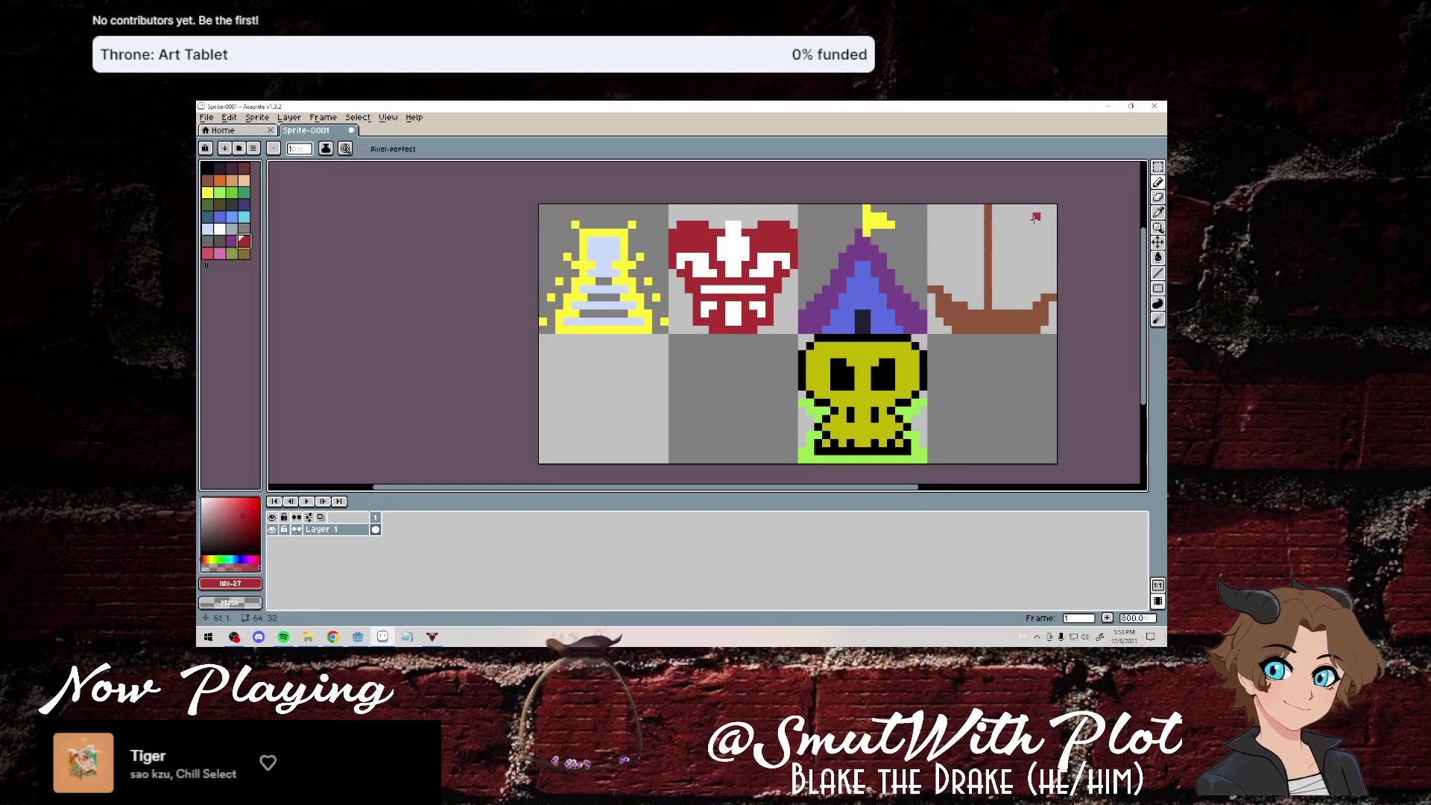
{"action": "mouse_move", "coordinate": [997, 217]}
{"action": "left_mouse_down"}
{"action": "mouse_move", "coordinate": [1021, 293]}
{"action": "mouse_move", "coordinate": [1001, 220]}
{"action": "mouse_move", "coordinate": [1015, 287]}
{"action": "mouse_move", "coordinate": [978, 277]}
{"action": "left_mouse_up"}
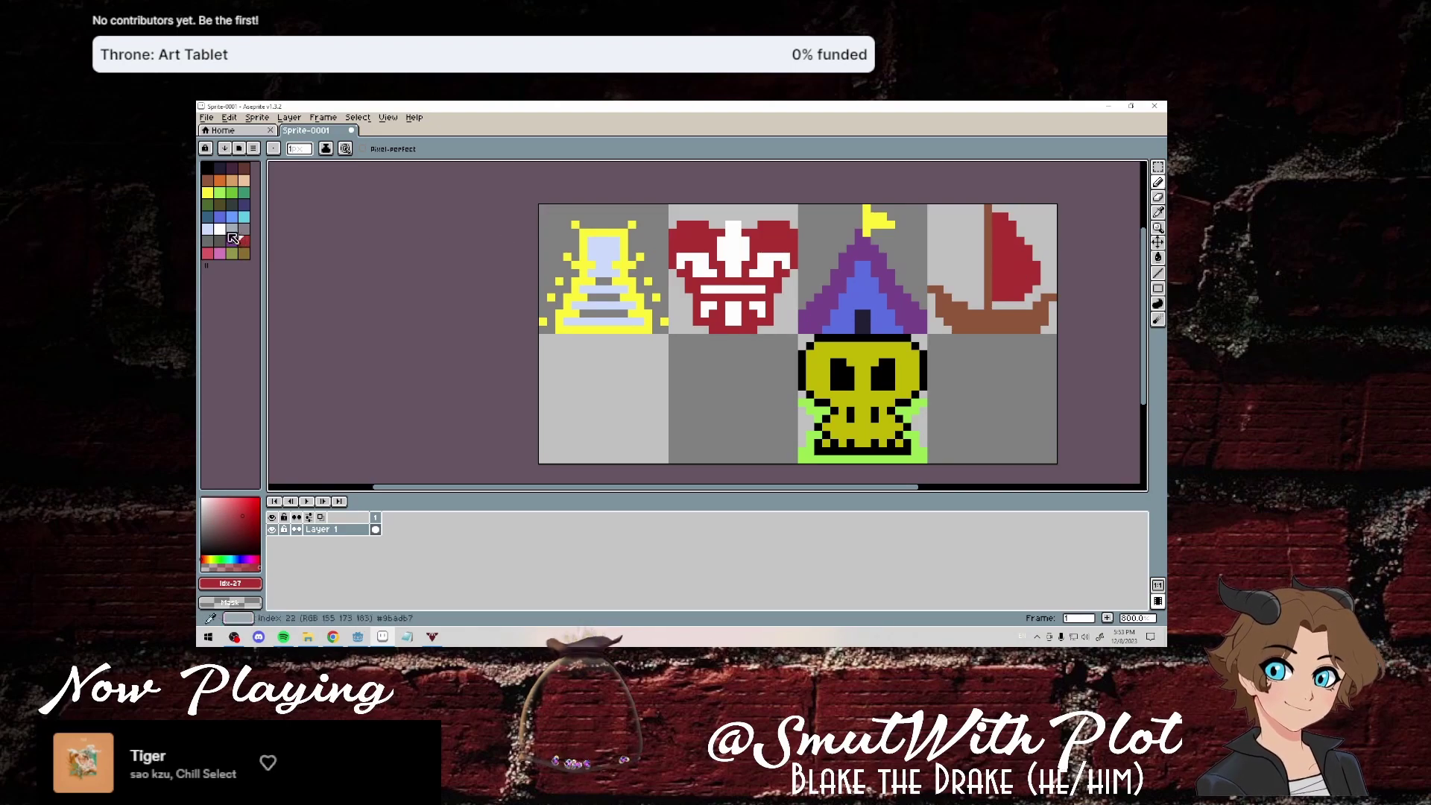
Paint a white sail left of the mast and a black flag at the mast top.
{"action": "left_click", "coordinate": [220, 229]}
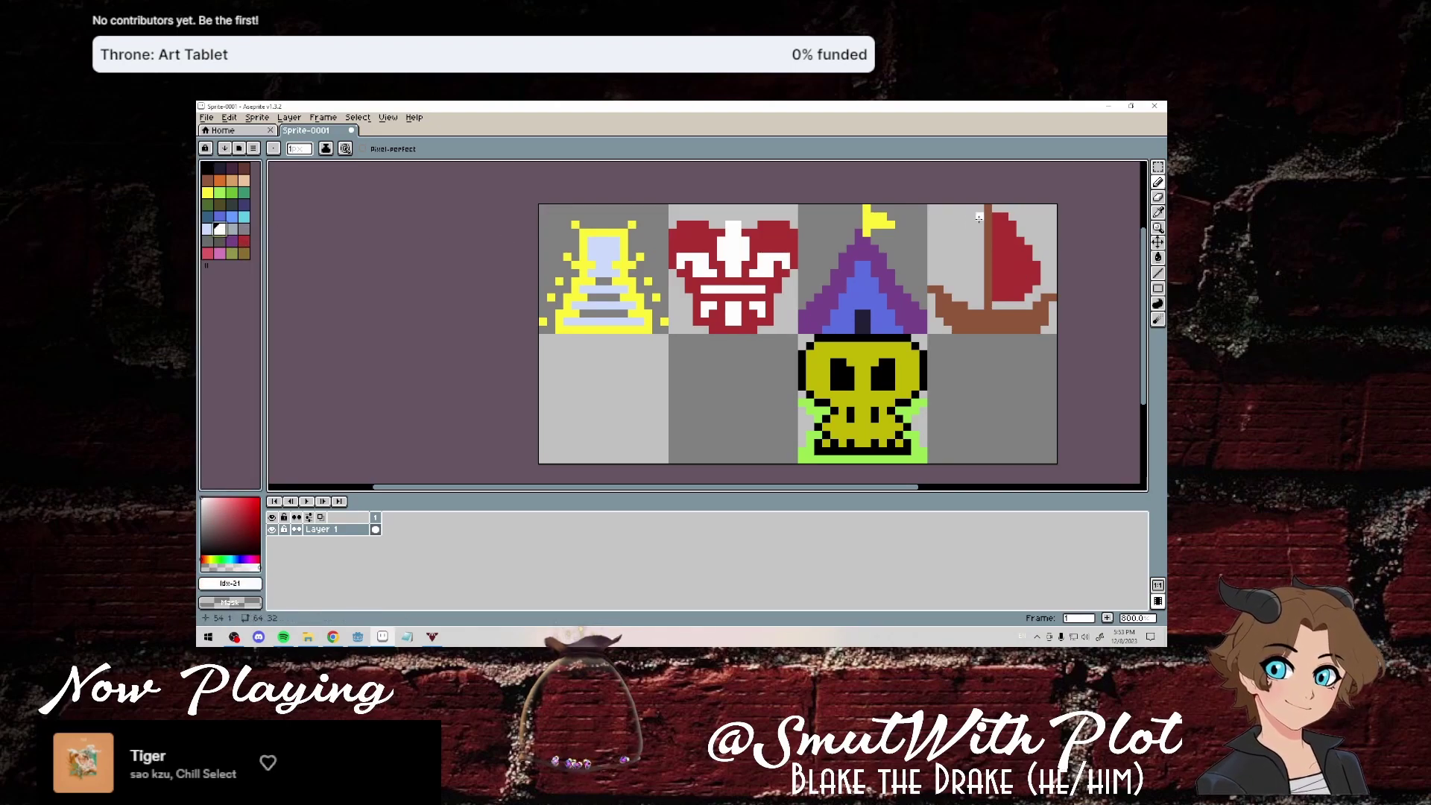
{"action": "mouse_move", "coordinate": [979, 217]}
{"action": "left_mouse_down"}
{"action": "mouse_move", "coordinate": [956, 262]}
{"action": "mouse_move", "coordinate": [962, 249]}
{"action": "left_mouse_up"}
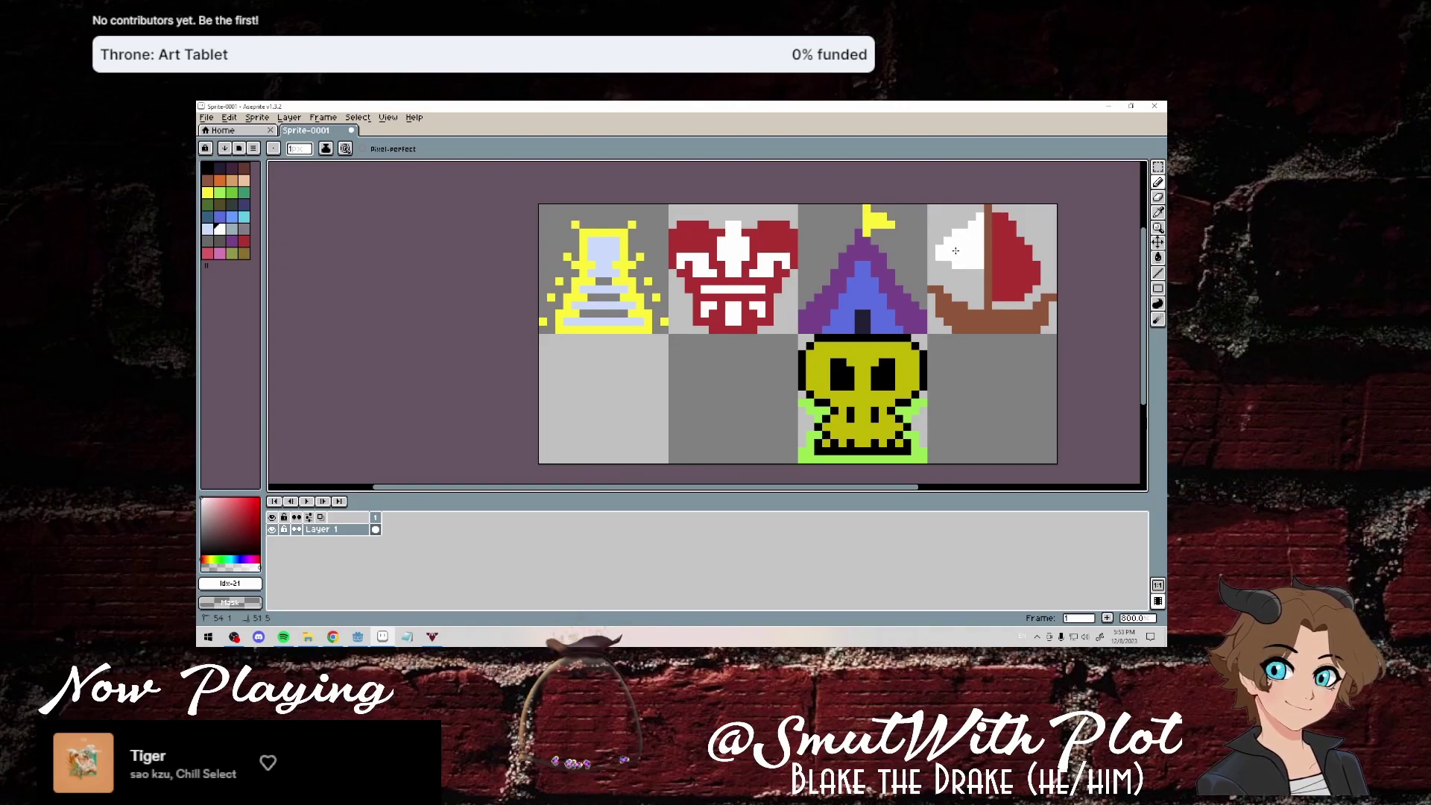
{"action": "left_click", "coordinate": [208, 168]}
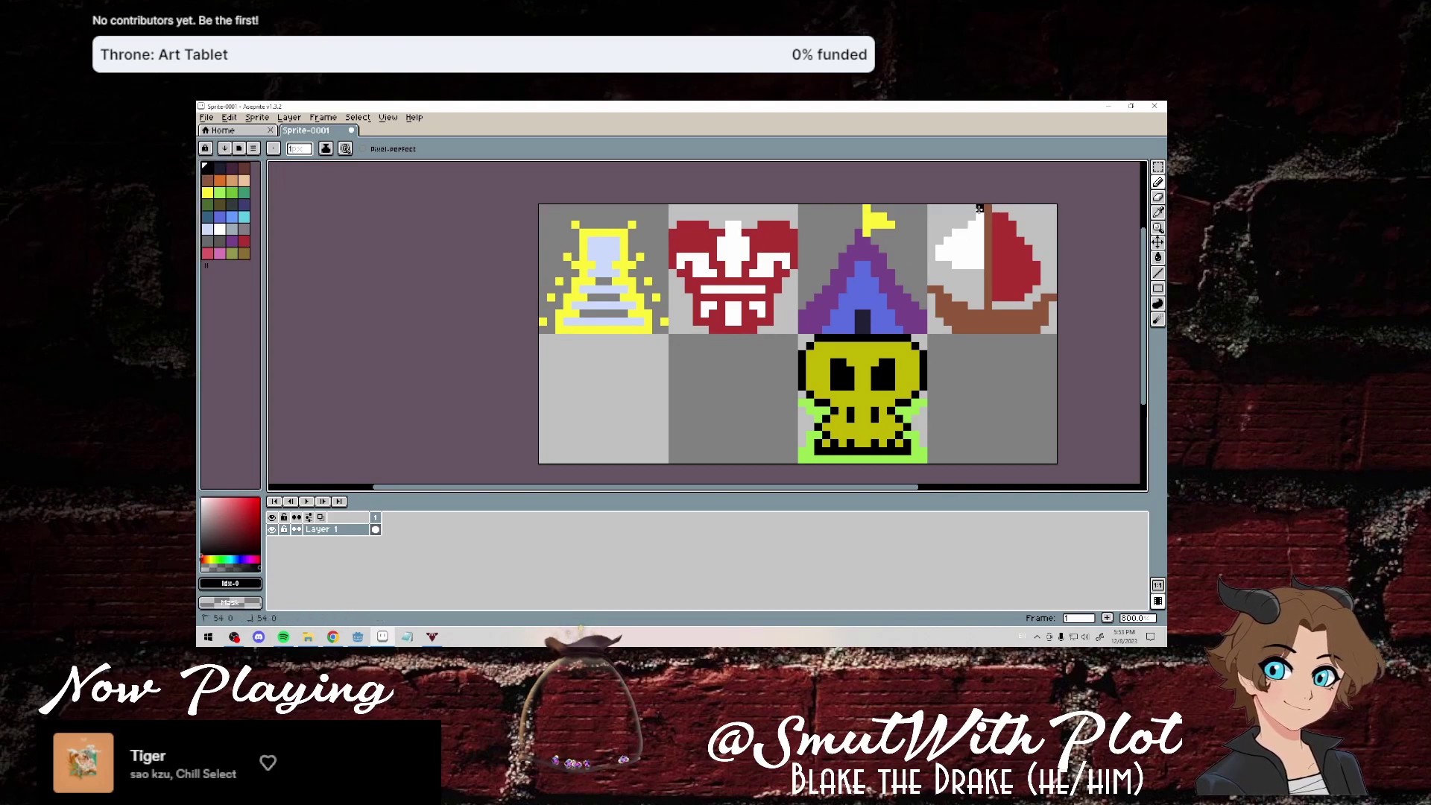
{"action": "mouse_move", "coordinate": [980, 209]}
{"action": "left_mouse_down"}
{"action": "mouse_move", "coordinate": [963, 222]}
{"action": "mouse_move", "coordinate": [983, 232]}
{"action": "left_mouse_up"}
{"action": "left_click", "coordinate": [957, 223]}
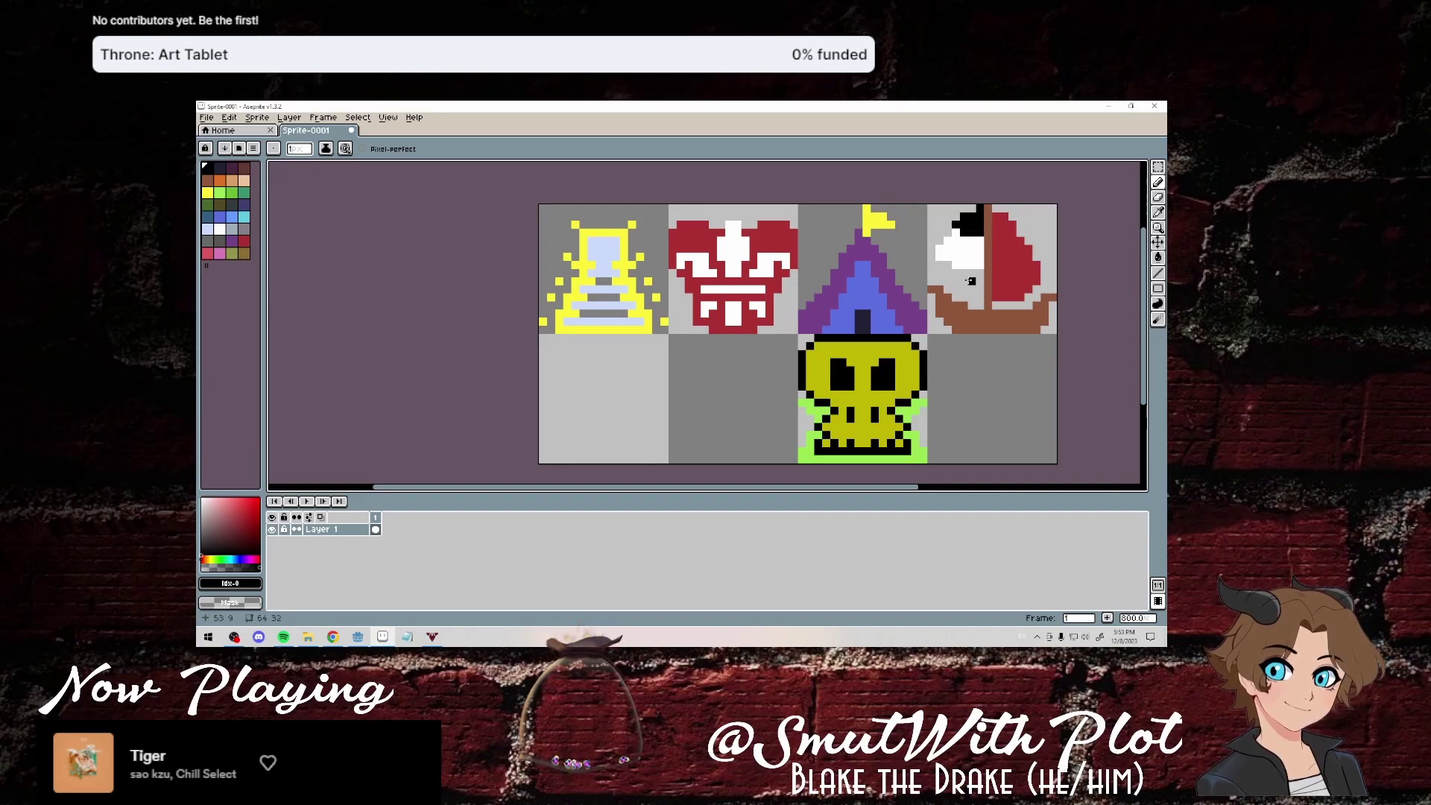
{"action": "key", "text": "z"}
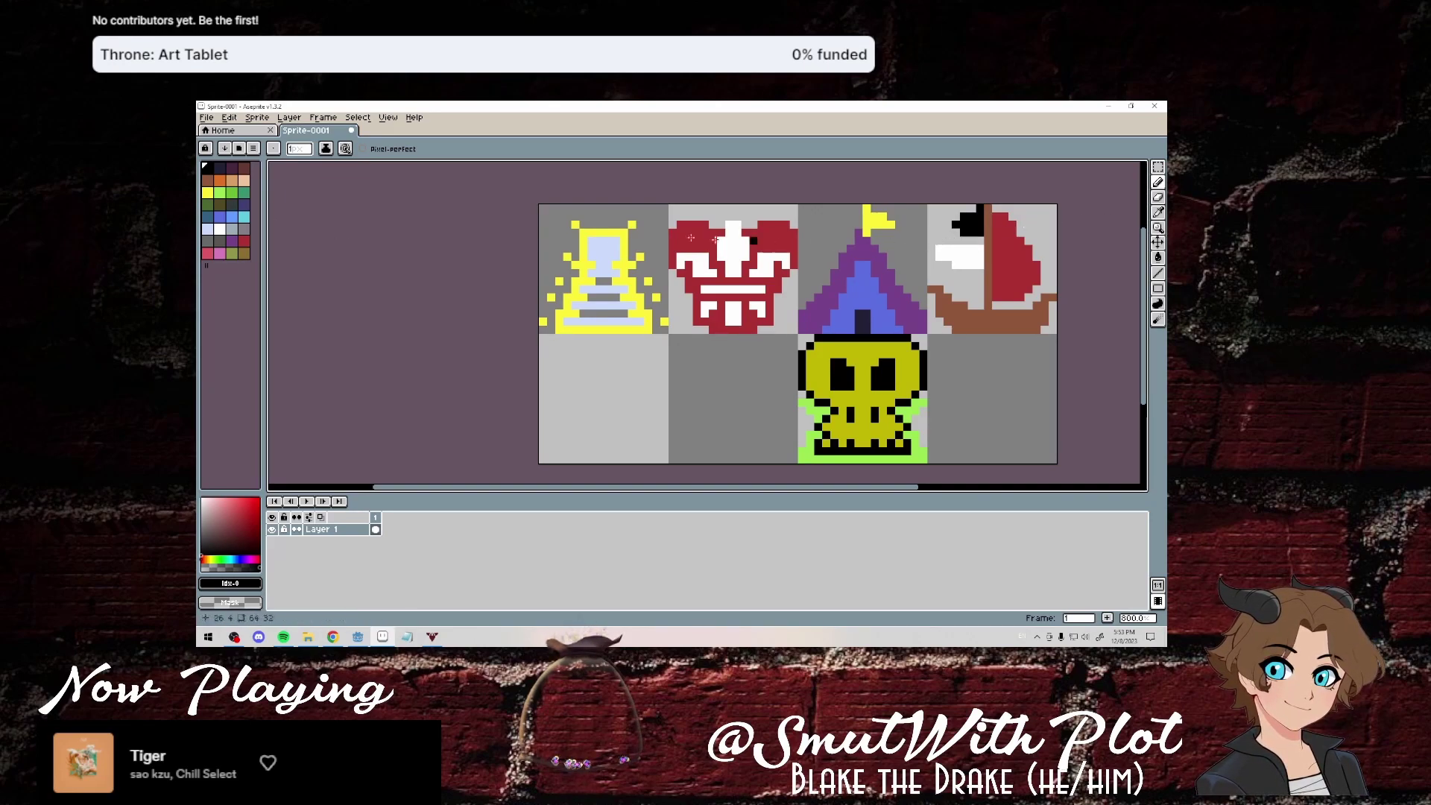
Extend and touch up the white sail with a few more white pixels.
{"action": "left_click", "coordinate": [220, 228]}
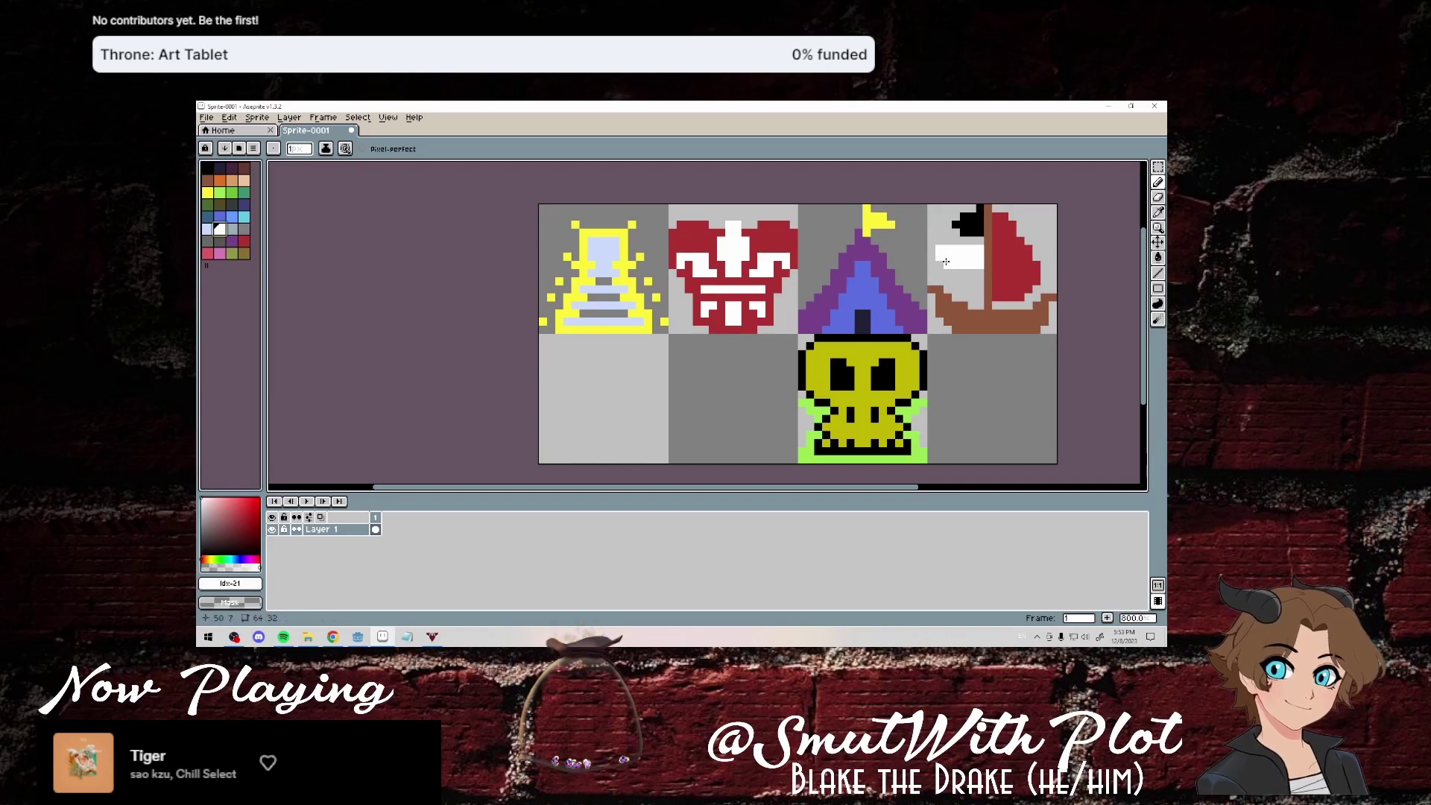
{"action": "left_click_drag", "start_coordinate": [945, 261], "coordinate": [981, 274]}
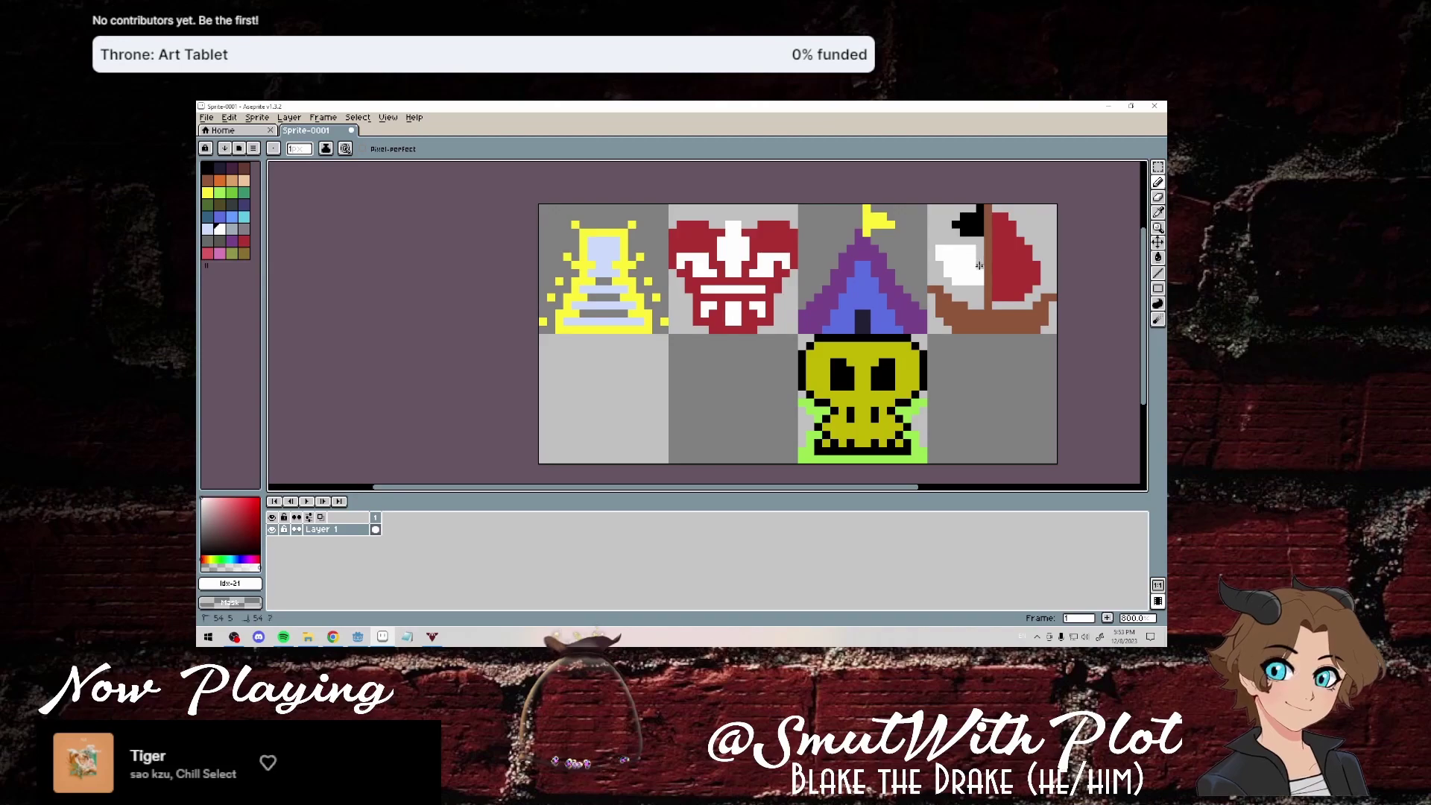
{"action": "left_click", "coordinate": [972, 292]}
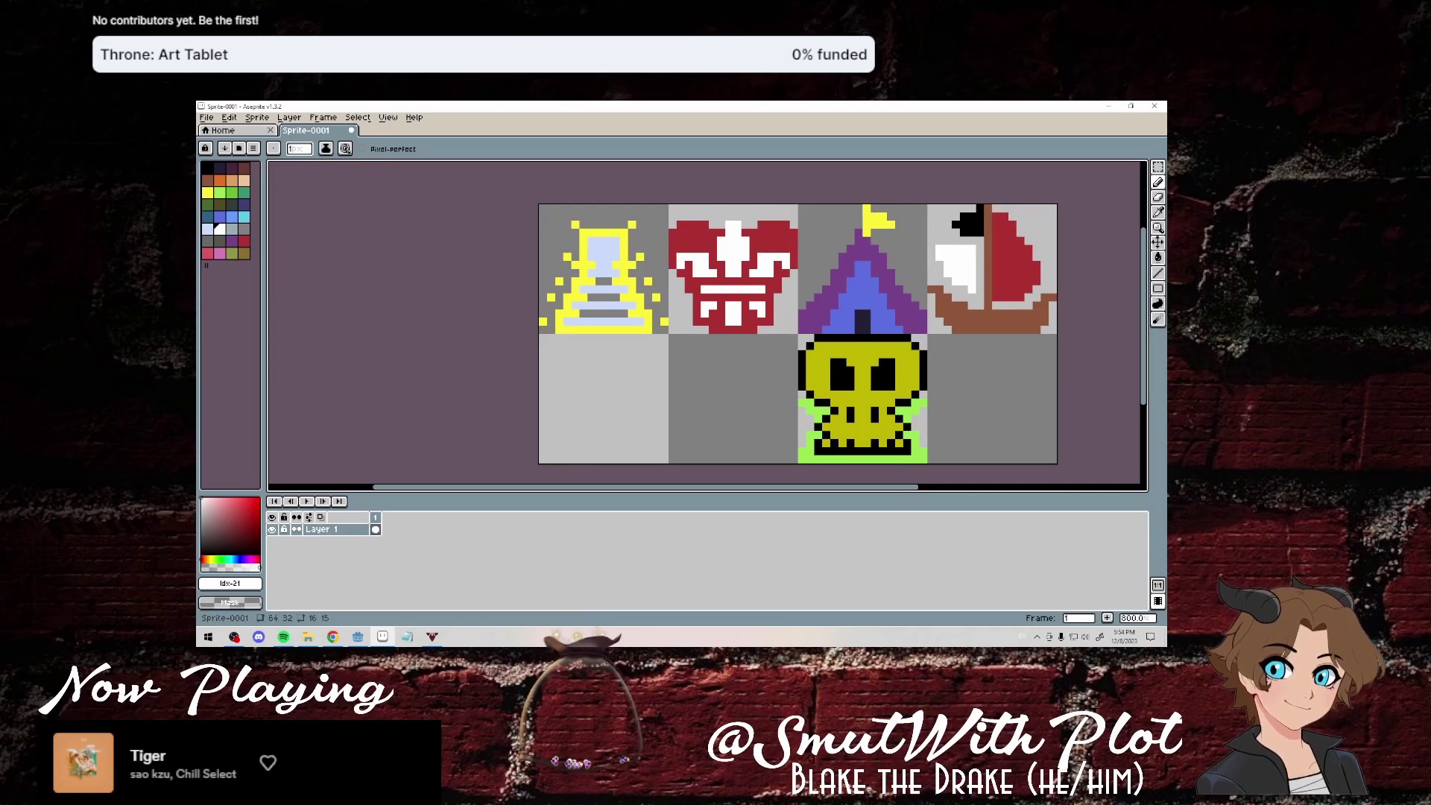
Draw a white diagonal shape in the lower-left tile with a pink tip.
{"action": "key", "text": "alt+Tab"}
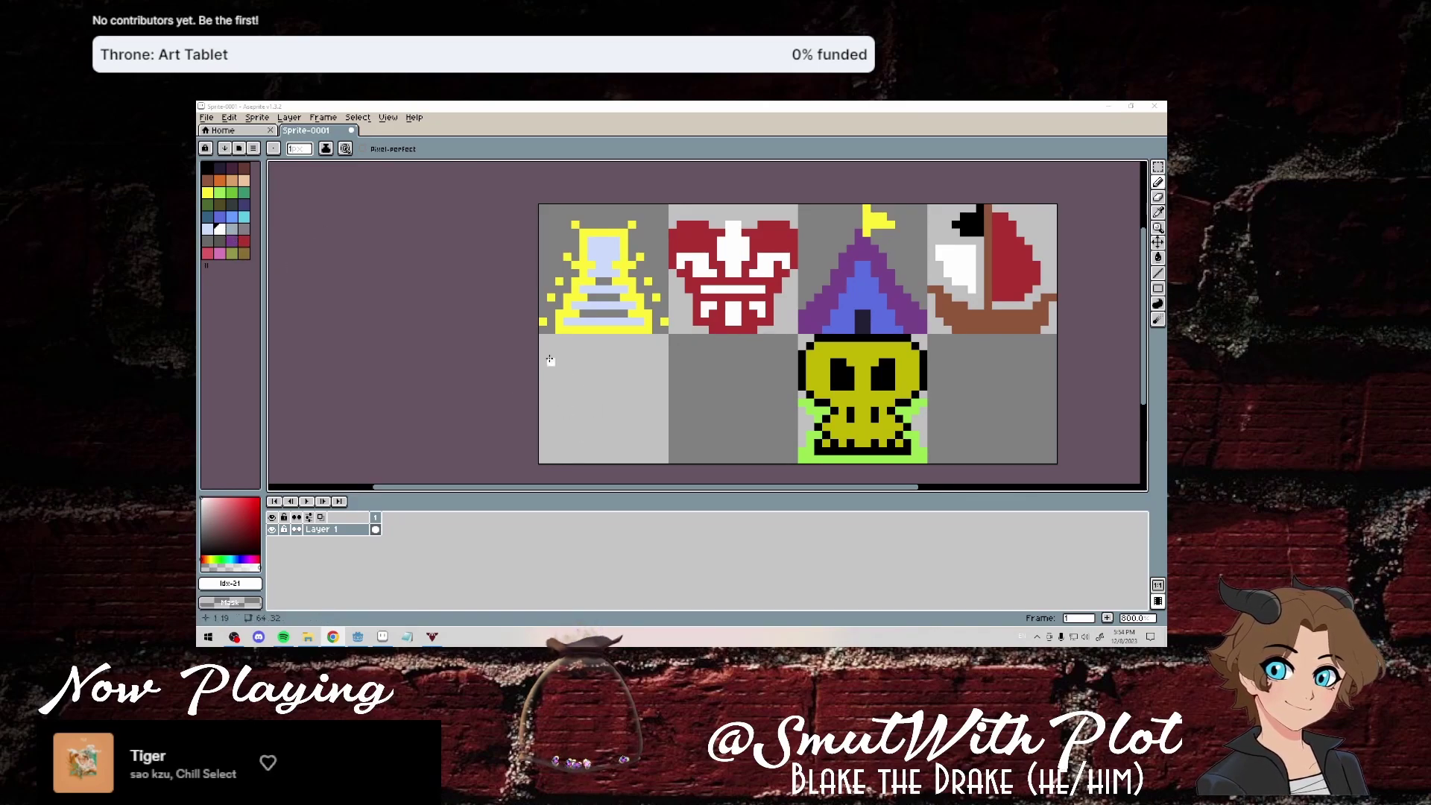
{"action": "left_click_drag", "start_coordinate": [550, 361], "coordinate": [569, 369]}
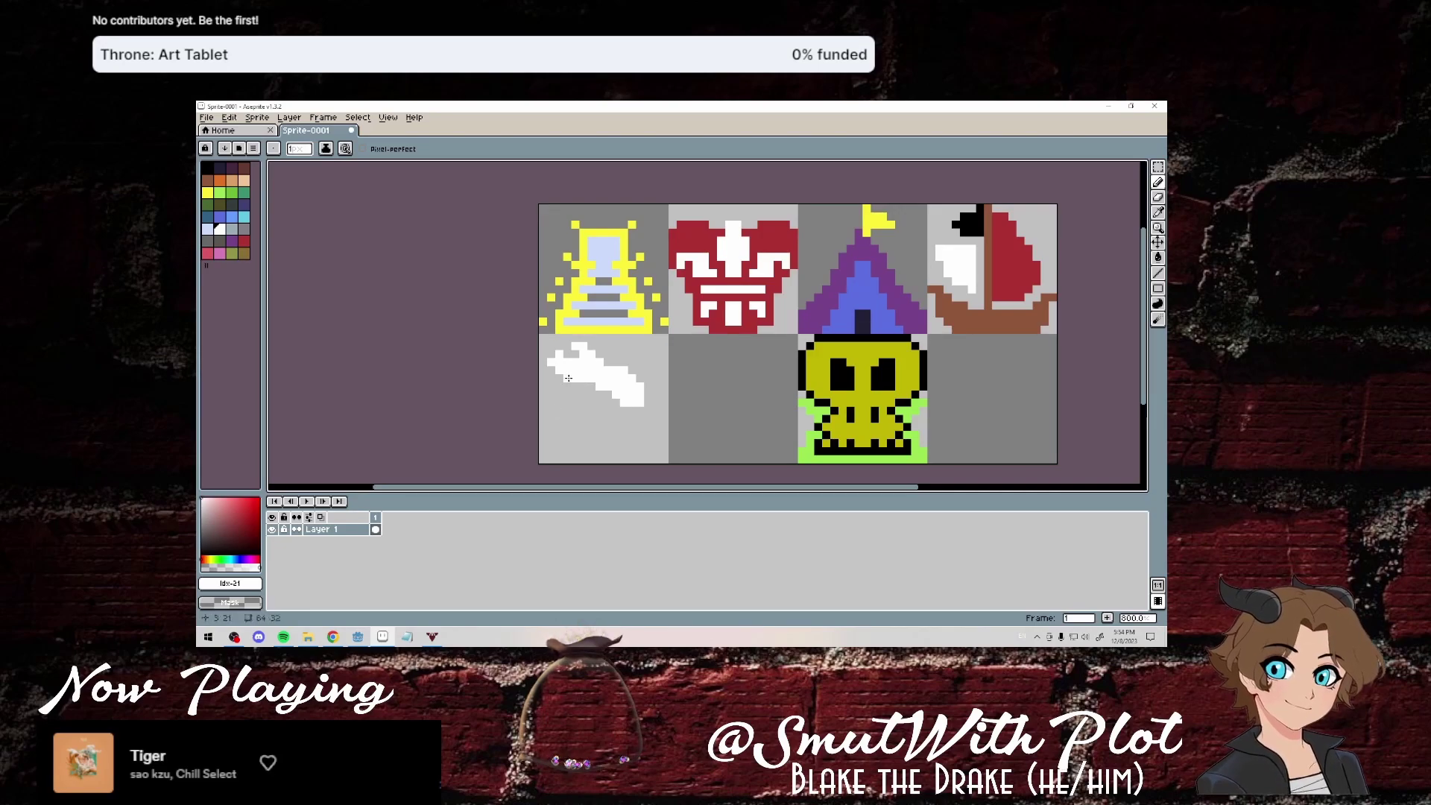
{"action": "left_click", "coordinate": [220, 253]}
{"action": "left_click", "coordinate": [644, 388]}
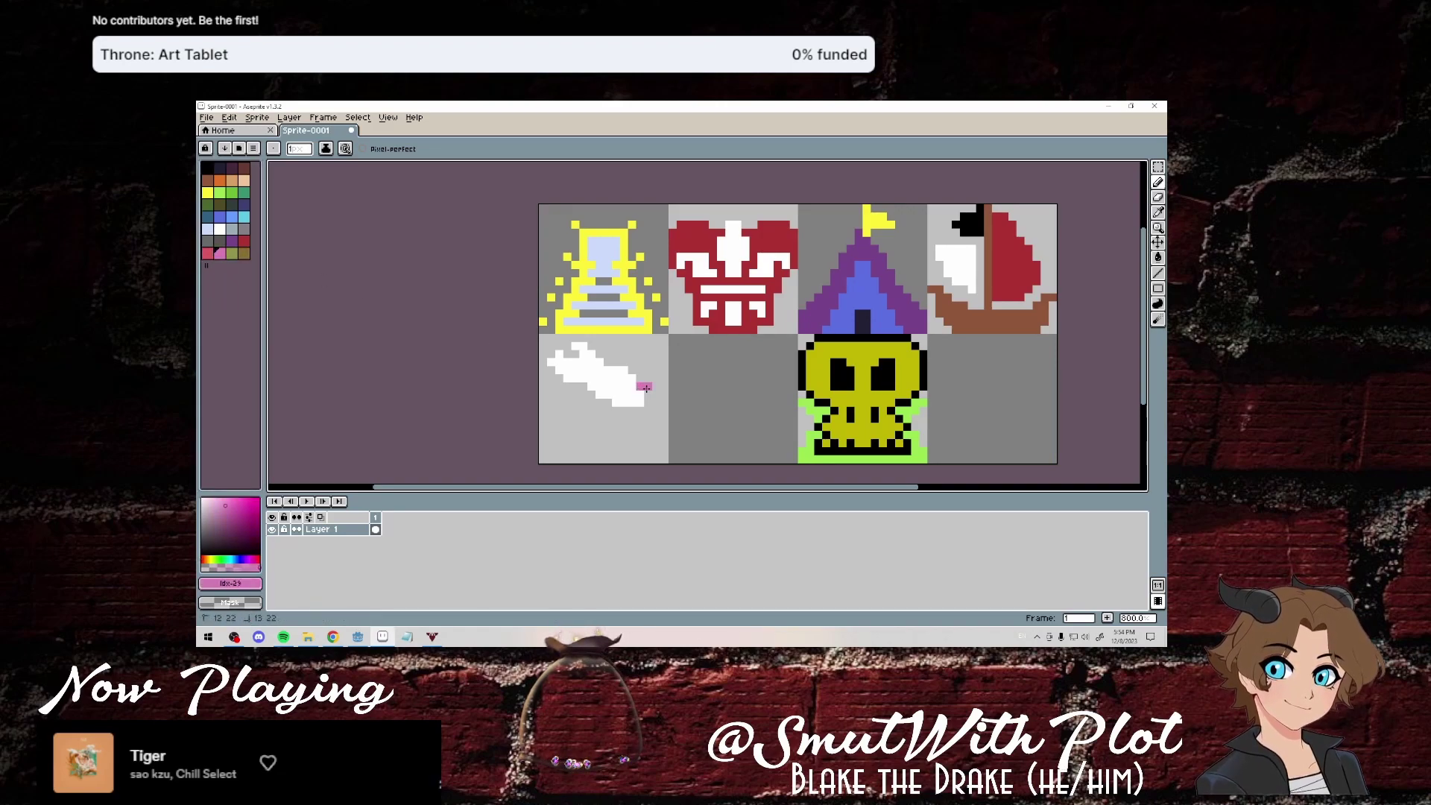
{"action": "left_click", "coordinate": [640, 392]}
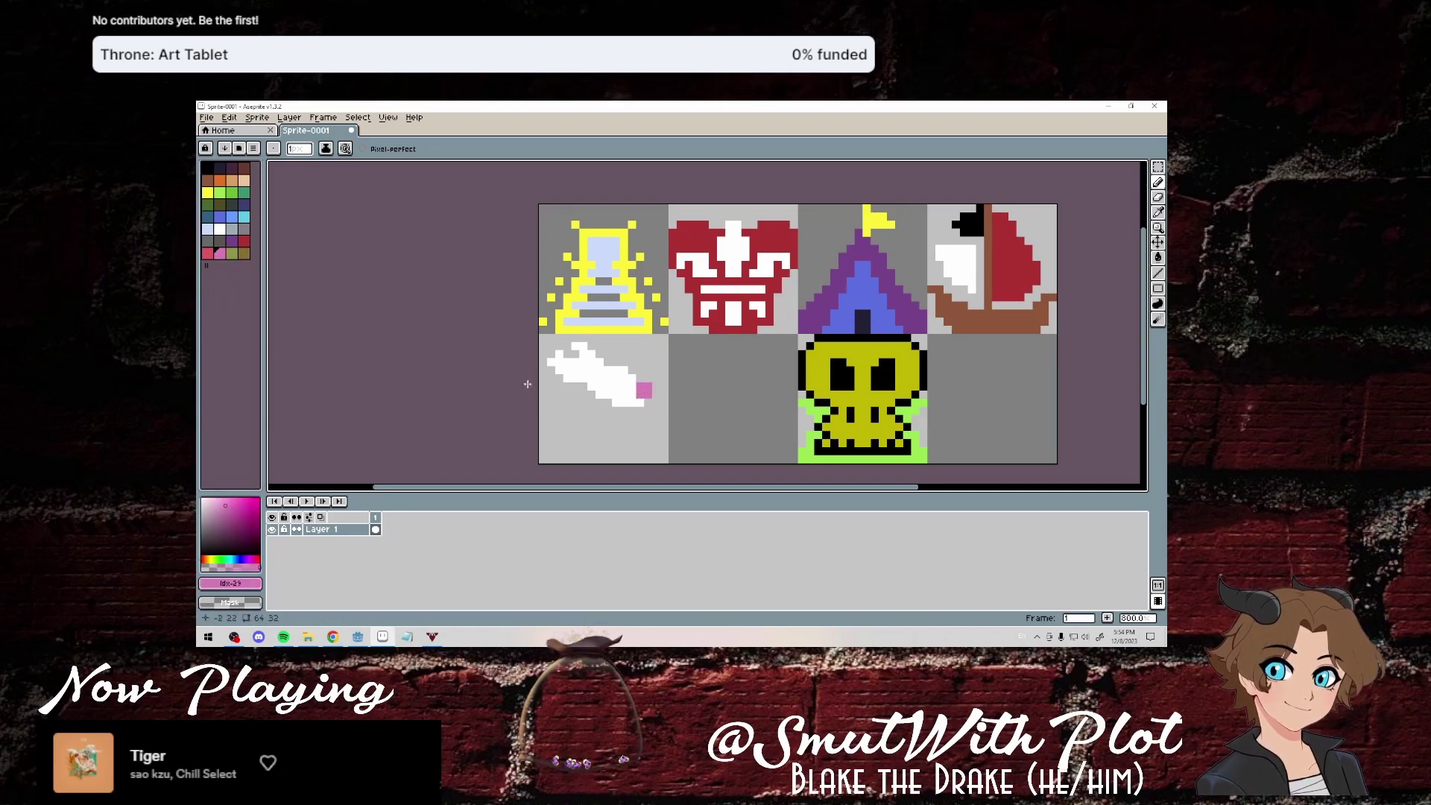
Outline a blue looping area below the white shape.
{"action": "left_click", "coordinate": [220, 229]}
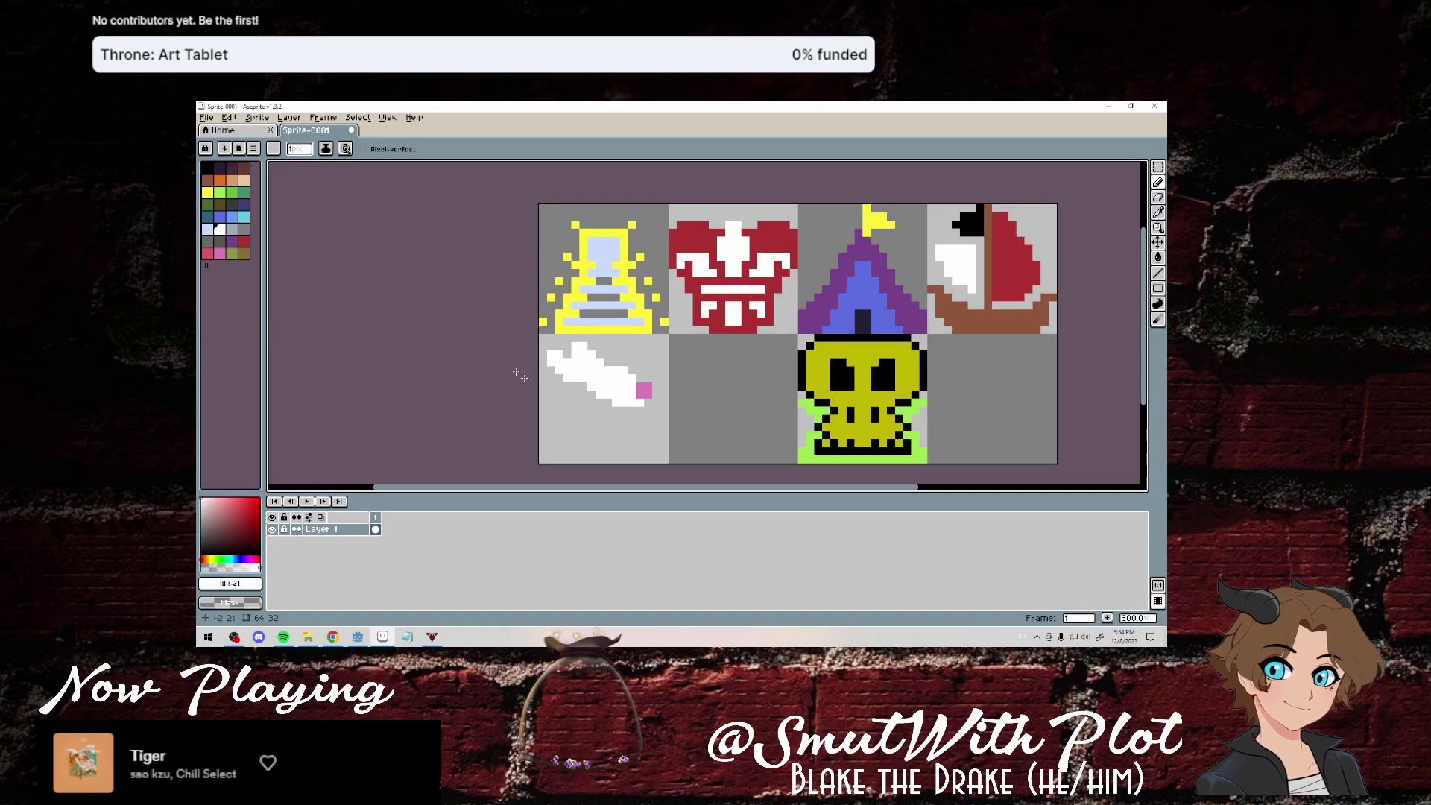
{"action": "left_click", "coordinate": [232, 217]}
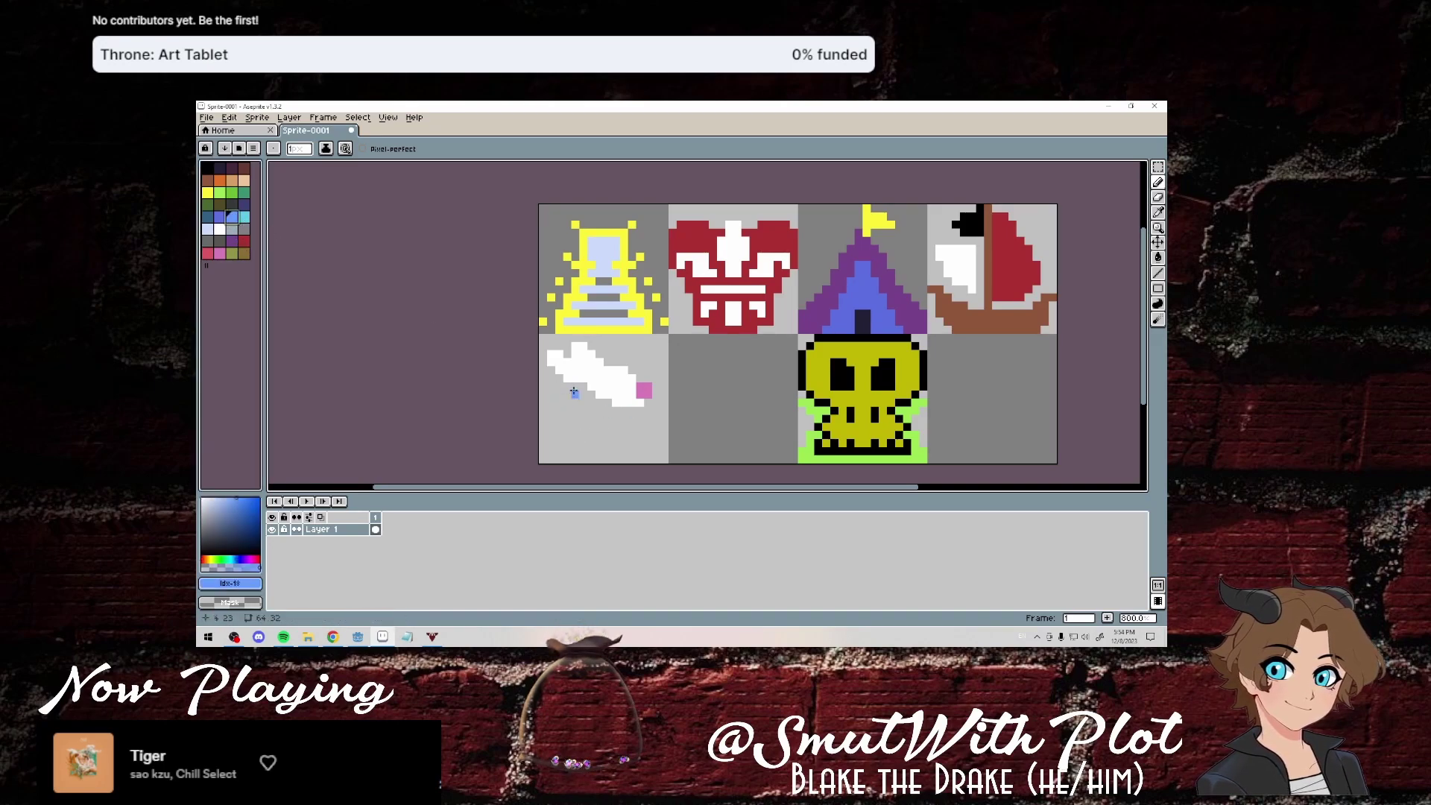
{"action": "mouse_move", "coordinate": [578, 388]}
{"action": "left_mouse_down"}
{"action": "mouse_move", "coordinate": [564, 398]}
{"action": "mouse_move", "coordinate": [619, 424]}
{"action": "left_mouse_up"}
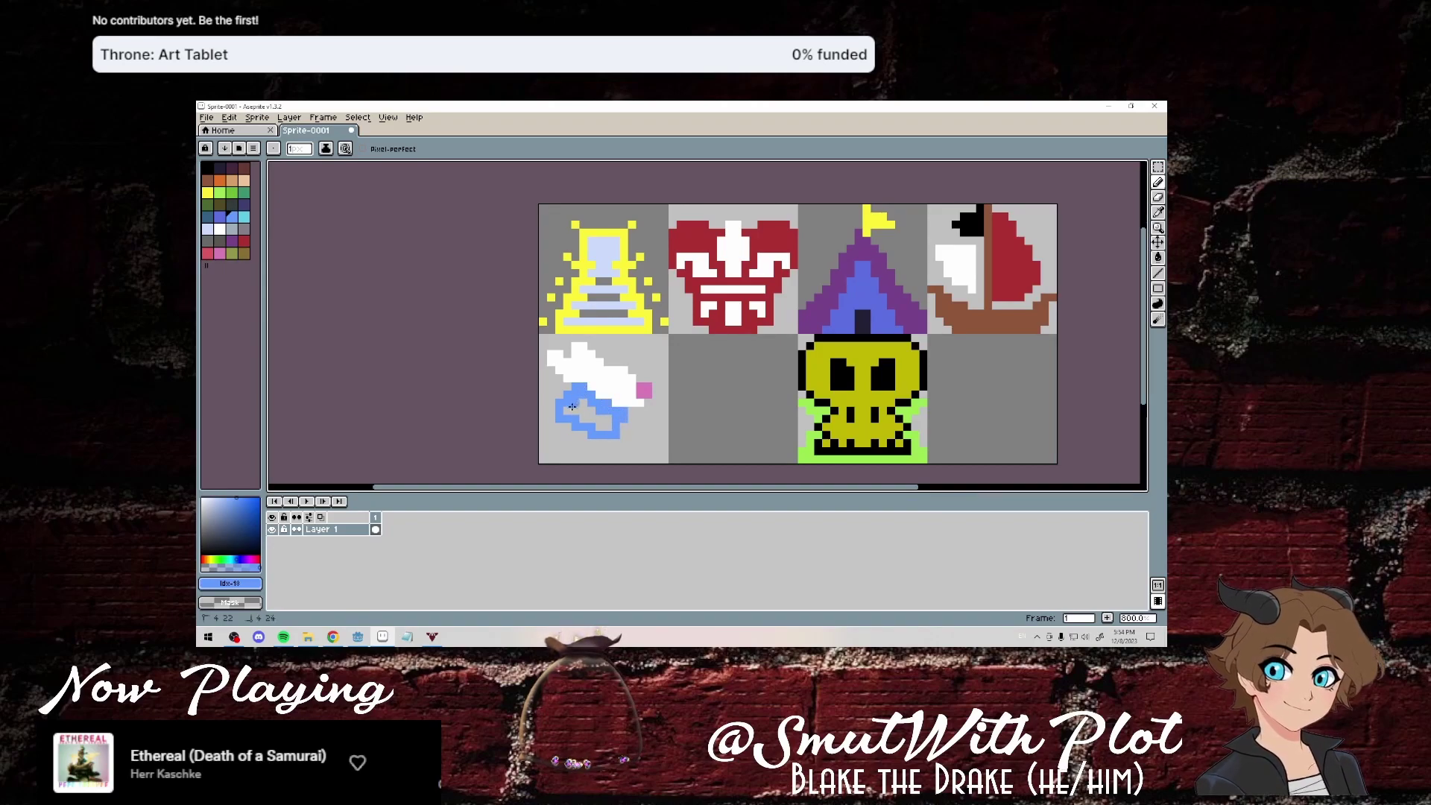
Fill the blue outline solid and add a small yellow spot in it.
{"action": "left_click_drag", "start_coordinate": [571, 406], "coordinate": [596, 425]}
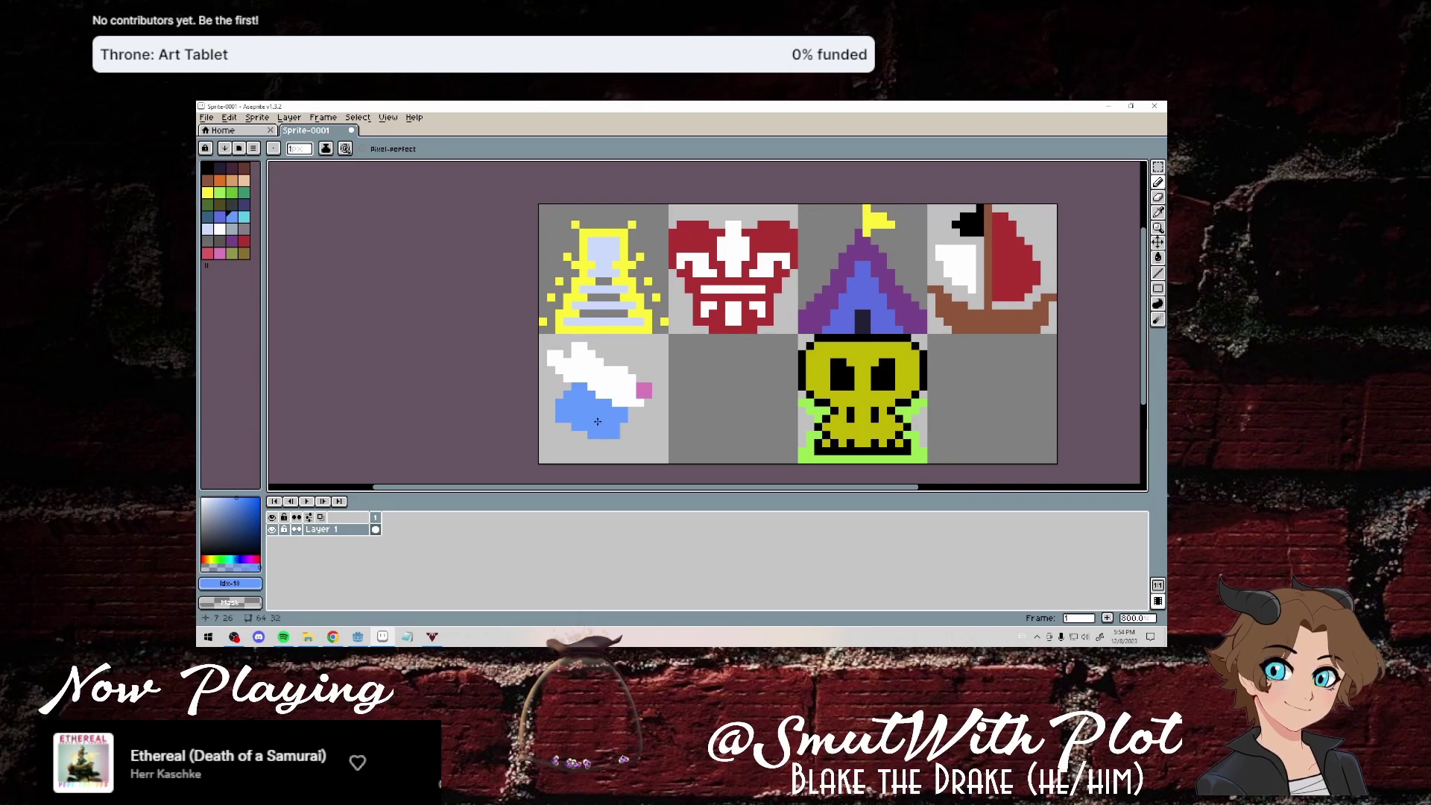
{"action": "left_click", "coordinate": [207, 192]}
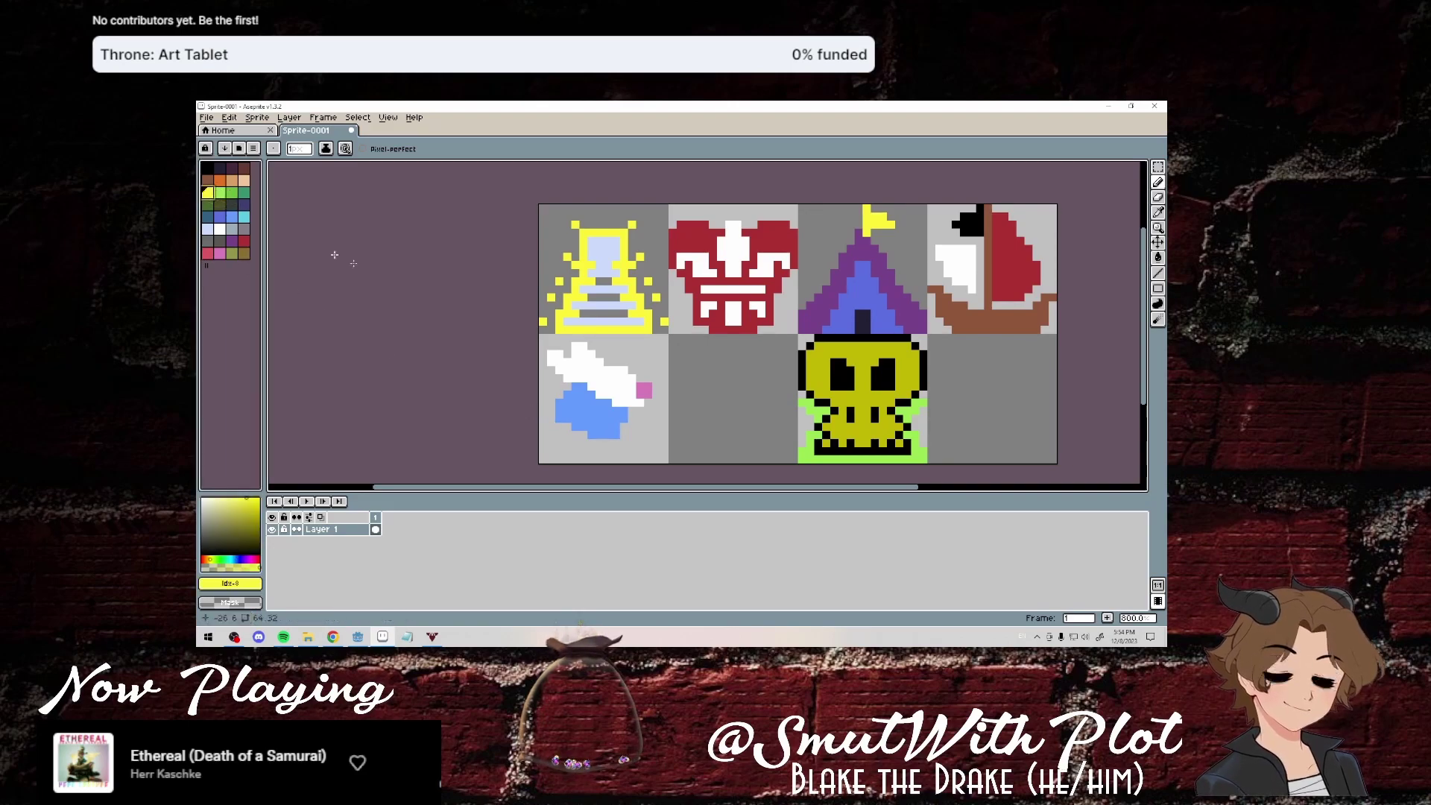
{"action": "left_click_drag", "start_coordinate": [588, 419], "coordinate": [591, 425]}
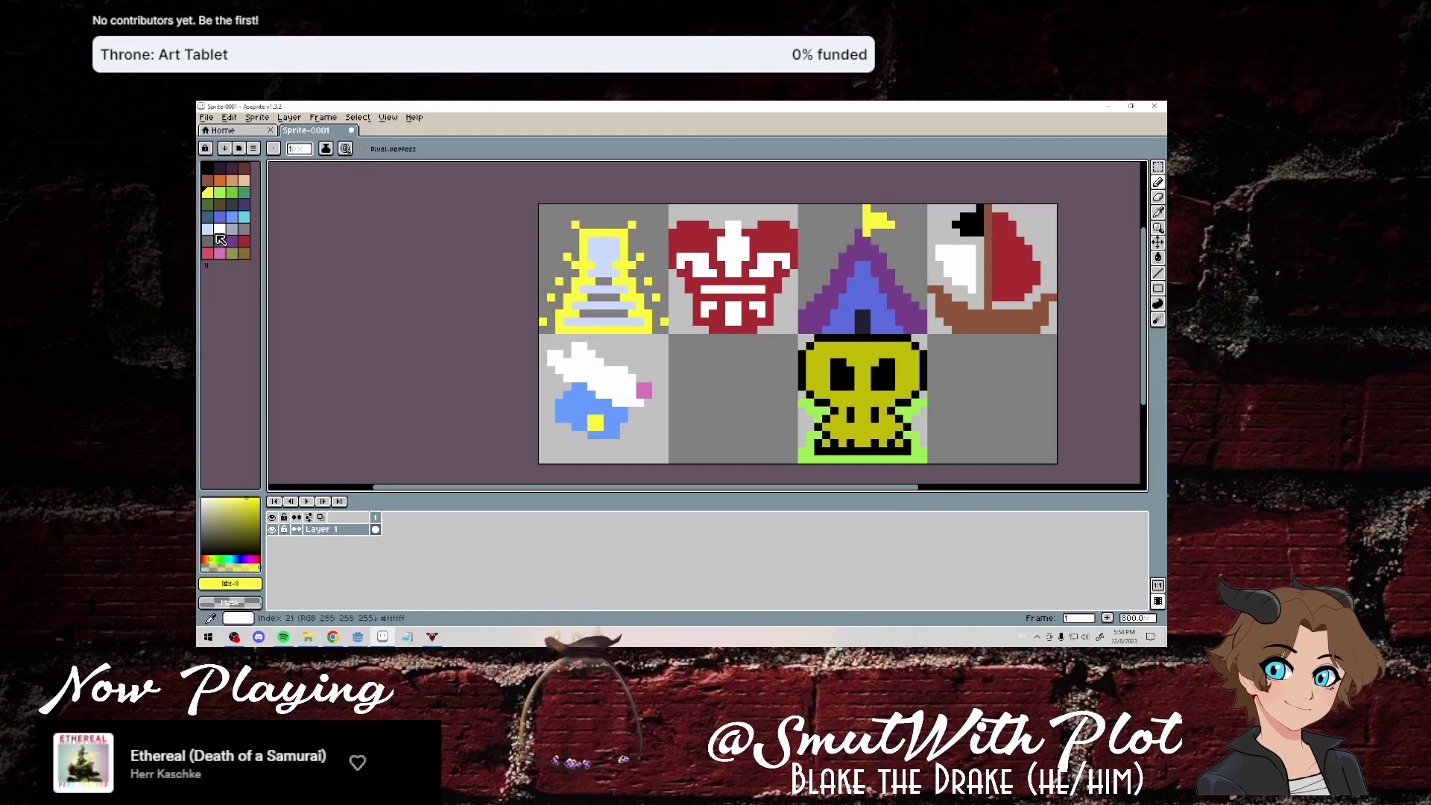
Add a white pixel on the blue area and a white base along the tile's bottom row.
{"action": "left_click", "coordinate": [220, 229]}
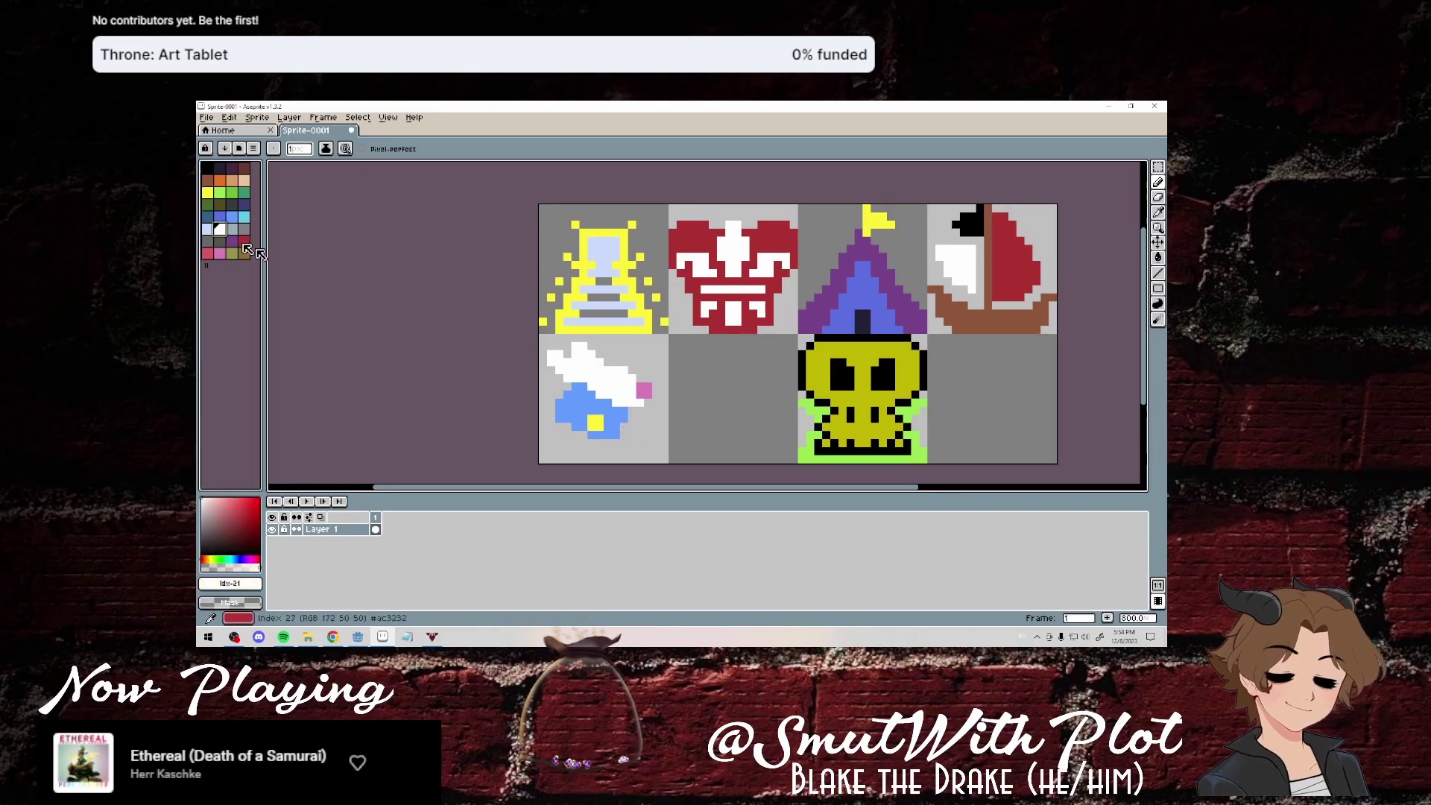
{"action": "left_click", "coordinate": [626, 429]}
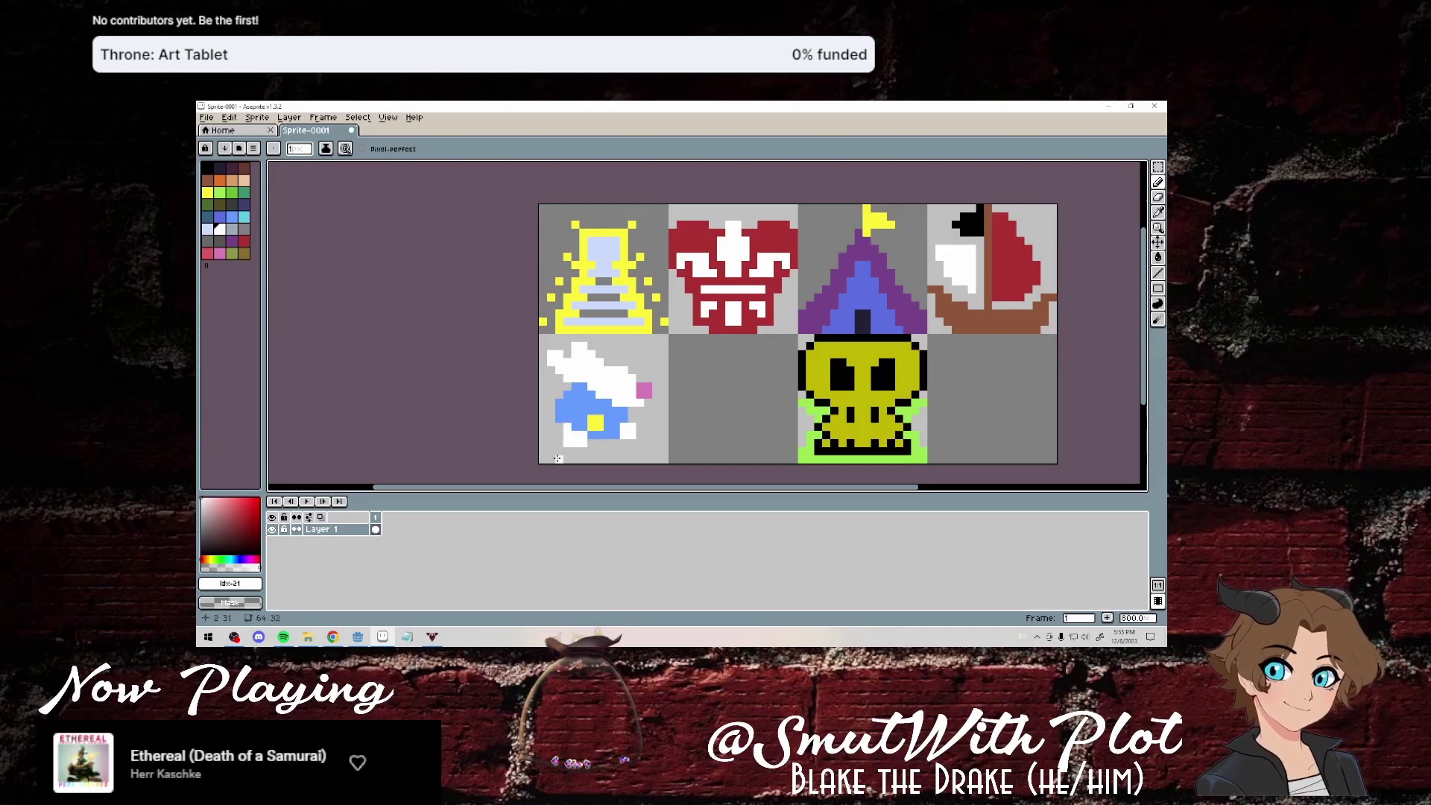
{"action": "left_click_drag", "start_coordinate": [558, 458], "coordinate": [580, 459]}
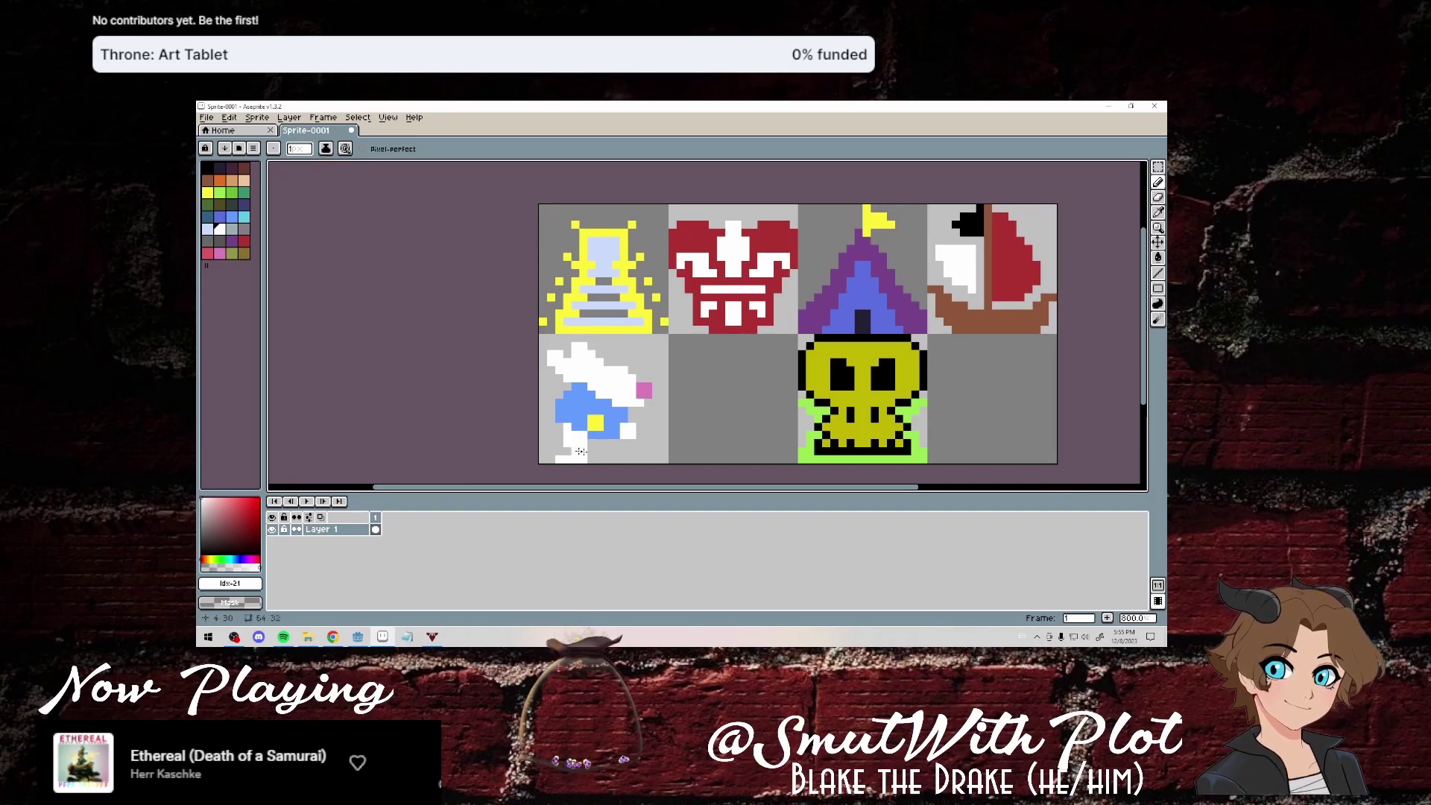
{"action": "left_click_drag", "start_coordinate": [602, 461], "coordinate": [626, 461]}
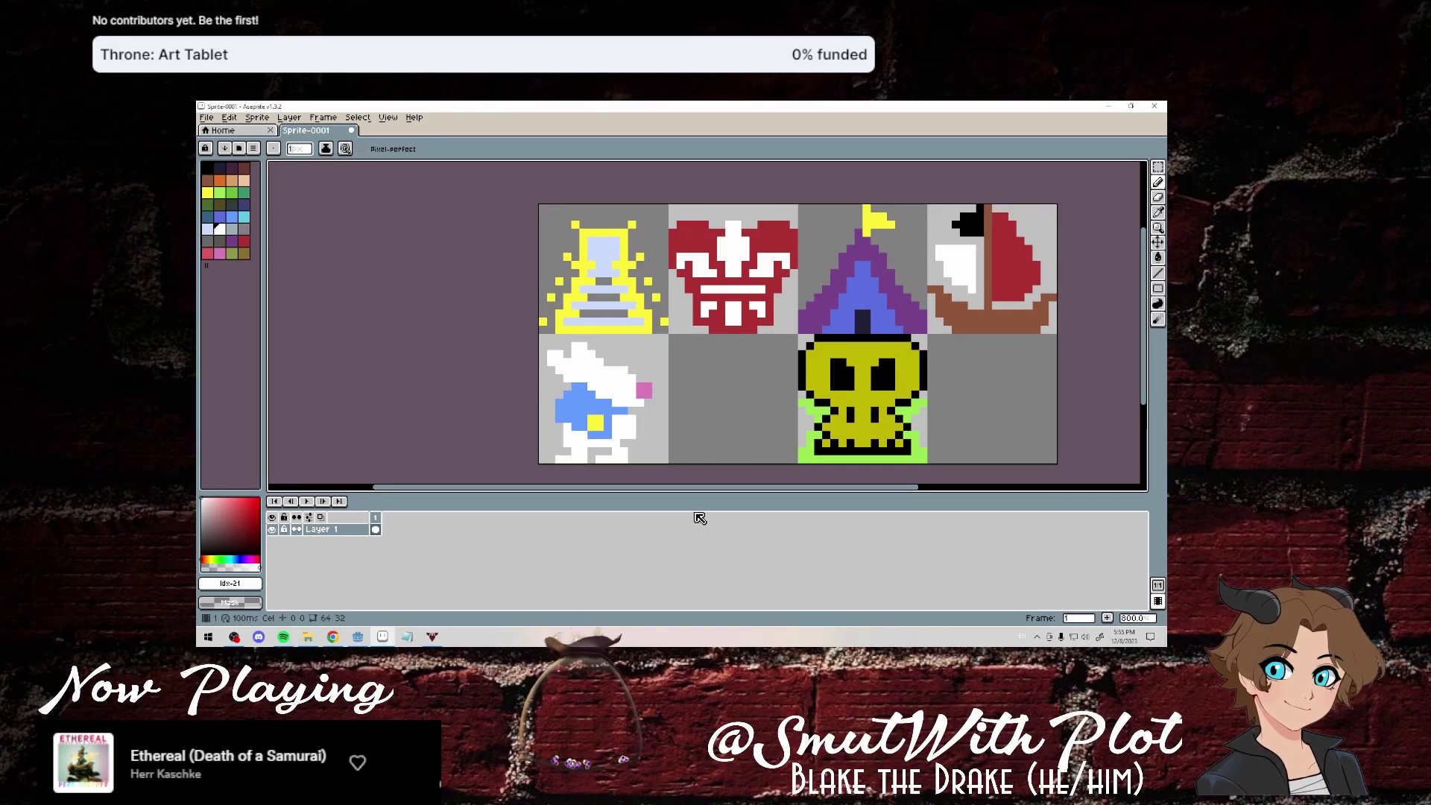
Draw a light blue-grey circle outline in the bottom-middle tile.
{"action": "left_click", "coordinate": [232, 241]}
{"action": "left_click", "coordinate": [233, 230]}
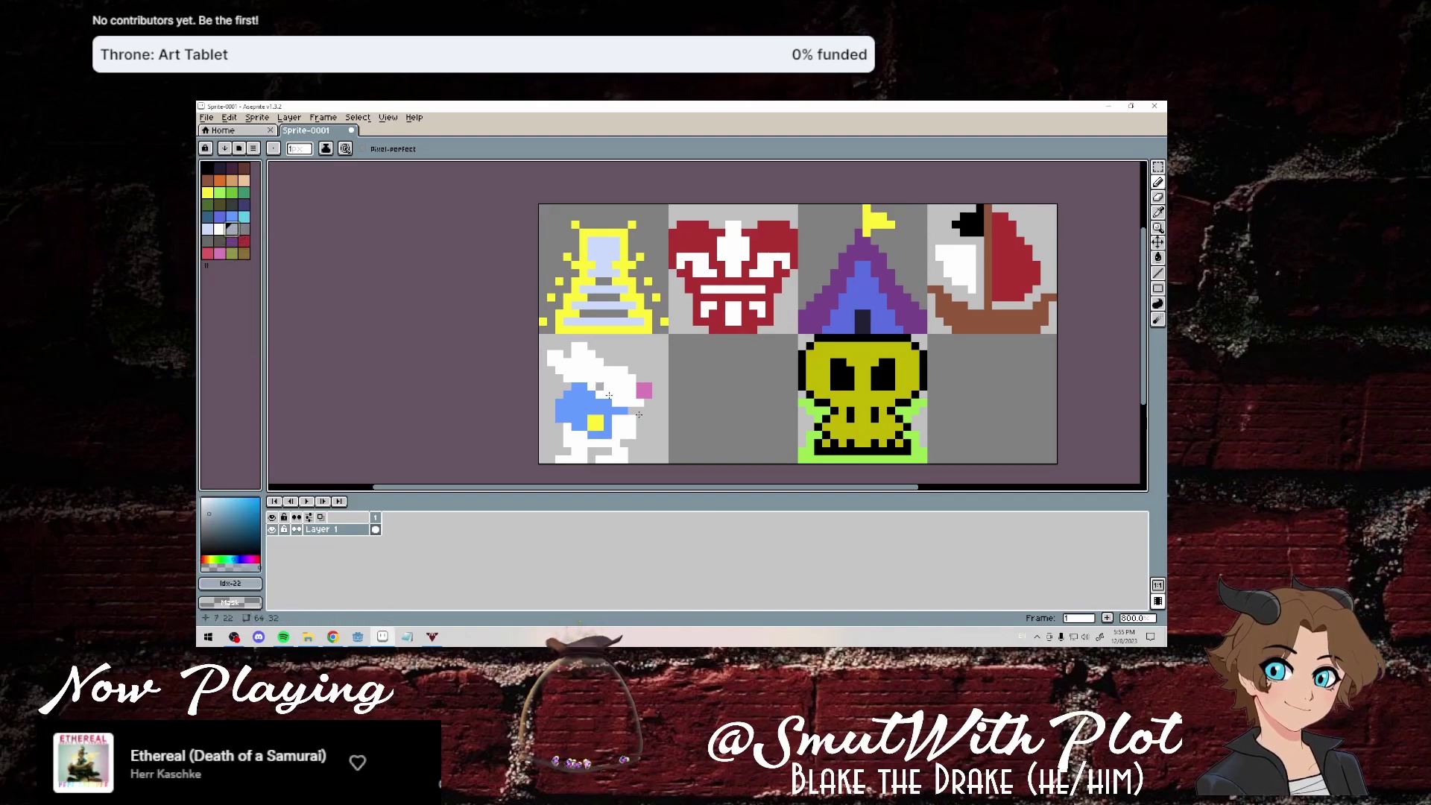
{"action": "left_click_drag", "start_coordinate": [696, 433], "coordinate": [693, 424]}
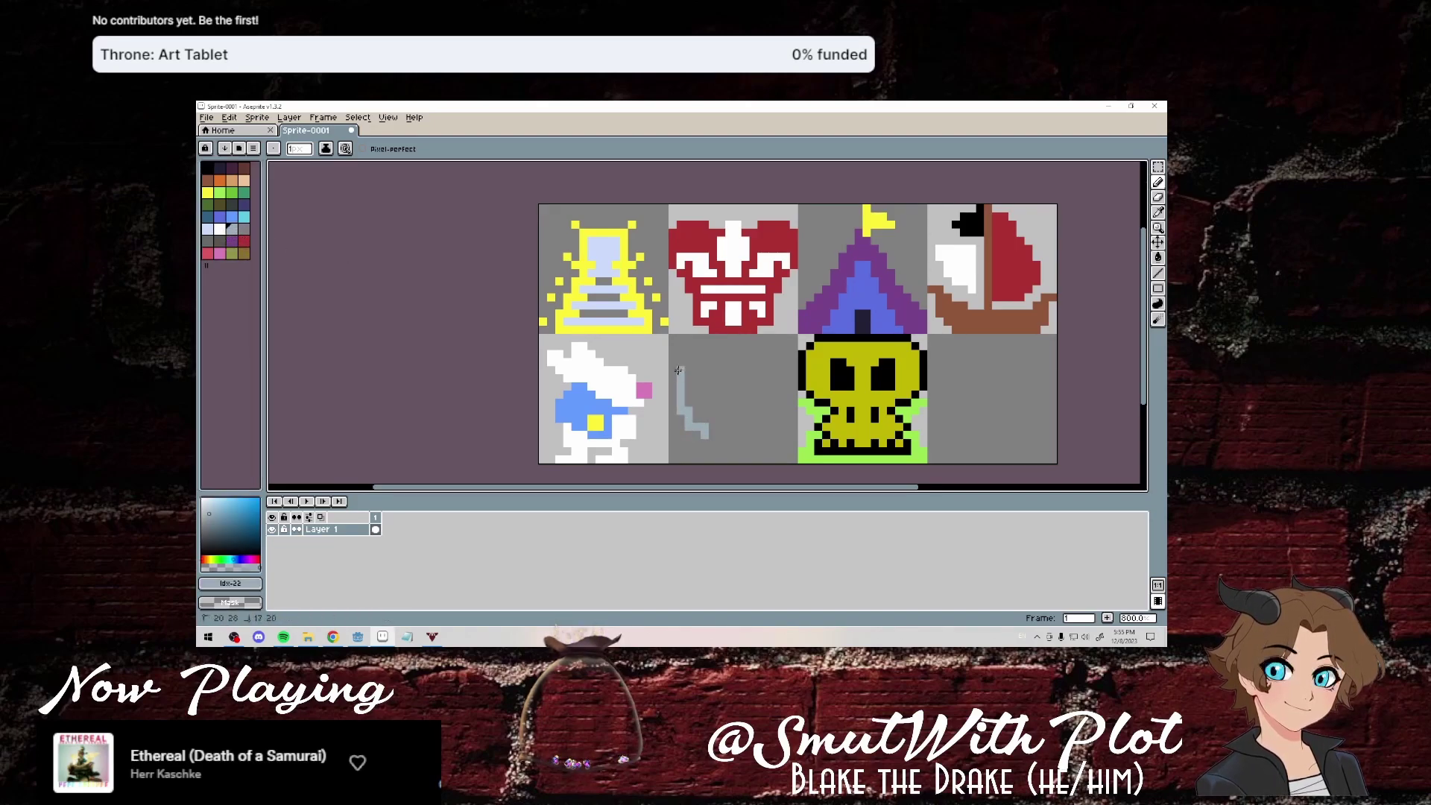
{"action": "mouse_move", "coordinate": [679, 370]}
{"action": "left_mouse_down"}
{"action": "mouse_move", "coordinate": [715, 337]}
{"action": "mouse_move", "coordinate": [772, 355]}
{"action": "mouse_move", "coordinate": [789, 421]}
{"action": "mouse_move", "coordinate": [755, 436]}
{"action": "left_mouse_up"}
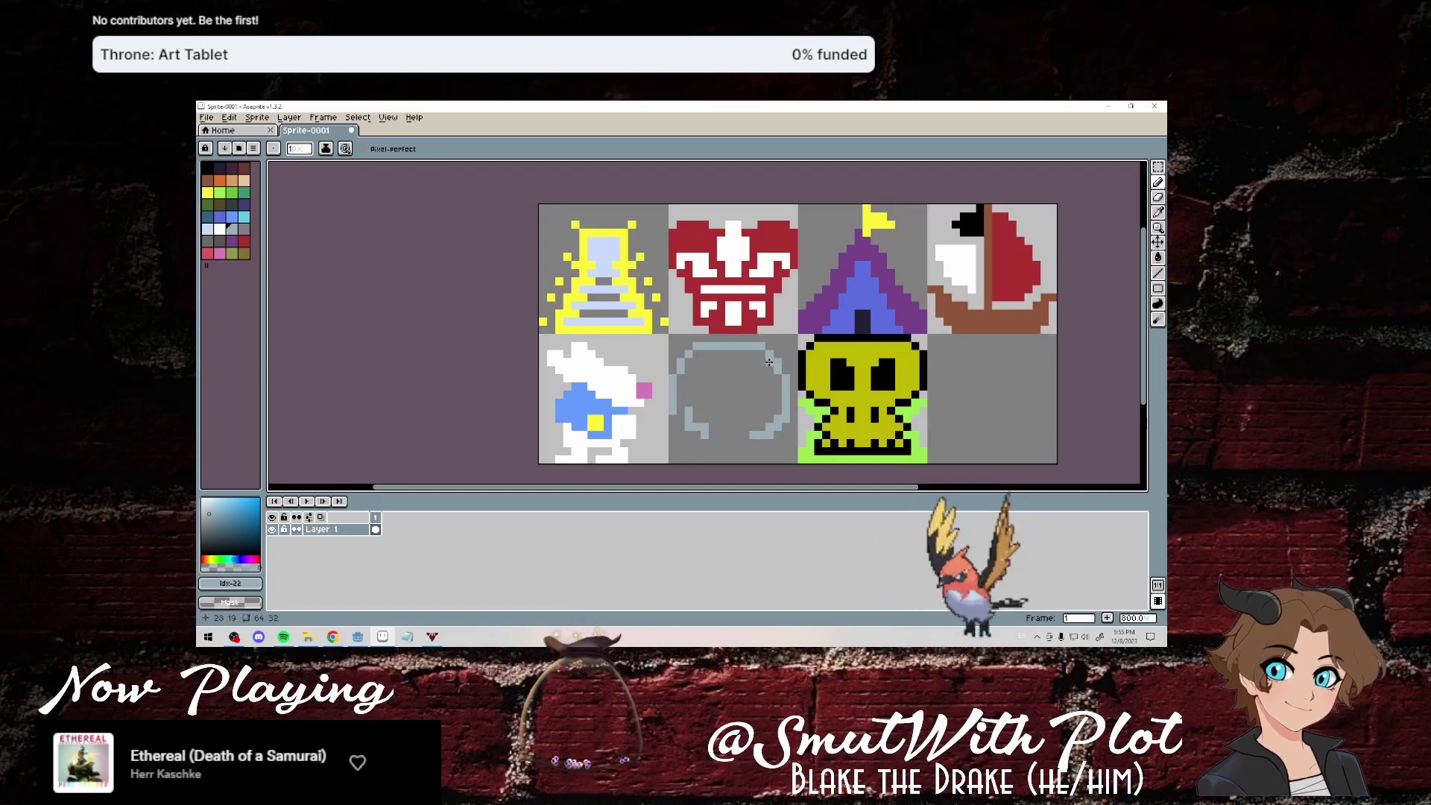
Try nudging the circle's right half one pixel, undo it, and close the ring's bottom arc.
{"action": "left_click", "coordinate": [1158, 166]}
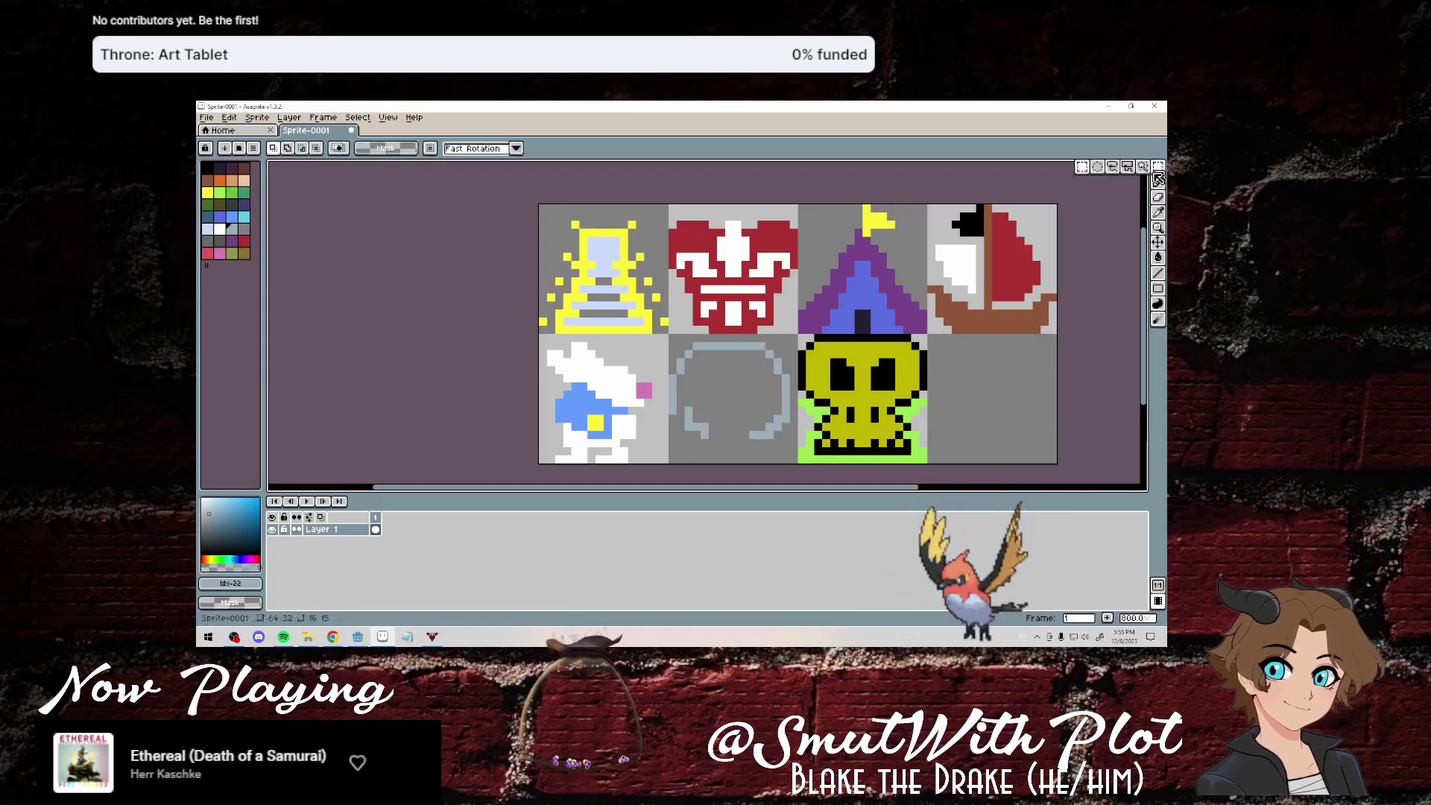
{"action": "left_click_drag", "start_coordinate": [741, 341], "coordinate": [797, 449]}
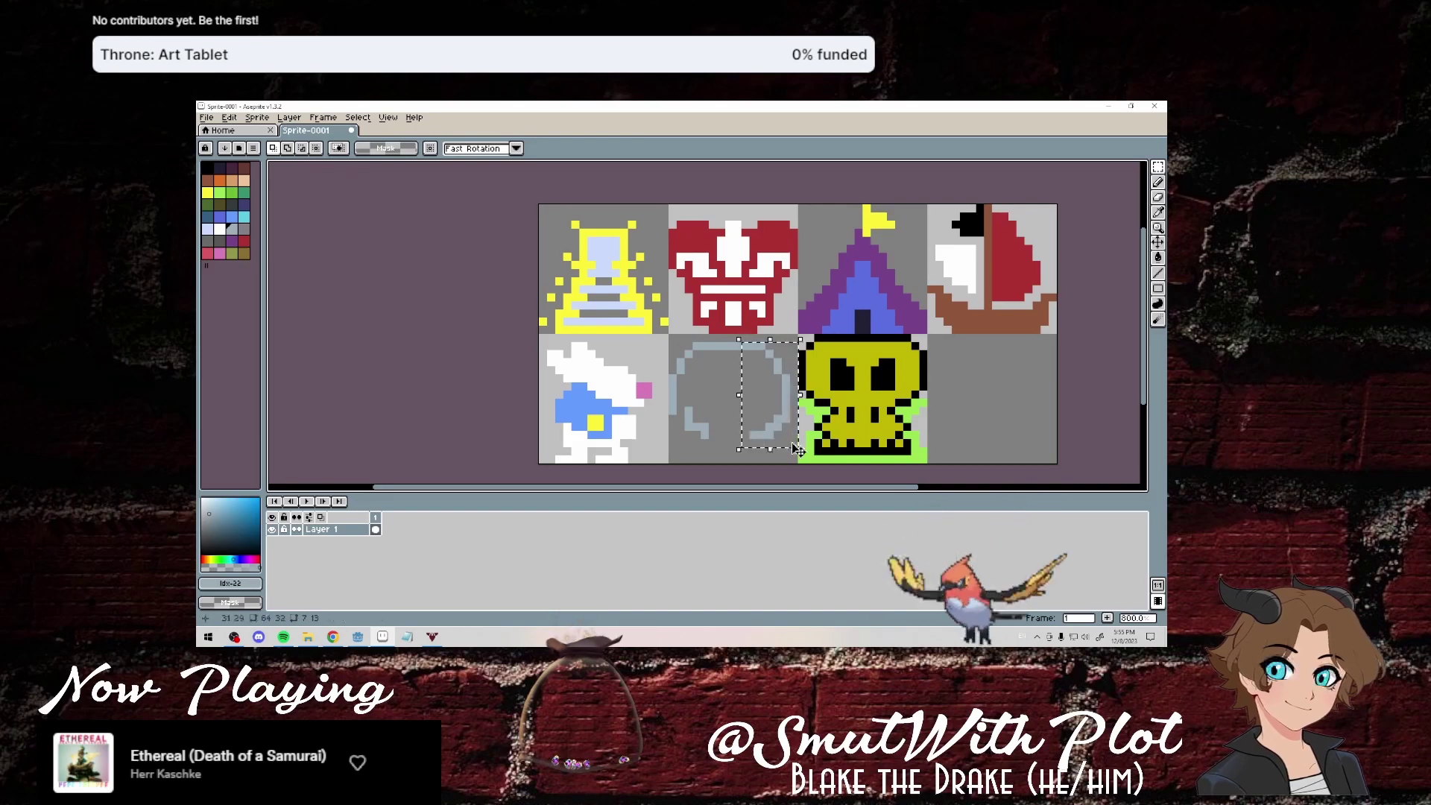
{"action": "left_click_drag", "start_coordinate": [739, 398], "coordinate": [747, 398]}
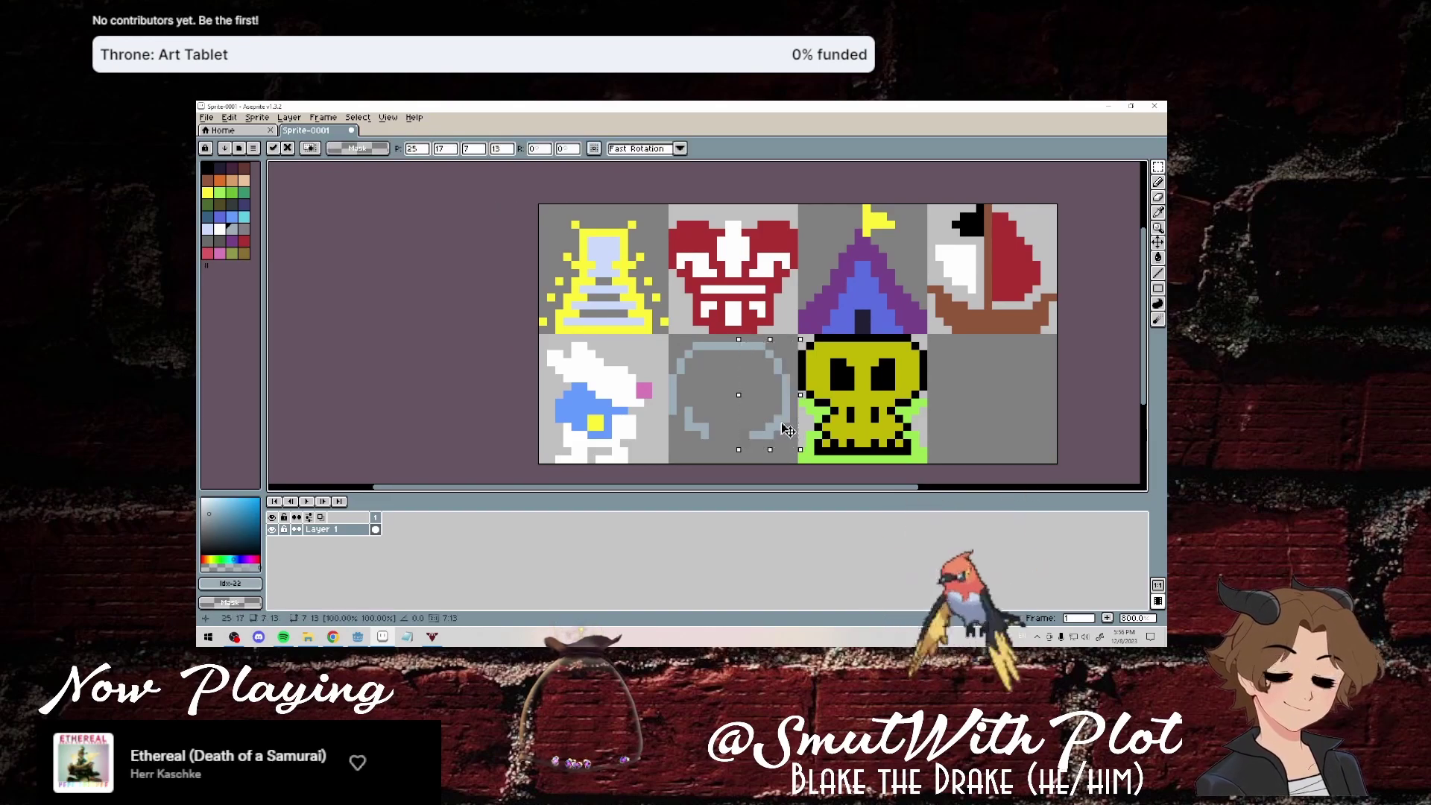
{"action": "key", "text": "ctrl+d"}
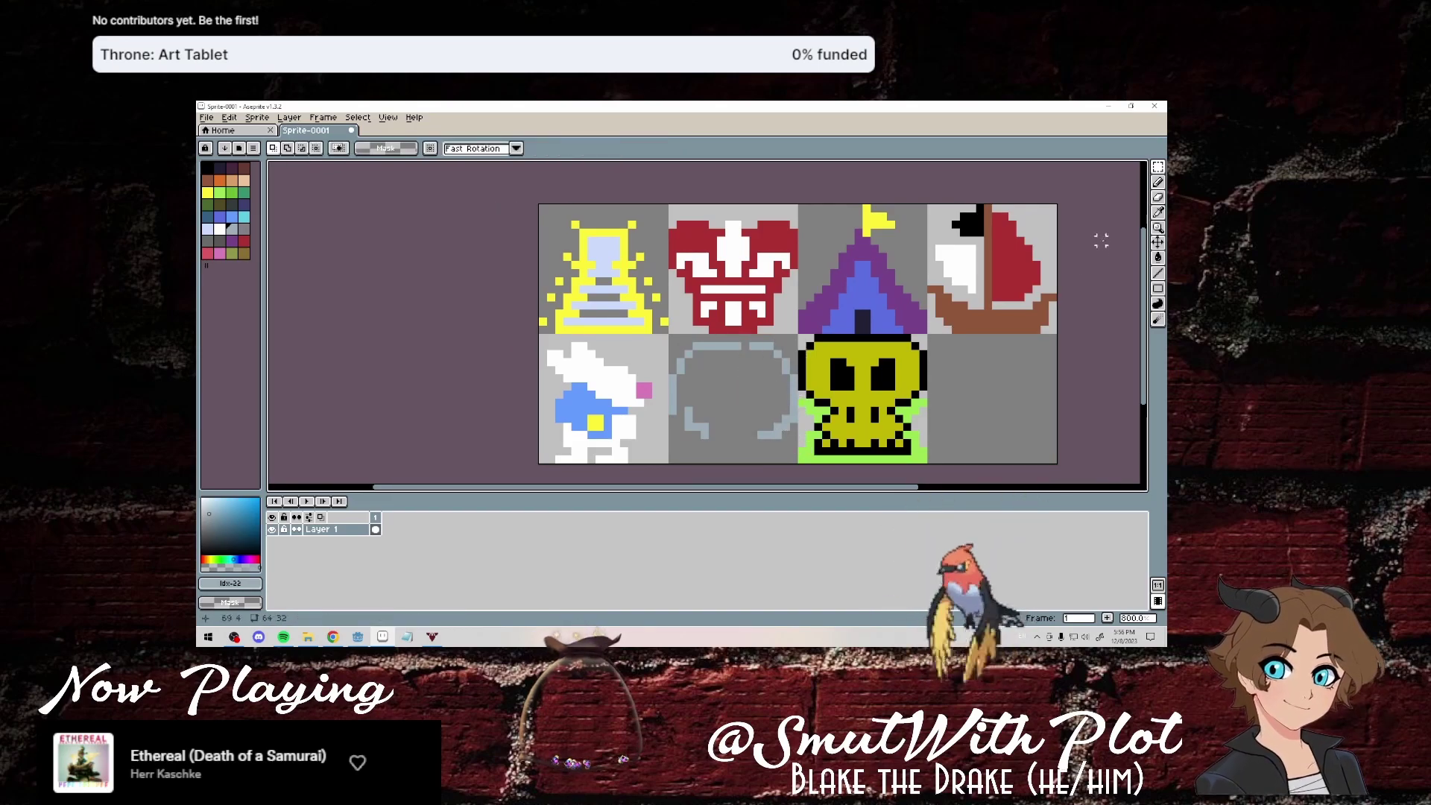
{"action": "key", "text": "b"}
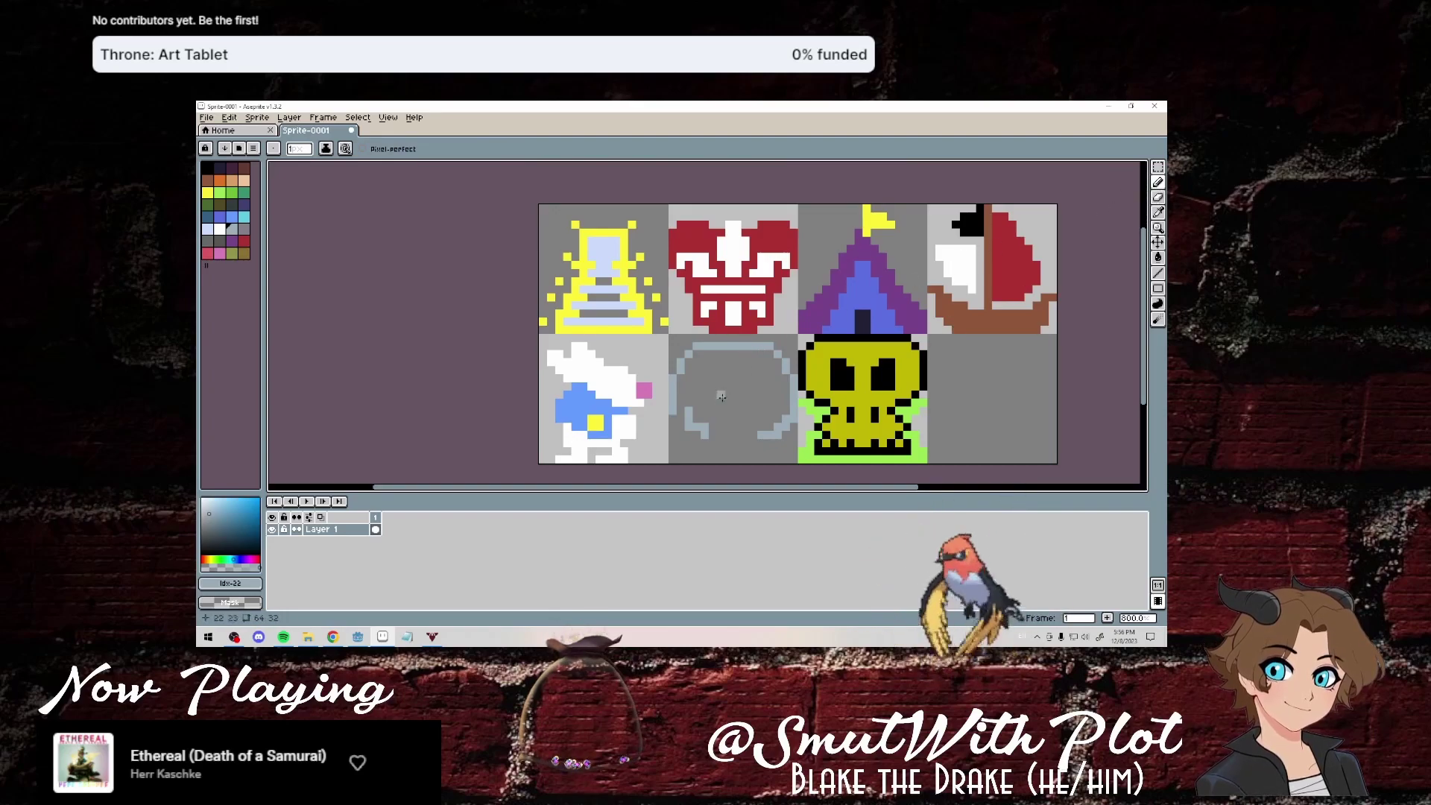
{"action": "key", "text": "ctrl+z"}
{"action": "key", "text": "ctrl+z"}
{"action": "left_click_drag", "start_coordinate": [756, 435], "coordinate": [702, 435]}
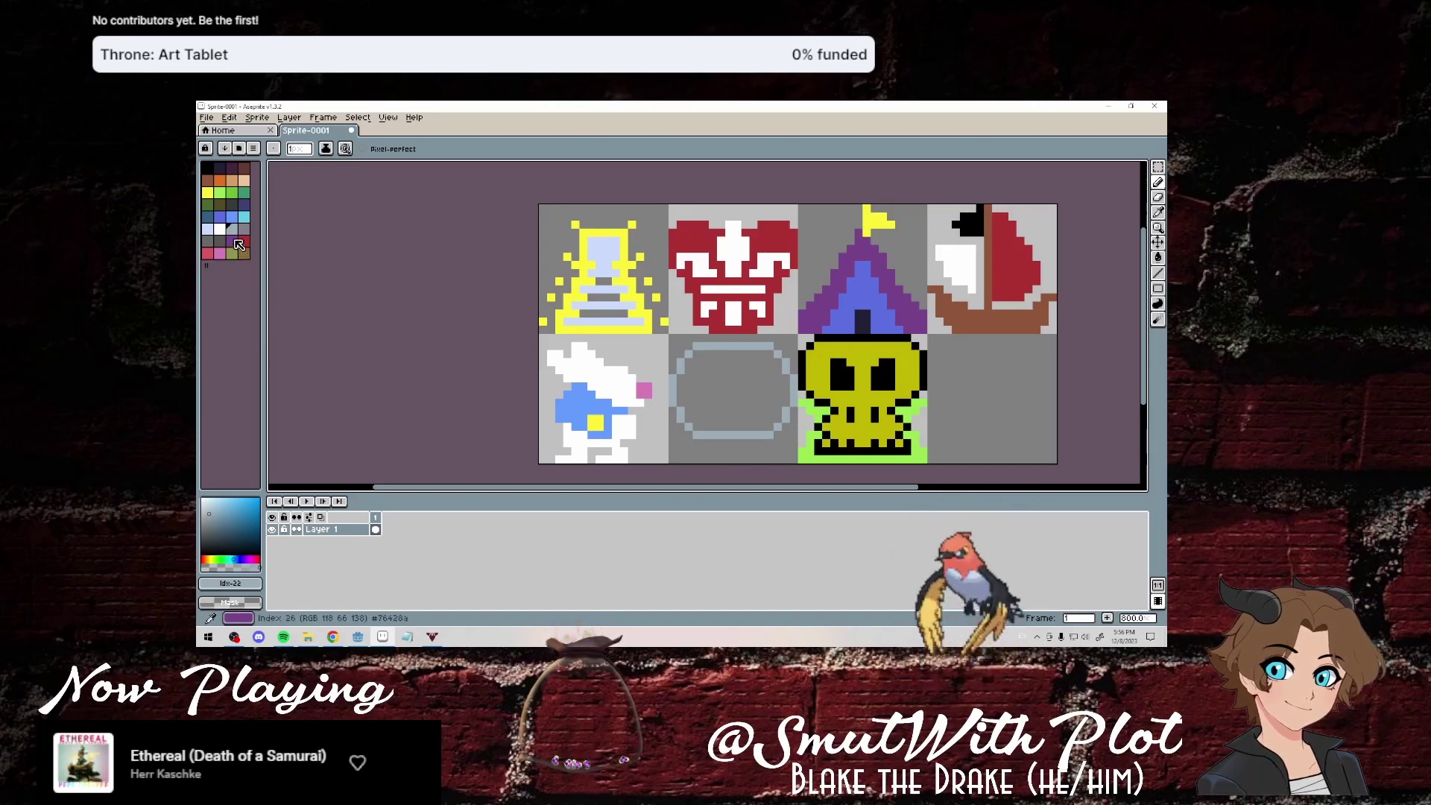
Bucket-fill the ring's interior with pale blue-grey.
{"action": "left_click", "coordinate": [232, 240]}
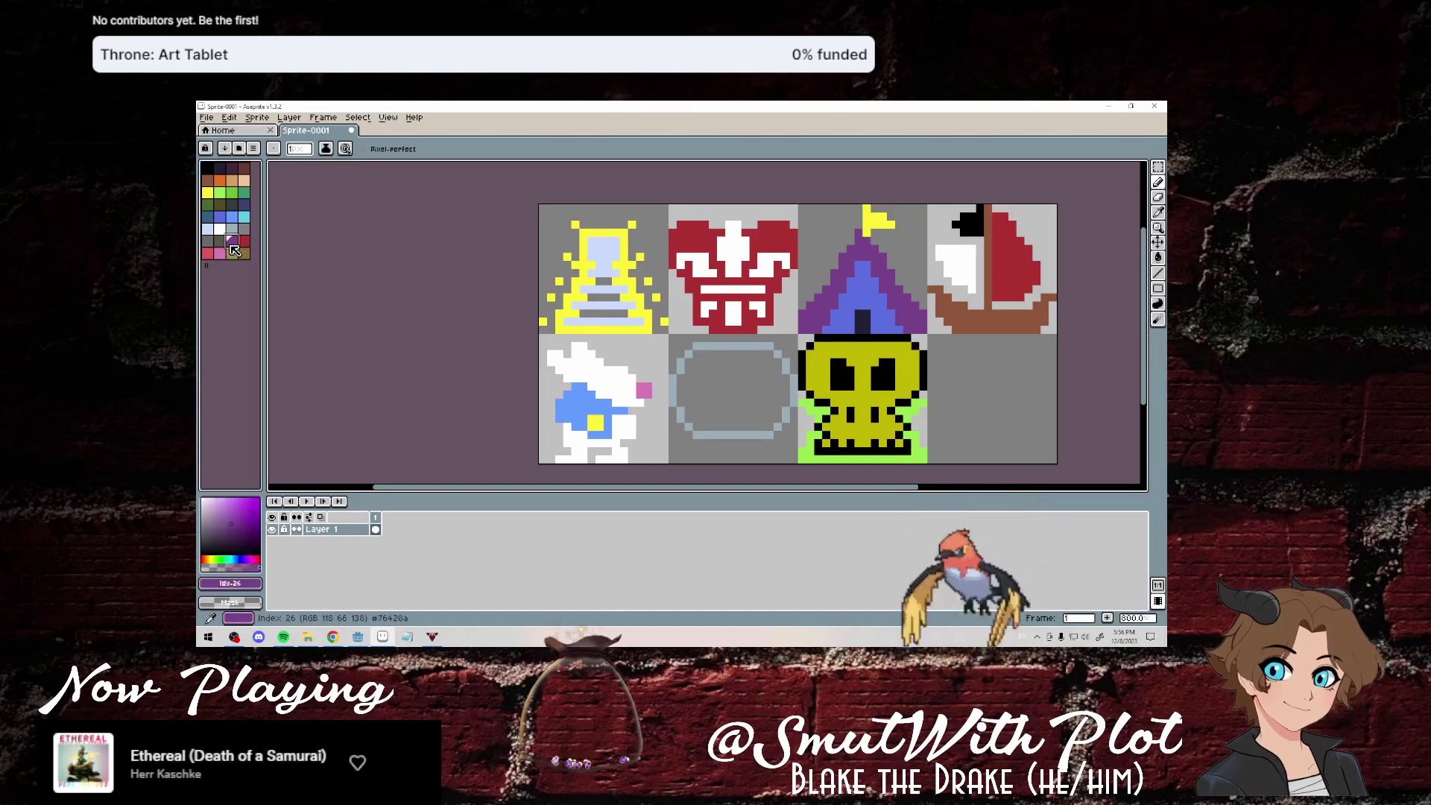
{"action": "left_click", "coordinate": [227, 503]}
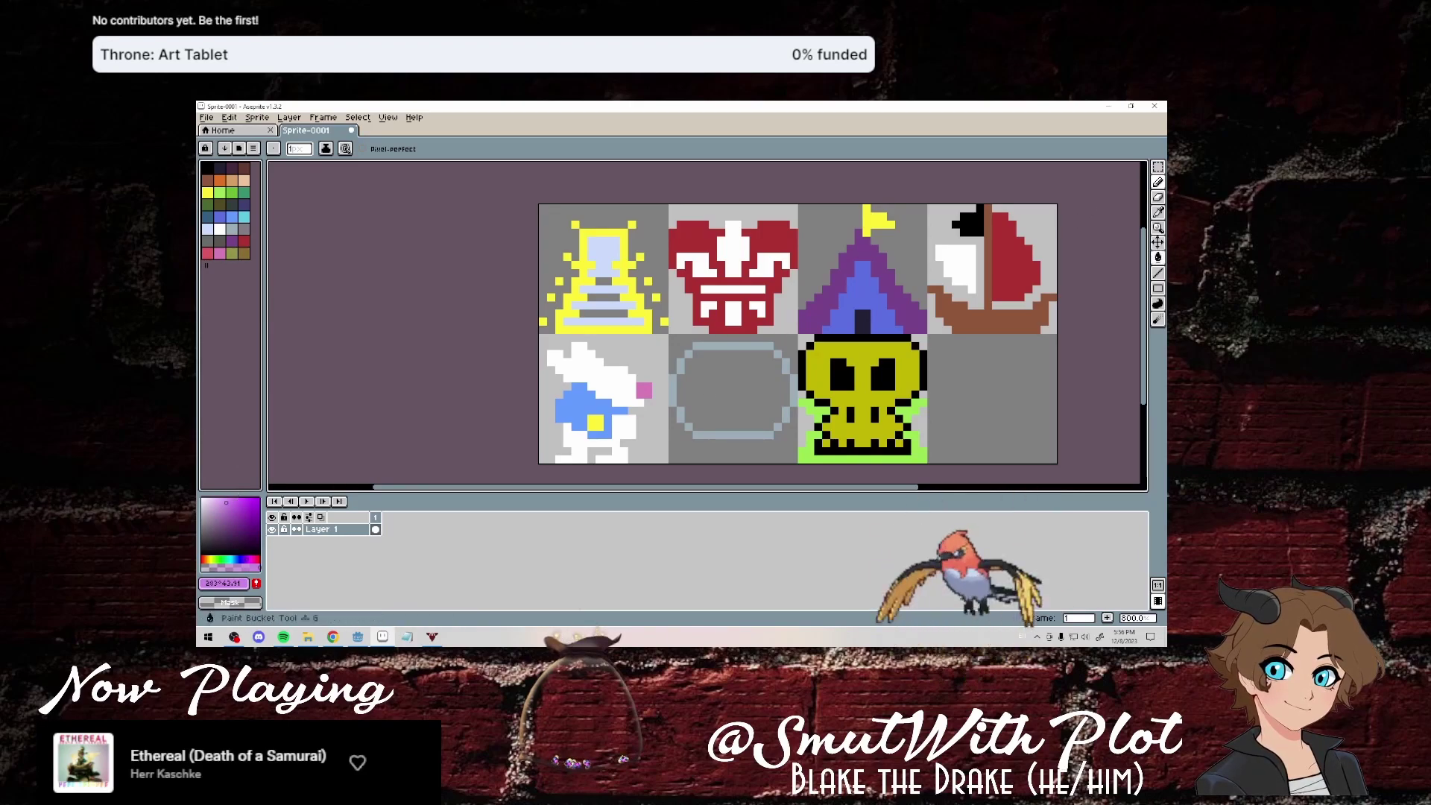
{"action": "left_click", "coordinate": [1158, 257]}
{"action": "left_click", "coordinate": [733, 387]}
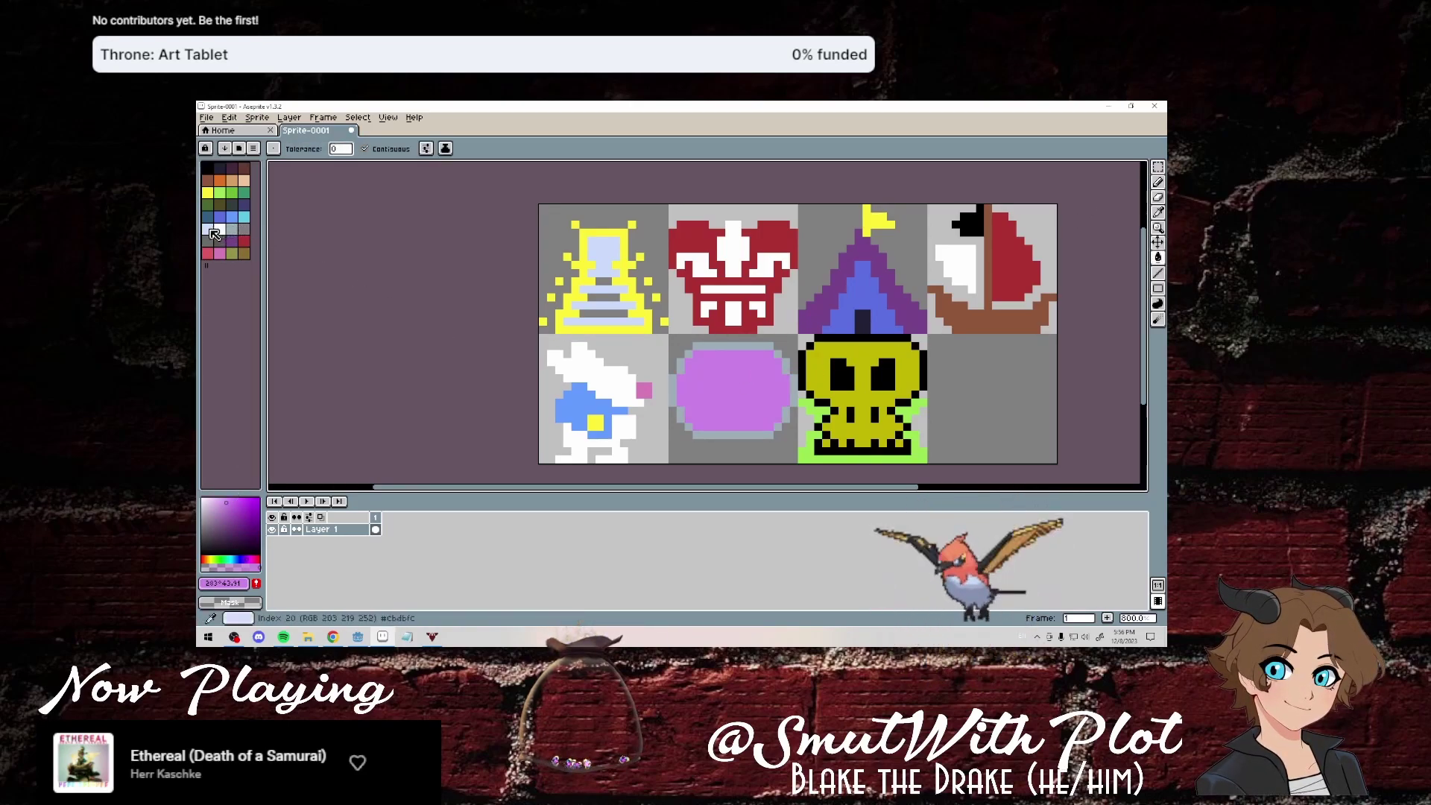
{"action": "left_click", "coordinate": [208, 229]}
{"action": "left_click", "coordinate": [731, 379]}
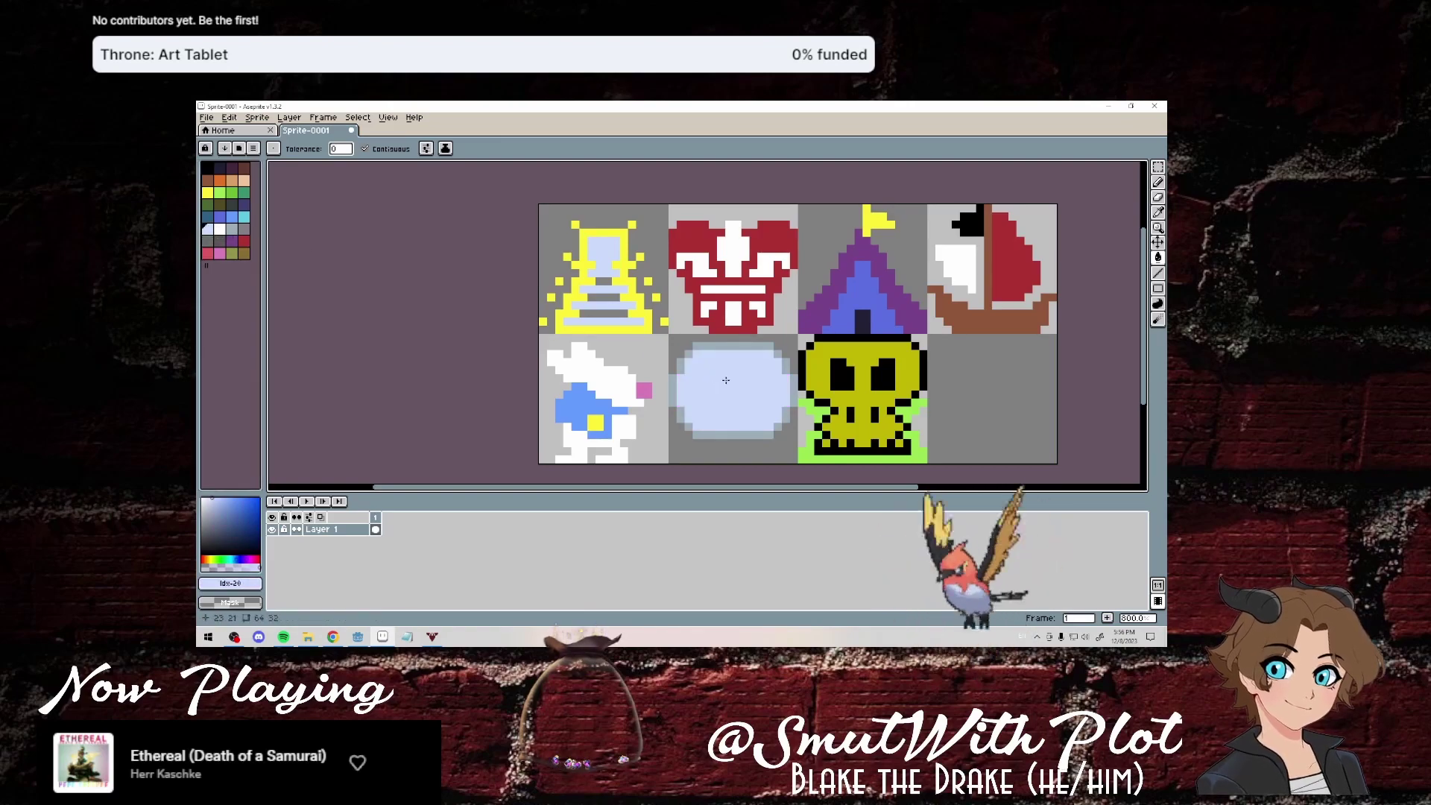
Pencil a light purple shape inside the blue orb.
{"action": "left_click", "coordinate": [247, 559]}
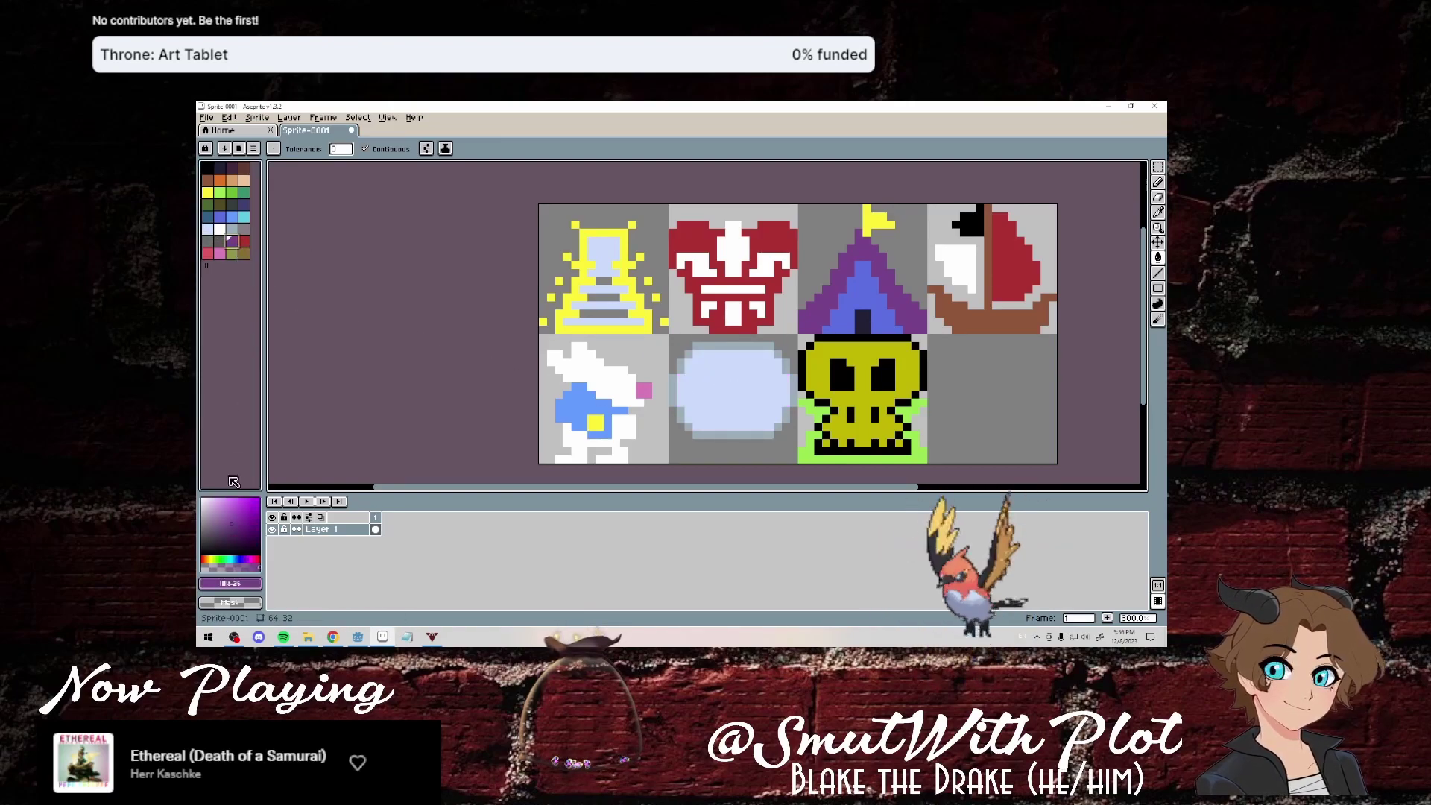
{"action": "left_click", "coordinate": [230, 495]}
{"action": "left_click", "coordinate": [1158, 181]}
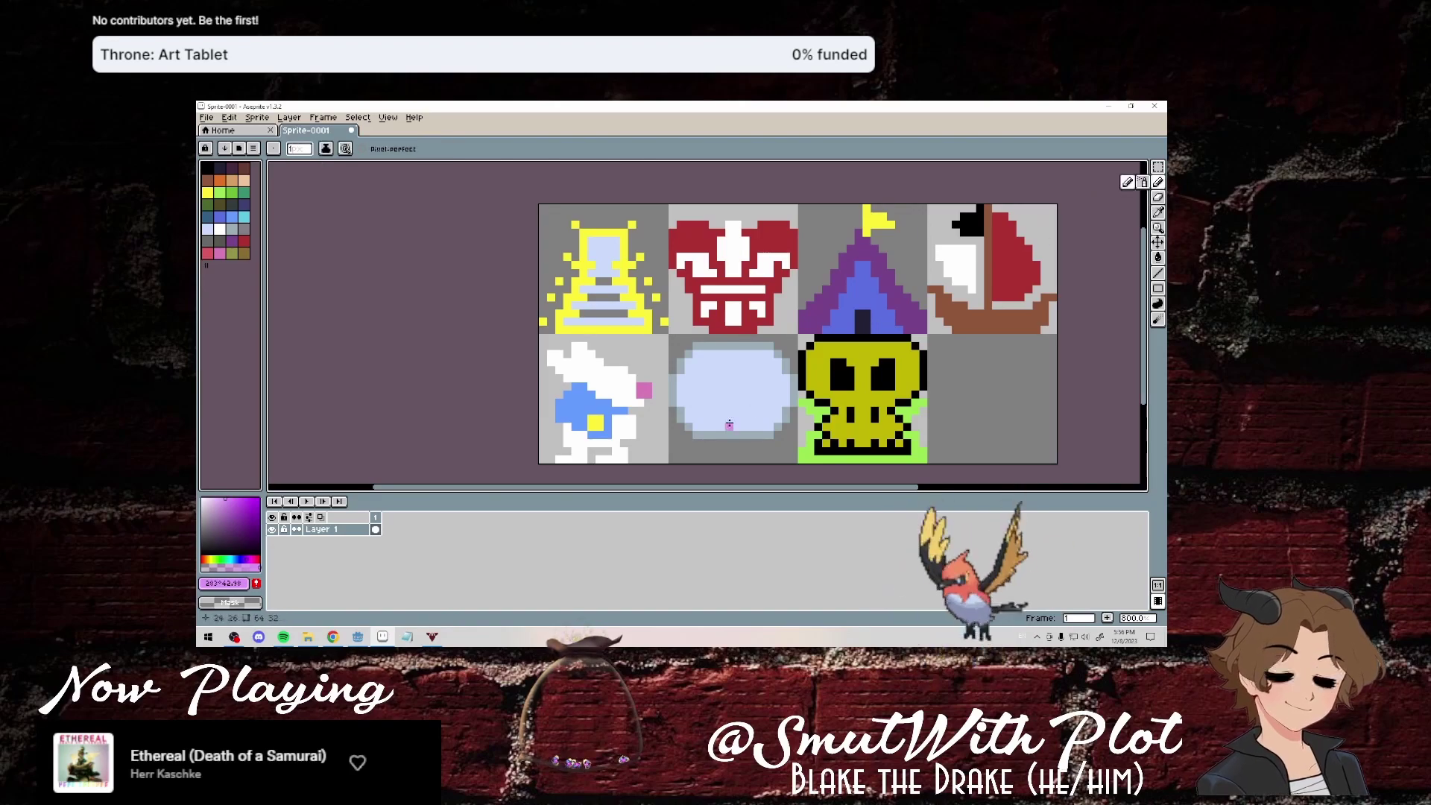
{"action": "left_click_drag", "start_coordinate": [737, 368], "coordinate": [744, 420]}
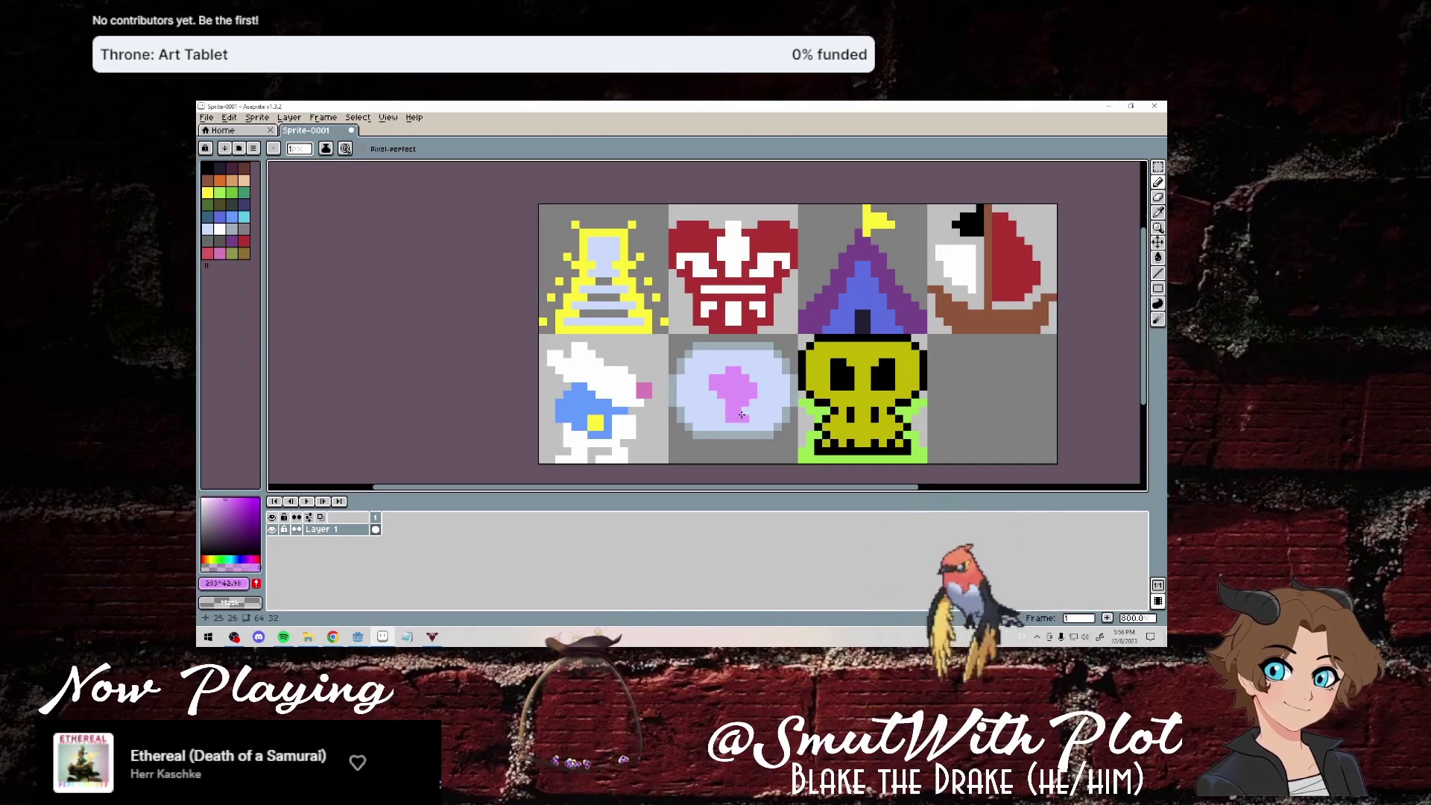
Draw a dark purple dome stand below the orb and a white glow at its centre.
{"action": "left_click", "coordinate": [232, 241]}
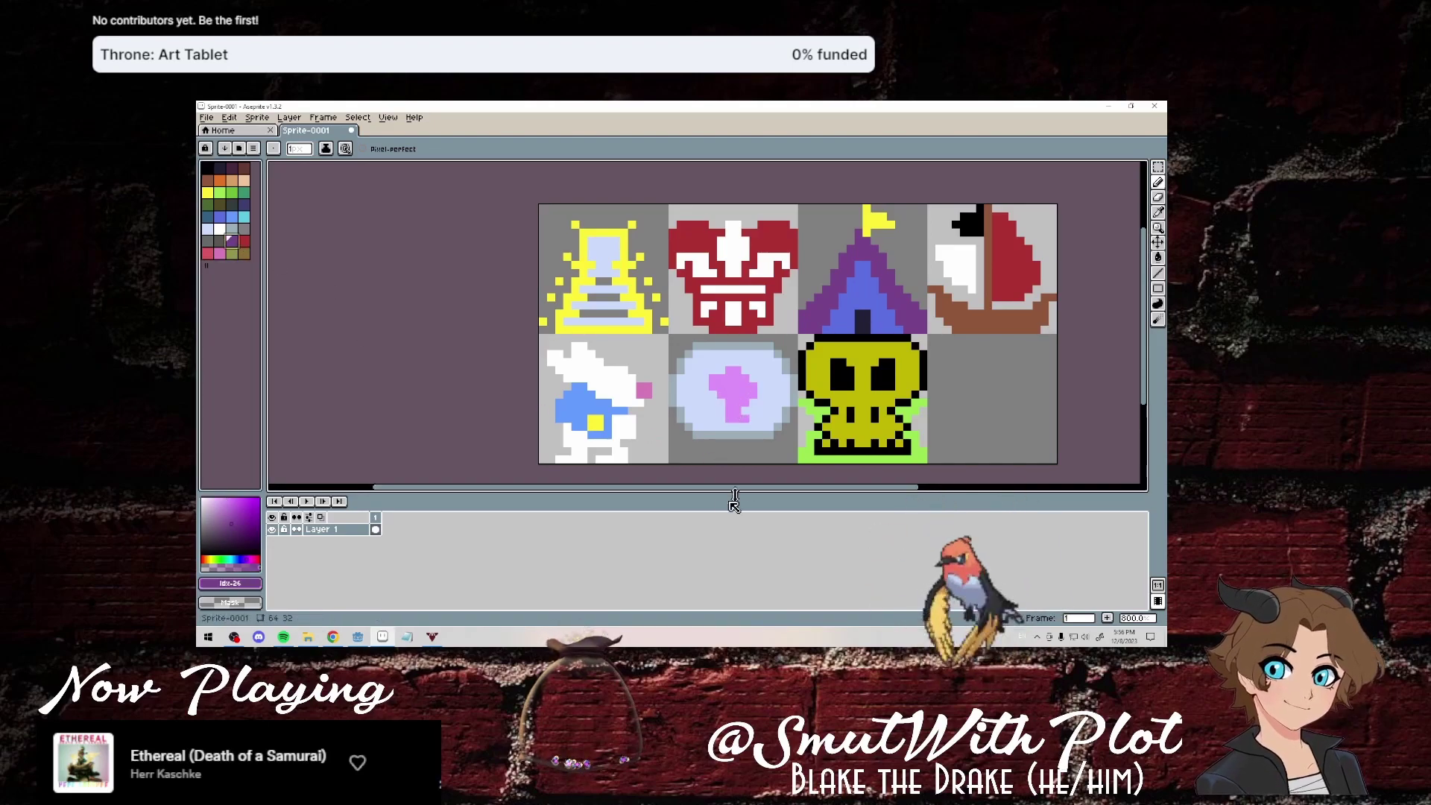
{"action": "left_click_drag", "start_coordinate": [671, 458], "coordinate": [763, 451]}
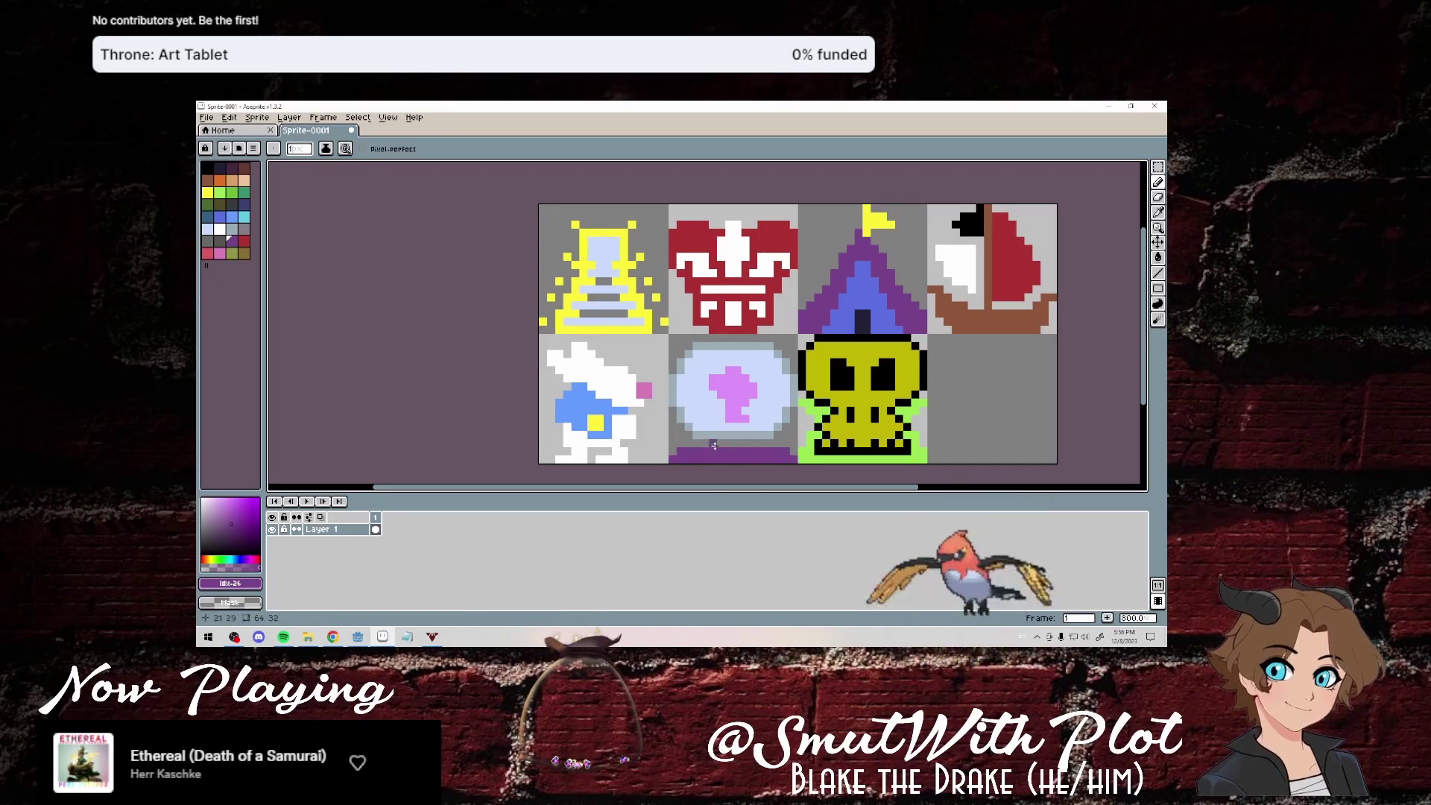
{"action": "left_click_drag", "start_coordinate": [731, 444], "coordinate": [767, 441]}
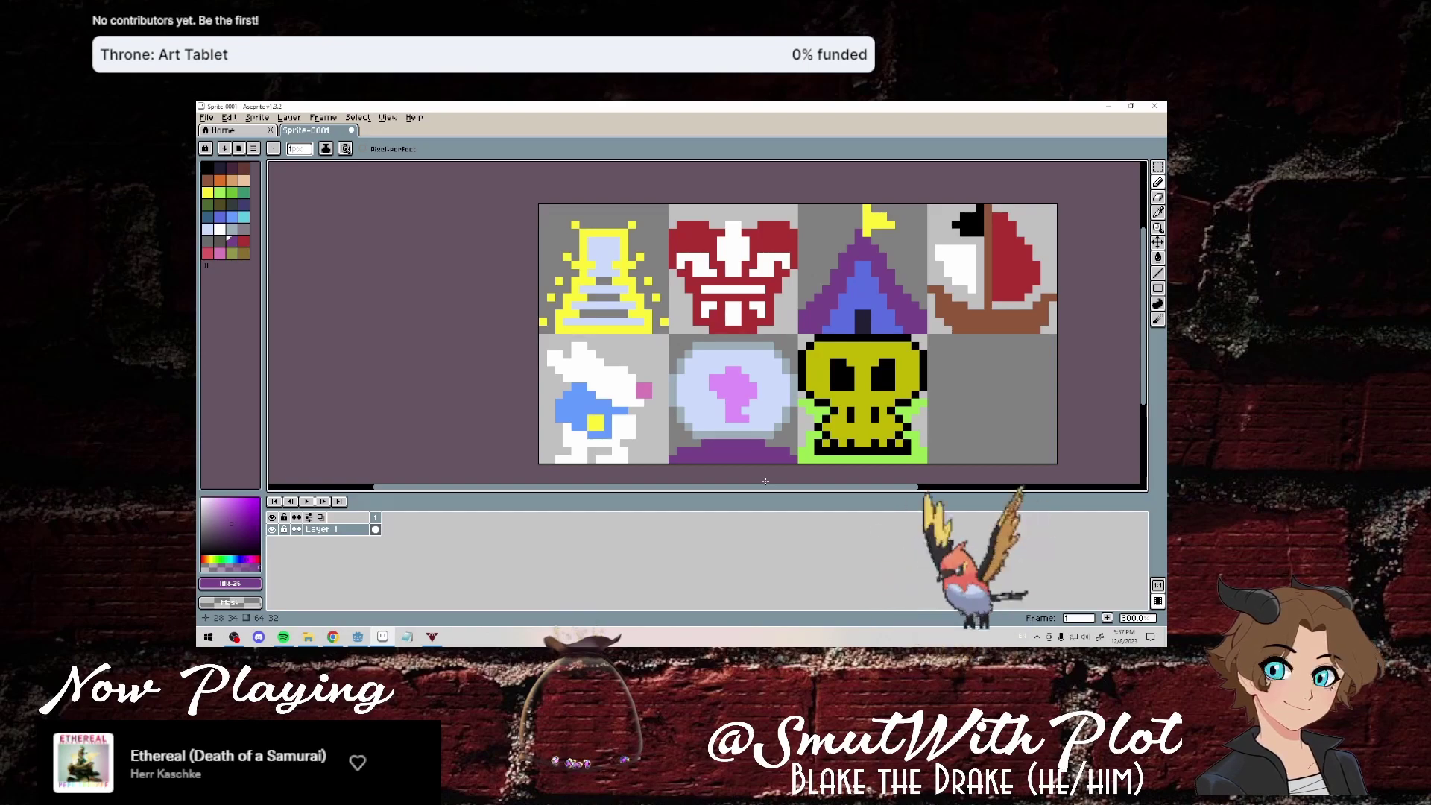
{"action": "left_click", "coordinate": [219, 228]}
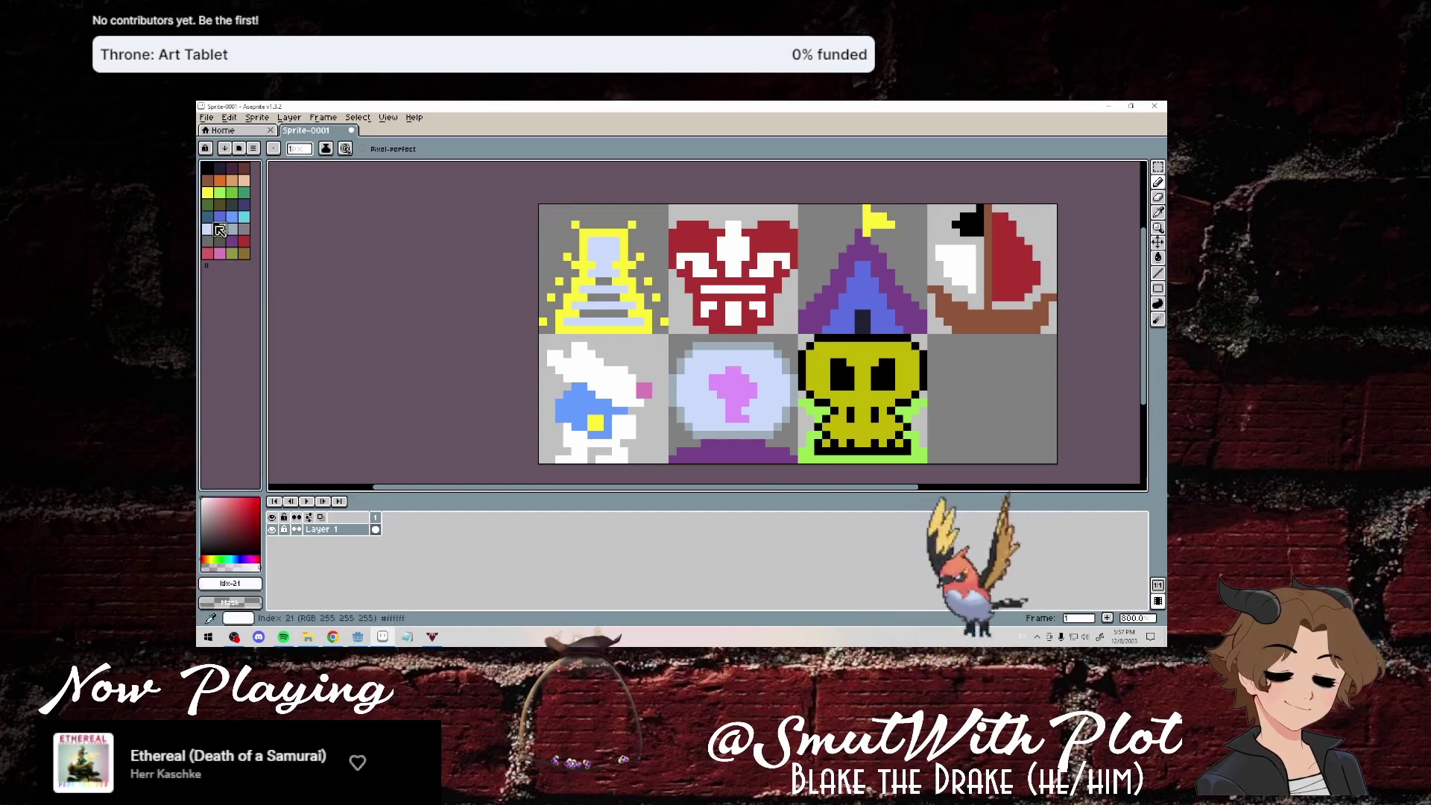
{"action": "mouse_move", "coordinate": [732, 403]}
{"action": "left_mouse_down"}
{"action": "mouse_move", "coordinate": [736, 374]}
{"action": "mouse_move", "coordinate": [718, 389]}
{"action": "left_mouse_up"}
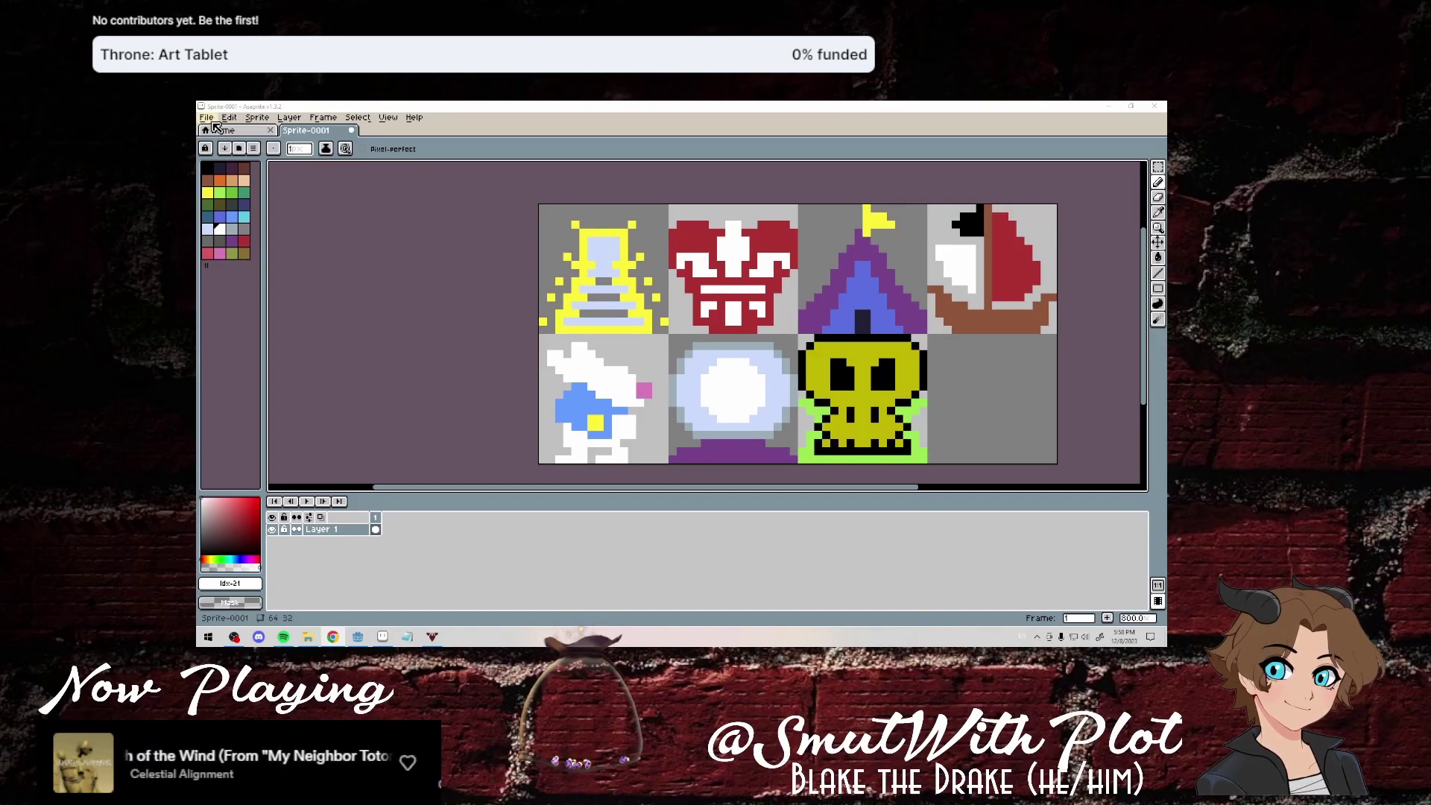
Save the sprite sheet as MirrorIcons.aseprite.
{"action": "left_click", "coordinate": [207, 118]}
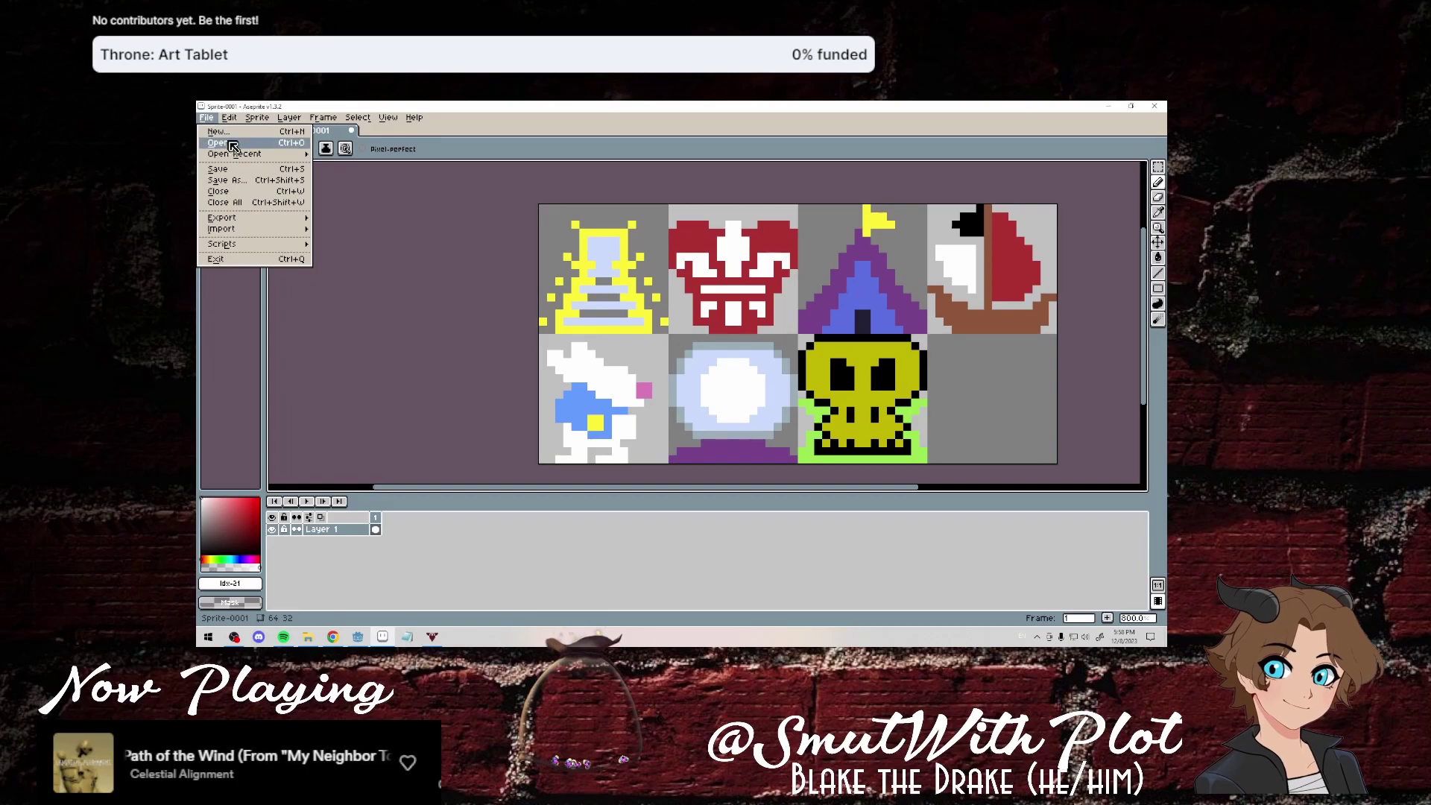
{"action": "left_click", "coordinate": [239, 187]}
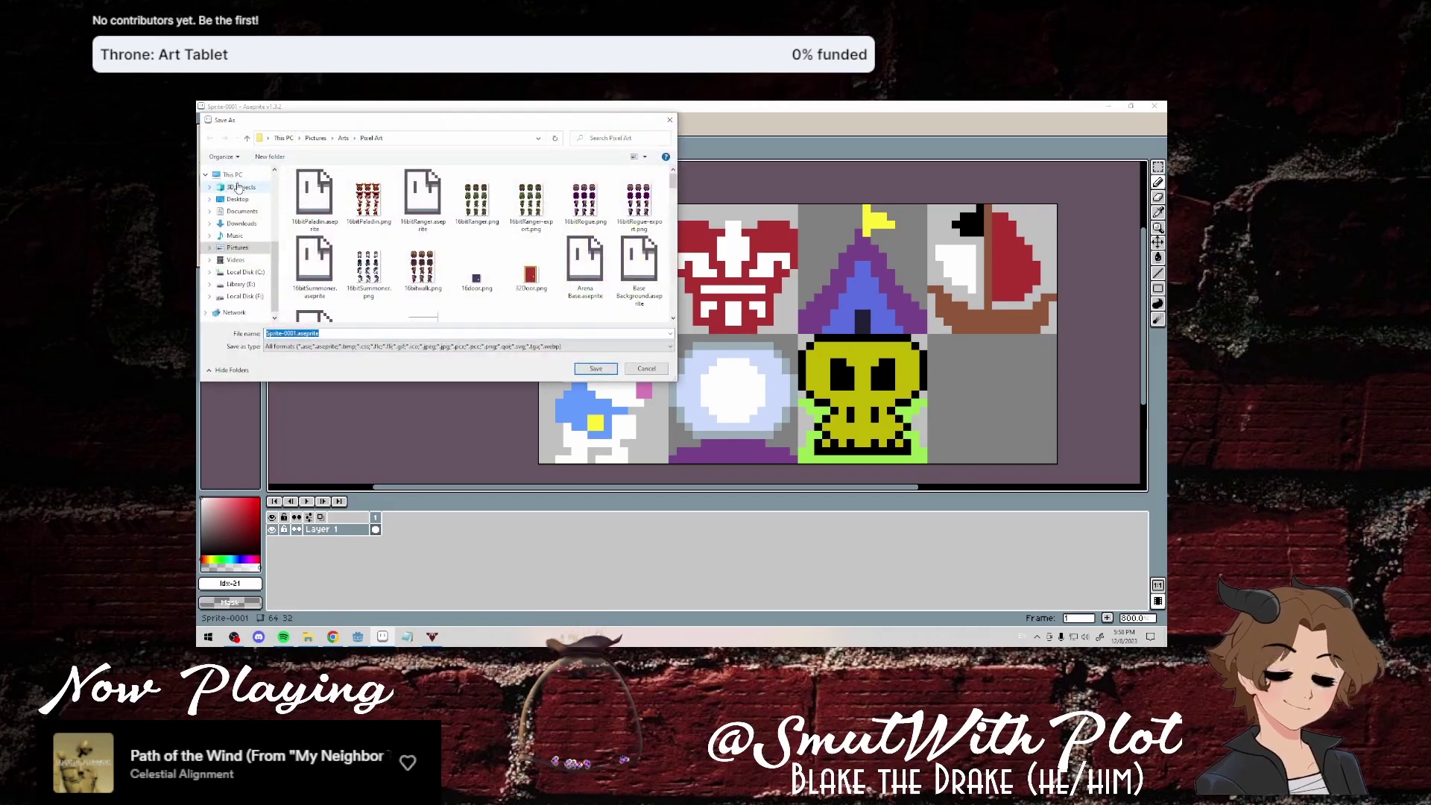
{"action": "type", "text": "MirrorLa"}
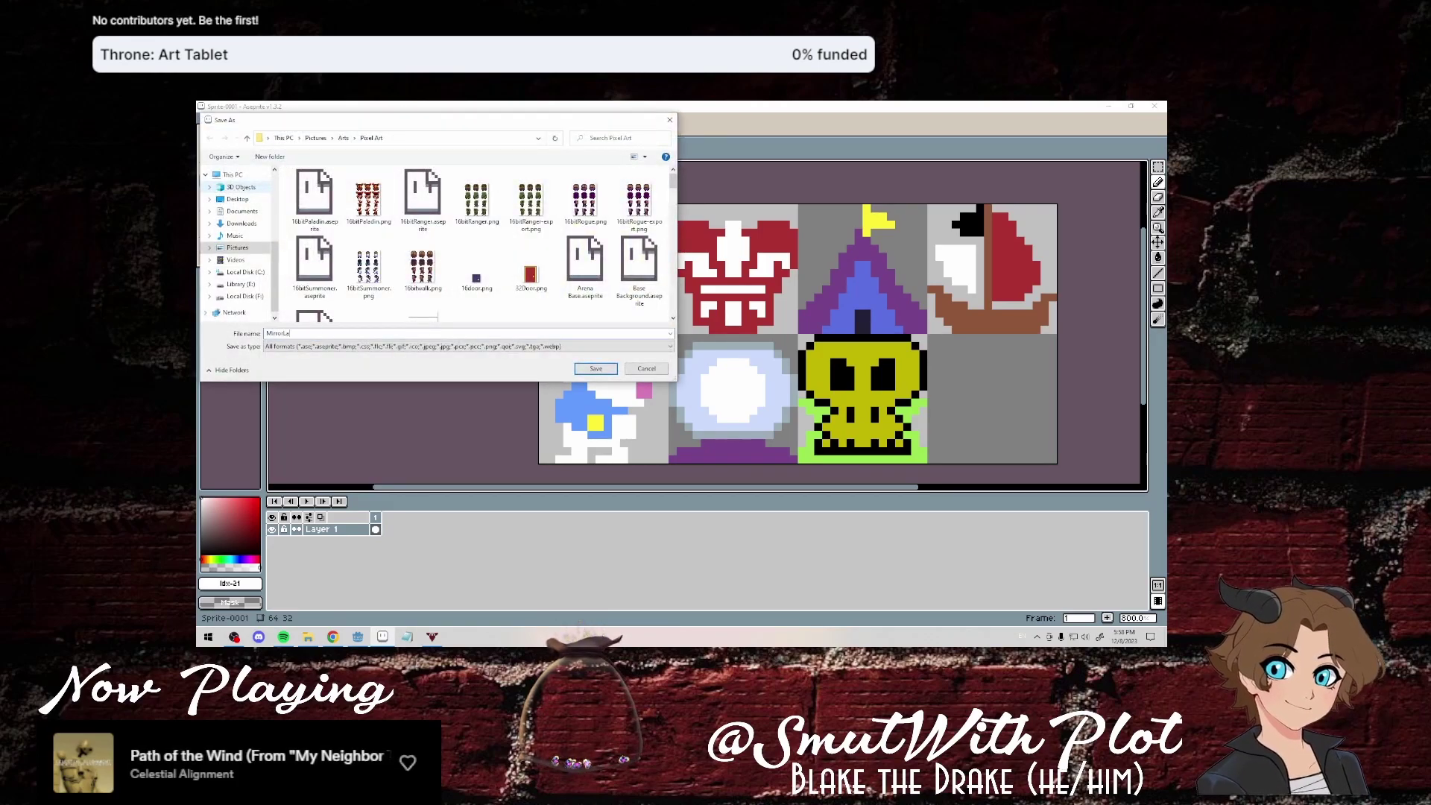
{"action": "key", "text": "BackSpace"}
{"action": "key", "text": "BackSpace"}
{"action": "key", "text": "BackSpace"}
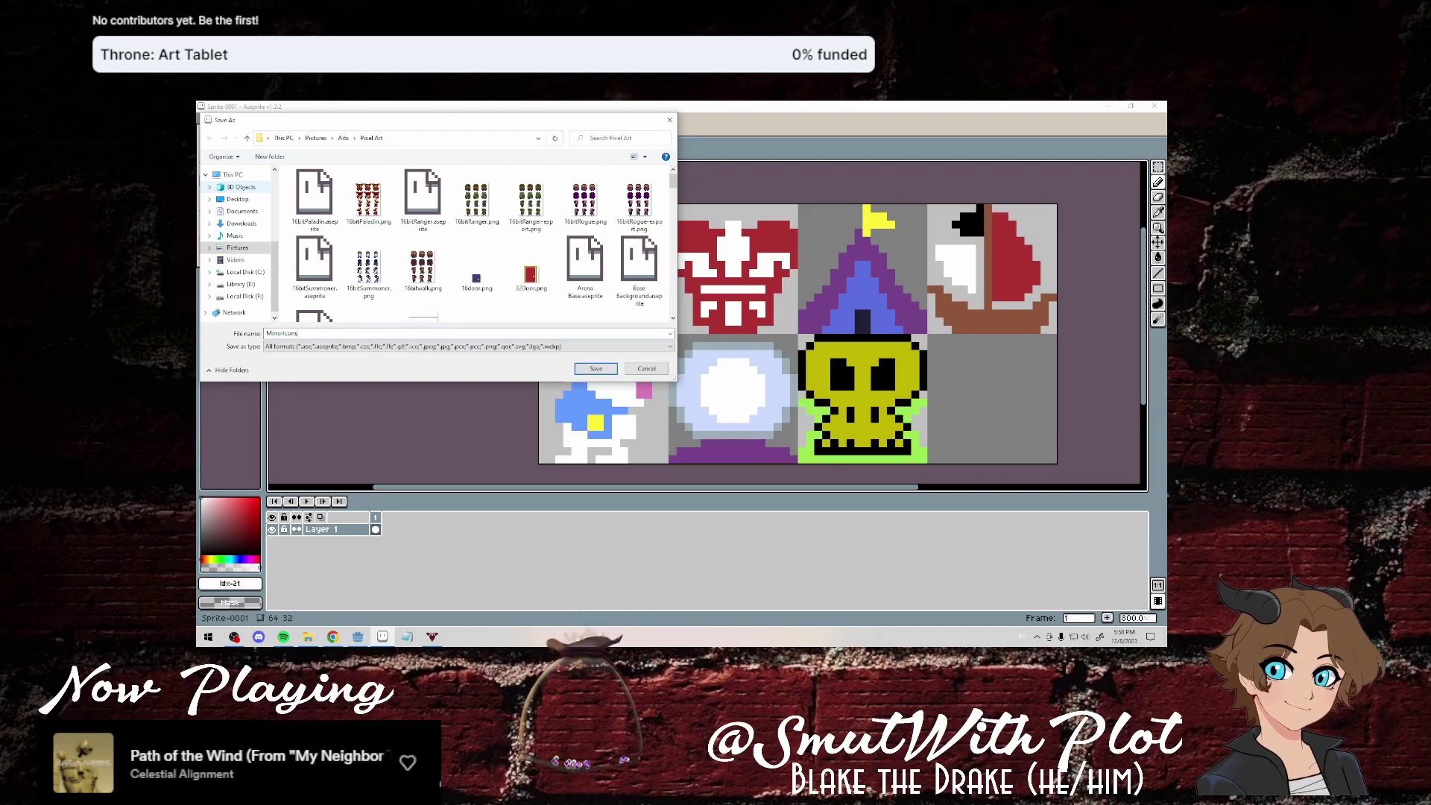
{"action": "key", "text": "Return"}
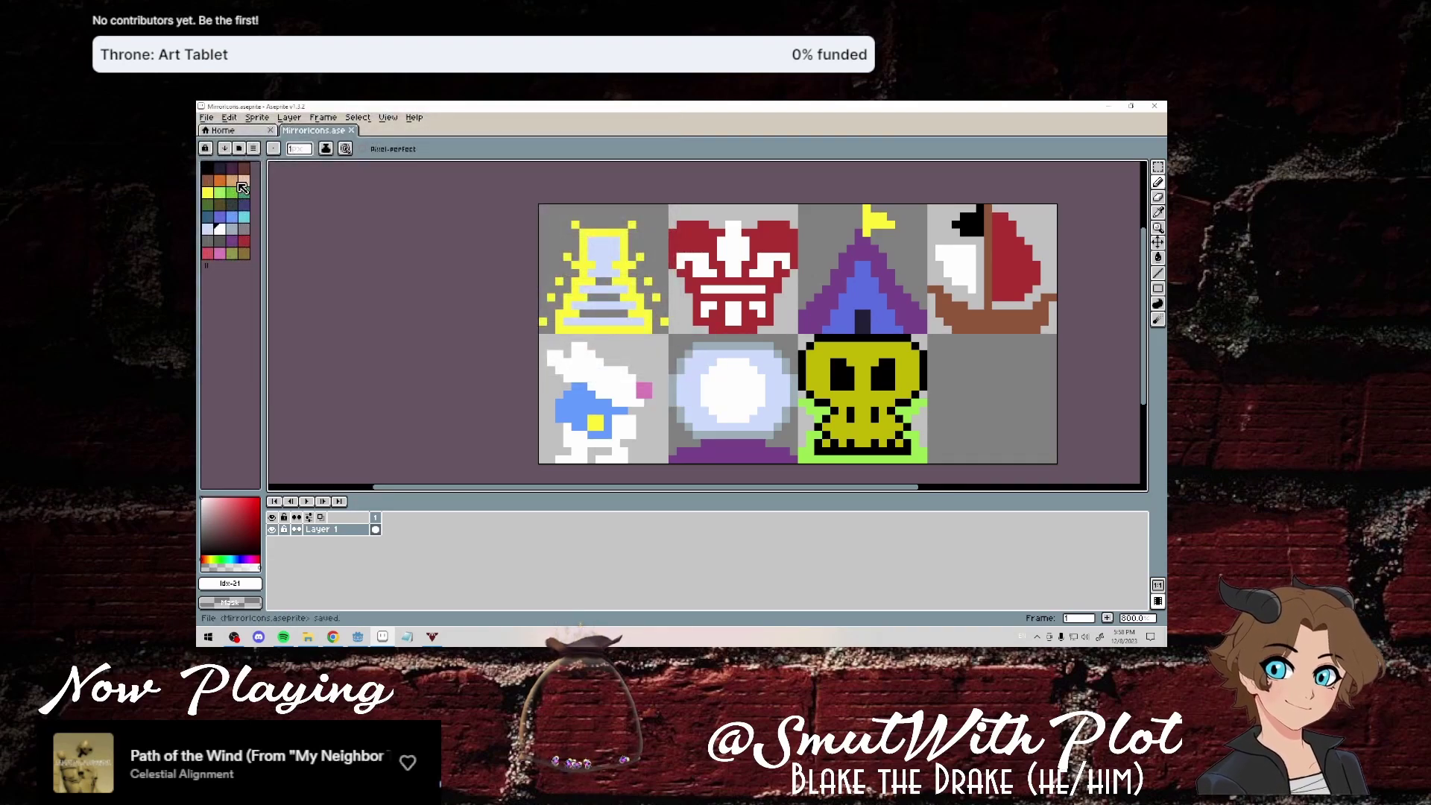
Export the sheet as MirrorIcons.png.
{"action": "left_click", "coordinate": [207, 118]}
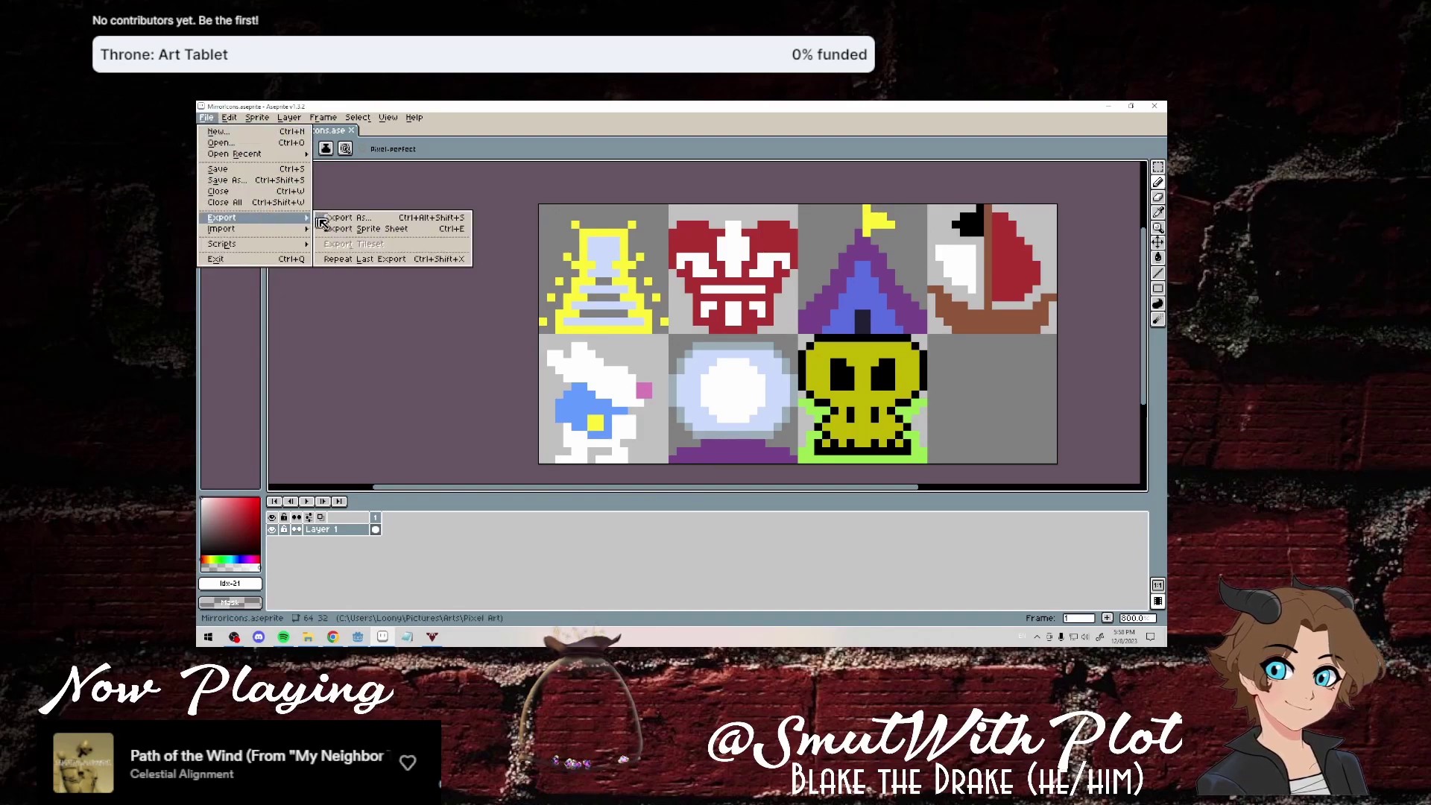
{"action": "left_click", "coordinate": [323, 219]}
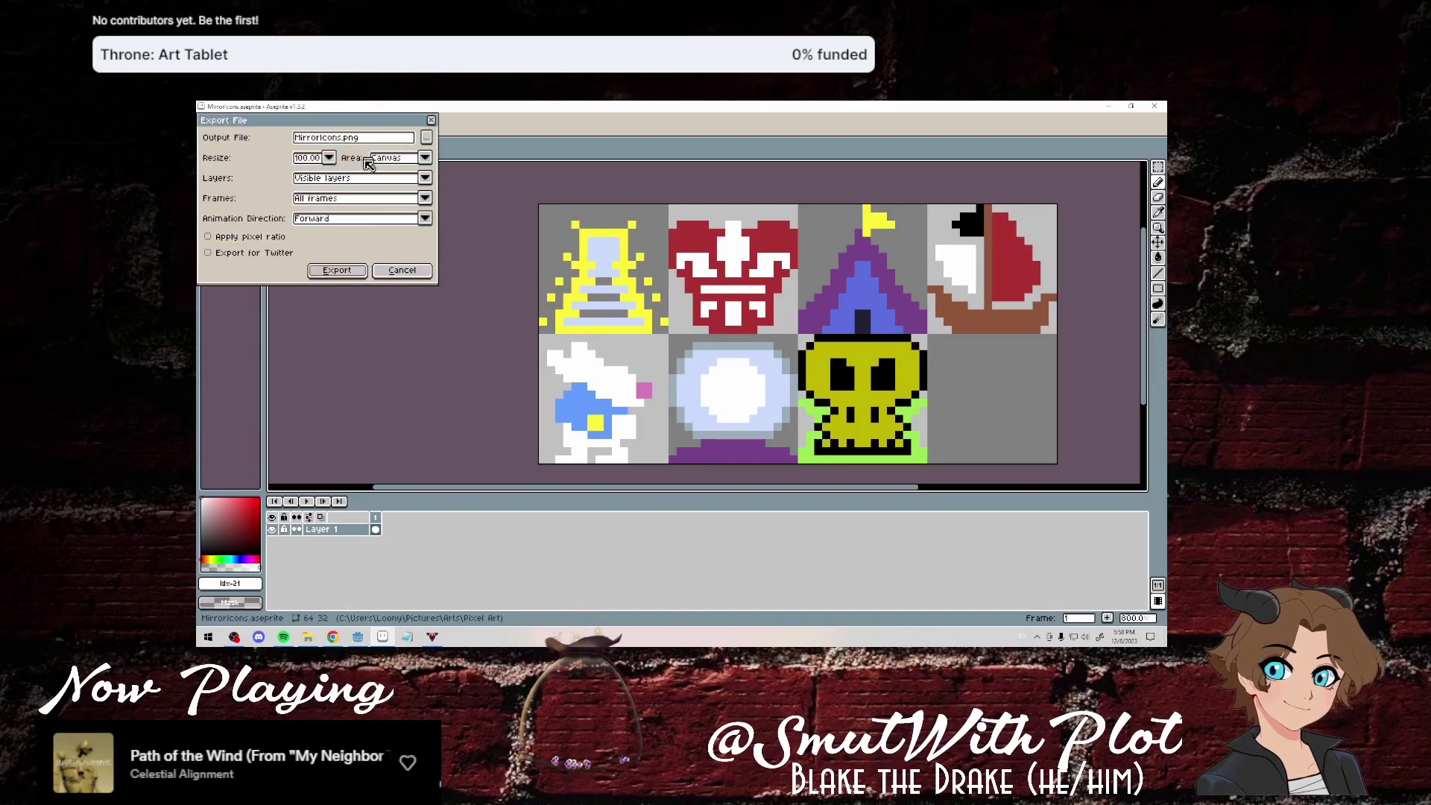
{"action": "left_click", "coordinate": [427, 137]}
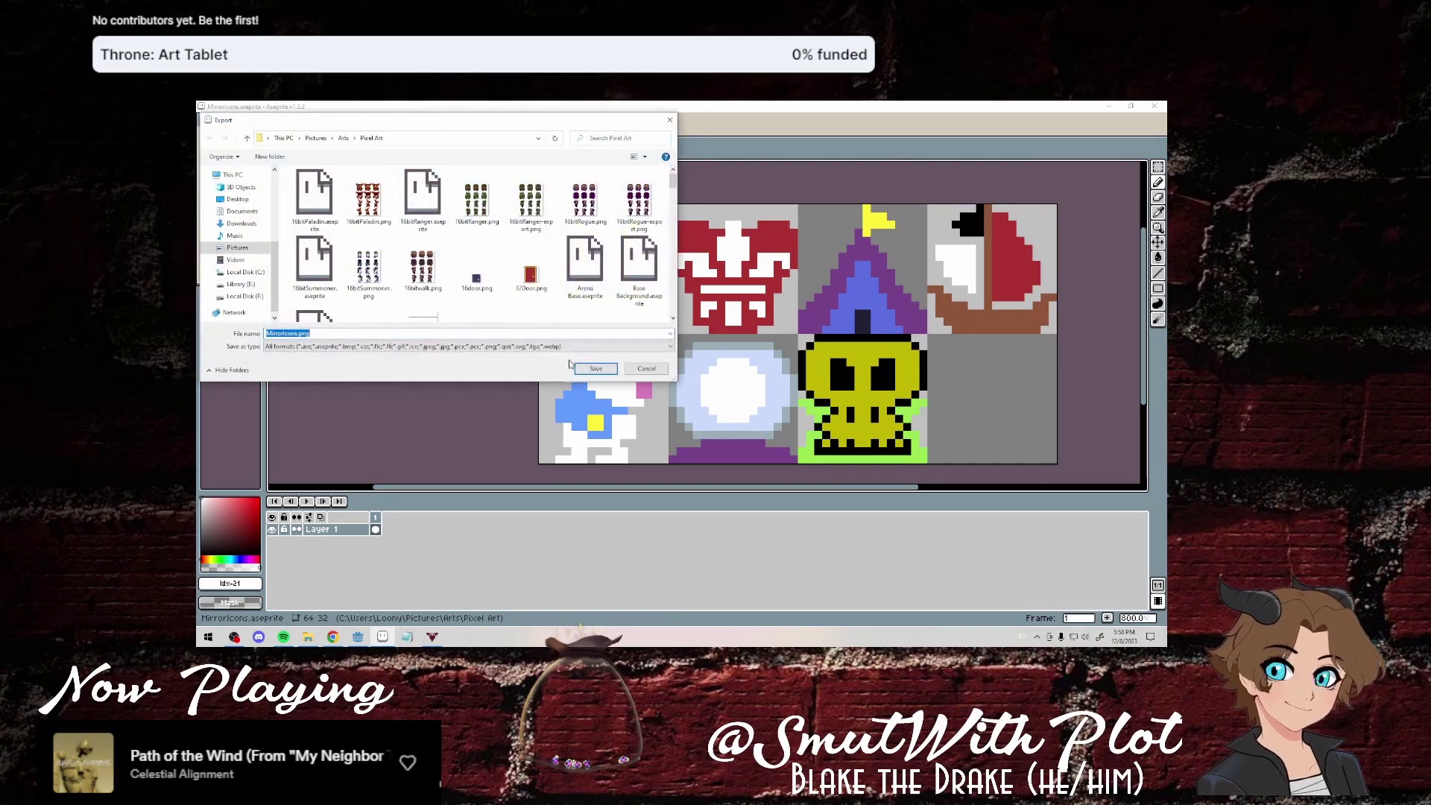
{"action": "left_click", "coordinate": [596, 369]}
{"action": "left_click", "coordinate": [341, 273]}
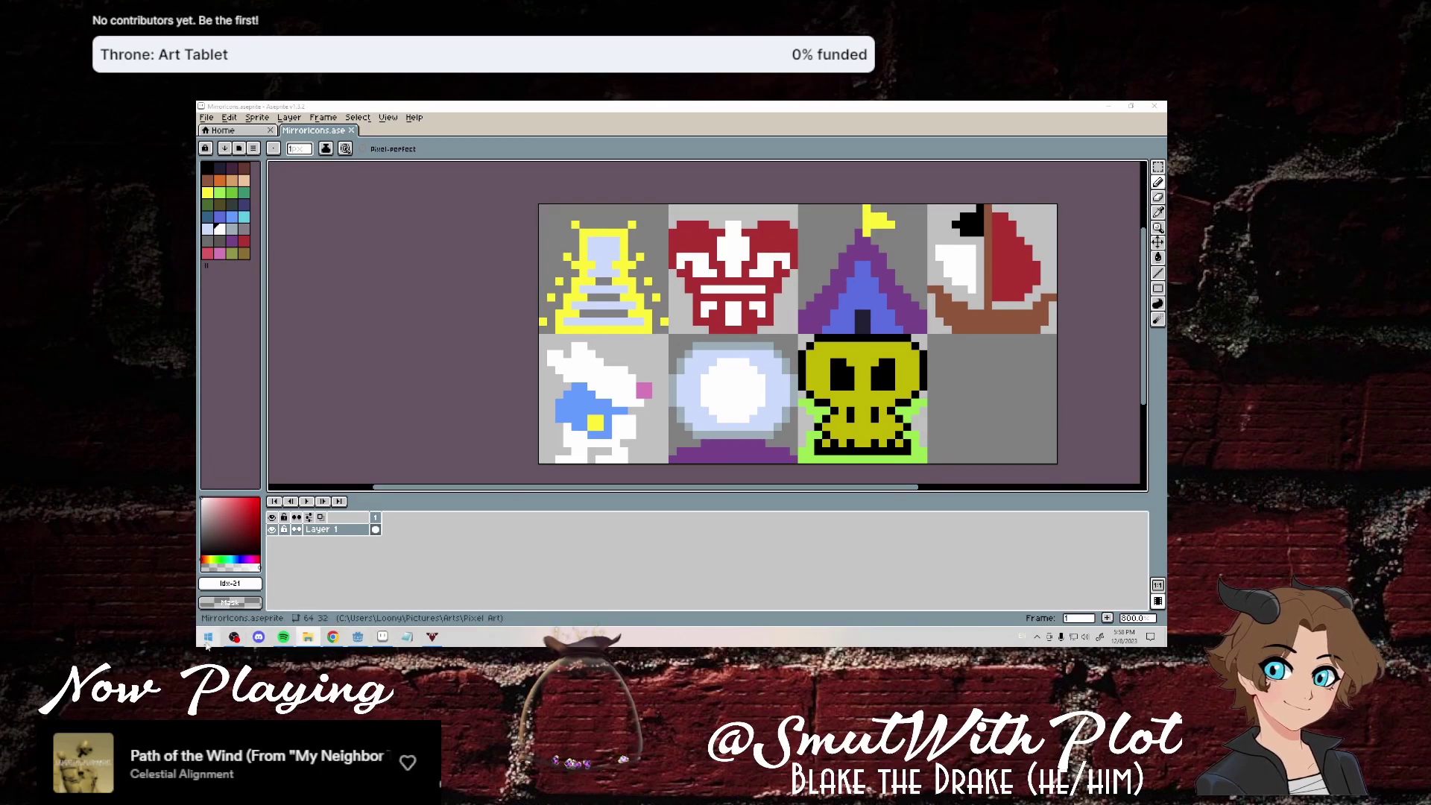
Switch to Godot Engine and scroll through the FileSystem dock.
{"action": "left_click", "coordinate": [359, 638]}
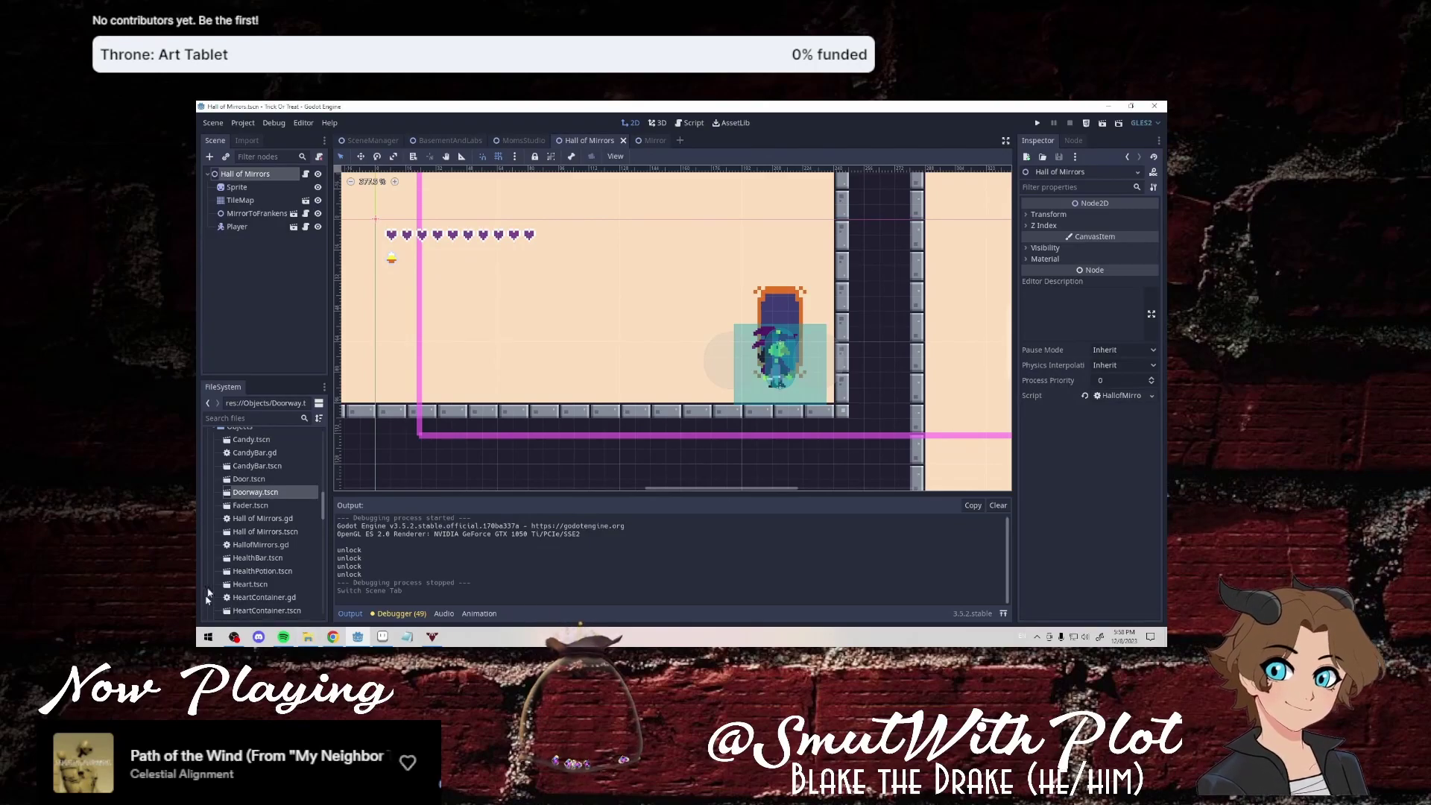
{"action": "scroll", "coordinate": [257, 566], "scroll_direction": "down", "scroll_amount": 5}
{"action": "scroll", "coordinate": [256, 566], "scroll_direction": "down", "scroll_amount": 5}
{"action": "scroll", "coordinate": [256, 566], "scroll_direction": "down", "scroll_amount": 5}
{"action": "scroll", "coordinate": [256, 566], "scroll_direction": "up", "scroll_amount": 3}
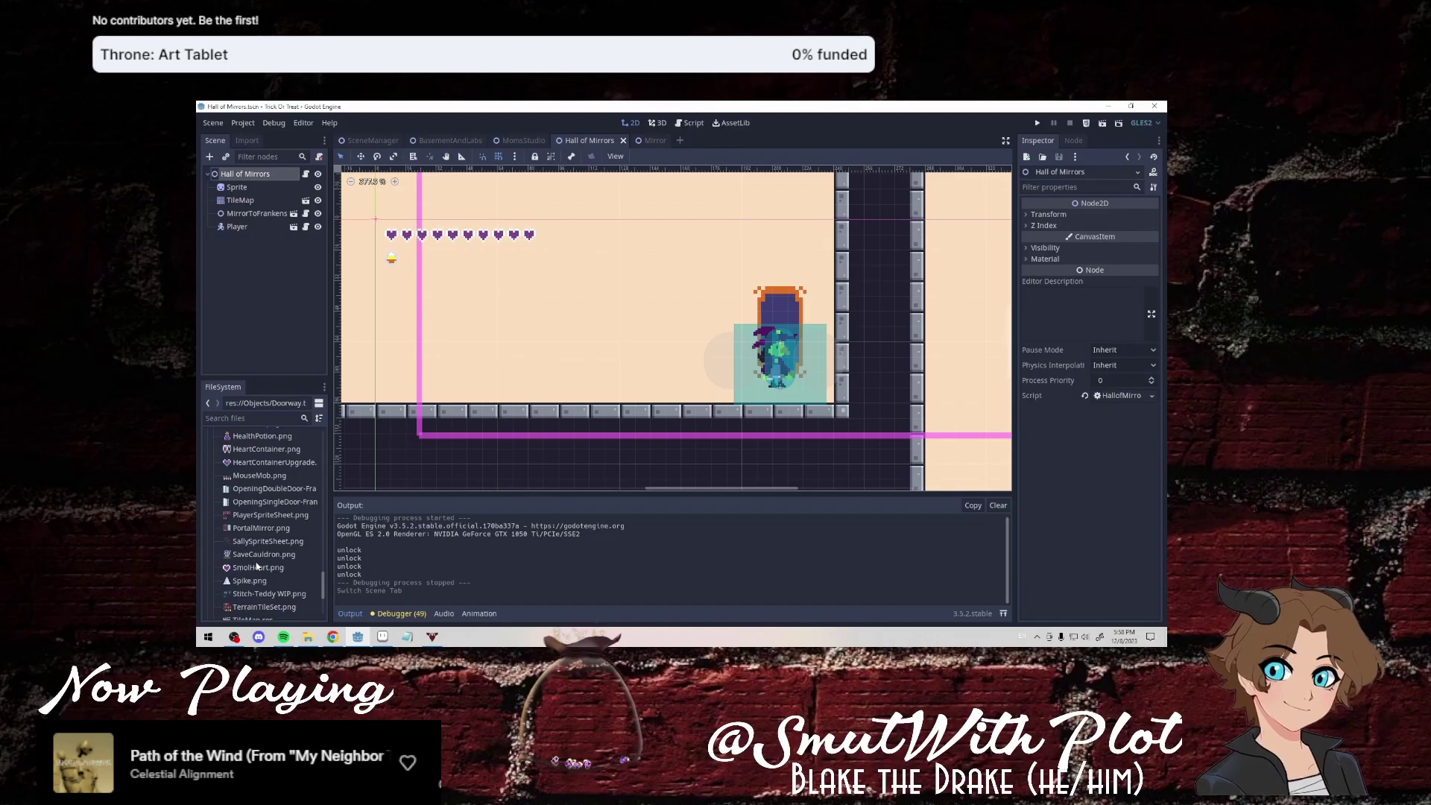
{"action": "scroll", "coordinate": [258, 566], "scroll_direction": "up", "scroll_amount": 5}
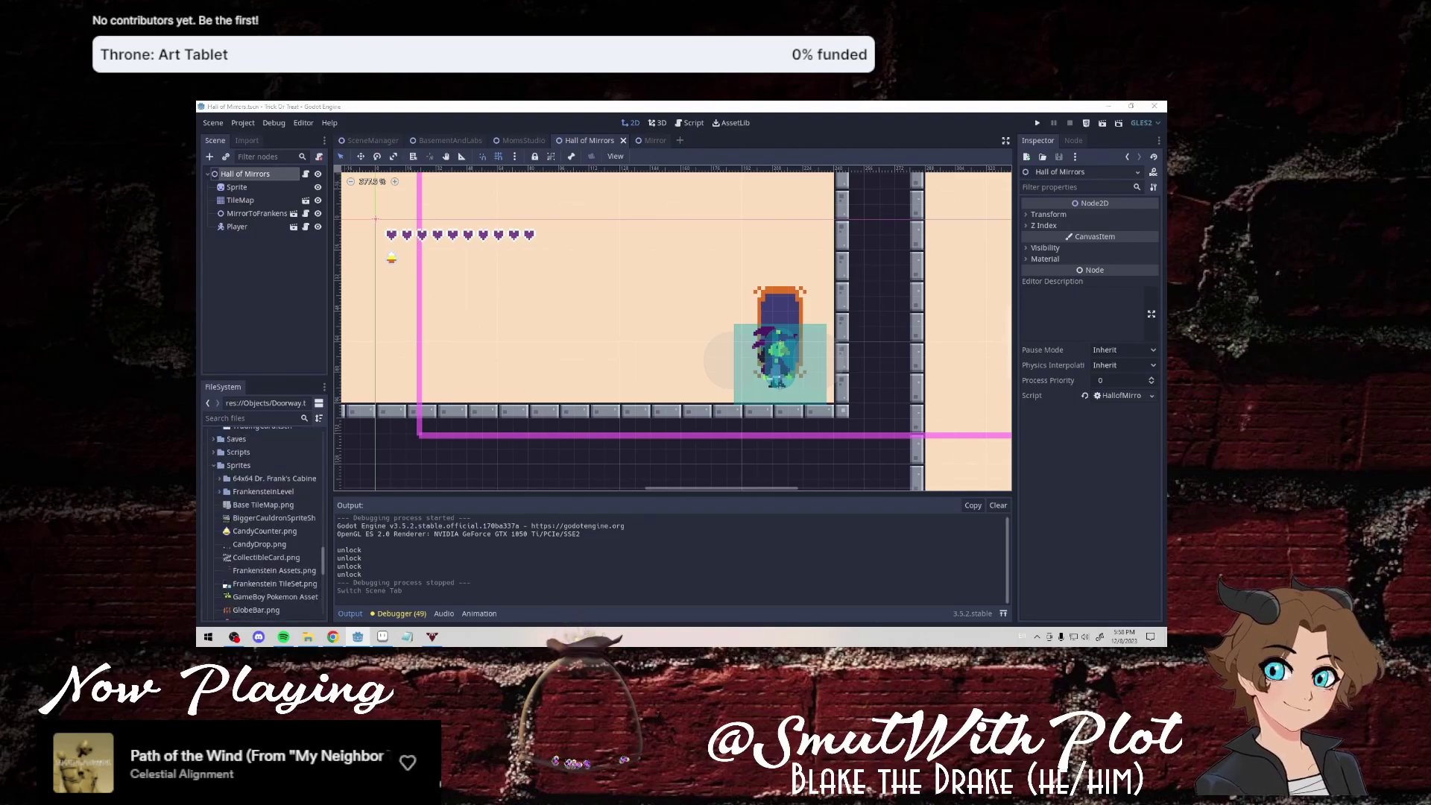
{"action": "scroll", "coordinate": [248, 468], "scroll_direction": "up", "scroll_amount": 10}
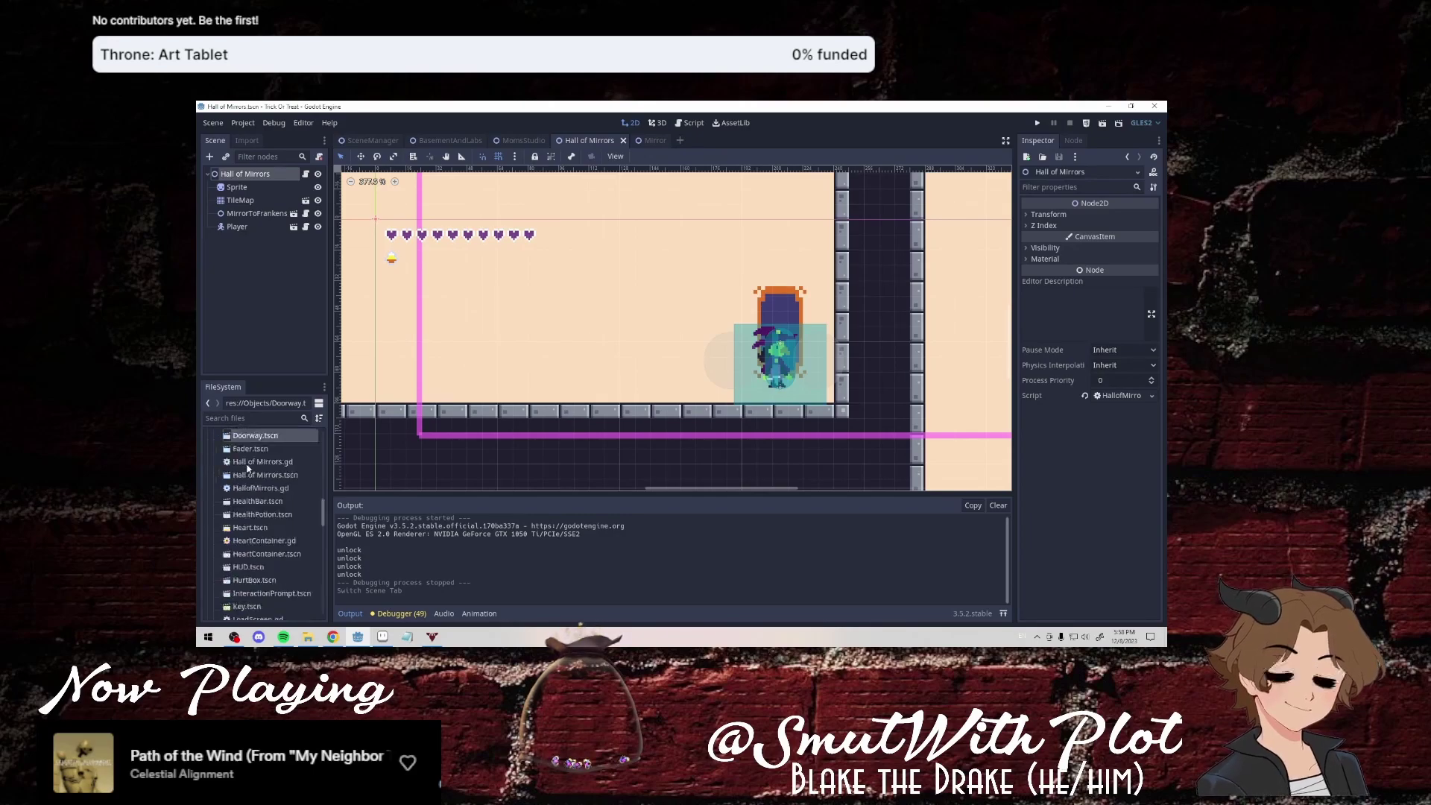
{"action": "scroll", "coordinate": [278, 509], "scroll_direction": "down", "scroll_amount": 3}
{"action": "scroll", "coordinate": [278, 510], "scroll_direction": "down", "scroll_amount": 3}
{"action": "scroll", "coordinate": [279, 508], "scroll_direction": "down", "scroll_amount": 3}
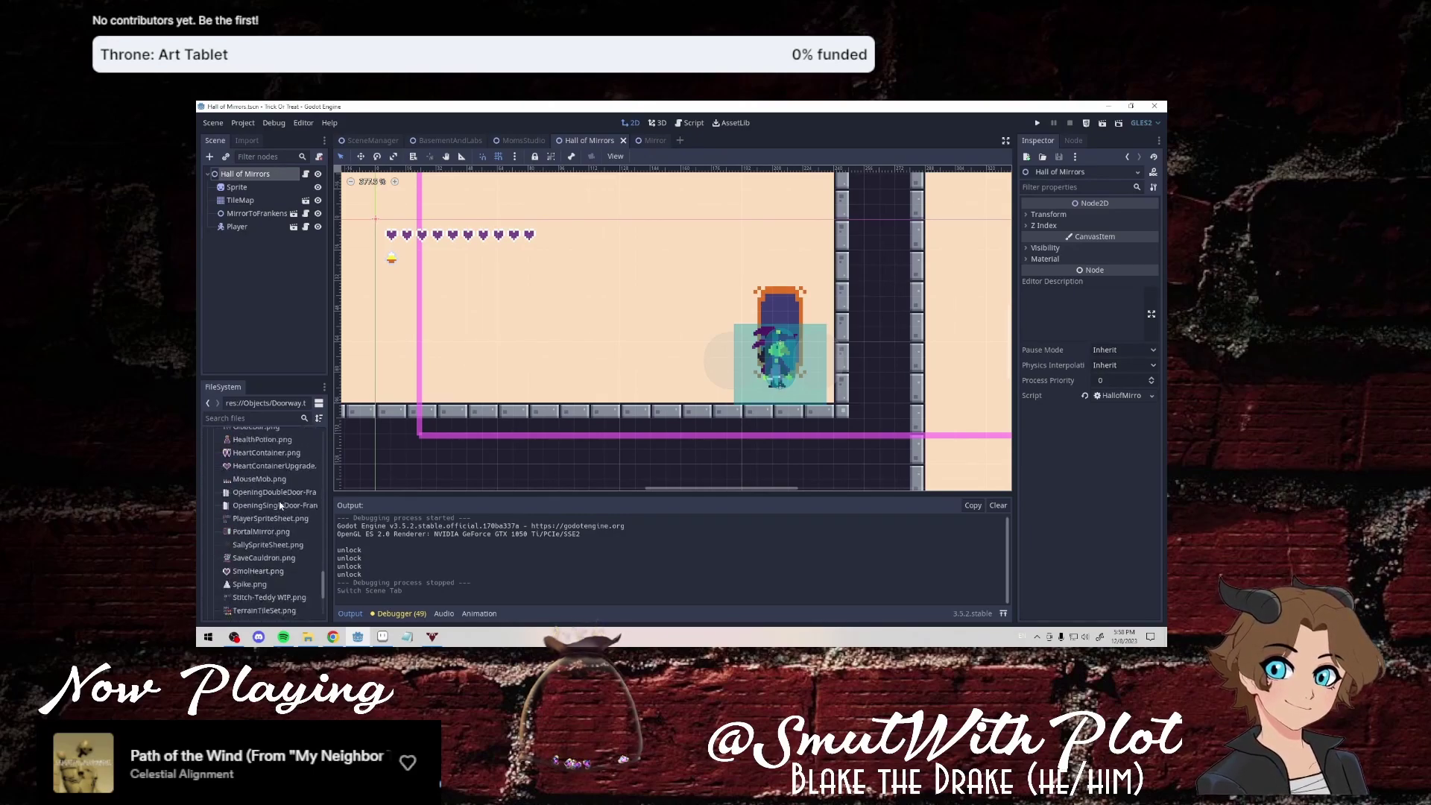
{"action": "scroll", "coordinate": [281, 507], "scroll_direction": "down", "scroll_amount": 3}
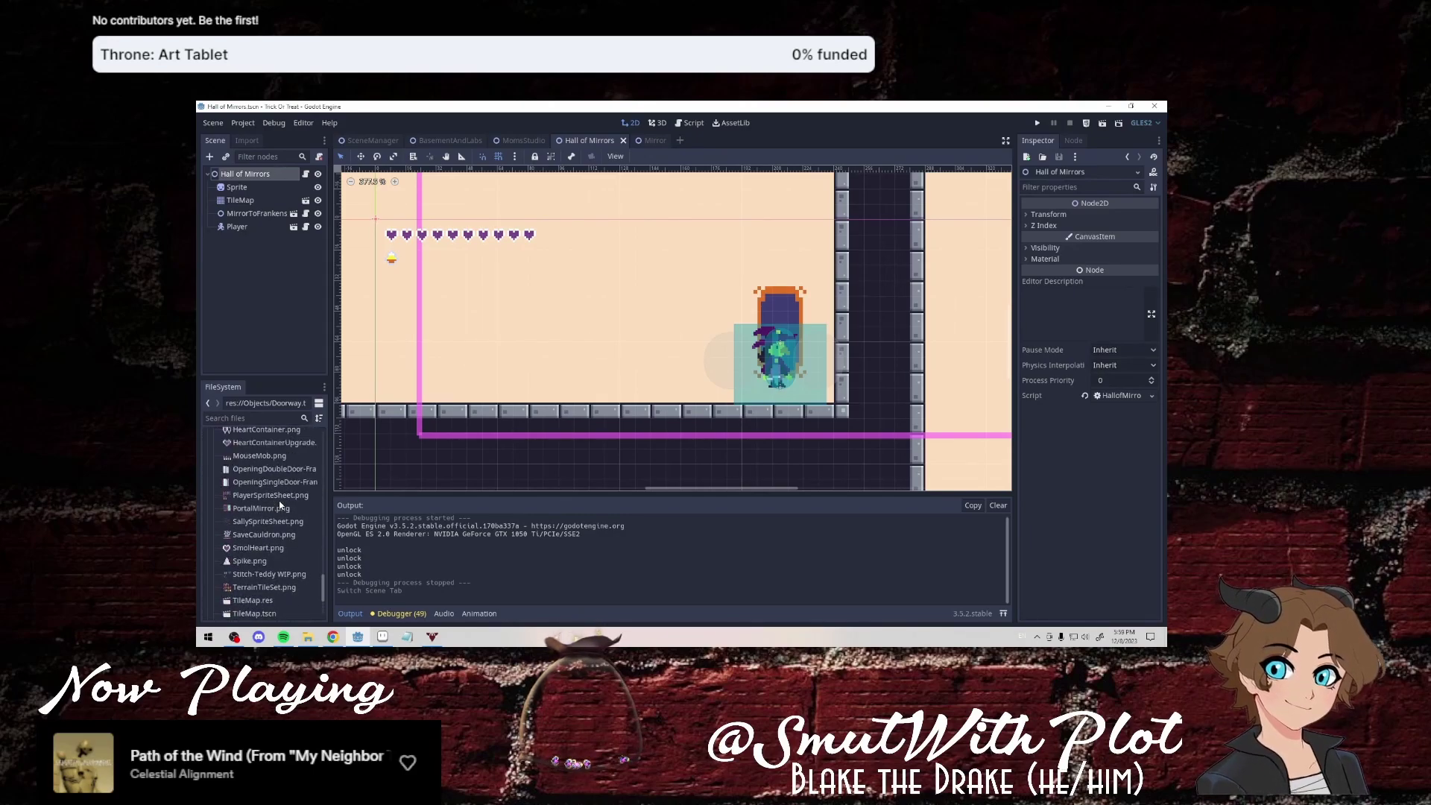
{"action": "scroll", "coordinate": [280, 506], "scroll_direction": "up", "scroll_amount": 2}
{"action": "scroll", "coordinate": [280, 505], "scroll_direction": "up", "scroll_amount": 2}
{"action": "scroll", "coordinate": [280, 505], "scroll_direction": "up", "scroll_amount": 2}
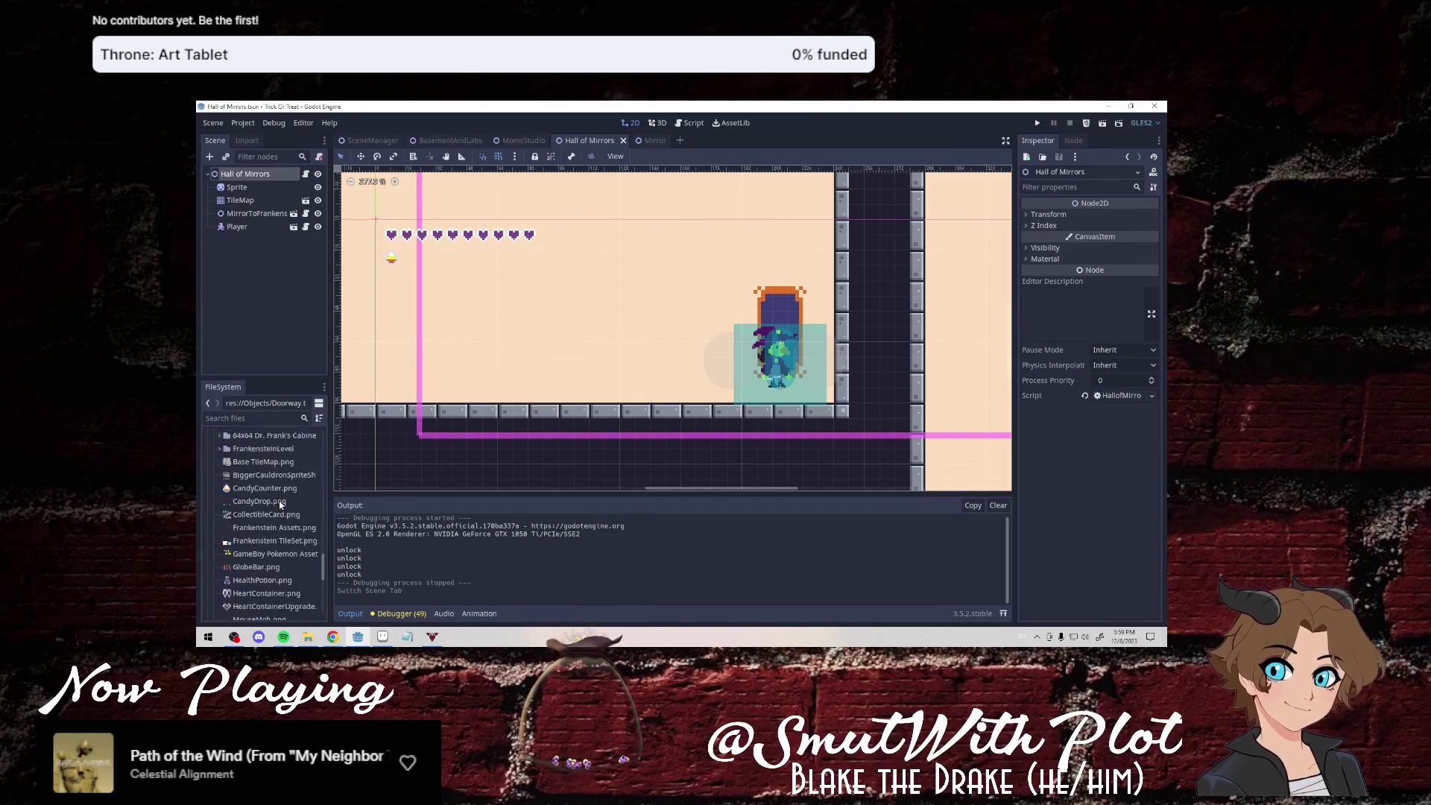
{"action": "scroll", "coordinate": [277, 498], "scroll_direction": "up", "scroll_amount": 2}
{"action": "scroll", "coordinate": [246, 484], "scroll_direction": "up", "scroll_amount": 1}
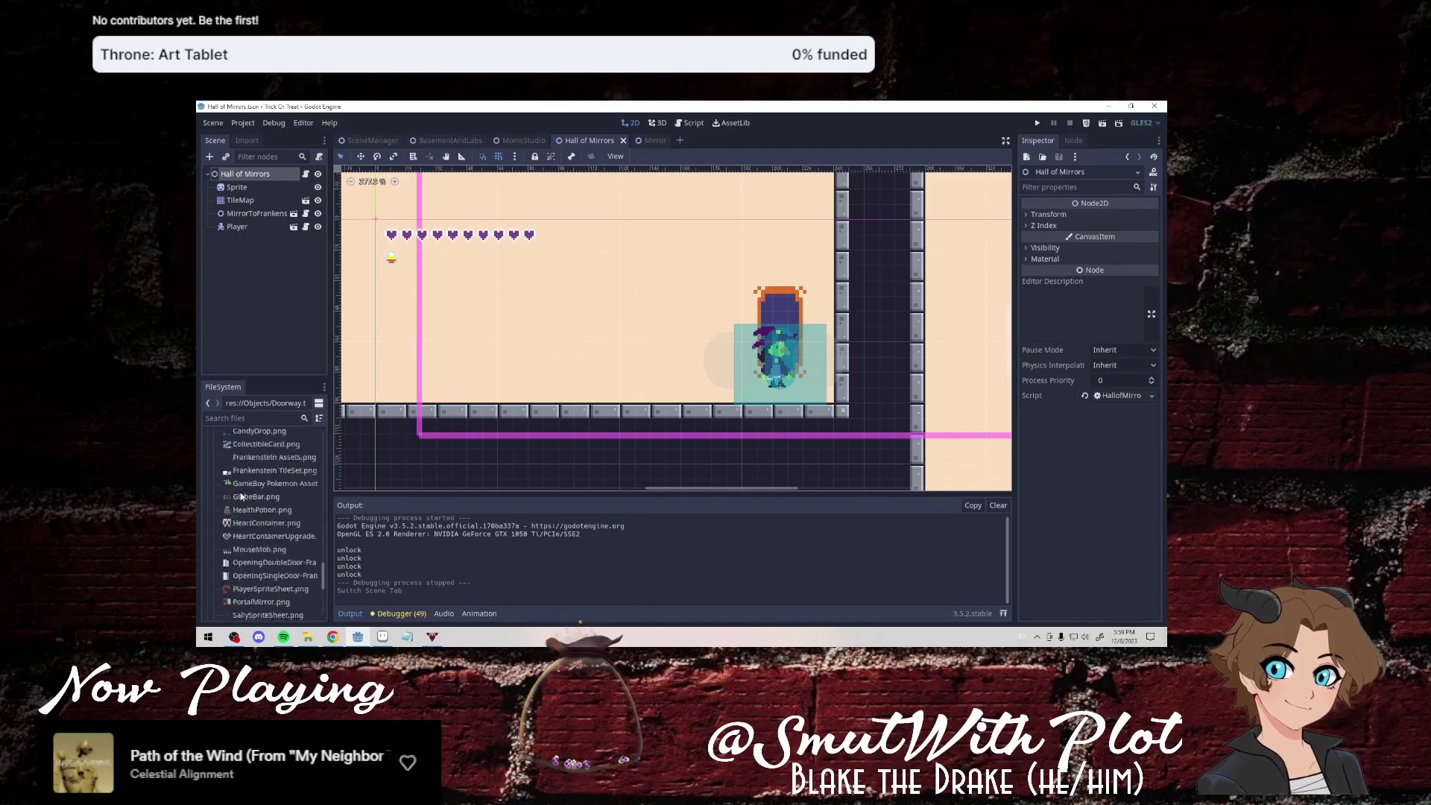
{"action": "scroll", "coordinate": [223, 492], "scroll_direction": "down", "scroll_amount": 3}
{"action": "scroll", "coordinate": [246, 521], "scroll_direction": "down", "scroll_amount": 2}
{"action": "scroll", "coordinate": [249, 537], "scroll_direction": "up", "scroll_amount": 2}
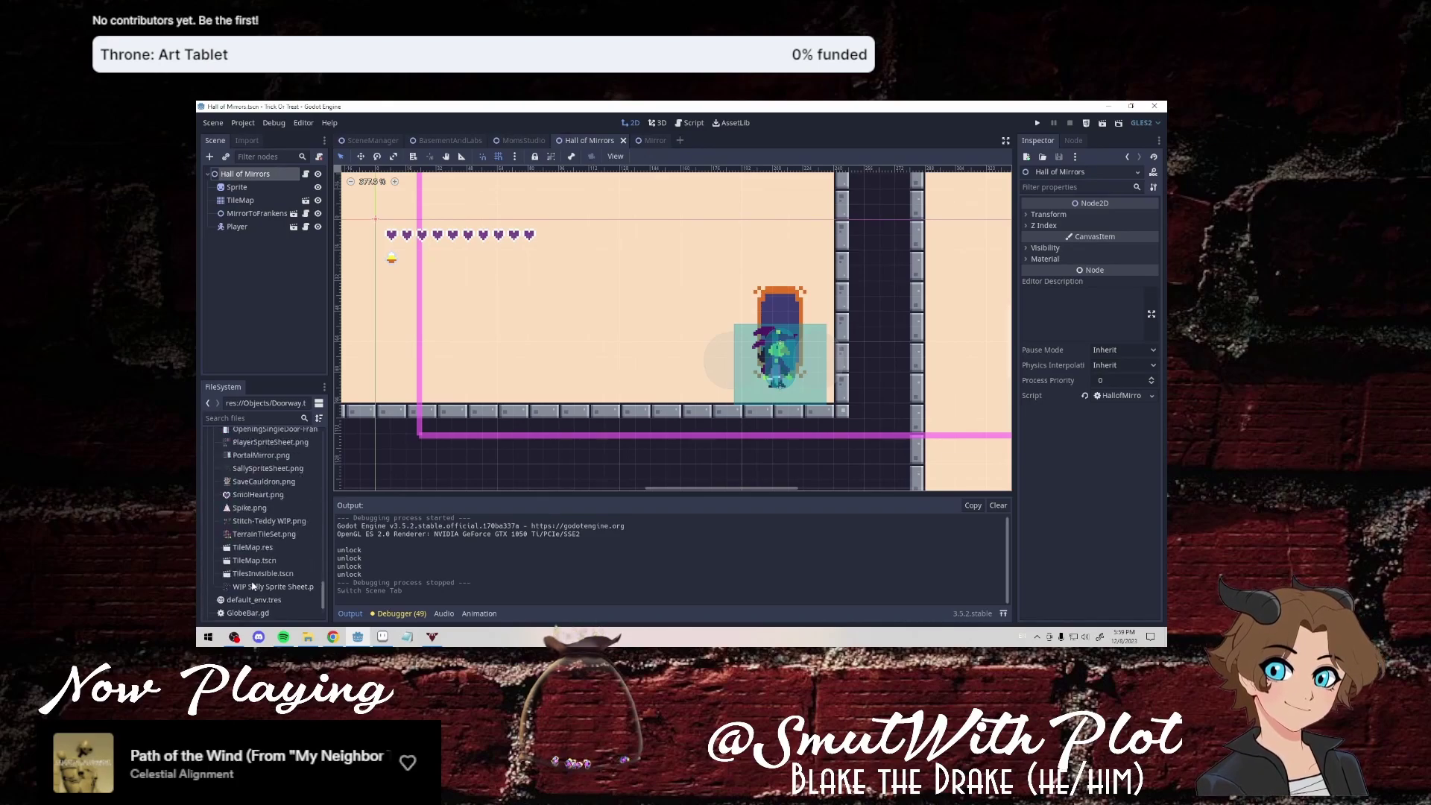
{"action": "scroll", "coordinate": [250, 552], "scroll_direction": "up", "scroll_amount": 2}
{"action": "scroll", "coordinate": [251, 567], "scroll_direction": "up", "scroll_amount": 2}
{"action": "scroll", "coordinate": [252, 587], "scroll_direction": "up", "scroll_amount": 2}
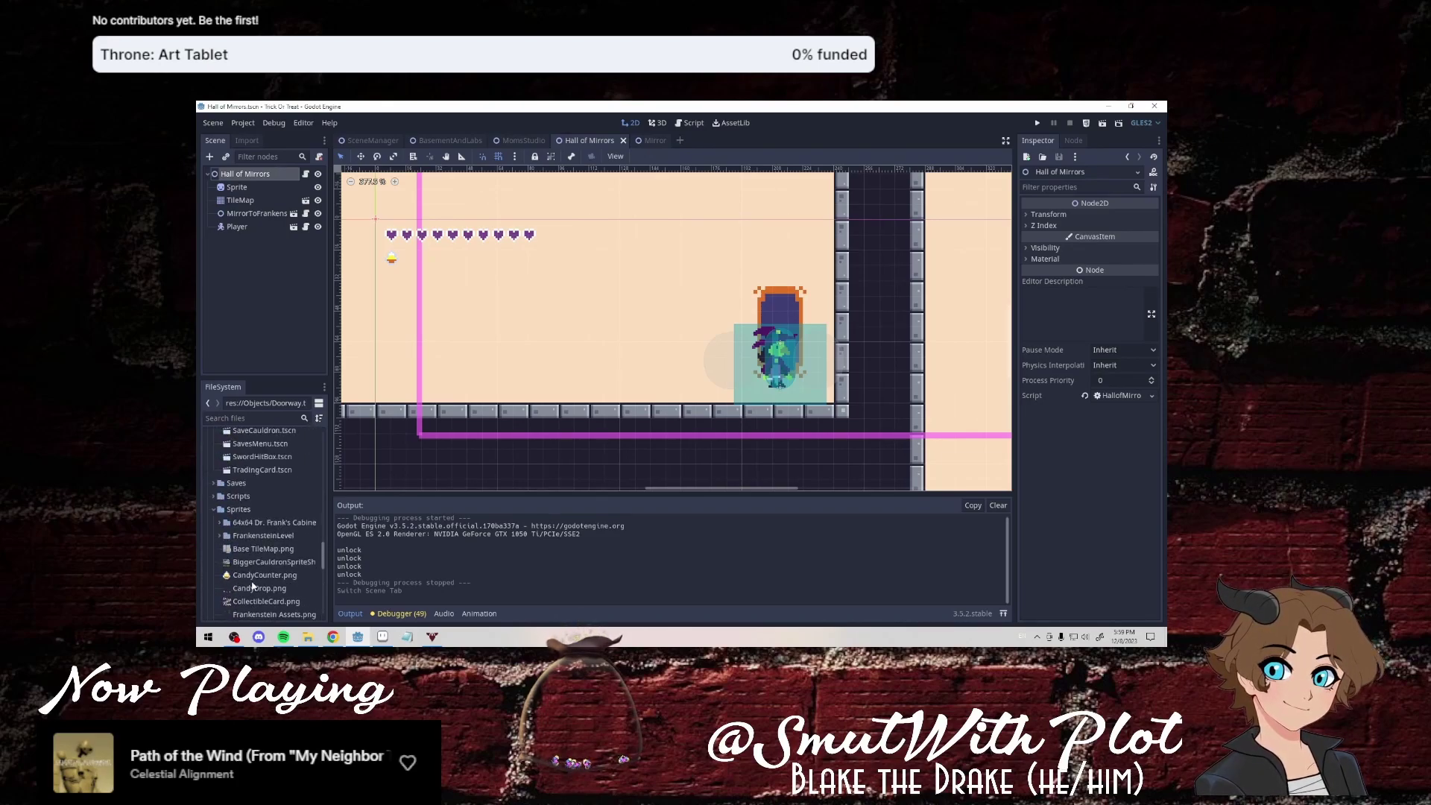
Browse the Scripts, Sprites and FrankensteinLevel folders, collapsing them again.
{"action": "left_click", "coordinate": [214, 496]}
{"action": "scroll", "coordinate": [224, 506], "scroll_direction": "down", "scroll_amount": 3}
{"action": "scroll", "coordinate": [239, 522], "scroll_direction": "down", "scroll_amount": 3}
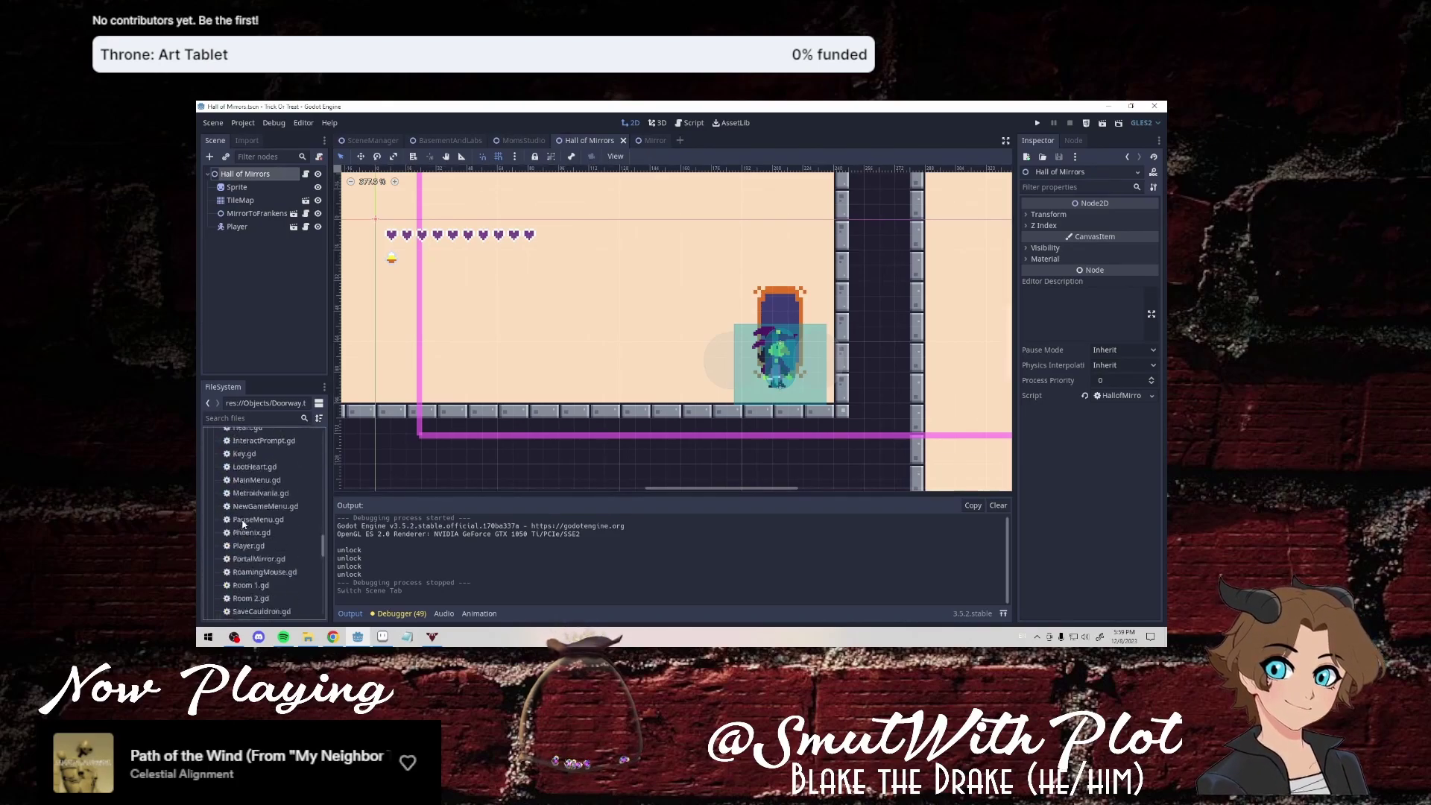
{"action": "scroll", "coordinate": [242, 524], "scroll_direction": "up", "scroll_amount": 2}
{"action": "scroll", "coordinate": [238, 520], "scroll_direction": "up", "scroll_amount": 2}
{"action": "scroll", "coordinate": [233, 518], "scroll_direction": "up", "scroll_amount": 1}
{"action": "scroll", "coordinate": [227, 514], "scroll_direction": "up", "scroll_amount": 2}
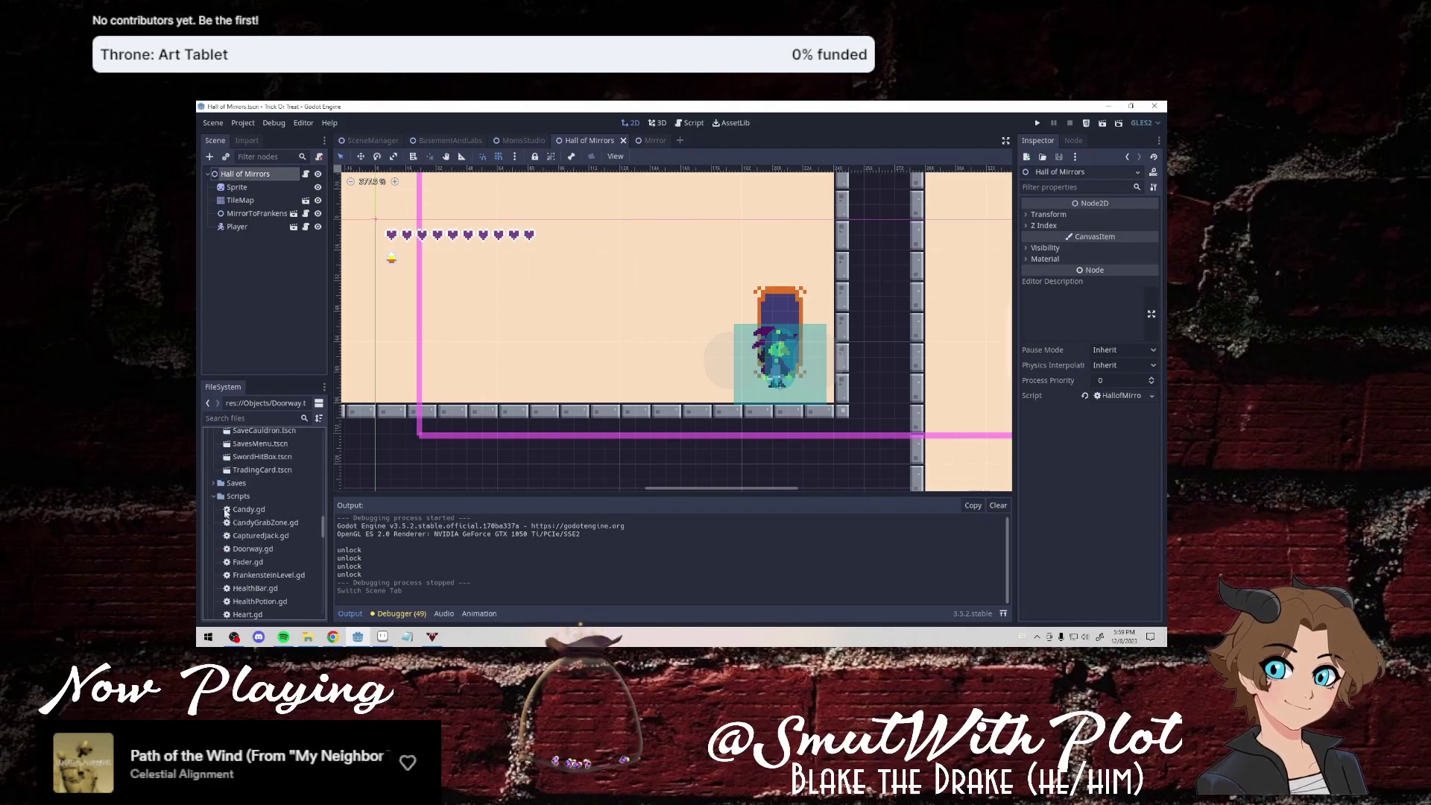
{"action": "left_click", "coordinate": [213, 496]}
{"action": "left_click", "coordinate": [216, 510]}
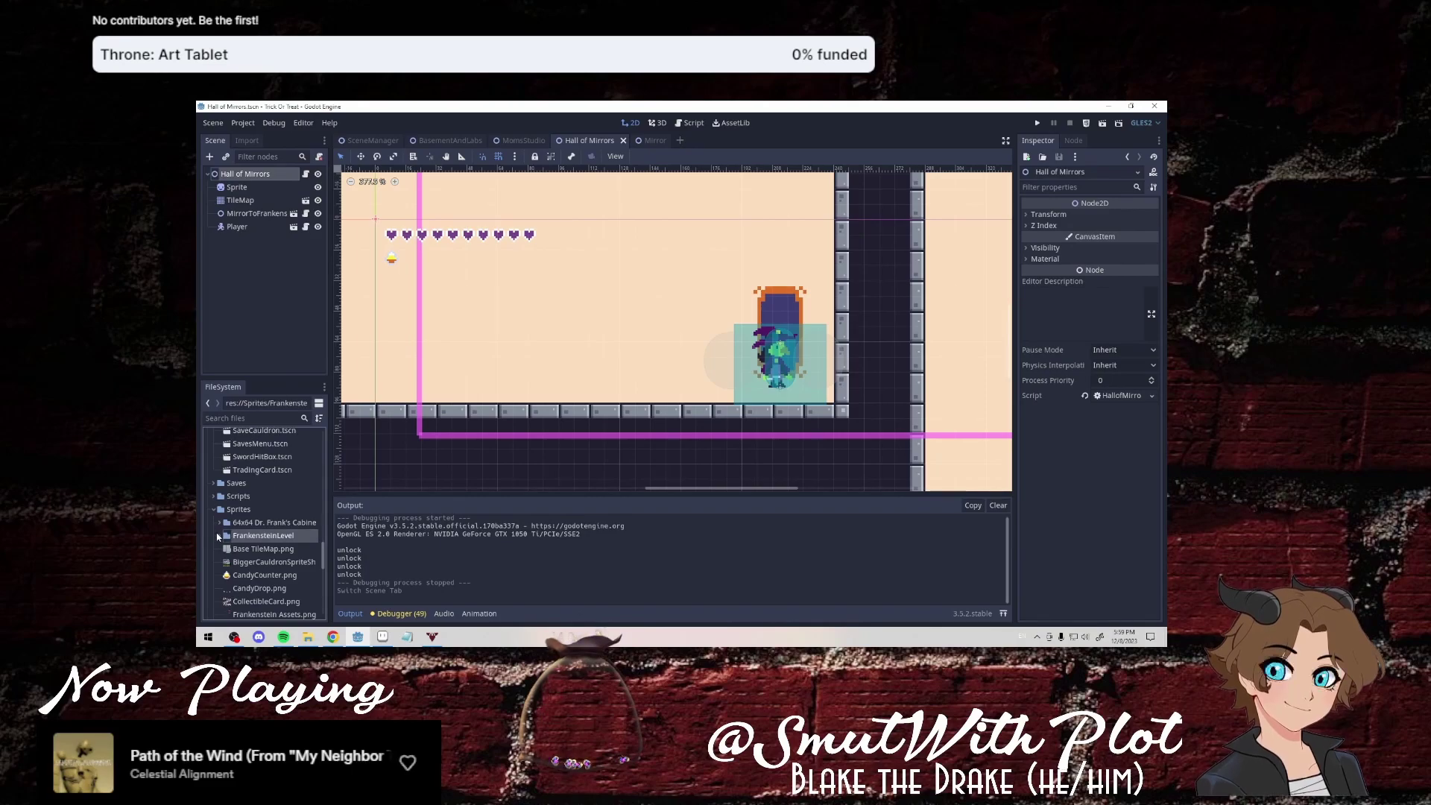
{"action": "double_click", "coordinate": [218, 537]}
{"action": "scroll", "coordinate": [218, 537], "scroll_direction": "down", "scroll_amount": 1}
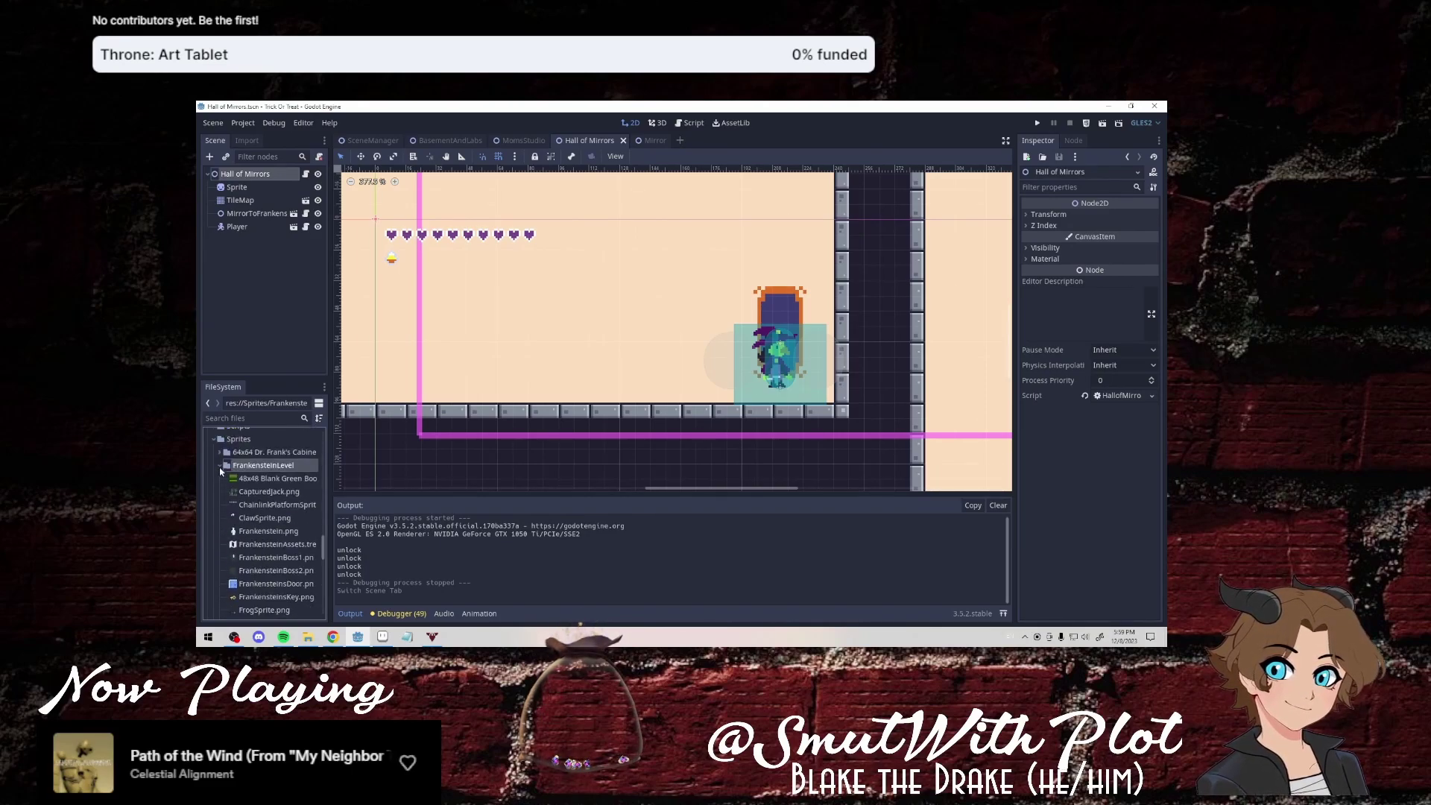
{"action": "left_click", "coordinate": [220, 465]}
Locate MirrorIcons.png in the FileSystem dock, then select and drag it in the file tree.
{"action": "scroll", "coordinate": [239, 477], "scroll_direction": "down", "scroll_amount": 3}
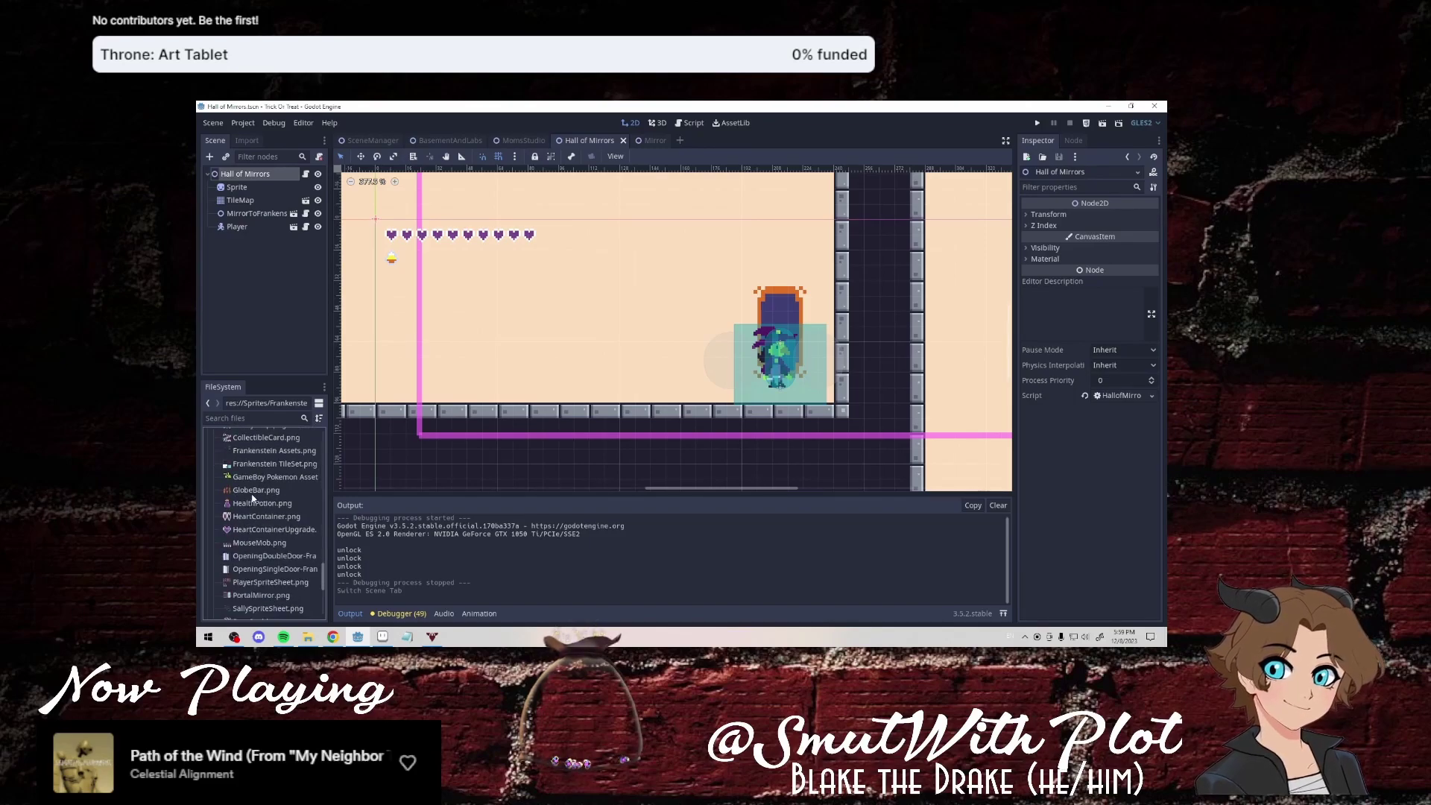
{"action": "scroll", "coordinate": [246, 492], "scroll_direction": "down", "scroll_amount": 3}
{"action": "scroll", "coordinate": [252, 504], "scroll_direction": "down", "scroll_amount": 1}
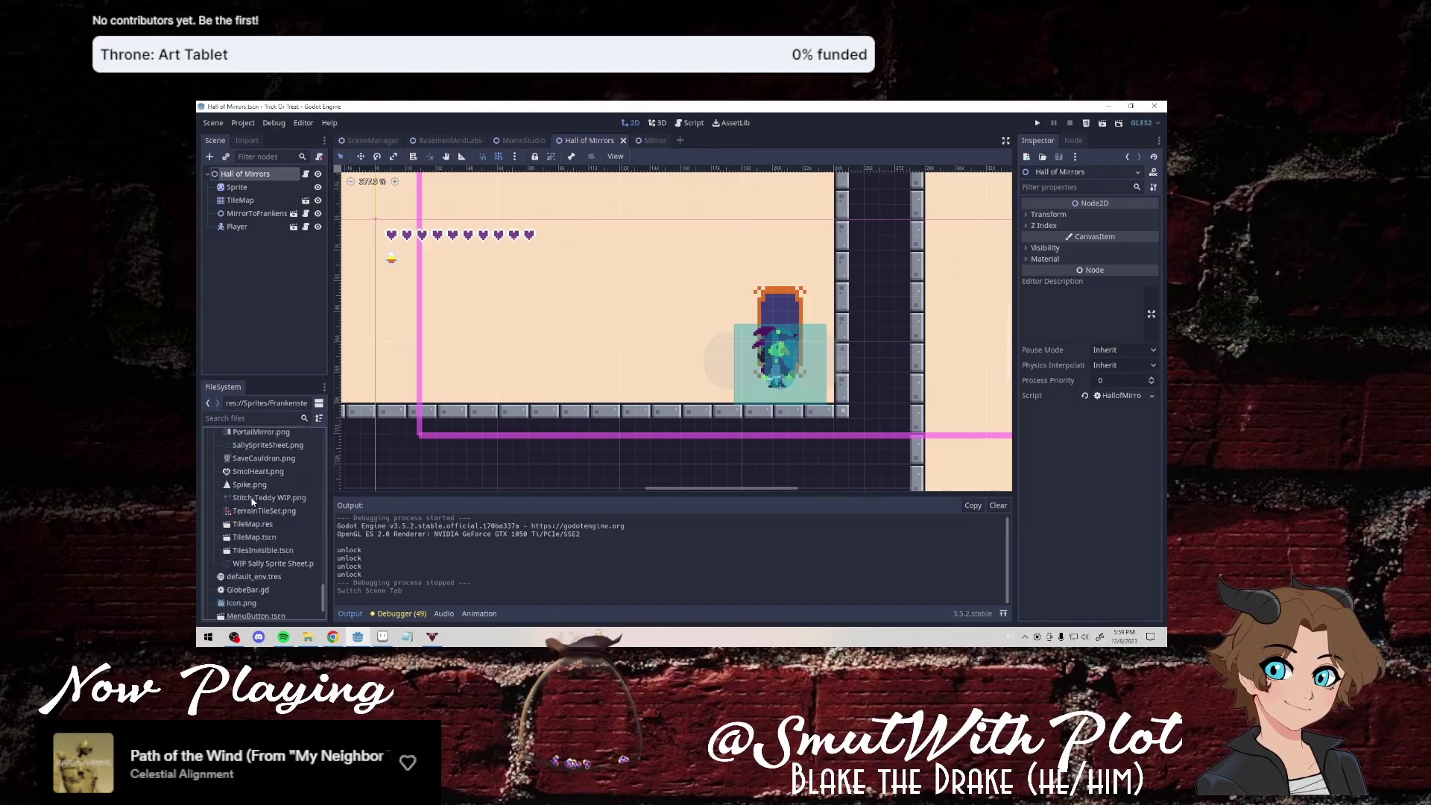
{"action": "scroll", "coordinate": [252, 503], "scroll_direction": "down", "scroll_amount": 1}
{"action": "scroll", "coordinate": [252, 503], "scroll_direction": "up", "scroll_amount": 1}
{"action": "scroll", "coordinate": [252, 503], "scroll_direction": "up", "scroll_amount": 1}
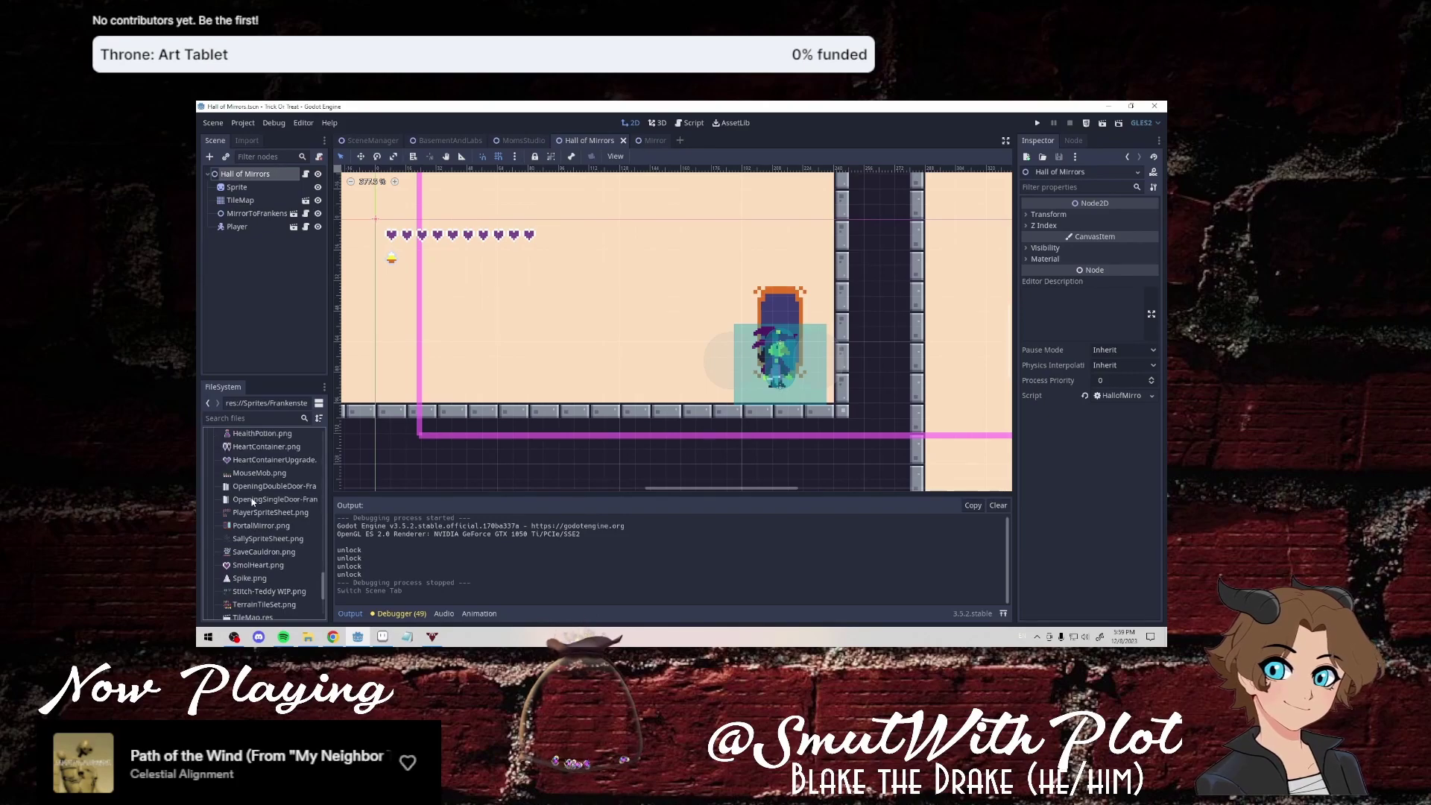
{"action": "scroll", "coordinate": [252, 503], "scroll_direction": "up", "scroll_amount": 1}
{"action": "scroll", "coordinate": [252, 503], "scroll_direction": "up", "scroll_amount": 1}
{"action": "scroll", "coordinate": [252, 503], "scroll_direction": "up", "scroll_amount": 2}
{"action": "scroll", "coordinate": [252, 504], "scroll_direction": "up", "scroll_amount": 2}
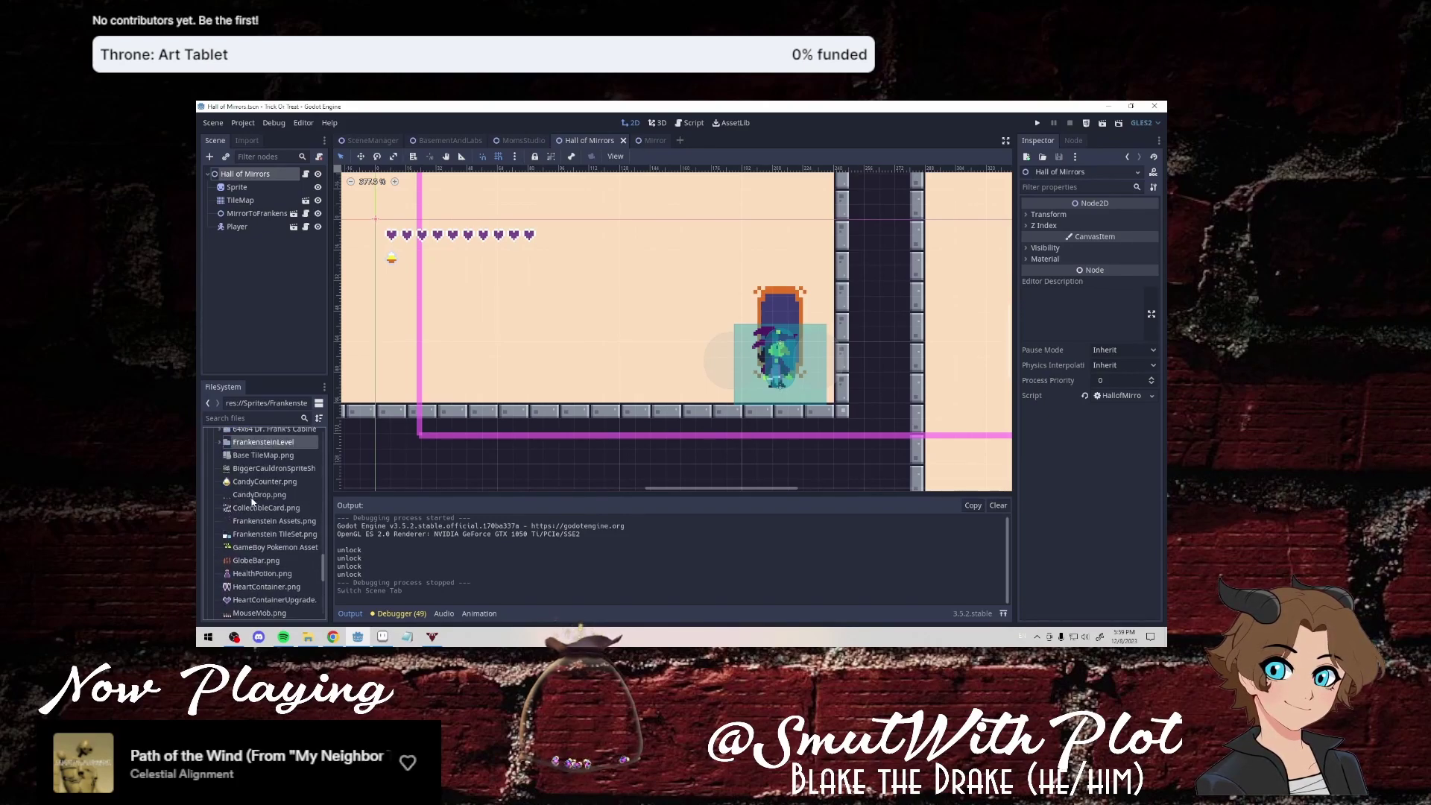
{"action": "scroll", "coordinate": [252, 503], "scroll_direction": "up", "scroll_amount": 1}
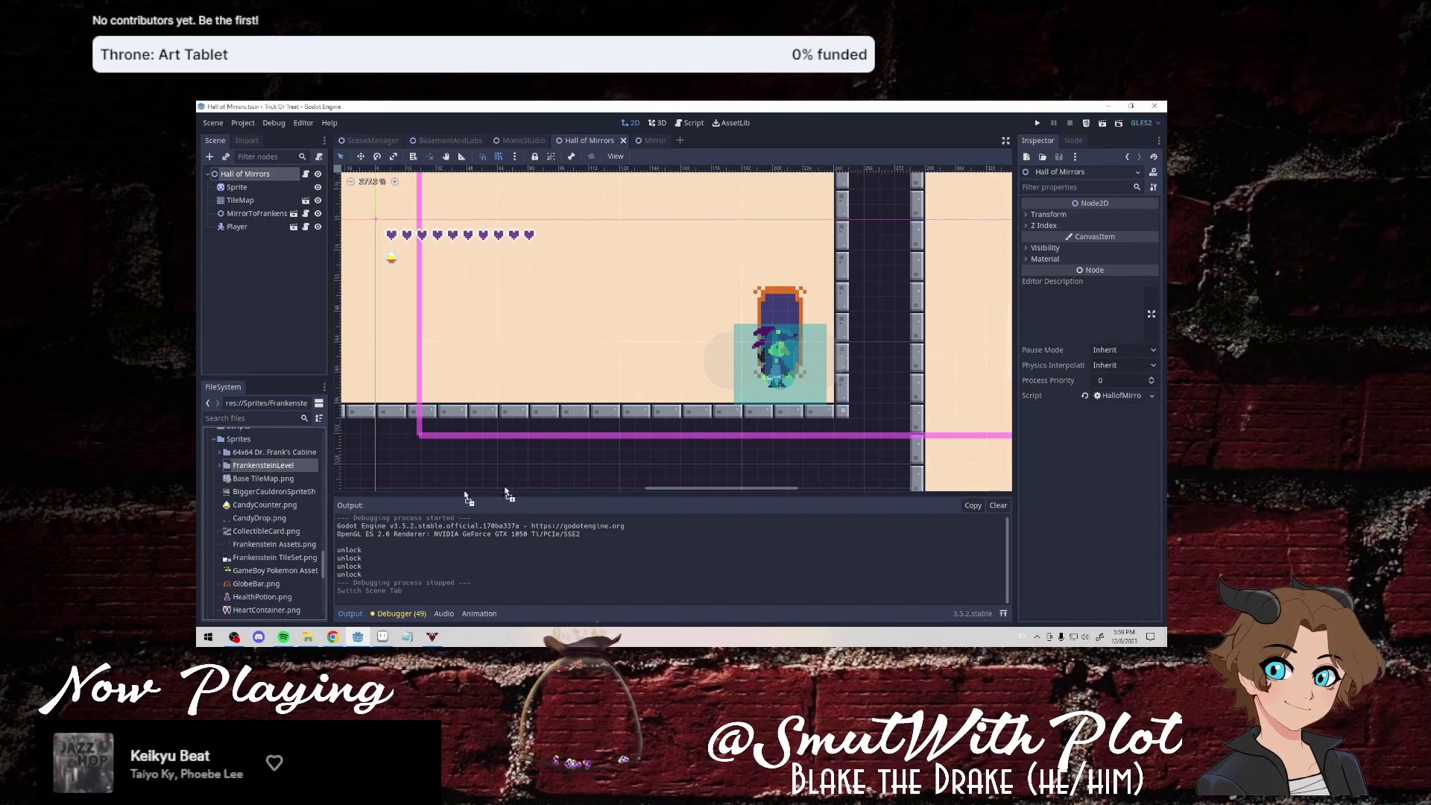
{"action": "scroll", "coordinate": [269, 553], "scroll_direction": "down", "scroll_amount": 2}
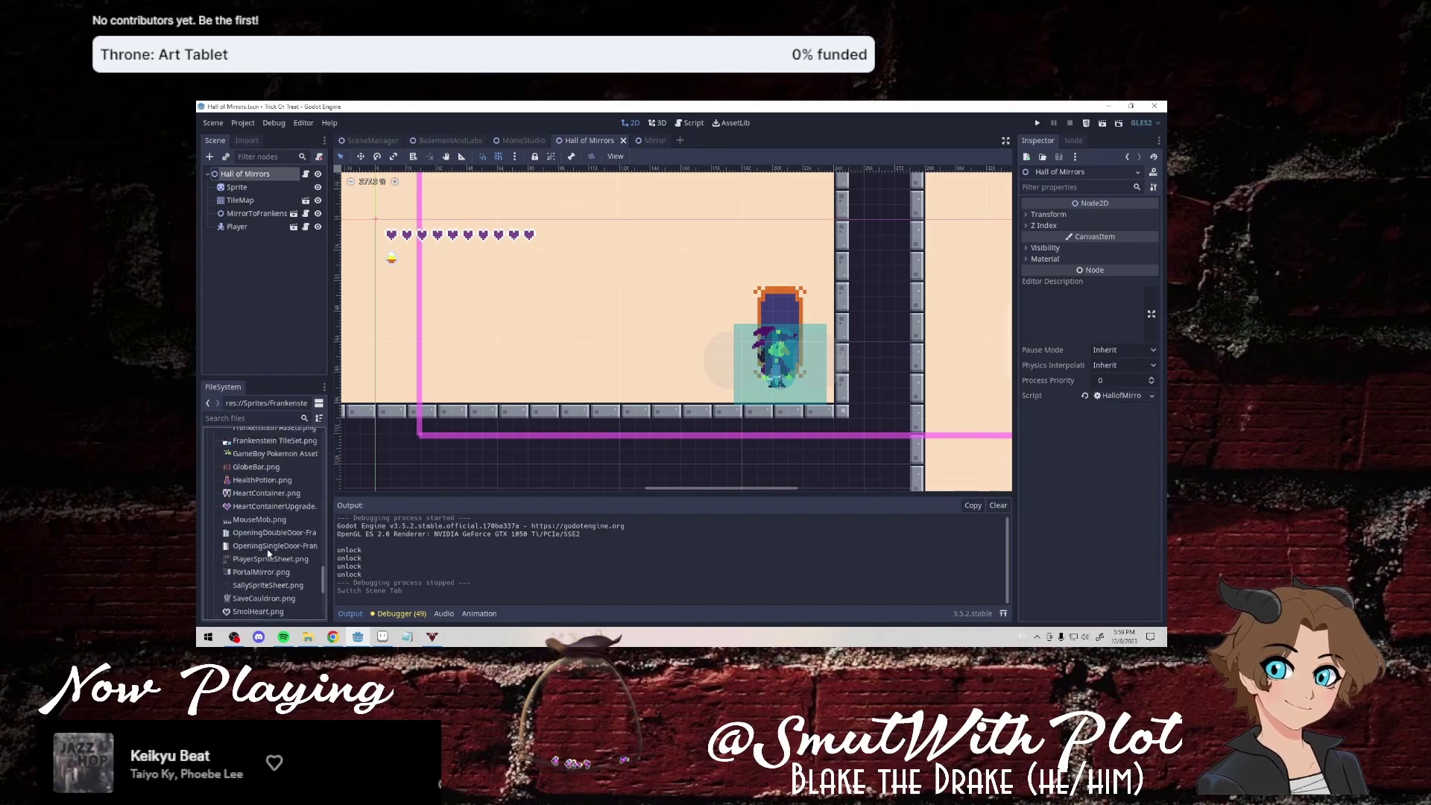
{"action": "scroll", "coordinate": [268, 553], "scroll_direction": "down", "scroll_amount": 3}
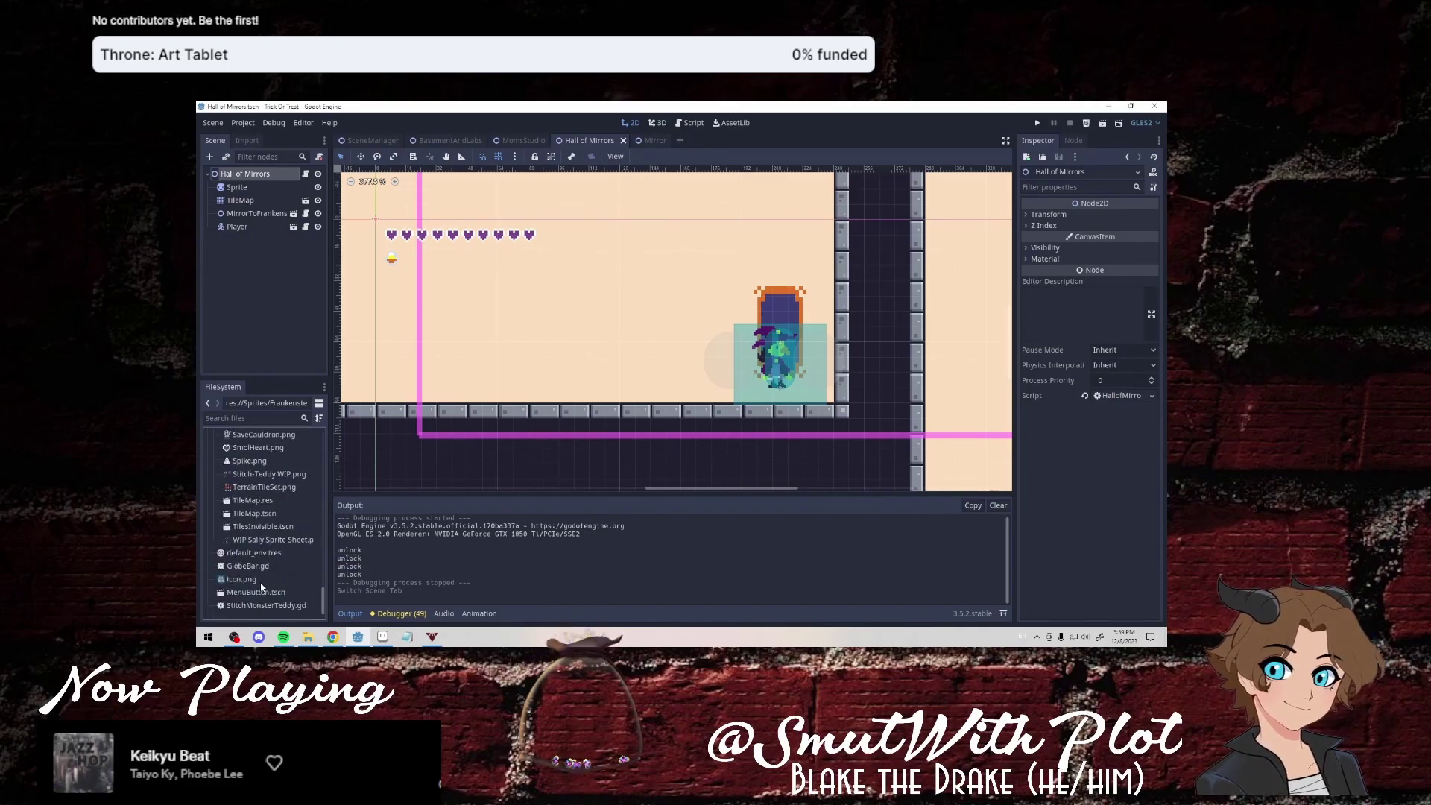
{"action": "scroll", "coordinate": [261, 586], "scroll_direction": "up", "scroll_amount": 2}
{"action": "scroll", "coordinate": [261, 586], "scroll_direction": "up", "scroll_amount": 3}
{"action": "scroll", "coordinate": [261, 586], "scroll_direction": "up", "scroll_amount": 3}
{"action": "scroll", "coordinate": [261, 586], "scroll_direction": "up", "scroll_amount": 4}
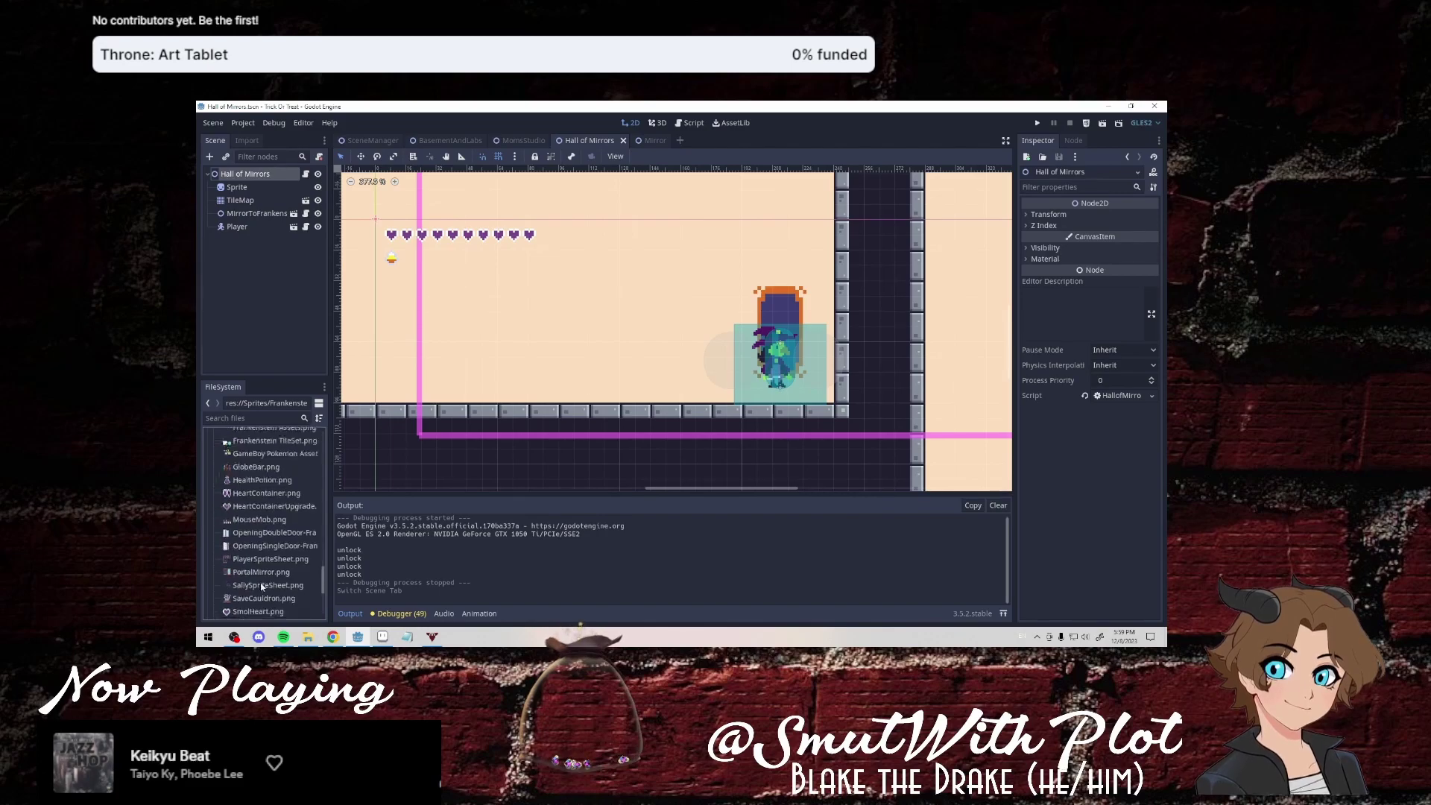
{"action": "scroll", "coordinate": [261, 586], "scroll_direction": "up", "scroll_amount": 4}
{"action": "scroll", "coordinate": [261, 586], "scroll_direction": "up", "scroll_amount": 3}
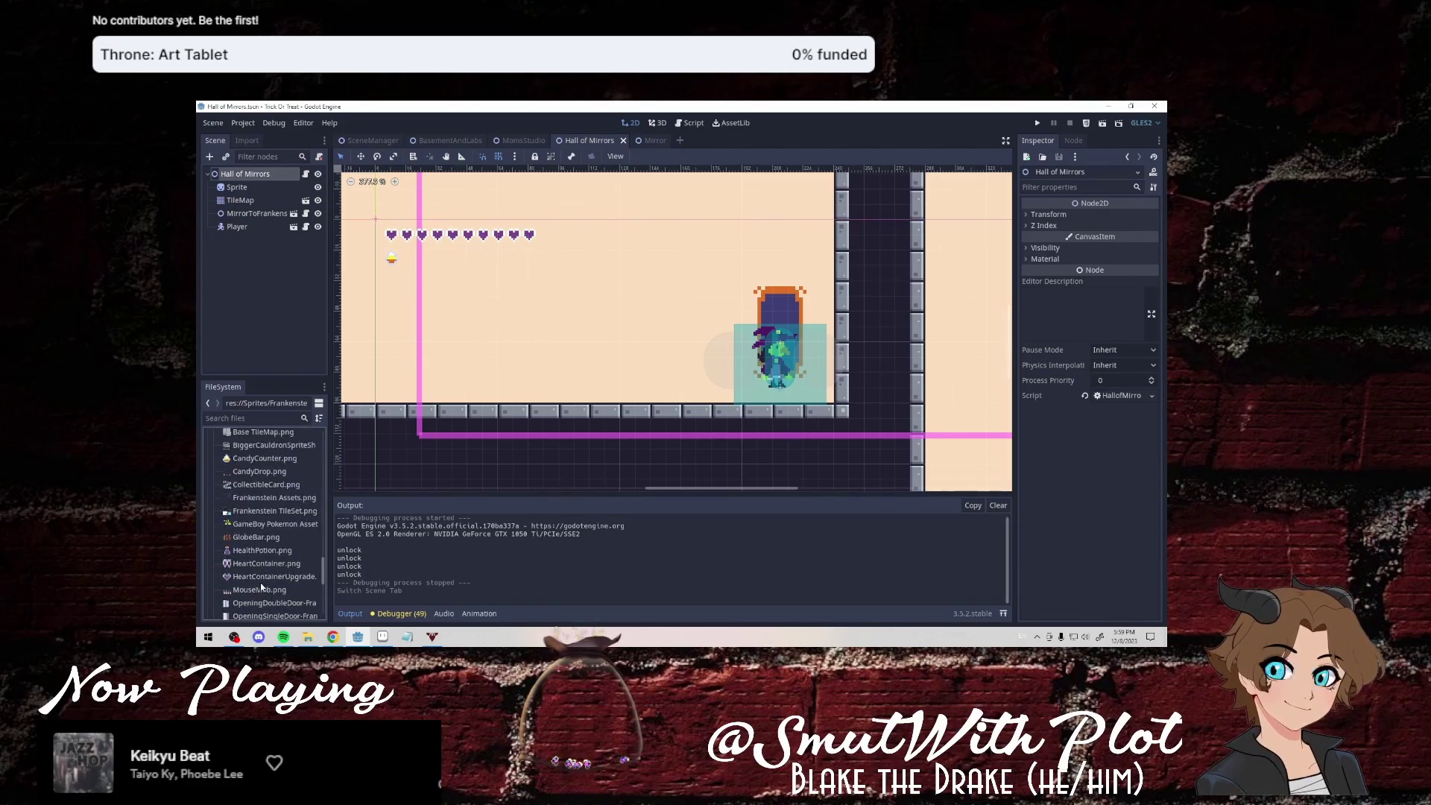
{"action": "scroll", "coordinate": [261, 586], "scroll_direction": "up", "scroll_amount": 4}
{"action": "scroll", "coordinate": [261, 586], "scroll_direction": "up", "scroll_amount": 3}
{"action": "scroll", "coordinate": [261, 586], "scroll_direction": "up", "scroll_amount": 2}
{"action": "scroll", "coordinate": [261, 586], "scroll_direction": "up", "scroll_amount": 2}
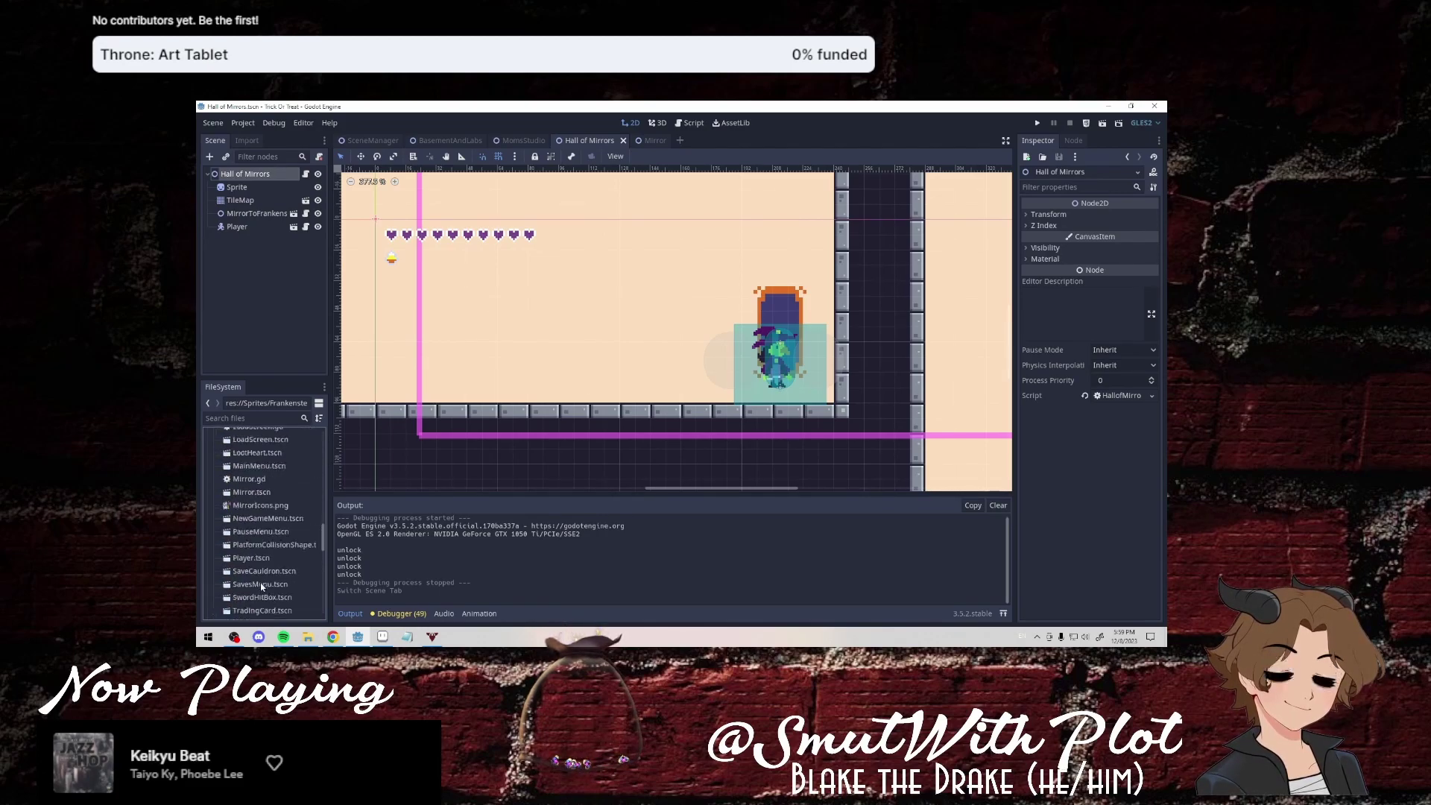
{"action": "left_click", "coordinate": [267, 507]}
{"action": "left_click_drag", "start_coordinate": [267, 509], "coordinate": [256, 545]}
Collapse the Objects, Frankenstein level and Levels folders.
{"action": "scroll", "coordinate": [271, 551], "scroll_direction": "up", "scroll_amount": 10}
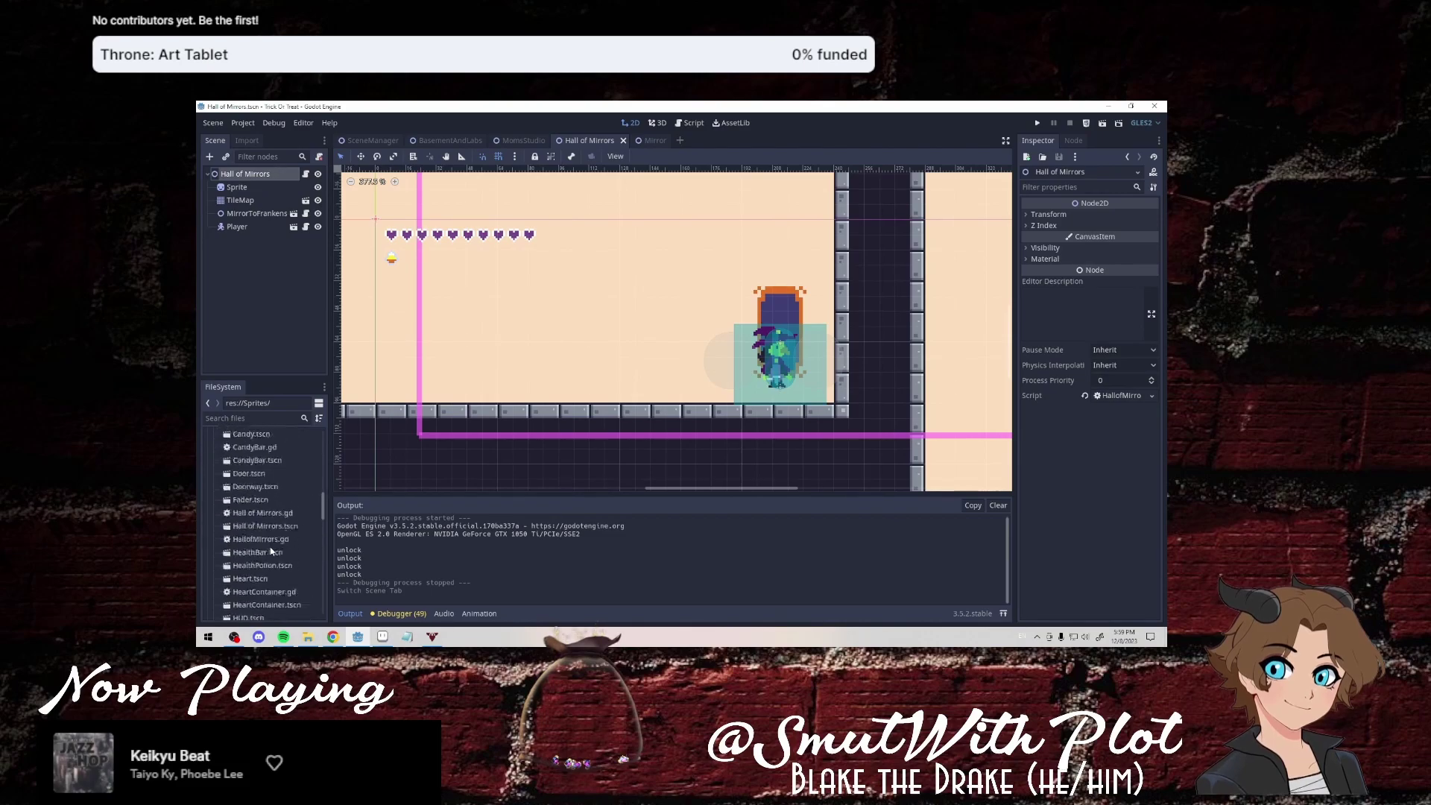
{"action": "left_click", "coordinate": [220, 585]}
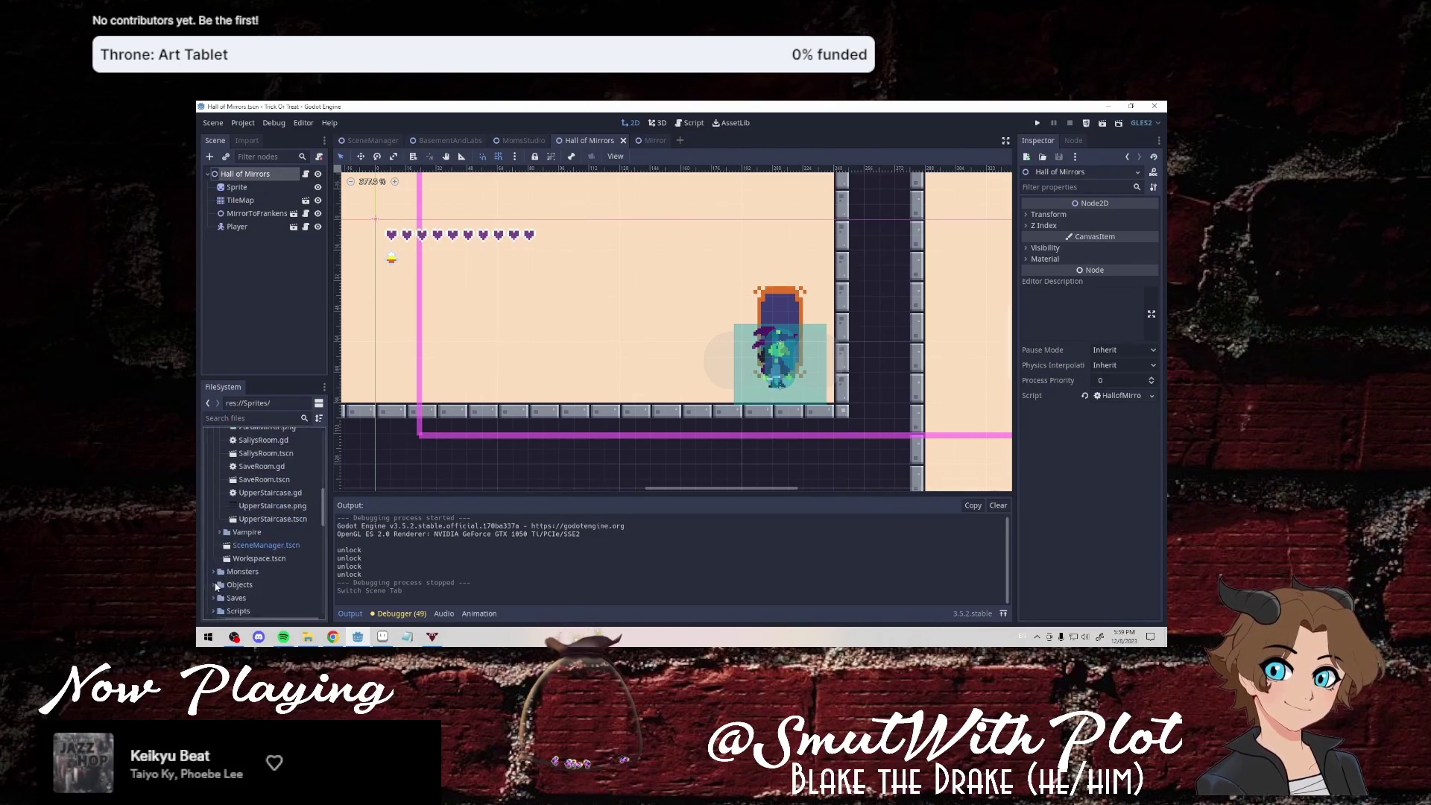
{"action": "scroll", "coordinate": [224, 533], "scroll_direction": "up", "scroll_amount": 5}
{"action": "scroll", "coordinate": [225, 534], "scroll_direction": "up", "scroll_amount": 5}
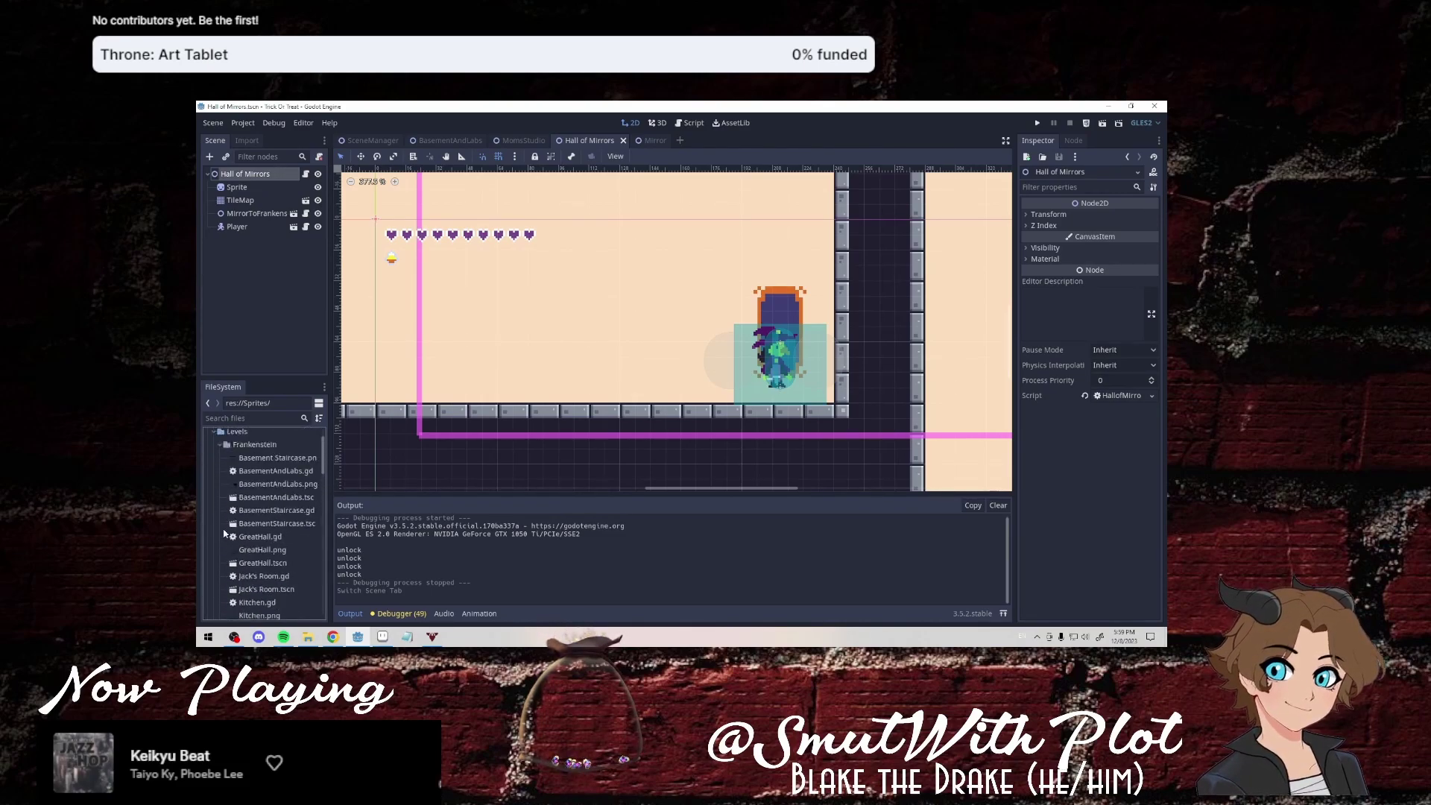
{"action": "left_click", "coordinate": [220, 444]}
{"action": "left_click", "coordinate": [214, 432]}
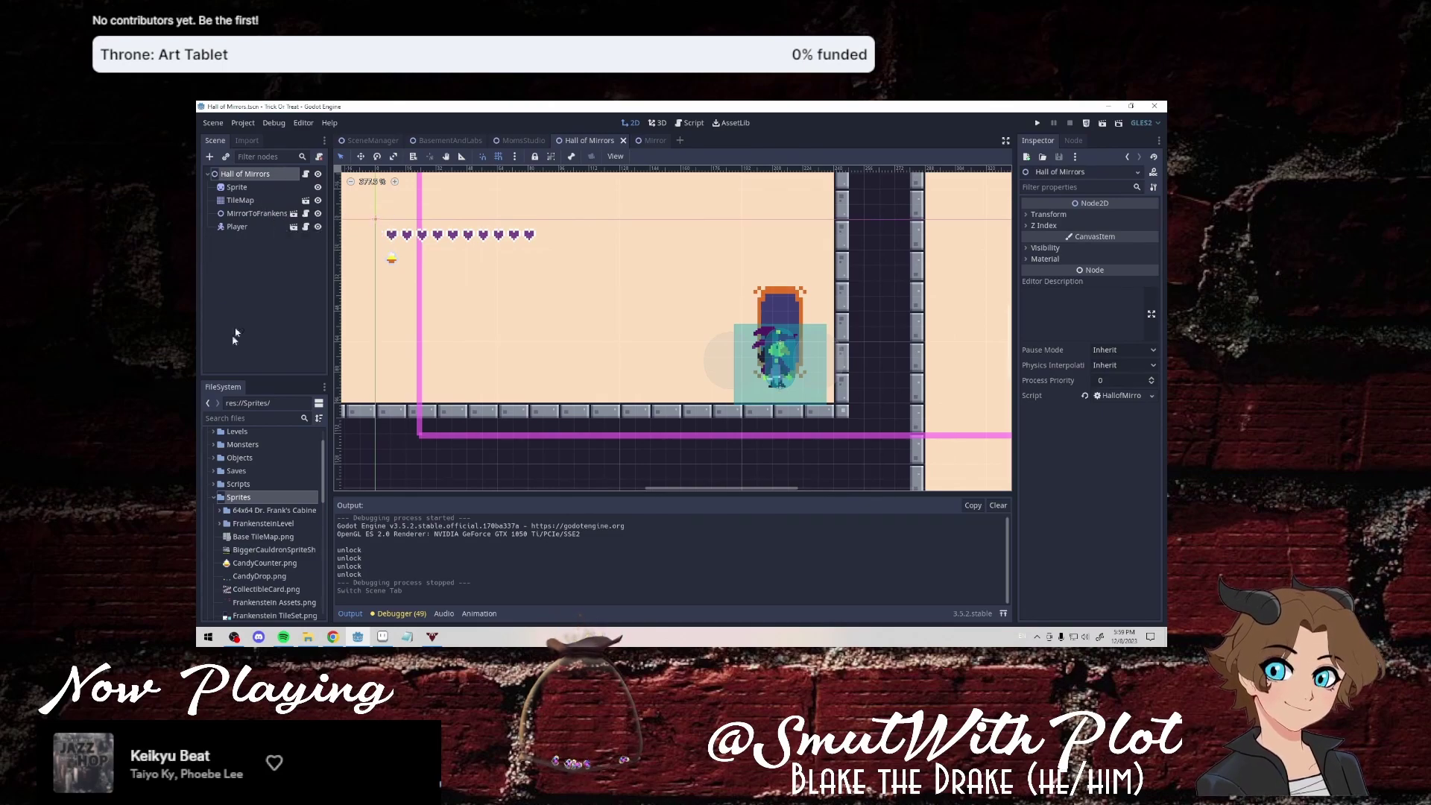
Add a Sprite child under MirrorToFrankenstein and give it the MirrorIcons.png texture.
{"action": "right_click", "coordinate": [247, 213]}
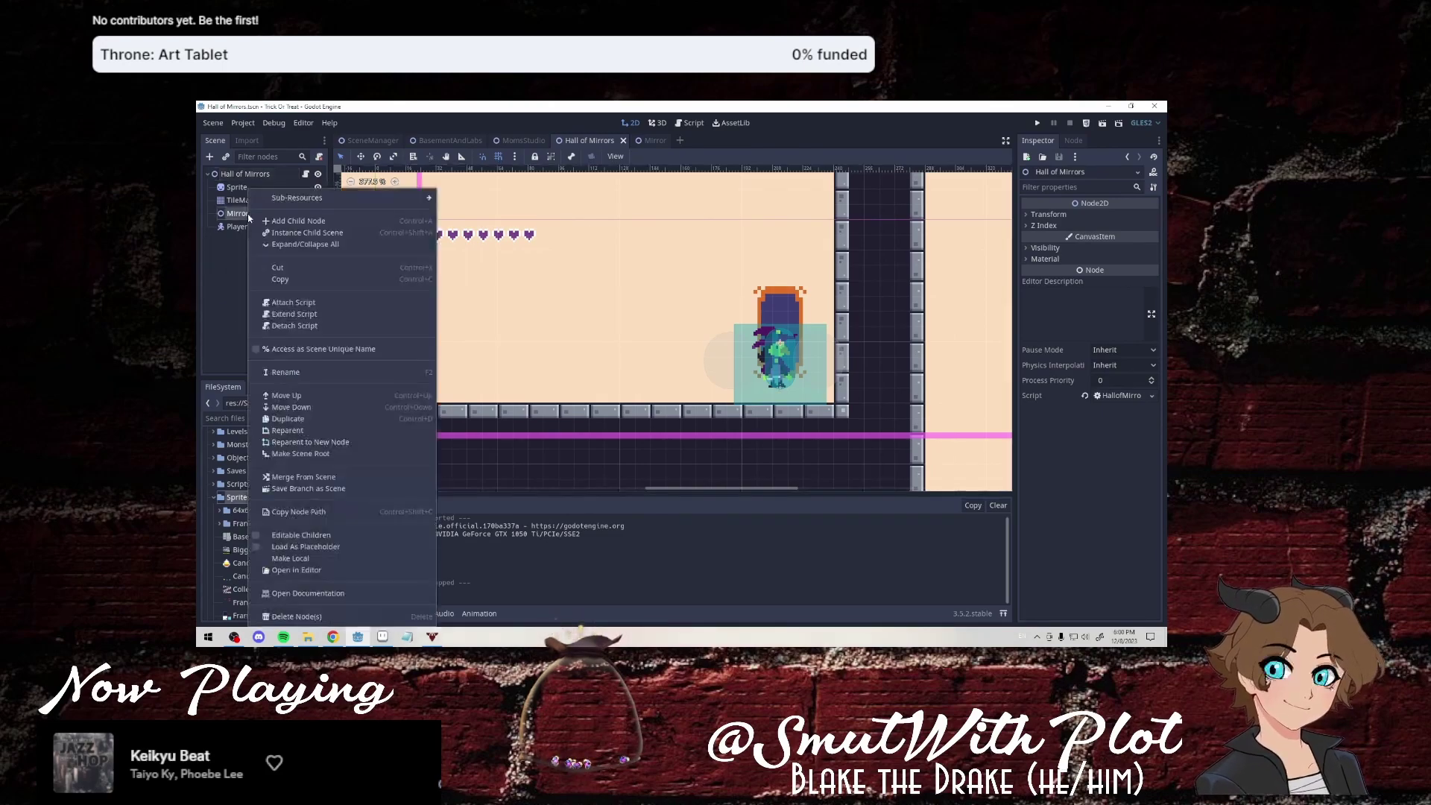
{"action": "left_click", "coordinate": [275, 225]}
{"action": "type", "text": "sprite"}
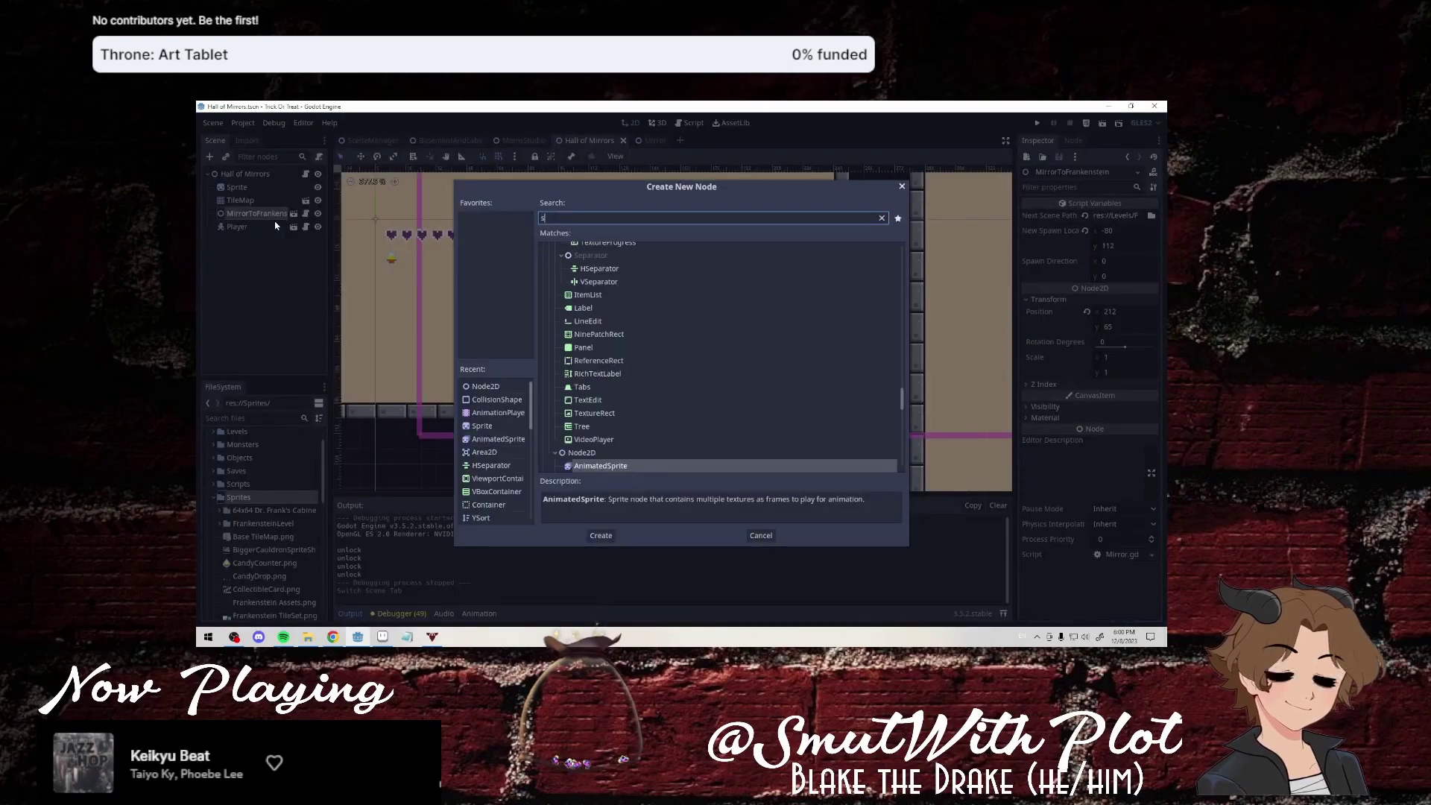
{"action": "key", "text": "Return"}
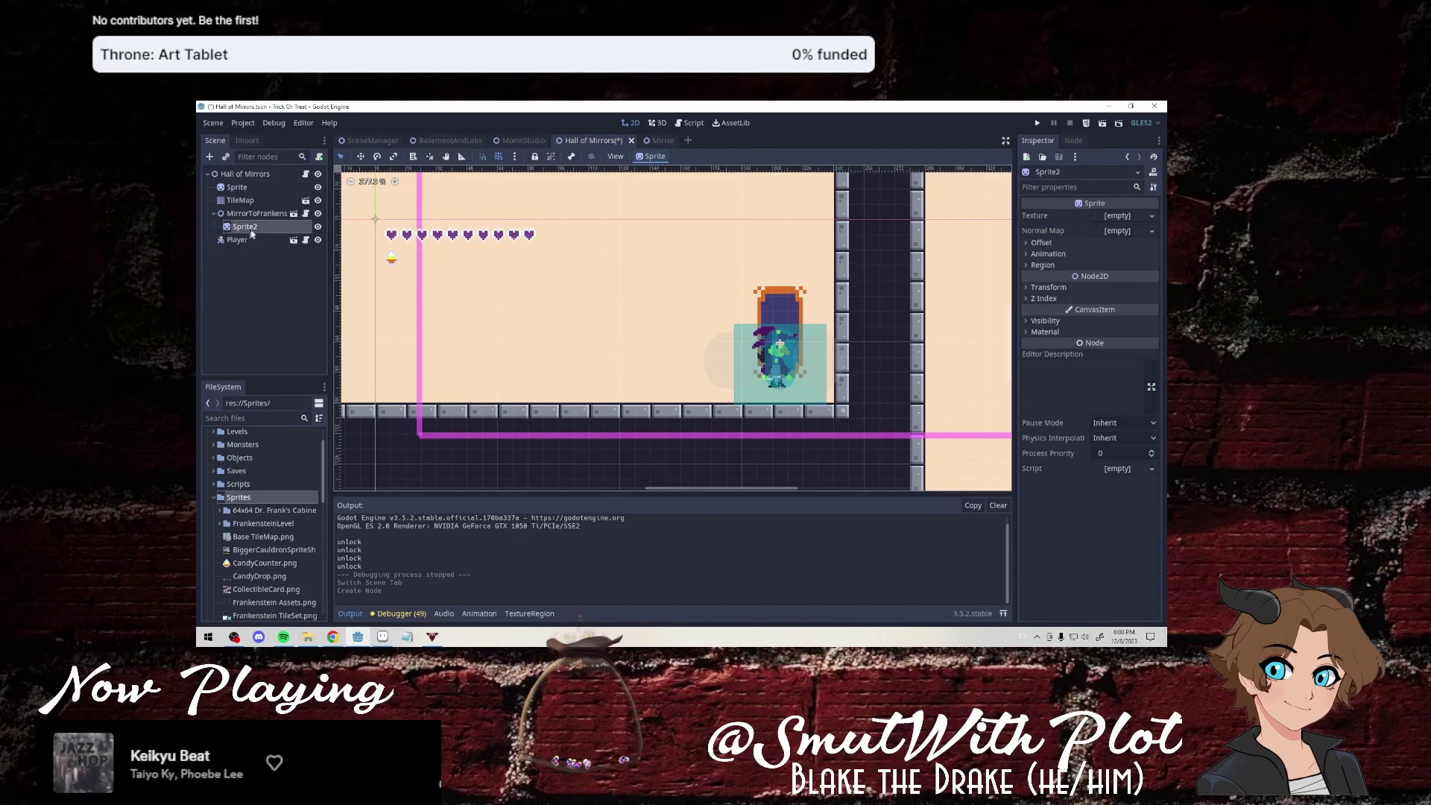
{"action": "scroll", "coordinate": [282, 522], "scroll_direction": "down", "scroll_amount": 2}
{"action": "scroll", "coordinate": [282, 522], "scroll_direction": "down", "scroll_amount": 2}
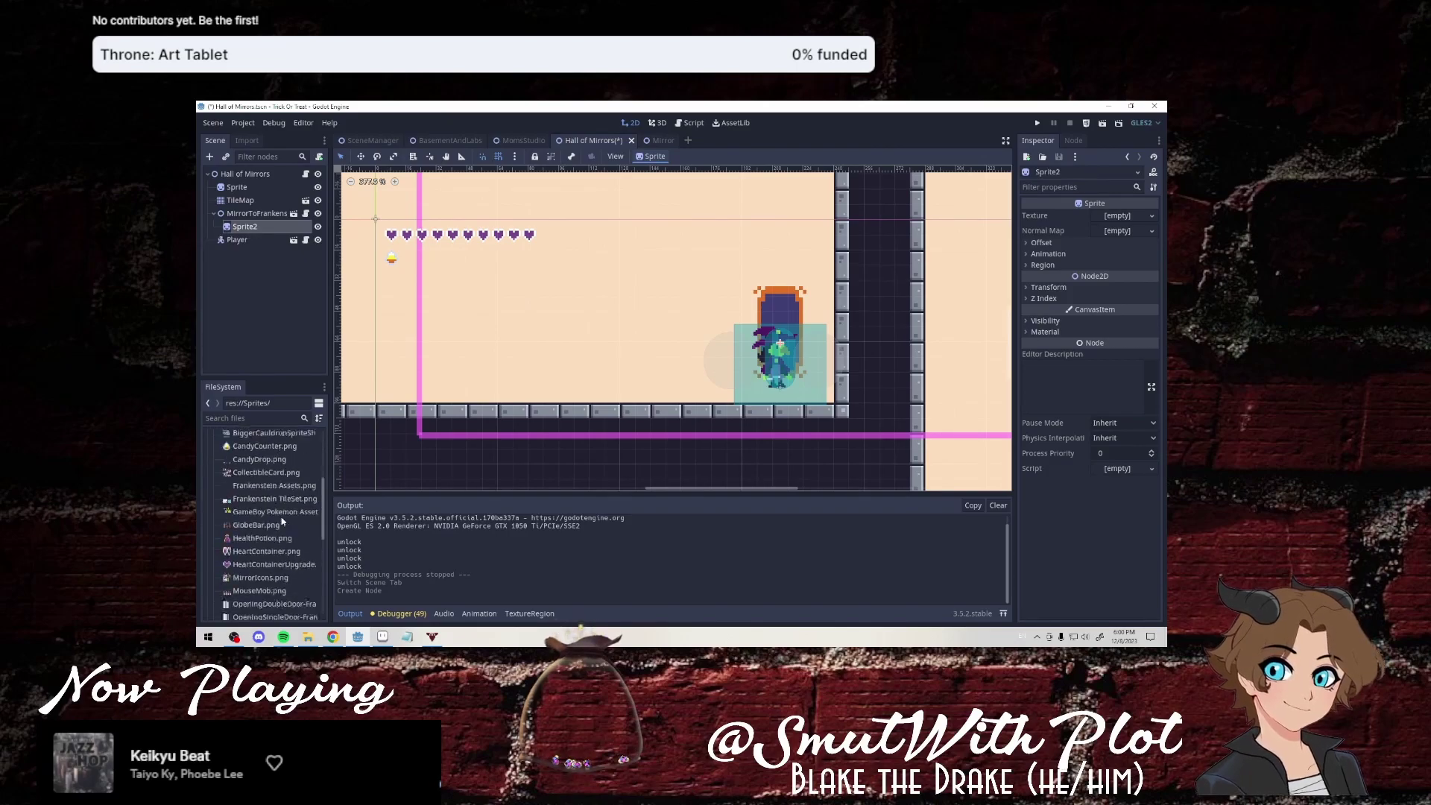
{"action": "scroll", "coordinate": [282, 522], "scroll_direction": "down", "scroll_amount": 3}
{"action": "left_click_drag", "start_coordinate": [281, 518], "coordinate": [276, 230]}
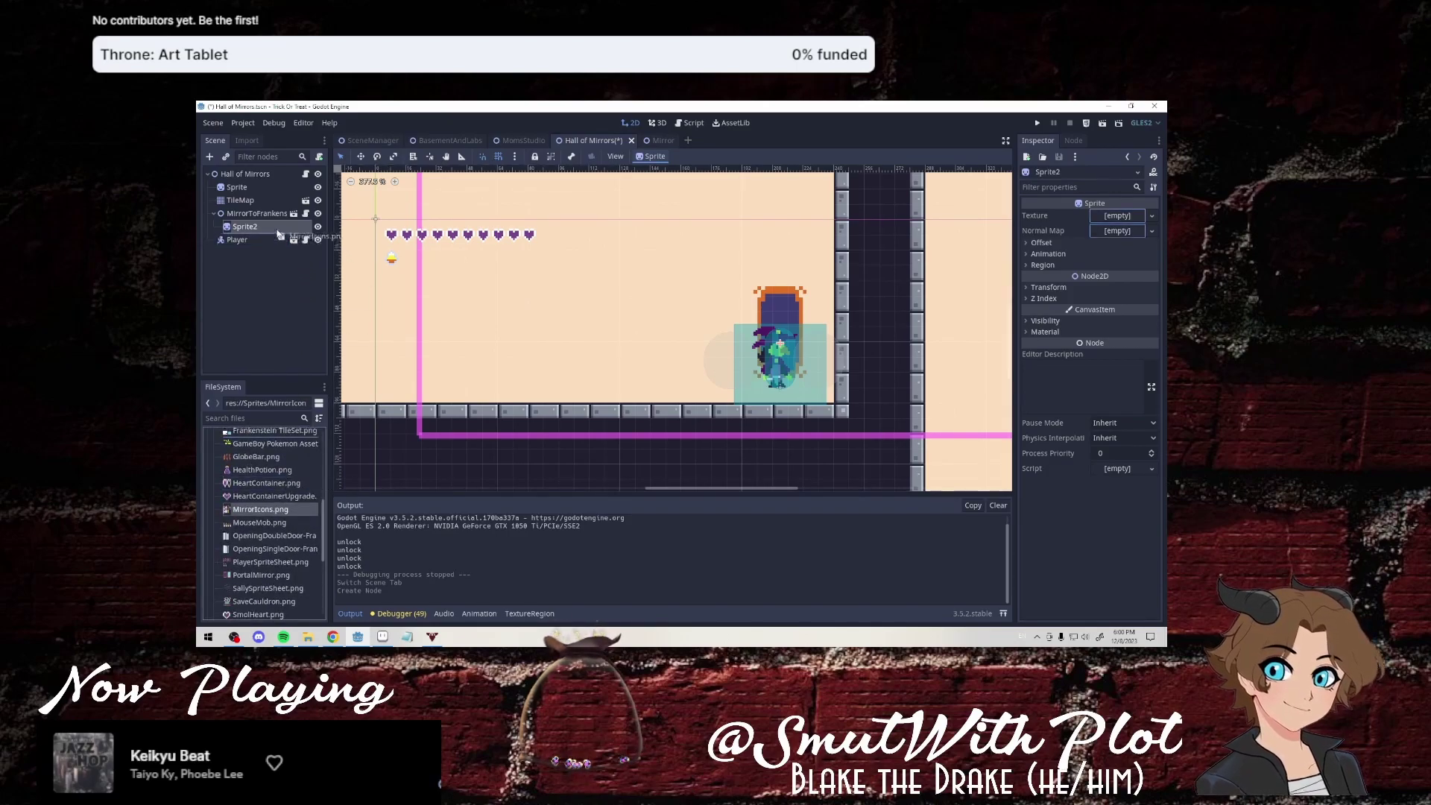
{"action": "left_click", "coordinate": [293, 235]}
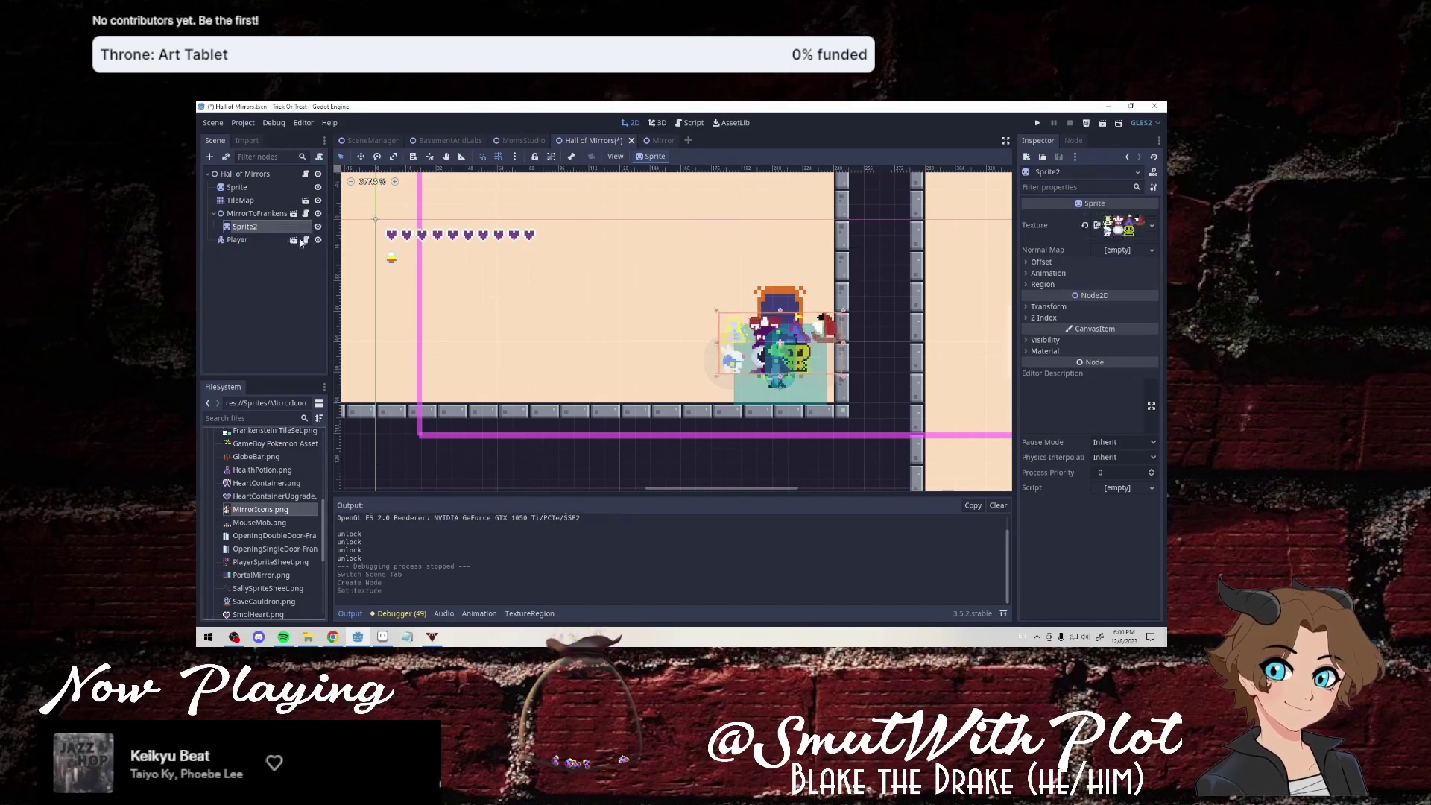
Split Sprite2's icon sheet into 4 horizontal and 2 vertical frames.
{"action": "left_click", "coordinate": [1058, 273]}
{"action": "left_click", "coordinate": [1152, 284]}
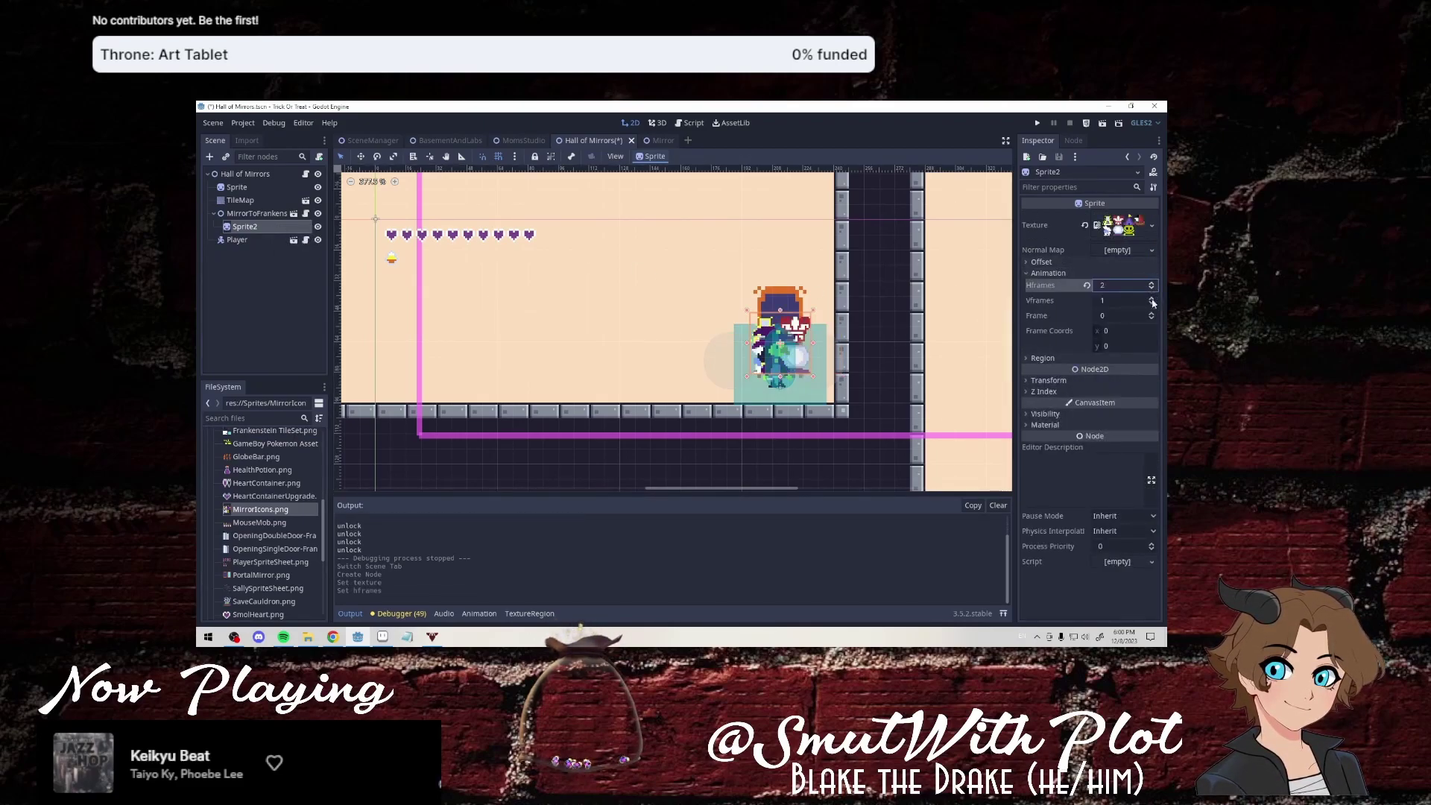
{"action": "left_click", "coordinate": [1151, 283]}
{"action": "left_click", "coordinate": [1152, 284]}
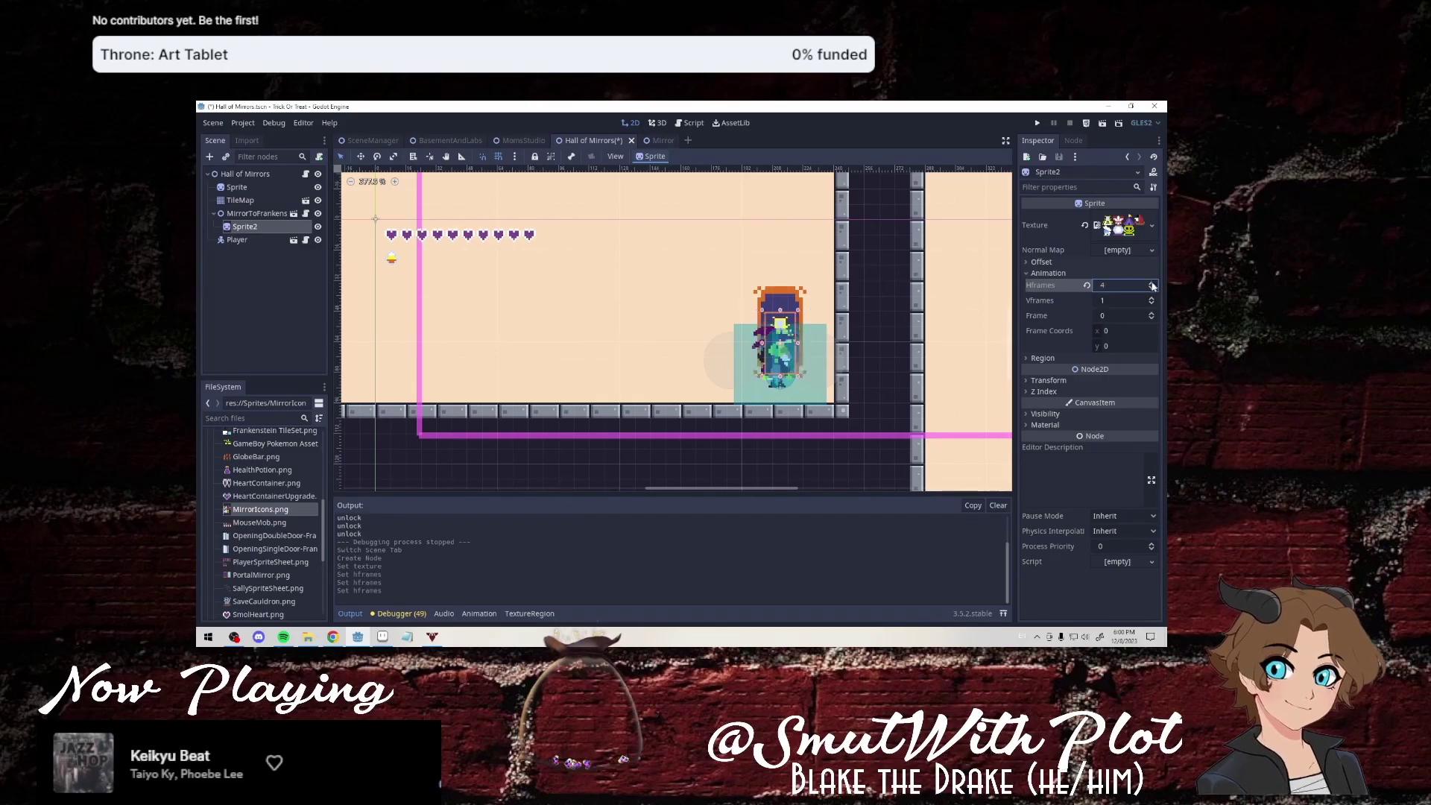
{"action": "left_click", "coordinate": [1152, 298]}
Undo the accidental moves of the Player node.
{"action": "left_click_drag", "start_coordinate": [782, 351], "coordinate": [779, 341]}
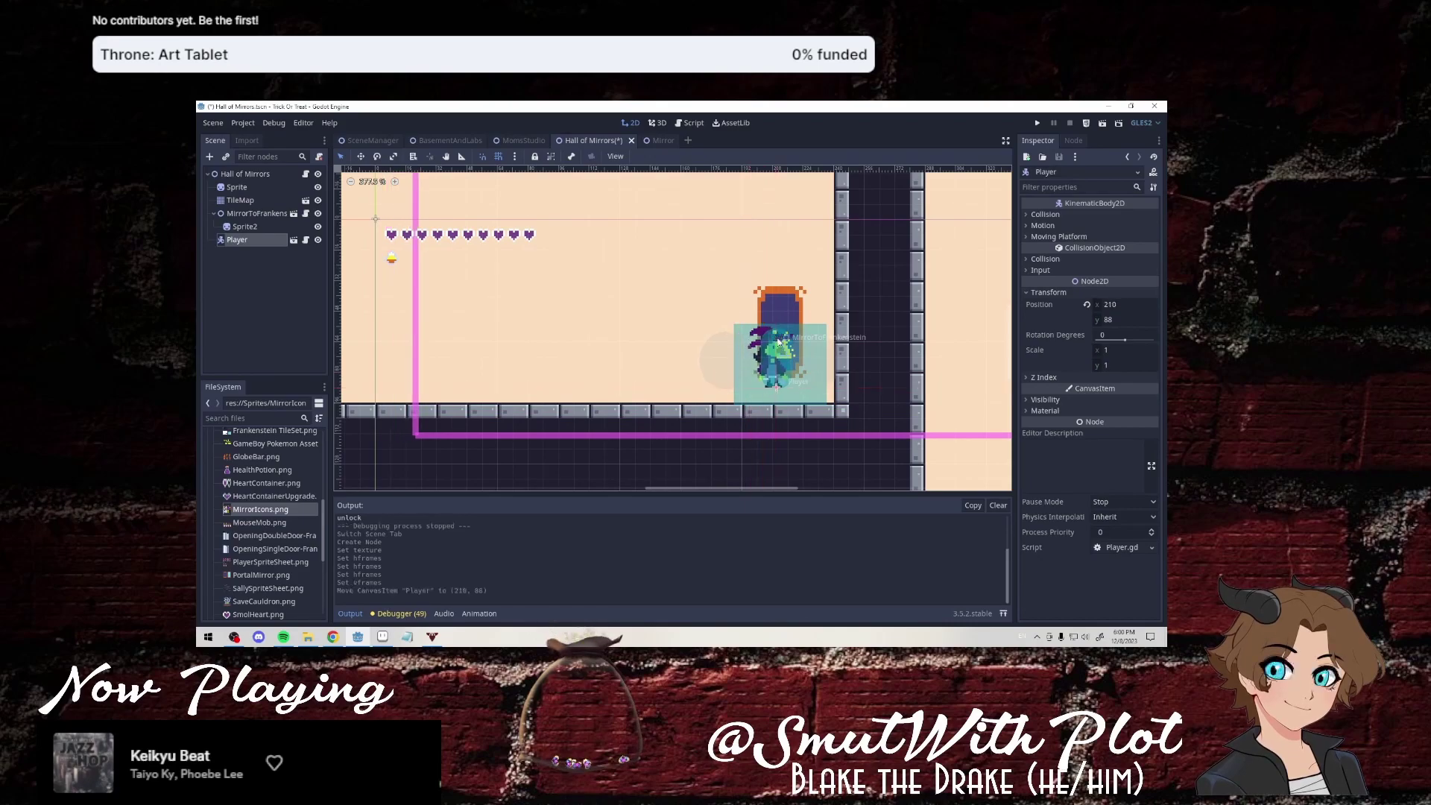
{"action": "key", "text": "ctrl+z"}
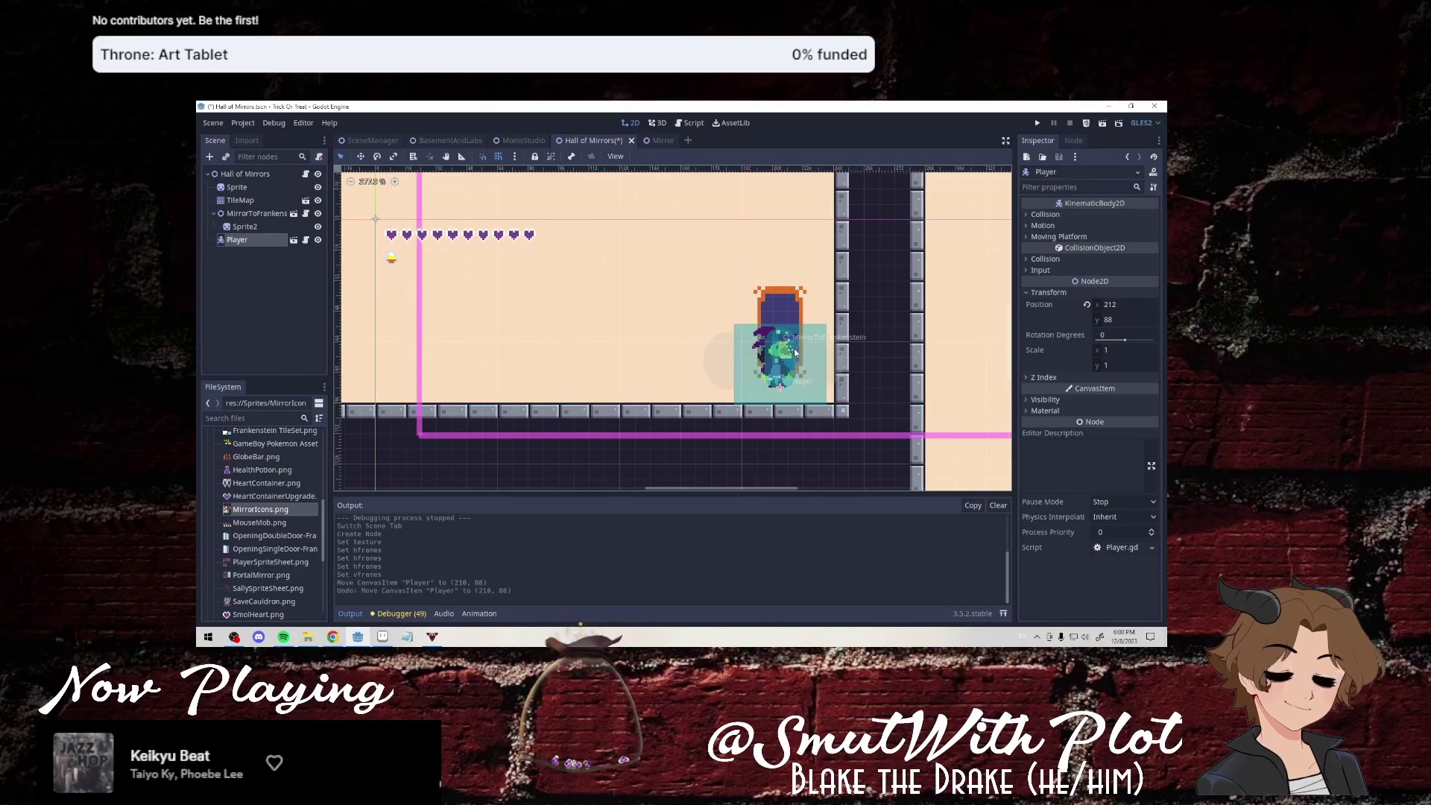
{"action": "left_click", "coordinate": [245, 227]}
{"action": "left_click", "coordinate": [789, 350]}
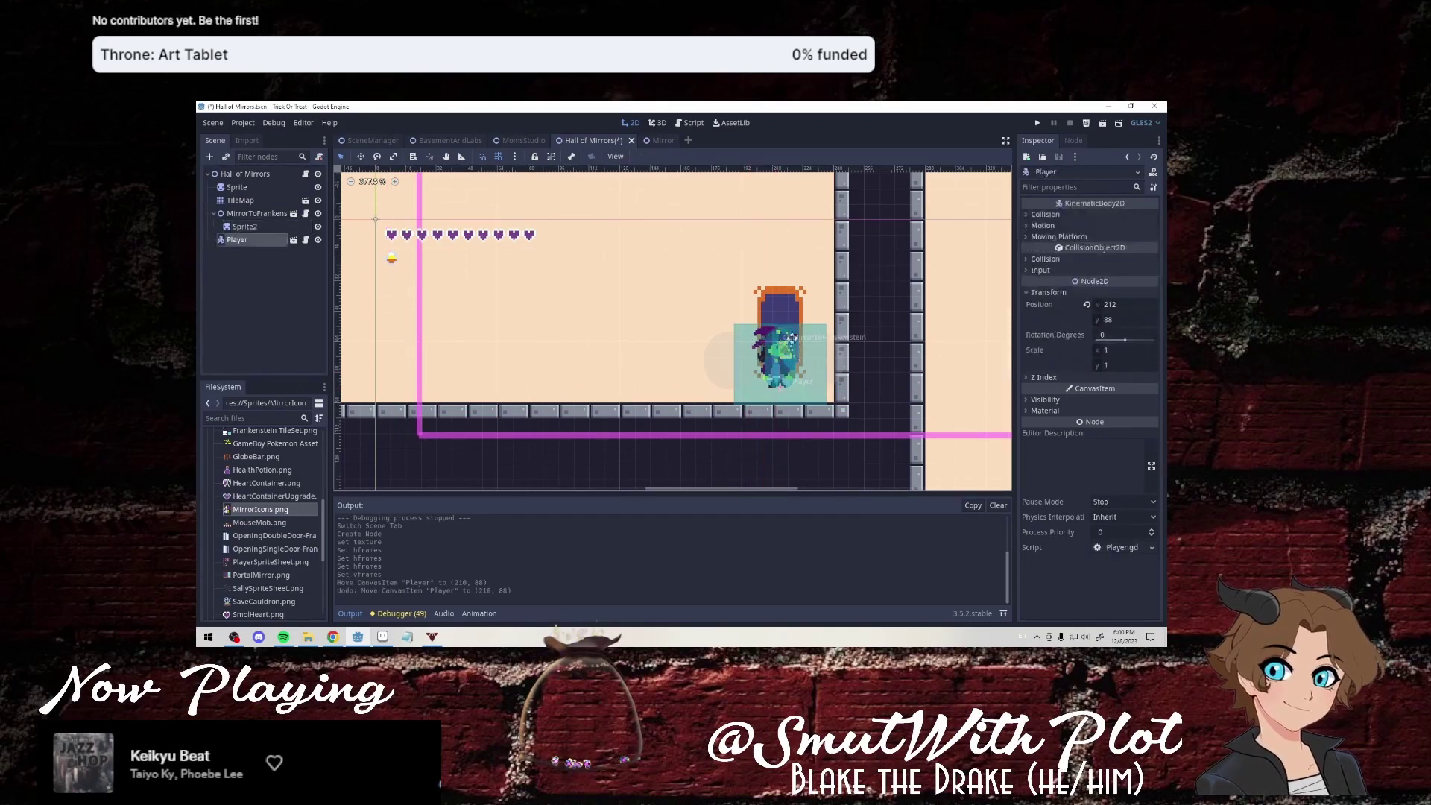
{"action": "key", "text": "ctrl+z"}
Nudge Sprite2 with the arrow keys to (0, -38), just above the mirror.
{"action": "left_click", "coordinate": [290, 228]}
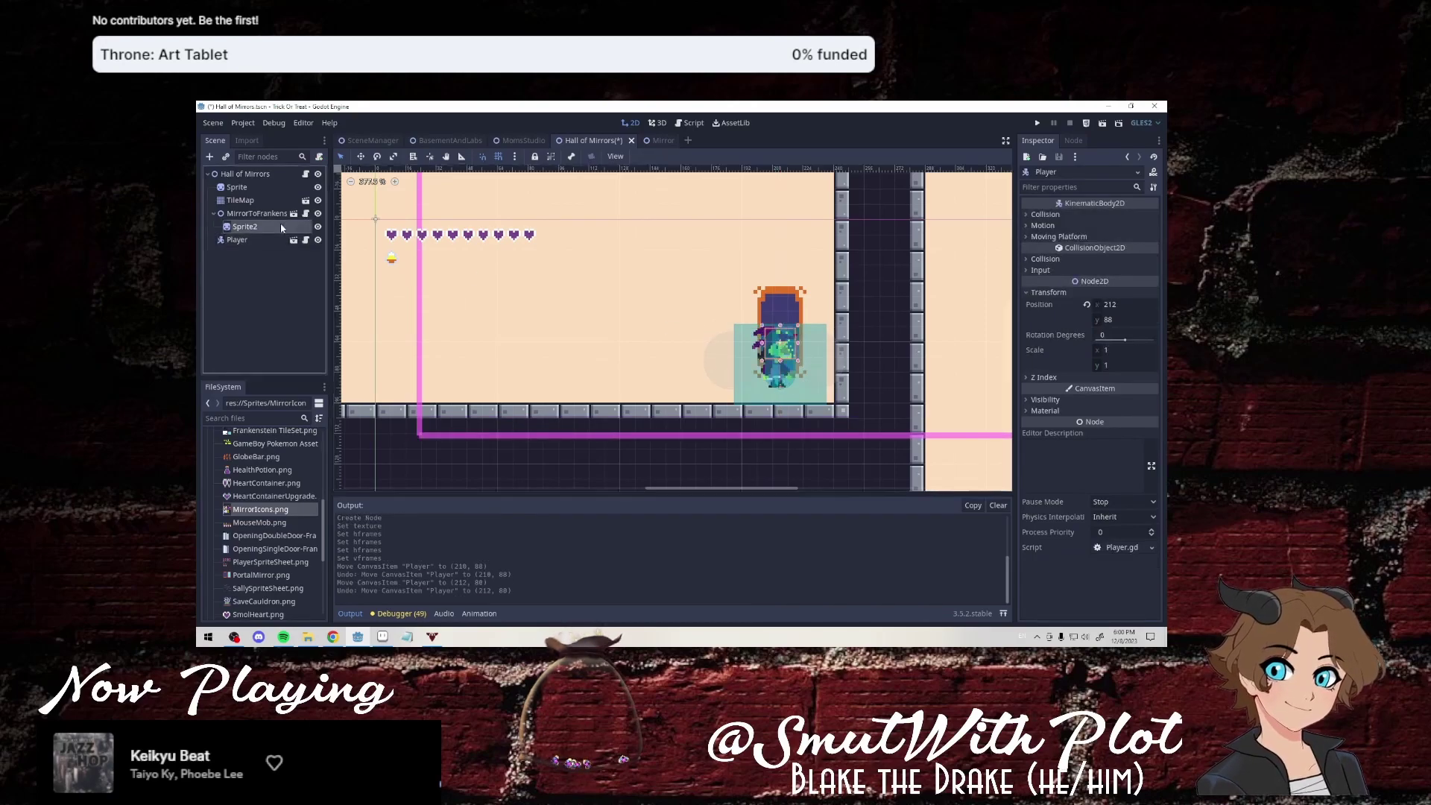
{"action": "left_click", "coordinate": [291, 334]}
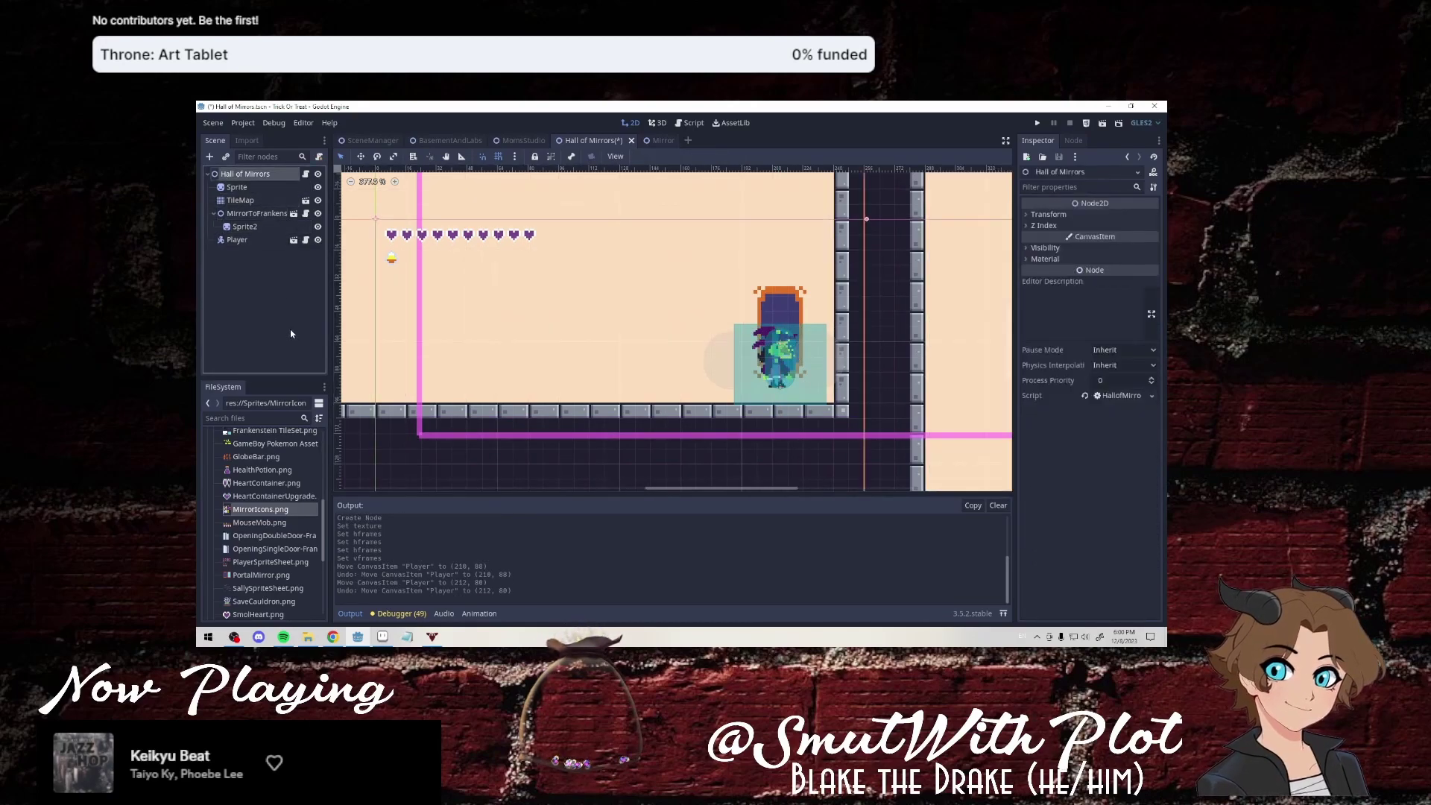
{"action": "left_click", "coordinate": [767, 336]}
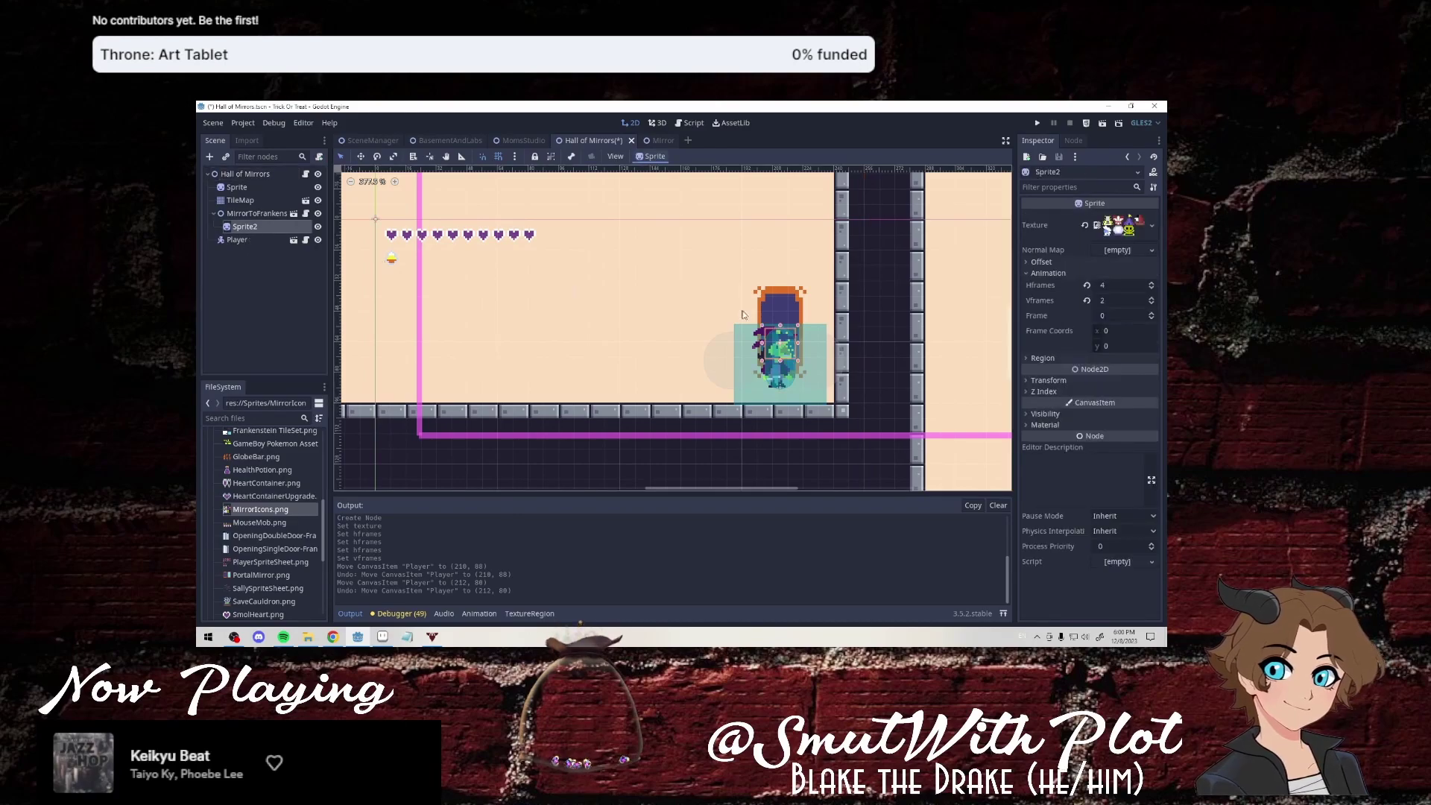
{"action": "key", "text": "Up"}
{"action": "key", "text": "Up"}
{"action": "key", "text": "Up"}
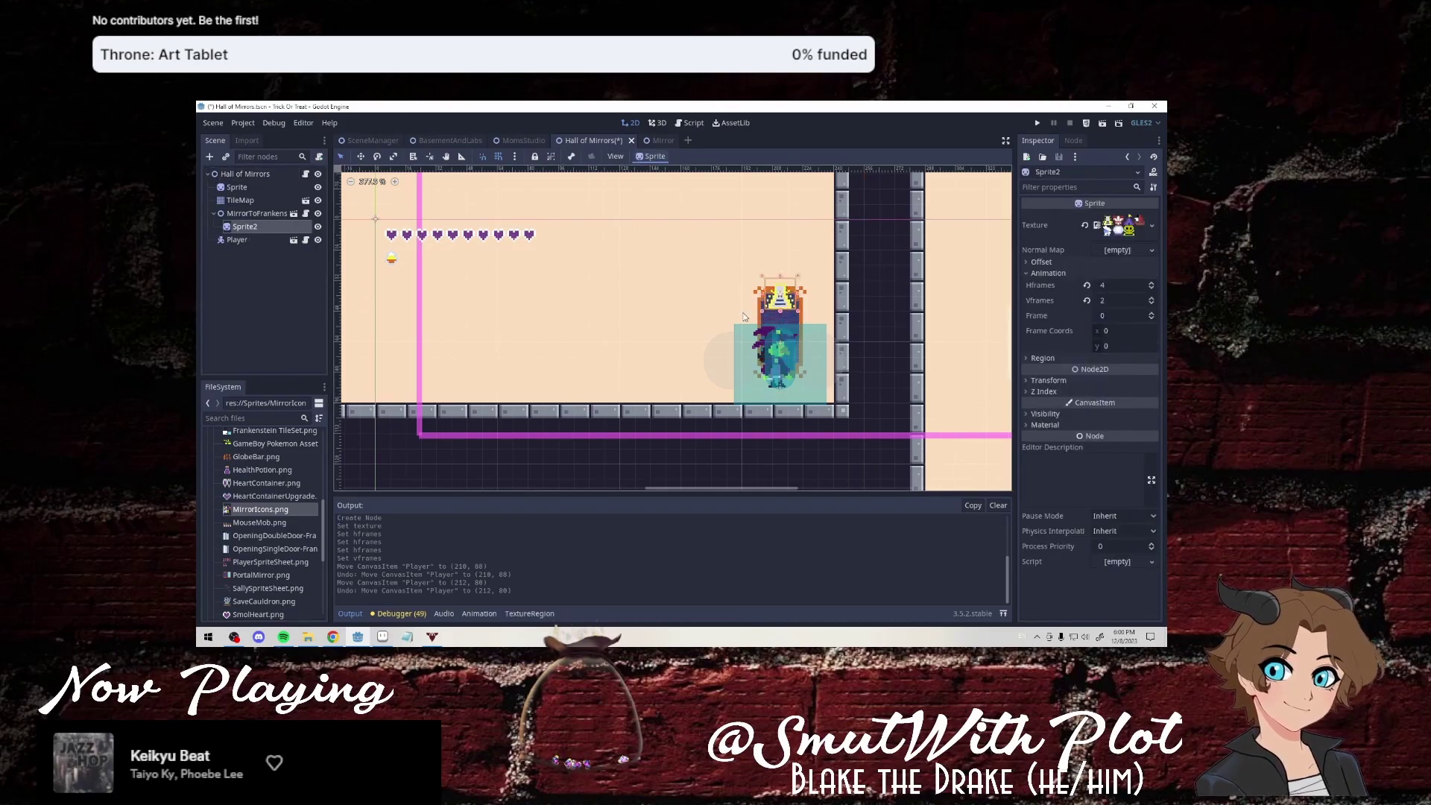
{"action": "key", "text": "Up"}
{"action": "key", "text": "Up"}
{"action": "key", "text": "Left"}
{"action": "key", "text": "Up"}
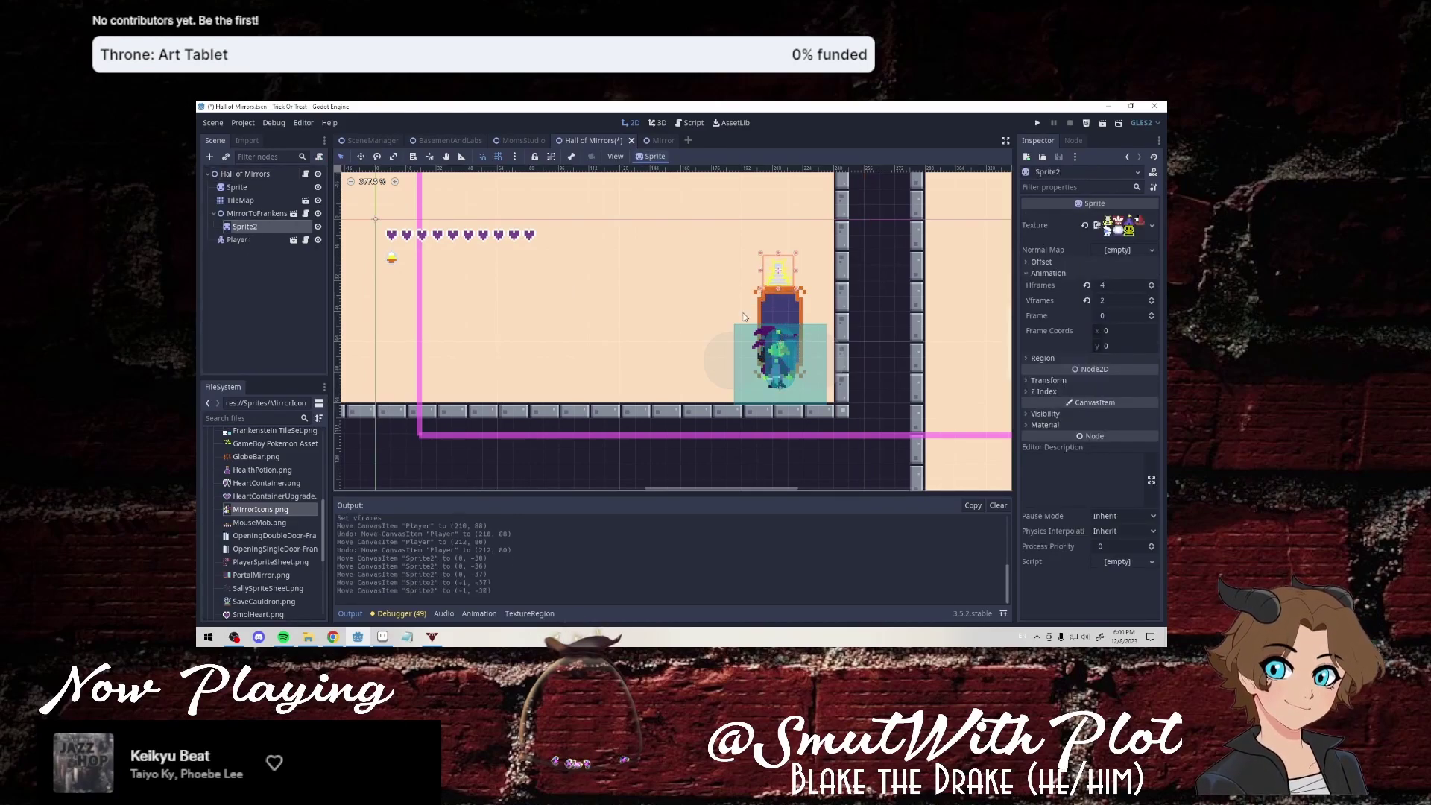
{"action": "key", "text": "Right"}
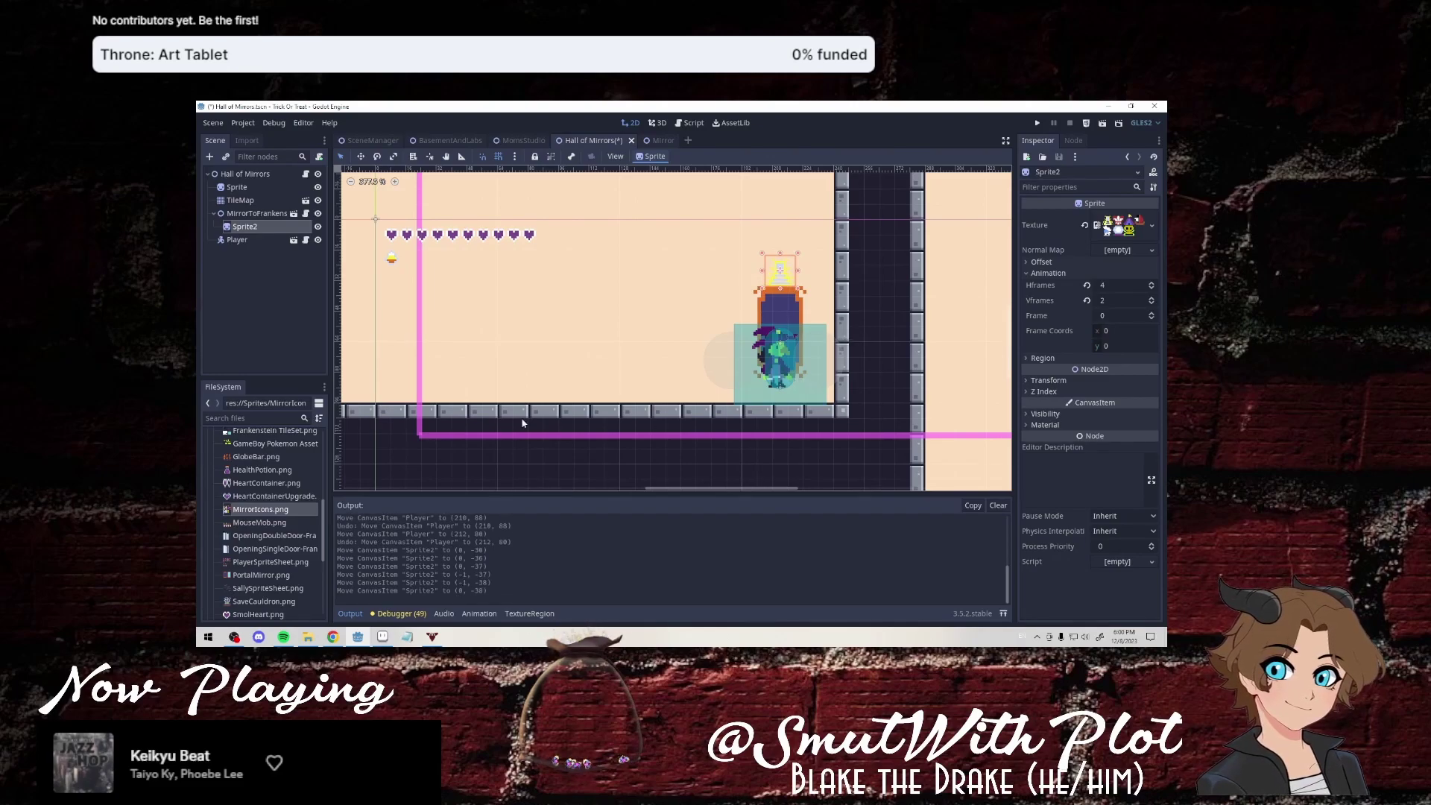
{"action": "left_click", "coordinate": [225, 270]}
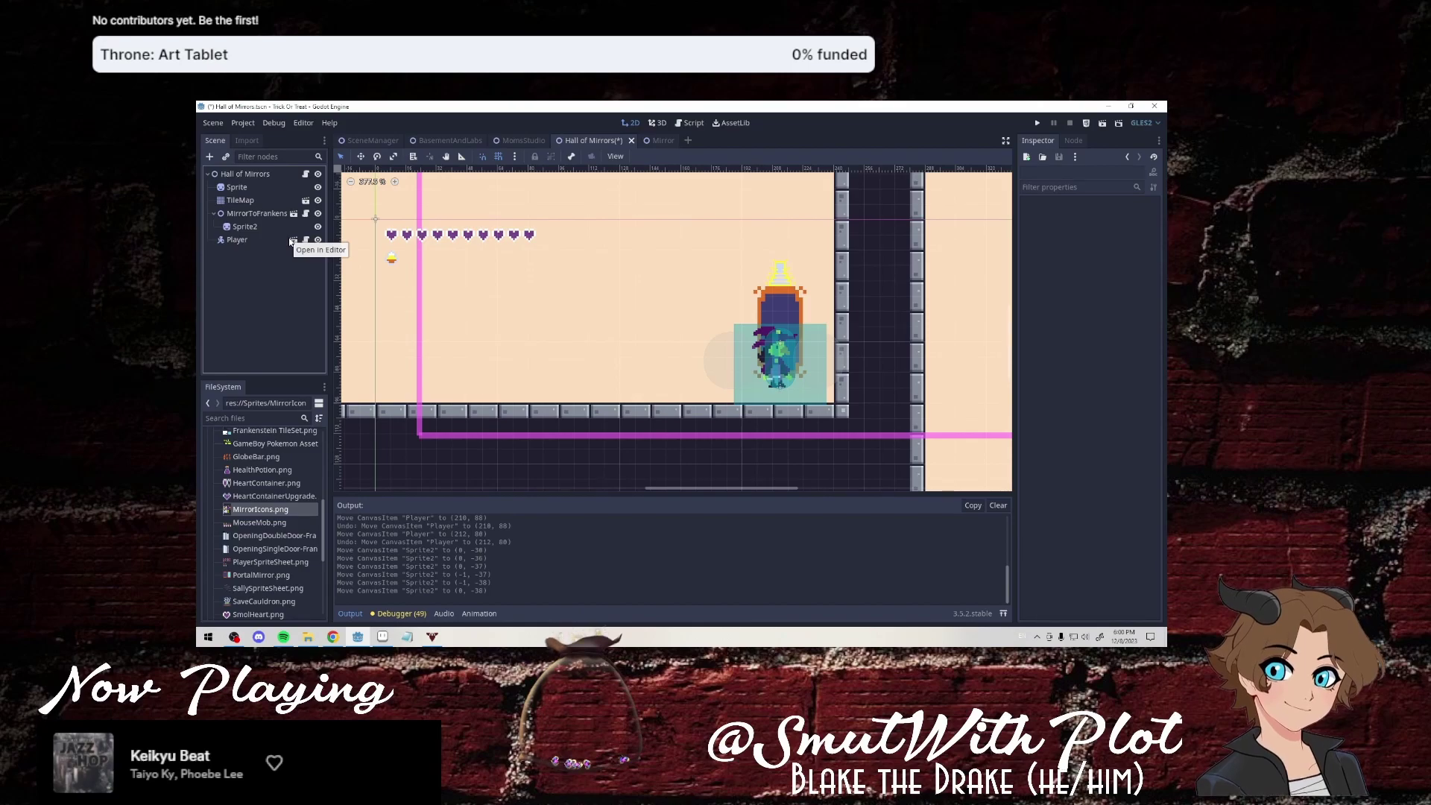
Preview Sprite2 at frame 1, then set it back to frame 0.
{"action": "left_click", "coordinate": [254, 227]}
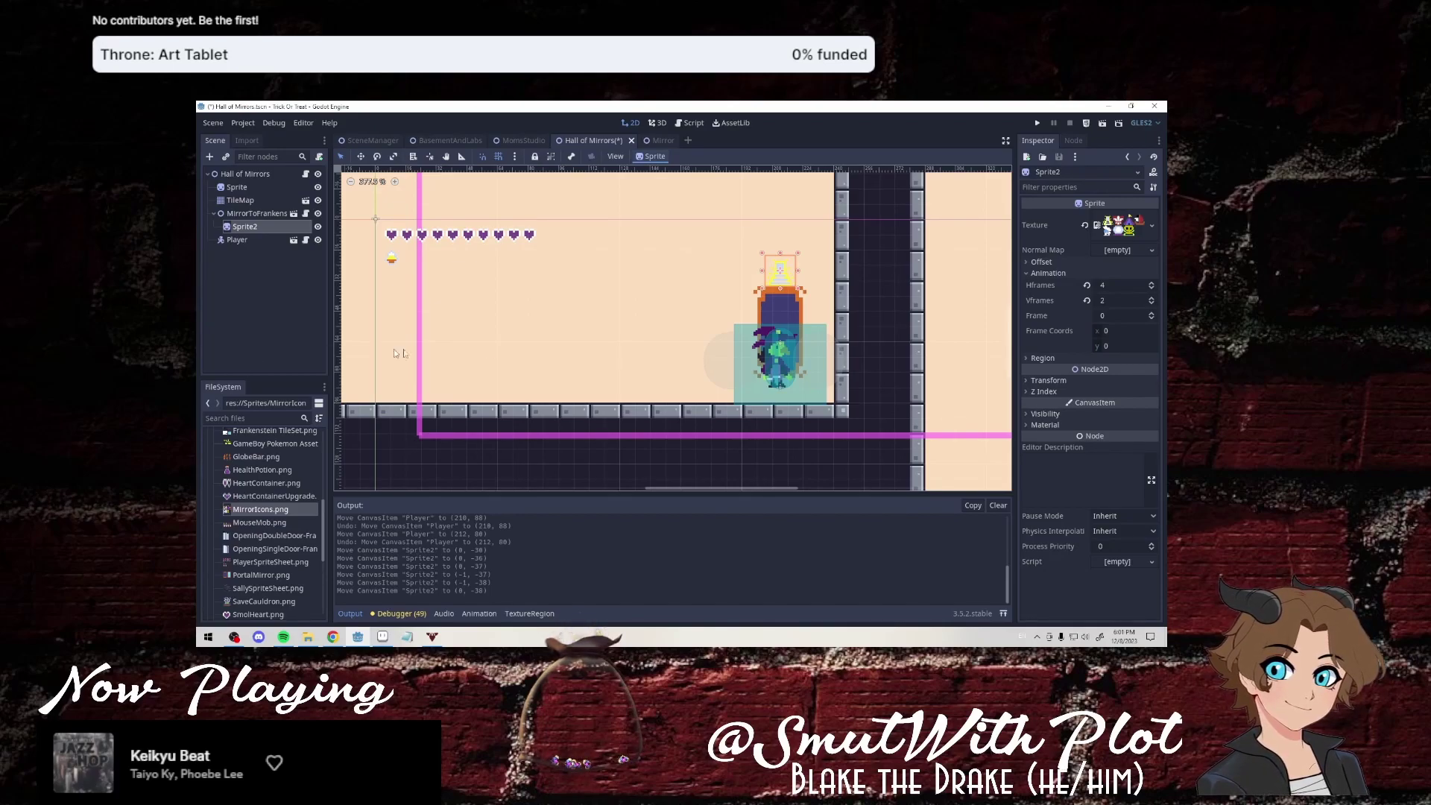
{"action": "left_click", "coordinate": [1150, 314]}
{"action": "left_click", "coordinate": [1152, 319]}
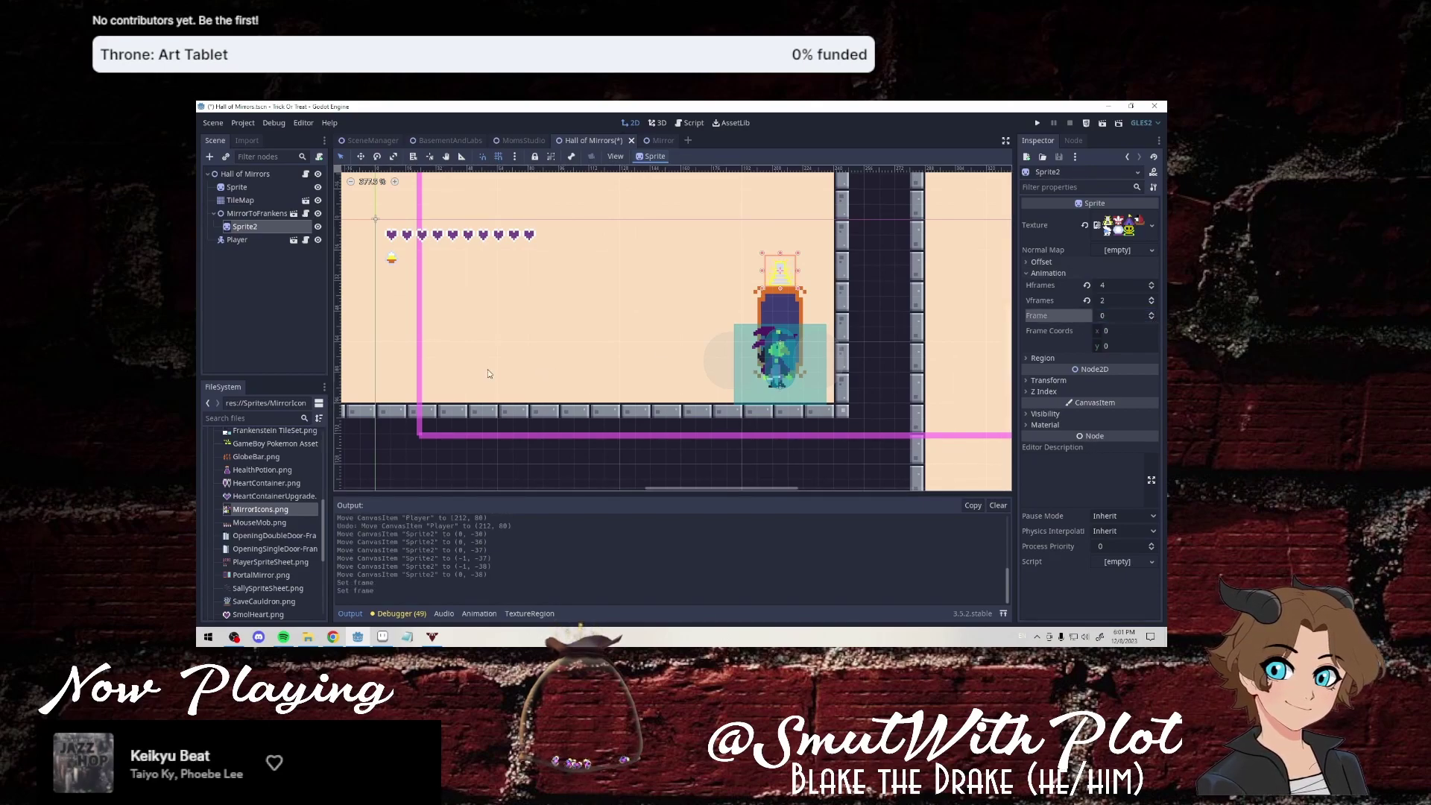
{"action": "left_click", "coordinate": [294, 353]}
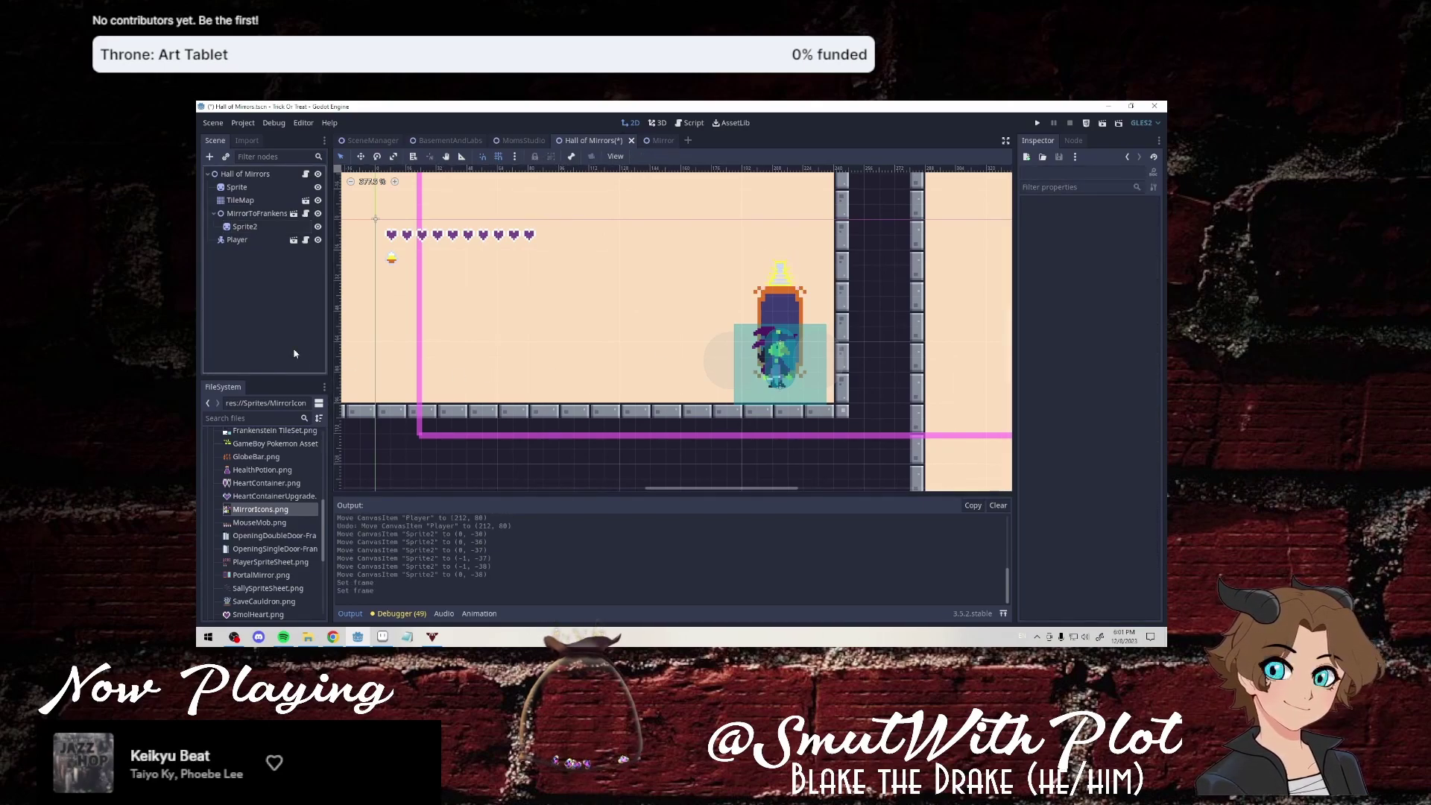
{"action": "left_click", "coordinate": [1103, 125]}
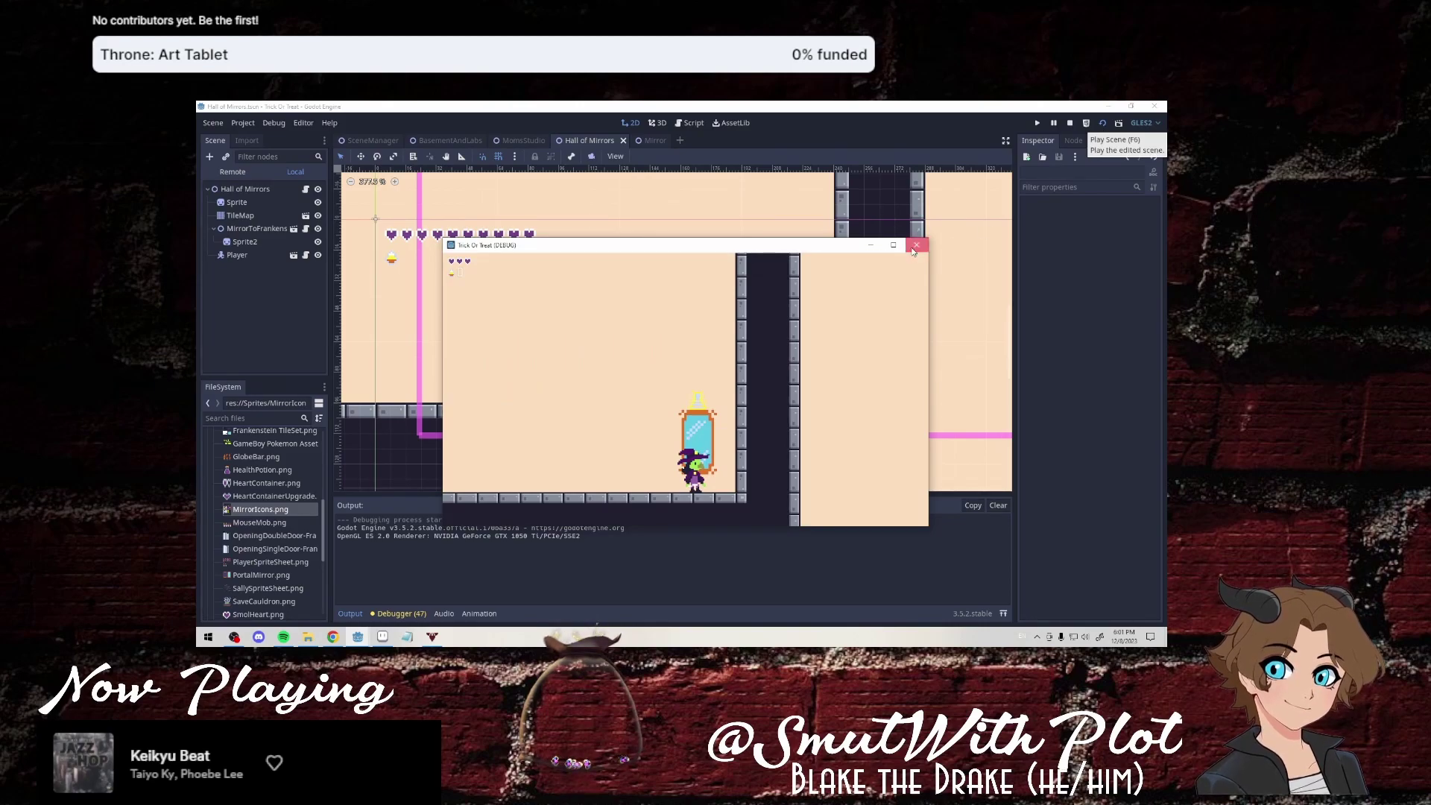
{"action": "left_click", "coordinate": [914, 249]}
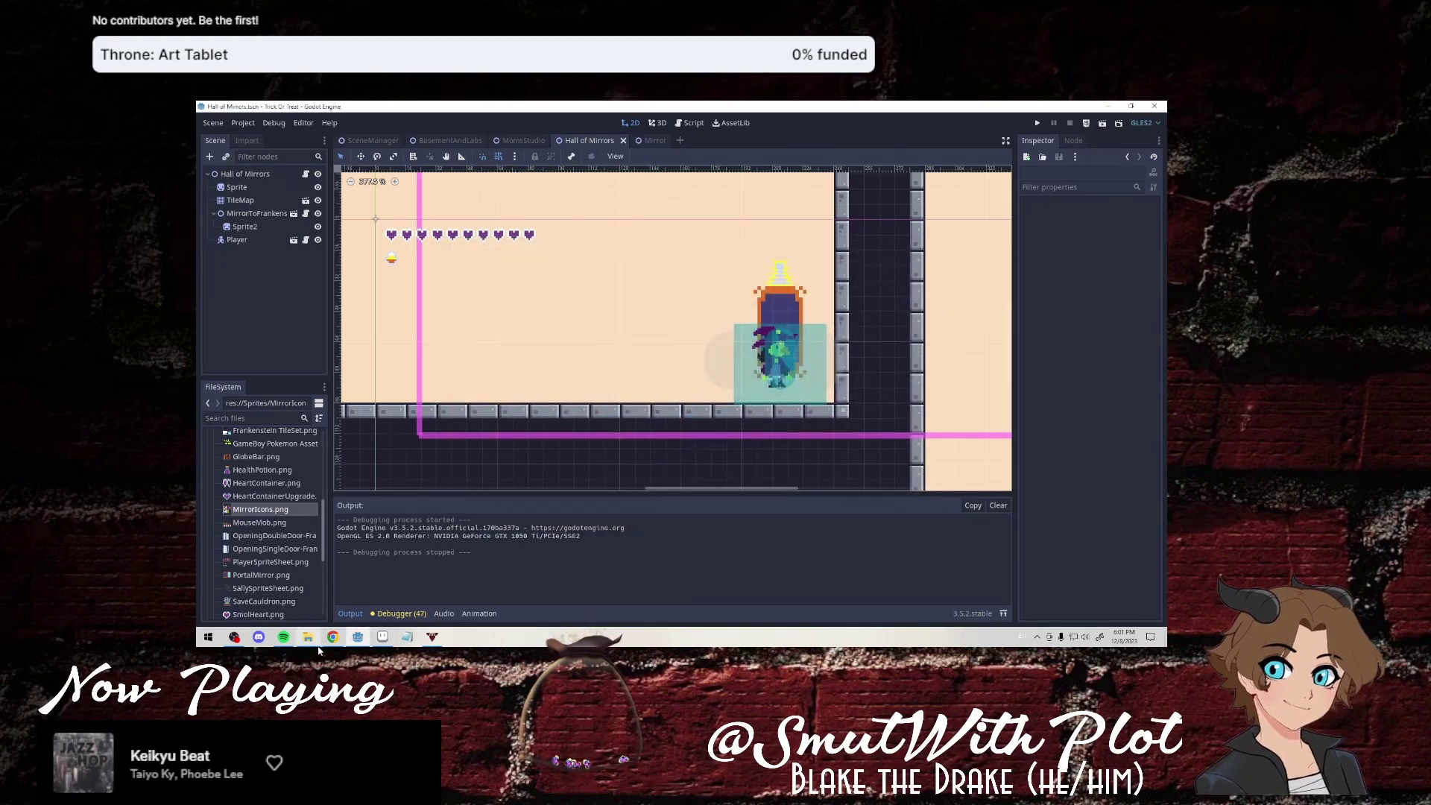
{"action": "mouse_move", "coordinate": [319, 650]}
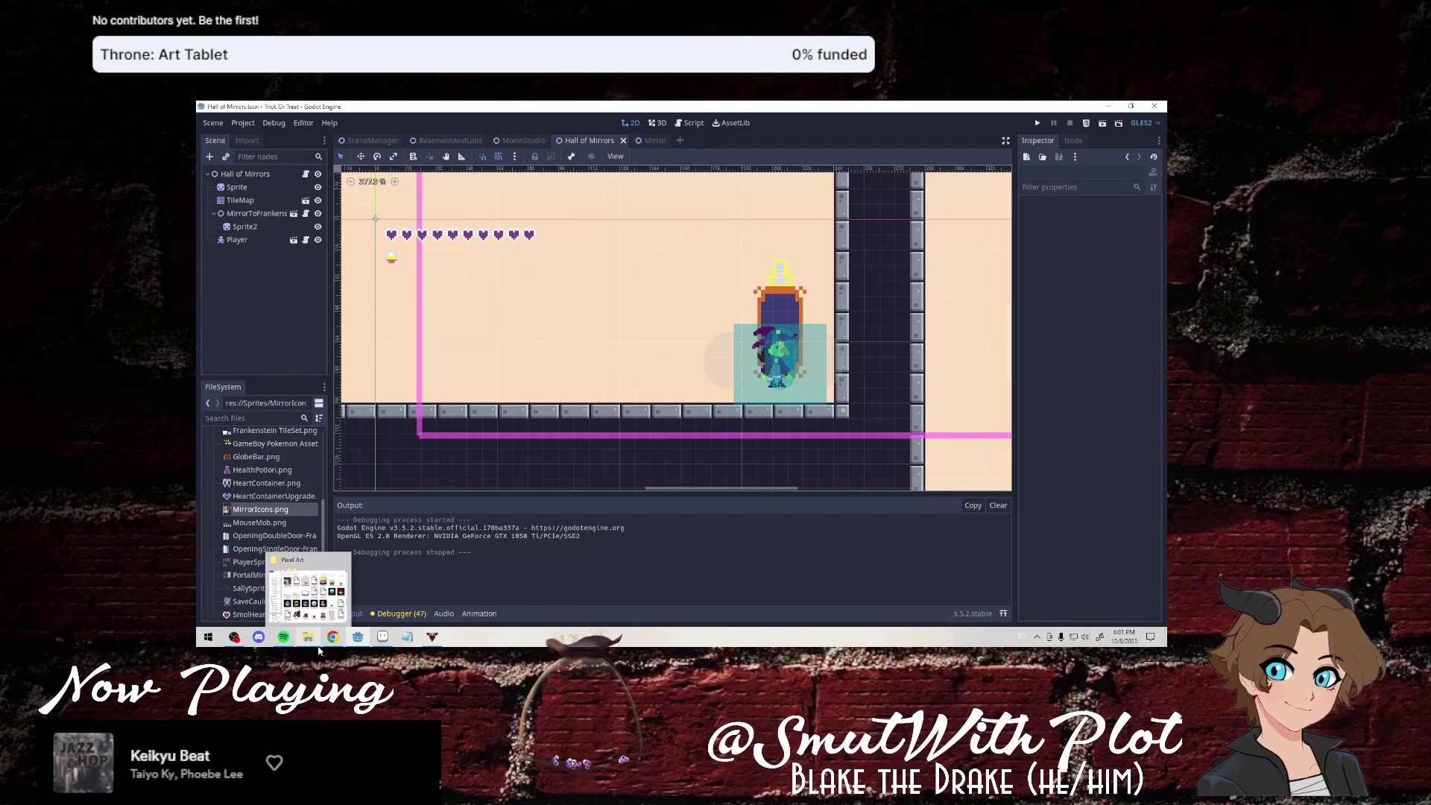
Pan and zoom the viewport to see the whole room.
{"action": "scroll", "coordinate": [530, 374], "scroll_direction": "down", "scroll_amount": 5}
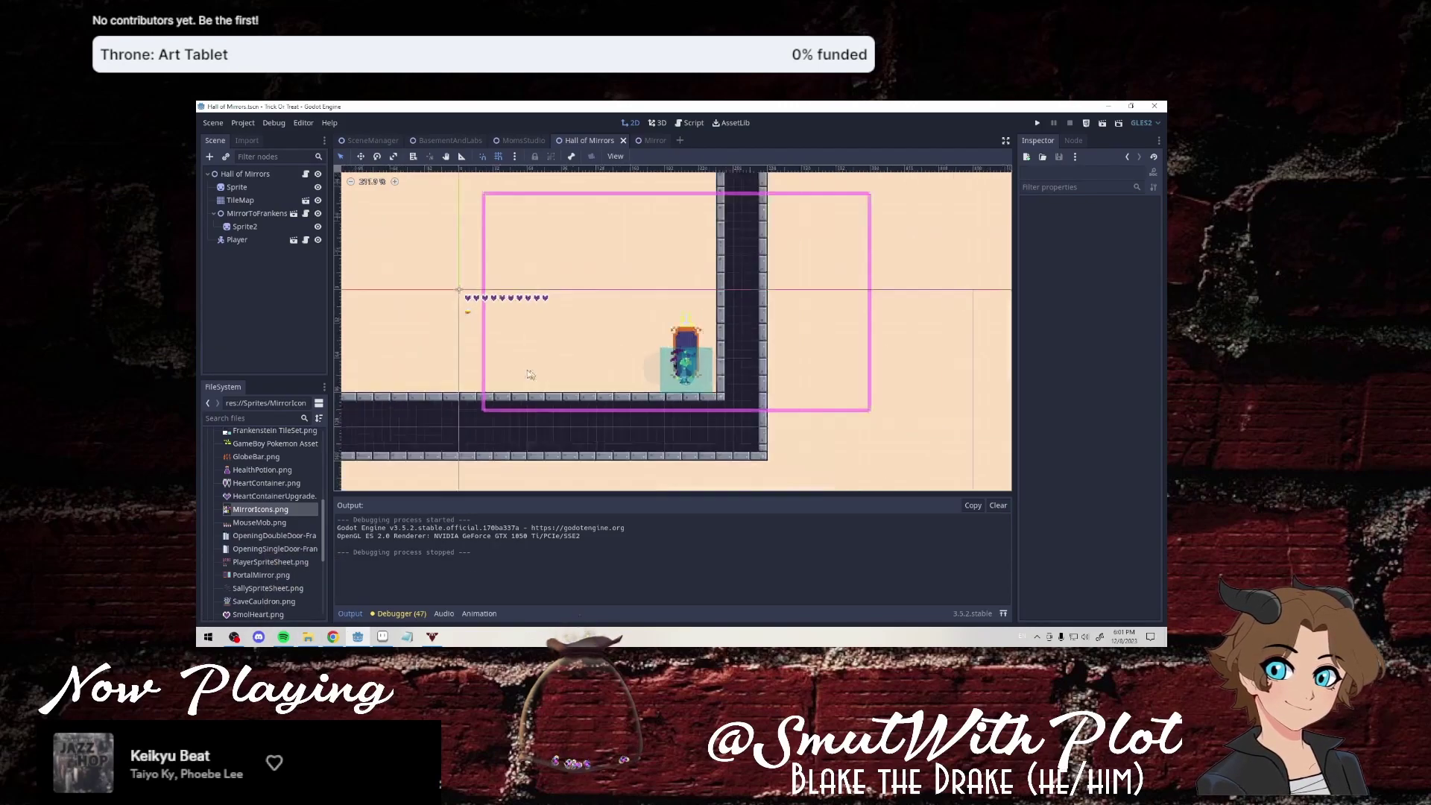
{"action": "scroll", "coordinate": [530, 374], "scroll_direction": "down", "scroll_amount": 5}
{"action": "middle_click_drag", "start_coordinate": [580, 392], "coordinate": [686, 412]}
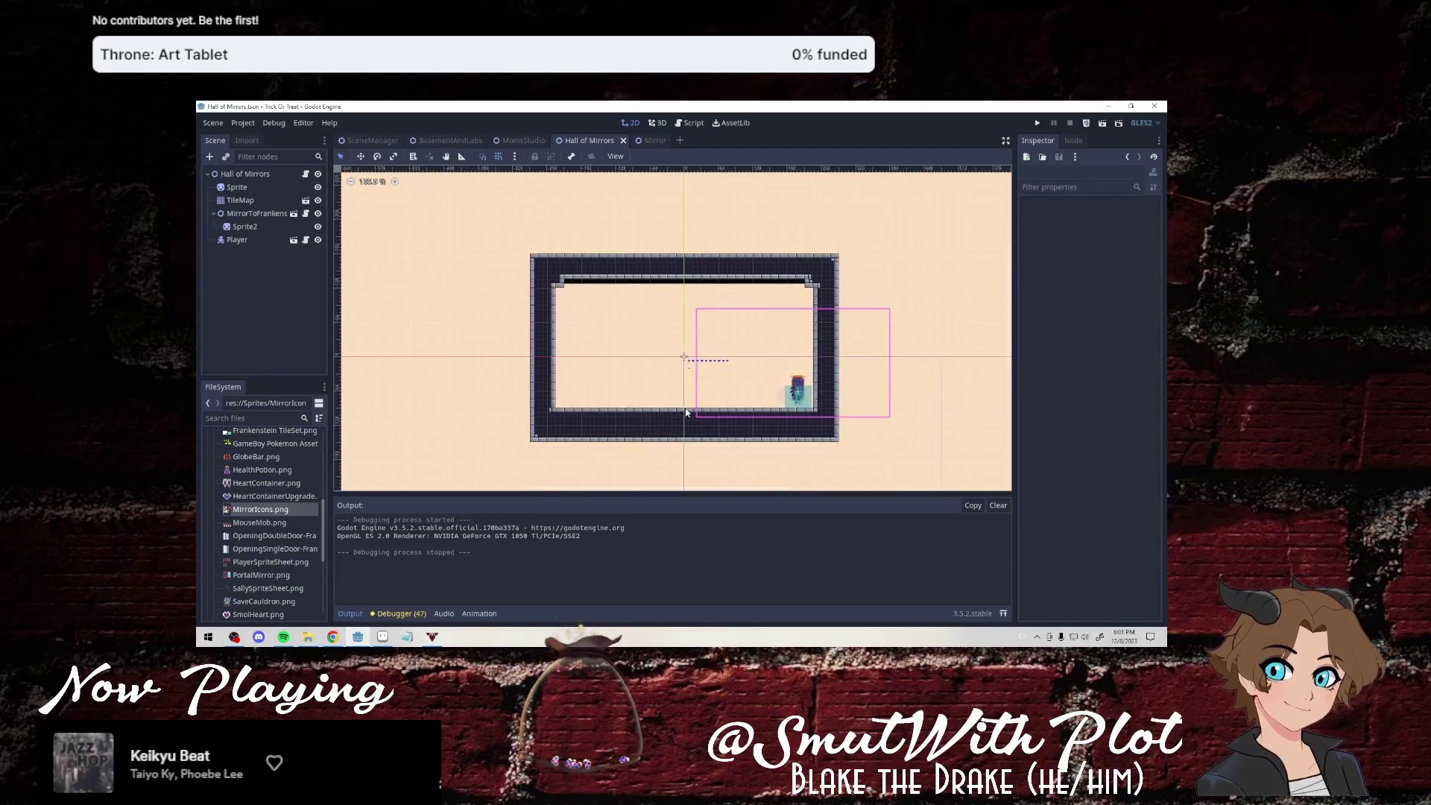
{"action": "scroll", "coordinate": [685, 412], "scroll_direction": "up", "scroll_amount": 2}
{"action": "scroll", "coordinate": [686, 413], "scroll_direction": "up", "scroll_amount": 2}
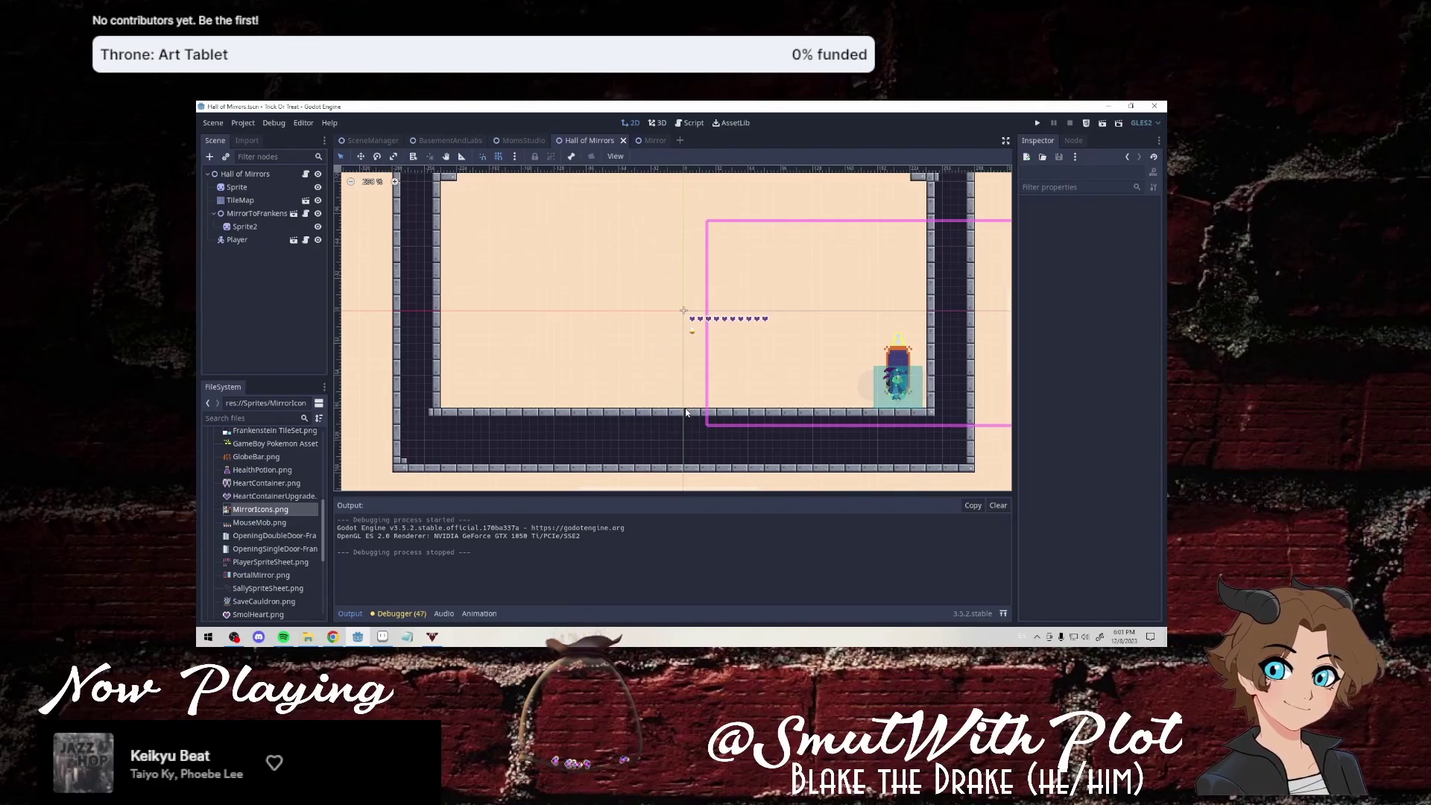
{"action": "scroll", "coordinate": [399, 325], "scroll_direction": "up", "scroll_amount": 1}
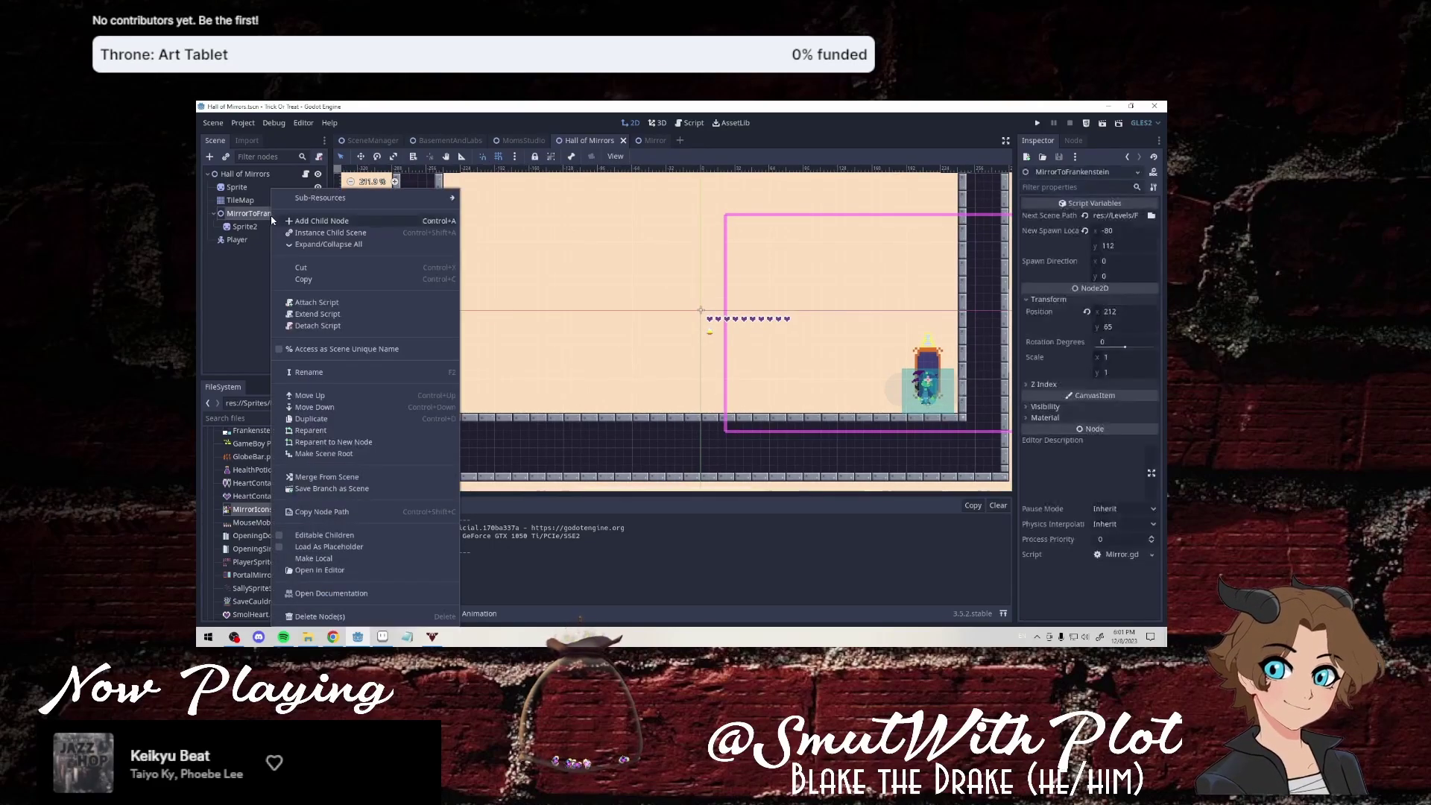
{"action": "right_click", "coordinate": [272, 218]}
{"action": "left_click", "coordinate": [248, 271]}
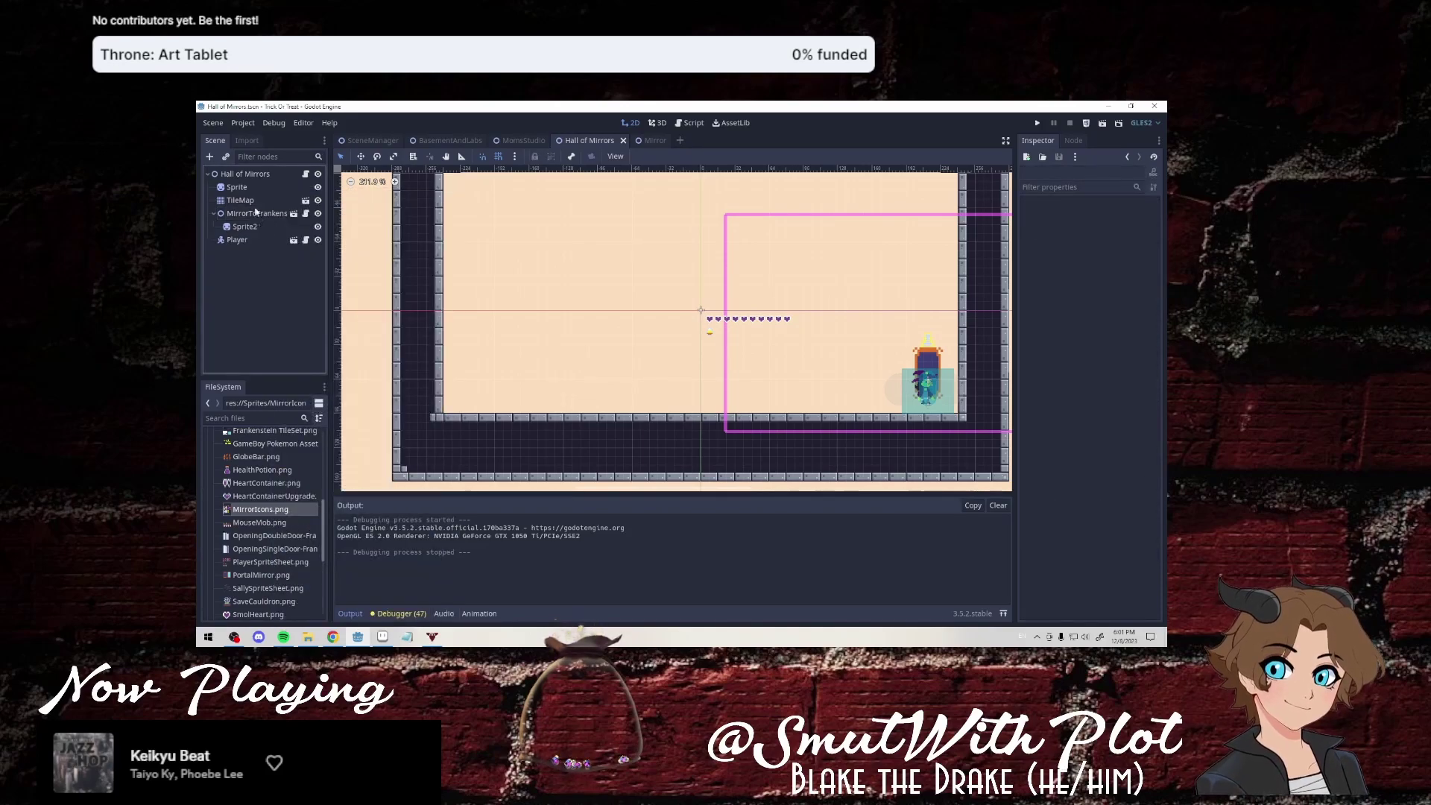
Instance Mirror.tscn under the Hall of Mirrors root and place it beside the existing mirror.
{"action": "right_click", "coordinate": [256, 175]}
{"action": "left_click", "coordinate": [285, 219]}
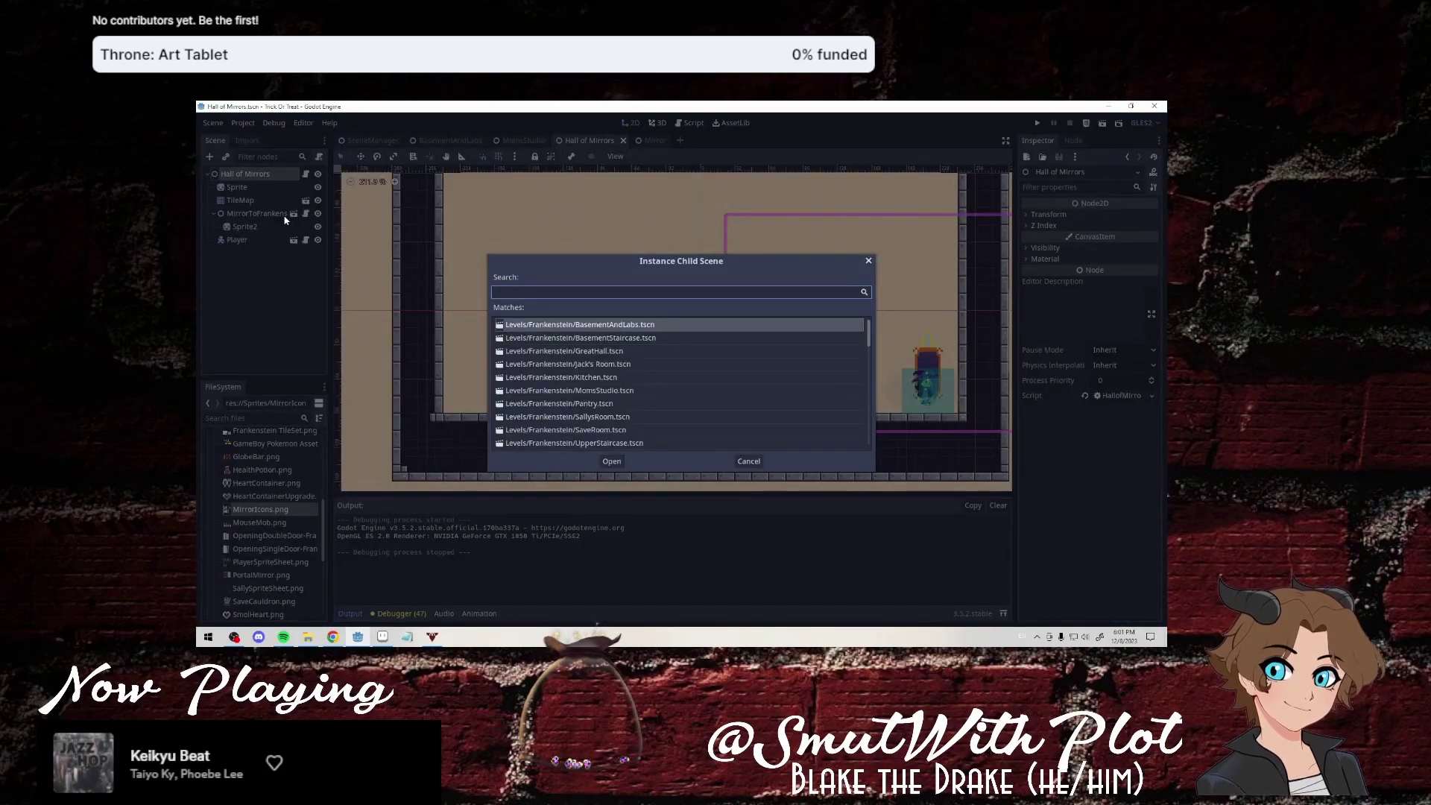
{"action": "type", "text": "mirror"}
{"action": "key", "text": "Return"}
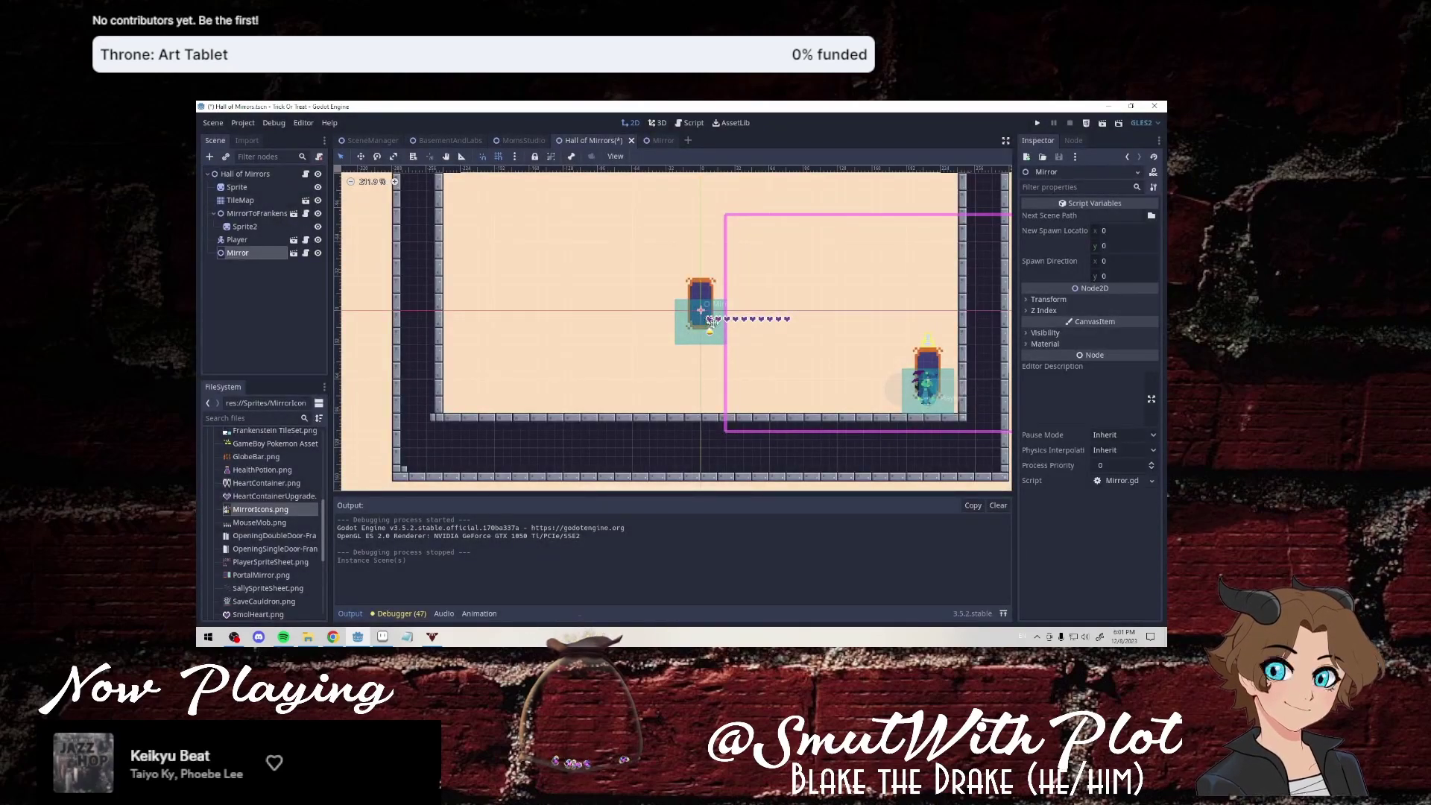
{"action": "left_click_drag", "start_coordinate": [711, 319], "coordinate": [879, 395]}
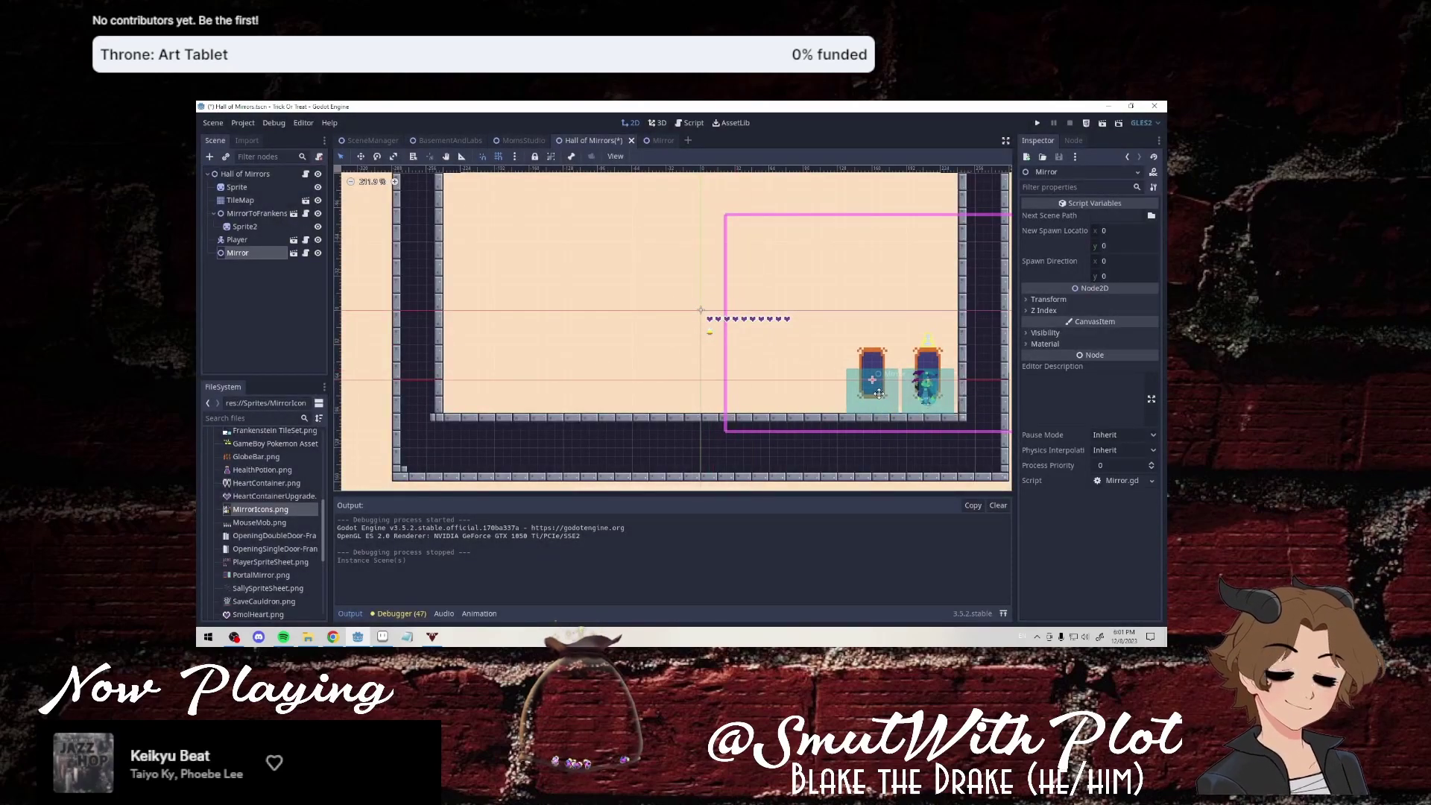
Start instancing a child scene under Sprite2, then cancel it.
{"action": "left_click", "coordinate": [250, 228]}
{"action": "right_click", "coordinate": [251, 229]}
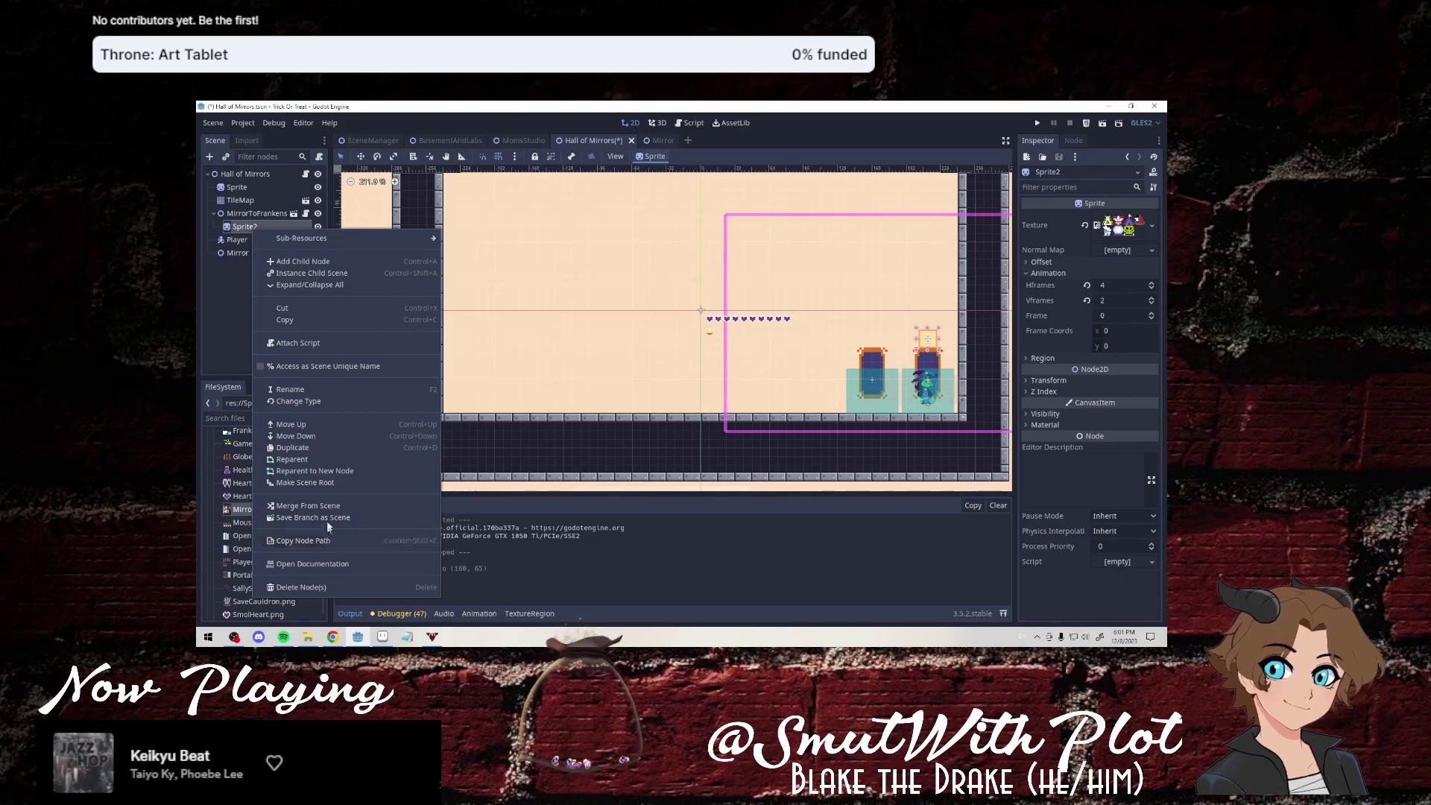
{"action": "left_click", "coordinate": [324, 274]}
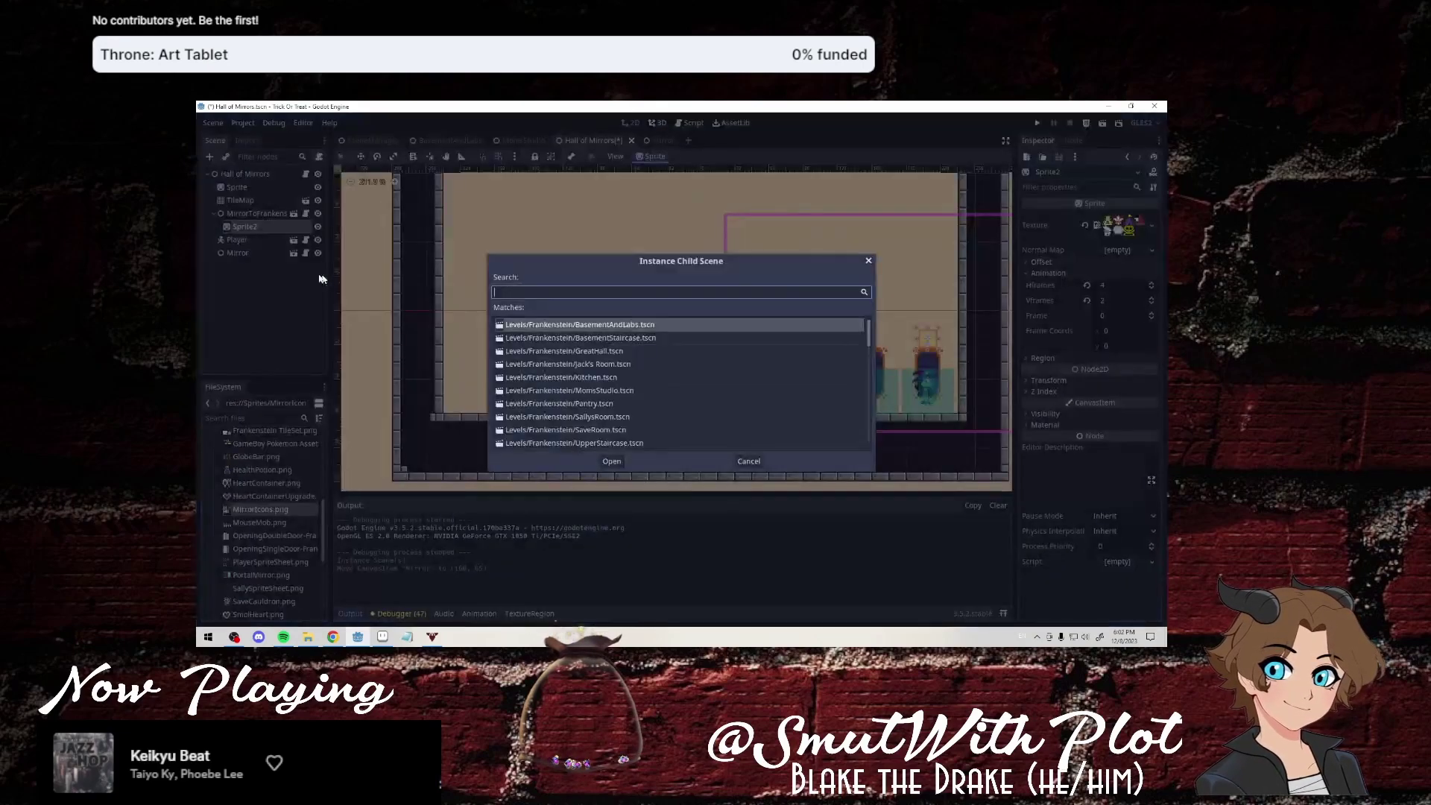
{"action": "left_click", "coordinate": [748, 462]}
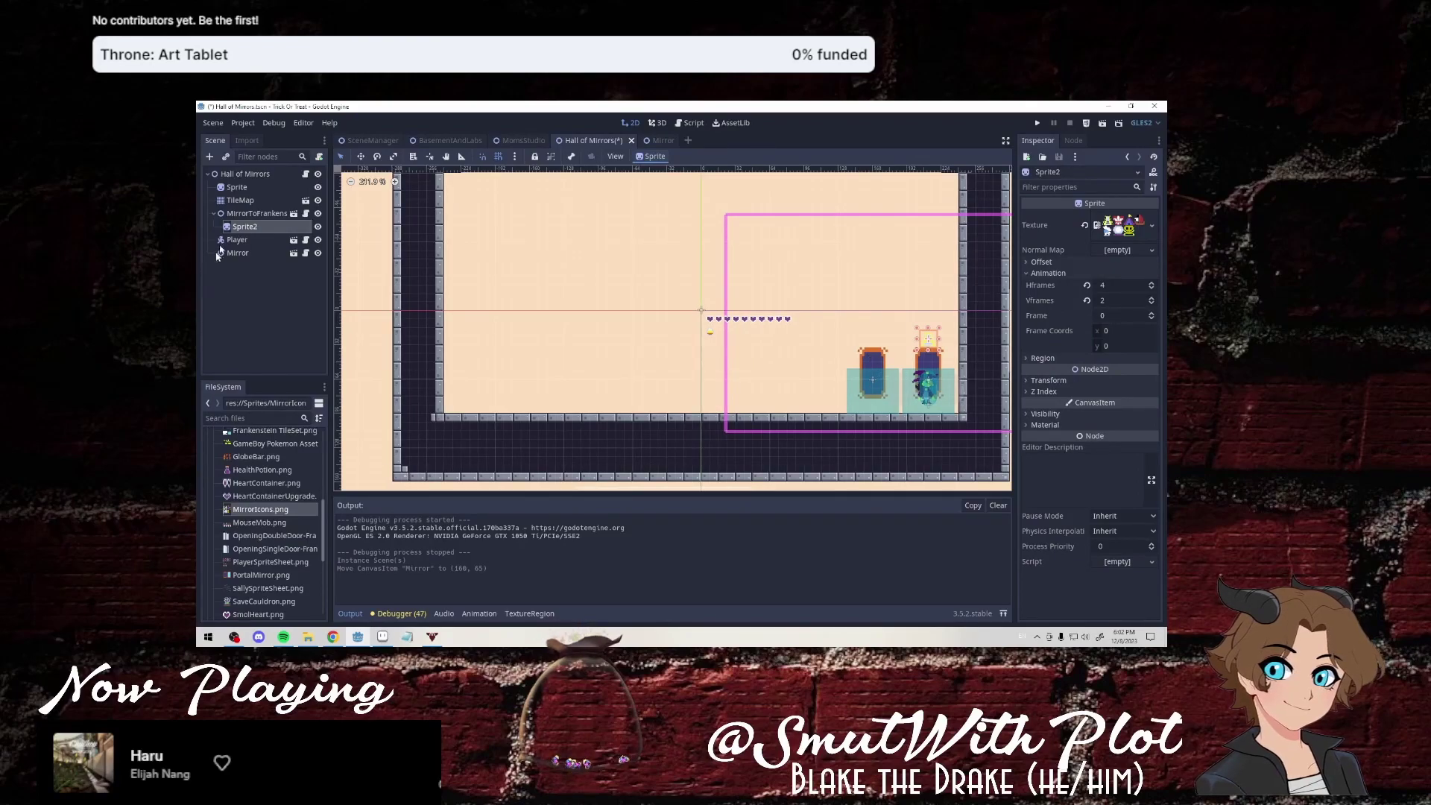
{"action": "right_click", "coordinate": [248, 253]}
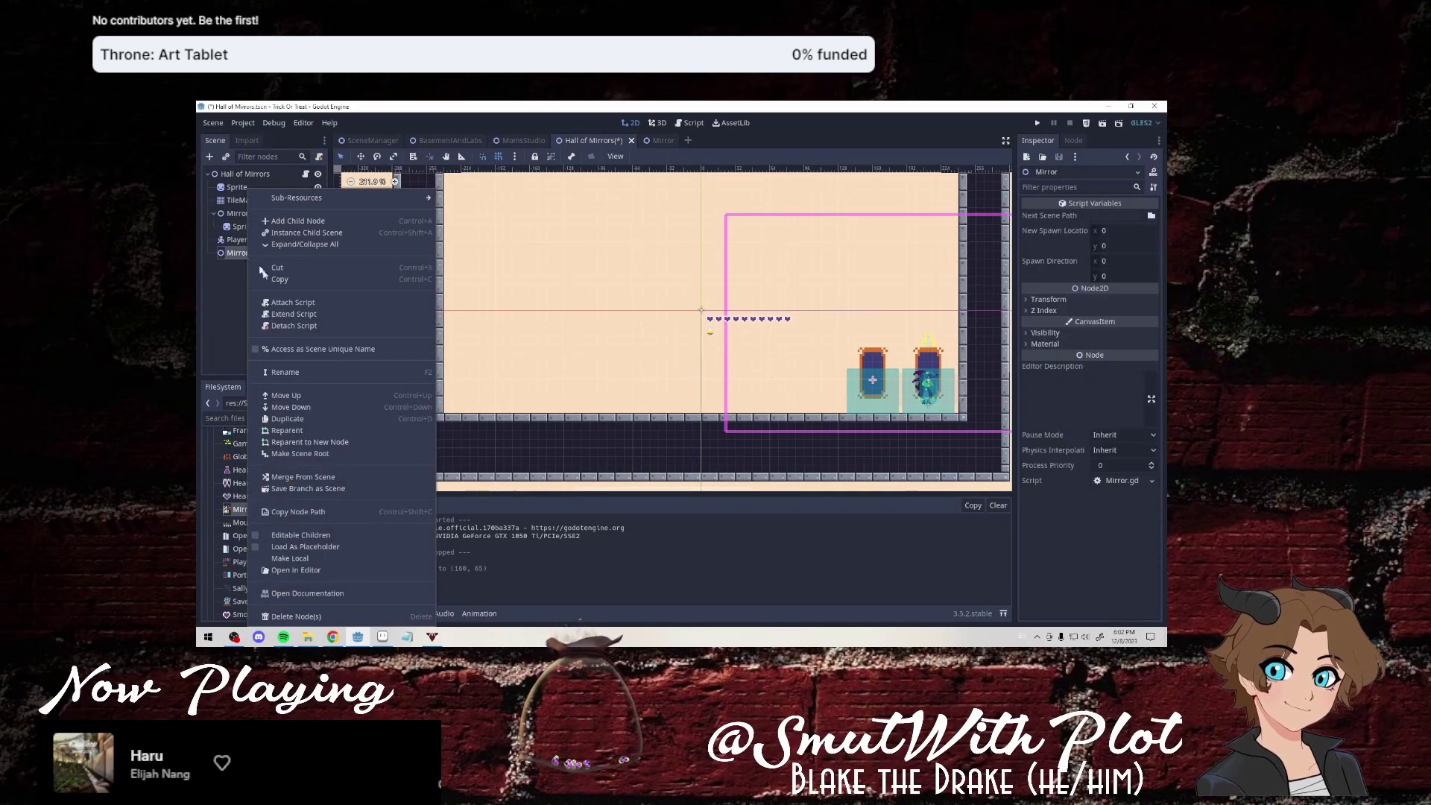
{"action": "left_click", "coordinate": [231, 326]}
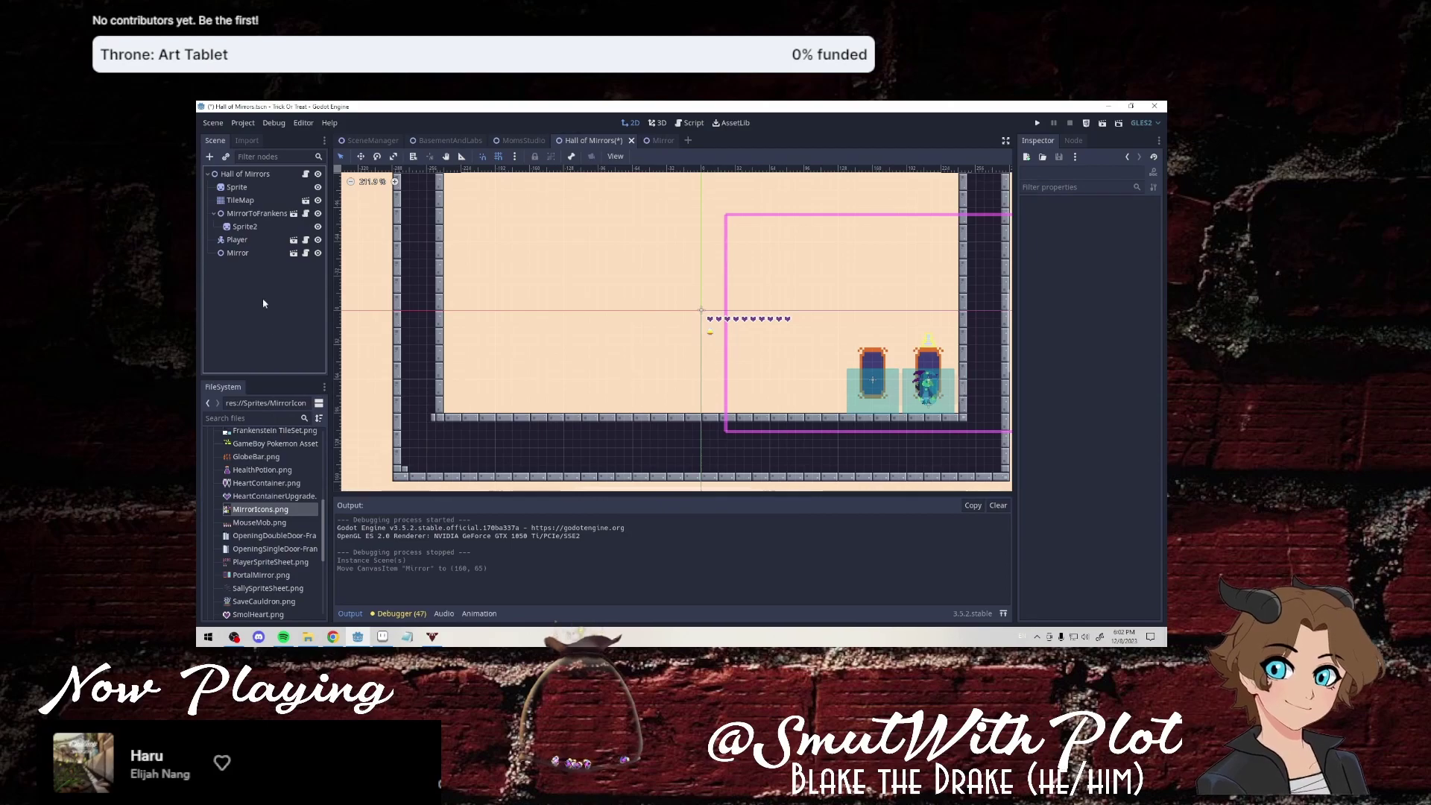
Instance Mirror.tscn twice more and move the new Mirror3 out to the scene root.
{"action": "left_click", "coordinate": [228, 157]}
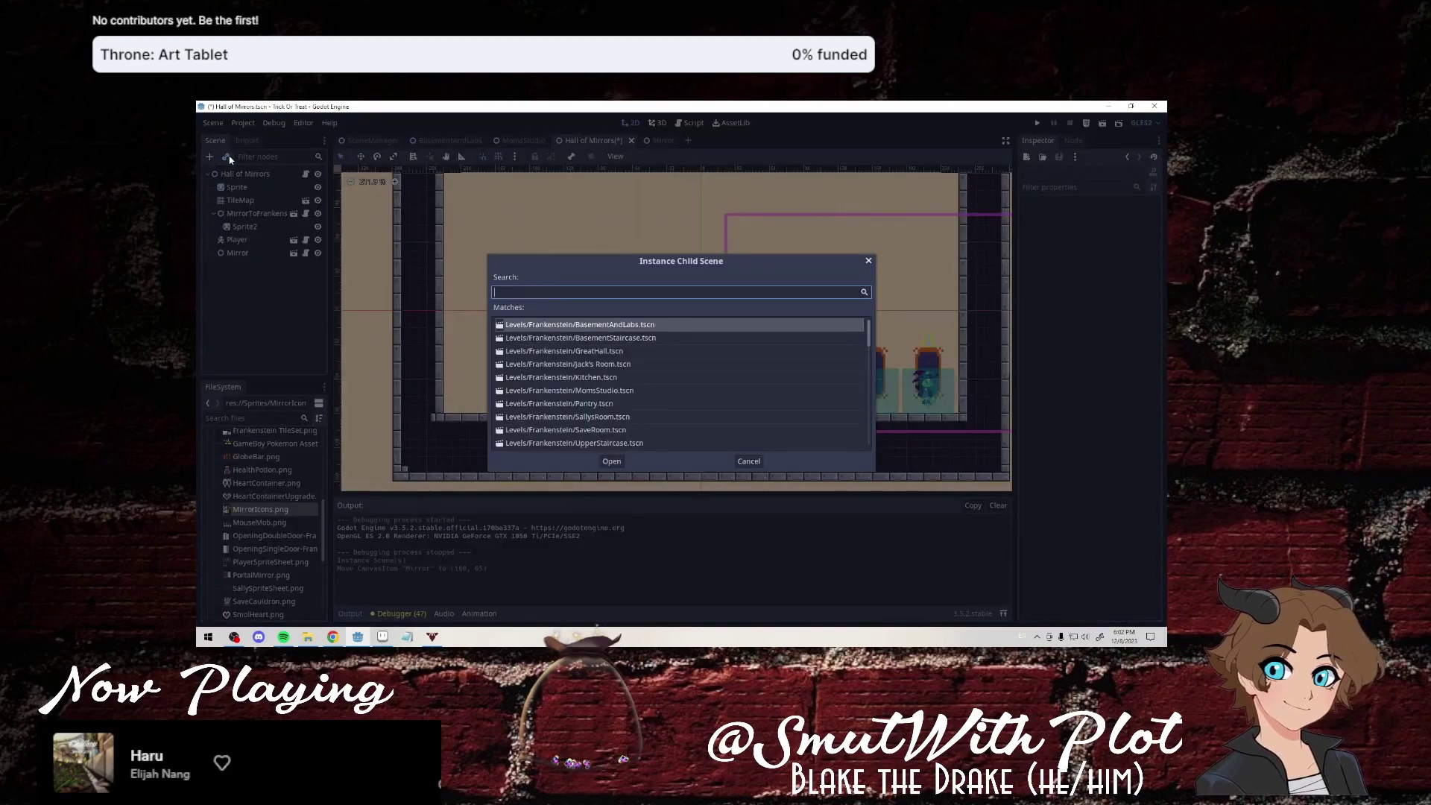
{"action": "type", "text": "mirror"}
{"action": "key", "text": "Return"}
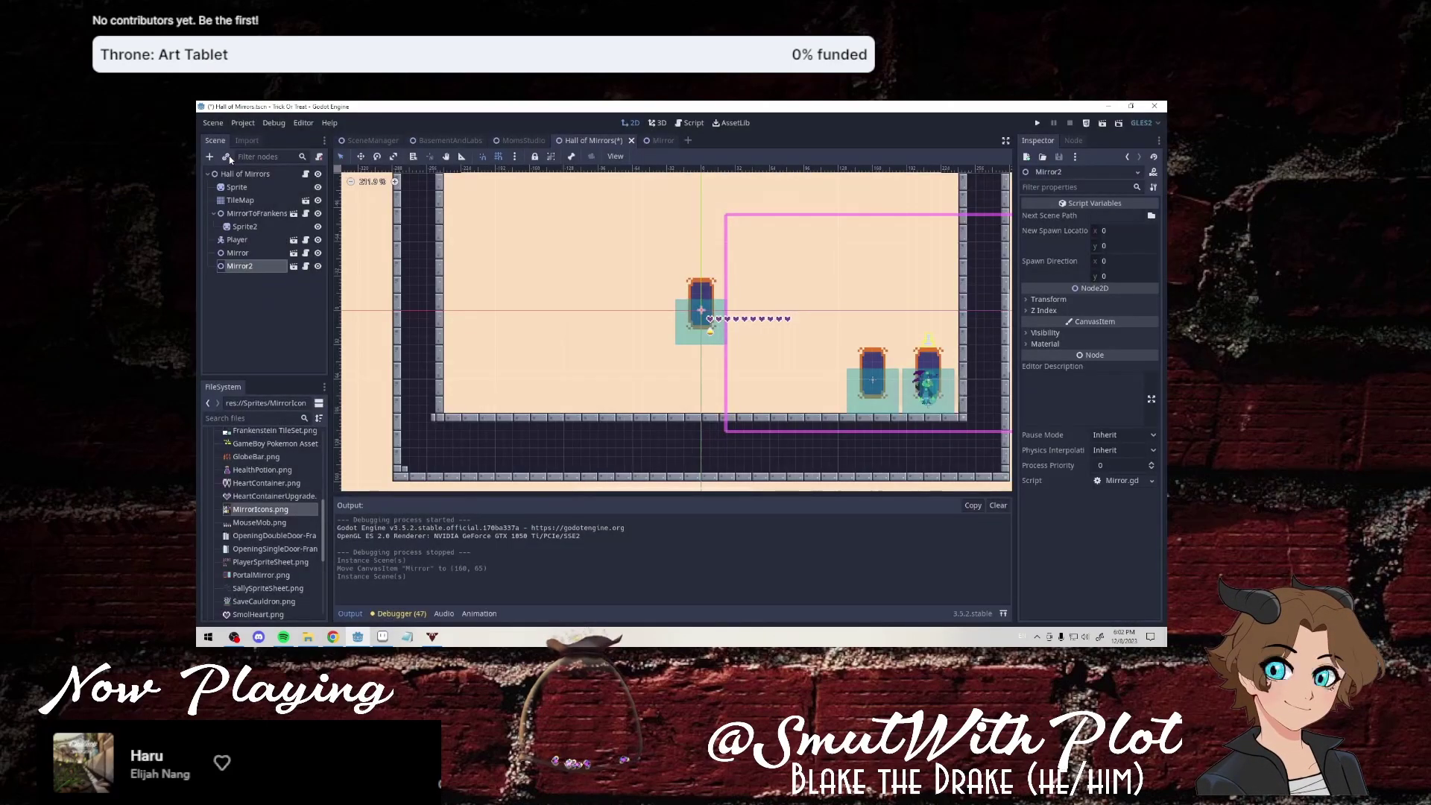
{"action": "left_click", "coordinate": [226, 160]}
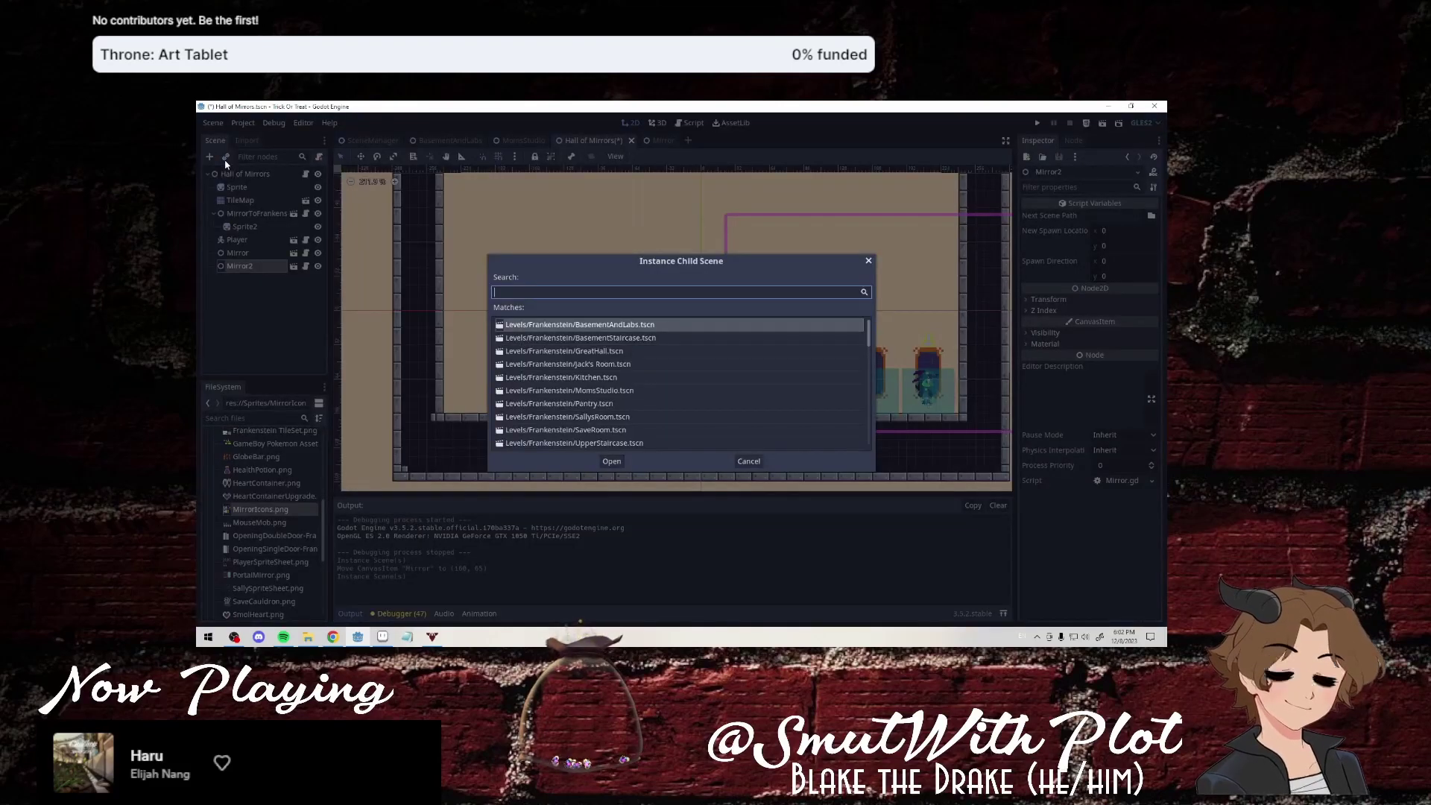
{"action": "type", "text": "mirror"}
{"action": "key", "text": "Return"}
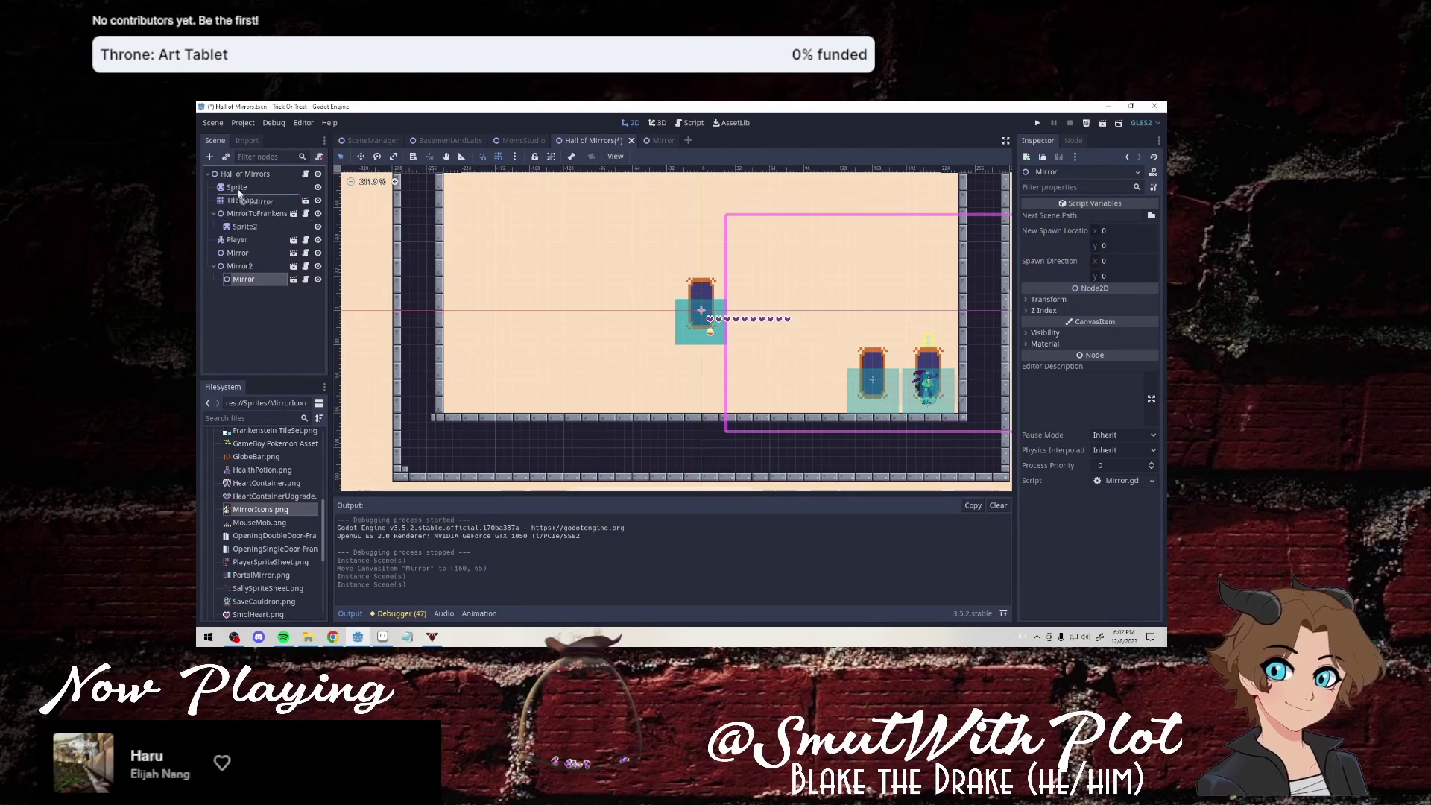
{"action": "left_click_drag", "start_coordinate": [243, 278], "coordinate": [240, 176]}
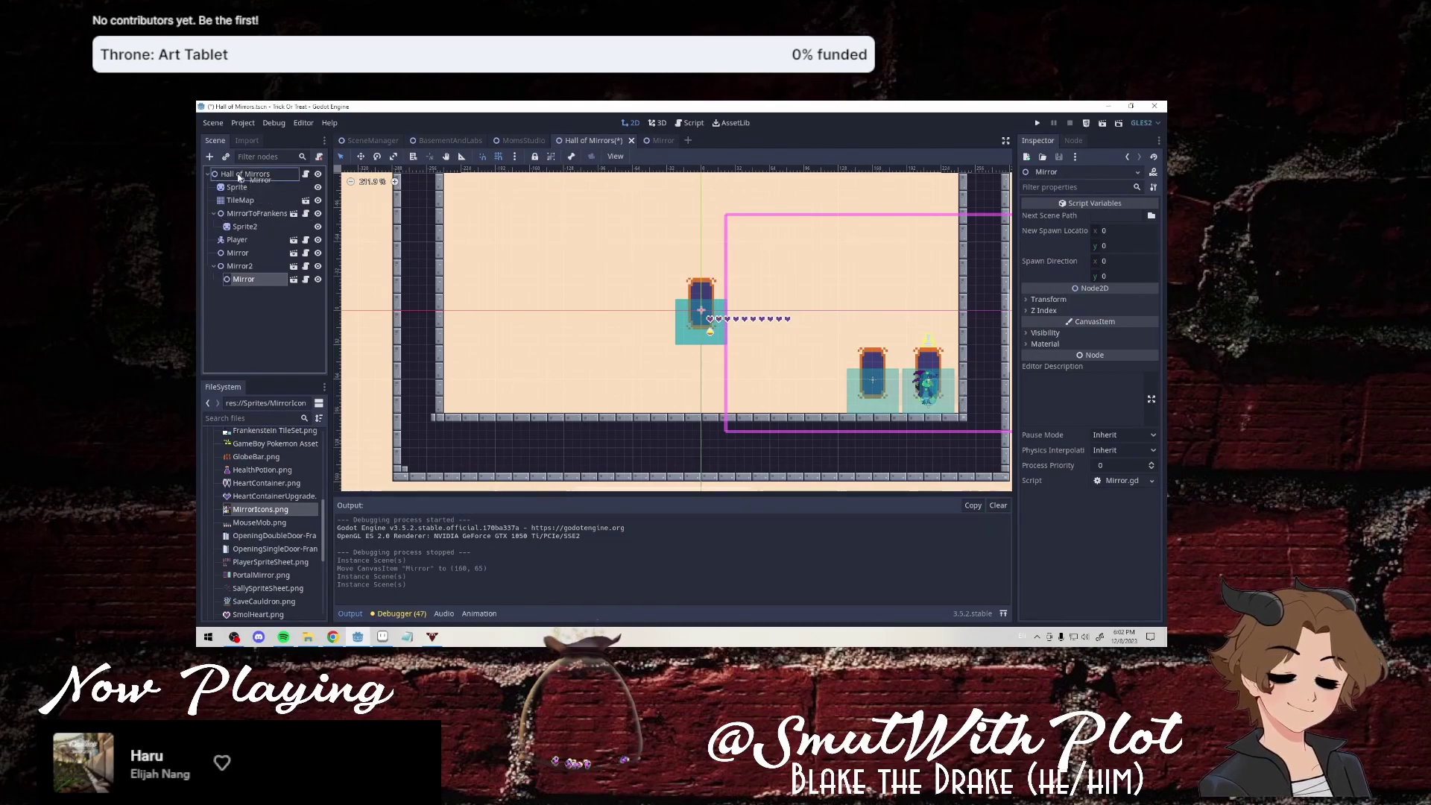
Rename the original Mirror node to MirrorToHades.
{"action": "left_click", "coordinate": [239, 253]}
{"action": "left_click", "coordinate": [265, 254]}
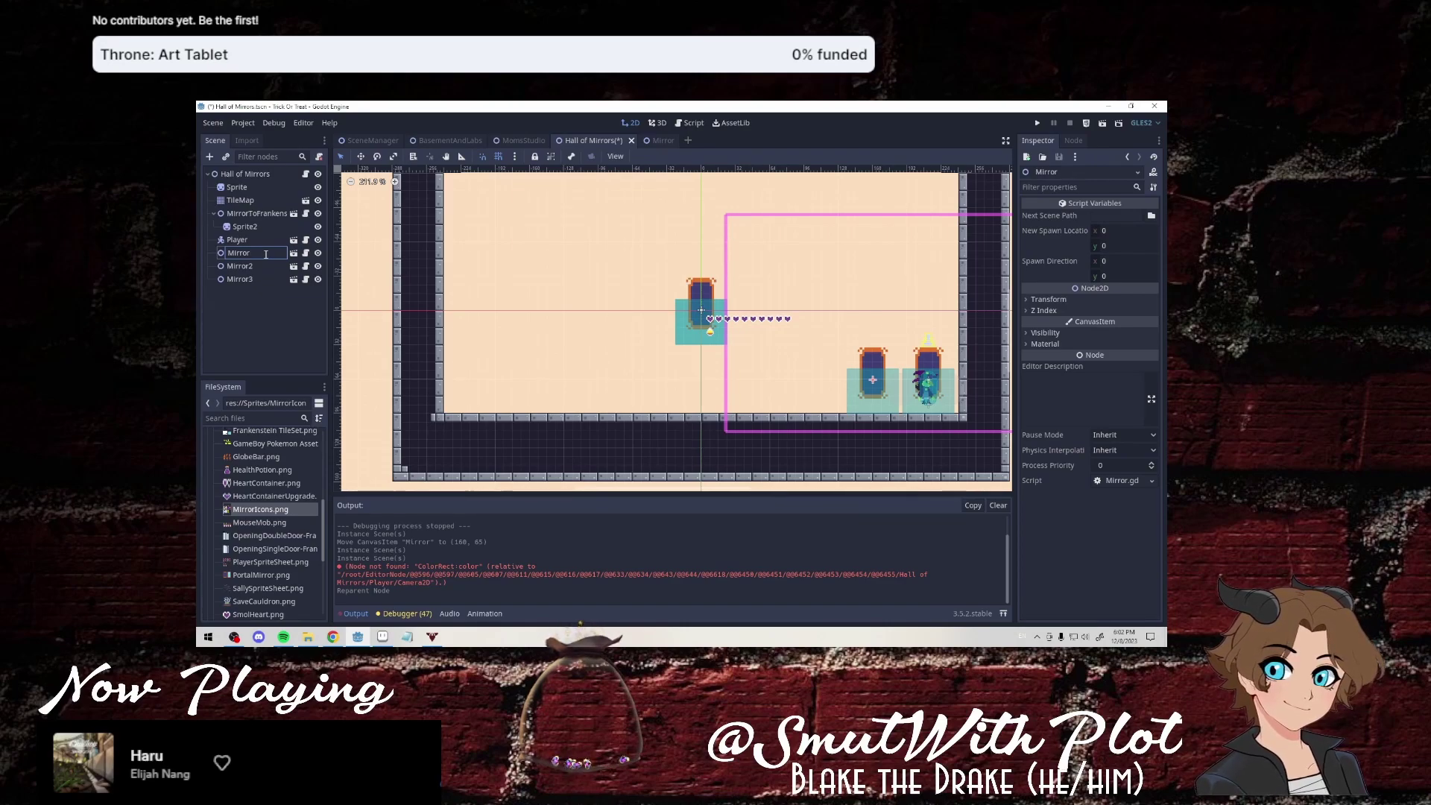
{"action": "type", "text": "ToHades"}
{"action": "key", "text": "Return"}
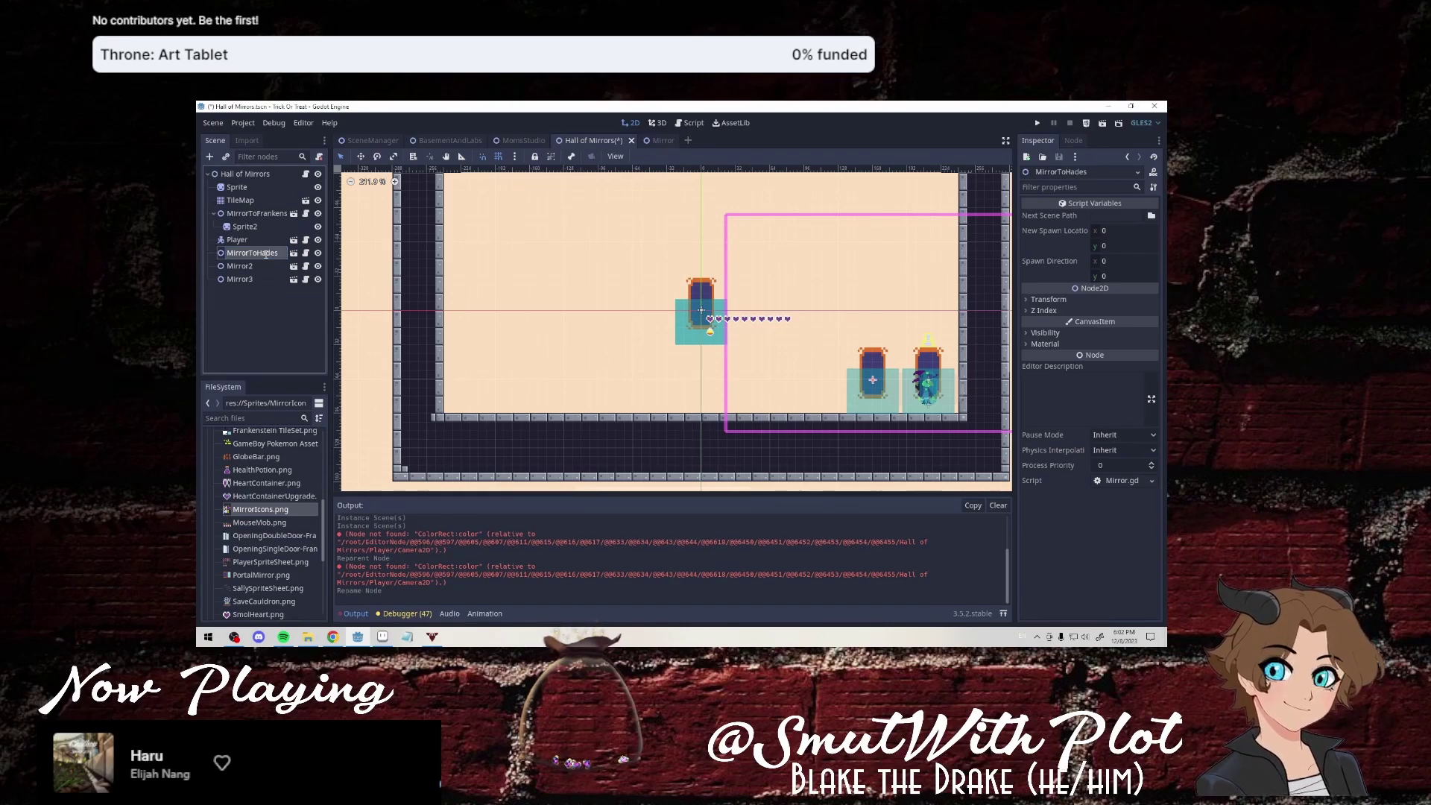
Move Mirror3 down onto the floor and rename it MirrorToCarnival.
{"action": "left_click_drag", "start_coordinate": [704, 319], "coordinate": [816, 388]}
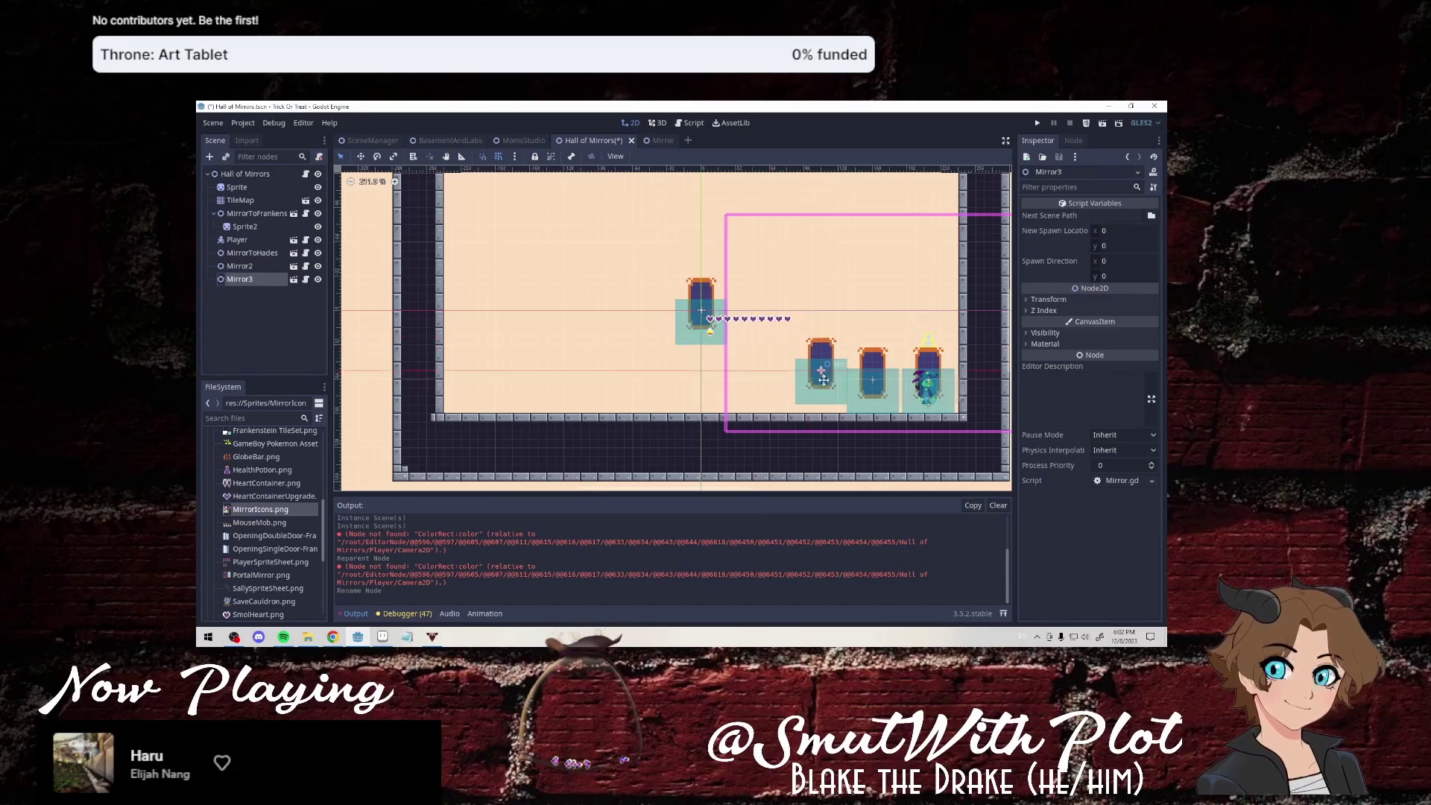
{"action": "left_click", "coordinate": [877, 371]}
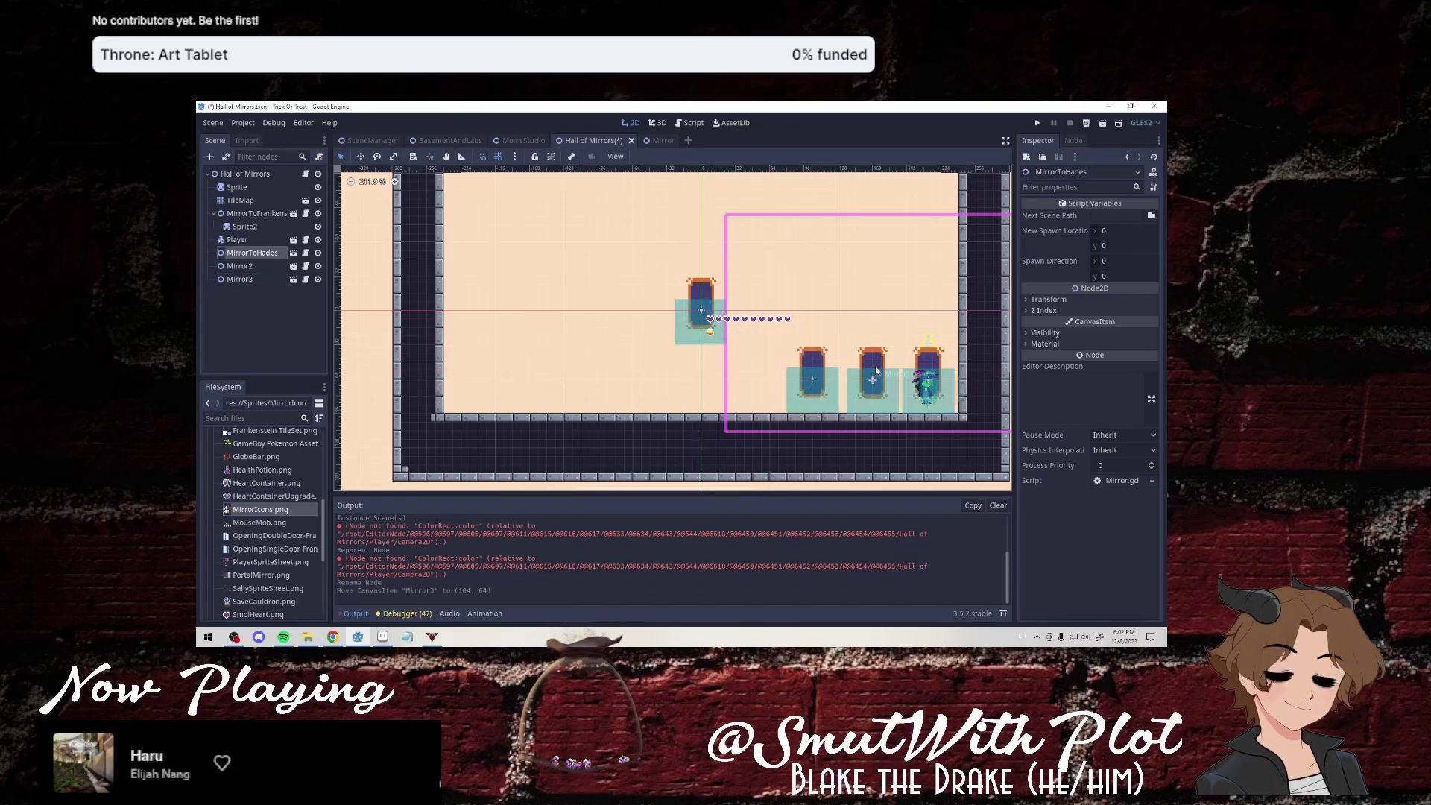
{"action": "double_click", "coordinate": [272, 281]}
{"action": "type", "text": "Mi"}
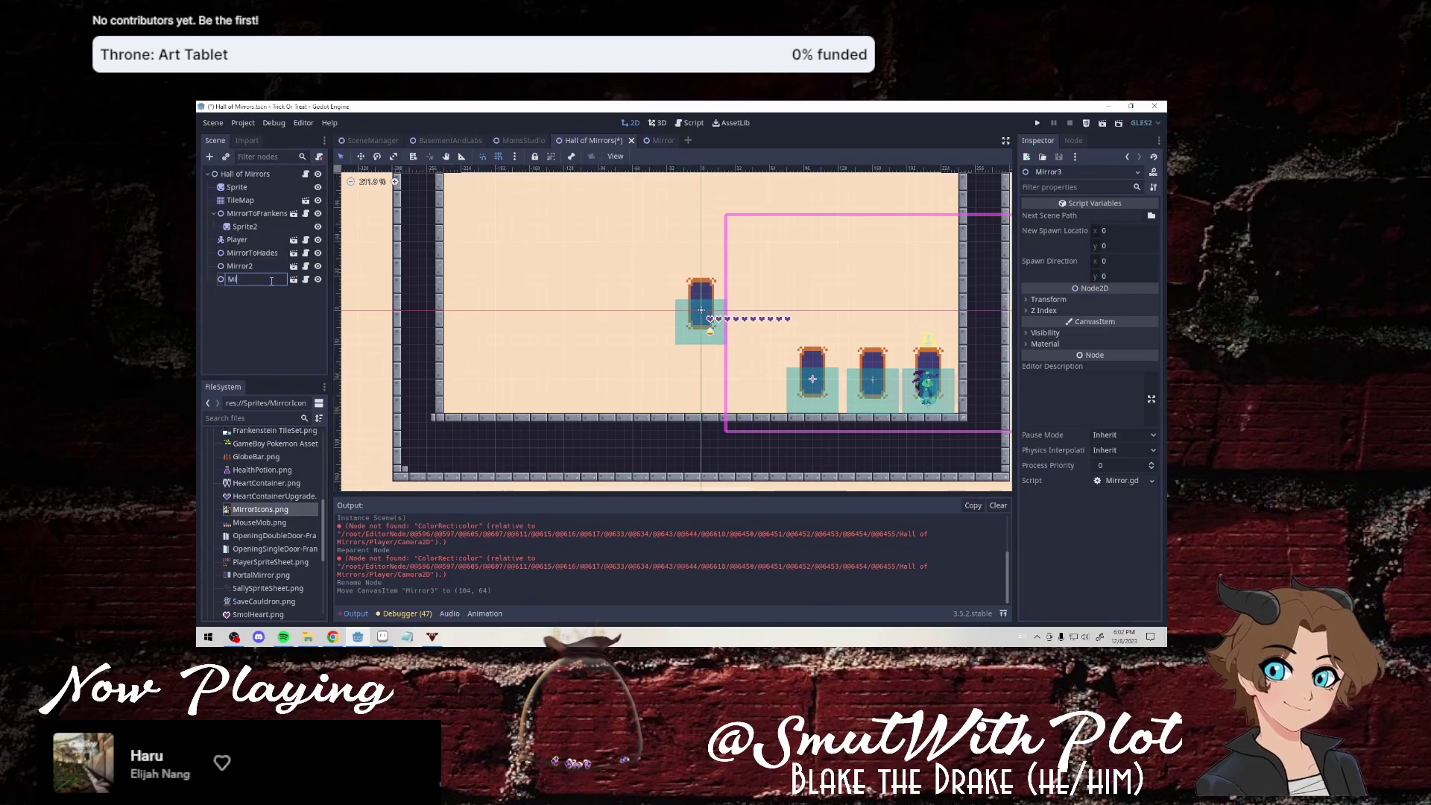
{"action": "type", "text": "rrorTo"}
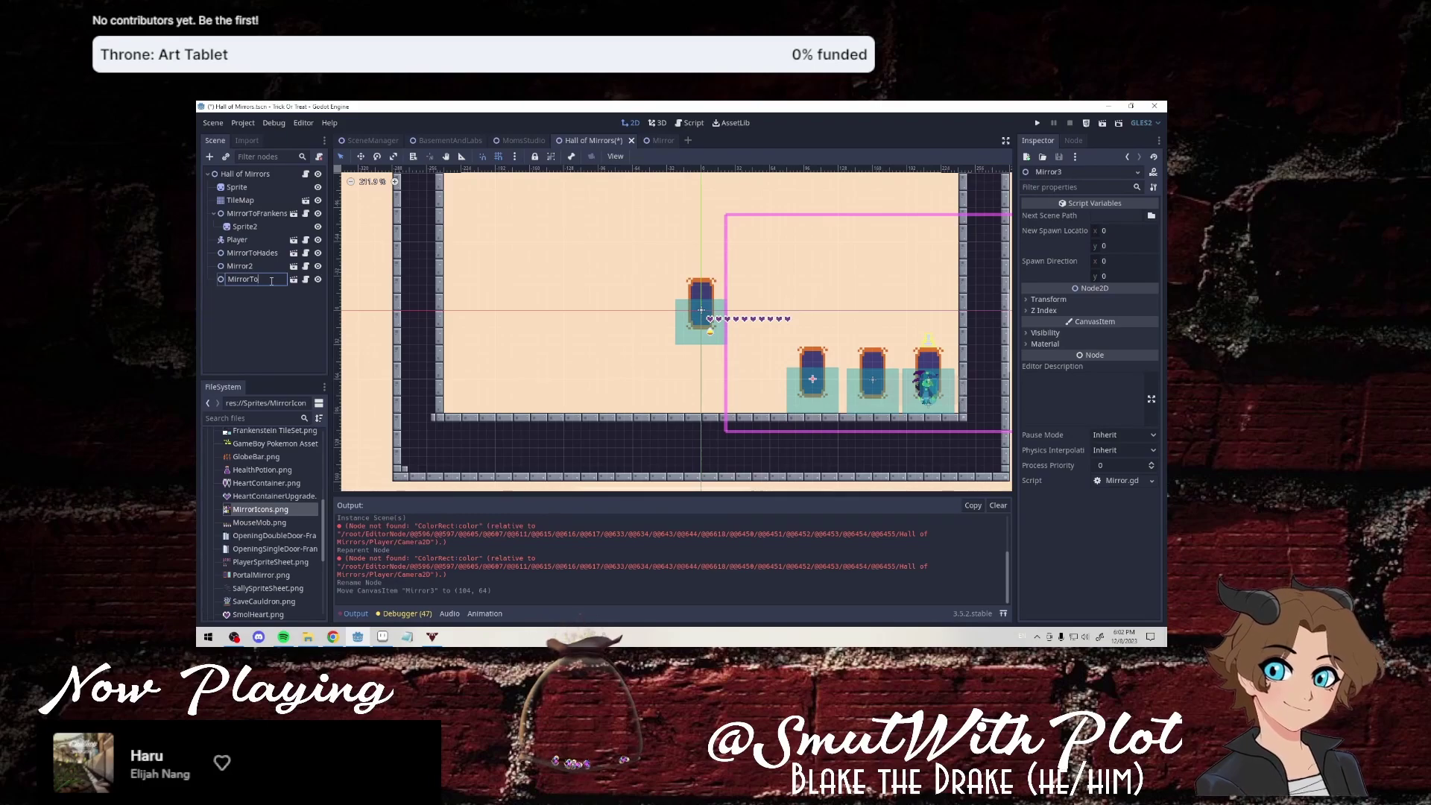
{"action": "type", "text": "Carnival"}
{"action": "key", "text": "Return"}
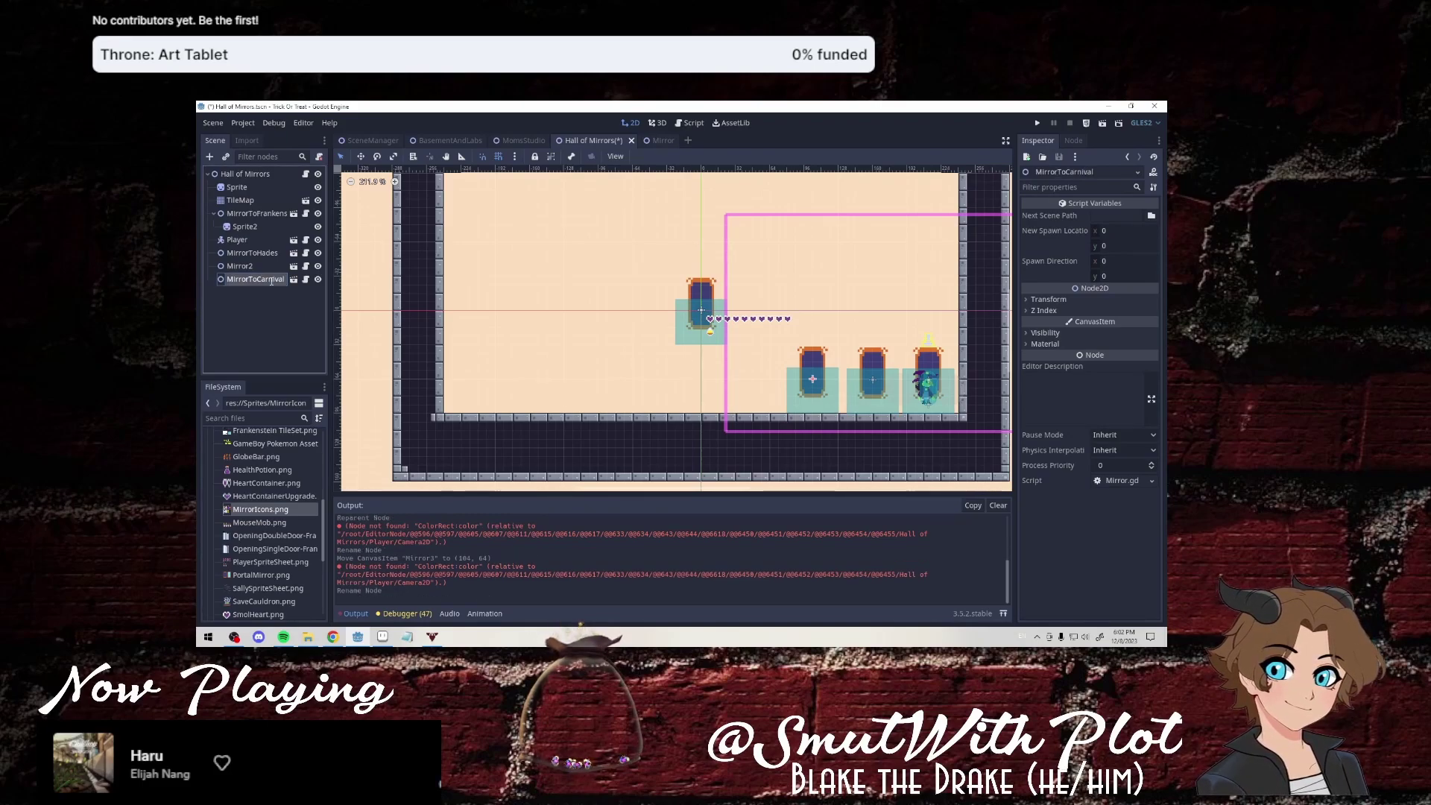
Move Mirror2 onto the floor row and rename it MirrorToVampire.
{"action": "left_click_drag", "start_coordinate": [688, 329], "coordinate": [741, 402]}
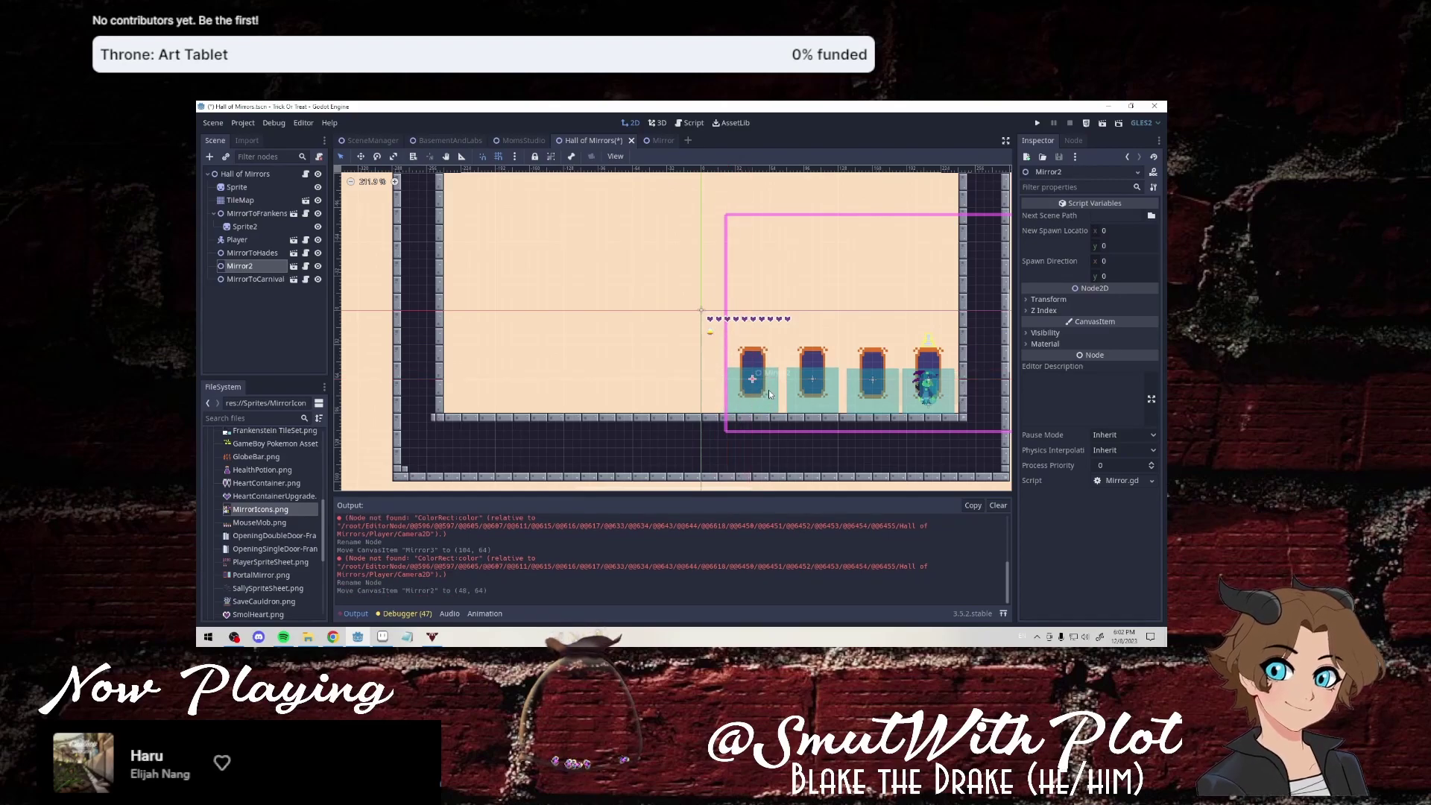
{"action": "double_click", "coordinate": [252, 266]}
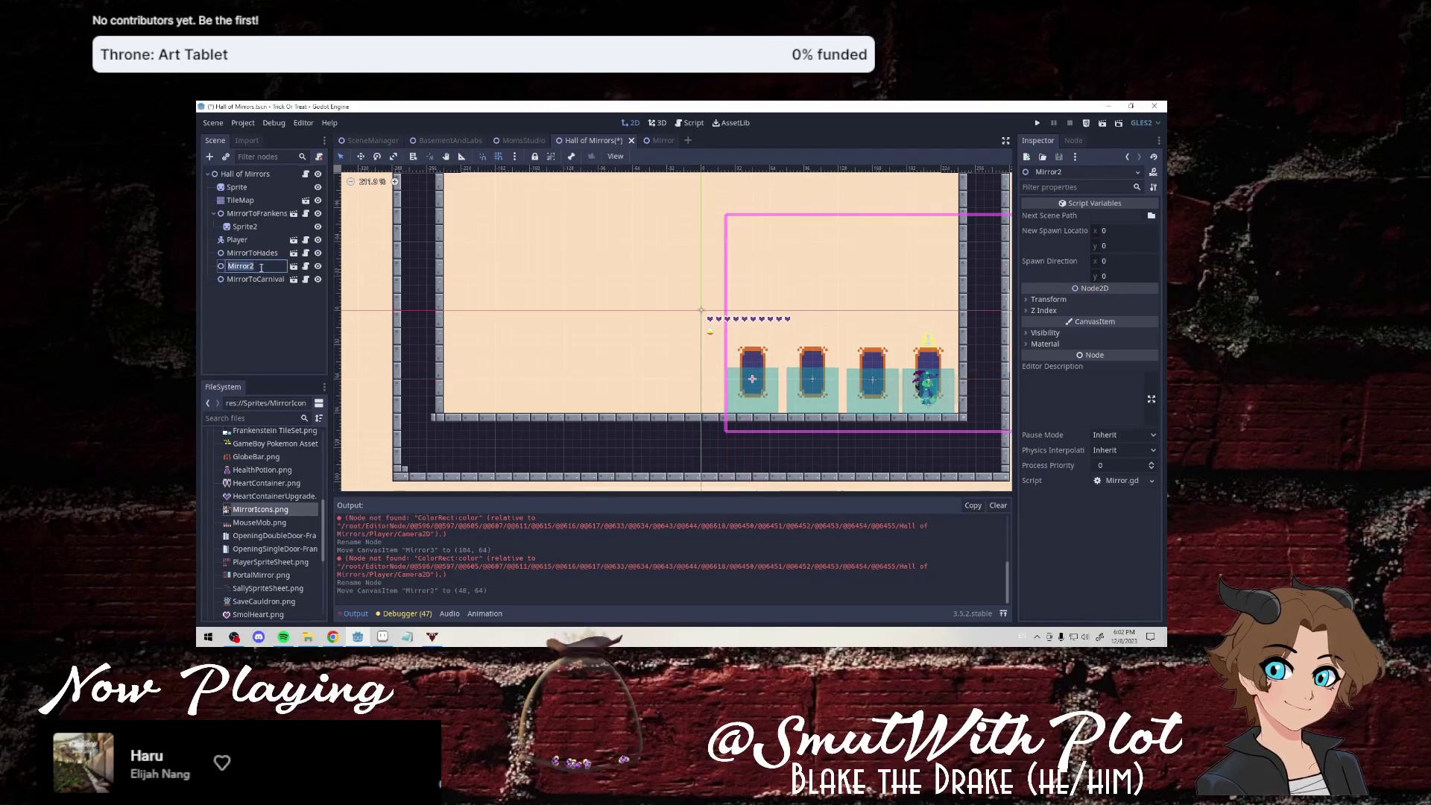
{"action": "type", "text": "Mirr"}
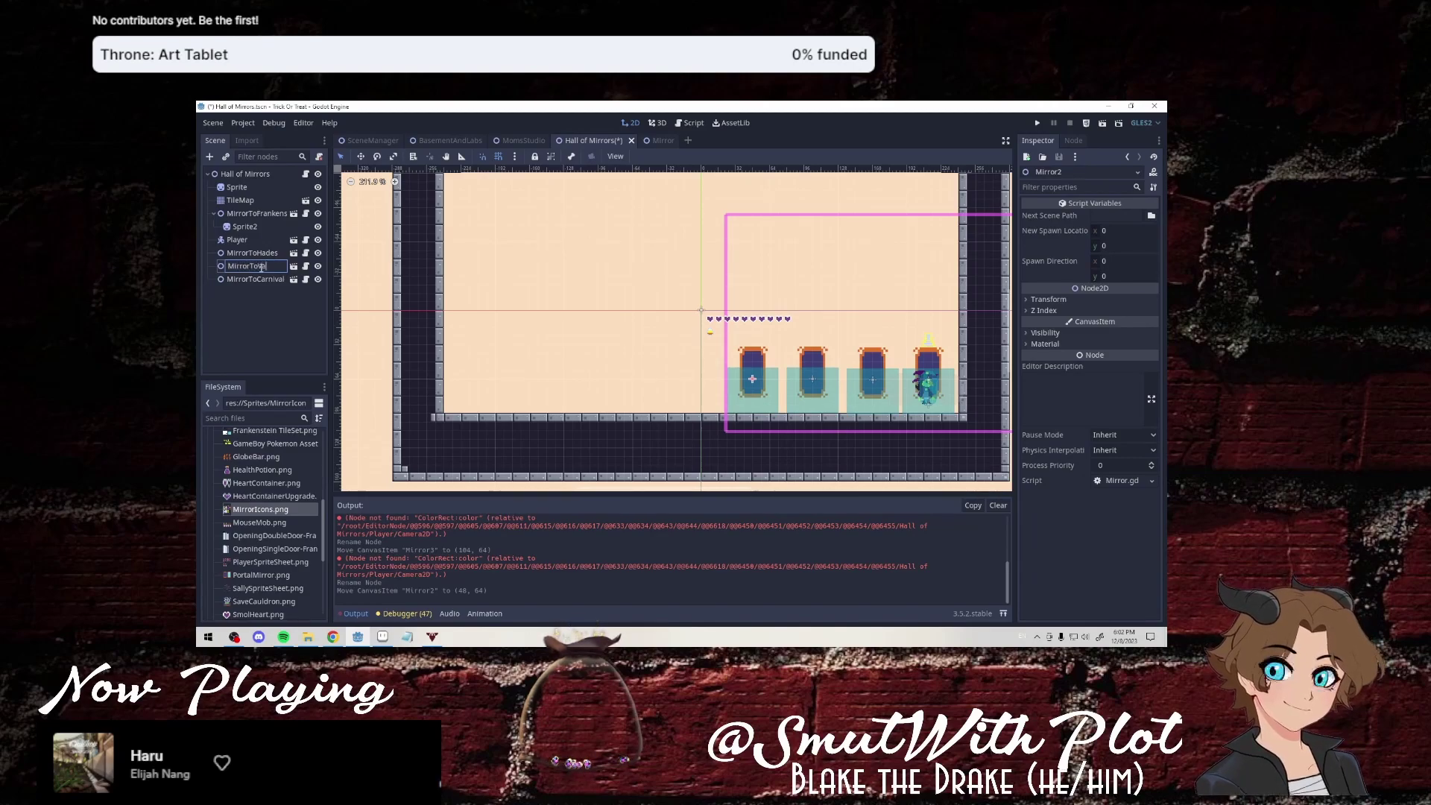
{"action": "type", "text": "orToVampire"}
{"action": "key", "text": "Return"}
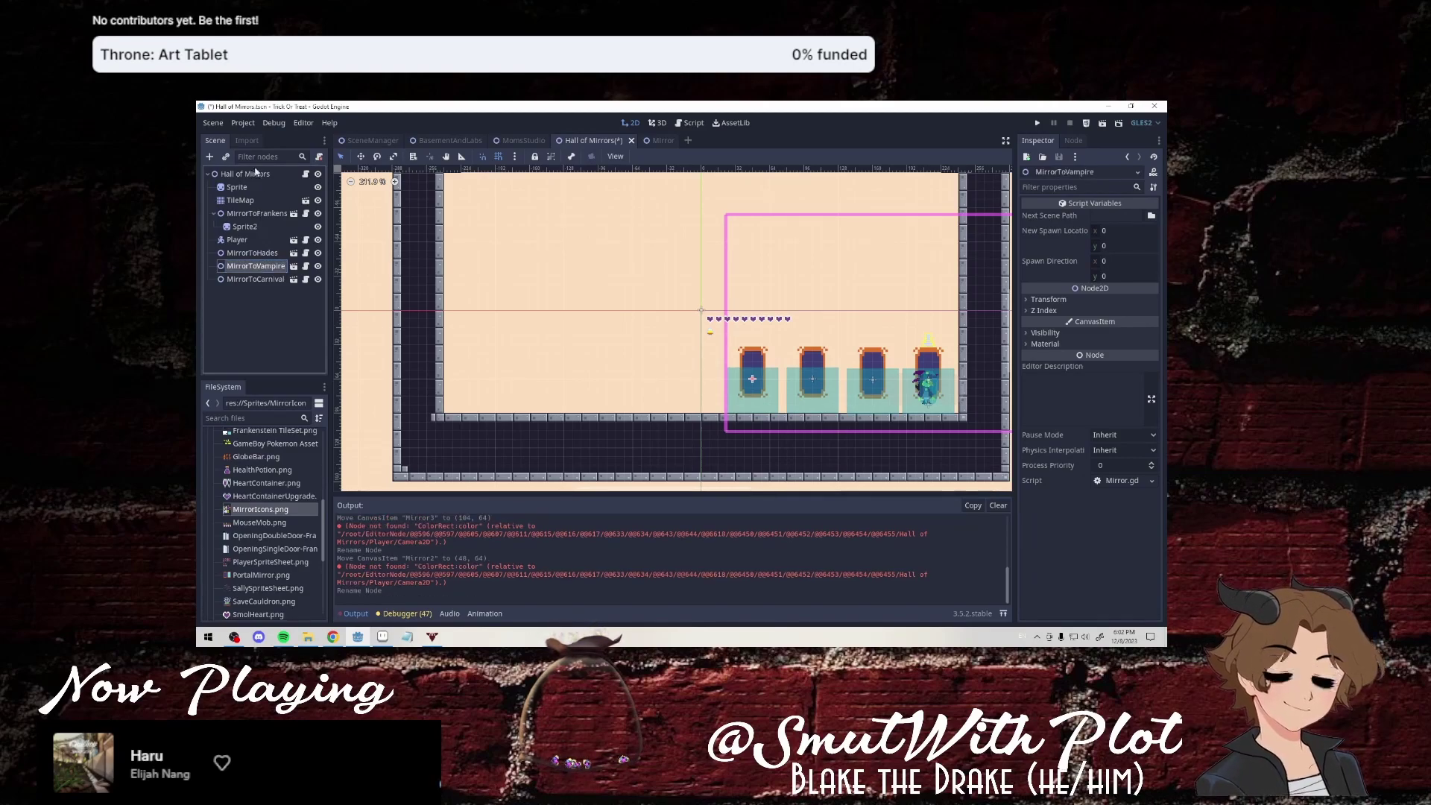
Instance another Mirror.tscn under the Hall of Mirrors root.
{"action": "right_click", "coordinate": [257, 174]}
{"action": "left_click", "coordinate": [298, 217]}
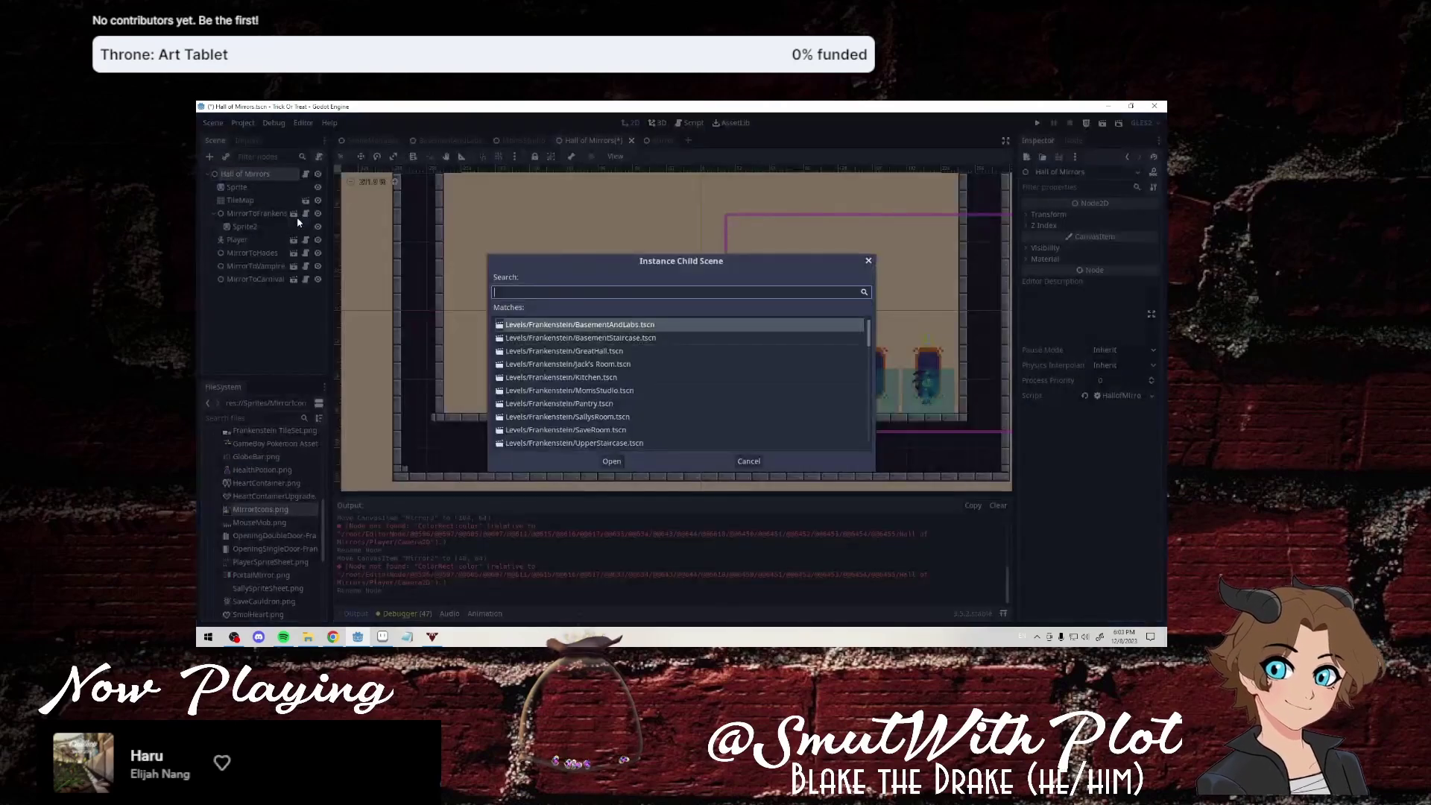
{"action": "type", "text": "mirror"}
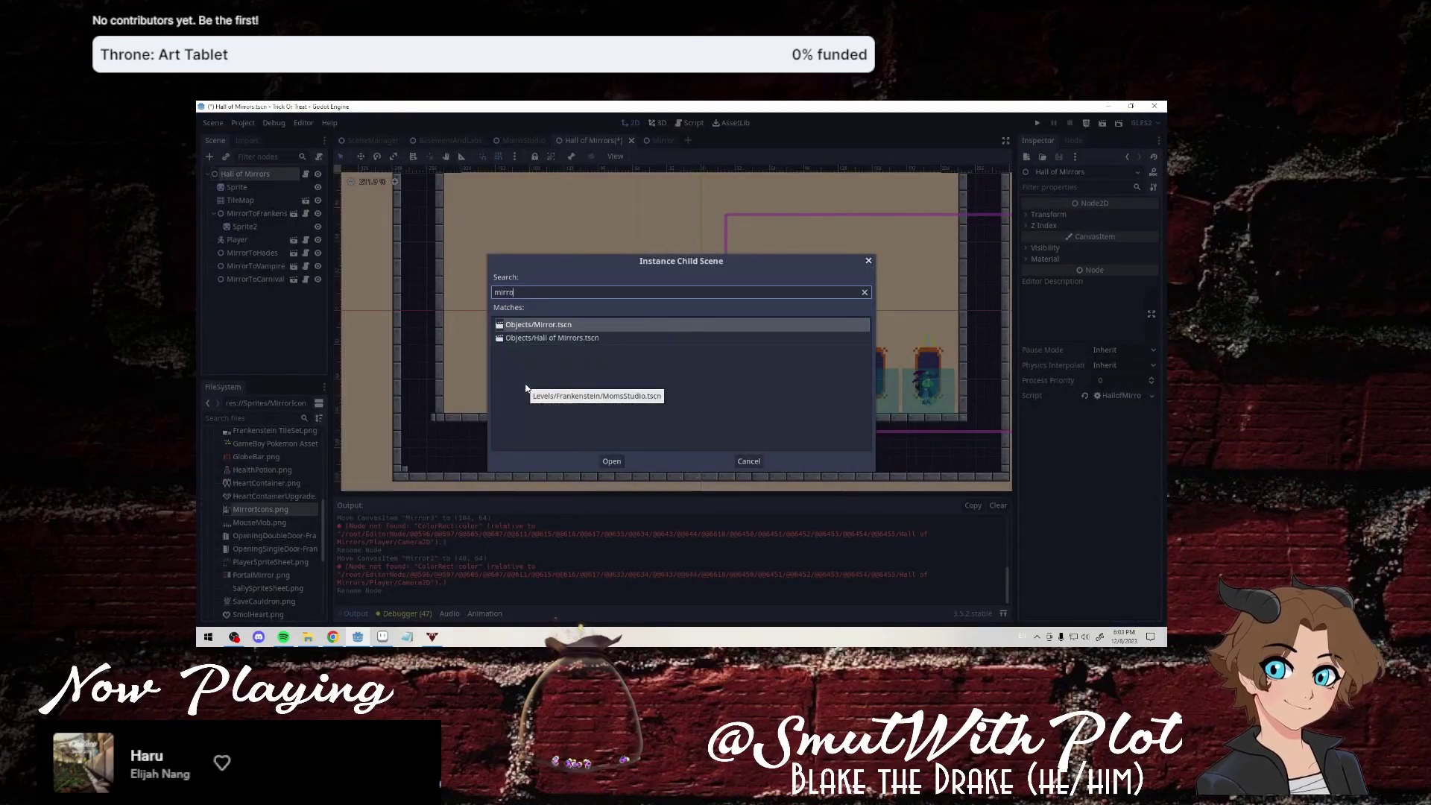
{"action": "key", "text": "Return"}
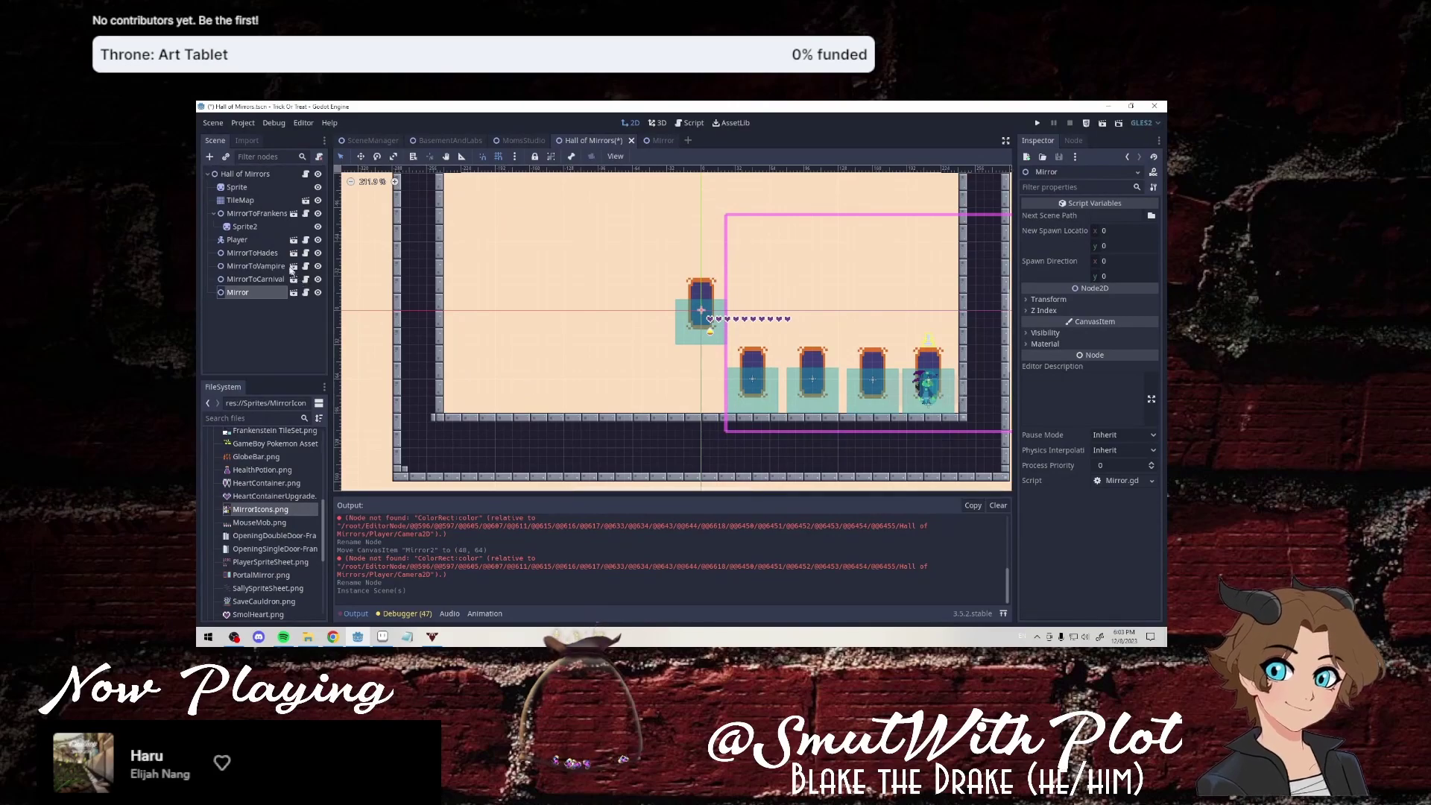
{"action": "right_click", "coordinate": [275, 179]}
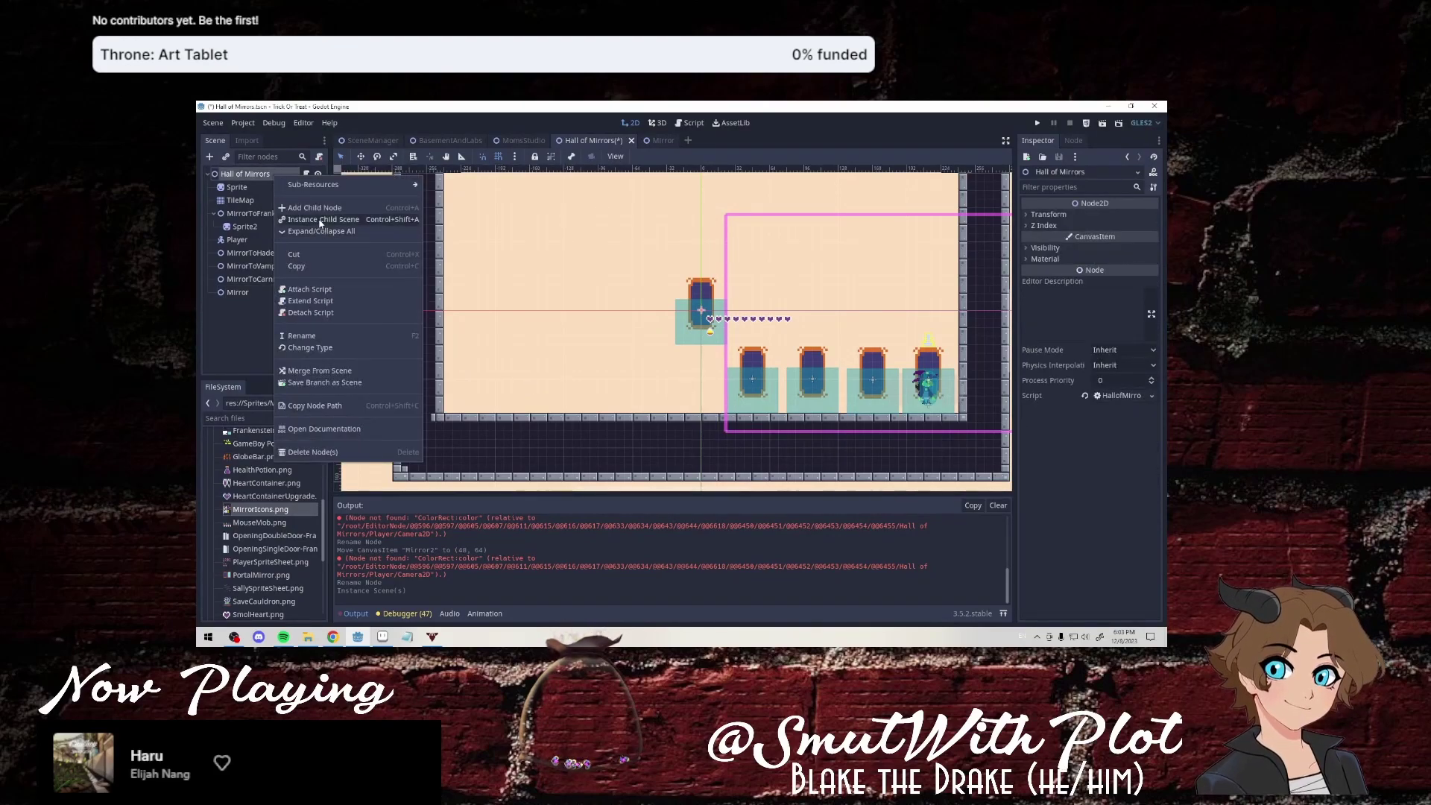
Add two more Mirror.tscn instances under the Hall of Mirrors root.
{"action": "left_click", "coordinate": [319, 223]}
{"action": "type", "text": "mirror"}
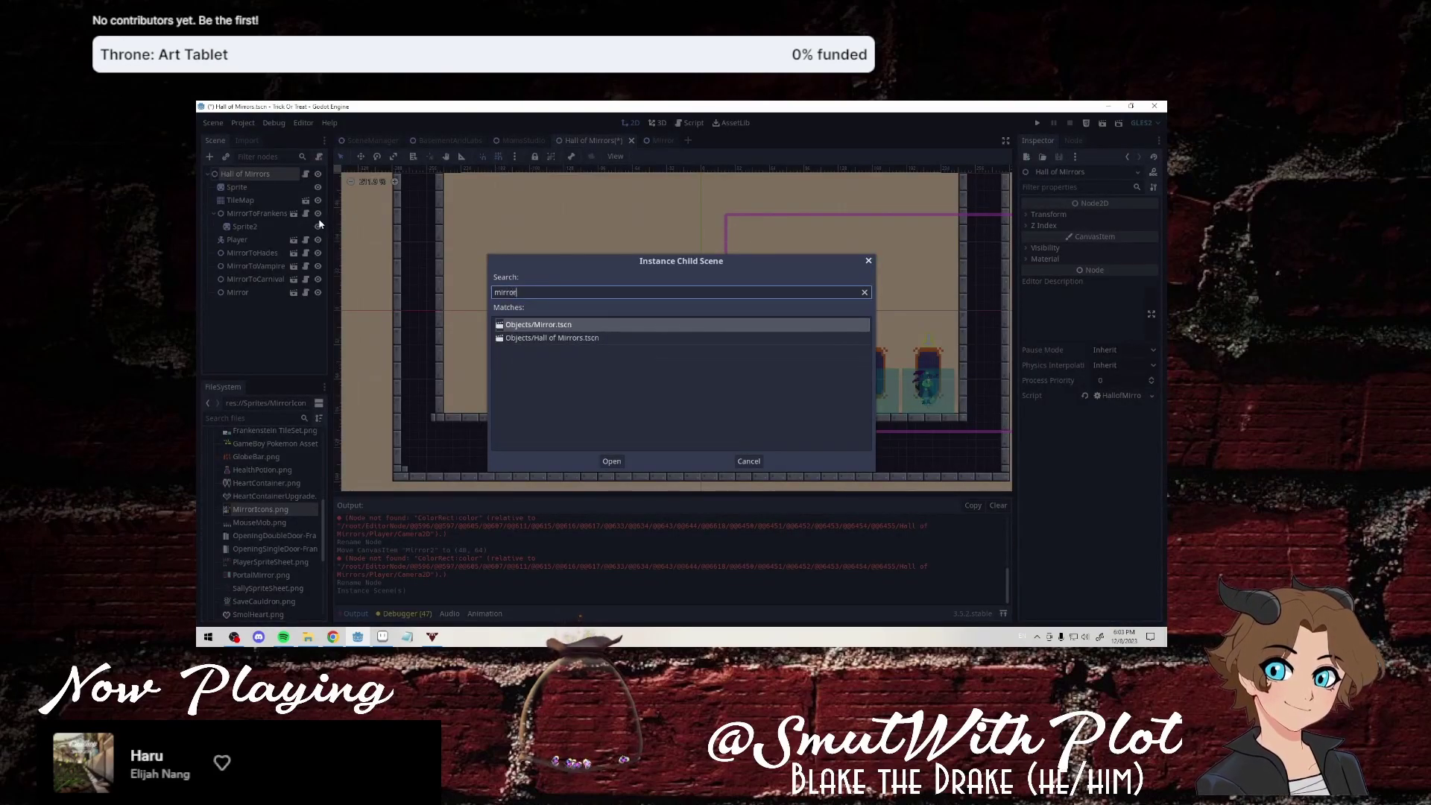
{"action": "key", "text": "Return"}
{"action": "right_click", "coordinate": [269, 176]}
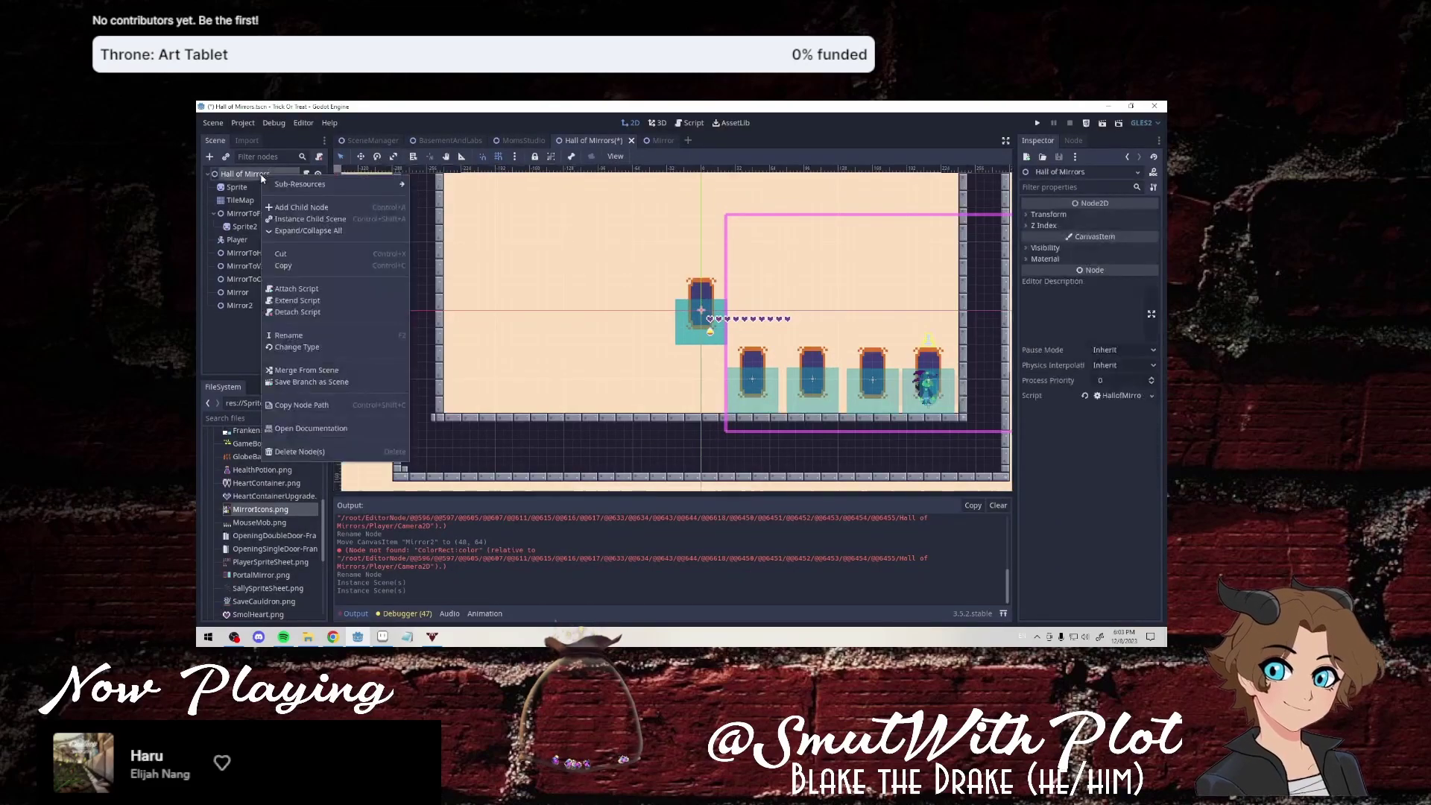
{"action": "left_click", "coordinate": [299, 226]}
{"action": "type", "text": "mirror"}
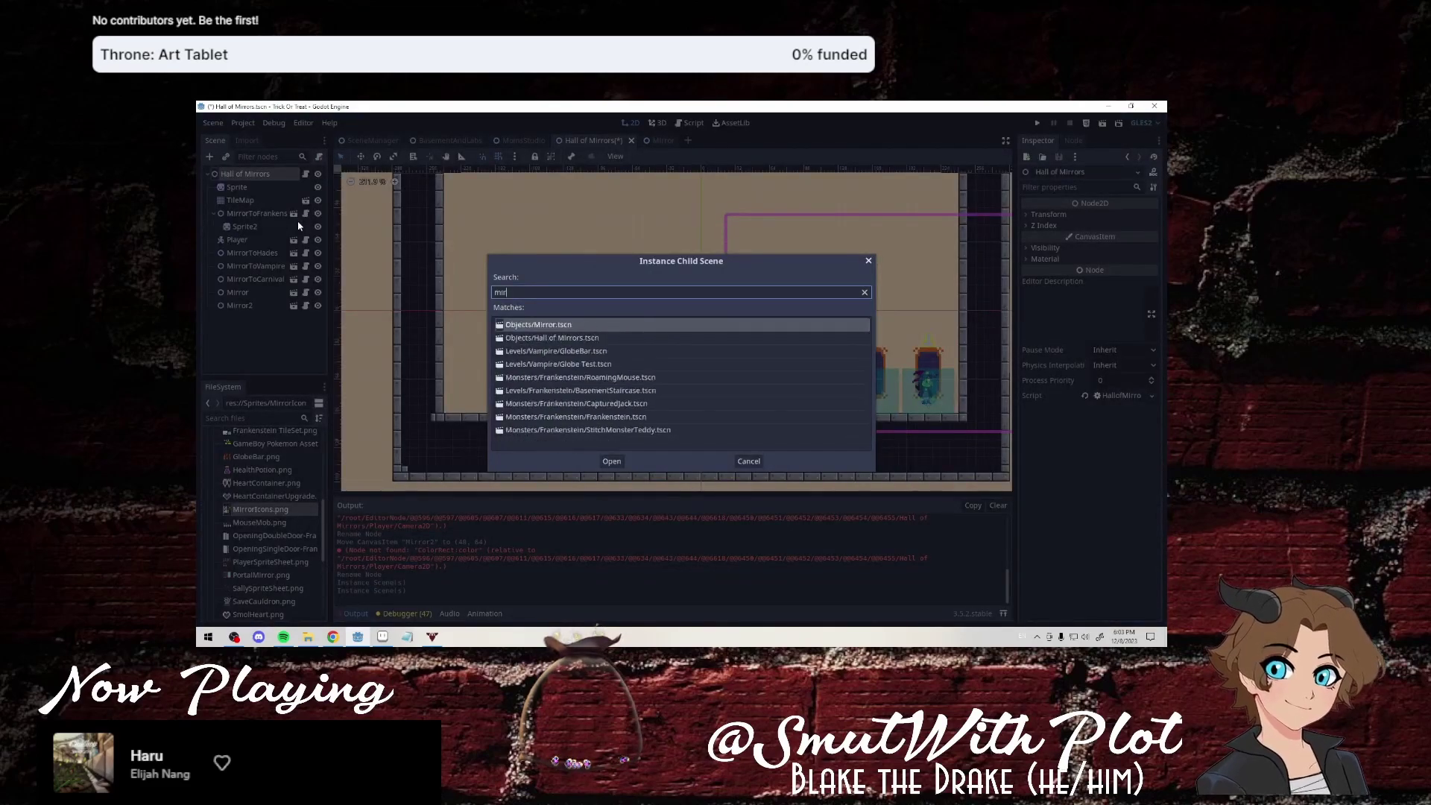
{"action": "key", "text": "Return"}
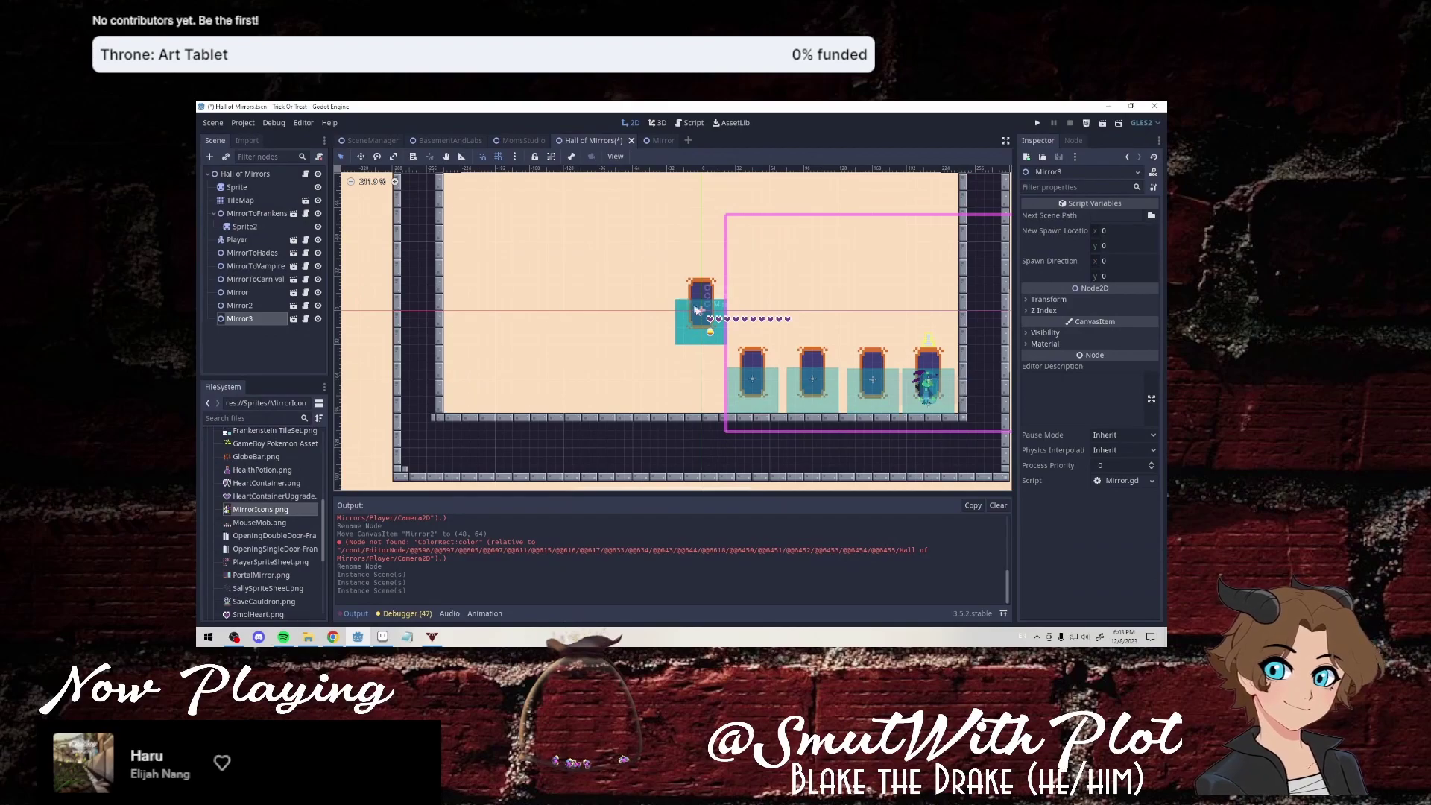
Drag all seven mirrors into one evenly spaced row along the floor.
{"action": "left_click_drag", "start_coordinate": [696, 310], "coordinate": [687, 382]}
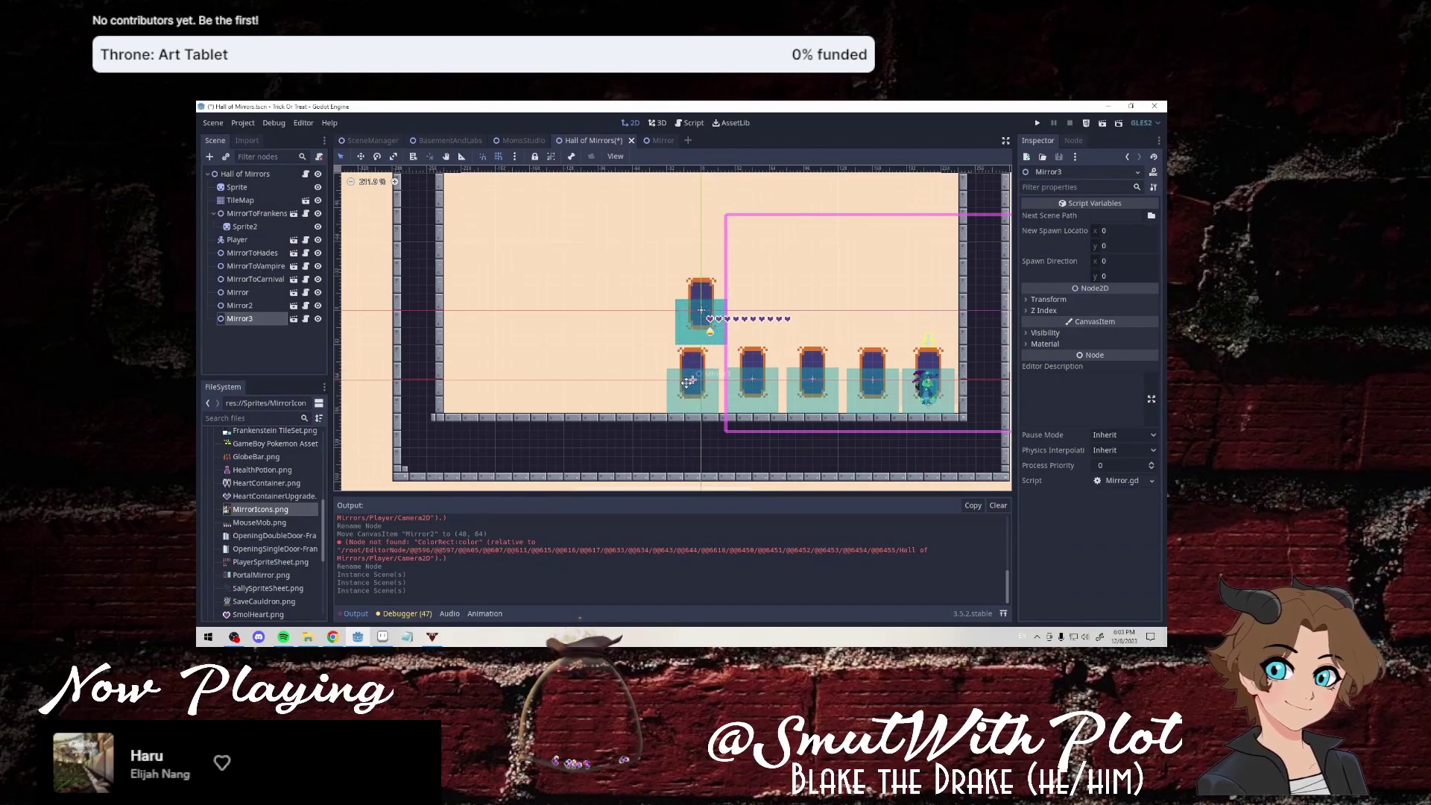
{"action": "left_click_drag", "start_coordinate": [687, 382], "coordinate": [619, 393]}
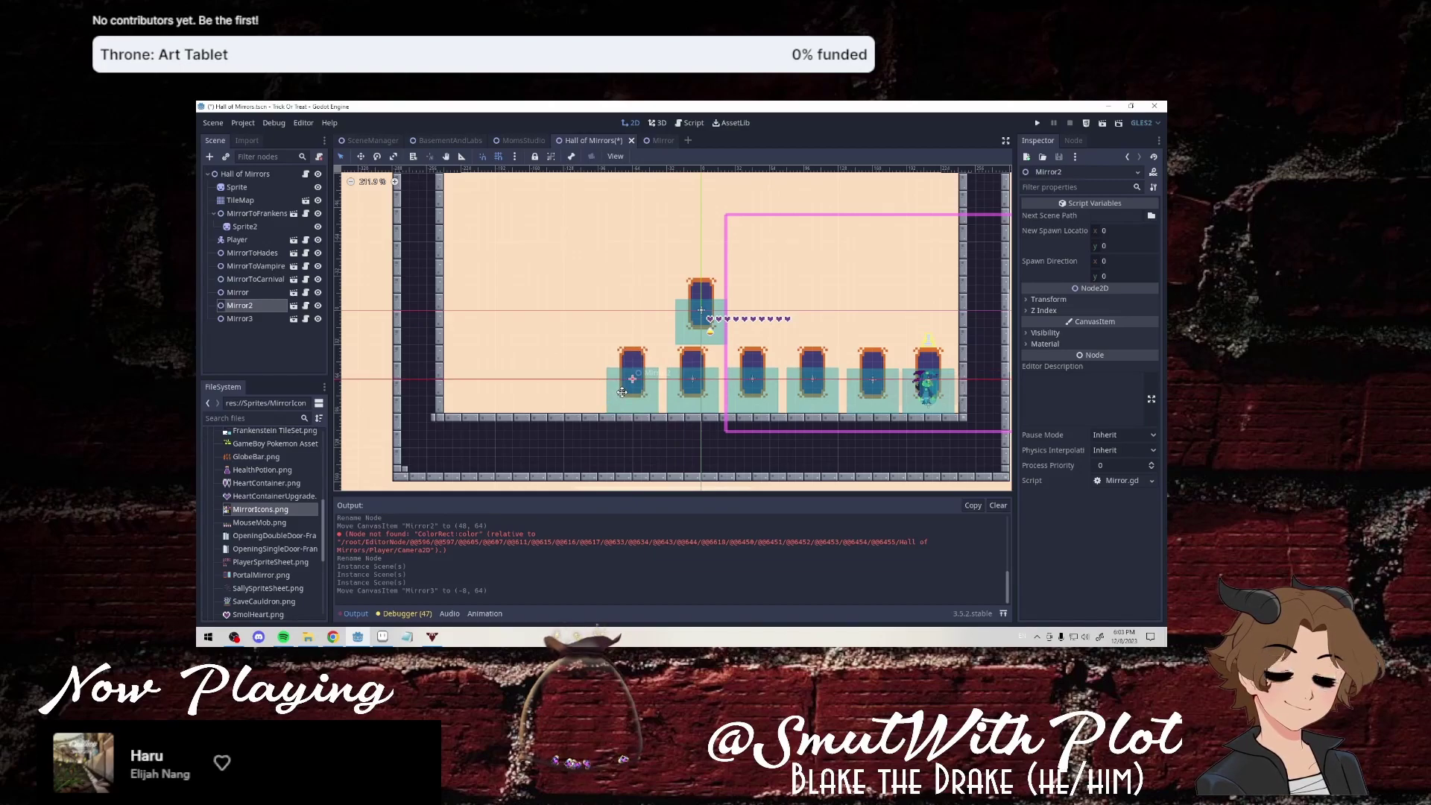
{"action": "left_click_drag", "start_coordinate": [622, 392], "coordinate": [622, 392]}
{"action": "mouse_move", "coordinate": [689, 329]}
{"action": "left_mouse_down"}
{"action": "mouse_move", "coordinate": [462, 394]}
{"action": "mouse_move", "coordinate": [470, 405]}
{"action": "left_mouse_up"}
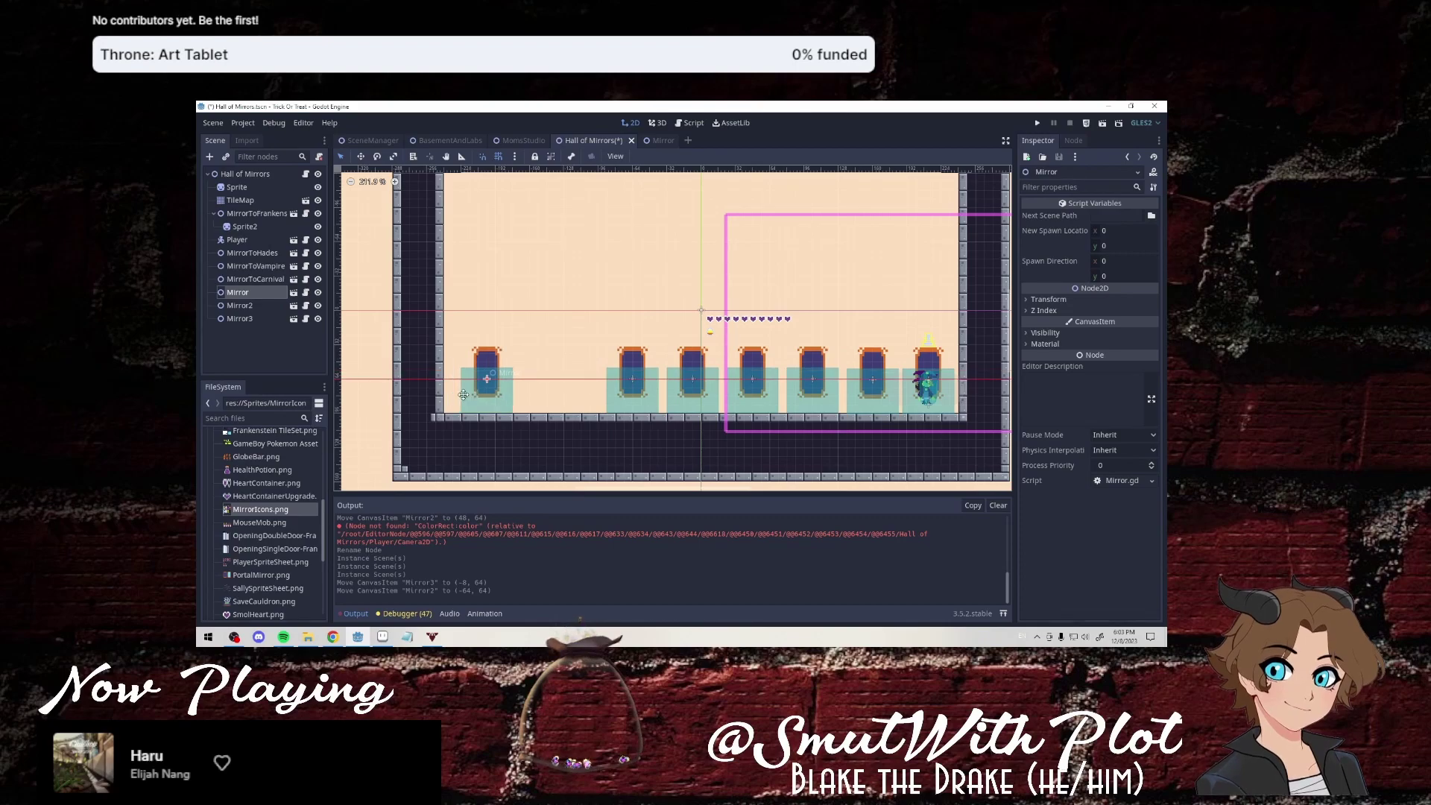
{"action": "left_click_drag", "start_coordinate": [615, 390], "coordinate": [543, 389]}
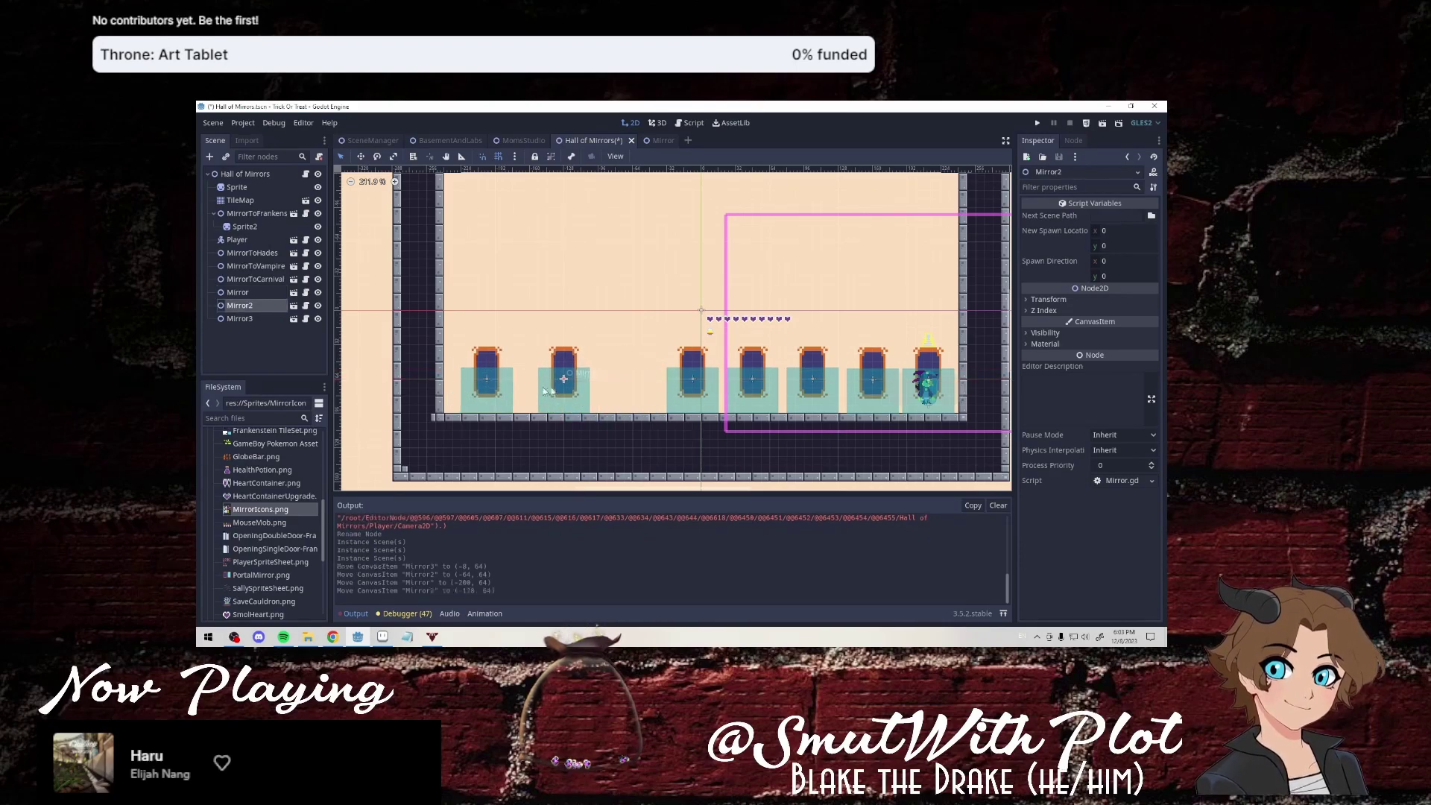
{"action": "left_click_drag", "start_coordinate": [677, 391], "coordinate": [624, 393]}
{"action": "left_click_drag", "start_coordinate": [760, 391], "coordinate": [723, 389]}
{"action": "left_click_drag", "start_coordinate": [813, 387], "coordinate": [769, 388]}
{"action": "left_click_drag", "start_coordinate": [916, 384], "coordinate": [850, 389]}
{"action": "left_click_drag", "start_coordinate": [722, 388], "coordinate": [858, 393]}
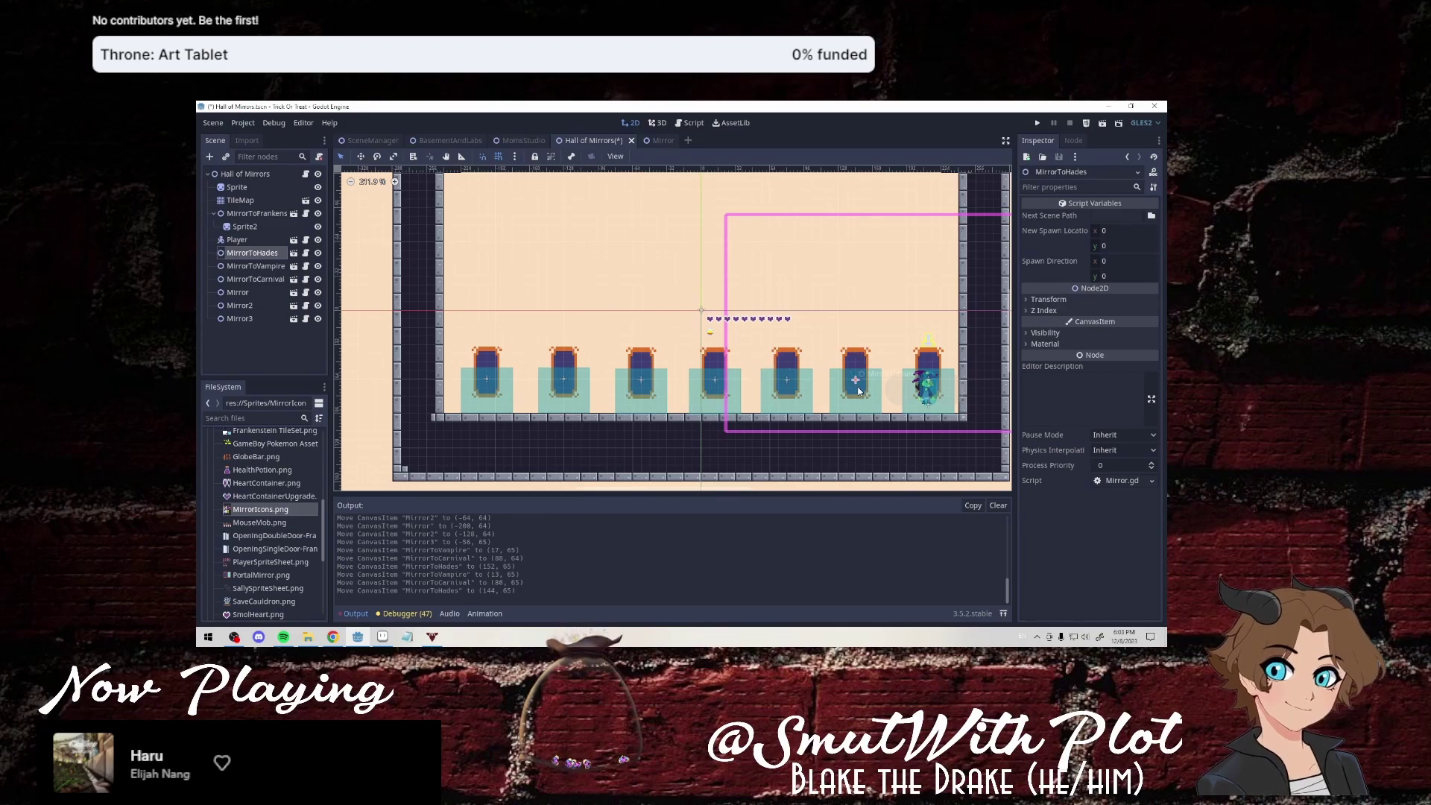
Add a Sprite child node under MirrorToHades.
{"action": "right_click", "coordinate": [267, 255]}
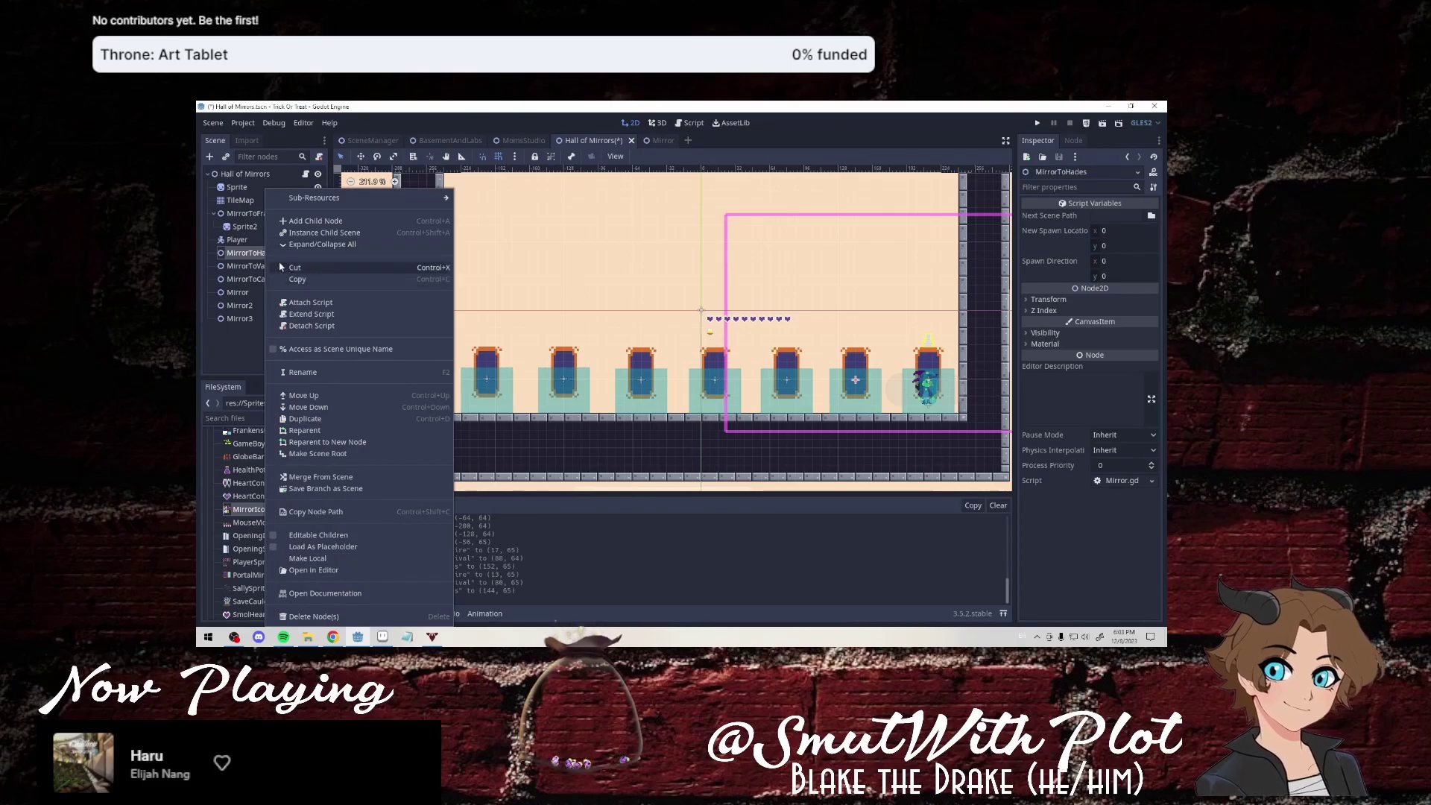
{"action": "left_click", "coordinate": [316, 221]}
{"action": "type", "text": "spr"}
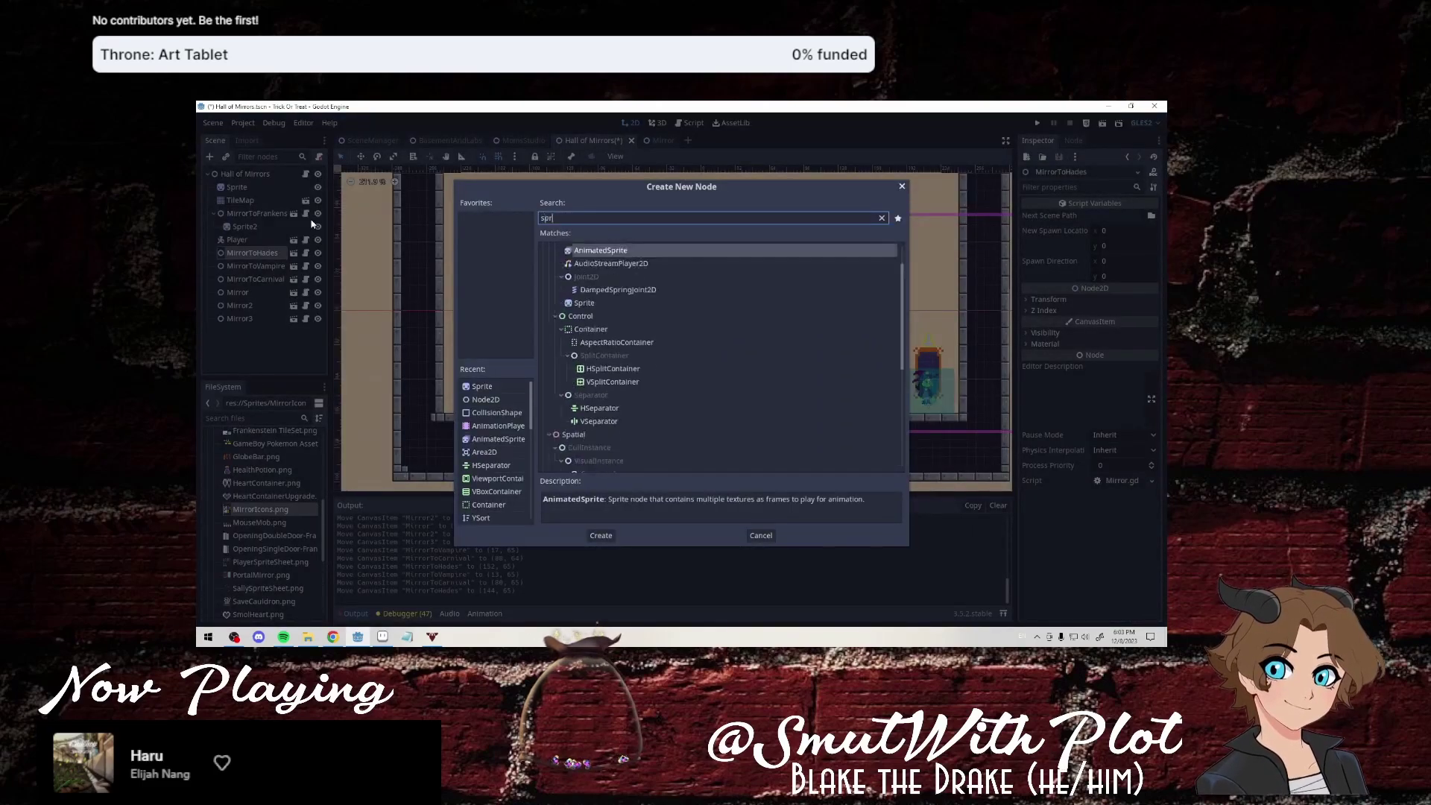
{"action": "type", "text": "ite"}
{"action": "key", "text": "Return"}
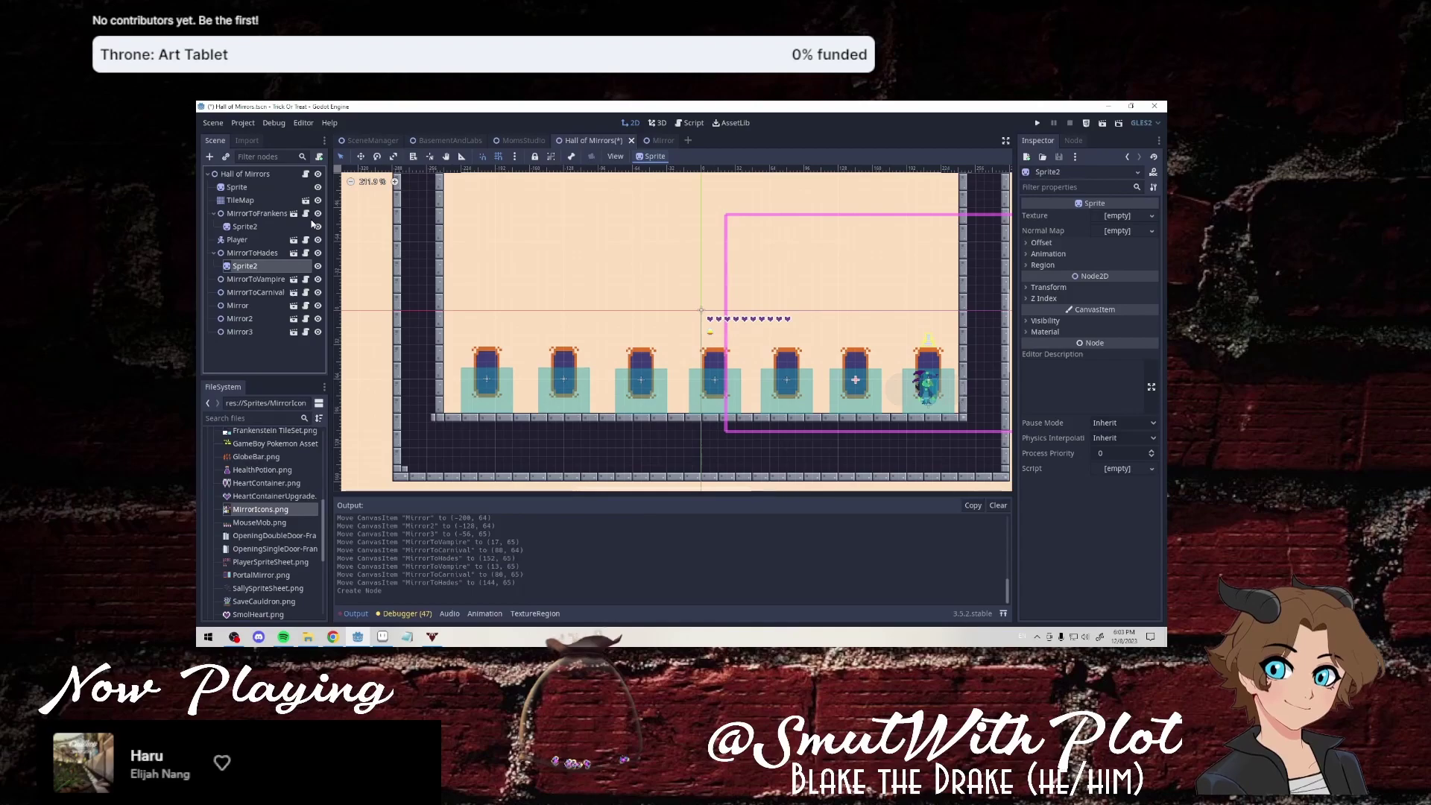
{"action": "double_click", "coordinate": [251, 190]}
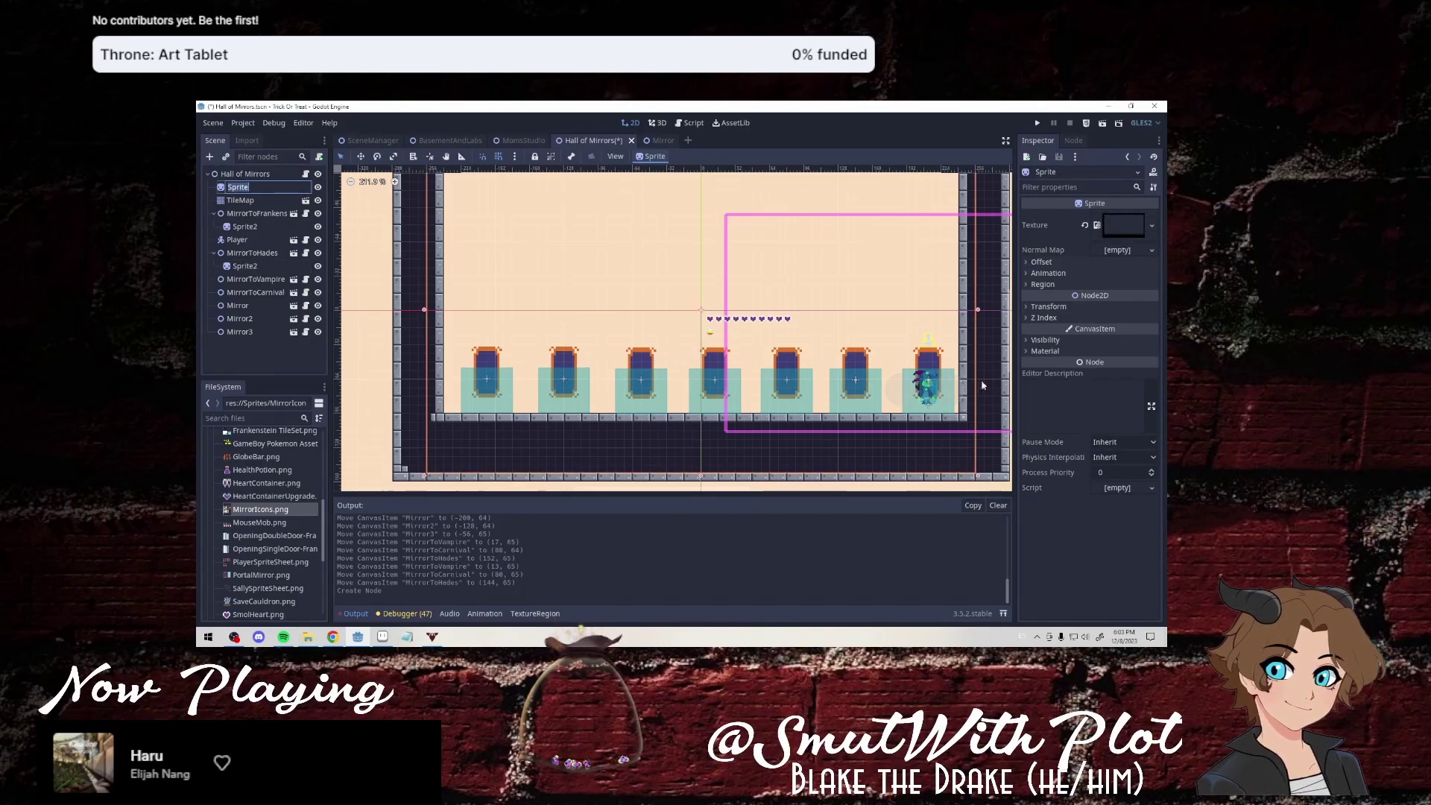
{"action": "left_click", "coordinate": [272, 265]}
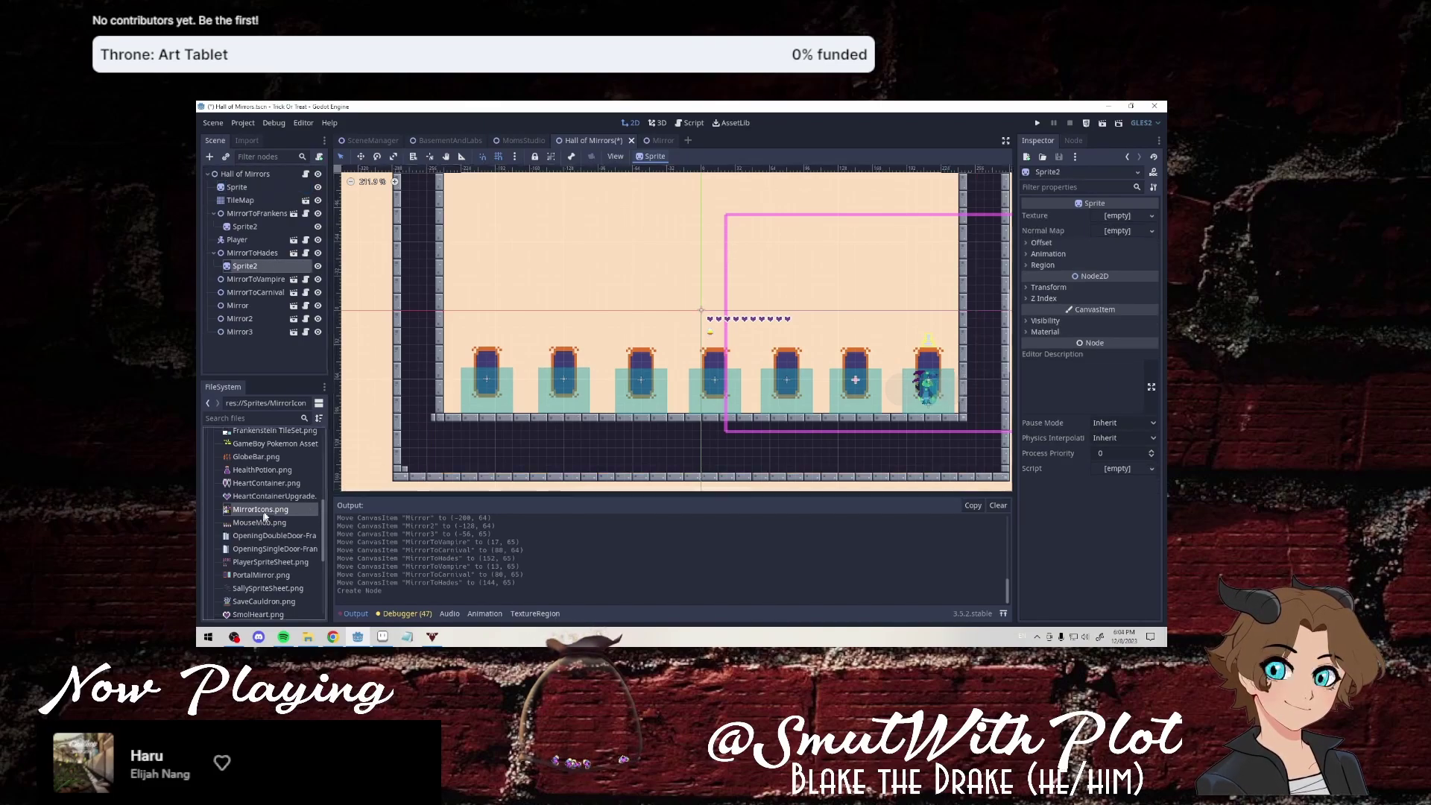
Give the Hades sprite the MirrorIcons.png texture split into 4×2 frames.
{"action": "left_click_drag", "start_coordinate": [261, 511], "coordinate": [270, 270]}
{"action": "left_click", "coordinate": [295, 277]}
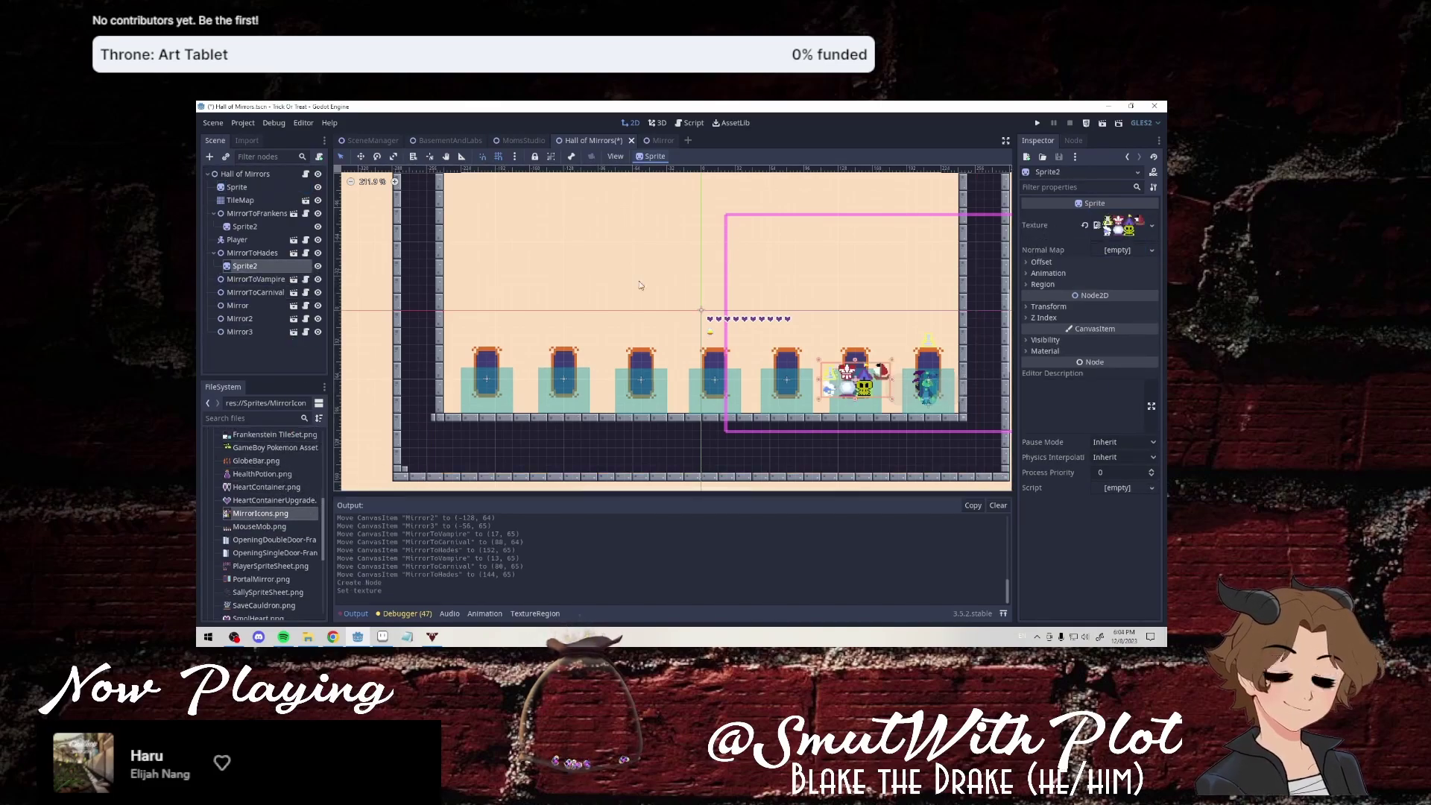
{"action": "left_click", "coordinate": [1058, 274]}
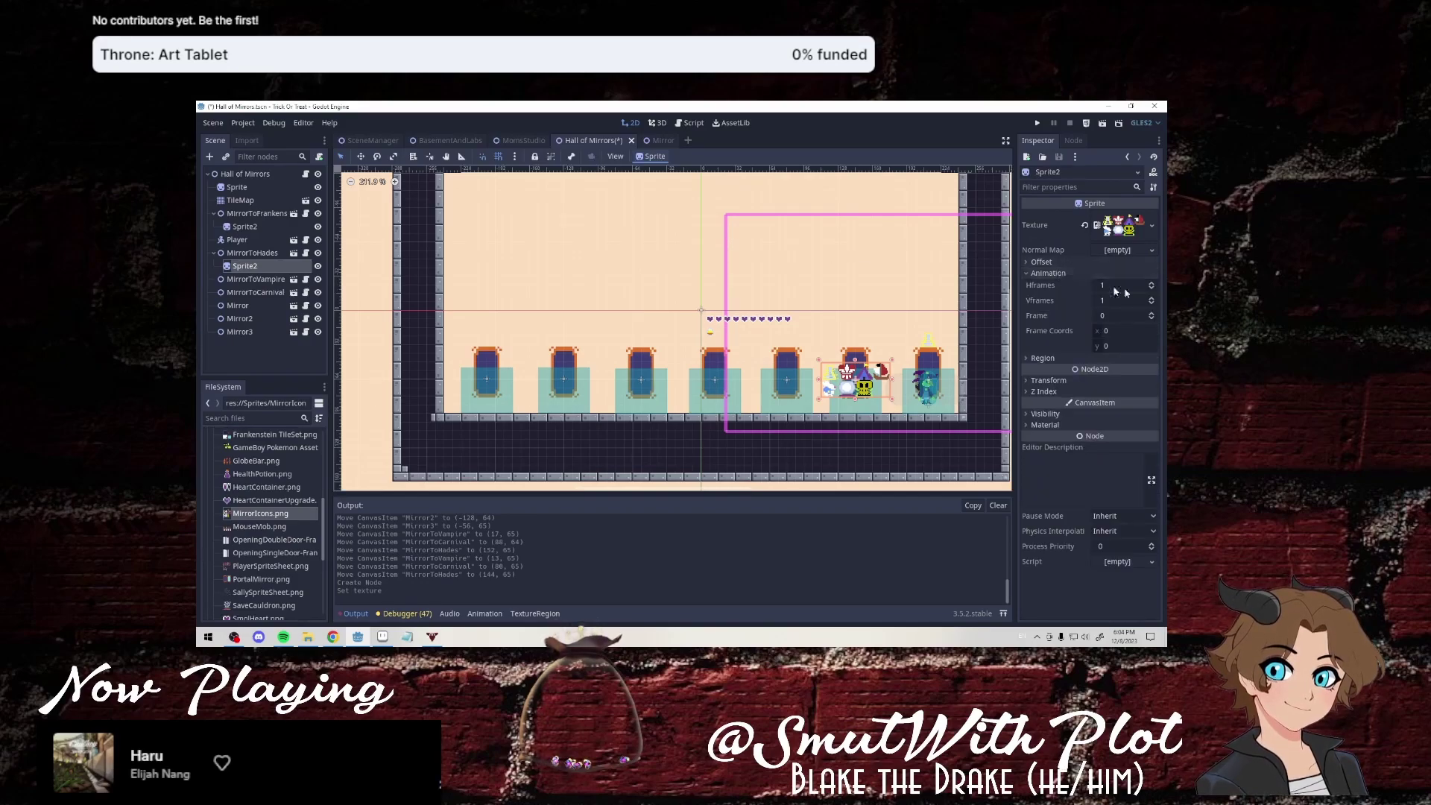
{"action": "left_click", "coordinate": [1153, 284]}
{"action": "left_click", "coordinate": [1153, 284]}
{"action": "left_click", "coordinate": [1153, 284]}
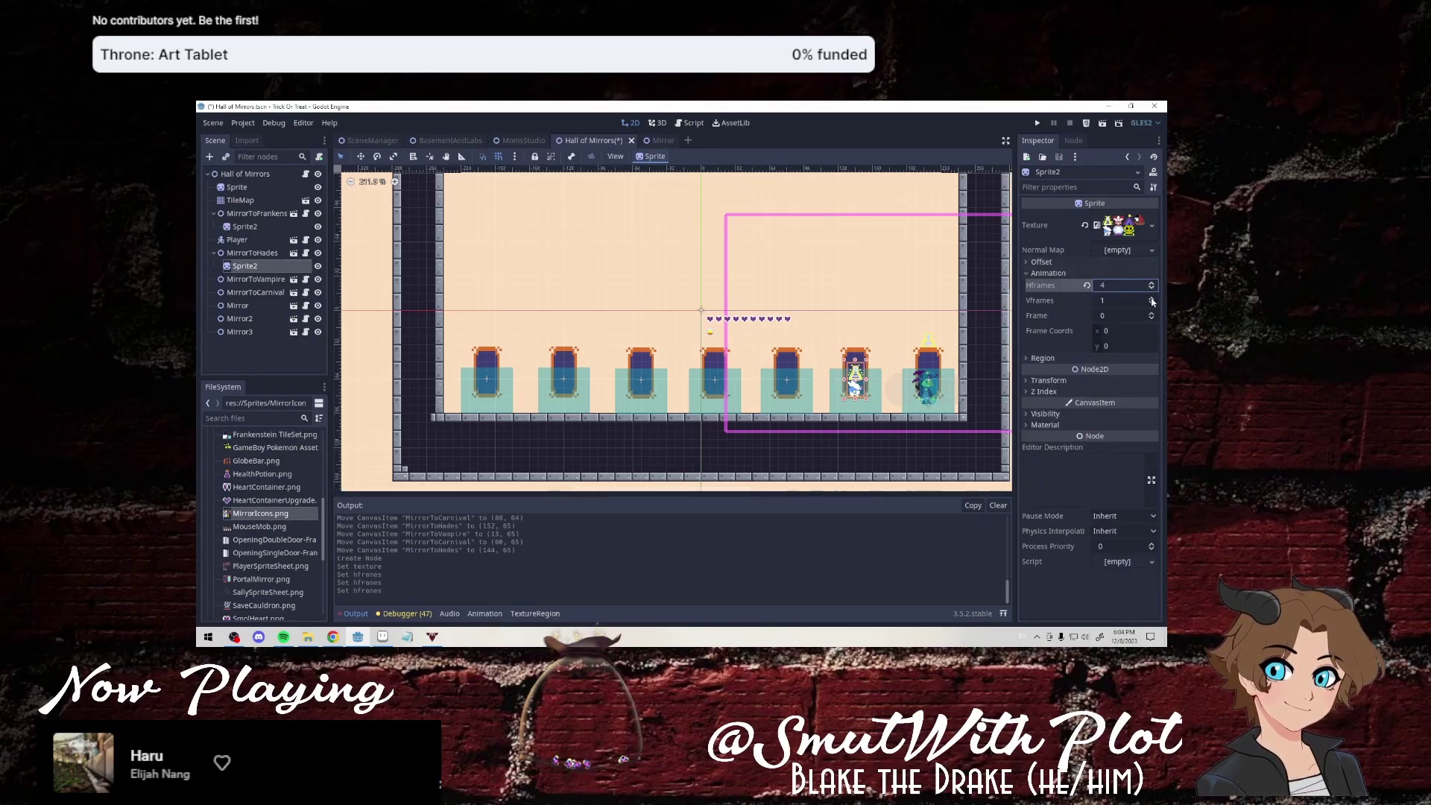
{"action": "left_click", "coordinate": [1151, 298]}
{"action": "left_click", "coordinate": [1152, 298]}
{"action": "left_click", "coordinate": [1152, 304]}
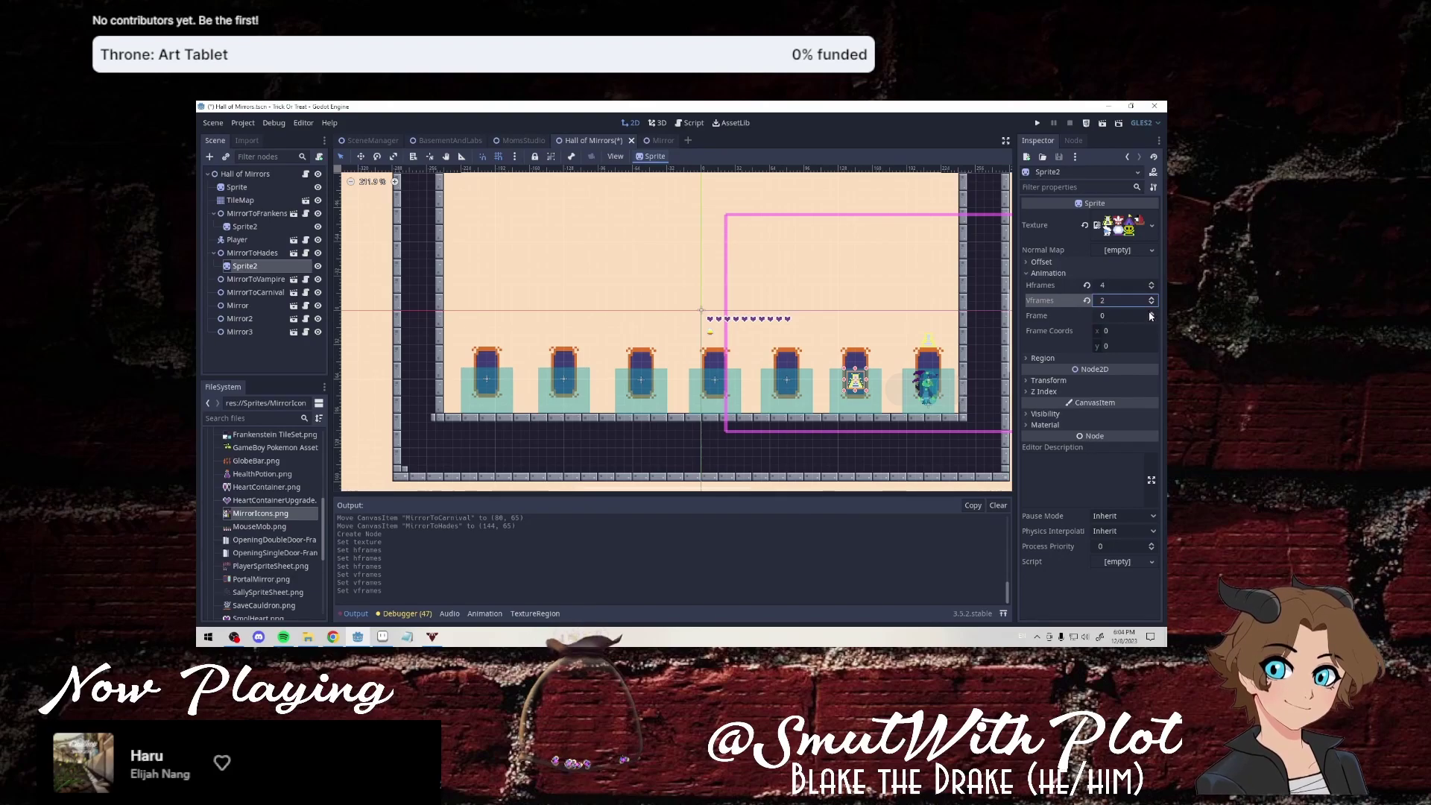
Set the Hades icon to frame 6 and move it above its mirror.
{"action": "left_click", "coordinate": [1152, 314]}
{"action": "left_click", "coordinate": [1151, 314]}
{"action": "left_click", "coordinate": [1152, 314]}
{"action": "left_click", "coordinate": [1151, 314]}
{"action": "left_click", "coordinate": [1150, 314]}
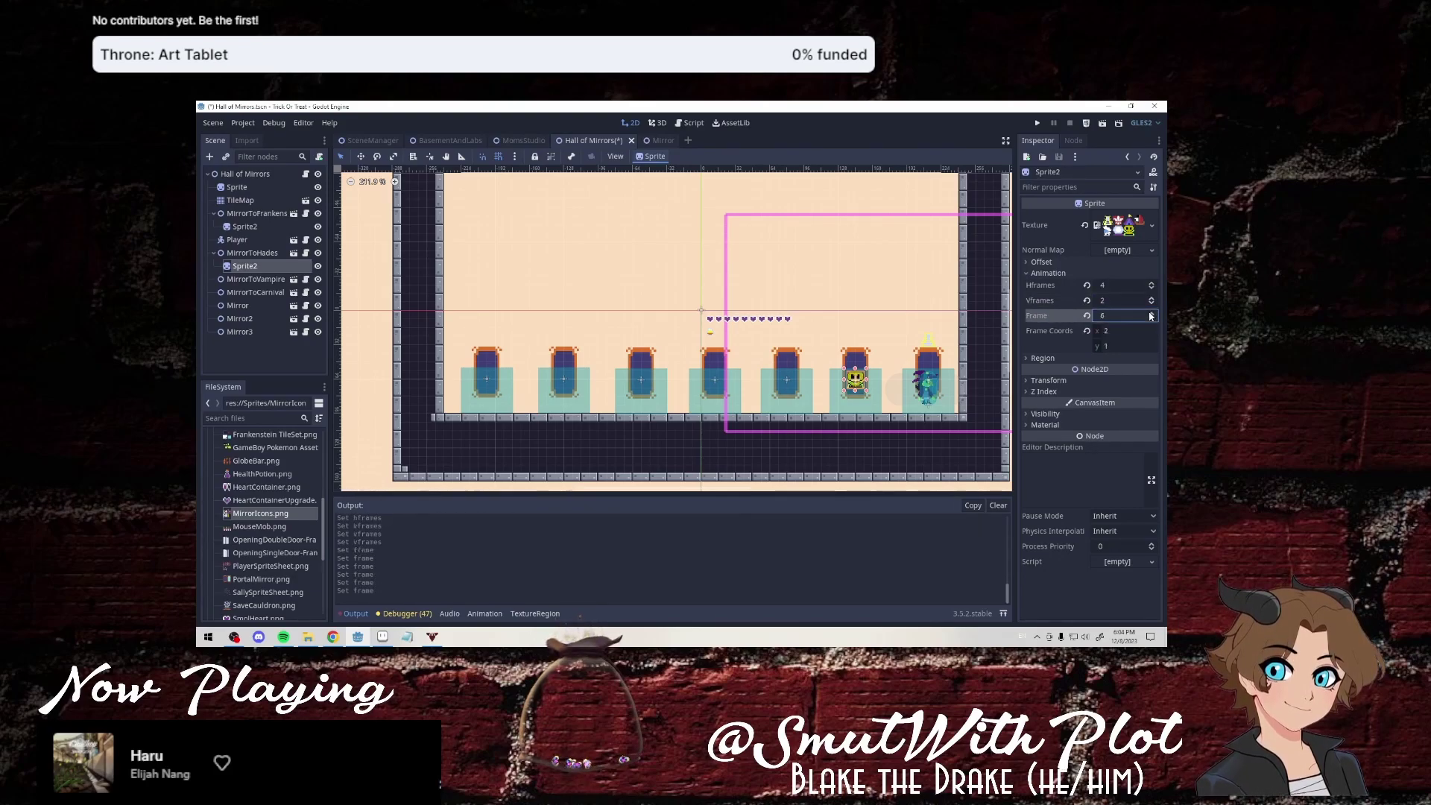
{"action": "left_click_drag", "start_coordinate": [862, 373], "coordinate": [863, 330]}
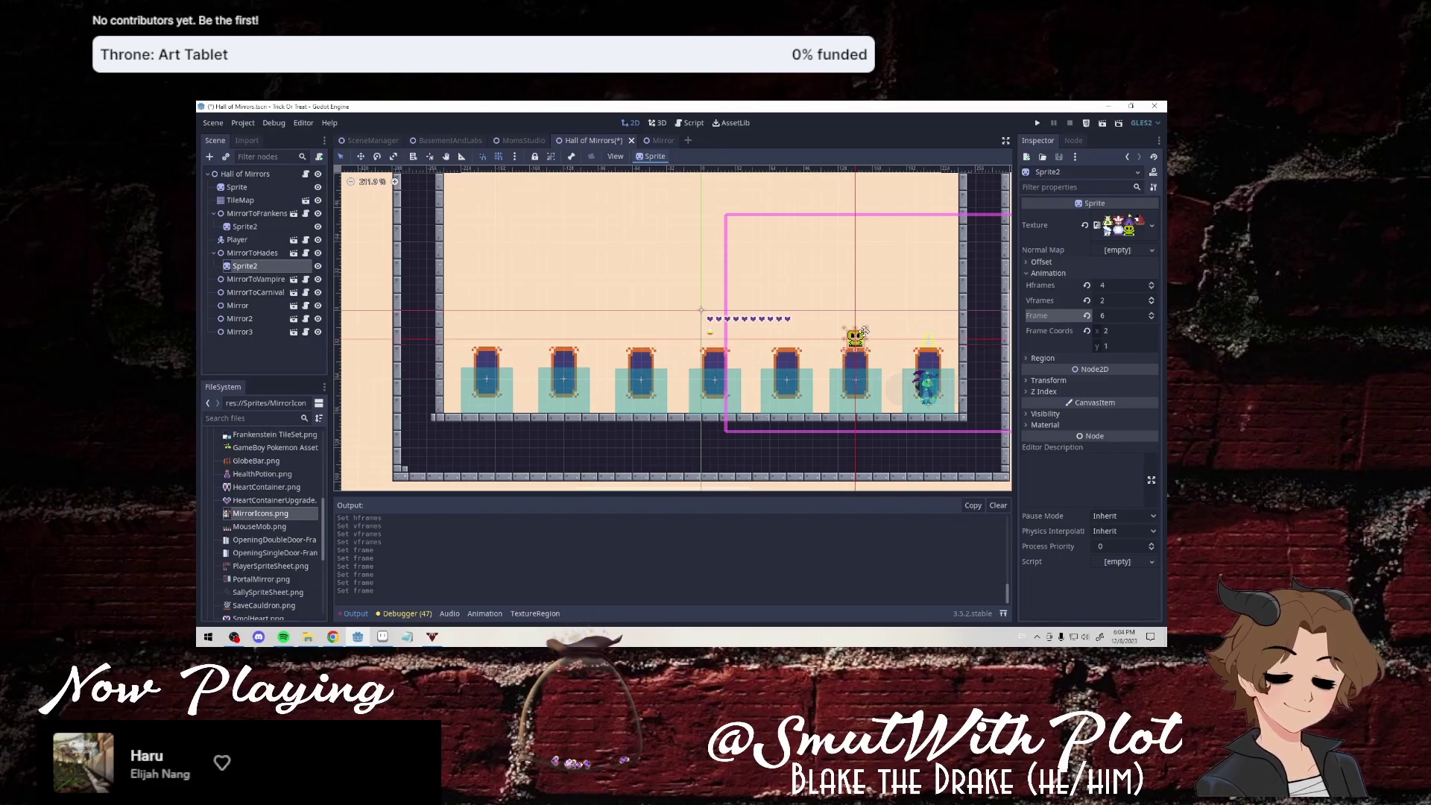
{"action": "left_click", "coordinate": [780, 389]}
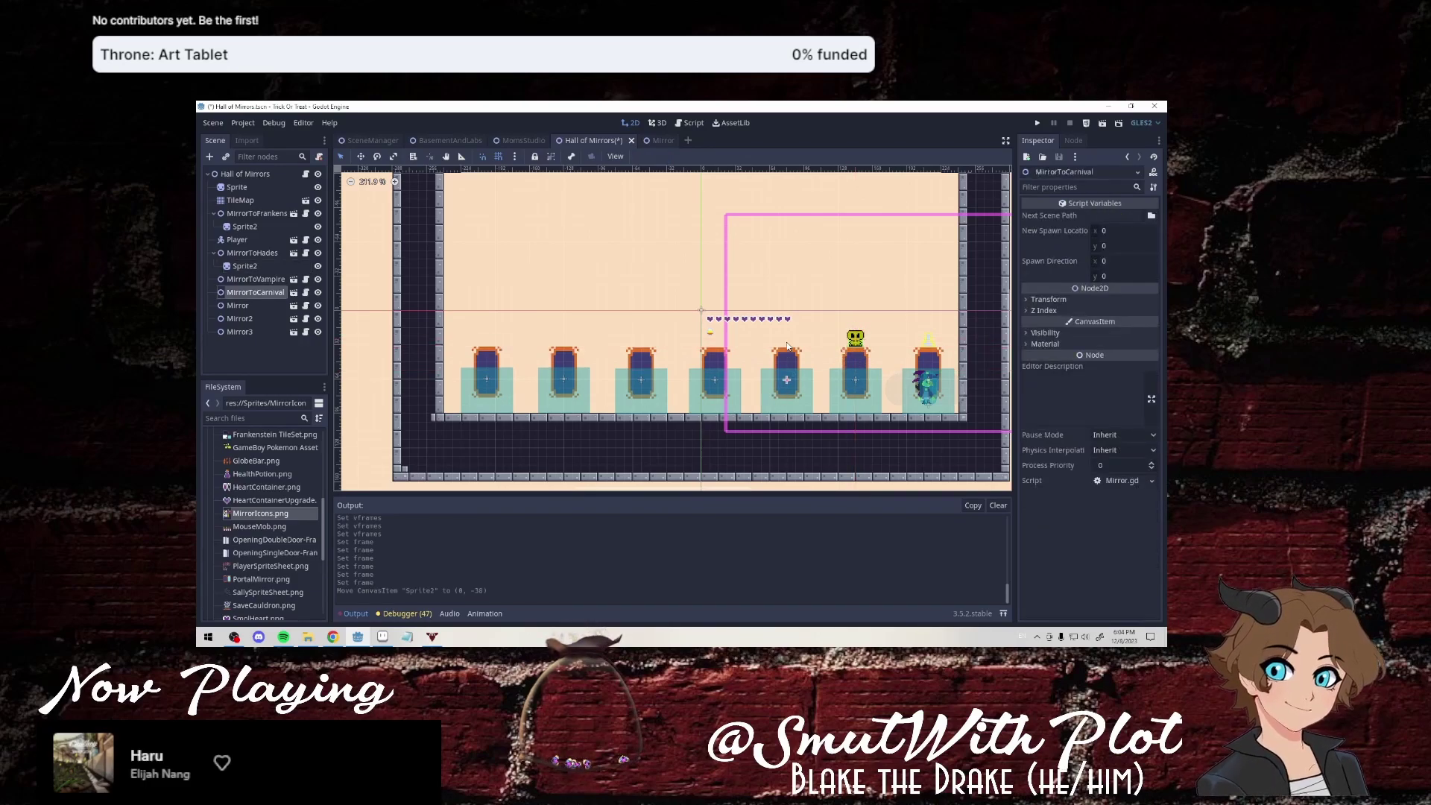
Add a Sprite child under MirrorToVampire with the MirrorIcons.png texture.
{"action": "right_click", "coordinate": [254, 280]}
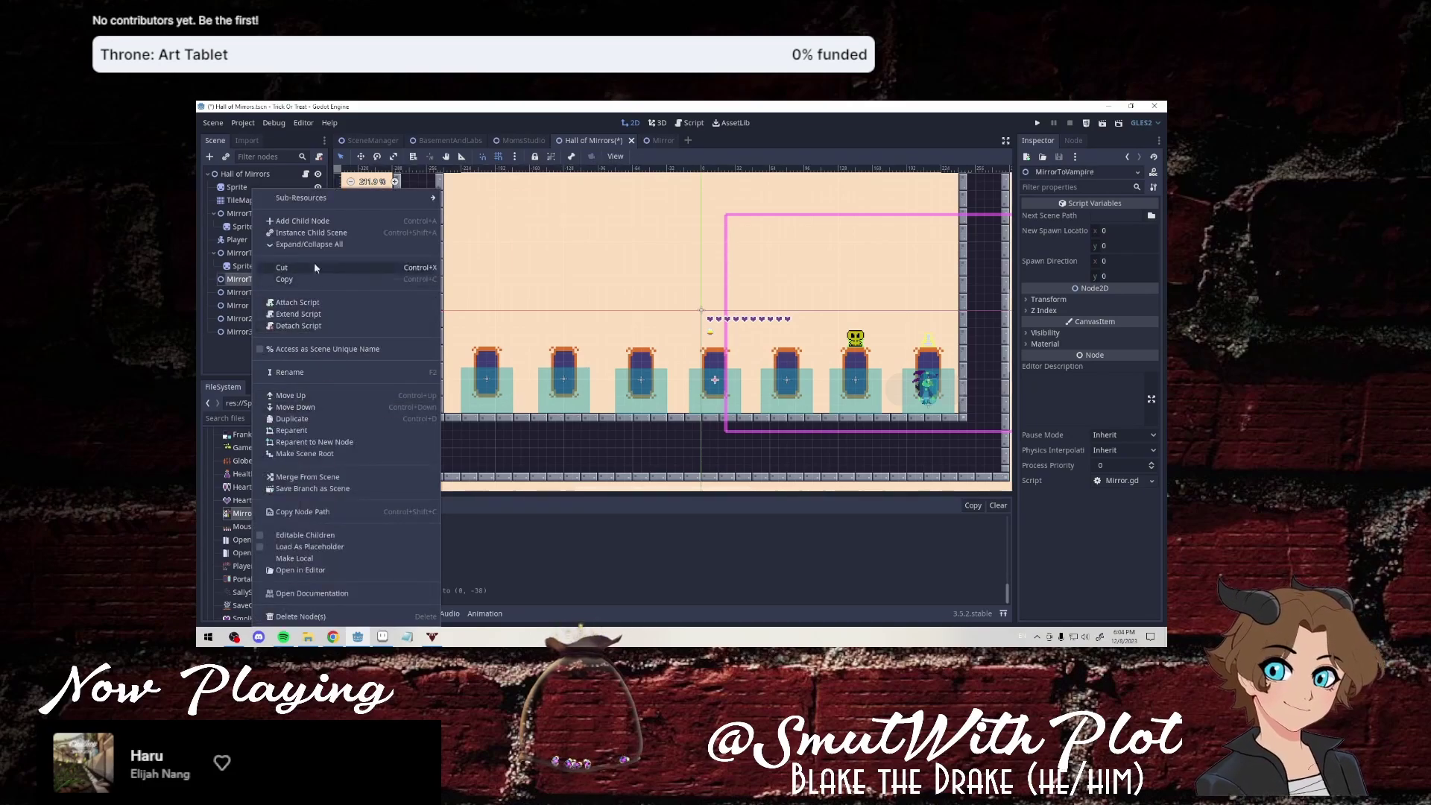
{"action": "left_click", "coordinate": [316, 222]}
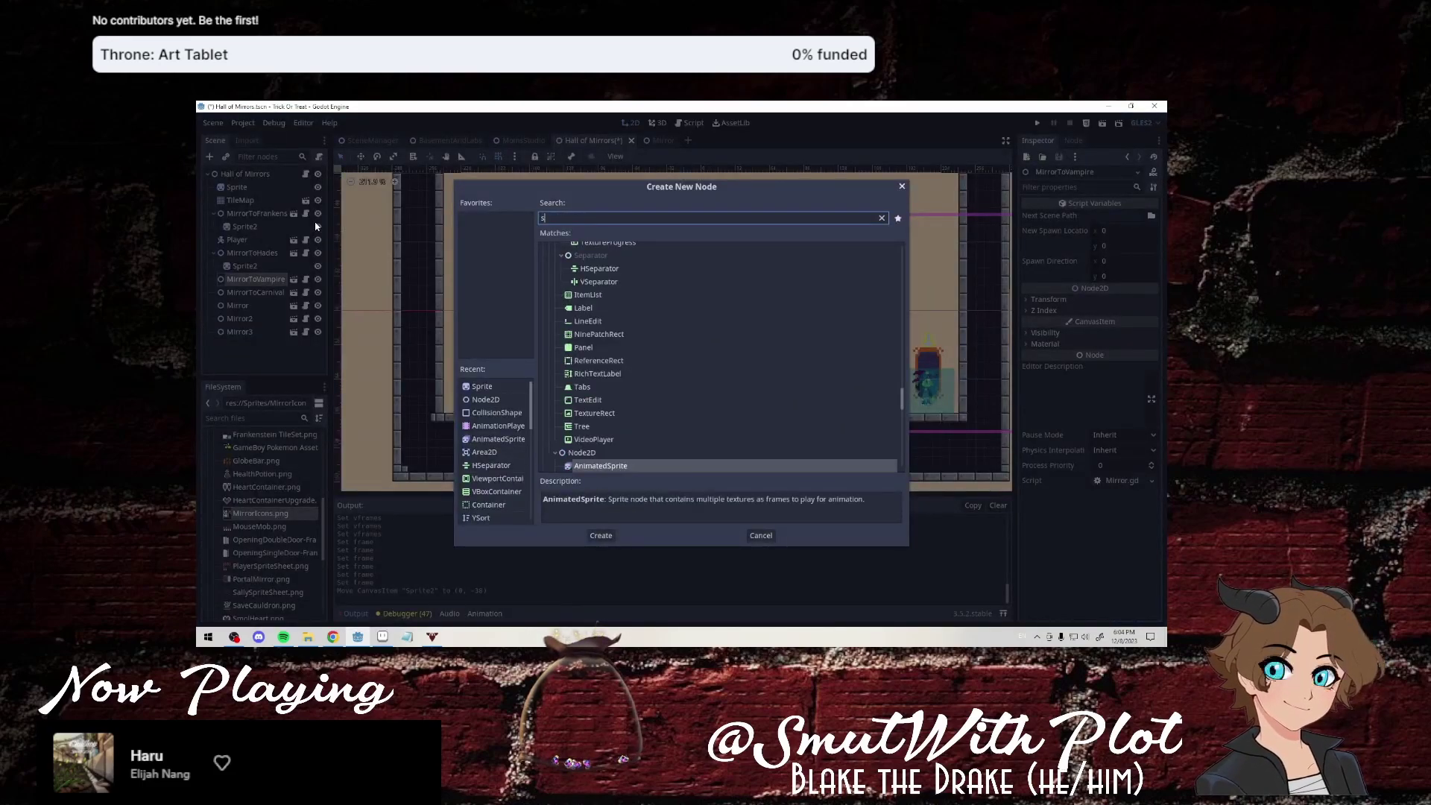
{"action": "type", "text": "sprite"}
{"action": "key", "text": "Return"}
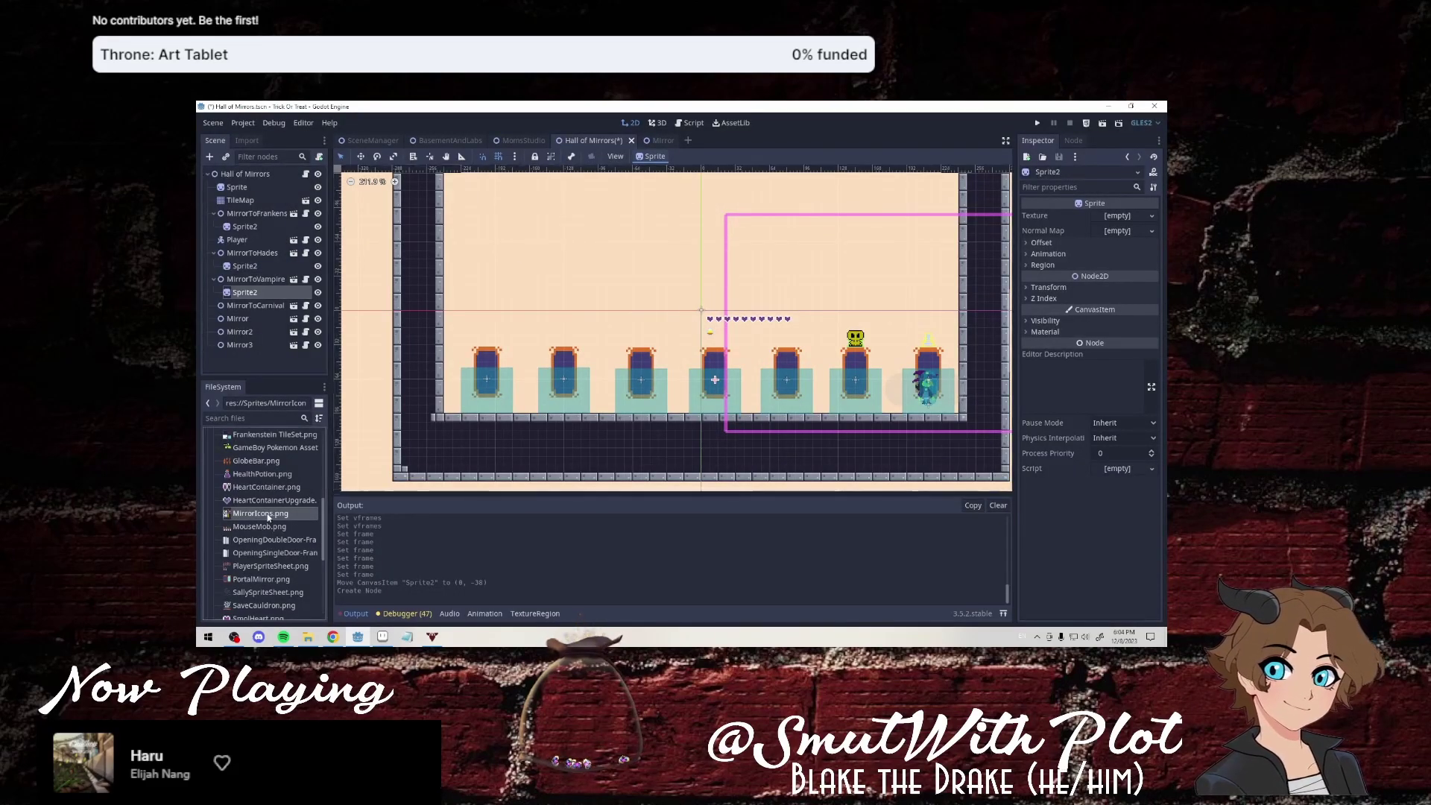
{"action": "left_click_drag", "start_coordinate": [267, 515], "coordinate": [286, 296]}
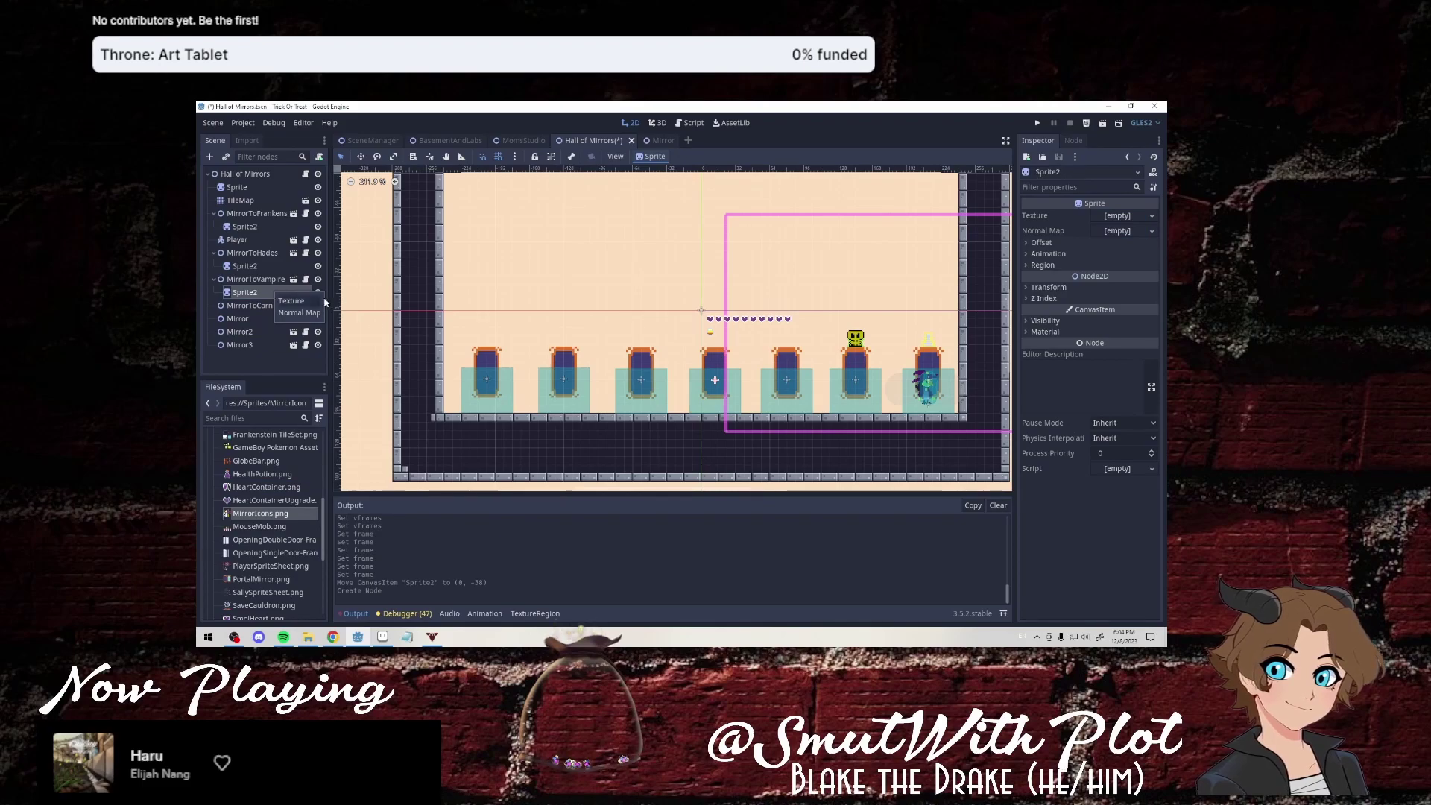
{"action": "left_click", "coordinate": [291, 300]}
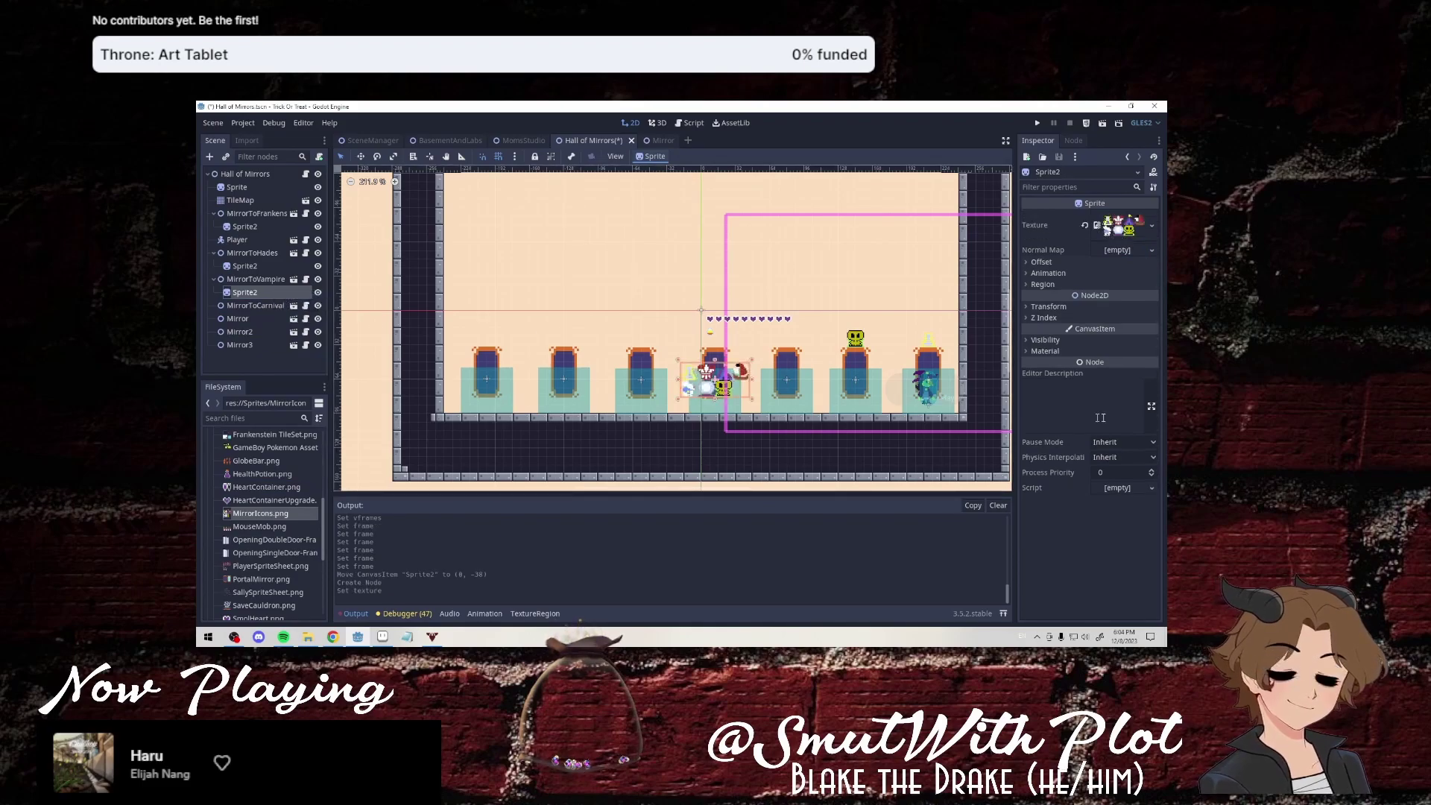
Split the Vampire sprite's sheet into 4 horizontal and 2 vertical frames.
{"action": "left_click", "coordinate": [1048, 273]}
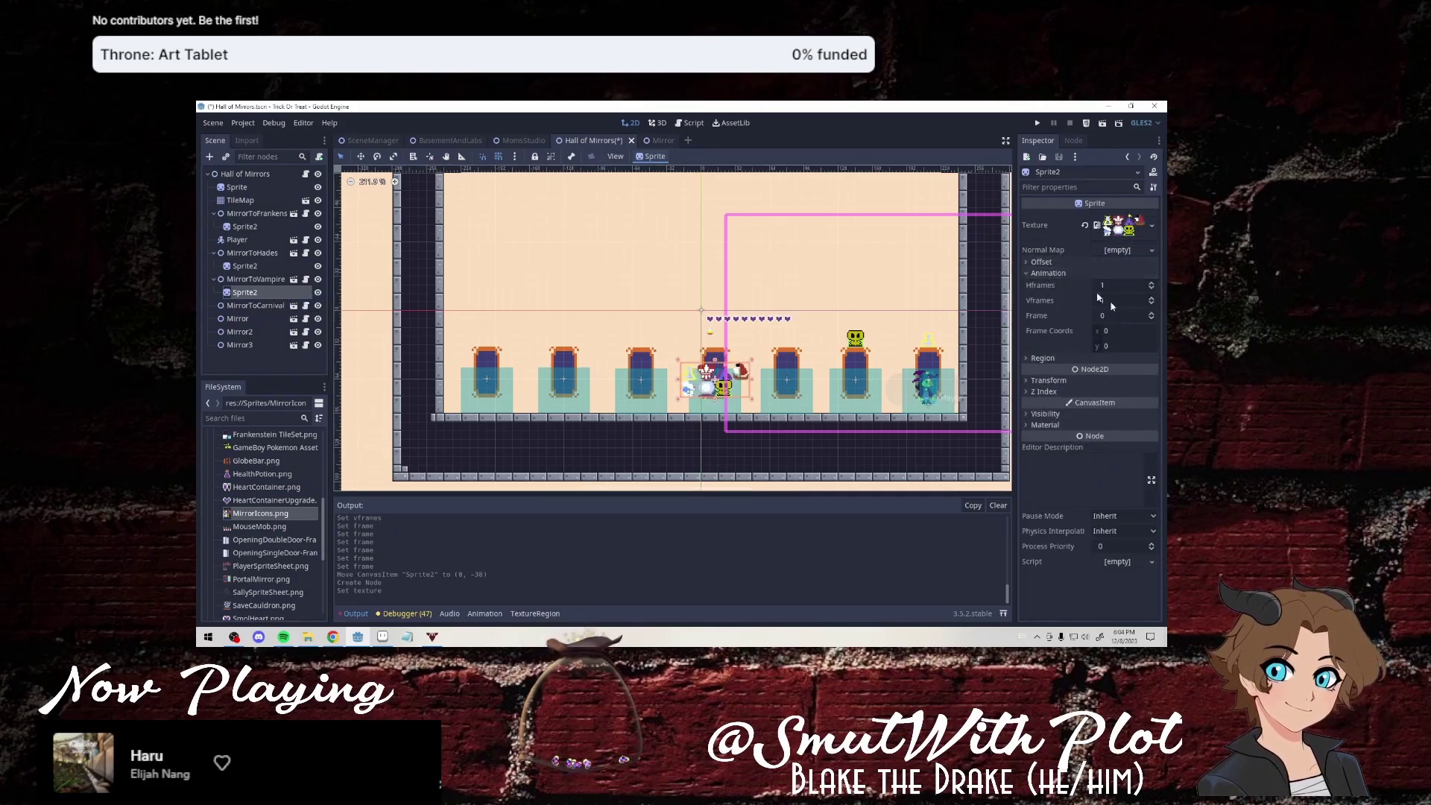
{"action": "left_click", "coordinate": [1152, 283]}
{"action": "left_click", "coordinate": [1152, 283]}
{"action": "left_click", "coordinate": [1151, 284]}
{"action": "left_click", "coordinate": [1152, 298]}
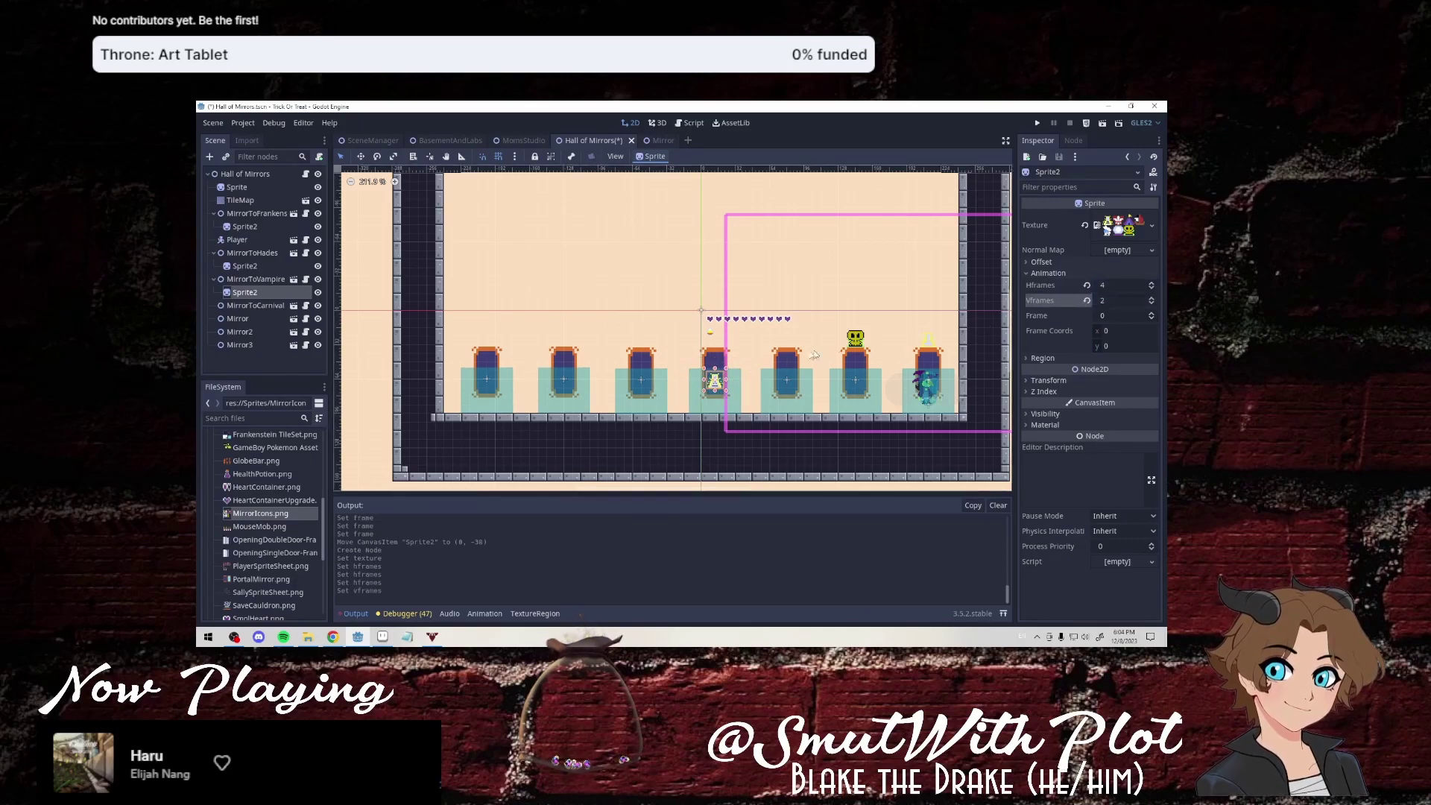
Undo stray mirror moves, nudge the Vampire icon above its mirror, and set frame 1.
{"action": "left_click_drag", "start_coordinate": [713, 381], "coordinate": [714, 345]}
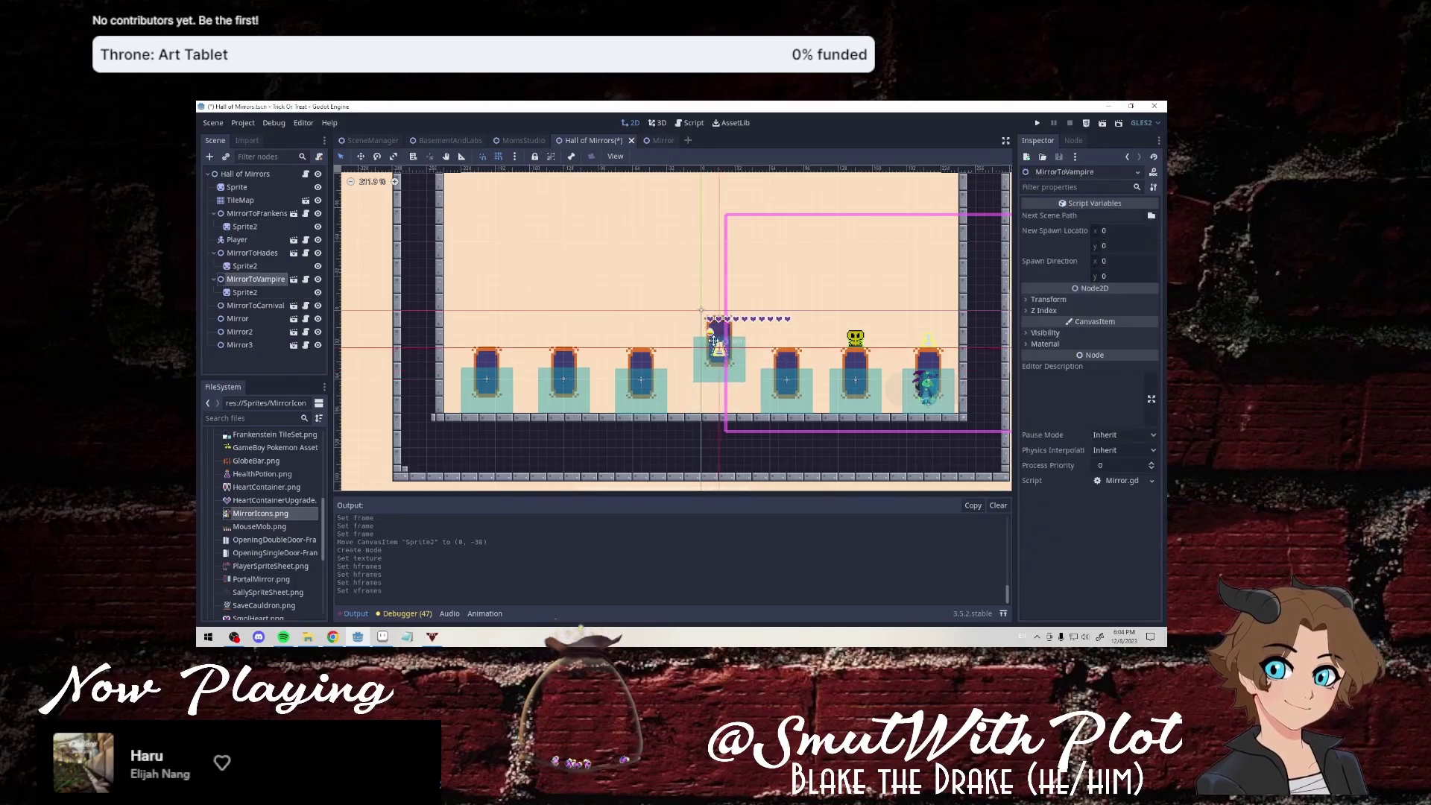
{"action": "key", "text": "ctrl+z"}
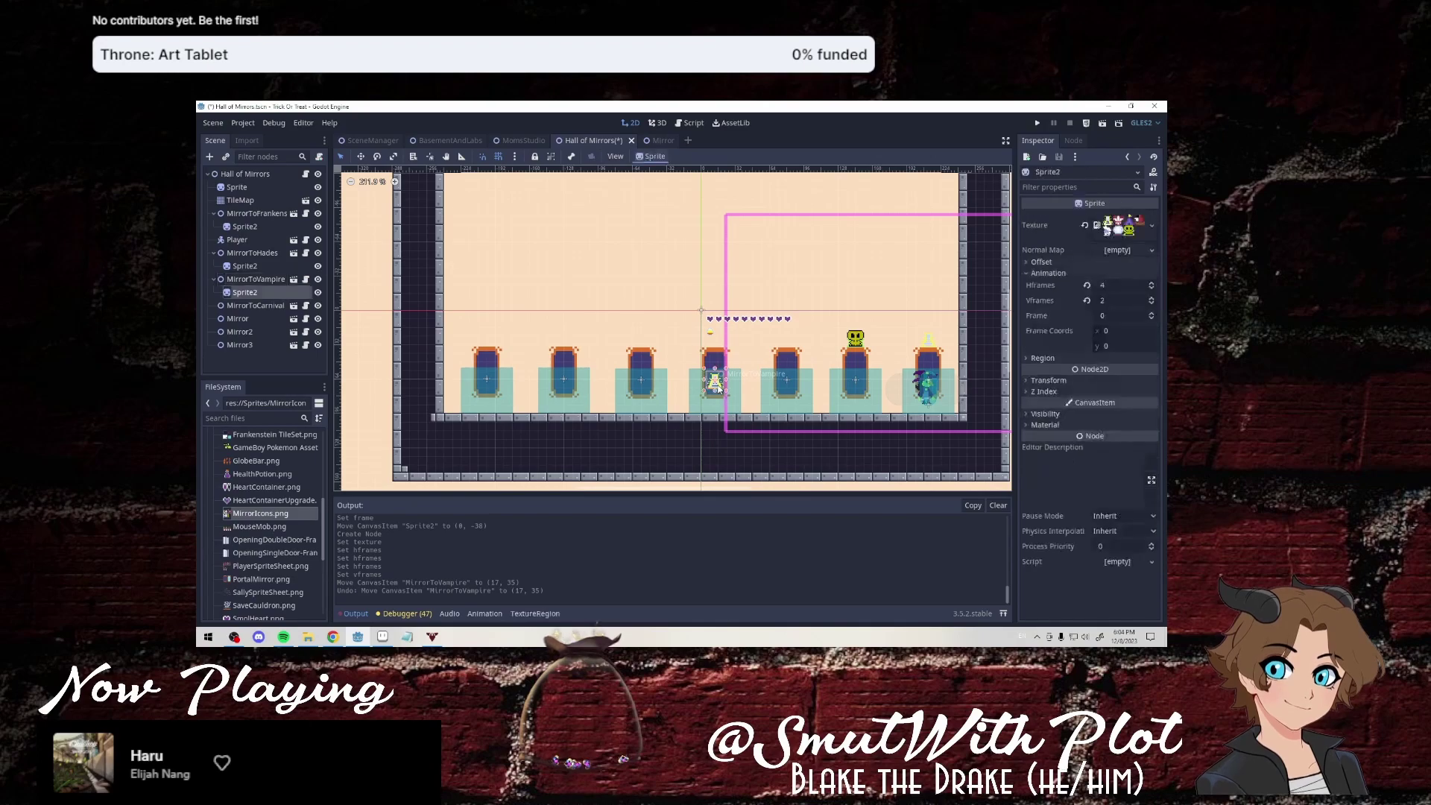
{"action": "left_click_drag", "start_coordinate": [722, 383], "coordinate": [715, 393]}
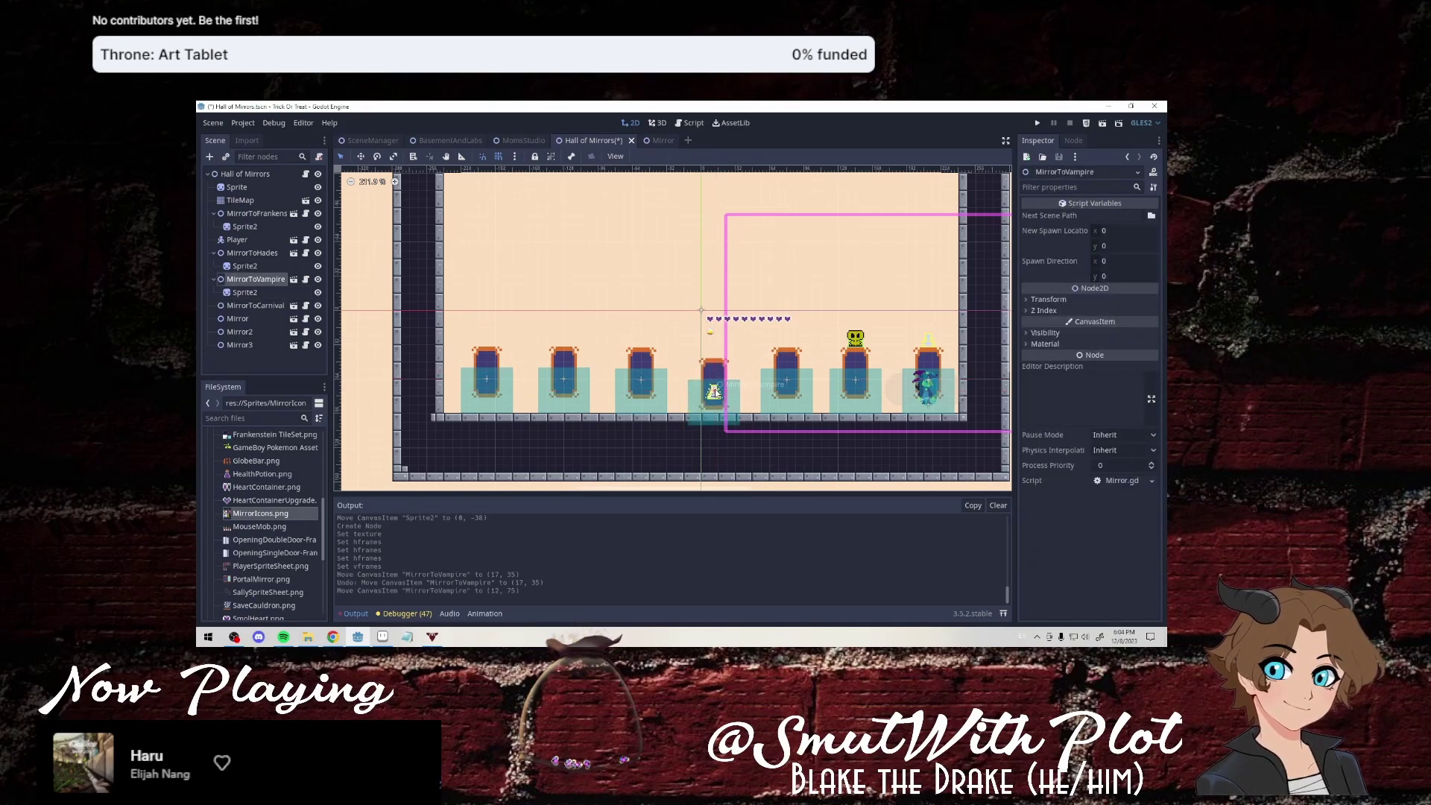
{"action": "key", "text": "ctrl+z"}
{"action": "left_click", "coordinate": [720, 388]}
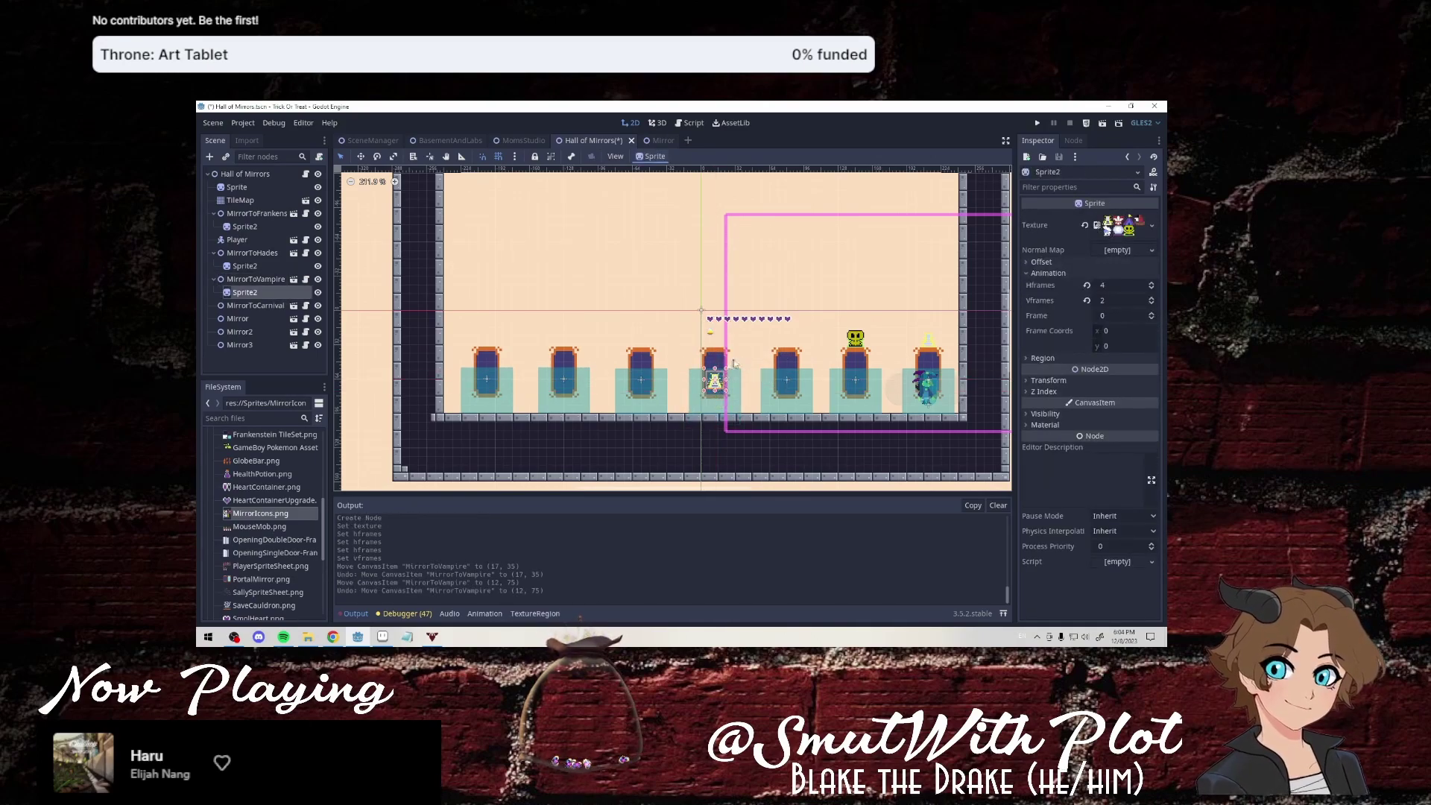
{"action": "key", "text": "Up"}
{"action": "key", "text": "Up"}
{"action": "key", "text": "Up"}
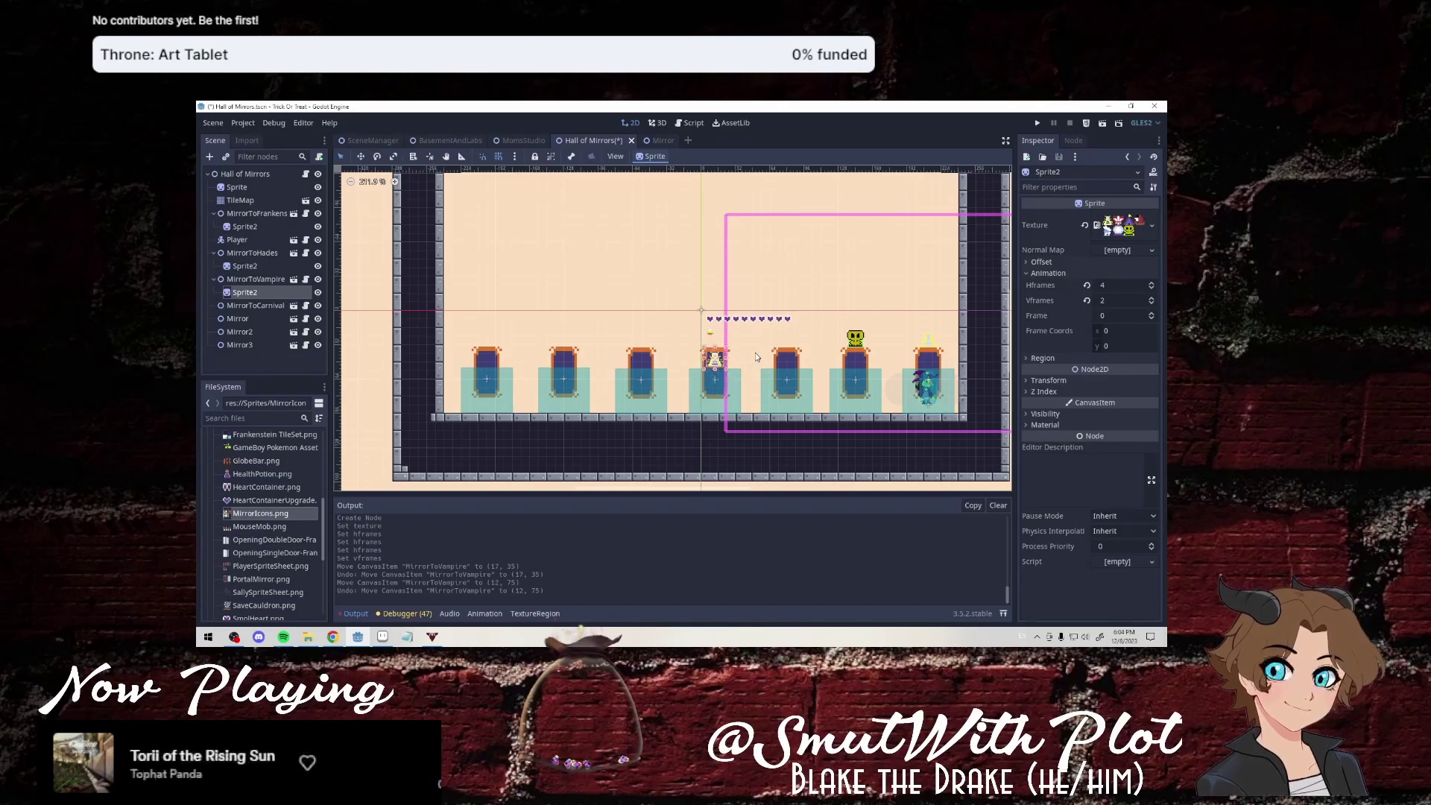
{"action": "key", "text": "Up"}
{"action": "key", "text": "Up"}
{"action": "key", "text": "Up"}
{"action": "key", "text": "Up"}
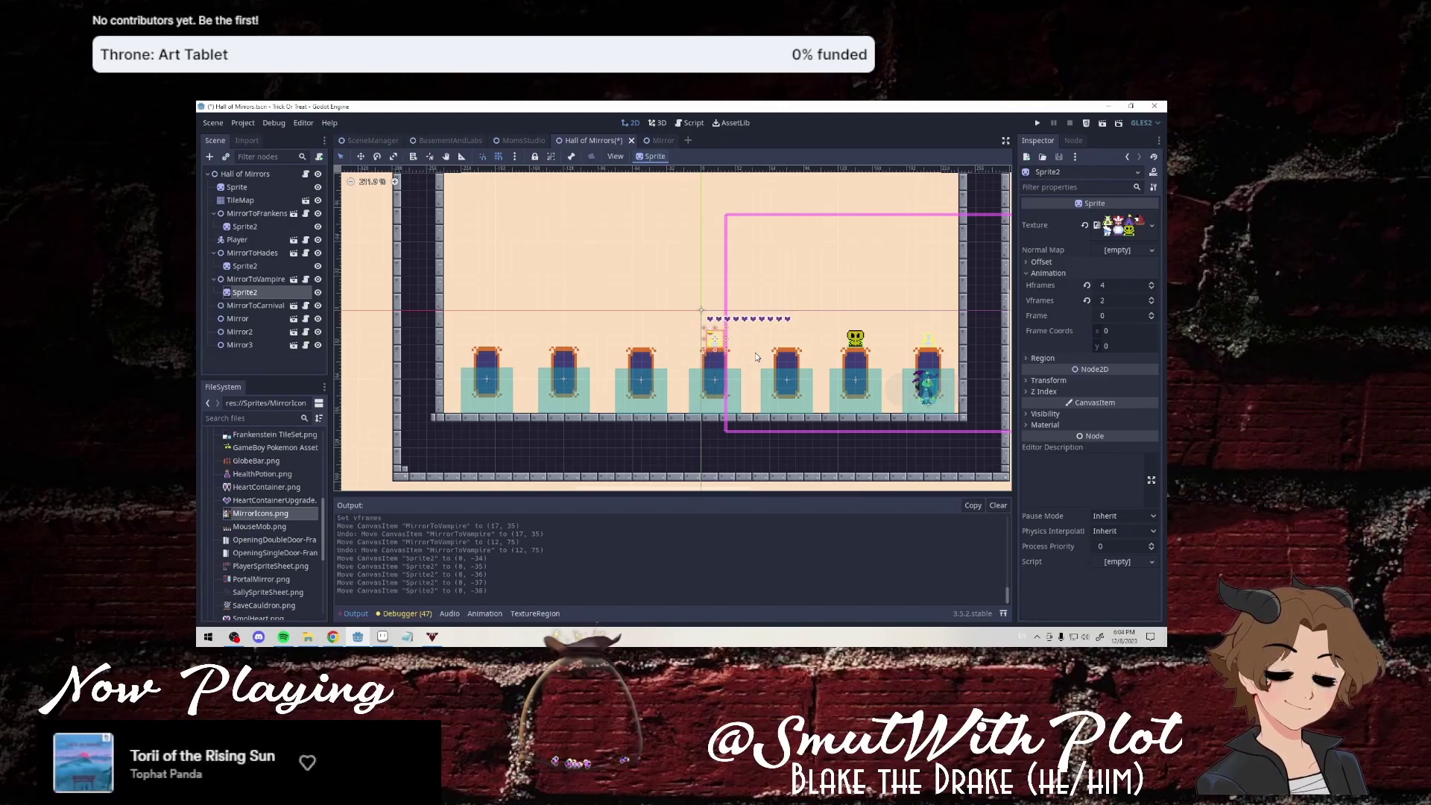
{"action": "left_click", "coordinate": [1151, 313]}
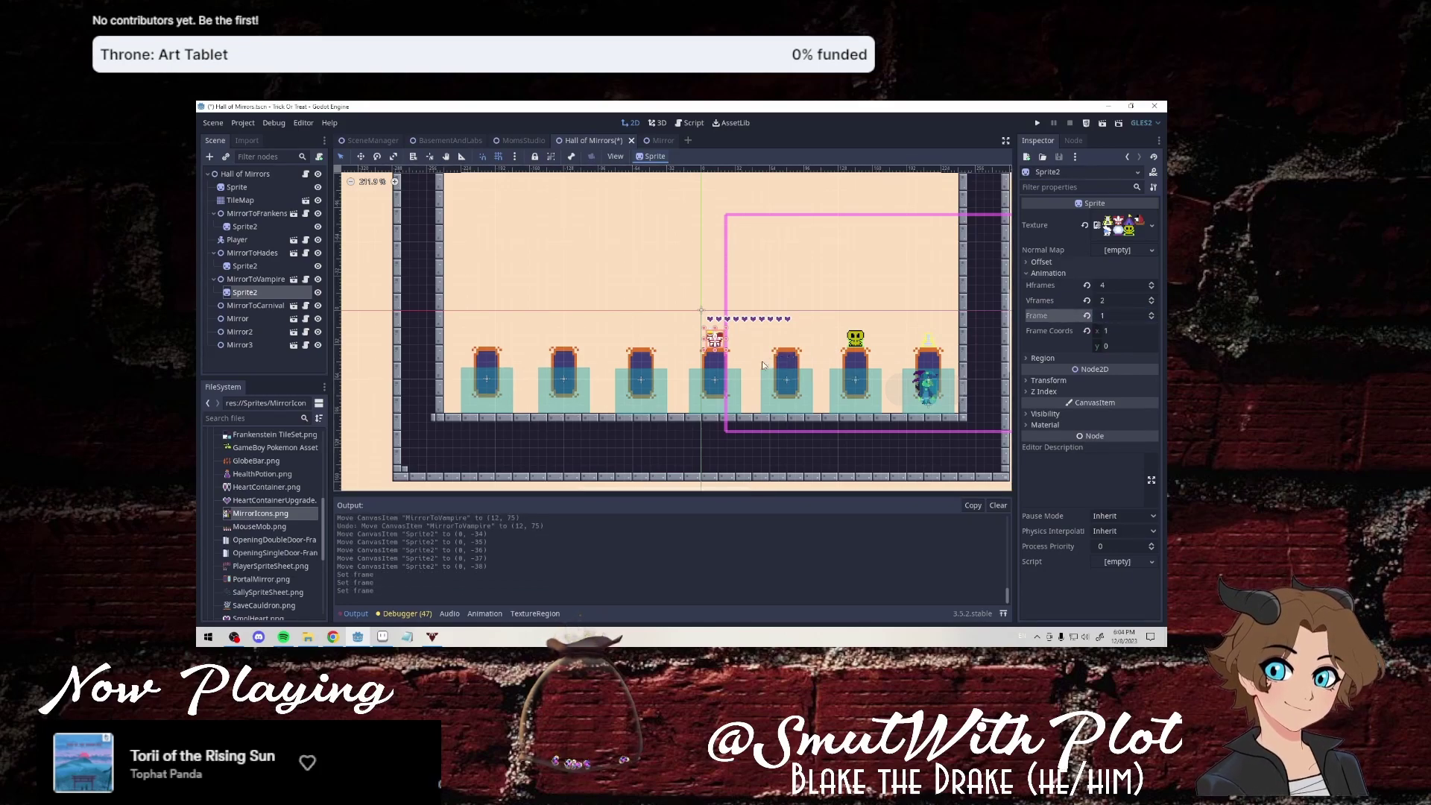
{"action": "left_click", "coordinate": [786, 366]}
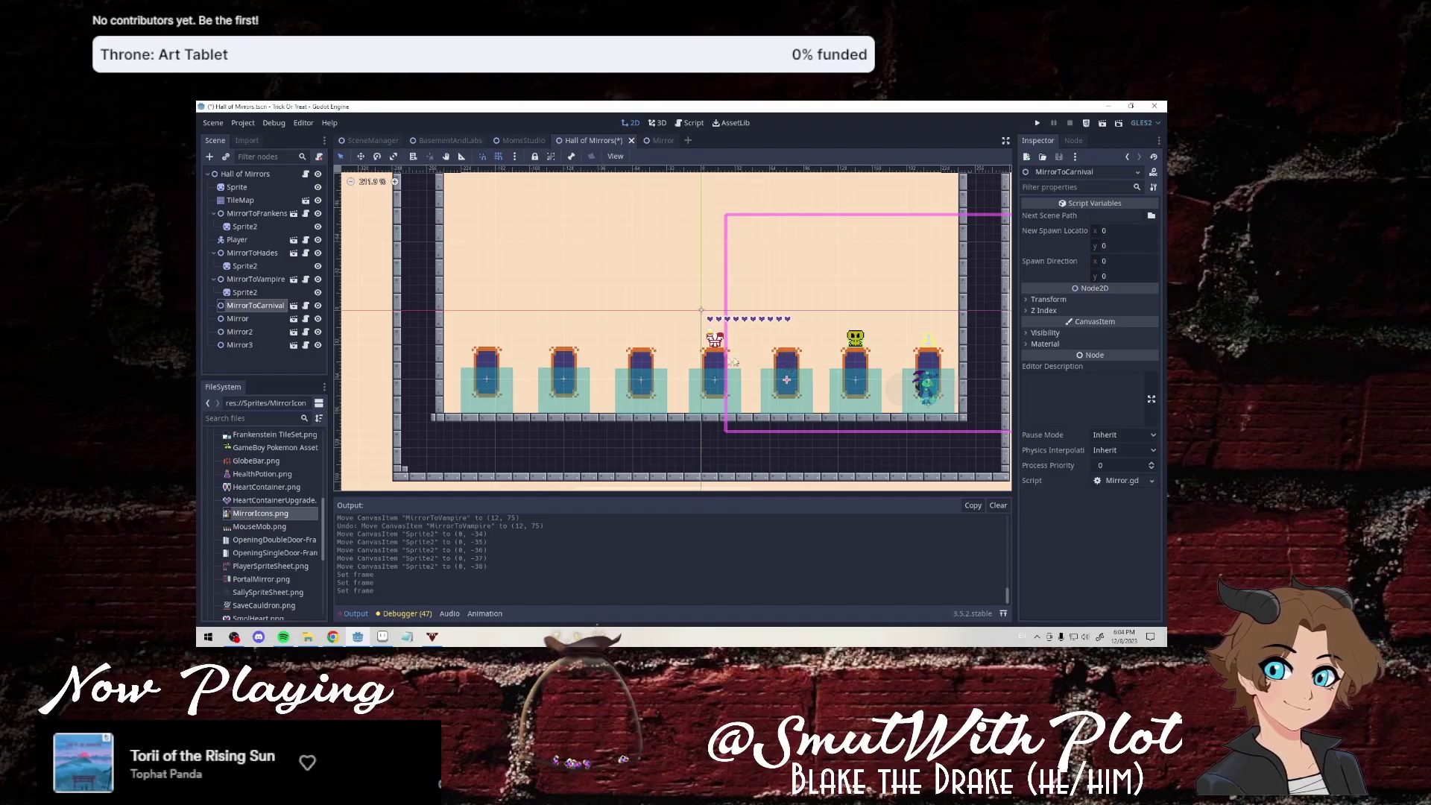
Inspect the frame settings of the existing Hades and Vampire icon sprites.
{"action": "right_click", "coordinate": [258, 305]}
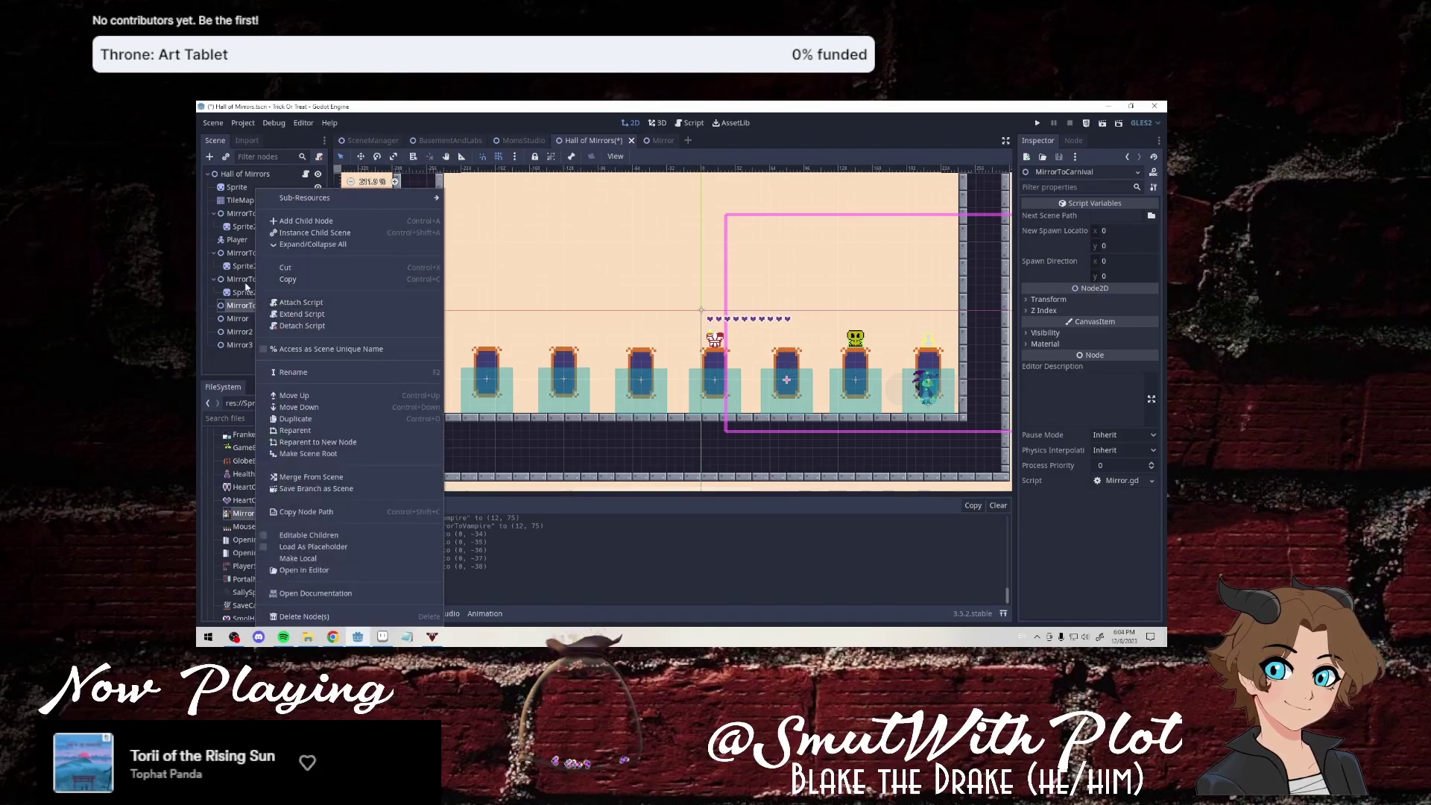
{"action": "left_click", "coordinate": [289, 279]}
{"action": "left_click", "coordinate": [244, 267]}
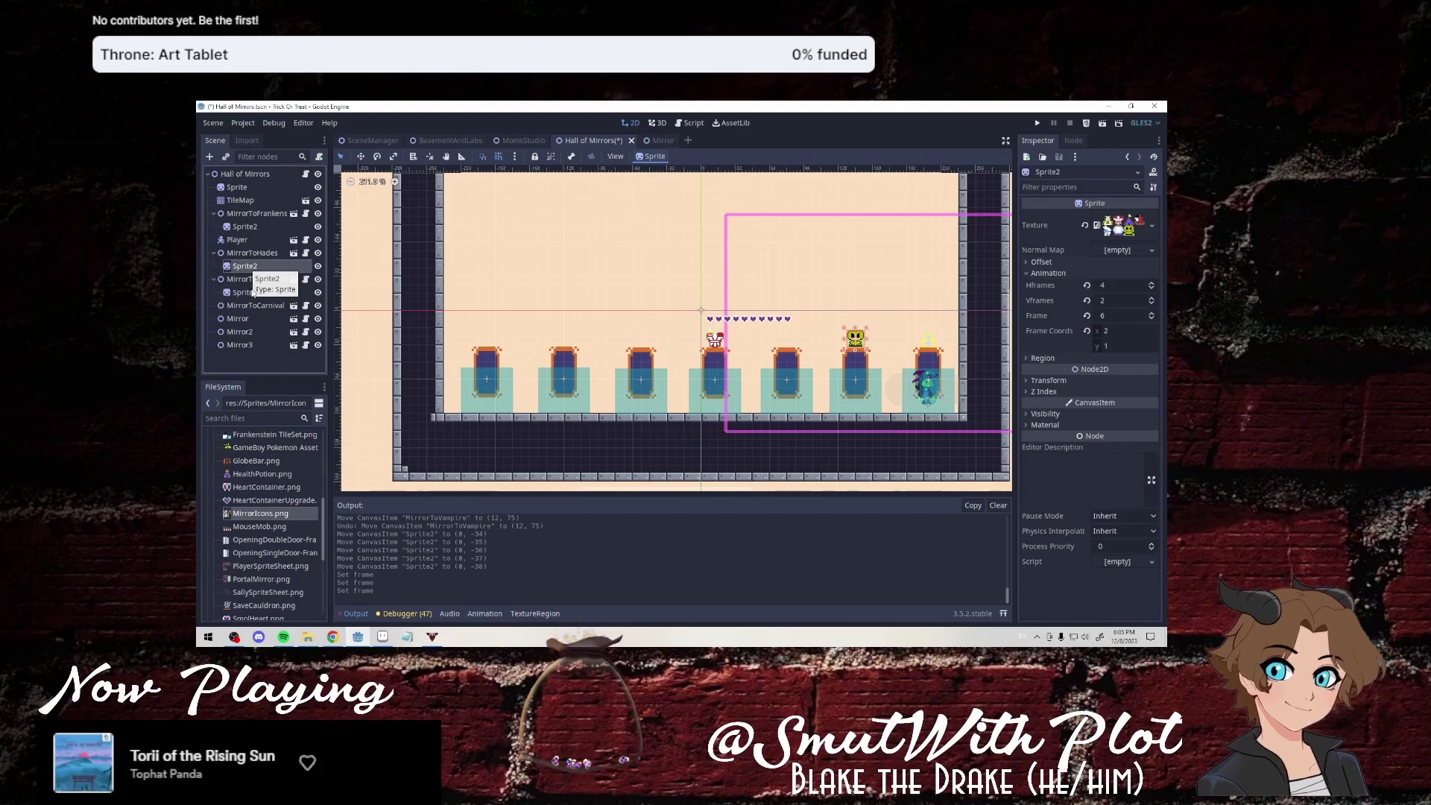
{"action": "left_click", "coordinate": [246, 293]}
Add a Sprite child to MirrorToCarnival with the MirrorIcons image as its texture.
{"action": "right_click", "coordinate": [255, 306]}
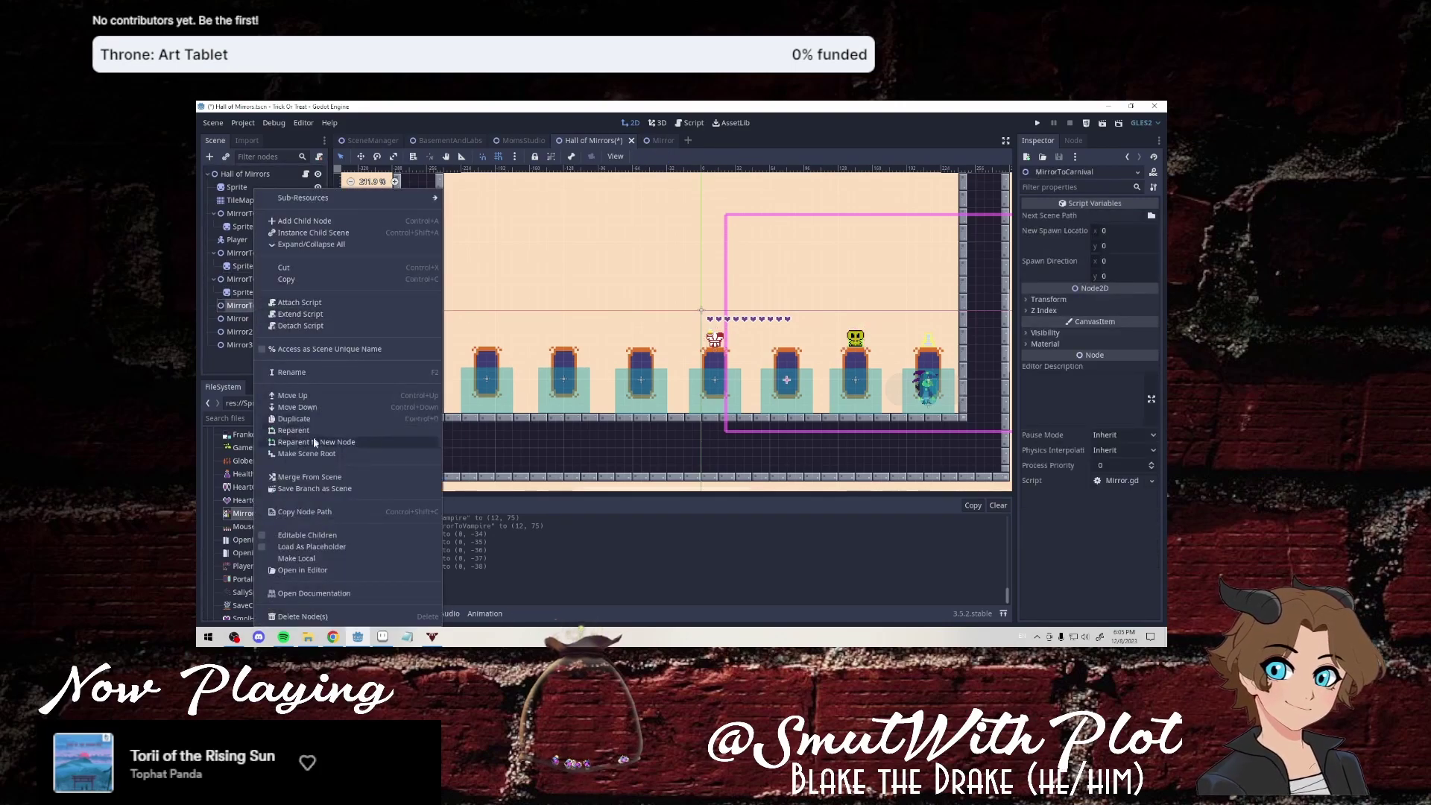
{"action": "left_click", "coordinate": [326, 221]}
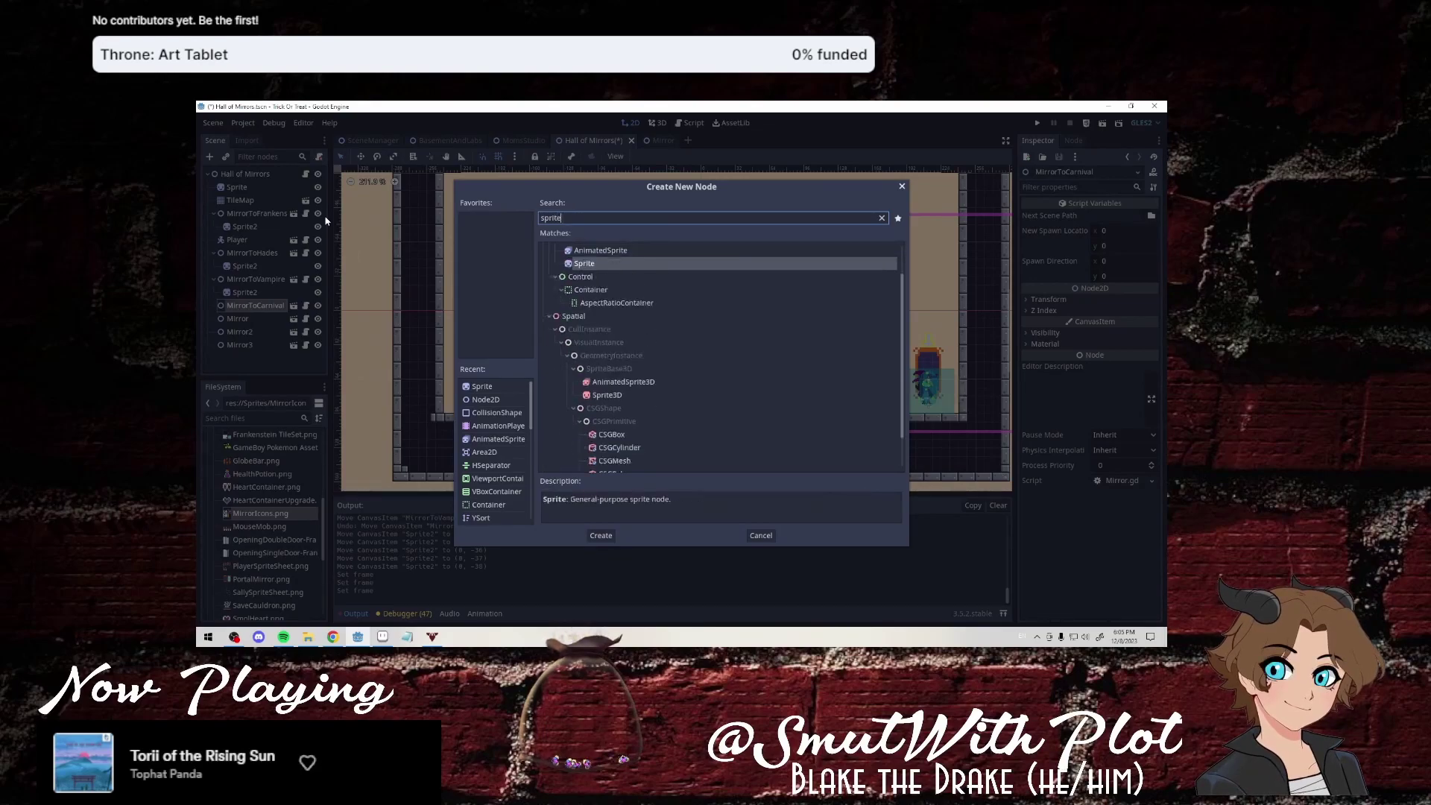
{"action": "key", "text": "Return"}
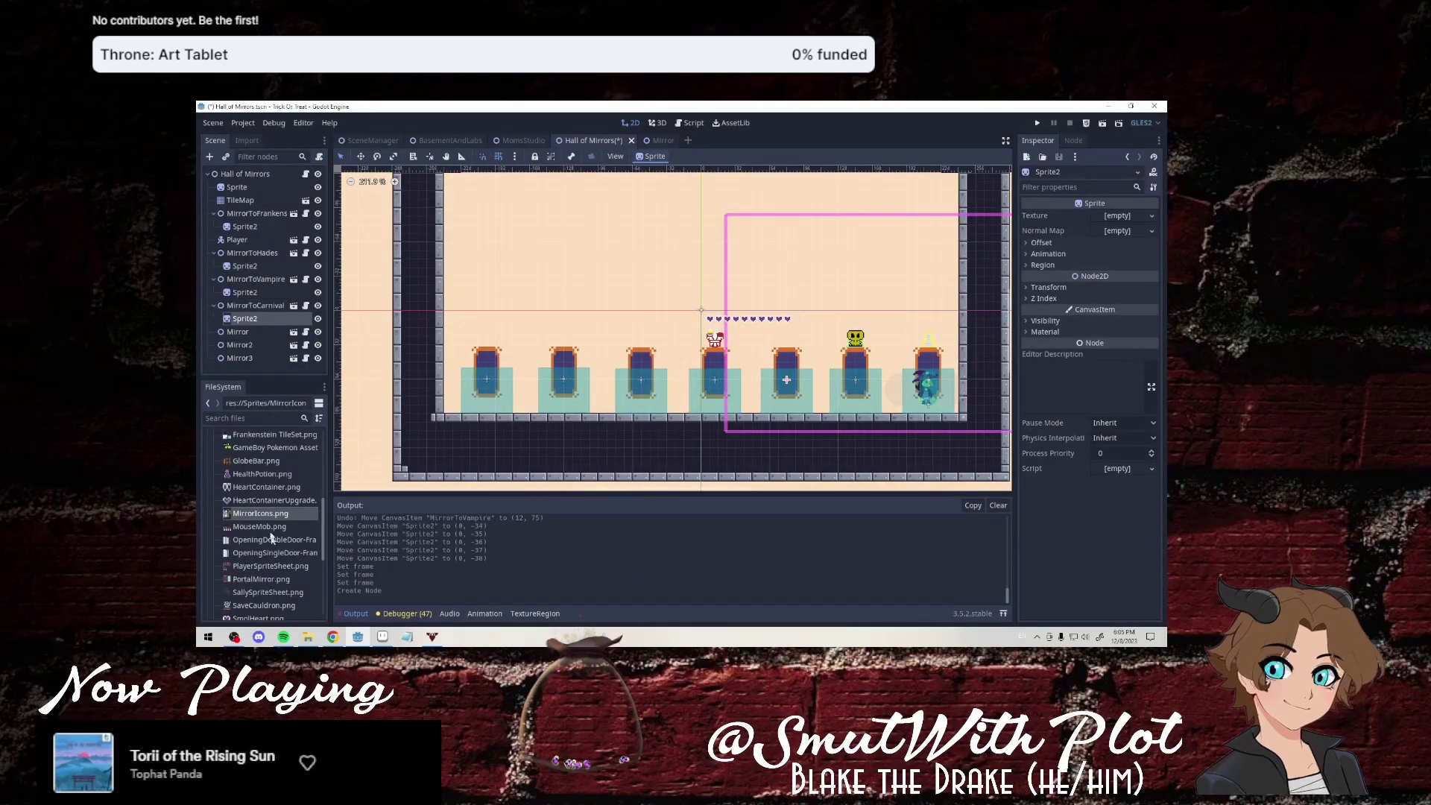
{"action": "left_click_drag", "start_coordinate": [268, 514], "coordinate": [287, 333]}
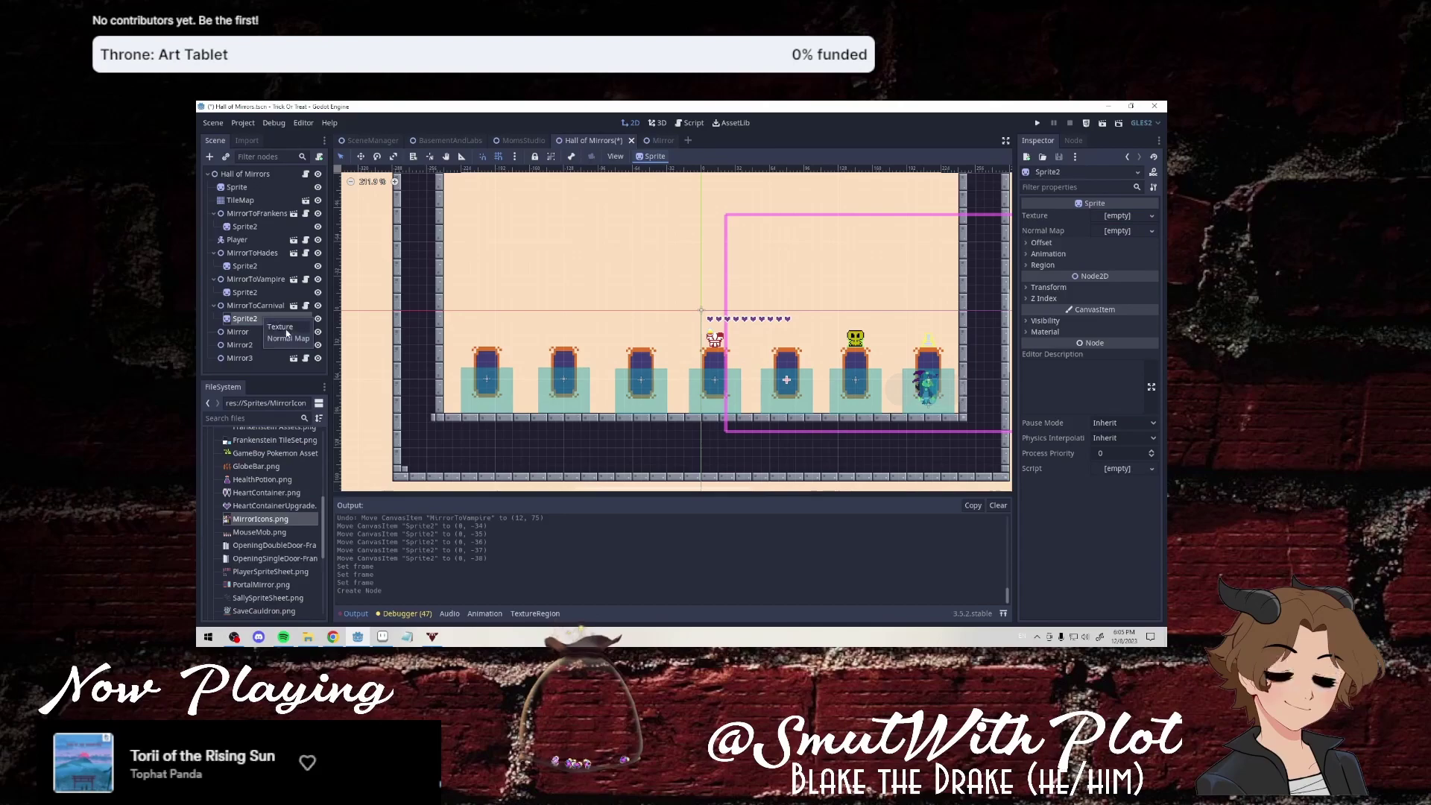
{"action": "left_click", "coordinate": [282, 327]}
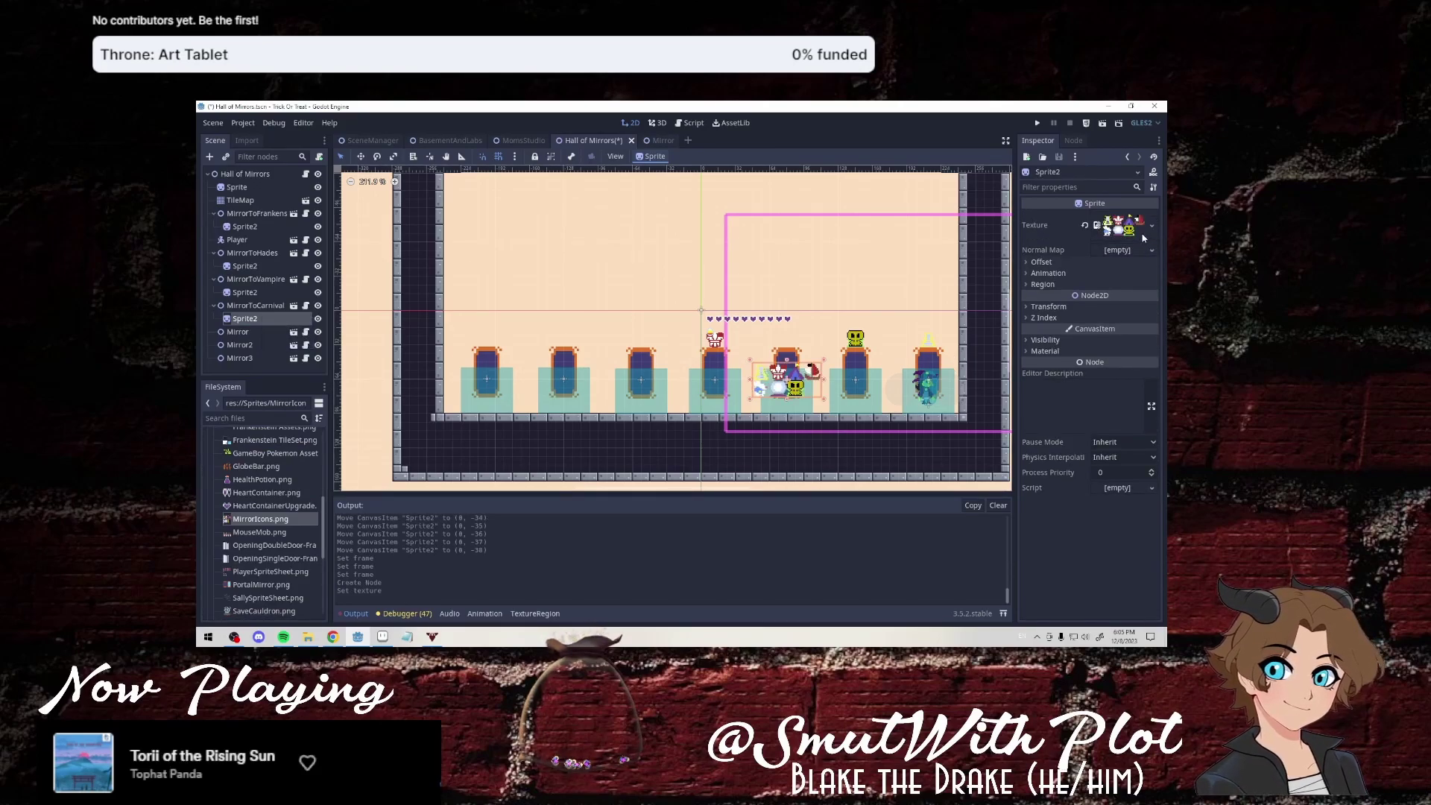
Split the icon sheet into 4×2 frames and show frame 2.
{"action": "left_click", "coordinate": [1095, 272]}
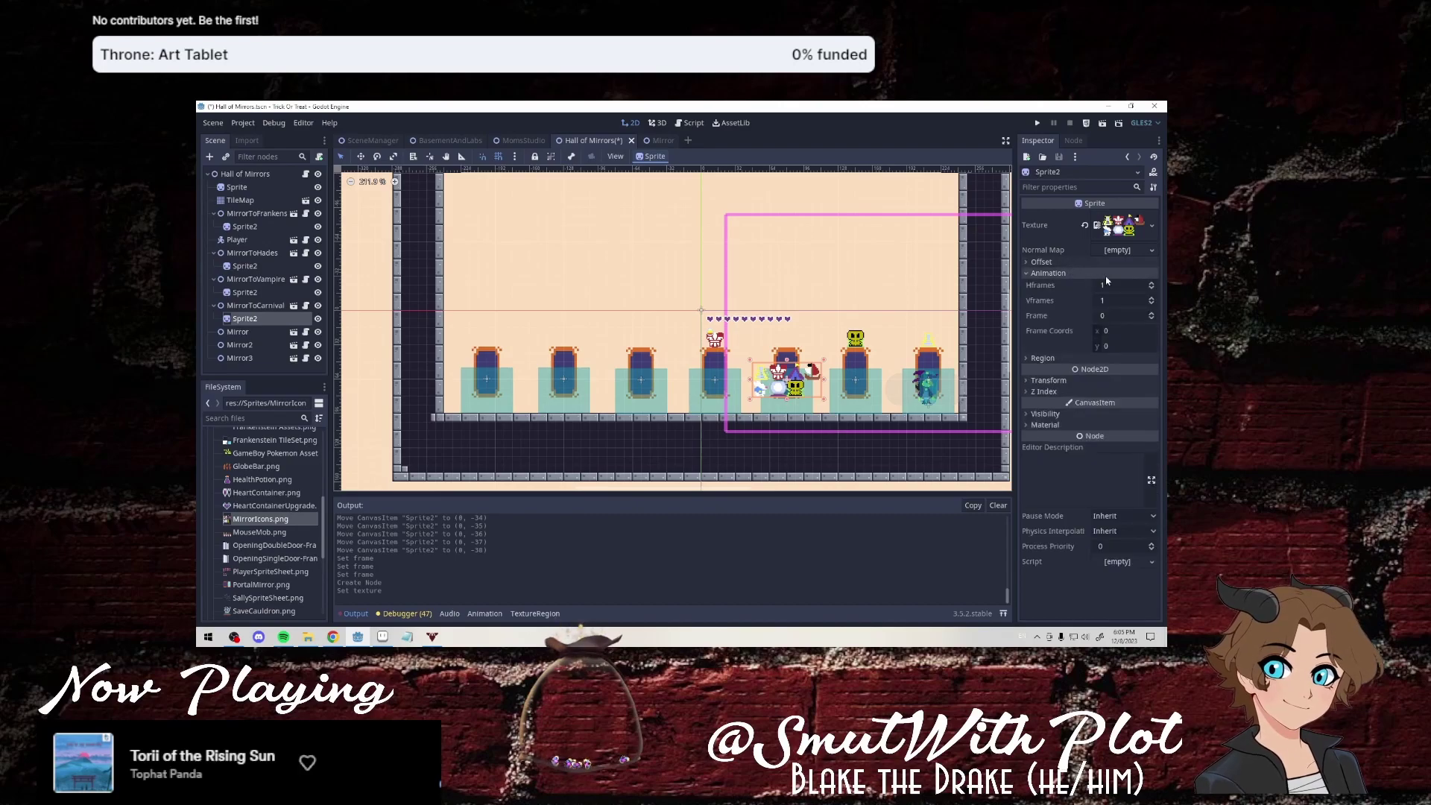
{"action": "left_click", "coordinate": [1151, 284]}
{"action": "left_click", "coordinate": [1152, 283]}
{"action": "left_click", "coordinate": [1151, 283]}
{"action": "left_click", "coordinate": [1151, 298]}
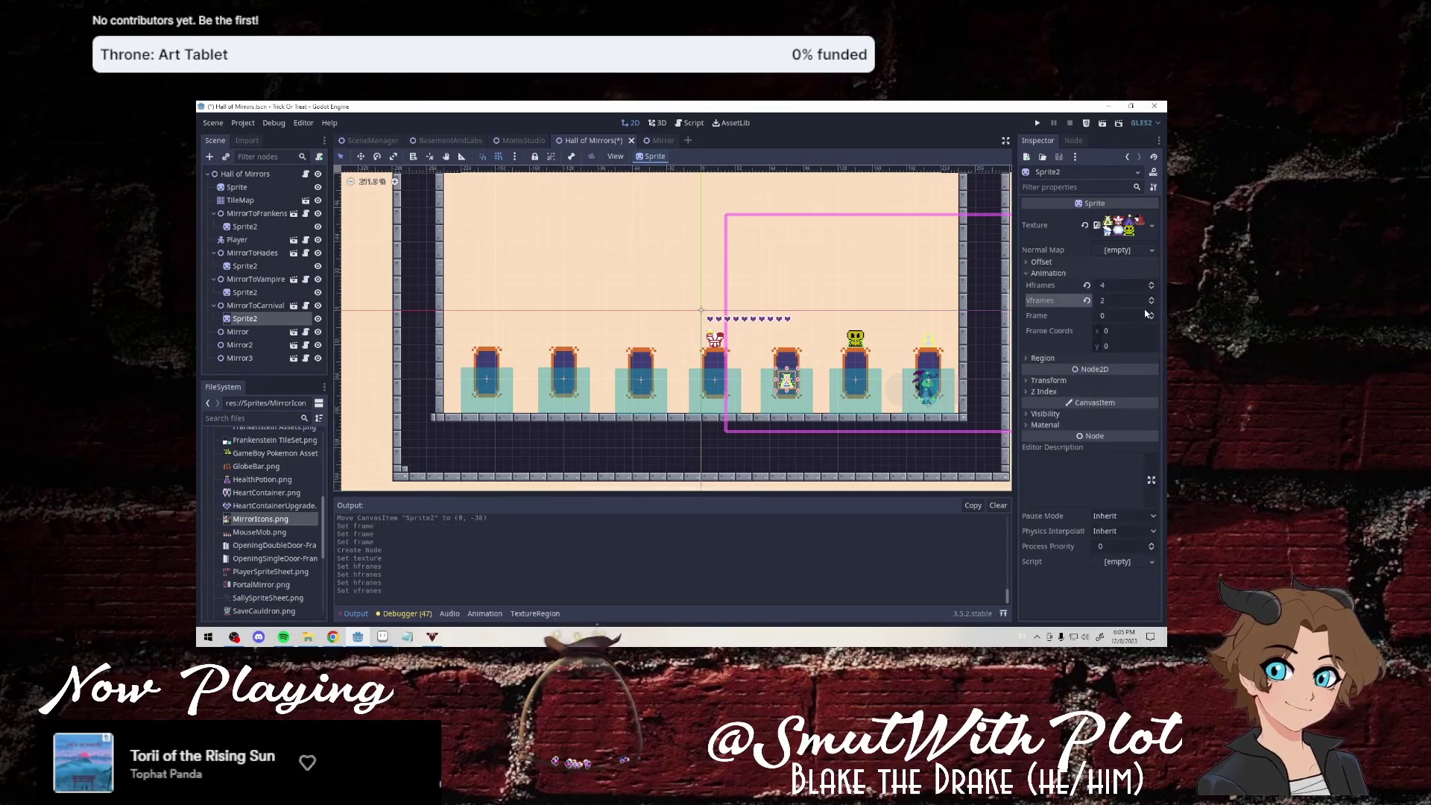
{"action": "left_click", "coordinate": [1151, 312]}
{"action": "left_click", "coordinate": [1151, 312]}
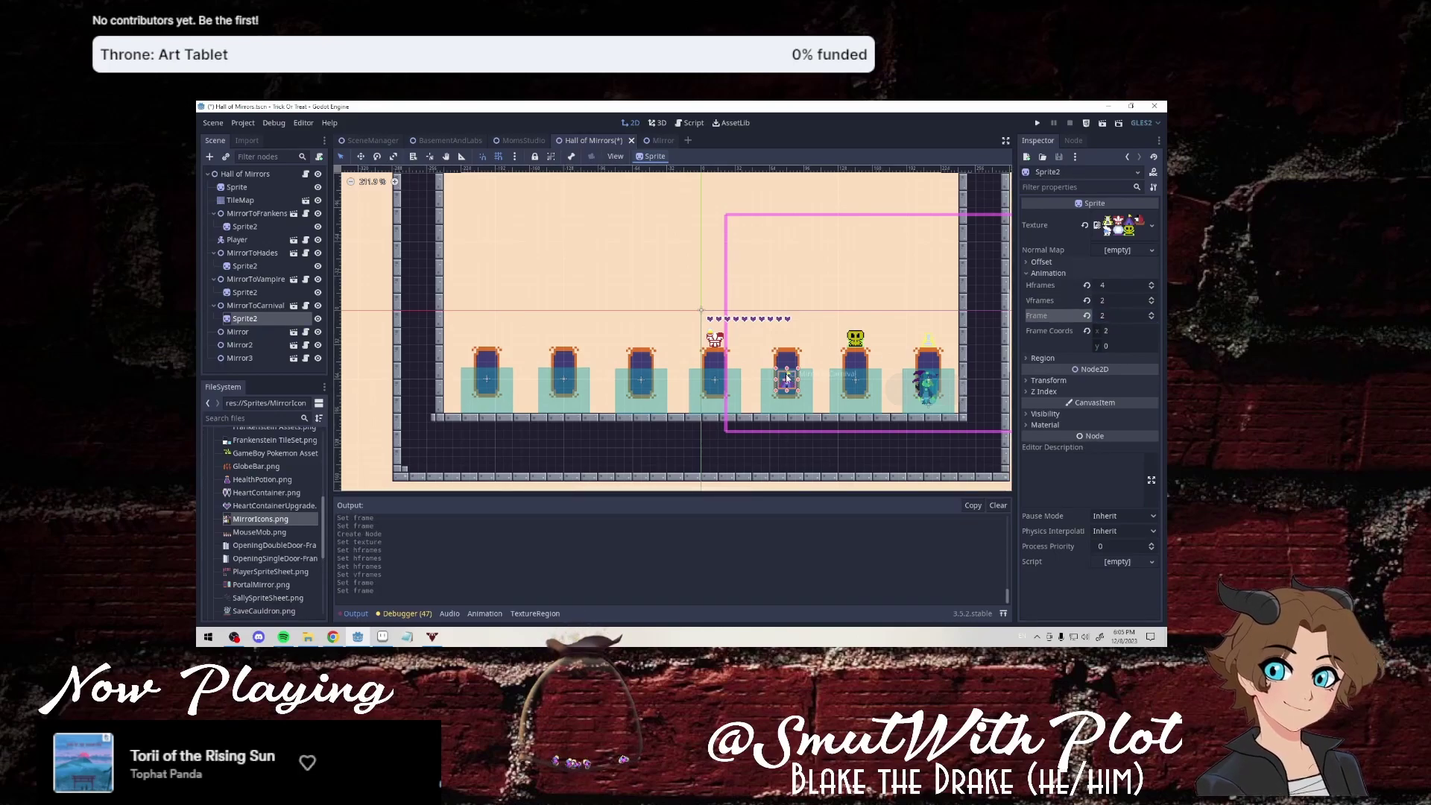
Nudge the icon to sit just above the mirror and clear the selection.
{"action": "key", "text": "Up"}
{"action": "key", "text": "Up"}
{"action": "key", "text": "Up"}
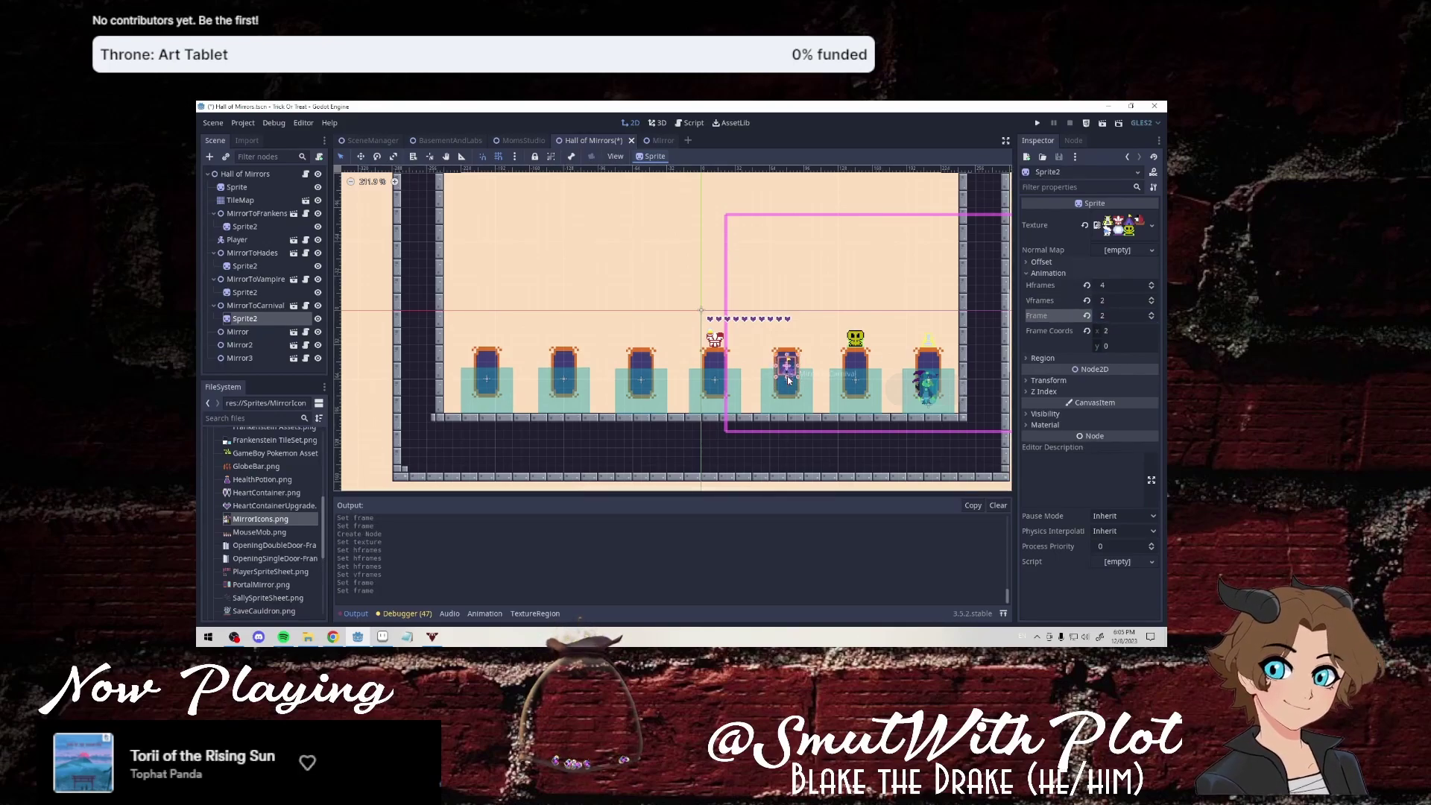
{"action": "key", "text": "Down"}
{"action": "key", "text": "Down"}
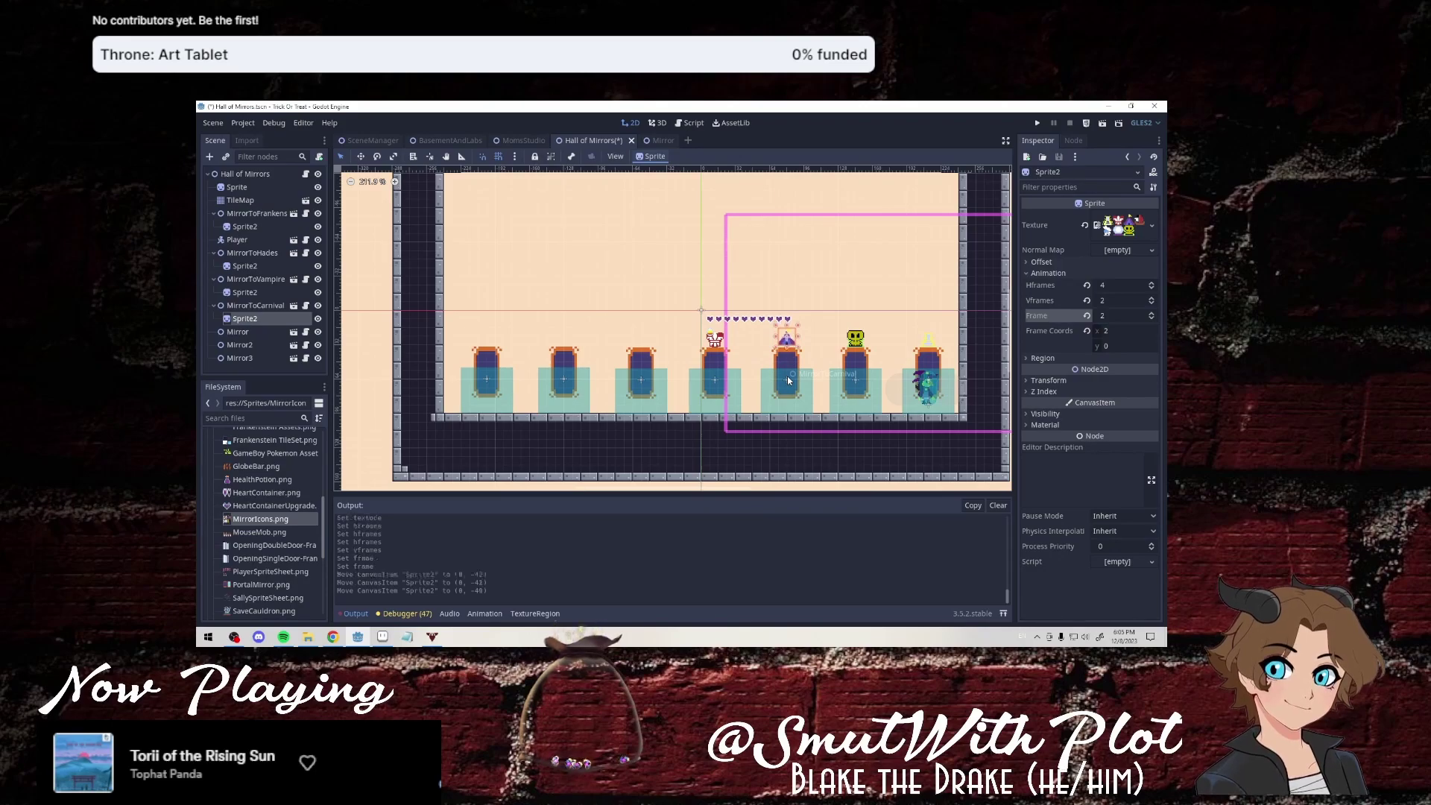
{"action": "key", "text": "Down"}
{"action": "key", "text": "Down"}
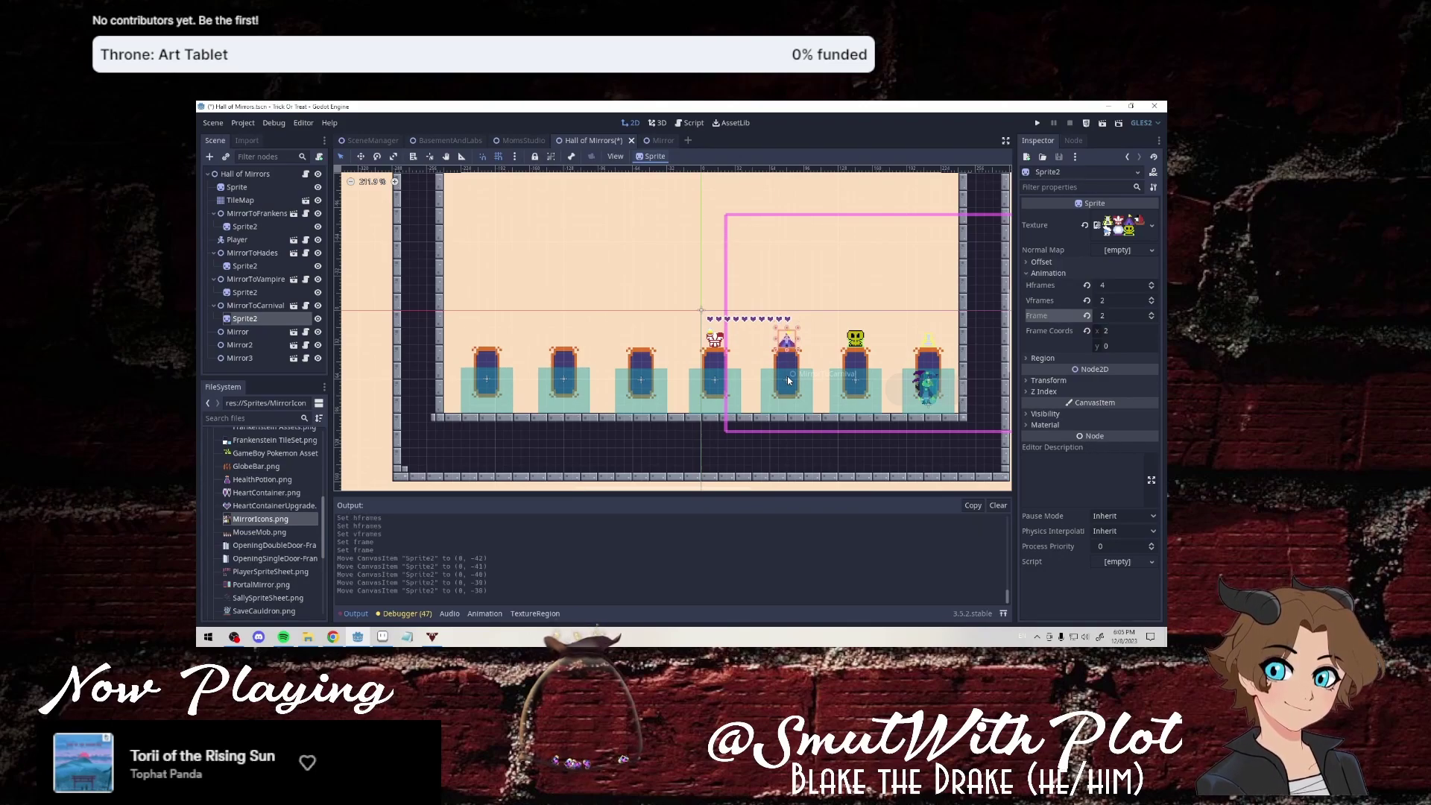
{"action": "left_click", "coordinate": [680, 363]}
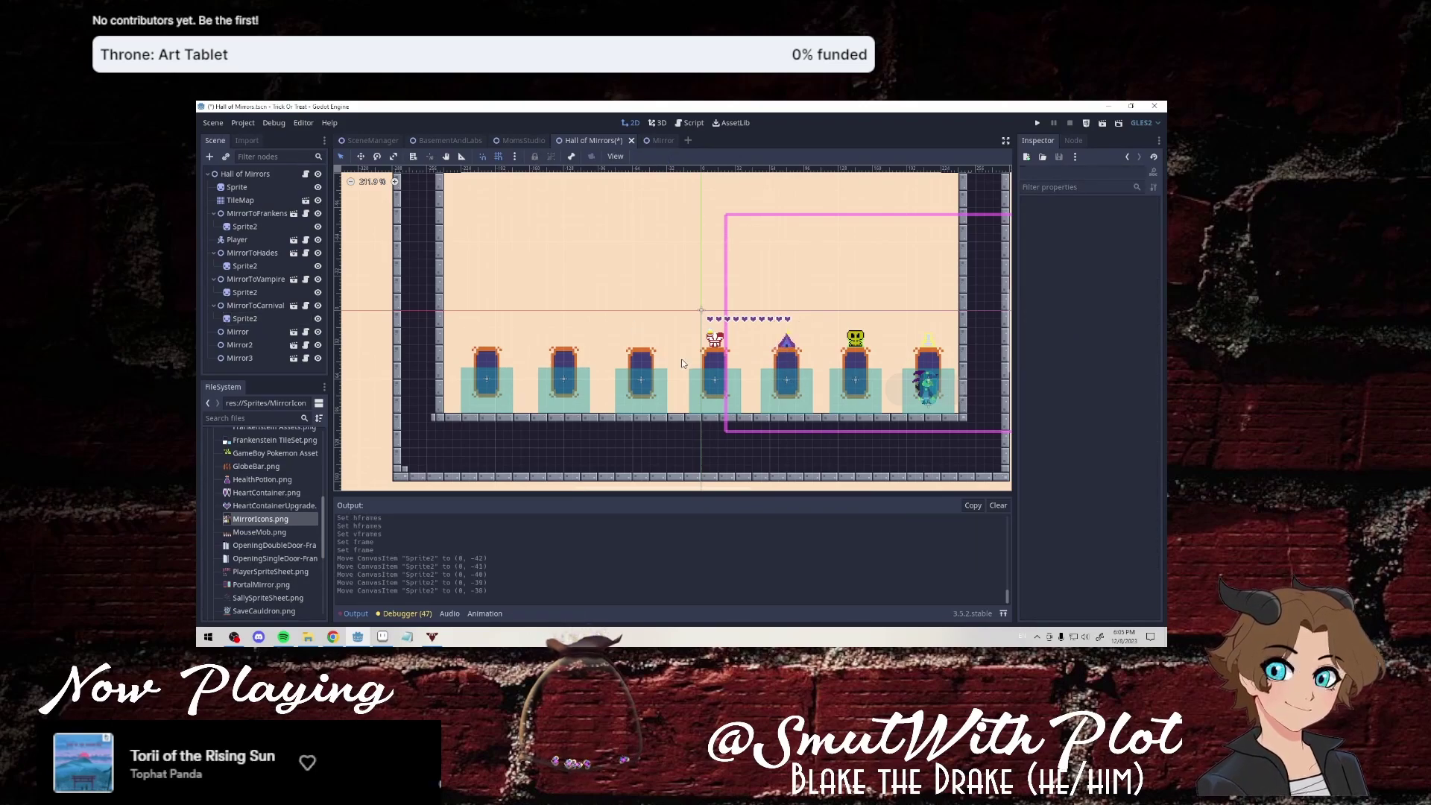
Save and run the game, walk the witch through the cyan mirror and back, then stop it.
{"action": "left_click", "coordinate": [1103, 127]}
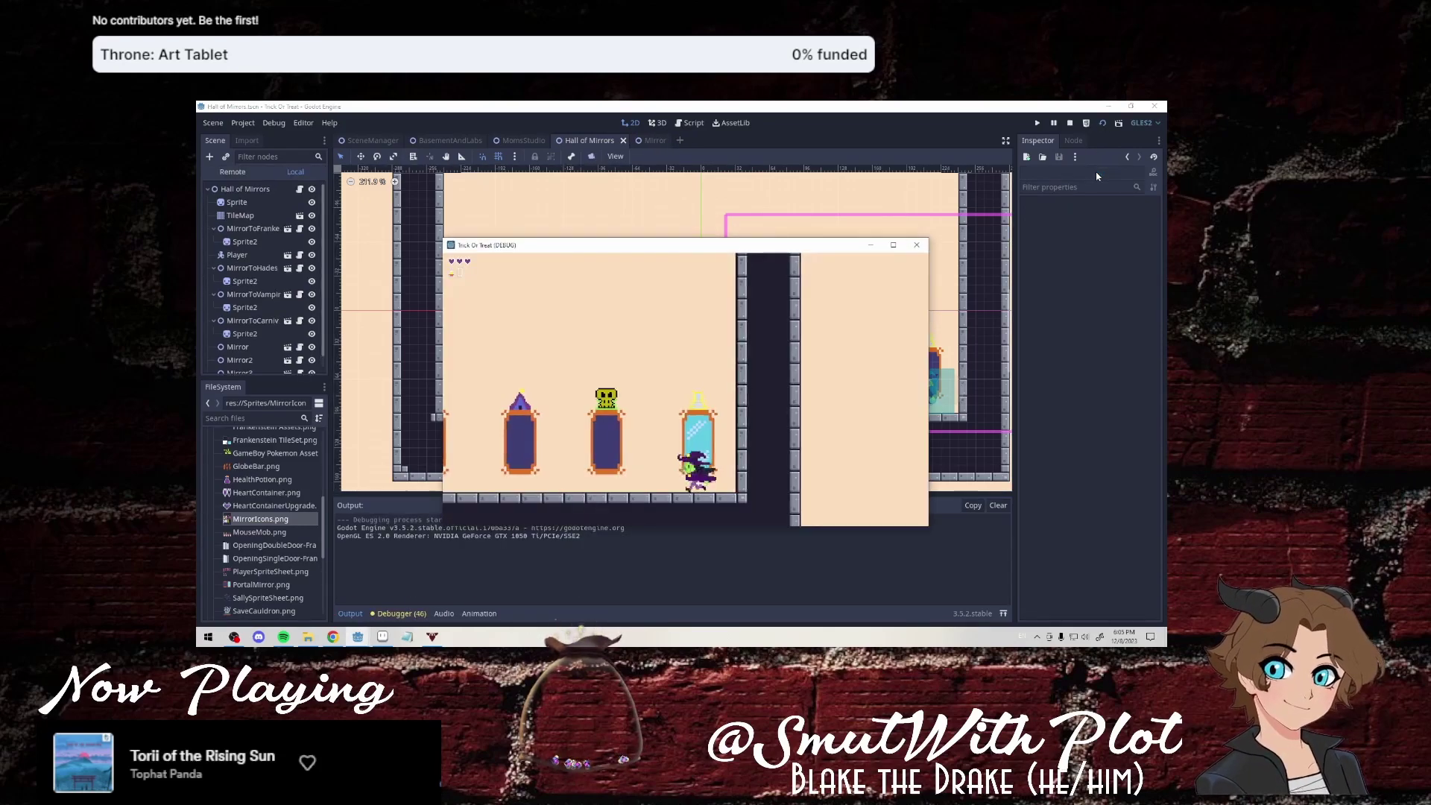
{"action": "key", "text": "Left"}
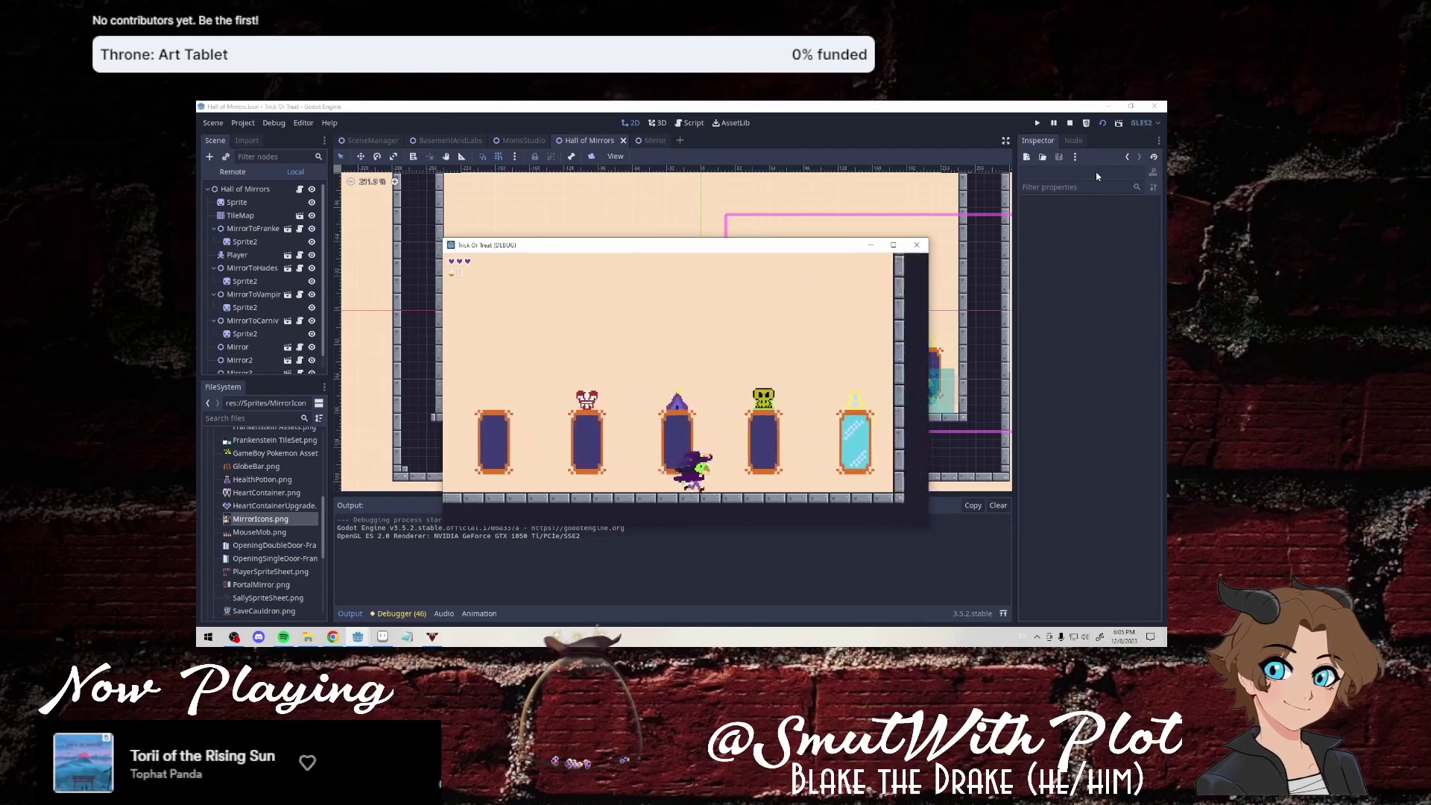
{"action": "key", "text": "Right"}
{"action": "key", "text": "Left"}
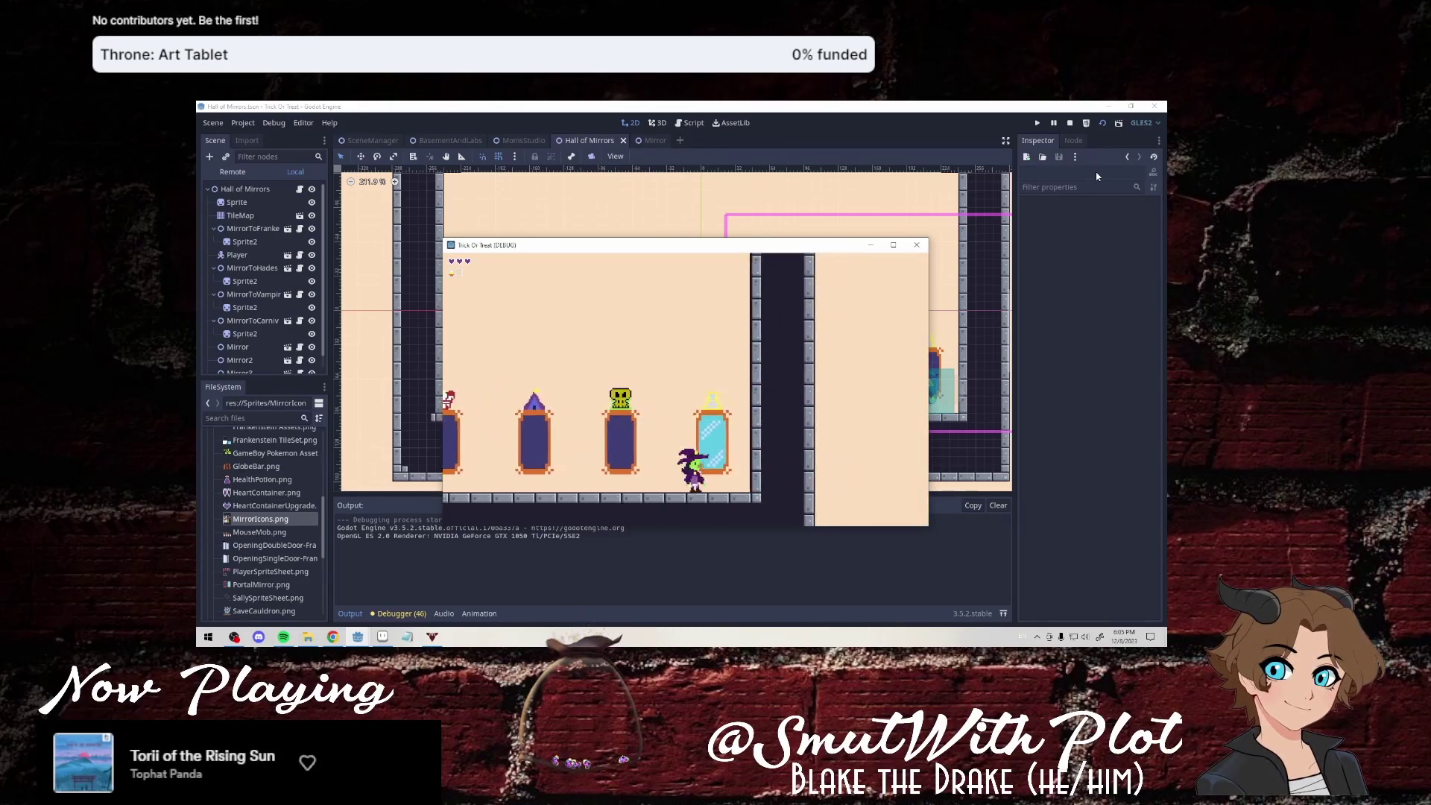
{"action": "key", "text": "Right"}
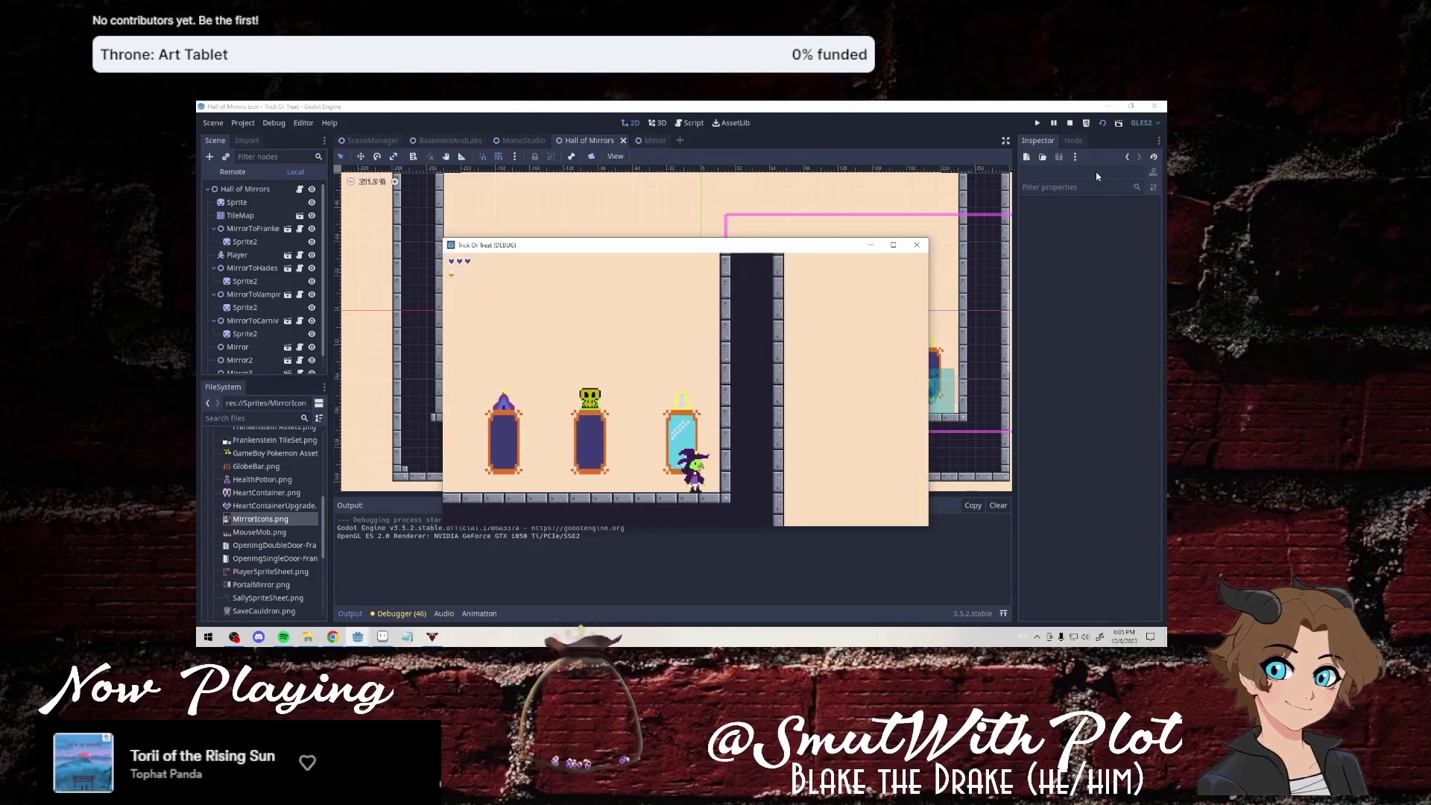
{"action": "key", "text": "Up"}
{"action": "key", "text": "Right"}
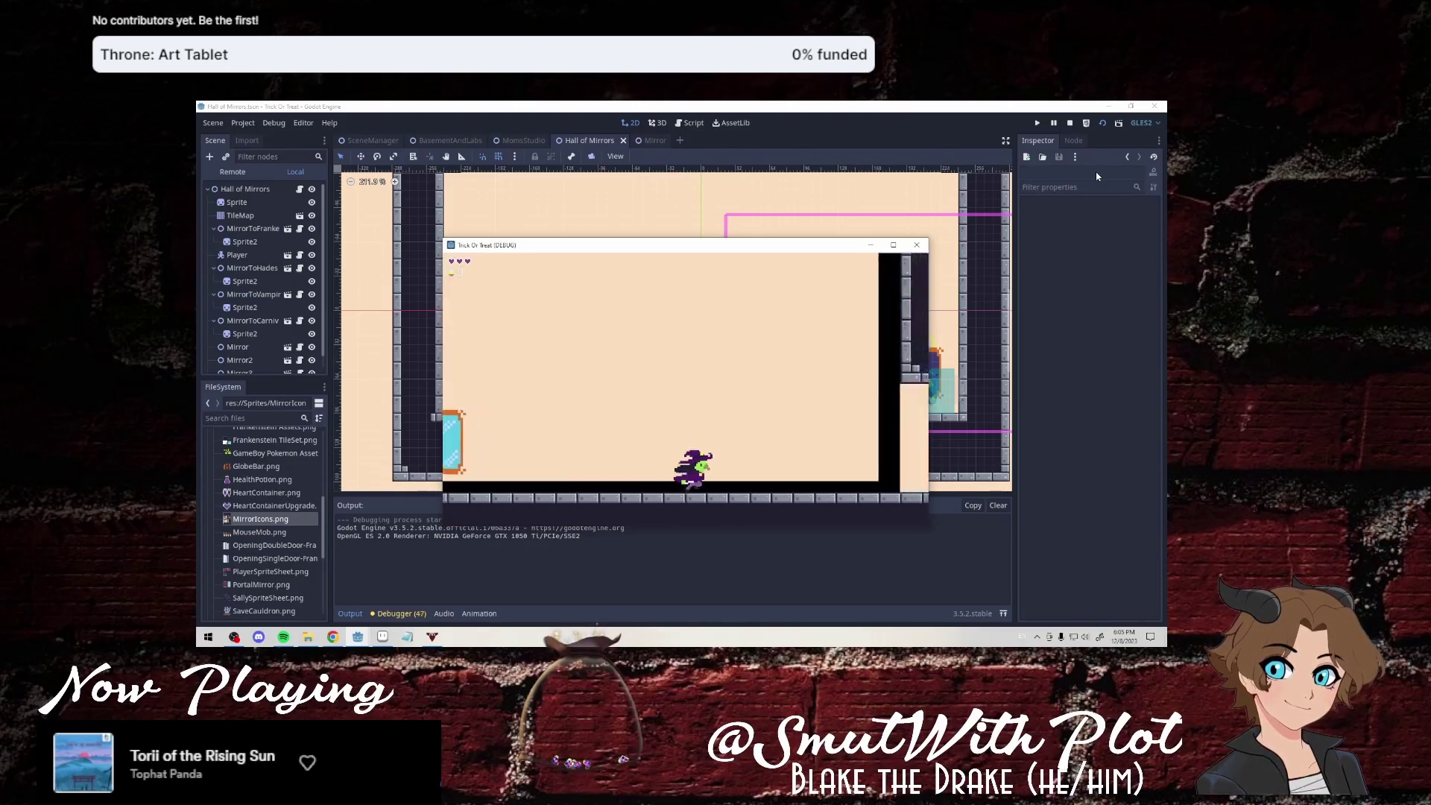
{"action": "key", "text": "Left"}
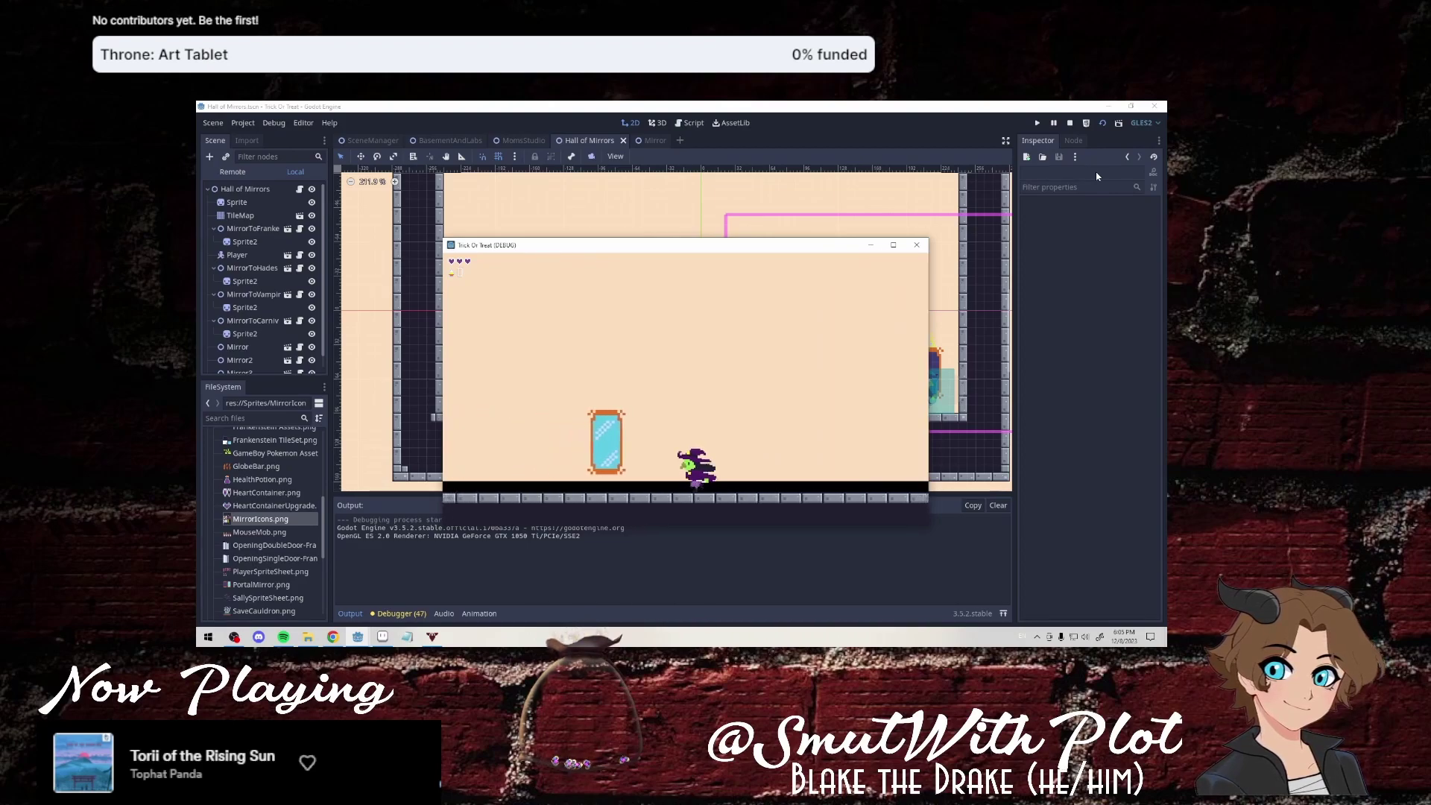
{"action": "key", "text": "Up"}
{"action": "key", "text": "Left"}
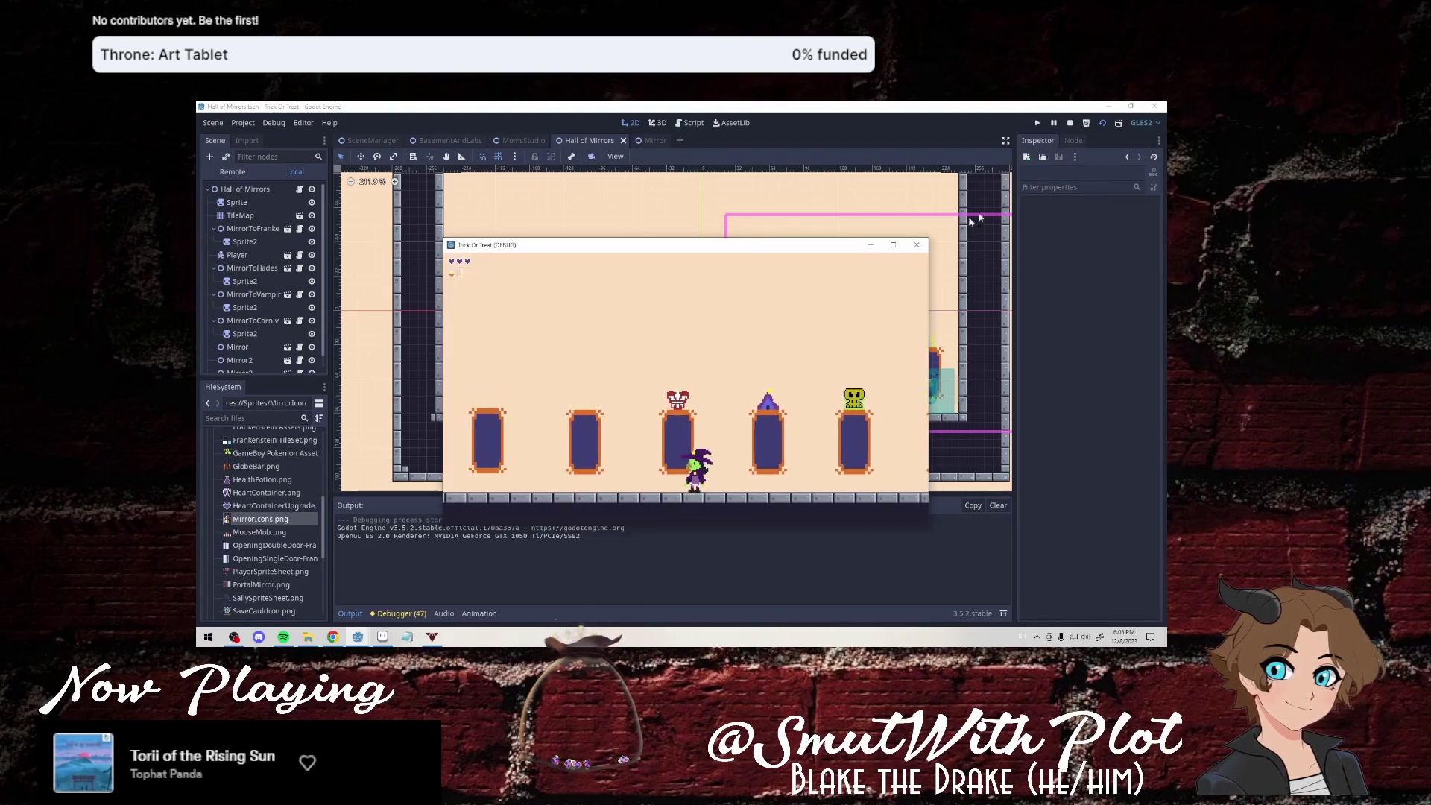
{"action": "left_click", "coordinate": [916, 244]}
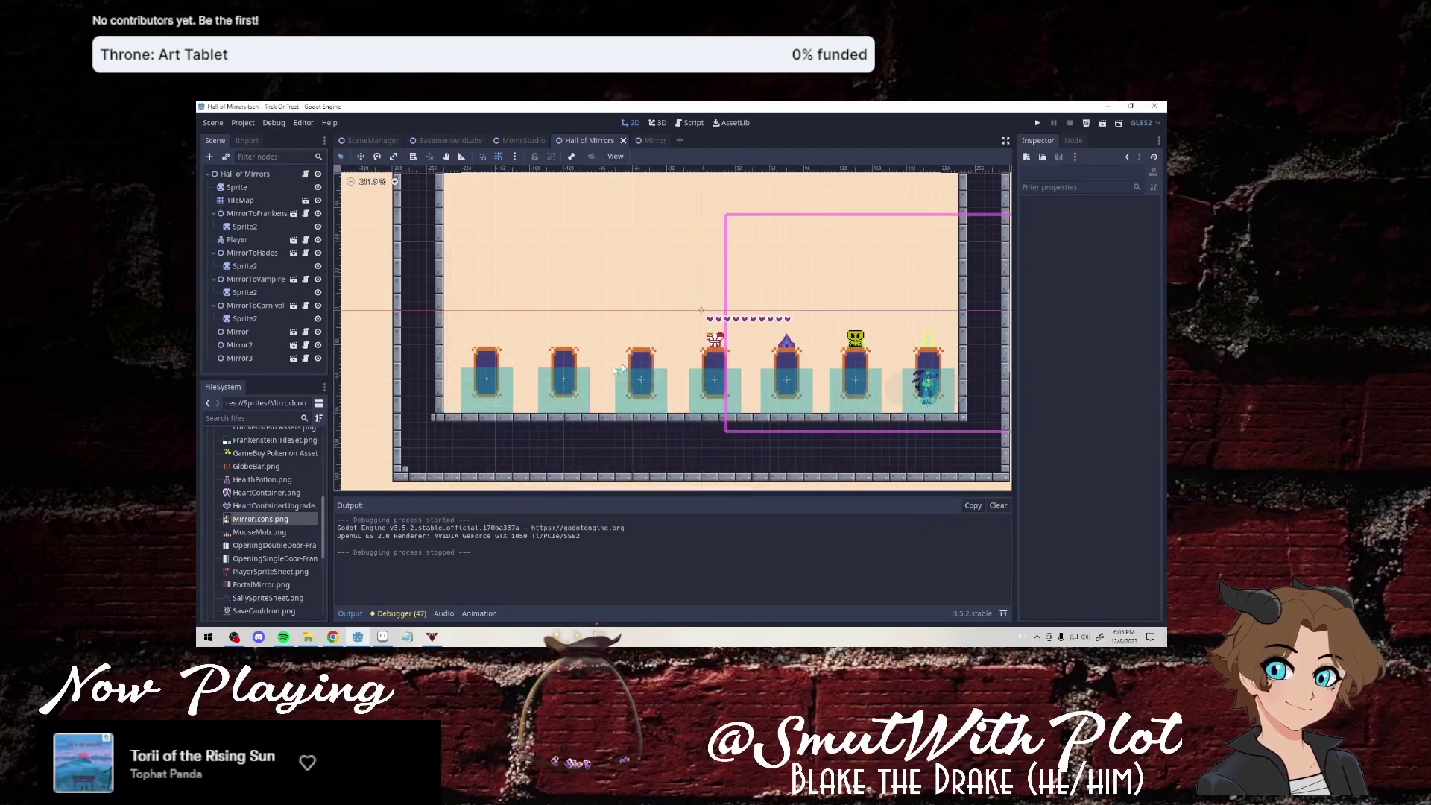
Rename the leftmost Mirror node to MirrorToWitch.
{"action": "double_click", "coordinate": [260, 331]}
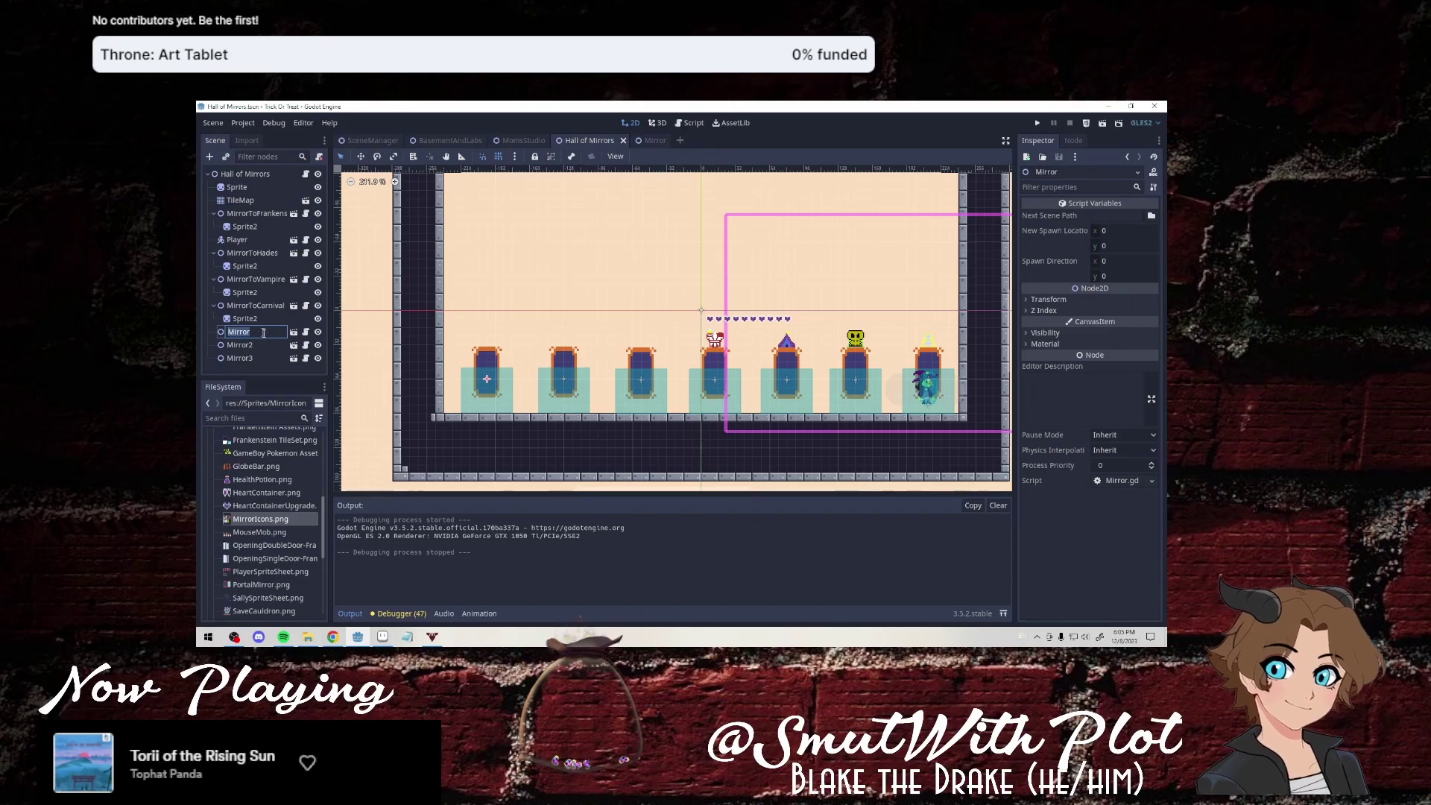
{"action": "left_click", "coordinate": [496, 364]}
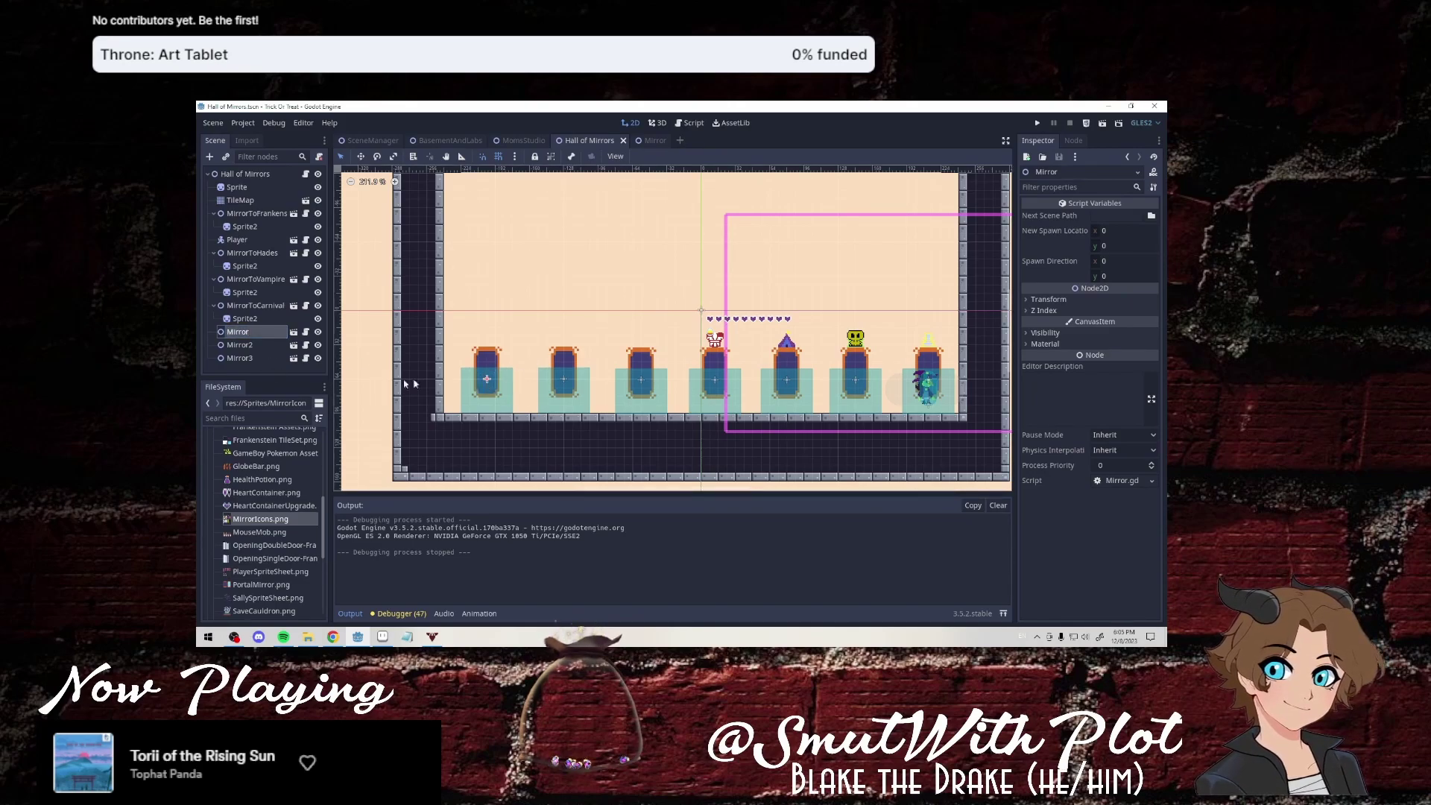
{"action": "double_click", "coordinate": [254, 332]}
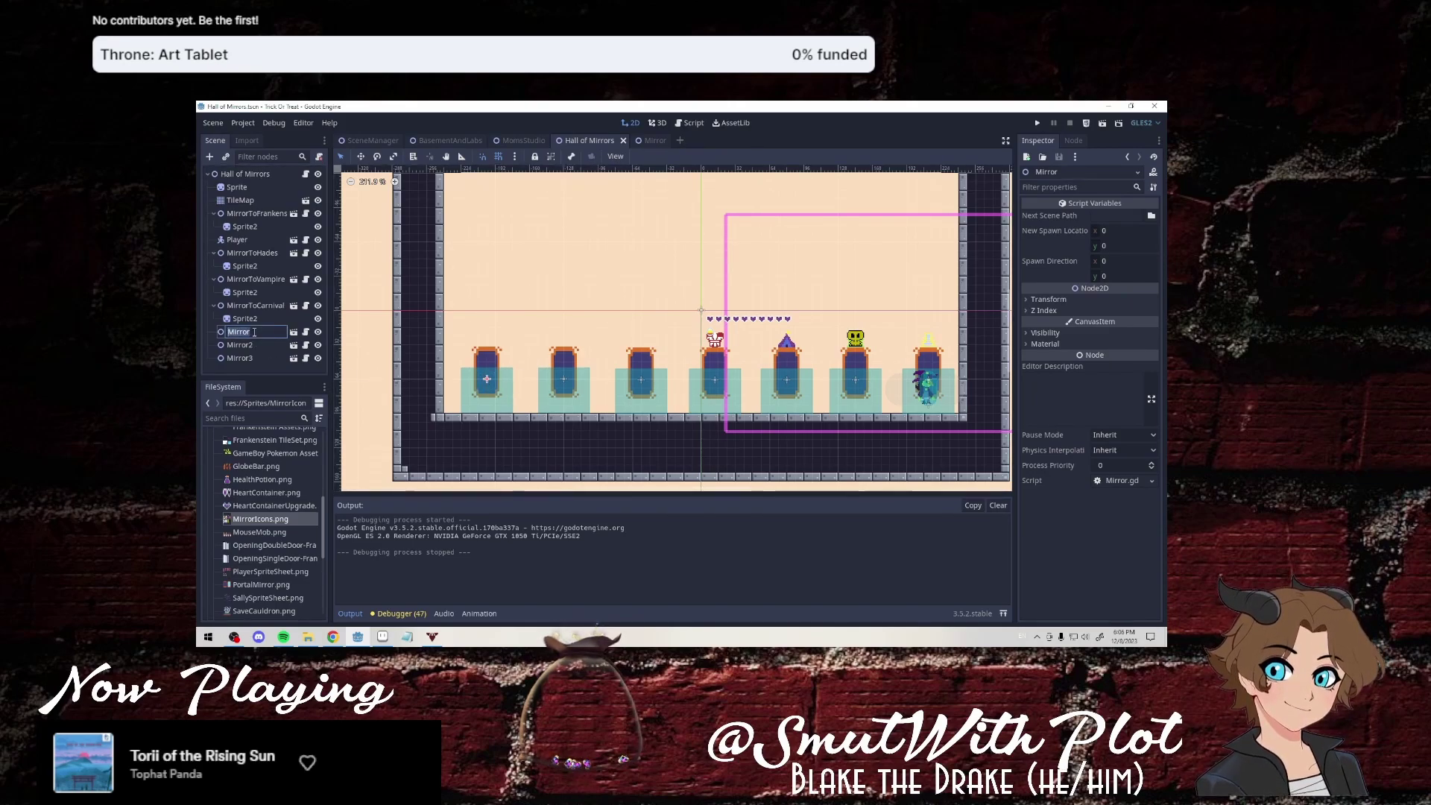
{"action": "type", "text": "Mirr"}
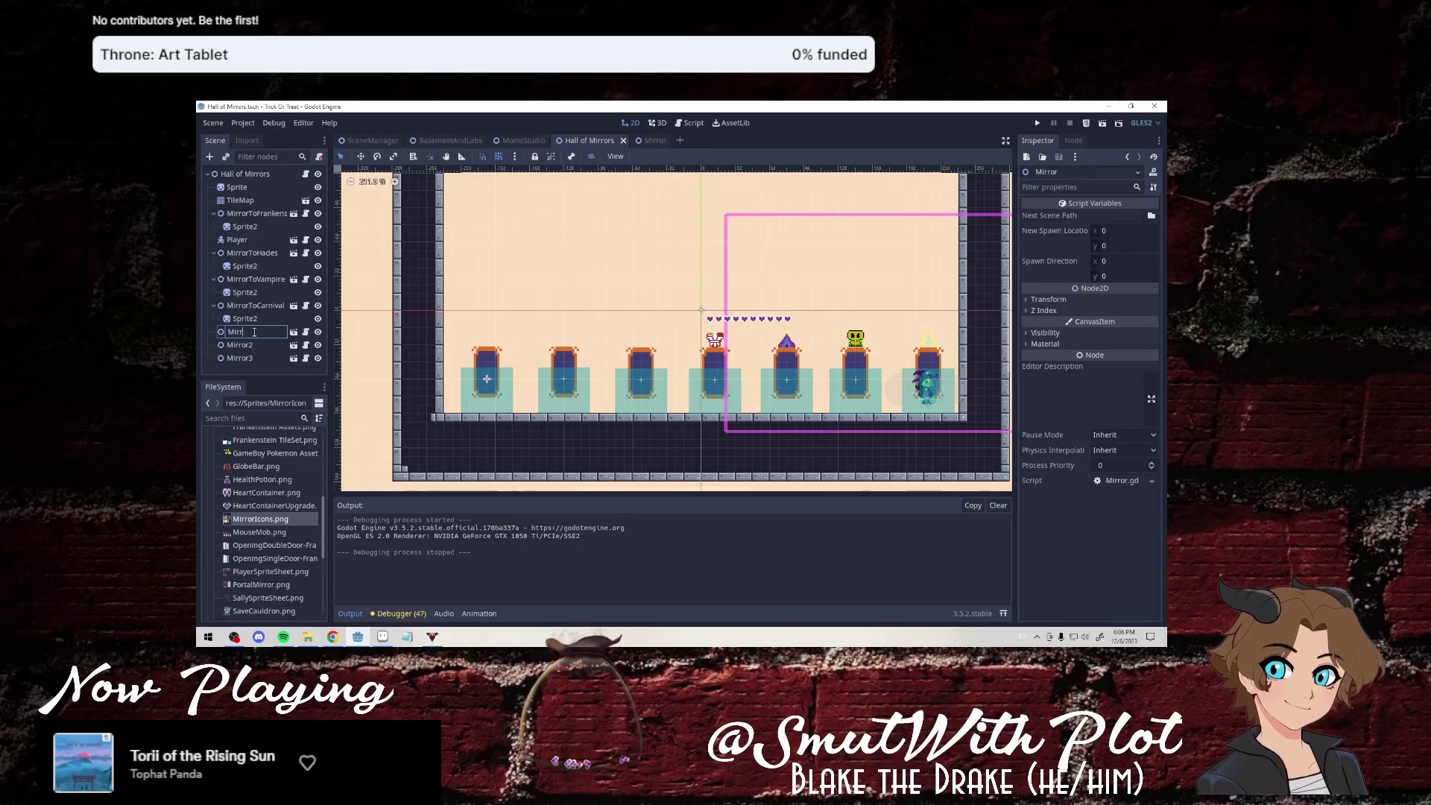
{"action": "type", "text": "orToWitc"}
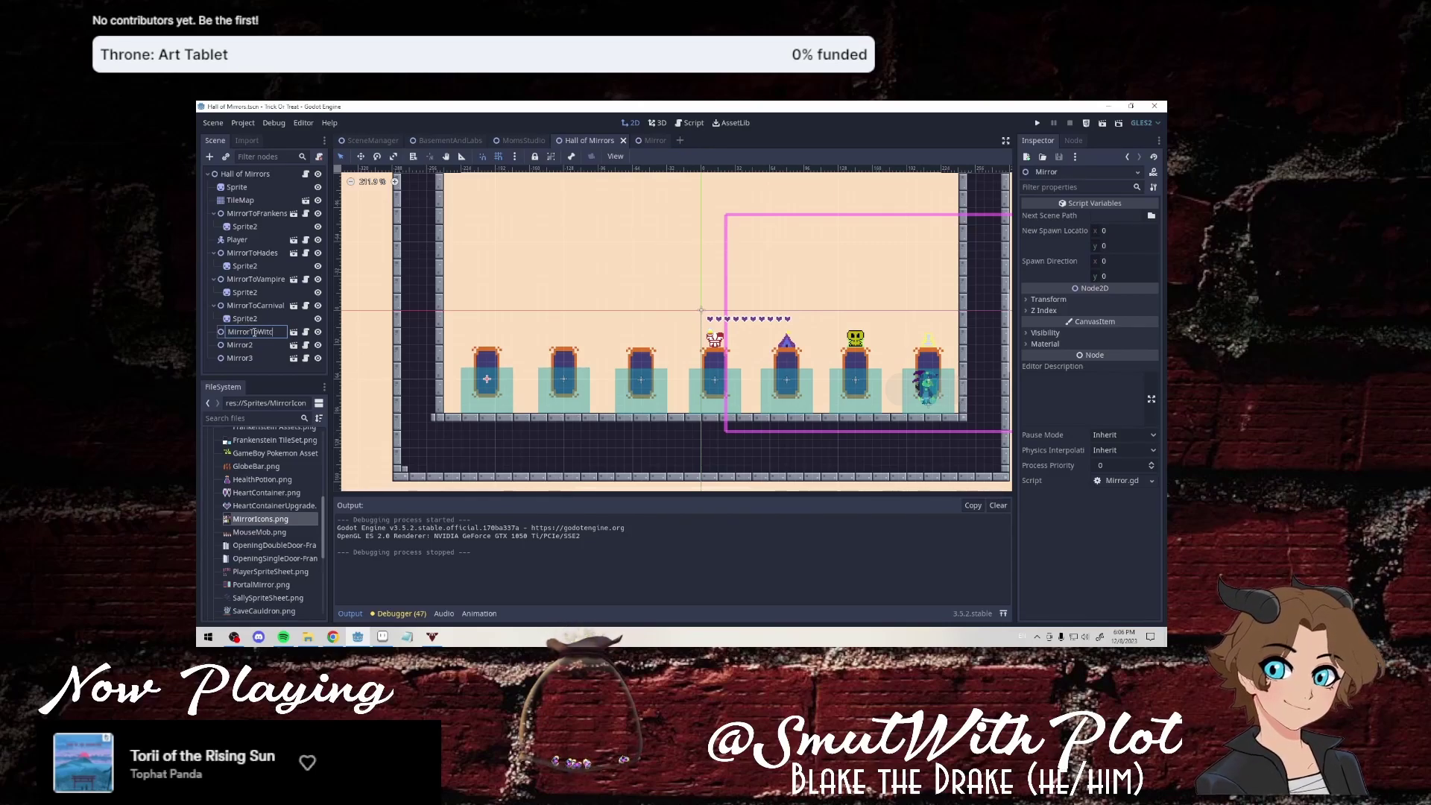
{"action": "type", "text": "h"}
{"action": "key", "text": "Return"}
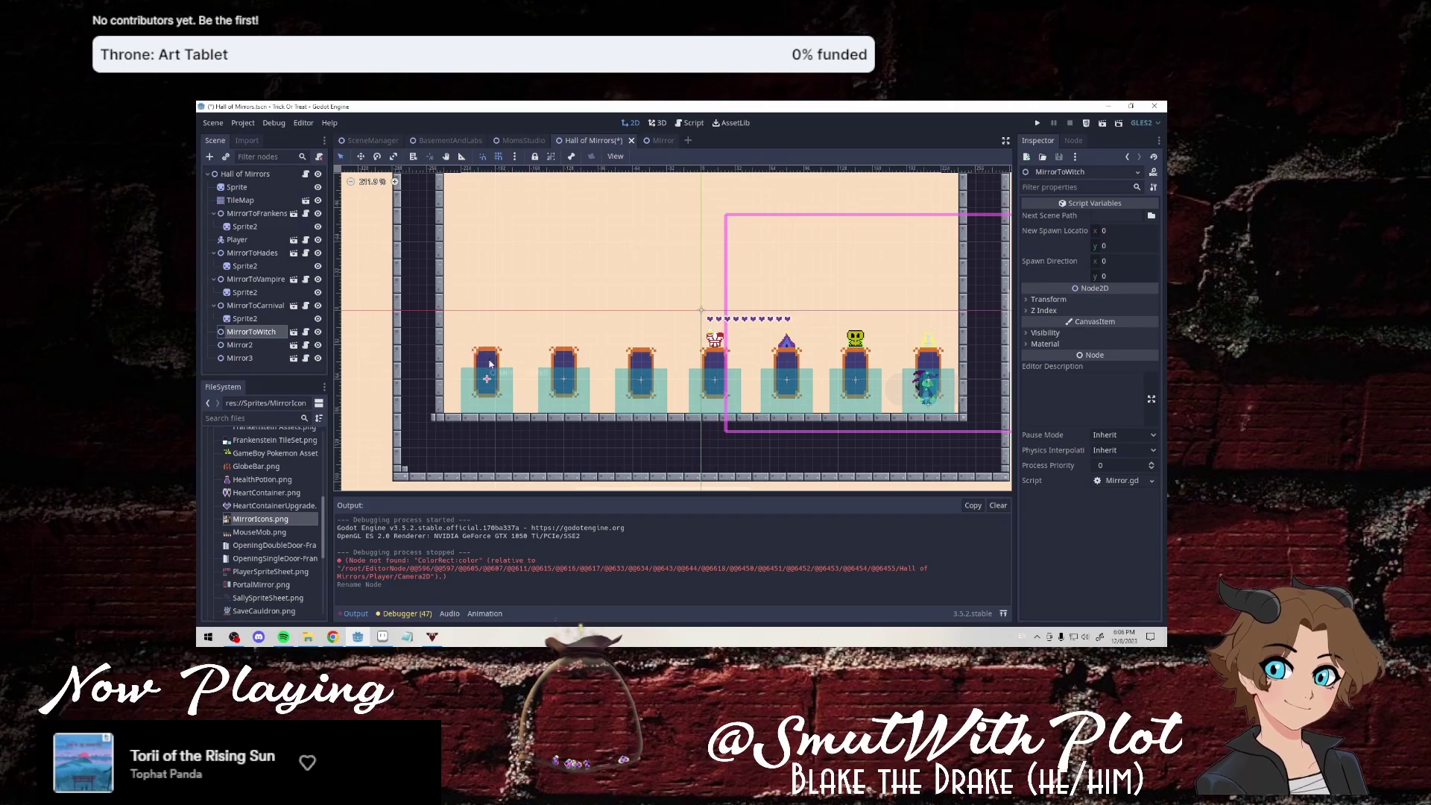
Add a Sprite child under MirrorToWitch with MirrorIcons.png as its texture.
{"action": "right_click", "coordinate": [263, 336]}
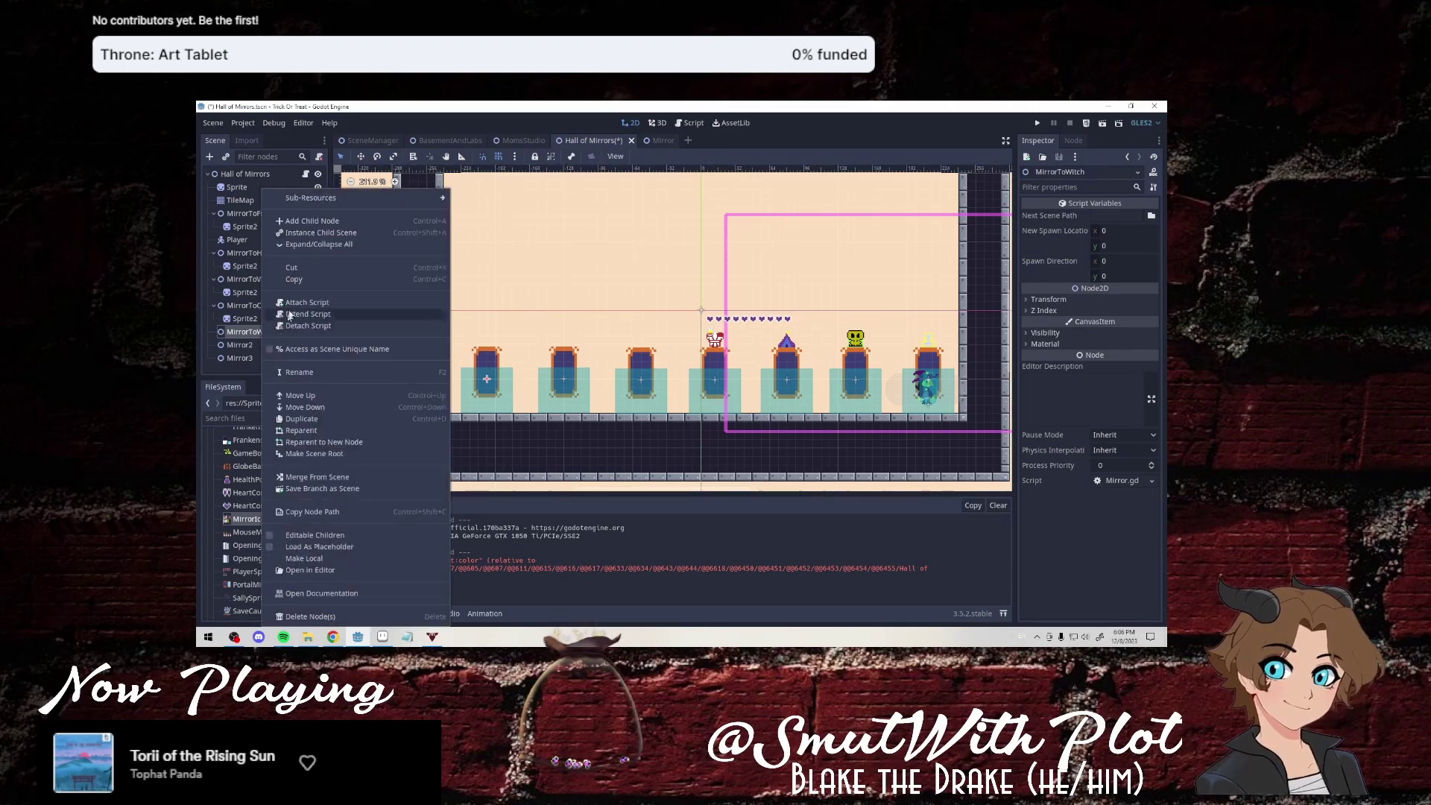
{"action": "left_click", "coordinate": [322, 223]}
{"action": "key", "text": "Return"}
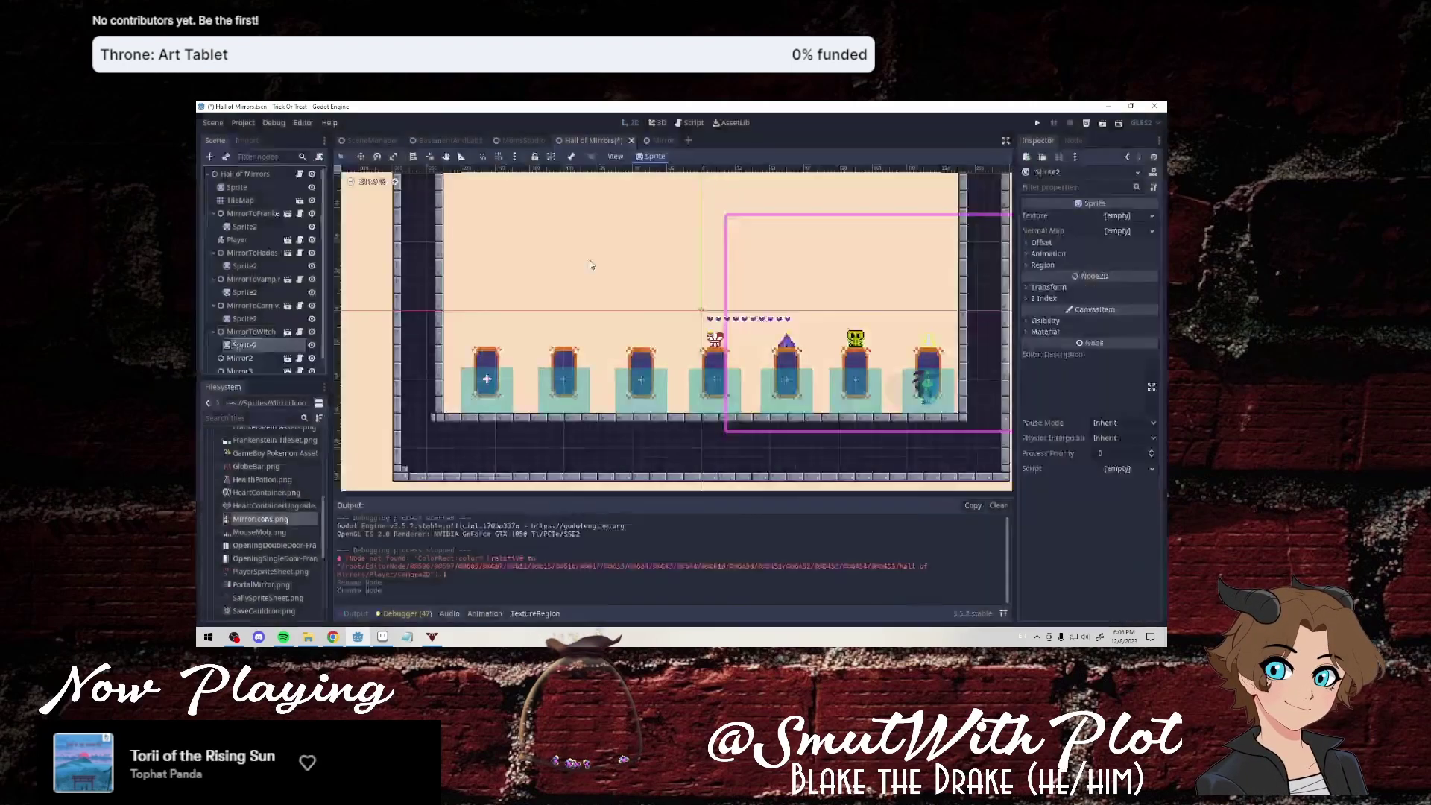
{"action": "mouse_move", "coordinate": [266, 519]}
{"action": "left_mouse_down"}
{"action": "mouse_move", "coordinate": [295, 500]}
{"action": "mouse_move", "coordinate": [264, 336]}
{"action": "left_mouse_up"}
{"action": "left_click", "coordinate": [274, 340]}
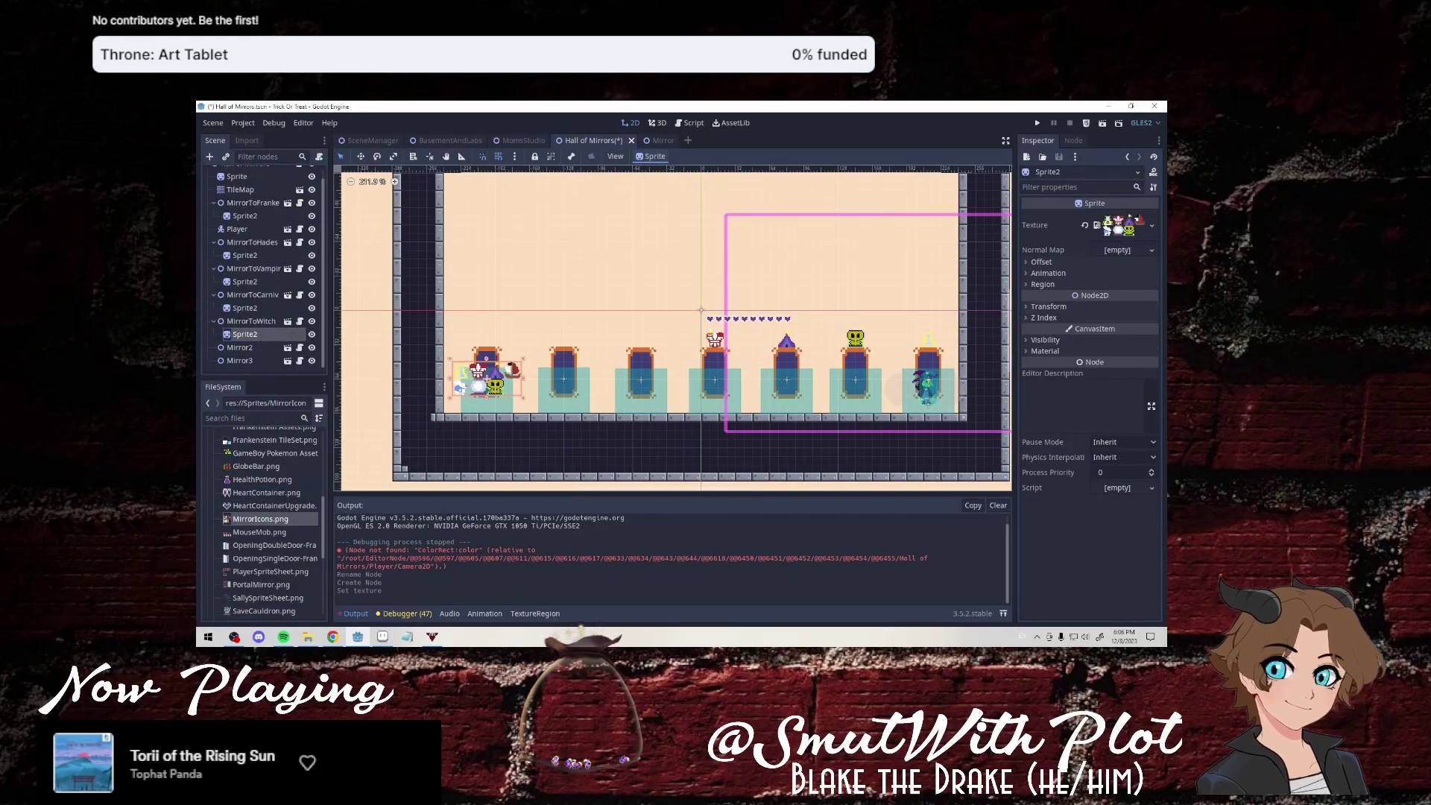
Set the sprite to 4 horizontal and 2 vertical frames, showing frame 5.
{"action": "left_click", "coordinate": [1048, 273]}
{"action": "left_click", "coordinate": [1152, 282]}
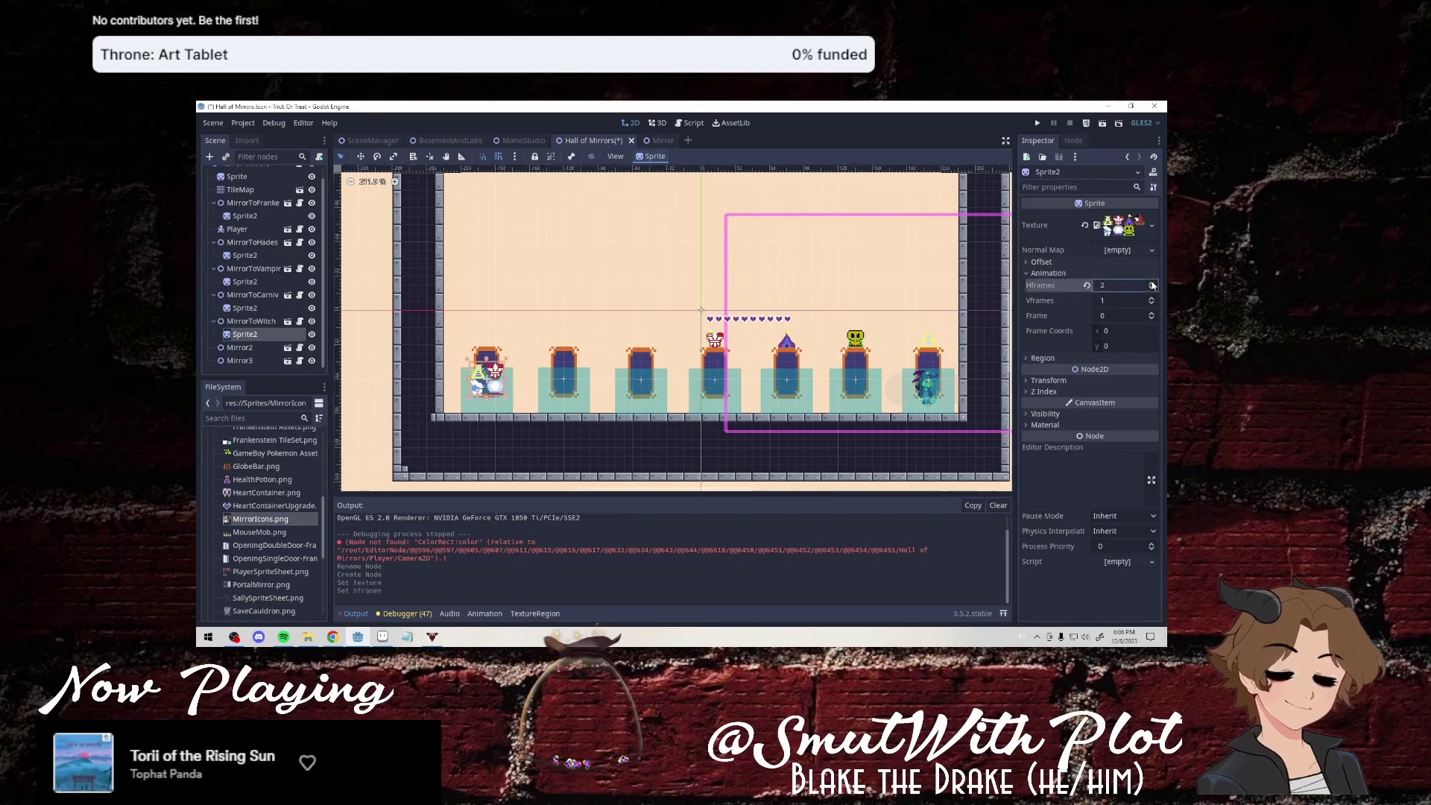
{"action": "left_click", "coordinate": [1152, 282]}
{"action": "left_click", "coordinate": [1152, 297]}
{"action": "left_click", "coordinate": [1152, 282]}
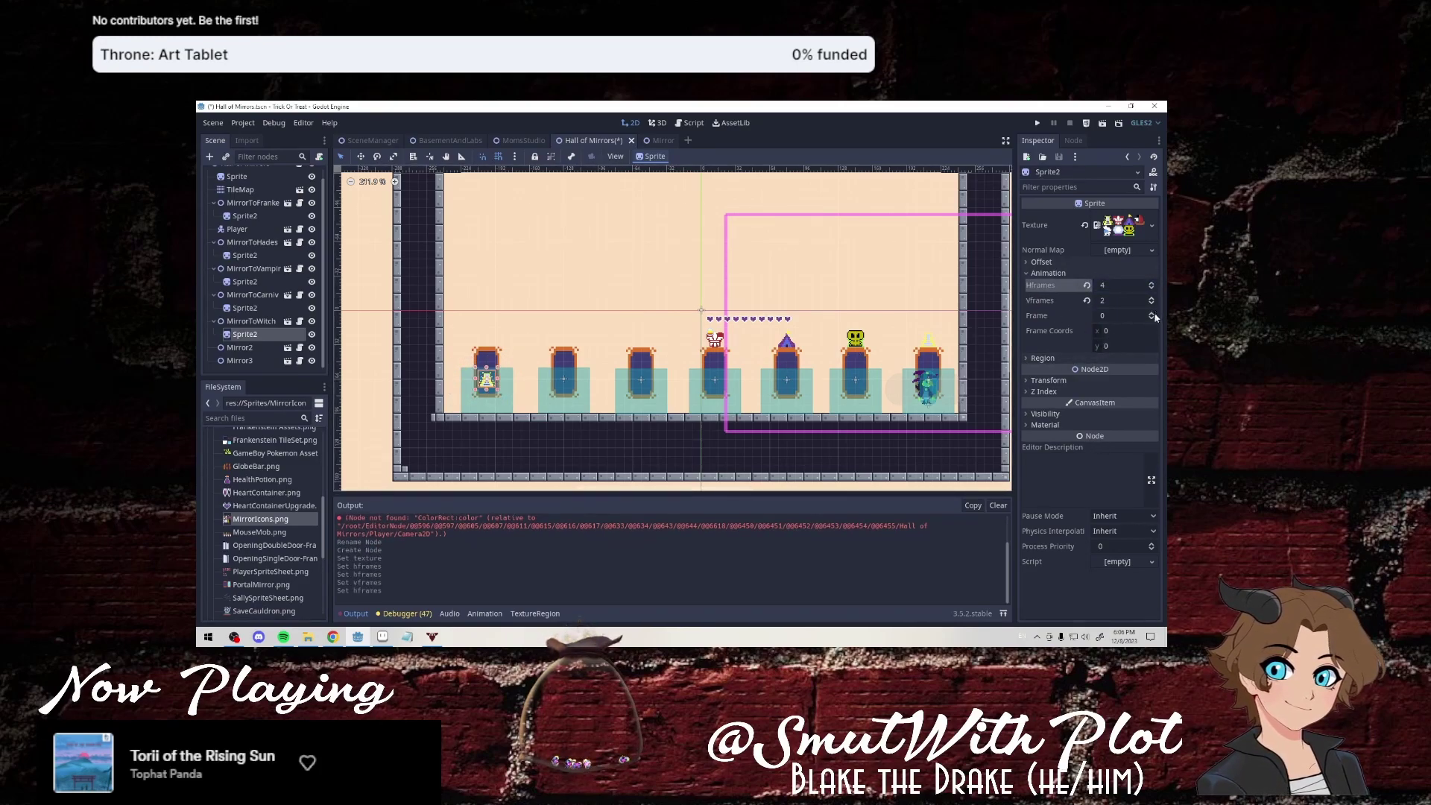
{"action": "left_click", "coordinate": [1151, 314]}
{"action": "left_click", "coordinate": [1152, 314]}
{"action": "left_click", "coordinate": [1152, 314]}
{"action": "left_click", "coordinate": [1152, 314]}
{"action": "left_click", "coordinate": [1152, 314]}
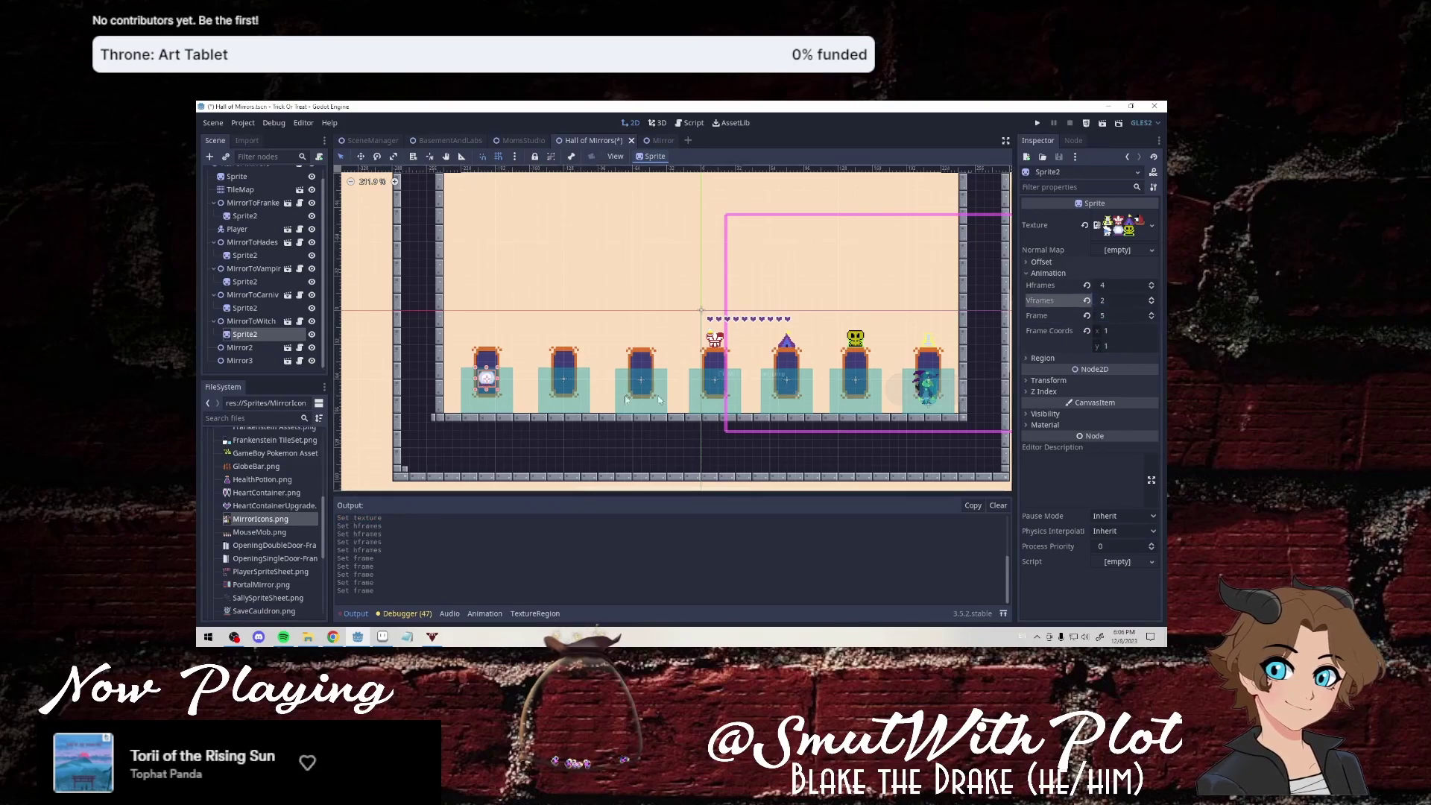
Raise the witch icon just above its mirror.
{"action": "key", "text": "Up"}
{"action": "key", "text": "Up"}
{"action": "key", "text": "Up"}
{"action": "key", "text": "Up"}
{"action": "key", "text": "Up"}
{"action": "key", "text": "Up"}
{"action": "key", "text": "Up"}
{"action": "key", "text": "Up"}
{"action": "key", "text": "Up"}
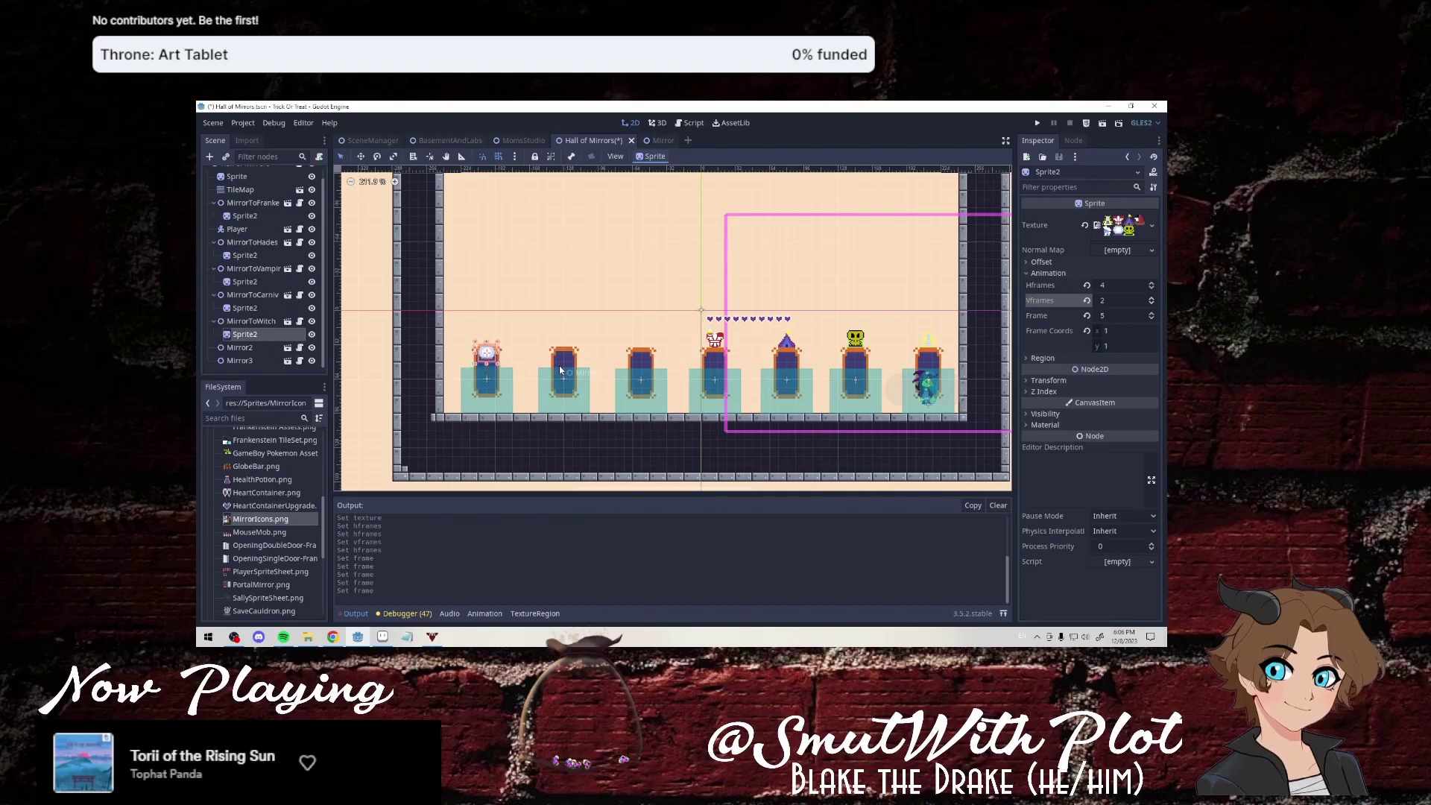
{"action": "key", "text": "Up"}
{"action": "key", "text": "Up"}
{"action": "key", "text": "Up"}
{"action": "key", "text": "Up"}
{"action": "key", "text": "Up"}
{"action": "key", "text": "Up"}
{"action": "key", "text": "Up"}
{"action": "key", "text": "Up"}
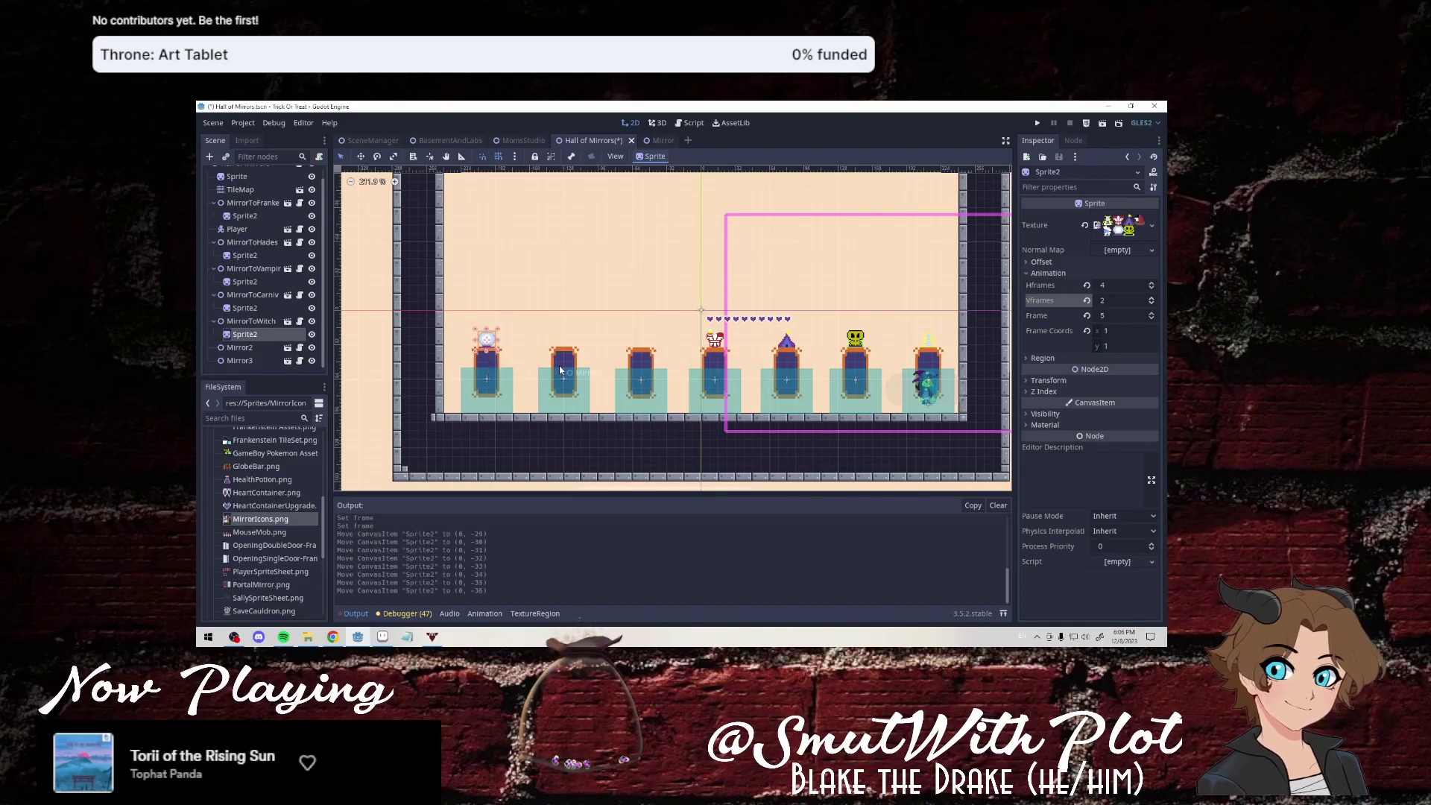
{"action": "key", "text": "Up"}
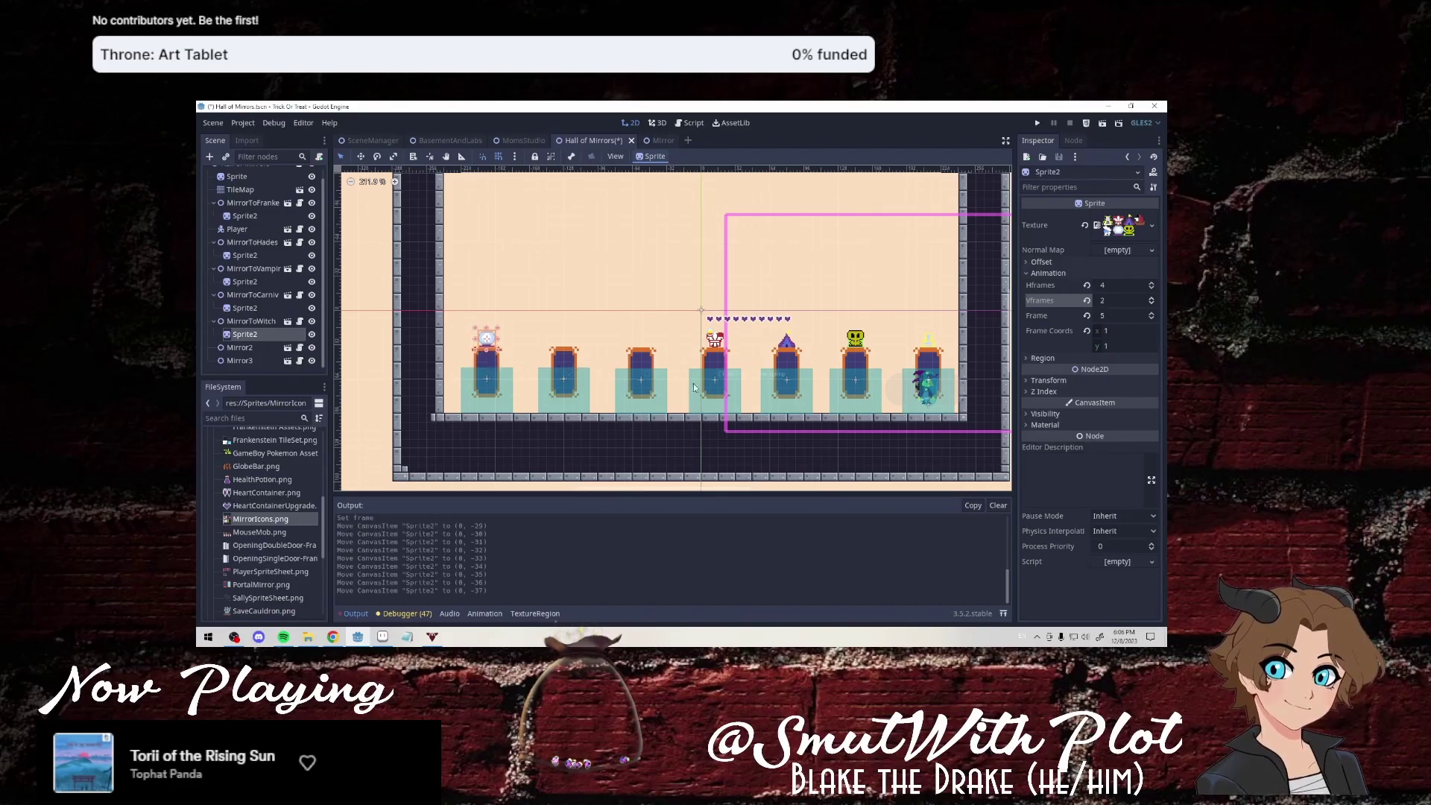
Rename the second mirror node to MirrorToPirate.
{"action": "double_click", "coordinate": [266, 350]}
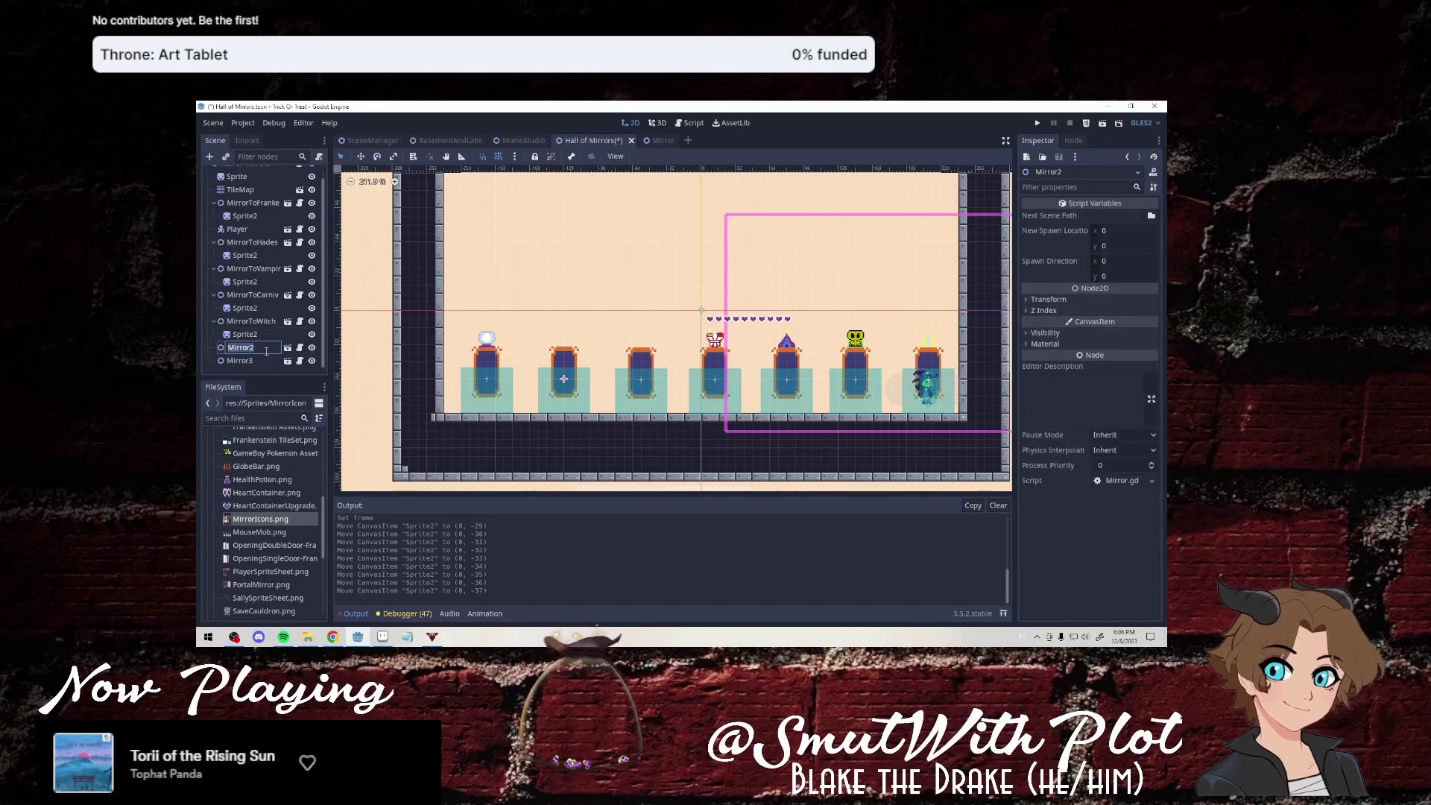
{"action": "type", "text": "Mirror"}
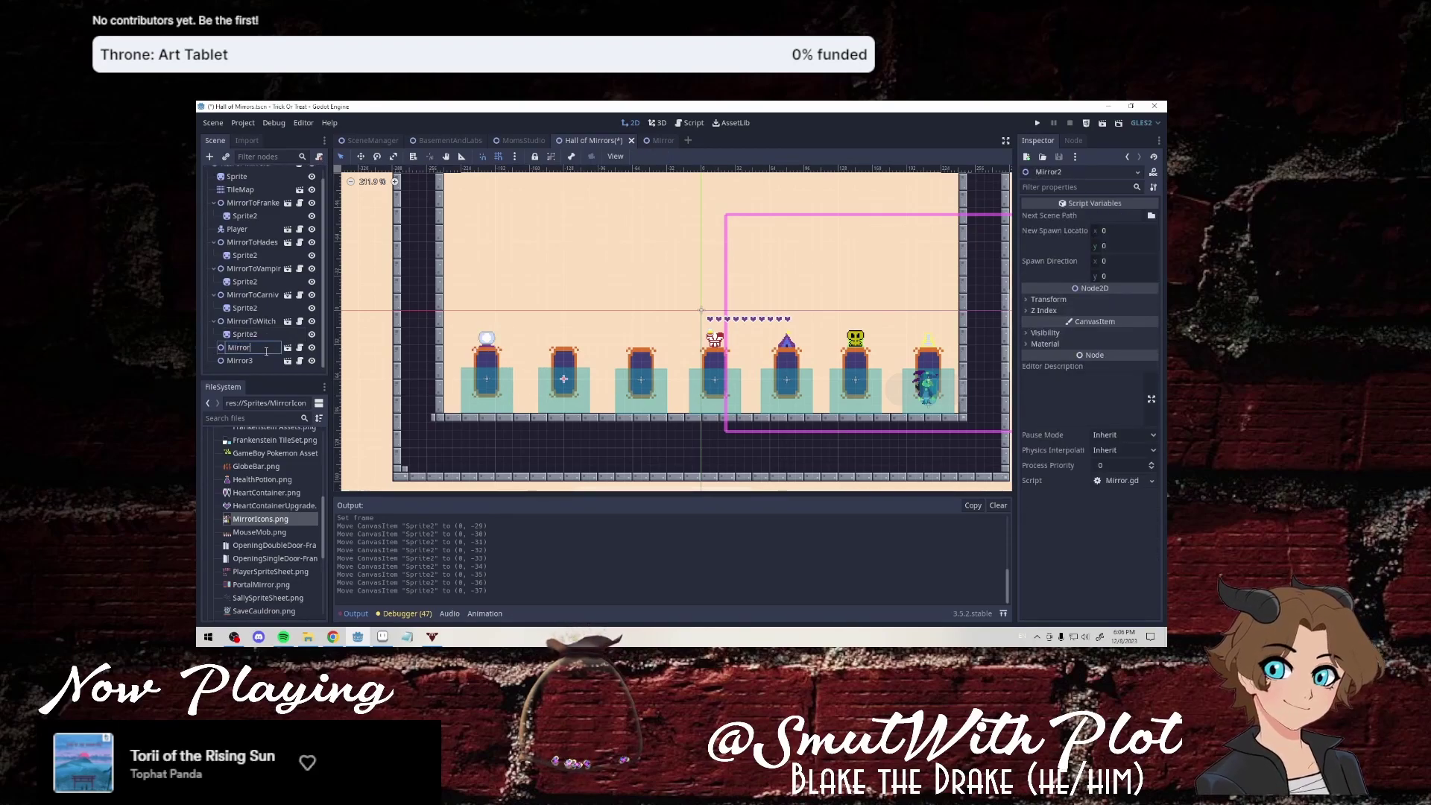
{"action": "type", "text": "1"}
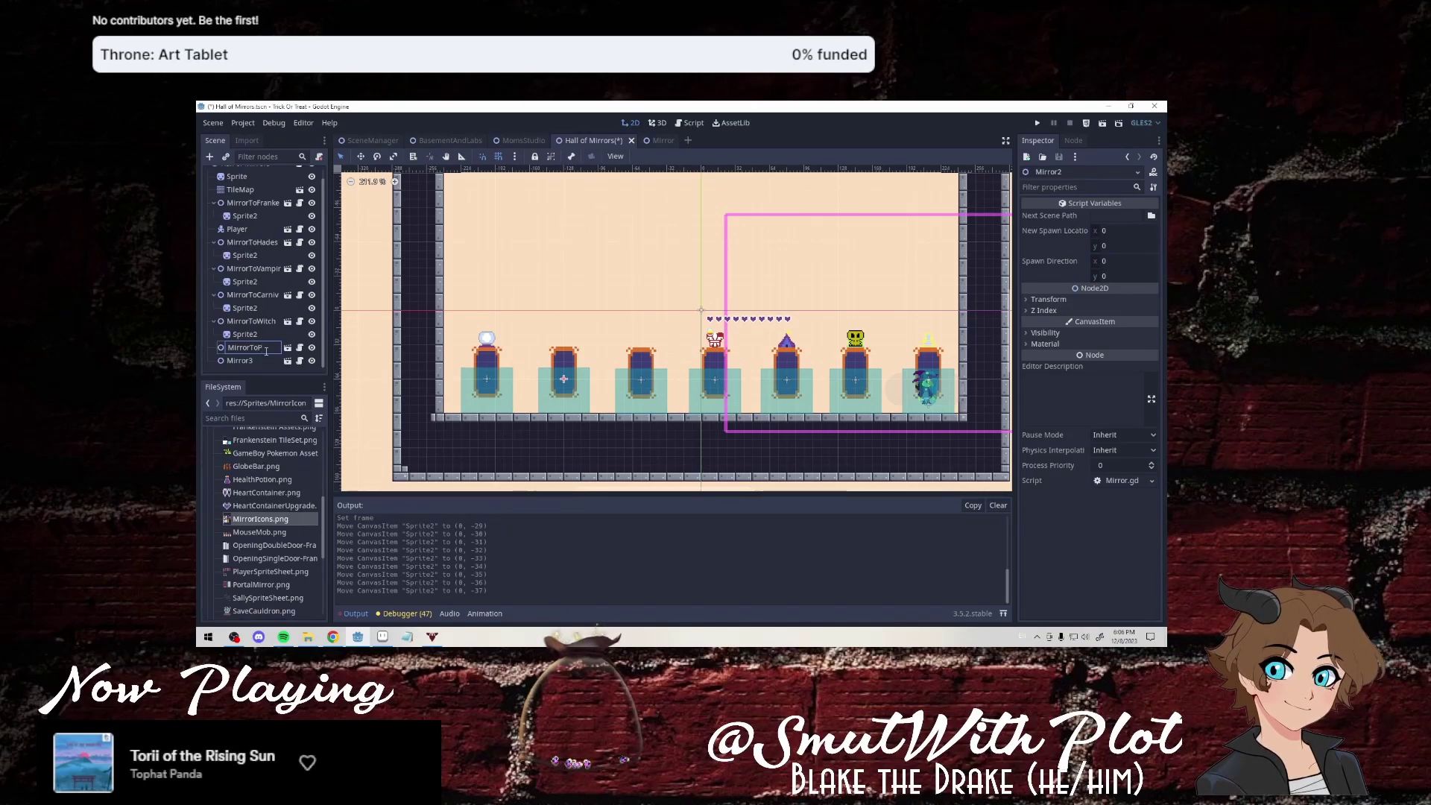
{"action": "type", "text": "irate"}
{"action": "key", "text": "Return"}
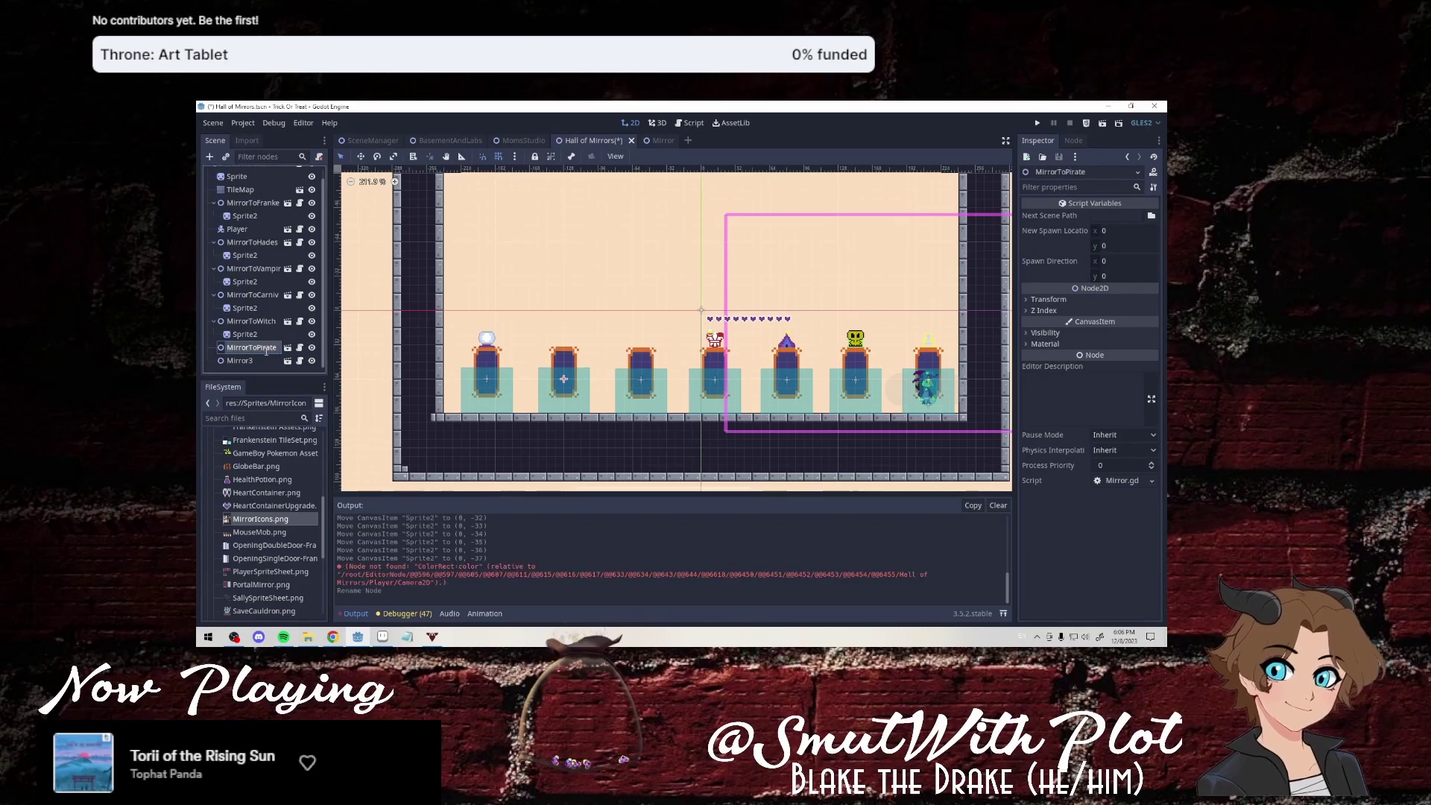
Add a Sprite child under MirrorToPirate using MirrorIcons.png as texture.
{"action": "right_click", "coordinate": [266, 349]}
{"action": "left_click", "coordinate": [320, 222]}
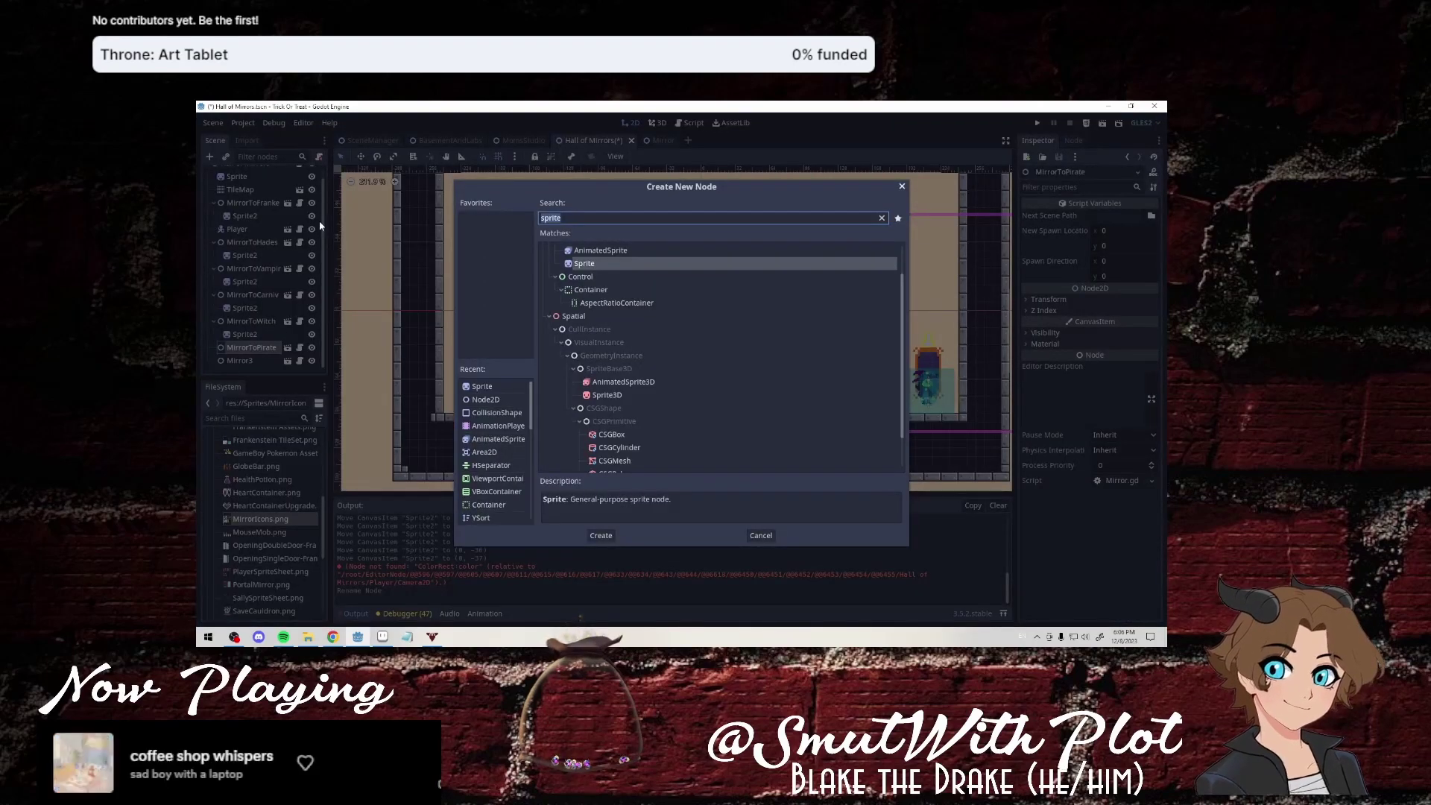
{"action": "key", "text": "Return"}
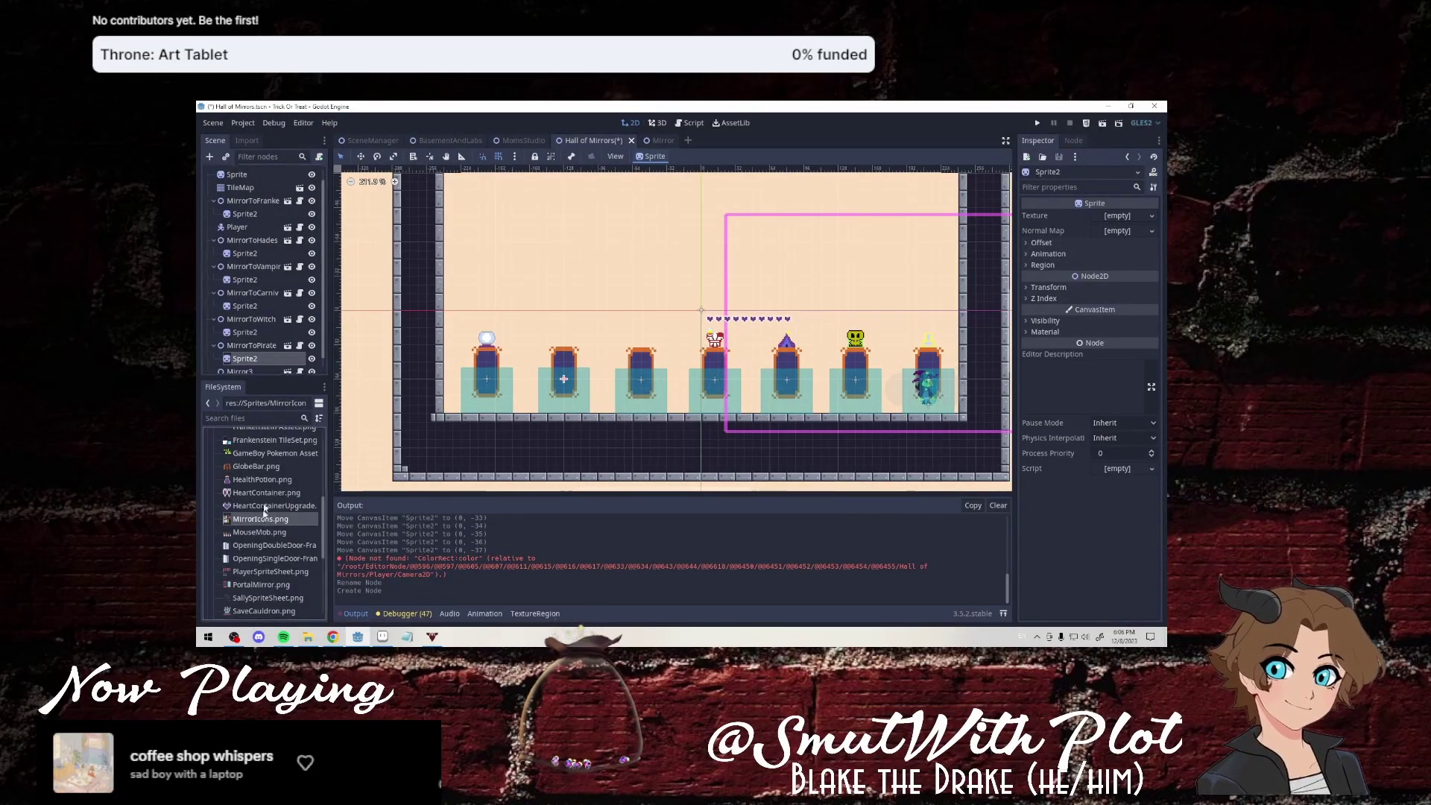
{"action": "left_click_drag", "start_coordinate": [263, 519], "coordinate": [252, 349]}
{"action": "left_click", "coordinate": [283, 356]}
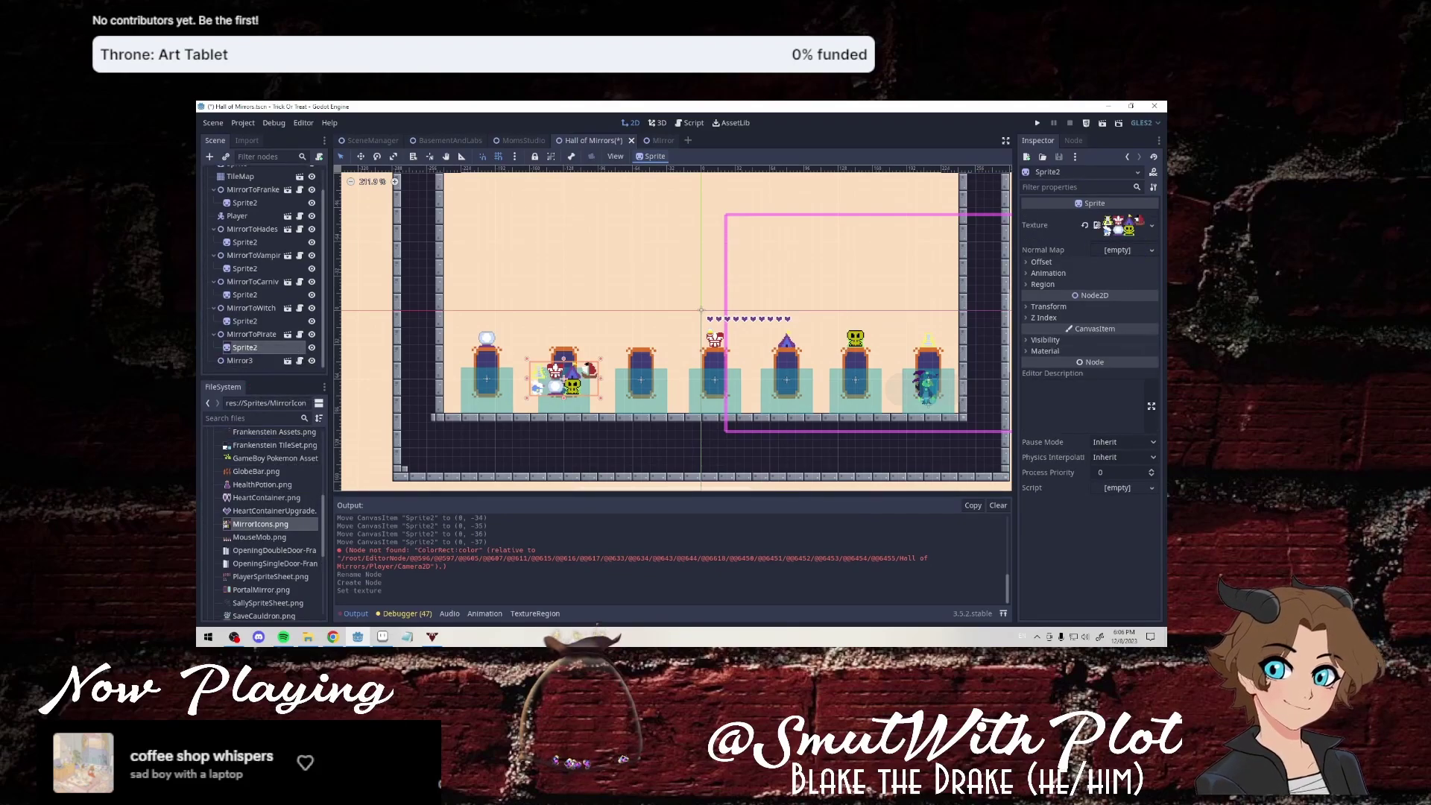
Set the sprite to 4×2 frames and show frame 3, the pirate icon.
{"action": "left_click", "coordinate": [1041, 262]}
{"action": "left_click", "coordinate": [1103, 262]}
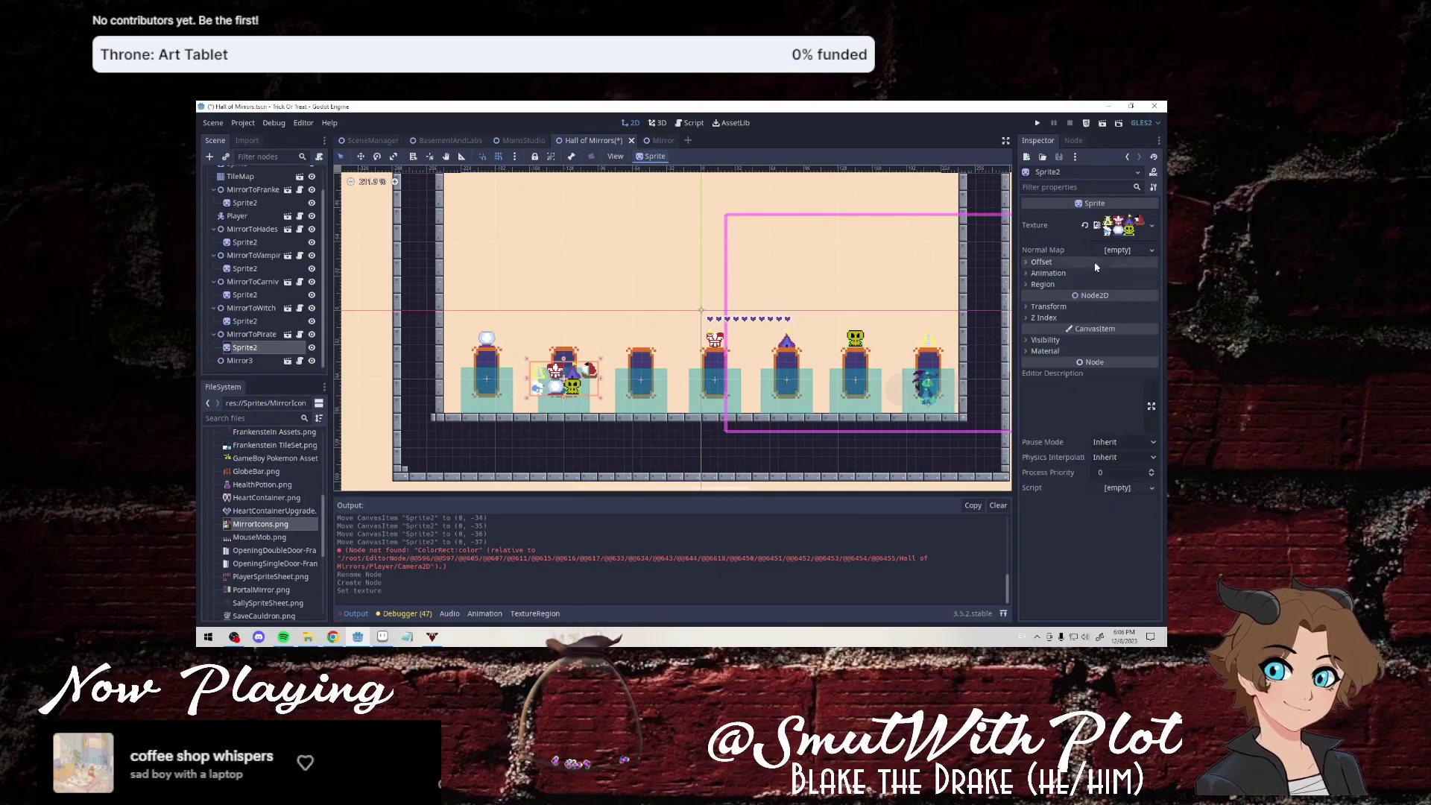
{"action": "left_click", "coordinate": [1104, 273]}
{"action": "left_click", "coordinate": [1152, 284]}
{"action": "left_click", "coordinate": [1152, 284]}
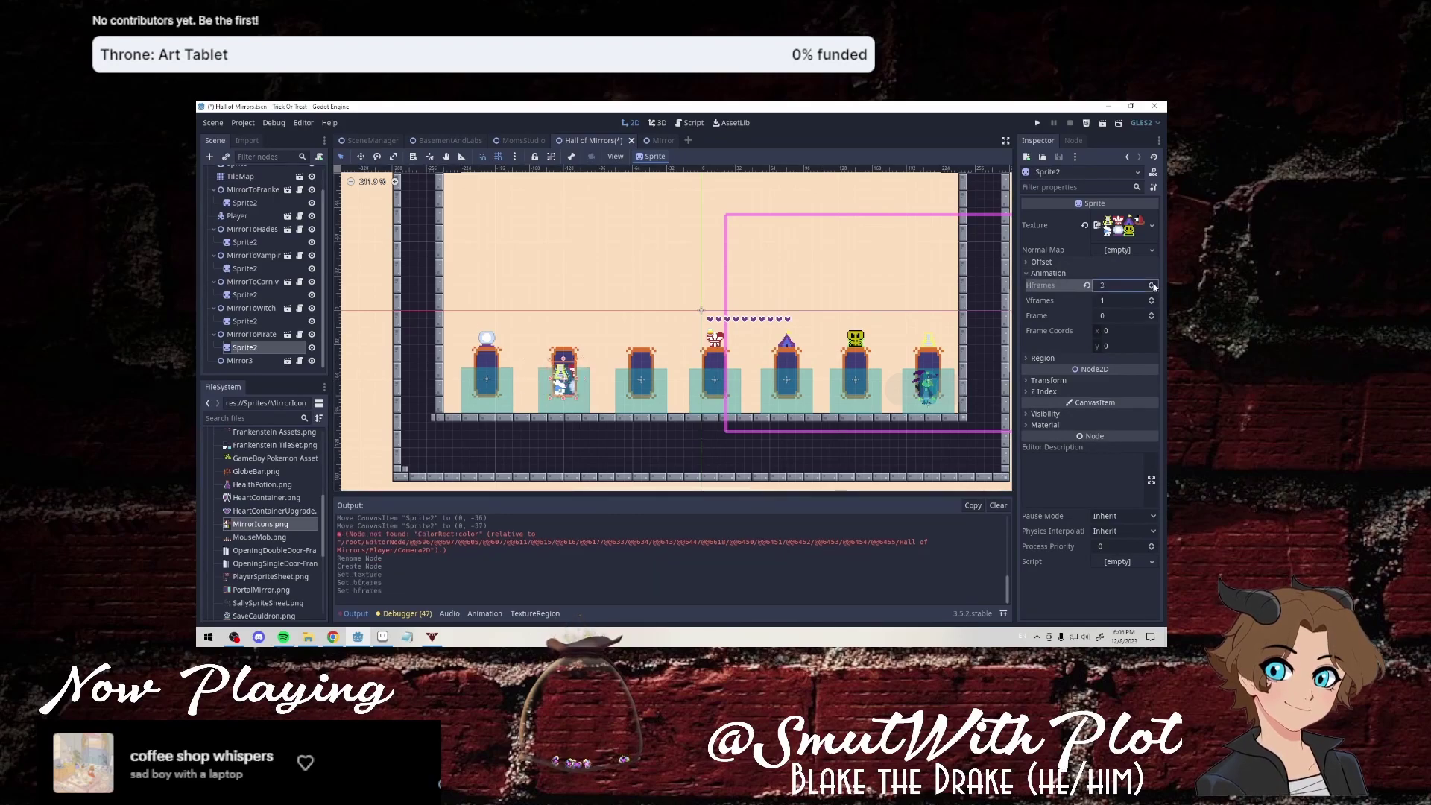
{"action": "left_click", "coordinate": [1152, 285]}
{"action": "left_click", "coordinate": [1153, 298]}
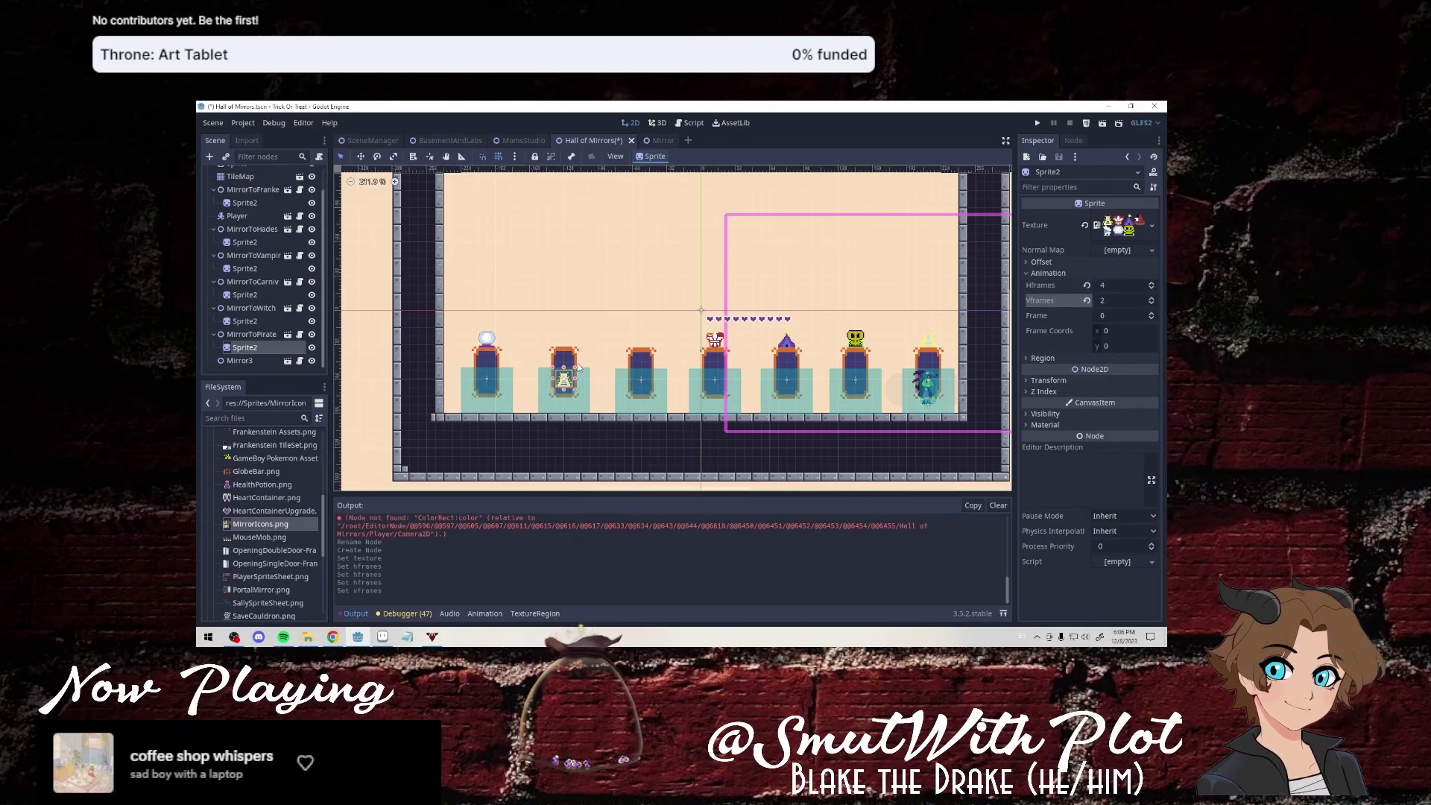
{"action": "left_click", "coordinate": [1153, 314]}
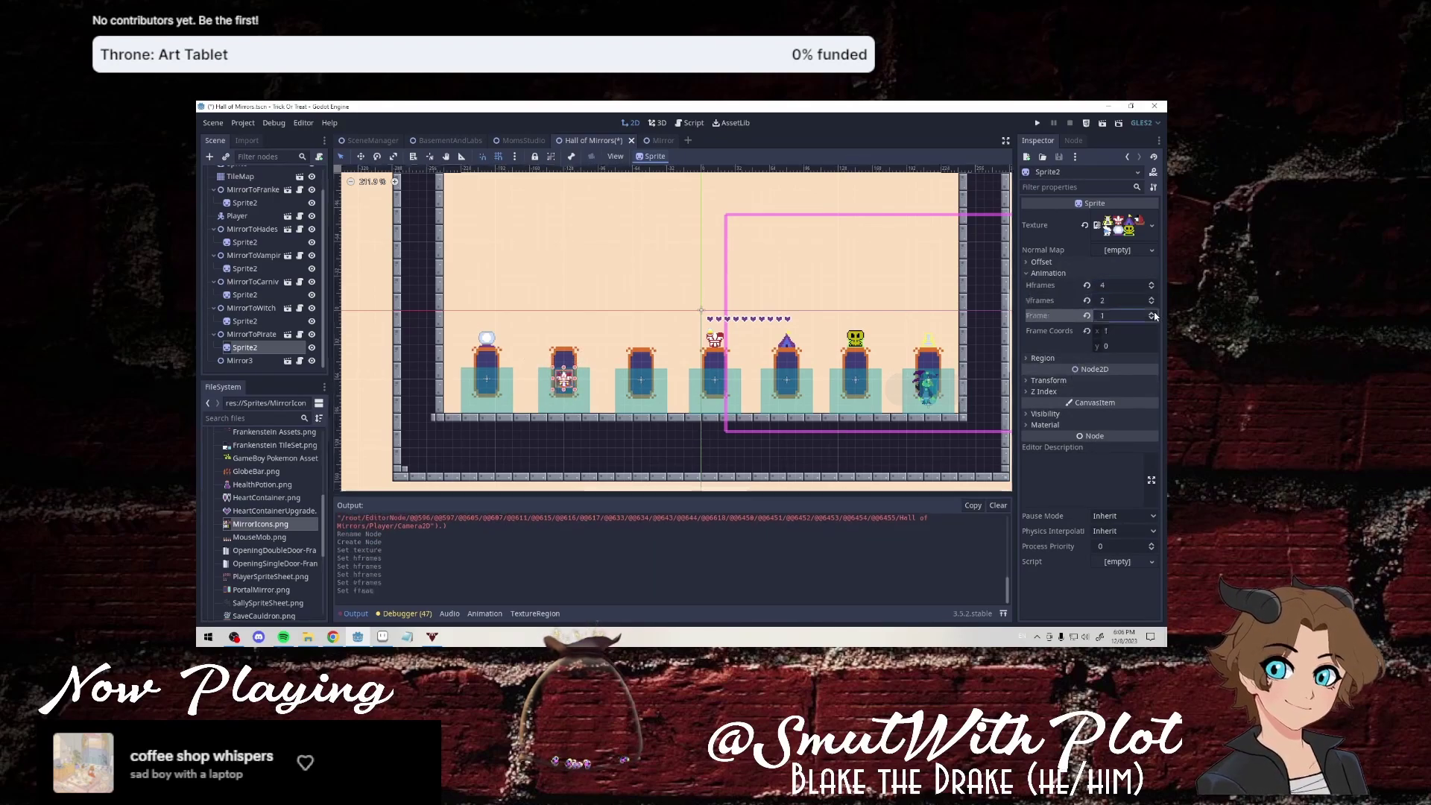
{"action": "left_click", "coordinate": [1153, 314]}
{"action": "left_click", "coordinate": [1153, 313]}
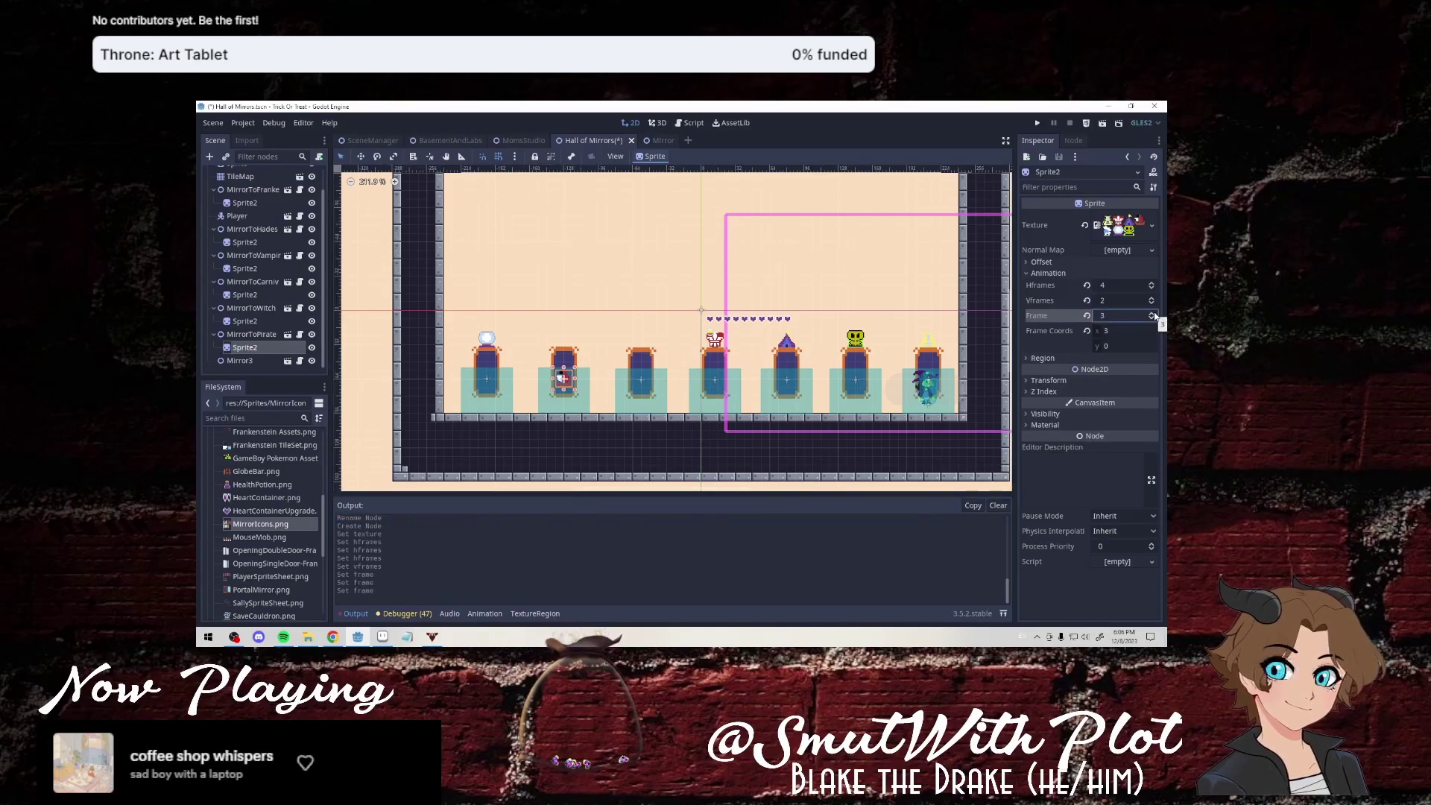
{"action": "key", "text": "shift+Tab"}
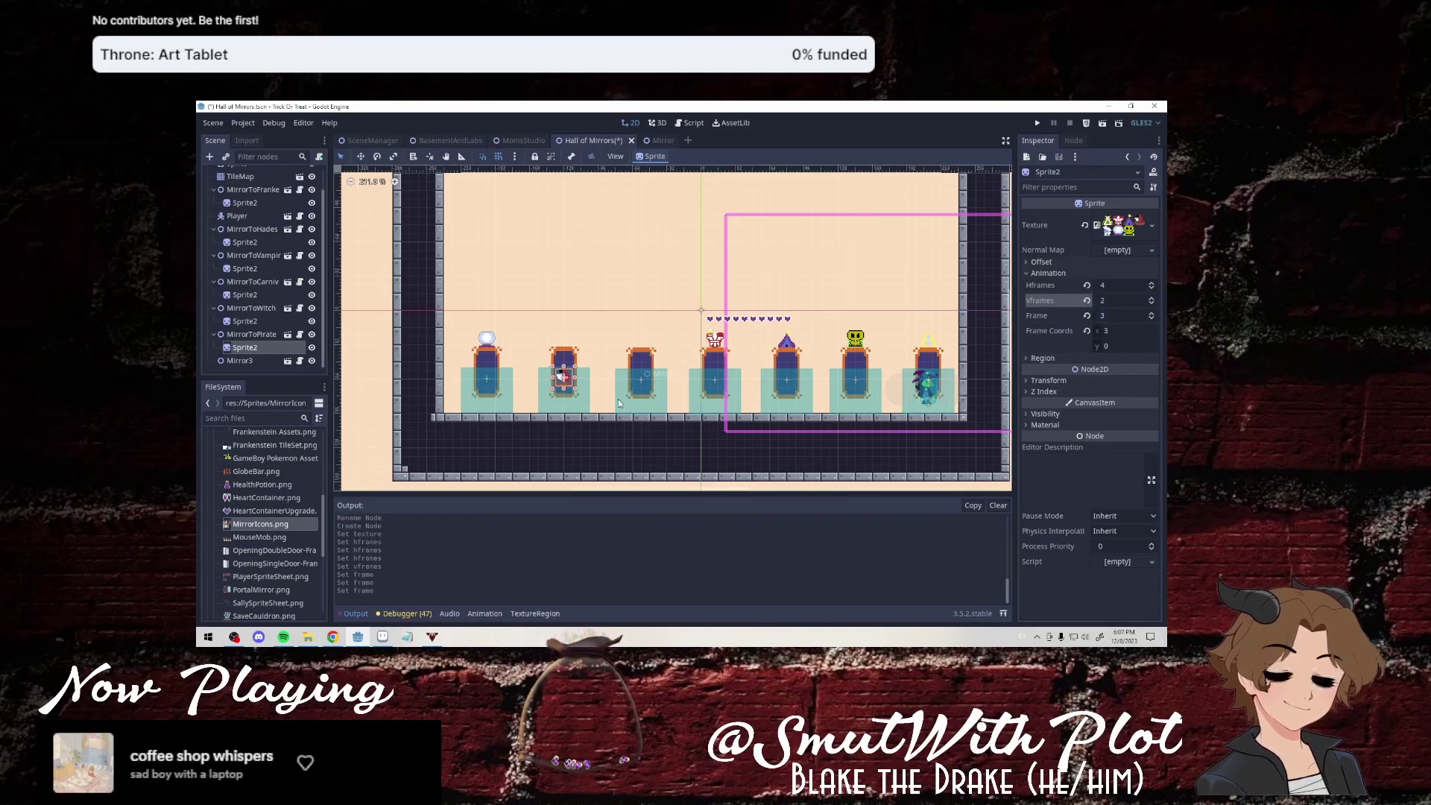
Nudge the pirate icon up above its mirror.
{"action": "key", "text": "Up"}
{"action": "key", "text": "Up"}
{"action": "key", "text": "Up"}
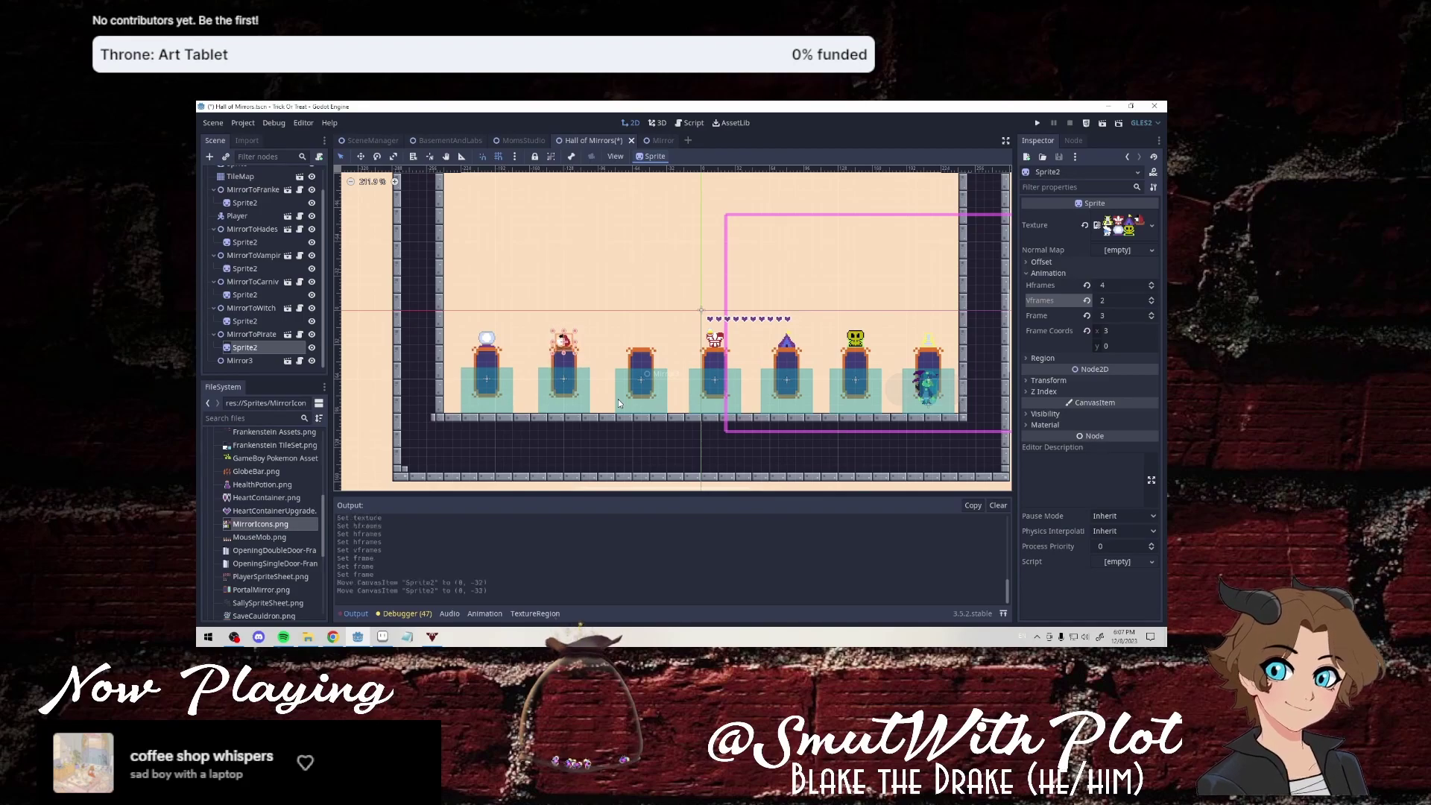
{"action": "key", "text": "Up"}
{"action": "key", "text": "Up"}
{"action": "key", "text": "Up"}
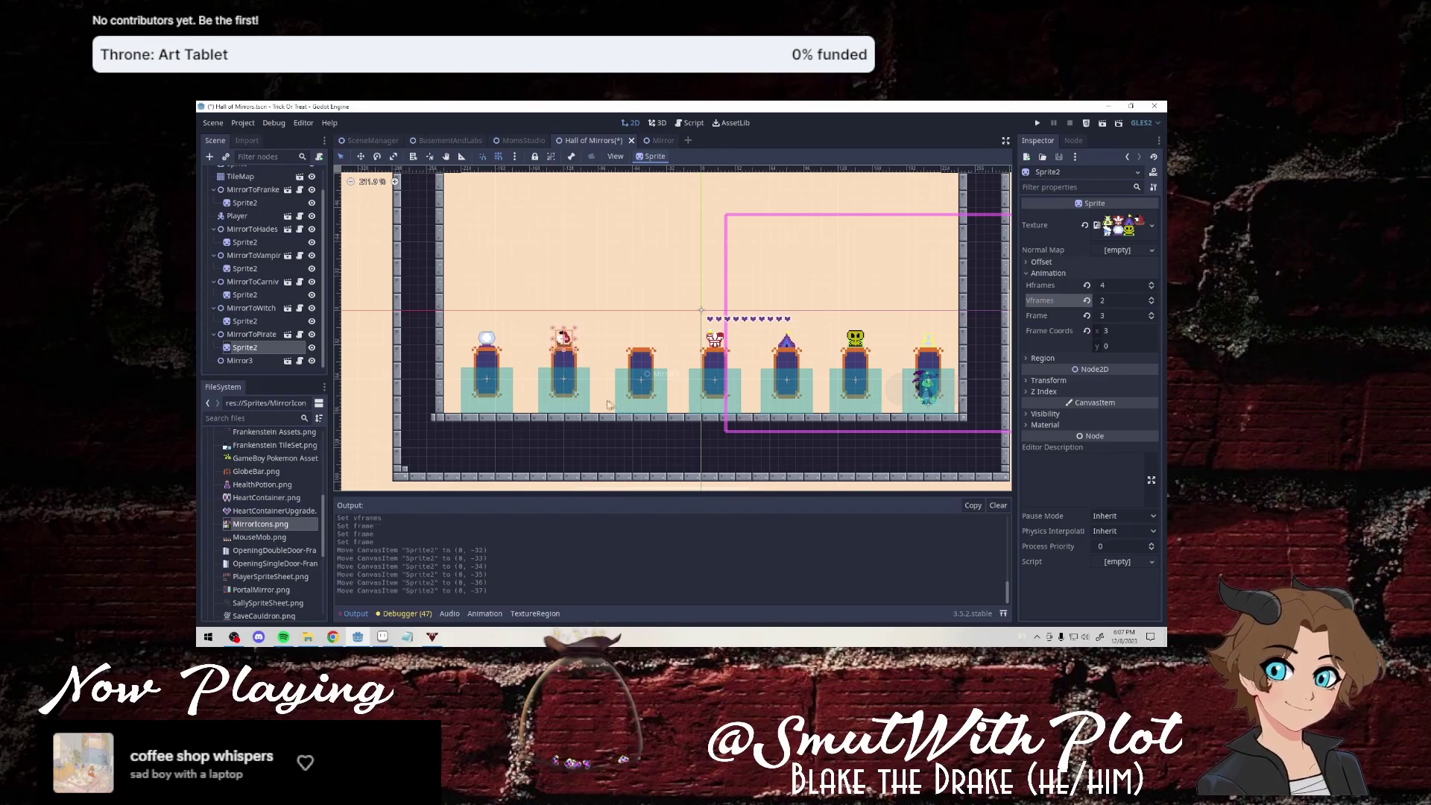
{"action": "left_click", "coordinate": [276, 362]}
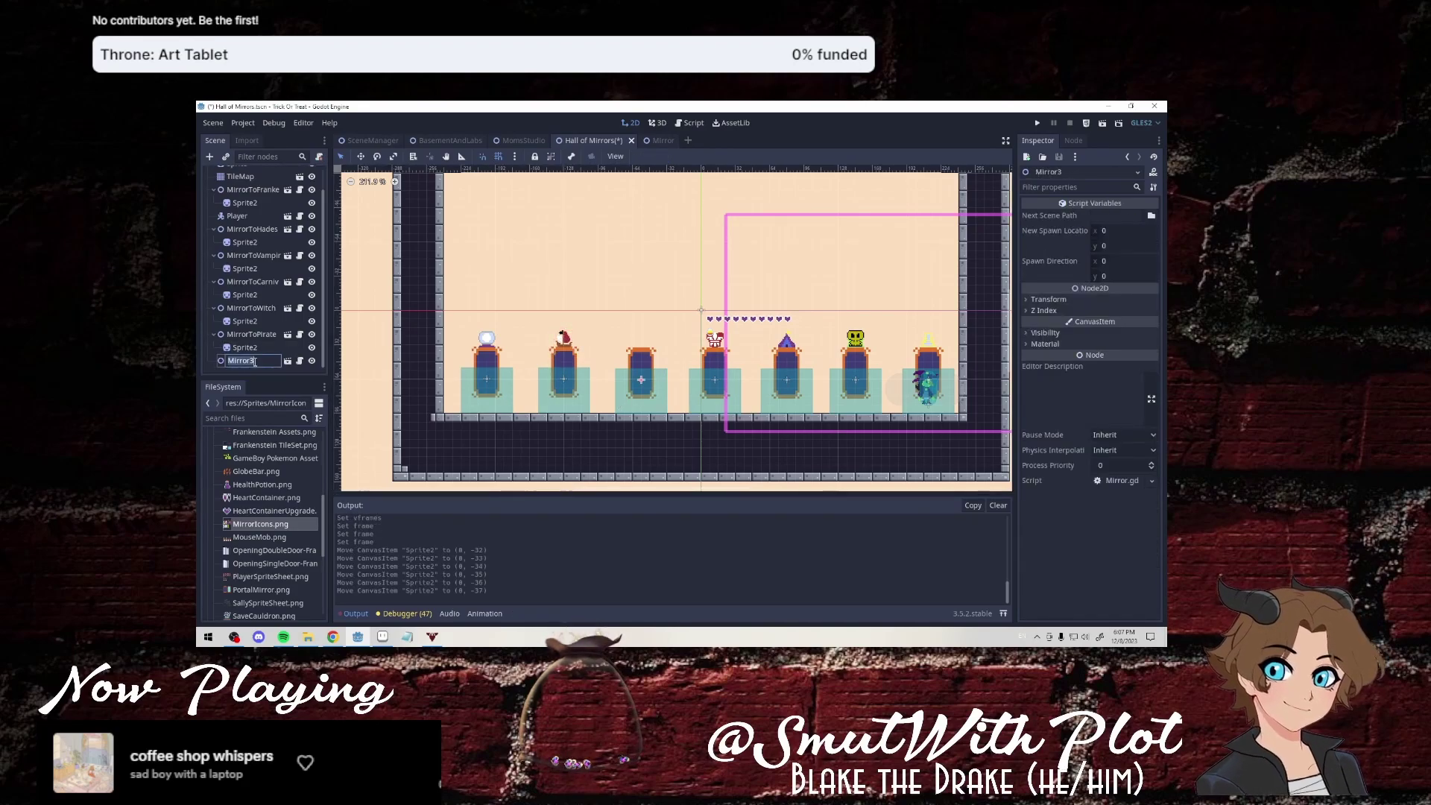
Rename Mirror3 to MirrorToAlice.
{"action": "double_click", "coordinate": [255, 361]}
{"action": "type", "text": "MirrorTo"}
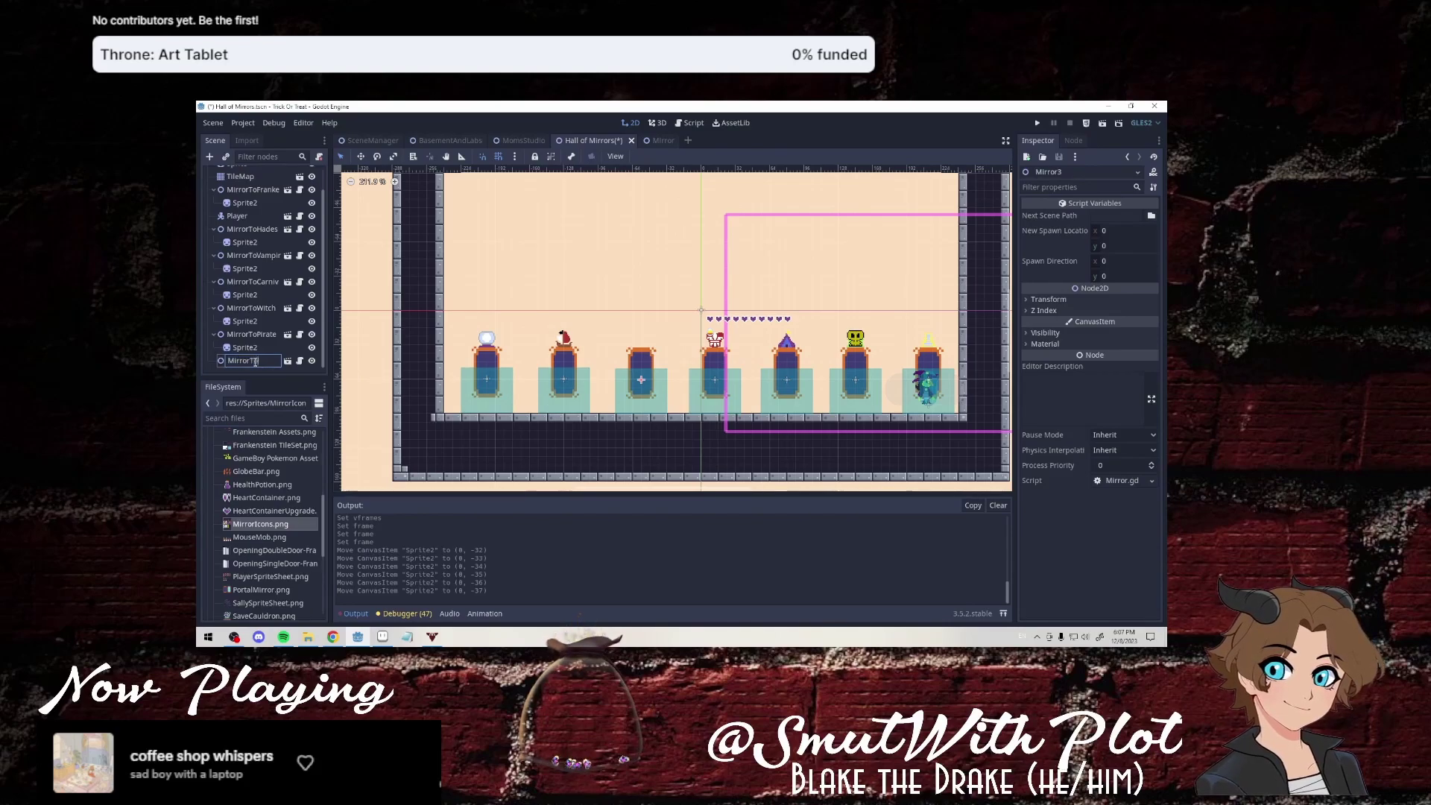
{"action": "type", "text": "Alice"}
{"action": "key", "text": "Return"}
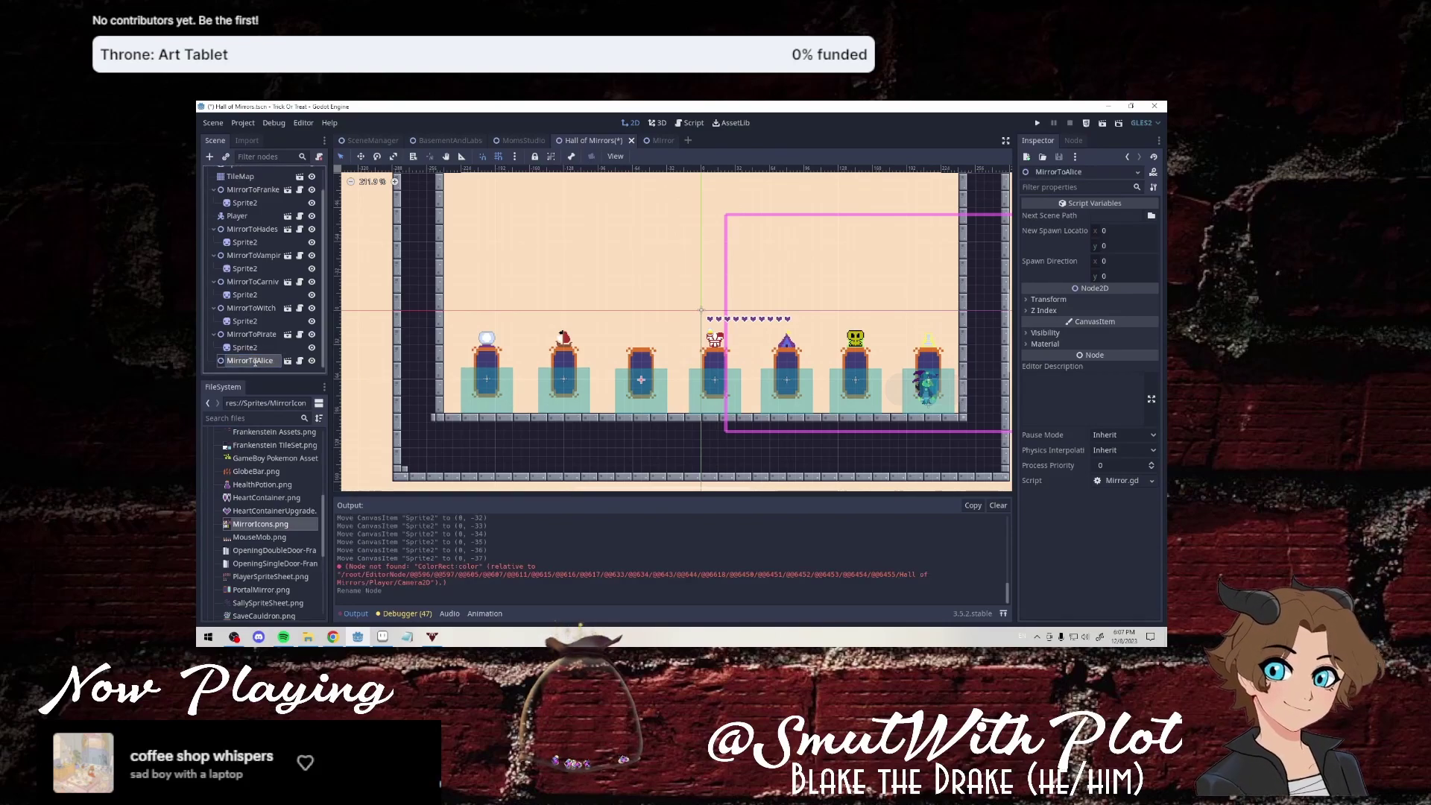
Add a Sprite child under MirrorToAlice textured with MirrorIcons.png.
{"action": "right_click", "coordinate": [255, 362]}
{"action": "left_click", "coordinate": [328, 227]}
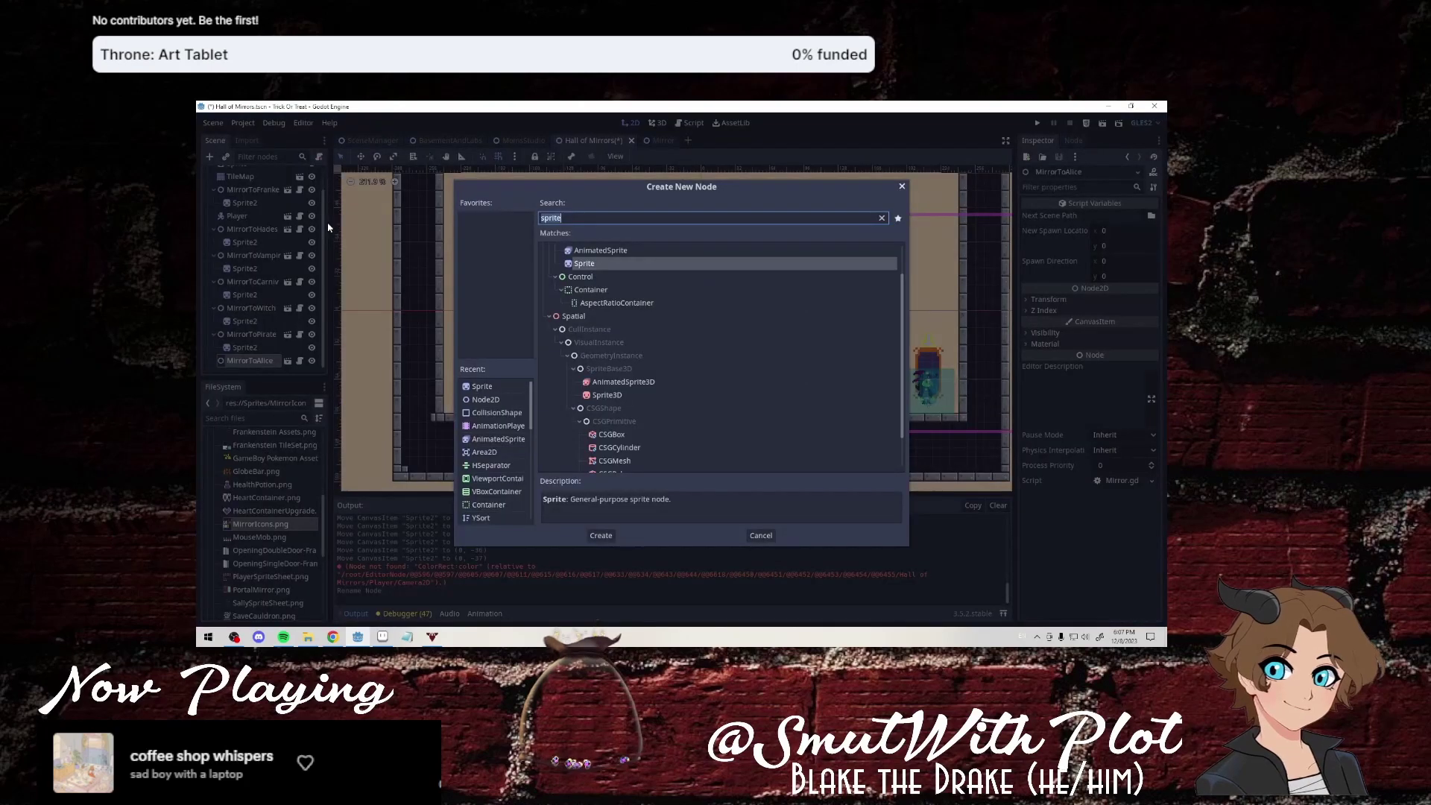
{"action": "key", "text": "Return"}
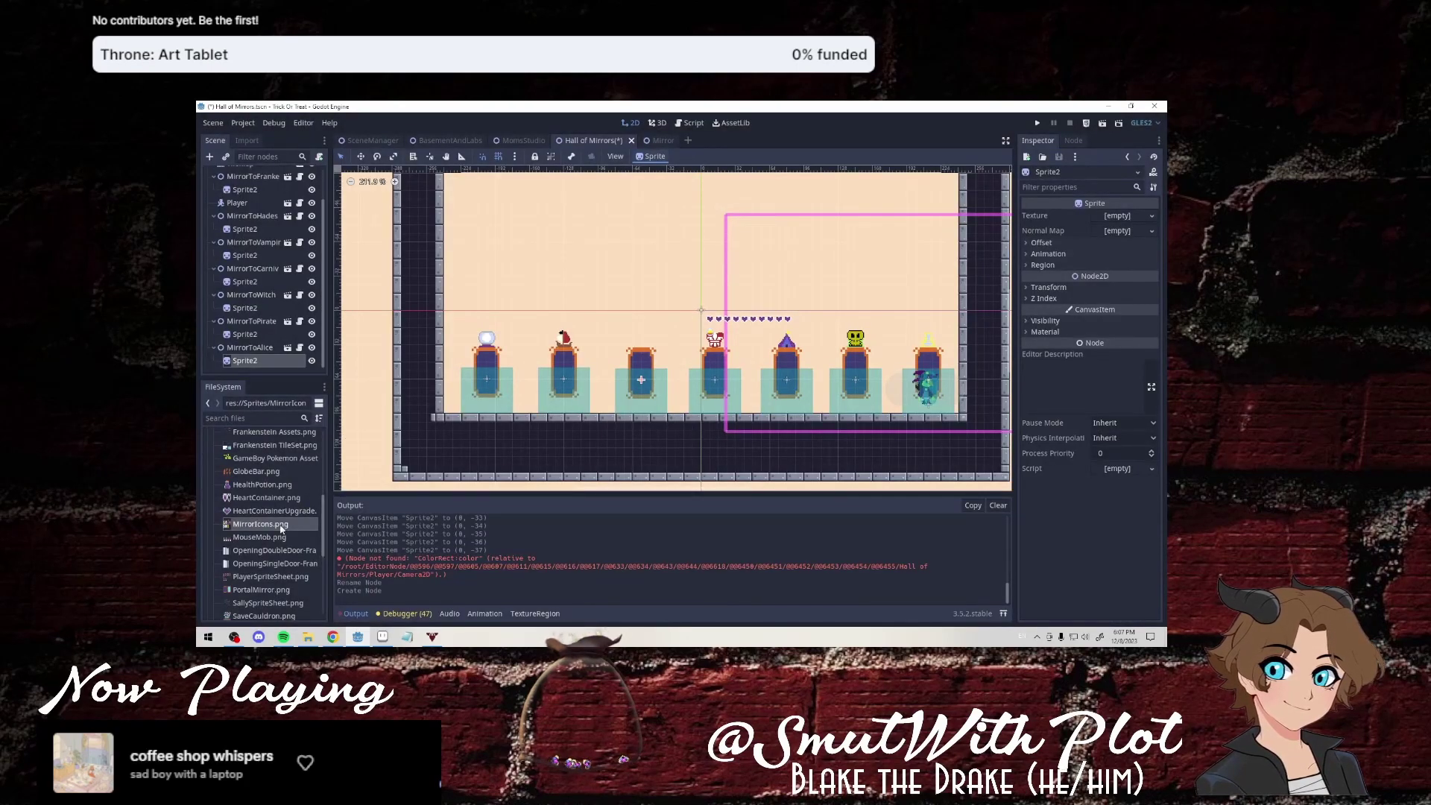
{"action": "left_click_drag", "start_coordinate": [280, 526], "coordinate": [273, 367]}
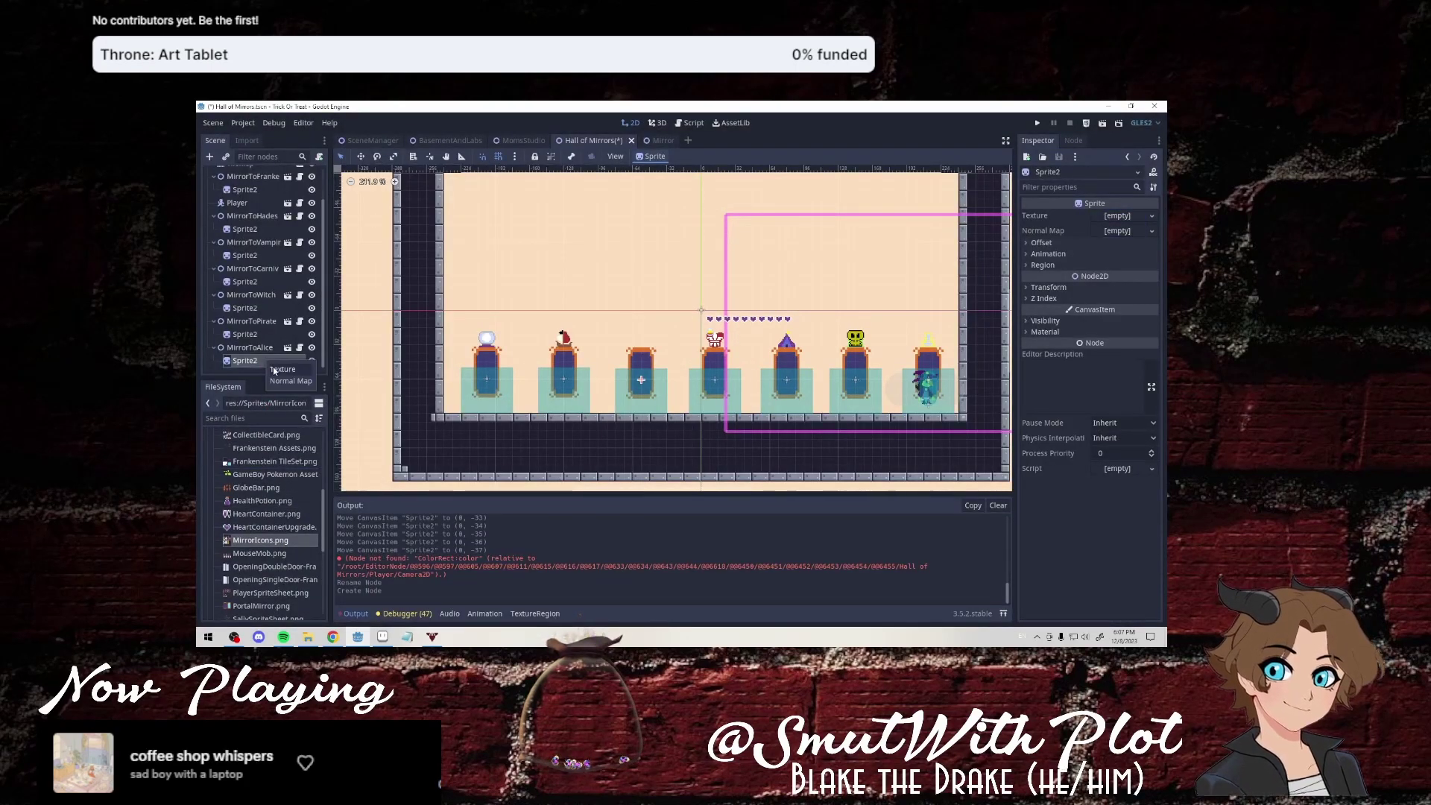
{"action": "left_click", "coordinate": [282, 369]}
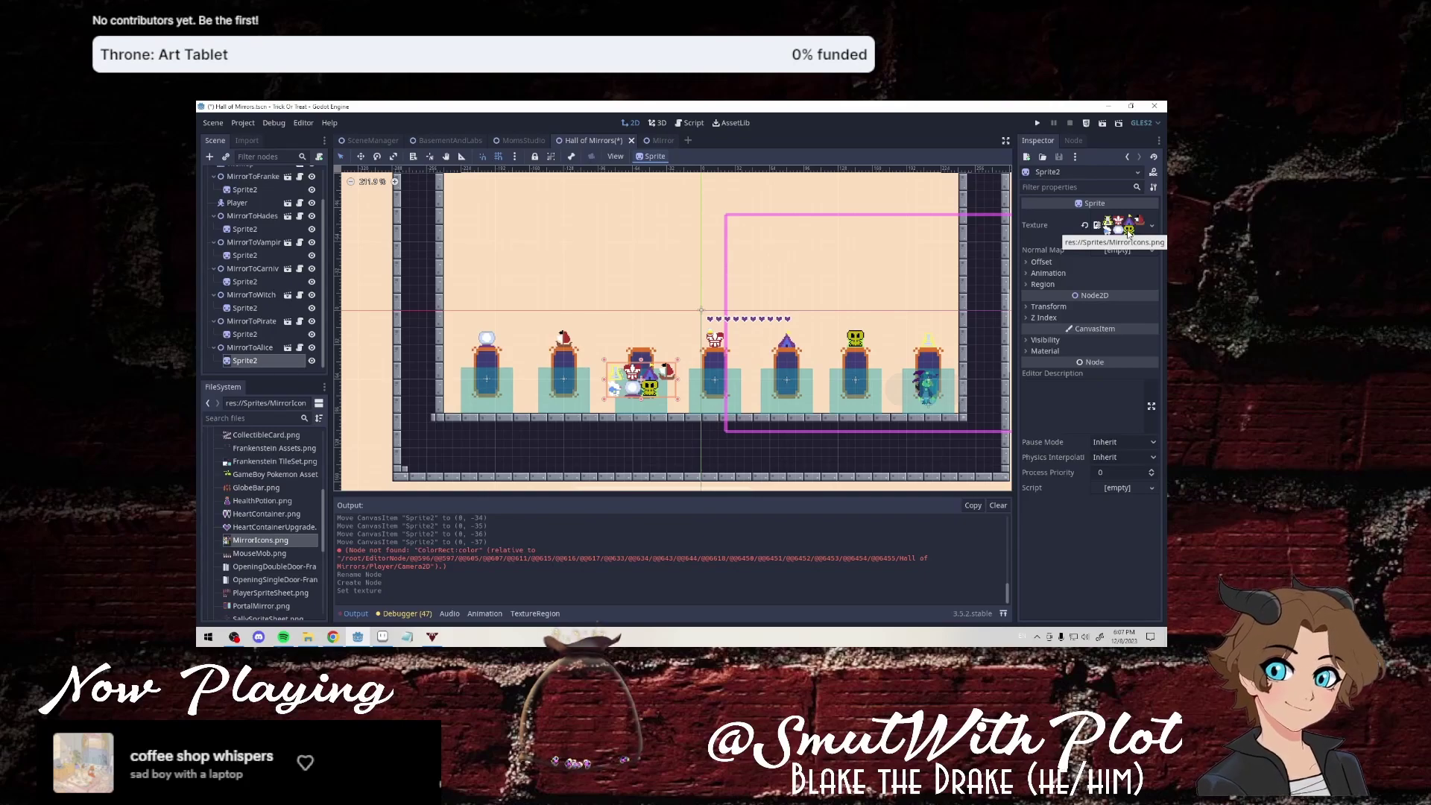
Split the sprite into 4×2 frames and show frame 4, the ghost icon.
{"action": "left_click", "coordinate": [1072, 272]}
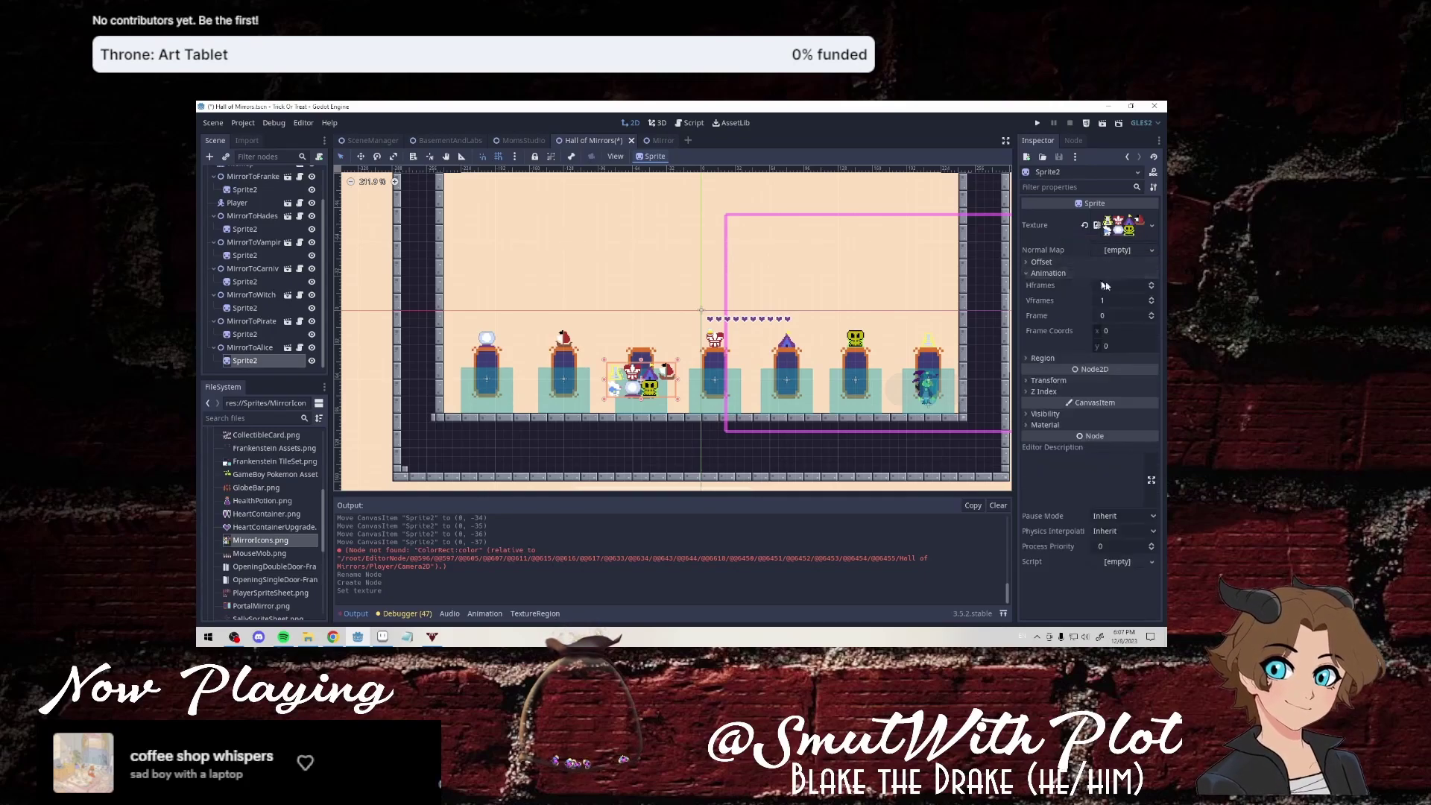
{"action": "left_click", "coordinate": [1150, 284]}
{"action": "left_click", "coordinate": [1152, 298]}
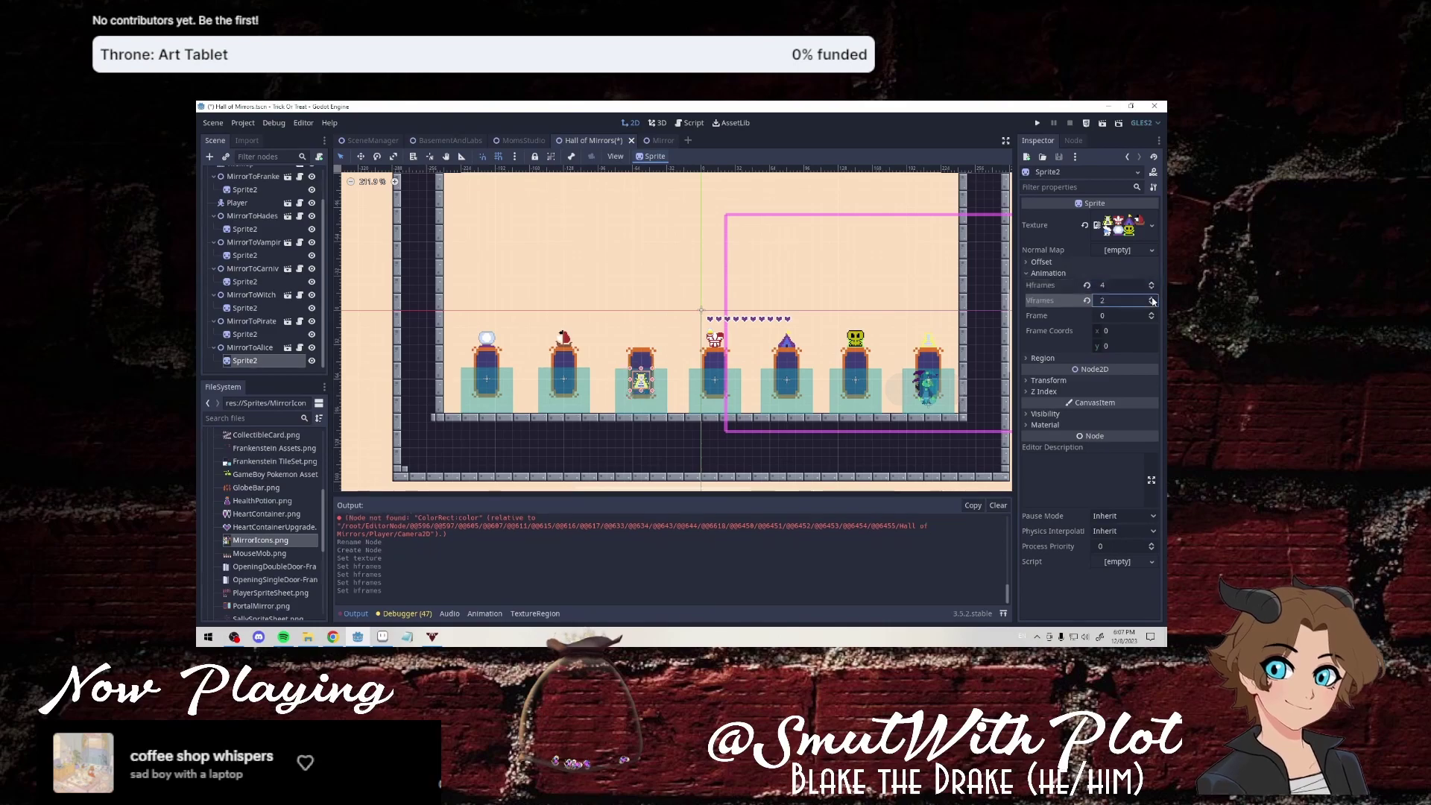
{"action": "triple_click", "coordinate": [1152, 313]}
{"action": "left_click", "coordinate": [1152, 314]}
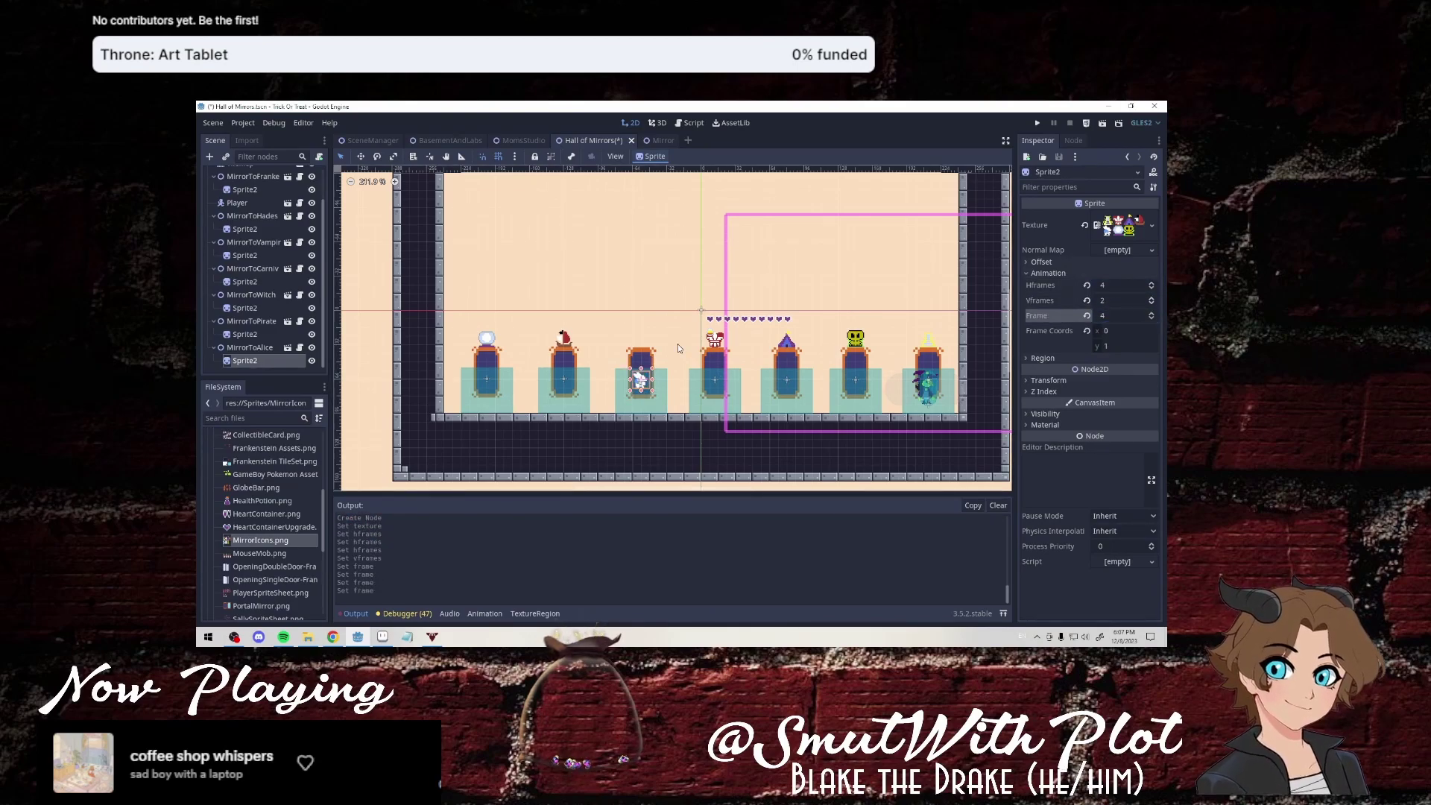
Nudge the ghost icon up above the third mirror and deselect it.
{"action": "key", "text": "Up"}
{"action": "key", "text": "Up"}
{"action": "key", "text": "Up"}
{"action": "key", "text": "Up"}
{"action": "key", "text": "Up"}
{"action": "key", "text": "Up"}
{"action": "key", "text": "Up"}
{"action": "key", "text": "Up"}
{"action": "key", "text": "Up"}
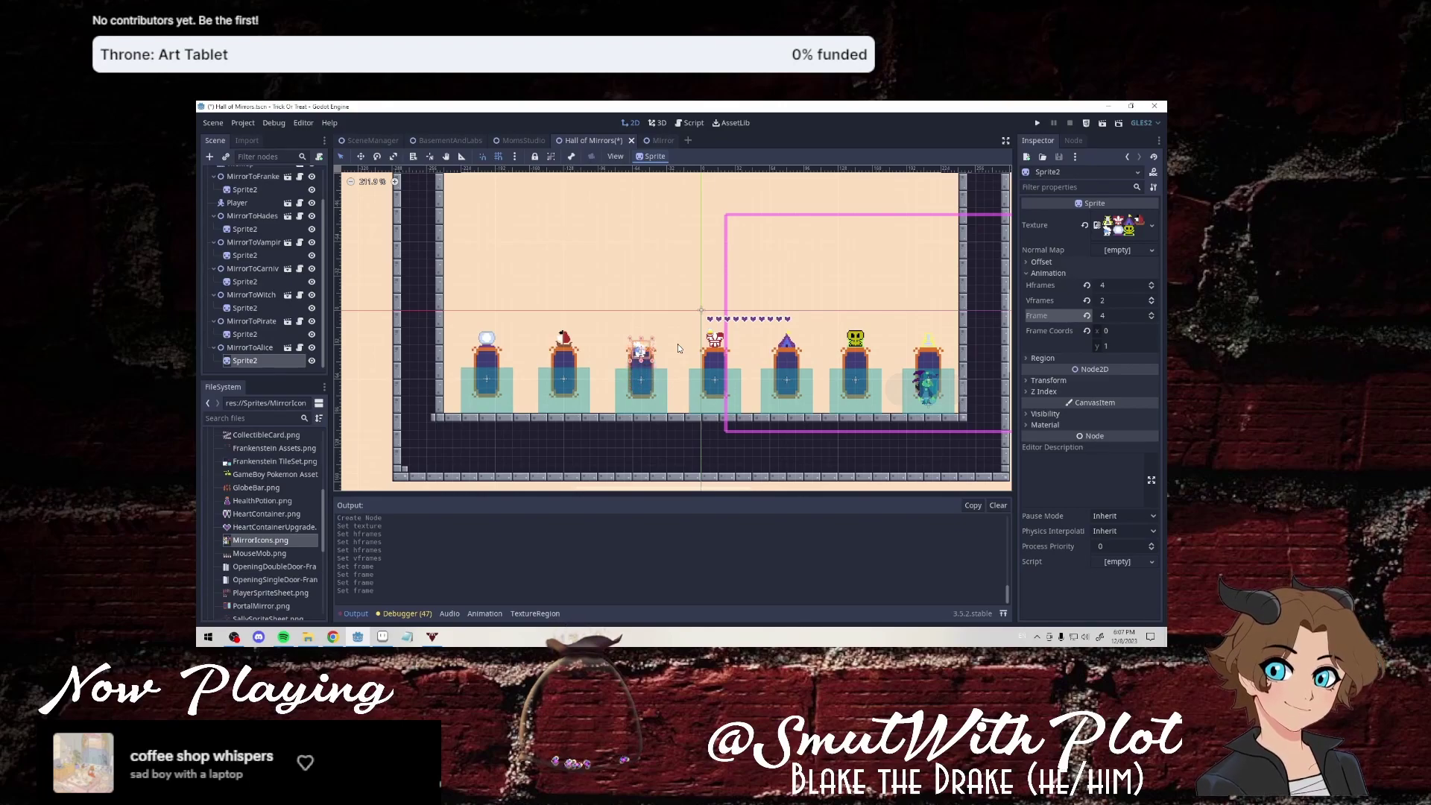
{"action": "key", "text": "Up"}
{"action": "key", "text": "Up"}
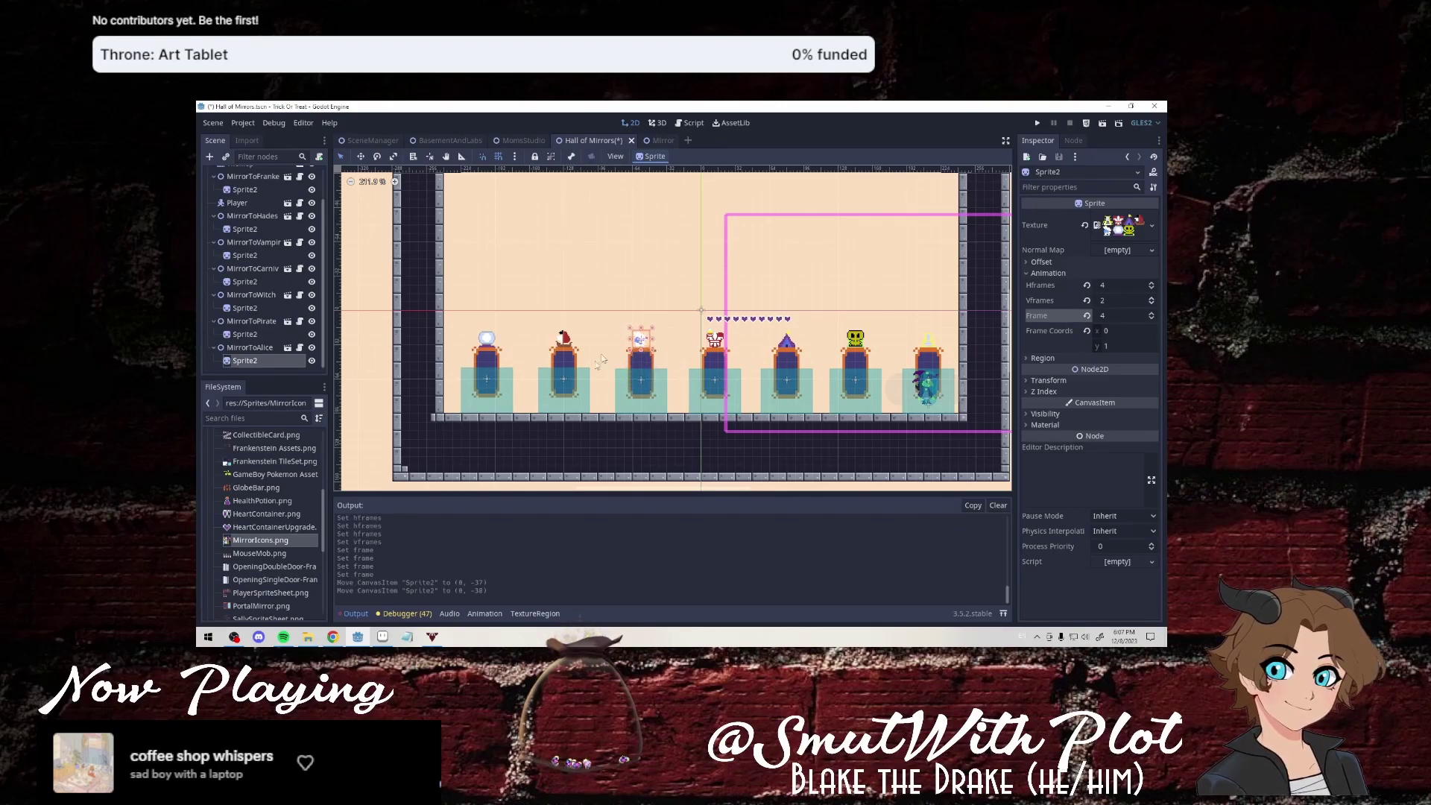
{"action": "left_click", "coordinate": [618, 460]}
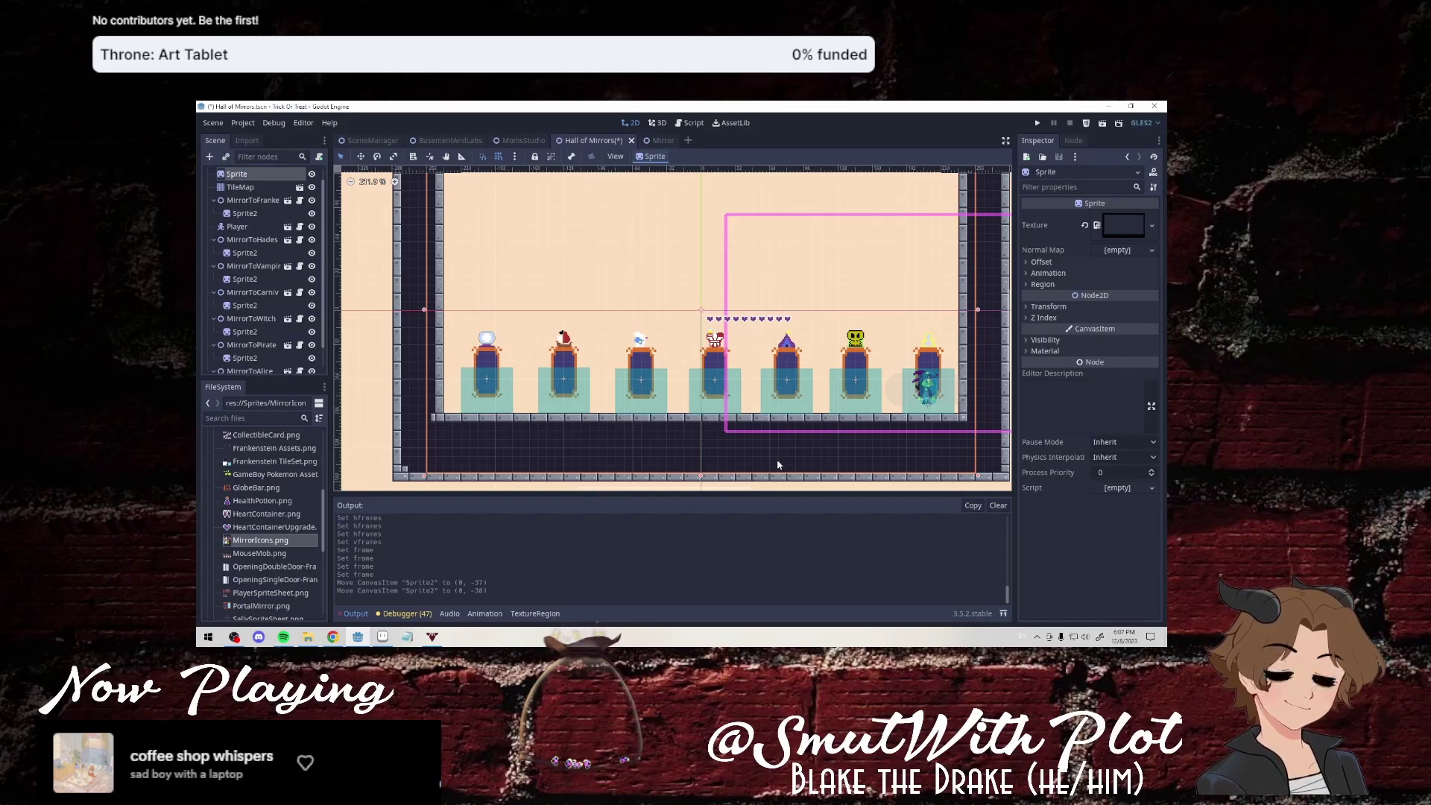
{"action": "key", "text": "alt+Tab"}
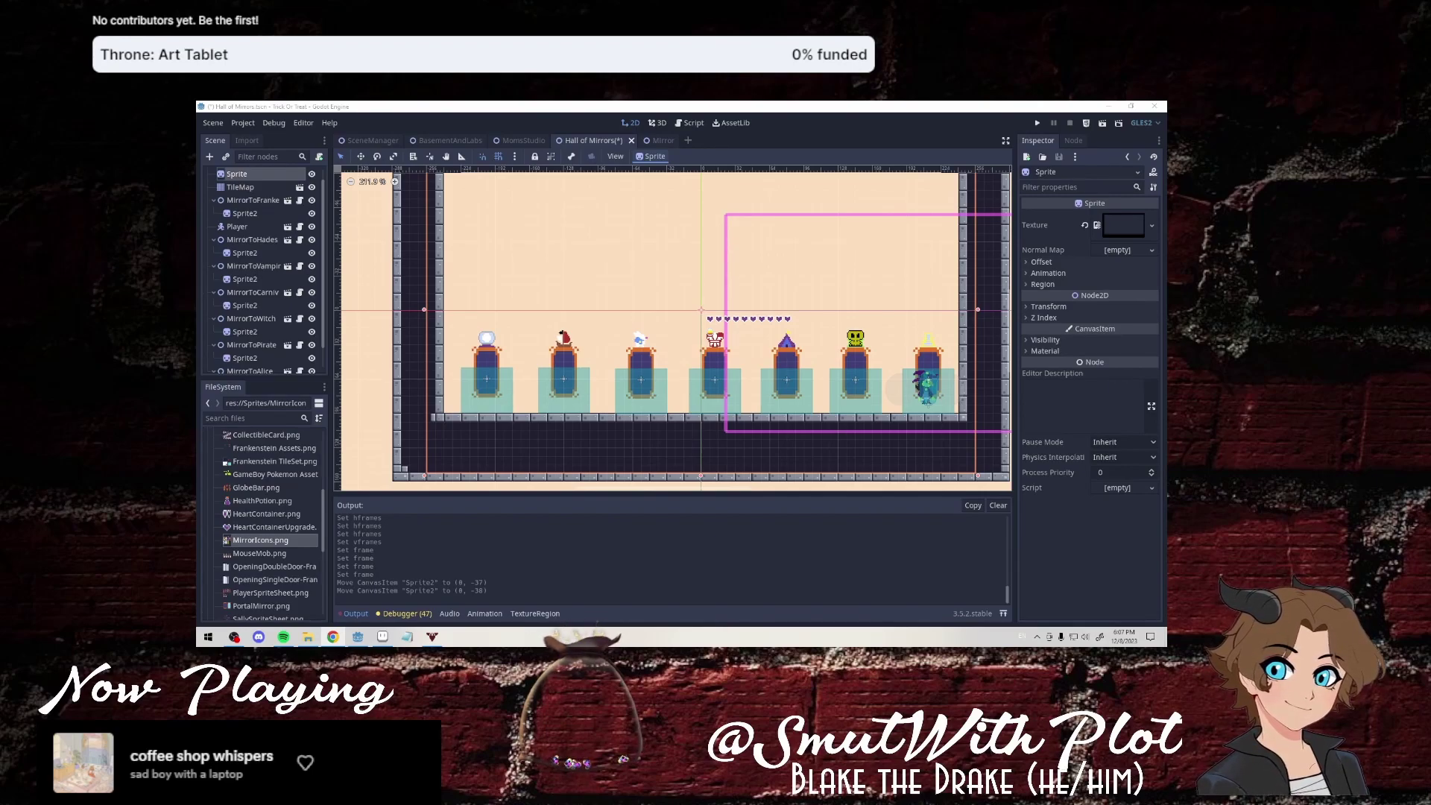
Test-run the hall walking past the mirrors, stop it, and switch to the Mirror scene.
{"action": "left_click", "coordinate": [1104, 125]}
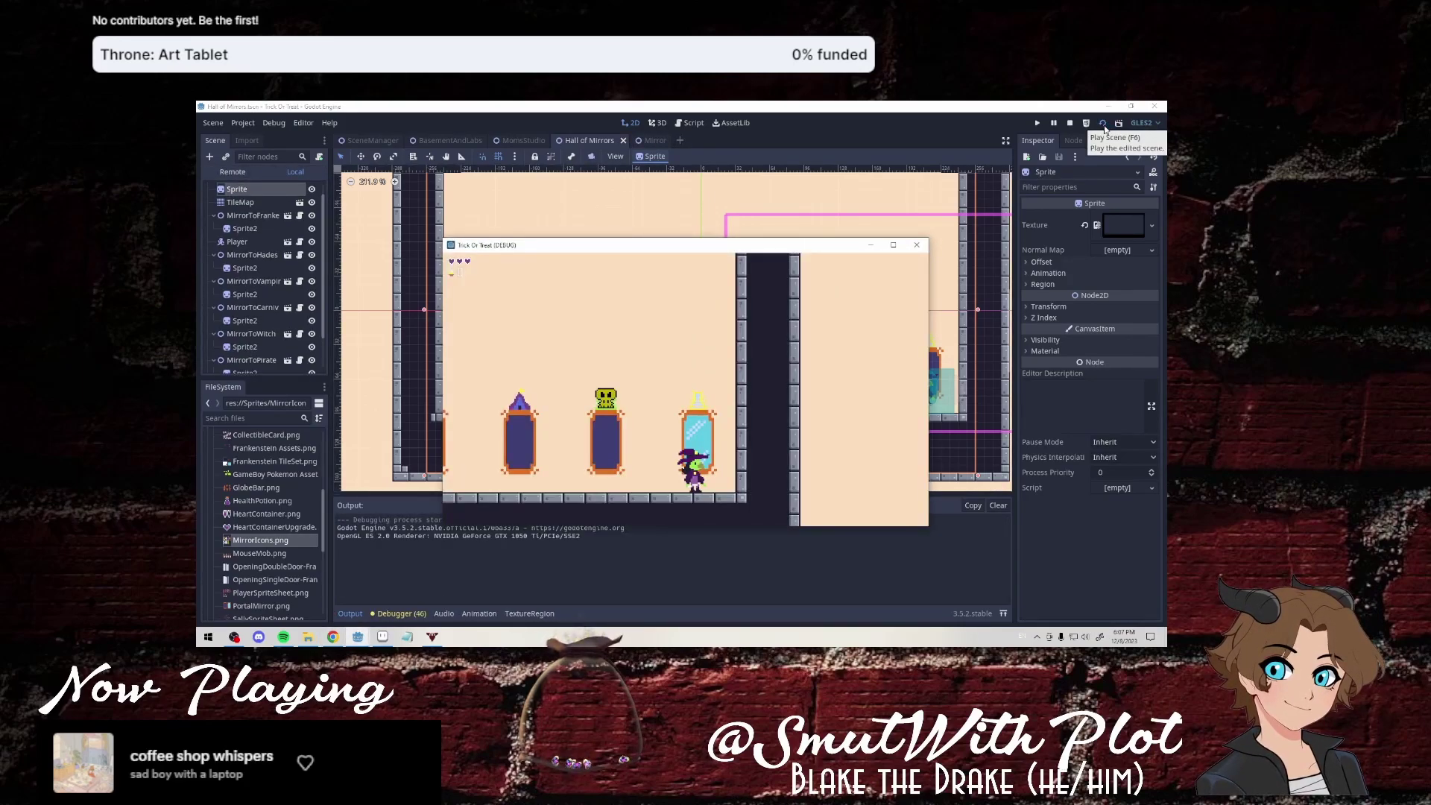
{"action": "key", "text": "Left"}
{"action": "key", "text": "Left"}
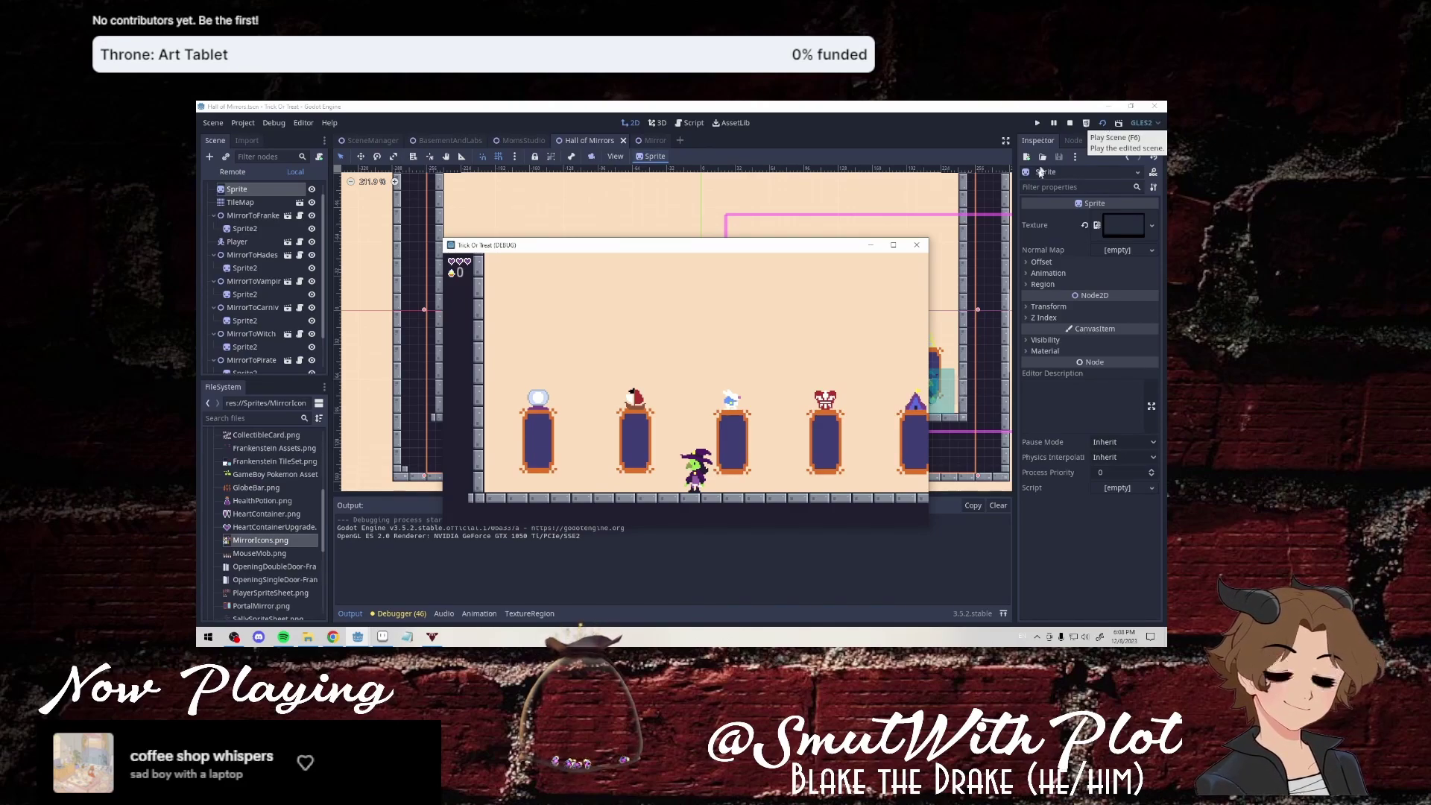
{"action": "left_click", "coordinate": [909, 243]}
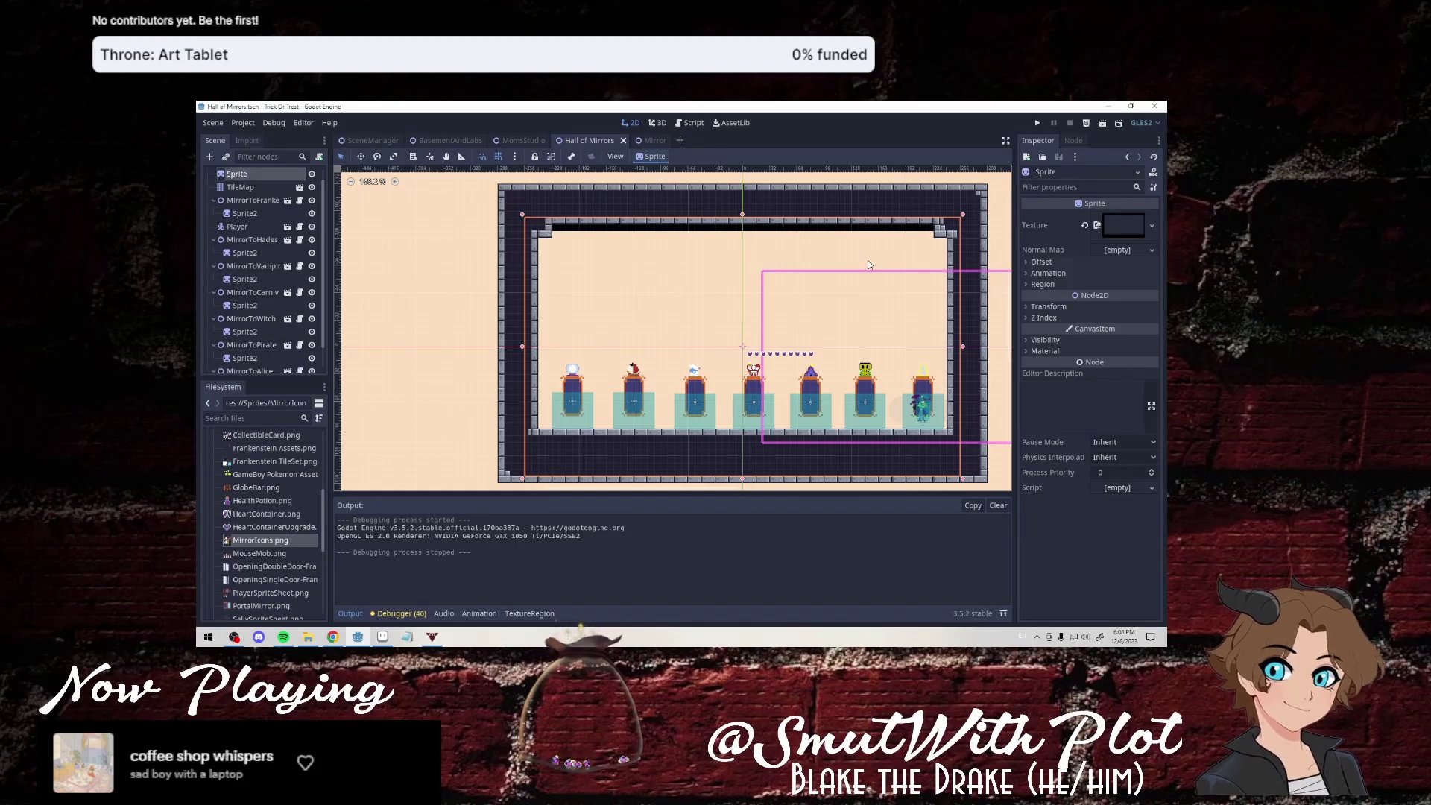
{"action": "left_click", "coordinate": [645, 141]}
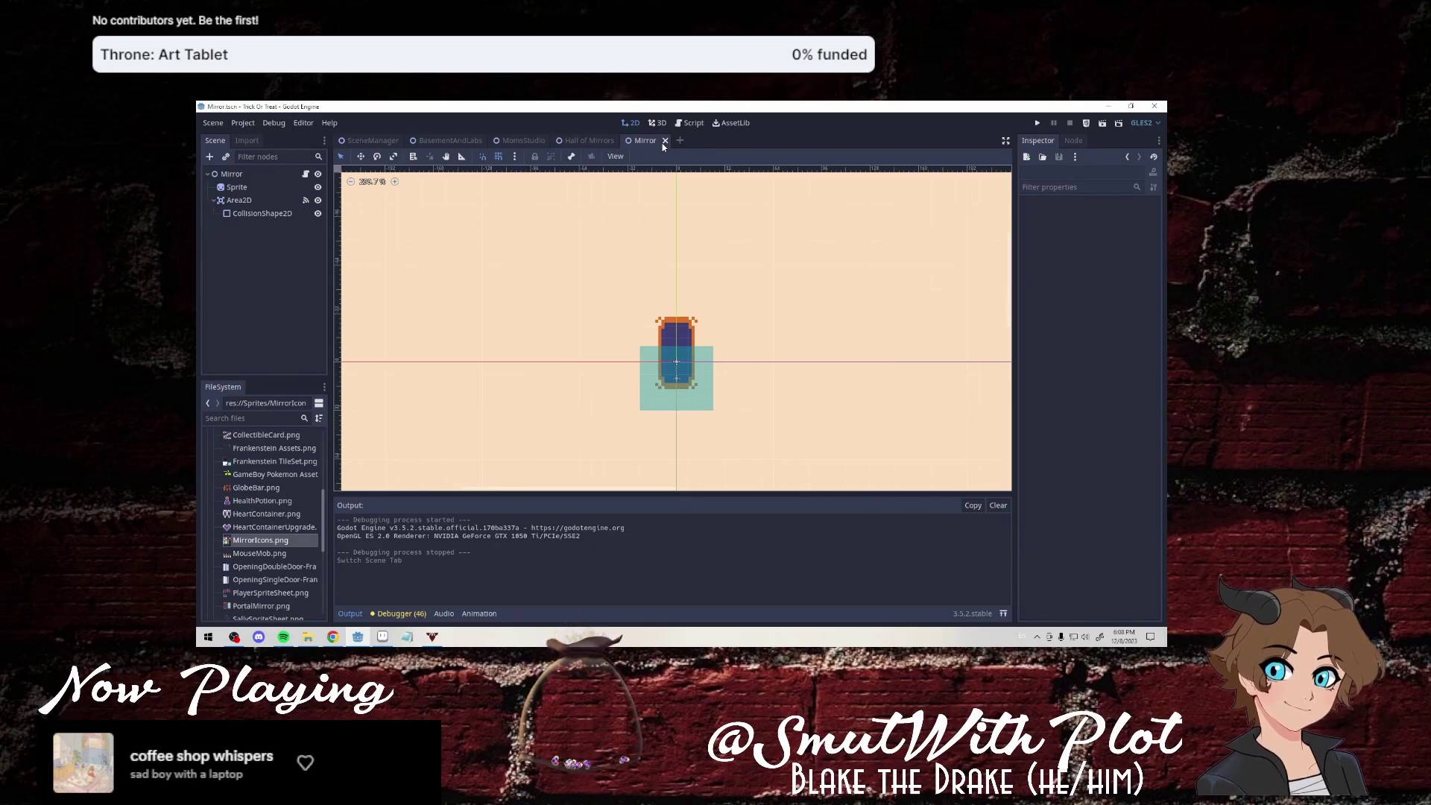
Close the Mirror scene tab and switch to the MomsStudio scene.
{"action": "left_click", "coordinate": [664, 142]}
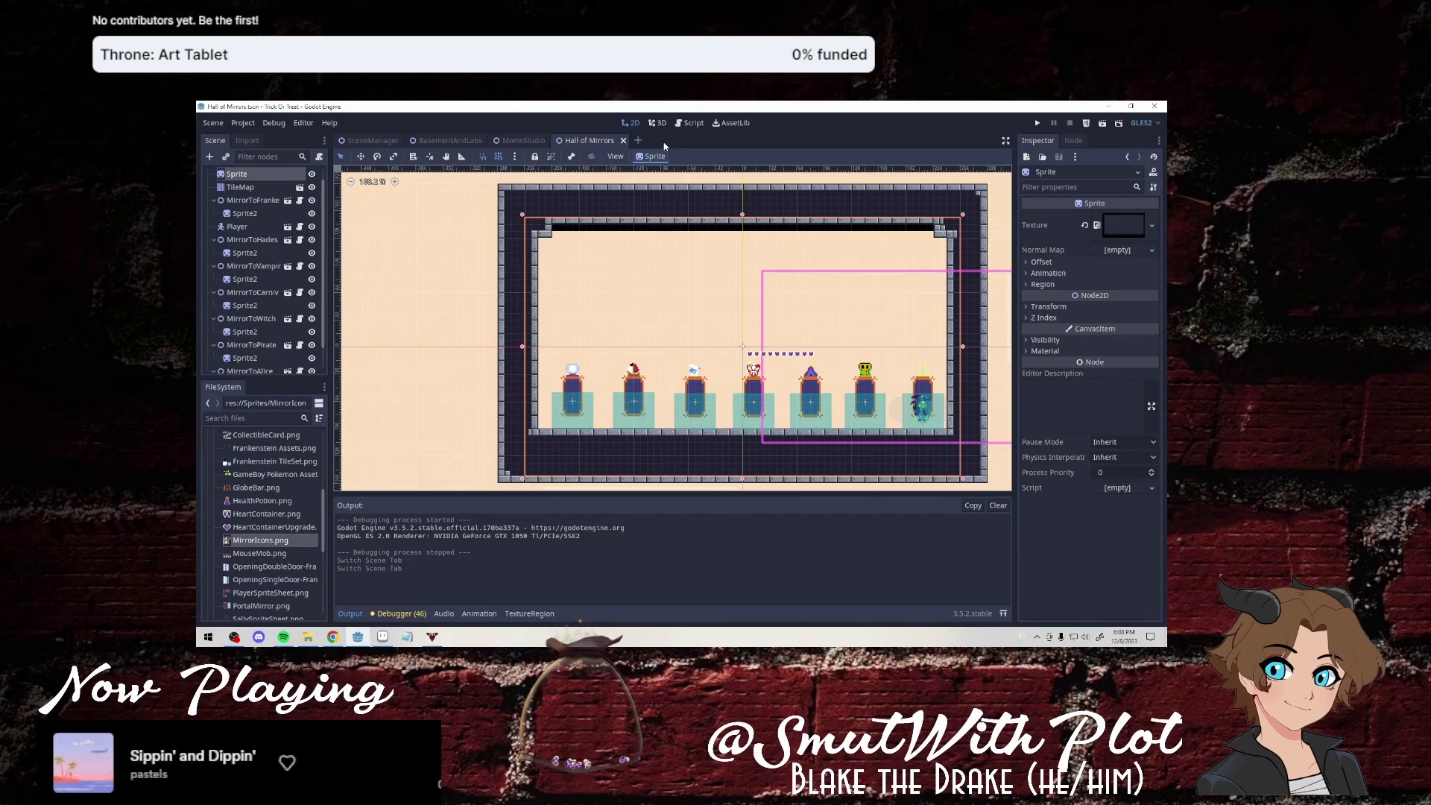
{"action": "left_click", "coordinate": [533, 142]}
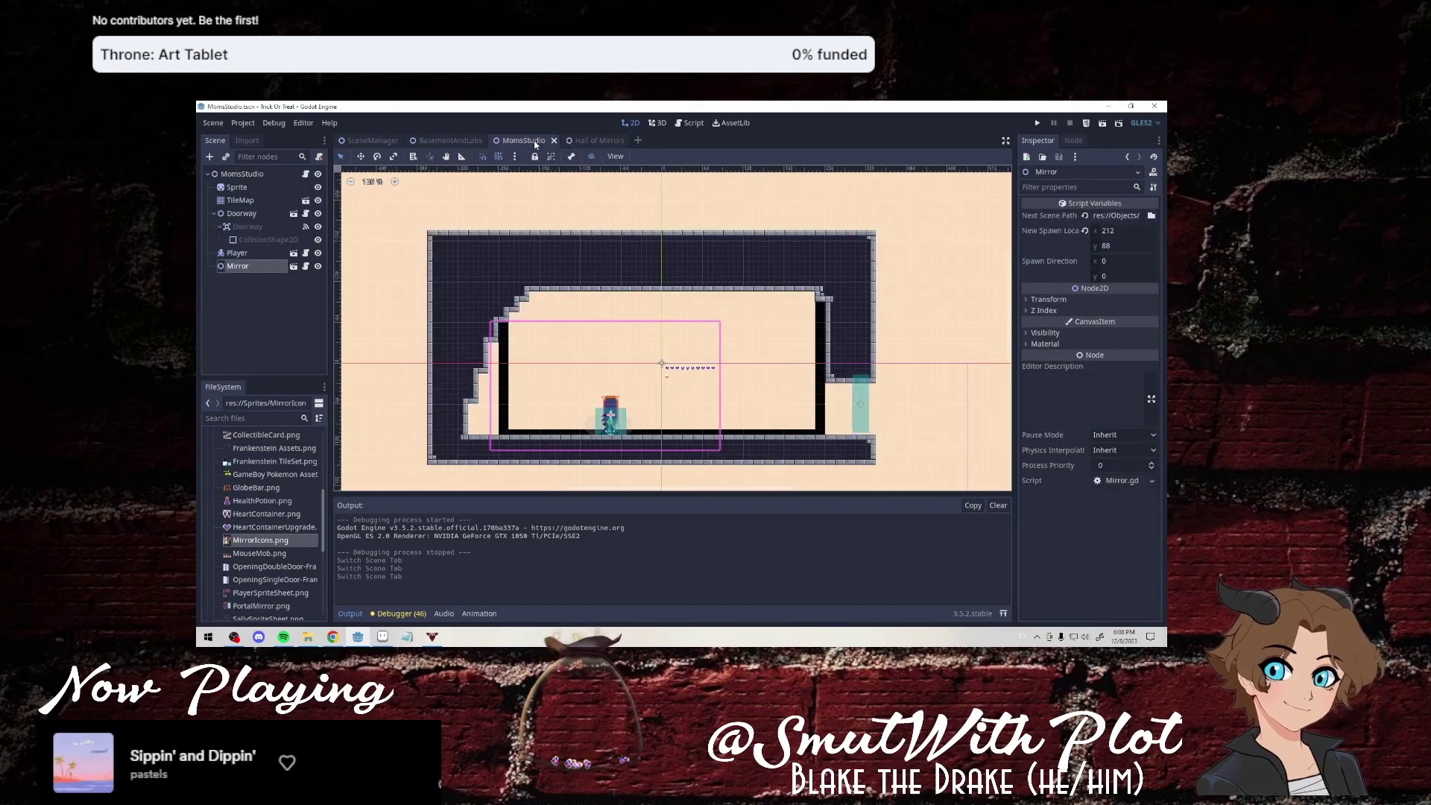
{"action": "scroll", "coordinate": [627, 370], "scroll_direction": "up", "scroll_amount": 2}
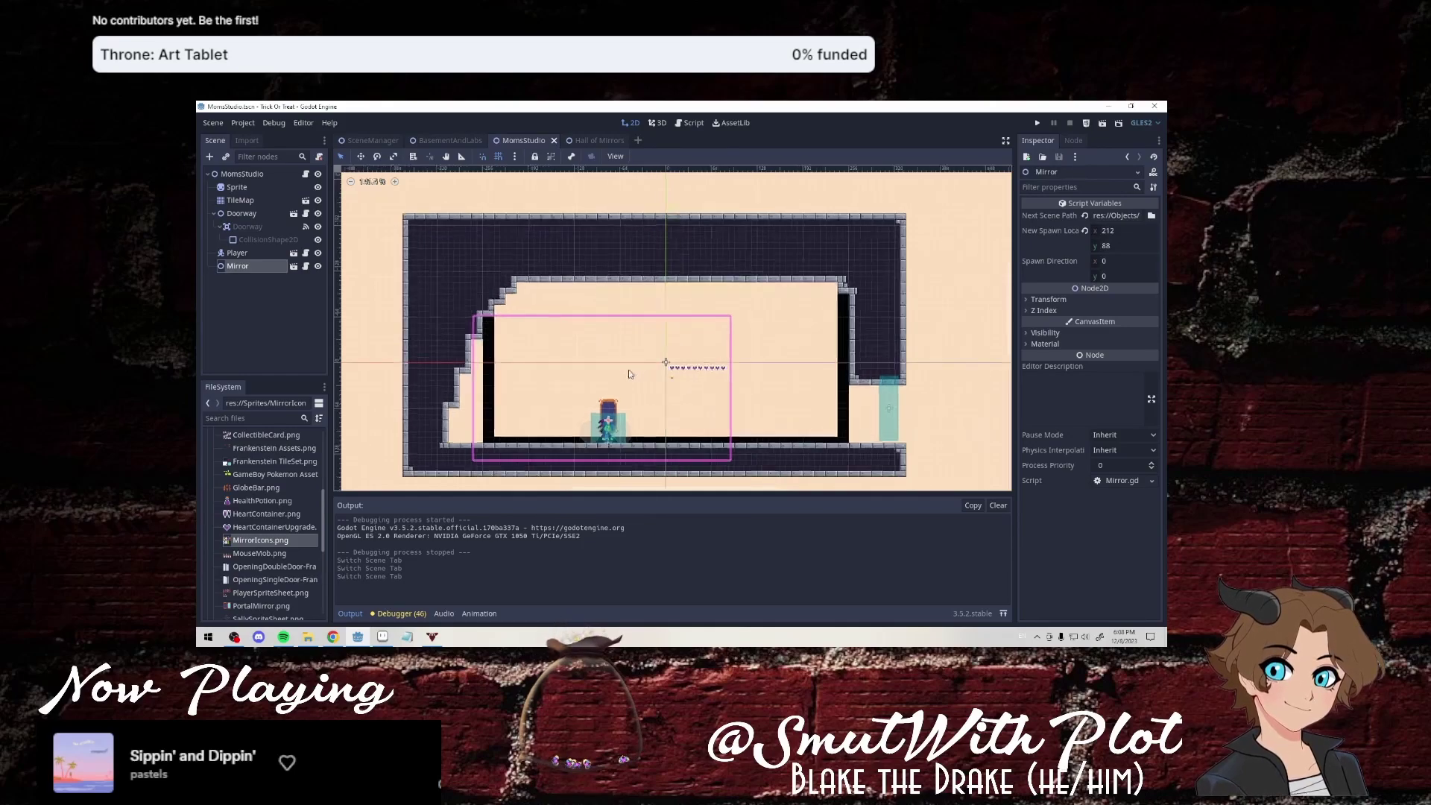
{"action": "scroll", "coordinate": [627, 371], "scroll_direction": "up", "scroll_amount": 2}
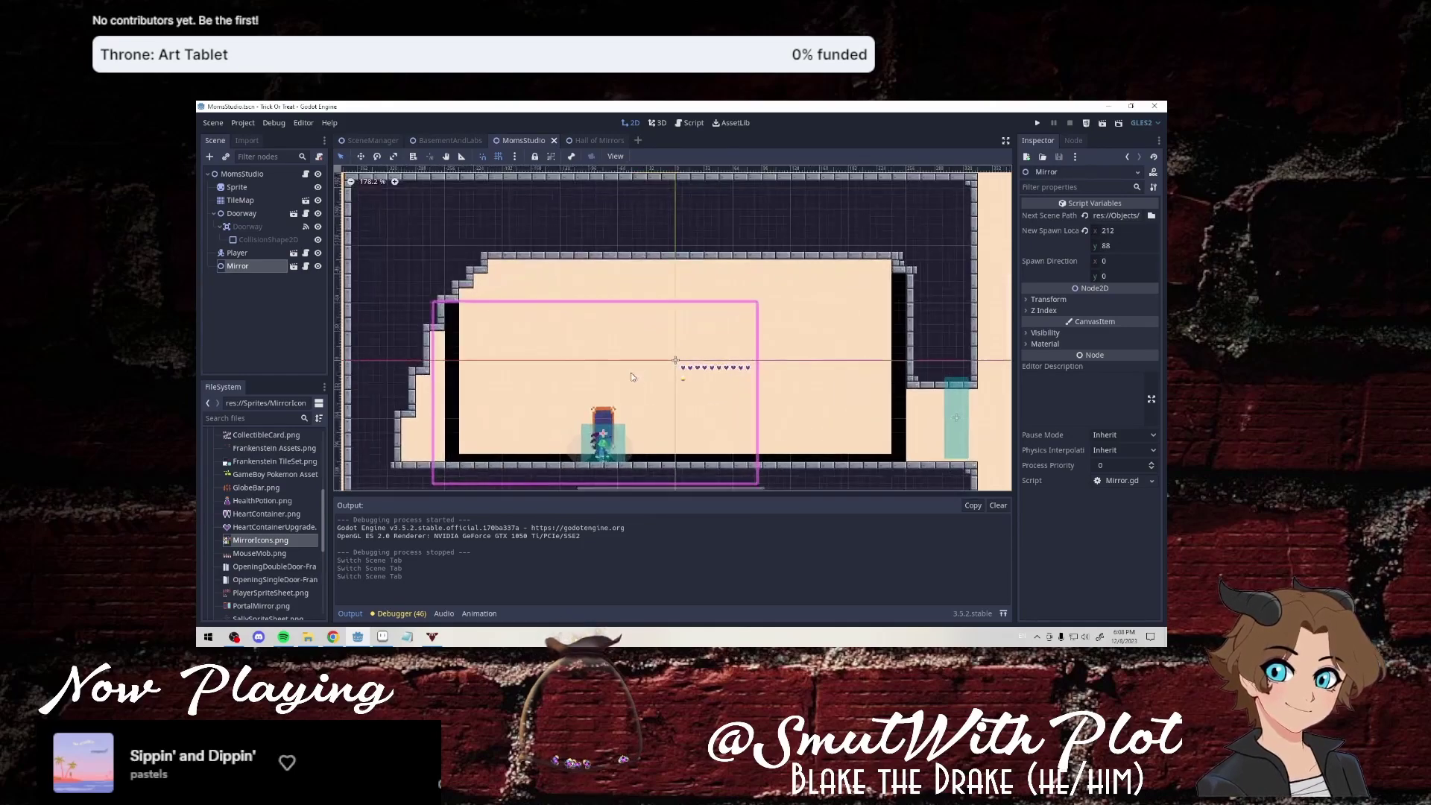
Run MomsStudio, walk the witch through a mirror into the next room, then close the game.
{"action": "left_click", "coordinate": [1103, 123]}
{"action": "key", "text": "Up"}
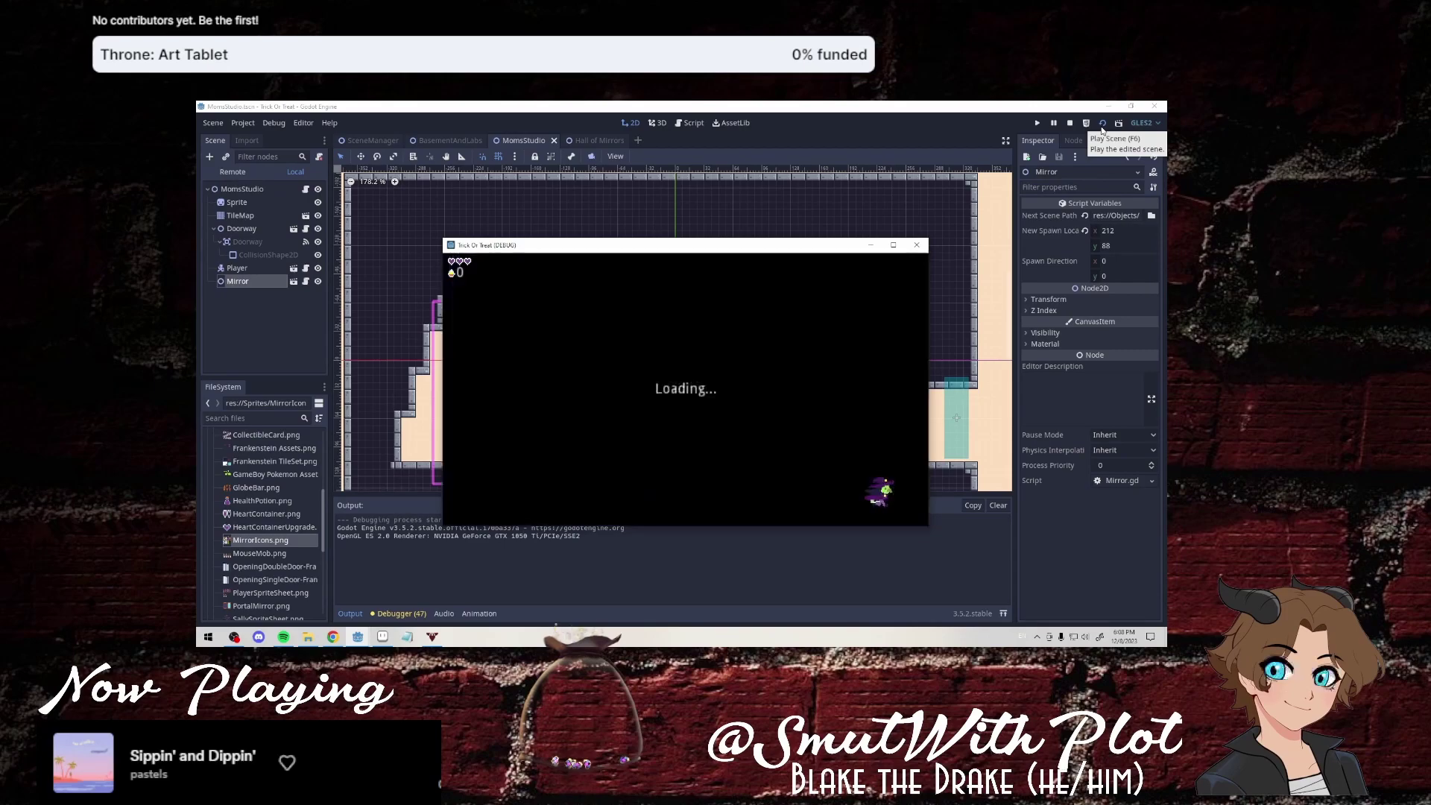
{"action": "key", "text": "Right"}
{"action": "key", "text": "Right"}
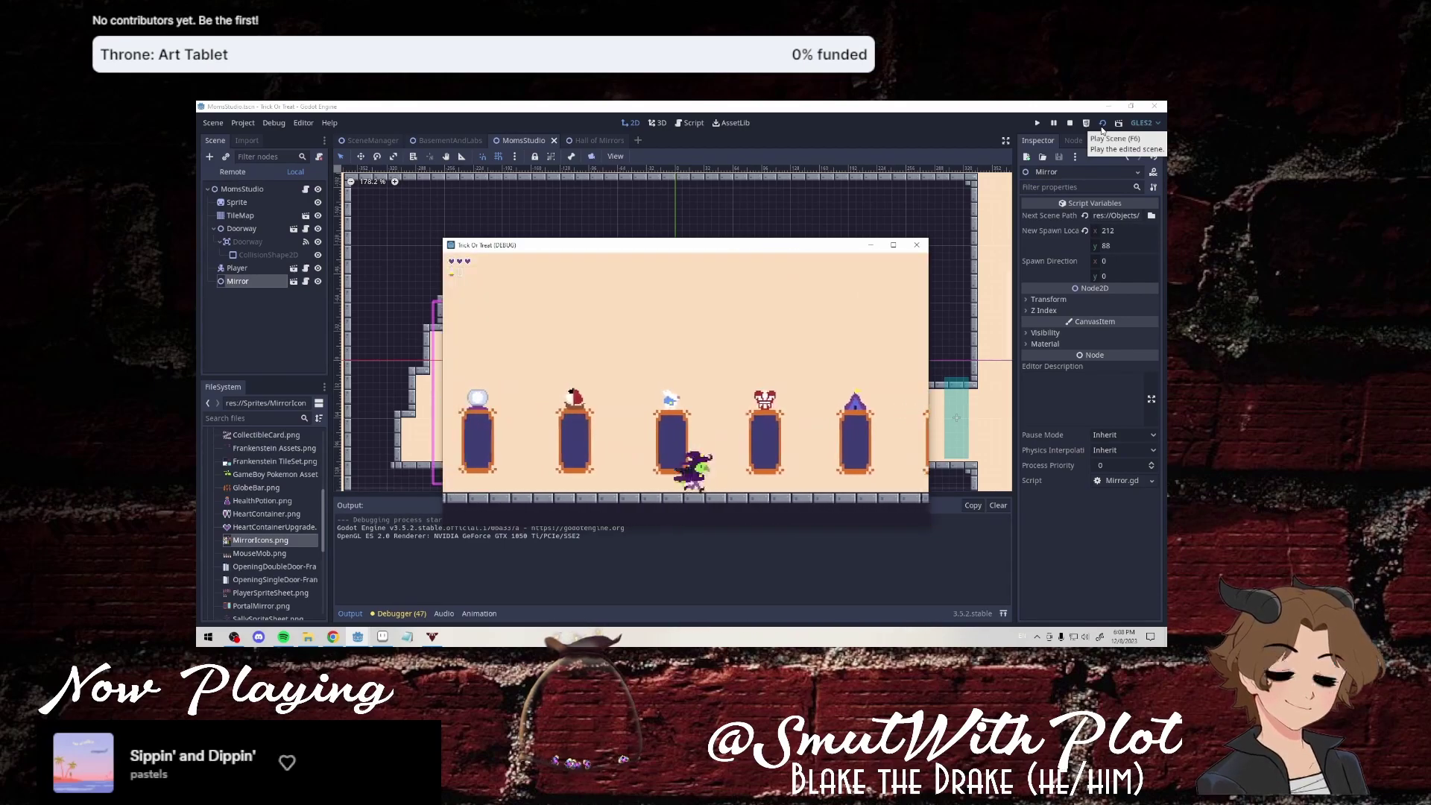
{"action": "key", "text": "Up"}
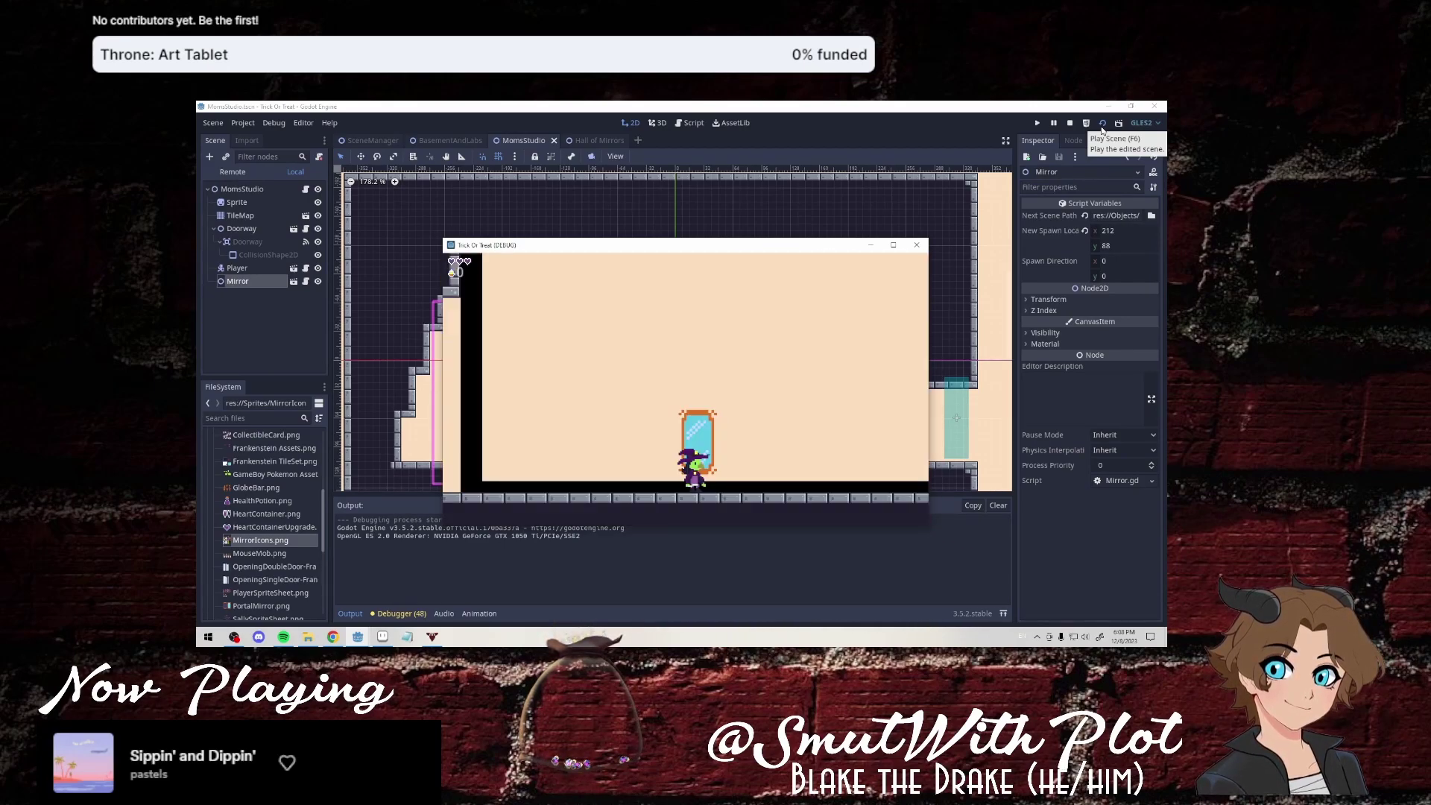
{"action": "key", "text": "Right"}
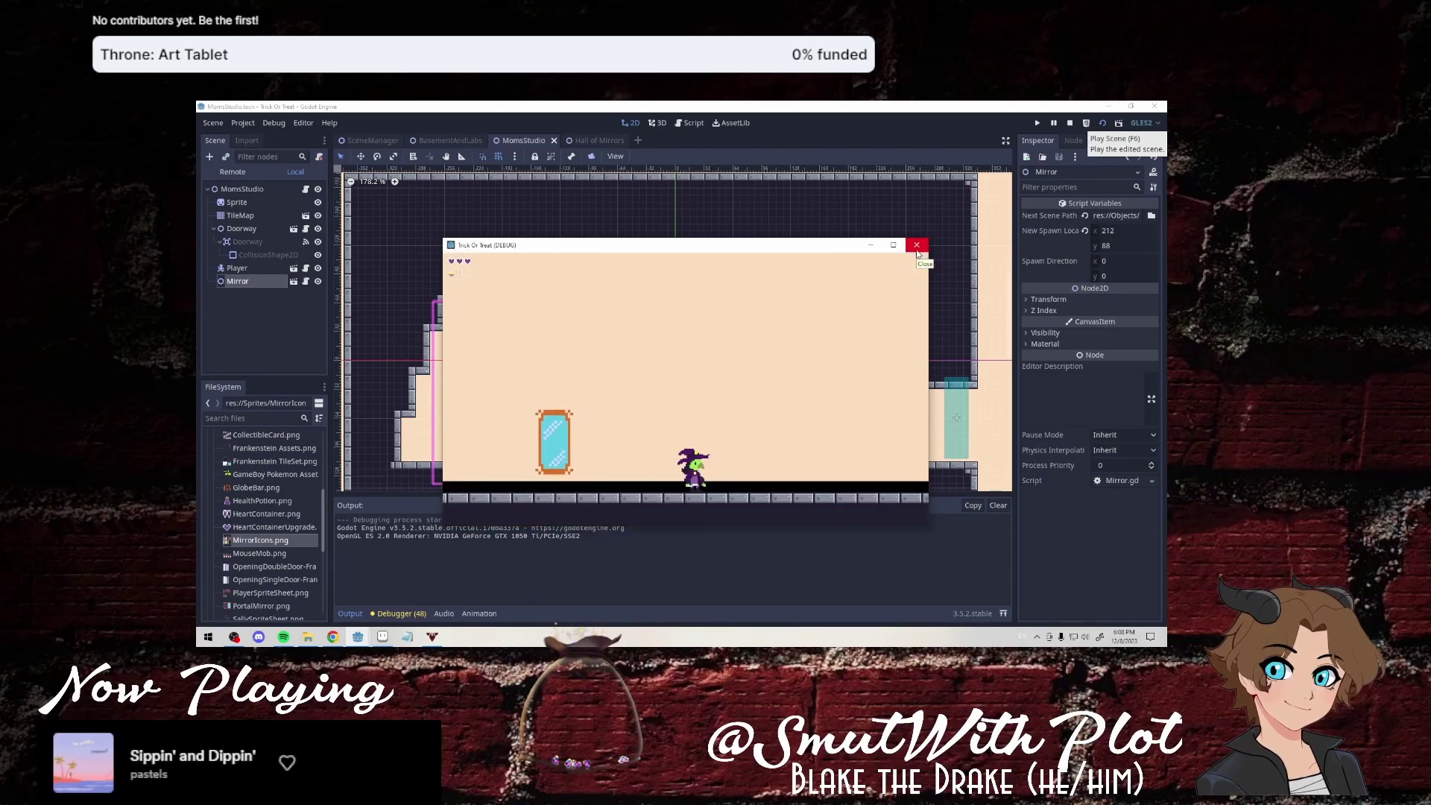
{"action": "key", "text": "Left"}
{"action": "left_click", "coordinate": [917, 246]}
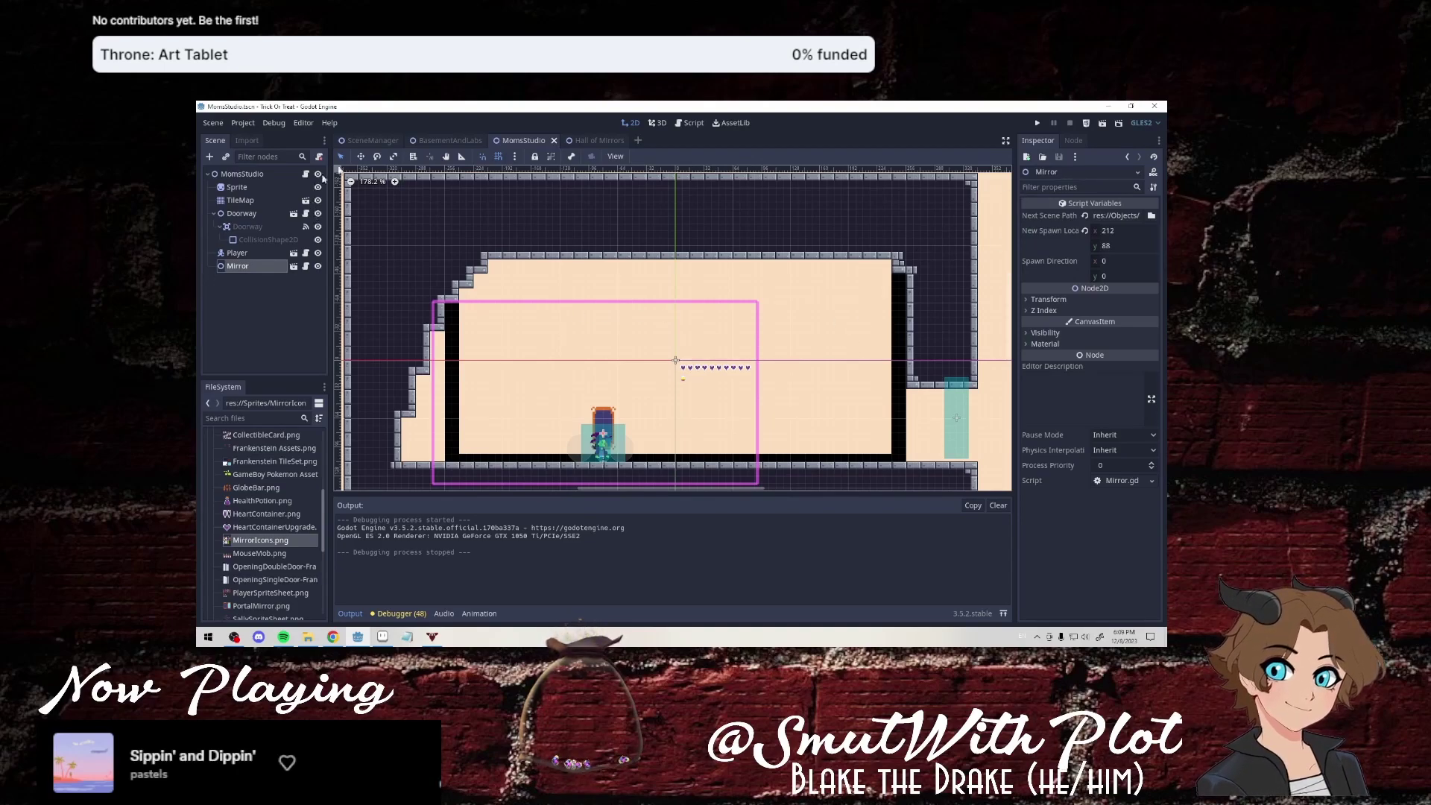
Close the MomsStudio, Hall of Mirrors and BasementAndLabs scene tabs.
{"action": "left_click", "coordinate": [554, 141]}
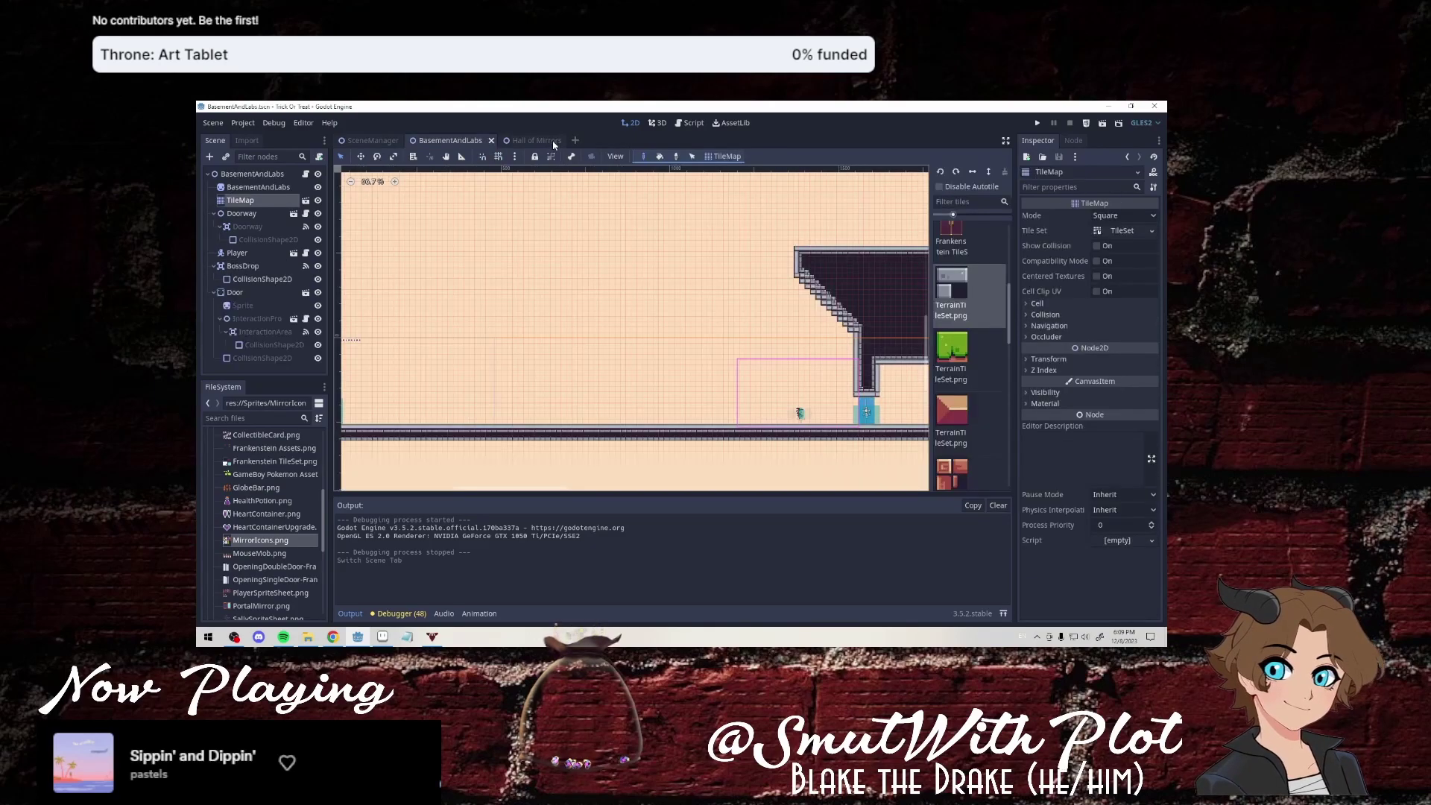
{"action": "left_click", "coordinate": [556, 143]}
{"action": "left_click", "coordinate": [561, 142]}
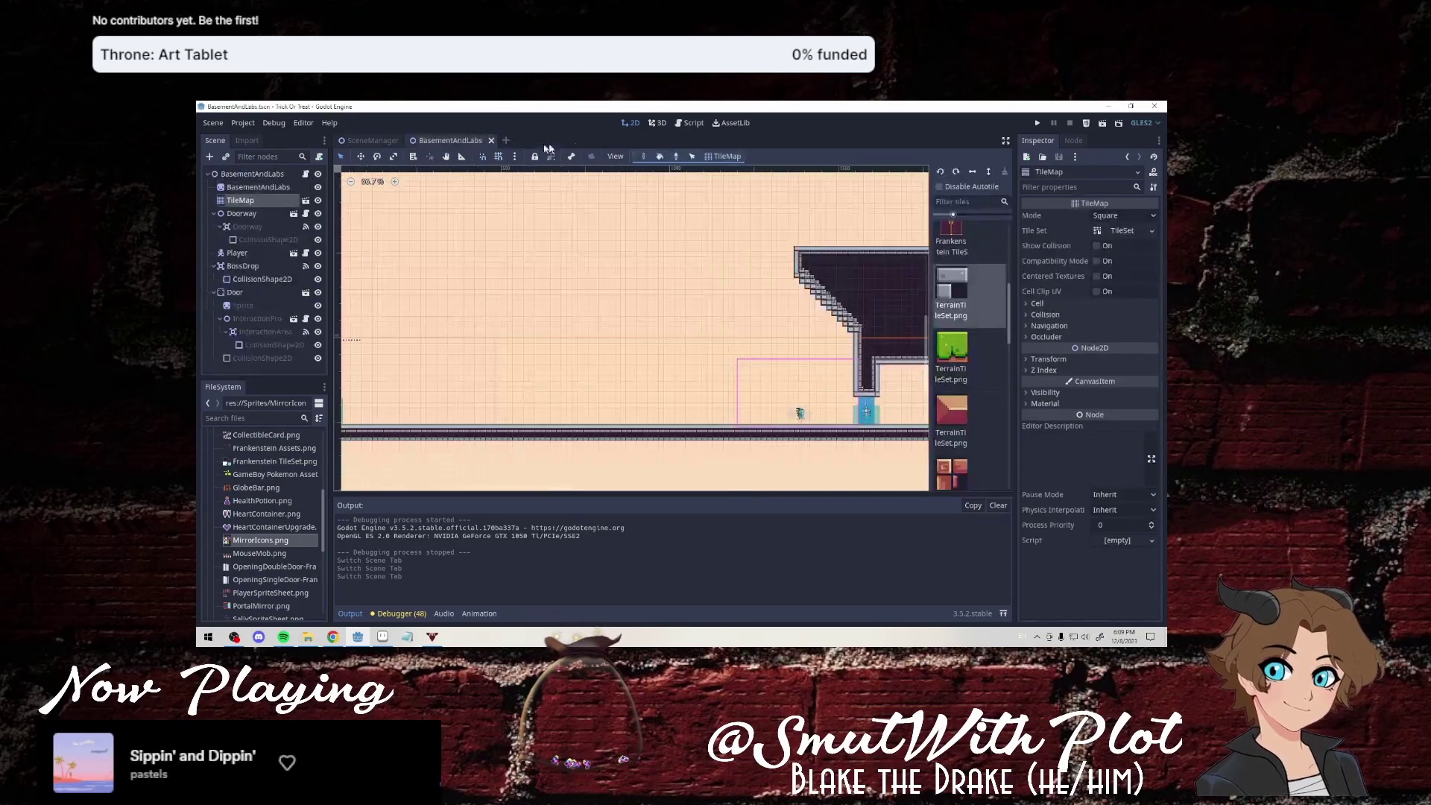
{"action": "left_click", "coordinate": [492, 141]}
Open GreatHall.tscn from the Frankenstein levels folder in FileSystem.
{"action": "scroll", "coordinate": [256, 549], "scroll_direction": "up", "scroll_amount": 3}
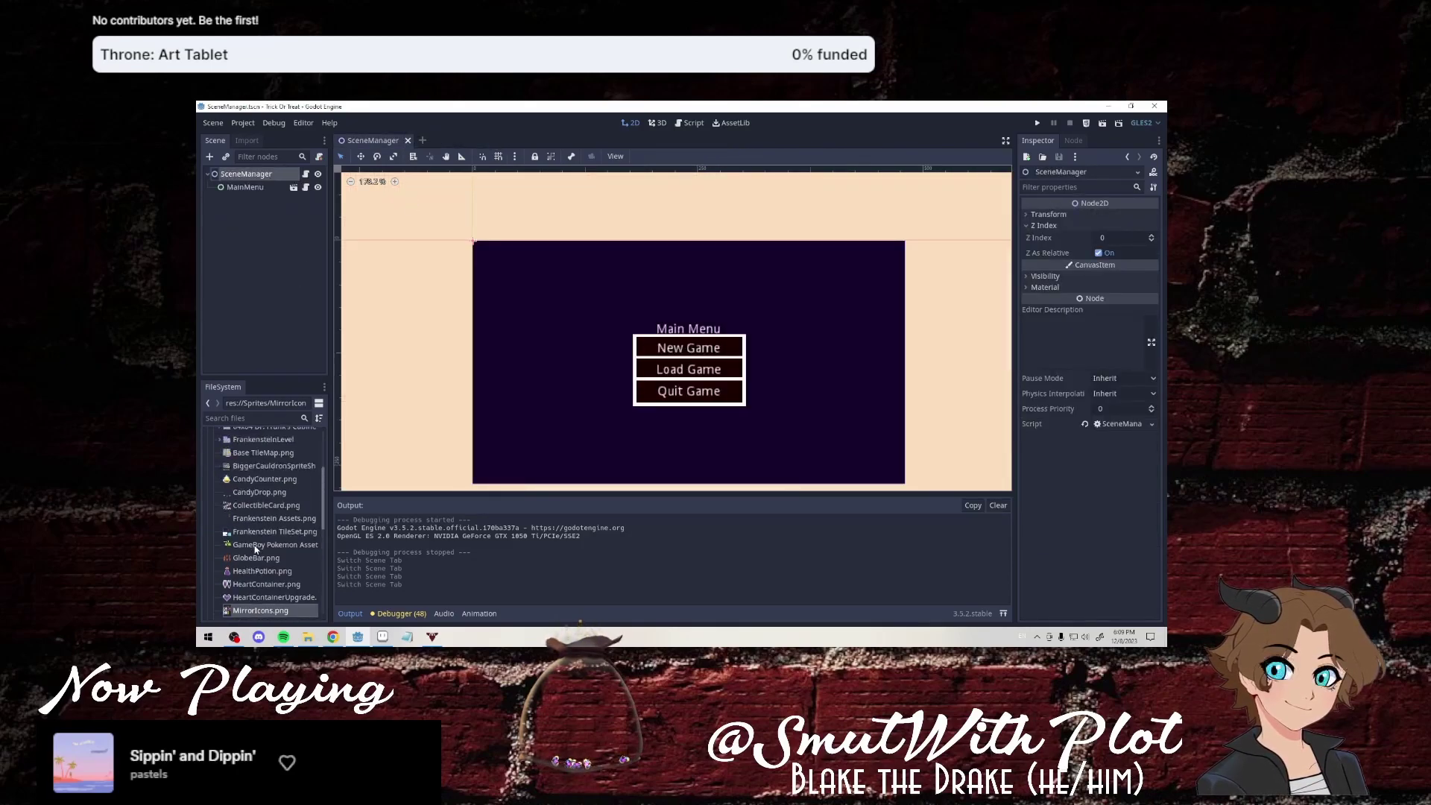
{"action": "scroll", "coordinate": [255, 550], "scroll_direction": "up", "scroll_amount": 5}
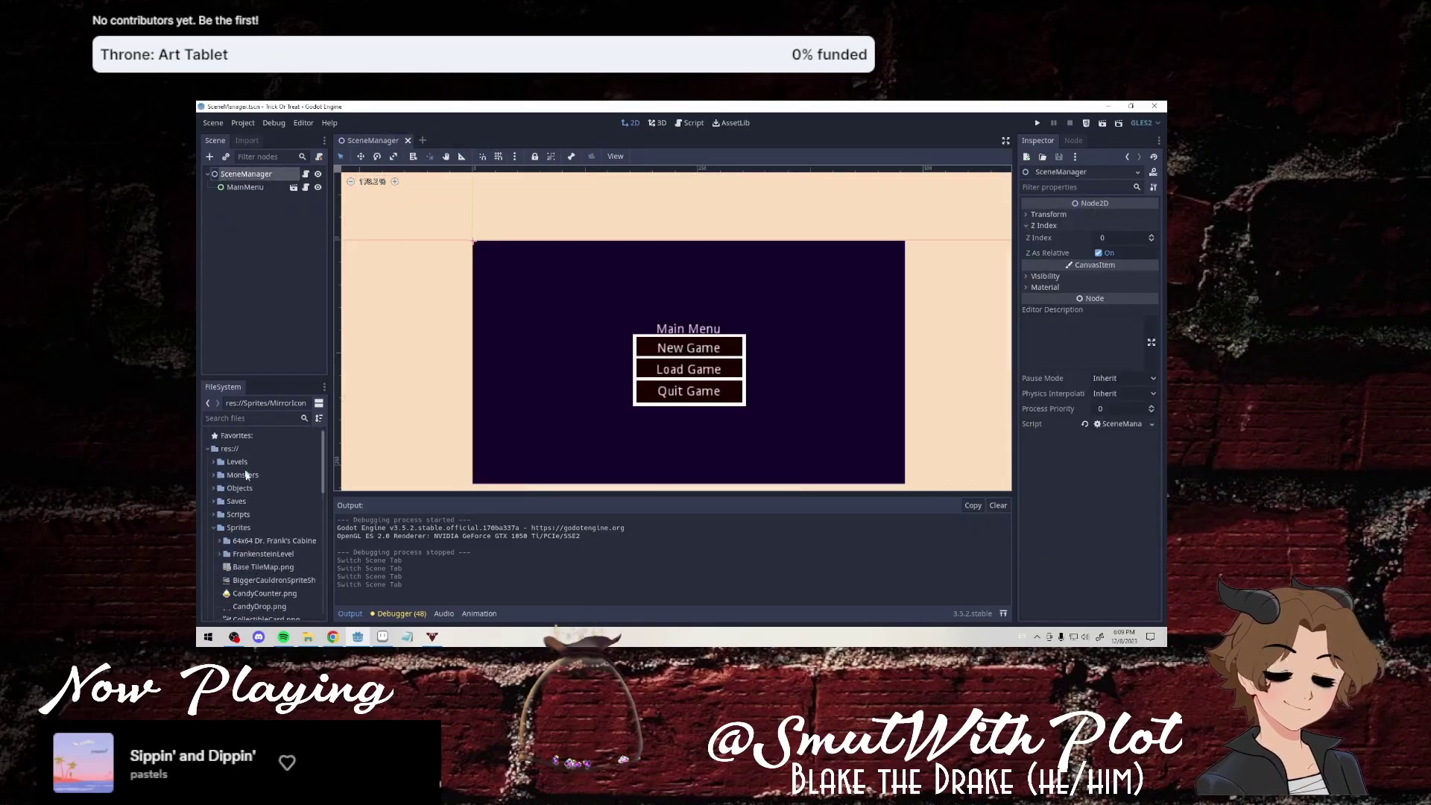
{"action": "scroll", "coordinate": [246, 475], "scroll_direction": "down", "scroll_amount": 3}
{"action": "left_click", "coordinate": [214, 434]}
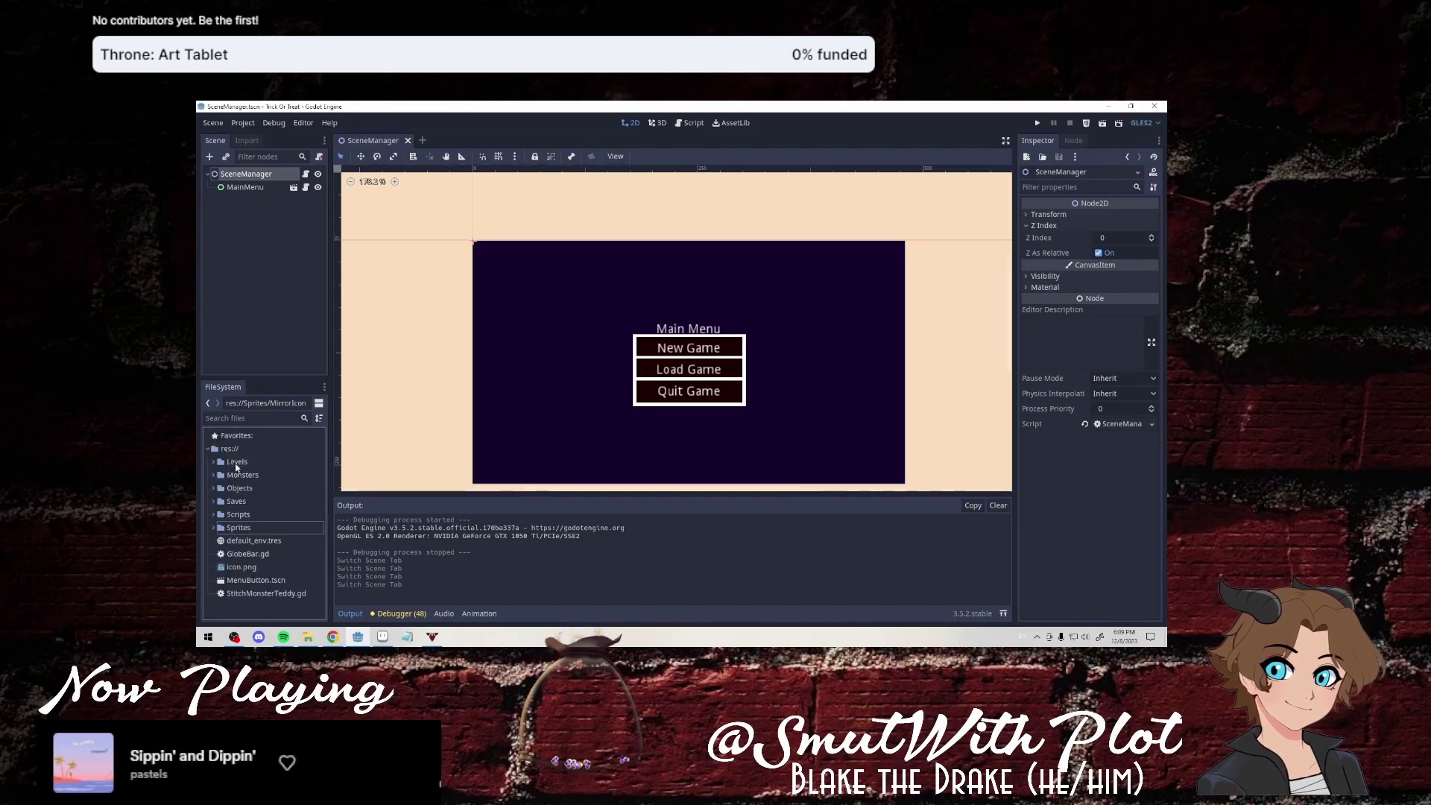
{"action": "scroll", "coordinate": [223, 472], "scroll_direction": "up", "scroll_amount": 2}
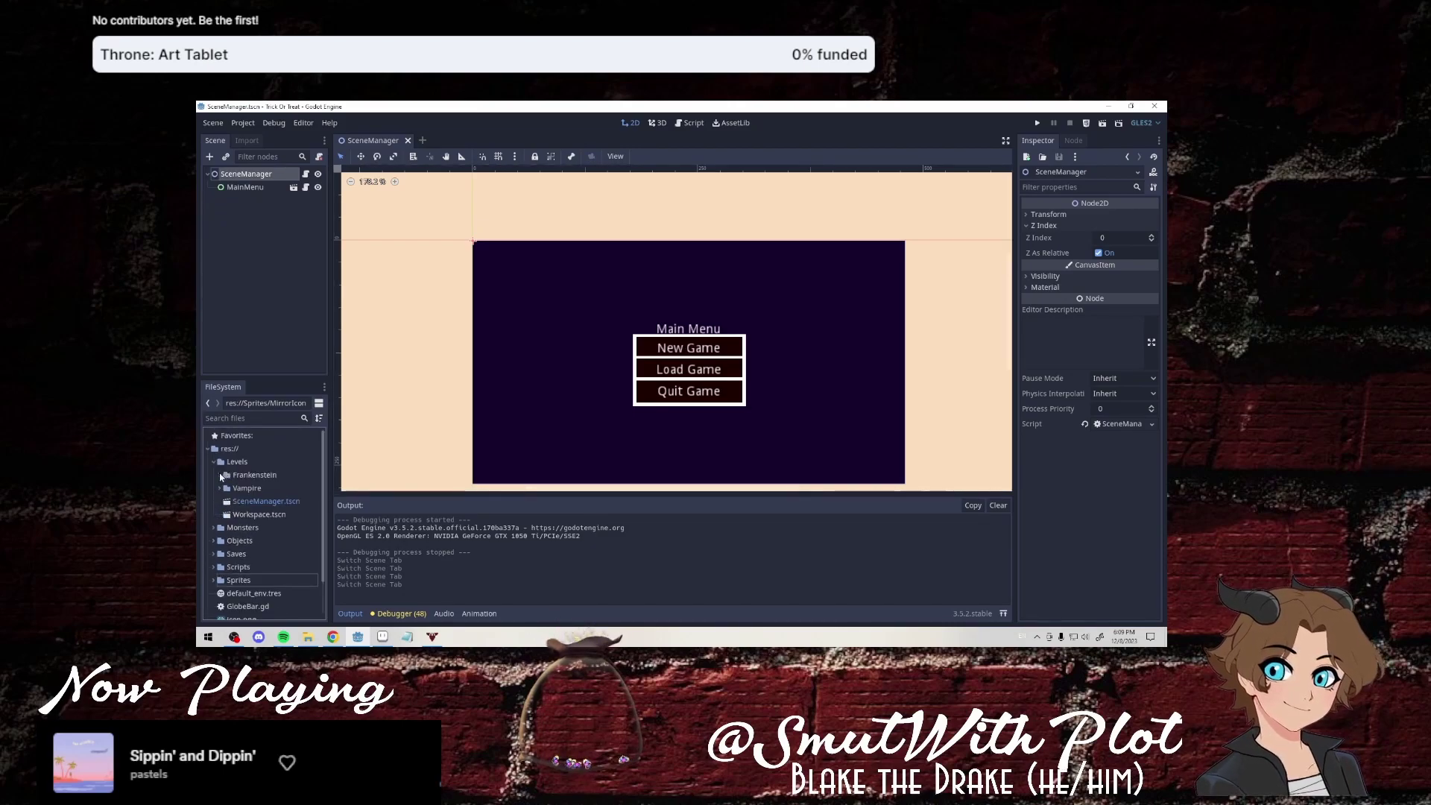
{"action": "left_click", "coordinate": [219, 475]}
{"action": "scroll", "coordinate": [254, 492], "scroll_direction": "down", "scroll_amount": 1}
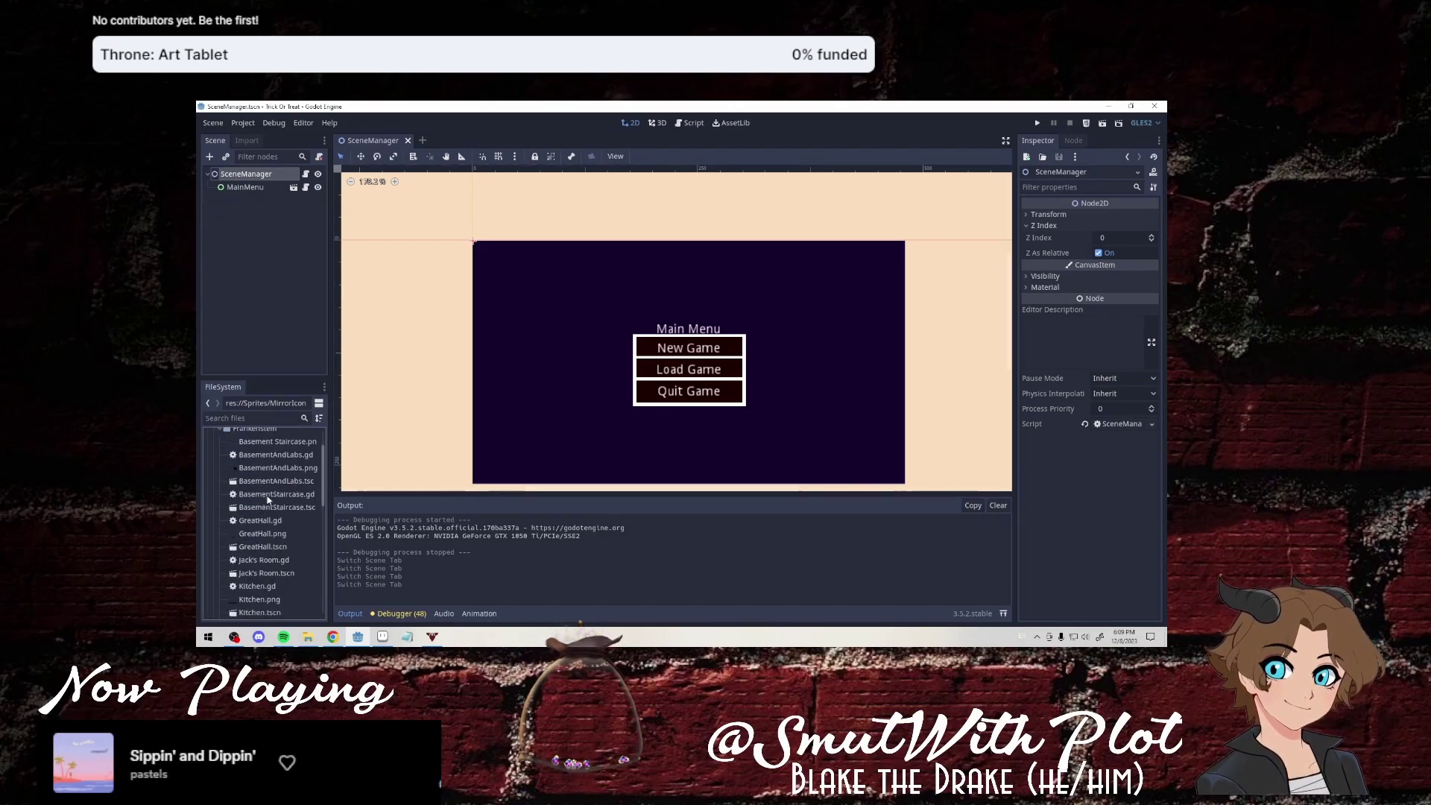
{"action": "scroll", "coordinate": [275, 509], "scroll_direction": "down", "scroll_amount": 1}
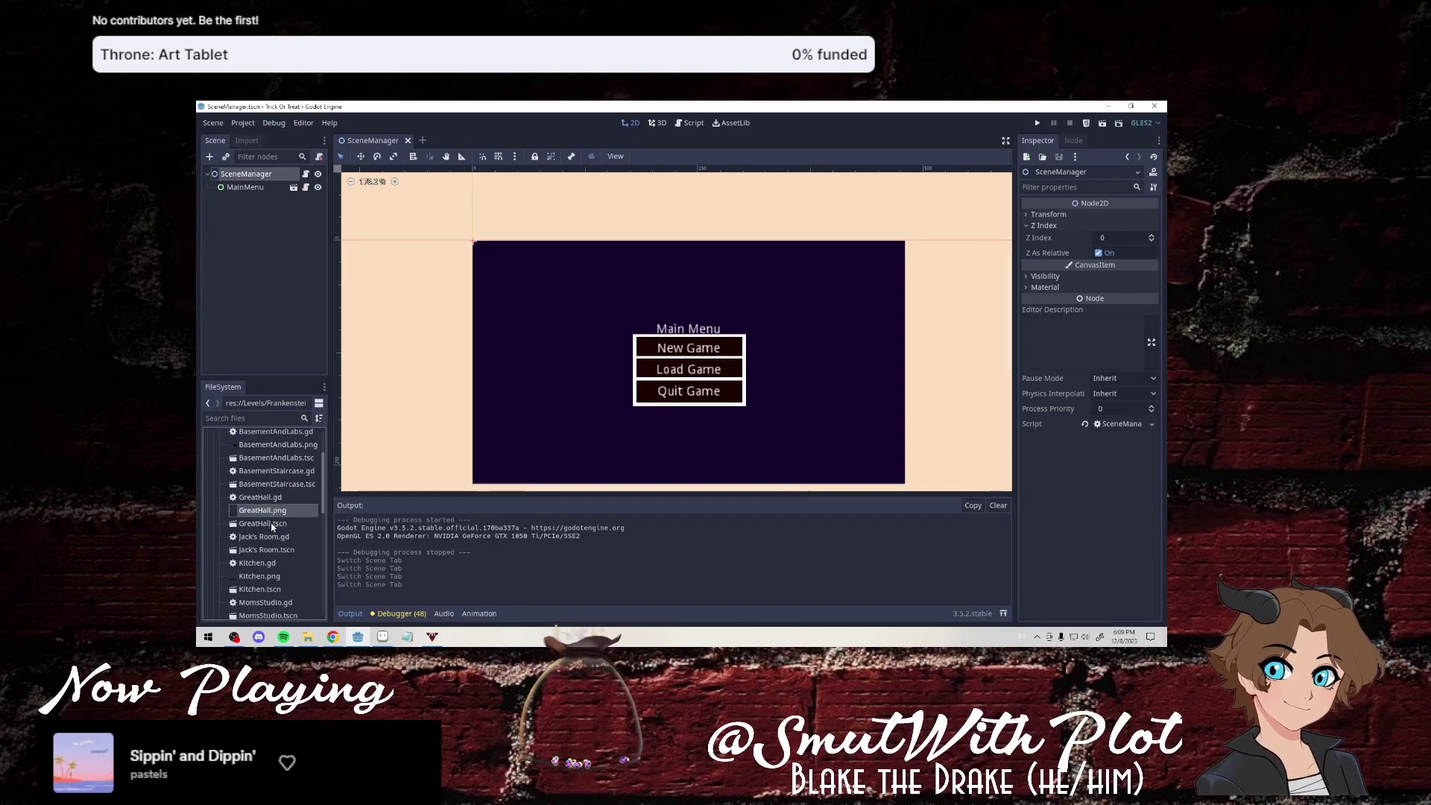
{"action": "double_click", "coordinate": [263, 524]}
Drag the upper-stairs doorway collision shape left into position.
{"action": "scroll", "coordinate": [661, 445], "scroll_direction": "down", "scroll_amount": 2}
{"action": "scroll", "coordinate": [641, 418], "scroll_direction": "down", "scroll_amount": 1}
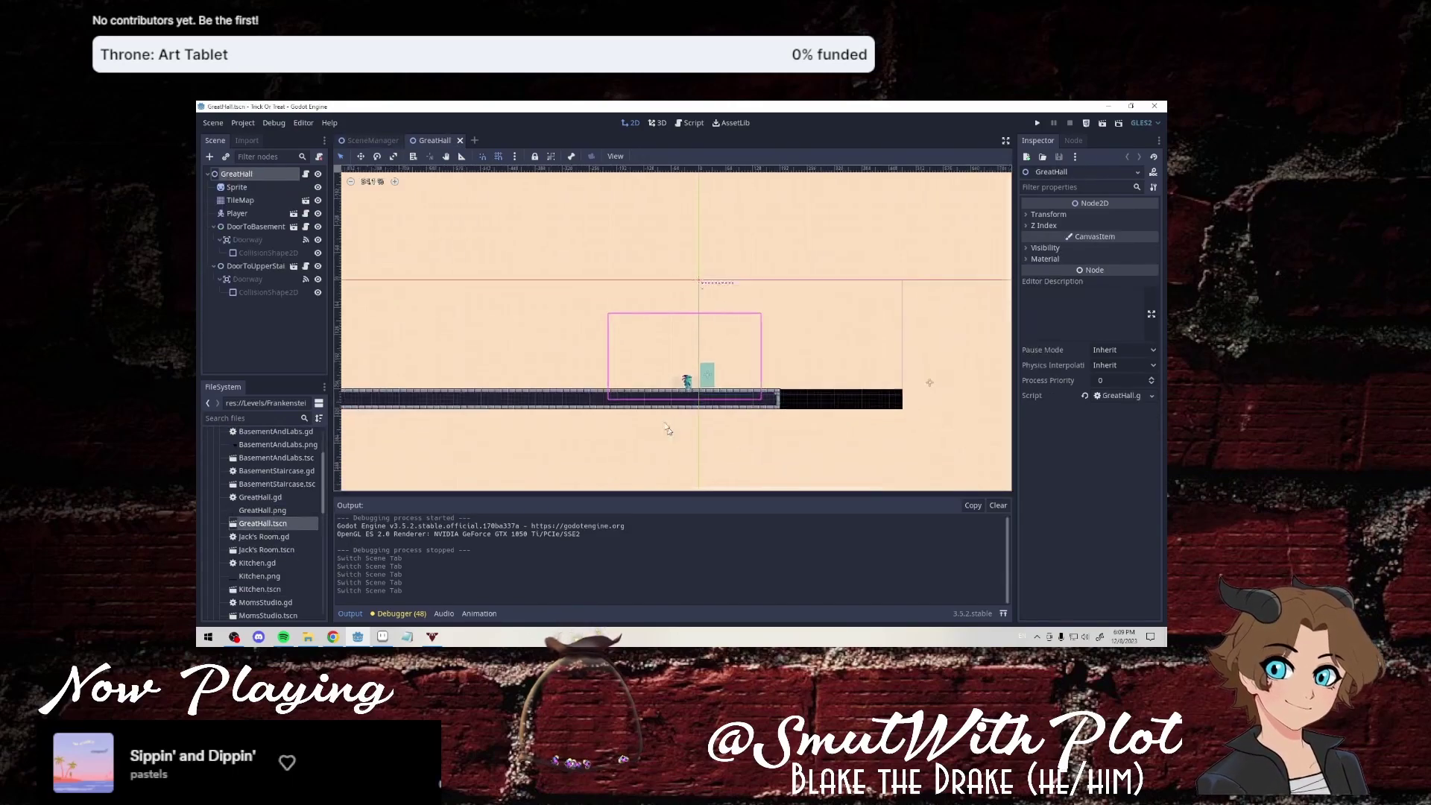
{"action": "scroll", "coordinate": [597, 373], "scroll_direction": "down", "scroll_amount": 2}
{"action": "scroll", "coordinate": [541, 323], "scroll_direction": "down", "scroll_amount": 1}
{"action": "scroll", "coordinate": [545, 318], "scroll_direction": "up", "scroll_amount": 2}
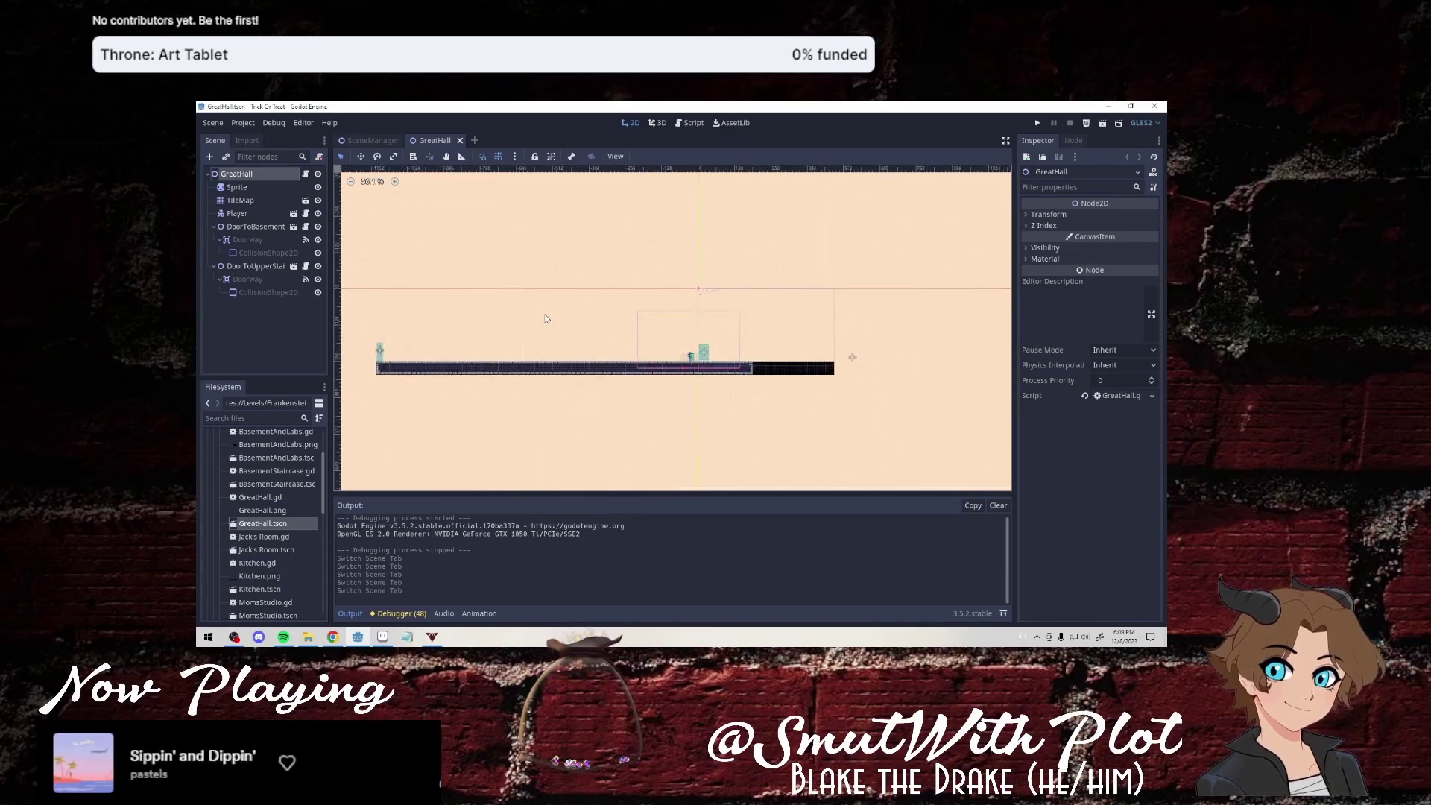
{"action": "scroll", "coordinate": [582, 351], "scroll_direction": "up", "scroll_amount": 2}
{"action": "scroll", "coordinate": [676, 376], "scroll_direction": "down", "scroll_amount": 1}
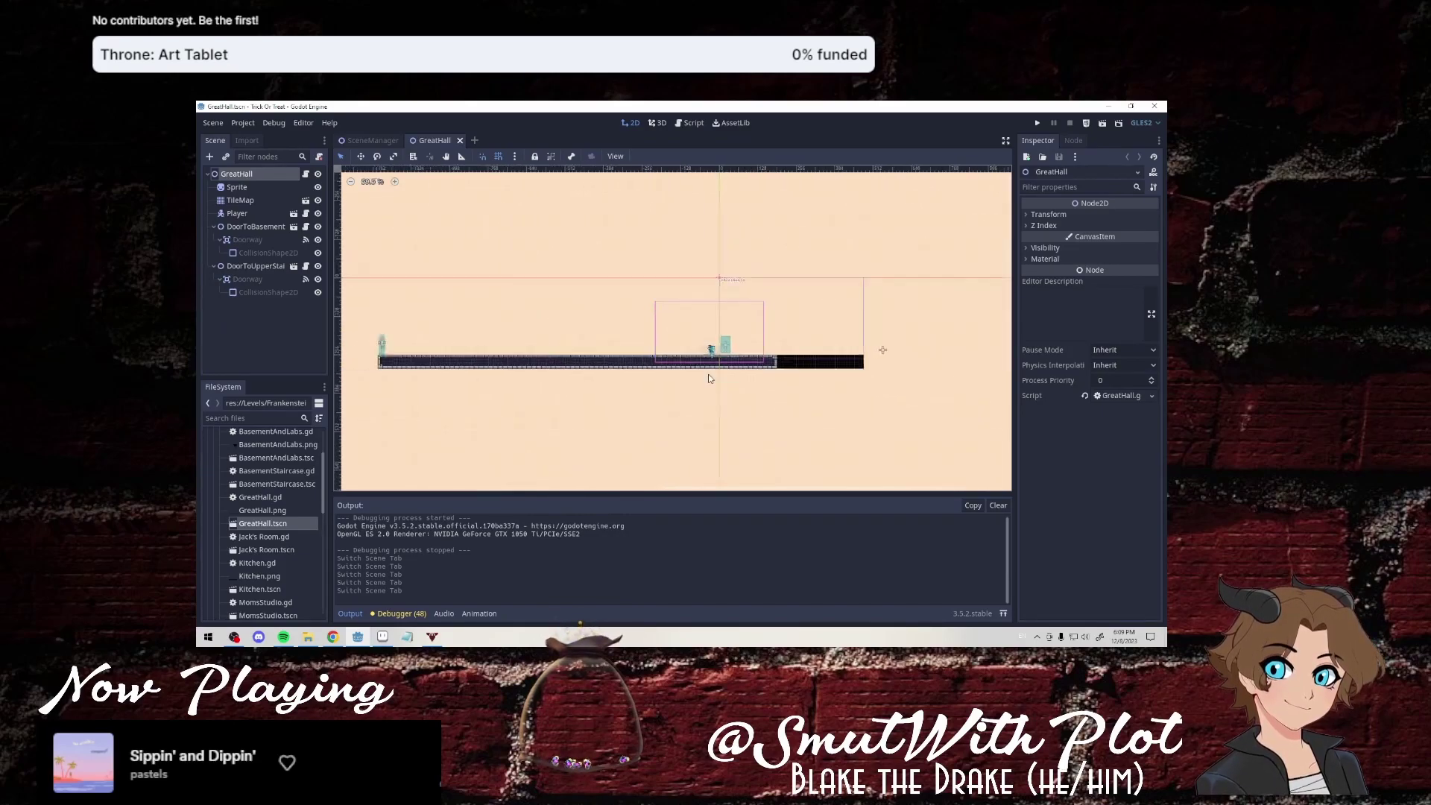
{"action": "scroll", "coordinate": [657, 353], "scroll_direction": "up", "scroll_amount": 1}
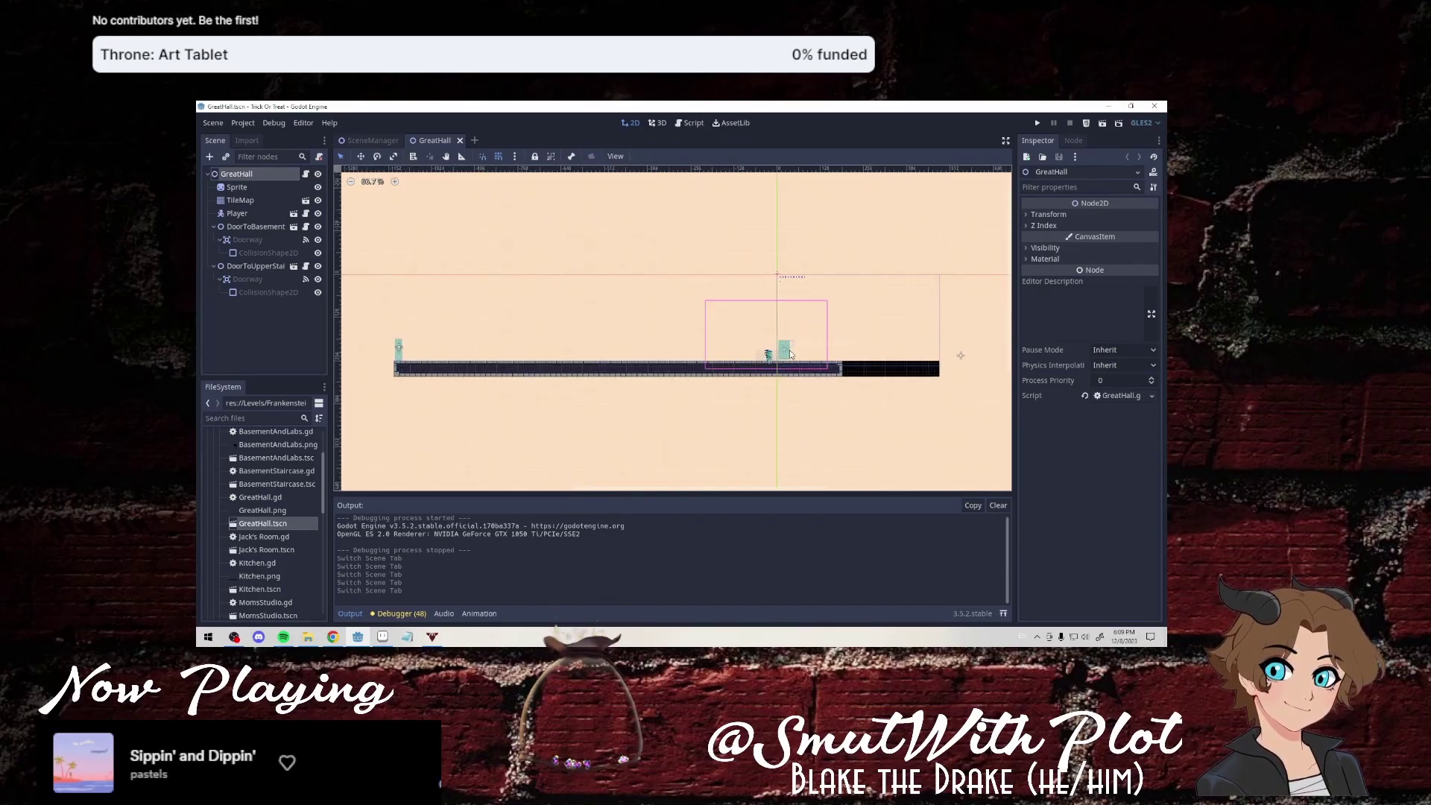
{"action": "left_click_drag", "start_coordinate": [787, 352], "coordinate": [645, 350]}
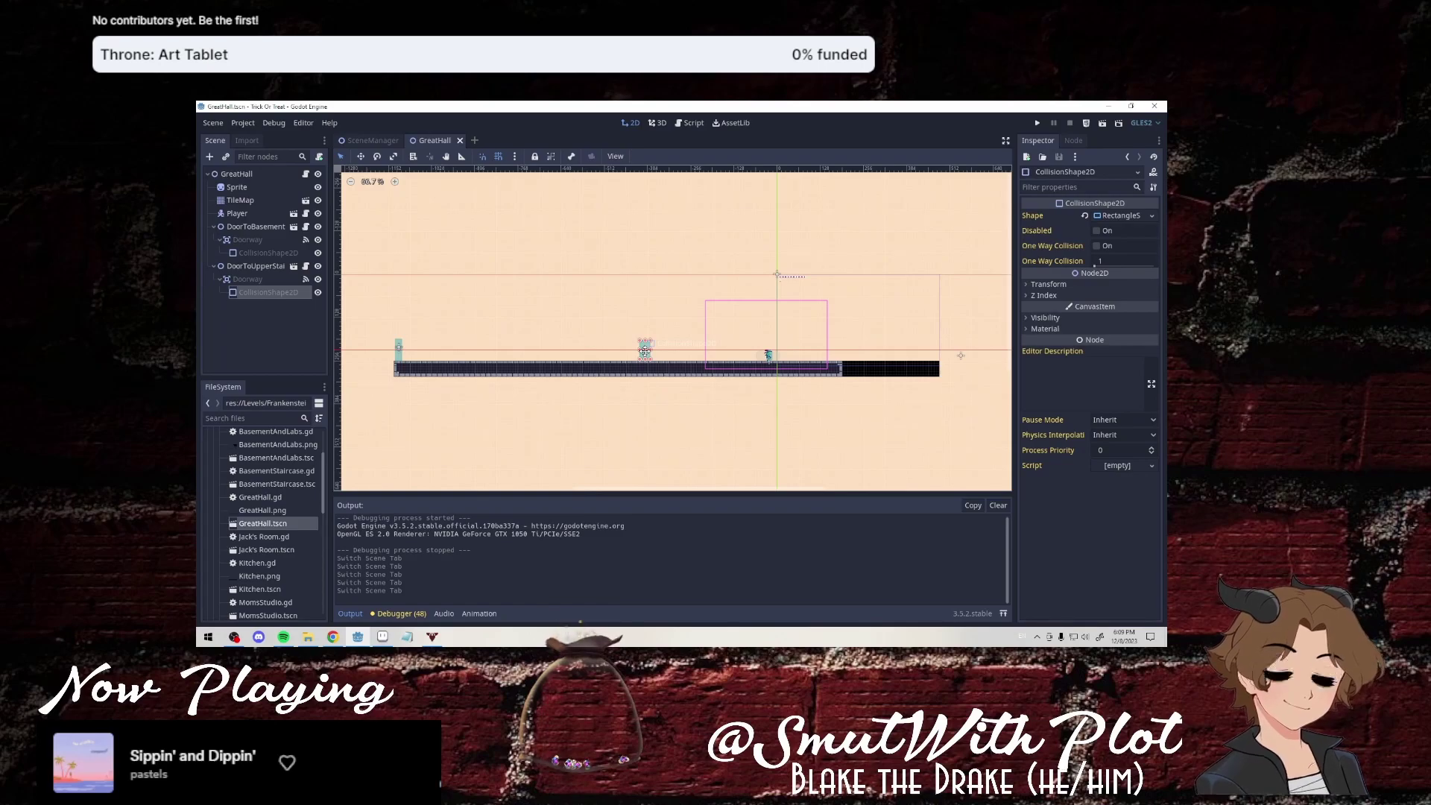
{"action": "left_click_drag", "start_coordinate": [645, 351], "coordinate": [685, 351]}
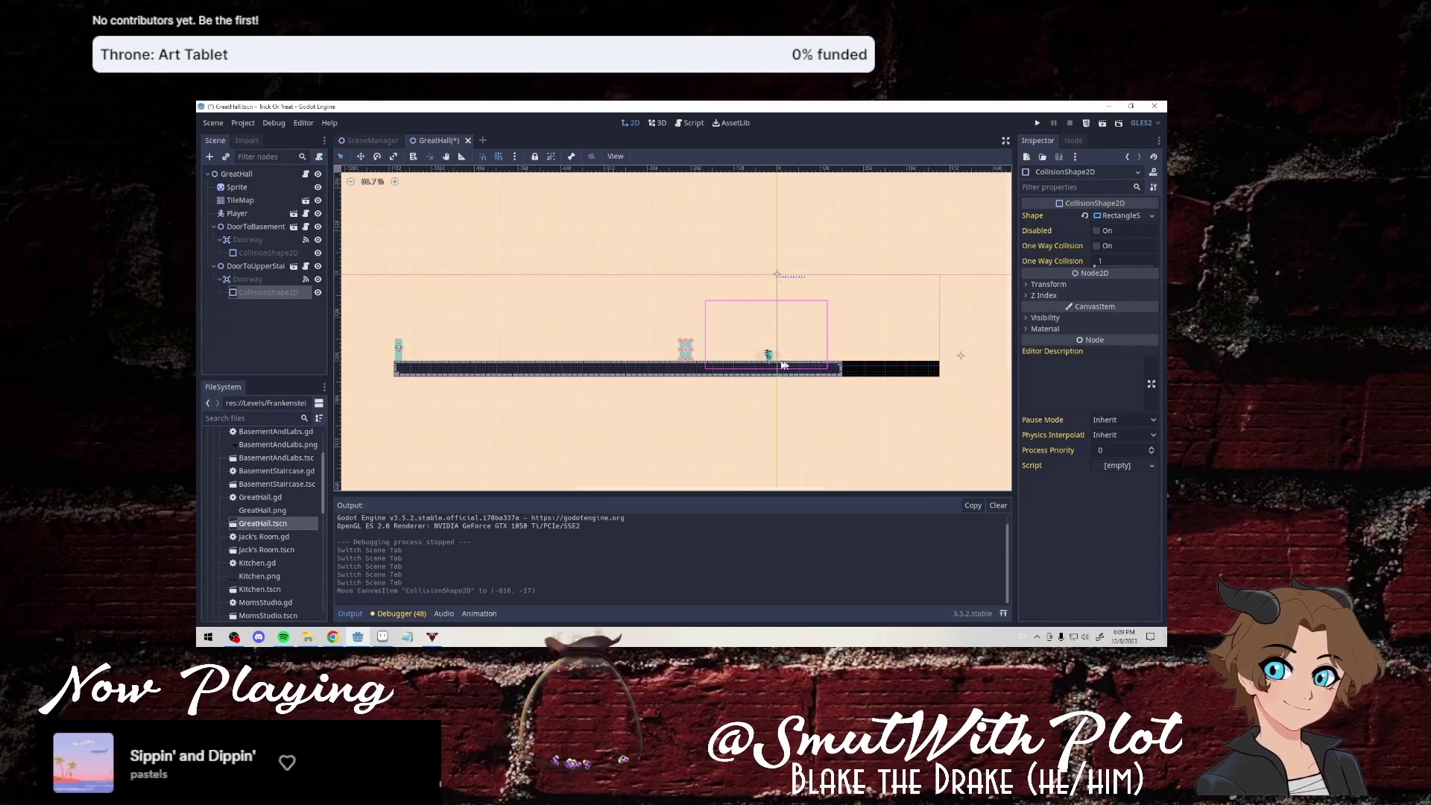
Move the Player left to about x -320 and lower the doorway shape slightly.
{"action": "left_click", "coordinate": [683, 354]}
{"action": "left_click_drag", "start_coordinate": [683, 353], "coordinate": [665, 353]}
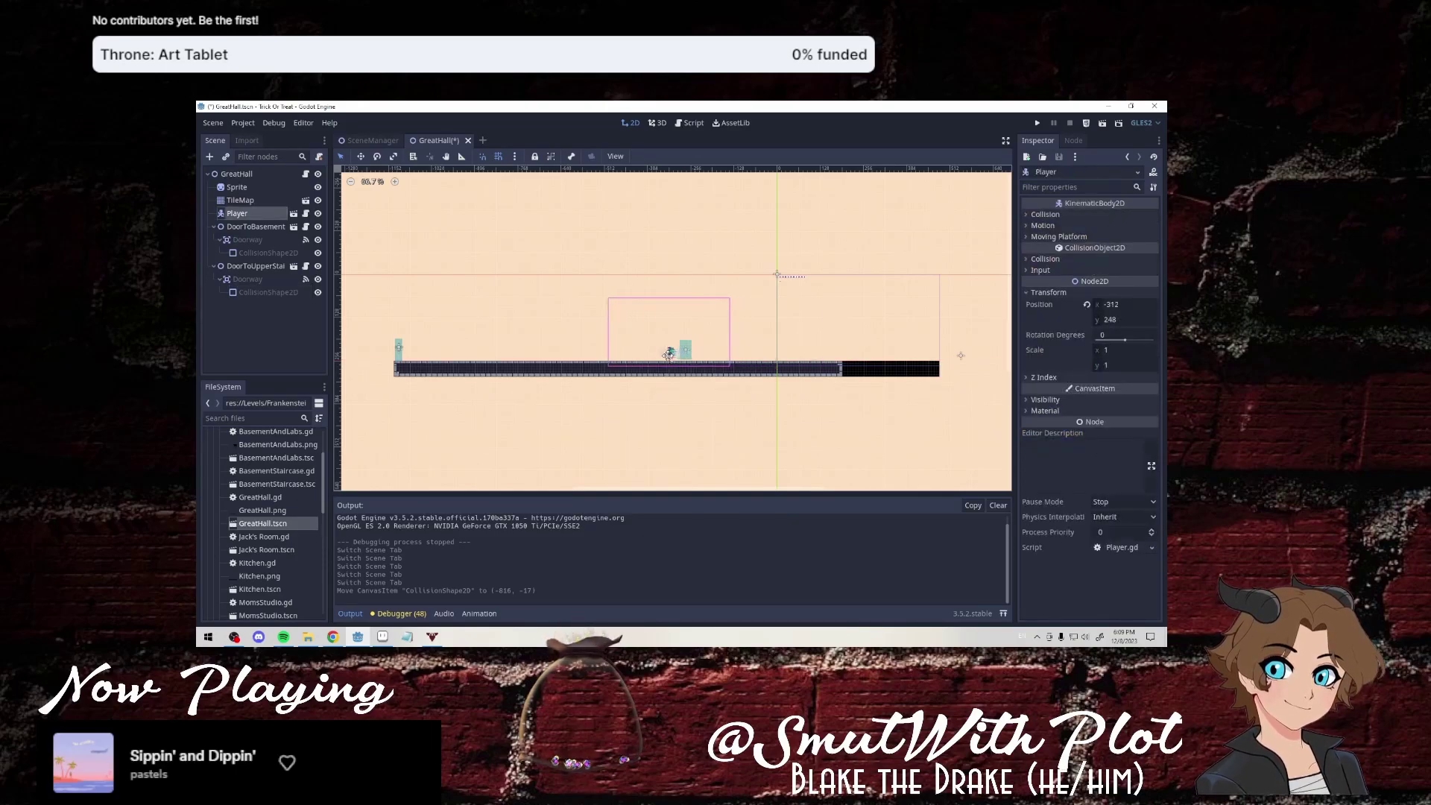
{"action": "left_click", "coordinate": [685, 360]}
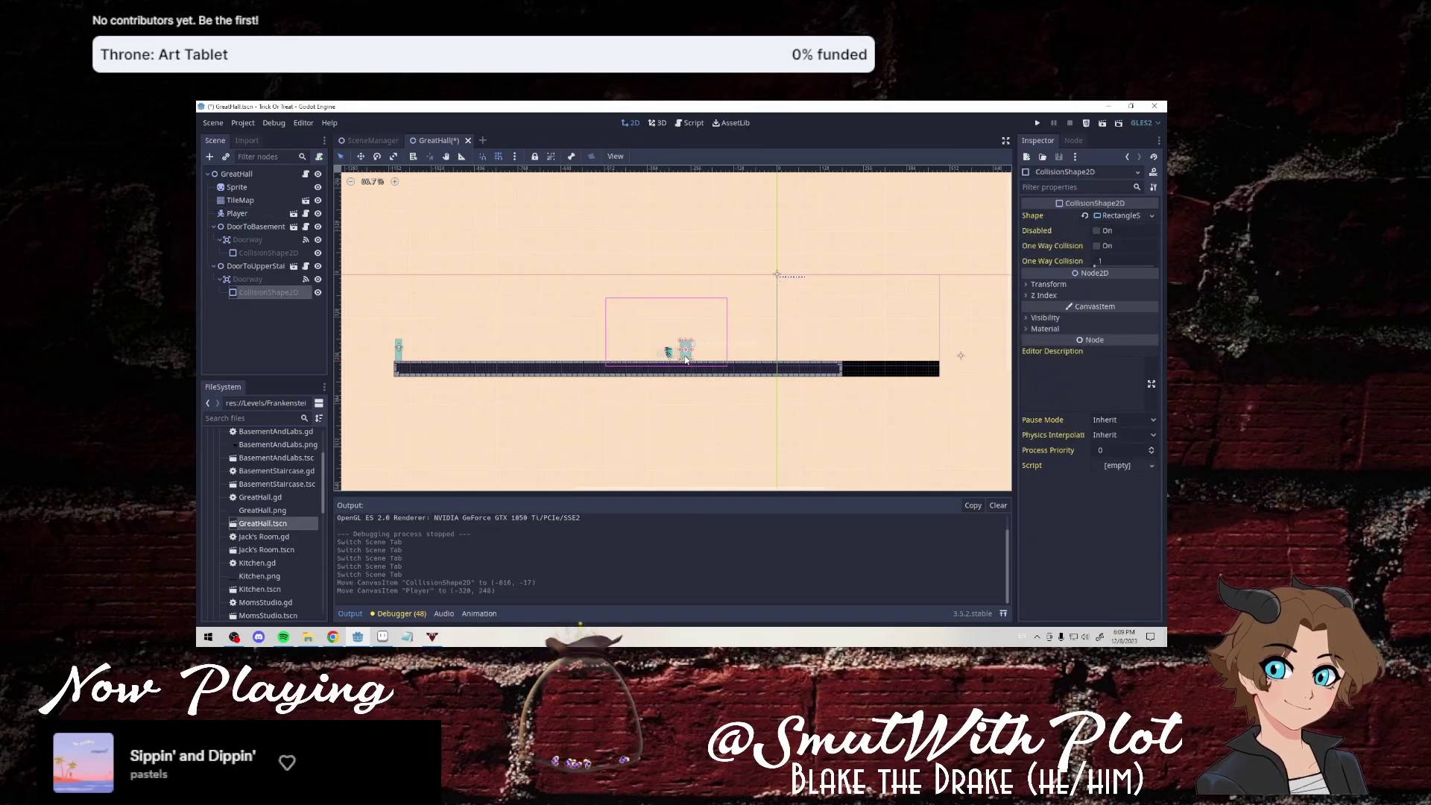
{"action": "left_click_drag", "start_coordinate": [687, 361], "coordinate": [698, 362]}
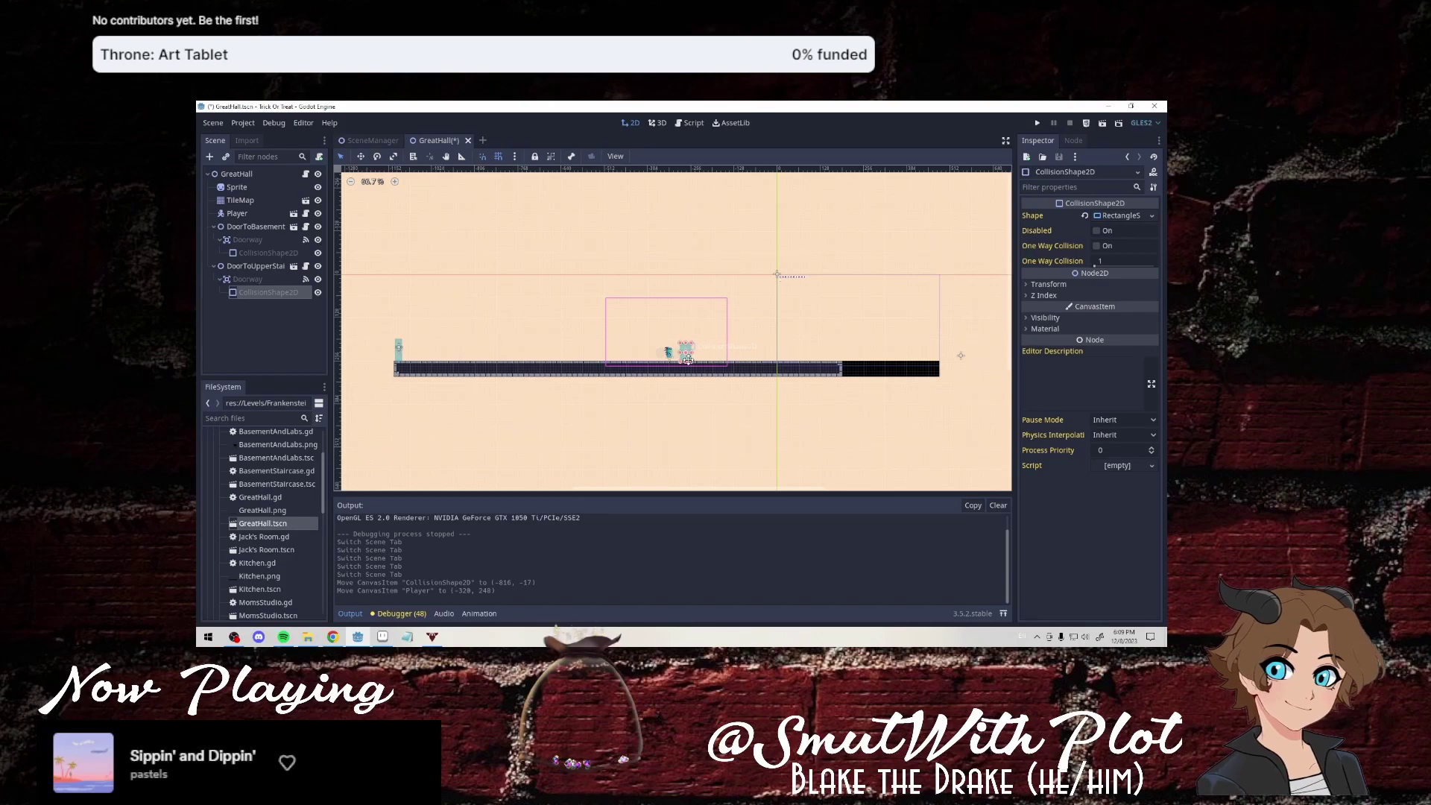
{"action": "scroll", "coordinate": [469, 315], "scroll_direction": "up", "scroll_amount": 1}
{"action": "scroll", "coordinate": [470, 315], "scroll_direction": "up", "scroll_amount": 1}
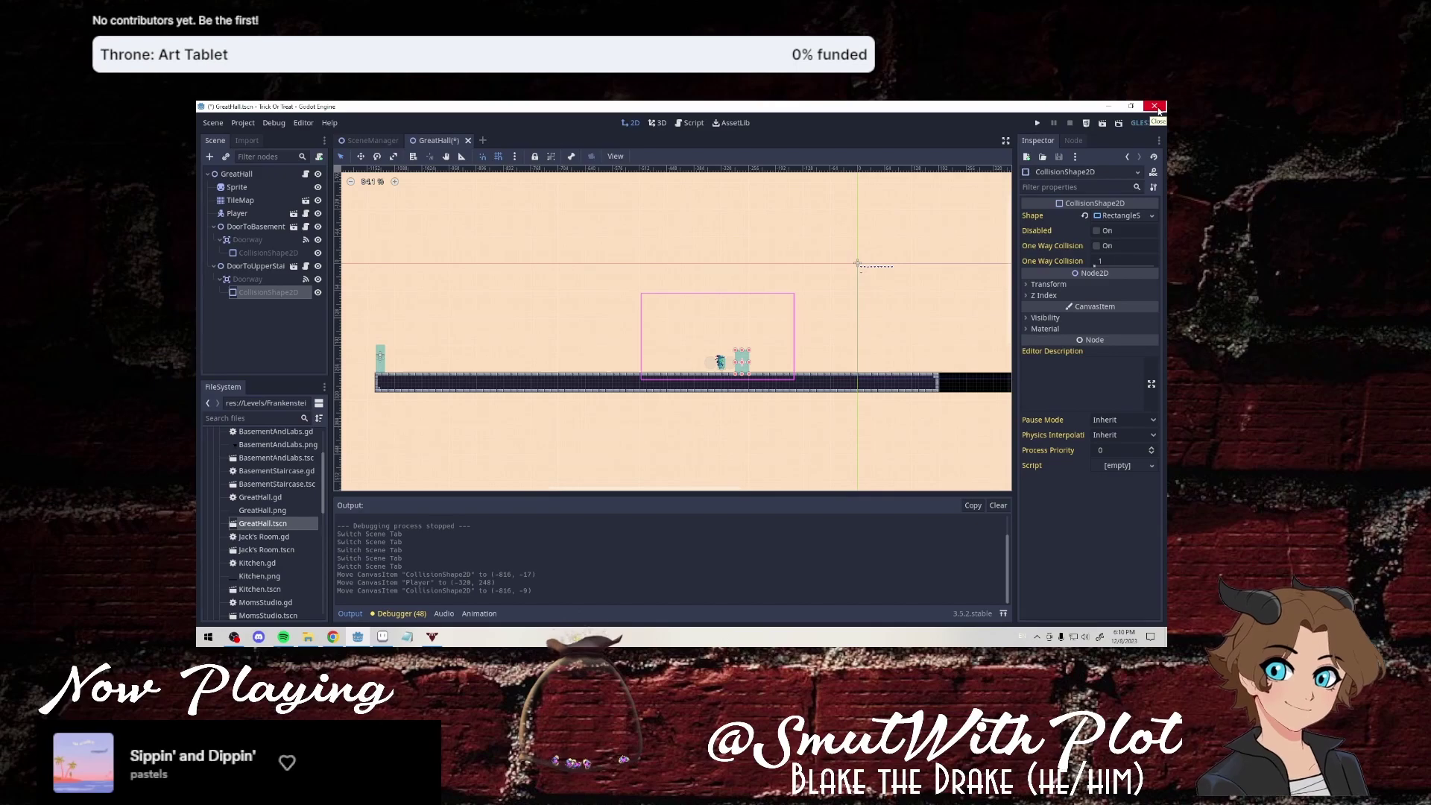
Quit Godot, discarding the unsaved GreatHall changes.
{"action": "left_click", "coordinate": [1155, 107]}
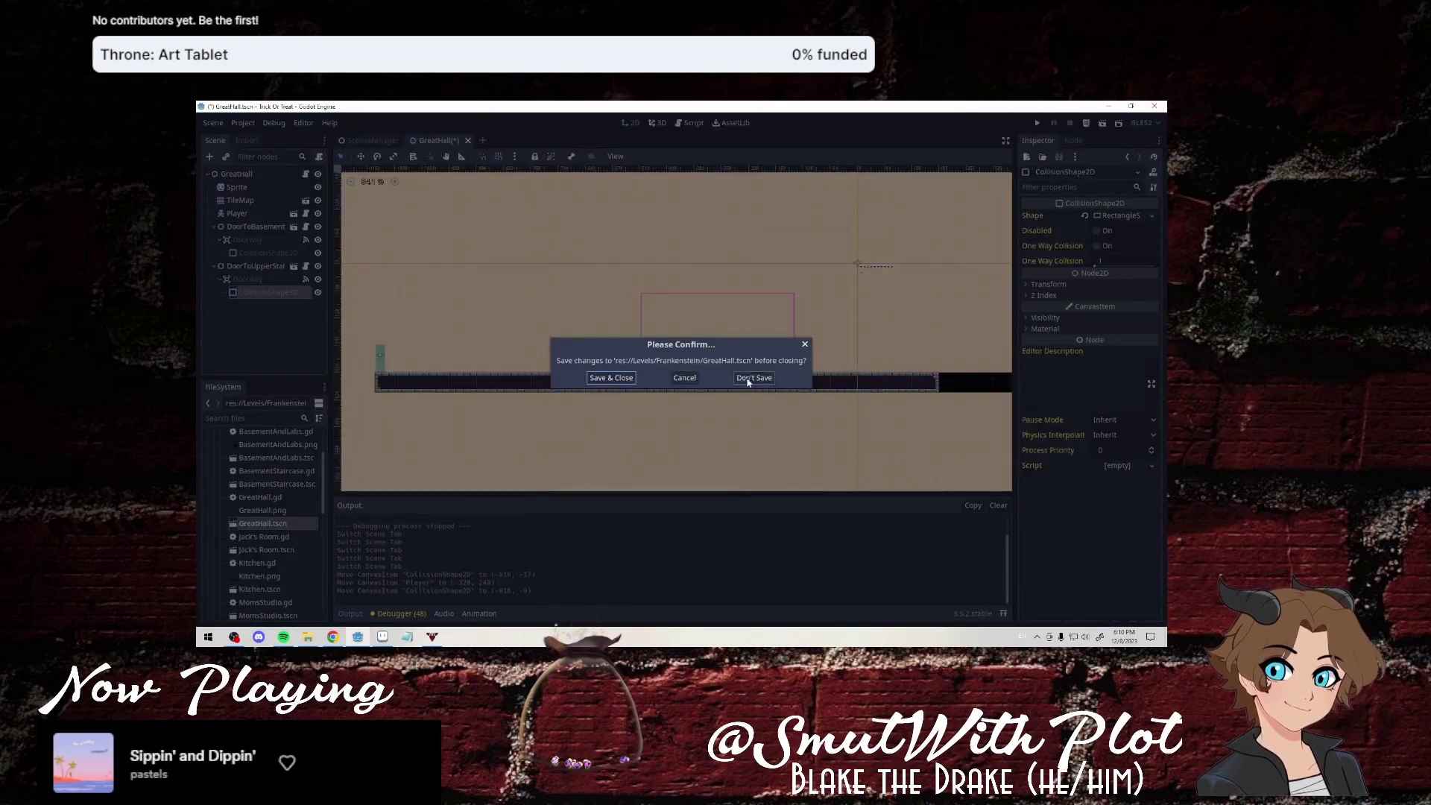
{"action": "left_click", "coordinate": [748, 380]}
{"action": "left_click", "coordinate": [748, 380]}
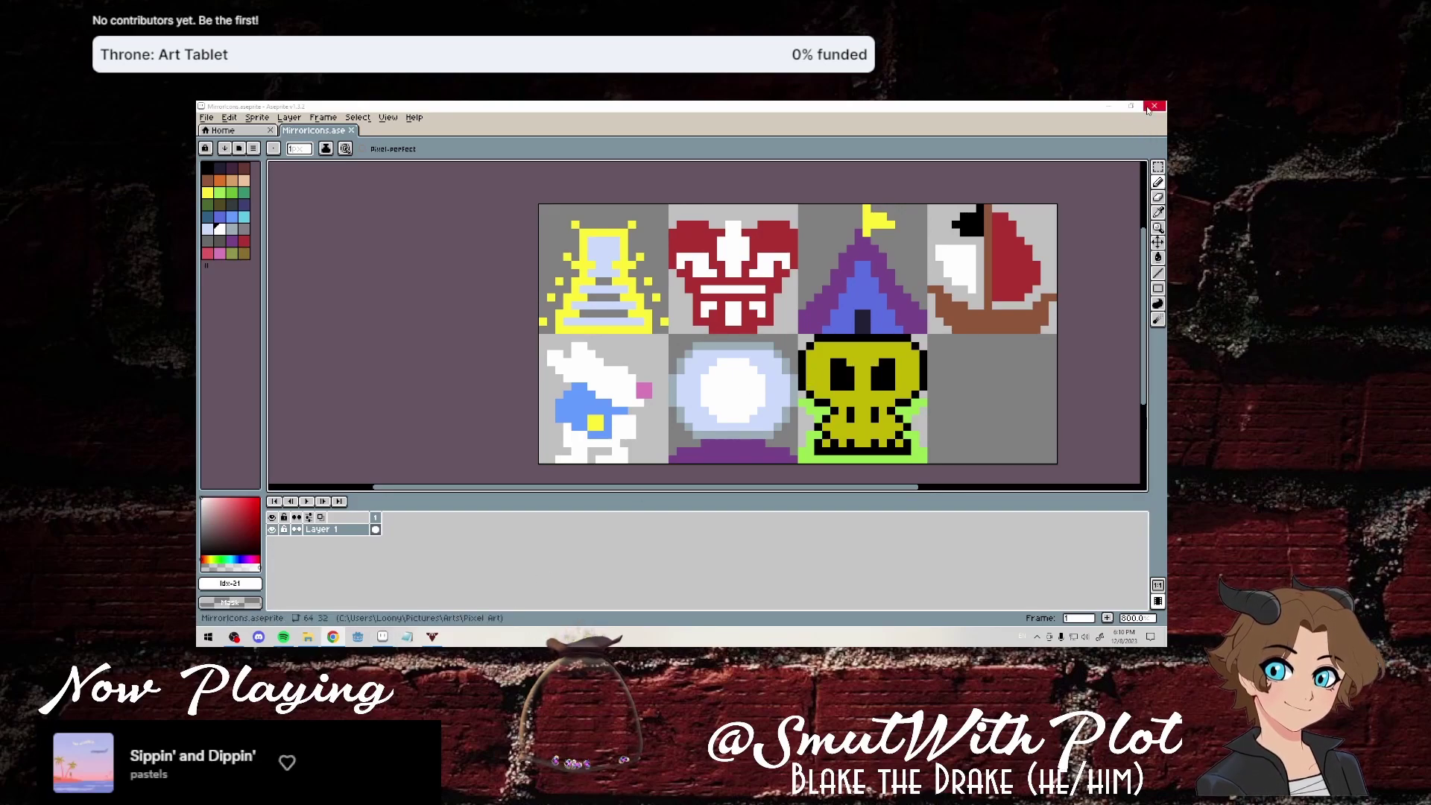
Show Aseprite's File menu over the MirrorIcons sheet.
{"action": "left_click", "coordinate": [206, 117]}
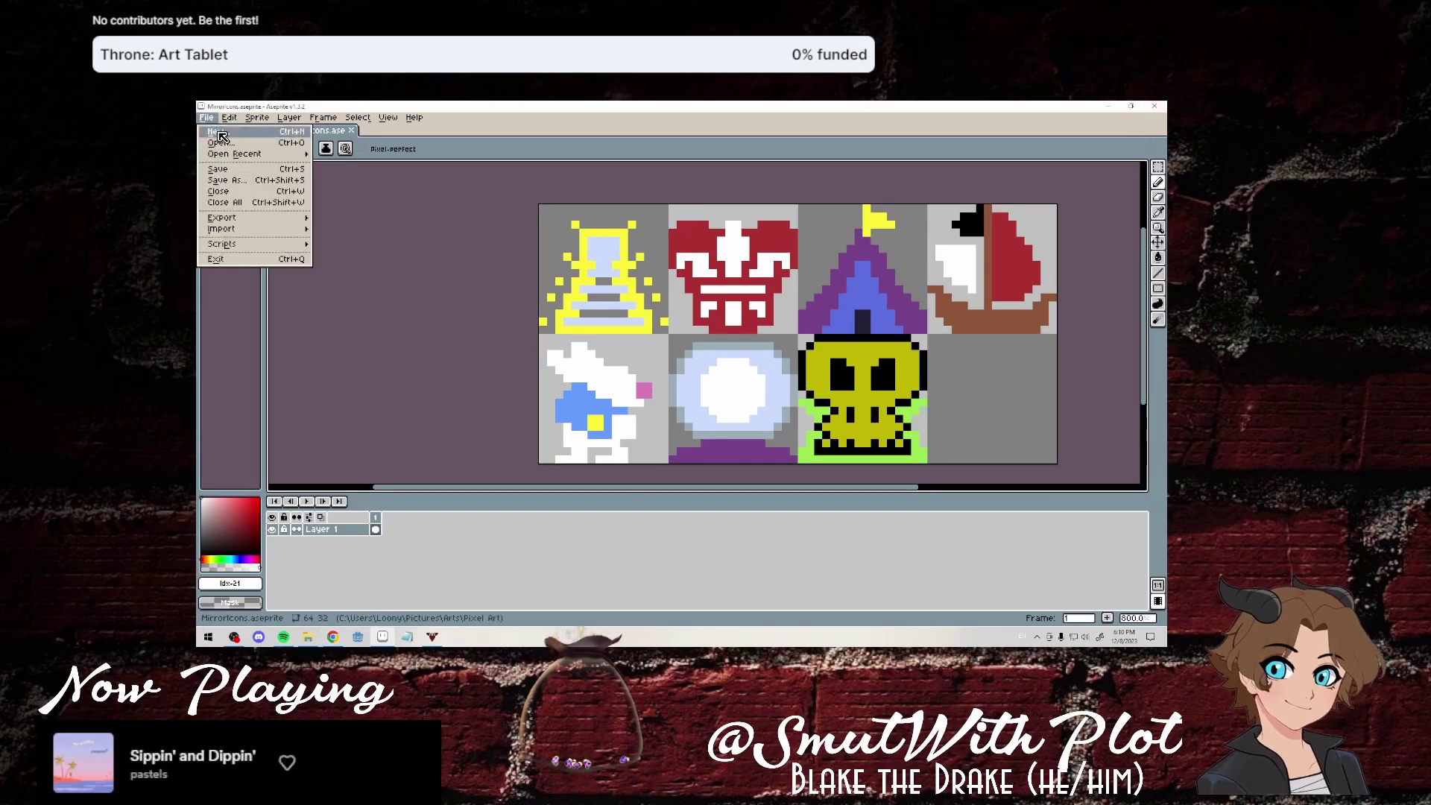